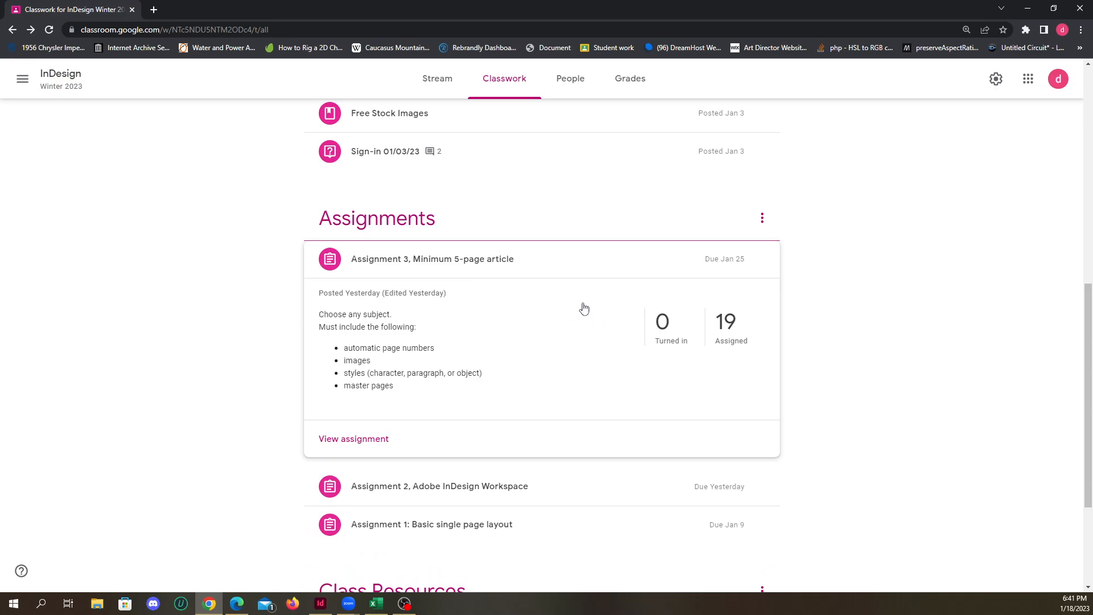
# Switch to InDesign and open the recent document assign3.indd, accepting the missing-links notice
pyautogui.click(507, 268)
pyautogui.click(320, 603)
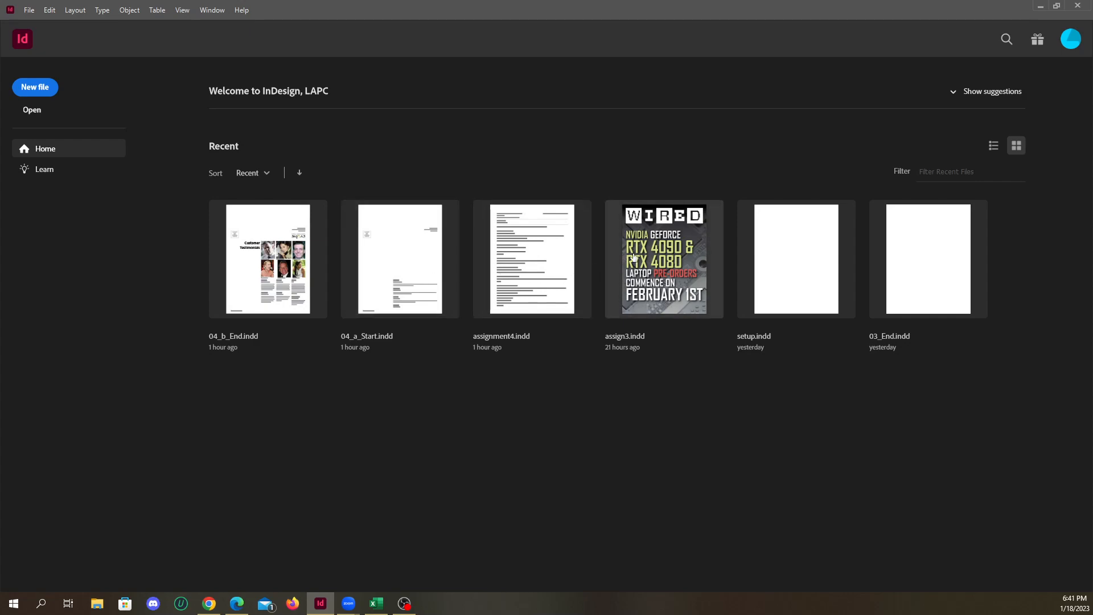
pyautogui.click(659, 263)
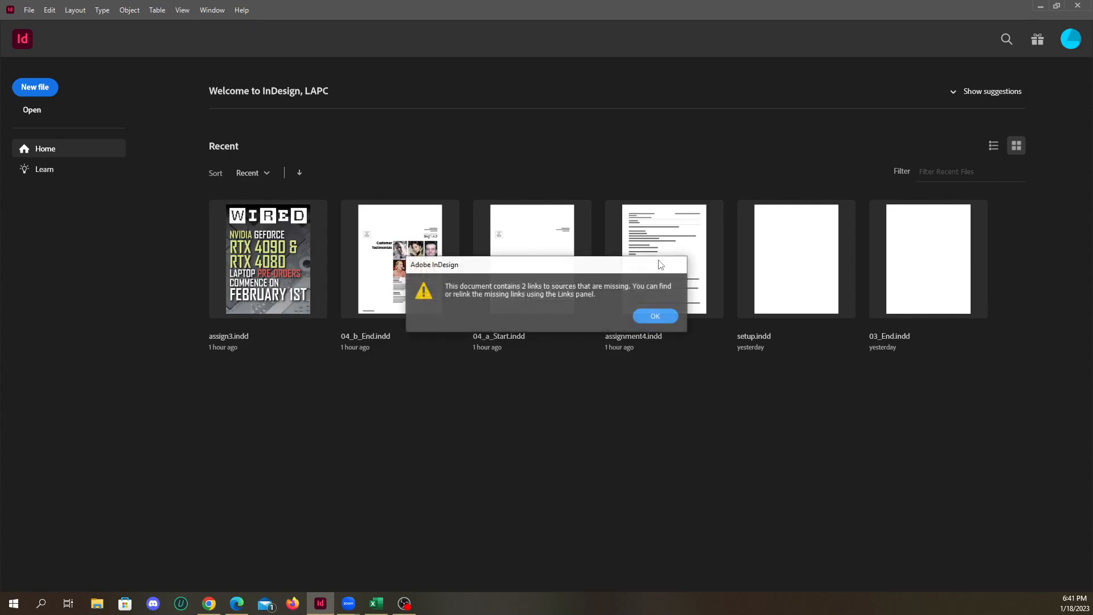
pyautogui.click(646, 313)
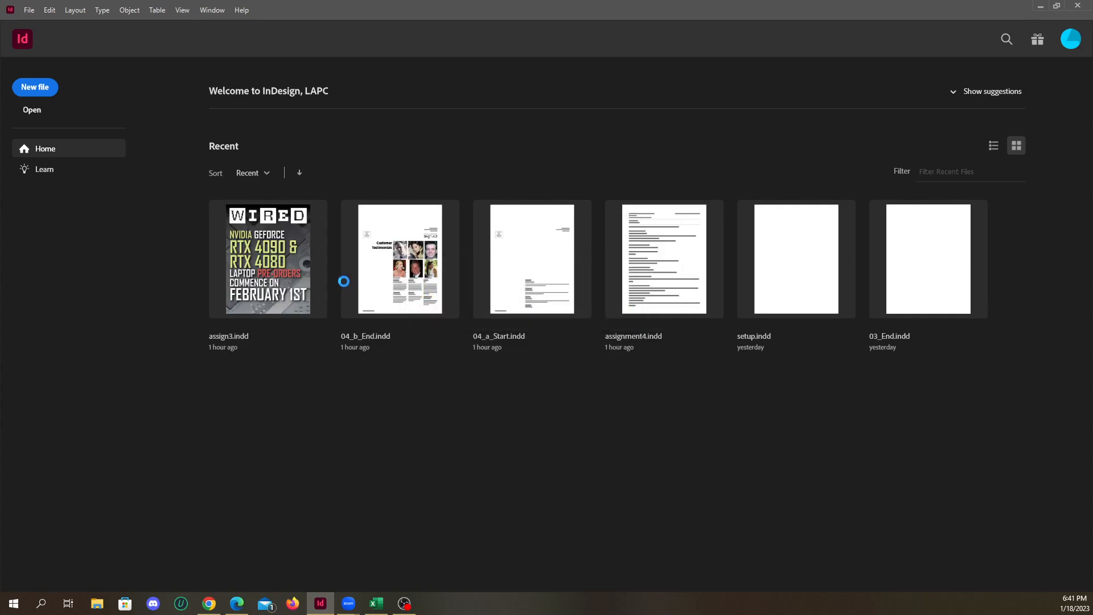
# Examine the WIRED cover and the inside spreads of assign3.indd, including their text, images, pull quotes and placeholder frames
pyautogui.scroll(15, 500, 344)
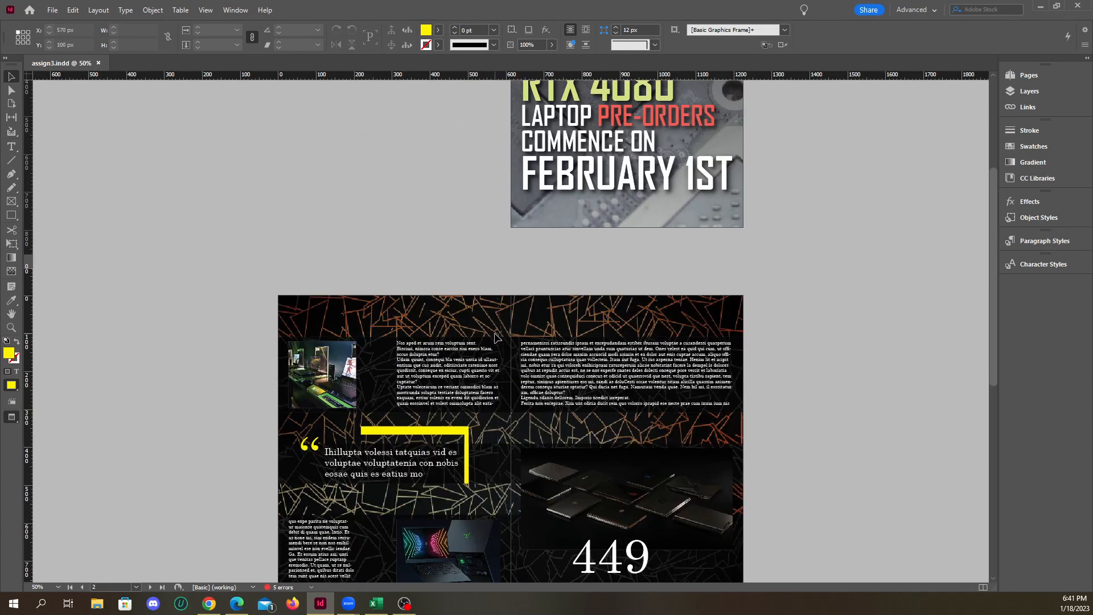
pyautogui.scroll(-6, 495, 336)
pyautogui.scroll(2, 498, 365)
pyautogui.scroll(-5, 497, 365)
pyautogui.scroll(-2, 498, 367)
pyautogui.scroll(1, 497, 367)
pyautogui.scroll(2, 506, 373)
pyautogui.scroll(3, 493, 372)
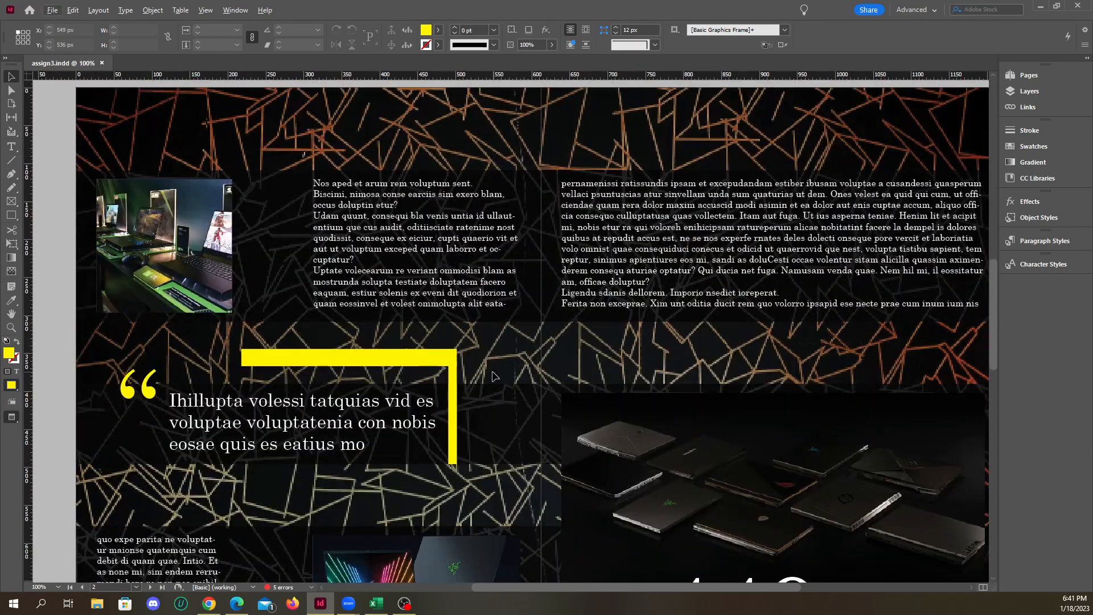
pyautogui.scroll(-1, 493, 371)
pyautogui.scroll(-11, 492, 369)
pyautogui.scroll(-2, 493, 371)
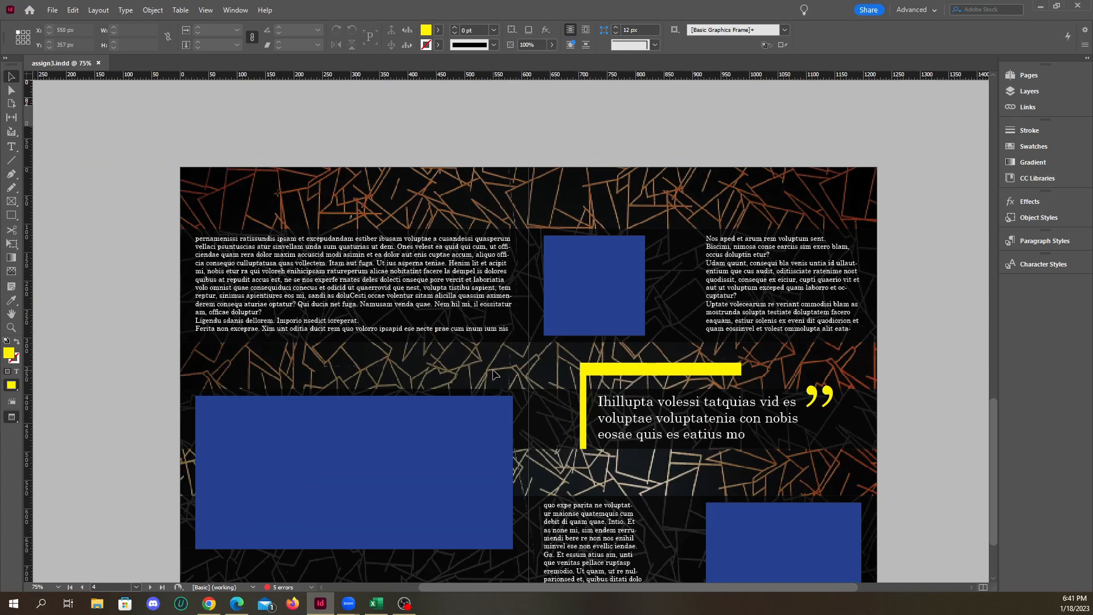
pyautogui.scroll(-2, 492, 370)
pyautogui.scroll(-1, 493, 368)
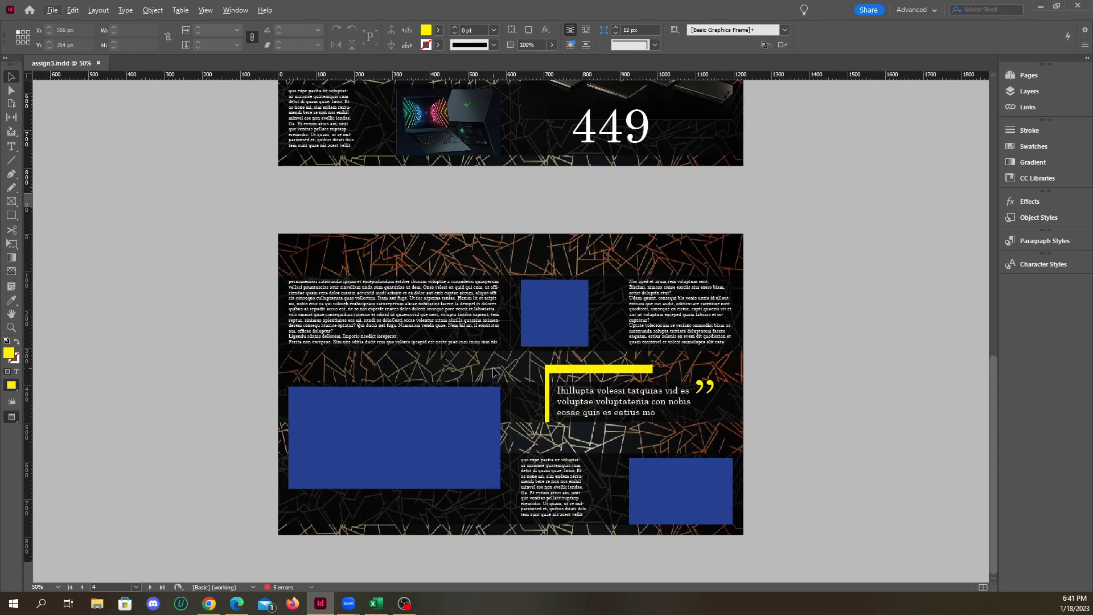
pyautogui.scroll(12, 493, 367)
pyautogui.scroll(3, 493, 368)
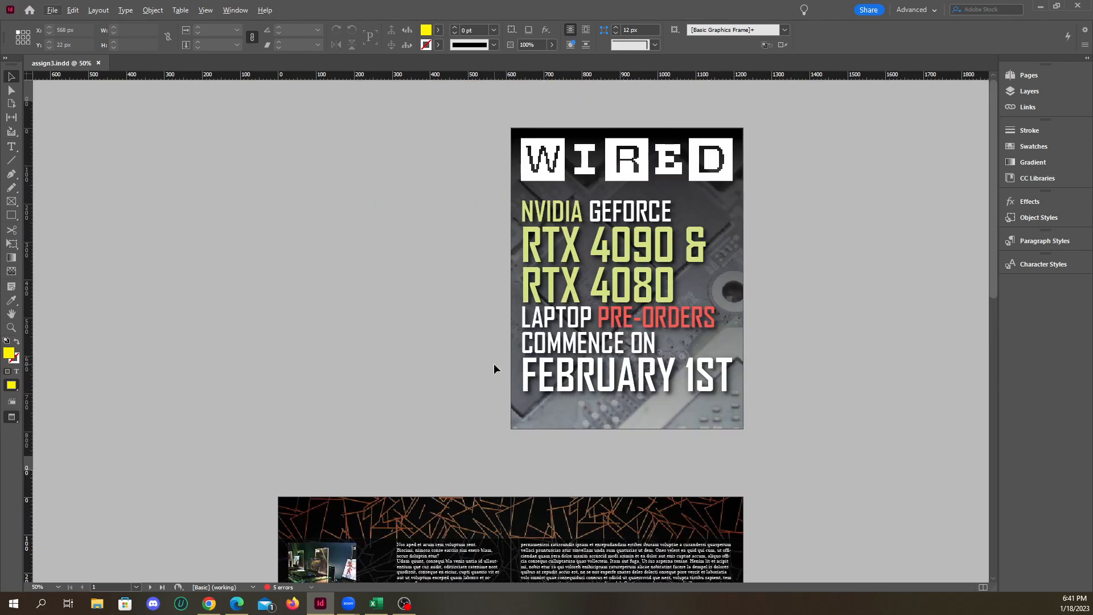
pyautogui.scroll(-8, 542, 354)
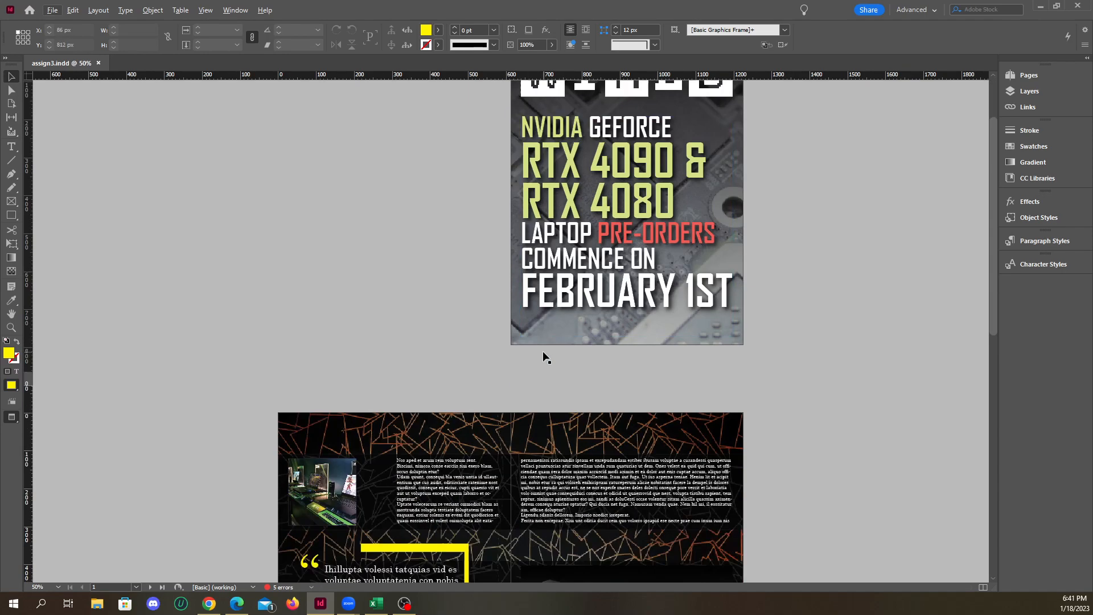
pyautogui.scroll(-3, 542, 357)
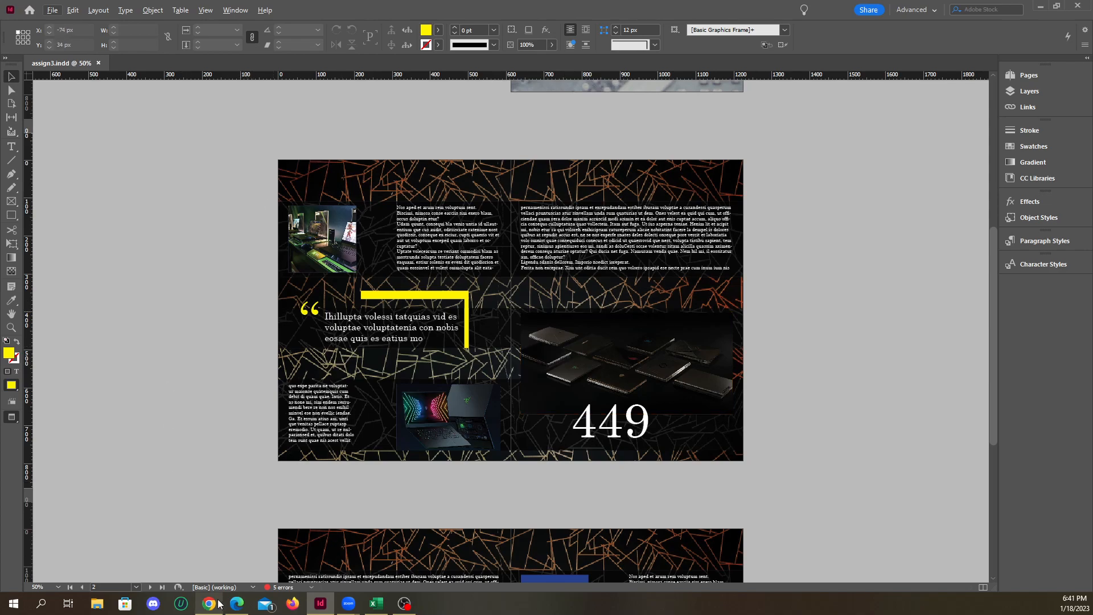
# Switch to Google Classroom in Chrome and open lesson4.zip from the Lesson Files under Class Resources
pyautogui.moveTo(209, 603)
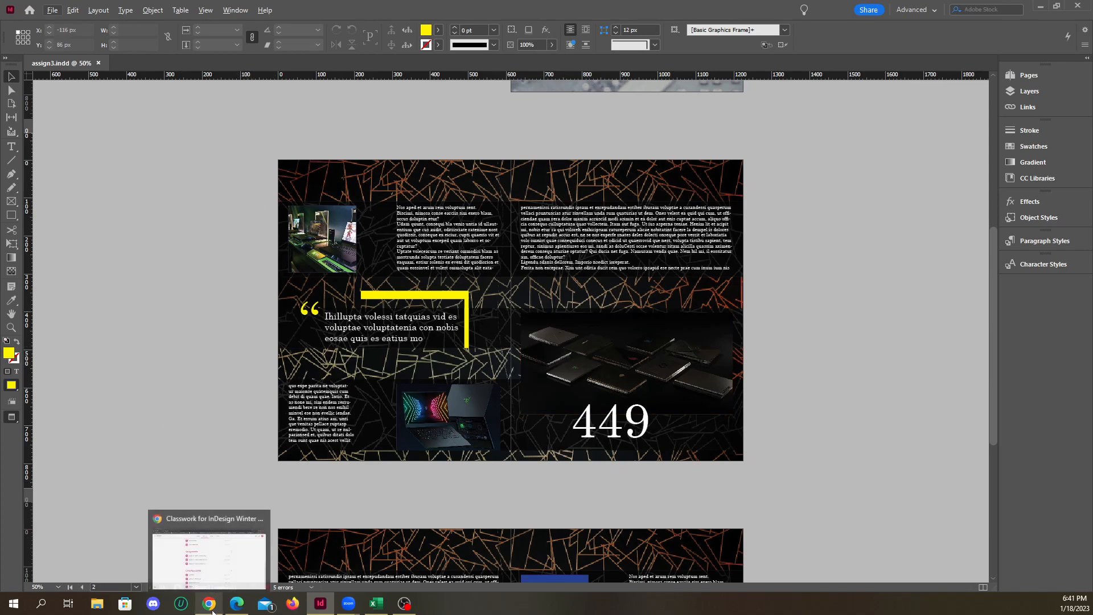
pyautogui.click(221, 573)
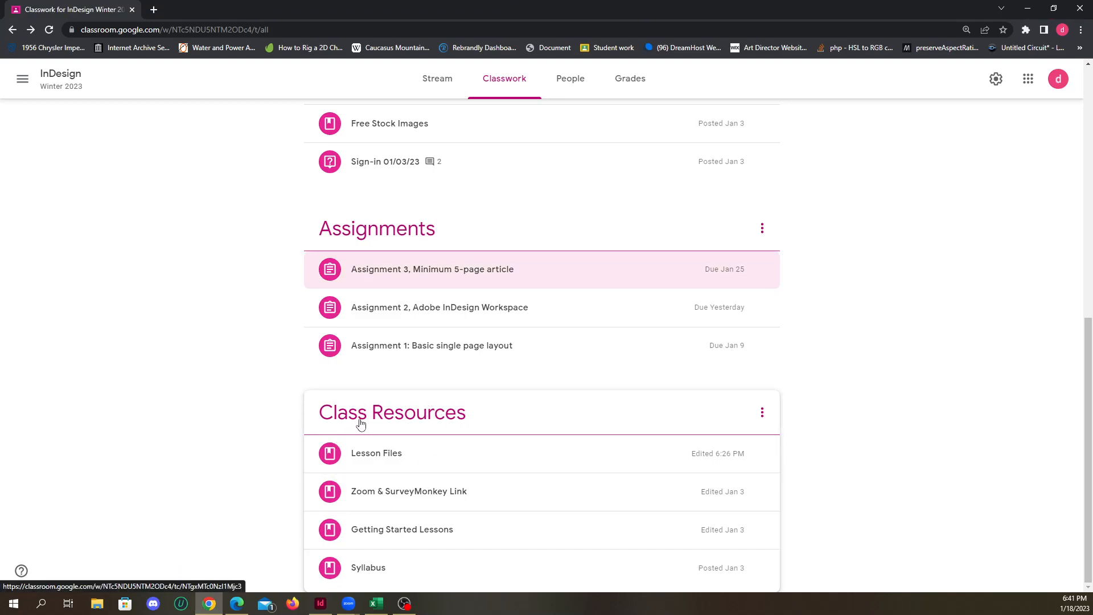
pyautogui.click(425, 453)
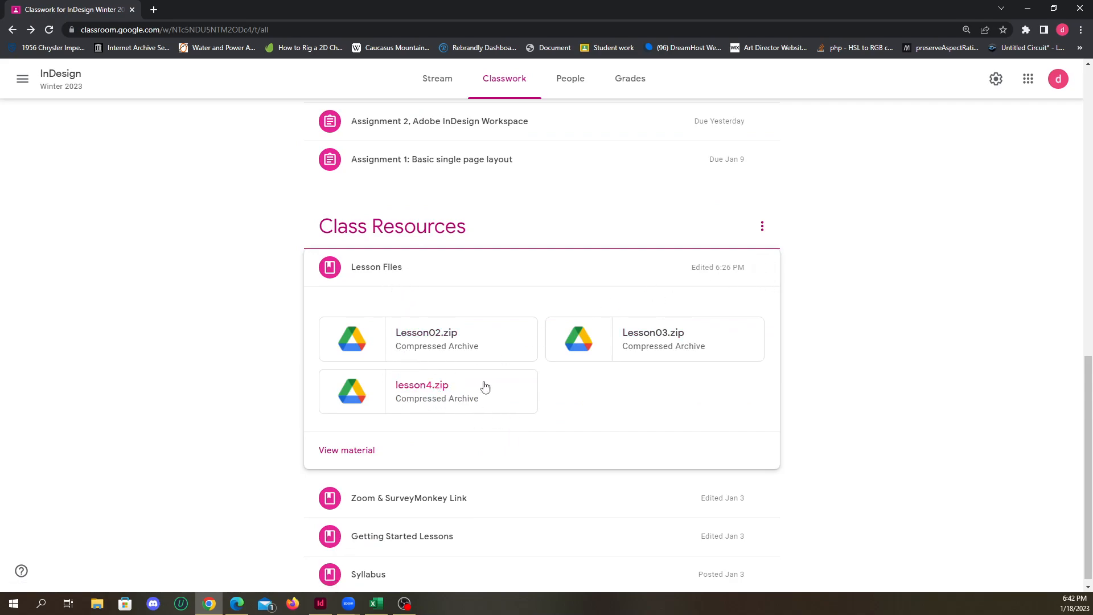
pyautogui.click(444, 391)
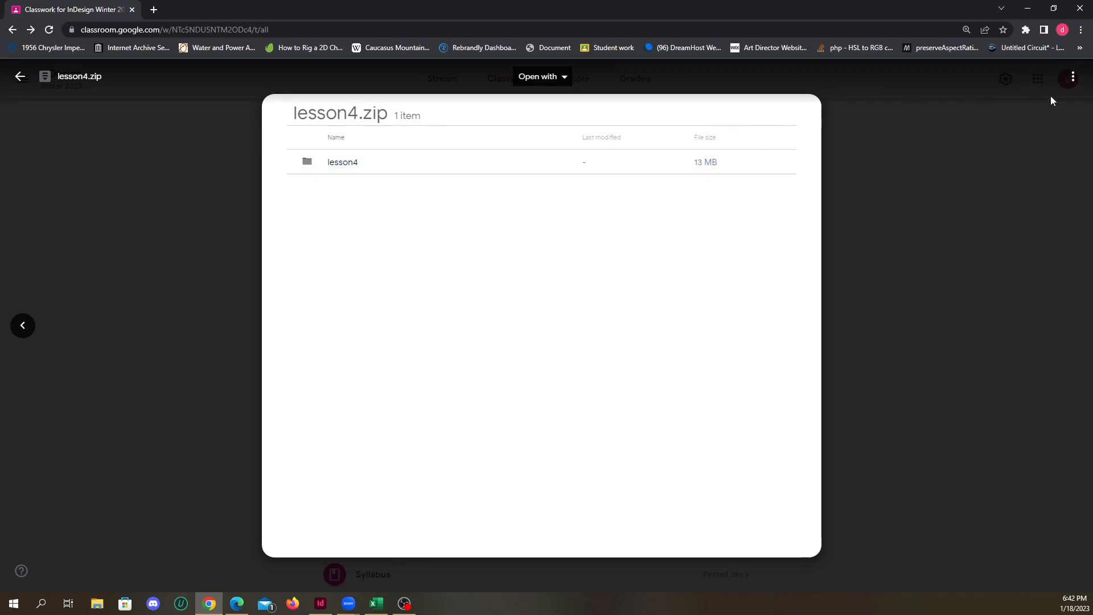
# Download lesson4.zip from a new Drive window and show the downloaded archive in its folder
pyautogui.click(1073, 77)
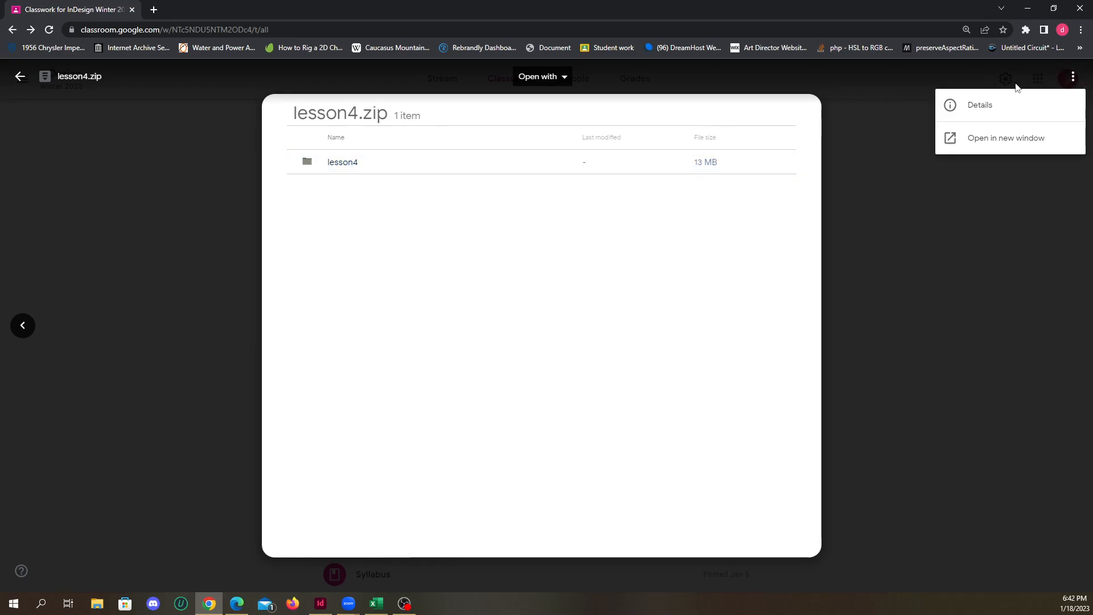
pyautogui.click(990, 141)
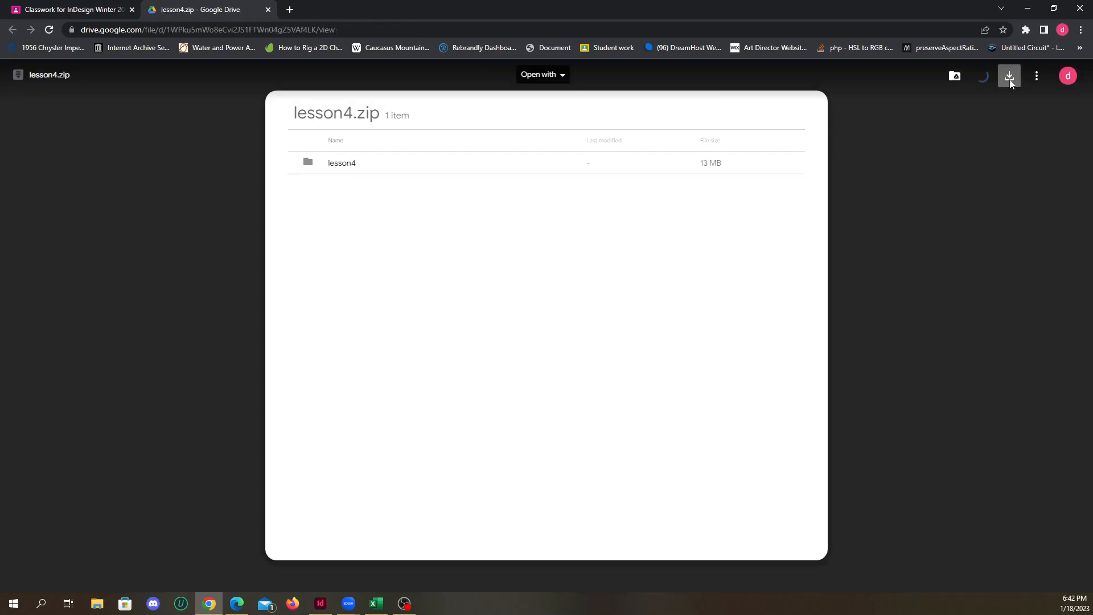
pyautogui.click(1009, 78)
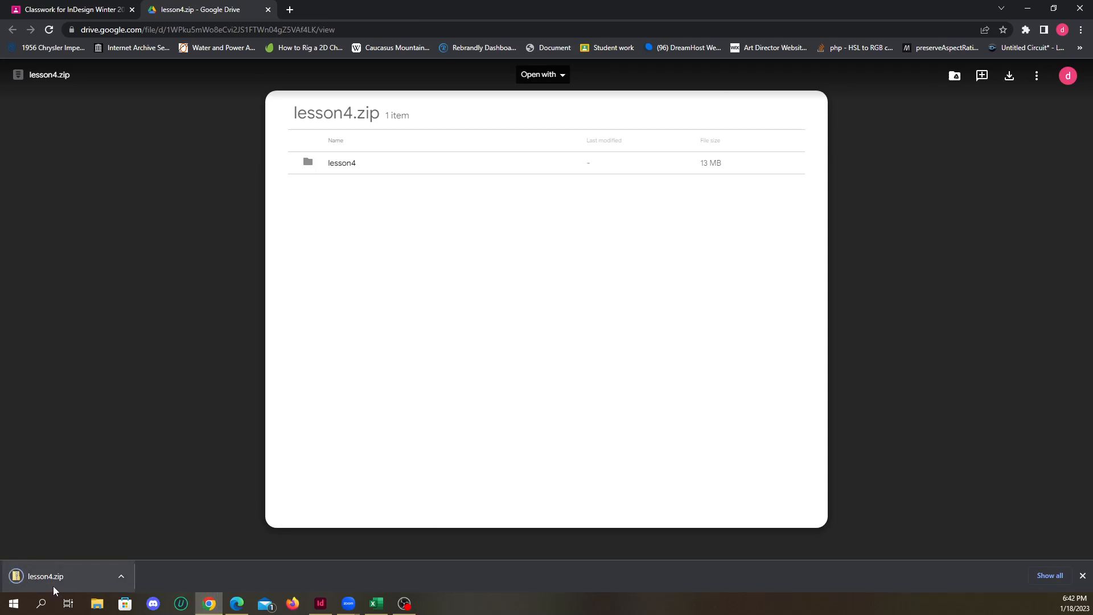
pyautogui.click(120, 576)
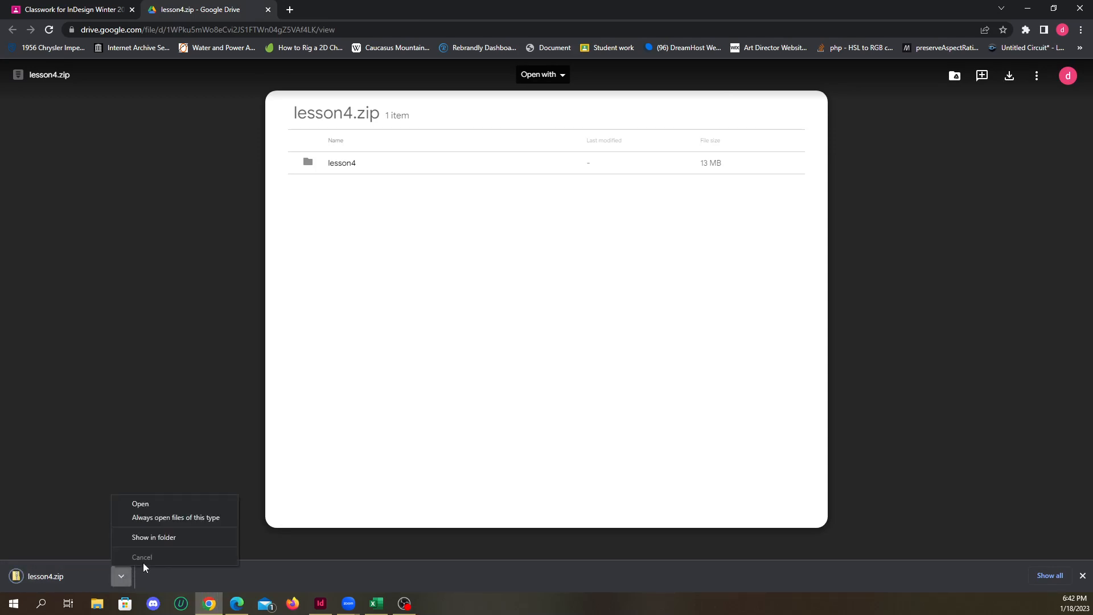
pyautogui.click(166, 533)
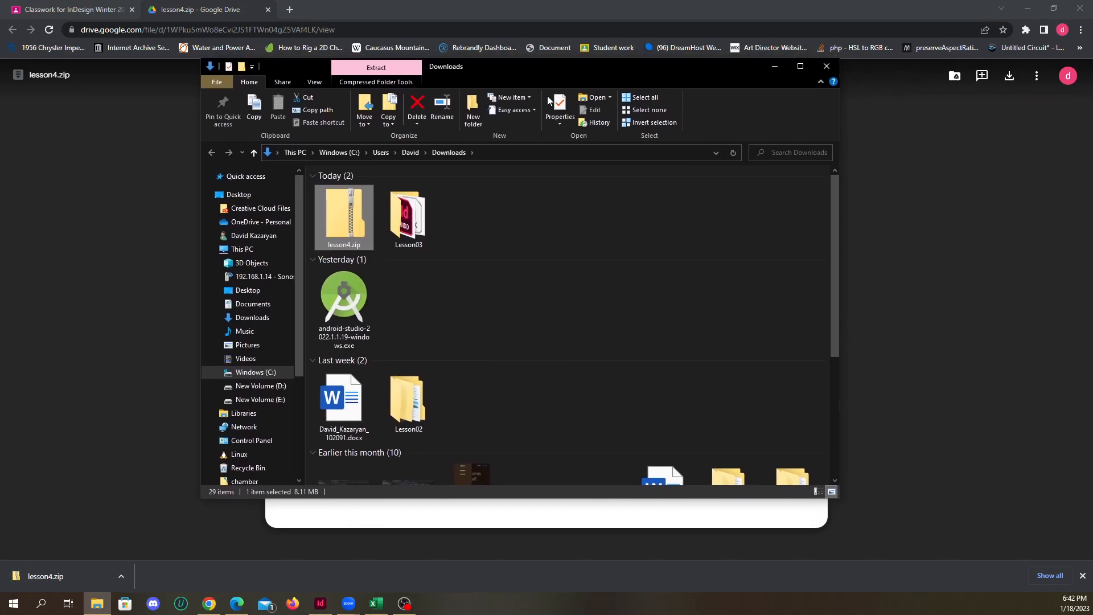
# Open the Lesson03 folder in Downloads and open assign3.indd from it
pyautogui.click(408, 216)
pyautogui.doubleClick(408, 216)
pyautogui.click(342, 213)
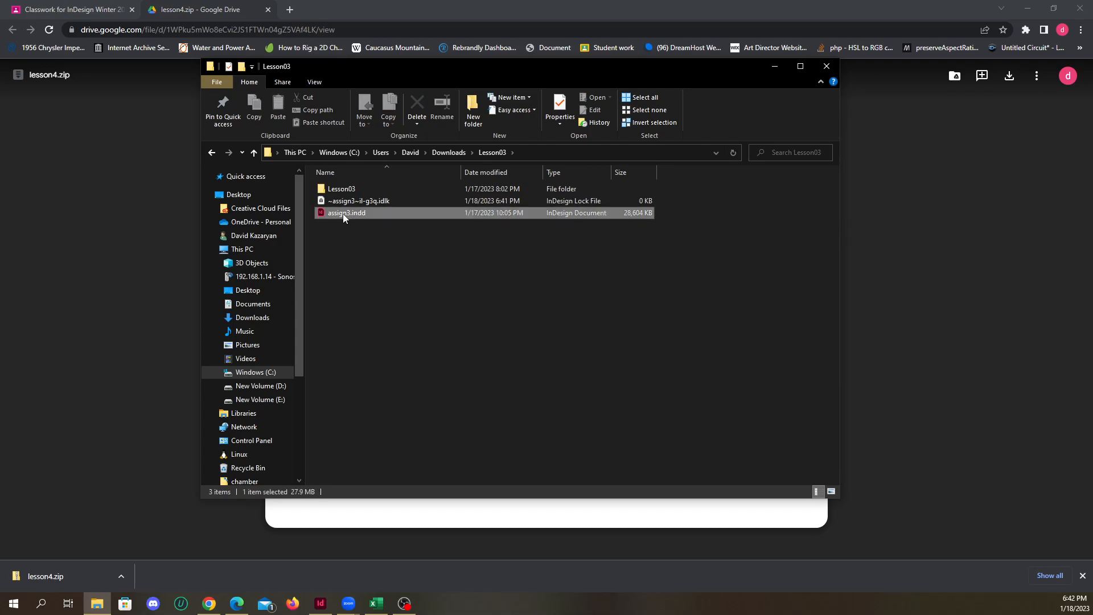
pyautogui.doubleClick(342, 214)
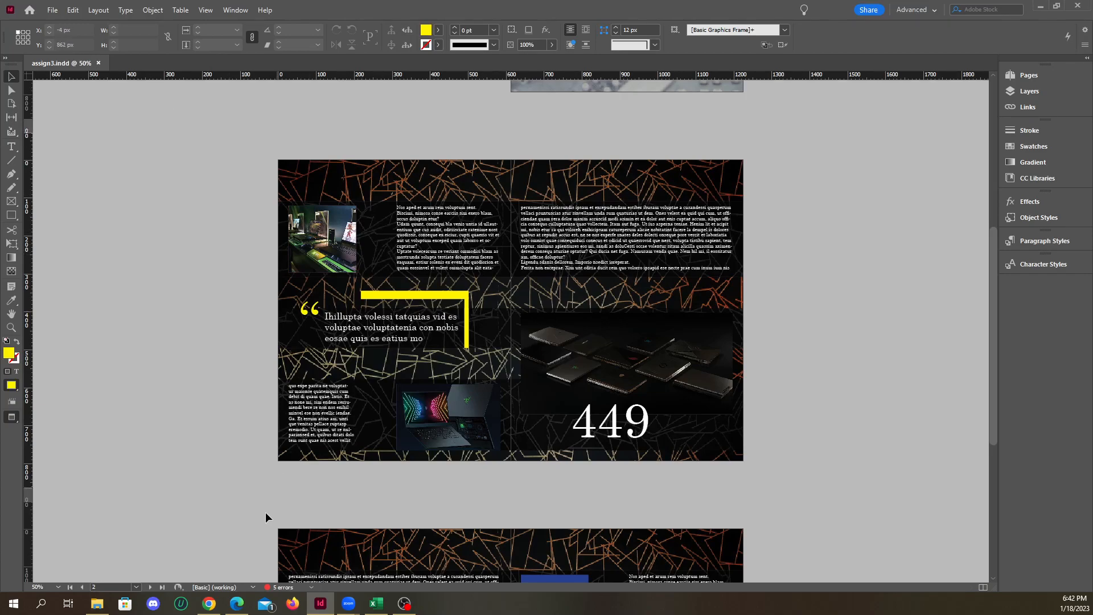
# Return to File Explorer and open 03_End.indd and setup.indd from the nested Lesson03 folder, leaving modified links not updated
pyautogui.click(96, 603)
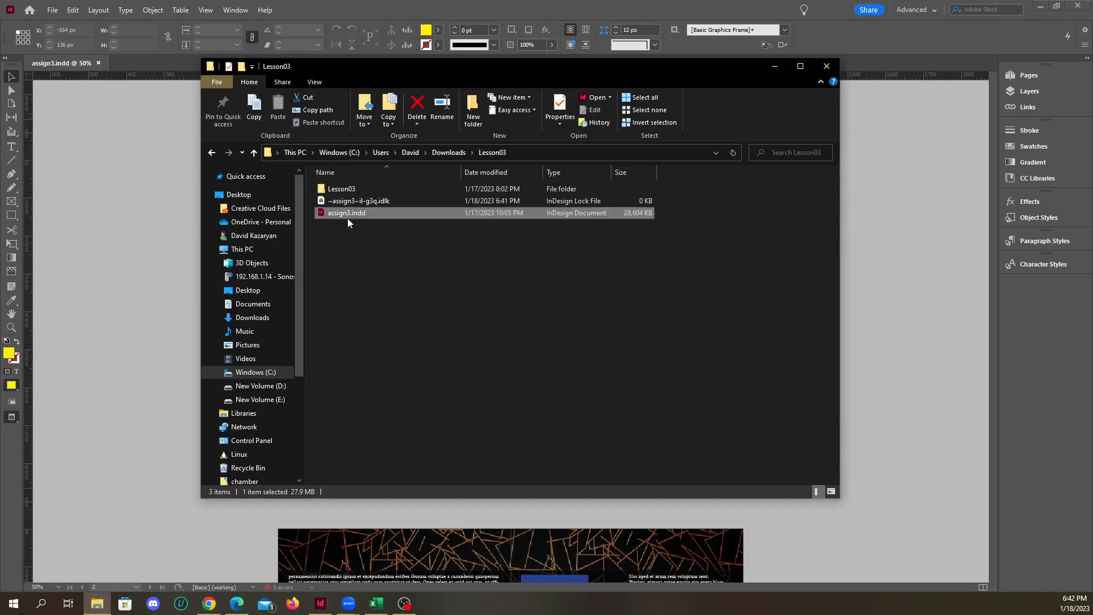
pyautogui.doubleClick(339, 189)
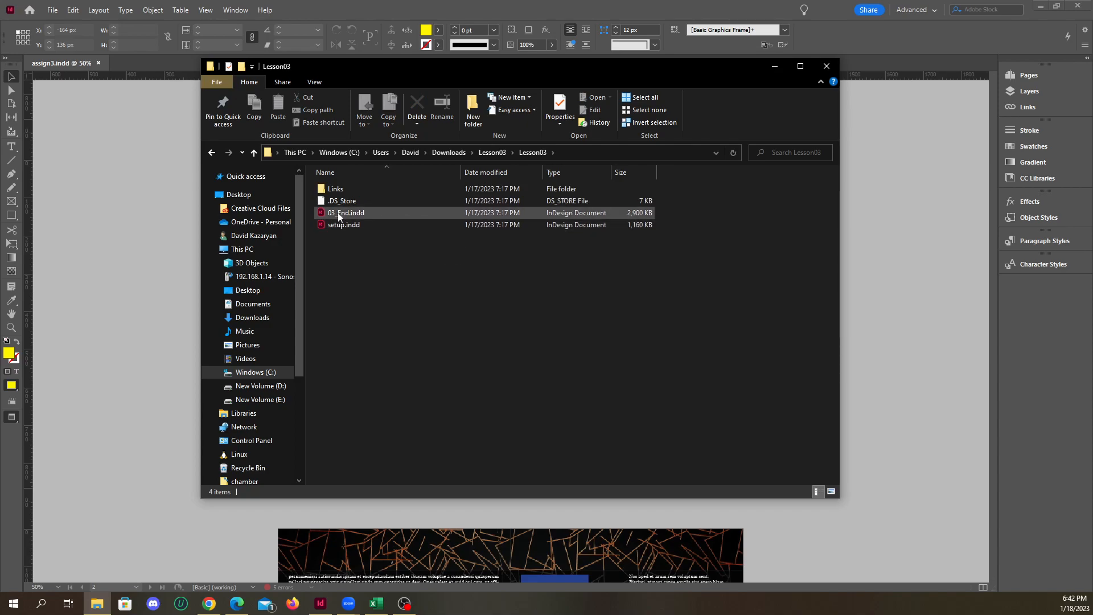
pyautogui.doubleClick(339, 214)
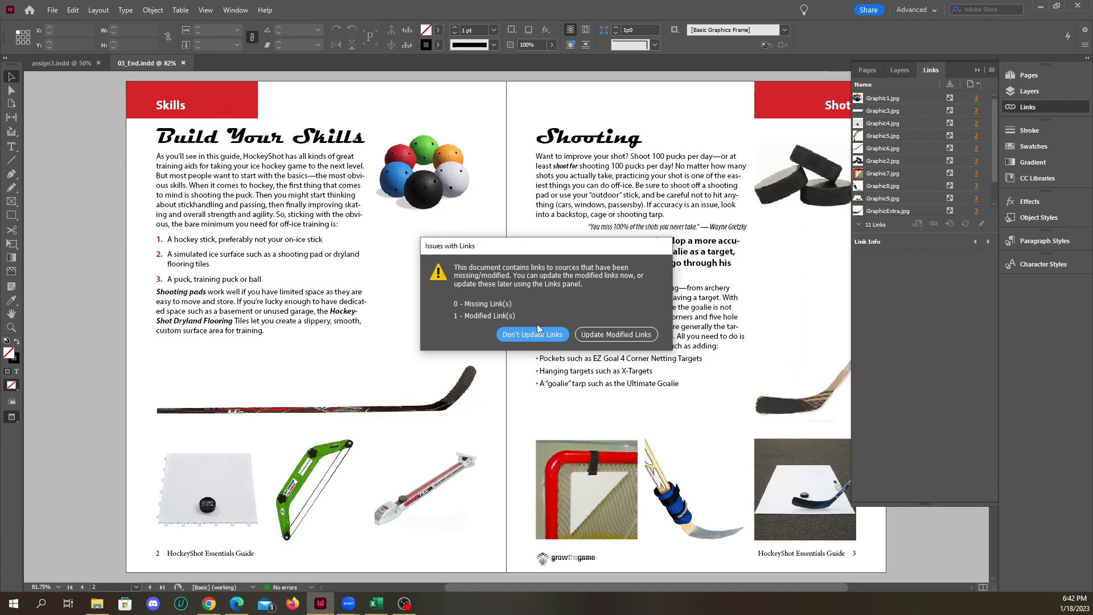
pyautogui.click(532, 335)
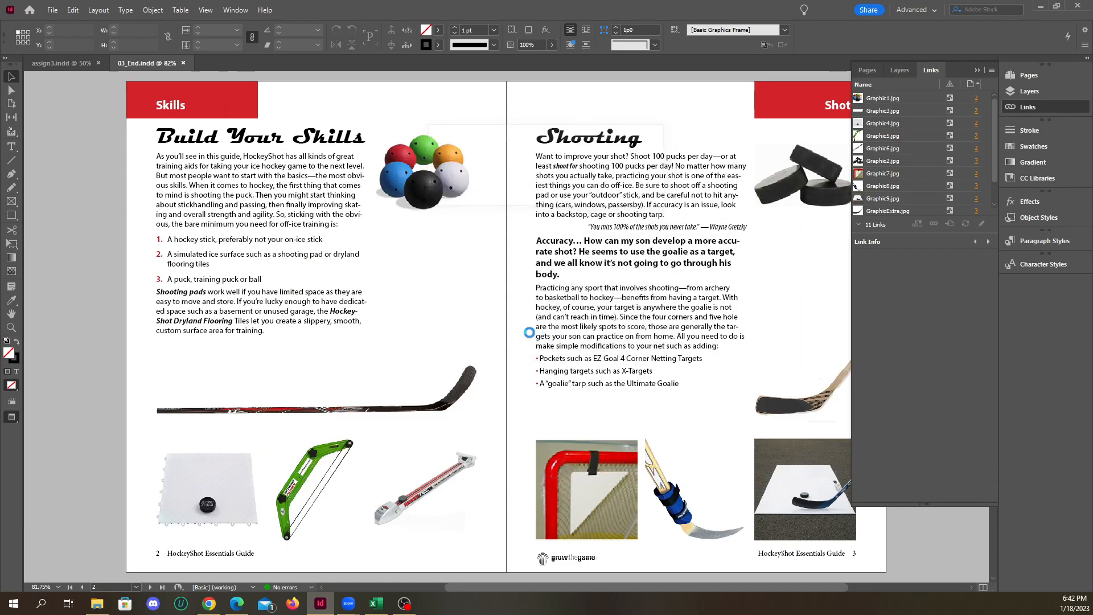
pyautogui.scroll(5, 512, 237)
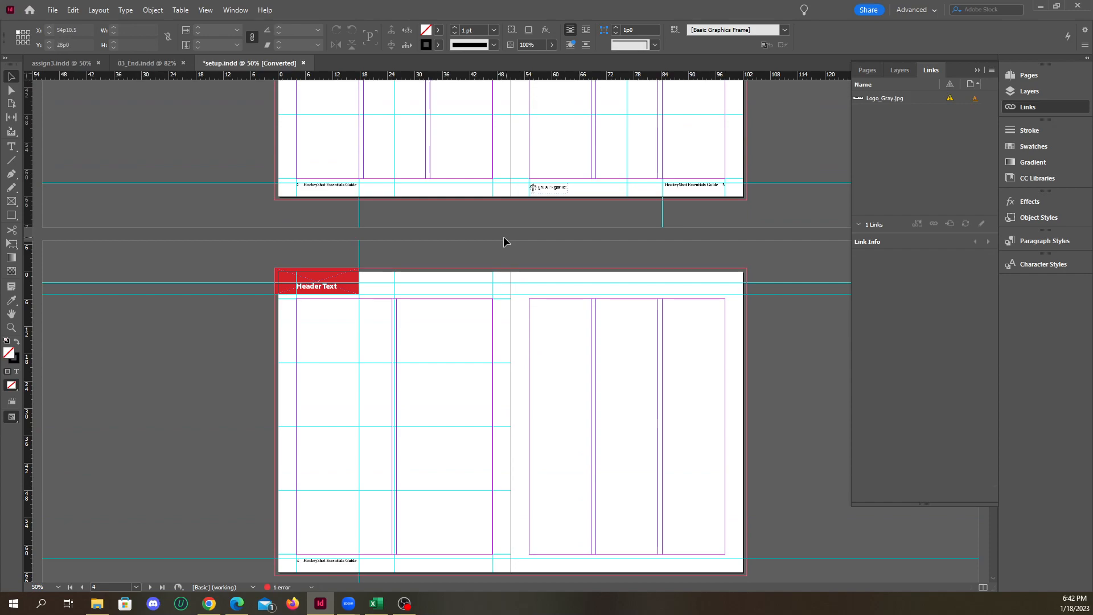
# Switch to Chrome and search in a new tab for "indesign classroom in a book cs6"
pyautogui.hotkey('alt', 'Tab')
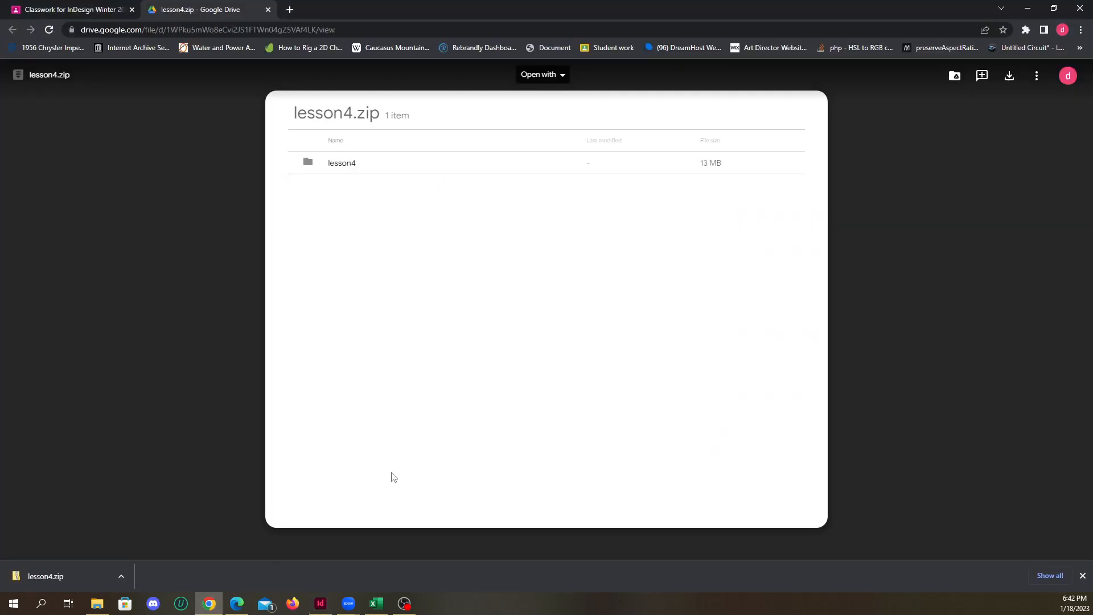
pyautogui.click(291, 10)
pyautogui.write('class')
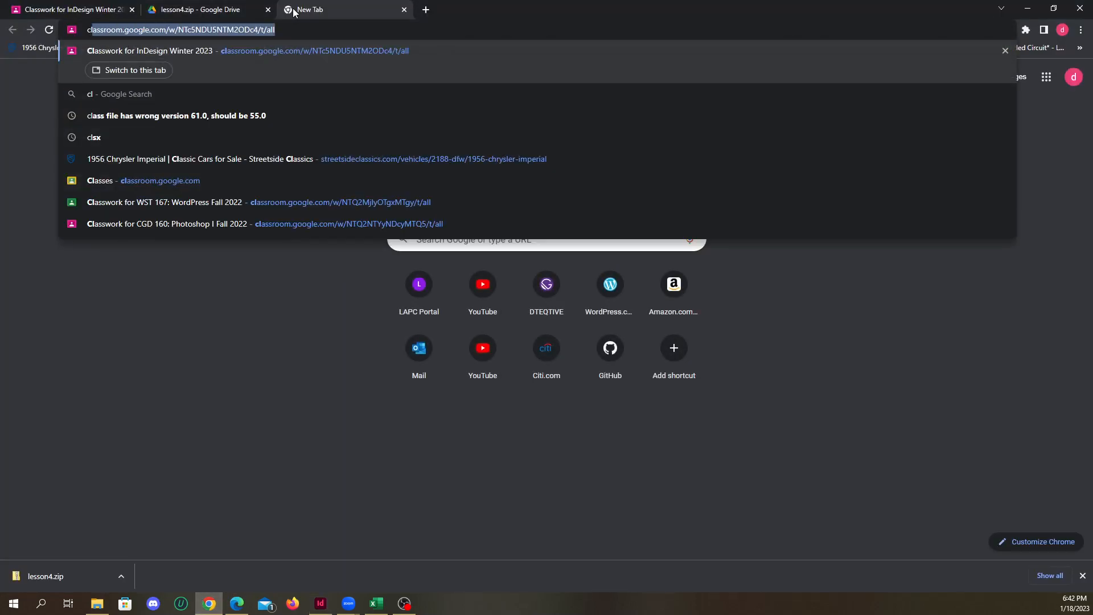
pyautogui.press('BackSpace')
pyautogui.press('BackSpace')
pyautogui.press('BackSpace')
pyautogui.press('BackSpace')
pyautogui.press('BackSpace')
pyautogui.write('i')
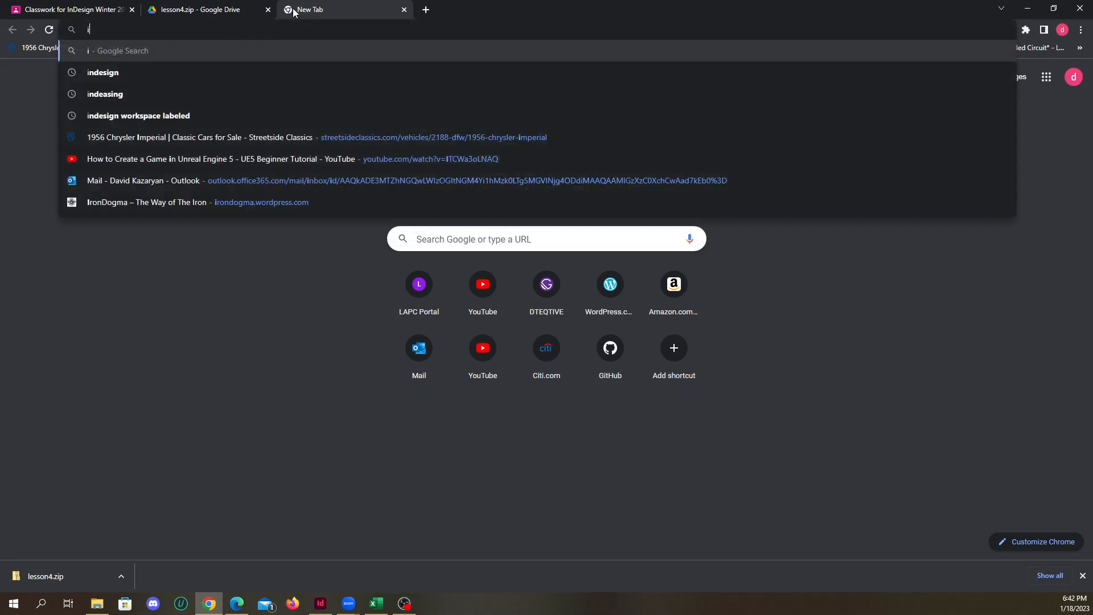
pyautogui.write('ndesign clas')
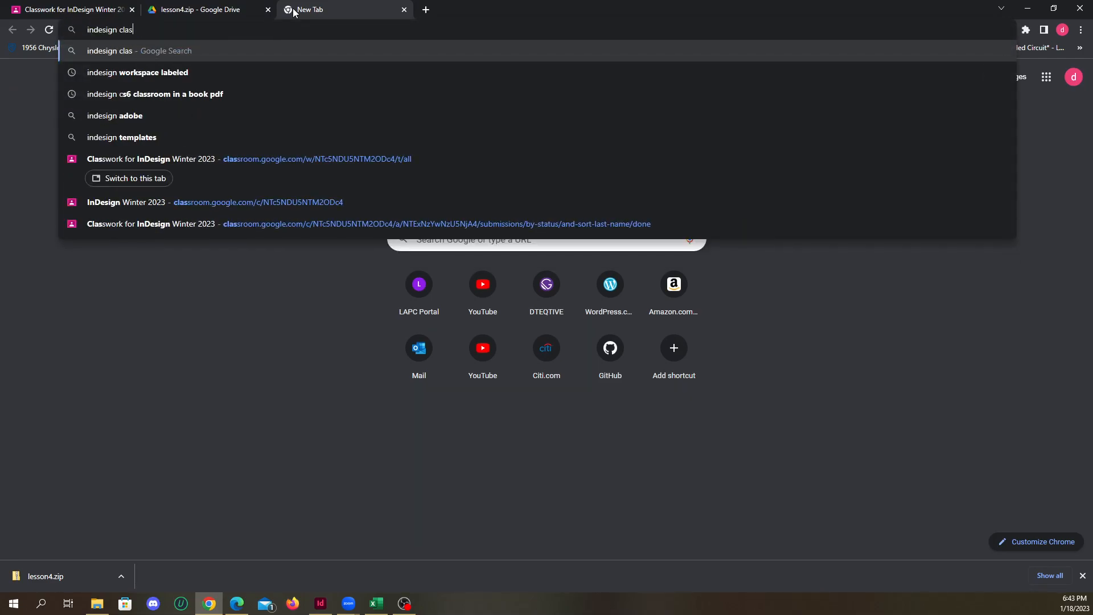
pyautogui.write('sroom in  ')
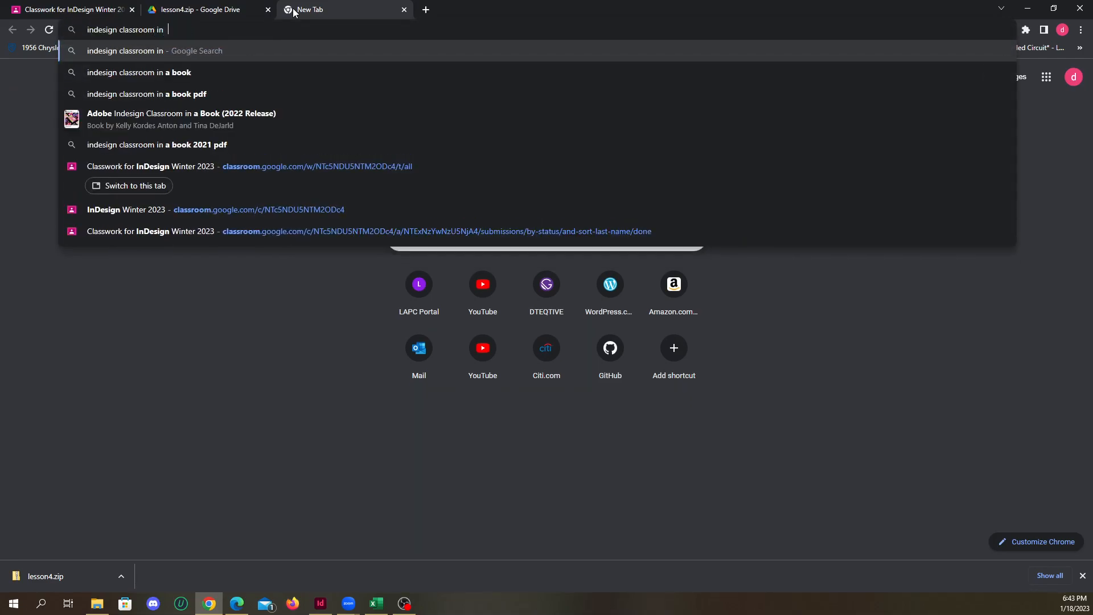
pyautogui.write('a bok cs6')
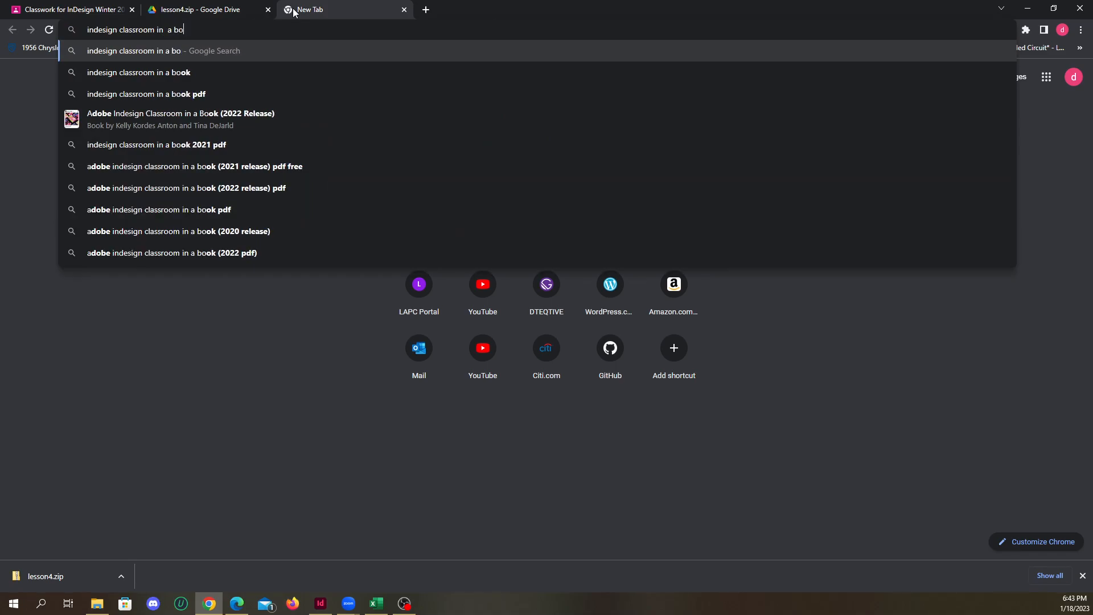
pyautogui.press('BackSpace')
pyautogui.write('ok cs6')
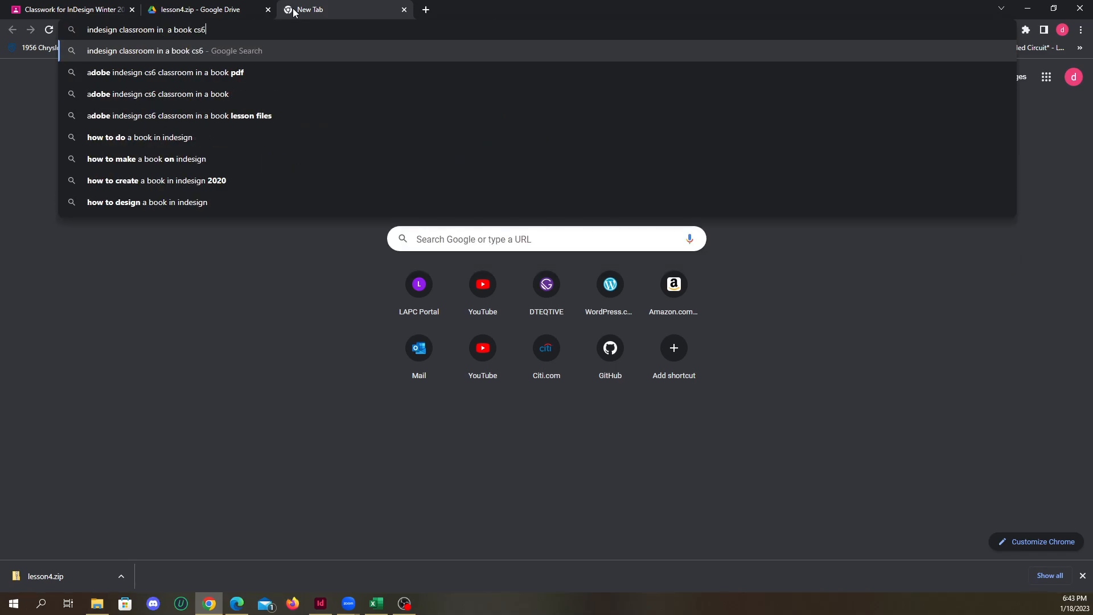
pyautogui.press('Return')
# Refine the Google search by adding "pdf" to the query and return to the lesson4.zip page
pyautogui.click(343, 97)
pyautogui.write('pdf')
pyautogui.press('Return')
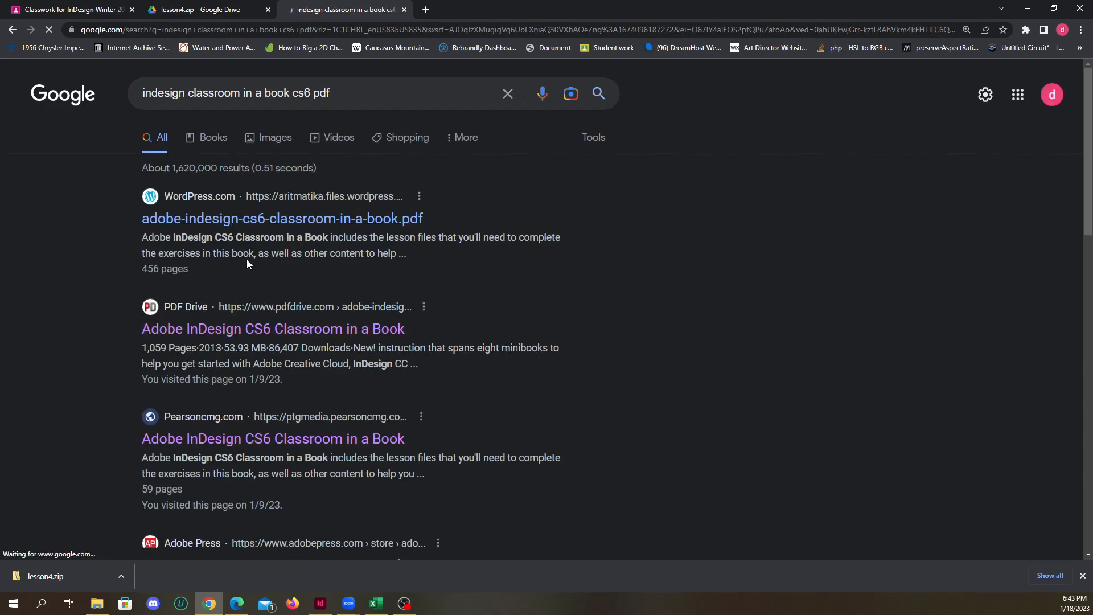
pyautogui.click(205, 10)
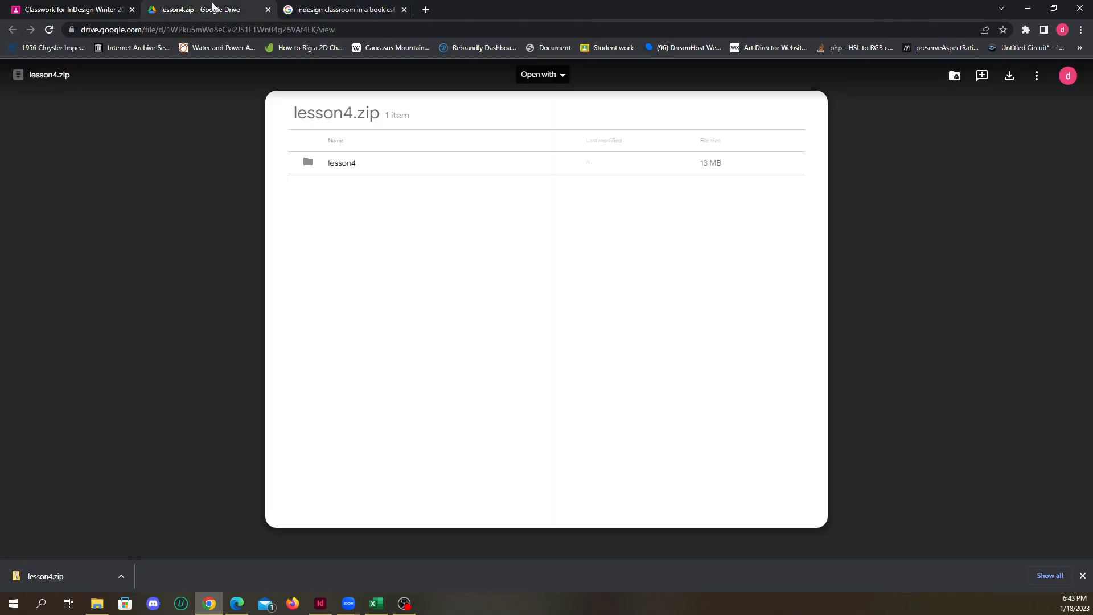
# Close the lesson4.zip preview on the Classwork page and return to the Google search results
pyautogui.click(113, 10)
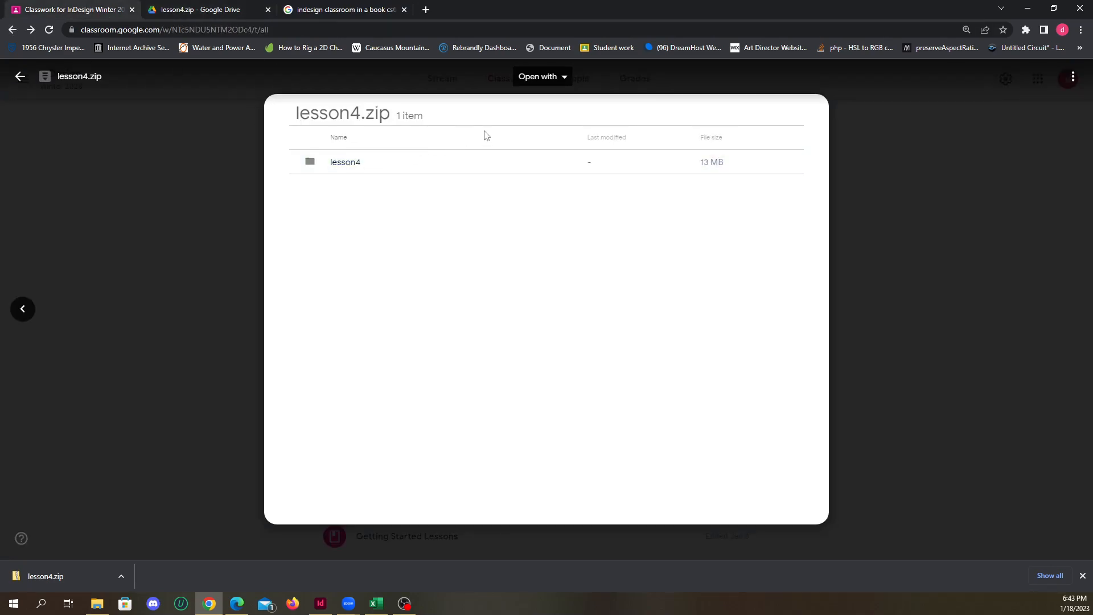
pyautogui.click(837, 252)
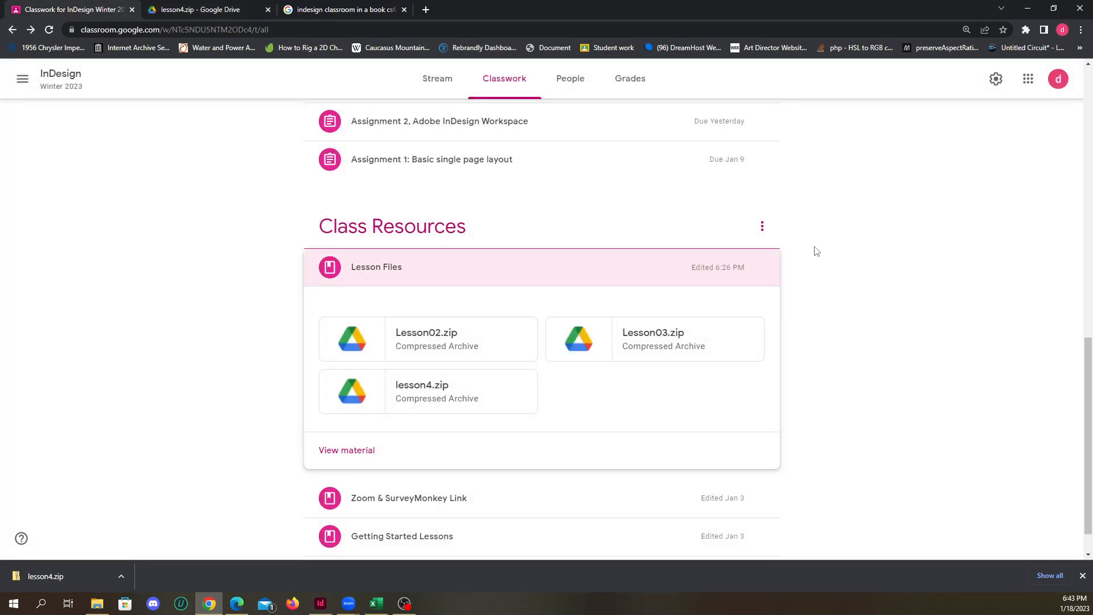
pyautogui.click(228, 5)
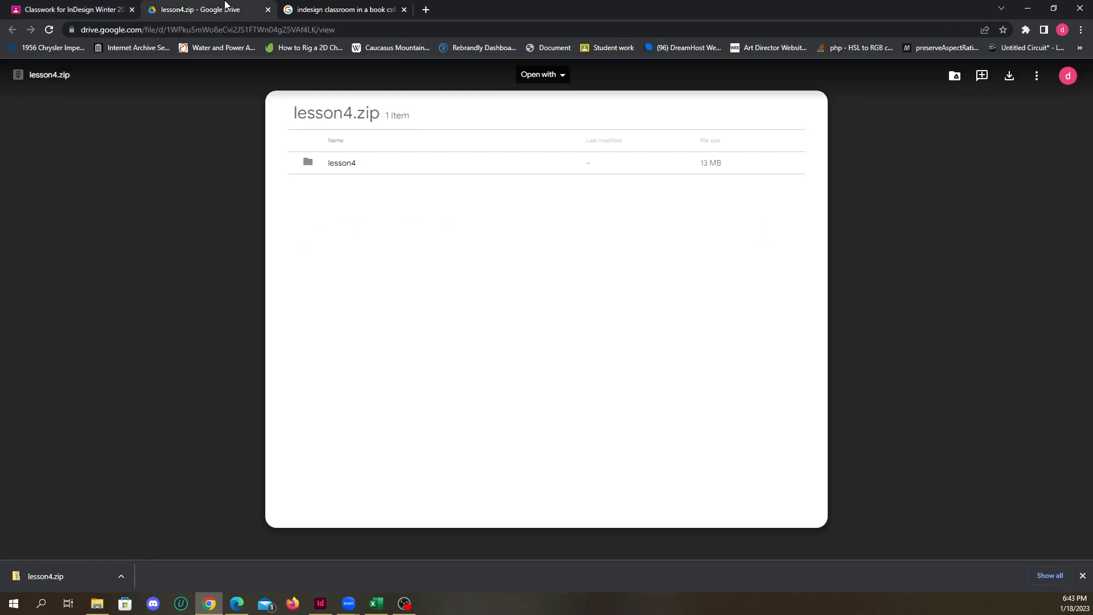
pyautogui.click(330, 11)
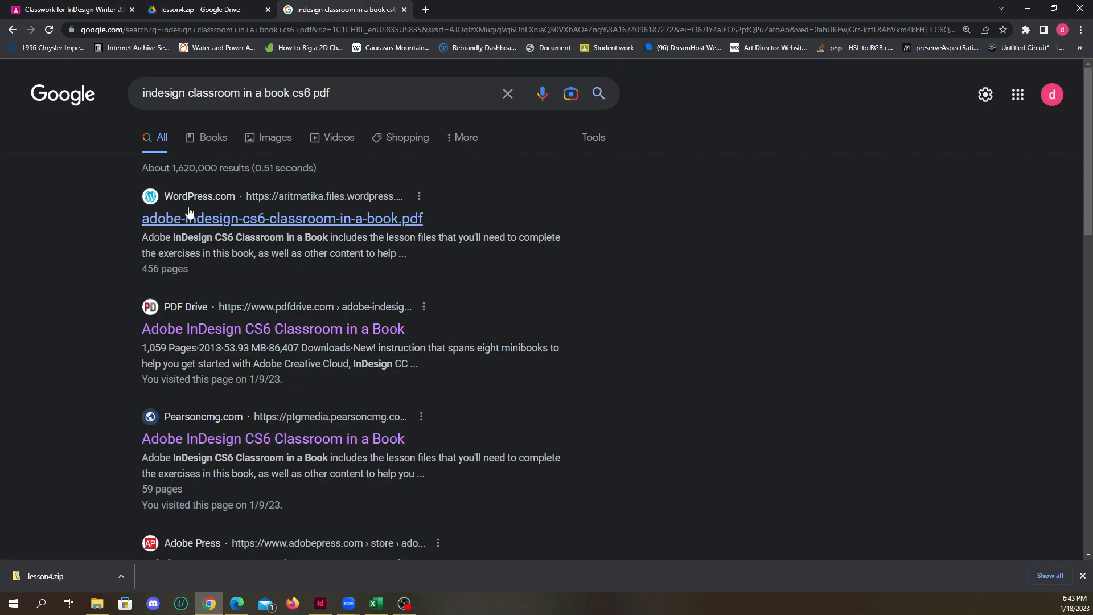
# Look through the search results, checking the Adobe Press and PDF Drive listings for the book, and return to the results
pyautogui.click(353, 93)
pyautogui.click(84, 336)
pyautogui.scroll(-3, 91, 335)
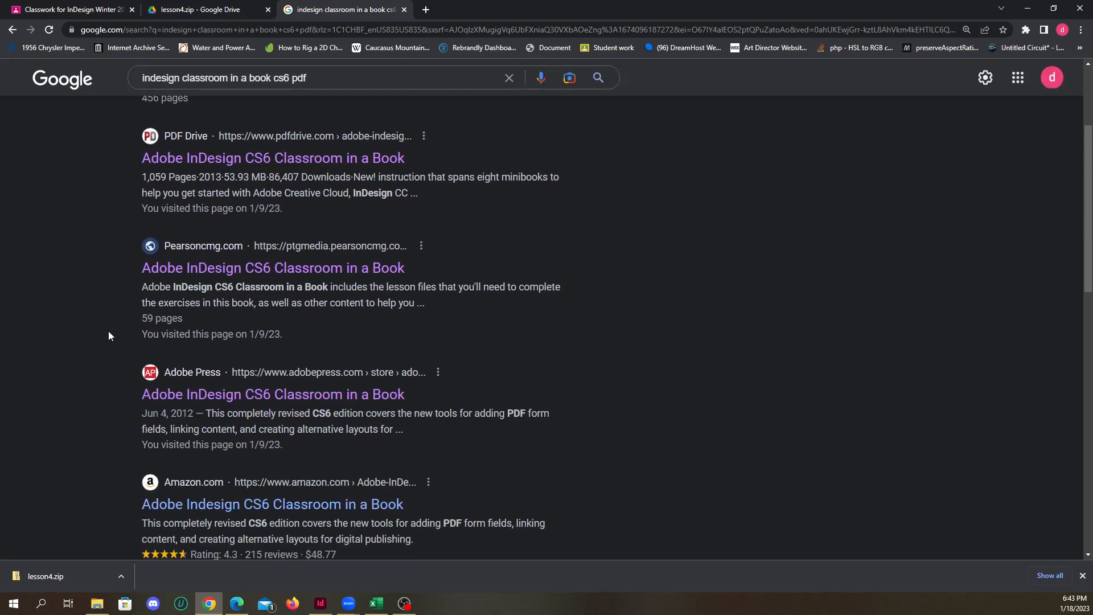
pyautogui.scroll(2, 109, 330)
pyautogui.scroll(-4, 110, 329)
pyautogui.scroll(2, 115, 330)
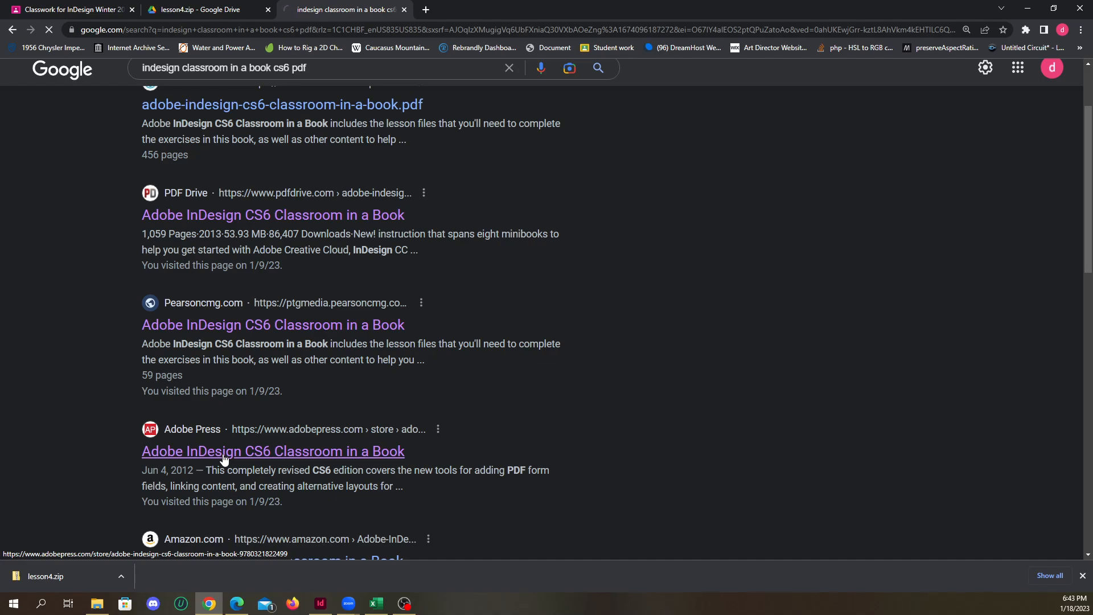
pyautogui.scroll(-3, 423, 393)
pyautogui.scroll(3, 165, 227)
pyautogui.hotkey('alt', 'Left')
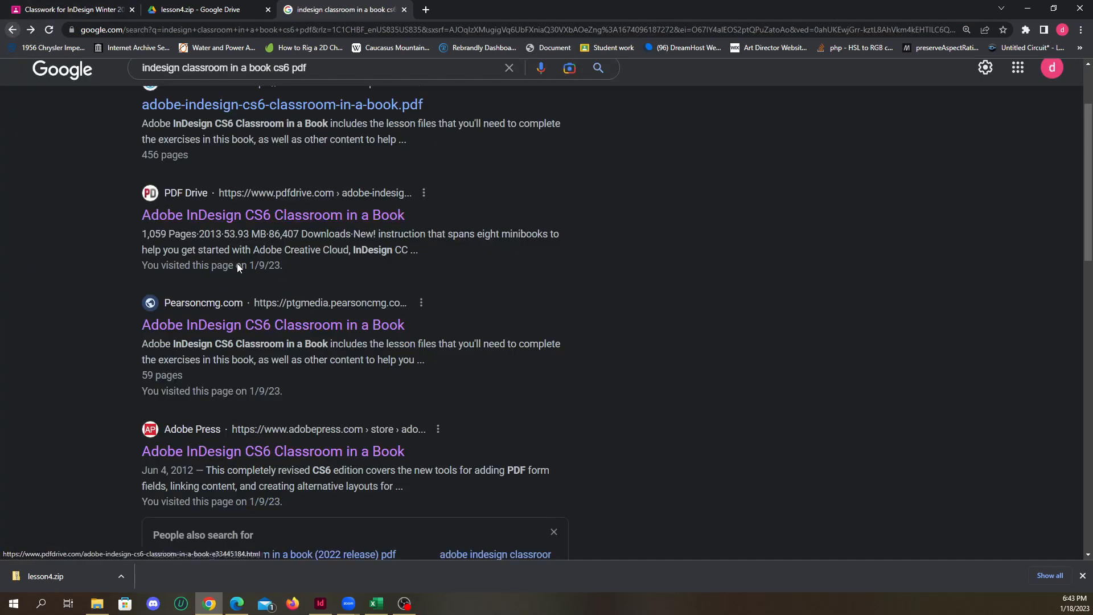
pyautogui.click(223, 217)
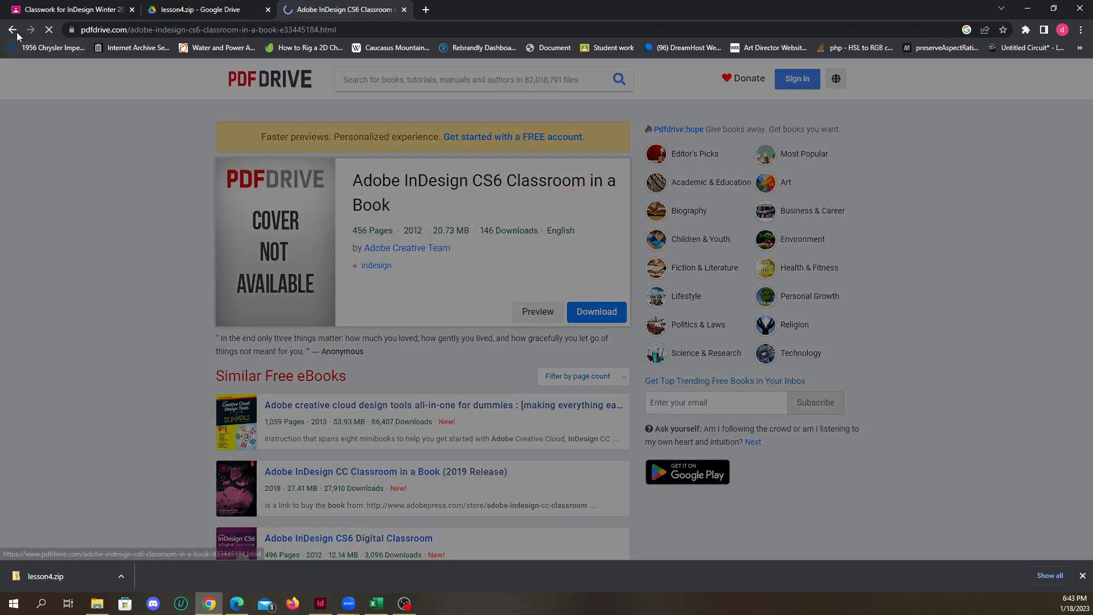
pyautogui.click(14, 32)
# Open the Pearsoncmg.com PDF of Adobe InDesign CS6 Classroom in a Book and view its cover pages
pyautogui.click(238, 417)
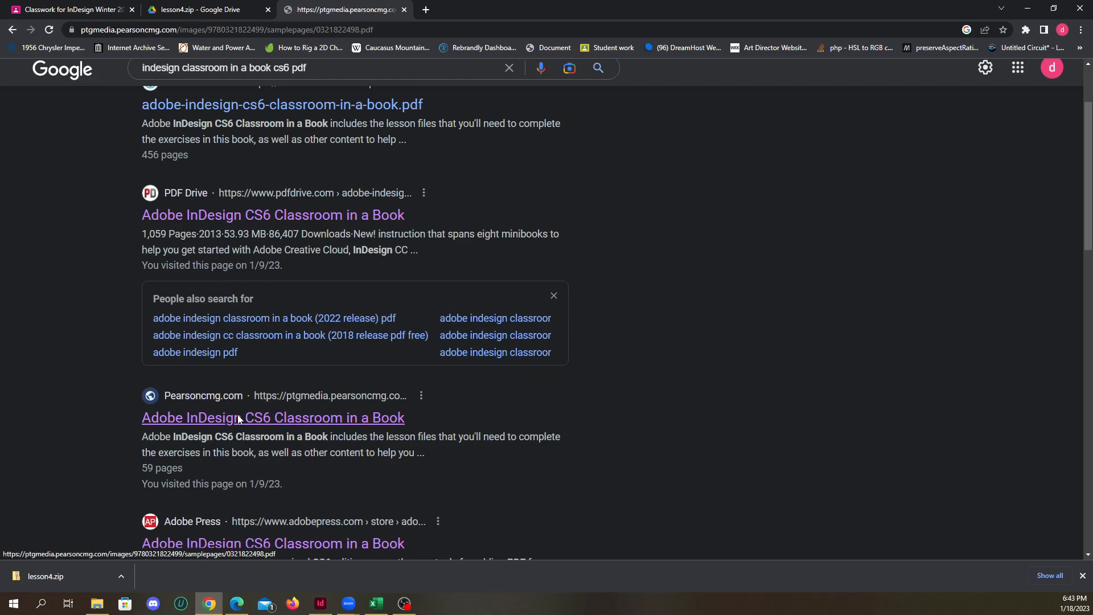
pyautogui.scroll(-3, 247, 300)
pyautogui.scroll(-3, 142, 280)
pyautogui.scroll(3, 130, 262)
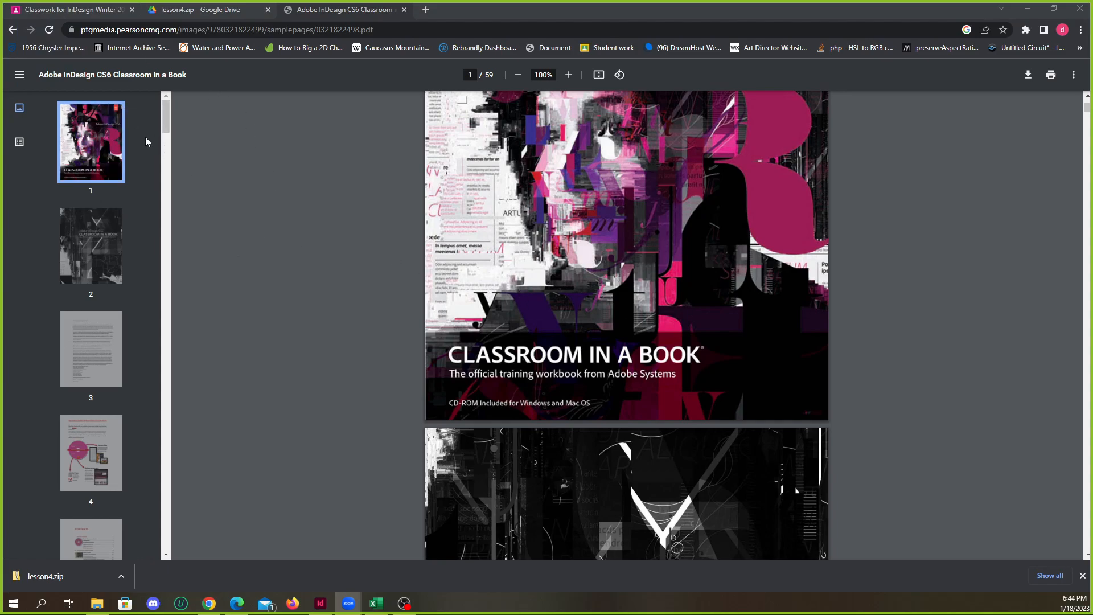
pyautogui.scroll(-5, 349, 236)
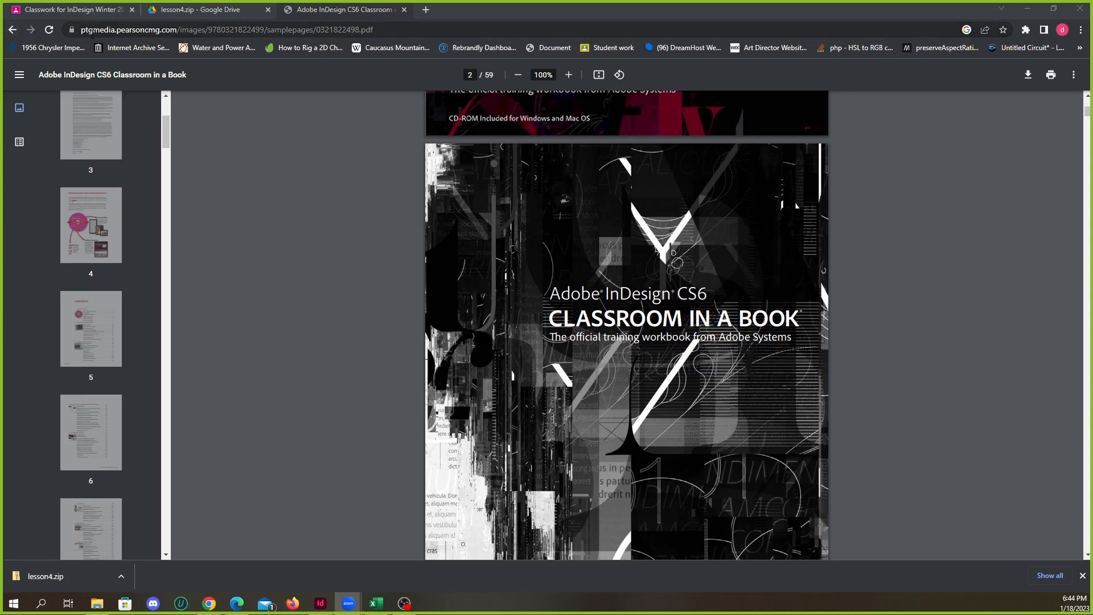
# Go back to the search results, compare the listings and reopen the Pearsoncmg.com PDF
pyautogui.click(10, 33)
pyautogui.scroll(2, 182, 267)
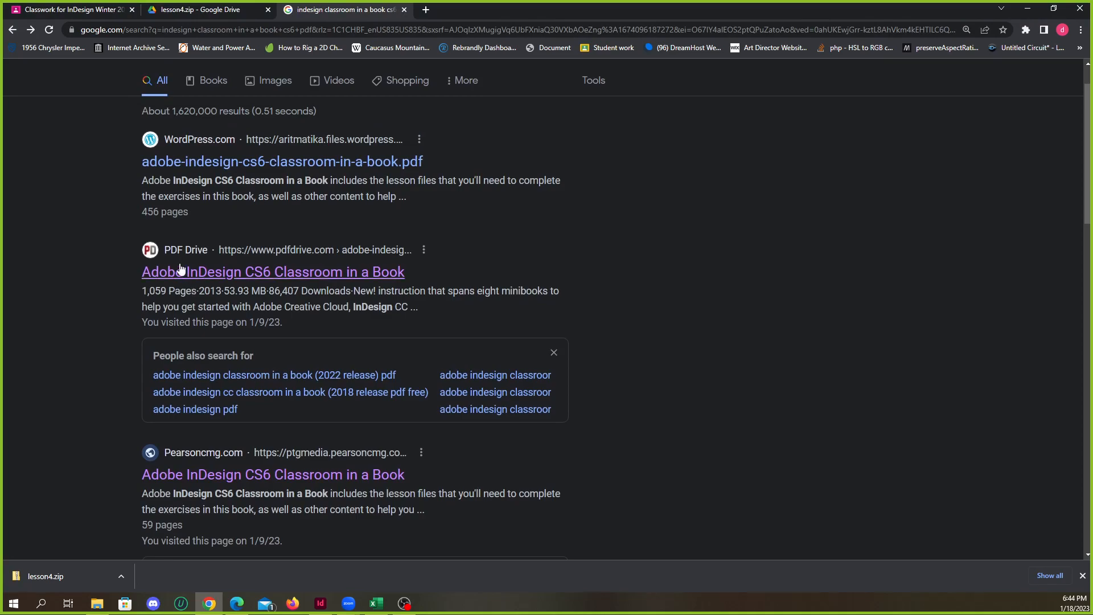
pyautogui.scroll(-2, 183, 250)
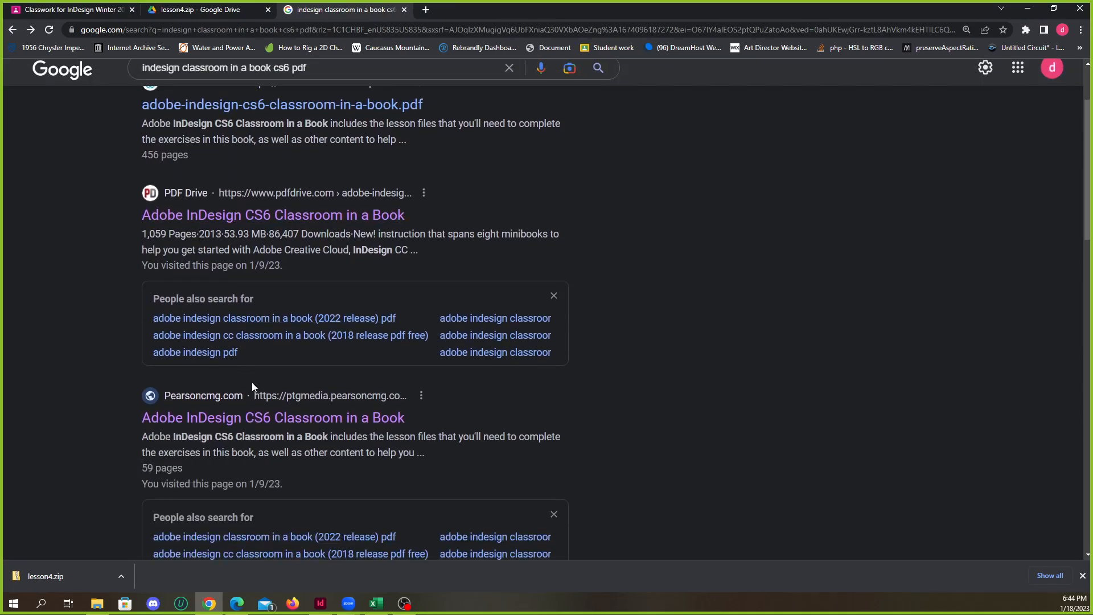
pyautogui.scroll(-2, 247, 373)
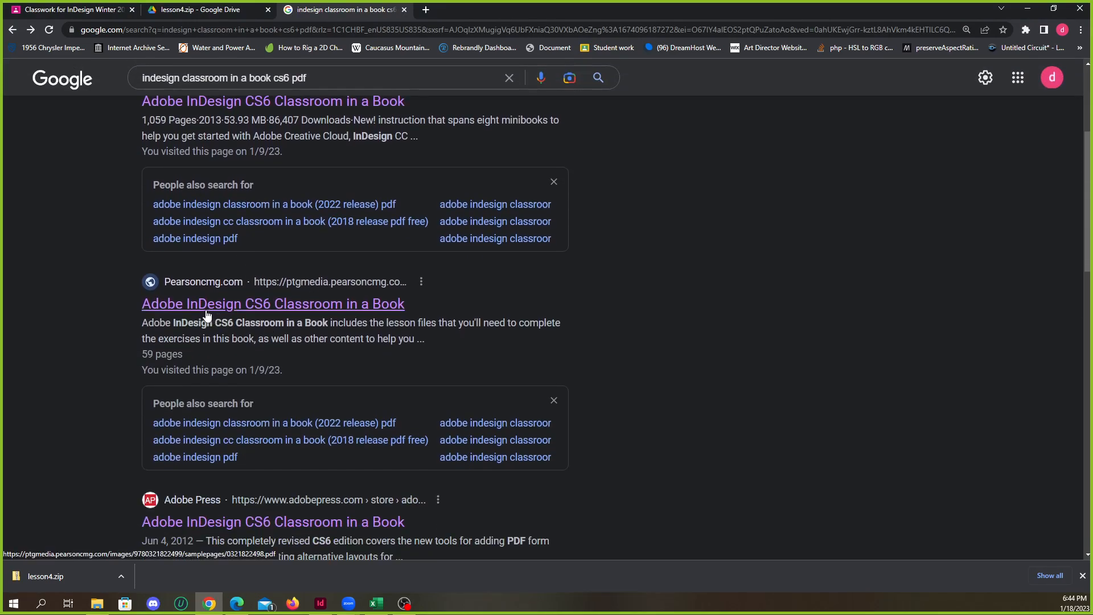
pyautogui.click(245, 311)
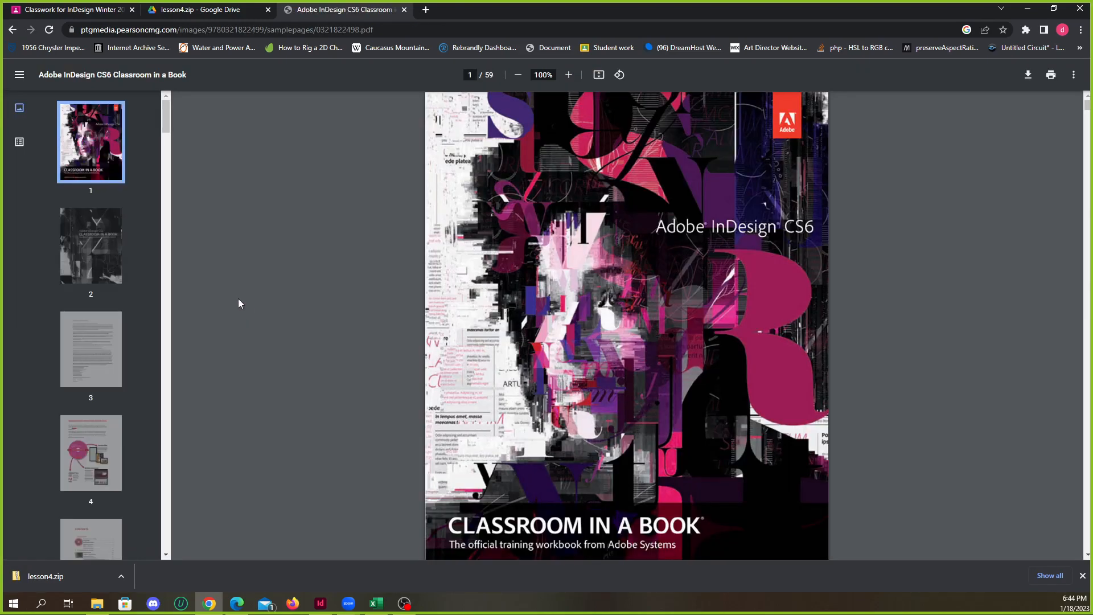
# Browse the PDF's page thumbnails from the front matter to page 22 in Lesson 2 to see which lessons it contains
pyautogui.scroll(-10, 112, 285)
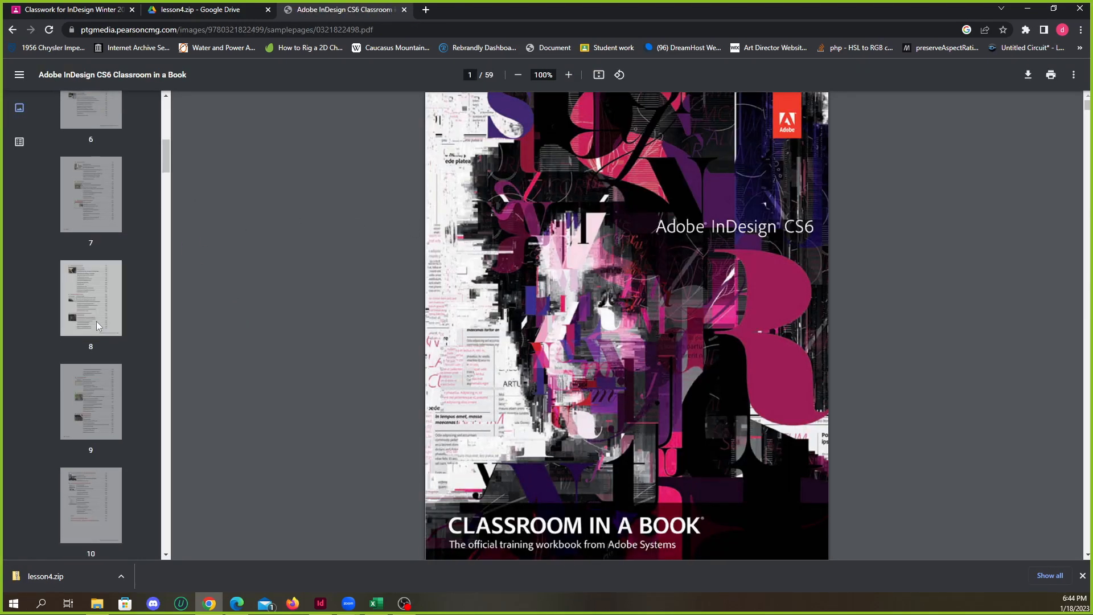
pyautogui.click(91, 302)
pyautogui.scroll(-4, 115, 335)
pyautogui.click(94, 305)
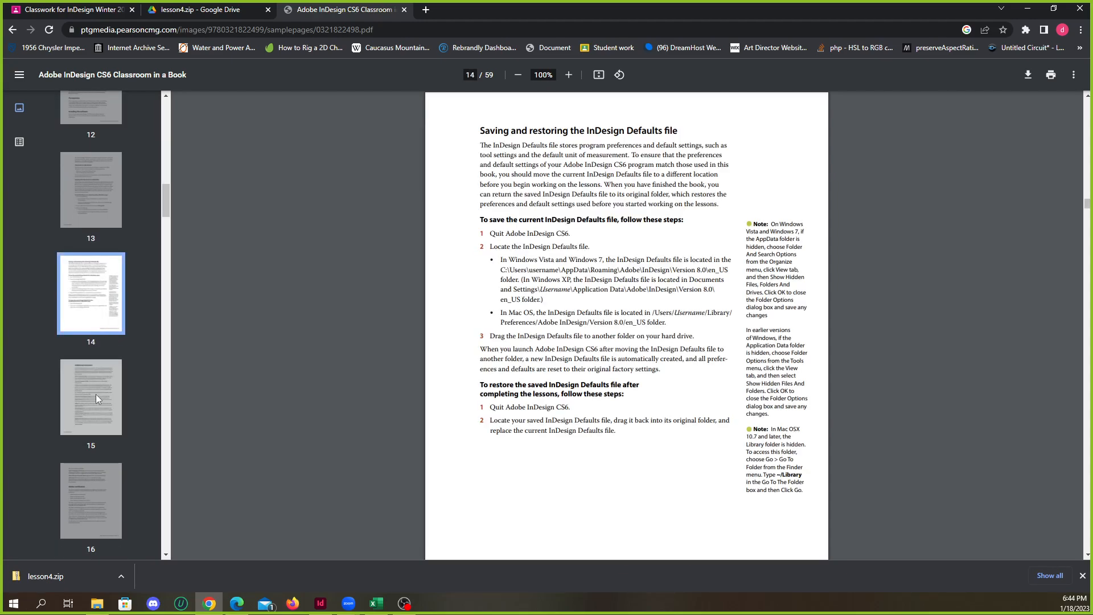
pyautogui.click(95, 394)
pyautogui.scroll(-6, 104, 336)
pyautogui.click(104, 337)
pyautogui.scroll(-5, 107, 401)
pyautogui.click(94, 302)
pyautogui.click(104, 376)
pyautogui.click(98, 458)
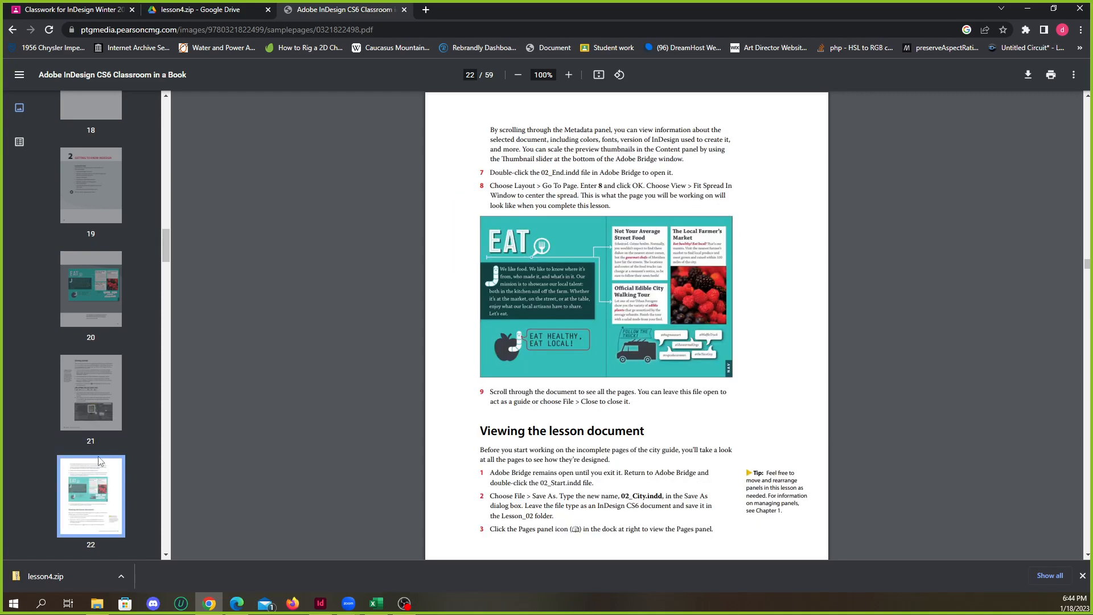
# Continue through the Lesson 2 page thumbnails and into the index to check for further lessons
pyautogui.scroll(-10, 99, 403)
pyautogui.scroll(-10, 94, 398)
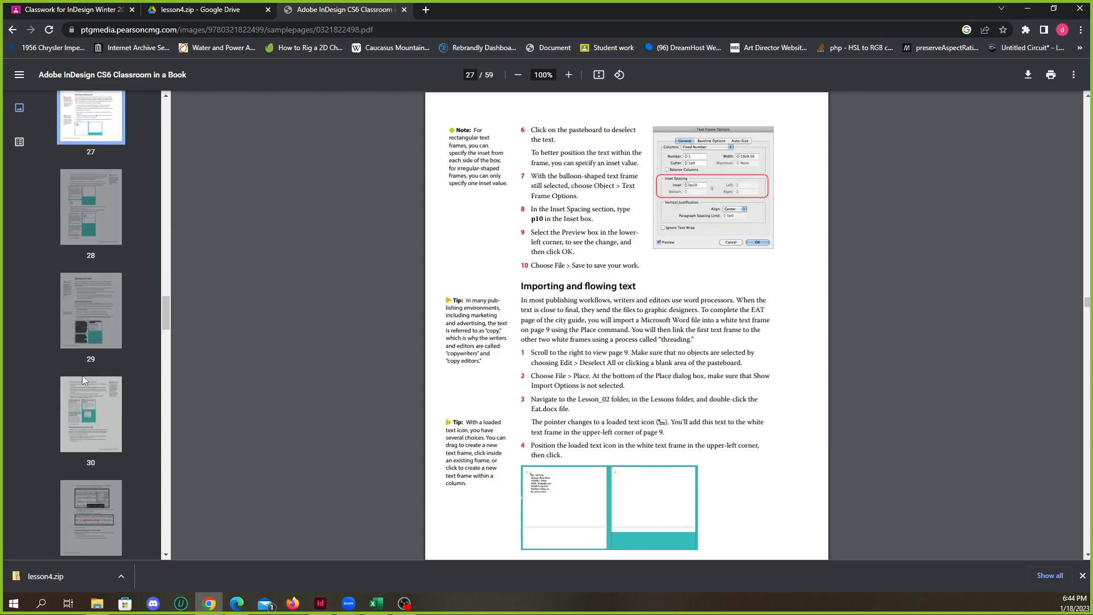
pyautogui.click(108, 439)
pyautogui.scroll(-4, 105, 432)
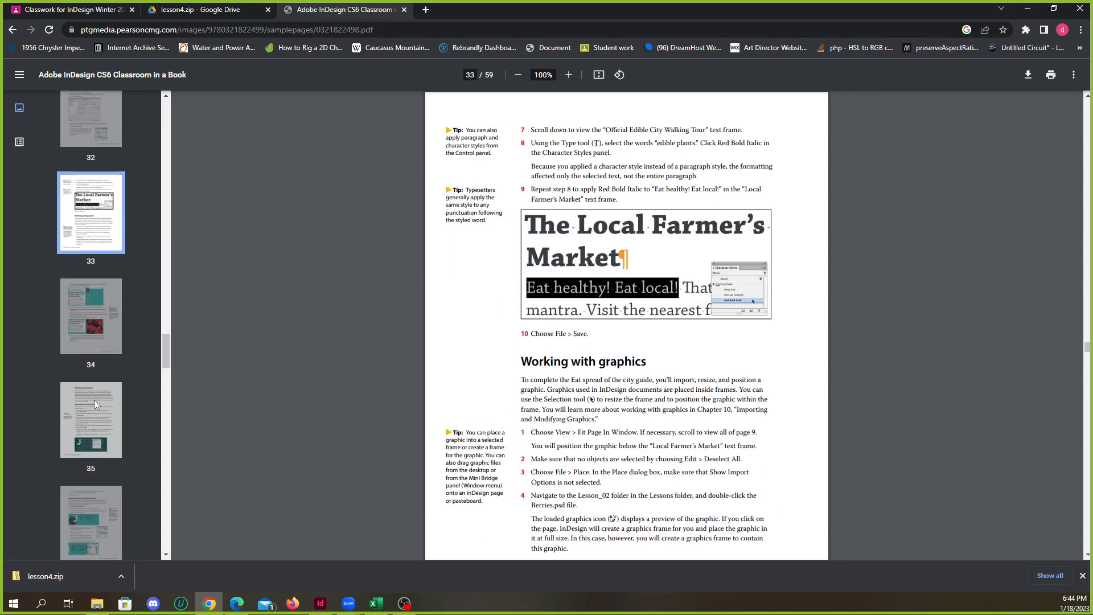
pyautogui.click(94, 401)
pyautogui.scroll(-12, 97, 456)
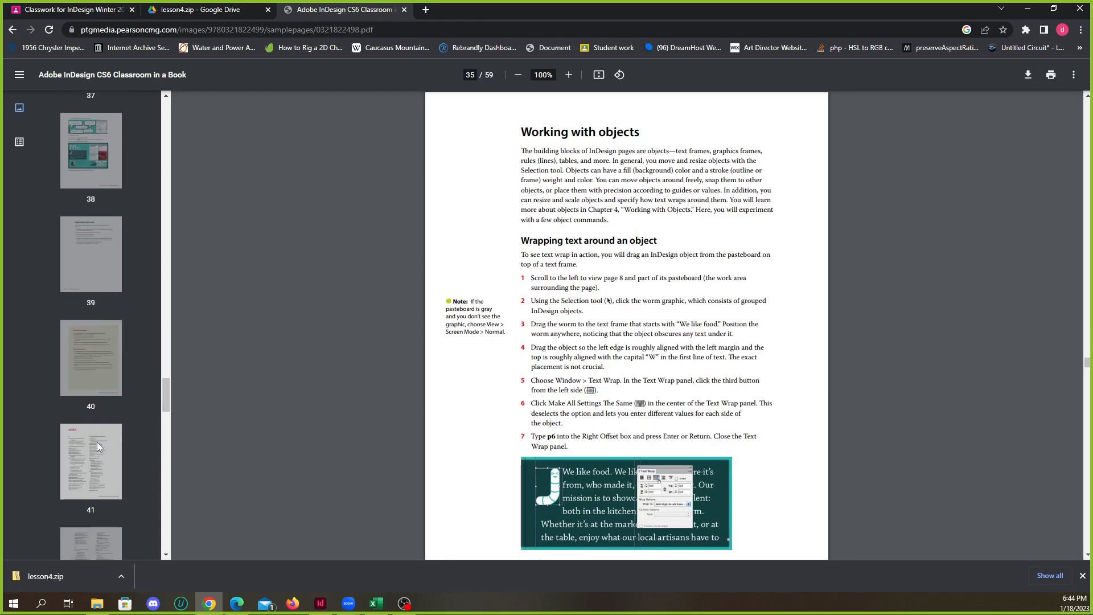
pyautogui.click(90, 354)
pyautogui.scroll(-20, 91, 442)
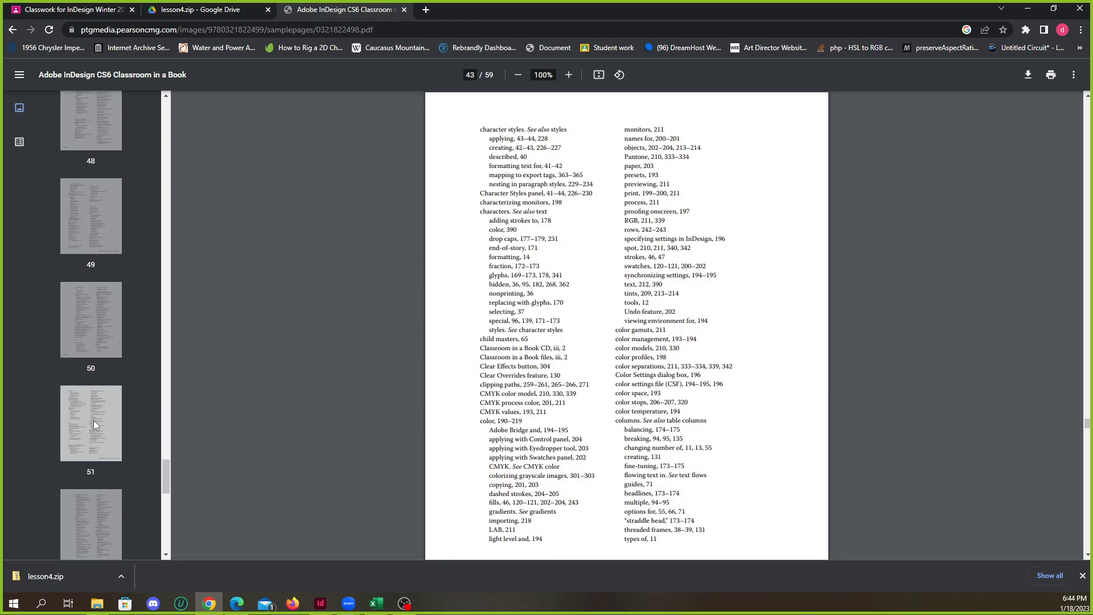
pyautogui.scroll(-1, 98, 418)
# Go back to PDF pages 33 and 32 and examine the Lesson 2 sections on character styles, graphics and object styles
pyautogui.moveTo(165, 535); pyautogui.dragTo(178, 337)
pyautogui.click(105, 333)
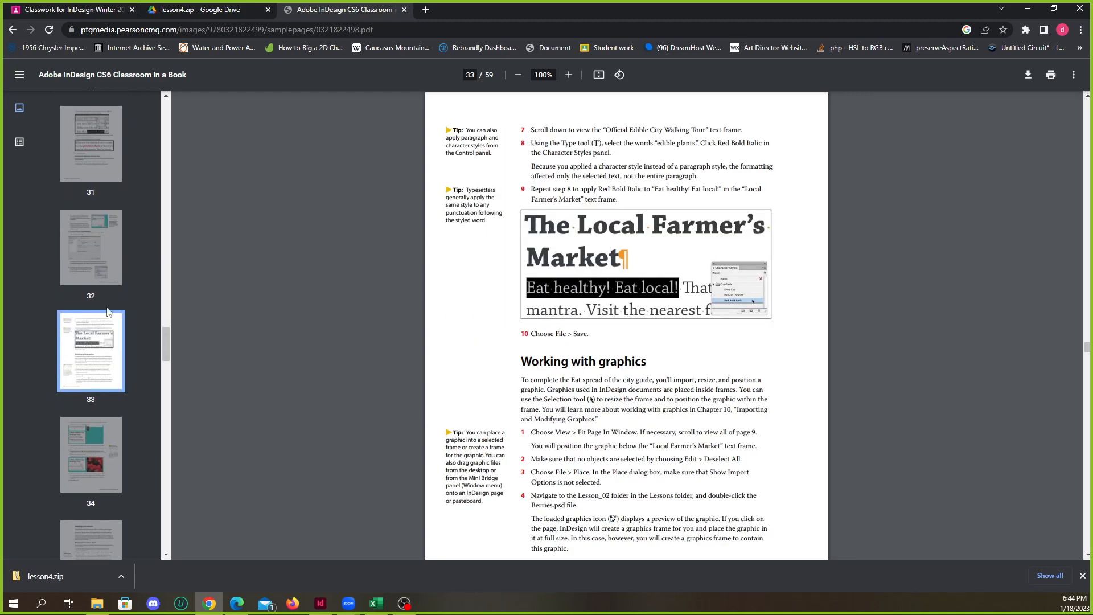
pyautogui.click(104, 265)
pyautogui.scroll(-12, 124, 357)
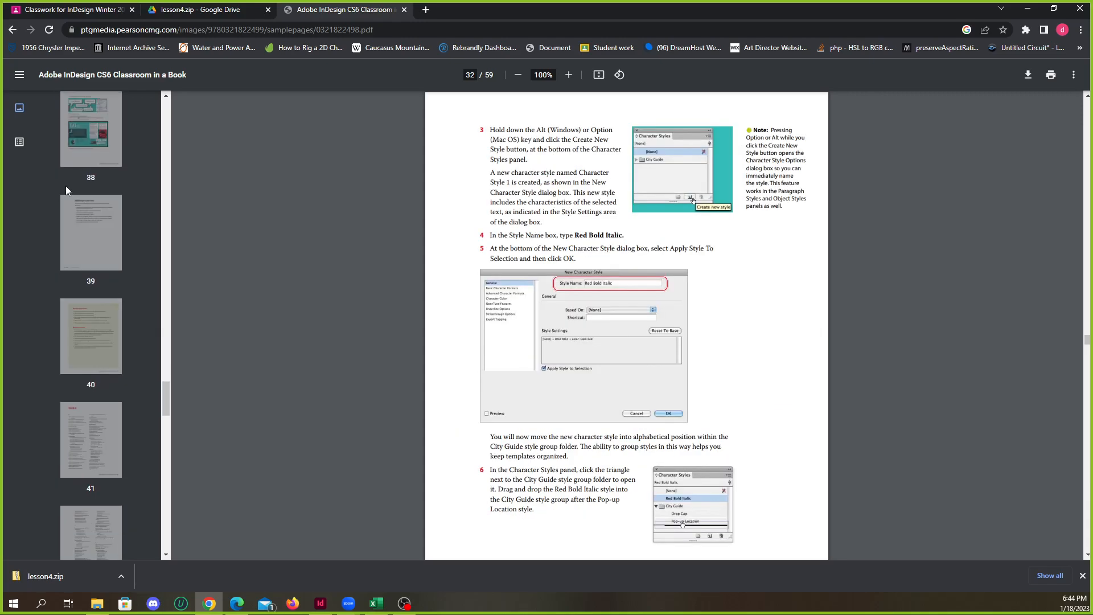
pyautogui.scroll(6, 1060, 337)
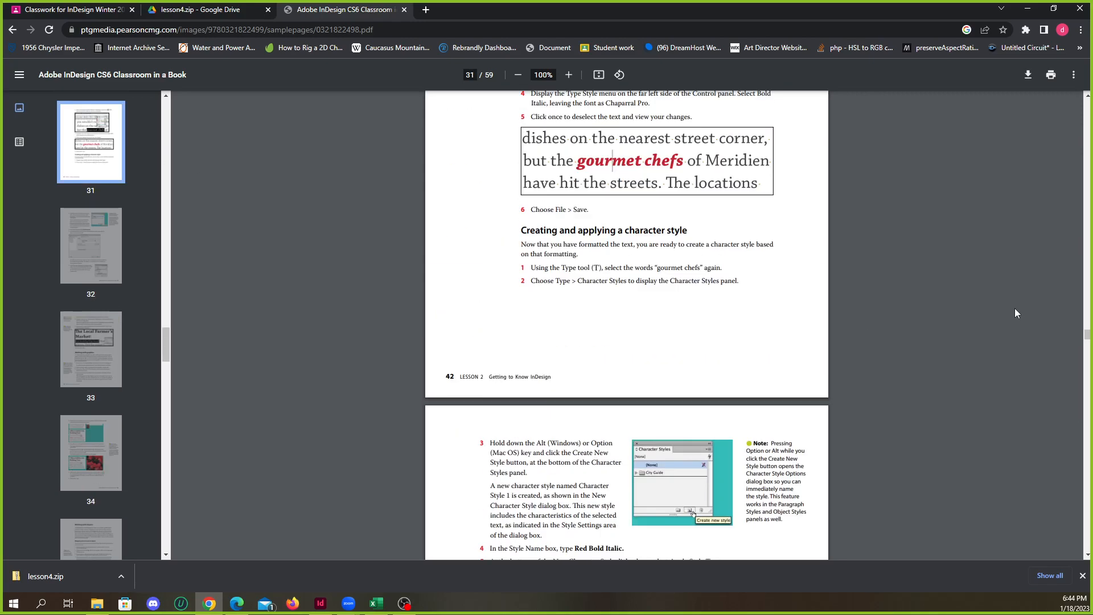
pyautogui.scroll(-20, 734, 325)
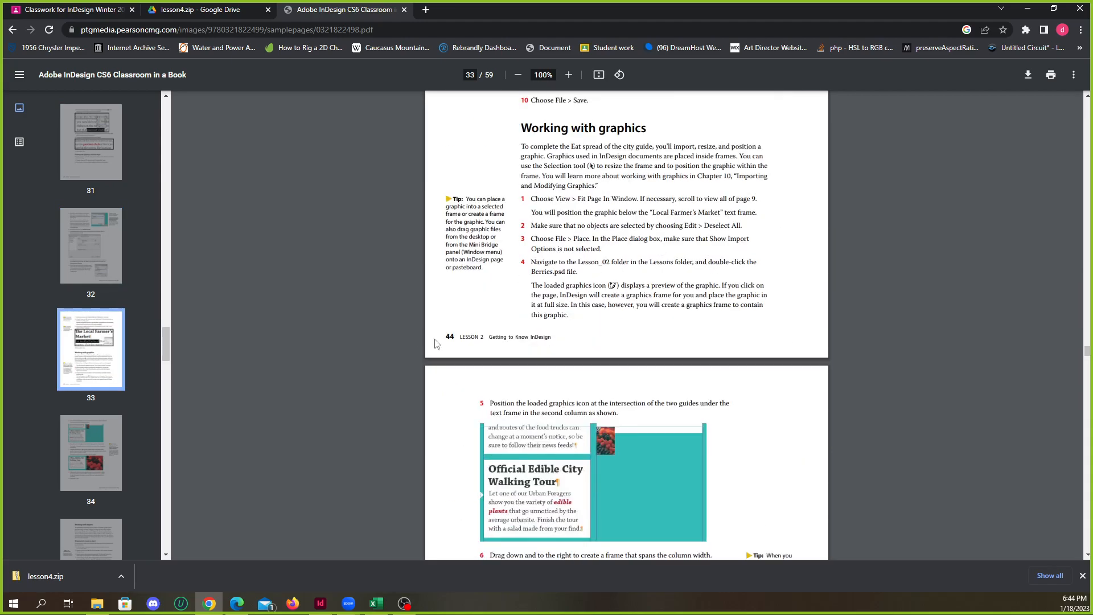
pyautogui.scroll(-20, 717, 338)
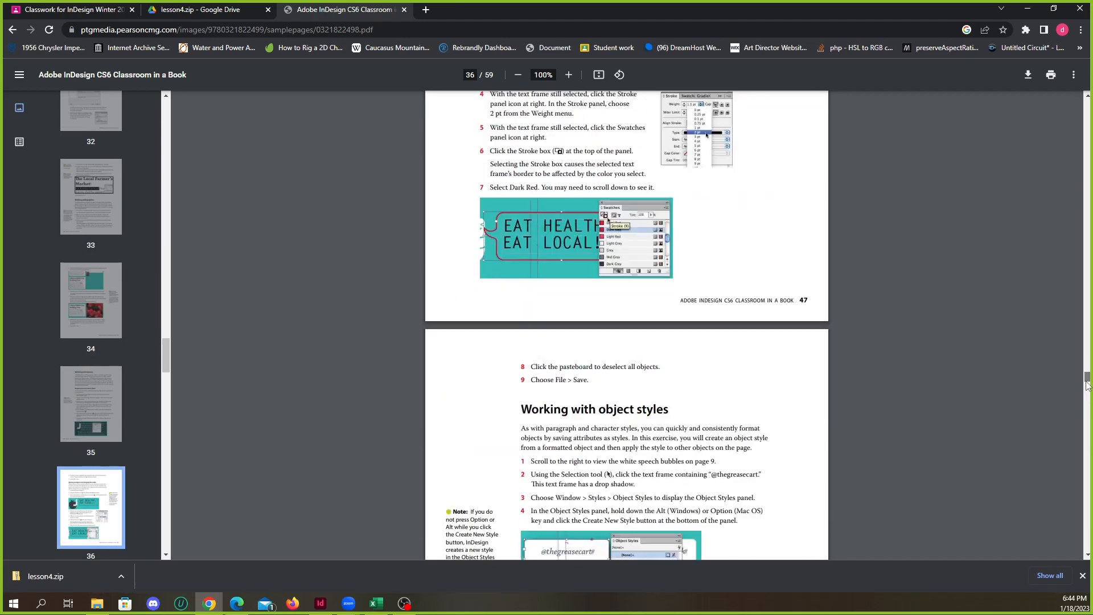
# Dismiss the downloads bar, scan the PDF's index pages and return to the cover pages
pyautogui.click(1082, 576)
pyautogui.scroll(-20, 803, 402)
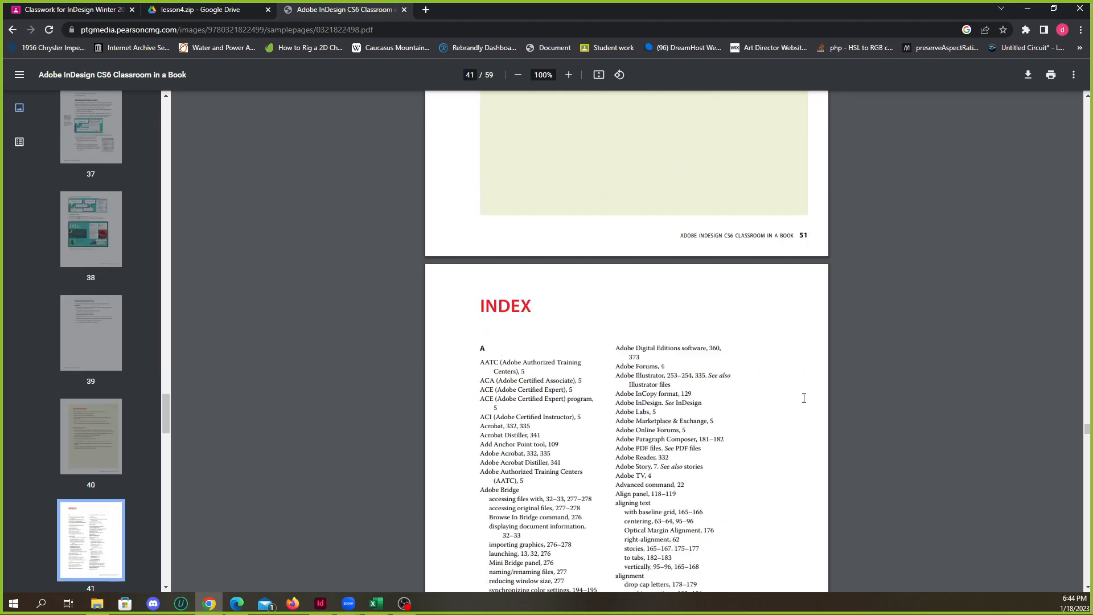
pyautogui.scroll(-20, 889, 401)
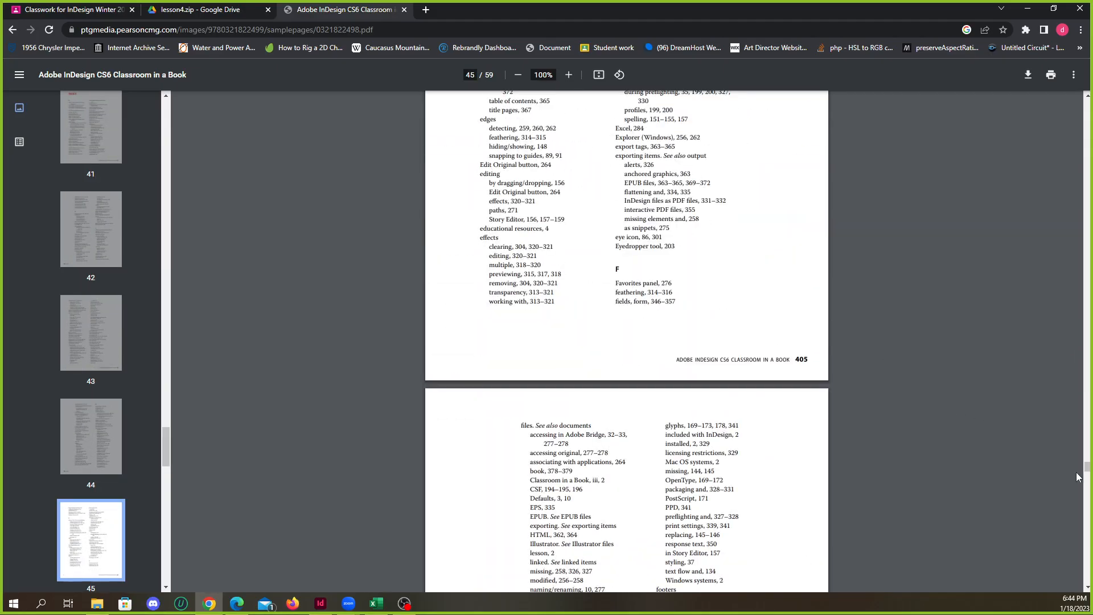
pyautogui.moveTo(1086, 507); pyautogui.dragTo(1087, 111)
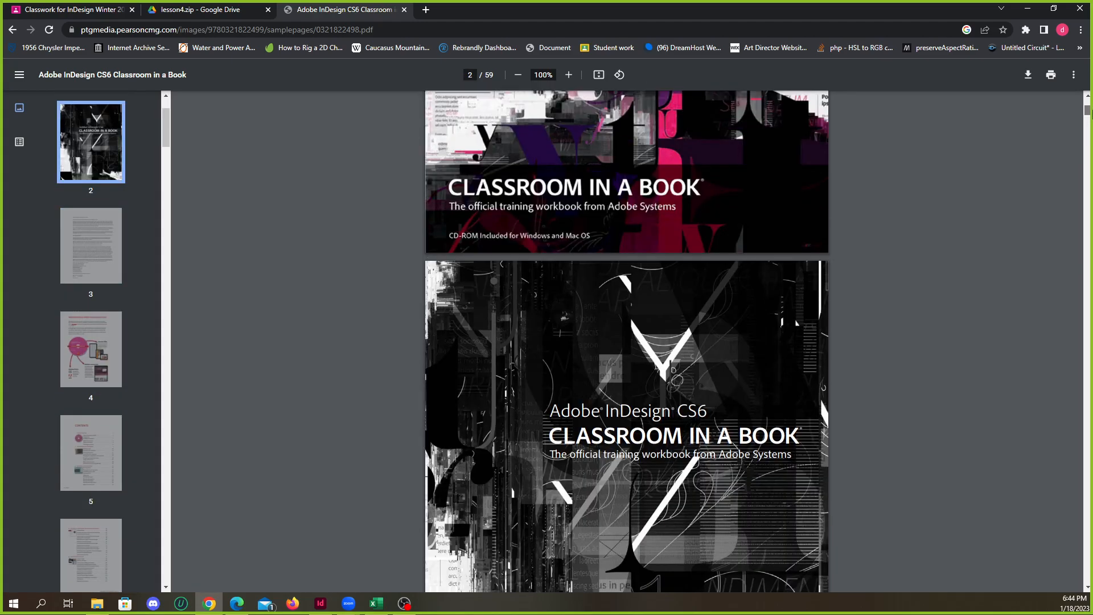
# Show the PDF's document outline and use it to visit the Index and the Contents page
pyautogui.click(19, 144)
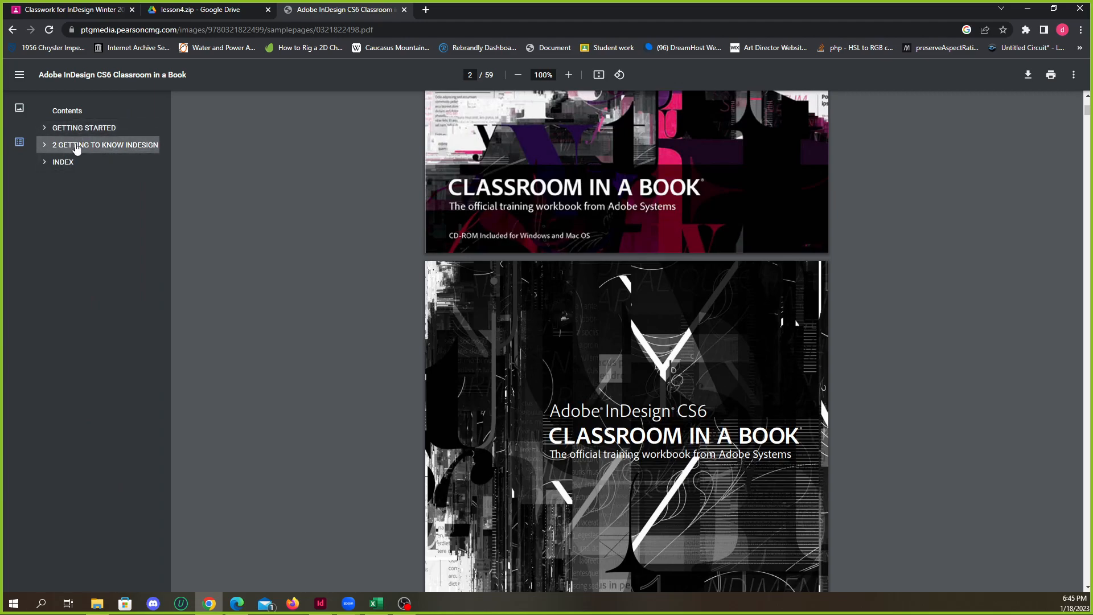
pyautogui.click(61, 164)
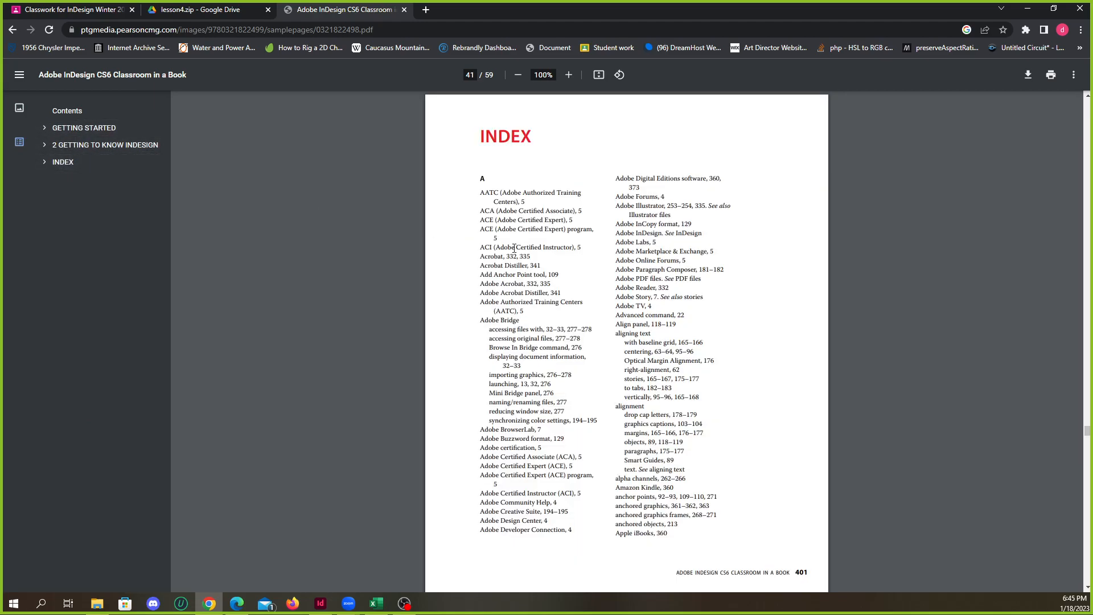
pyautogui.scroll(-10, 59, 136)
pyautogui.click(55, 111)
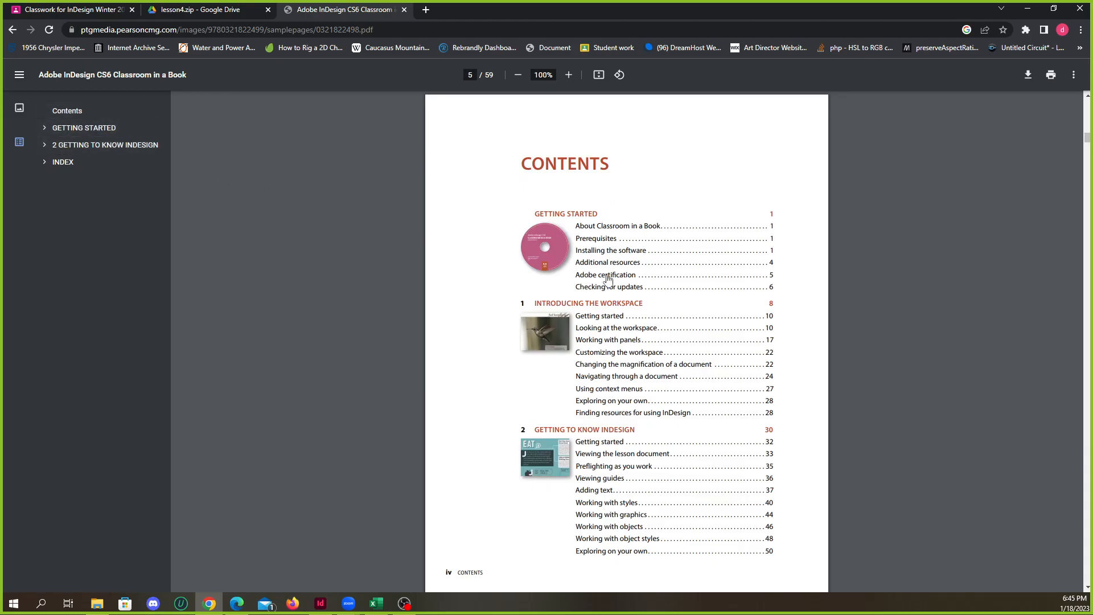
# Examine the lesson list in the Contents pages and go to the PDF's last page, 59
pyautogui.scroll(-10, 737, 273)
pyautogui.scroll(-5, 738, 273)
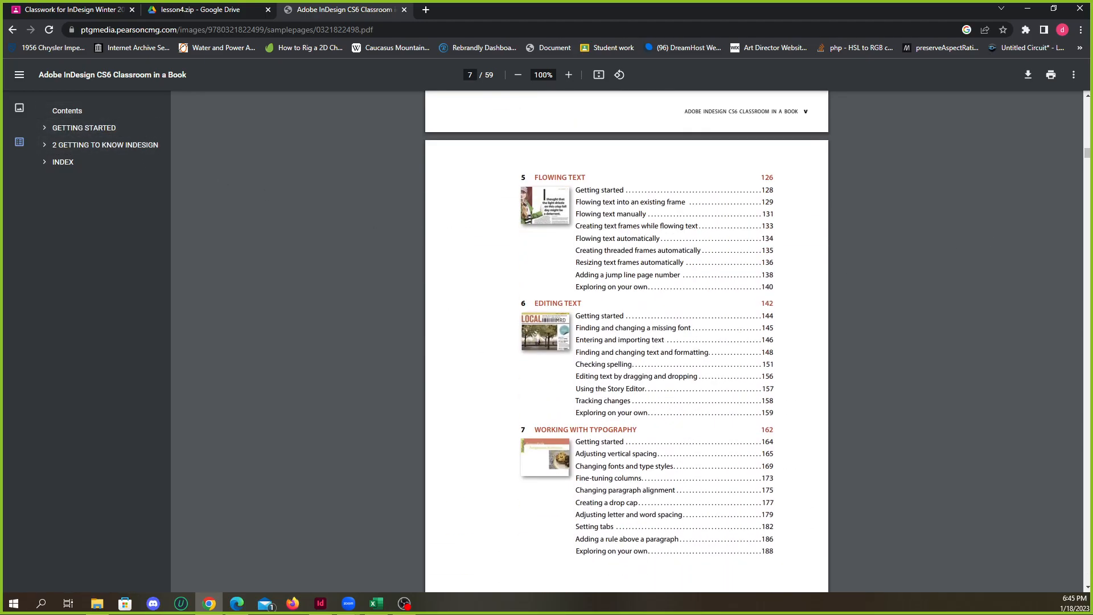
pyautogui.moveTo(1087, 159); pyautogui.dragTo(1073, 589)
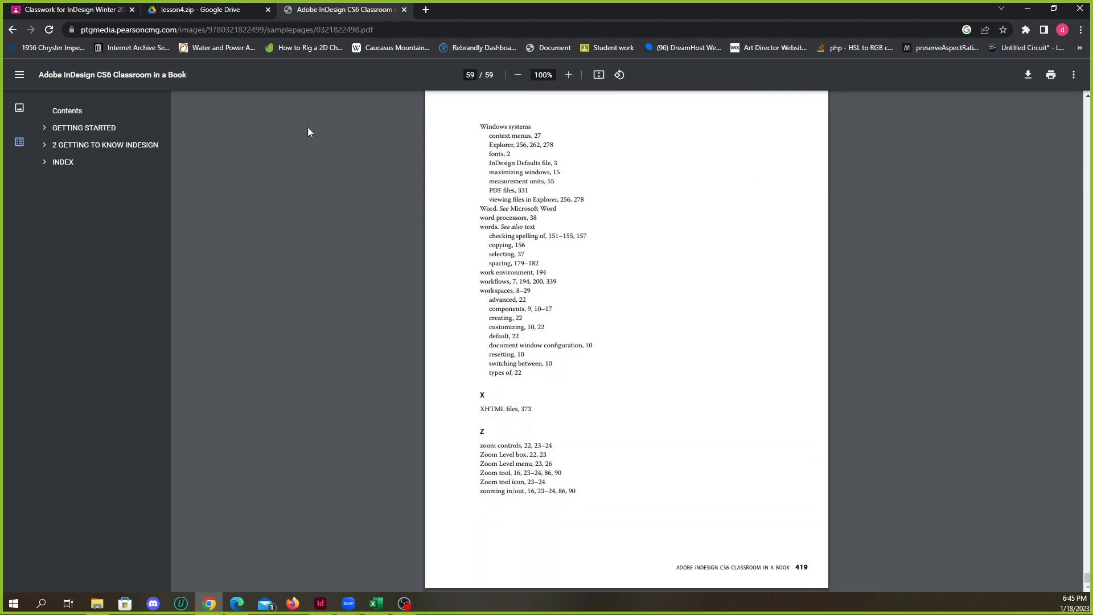
# Return to the Google results and examine the other listings for the InDesign CS6 Classroom in a Book PDF
pyautogui.click(12, 30)
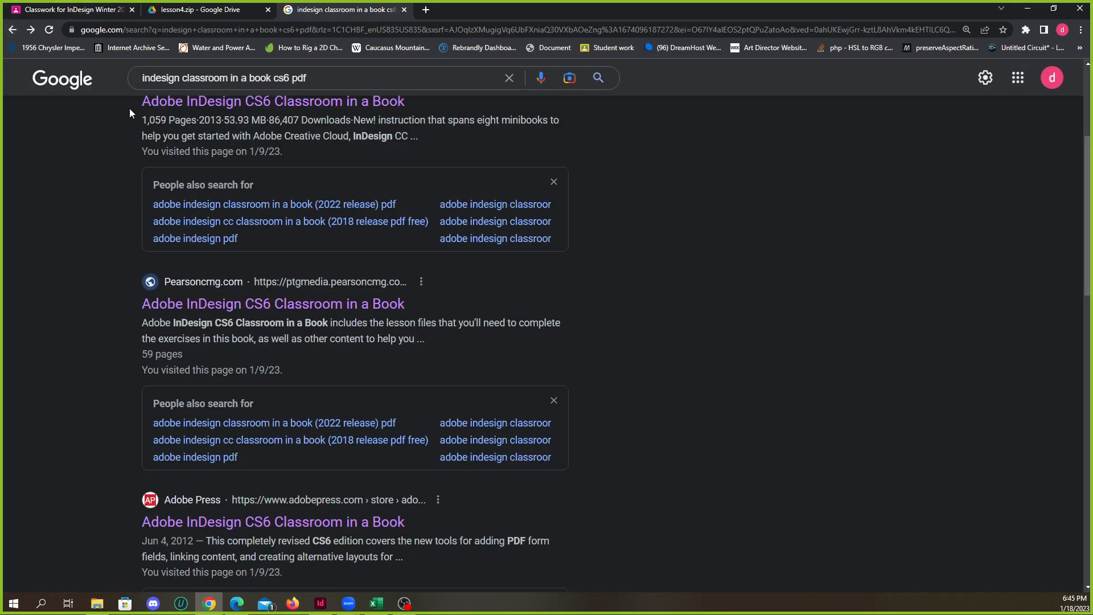
pyautogui.scroll(-6, 191, 307)
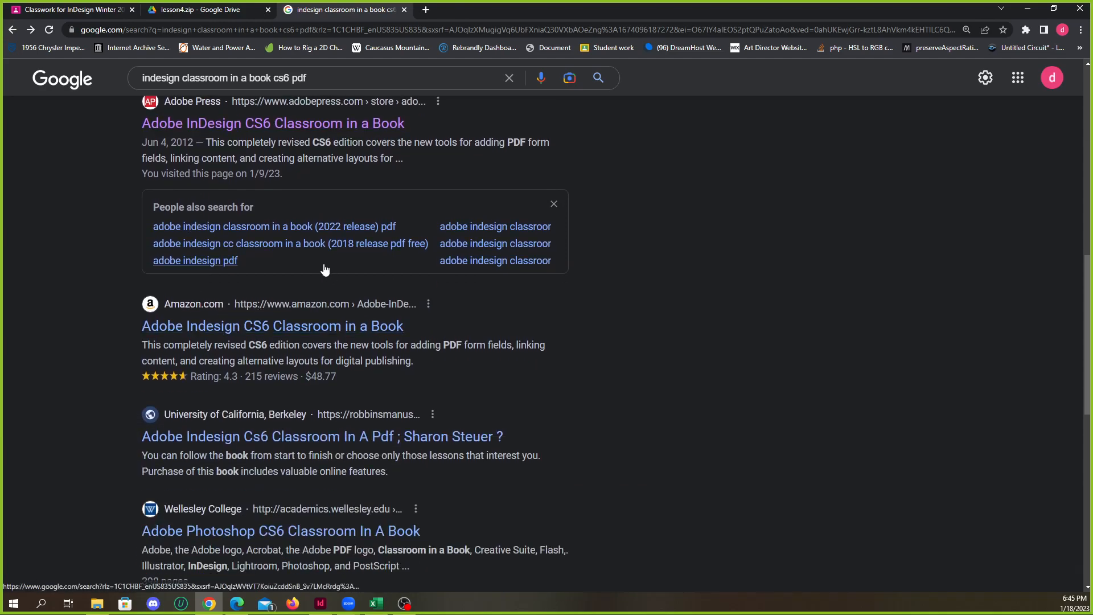
pyautogui.scroll(-3, 302, 302)
pyautogui.scroll(-9, 302, 302)
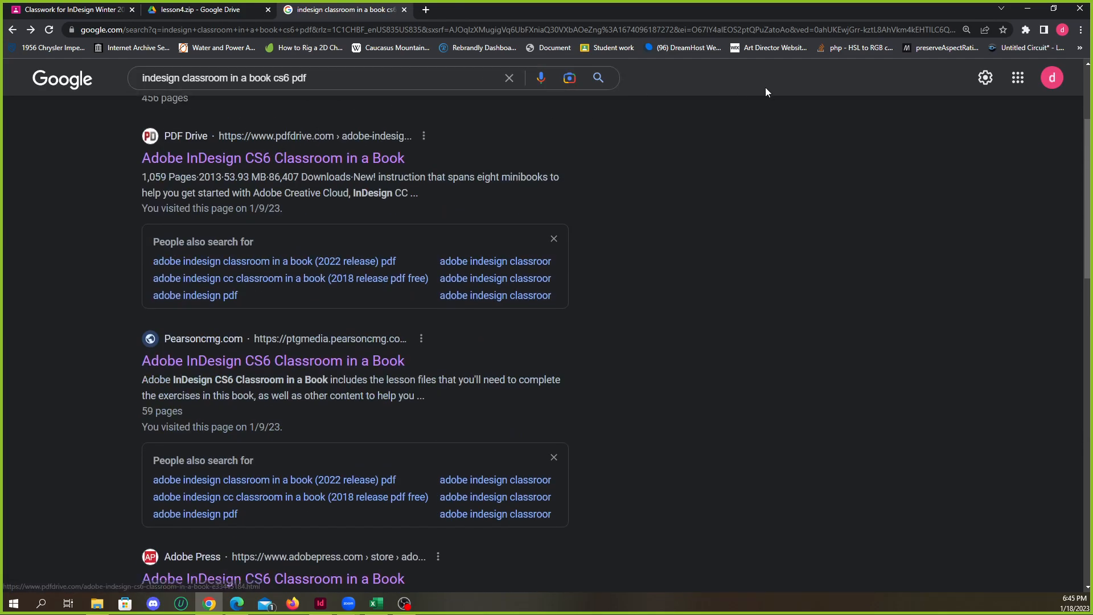
# Switch to File Explorer, open Adobe_inDesign_Book.pdf from the classroomInABook folder in Edge, and go to its cover page
pyautogui.click(1029, 8)
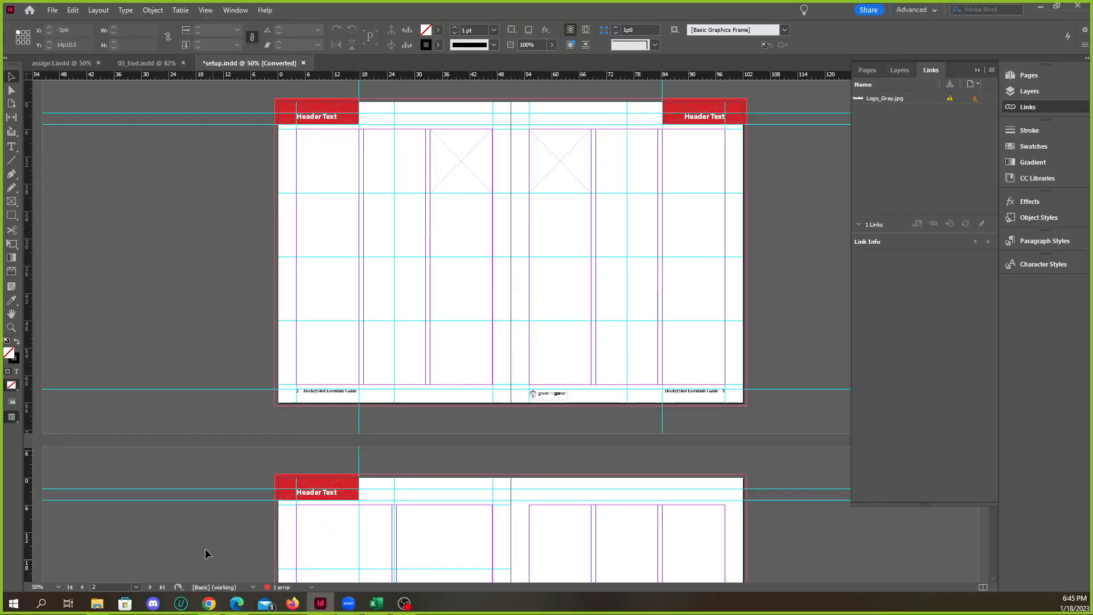
pyautogui.click(97, 604)
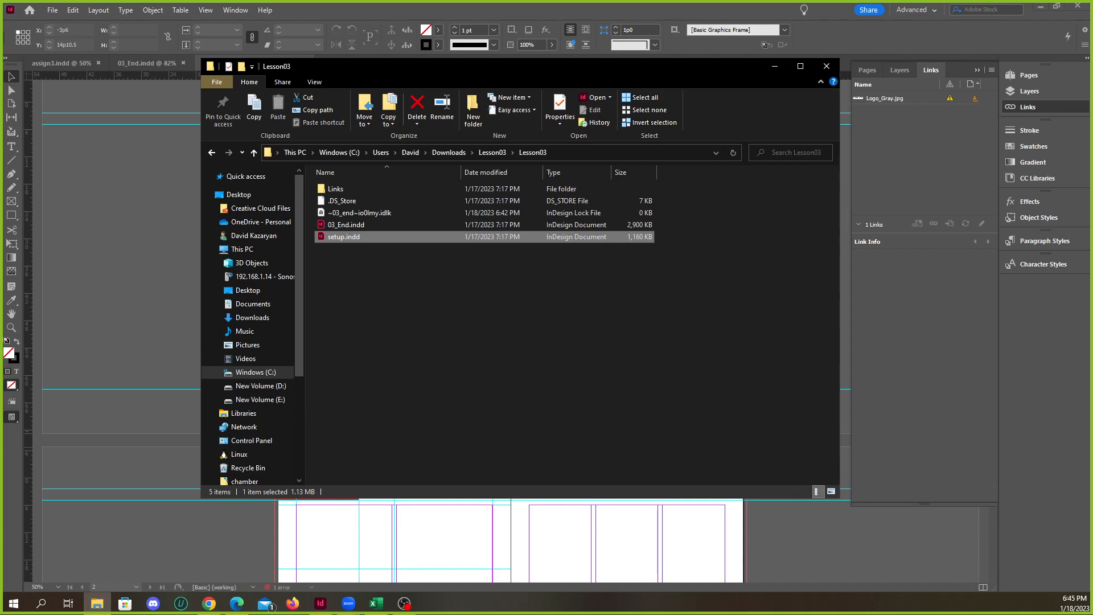
pyautogui.click(367, 46)
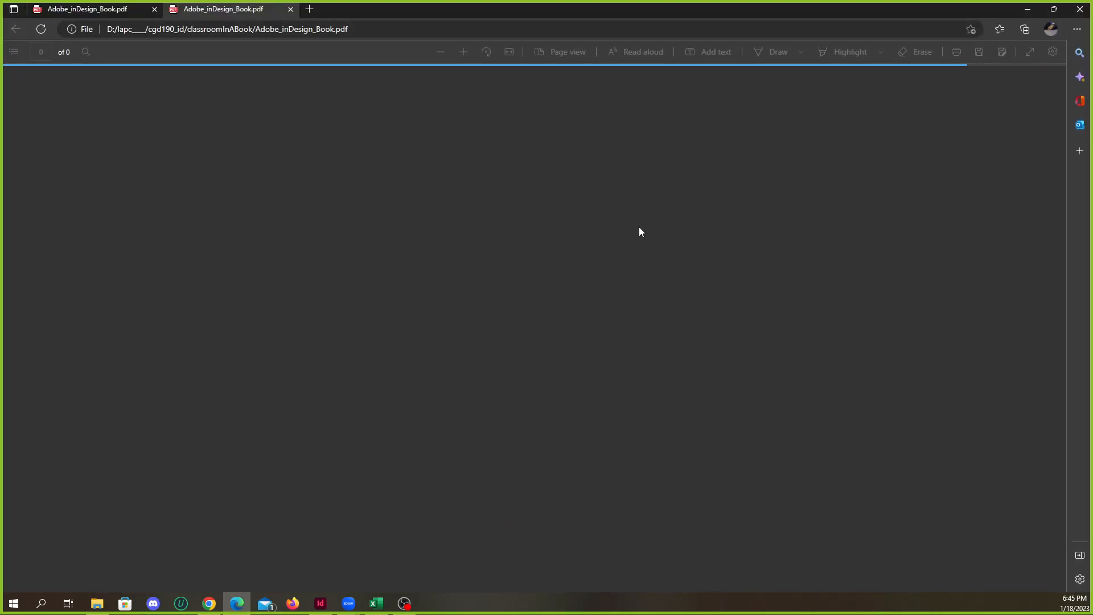
pyautogui.scroll(-8, 463, 239)
pyautogui.scroll(20, 494, 247)
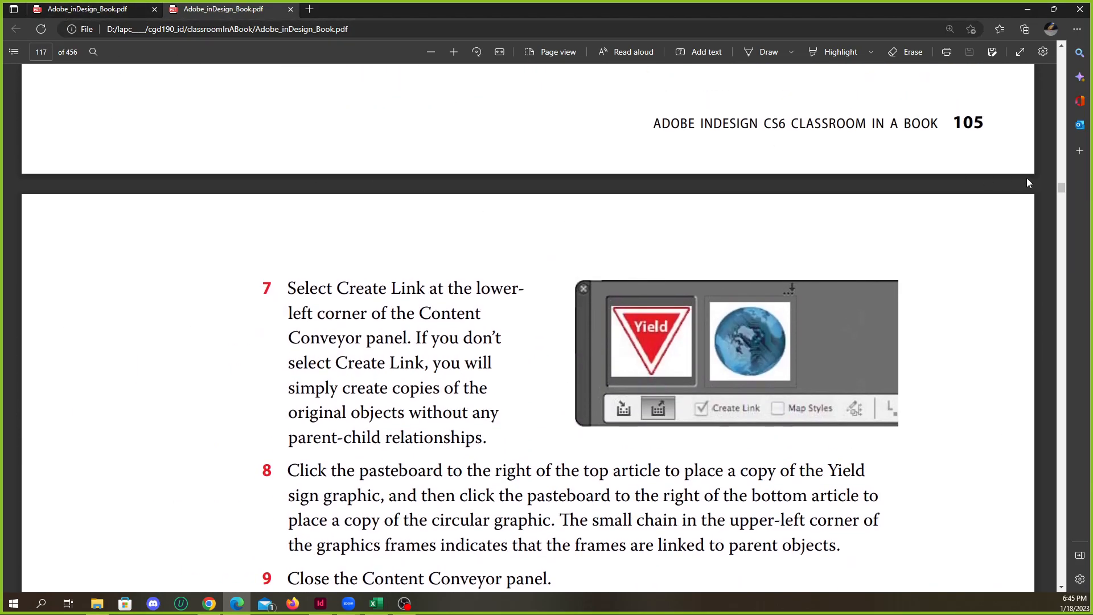
pyautogui.moveTo(1061, 189); pyautogui.dragTo(1064, 54)
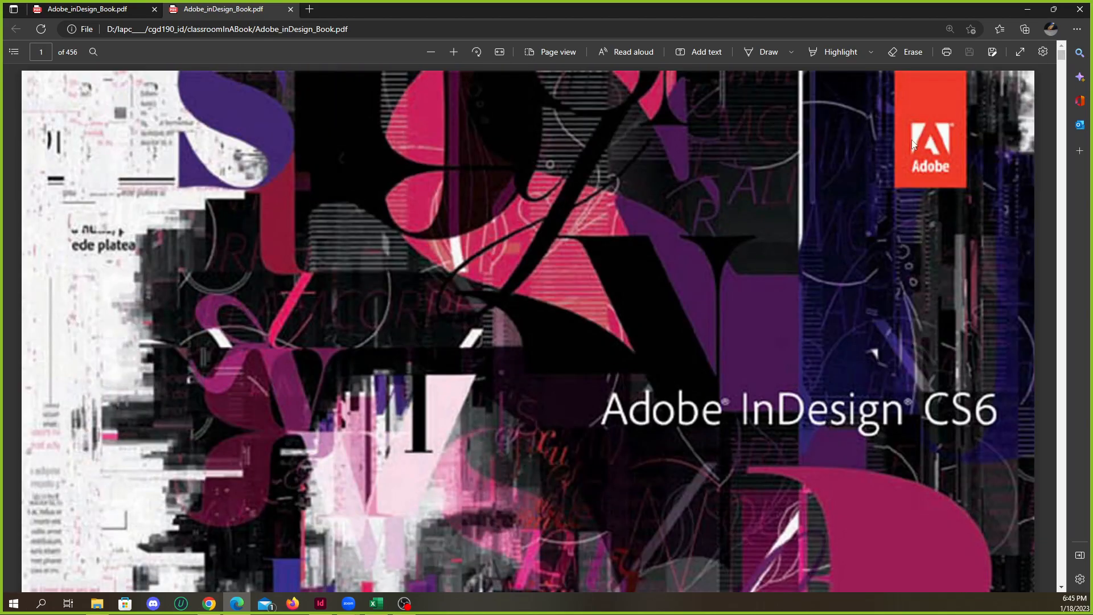
# Examine the Contents pages of the book PDF from the first lessons through Lessons 3 and 4
pyautogui.keyDown('ctrl'); pyautogui.scroll(-2, 610, 219); pyautogui.keyUp('ctrl')
pyautogui.keyDown('ctrl'); pyautogui.scroll(1, 617, 213); pyautogui.keyUp('ctrl')
pyautogui.scroll(-15, 619, 226)
pyautogui.scroll(-10, 500, 419)
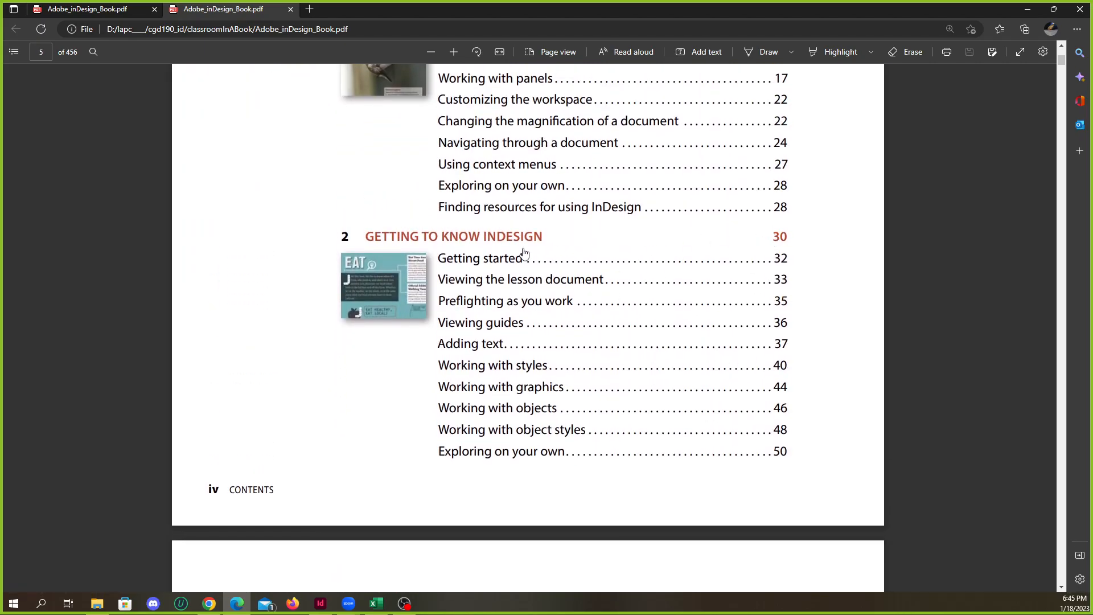
pyautogui.scroll(-6, 600, 322)
pyautogui.scroll(8, 608, 391)
pyautogui.scroll(4, 607, 333)
pyautogui.scroll(-7, 607, 335)
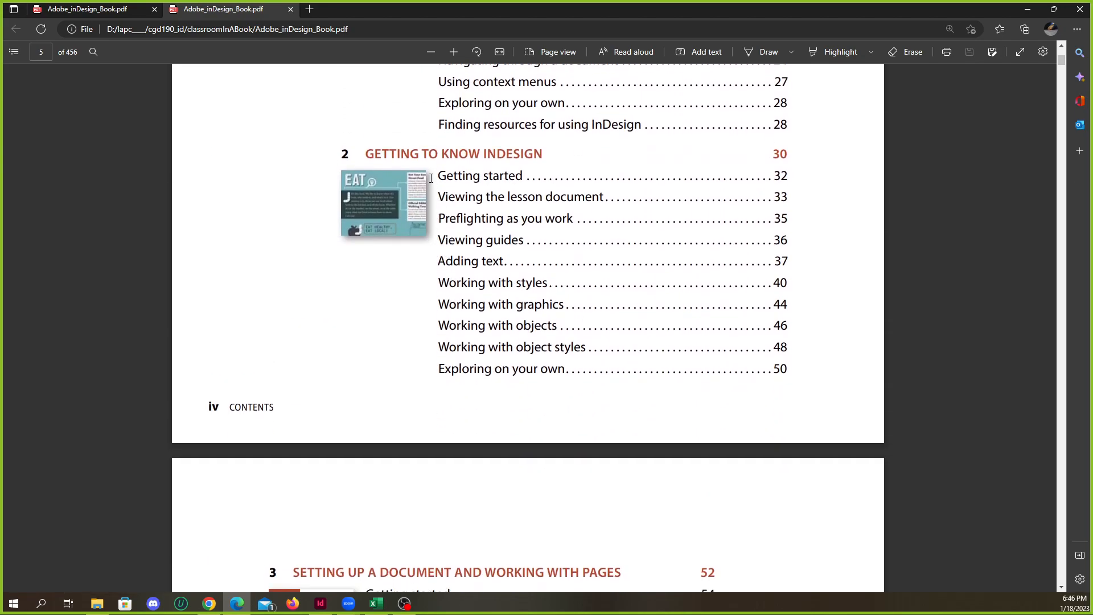
pyautogui.scroll(-7, 467, 169)
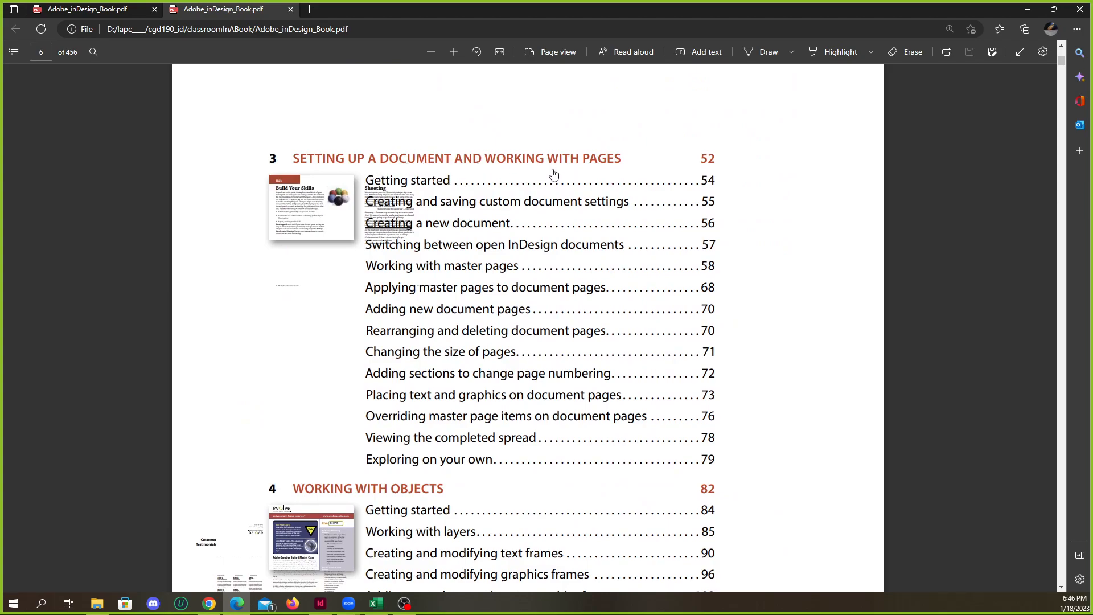
# Follow the Contents link to Lesson 3, Setting Up a Document and Working with Pages, and examine the sample spread on PDF page 64
pyautogui.click(579, 166)
pyautogui.scroll(-10, 555, 284)
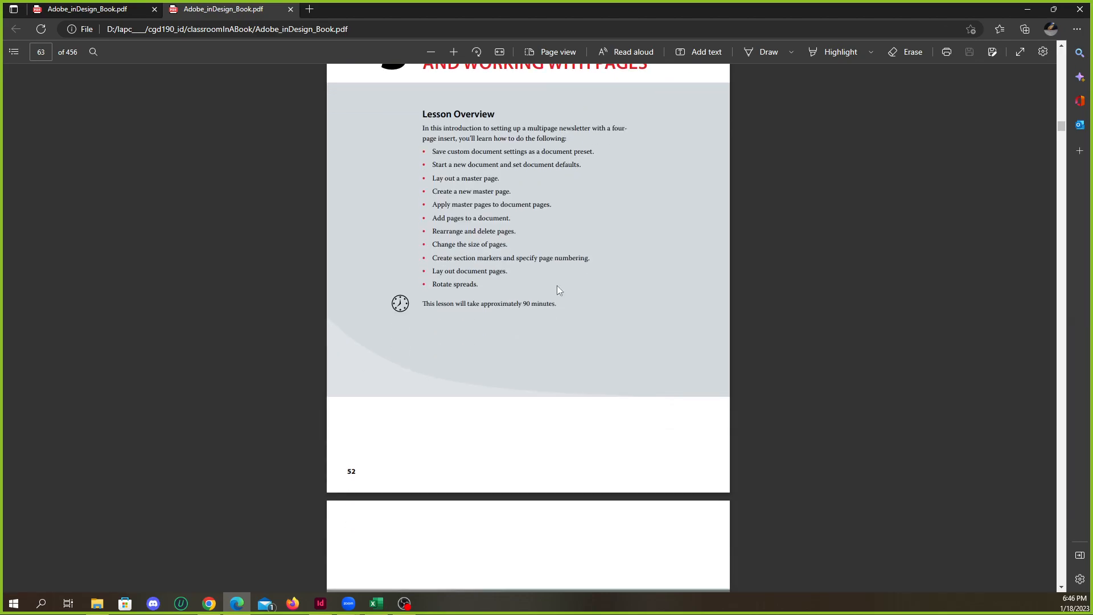
pyautogui.scroll(3, 571, 303)
pyautogui.scroll(4, 572, 302)
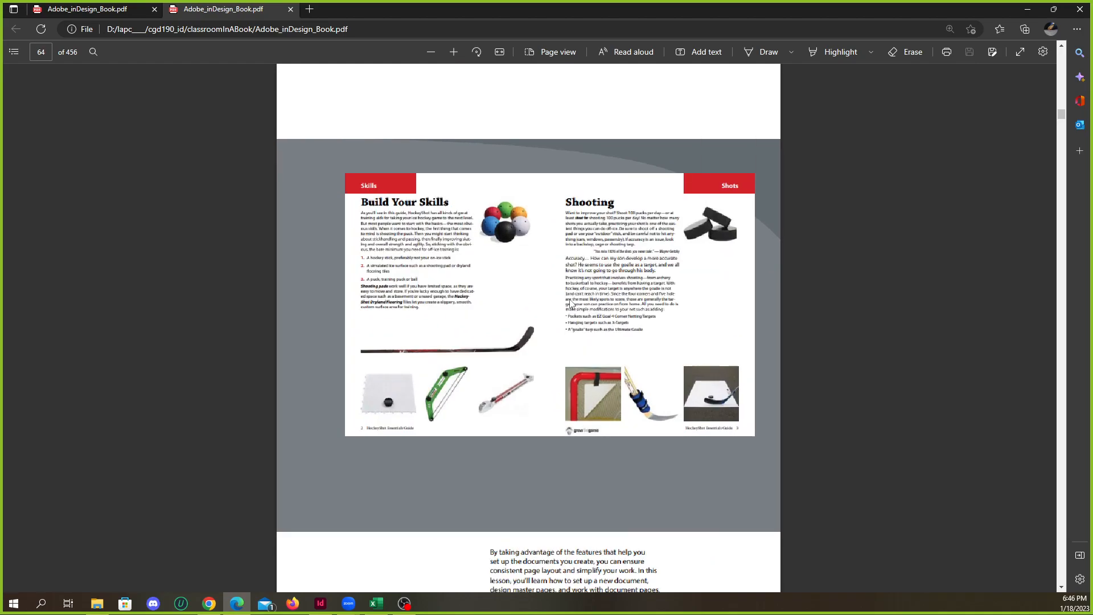
pyautogui.scroll(1, 542, 264)
pyautogui.scroll(-1, 543, 264)
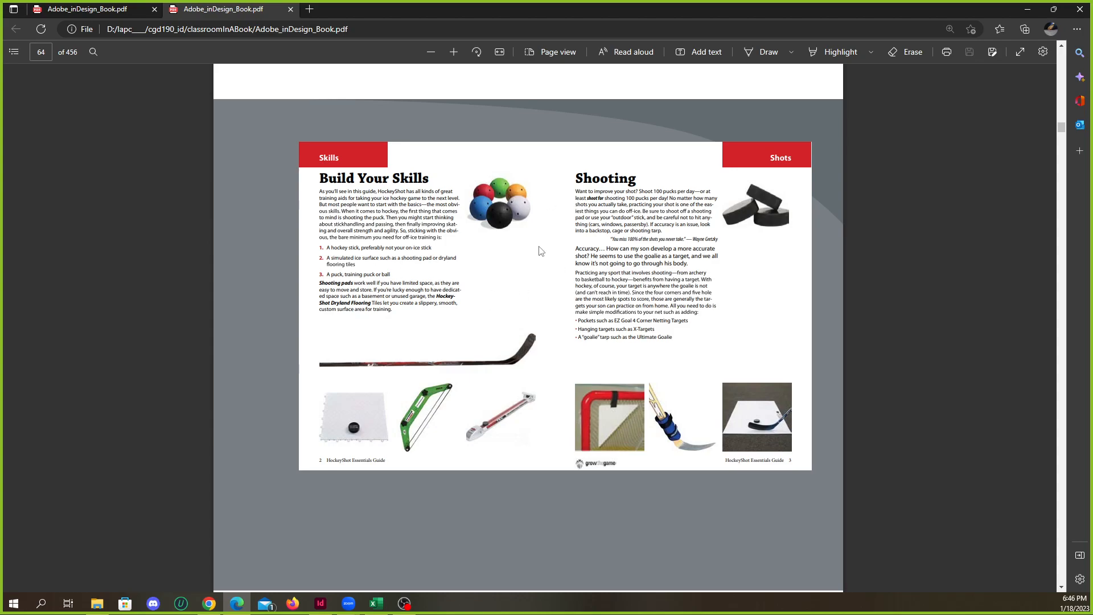
# Switch to InDesign, bring up the 03_End.indd document and collapse the Links panel
pyautogui.click(1027, 9)
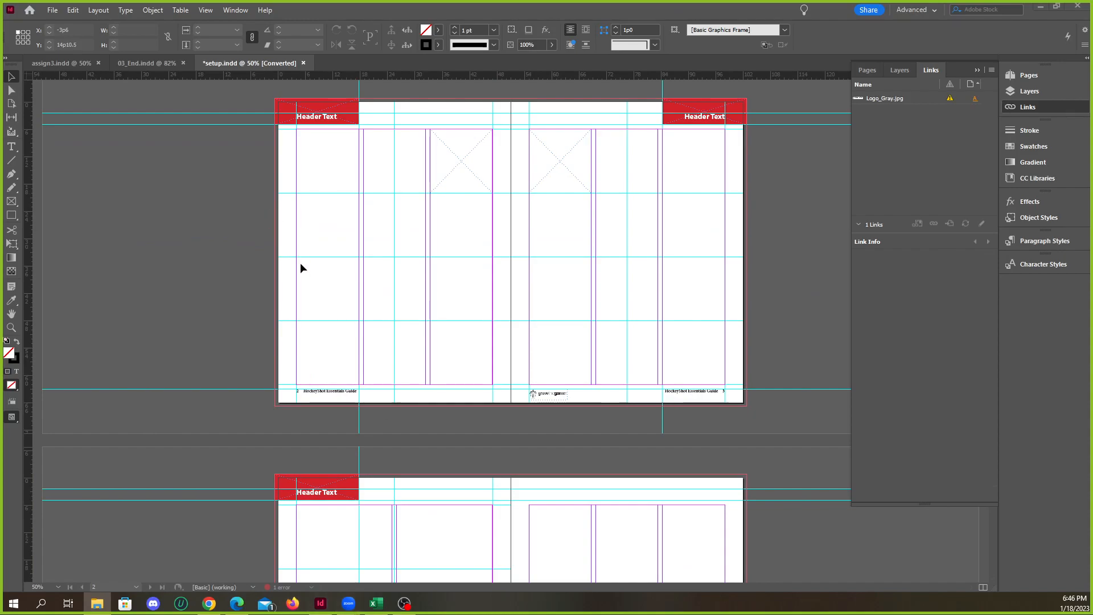
pyautogui.click(155, 66)
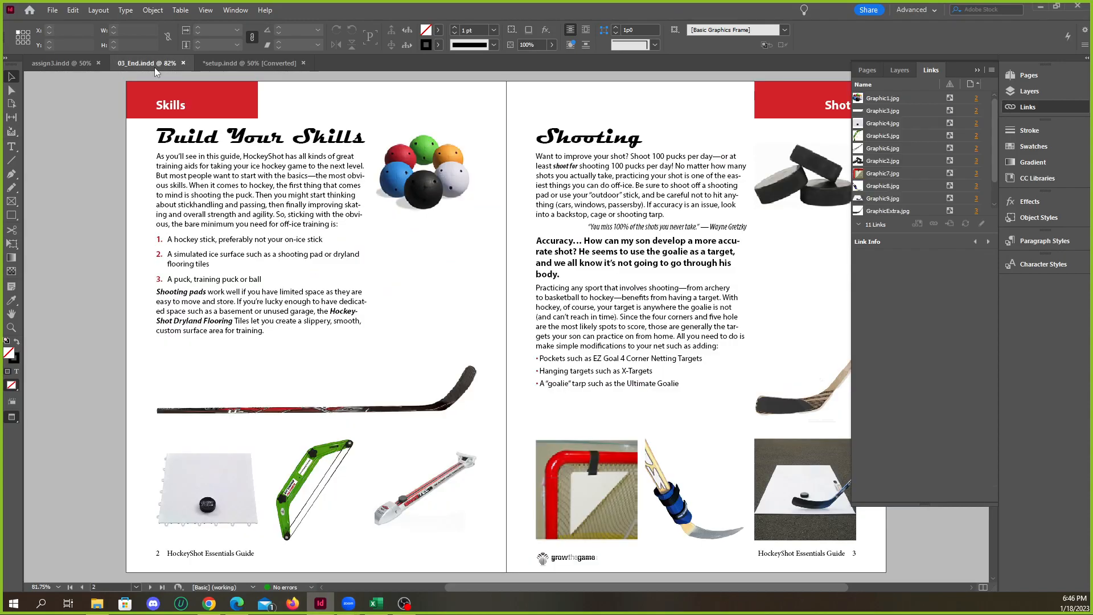
pyautogui.click(977, 70)
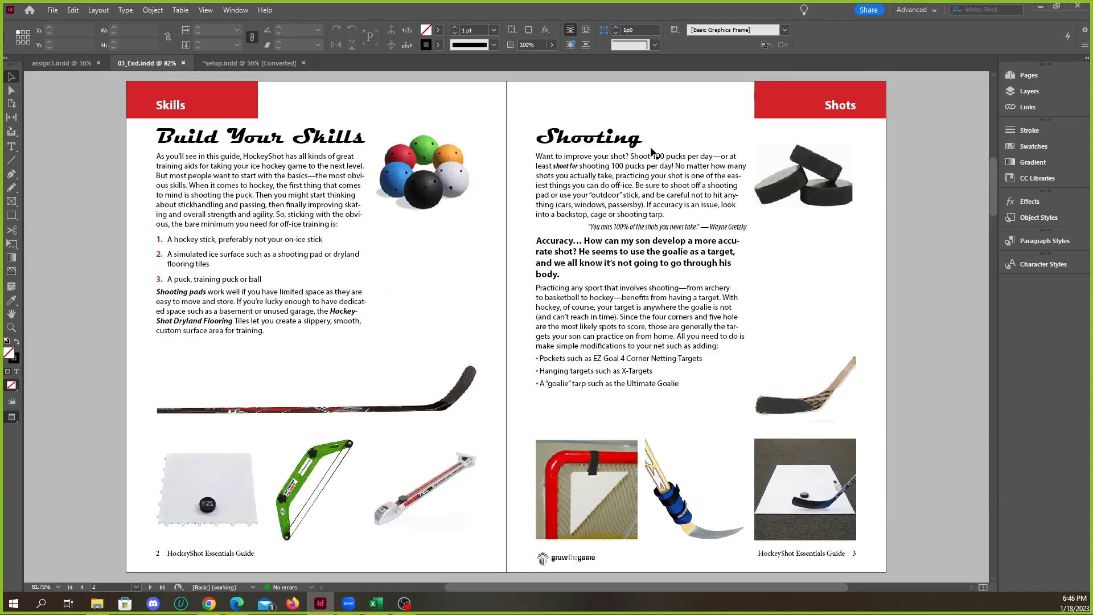
# Select the Build Your Skills and Shooting headings to check their font, and deselect the text
pyautogui.click(606, 140)
pyautogui.click(255, 141)
pyautogui.tripleClick(255, 141)
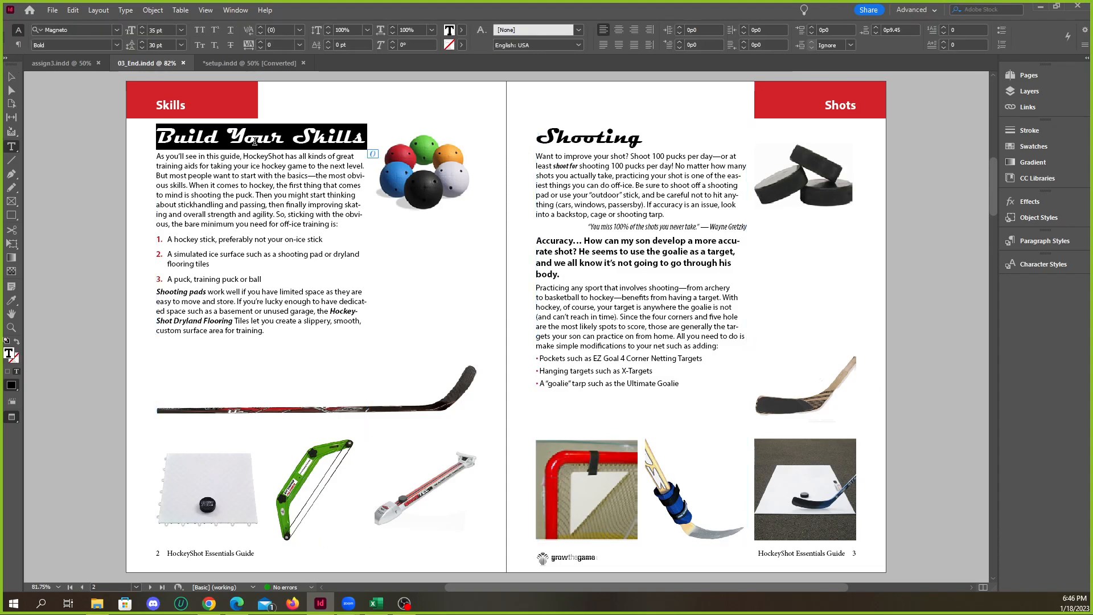
pyautogui.tripleClick(561, 137)
pyautogui.click(12, 76)
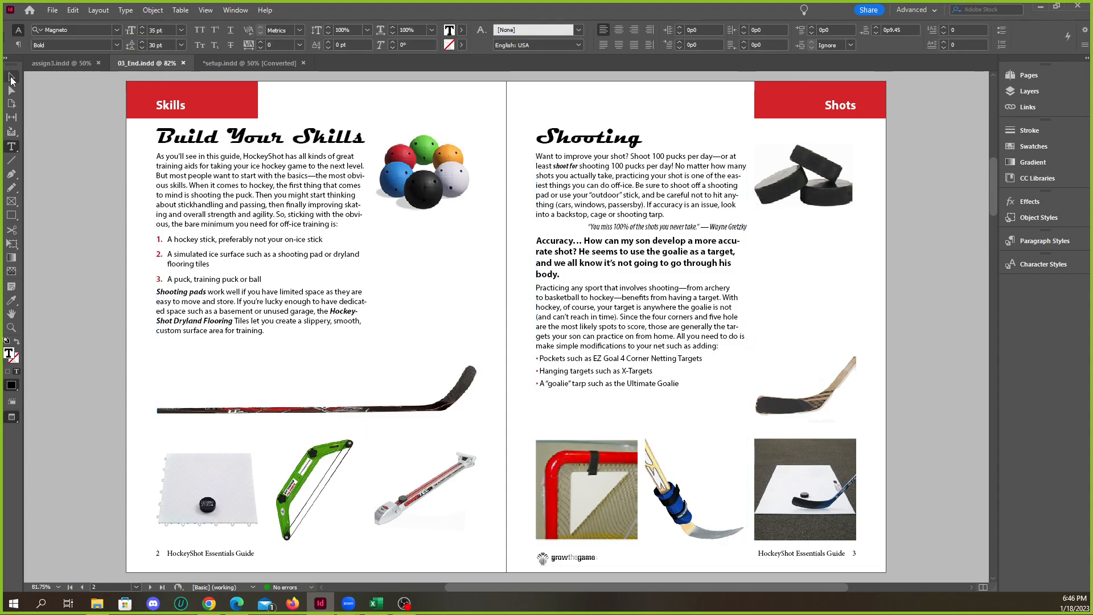
pyautogui.click(432, 248)
# Examine the Skills and Shots spread and the neighbouring pages of 03_End.indd at a reduced zoom
pyautogui.hscroll(2, 433, 248)
pyautogui.scroll(-2, 485, 263)
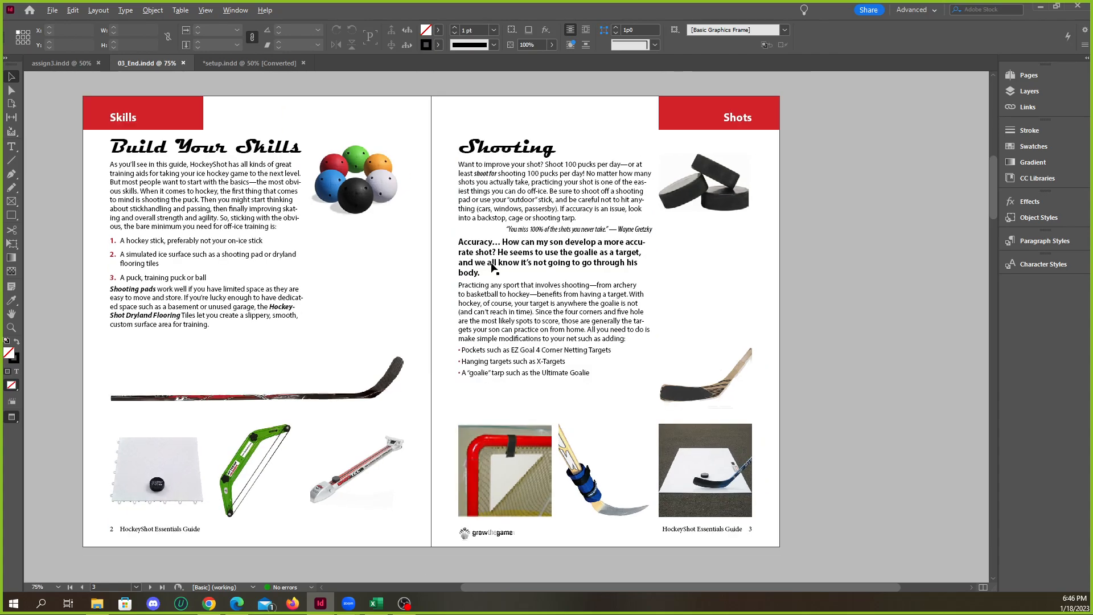
pyautogui.scroll(1, 422, 289)
pyautogui.scroll(-1, 379, 230)
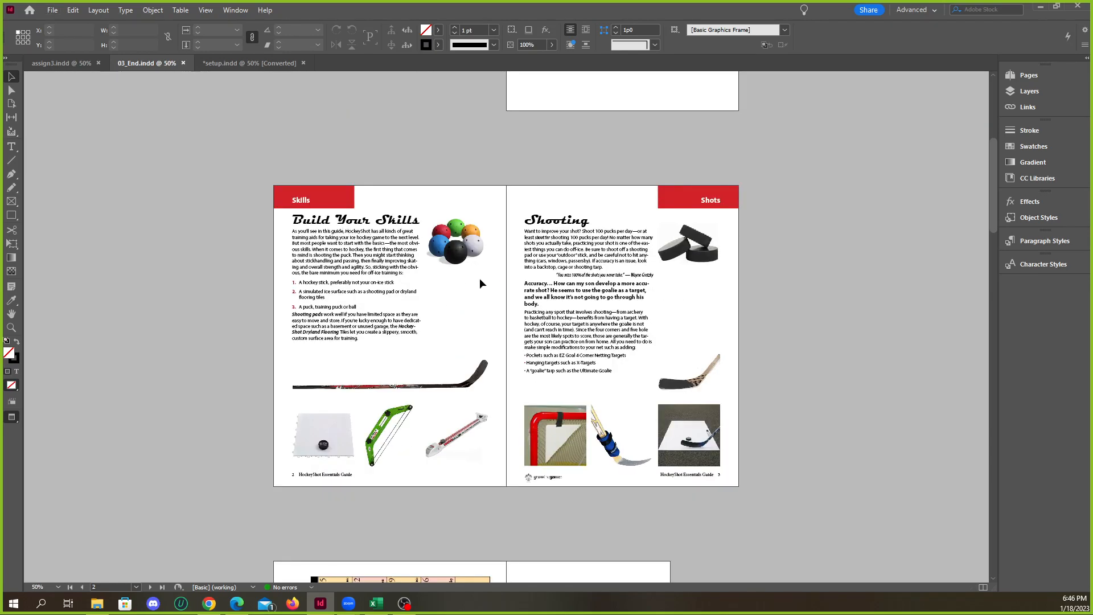
pyautogui.scroll(-10, 480, 279)
pyautogui.scroll(14, 487, 278)
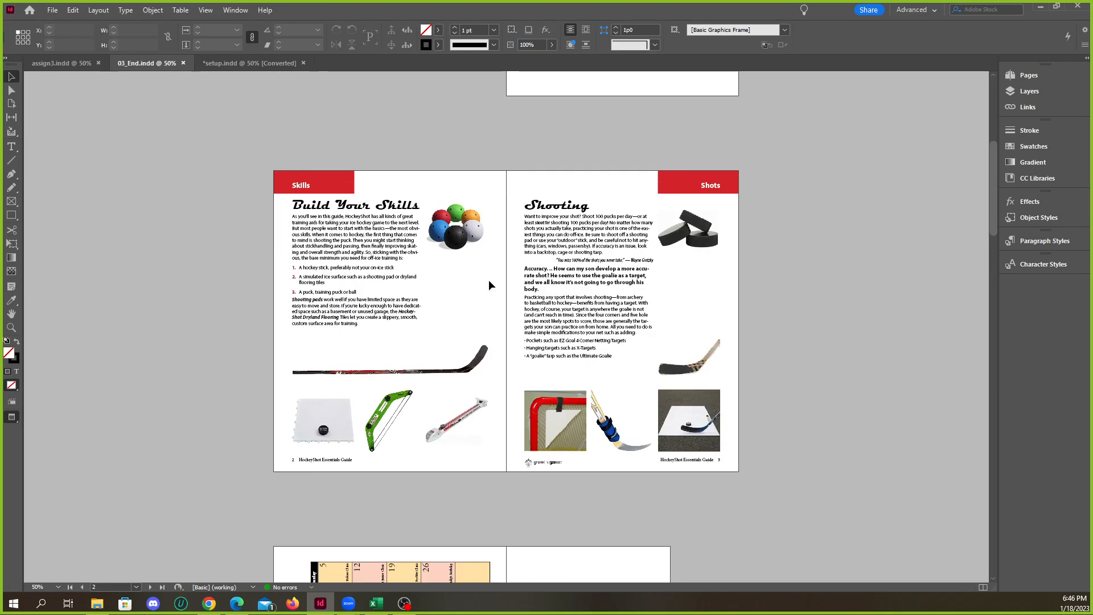
pyautogui.scroll(-8, 486, 280)
# Look at the setup.indd pages for comparison and return to the calendar and first page in 03_End.indd
pyautogui.click(230, 62)
pyautogui.scroll(-2, 449, 263)
pyautogui.scroll(1, 437, 264)
pyautogui.click(161, 63)
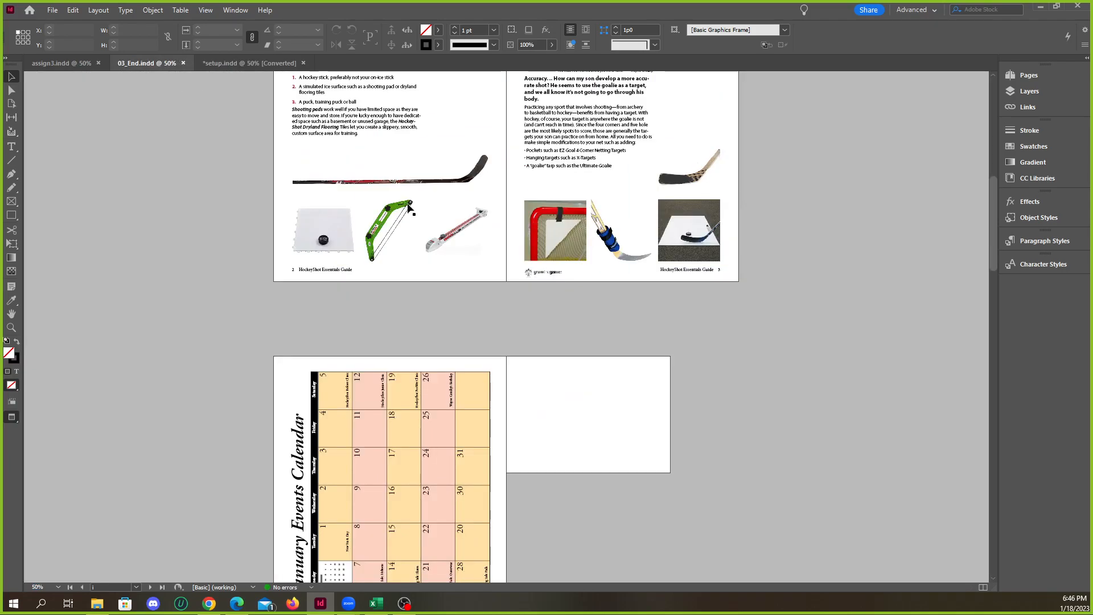
pyautogui.scroll(8, 588, 278)
pyautogui.scroll(-4, 572, 265)
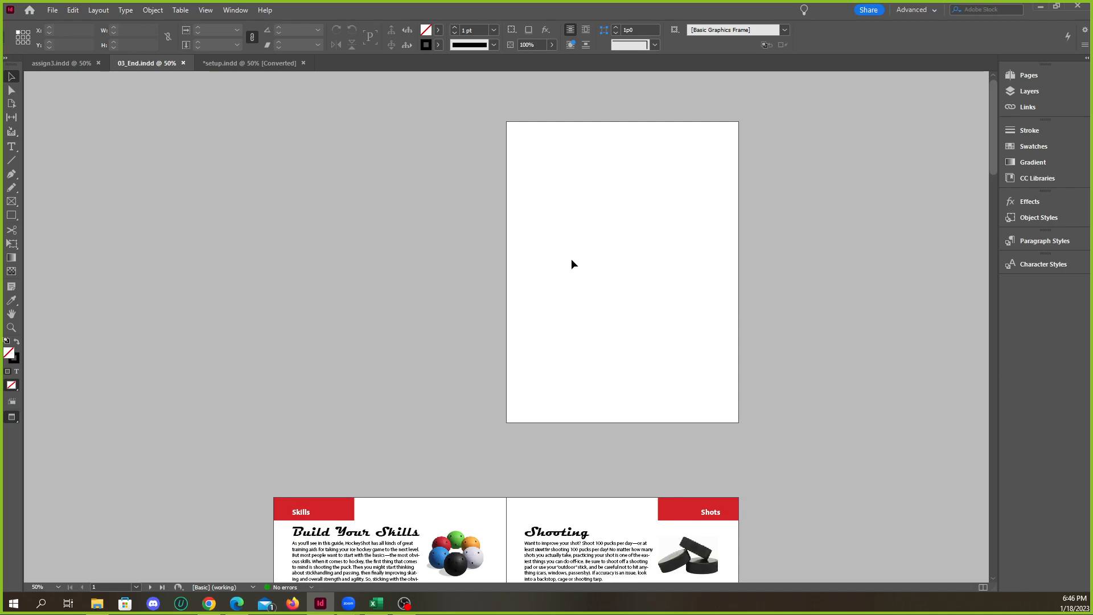
# Check the Pages panel of 03_End.indd, collapse it and look over the opening pages
pyautogui.click(1030, 80)
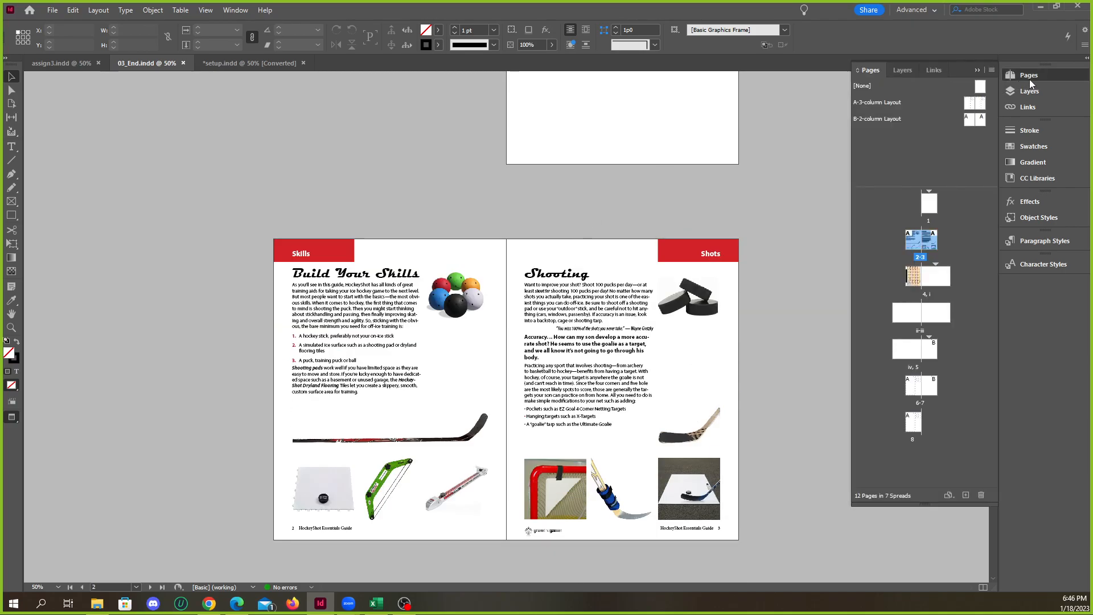
pyautogui.click(1030, 75)
pyautogui.click(1030, 75)
pyautogui.click(1016, 77)
pyautogui.scroll(-2, 590, 206)
pyautogui.scroll(1, 590, 206)
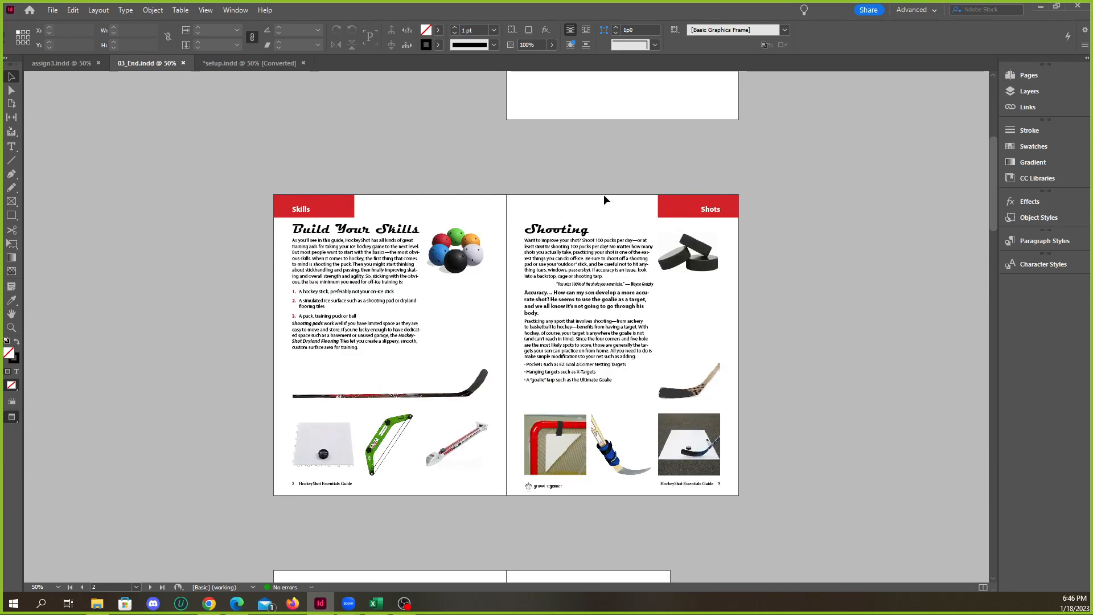
pyautogui.scroll(3, 785, 153)
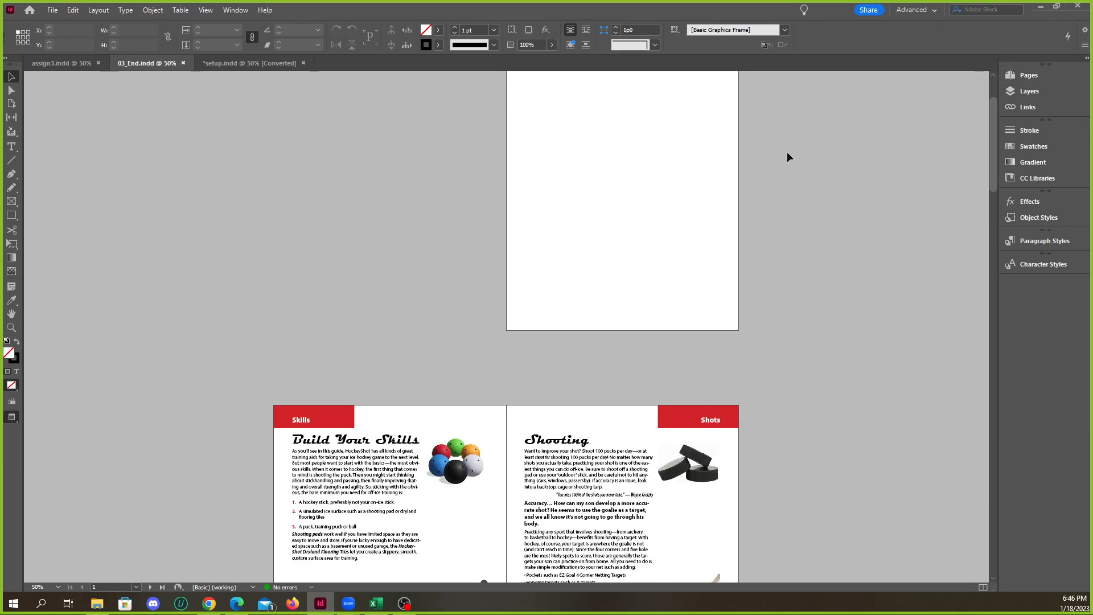
# Open the A-3-column Layout parent spread from the Pages panel and select all its objects to examine the frames
pyautogui.click(1025, 75)
pyautogui.doubleClick(885, 103)
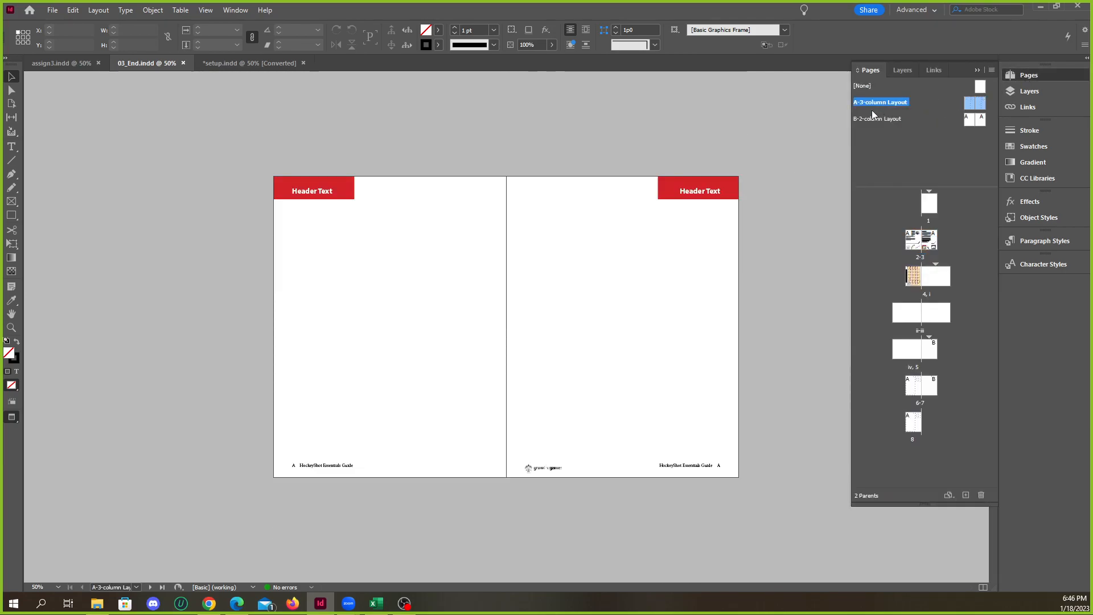
pyautogui.moveTo(245, 153); pyautogui.dragTo(740, 499)
pyautogui.click(779, 439)
pyautogui.moveTo(261, 144); pyautogui.dragTo(767, 472)
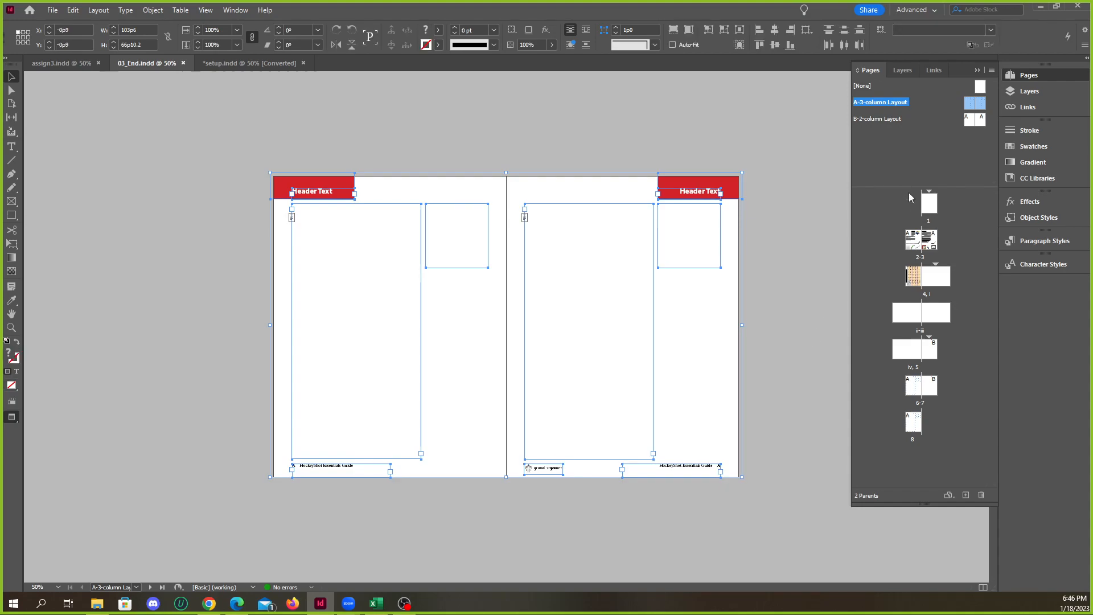
# View document page 1 and the page 2-3 spread to see how the parent layout is used
pyautogui.doubleClick(934, 208)
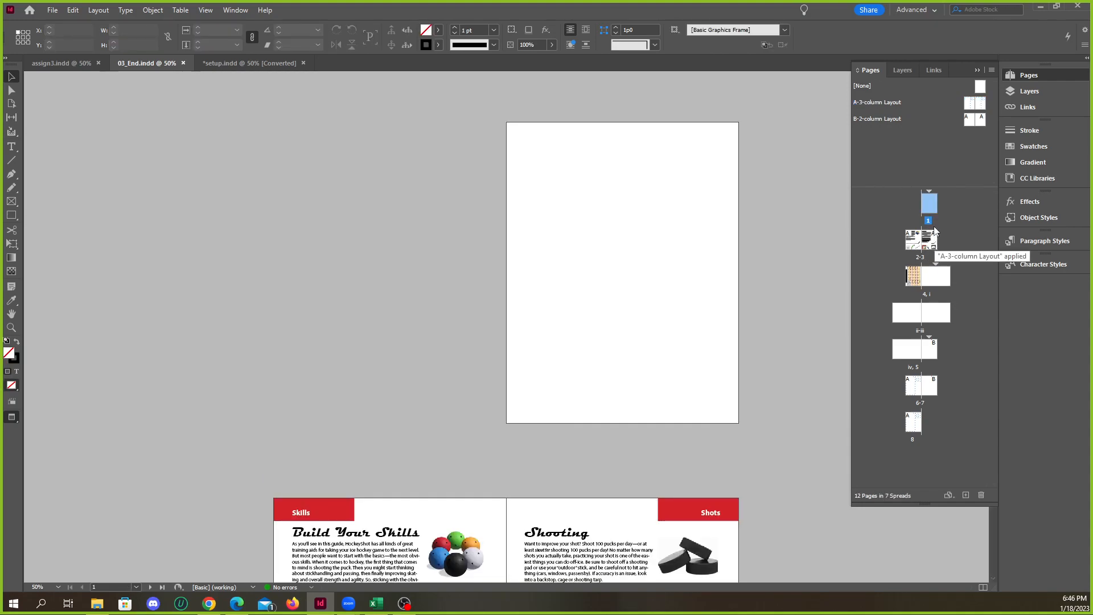
pyautogui.doubleClick(923, 248)
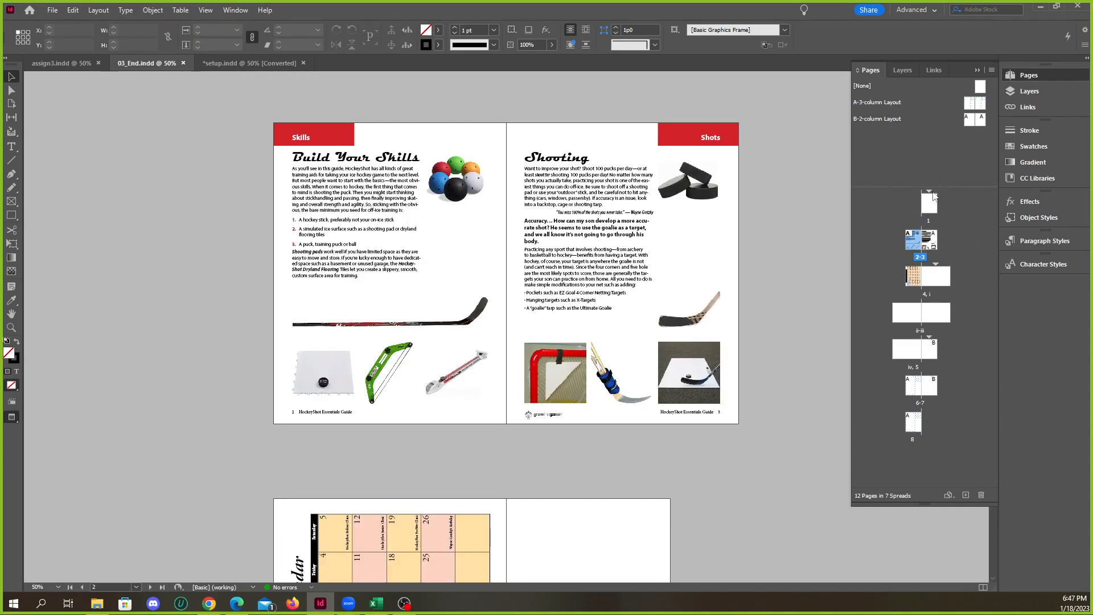
pyautogui.doubleClick(934, 249)
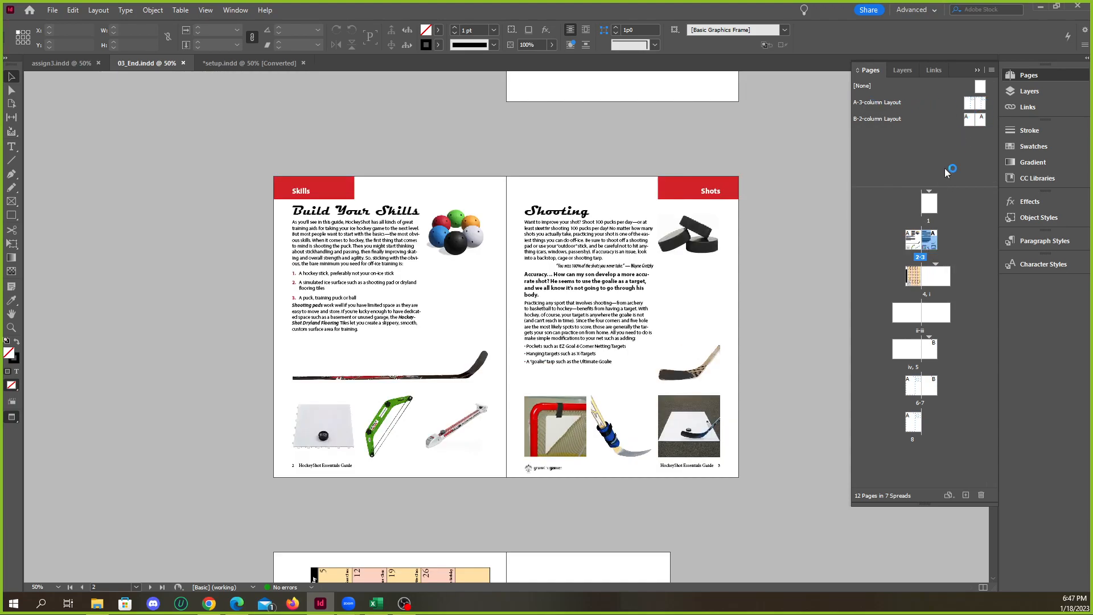
# Try to apply the A-3-column Layout parent page to page 2
pyautogui.moveTo(973, 103)
pyautogui.mouseDown()
pyautogui.moveTo(928, 277)
pyautogui.moveTo(962, 108)
pyautogui.mouseUp()
pyautogui.moveTo(948, 232); pyautogui.dragTo(935, 309)
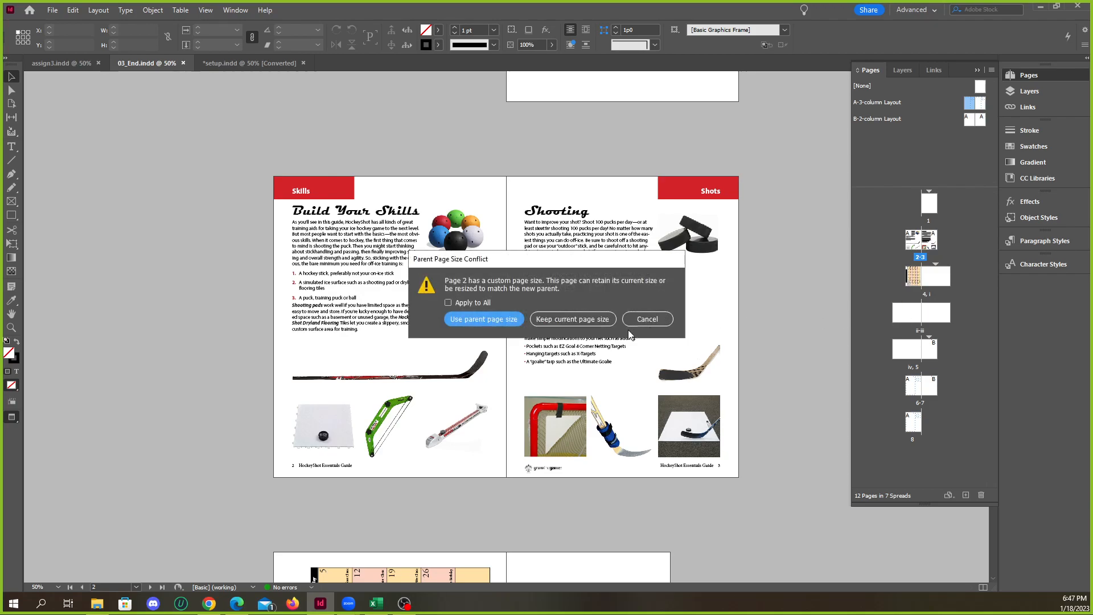
pyautogui.click(647, 319)
# Reopen the A-3-column Layout parent spread
pyautogui.scroll(5, 527, 228)
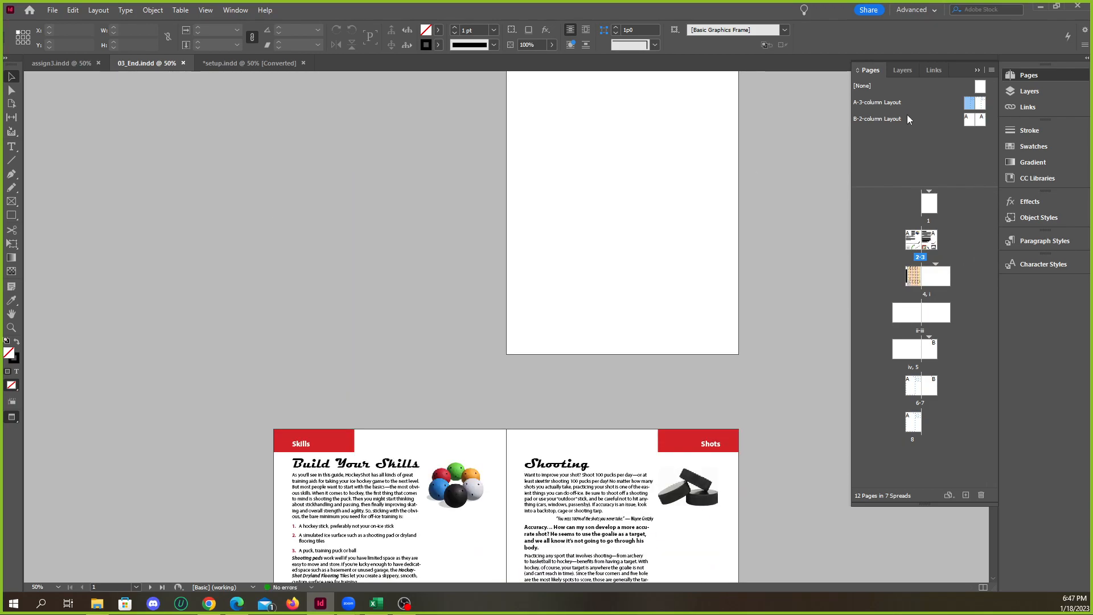
pyautogui.doubleClick(882, 101)
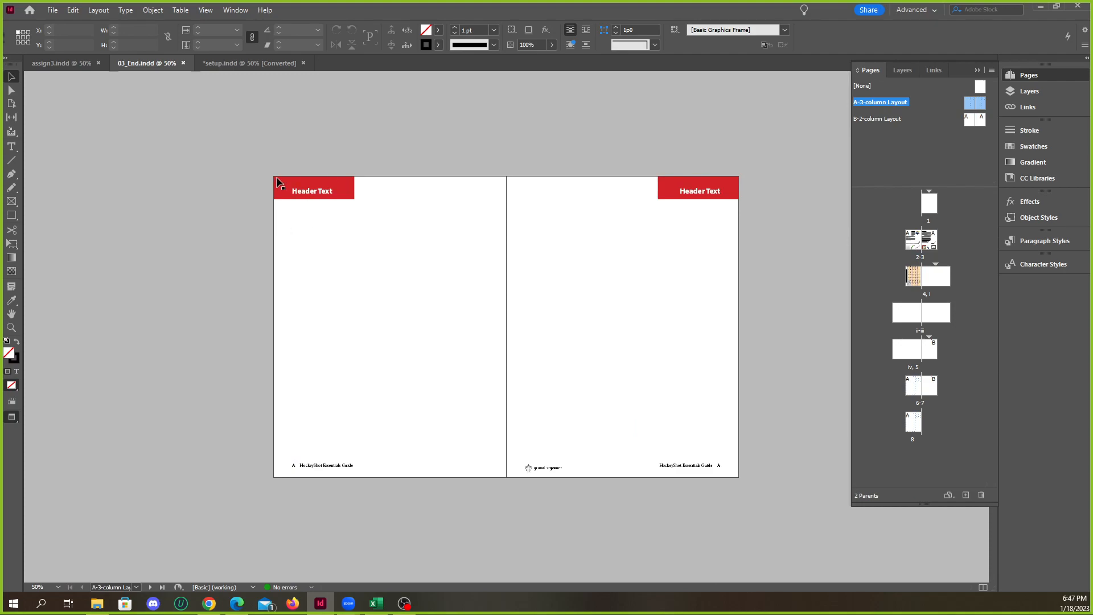
# Select all objects on the A-3-column Layout parent spread to examine its frames
pyautogui.moveTo(244, 146); pyautogui.dragTo(750, 509)
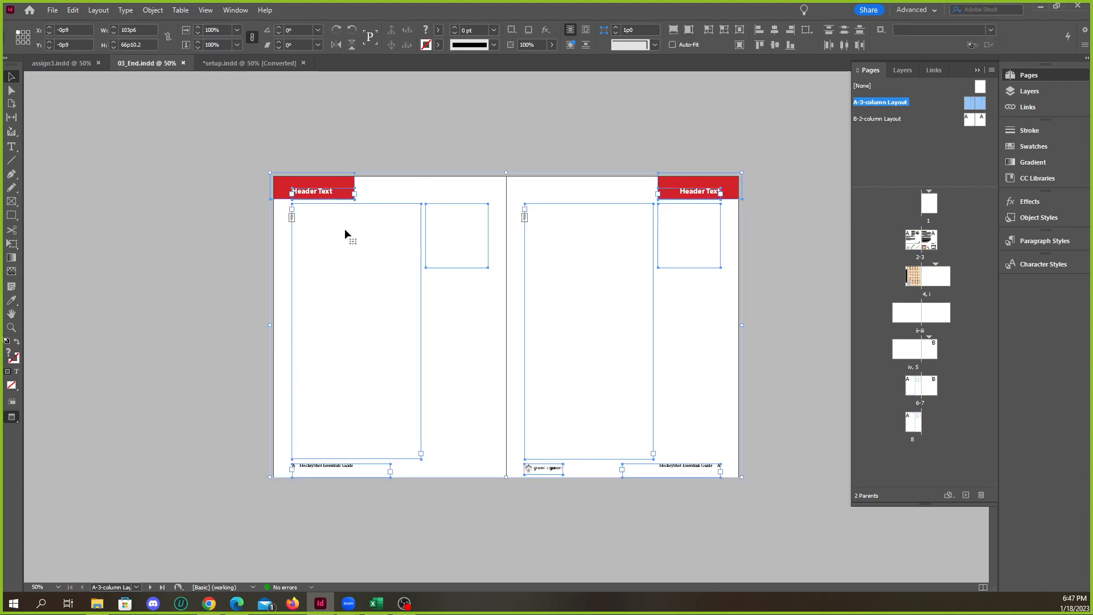
pyautogui.click(496, 139)
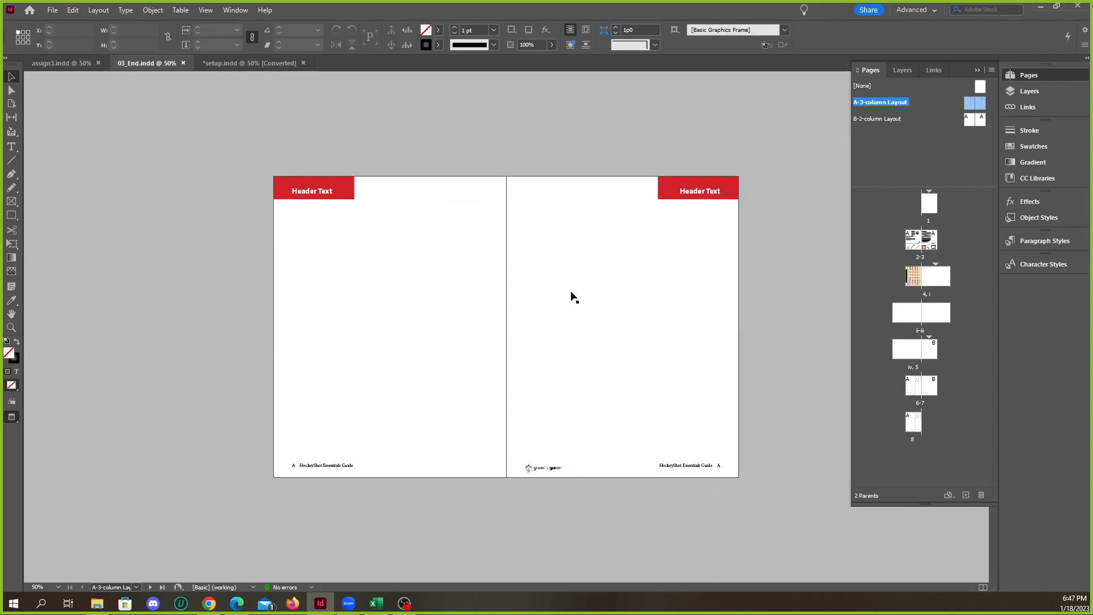
pyautogui.moveTo(244, 148); pyautogui.dragTo(781, 485)
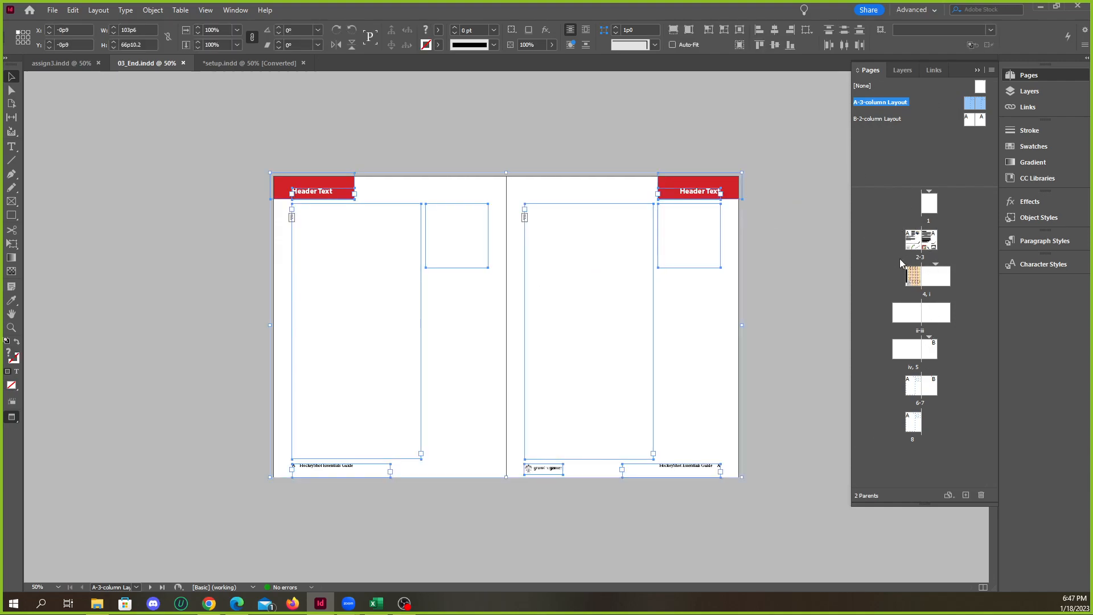
# View the page 2-3 spread and select its objects to compare their frames with the parent layout
pyautogui.doubleClick(925, 244)
pyautogui.scroll(-4, 622, 312)
pyautogui.scroll(4, 430, 294)
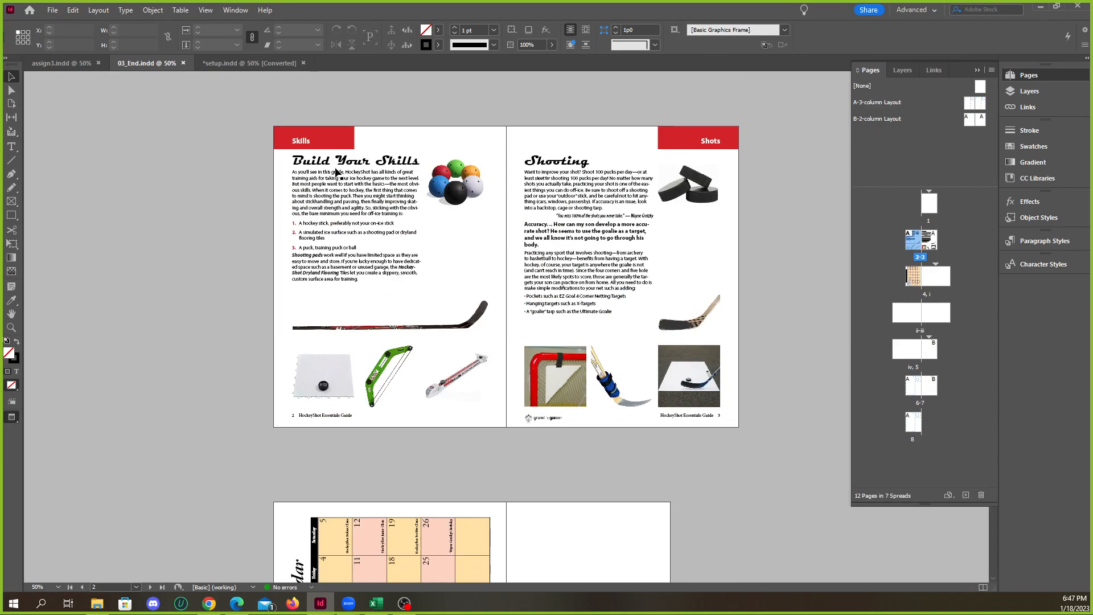
pyautogui.moveTo(210, 128); pyautogui.dragTo(726, 408)
pyautogui.scroll(-4, 723, 407)
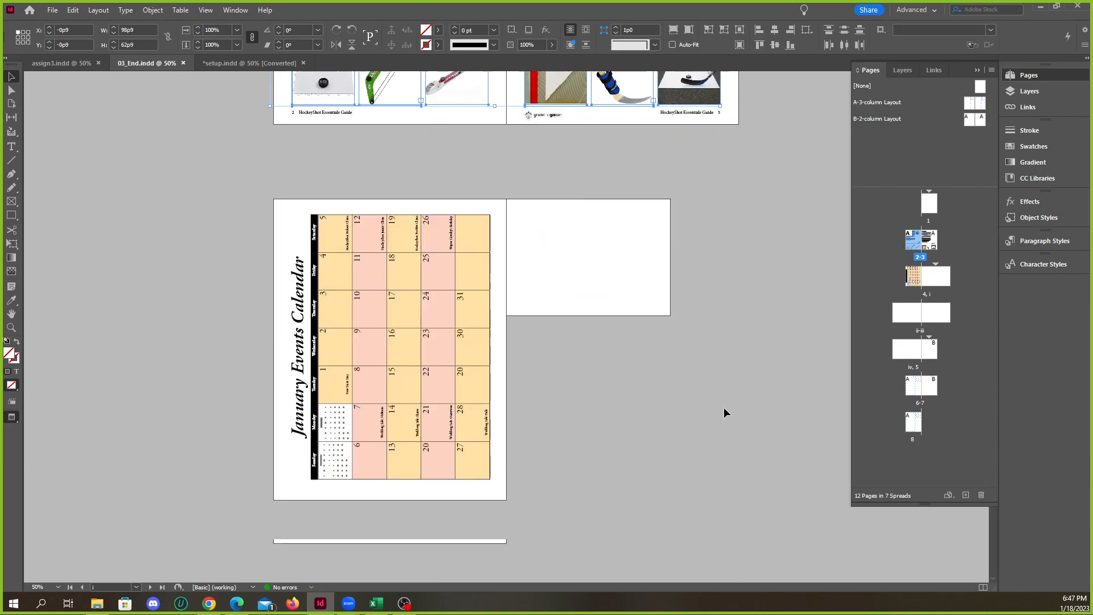
pyautogui.scroll(-2, 720, 406)
# Examine the page number and HockeyShot Essentials Guide text in page 2's footer up close
pyautogui.scroll(7, 486, 281)
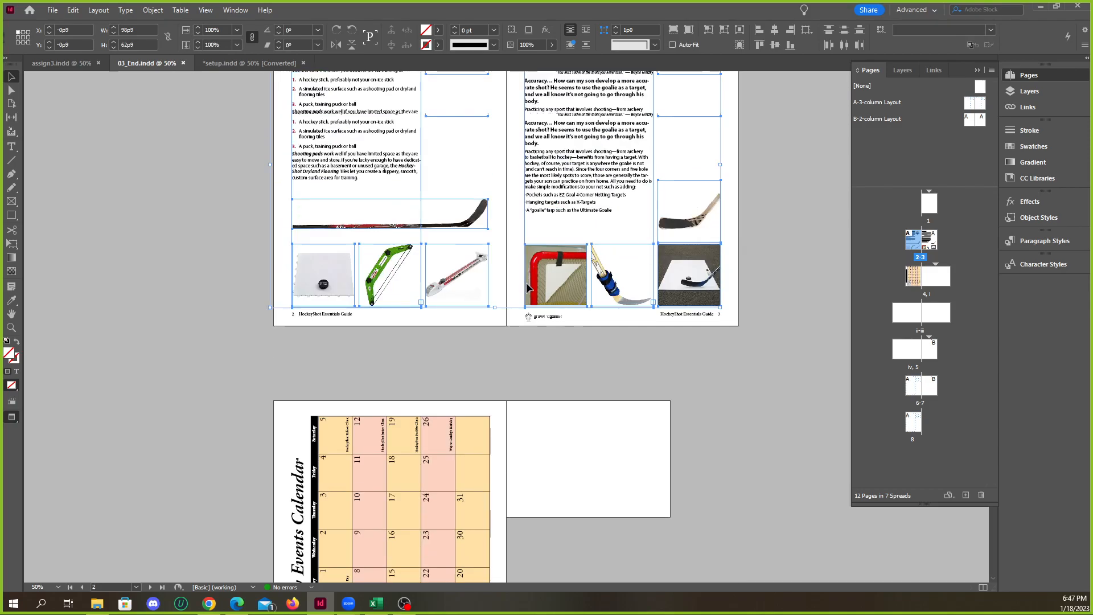
pyautogui.scroll(1, 528, 287)
pyautogui.scroll(-2, 528, 287)
pyautogui.scroll(3, 250, 424)
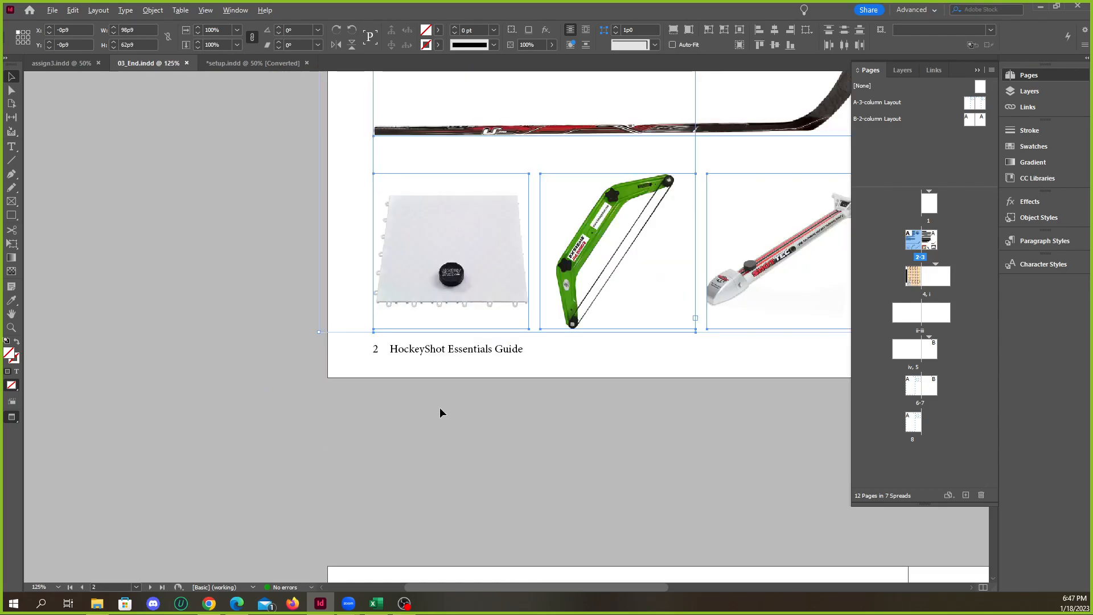
pyautogui.scroll(2, 451, 369)
pyautogui.click(445, 334)
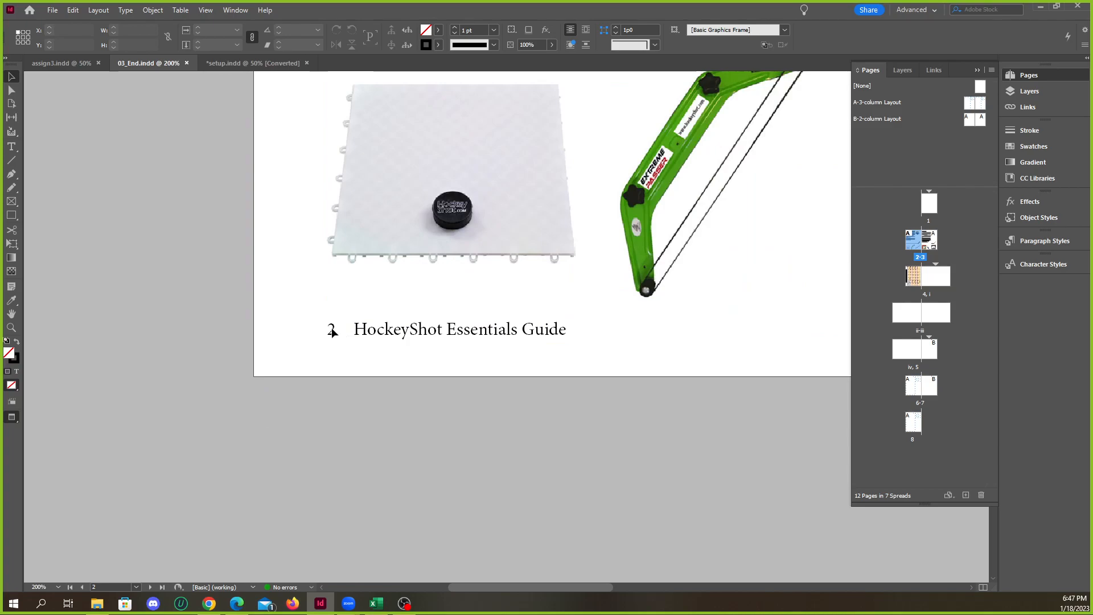
pyautogui.scroll(2, 337, 332)
pyautogui.scroll(-2, 250, 316)
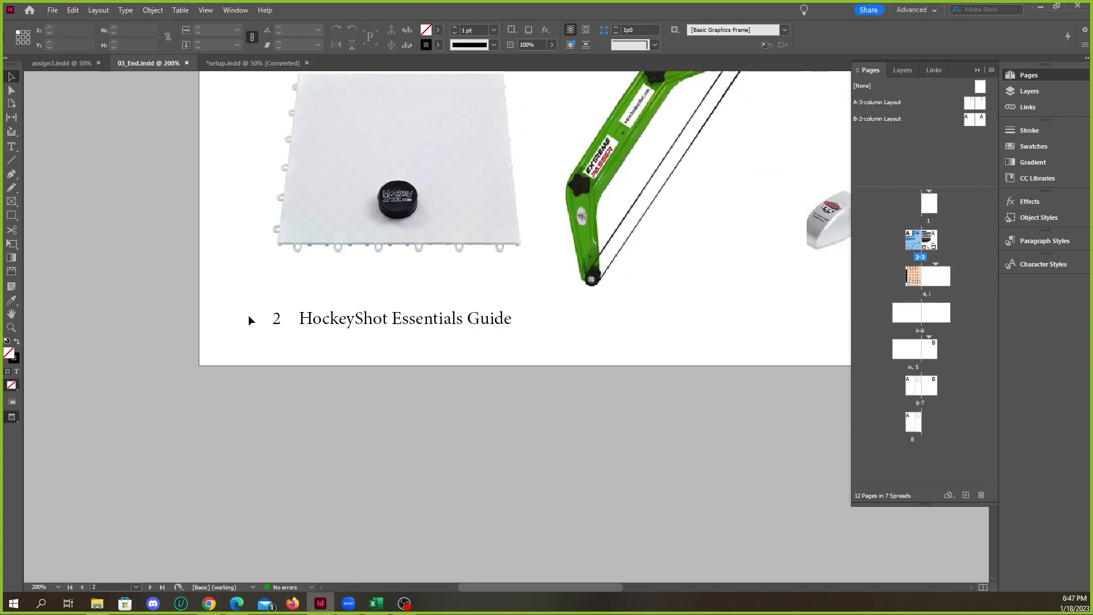
pyautogui.rightClick(577, 321)
pyautogui.click(546, 310)
pyautogui.scroll(2, 405, 305)
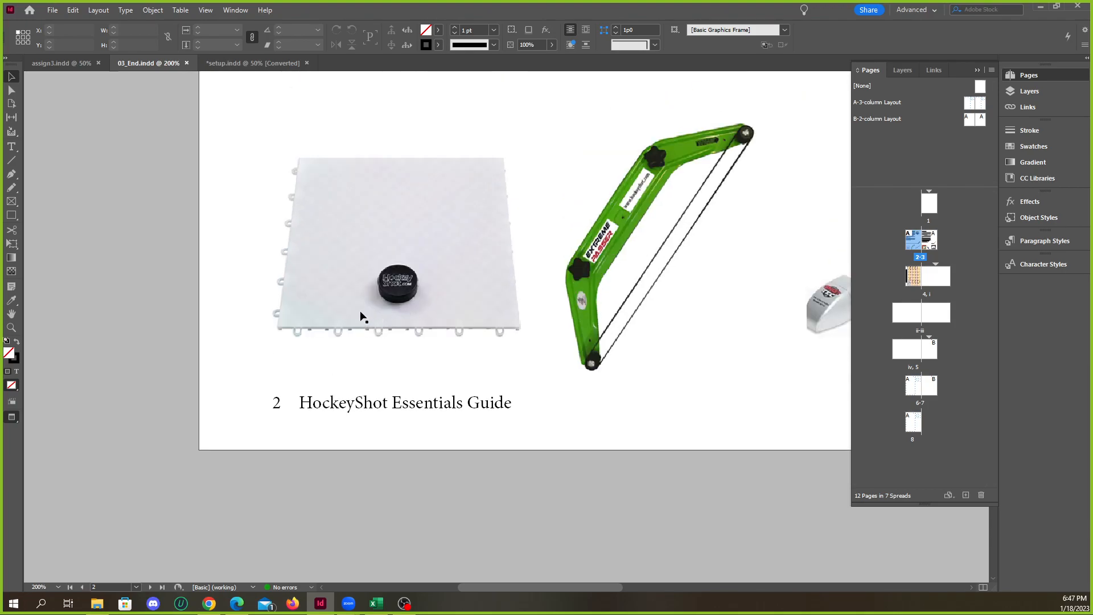
pyautogui.scroll(-2, 353, 306)
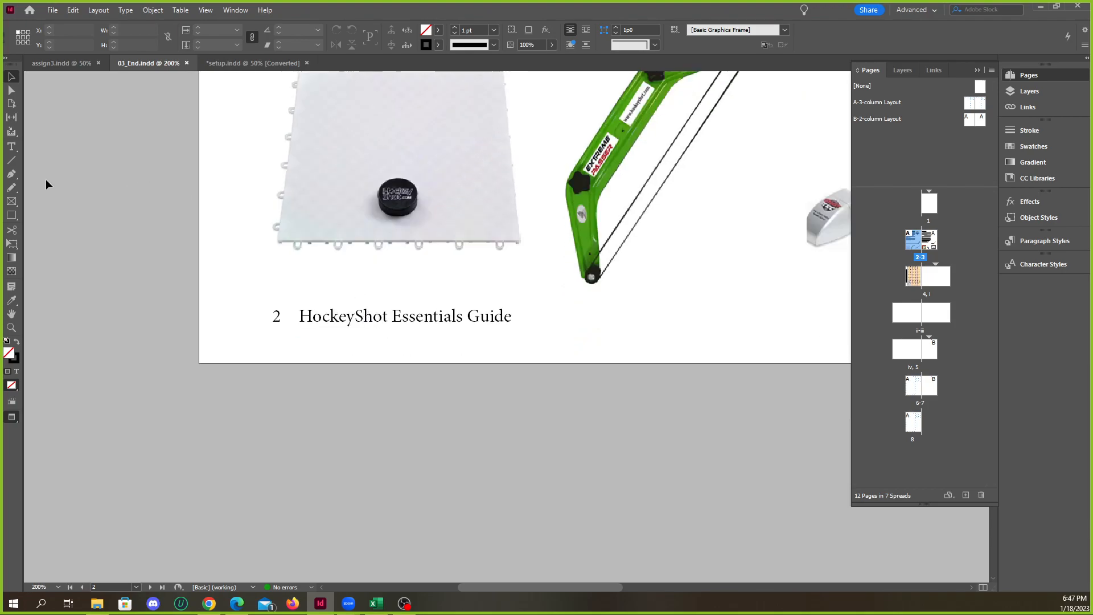
# In setup.indd, draw a small text frame beside page 2's footer text and insert a Current Page Number marker in it
pyautogui.click(12, 147)
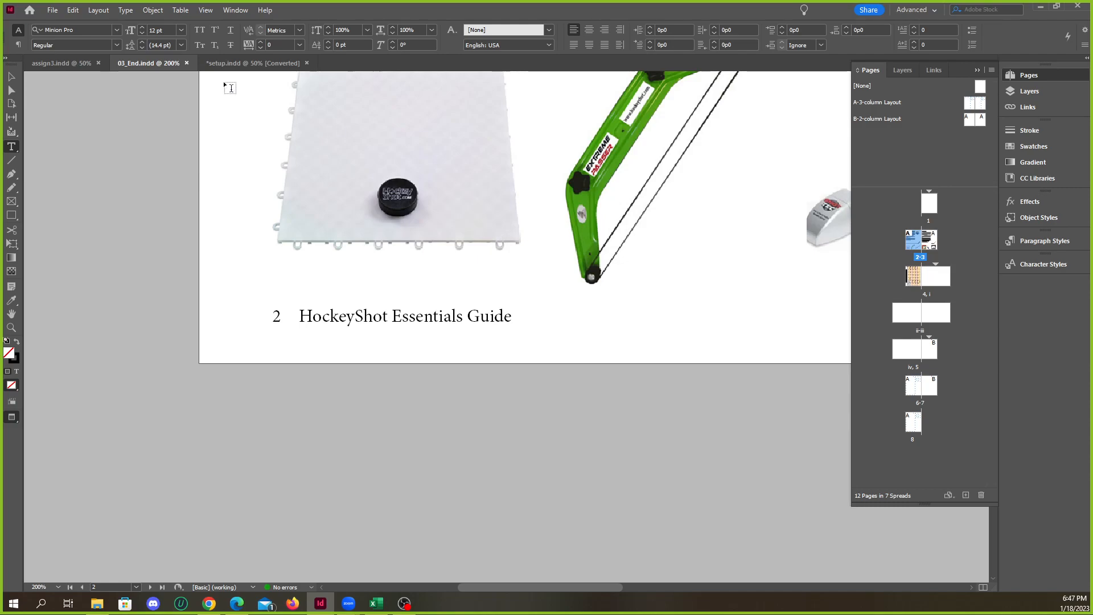
pyautogui.click(236, 63)
pyautogui.scroll(7, 329, 330)
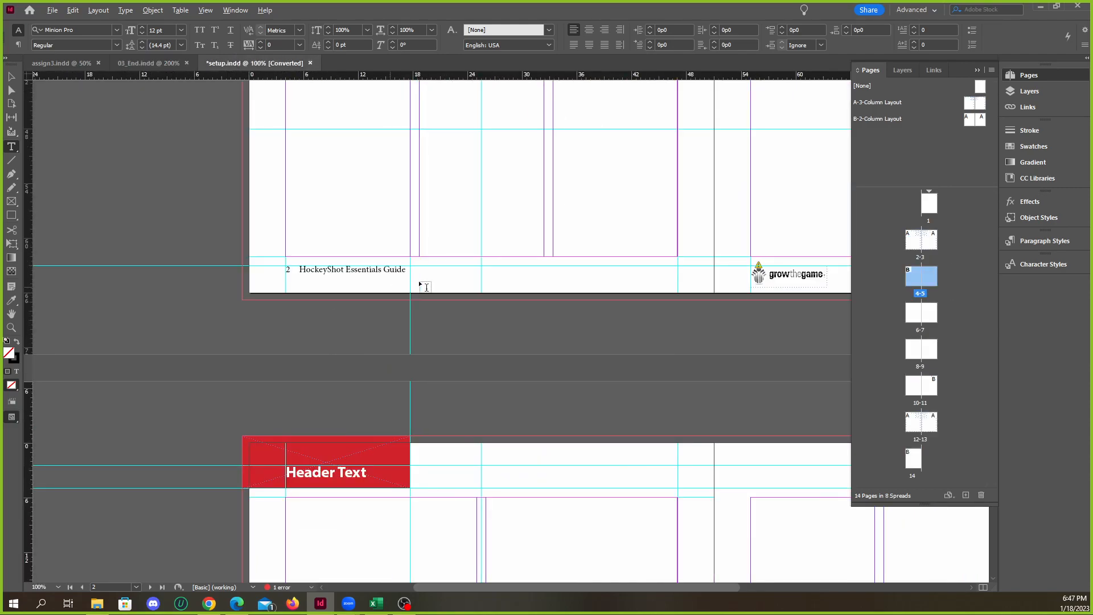
pyautogui.moveTo(405, 237); pyautogui.dragTo(522, 310)
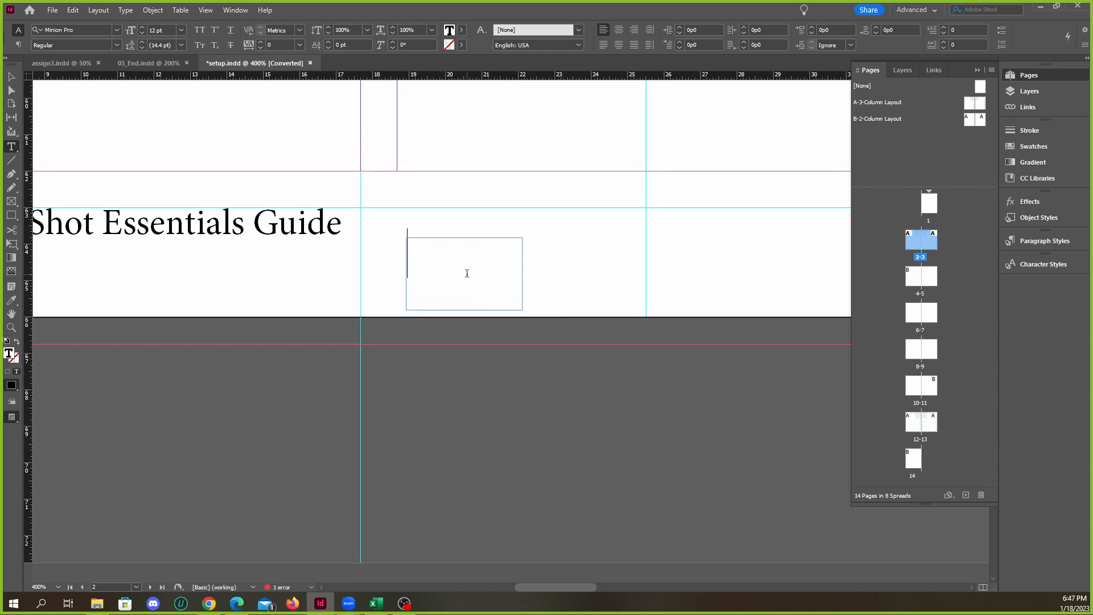
pyautogui.rightClick(434, 258)
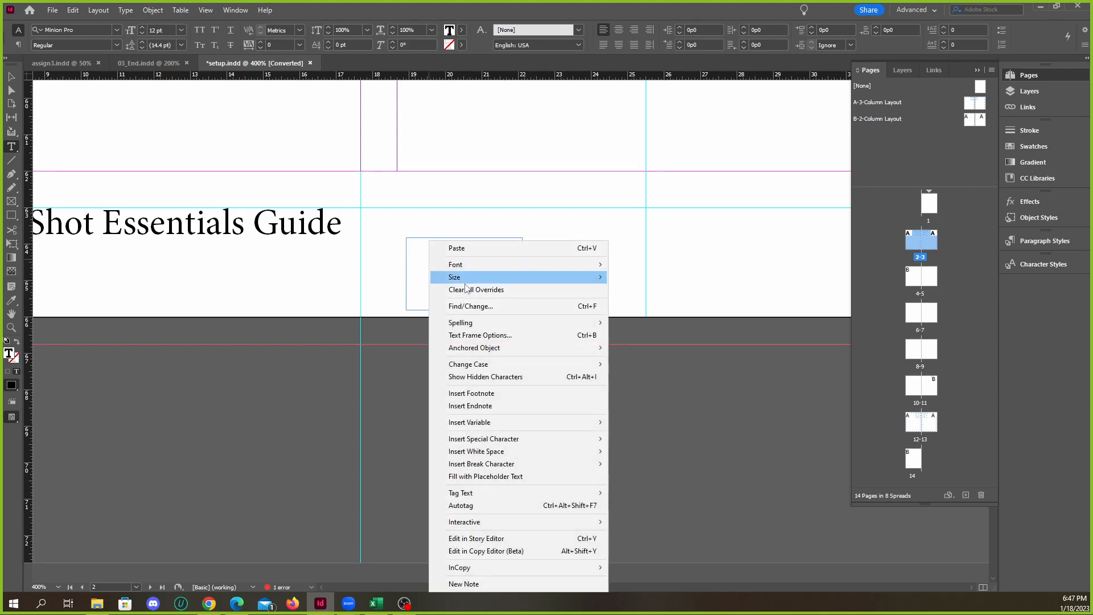
pyautogui.moveTo(509, 438)
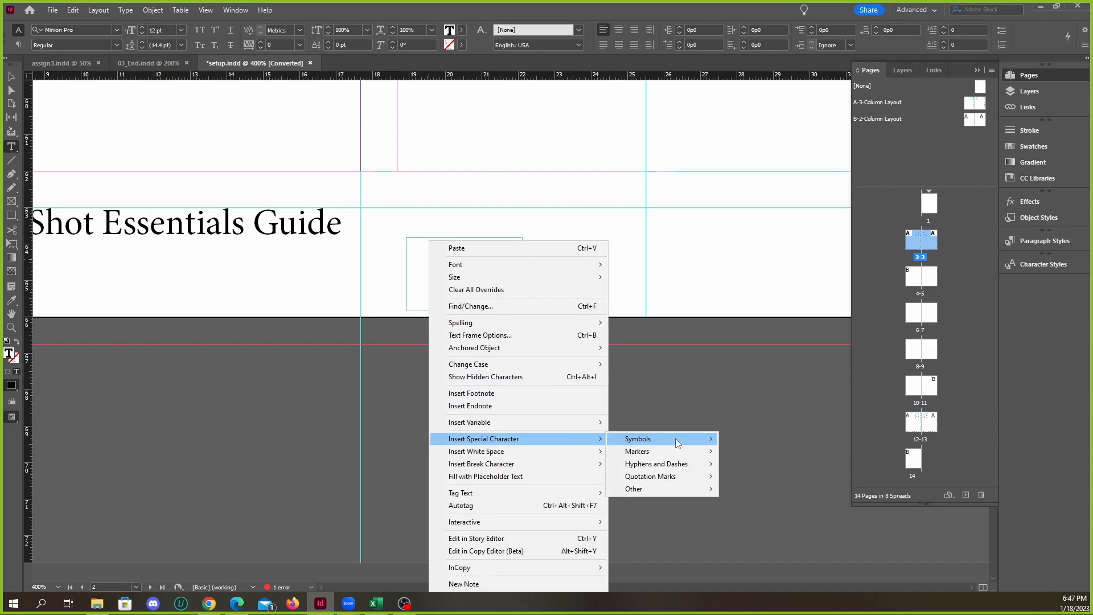
pyautogui.moveTo(666, 451)
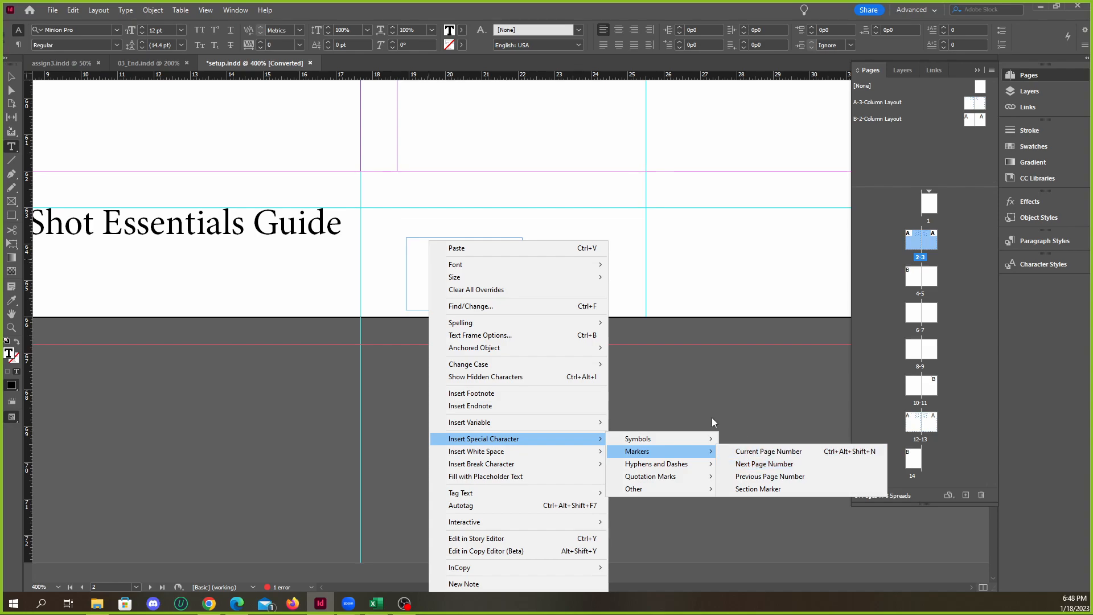
pyautogui.click(766, 454)
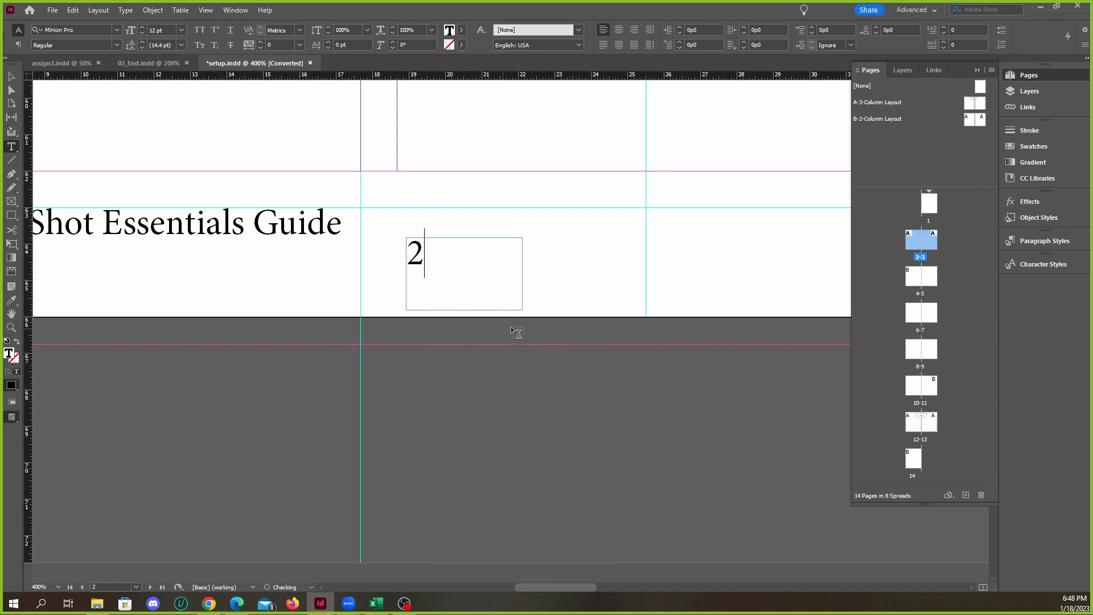
# Move the page-number frame from page 2 to the pasteboard and onto page 4 to compare what the marker displays
pyautogui.press('Escape')
pyautogui.moveTo(419, 254); pyautogui.dragTo(541, 408)
pyautogui.scroll(-3, 508, 406)
pyautogui.scroll(-6, 542, 405)
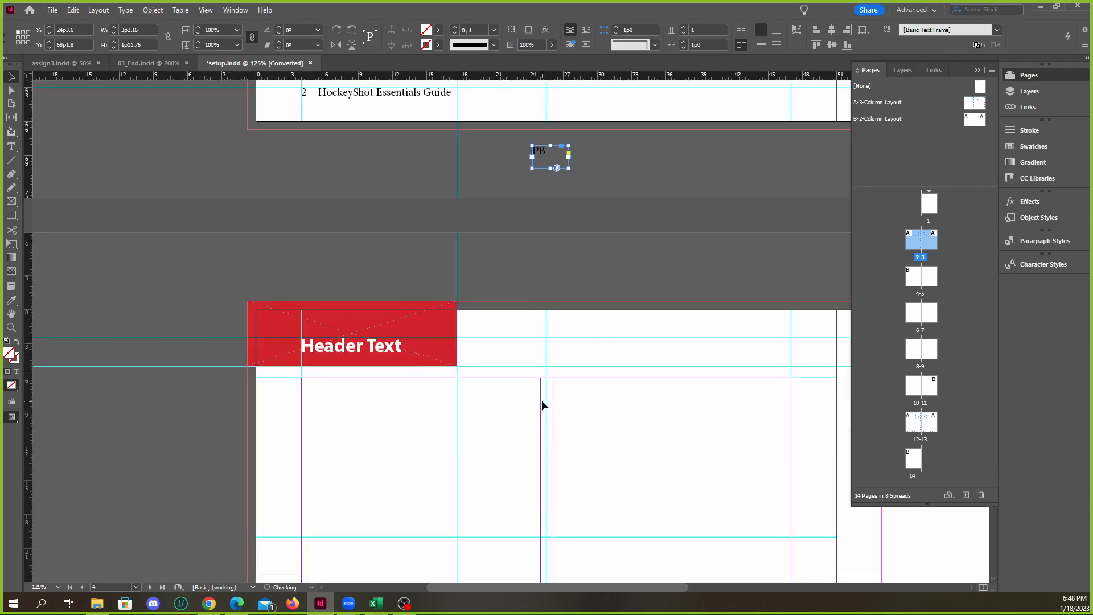
pyautogui.scroll(1, 556, 241)
pyautogui.moveTo(541, 205); pyautogui.dragTo(625, 469)
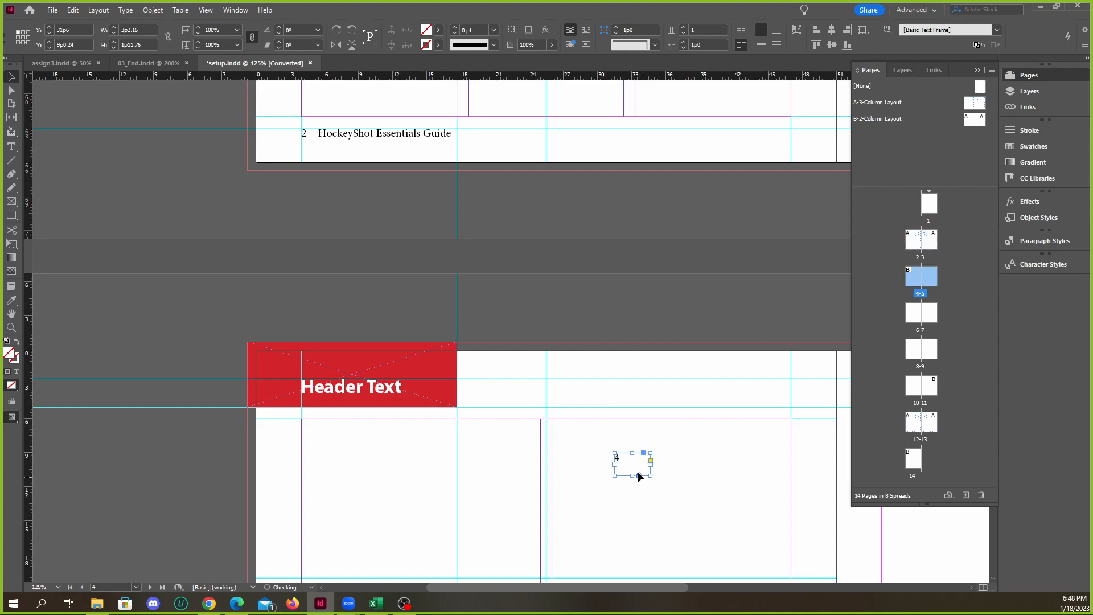
# Narrow the page-number frame on page 4 to about 1p9 wide and delete it
pyautogui.click(677, 477)
pyautogui.scroll(2, 677, 477)
pyautogui.scroll(2, 605, 458)
pyautogui.click(582, 442)
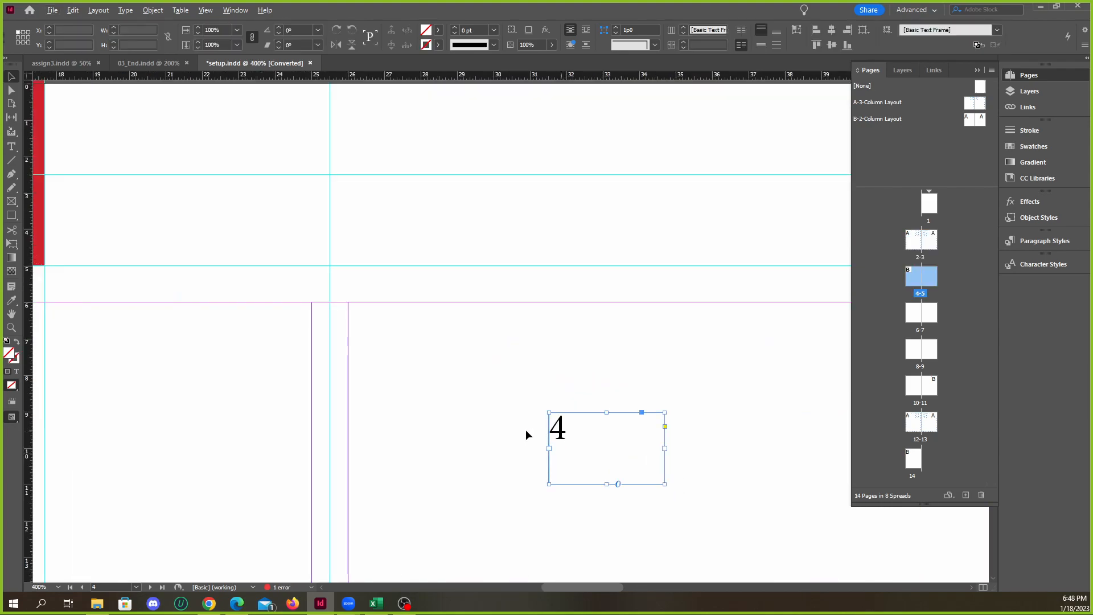
pyautogui.scroll(-4, 564, 442)
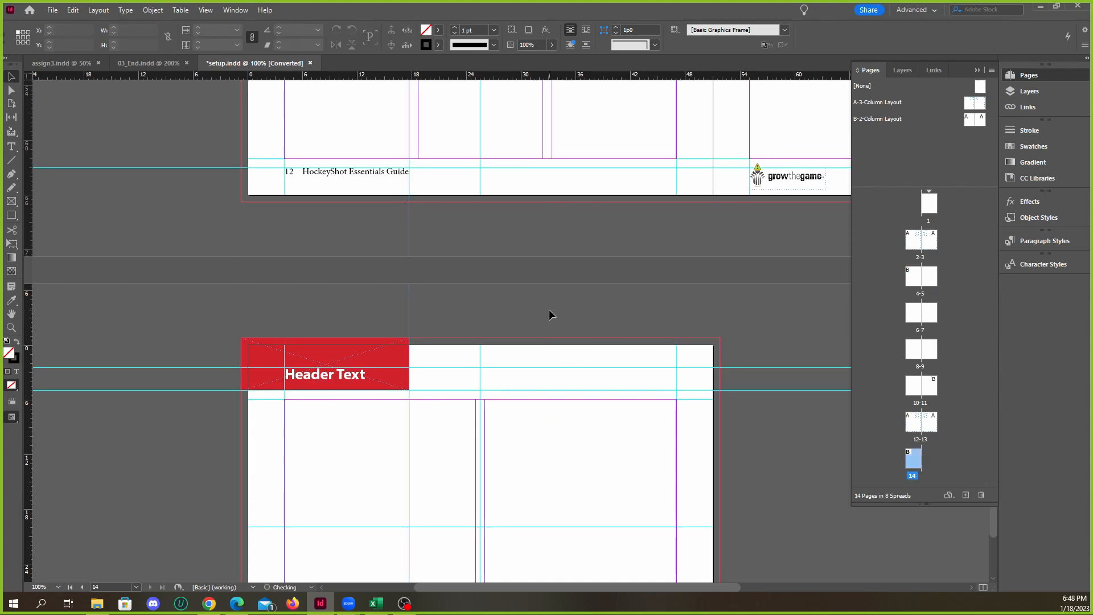
pyautogui.click(566, 442)
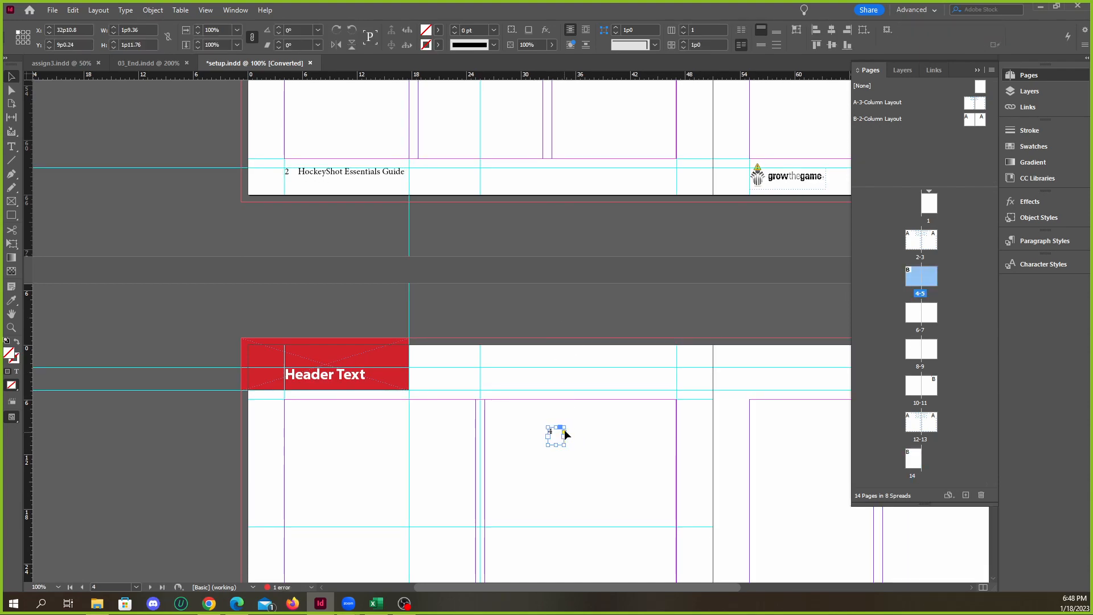
pyautogui.scroll(5, 528, 367)
pyautogui.scroll(2, 424, 373)
# Draw another small text frame beside page 2's footer and insert the Current Page Number marker again
pyautogui.rightClick(436, 471)
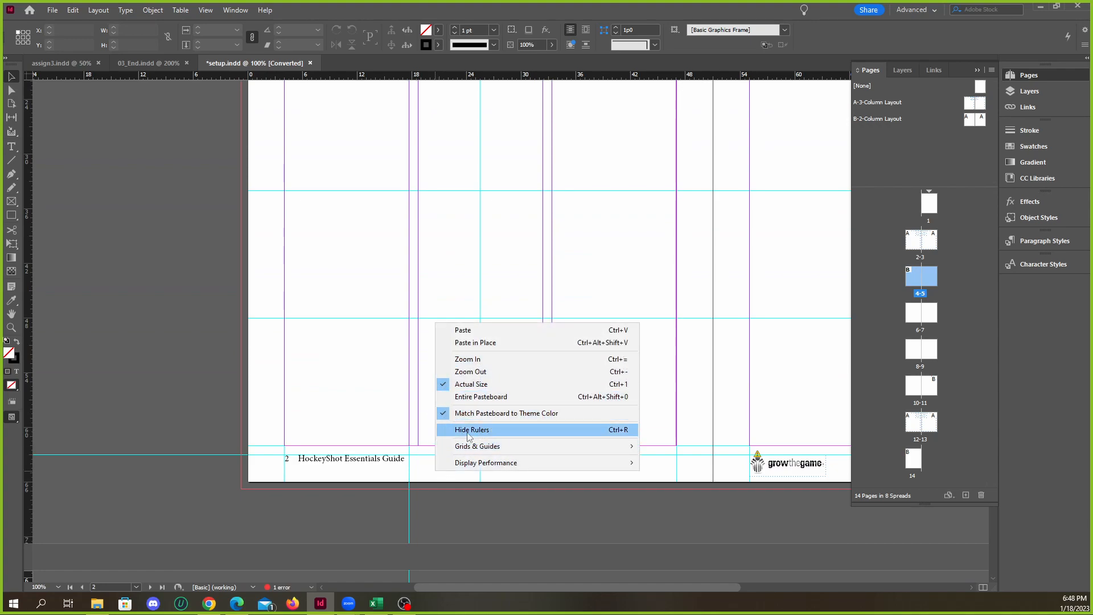
pyautogui.click(421, 463)
pyautogui.scroll(1, 414, 483)
pyautogui.scroll(2, 414, 483)
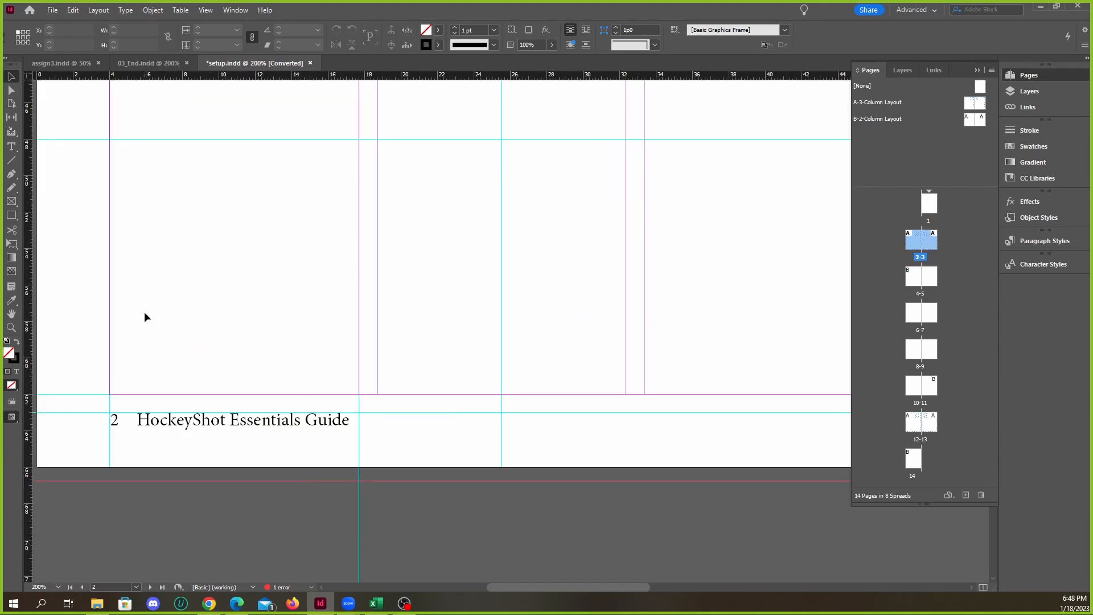
pyautogui.click(12, 147)
pyautogui.moveTo(381, 427); pyautogui.dragTo(424, 448)
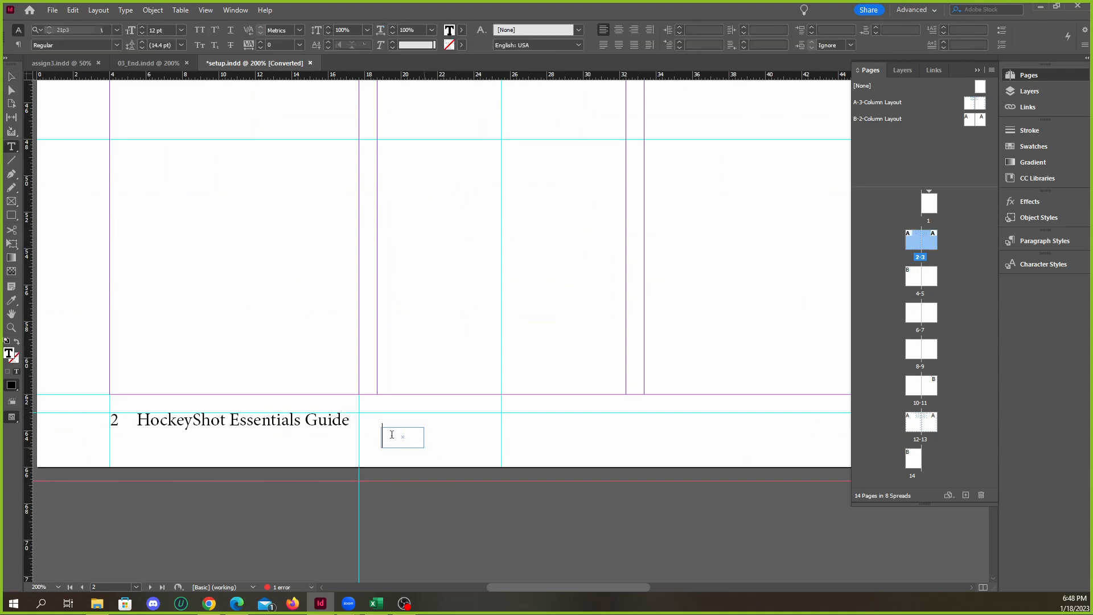
pyautogui.rightClick(391, 435)
pyautogui.moveTo(458, 283)
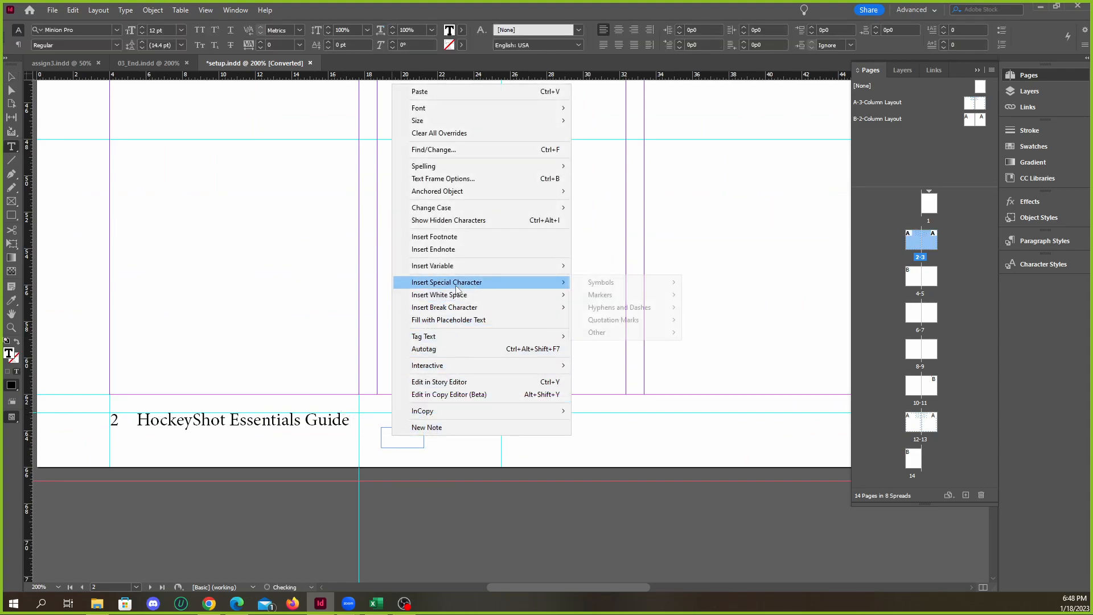
pyautogui.moveTo(603, 294)
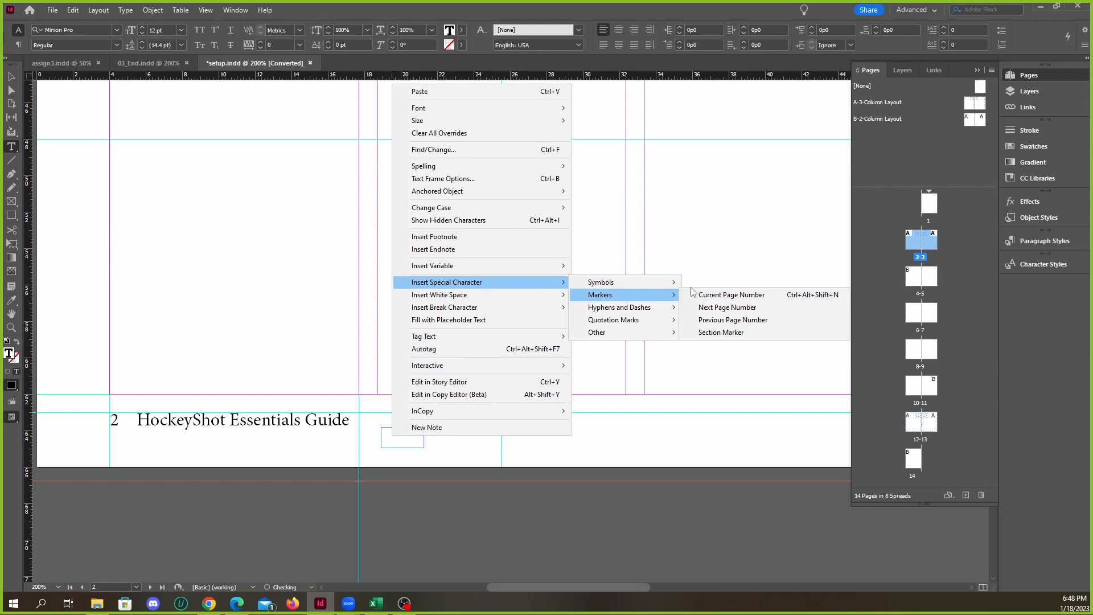
pyautogui.click(125, 10)
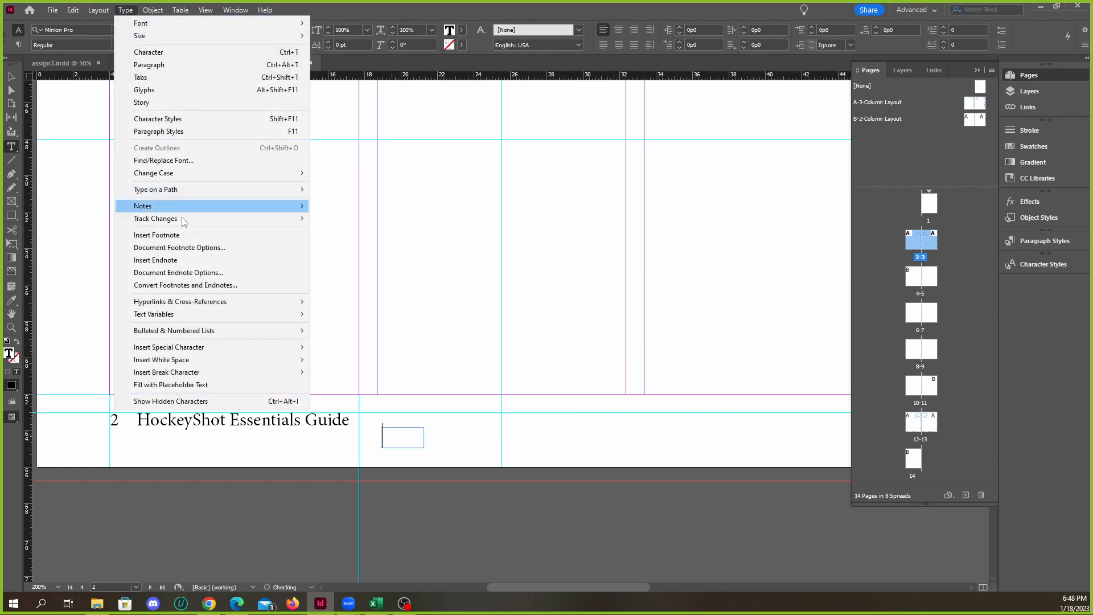
pyautogui.moveTo(258, 348)
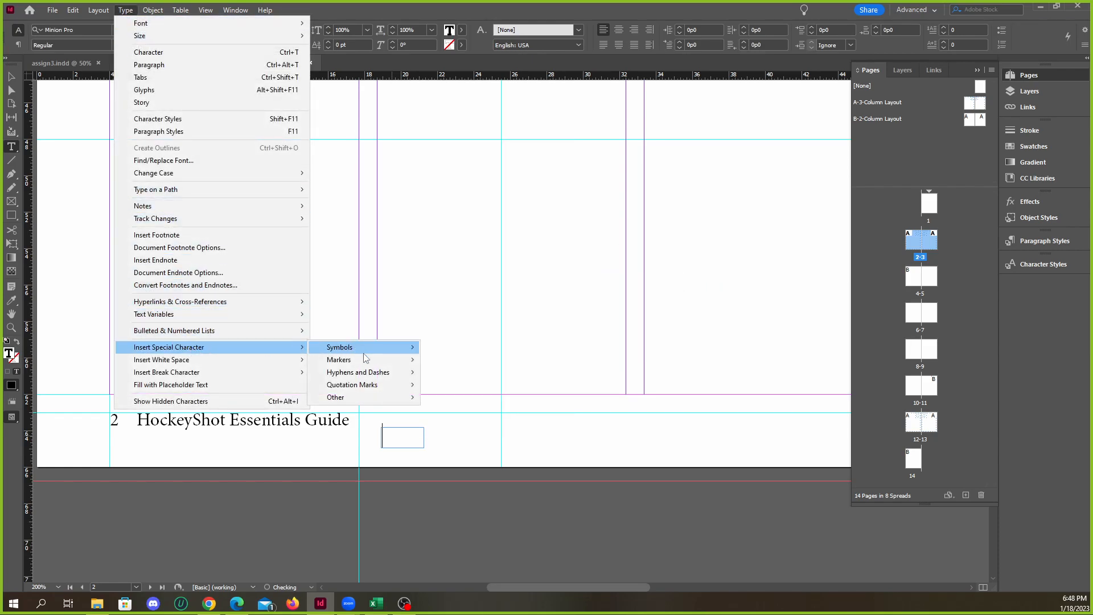
pyautogui.moveTo(374, 364)
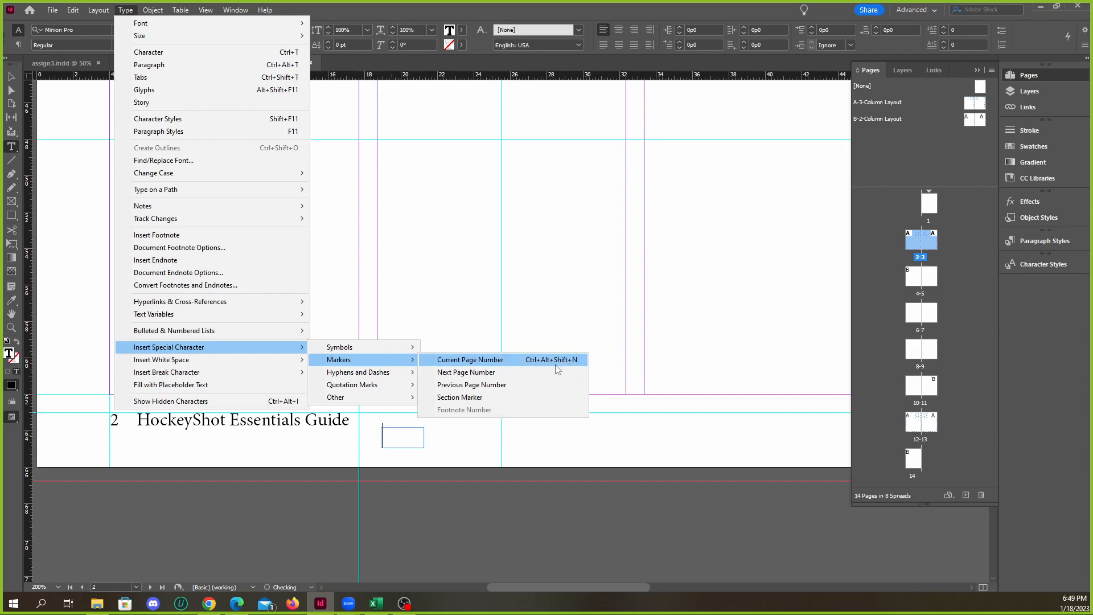
pyautogui.click(395, 437)
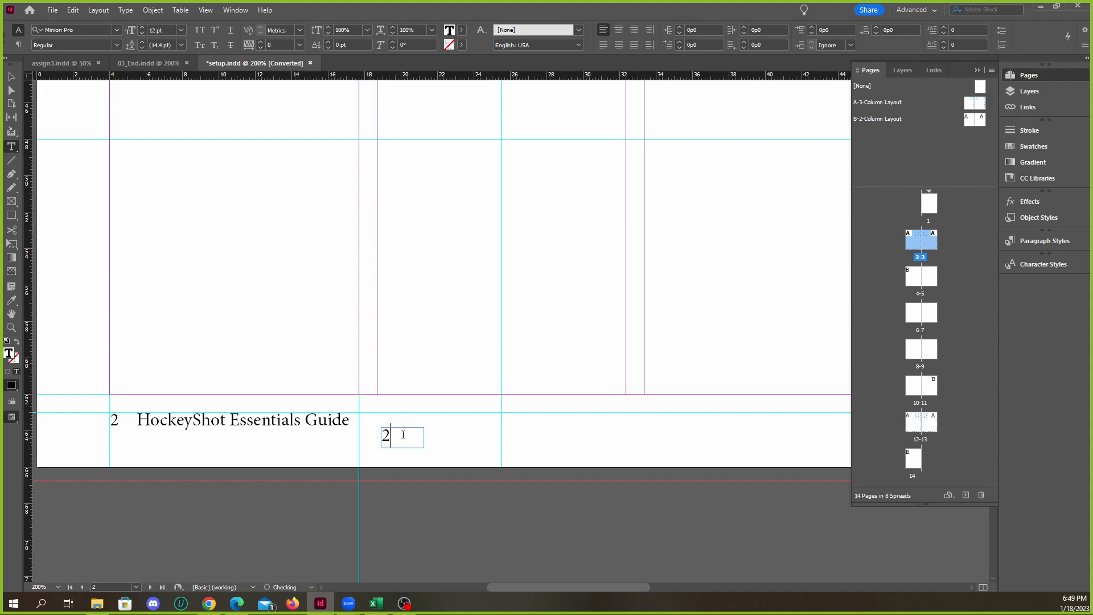
# Delete the page-number text frame beside page 2's footer
pyautogui.click(11, 76)
pyautogui.moveTo(388, 438); pyautogui.dragTo(426, 437)
pyautogui.press('Delete')
# Look over the page 2-3 spread and the spreads that follow it in setup.indd to compare their footers and layouts
pyautogui.scroll(-2, 400, 431)
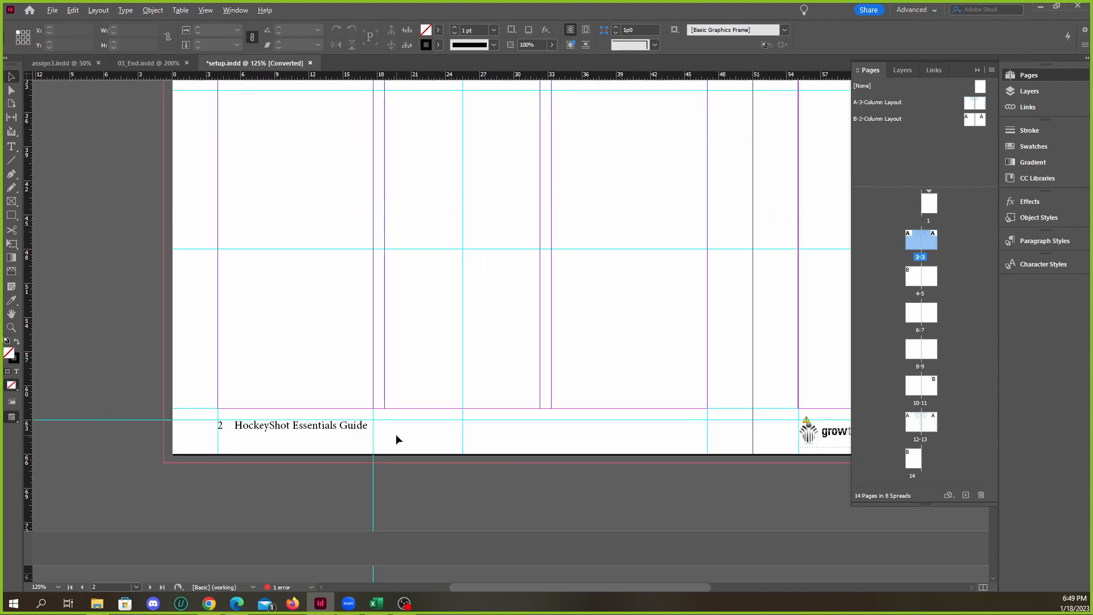
pyautogui.scroll(-3, 396, 434)
pyautogui.scroll(1, 469, 437)
pyautogui.scroll(-2, 472, 435)
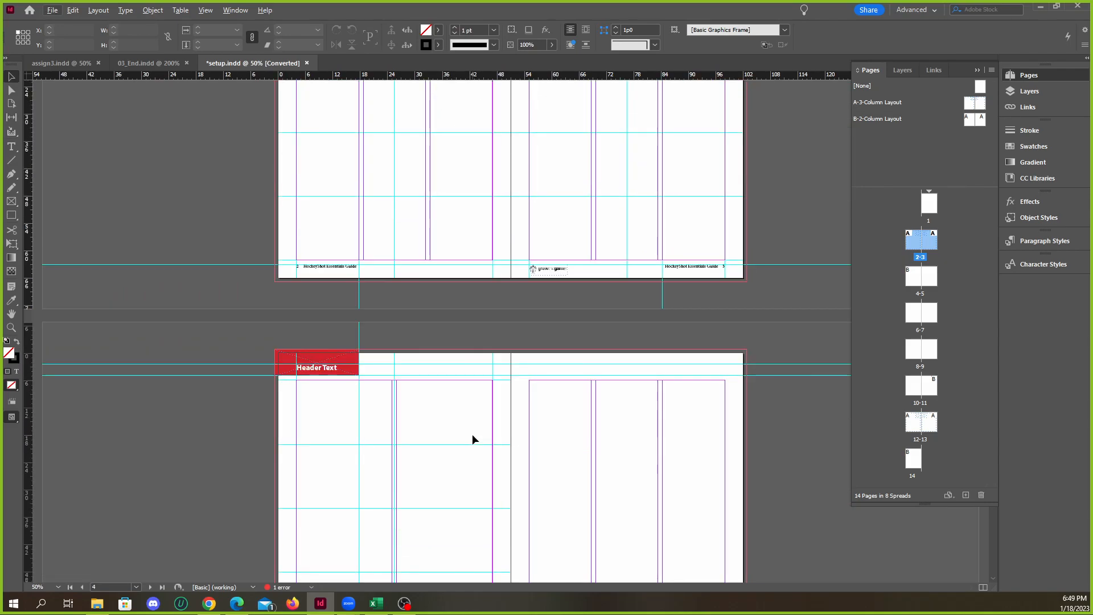
pyautogui.scroll(-3, 474, 438)
pyautogui.scroll(-3, 476, 431)
pyautogui.scroll(-2, 477, 431)
pyautogui.scroll(2, 457, 371)
pyautogui.scroll(3, 456, 370)
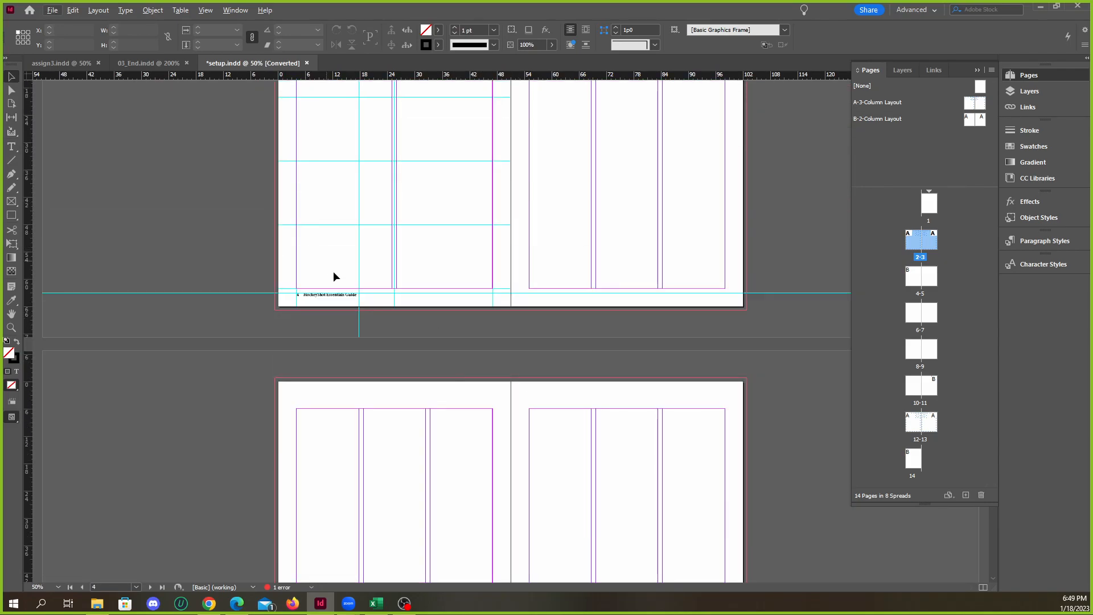
# Close setup.indd without saving its changes
pyautogui.scroll(2, 358, 271)
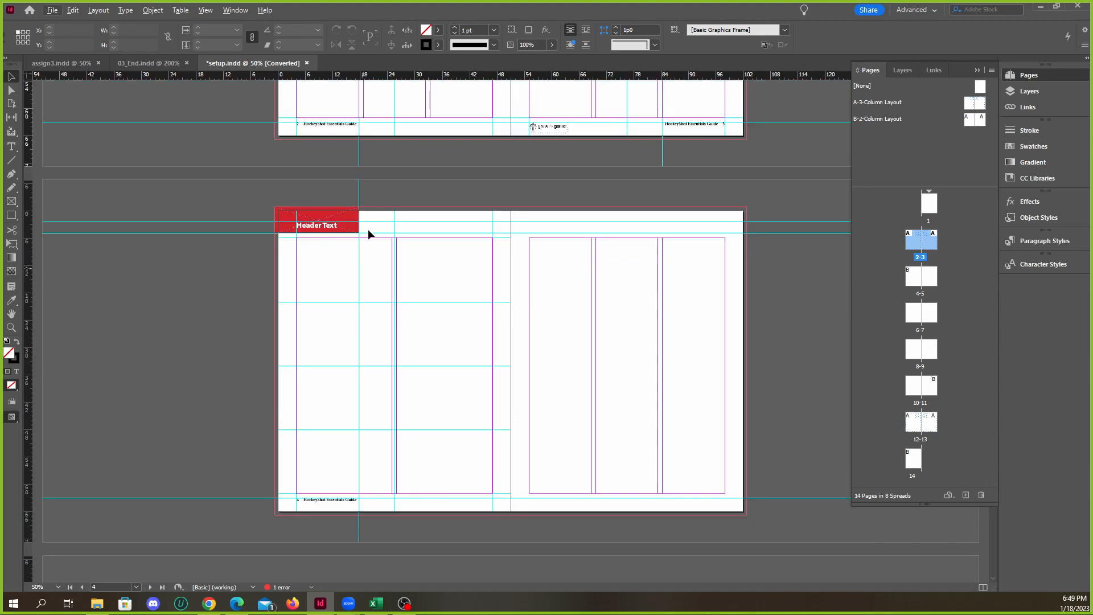
pyautogui.click(306, 63)
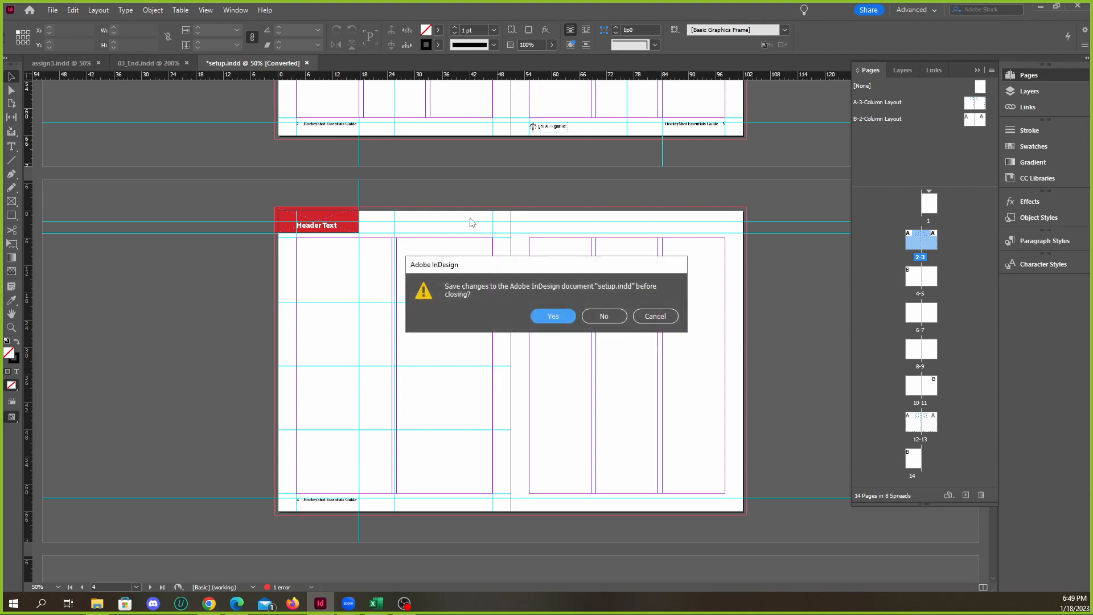
pyautogui.click(605, 322)
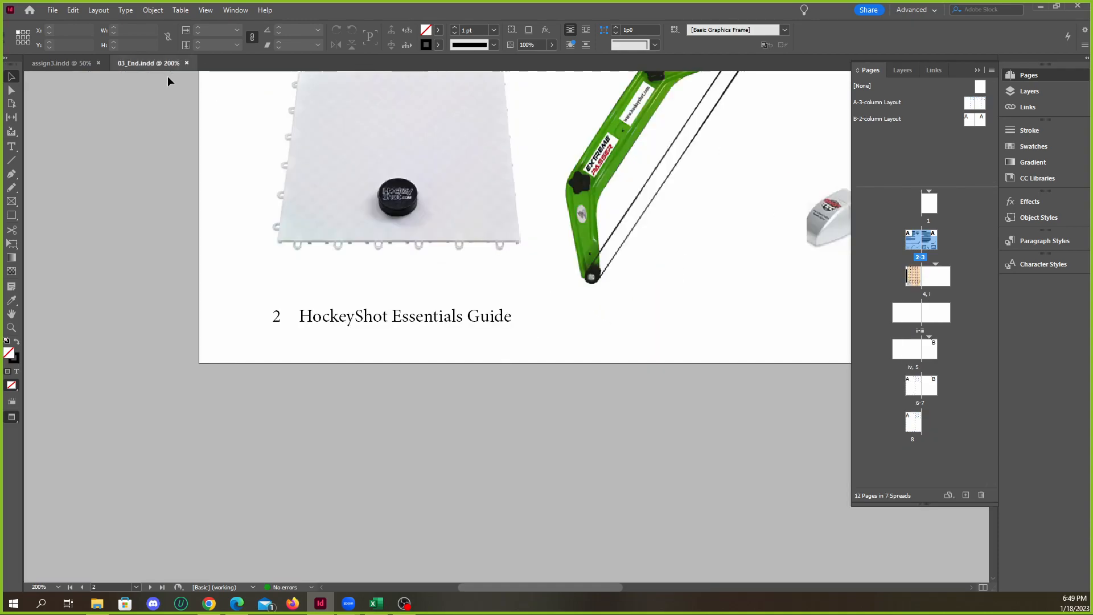
# Look over the finished page 2-3 spread in 03_End.indd and close the document
pyautogui.scroll(-3, 431, 292)
pyautogui.scroll(4, 521, 309)
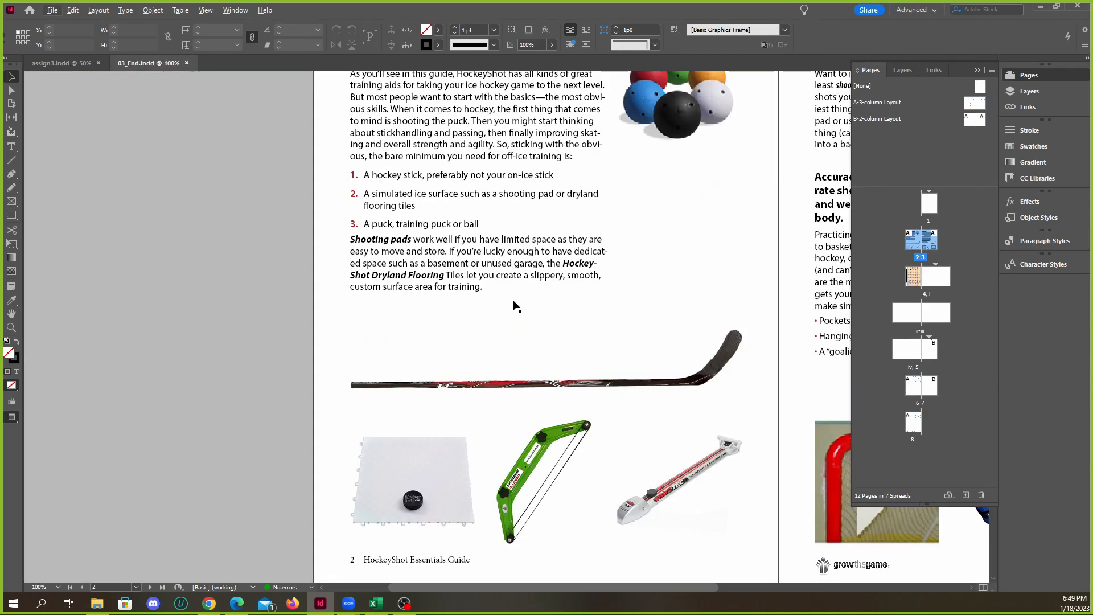
pyautogui.scroll(-3, 520, 309)
pyautogui.scroll(3, 547, 339)
pyautogui.scroll(1, 444, 220)
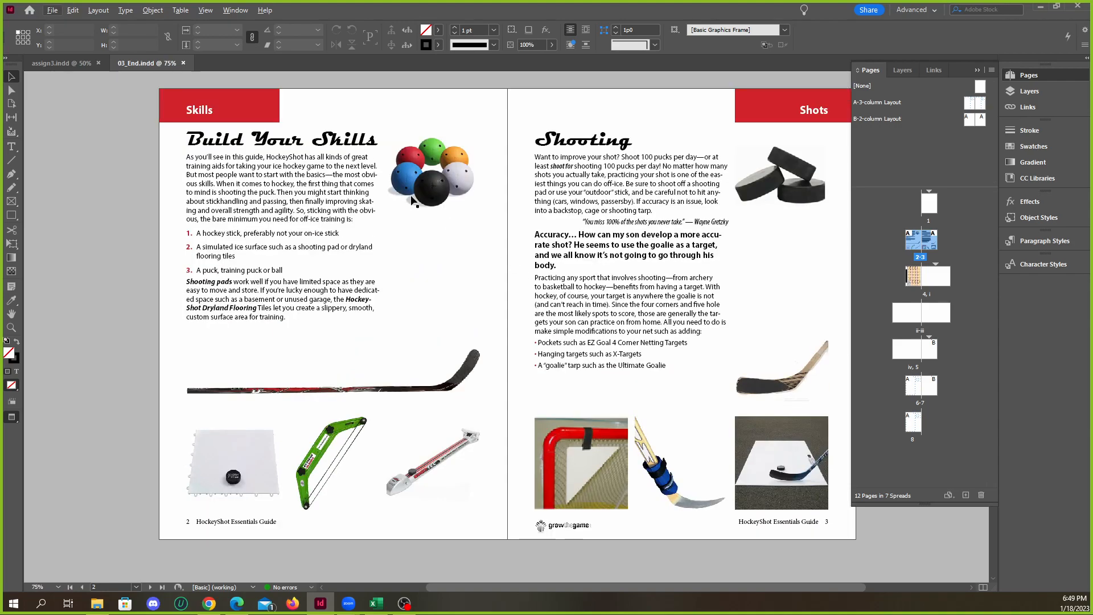
pyautogui.click(183, 63)
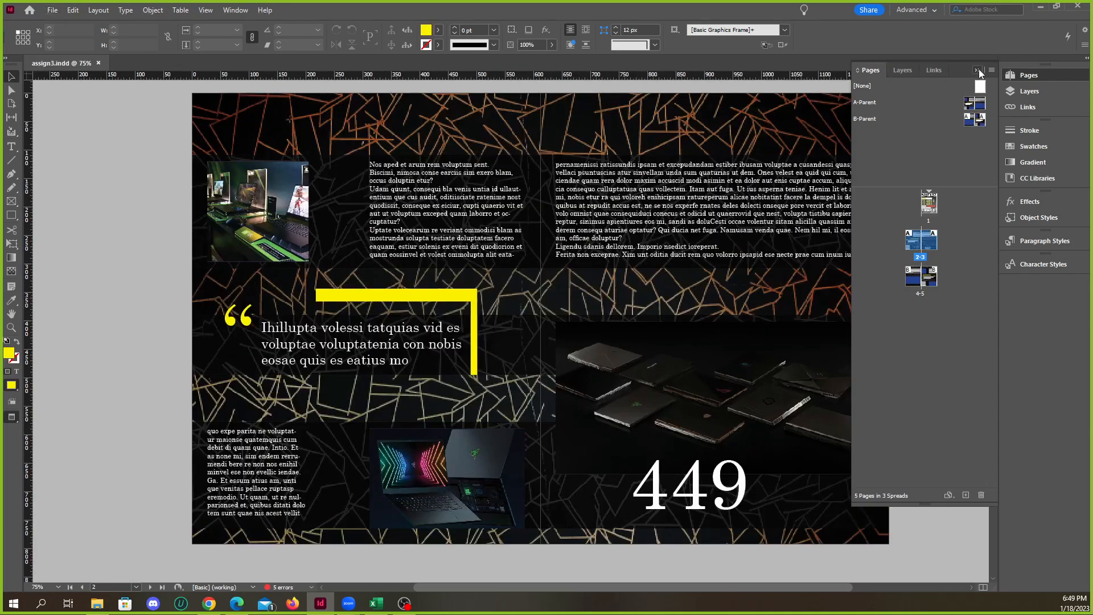
# Collapse the Pages panel and switch to the first open copy of Adobe_inDesign_Book.pdf in Edge
pyautogui.click(976, 69)
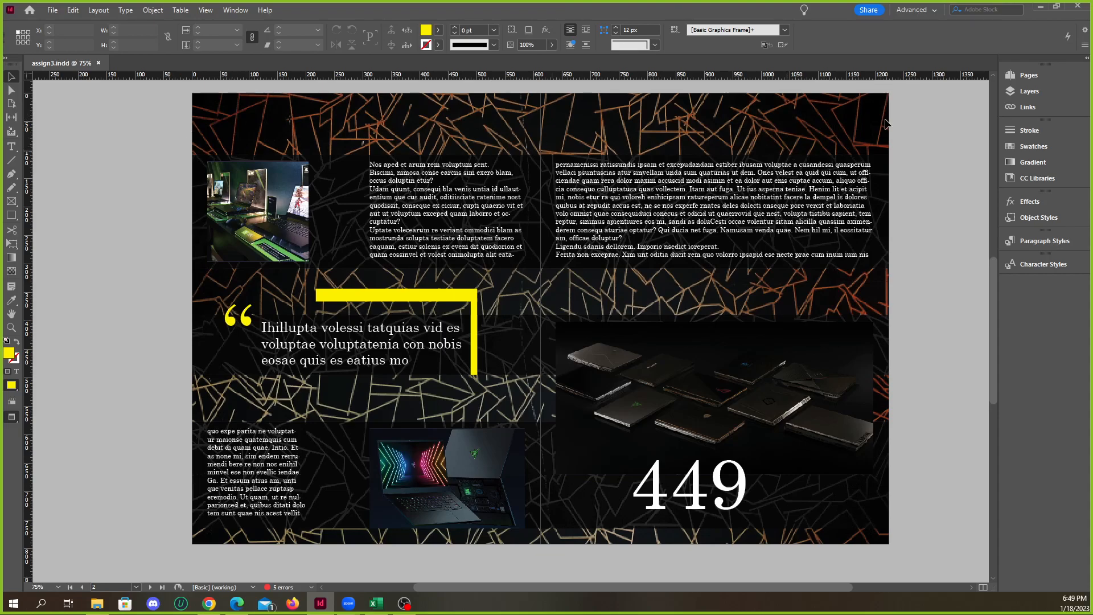
pyautogui.click(1040, 6)
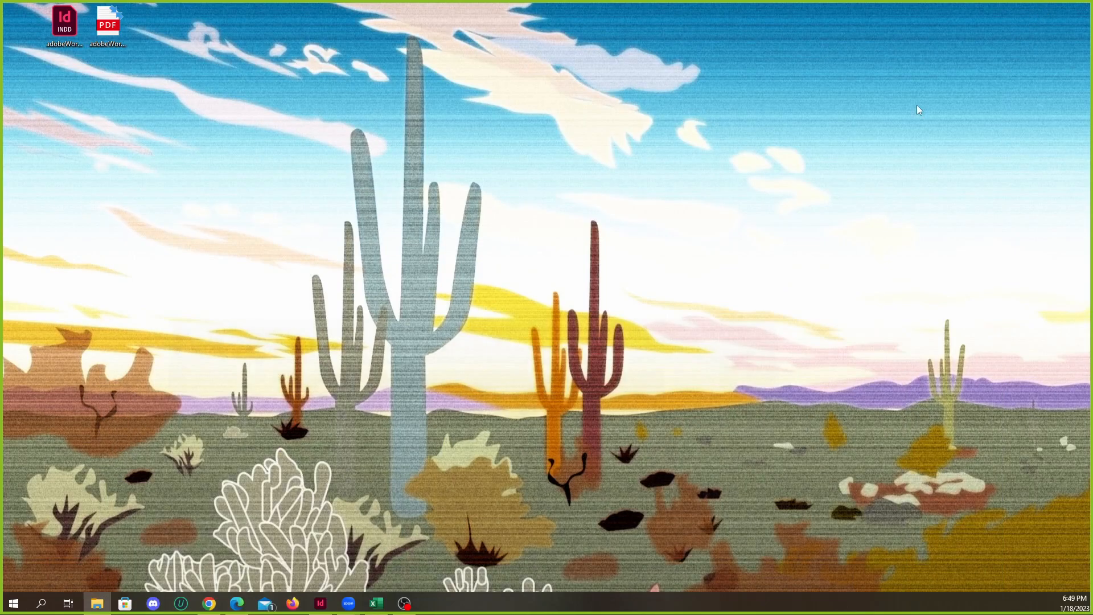
pyautogui.click(237, 606)
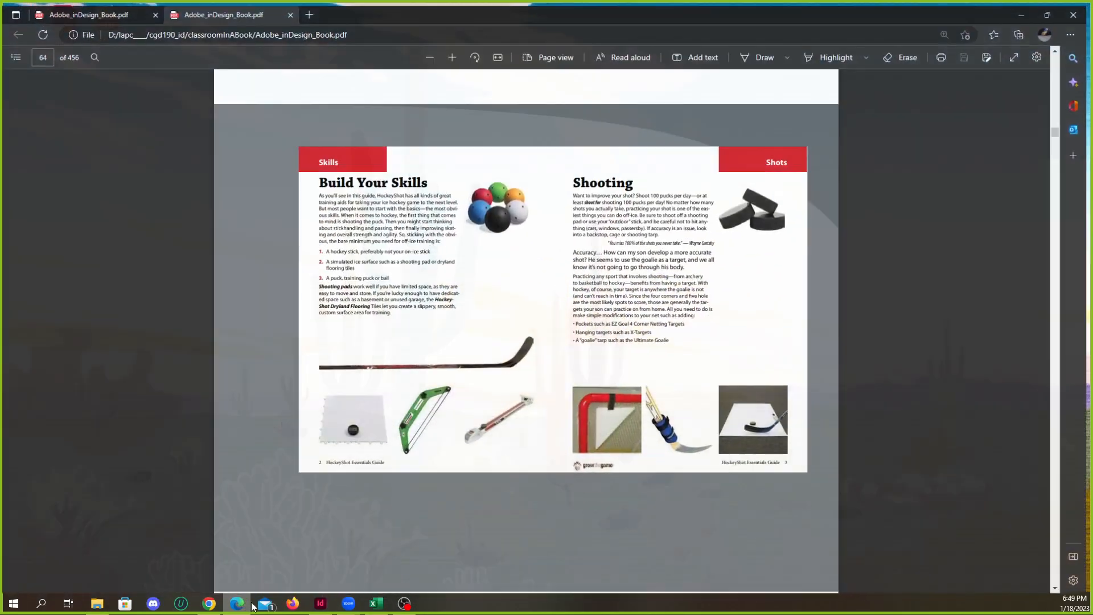
pyautogui.click(104, 9)
# Page back through the book from page 116 to find the opening pages of Lesson 4
pyautogui.scroll(10, 428, 289)
pyautogui.scroll(-1, 451, 315)
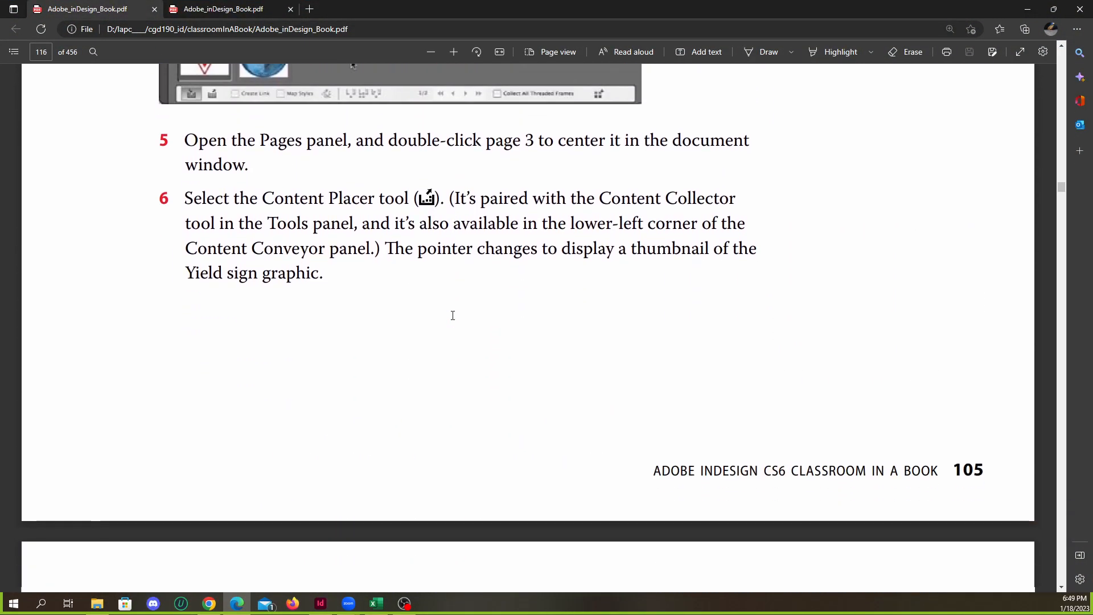
pyautogui.keyDown('ctrl'); pyautogui.scroll(-5, 451, 314); pyautogui.keyUp('ctrl')
pyautogui.scroll(1, 466, 321)
pyautogui.scroll(20, 466, 320)
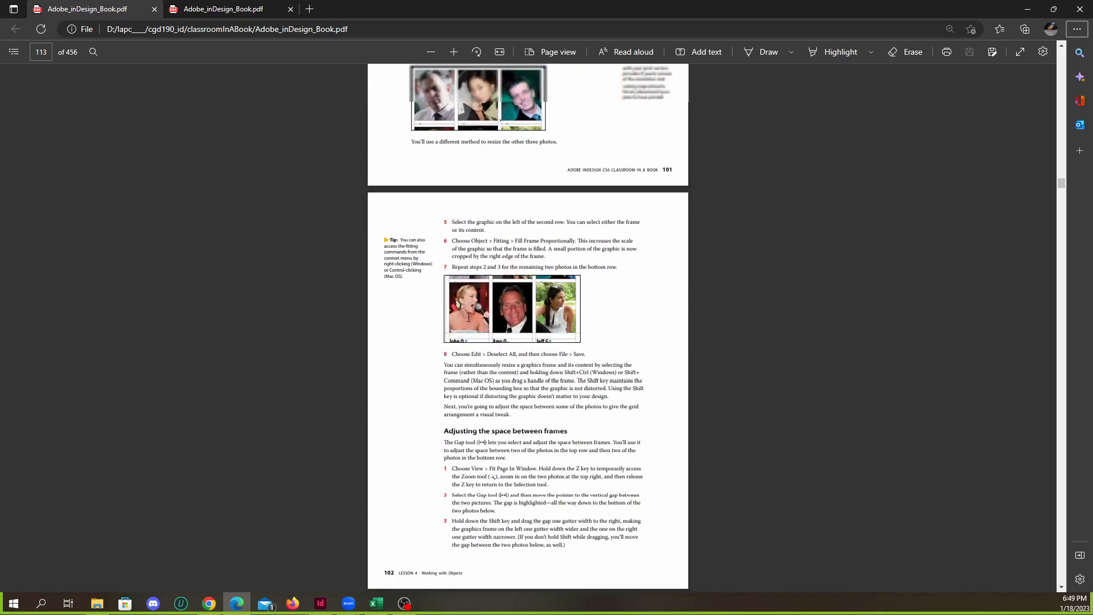
pyautogui.scroll(20, 471, 317)
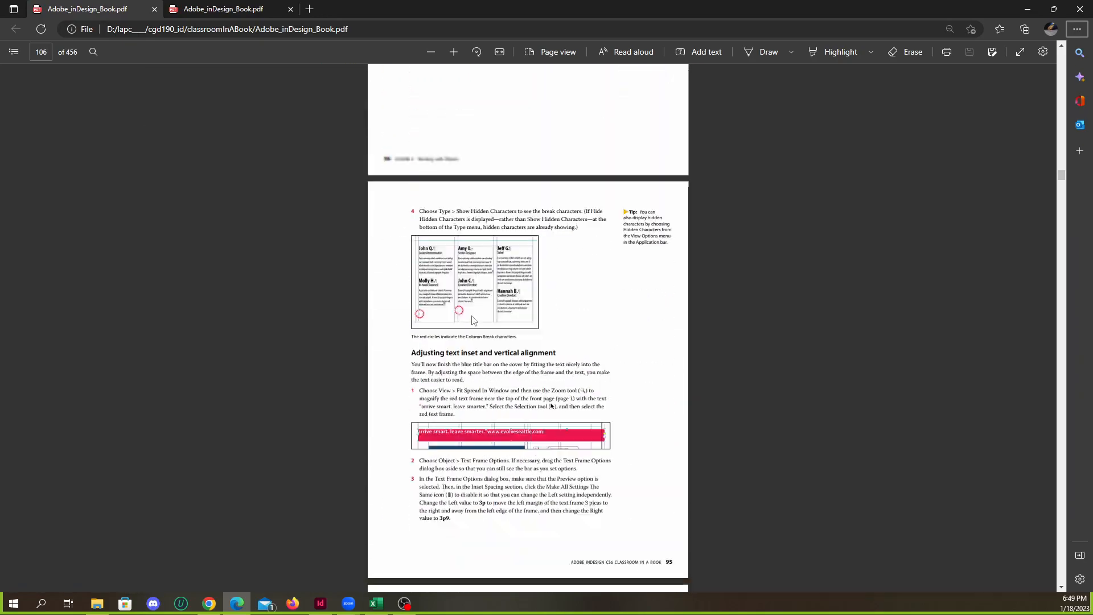
pyautogui.scroll(20, 477, 315)
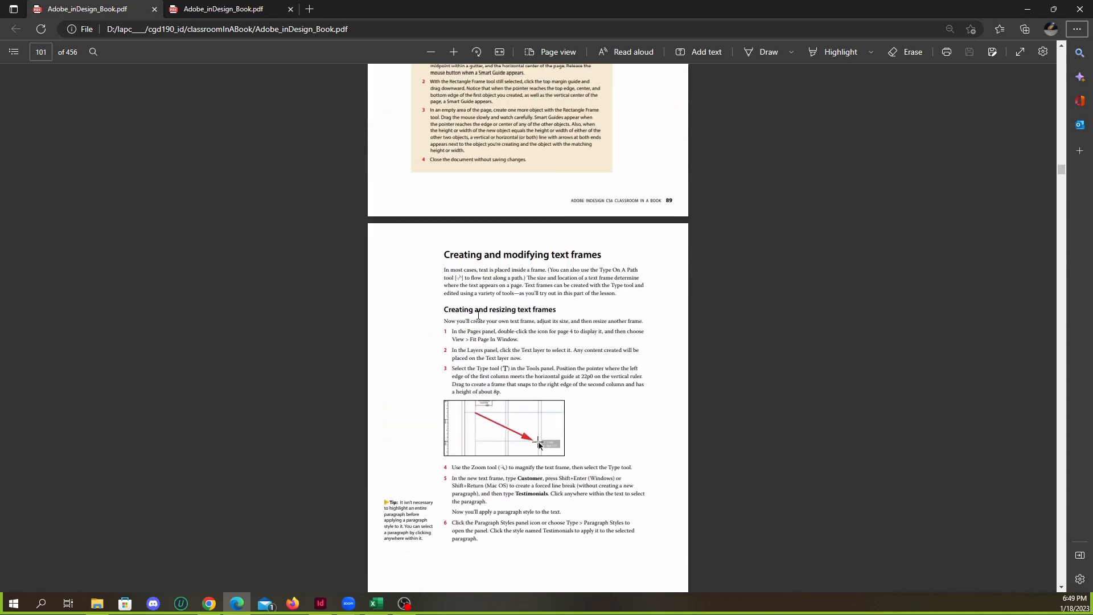
pyautogui.scroll(20, 489, 317)
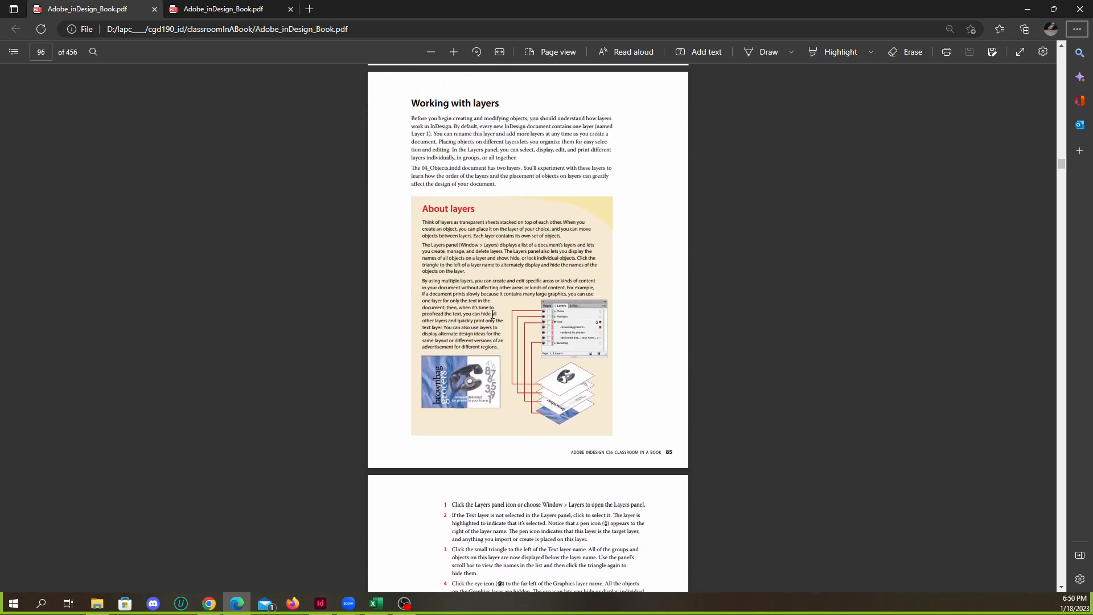
pyautogui.scroll(3, 500, 319)
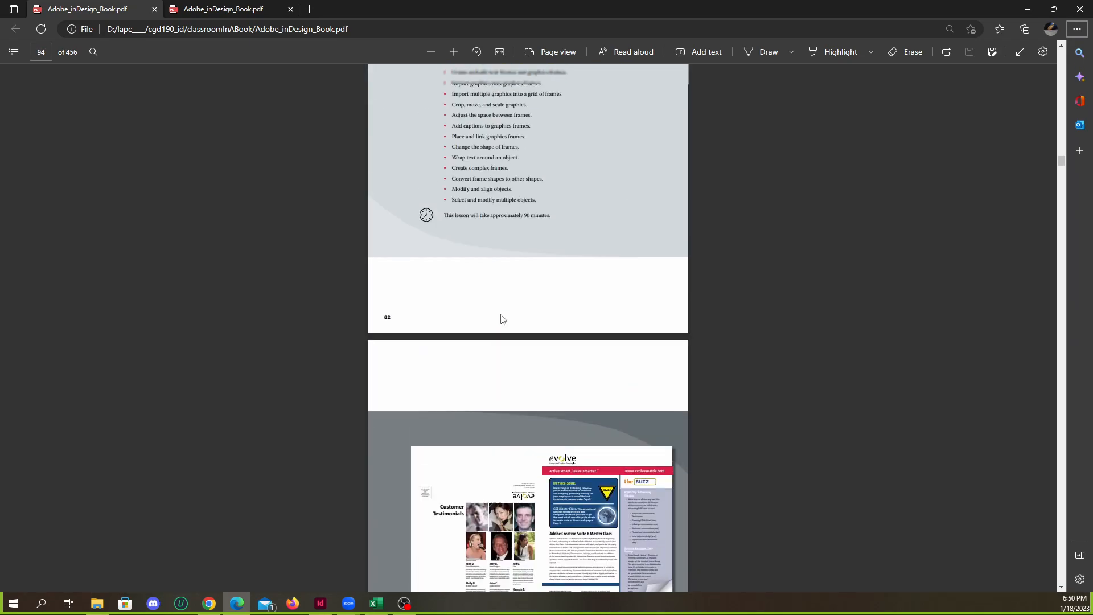
pyautogui.scroll(-6, 506, 319)
pyautogui.scroll(1, 543, 317)
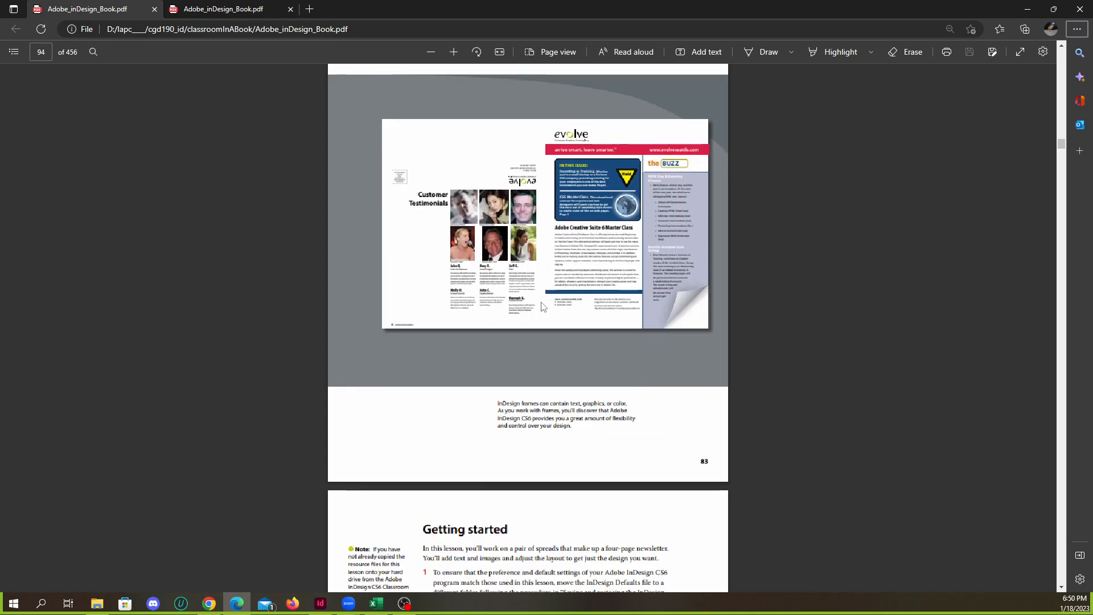
# Examine the finished newsletter picture and the Getting started instructions at the beginning of Lesson 4
pyautogui.scroll(3, 569, 318)
pyautogui.scroll(1, 571, 334)
pyautogui.scroll(-3, 576, 344)
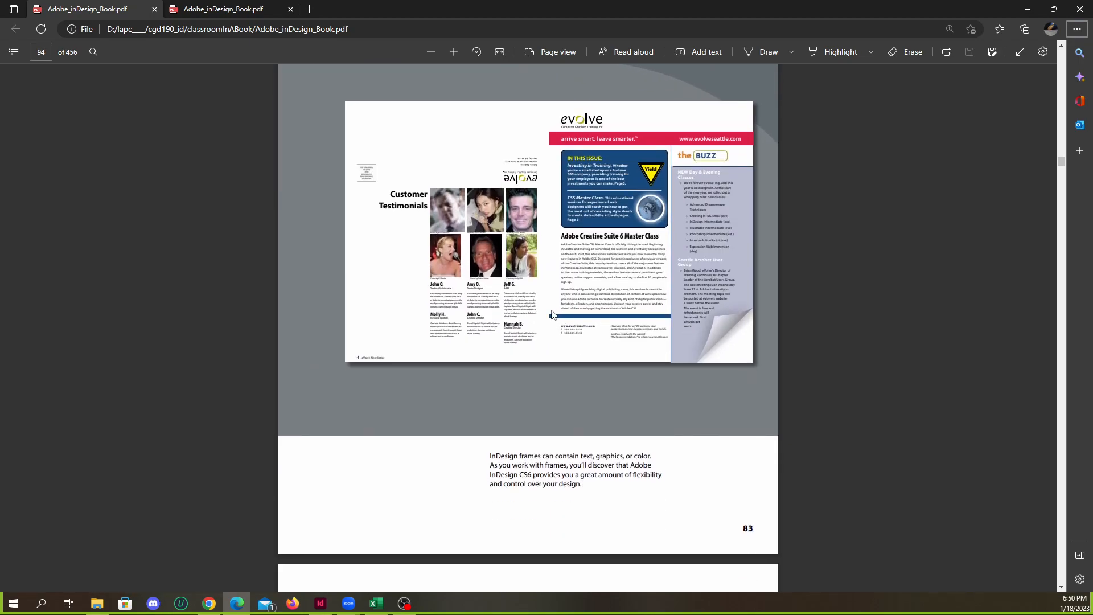
pyautogui.scroll(1, 577, 338)
pyautogui.scroll(4, 581, 332)
pyautogui.scroll(-10, 587, 325)
pyautogui.scroll(-8, 586, 326)
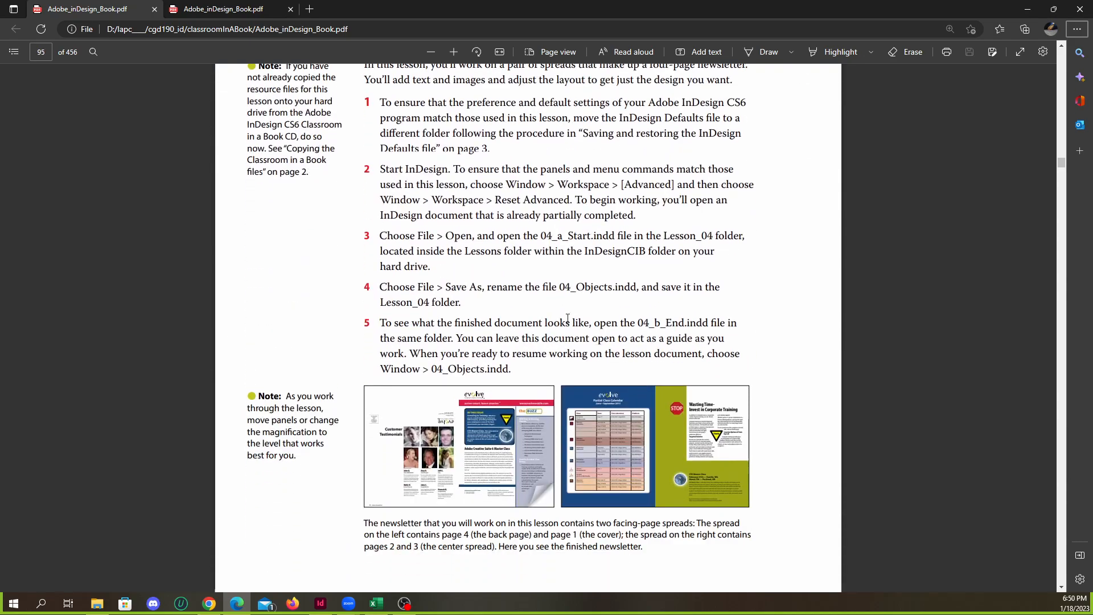
# Skim the Working with layers exercise and its Layers panel illustrations on PDF pages 97 and 98
pyautogui.scroll(2, 540, 308)
pyautogui.scroll(-8, 449, 268)
pyautogui.scroll(-15, 449, 268)
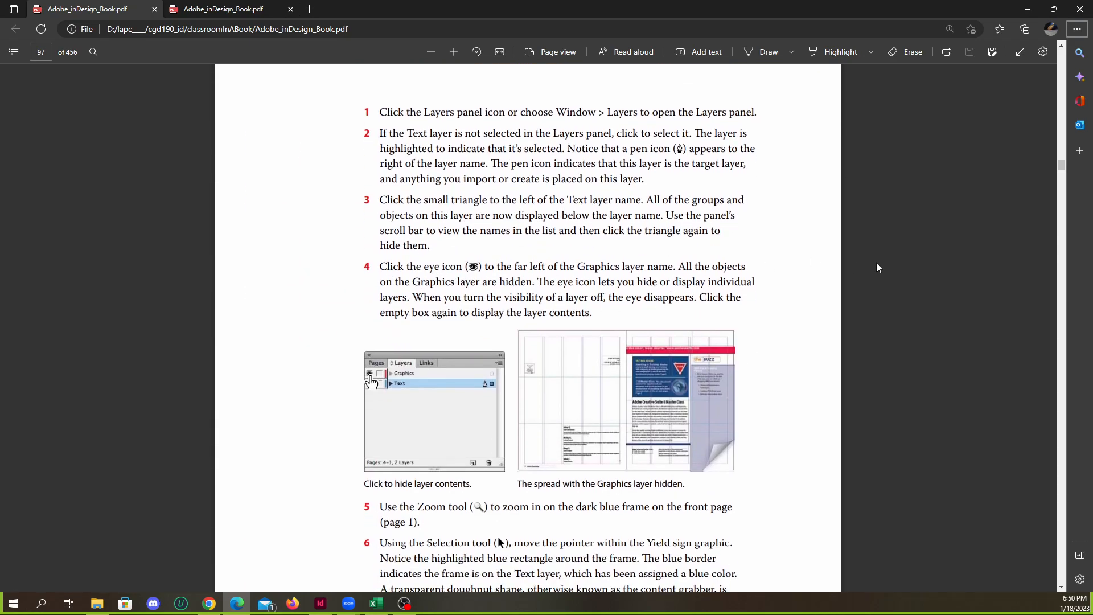
pyautogui.scroll(-12, 877, 268)
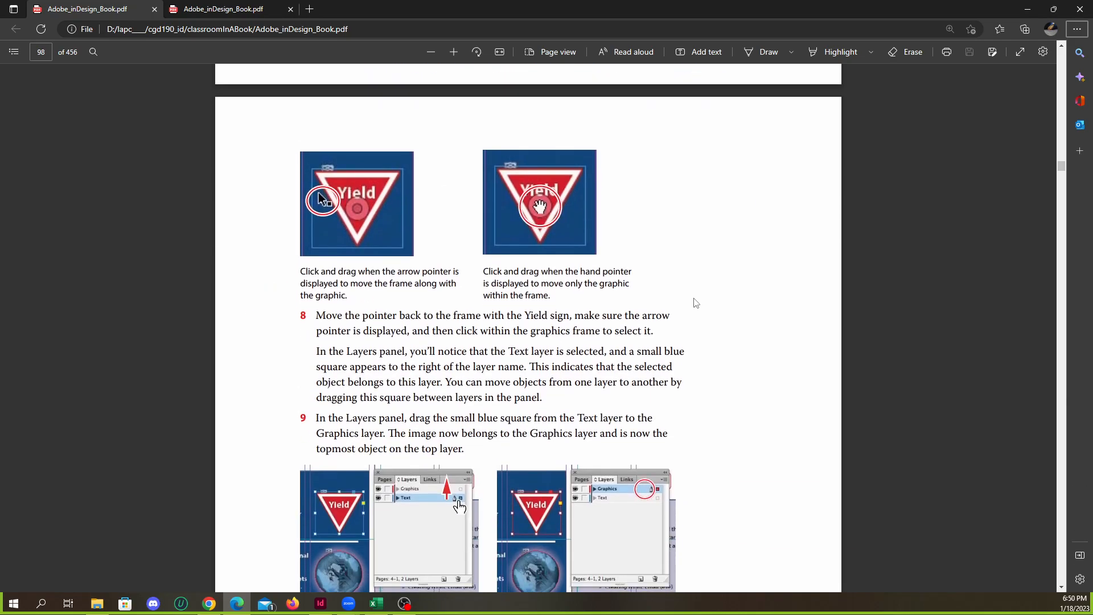
pyautogui.scroll(20, 696, 302)
pyautogui.scroll(-6, 674, 317)
pyautogui.scroll(-2, 665, 316)
# Return to Getting started on PDF page 95 and examine its file instructions and the two finished newsletter spreads
pyautogui.scroll(2, 645, 316)
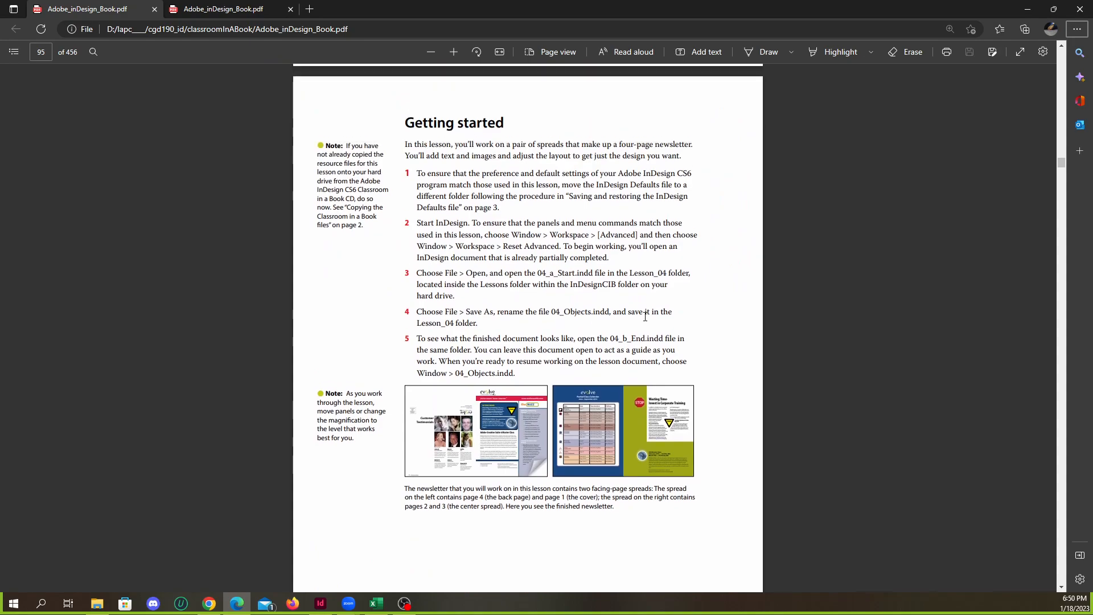
pyautogui.scroll(1, 644, 317)
pyautogui.scroll(-2, 632, 321)
pyautogui.scroll(2, 623, 327)
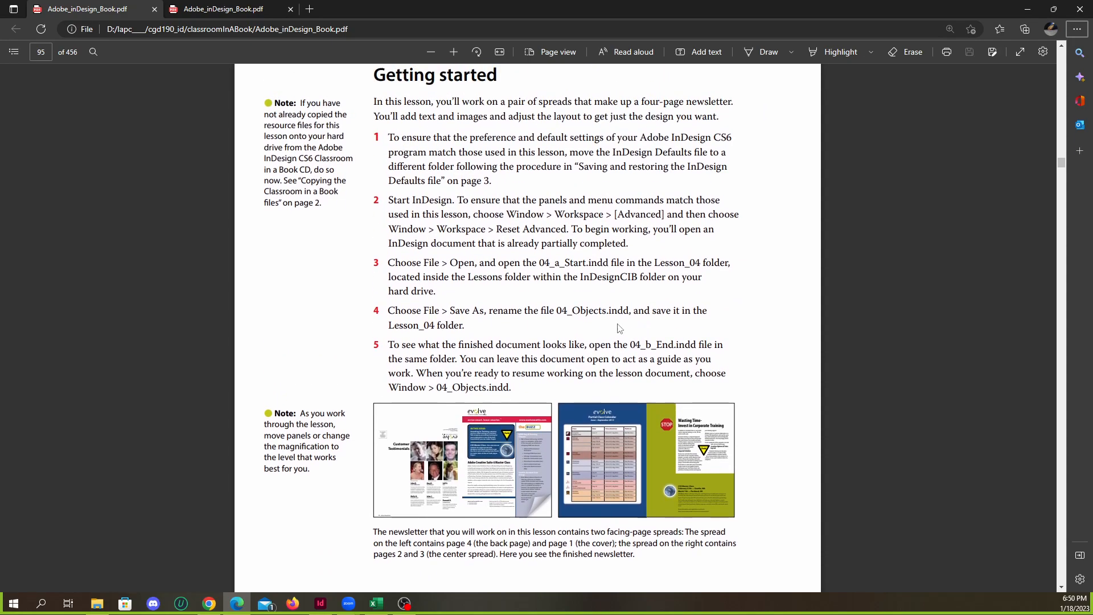
pyautogui.scroll(-1, 594, 302)
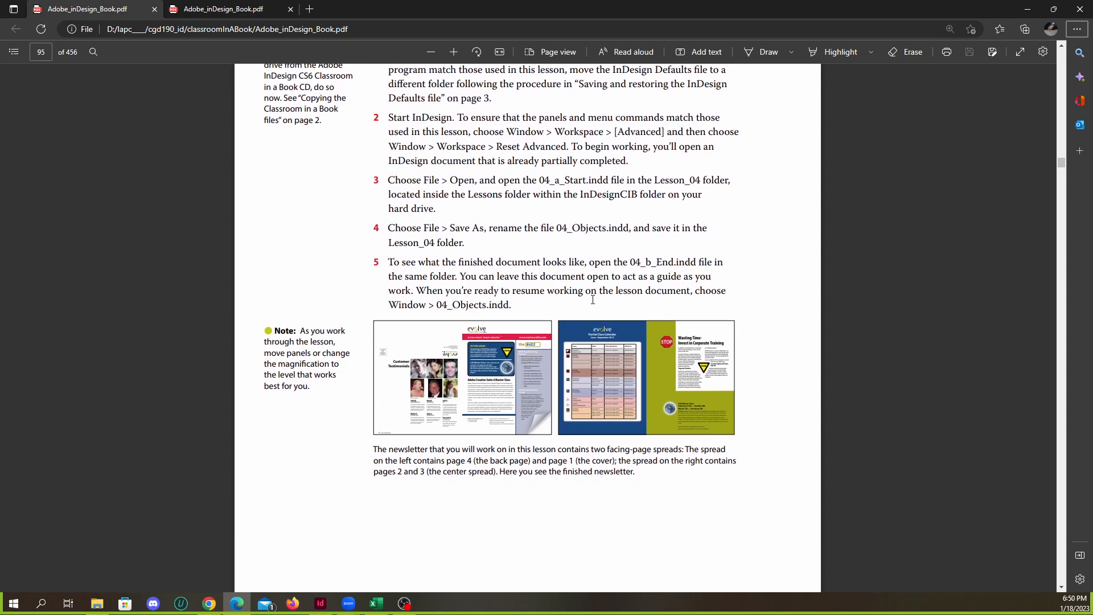
pyautogui.scroll(-4, 618, 292)
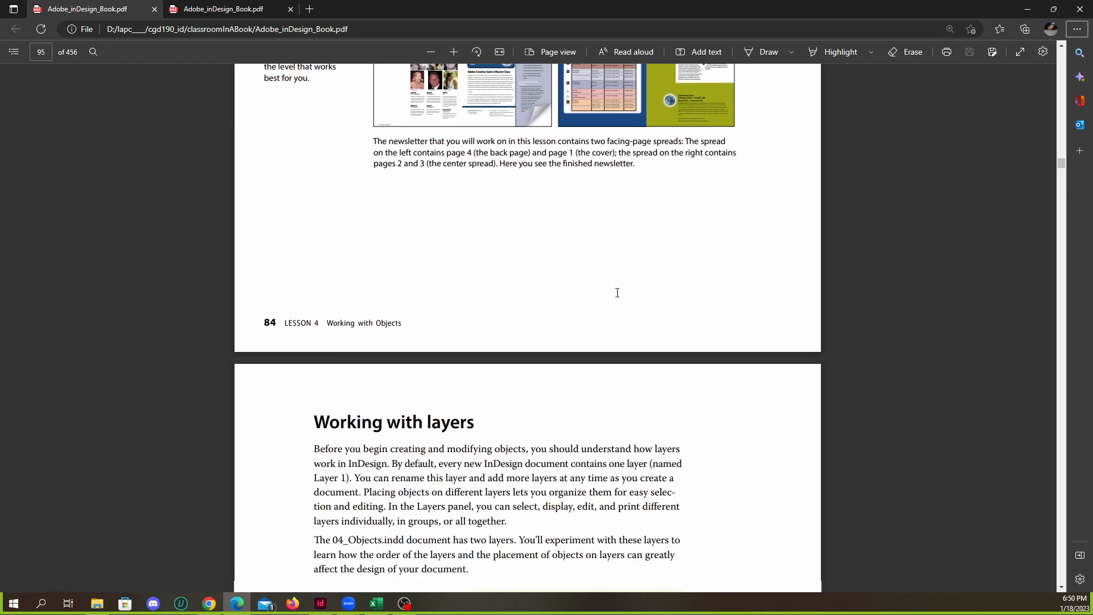
pyautogui.scroll(3, 617, 293)
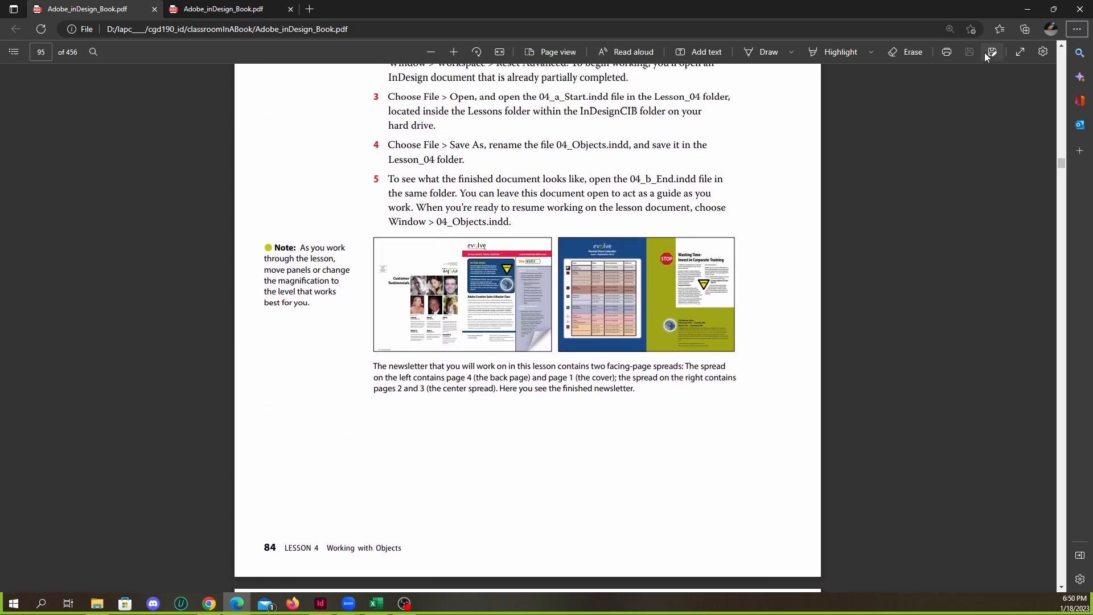
pyautogui.scroll(2, 589, 272)
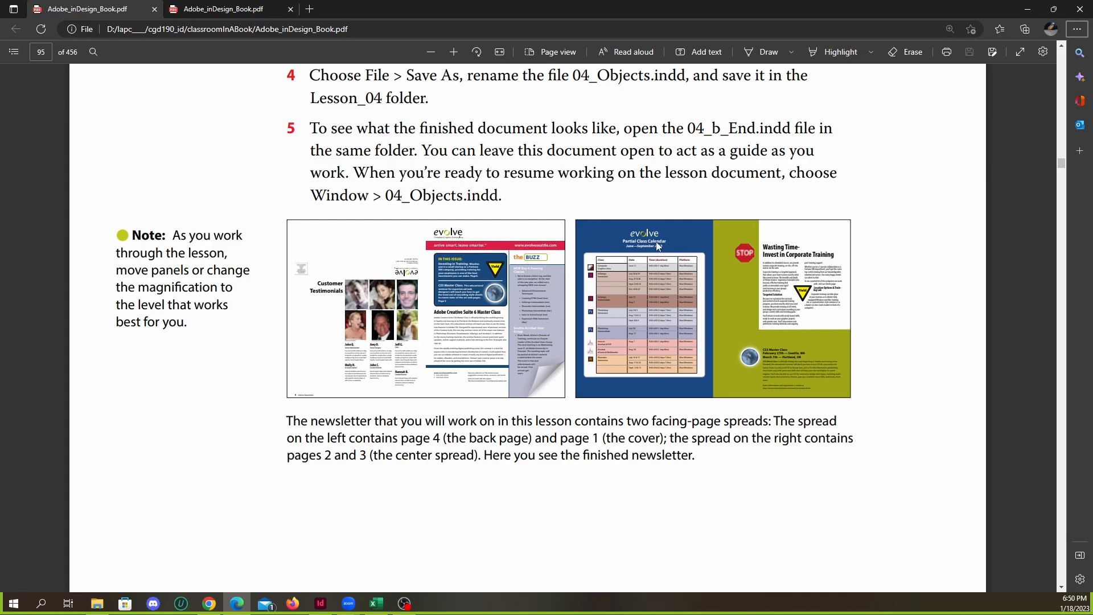
# Minimize the book PDF, switch back to InDesign and close assign3.indd
pyautogui.click(1024, 10)
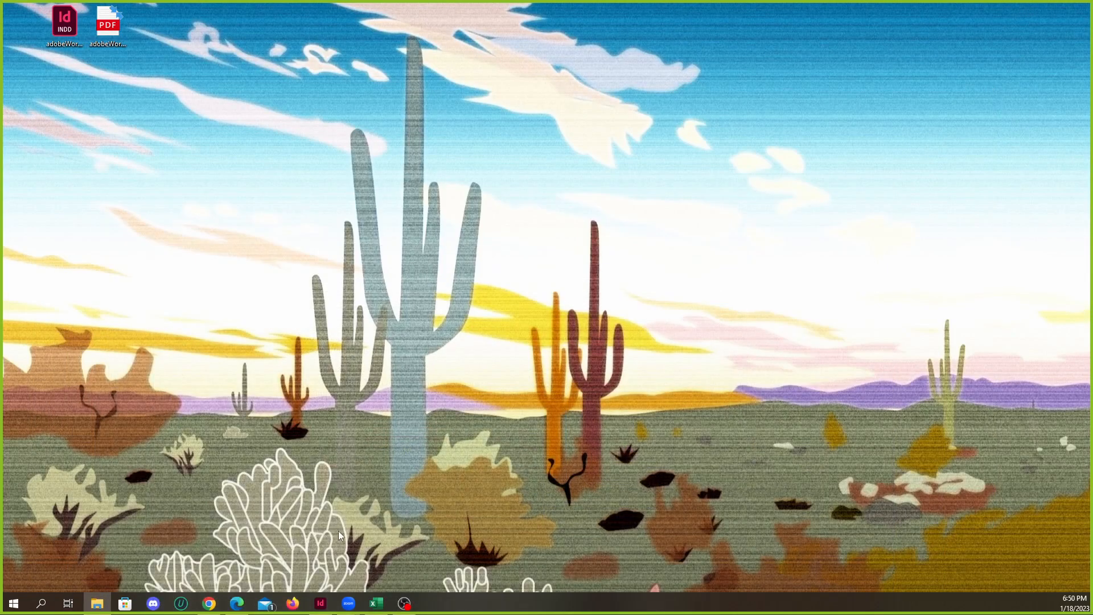
pyautogui.click(320, 603)
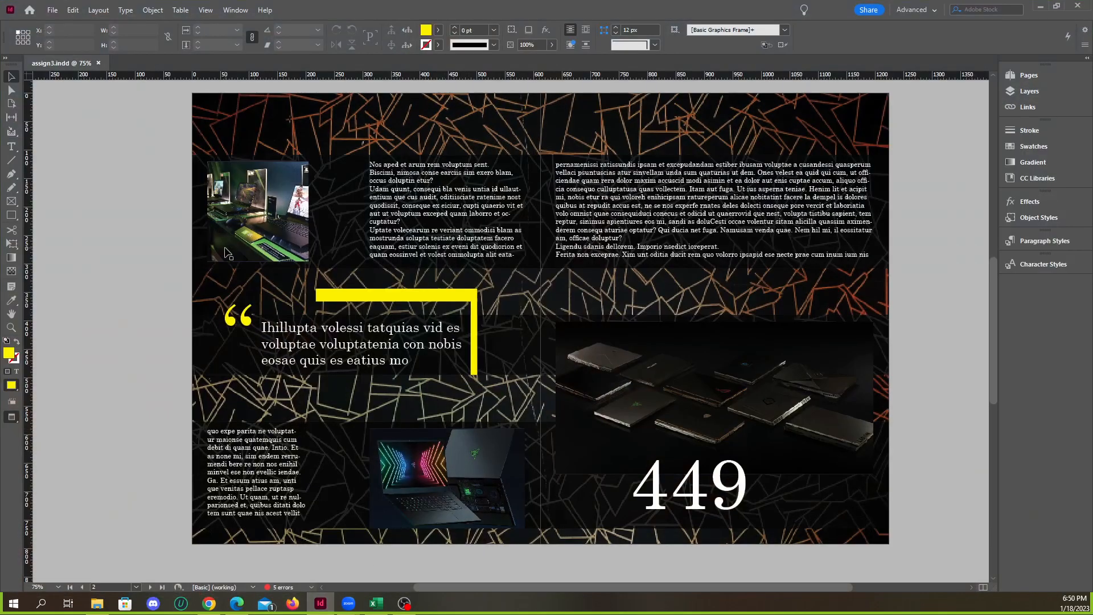
pyautogui.click(98, 63)
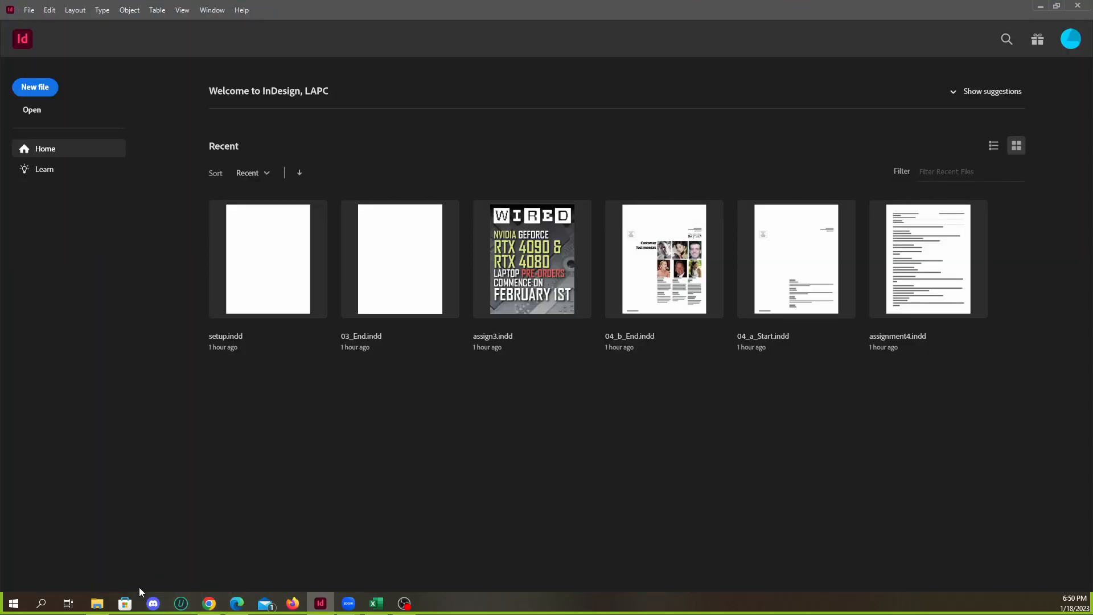
# Switch to Chrome and display the Lesson Files under Class Resources on the InDesign Classwork page
pyautogui.click(97, 603)
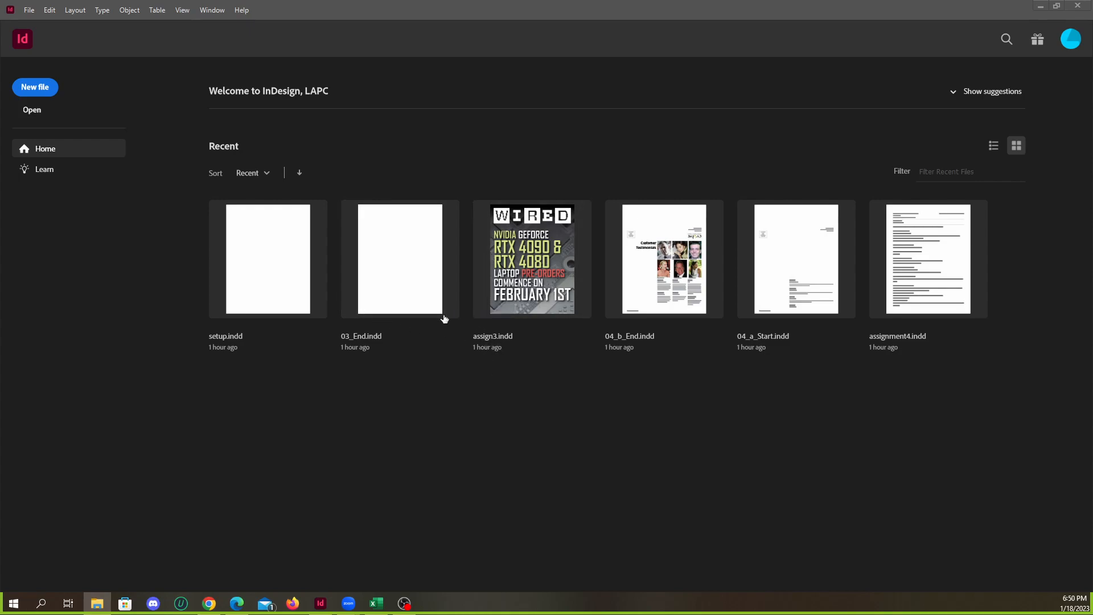
pyautogui.click(209, 603)
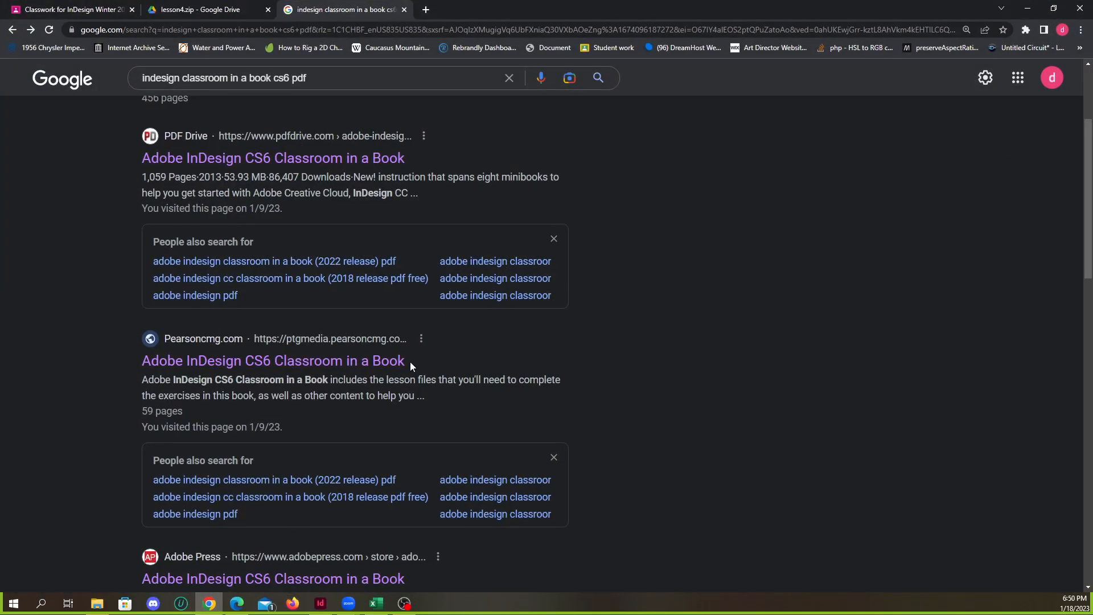
pyautogui.click(74, 9)
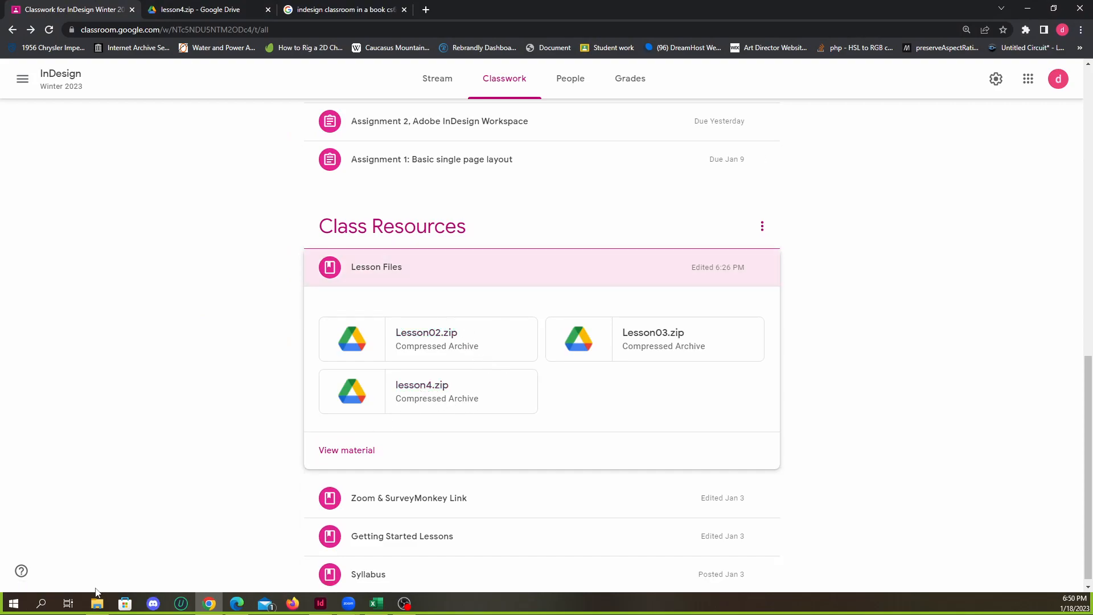
# Switch to File Explorer and extract lesson4.zip to a lesson4 folder in Downloads
pyautogui.click(102, 608)
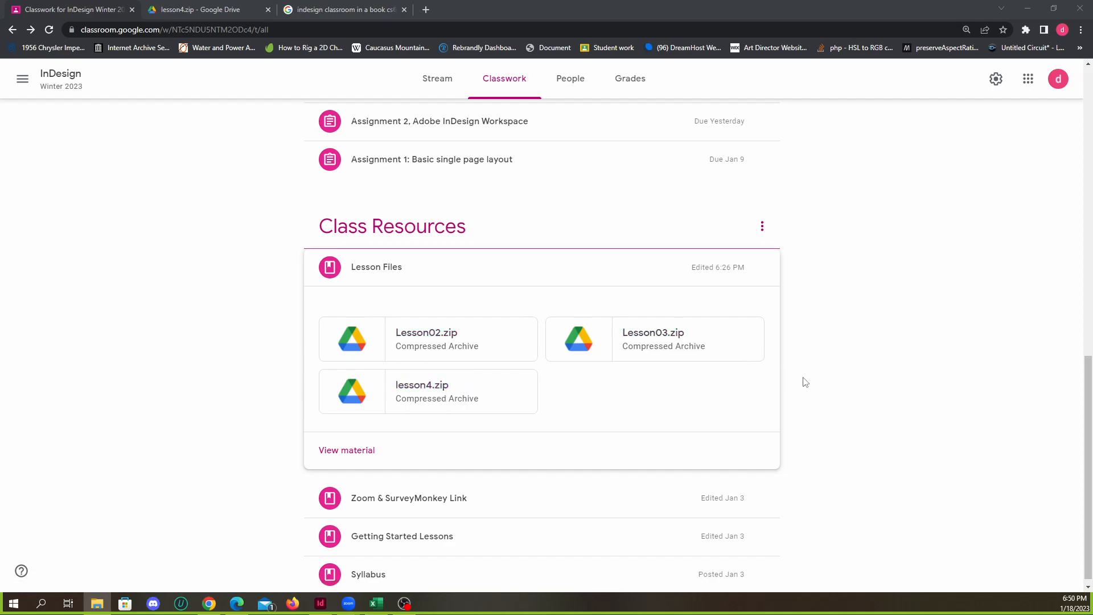
pyautogui.click(404, 604)
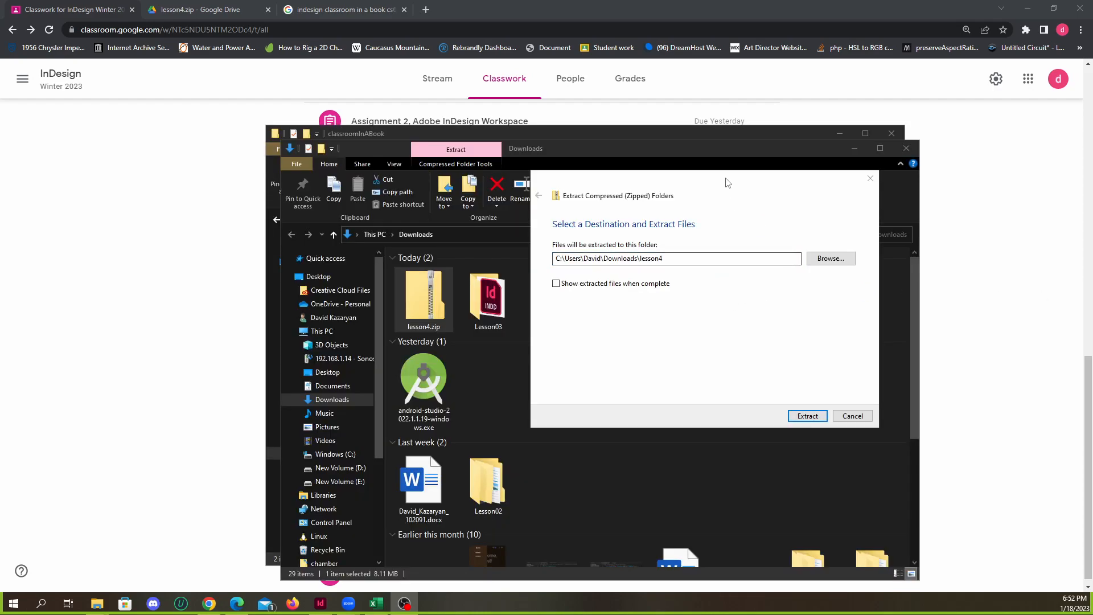
pyautogui.moveTo(730, 183); pyautogui.dragTo(705, 186)
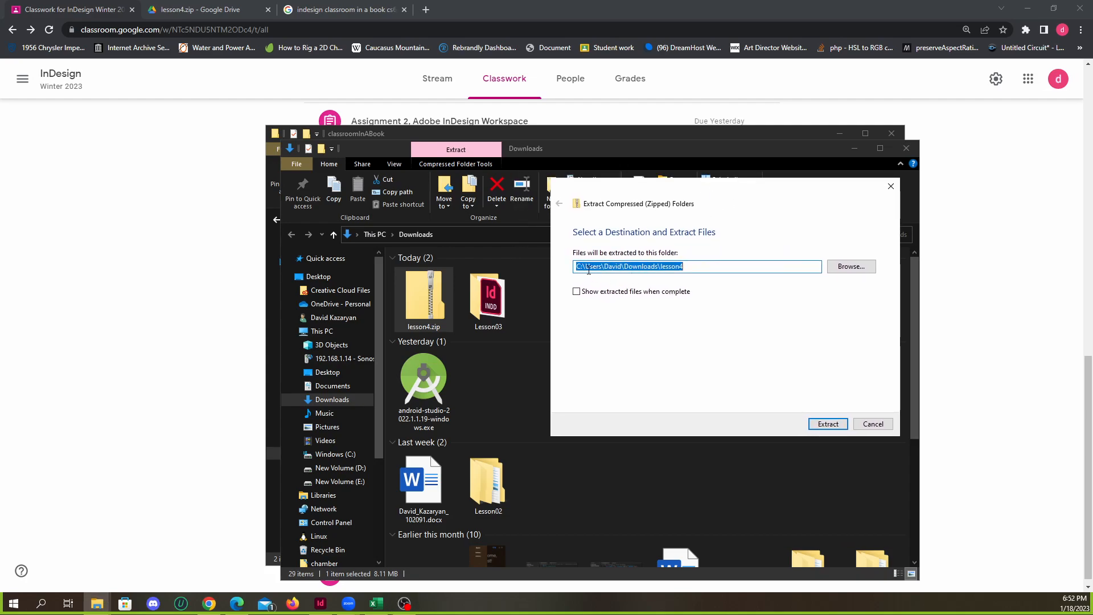
pyautogui.click(692, 267)
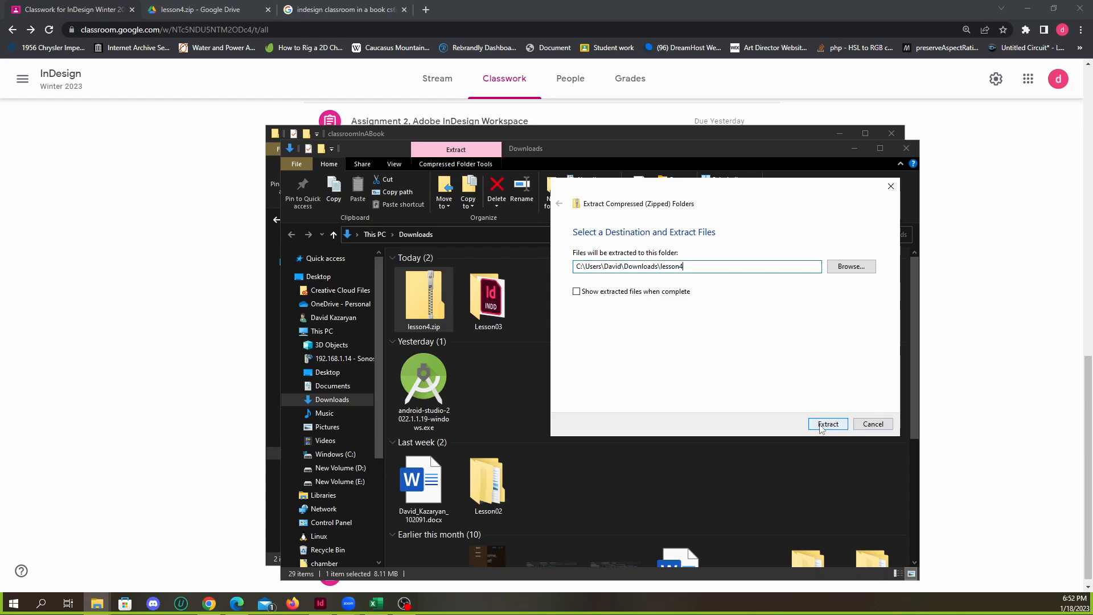
pyautogui.click(823, 426)
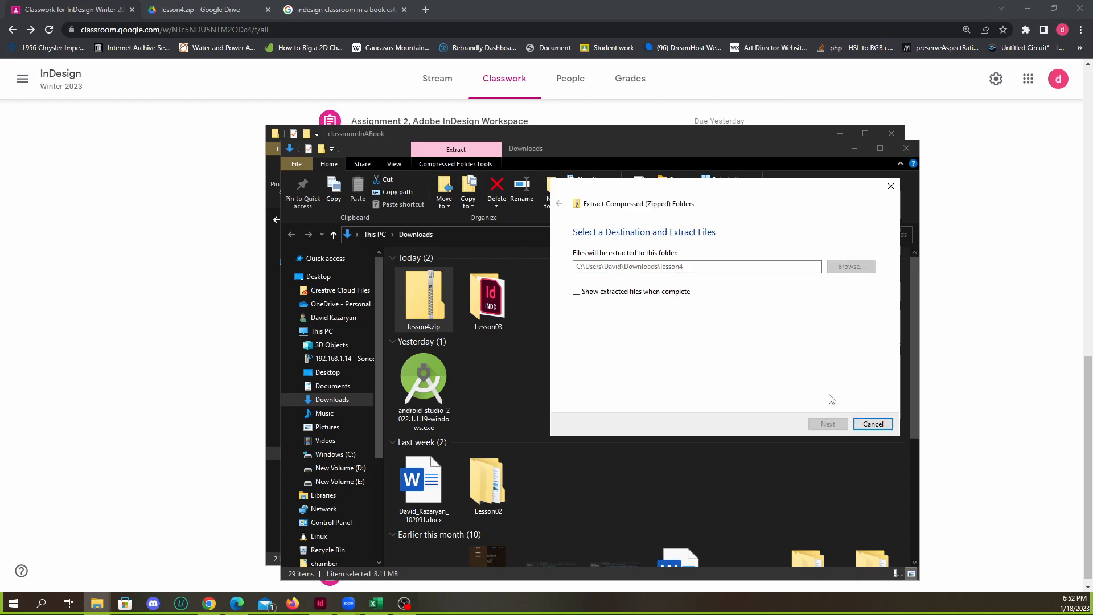
# Open the extracted lesson4 folder and its inner lesson4 folder, and display its contents as large icons
pyautogui.click(560, 300)
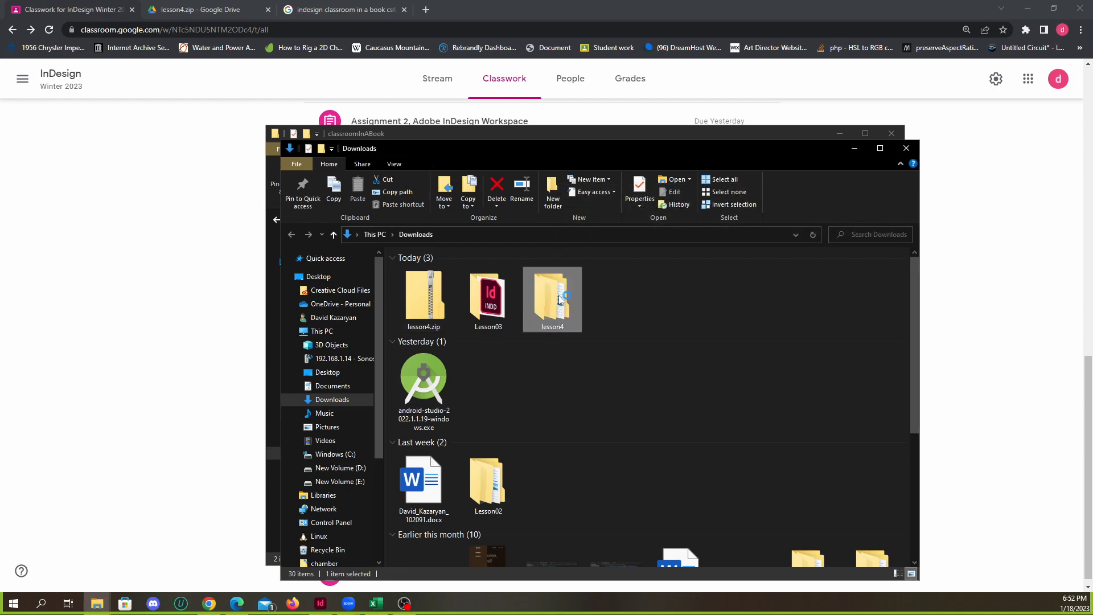
pyautogui.doubleClick(561, 300)
pyautogui.doubleClick(431, 271)
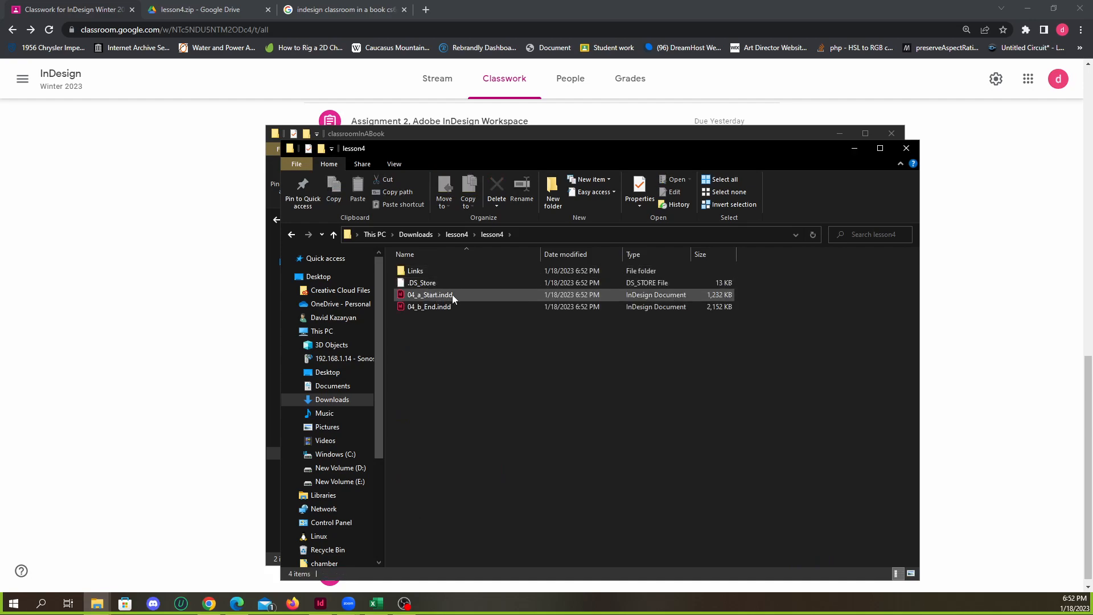
pyautogui.rightClick(463, 350)
pyautogui.moveTo(545, 361)
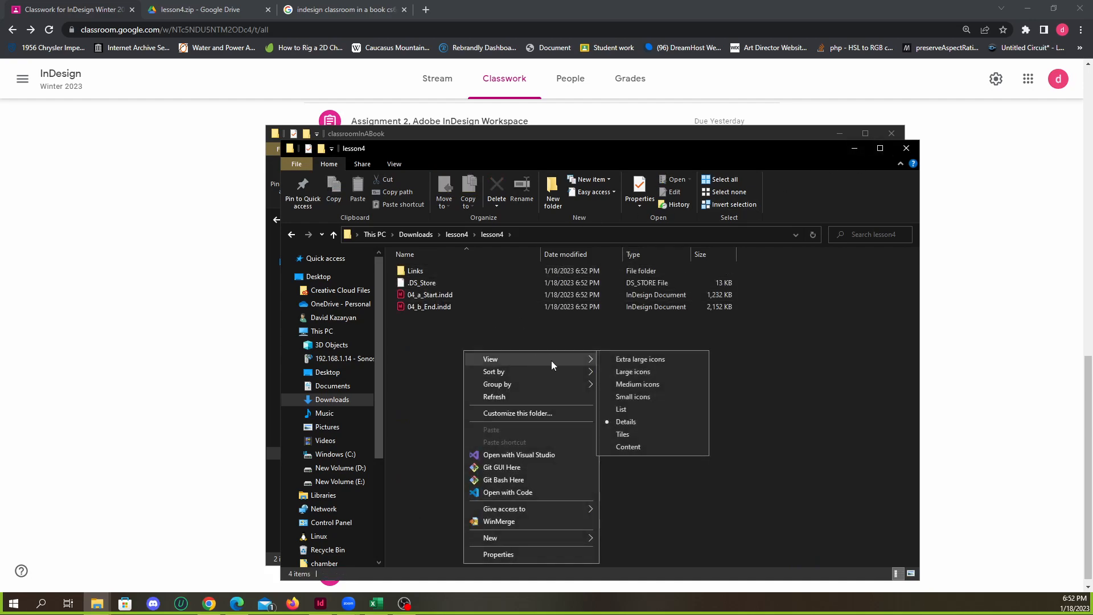
pyautogui.click(651, 372)
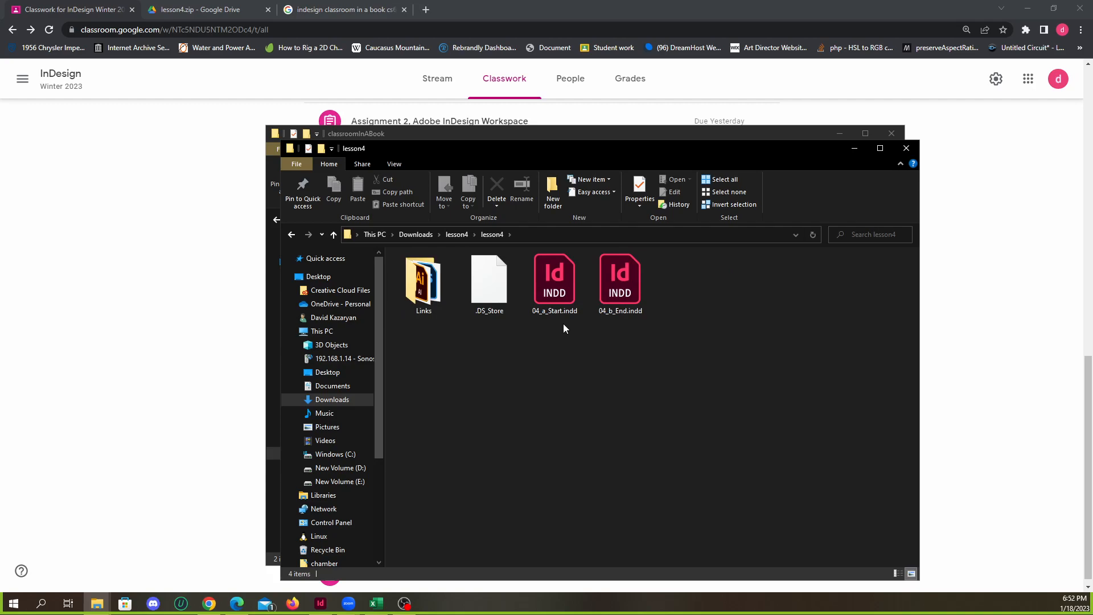
# Examine the Lesson 4 start and end documents and the contents of the Links folder
pyautogui.click(549, 299)
pyautogui.click(497, 298)
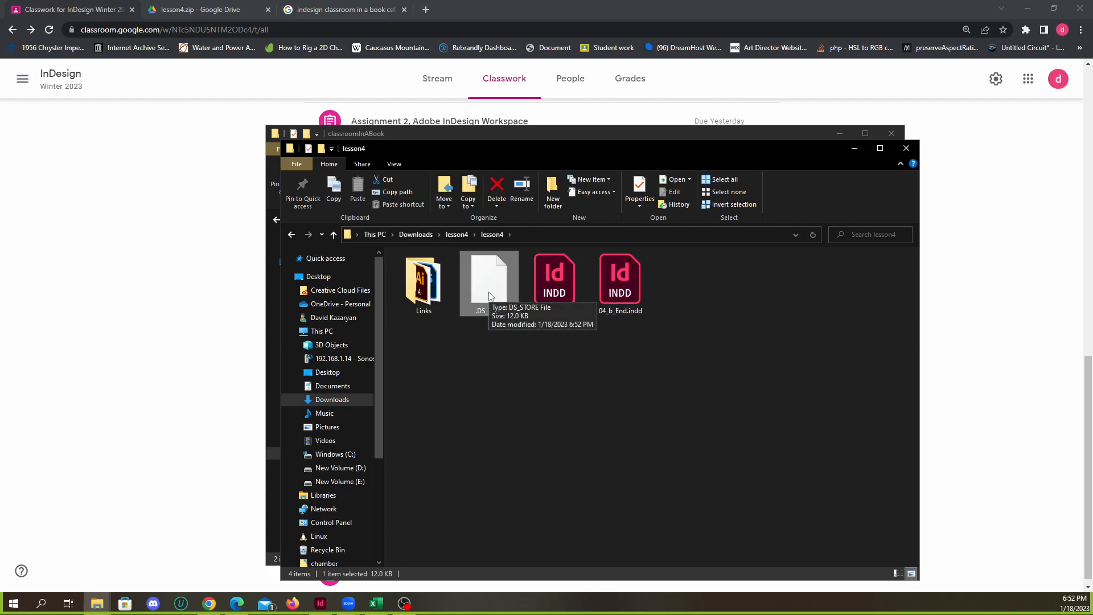
pyautogui.click(557, 287)
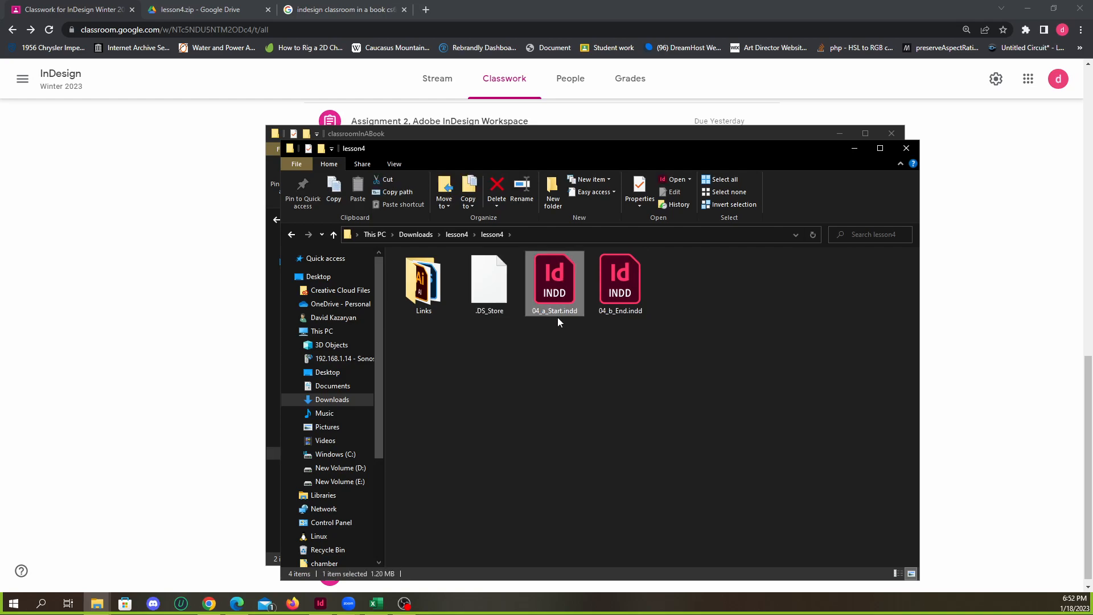
pyautogui.click(626, 282)
pyautogui.click(428, 292)
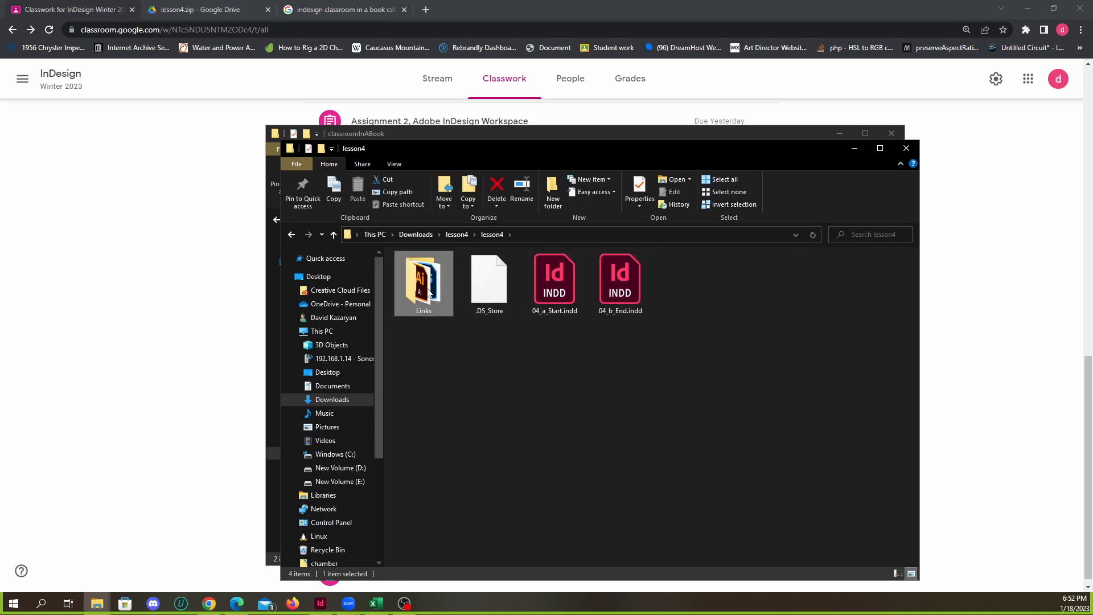
pyautogui.doubleClick(428, 292)
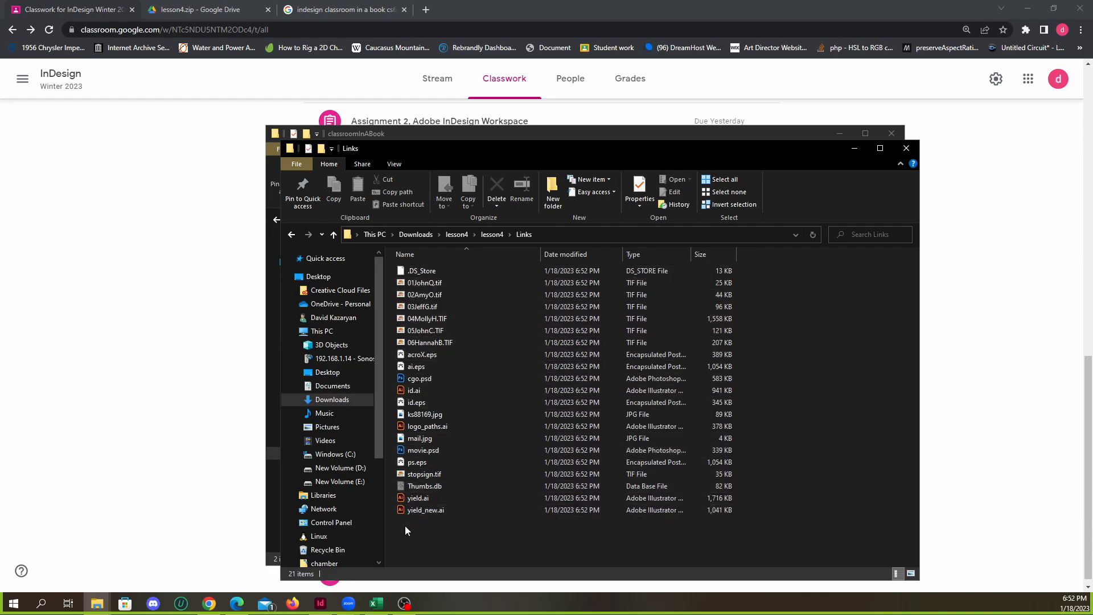
pyautogui.click(334, 235)
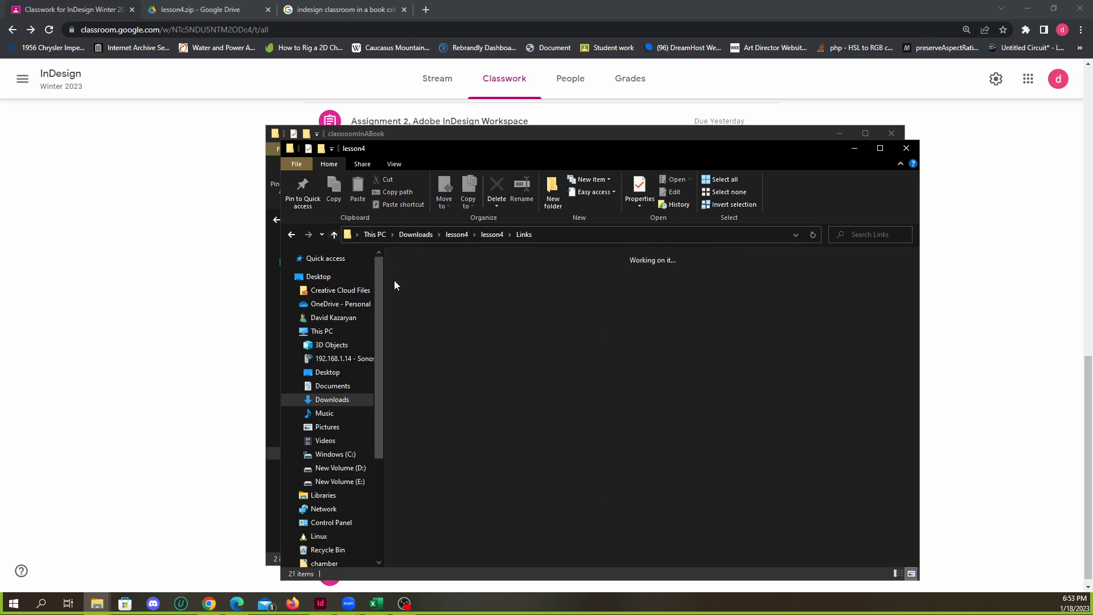
pyautogui.doubleClick(430, 296)
pyautogui.click(333, 234)
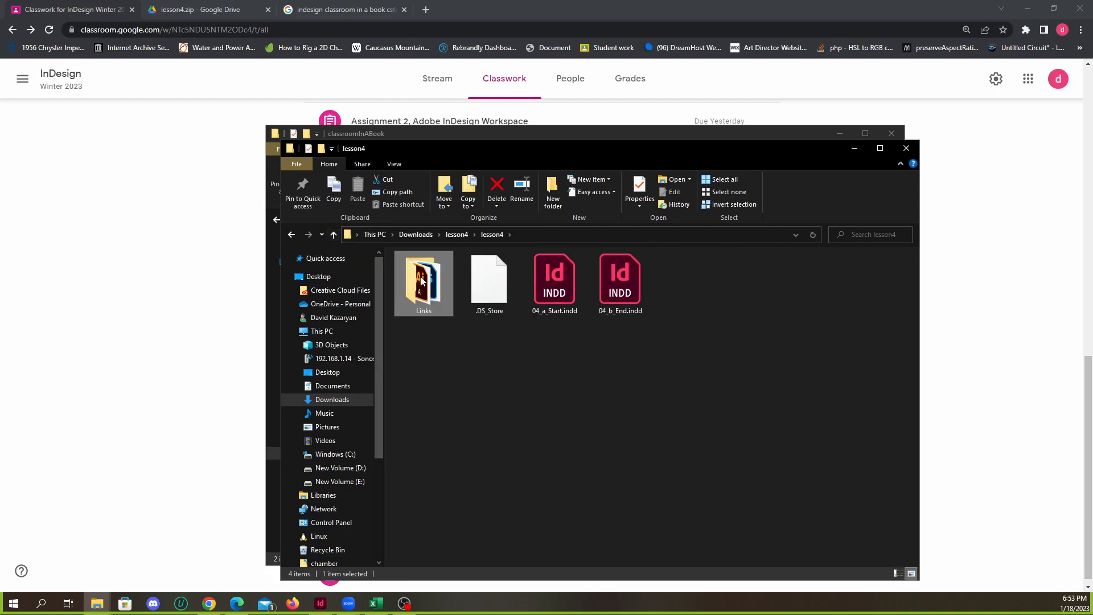
pyautogui.doubleClick(427, 279)
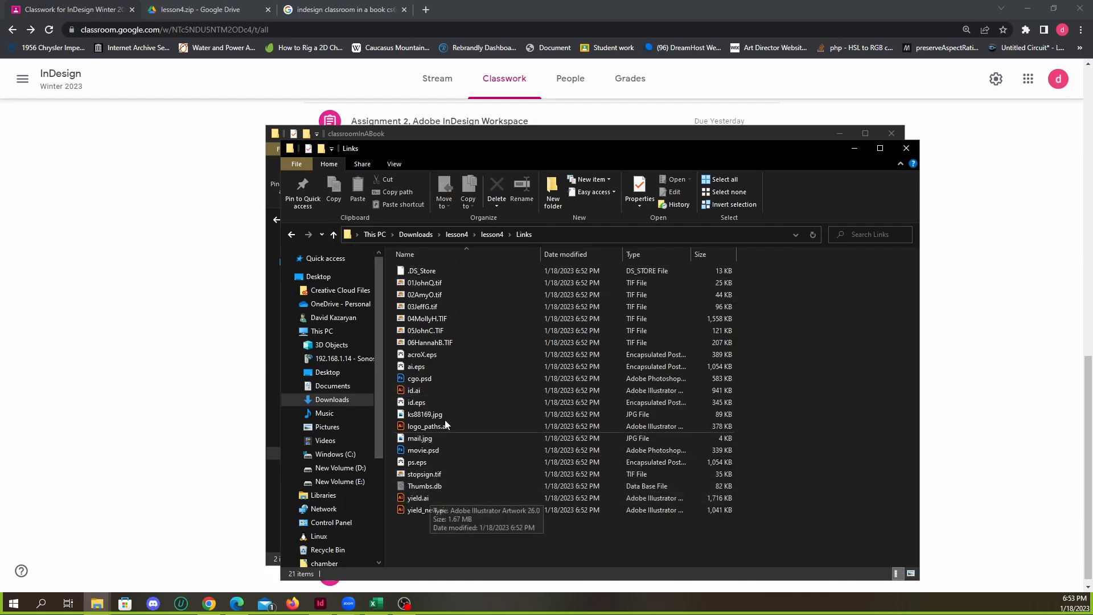
pyautogui.click(335, 234)
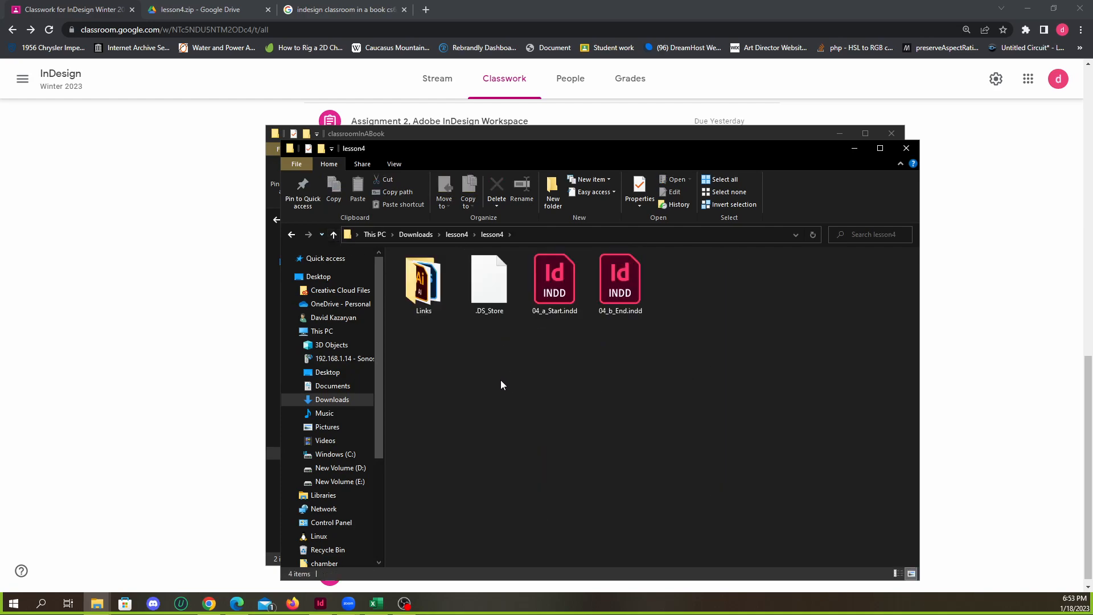
# Open 04_a_Start.indd in InDesign without updating its modified links
pyautogui.doubleClick(565, 292)
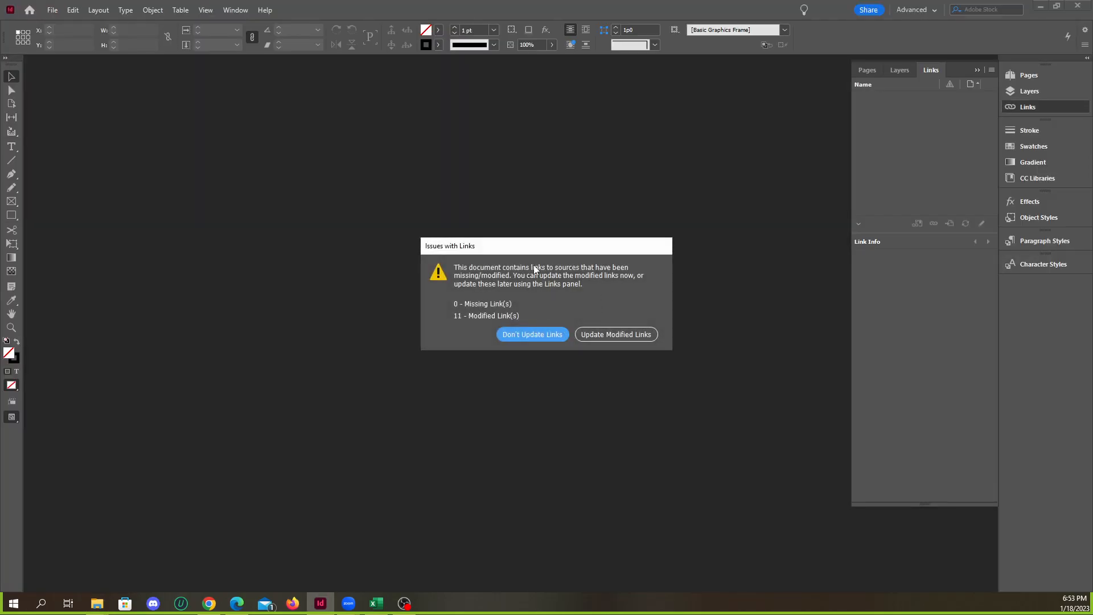
pyautogui.moveTo(505, 250); pyautogui.dragTo(463, 226)
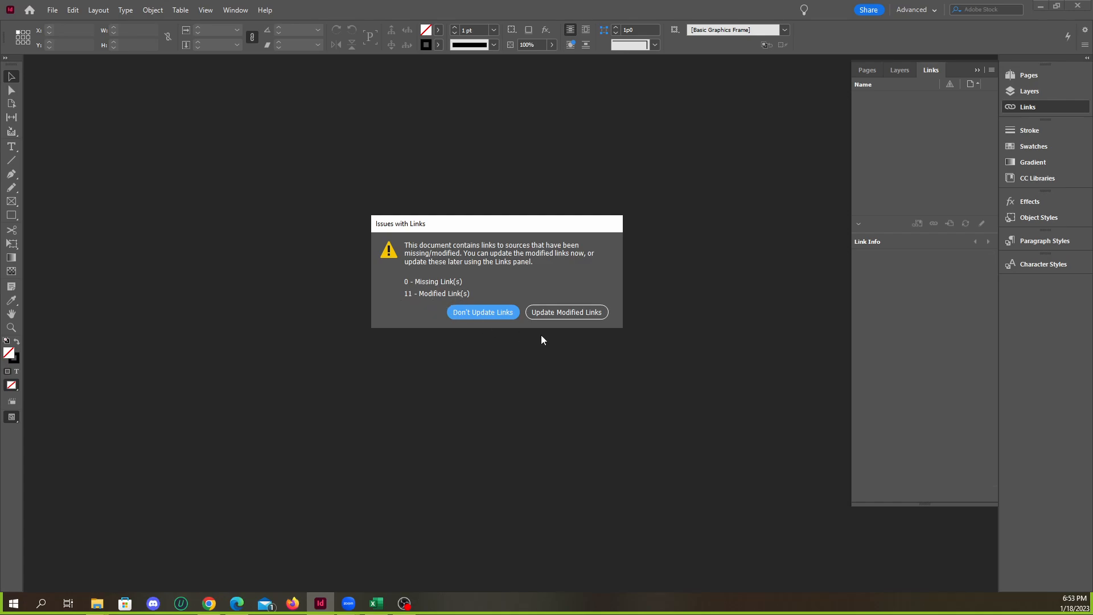
pyautogui.click(479, 313)
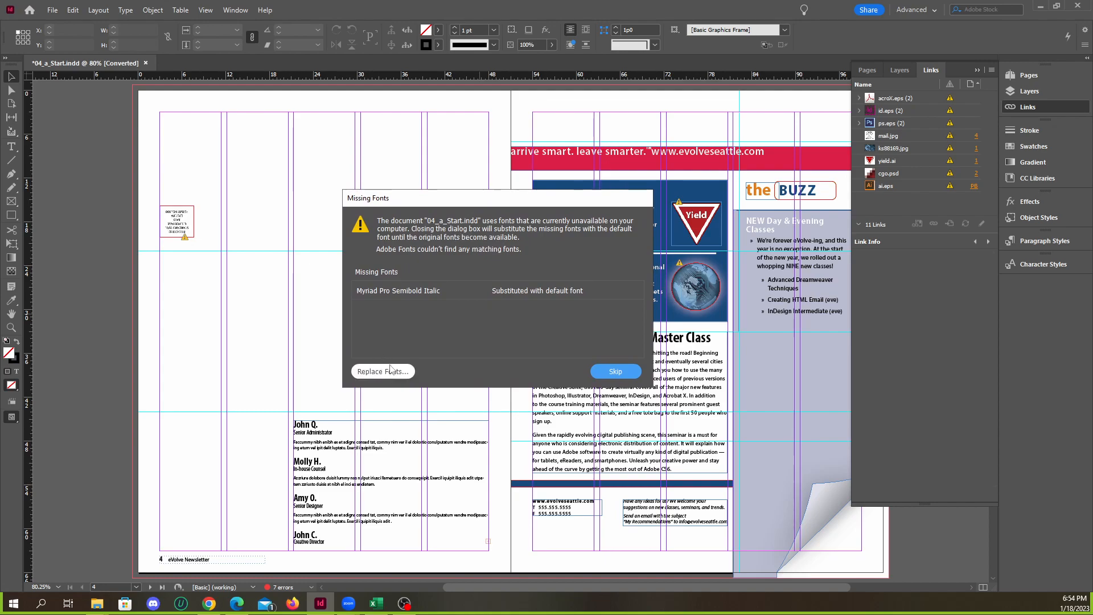
# Skip replacing the missing Myriad Pro Semibold Italic font and collapse the Links panel
pyautogui.click(415, 292)
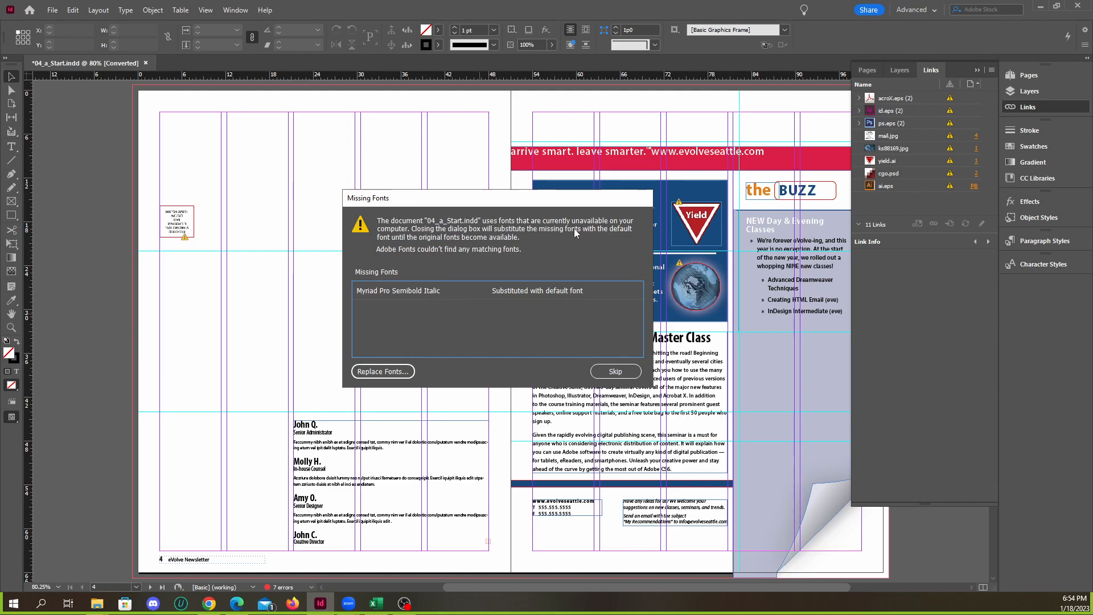
pyautogui.moveTo(535, 204); pyautogui.dragTo(500, 202)
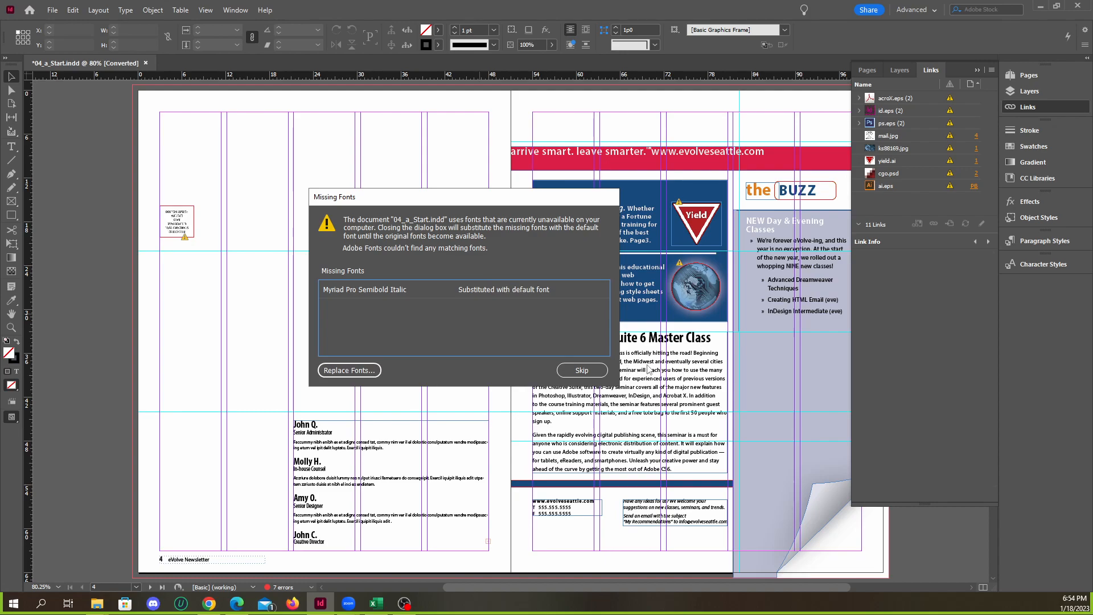
pyautogui.click(582, 375)
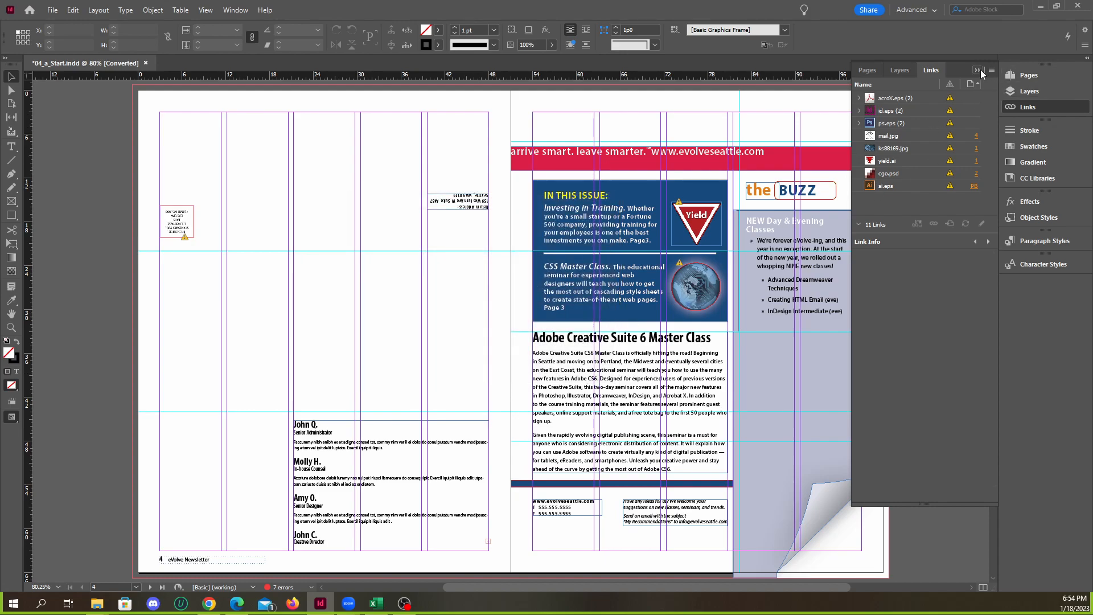
pyautogui.click(978, 70)
# Examine the highlighted CSS Master Class text on page 3 and look over both newsletter spreads
pyautogui.moveTo(993, 159); pyautogui.dragTo(973, 469)
pyautogui.hscroll(-3, 687, 462)
pyautogui.hscroll(3, 845, 476)
pyautogui.scroll(4, 761, 471)
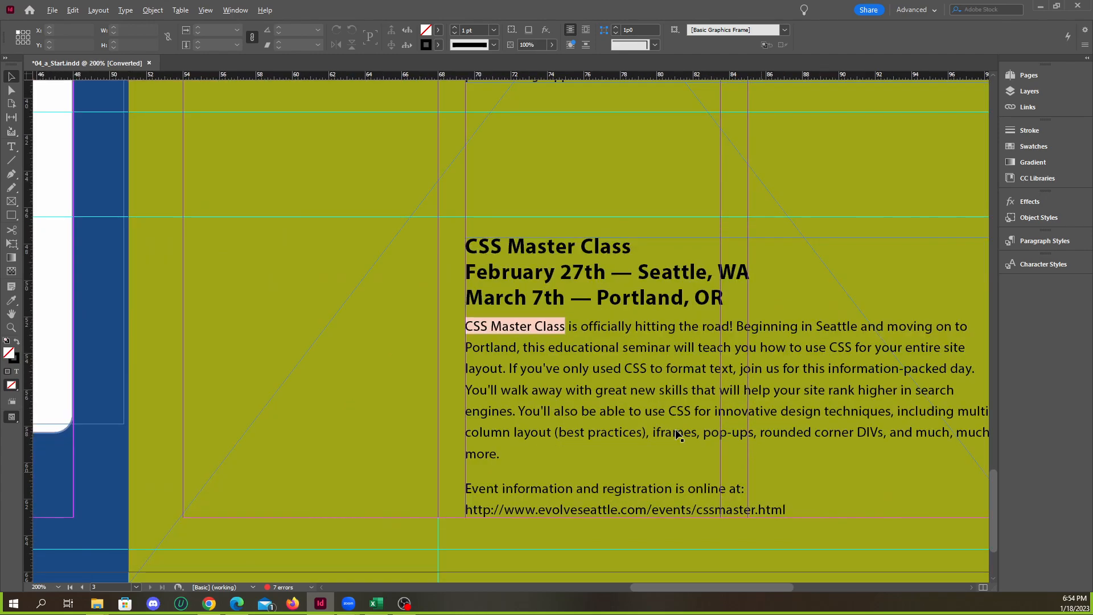
pyautogui.scroll(3, 509, 346)
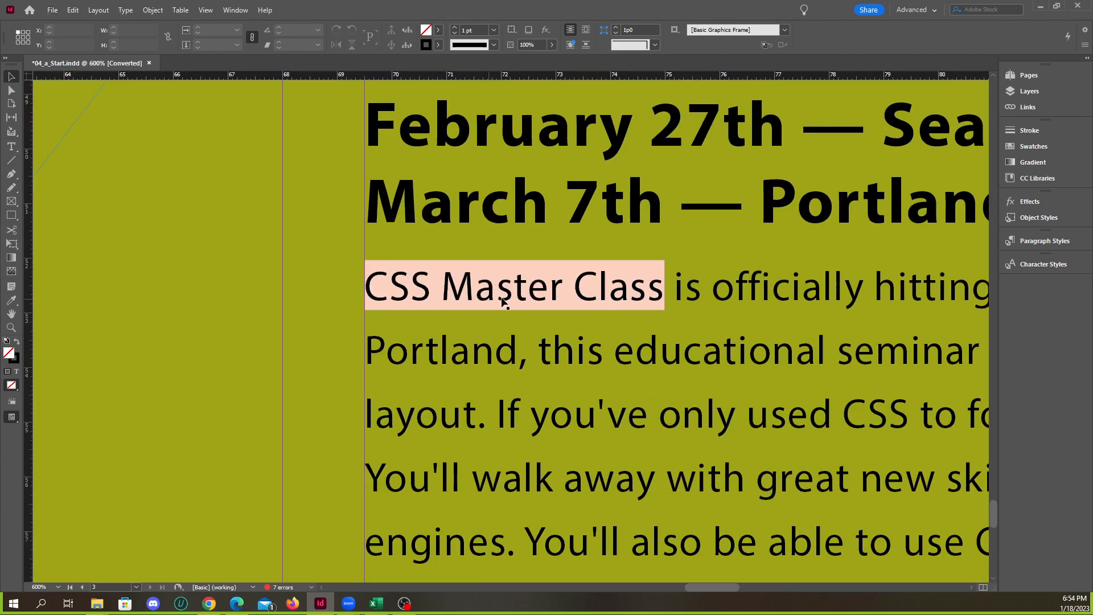
pyautogui.scroll(2, 501, 298)
pyautogui.scroll(-3, 473, 322)
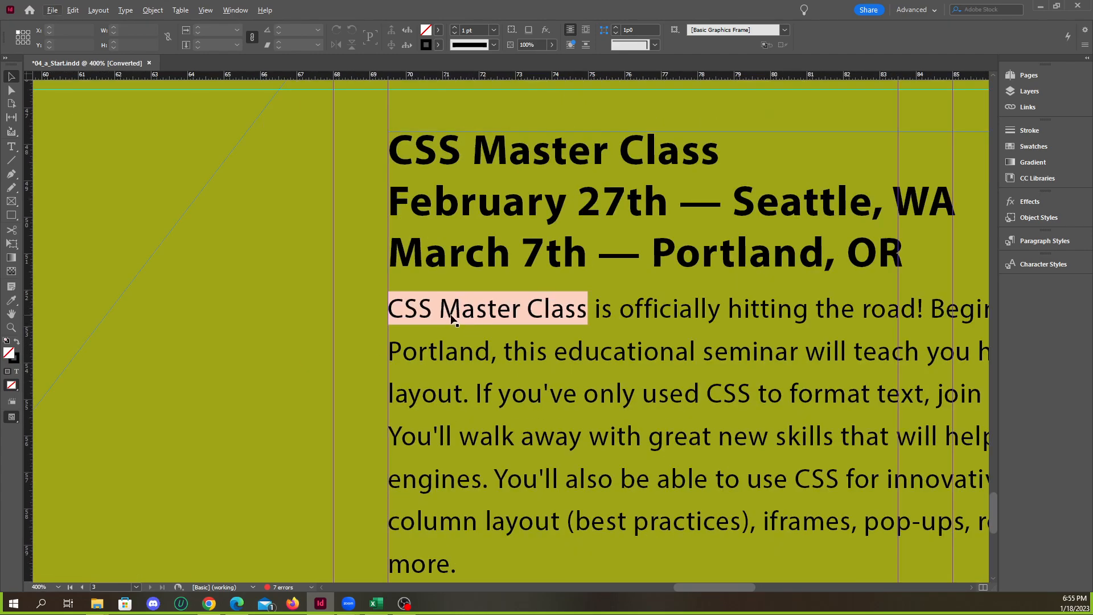
pyautogui.scroll(-4, 486, 335)
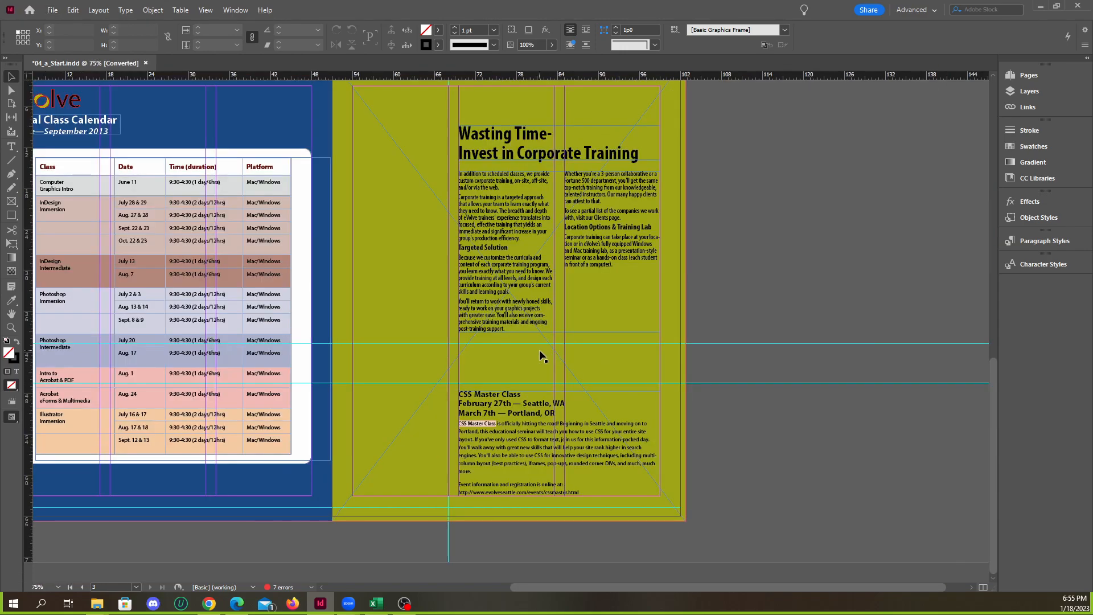
pyautogui.scroll(-3, 641, 407)
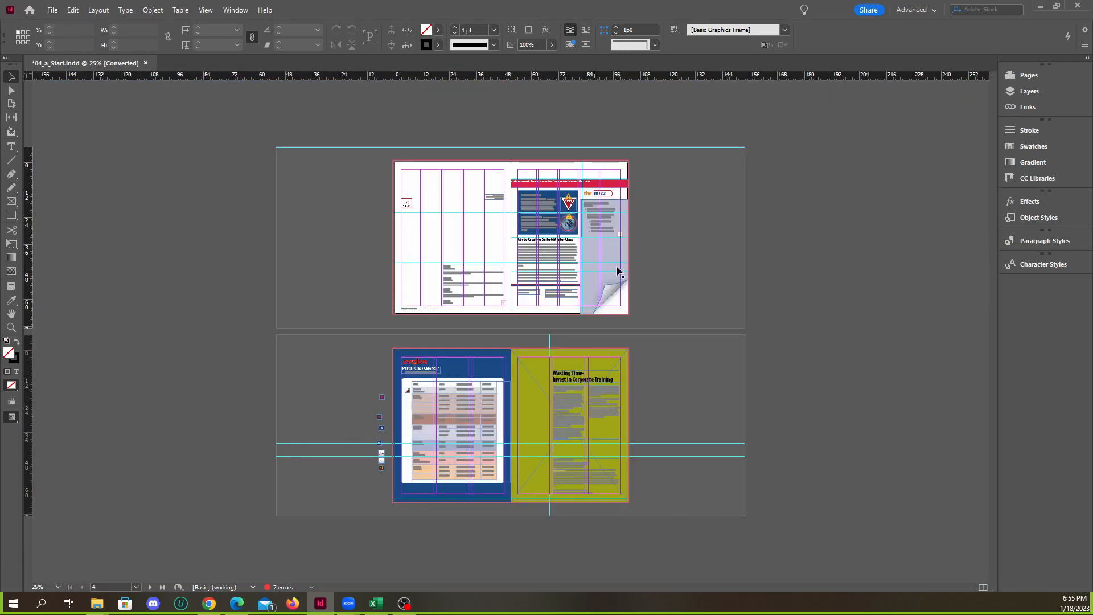
pyautogui.scroll(3, 622, 285)
pyautogui.scroll(3, 700, 301)
pyautogui.scroll(-2, 683, 303)
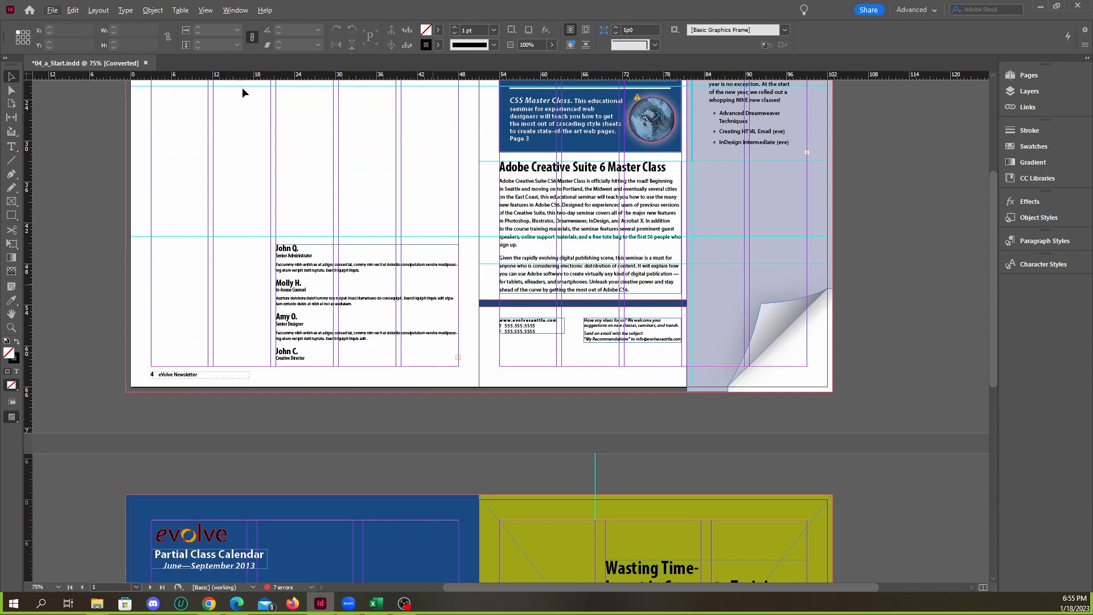
# Open Find/Replace Font and select the missing Myriad Pro Semibold Italic font
pyautogui.click(126, 11)
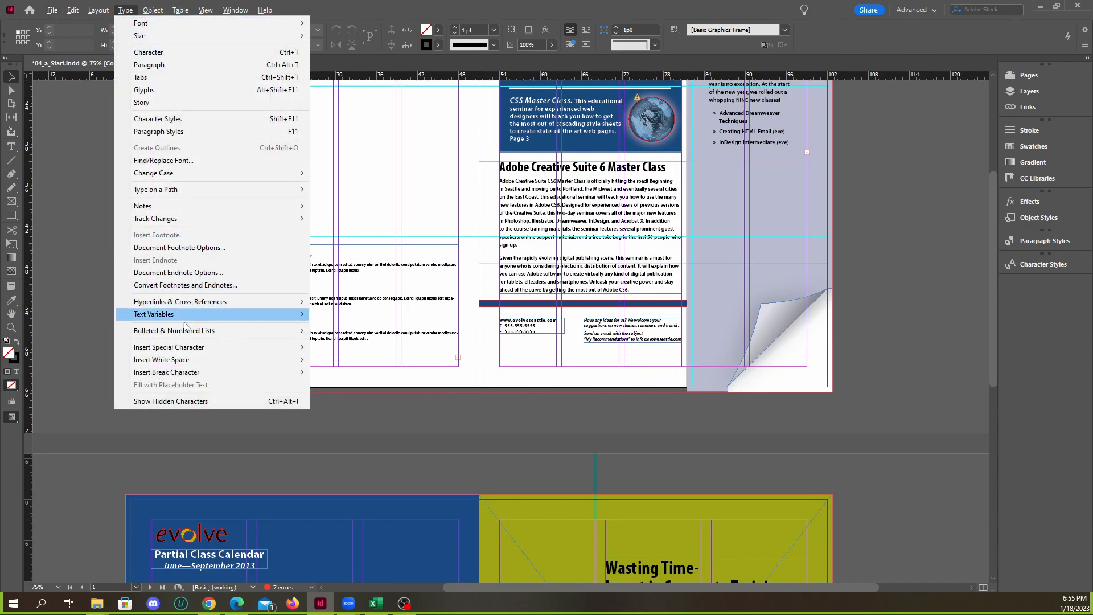
pyautogui.click(175, 163)
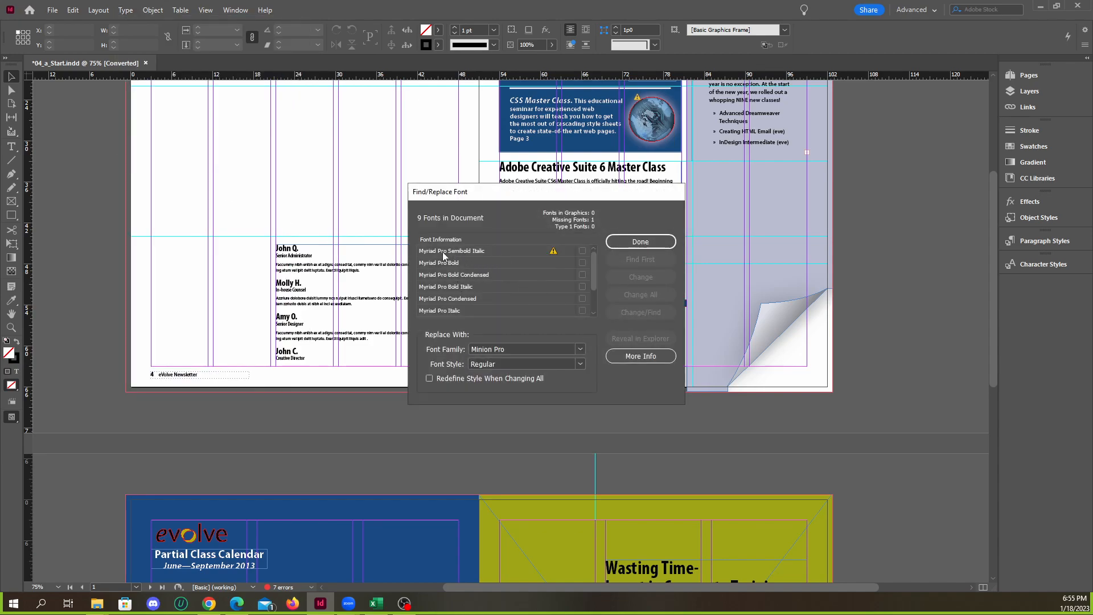
pyautogui.click(472, 251)
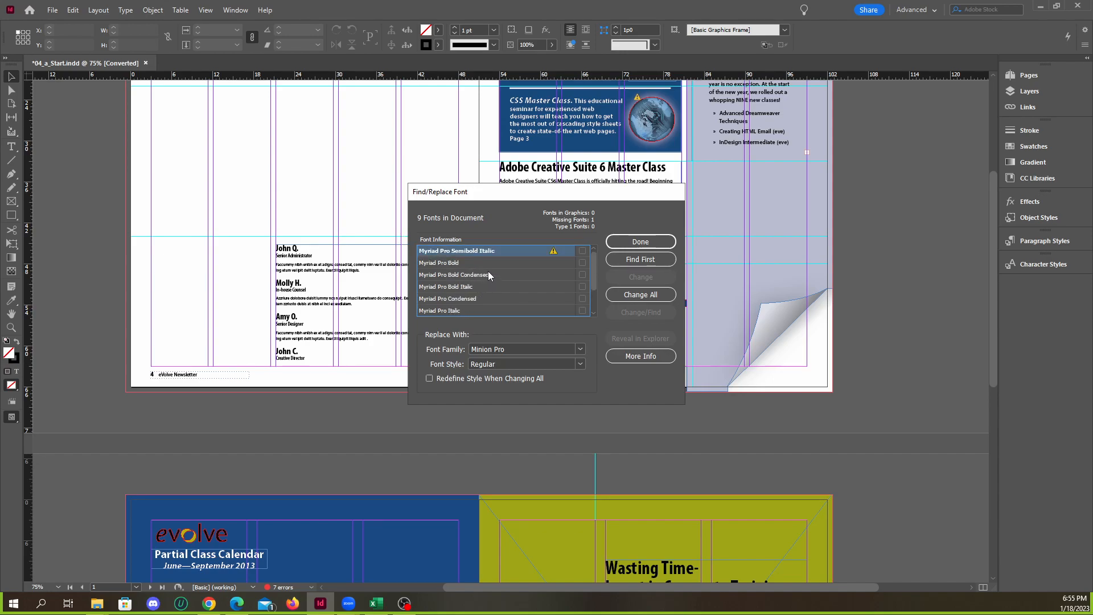
pyautogui.scroll(-1, 486, 268)
pyautogui.scroll(1, 485, 275)
# Check which font styles are available for the Minion Pro replacement font
pyautogui.click(581, 364)
pyautogui.click(580, 365)
pyautogui.click(581, 364)
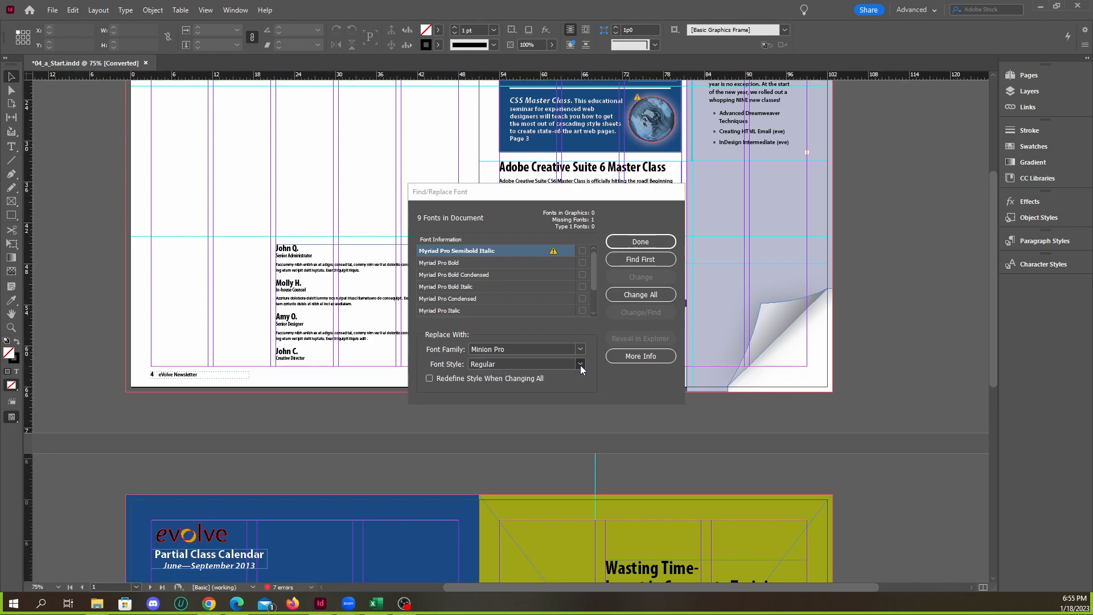
pyautogui.click(410, 401)
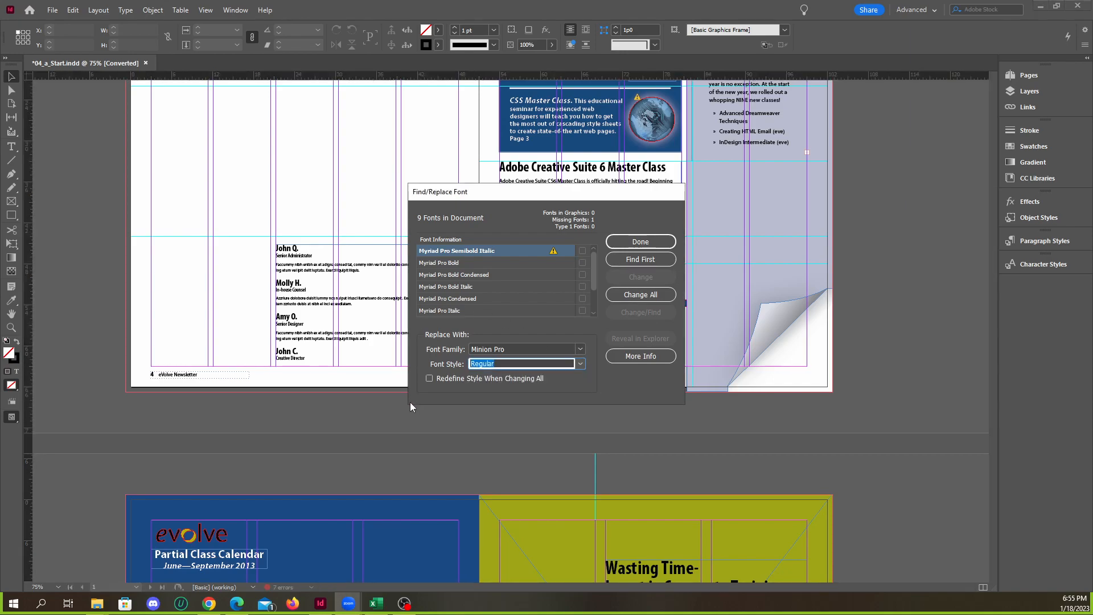
pyautogui.click(579, 363)
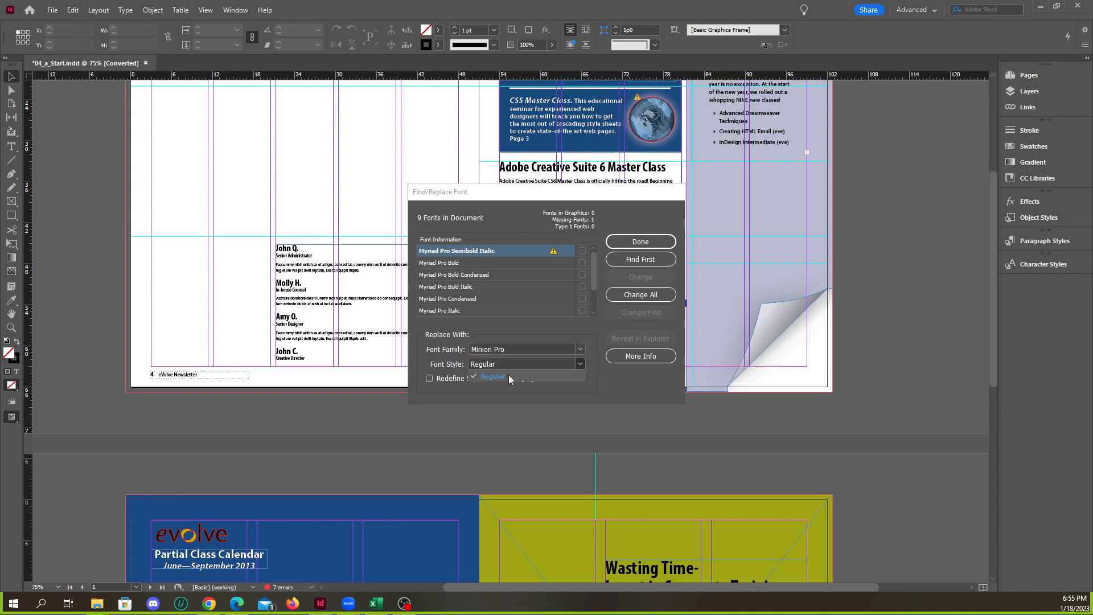
pyautogui.click(550, 363)
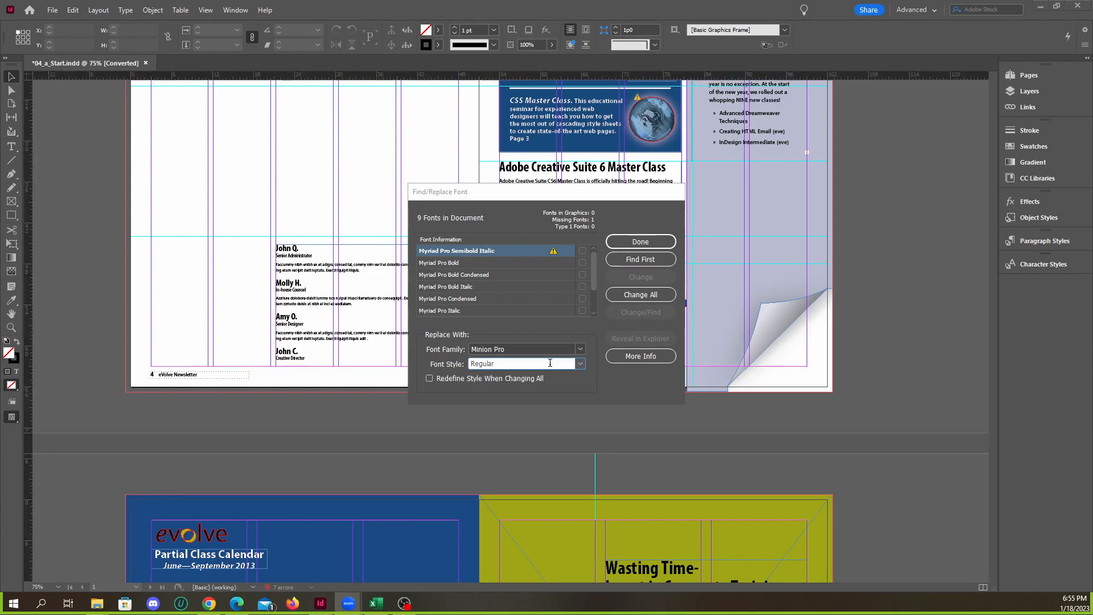
# Set the replacement for Myriad Pro Semibold Italic to the Myriad Pro family in the Bold Condensed Italic style
pyautogui.click(579, 350)
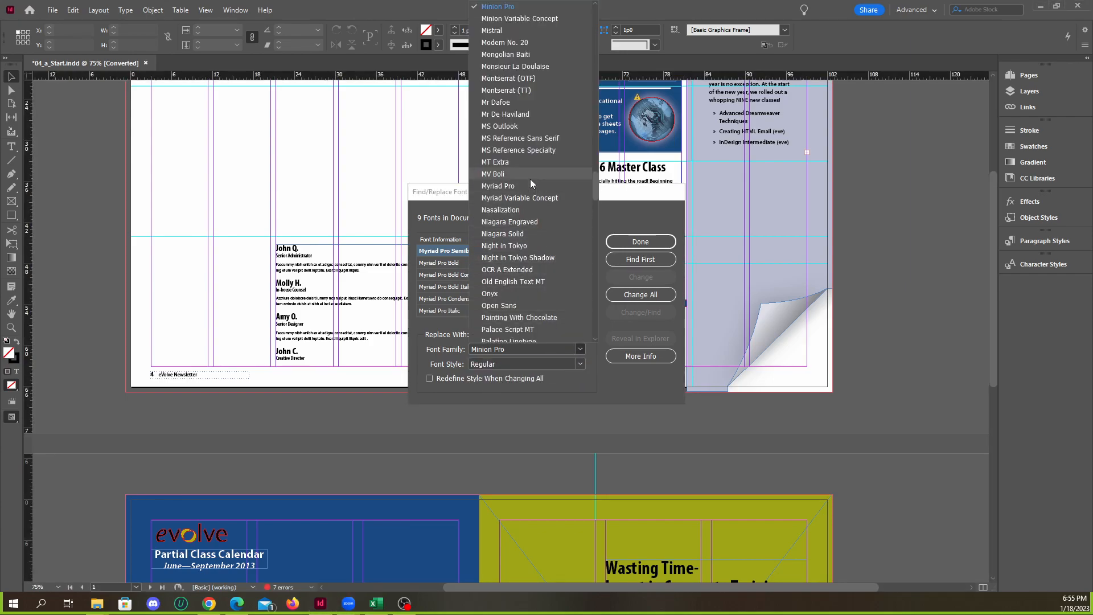
pyautogui.scroll(3, 527, 173)
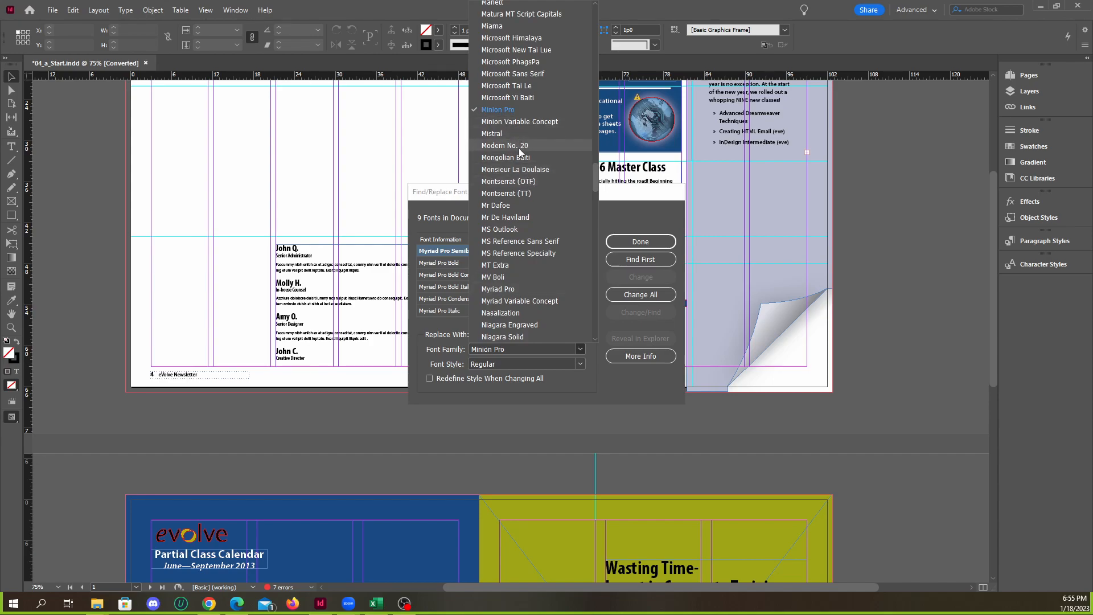
pyautogui.click(539, 347)
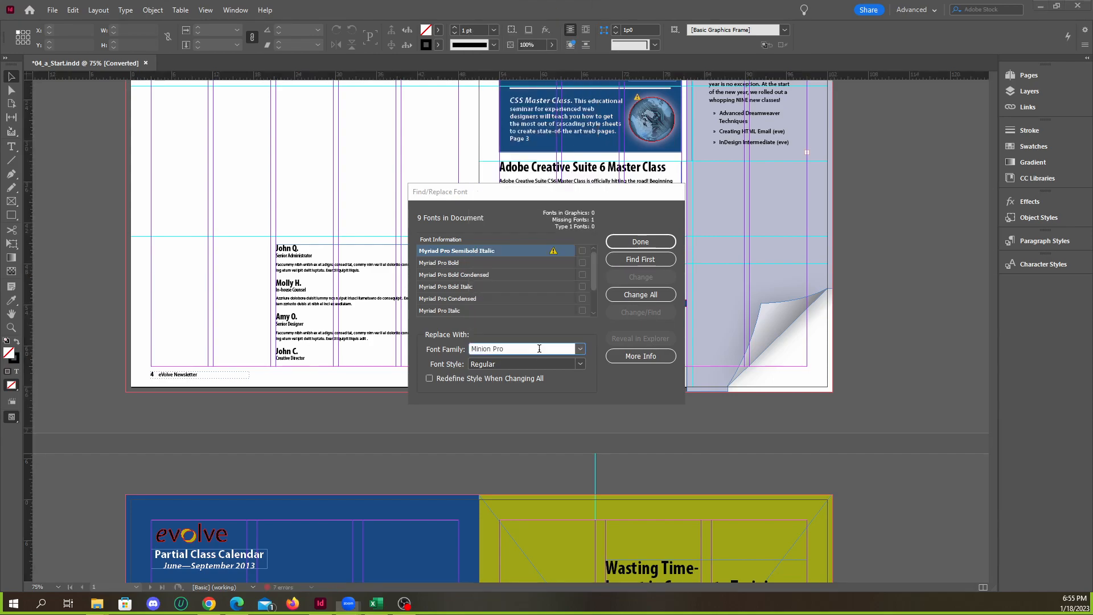
pyautogui.moveTo(523, 348); pyautogui.dragTo(459, 354)
pyautogui.write('Myriad')
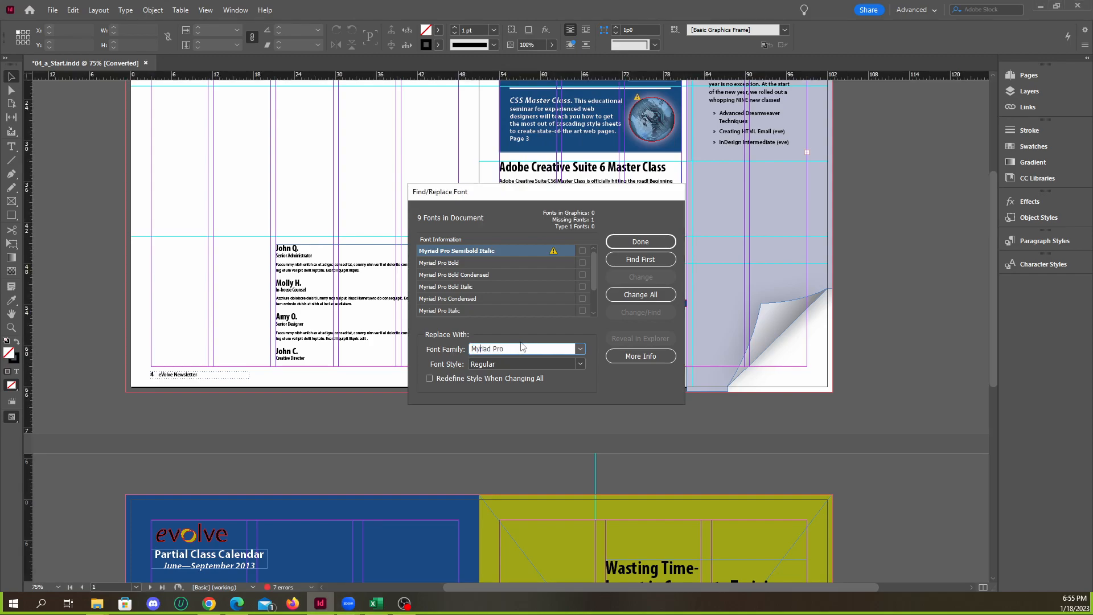
pyautogui.click(565, 364)
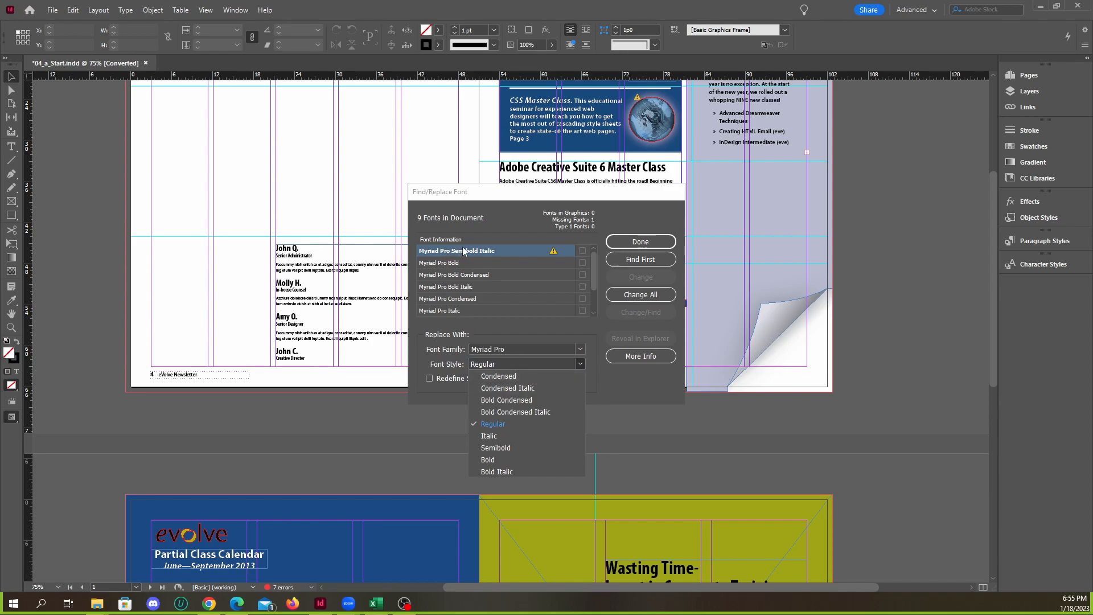
pyautogui.click(535, 412)
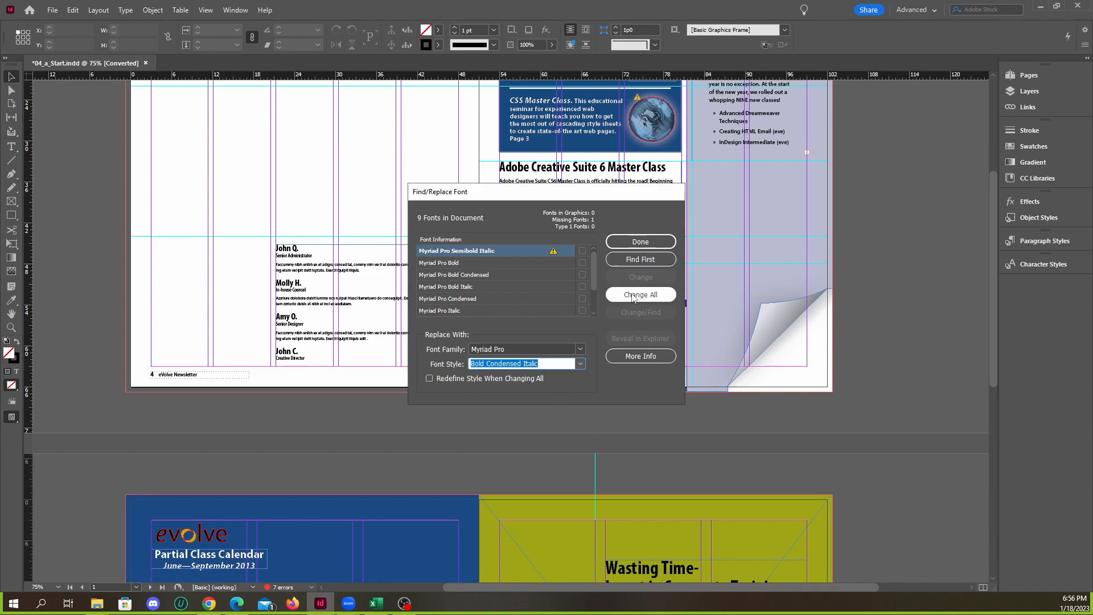
# Find the first use of the missing font, change it to the replacement font, and finish the font replacement
pyautogui.click(636, 259)
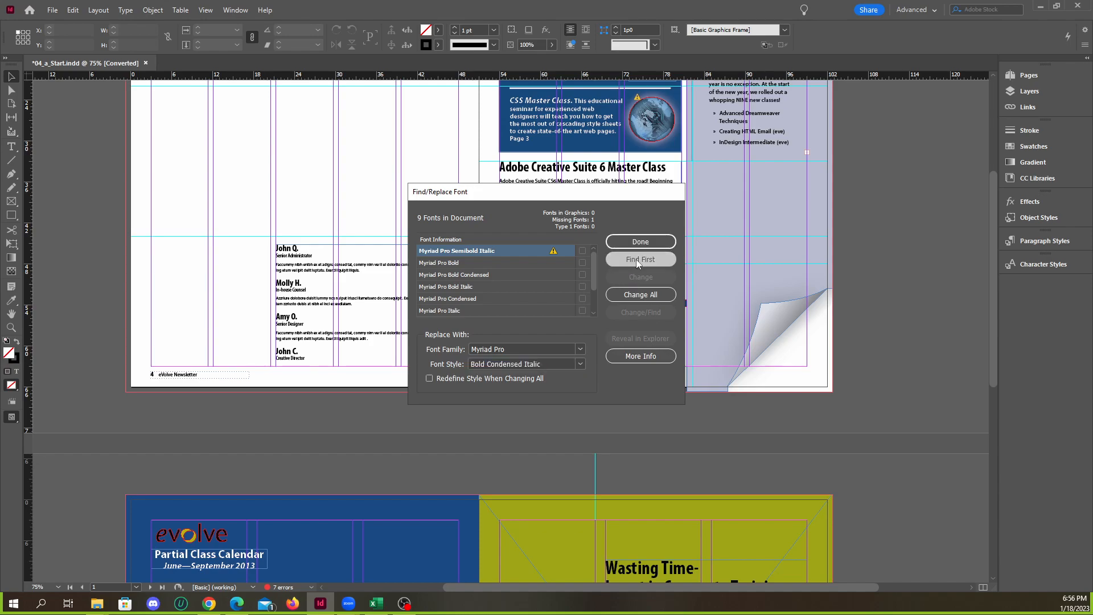
pyautogui.moveTo(486, 191); pyautogui.dragTo(841, 165)
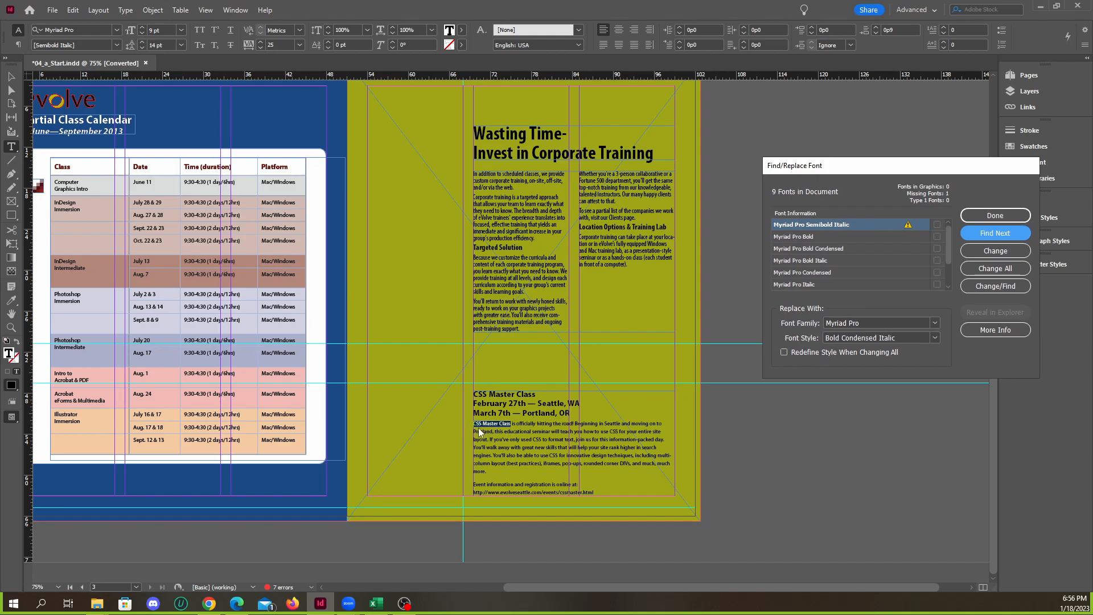
pyautogui.moveTo(891, 171); pyautogui.dragTo(833, 181)
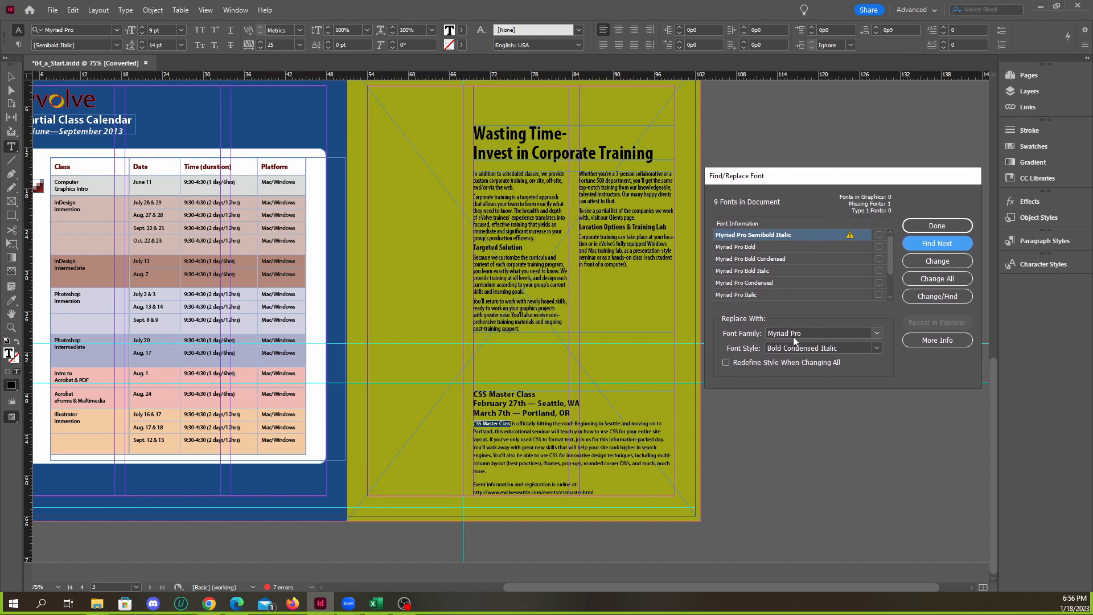
pyautogui.click(938, 262)
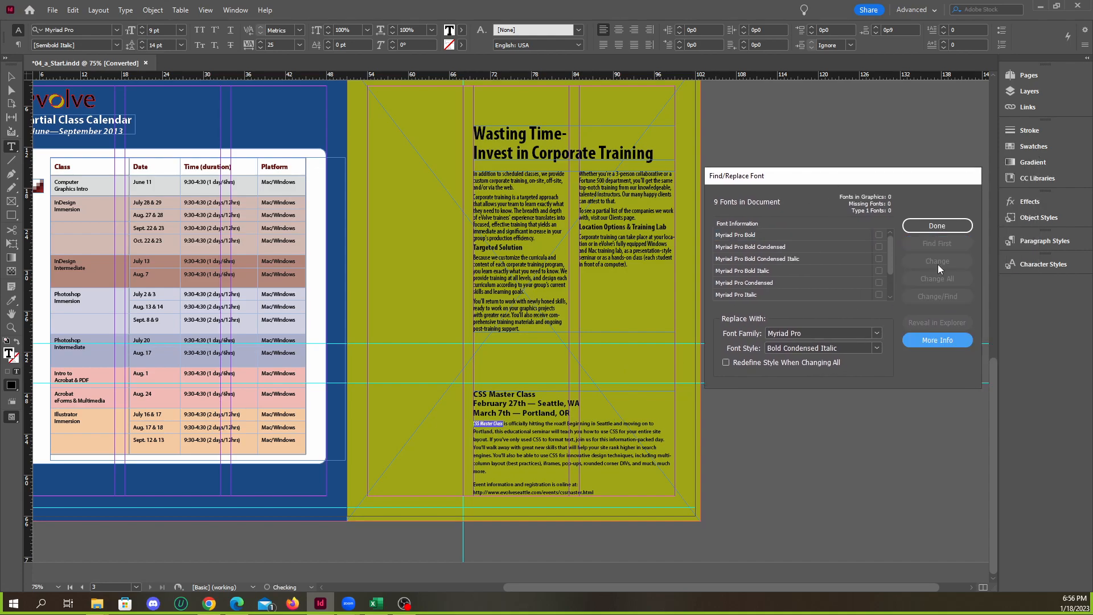
pyautogui.click(936, 226)
# Examine the restyled CSS Master Class text on page 3 up close and look over the spreads
pyautogui.scroll(3, 478, 455)
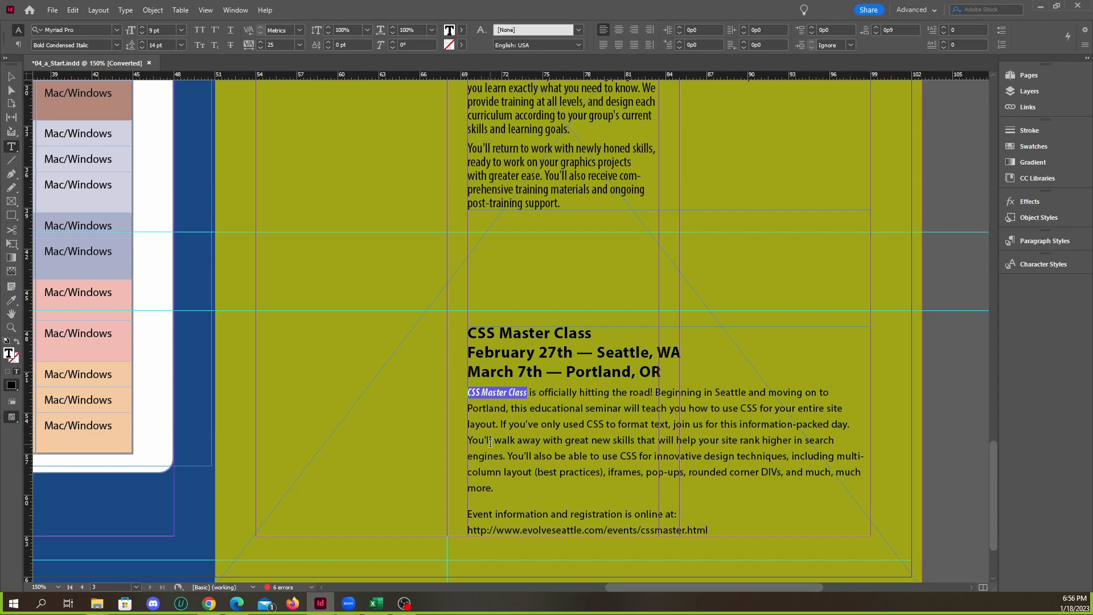
pyautogui.click(490, 442)
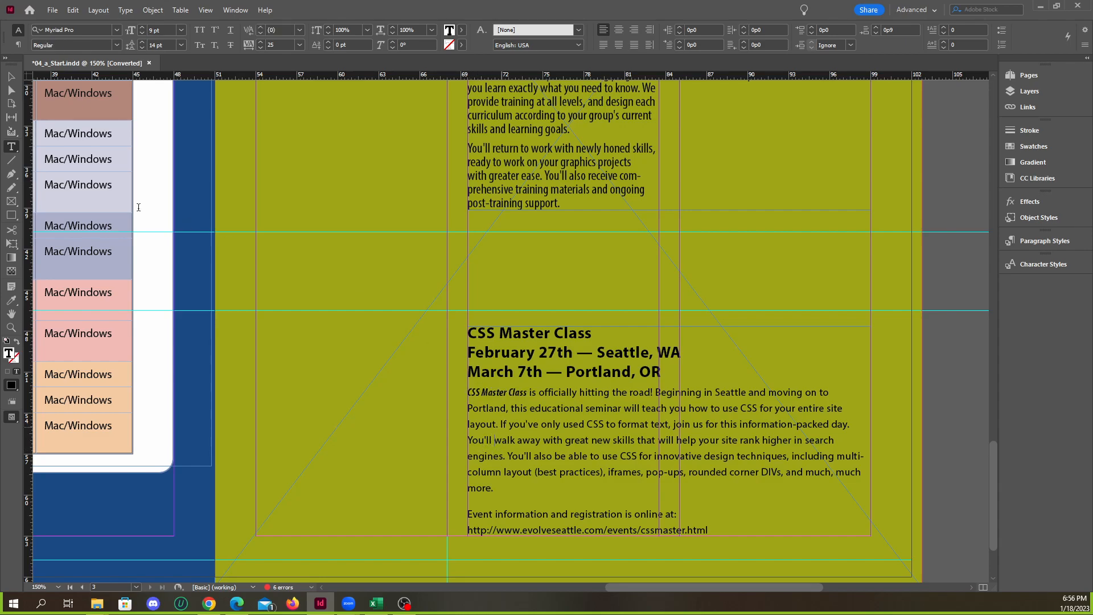
pyautogui.press('Escape')
pyautogui.hotkey('ctrl', '=')
pyautogui.hotkey('ctrl', '=')
pyautogui.hotkey('ctrl', '=')
pyautogui.hotkey('ctrl', '=')
pyautogui.hotkey('ctrl', '=')
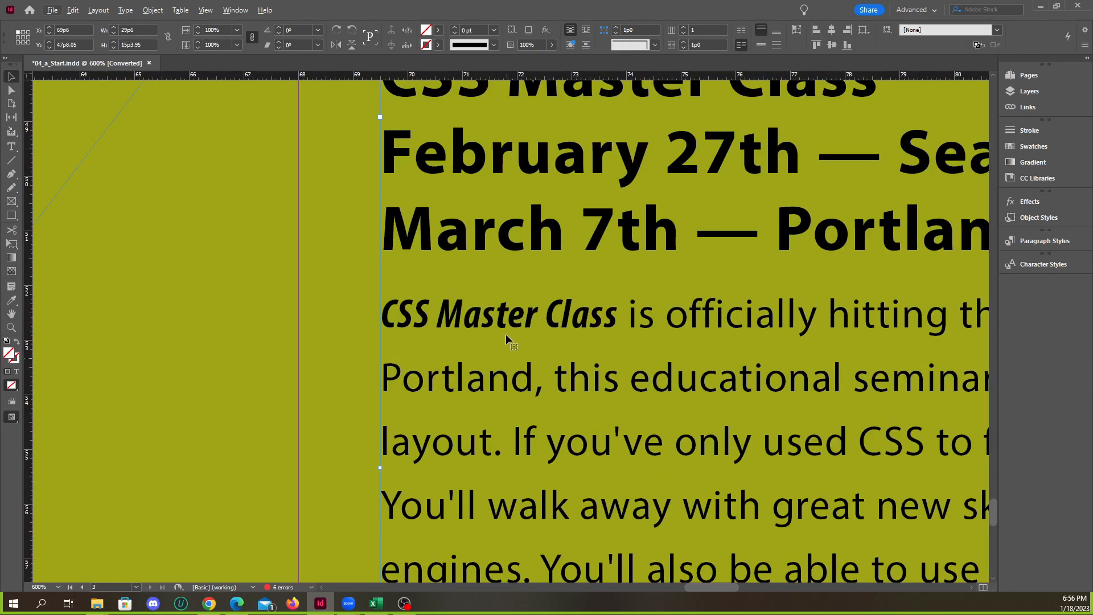
pyautogui.hotkey('ctrl', '-')
pyautogui.hotkey('ctrl', '-')
pyautogui.hotkey('ctrl', '-')
pyautogui.hotkey('ctrl', '-')
pyautogui.hotkey('ctrl', '-')
pyautogui.hotkey('ctrl', '-')
pyautogui.hotkey('ctrl', '-')
pyautogui.hotkey('ctrl', '-')
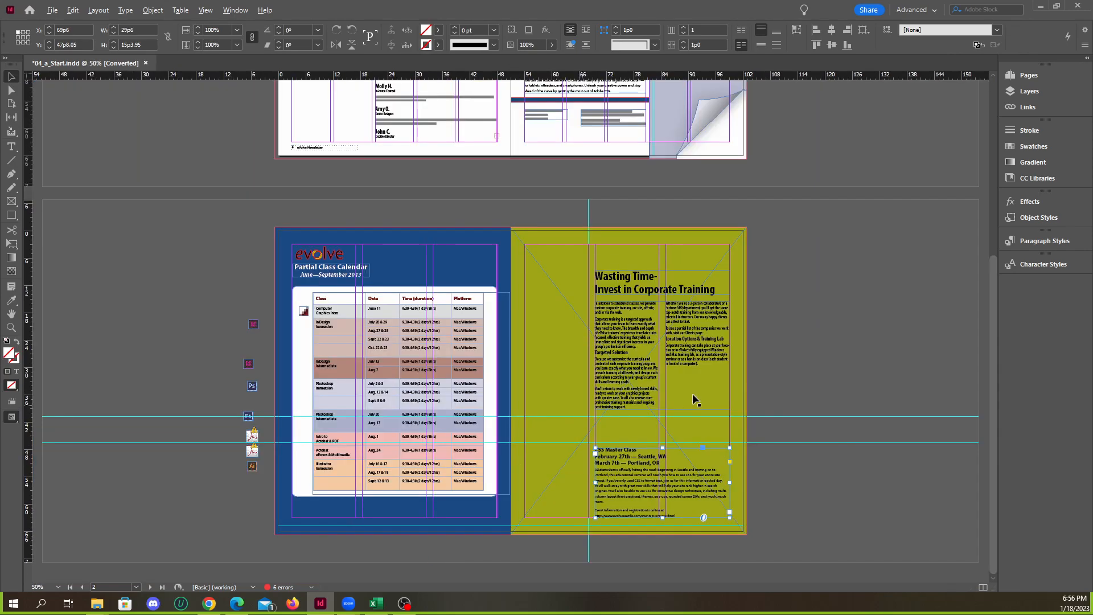
pyautogui.click(798, 370)
pyautogui.scroll(5, 501, 372)
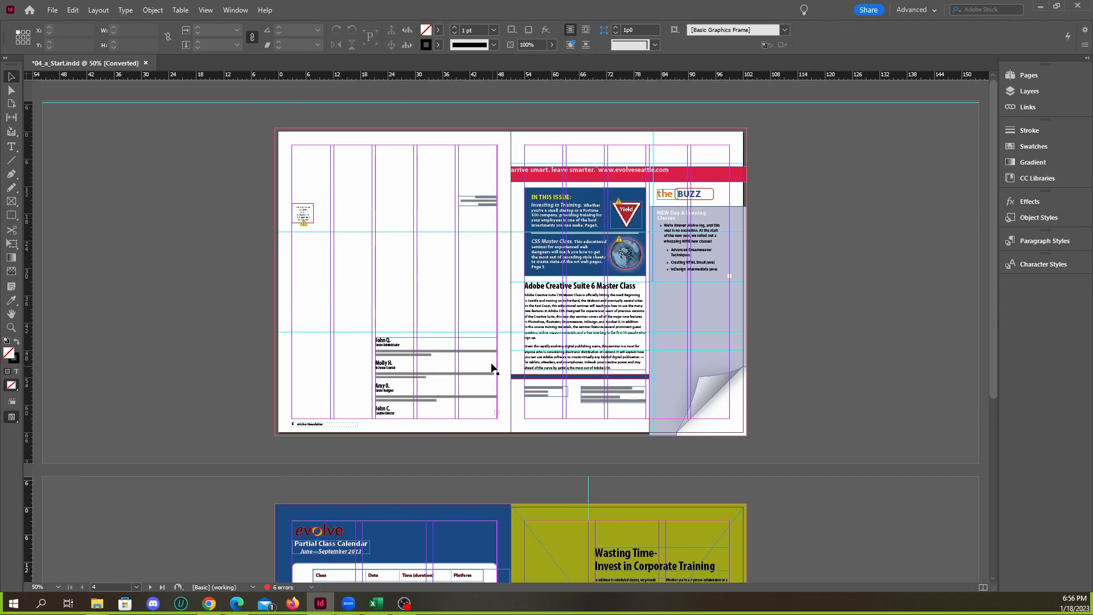
# Close the document without saving and reopen 04_a_Start.indd from the lesson4 folder in Downloads without updating its modified links
pyautogui.click(146, 63)
pyautogui.click(601, 315)
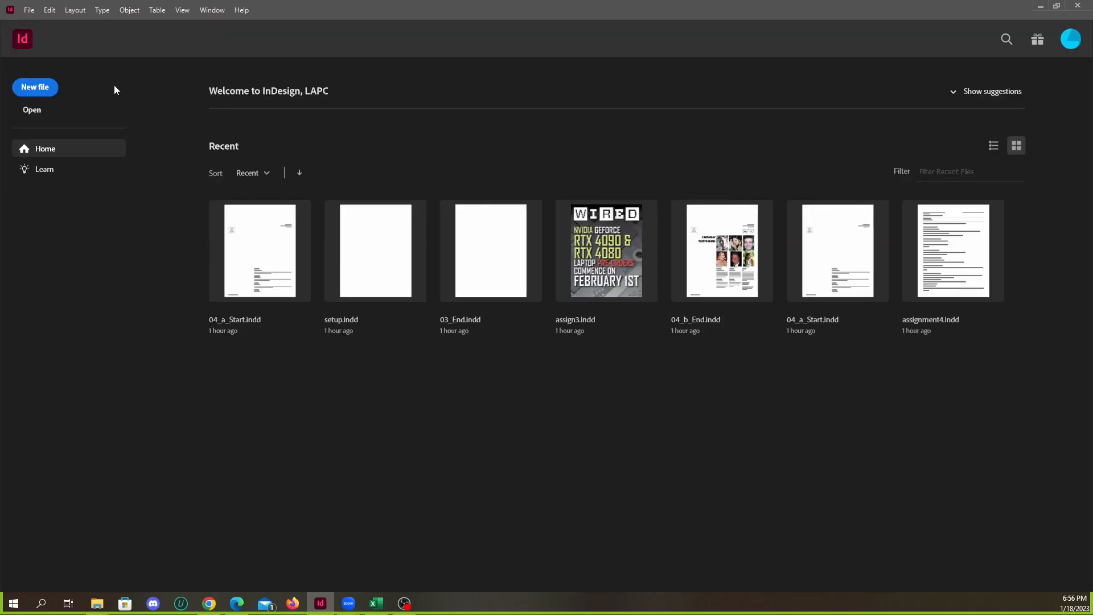
pyautogui.click(29, 11)
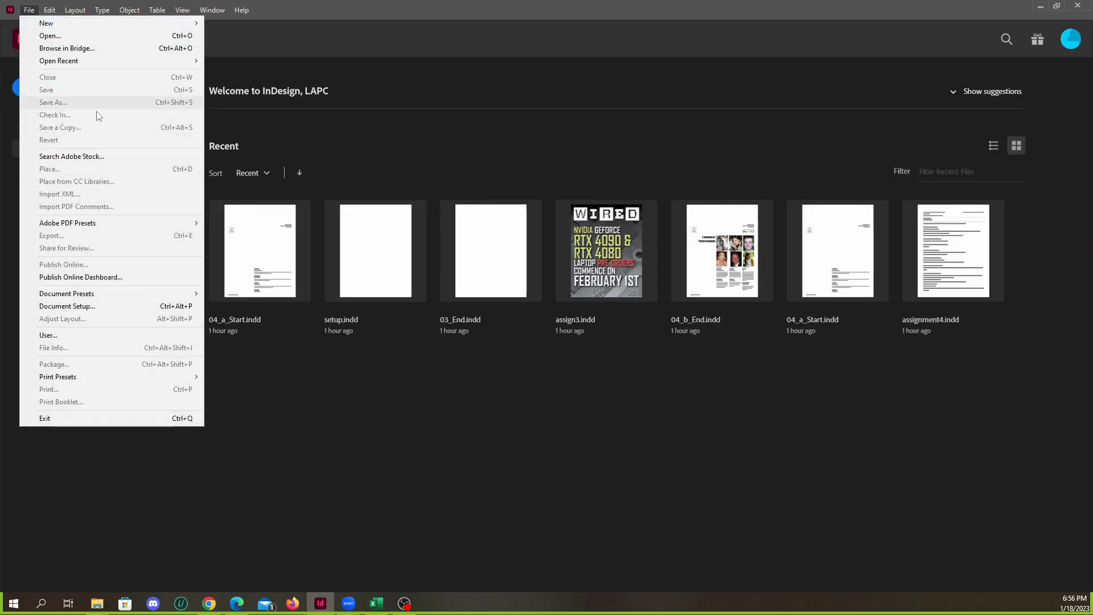
pyautogui.click(81, 36)
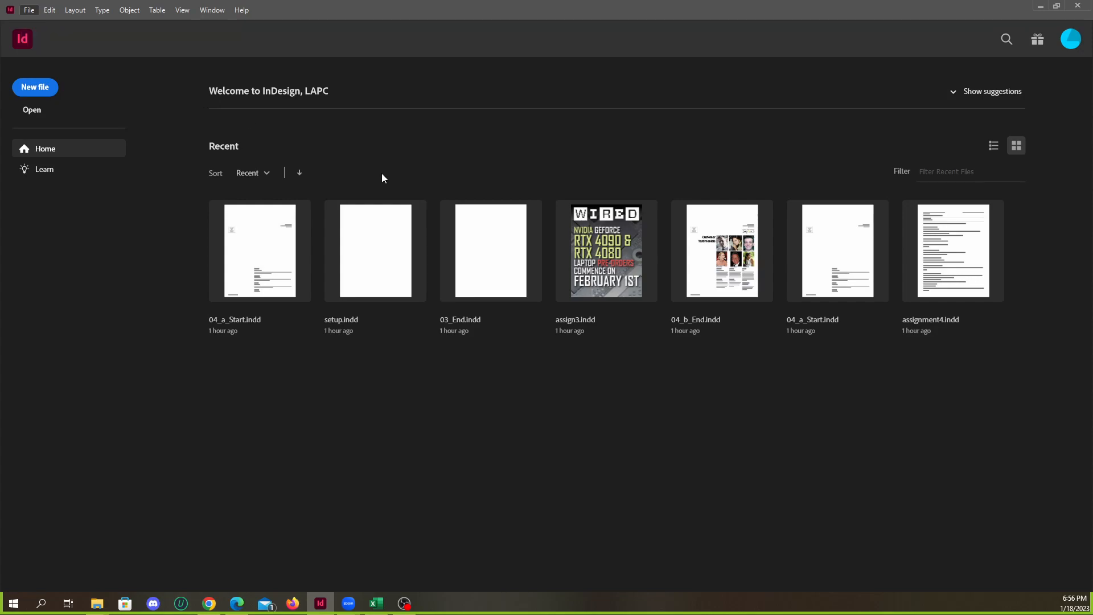
pyautogui.click(571, 266)
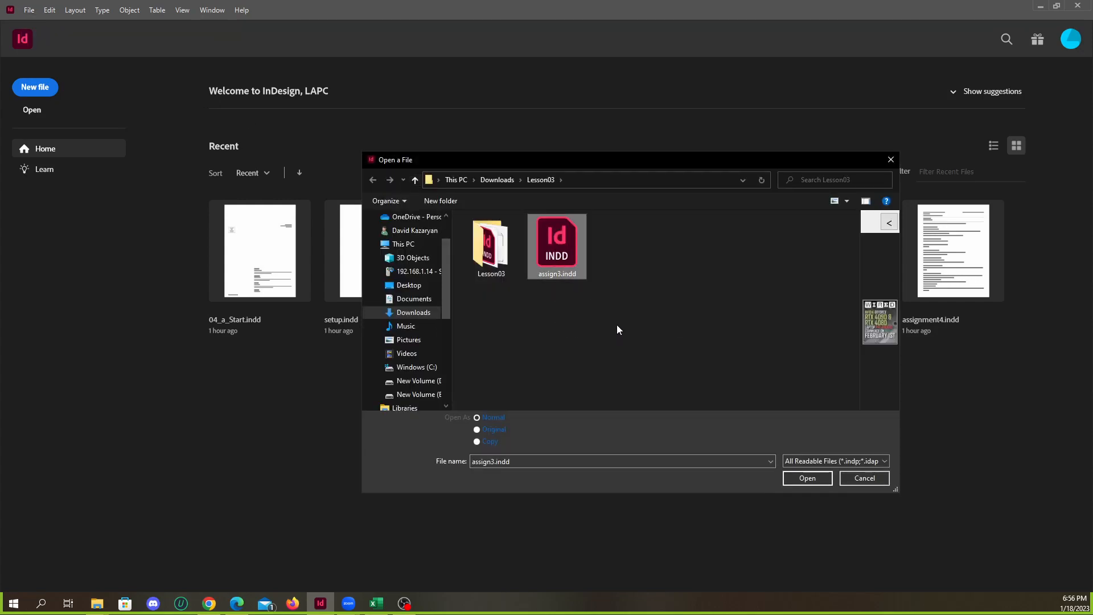
pyautogui.doubleClick(490, 245)
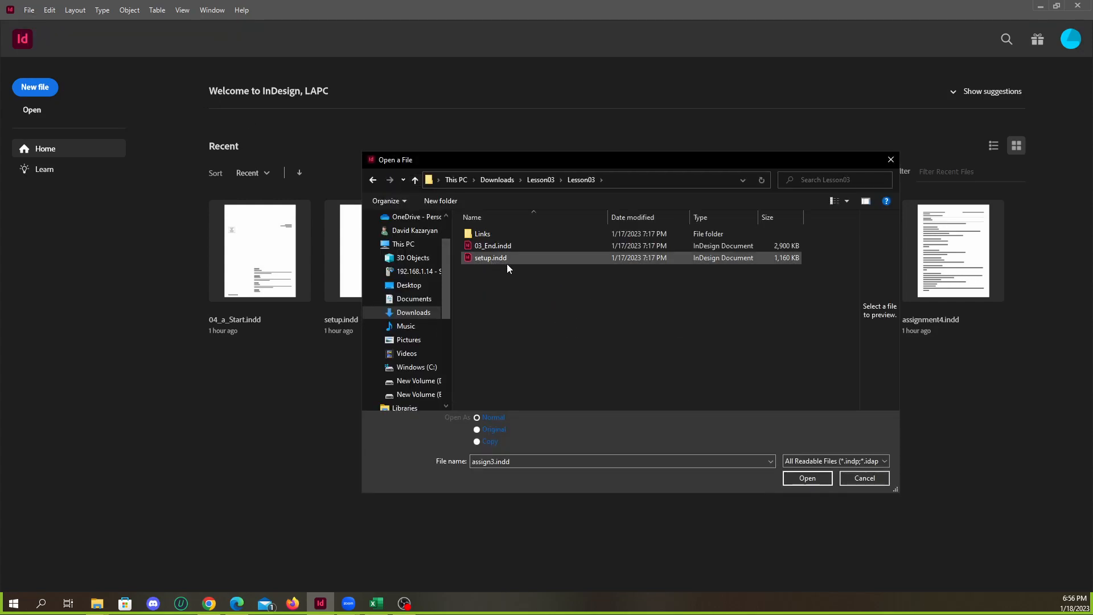
pyautogui.click(415, 180)
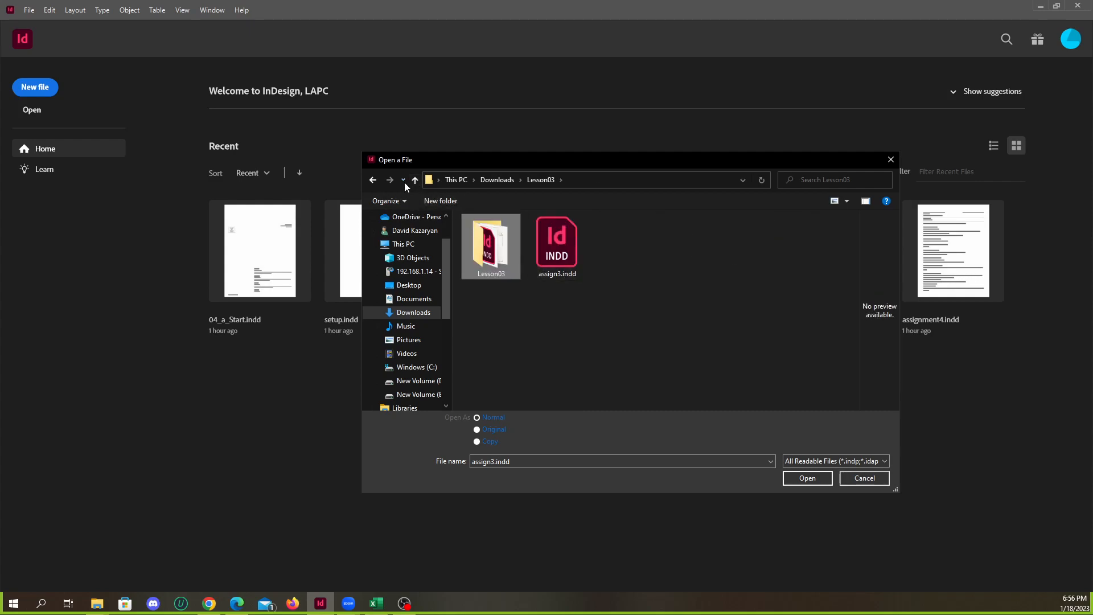
pyautogui.click(415, 180)
pyautogui.doubleClick(490, 258)
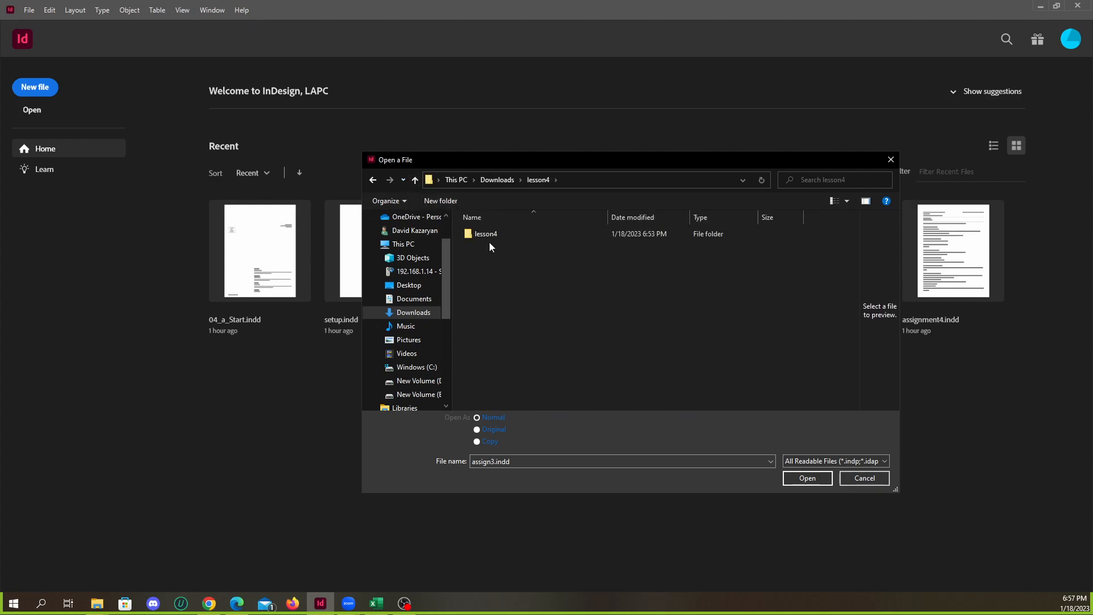
pyautogui.doubleClick(486, 237)
pyautogui.doubleClick(492, 248)
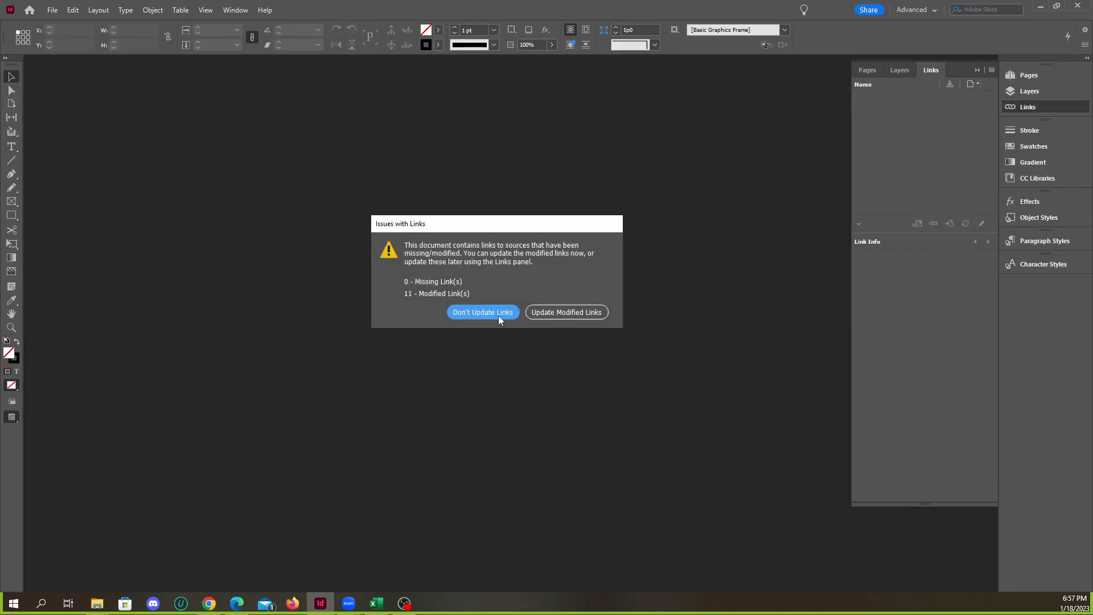
pyautogui.click(472, 312)
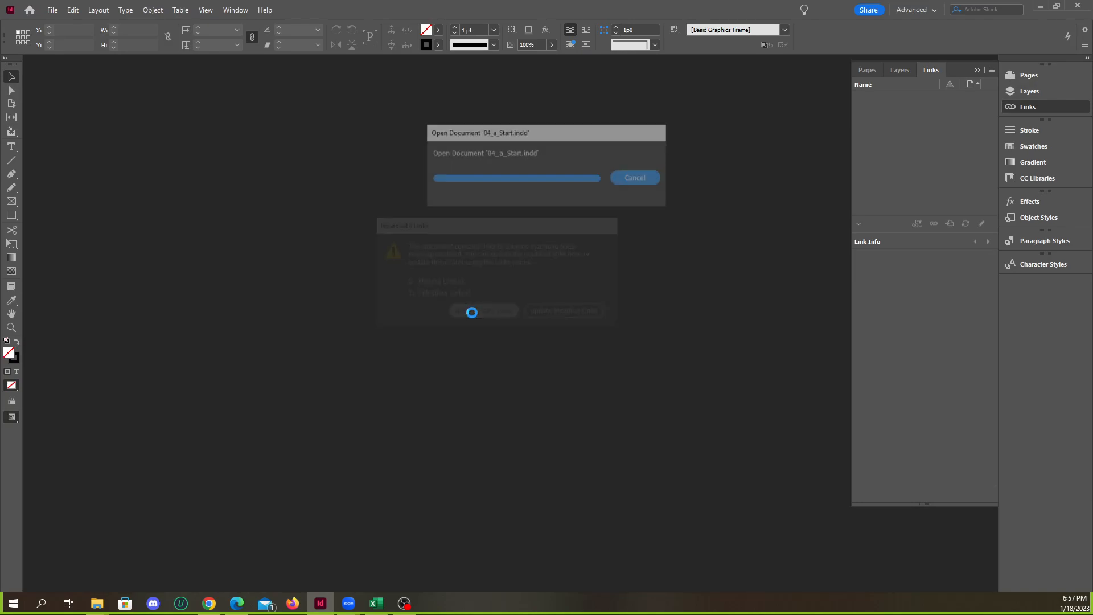
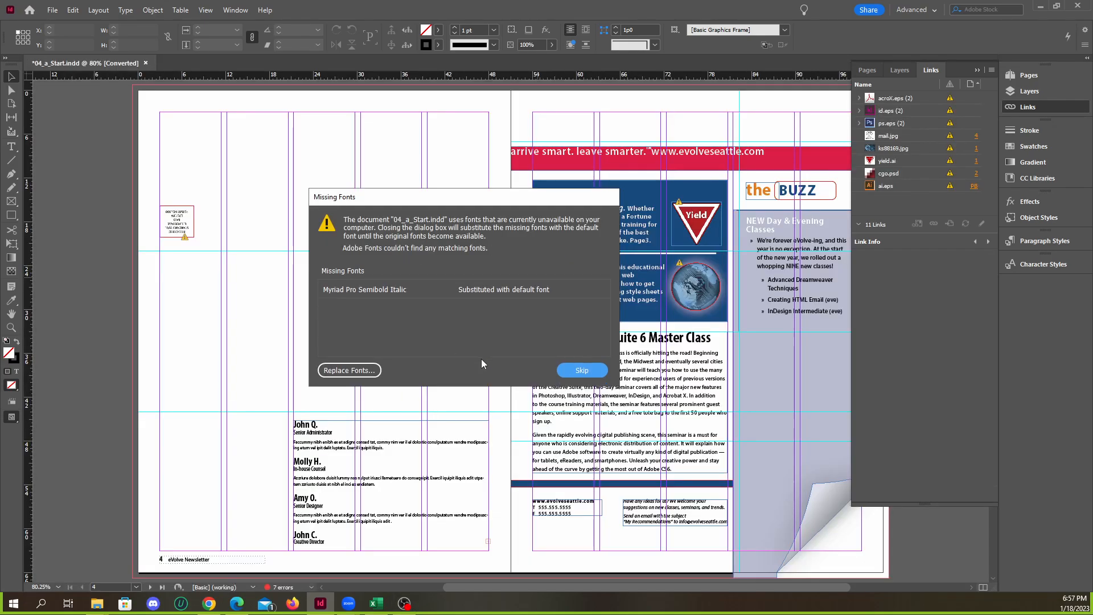
# Set the replacement for the missing Myriad Pro Semibold Italic to the Myriad Pro family in the Bold Italic style
pyautogui.moveTo(419, 199); pyautogui.dragTo(419, 192)
pyautogui.click(351, 363)
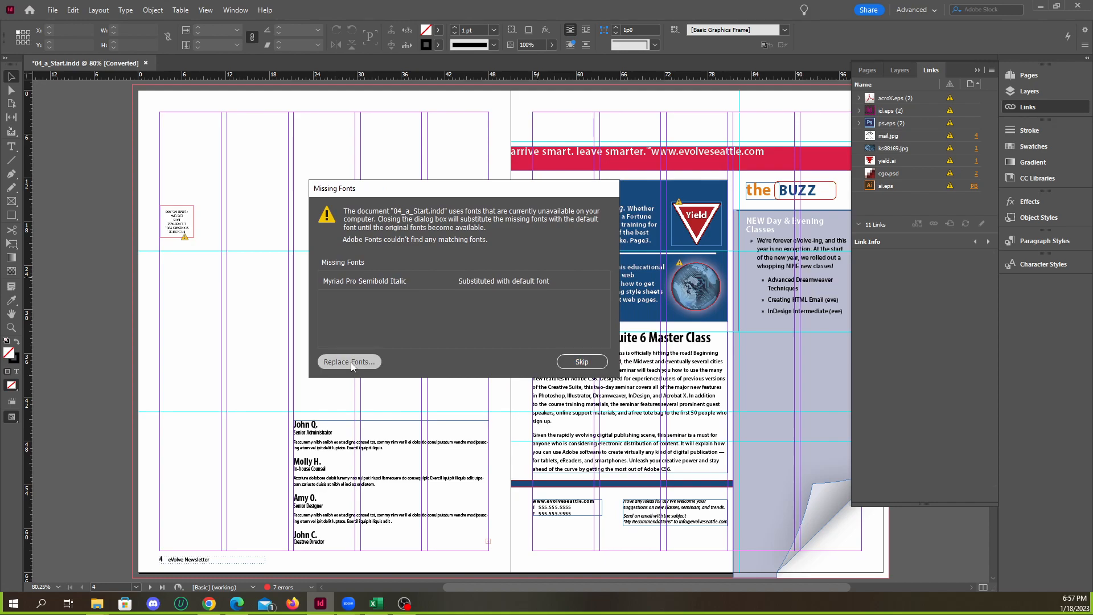
pyautogui.moveTo(806, 181); pyautogui.dragTo(575, 170)
pyautogui.click(545, 222)
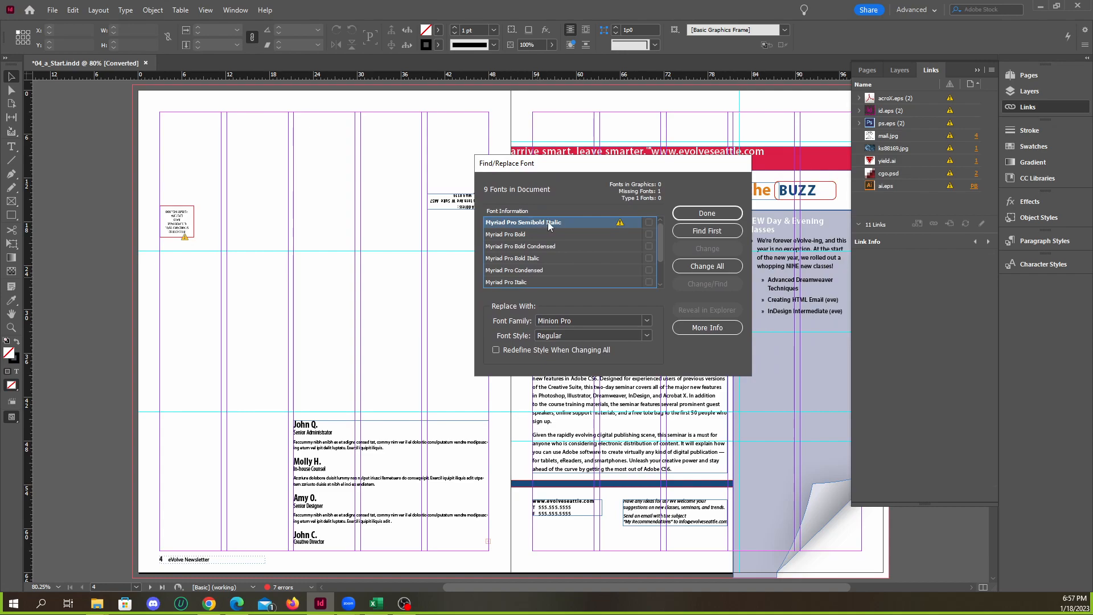
pyautogui.click(589, 320)
pyautogui.moveTo(590, 319); pyautogui.dragTo(515, 322)
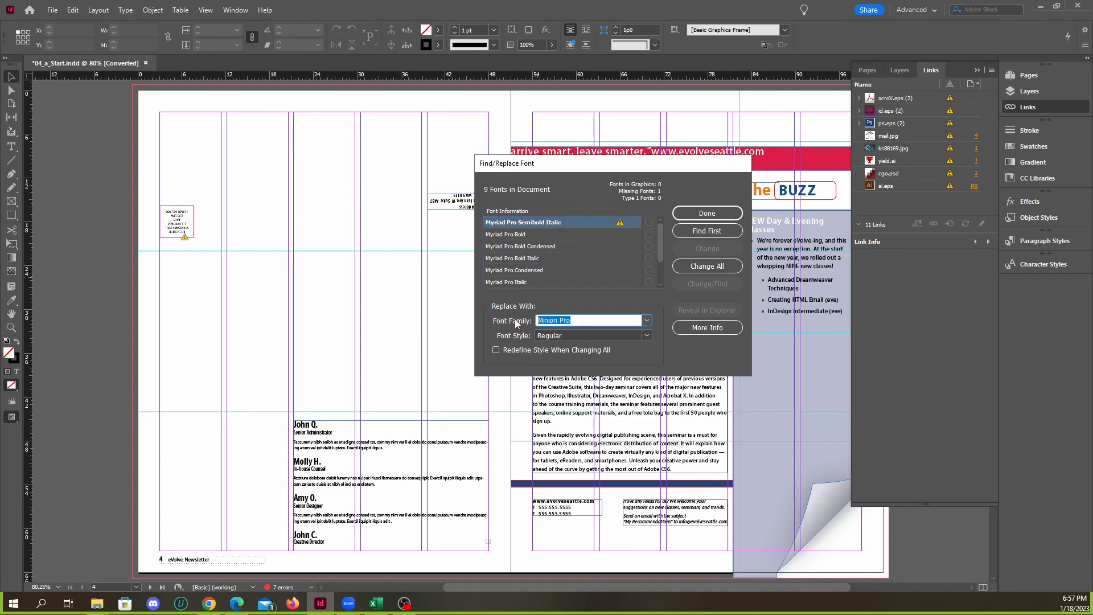
pyautogui.write('Myriad')
pyautogui.press('Tab')
pyautogui.click(647, 335)
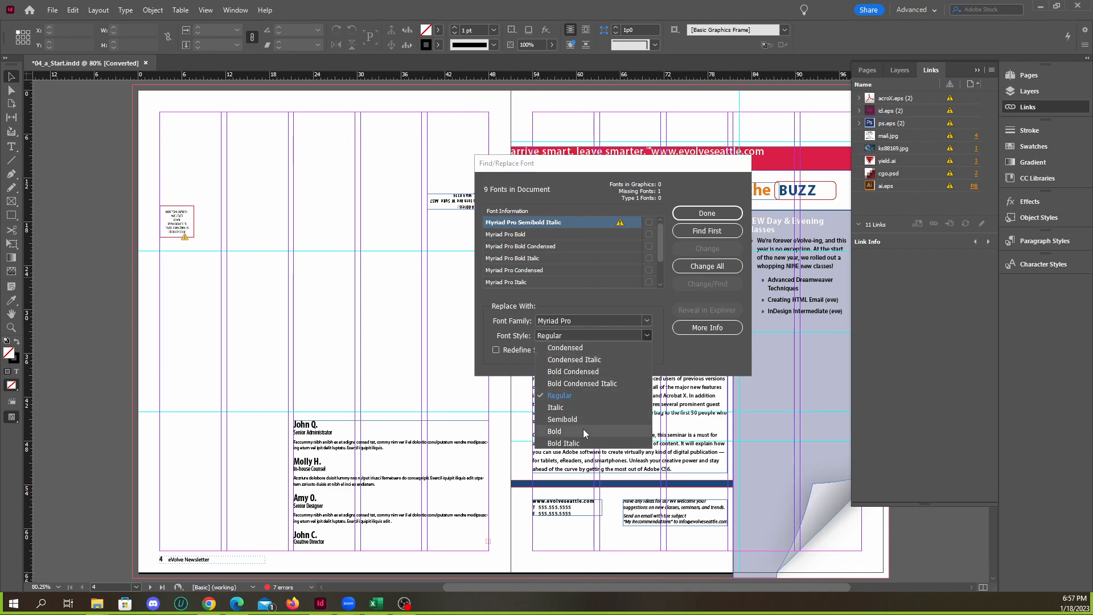
pyautogui.click(592, 384)
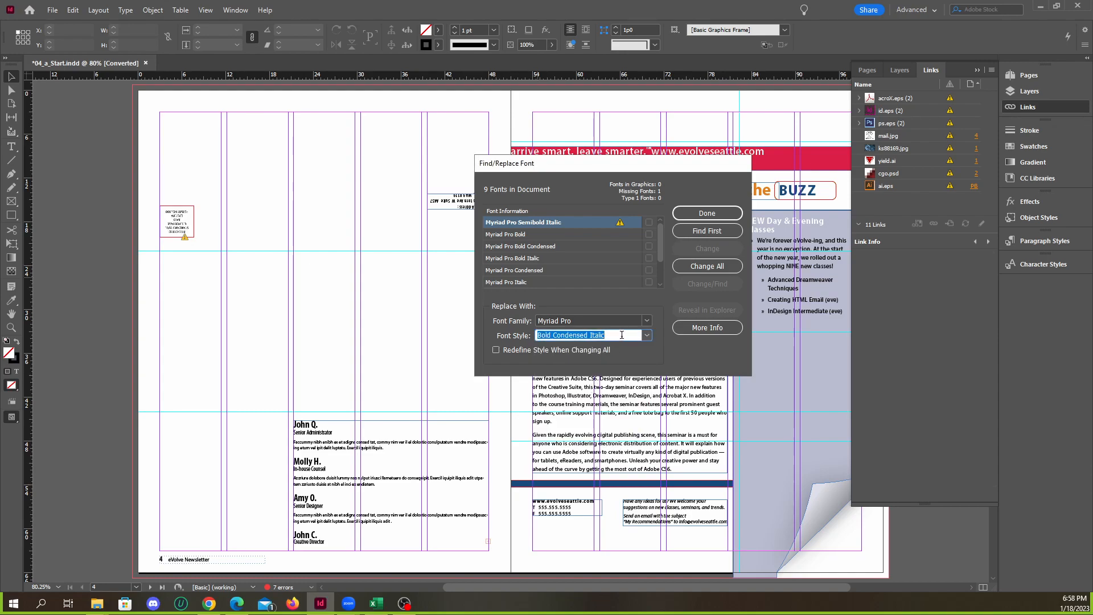
pyautogui.click(646, 336)
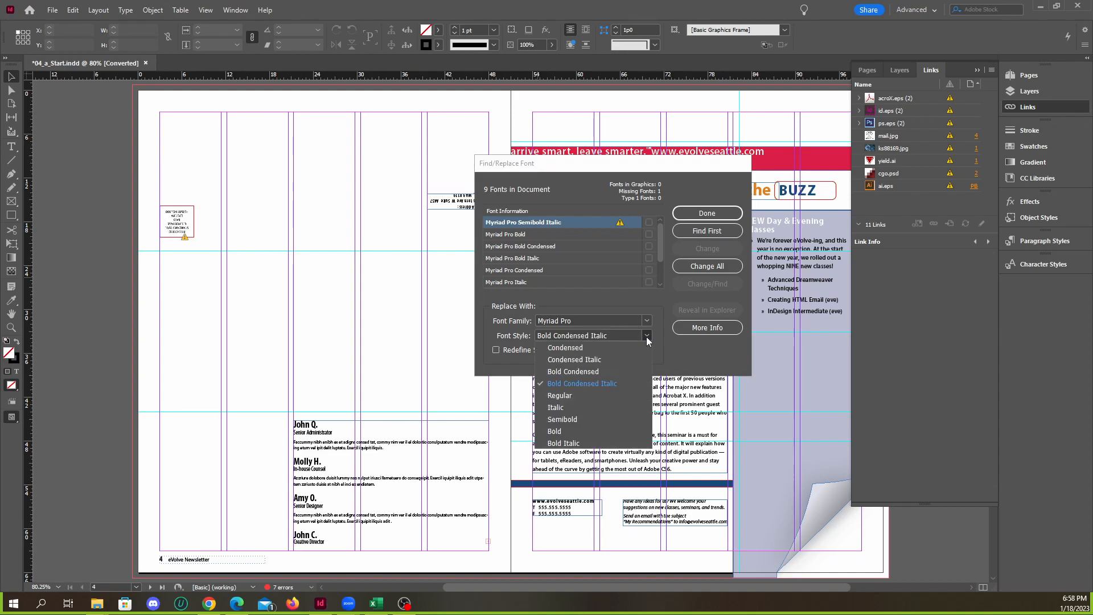
pyautogui.click(579, 444)
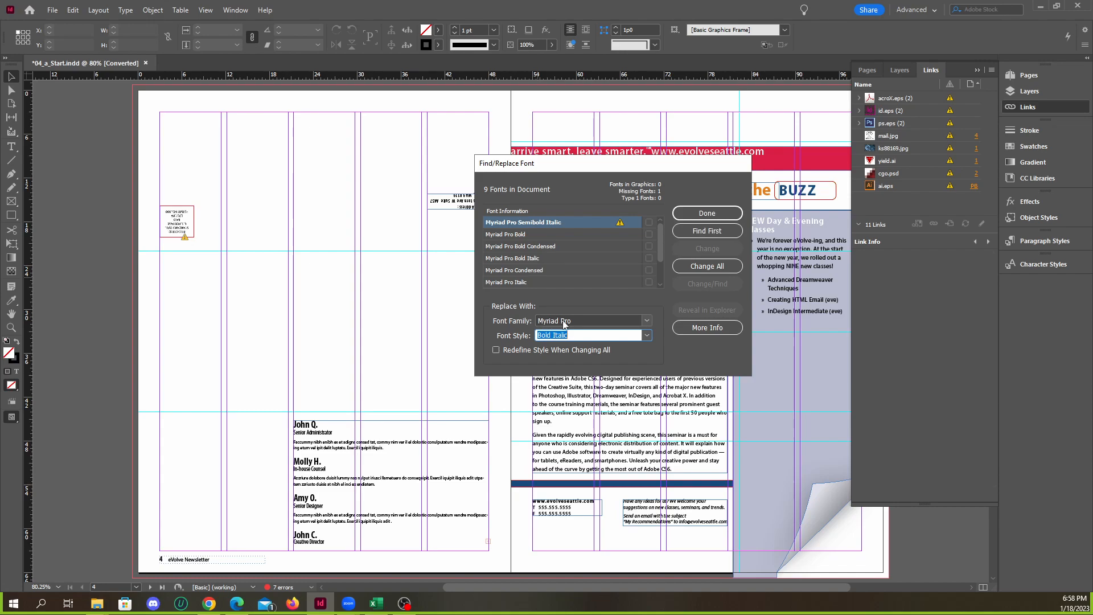
# Change all uses of the missing font to the replacement and finish the font replacement
pyautogui.moveTo(611, 171)
pyautogui.mouseDown()
pyautogui.moveTo(631, 170)
pyautogui.moveTo(605, 171)
pyautogui.mouseUp()
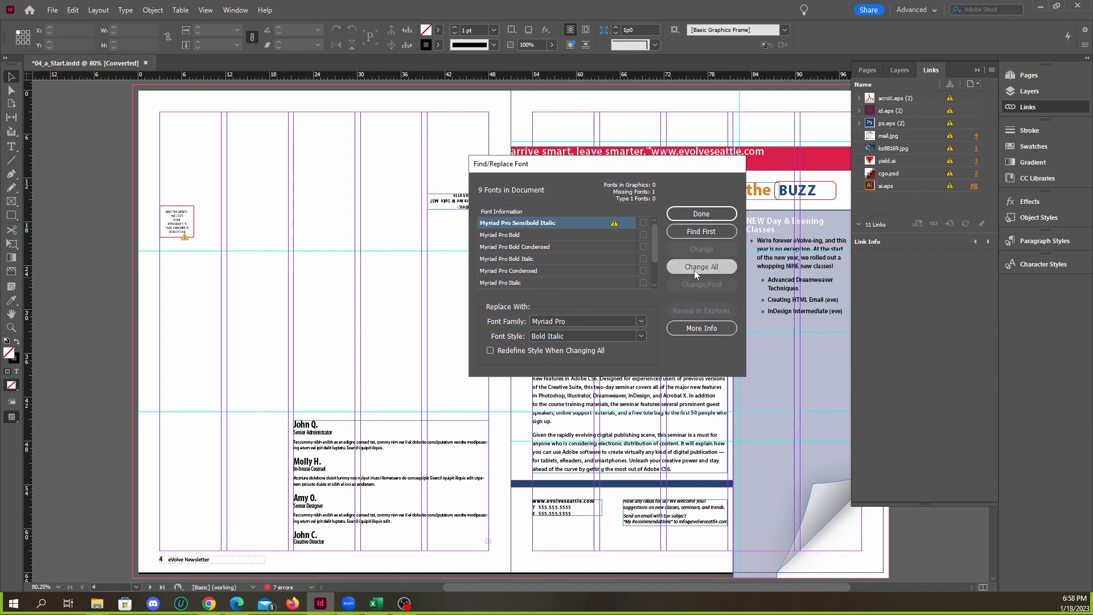
pyautogui.click(694, 270)
pyautogui.click(699, 216)
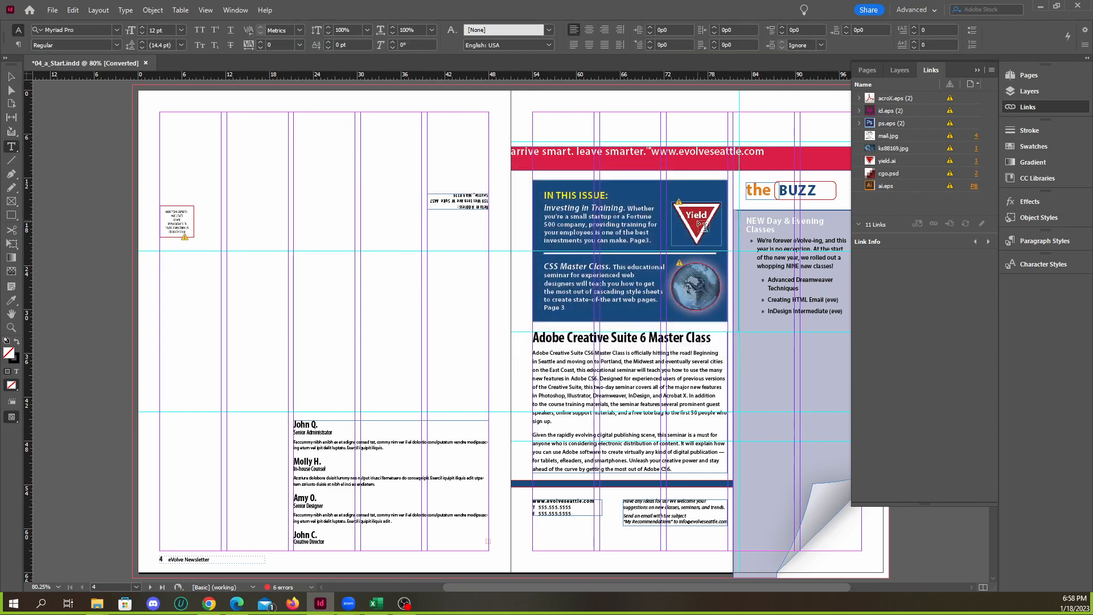
# Show the document's links and enlarge the link list above the link information
pyautogui.click(978, 72)
pyautogui.click(1022, 93)
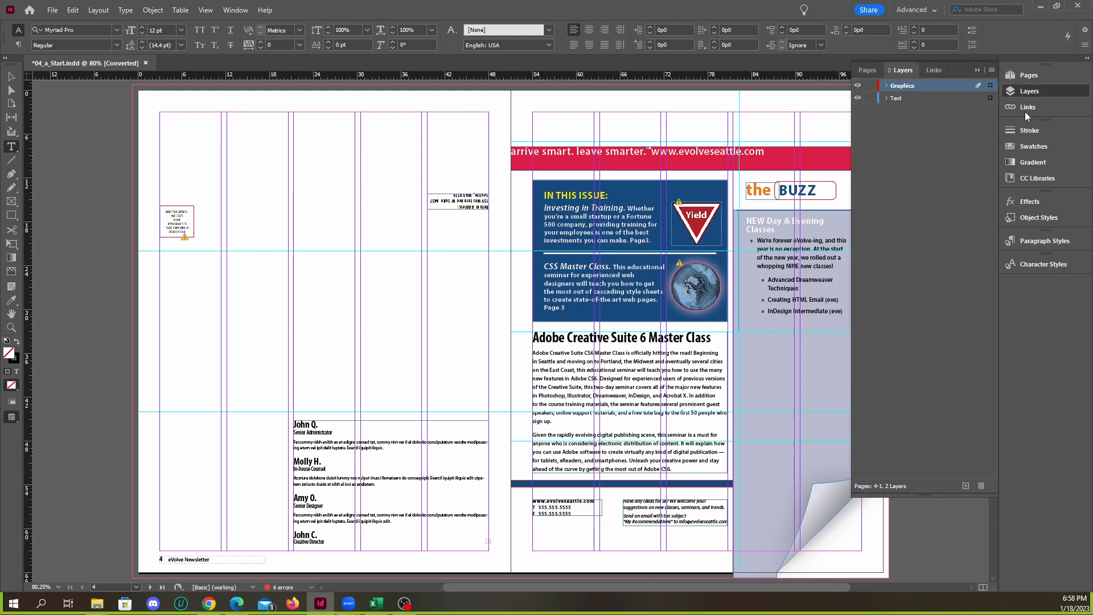
pyautogui.click(1025, 110)
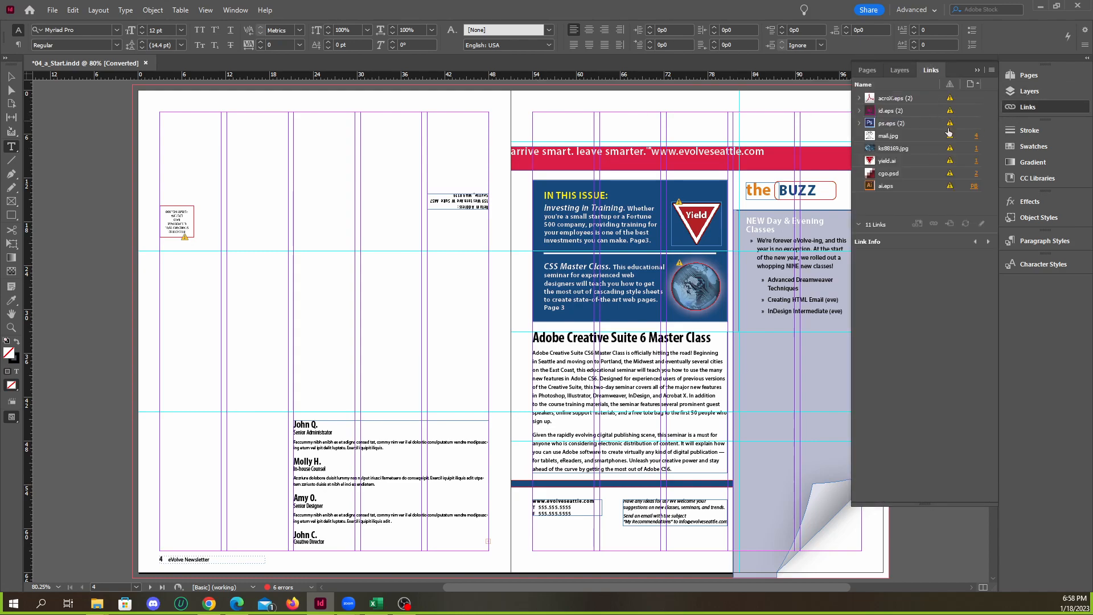
pyautogui.moveTo(922, 230); pyautogui.dragTo(921, 336)
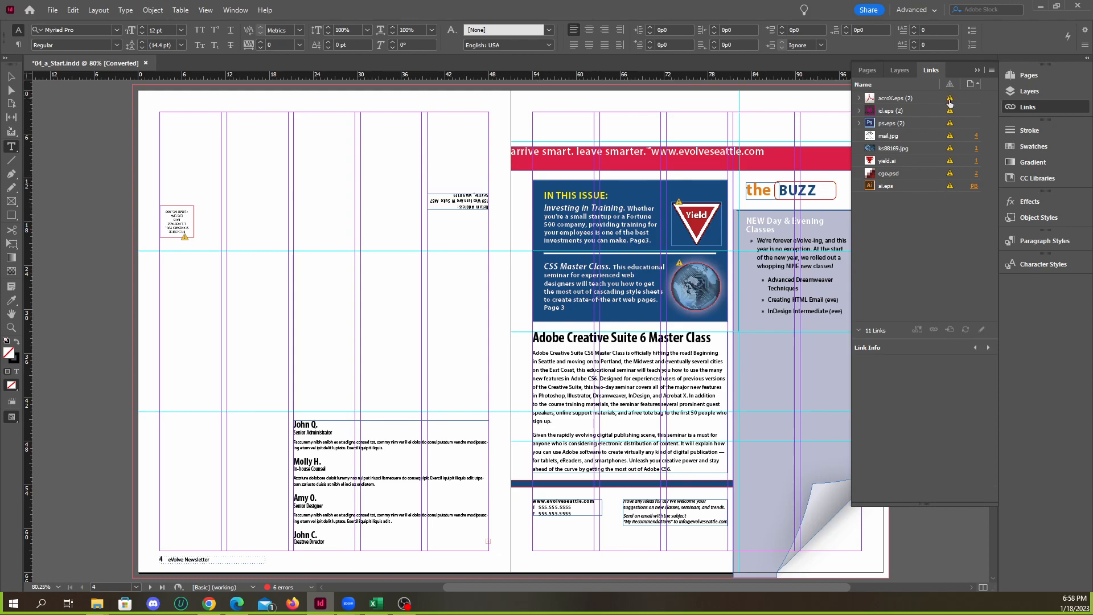
# Examine the link information of each listed graphic from acroX.eps to ai.eps and back again
pyautogui.click(928, 101)
pyautogui.click(927, 112)
pyautogui.click(929, 123)
pyautogui.click(931, 137)
pyautogui.click(930, 147)
pyautogui.click(930, 160)
pyautogui.click(928, 173)
pyautogui.click(928, 185)
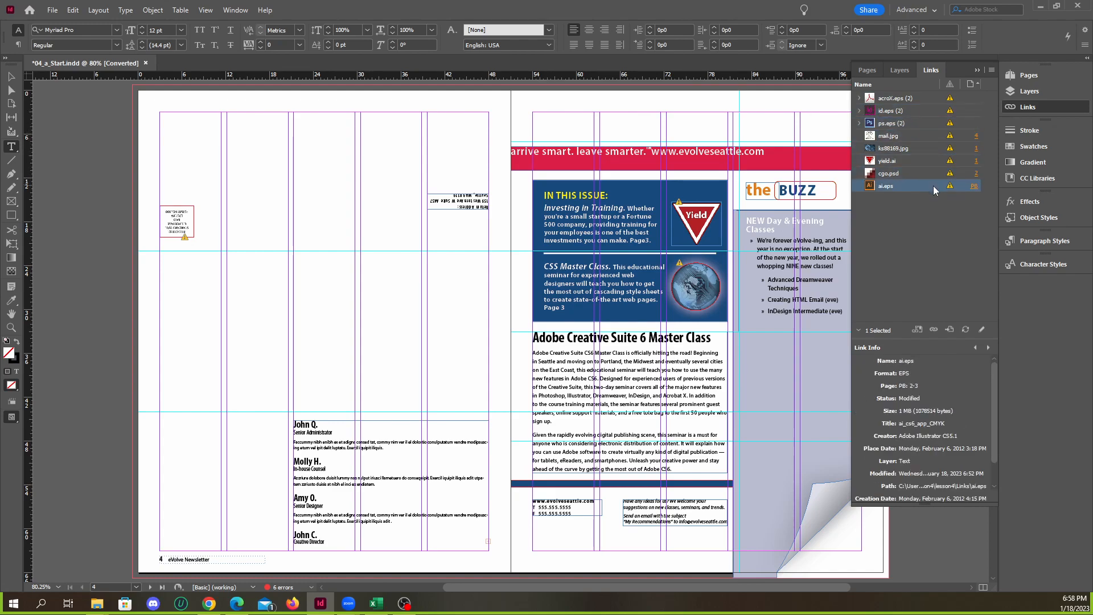
pyautogui.click(931, 172)
pyautogui.click(931, 160)
pyautogui.click(931, 148)
pyautogui.click(934, 136)
pyautogui.click(933, 121)
pyautogui.click(932, 111)
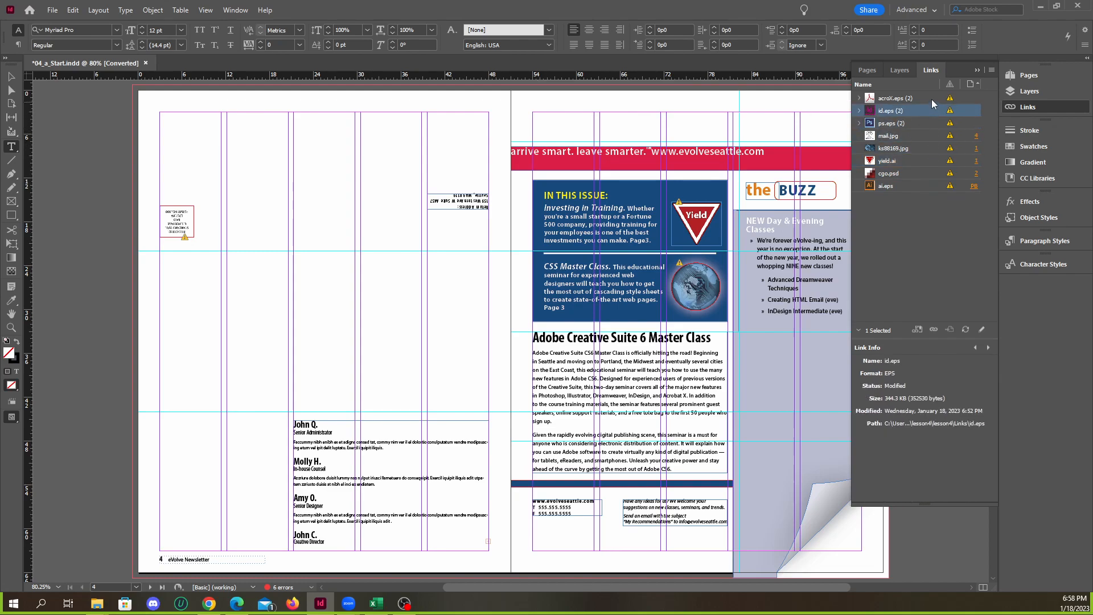
pyautogui.click(931, 99)
# Expand the grouped ps.eps, id.eps and acroX.eps links to view their individual instances, and collapse them again
pyautogui.click(858, 123)
pyautogui.click(858, 111)
pyautogui.click(858, 98)
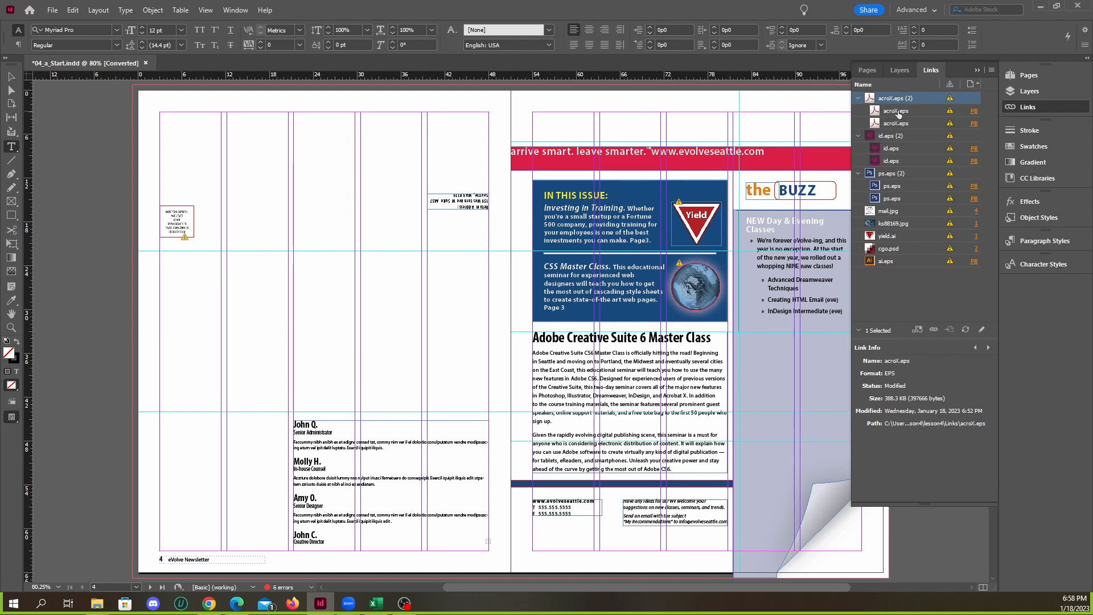
pyautogui.click(858, 98)
pyautogui.click(858, 111)
pyautogui.click(858, 123)
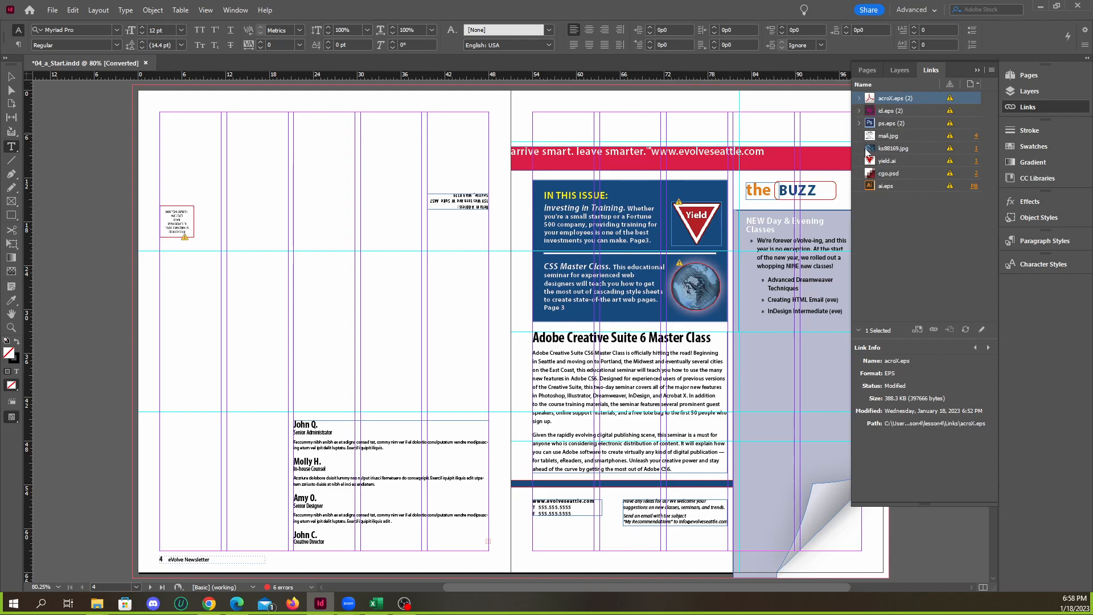
# Hide the link list and examine the modified-link markers on the Yield sign and globe images on page 1 up close
pyautogui.click(977, 69)
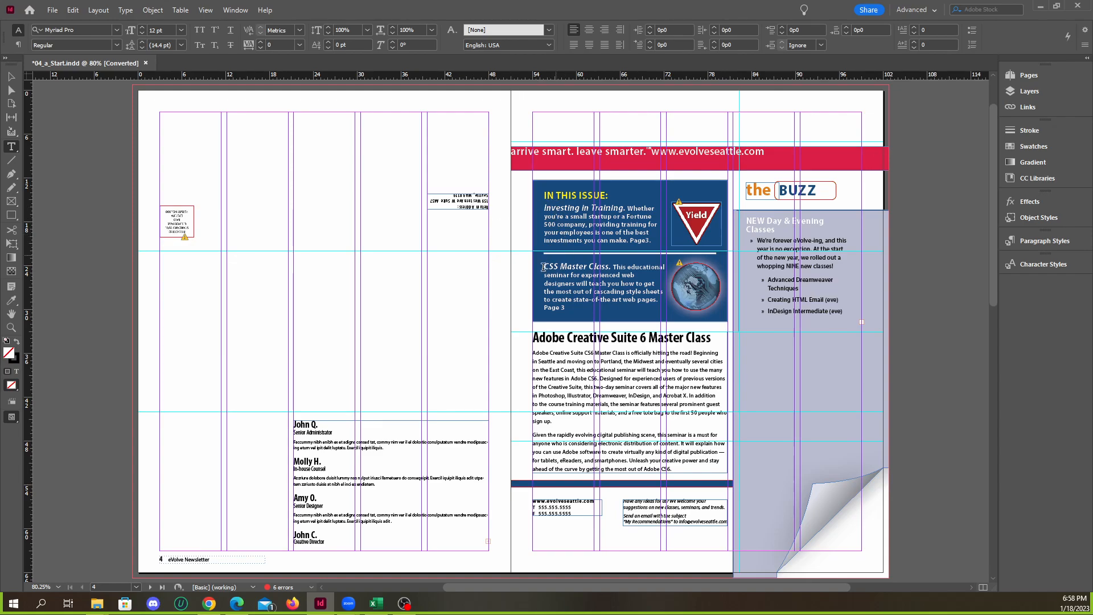
pyautogui.scroll(-2, 513, 211)
pyautogui.scroll(2, 555, 310)
pyautogui.scroll(3, 721, 197)
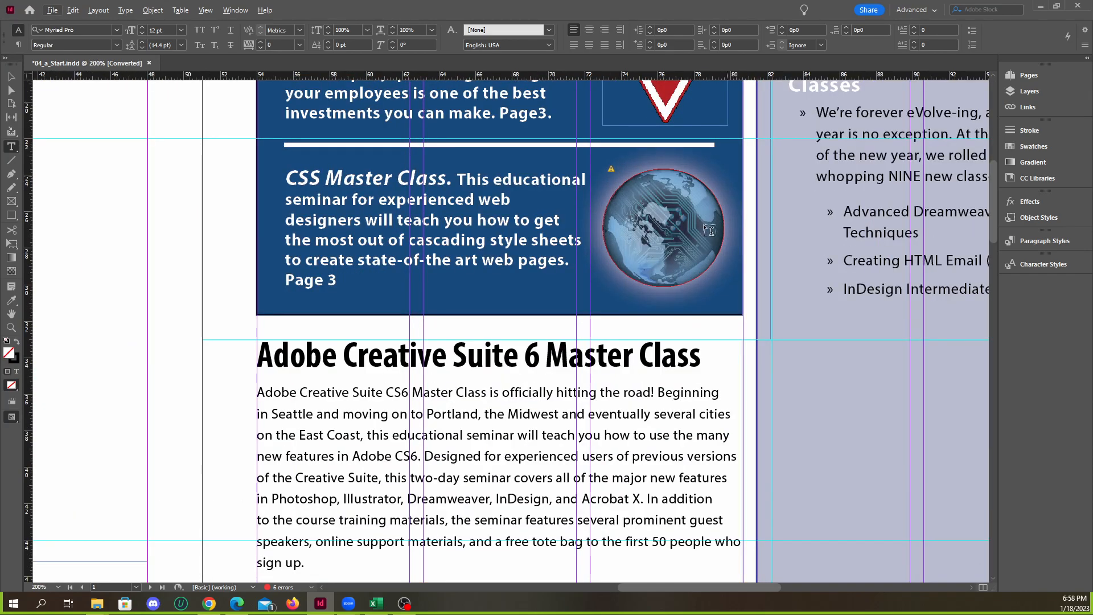
pyautogui.scroll(4, 701, 225)
pyautogui.scroll(3, 679, 288)
pyautogui.scroll(-3, 522, 236)
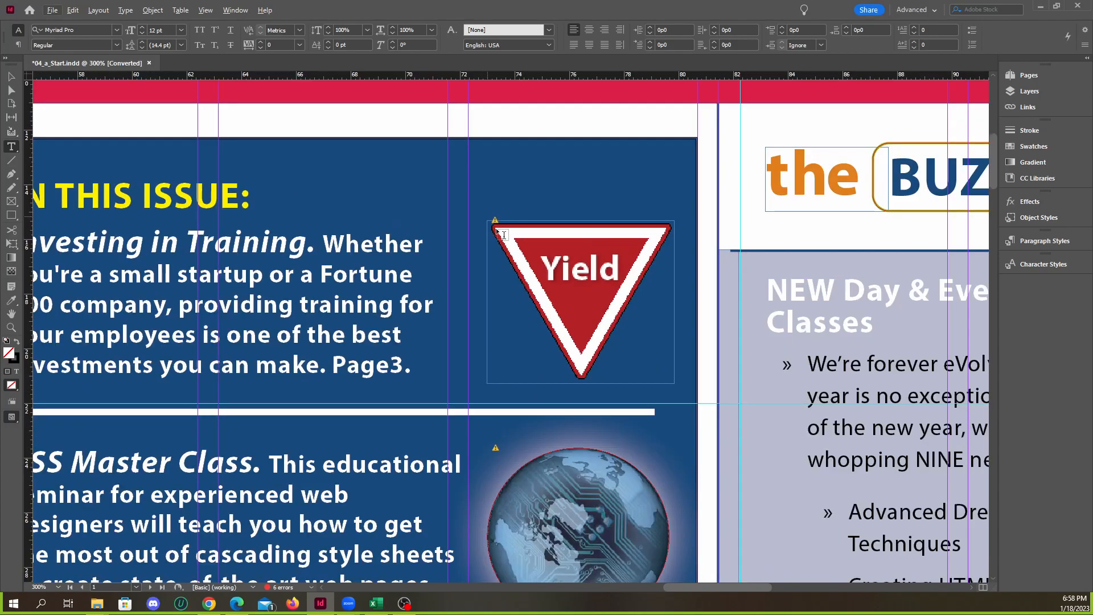
pyautogui.scroll(3, 484, 216)
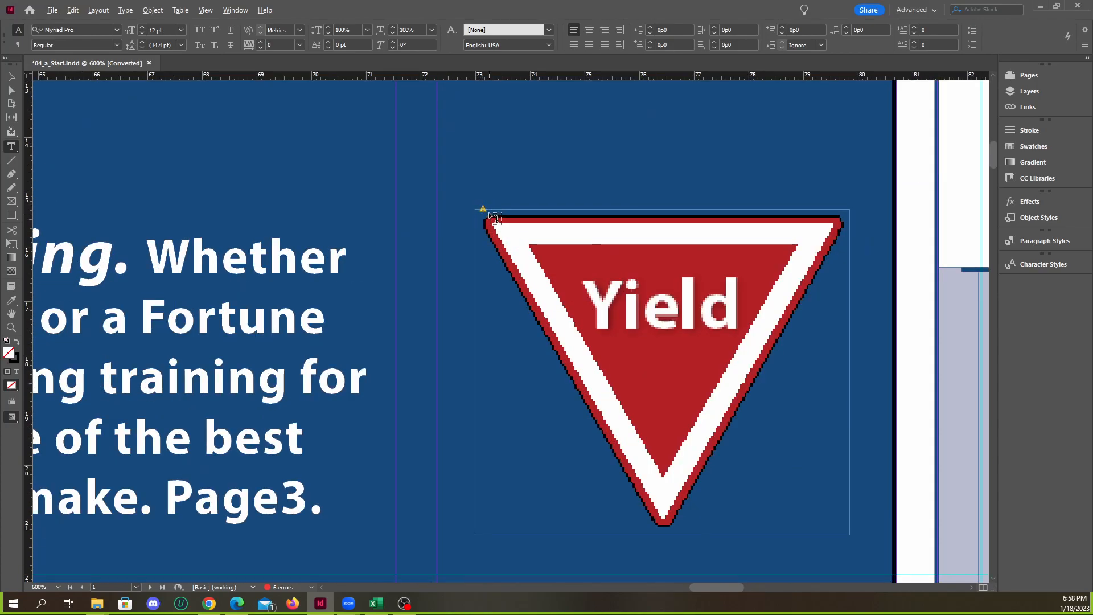
pyautogui.scroll(2, 485, 214)
pyautogui.scroll(-3, 471, 207)
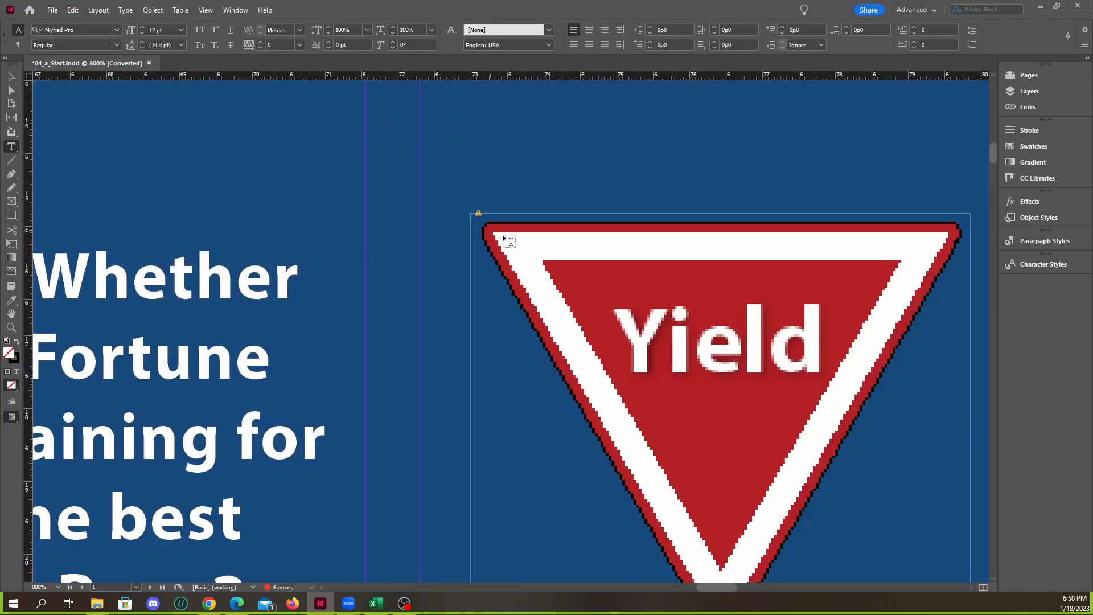
pyautogui.scroll(-4, 549, 224)
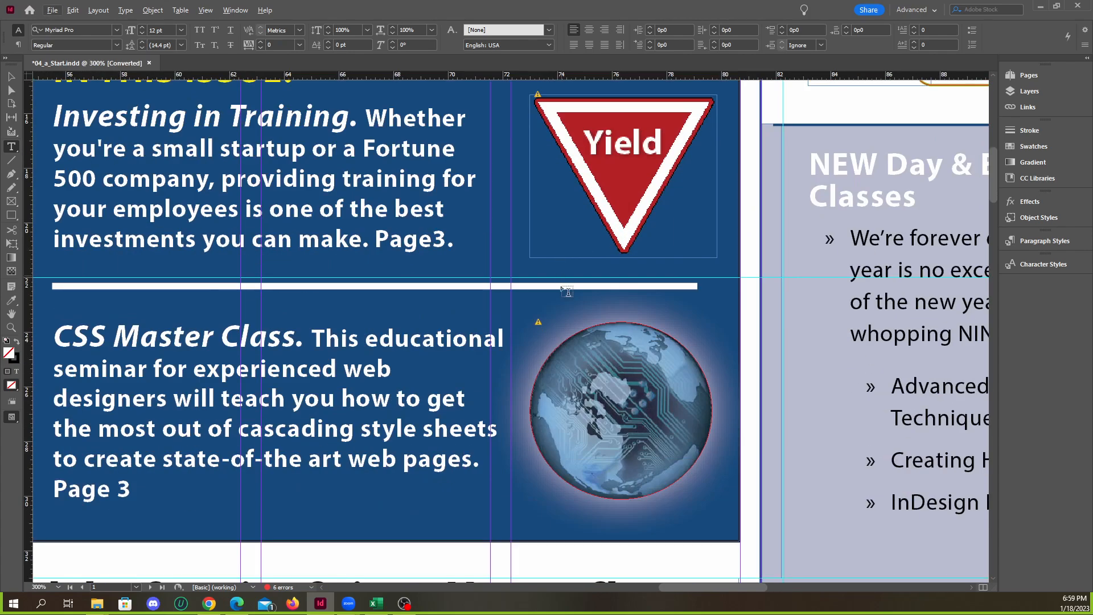
pyautogui.scroll(2, 551, 217)
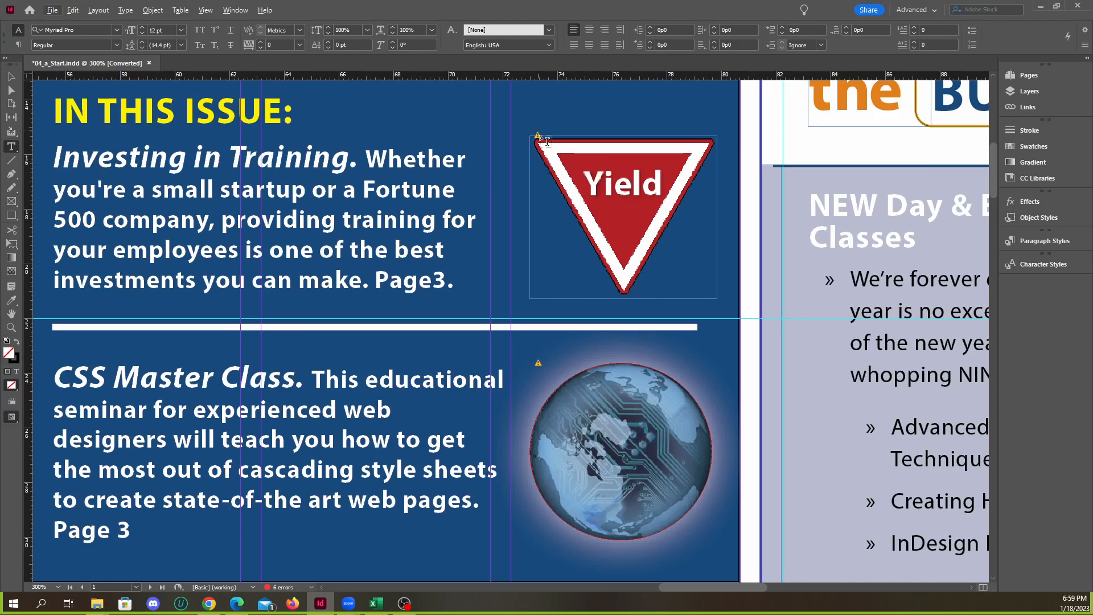
pyautogui.scroll(-2, 557, 194)
pyautogui.scroll(1, 601, 230)
pyautogui.scroll(-2, 594, 224)
pyautogui.scroll(-3, 455, 239)
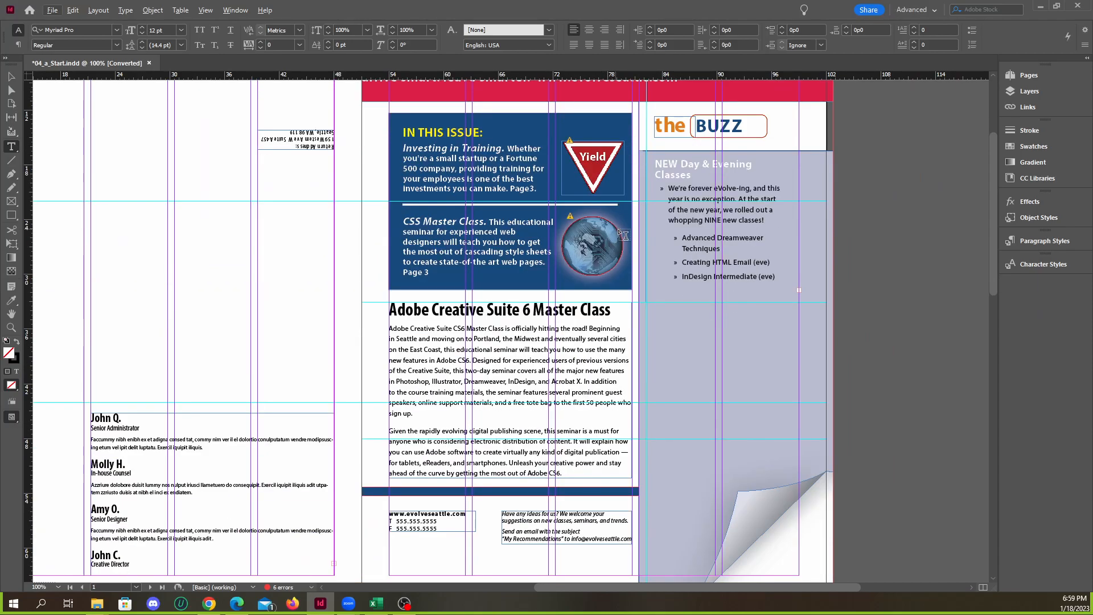
# Inspect the upside-down postage permit graphic on page 4 and select it with the Selection tool
pyautogui.scroll(-2, 379, 248)
pyautogui.scroll(4, 325, 232)
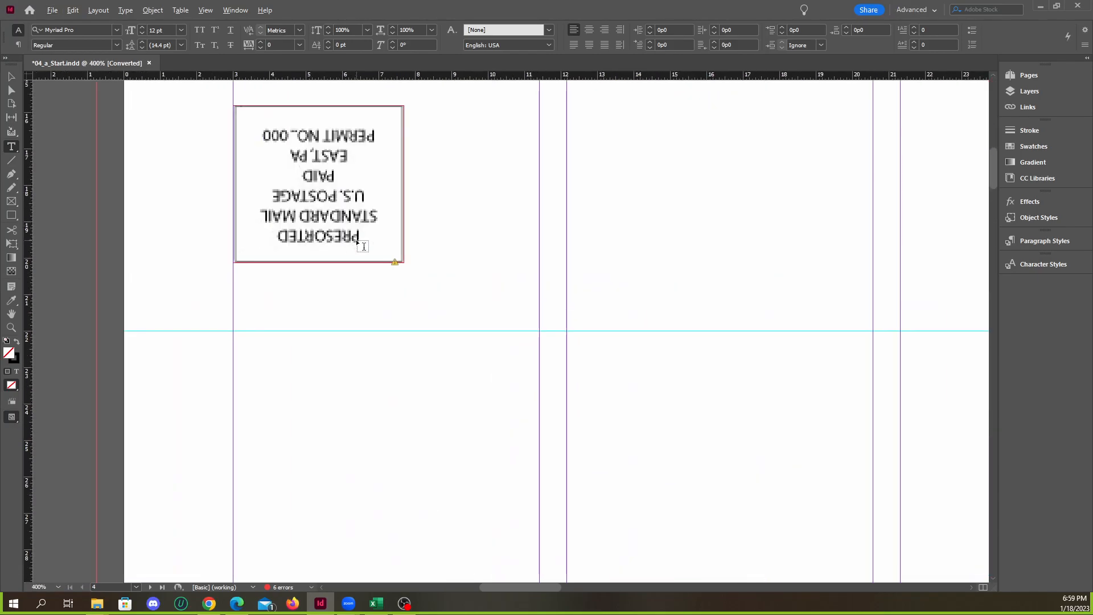
pyautogui.click(11, 76)
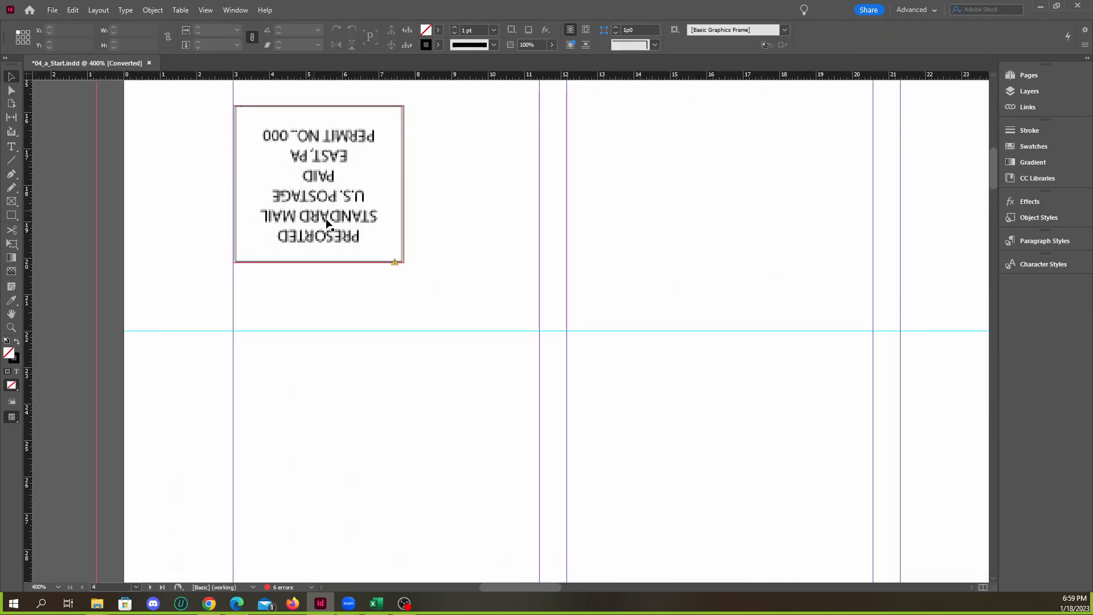
pyautogui.click(356, 245)
pyautogui.scroll(-2, 351, 251)
pyautogui.scroll(-2, 350, 251)
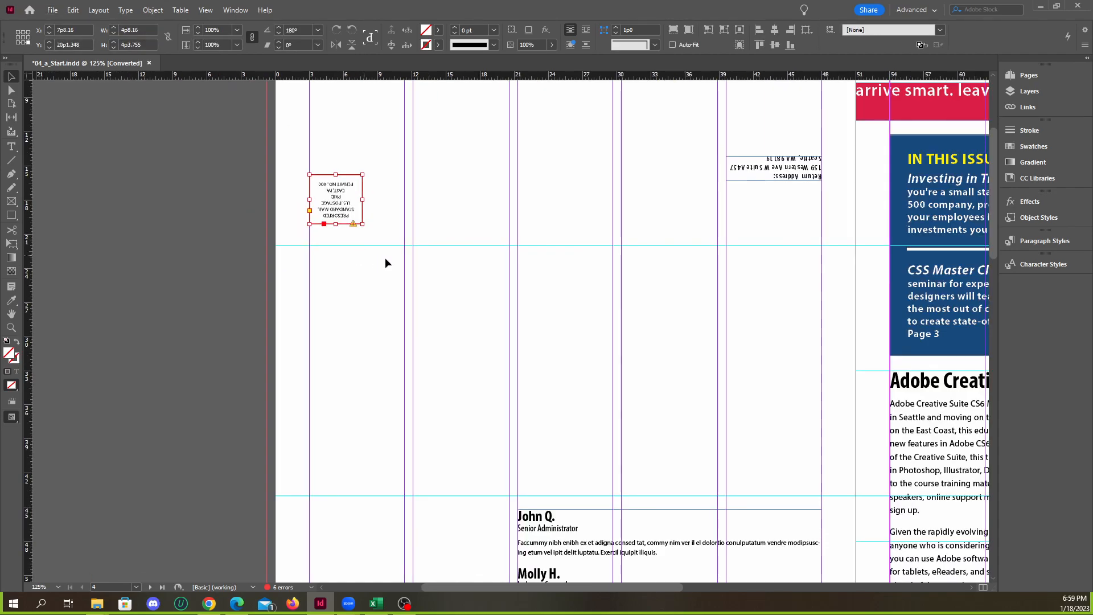
# Look over the class calendar spread and examine the modified-link markers on the two Acrobat icons on the pasteboard
pyautogui.scroll(-10, 378, 258)
pyautogui.scroll(-2, 453, 286)
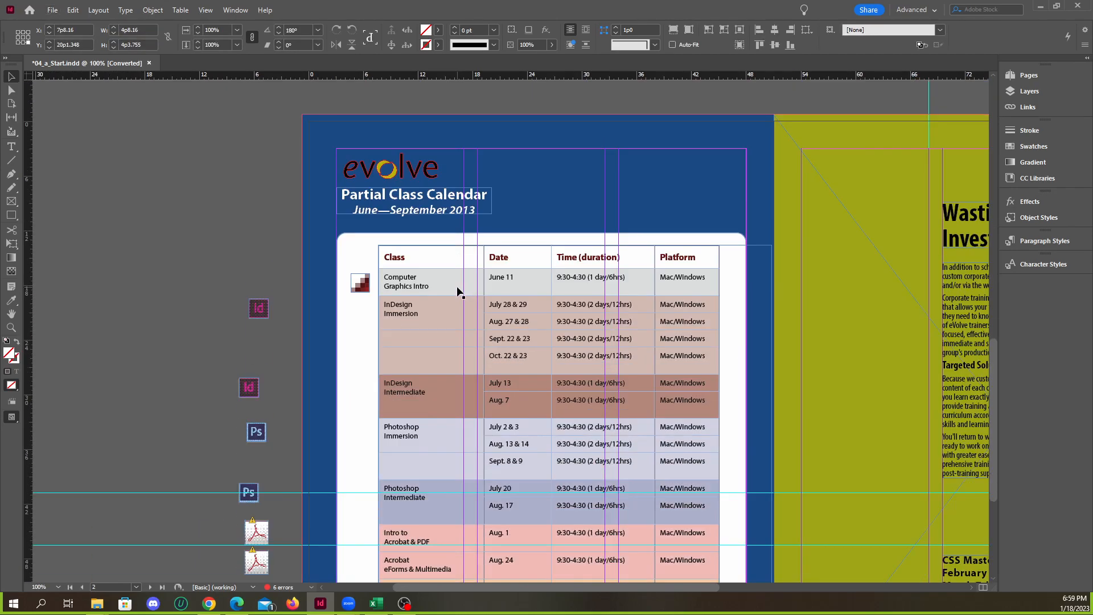
pyautogui.scroll(-2, 488, 302)
pyautogui.scroll(1, 535, 368)
pyautogui.scroll(-1, 515, 351)
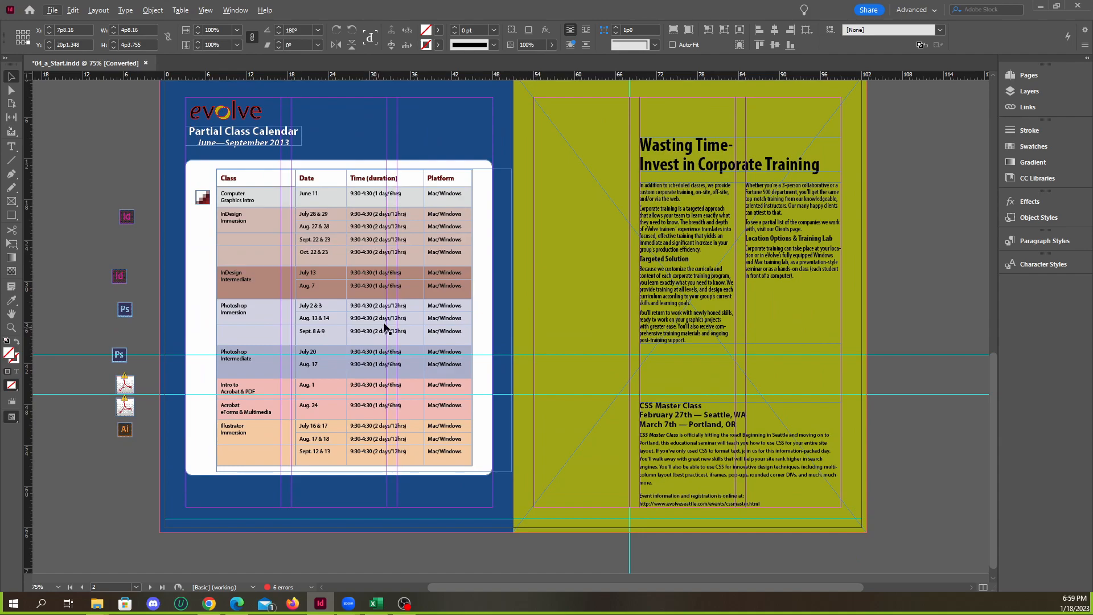
pyautogui.scroll(7, 131, 392)
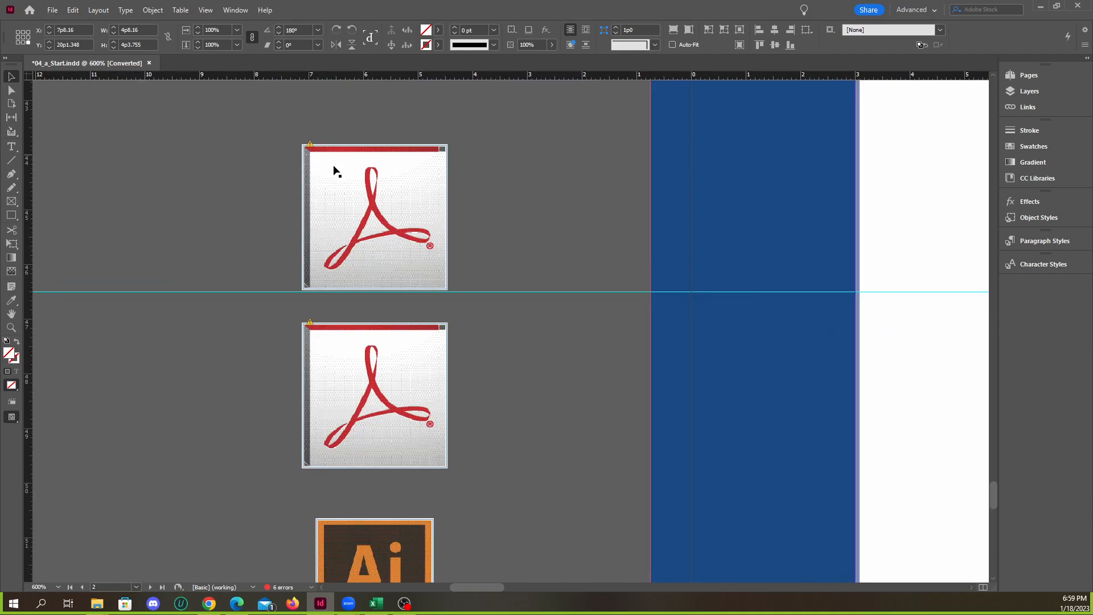
pyautogui.scroll(-2, 312, 347)
pyautogui.scroll(2, 340, 264)
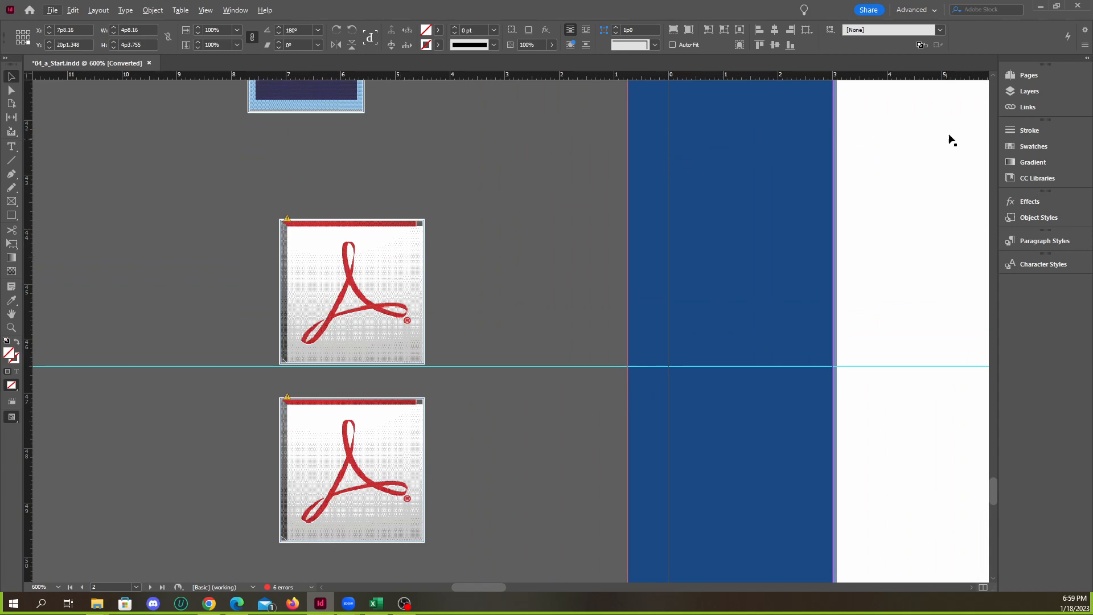
# Update the modified links for yield.ai and acroX.eps
pyautogui.click(1024, 107)
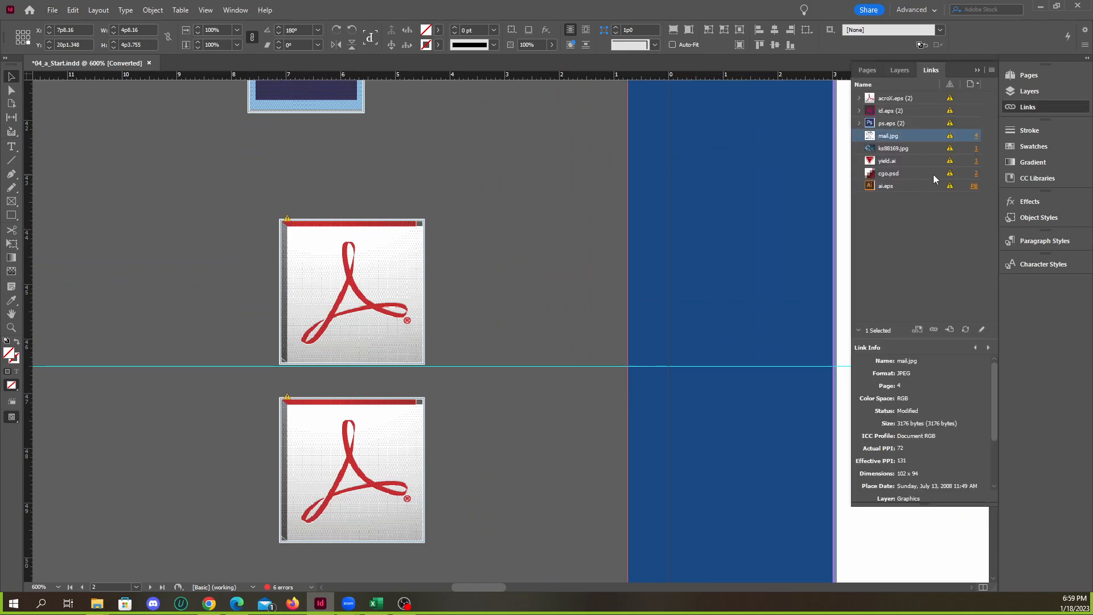
pyautogui.click(891, 161)
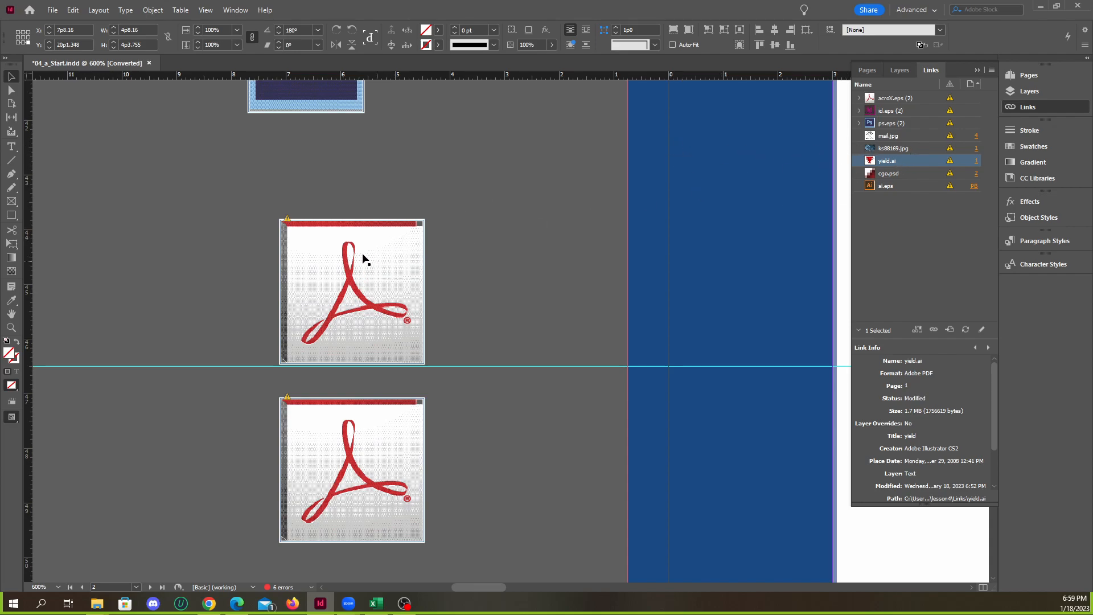
pyautogui.doubleClick(949, 163)
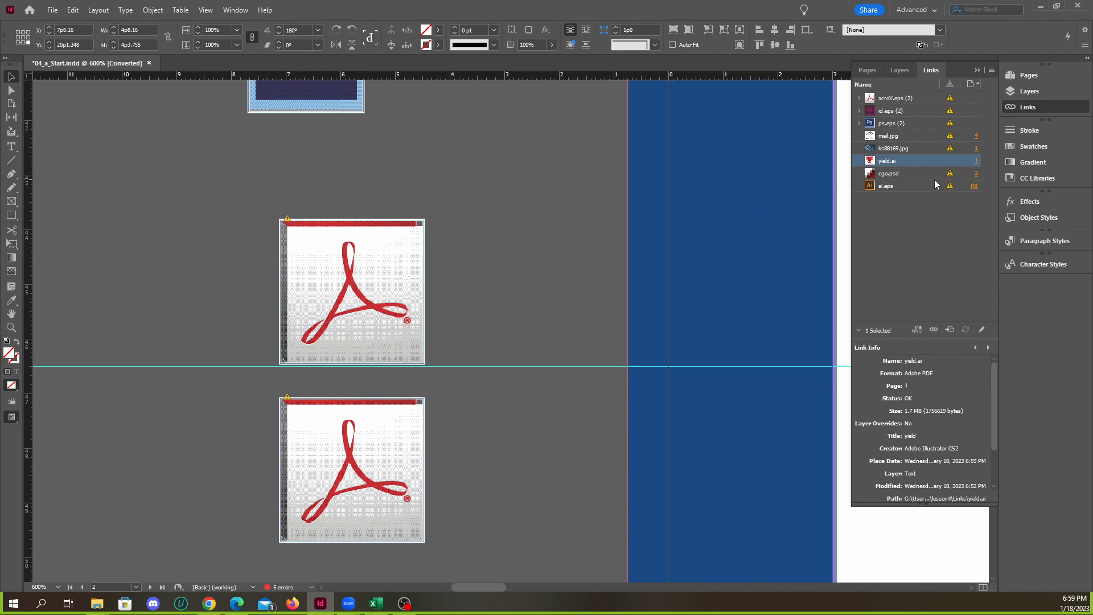
pyautogui.doubleClick(950, 100)
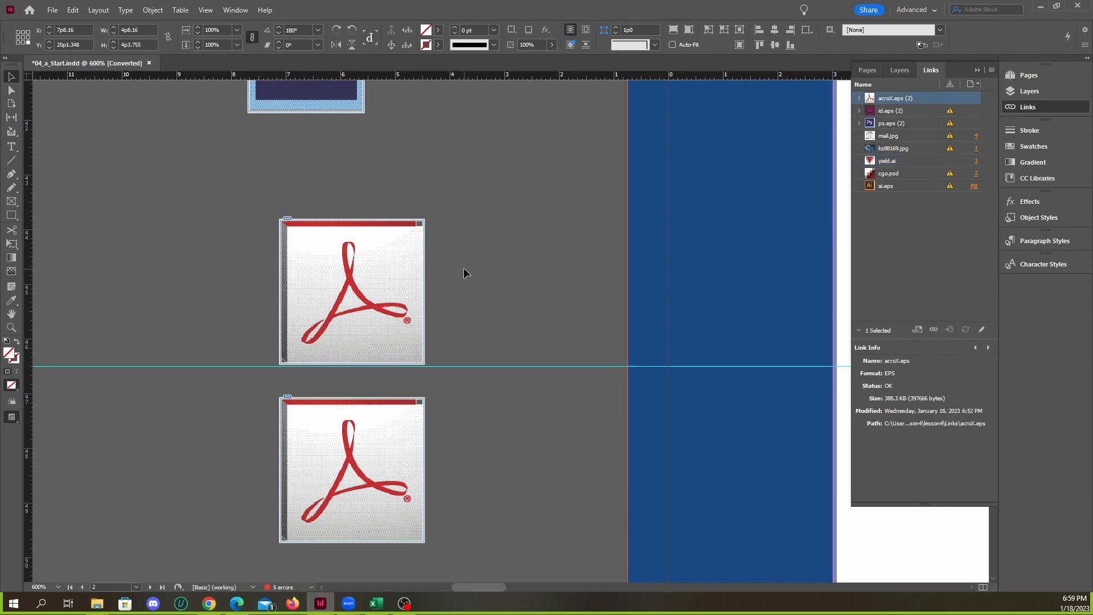
# Update the modified link for ai.eps and select the cgo.psd link
pyautogui.scroll(-2, 415, 341)
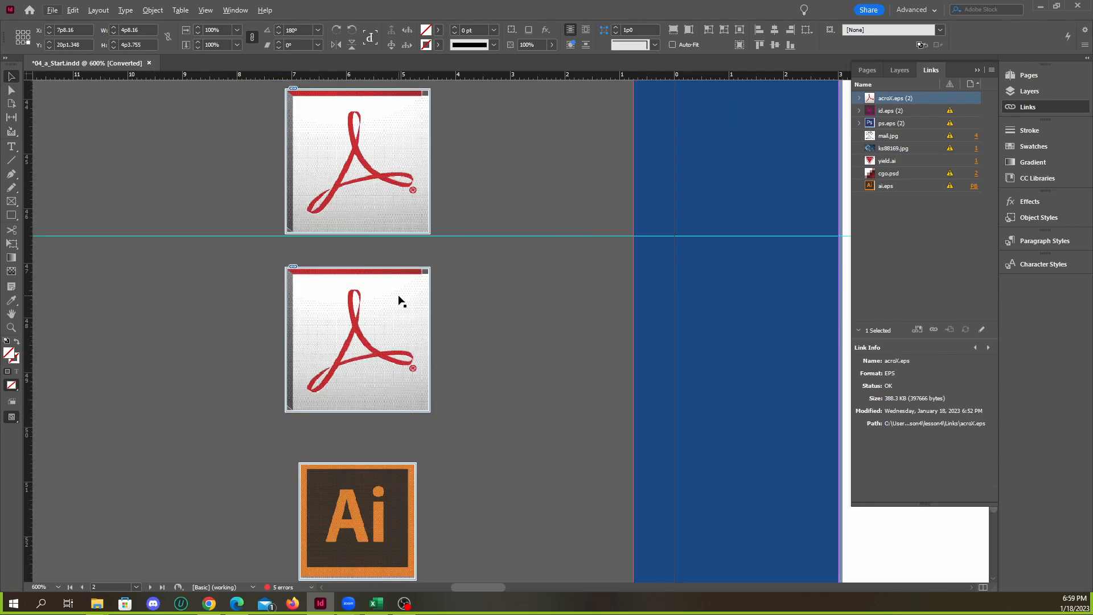
pyautogui.click(462, 309)
pyautogui.scroll(-3, 444, 362)
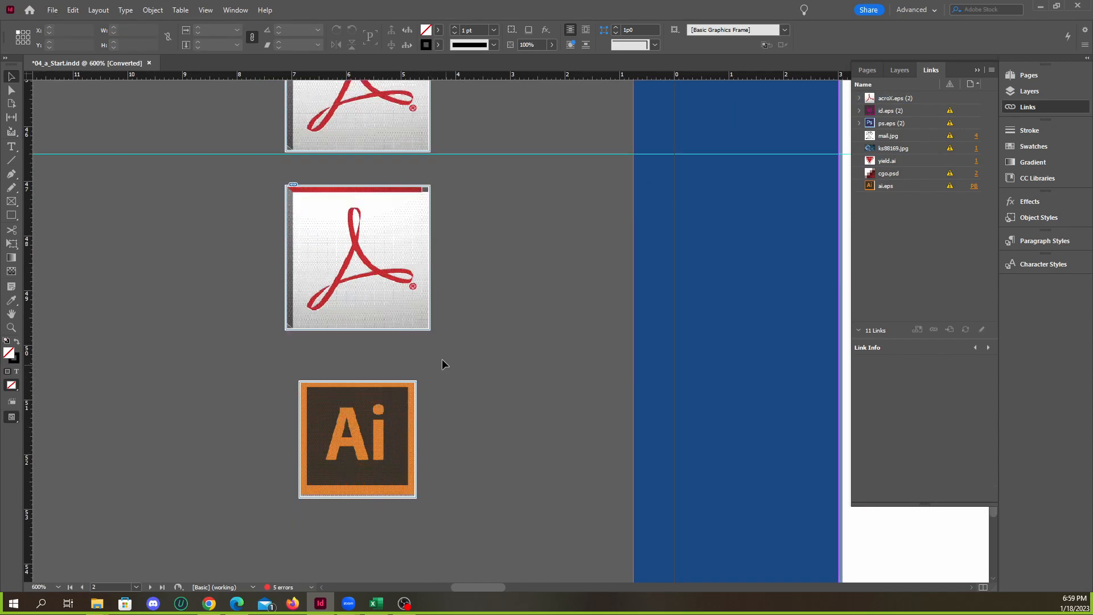
pyautogui.click(949, 187)
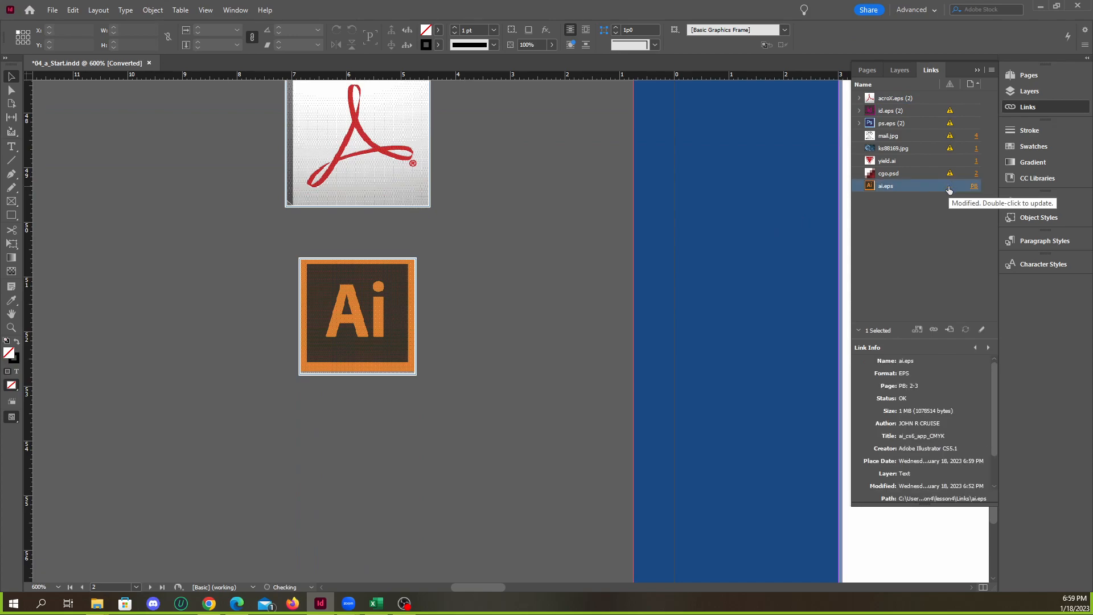
pyautogui.click(946, 175)
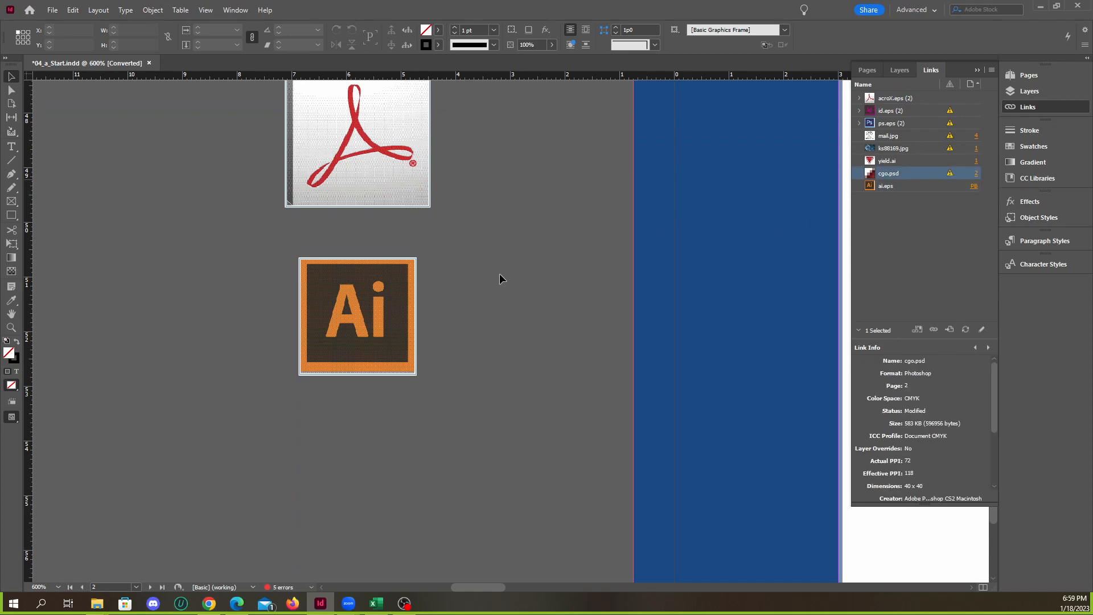
# Inspect the InDesign icons on the pasteboard up close and update the modified link for id.eps
pyautogui.hotkey('ctrl', '2')
pyautogui.scroll(5, 399, 244)
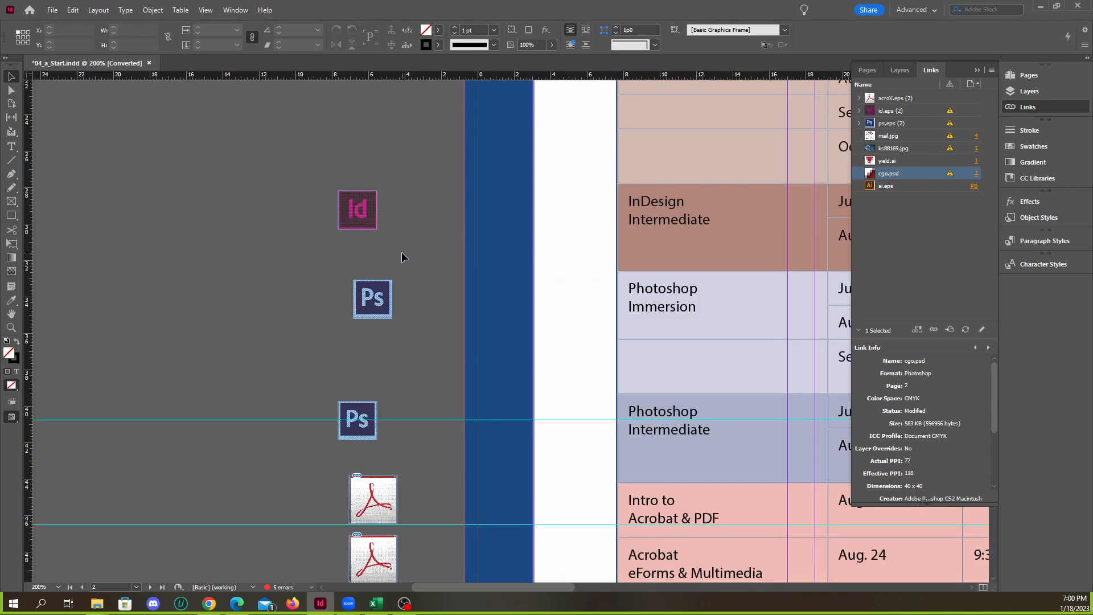
pyautogui.scroll(1, 392, 228)
pyautogui.scroll(1, 392, 199)
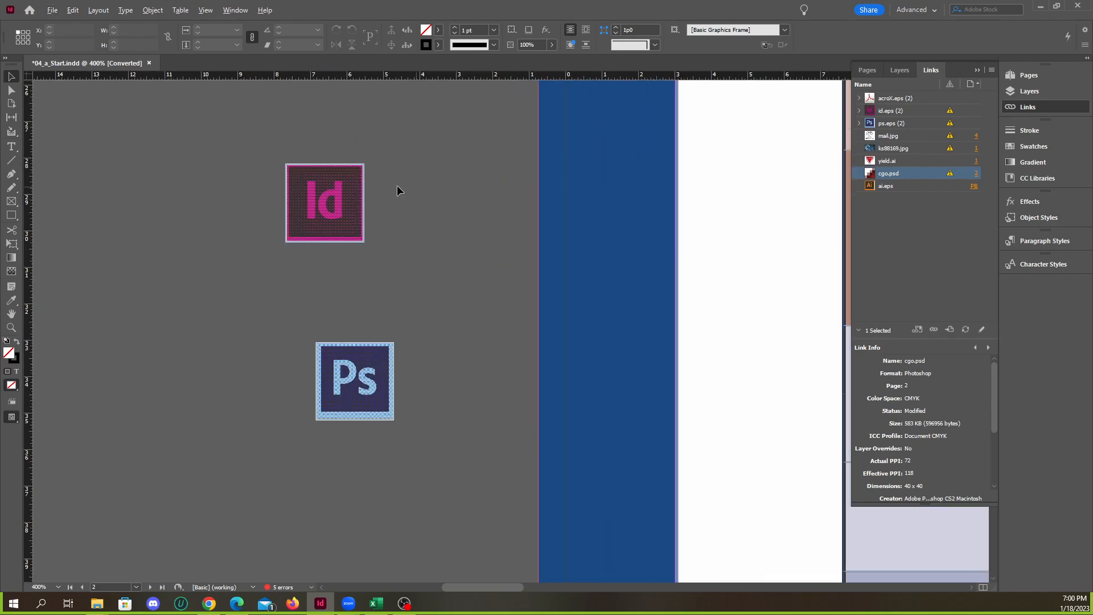
pyautogui.scroll(3, 398, 187)
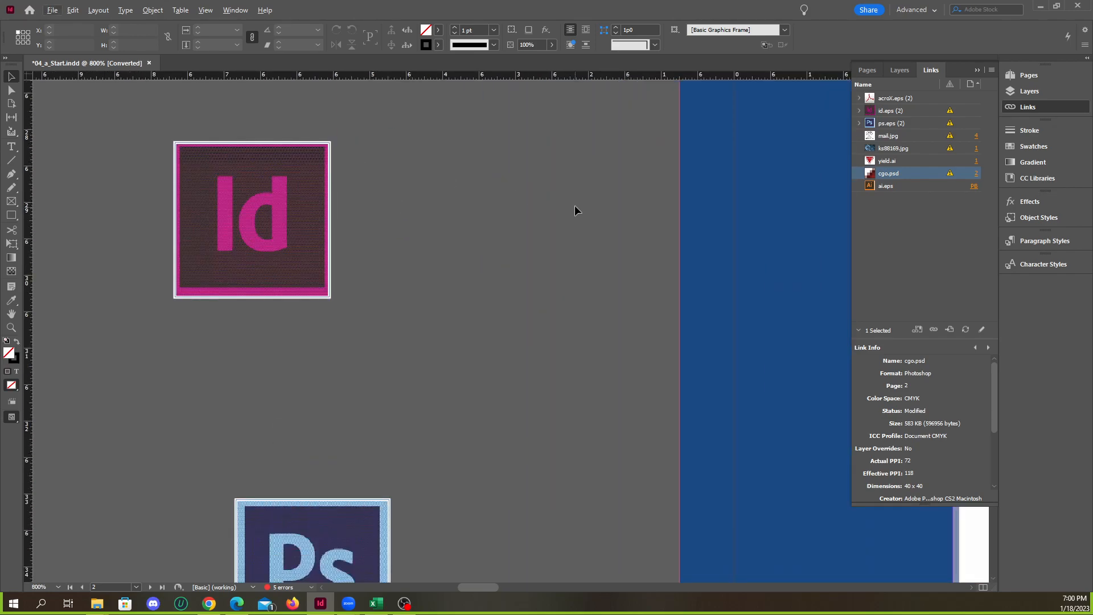
pyautogui.scroll(-2, 472, 287)
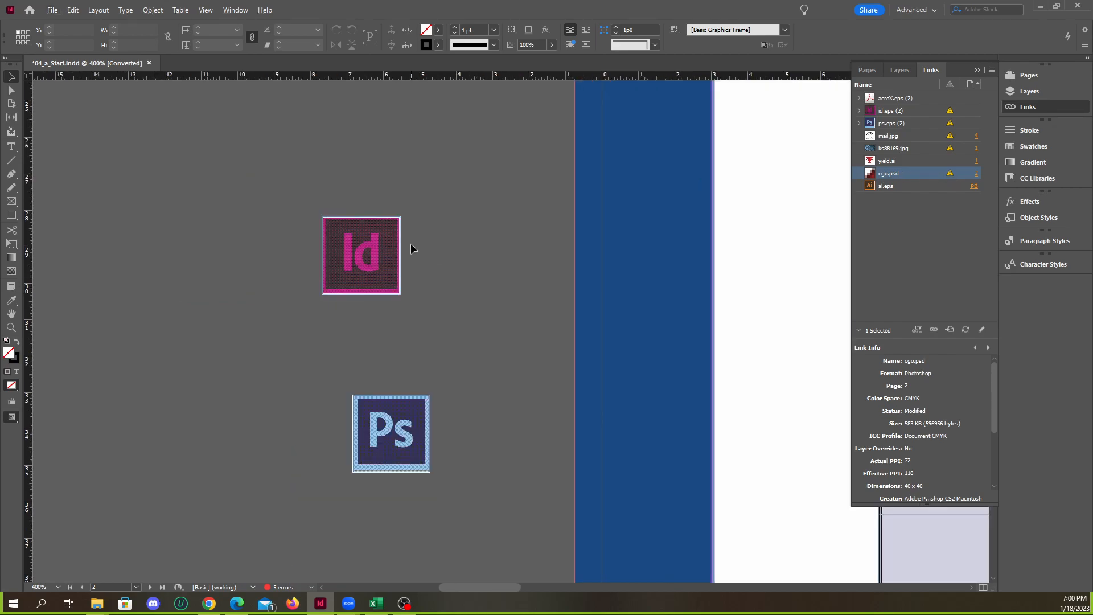
pyautogui.scroll(3, 401, 239)
pyautogui.scroll(-4, 296, 289)
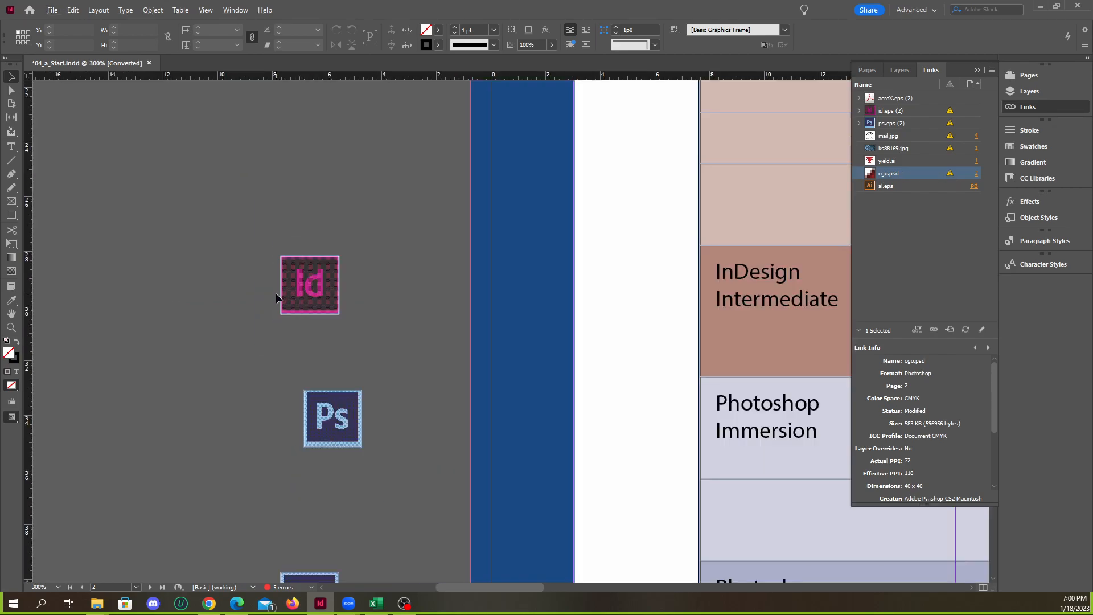
pyautogui.click(949, 113)
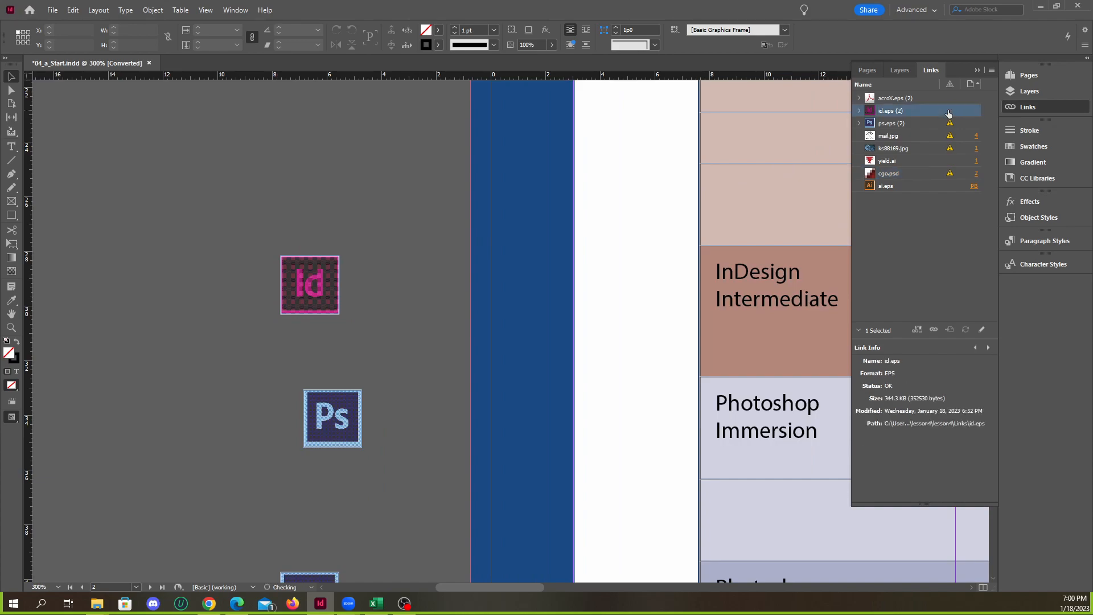
# Set the document's display performance to High Quality Display
pyautogui.hotkey('alt', 'v')
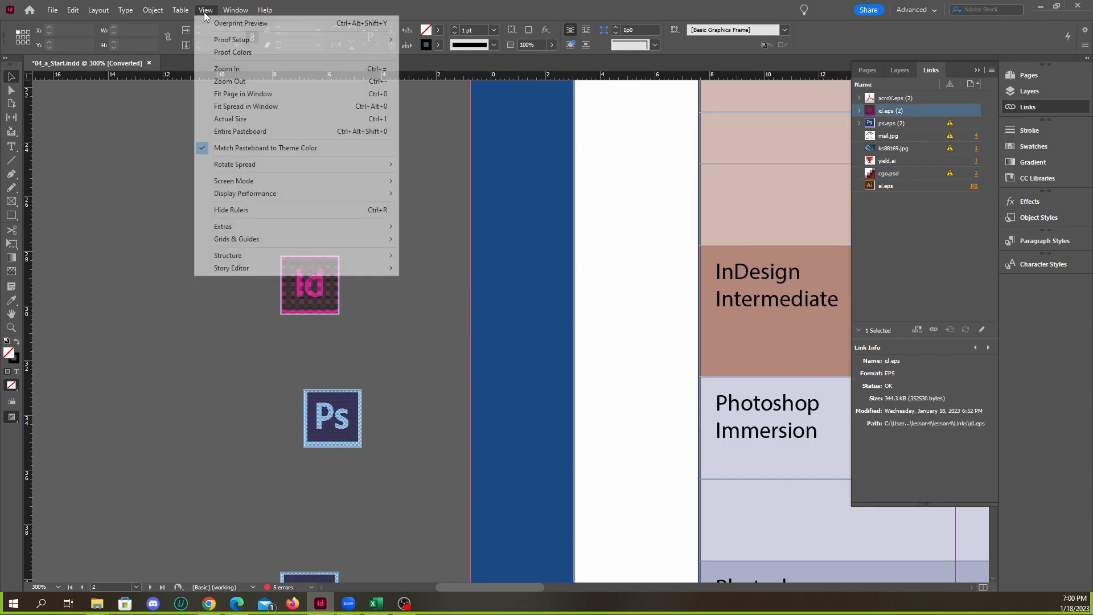
pyautogui.moveTo(304, 194)
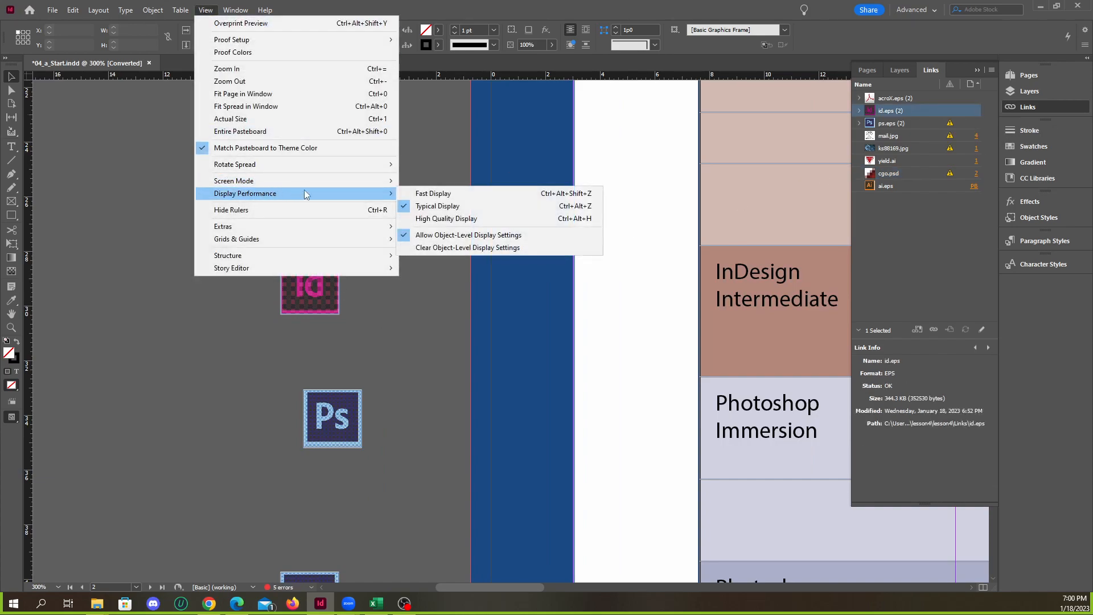
pyautogui.click(449, 220)
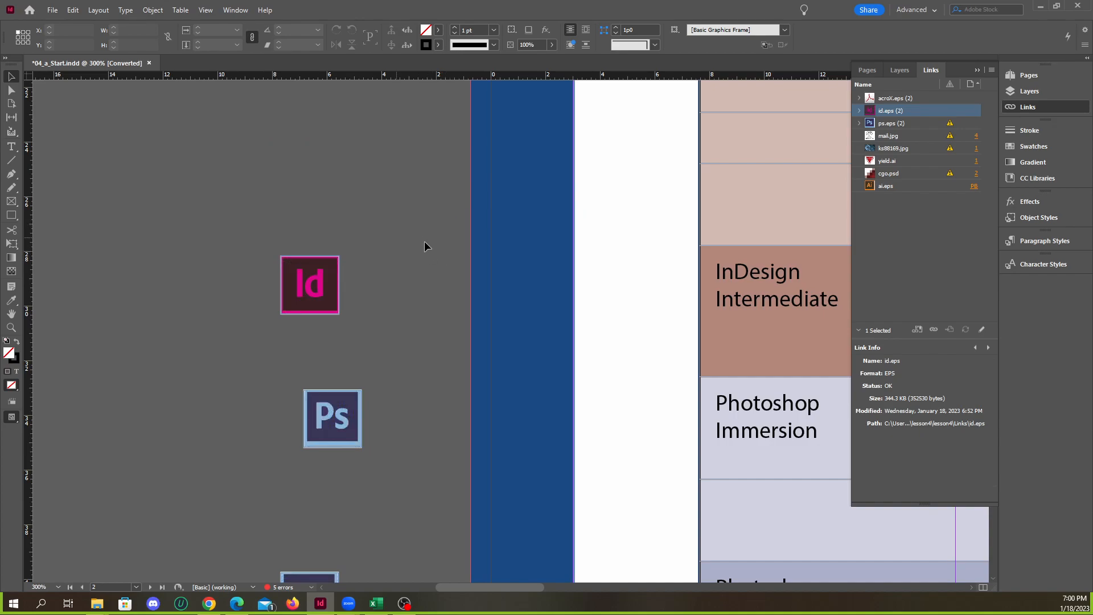
# Inspect the Photoshop icons beside the class calendar up close and update the modified link for ps.eps
pyautogui.scroll(-2, 278, 261)
pyautogui.scroll(4, 420, 276)
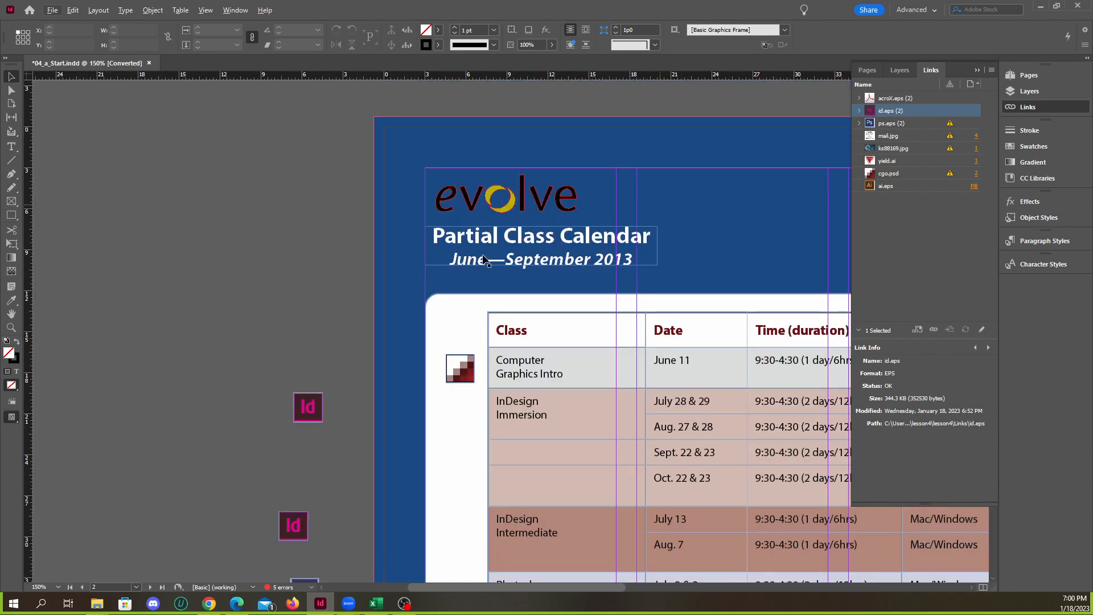
pyautogui.hotkey('ctrl', '-')
pyautogui.click(928, 124)
pyautogui.scroll(-3, 361, 312)
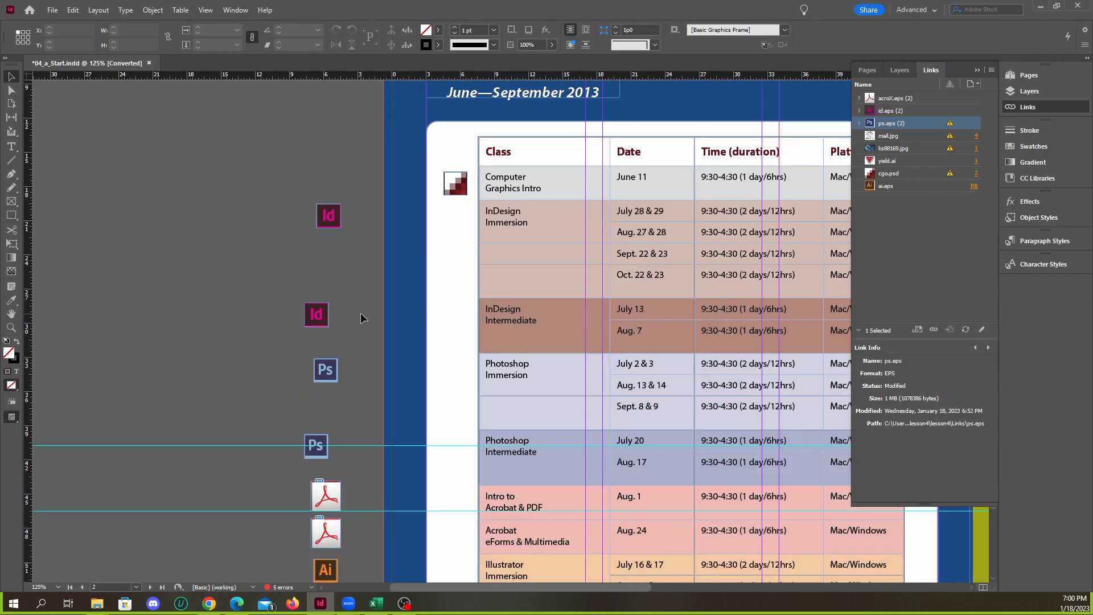
pyautogui.scroll(4, 326, 388)
pyautogui.scroll(2, 328, 399)
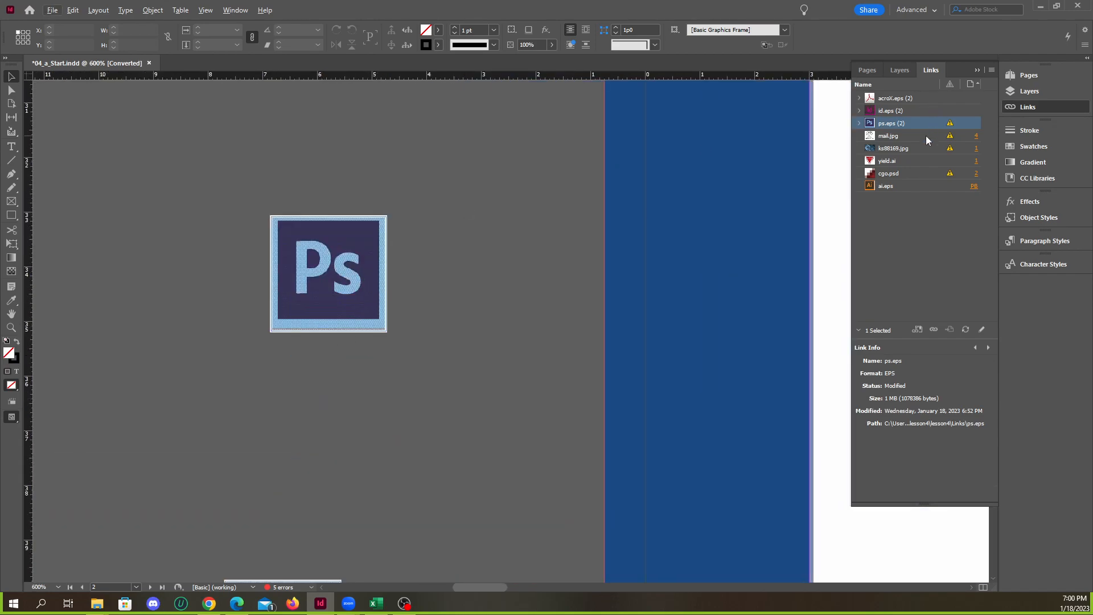
pyautogui.click(950, 124)
pyautogui.scroll(-3, 351, 319)
pyautogui.scroll(-2, 351, 321)
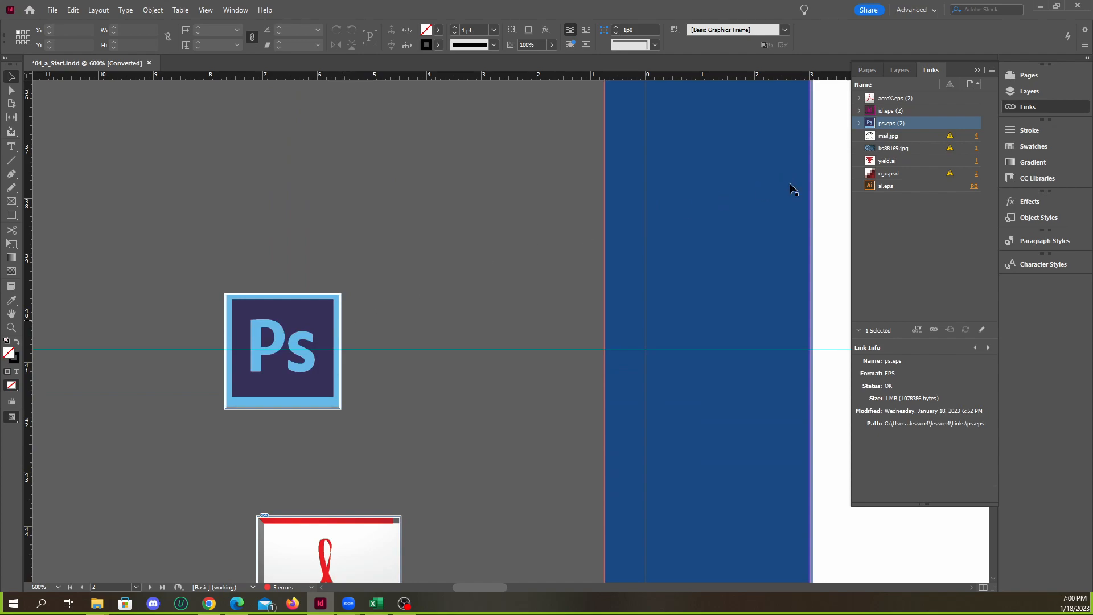
# Go to the mail.jpg postage permit graphic on page 4 and update its modified link
pyautogui.click(933, 137)
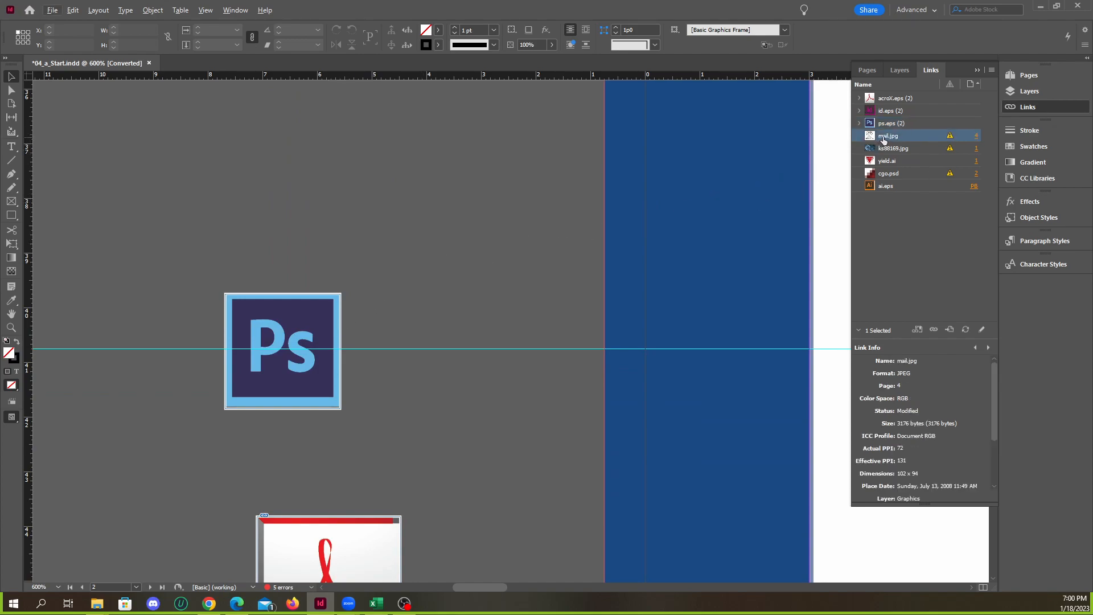
pyautogui.click(976, 138)
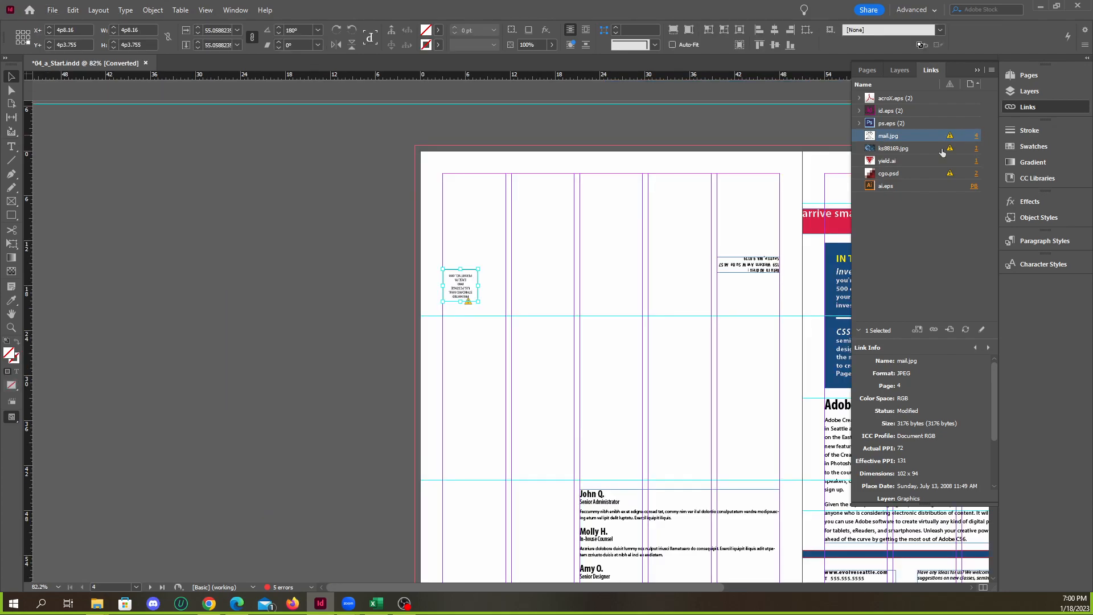
pyautogui.scroll(5, 484, 293)
pyautogui.scroll(1, 432, 287)
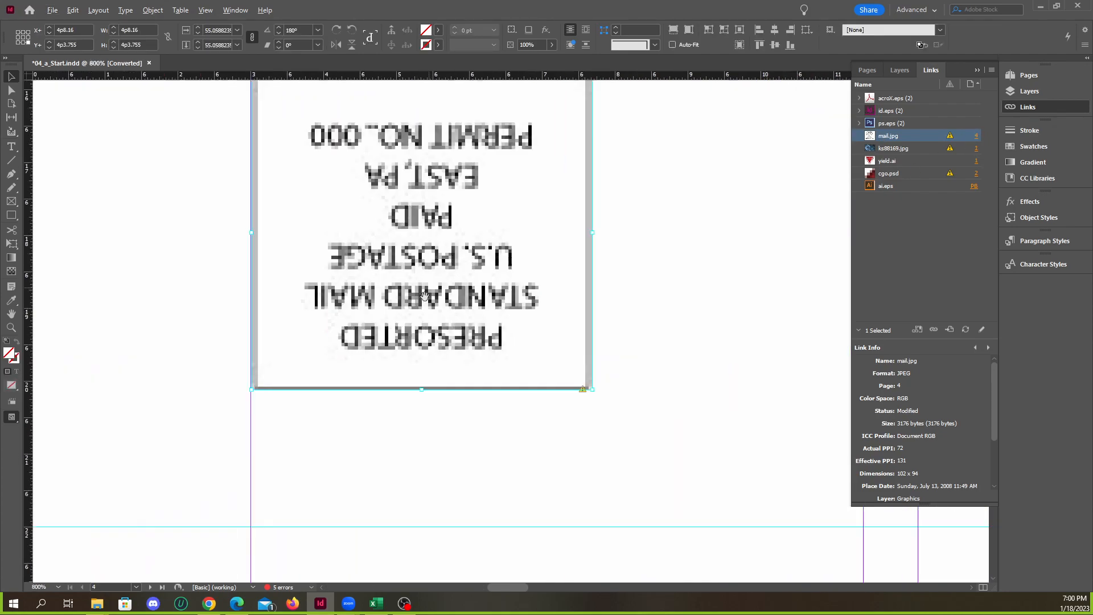
pyautogui.scroll(-1, 465, 282)
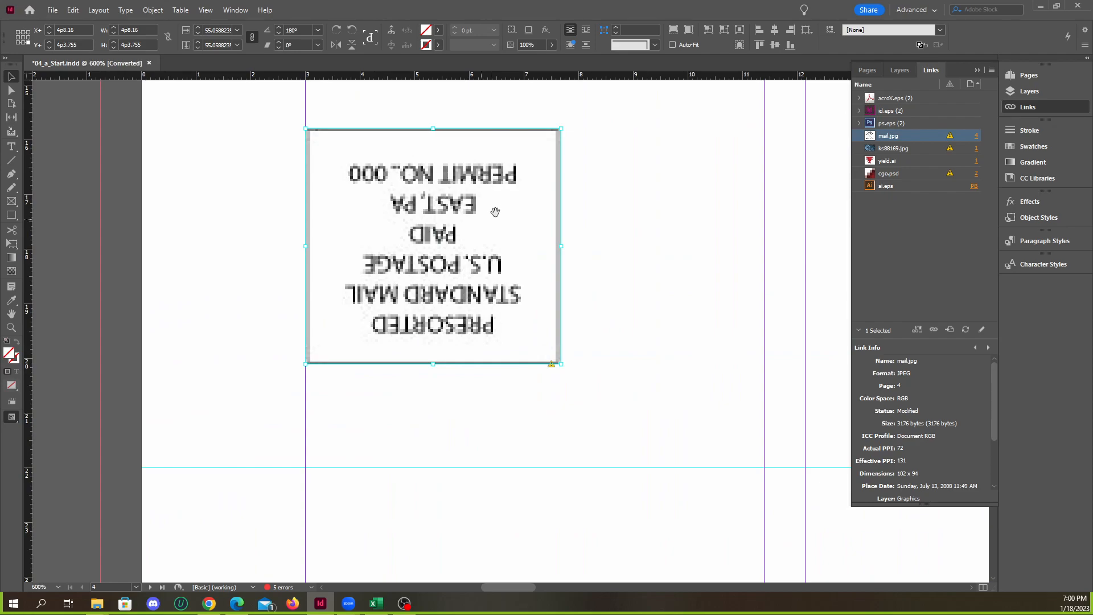
pyautogui.click(950, 137)
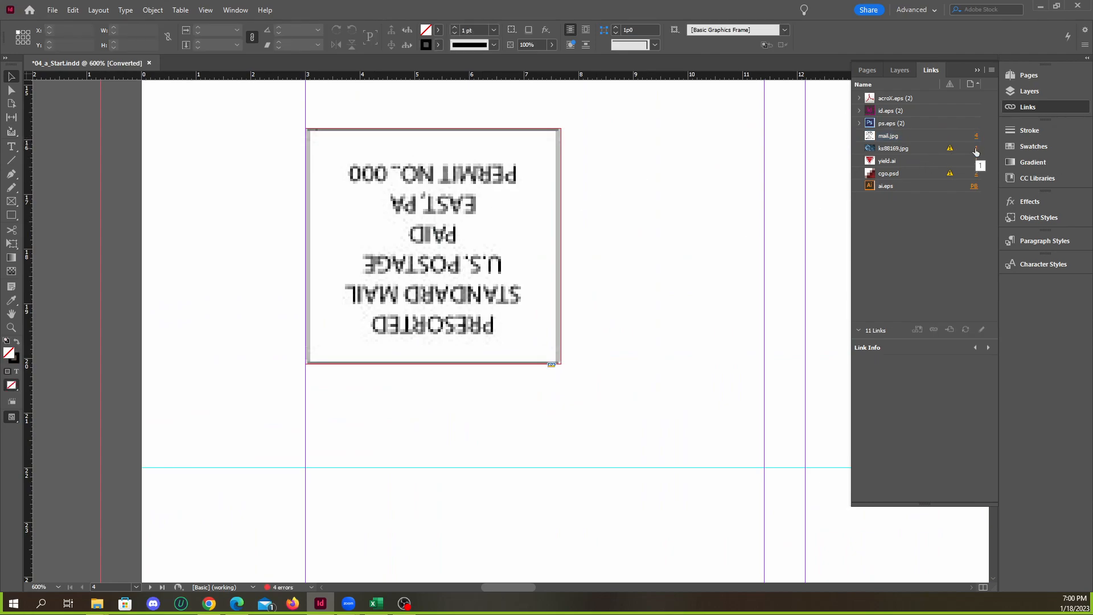
# Go to the globe image ks88169.jpg on page 1 and update its modified link
pyautogui.click(975, 148)
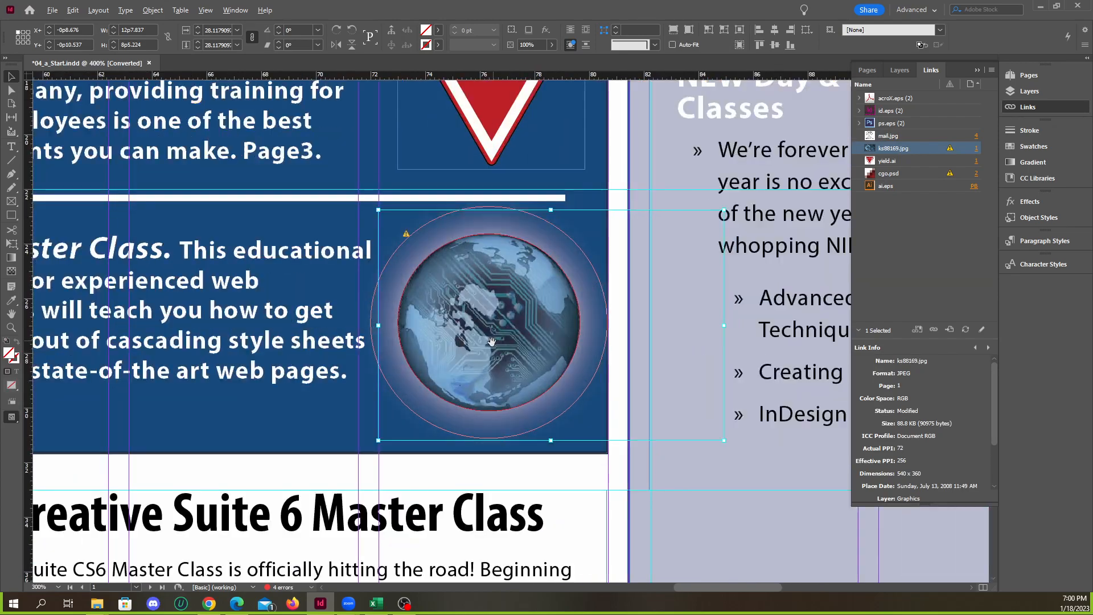
pyautogui.scroll(2, 492, 341)
pyautogui.scroll(-1, 496, 295)
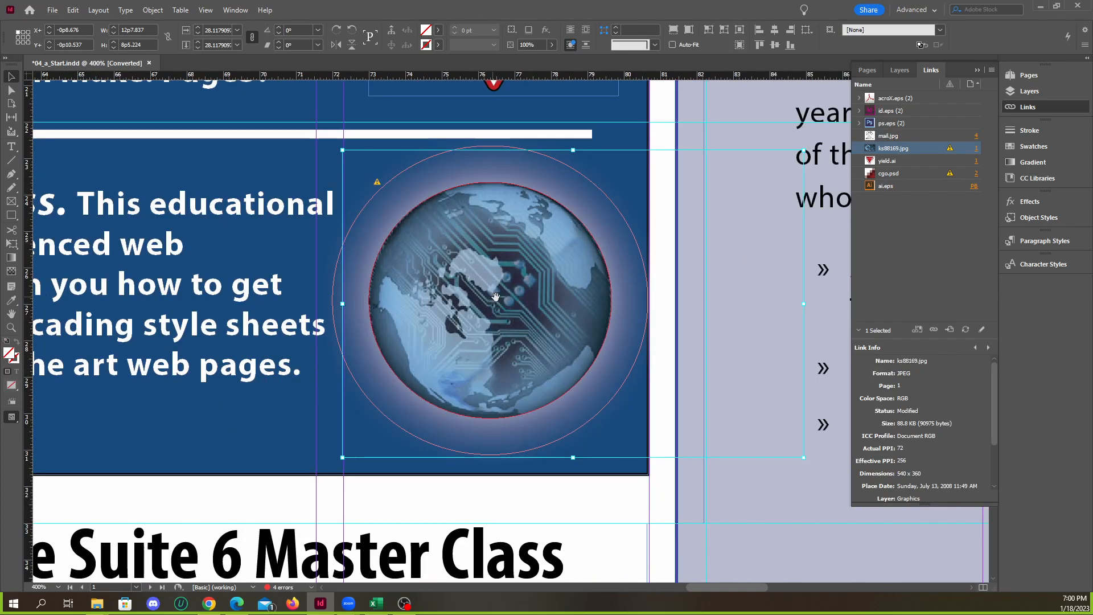
pyautogui.click(950, 148)
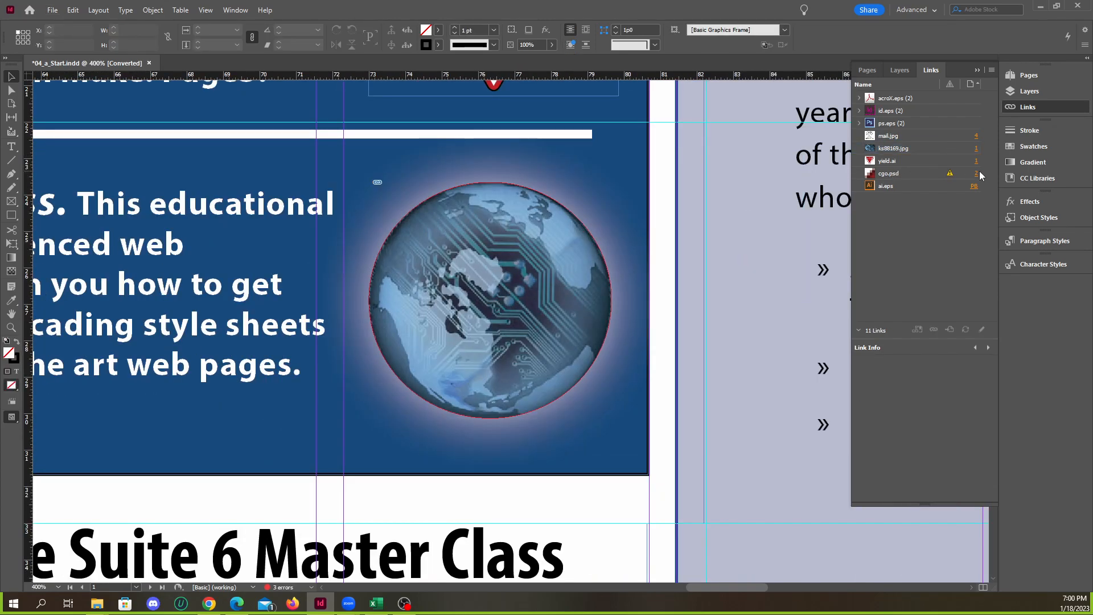
# Go to the cgo.psd image on page 2, update its modified link and hide the link list
pyautogui.click(976, 173)
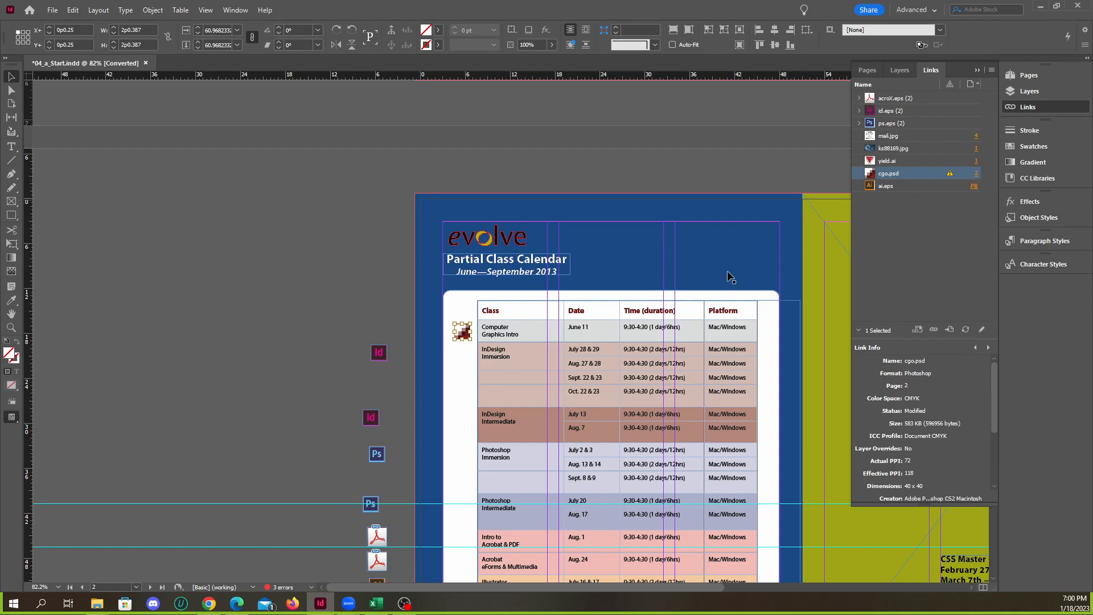
pyautogui.scroll(8, 471, 348)
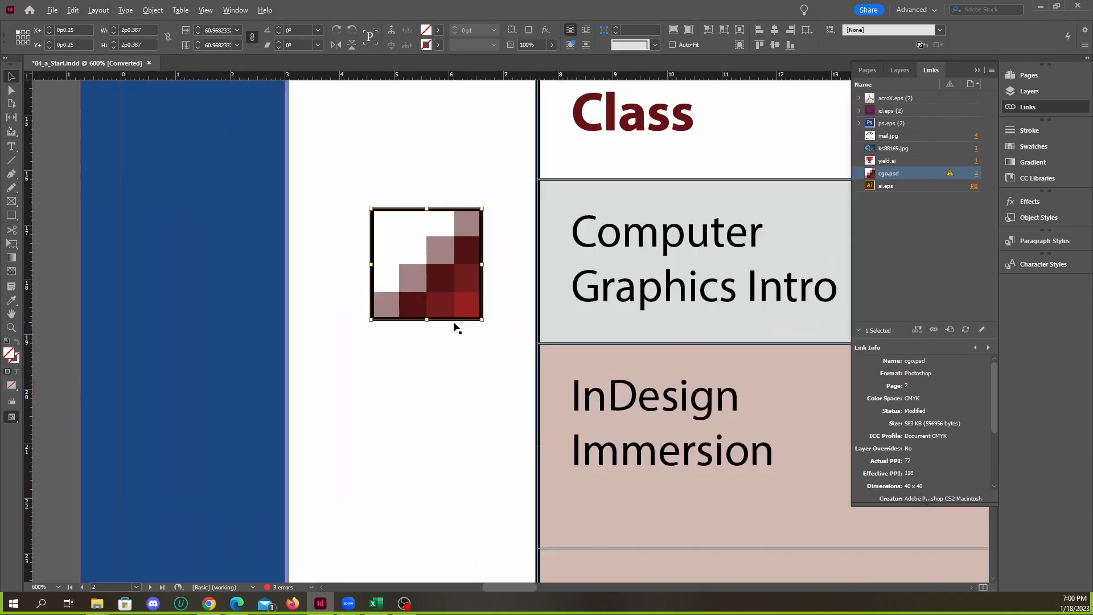
pyautogui.doubleClick(949, 174)
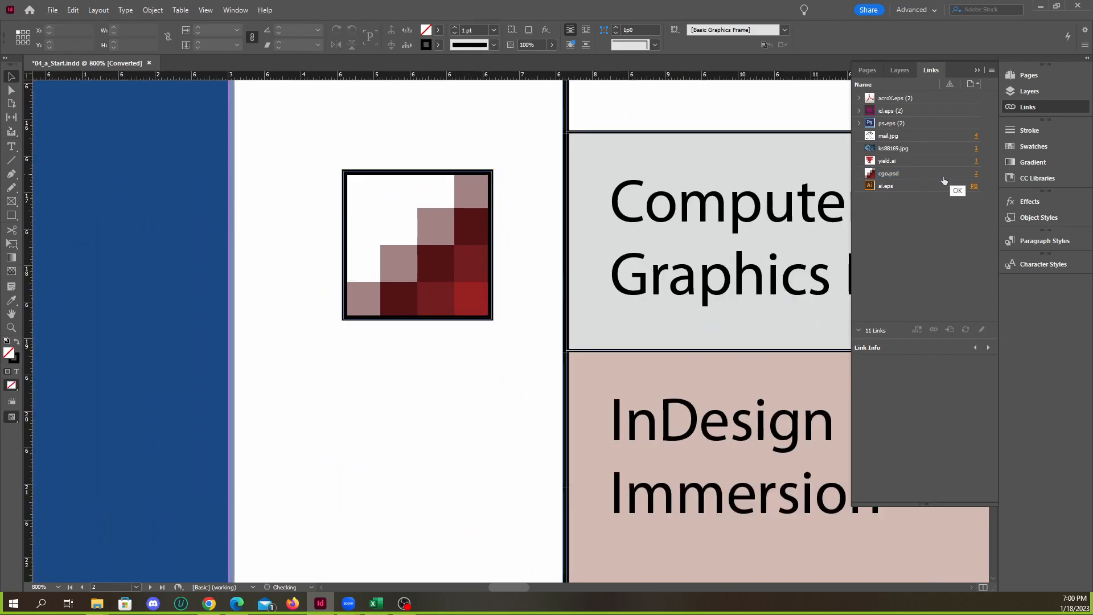
pyautogui.scroll(-4, 492, 286)
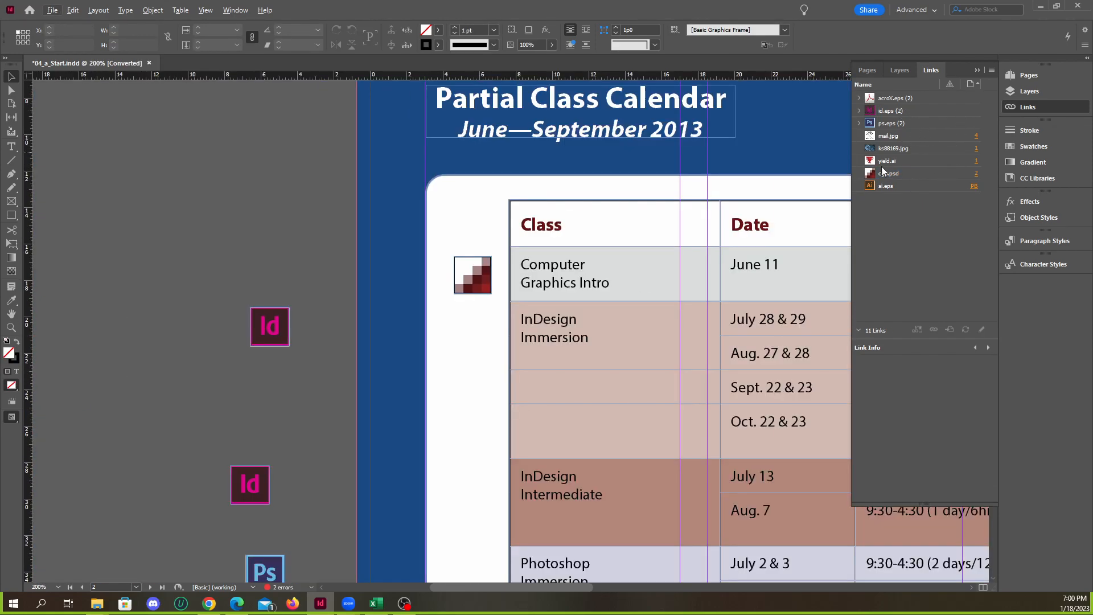
pyautogui.click(977, 70)
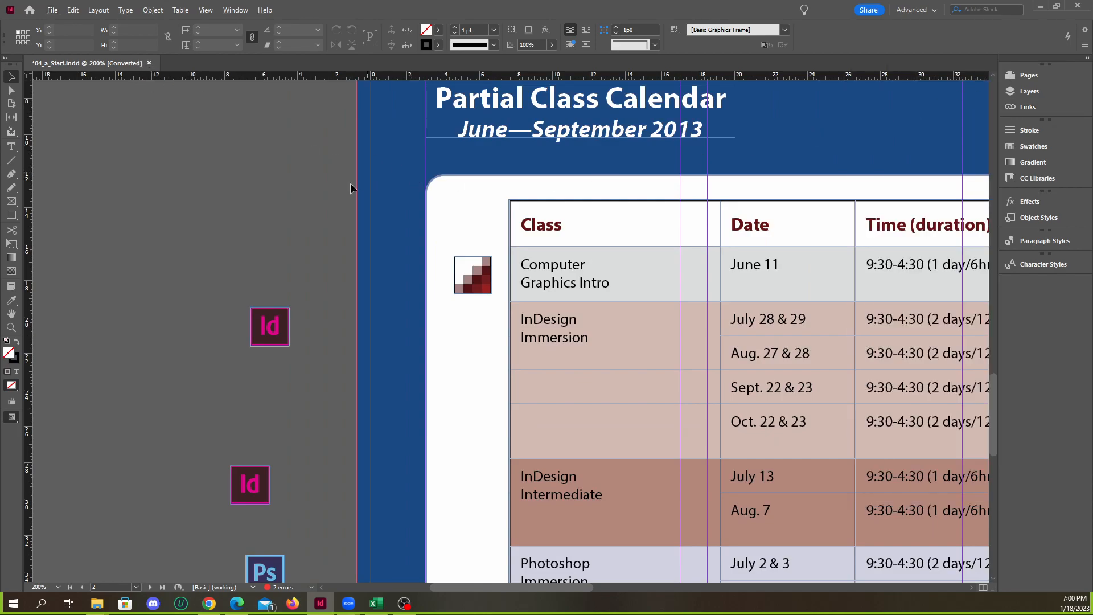
# Look over both newsletter spreads from a zoomed-out view
pyautogui.scroll(-4, 237, 211)
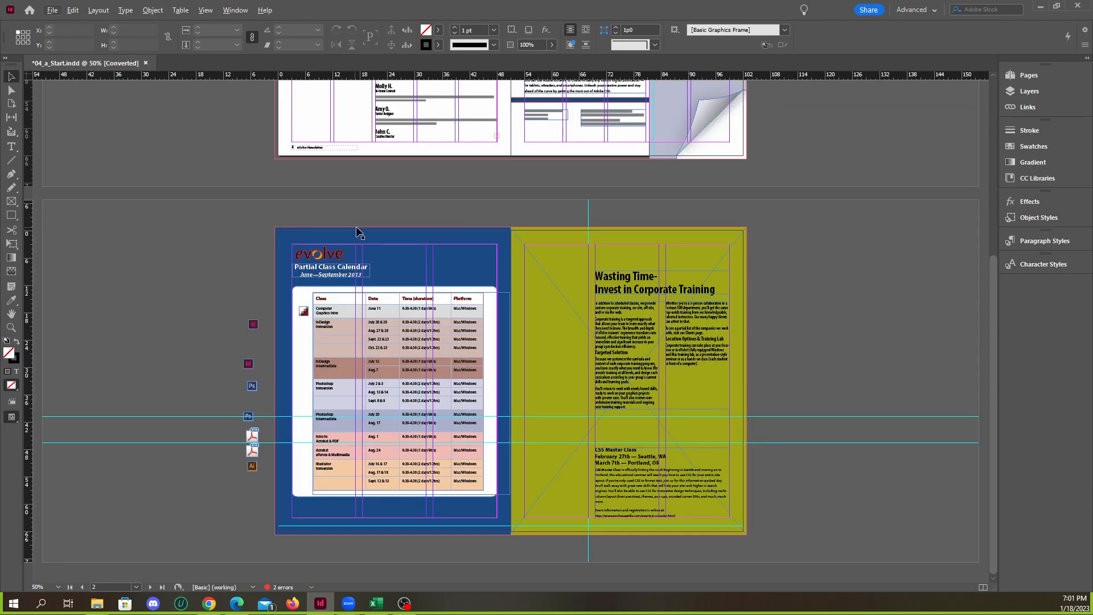
pyautogui.scroll(2, 355, 227)
pyautogui.scroll(-2, 427, 239)
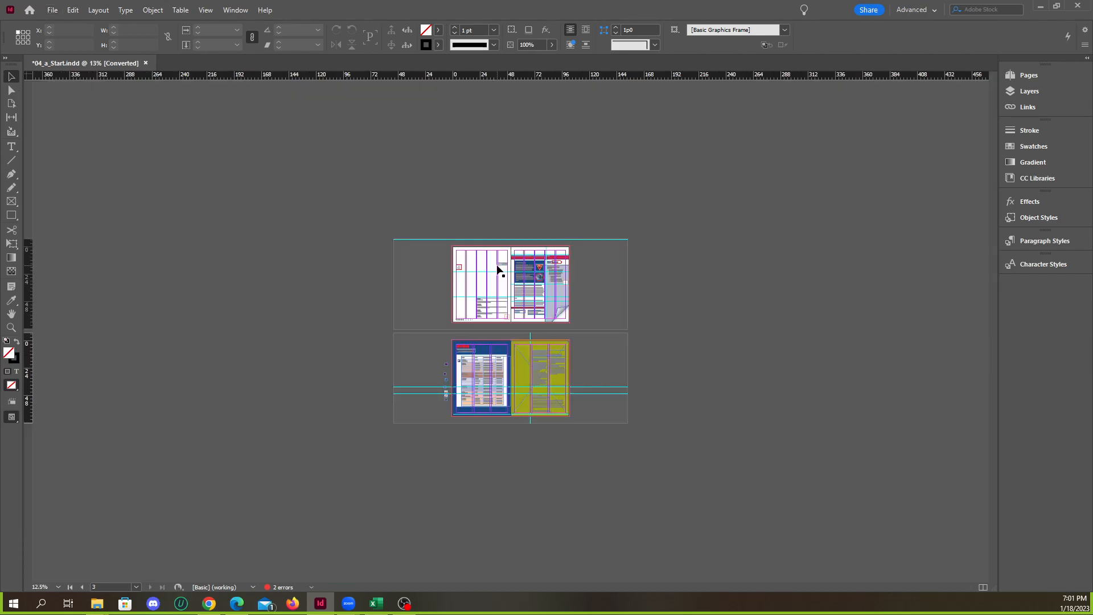
pyautogui.scroll(3, 518, 295)
pyautogui.scroll(-4, 526, 284)
pyautogui.scroll(1, 533, 279)
pyautogui.scroll(-4, 535, 282)
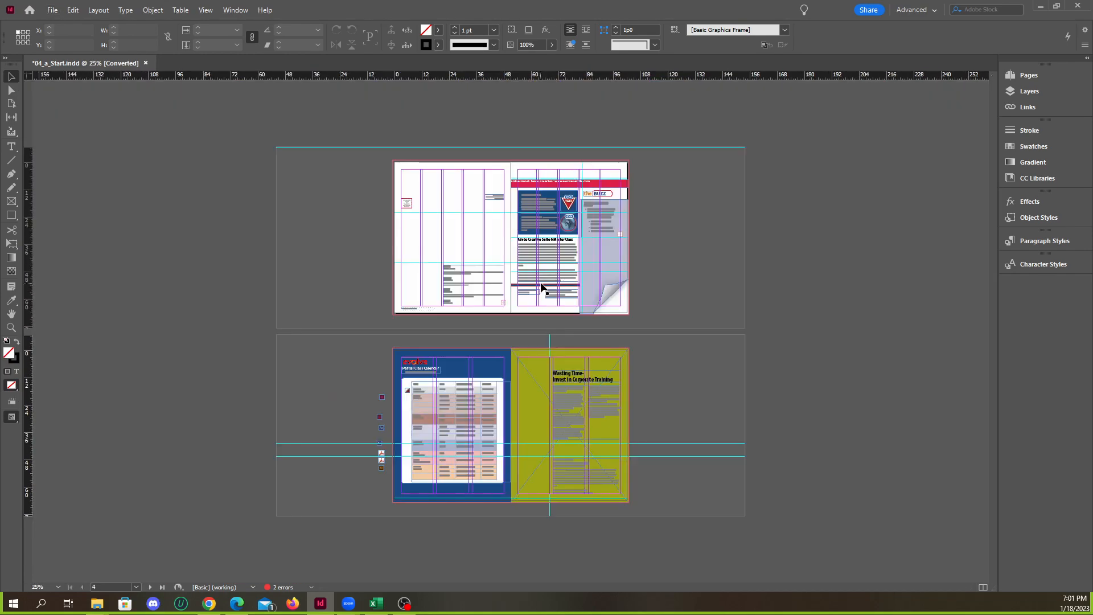
pyautogui.scroll(2, 540, 287)
# Check the link list for any remaining modified links, hide it and look over the class calendar spread
pyautogui.click(1019, 91)
pyautogui.click(1031, 93)
pyautogui.click(1029, 111)
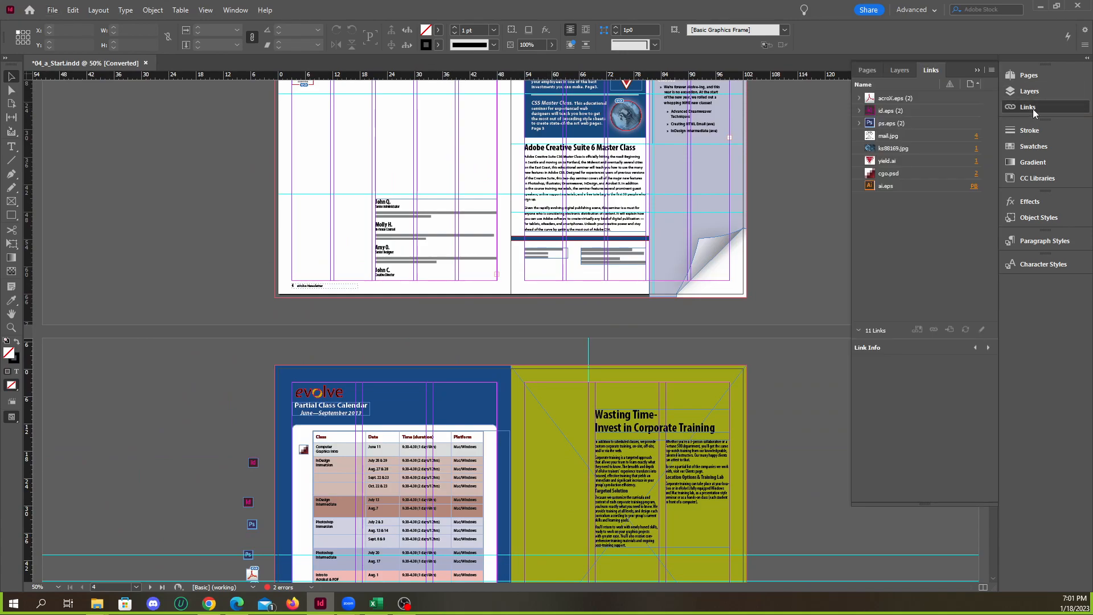
pyautogui.click(1033, 111)
pyautogui.scroll(3, 700, 234)
pyautogui.scroll(-5, 636, 263)
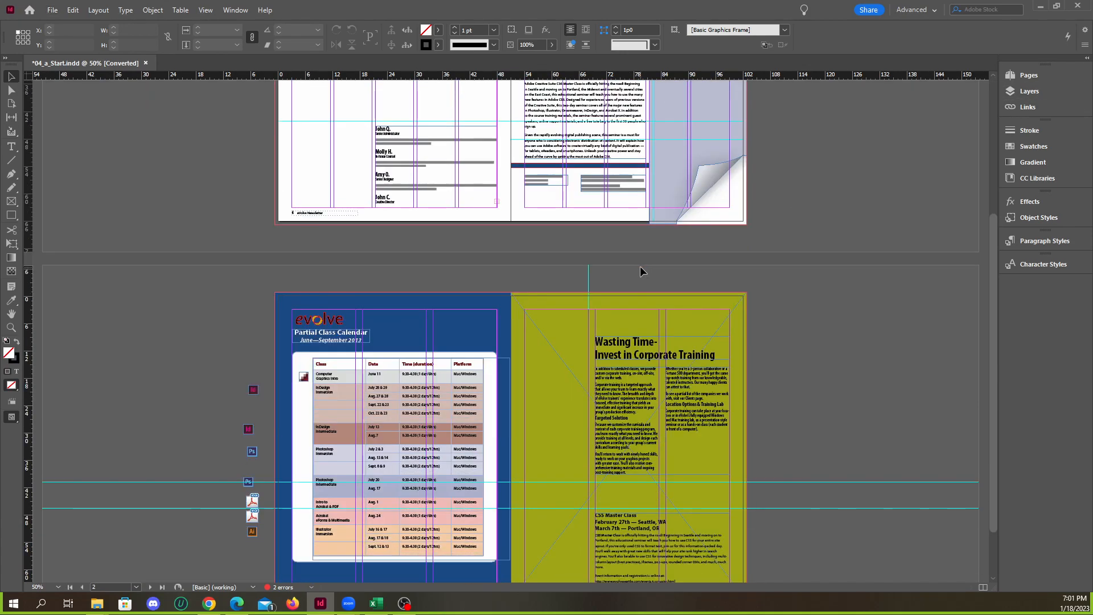
# Look over the front newsletter spread and the class calendar spread of 04_a_Start.indd
pyautogui.scroll(3, 642, 267)
pyautogui.scroll(1, 592, 244)
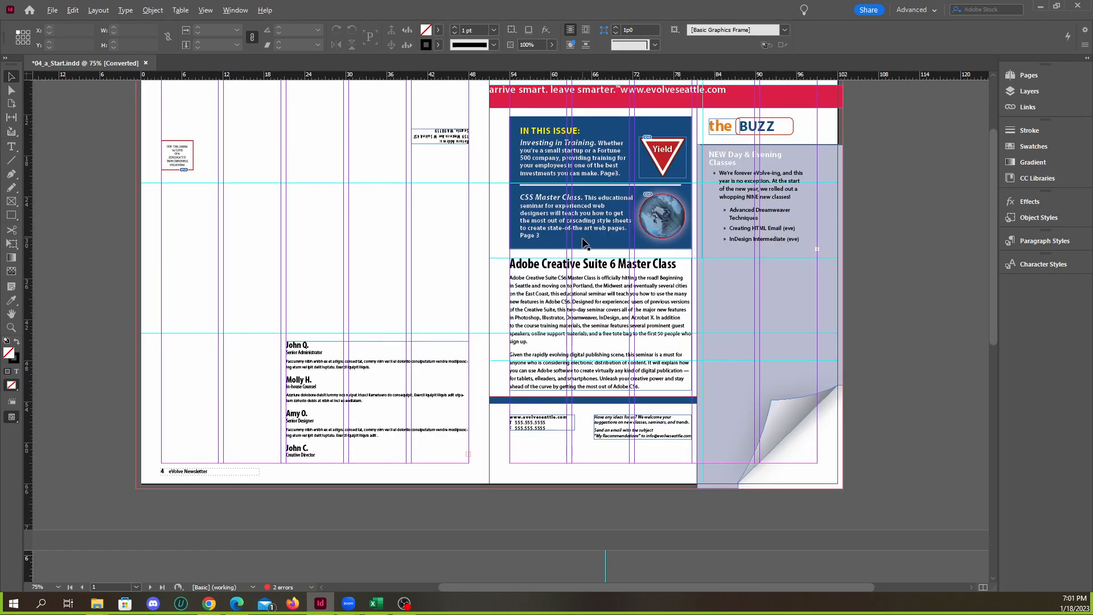
pyautogui.scroll(1, 586, 245)
pyautogui.scroll(-1, 586, 248)
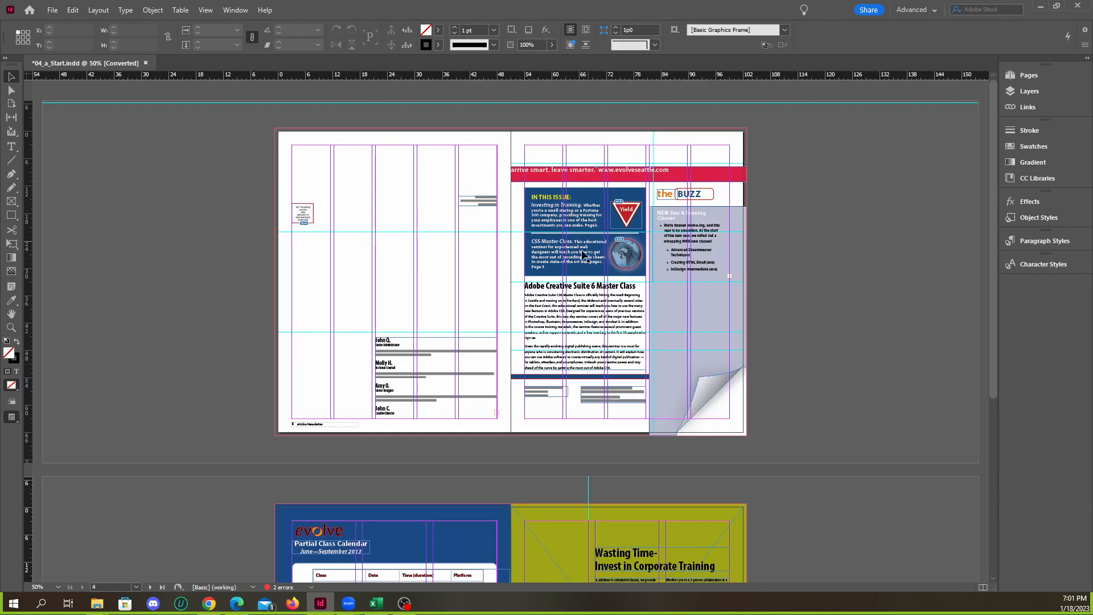
pyautogui.scroll(-5, 581, 268)
pyautogui.scroll(5, 578, 285)
pyautogui.scroll(-5, 490, 277)
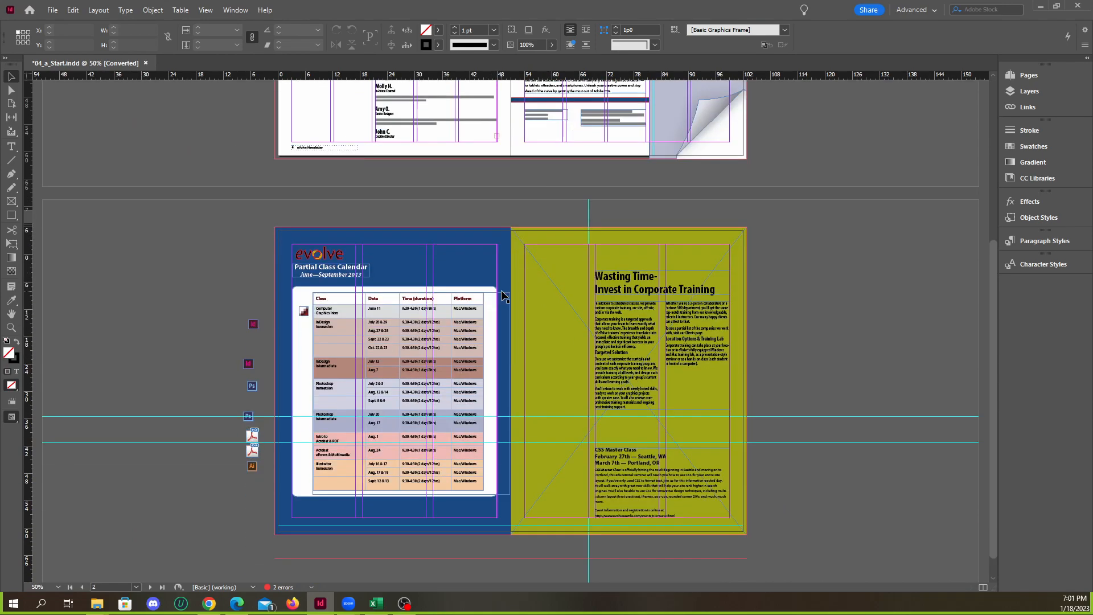
pyautogui.scroll(3, 500, 286)
pyautogui.scroll(2, 505, 287)
pyautogui.scroll(1, 505, 285)
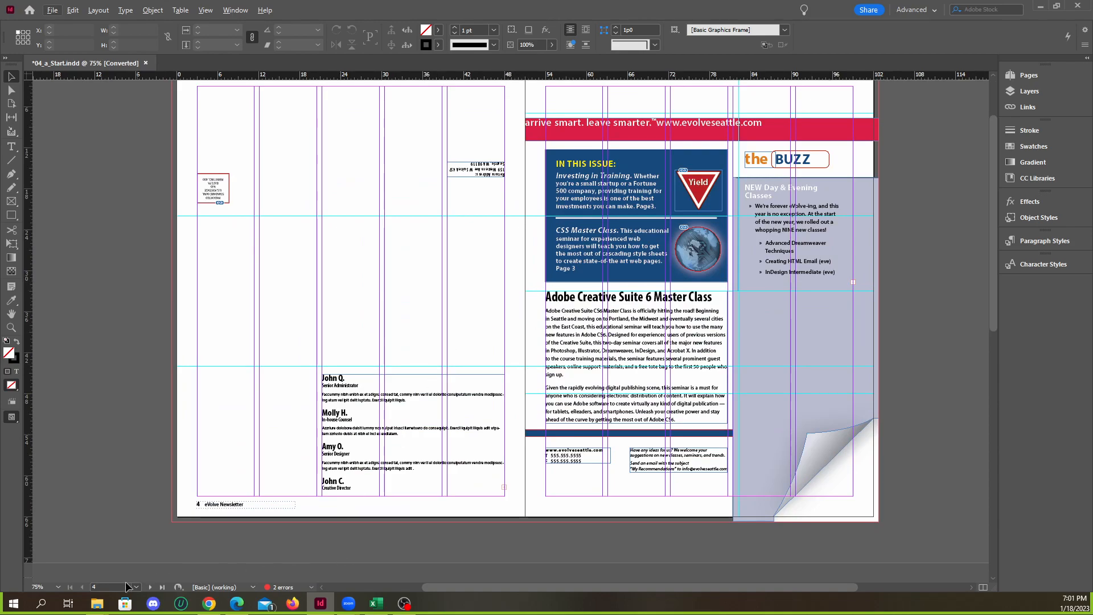
# Open 04_b_End.indd from the lesson4 folder and update its modified links
pyautogui.moveTo(89, 607)
pyautogui.click(175, 551)
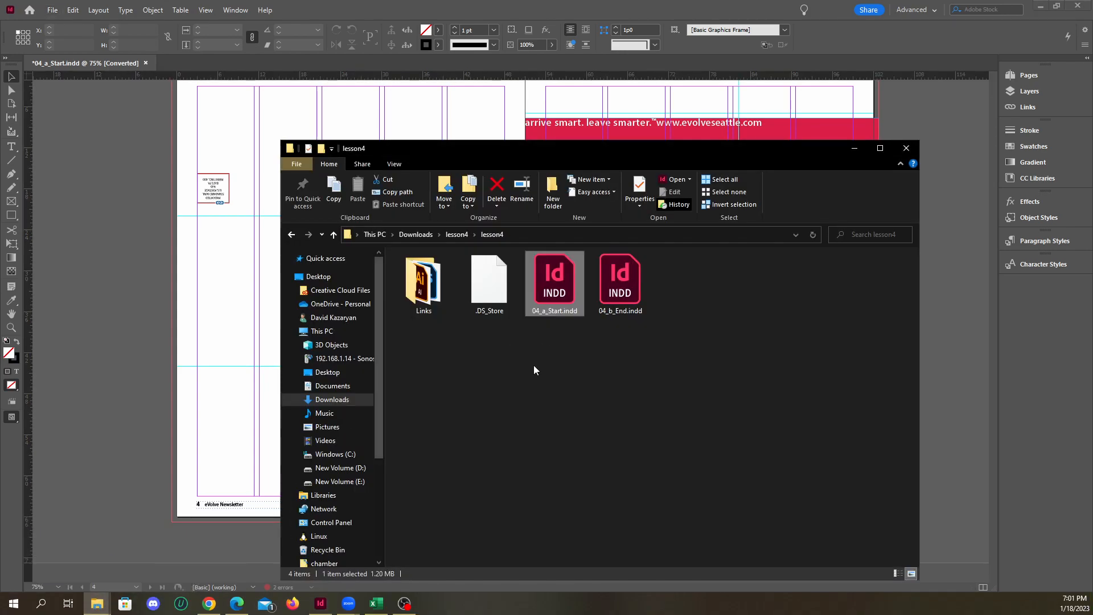
pyautogui.doubleClick(606, 302)
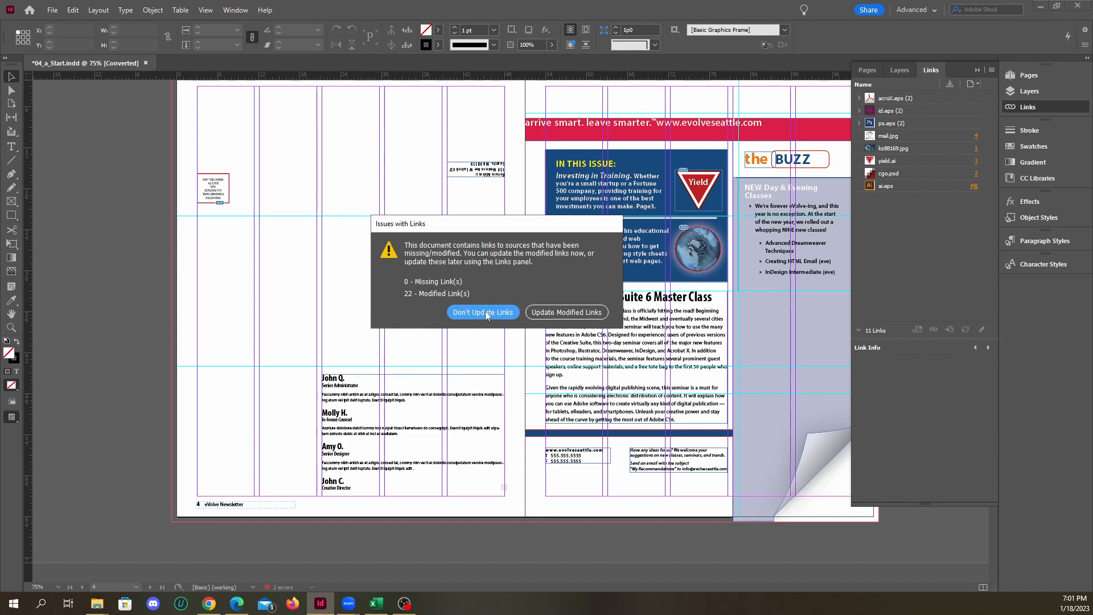
pyautogui.click(562, 313)
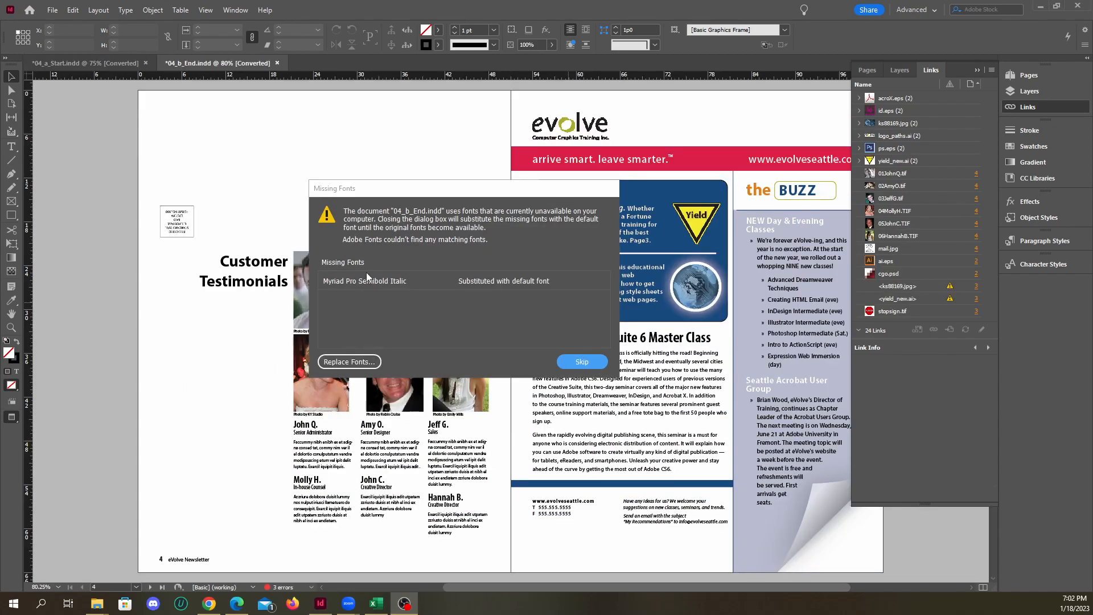
# Replace the missing font Myriad Pro Semibold Italic with Myriad Pro Bold Italic in the CSS Master Class text
pyautogui.click(341, 361)
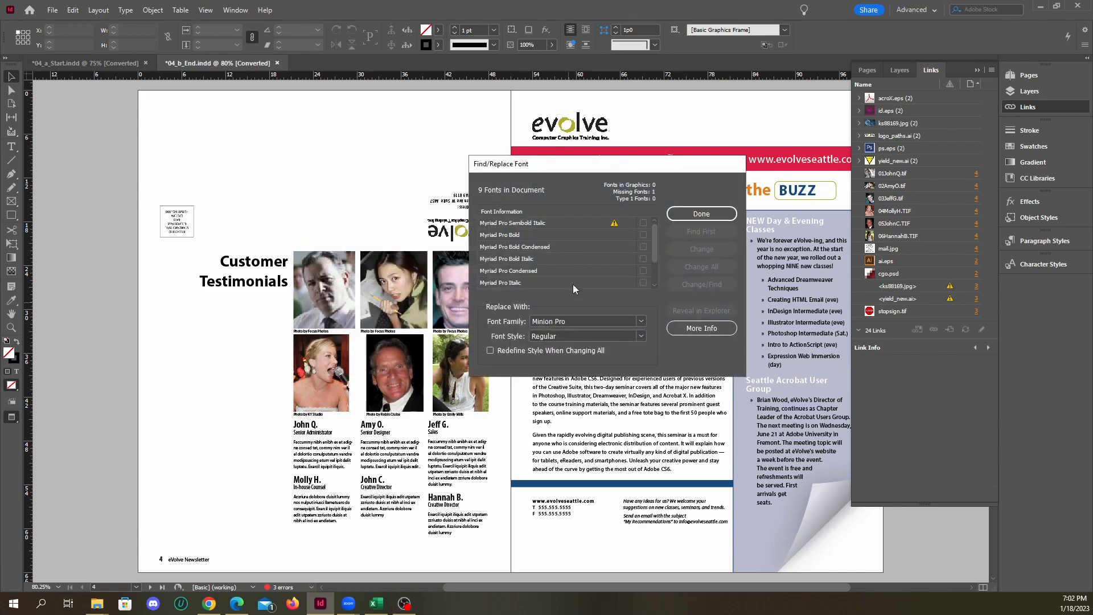
pyautogui.click(563, 225)
pyautogui.click(498, 322)
pyautogui.write('Myriad')
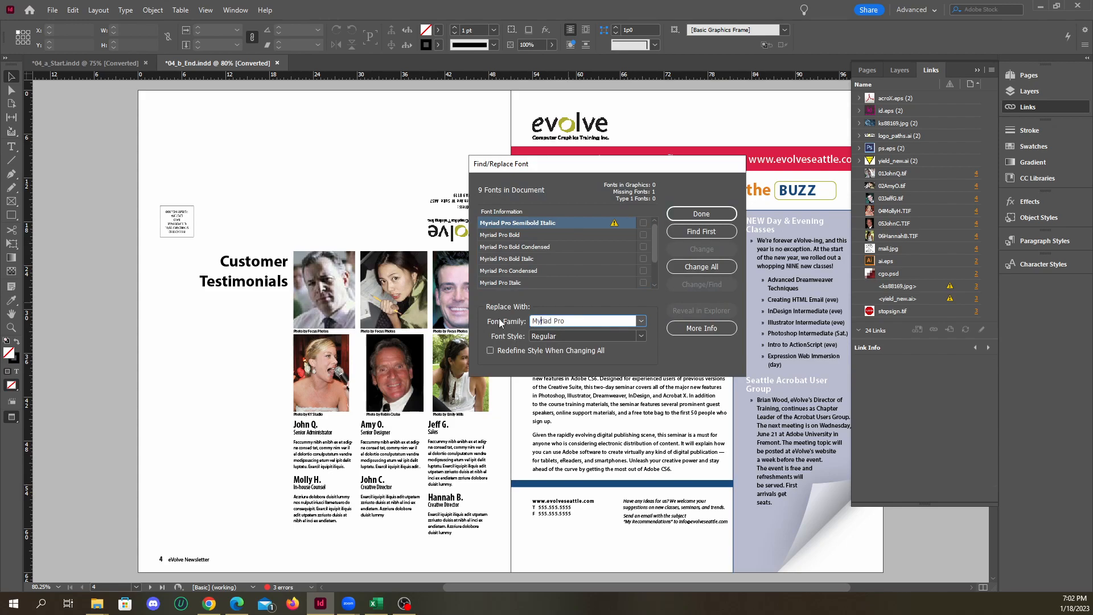
pyautogui.click(575, 340)
pyautogui.click(641, 337)
pyautogui.click(572, 443)
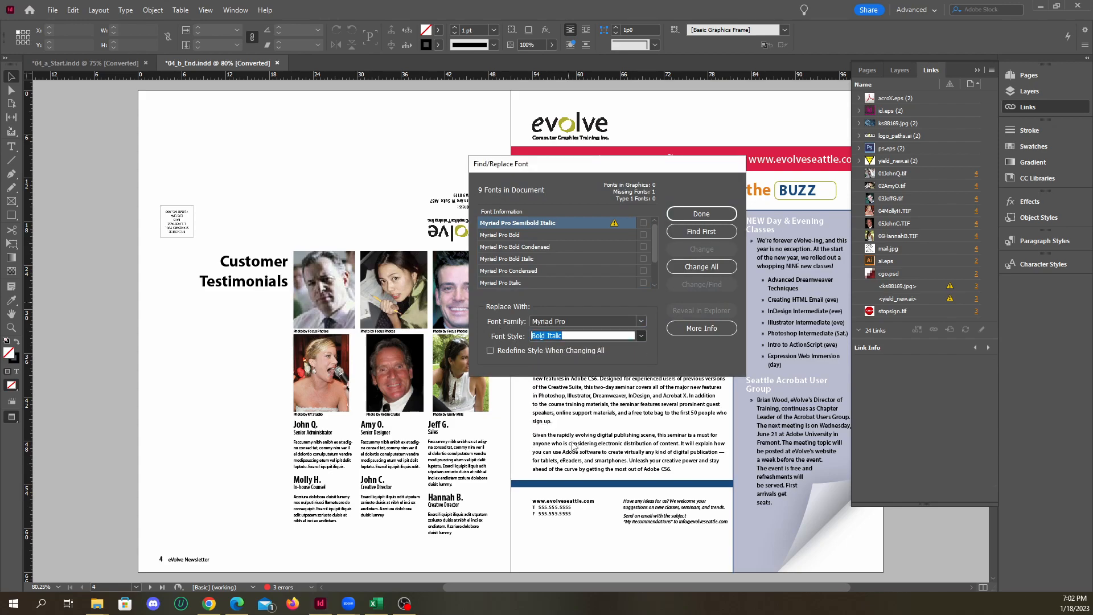
pyautogui.click(699, 231)
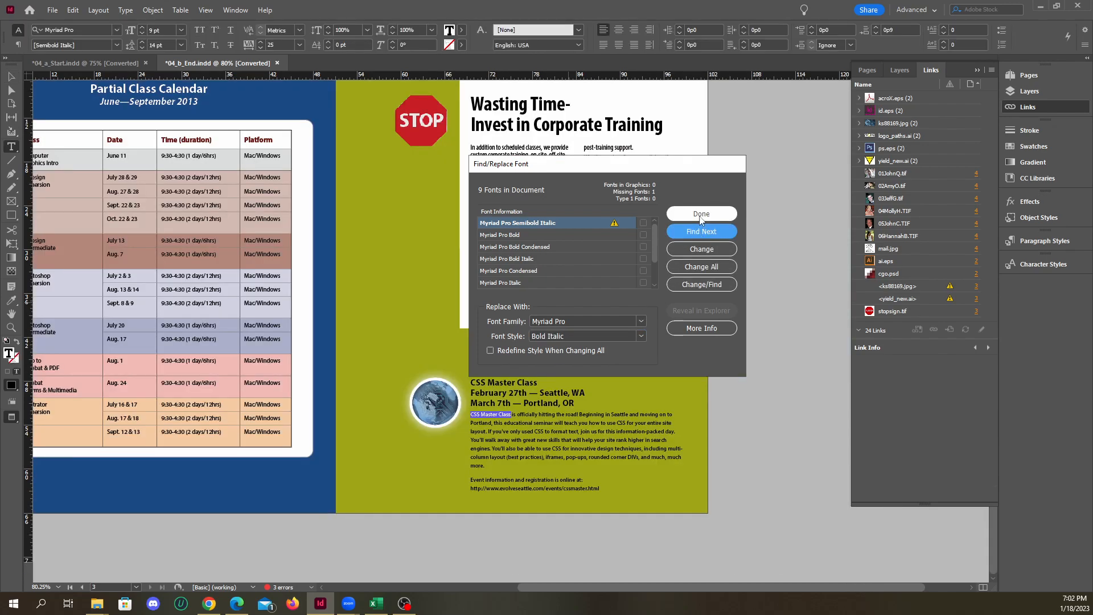
pyautogui.click(701, 250)
pyautogui.click(706, 213)
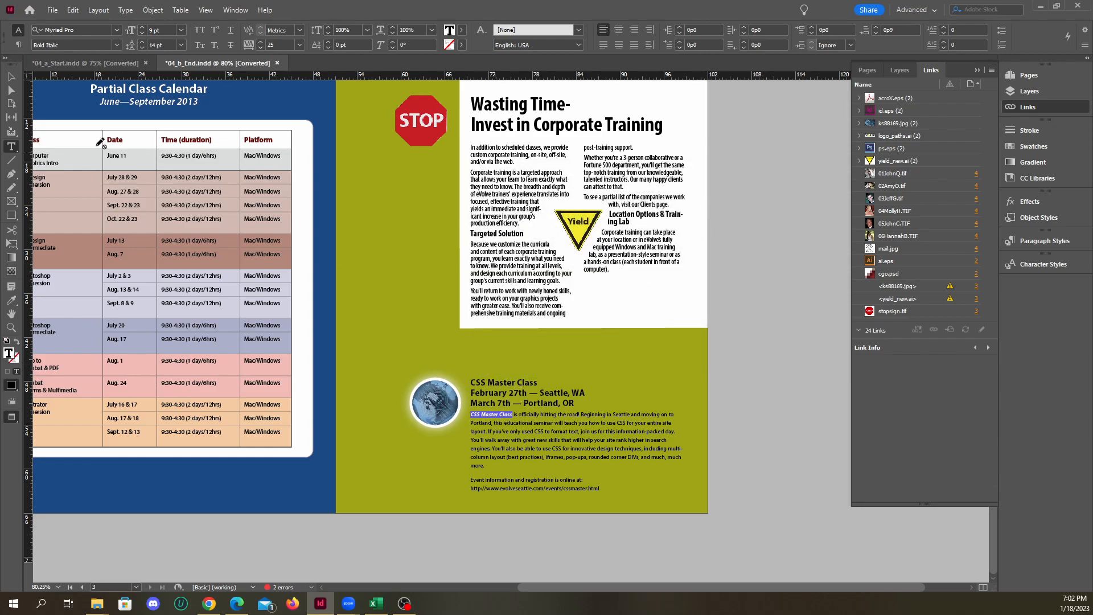
# Switch to the Selection tool and look over both spreads of the finished newsletter
pyautogui.click(12, 78)
pyautogui.hotkey('ctrl', '-')
pyautogui.hotkey('ctrl', '-')
pyautogui.hotkey('ctrl', '-')
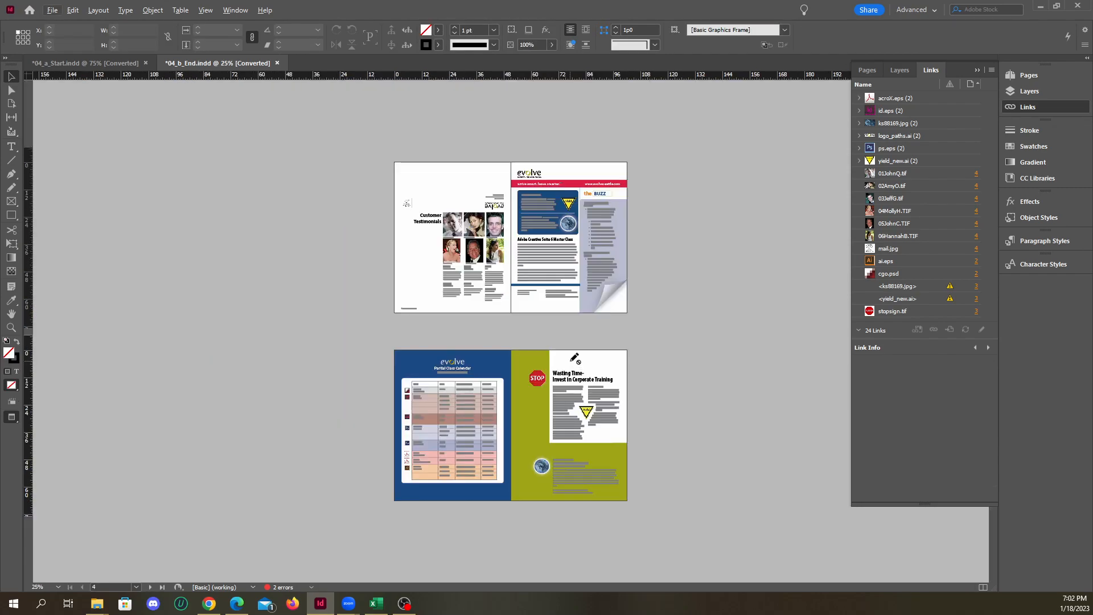
pyautogui.hotkey('ctrl', '=')
pyautogui.hotkey('ctrl', '=')
pyautogui.hotkey('ctrl', '-')
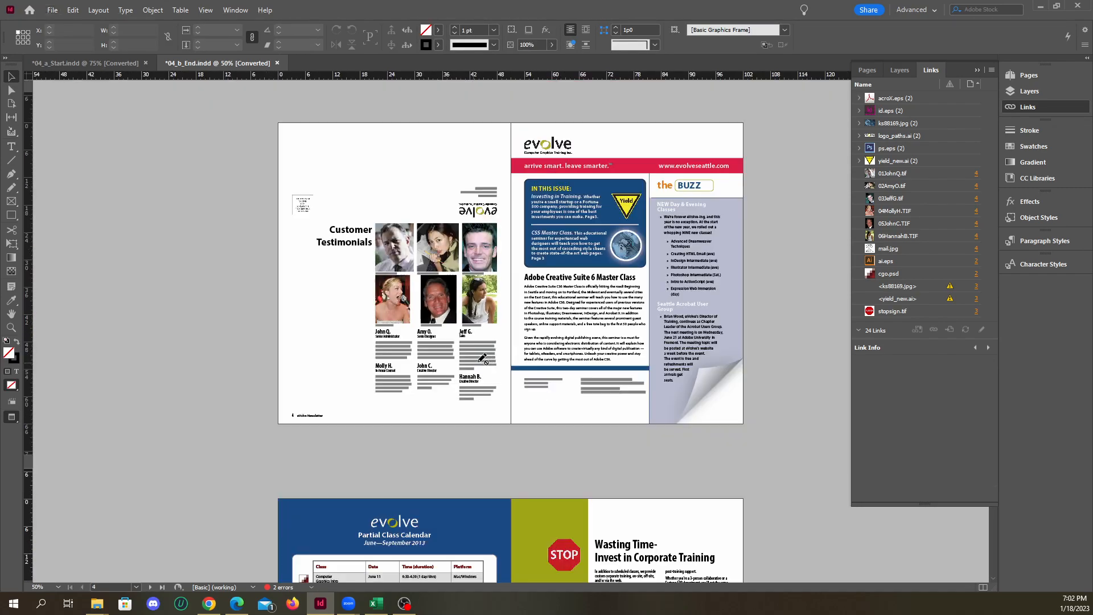
# Return to 04_a_Start.indd and display its newsletter spreads in Preview screen mode
pyautogui.click(103, 63)
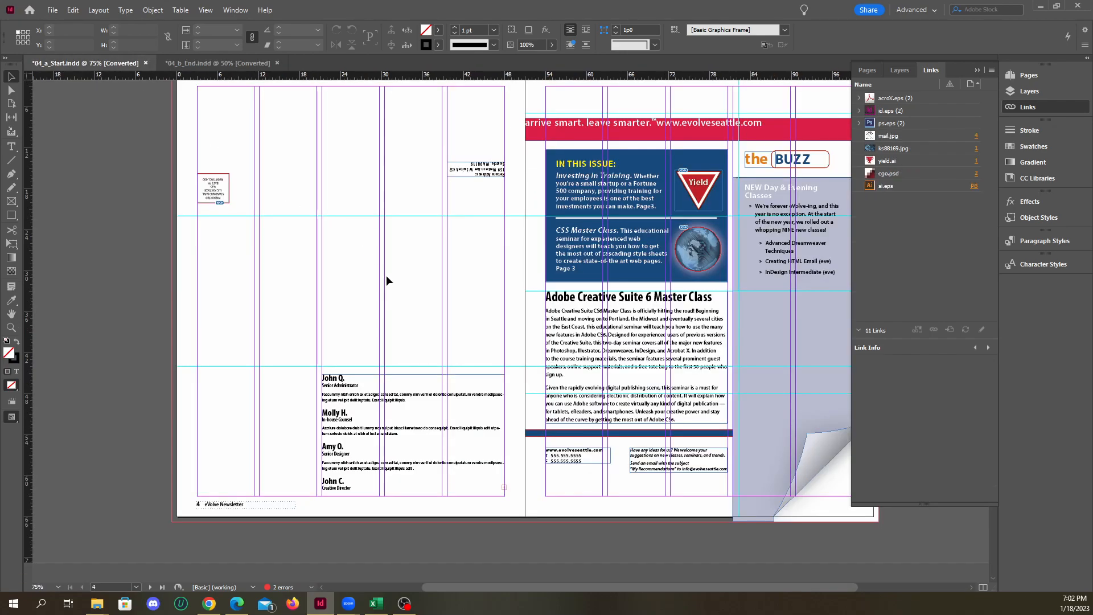
pyautogui.hotkey('ctrl', '-')
pyautogui.hotkey('ctrl', '-')
pyautogui.hotkey('ctrl', '=')
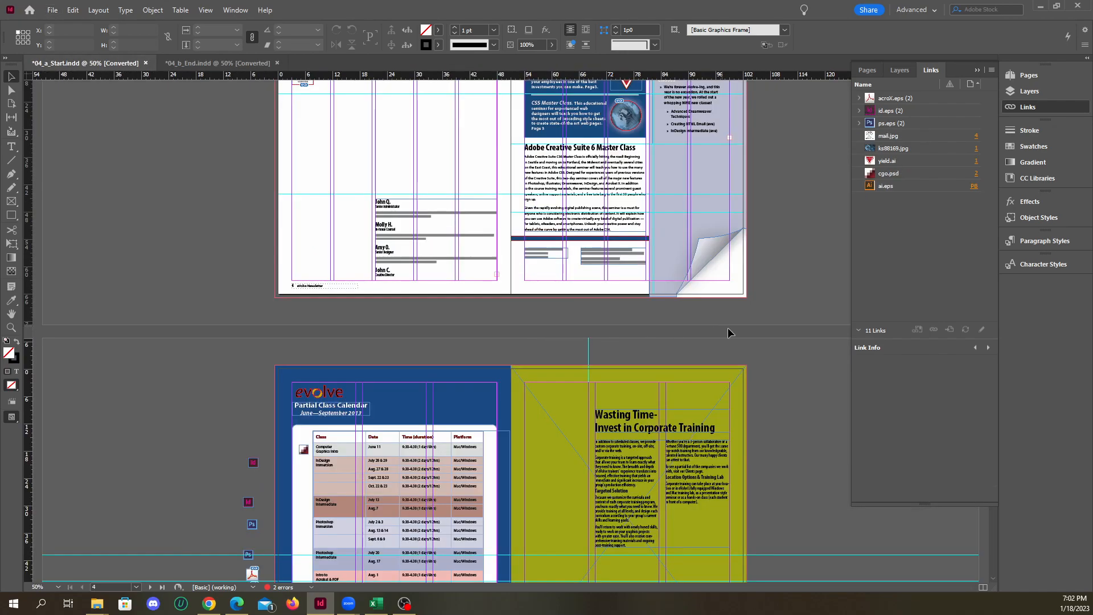
pyautogui.scroll(1, 740, 335)
pyautogui.press('w')
pyautogui.scroll(1, 753, 361)
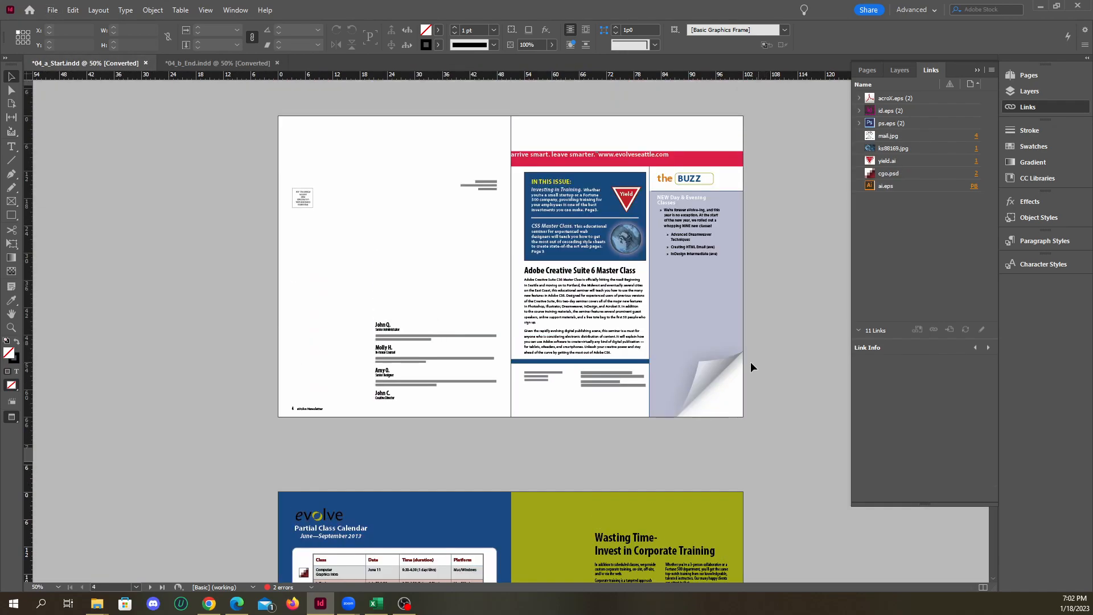
# Compare the front spread of 04_a_Start.indd with that of 04_b_End.indd by alternating between the documents
pyautogui.click(207, 63)
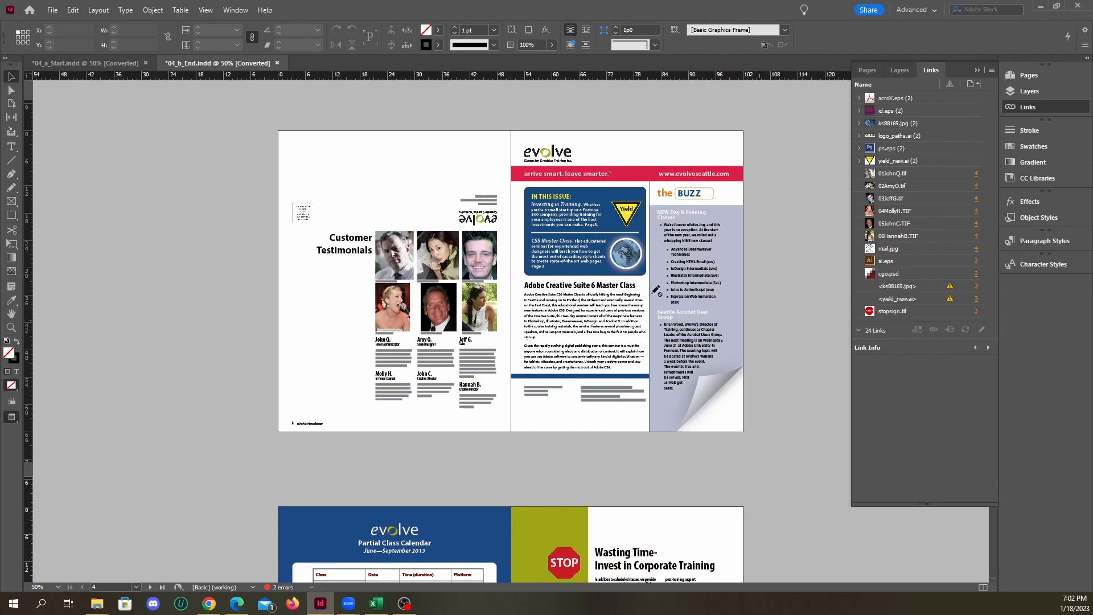
pyautogui.click(105, 63)
pyautogui.click(217, 64)
pyautogui.click(118, 63)
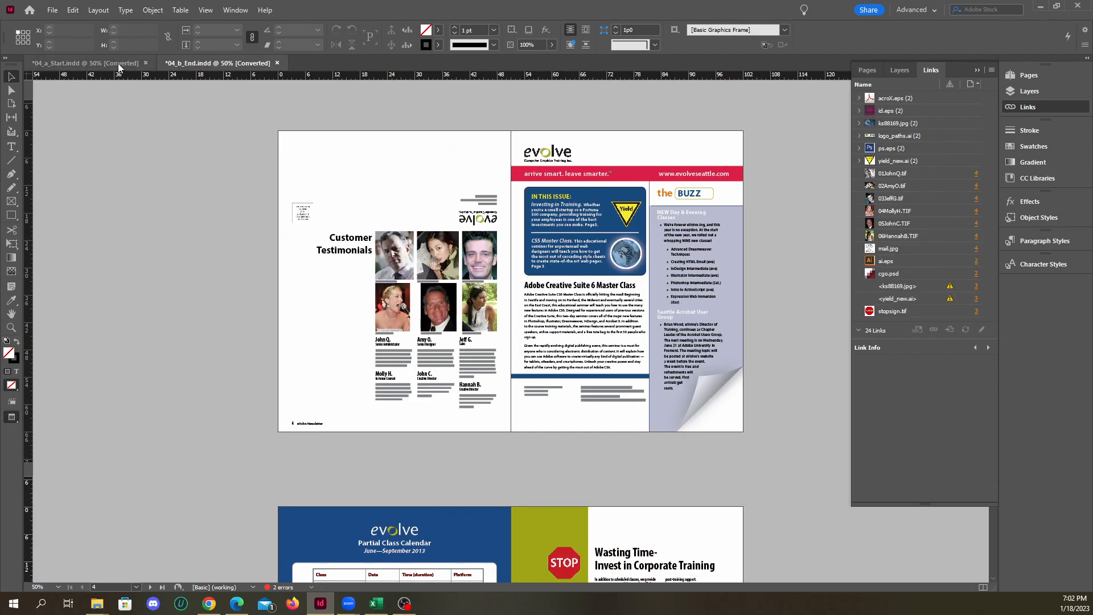
pyautogui.click(200, 63)
# Fit the spread of 04_b_End.indd in the window and hide the link list
pyautogui.click(205, 10)
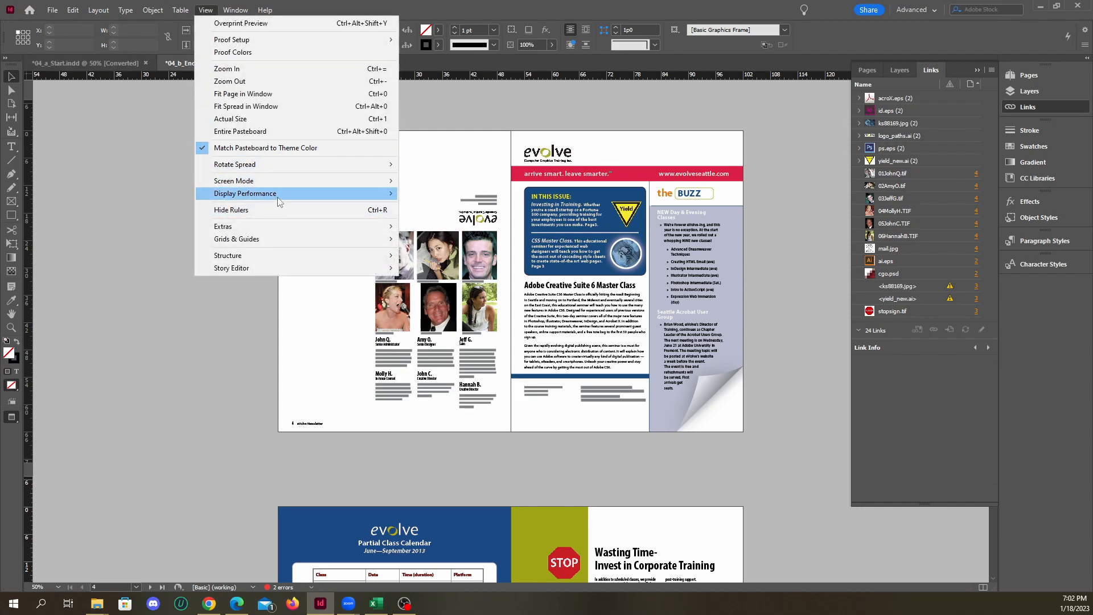
pyautogui.moveTo(288, 181)
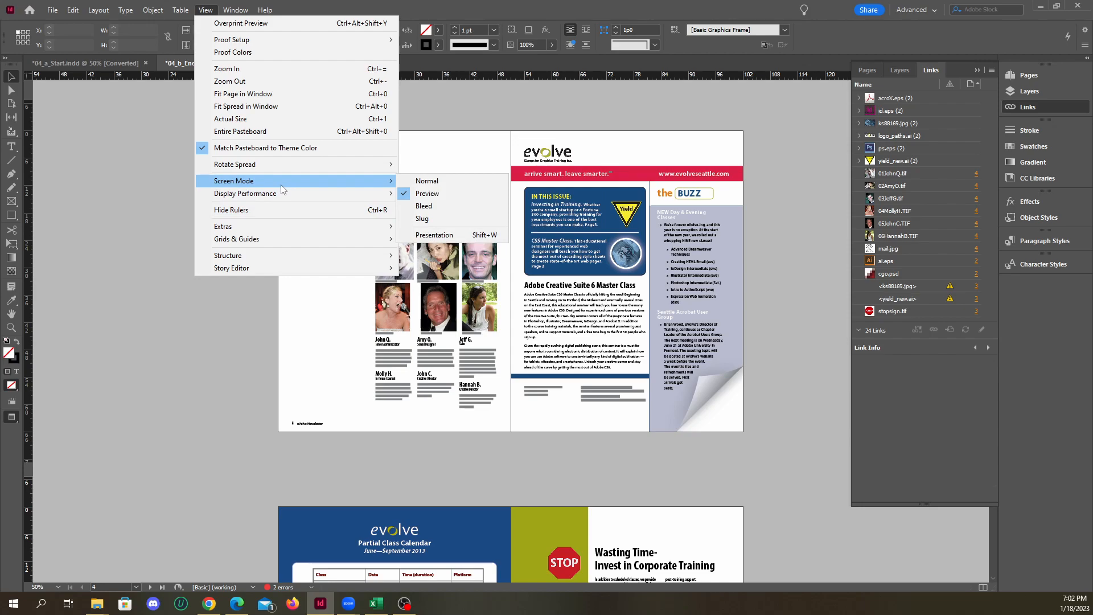
pyautogui.click(272, 112)
pyautogui.click(983, 70)
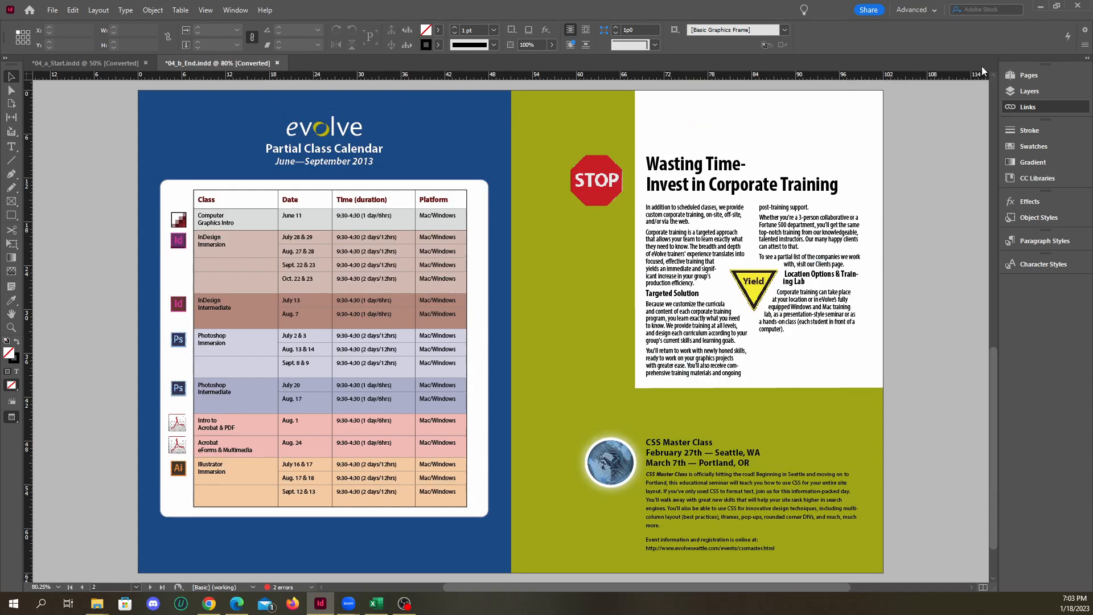
# Arrange 04_a_Start.indd and 04_b_End.indd side by side as 2-up Vertical and fit the start document's spread in its window
pyautogui.click(76, 64)
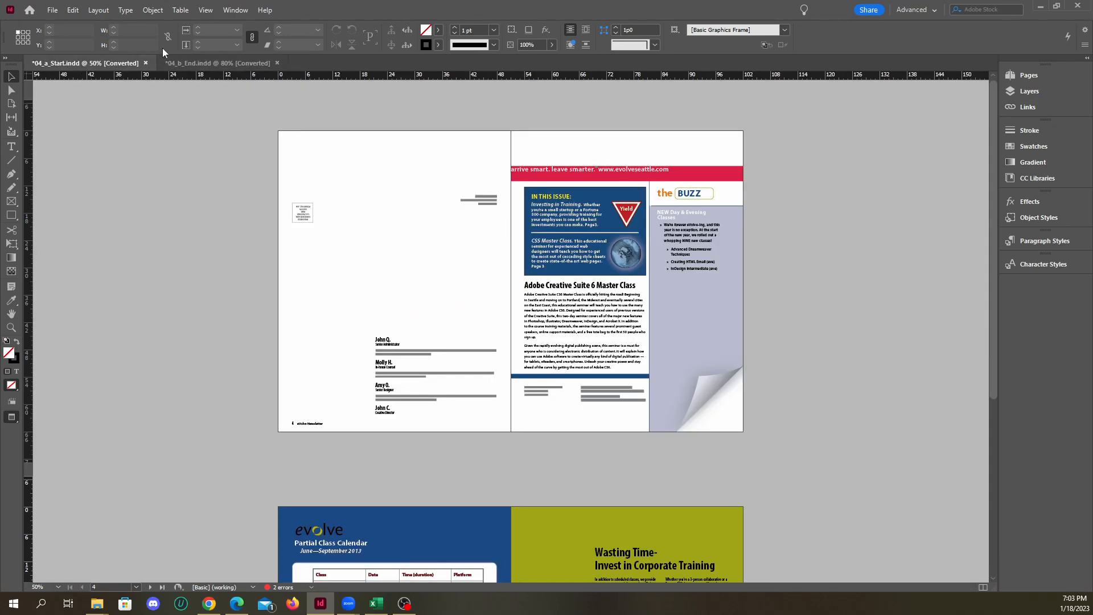
pyautogui.click(225, 14)
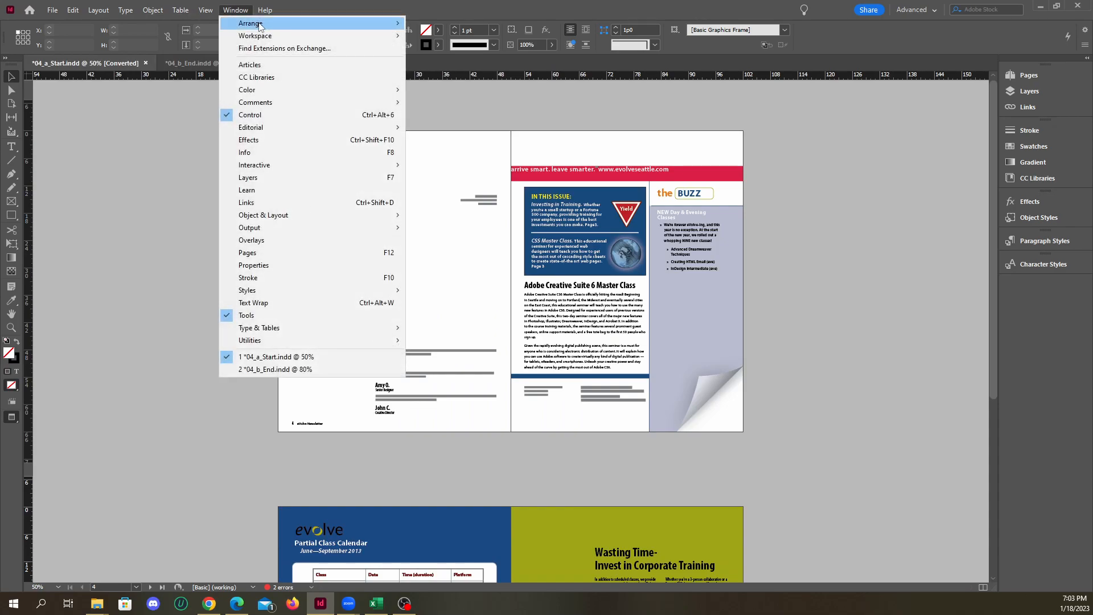
pyautogui.moveTo(371, 25)
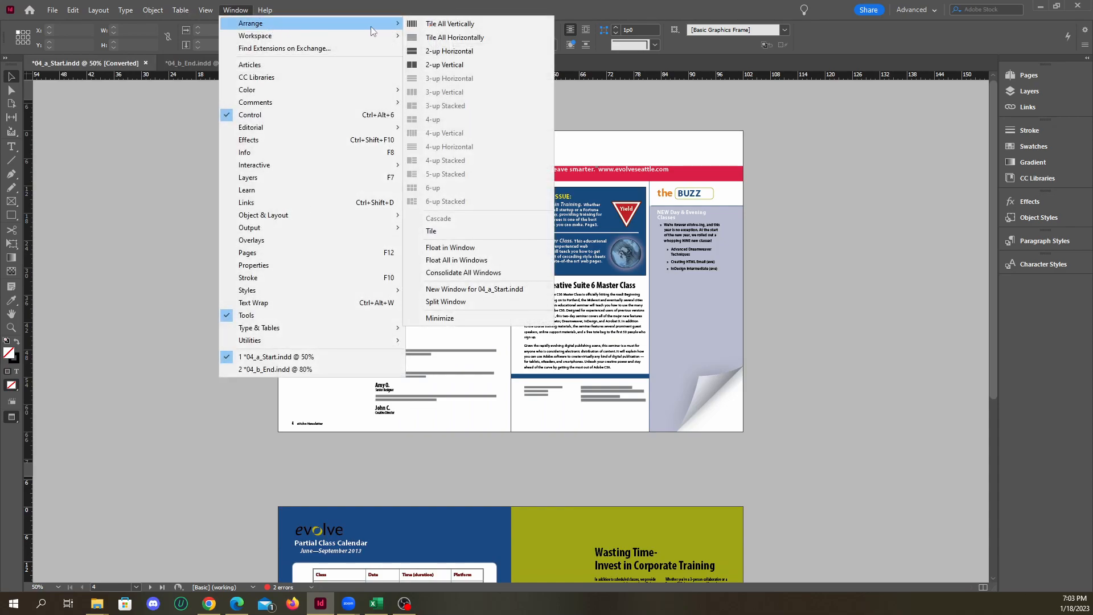
pyautogui.click(443, 65)
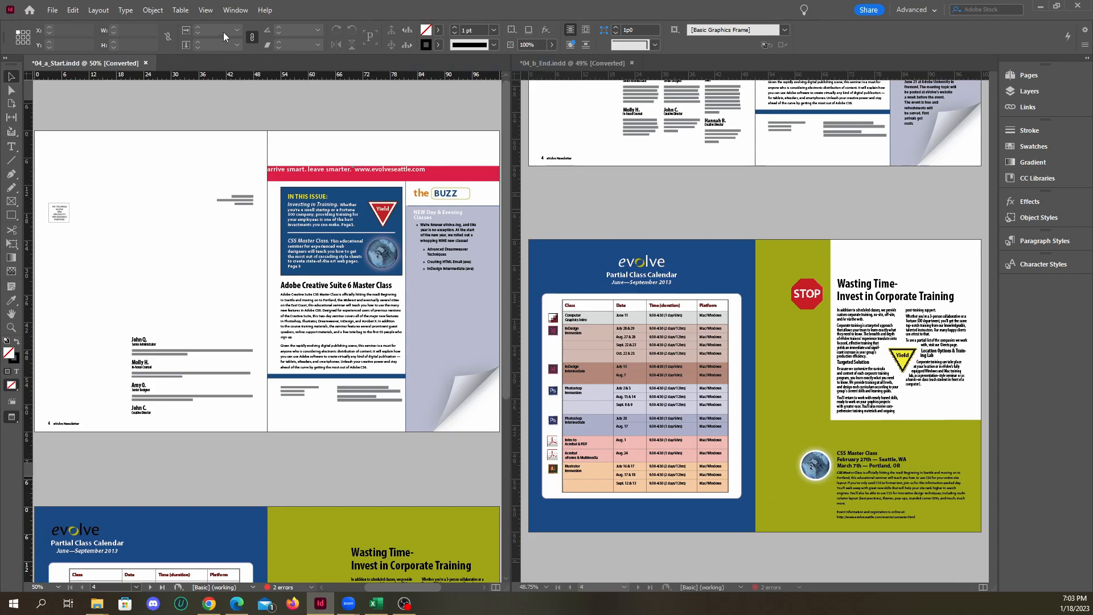
pyautogui.click(206, 13)
pyautogui.click(265, 107)
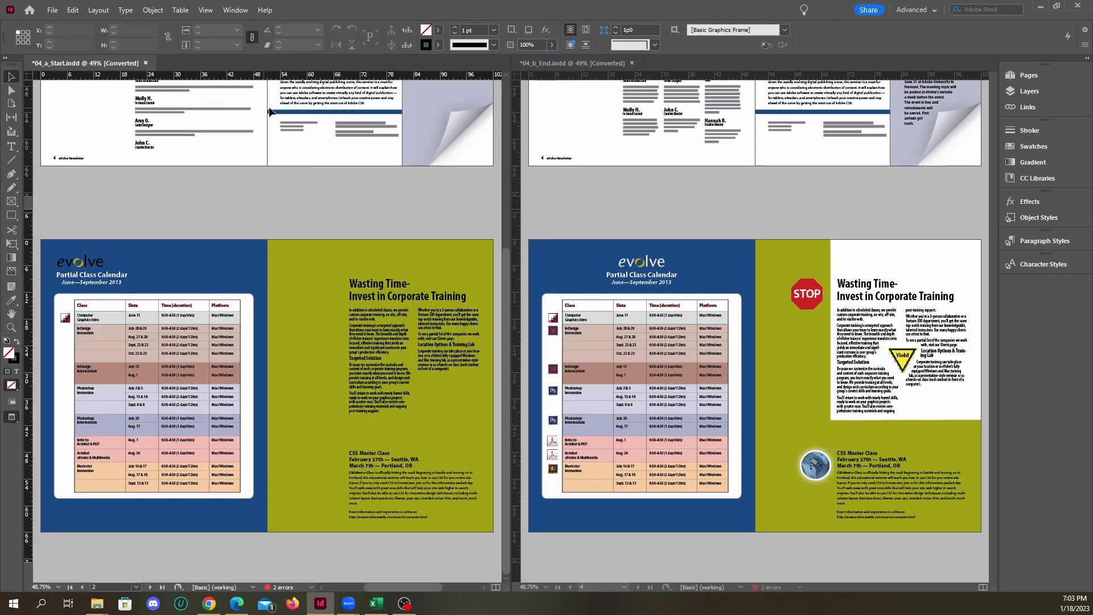
# Compare the start and finished newsletters side by side, examining the front spread's logo, banner and images
pyautogui.scroll(1, 484, 287)
pyautogui.scroll(-1, 485, 287)
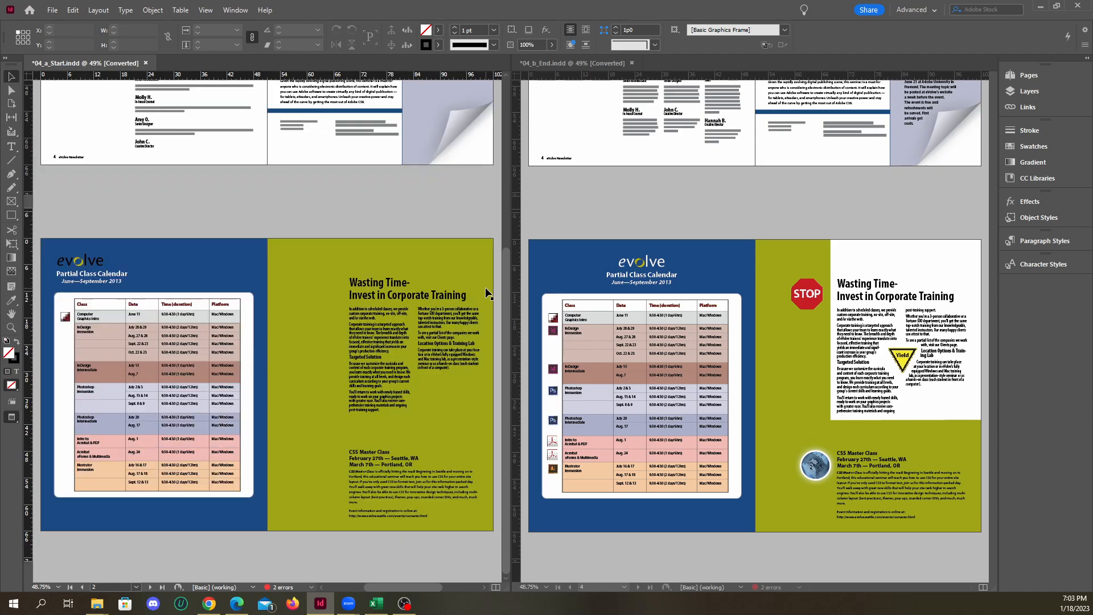
pyautogui.scroll(3, 607, 306)
pyautogui.scroll(3, 607, 305)
pyautogui.scroll(6, 446, 296)
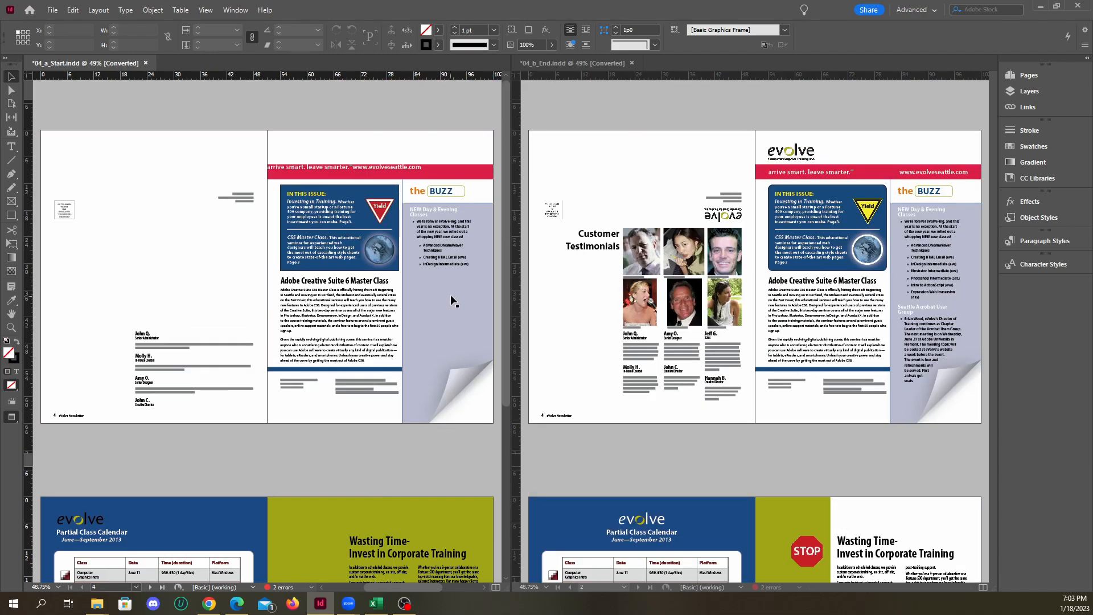
pyautogui.click(779, 157)
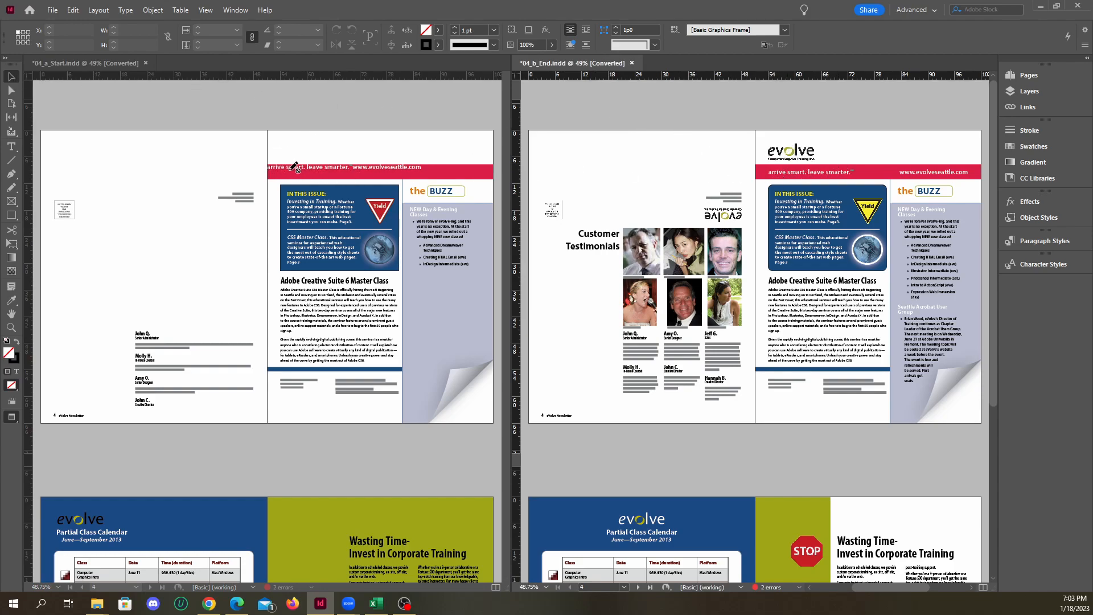
pyautogui.scroll(4, 294, 166)
pyautogui.scroll(-3, 276, 183)
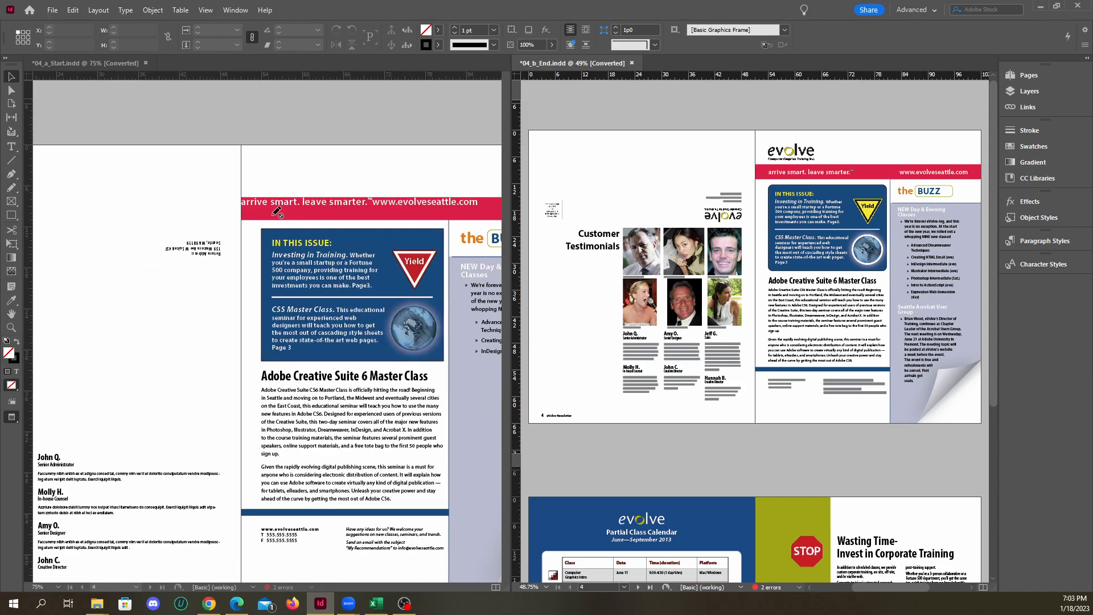
pyautogui.scroll(-1, 277, 212)
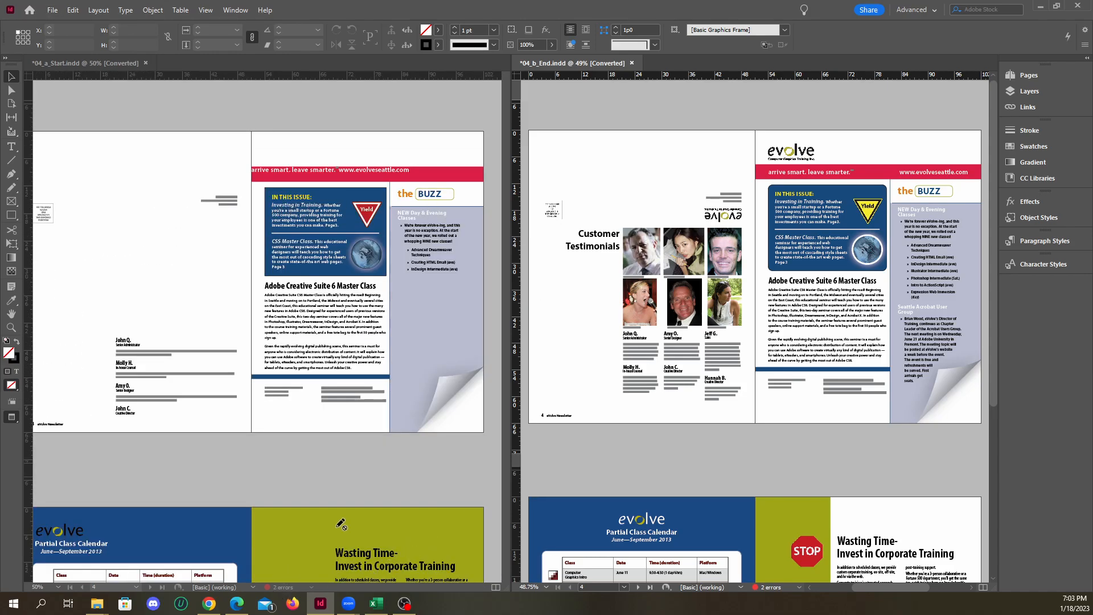
pyautogui.click(206, 10)
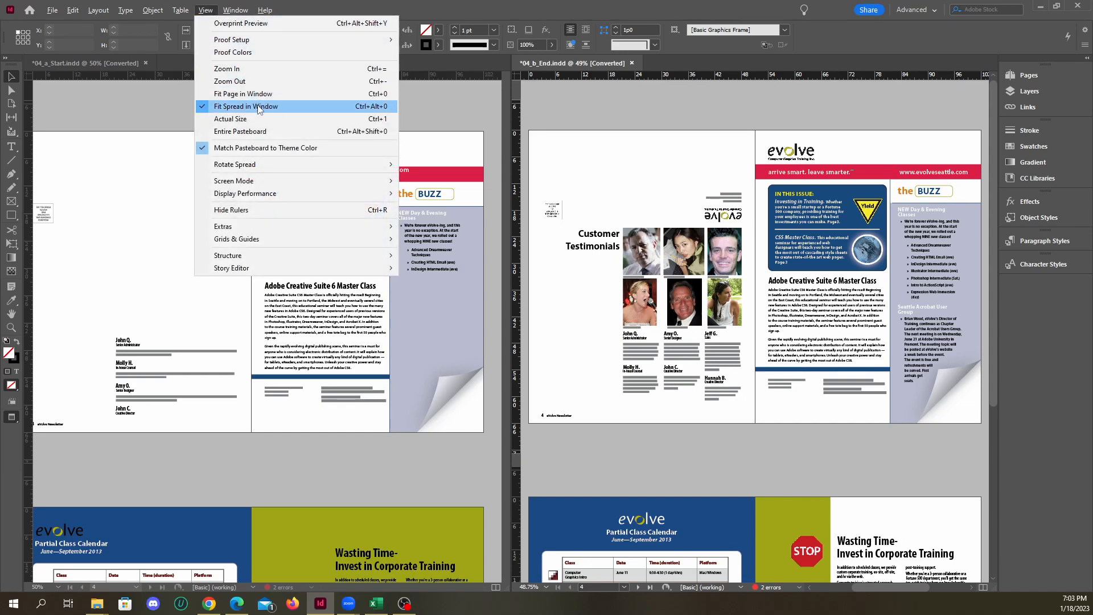
pyautogui.click(473, 16)
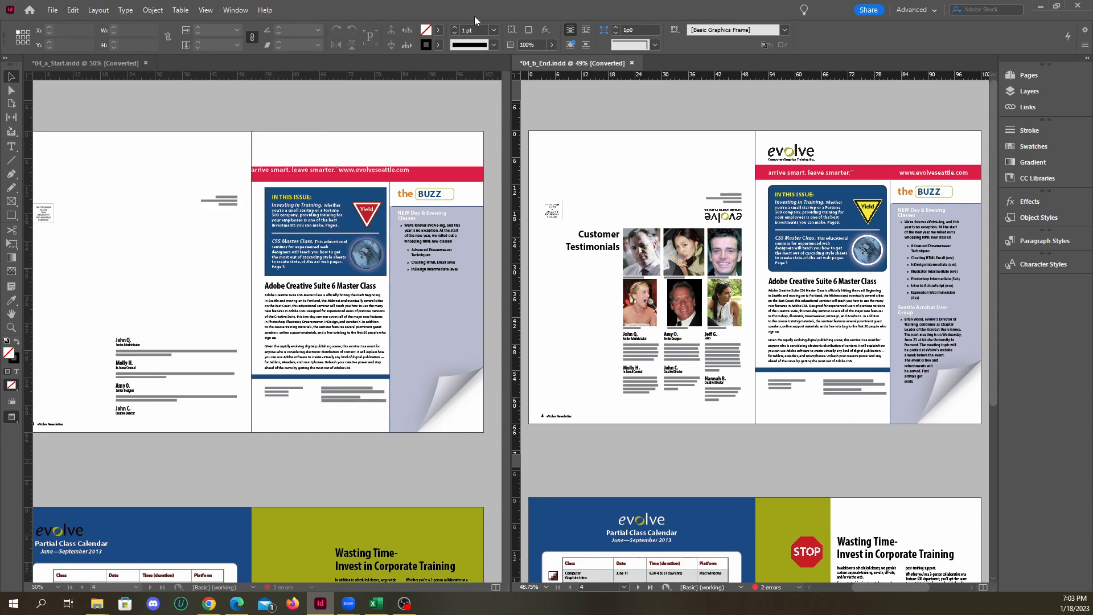
# Fit the front spread of 04_a_Start.indd in its window and examine the testimonials text frame on the back page
pyautogui.click(316, 93)
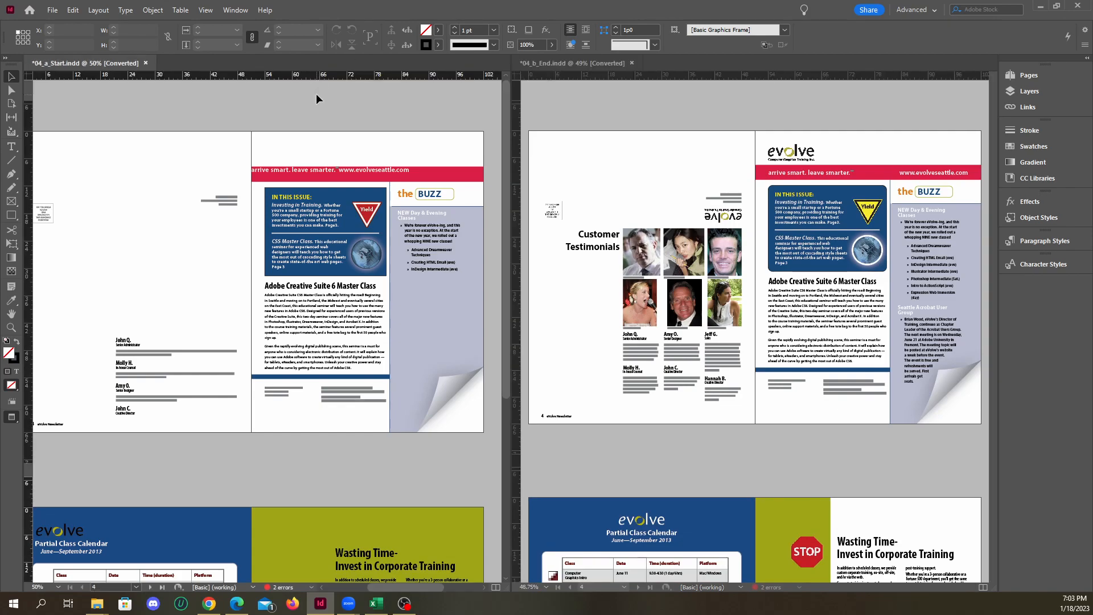
pyautogui.scroll(-5, 315, 94)
pyautogui.hotkey('ctrl', 'alt', '0')
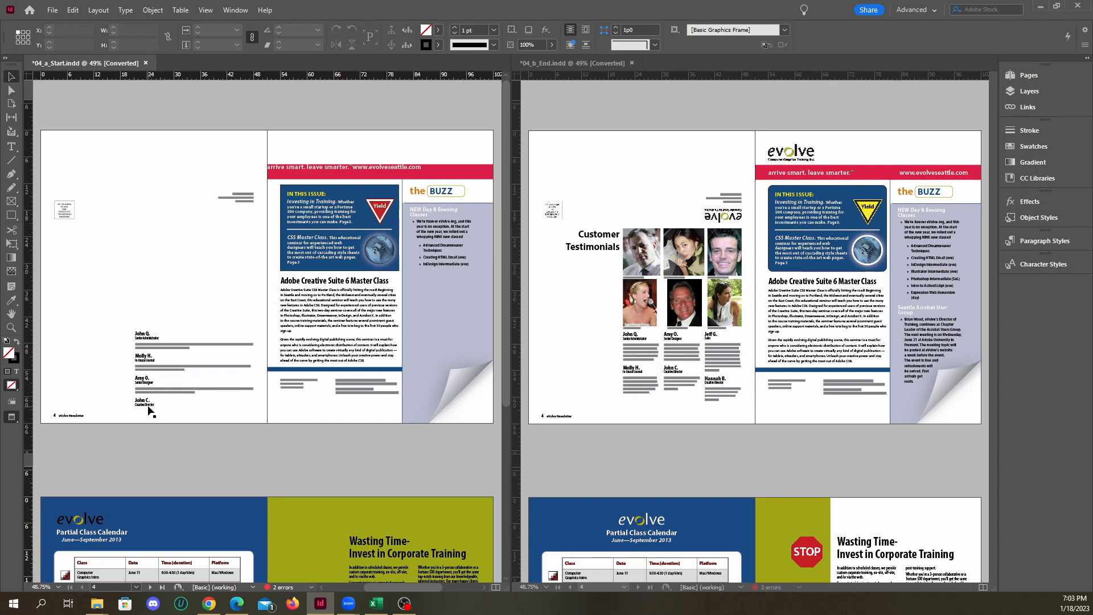
pyautogui.scroll(3, 150, 409)
pyautogui.click(130, 266)
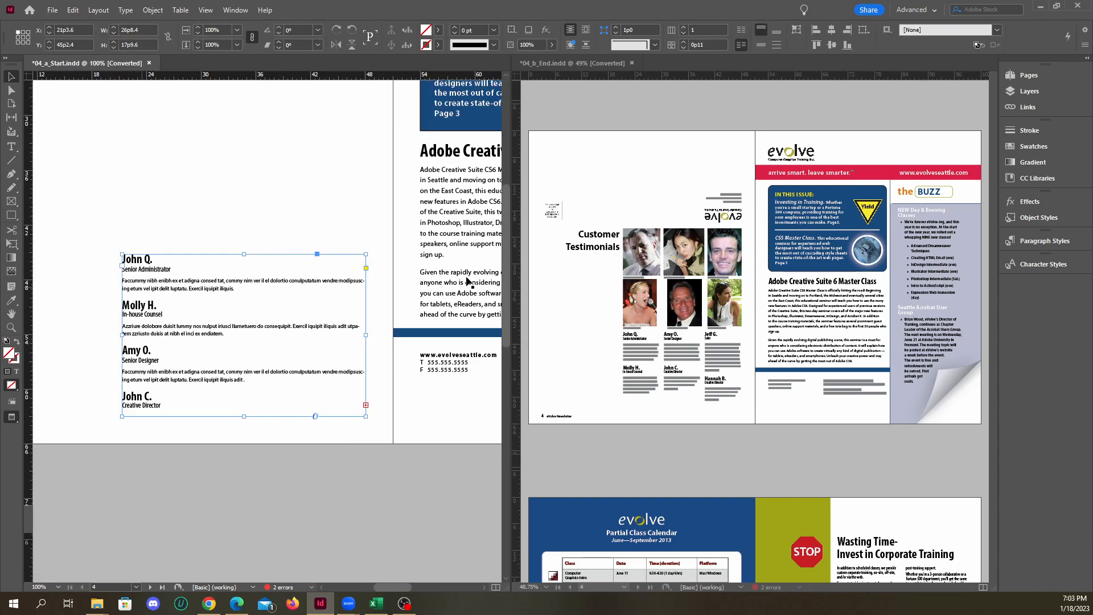
# Examine the testimonial photos, photo credit captions and columns of testimonial text on the back page of 04_b_End.indd
pyautogui.scroll(3, 687, 391)
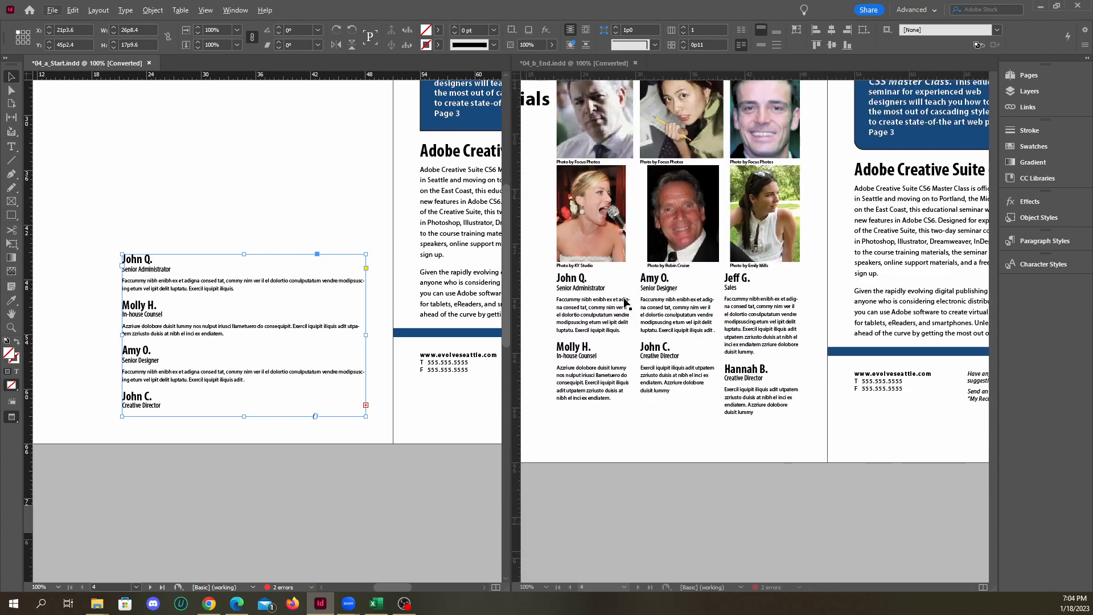
pyautogui.scroll(6, 653, 410)
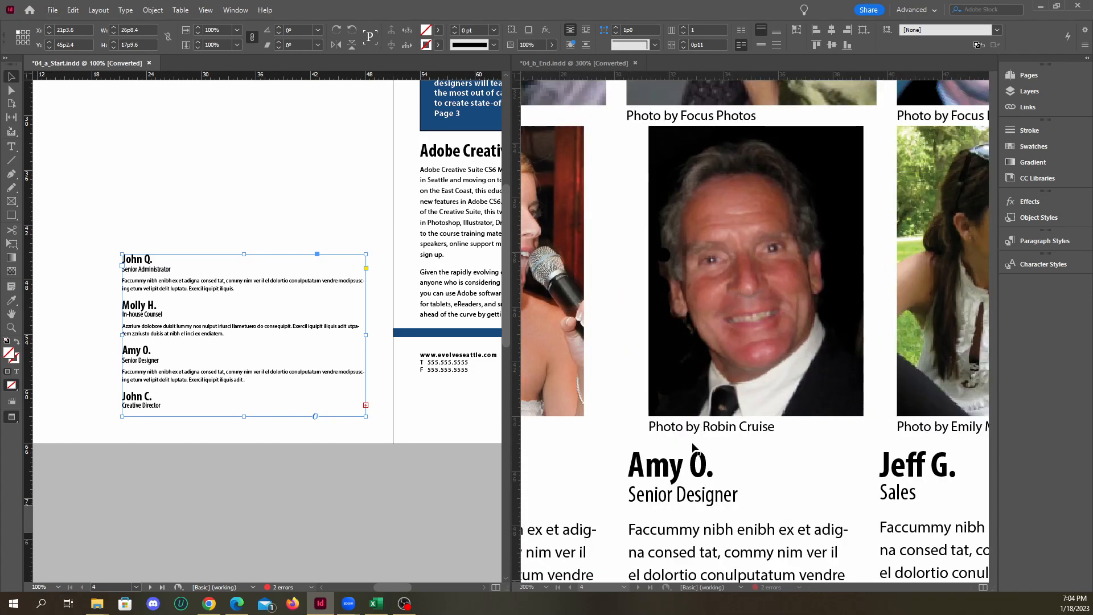
pyautogui.click(649, 400)
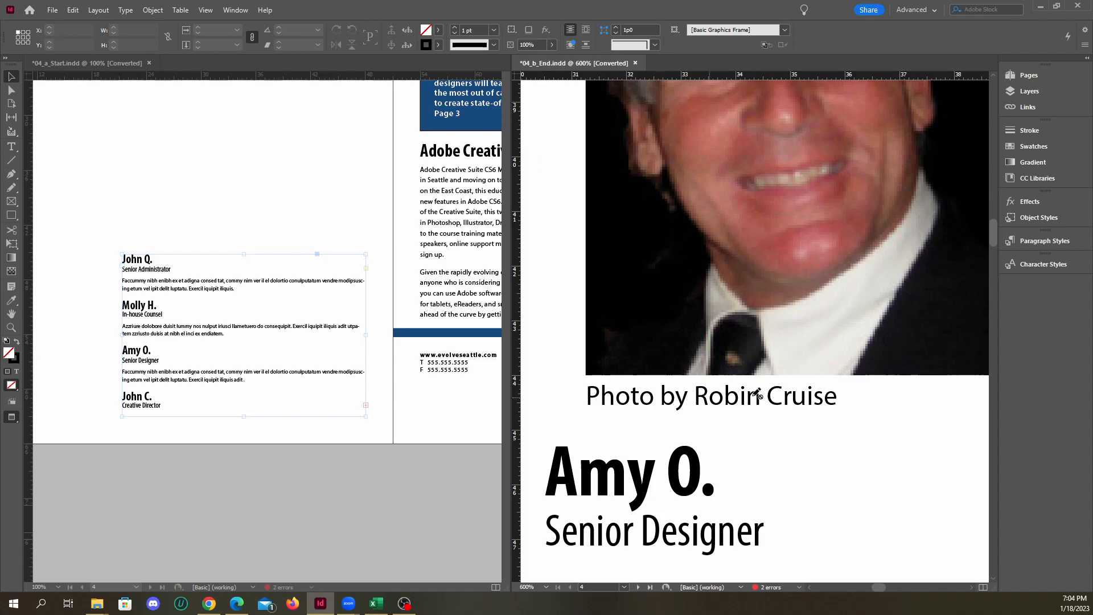
pyautogui.scroll(-8, 733, 397)
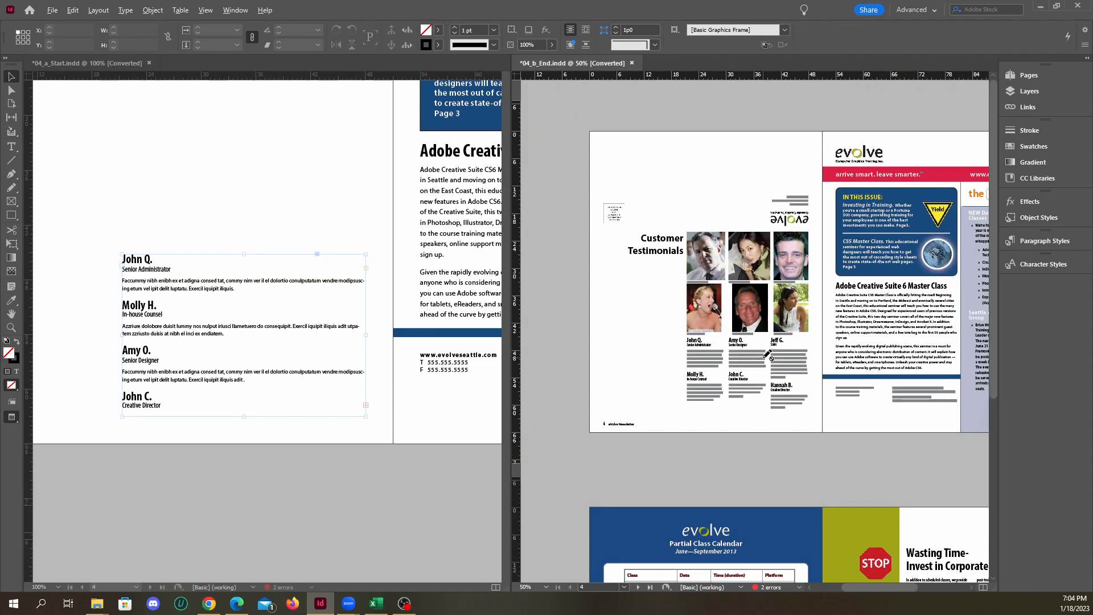
pyautogui.scroll(8, 762, 364)
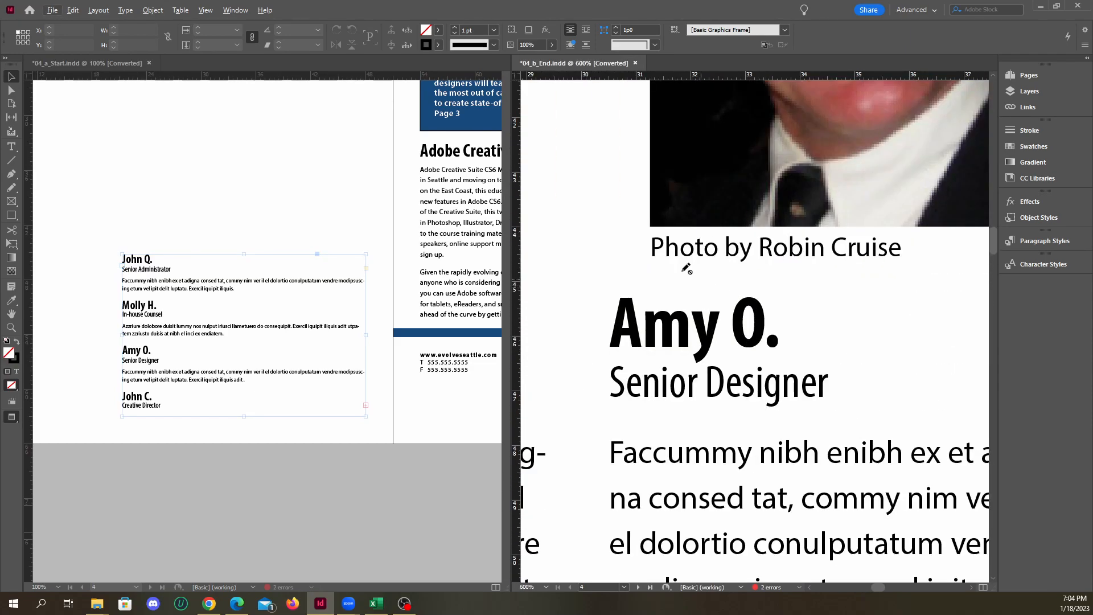
pyautogui.scroll(-3, 793, 276)
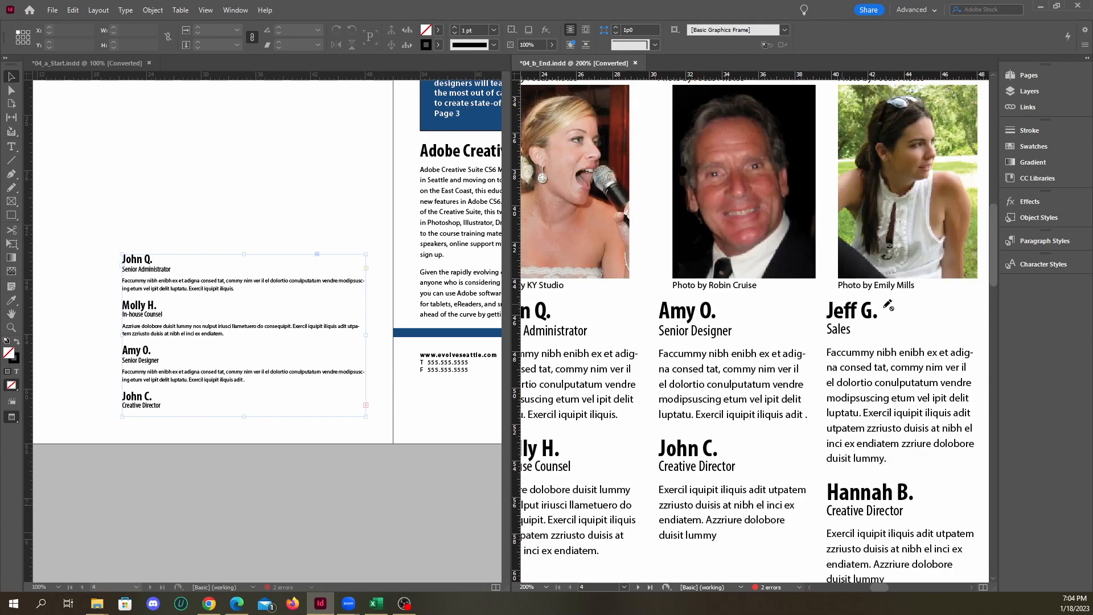
pyautogui.scroll(4, 882, 277)
pyautogui.scroll(-7, 920, 275)
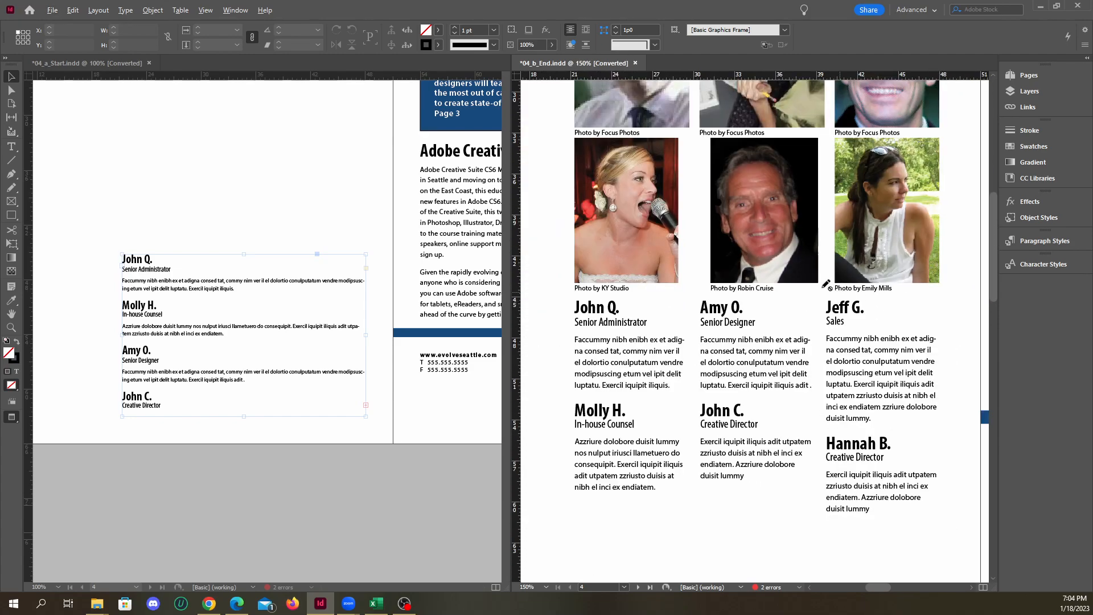
pyautogui.scroll(-1, 741, 351)
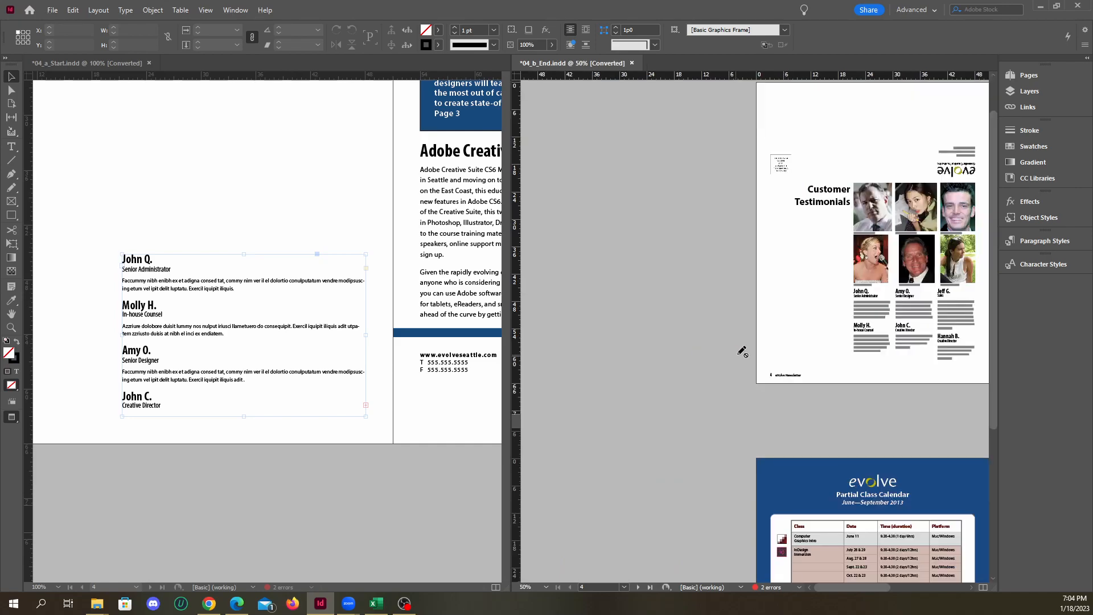
pyautogui.scroll(2, 945, 336)
# Compare the front and calendar spreads of 04_a_Start.indd with the matching spreads of 04_b_End.indd
pyautogui.scroll(-2, 392, 312)
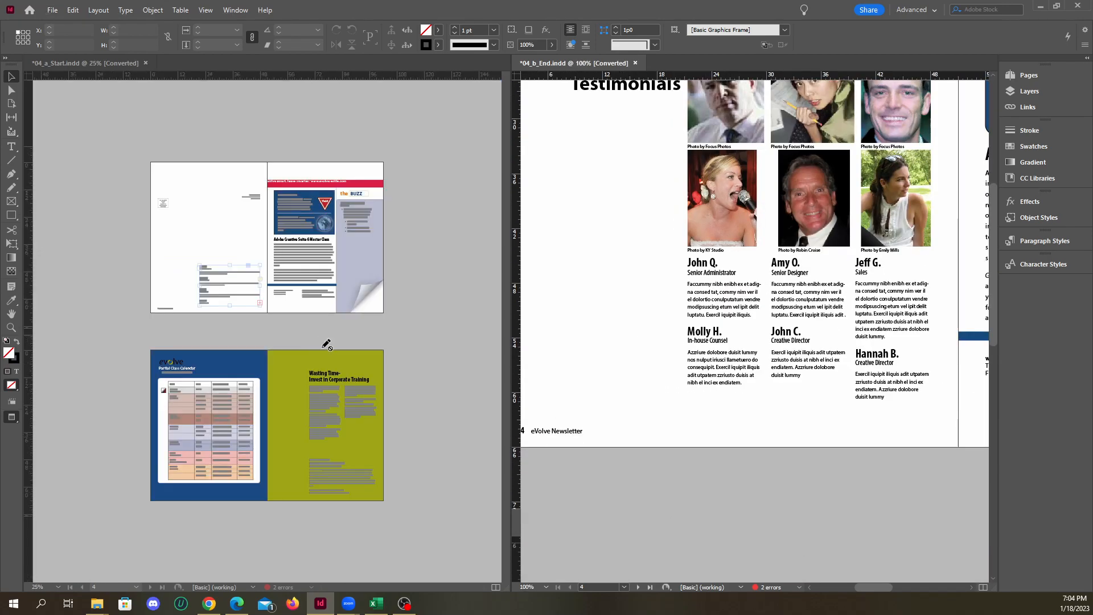
pyautogui.scroll(-3, 728, 348)
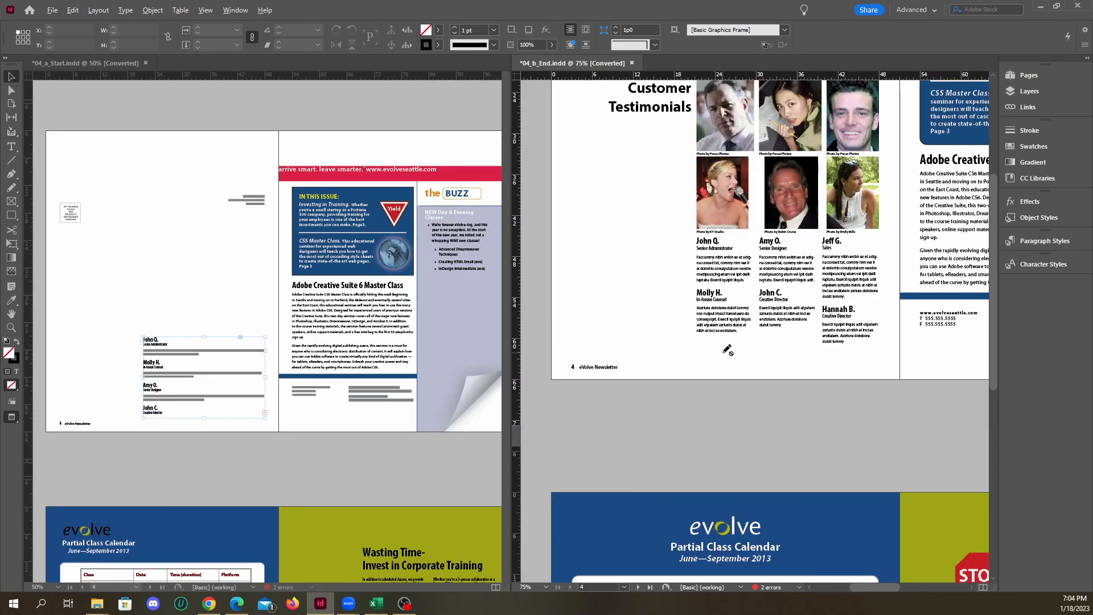
pyautogui.scroll(-2, 584, 382)
pyautogui.scroll(4, 745, 348)
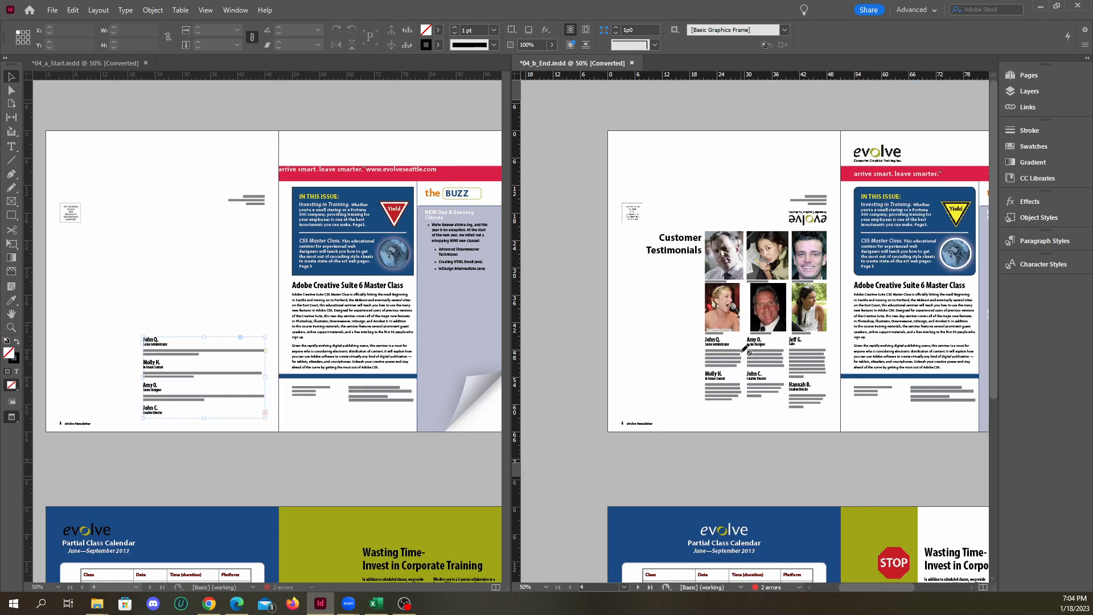
pyautogui.scroll(-1, 381, 358)
pyautogui.scroll(1, 314, 360)
pyautogui.scroll(-5, 350, 345)
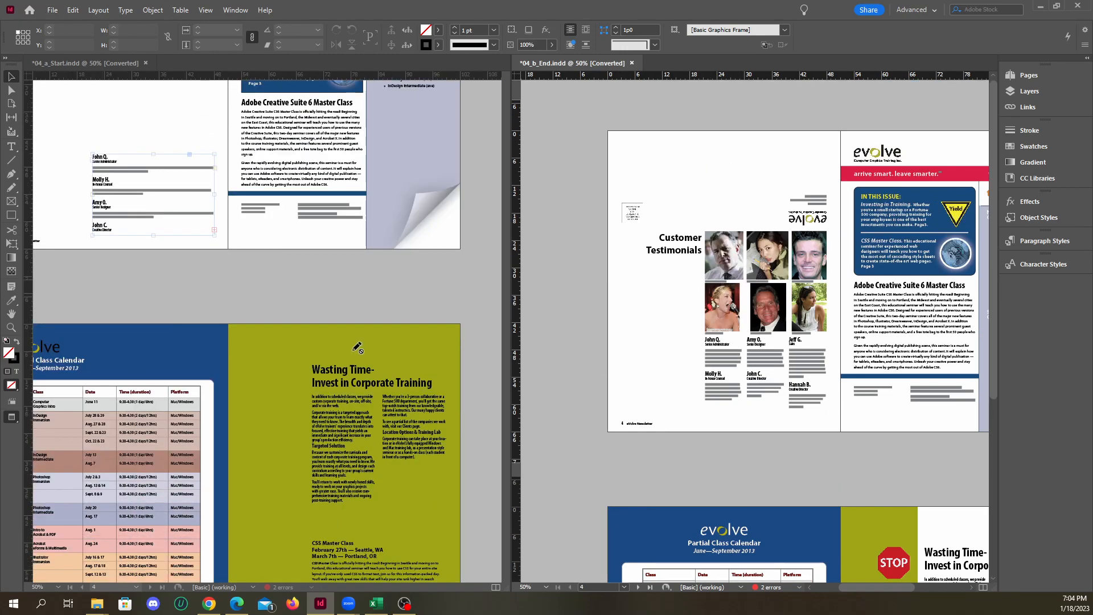
pyautogui.scroll(-5, 736, 431)
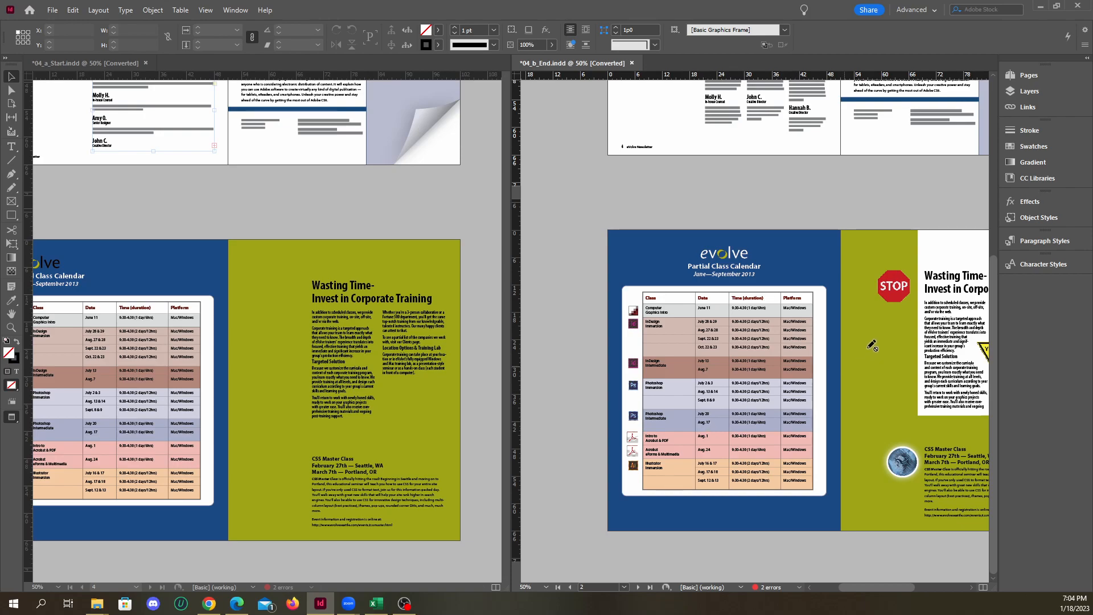
pyautogui.scroll(-1, 357, 382)
pyautogui.scroll(-1, 792, 371)
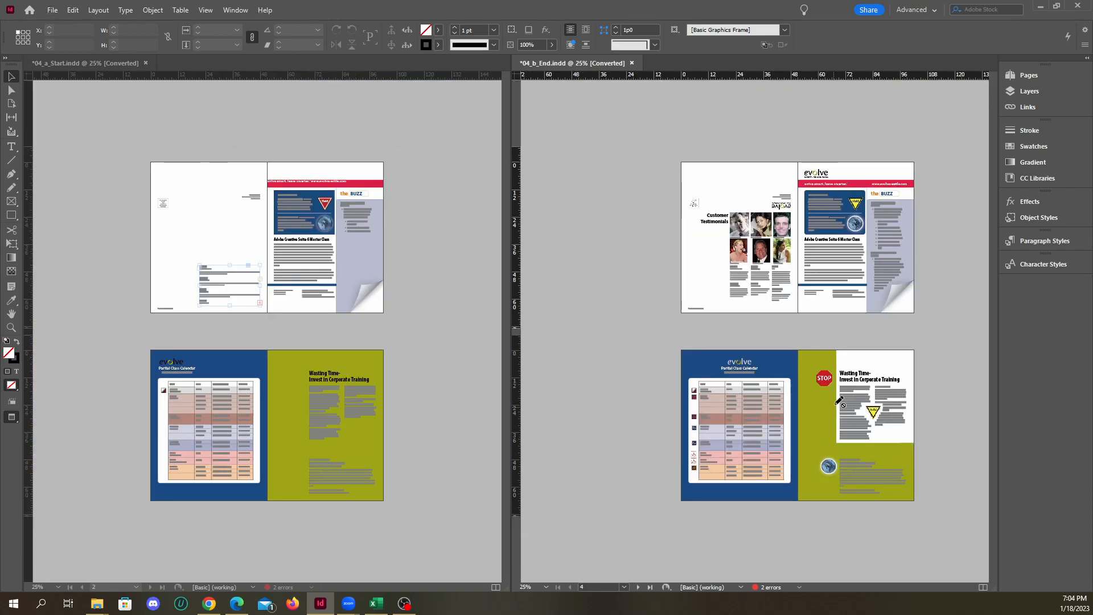
# Examine the finished newsletter's cover and inner spread, including the stop sign, yield sign, globe image and text panels
pyautogui.scroll(4, 827, 400)
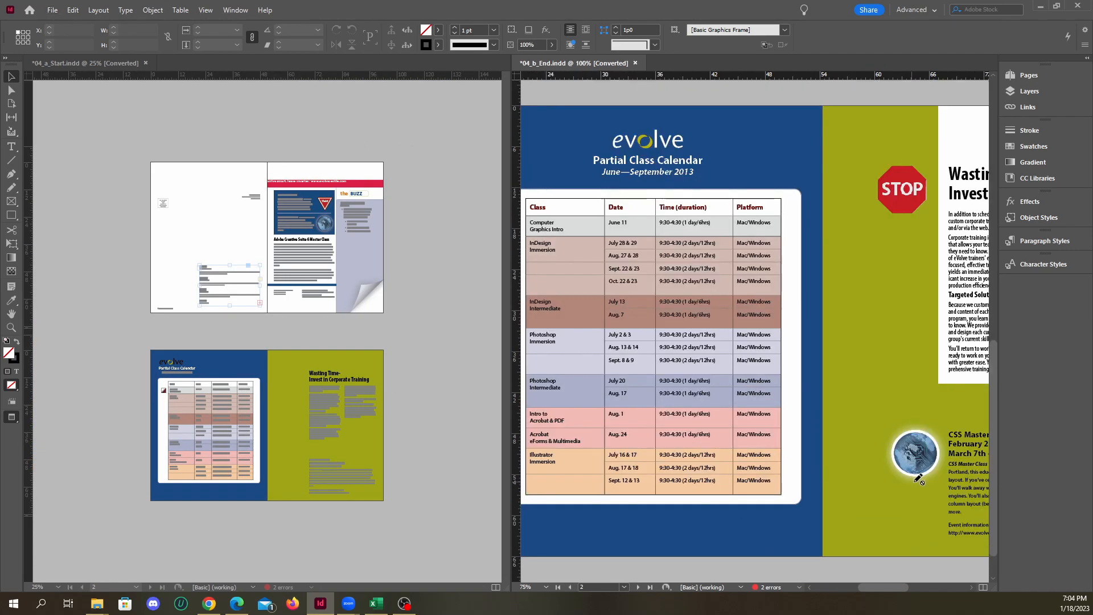
pyautogui.scroll(-1, 876, 435)
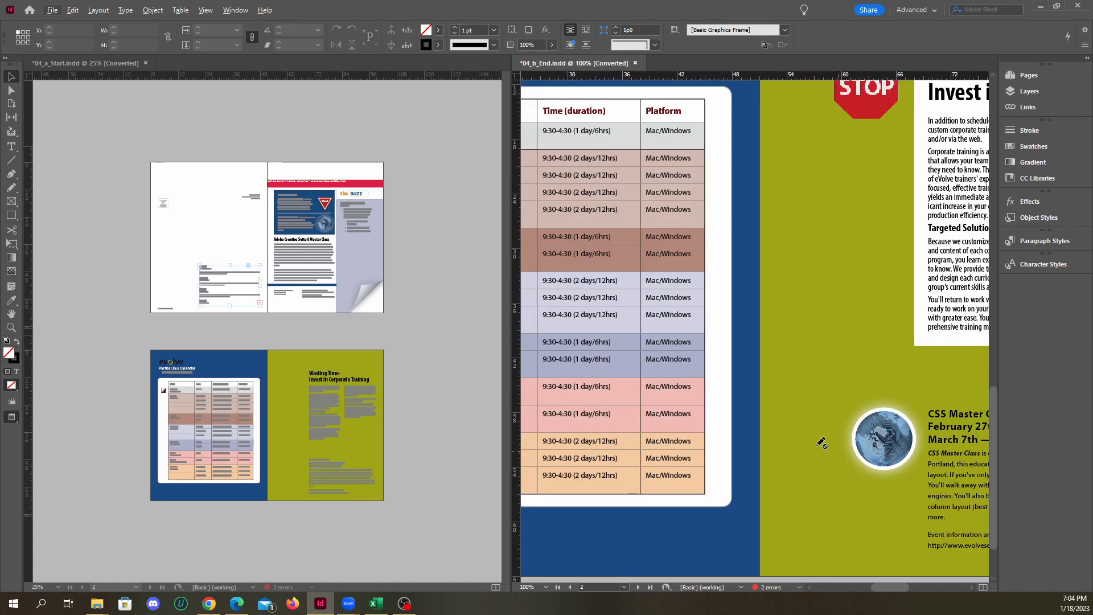
pyautogui.scroll(-1, 839, 427)
pyautogui.scroll(10, 838, 419)
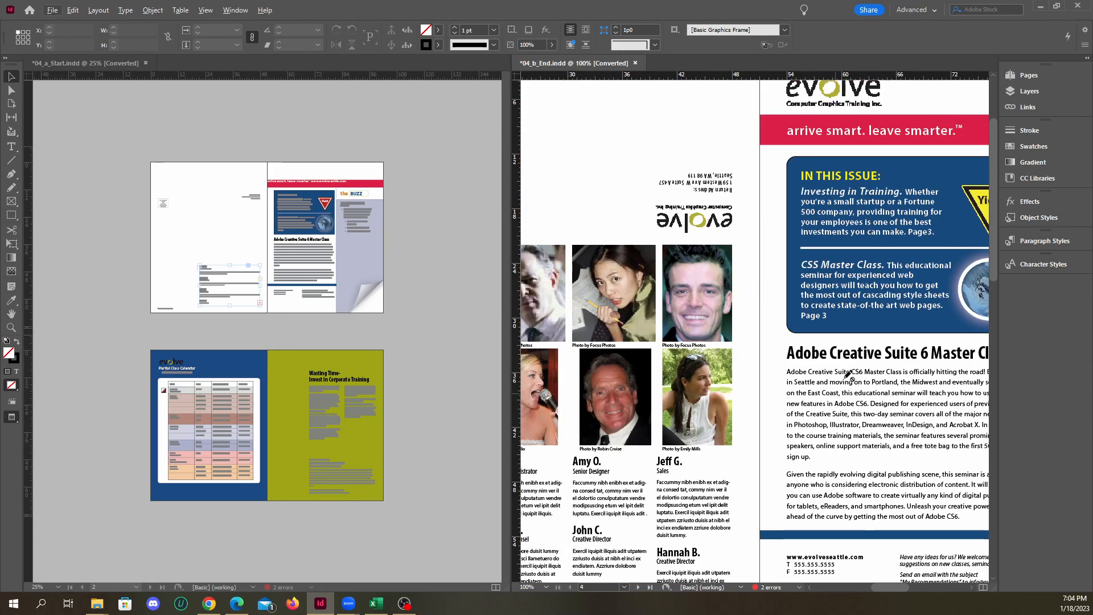
pyautogui.scroll(4, 837, 349)
pyautogui.scroll(-14, 838, 348)
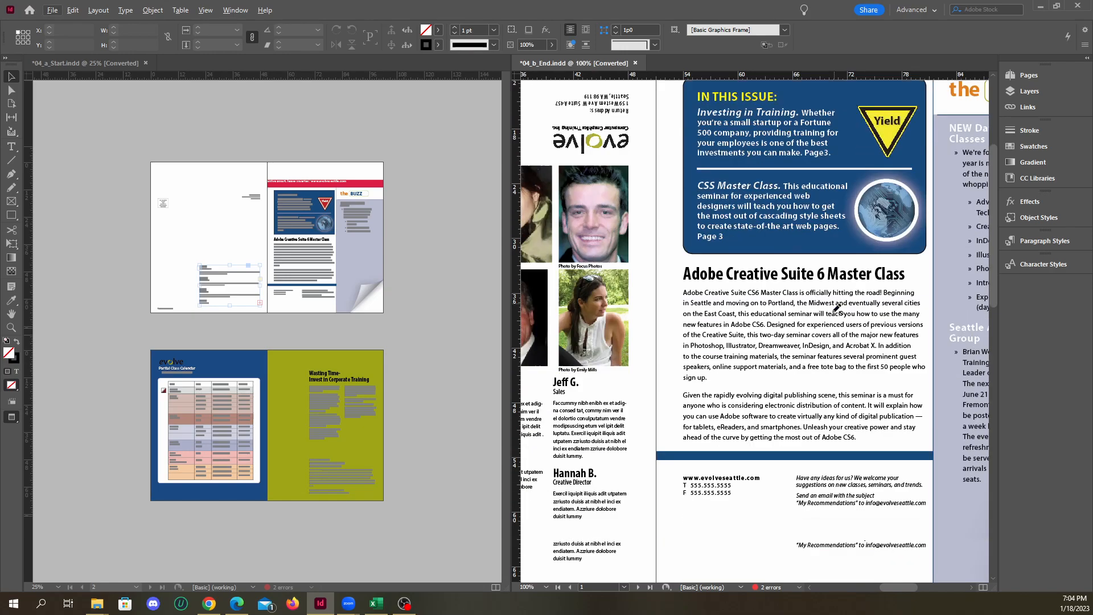
pyautogui.scroll(-6, 796, 367)
pyautogui.scroll(12, 789, 421)
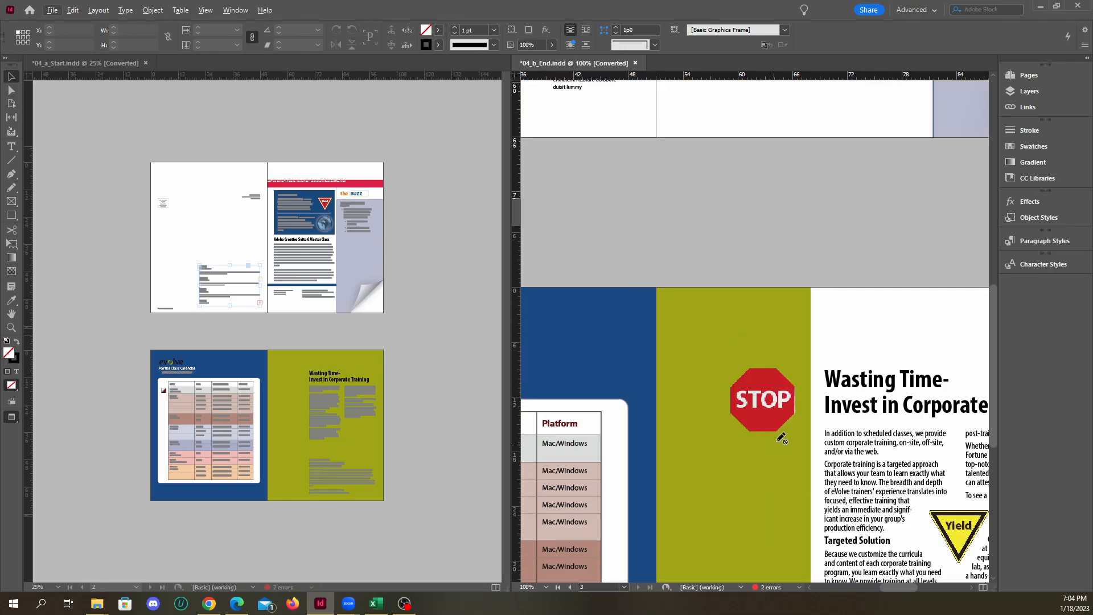
pyautogui.scroll(3, 811, 397)
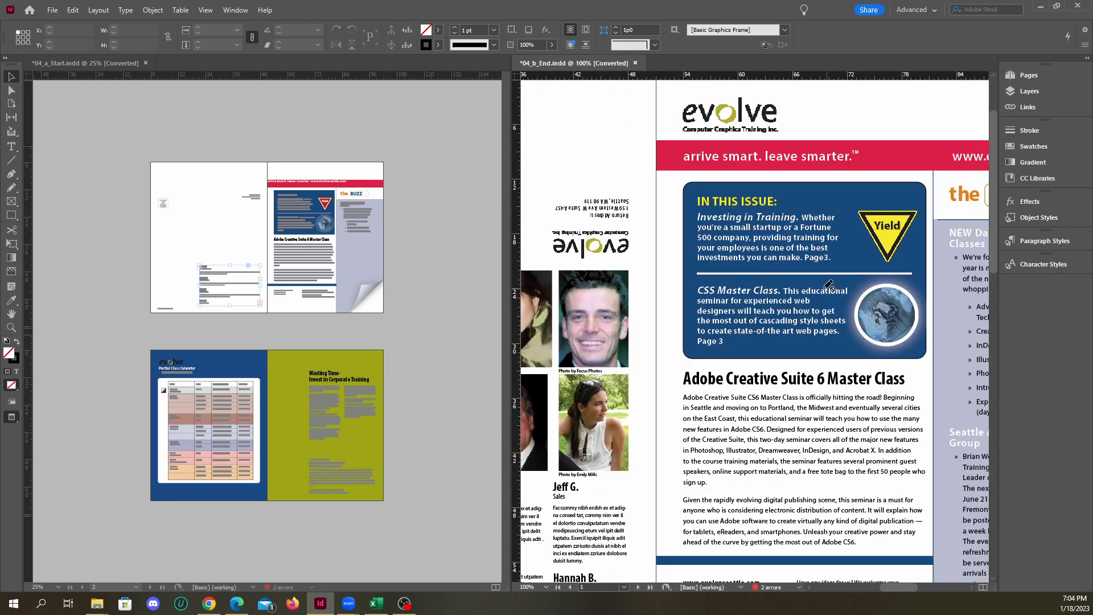
pyautogui.scroll(-4, 881, 296)
pyautogui.scroll(6, 808, 216)
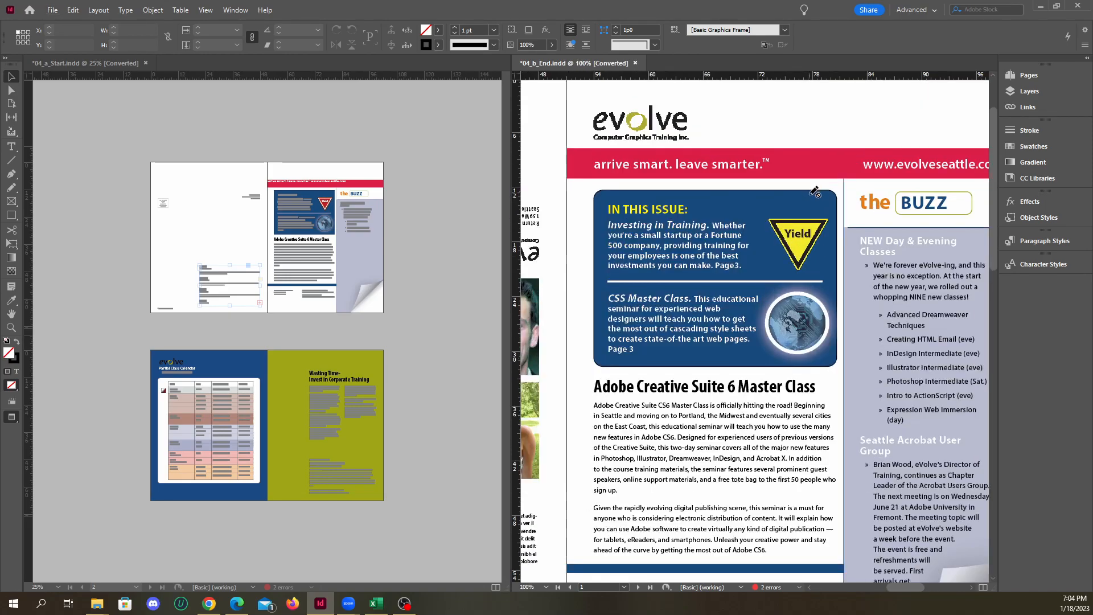
pyautogui.scroll(-2, 808, 216)
pyautogui.scroll(-5, 803, 333)
pyautogui.scroll(-10, 802, 333)
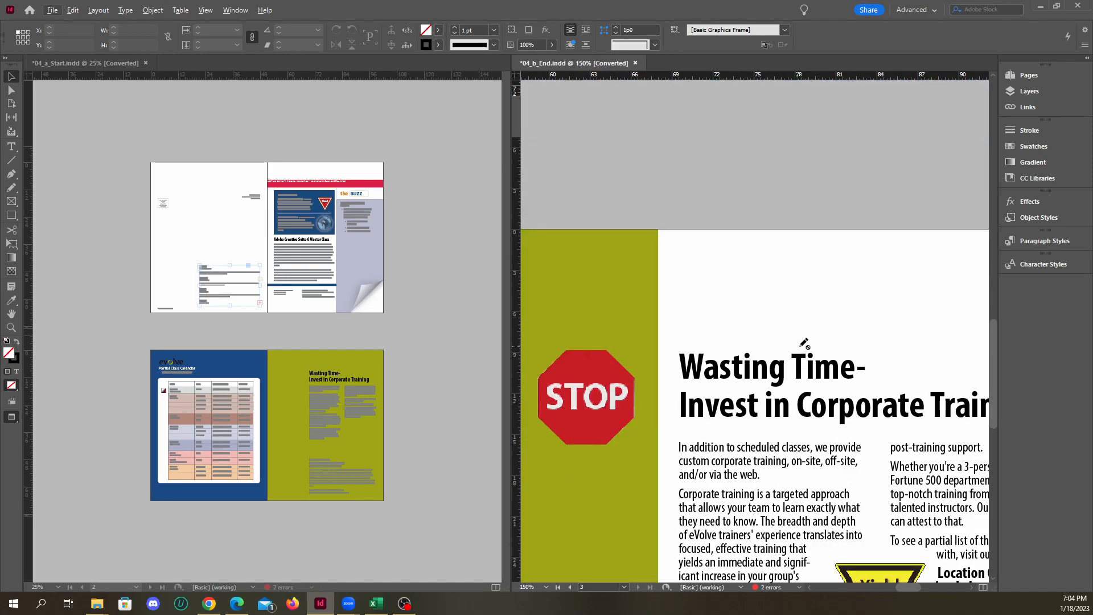
pyautogui.scroll(-1, 820, 370)
pyautogui.scroll(-2, 831, 380)
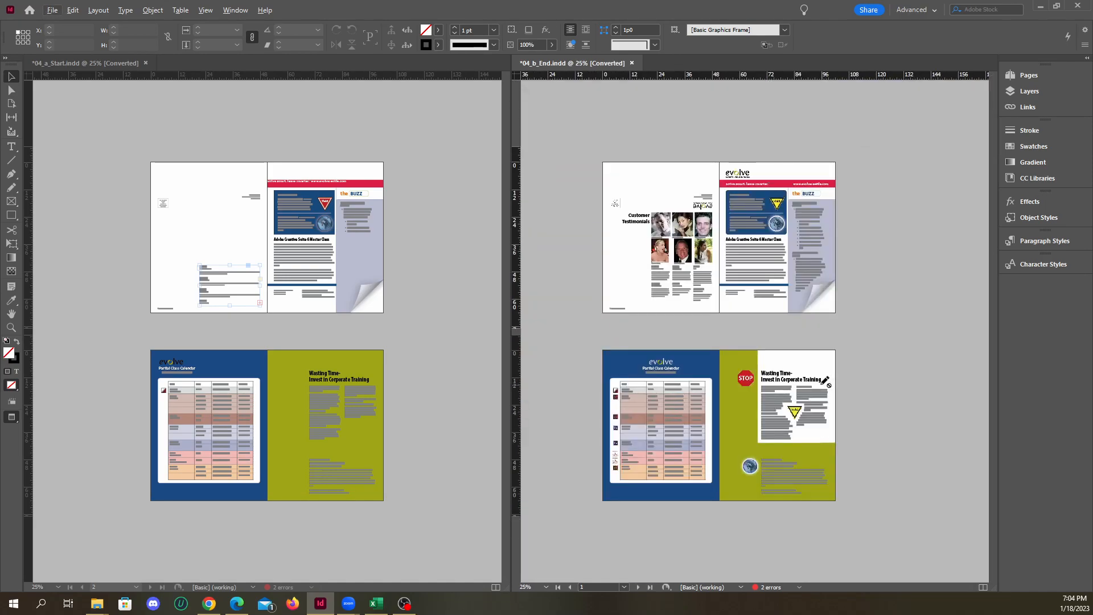
# Examine the corporate training article and the class calendar page on the inner spread of 04_a_Start.indd
pyautogui.scroll(2, 272, 394)
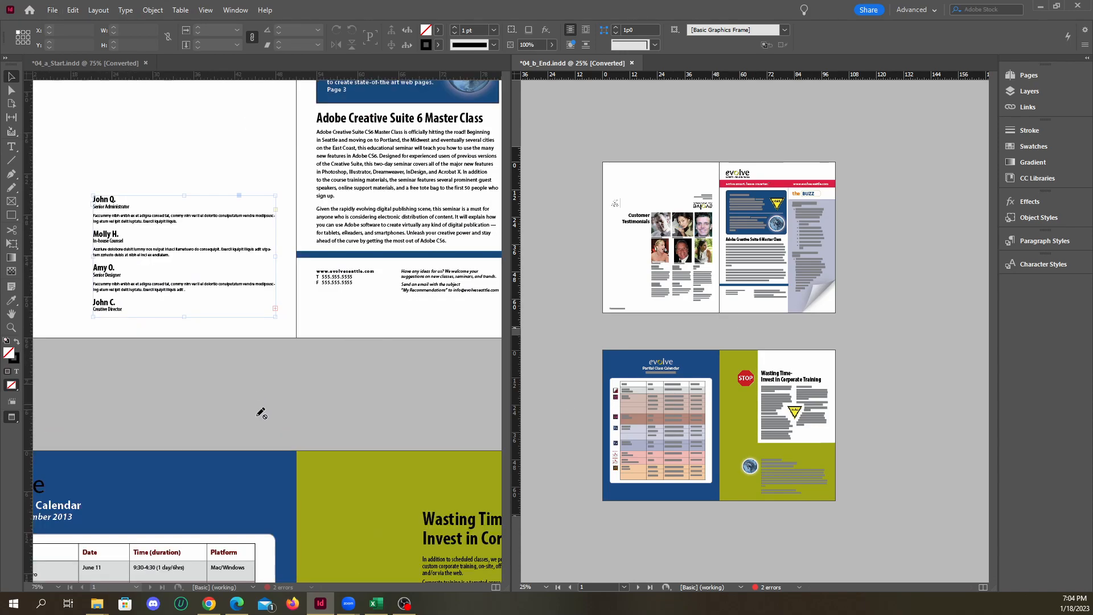
pyautogui.scroll(-3, 335, 430)
pyautogui.scroll(1, 419, 502)
pyautogui.scroll(-2, 285, 463)
pyautogui.scroll(3, 385, 496)
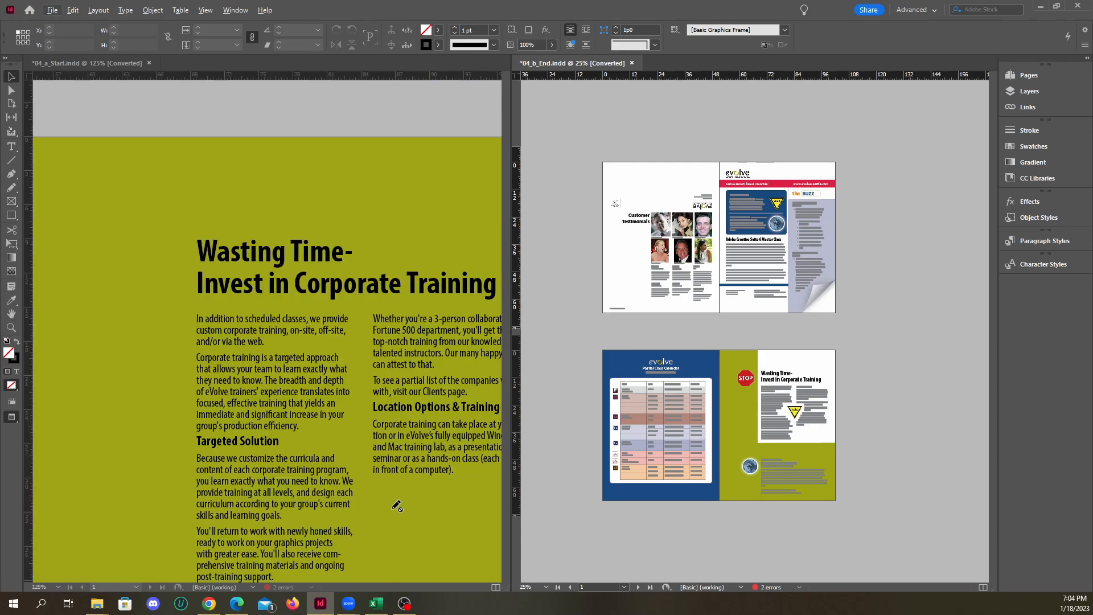
pyautogui.scroll(-5, 364, 466)
pyautogui.scroll(2, 347, 442)
pyautogui.scroll(-2, 355, 424)
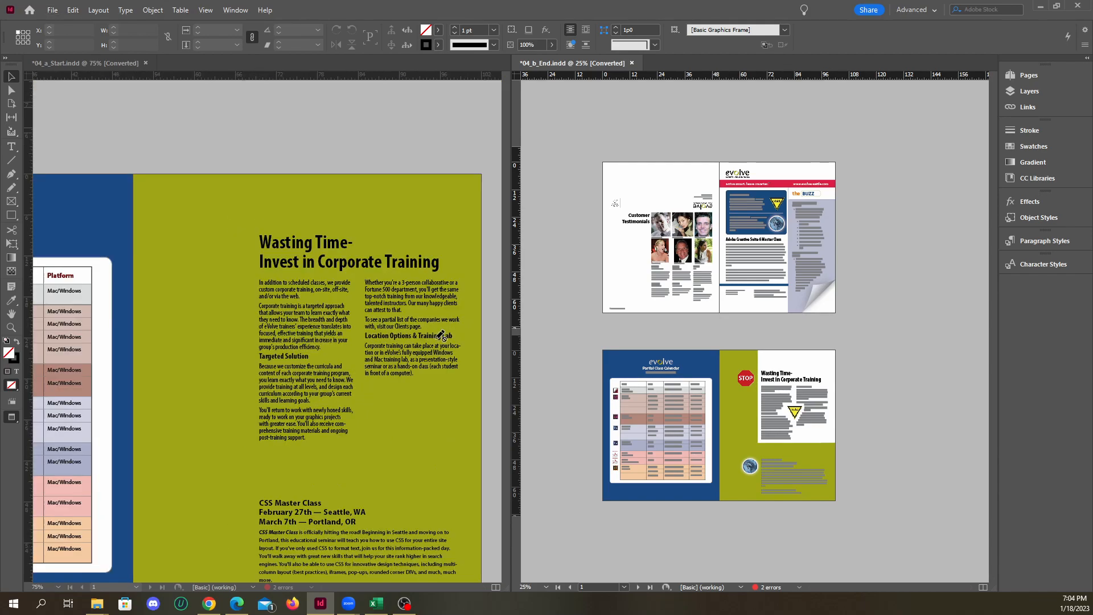
pyautogui.scroll(-3, 415, 407)
pyautogui.scroll(2, 338, 404)
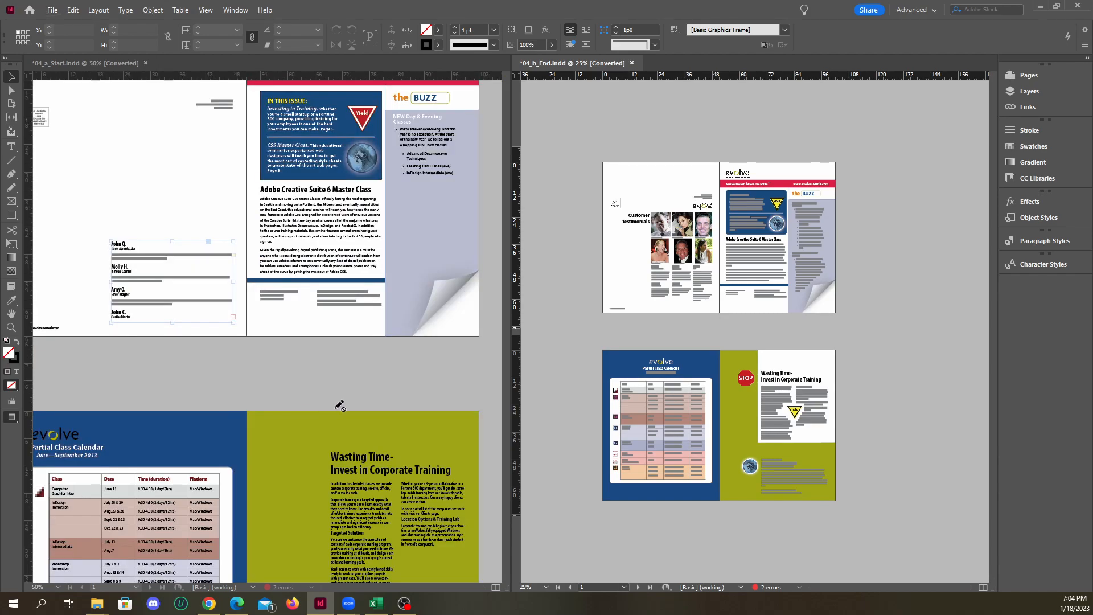
# Compare the front spreads of both documents again, looking over the testimonials area, banner and cover article
pyautogui.scroll(2, 683, 354)
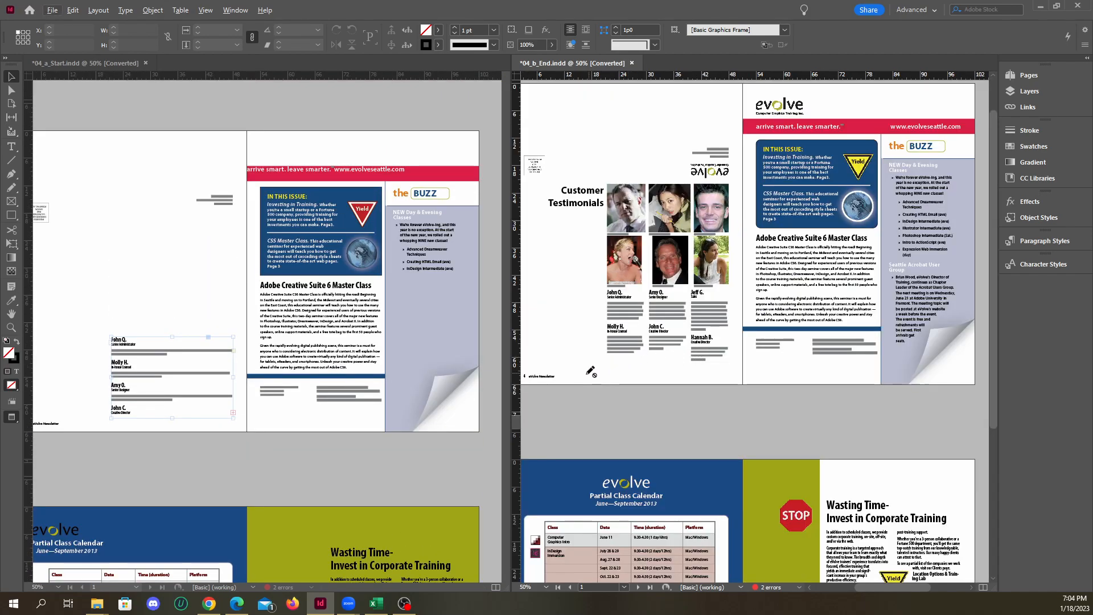
pyautogui.scroll(1, 612, 383)
pyautogui.scroll(-2, 254, 379)
pyautogui.scroll(1, 305, 370)
pyautogui.scroll(-1, 442, 361)
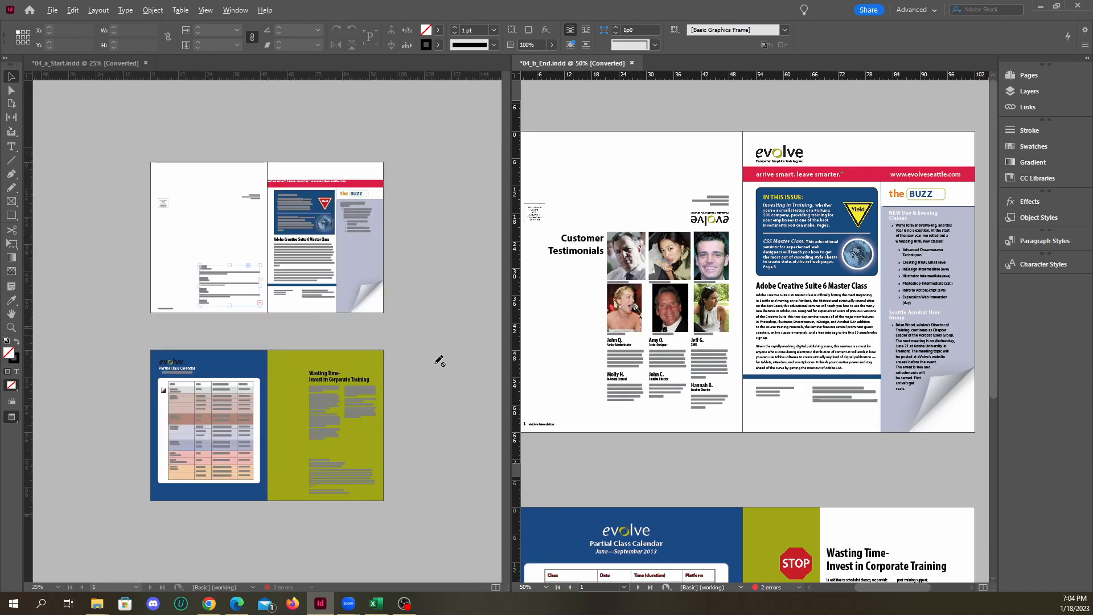
pyautogui.scroll(2, 321, 315)
pyautogui.scroll(-1, 437, 307)
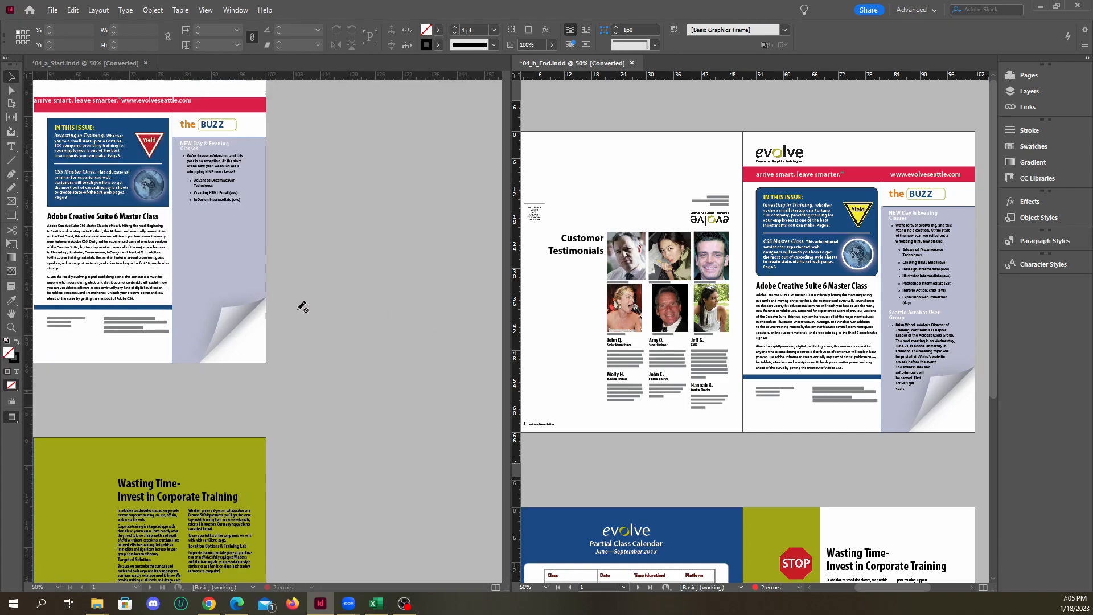
pyautogui.scroll(-1, 326, 309)
pyautogui.scroll(1, 197, 257)
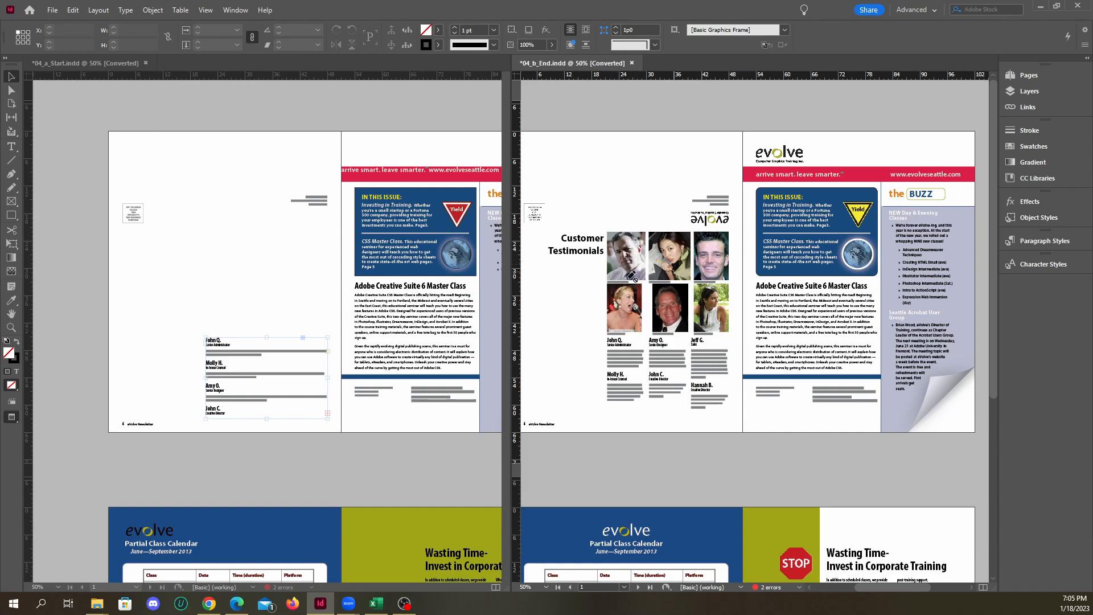
pyautogui.scroll(4, 479, 301)
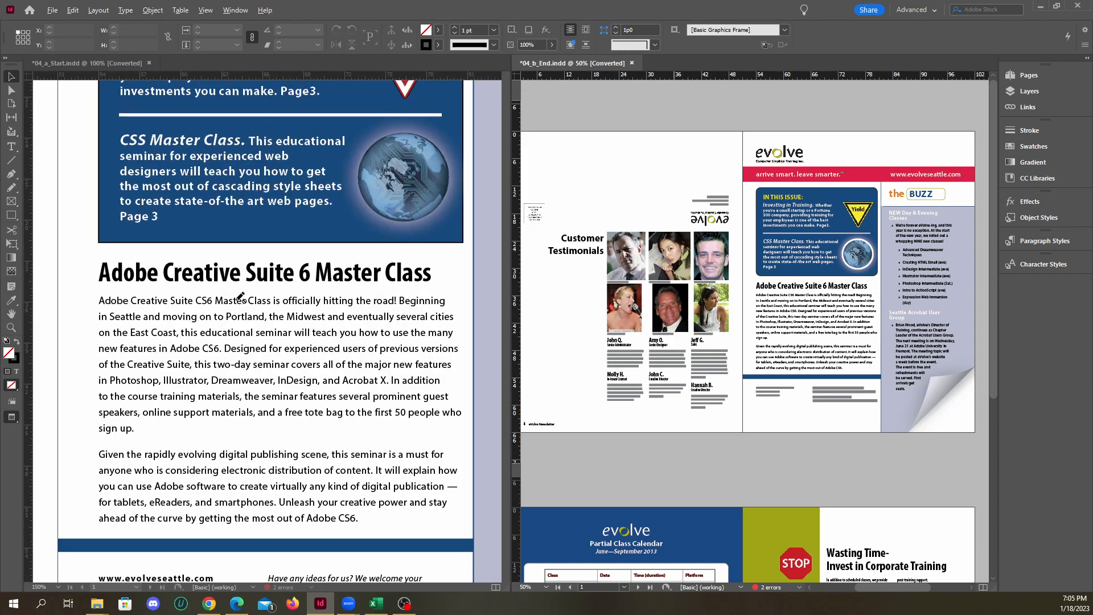
# Examine the cover's Buzz sidebar in 04_a_Start.indd and select its text frame to inspect it
pyautogui.scroll(-3, 249, 298)
pyautogui.scroll(3, 455, 273)
pyautogui.scroll(-2, 308, 273)
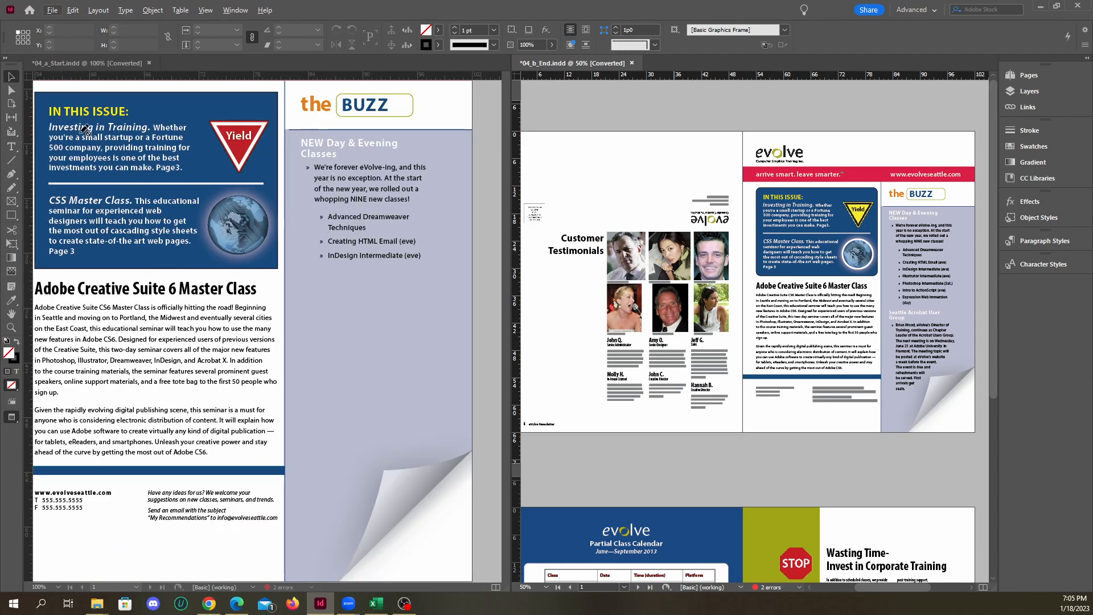
pyautogui.scroll(3, 350, 223)
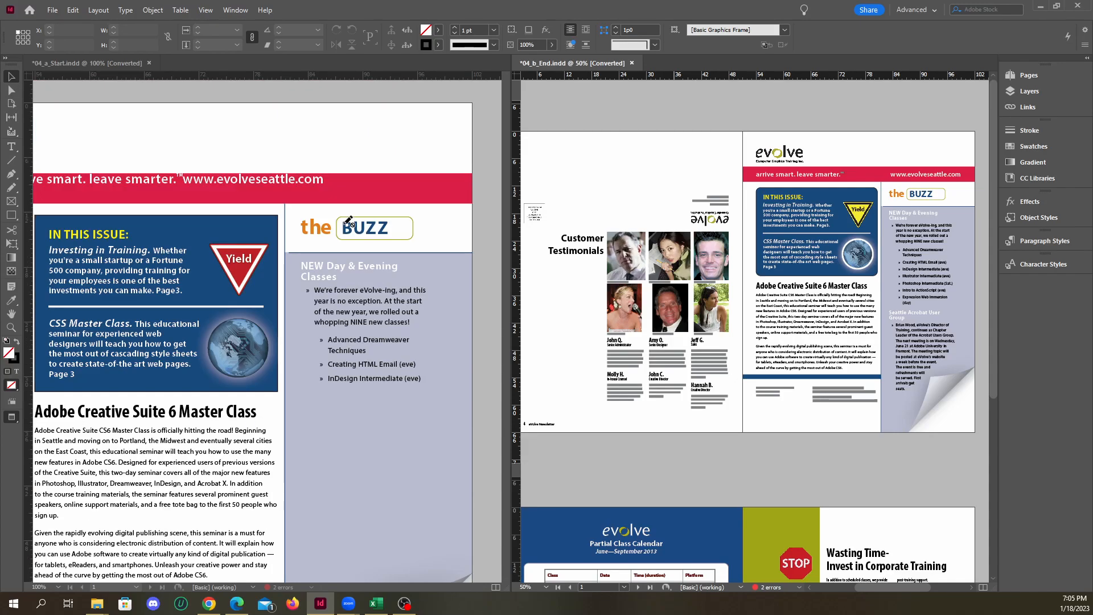
pyautogui.click(323, 272)
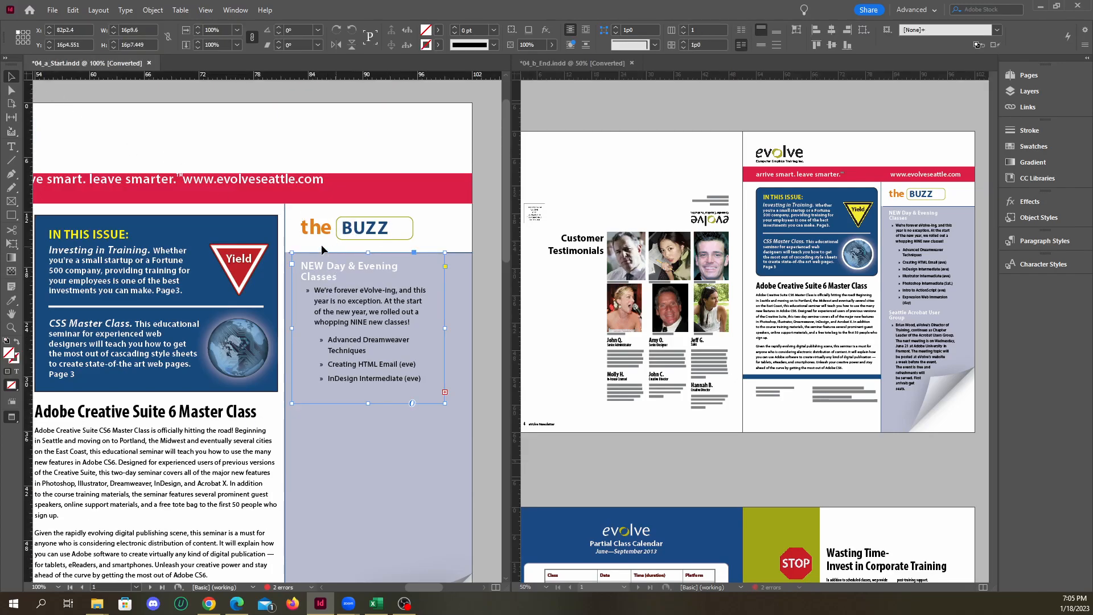
pyautogui.click(658, 172)
pyautogui.click(387, 281)
pyautogui.click(670, 190)
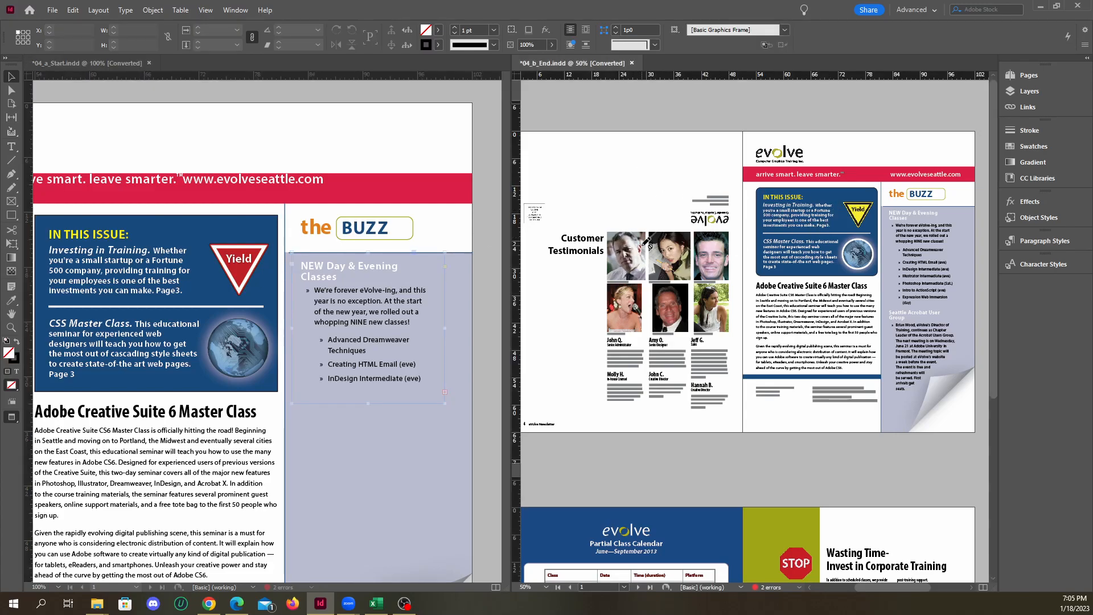
pyautogui.click(364, 313)
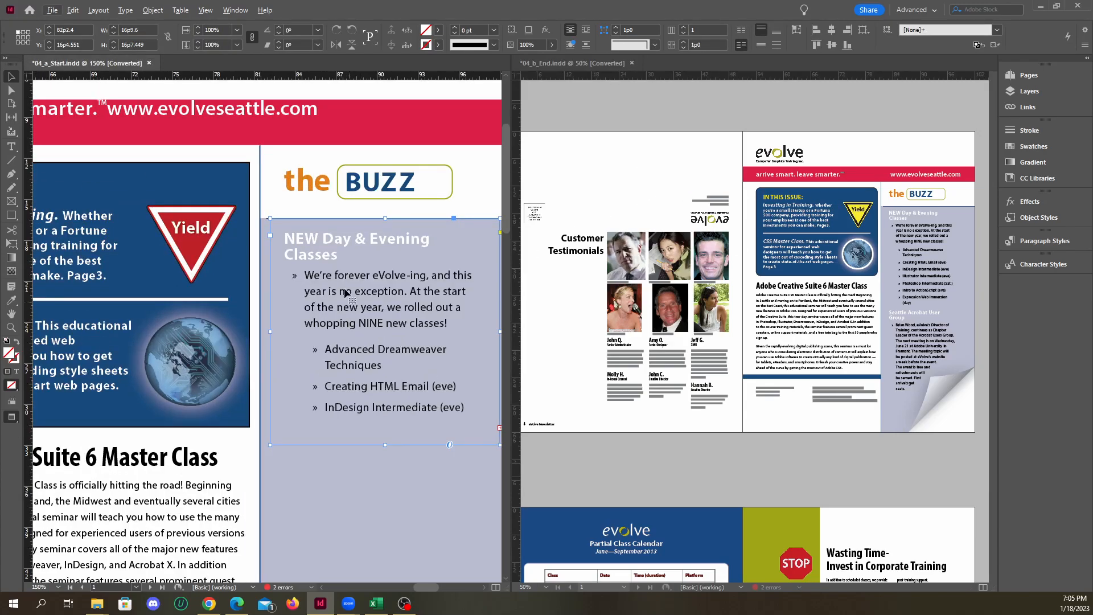
pyautogui.scroll(1, 366, 287)
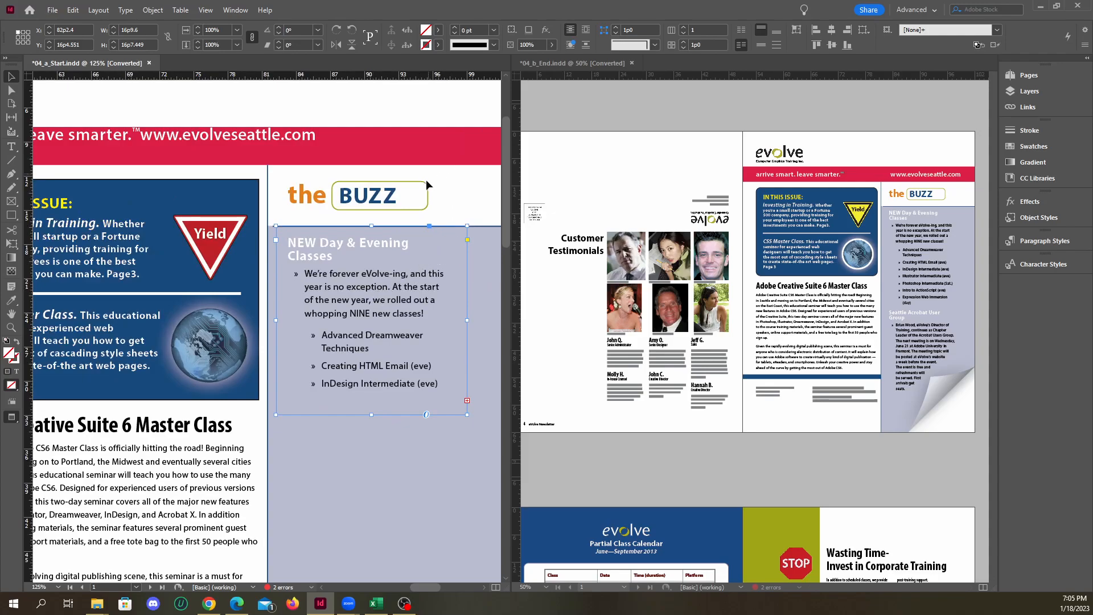
# Consolidate the two tiled documents into one tabbed window and deselect the Buzz text frame
pyautogui.click(235, 9)
pyautogui.moveTo(342, 36)
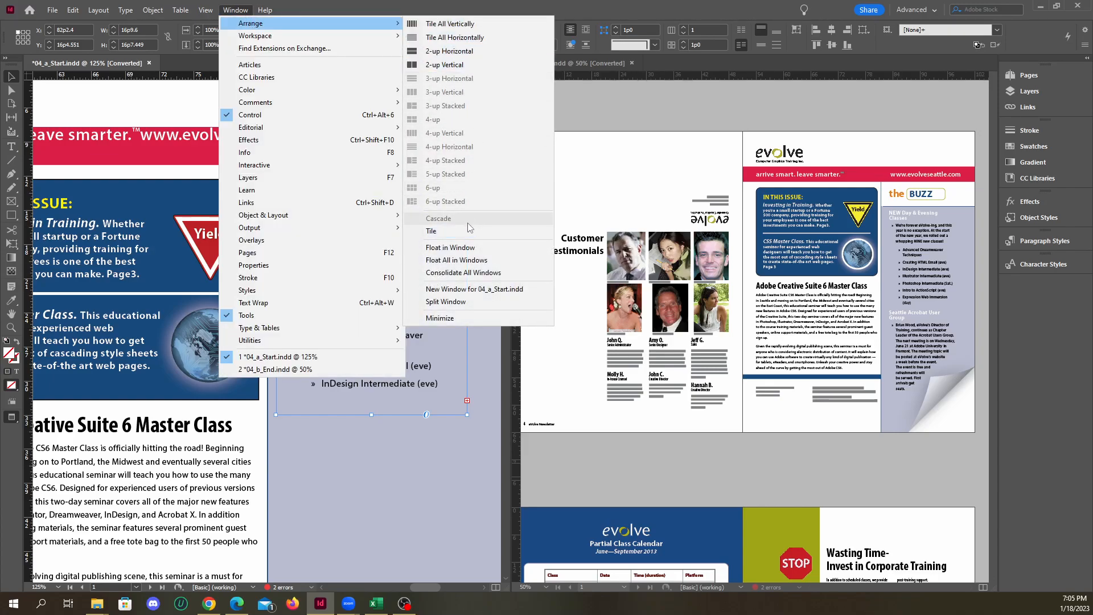
pyautogui.click(460, 272)
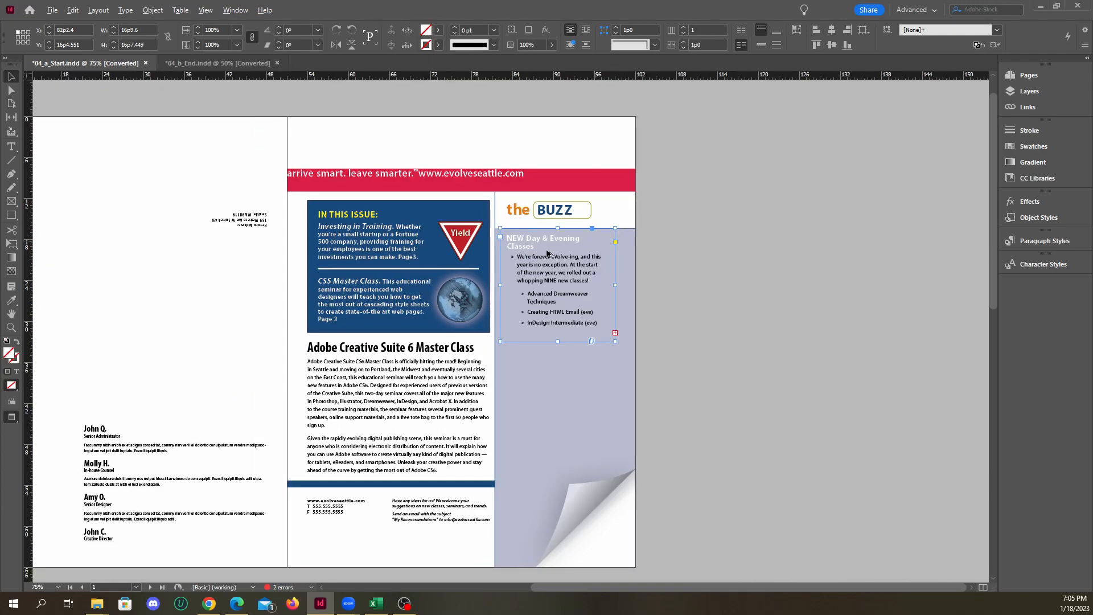
pyautogui.hotkey('ctrl', '=')
pyautogui.hotkey('ctrl', '=')
pyautogui.click(739, 269)
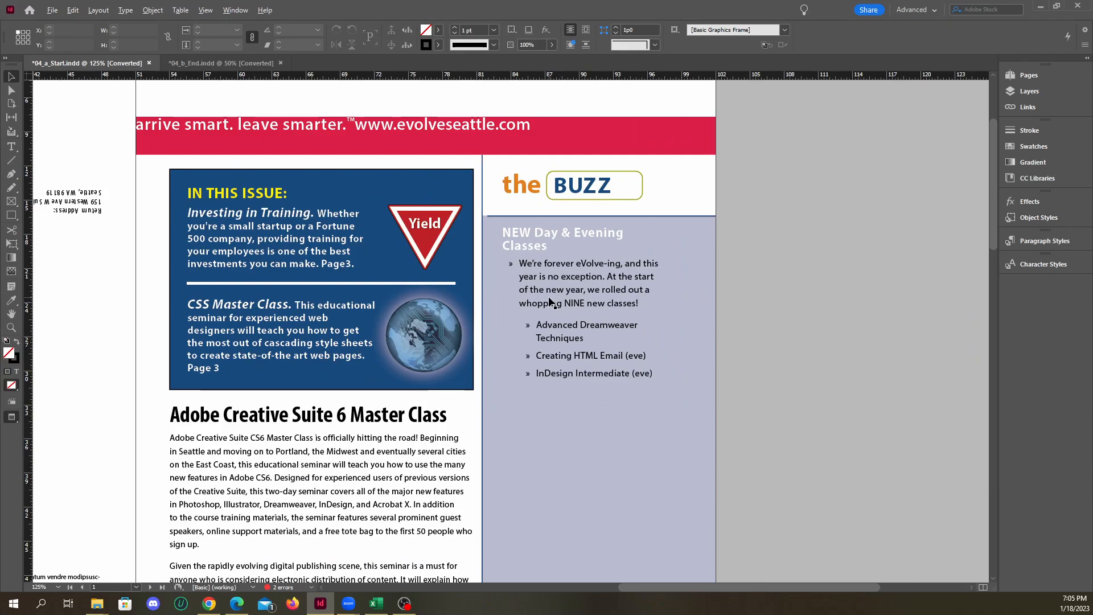
# Fit the Buzz sidebar text frame's height to its content so the overset text is included
pyautogui.hotkey('ctrl', '=')
pyautogui.hotkey('ctrl', '=')
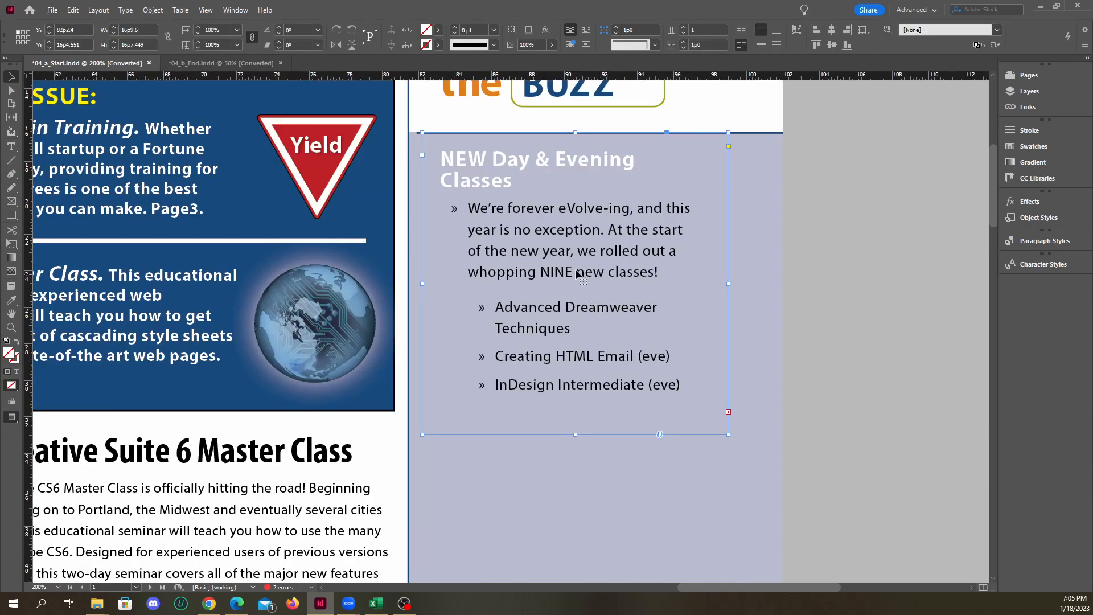
pyautogui.scroll(-3, 577, 273)
pyautogui.scroll(3, 761, 237)
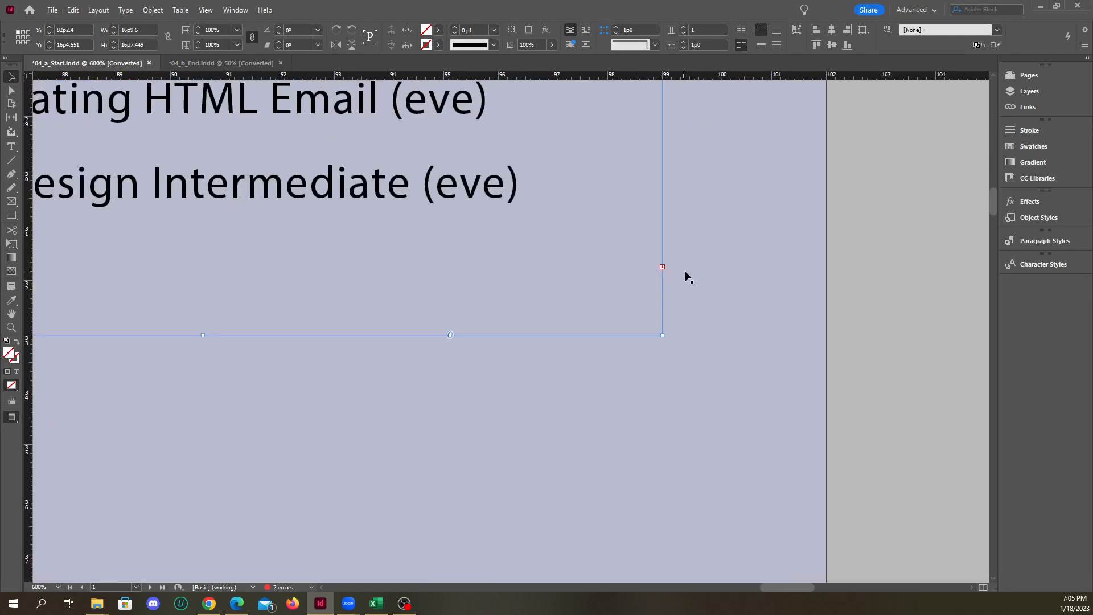
pyautogui.scroll(-5, 620, 262)
pyautogui.scroll(-3, 566, 230)
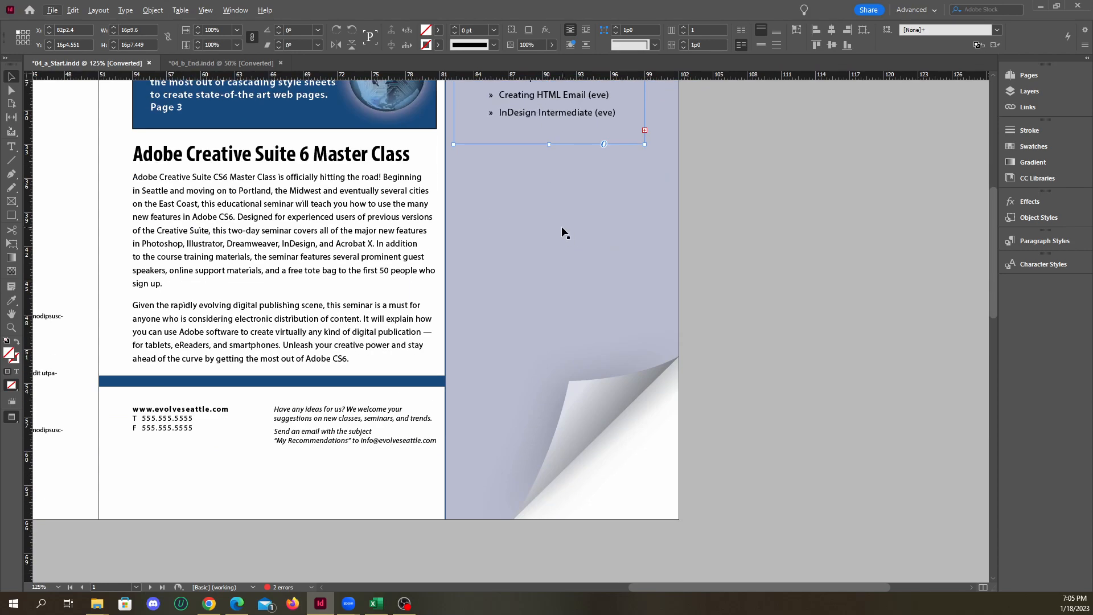
pyautogui.scroll(-1, 561, 227)
pyautogui.scroll(2, 559, 226)
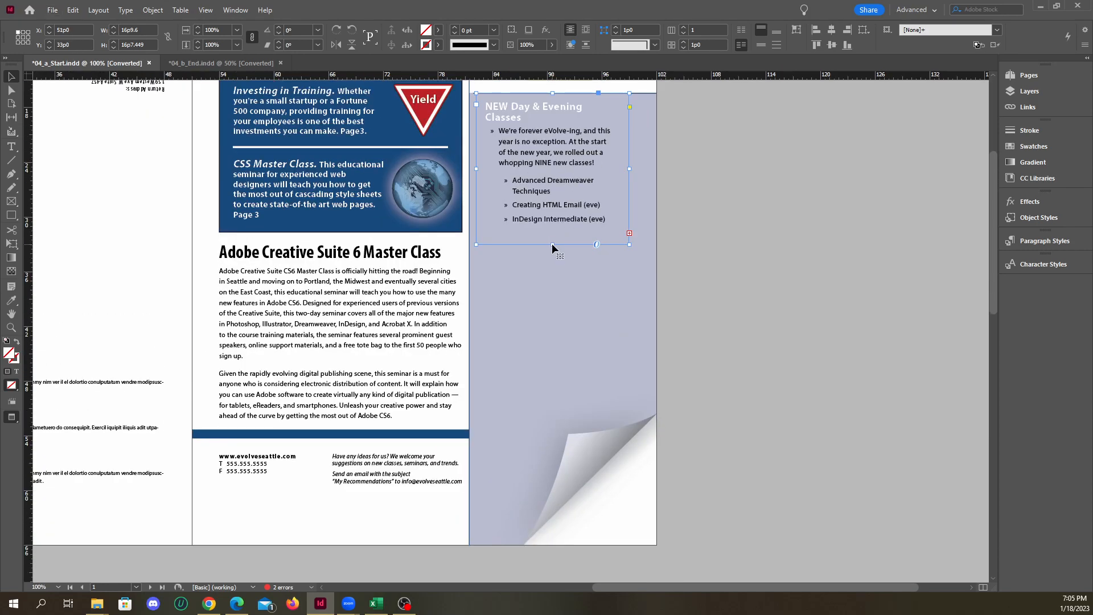
pyautogui.doubleClick(552, 245)
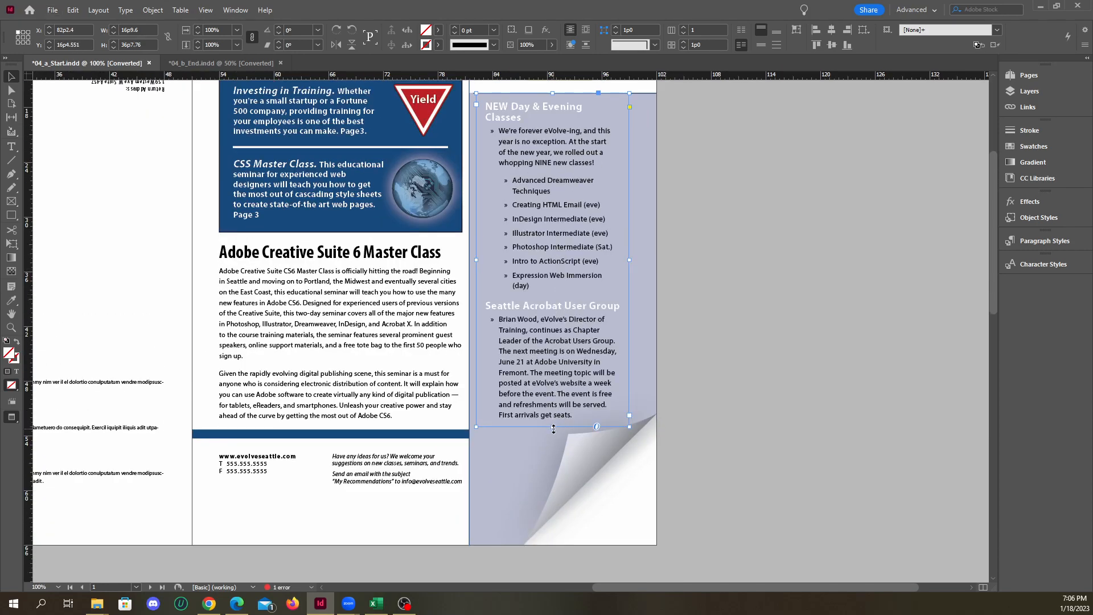
pyautogui.click(698, 399)
# Compare how the sidebar text meets the page curl in 04_a_Start.indd and in 04_b_End.indd
pyautogui.scroll(3, 697, 396)
pyautogui.scroll(-5, 654, 376)
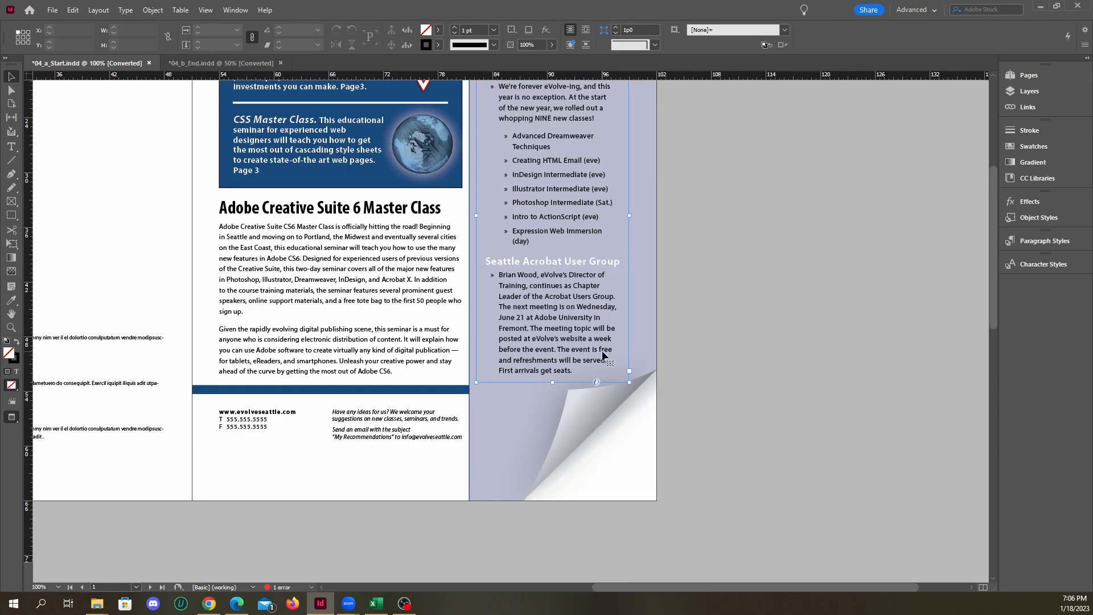
pyautogui.click(221, 63)
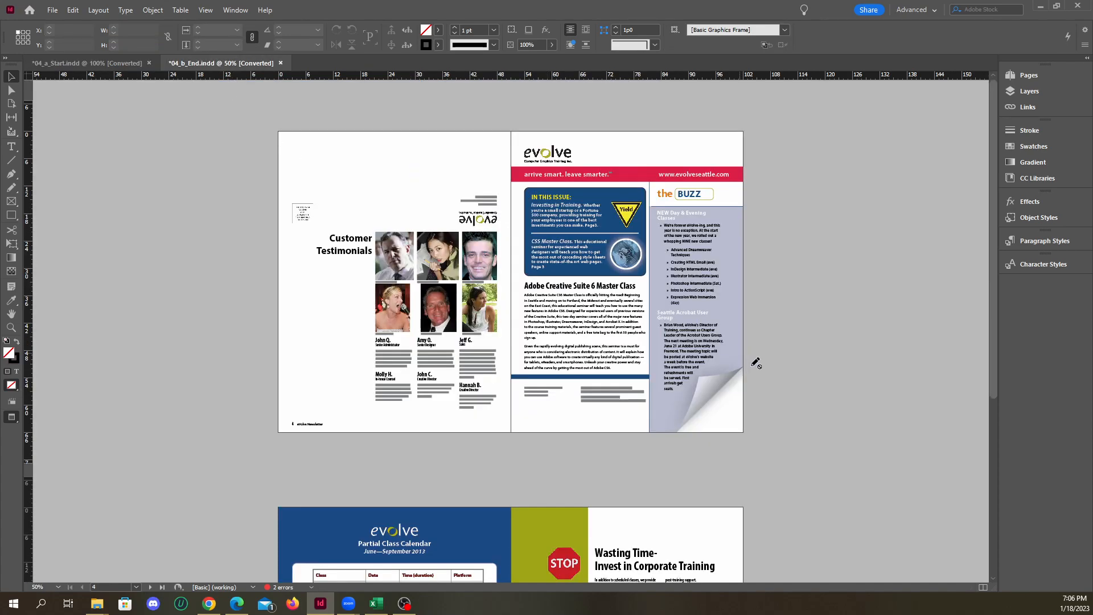
pyautogui.scroll(4, 748, 368)
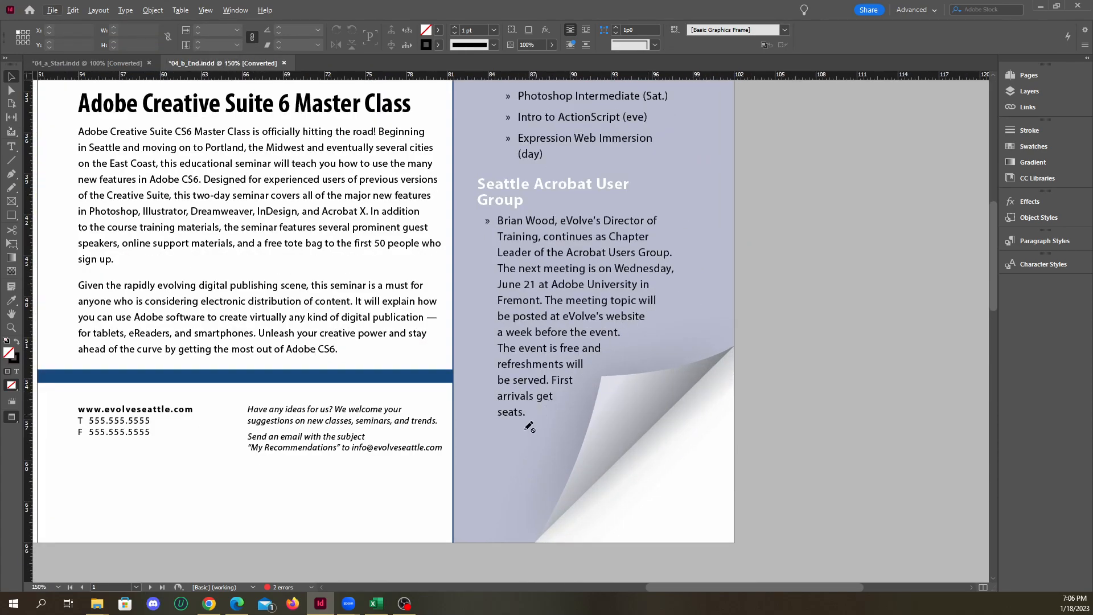
pyautogui.click(136, 63)
pyautogui.scroll(2, 609, 388)
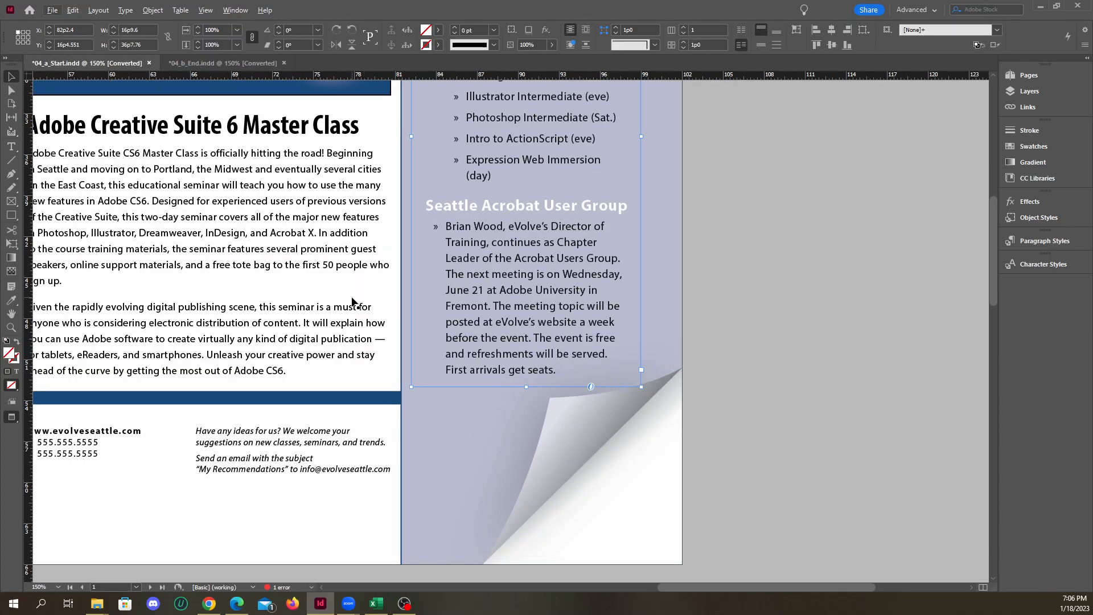
# Try to raise the Buzz text frame's lower-right corner point with the Direct Selection tool, and undo the move
pyautogui.click(12, 90)
pyautogui.click(720, 355)
pyautogui.scroll(3, 561, 343)
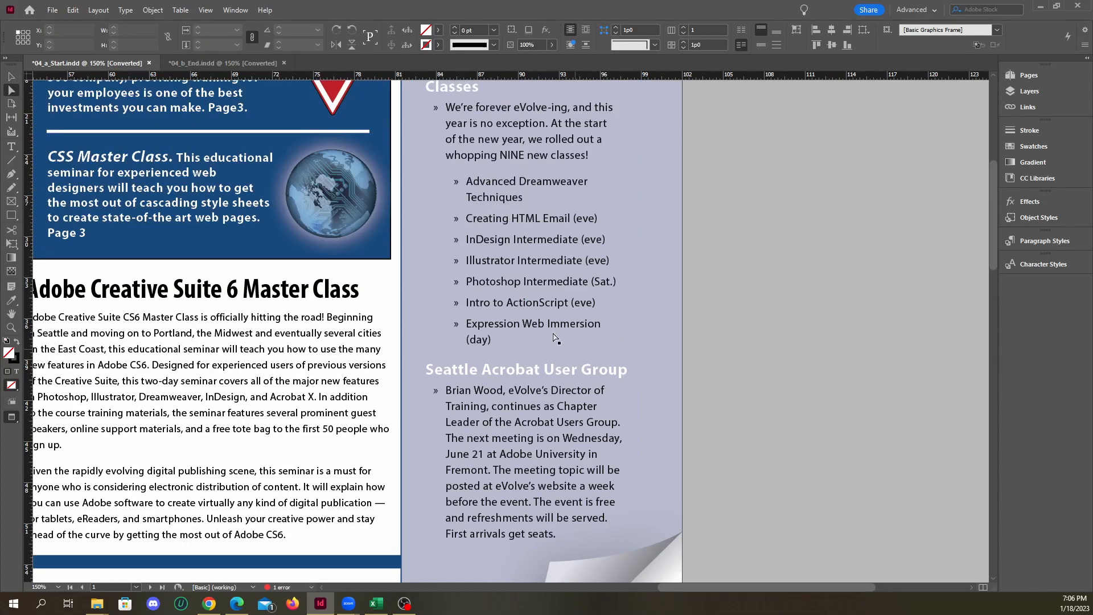
pyautogui.scroll(-2, 515, 295)
pyautogui.click(540, 385)
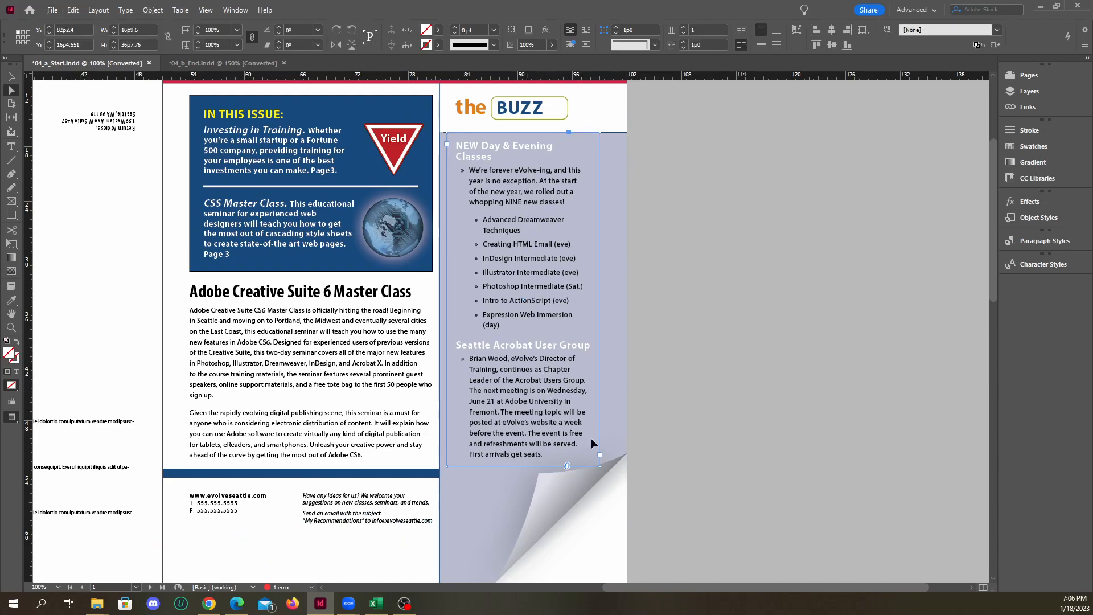
pyautogui.scroll(2, 592, 436)
pyautogui.click(600, 459)
pyautogui.moveTo(605, 456)
pyautogui.mouseDown()
pyautogui.moveTo(593, 313)
pyautogui.moveTo(604, 317)
pyautogui.moveTo(604, 376)
pyautogui.moveTo(621, 396)
pyautogui.moveTo(604, 465)
pyautogui.mouseUp()
pyautogui.click(681, 461)
pyautogui.click(603, 465)
pyautogui.click(605, 468)
pyautogui.moveTo(604, 465); pyautogui.dragTo(603, 324)
pyautogui.hotkey('ctrl', 'z')
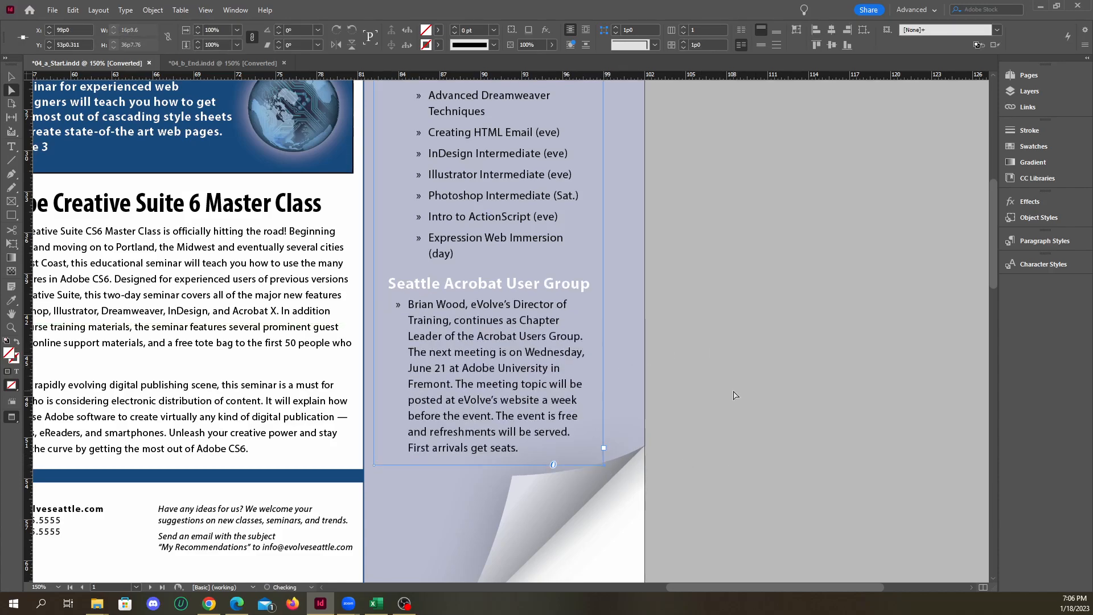
# Unlock the Text layer in 04_b_End.indd and select the Buzz text frame's lower-right corner point to inspect its slanted edge
pyautogui.click(239, 63)
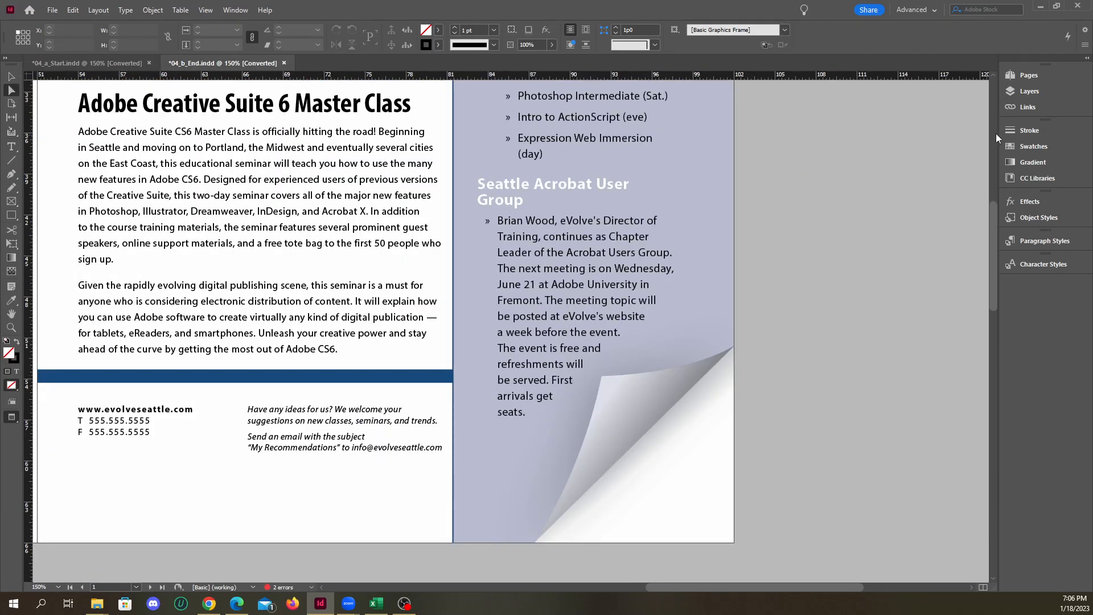
pyautogui.click(1029, 107)
pyautogui.click(1029, 107)
pyautogui.click(1029, 91)
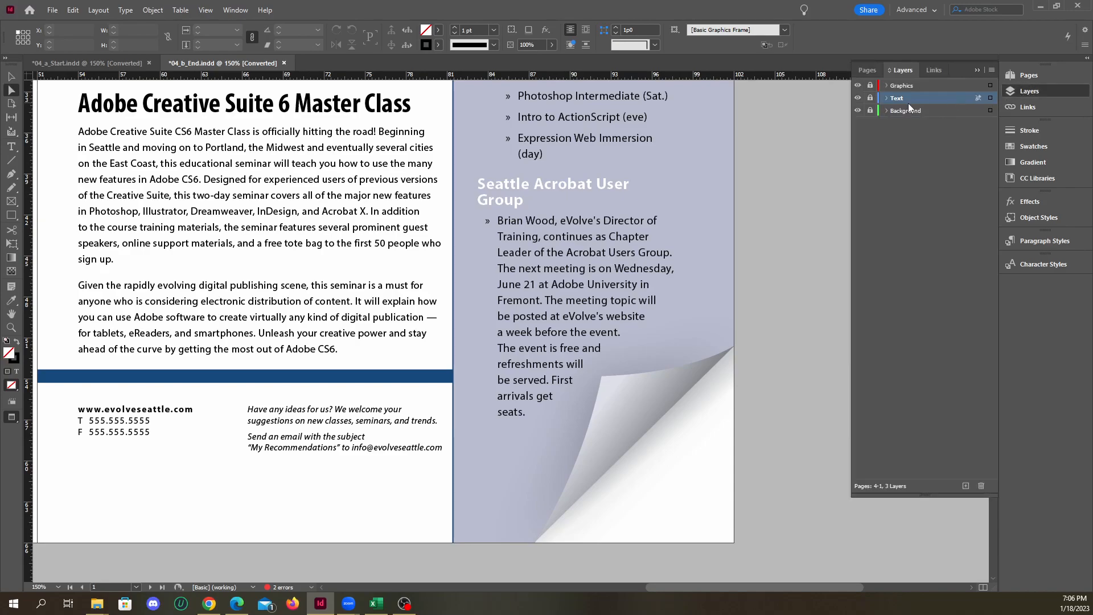
pyautogui.click(869, 98)
pyautogui.click(615, 304)
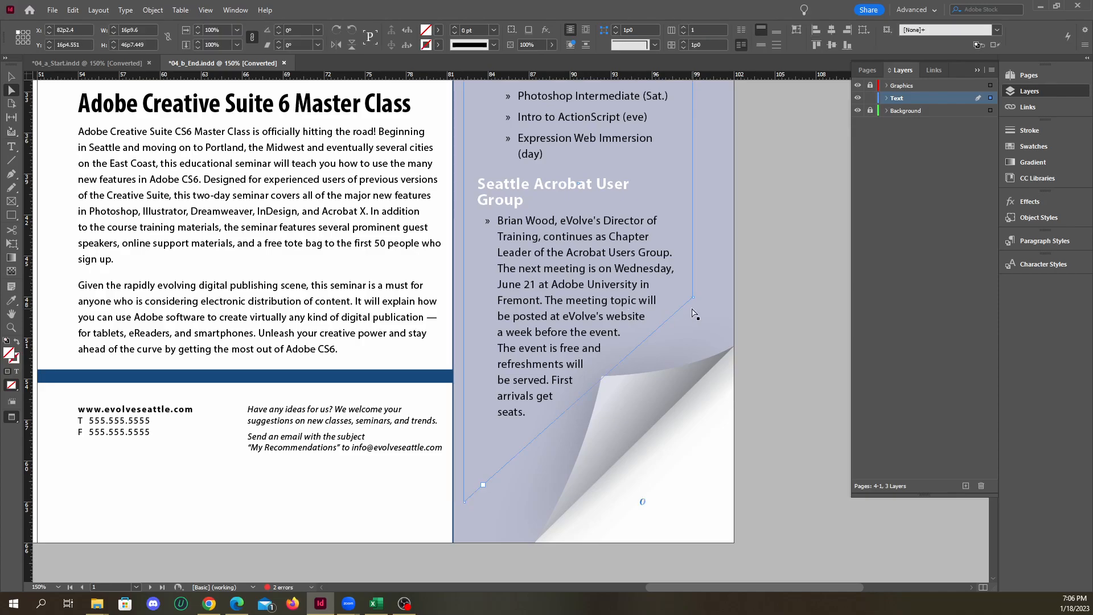
pyautogui.scroll(10, 685, 313)
pyautogui.scroll(-8, 685, 313)
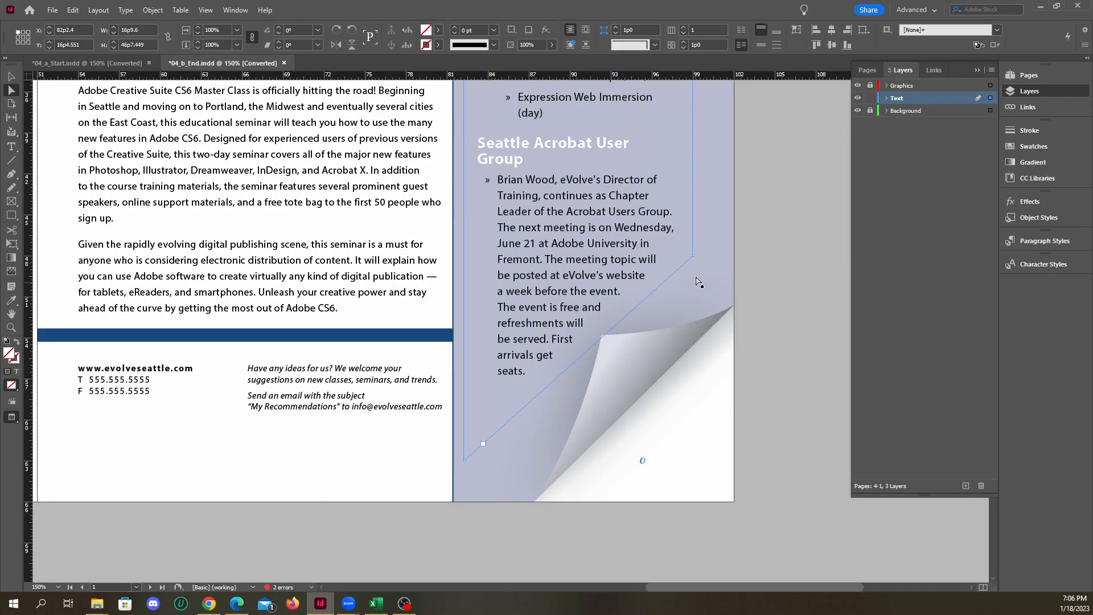
pyautogui.click(694, 257)
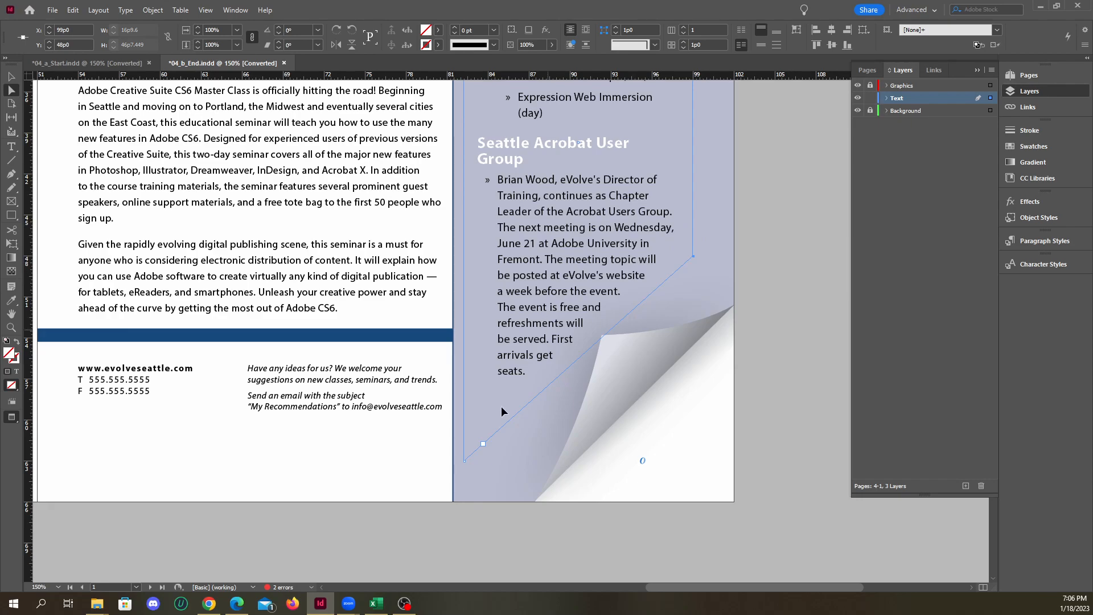
# Move the Buzz text frame's lower-right corner point in 04_a_Start.indd straight up to about Y 42p5 with the Direct Selection tool
pyautogui.click(96, 64)
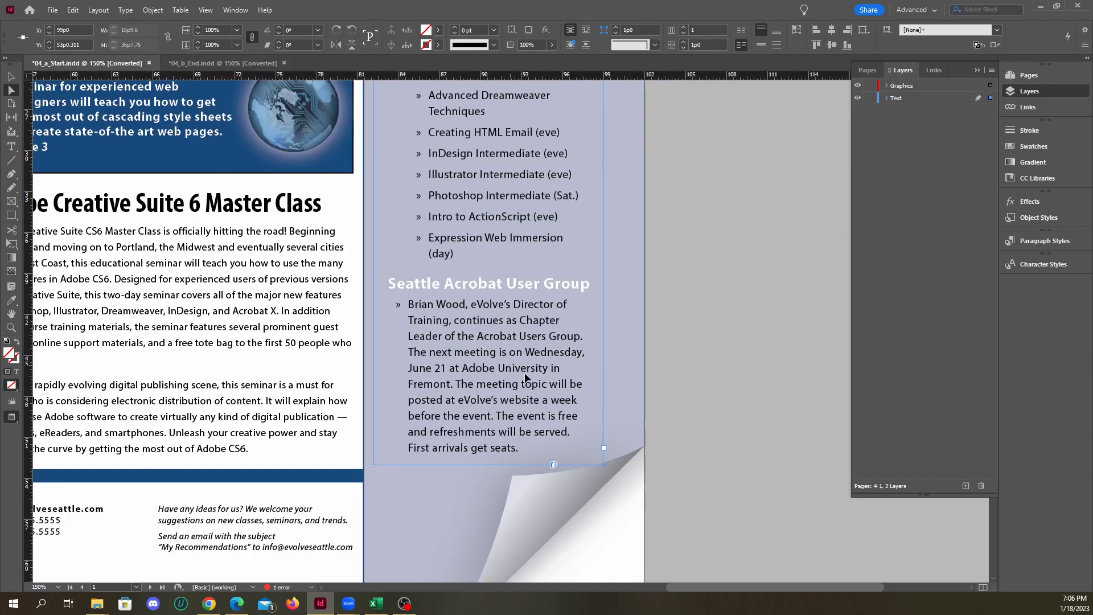
pyautogui.click(603, 464)
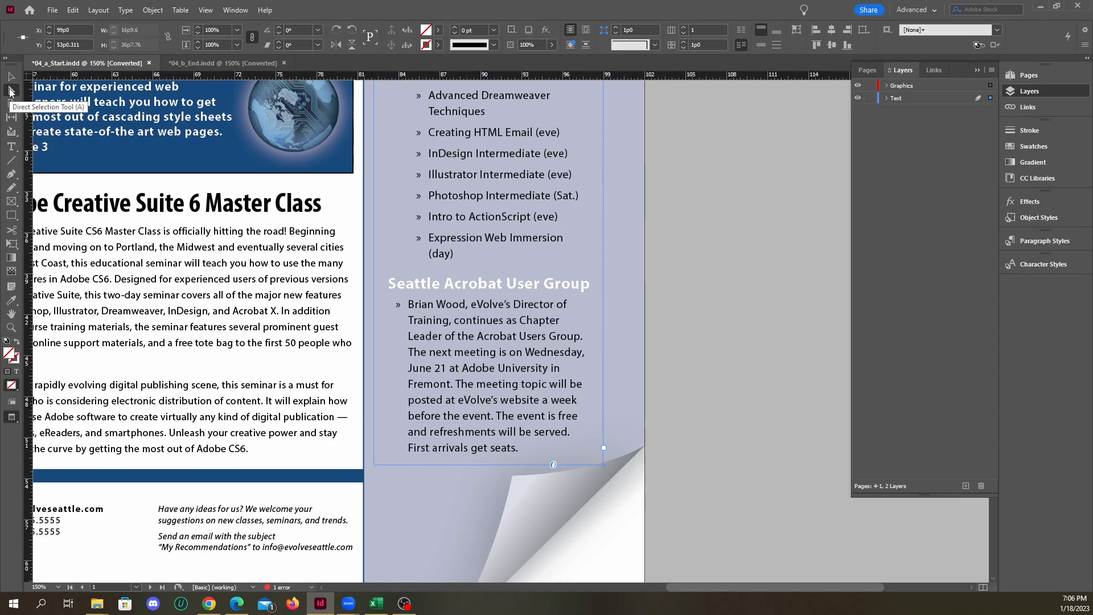
pyautogui.click(9, 91)
pyautogui.scroll(-4, 483, 324)
pyautogui.scroll(2, 536, 297)
pyautogui.scroll(2, 525, 327)
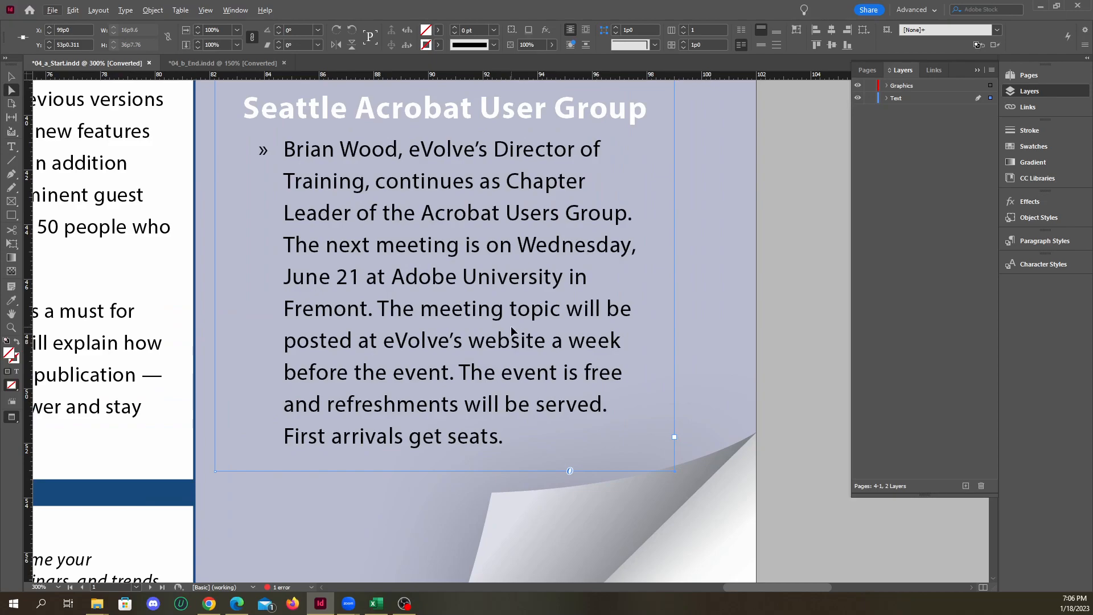
pyautogui.scroll(-1, 569, 337)
pyautogui.scroll(1, 590, 349)
pyautogui.scroll(-2, 590, 353)
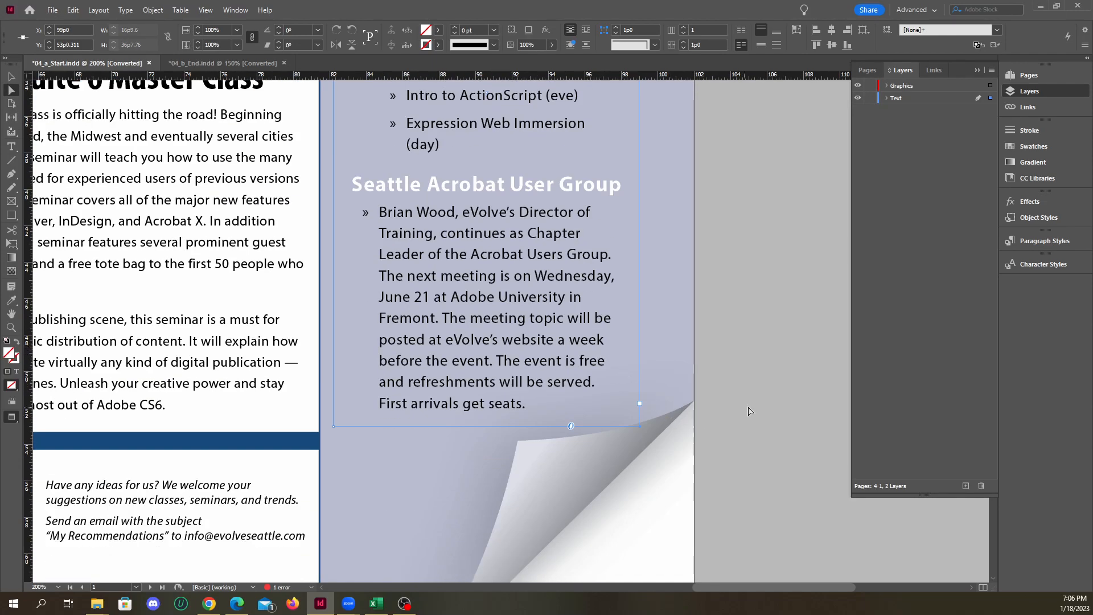
pyautogui.moveTo(640, 425); pyautogui.dragTo(636, 241)
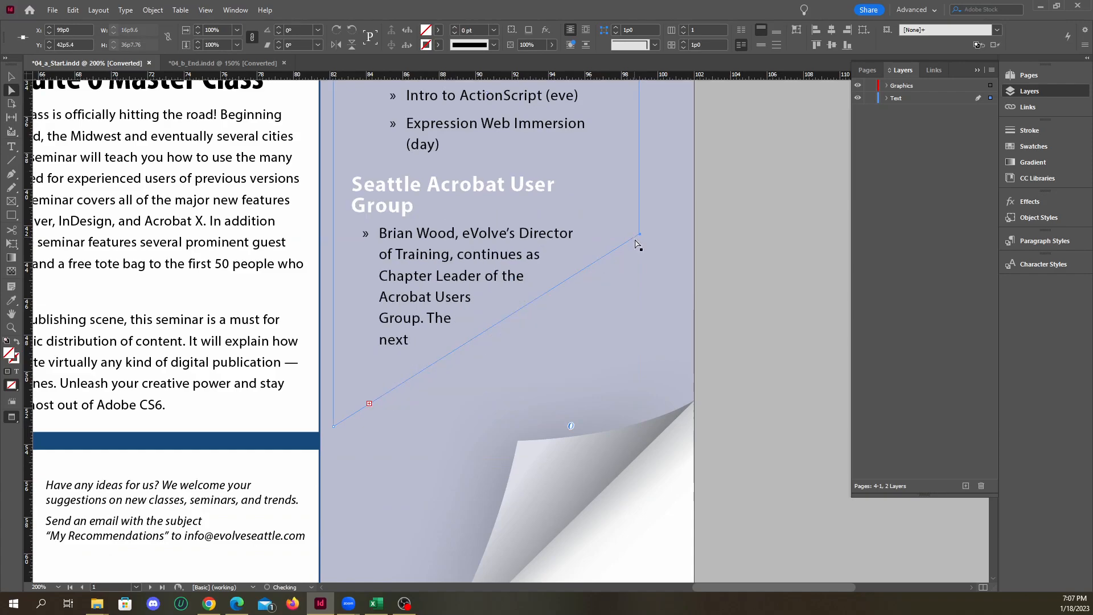
# Extend the Buzz text frame's lower-left corner point down for a height of about 46p11, and lower its lower-right corner point
pyautogui.click(335, 428)
pyautogui.moveTo(336, 431); pyautogui.dragTo(336, 571)
pyautogui.moveTo(641, 236); pyautogui.dragTo(636, 285)
pyautogui.hotkey('ctrl', '-')
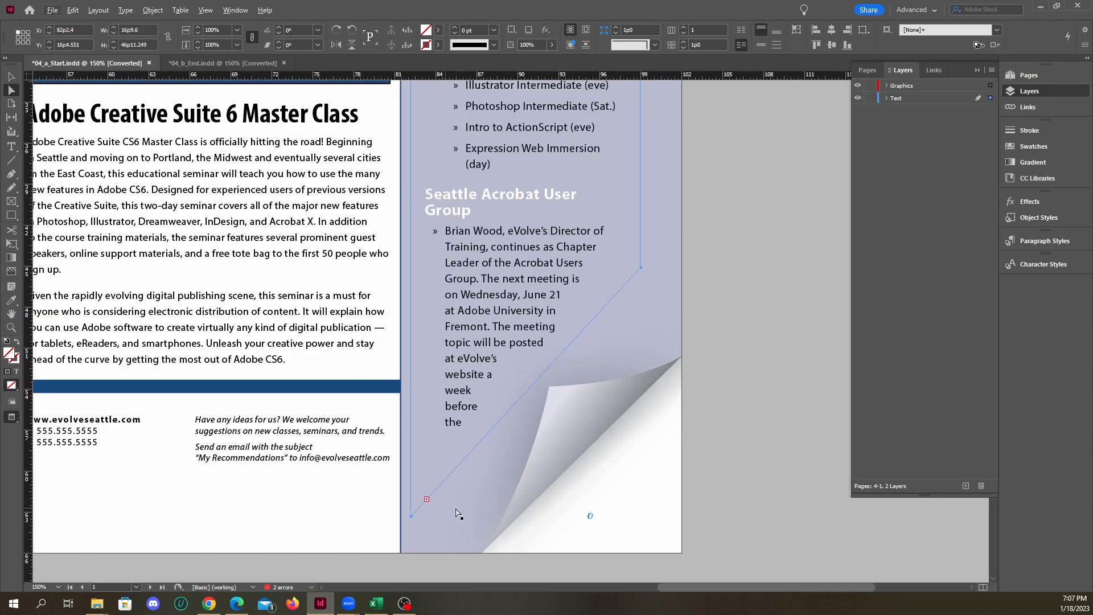
pyautogui.click(643, 292)
pyautogui.click(637, 265)
pyautogui.moveTo(641, 268); pyautogui.dragTo(641, 300)
# Try to move the Buzz text frame's lower-left corner point again, and undo the move
pyautogui.moveTo(411, 516); pyautogui.dragTo(409, 532)
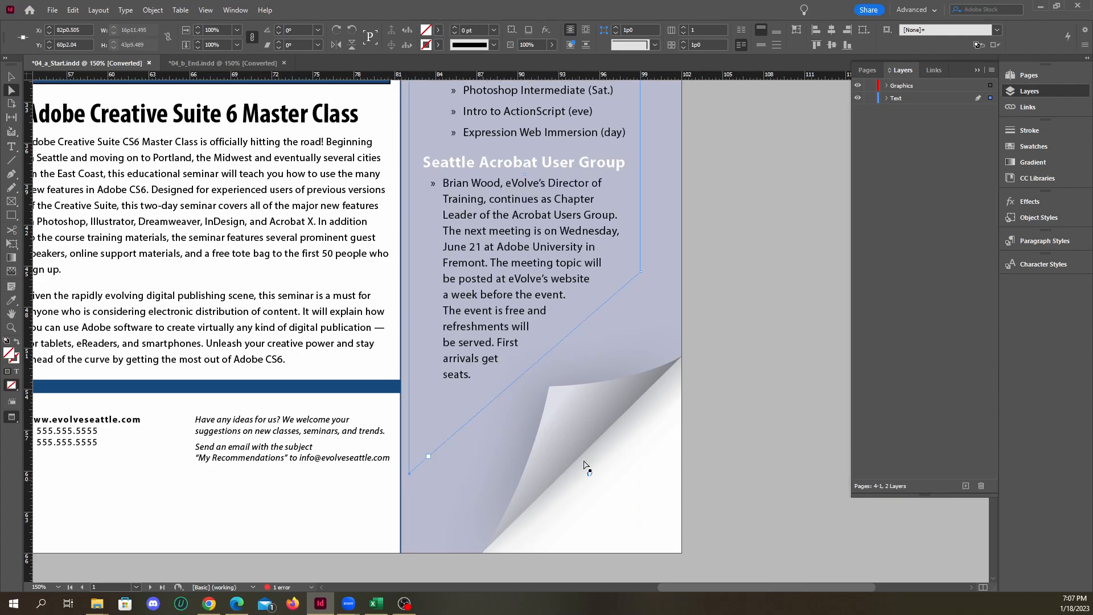
pyautogui.hotkey('ctrl', 'z')
pyautogui.click(732, 391)
pyautogui.scroll(-2, 569, 358)
pyautogui.scroll(2, 570, 357)
# Lower the Buzz text frame's lower-right corner point to about Y 50p10 with the Direct Selection tool
pyautogui.click(589, 309)
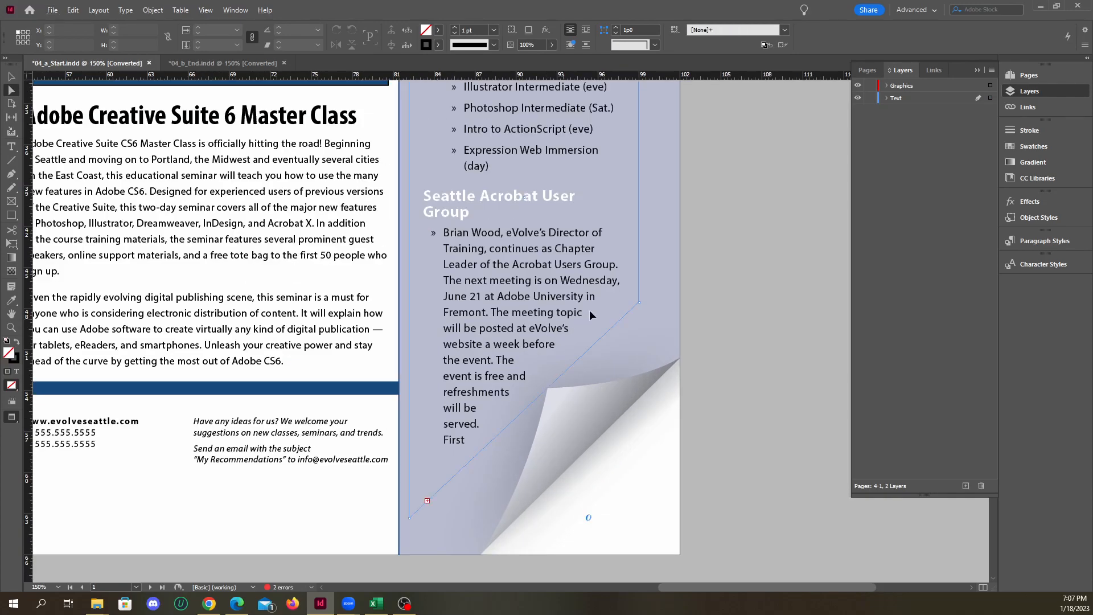
pyautogui.doubleClick(638, 303)
pyautogui.click(11, 90)
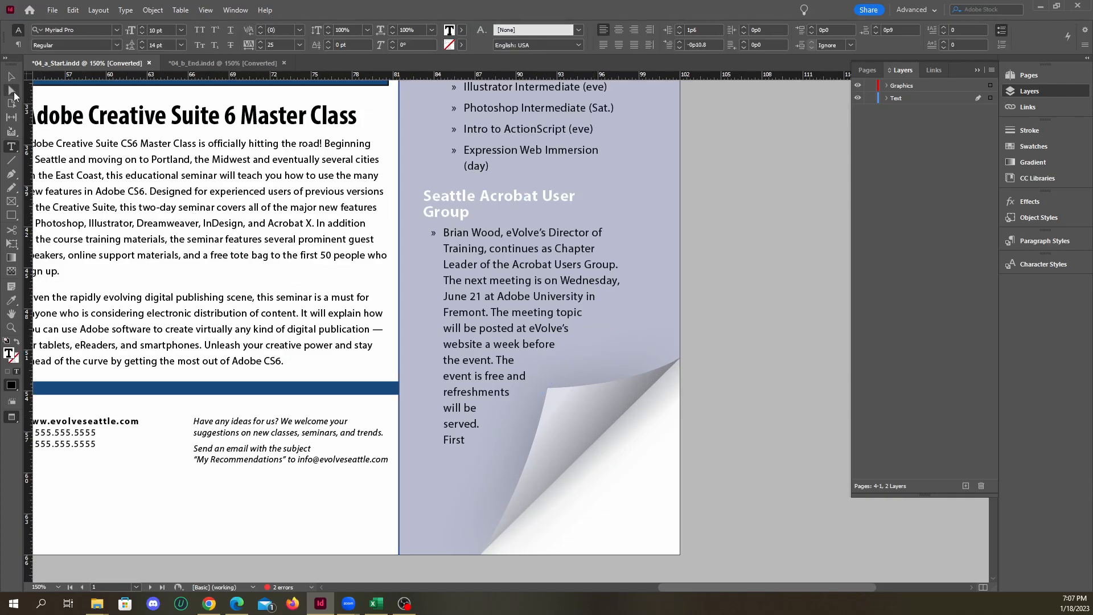
pyautogui.click(617, 318)
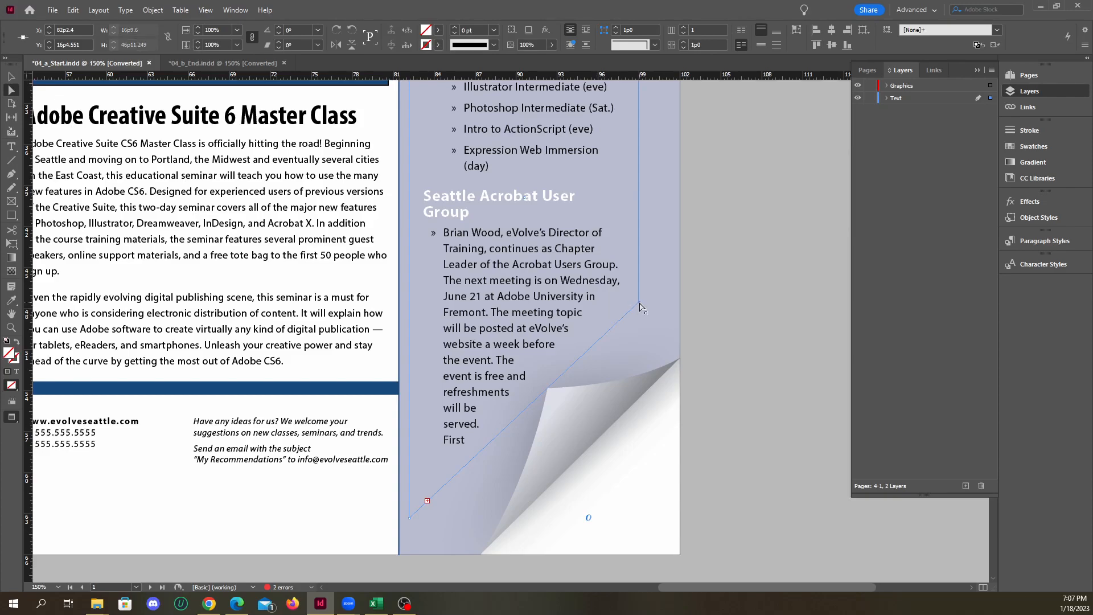
pyautogui.doubleClick(639, 313)
pyautogui.click(11, 90)
pyautogui.click(616, 308)
pyautogui.moveTo(639, 307); pyautogui.dragTo(639, 347)
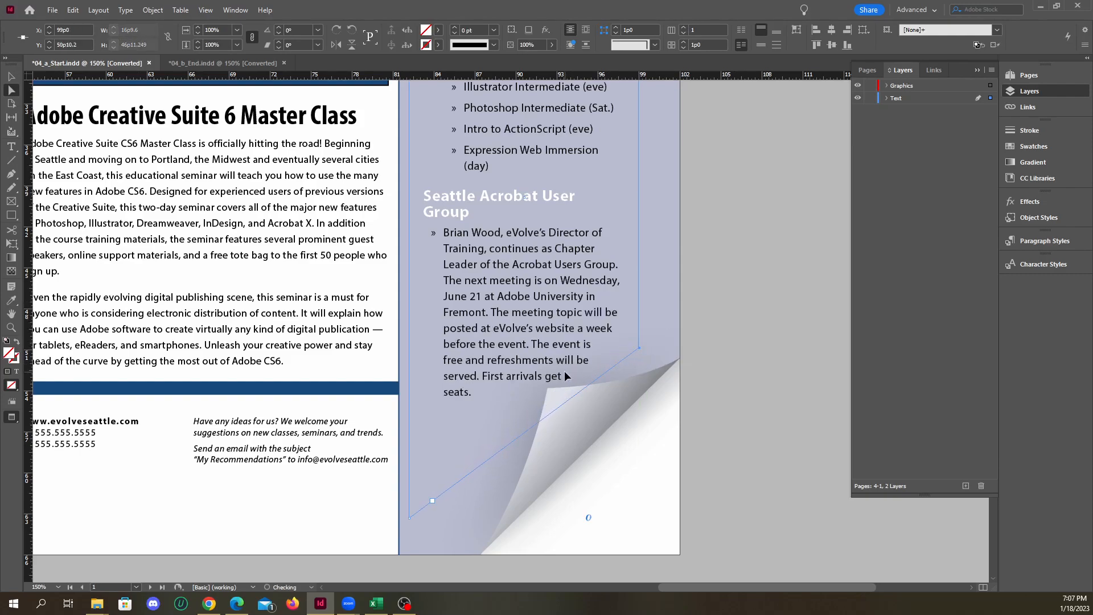
# Extend the Buzz text frame's lower-left corner point down for a height of about 48p1, and raise the lower-right point to about Y 49p2
pyautogui.moveTo(409, 518); pyautogui.dragTo(409, 534)
pyautogui.moveTo(639, 349); pyautogui.dragTo(638, 335)
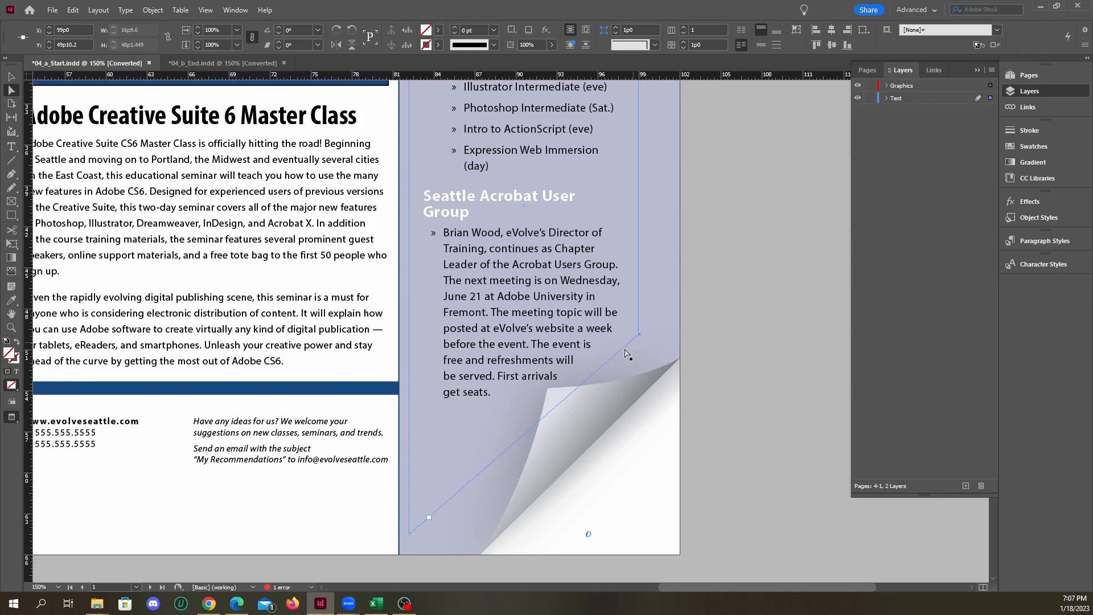
pyautogui.moveTo(640, 335); pyautogui.dragTo(639, 324)
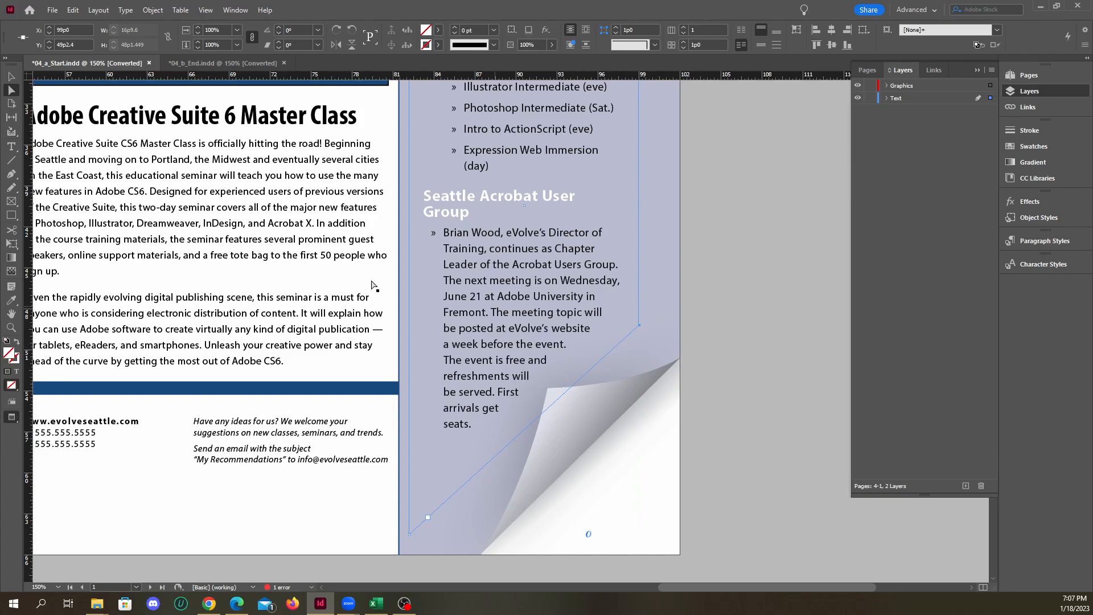
pyautogui.click(72, 11)
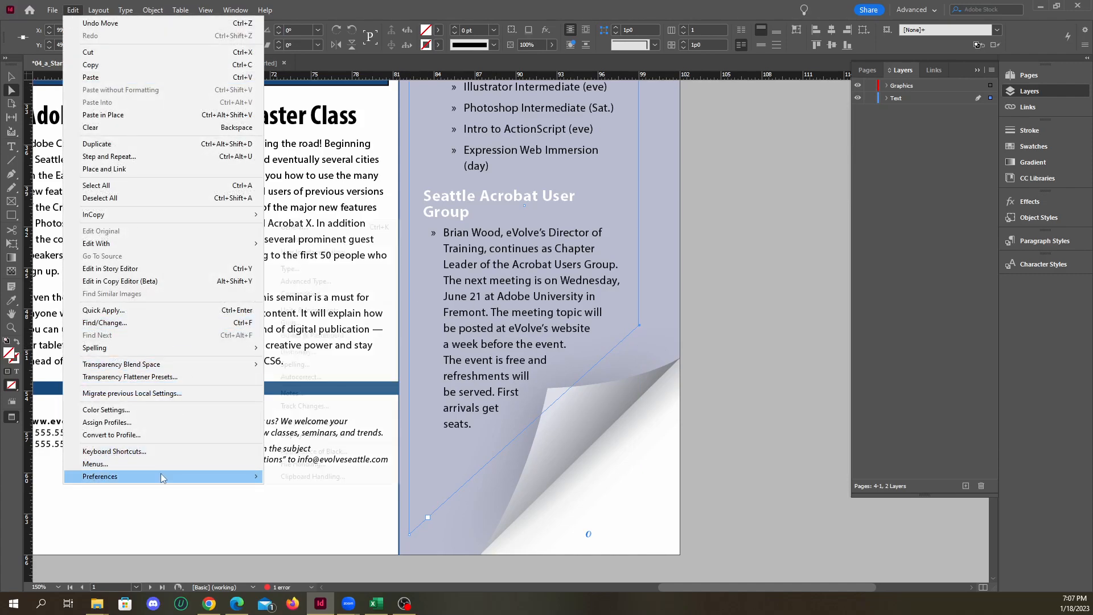
pyautogui.moveTo(210, 476)
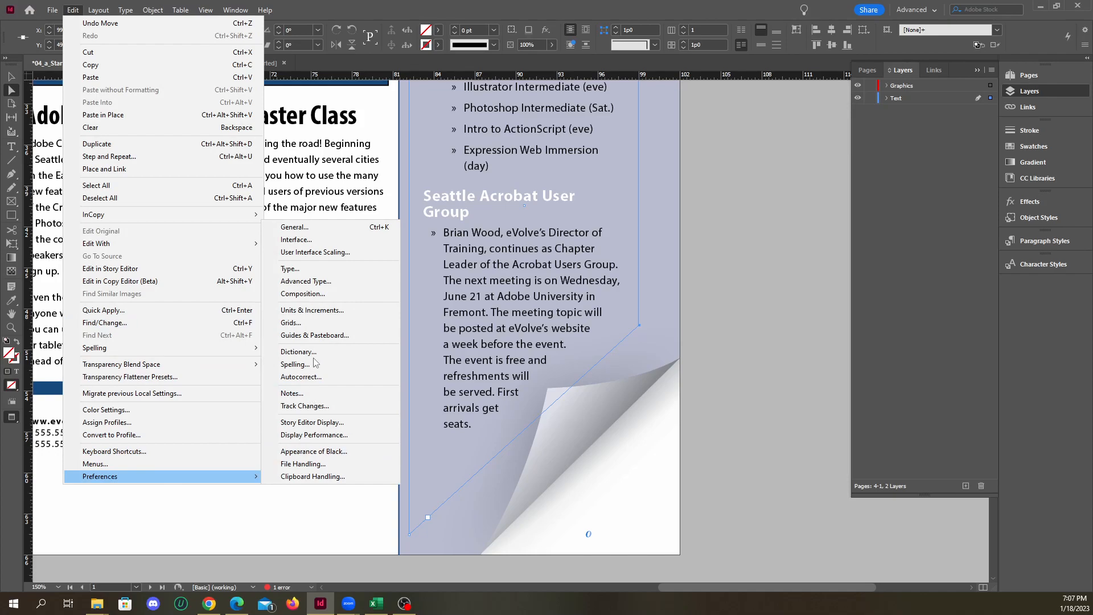
pyautogui.click(329, 256)
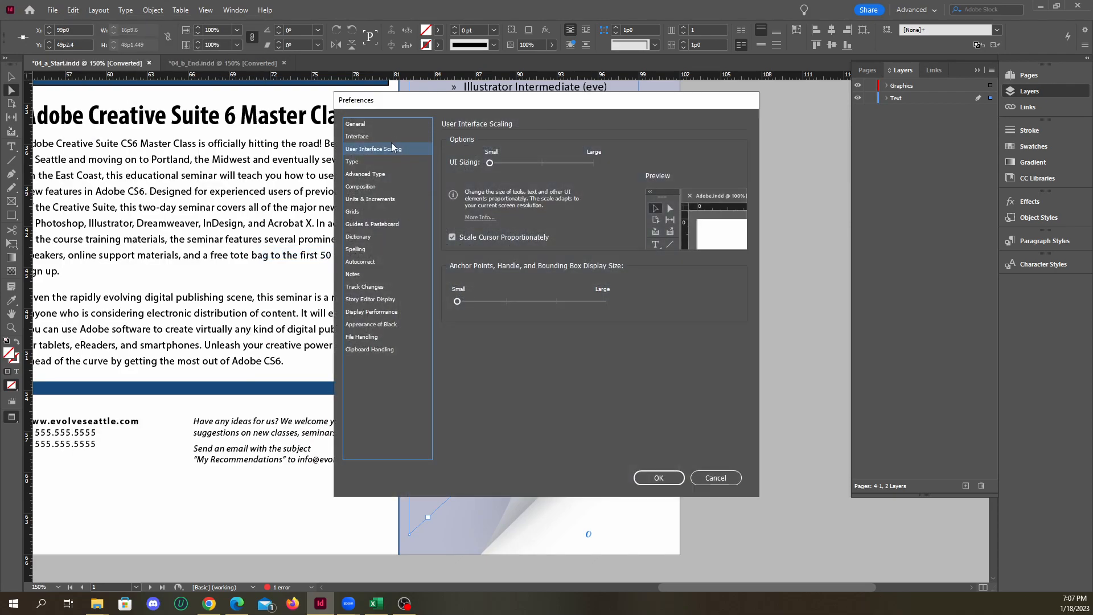
pyautogui.click(734, 478)
# In the User Interface Scaling preferences, set the UI sizing and the anchor point, handle and bounding box display size to Large
pyautogui.click(75, 15)
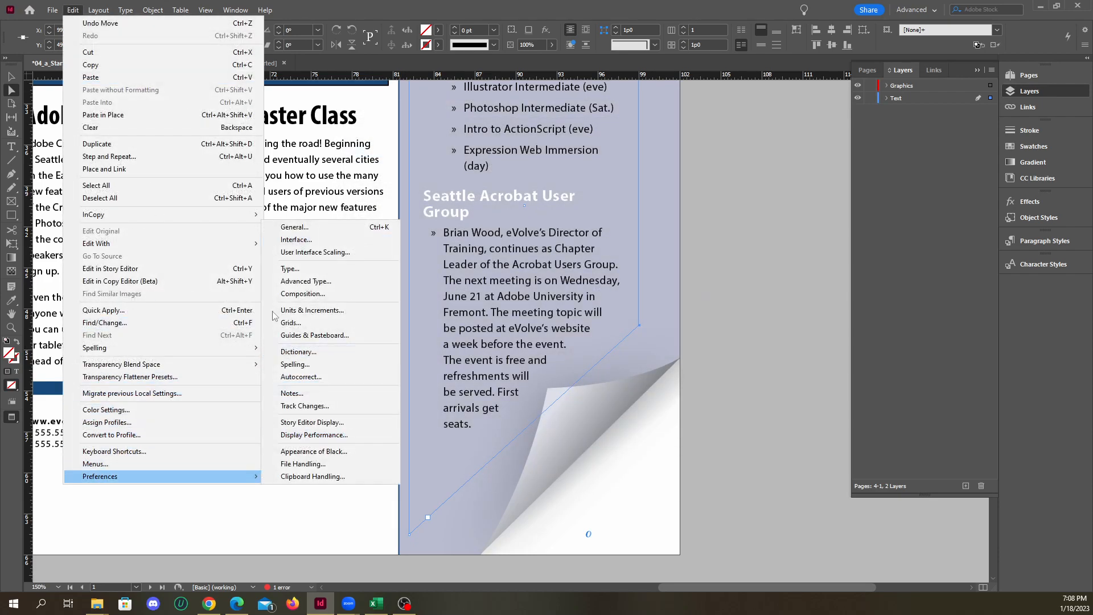
pyautogui.click(302, 293)
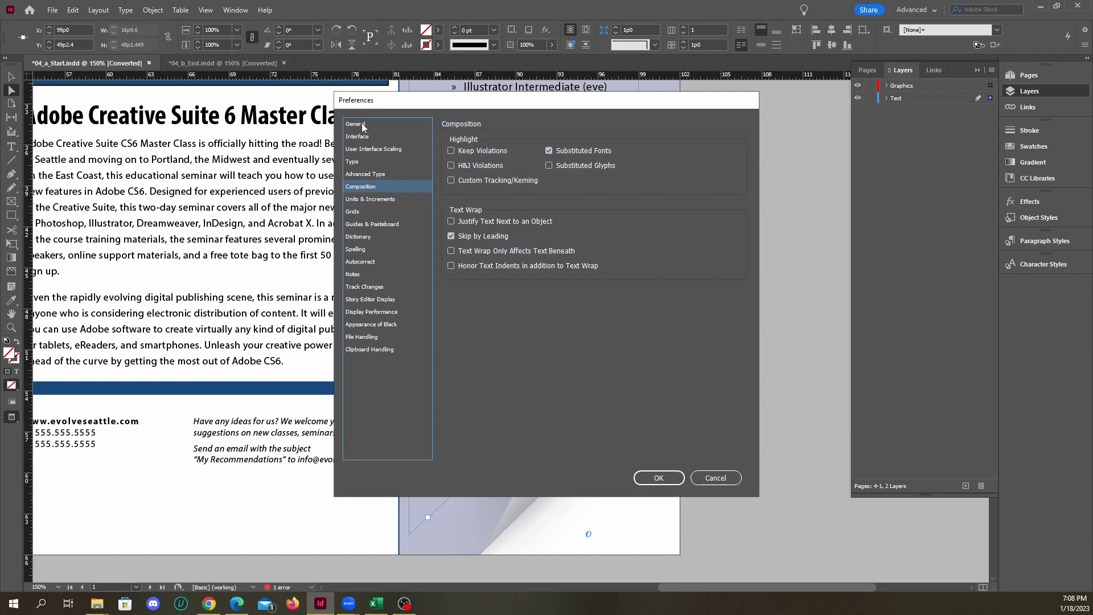
pyautogui.click(359, 149)
pyautogui.click(366, 135)
pyautogui.click(365, 150)
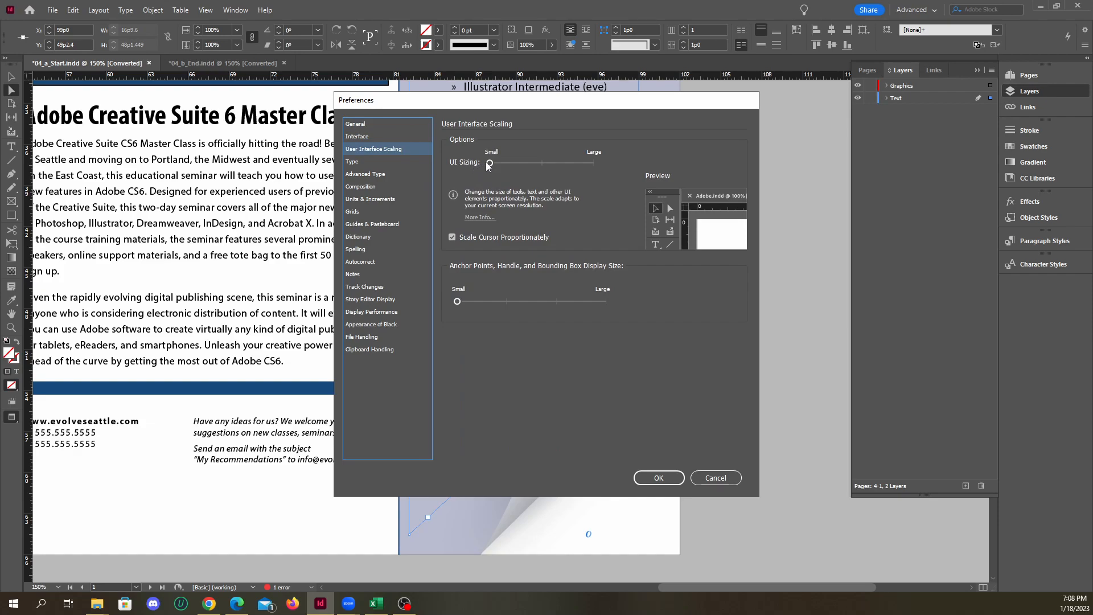
pyautogui.moveTo(489, 163); pyautogui.dragTo(613, 163)
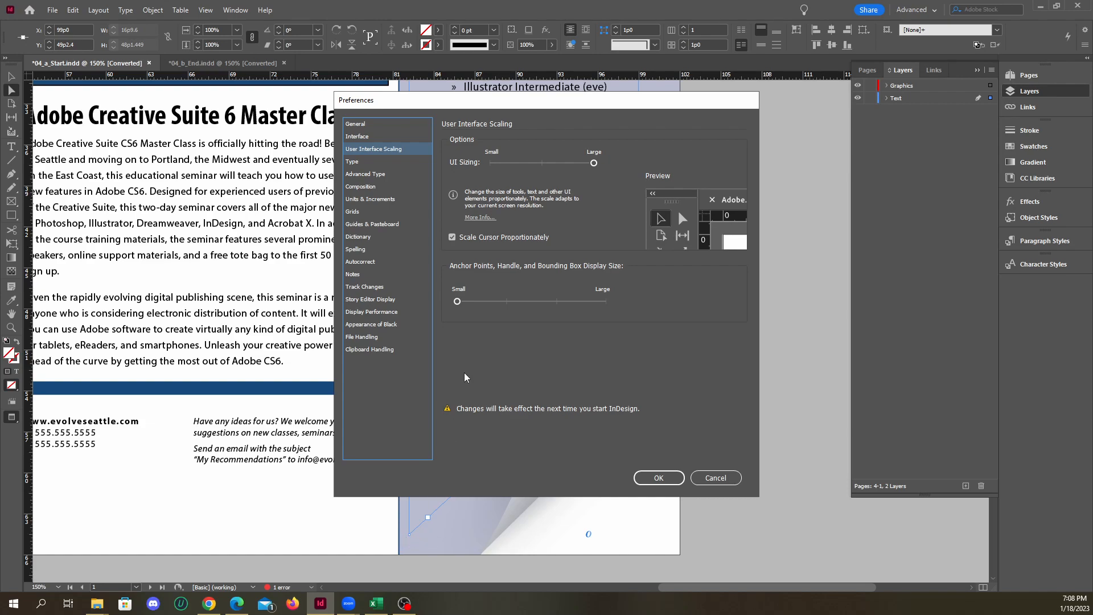
pyautogui.moveTo(457, 302); pyautogui.dragTo(626, 298)
pyautogui.click(654, 481)
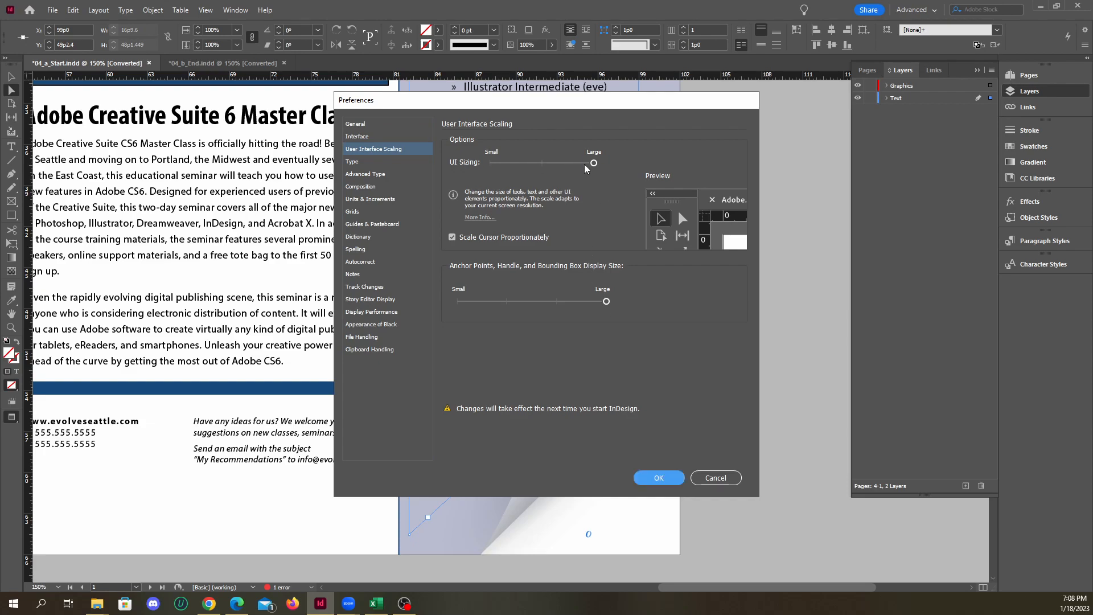
# Reduce the UI sizing to the middle setting, apply the preferences and postpone the restart
pyautogui.moveTo(594, 164); pyautogui.dragTo(535, 165)
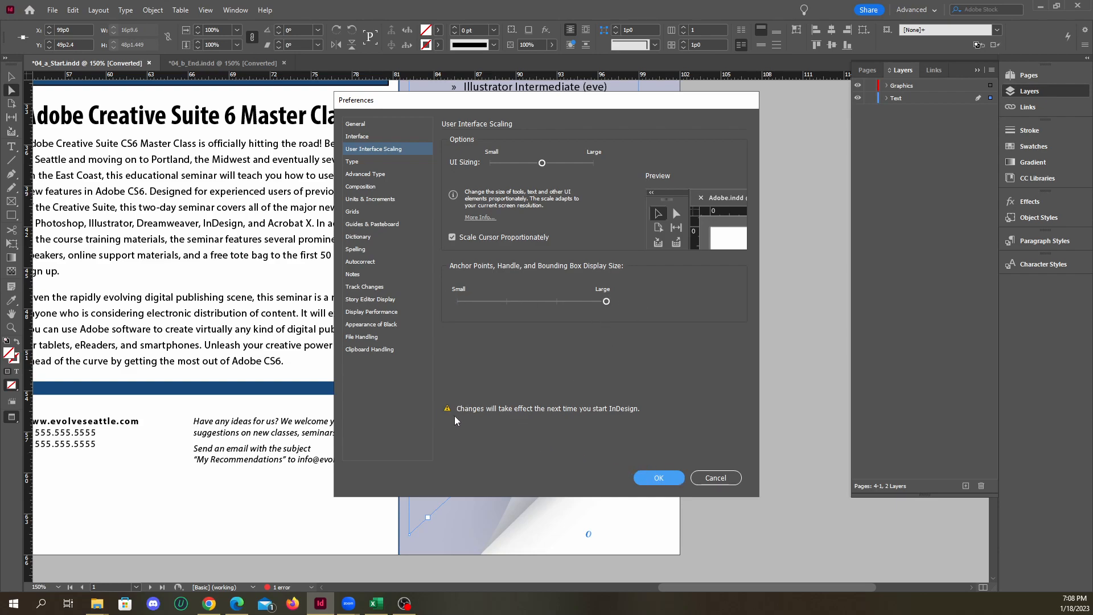
pyautogui.click(661, 478)
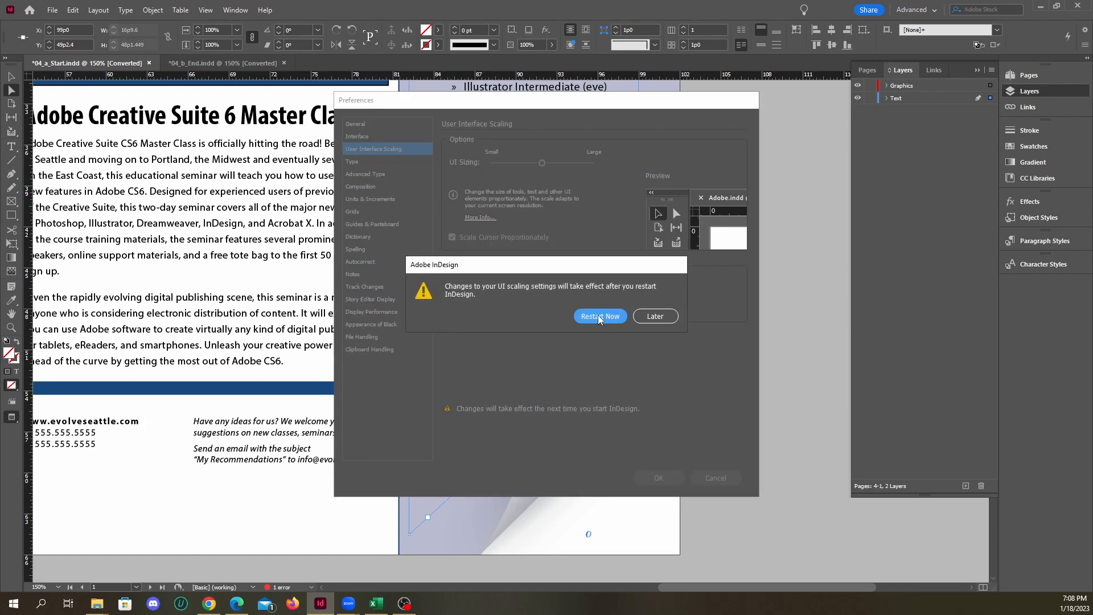
pyautogui.click(653, 317)
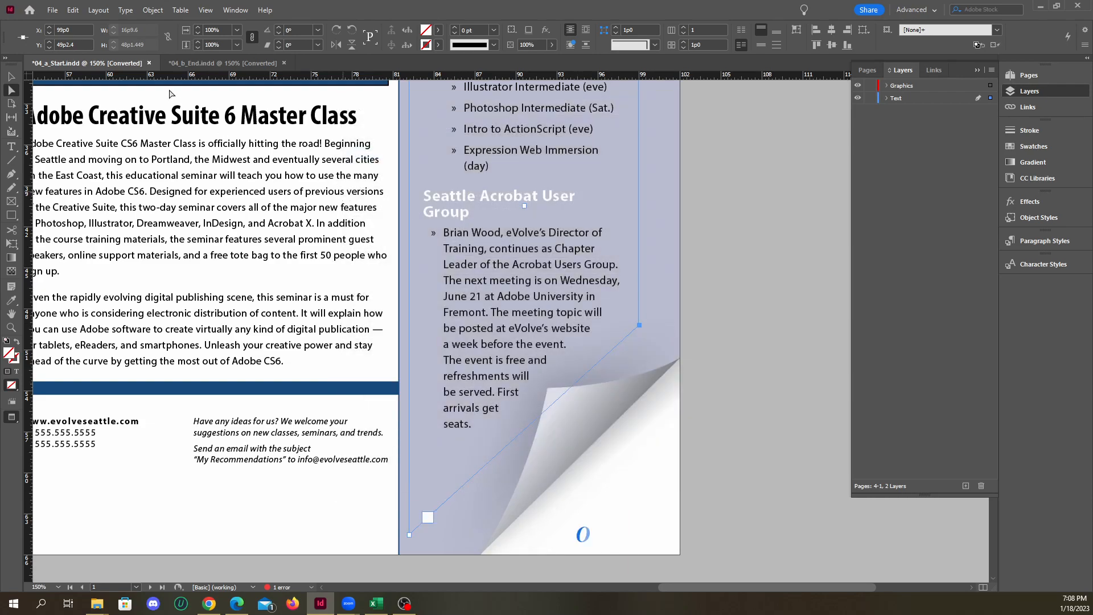
# Close 04_b_End.indd without saving its changes
pyautogui.click(228, 65)
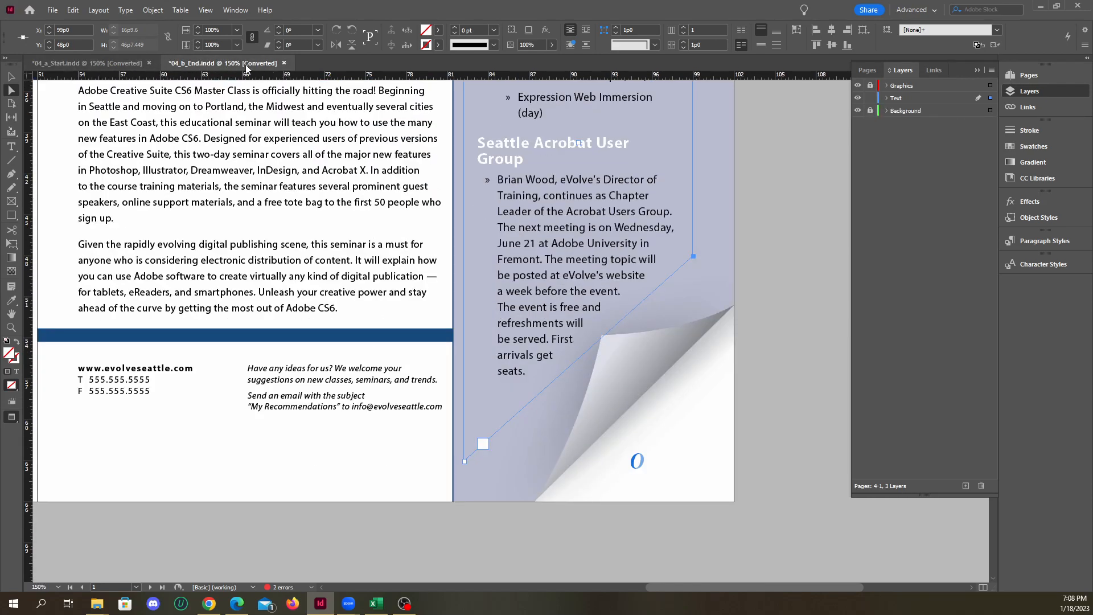
pyautogui.click(284, 63)
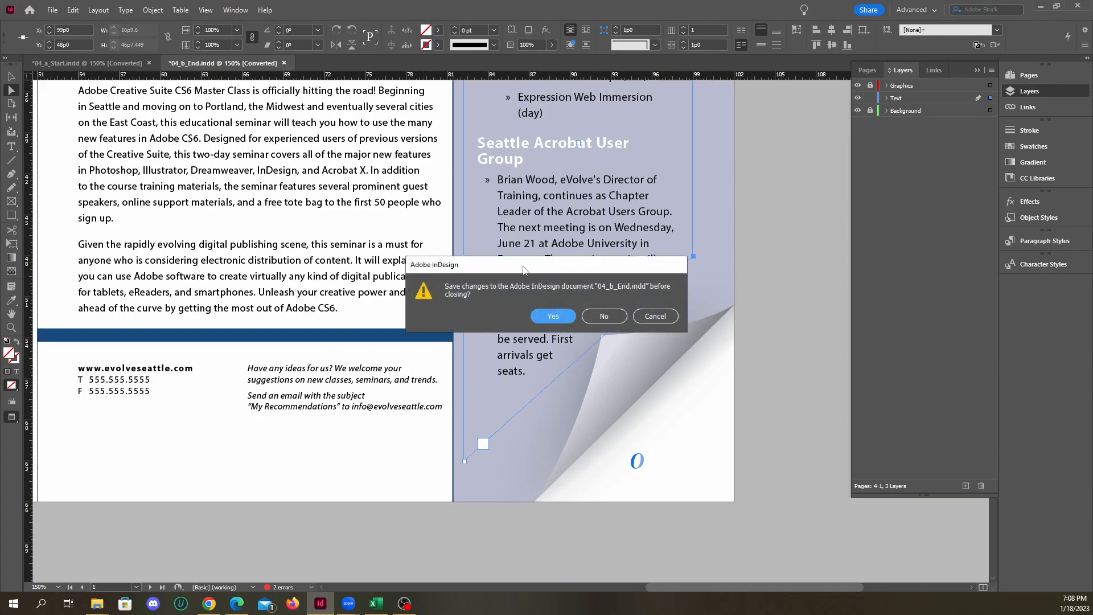
pyautogui.click(553, 316)
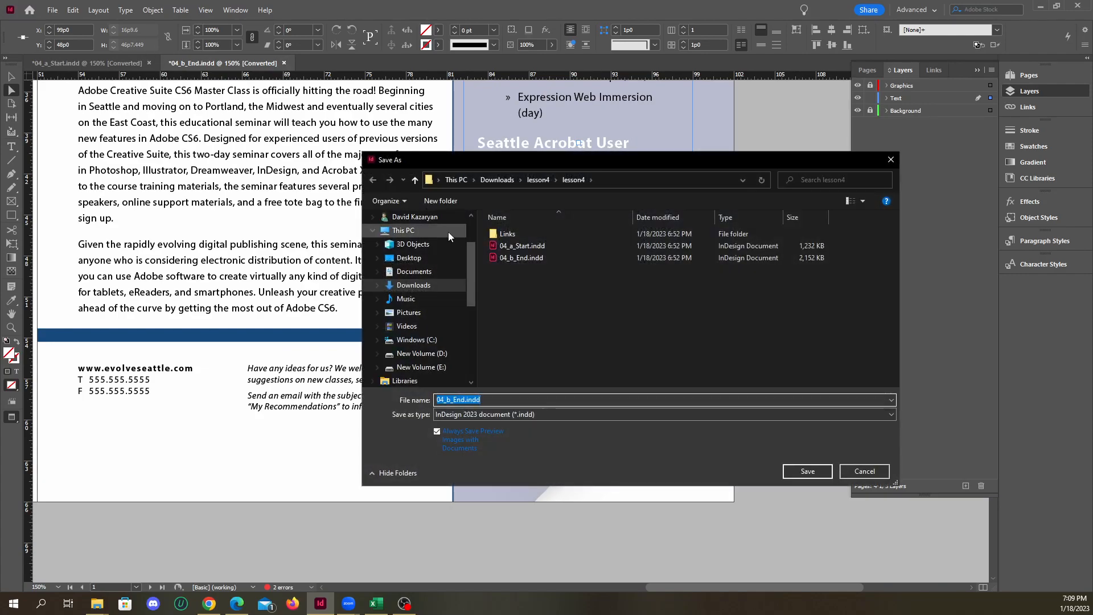
pyautogui.click(865, 472)
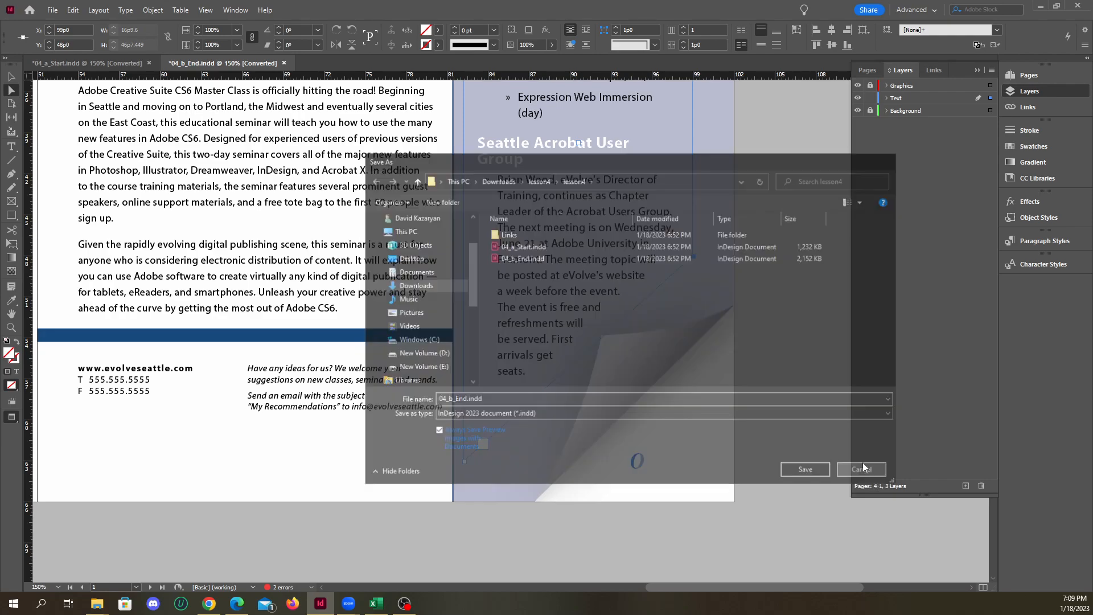
pyautogui.click(284, 63)
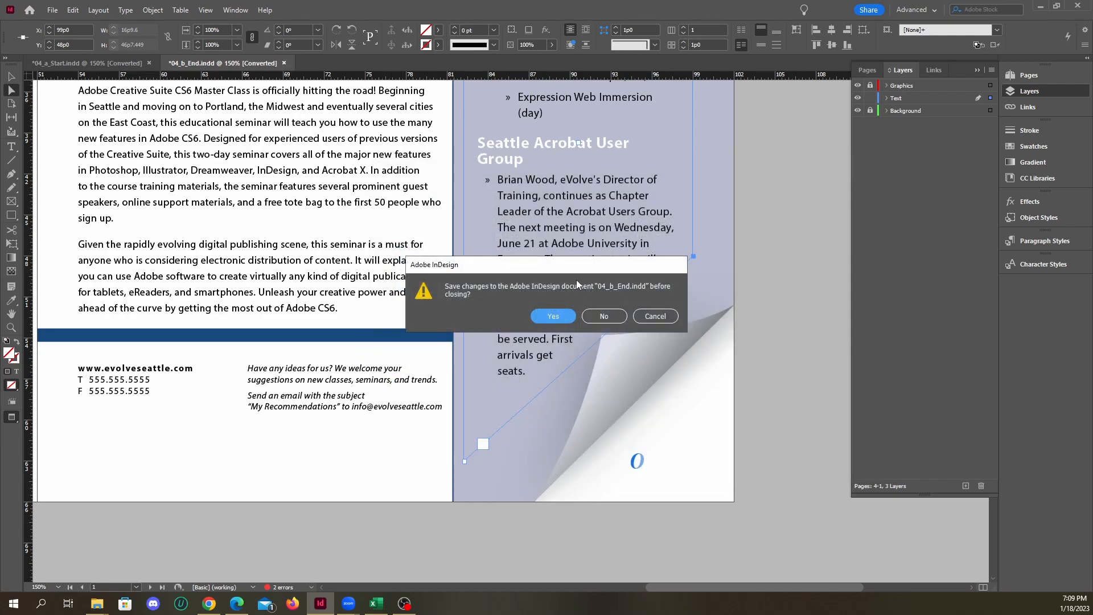
pyautogui.click(604, 317)
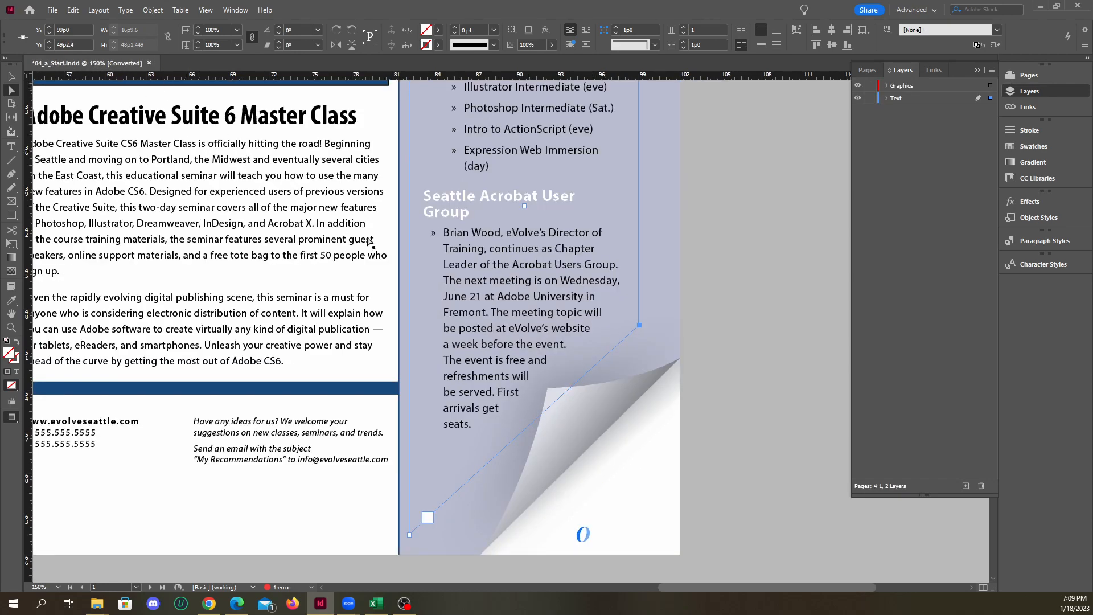
# Keep 04_a_Start.indd open and try to lower the Buzz text frame's lower-right corner point to about Y 51p10
pyautogui.click(149, 63)
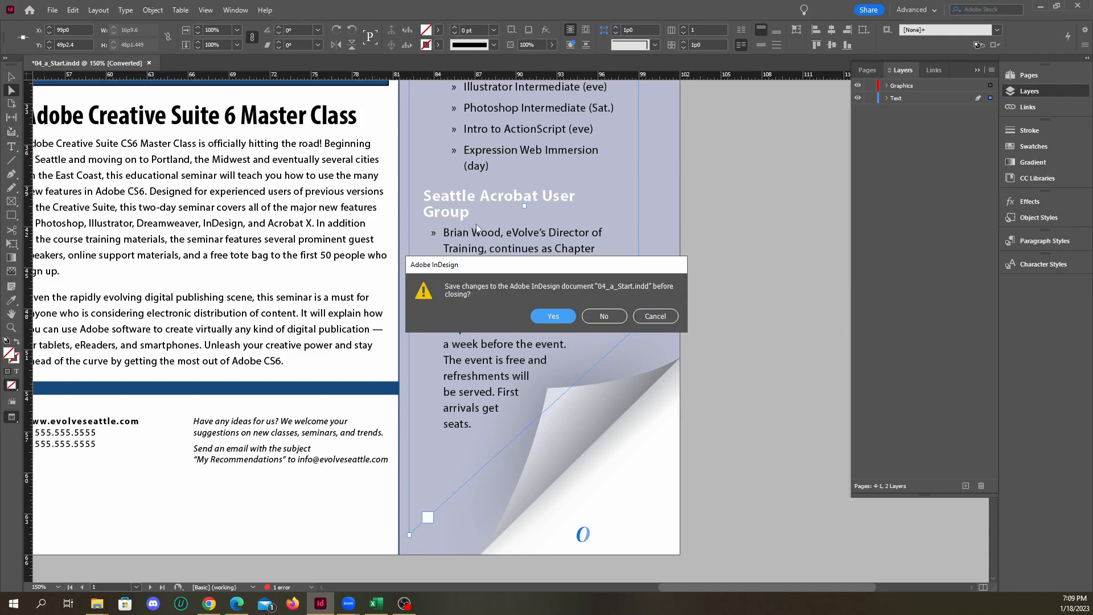
pyautogui.click(655, 316)
pyautogui.click(640, 328)
pyautogui.moveTo(640, 329); pyautogui.dragTo(640, 362)
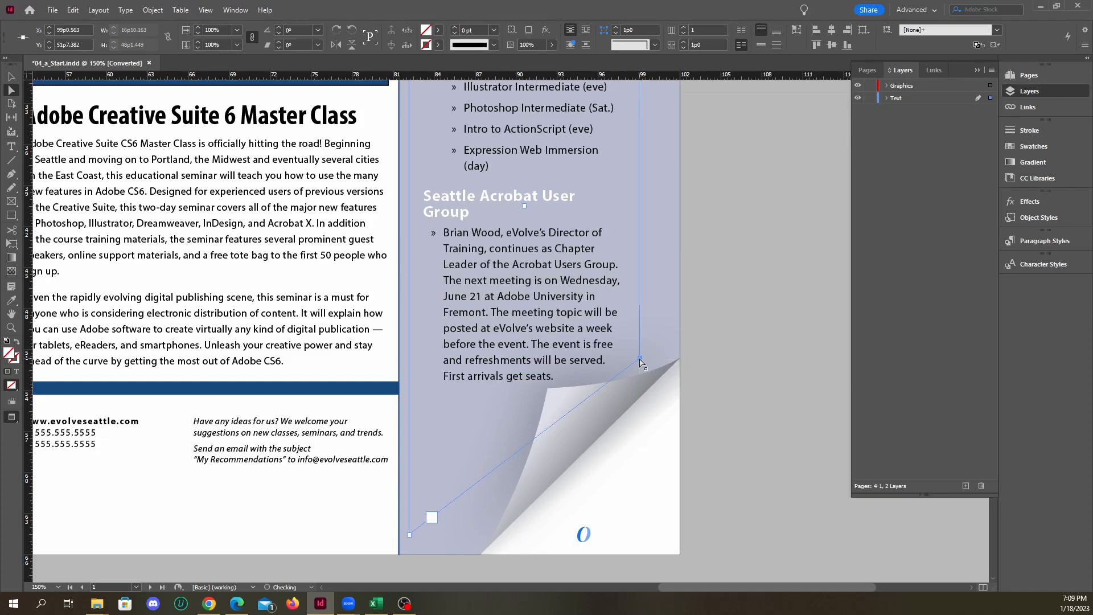
pyautogui.hotkey('ctrl', 'z')
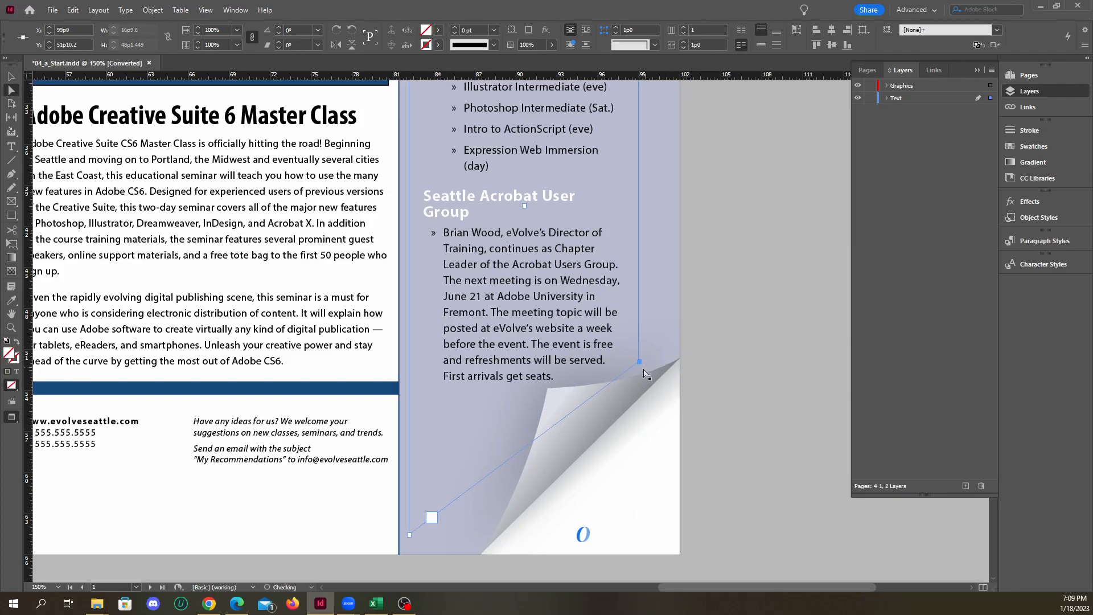
# Reposition both lower corner points of the Buzz text frame, placing the lower-left one at about Y 63p0 for a height of about 46p7
pyautogui.moveTo(410, 539); pyautogui.dragTo(410, 507)
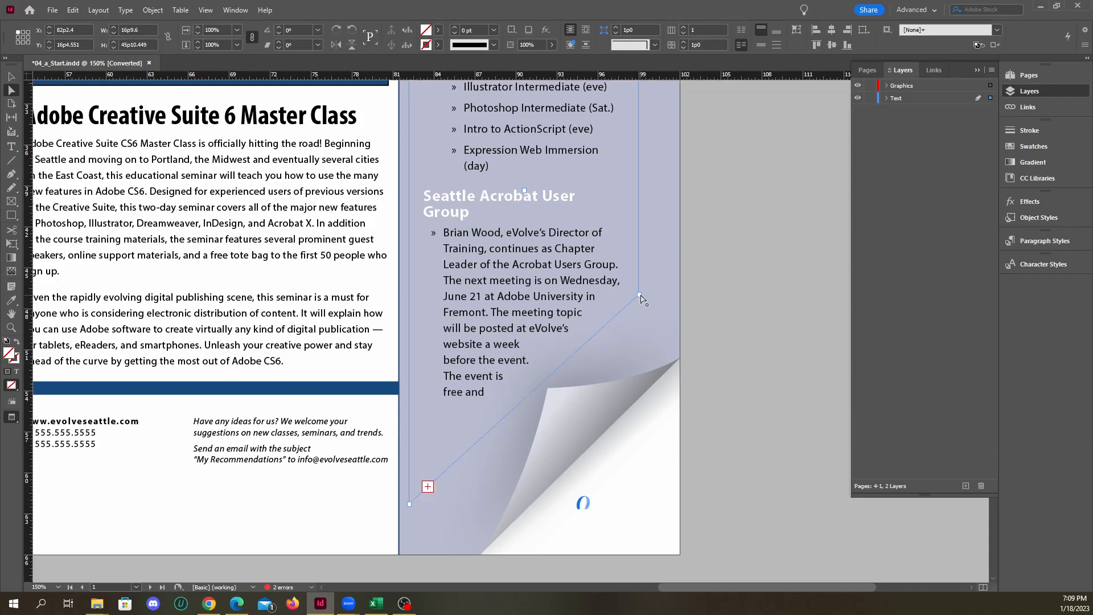
pyautogui.moveTo(640, 295); pyautogui.dragTo(643, 327)
pyautogui.moveTo(409, 505)
pyautogui.mouseDown()
pyautogui.moveTo(410, 525)
pyautogui.moveTo(409, 490)
pyautogui.mouseUp()
pyautogui.click(728, 440)
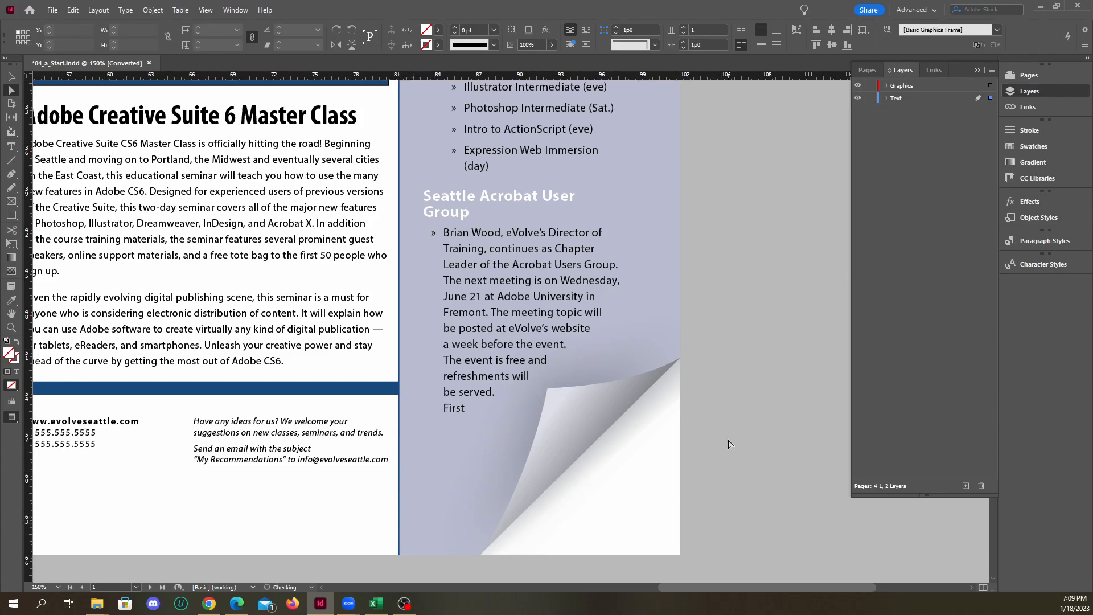
pyautogui.click(553, 341)
pyautogui.moveTo(409, 490); pyautogui.dragTo(409, 514)
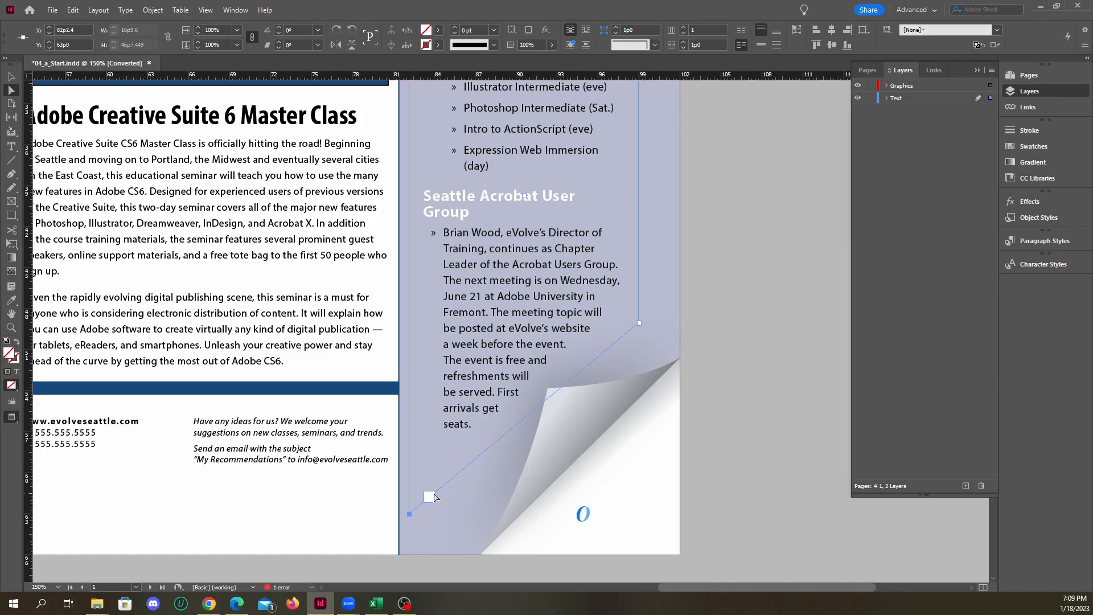
# Examine how the Buzz text frame fits around the page curl on the cover page, at overview and close-up zoom
pyautogui.scroll(-4, 732, 398)
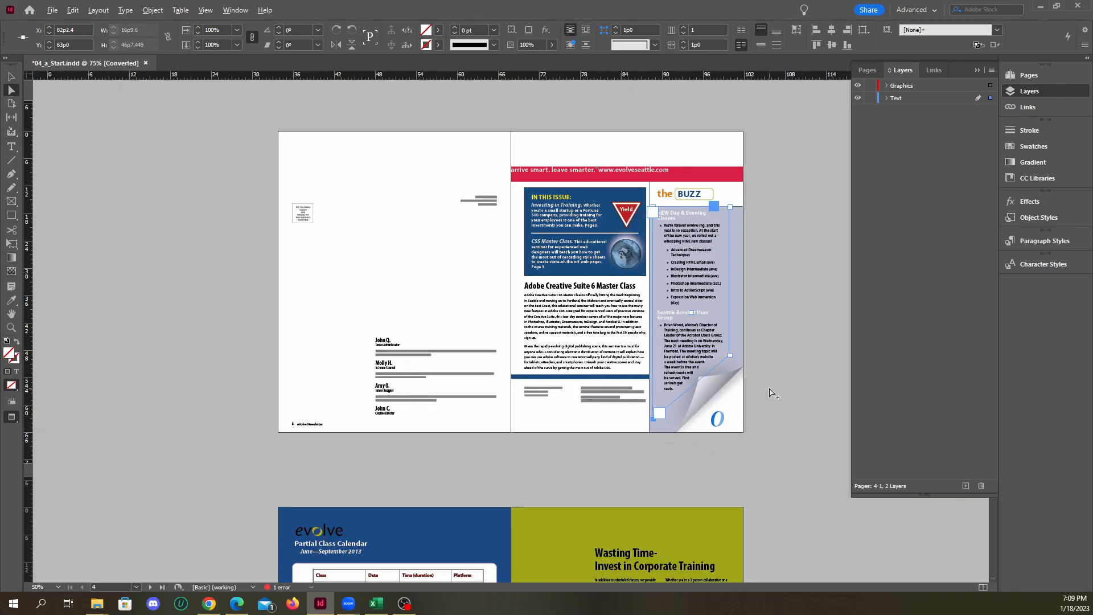
pyautogui.scroll(3, 767, 391)
pyautogui.click(754, 405)
pyautogui.scroll(3, 750, 405)
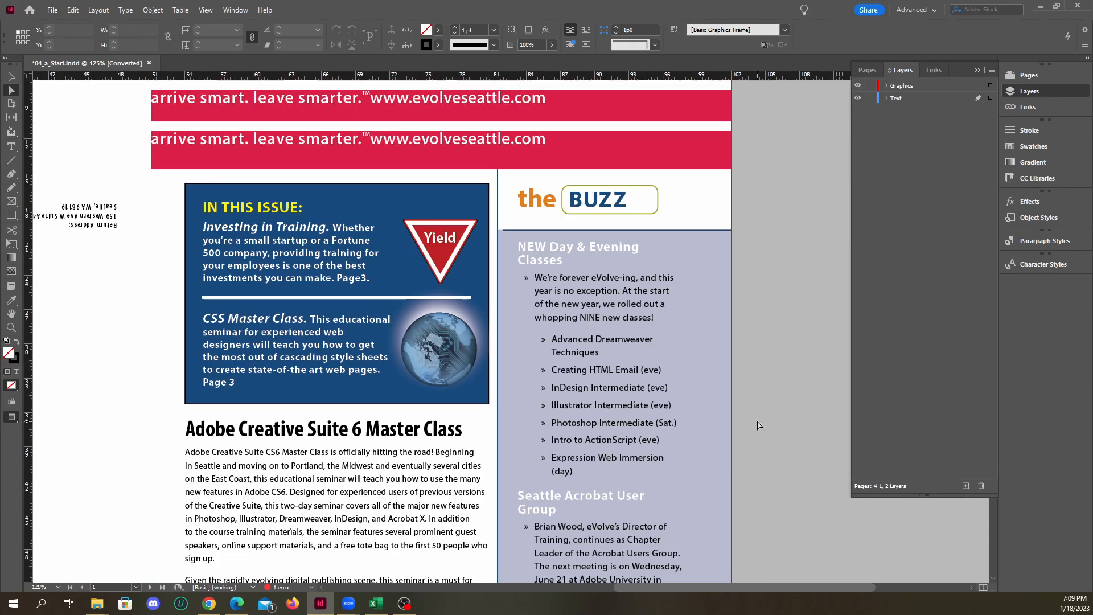
pyautogui.scroll(-2, 750, 406)
pyautogui.scroll(-1, 626, 398)
pyautogui.scroll(1, 623, 397)
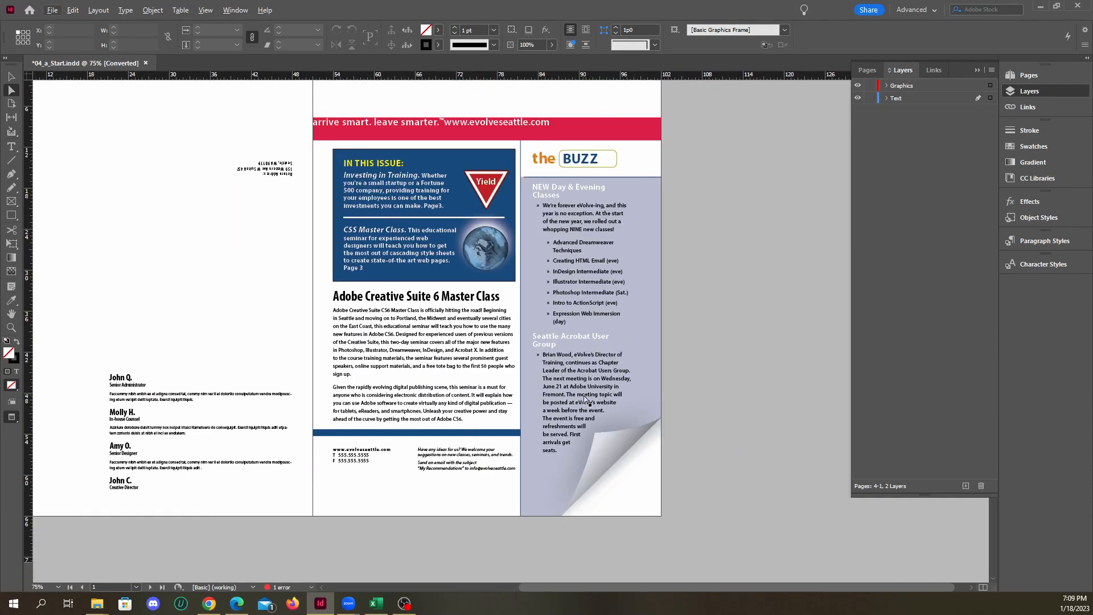
pyautogui.click(589, 402)
pyautogui.scroll(1, 662, 464)
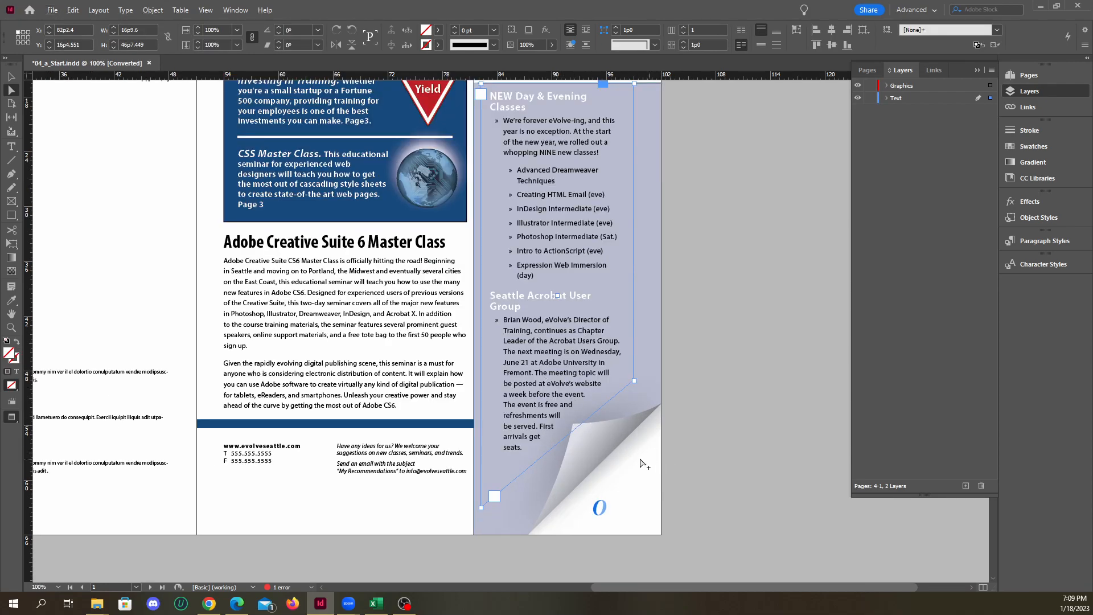
# Reopen the recent 04_b_End.indd, update its modified links, activate the missing Myriad Pro Semibold Italic font and skip font auto-activation
pyautogui.click(52, 10)
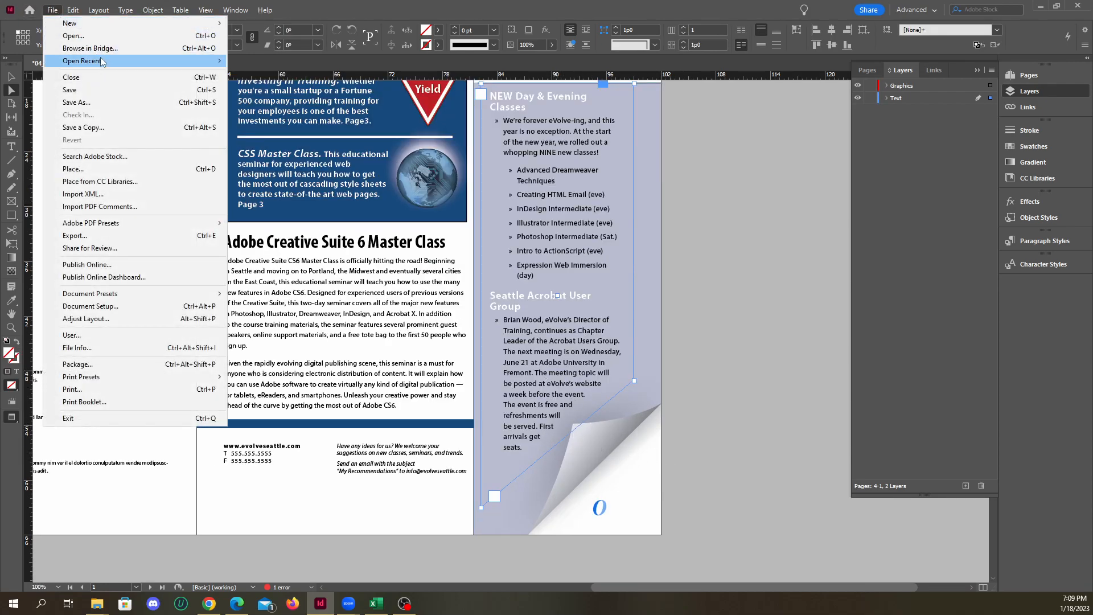
pyautogui.moveTo(170, 64)
pyautogui.click(296, 74)
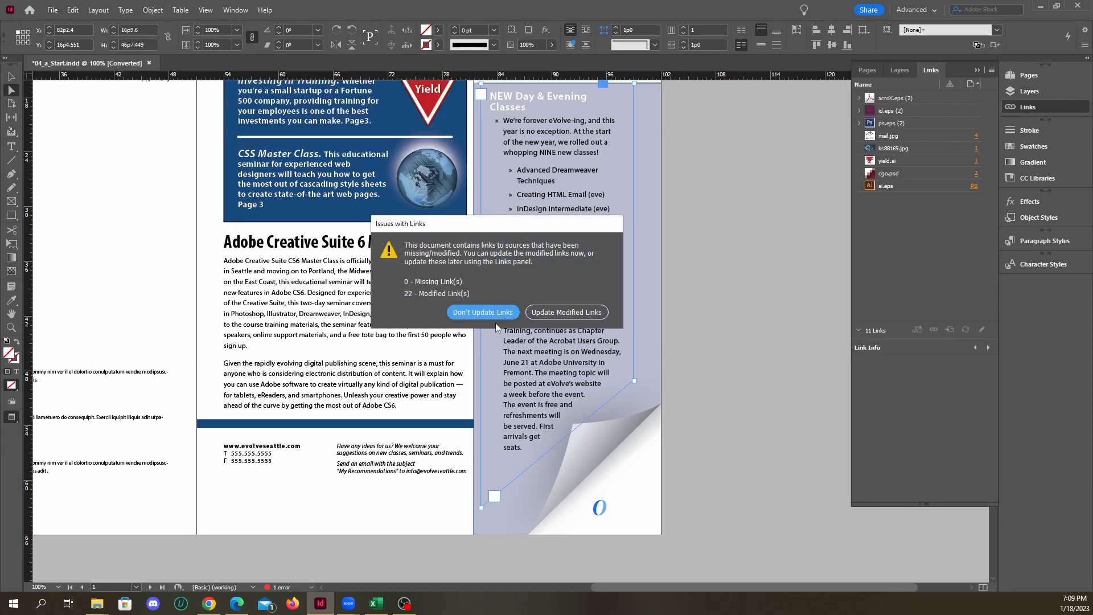
pyautogui.click(556, 312)
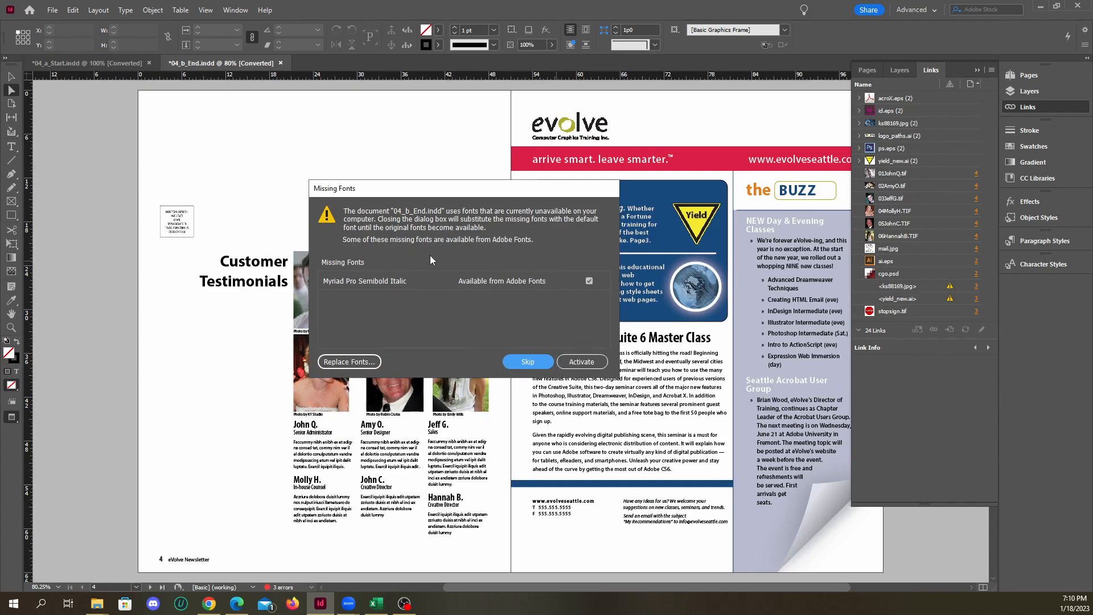
pyautogui.click(366, 281)
pyautogui.click(581, 363)
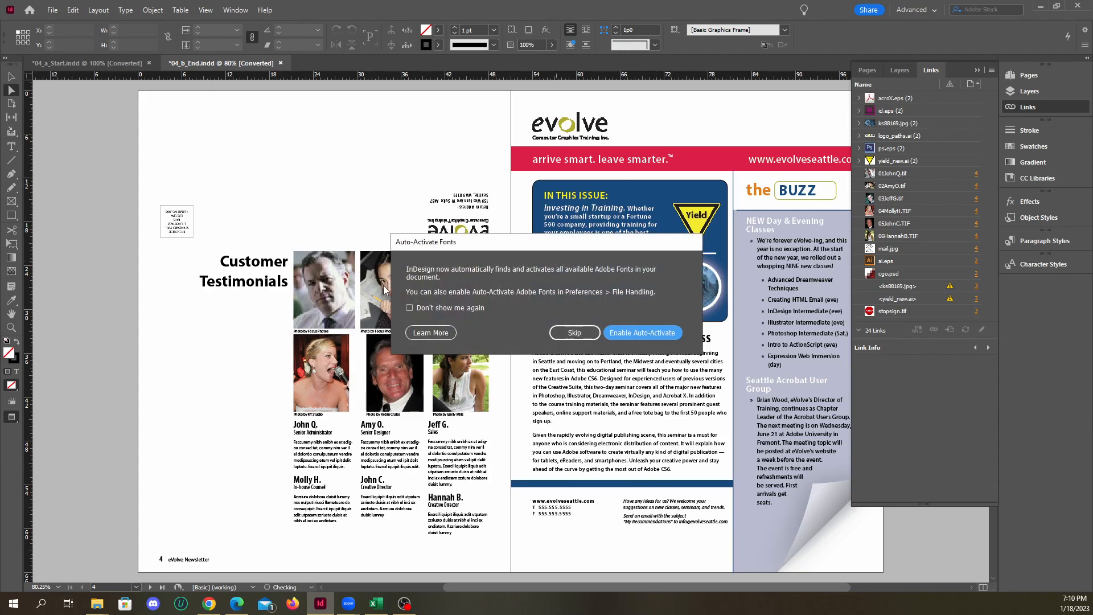
pyautogui.click(597, 334)
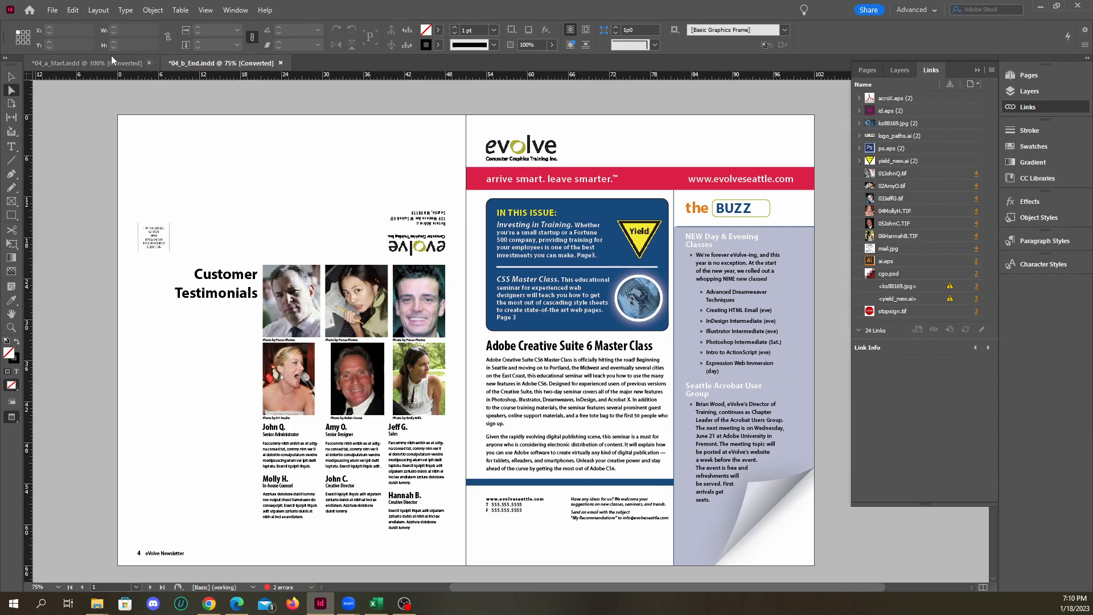
# Compare the cover spreads of 04_a_Start.indd and 04_b_End.indd, ending on the finished newsletter
pyautogui.click(112, 62)
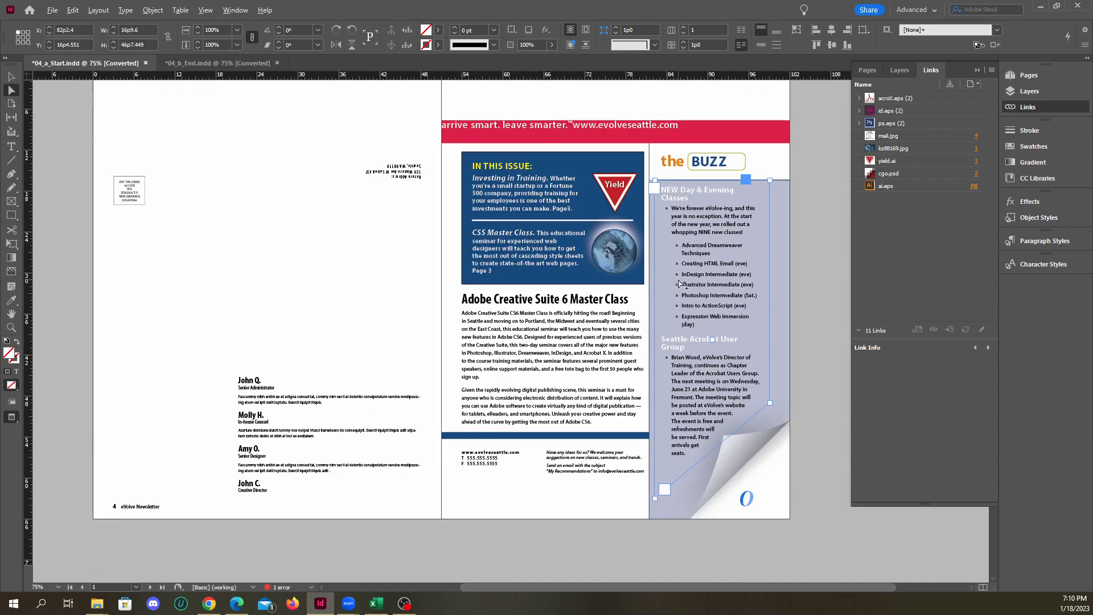
pyautogui.click(200, 66)
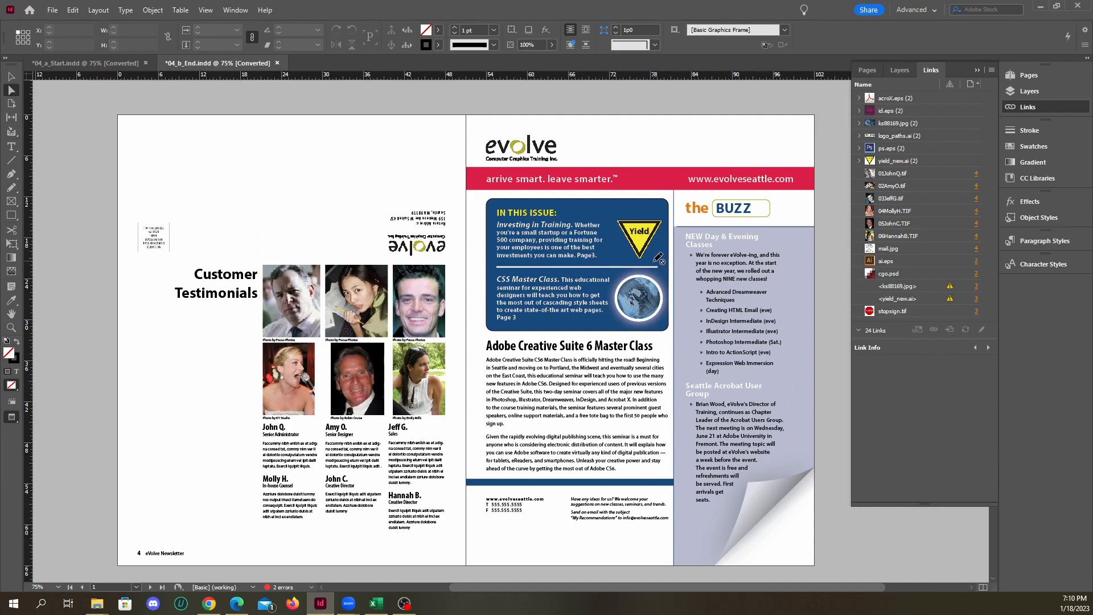
pyautogui.click(129, 65)
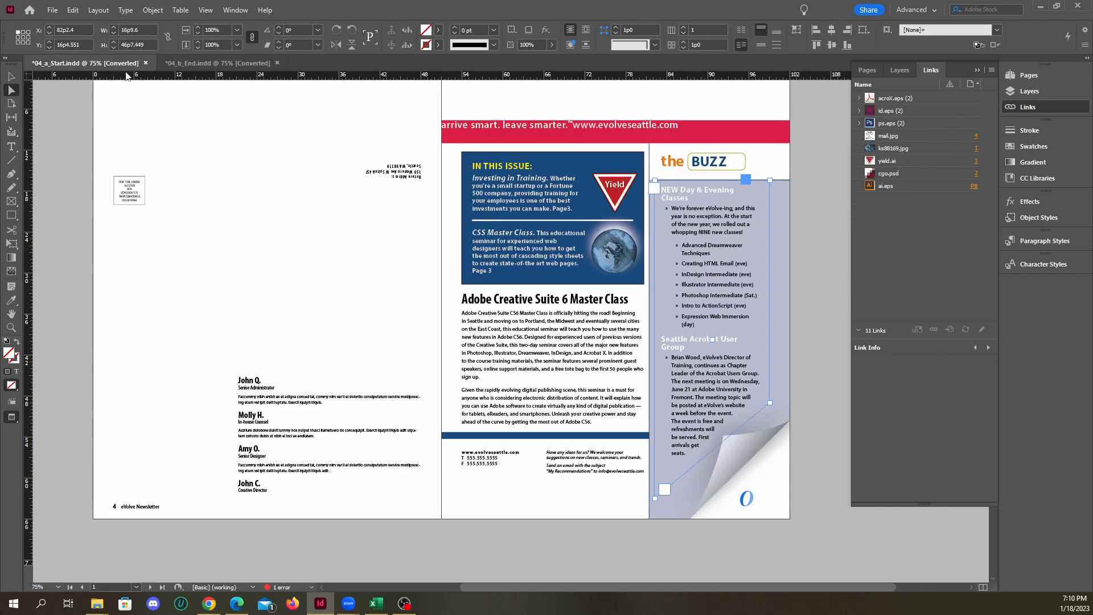
pyautogui.click(213, 63)
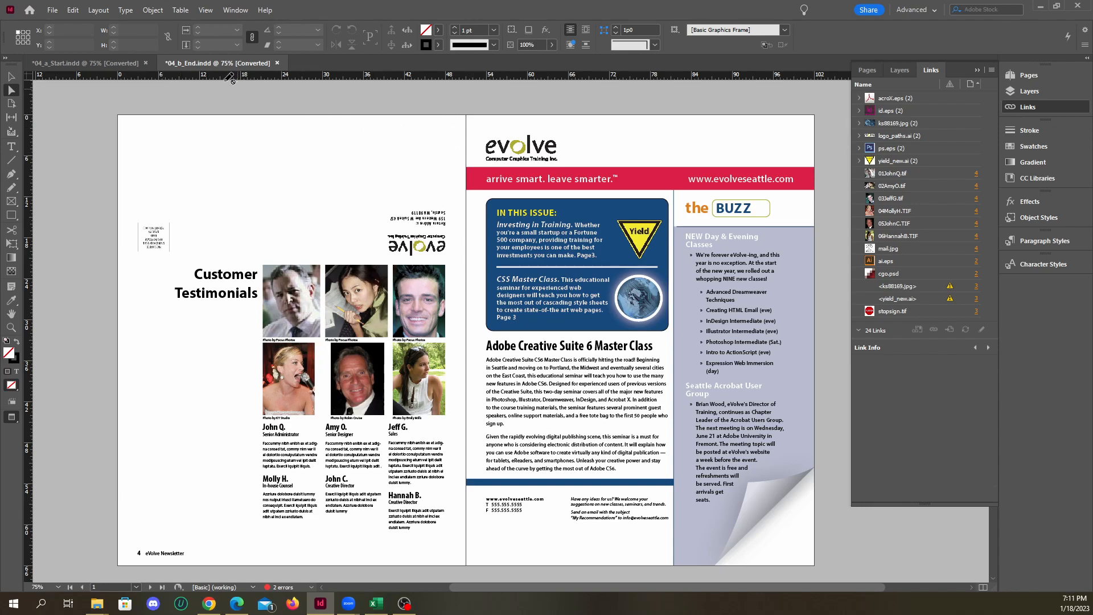
# Compare the layer lists of 04_b_End.indd and 04_a_Start.indd, stepping through the Graphics, Text and Background layers
pyautogui.click(1035, 92)
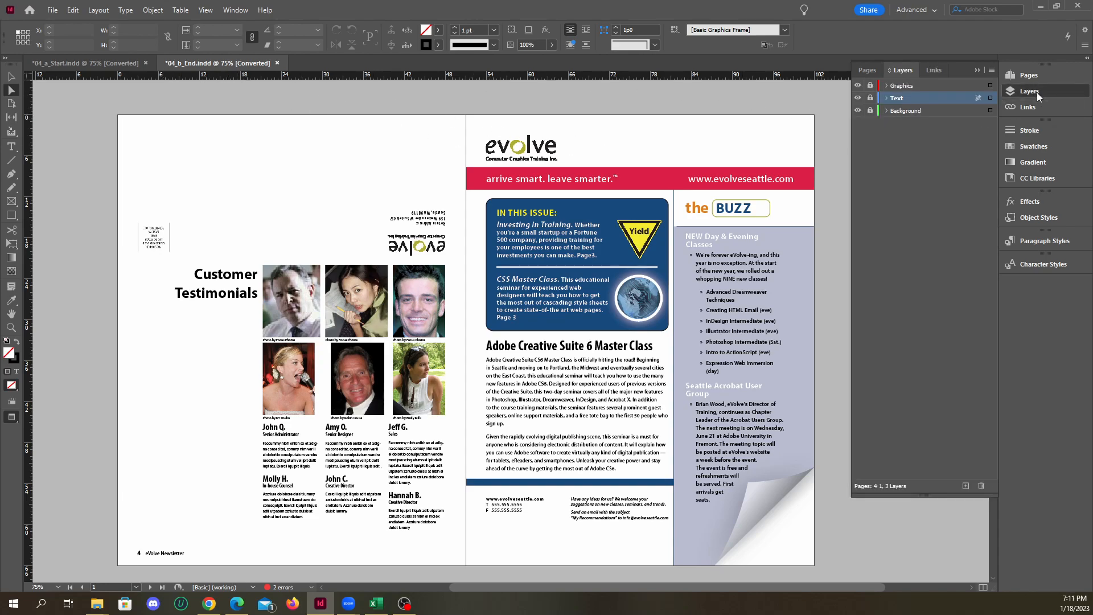
pyautogui.click(904, 86)
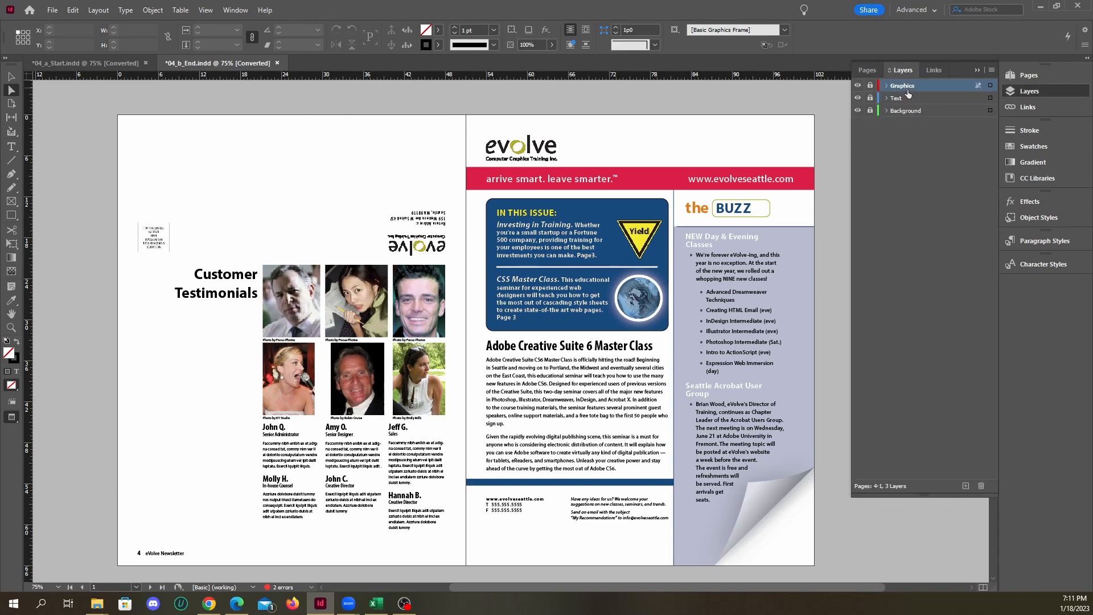
pyautogui.click(908, 99)
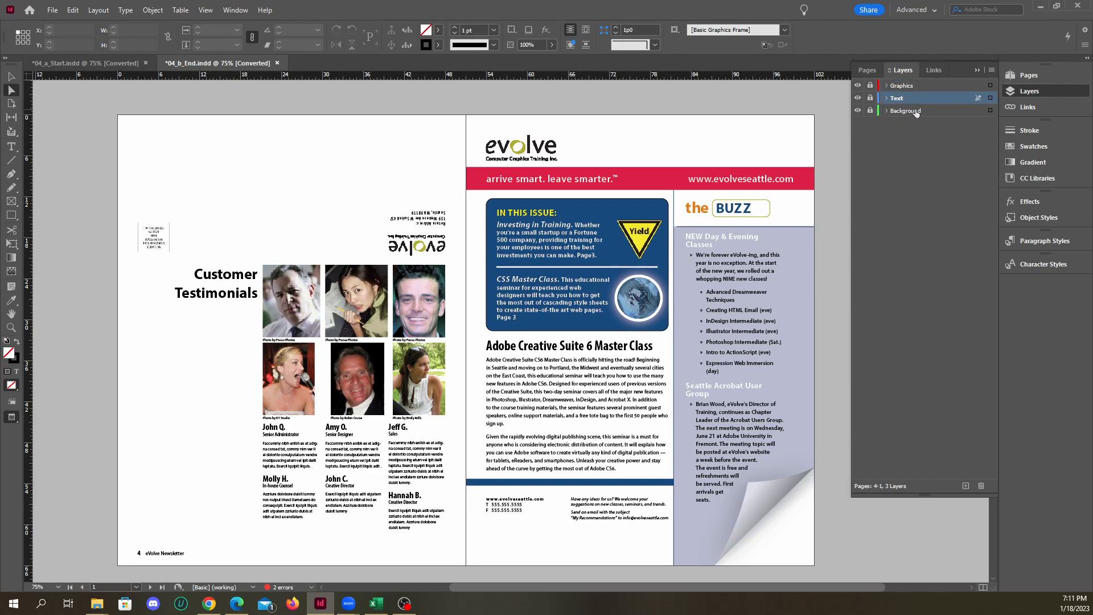
pyautogui.click(916, 112)
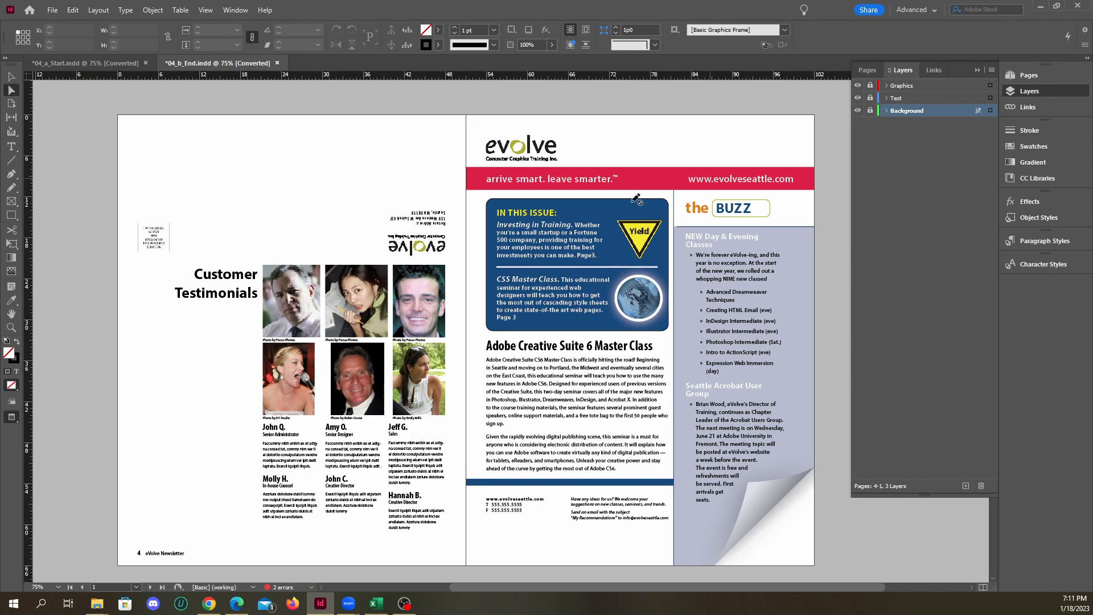
pyautogui.scroll(-2, 554, 234)
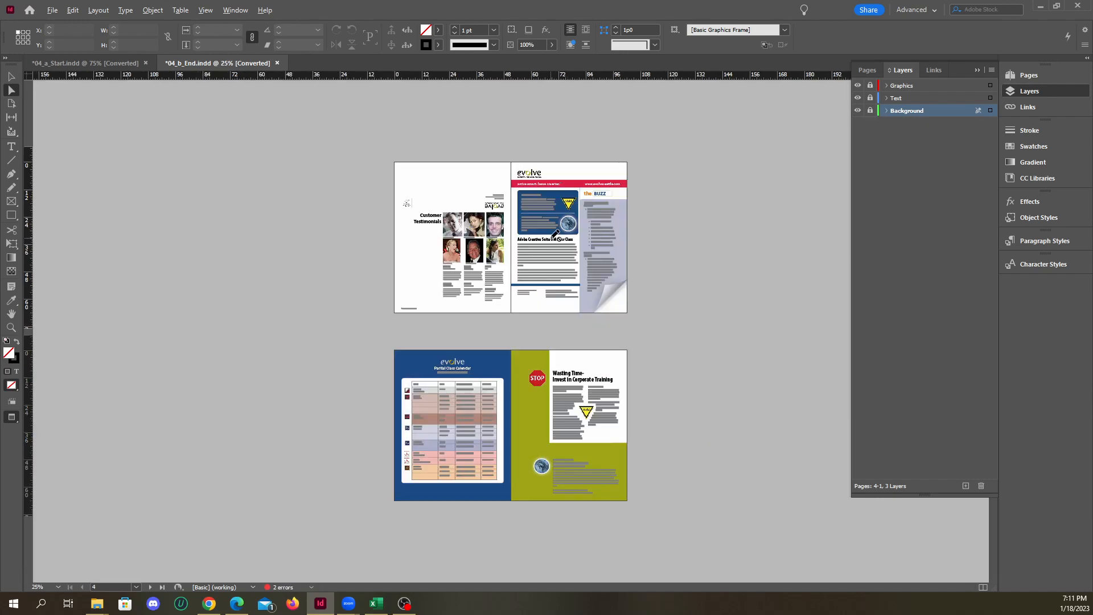
pyautogui.click(107, 64)
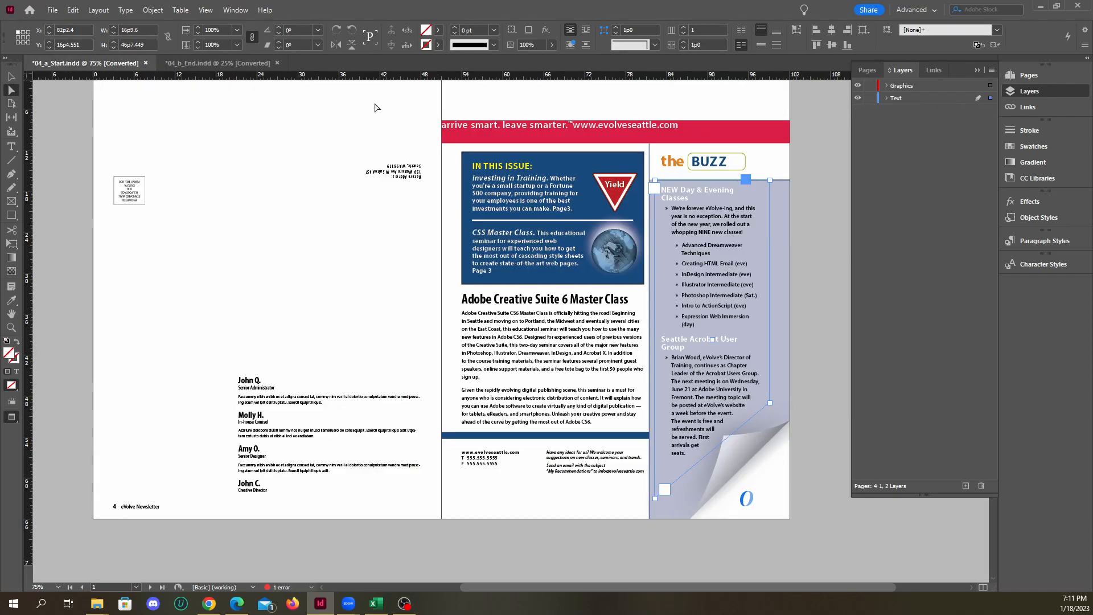
pyautogui.click(911, 98)
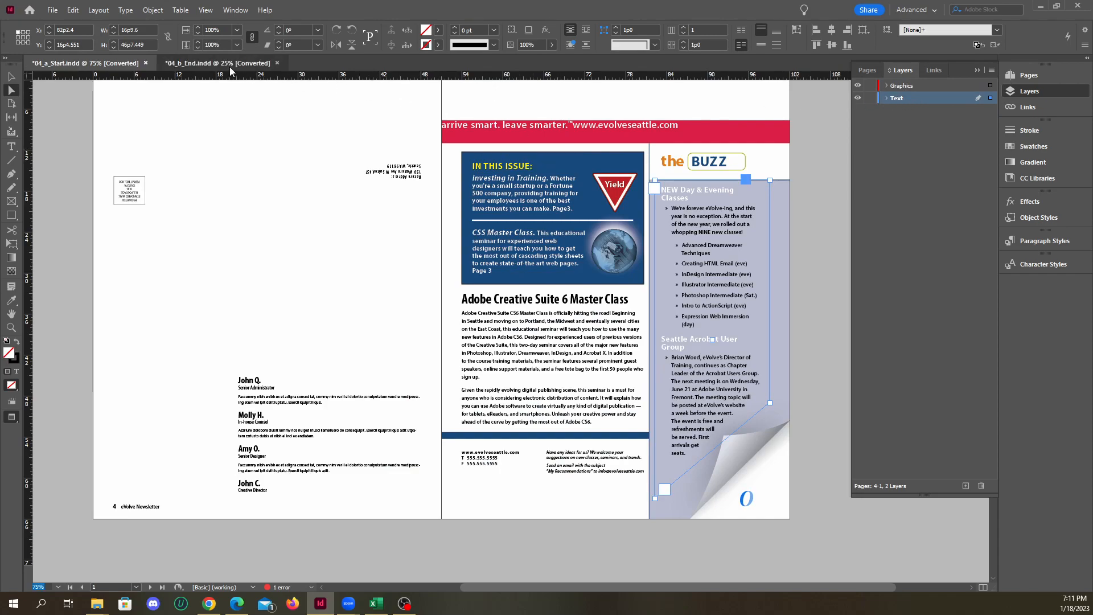
pyautogui.click(242, 63)
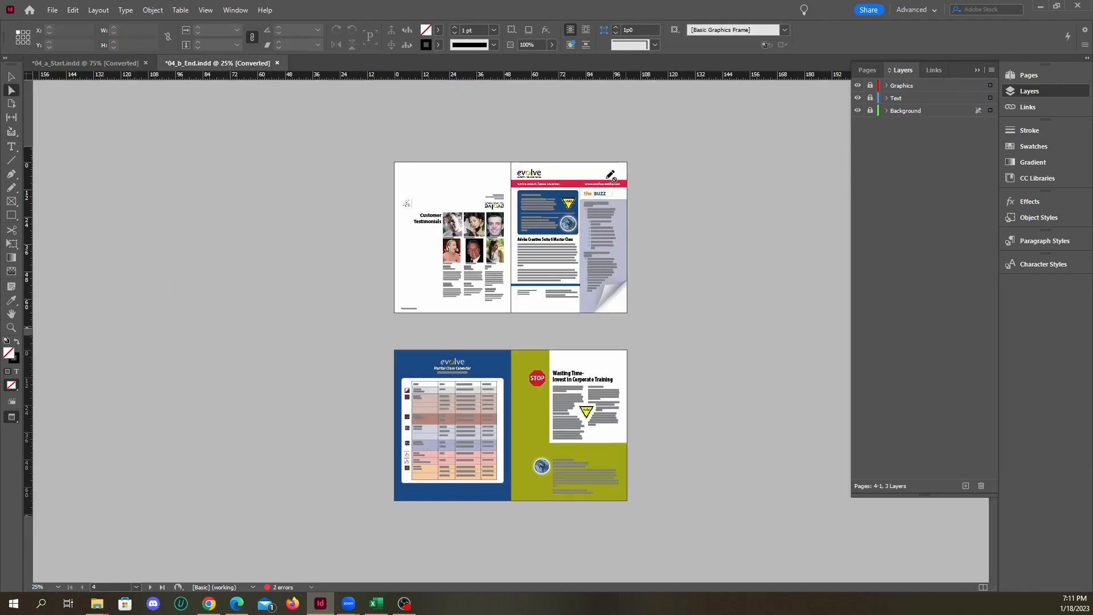
# Hide the Background layer in 04_b_End.indd to check what it contributes, and show it again
pyautogui.scroll(2, 686, 251)
pyautogui.click(856, 113)
pyautogui.scroll(5, 672, 229)
pyautogui.scroll(-13, 672, 228)
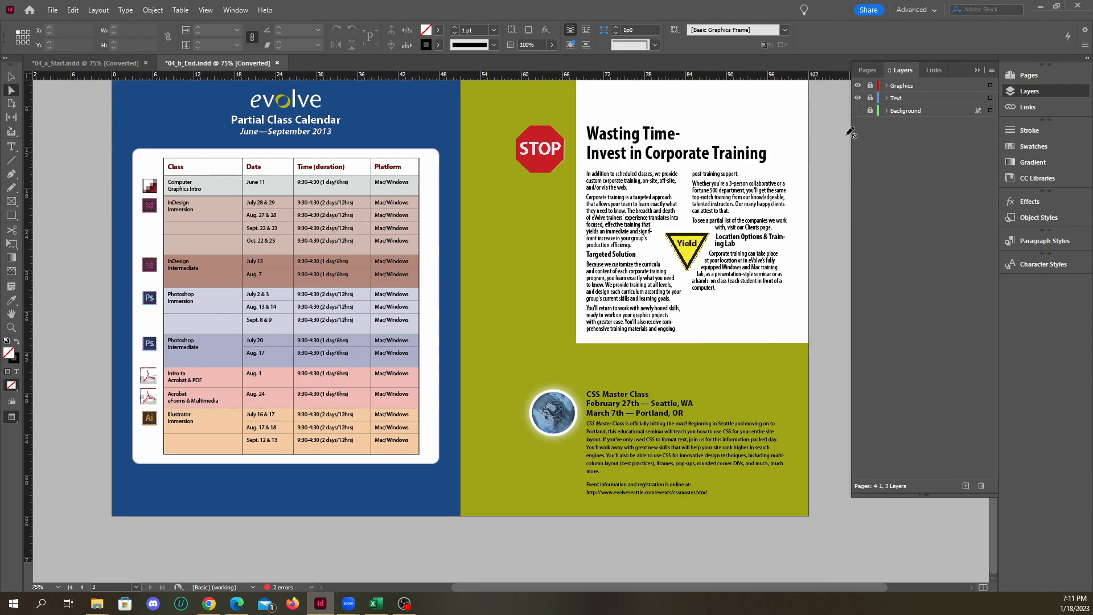
pyautogui.click(857, 110)
pyautogui.scroll(10, 848, 127)
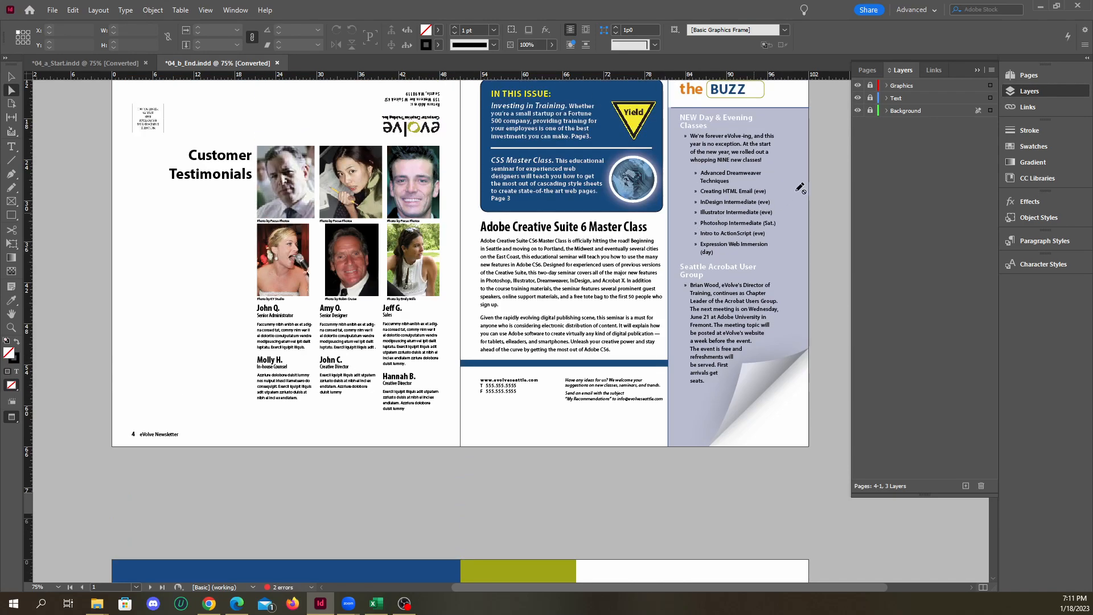
# Hide the Graphics and Text layers in 04_b_End.indd and examine the Background layer alone on both spreads
pyautogui.click(858, 86)
pyautogui.click(859, 98)
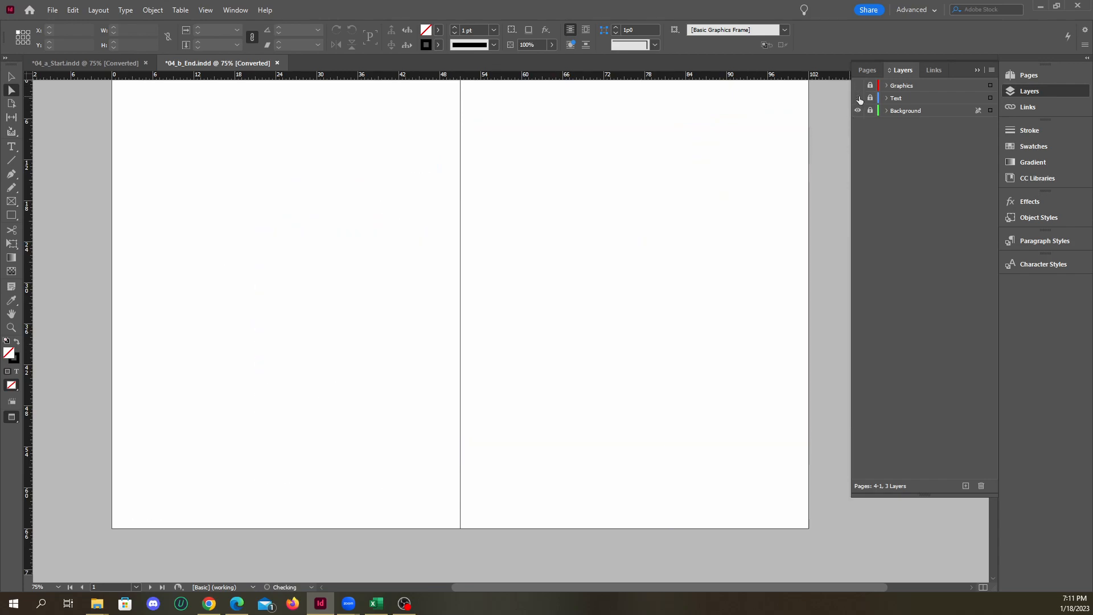
pyautogui.scroll(-6, 627, 191)
pyautogui.scroll(6, 632, 195)
pyautogui.scroll(-5, 642, 193)
pyautogui.scroll(6, 645, 191)
pyautogui.scroll(-8, 645, 190)
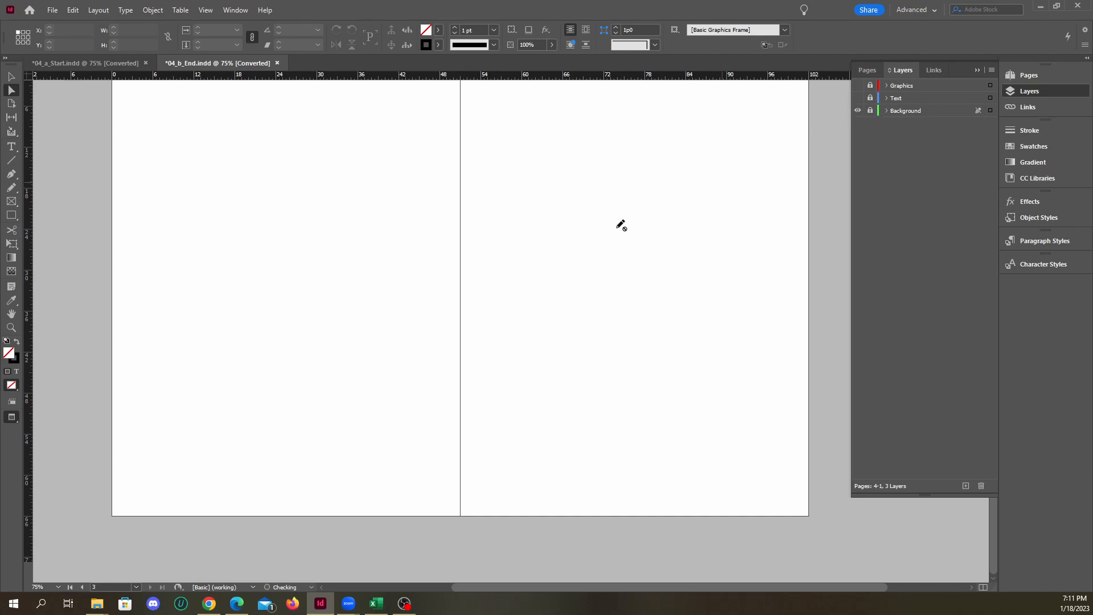
pyautogui.scroll(8, 592, 225)
pyautogui.scroll(-5, 605, 220)
pyautogui.scroll(4, 632, 222)
pyautogui.scroll(-3, 654, 207)
pyautogui.scroll(4, 569, 171)
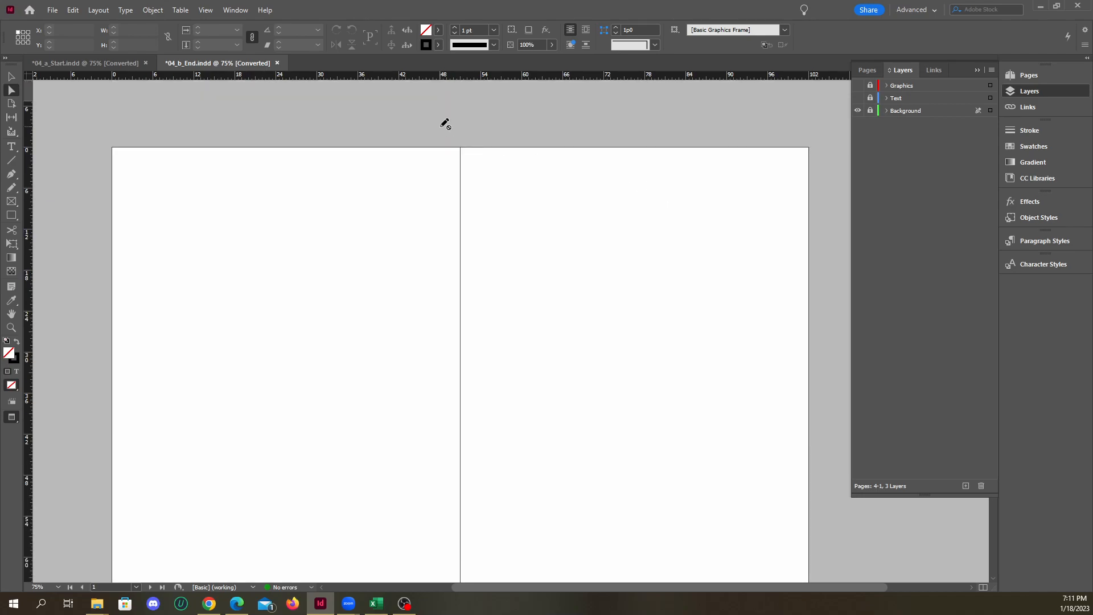
# Cancel closing 04_b_End.indd and make its Text and Graphics layers visible again
pyautogui.click(278, 64)
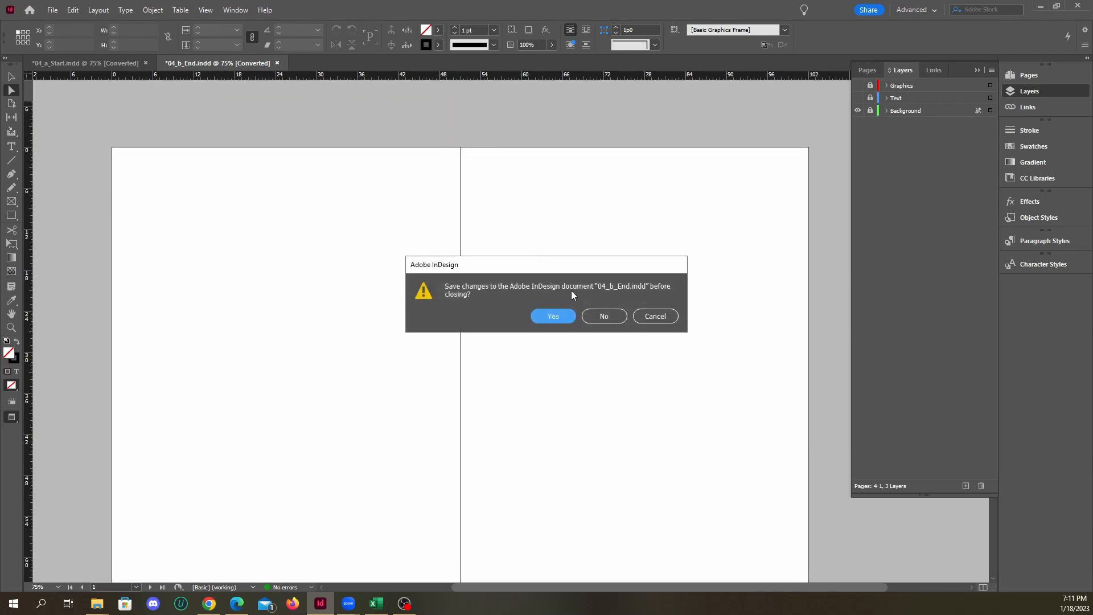
pyautogui.click(653, 315)
pyautogui.click(858, 98)
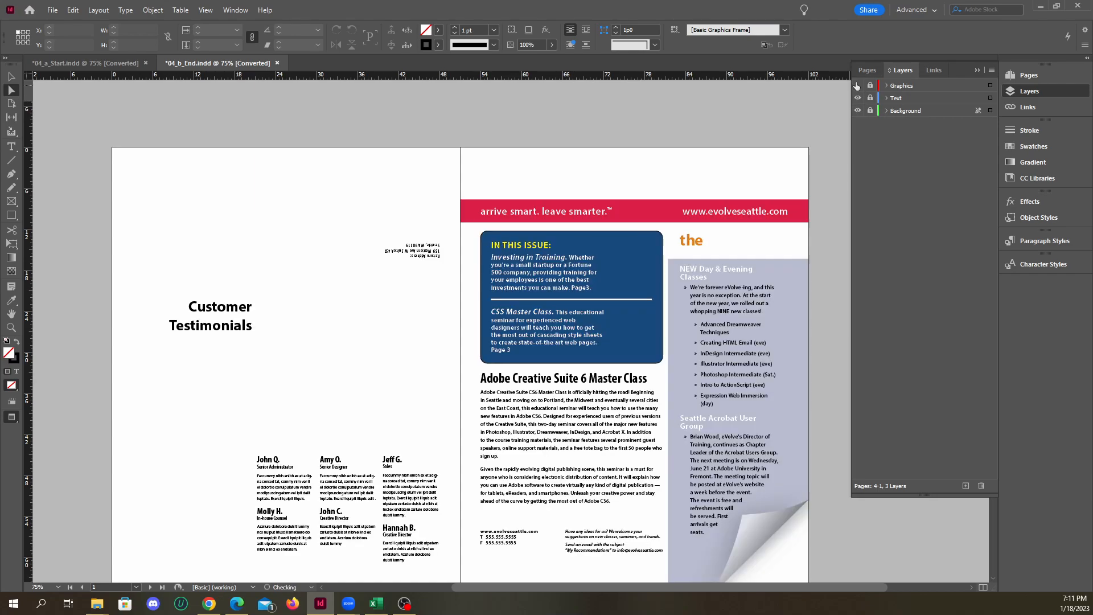
pyautogui.click(858, 86)
# Switch to 04_a_Start.indd and toggle its Graphics and Text layers, leaving both hidden to inspect the spreads
pyautogui.click(117, 63)
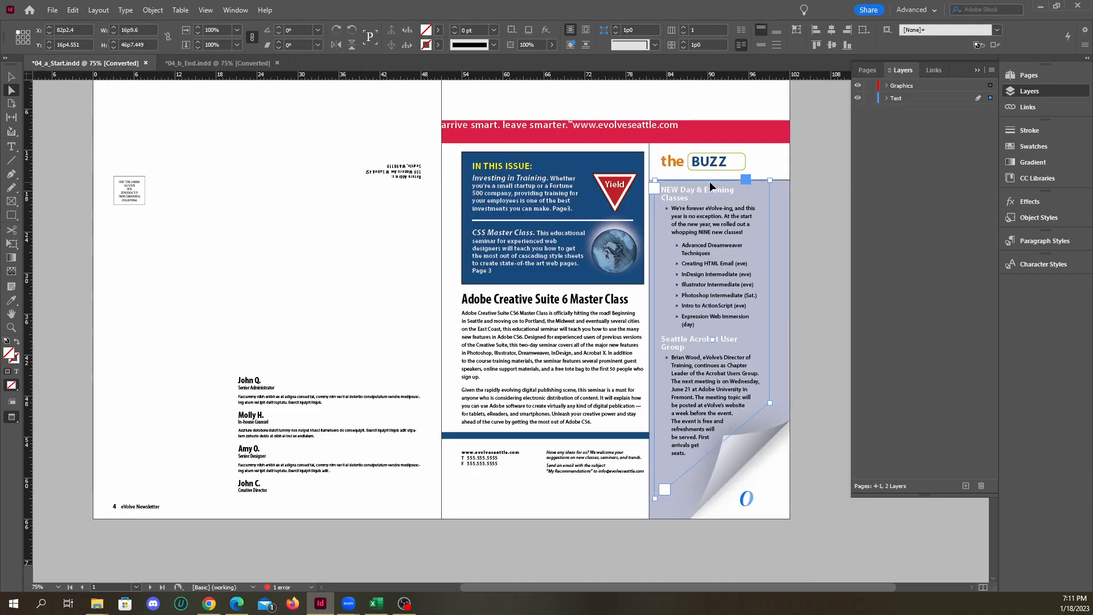
pyautogui.click(858, 85)
pyautogui.click(858, 98)
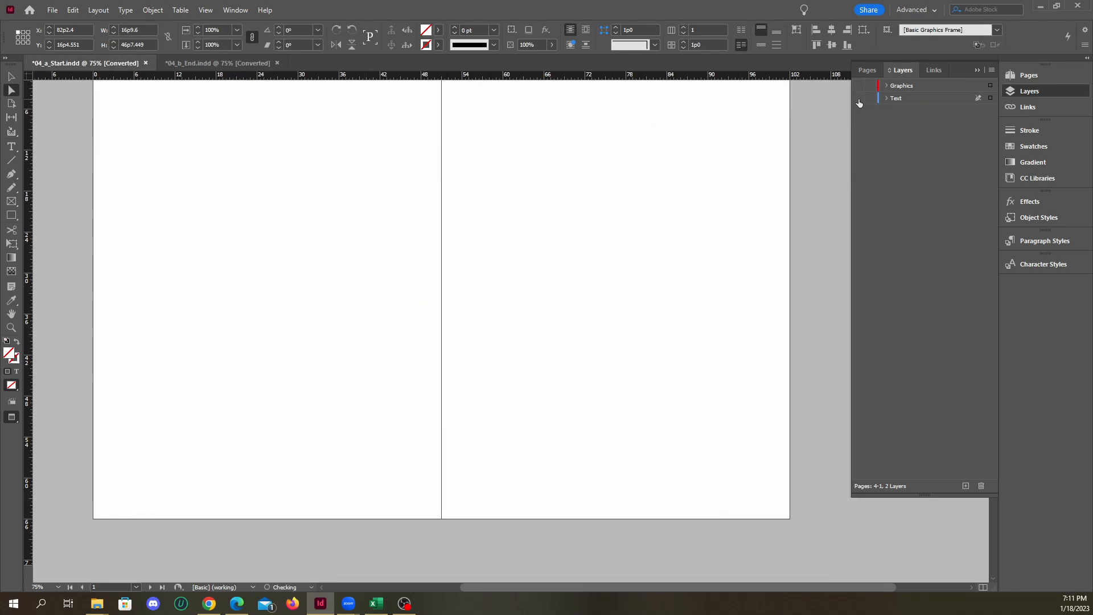
pyautogui.click(859, 86)
pyautogui.click(859, 99)
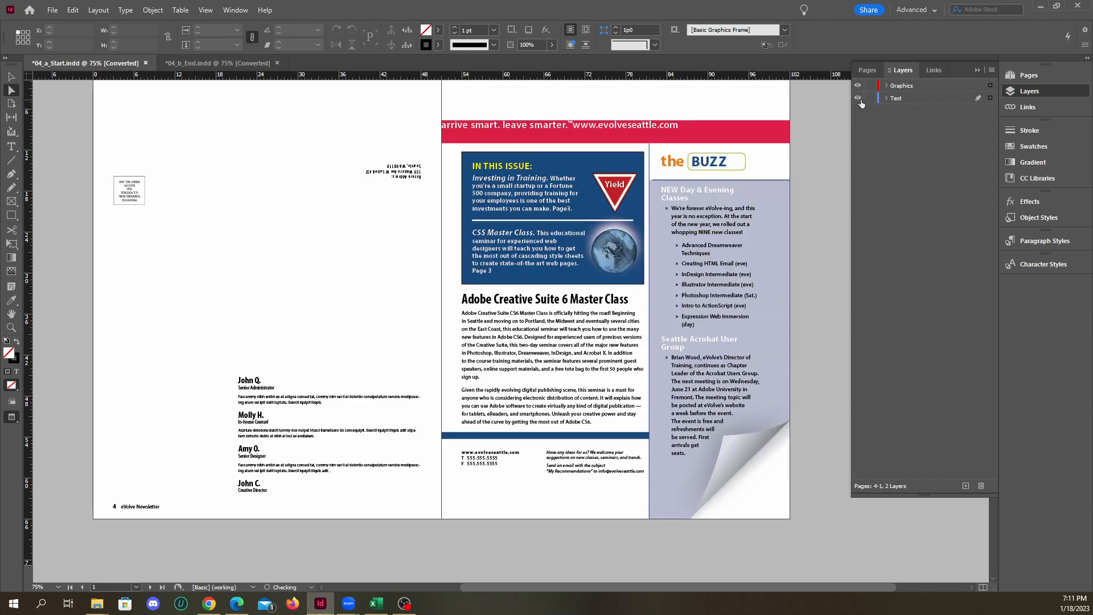
pyautogui.click(857, 86)
pyautogui.click(859, 98)
pyautogui.hotkey('ctrl', '-')
pyautogui.scroll(-3, 585, 234)
pyautogui.scroll(1, 587, 252)
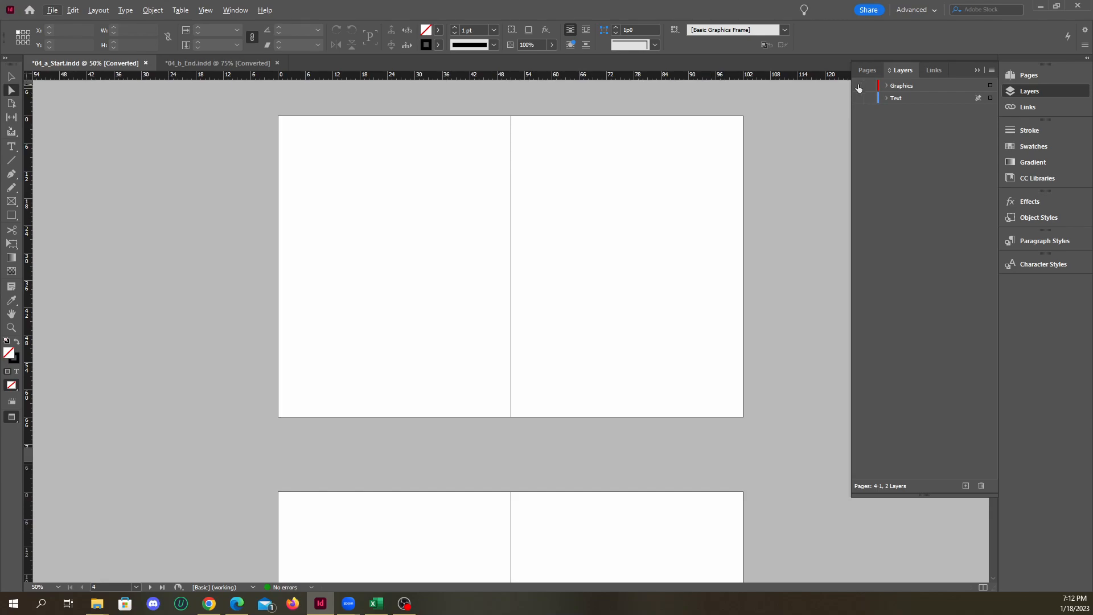
# Show only the Text layer of 04_a_Start.indd and examine which objects it holds across both spreads
pyautogui.click(858, 86)
pyautogui.click(858, 86)
pyautogui.click(857, 99)
pyautogui.click(858, 98)
pyautogui.click(858, 98)
pyautogui.click(858, 99)
pyautogui.click(858, 98)
pyautogui.scroll(-4, 681, 248)
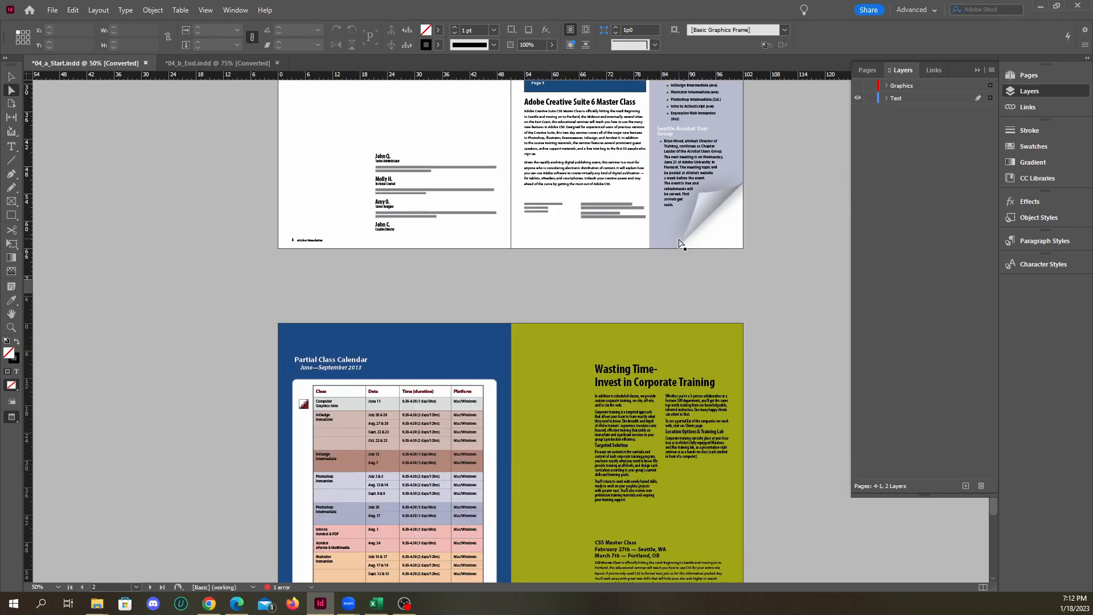
pyautogui.scroll(3, 680, 248)
pyautogui.scroll(2, 680, 247)
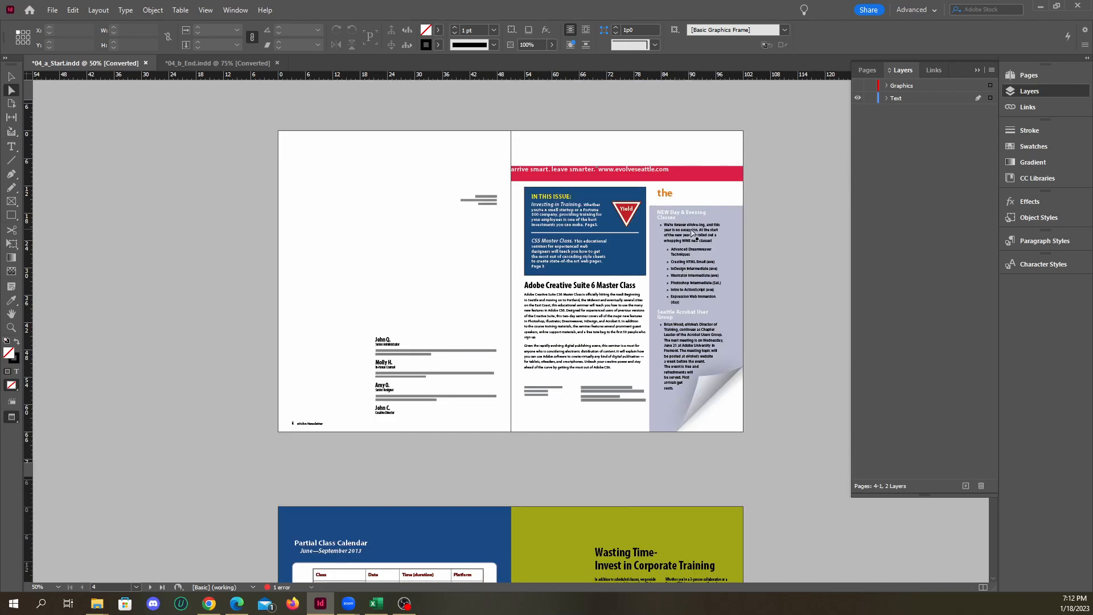
pyautogui.click(858, 97)
pyautogui.click(858, 98)
pyautogui.scroll(2, 624, 205)
# Cut the red Yield sign out of the In This Issue box on the Text layer
pyautogui.click(639, 219)
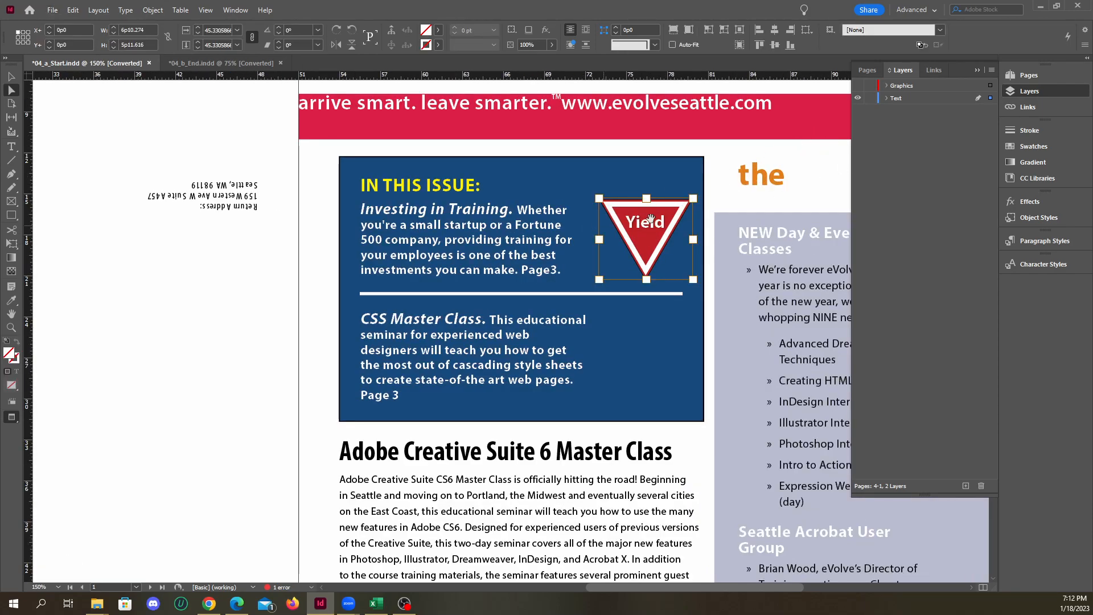
pyautogui.scroll(-3, 615, 223)
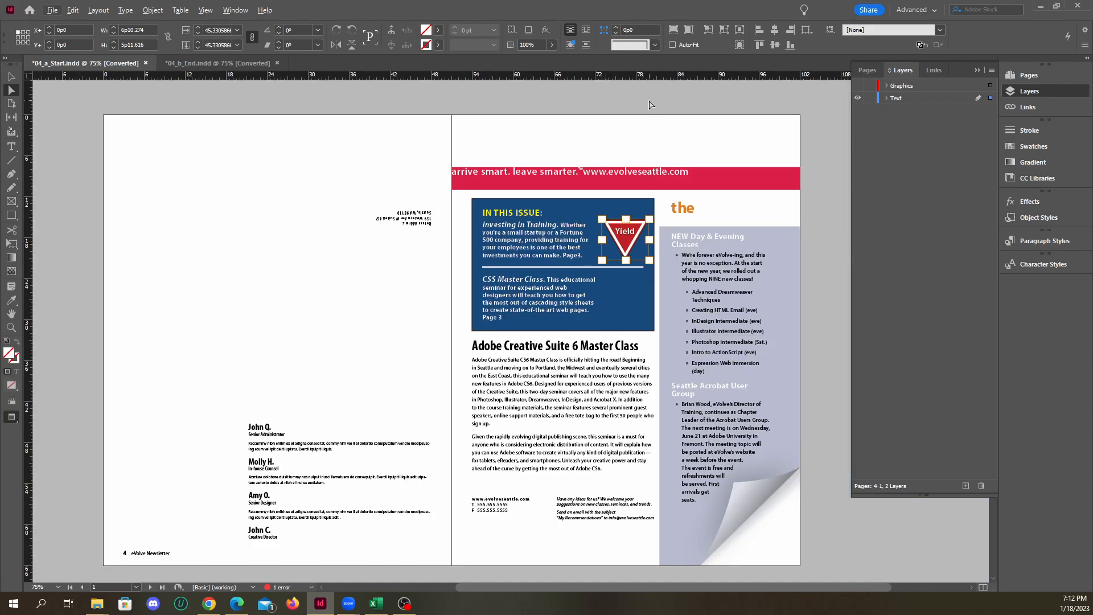
pyautogui.click(649, 103)
pyautogui.scroll(4, 643, 242)
pyautogui.click(631, 241)
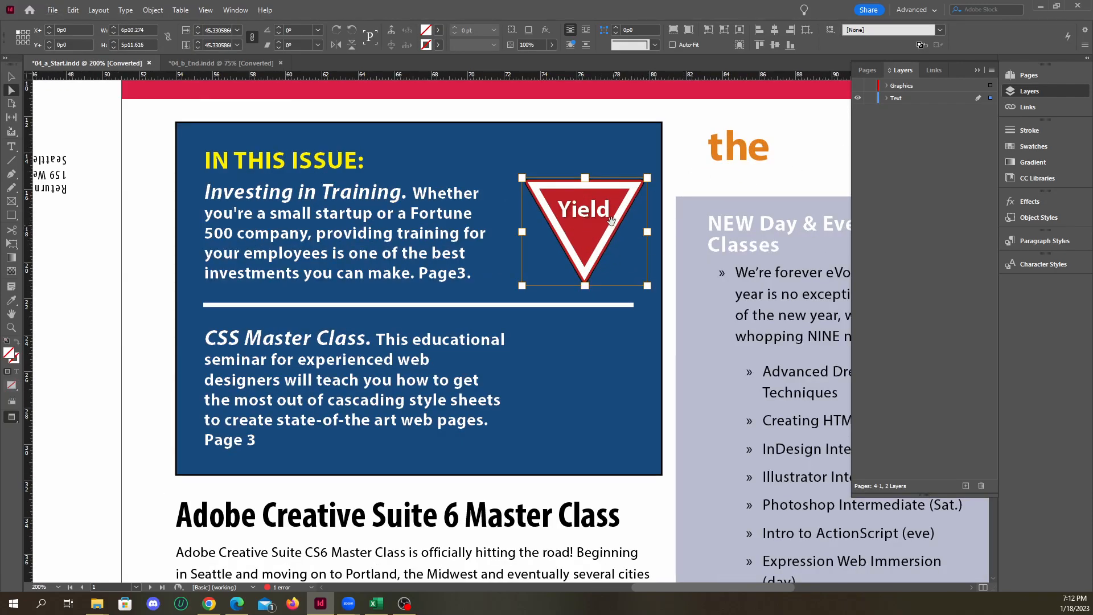
pyautogui.click(73, 9)
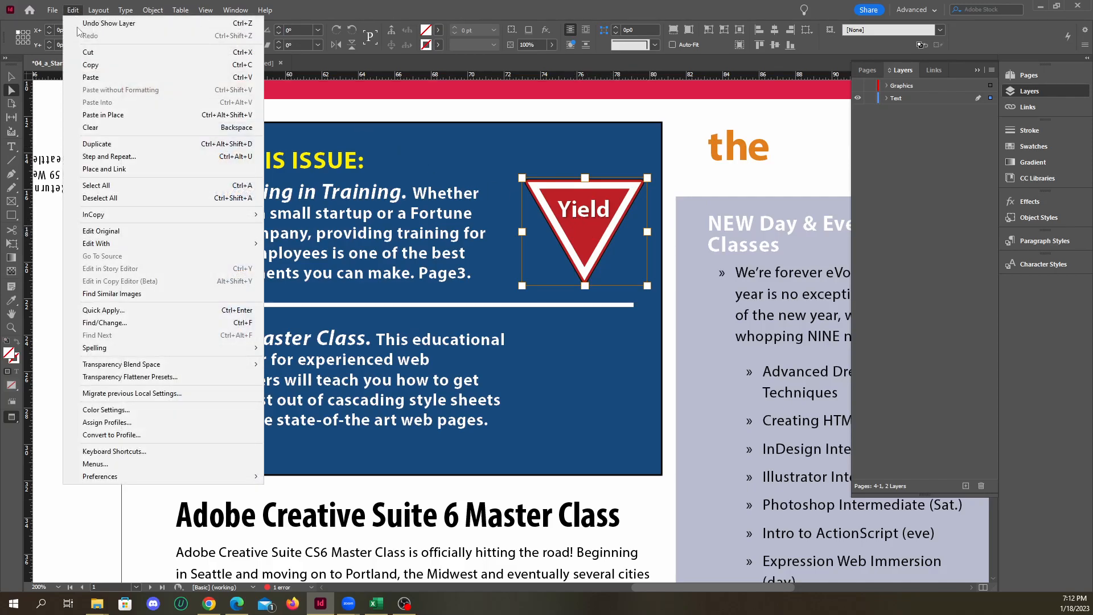
pyautogui.click(88, 52)
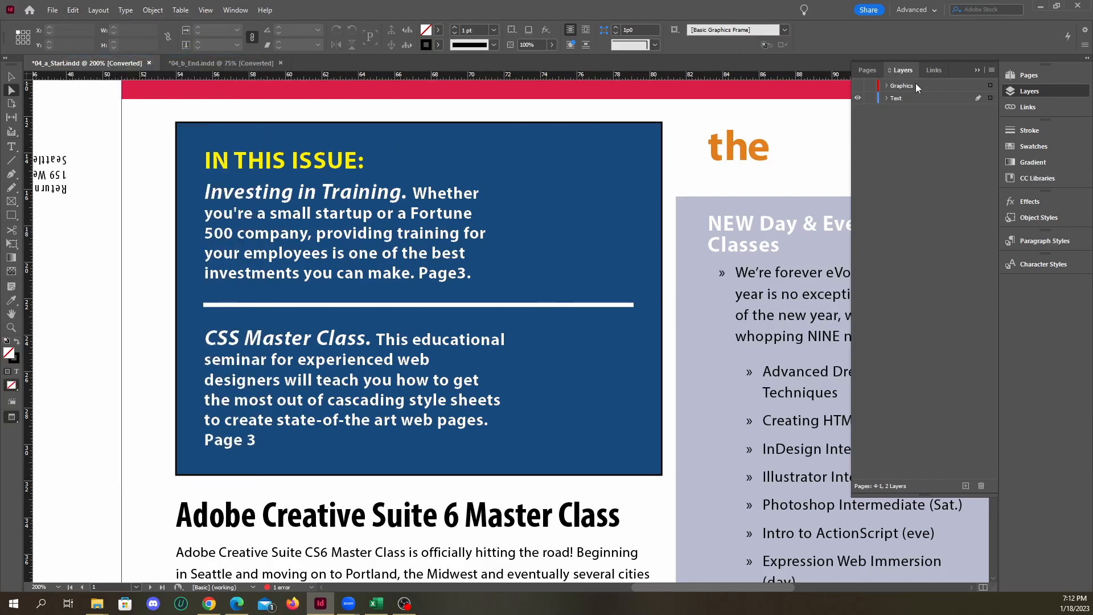
# Make the Graphics layer active and visible, paste the Yield sign in place on it, and select the pasted artwork
pyautogui.click(931, 85)
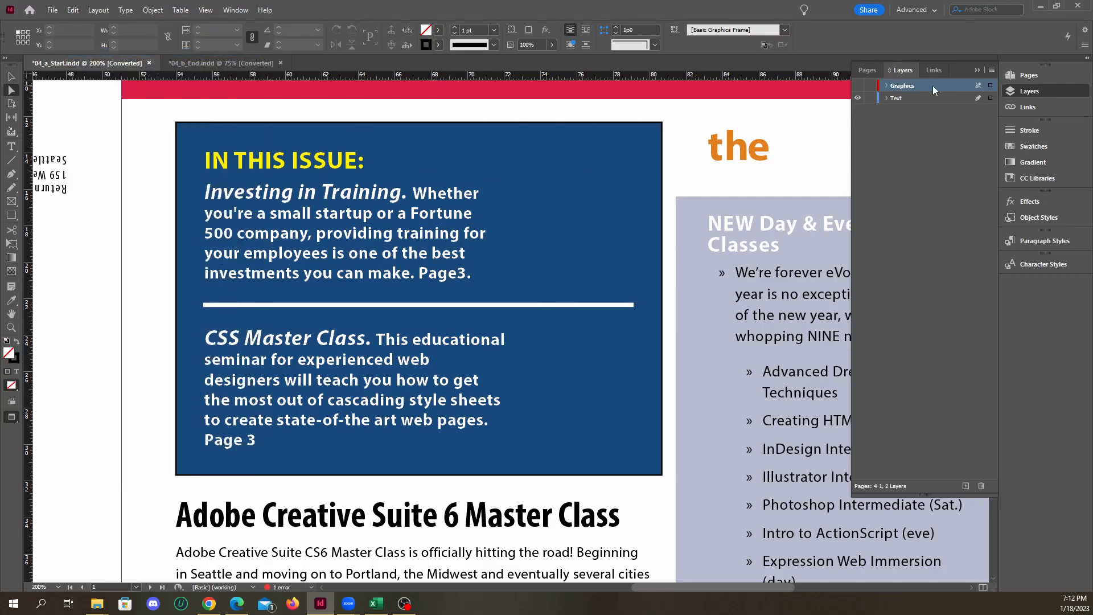
pyautogui.click(859, 86)
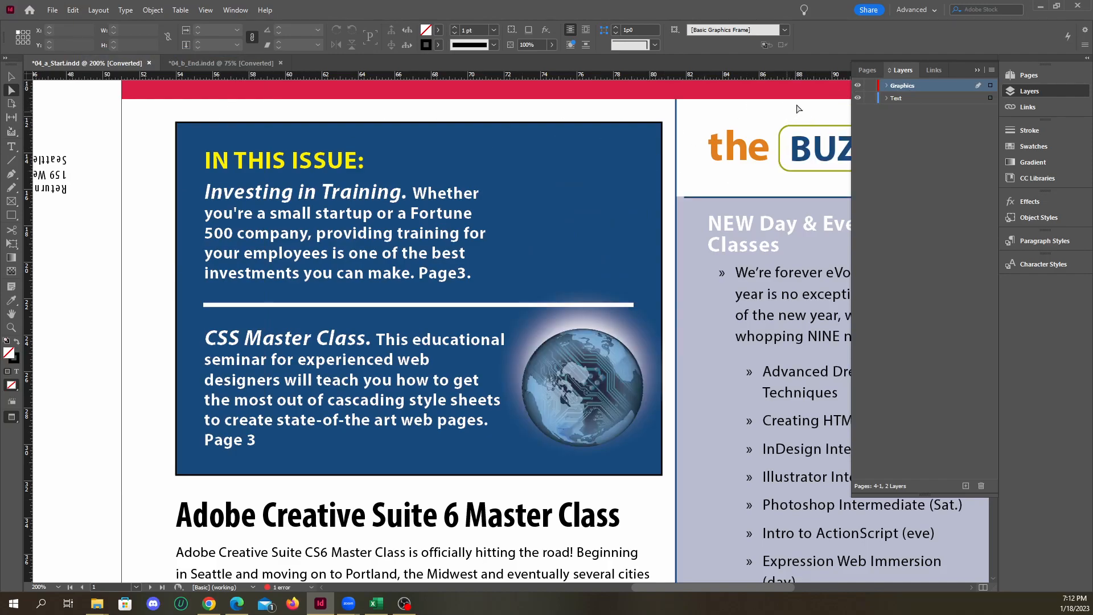
pyautogui.click(73, 10)
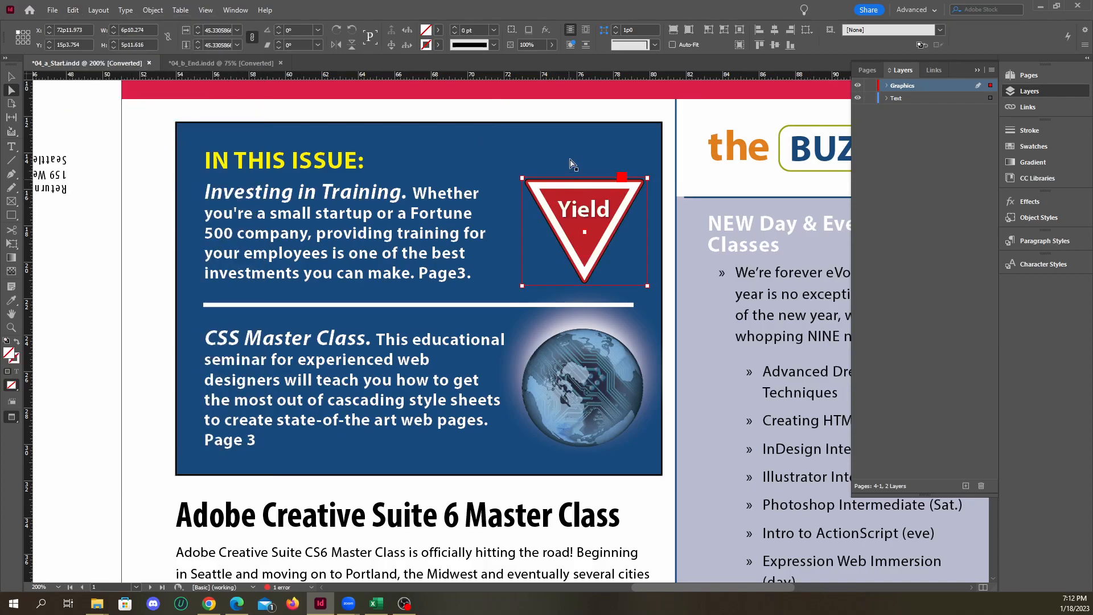
pyautogui.click(575, 118)
pyautogui.click(607, 211)
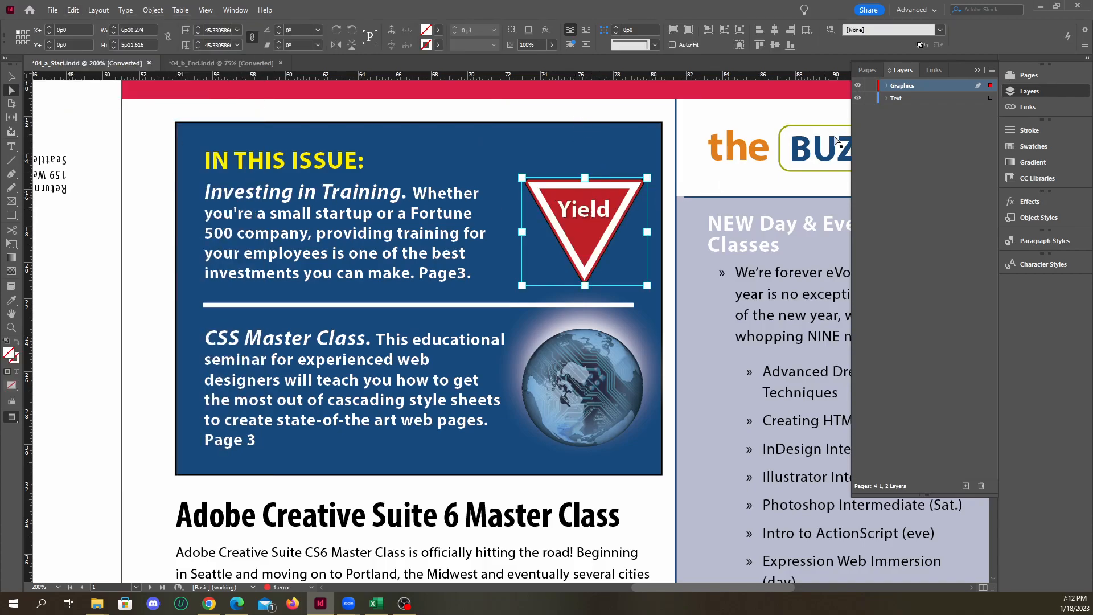
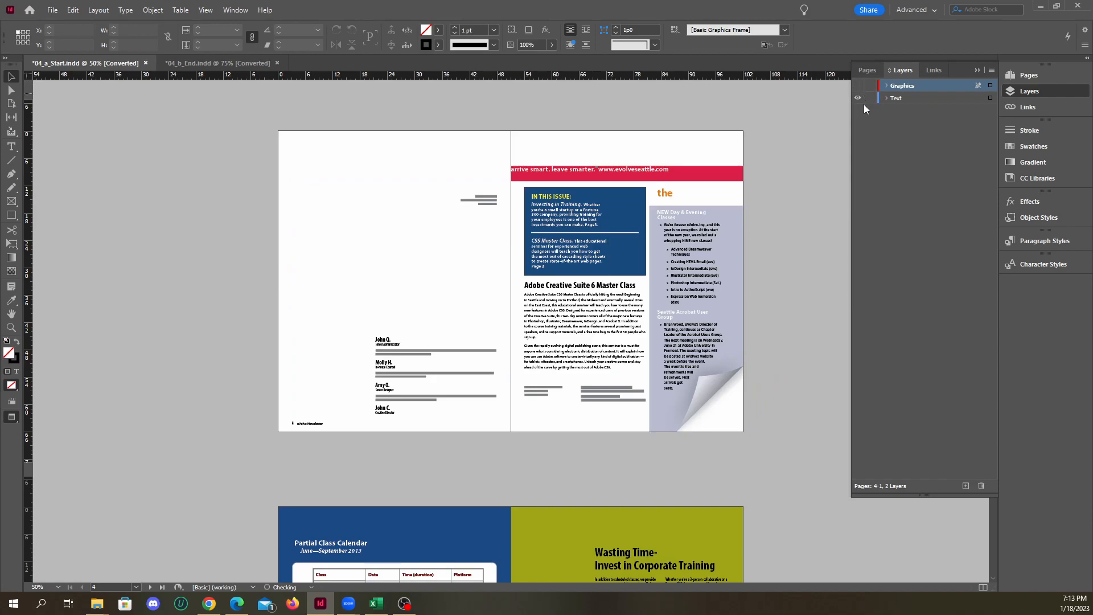
# On the class calendar page, move the small pixelated image beside Computer Graphics Intro from the Text layer to the Graphics layer
pyautogui.click(858, 97)
pyautogui.click(858, 97)
pyautogui.scroll(-3, 733, 211)
pyautogui.scroll(-3, 733, 210)
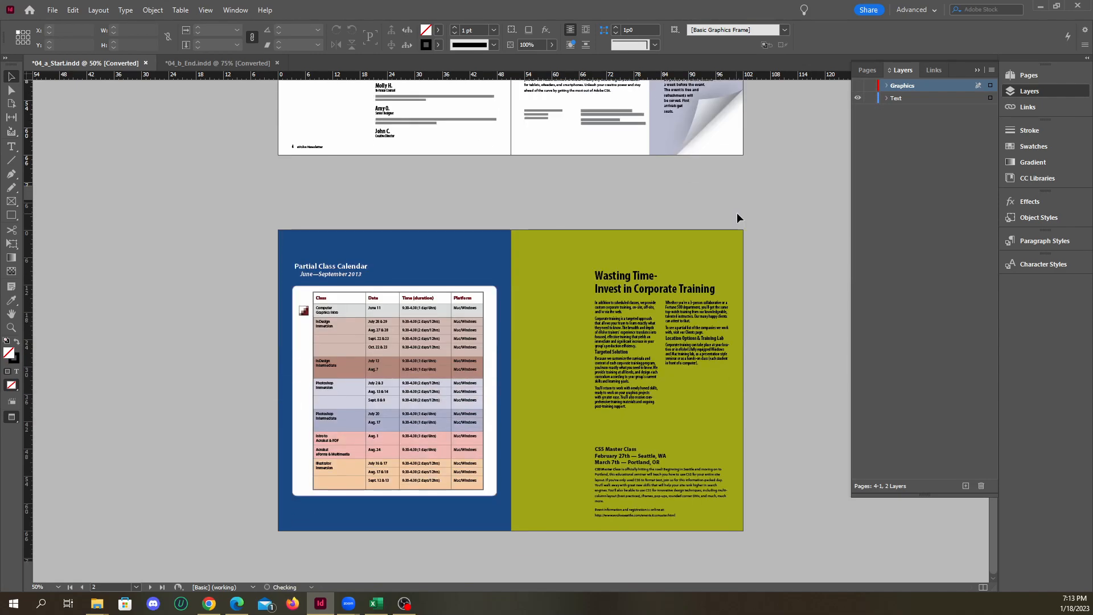
pyautogui.click(857, 98)
pyautogui.click(858, 99)
pyautogui.scroll(6, 290, 329)
pyautogui.click(374, 279)
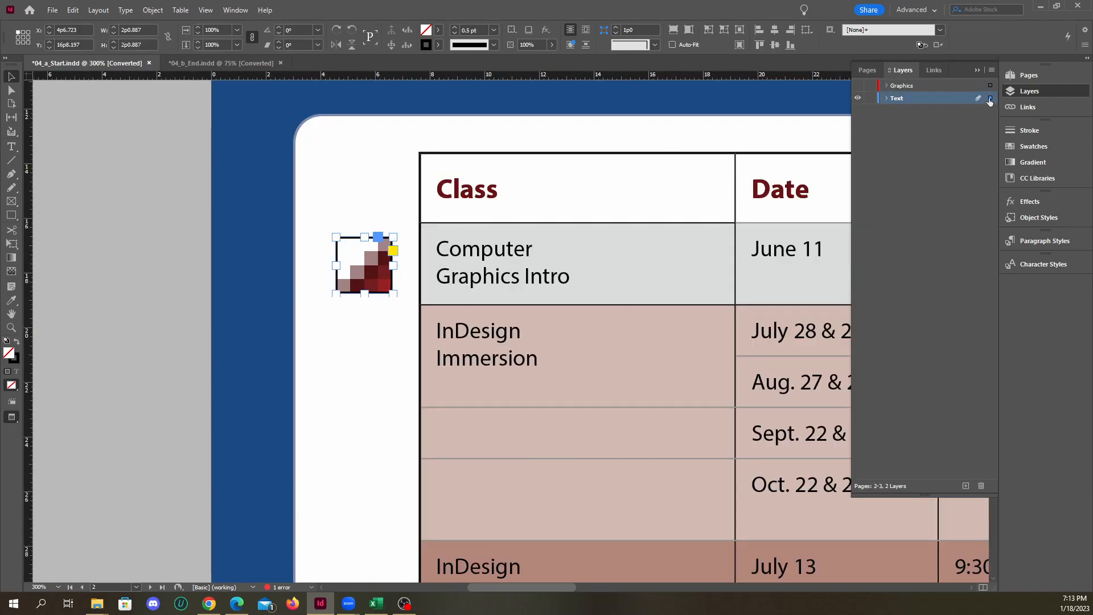
pyautogui.moveTo(990, 98); pyautogui.dragTo(988, 83)
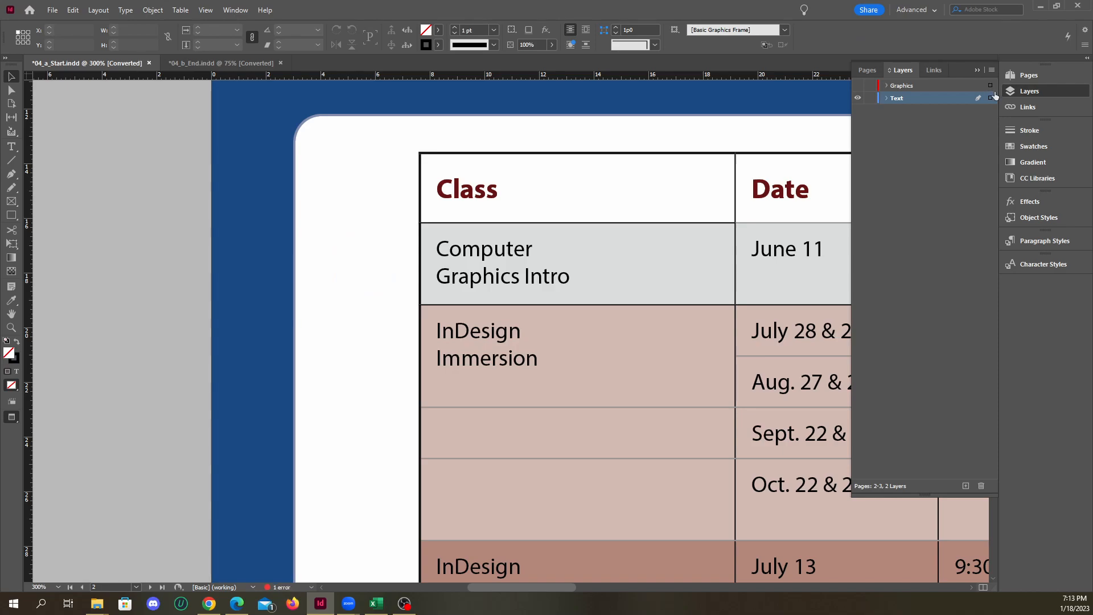
# Make the Graphics layer visible again and check which layer the pixelated calendar image belongs to, leaving it deselected
pyautogui.click(858, 86)
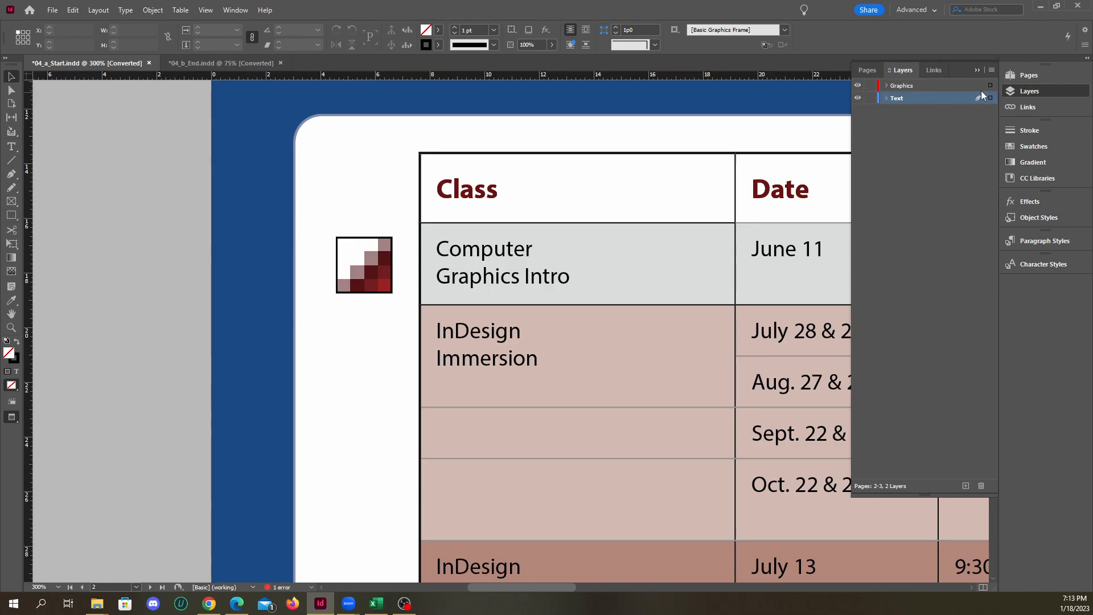
pyautogui.scroll(-2, 466, 255)
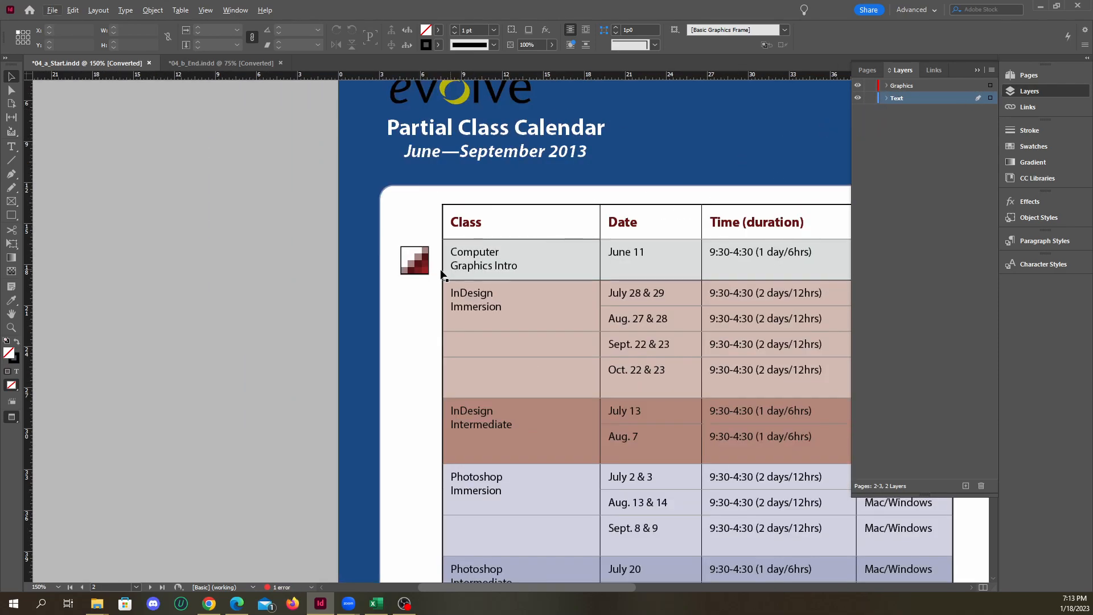
pyautogui.click(425, 269)
pyautogui.click(262, 268)
pyautogui.scroll(-4, 361, 310)
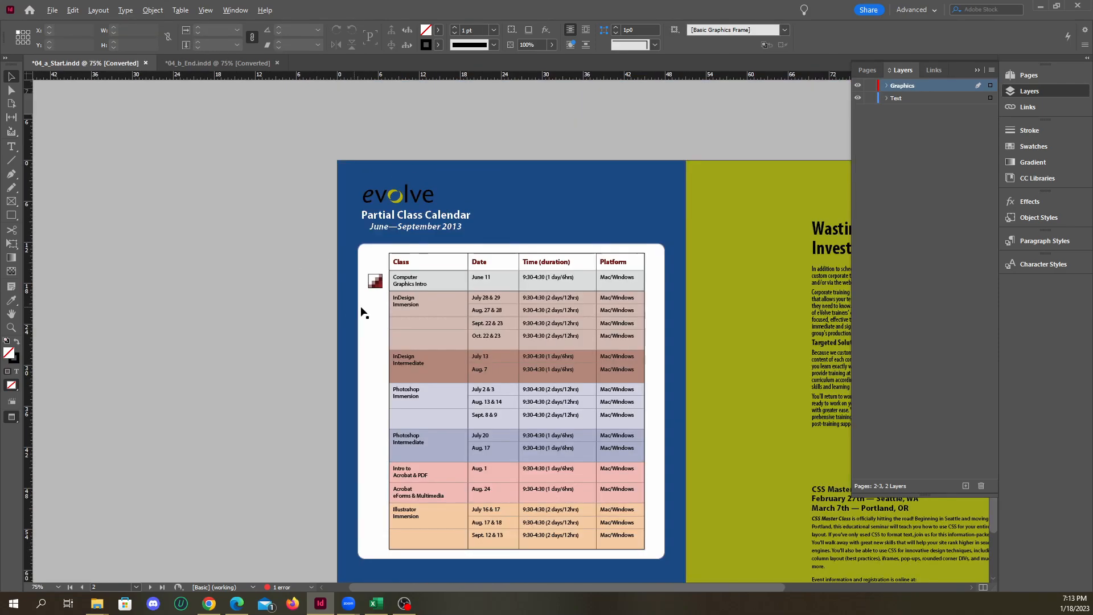
# Select the placed Yield sign artwork in the In This Issue box on page 1
pyautogui.scroll(2, 480, 324)
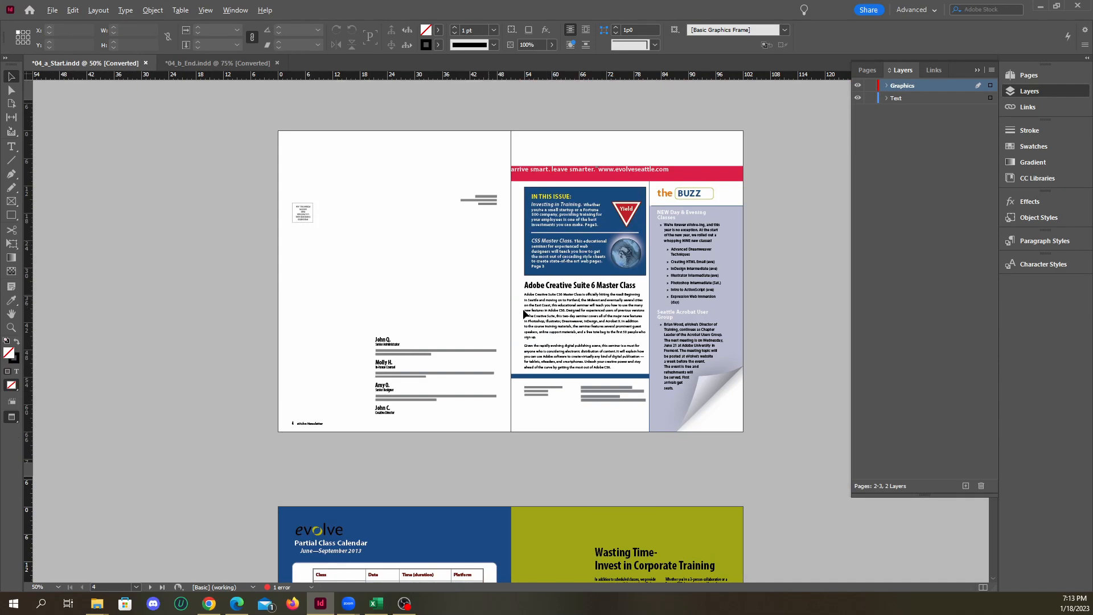
pyautogui.scroll(1, 477, 316)
pyautogui.scroll(-1, 483, 253)
pyautogui.scroll(1, 483, 254)
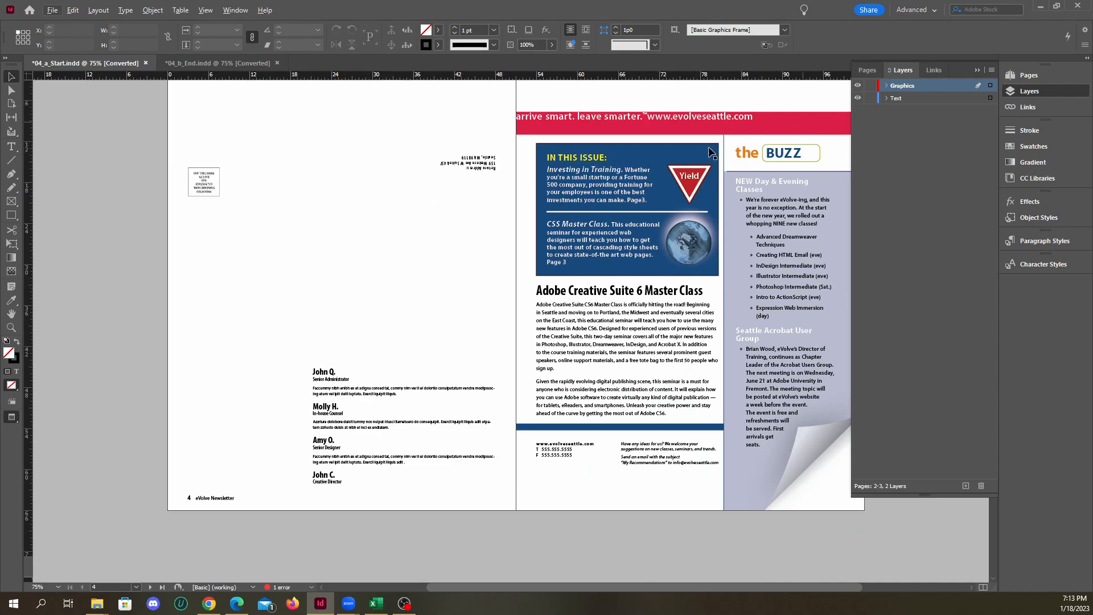
pyautogui.scroll(1, 629, 260)
pyautogui.scroll(1, 747, 180)
pyautogui.scroll(3, 597, 190)
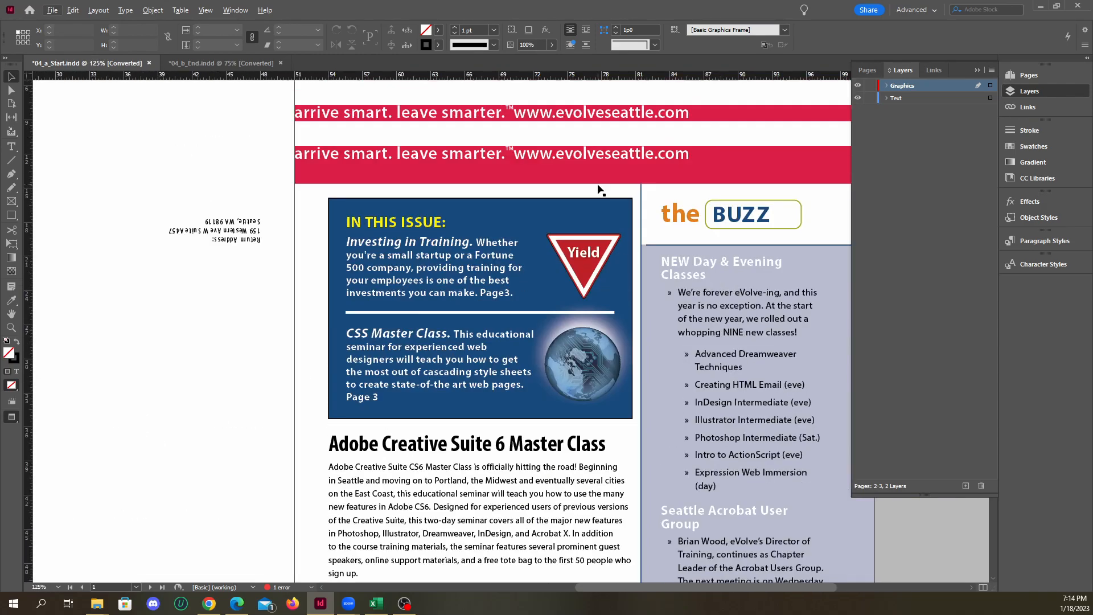
pyautogui.scroll(2, 591, 335)
pyautogui.click(582, 295)
pyautogui.scroll(4, 625, 306)
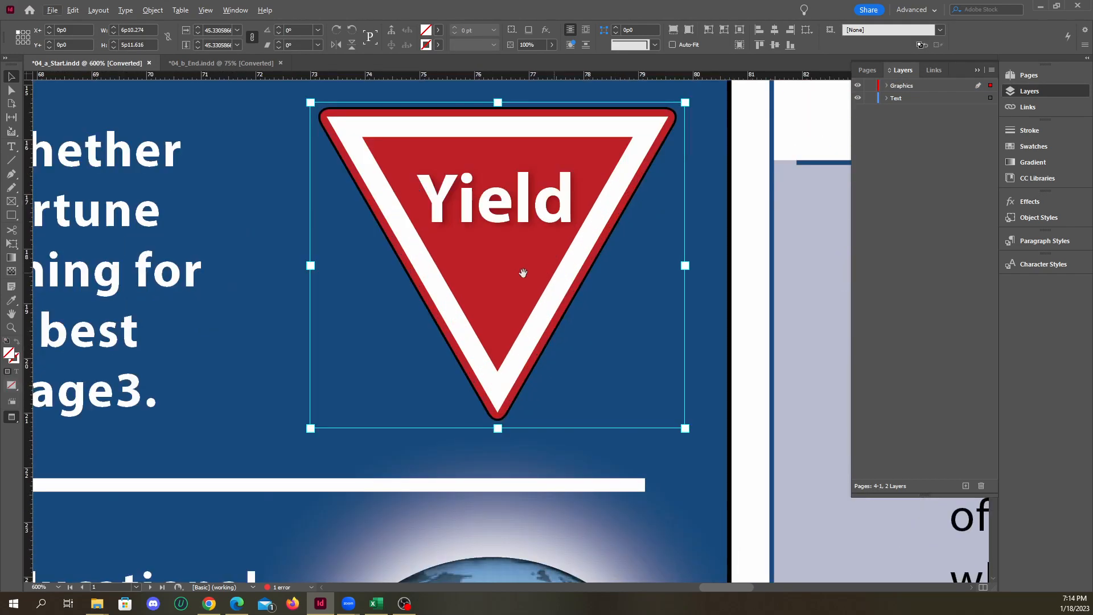
pyautogui.scroll(-3, 529, 251)
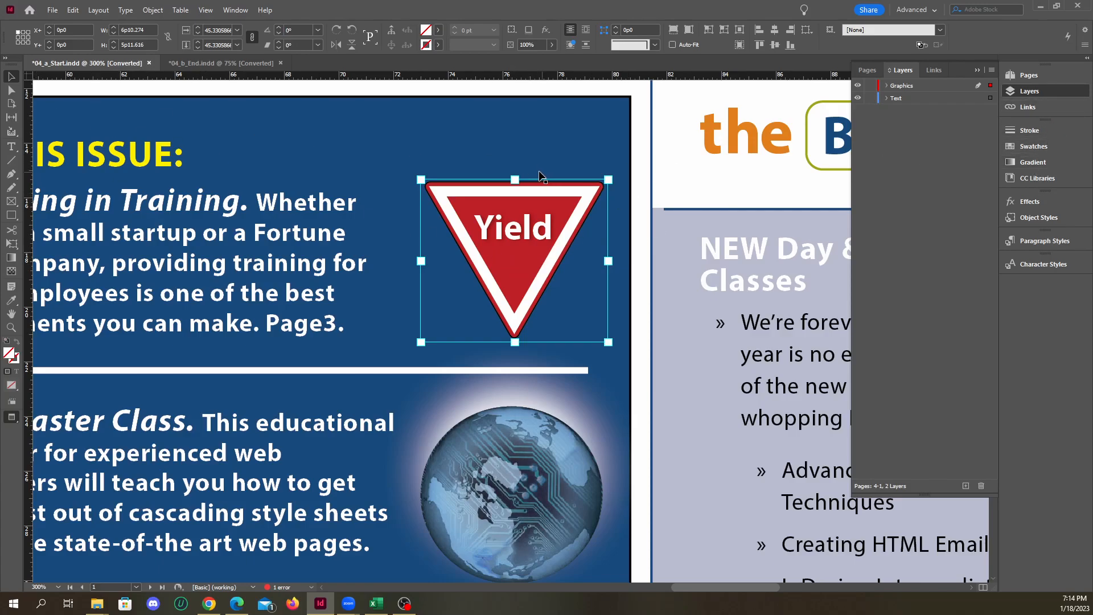
# Inspect the link information for the Yield sign's source file, yield.ai, and select the sign's frame
pyautogui.click(1029, 108)
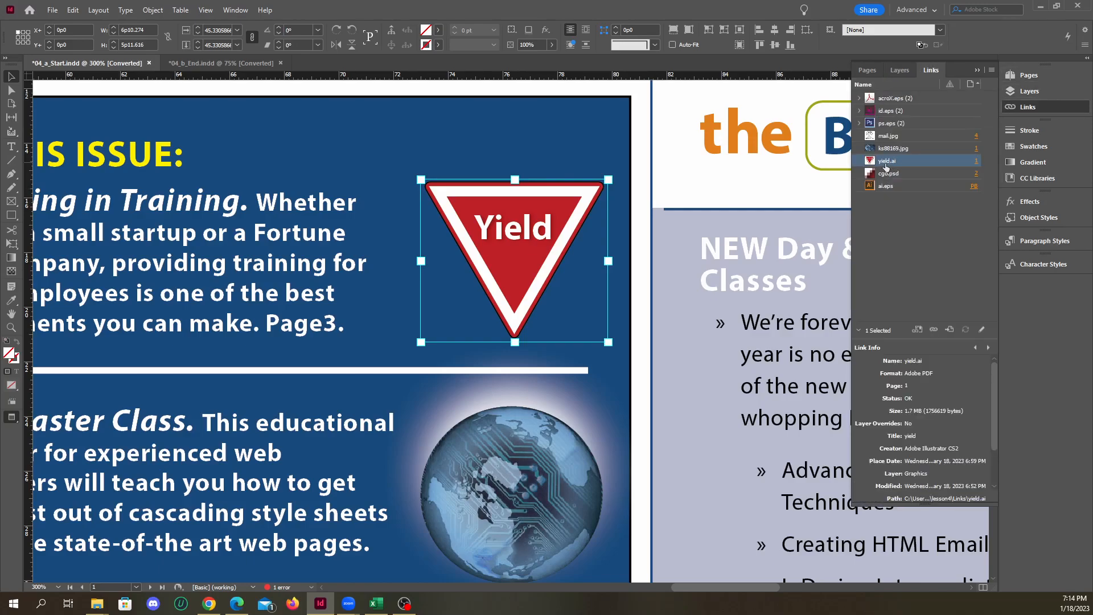
pyautogui.click(1030, 106)
pyautogui.click(1037, 107)
pyautogui.click(567, 110)
pyautogui.click(558, 279)
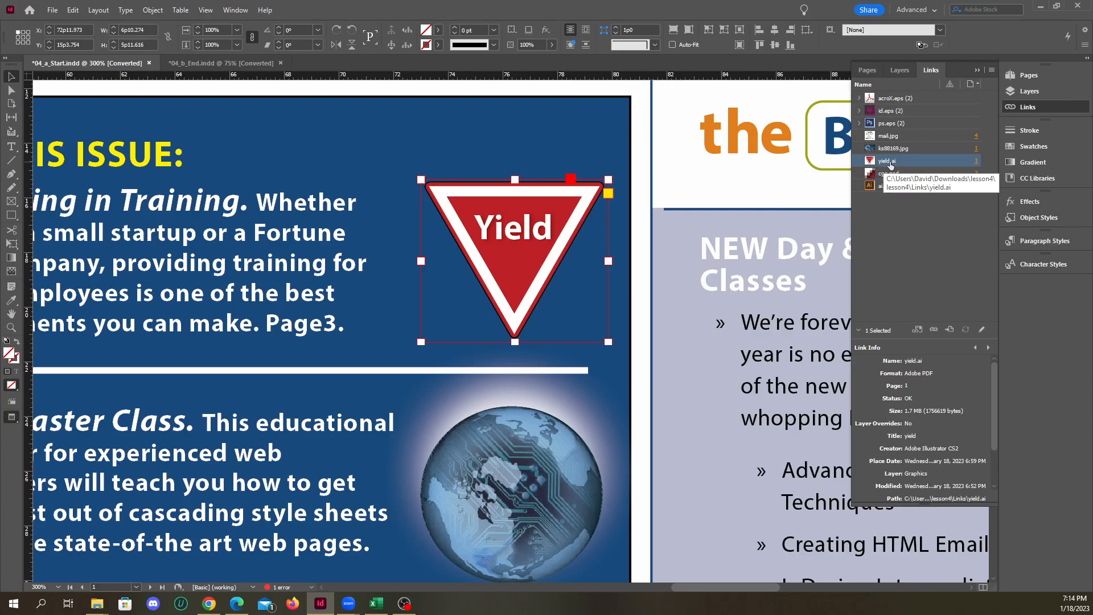
# Switch to File Explorer, locate yield.ai and yield_new.ai in the lesson4 Links folder, and close that window
pyautogui.moveTo(97, 602)
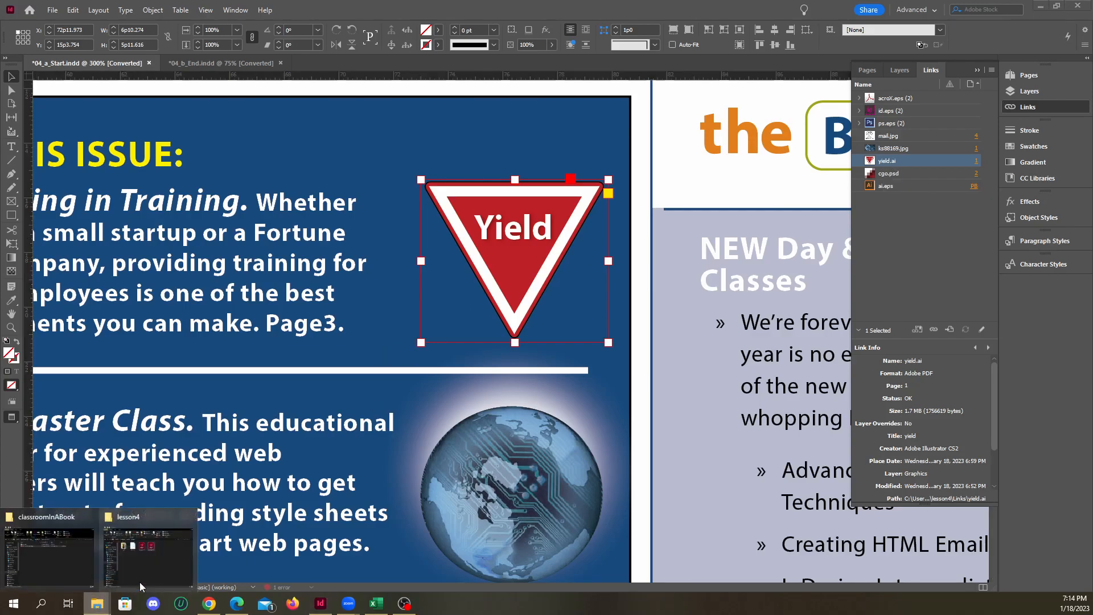
pyautogui.click(145, 559)
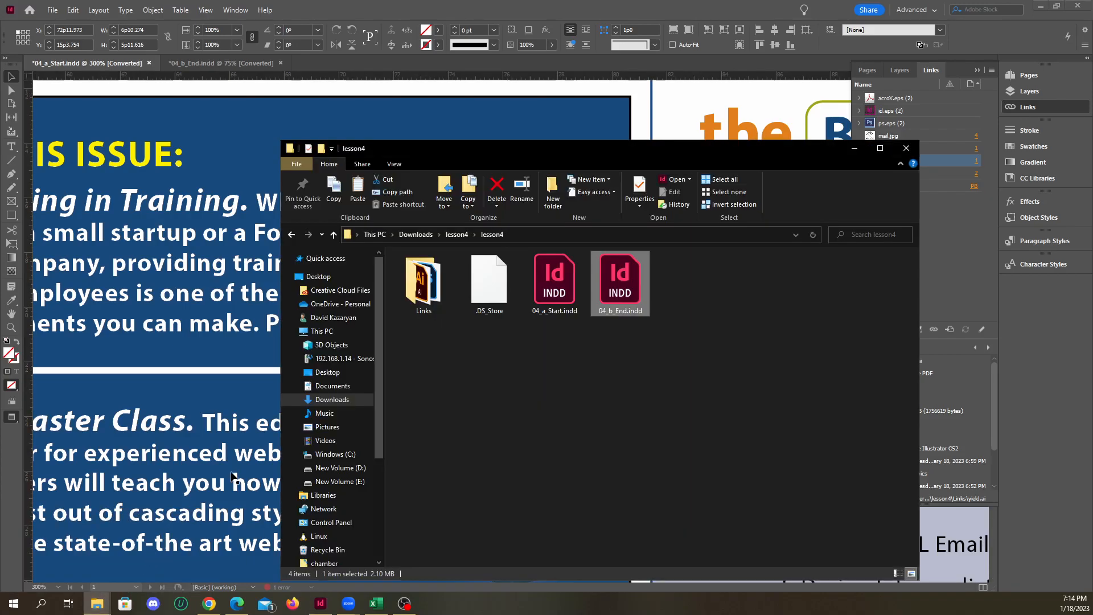
pyautogui.doubleClick(423, 281)
pyautogui.click(424, 498)
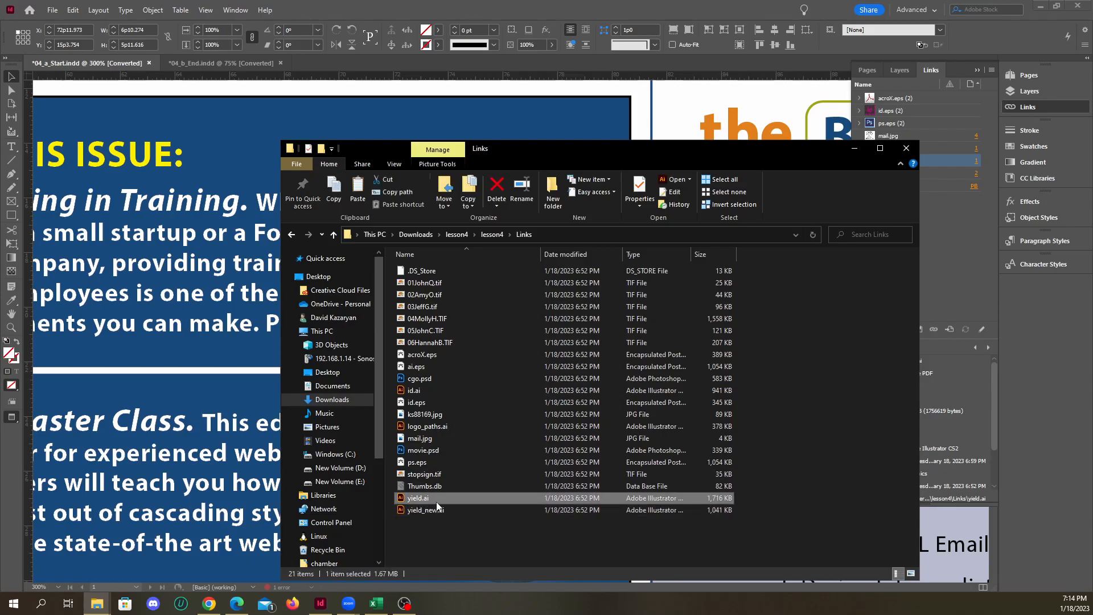
pyautogui.click(425, 511)
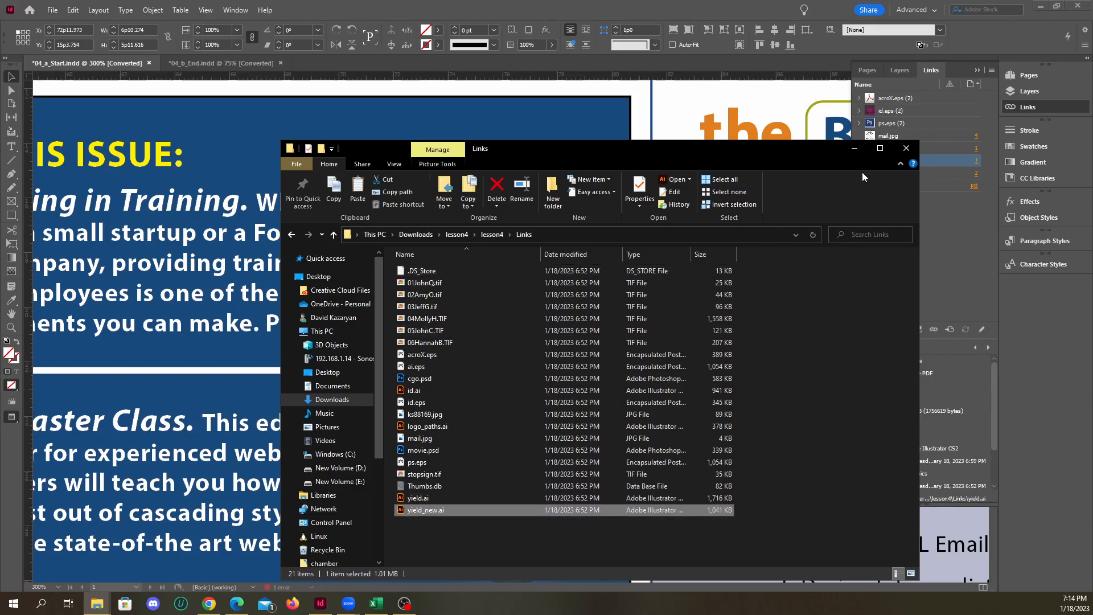
pyautogui.click(904, 150)
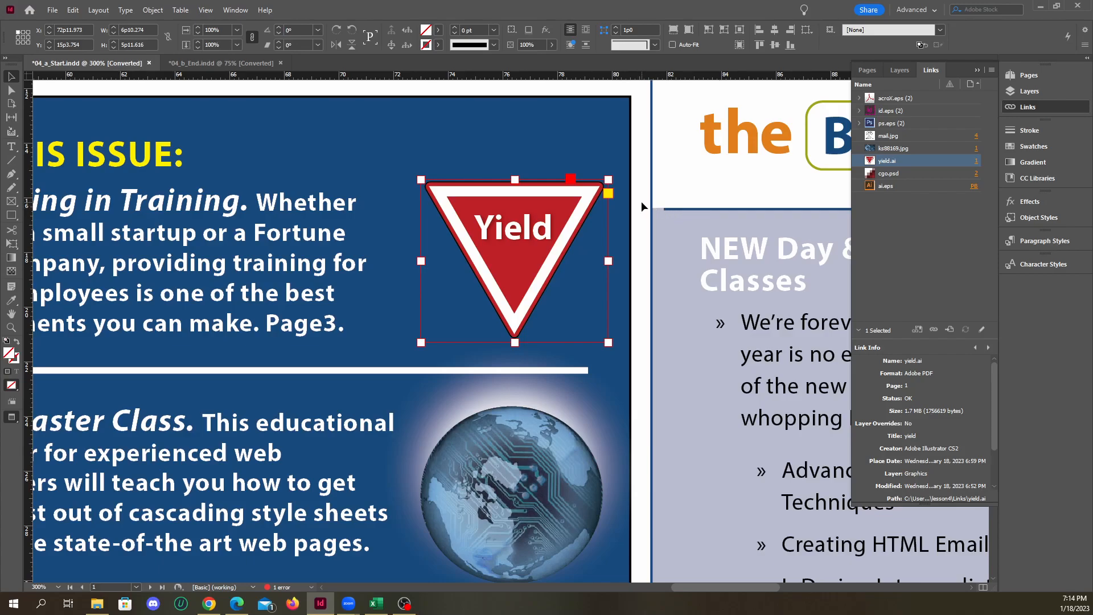
pyautogui.click(544, 170)
pyautogui.click(527, 244)
pyautogui.click(96, 602)
pyautogui.doubleClick(408, 256)
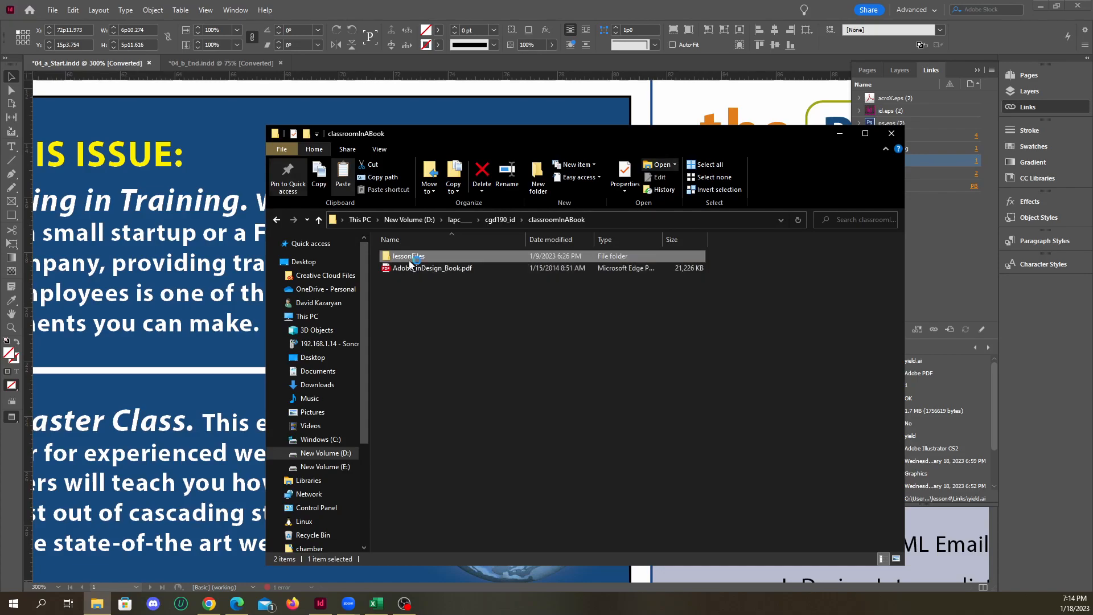
pyautogui.click(838, 135)
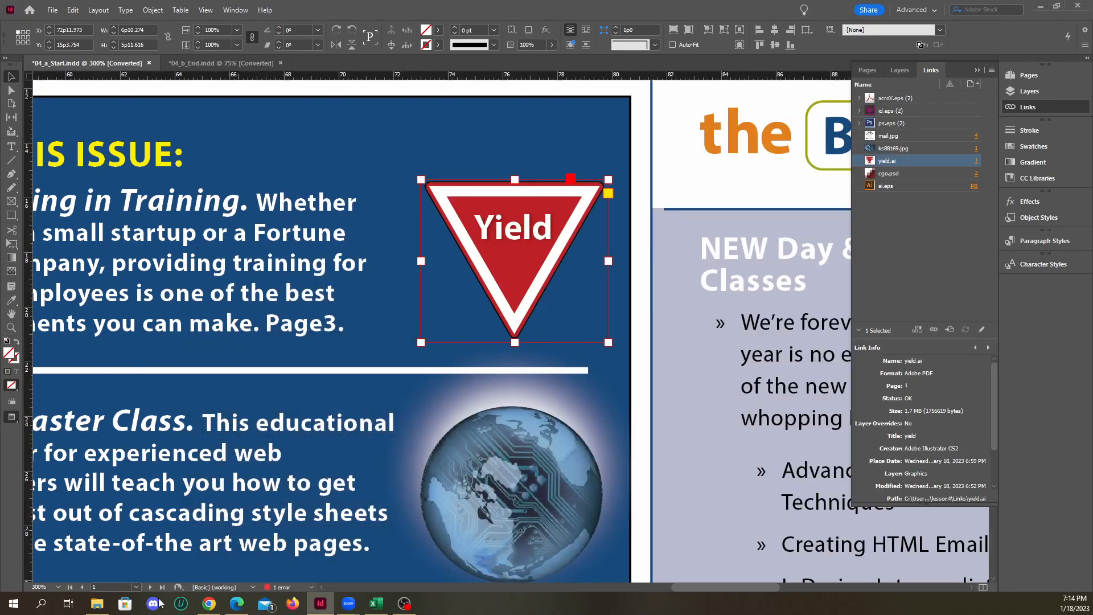
# Switch to File Explorer and open the Links folder within Downloads, lesson4, lesson4
pyautogui.rightClick(96, 608)
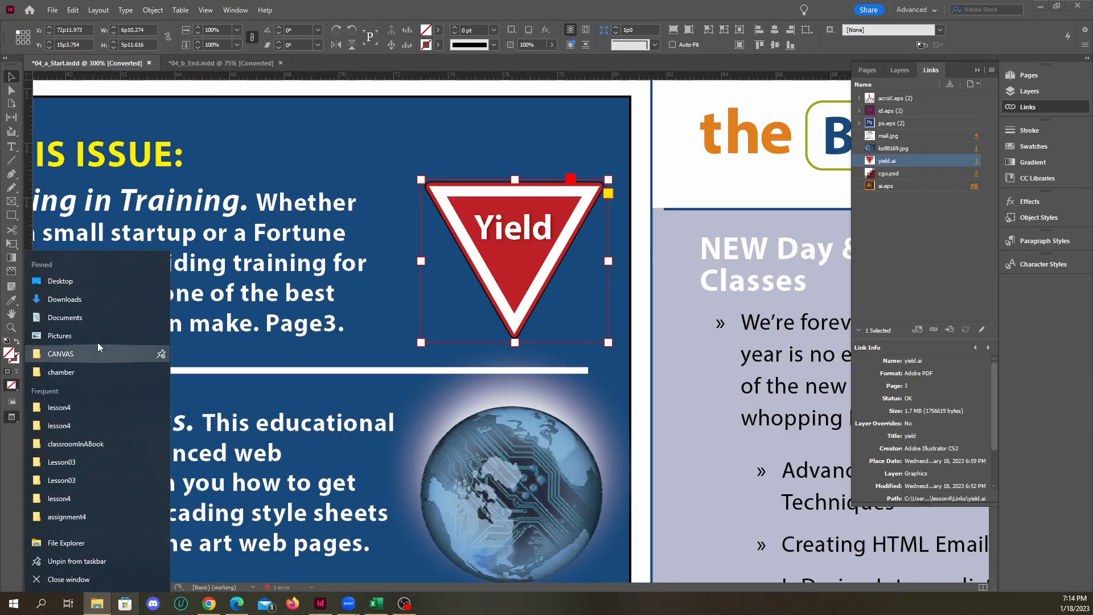
pyautogui.click(100, 302)
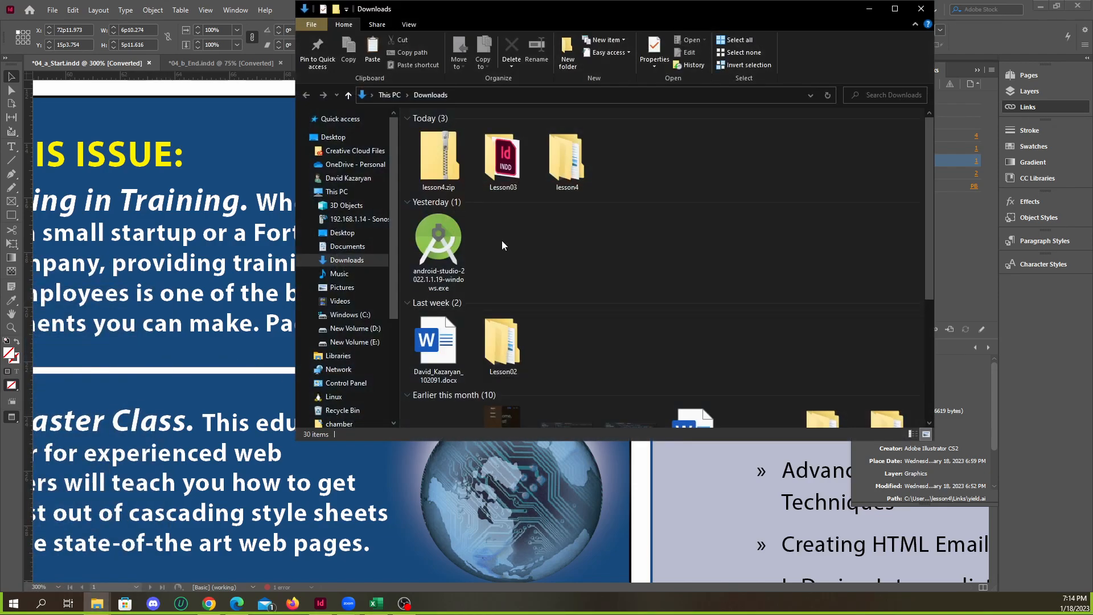
pyautogui.click(566, 159)
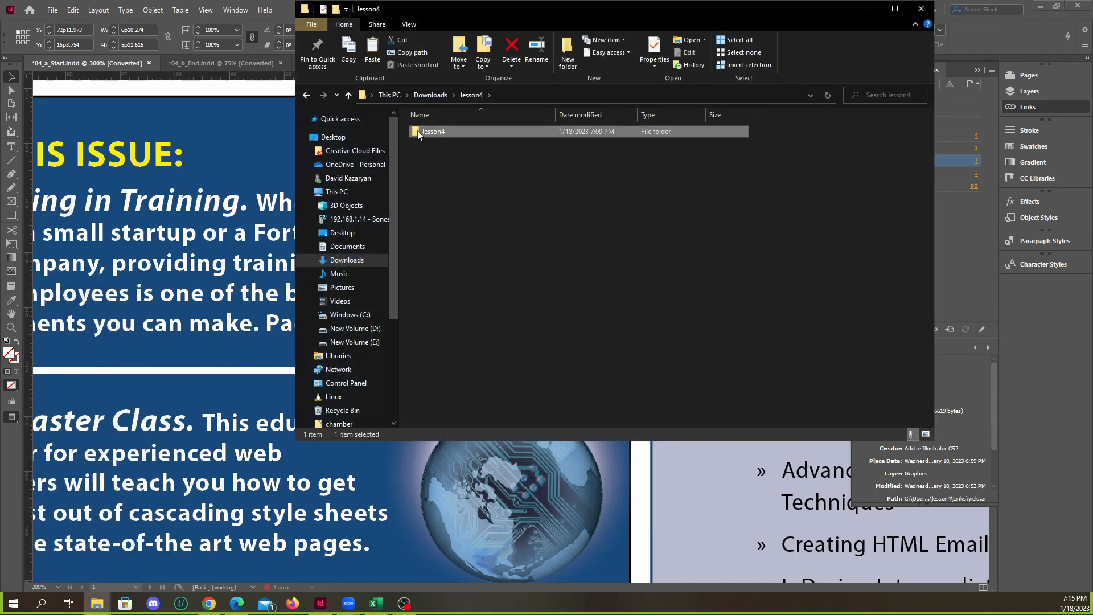
pyautogui.doubleClick(446, 129)
pyautogui.click(441, 156)
pyautogui.doubleClick(441, 157)
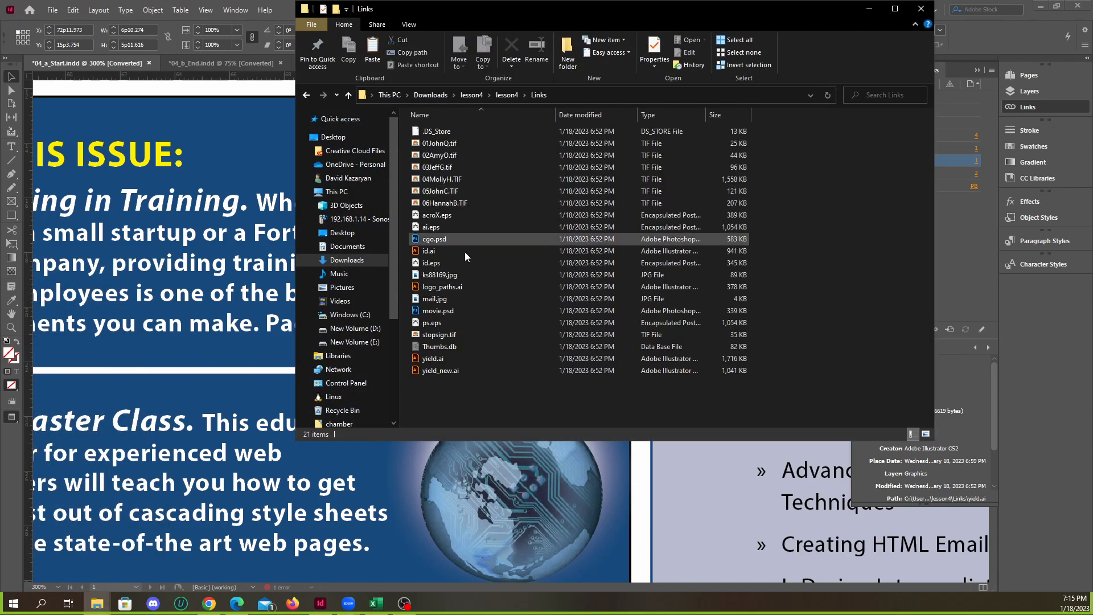
# Open yield.ai and yield_new.ai from the Links folder in Illustrator
pyautogui.click(428, 371)
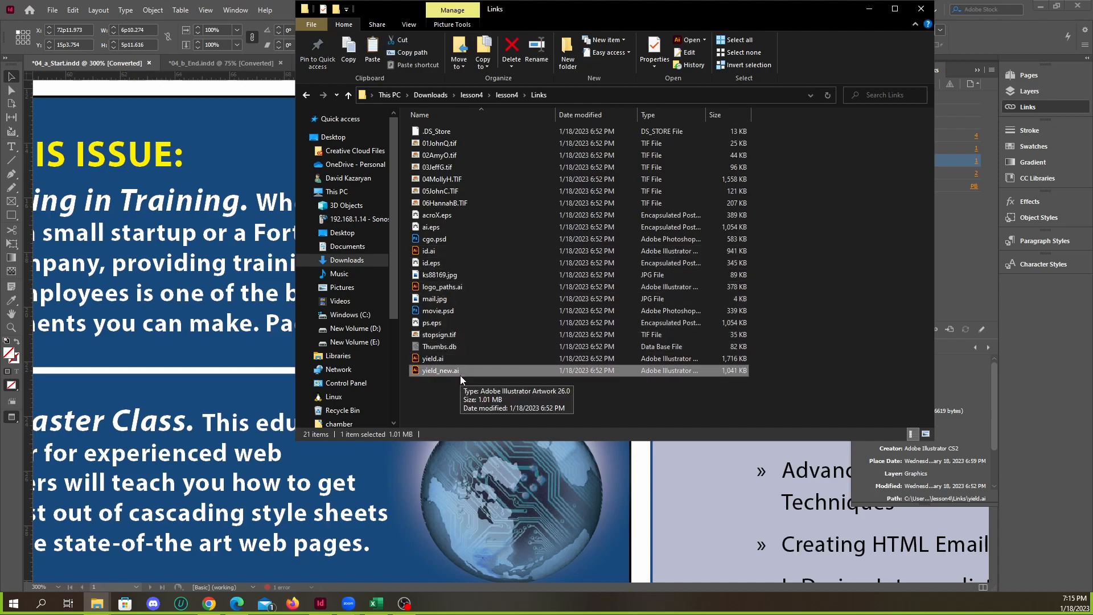
pyautogui.click(435, 360)
pyautogui.click(438, 370)
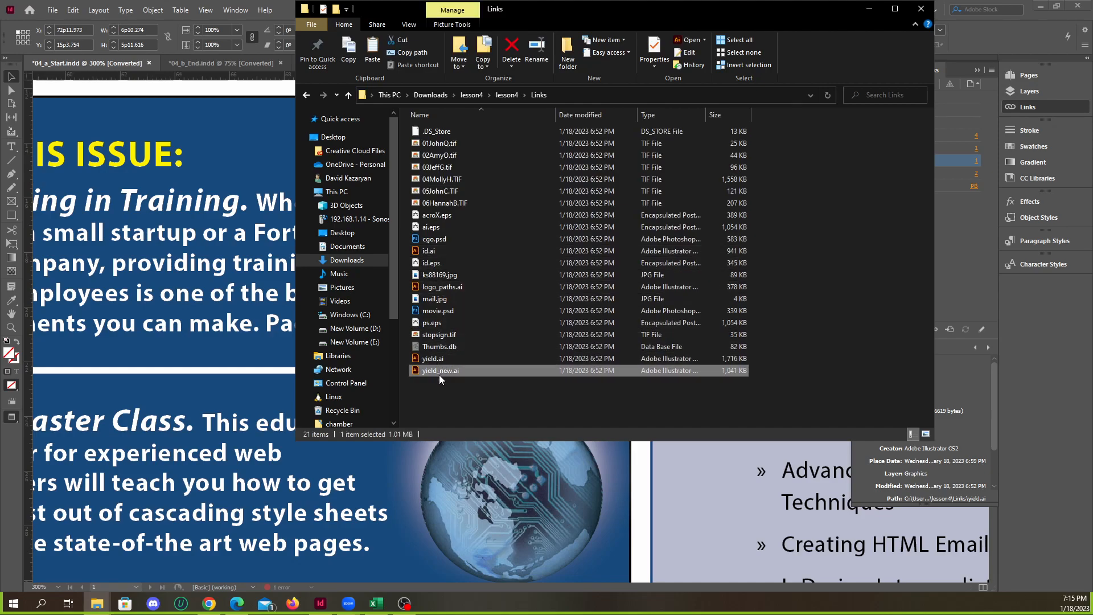
pyautogui.click(433, 358)
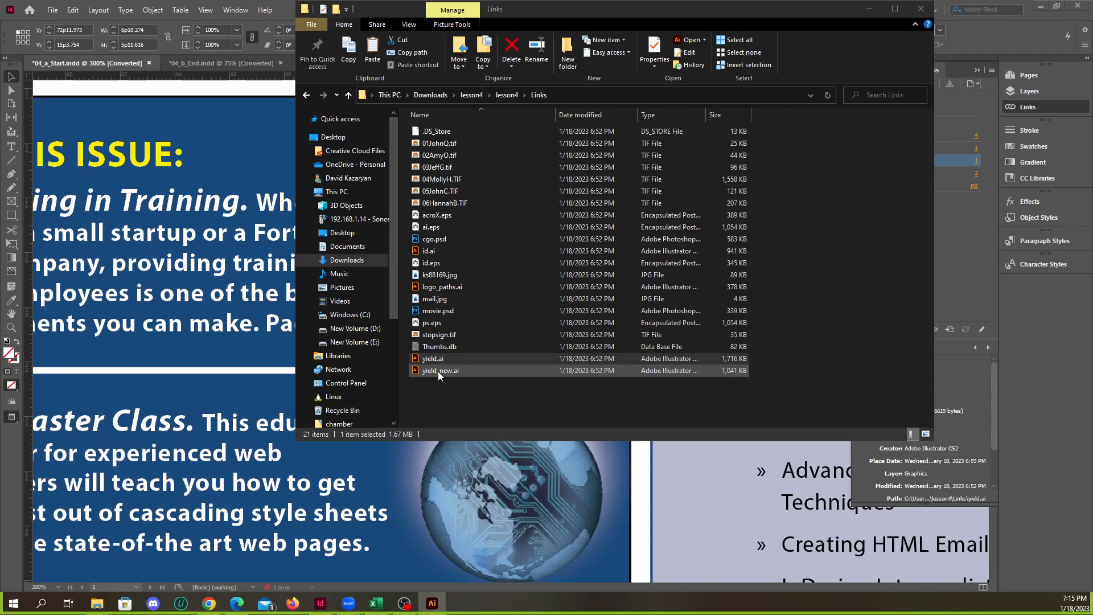
pyautogui.click(438, 371)
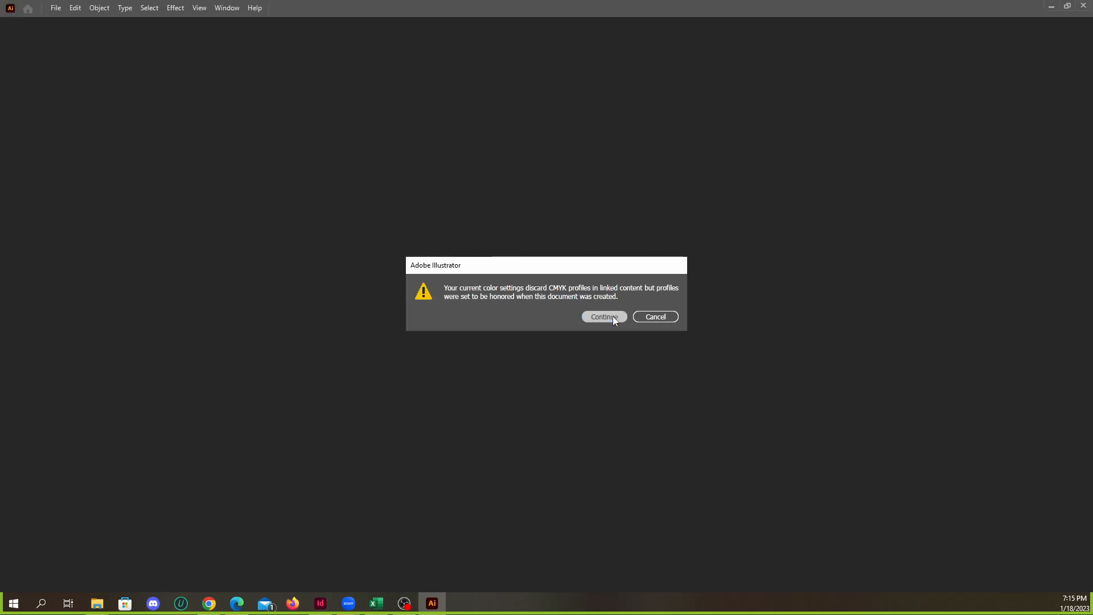
# Continue past the CMYK profile warning and activate the missing MyriadPro-Bold font for yield.ai
pyautogui.click(612, 315)
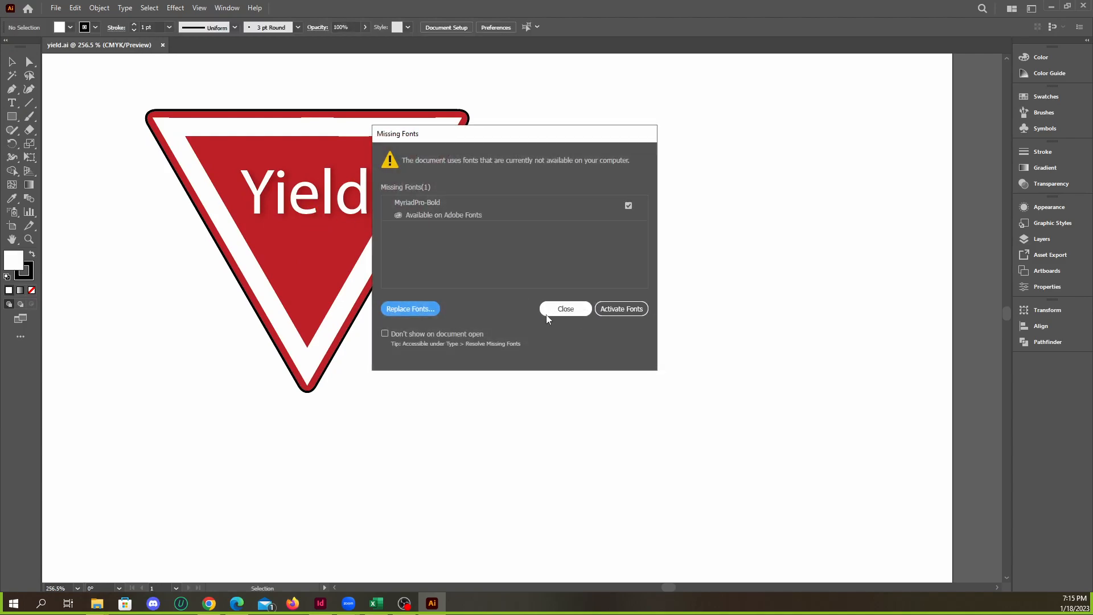
pyautogui.click(618, 314)
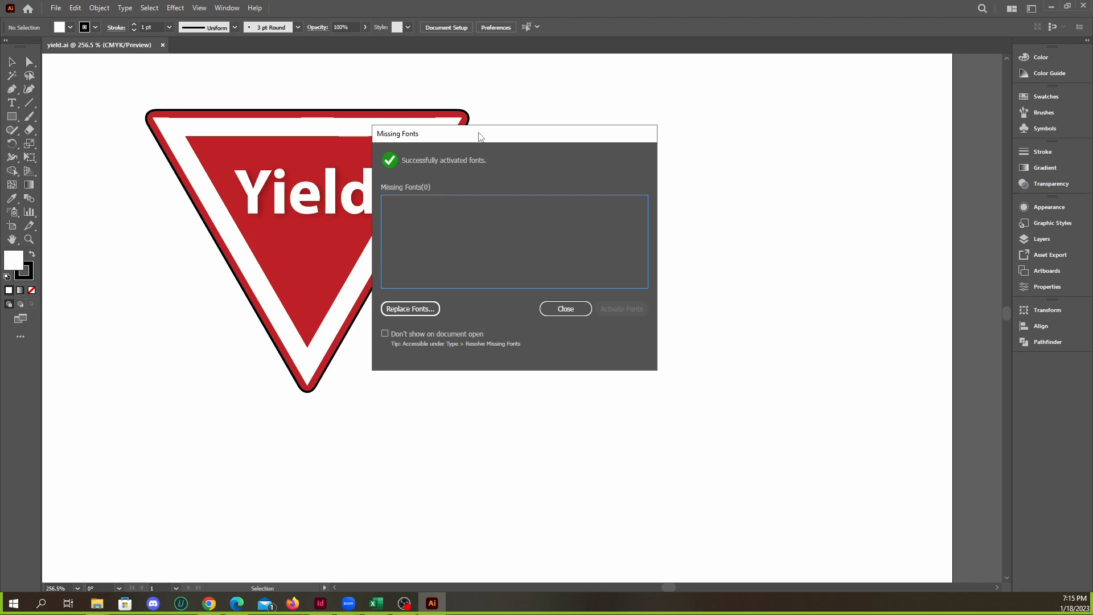
pyautogui.click(575, 308)
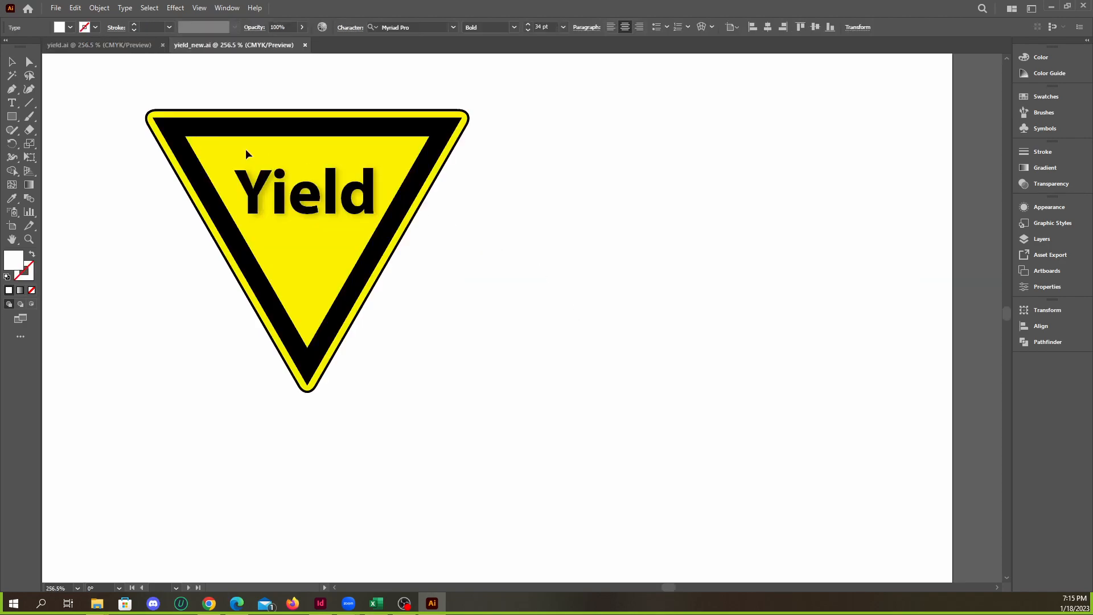
# Compare the sign artwork in yield.ai with the artwork in yield_new.ai
pyautogui.click(121, 48)
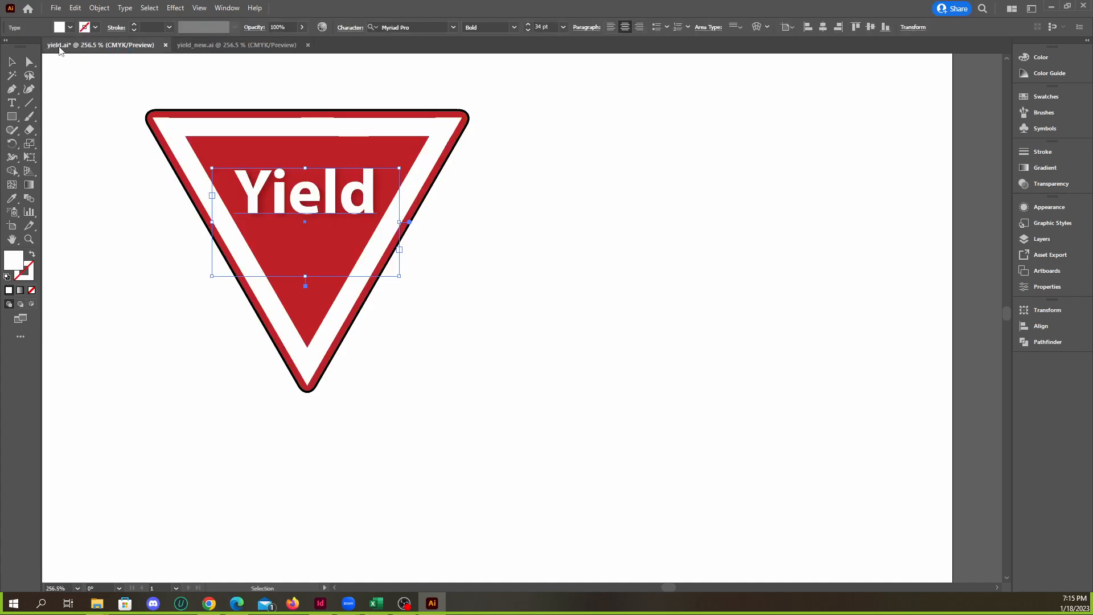
pyautogui.click(224, 51)
pyautogui.click(98, 50)
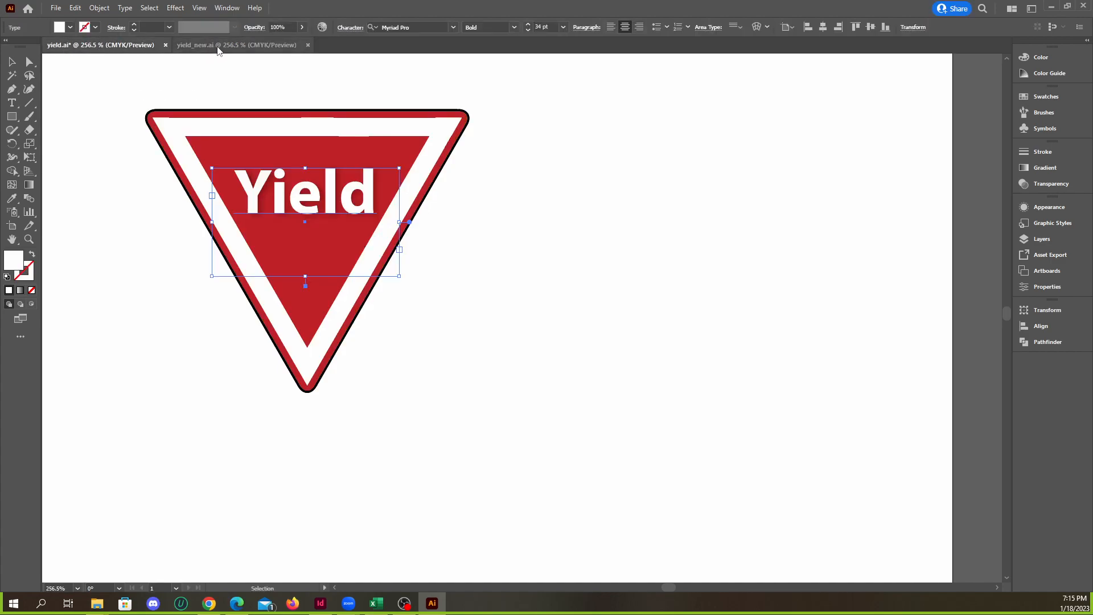
pyautogui.click(220, 50)
pyautogui.click(130, 49)
pyautogui.click(216, 49)
pyautogui.click(134, 48)
pyautogui.click(229, 50)
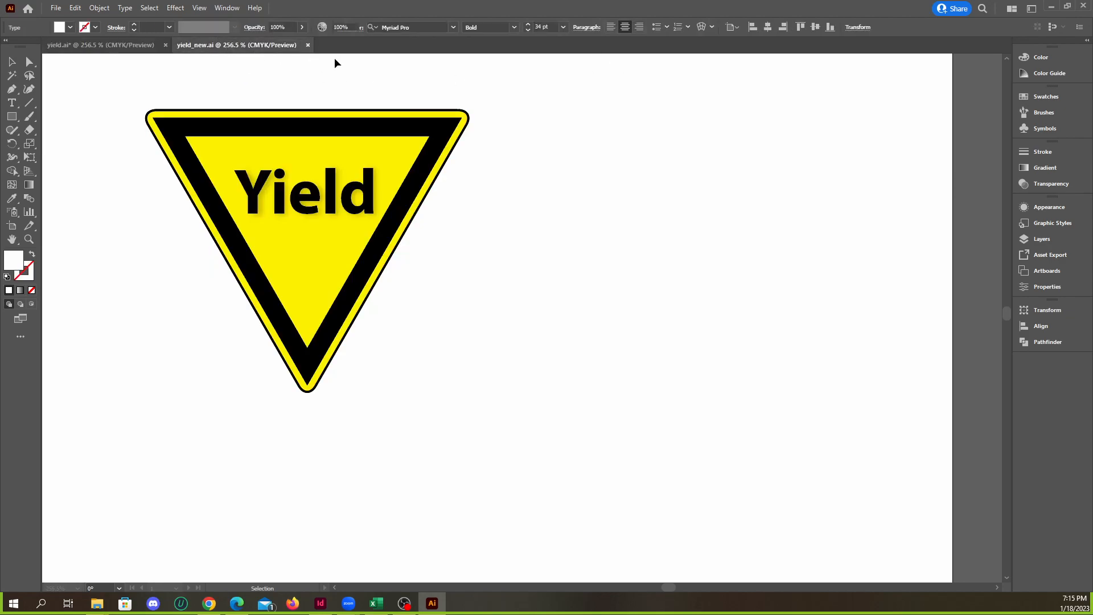
# Close Illustrator without saving changes to yield.ai, and close the Links folder window to return to InDesign
pyautogui.click(1082, 6)
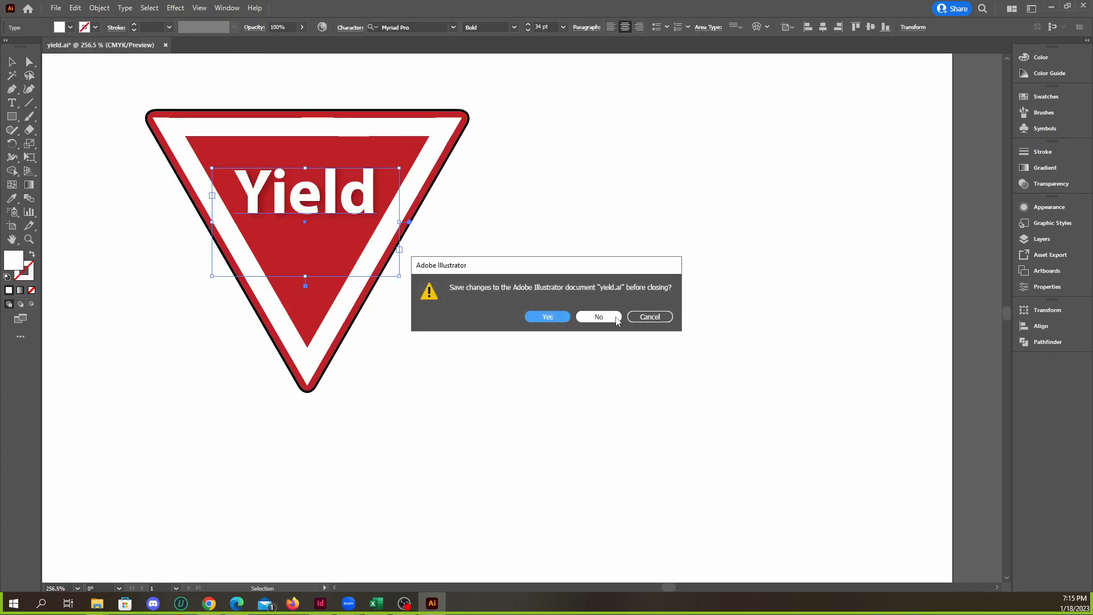
pyautogui.click(612, 318)
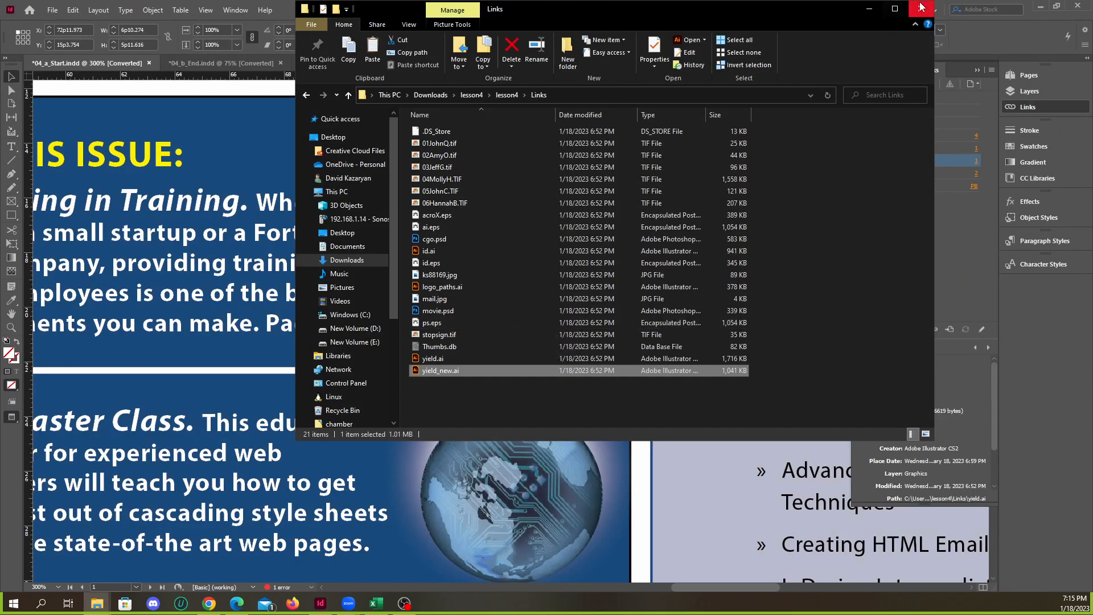
pyautogui.click(922, 7)
# Relink yield.ai to yield_new.ai from Downloads, lesson4, lesson4, Links, accept the layer warning, and deselect the sign
pyautogui.rightClick(895, 165)
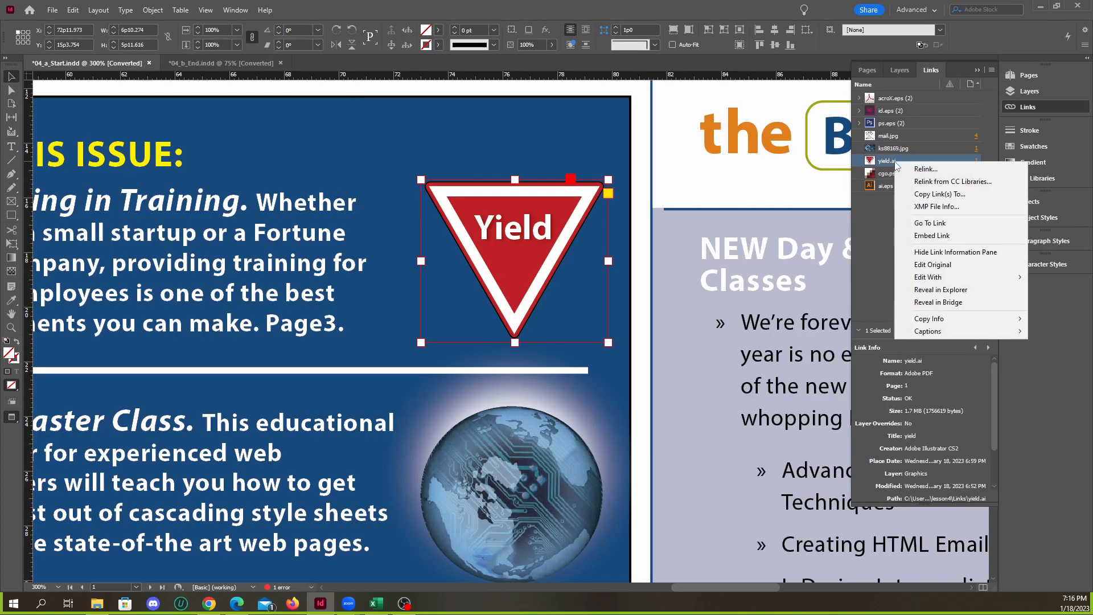
pyautogui.click(933, 169)
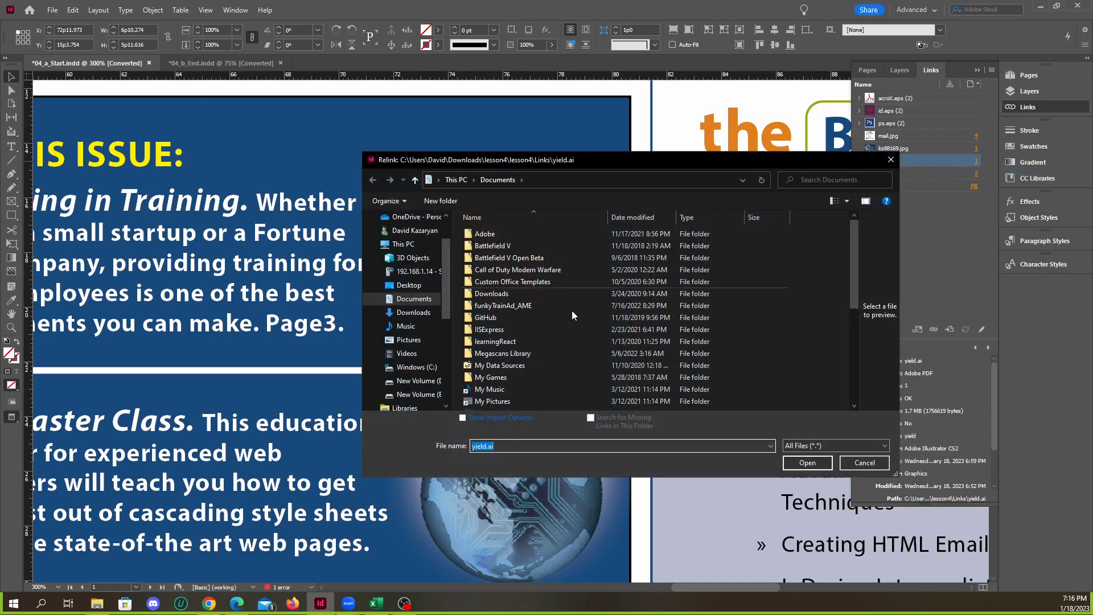
pyautogui.click(423, 314)
pyautogui.doubleClick(554, 261)
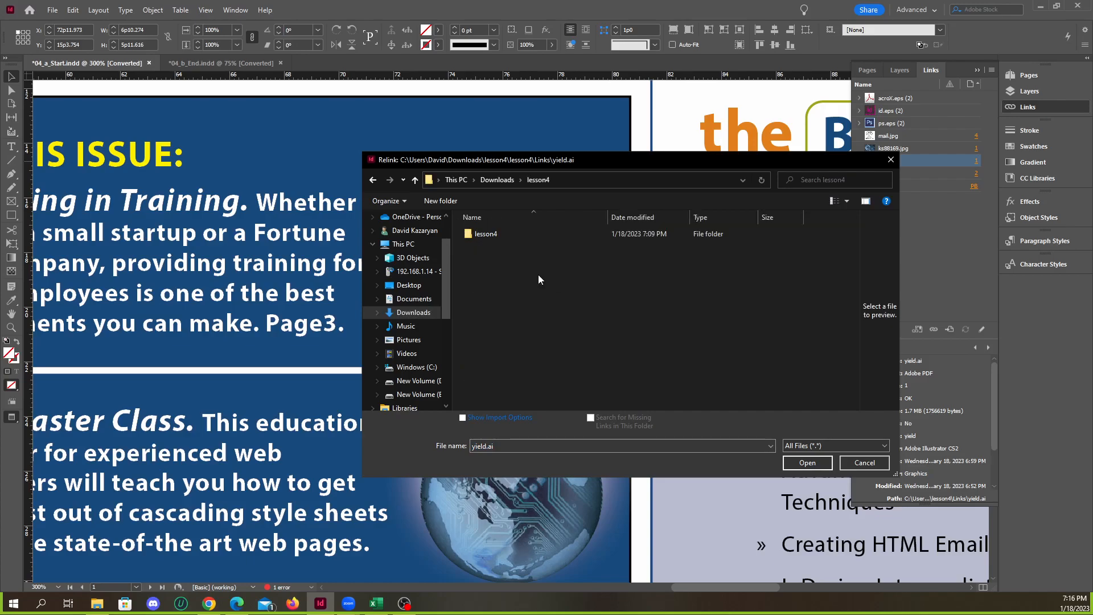
pyautogui.doubleClick(486, 234)
pyautogui.doubleClick(489, 234)
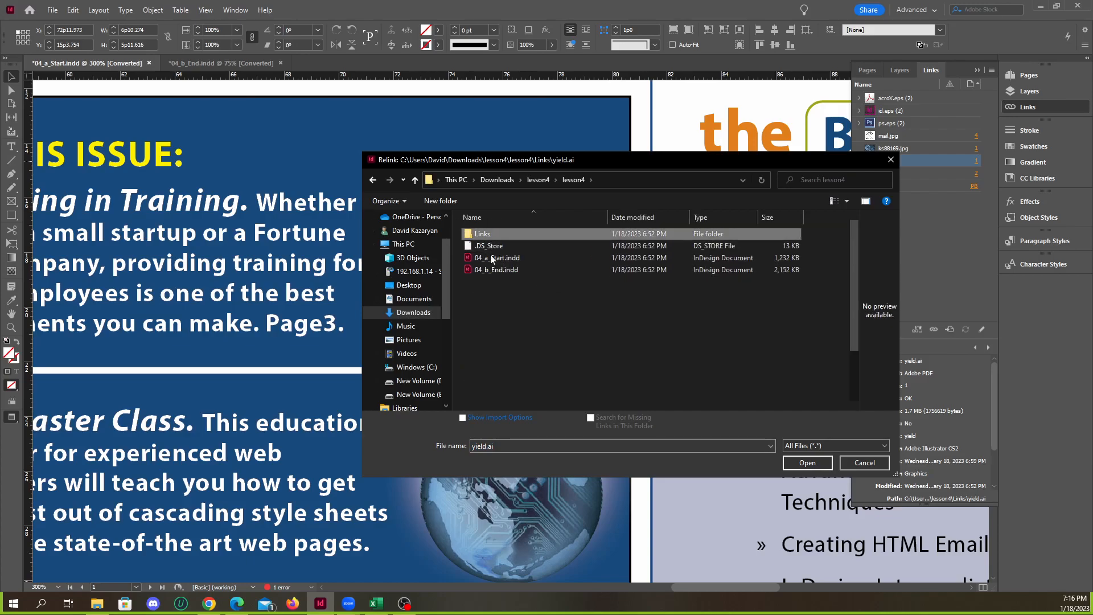
pyautogui.click(493, 404)
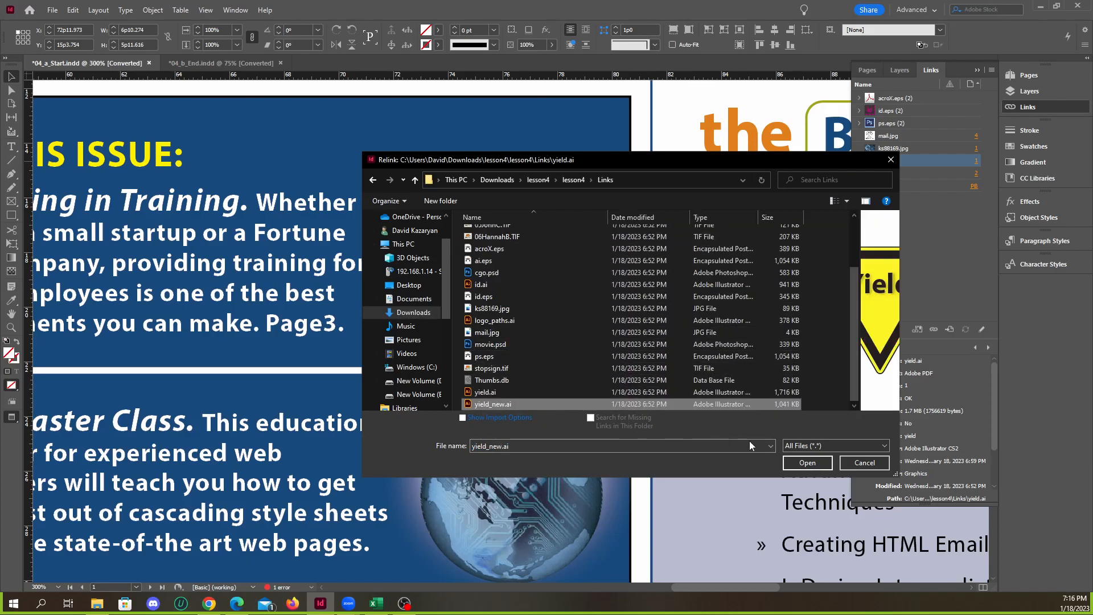
pyautogui.click(790, 463)
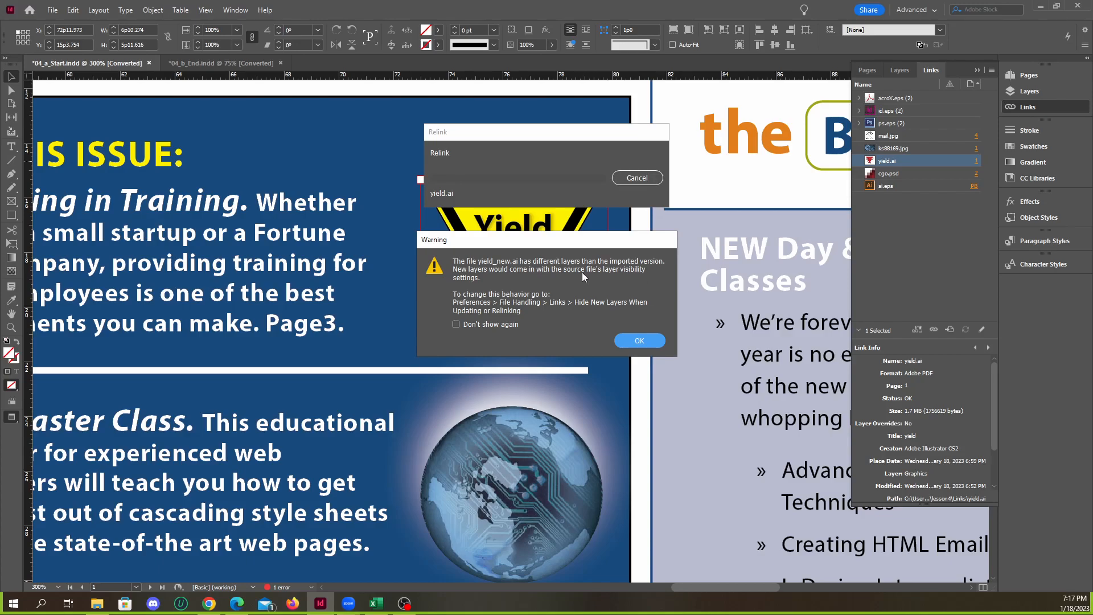
pyautogui.click(635, 342)
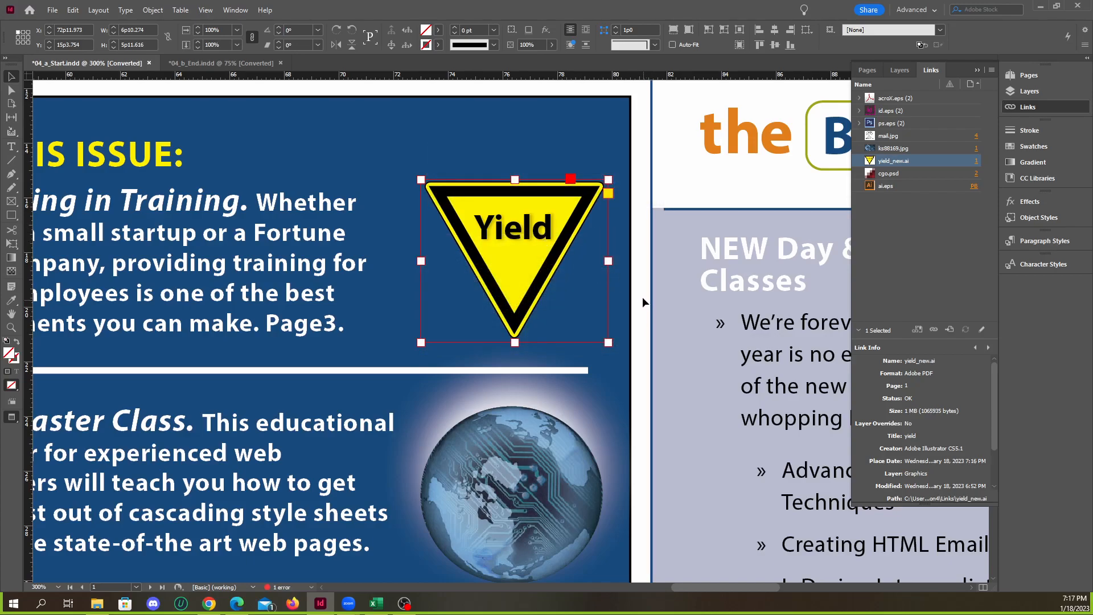
pyautogui.click(558, 91)
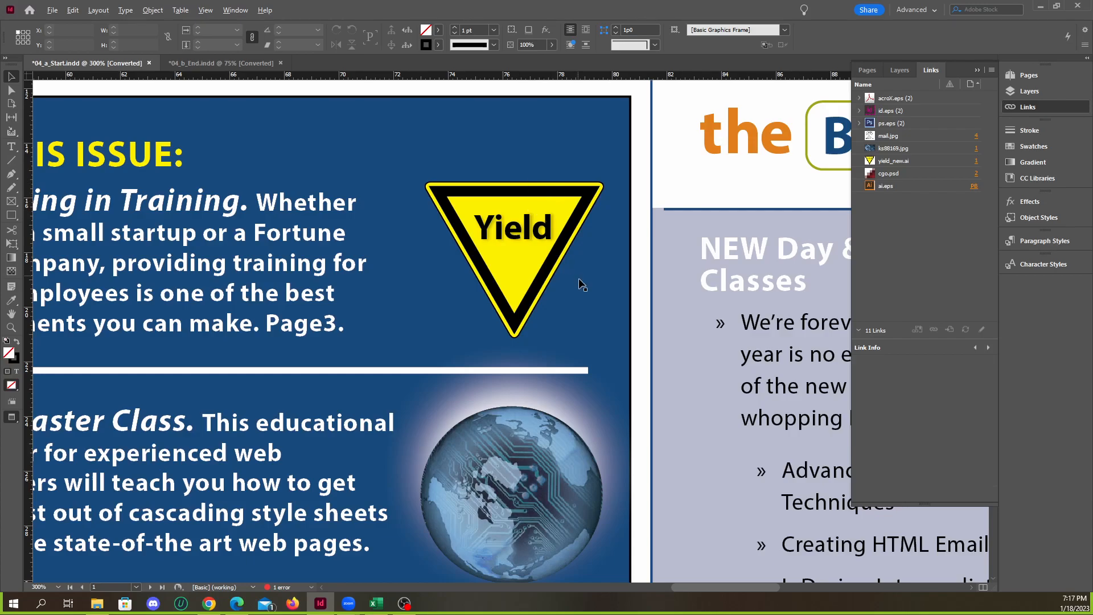
# Compare the relinked yield sign in 04_a_Start.indd with the first page of 04_b_End.indd
pyautogui.scroll(-2, 579, 278)
pyautogui.scroll(1, 579, 275)
pyautogui.scroll(-4, 580, 275)
pyautogui.scroll(-3, 541, 277)
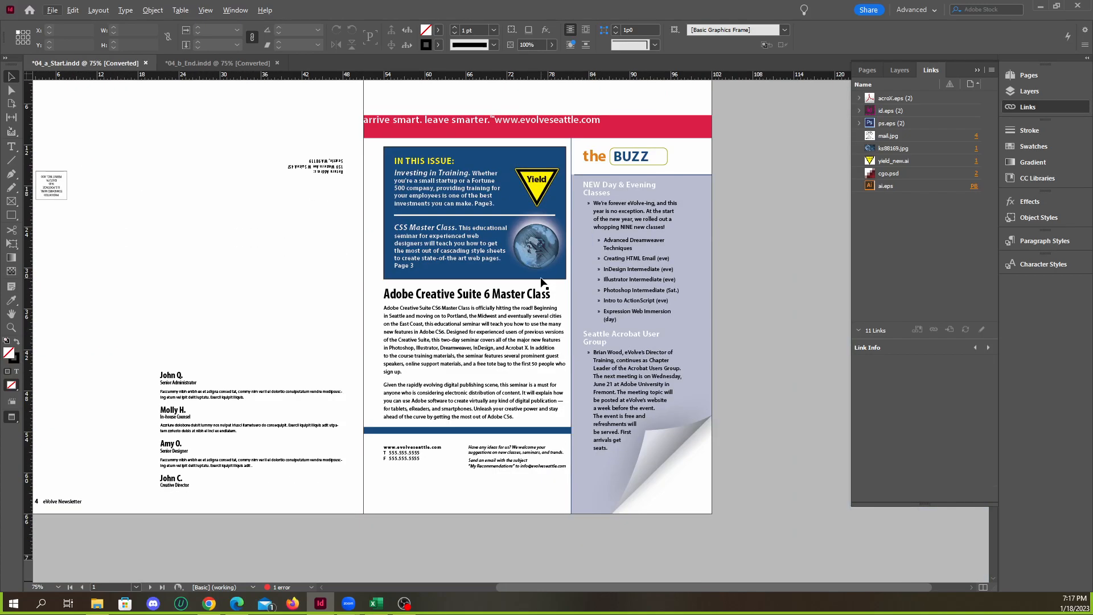
pyautogui.scroll(2, 540, 279)
pyautogui.scroll(5, 540, 277)
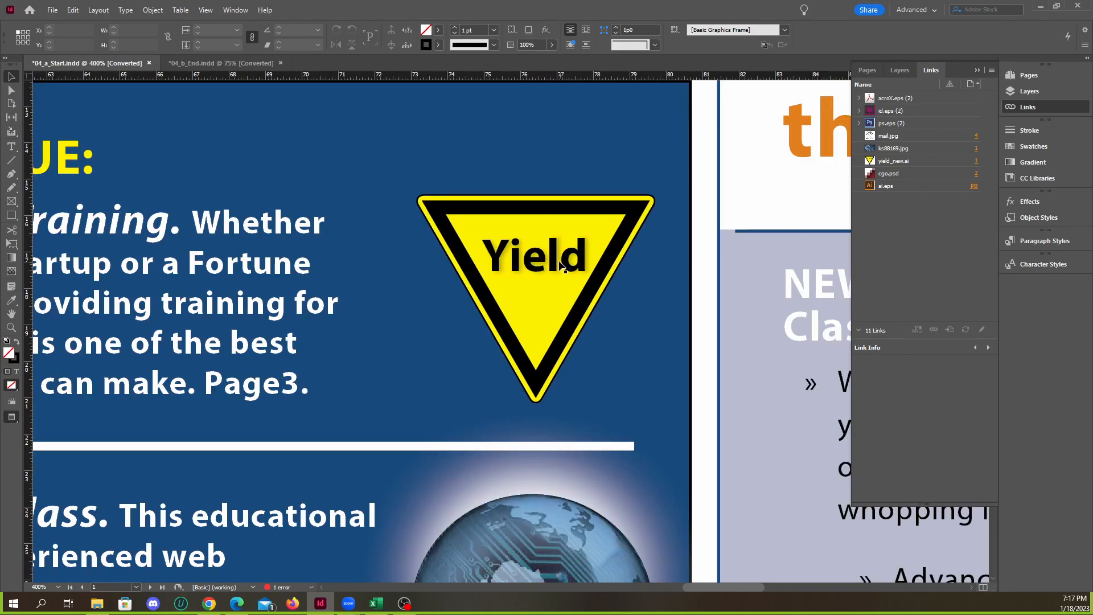
pyautogui.scroll(-2, 561, 264)
pyautogui.click(233, 63)
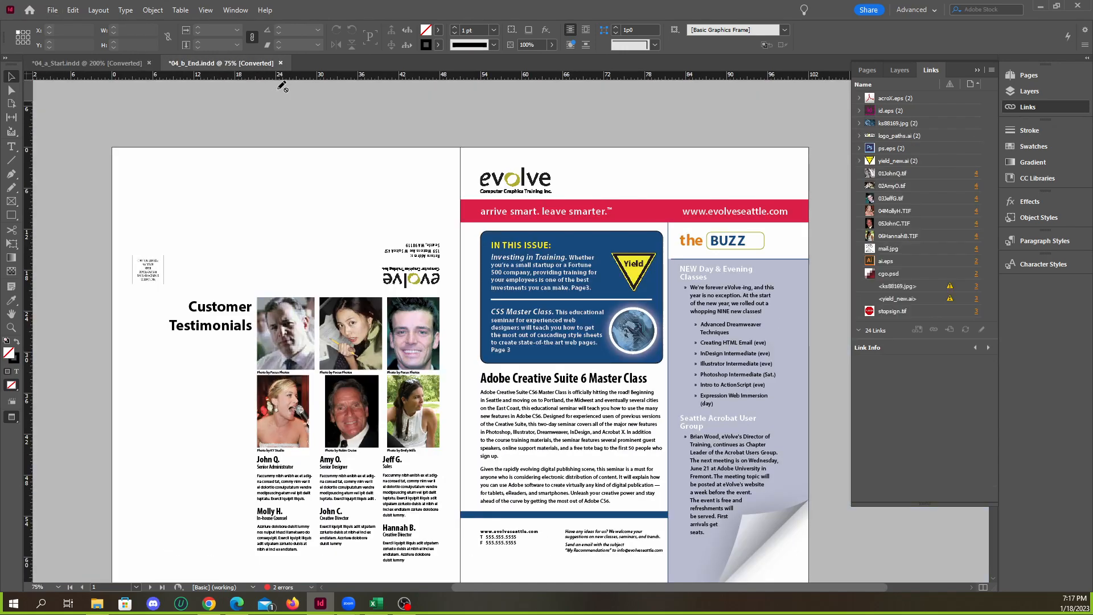
pyautogui.scroll(5, 642, 246)
pyautogui.click(88, 63)
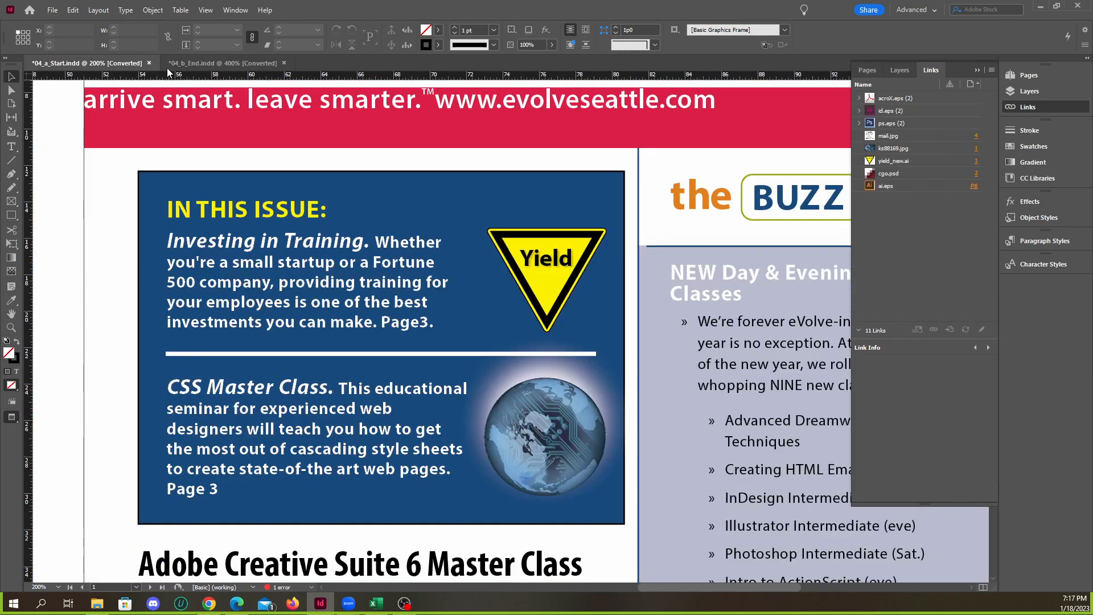
pyautogui.click(204, 66)
pyautogui.click(107, 64)
pyautogui.scroll(-2, 516, 264)
pyautogui.scroll(-2, 503, 247)
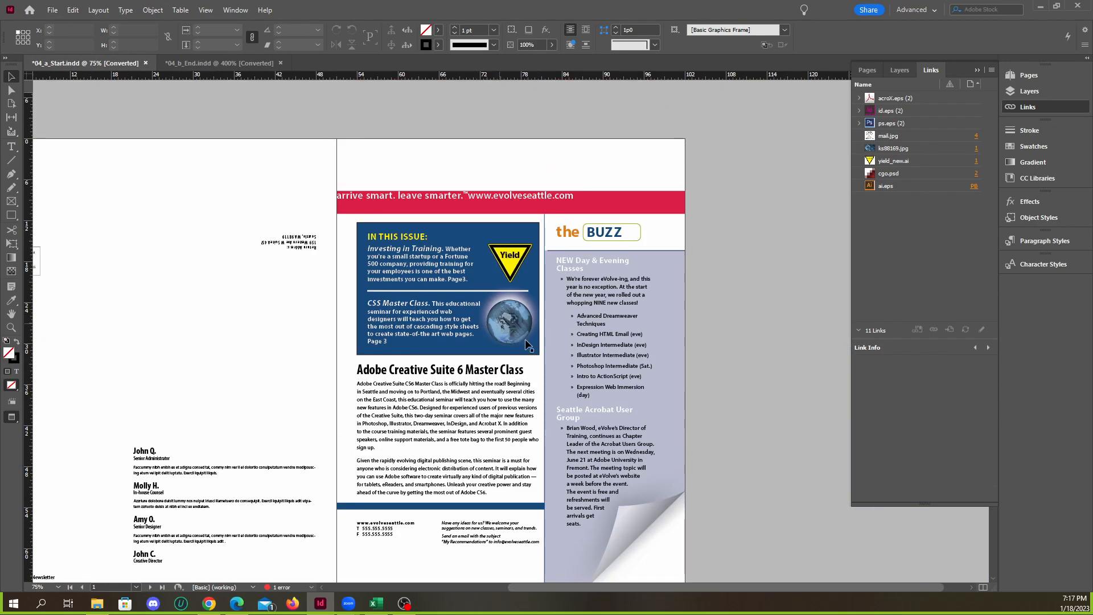
# Select the globe image and the yield sign alternately to check which link each one uses
pyautogui.scroll(4, 525, 340)
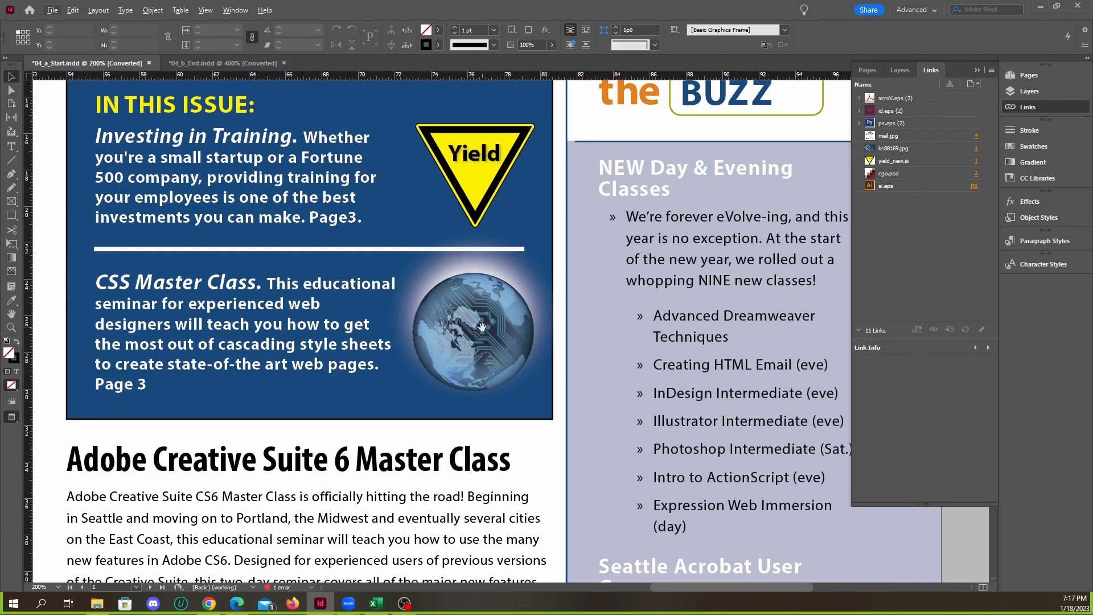
pyautogui.click(482, 327)
pyautogui.click(522, 227)
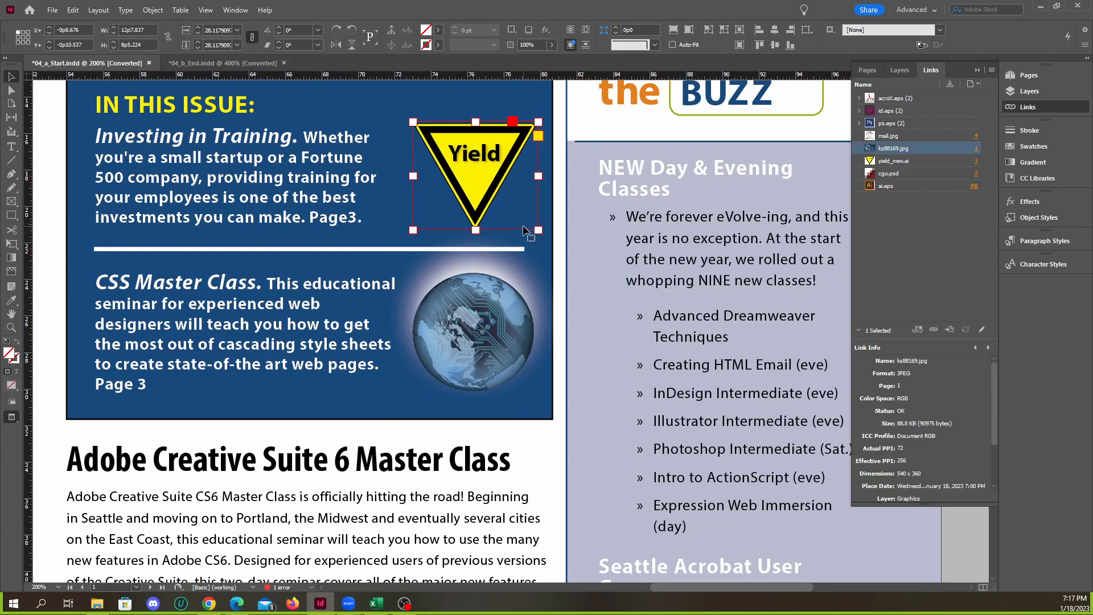
pyautogui.click(478, 319)
pyautogui.click(521, 224)
pyautogui.click(494, 322)
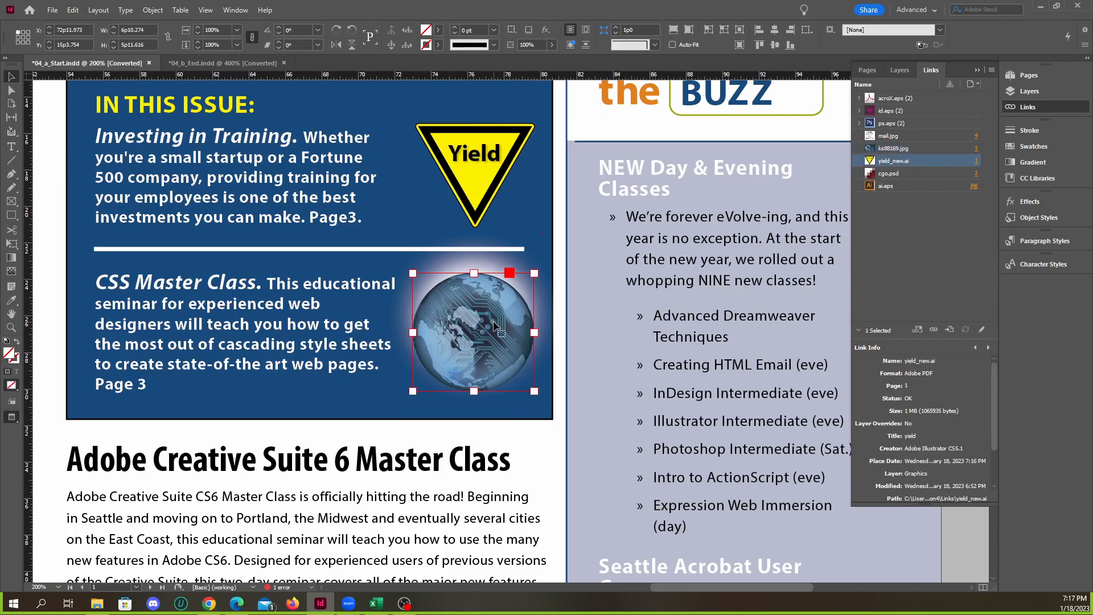
pyautogui.click(500, 219)
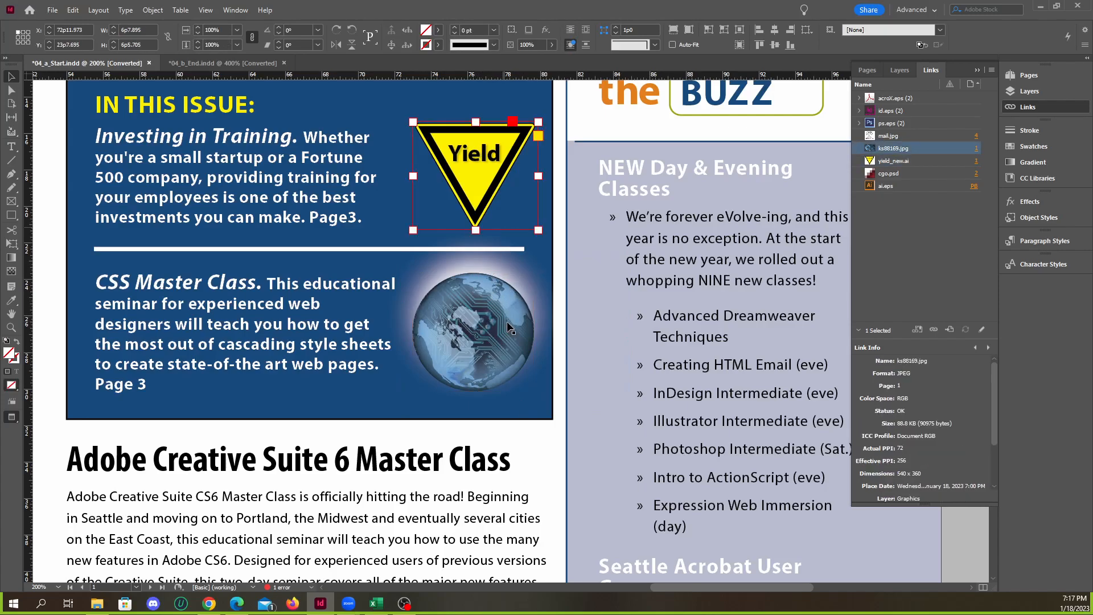
pyautogui.click(507, 321)
pyautogui.hotkey('ctrl', '-')
pyautogui.hotkey('ctrl', '-')
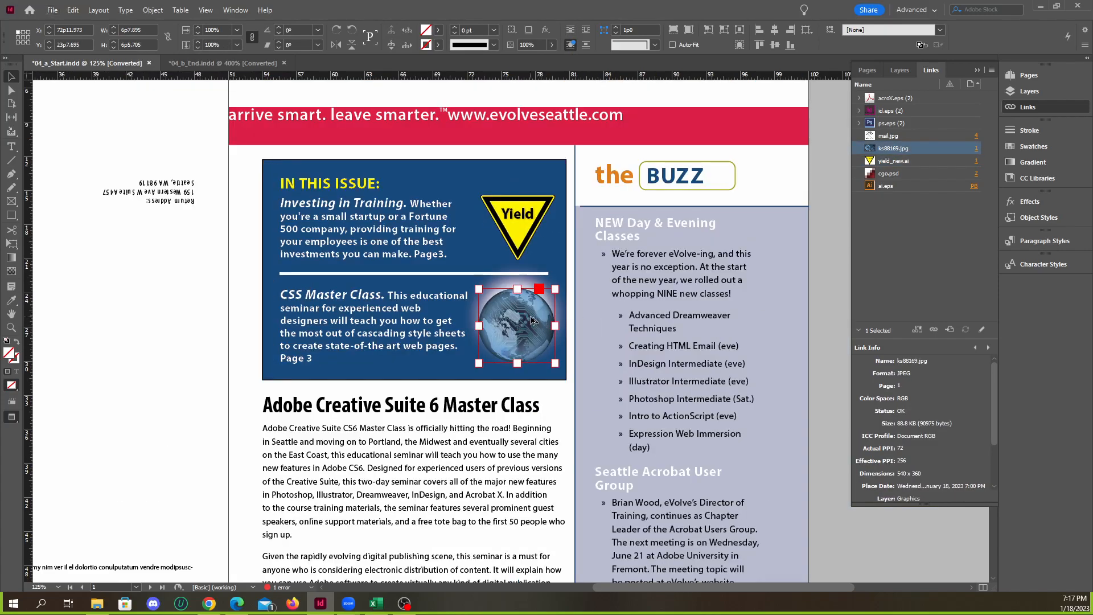
pyautogui.scroll(3, 531, 320)
pyautogui.scroll(-3, 550, 290)
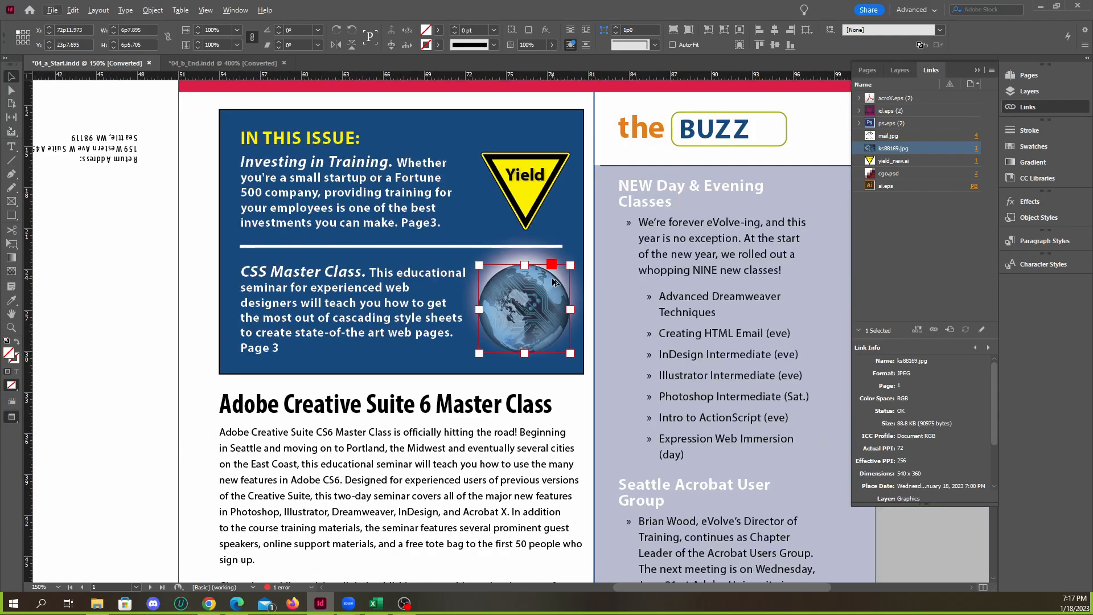
pyautogui.scroll(-15, 549, 290)
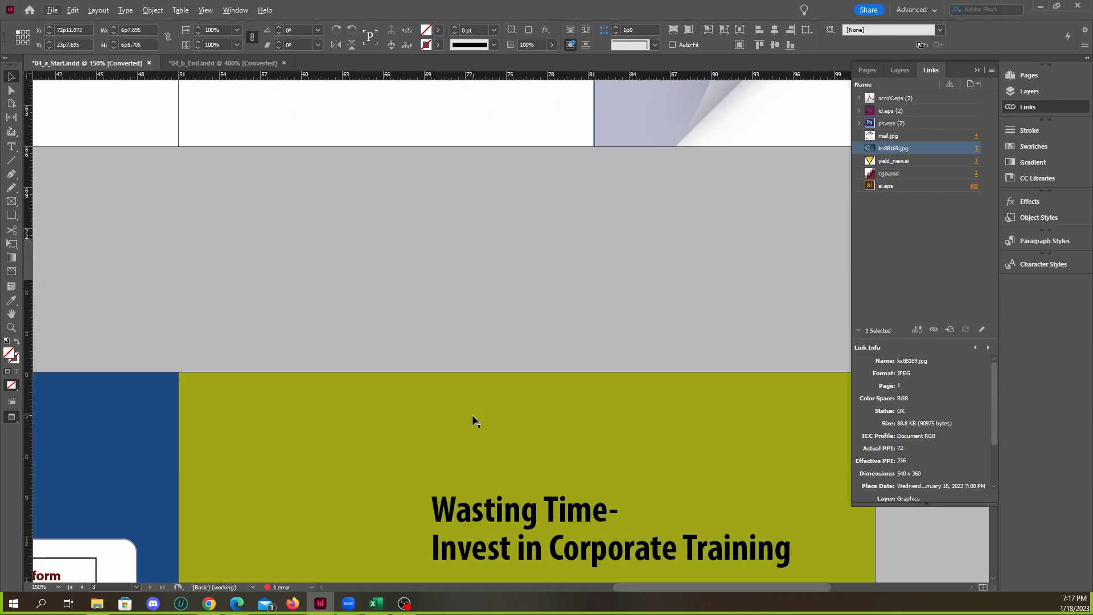
pyautogui.scroll(15, 469, 366)
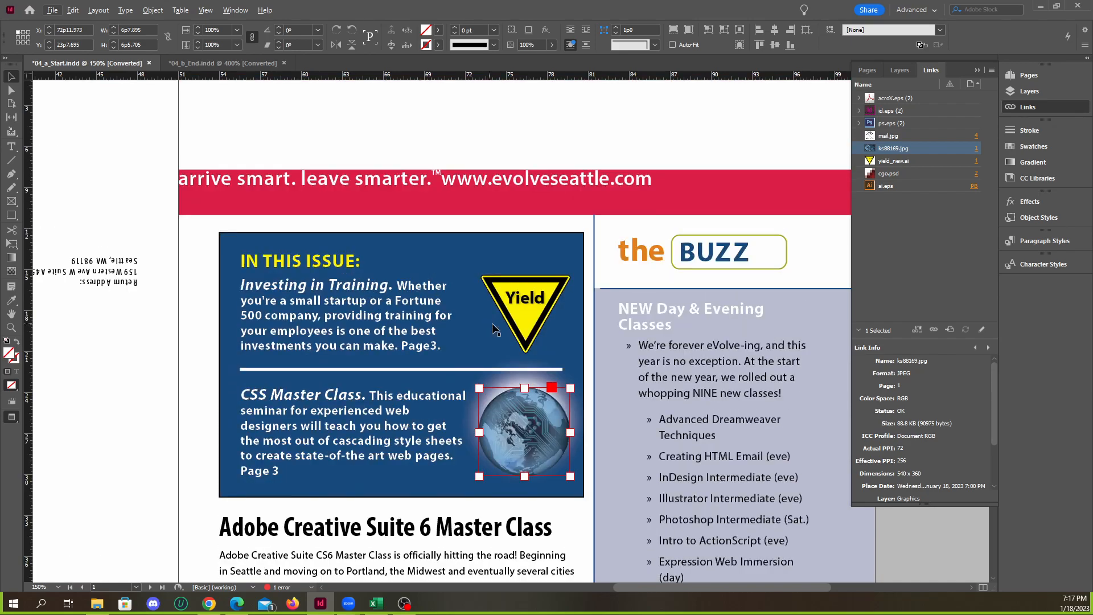
pyautogui.scroll(3, 538, 391)
pyautogui.scroll(-2, 538, 391)
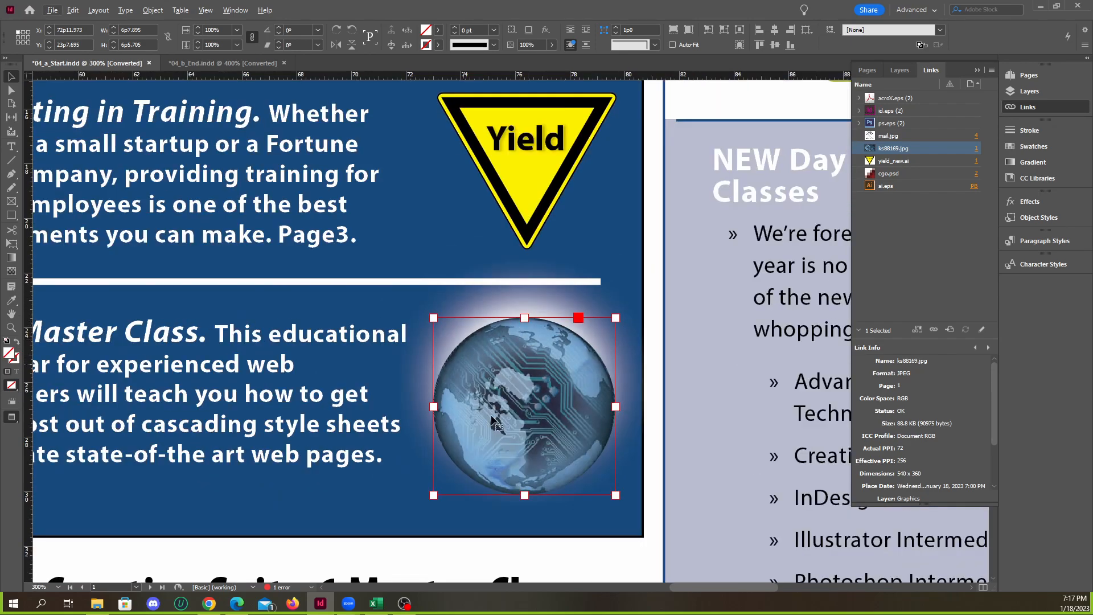
pyautogui.scroll(-3, 595, 383)
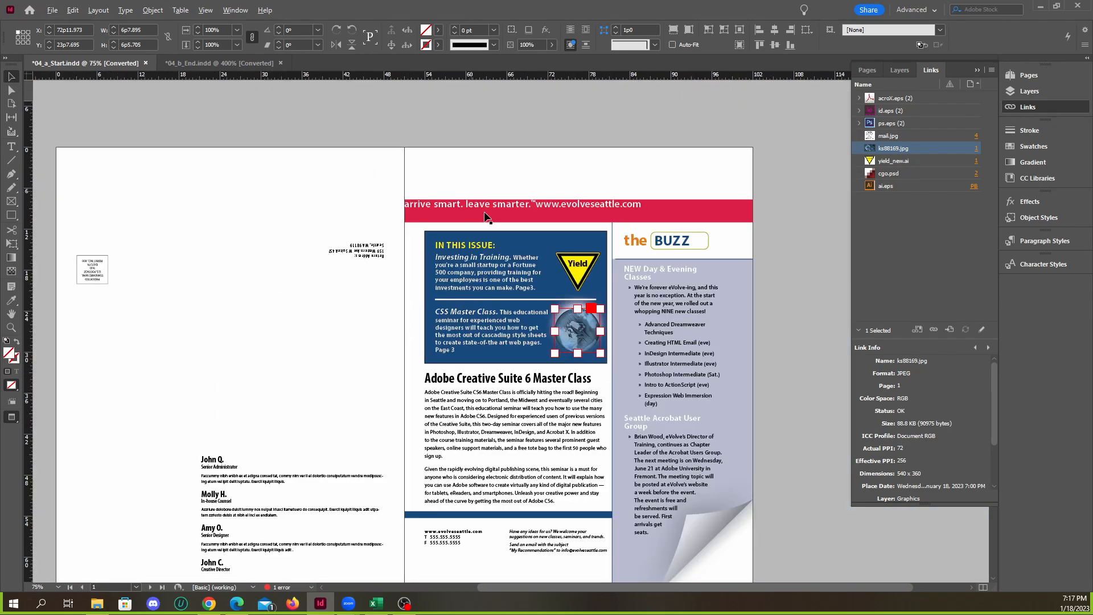
pyautogui.scroll(2, 510, 197)
# Select the red banner text frame in 04_a_Start.indd and compare its text placement with the banner in 04_b_End.indd
pyautogui.click(577, 222)
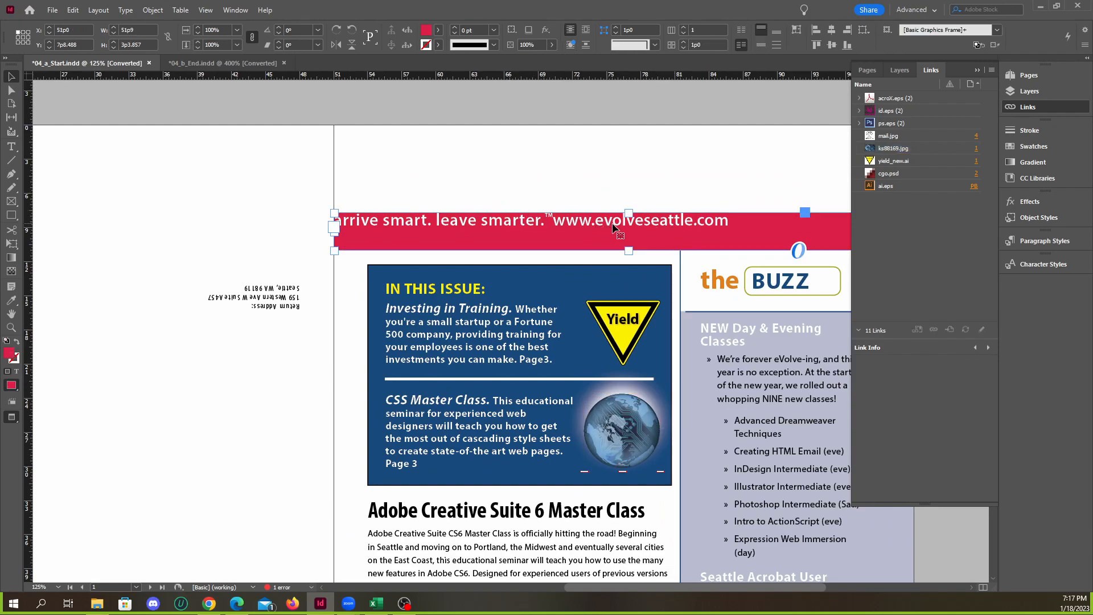
pyautogui.scroll(2, 577, 228)
pyautogui.scroll(-3, 579, 237)
pyautogui.scroll(2, 283, 239)
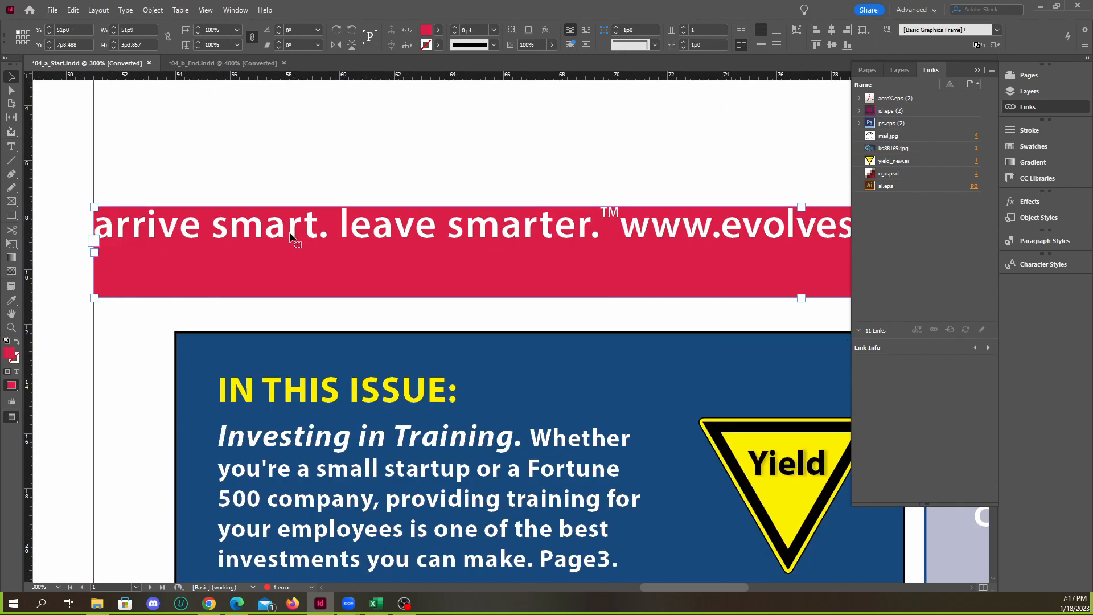
pyautogui.scroll(-1, 360, 240)
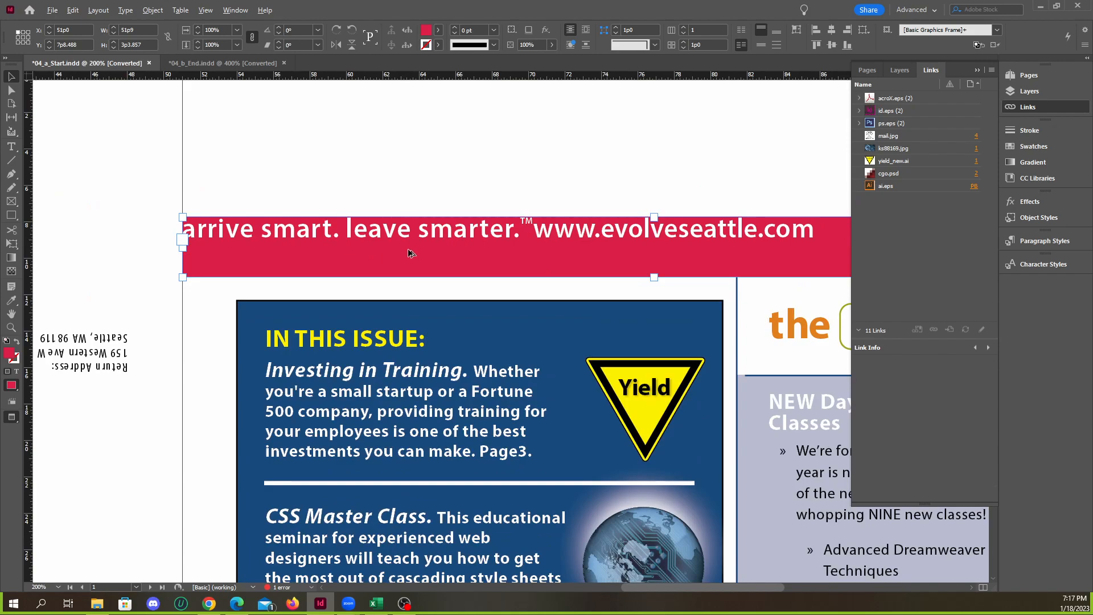
pyautogui.scroll(-1, 411, 253)
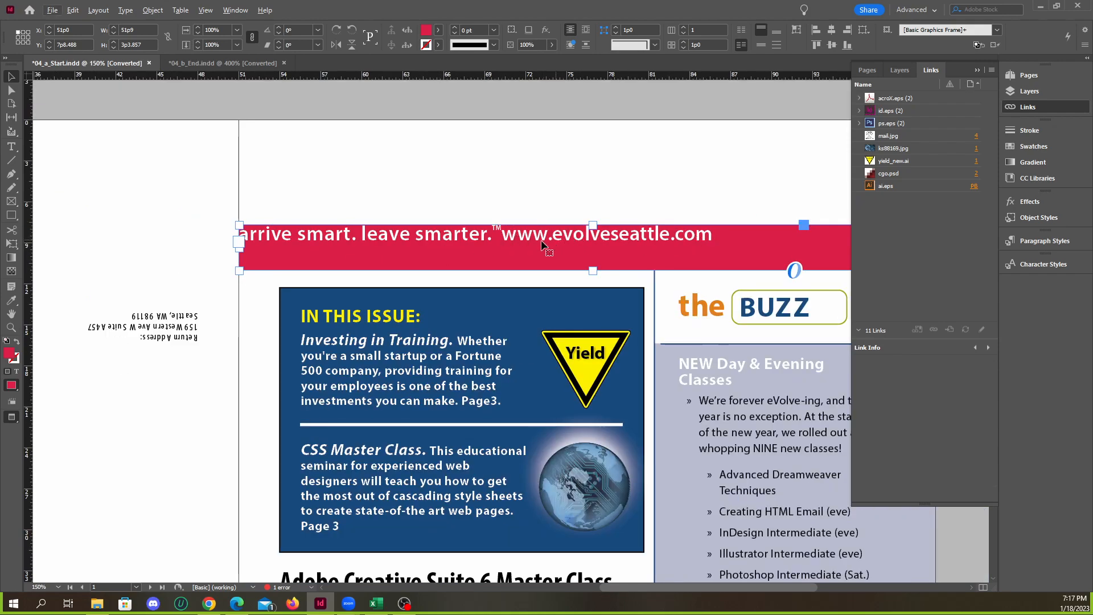
pyautogui.scroll(2, 543, 239)
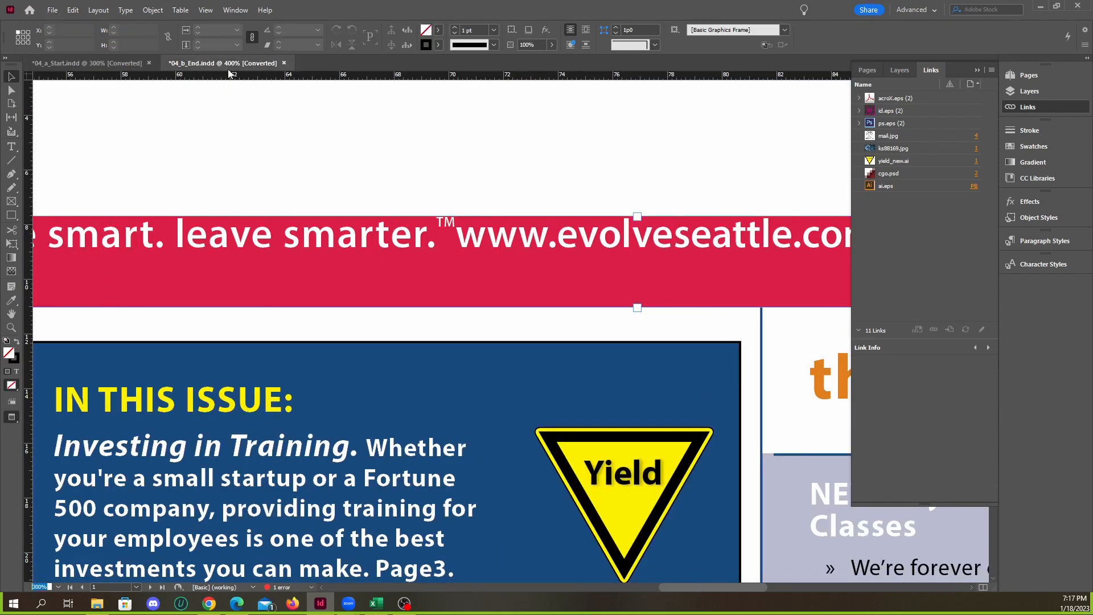
pyautogui.scroll(-3, 433, 253)
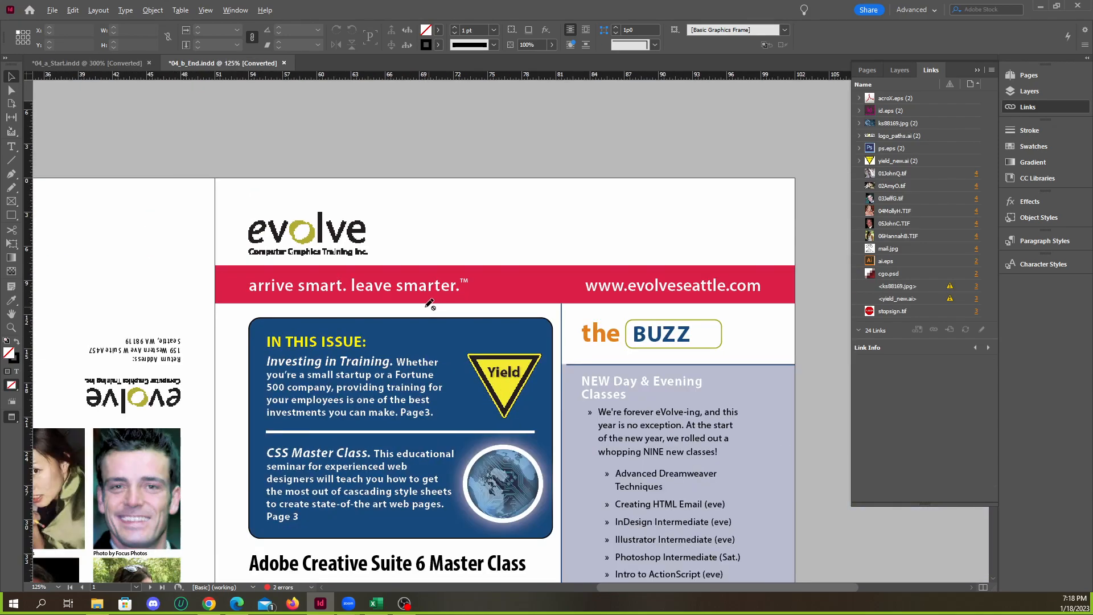
pyautogui.scroll(2, 430, 305)
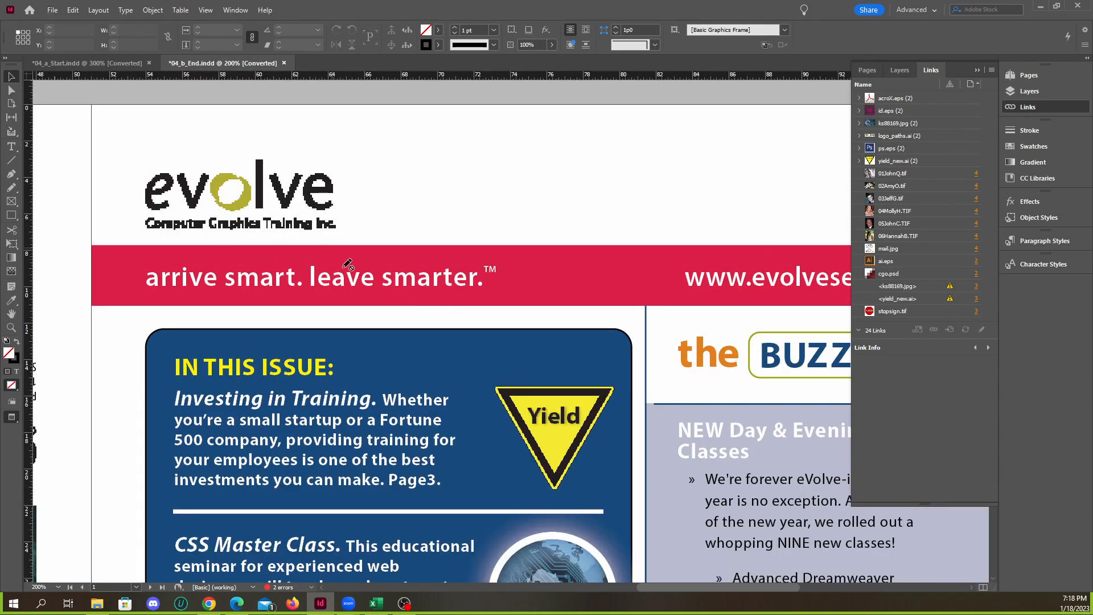
# Compare the positions of the tagline and web address in the red banner between 04_a_Start.indd and 04_b_End.indd
pyautogui.click(123, 63)
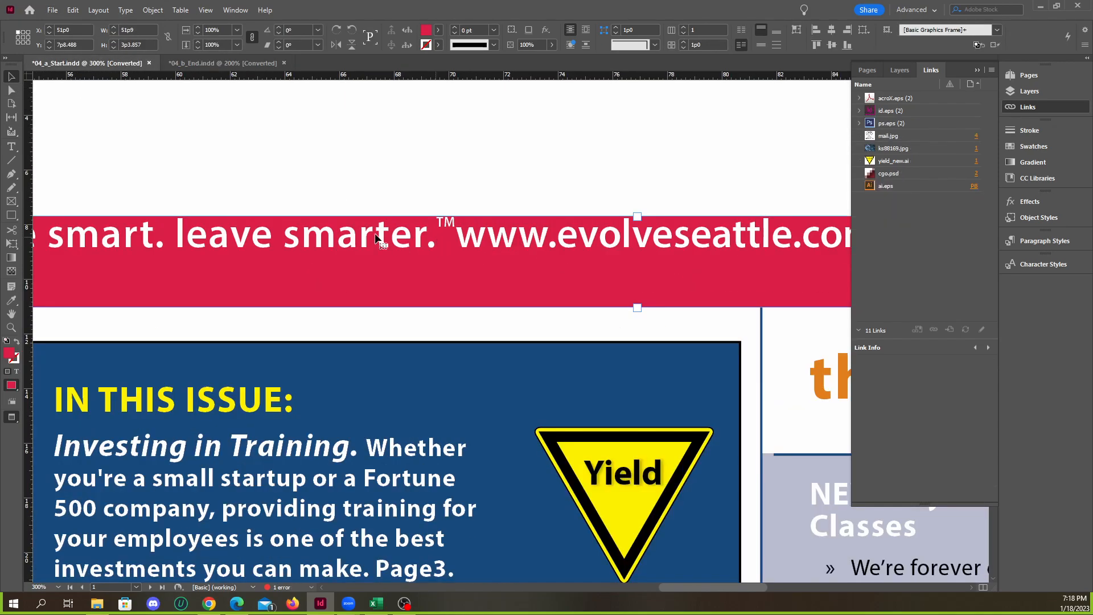
pyautogui.scroll(-2, 478, 263)
pyautogui.click(205, 63)
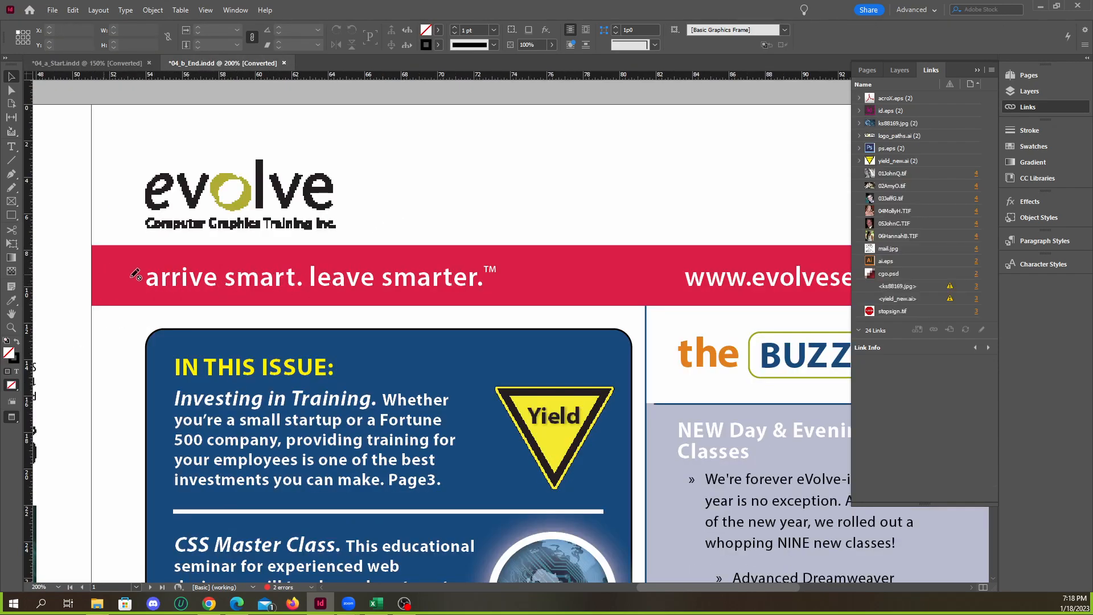
pyautogui.scroll(-2, 258, 264)
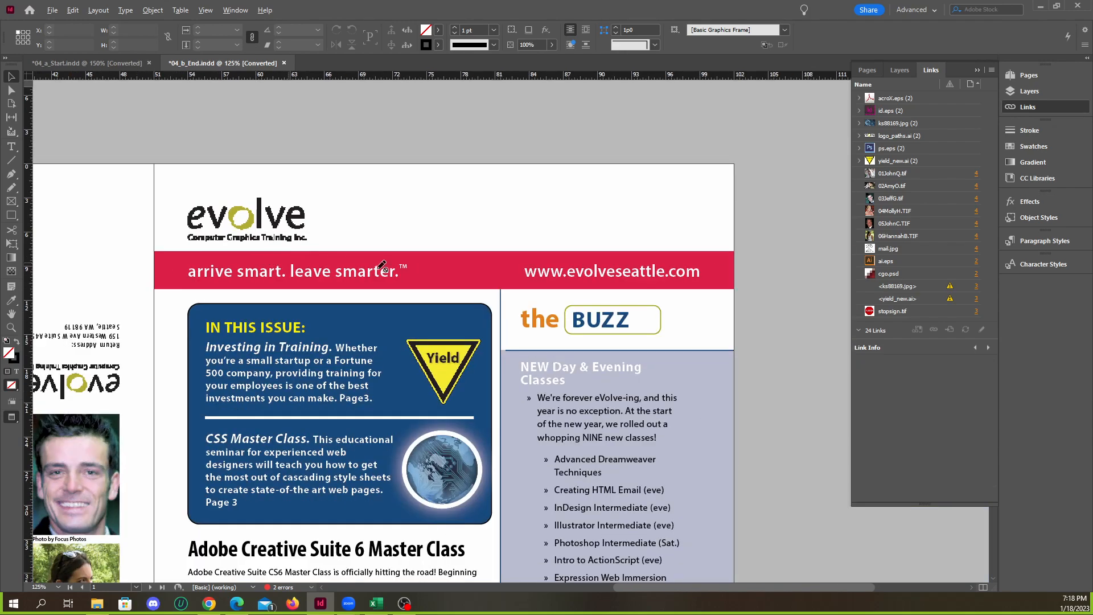
pyautogui.scroll(2, 563, 277)
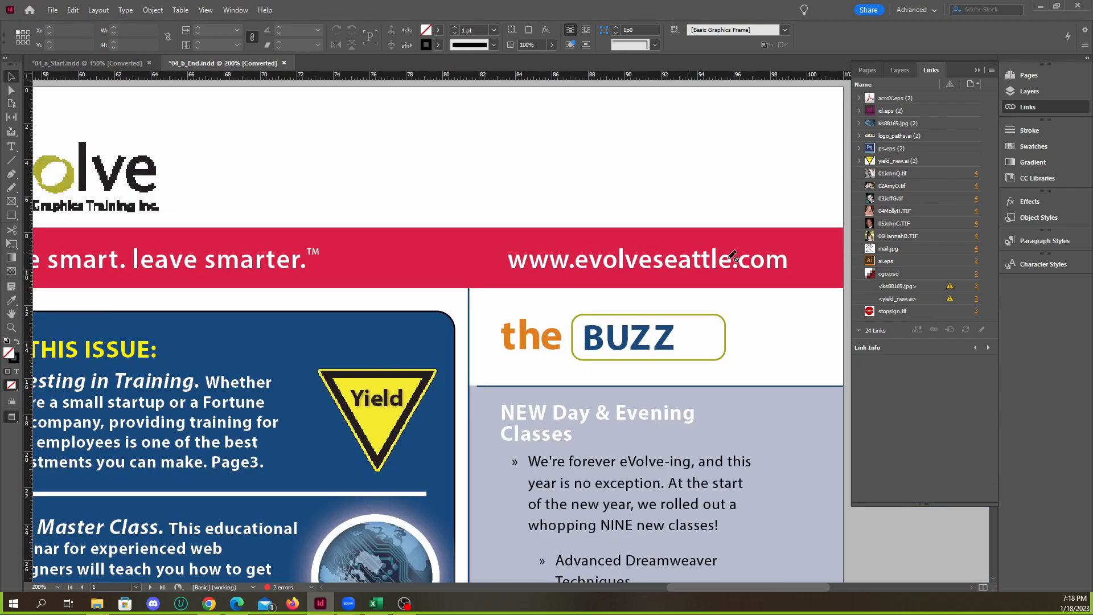
pyautogui.click(107, 64)
pyautogui.scroll(1, 464, 258)
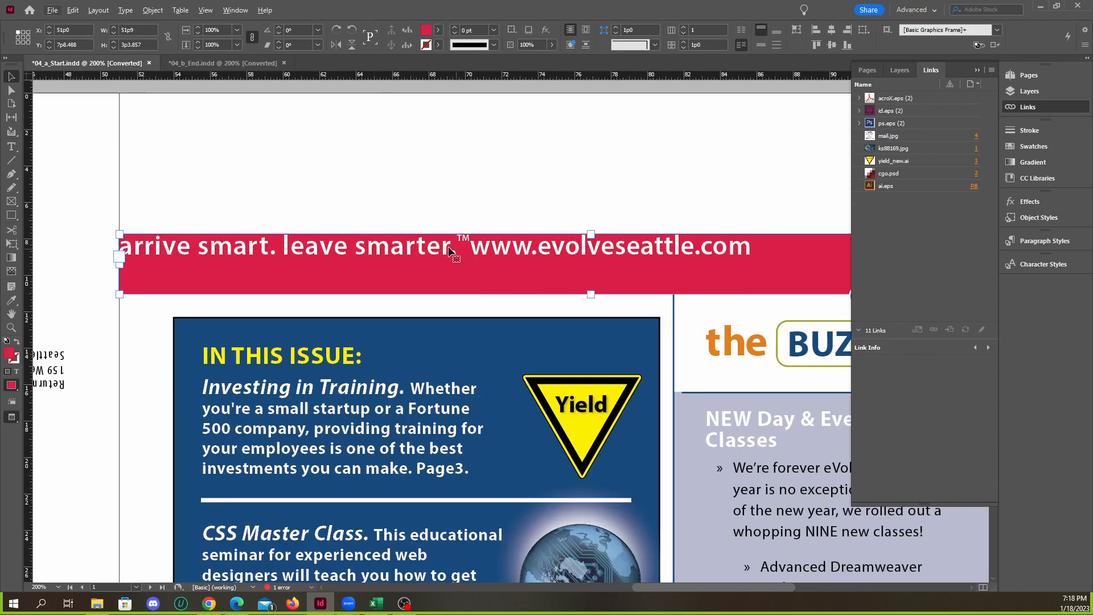
# Select the whole text line in the 04_a_Start.indd banner and display the paragraph formatting controls
pyautogui.doubleClick(459, 246)
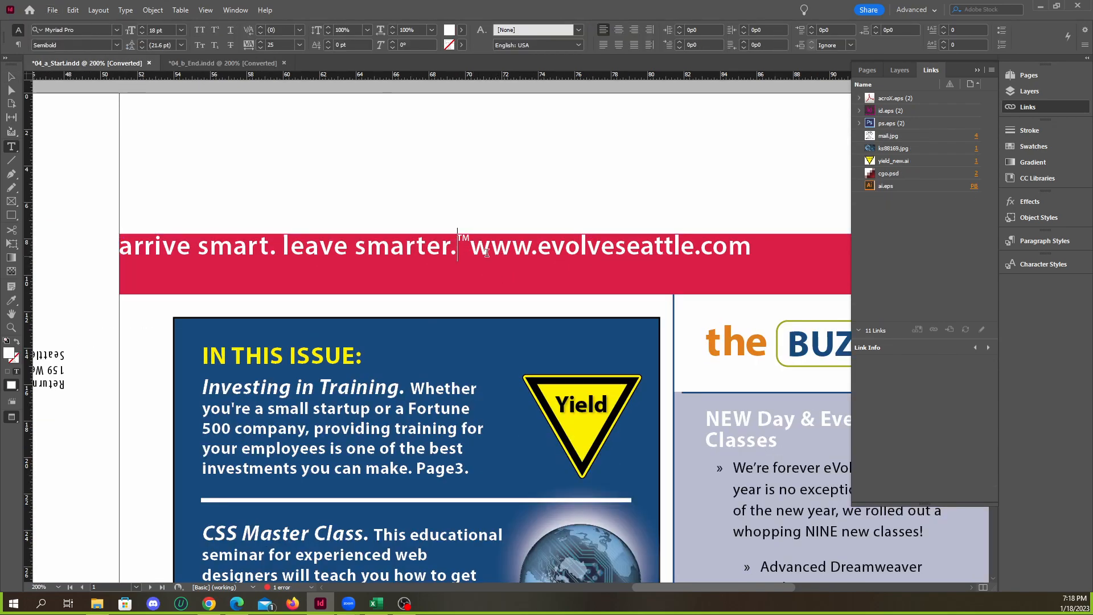
pyautogui.tripleClick(348, 251)
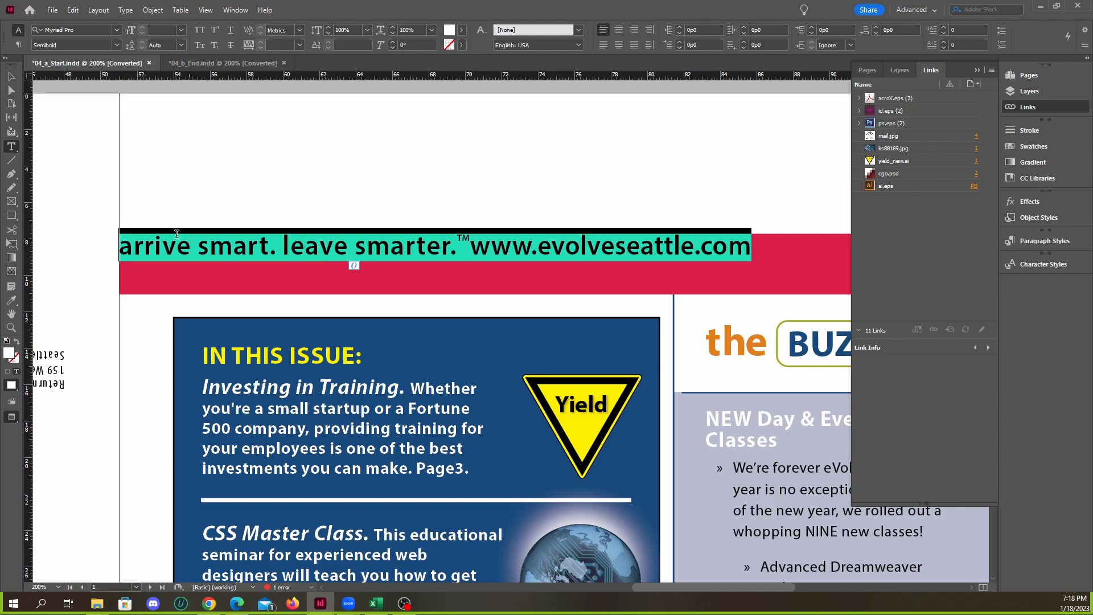
pyautogui.keyDown('alt'); pyautogui.scroll(-2, 290, 251); pyautogui.keyUp('alt')
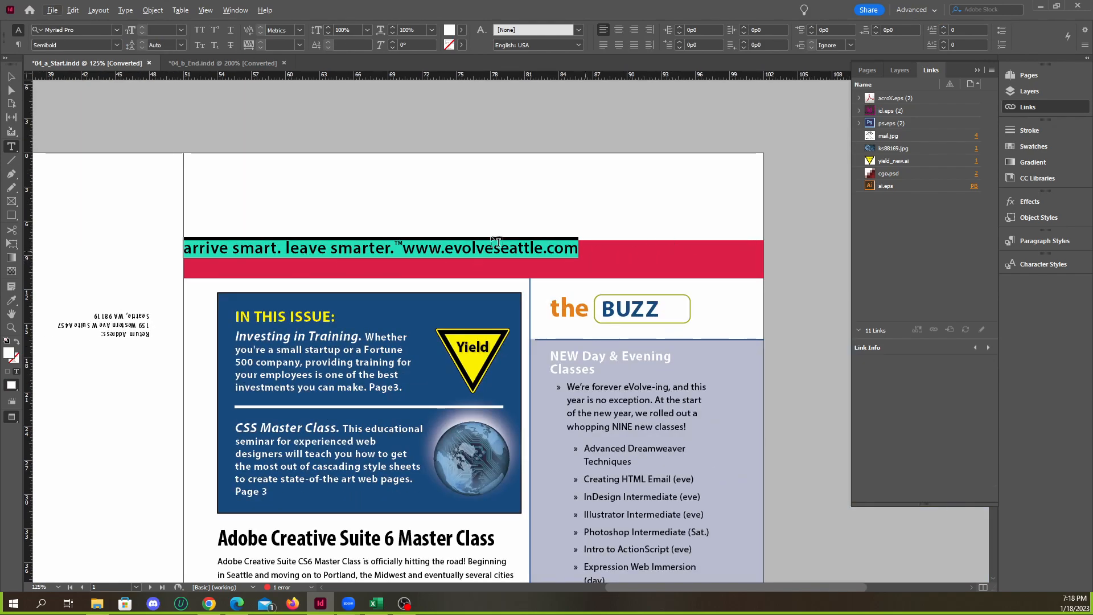
pyautogui.click(19, 45)
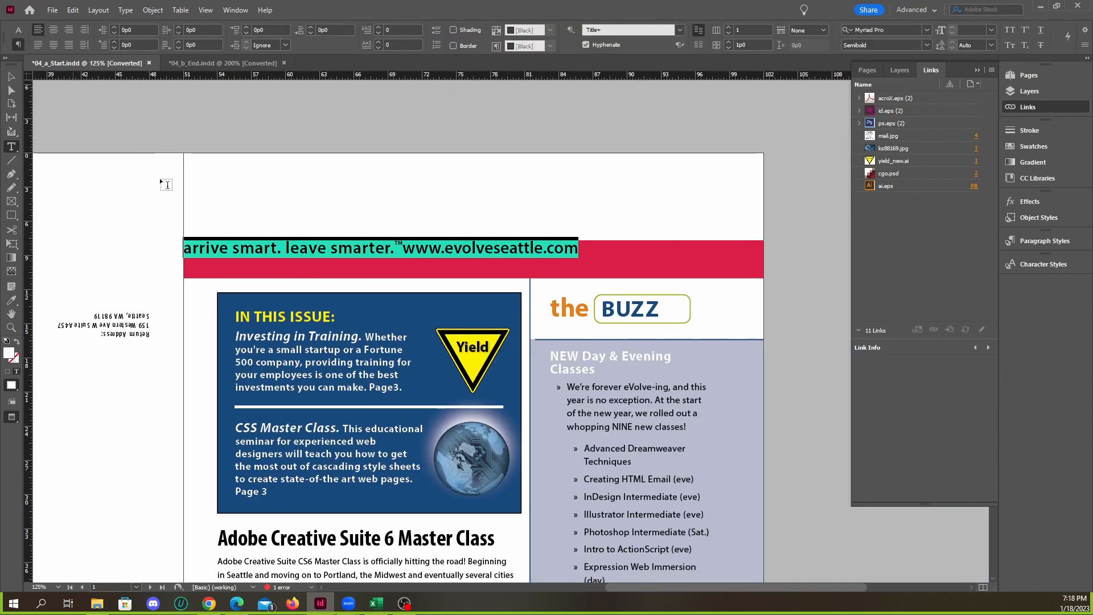
# Try left, centre and right alignment on the banner's text line, ending with left alignment
pyautogui.click(407, 249)
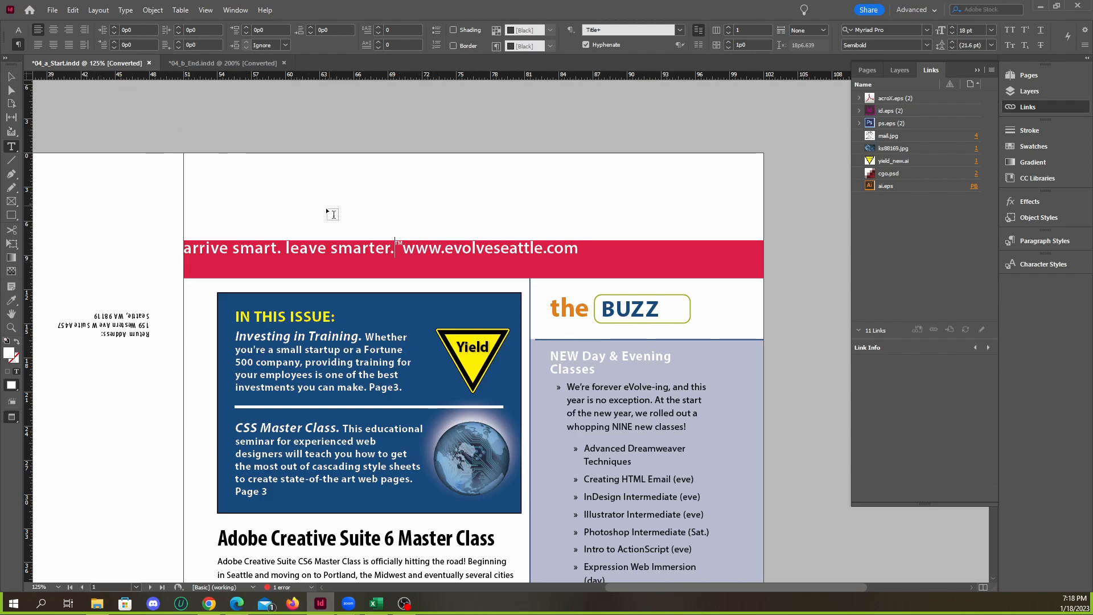
pyautogui.tripleClick(359, 246)
pyautogui.click(418, 249)
pyautogui.doubleClick(418, 250)
pyautogui.tripleClick(418, 249)
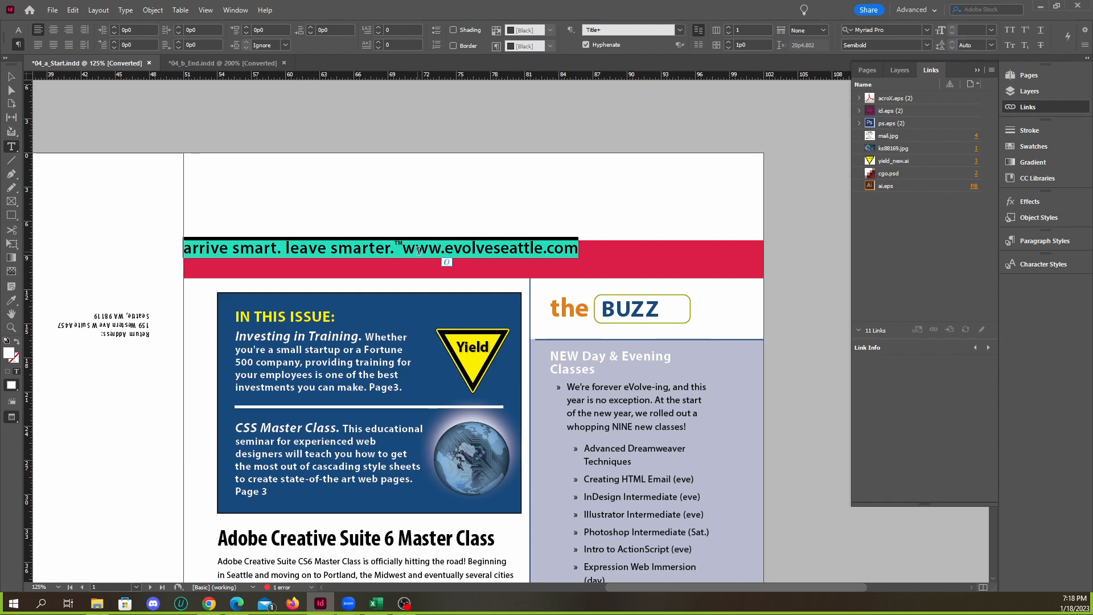
pyautogui.doubleClick(379, 249)
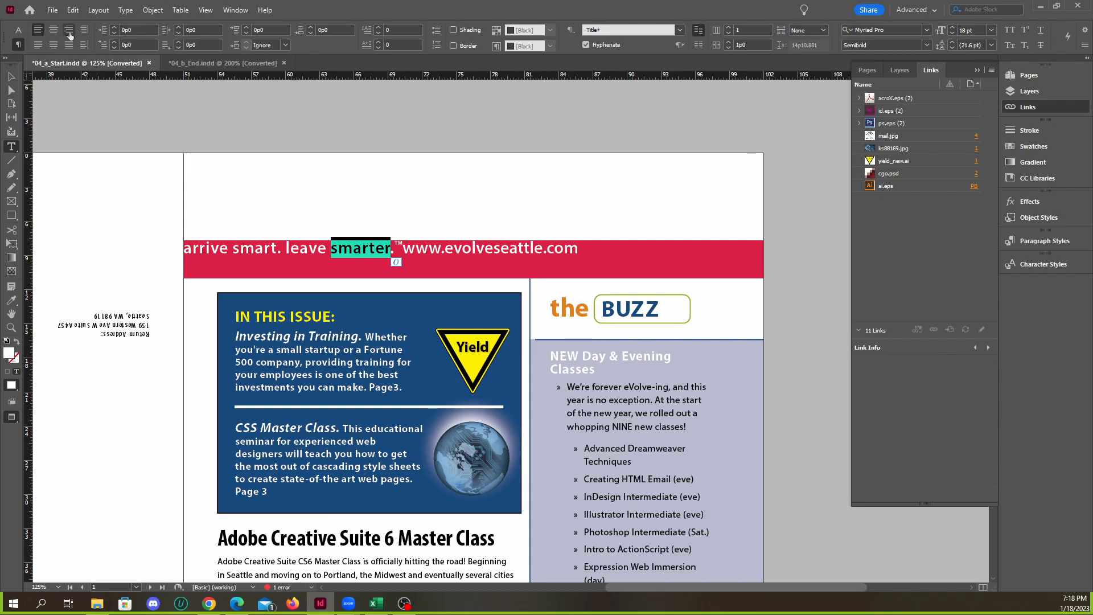
pyautogui.click(69, 29)
pyautogui.click(38, 31)
pyautogui.click(69, 31)
pyautogui.click(54, 30)
pyautogui.click(38, 31)
pyautogui.click(69, 31)
pyautogui.click(38, 31)
pyautogui.click(53, 31)
pyautogui.click(38, 31)
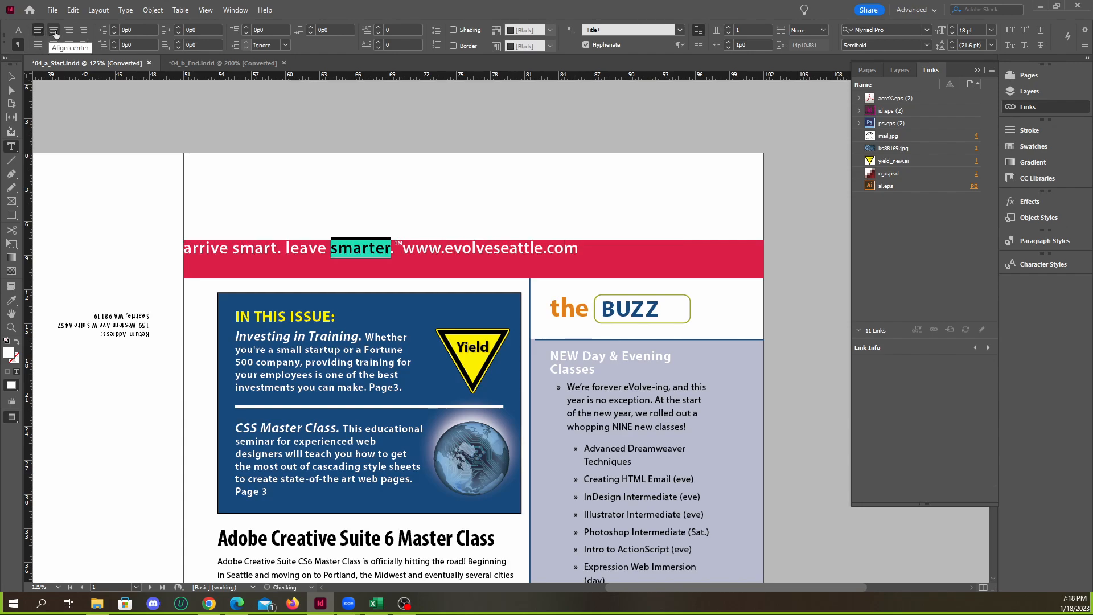
pyautogui.click(54, 30)
pyautogui.click(69, 31)
pyautogui.click(53, 31)
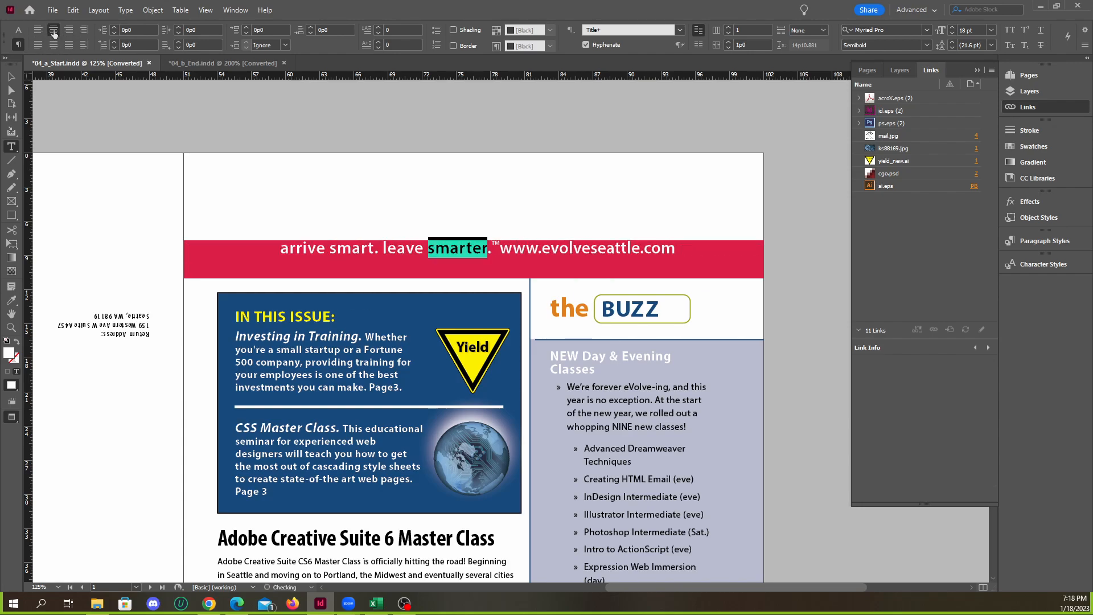
pyautogui.click(283, 249)
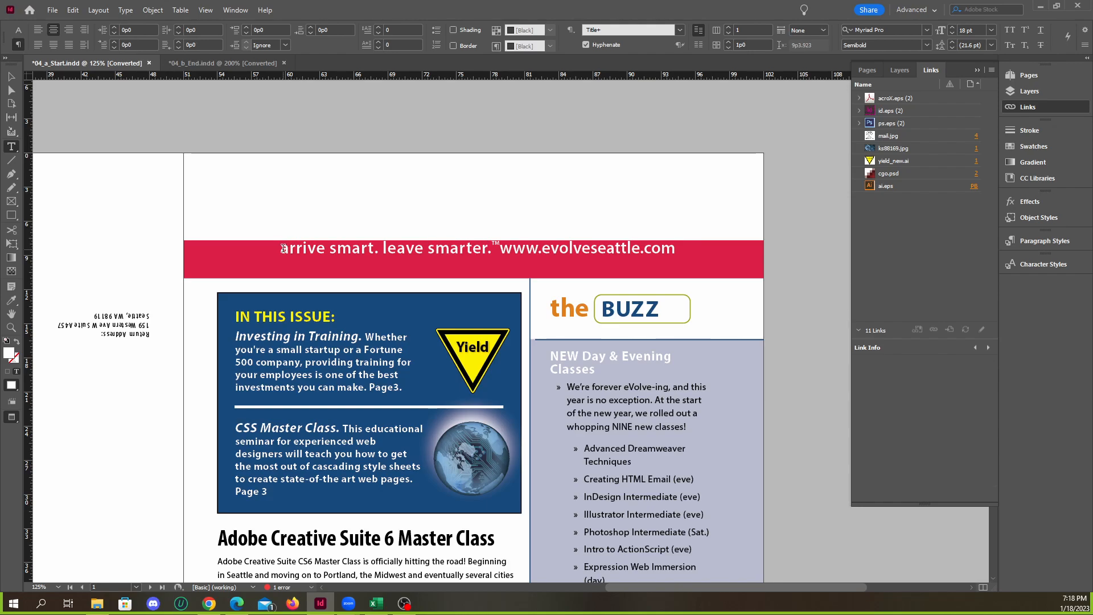
pyautogui.click(38, 31)
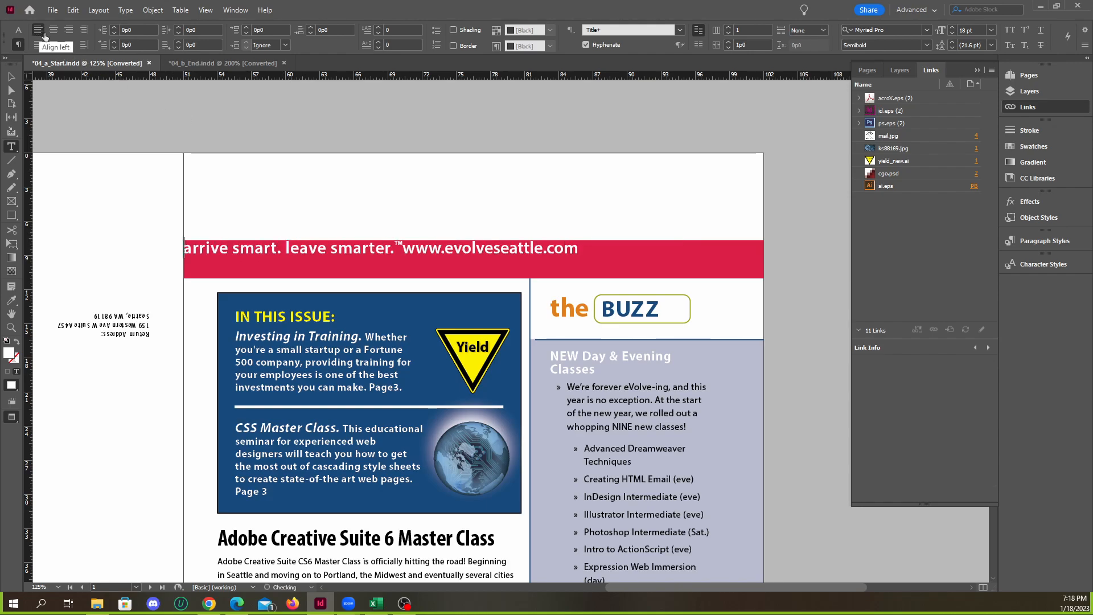
# Examine where the tagline, trademark symbol and web address meet in the banner's text line
pyautogui.click(399, 246)
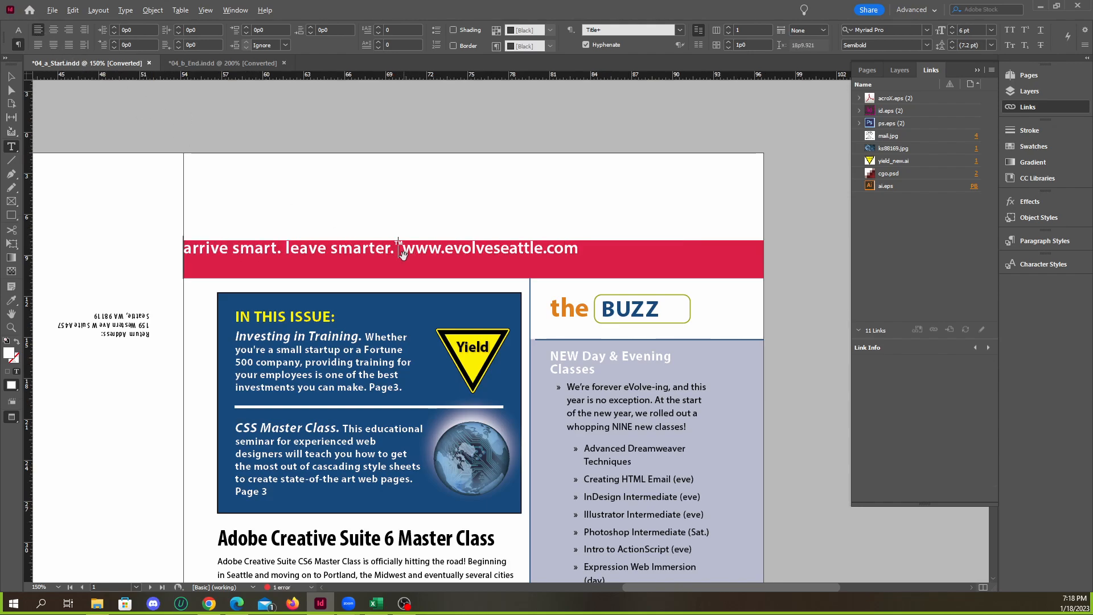
pyautogui.scroll(3, 399, 246)
pyautogui.click(395, 243)
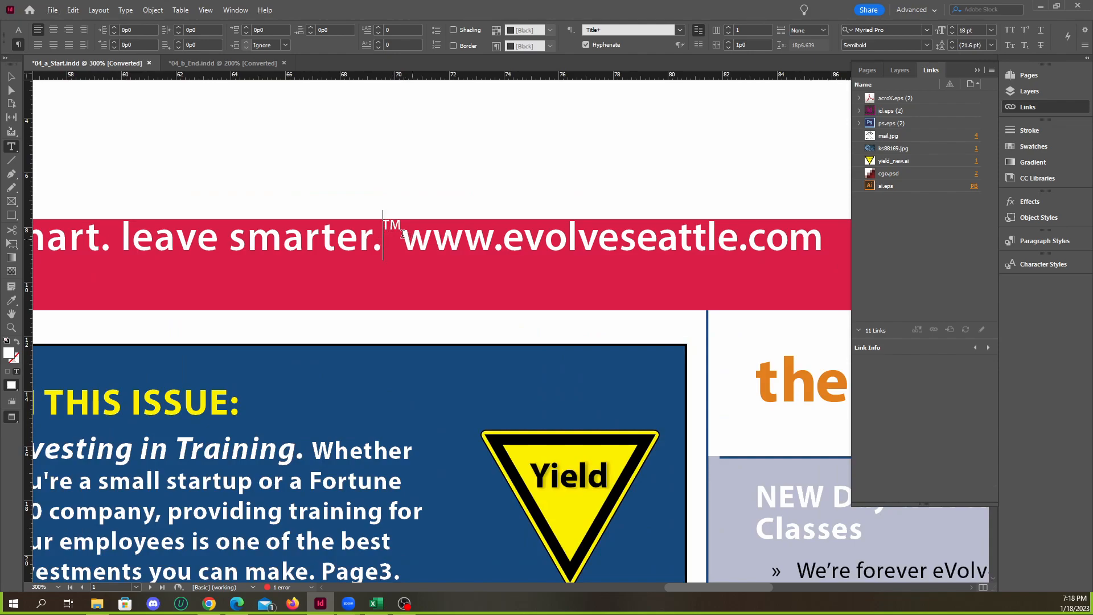
pyautogui.scroll(-2, 443, 266)
pyautogui.scroll(3, 415, 256)
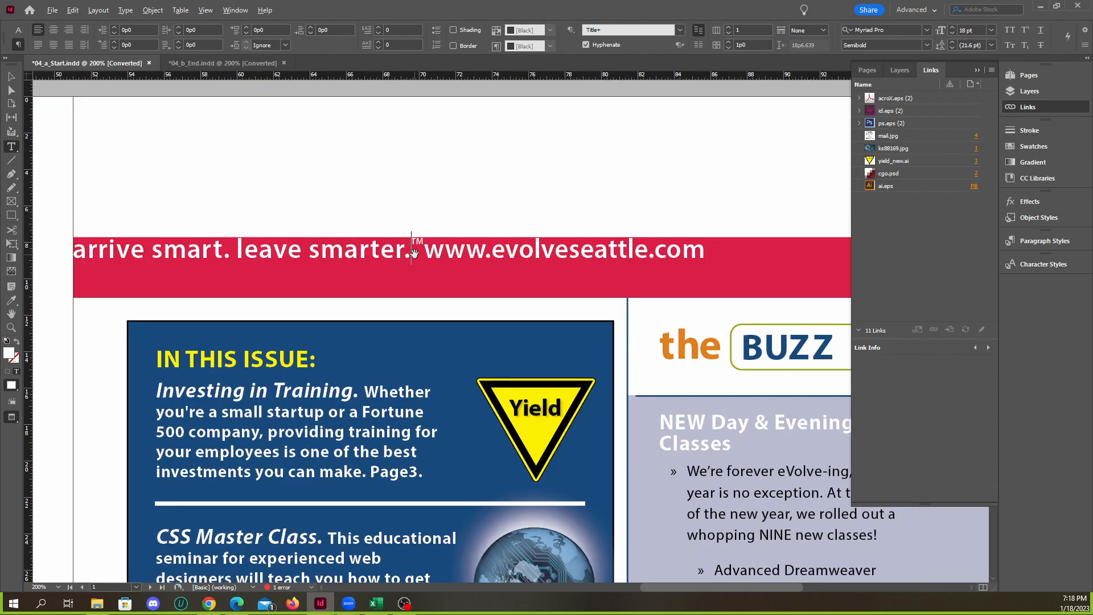
pyautogui.scroll(-3, 466, 279)
pyautogui.scroll(2, 377, 273)
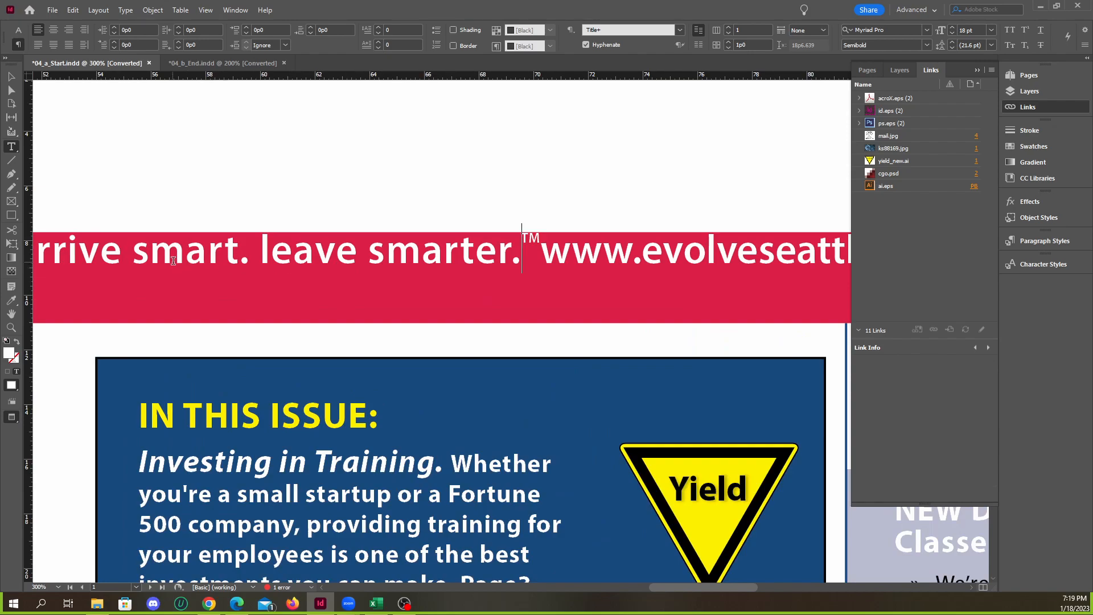
pyautogui.scroll(-2, 410, 250)
pyautogui.moveTo(404, 259); pyautogui.dragTo(623, 265)
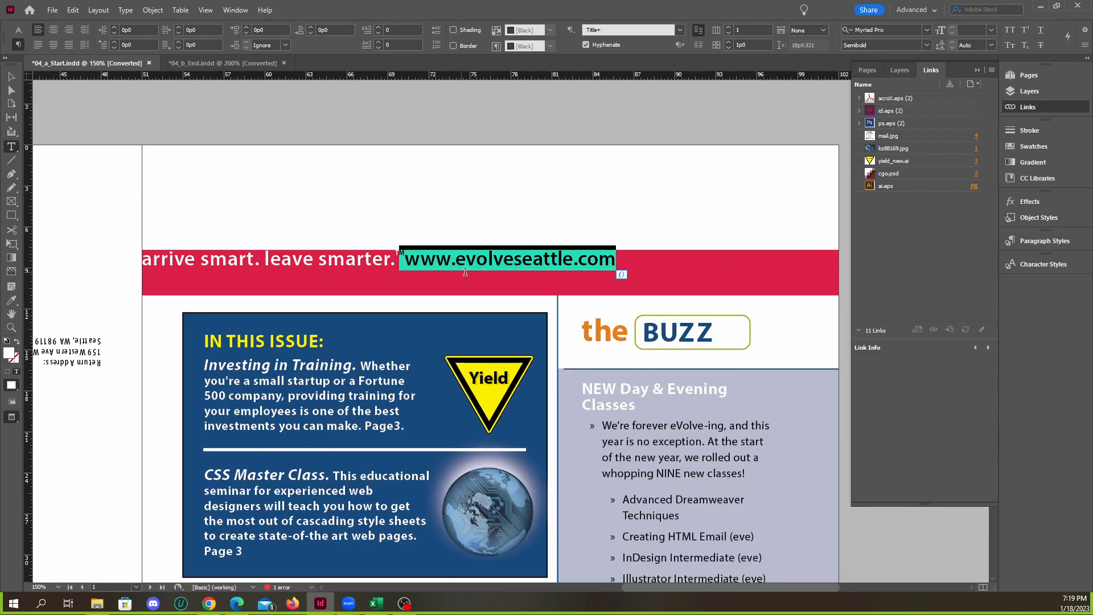
pyautogui.click(406, 261)
pyautogui.scroll(-2, 408, 259)
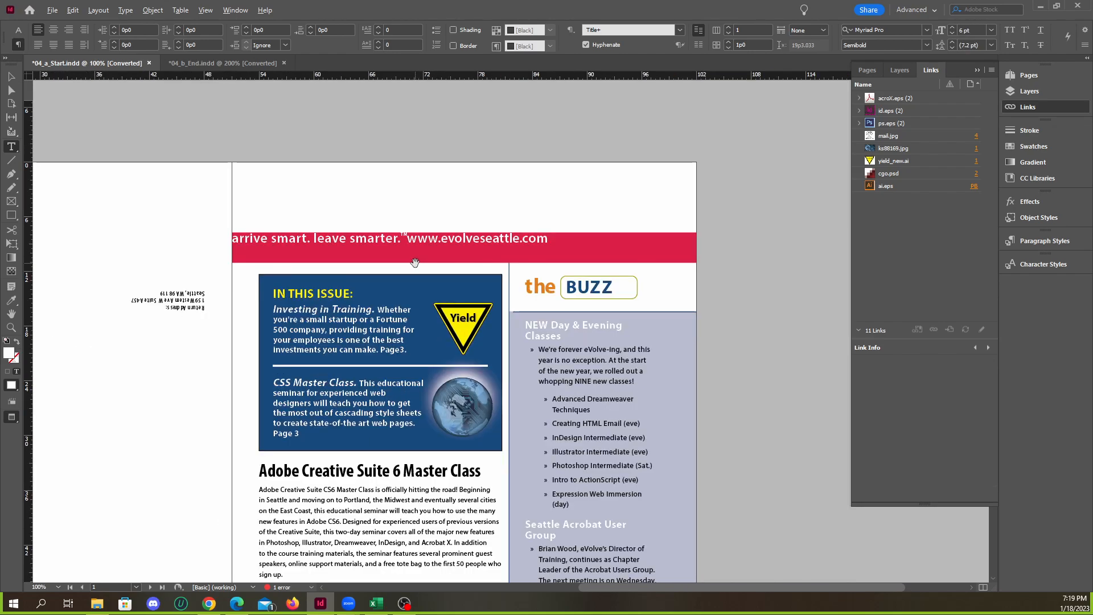
pyautogui.scroll(3, 397, 217)
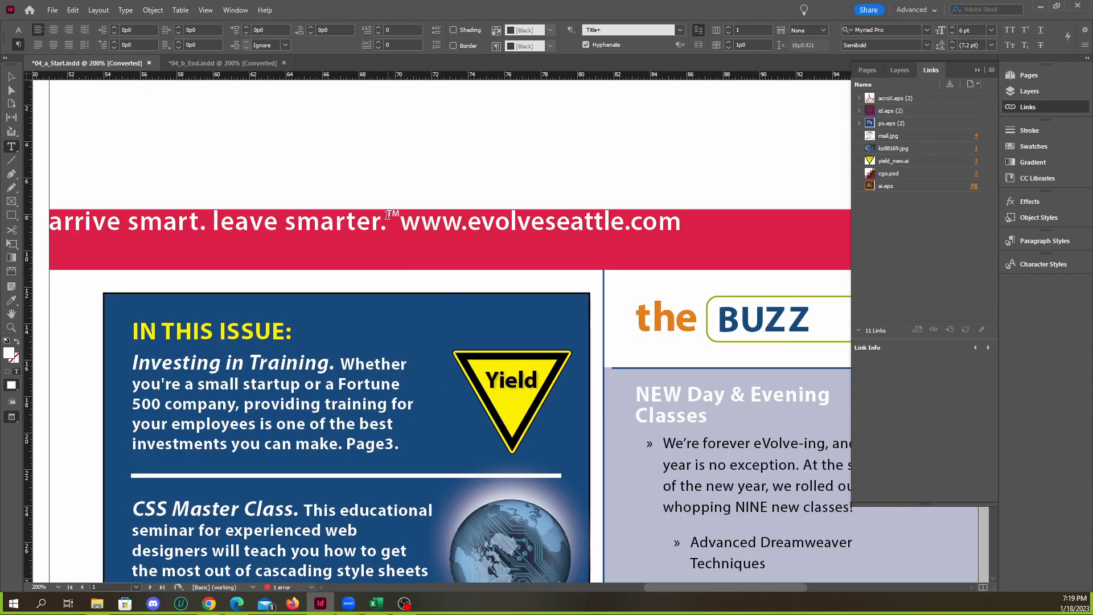
# Insert a Right Indent Tab special character in the banner text between "smarter." and the trademark symbol
pyautogui.rightClick(388, 215)
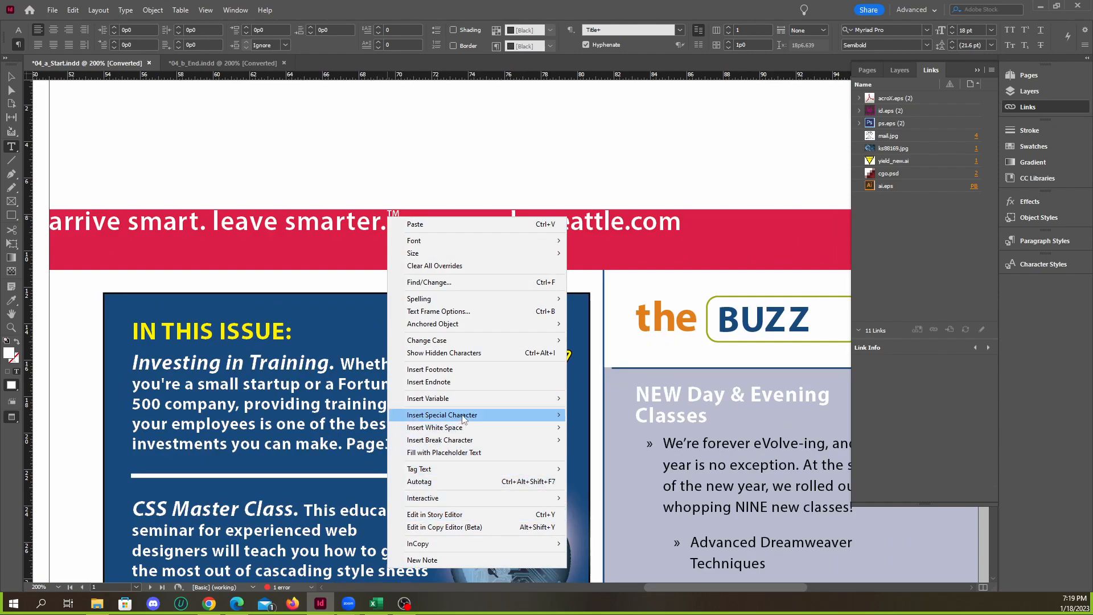
pyautogui.moveTo(463, 419)
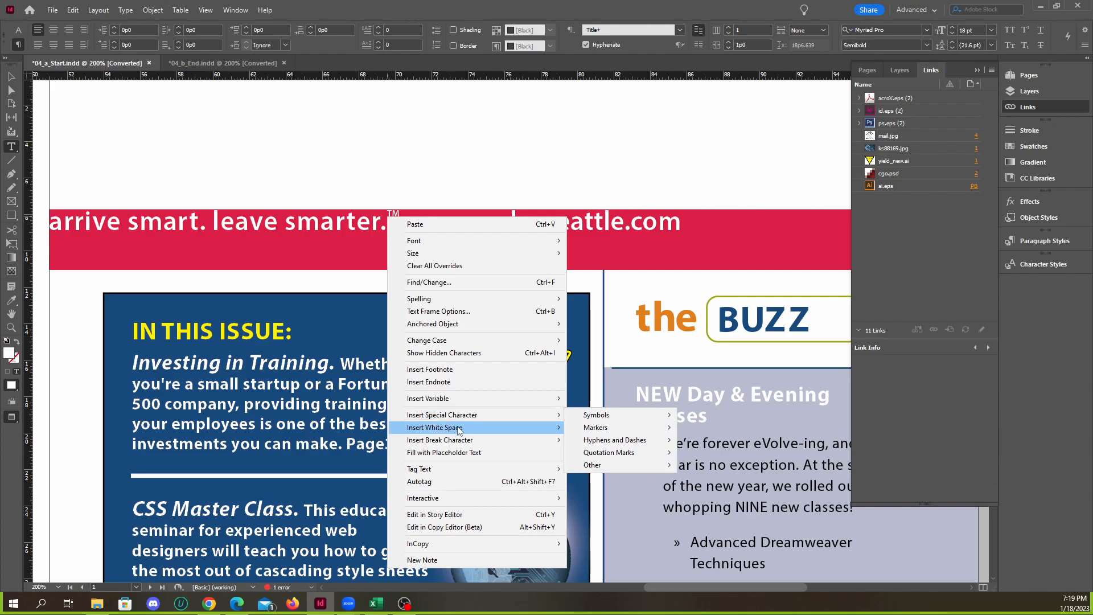
pyautogui.moveTo(459, 443)
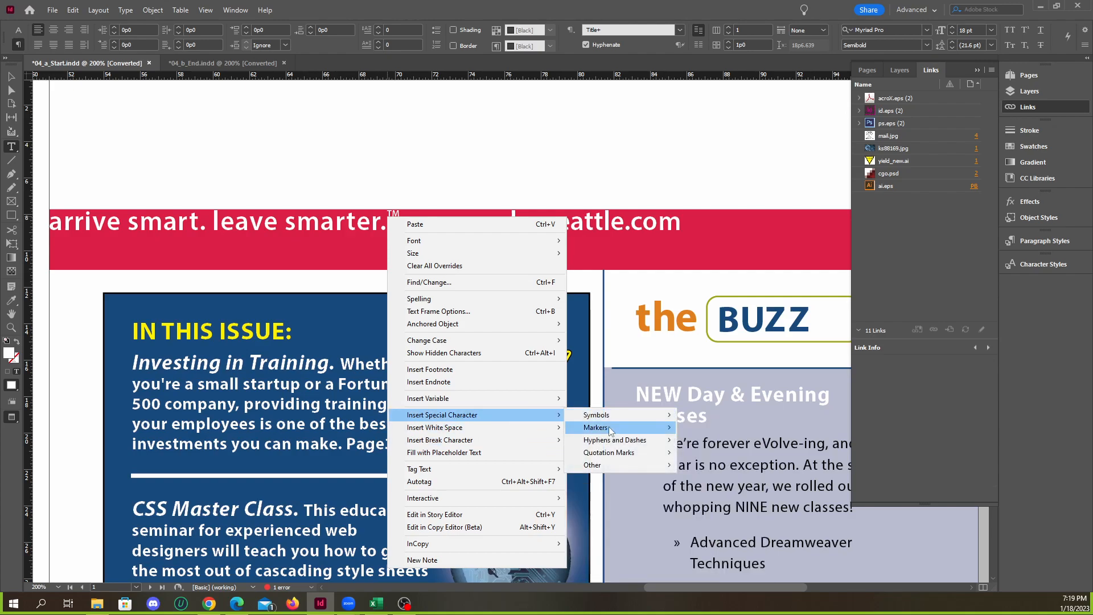
pyautogui.moveTo(606, 464)
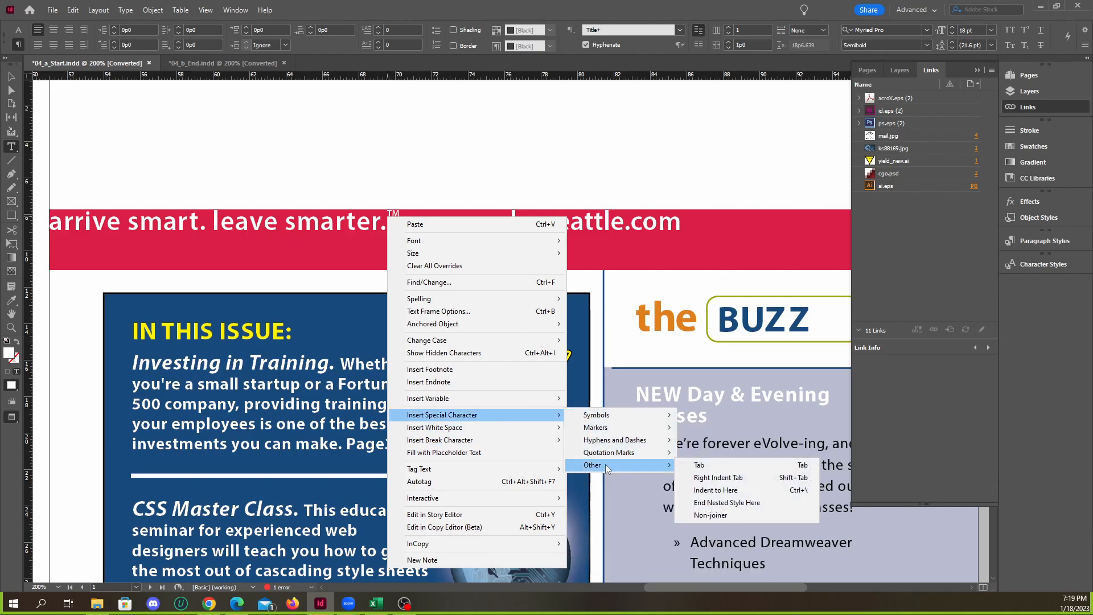
pyautogui.click(733, 478)
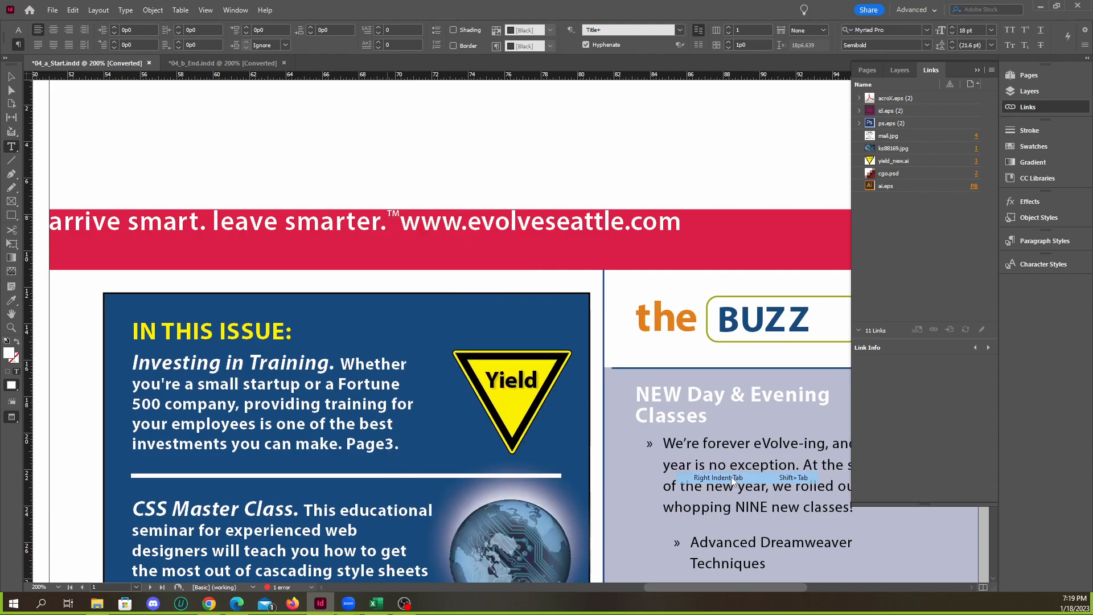
pyautogui.hotkey('ctrl', '-')
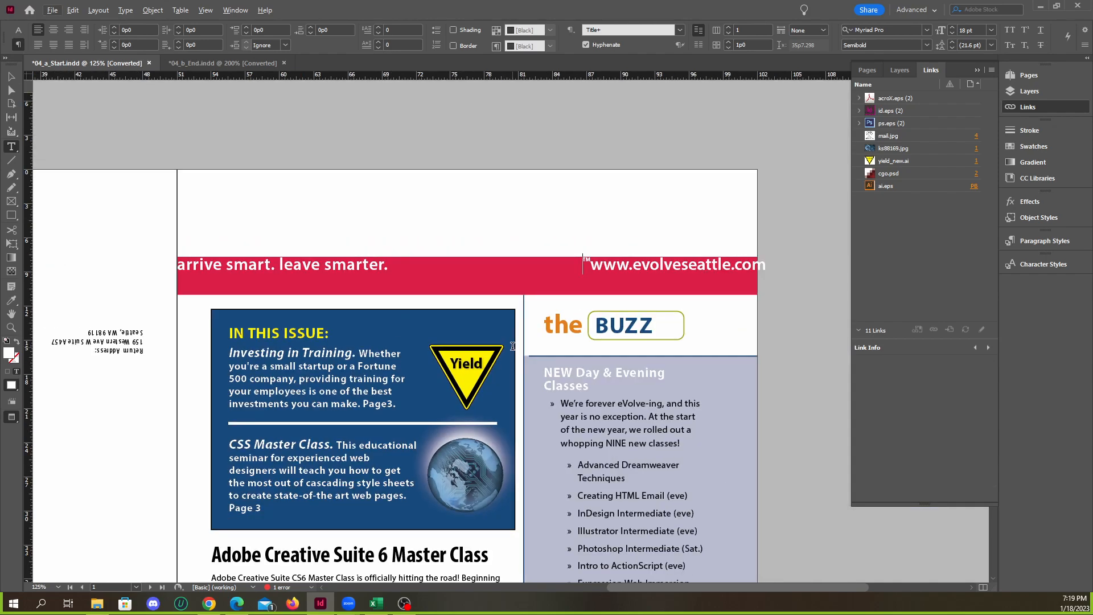
# Leave text editing and select the red banner text frame as an object
pyautogui.click(11, 76)
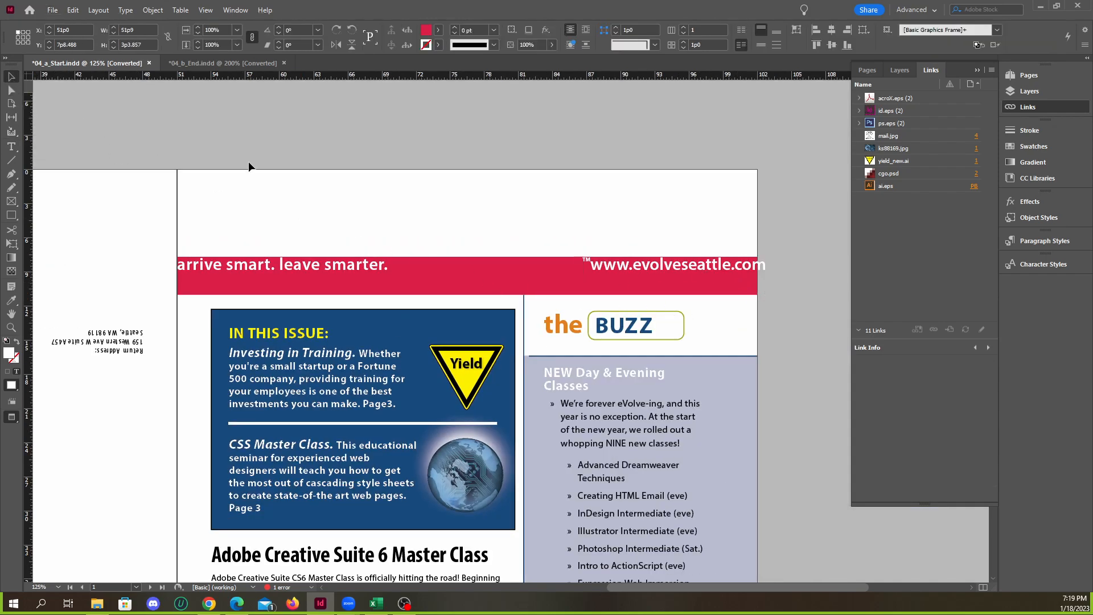
pyautogui.click(444, 196)
pyautogui.click(509, 265)
pyautogui.scroll(2, 258, 280)
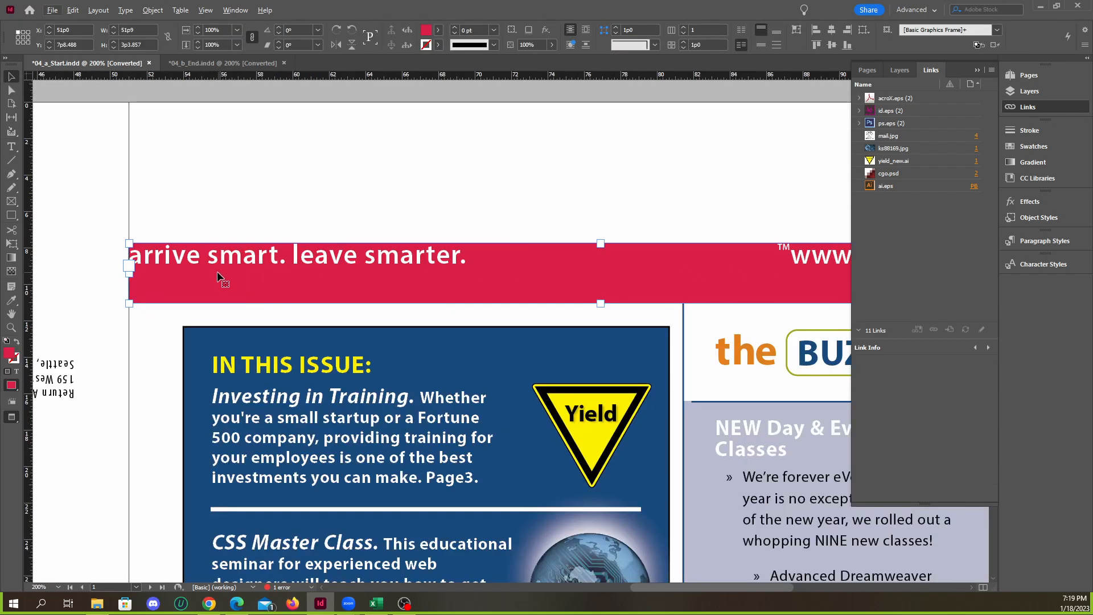
pyautogui.scroll(-2, 289, 270)
pyautogui.scroll(-1, 461, 287)
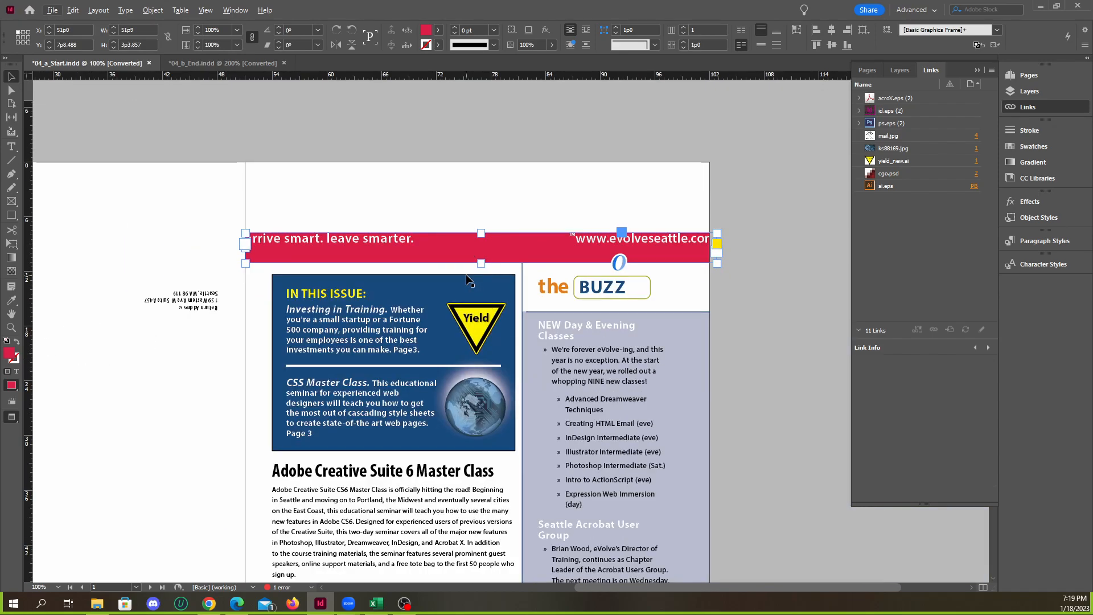
pyautogui.scroll(-3, 483, 281)
pyautogui.scroll(3, 601, 365)
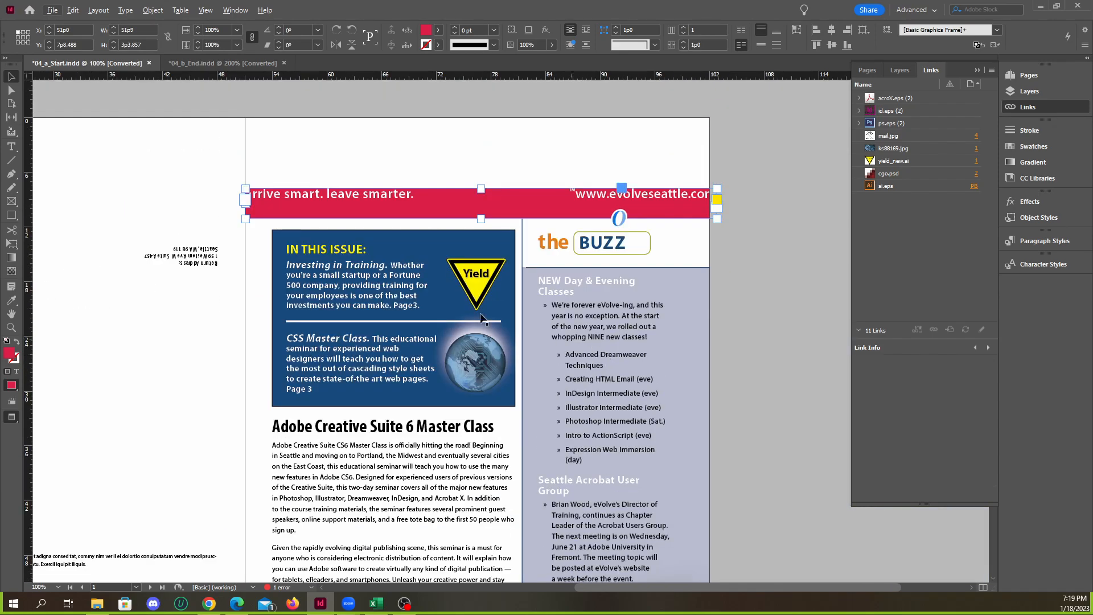
pyautogui.scroll(1, 481, 314)
pyautogui.scroll(2, 429, 301)
pyautogui.scroll(-3, 556, 301)
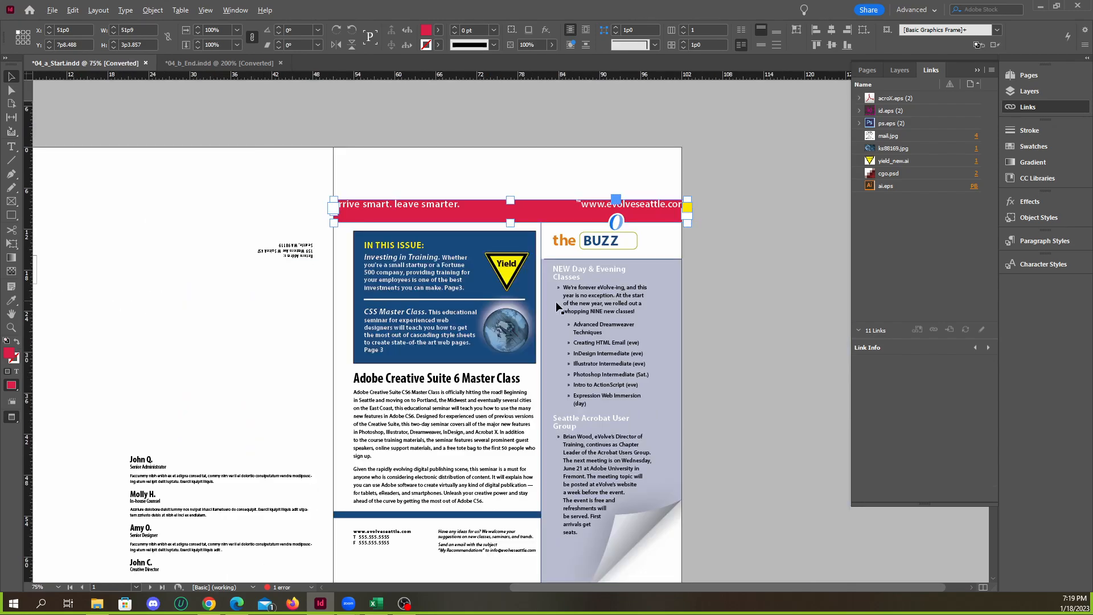
pyautogui.scroll(-1, 608, 317)
pyautogui.scroll(3, 706, 307)
pyautogui.scroll(-1, 662, 323)
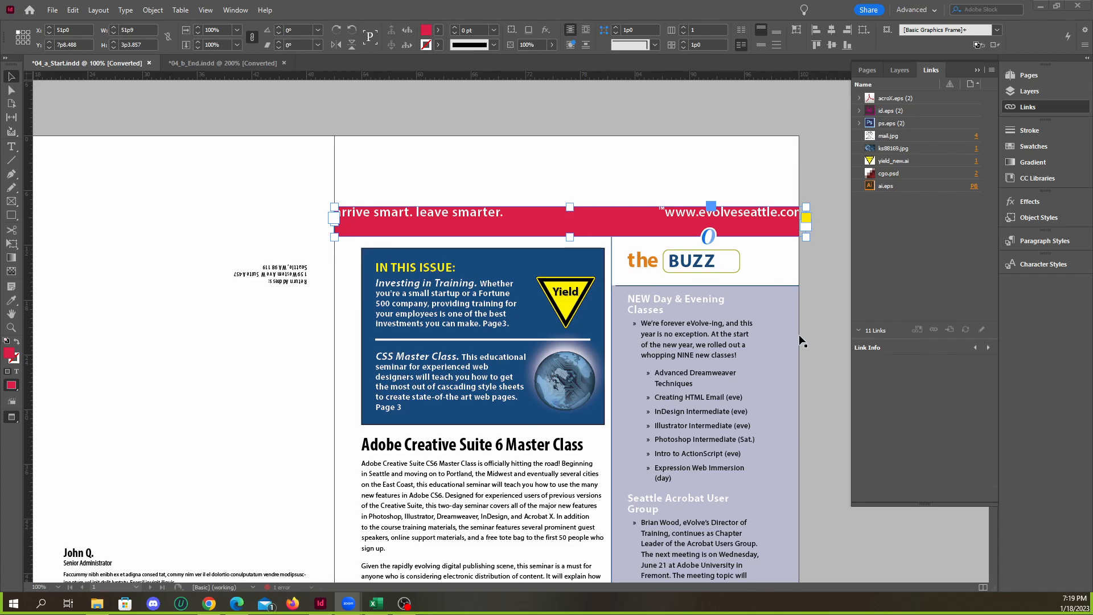
# Deselect the red banner frame and look over the newsletter's front page
pyautogui.scroll(-2, 548, 358)
pyautogui.scroll(1, 581, 321)
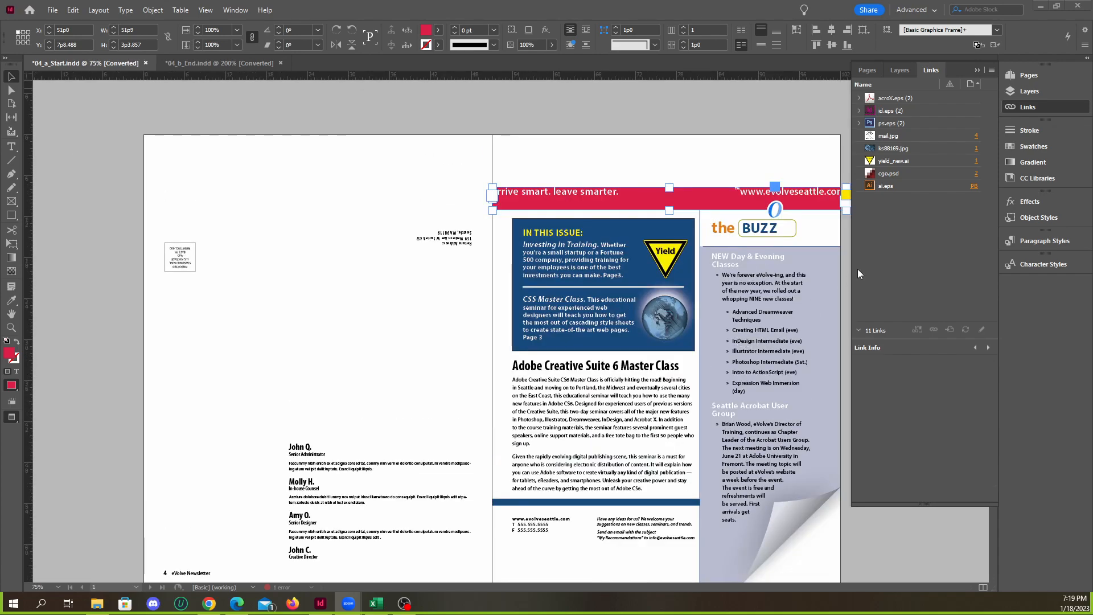
pyautogui.click(977, 70)
pyautogui.scroll(2, 645, 292)
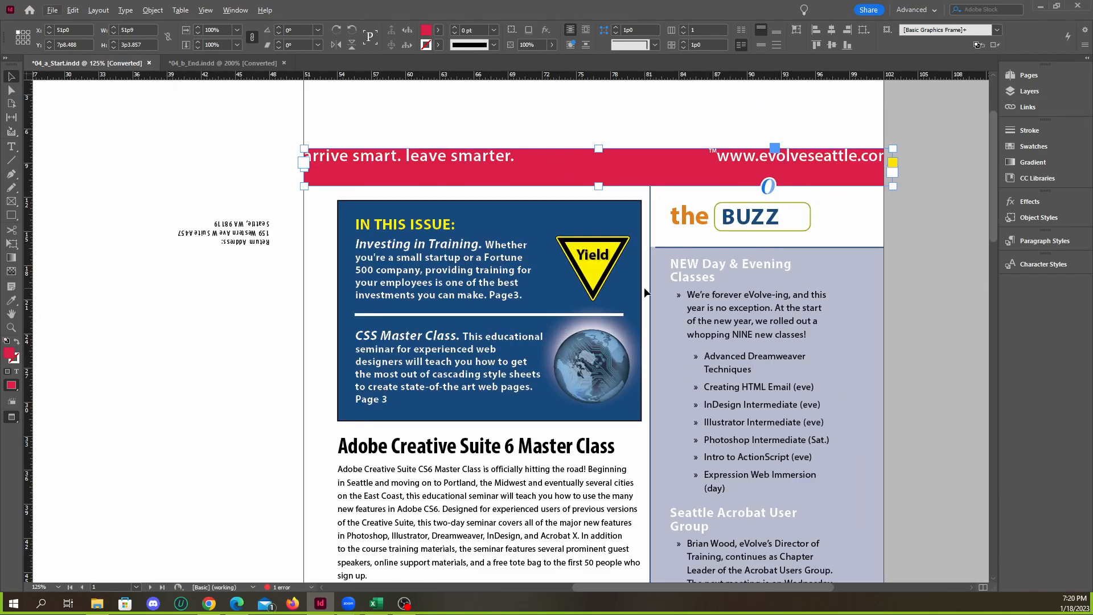
pyautogui.scroll(-1, 712, 293)
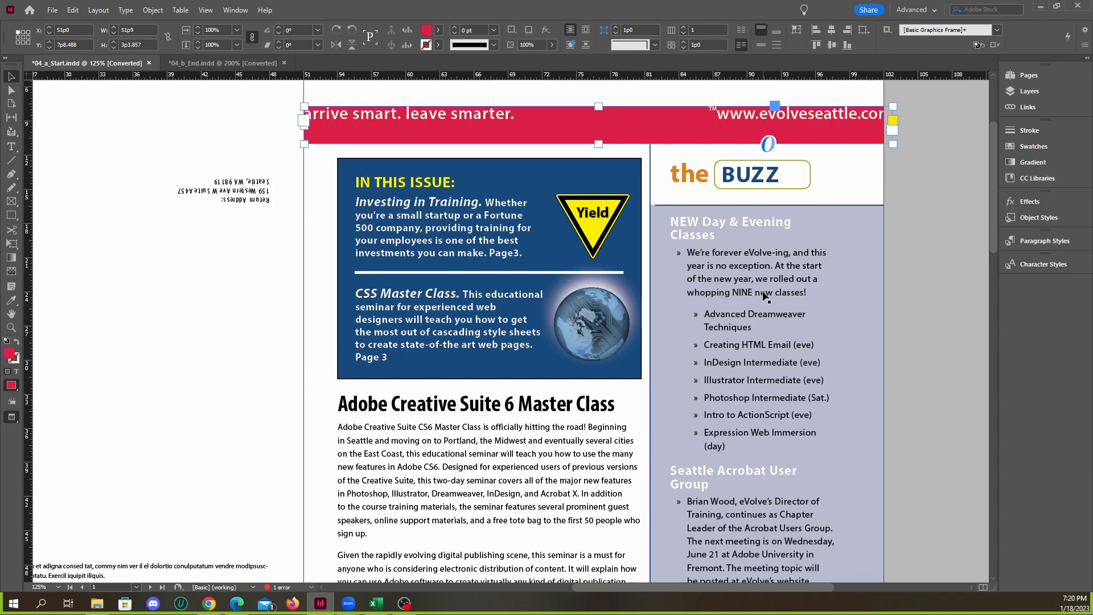
pyautogui.scroll(-1, 762, 290)
pyautogui.click(885, 286)
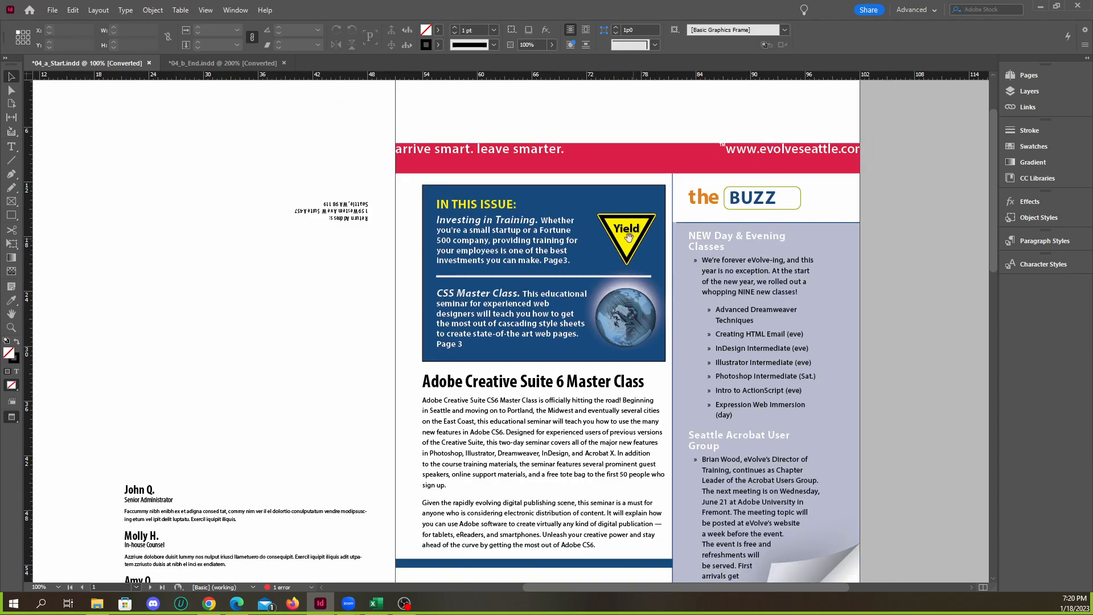
# Relink the yield sign image in the blue "IN THIS ISSUE" box to yield_new.ai from the lesson4 Links folder
pyautogui.click(633, 242)
pyautogui.scroll(4, 633, 242)
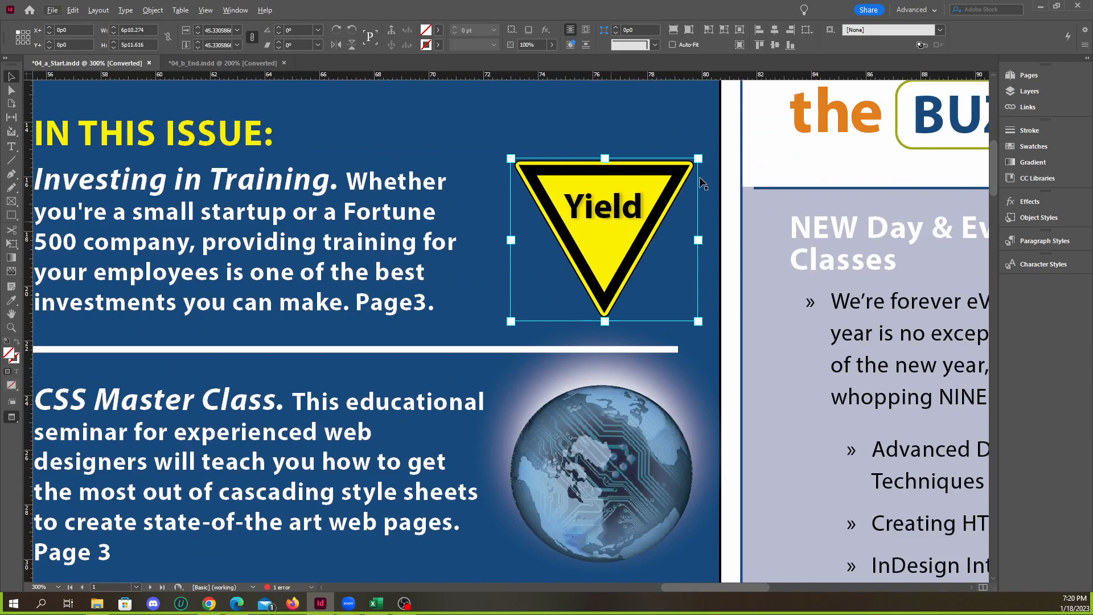
pyautogui.click(1027, 107)
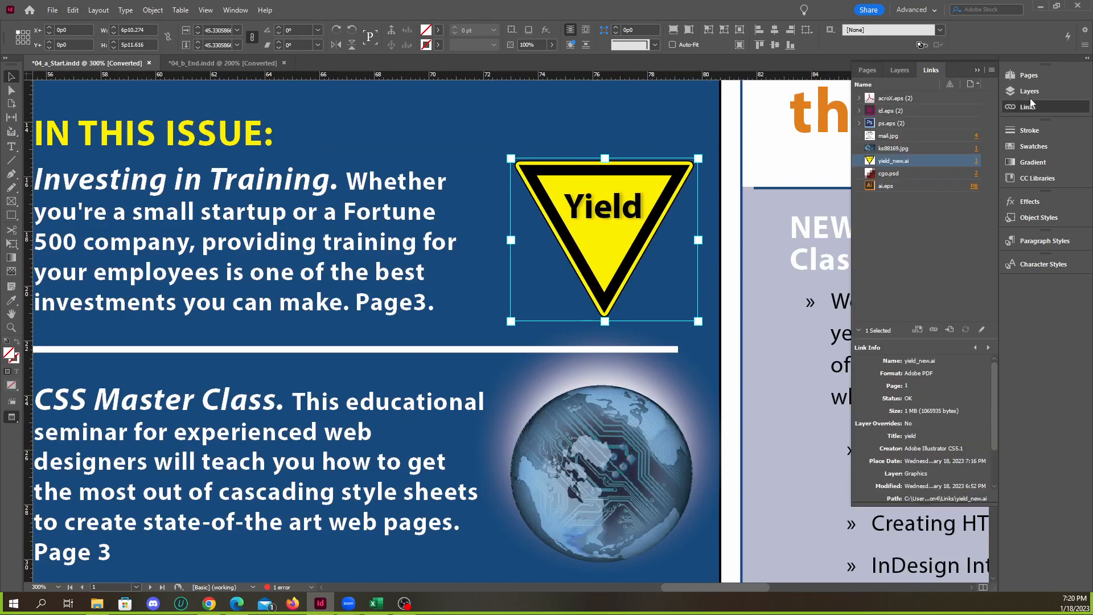
pyautogui.rightClick(878, 165)
pyautogui.click(917, 171)
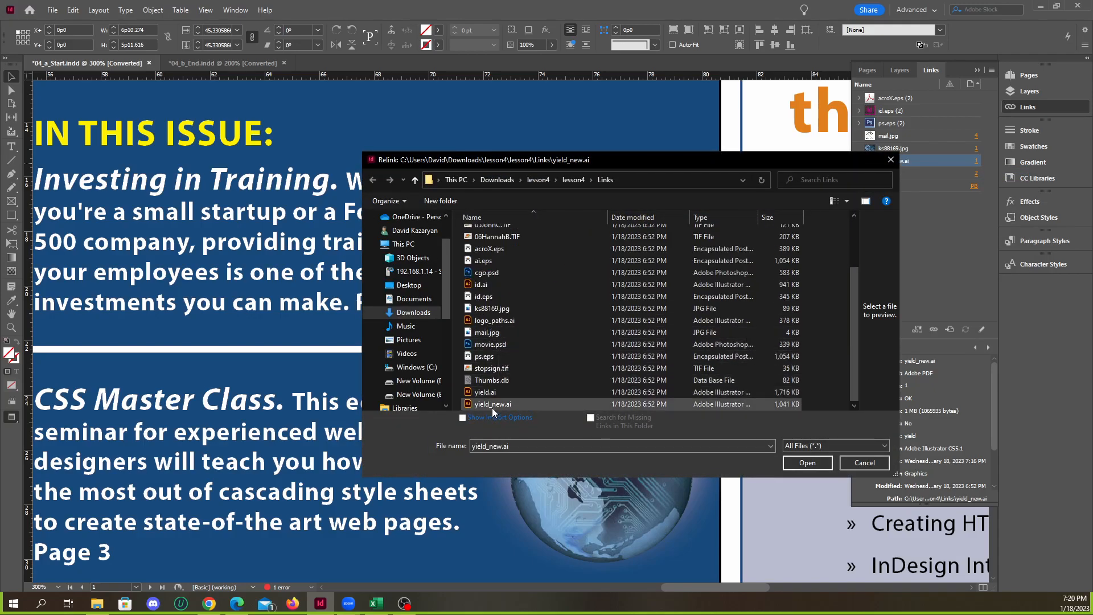
pyautogui.click(487, 393)
pyautogui.click(490, 404)
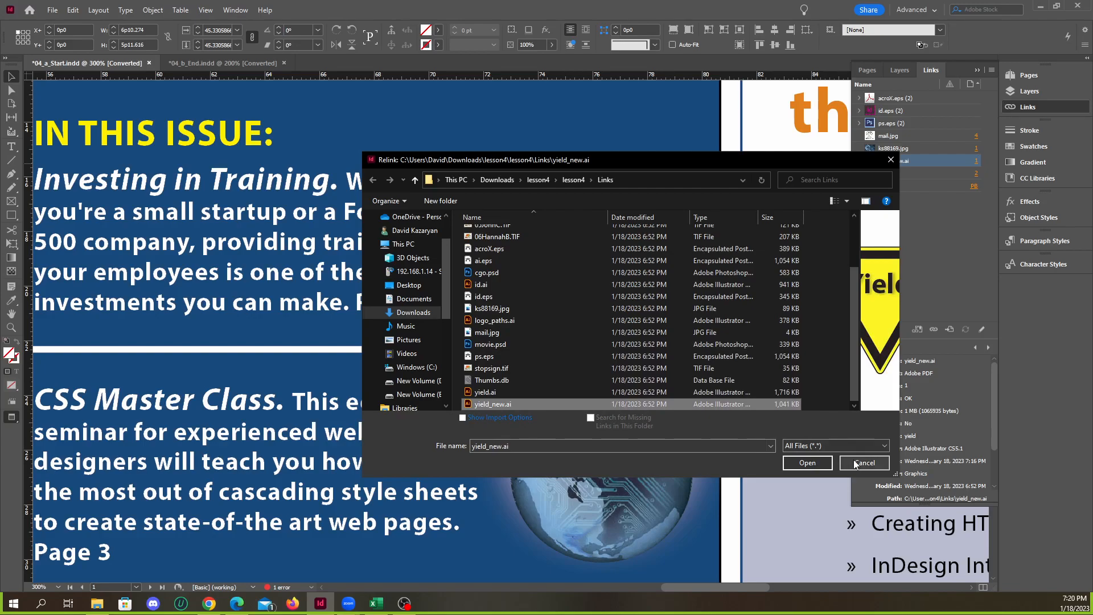
pyautogui.click(819, 462)
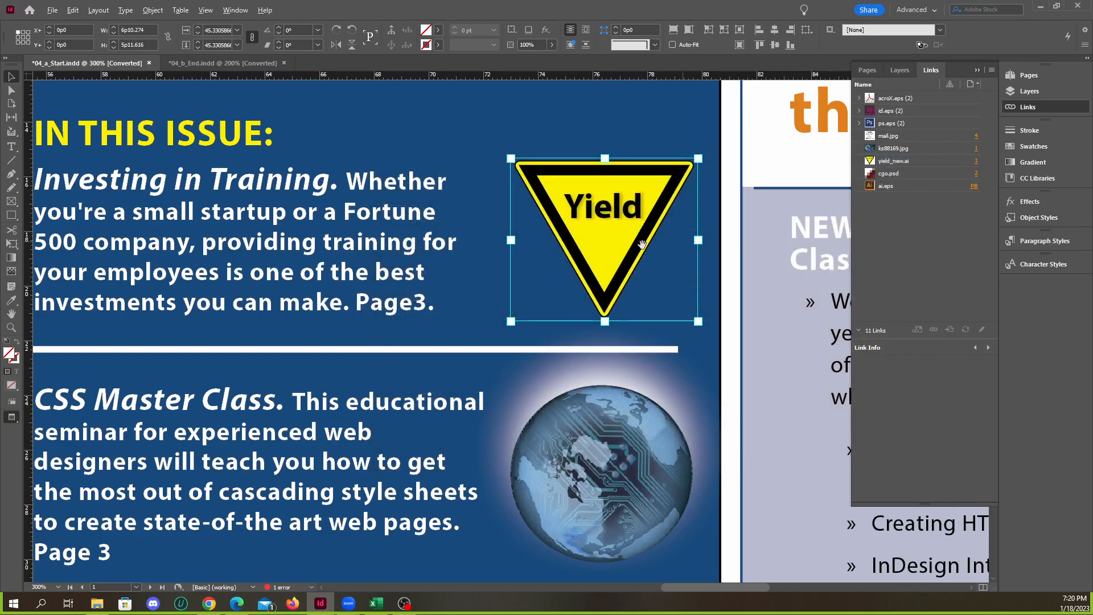
# Move the lower-right anchor point of the "Seattle Acrobat User Group" text frame down with Direct Selection to make the frame rectangular
pyautogui.scroll(-2, 642, 245)
pyautogui.scroll(-1, 470, 298)
pyautogui.scroll(-5, 676, 365)
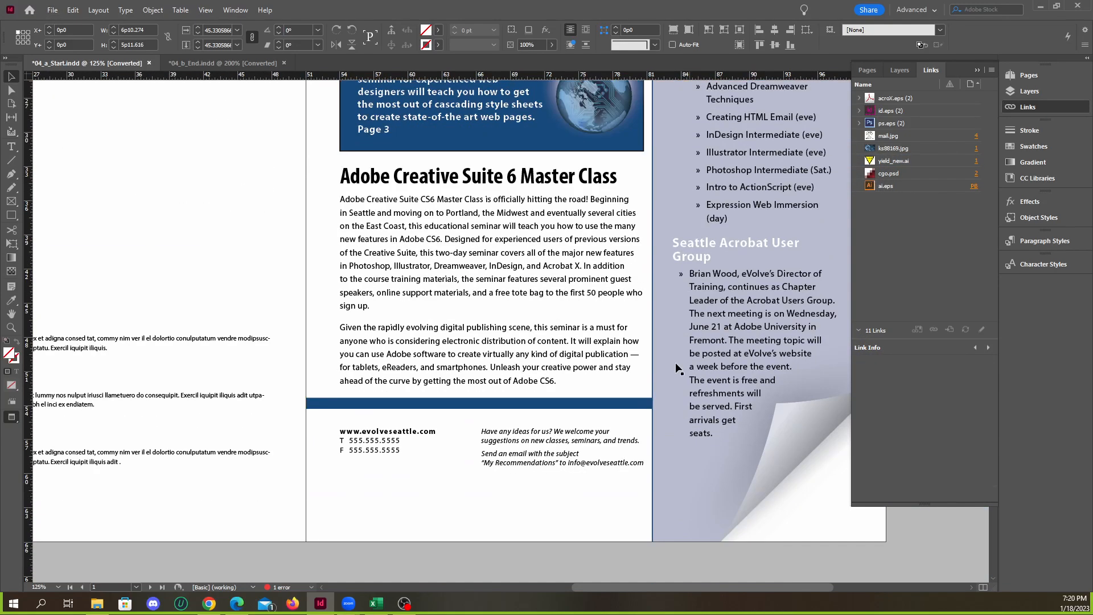
pyautogui.scroll(4, 791, 374)
pyautogui.scroll(-3, 602, 344)
pyautogui.click(639, 340)
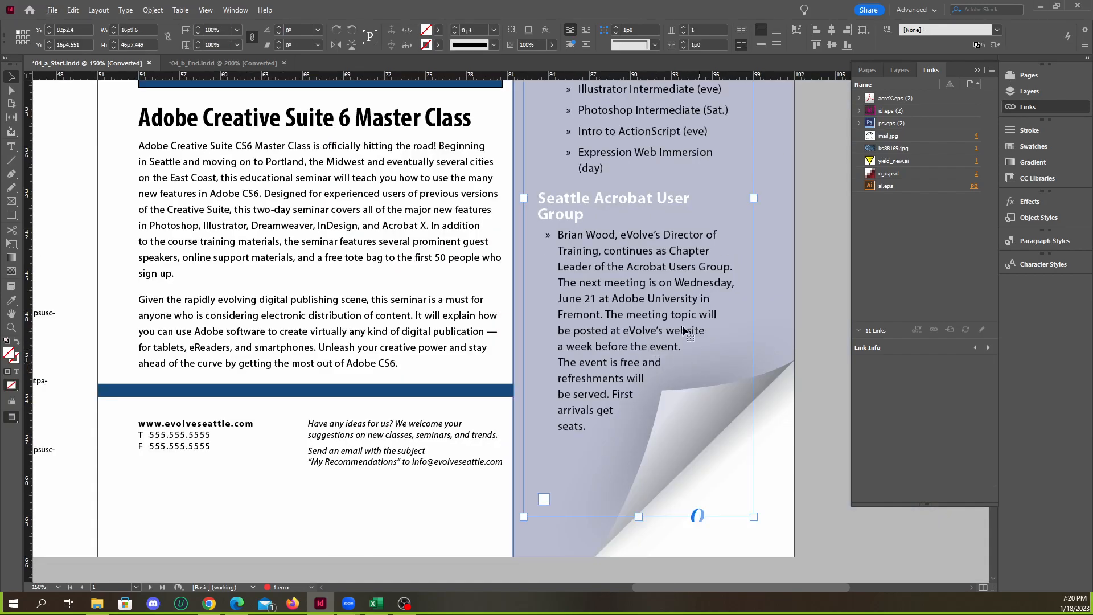
pyautogui.click(11, 91)
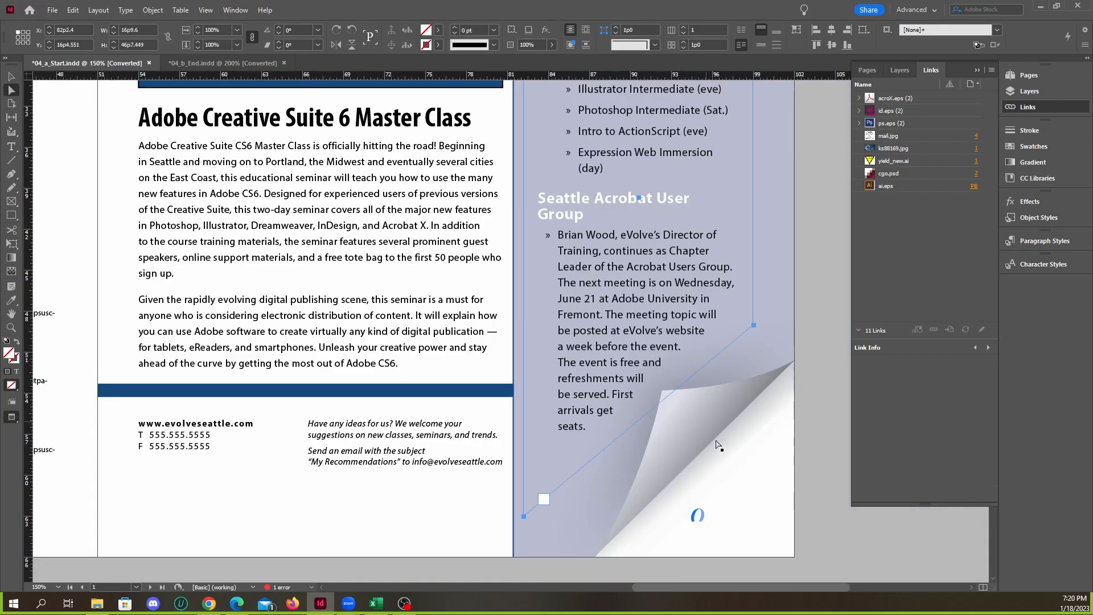
pyautogui.click(752, 325)
pyautogui.moveTo(753, 325); pyautogui.dragTo(742, 519)
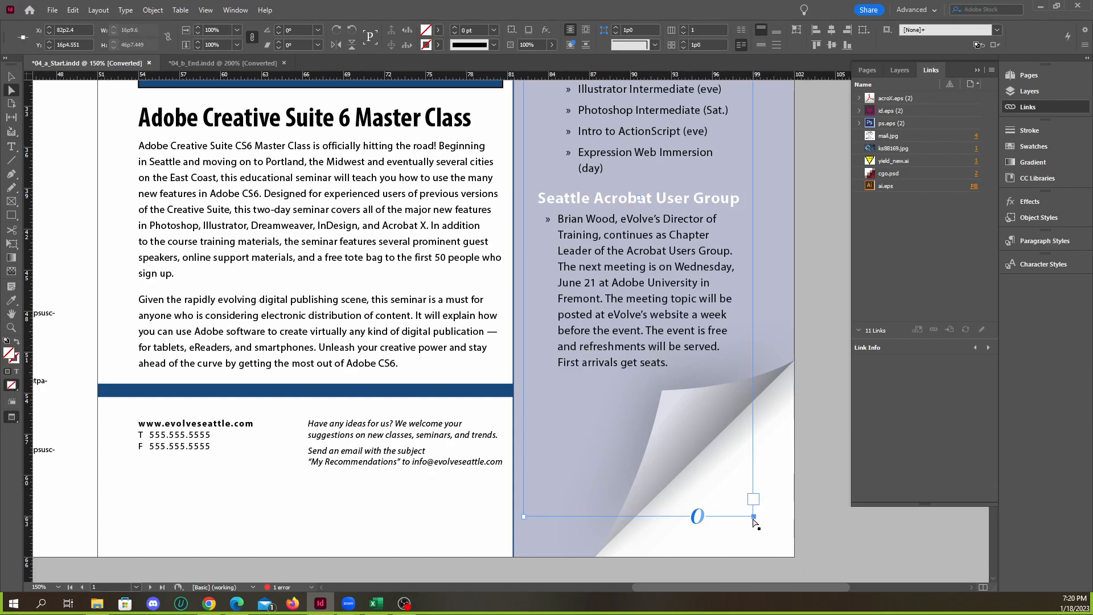
# Try moving the lower-right anchor point of the Acrobat group text frame back up, undoing the attempts and deselecting everything
pyautogui.moveTo(755, 501); pyautogui.dragTo(745, 354)
pyautogui.hotkey('ctrl', 'z')
pyautogui.click(688, 341)
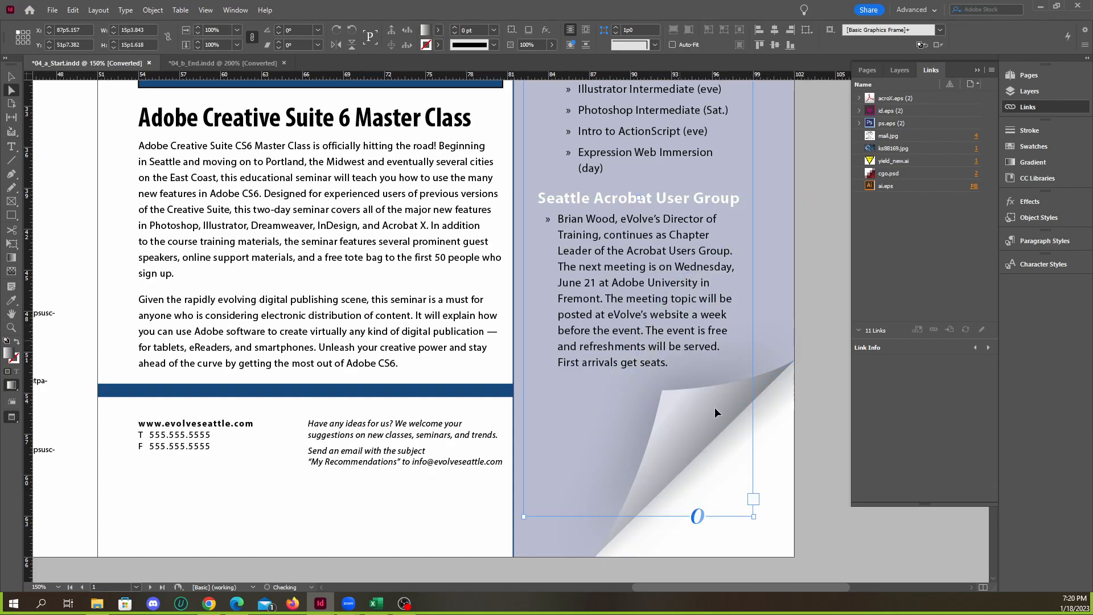
pyautogui.moveTo(754, 517); pyautogui.dragTo(752, 407)
pyautogui.hotkey('ctrl', 'z')
pyautogui.click(786, 514)
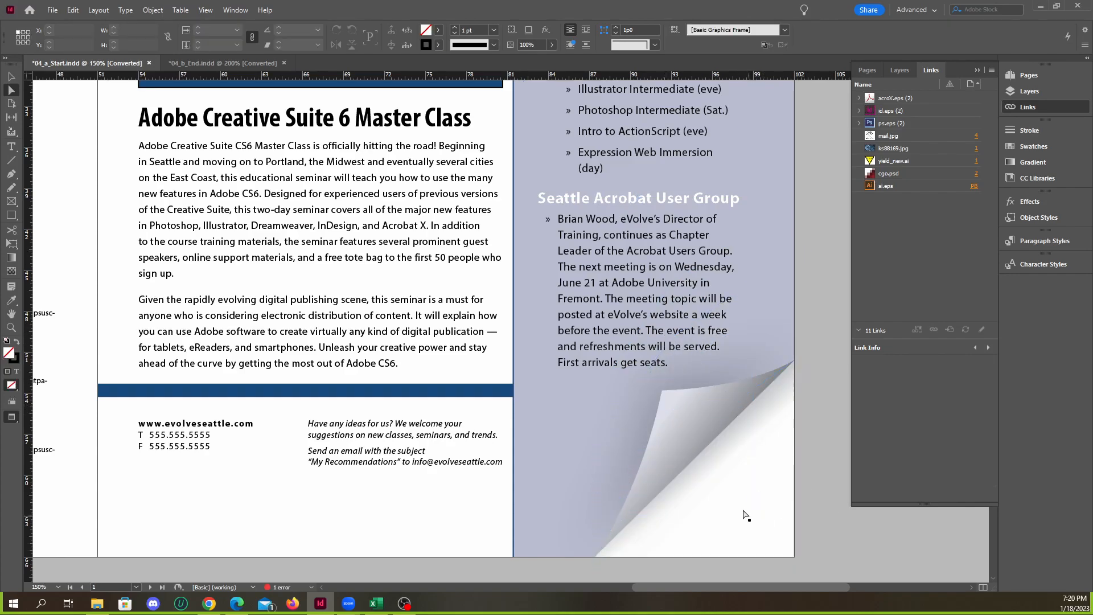
# Raise the Acrobat group frame's lower-right anchor to about Y 50p4 and shift its lower edge up, making the frame about 45p7 high
pyautogui.click(747, 489)
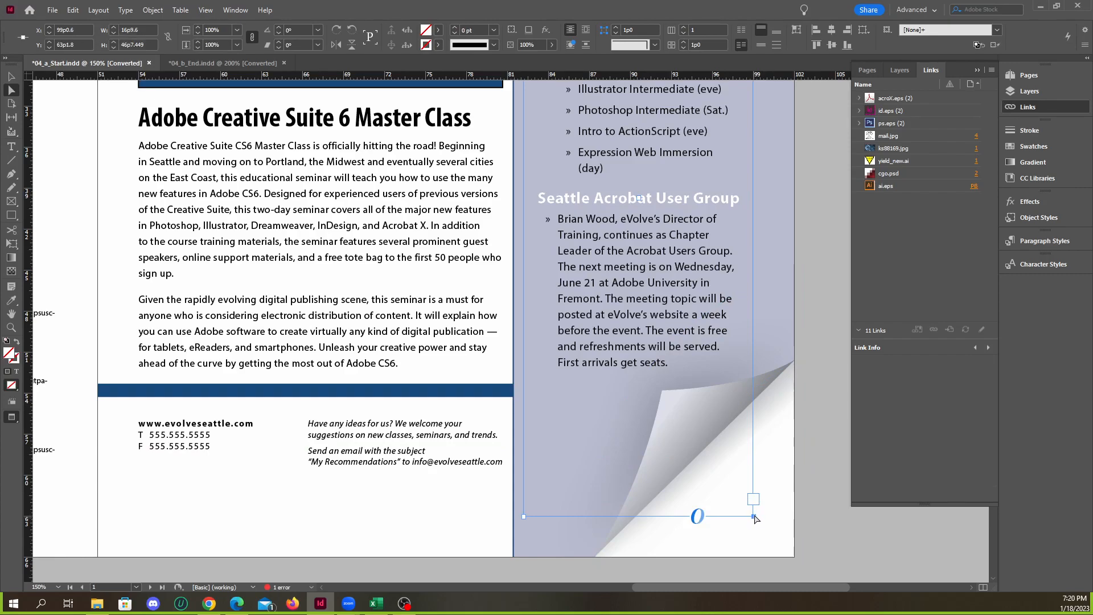
pyautogui.moveTo(753, 517); pyautogui.dragTo(744, 343)
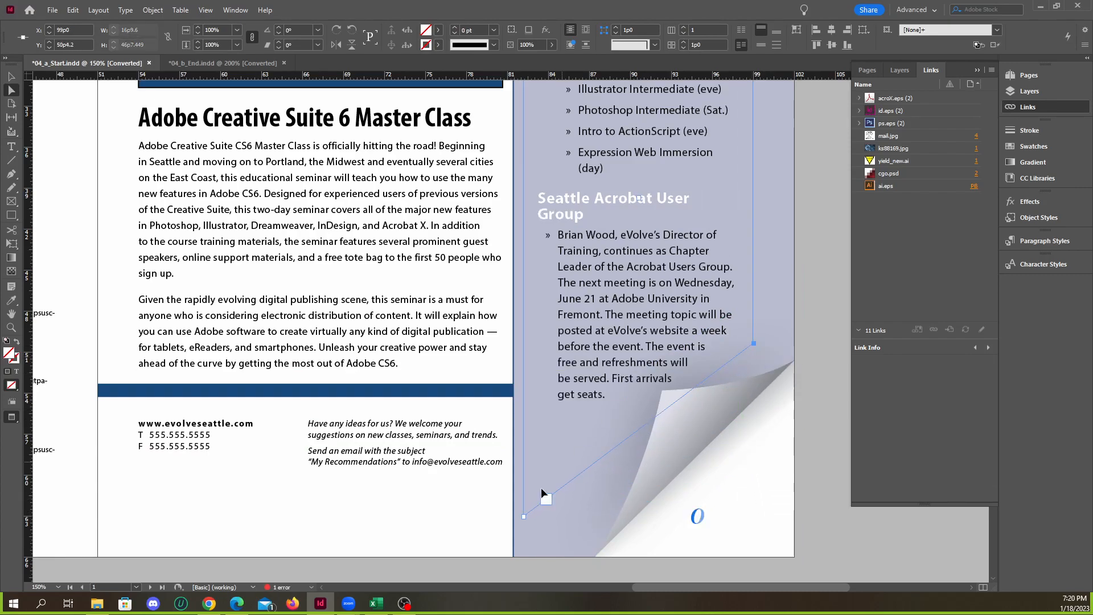
pyautogui.click(524, 514)
pyautogui.moveTo(524, 514); pyautogui.dragTo(523, 502)
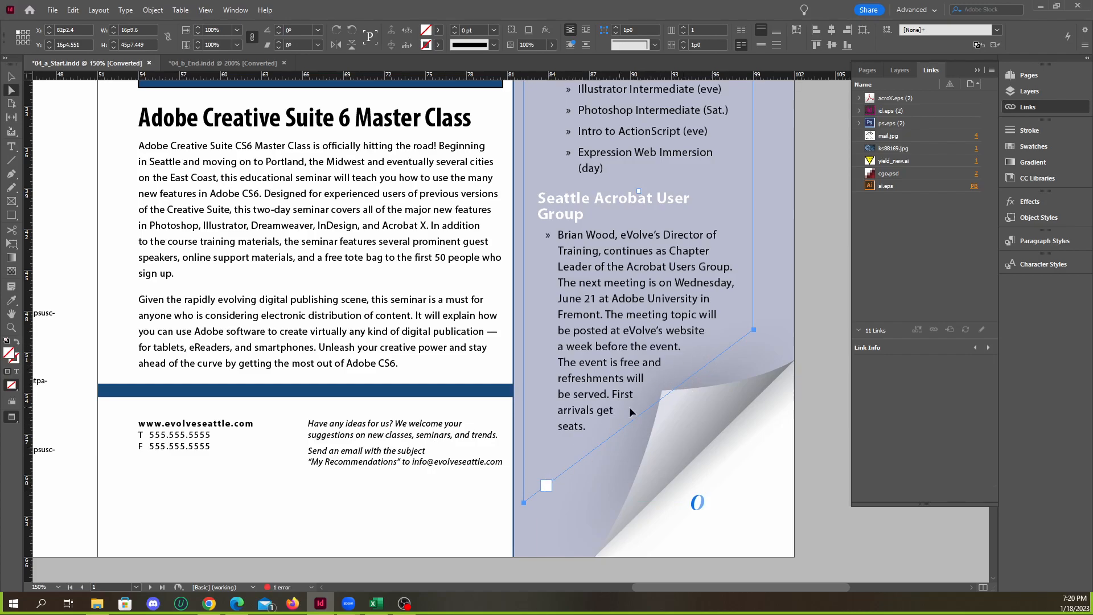
pyautogui.click(825, 396)
# Try to move the yield sign's inner graphic from the Graphics layer to the Text layer
pyautogui.hotkey('ctrl', '-')
pyautogui.hotkey('ctrl', '-')
pyautogui.hotkey('ctrl', '-')
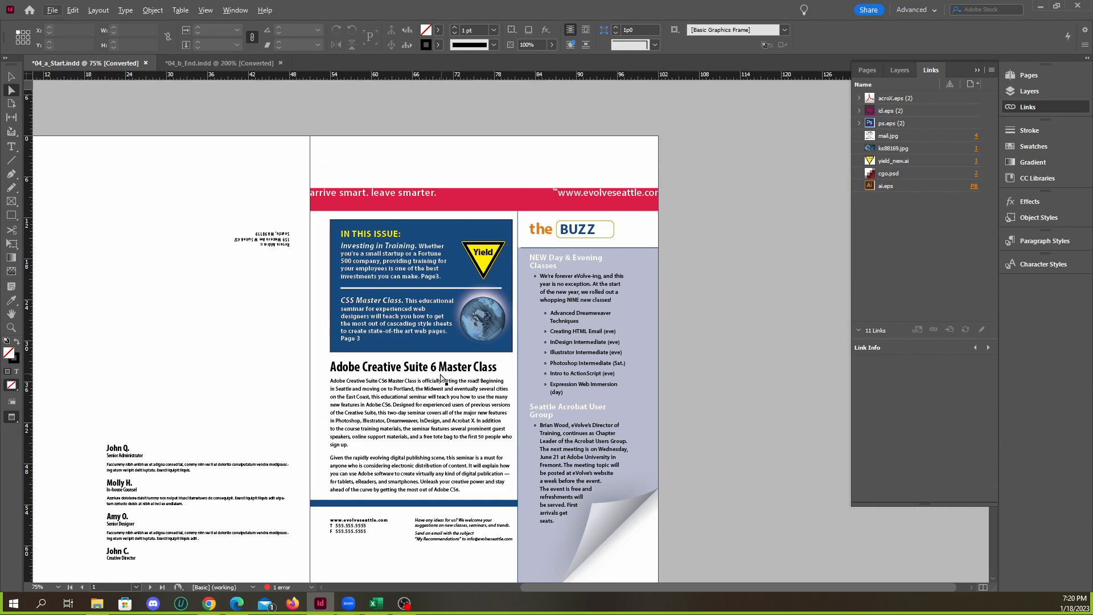
pyautogui.click(14, 77)
pyautogui.hotkey('ctrl', '=')
pyautogui.hotkey('ctrl', '=')
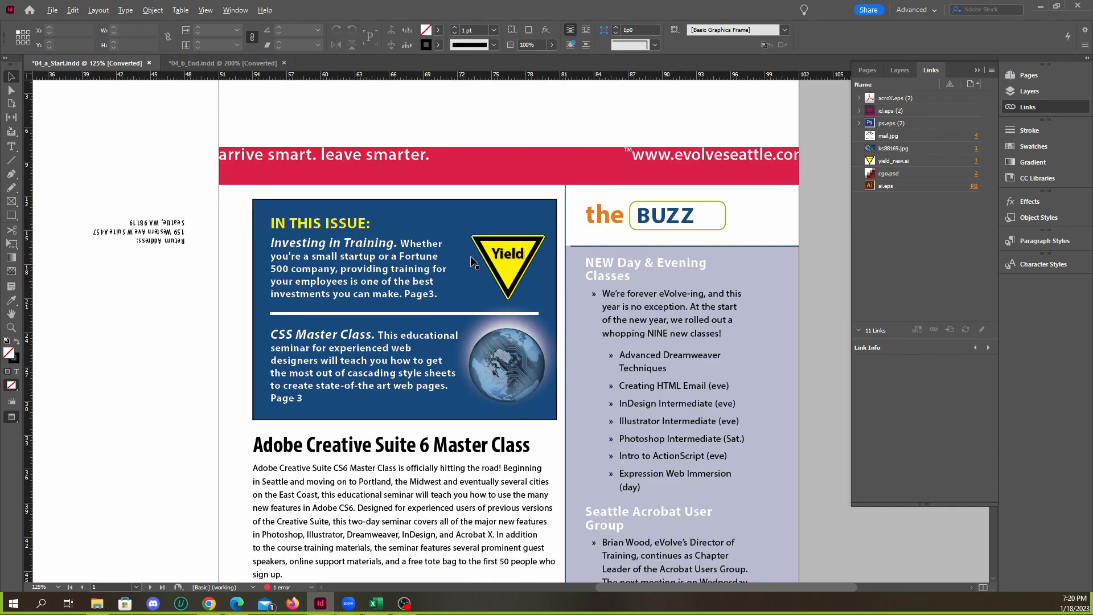
pyautogui.click(515, 261)
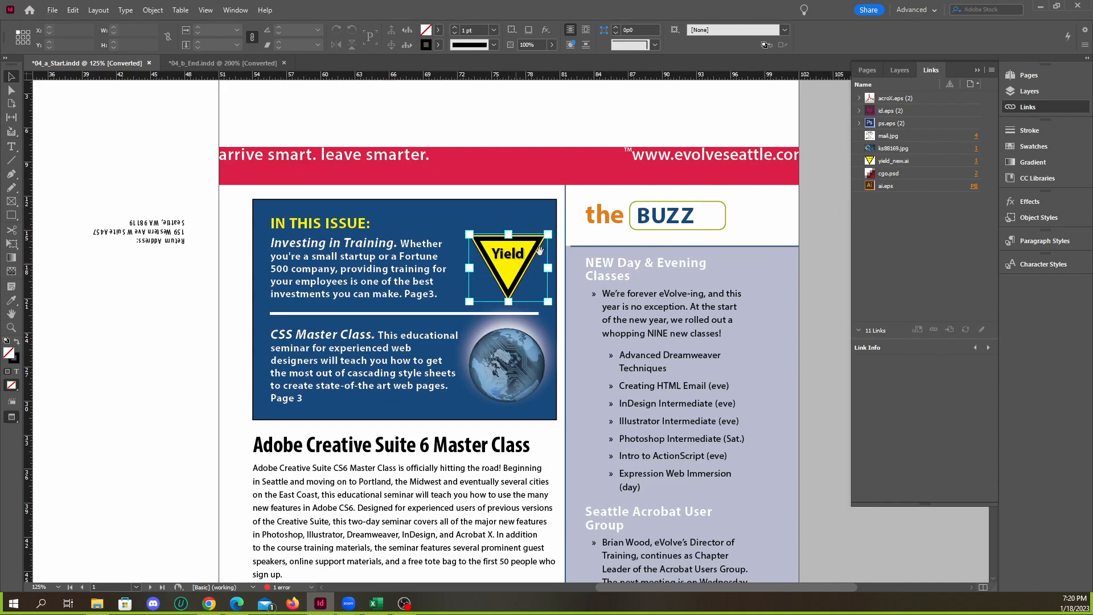
pyautogui.click(1027, 92)
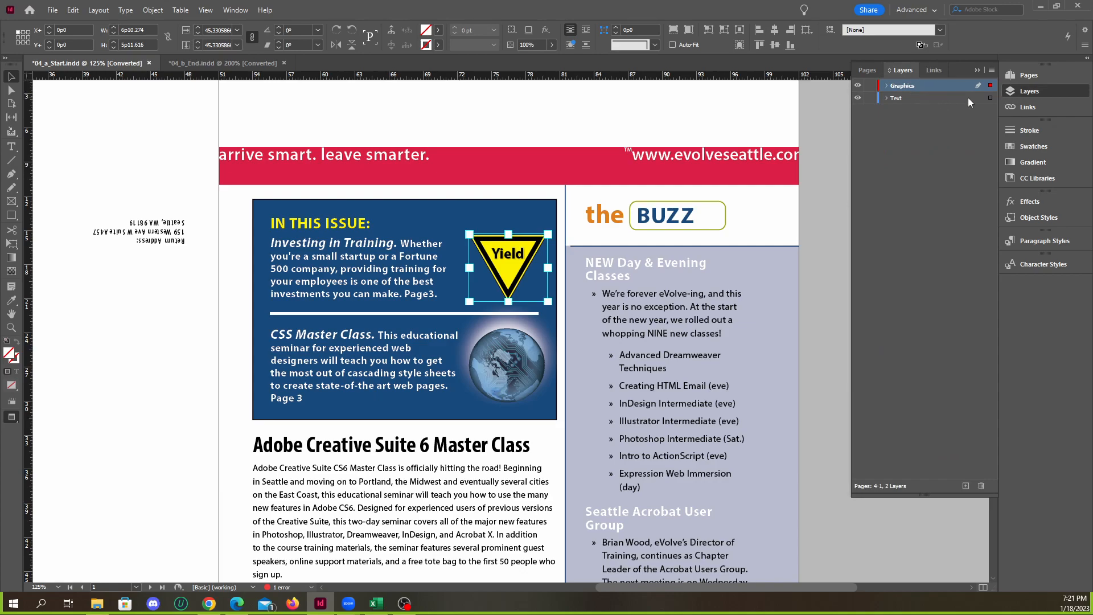
pyautogui.moveTo(988, 99); pyautogui.dragTo(990, 99)
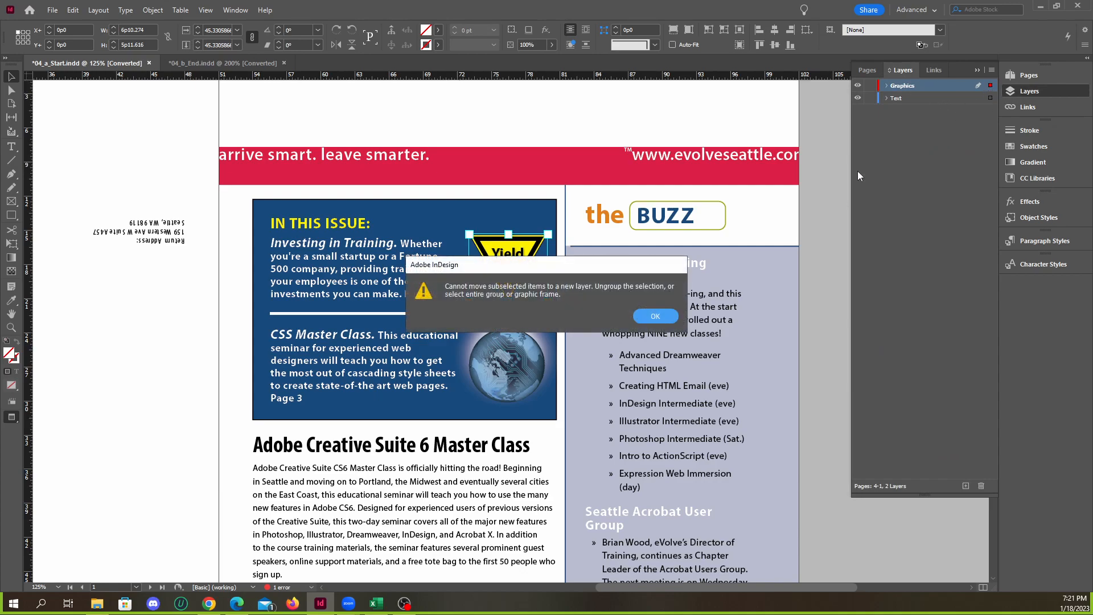
pyautogui.click(654, 316)
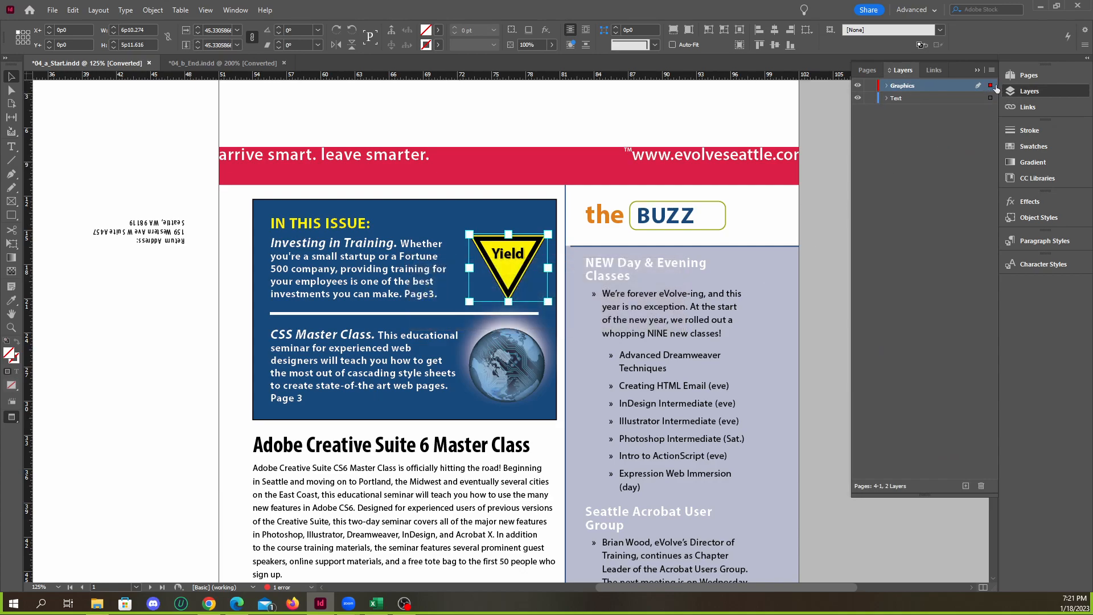
pyautogui.moveTo(991, 100); pyautogui.dragTo(991, 100)
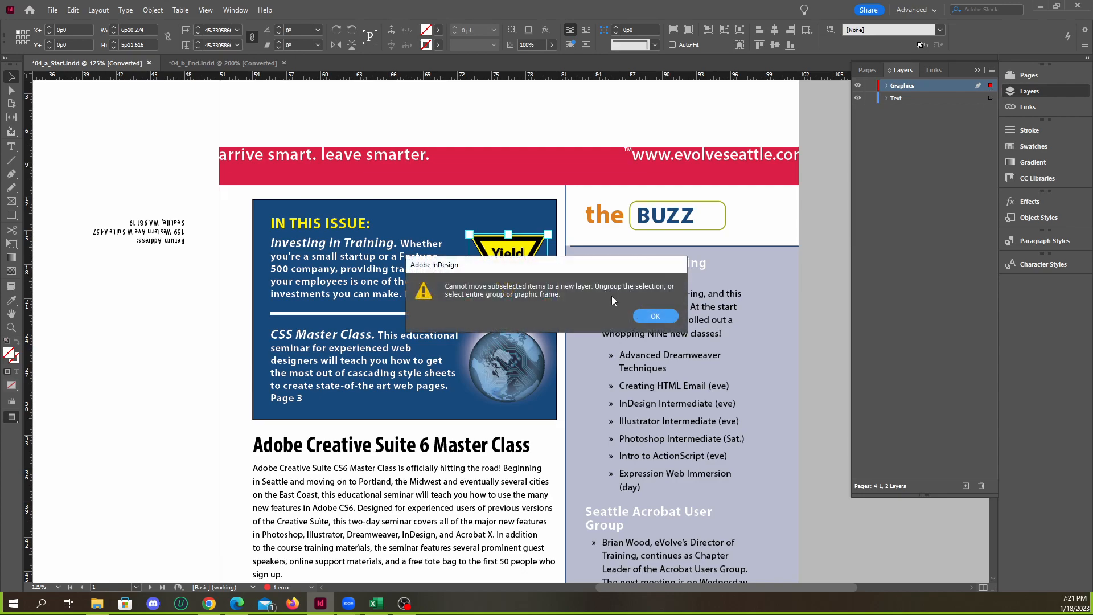
pyautogui.click(655, 316)
# Select the yield sign's graphic frame, move it from the Graphics layer to the Text layer, and undo the move
pyautogui.click(528, 273)
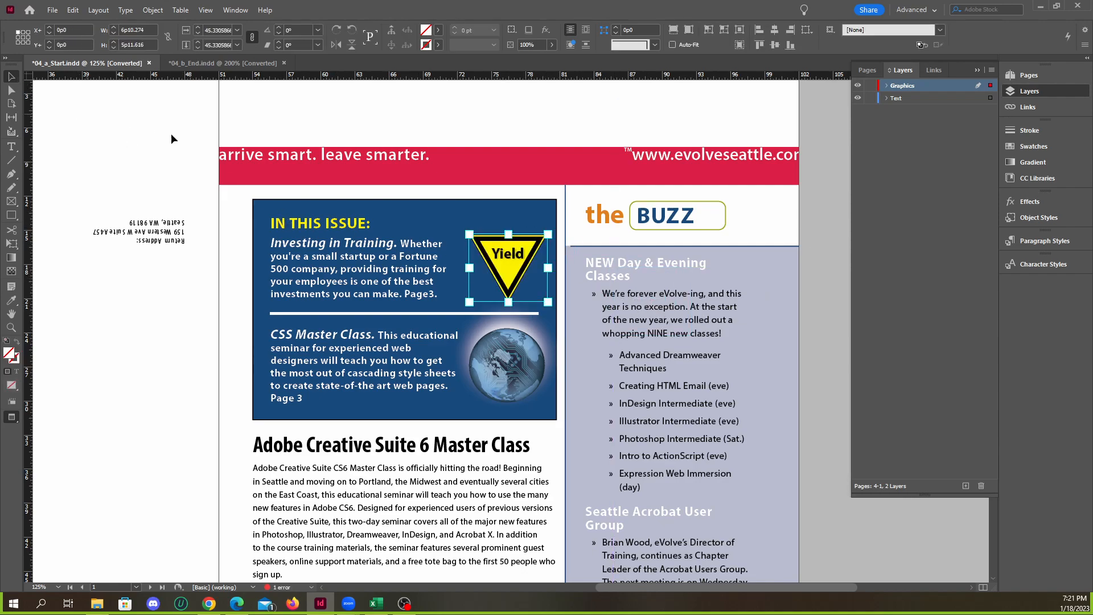
pyautogui.click(475, 250)
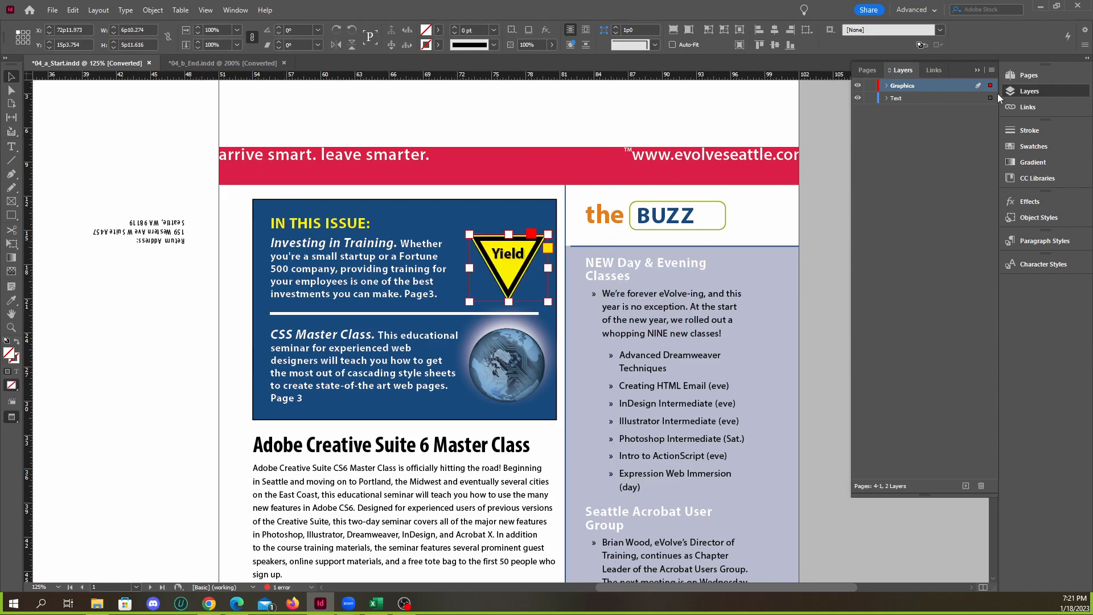
pyautogui.moveTo(989, 85); pyautogui.dragTo(990, 99)
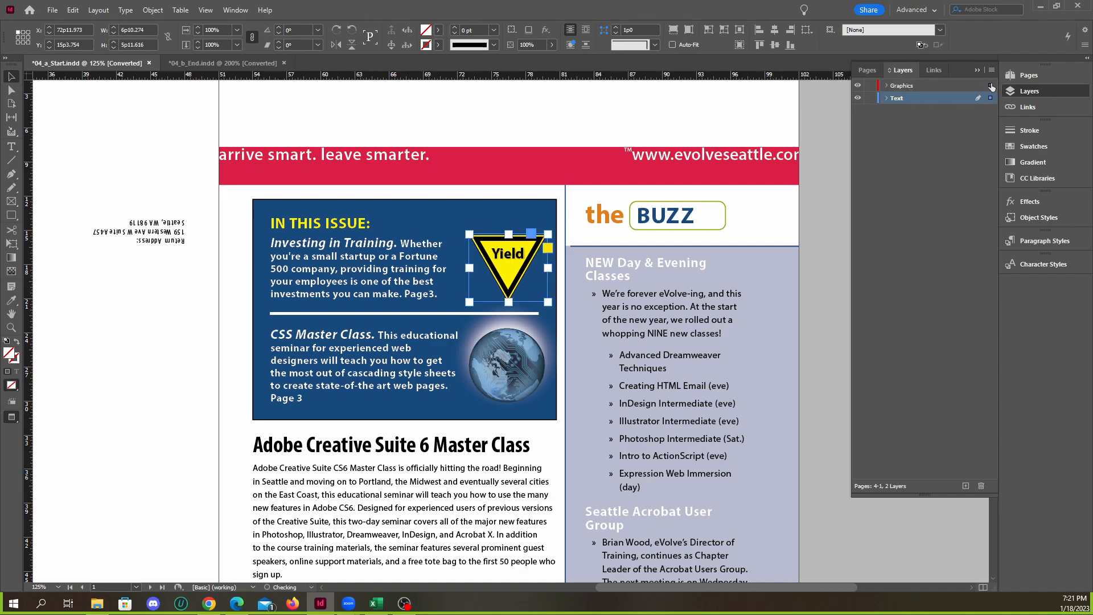
pyautogui.hotkey('ctrl', 'z')
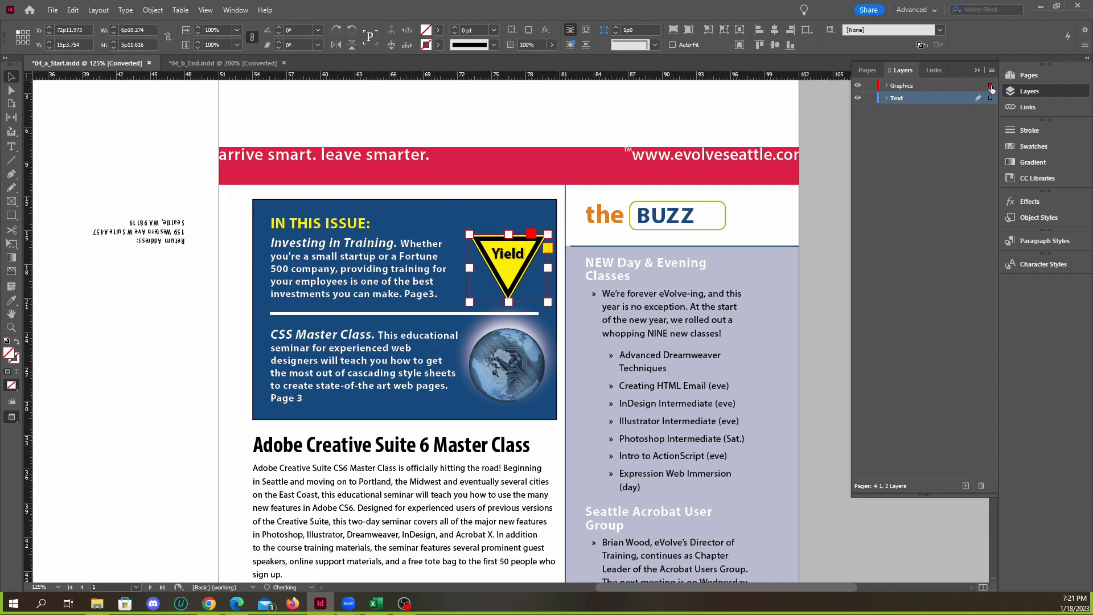
pyautogui.moveTo(990, 86); pyautogui.dragTo(990, 99)
pyautogui.hotkey('ctrl', 'z')
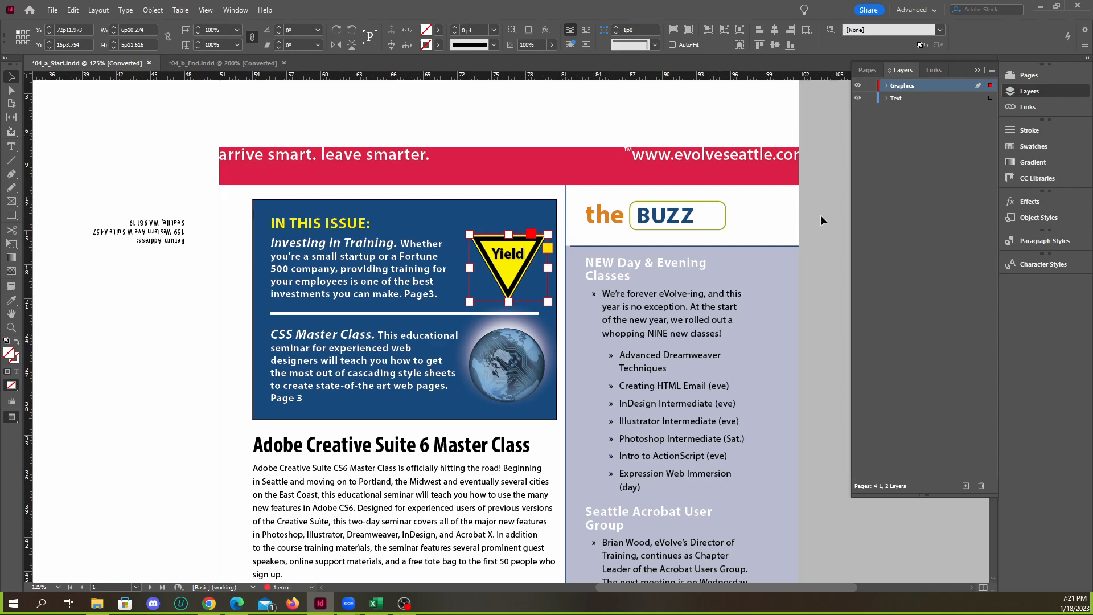
# Enlarge the interface with the UI Sizing setting in the User Interface Scaling preferences, postponing the restart
pyautogui.click(821, 216)
pyautogui.scroll(-2, 743, 230)
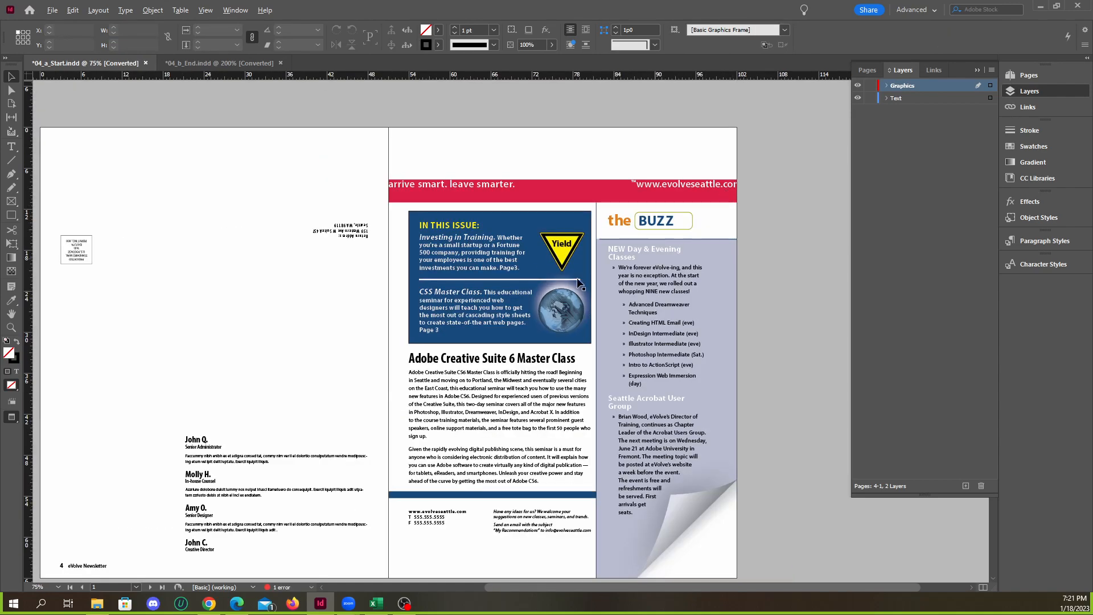
pyautogui.scroll(2, 579, 283)
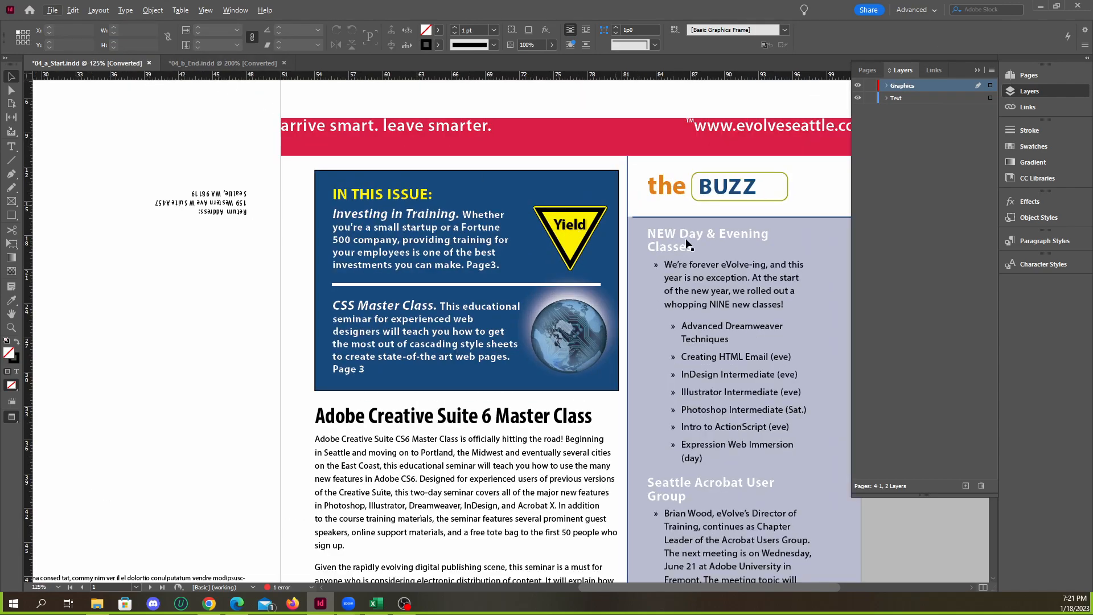
pyautogui.click(568, 241)
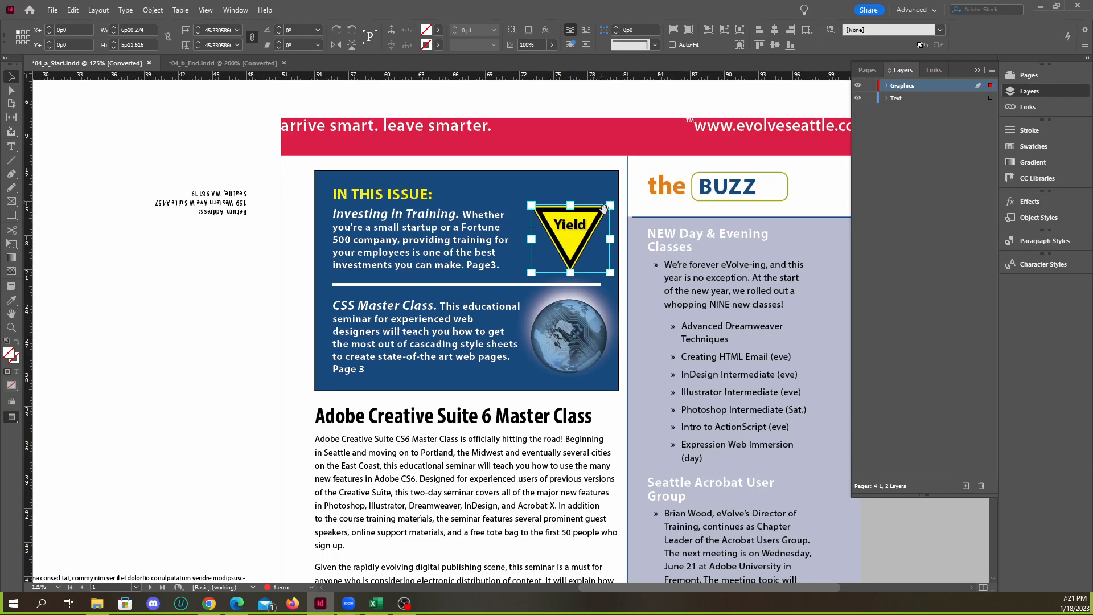
pyautogui.click(75, 11)
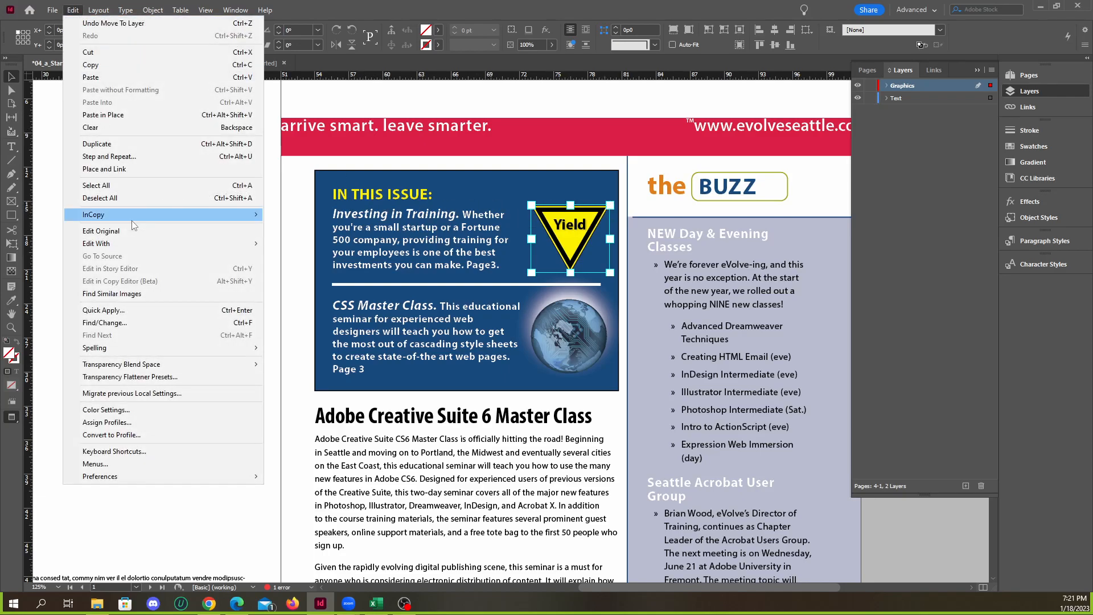
pyautogui.moveTo(128, 476)
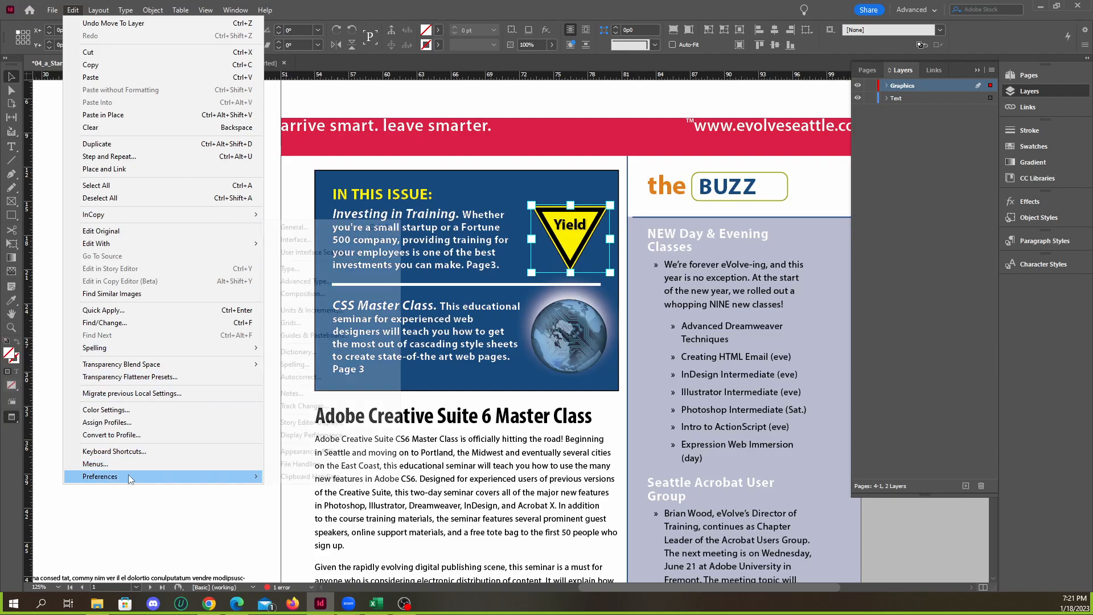
pyautogui.click(316, 254)
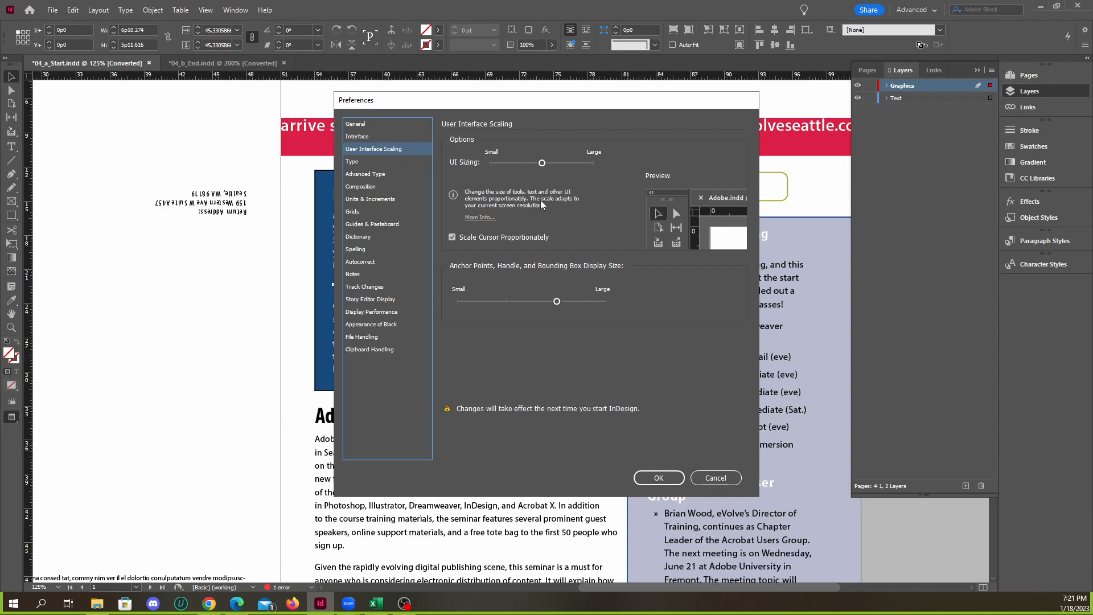
pyautogui.click(657, 478)
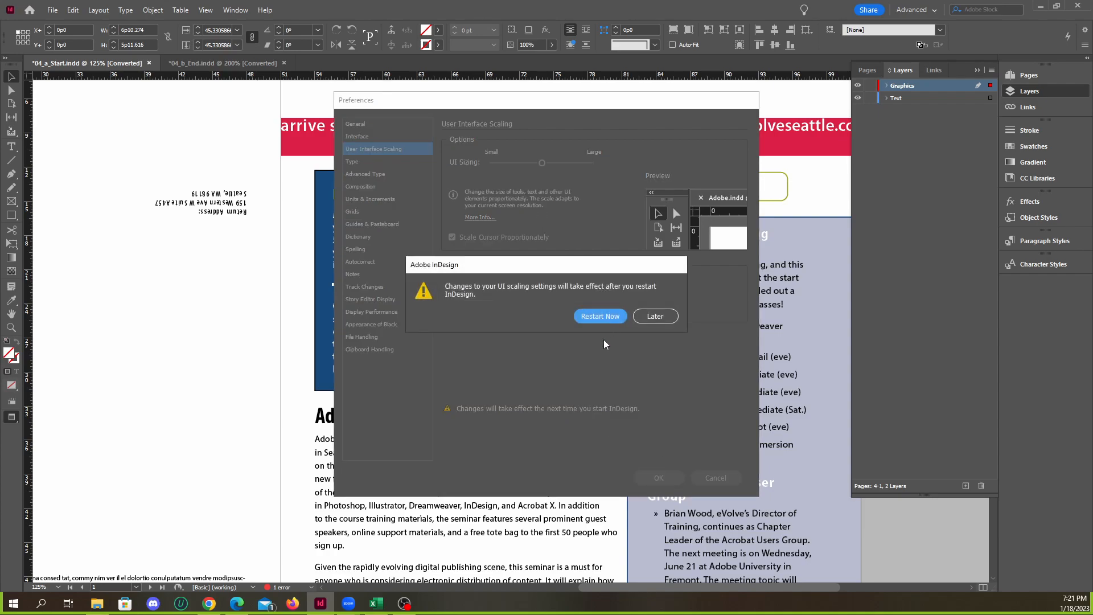
pyautogui.click(652, 320)
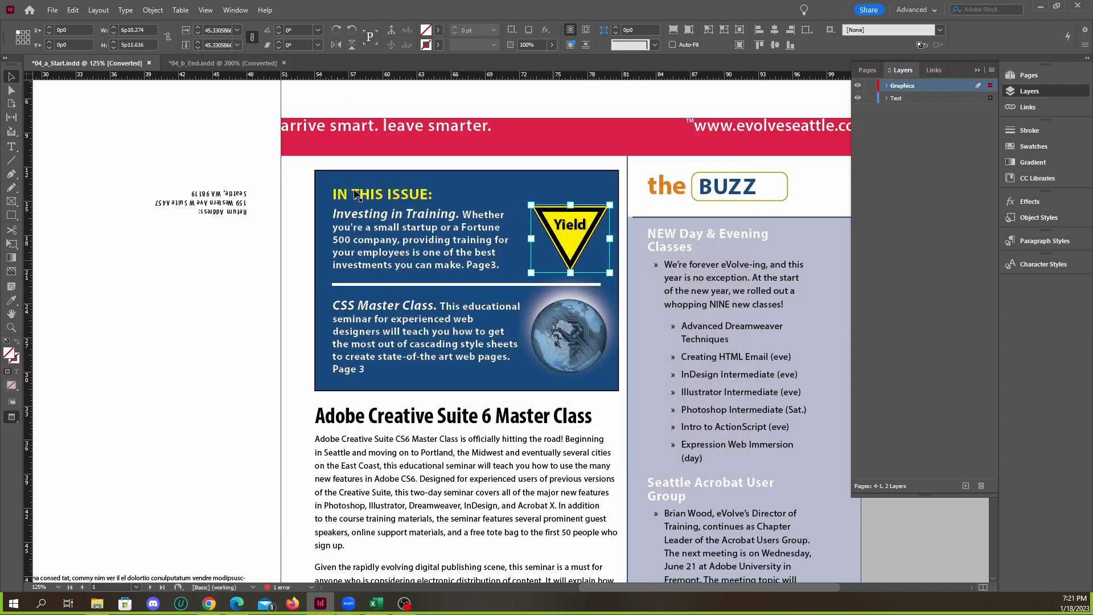
# Save the start document as 04_a_Objects.indd in the lesson4 folder
pyautogui.click(51, 9)
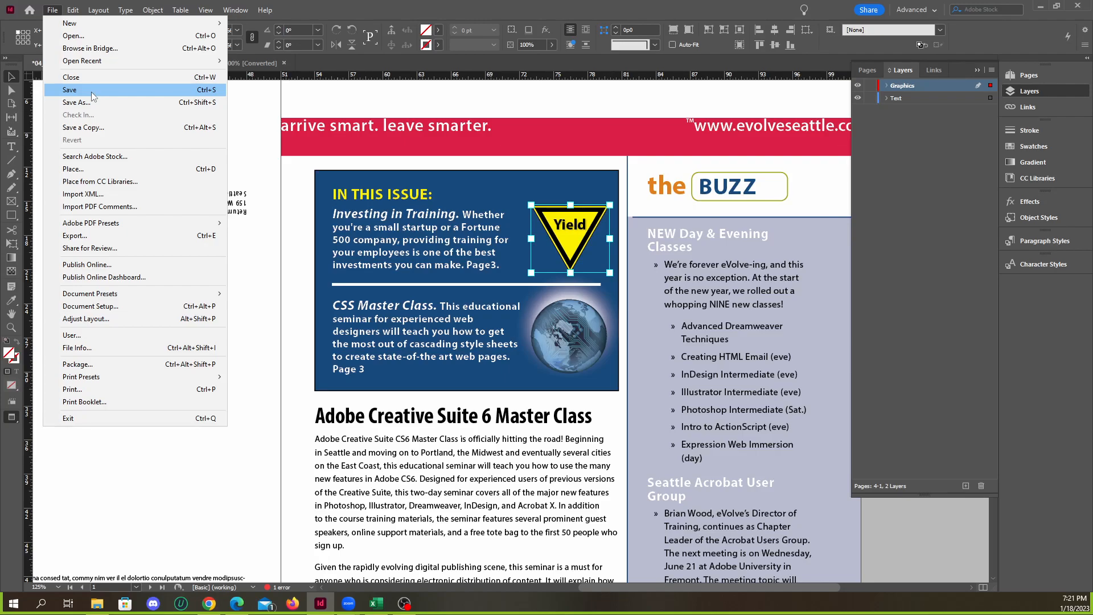
pyautogui.click(91, 91)
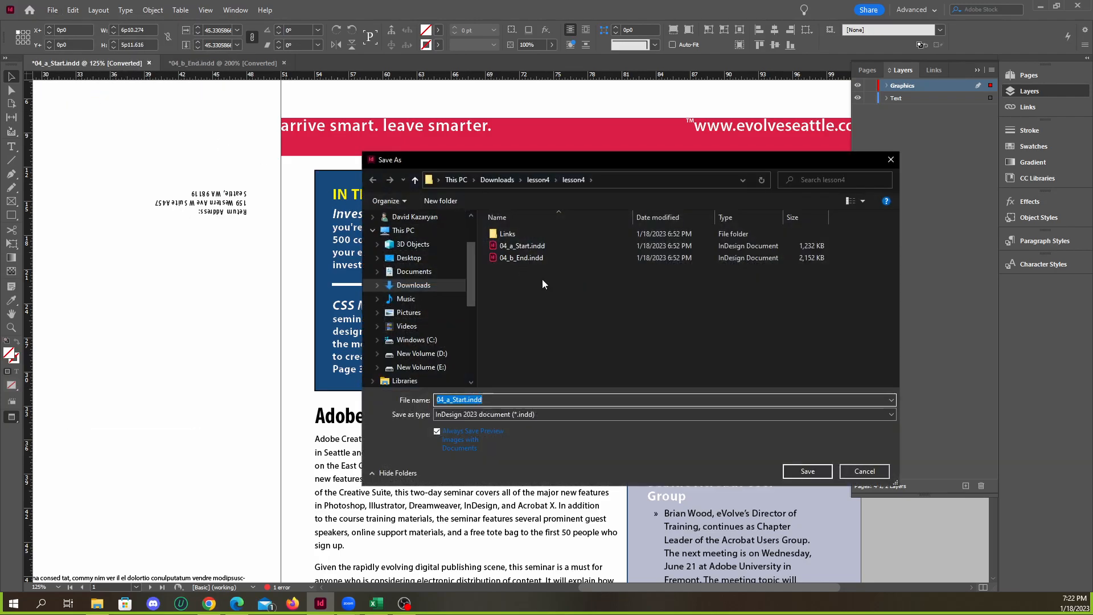
pyautogui.click(467, 399)
pyautogui.moveTo(466, 399); pyautogui.dragTo(452, 399)
pyautogui.write('Objects')
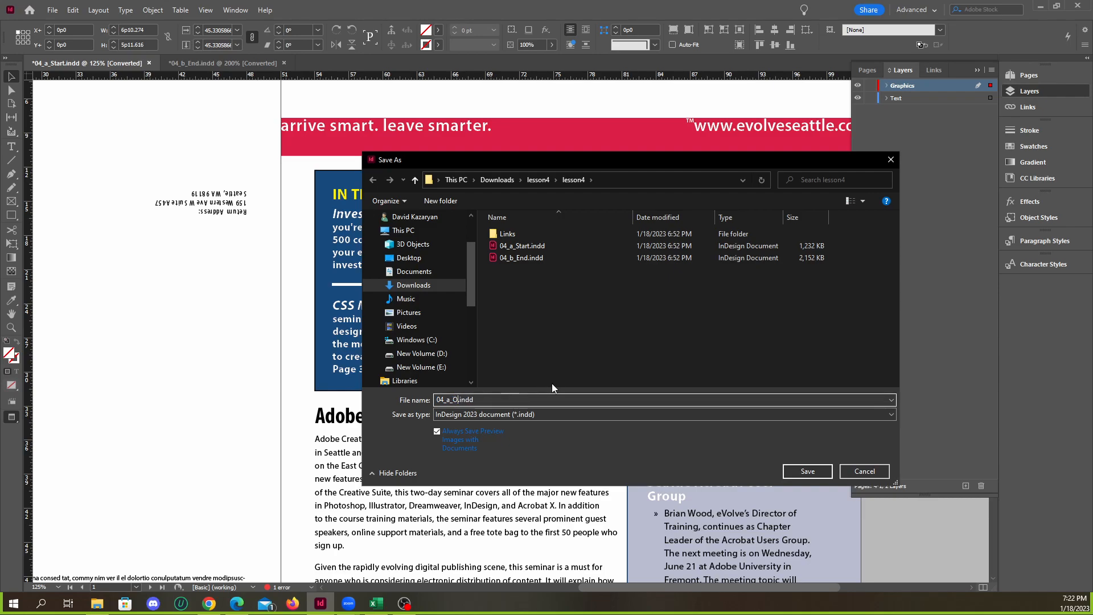
pyautogui.click(808, 471)
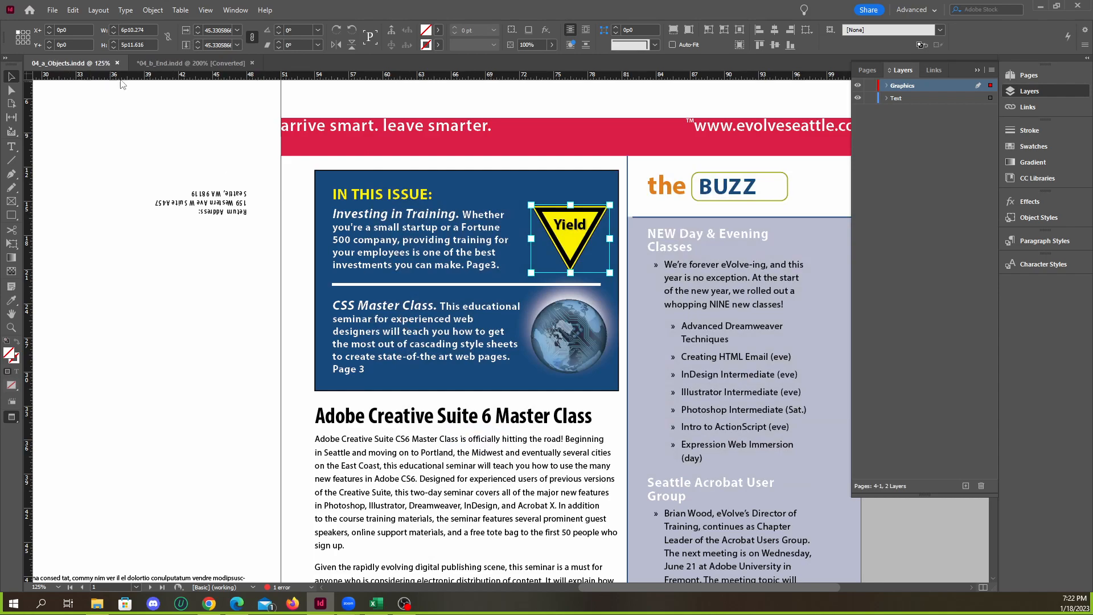
# Close 04_b_End.indd, saving its changes over the existing file of the same name
pyautogui.click(233, 63)
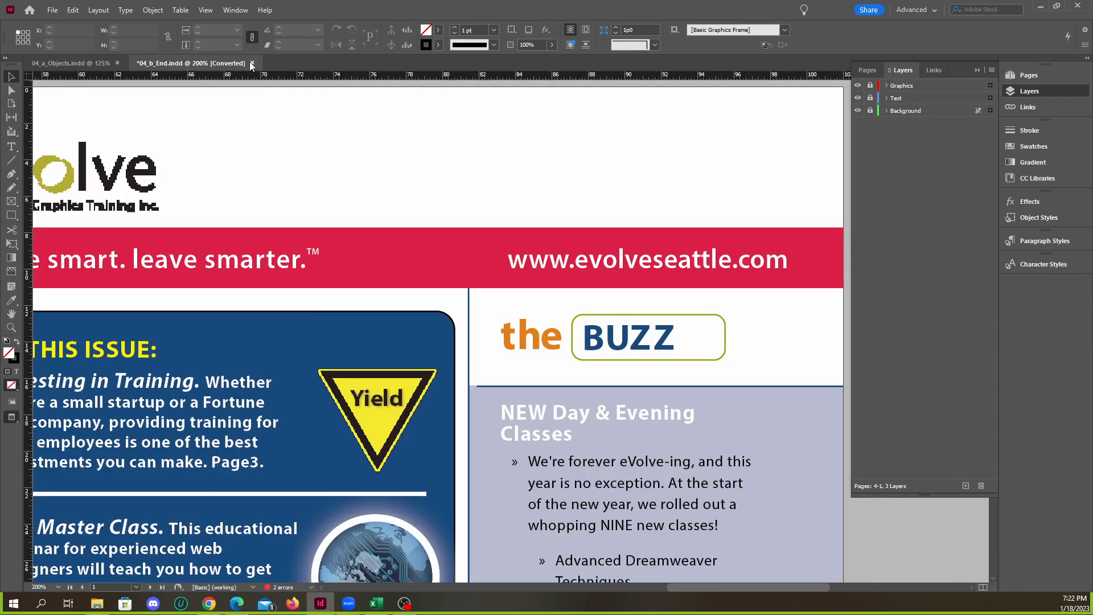
pyautogui.click(252, 63)
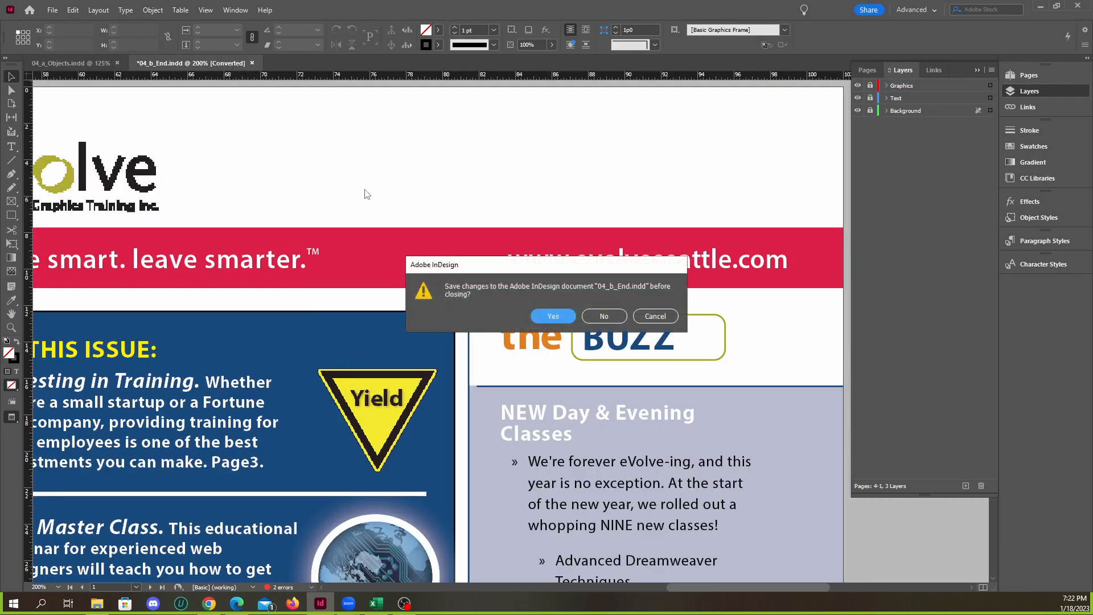
pyautogui.click(556, 317)
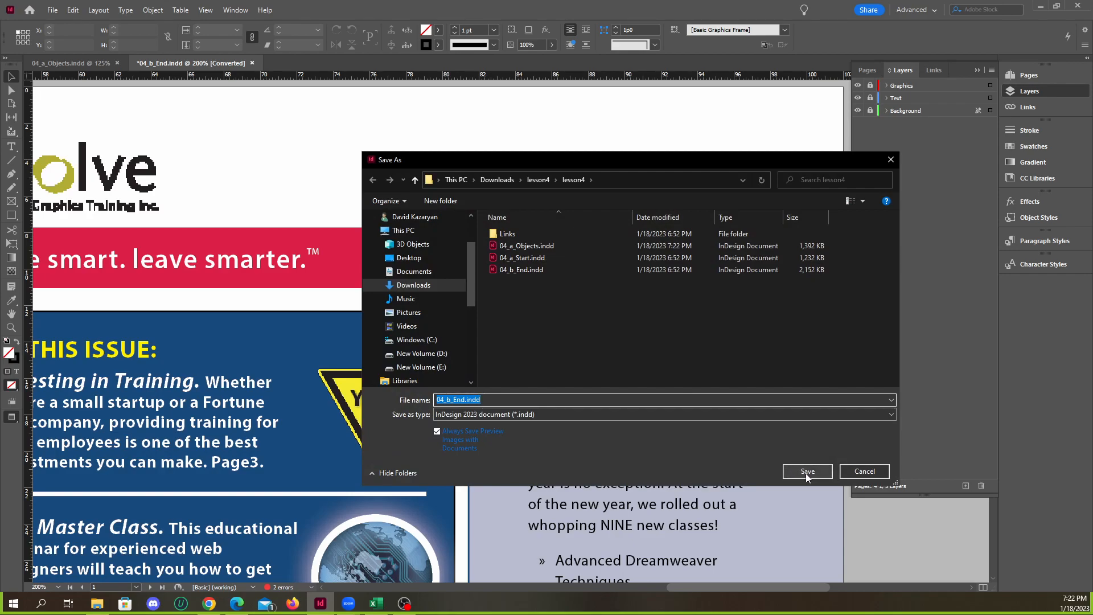
pyautogui.click(807, 471)
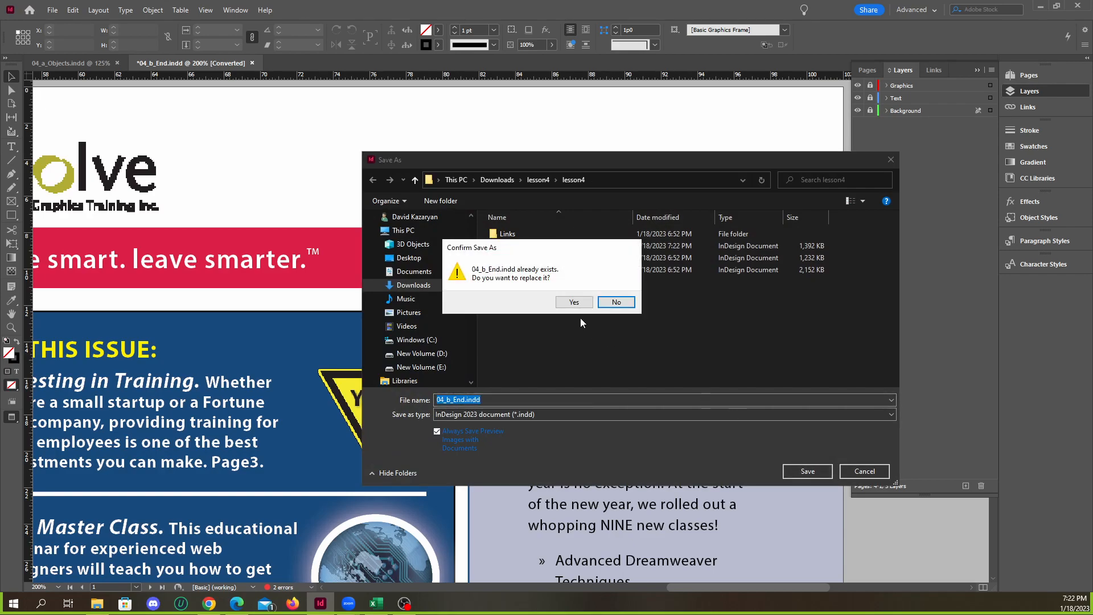
pyautogui.click(575, 302)
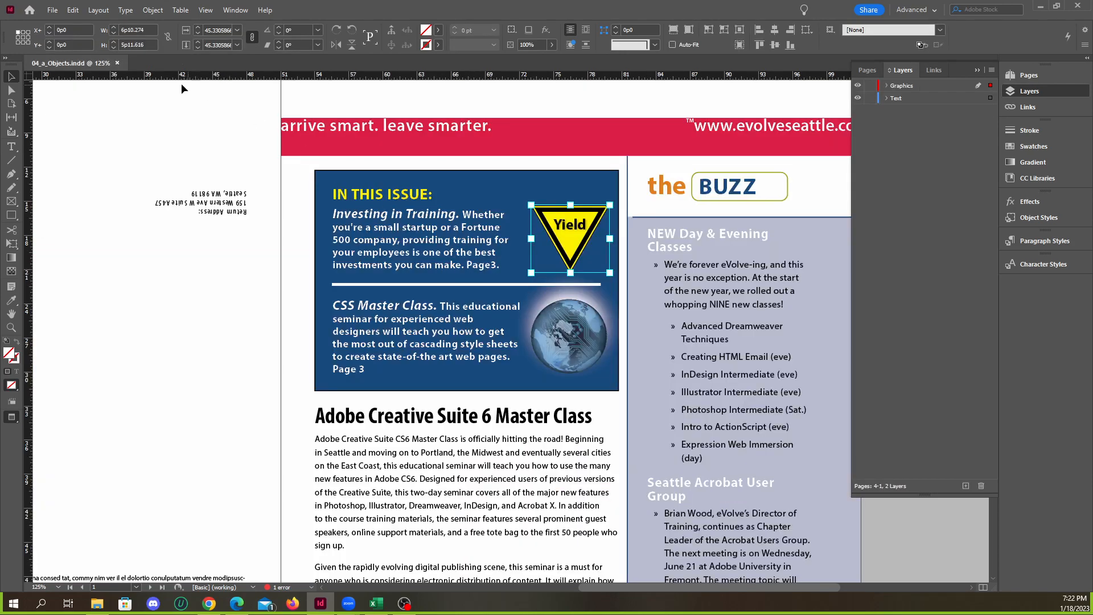
# Close 04_a_Objects.indd, restart Adobe InDesign 2023 and maximize its window
pyautogui.click(118, 64)
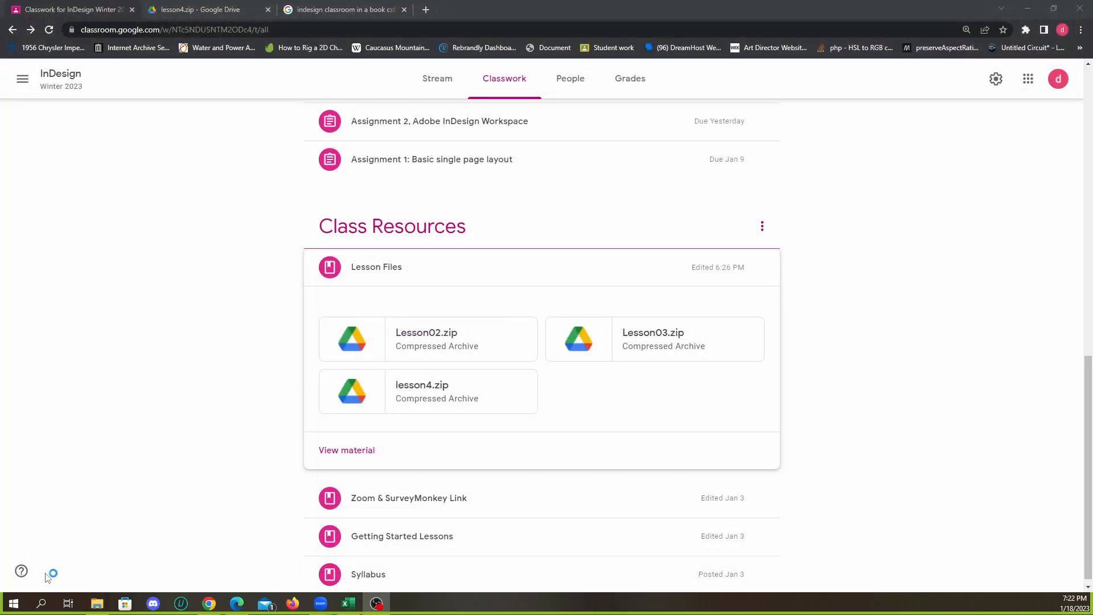
pyautogui.click(45, 604)
pyautogui.write('in')
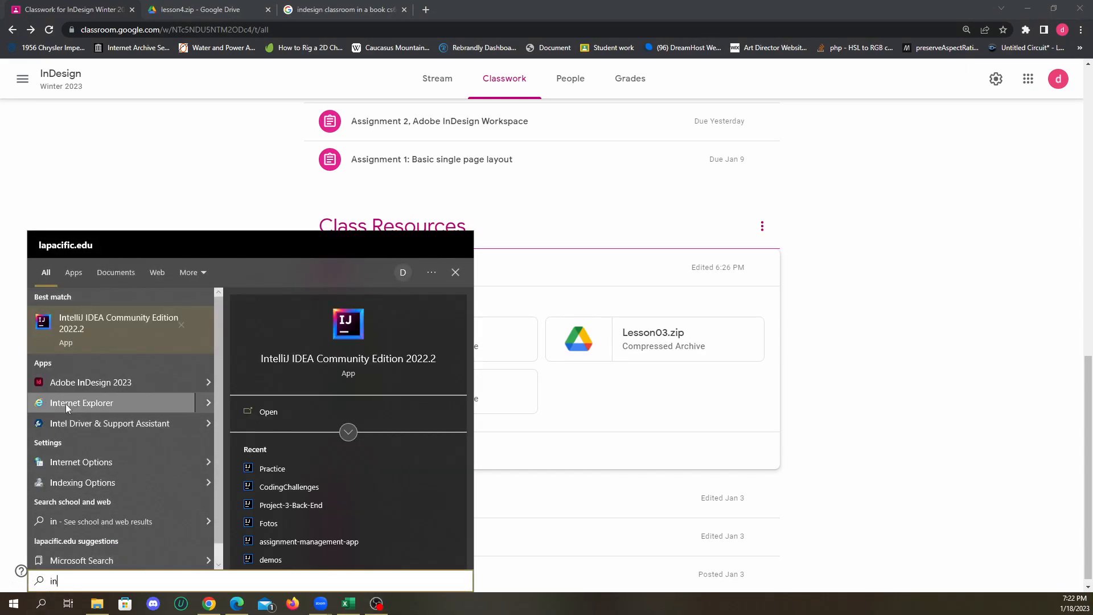
pyautogui.click(79, 385)
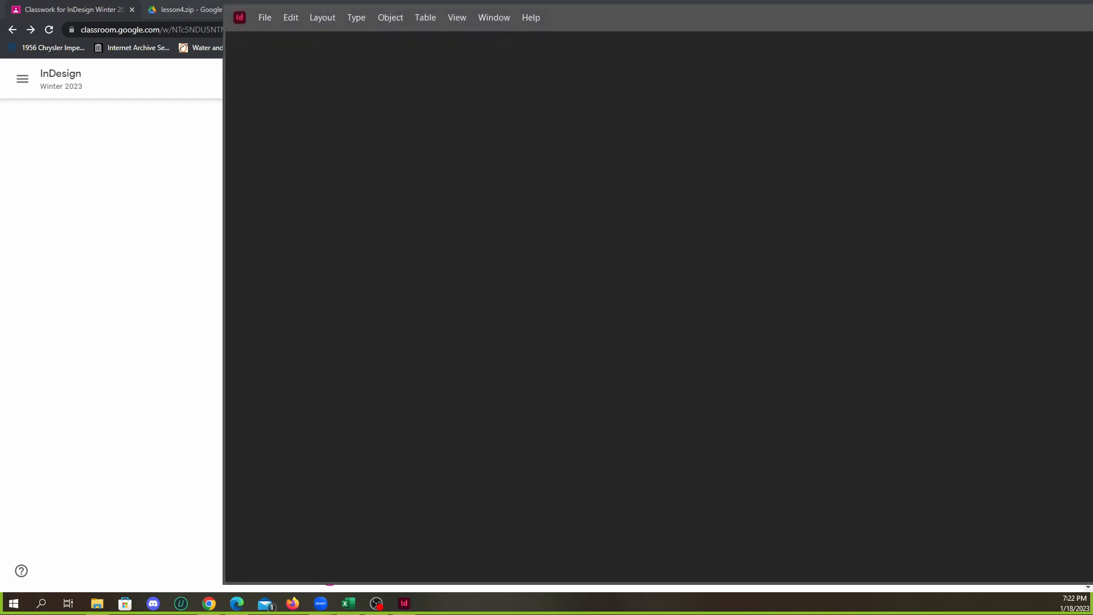
pyautogui.moveTo(792, 17); pyautogui.dragTo(678, 37)
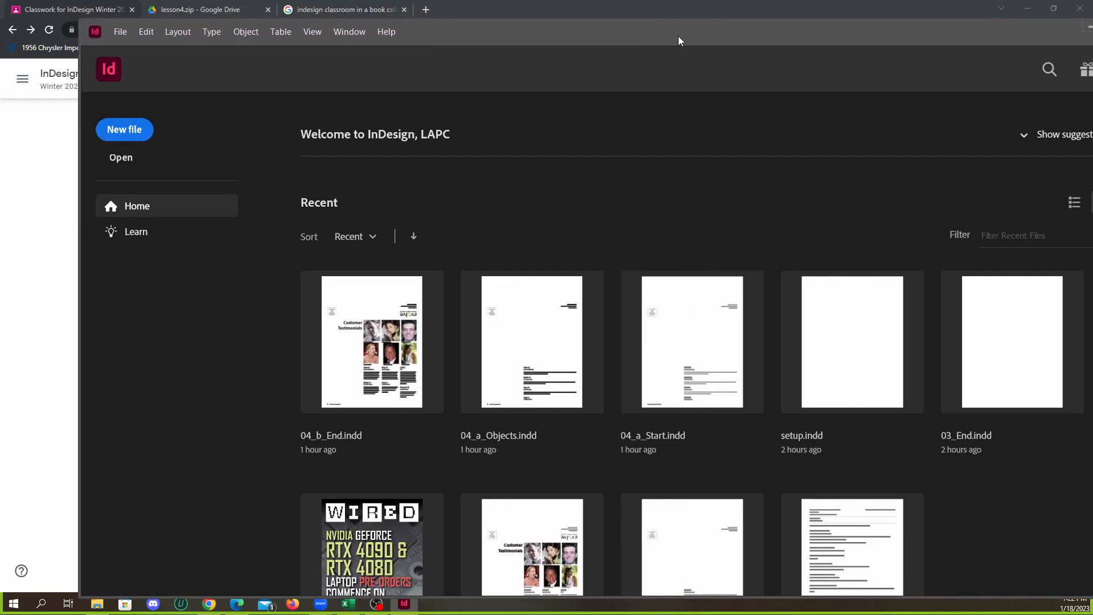
pyautogui.moveTo(931, 12); pyautogui.dragTo(875, 22)
pyautogui.click(987, 33)
pyautogui.click(978, 18)
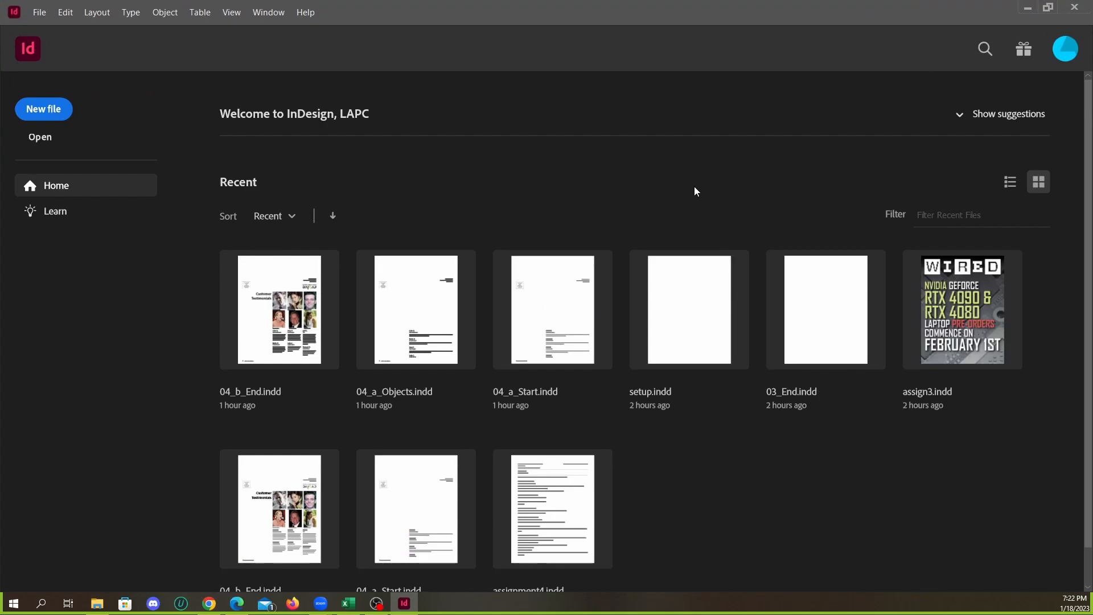
# Open the recent file 04_b_End.indd, update its modified links and dismiss the Pantone notice
pyautogui.click(54, 114)
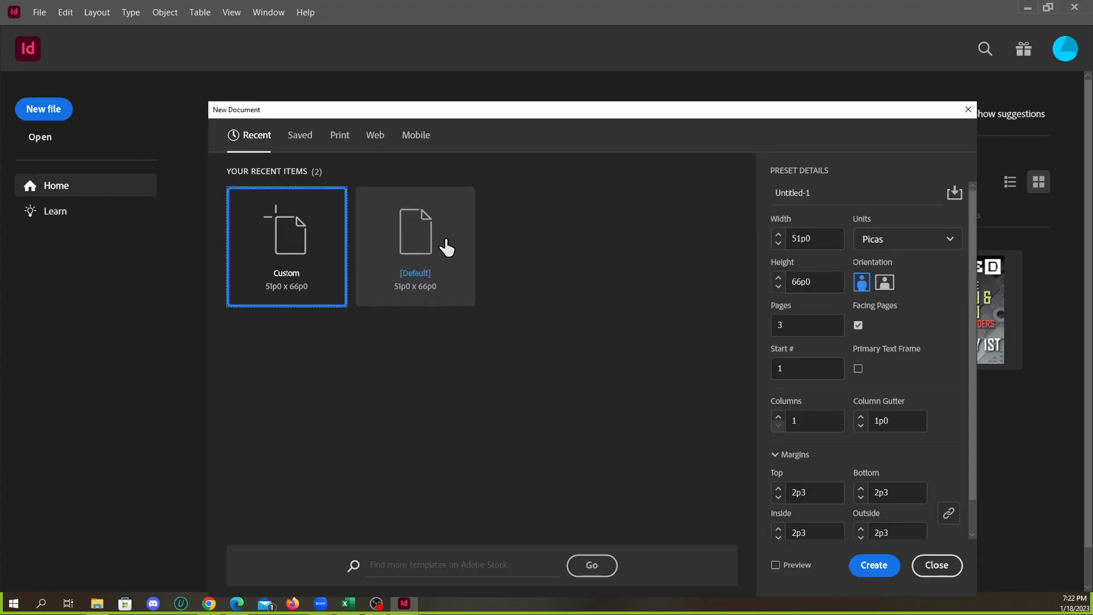
pyautogui.click(936, 564)
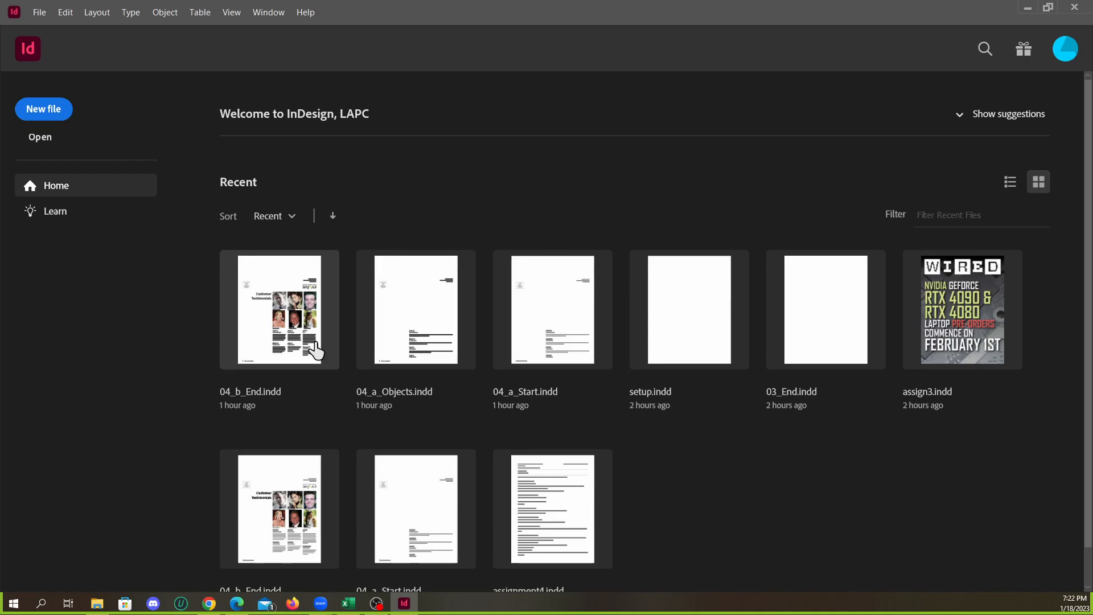
pyautogui.click(294, 340)
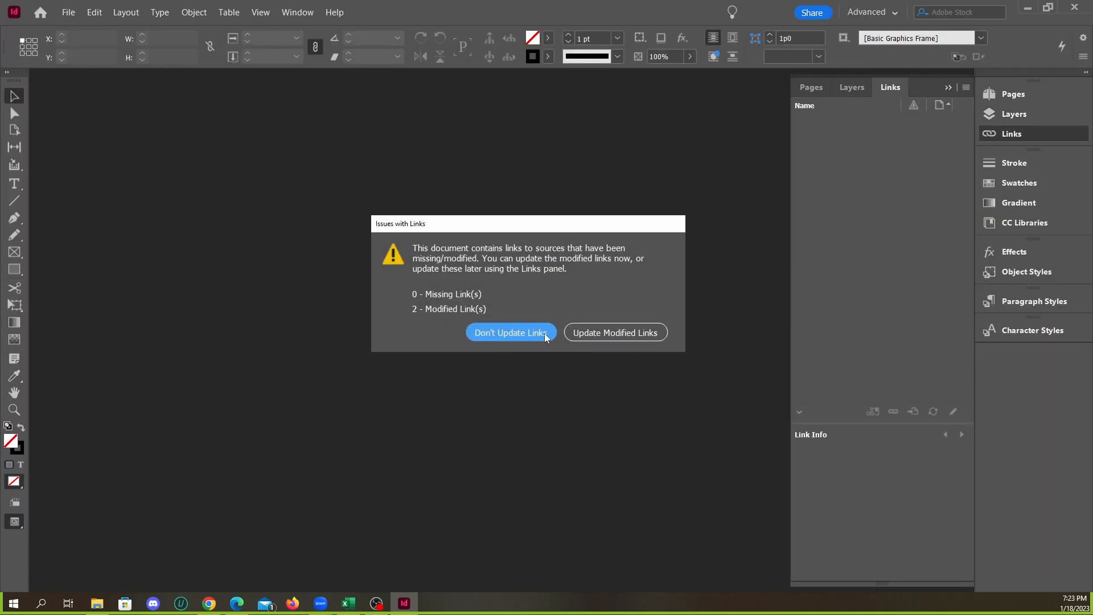
pyautogui.click(600, 331)
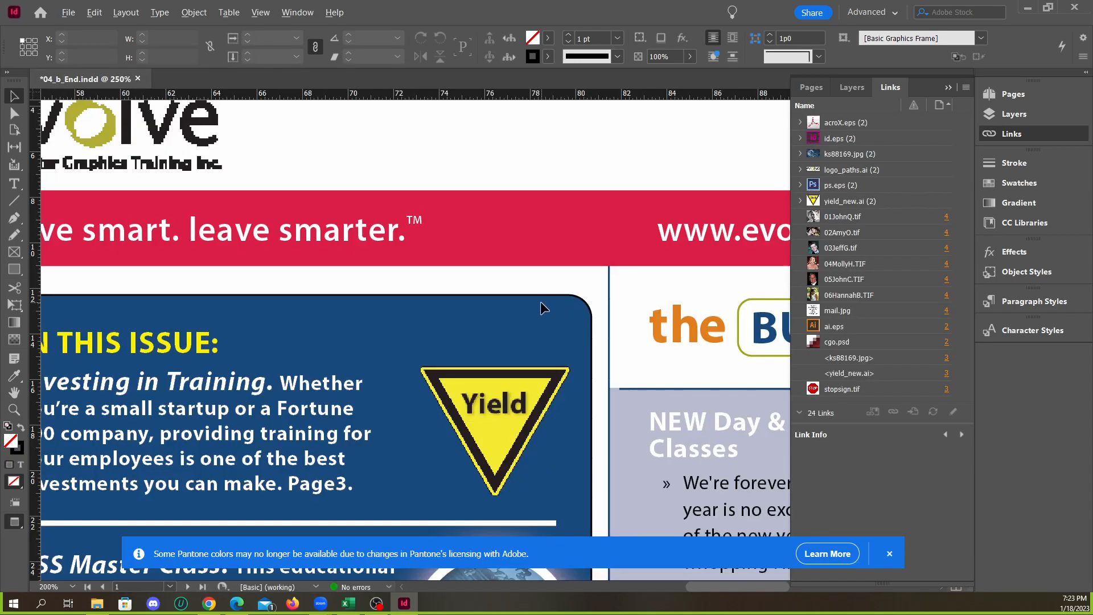
pyautogui.scroll(-2, 542, 305)
pyautogui.click(889, 554)
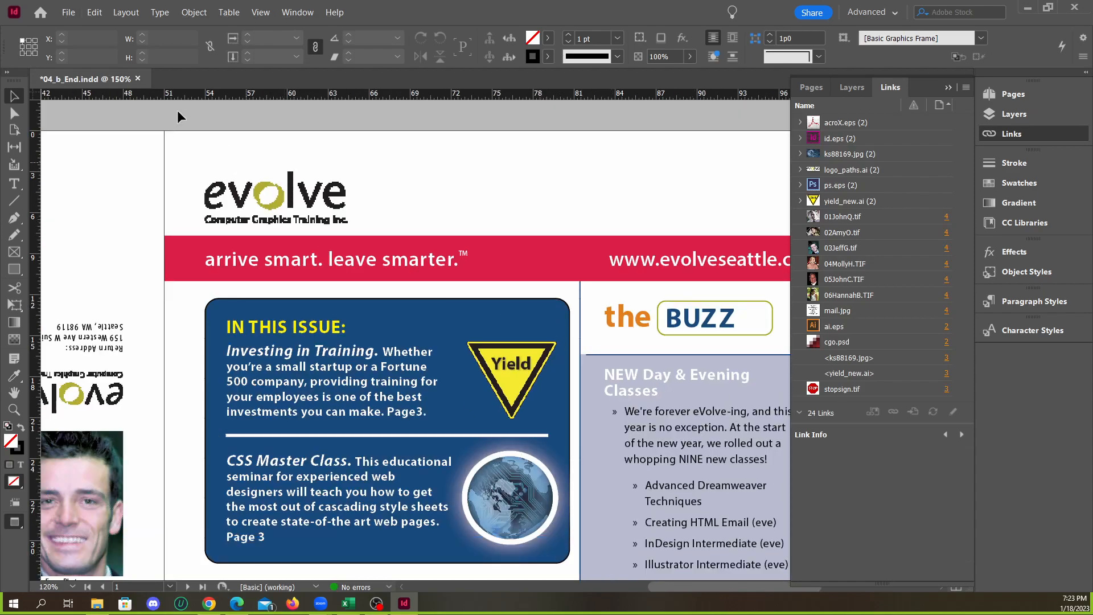
# Open the recent file 04_a_Objects.indd and narrow the Links panel to uncover more of the page
pyautogui.click(68, 12)
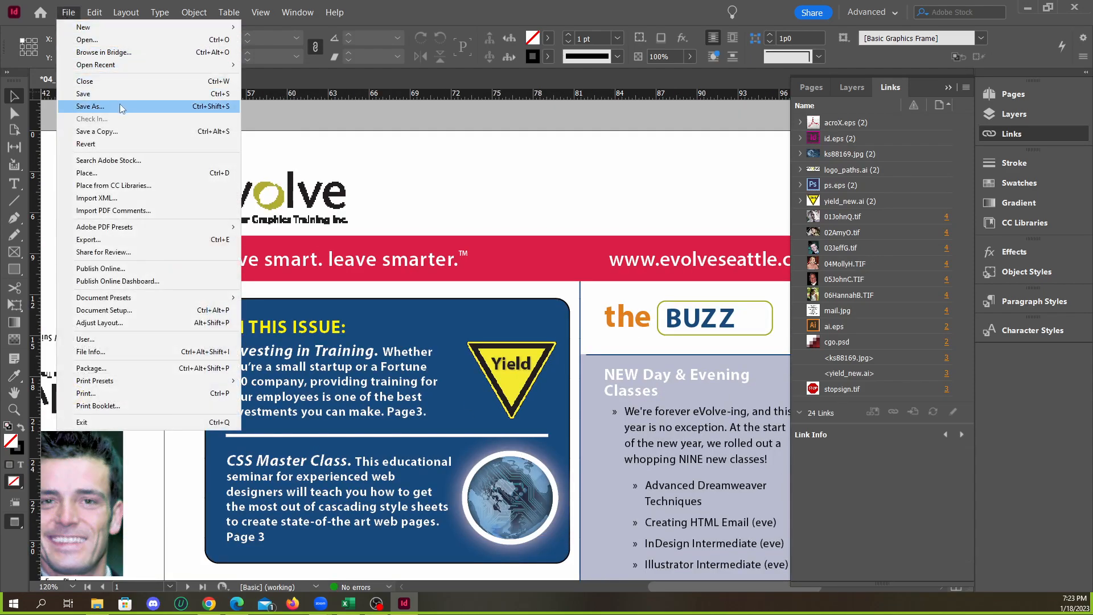
pyautogui.moveTo(142, 64)
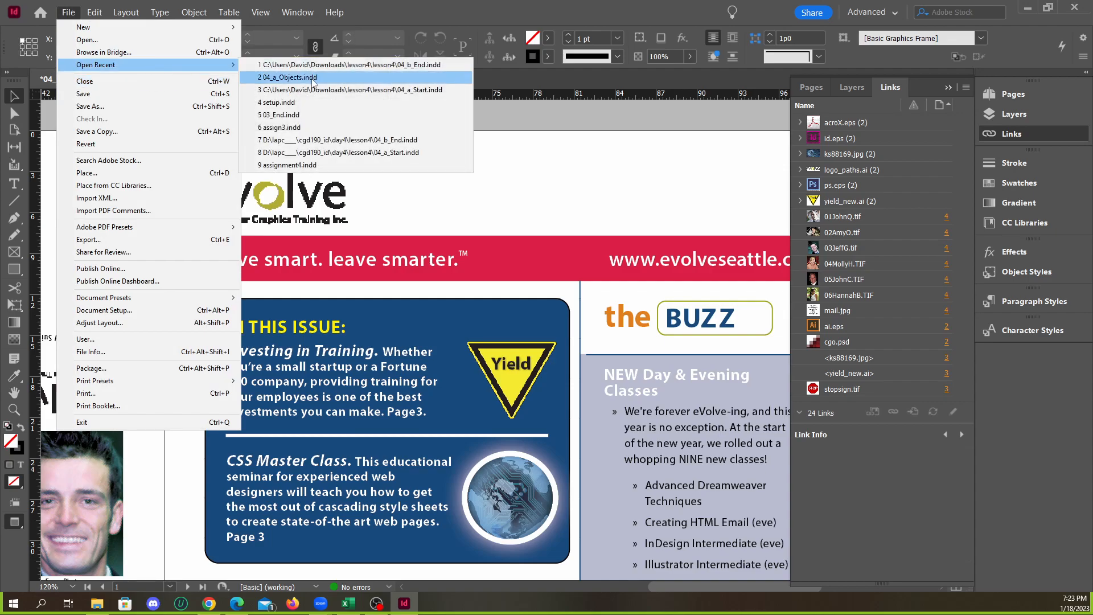
pyautogui.click(312, 79)
pyautogui.scroll(-6, 530, 279)
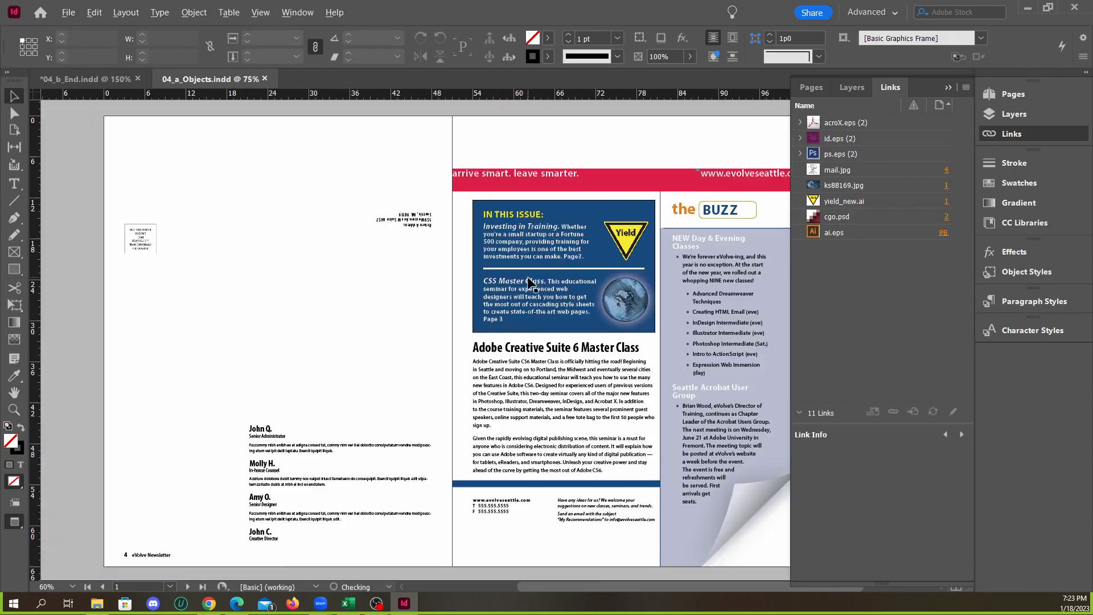
pyautogui.scroll(2, 595, 297)
pyautogui.scroll(2, 597, 293)
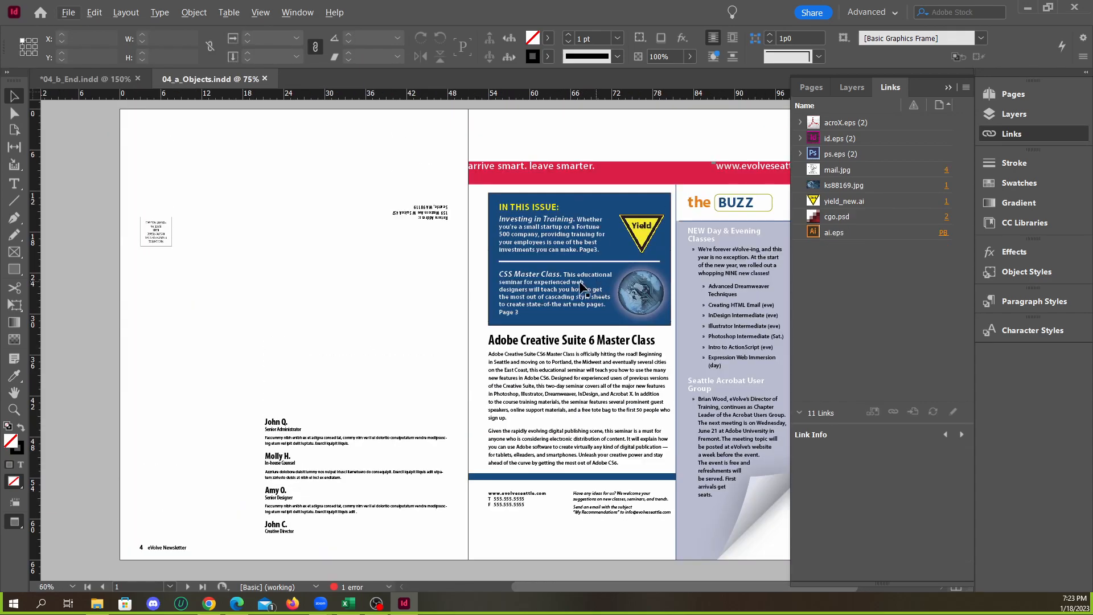
pyautogui.moveTo(789, 278); pyautogui.dragTo(852, 282)
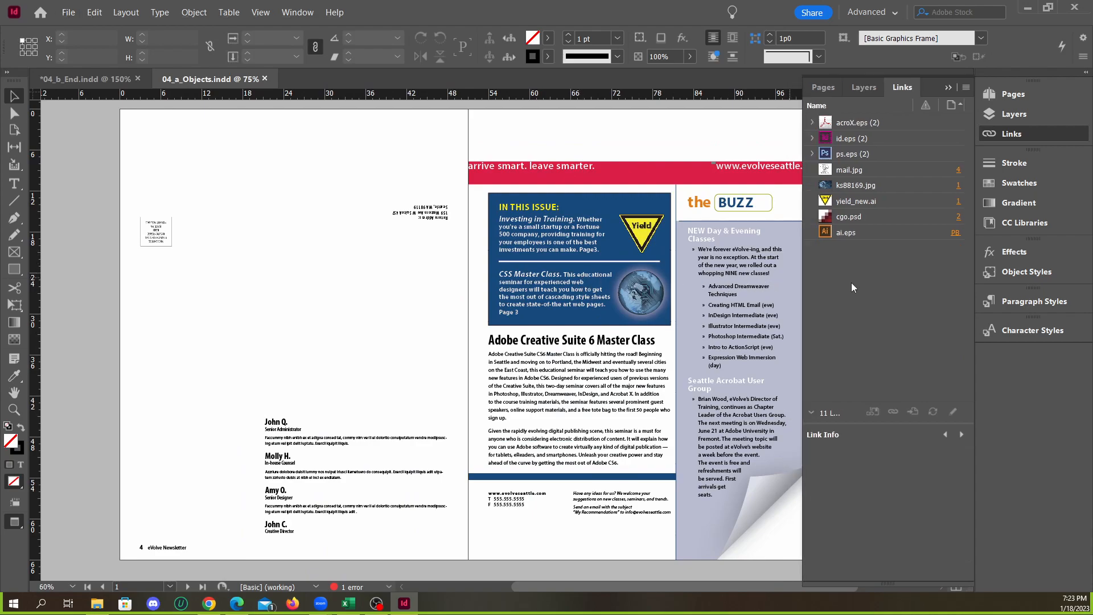
# Compare the page 4 and cover spread of 04_a_Objects.indd with the finished layout in 04_b_End.indd
pyautogui.scroll(2, 657, 251)
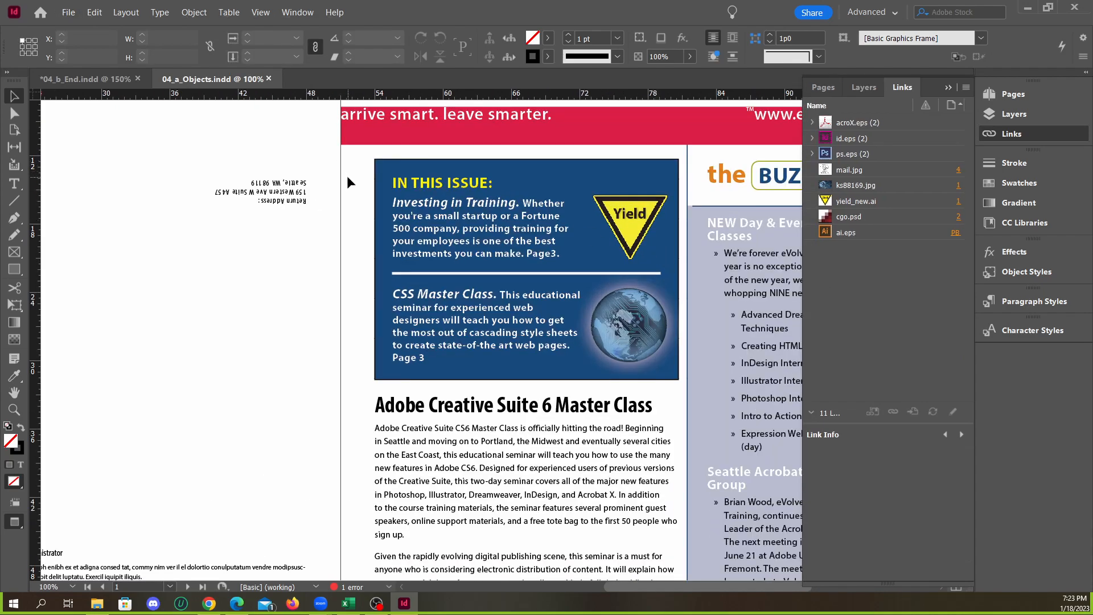
pyautogui.scroll(-3, 347, 176)
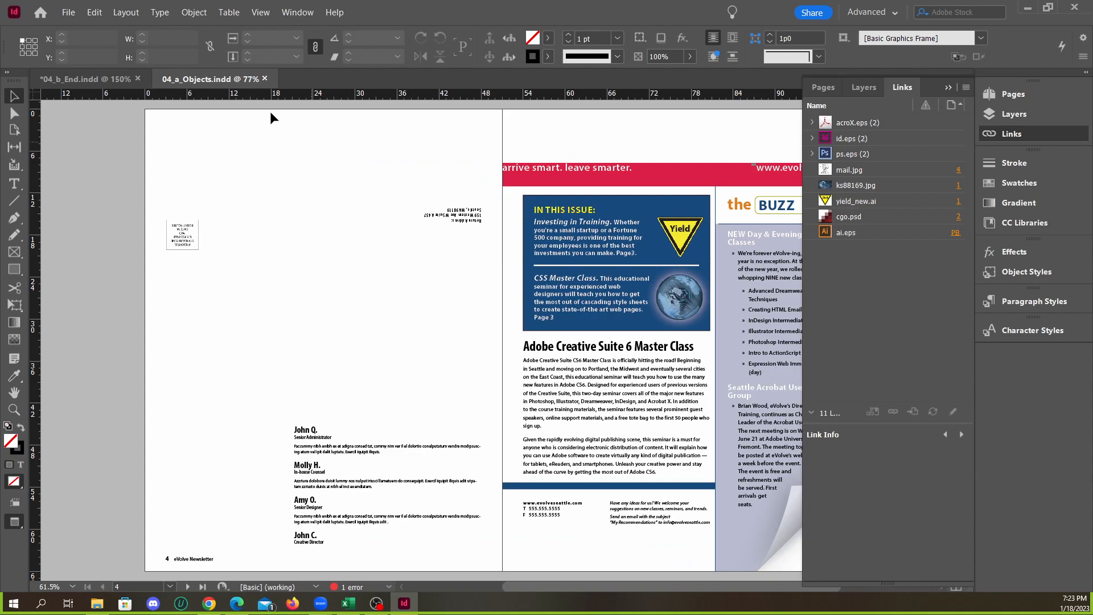
pyautogui.click(118, 81)
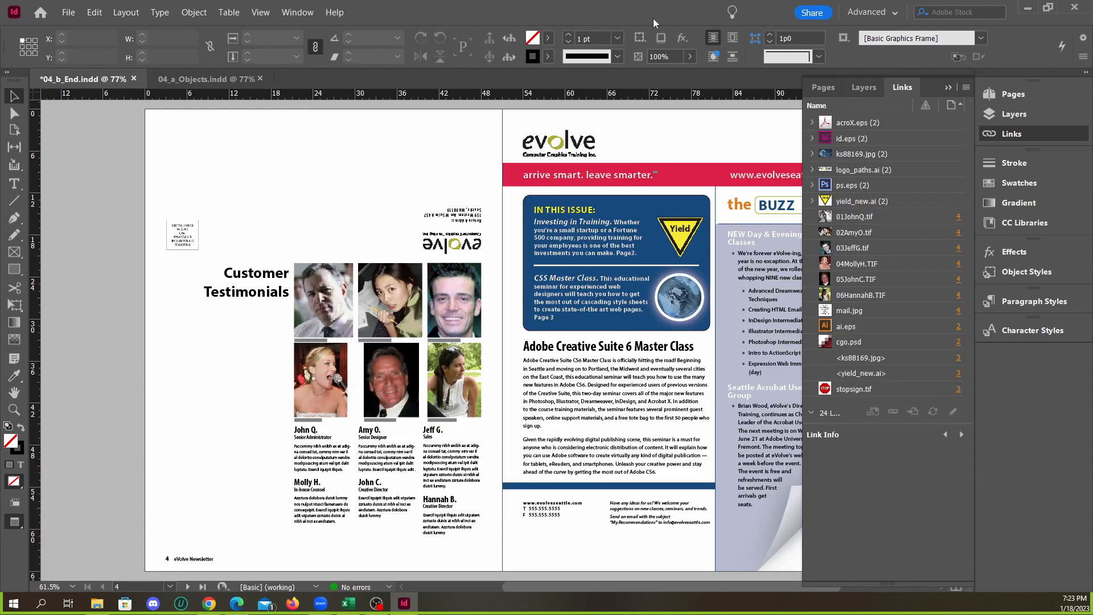
# Collapse the Links panel and compare the cover banner in 04_a_Objects.indd with the one in 04_b_End.indd
pyautogui.click(948, 87)
pyautogui.click(221, 84)
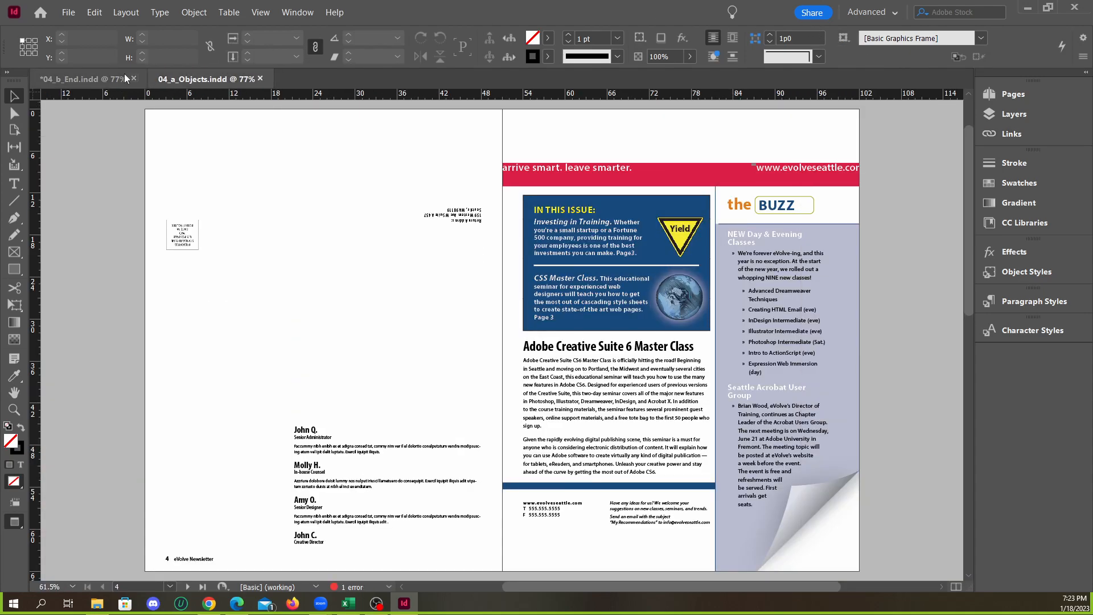
pyautogui.click(106, 81)
pyautogui.click(178, 83)
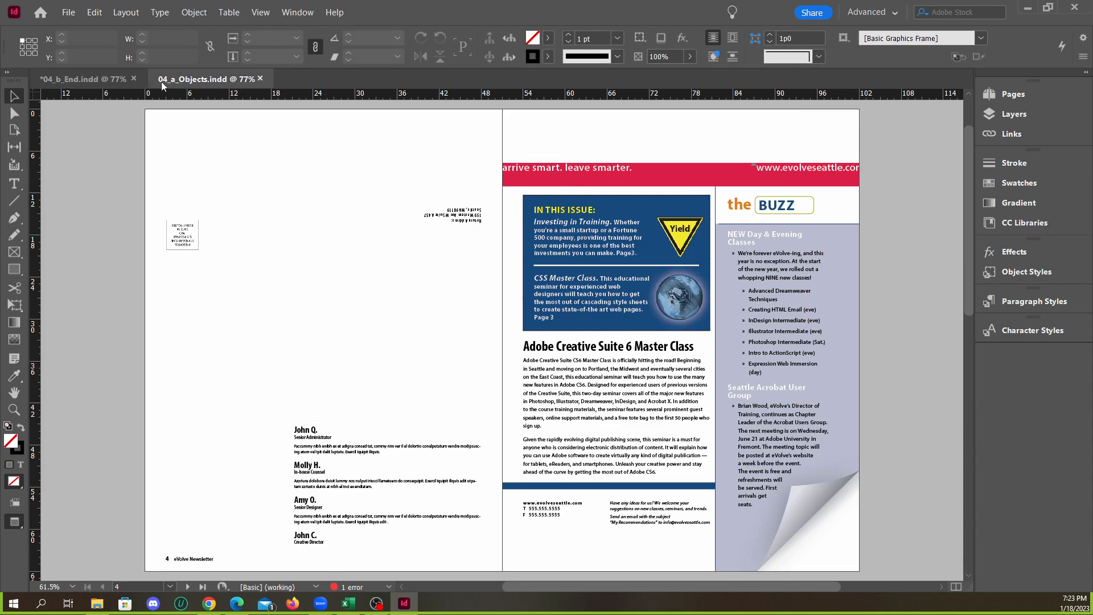
pyautogui.click(100, 82)
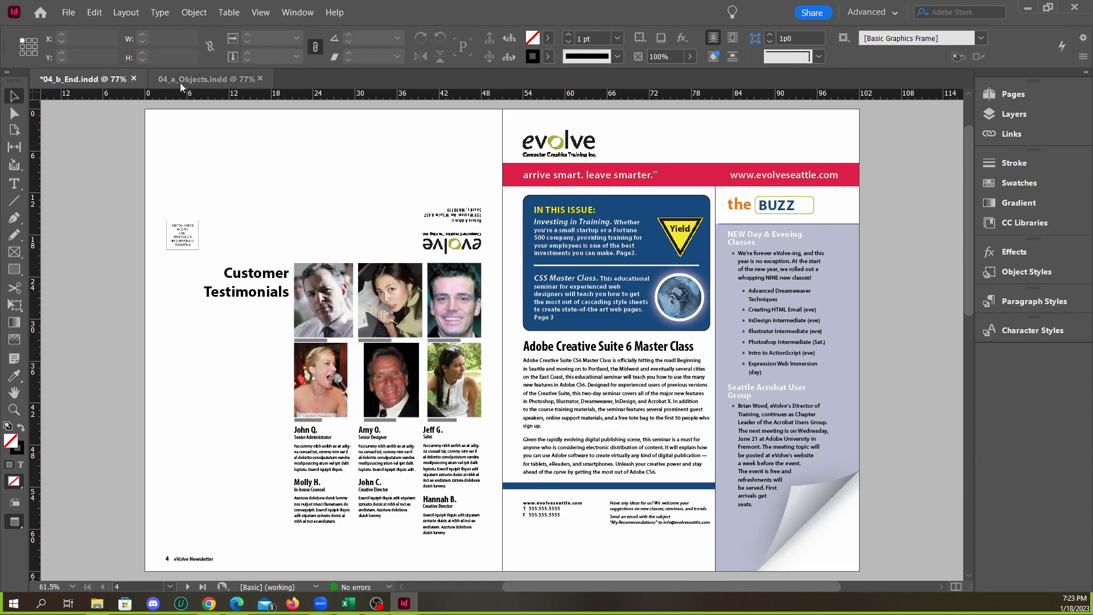
pyautogui.click(210, 83)
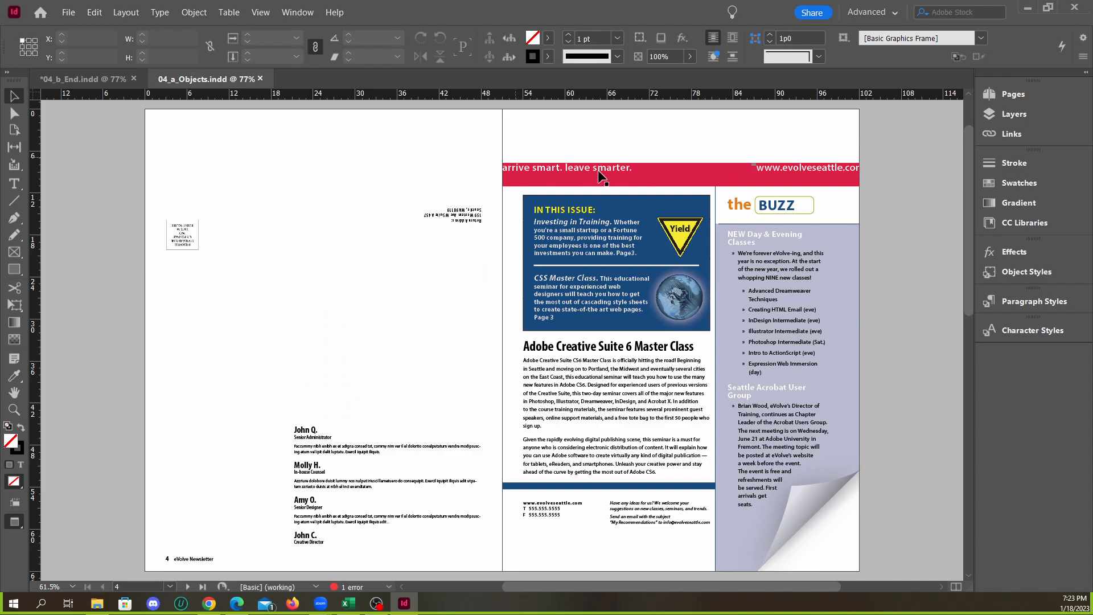
# Examine the red cover banner's text frame and the gap between "arrive smart. leave smarter." and the web address
pyautogui.scroll(3, 730, 166)
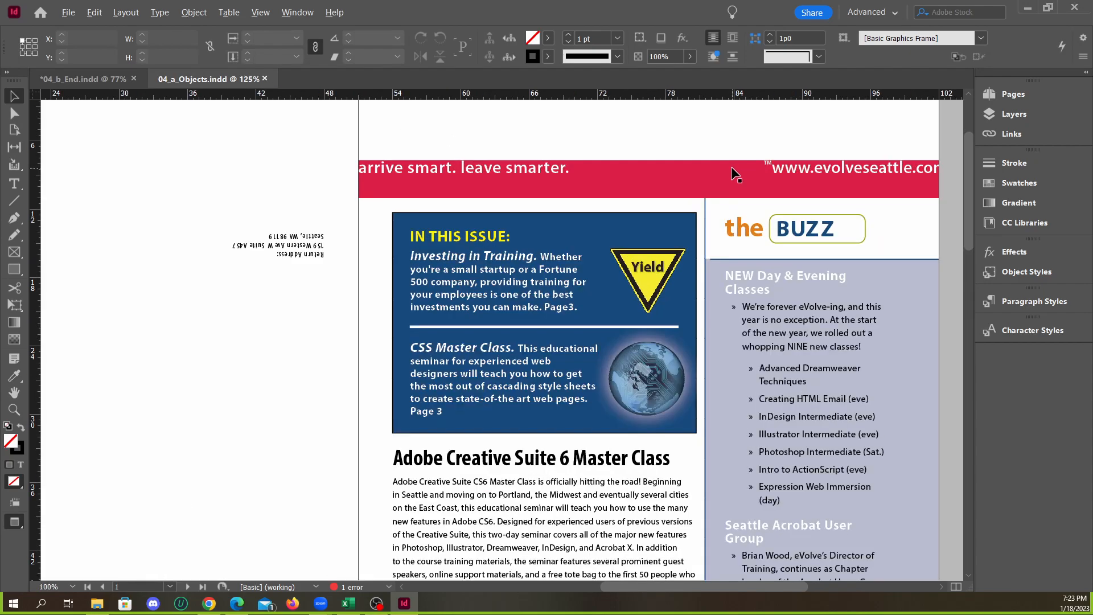
pyautogui.scroll(-2, 570, 239)
pyautogui.scroll(2, 592, 207)
pyautogui.click(438, 209)
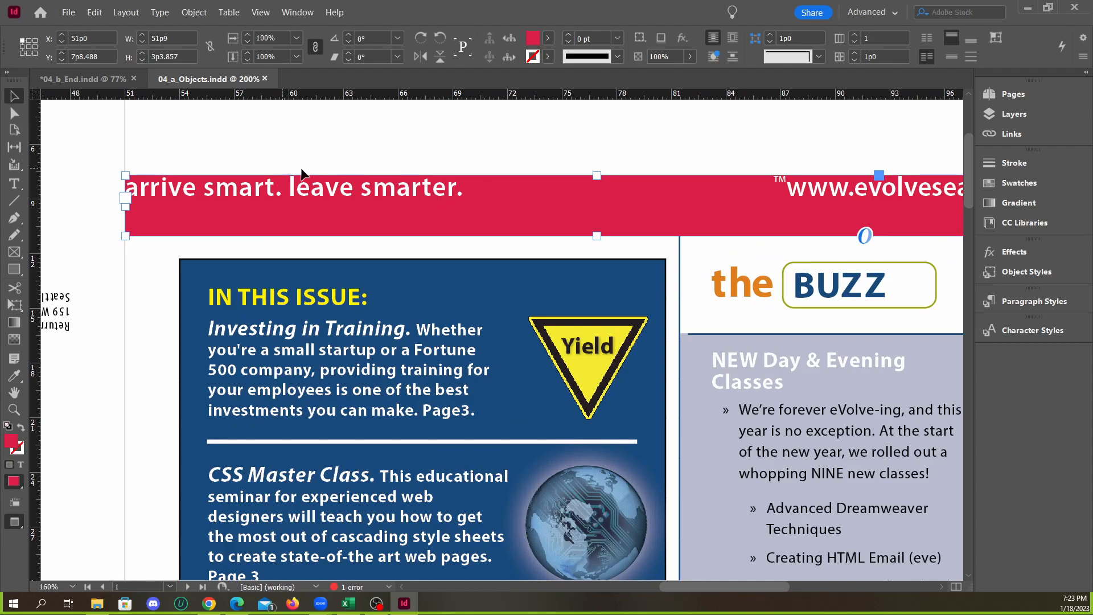
pyautogui.tripleClick(192, 190)
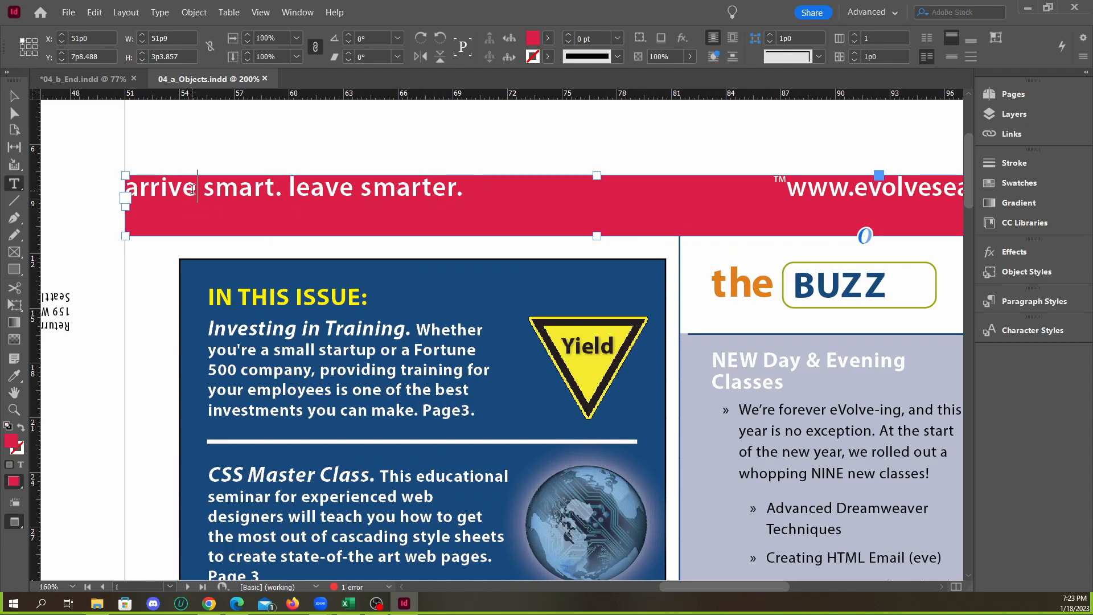
pyautogui.click(400, 188)
pyautogui.moveTo(467, 192); pyautogui.dragTo(721, 194)
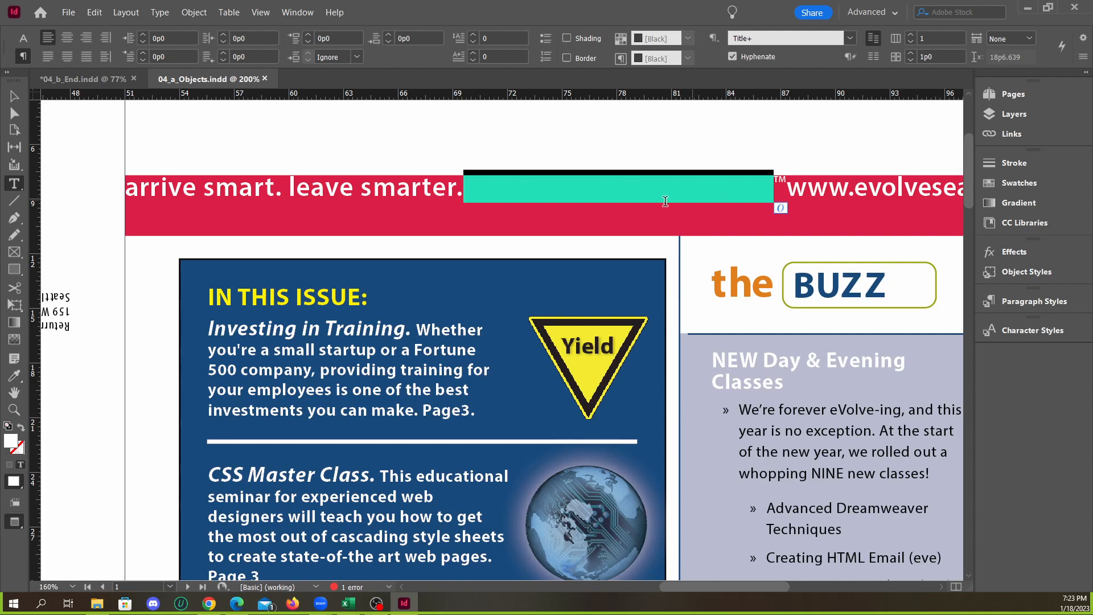
pyautogui.click(561, 189)
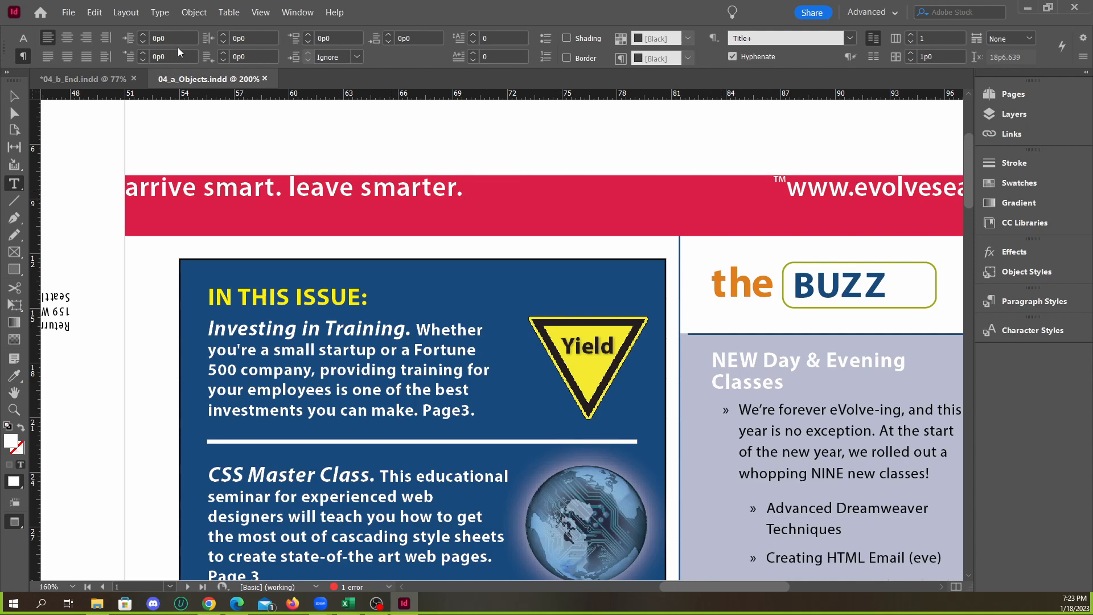
# Show the hidden characters and switch from Preview to the Normal screen mode
pyautogui.click(157, 16)
pyautogui.click(234, 403)
pyautogui.click(14, 95)
pyautogui.click(131, 114)
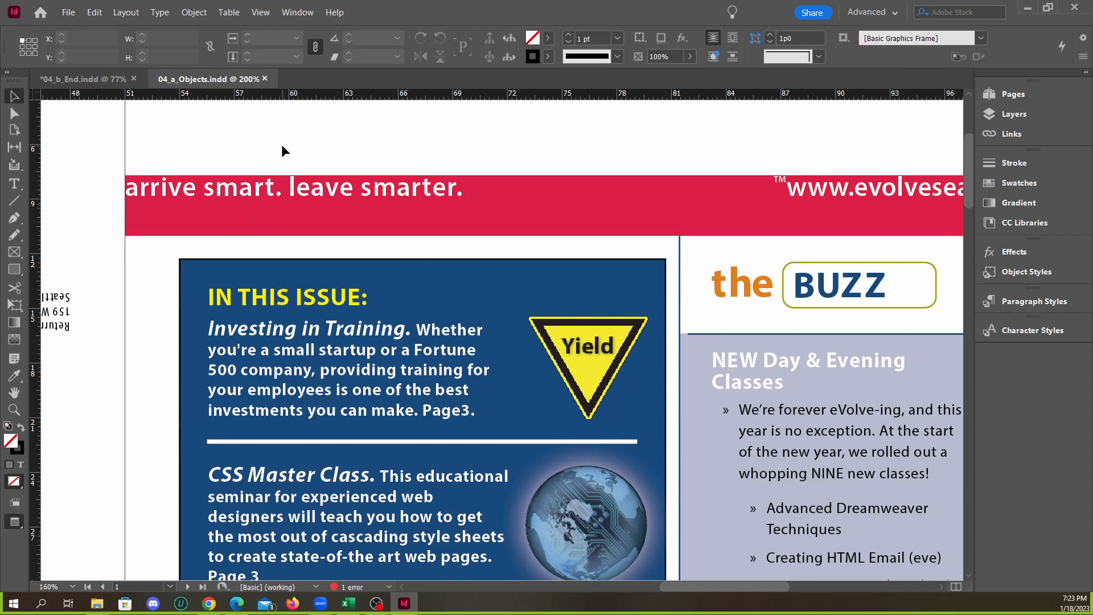
pyautogui.press('w')
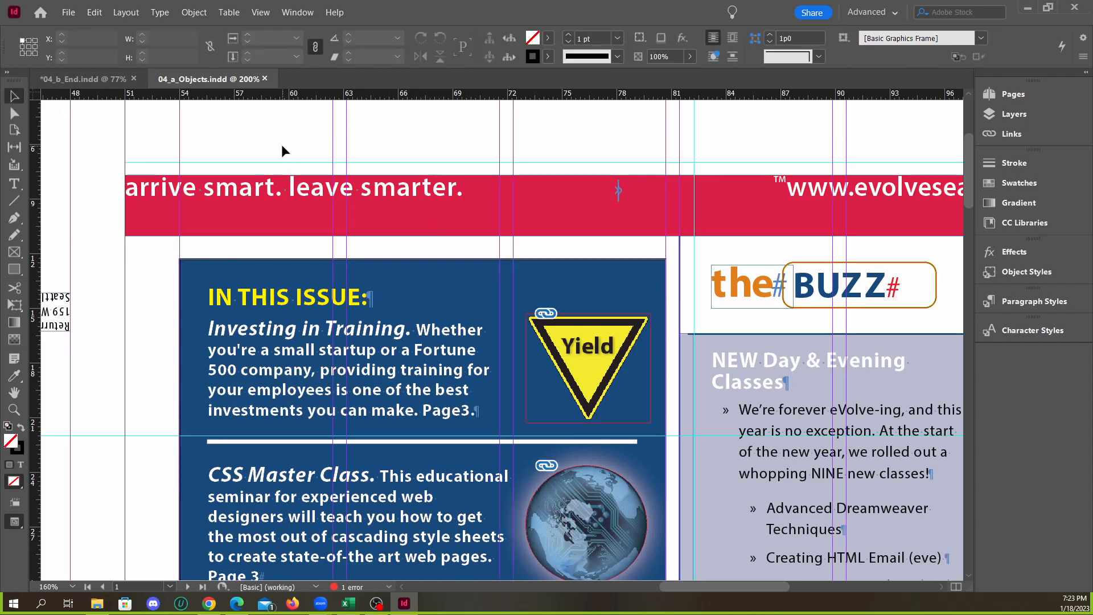
# Examine the hidden tab character between the tagline and the web address in the red banner up close
pyautogui.doubleClick(615, 195)
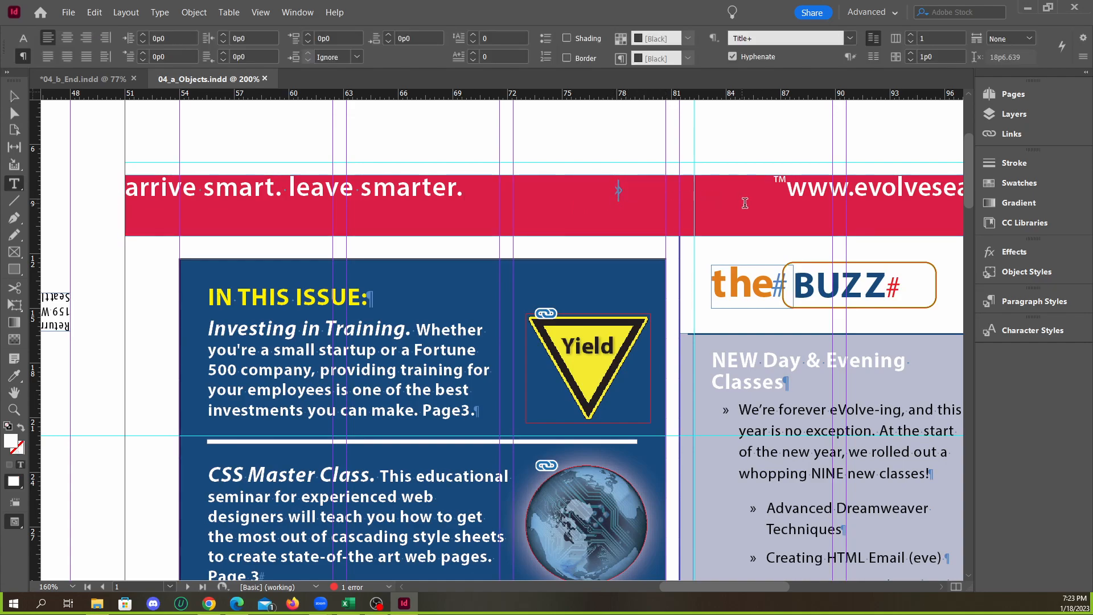
pyautogui.scroll(6, 626, 191)
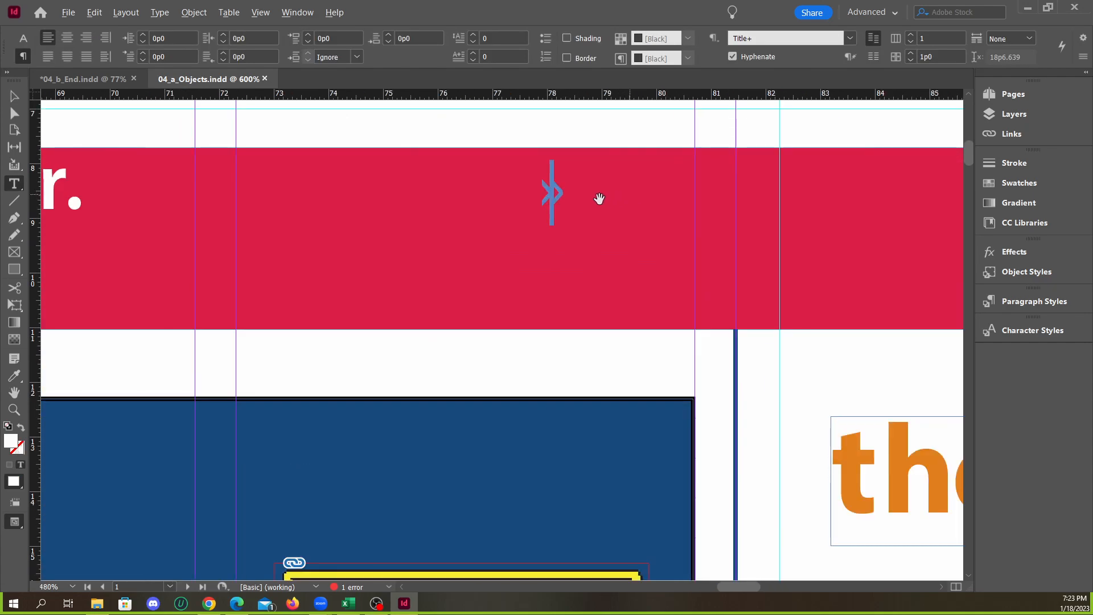
pyautogui.scroll(3, 541, 227)
pyautogui.moveTo(540, 227); pyautogui.dragTo(567, 293)
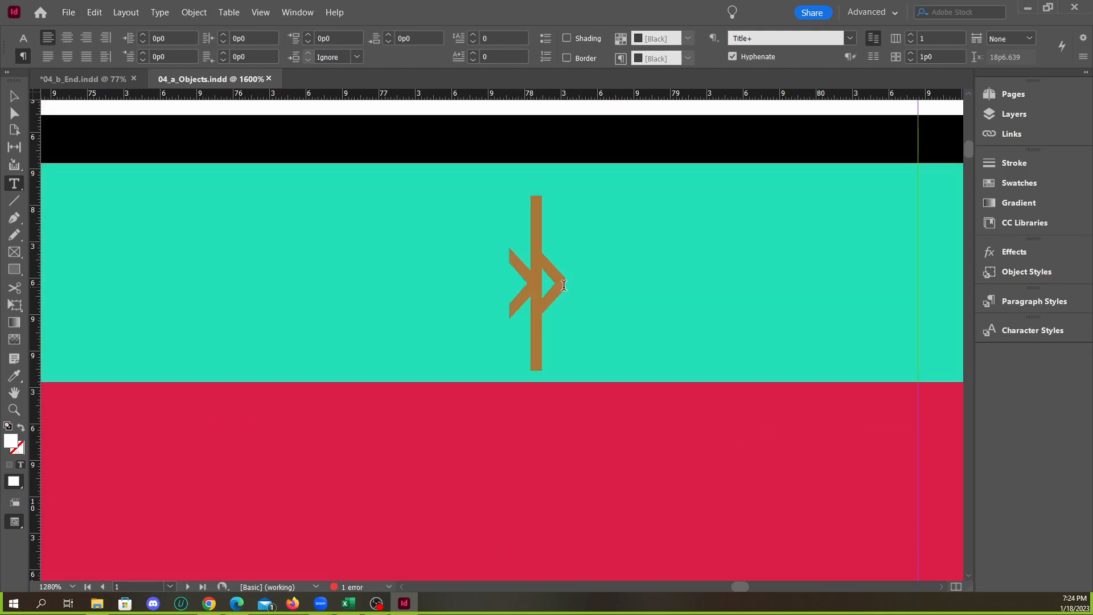
pyautogui.scroll(-6, 573, 290)
pyautogui.scroll(2, 569, 288)
pyautogui.click(563, 287)
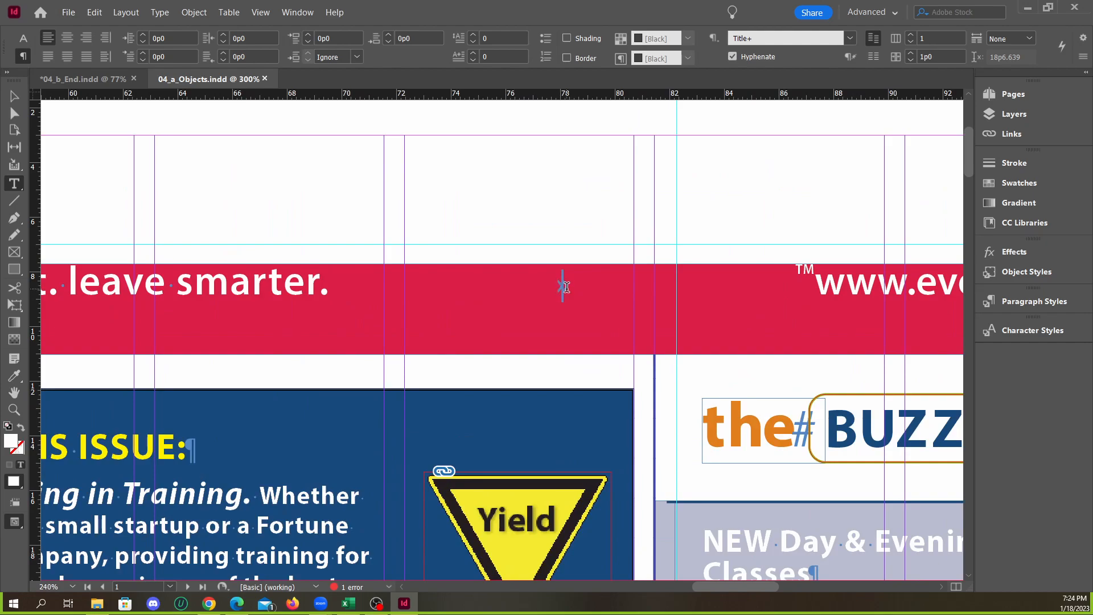
pyautogui.scroll(-2, 483, 288)
pyautogui.scroll(-1, 615, 290)
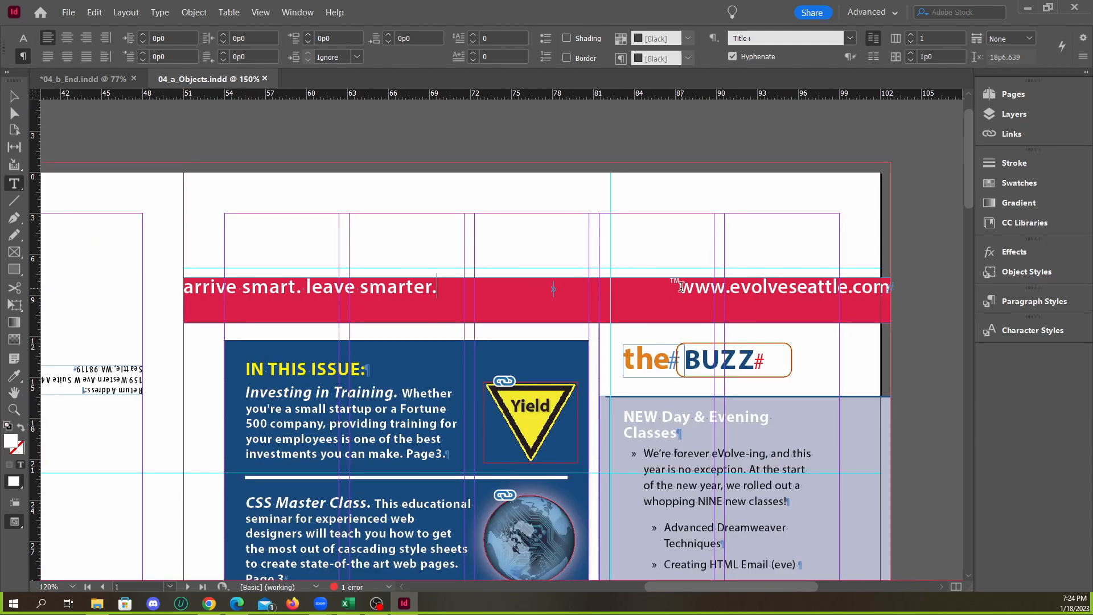
pyautogui.moveTo(675, 286); pyautogui.dragTo(898, 293)
# Delete the tab character after "leave smarter." in the banner and insert a Right Indent Tab in its place
pyautogui.scroll(2, 573, 292)
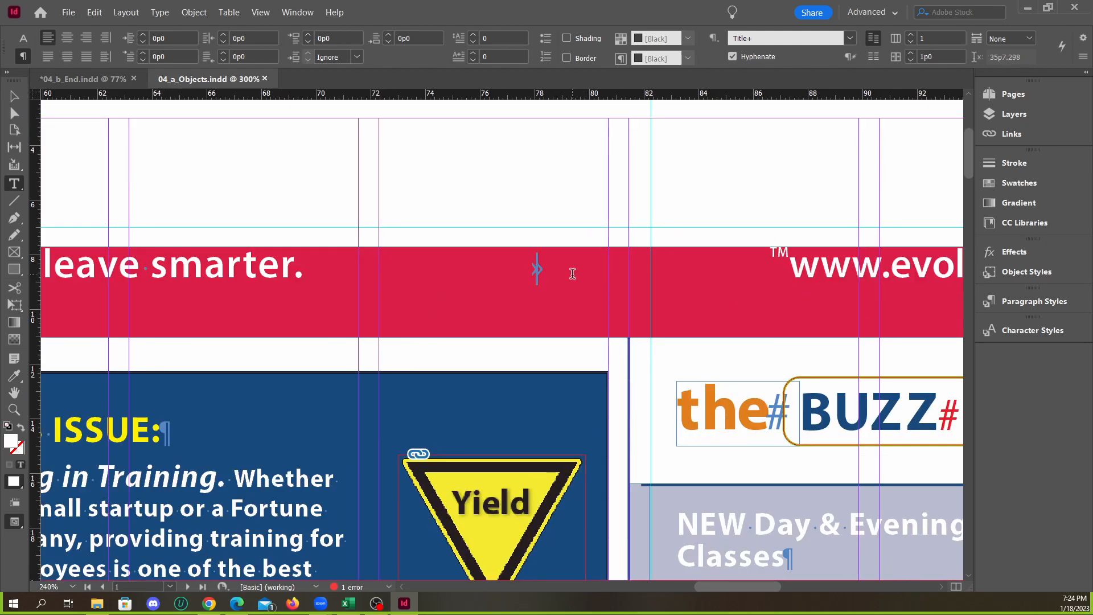
pyautogui.press('BackSpace')
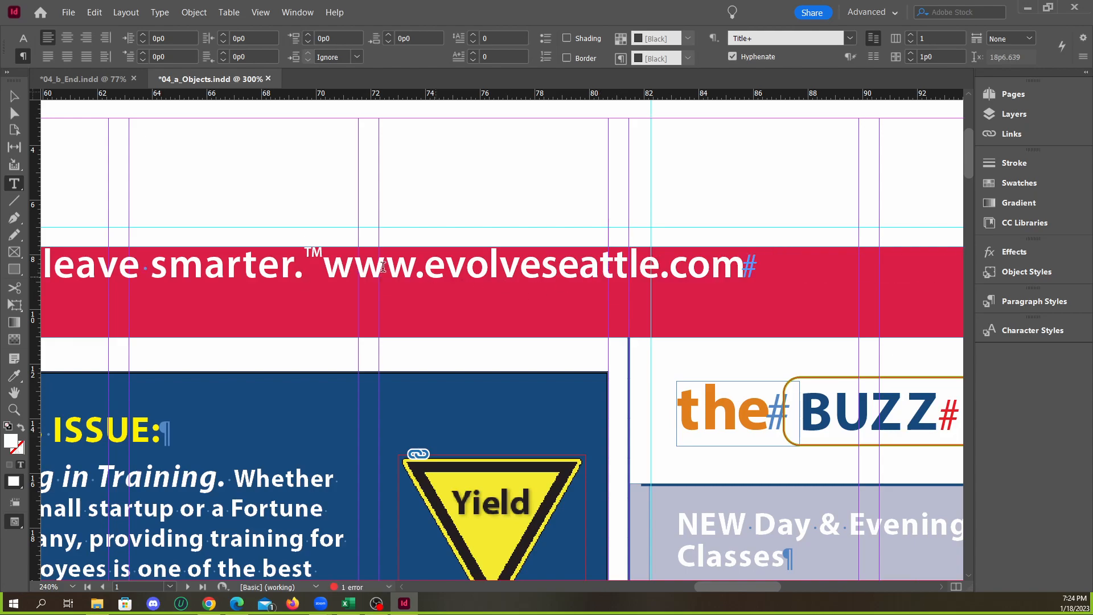
pyautogui.rightClick(306, 263)
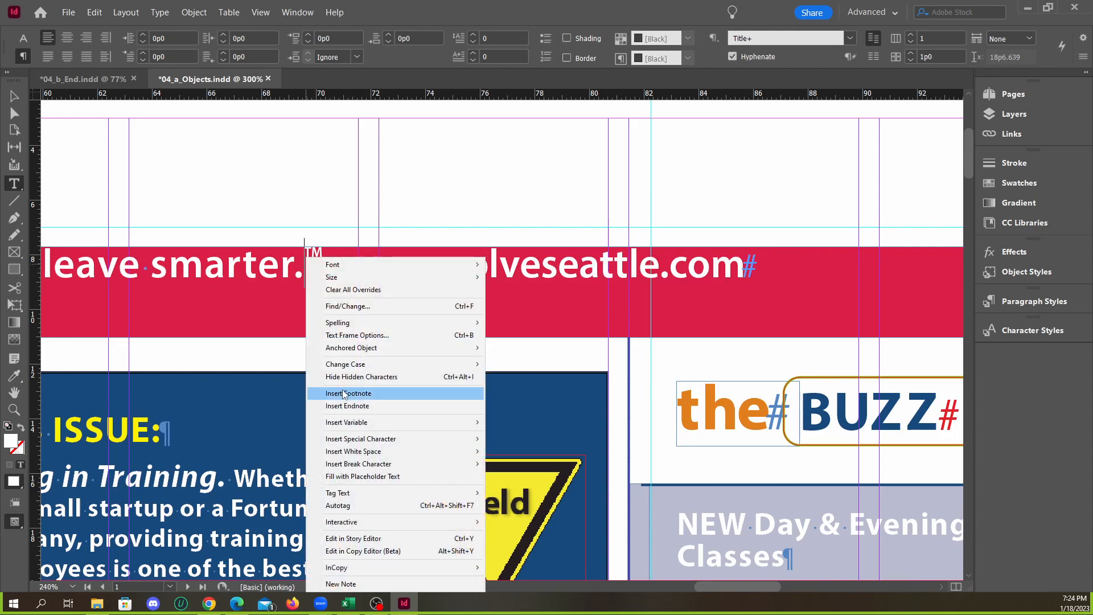
pyautogui.moveTo(405, 441)
pyautogui.moveTo(549, 489)
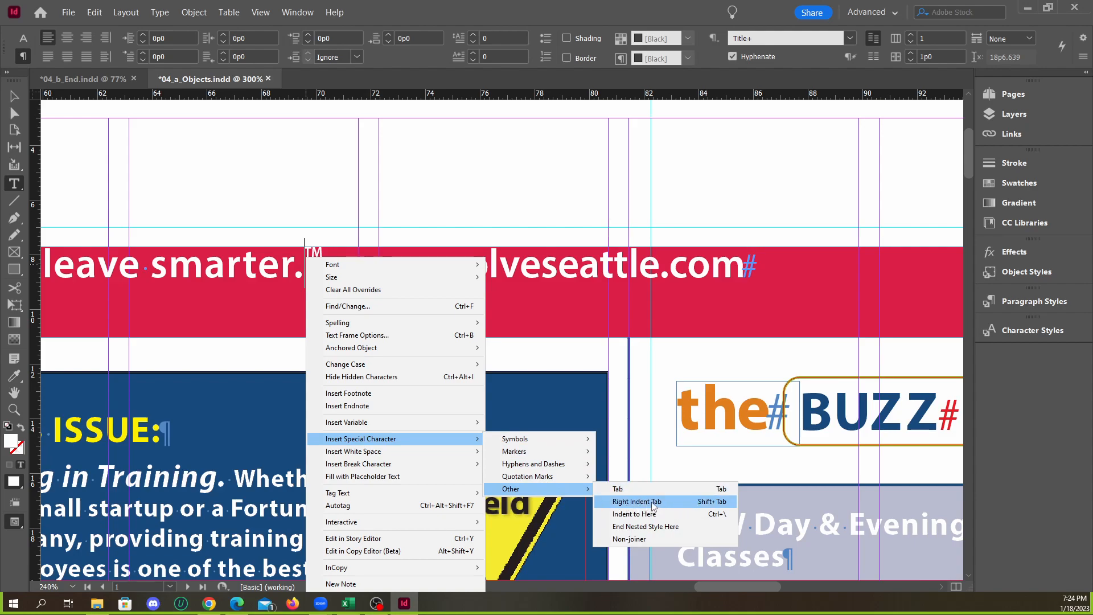
pyautogui.click(661, 504)
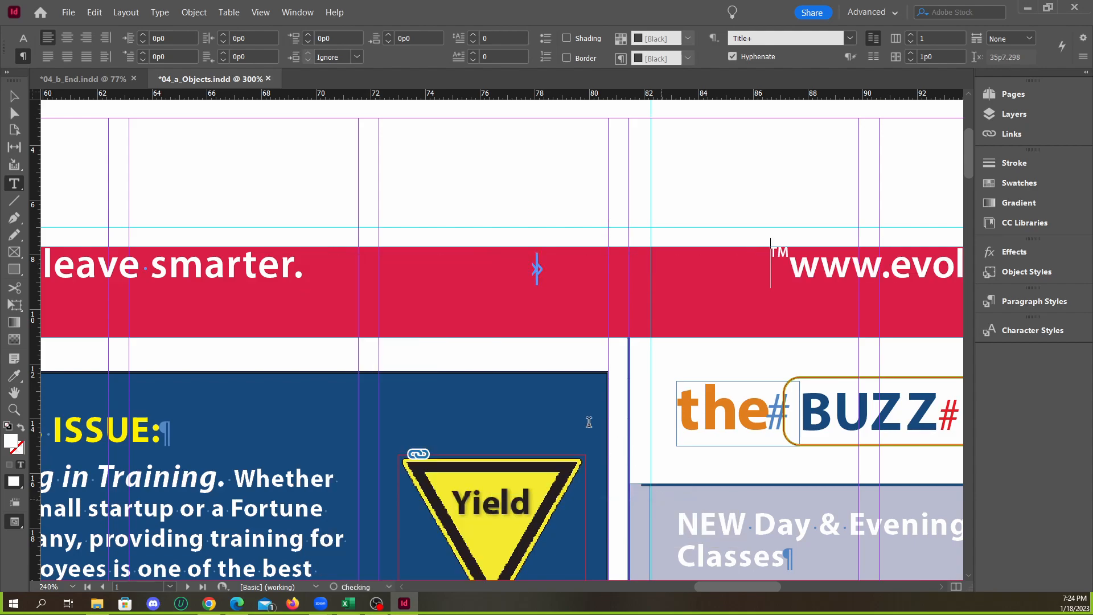
# Select the red banner's text frame and inspect how its text sits against the frame edges and page margins
pyautogui.scroll(-3, 644, 330)
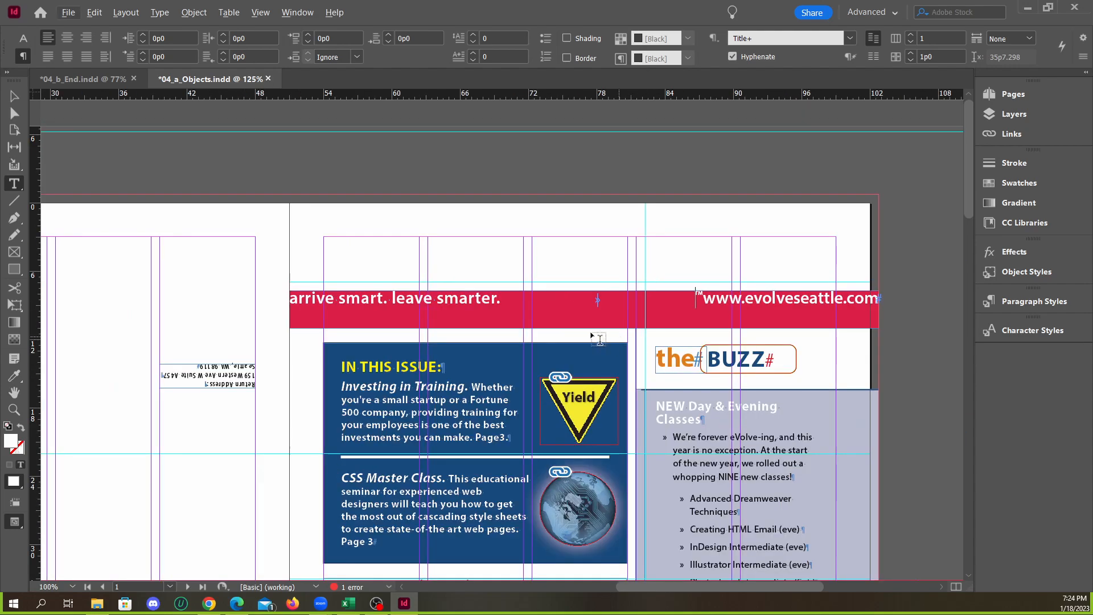
pyautogui.scroll(1, 616, 325)
pyautogui.press('Escape')
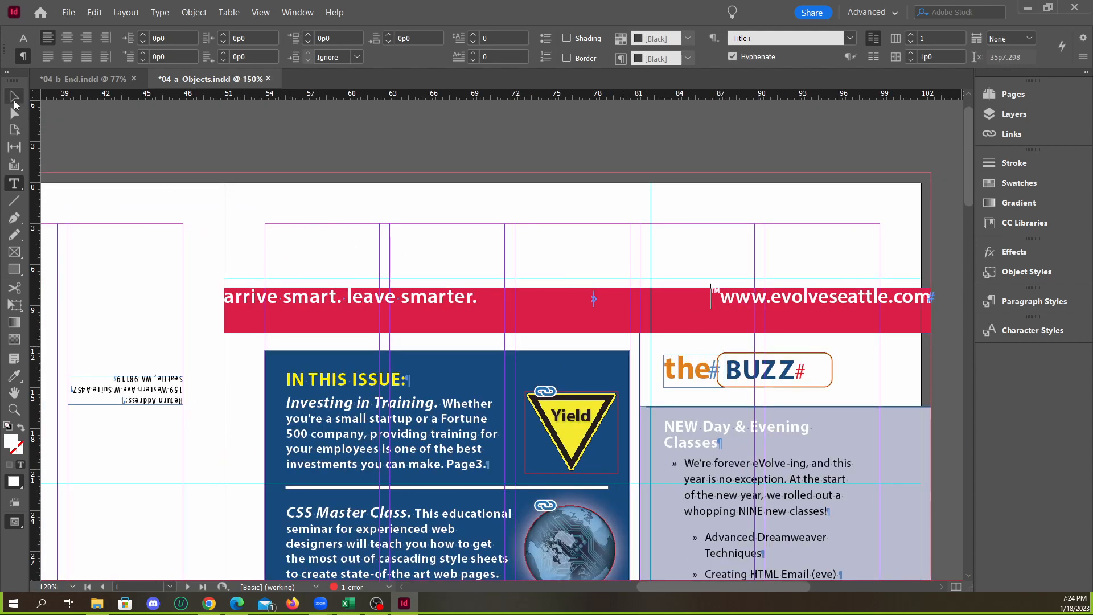
pyautogui.scroll(1, 412, 305)
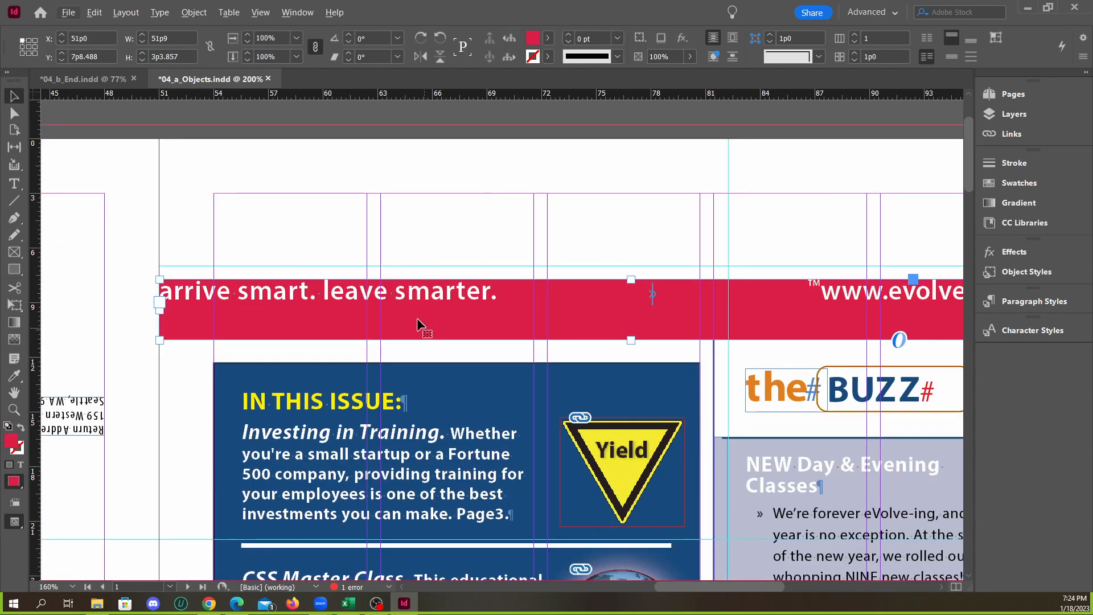
pyautogui.scroll(-1, 314, 330)
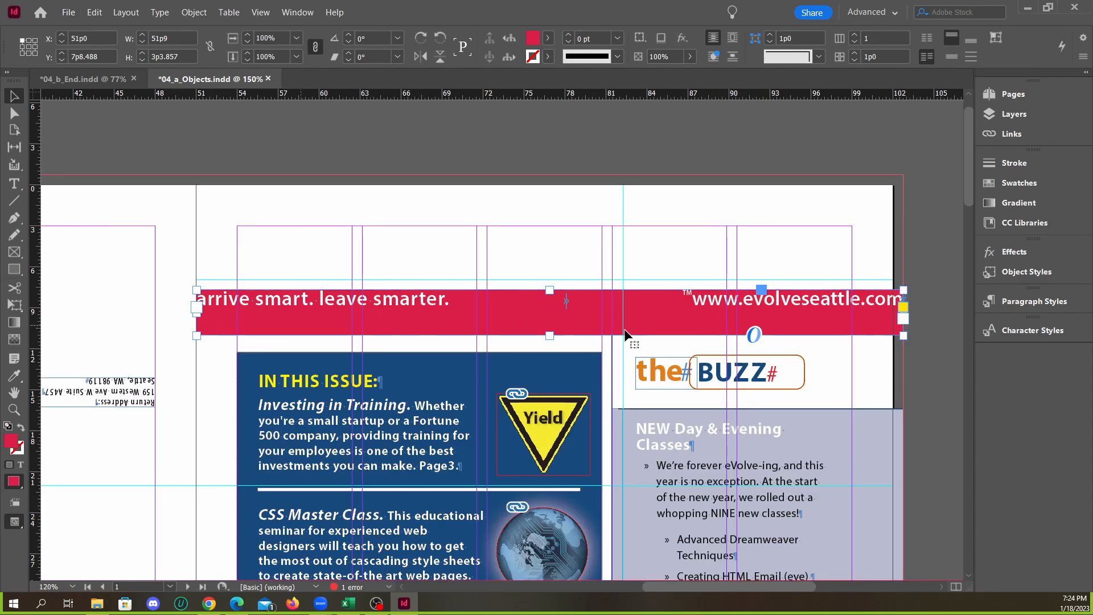
pyautogui.scroll(1, 217, 330)
pyautogui.click(235, 259)
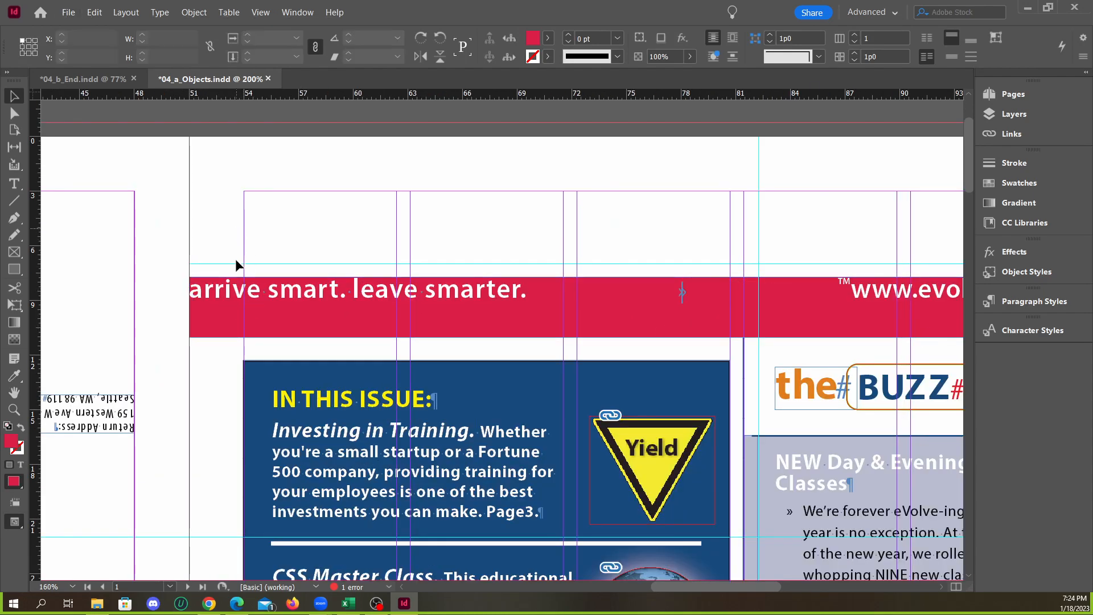
pyautogui.click(235, 305)
pyautogui.scroll(3, 239, 312)
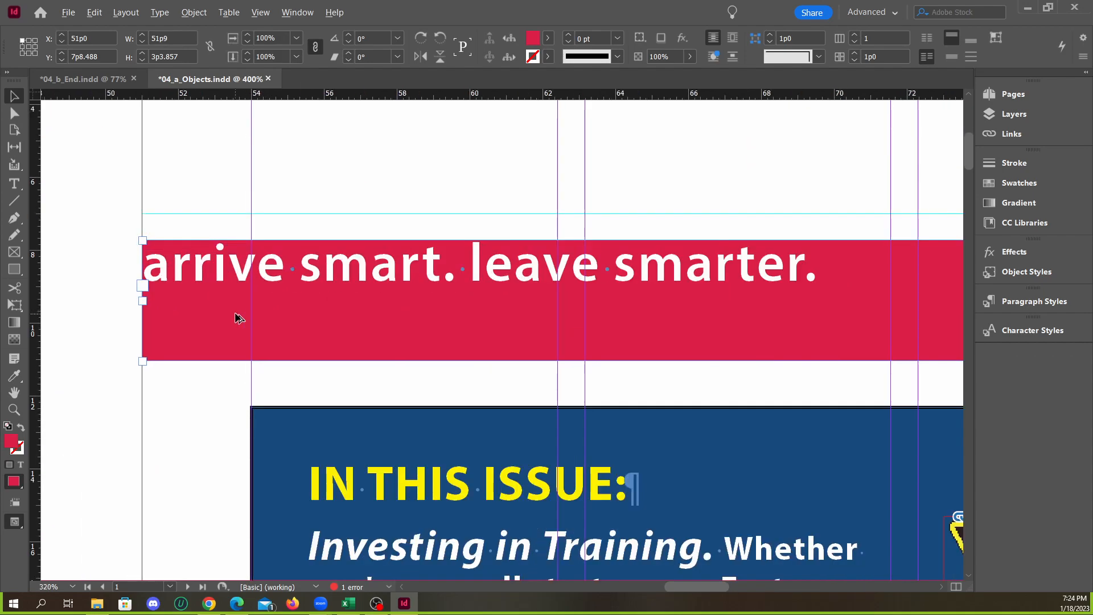
pyautogui.scroll(-1, 222, 303)
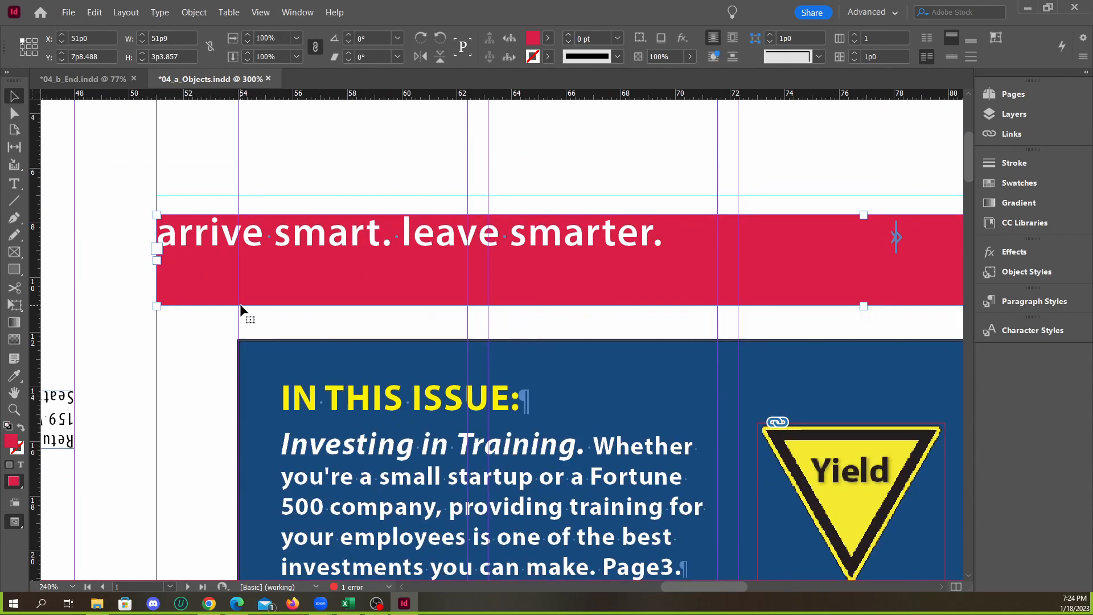
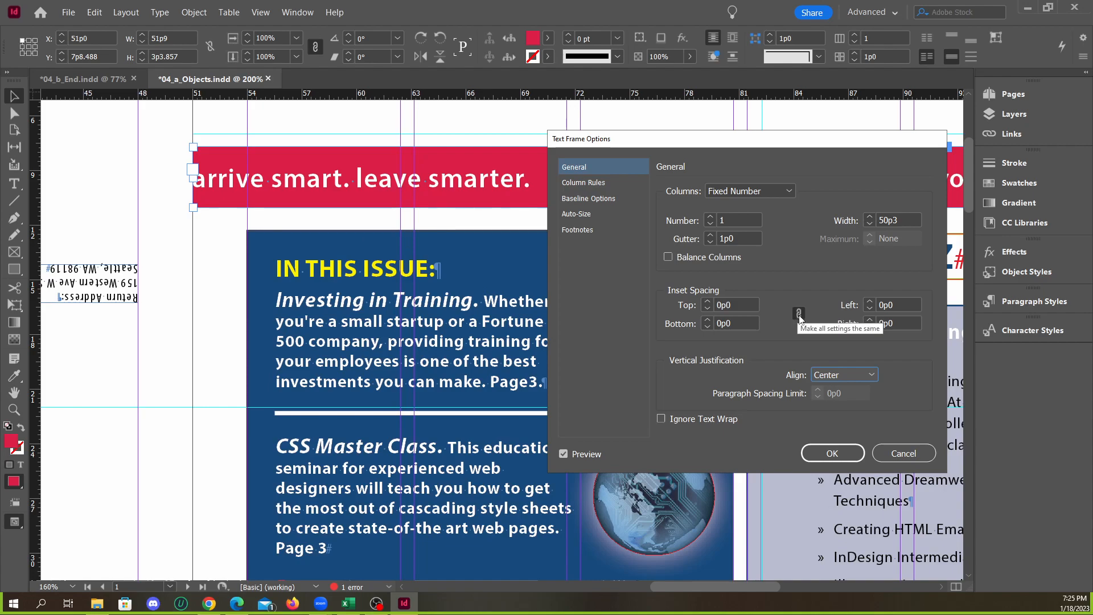
# Unlink the four inset spacing values of the red banner's text frame and set its left inset to 3p0
pyautogui.click(799, 314)
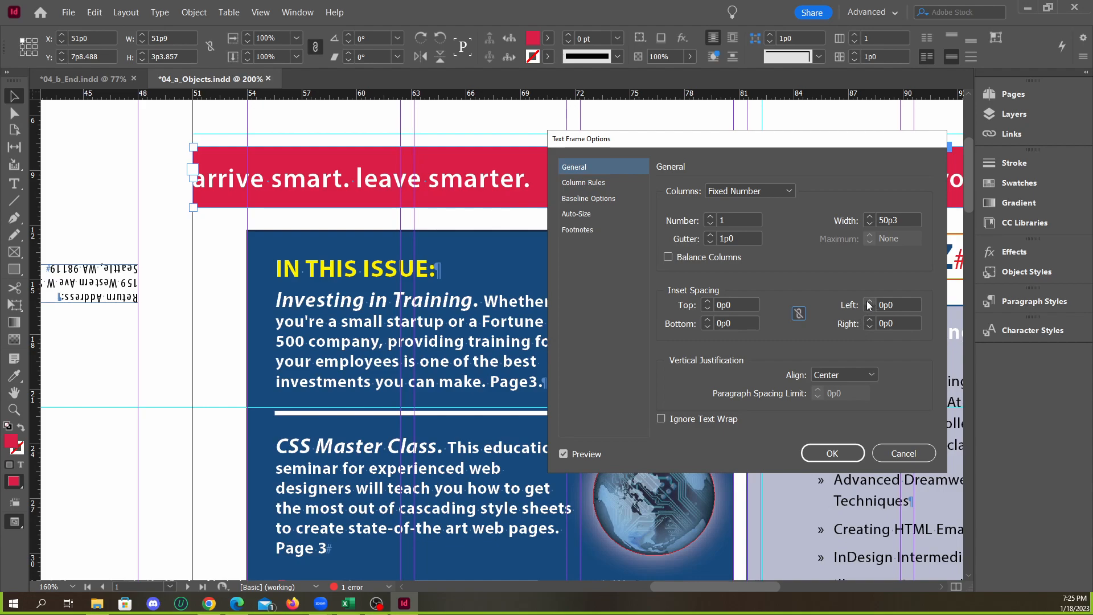
pyautogui.click(799, 316)
pyautogui.click(870, 304)
pyautogui.click(869, 304)
pyautogui.click(870, 304)
pyautogui.click(870, 305)
pyautogui.click(870, 304)
pyautogui.click(870, 305)
pyautogui.click(870, 305)
pyautogui.click(870, 305)
pyautogui.click(870, 304)
pyautogui.click(869, 304)
pyautogui.click(870, 304)
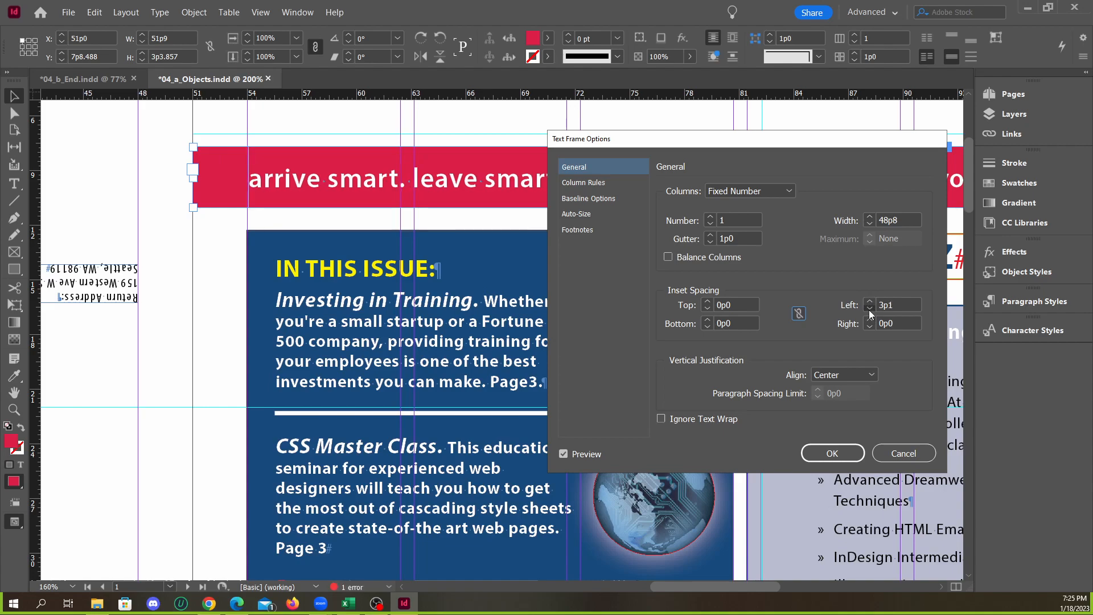
pyautogui.click(868, 309)
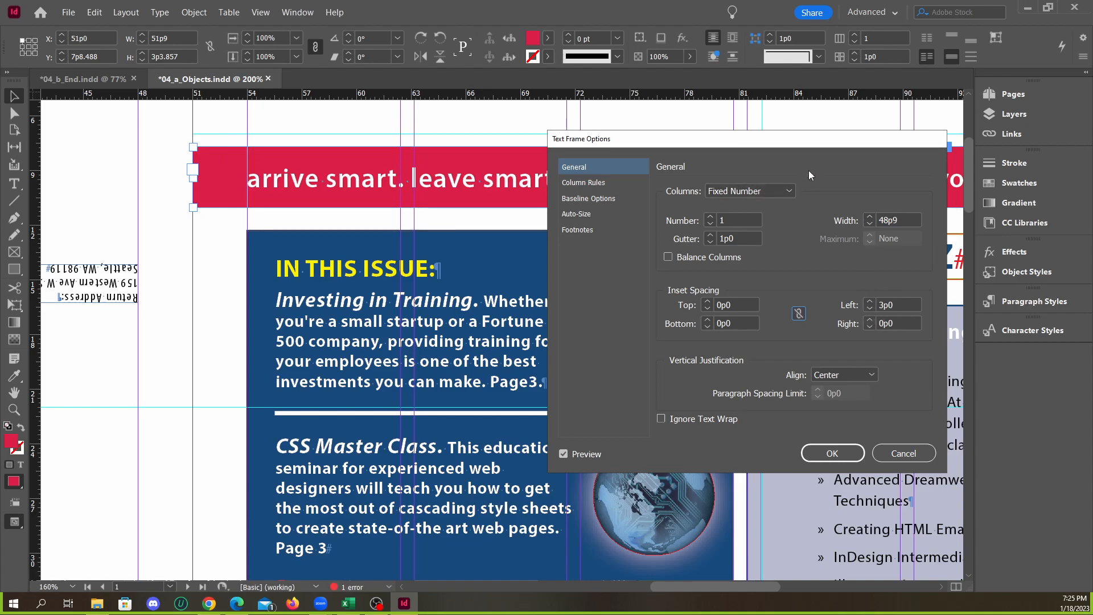
pyautogui.moveTo(807, 147); pyautogui.dragTo(482, 210)
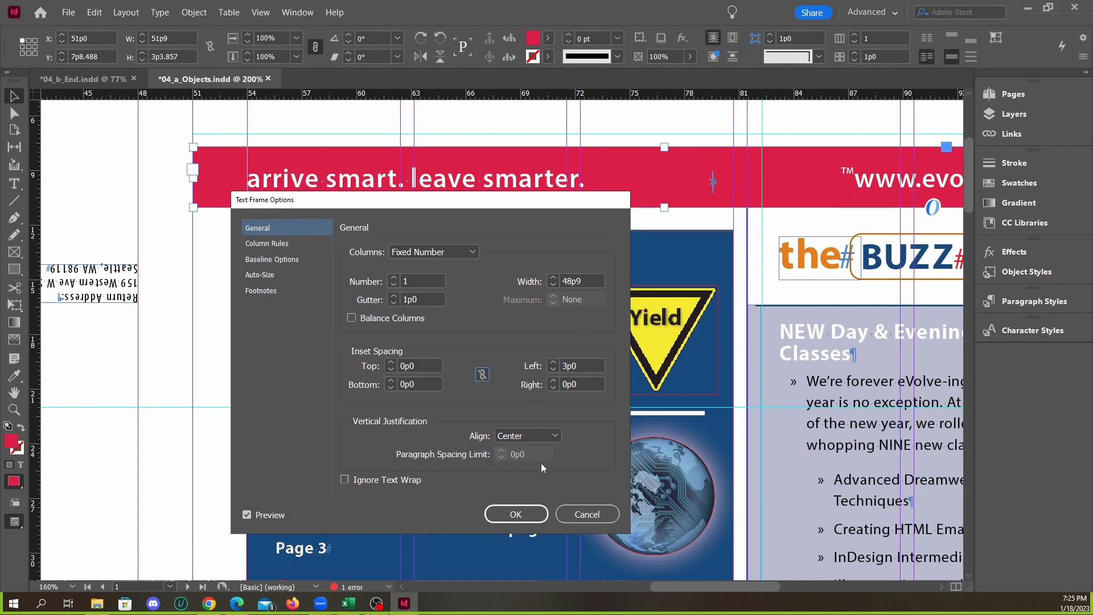
pyautogui.click(520, 514)
# Set the right inset of the red banner's text frame to 3p9 so the web address ends at the page margin
pyautogui.hotkey('ctrl', '0')
pyautogui.hotkey('ctrl', '1')
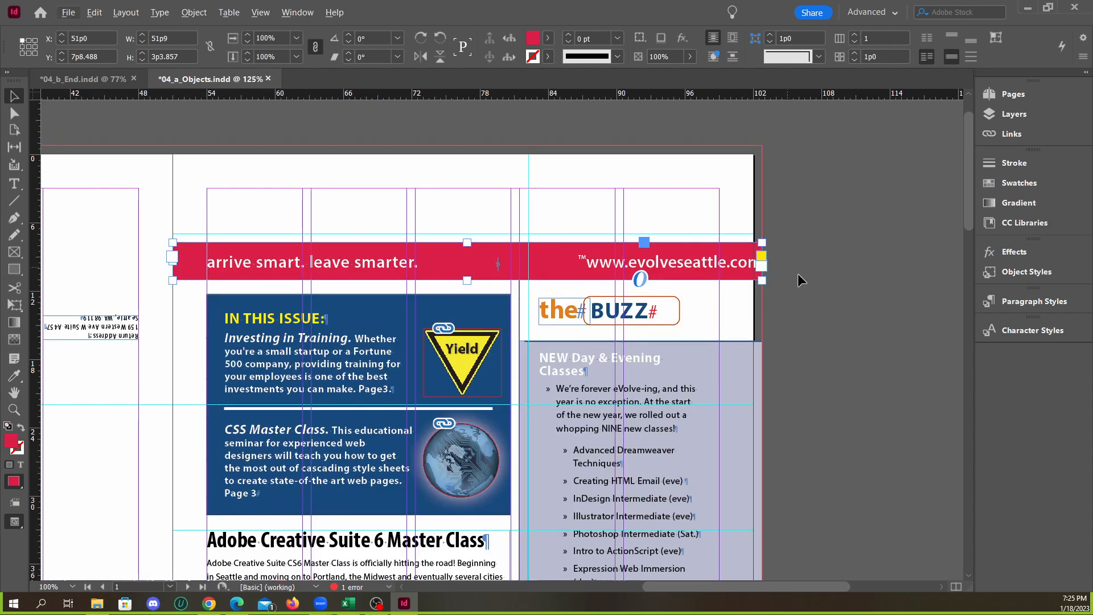
pyautogui.click(778, 271)
pyautogui.scroll(4, 778, 271)
pyautogui.click(709, 276)
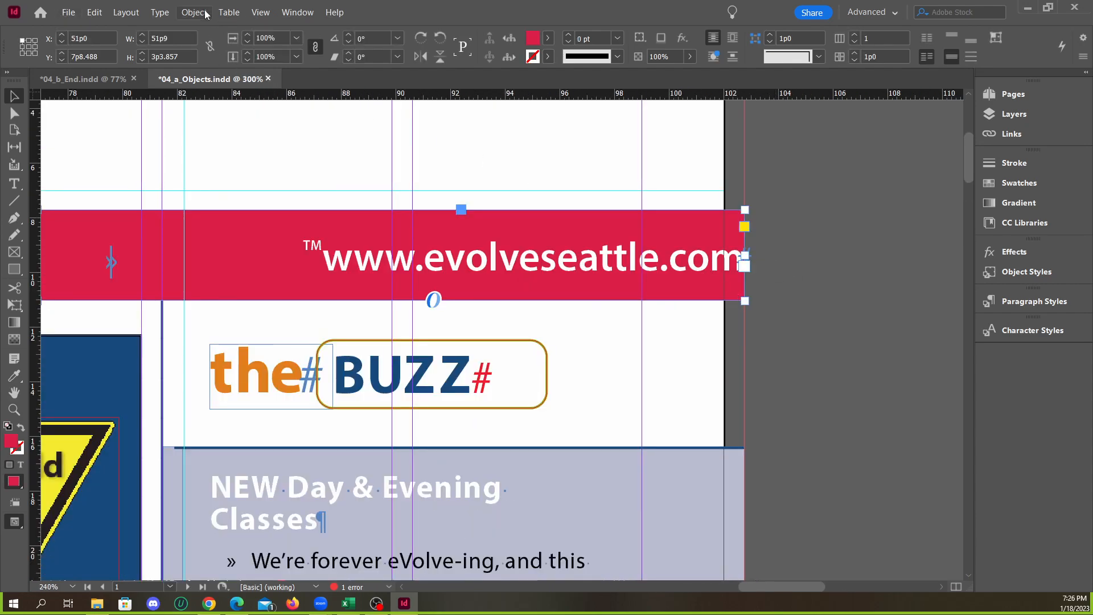
pyautogui.click(194, 12)
pyautogui.click(238, 205)
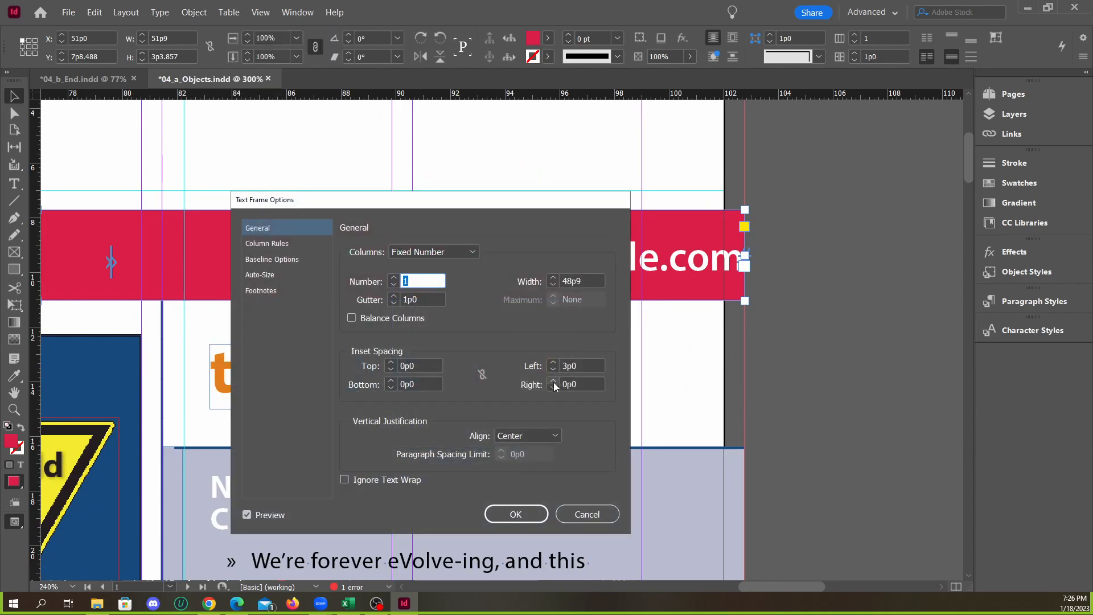
pyautogui.click(552, 382)
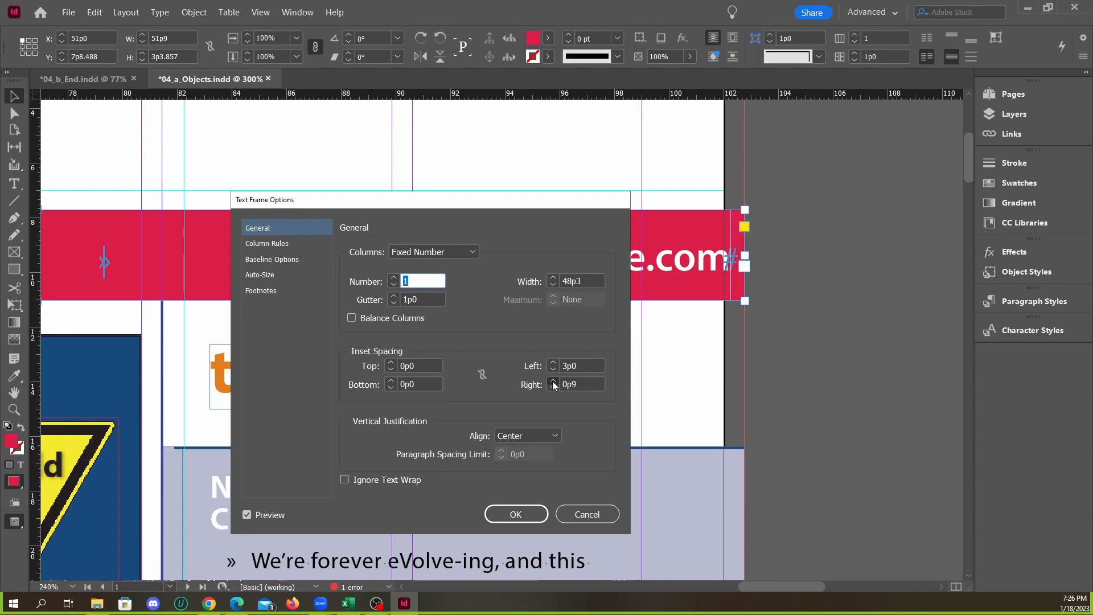
pyautogui.click(552, 381)
pyautogui.click(552, 382)
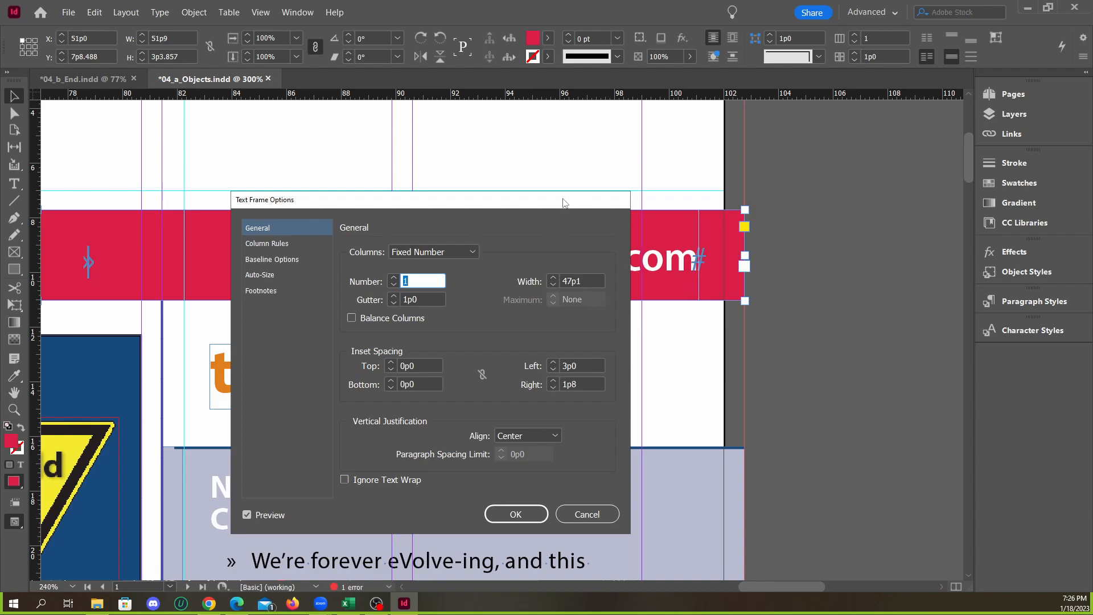
pyautogui.moveTo(563, 201); pyautogui.dragTo(408, 184)
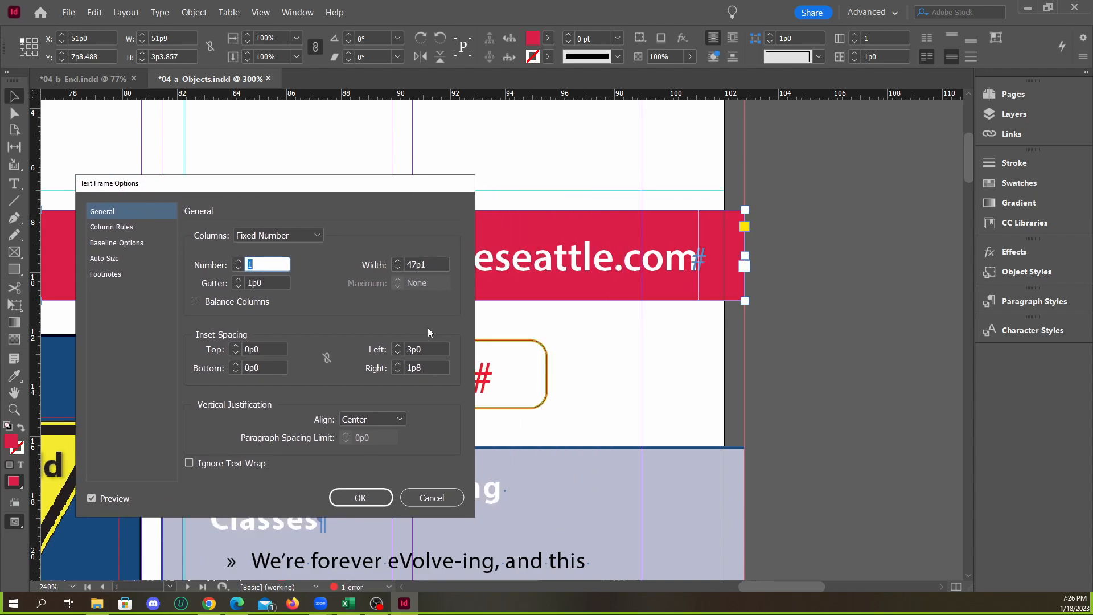
pyautogui.click(424, 367)
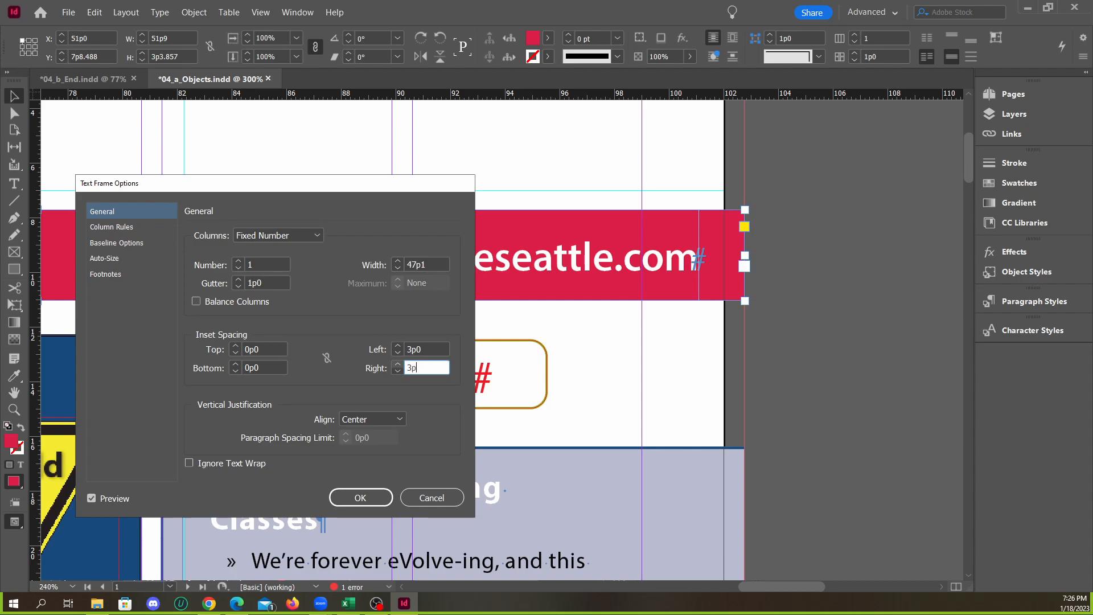
pyautogui.click(423, 349)
pyautogui.click(395, 364)
pyautogui.click(395, 365)
pyautogui.click(395, 364)
pyautogui.click(395, 364)
pyautogui.click(395, 365)
pyautogui.click(395, 364)
pyautogui.click(395, 365)
pyautogui.click(395, 369)
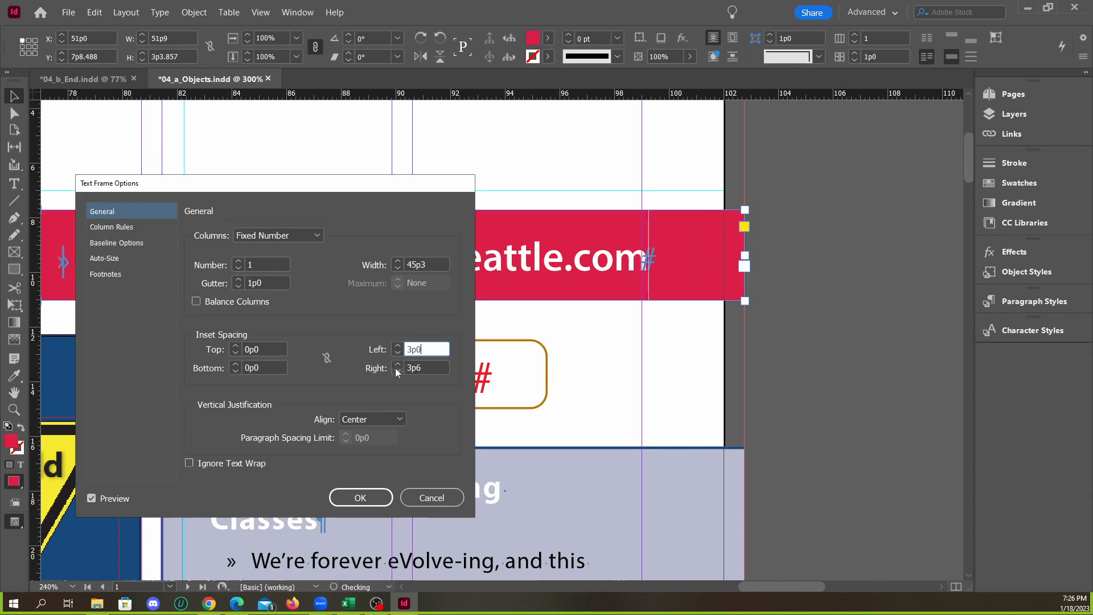
pyautogui.click(396, 364)
pyautogui.click(396, 364)
pyautogui.click(397, 364)
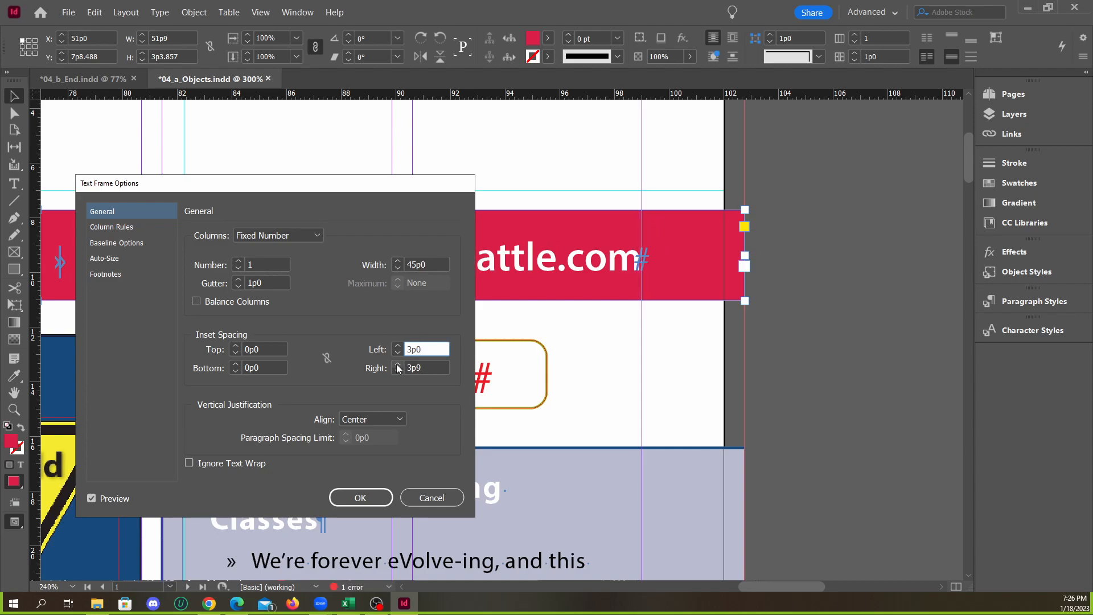
pyautogui.click(397, 367)
pyautogui.click(397, 371)
pyautogui.click(360, 497)
pyautogui.click(779, 380)
# Compare the red banner in 04_a_Objects.indd with the finished one in 04_b_End.indd, checking where the trademark symbol sits
pyautogui.hotkey('ctrl', '1')
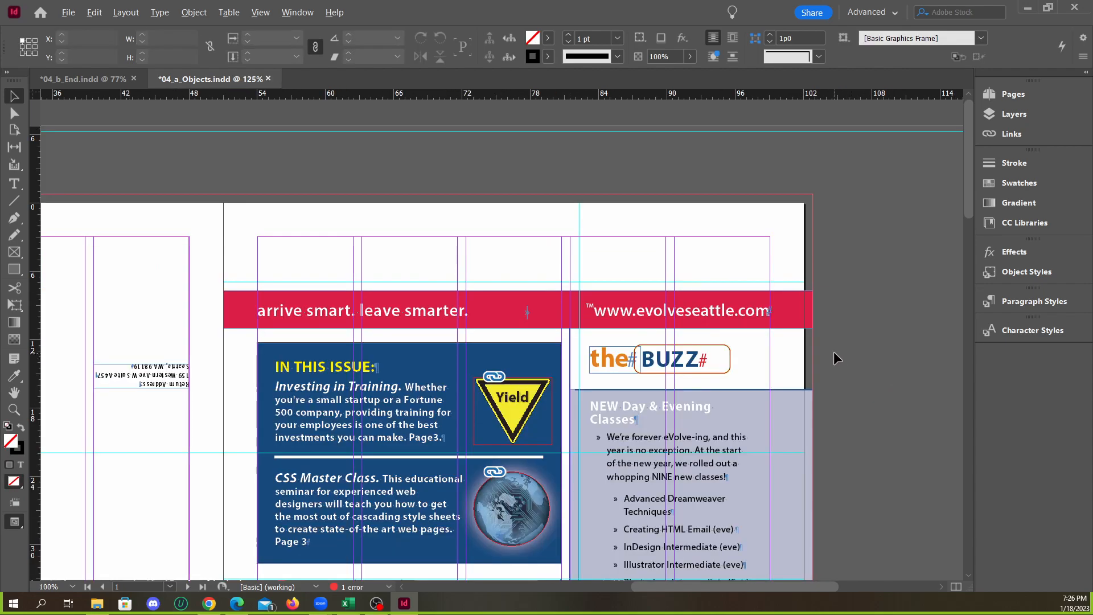
pyautogui.keyDown('alt'); pyautogui.scroll(1, 835, 353); pyautogui.keyUp('alt')
pyautogui.keyDown('alt'); pyautogui.scroll(-1, 688, 346); pyautogui.keyUp('alt')
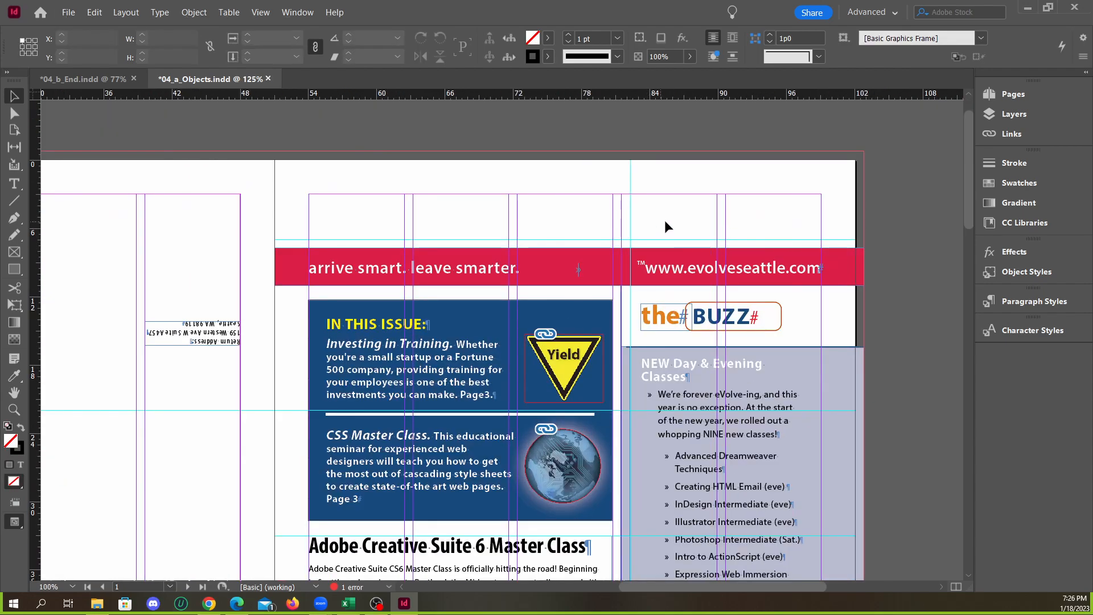
pyautogui.keyDown('alt'); pyautogui.scroll(-2, 803, 302); pyautogui.keyUp('alt')
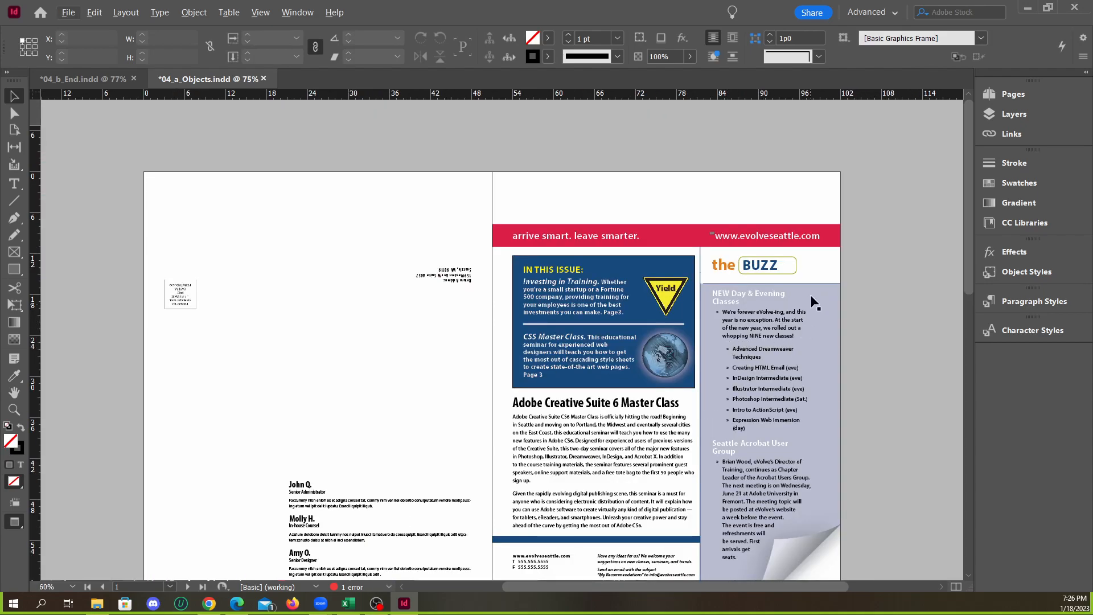
pyautogui.keyDown('alt'); pyautogui.scroll(2, 814, 310); pyautogui.keyUp('alt')
pyautogui.click(109, 85)
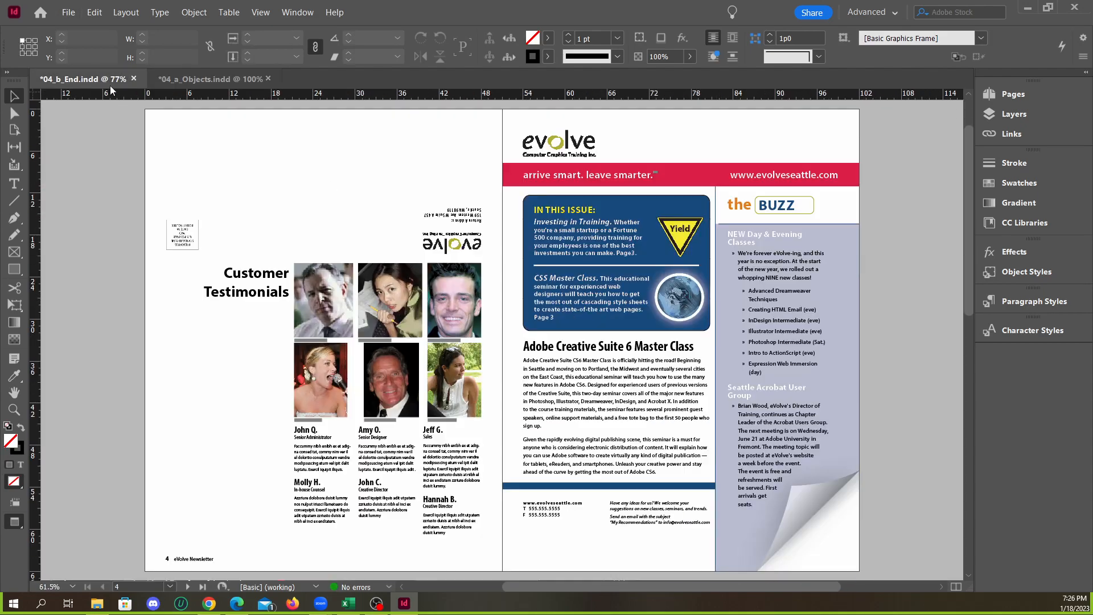
pyautogui.scroll(1, 745, 255)
pyautogui.keyDown('alt'); pyautogui.scroll(1, 745, 255); pyautogui.keyUp('alt')
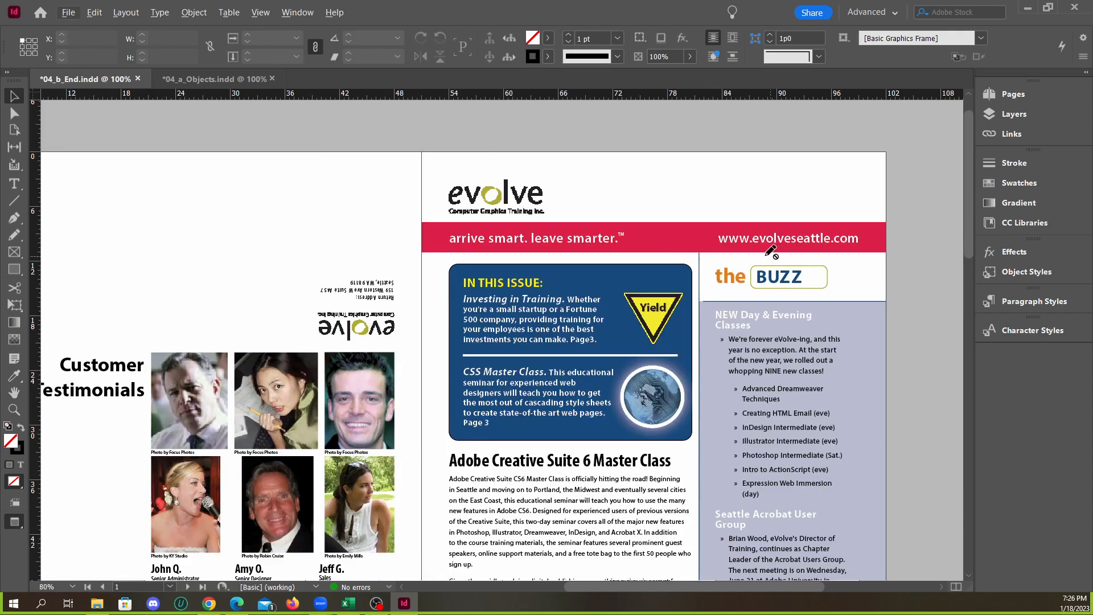
pyautogui.click(253, 80)
pyautogui.click(74, 81)
pyautogui.click(173, 83)
pyautogui.click(85, 79)
pyautogui.click(194, 80)
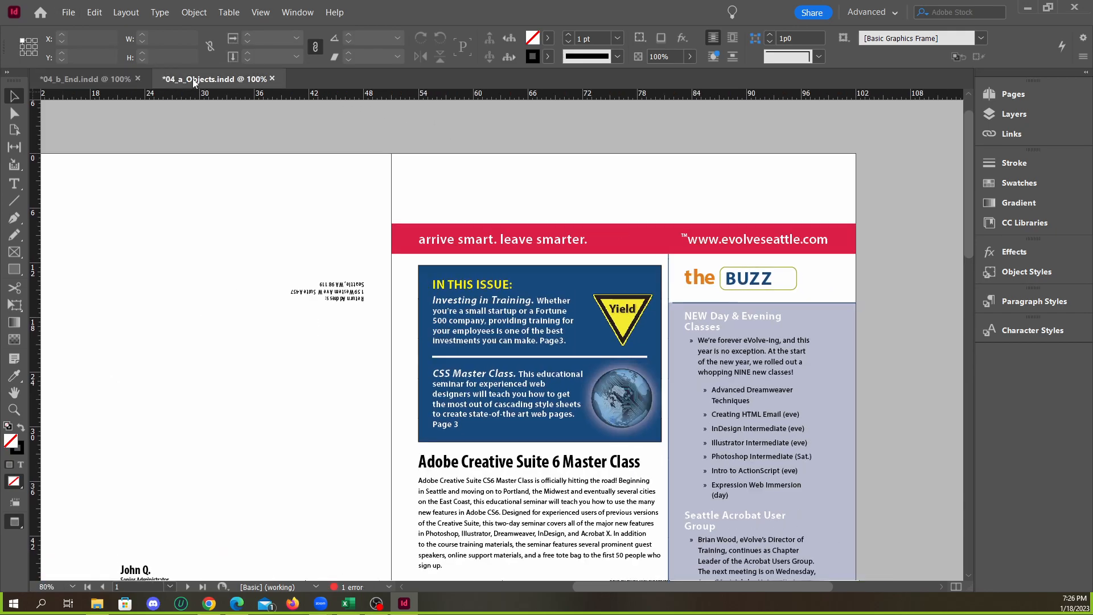
pyautogui.click(91, 81)
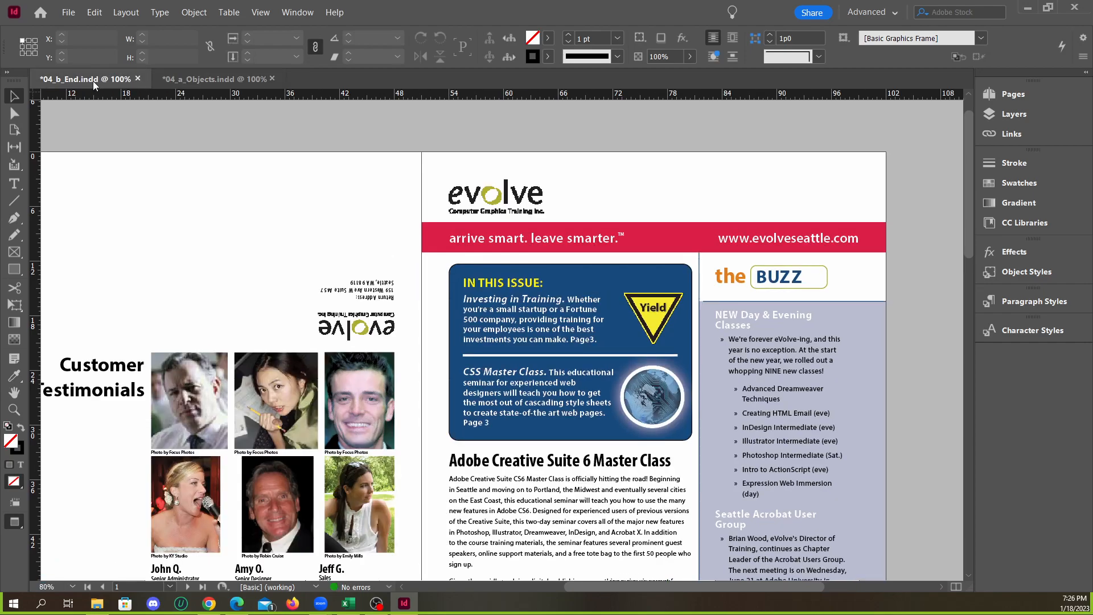
pyautogui.scroll(2, 734, 233)
pyautogui.scroll(-1, 629, 245)
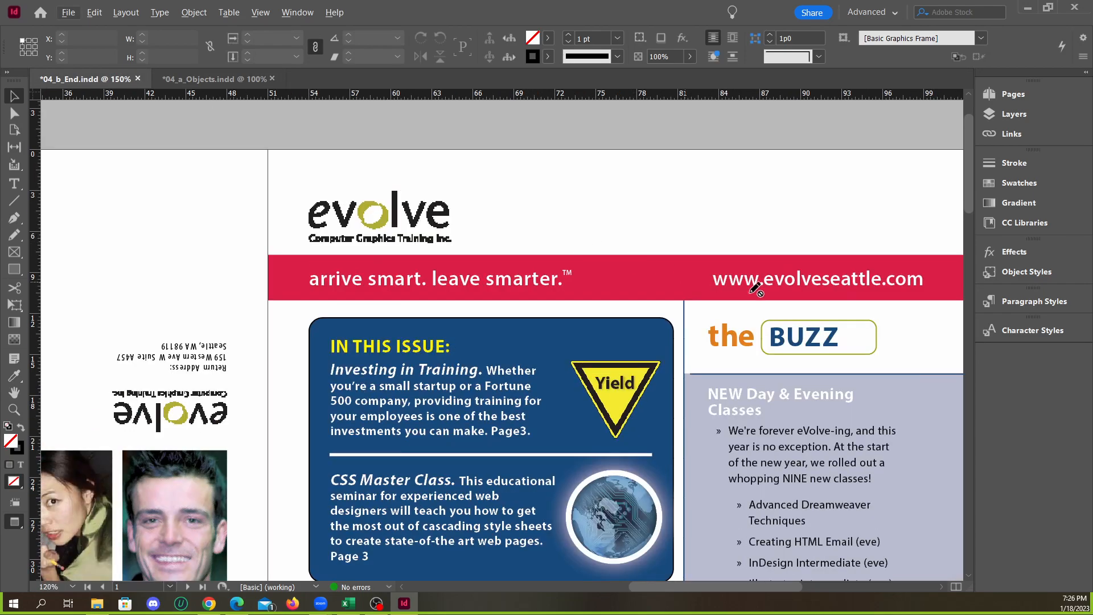
pyautogui.scroll(2, 741, 289)
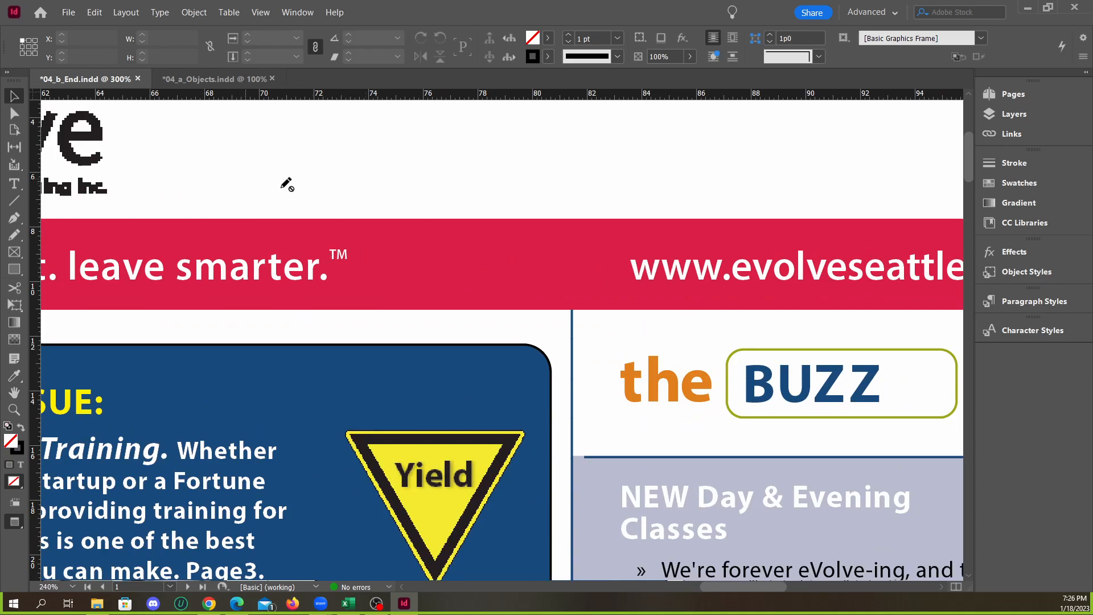
# Return to 04_a_Objects.indd and delete the tab between "leave smarter." and the trademark symbol in the red banner
pyautogui.click(204, 80)
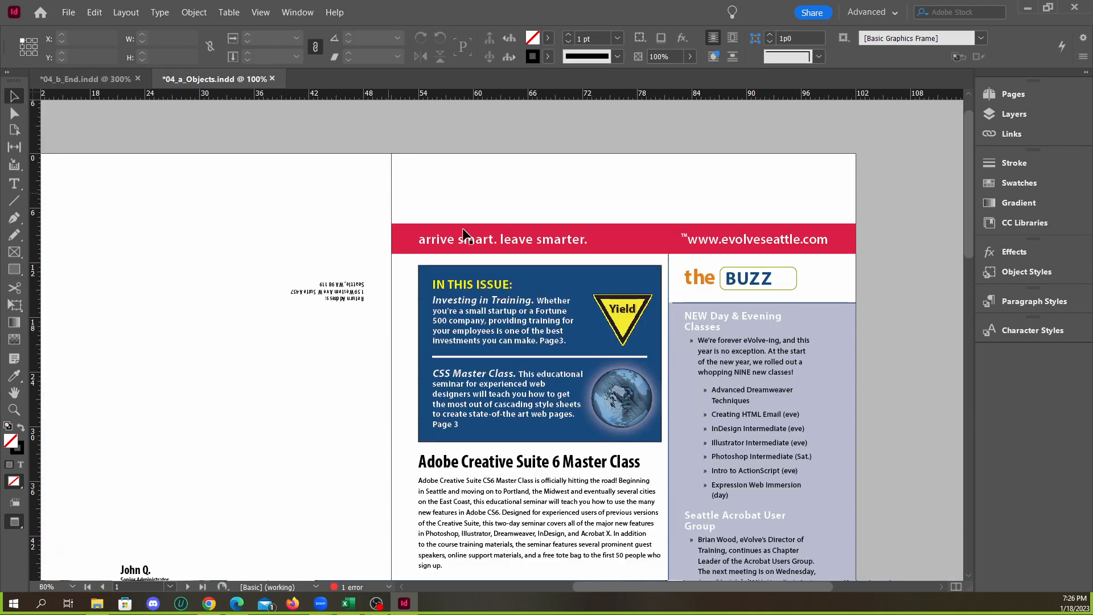
pyautogui.scroll(4, 699, 241)
pyautogui.doubleClick(687, 238)
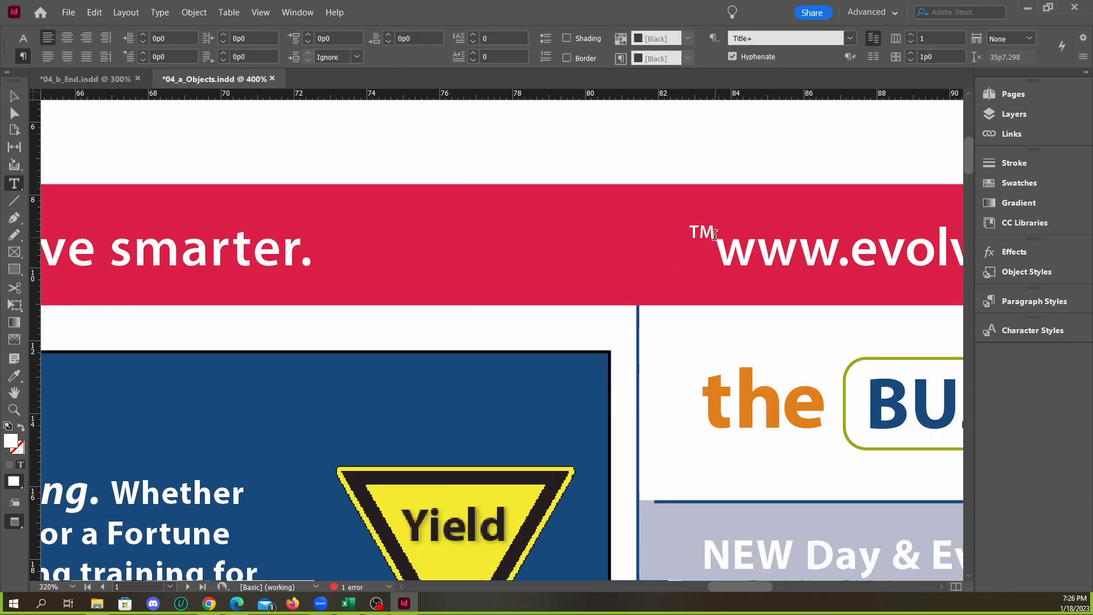
pyautogui.moveTo(713, 235); pyautogui.dragTo(685, 233)
pyautogui.keyDown('shift'); pyautogui.click(444, 241); pyautogui.keyUp('shift')
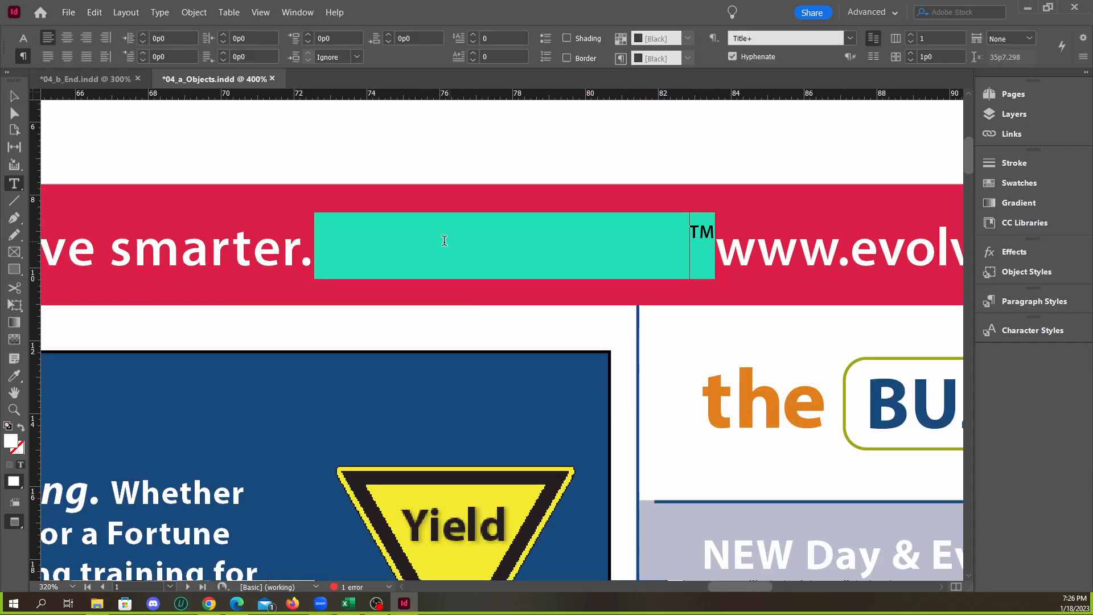
pyautogui.click(406, 245)
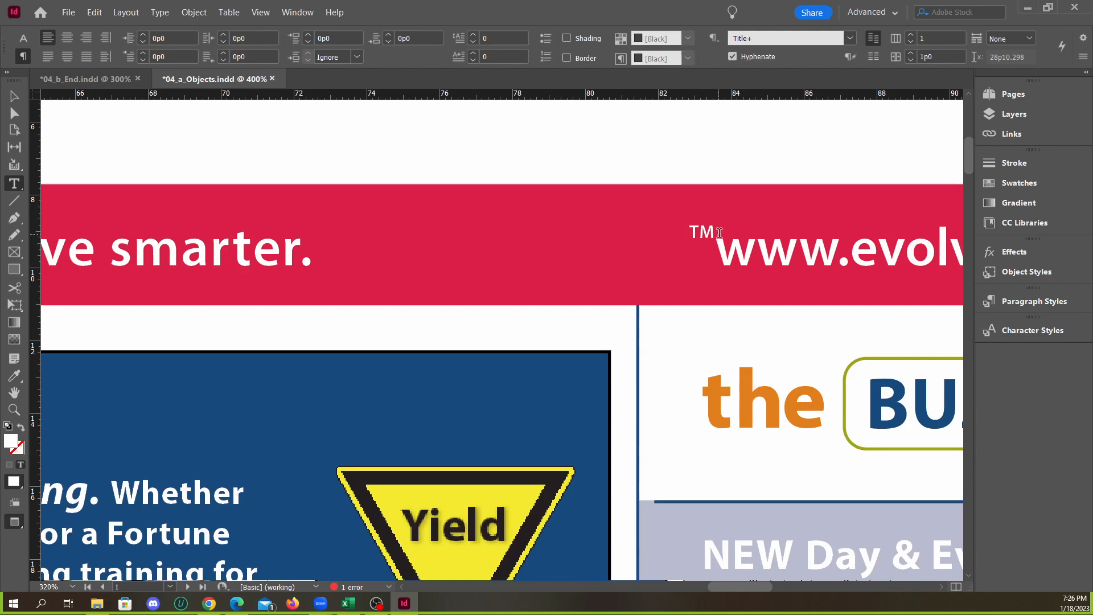
pyautogui.press('Left')
pyautogui.press('Left')
pyautogui.press('BackSpace')
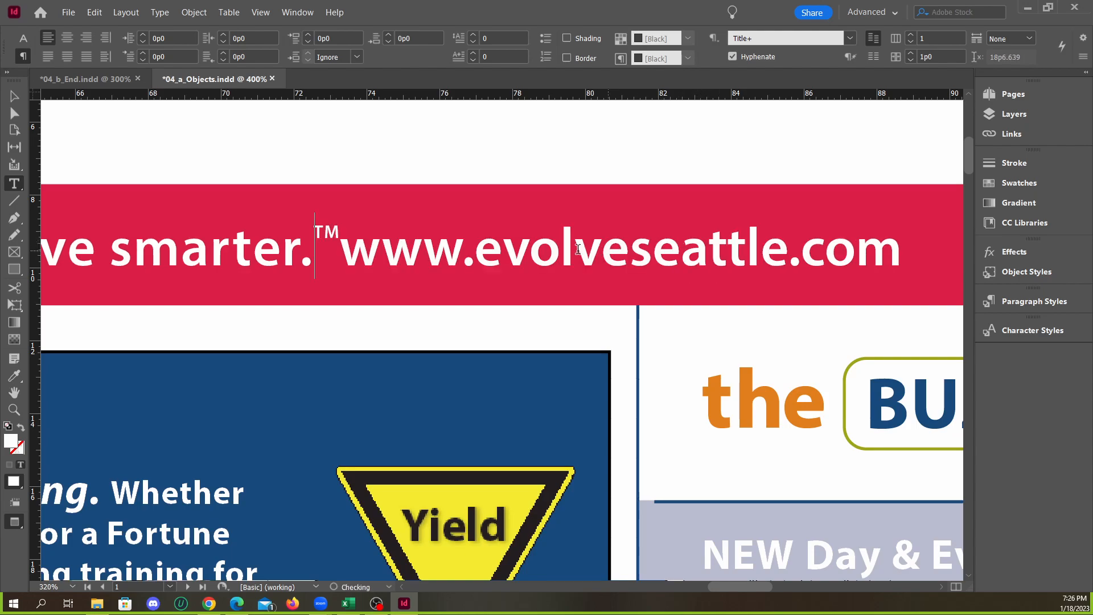
pyautogui.rightClick(339, 244)
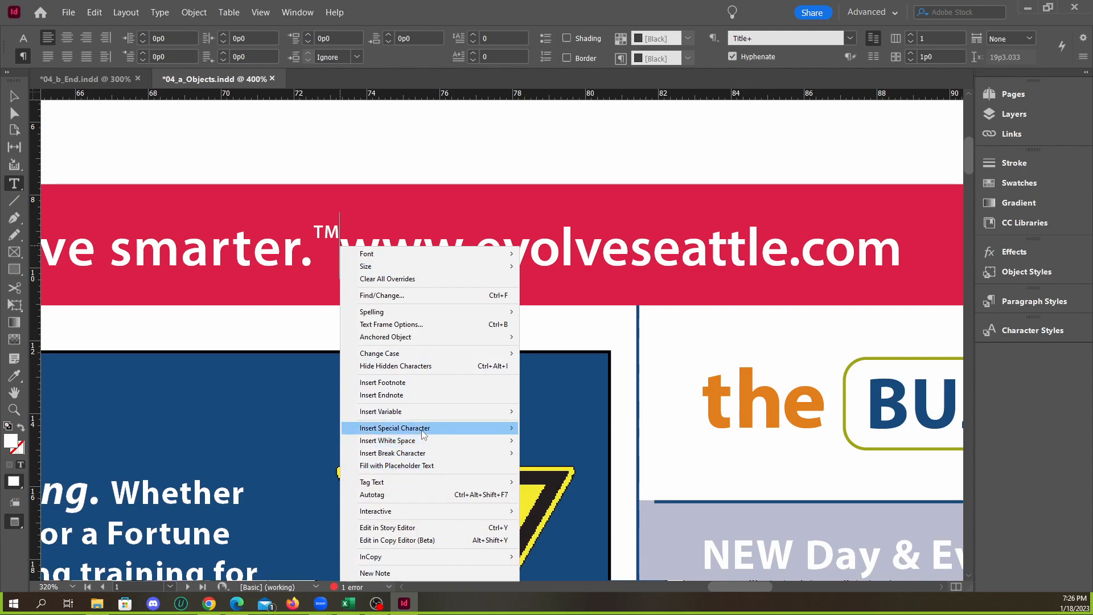
pyautogui.moveTo(425, 431)
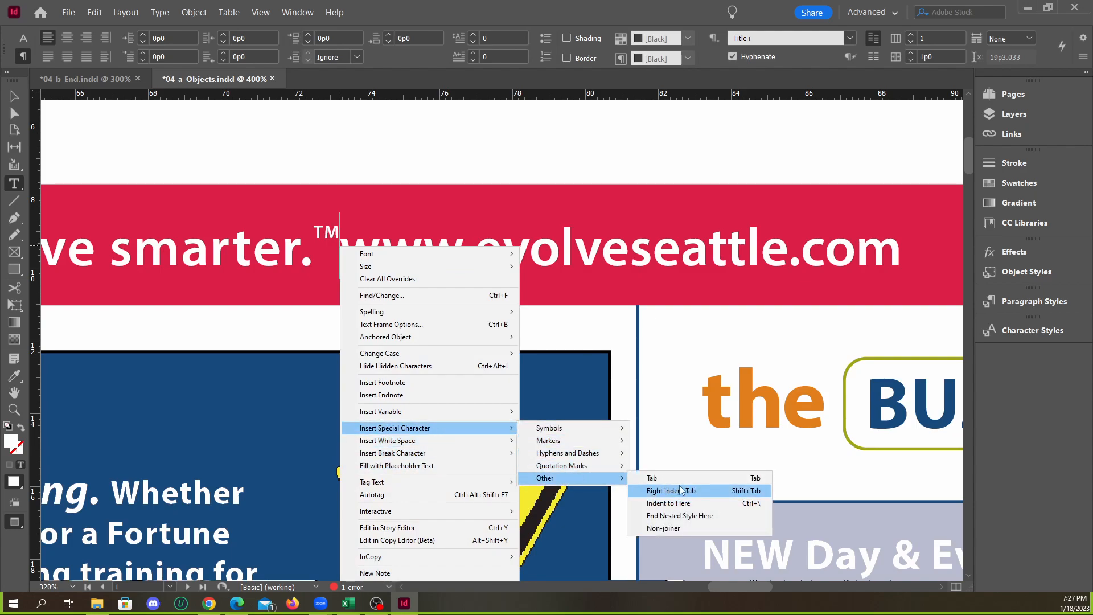
pyautogui.click(675, 485)
pyautogui.scroll(-3, 568, 374)
pyautogui.scroll(-2, 568, 375)
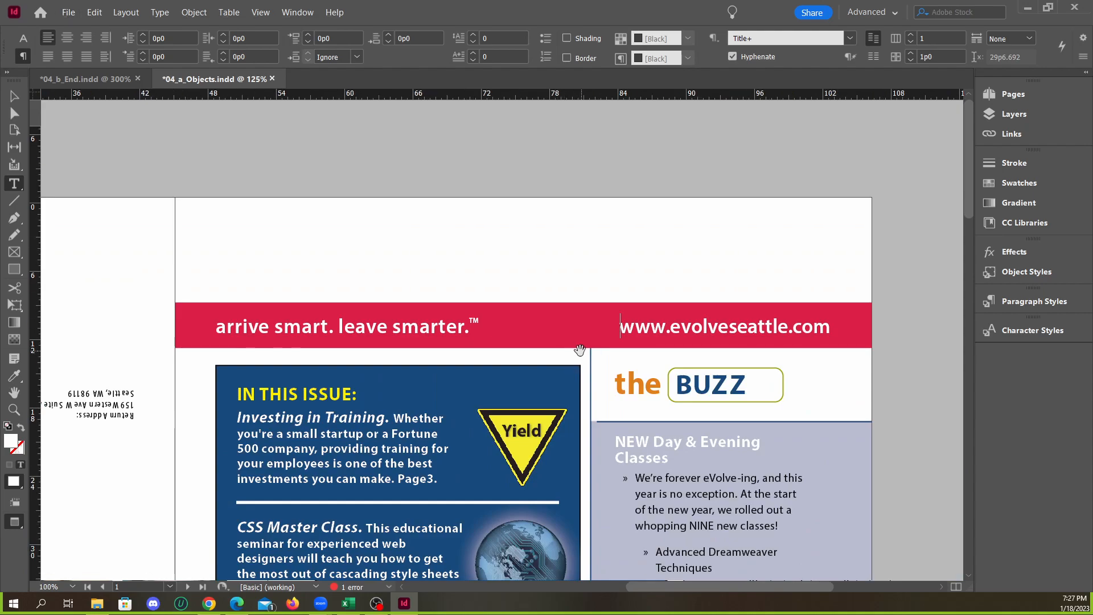
pyautogui.press('Escape')
pyautogui.click(348, 158)
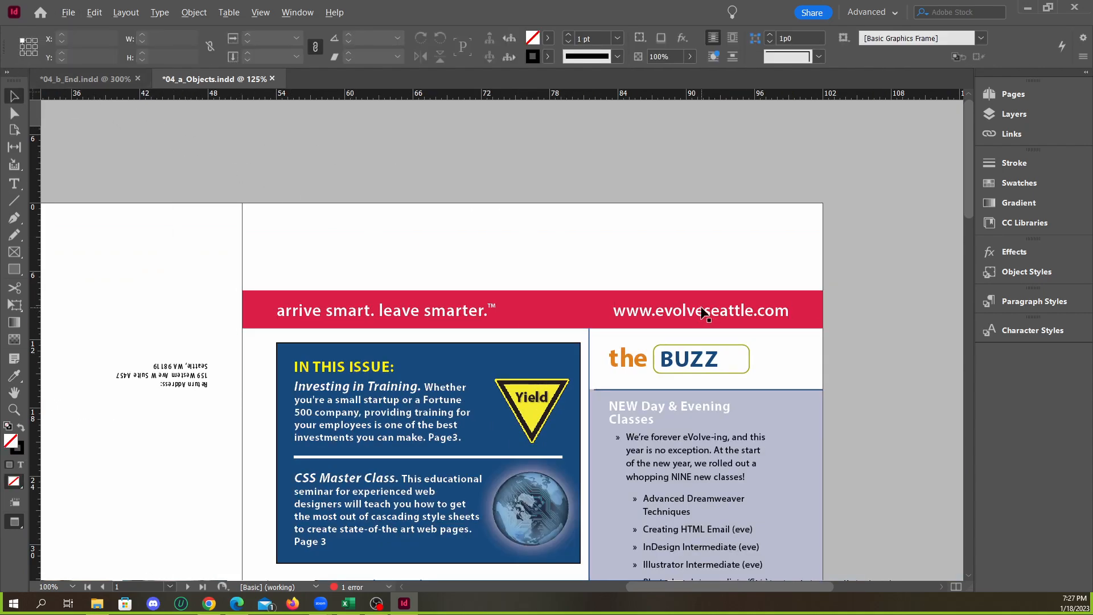
# Review the finished banner line in Normal screen mode and examine the hidden tab character between the tagline and the web address
pyautogui.scroll(-4, 705, 311)
pyautogui.scroll(1, 546, 325)
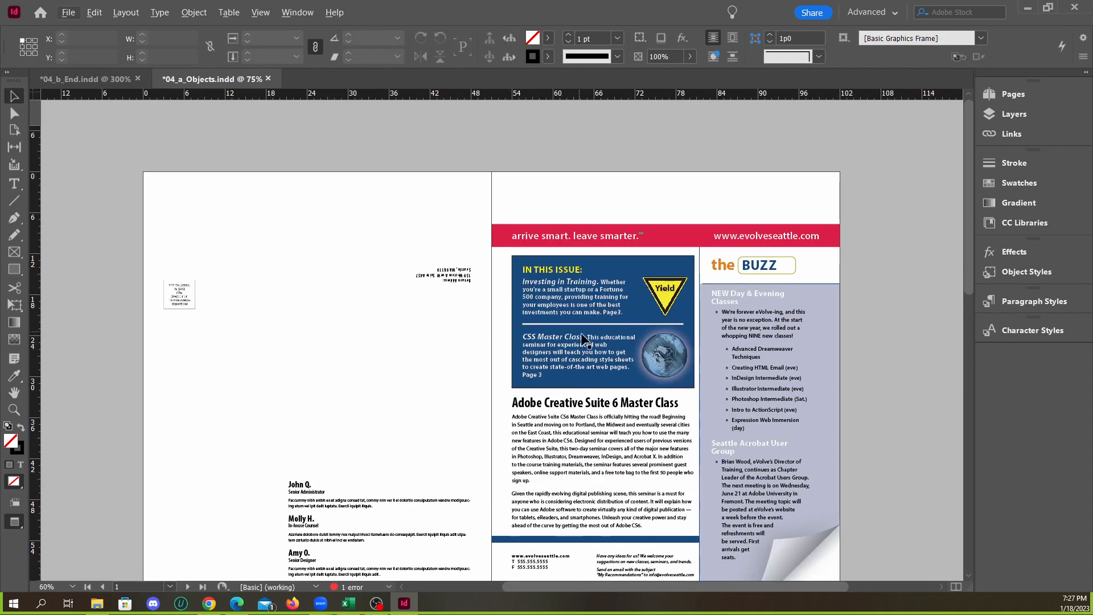
pyautogui.scroll(2, 675, 256)
pyautogui.scroll(1, 828, 293)
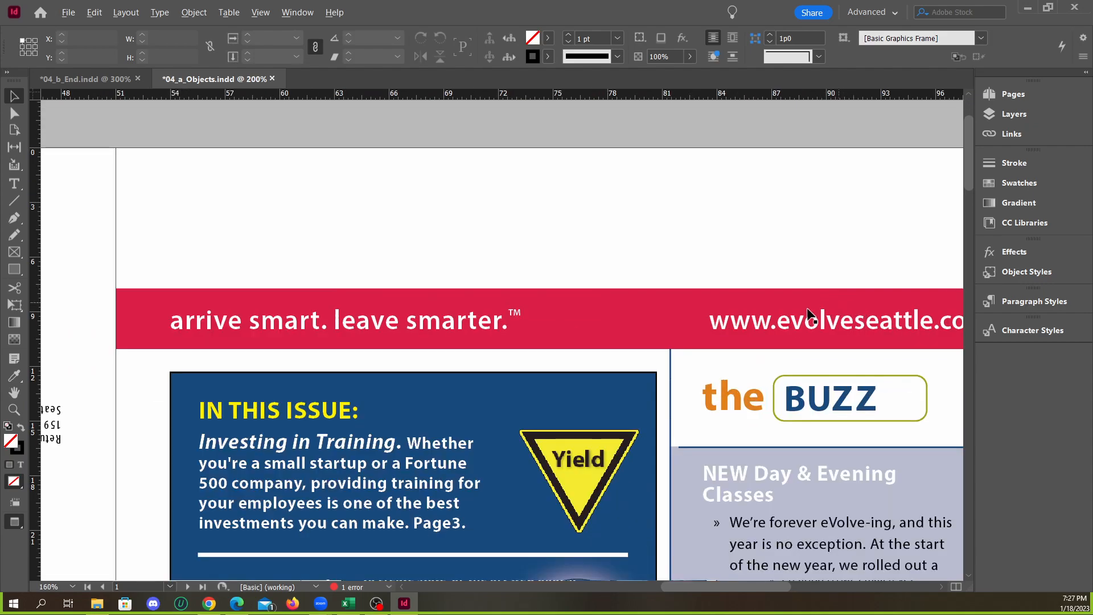
pyautogui.scroll(-1, 529, 284)
pyautogui.press('w')
pyautogui.click(546, 166)
pyautogui.press('w')
pyautogui.scroll(4, 594, 324)
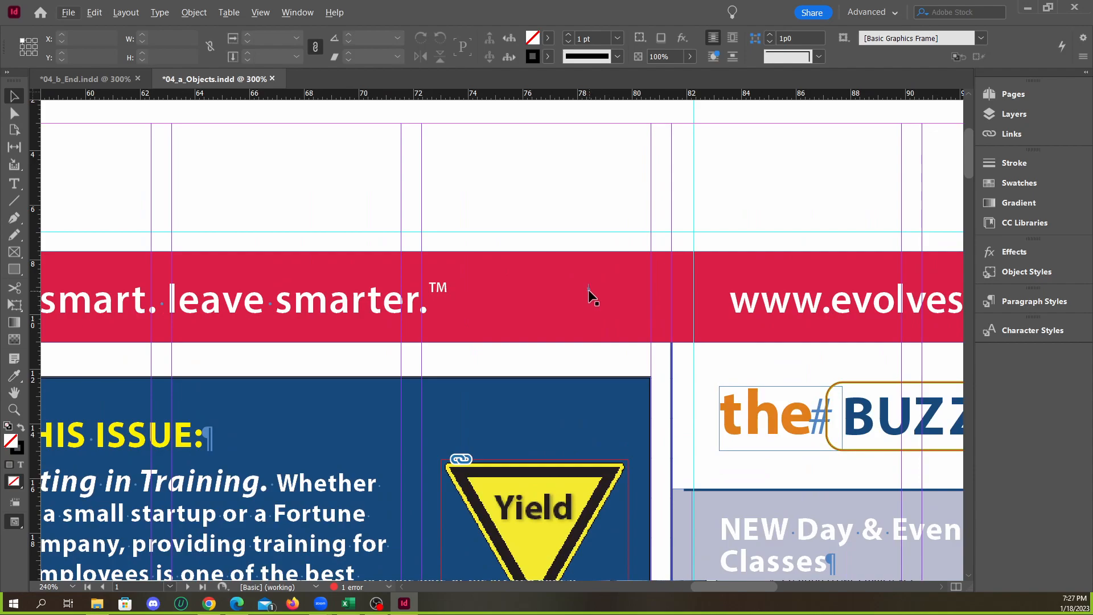
pyautogui.doubleClick(580, 283)
pyautogui.tripleClick(583, 281)
pyautogui.click(584, 281)
pyautogui.scroll(-3, 624, 278)
pyautogui.scroll(-1, 339, 196)
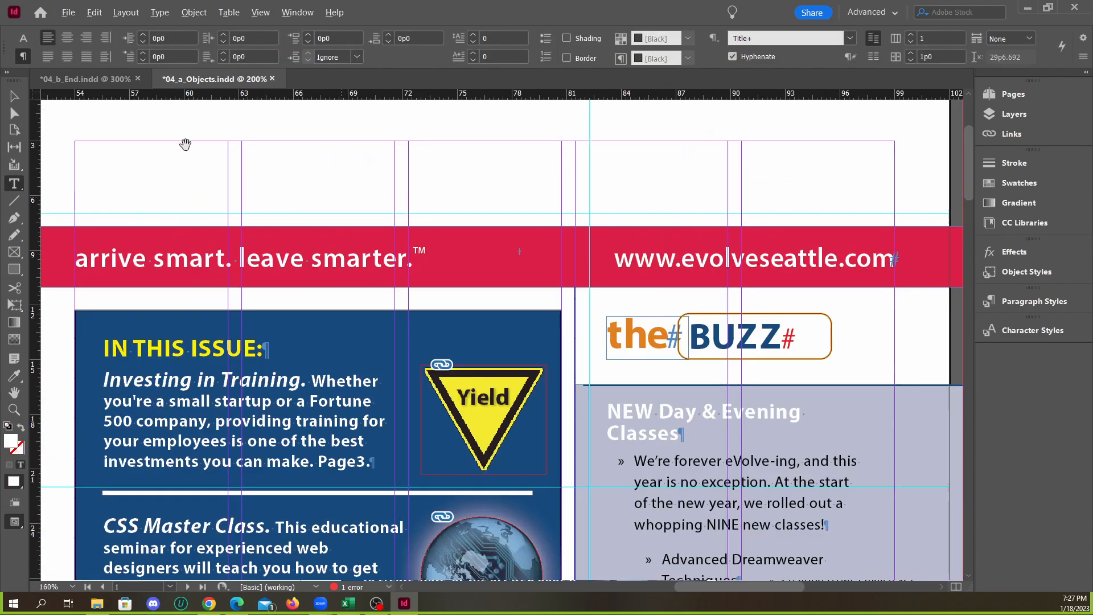
# Select the red banner frame in 04_a_Objects.indd, check its inset spacing in Text Frame Options without making changes, and deselect the frame
pyautogui.click(14, 97)
pyautogui.click(371, 188)
pyautogui.scroll(-1, 472, 242)
pyautogui.click(424, 258)
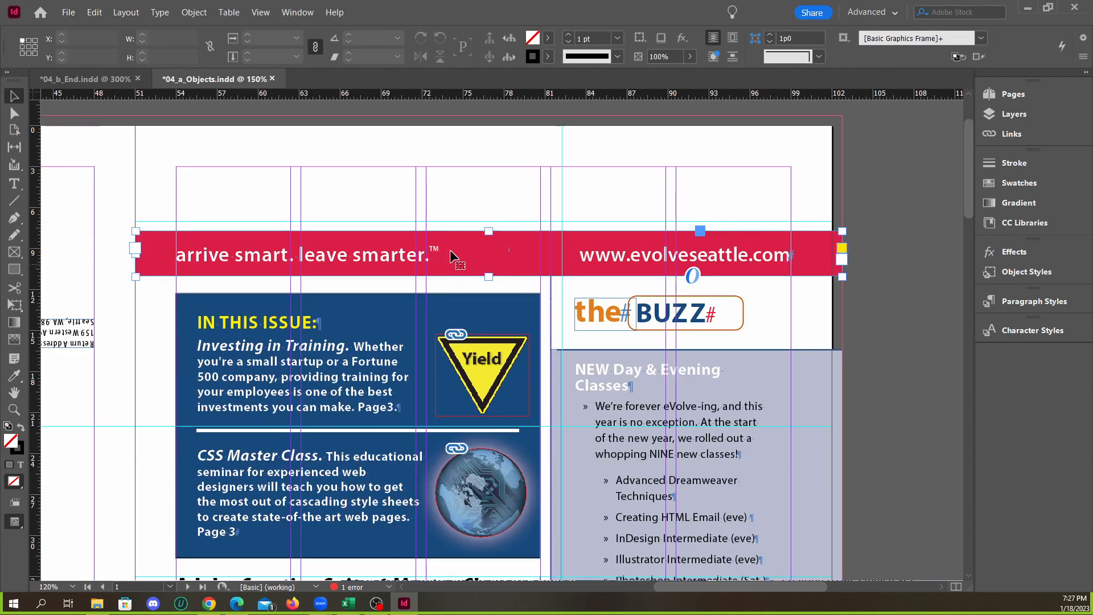
pyautogui.click(194, 12)
pyautogui.click(234, 206)
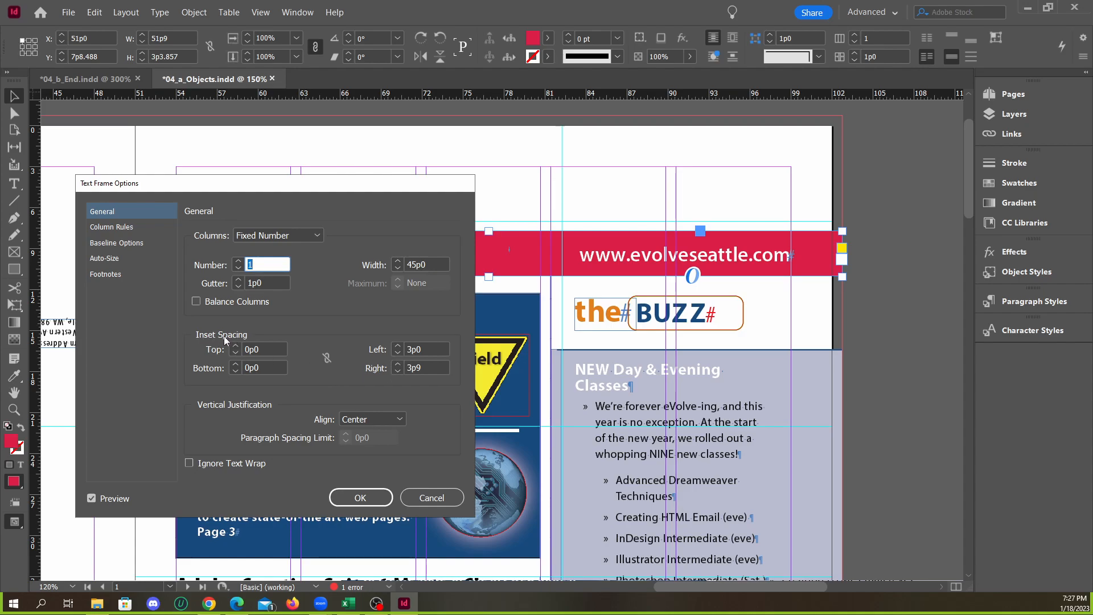
pyautogui.click(432, 498)
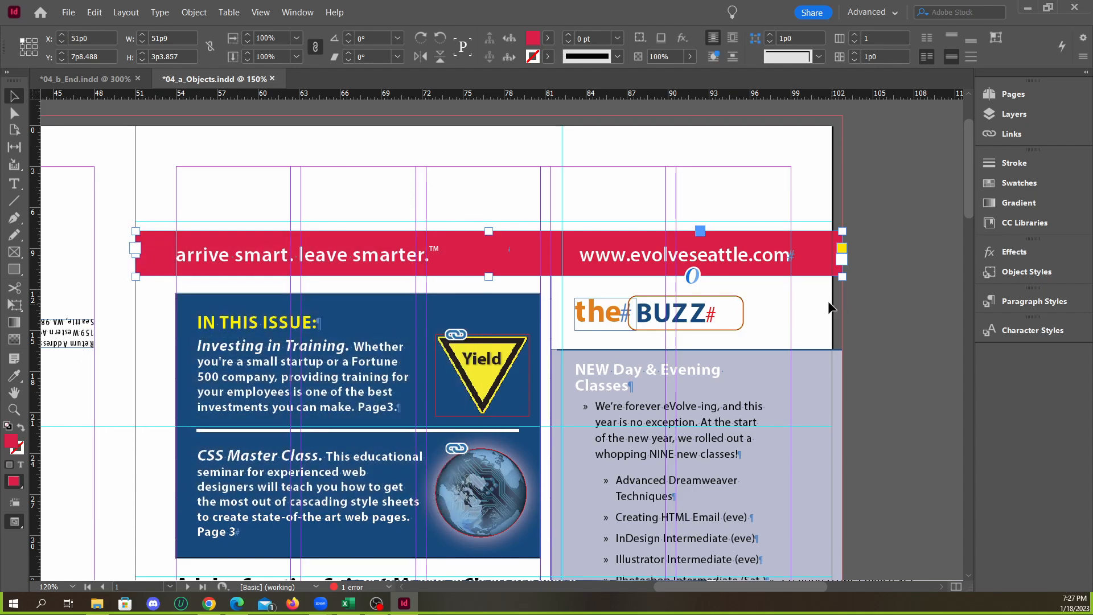
pyautogui.click(871, 294)
# Fit the page 4–1 spread in view in both 04_b_End.indd and 04_a_Objects.indd and compare the two covers for remaining differences
pyautogui.scroll(-2, 811, 320)
pyautogui.scroll(1, 619, 333)
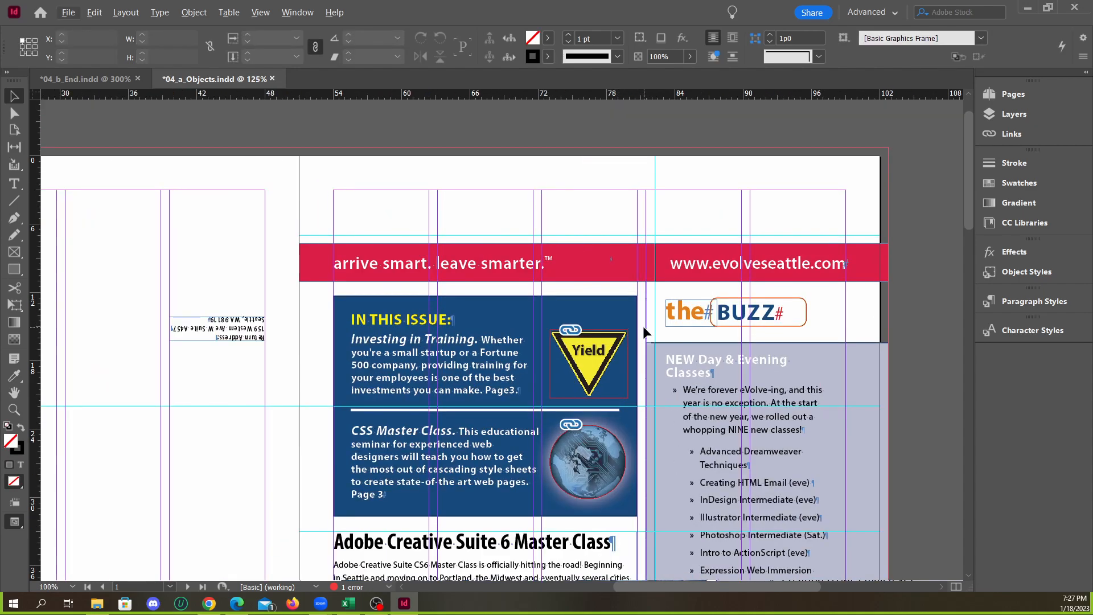
pyautogui.scroll(-1, 641, 326)
pyautogui.scroll(2, 640, 325)
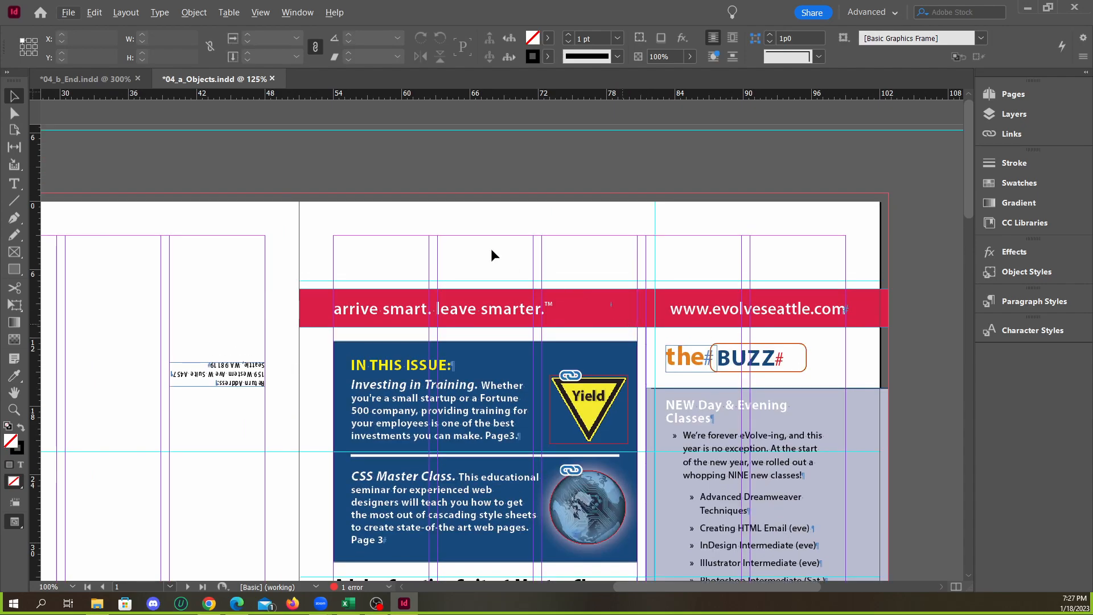
pyautogui.click(86, 80)
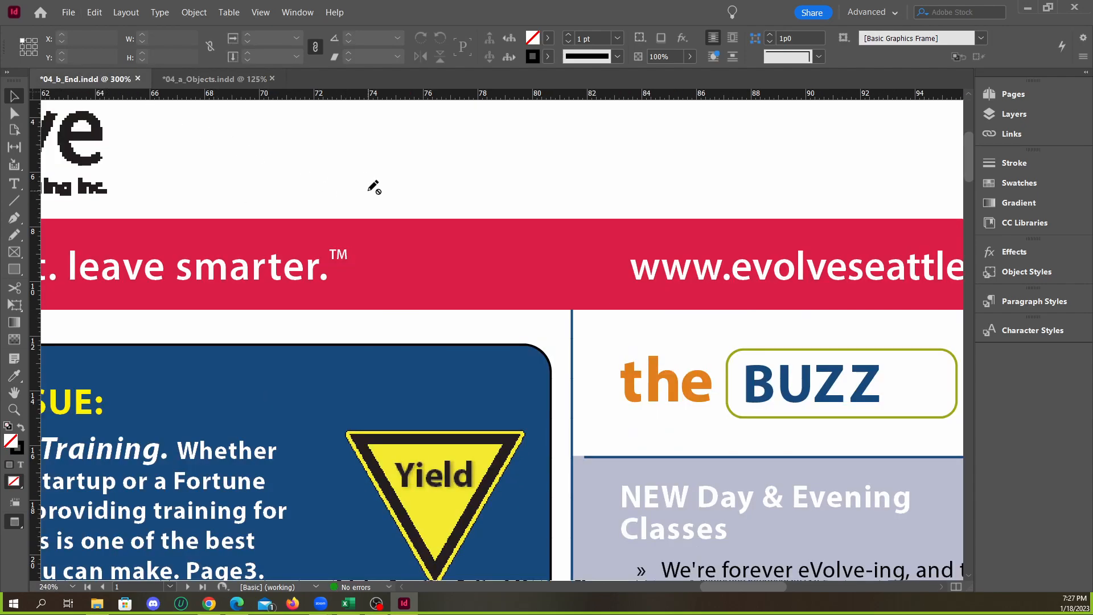
pyautogui.hotkey('ctrl', 'alt', '0')
pyautogui.click(198, 80)
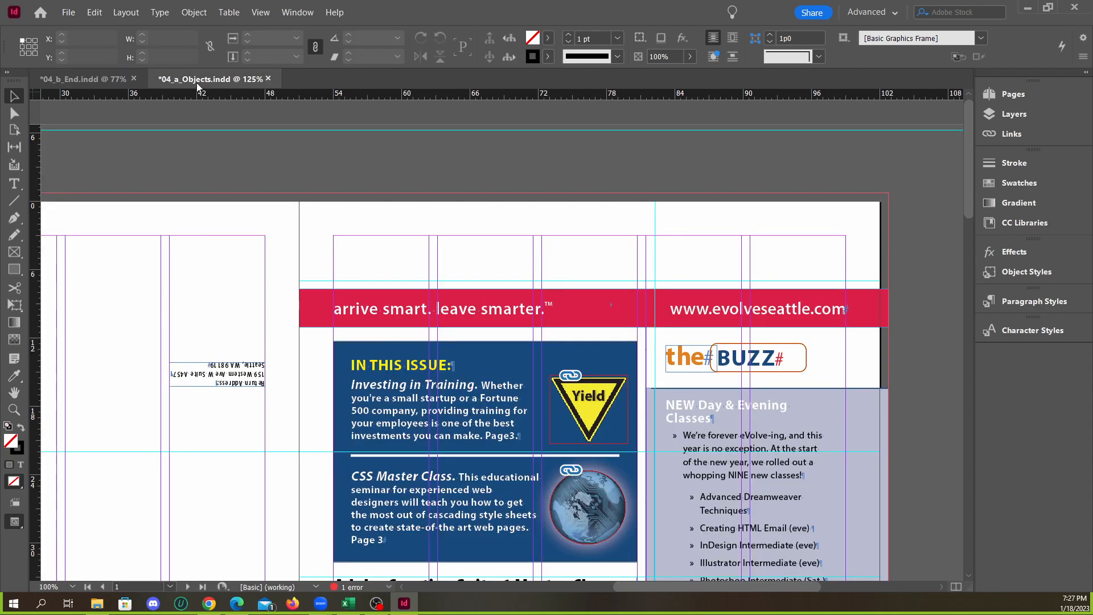
pyautogui.hotkey('ctrl', 'alt', '0')
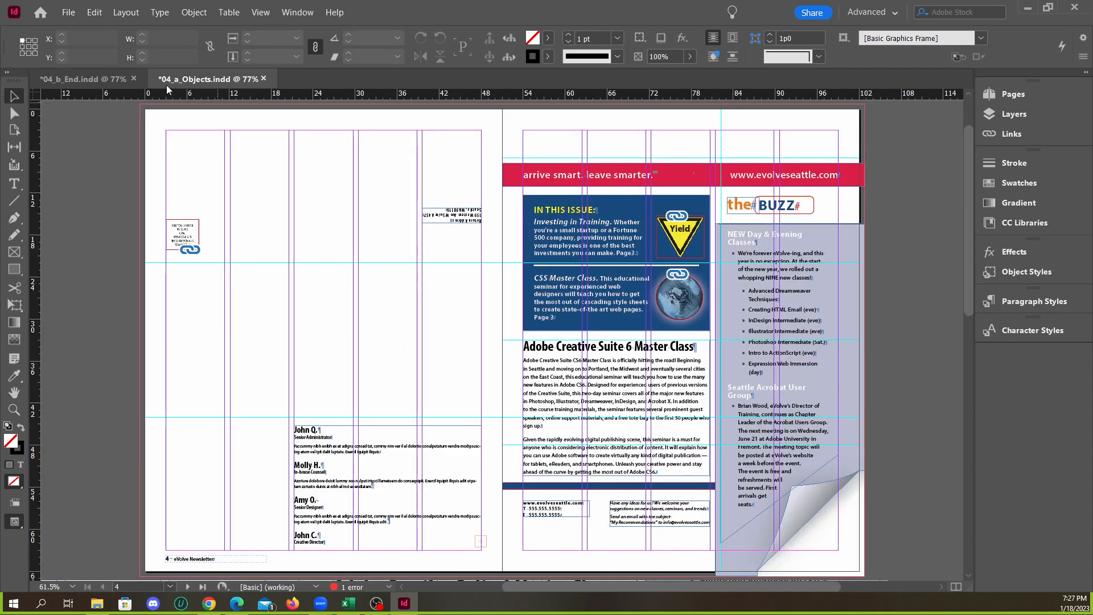
pyautogui.click(112, 81)
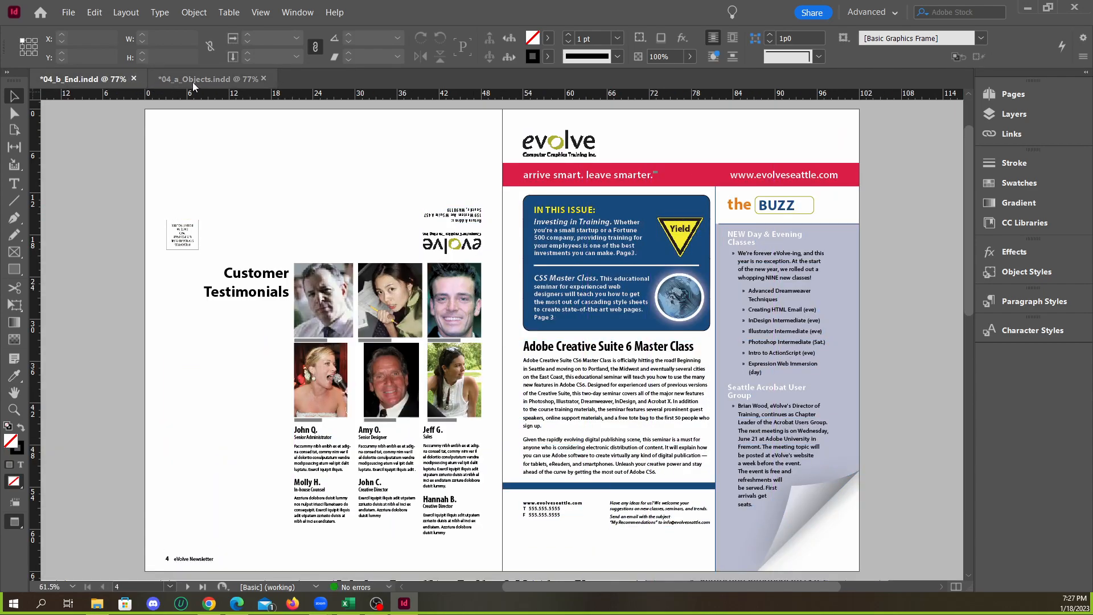
pyautogui.click(193, 82)
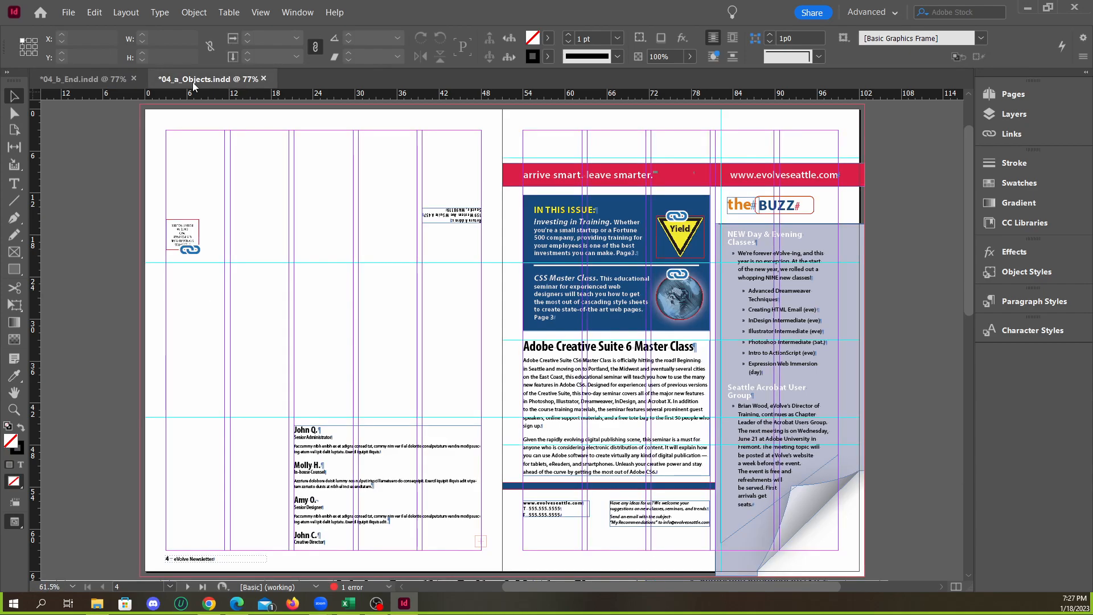
pyautogui.click(93, 80)
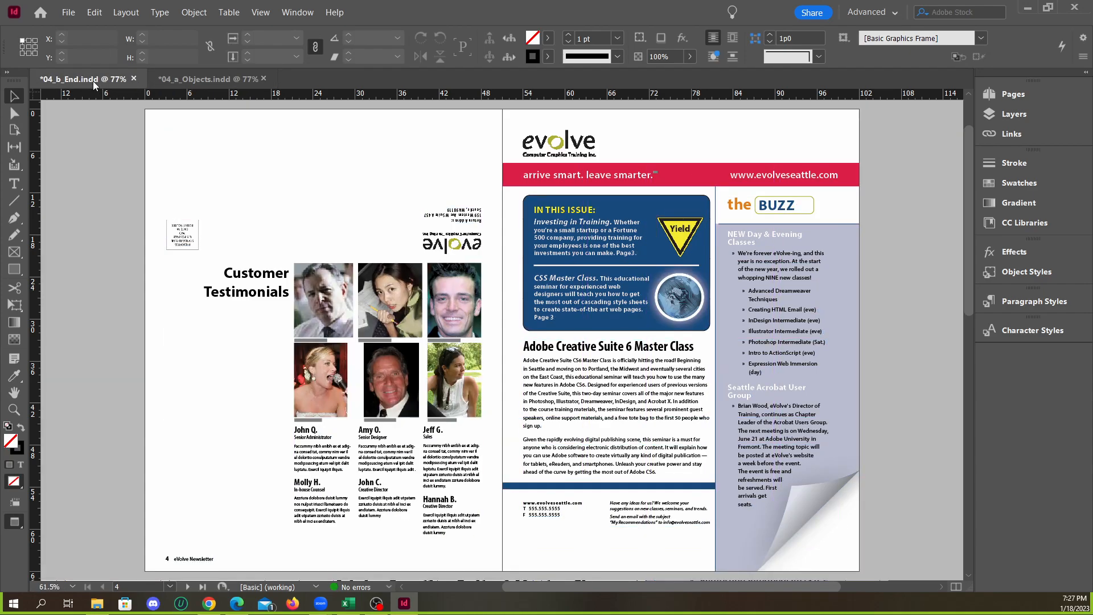
pyautogui.click(200, 80)
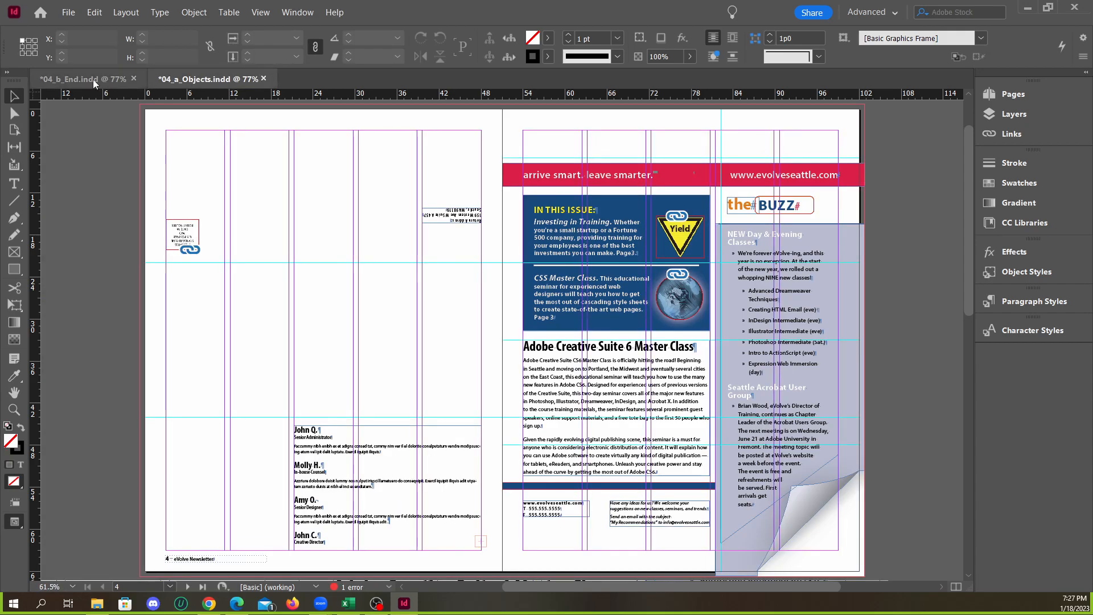
# Examine the globe image beside the CSS Master Class text up close in both documents and compare their outlines
pyautogui.scroll(3, 688, 295)
pyautogui.scroll(2, 689, 296)
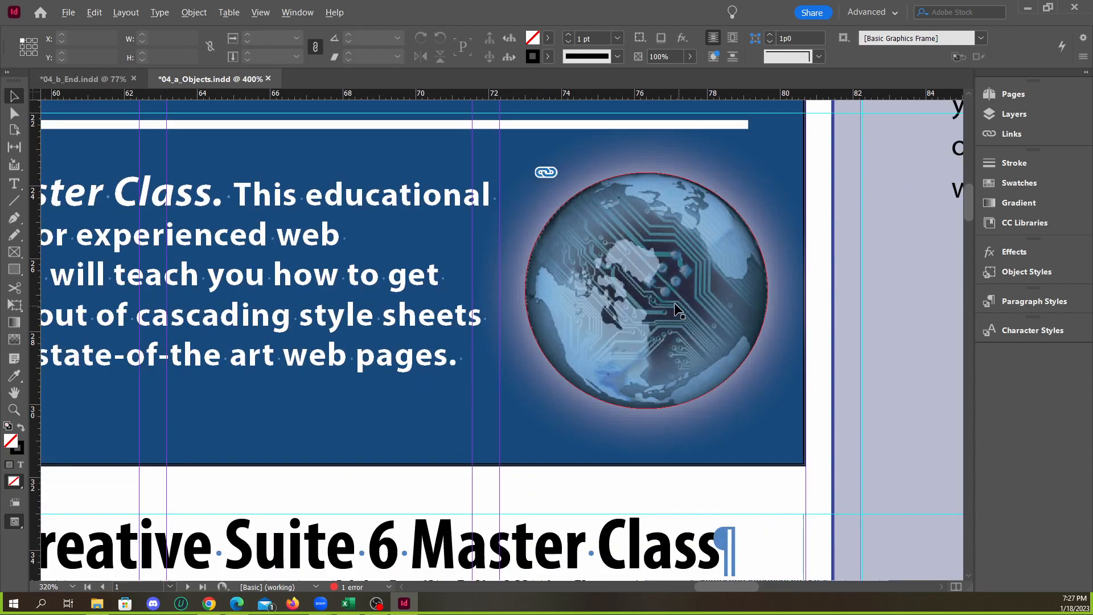
pyautogui.click(101, 79)
pyautogui.scroll(4, 91, 105)
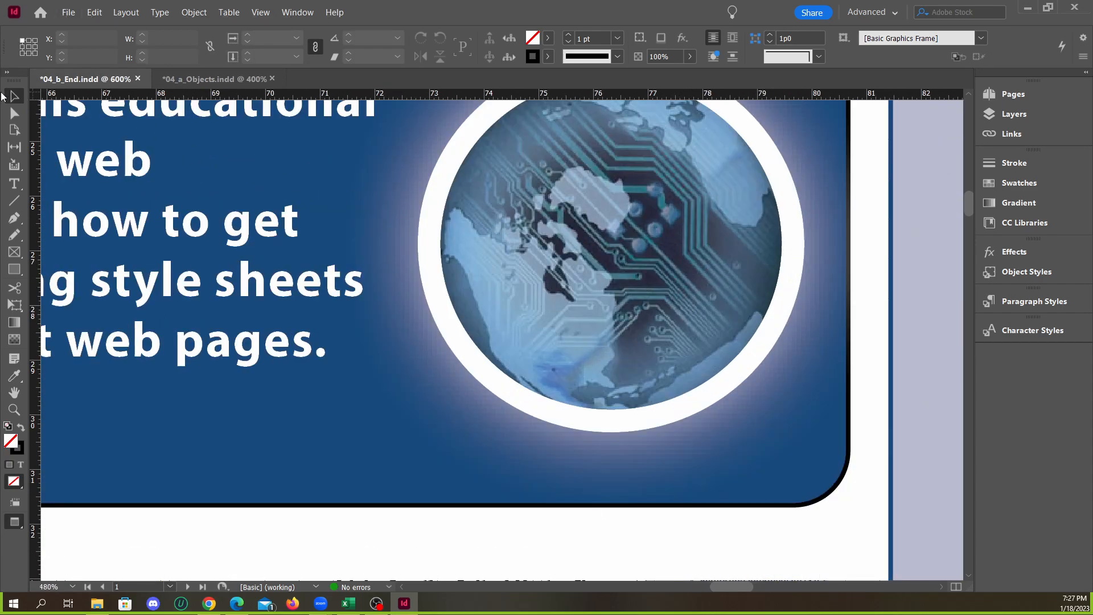
pyautogui.scroll(-2, 484, 319)
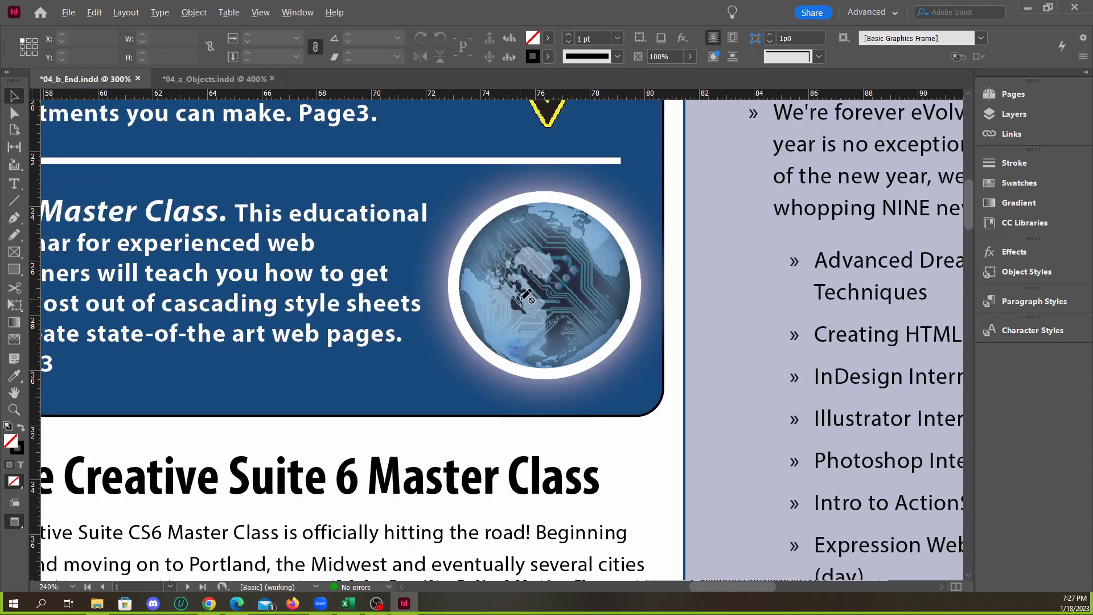
pyautogui.scroll(1, 526, 296)
# Unlock the Graphics layer in 04_b_End.indd and select the globe frame to check its stroke weight
pyautogui.click(1007, 136)
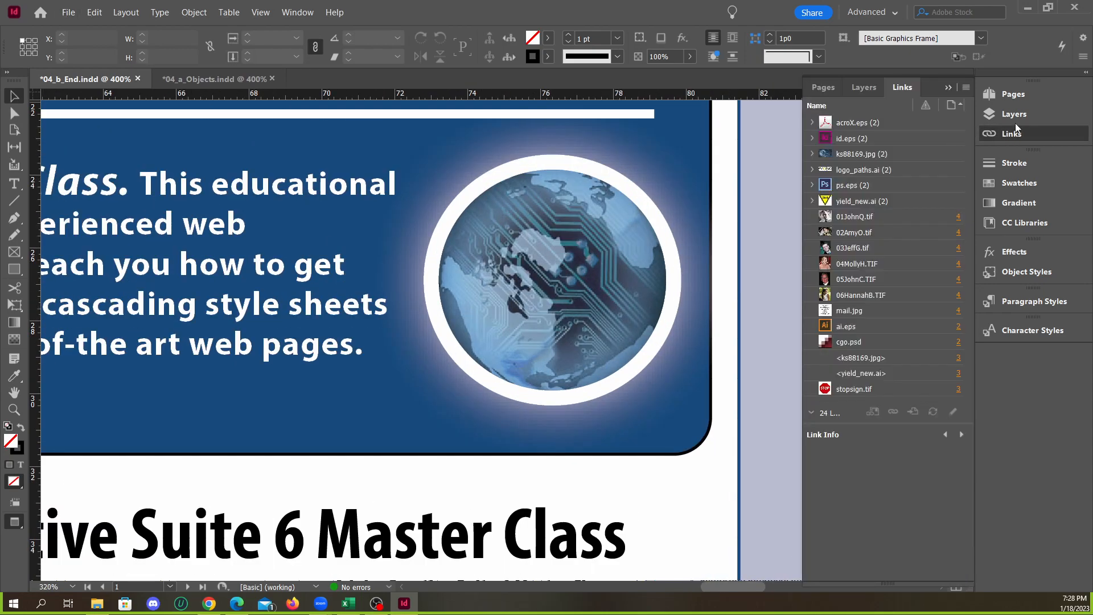
pyautogui.click(1014, 116)
pyautogui.click(826, 107)
pyautogui.click(592, 242)
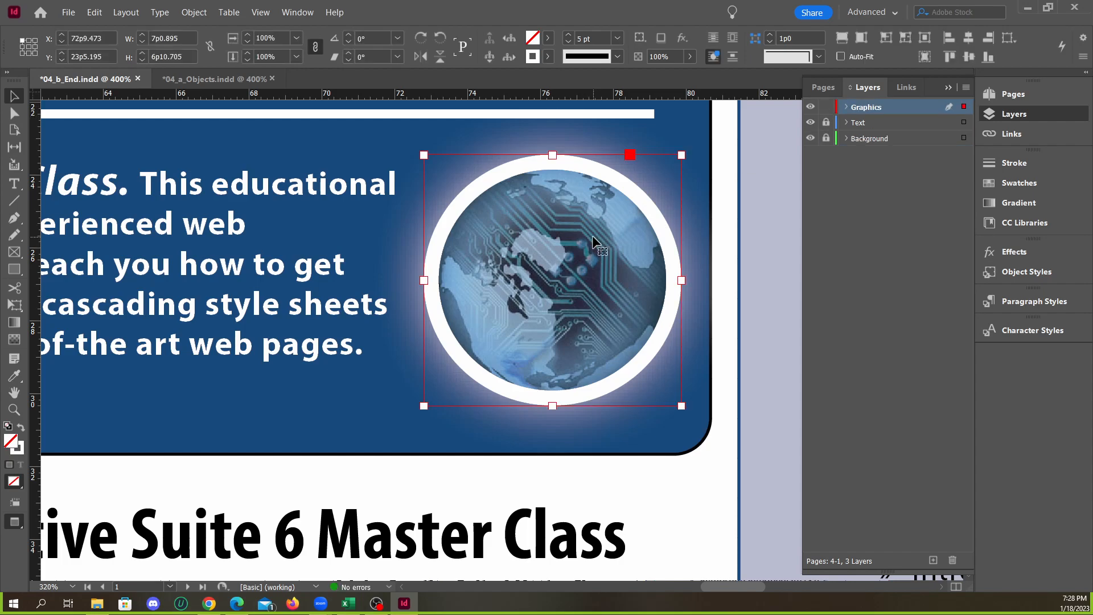
pyautogui.tripleClick(583, 38)
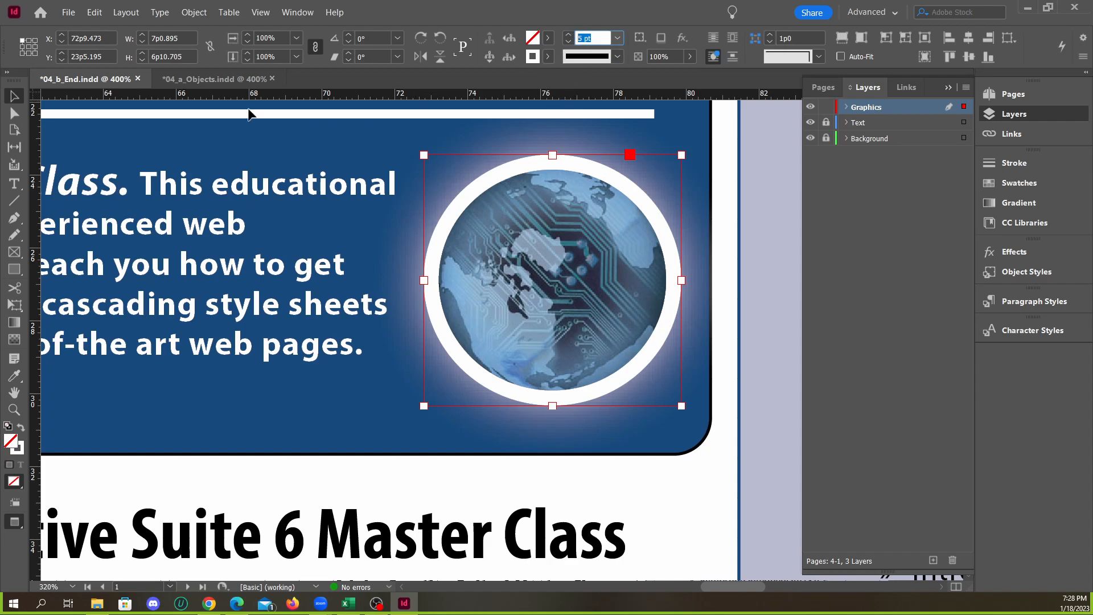
# Return to 04_a_Objects.indd and set the globe frame's stroke weight to 5 pt
pyautogui.click(214, 78)
pyautogui.scroll(1, 762, 279)
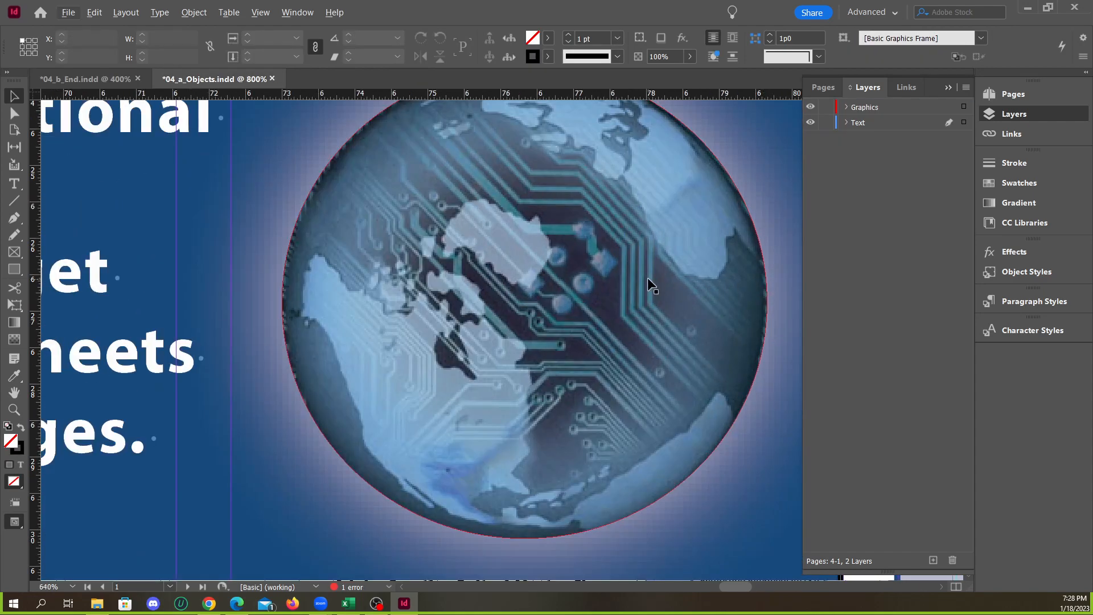
pyautogui.click(648, 278)
pyautogui.scroll(-1, 518, 278)
pyautogui.scroll(1, 576, 283)
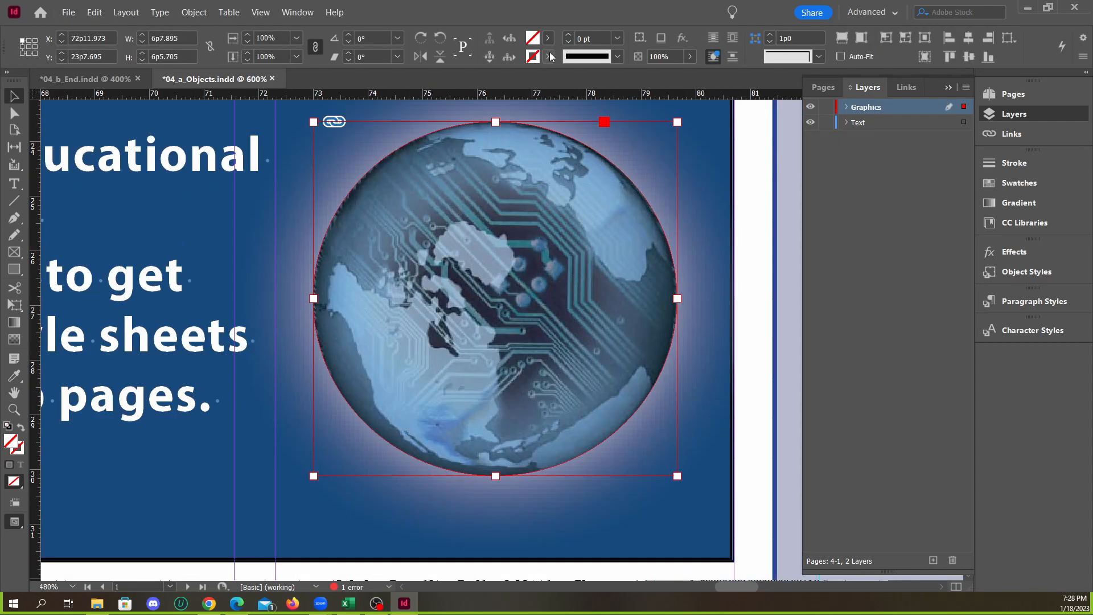
pyautogui.click(568, 35)
pyautogui.click(568, 35)
pyautogui.click(568, 35)
pyautogui.click(568, 36)
pyautogui.click(568, 35)
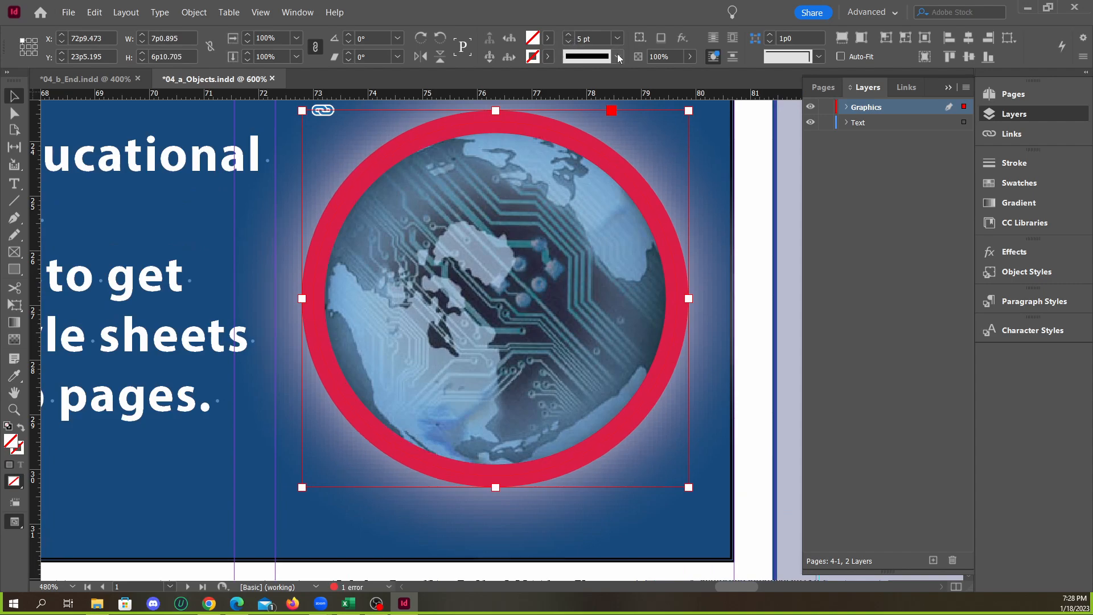
pyautogui.click(550, 39)
pyautogui.click(429, 100)
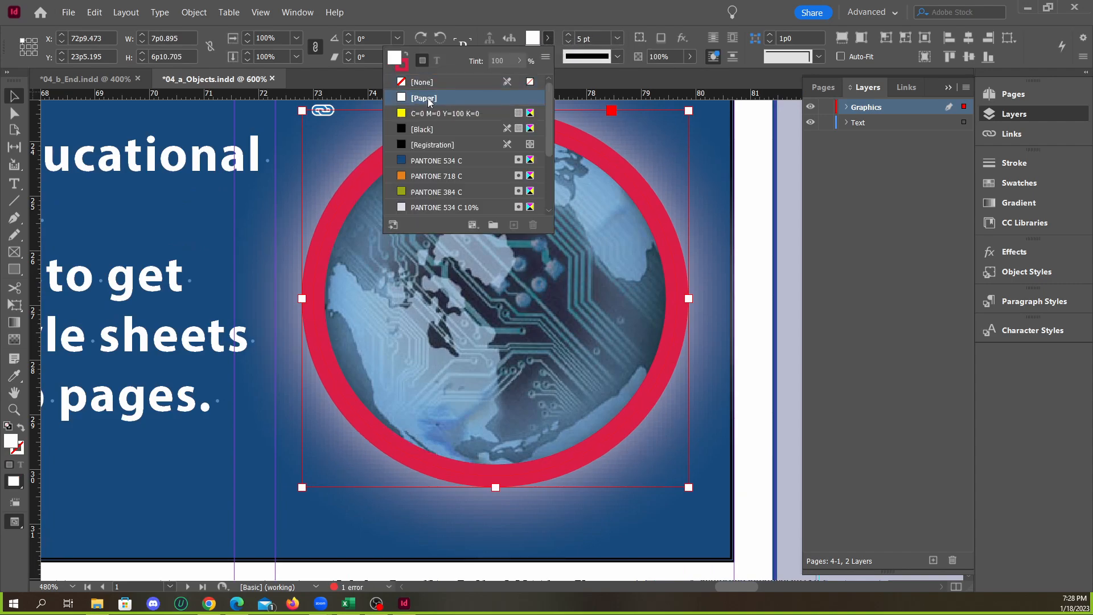
pyautogui.click(424, 83)
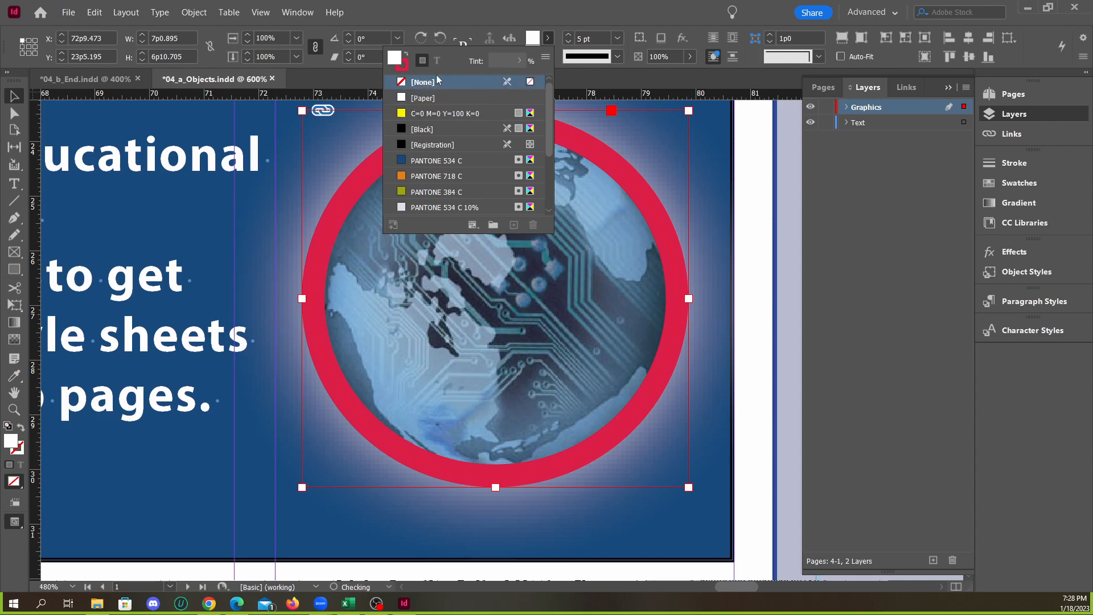
# Set the globe frame's stroke color to [Paper] and deselect it
pyautogui.click(547, 56)
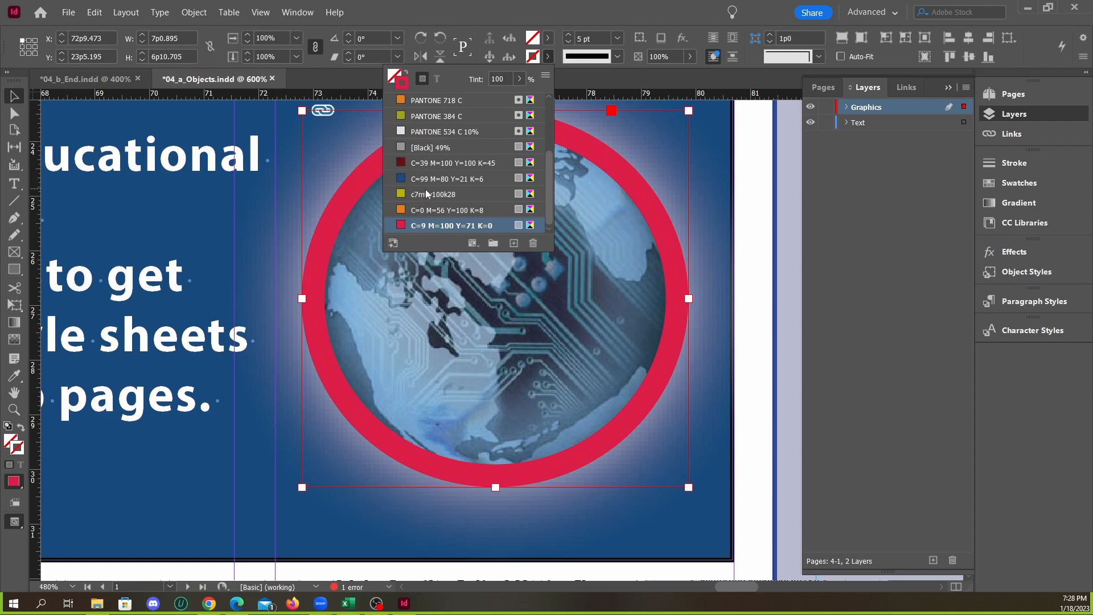
pyautogui.scroll(3, 422, 134)
pyautogui.click(424, 100)
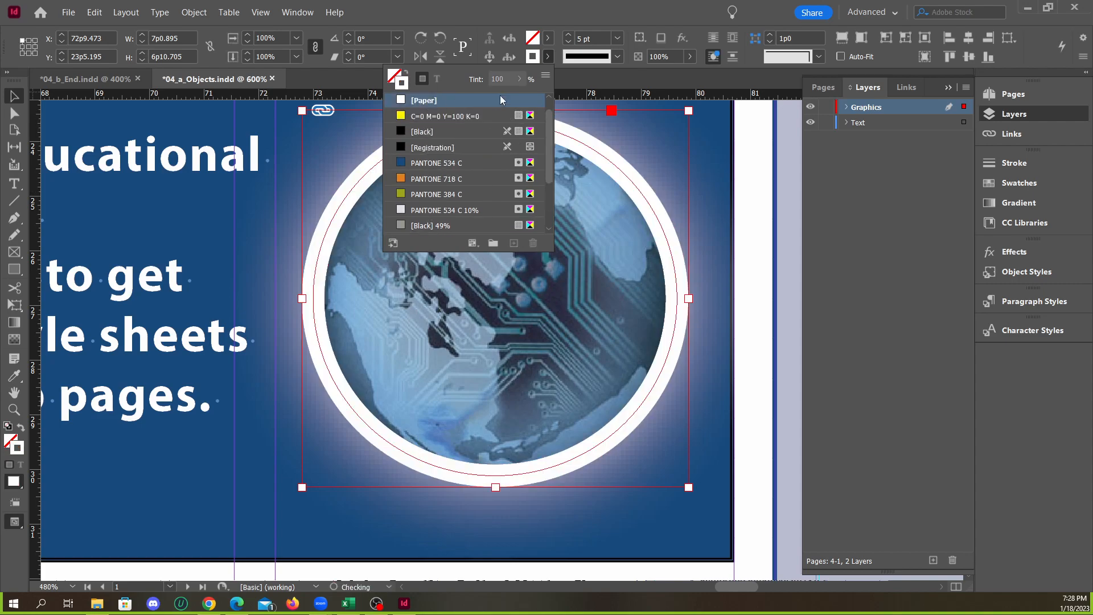
pyautogui.click(749, 217)
pyautogui.scroll(-2, 643, 259)
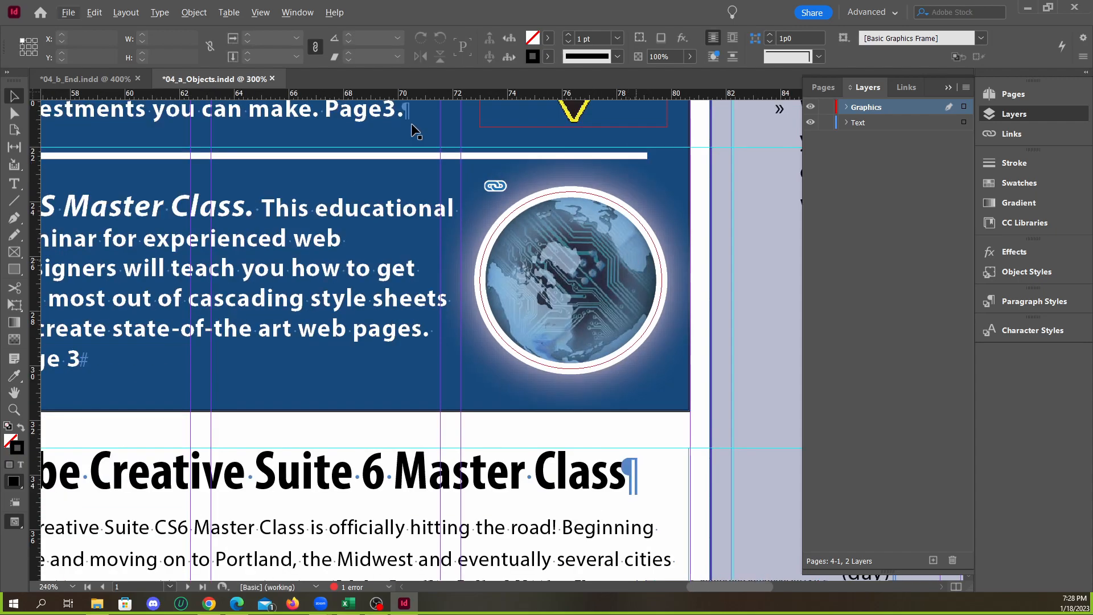
# Compare the globe's white outline in both documents, deselect the globe in 04_b_End.indd, and review the full cover spread in each file
pyautogui.click(100, 80)
pyautogui.click(187, 80)
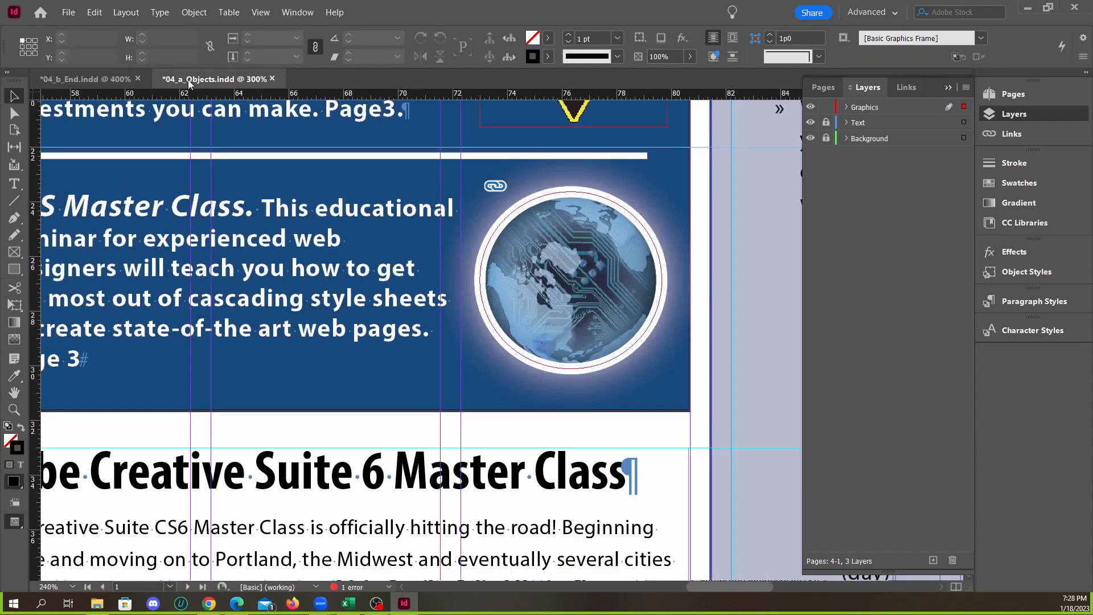
pyautogui.click(104, 76)
pyautogui.click(719, 245)
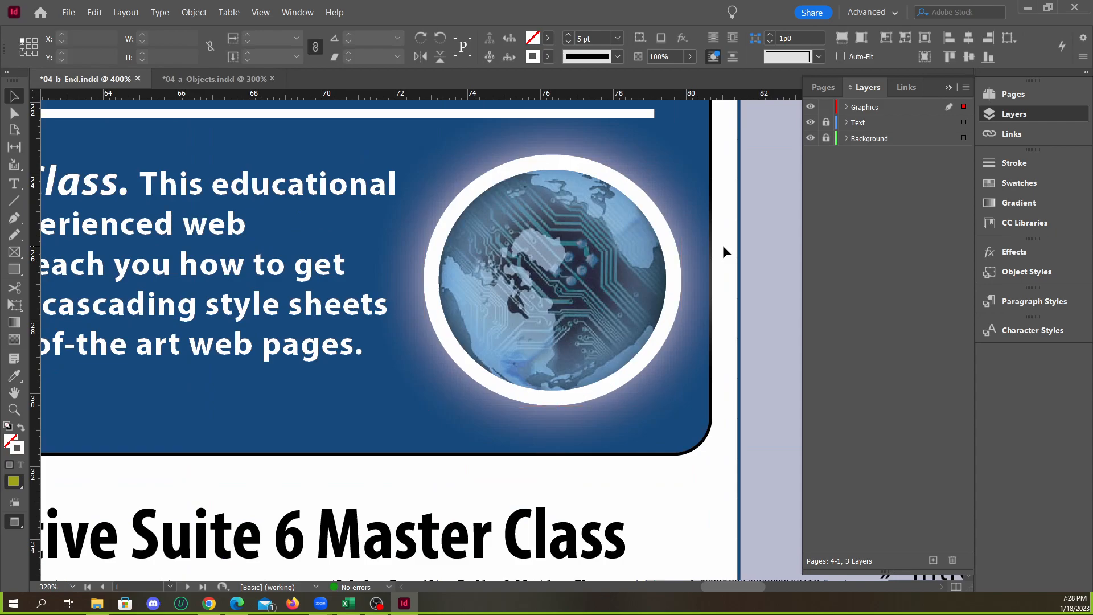
pyautogui.scroll(-5, 721, 248)
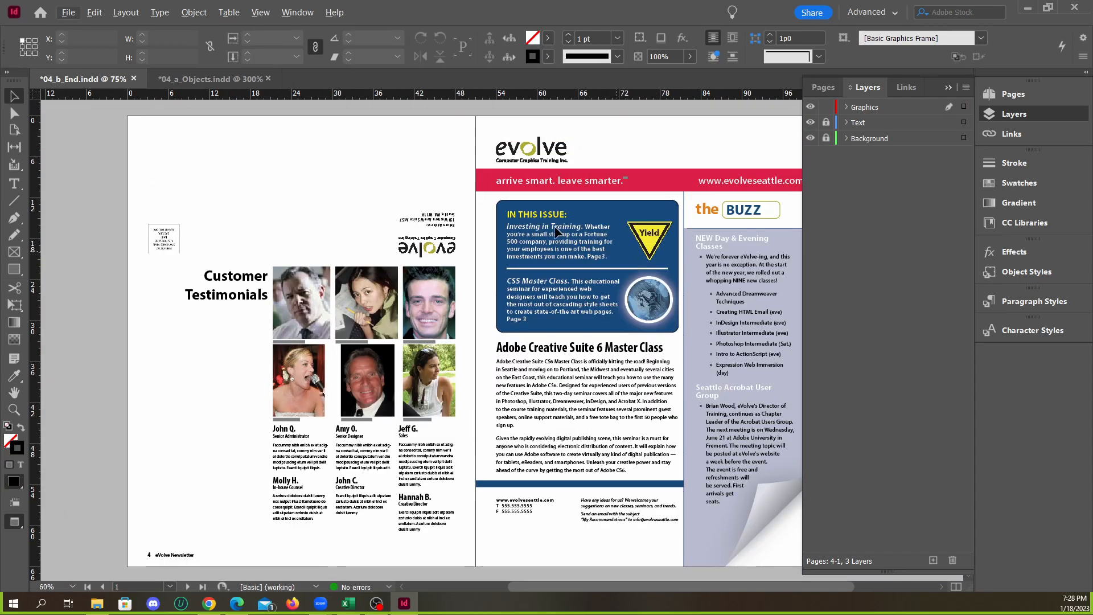
pyautogui.click(198, 81)
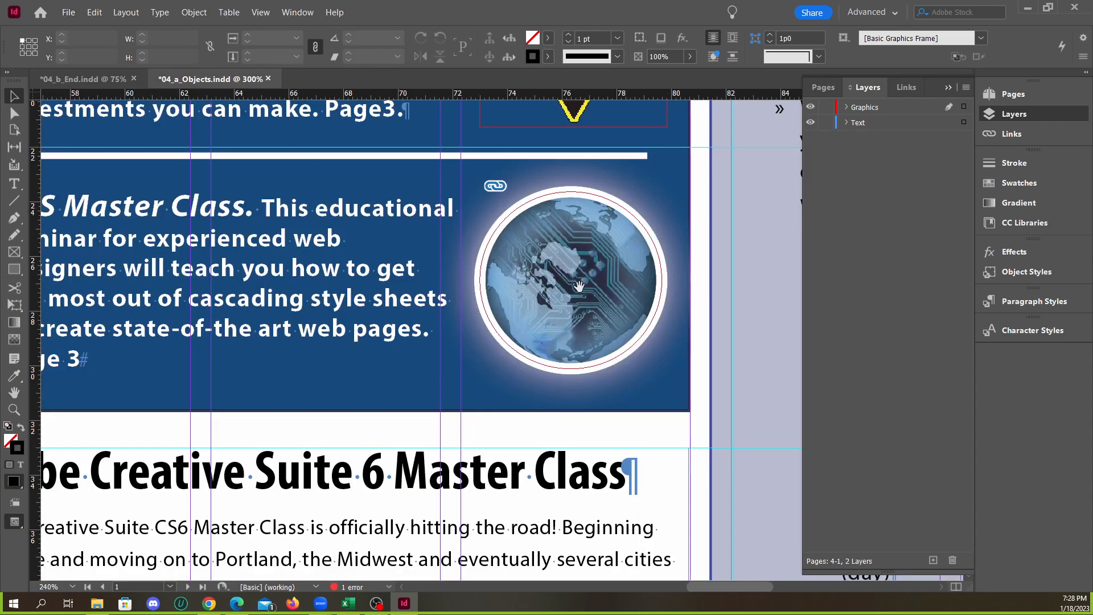
pyautogui.scroll(-3, 598, 295)
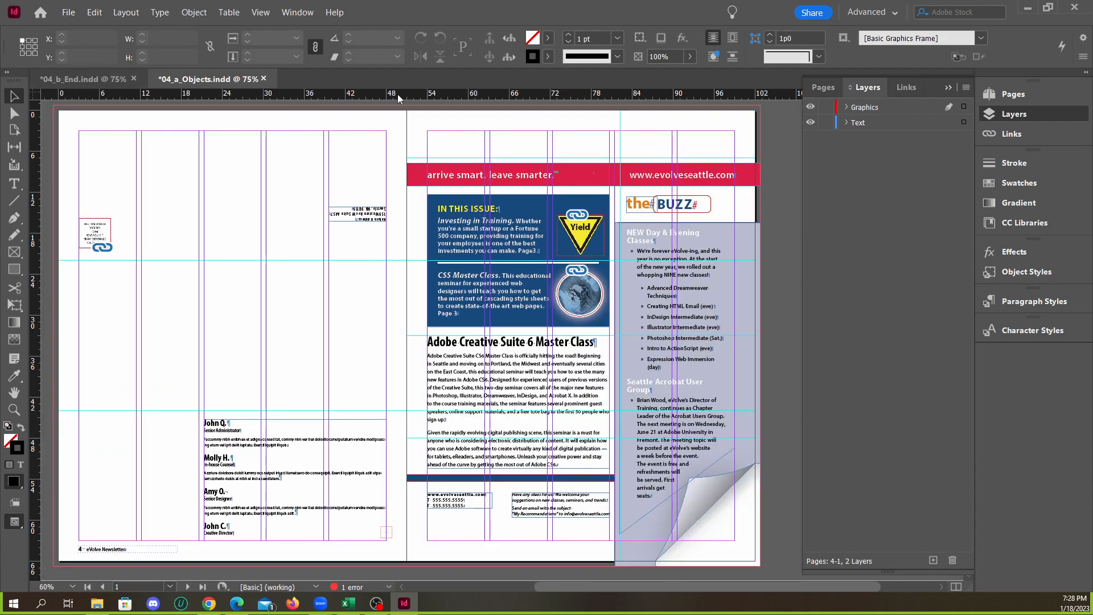
# Arrange 04_a_Objects.indd and 04_b_End.indd side by side and show 04_a_Objects.indd in Preview screen mode for comparison
pyautogui.click(949, 87)
pyautogui.click(297, 12)
pyautogui.moveTo(319, 27)
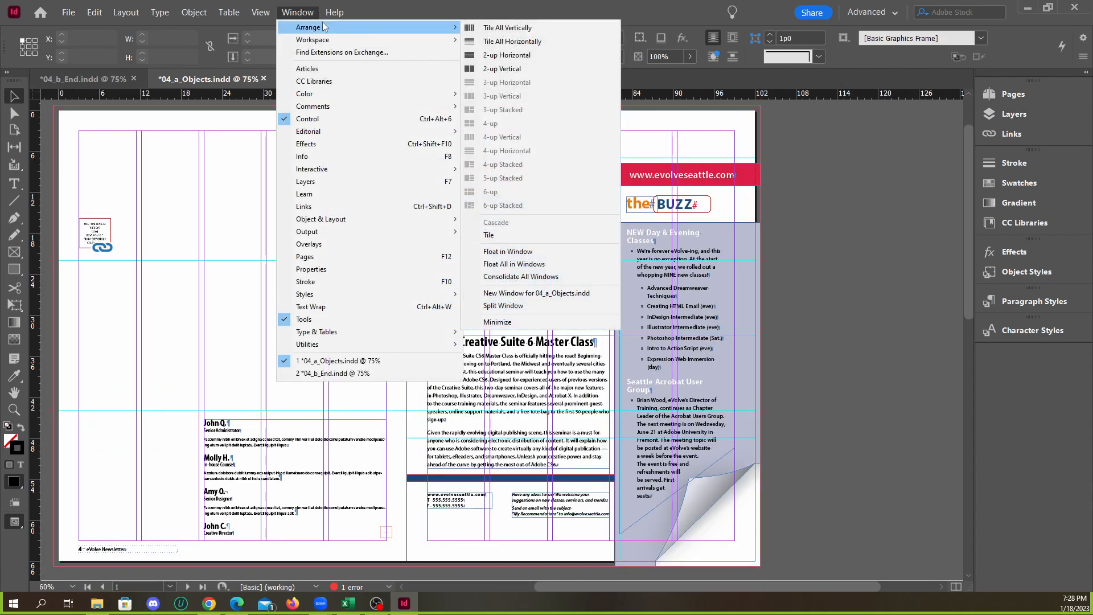
pyautogui.click(501, 58)
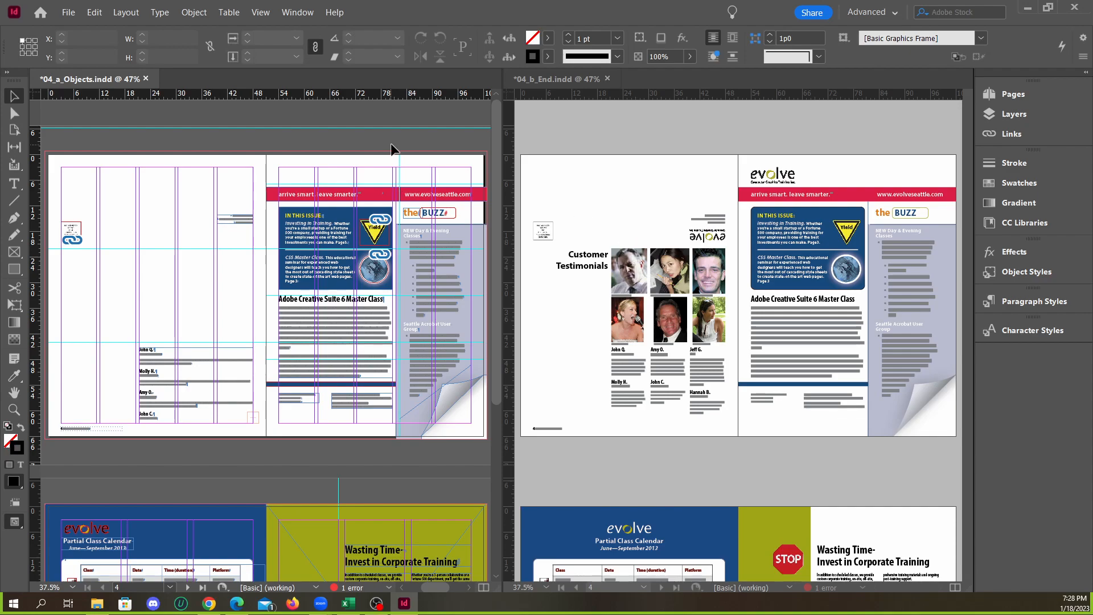
pyautogui.press('w')
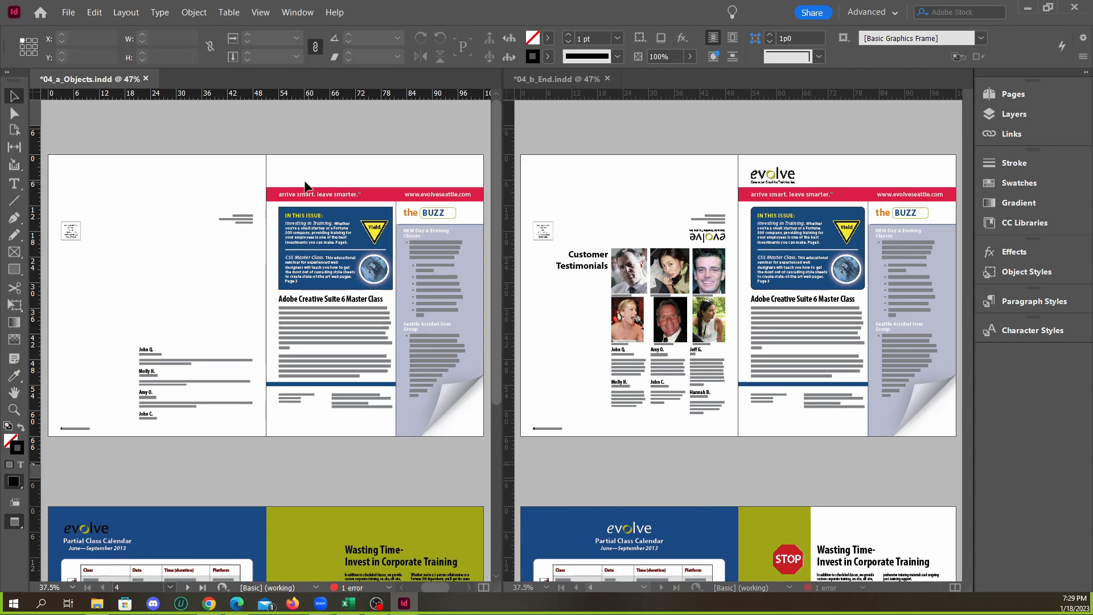
pyautogui.scroll(5, 931, 416)
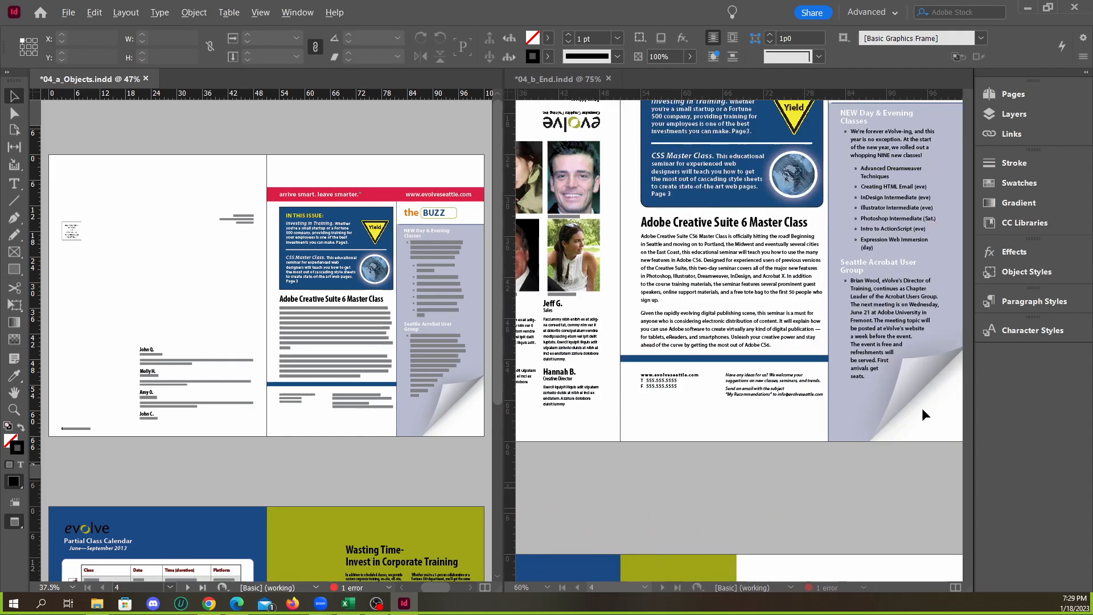
# Compare the cover spreads of 04_a_Objects.indd and 04_b_End.indd side by side, both fitted in their windows and enlarged at the header
pyautogui.scroll(3, 917, 406)
pyautogui.hotkey('ctrl', 'alt', '0')
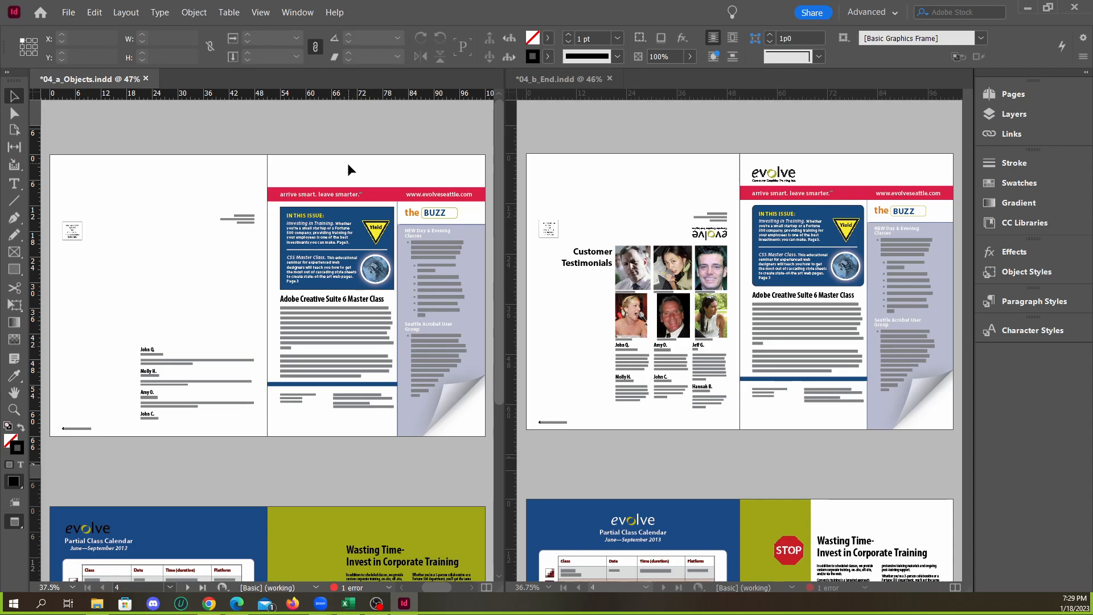
pyautogui.scroll(3, 291, 174)
pyautogui.hotkey('ctrl', 'alt', '0')
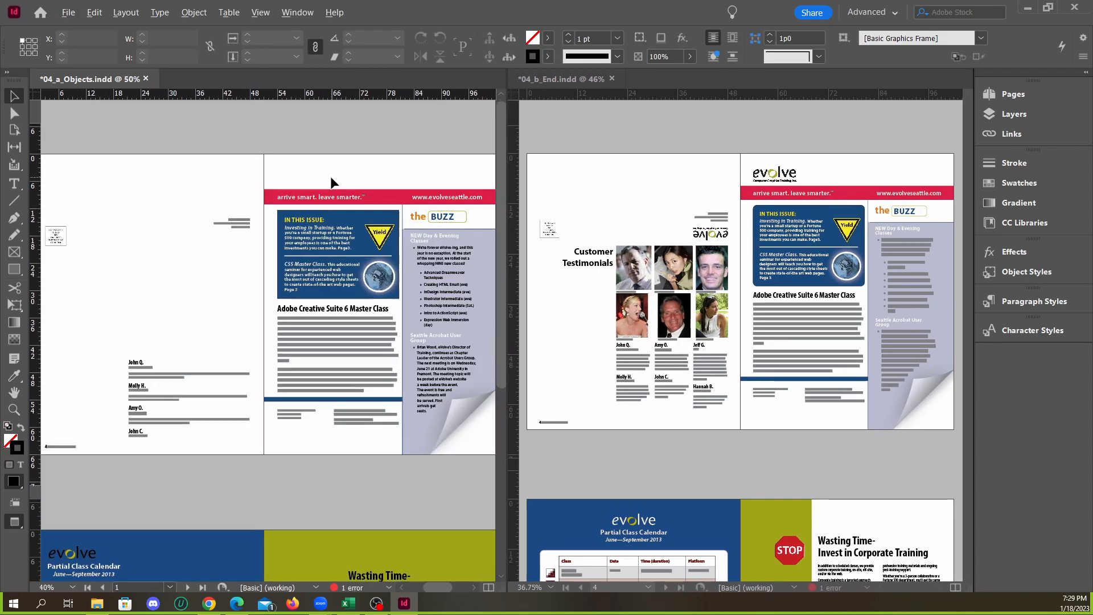
pyautogui.scroll(3, 334, 178)
pyautogui.hotkey('ctrl', 'alt', '0')
pyautogui.scroll(-3, 283, 185)
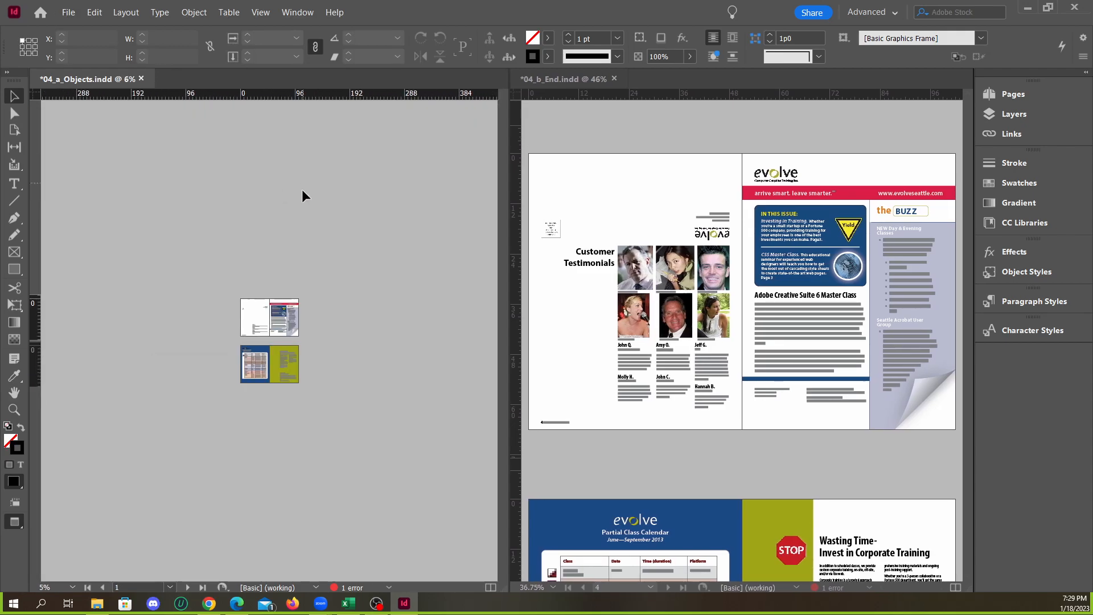
pyautogui.scroll(5, 302, 185)
pyautogui.scroll(3, 332, 111)
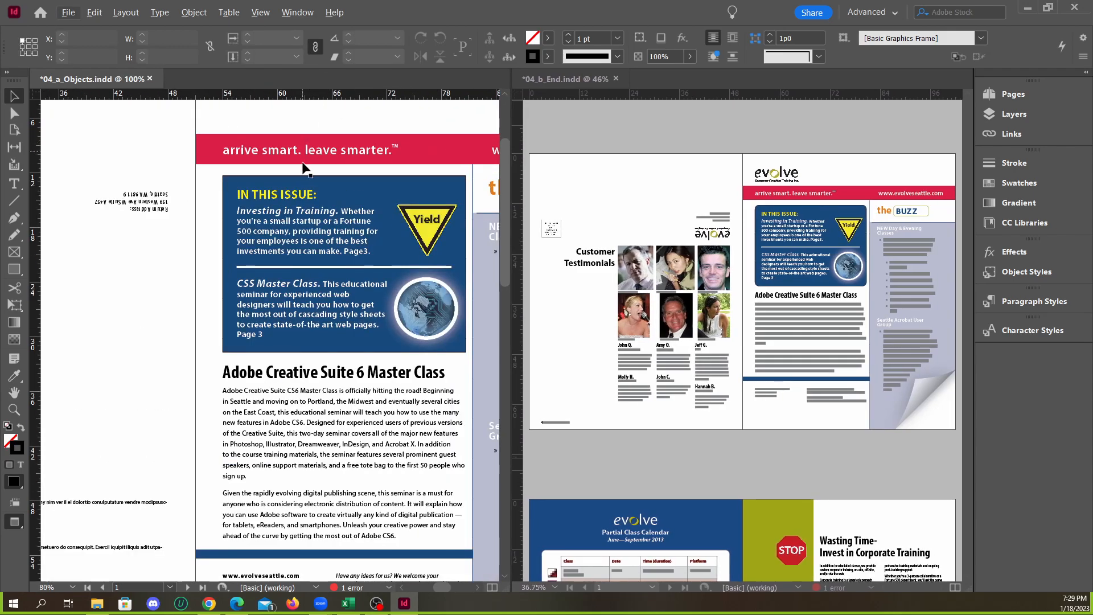
# Consolidate all document windows into one tabbed window and show the cover spread of 04_a_Objects.indd
pyautogui.click(296, 13)
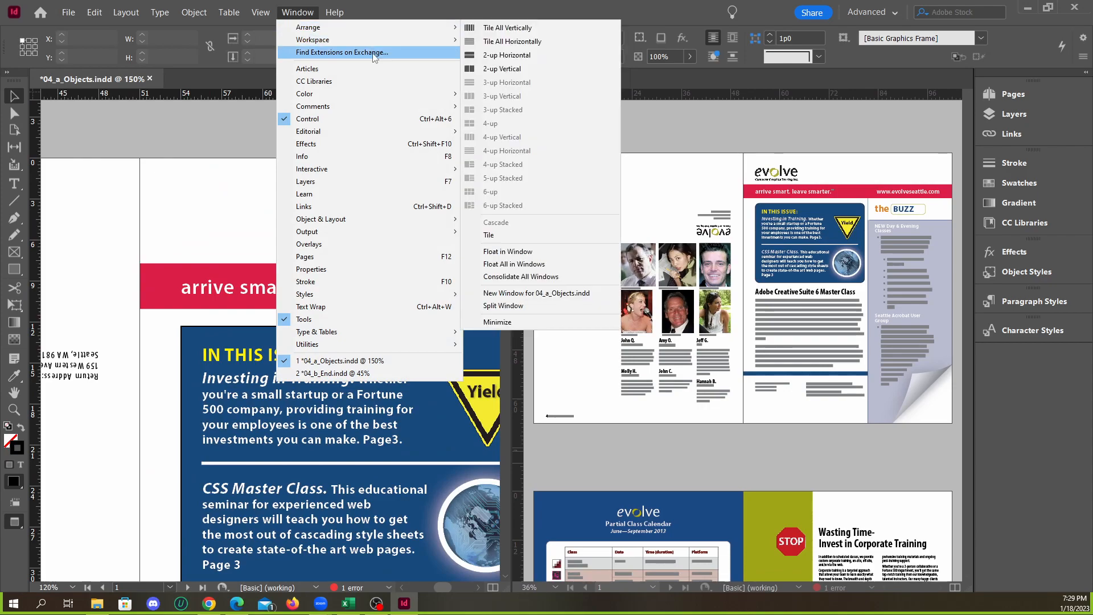
pyautogui.moveTo(354, 30)
pyautogui.click(504, 278)
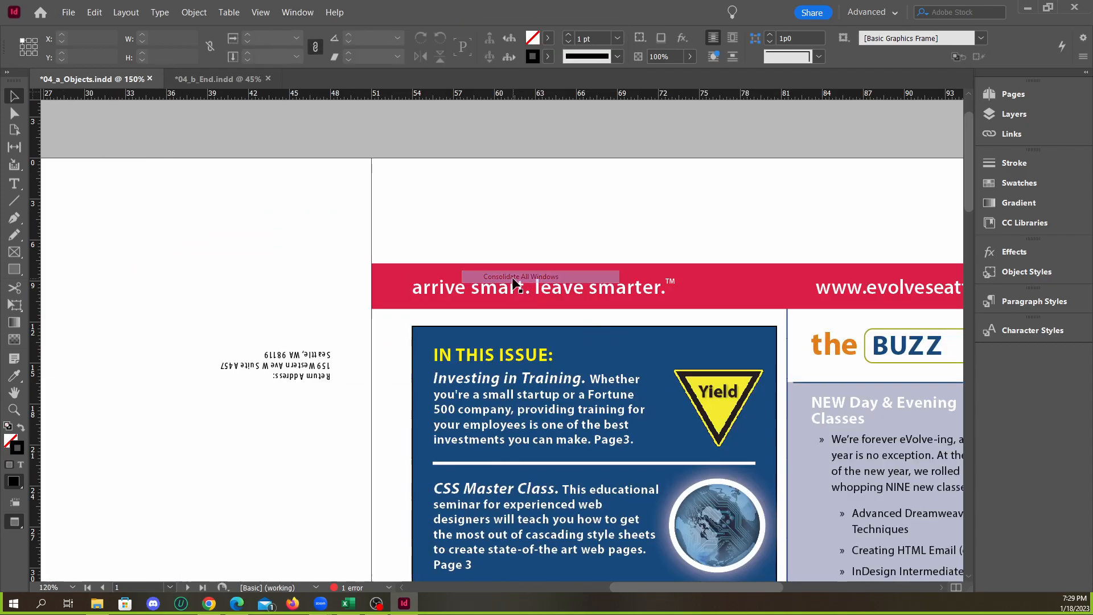
pyautogui.moveTo(395, 169); pyautogui.dragTo(679, 234)
pyautogui.keyDown('alt'); pyautogui.scroll(-3, 642, 196); pyautogui.keyUp('alt')
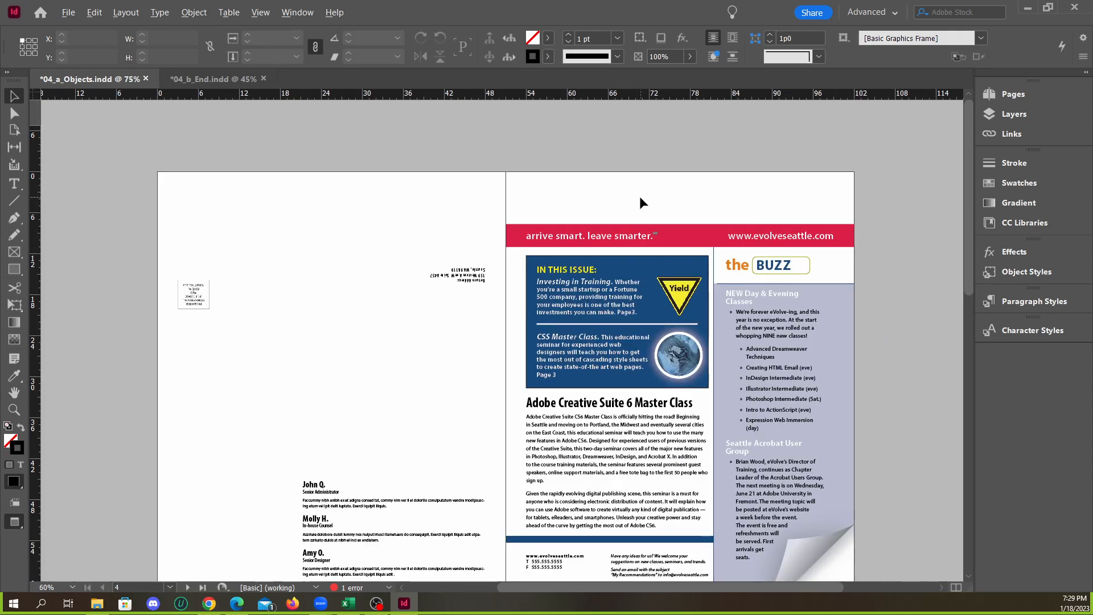
# Inspect the evolve logo above the Partial Class Calendar, return to the empty header on the cover, and deselect the logo
pyautogui.scroll(-10, 640, 199)
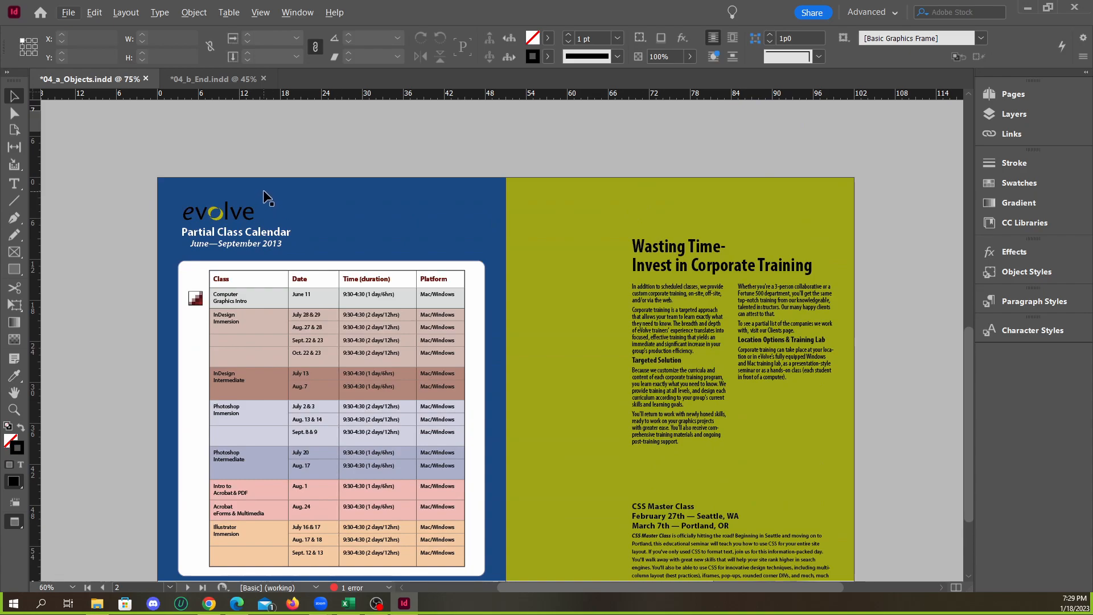
pyautogui.click(227, 214)
pyautogui.click(298, 163)
pyautogui.click(228, 214)
pyautogui.keyDown('alt'); pyautogui.scroll(3, 187, 214); pyautogui.keyUp('alt')
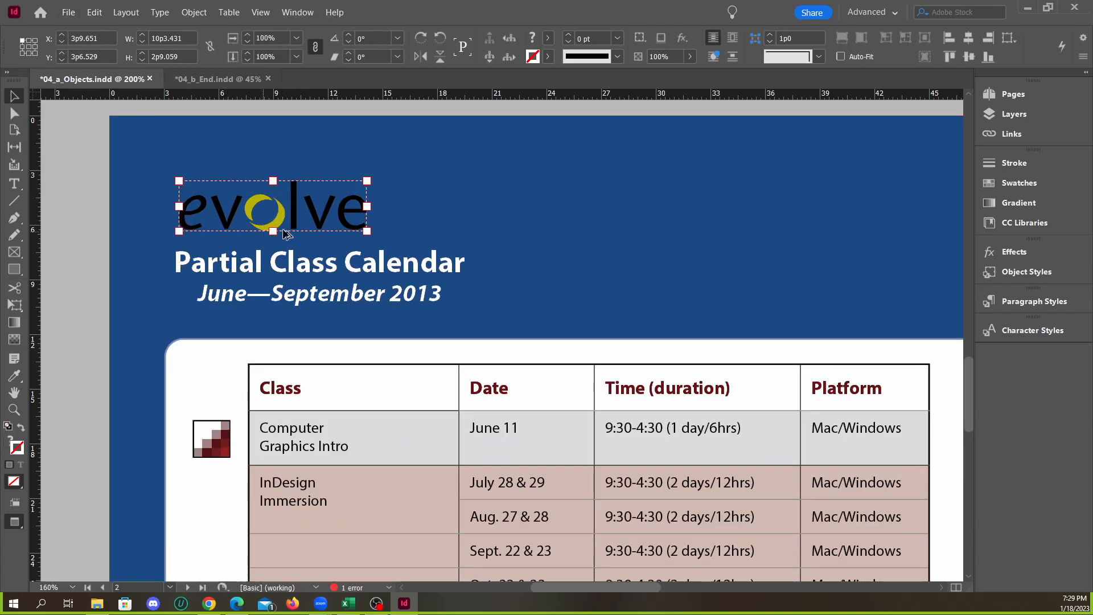
pyautogui.keyDown('alt'); pyautogui.scroll(-4, 347, 257); pyautogui.keyUp('alt')
pyautogui.keyDown('alt'); pyautogui.scroll(2, 507, 222); pyautogui.keyUp('alt')
pyautogui.scroll(5, 560, 213)
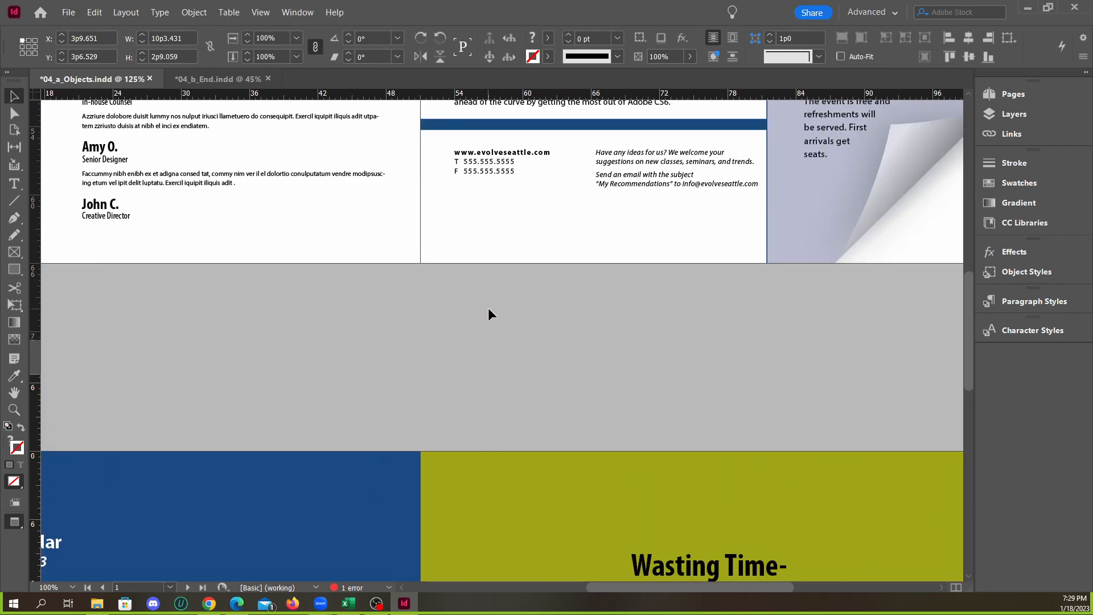
pyautogui.keyDown('alt'); pyautogui.scroll(-2, 531, 329); pyautogui.keyUp('alt')
pyautogui.keyDown('alt'); pyautogui.scroll(3, 552, 205); pyautogui.keyUp('alt')
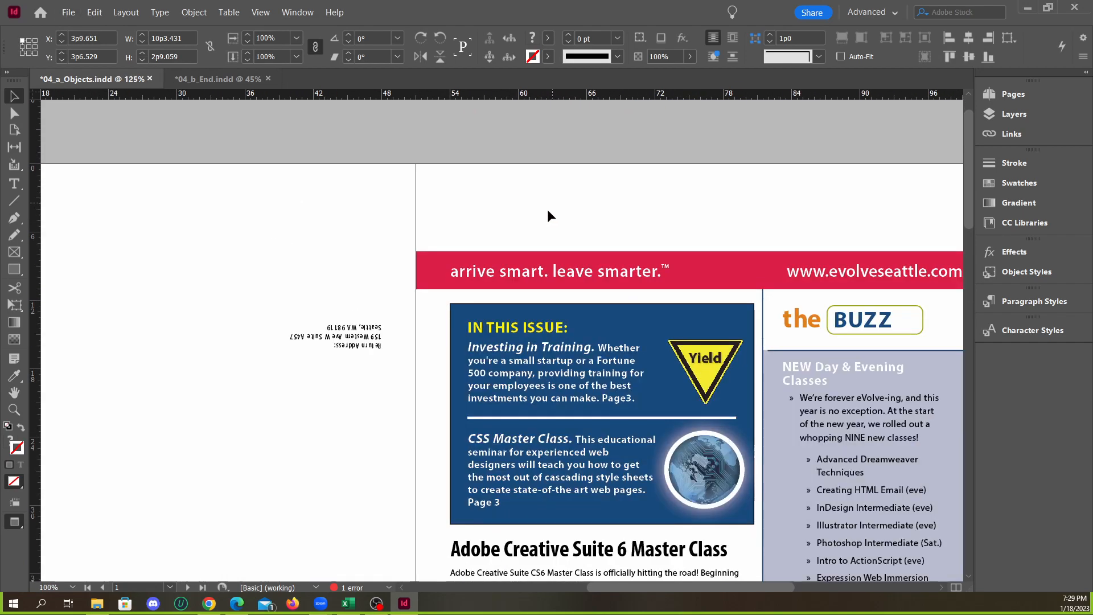
pyautogui.click(294, 150)
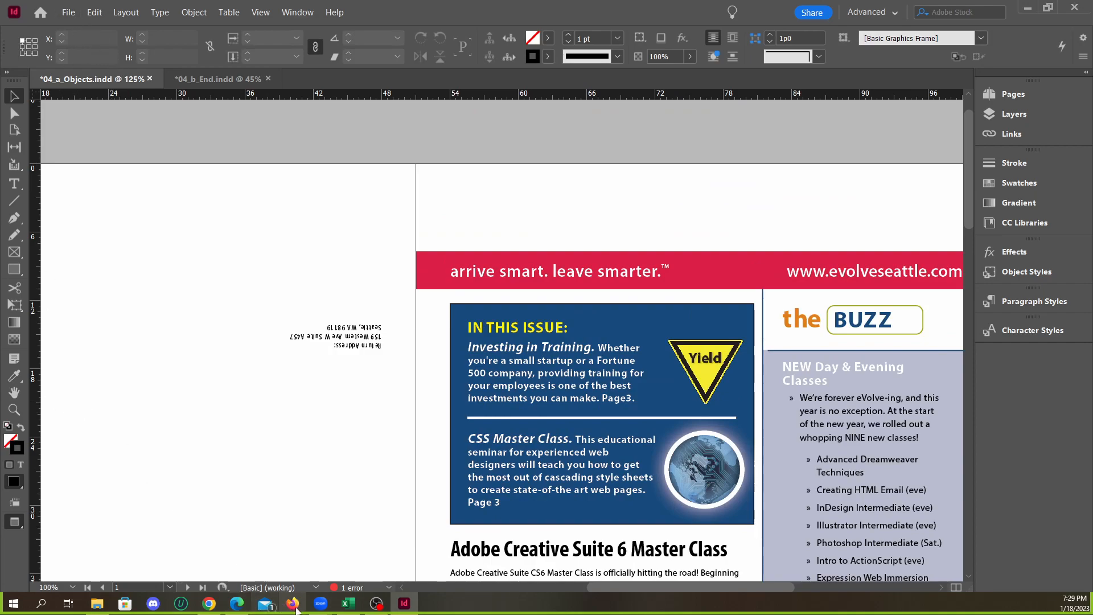
# Switch to File Explorer and open the Links folder in Downloads > lesson4 > lesson4
pyautogui.click(97, 603)
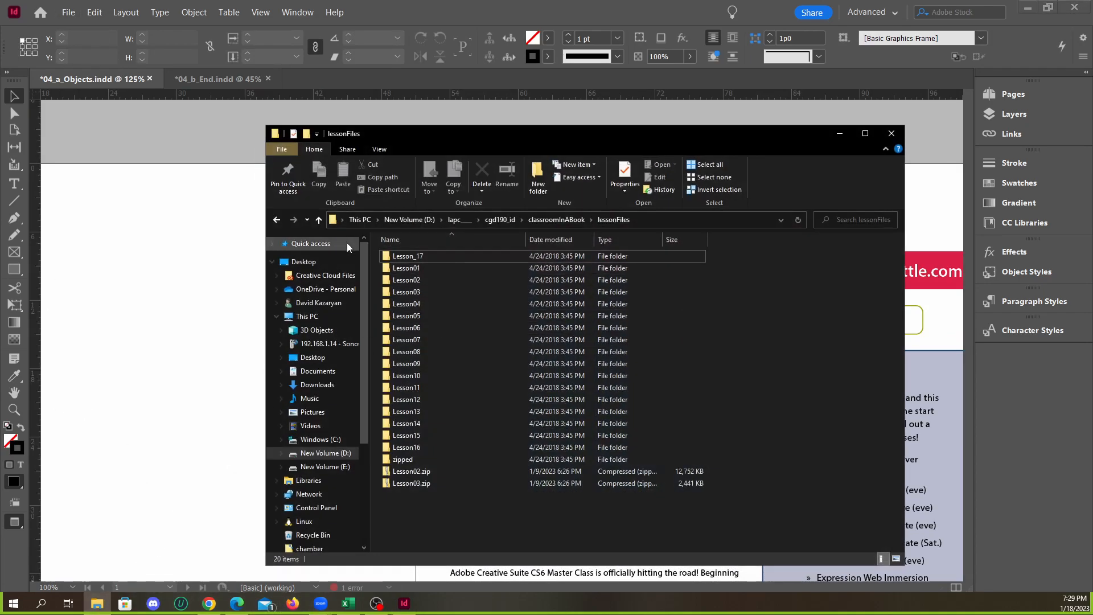
pyautogui.click(450, 255)
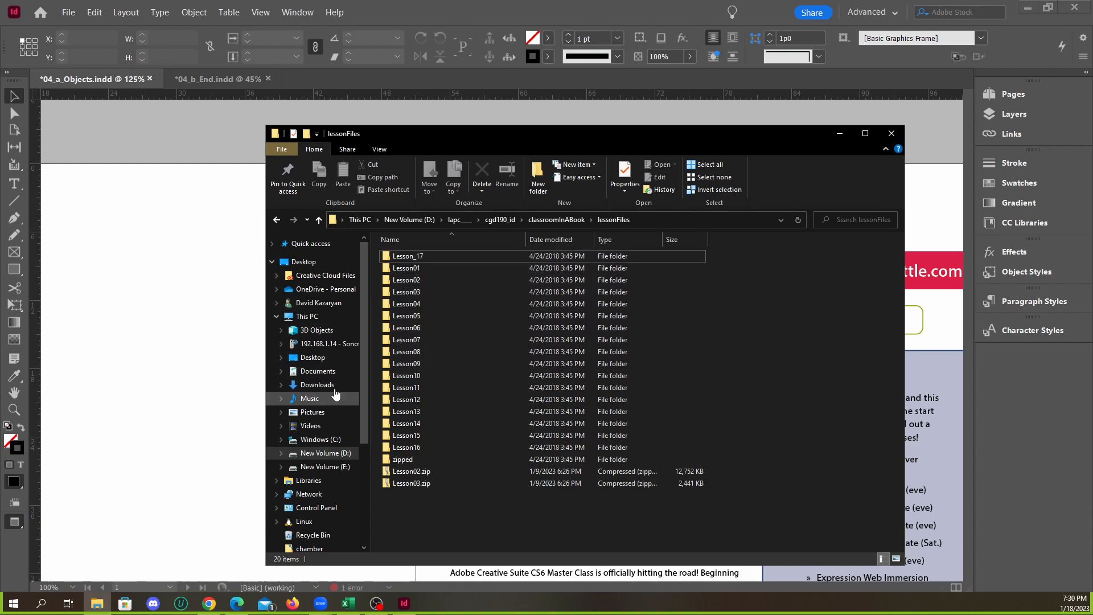
pyautogui.click(317, 384)
pyautogui.click(535, 292)
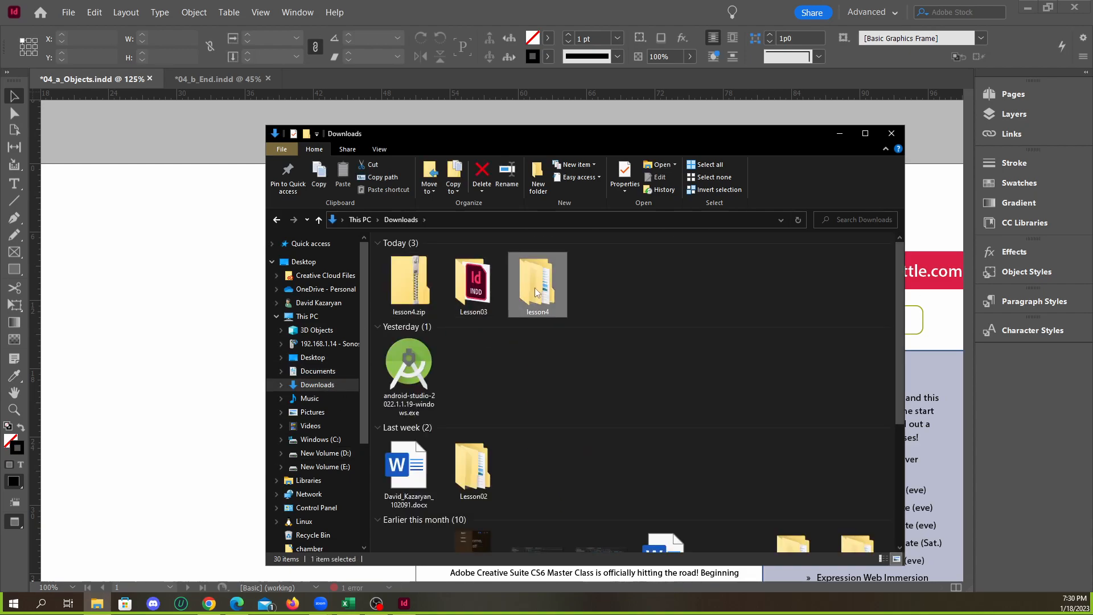
pyautogui.doubleClick(407, 259)
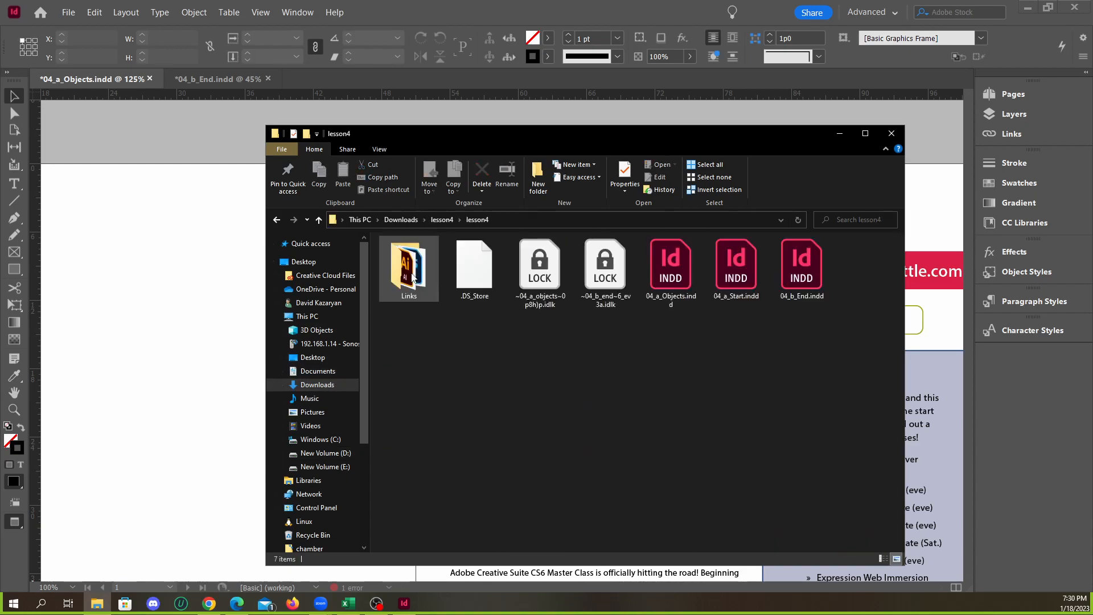
pyautogui.doubleClick(408, 265)
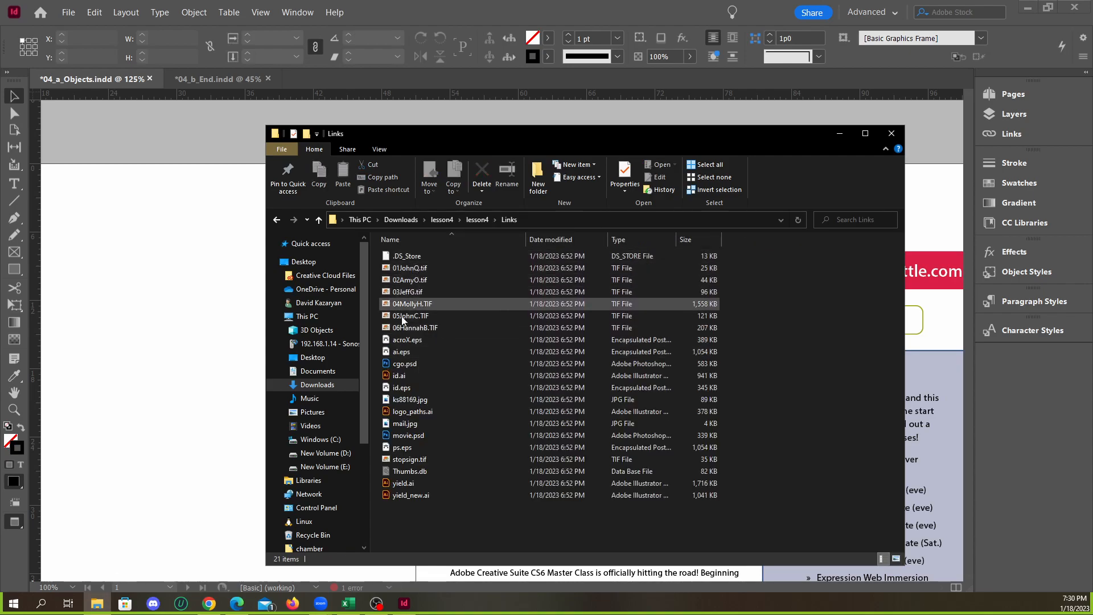
# Find logo_paths.ai in the Links folder and place it above the red banner on the cover of 04_a_Objects.indd
pyautogui.click(415, 270)
pyautogui.click(412, 293)
pyautogui.click(406, 316)
pyautogui.click(406, 326)
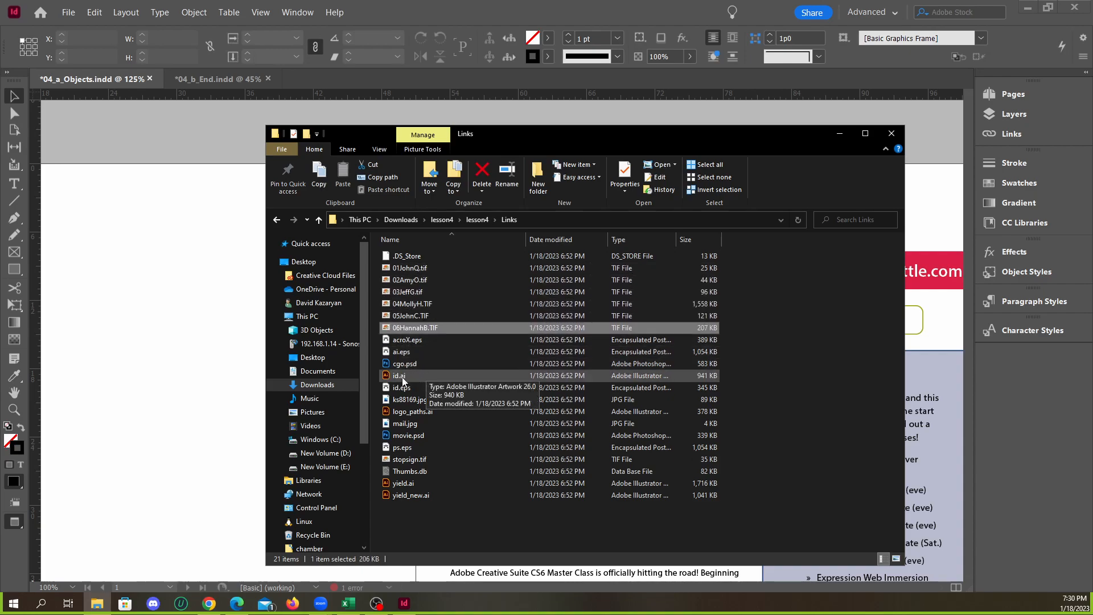
pyautogui.click(411, 378)
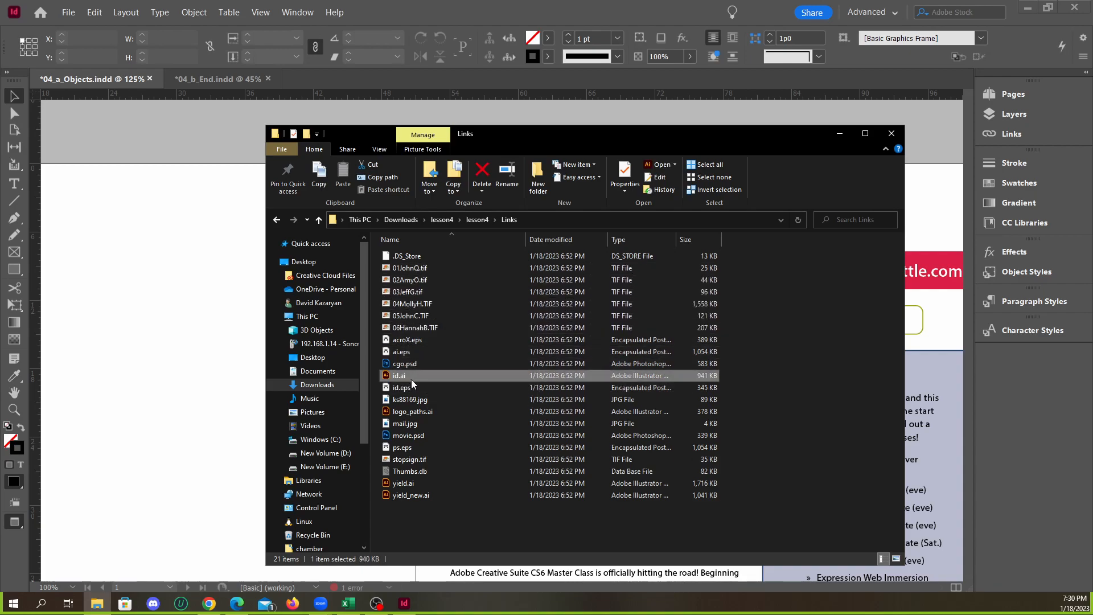
pyautogui.click(414, 415)
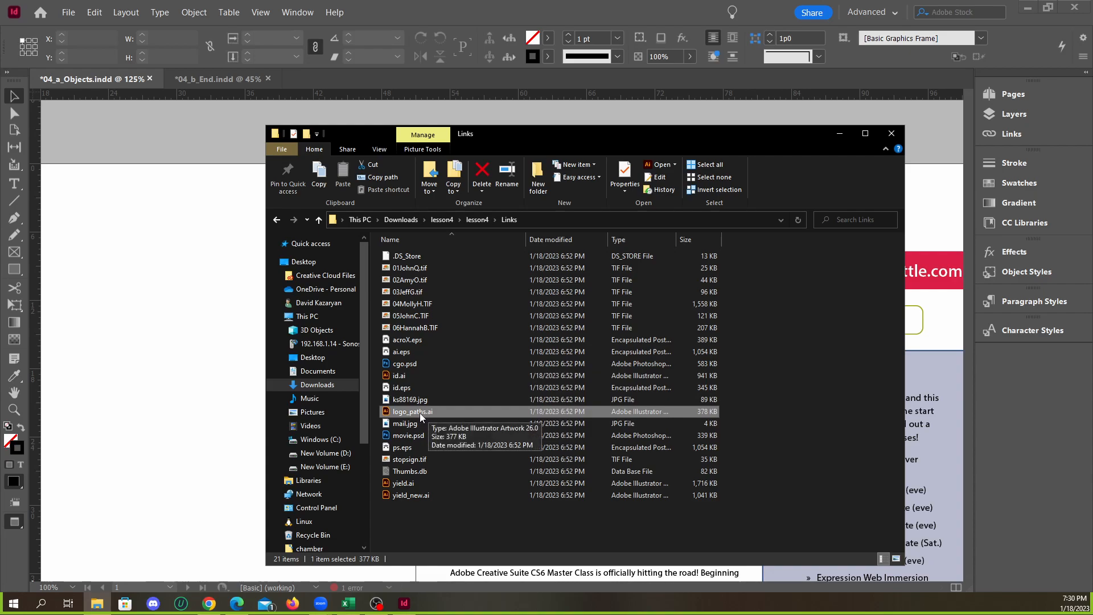
pyautogui.moveTo(508, 132); pyautogui.dragTo(814, 152)
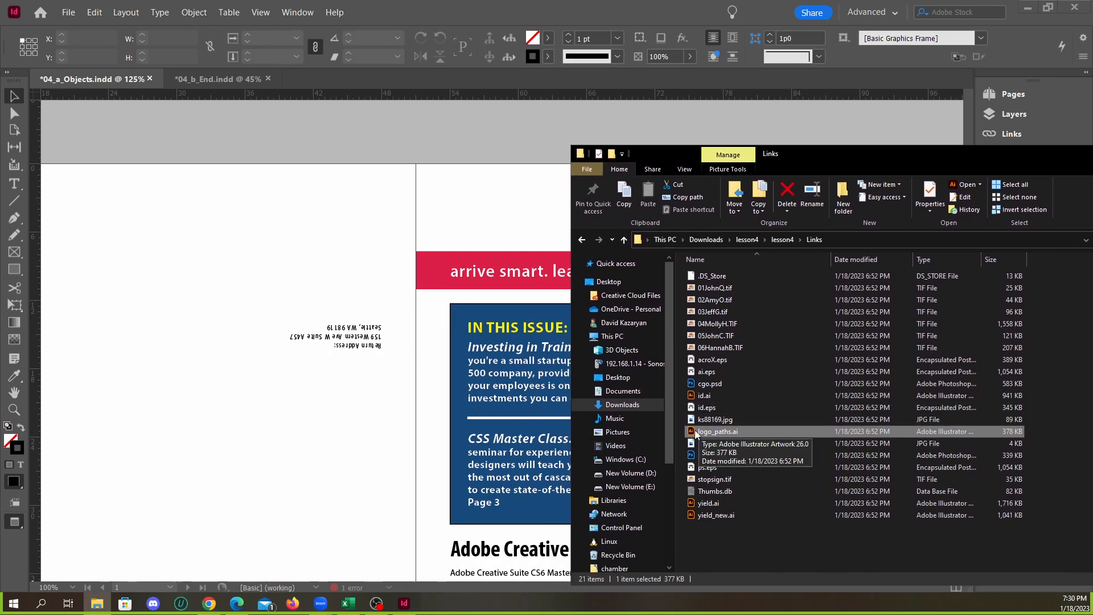
pyautogui.moveTo(711, 436); pyautogui.dragTo(462, 185)
pyautogui.click(647, 230)
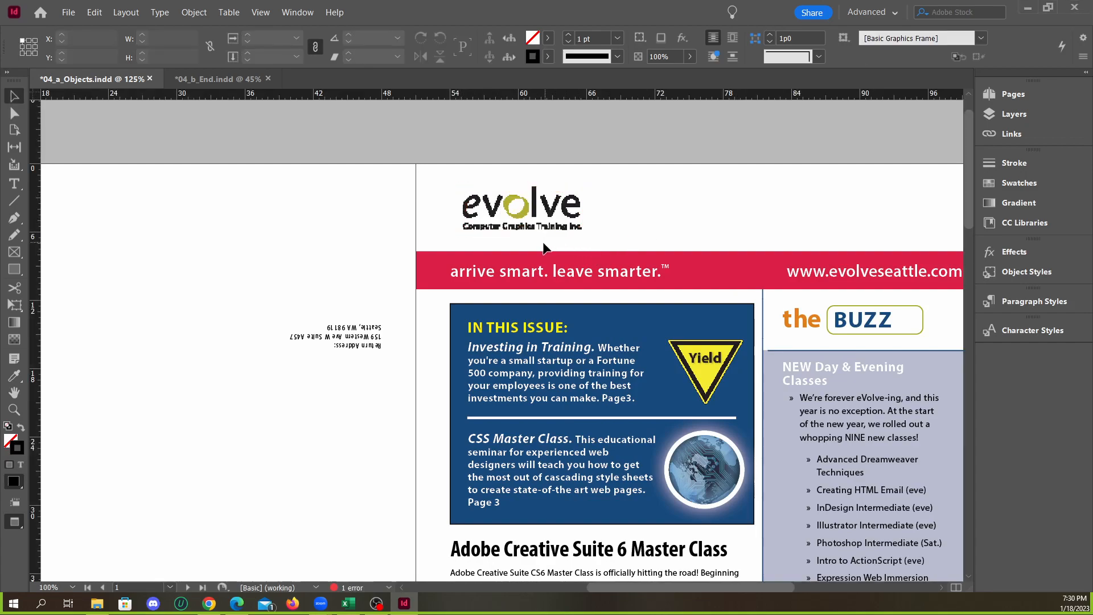
# Examine the placed evolve logo up close and compare it with the cover logo in 04_b_End.indd
pyautogui.scroll(-3, 548, 245)
pyautogui.scroll(-1, 398, 432)
pyautogui.scroll(1, 420, 381)
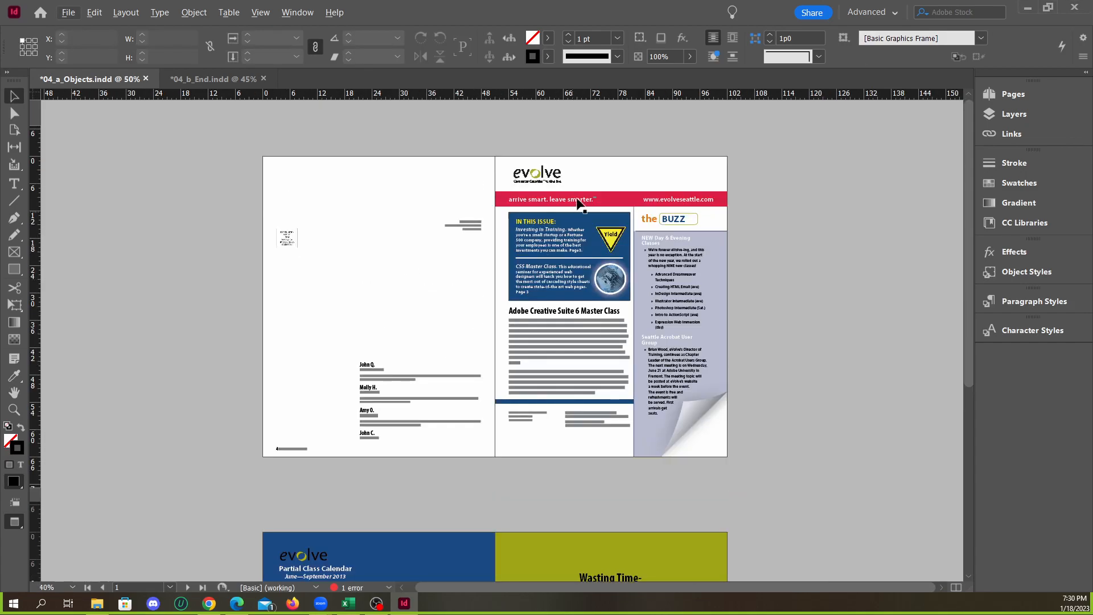
pyautogui.scroll(4, 546, 170)
pyautogui.scroll(2, 518, 210)
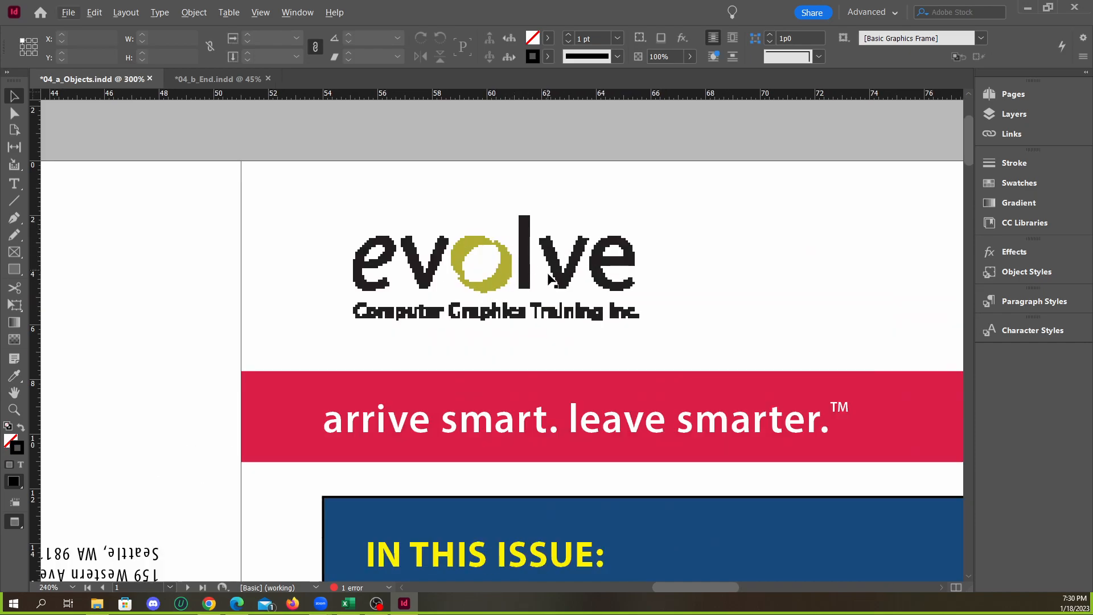
pyautogui.click(246, 80)
pyautogui.scroll(3, 611, 130)
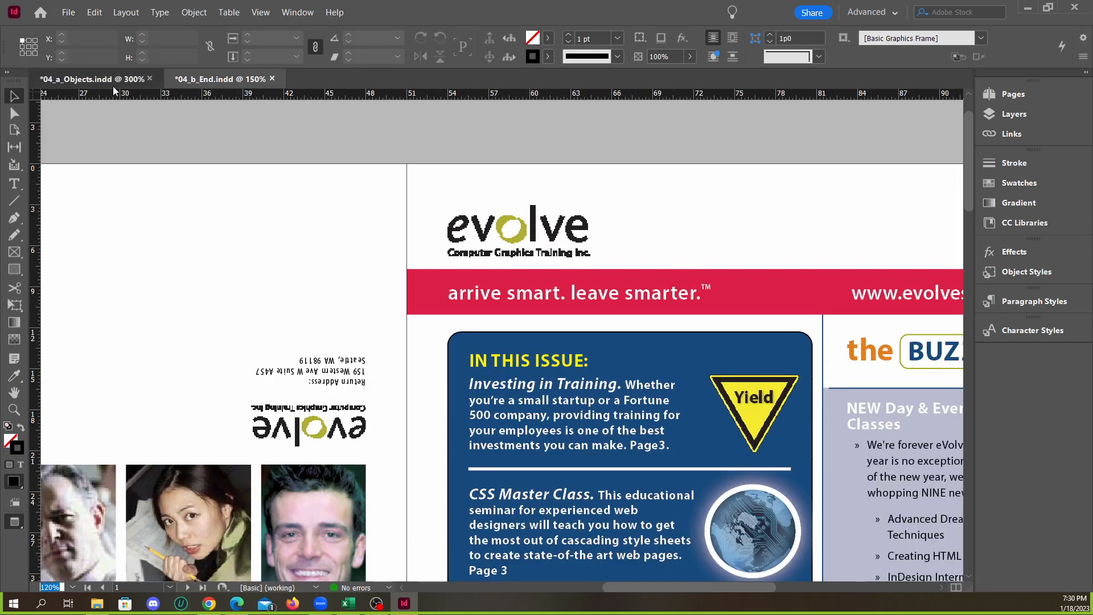
pyautogui.click(111, 82)
pyautogui.scroll(-4, 275, 158)
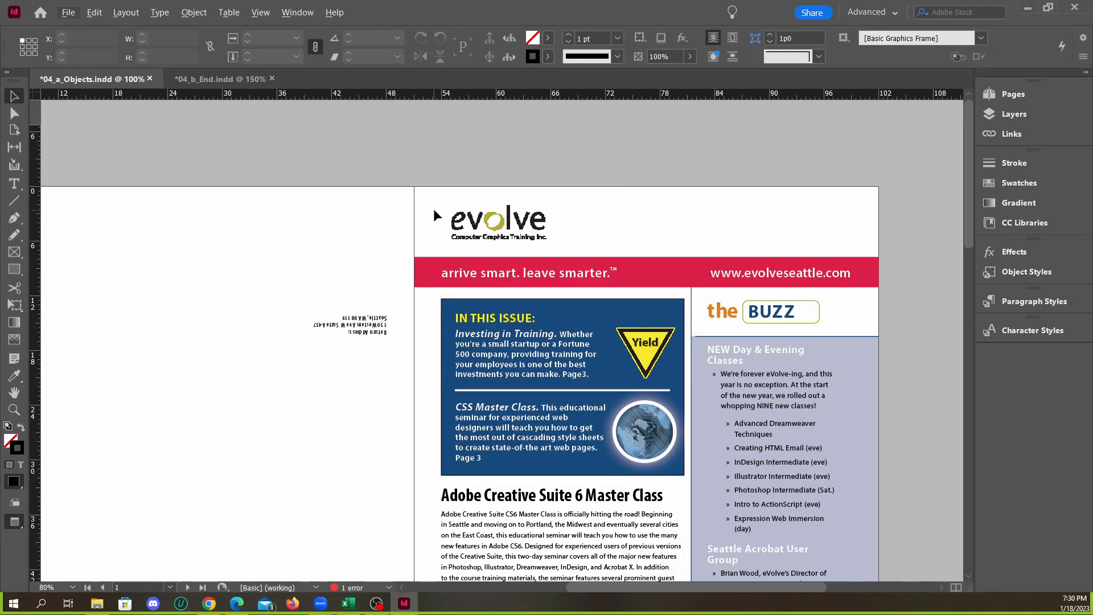
# Toggle Preview mode to check the cover, and set 04_a_Objects.indd to High Quality Display
pyautogui.press('w')
pyautogui.click(563, 190)
pyautogui.press('w')
pyautogui.press('w')
pyautogui.click(257, 12)
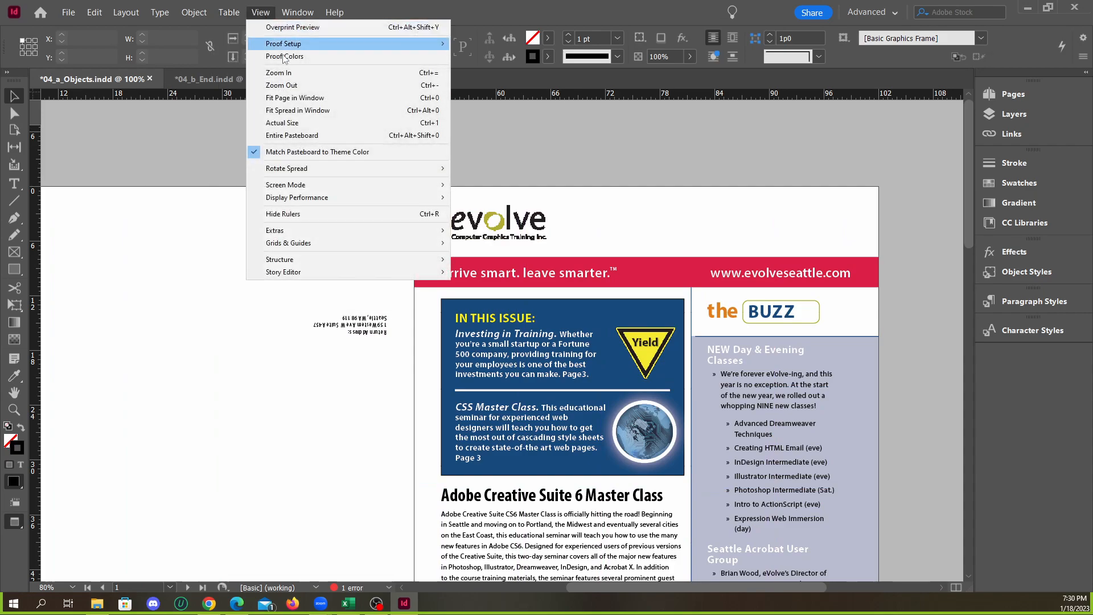
pyautogui.moveTo(393, 198)
pyautogui.click(505, 223)
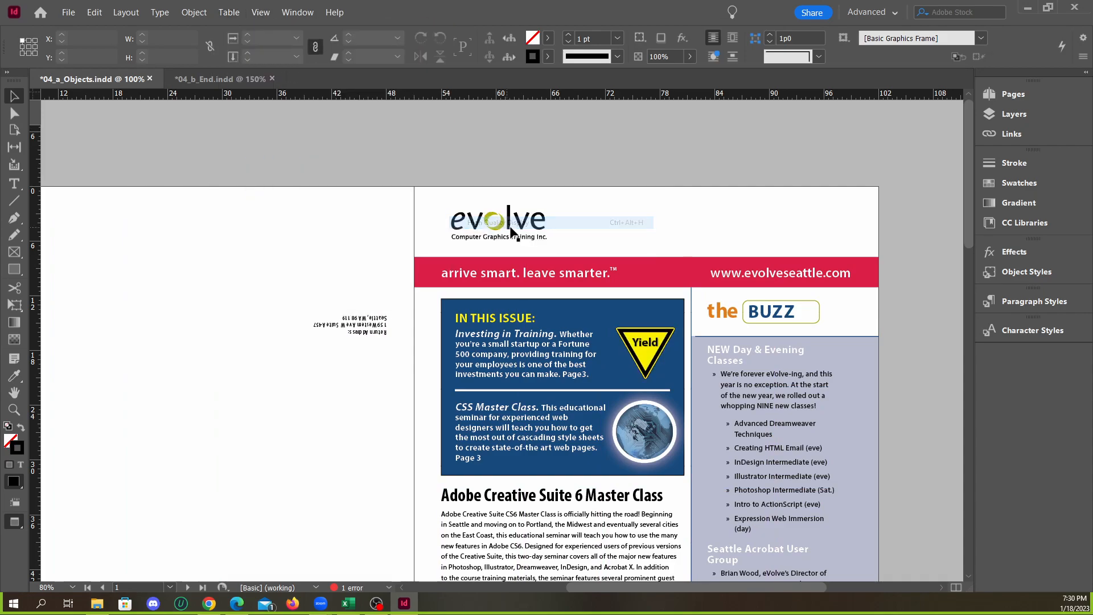
# Set 04_b_End.indd to High Quality Display and compare the cover logos in both documents
pyautogui.click(220, 80)
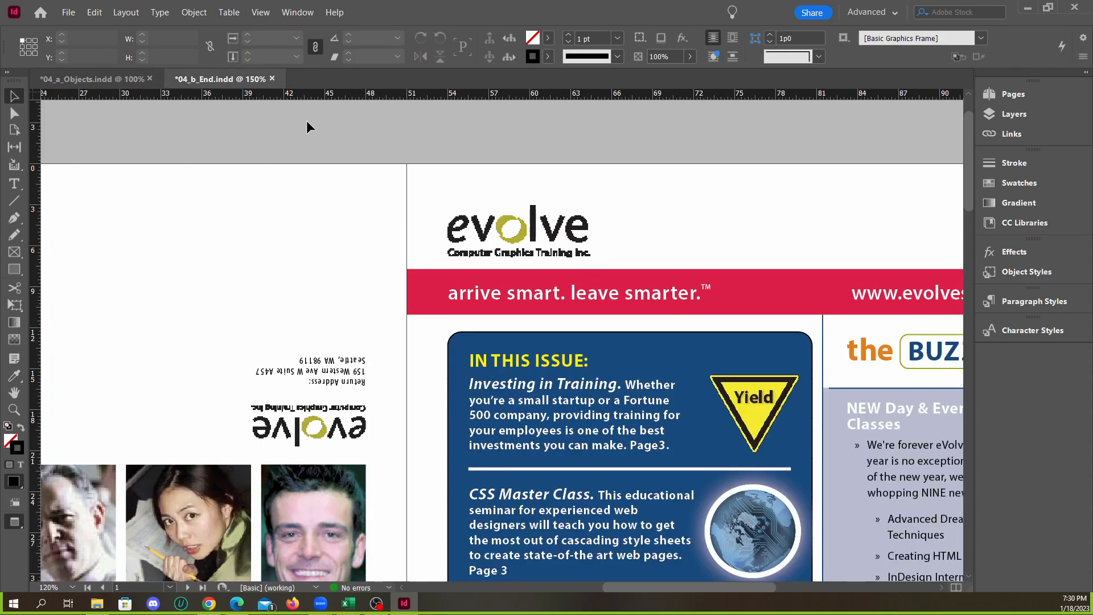
pyautogui.click(260, 12)
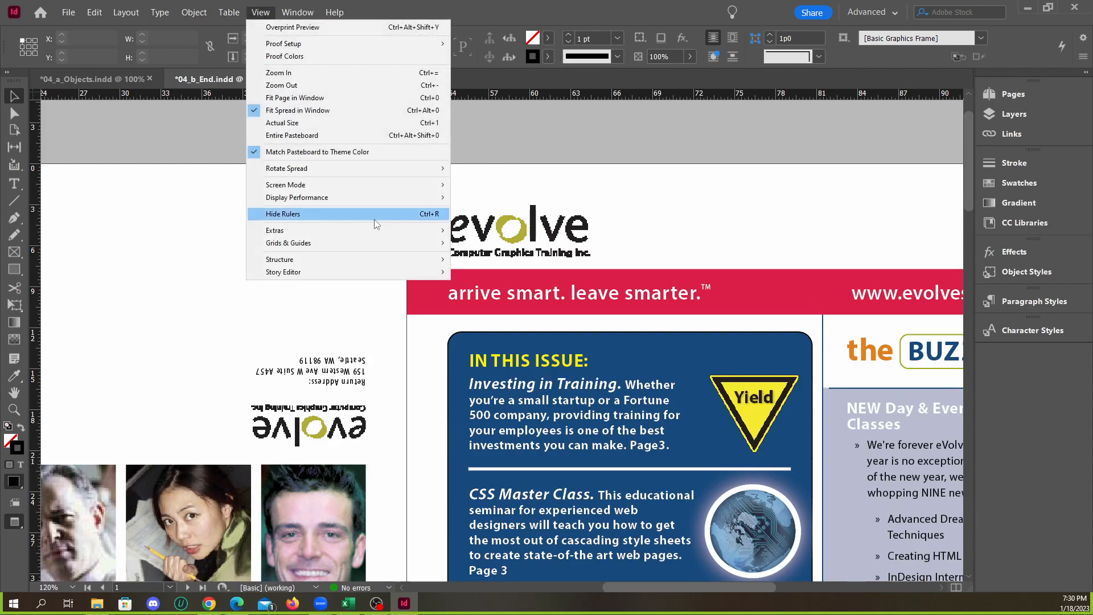
pyautogui.moveTo(410, 194)
pyautogui.click(489, 223)
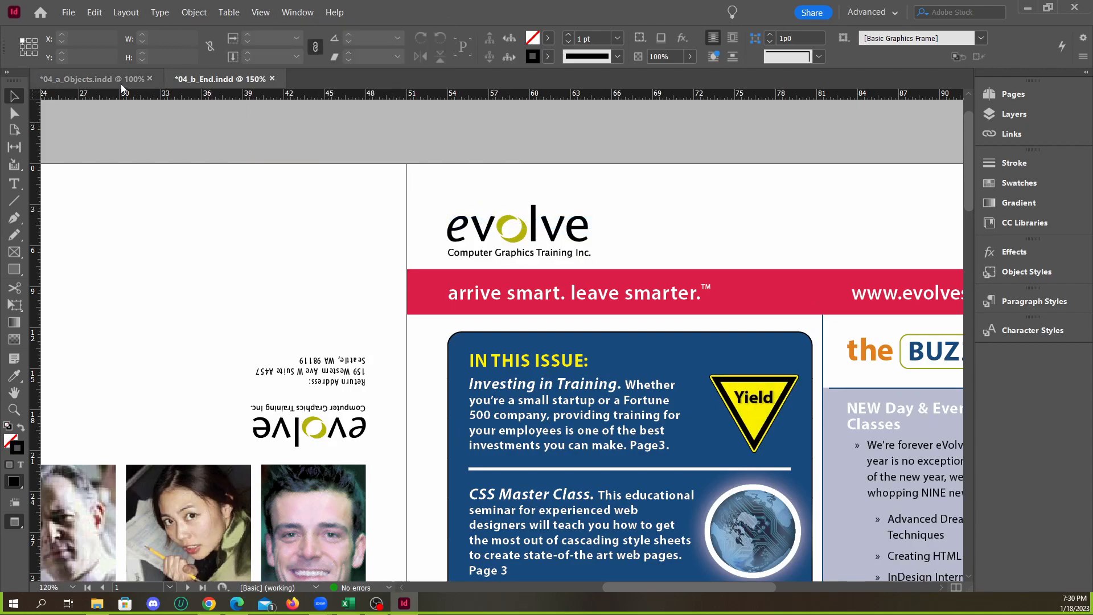
pyautogui.click(154, 83)
pyautogui.click(214, 84)
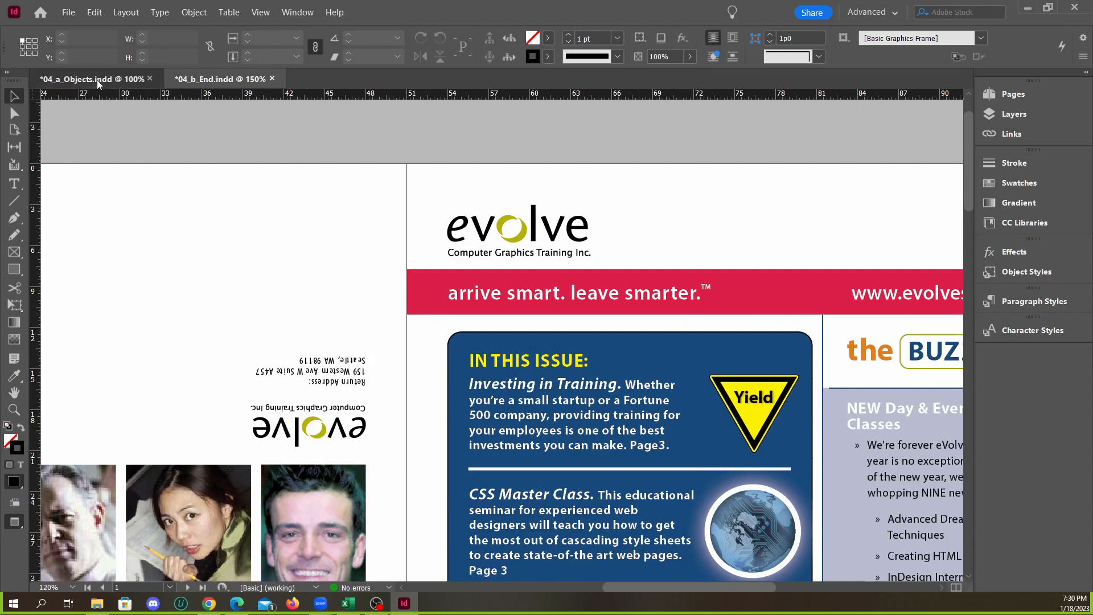
pyautogui.click(97, 79)
pyautogui.click(222, 86)
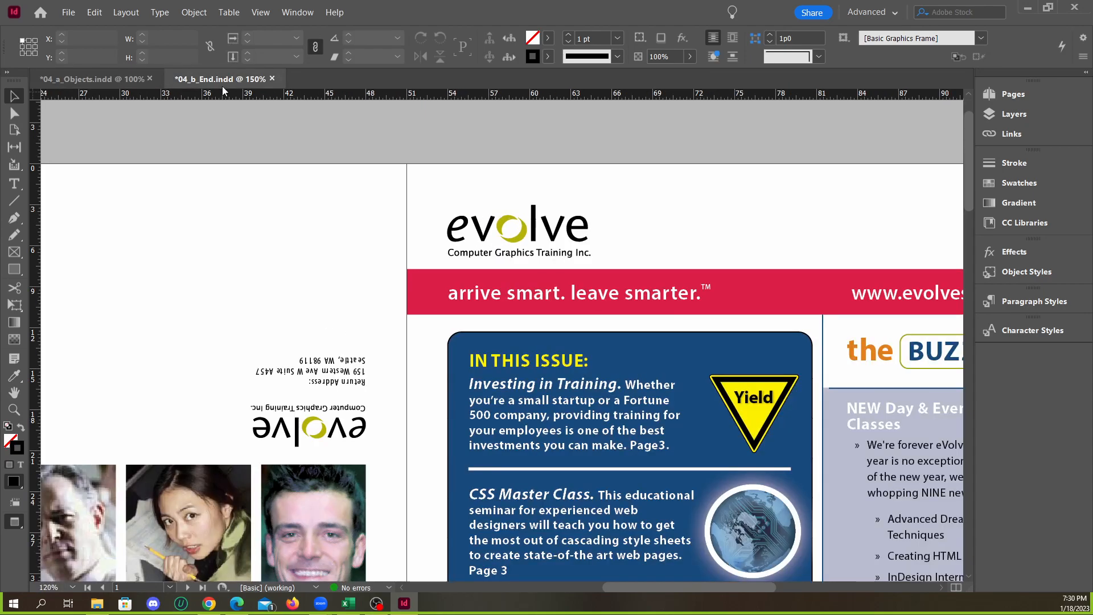
# Delete the placed evolve logo from the cover header of 04_a_Objects.indd
pyautogui.click(101, 79)
pyautogui.click(521, 228)
pyautogui.moveTo(524, 230); pyautogui.dragTo(505, 236)
pyautogui.press('Delete')
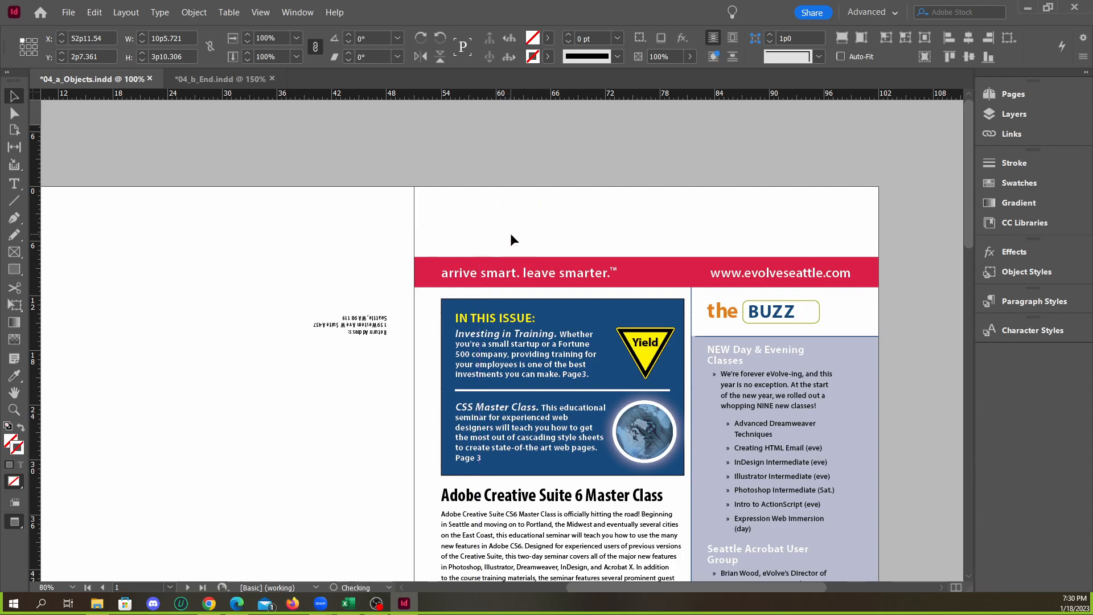
# Load logo_paths.ai from the lesson4 Links folder for placing in 04_a_Objects.indd
pyautogui.click(68, 12)
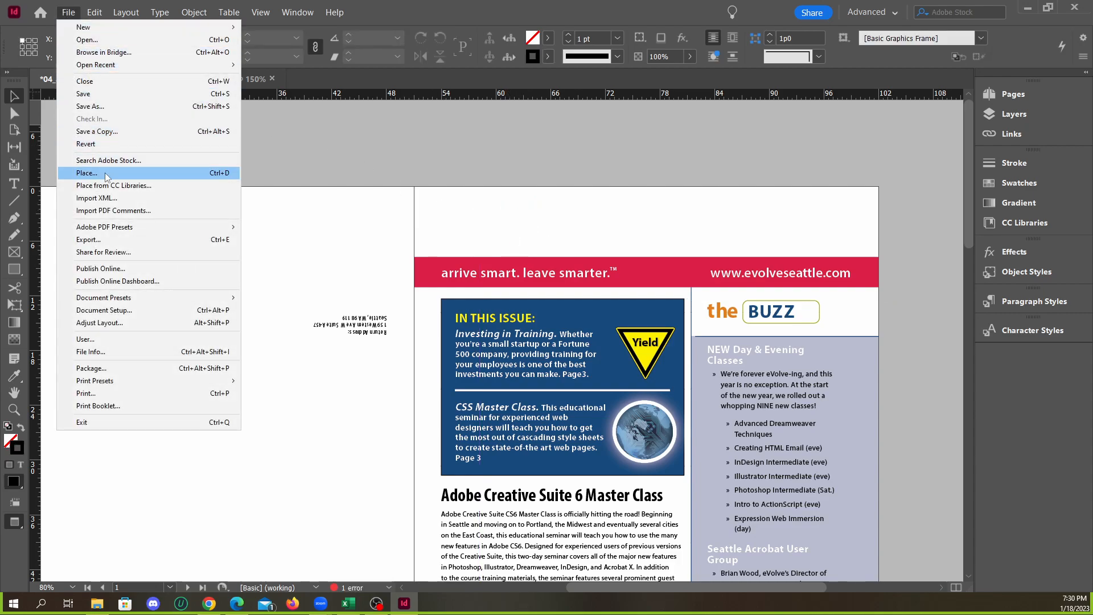
pyautogui.click(87, 173)
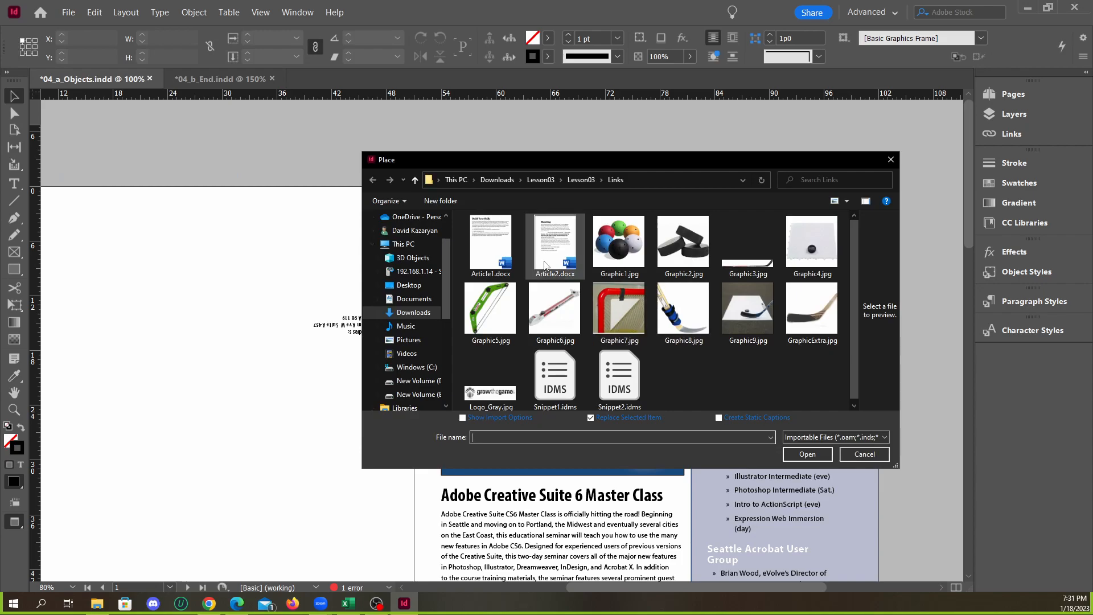
pyautogui.click(550, 182)
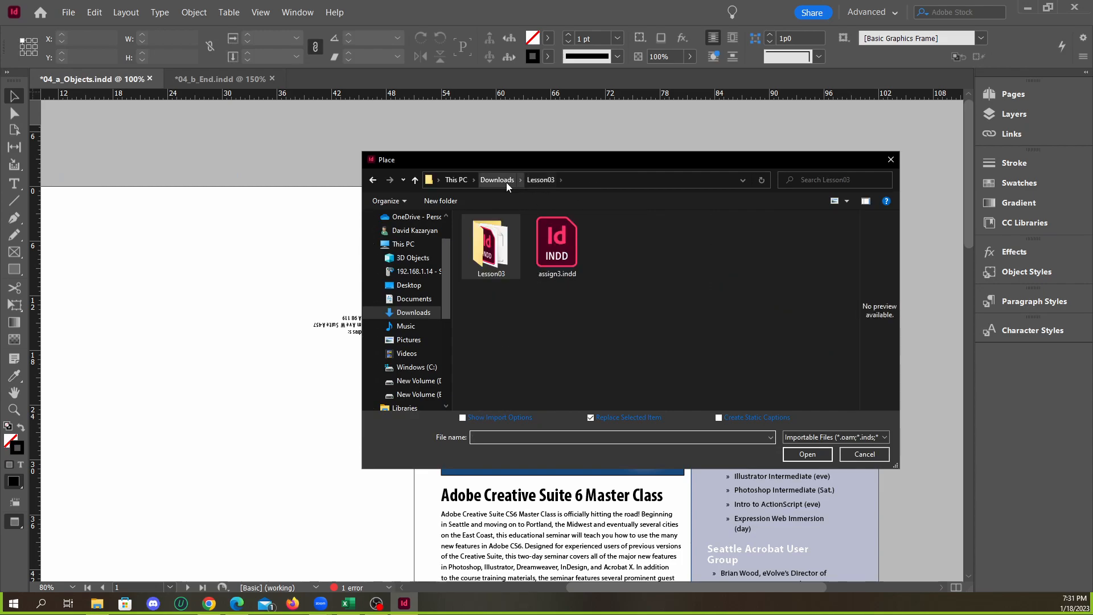
pyautogui.click(507, 182)
pyautogui.doubleClick(505, 280)
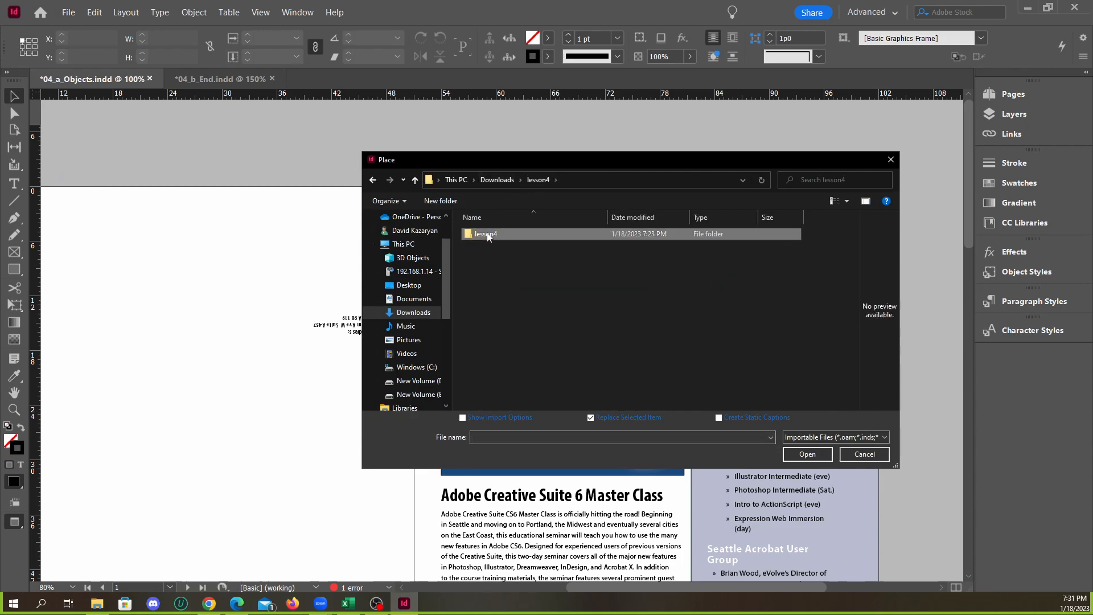
pyautogui.doubleClick(490, 234)
pyautogui.doubleClick(485, 238)
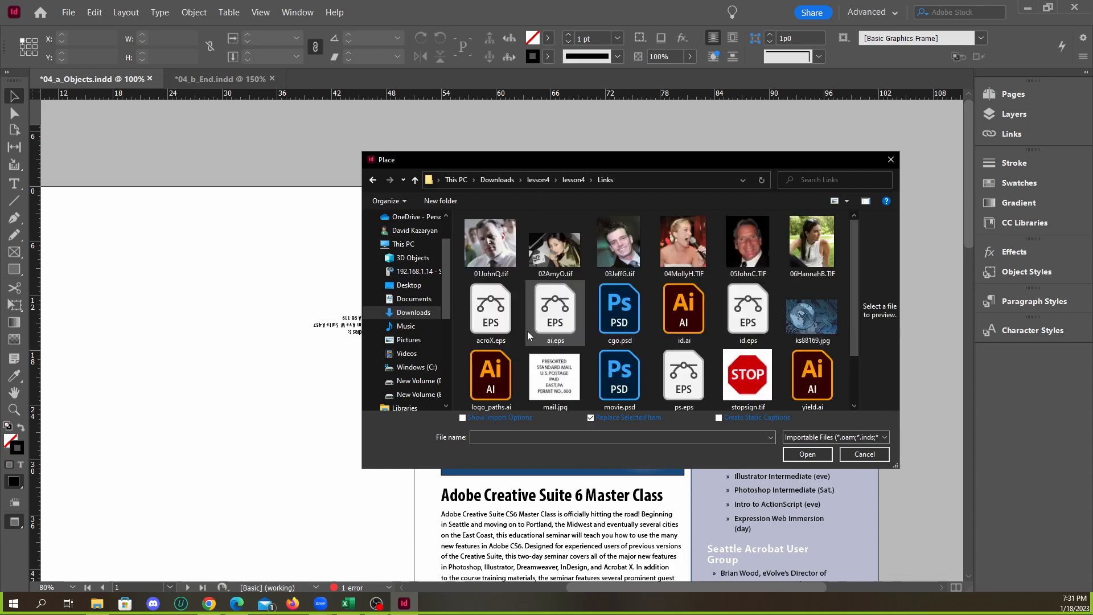
pyautogui.click(490, 308)
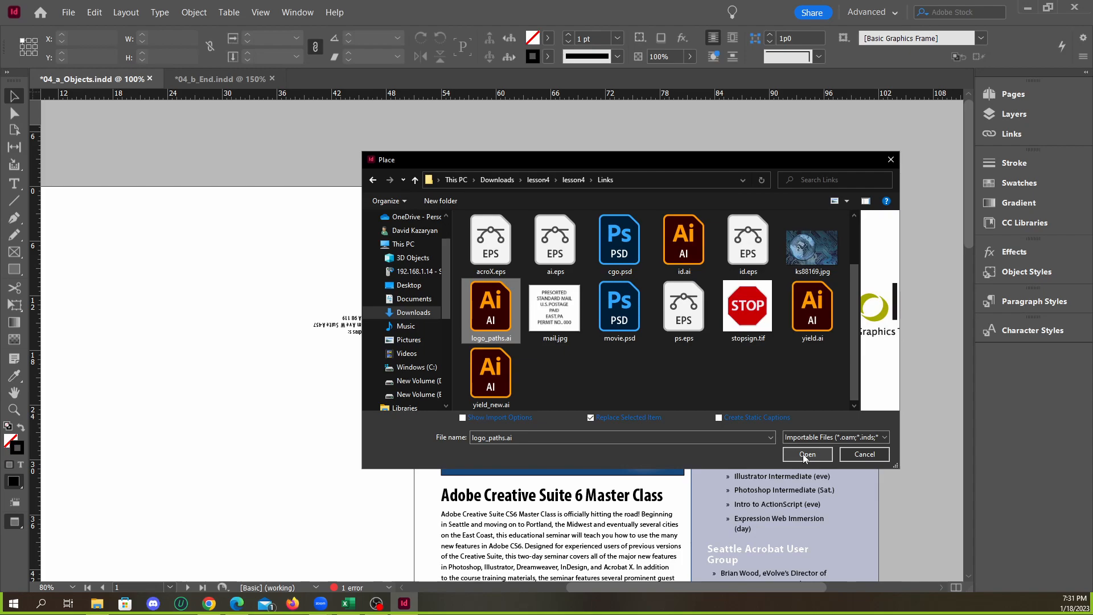
pyautogui.click(806, 454)
pyautogui.moveTo(431, 203); pyautogui.dragTo(582, 259)
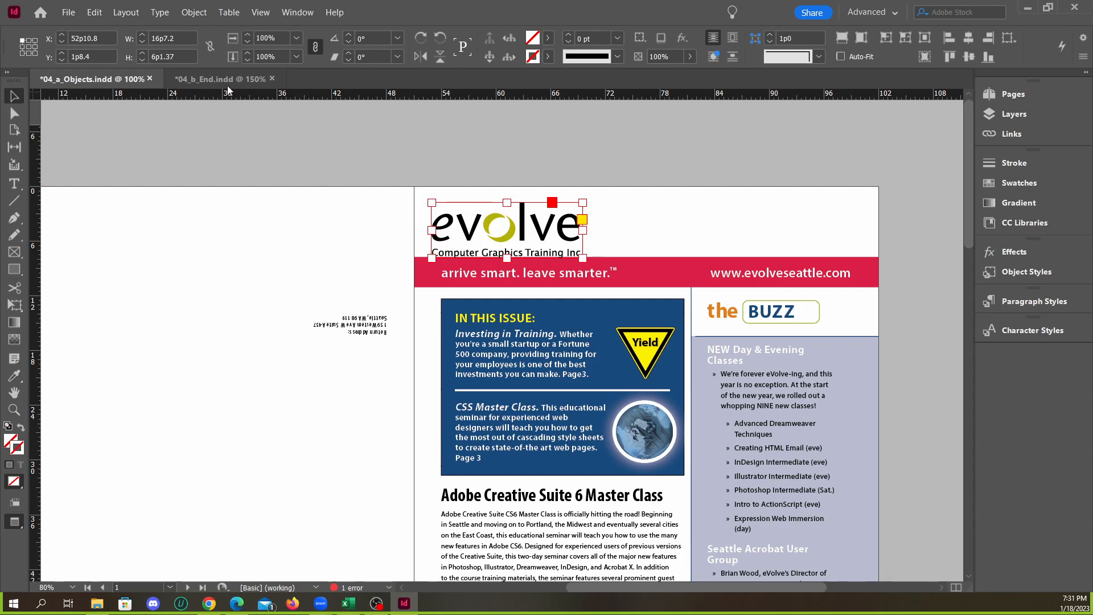
pyautogui.click(227, 79)
pyautogui.click(102, 83)
pyautogui.click(211, 80)
pyautogui.click(114, 78)
pyautogui.hotkey('ctrl', 'z')
# Place the loaded logo at its original size in the cover header at the 3p0 top margin, and compare it with 04_b_End.indd
pyautogui.click(455, 214)
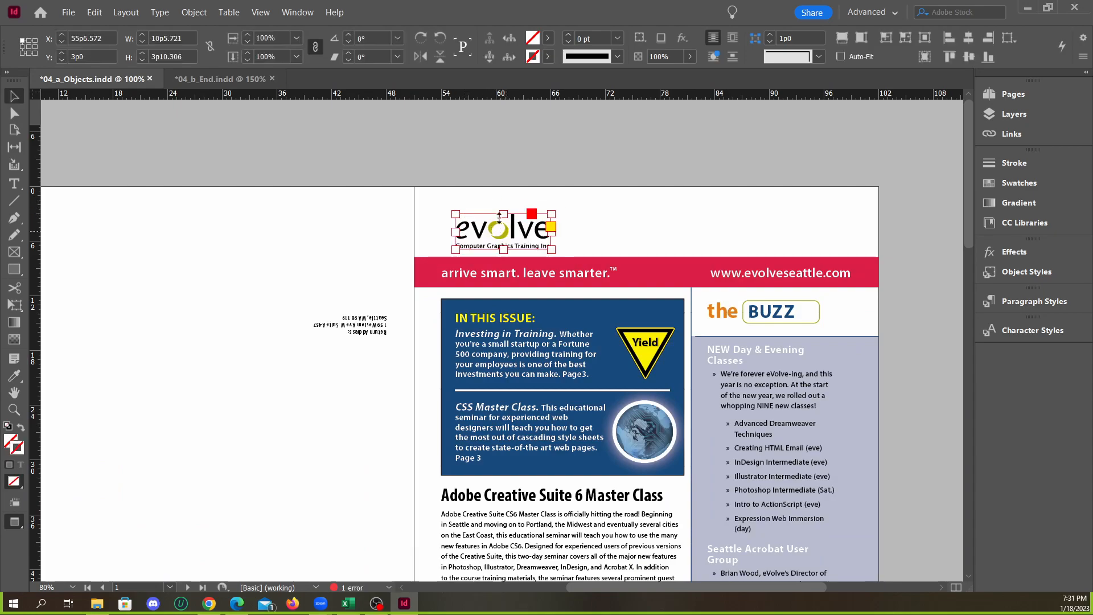
pyautogui.click(231, 81)
pyautogui.click(98, 79)
pyautogui.click(196, 75)
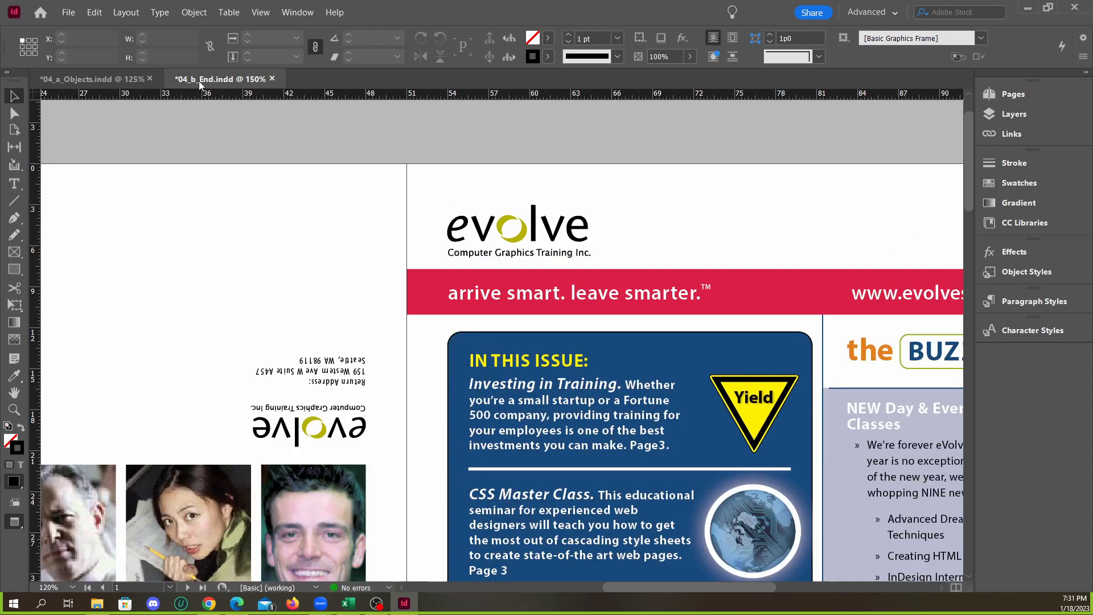
pyautogui.click(95, 77)
pyautogui.click(206, 80)
pyautogui.click(113, 79)
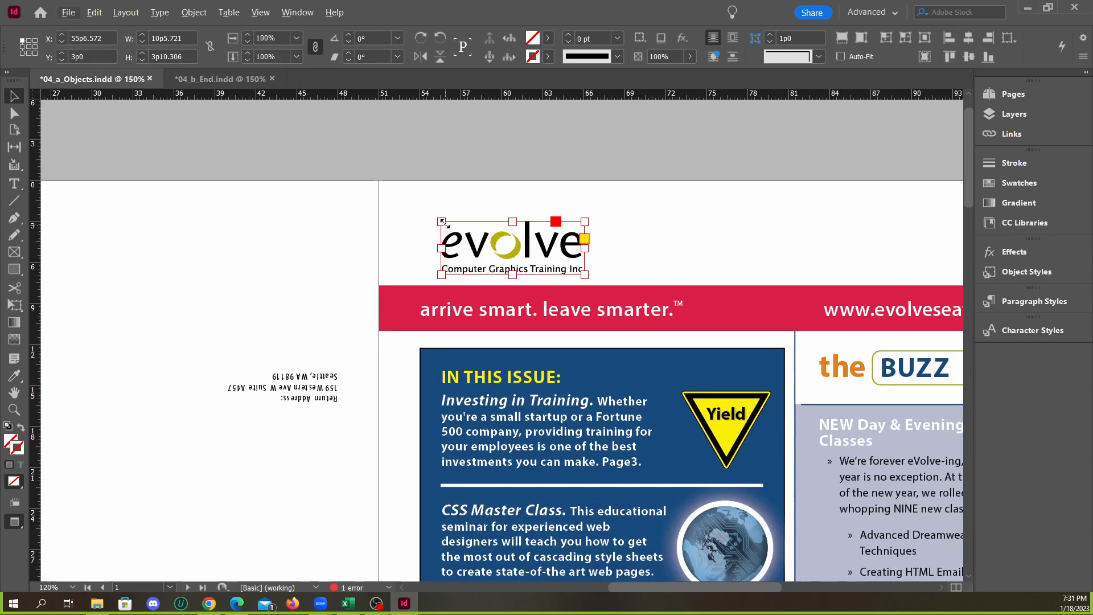
# Move the placed logo to the cover's left margin at X 54p0 and compare its position with 04_b_End.indd
pyautogui.hotkey('ctrl', 'z')
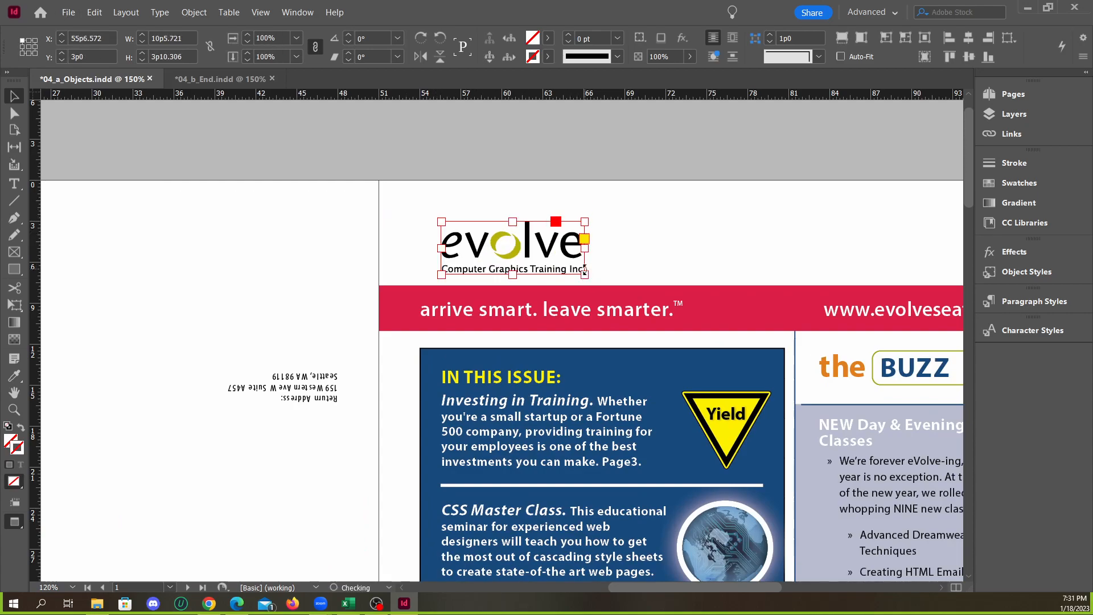
pyautogui.moveTo(586, 226); pyautogui.dragTo(712, 182)
pyautogui.hotkey('ctrl', 'z')
pyautogui.moveTo(536, 255); pyautogui.dragTo(515, 253)
pyautogui.click(207, 80)
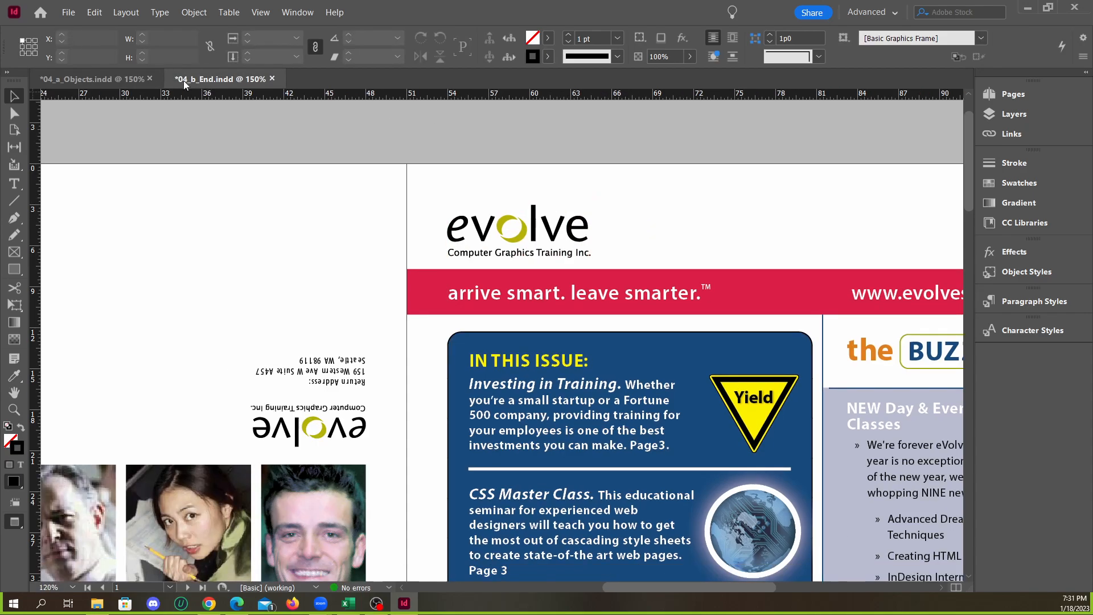
pyautogui.click(113, 80)
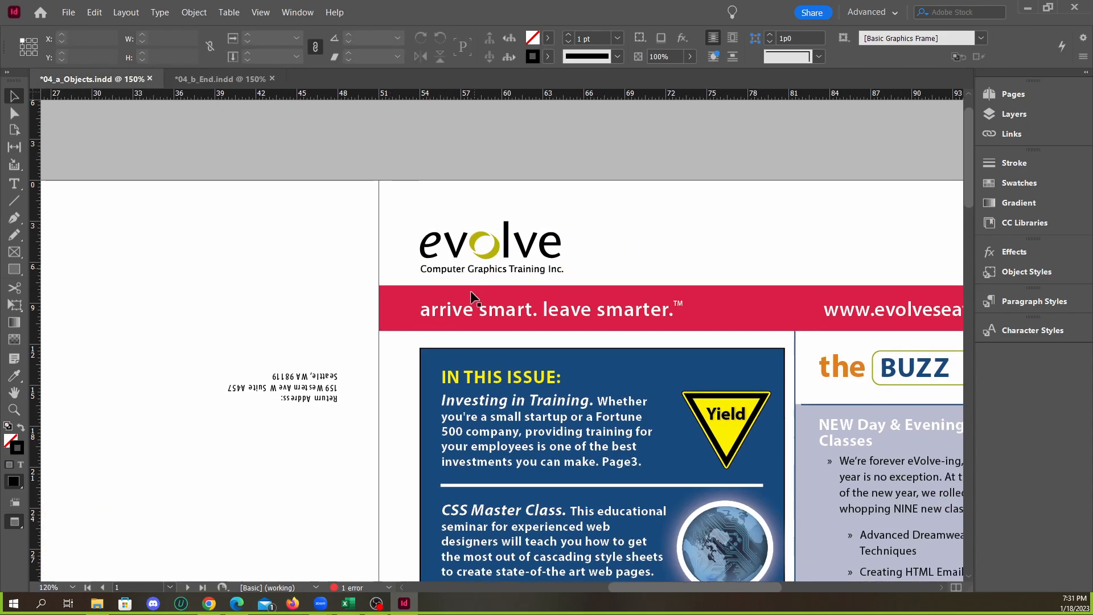
pyautogui.click(212, 80)
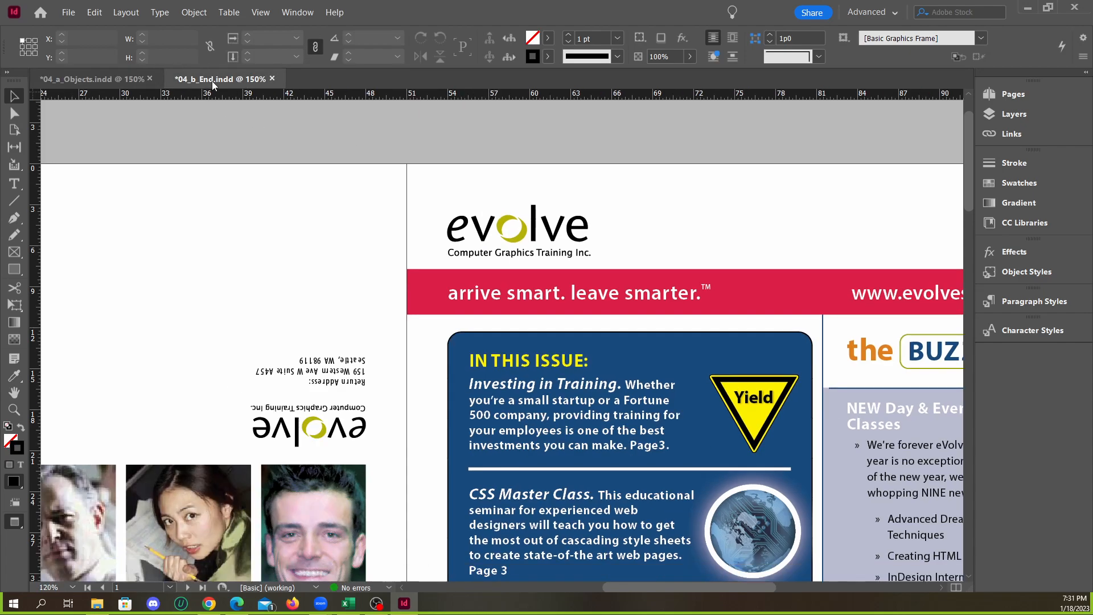
pyautogui.click(121, 80)
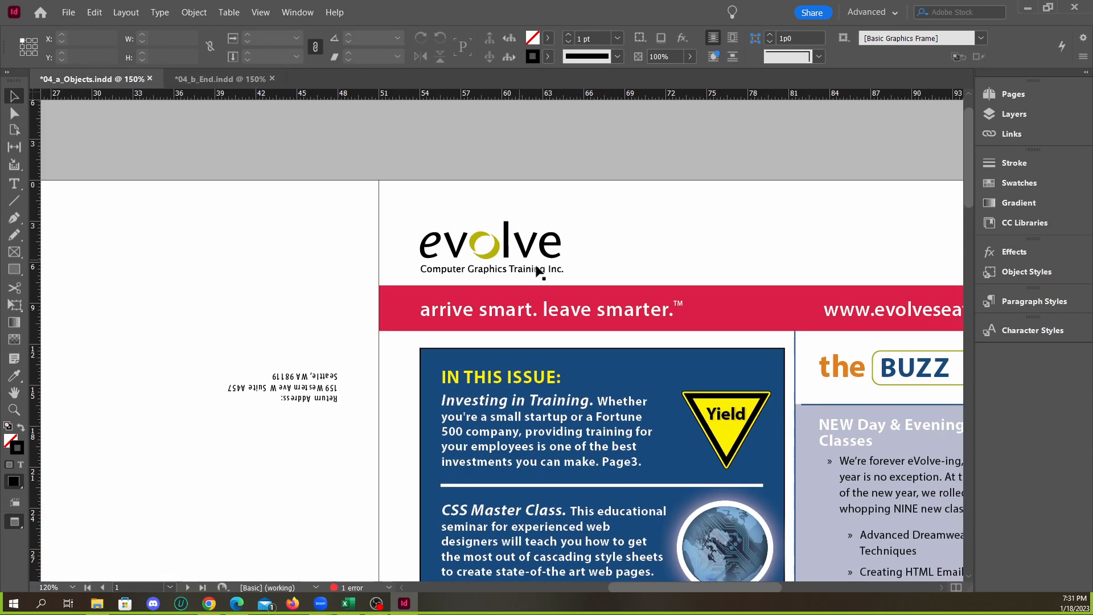
# Examine the whole cover spread of 04_a_Objects.indd and return to a close view of the header logo
pyautogui.hotkey('ctrl', '5')
pyautogui.scroll(-1, 520, 259)
pyautogui.scroll(2, 430, 255)
pyautogui.scroll(1, 607, 296)
pyautogui.scroll(-1, 569, 290)
pyautogui.scroll(1, 575, 297)
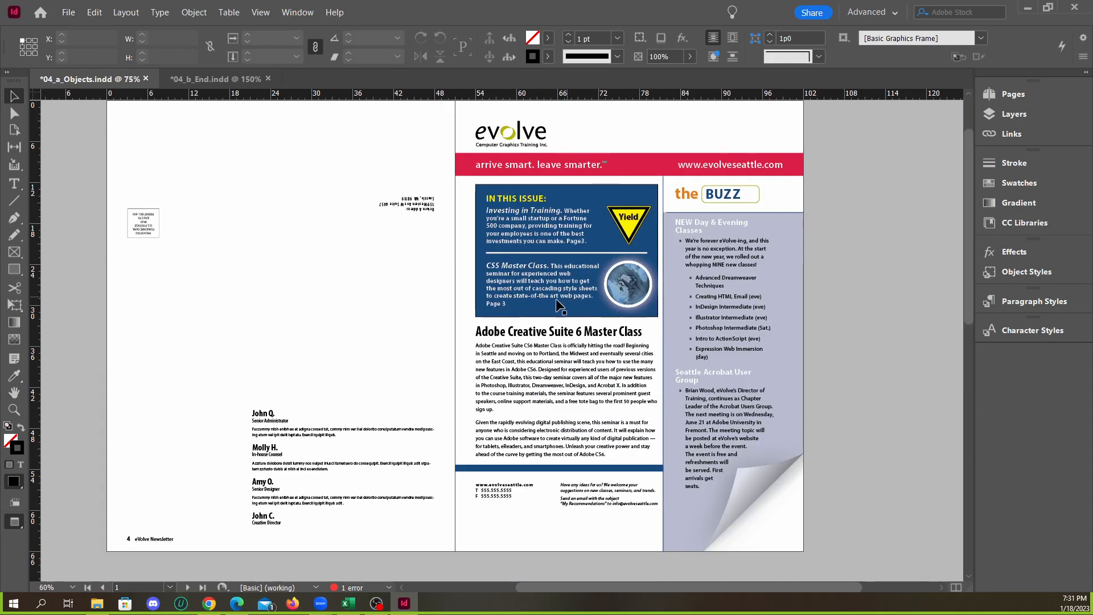
pyautogui.scroll(1, 529, 295)
pyautogui.scroll(-1, 530, 293)
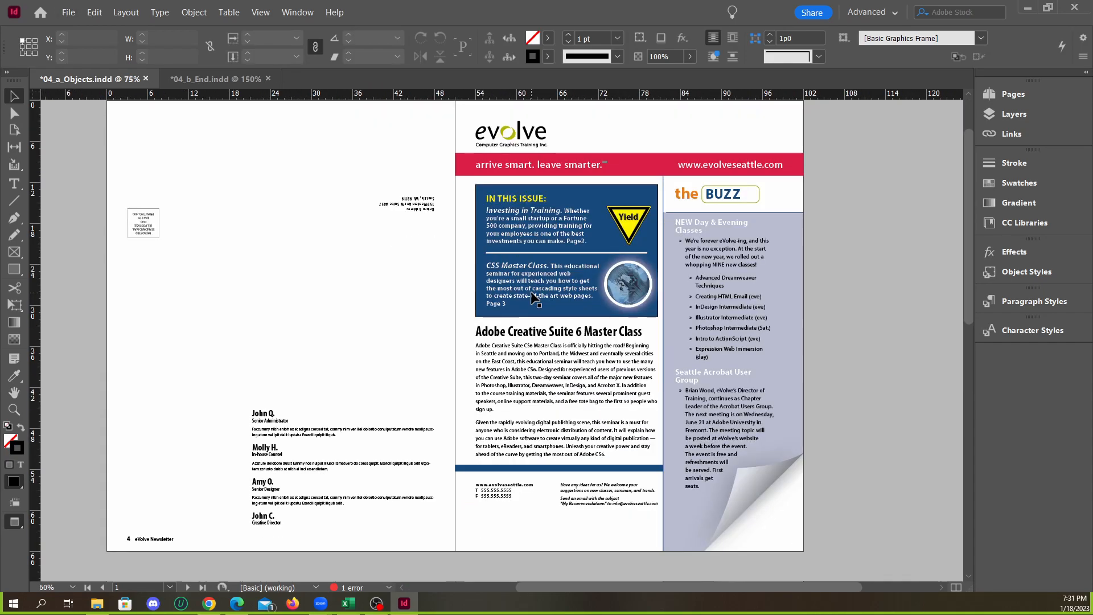
pyautogui.scroll(1, 580, 281)
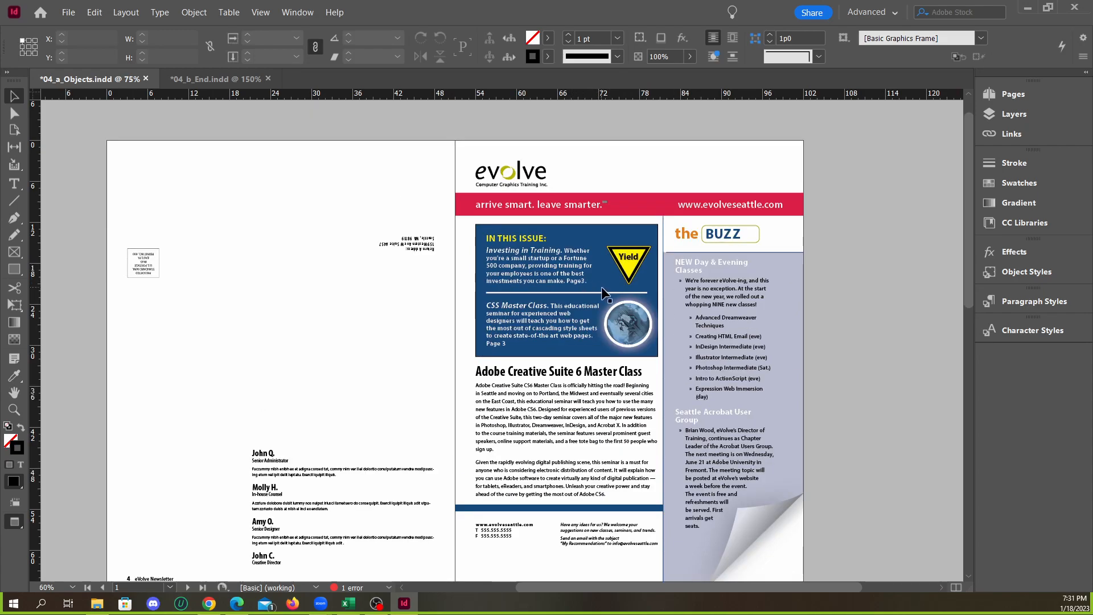
pyautogui.scroll(1, 604, 289)
pyautogui.scroll(-3, 605, 287)
pyautogui.scroll(3, 609, 276)
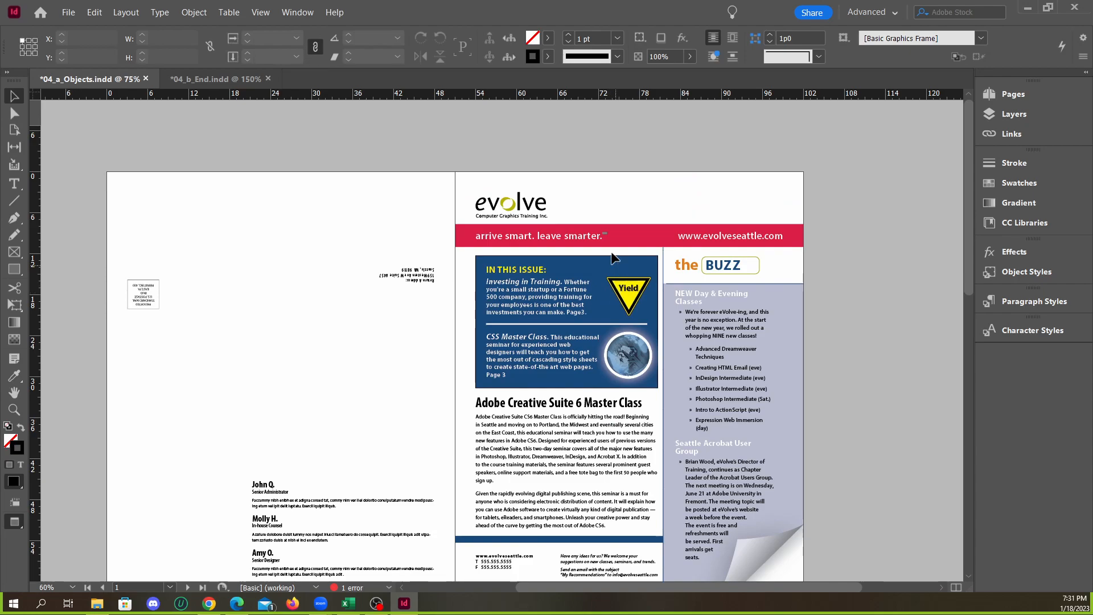
pyautogui.scroll(2, 585, 204)
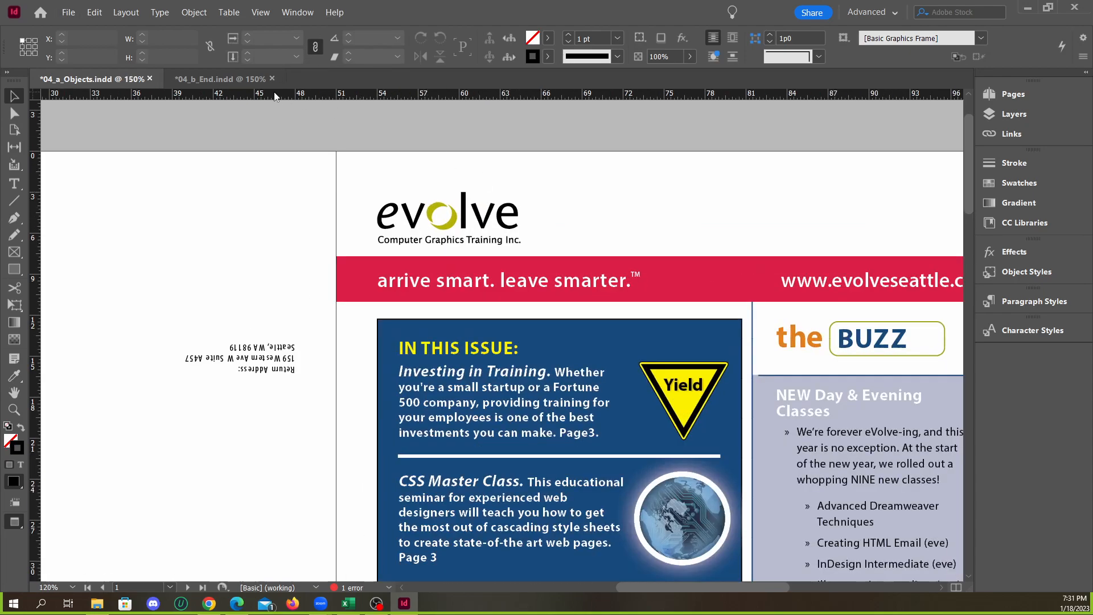
# Turn off Preview mode in both documents and compare the cover logos' frames against the guides
pyautogui.click(245, 79)
pyautogui.press('w')
pyautogui.click(114, 79)
pyautogui.press('w')
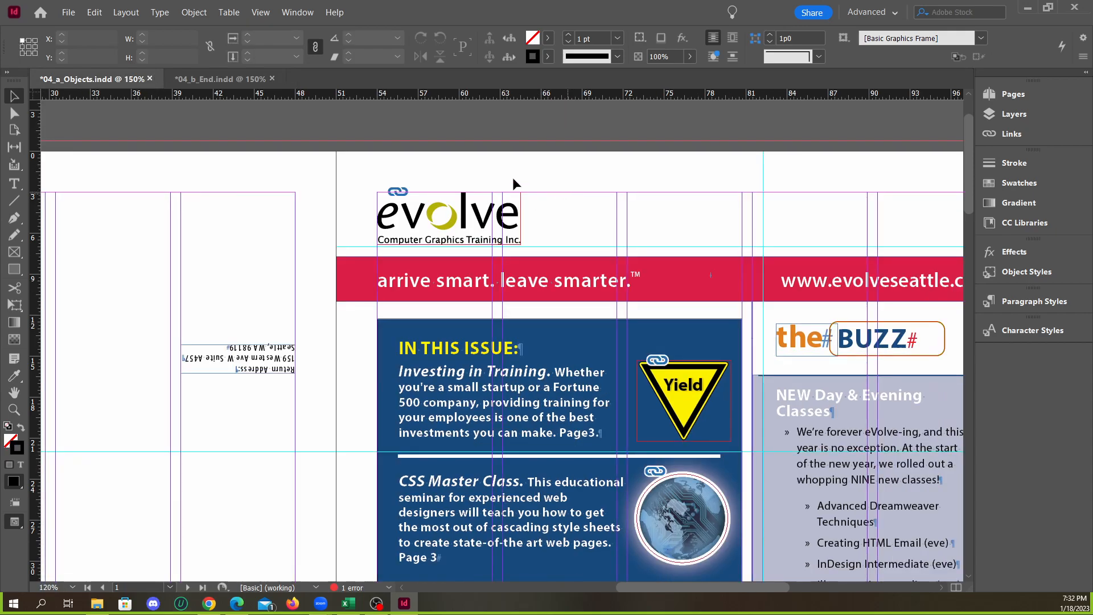
pyautogui.click(212, 79)
pyautogui.click(100, 81)
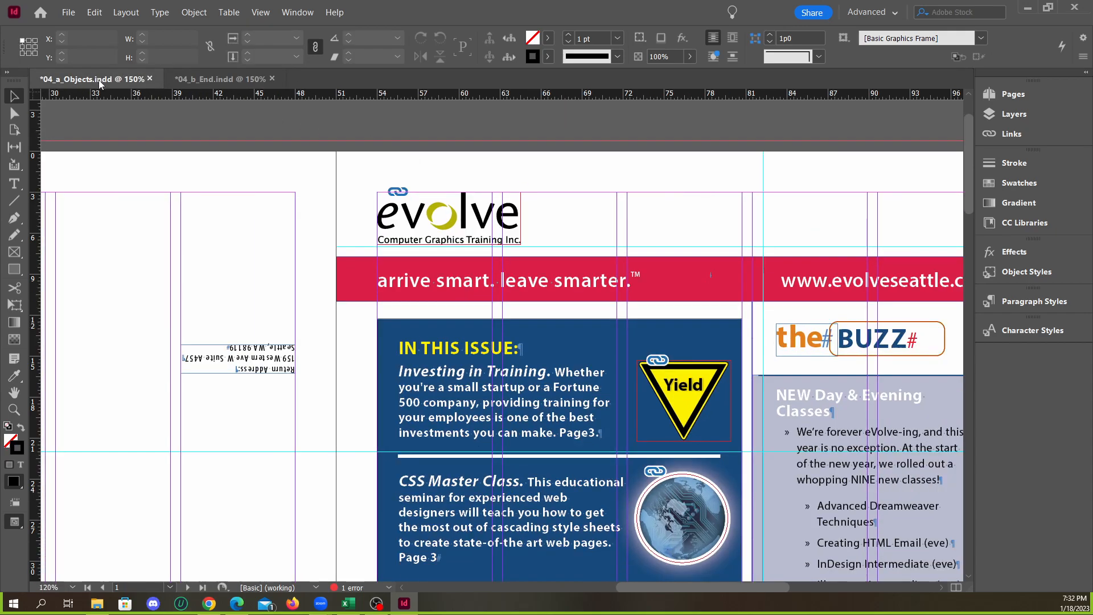
pyautogui.click(200, 82)
pyautogui.click(109, 85)
# Examine the cover logo's frame up close in 04_a_Objects.indd and compare it with the one in 04_b_End.indd
pyautogui.scroll(3, 451, 202)
pyautogui.moveTo(365, 242)
pyautogui.mouseDown()
pyautogui.moveTo(384, 243)
pyautogui.moveTo(359, 229)
pyautogui.moveTo(359, 243)
pyautogui.mouseUp()
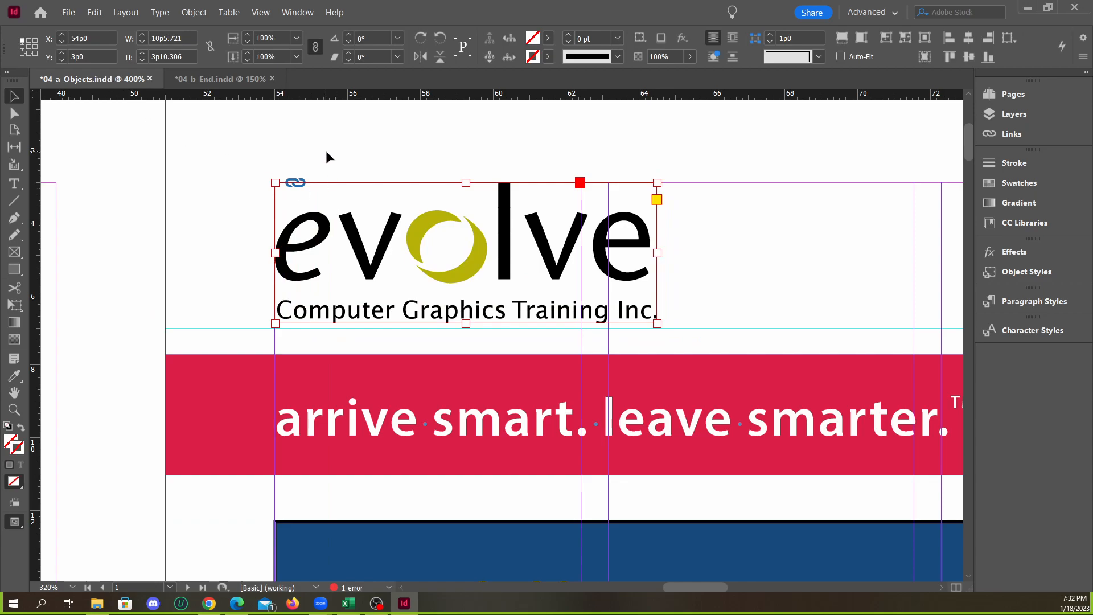
pyautogui.click(208, 80)
pyautogui.scroll(4, 535, 215)
pyautogui.click(512, 230)
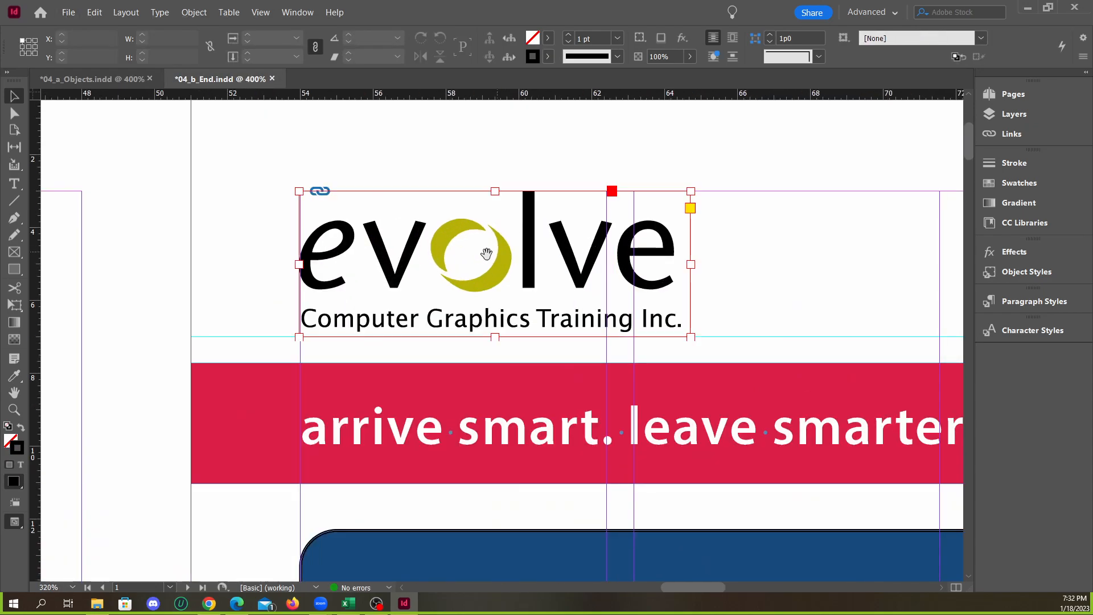
pyautogui.moveTo(512, 230); pyautogui.dragTo(539, 231)
pyautogui.click(91, 78)
# Scale the cover logo proportionally to about 10p10.3 by 4p0 so its frame reaches the horizontal guide, keeping its upper-left corner on the margins
pyautogui.moveTo(657, 323); pyautogui.dragTo(671, 329)
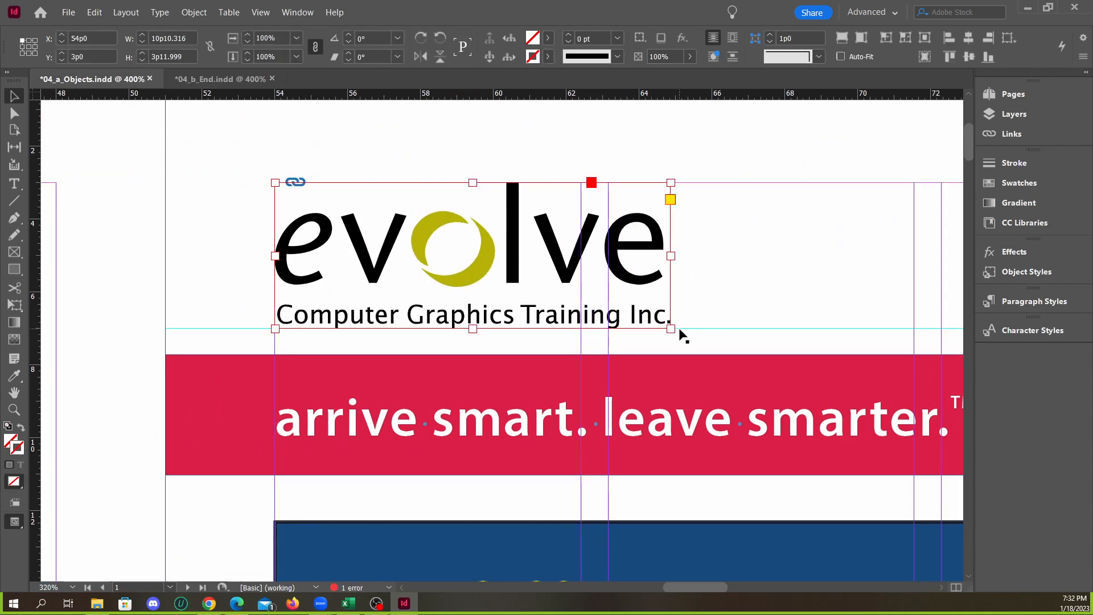
pyautogui.moveTo(396, 255); pyautogui.dragTo(376, 272)
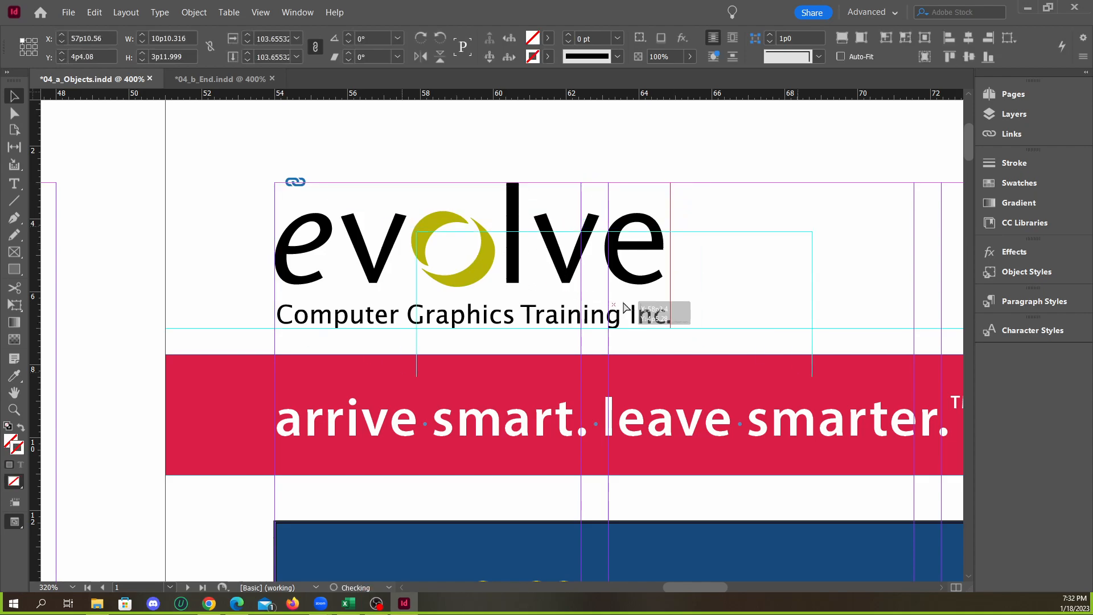
pyautogui.click(476, 166)
pyautogui.scroll(-1, 527, 279)
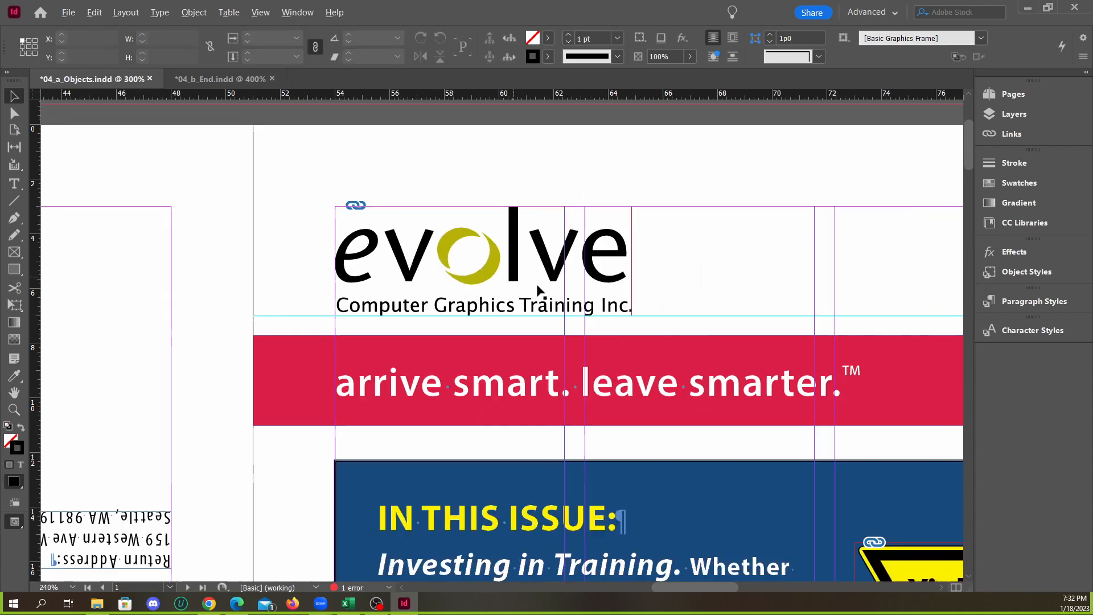
# Toggle Preview mode in 04_a_Objects.indd to check the resized cover logo without guides
pyautogui.click(492, 181)
pyautogui.press('w')
pyautogui.press('w')
pyautogui.press('w')
pyautogui.press('w')
pyautogui.press('w')
pyautogui.press('w')
# Set both documents to similar magnification and compare their covers around the In This Issue box
pyautogui.click(220, 79)
pyautogui.hotkey('ctrl', '1')
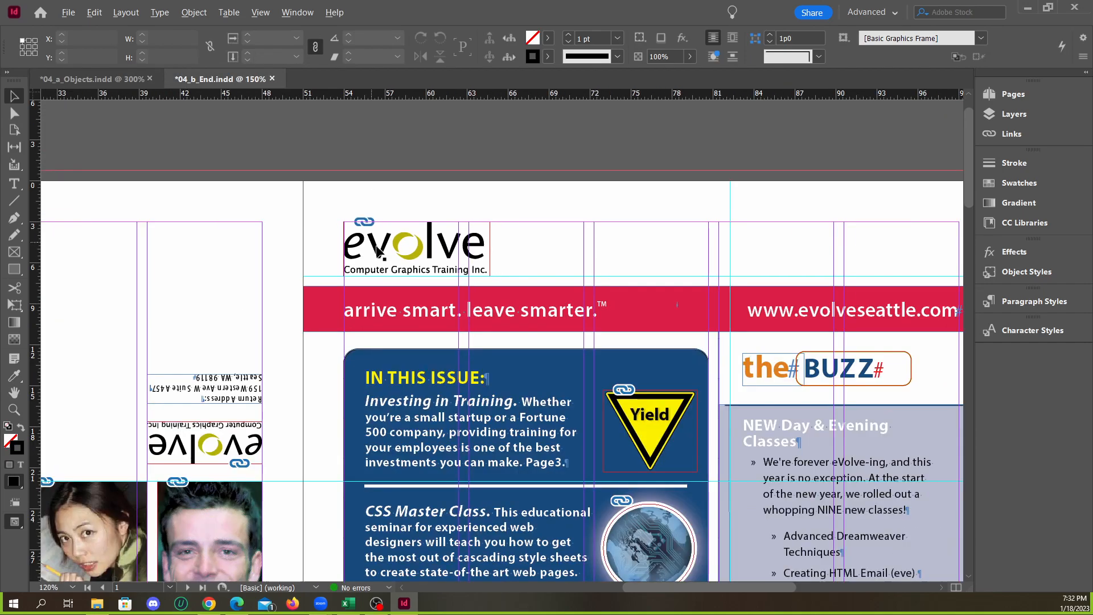
pyautogui.scroll(-2, 270, 152)
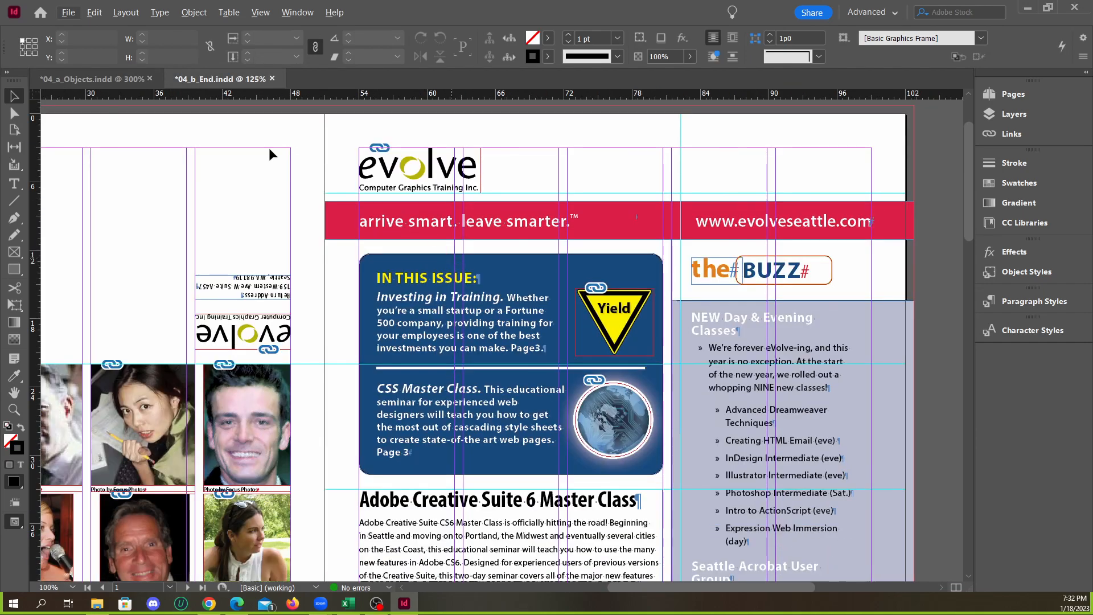
pyautogui.click(118, 84)
pyautogui.hotkey('ctrl', '1')
pyautogui.scroll(-3, 434, 276)
pyautogui.scroll(-1, 681, 324)
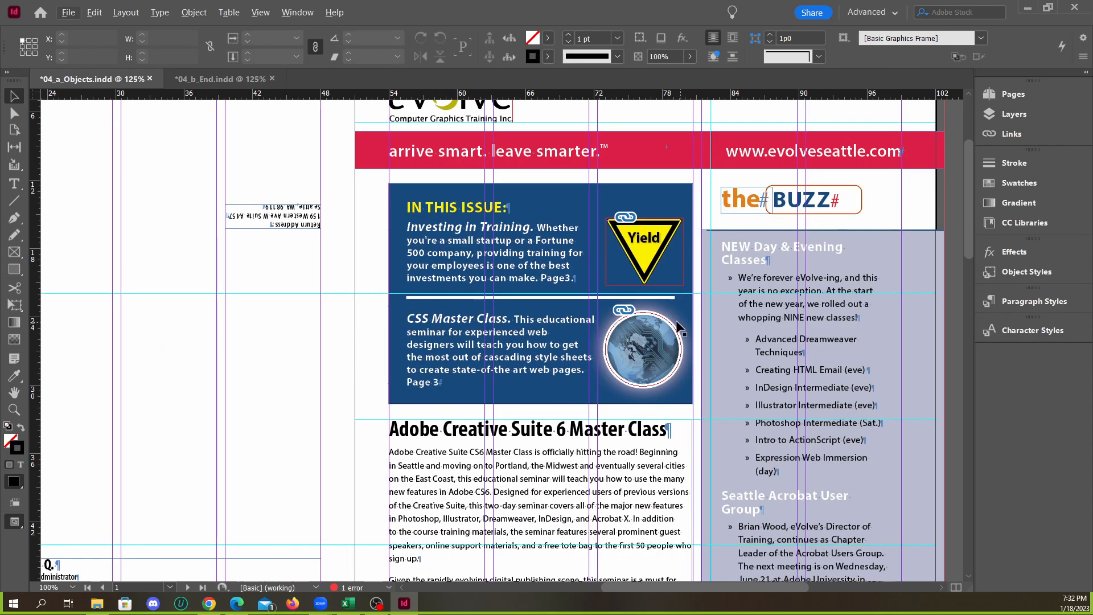
pyautogui.click(223, 82)
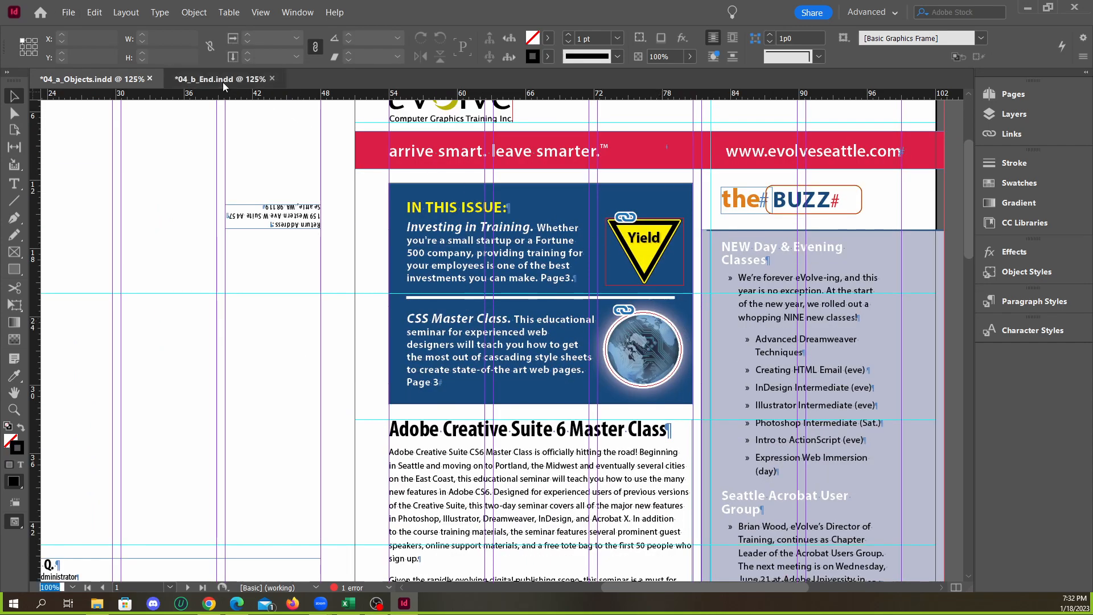
# Look through the rest of the cover spread in 04_b_End.indd down to the class calendar spread
pyautogui.scroll(-4, 600, 295)
pyautogui.scroll(2, 601, 295)
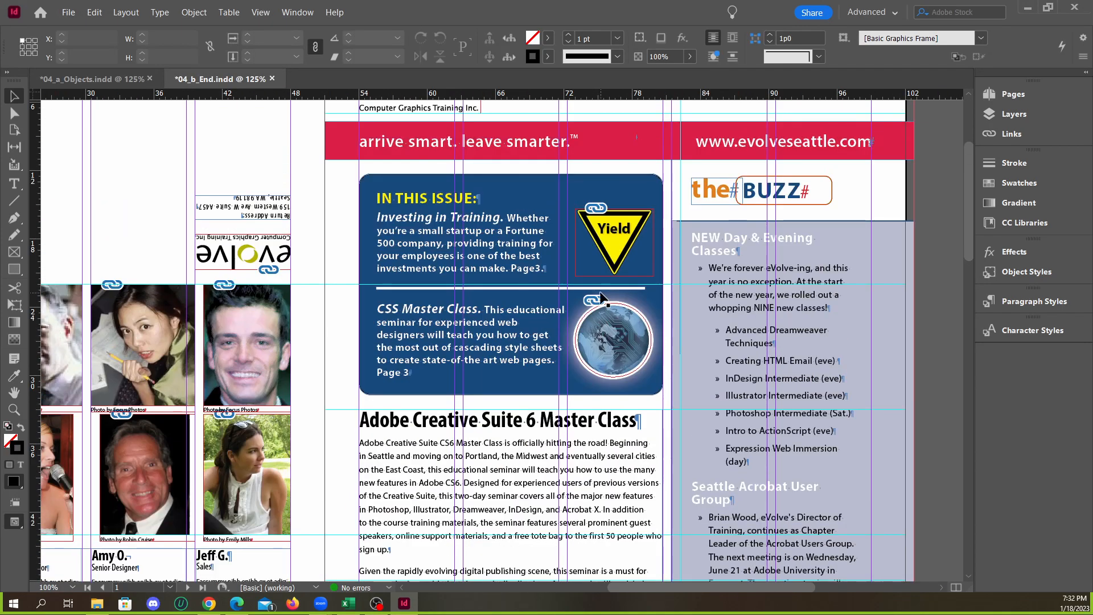
pyautogui.scroll(-7, 600, 295)
pyautogui.scroll(-6, 602, 297)
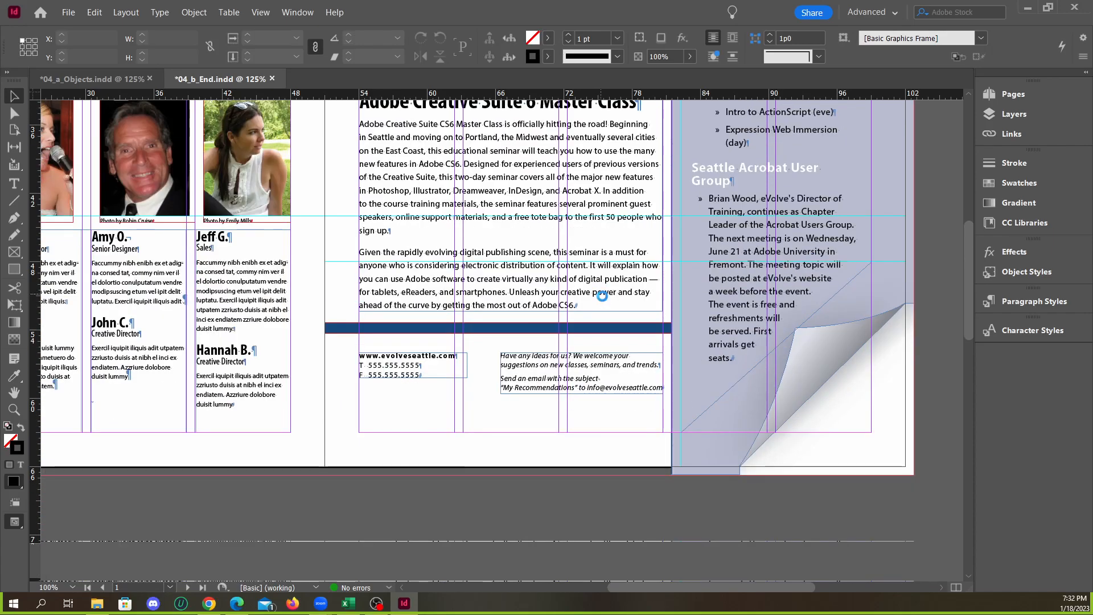
pyautogui.keyDown('alt'); pyautogui.scroll(-1, 487, 283); pyautogui.keyUp('alt')
pyautogui.scroll(4, 487, 283)
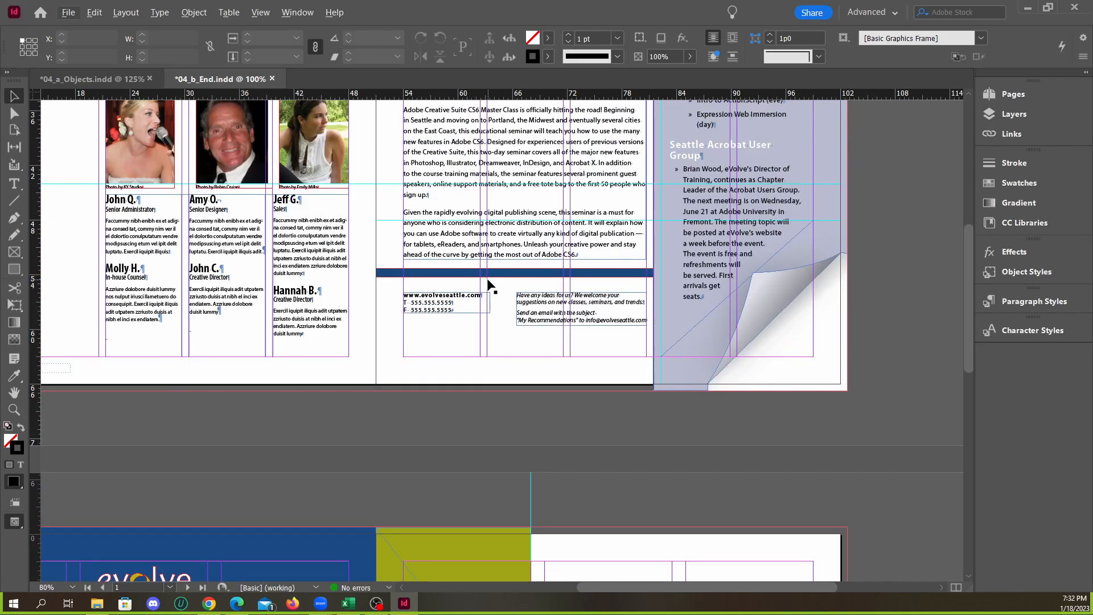
pyautogui.scroll(-9, 503, 284)
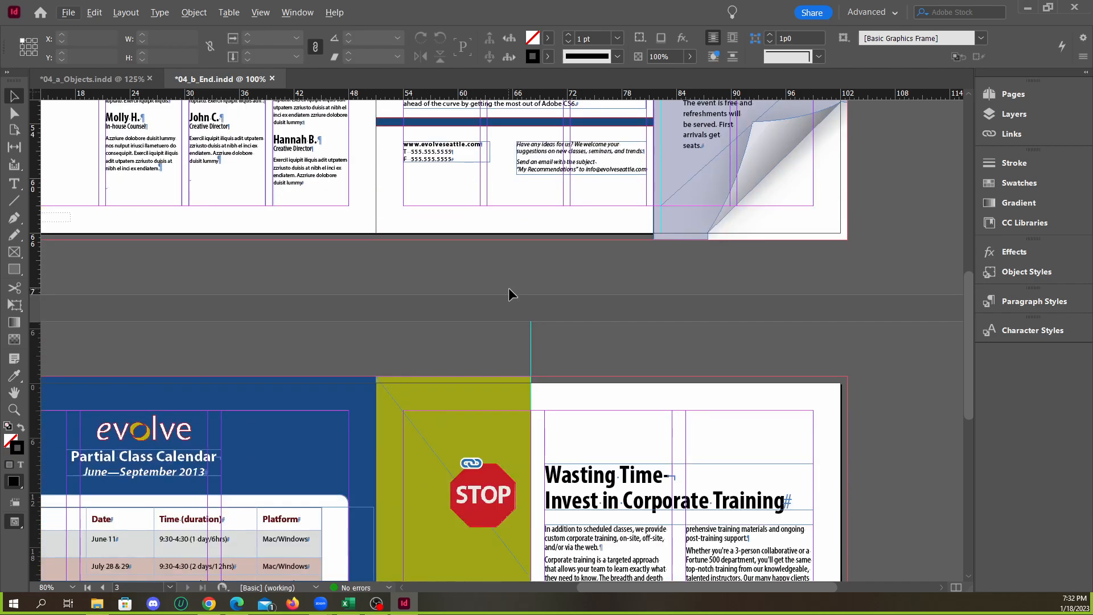
# Compare the cover spread of 04_b_End.indd with the whole cover spread in 04_a_Objects.indd
pyautogui.scroll(-4, 513, 288)
pyautogui.scroll(18, 513, 288)
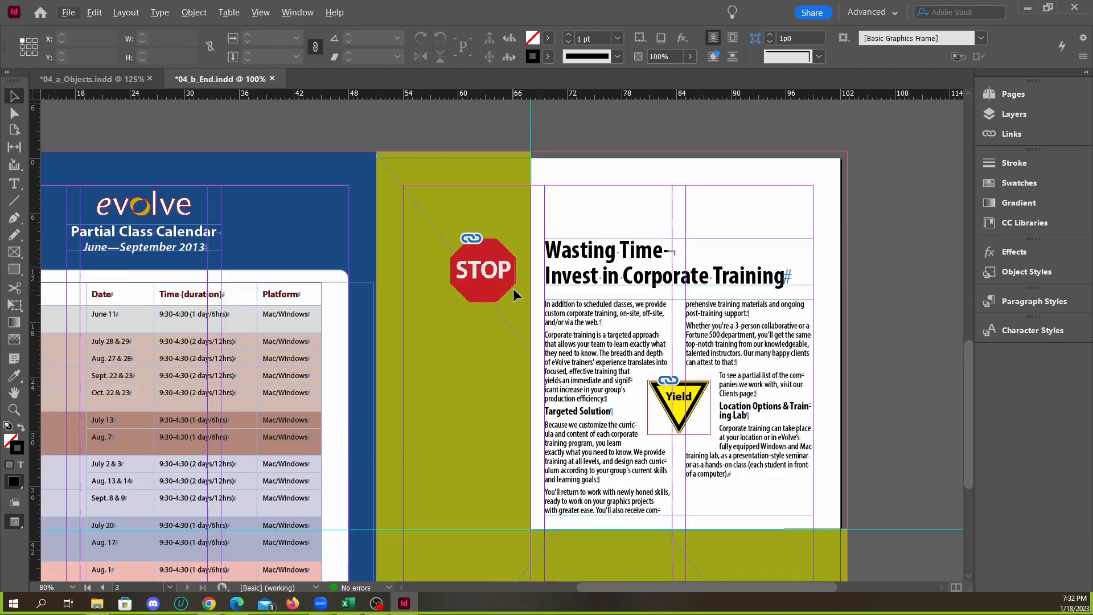
pyautogui.scroll(4, 514, 292)
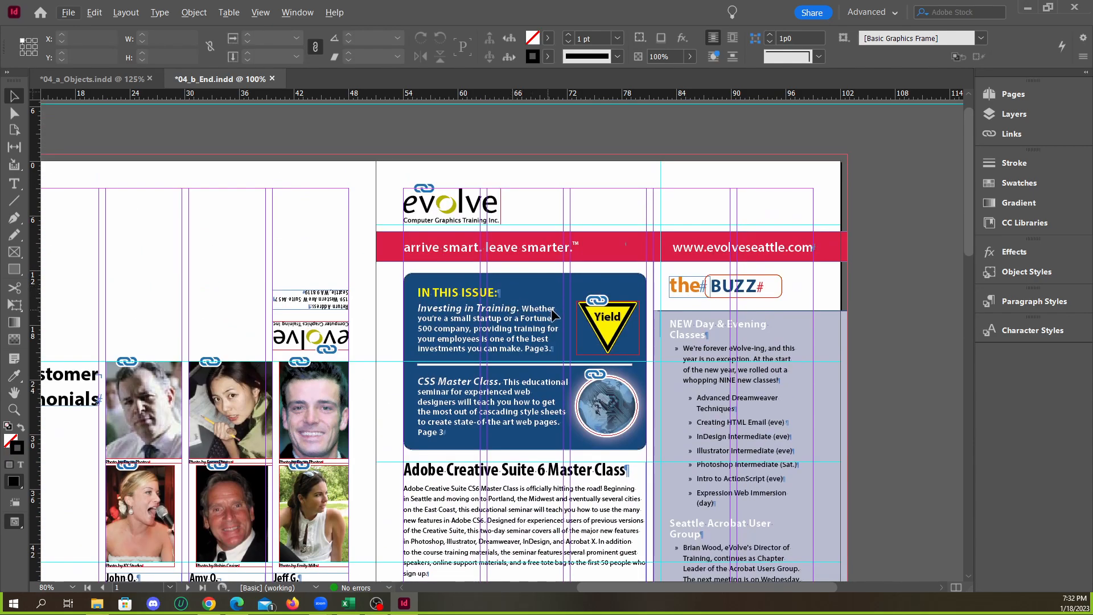
pyautogui.click(110, 83)
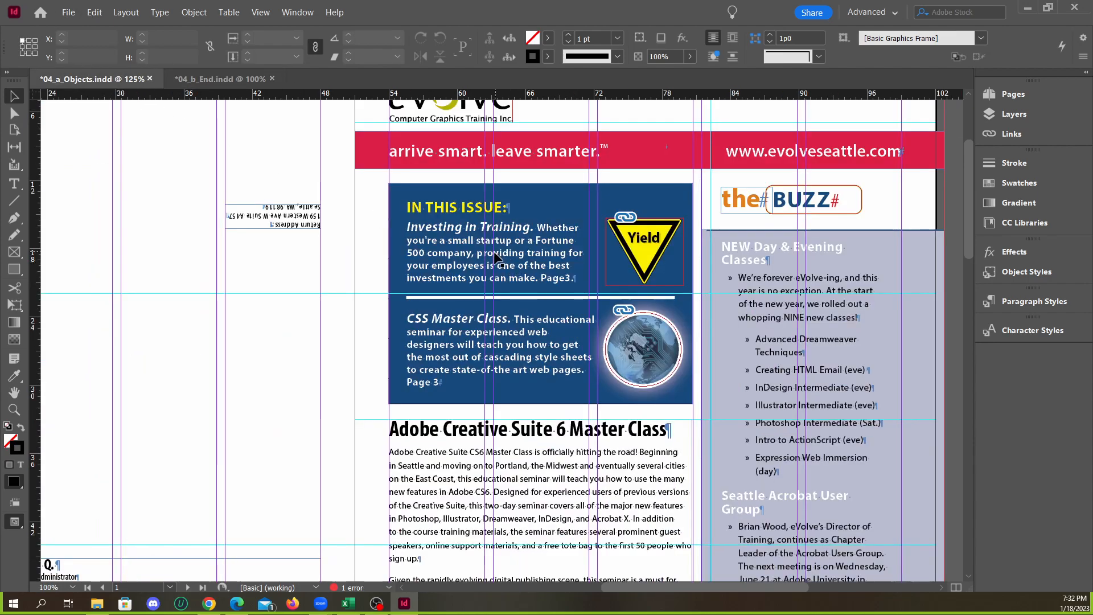
pyautogui.hotkey('ctrl', '-')
pyautogui.hotkey('ctrl', '-')
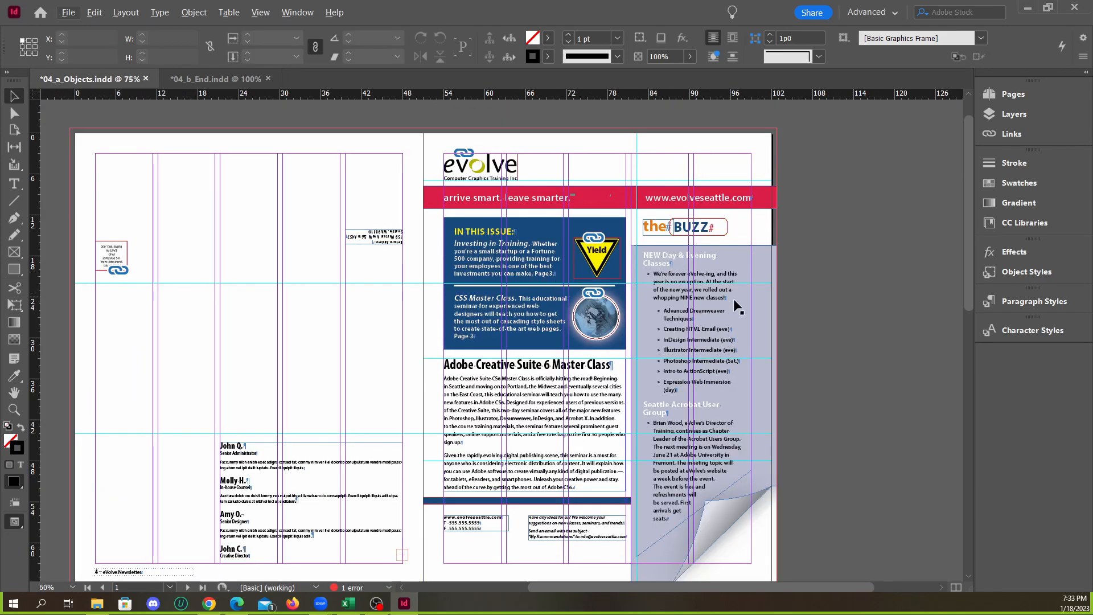
# Inspect the In This Issue box and its yield and globe images on the cover of 04_a_Objects.indd
pyautogui.click(603, 316)
pyautogui.scroll(-5, 657, 319)
pyautogui.click(787, 341)
pyautogui.scroll(2, 649, 306)
pyautogui.scroll(3, 633, 296)
pyautogui.hotkey('ctrl', '=')
pyautogui.hotkey('ctrl', '=')
pyautogui.hotkey('ctrl', '=')
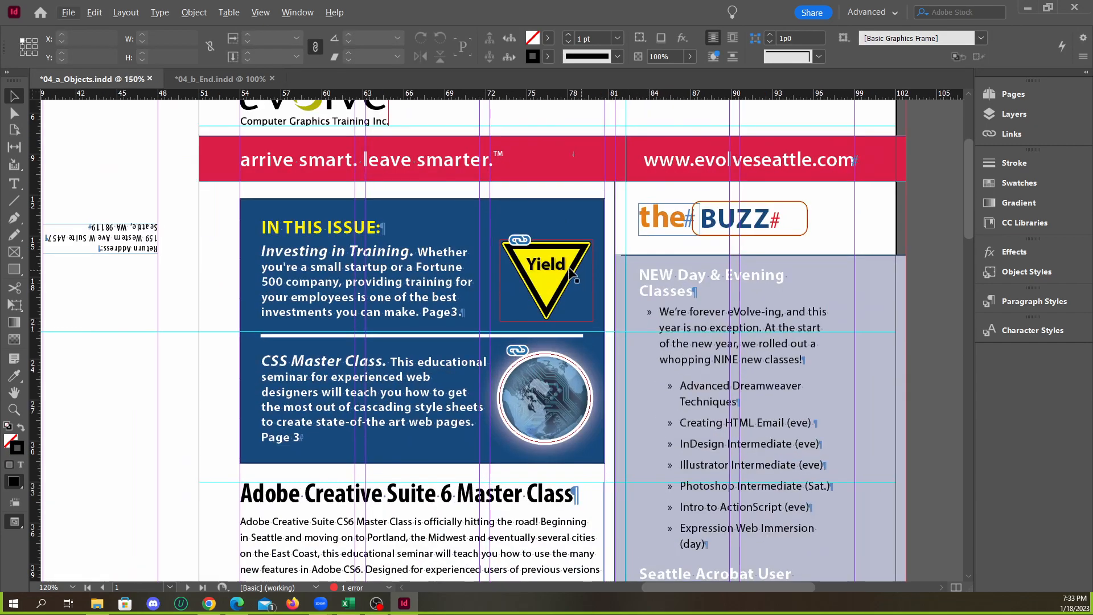
pyautogui.click(549, 371)
pyautogui.hotkey('ctrl', '-')
pyautogui.hotkey('ctrl', '-')
pyautogui.hotkey('ctrl', '-')
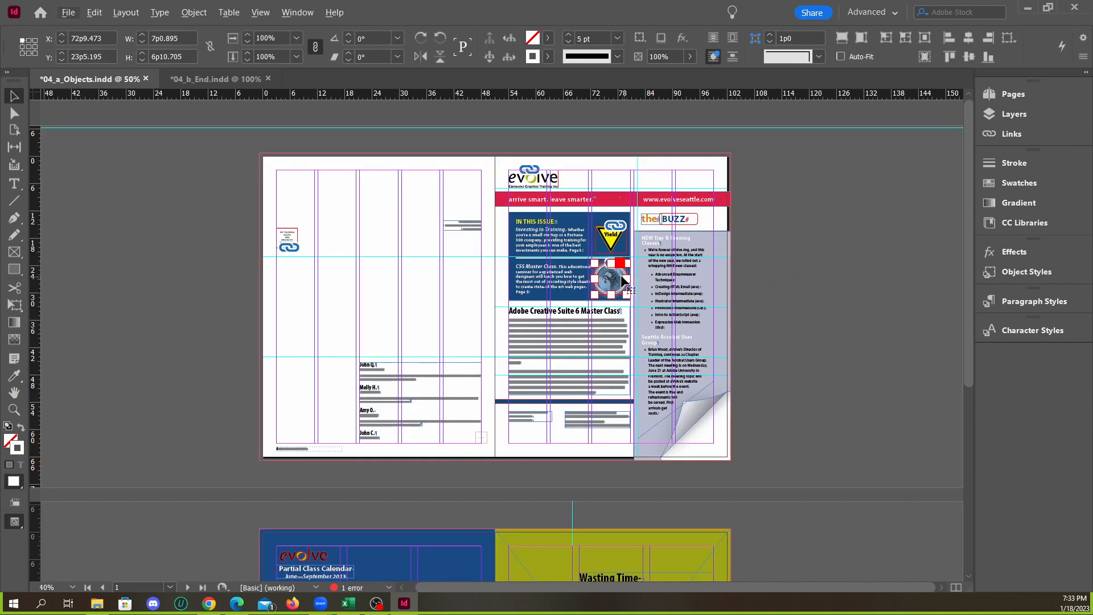
# Compare the class calendar and corporate training spread between 04_a_Objects.indd and 04_b_End.indd
pyautogui.scroll(-5, 627, 325)
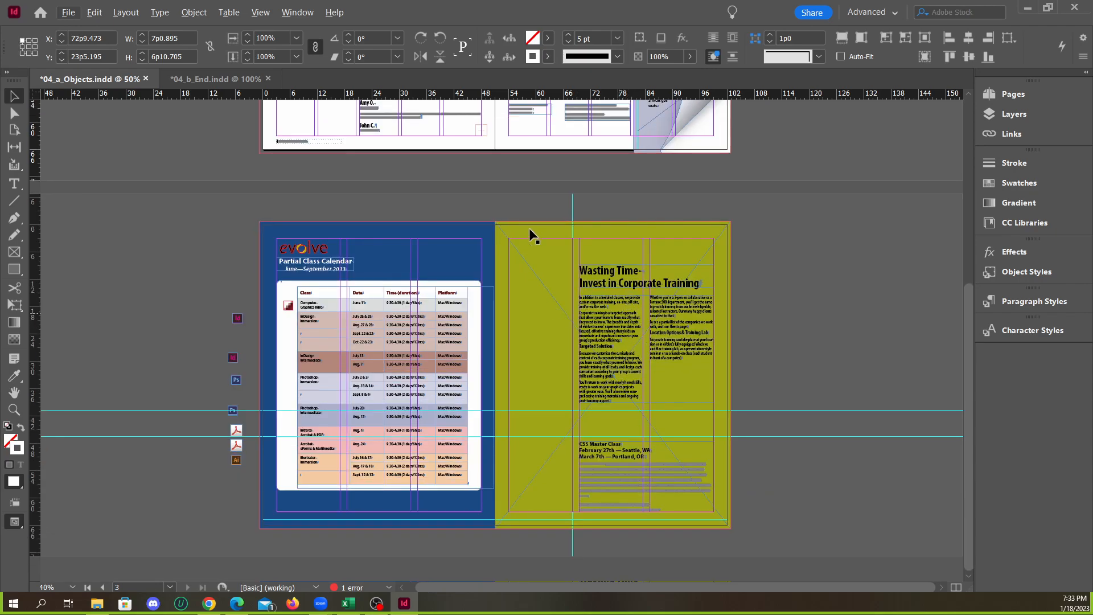
pyautogui.click(216, 79)
pyautogui.hotkey('ctrl', '-')
pyautogui.scroll(-5, 571, 306)
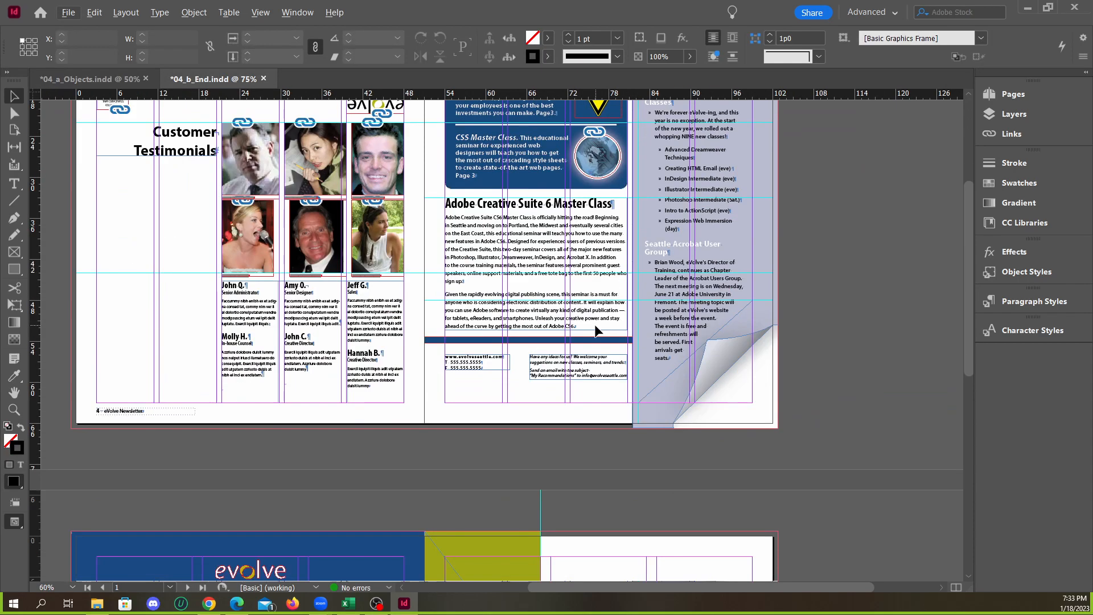
pyautogui.scroll(1, 424, 230)
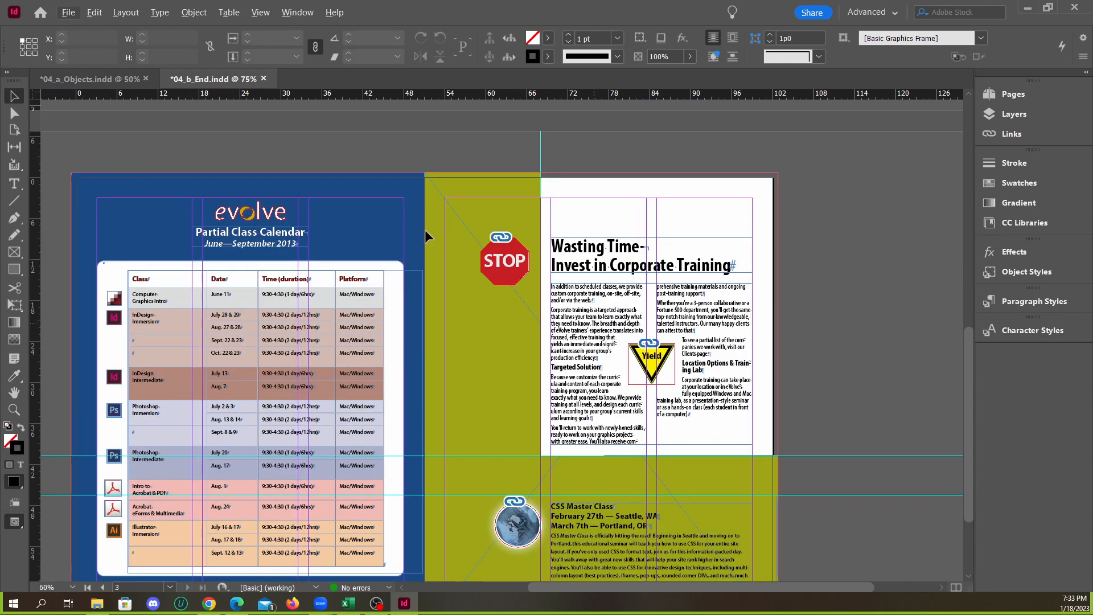
pyautogui.click(94, 79)
pyautogui.click(191, 82)
pyautogui.click(129, 84)
pyautogui.click(190, 83)
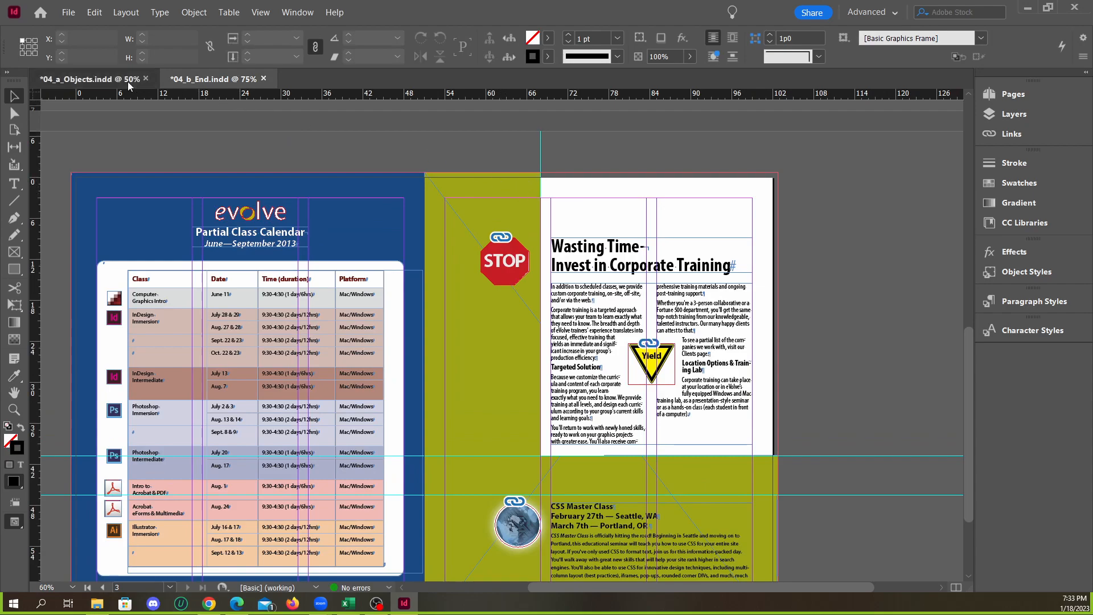
pyautogui.click(127, 81)
pyautogui.click(655, 237)
pyautogui.moveTo(659, 237); pyautogui.dragTo(768, 292)
pyautogui.hotkey('ctrl', 'z')
# Check the olive frame behind the Wasting Time article against its shape in 04_b_End.indd, with both documents at 50% magnification
pyautogui.click(216, 79)
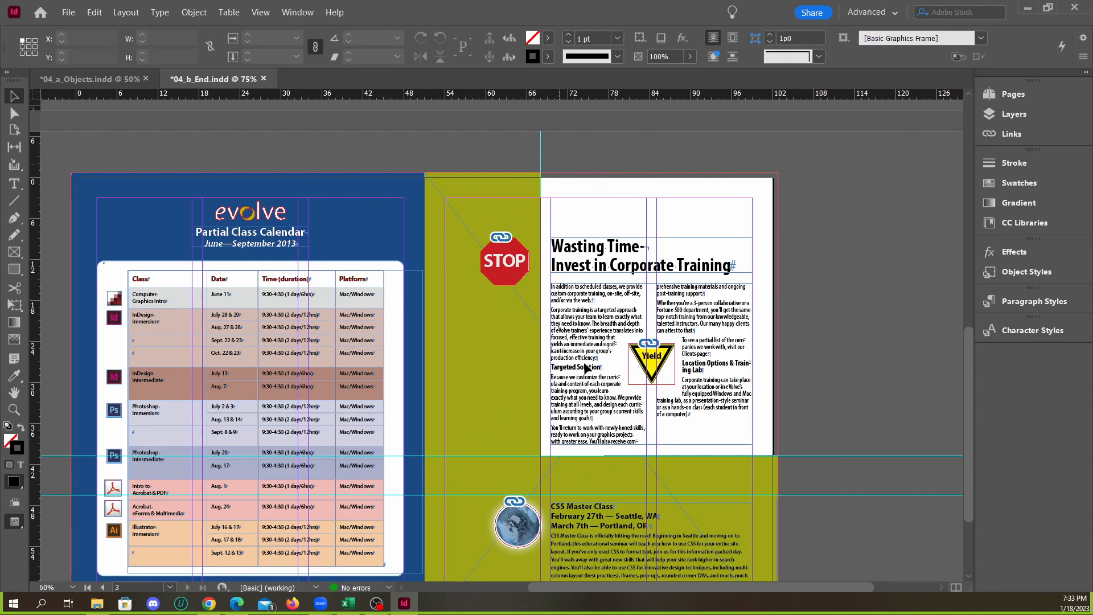
pyautogui.click(91, 79)
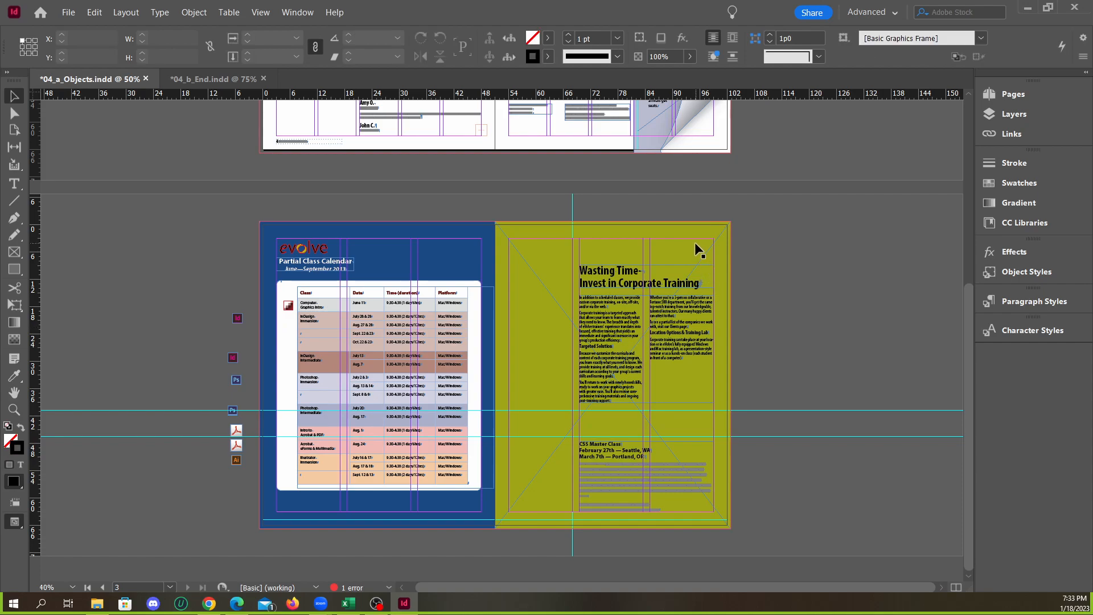
pyautogui.scroll(2, 703, 262)
pyautogui.scroll(-2, 515, 189)
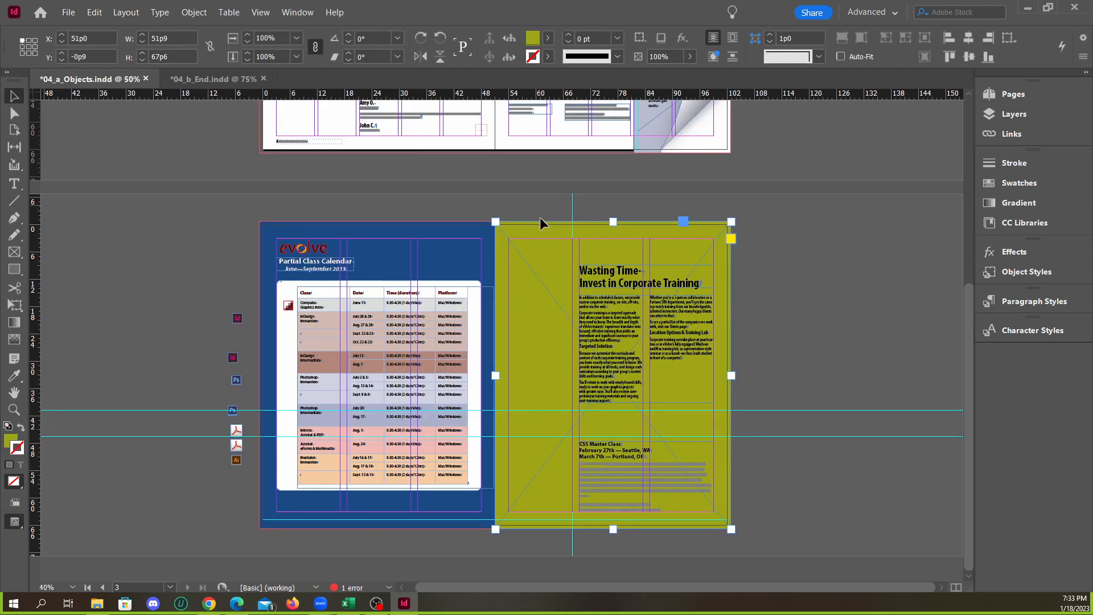
pyautogui.click(222, 82)
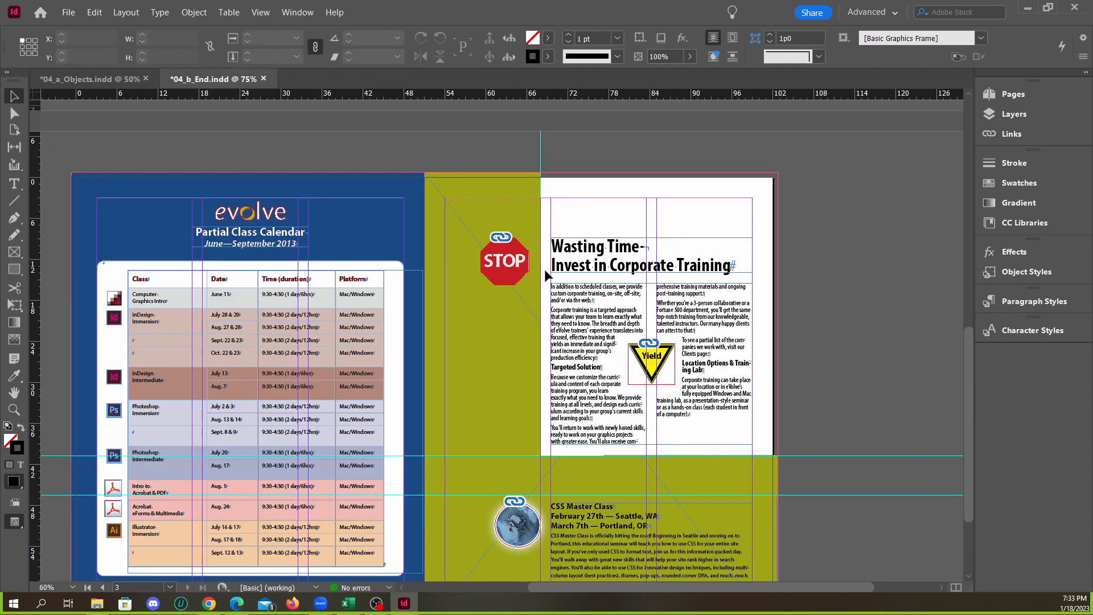
pyautogui.scroll(-2, 484, 240)
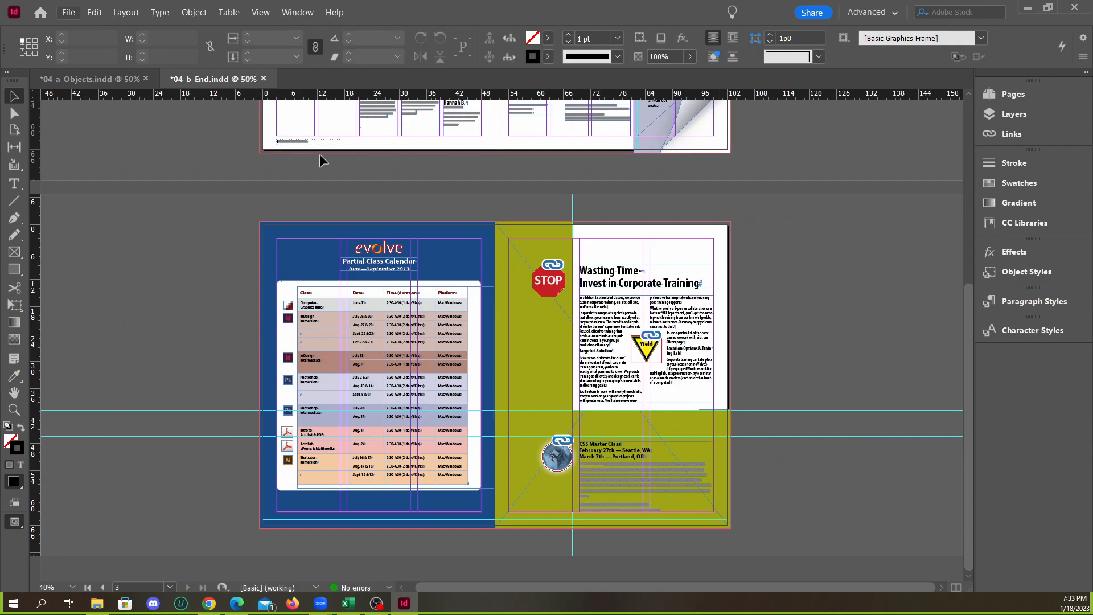
pyautogui.click(114, 78)
# In 04_a_Objects.indd, add one anchor point on the olive frame's top edge and another on its right edge
pyautogui.scroll(2, 740, 282)
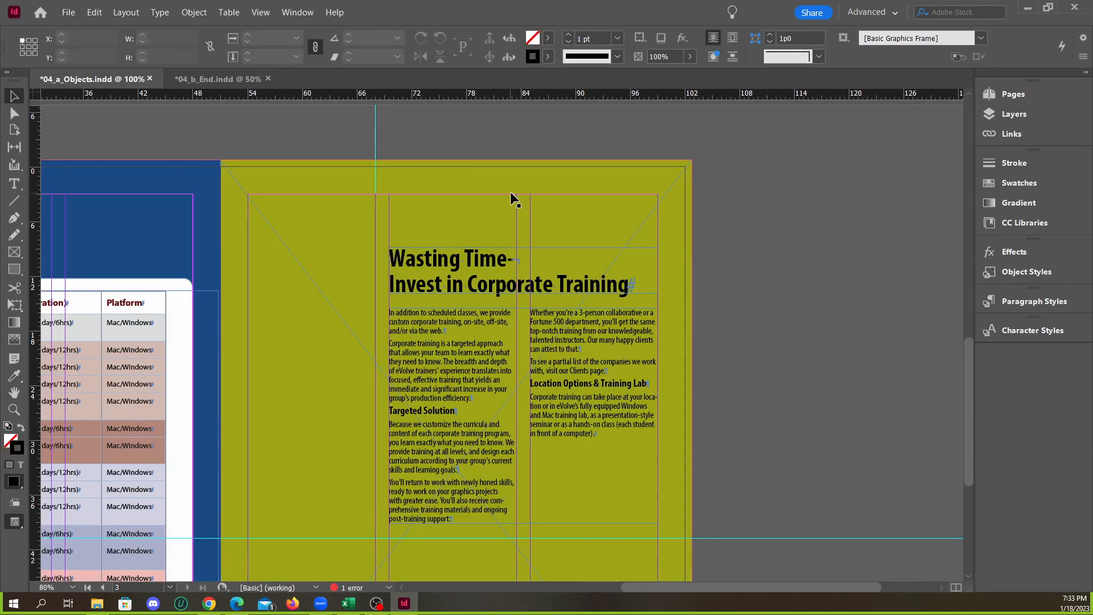
pyautogui.moveTo(14, 217); pyautogui.dragTo(93, 251)
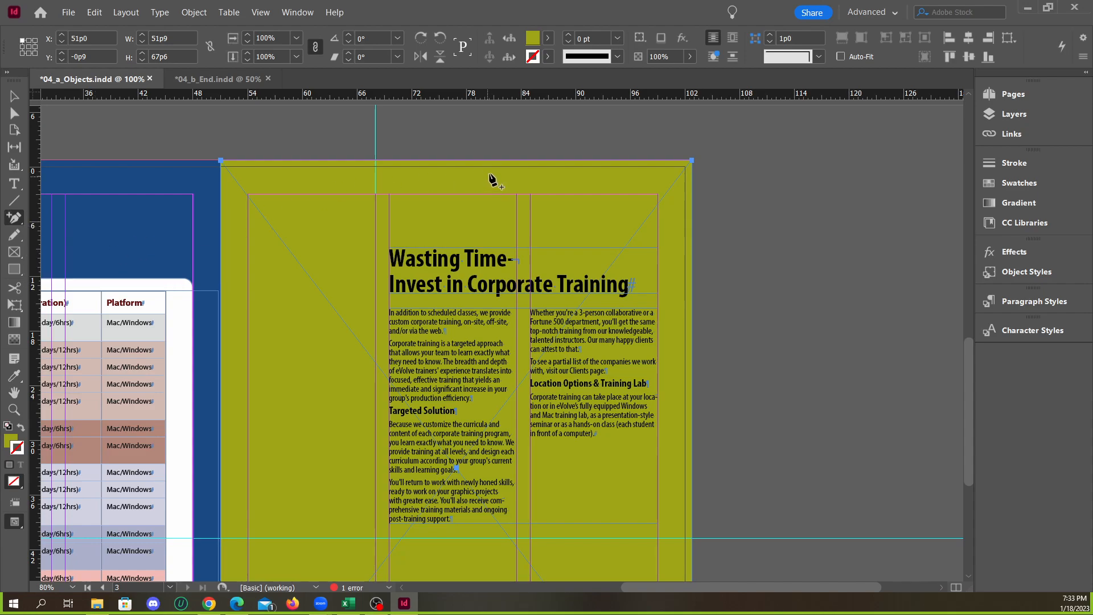
pyautogui.click(480, 161)
pyautogui.click(692, 333)
# Use Direct Selection to move the olive frame's upper-right corner point inward to the guide intersection at X 68p0, Y 46p6
pyautogui.click(15, 113)
pyautogui.click(516, 147)
pyautogui.click(680, 163)
pyautogui.moveTo(693, 162); pyautogui.dragTo(480, 333)
pyautogui.scroll(-2, 634, 333)
pyautogui.moveTo(625, 308); pyautogui.dragTo(573, 443)
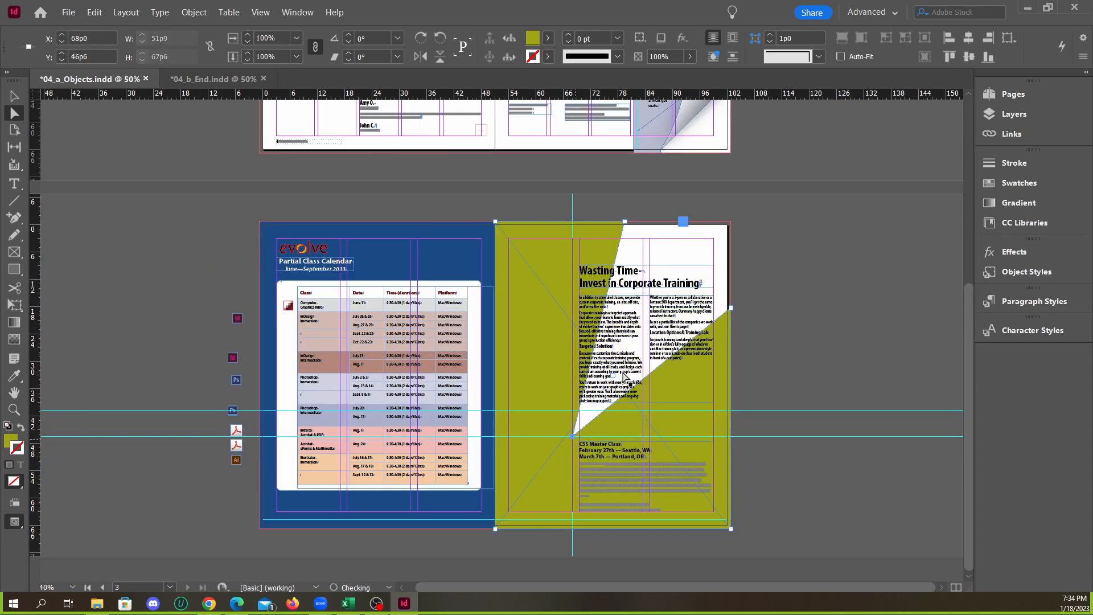
# Align the added top anchor point to the vertical guide at X 68p0 and the added right anchor point to the lower horizontal guide
pyautogui.click(626, 226)
pyautogui.click(626, 223)
pyautogui.moveTo(573, 228); pyautogui.dragTo(572, 224)
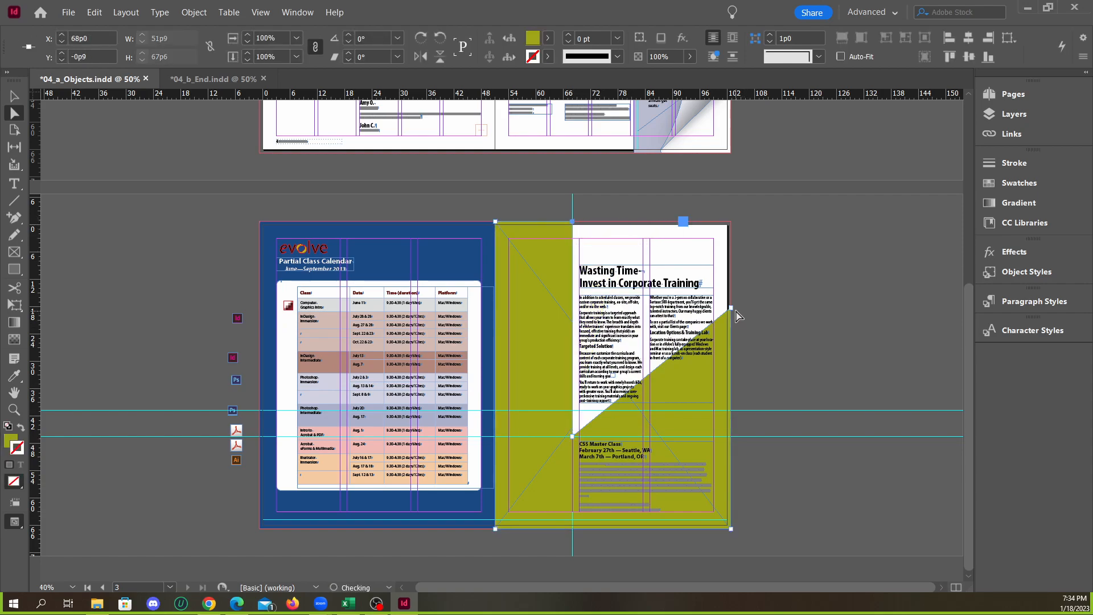
pyautogui.moveTo(731, 309); pyautogui.dragTo(733, 443)
pyautogui.click(769, 461)
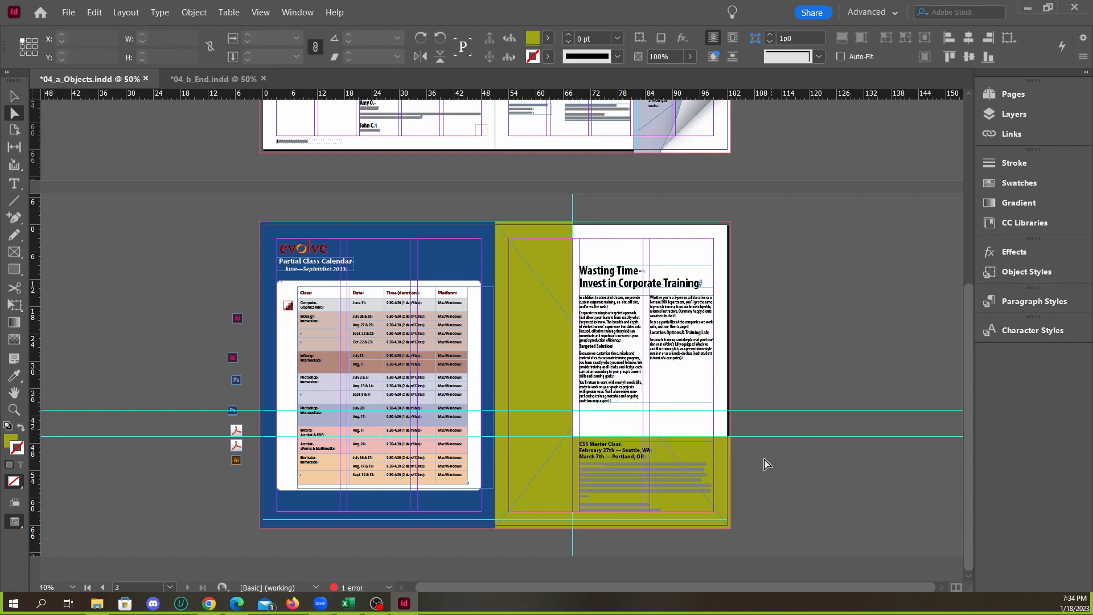
# Examine up close how the olive frame's cut-out edges align with the guides and the bleed line
pyautogui.scroll(3, 697, 472)
pyautogui.scroll(-1, 657, 474)
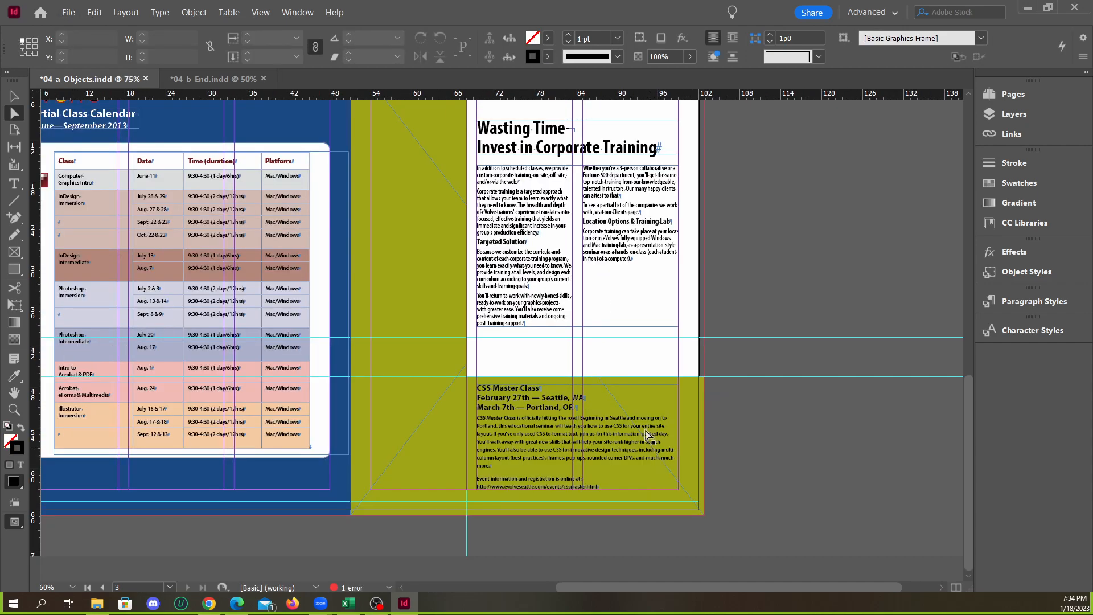
pyautogui.scroll(2, 629, 424)
pyautogui.scroll(1, 470, 311)
pyautogui.scroll(1, 470, 441)
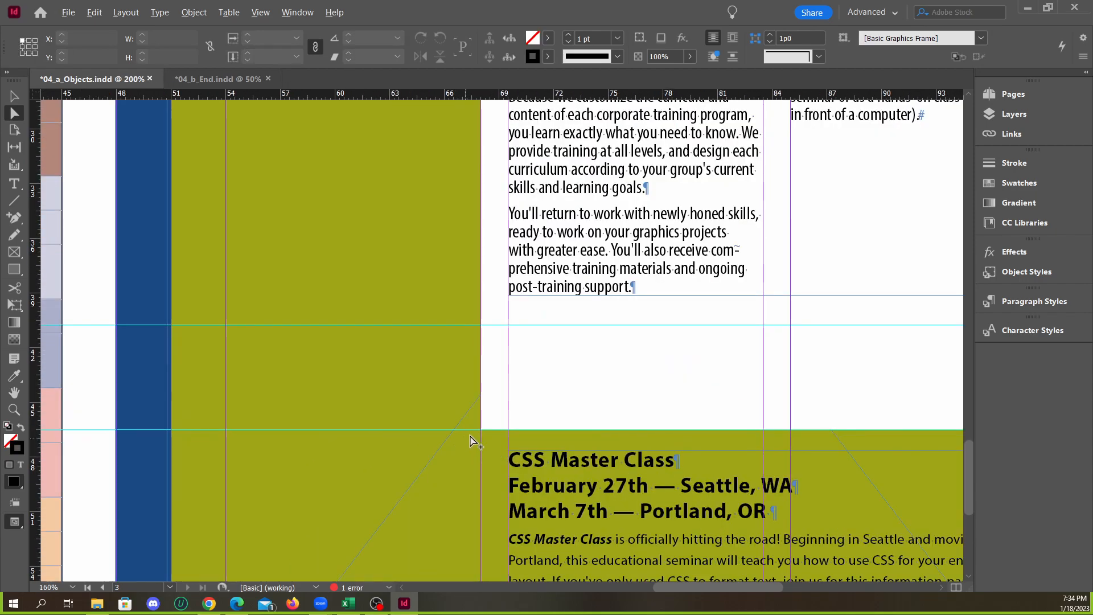
pyautogui.scroll(-1, 480, 442)
pyautogui.scroll(-1, 484, 444)
pyautogui.scroll(1, 512, 432)
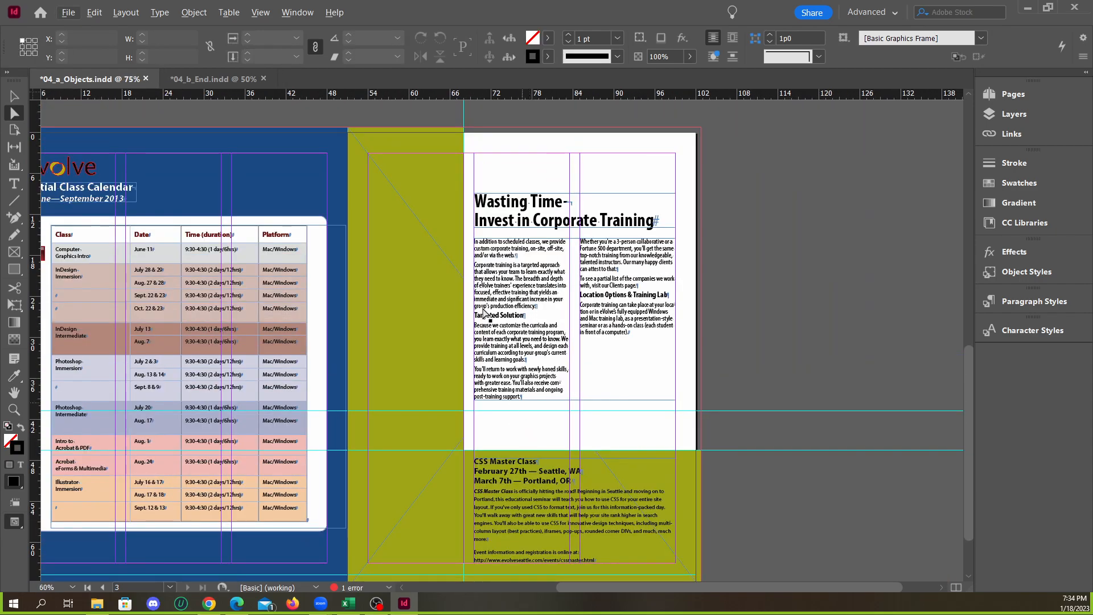
pyautogui.scroll(4, 472, 142)
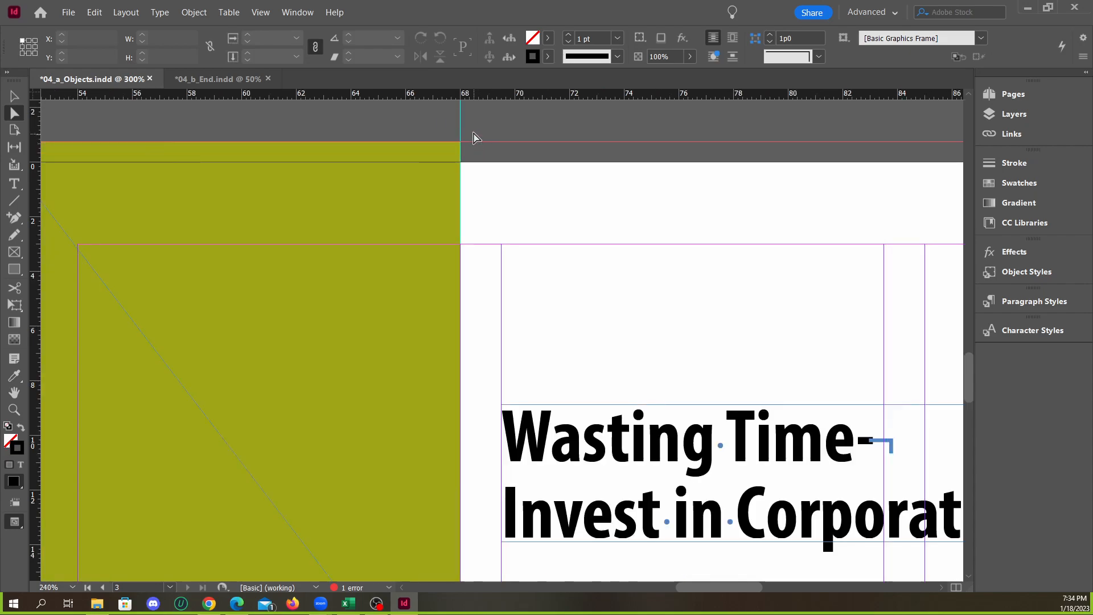
pyautogui.scroll(-5, 472, 170)
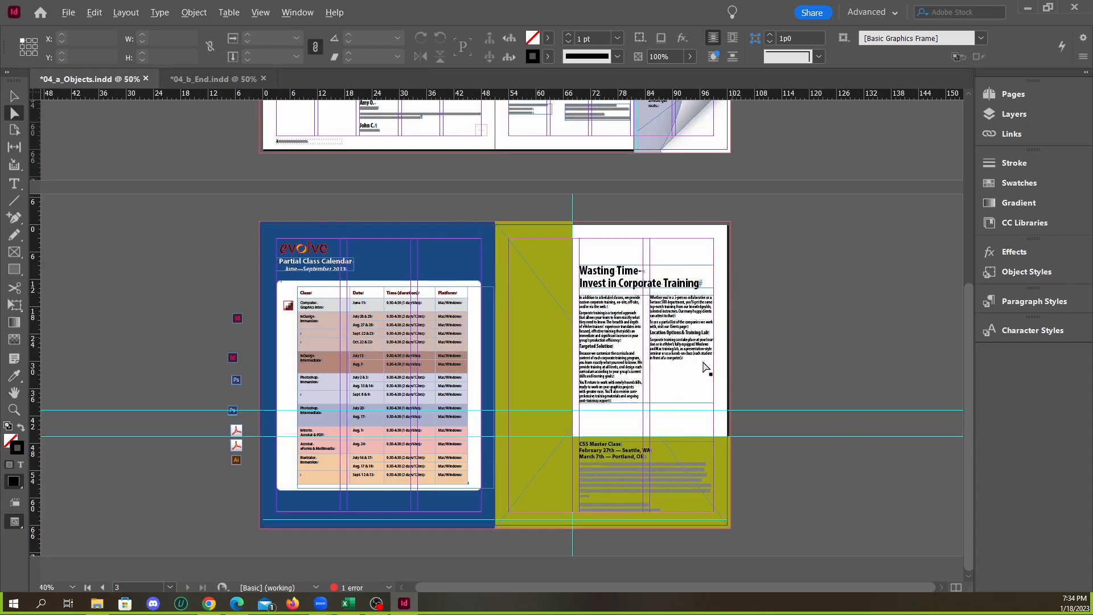
# Raise the two lower points of the olive frame's cut-out to the upper horizontal guide at Y 40p9, matching 04_b_End.indd
pyautogui.click(222, 79)
pyautogui.click(114, 78)
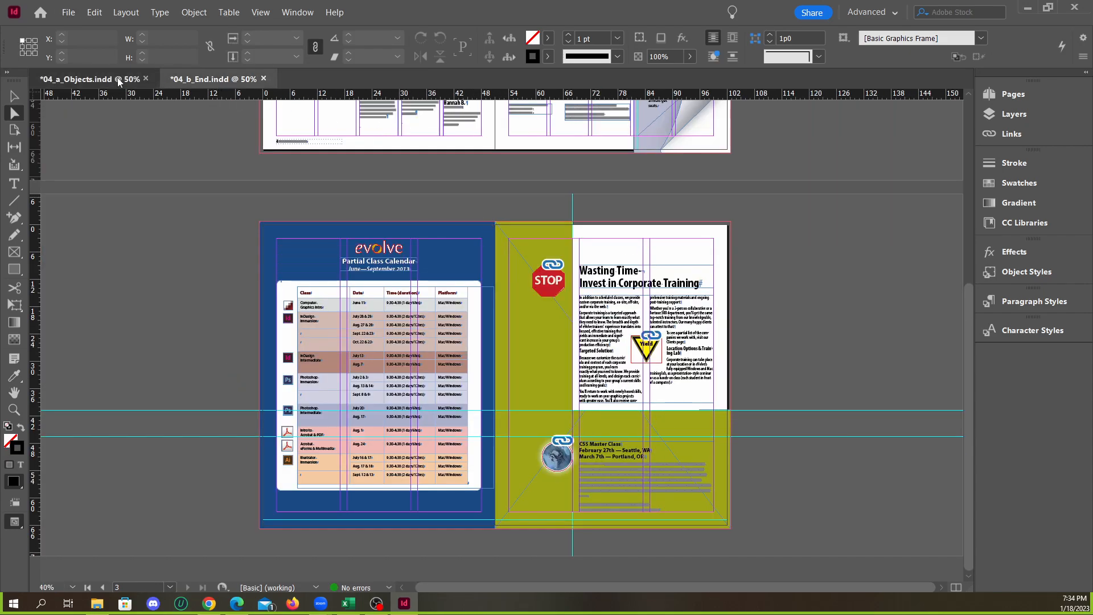
pyautogui.click(191, 82)
pyautogui.click(108, 79)
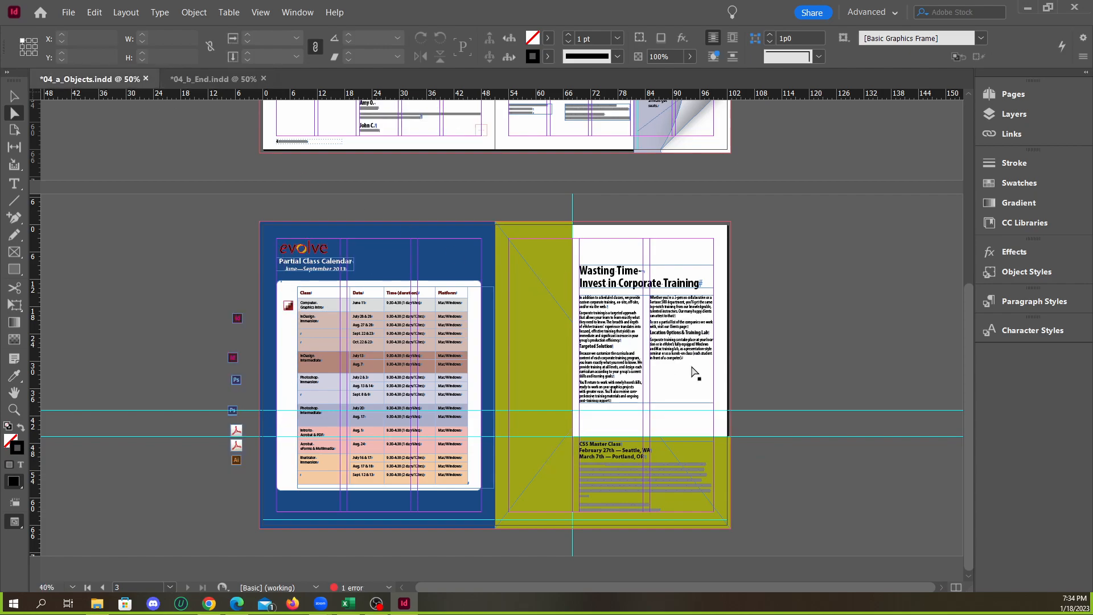
pyautogui.scroll(3, 736, 444)
pyautogui.click(726, 414)
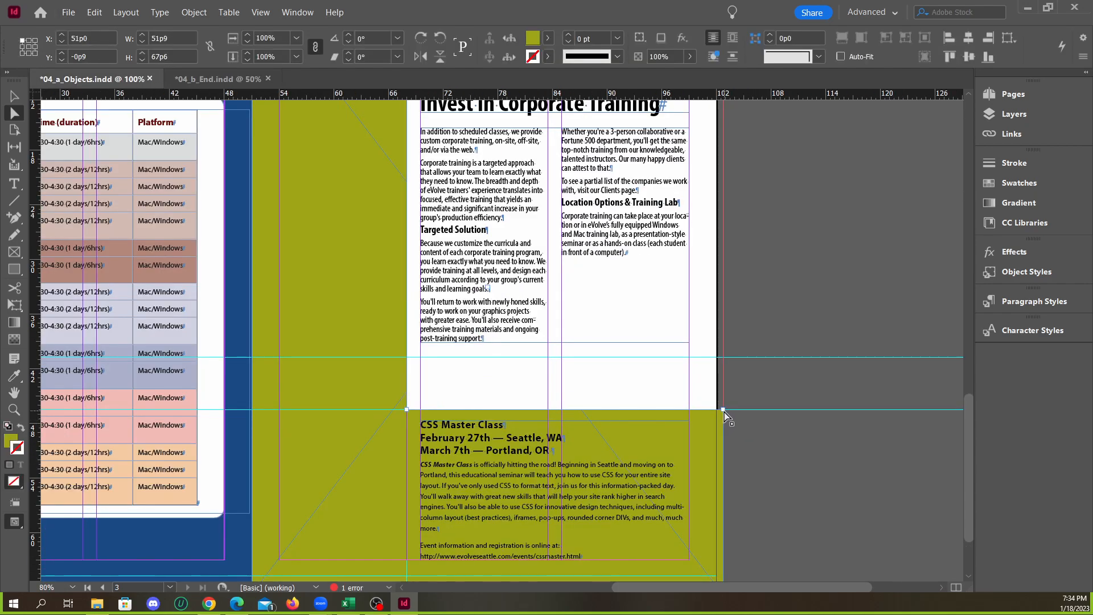
pyautogui.moveTo(723, 410); pyautogui.dragTo(723, 357)
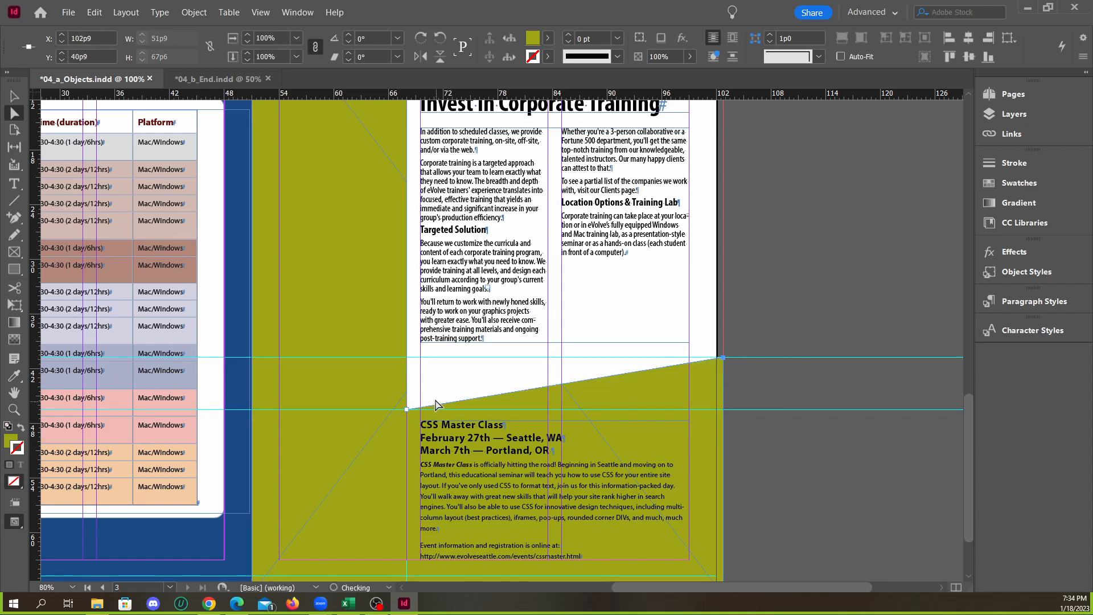
pyautogui.moveTo(407, 414); pyautogui.dragTo(407, 358)
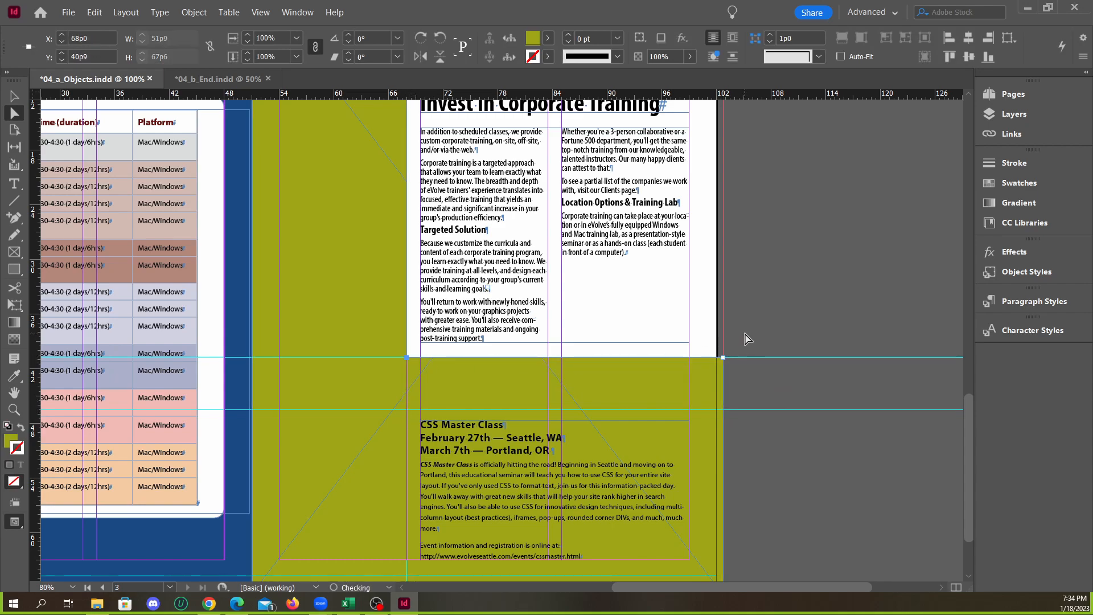
pyautogui.click(735, 340)
# Compare the reshaped olive frame in 04_a_Objects.indd with the finished page in 04_b_End.indd
pyautogui.click(218, 79)
pyautogui.click(127, 82)
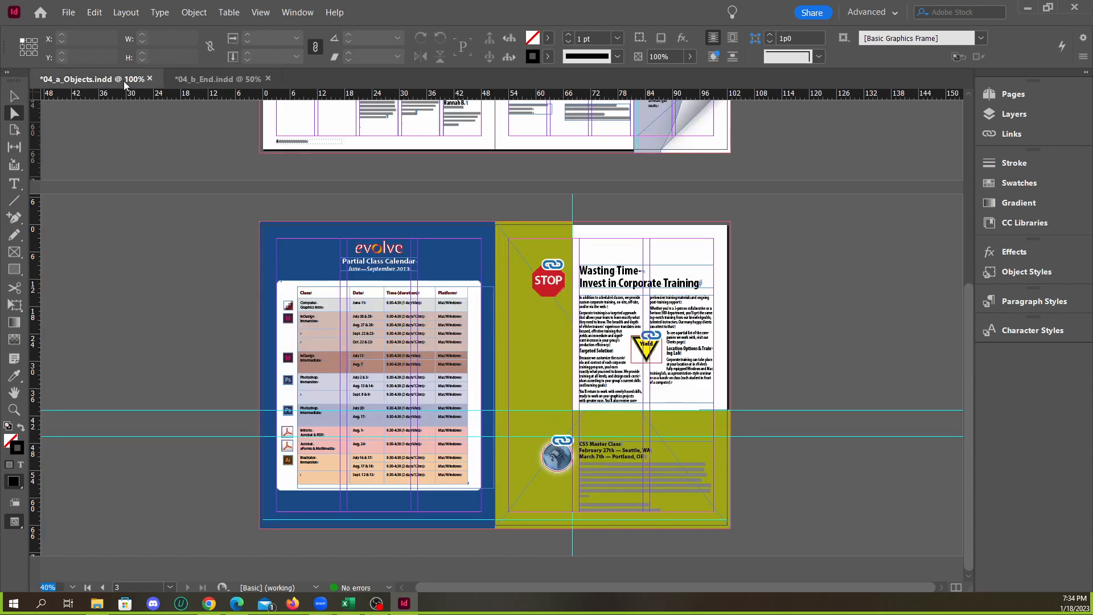
pyautogui.click(197, 82)
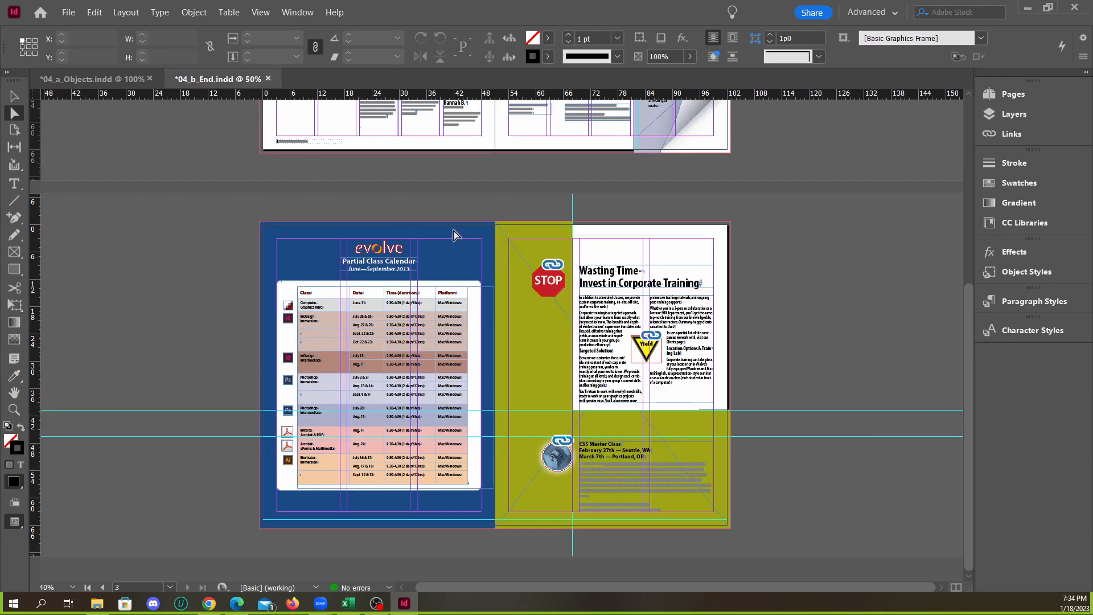
pyautogui.click(123, 86)
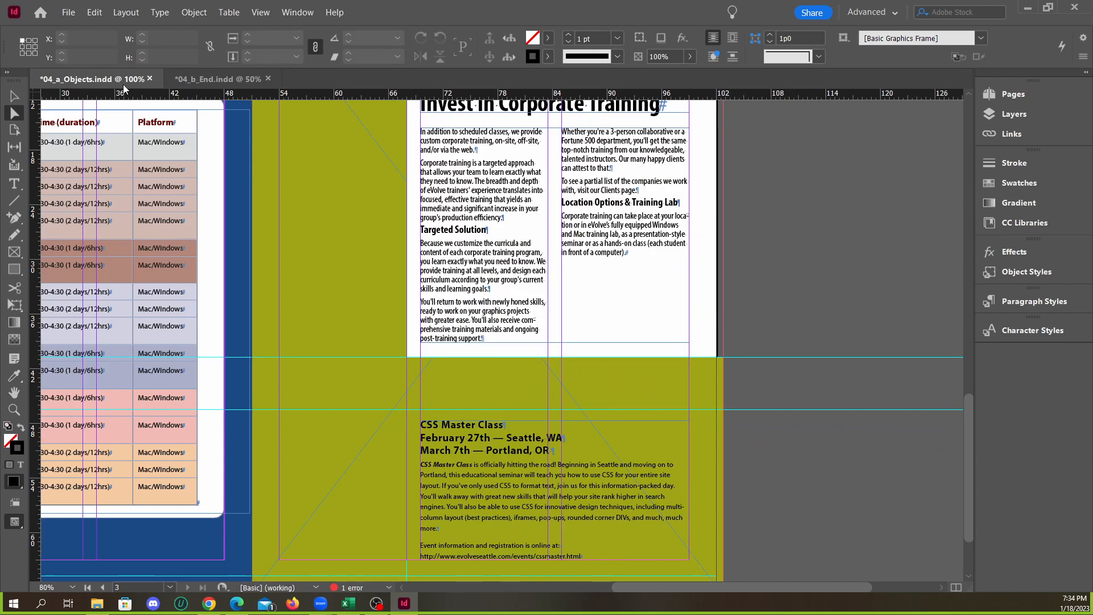
pyautogui.click(217, 81)
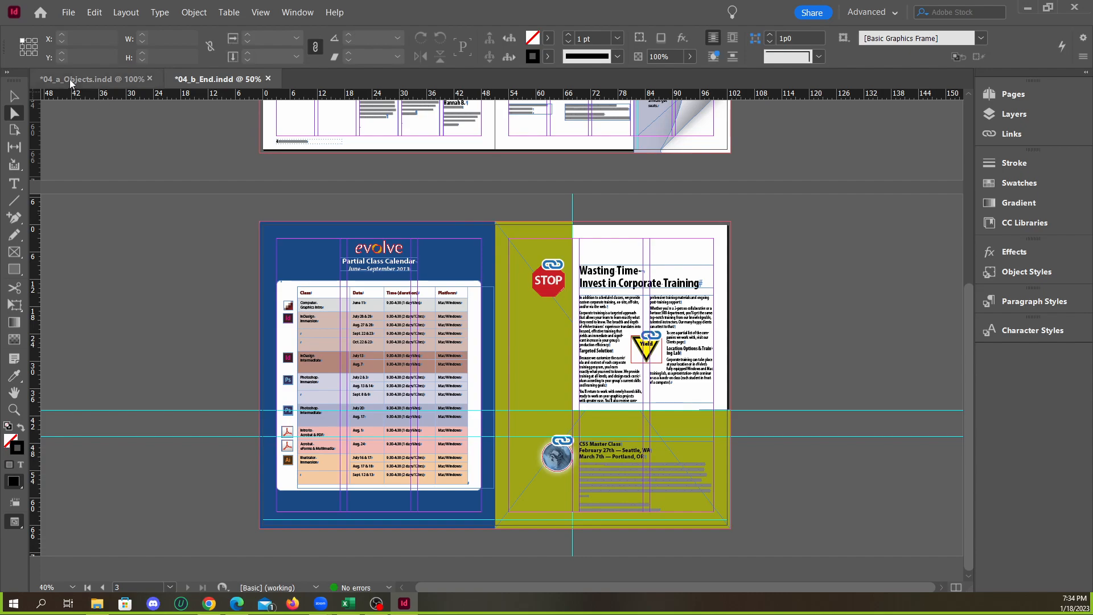
pyautogui.click(91, 78)
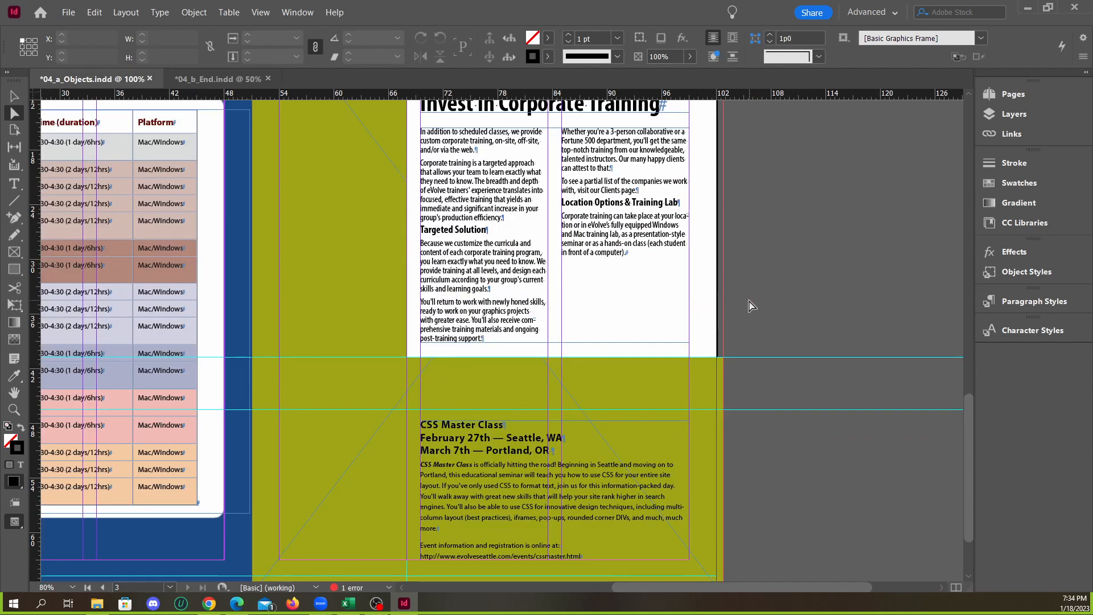
# Fit the whole spread into view in both documents and compare 04_a_Objects.indd with 04_b_End.indd
pyautogui.click(8, 99)
pyautogui.click(261, 12)
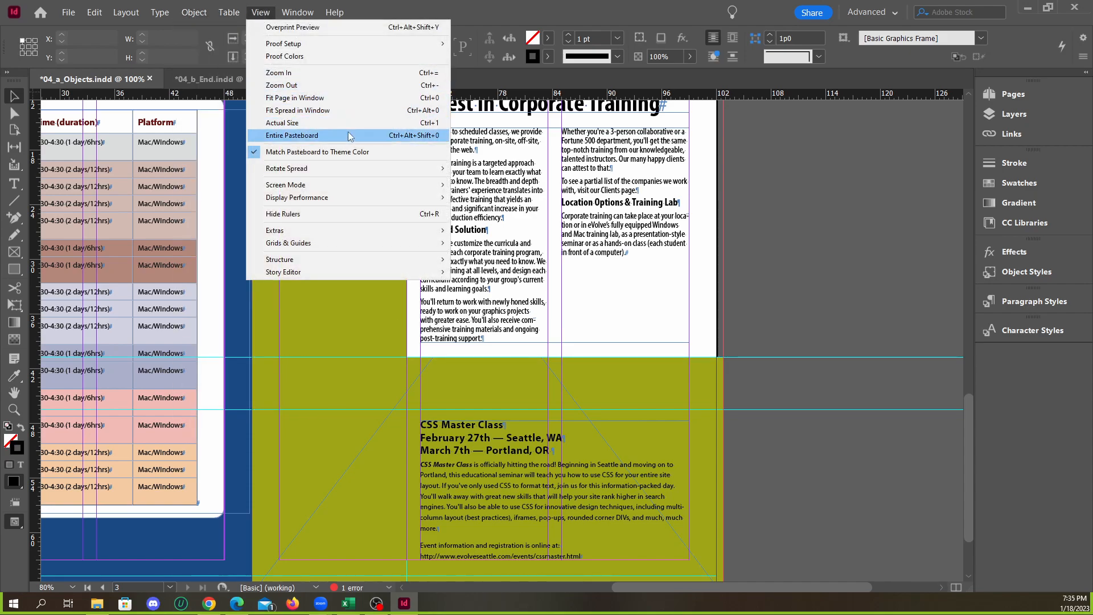
pyautogui.click(370, 113)
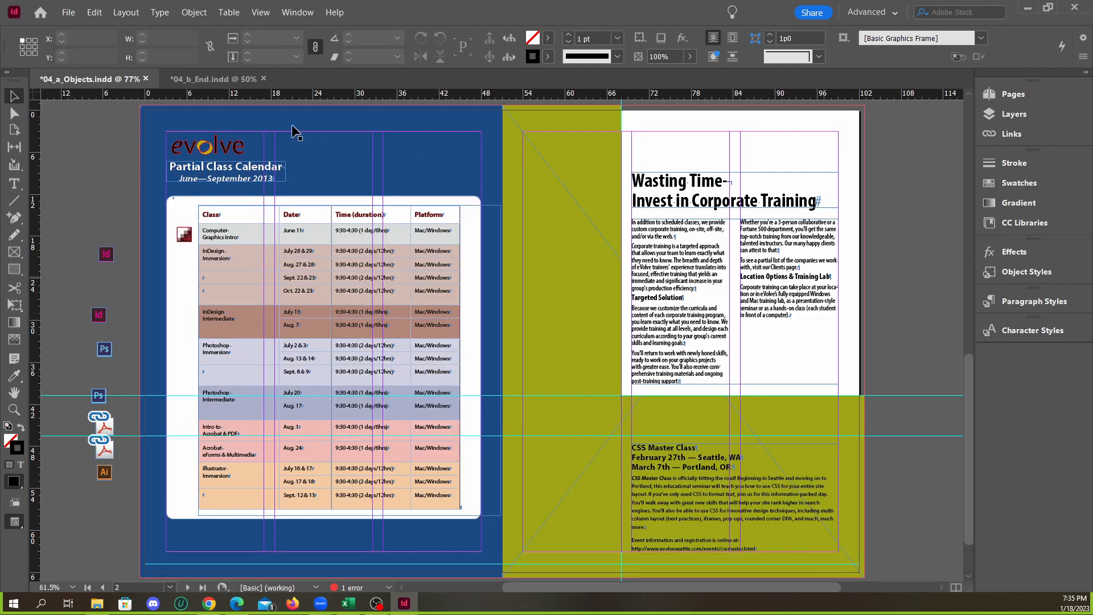
pyautogui.click(228, 78)
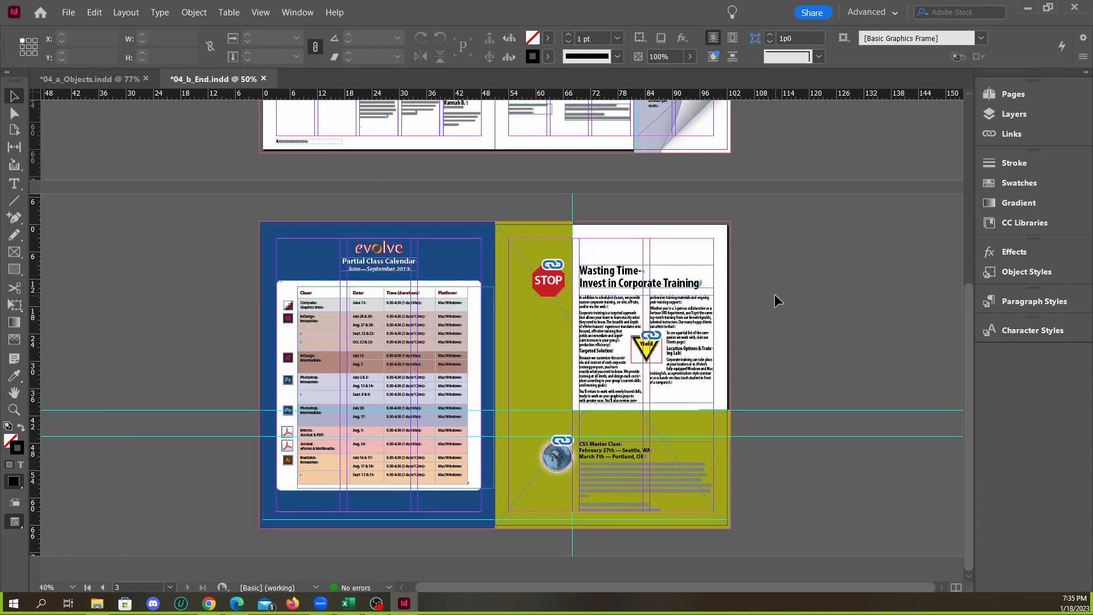
pyautogui.hotkey('ctrl', 'alt', '0')
pyautogui.click(91, 79)
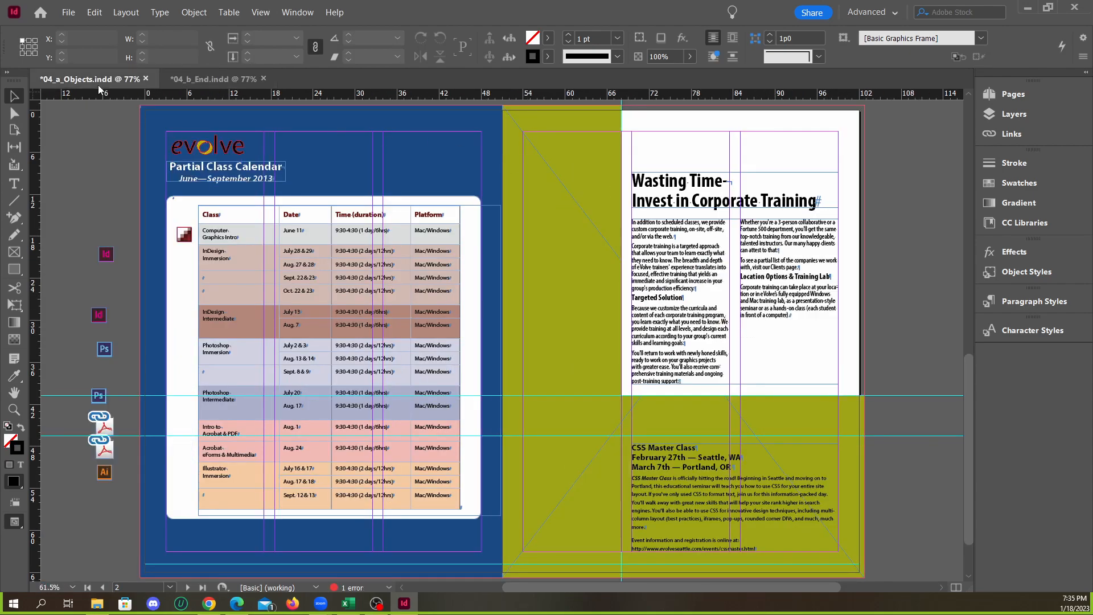
pyautogui.click(204, 82)
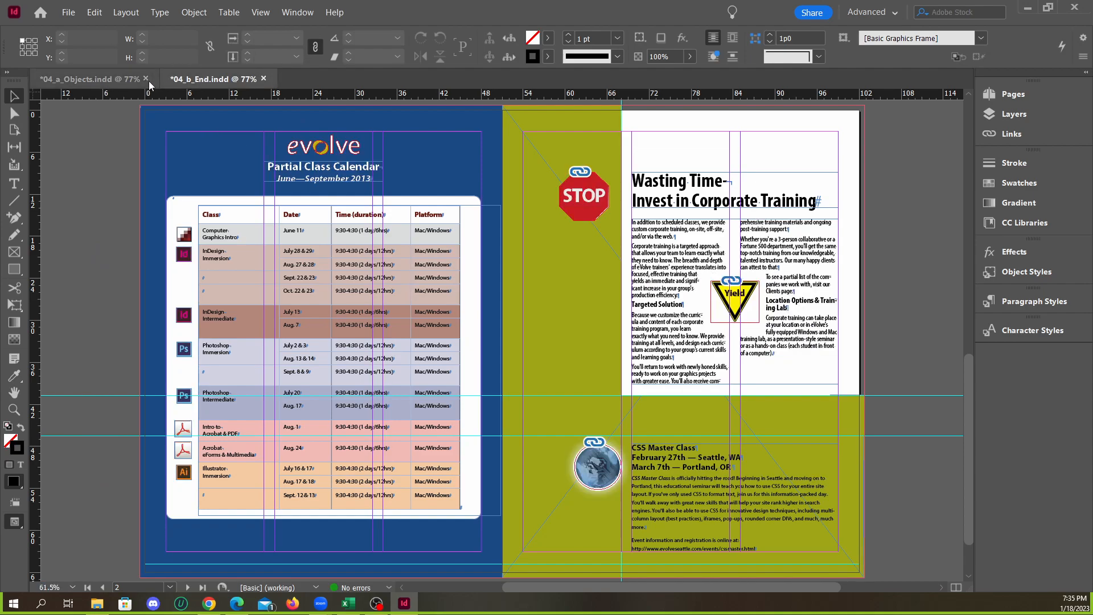
pyautogui.click(93, 78)
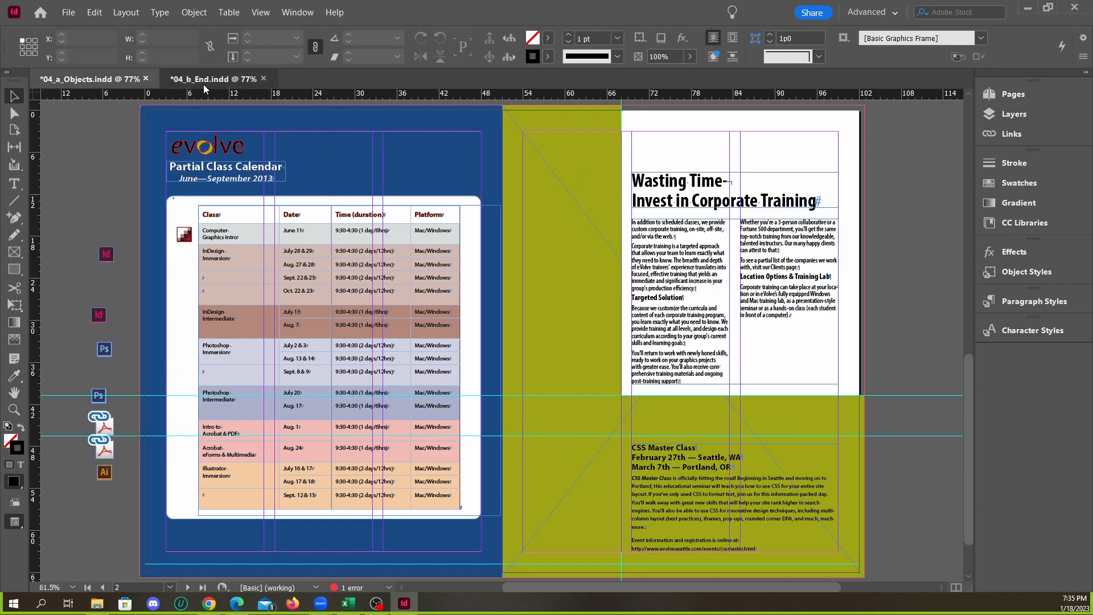
pyautogui.click(203, 84)
pyautogui.click(108, 80)
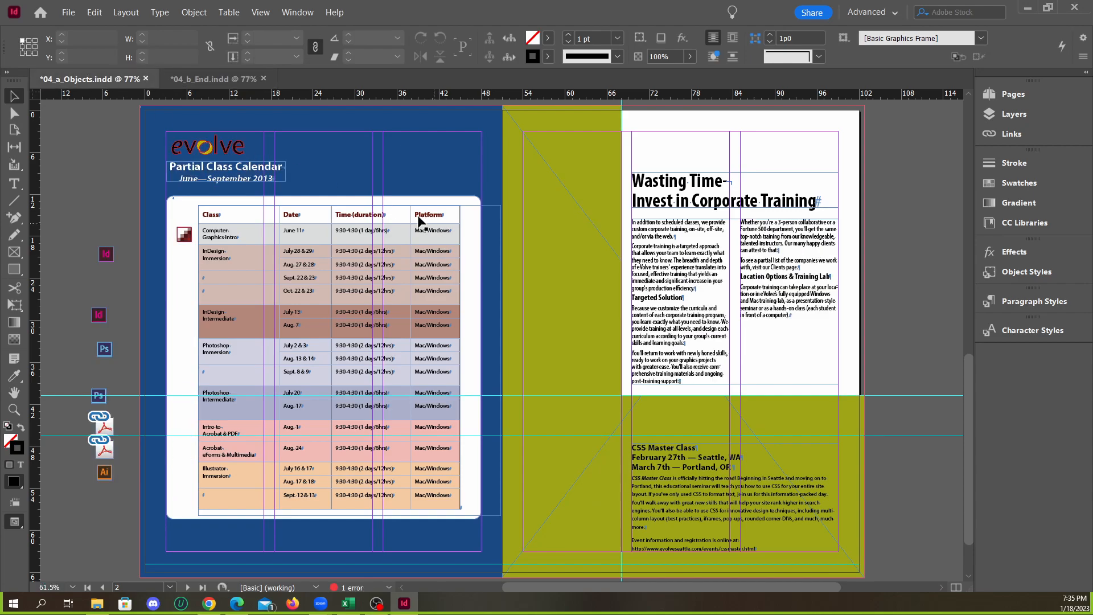
# Undo the anchor-point reshaping of the page 3 olive frame, back to the plain rectangle without added points
pyautogui.press('a')
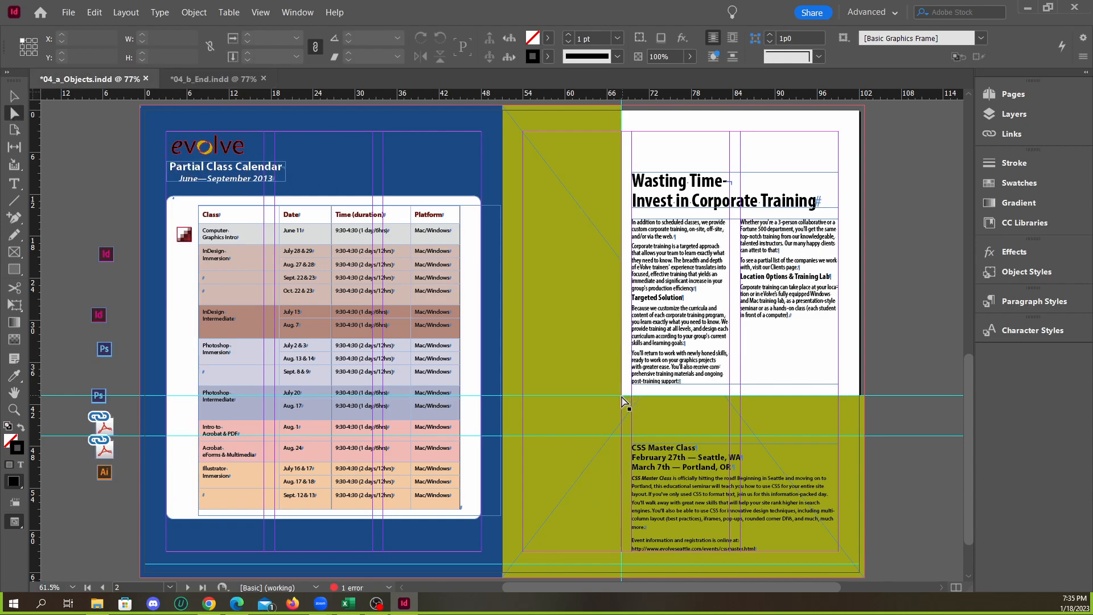
pyautogui.click(558, 255)
pyautogui.scroll(-1, 605, 376)
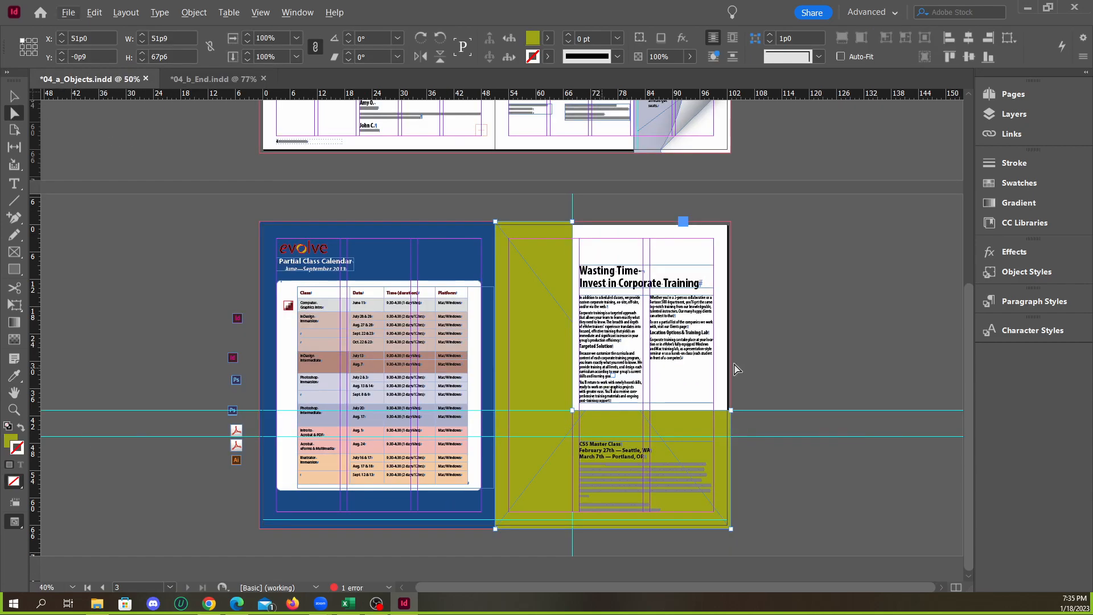
pyautogui.click(759, 350)
pyautogui.scroll(1, 739, 372)
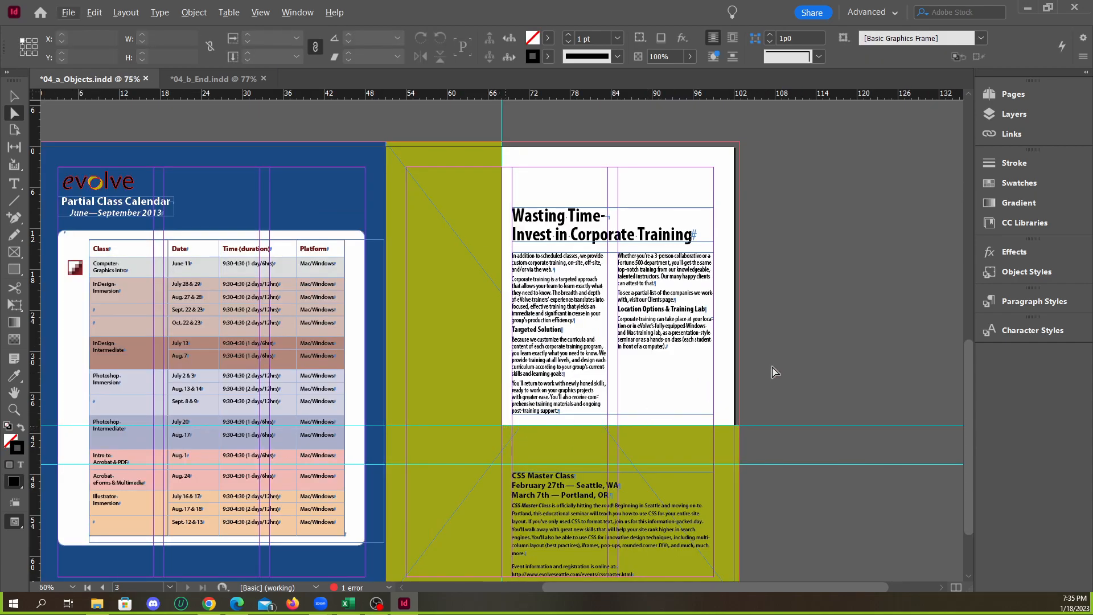
pyautogui.hotkey('ctrl', 'z')
pyautogui.hotkey('ctrl', 'z')
pyautogui.hotkey('ctrl', 'z')
pyautogui.hotkey('ctrl', 'z')
pyautogui.hotkey('ctrl', 'z')
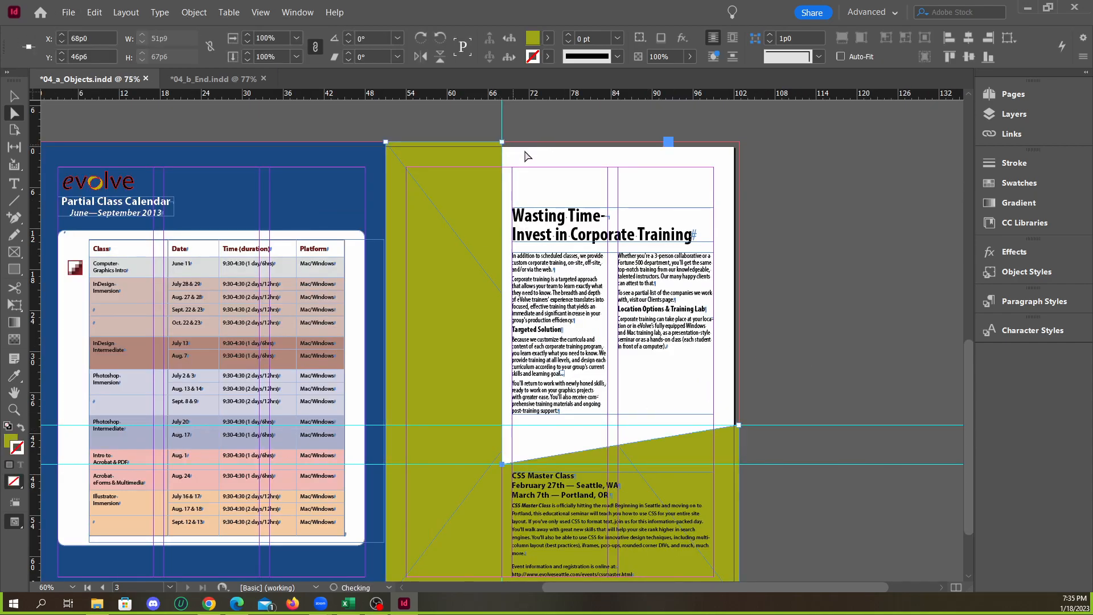
pyautogui.hotkey('ctrl', 'z')
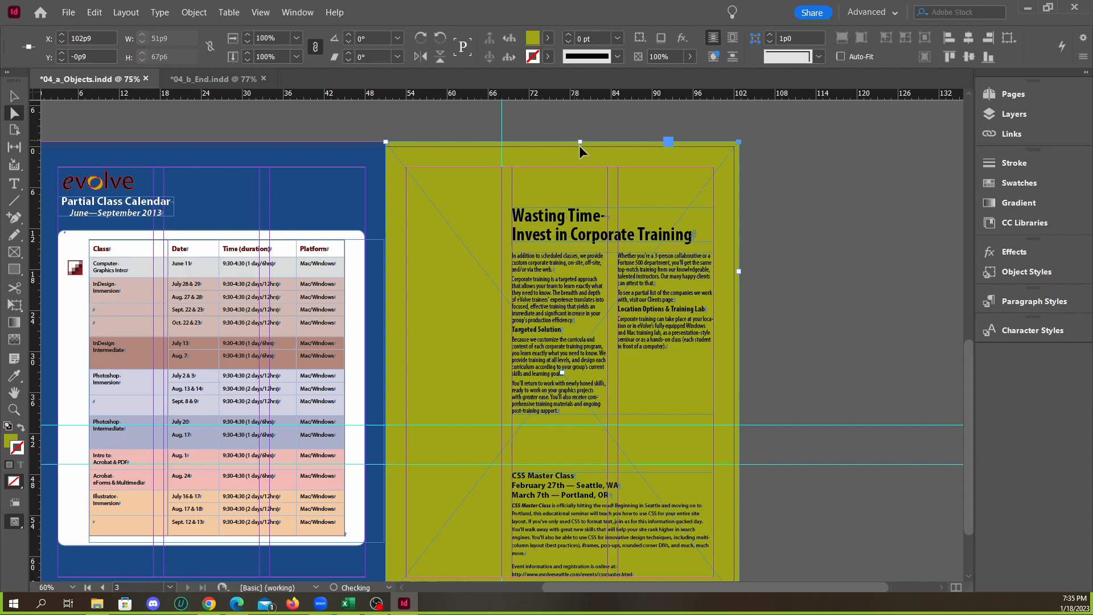
pyautogui.hotkey('ctrl', 'z')
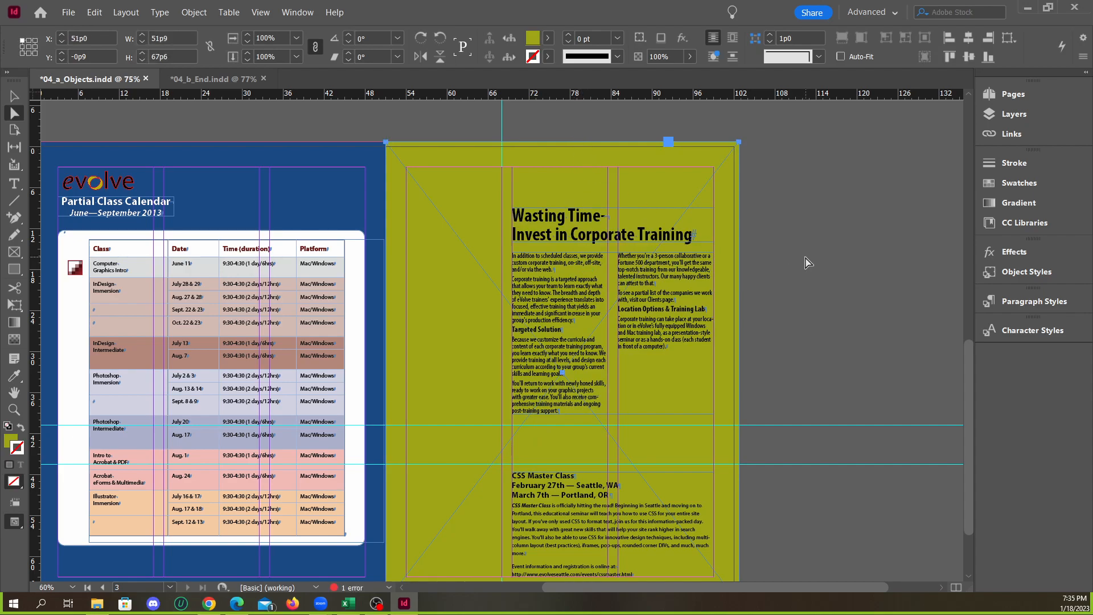
pyautogui.hotkey('ctrl', 'z')
# Cut the olive frame around the article using added edge anchor points at the guides and its outer corner moved to X 68p0, Y 40p9
pyautogui.click(16, 222)
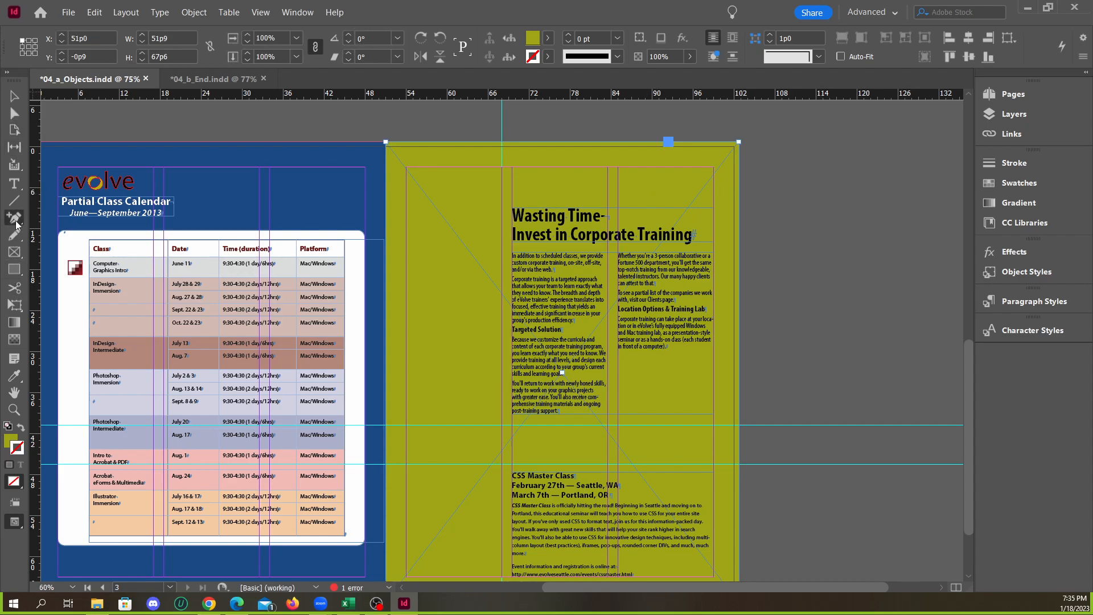
pyautogui.click(502, 143)
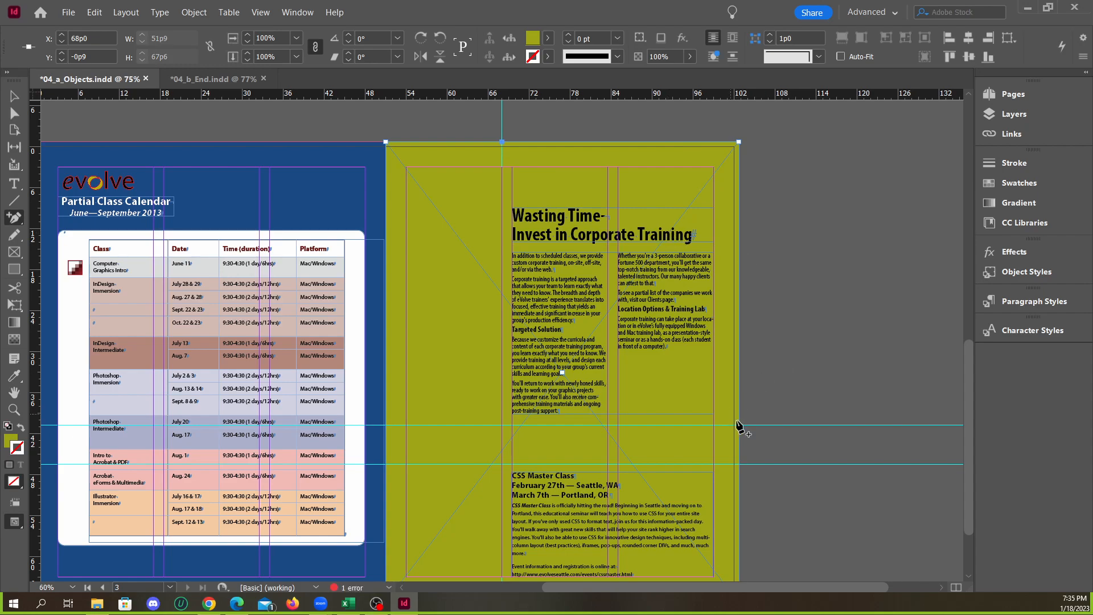
pyautogui.press('a')
pyautogui.click(790, 207)
pyautogui.click(738, 144)
pyautogui.moveTo(739, 142); pyautogui.dragTo(502, 425)
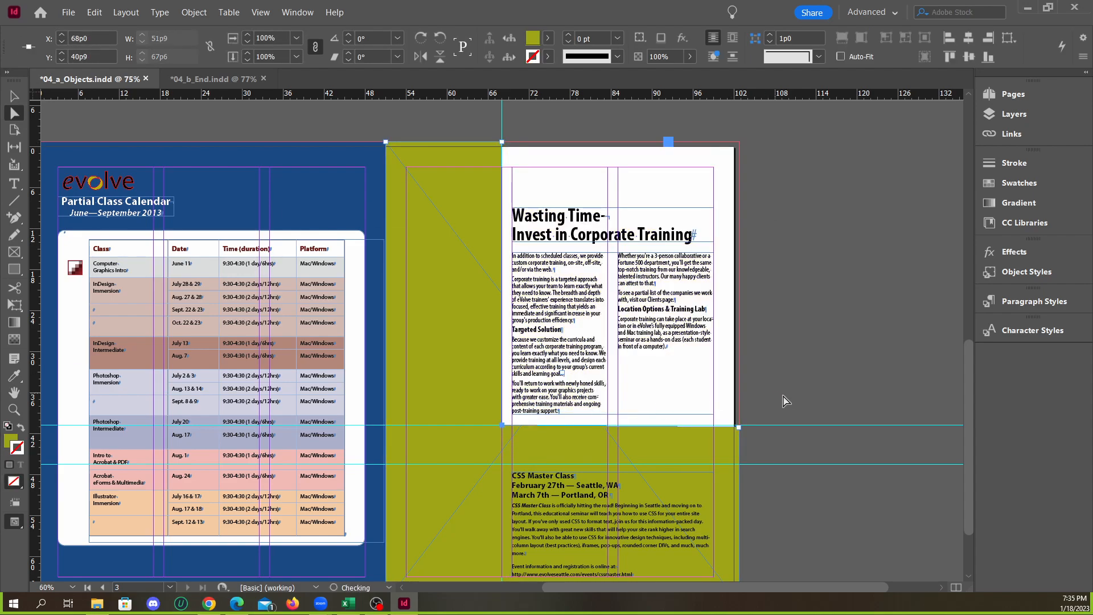
pyautogui.click(743, 434)
pyautogui.click(742, 434)
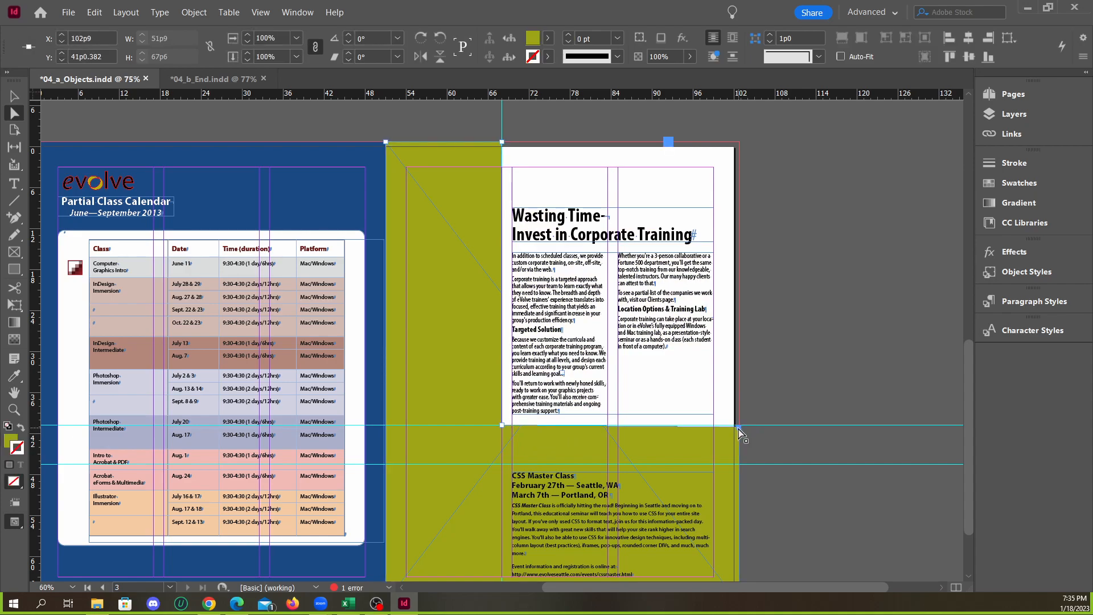
# Undo the latest anchor-point cut-out of the olive frame and deselect it
pyautogui.click(803, 358)
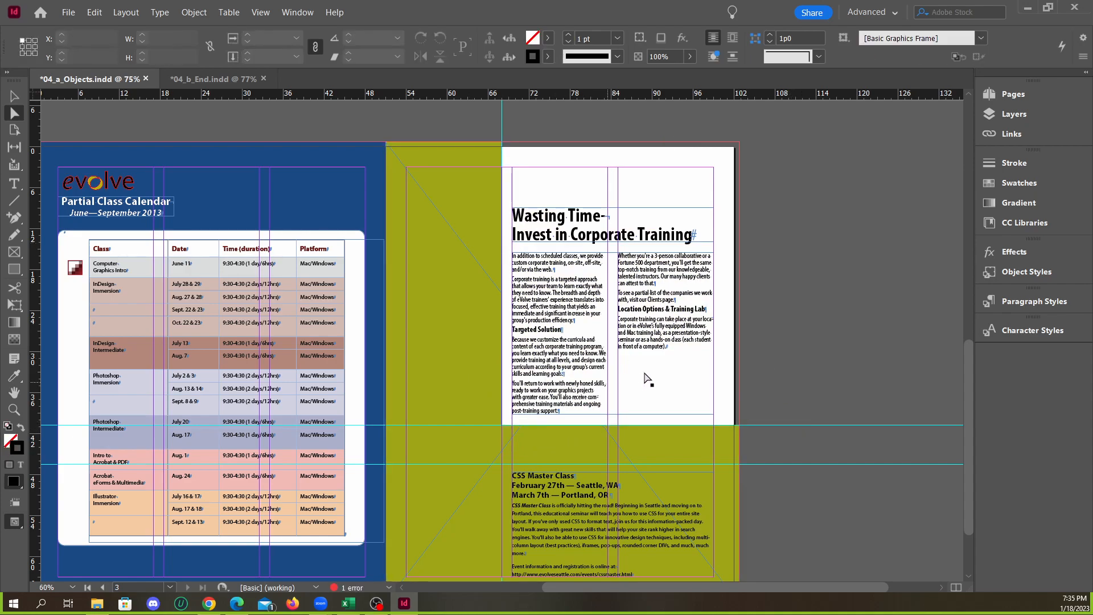
pyautogui.click(713, 360)
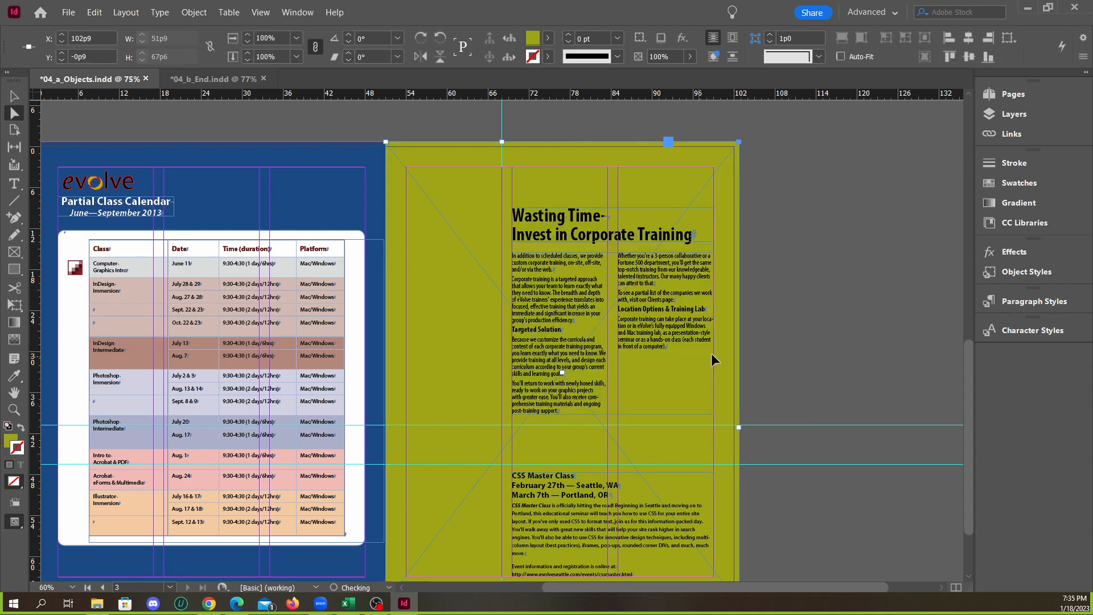
pyautogui.click(821, 310)
# Draw a rectangle about 42p0 by 50p6 over the article, from the vertical guide to the lower horizontal guide, with black fill and no stroke
pyautogui.moveTo(19, 274); pyautogui.dragTo(67, 287)
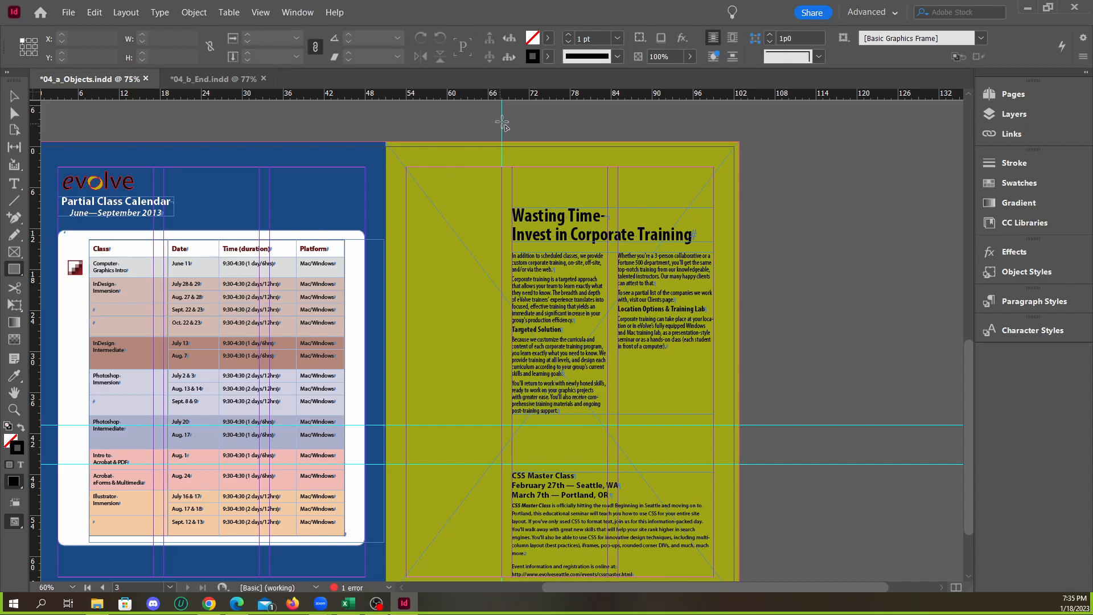
pyautogui.moveTo(501, 119); pyautogui.dragTo(789, 463)
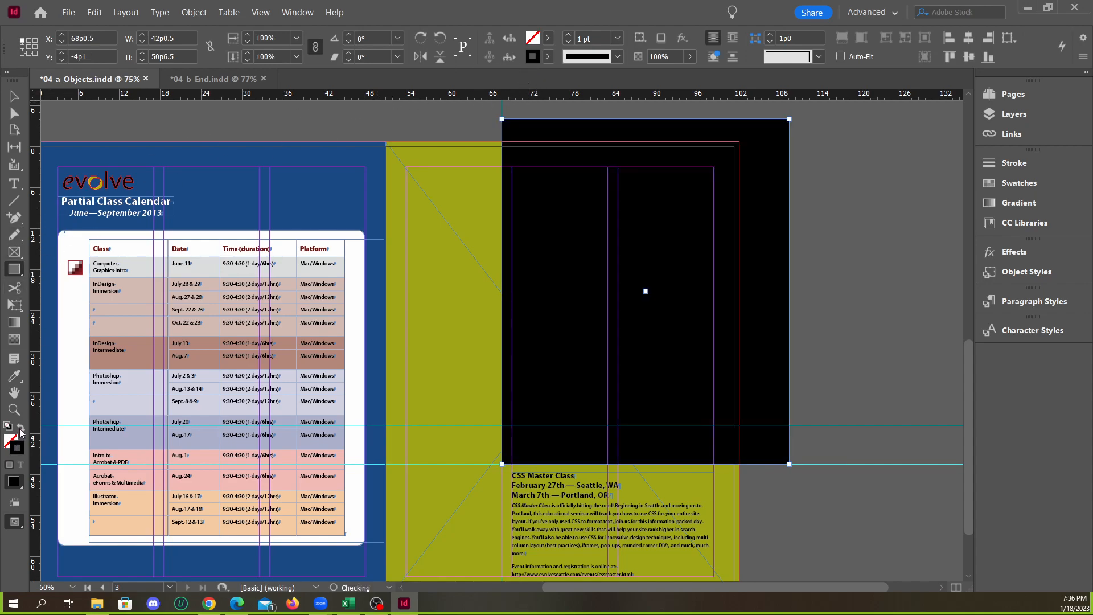
pyautogui.click(20, 428)
# Try moving the black rectangle alone and together with the olive frame, undoing each move
pyautogui.click(14, 95)
pyautogui.moveTo(561, 176); pyautogui.dragTo(764, 123)
pyautogui.hotkey('ctrl', 'z')
pyautogui.click(465, 190)
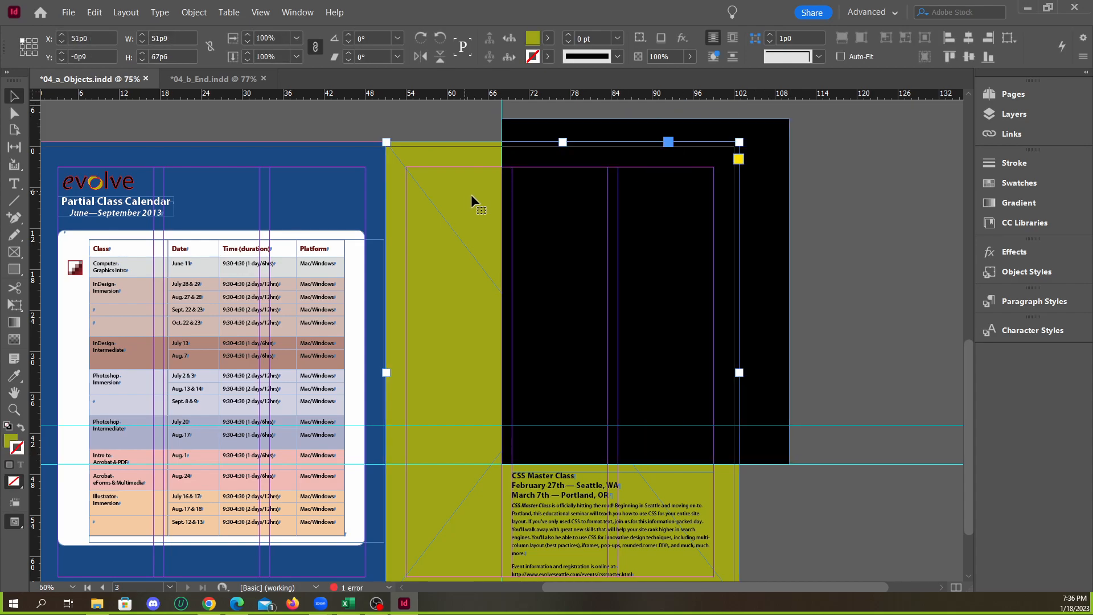
pyautogui.click(801, 211)
pyautogui.click(763, 183)
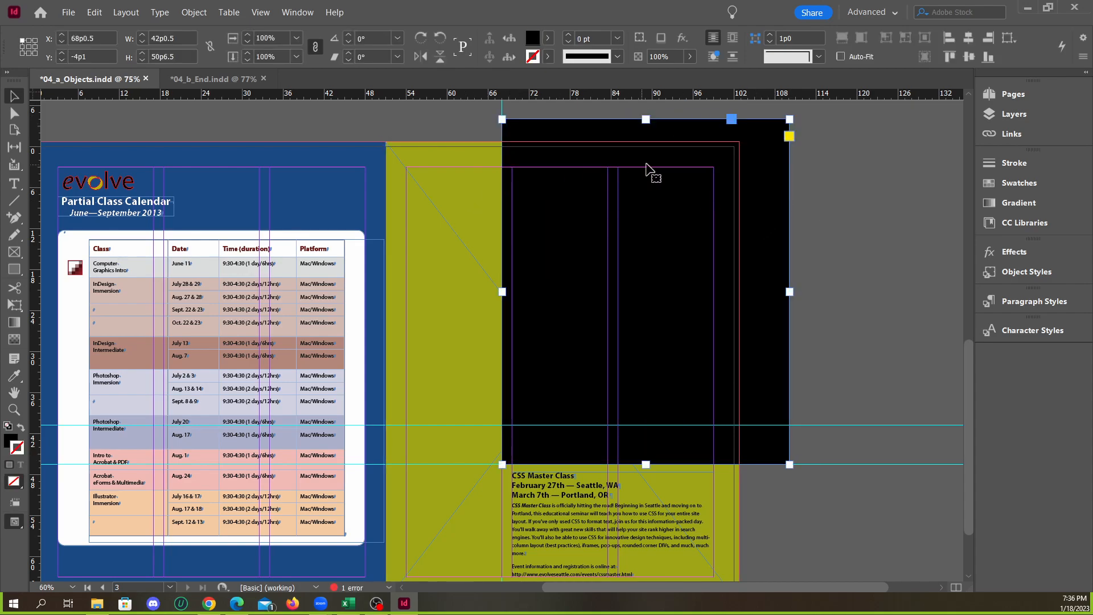
pyautogui.keyDown('shift'); pyautogui.click(467, 163); pyautogui.keyUp('shift')
pyautogui.moveTo(722, 210); pyautogui.dragTo(910, 205)
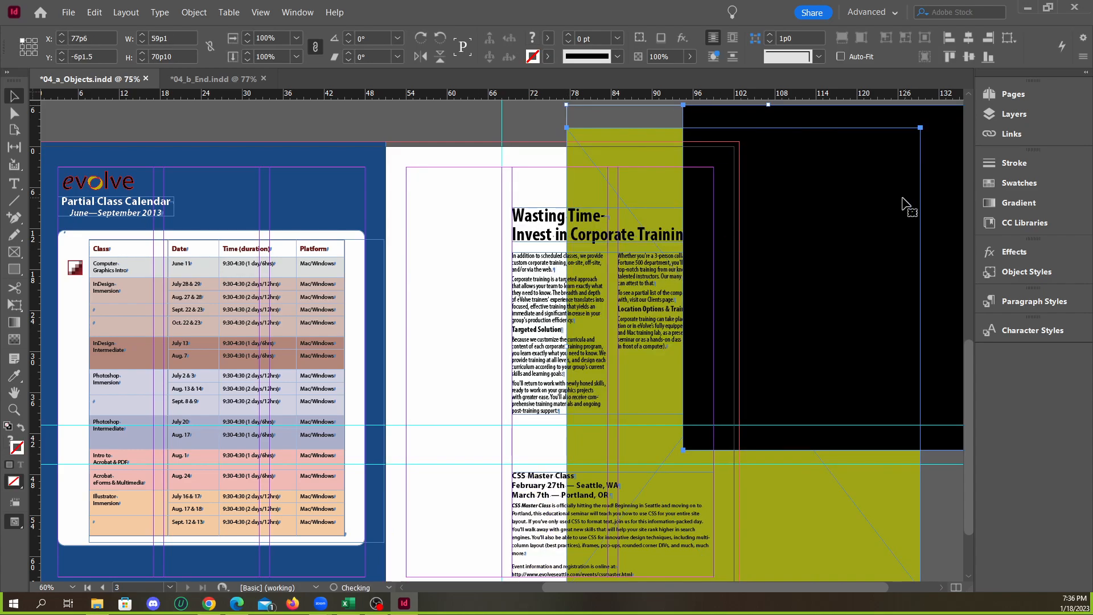
pyautogui.hotkey('ctrl', 'z')
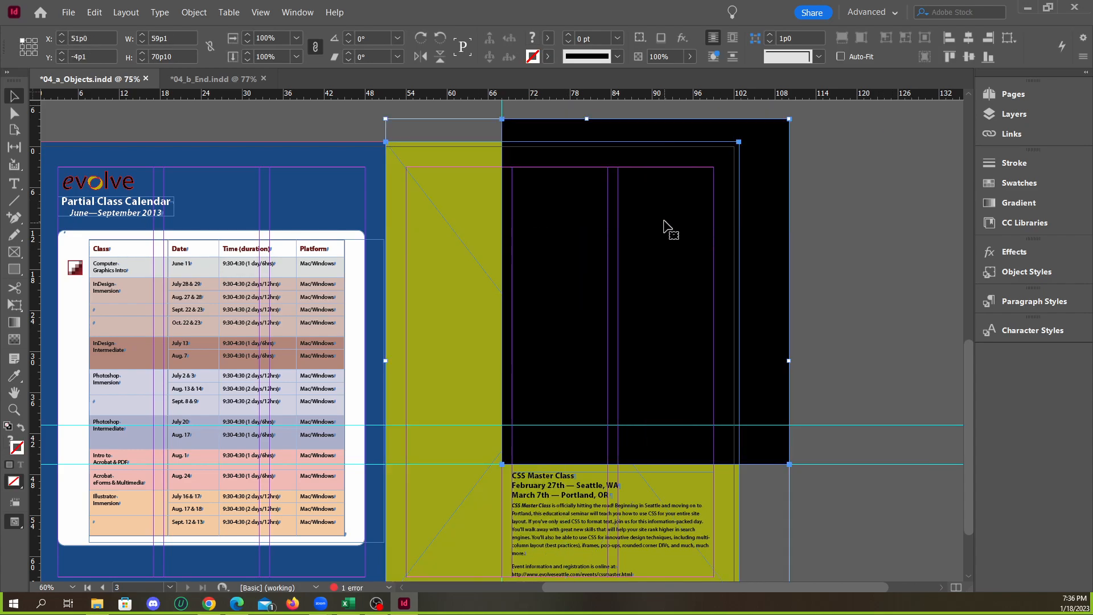
pyautogui.click(454, 118)
# Select the black rectangle and the olive frame together and subtract the rectangle from the frame with Pathfinder Subtract
pyautogui.click(759, 160)
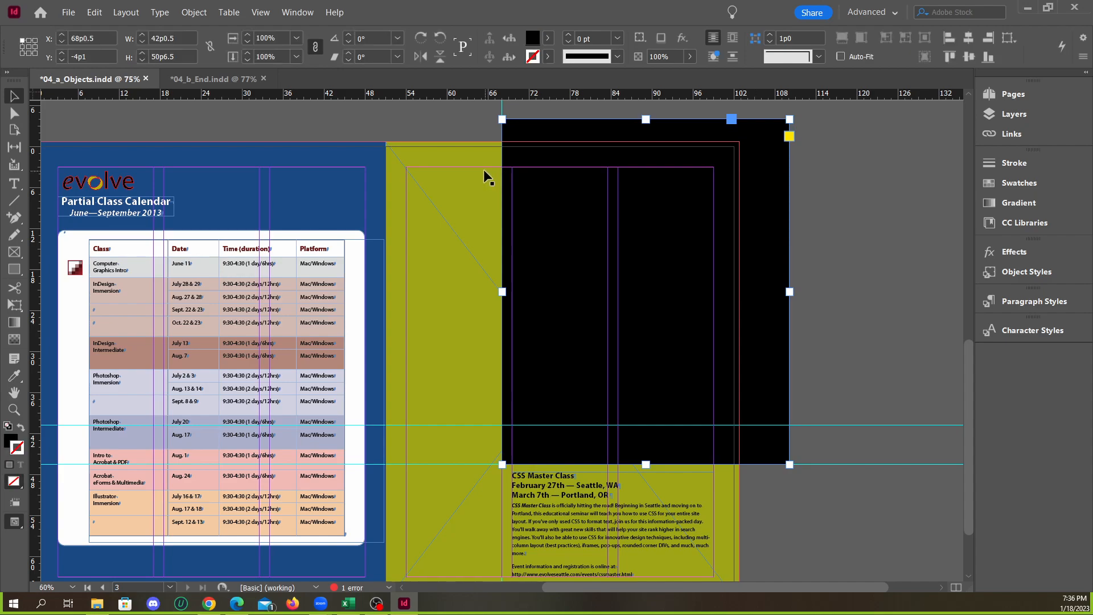
pyautogui.keyDown('shift'); pyautogui.click(466, 154); pyautogui.keyUp('shift')
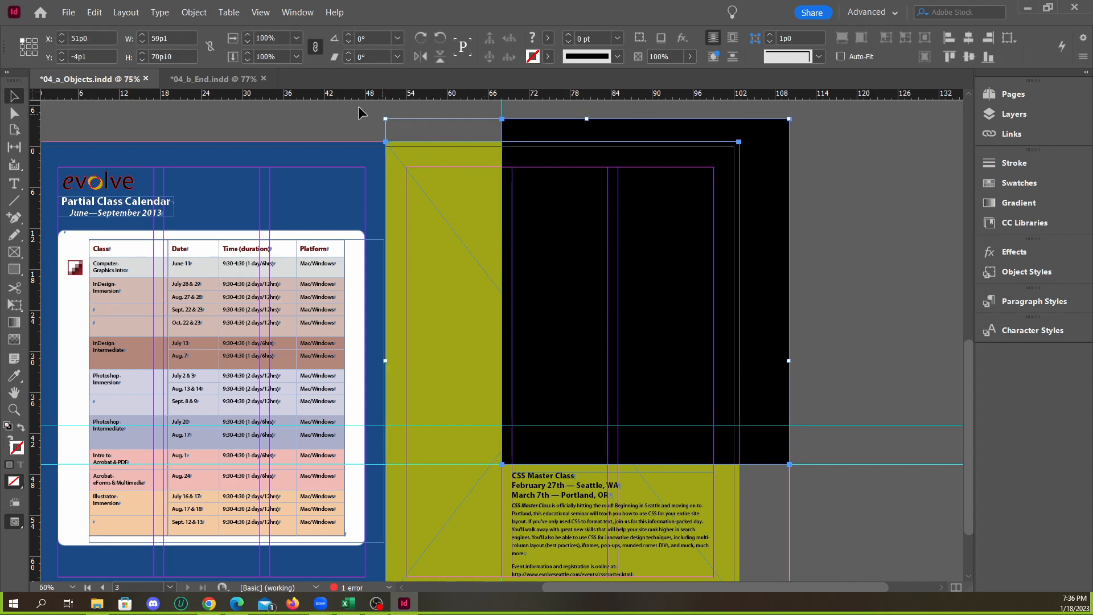
pyautogui.click(199, 18)
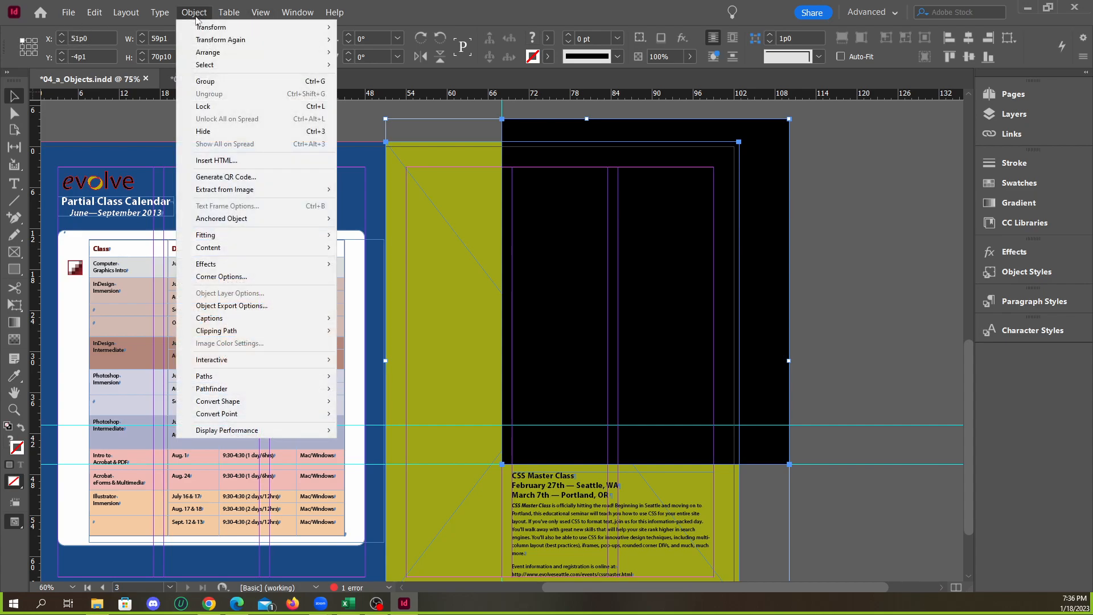
pyautogui.moveTo(268, 392)
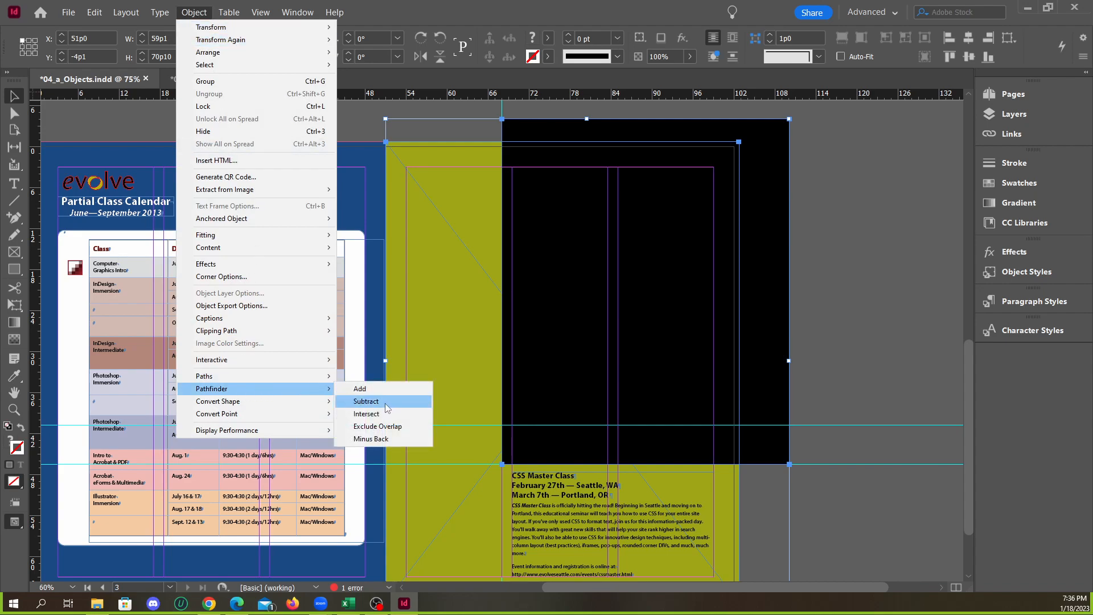
pyautogui.click(366, 401)
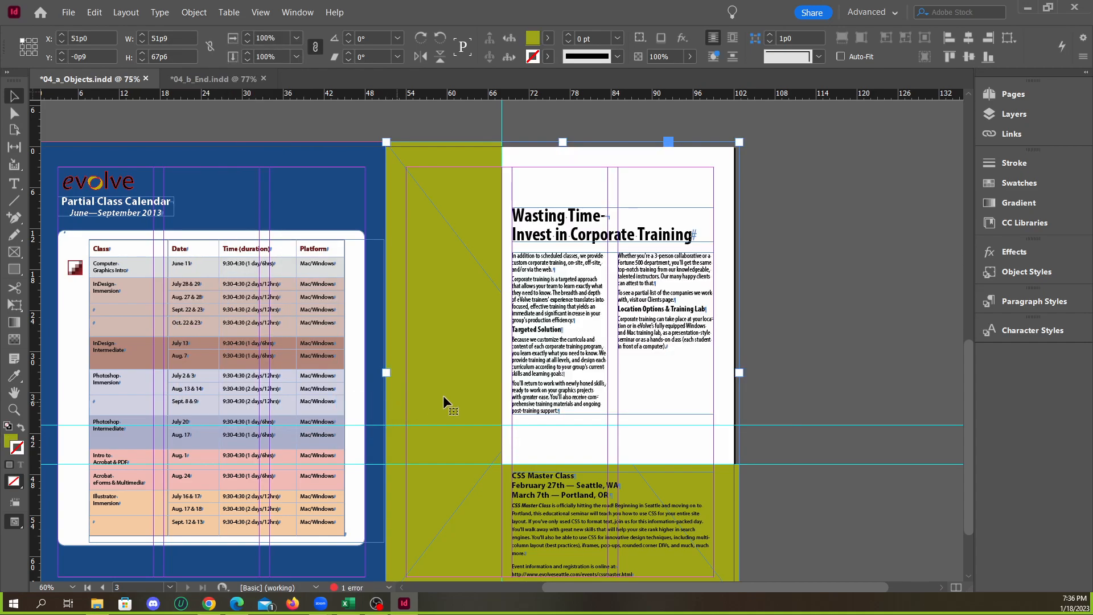
pyautogui.click(799, 384)
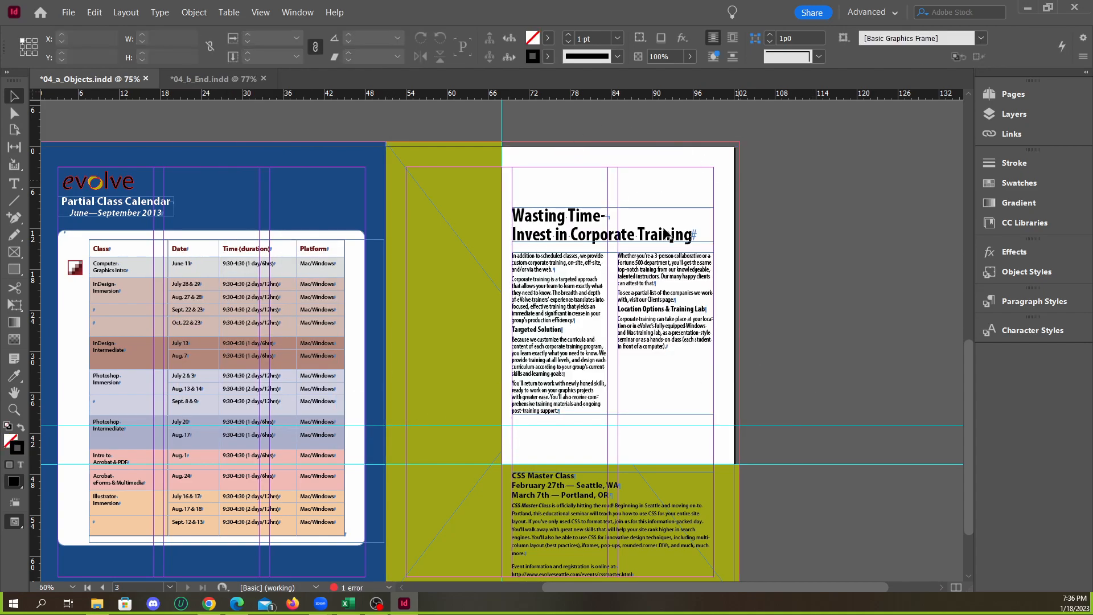
# Check the cut olive frame as a single object, and undo the Pathfinder subtraction
pyautogui.click(469, 349)
pyautogui.click(804, 326)
pyautogui.click(467, 405)
pyautogui.click(799, 377)
pyautogui.hotkey('ctrl', 'z')
# Bring up the Pathfinder controls for the two selected shapes and place them over the class calendar on the facing page
pyautogui.click(296, 12)
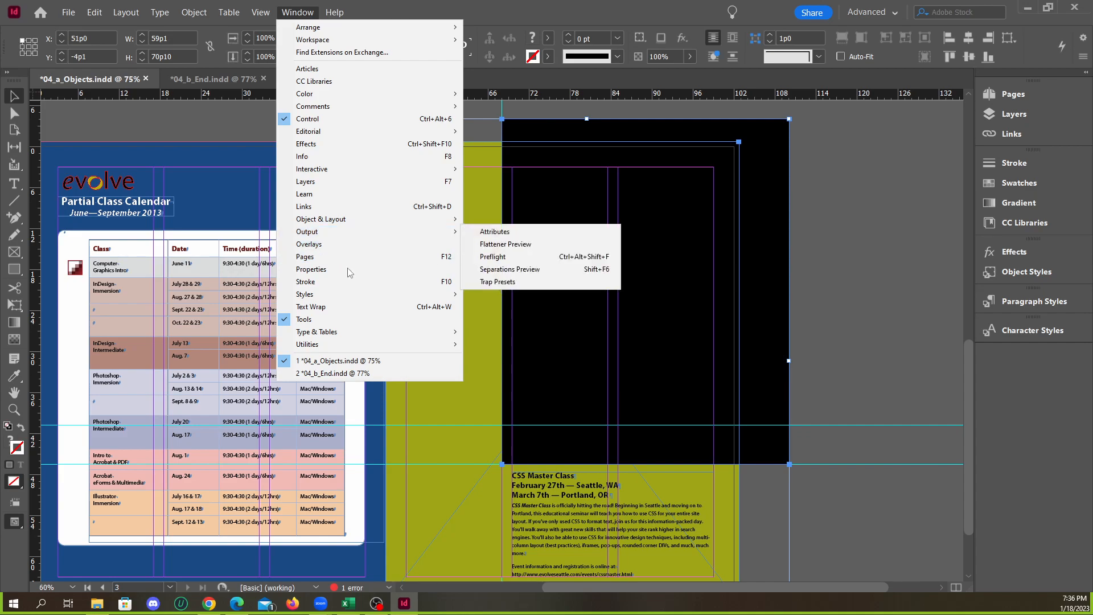
pyautogui.moveTo(364, 221)
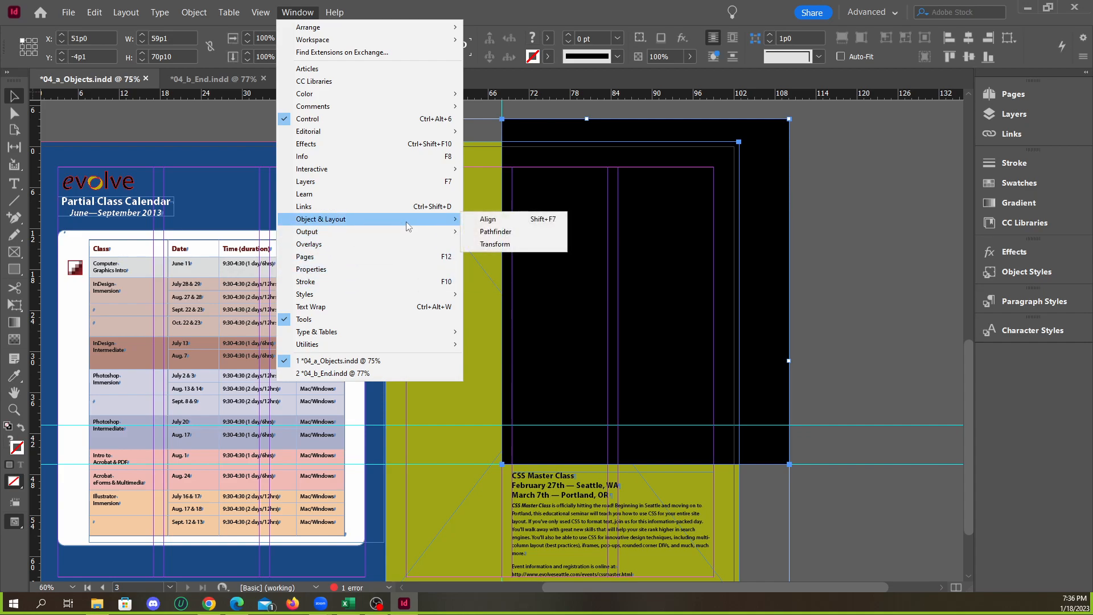
pyautogui.click(497, 232)
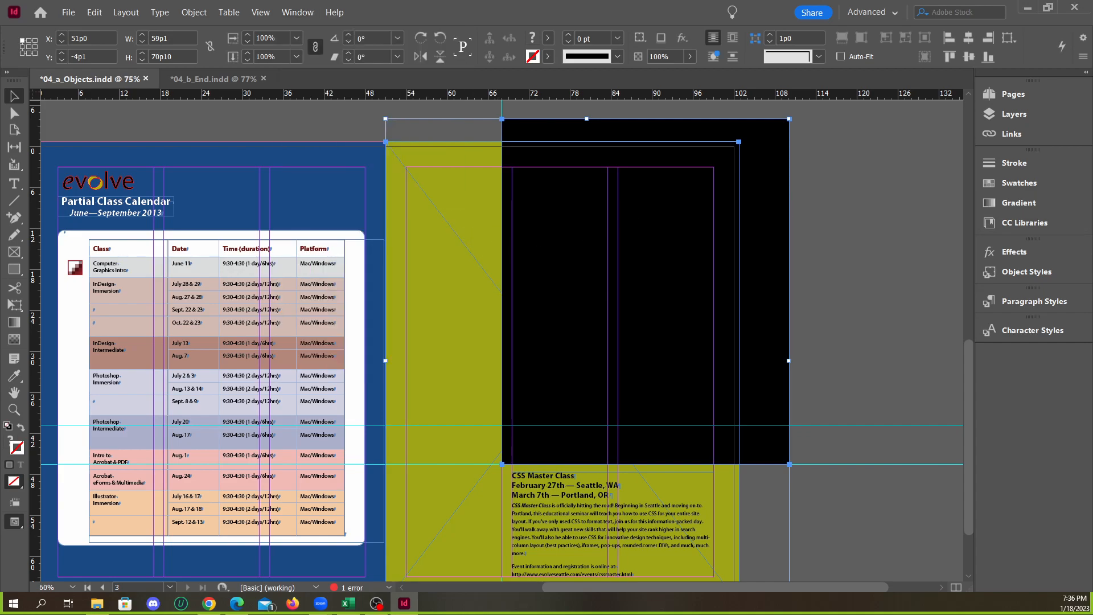
pyautogui.moveTo(614, 180); pyautogui.dragTo(317, 170)
pyautogui.click(297, 12)
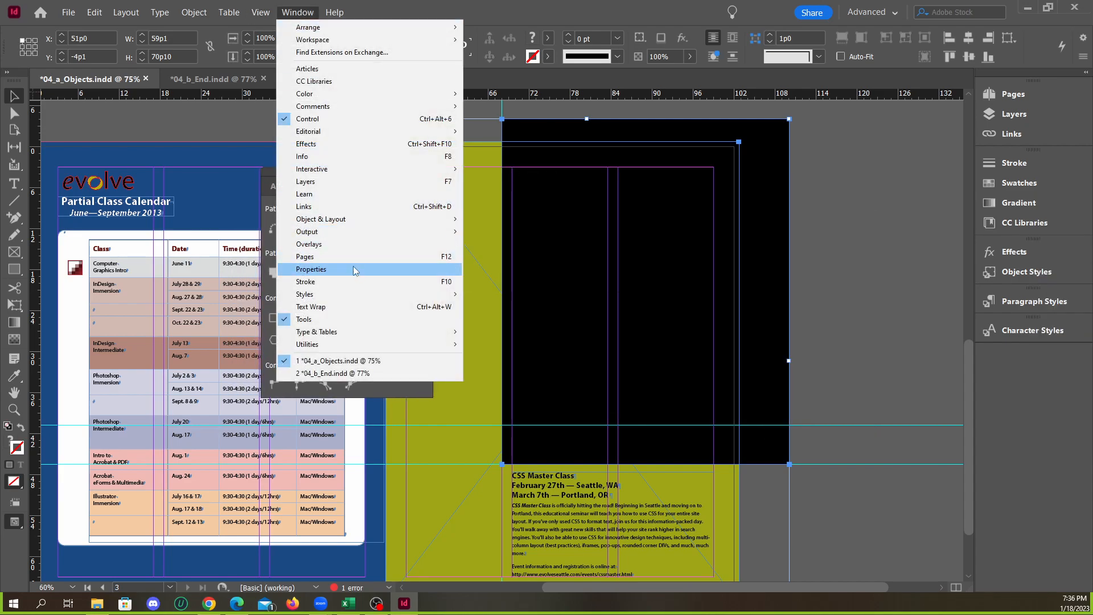
# Bring up the Pathfinder controls and place them over the empty pasteboard beside the olive page
pyautogui.moveTo(376, 219)
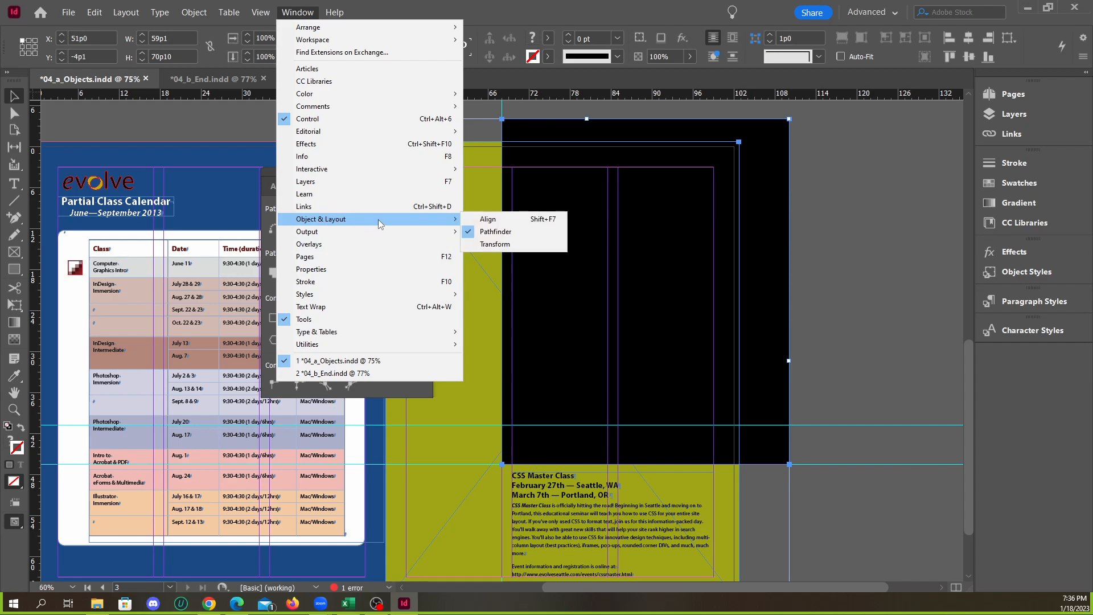
pyautogui.click(495, 231)
pyautogui.moveTo(351, 181); pyautogui.dragTo(913, 156)
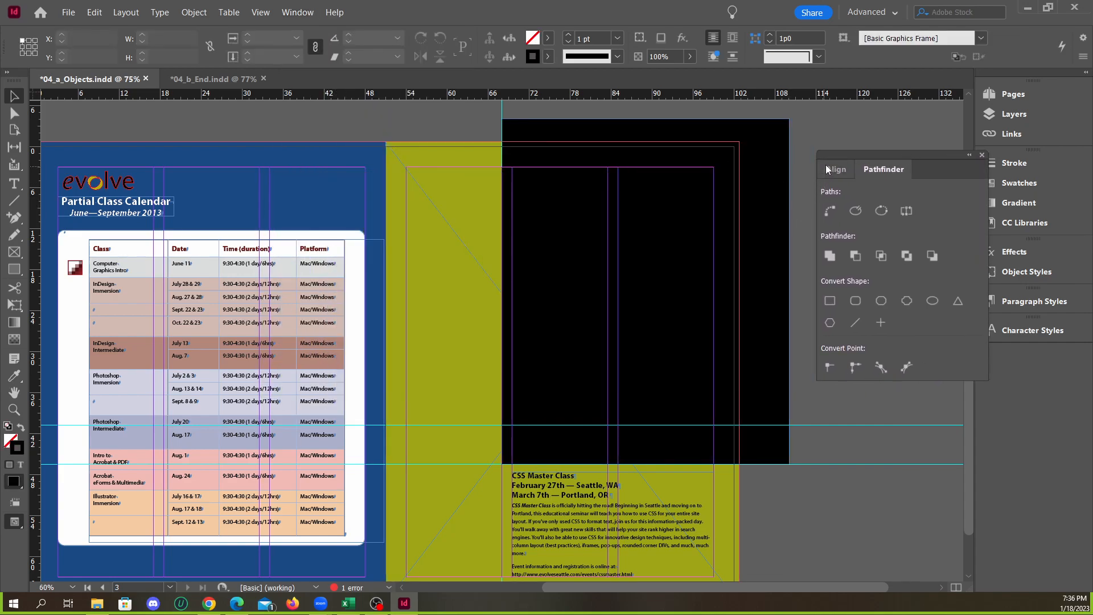
# Select the black rectangle together with the olive frame, subtract it with Pathfinder Subtract, and close the Pathfinder controls
pyautogui.click(789, 150)
pyautogui.keyDown('shift'); pyautogui.click(466, 175); pyautogui.keyUp('shift')
pyautogui.moveTo(543, 160); pyautogui.dragTo(647, 182)
pyautogui.hotkey('ctrl', 'z')
pyautogui.click(488, 136)
pyautogui.click(527, 153)
pyautogui.keyDown('shift'); pyautogui.click(465, 159); pyautogui.keyUp('shift')
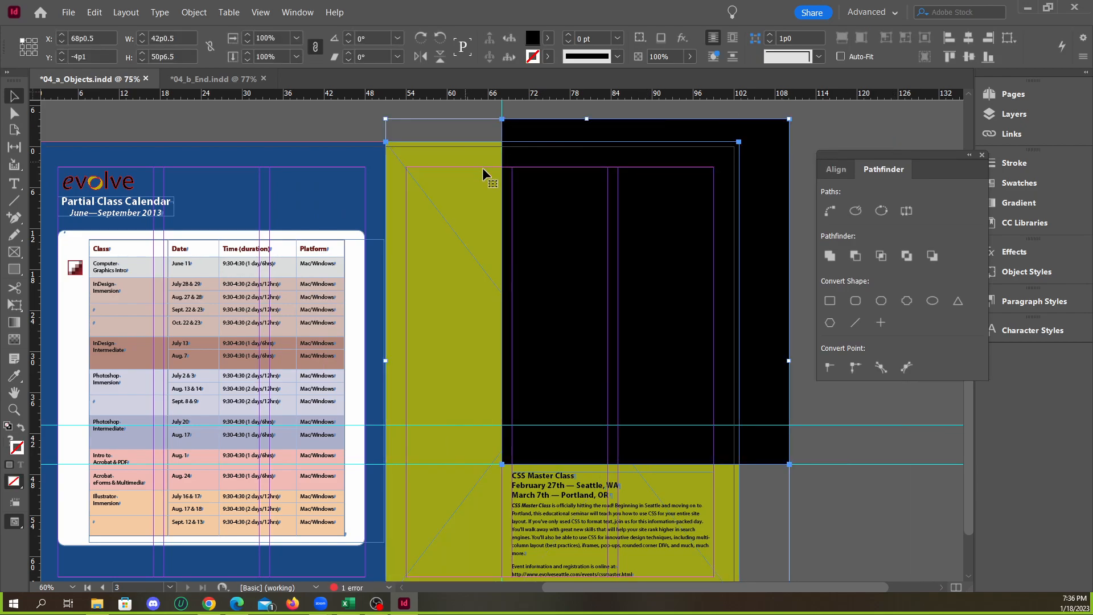
pyautogui.click(855, 256)
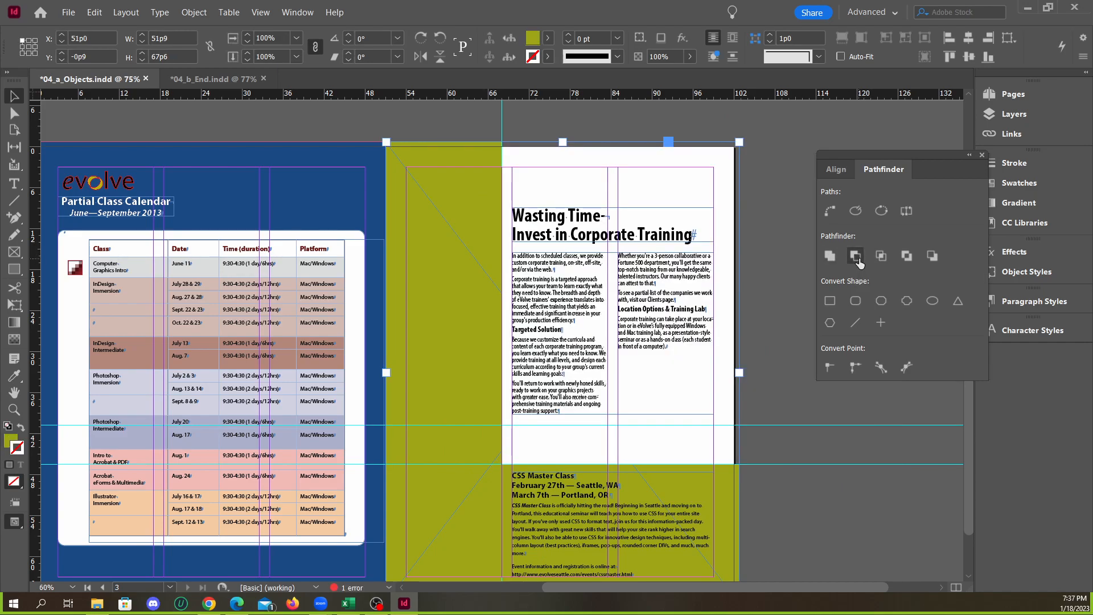
pyautogui.click(784, 228)
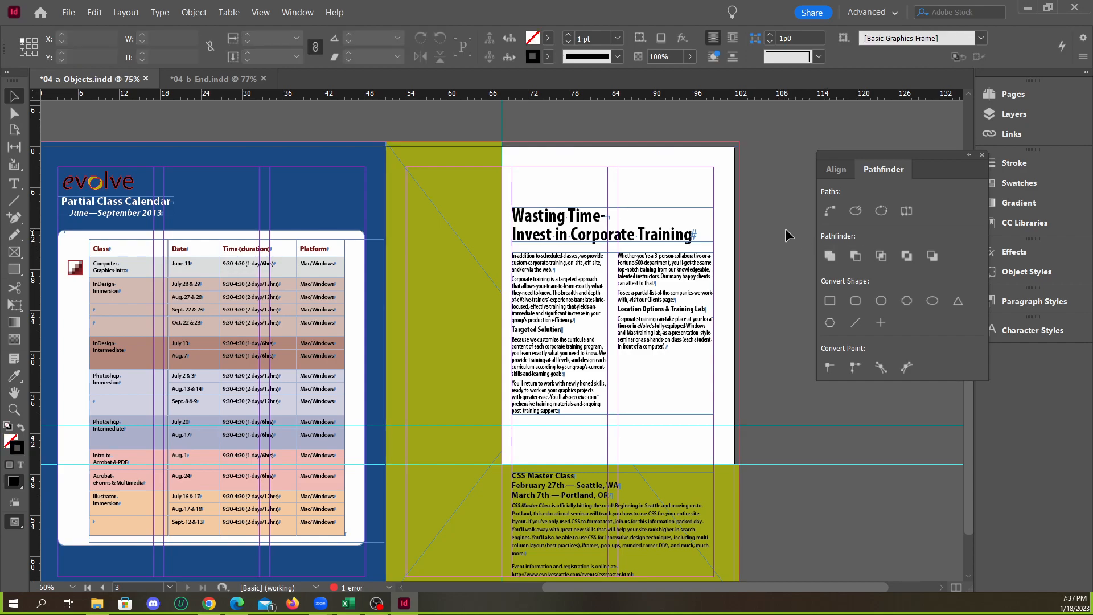
pyautogui.click(982, 155)
# Undo the Pathfinder subtraction and remove the black rectangle from the olive page
pyautogui.hotkey('ctrl', 'alt', 'shift', 'v')
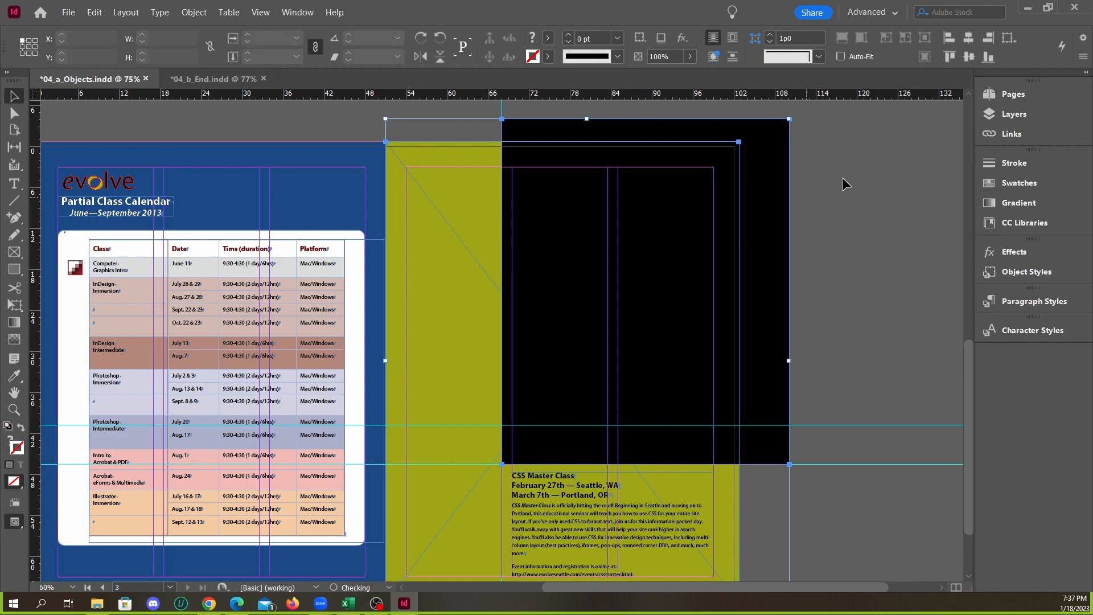
pyautogui.hotkey('ctrl', 'z')
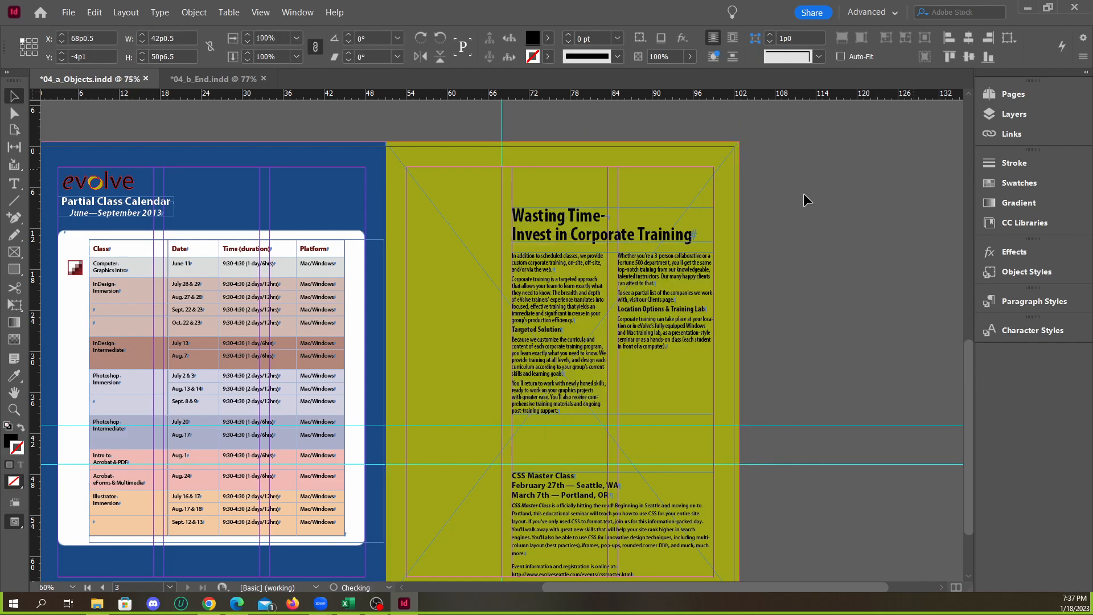
# Draw a hexagon about 26p0 by 22p6 over the page 3 article, fill it black, and move it into the olive frame's interior
pyautogui.rightClick(16, 270)
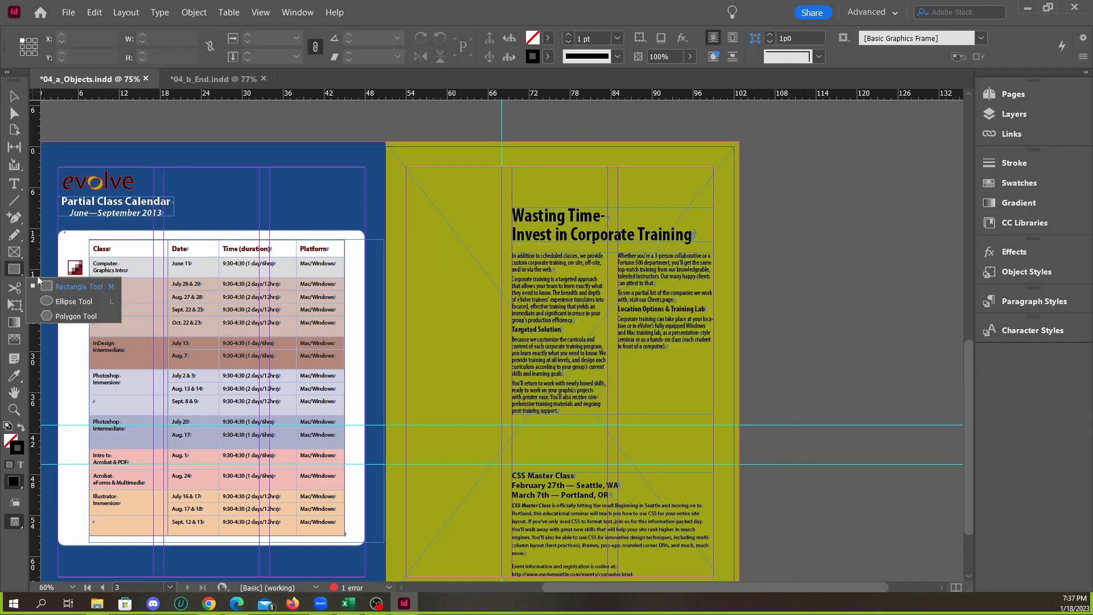
pyautogui.click(67, 315)
pyautogui.moveTo(547, 279); pyautogui.dragTo(724, 434)
pyautogui.click(14, 96)
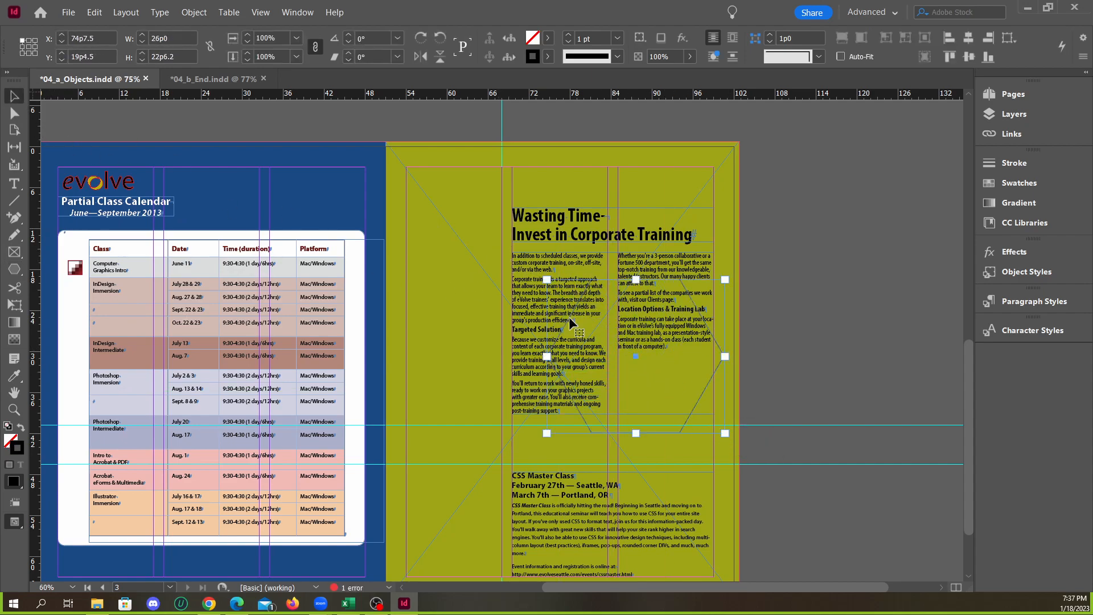
pyautogui.moveTo(707, 381); pyautogui.dragTo(656, 315)
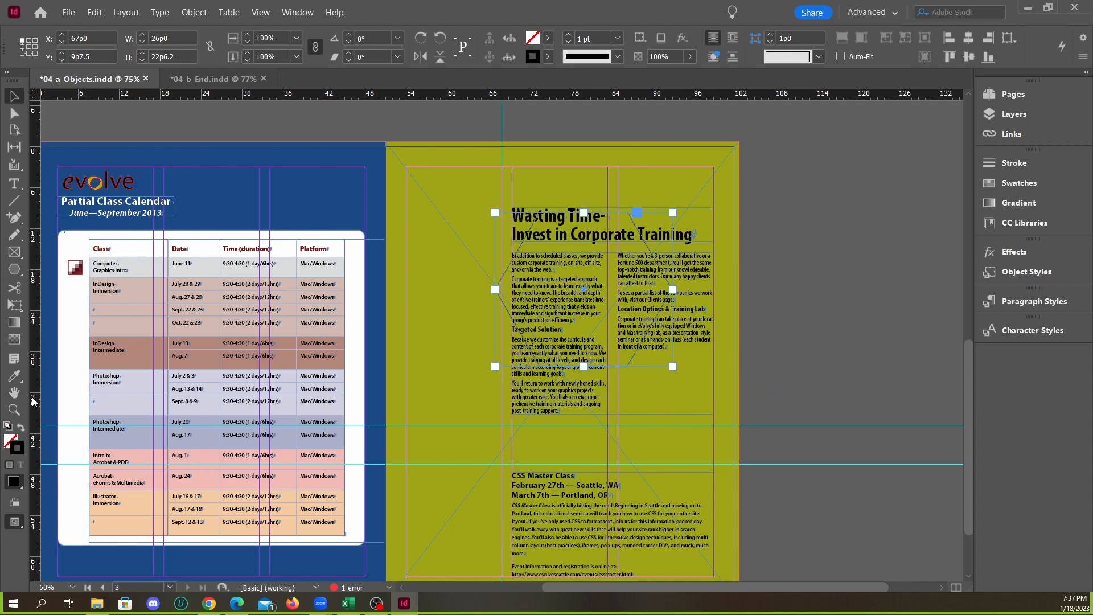
pyautogui.click(22, 431)
pyautogui.moveTo(621, 261); pyautogui.dragTo(654, 265)
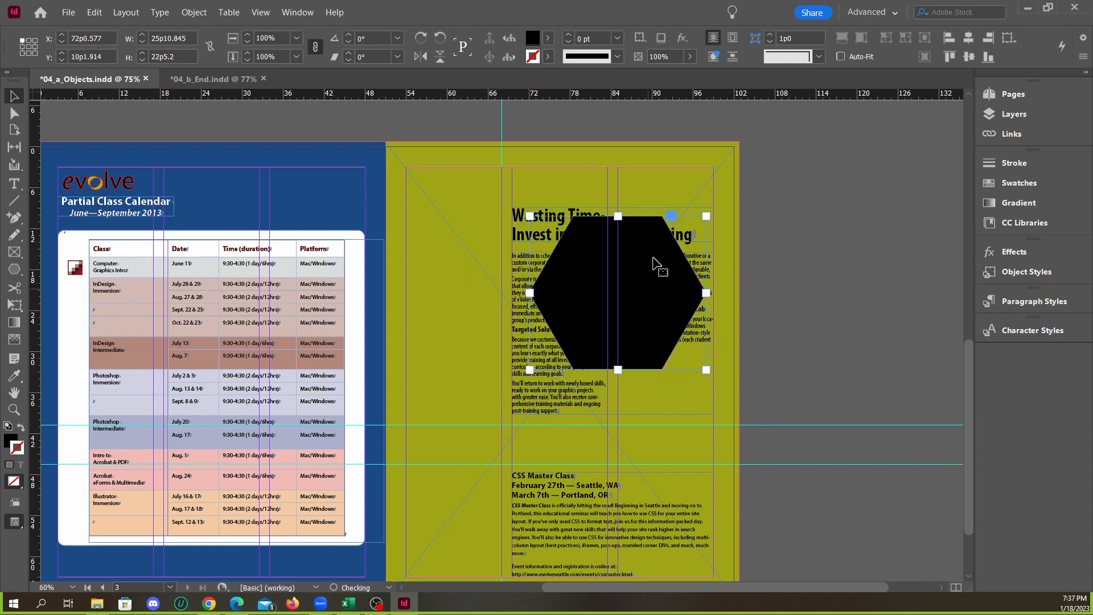
# Subtract the black hexagon from the olive frame with Pathfinder Subtract and try moving the cut frame
pyautogui.click(671, 161)
pyautogui.click(193, 13)
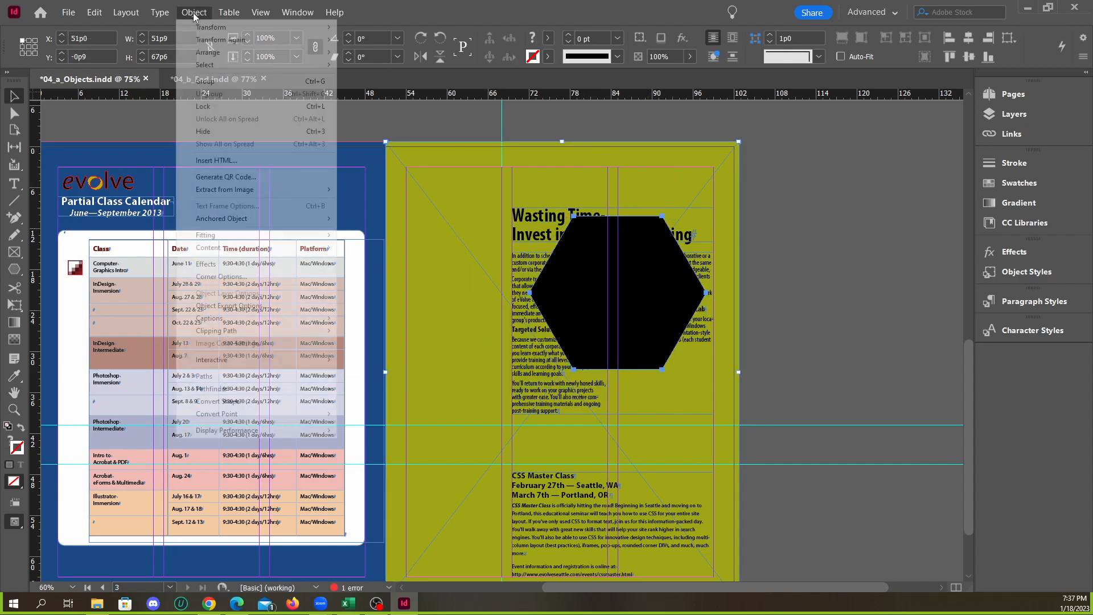
pyautogui.moveTo(275, 393)
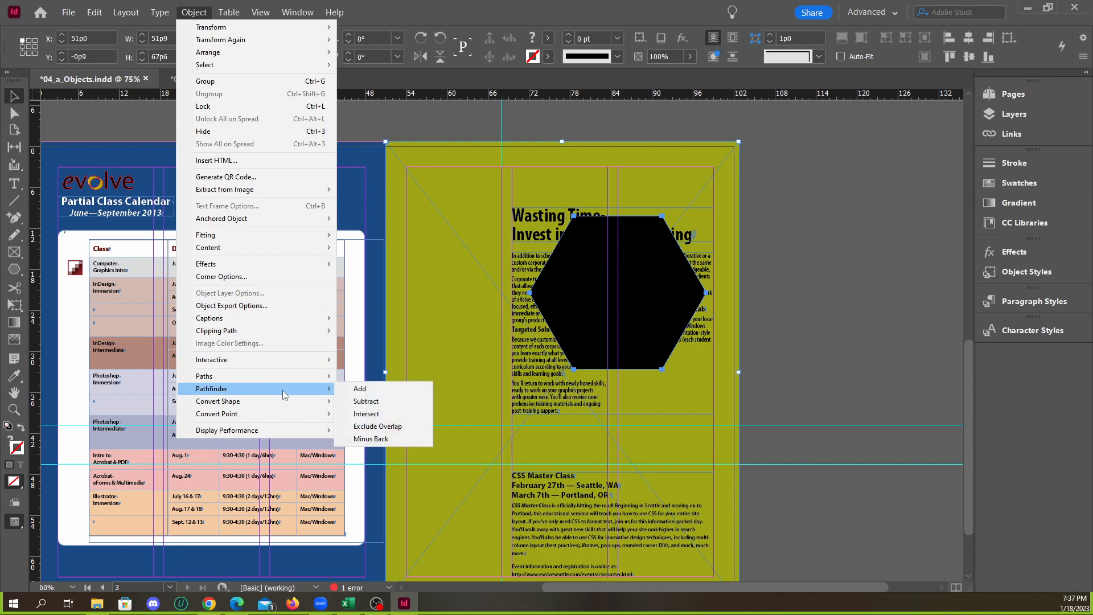
pyautogui.click(366, 400)
pyautogui.moveTo(687, 174); pyautogui.dragTo(815, 238)
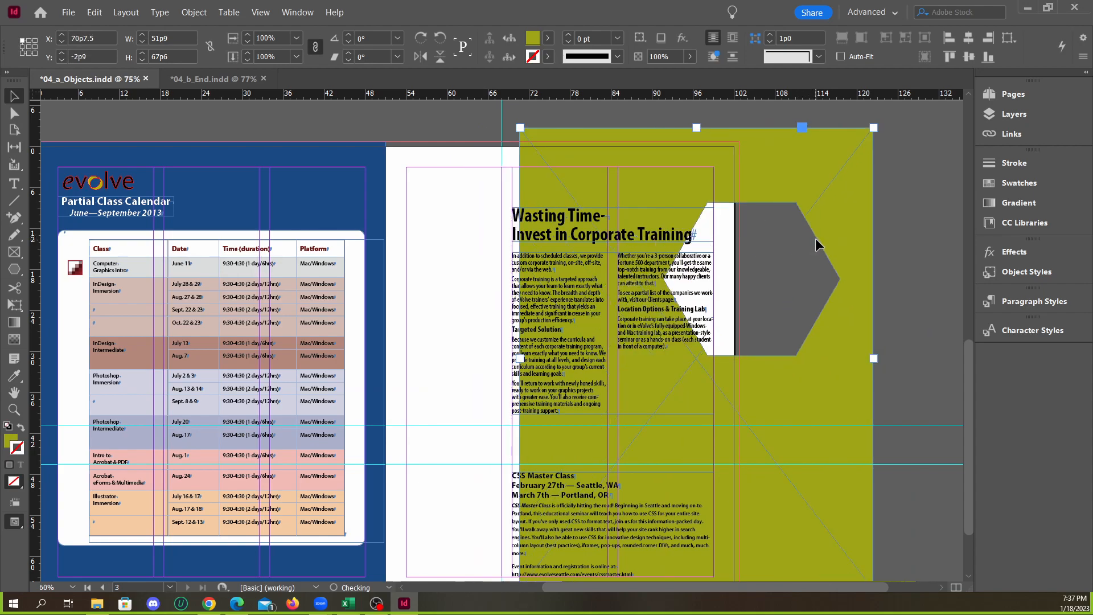
# Undo the frame move, the subtraction and the hexagon, stepping back to the state before the Pathfinder trials
pyautogui.hotkey('ctrl', 'z')
pyautogui.hotkey('ctrl', 'z')
pyautogui.hotkey('ctrl', 'z')
pyautogui.hotkey('ctrl', 'z')
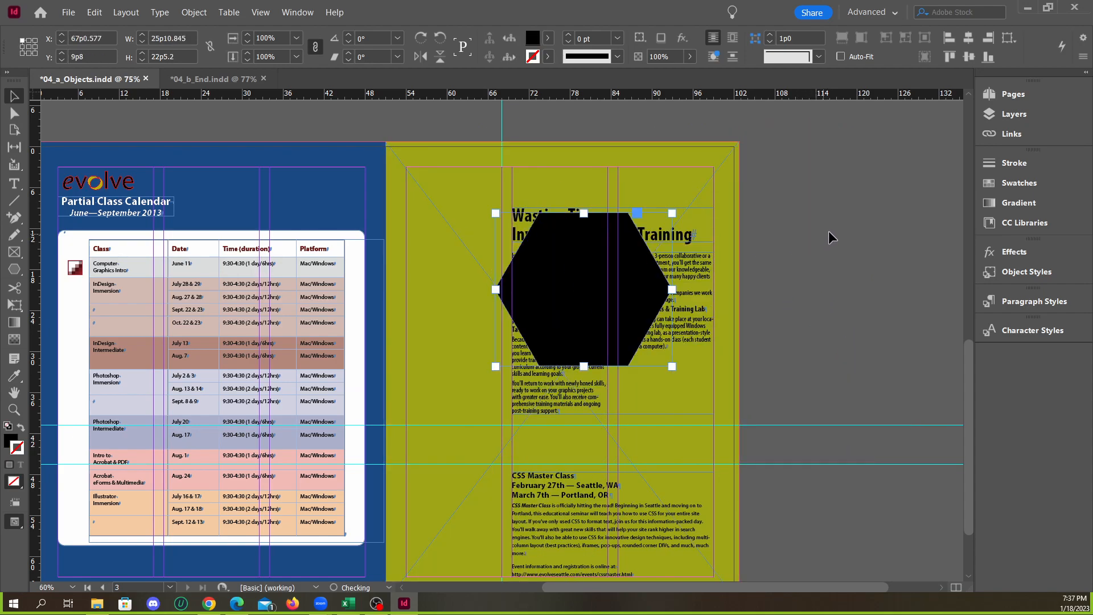
pyautogui.hotkey('ctrl', 'z')
pyautogui.hotkey('ctrl', 'z')
pyautogui.hotkey('ctrl', 'z')
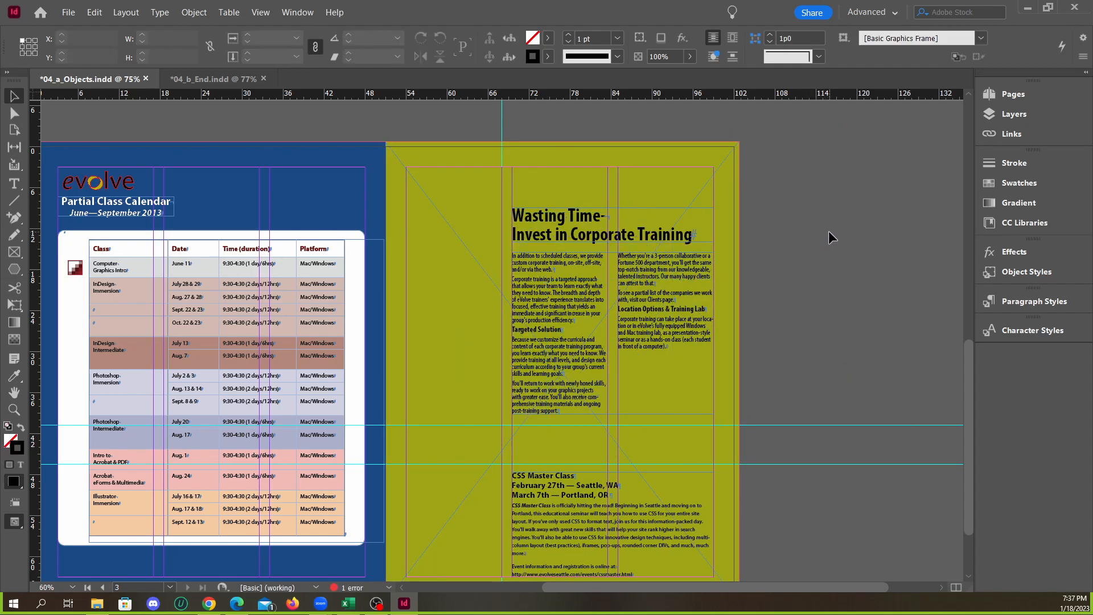
pyautogui.hotkey('ctrl', 'z')
pyautogui.hotkey('ctrl', 'z')
pyautogui.hotkey('ctrl', 'z')
pyautogui.hotkey('ctrl', 'z')
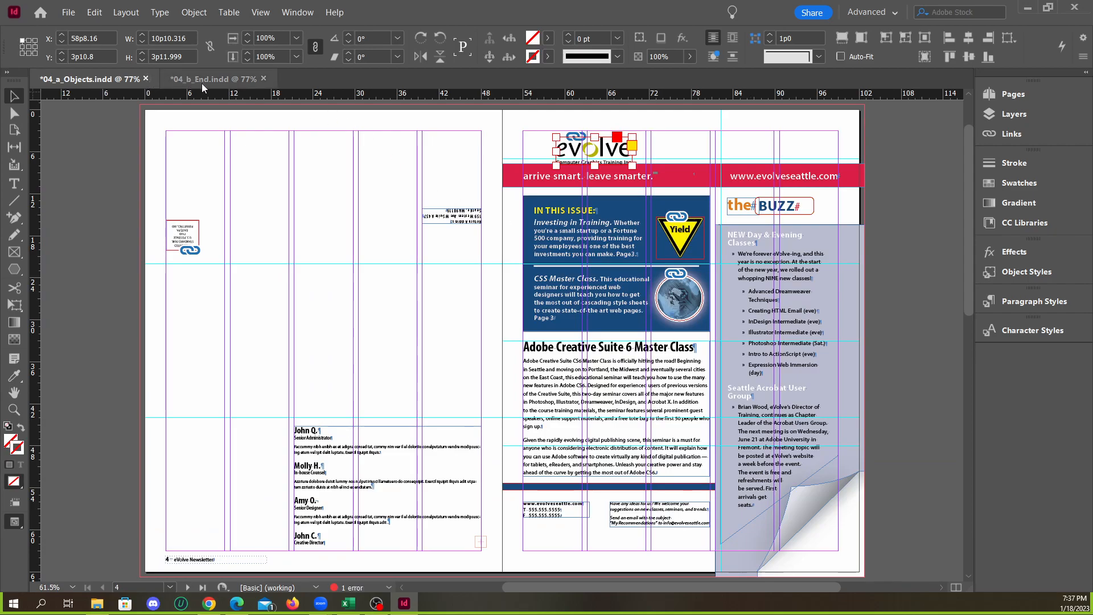
# Add anchor points to the page 3 olive frame where the vertical guide meets its top edge and the upper horizontal guide meets its outer edge
pyautogui.scroll(-5, 633, 278)
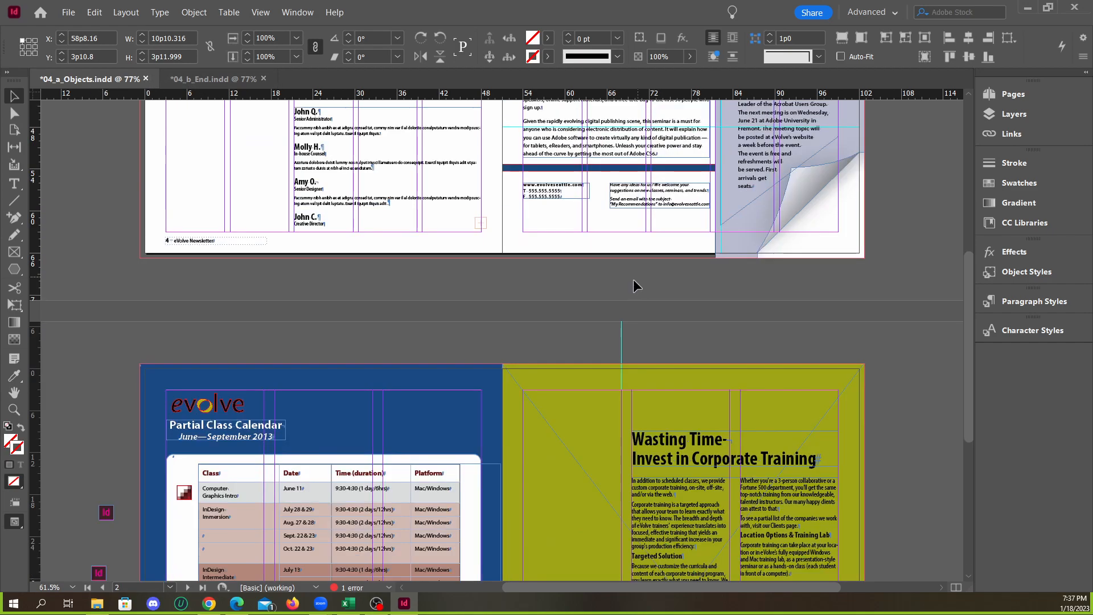
pyautogui.scroll(-4, 633, 279)
pyautogui.click(705, 157)
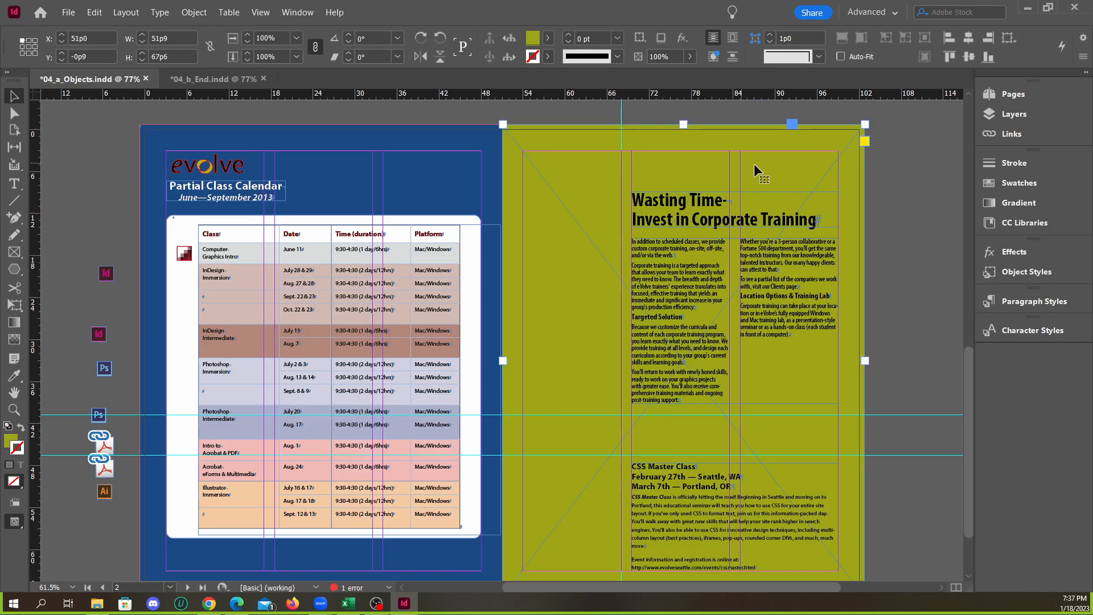
pyautogui.click(14, 219)
pyautogui.click(620, 124)
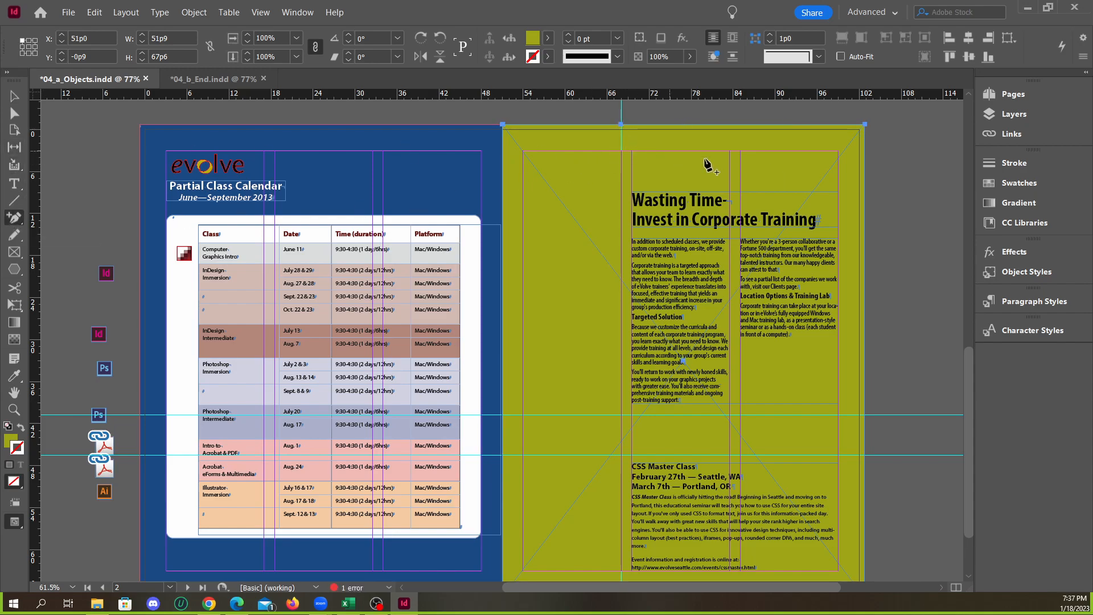
pyautogui.click(865, 416)
# Move the olive frame's upper outer corner anchor inward to the guide intersection at X 68p0, Y 40p9, leaving an L-shaped frame
pyautogui.click(11, 117)
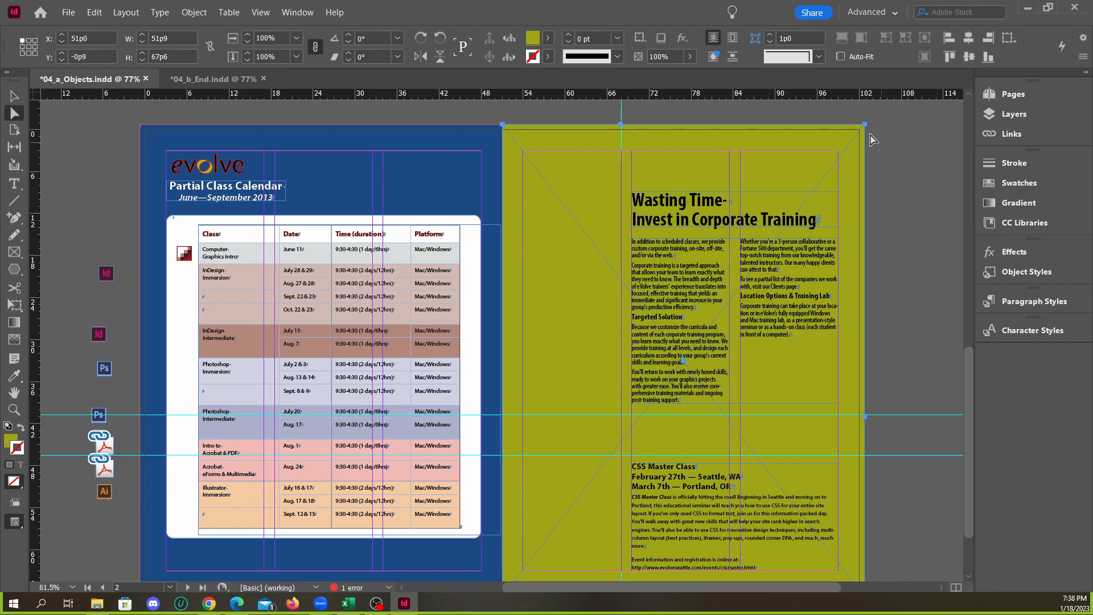
pyautogui.moveTo(864, 124); pyautogui.dragTo(621, 415)
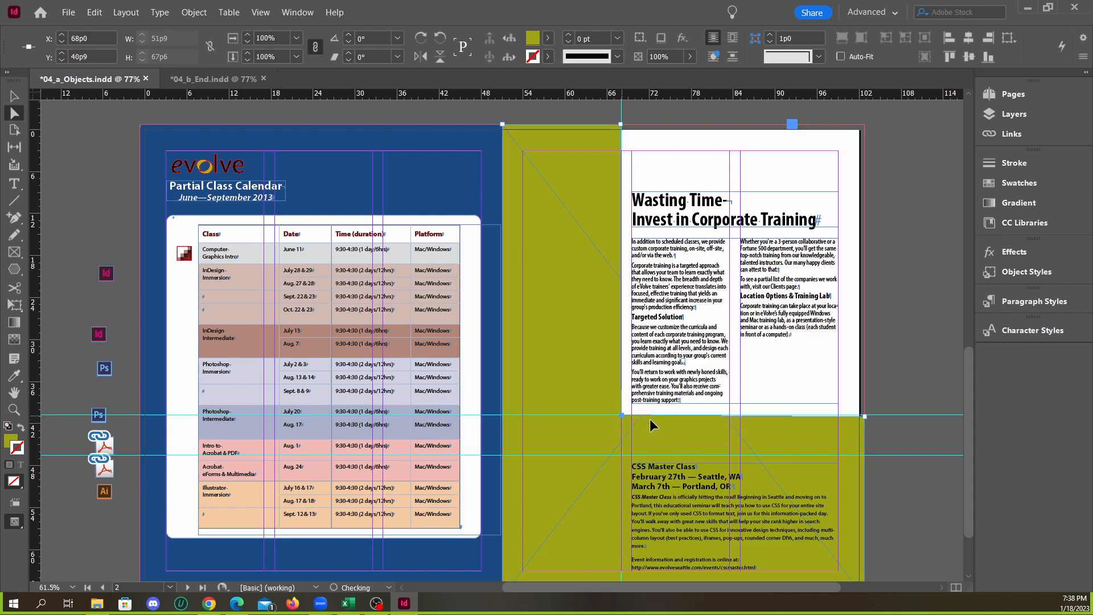
pyautogui.click(925, 452)
# Shift the anchor point on the olive frame's outer edge slightly up to align with the upper horizontal guide
pyautogui.click(862, 423)
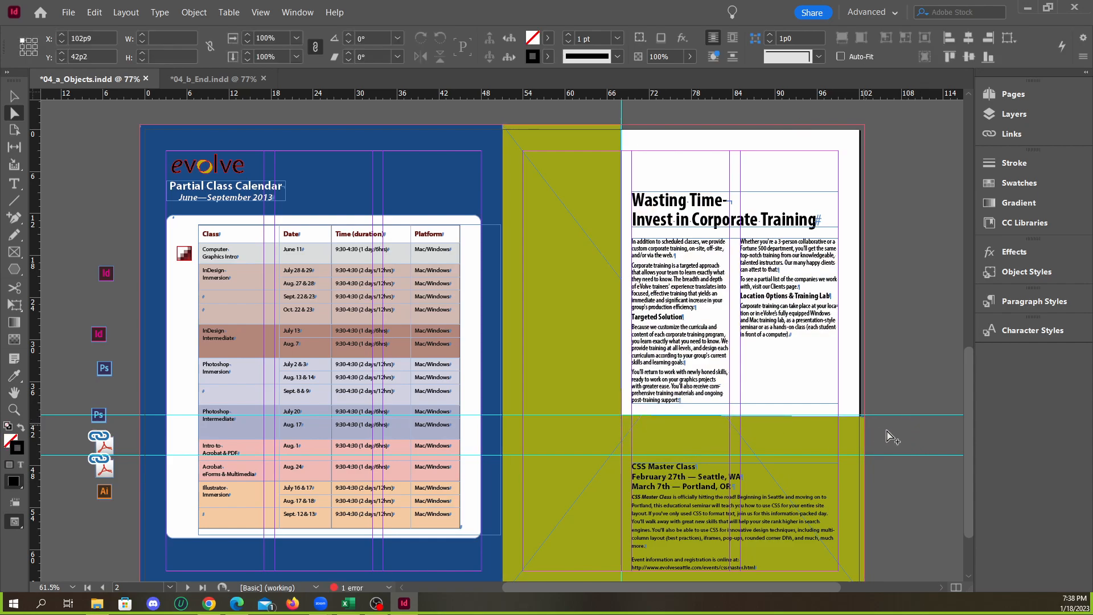
pyautogui.scroll(4, 882, 430)
pyautogui.scroll(4, 871, 430)
pyautogui.moveTo(777, 348); pyautogui.dragTo(777, 333)
pyautogui.click(829, 377)
pyautogui.scroll(-4, 863, 444)
pyautogui.scroll(-4, 848, 441)
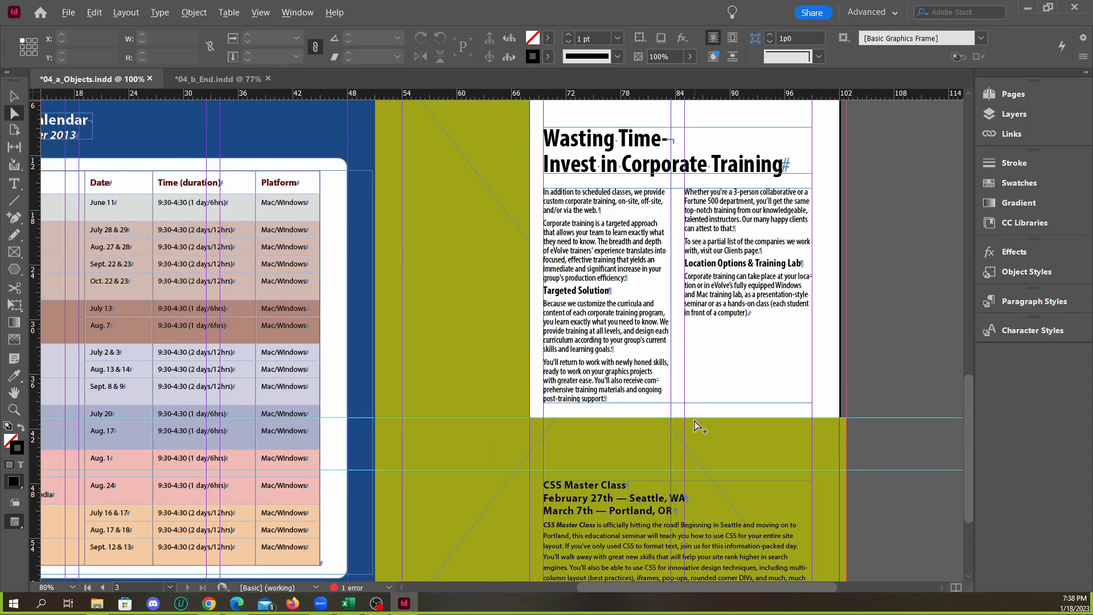
# Align the added anchor on the olive frame's top edge with the vertical guide at X 68p0, Y -0p9
pyautogui.scroll(3, 562, 147)
pyautogui.scroll(3, 562, 147)
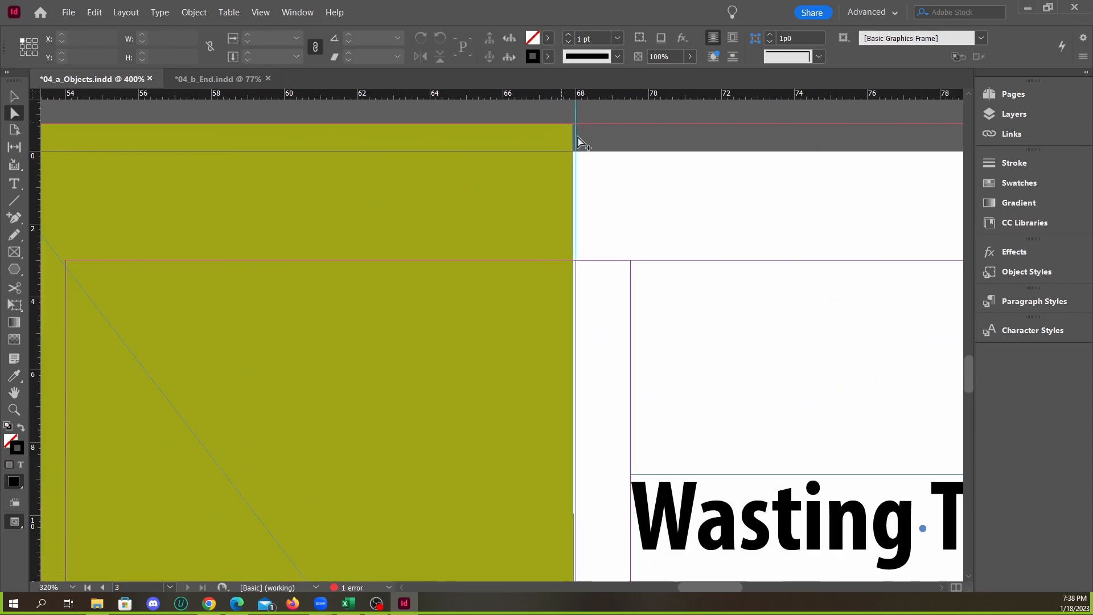
pyautogui.click(568, 124)
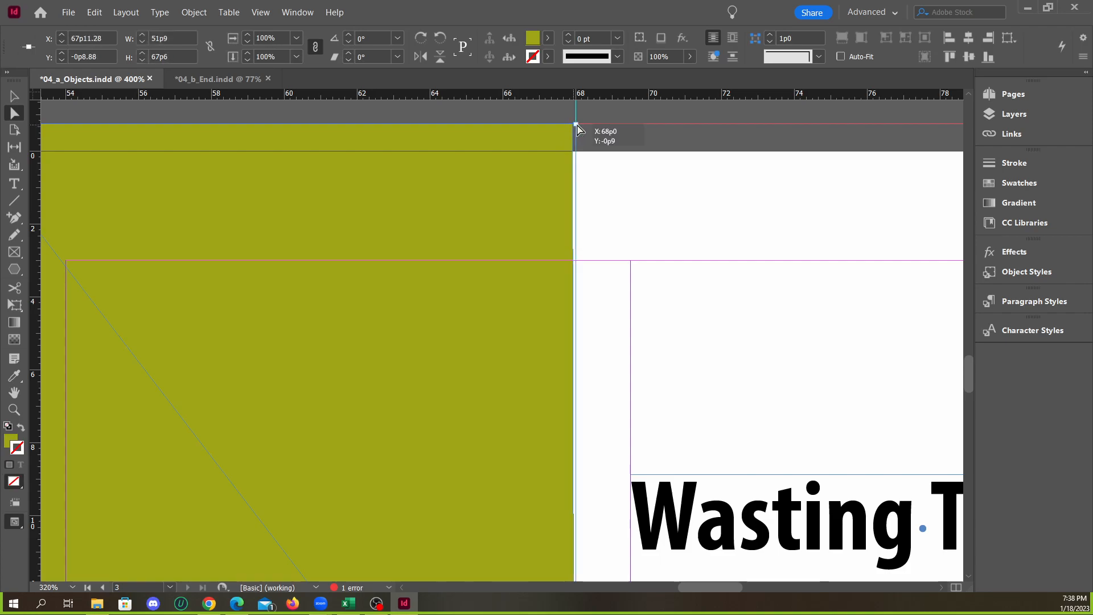
pyautogui.moveTo(572, 124); pyautogui.dragTo(576, 123)
pyautogui.click(626, 120)
pyautogui.scroll(-7, 532, 181)
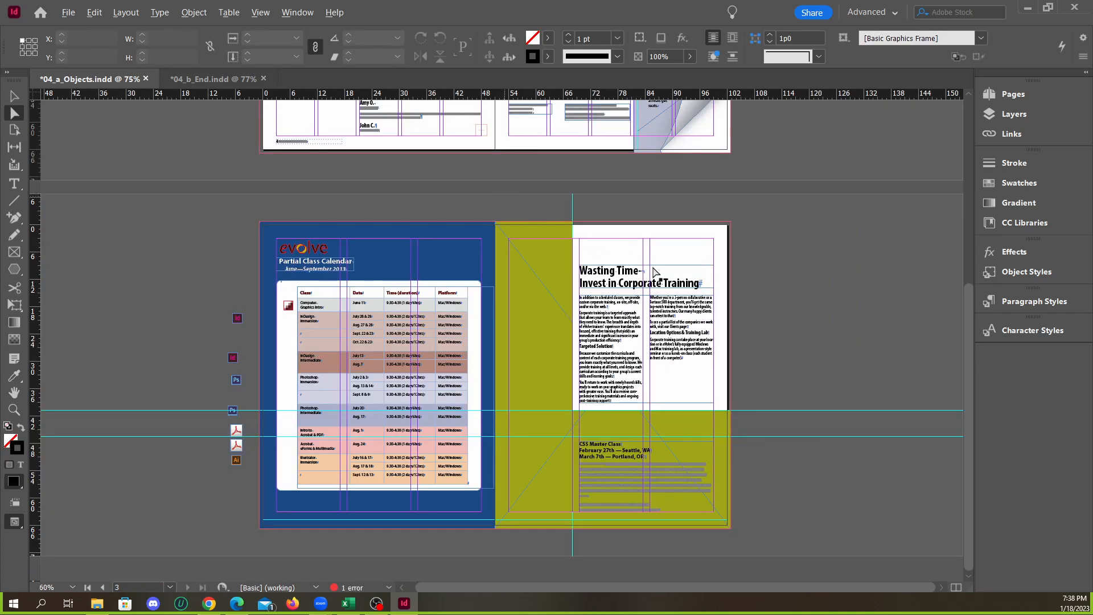
pyautogui.scroll(1, 691, 361)
pyautogui.scroll(-1, 676, 361)
pyautogui.scroll(1, 677, 360)
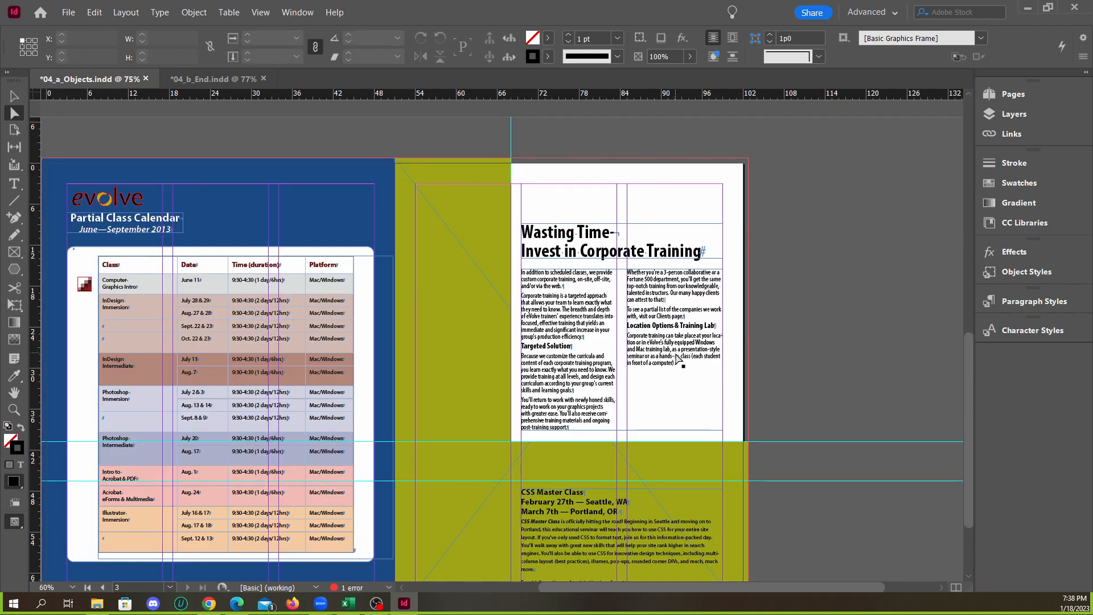
pyautogui.scroll(-1, 690, 354)
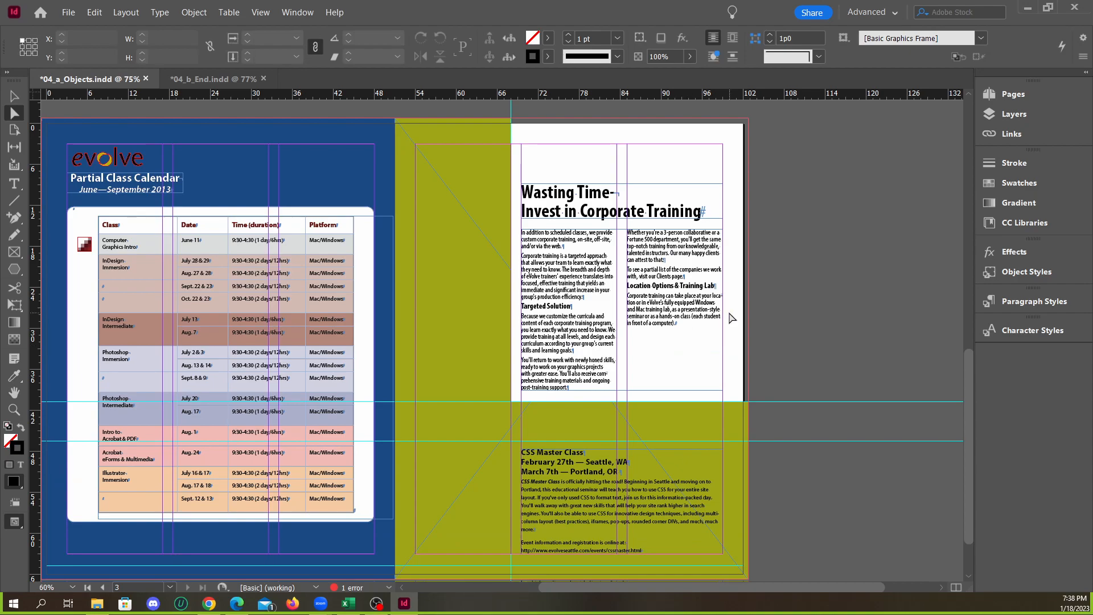
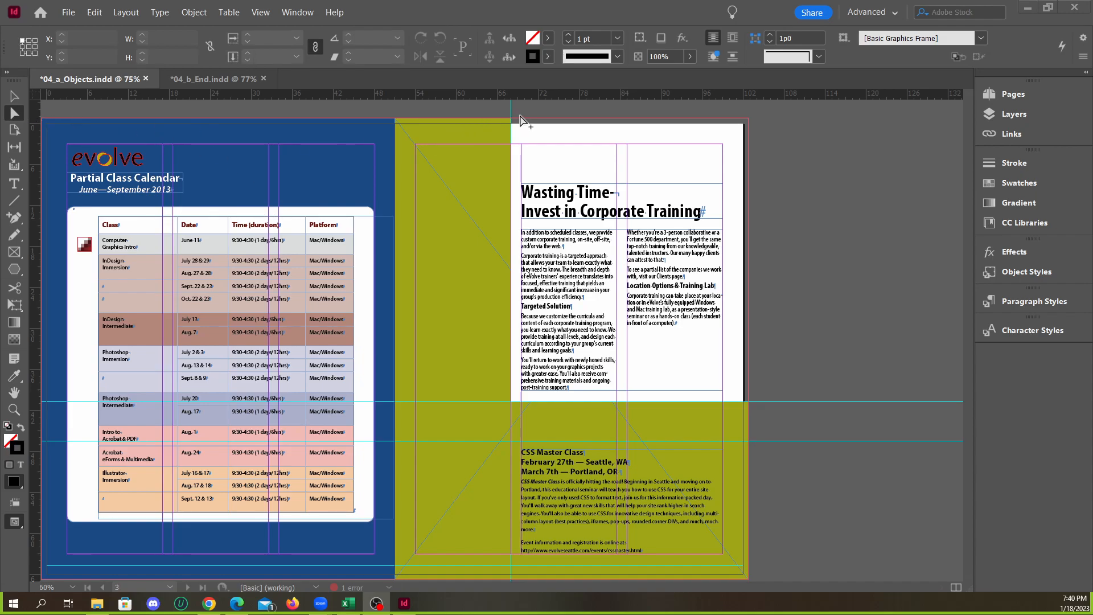
# Inspect where the olive frame meets the guides and the white area on page 3
pyautogui.scroll(5, 512, 120)
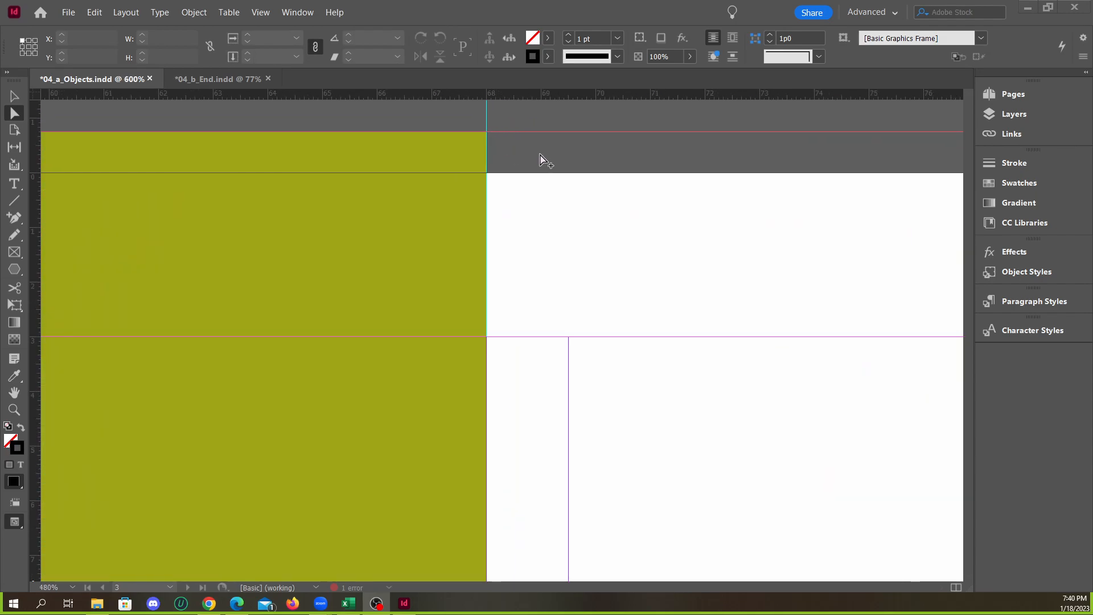
pyautogui.scroll(-4, 544, 161)
pyautogui.scroll(-6, 549, 256)
pyautogui.scroll(6, 523, 369)
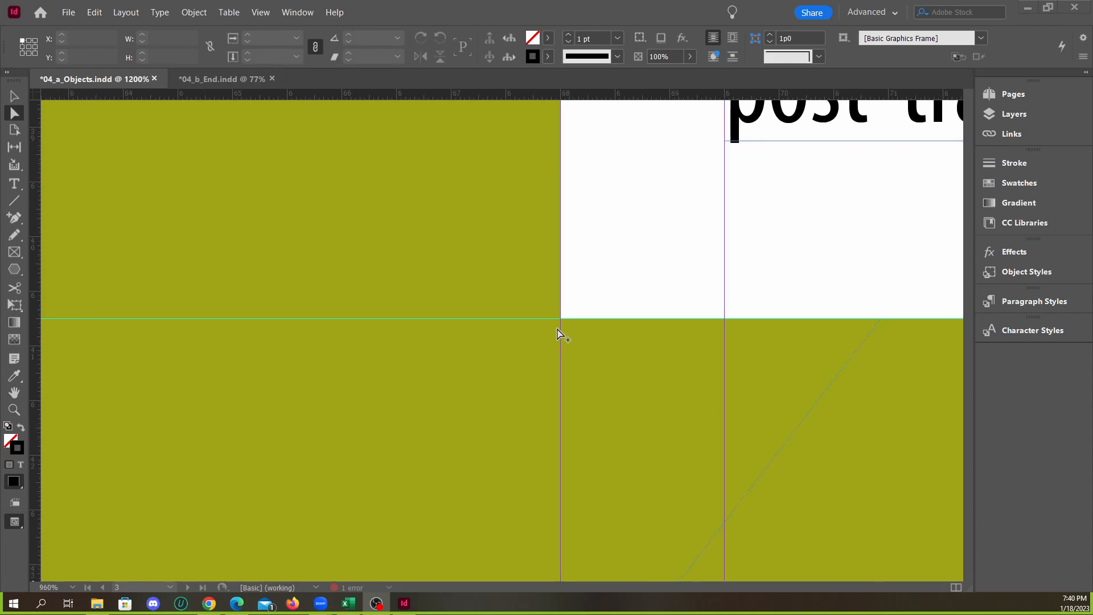
pyautogui.scroll(-8, 559, 333)
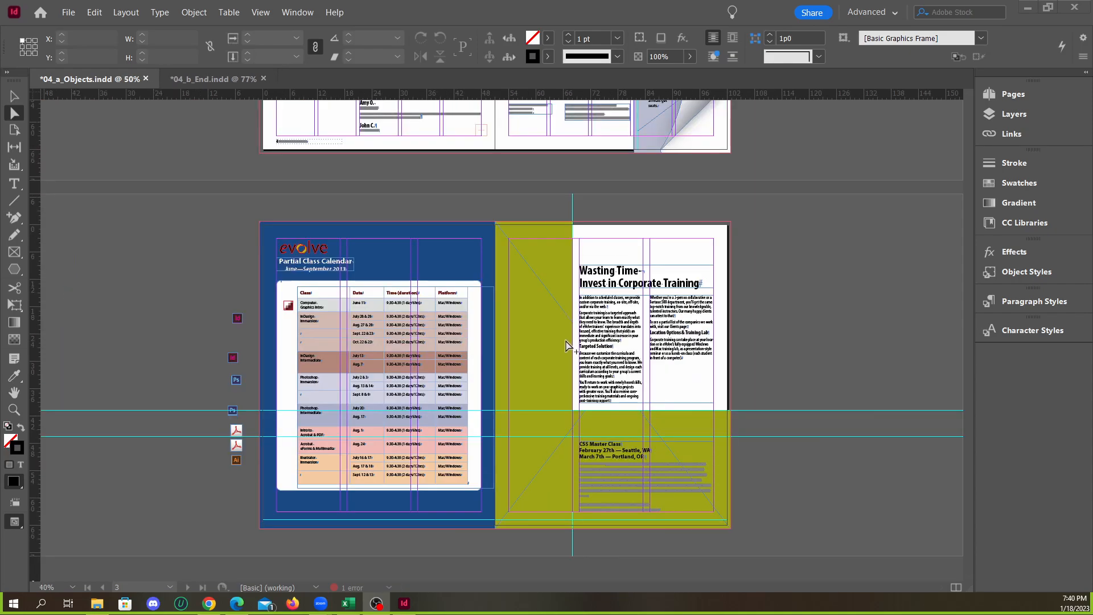
pyautogui.scroll(3, 569, 345)
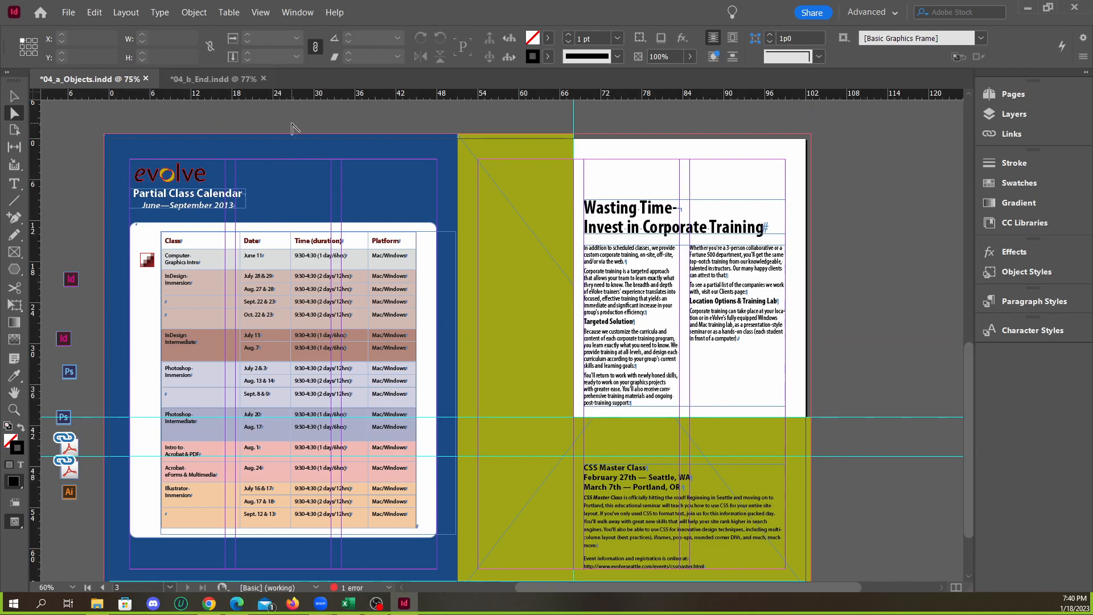
# Compare the page layouts of 04_a_Objects.indd with the finished 04_b_End.indd, including the front page spread
pyautogui.hotkey('ctrl', 'alt', '0')
pyautogui.click(250, 79)
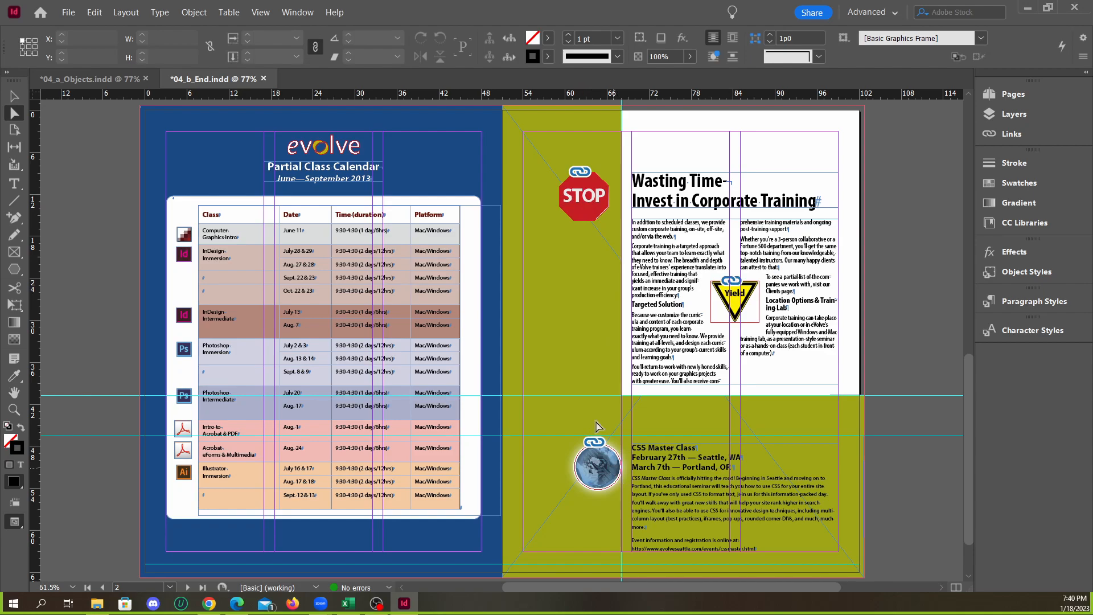
pyautogui.click(118, 83)
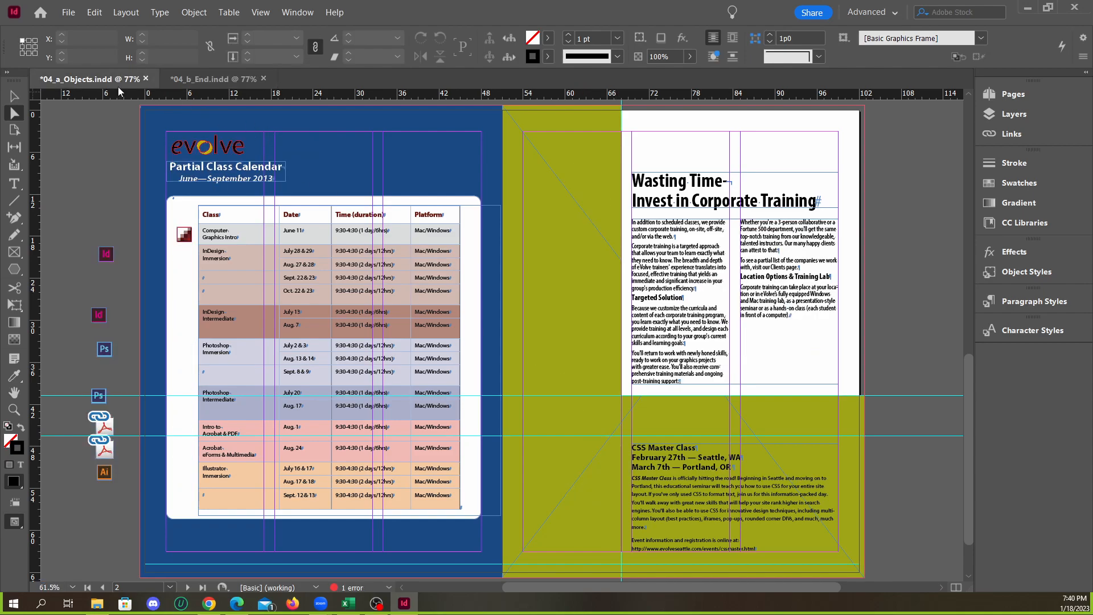
pyautogui.click(206, 80)
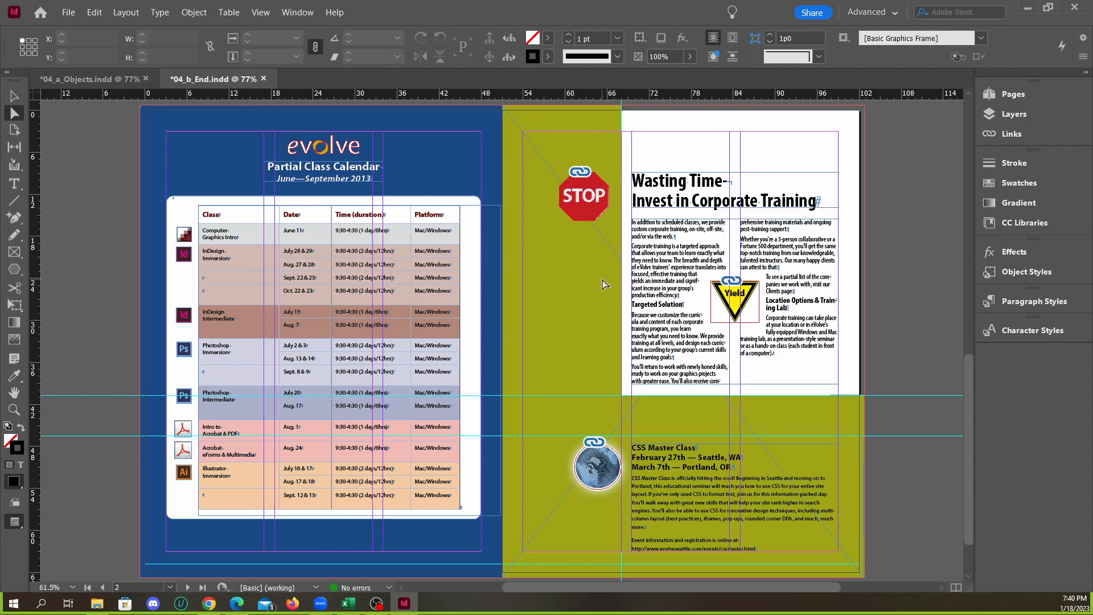
pyautogui.scroll(10, 604, 283)
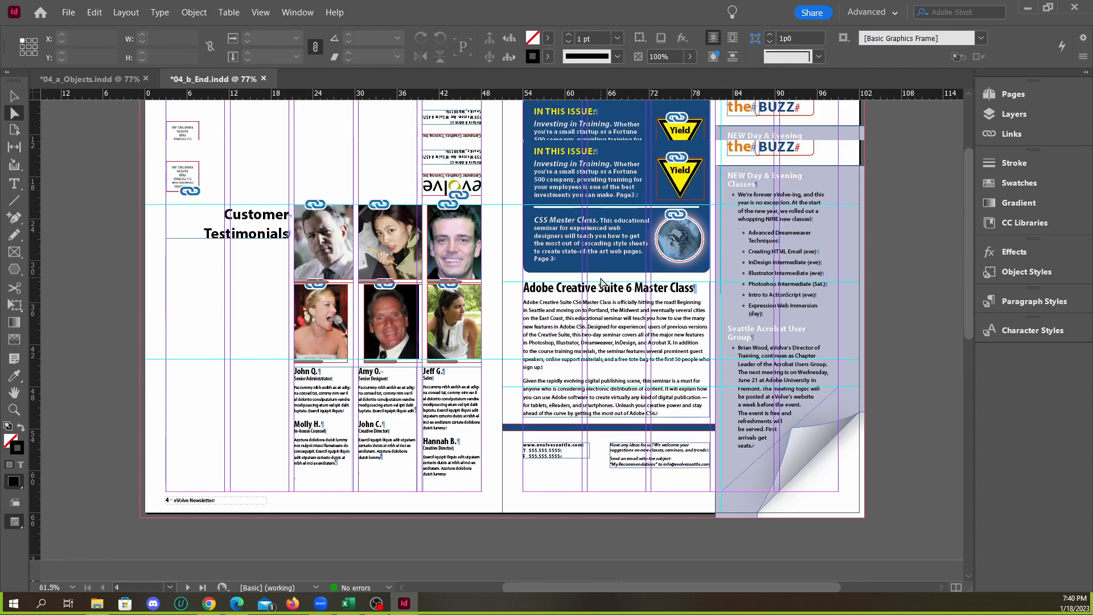
pyautogui.scroll(-3, 598, 274)
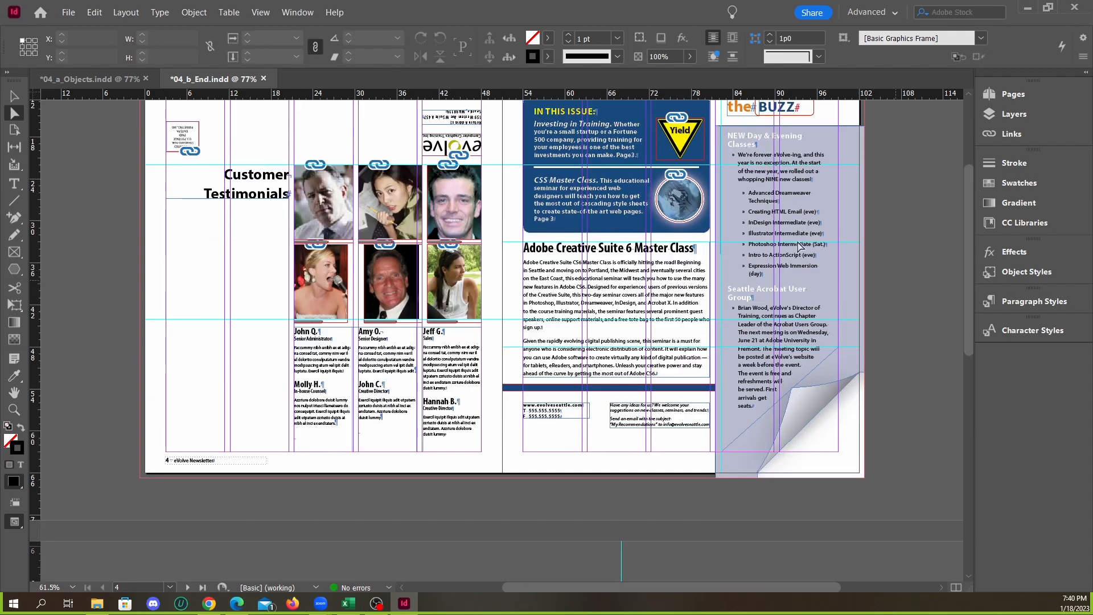
pyautogui.click(111, 77)
pyautogui.scroll(7, 575, 250)
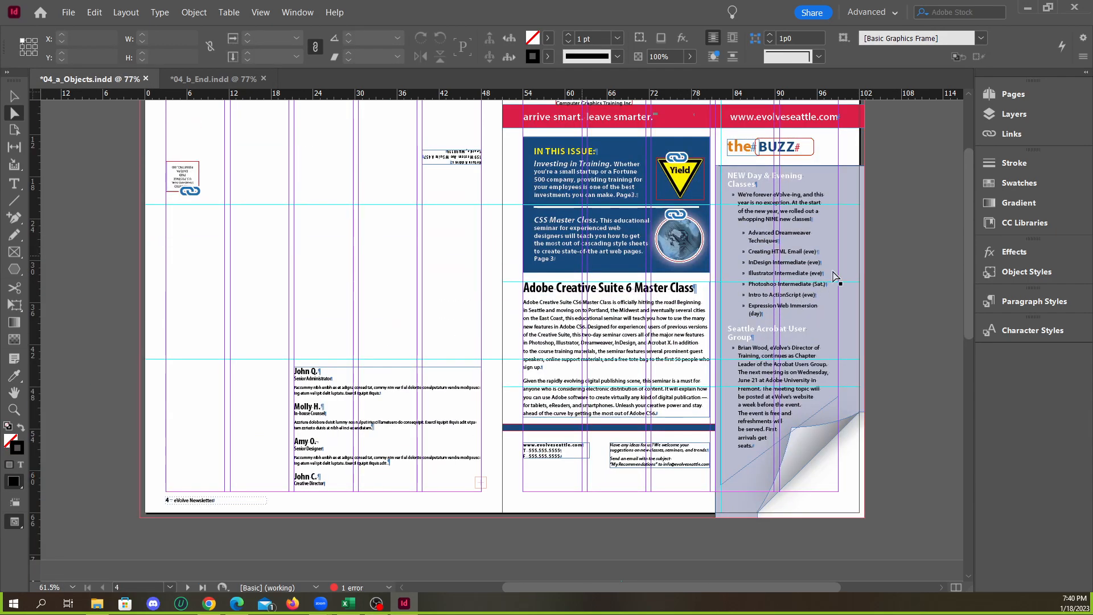
# Try to copy the front page's Yield sign graphic to between the two text columns on page 3
pyautogui.click(830, 278)
pyautogui.click(682, 188)
pyautogui.click(14, 97)
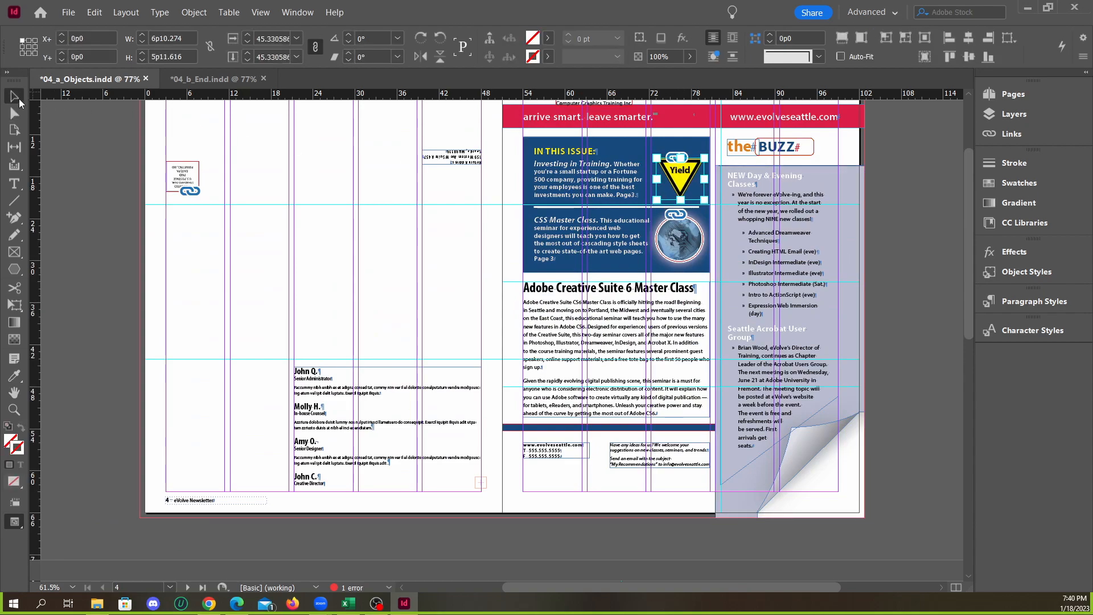
pyautogui.click(884, 221)
pyautogui.click(677, 198)
pyautogui.moveTo(670, 198); pyautogui.dragTo(473, 303)
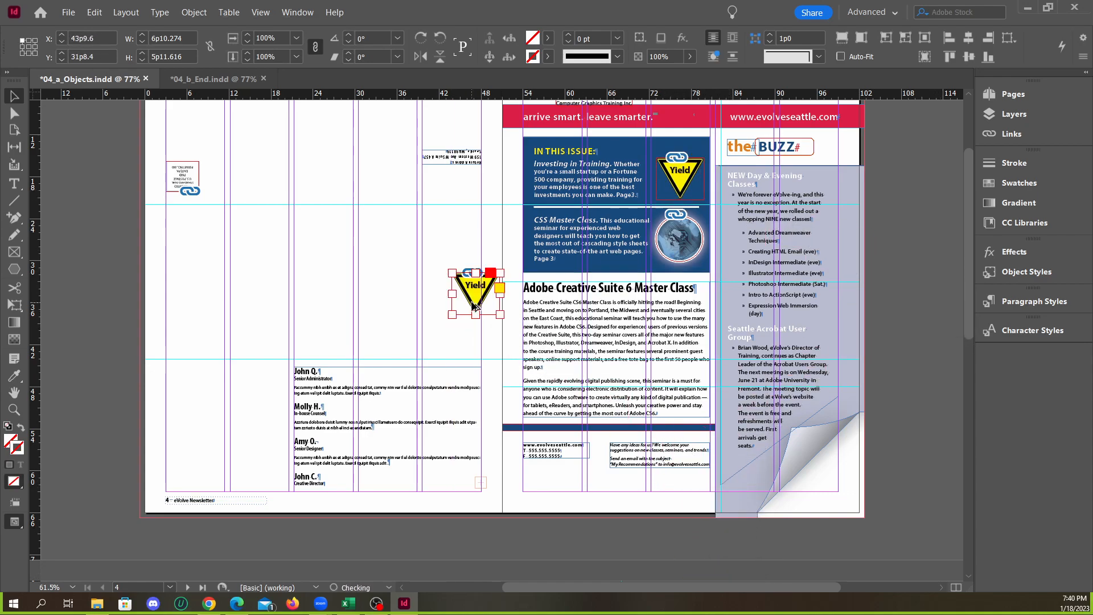
pyautogui.scroll(-3, 487, 306)
pyautogui.moveTo(476, 182); pyautogui.dragTo(716, 524)
pyautogui.scroll(-5, 726, 444)
pyautogui.moveTo(712, 329); pyautogui.dragTo(727, 501)
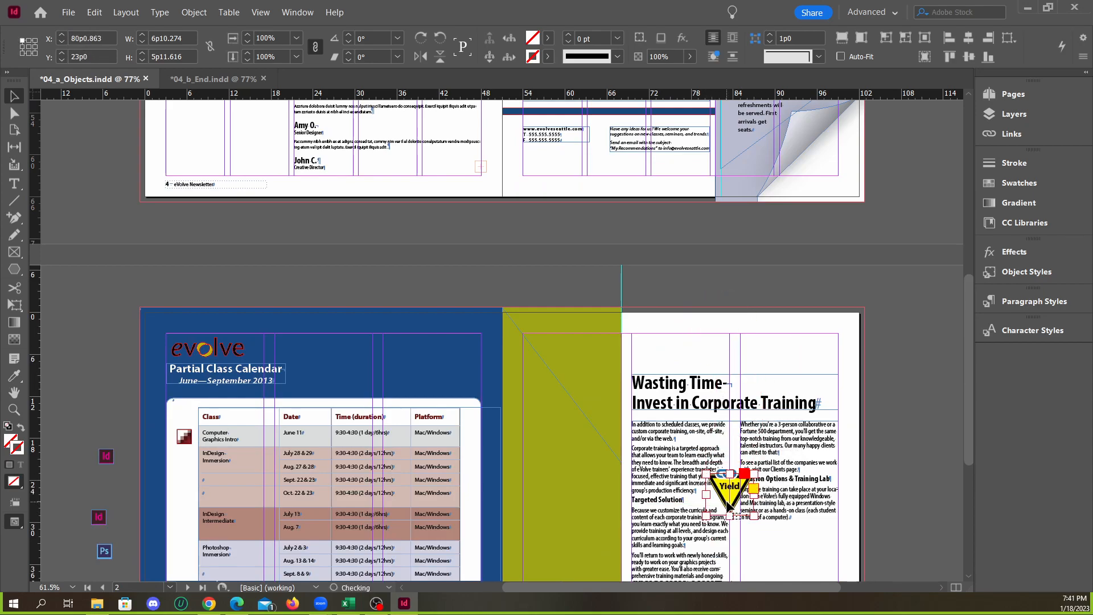
# Undo the copying of the yellow Yield sign onto page 3
pyautogui.scroll(-3, 741, 459)
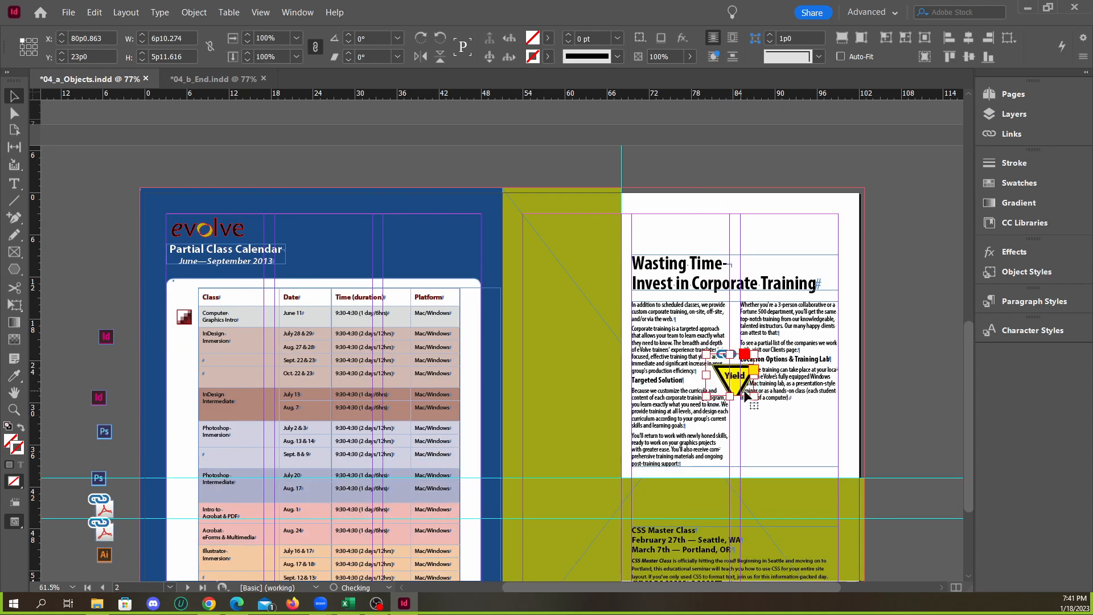
pyautogui.hotkey('ctrl', 'z')
pyautogui.scroll(3, 753, 393)
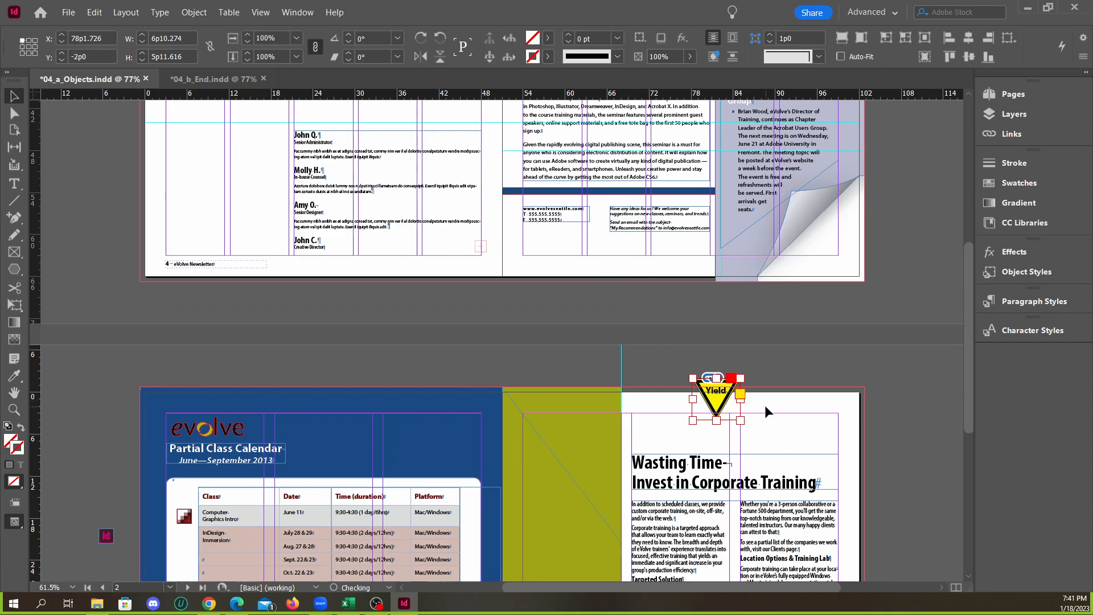
pyautogui.click(763, 405)
# Relink the Yield sign graphic in the front page's In This Issue box to yield.ai, accepting the source file's layer visibility
pyautogui.scroll(4, 740, 376)
pyautogui.scroll(5, 719, 347)
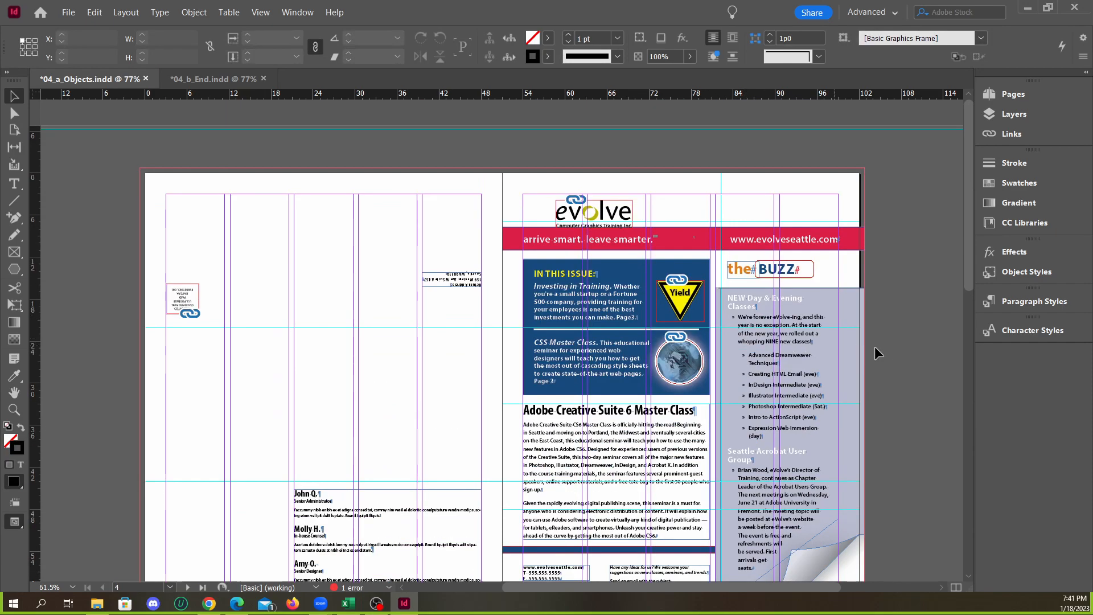
pyautogui.scroll(3, 761, 262)
pyautogui.scroll(2, 691, 313)
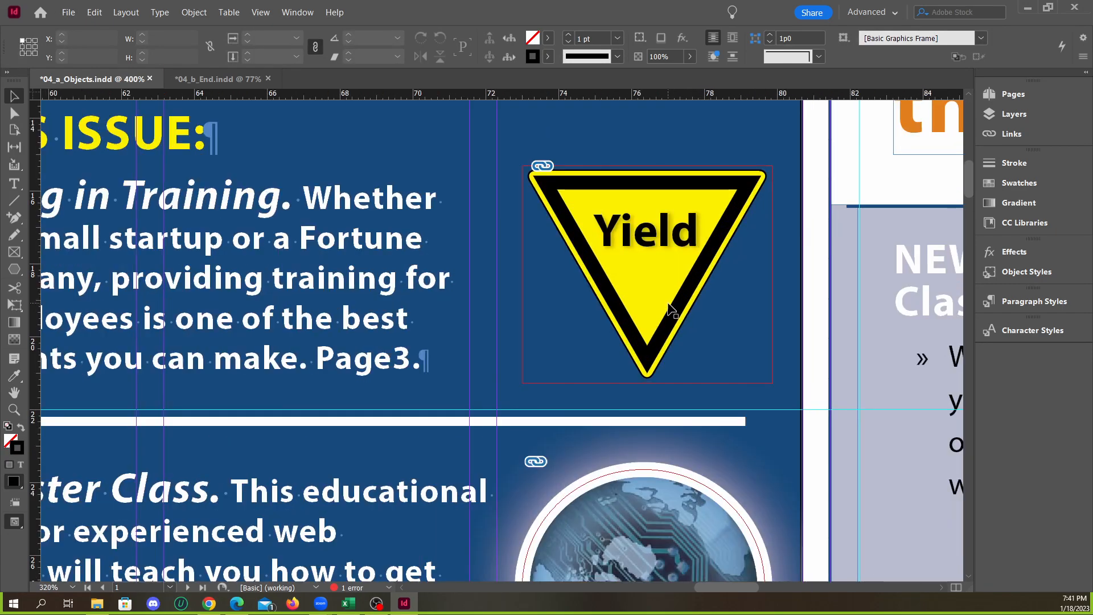
pyautogui.click(669, 308)
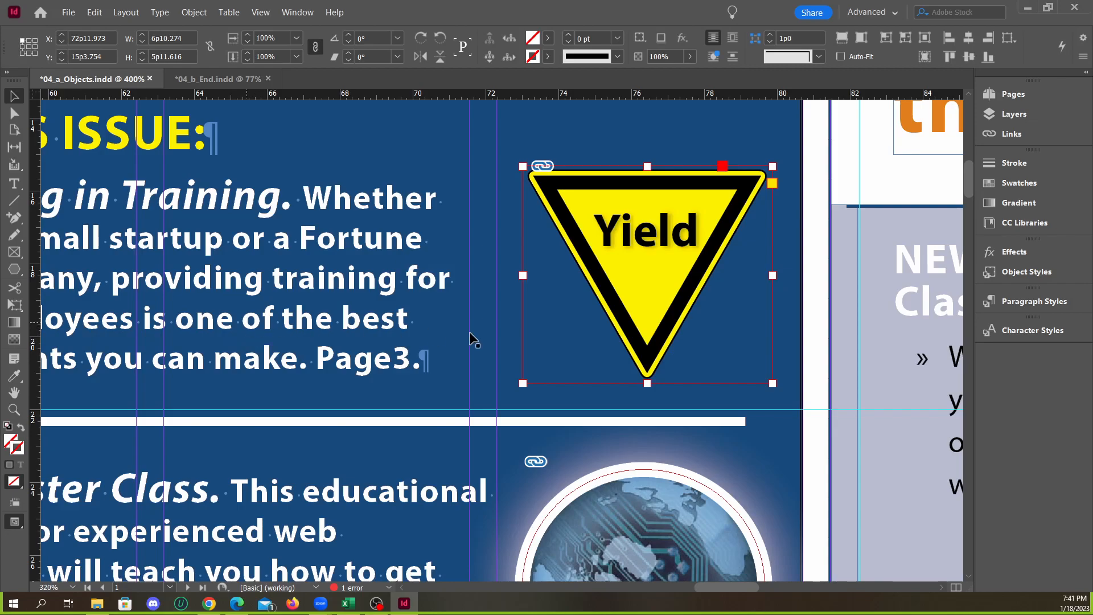
pyautogui.scroll(-3, 706, 360)
pyautogui.scroll(2, 681, 348)
pyautogui.click(1012, 134)
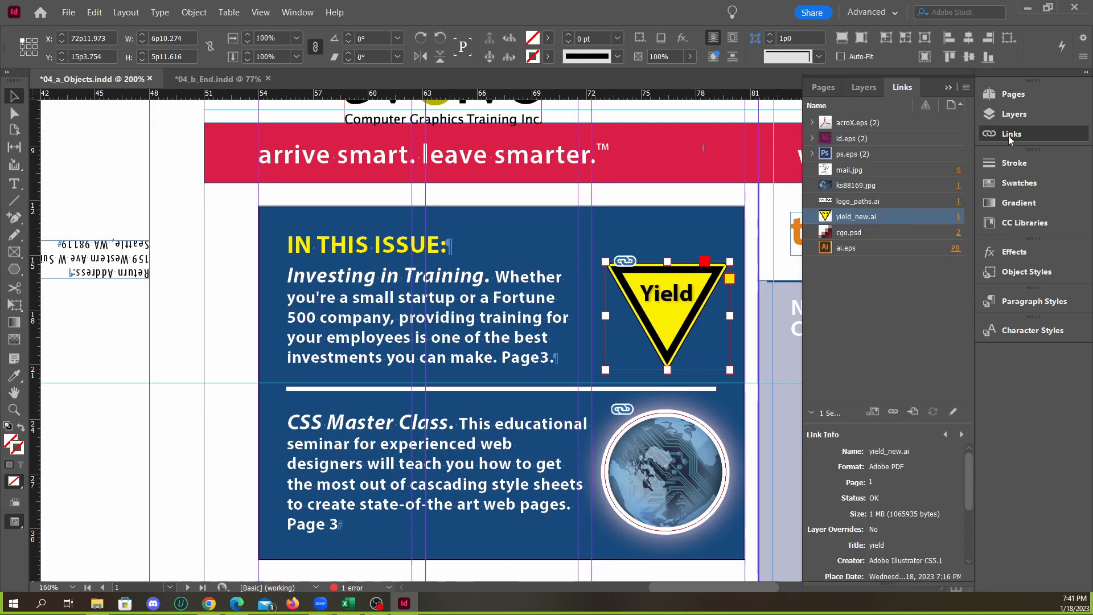
pyautogui.rightClick(871, 219)
pyautogui.click(896, 222)
pyautogui.scroll(-1, 643, 338)
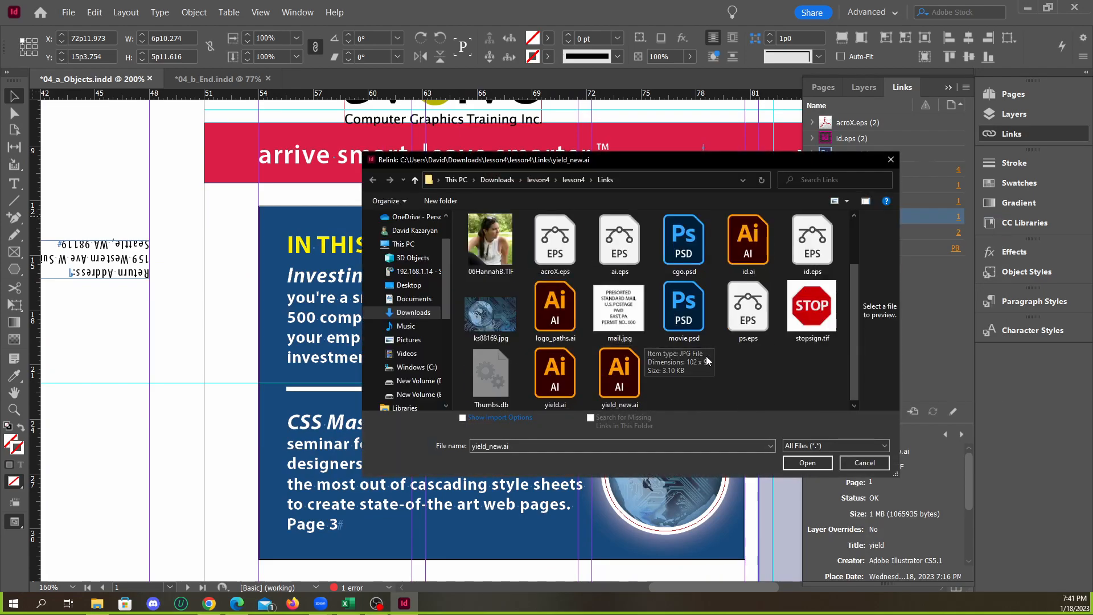
pyautogui.click(555, 376)
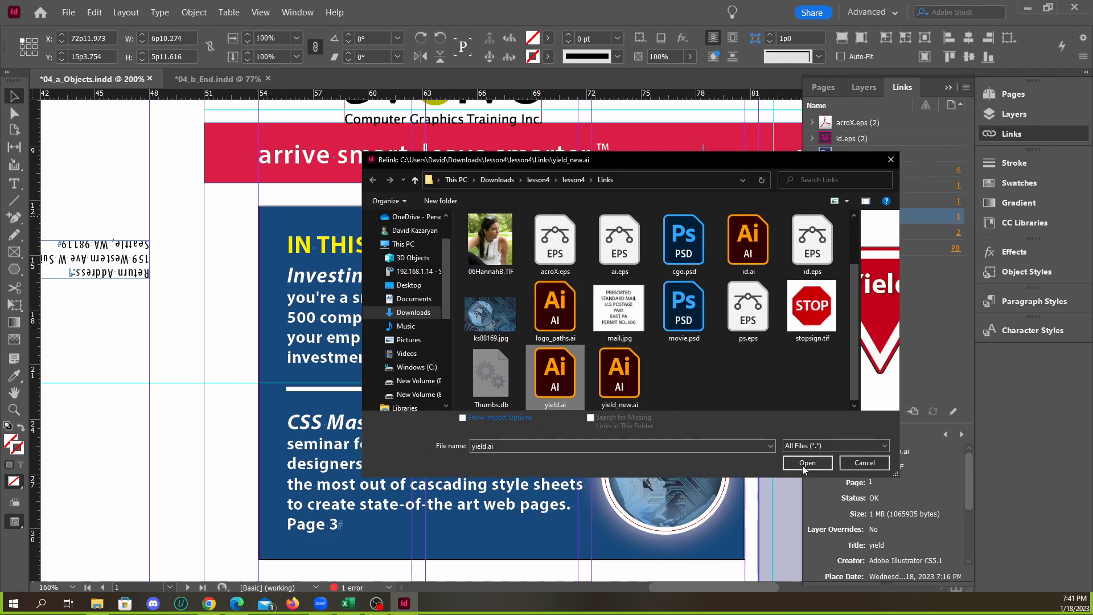
pyautogui.click(803, 463)
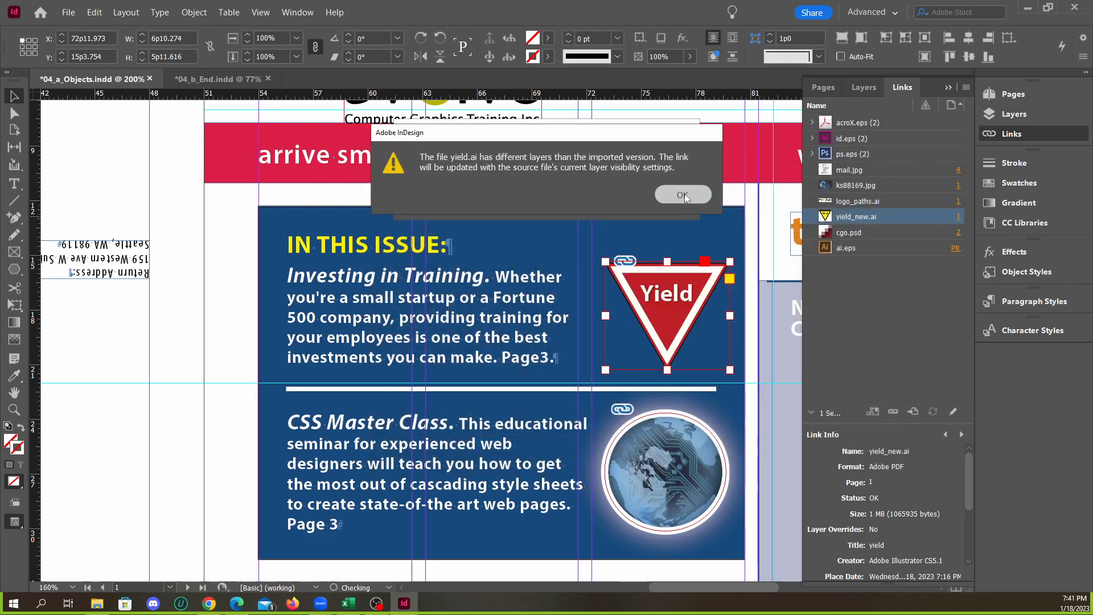
pyautogui.click(683, 194)
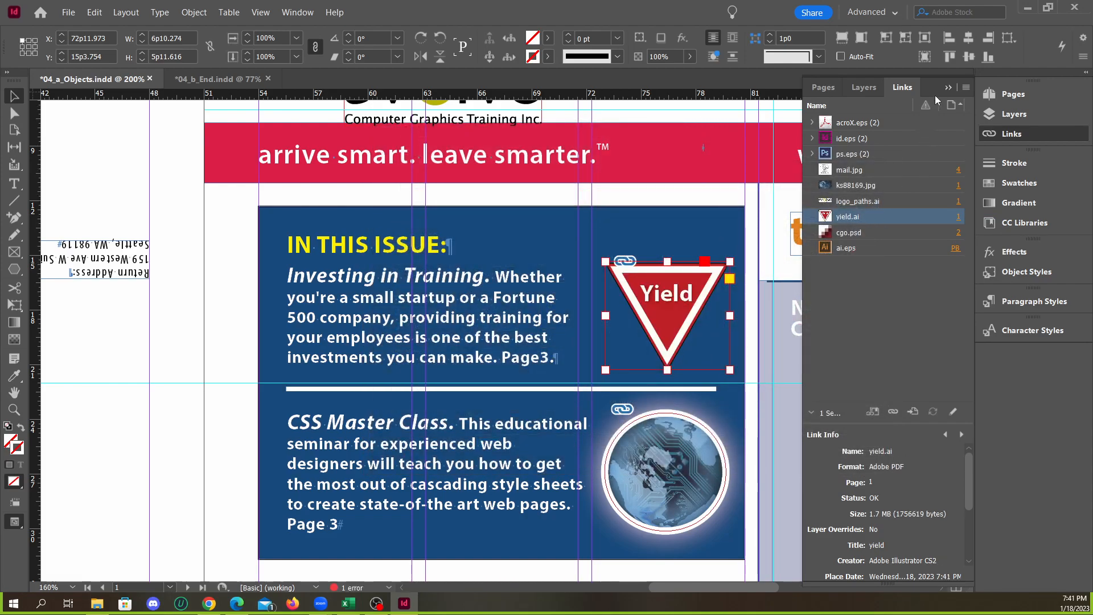
pyautogui.click(948, 87)
pyautogui.click(211, 310)
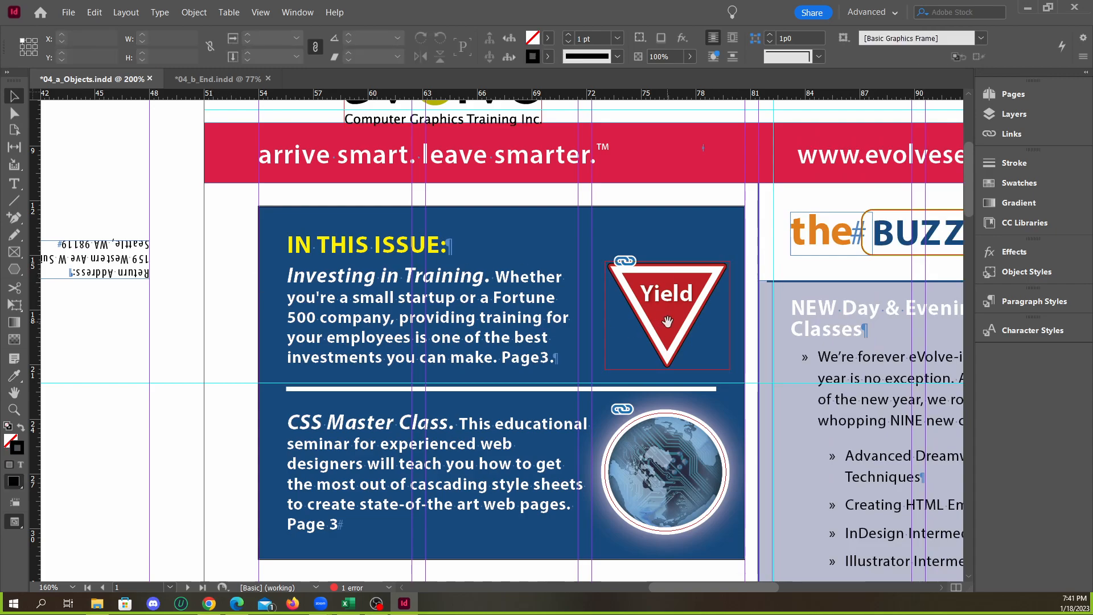
# Place a copy of the red Yield sign between the two text columns of the corporate training article on page 3
pyautogui.scroll(-2, 652, 311)
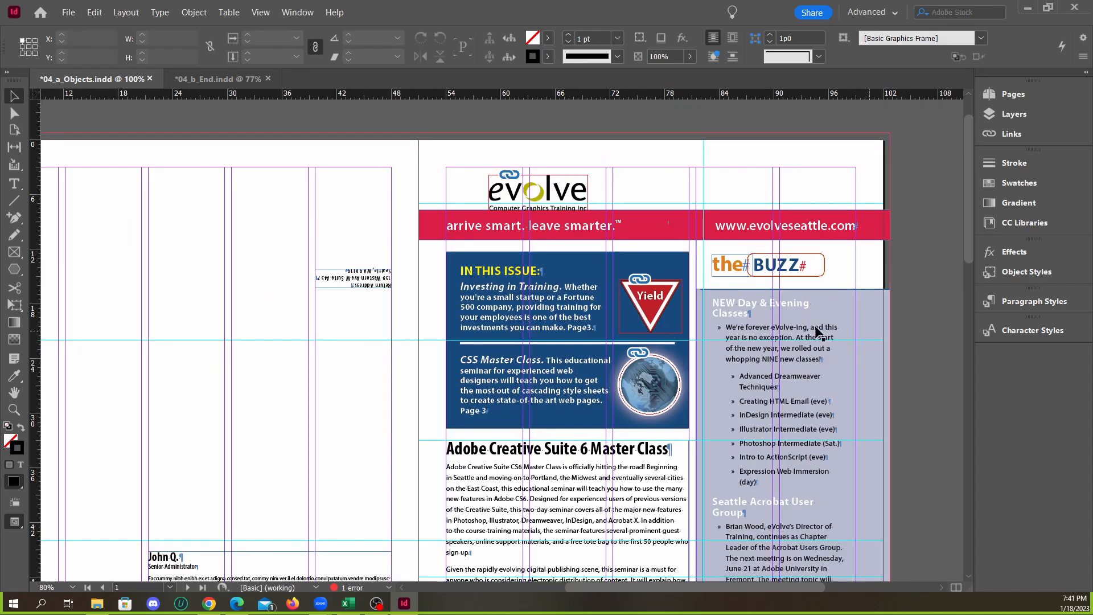
pyautogui.scroll(-3, 660, 322)
pyautogui.click(651, 215)
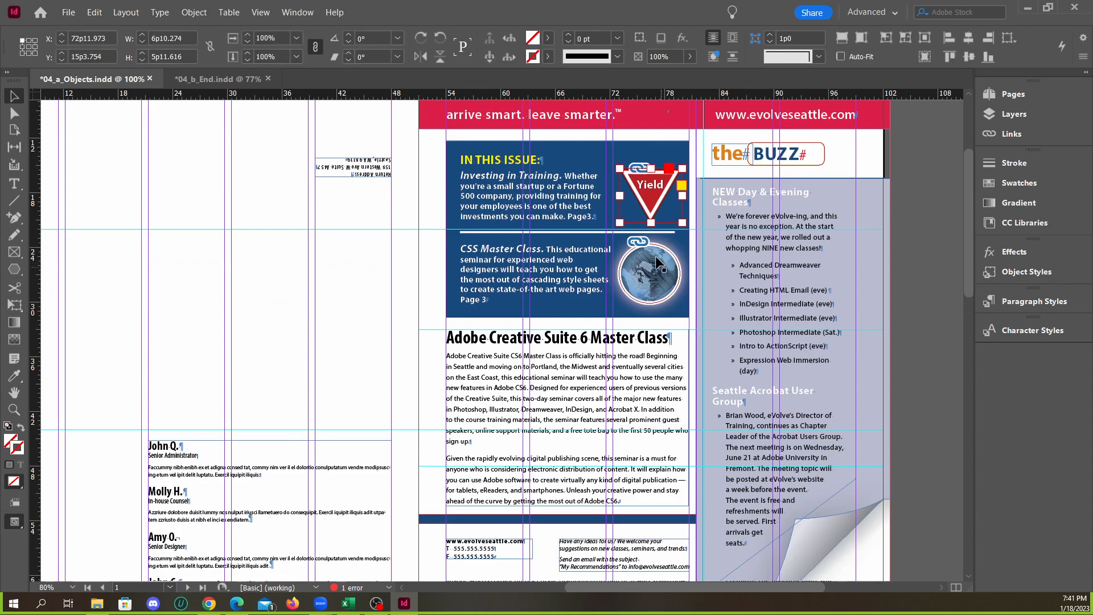
pyautogui.scroll(-2, 648, 213)
pyautogui.moveTo(615, 208); pyautogui.dragTo(650, 499)
pyautogui.scroll(3, 664, 534)
pyautogui.click(840, 438)
pyautogui.scroll(10, 803, 435)
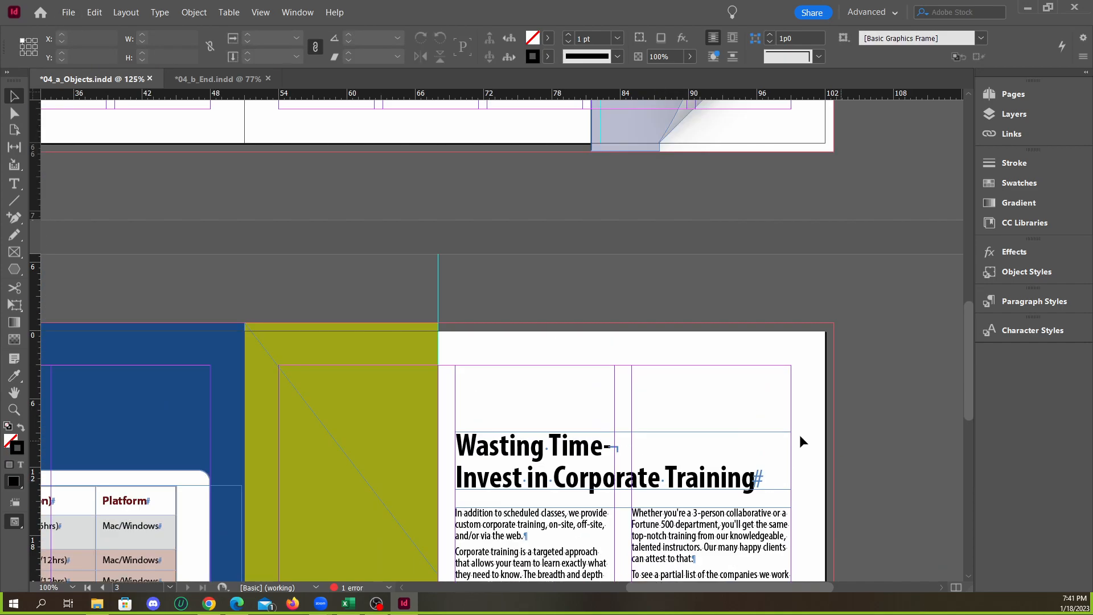
pyautogui.scroll(-6, 700, 421)
pyautogui.scroll(-5, 689, 427)
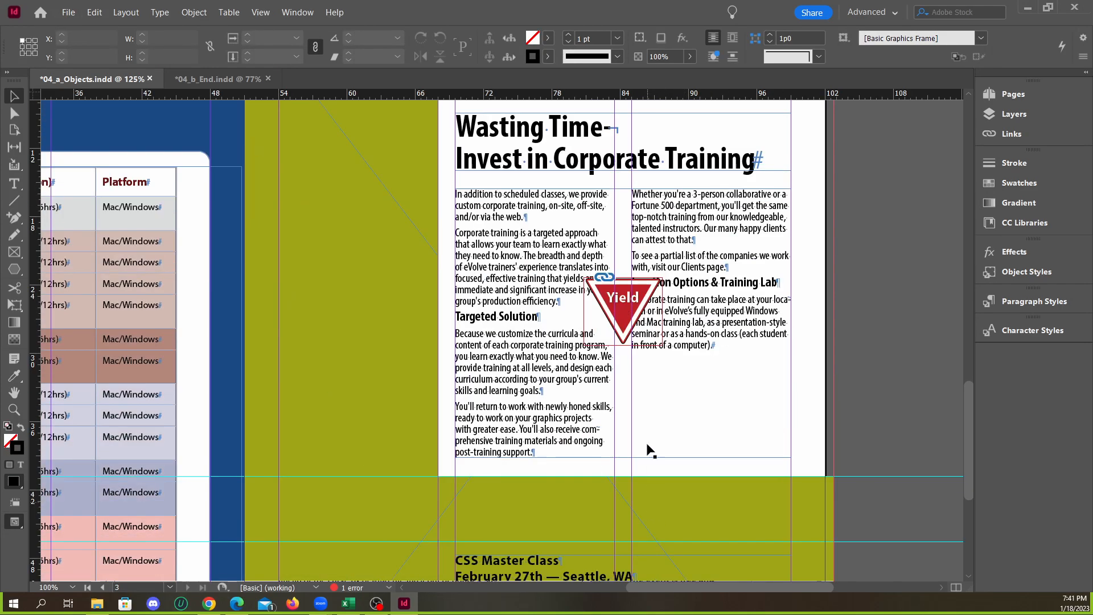
# Relink only the Yield sign in the front page's In This Issue box to yield_new.ai, accepting the source file's layer visibility
pyautogui.scroll(2, 591, 337)
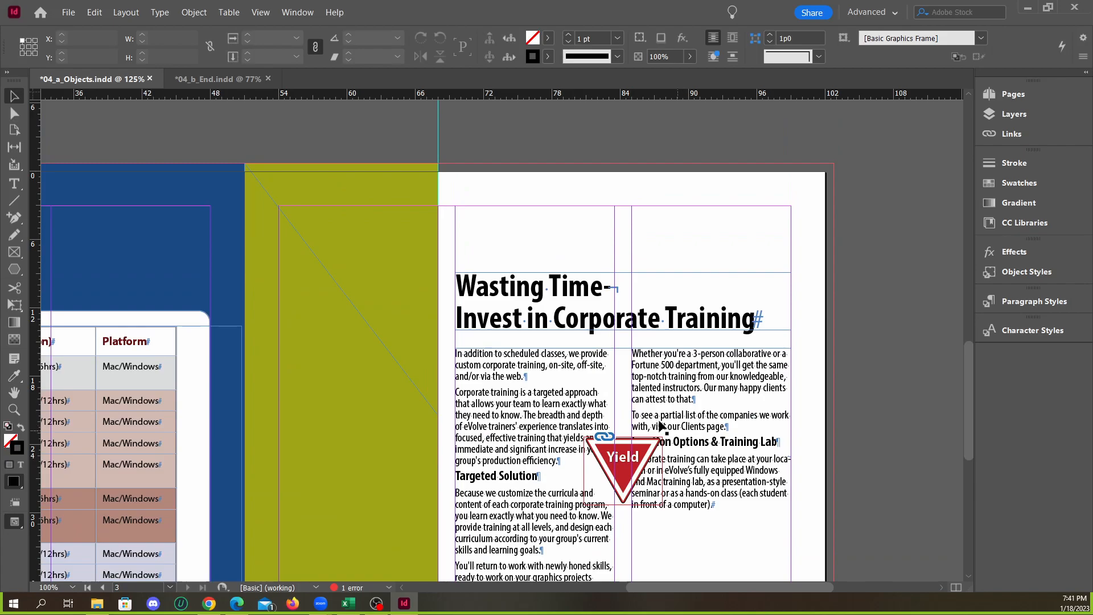
pyautogui.scroll(20, 665, 425)
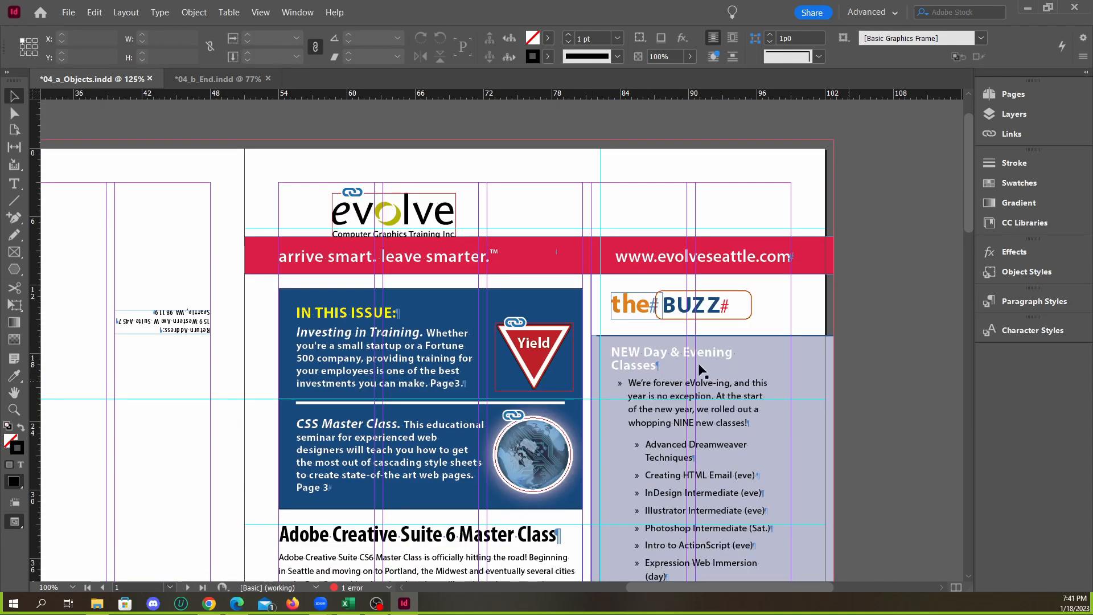
pyautogui.click(547, 364)
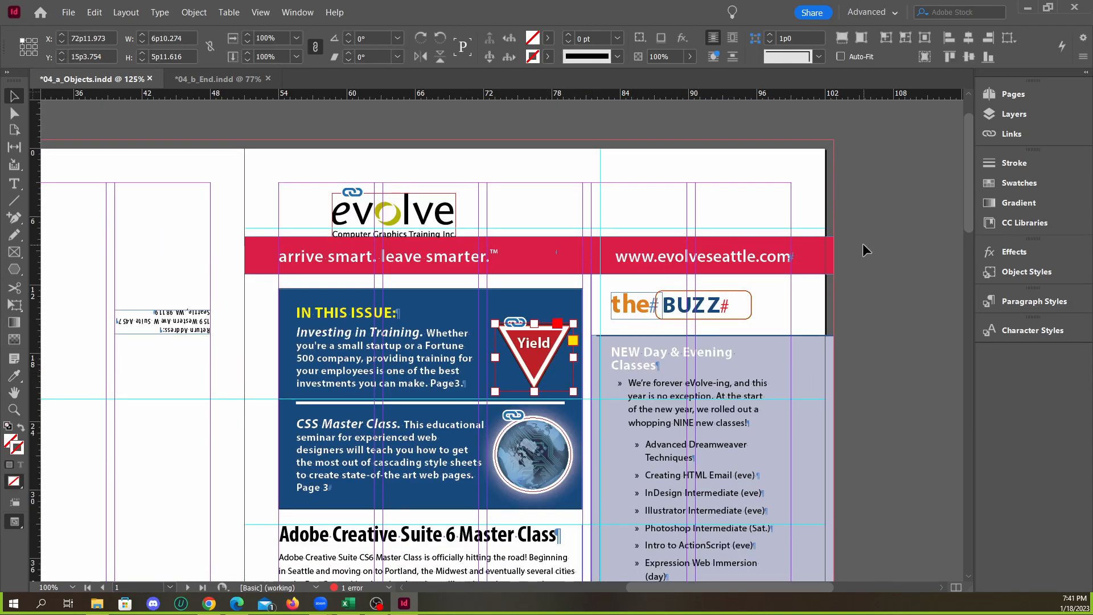
pyautogui.click(1006, 137)
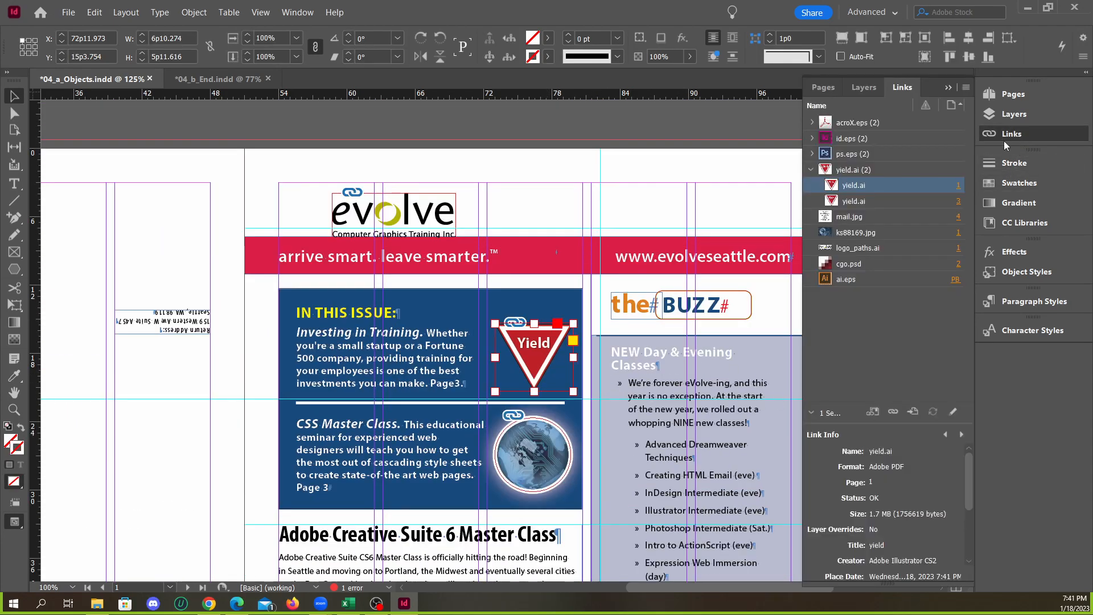
pyautogui.rightClick(876, 185)
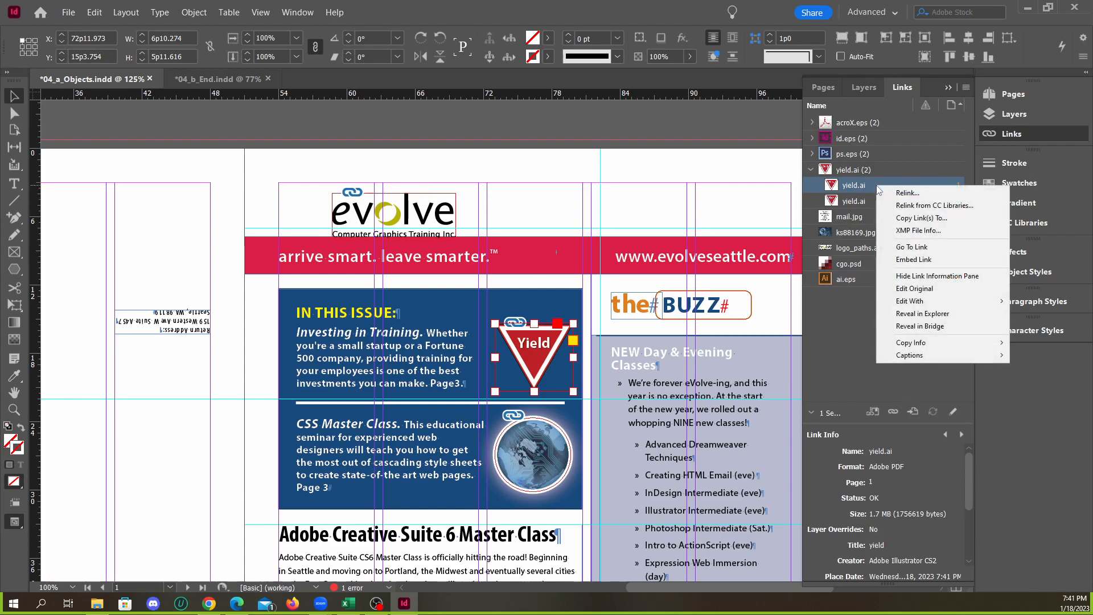
pyautogui.click(909, 192)
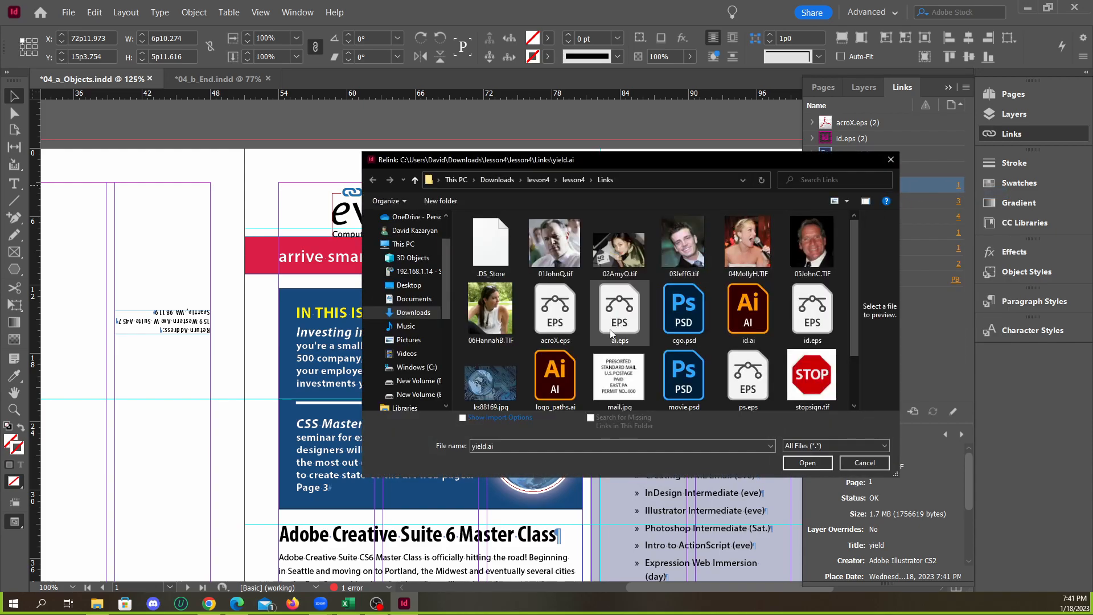
pyautogui.click(622, 392)
pyautogui.click(807, 462)
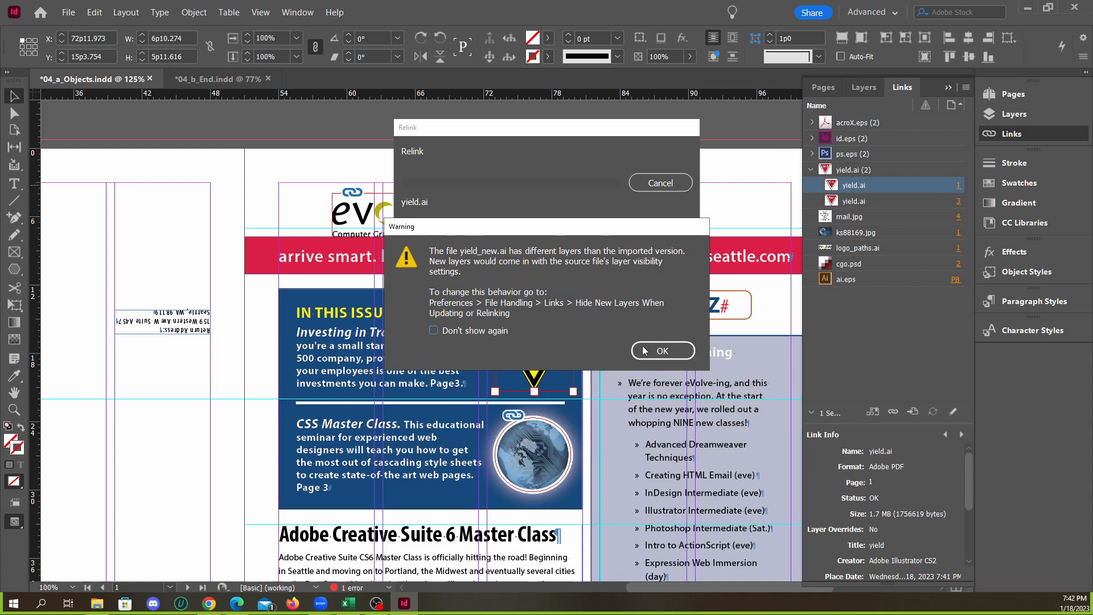
pyautogui.click(671, 355)
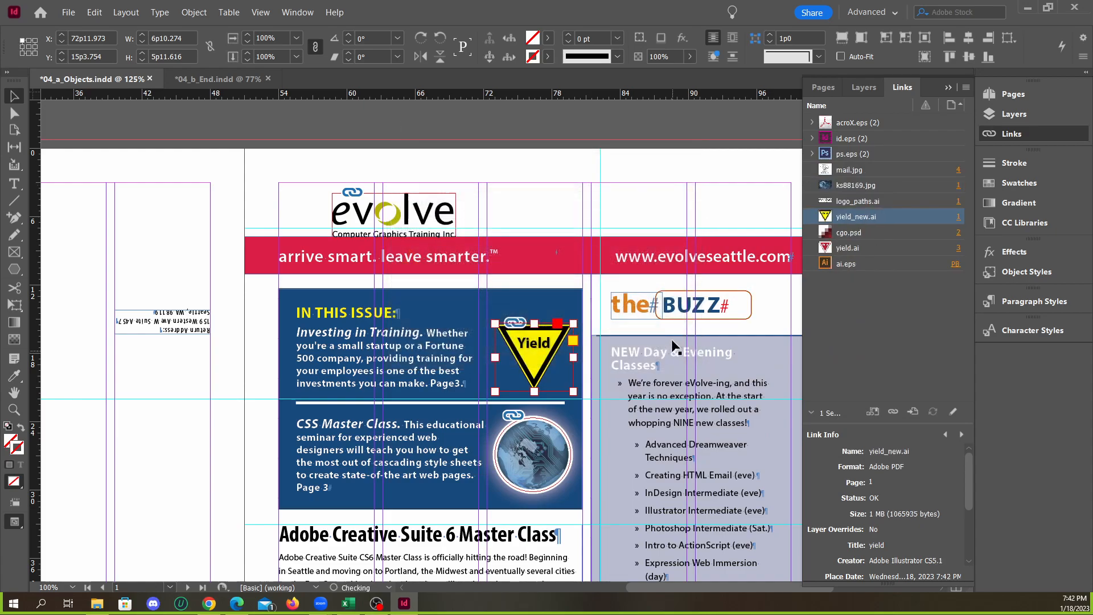
# Compare the Yield sign on the front page with its copy on page 3 and their linked files
pyautogui.scroll(-15, 683, 324)
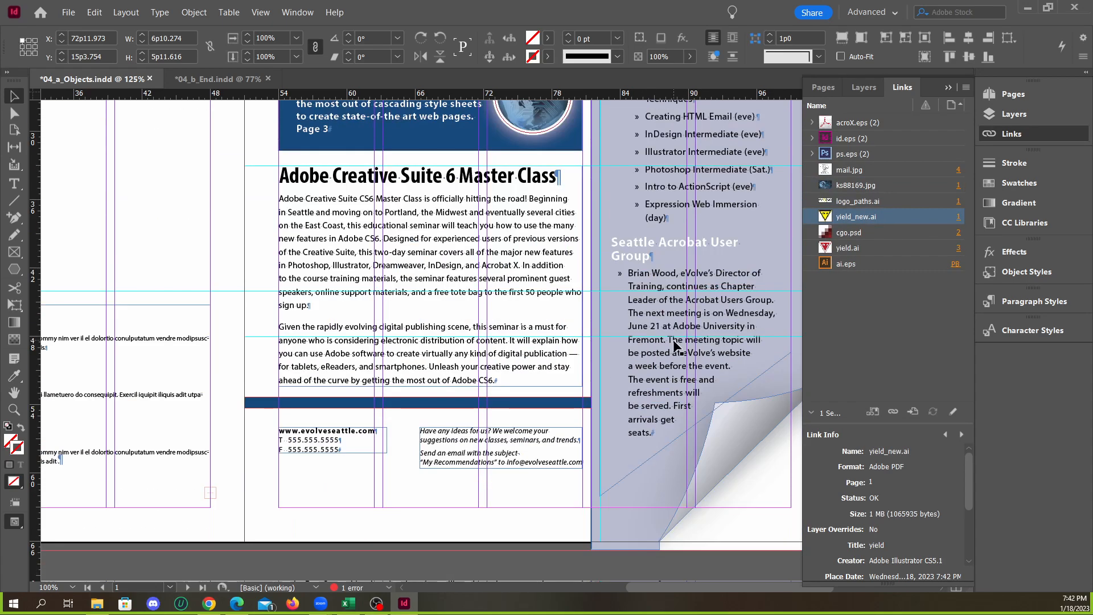
pyautogui.scroll(15, 677, 344)
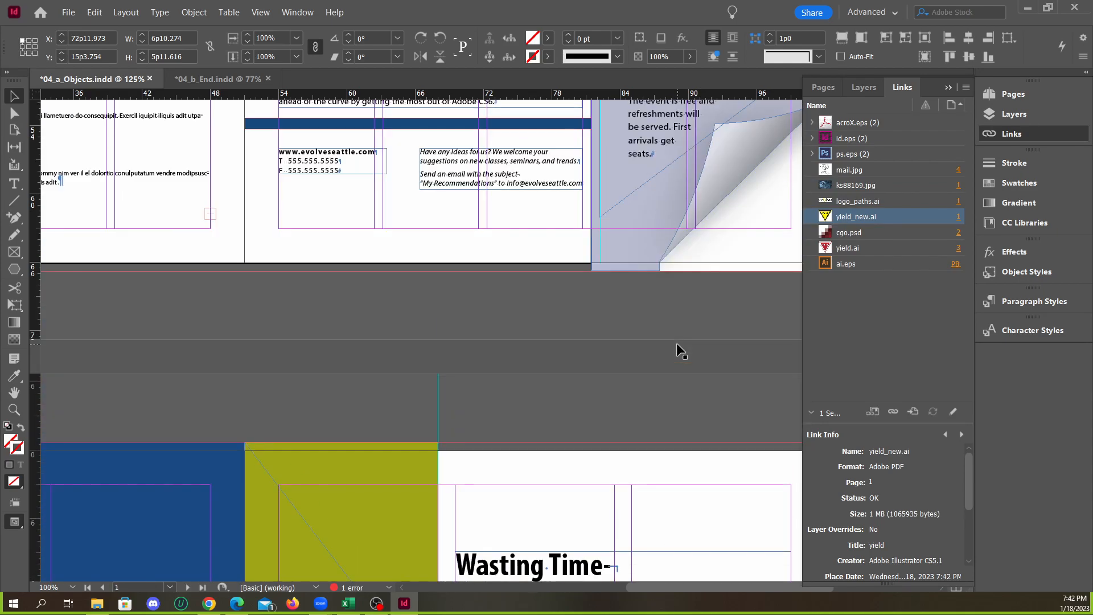
pyautogui.scroll(-15, 701, 307)
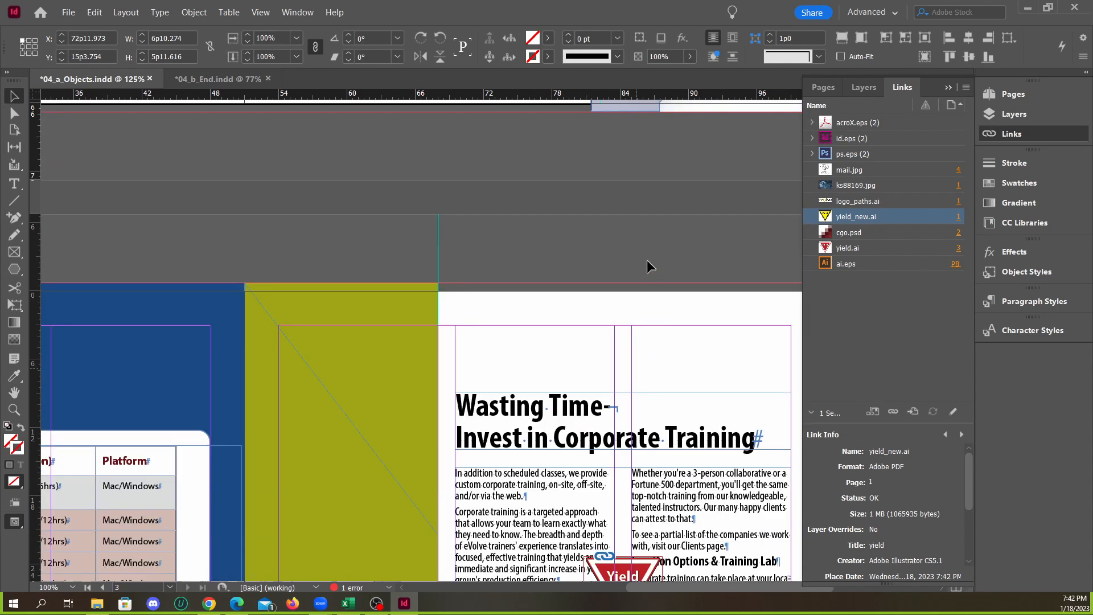
pyautogui.click(647, 260)
pyautogui.scroll(-4, 654, 319)
pyautogui.click(642, 375)
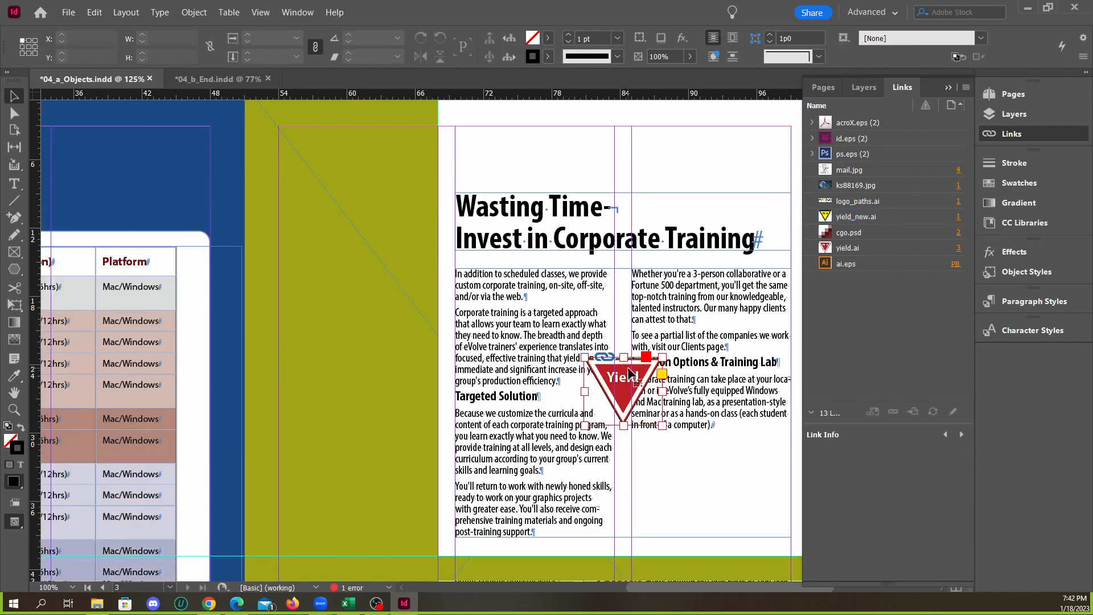
pyautogui.scroll(15, 656, 373)
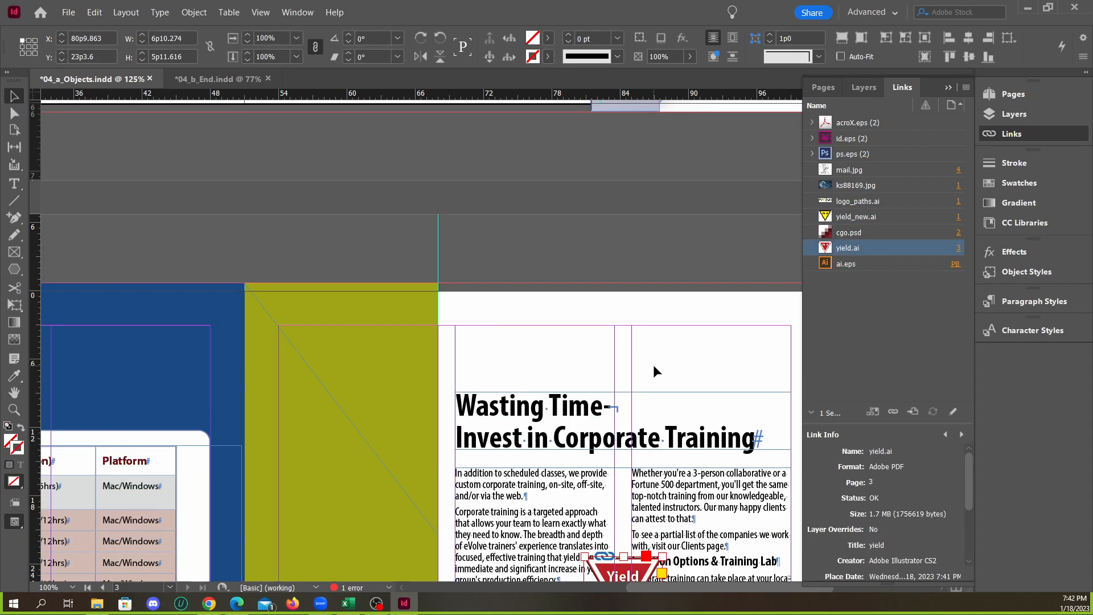
pyautogui.click(555, 320)
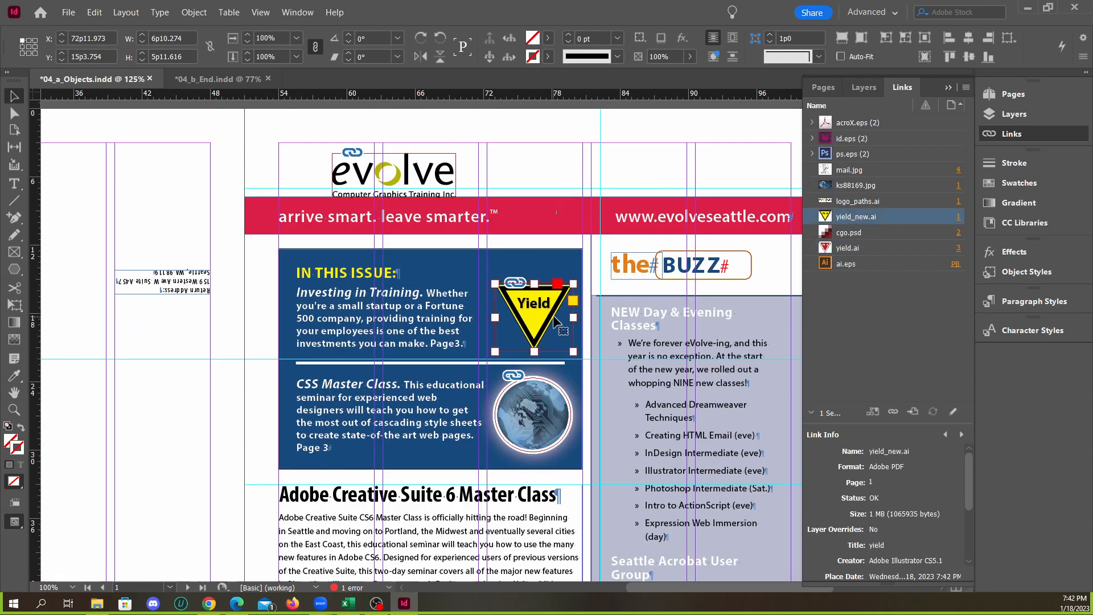
pyautogui.scroll(-15, 620, 333)
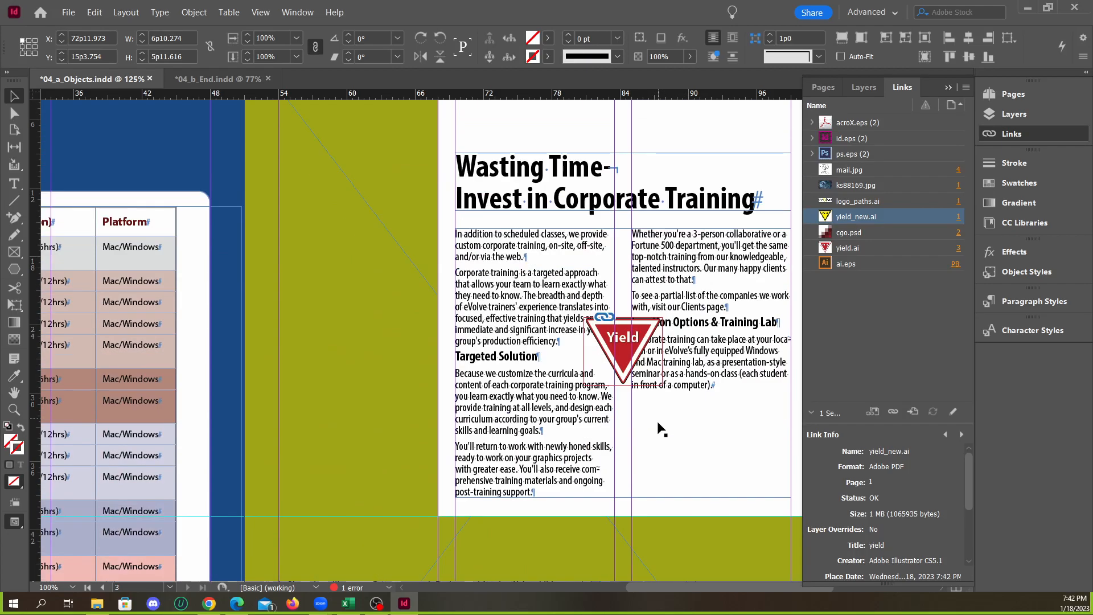
pyautogui.scroll(15, 648, 348)
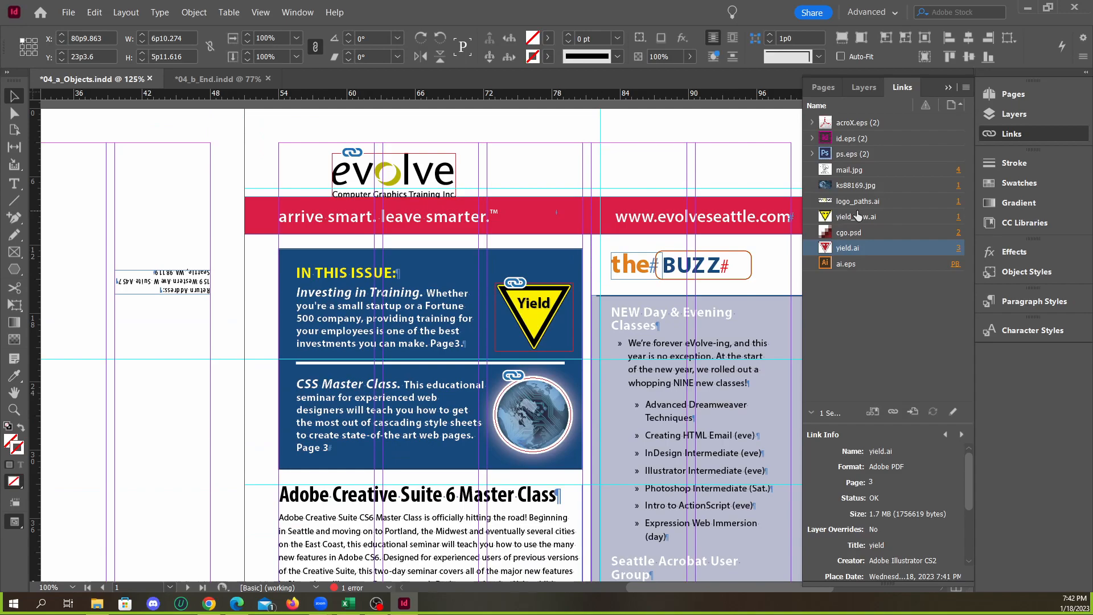
# Check the separate link entries for yield_new.ai on page 1 and yield.ai on page 3
pyautogui.click(858, 215)
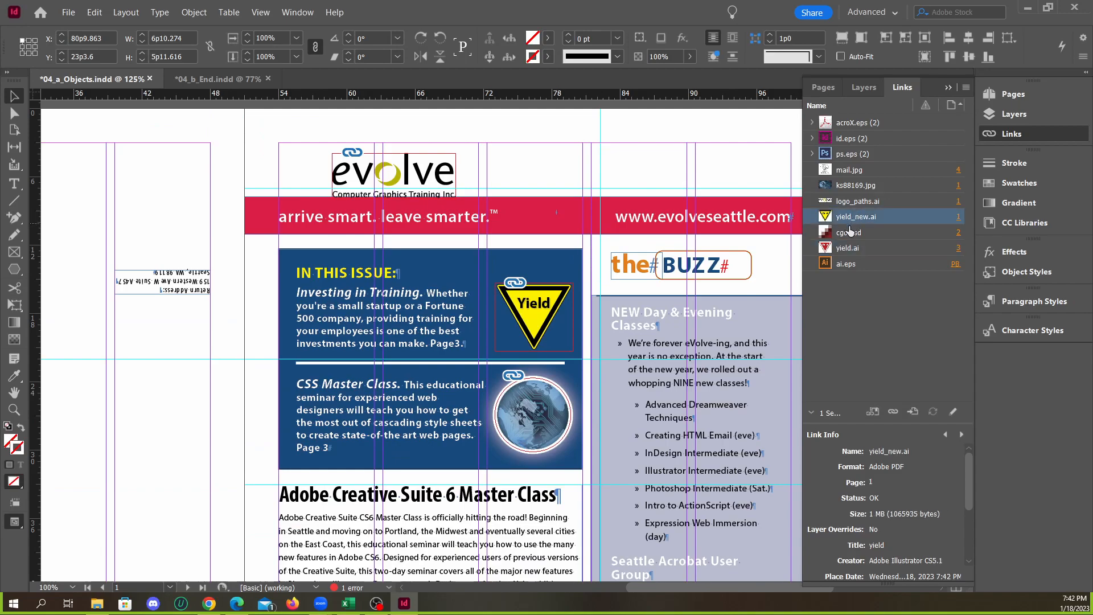
pyautogui.click(851, 248)
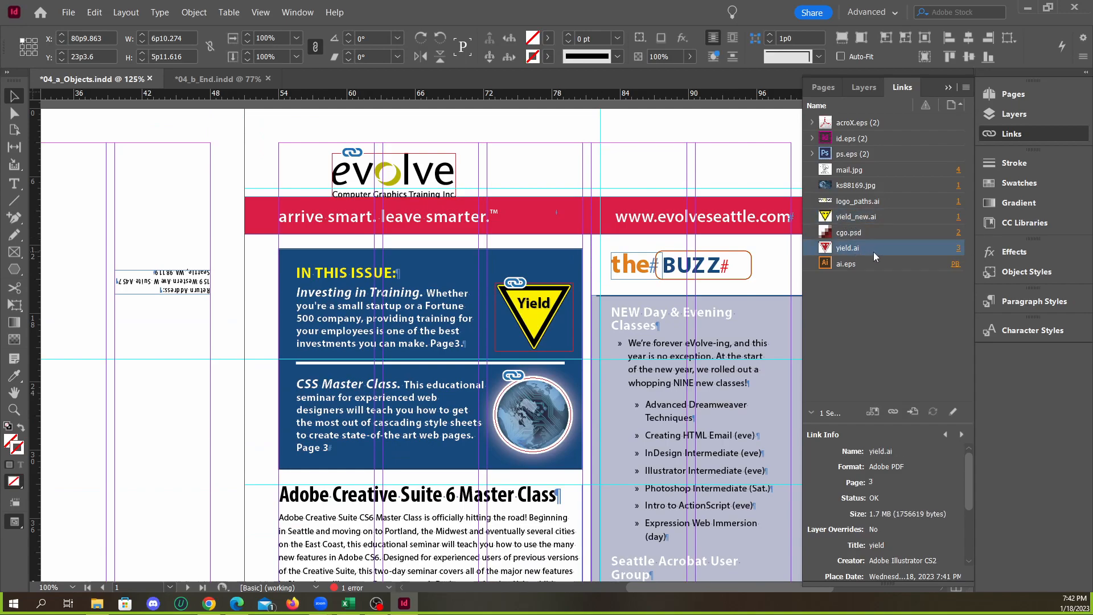
pyautogui.click(861, 233)
pyautogui.click(860, 217)
pyautogui.click(851, 249)
pyautogui.click(645, 177)
# Undo the front page's relink to yield_new.ai and the earlier placement of the Yield sign copy on page 3
pyautogui.hotkey('ctrl', 'z')
pyautogui.scroll(-2, 527, 248)
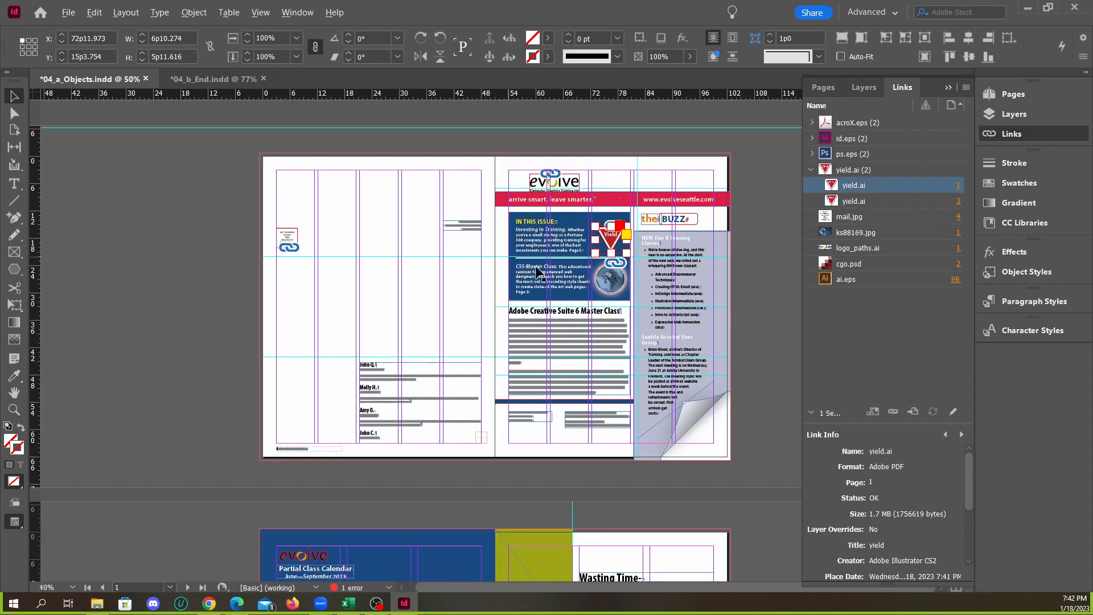
pyautogui.scroll(-3, 606, 320)
pyautogui.scroll(-4, 609, 328)
pyautogui.hotkey('ctrl', 'z')
pyautogui.scroll(1, 688, 323)
pyautogui.hotkey('ctrl', 'z')
pyautogui.scroll(-5, 718, 312)
pyautogui.scroll(4, 721, 299)
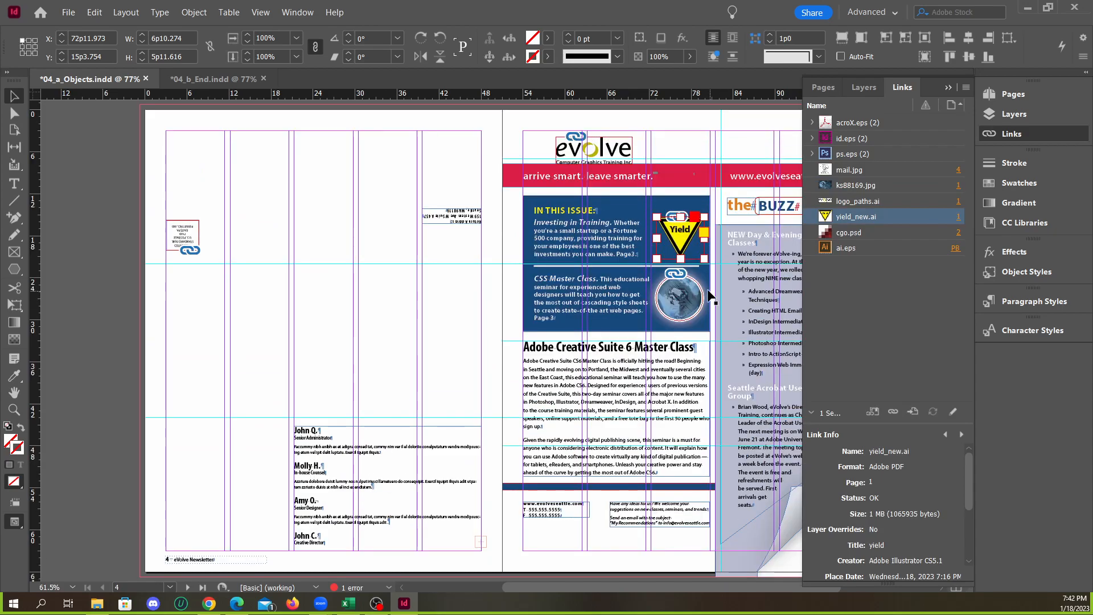
pyautogui.scroll(-7, 707, 291)
pyautogui.scroll(4, 706, 289)
pyautogui.scroll(4, 707, 236)
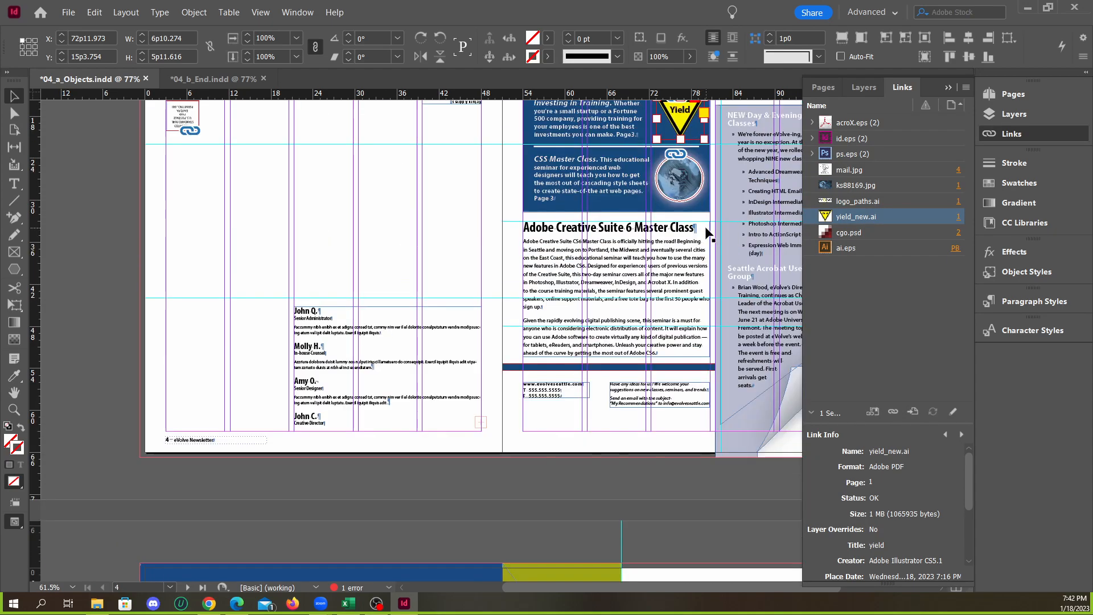
pyautogui.hotkey('ctrl', 'z')
pyautogui.scroll(-1, 660, 202)
pyautogui.moveTo(683, 124); pyautogui.dragTo(707, 524)
pyautogui.scroll(-4, 721, 491)
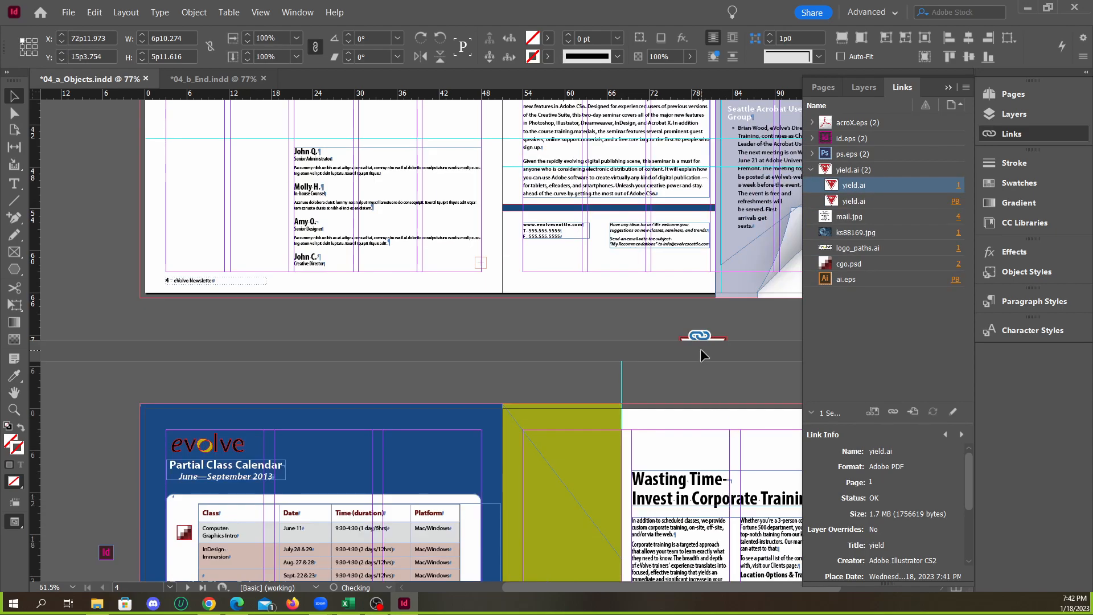
pyautogui.hotkey('ctrl', 'z')
# Copy the front page's red Yield sign onto page 3, above the Wasting Time headline
pyautogui.moveTo(682, 162); pyautogui.dragTo(693, 480)
pyautogui.scroll(-2, 692, 455)
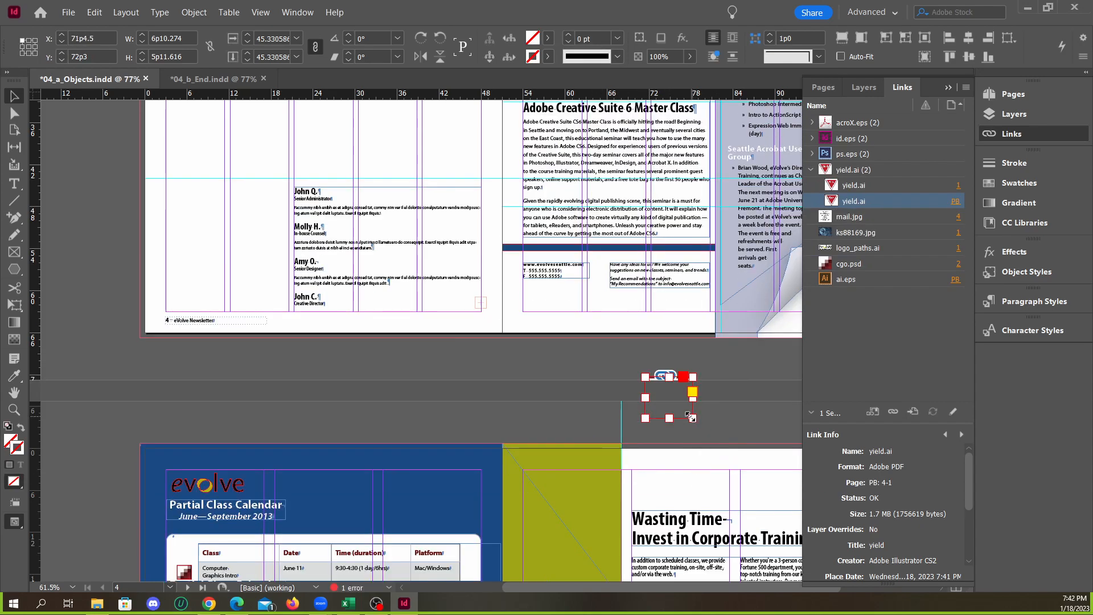
pyautogui.moveTo(687, 421); pyautogui.dragTo(740, 499)
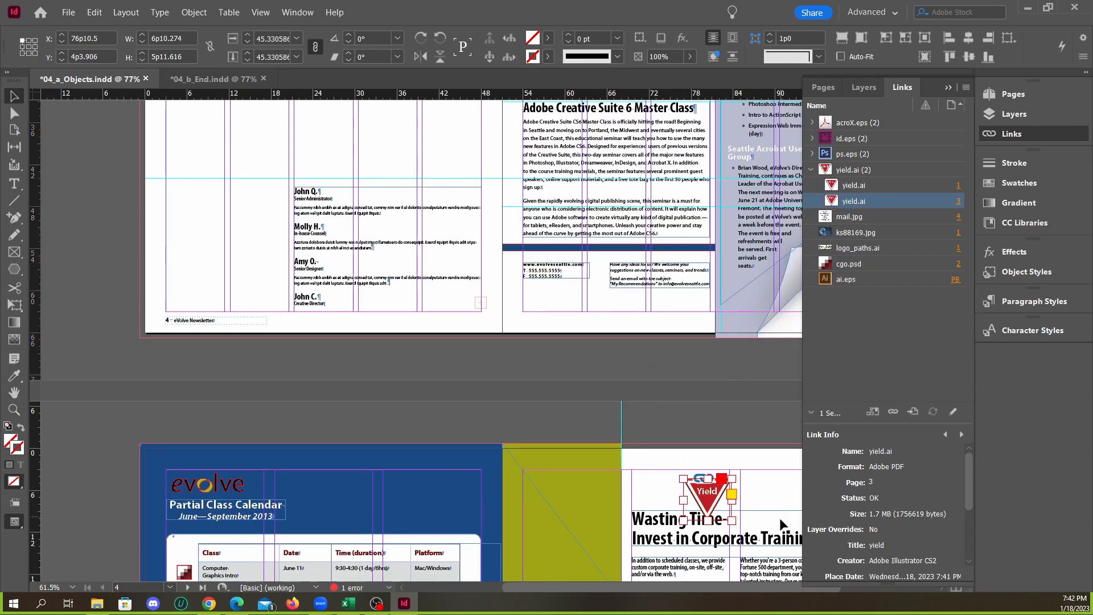
pyautogui.scroll(3, 781, 522)
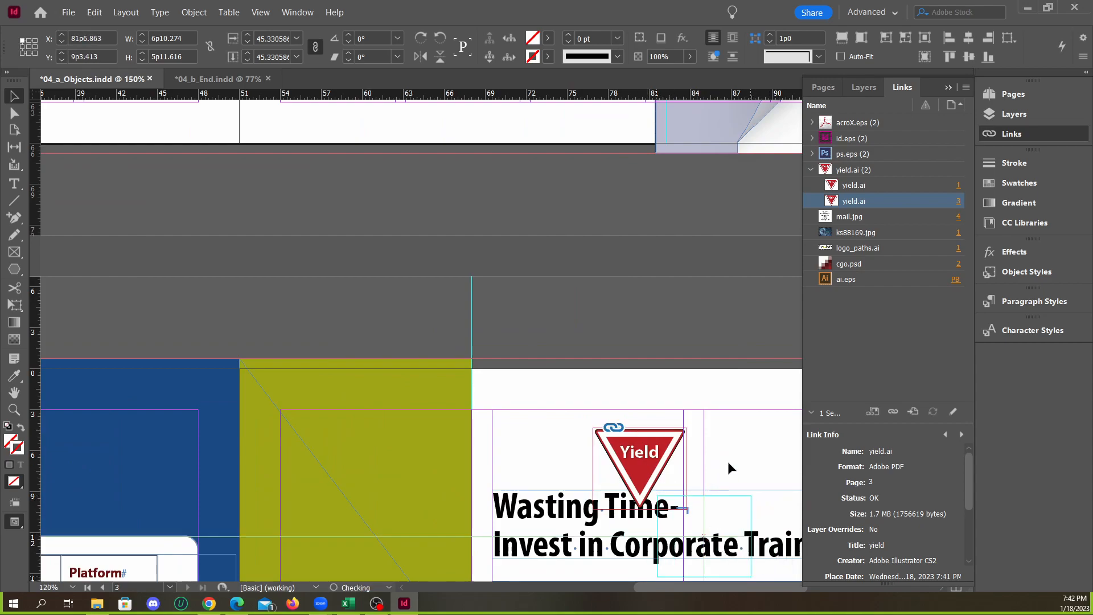
pyautogui.scroll(-3, 725, 468)
pyautogui.click(738, 316)
# Try shifting the copied Yield sign's artwork inside its frame on page 3, undoing each shift
pyautogui.moveTo(681, 278); pyautogui.dragTo(686, 323)
pyautogui.hotkey('ctrl', 'z')
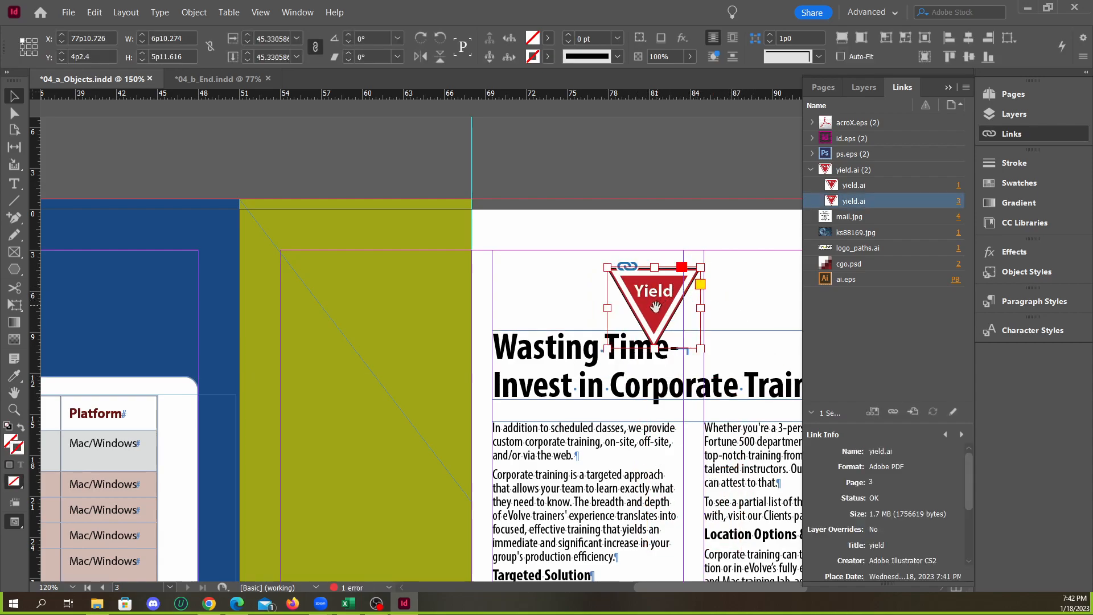
pyautogui.moveTo(659, 313); pyautogui.dragTo(711, 342)
pyautogui.click(771, 415)
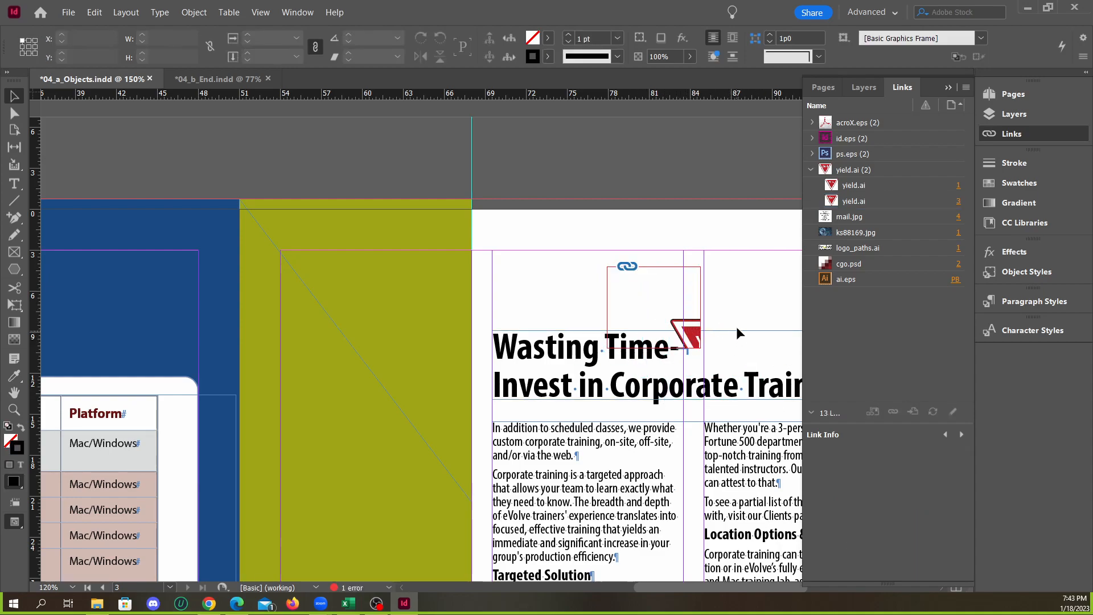
pyautogui.hotkey('ctrl', 'z')
pyautogui.hotkey('ctrl', 'z')
pyautogui.click(693, 260)
pyautogui.click(693, 274)
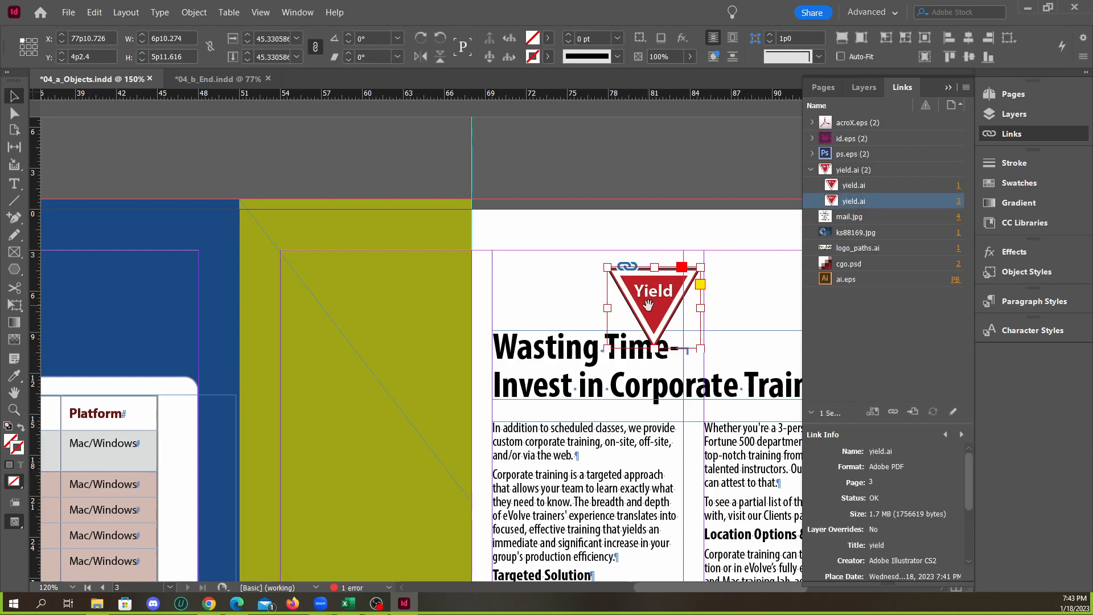
pyautogui.moveTo(613, 299); pyautogui.dragTo(726, 303)
pyautogui.hotkey('ctrl', 'z')
pyautogui.hotkey('ctrl', 'z')
# Move the whole Yield sign frame down between the article's two text columns on page 3, to about X 81p6.863, Y 21p0
pyautogui.click(699, 190)
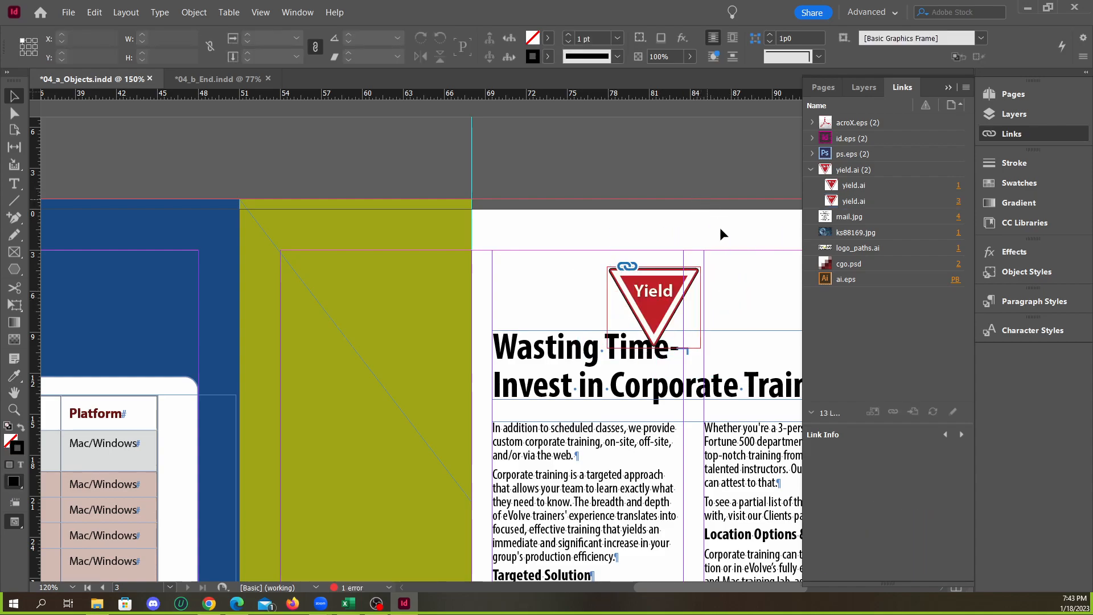
pyautogui.click(698, 285)
pyautogui.moveTo(697, 285); pyautogui.dragTo(740, 410)
pyautogui.scroll(-2, 661, 273)
# Relink all instances of yield.ai to yield_new.ai in one operation, then check the front page and page 3
pyautogui.scroll(3, 704, 302)
pyautogui.scroll(15, 704, 302)
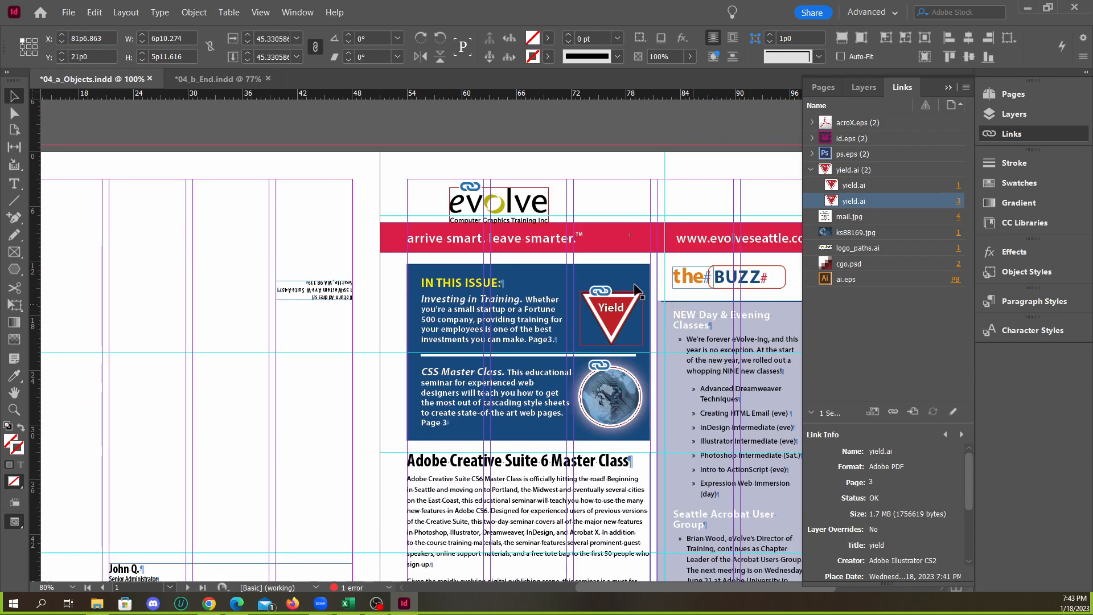
pyautogui.click(861, 186)
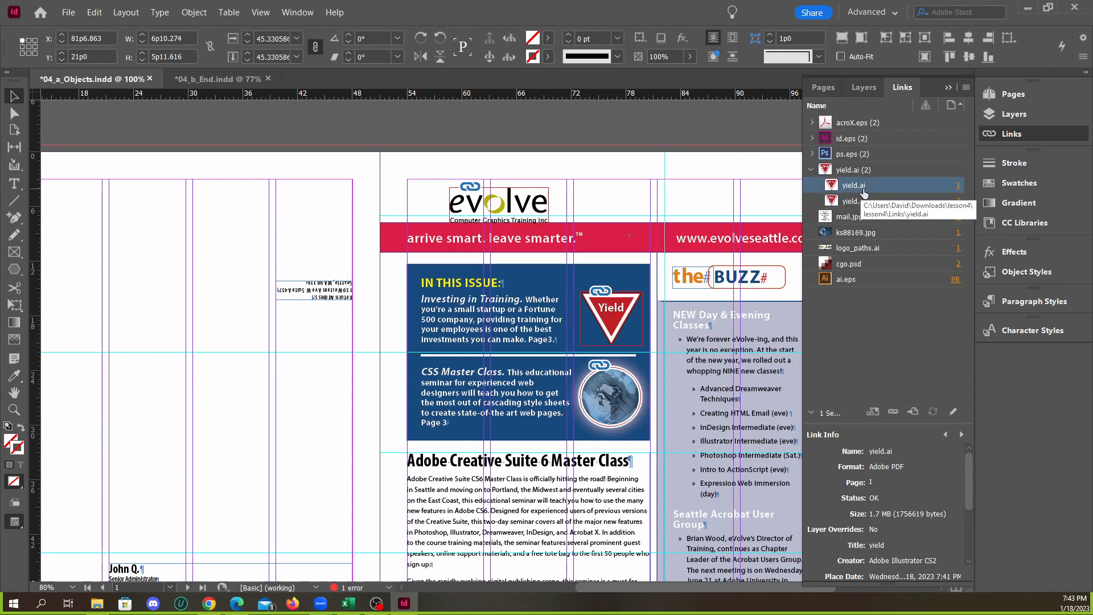
pyautogui.click(811, 169)
pyautogui.click(811, 169)
pyautogui.click(860, 201)
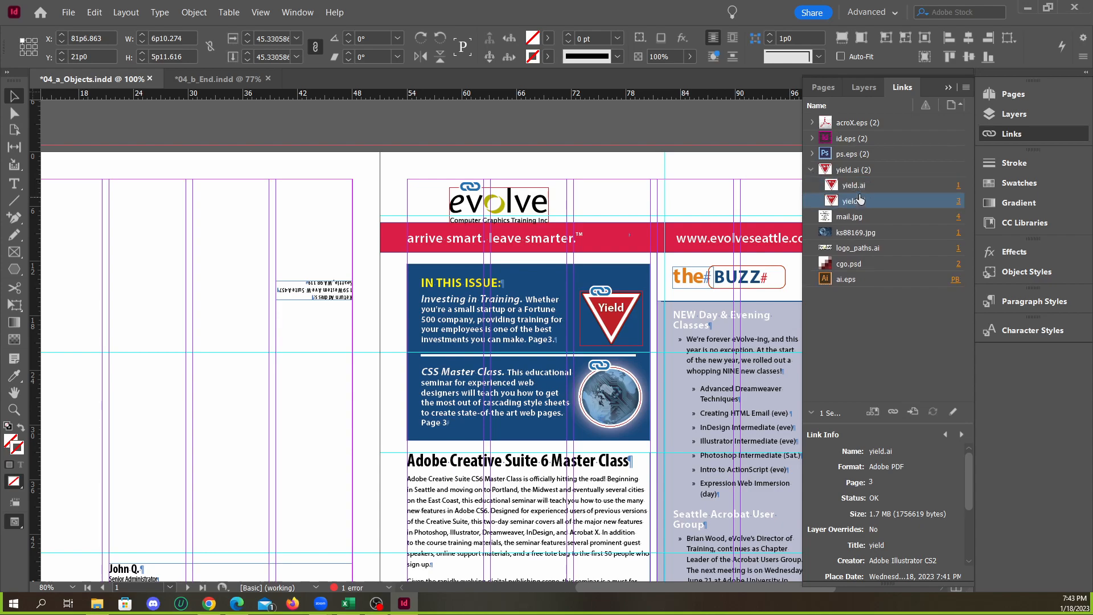
pyautogui.click(852, 172)
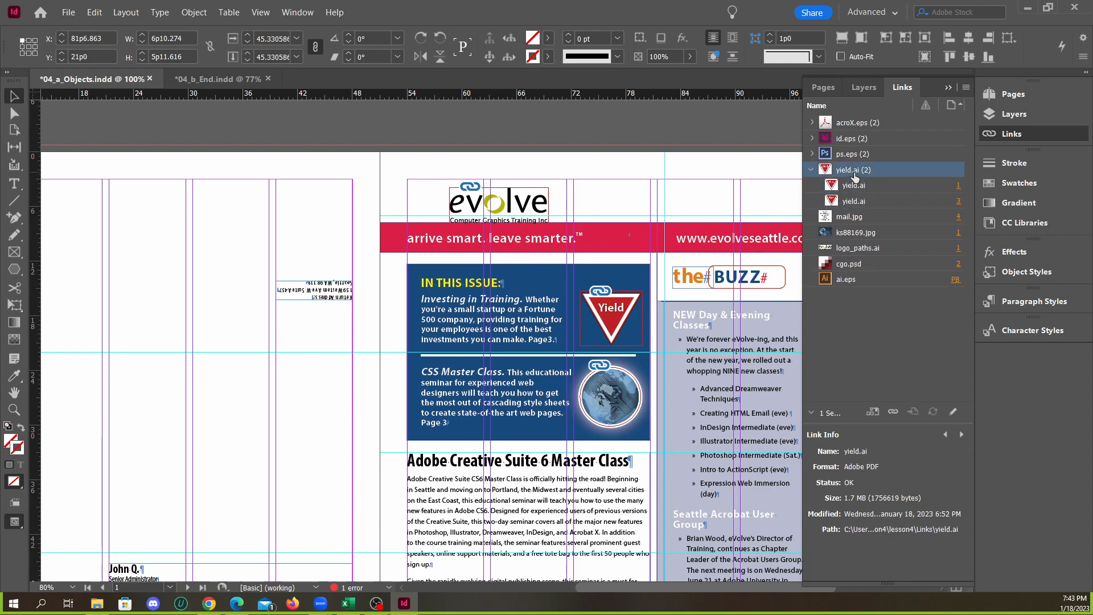
pyautogui.rightClick(862, 172)
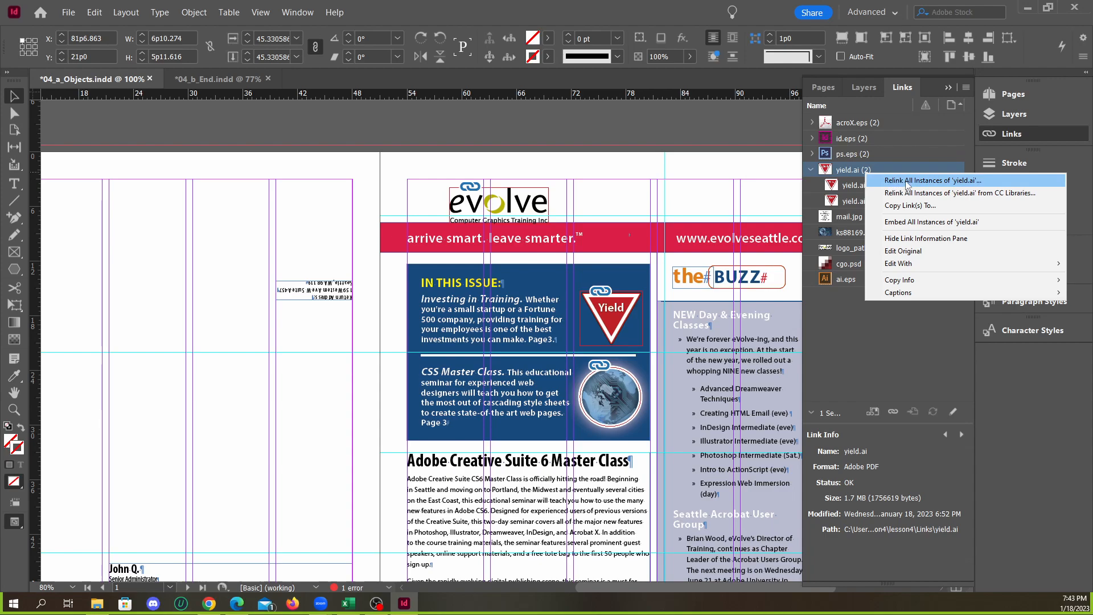
pyautogui.click(959, 181)
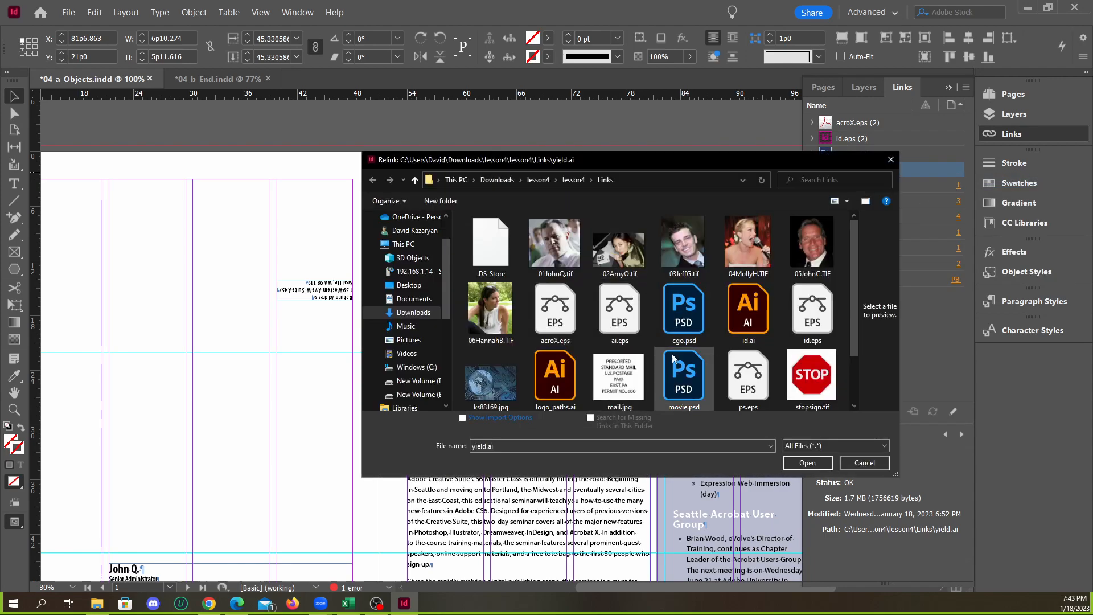
pyautogui.click(619, 379)
pyautogui.click(806, 462)
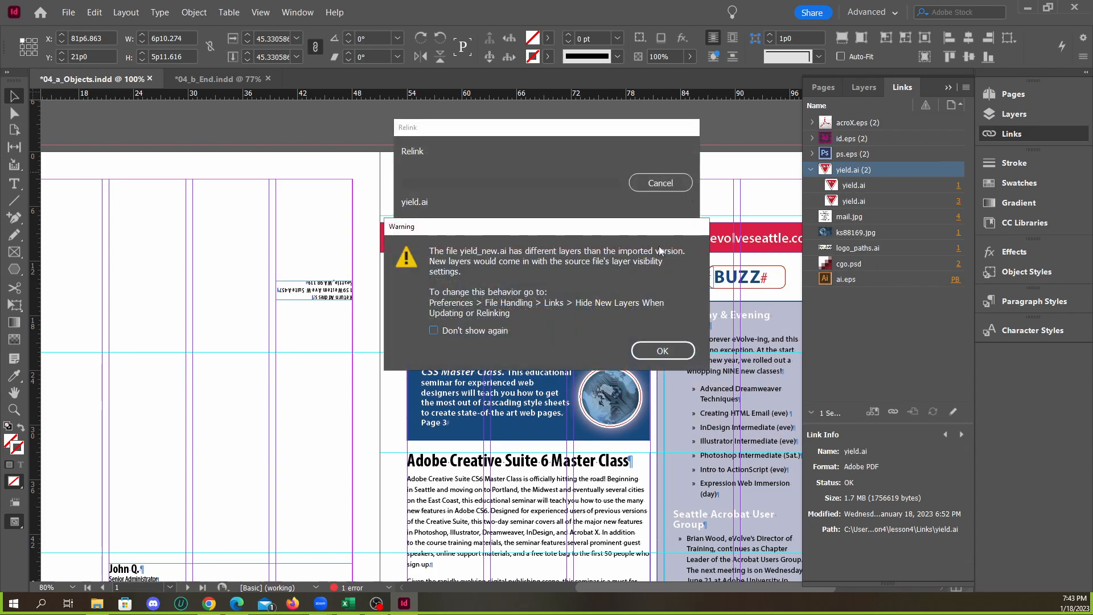
pyautogui.click(662, 350)
pyautogui.scroll(-10, 643, 361)
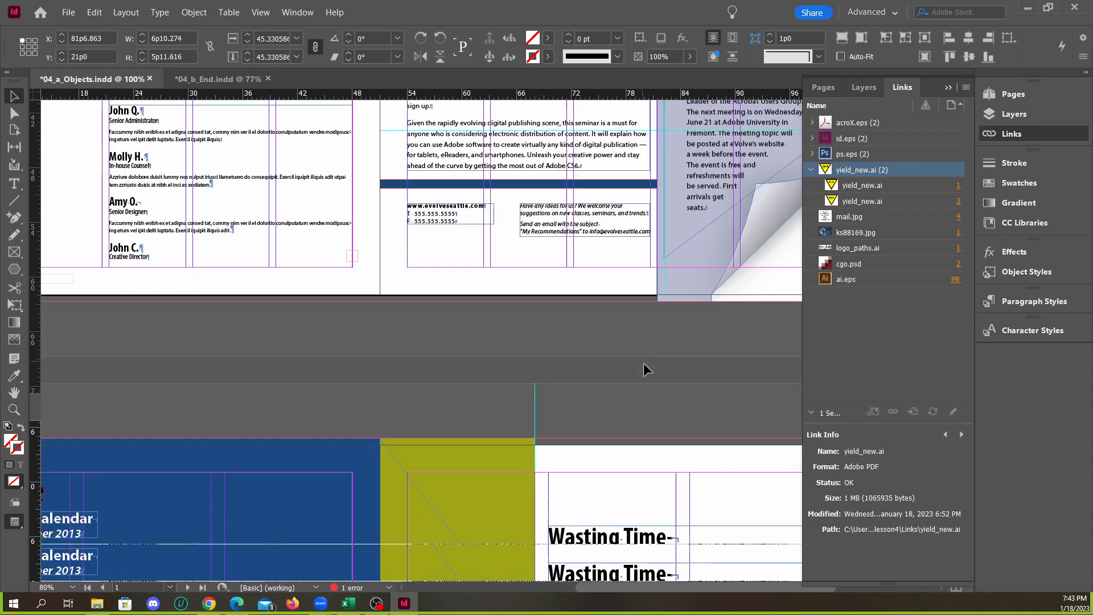
pyautogui.scroll(10, 687, 356)
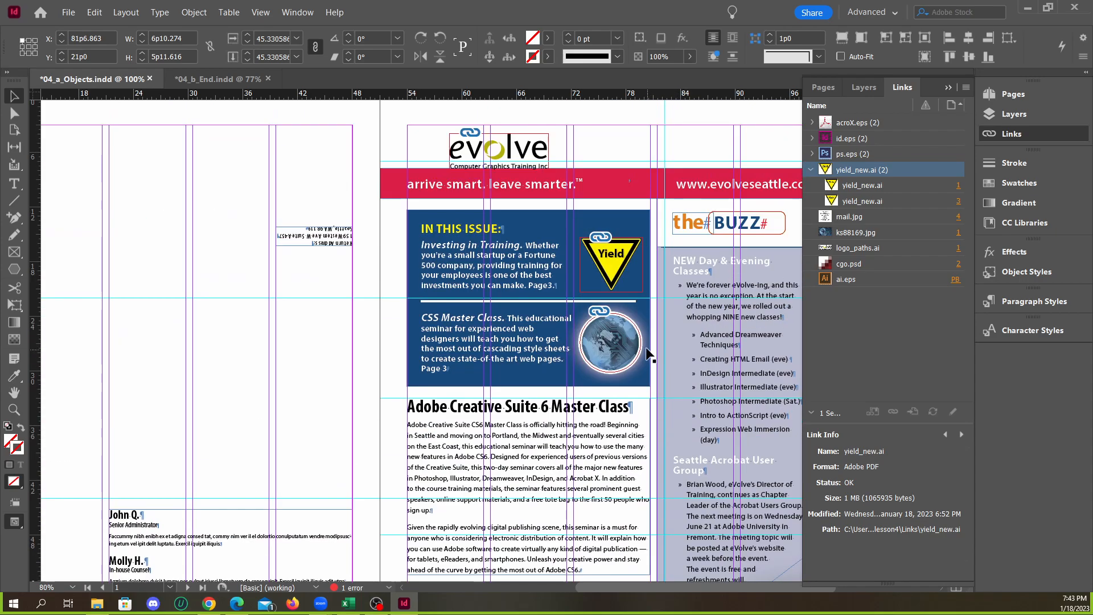
# Undo the relink of all yield.ai instances and delete the Yield sign copy between page 3's text columns
pyautogui.hotkey('ctrl', 'z')
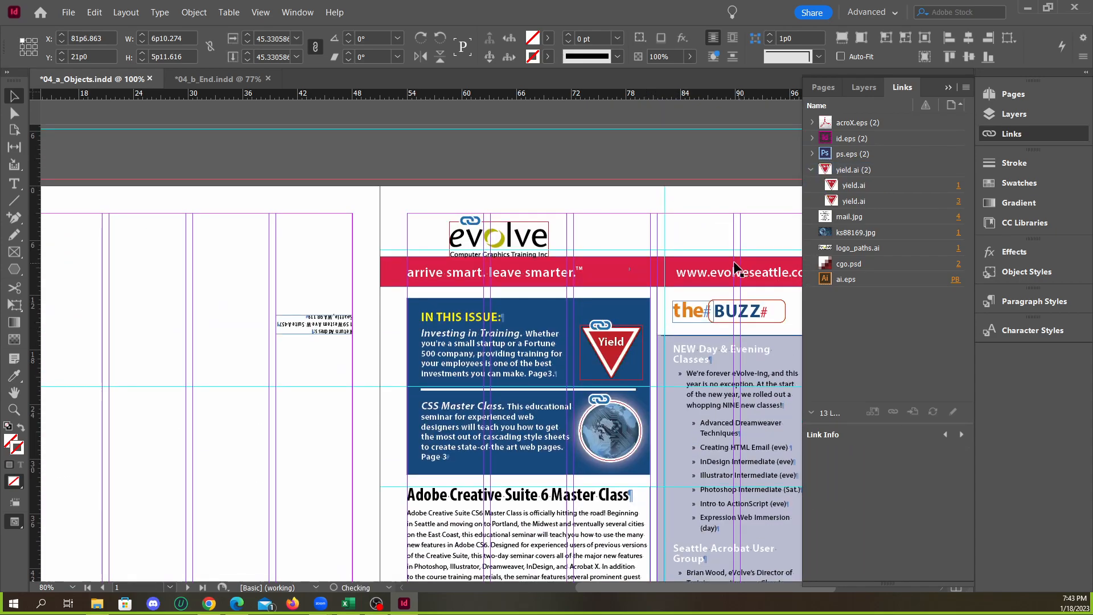
pyautogui.scroll(-10, 690, 292)
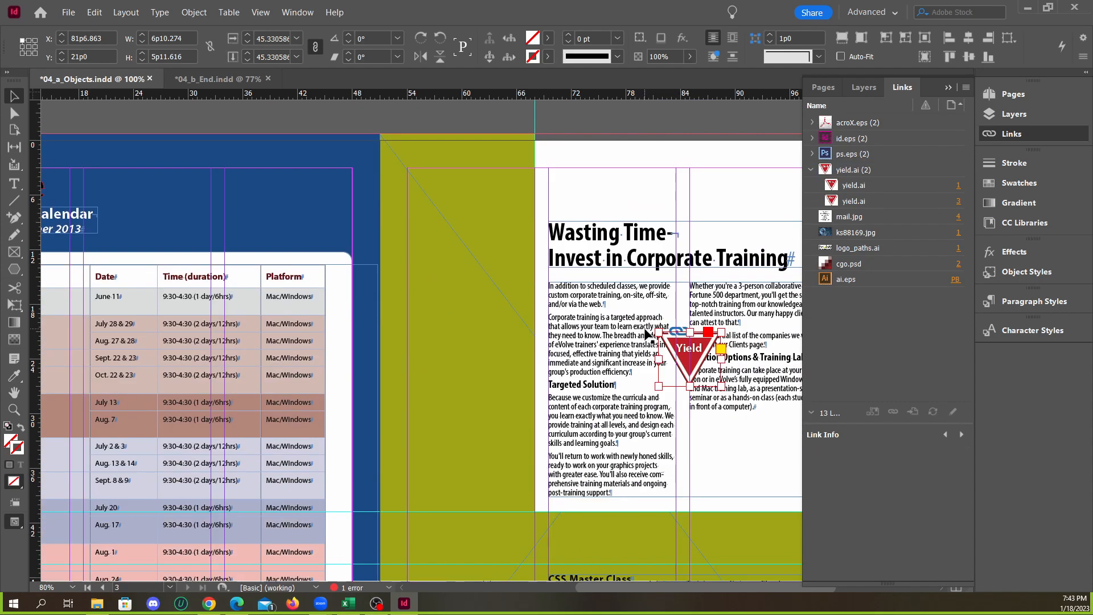
pyautogui.click(691, 389)
pyautogui.click(683, 182)
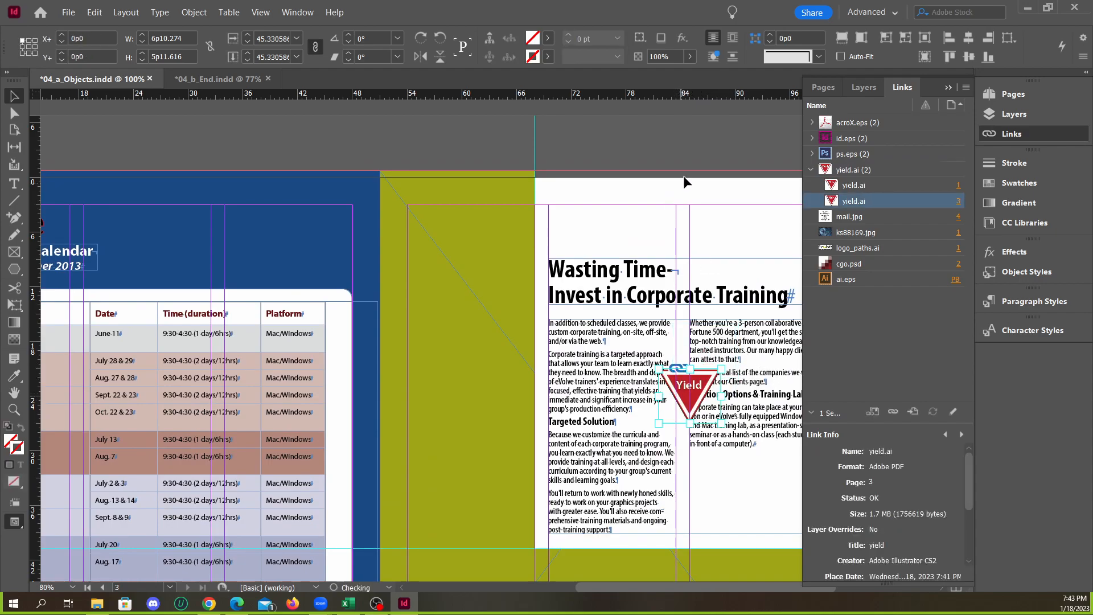
pyautogui.click(716, 402)
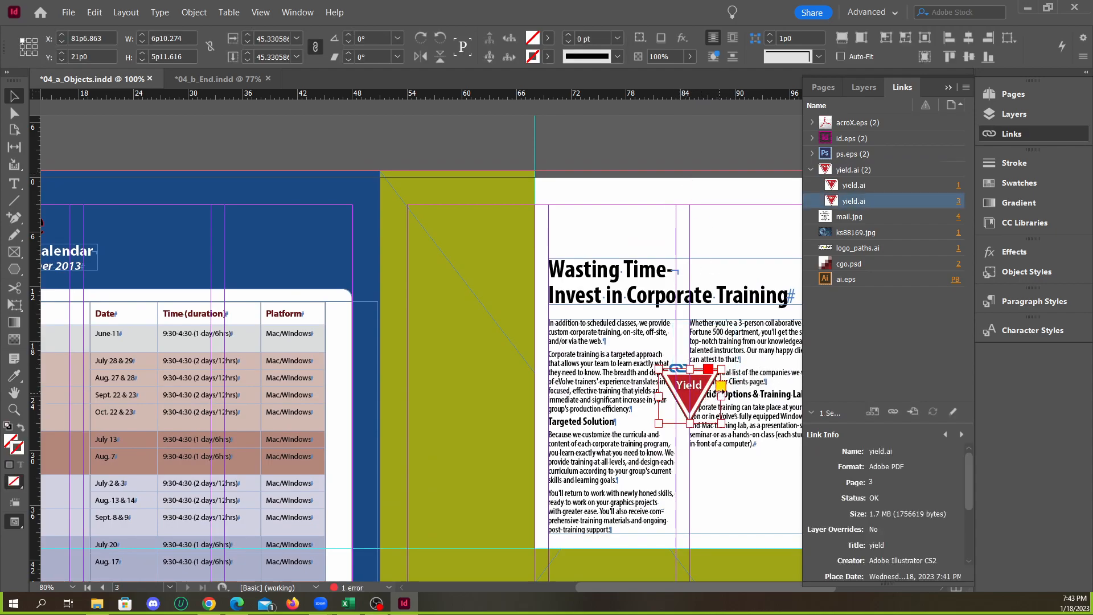
pyautogui.press('Delete')
pyautogui.scroll(10, 665, 367)
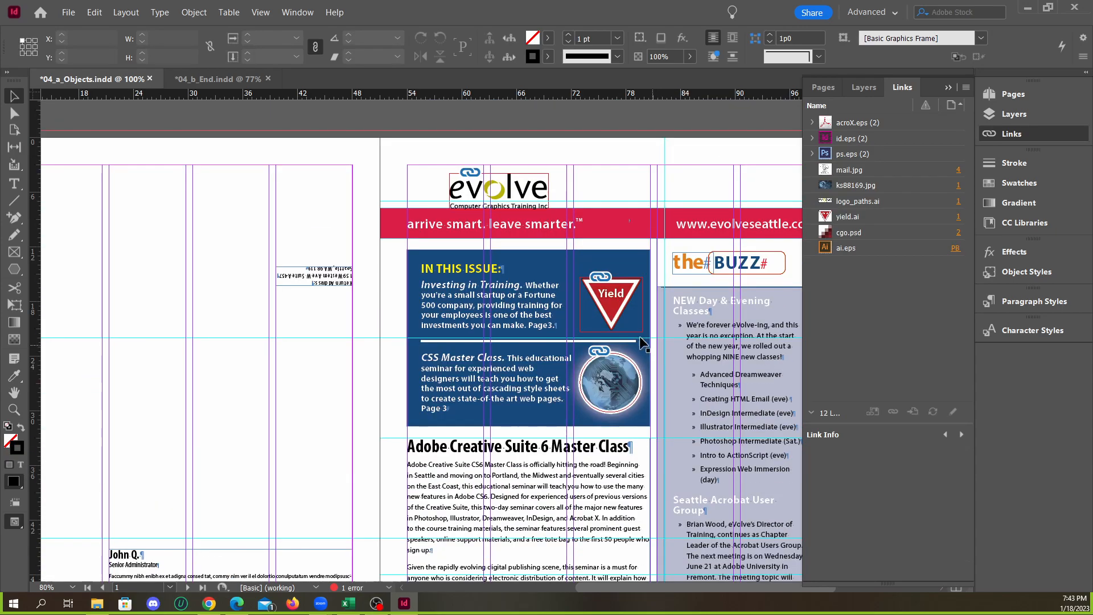
pyautogui.click(621, 312)
pyautogui.scroll(3, 640, 401)
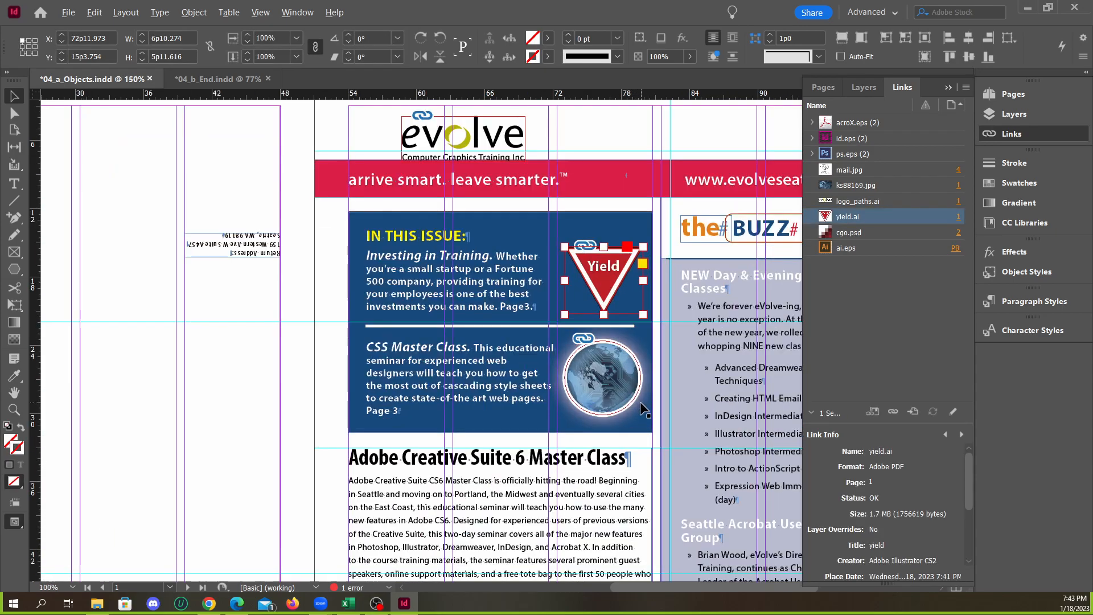
pyautogui.click(601, 376)
pyautogui.click(604, 225)
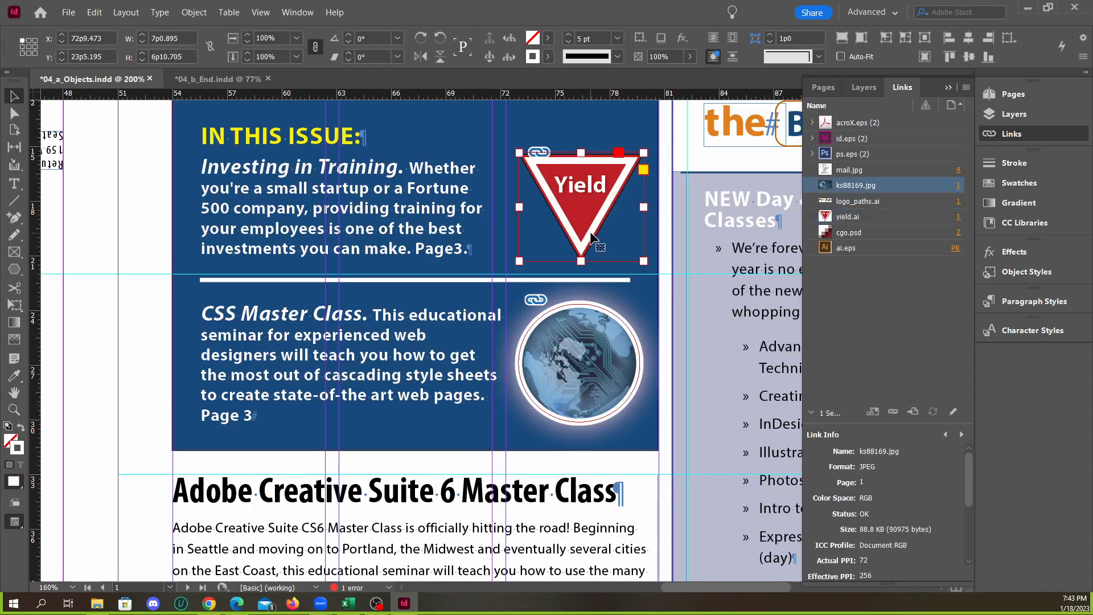
pyautogui.scroll(2, 604, 293)
pyautogui.scroll(-5, 529, 247)
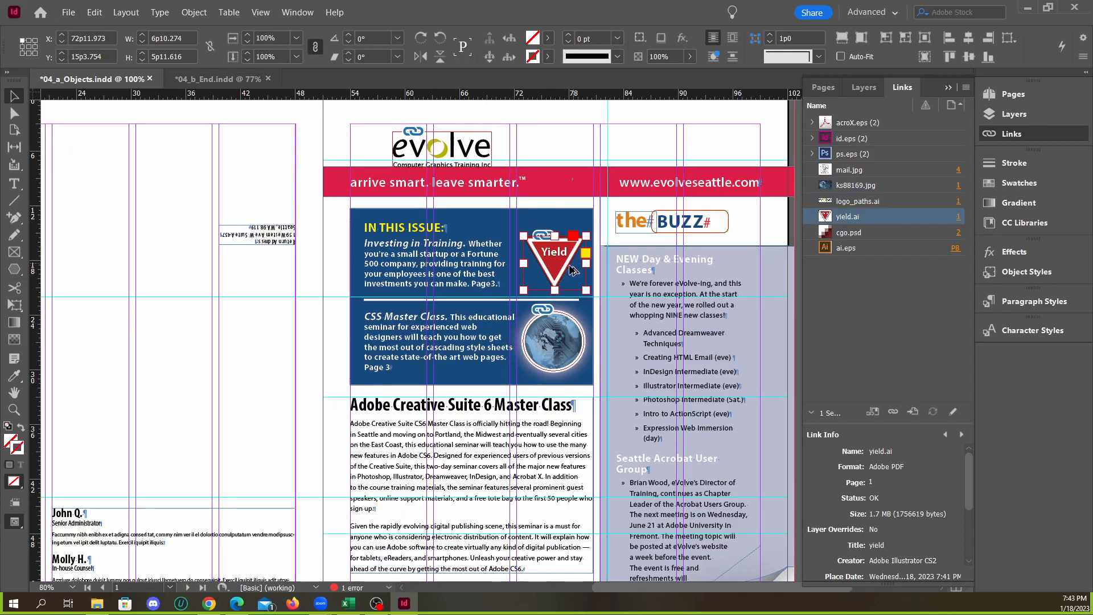
pyautogui.scroll(4, 628, 249)
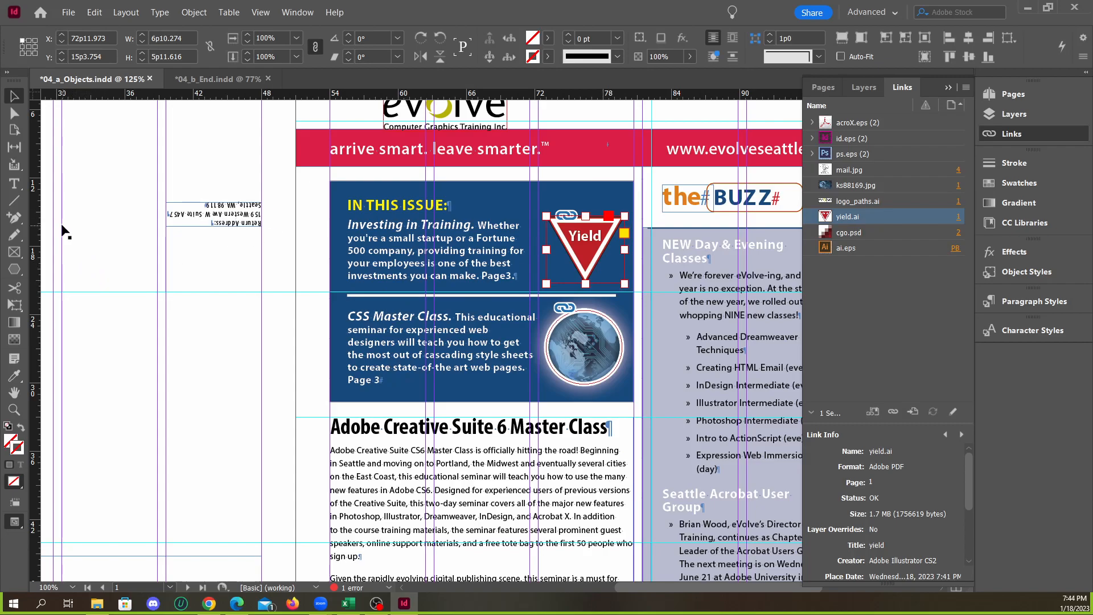
# Collect the front page's red Yield sign and round globe image with the Content Collector tool
pyautogui.click(7, 74)
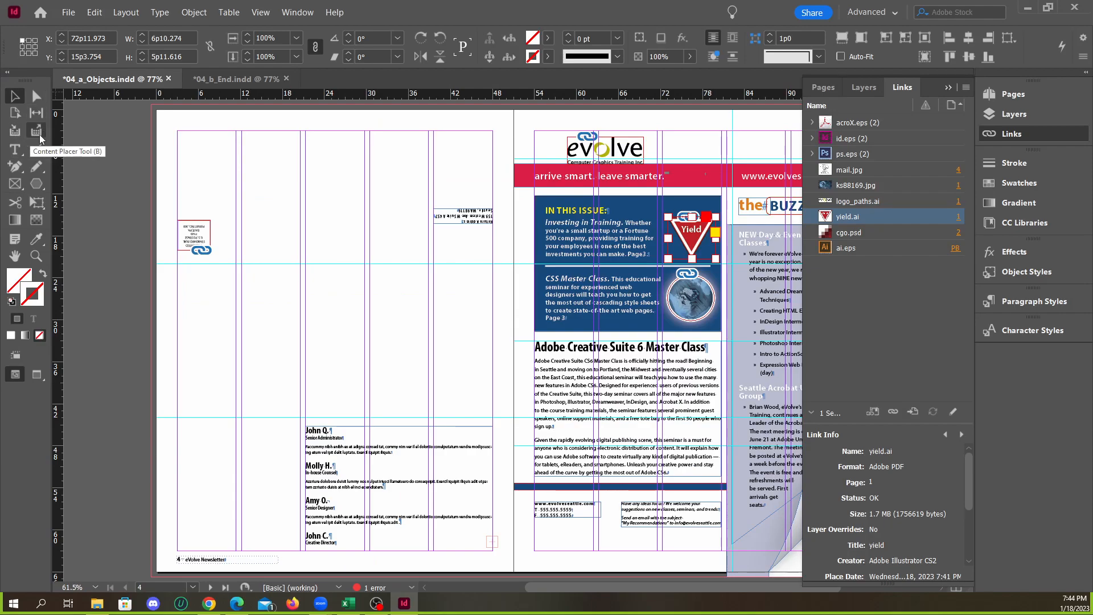
pyautogui.click(15, 134)
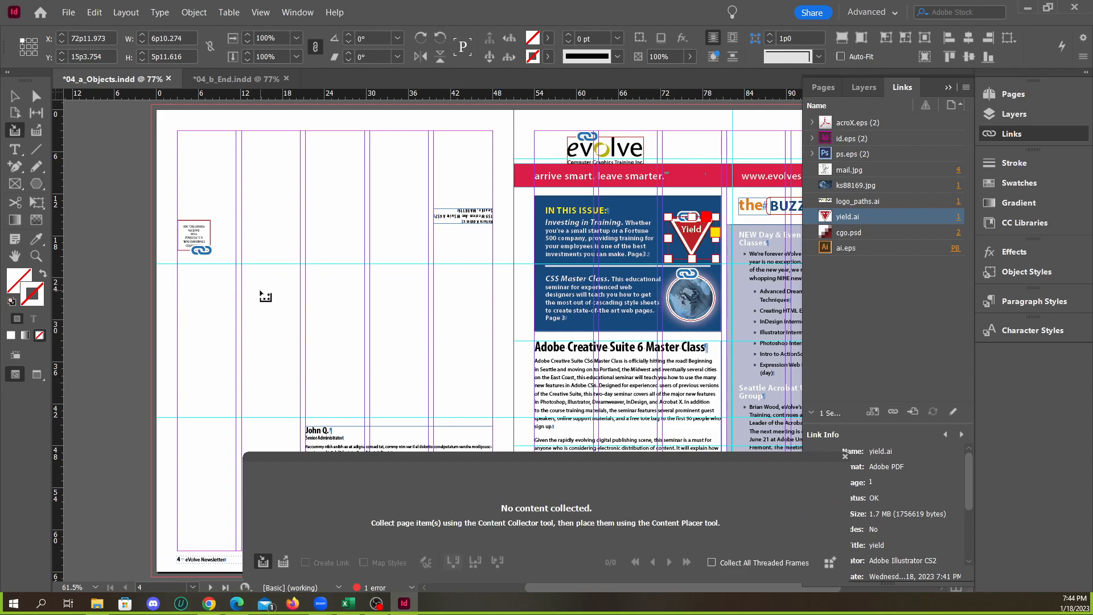
pyautogui.click(695, 244)
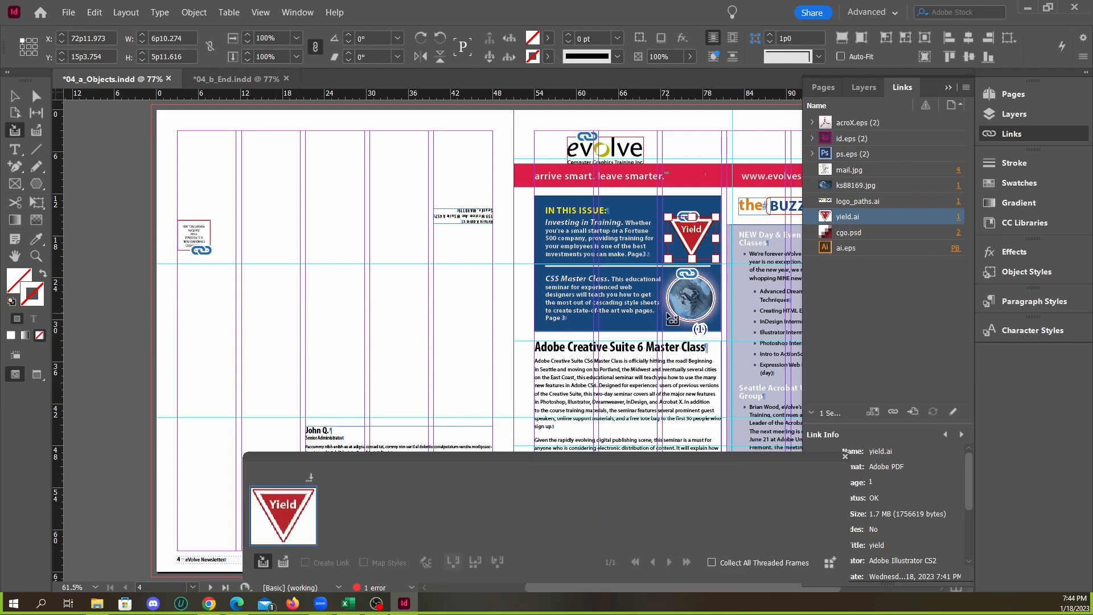
pyautogui.scroll(-5, 512, 371)
pyautogui.scroll(-5, 516, 370)
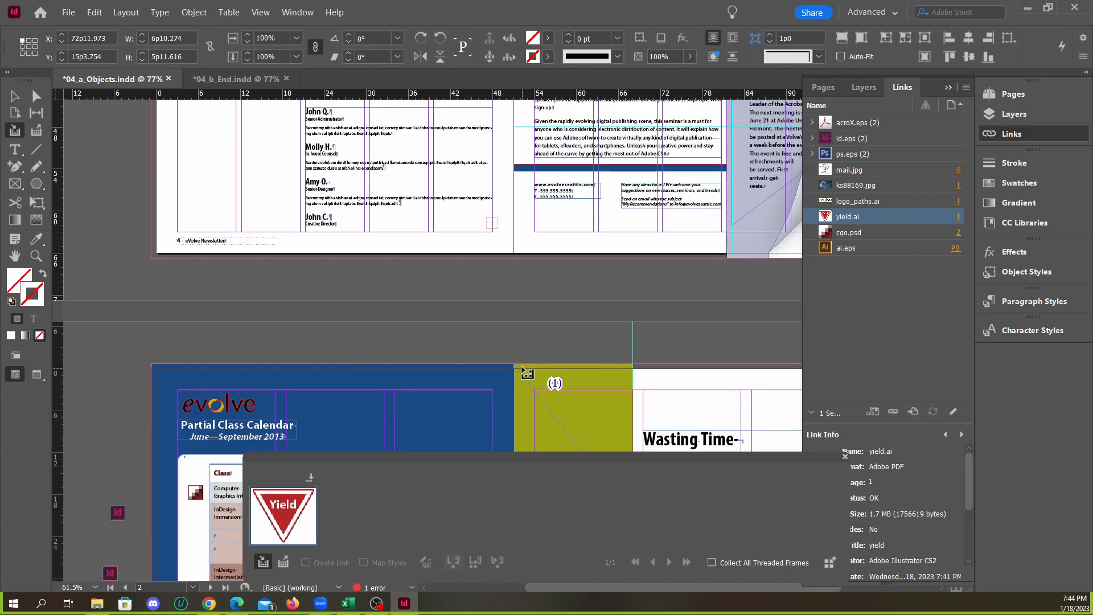
pyautogui.scroll(9, 555, 380)
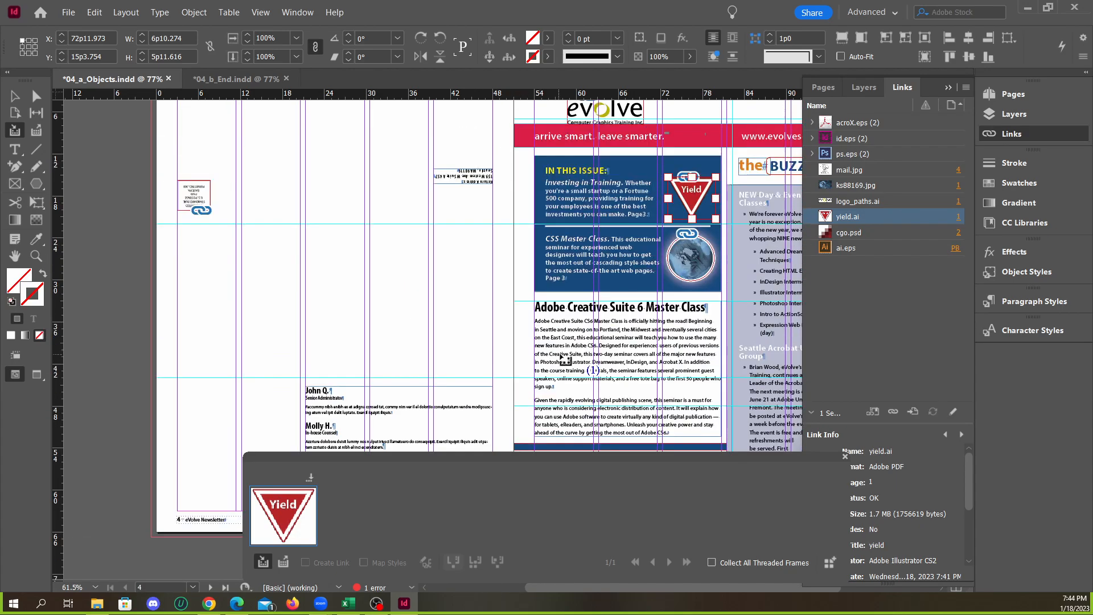
pyautogui.click(690, 266)
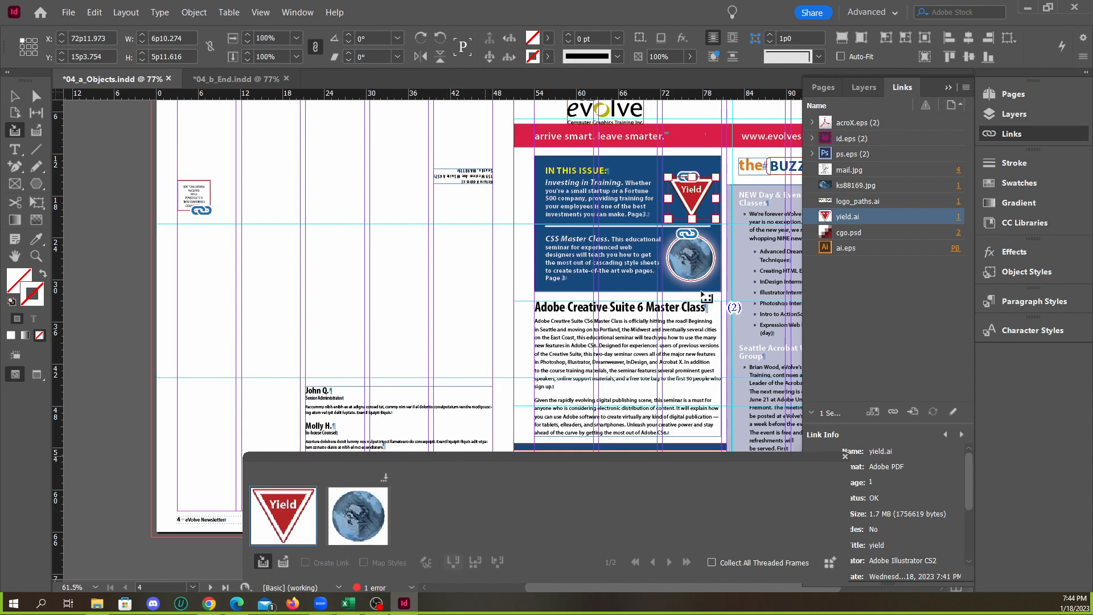
# Place the collected Yield sign as a linked copy on page 3 with the Content Placer, at about X 83p6, Y 26p0
pyautogui.scroll(-10, 551, 375)
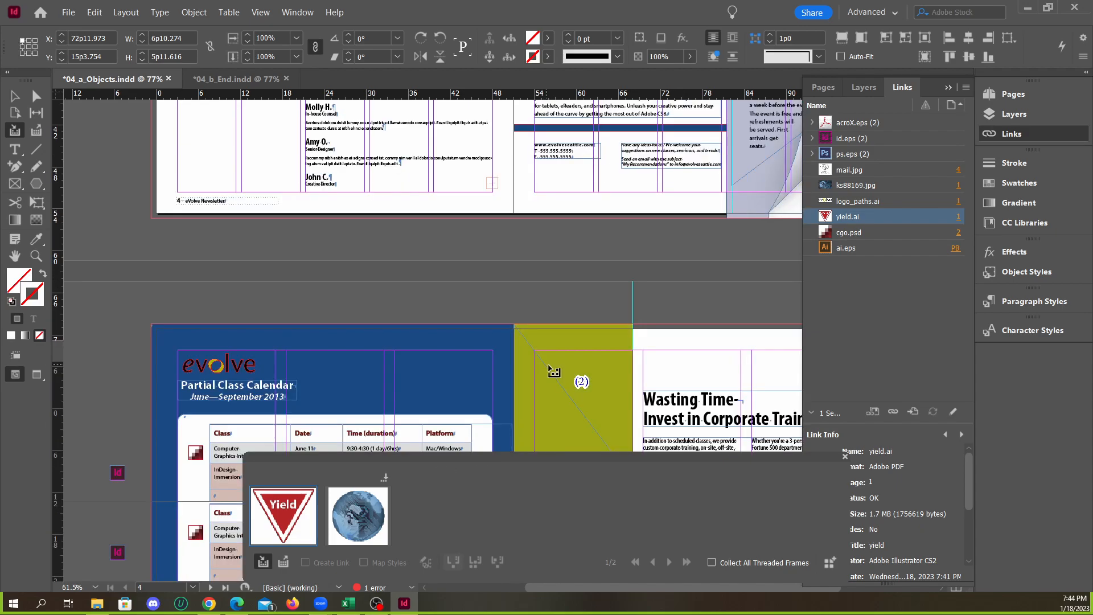
pyautogui.scroll(5, 581, 303)
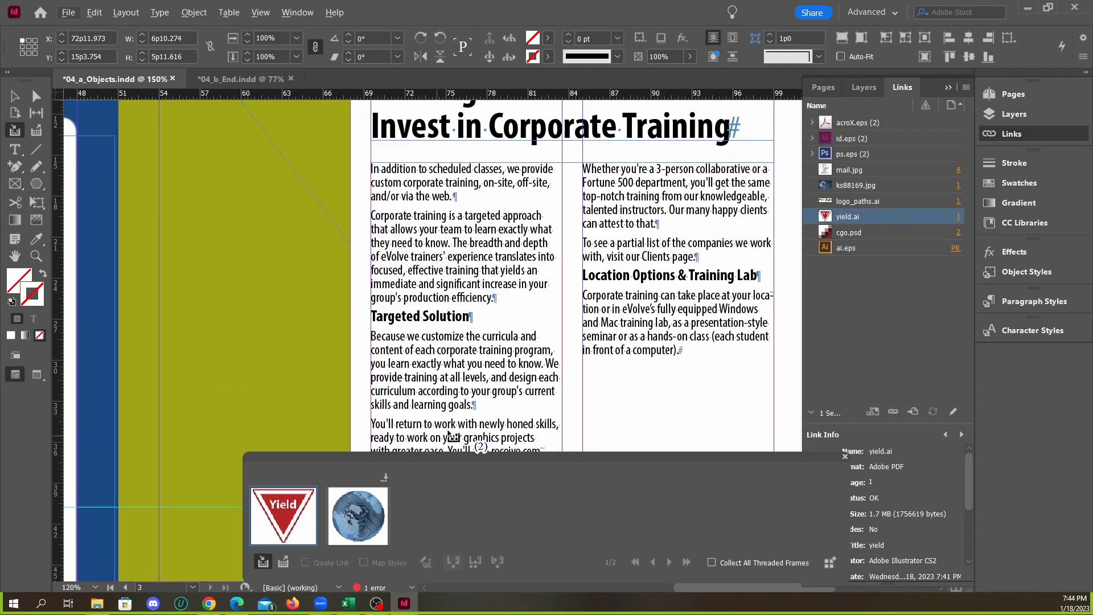
pyautogui.click(285, 564)
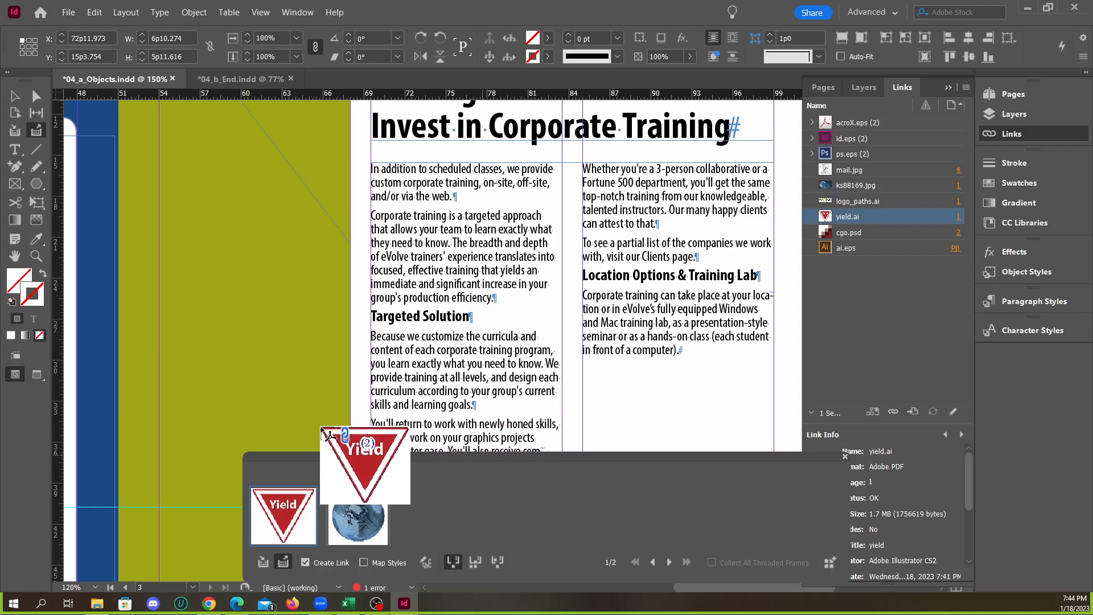
pyautogui.scroll(4, 586, 301)
pyautogui.scroll(-5, 575, 285)
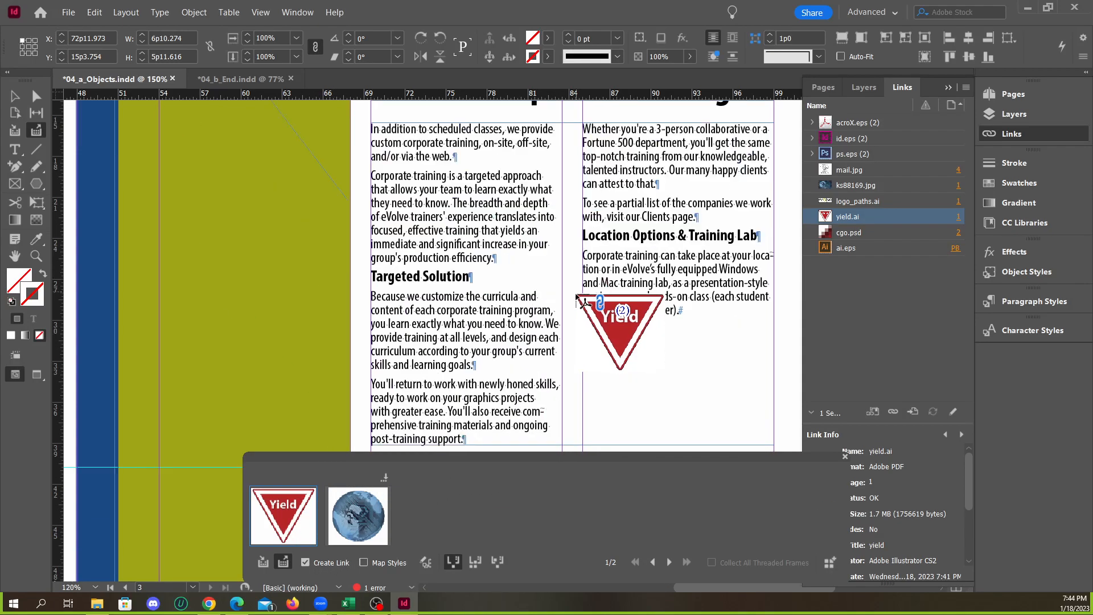
pyautogui.click(562, 226)
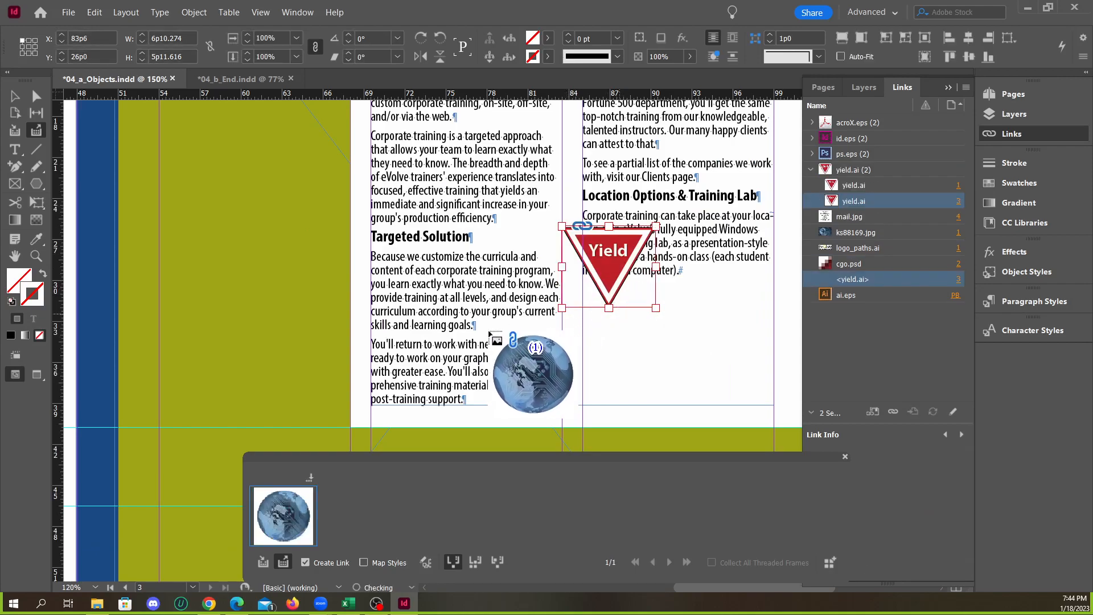
# Place the collected globe image as a linked copy on page 3's green area, at about X 58p1.5, Y 21p6, and return to the Selection tool
pyautogui.hotkey('ctrl', '-')
pyautogui.hotkey('ctrl', '-')
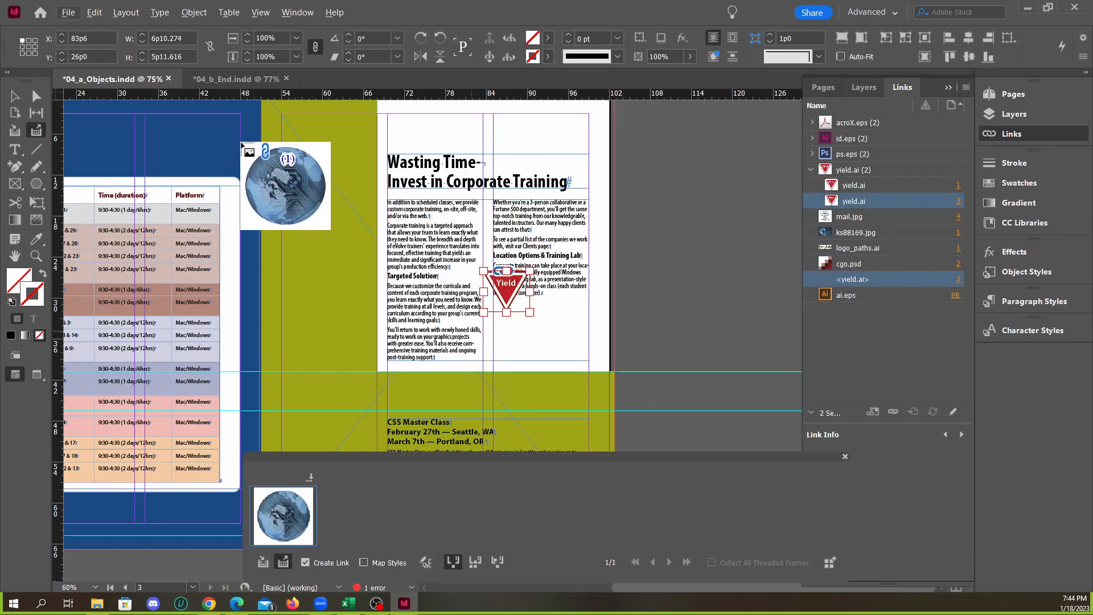
pyautogui.moveTo(309, 240); pyautogui.dragTo(358, 287)
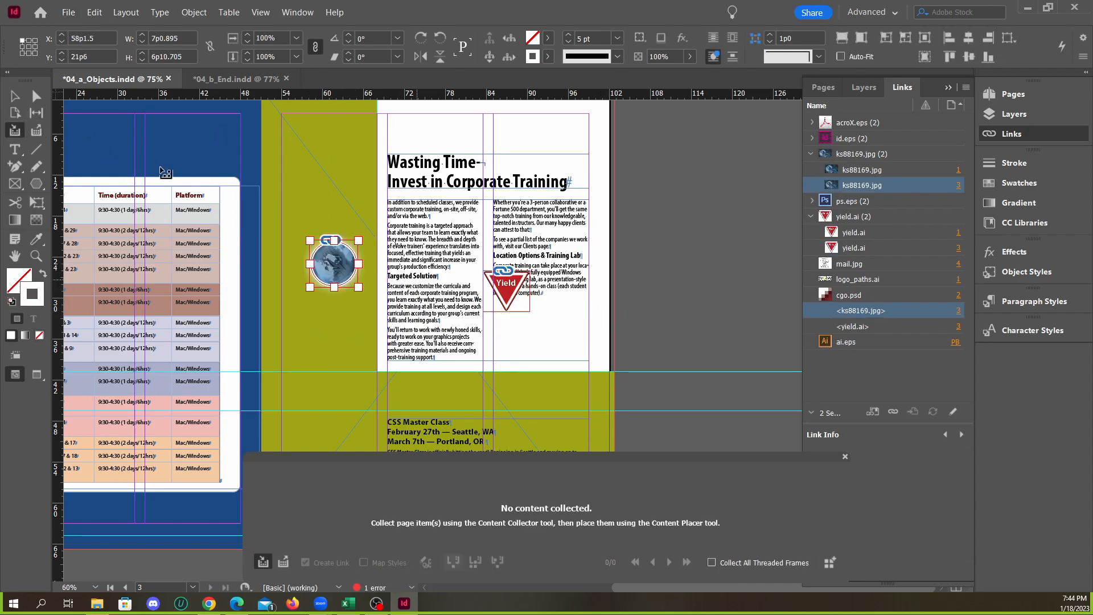
pyautogui.click(11, 96)
pyautogui.click(645, 287)
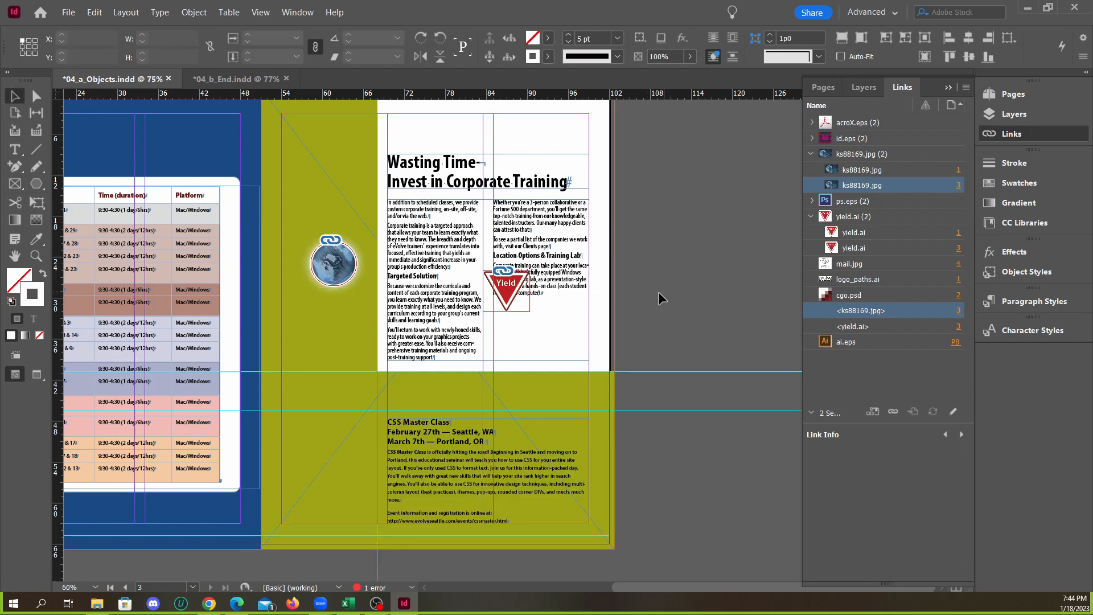
# Relink only the front page's red Yield sign to yield_new.ai from the Links folder
pyautogui.scroll(10, 428, 303)
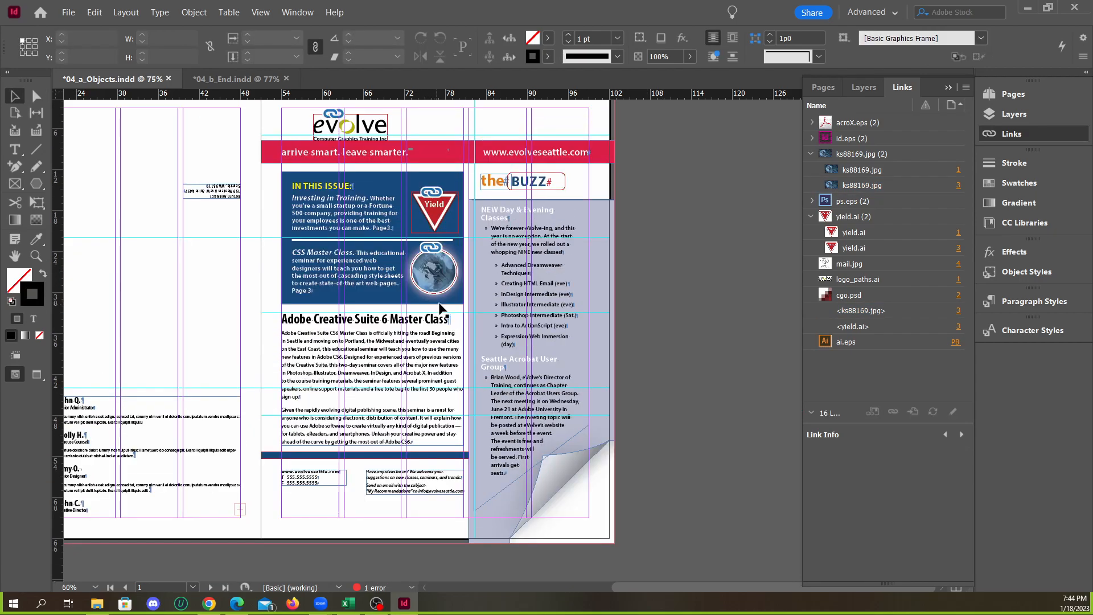
pyautogui.scroll(3, 436, 228)
pyautogui.click(444, 219)
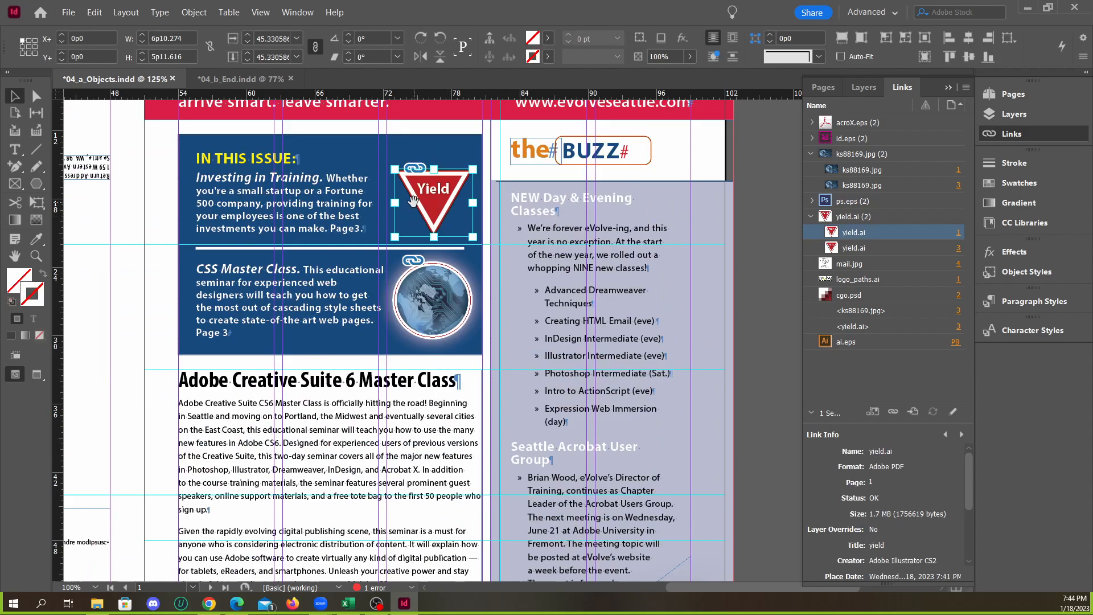
pyautogui.rightClick(858, 238)
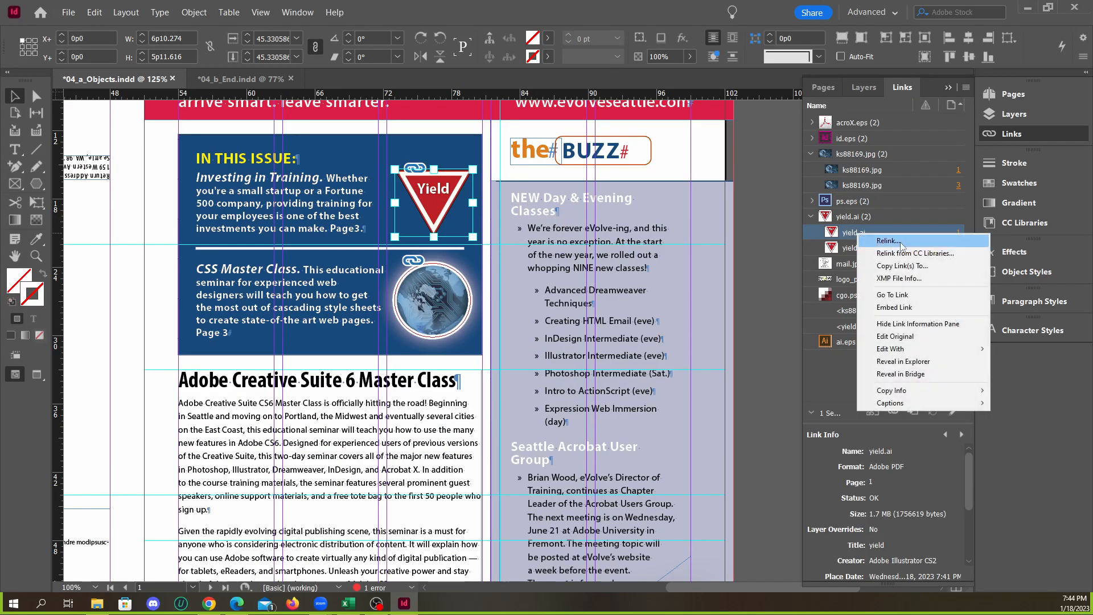
pyautogui.click(901, 243)
pyautogui.click(622, 373)
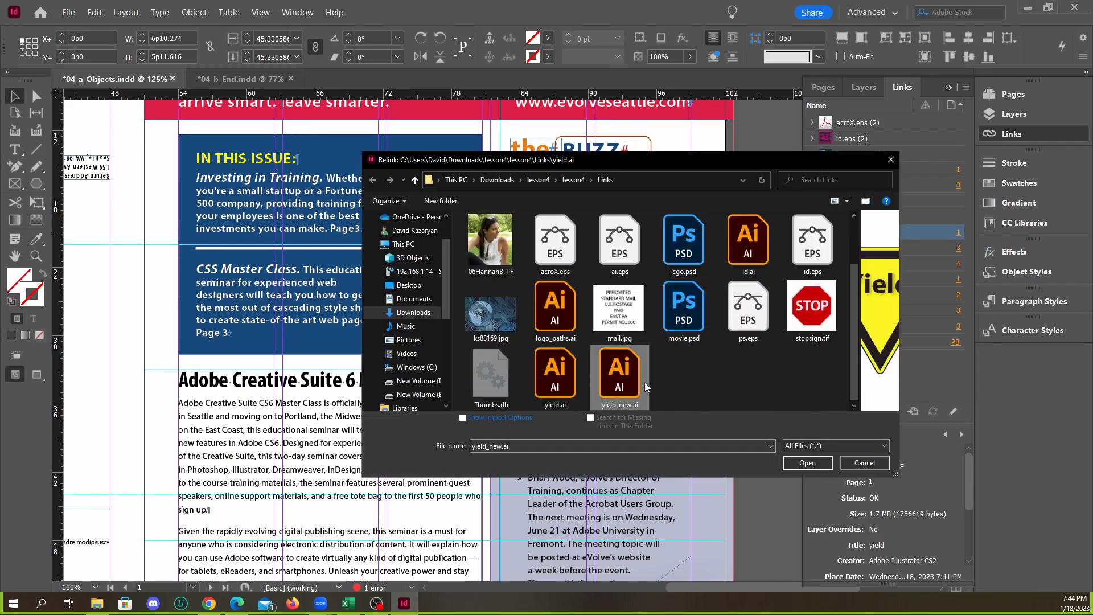
pyautogui.click(797, 461)
pyautogui.click(662, 350)
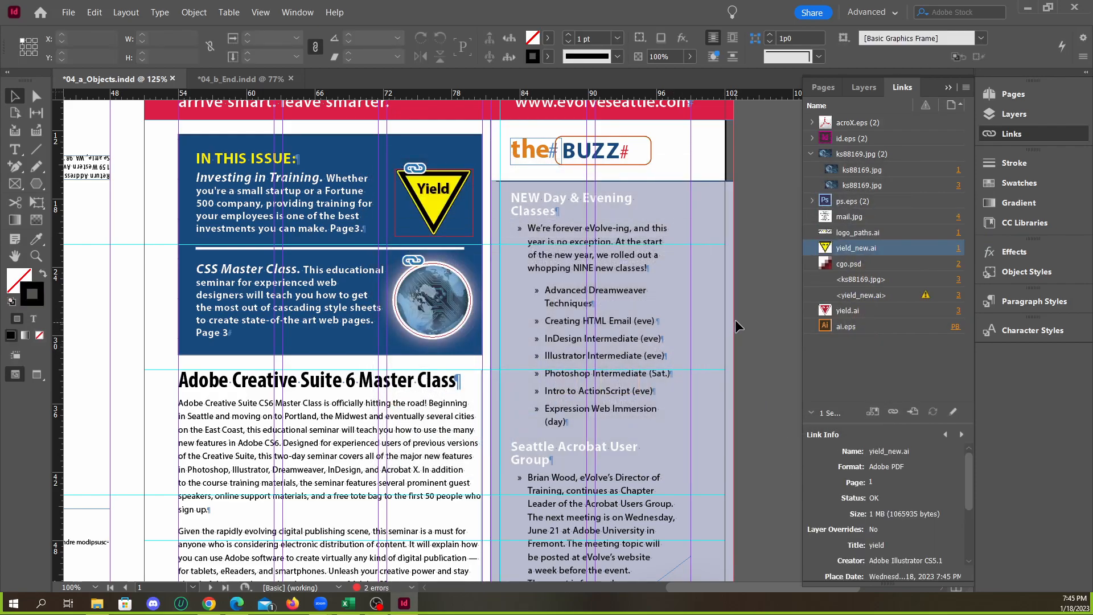
# Update the modified <yield_new.ai> link so page 3's Yield sign copy matches the front page original
pyautogui.scroll(-13, 558, 320)
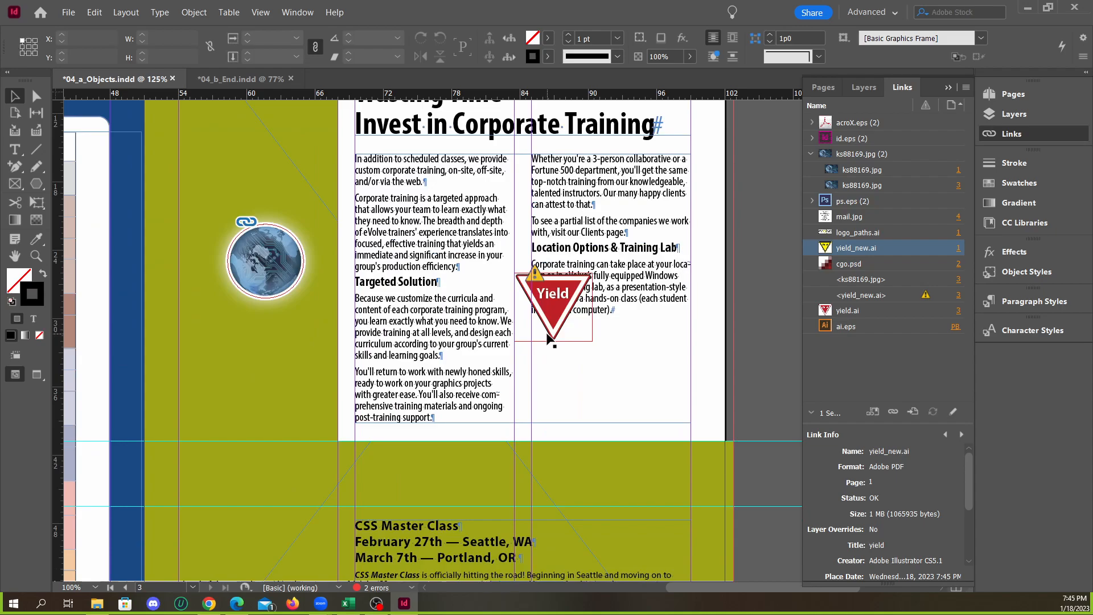
pyautogui.scroll(1, 550, 340)
pyautogui.scroll(3, 541, 319)
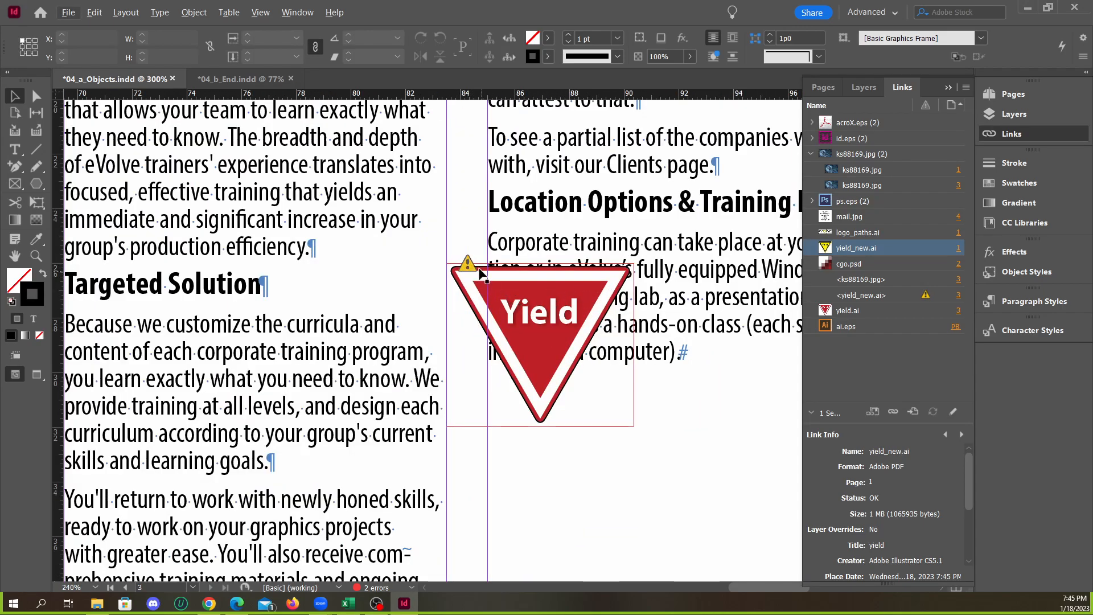
pyautogui.click(891, 296)
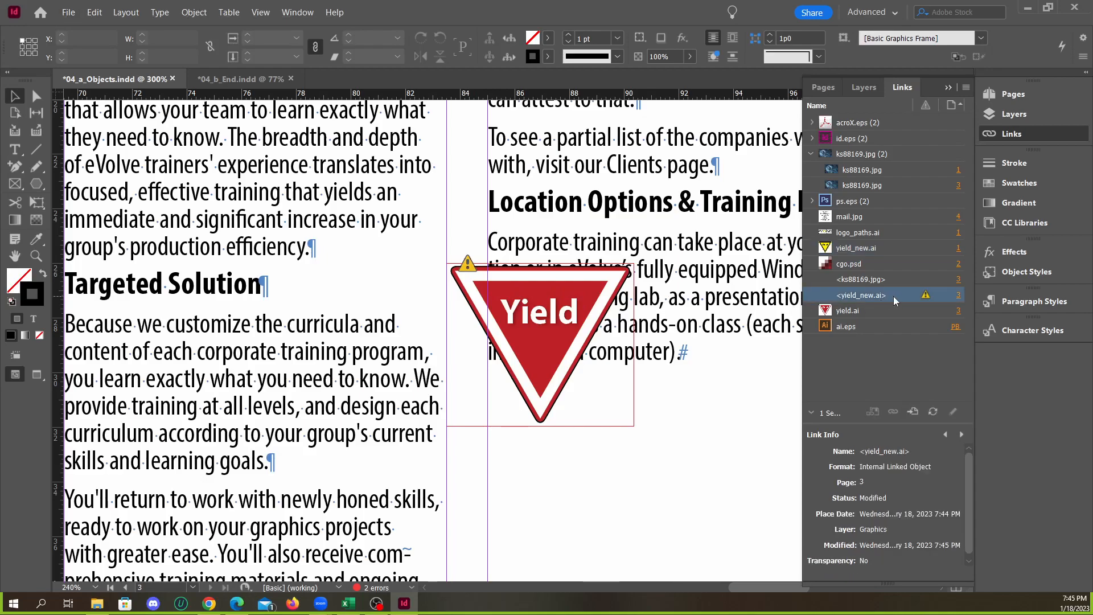
pyautogui.doubleClick(926, 295)
pyautogui.hotkey('ctrl', '-')
pyautogui.hotkey('ctrl', '-')
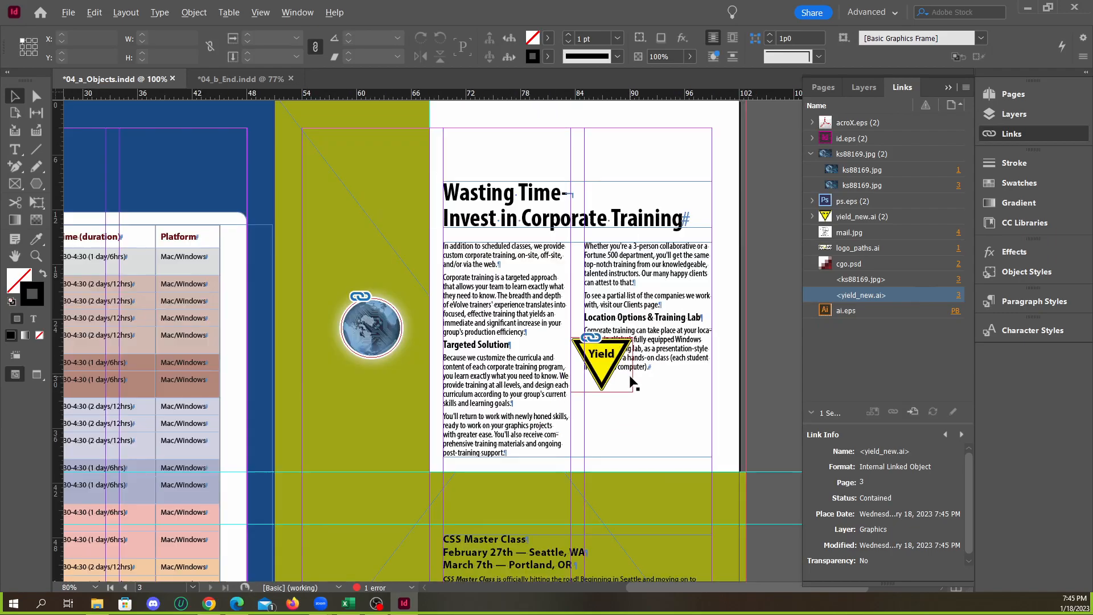
pyautogui.scroll(10, 563, 340)
pyautogui.scroll(5, 564, 341)
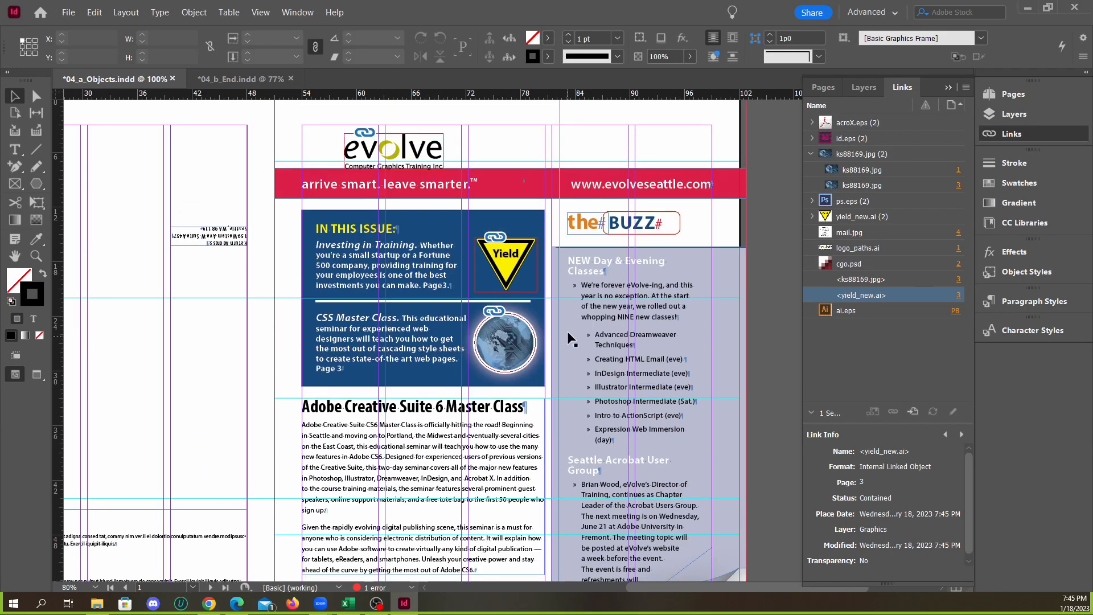
# Set the stroke colour of the front page's globe frame to the red swatch C=9 M=100 Y=71 K=0
pyautogui.scroll(-13, 569, 317)
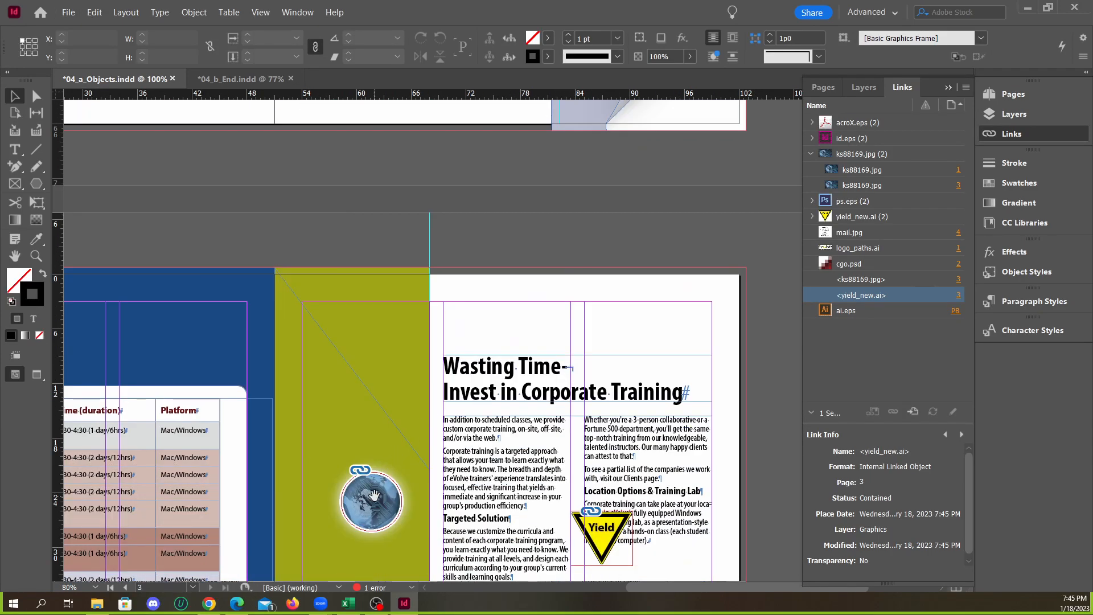
pyautogui.click(391, 493)
pyautogui.scroll(11, 496, 387)
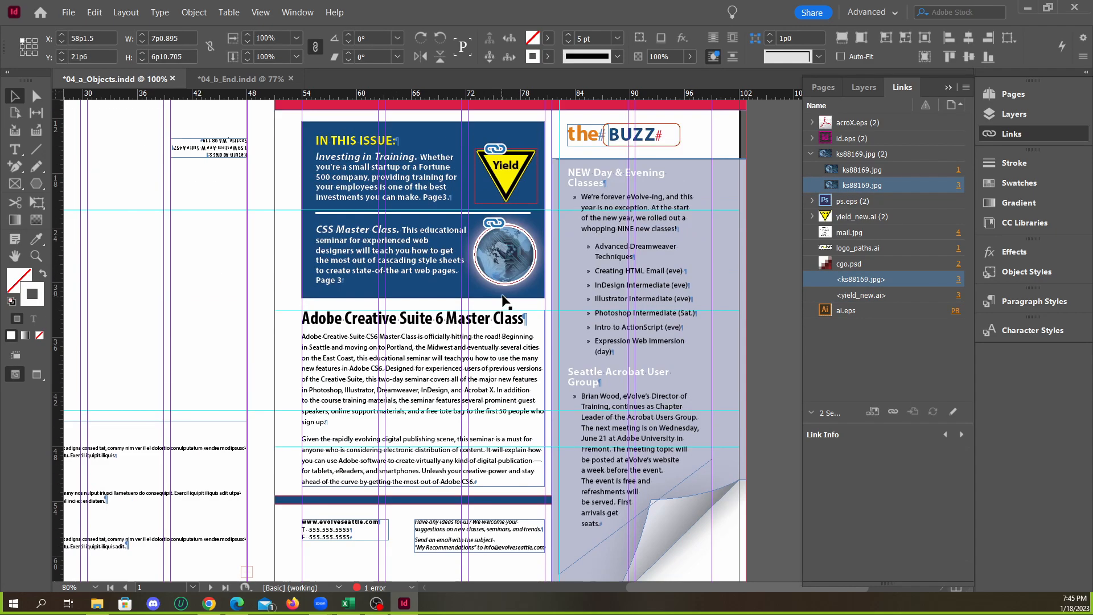
pyautogui.scroll(4, 520, 282)
pyautogui.click(520, 266)
pyautogui.scroll(3, 506, 251)
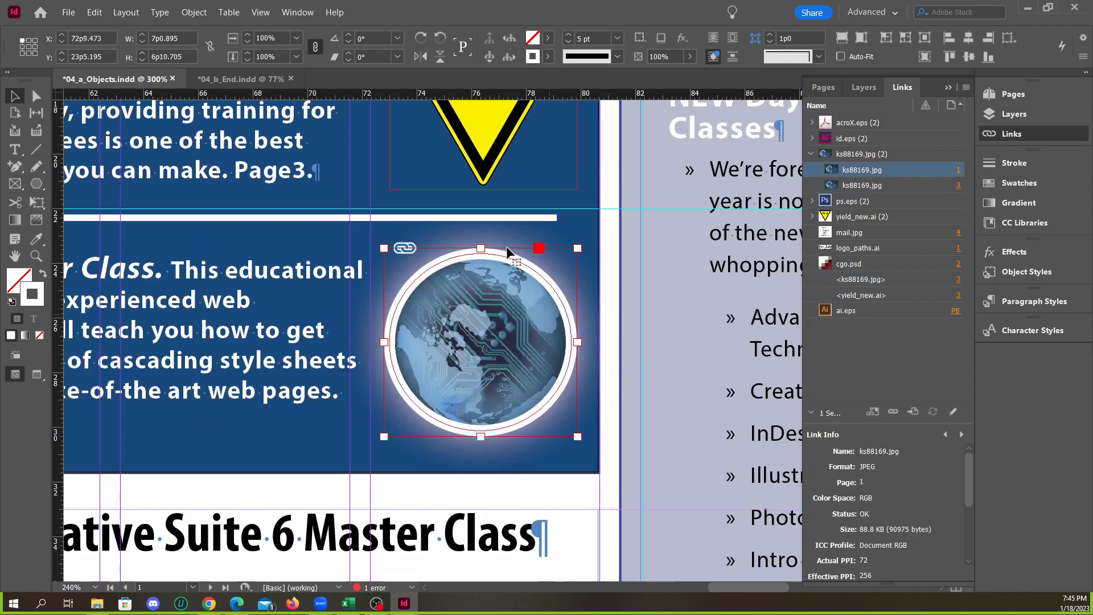
pyautogui.click(548, 57)
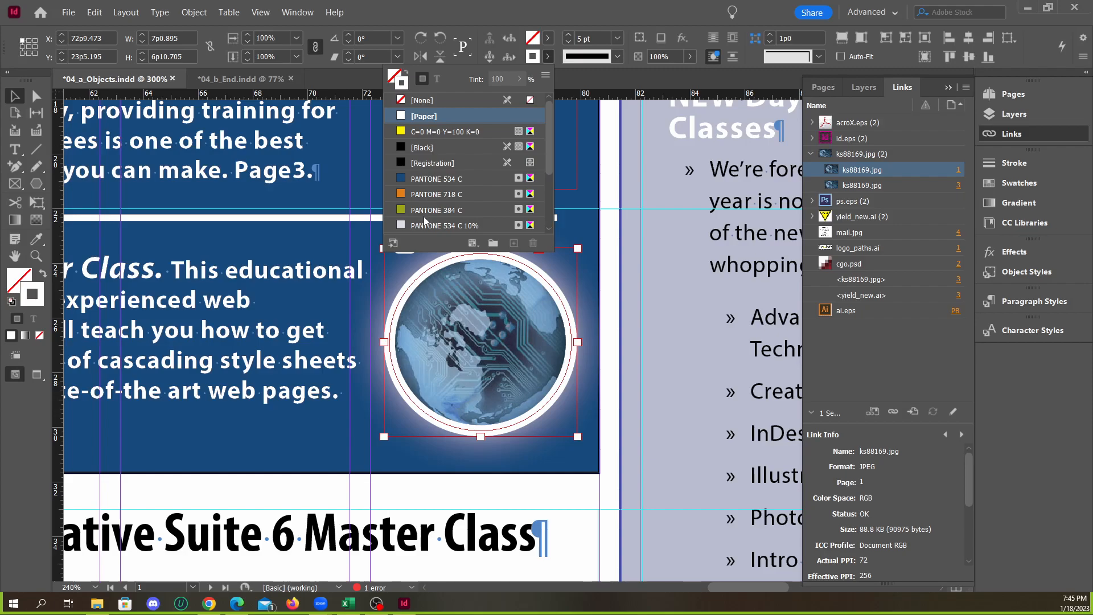
pyautogui.scroll(-3, 431, 194)
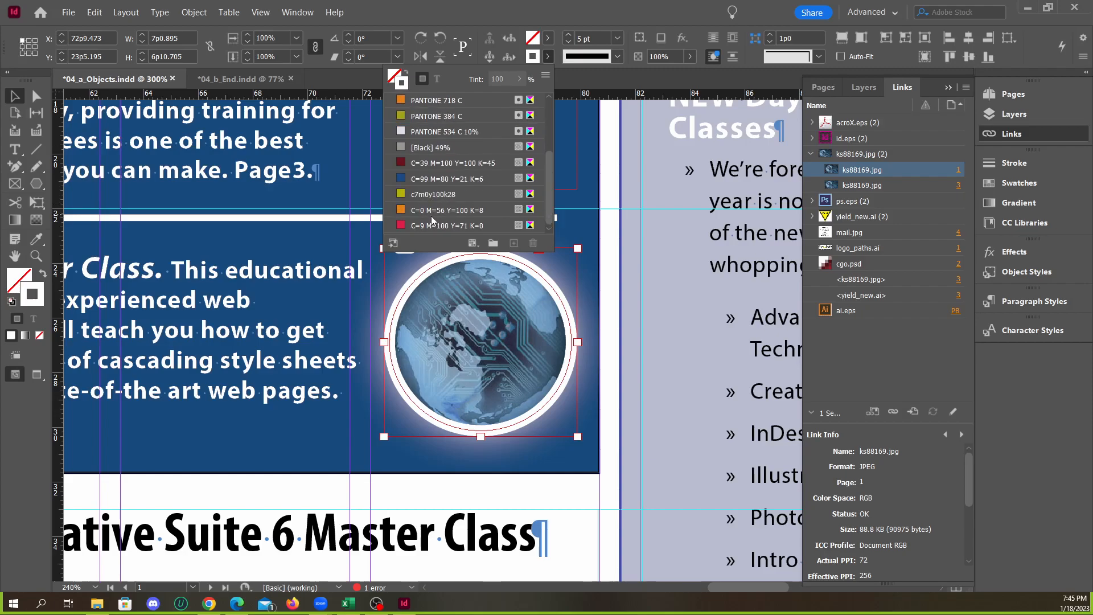
pyautogui.click(428, 226)
# Update page 3's linked globe copy to take over the red stroke of the original
pyautogui.scroll(-6, 587, 267)
pyautogui.scroll(-11, 598, 281)
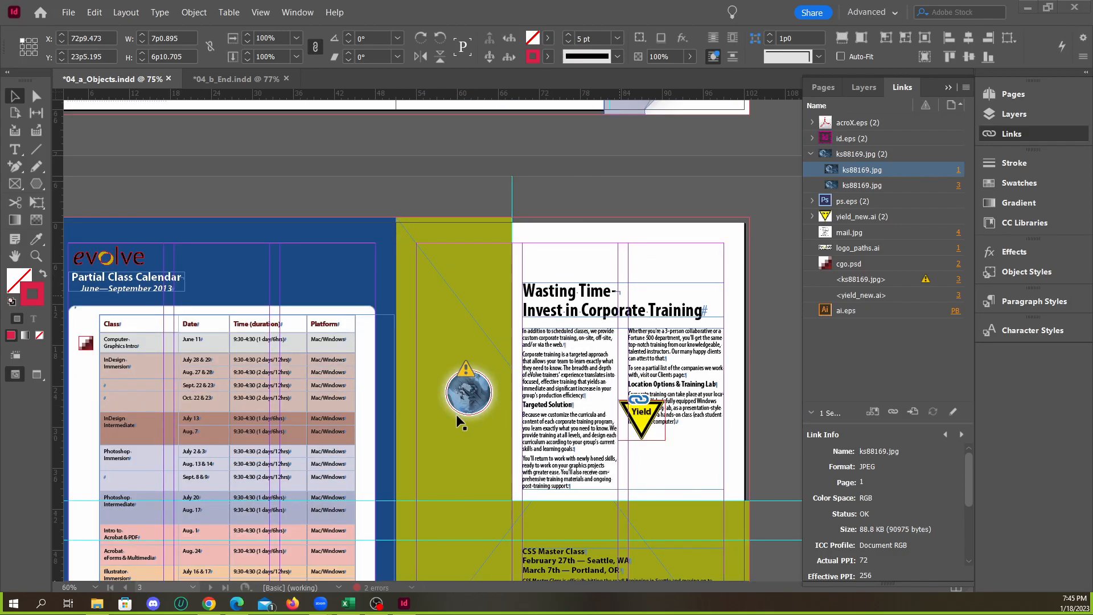
pyautogui.scroll(4, 456, 412)
pyautogui.click(435, 315)
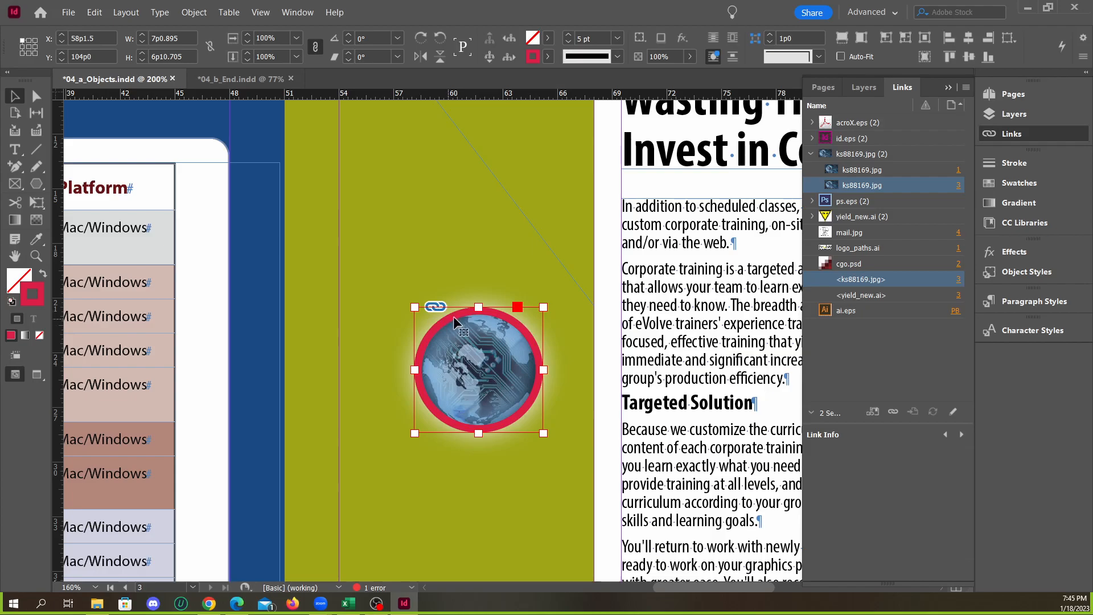
# Set the stroke colour of the front page's globe frame back to [Paper]
pyautogui.scroll(-3, 461, 371)
pyautogui.scroll(10, 520, 312)
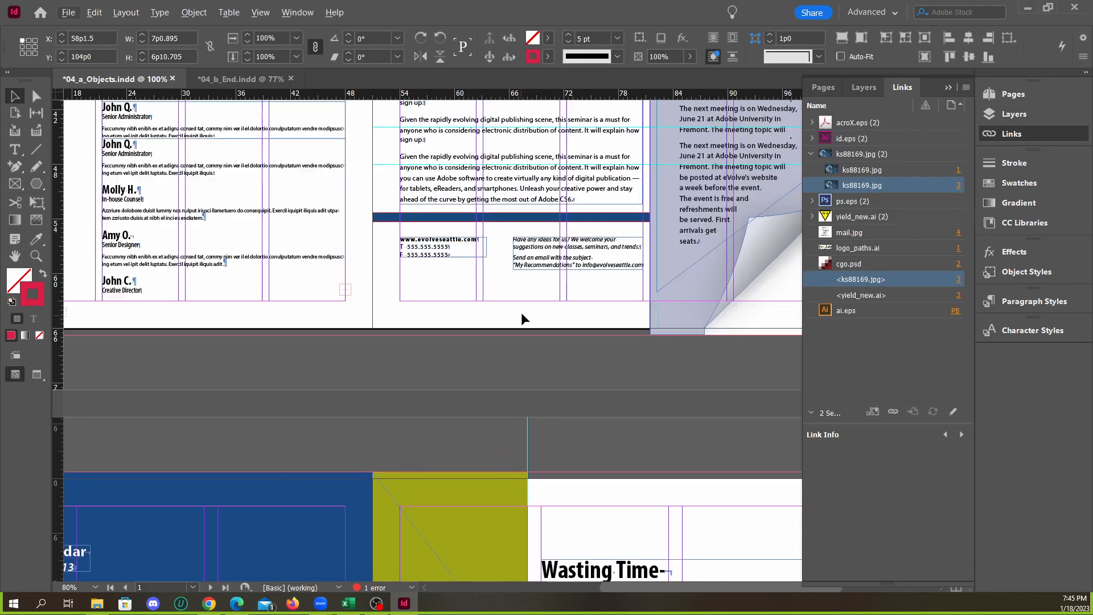
pyautogui.scroll(5, 603, 341)
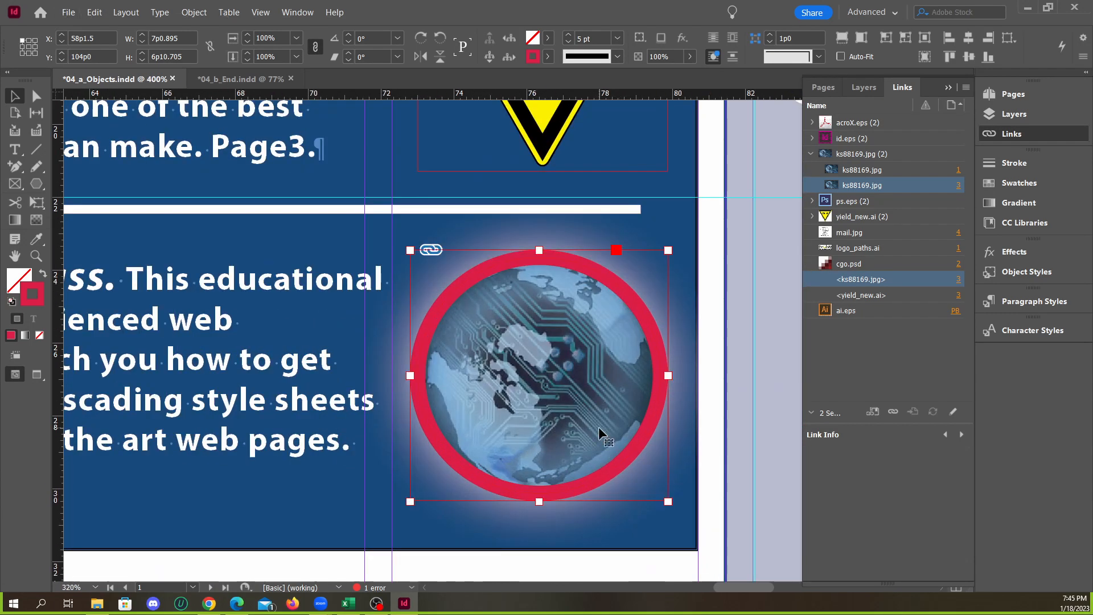
pyautogui.click(548, 57)
pyautogui.click(450, 142)
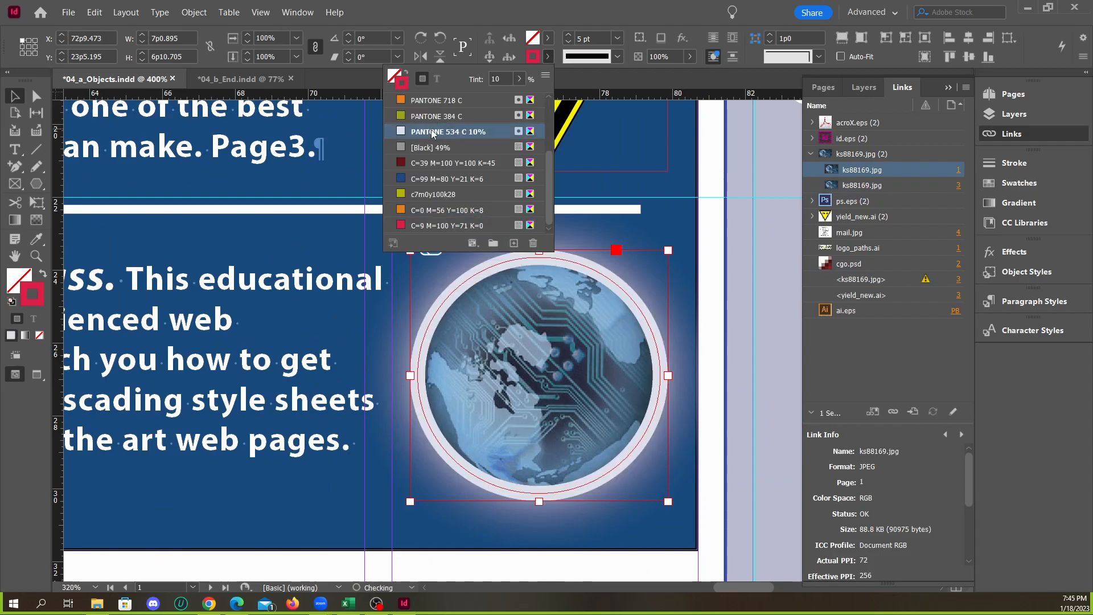
pyautogui.scroll(1, 450, 148)
pyautogui.click(427, 116)
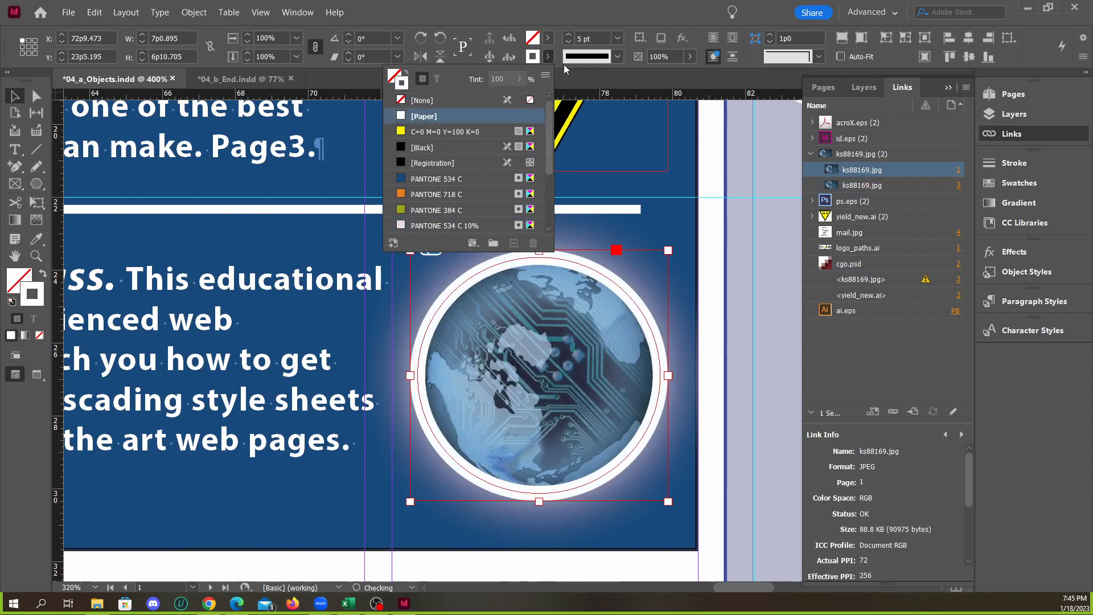
pyautogui.click(558, 33)
# Update page 3's linked globe copy to match the original's [Paper] stroke and deselect it
pyautogui.scroll(-13, 561, 254)
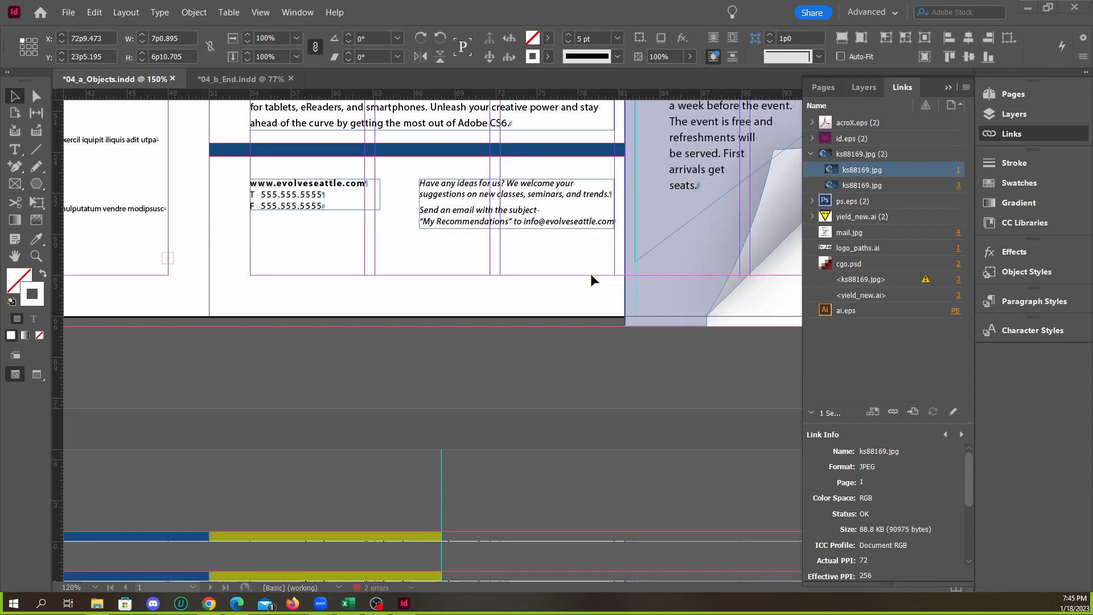
pyautogui.scroll(-3, 607, 293)
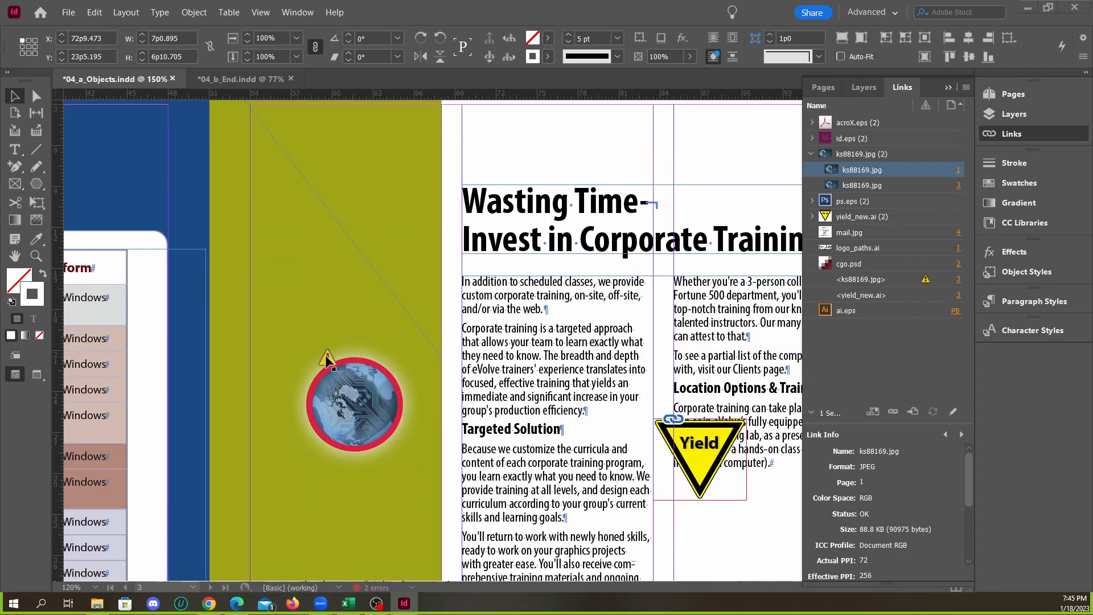
pyautogui.click(334, 371)
pyautogui.click(428, 304)
# Compare the front page's globe and Yield sign with their linked copies on page 3
pyautogui.scroll(4, 359, 393)
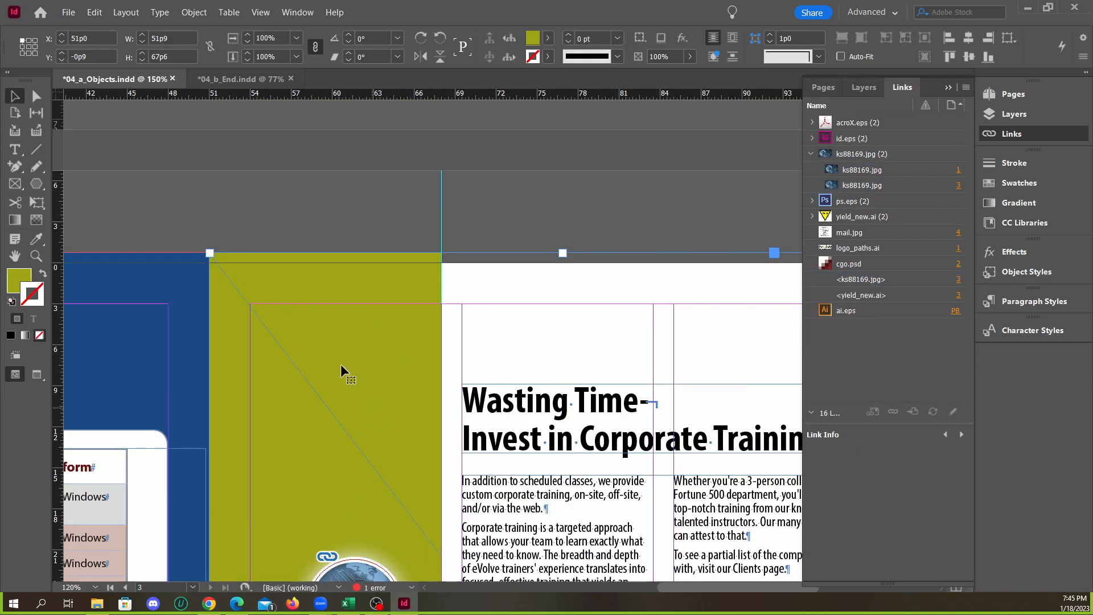
pyautogui.scroll(-5, 308, 362)
pyautogui.scroll(20, 377, 384)
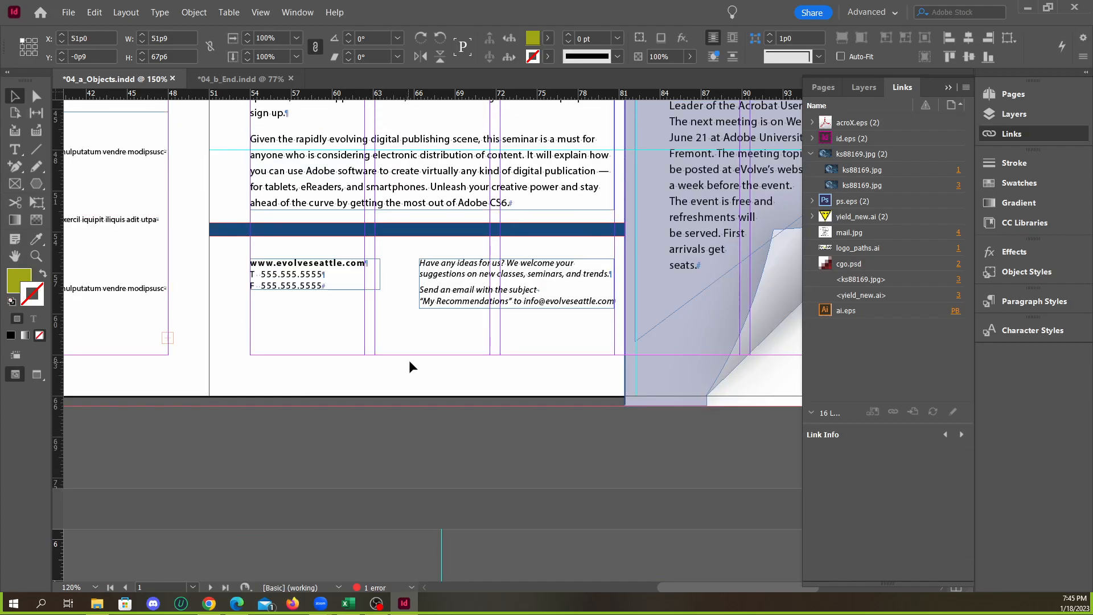
pyautogui.scroll(-4, 578, 304)
pyautogui.scroll(-12, 578, 304)
pyautogui.scroll(4, 577, 334)
pyautogui.scroll(6, 577, 339)
pyautogui.scroll(-8, 620, 290)
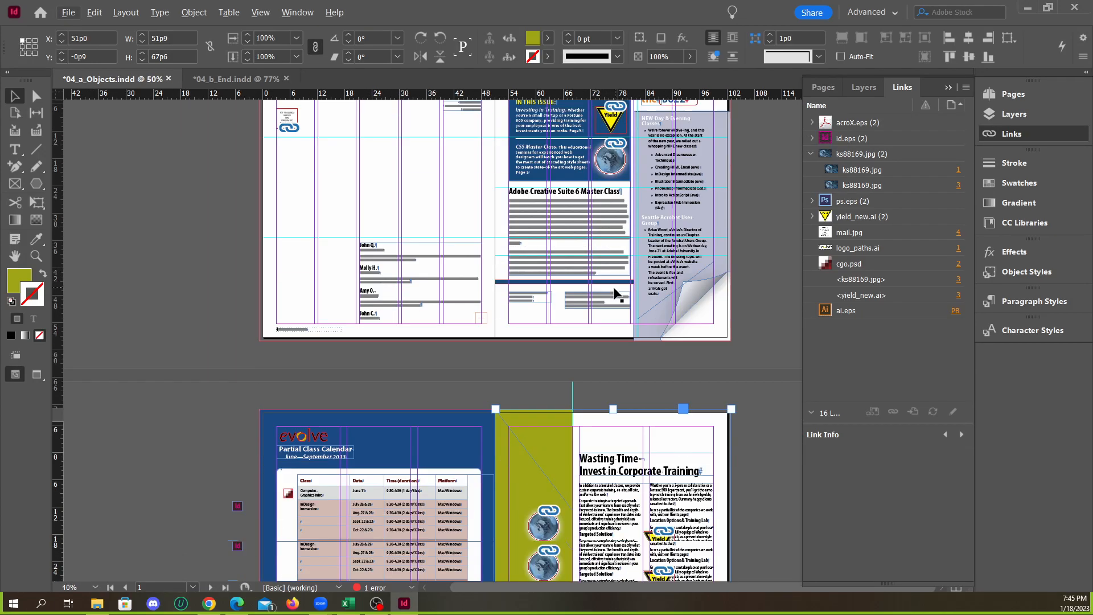
pyautogui.scroll(5, 627, 294)
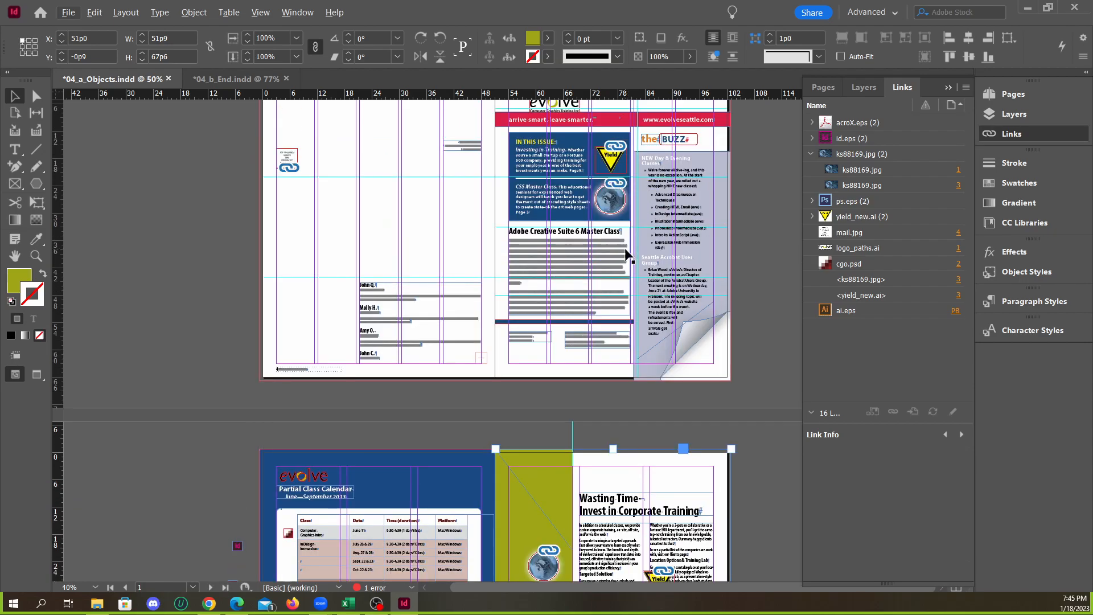
pyautogui.scroll(-6, 615, 263)
pyautogui.scroll(3, 599, 333)
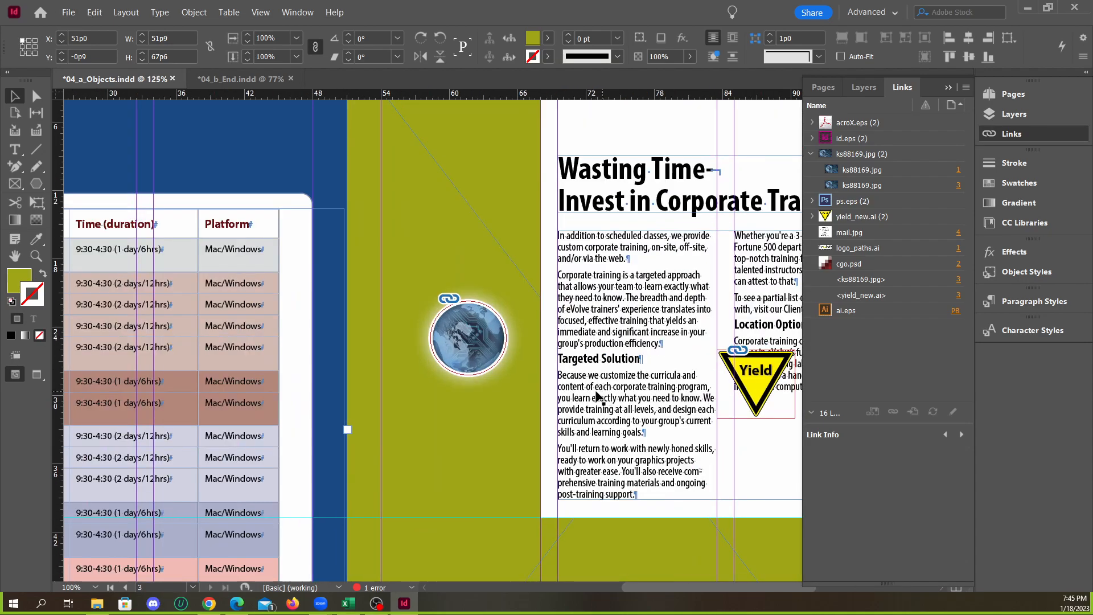
pyautogui.scroll(-2, 449, 346)
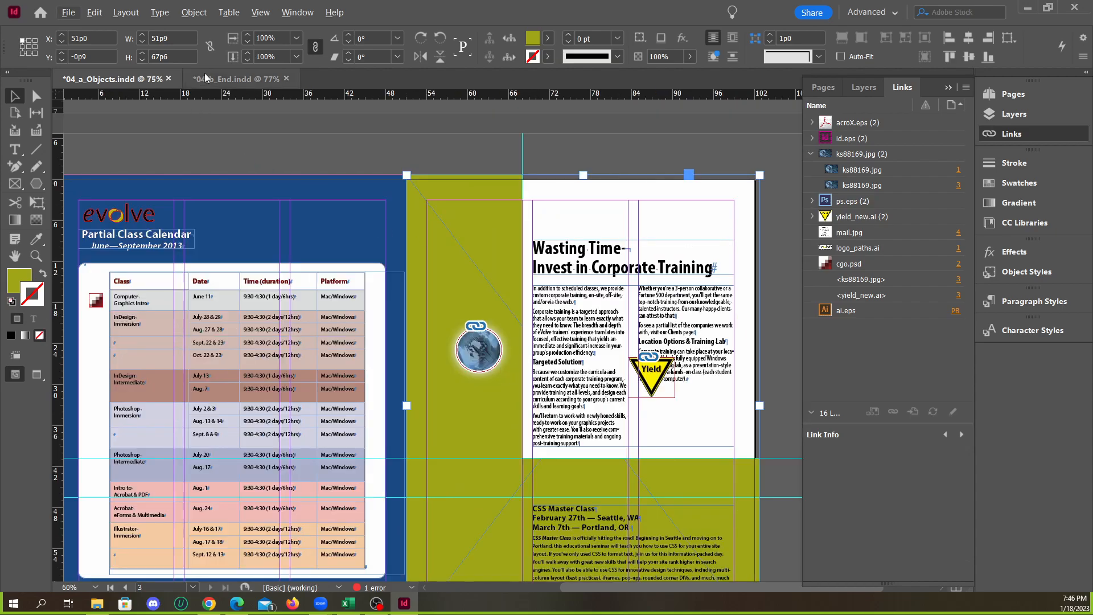
# Move page 3's globe copy beside the CSS Master Class heading, at about X 60p11, Y 46p6, as placed in 04_b_End.indd
pyautogui.click(239, 78)
pyautogui.scroll(-2, 497, 332)
pyautogui.scroll(-6, 593, 331)
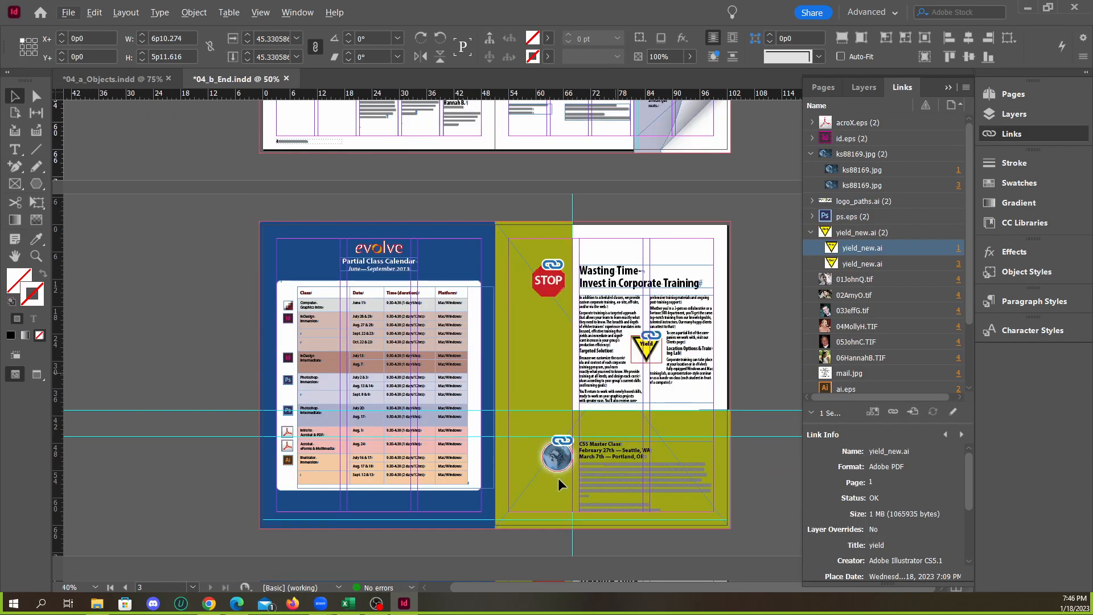
pyautogui.scroll(3, 554, 478)
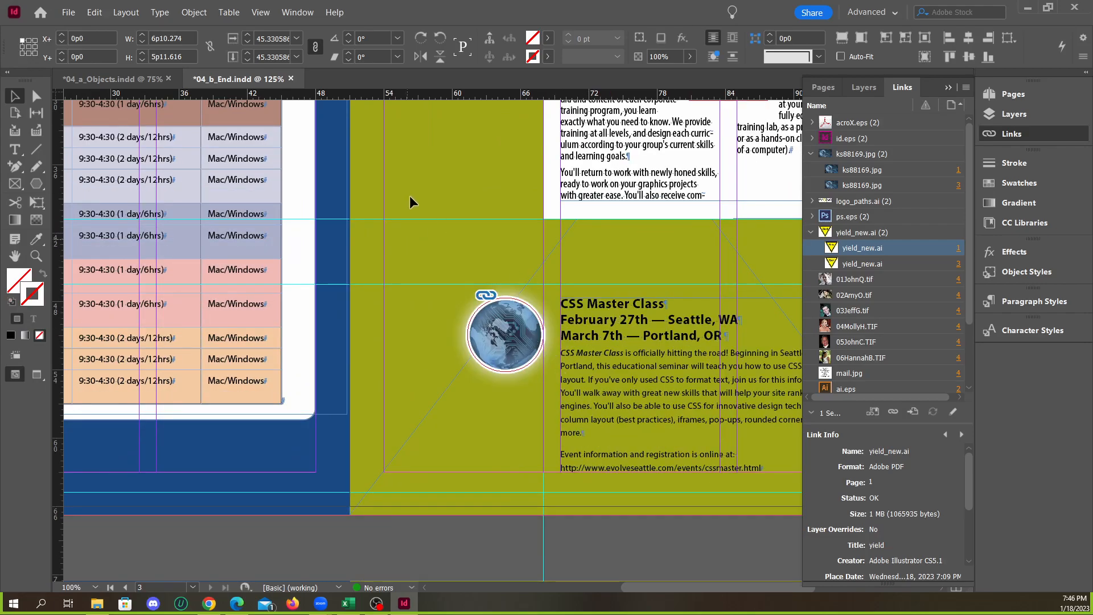
pyautogui.click(135, 80)
pyautogui.moveTo(492, 249); pyautogui.dragTo(512, 419)
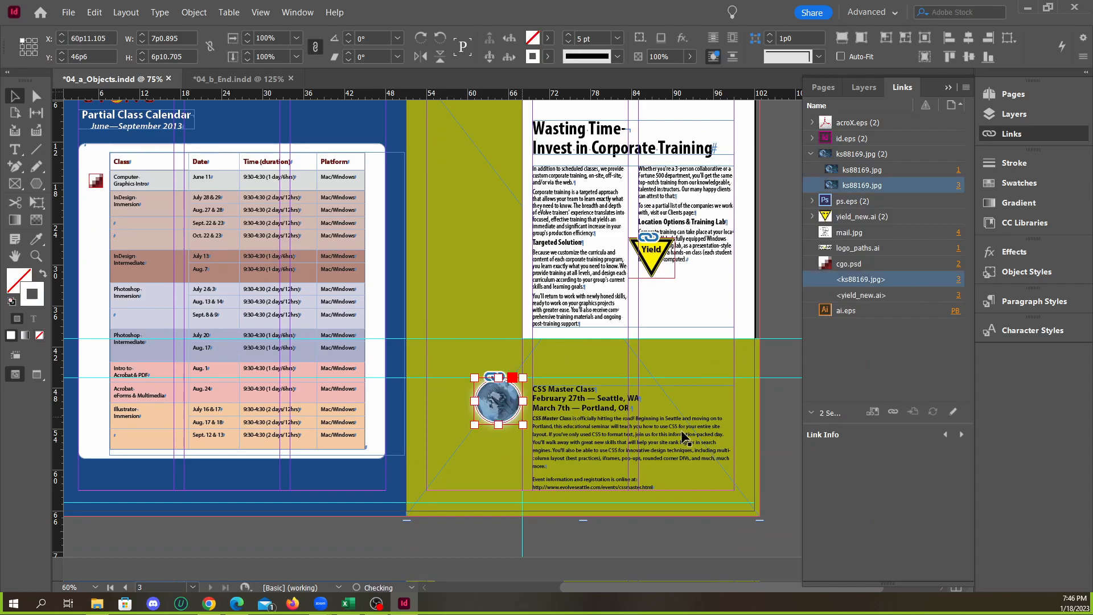
pyautogui.click(780, 420)
# Move page 3's Yield sign copy slightly up and left, toward the gap between the two text columns
pyautogui.scroll(2, 683, 333)
pyautogui.scroll(1, 681, 328)
pyautogui.moveTo(646, 355); pyautogui.dragTo(611, 325)
# Examine the position of the Yield sign and the text wrap around it on page 3 of 04_b_End.indd
pyautogui.click(233, 79)
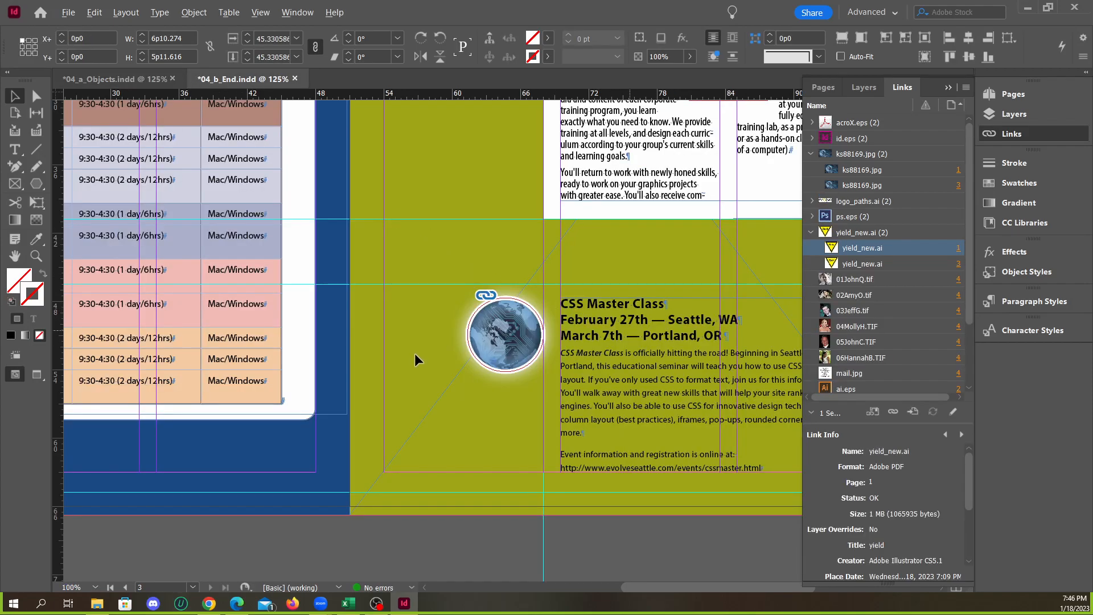
pyautogui.scroll(8, 415, 353)
pyautogui.scroll(-2, 415, 353)
pyautogui.scroll(2, 650, 351)
pyautogui.scroll(2, 573, 434)
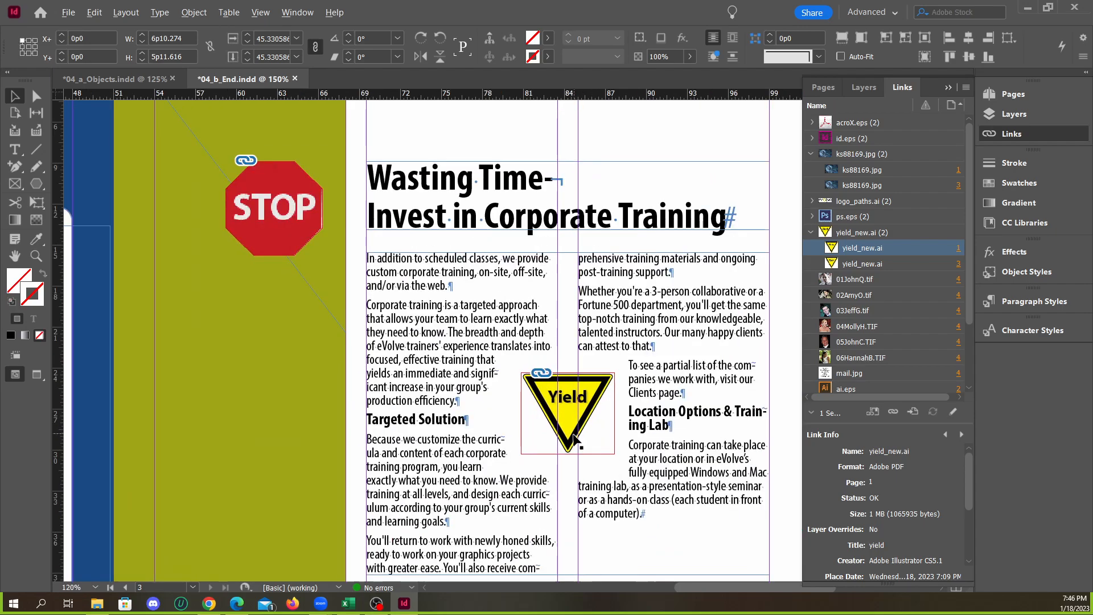
pyautogui.scroll(-1, 576, 431)
pyautogui.scroll(1, 584, 398)
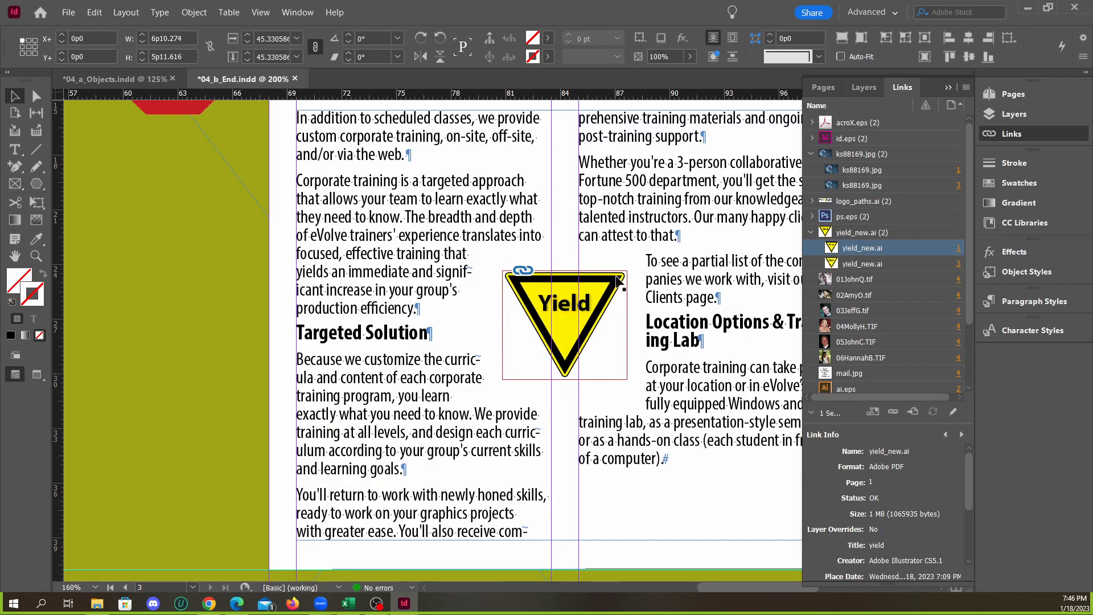
# In 04_a_Objects.indd, center the Yield sign graphic within its frame on page 3
pyautogui.click(117, 78)
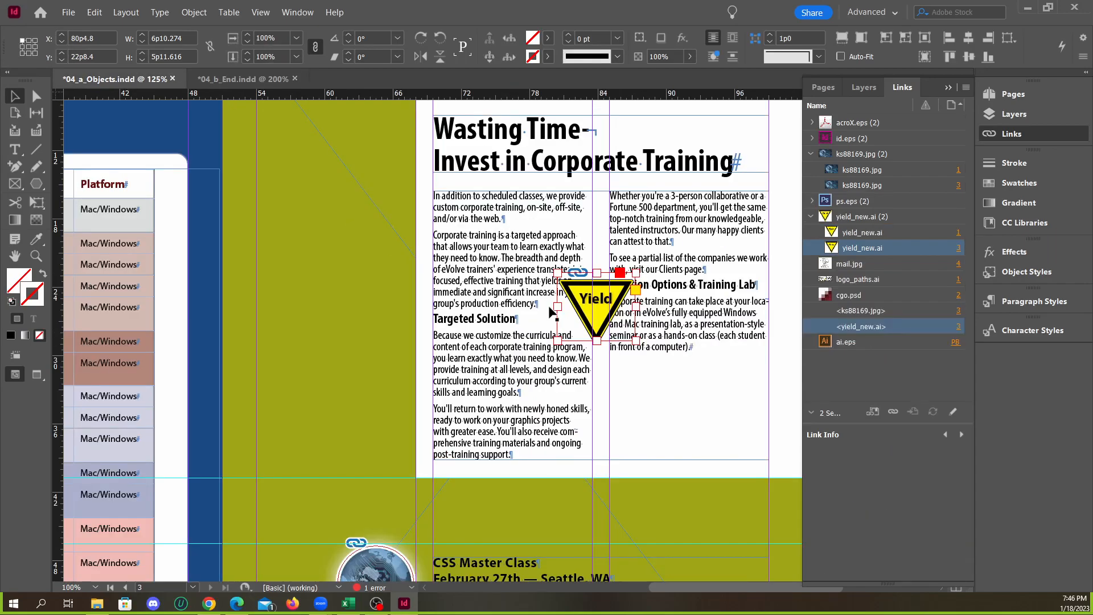
pyautogui.scroll(2, 648, 329)
pyautogui.moveTo(578, 320); pyautogui.dragTo(589, 332)
pyautogui.hotkey('ctrl', 'z')
pyautogui.click(644, 410)
pyautogui.click(566, 333)
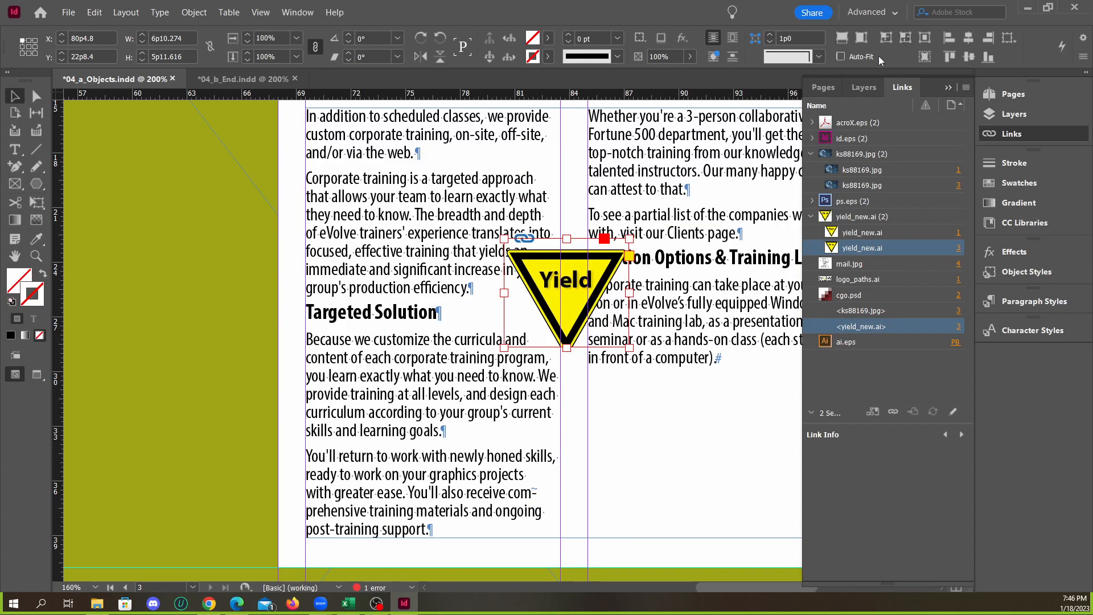
pyautogui.click(925, 40)
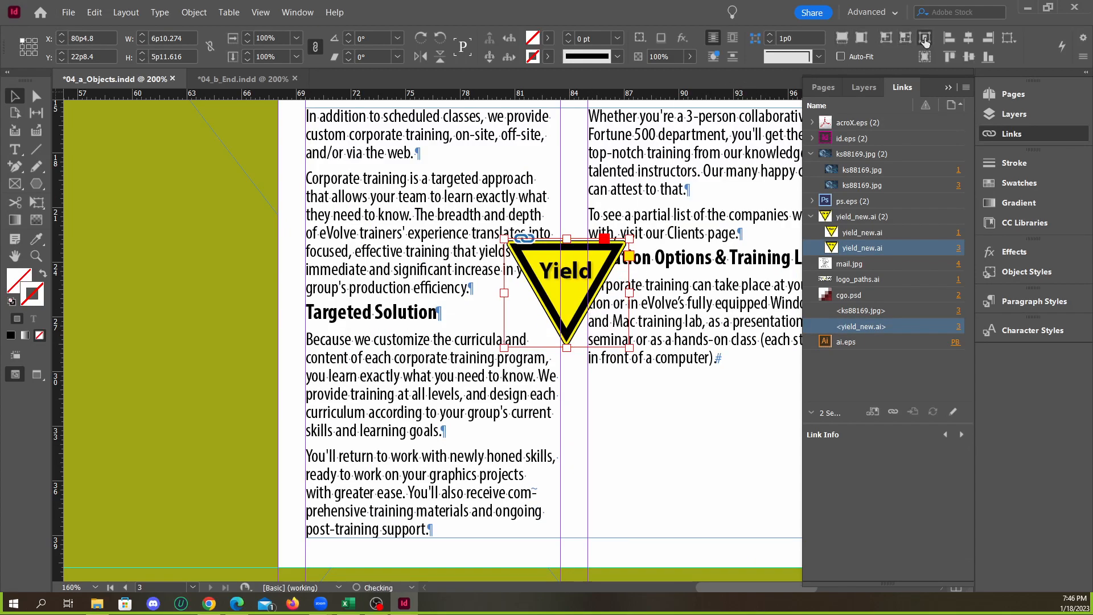
pyautogui.click(646, 386)
# Shift the Yield graphic off-center inside its frame and recenter it with the Center Content fitting command
pyautogui.moveTo(561, 289); pyautogui.dragTo(617, 309)
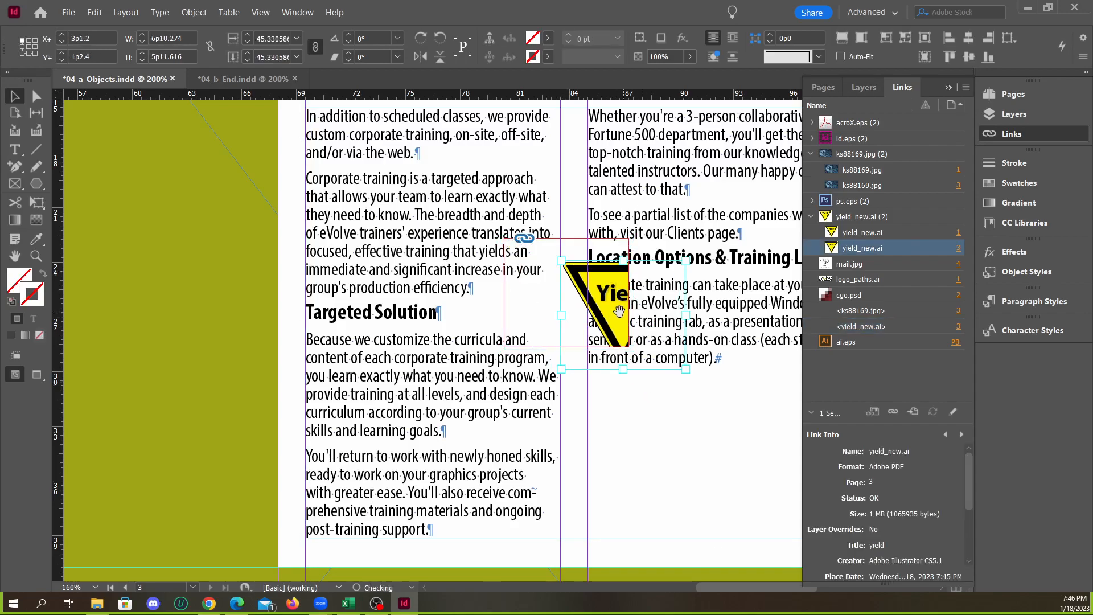
pyautogui.click(925, 38)
pyautogui.moveTo(560, 279); pyautogui.dragTo(631, 305)
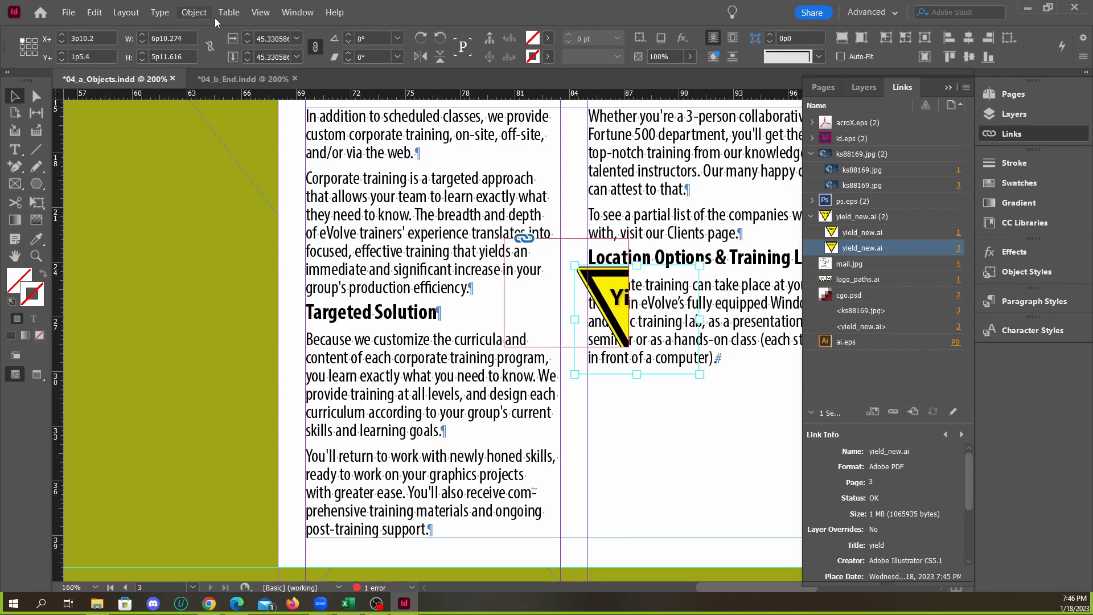
pyautogui.click(196, 15)
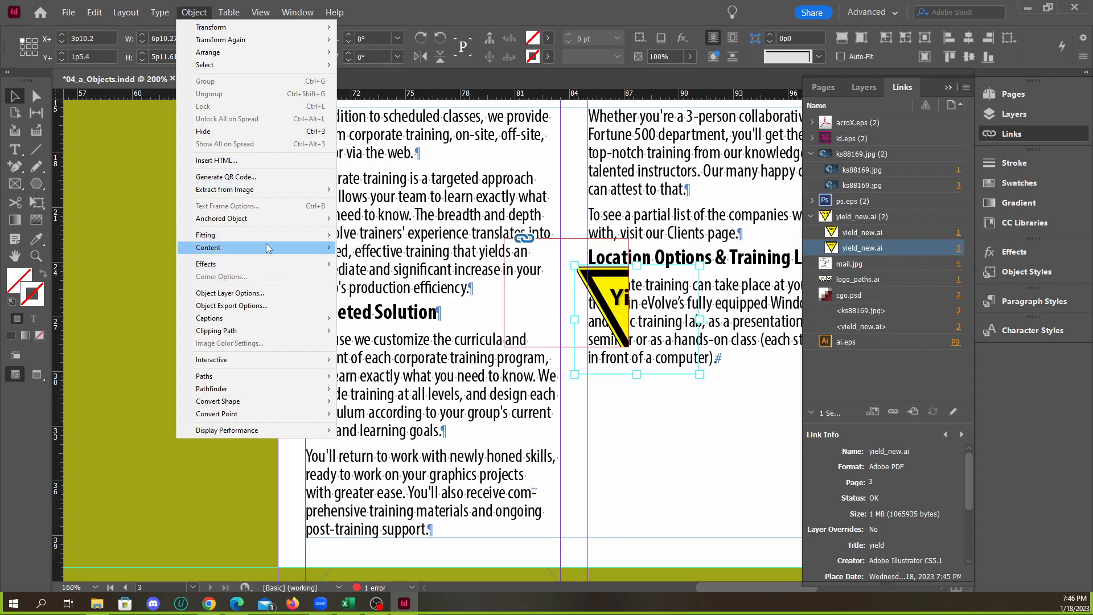
pyautogui.moveTo(268, 235)
pyautogui.click(395, 290)
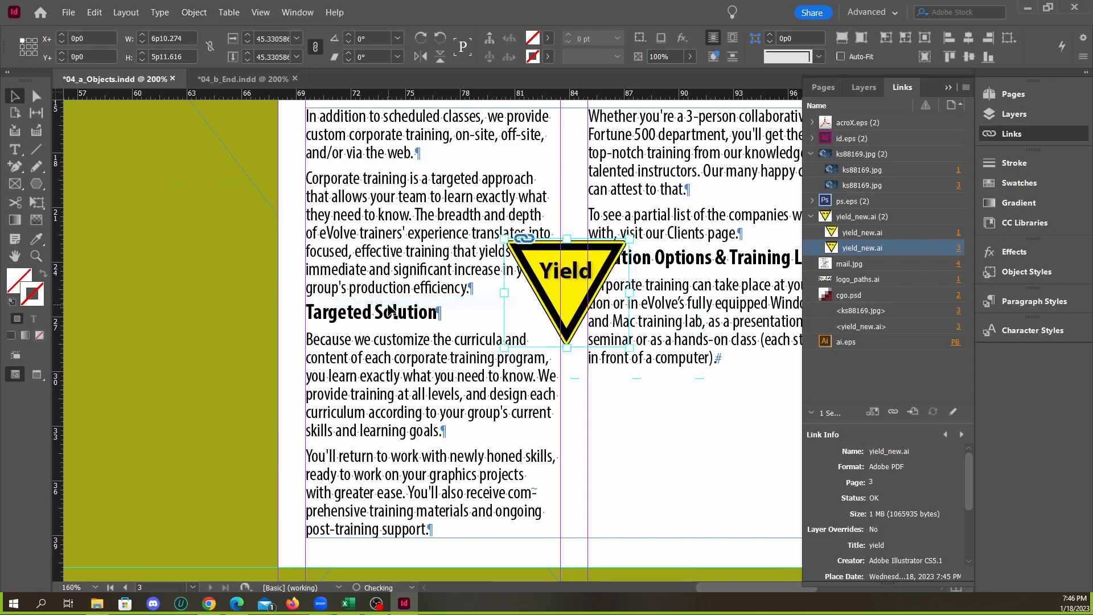
# Try moving the whole Yield sign frame down over the right text column, and undo the move
pyautogui.click(605, 362)
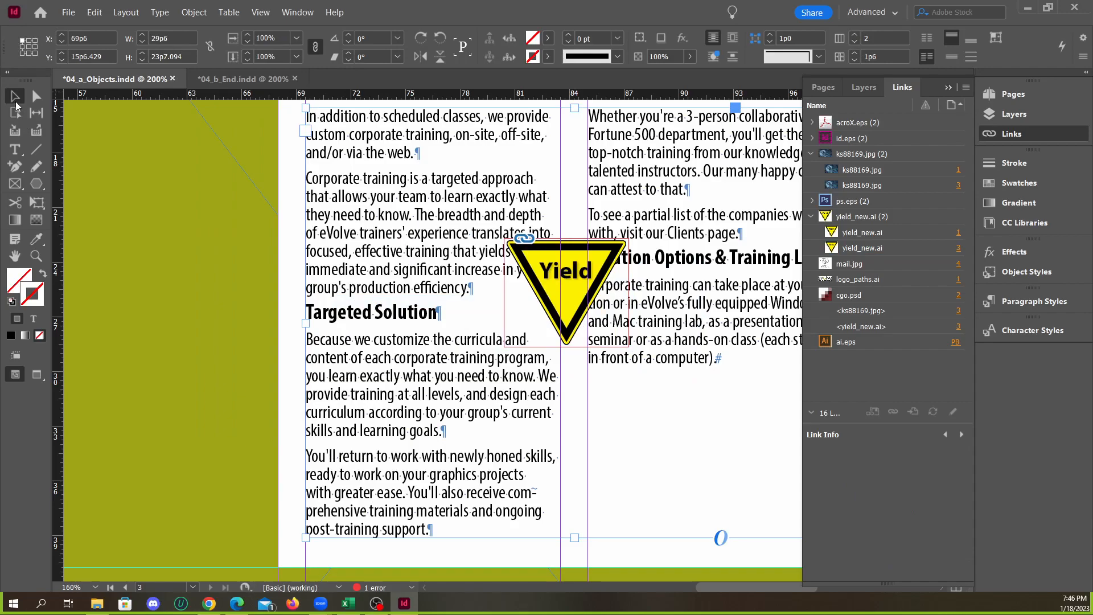
pyautogui.click(596, 311)
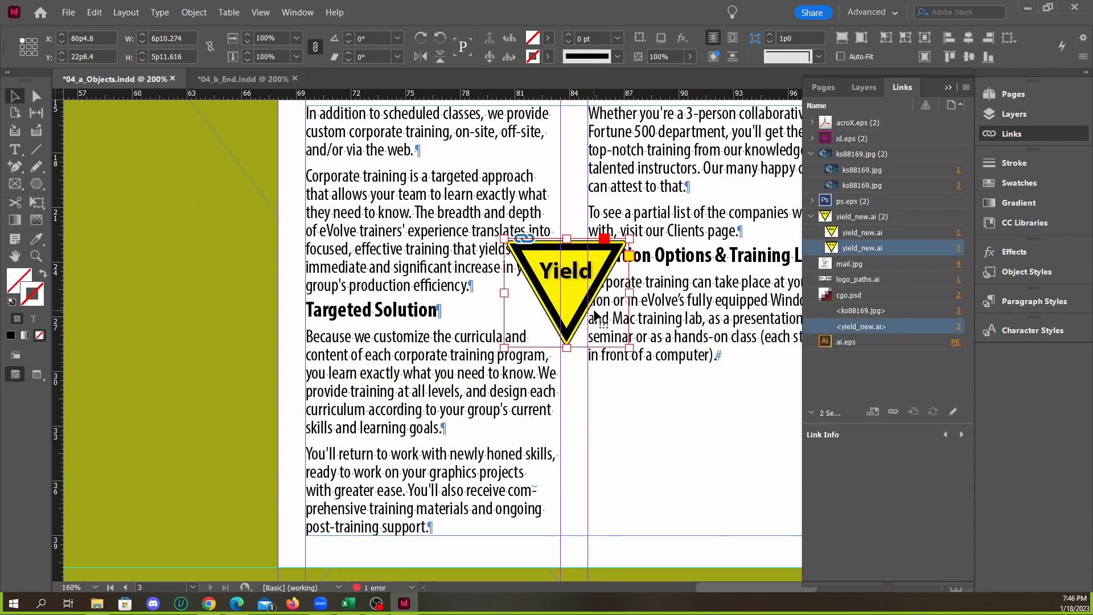
pyautogui.click(647, 369)
pyautogui.moveTo(583, 325); pyautogui.dragTo(654, 370)
pyautogui.hotkey('ctrl', 'z')
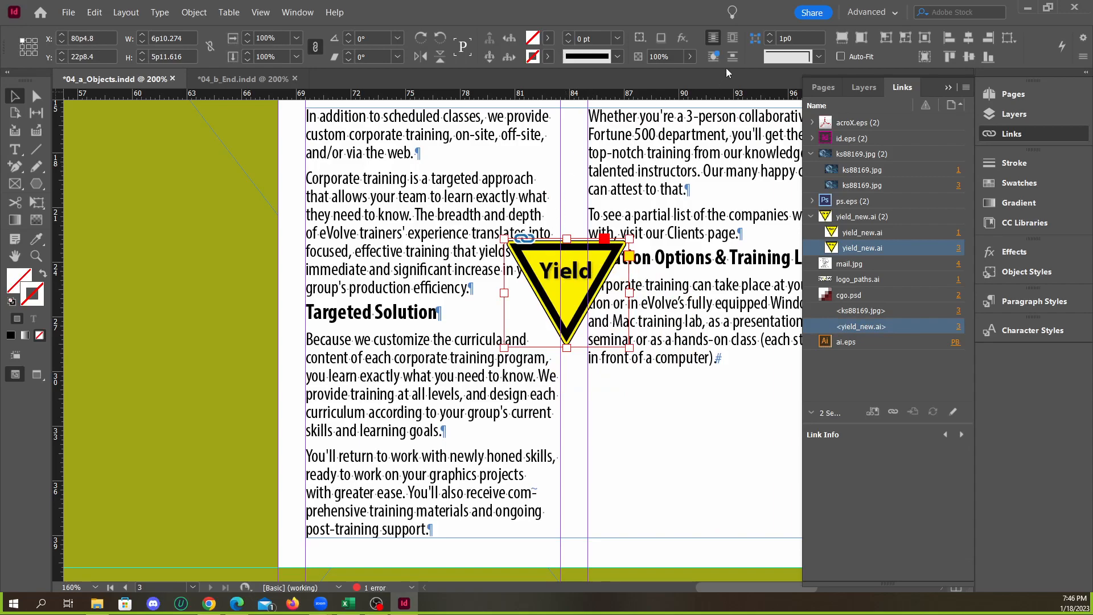
# Open the Text Wrap settings for the Yield sign and wrap the text around its bounding box
pyautogui.click(732, 39)
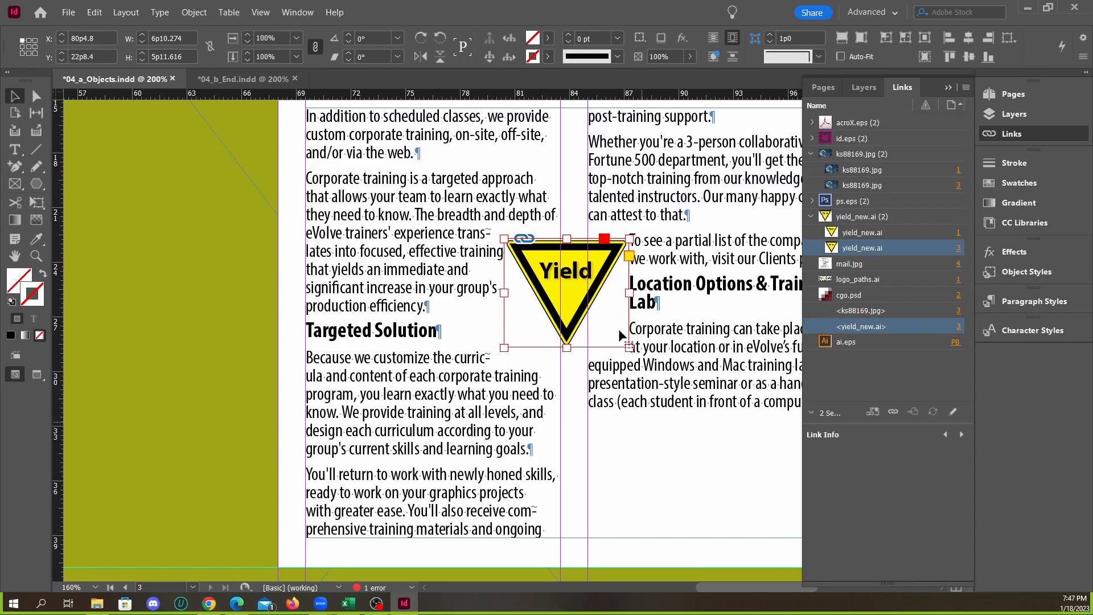
pyautogui.click(712, 39)
pyautogui.click(297, 12)
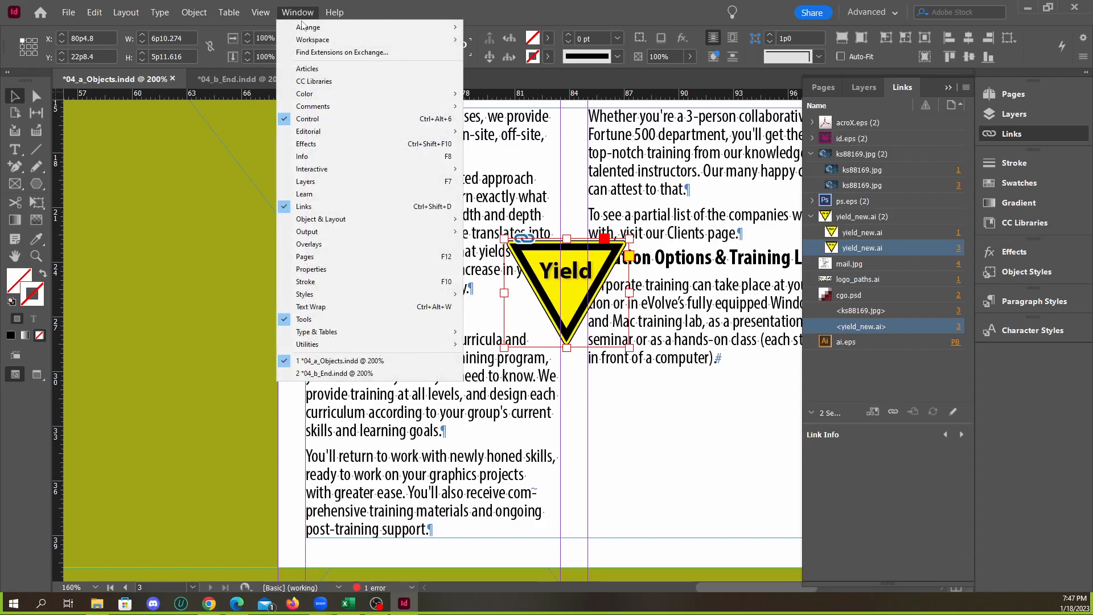
pyautogui.click(339, 308)
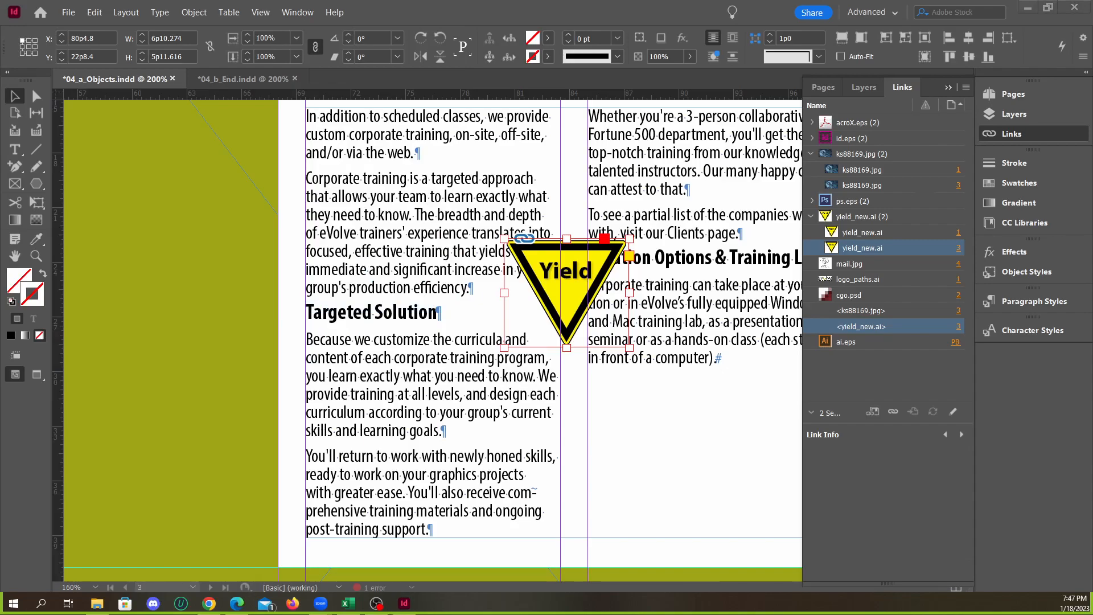
pyautogui.moveTo(1092, 202); pyautogui.dragTo(409, 187)
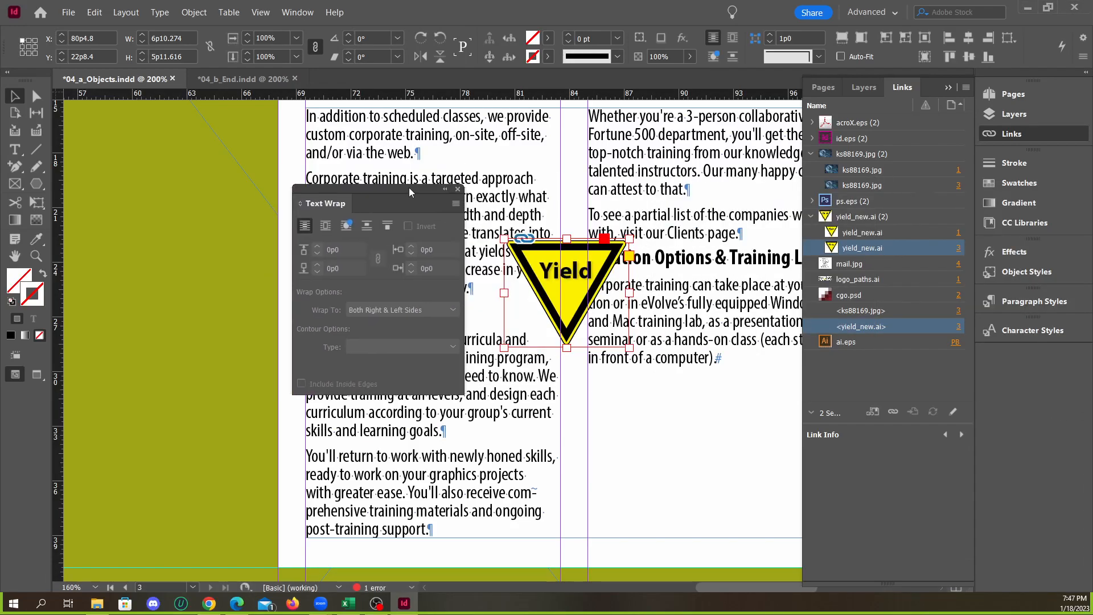
pyautogui.click(324, 229)
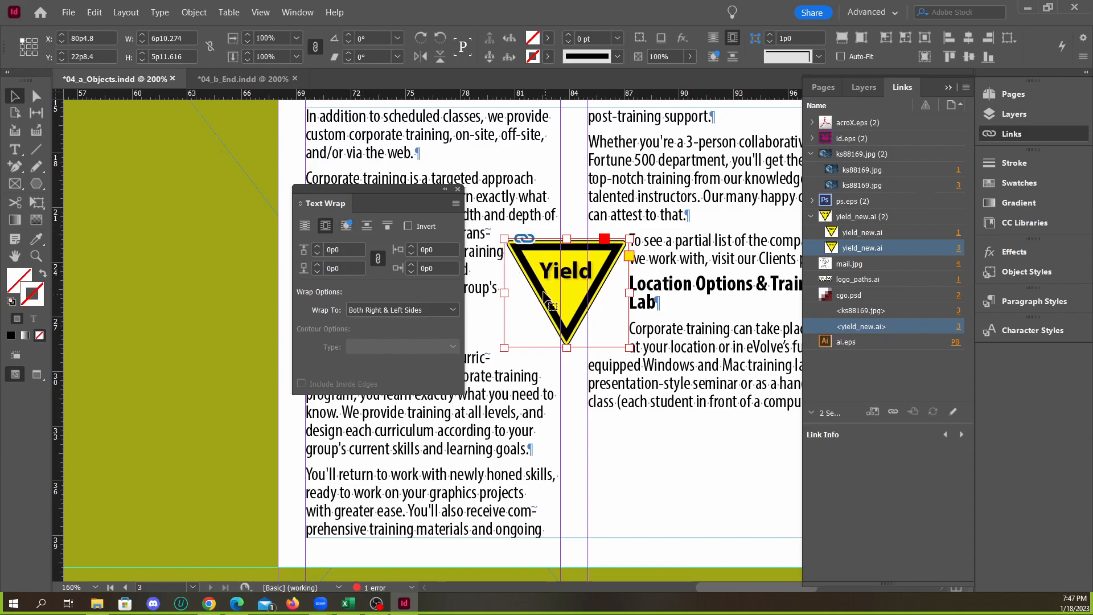
# Change the Yield sign's text wrap to follow the object shape with the Select Subject contour type
pyautogui.click(345, 226)
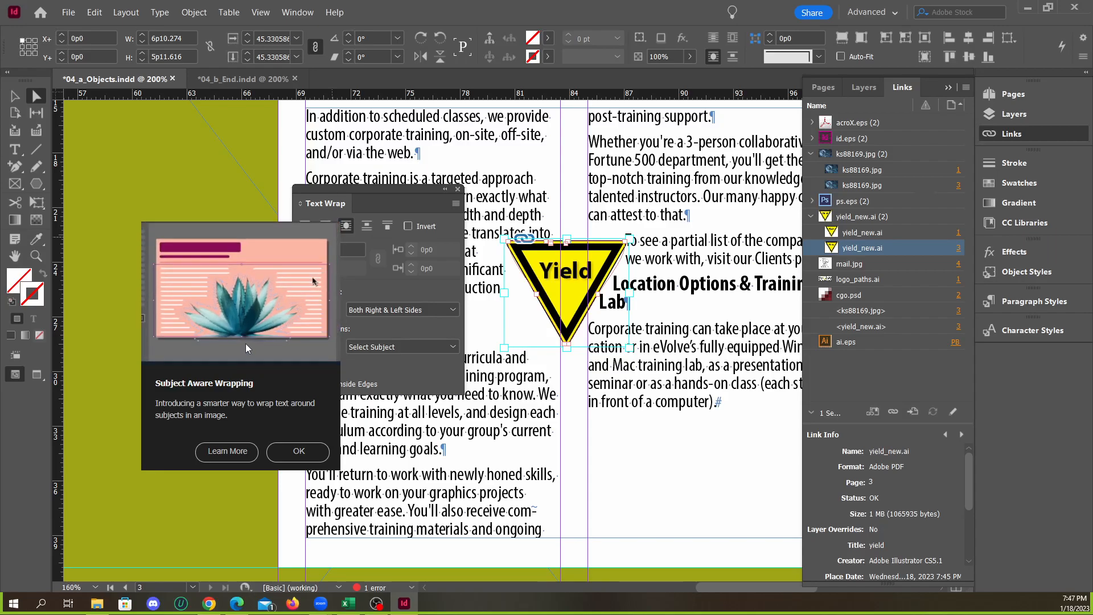
pyautogui.click(299, 452)
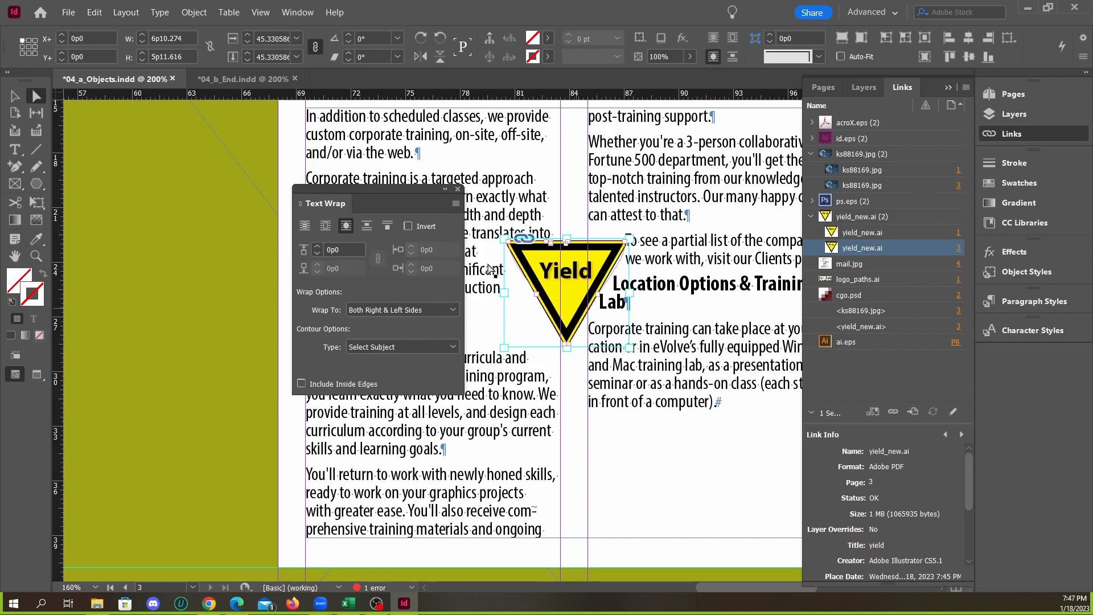
pyautogui.moveTo(393, 198); pyautogui.dragTo(317, 189)
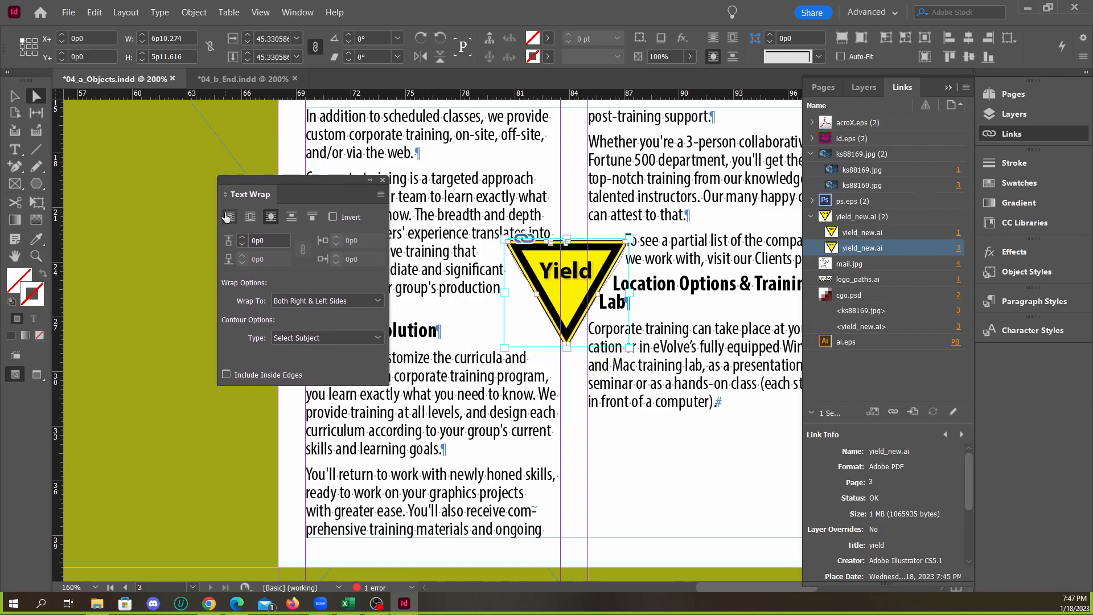
# Move the Yield sign into the middle of the left text column to test the object shape wrap
pyautogui.click(14, 96)
pyautogui.click(577, 354)
pyautogui.moveTo(577, 348); pyautogui.dragTo(501, 422)
pyautogui.click(932, 56)
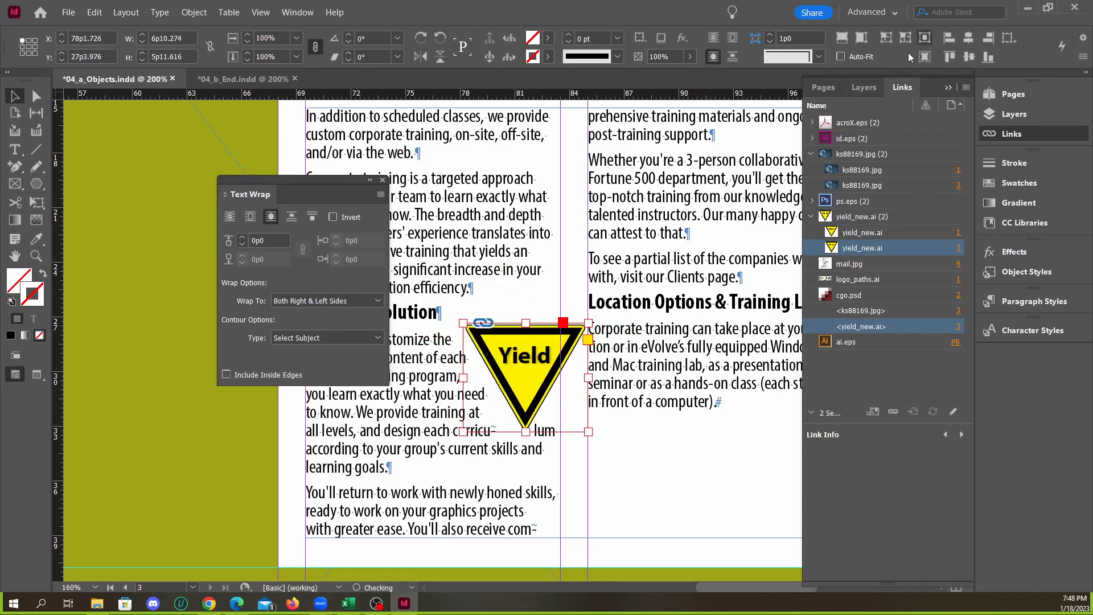
pyautogui.click(573, 347)
pyautogui.moveTo(574, 348); pyautogui.dragTo(499, 374)
pyautogui.scroll(-1, 578, 433)
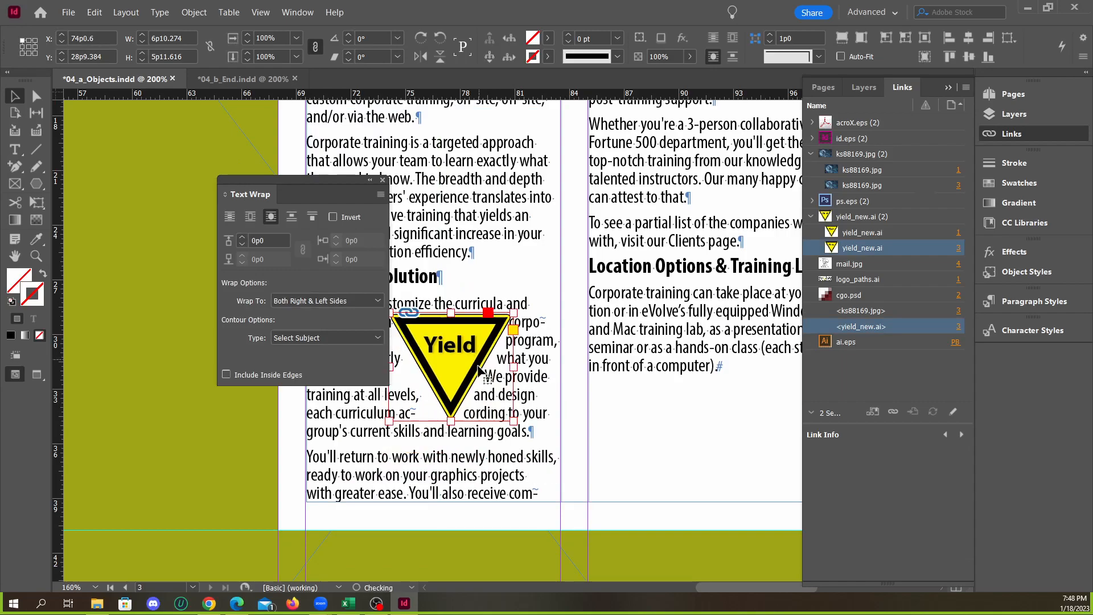
# Wrap the text around the Yield sign's bounding box and move the sign between the columns, at about X 80p10, Y 21p7
pyautogui.click(249, 218)
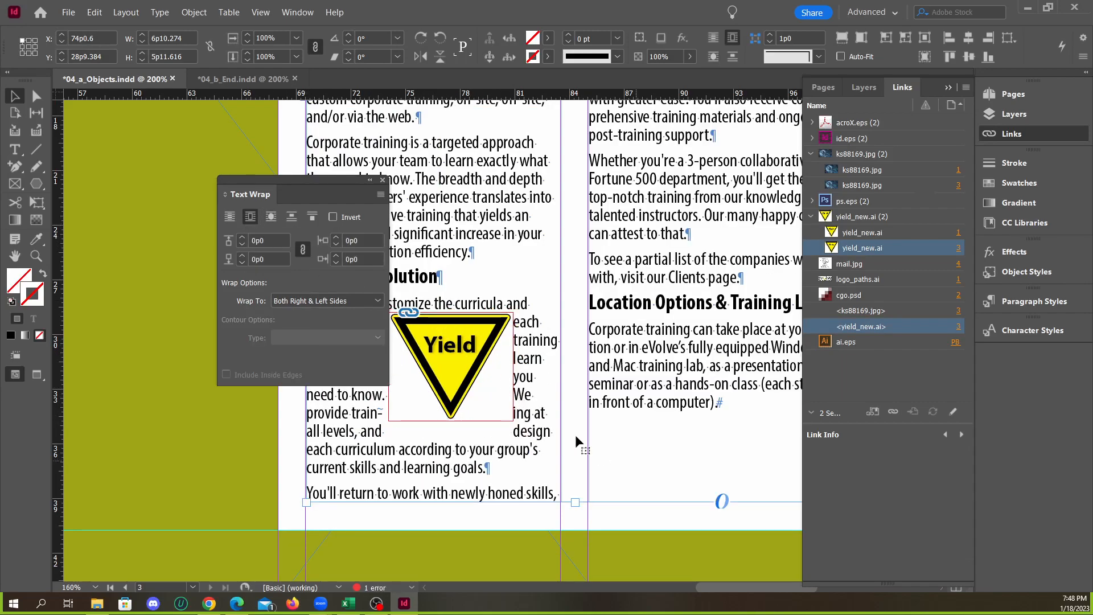
pyautogui.moveTo(478, 371); pyautogui.dragTo(578, 263)
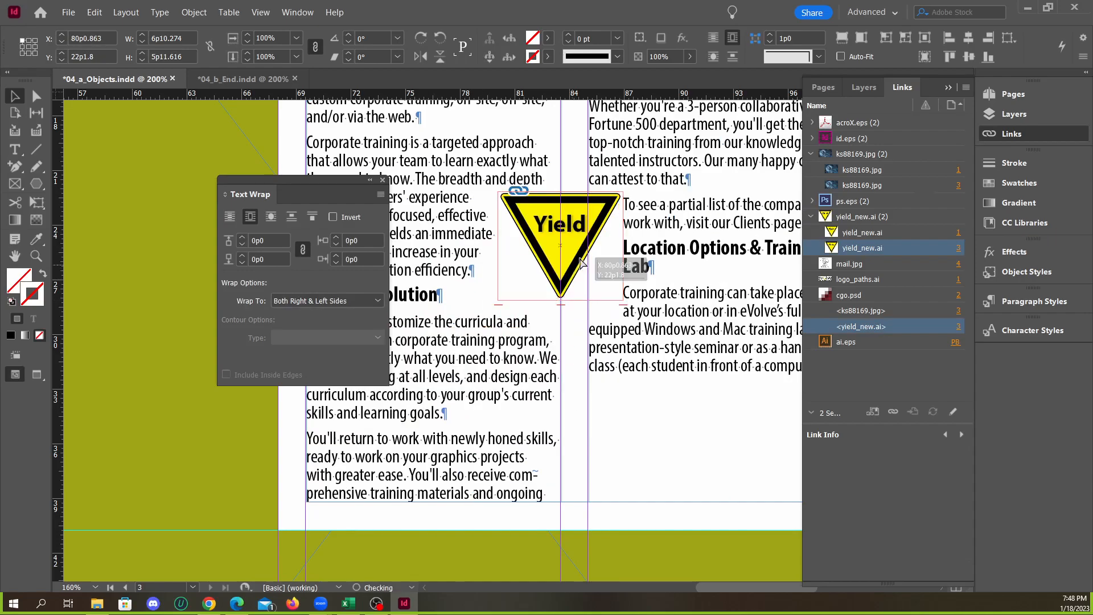
# Set the page 3 Yield sign's text wrap offsets to 1p0 on all four sides, matching 04_b_End.indd
pyautogui.click(239, 79)
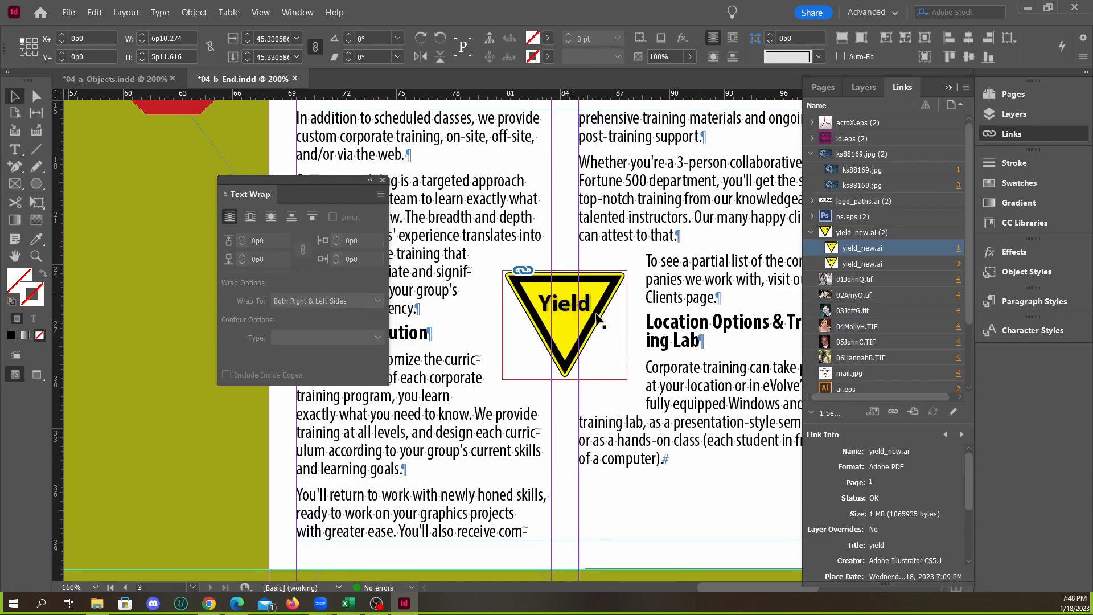
pyautogui.click(619, 353)
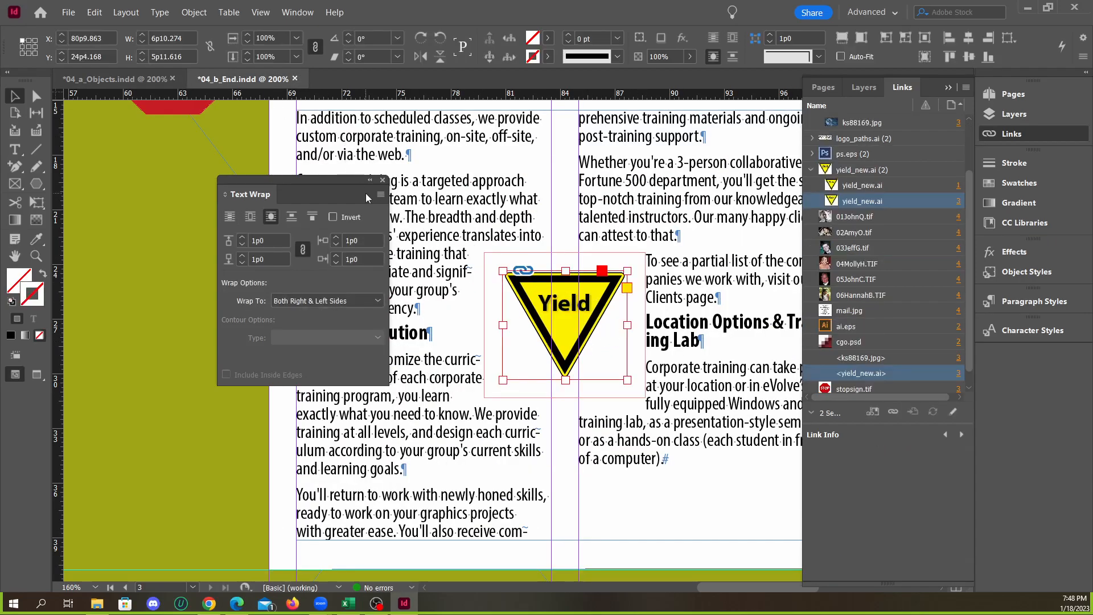
pyautogui.click(132, 78)
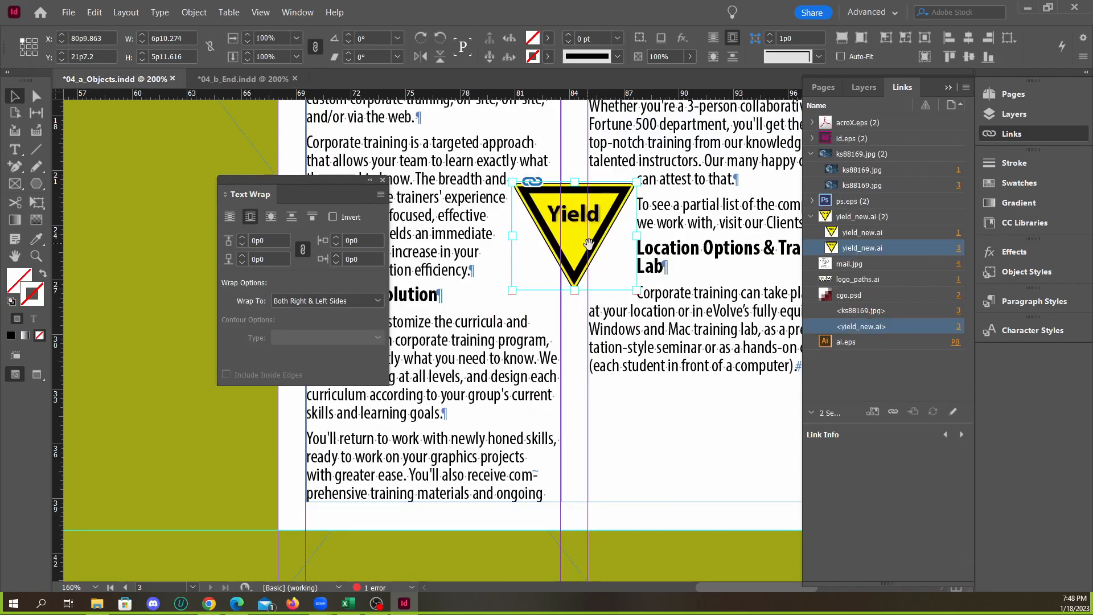
pyautogui.click(597, 263)
pyautogui.scroll(3, 595, 262)
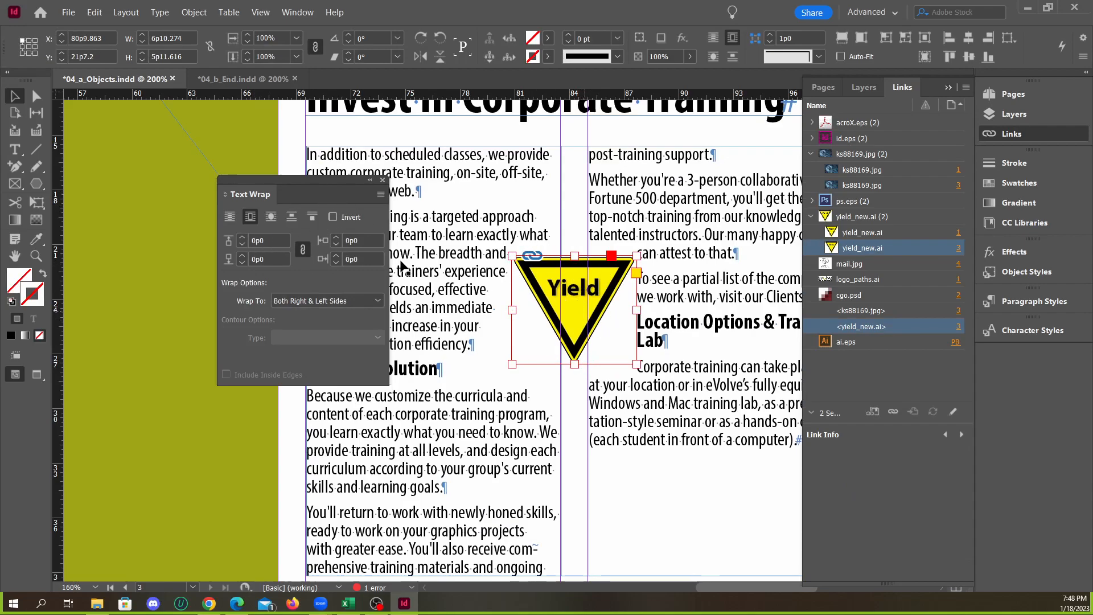
pyautogui.moveTo(291, 190); pyautogui.dragTo(287, 184)
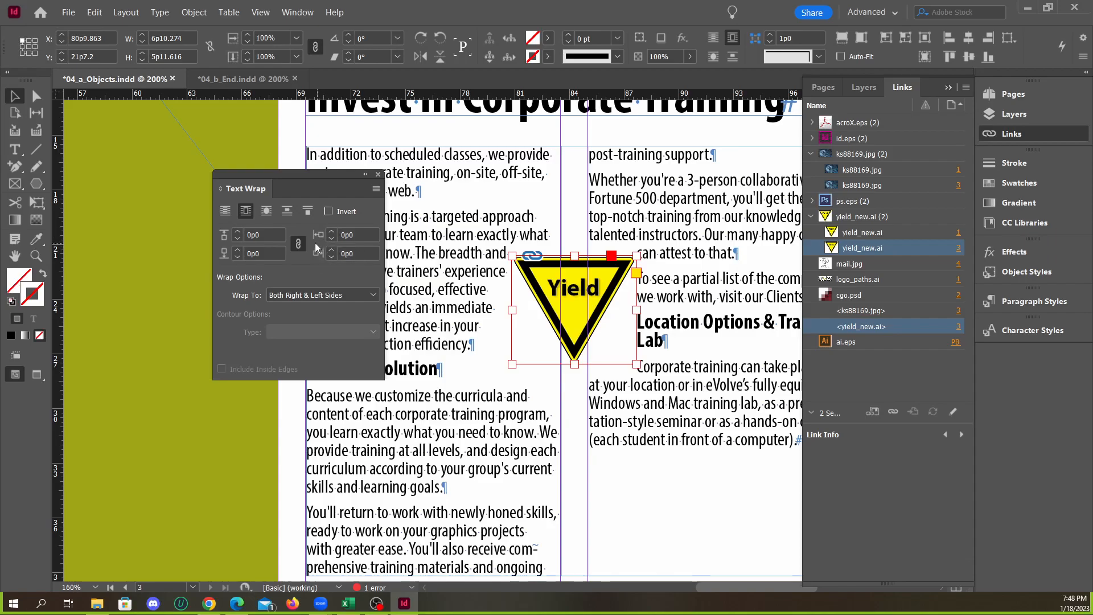
pyautogui.click(238, 231)
pyautogui.click(238, 231)
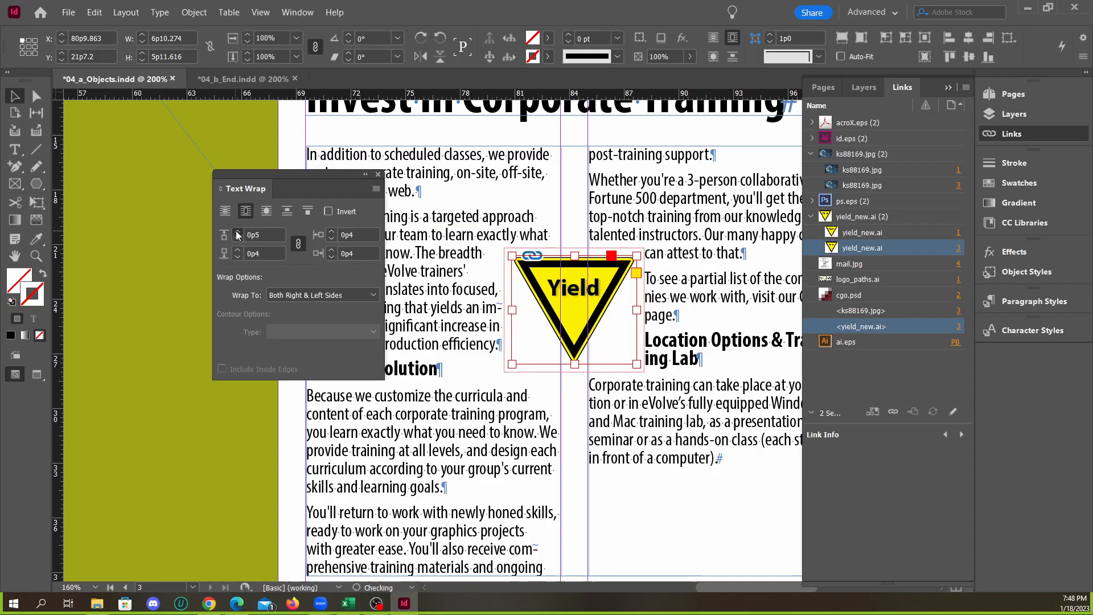
pyautogui.click(237, 231)
pyautogui.click(237, 231)
pyautogui.click(237, 232)
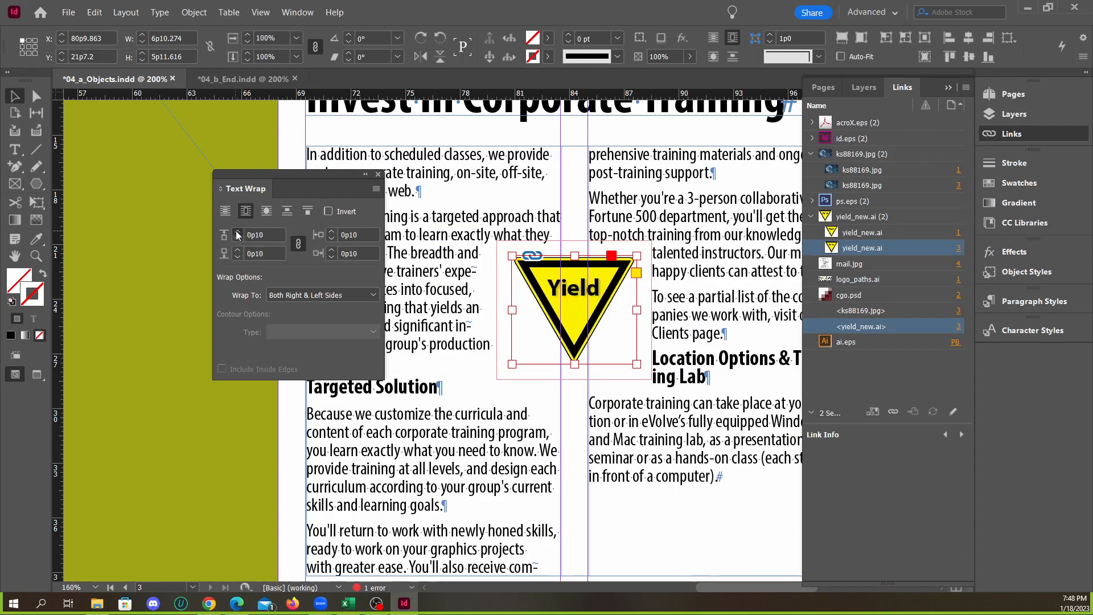
pyautogui.click(237, 232)
pyautogui.click(237, 233)
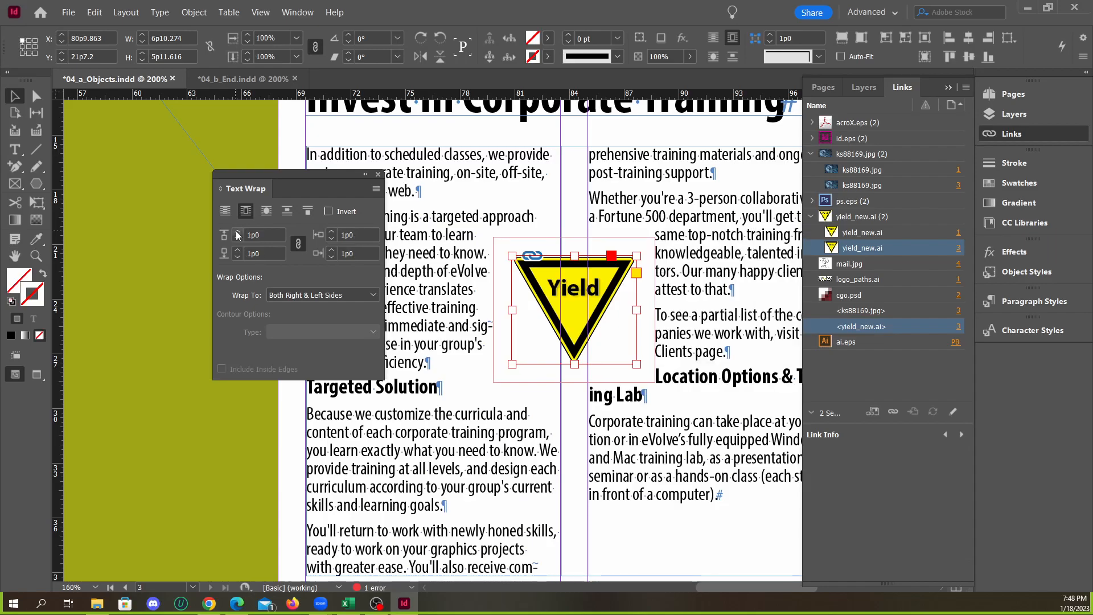
# Compare page 3's Yield sign placement and text wrap with 04_b_End.indd, and close the Text Wrap settings
pyautogui.click(216, 81)
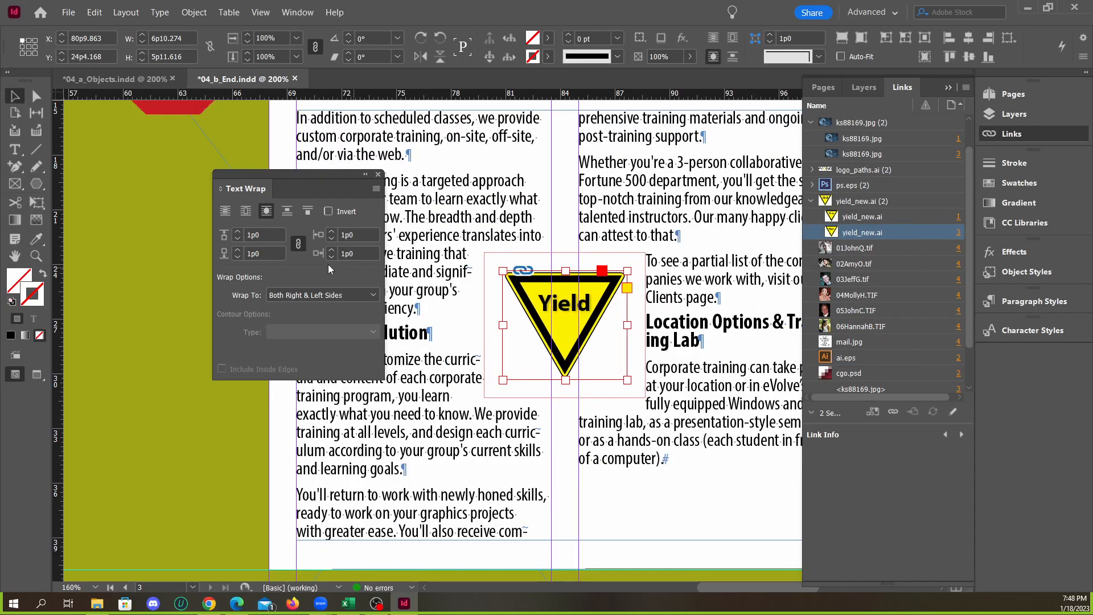
pyautogui.click(131, 79)
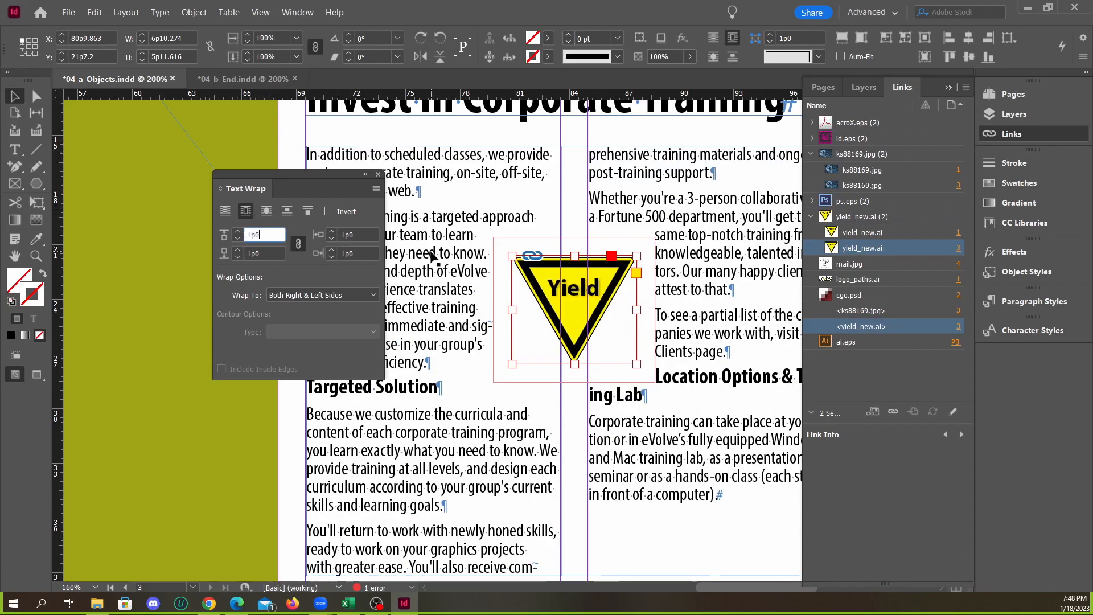
pyautogui.click(377, 174)
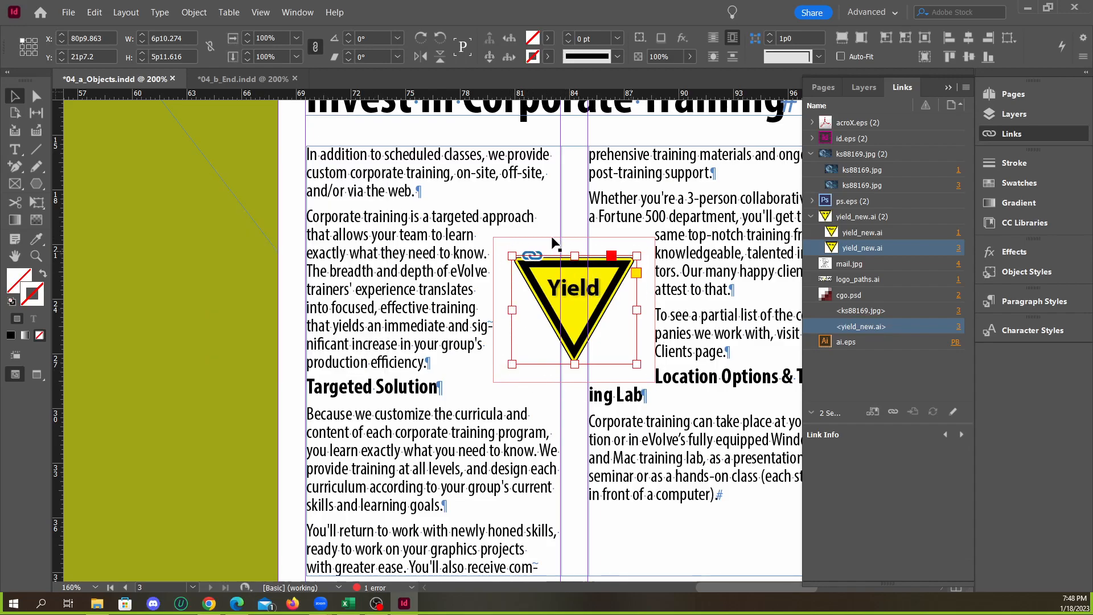
pyautogui.click(658, 415)
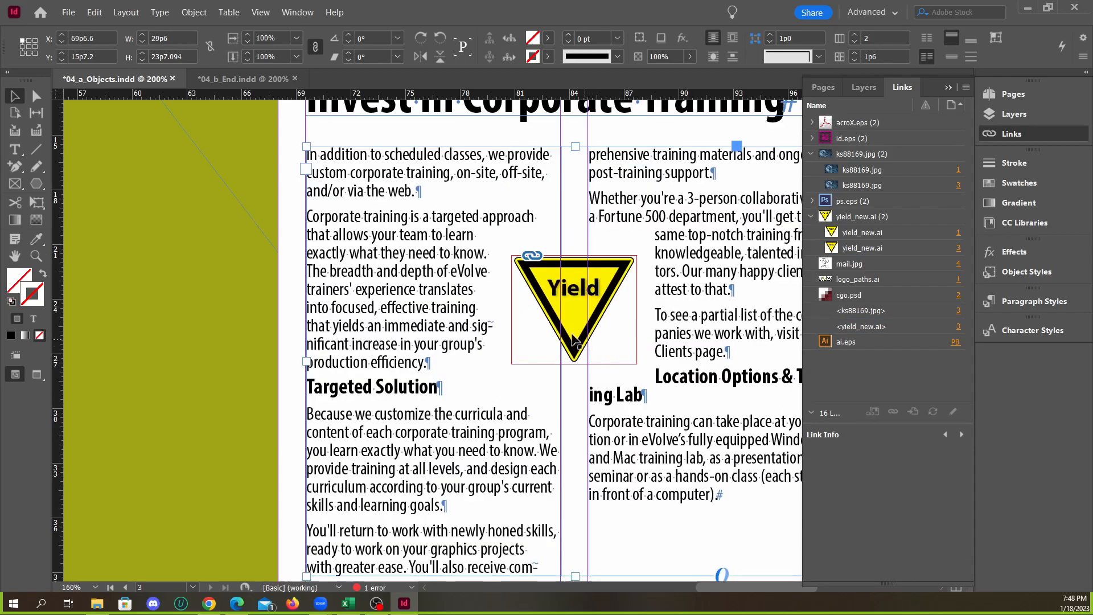
pyautogui.scroll(-2, 494, 323)
pyautogui.scroll(1, 650, 373)
pyautogui.click(248, 79)
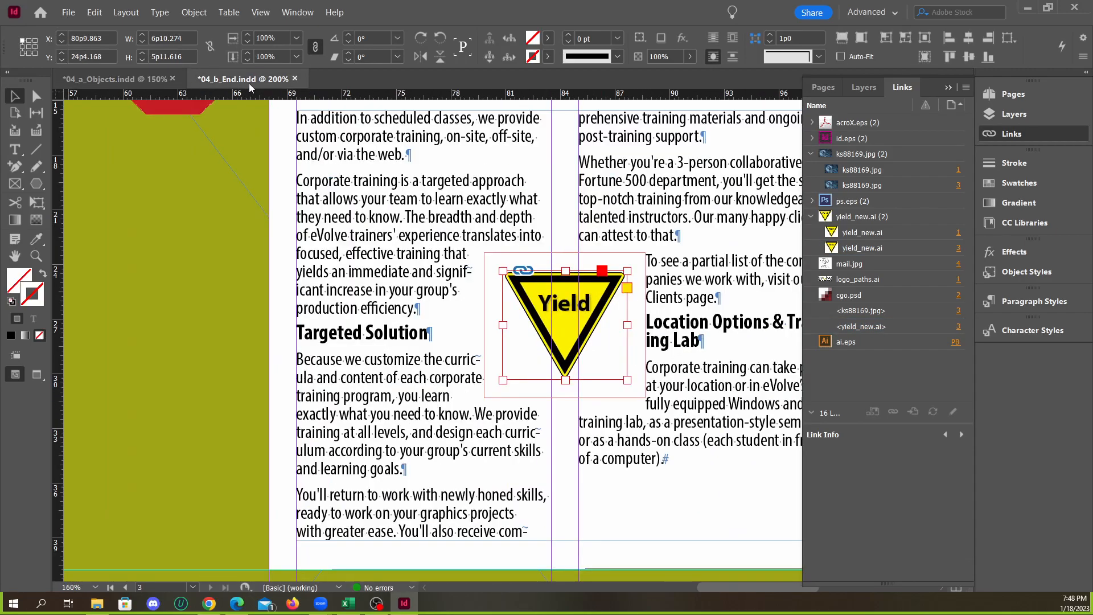
# Compare the page 2–3 spread of 04_a_Objects.indd with the same spread in 04_b_End.indd
pyautogui.scroll(-1, 545, 354)
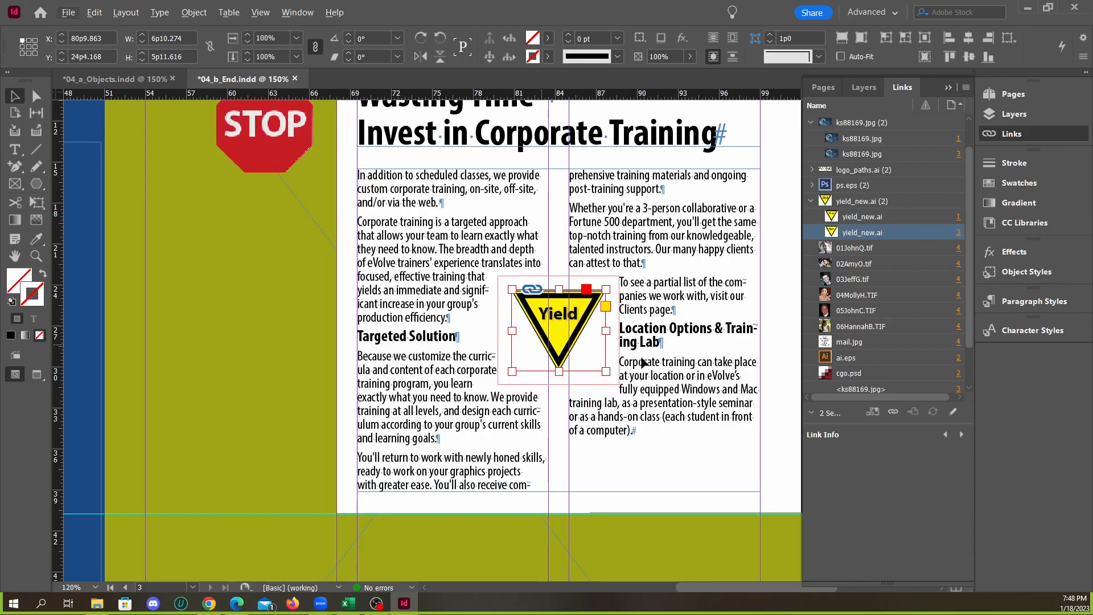
pyautogui.click(133, 81)
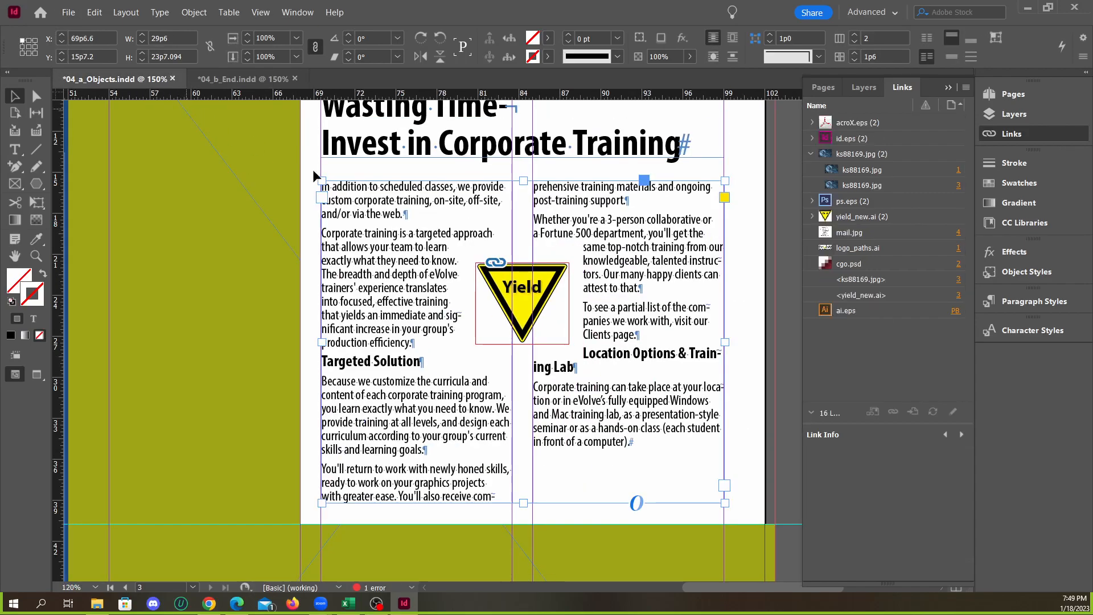
pyautogui.scroll(-2, 520, 257)
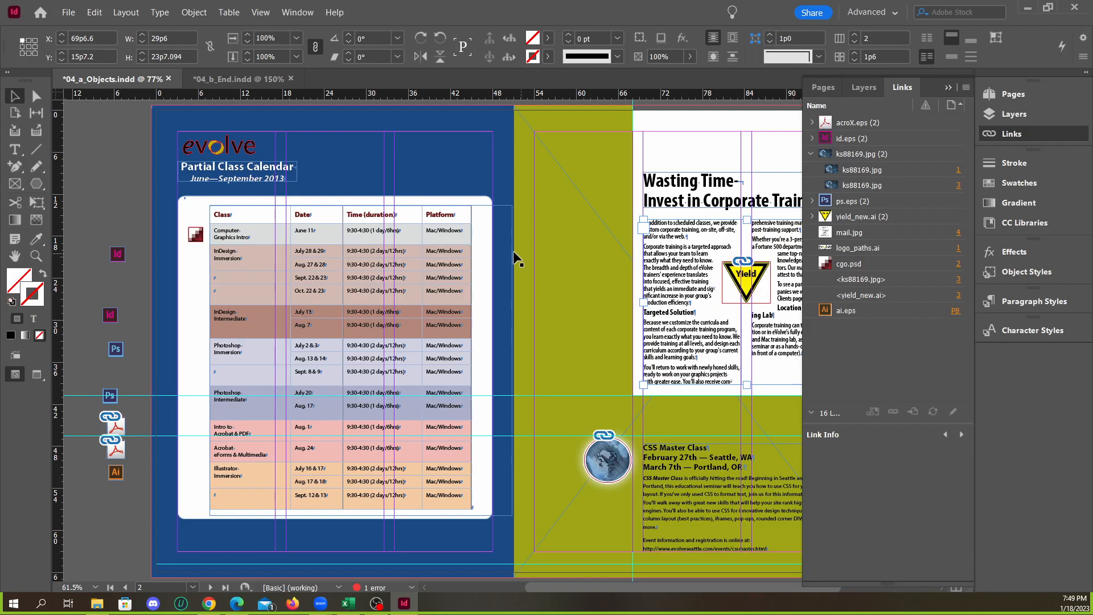
pyautogui.click(224, 80)
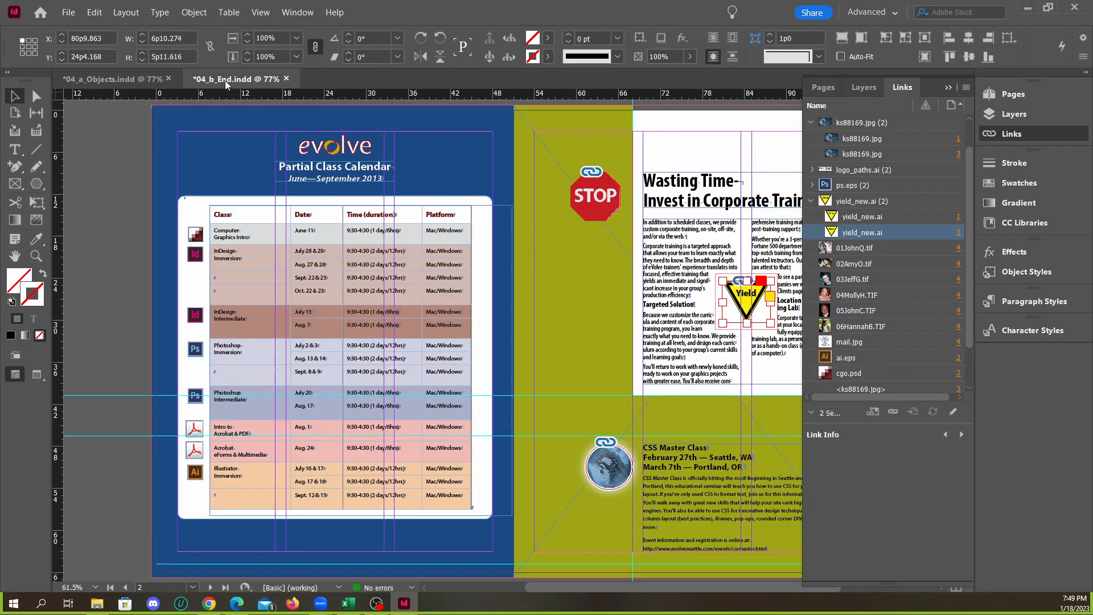
pyautogui.scroll(3, 735, 343)
pyautogui.scroll(-2, 430, 333)
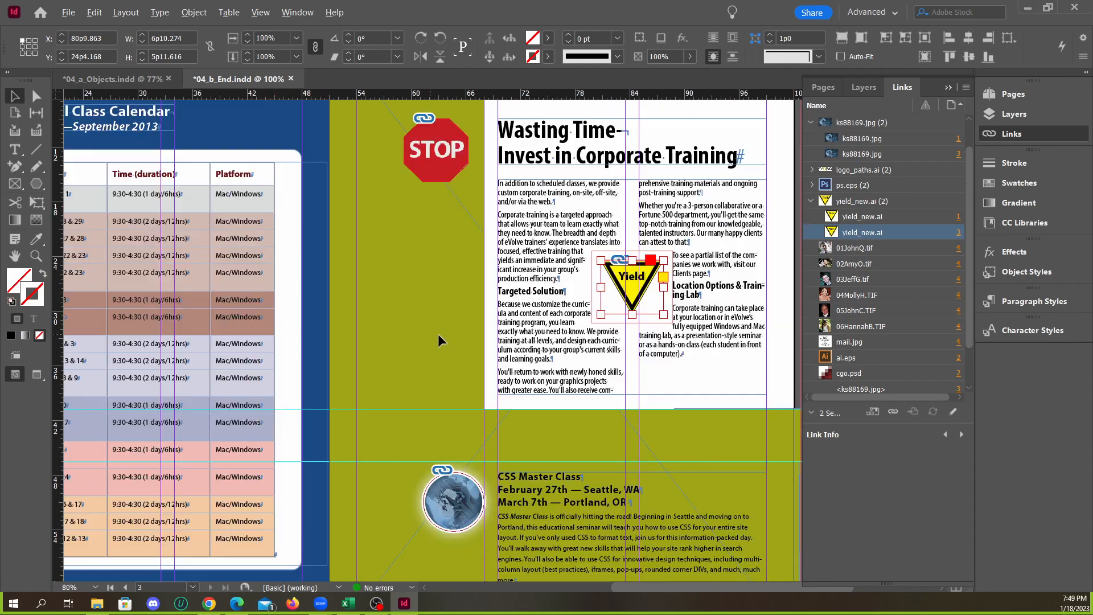
pyautogui.click(261, 14)
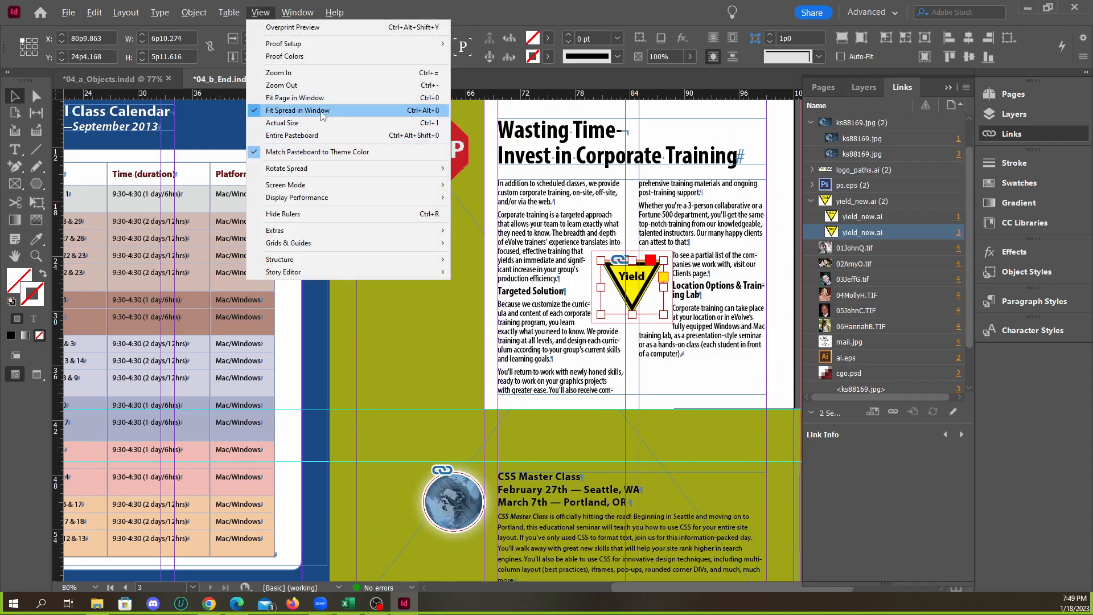
pyautogui.click(339, 101)
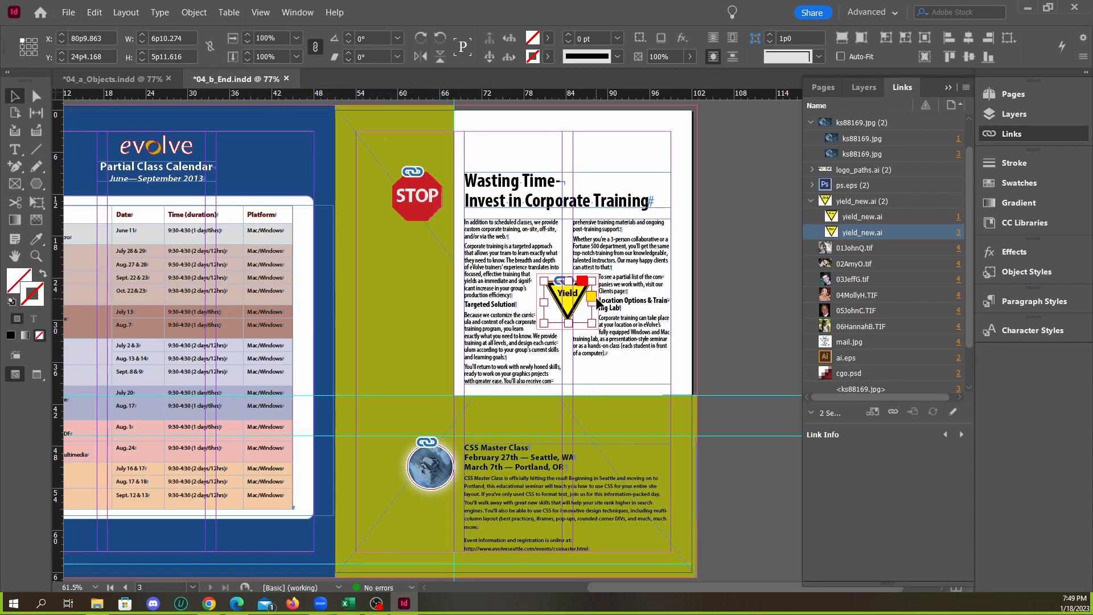
pyautogui.click(123, 79)
pyautogui.hscroll(-3, 470, 273)
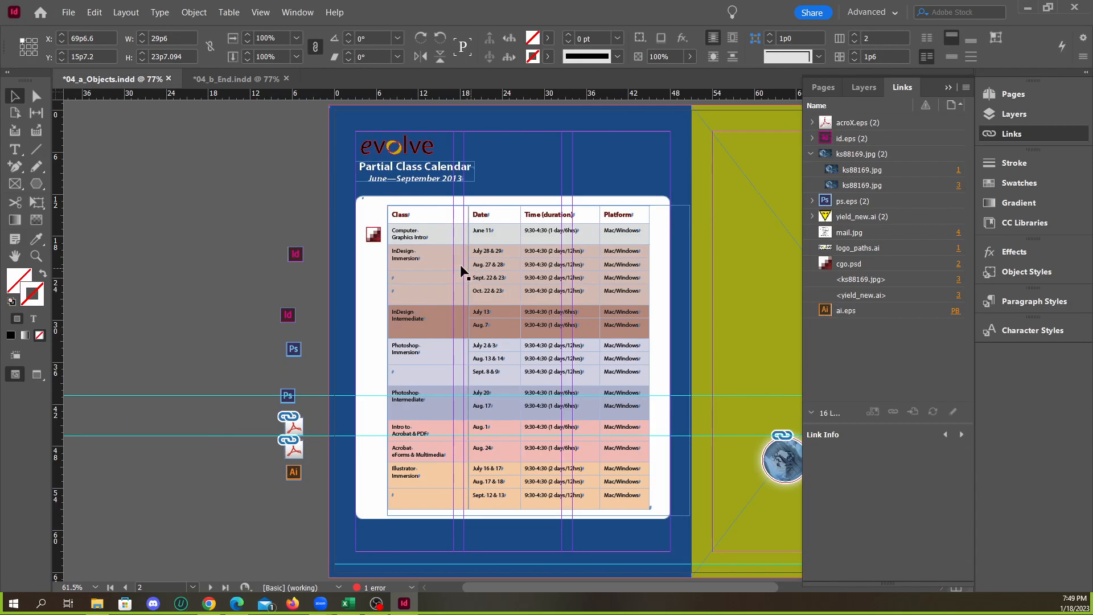
pyautogui.click(779, 375)
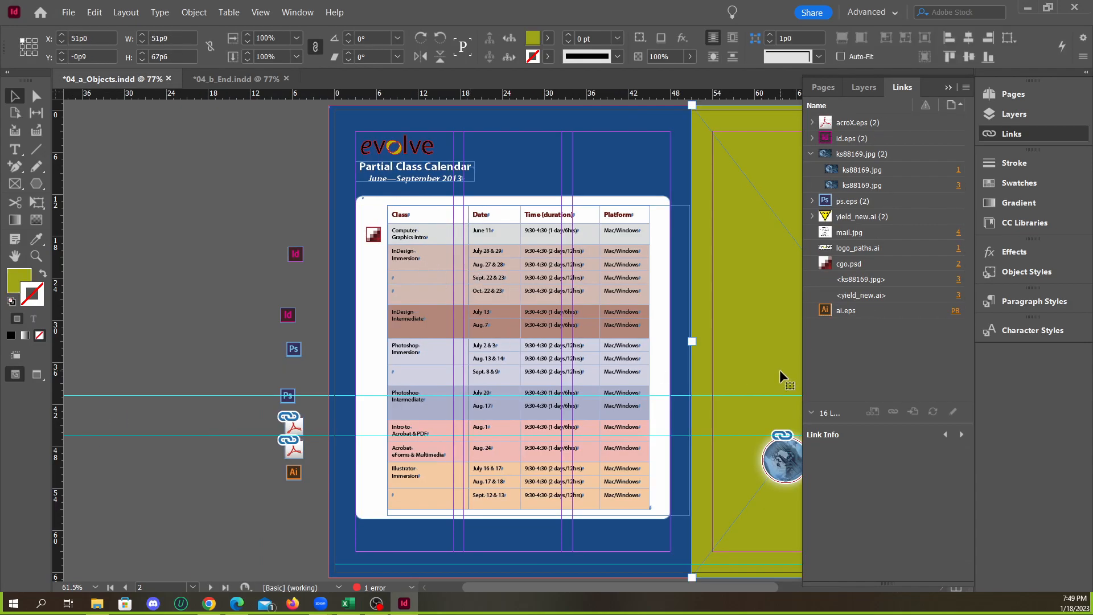
pyautogui.hotkey('ctrl', '=')
pyautogui.hotkey('ctrl', '-')
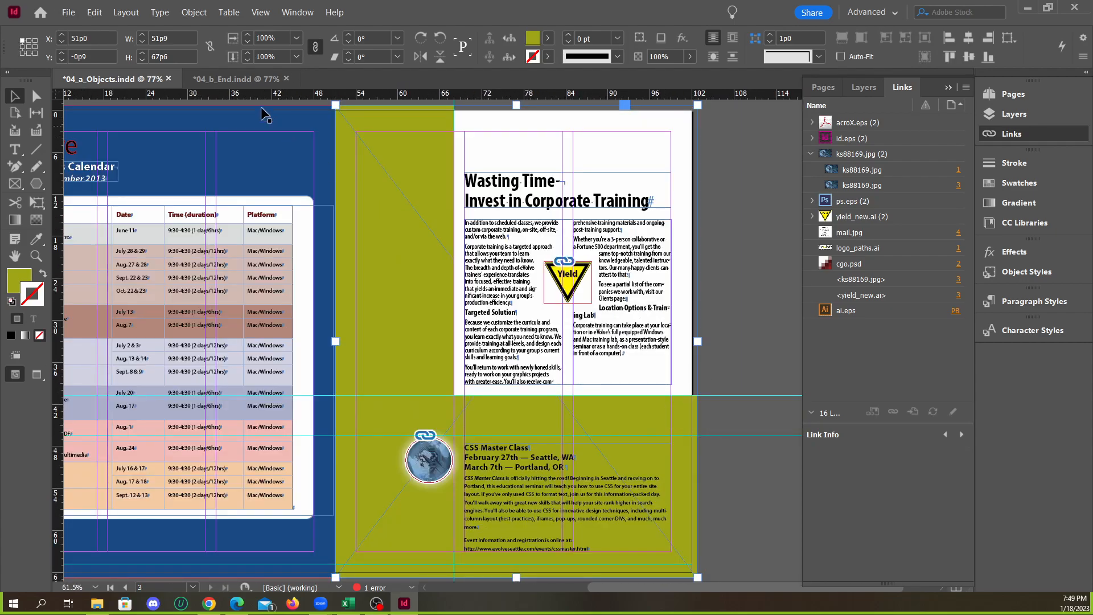
# Collapse the Links panel and arrange 04_b_End.indd and 04_a_Objects.indd side by side in a 2-up vertical layout
pyautogui.click(244, 82)
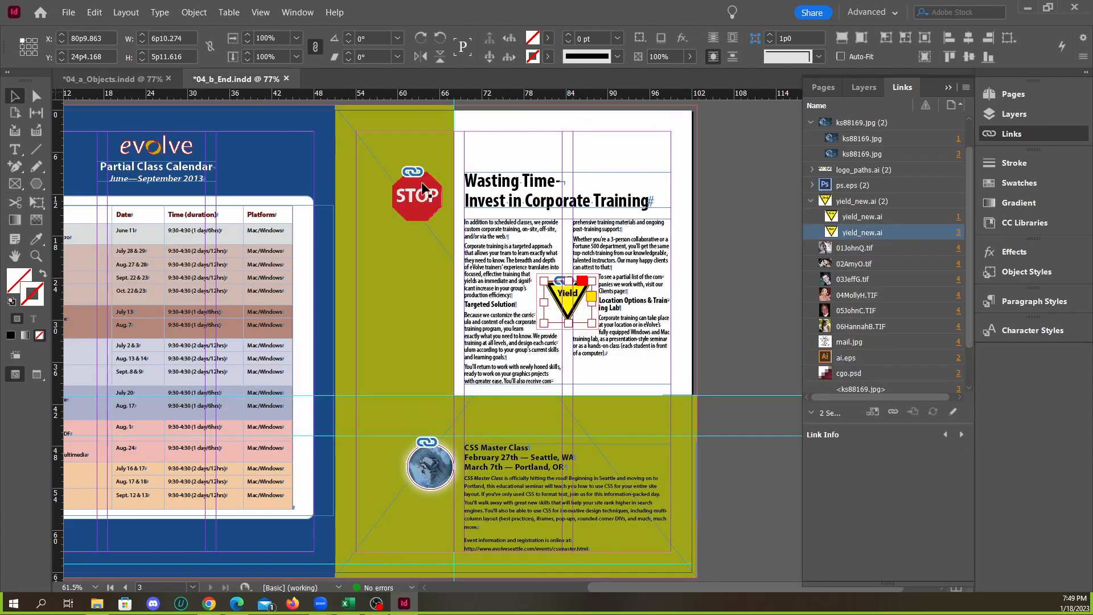
pyautogui.click(948, 87)
pyautogui.click(298, 13)
pyautogui.moveTo(312, 27)
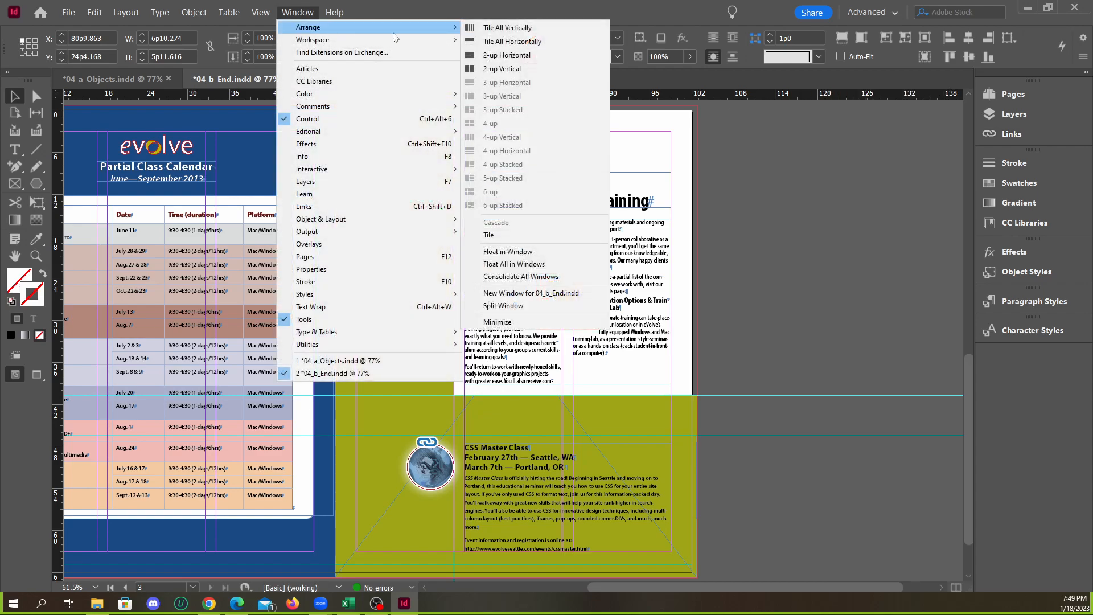
pyautogui.click(509, 68)
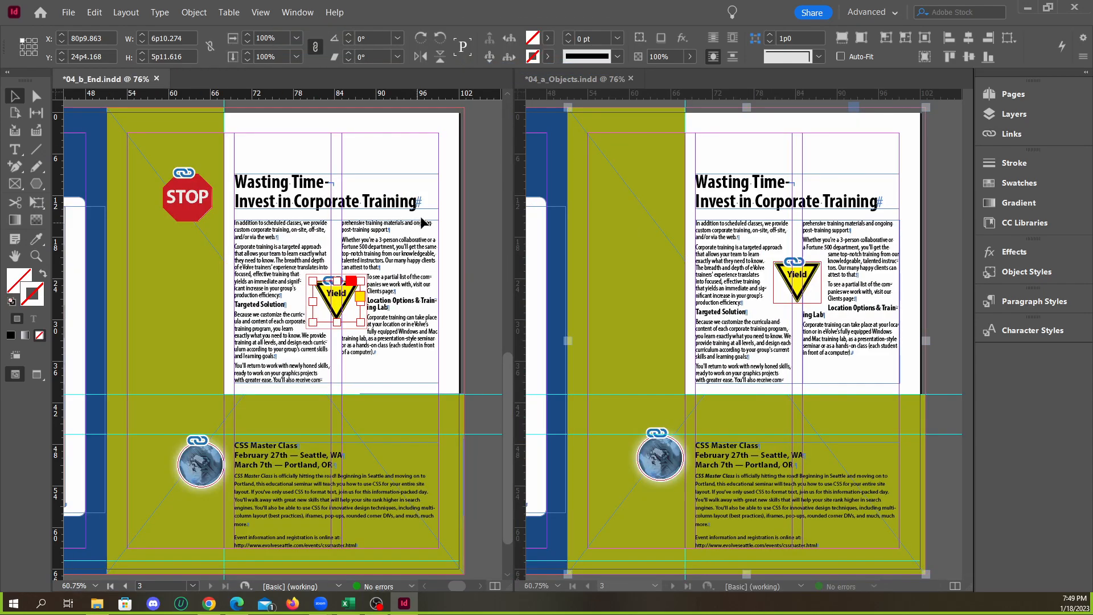
# Try the Yield sign in 04_b_End.indd slightly higher, at about Y 23p3, and restore its original position
pyautogui.click(482, 202)
pyautogui.click(346, 306)
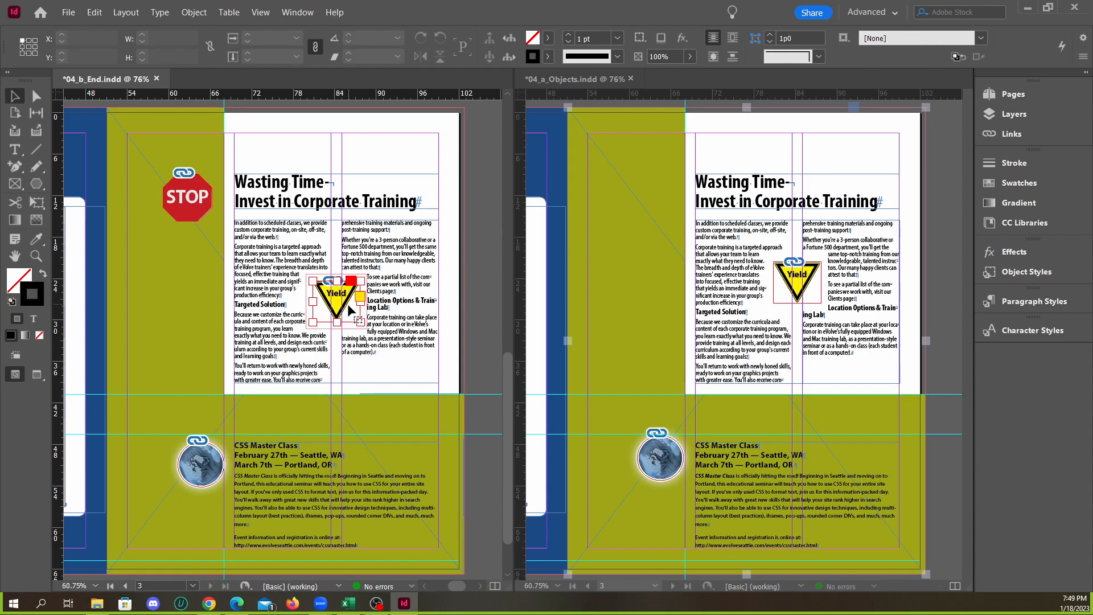
pyautogui.moveTo(346, 307); pyautogui.dragTo(346, 302)
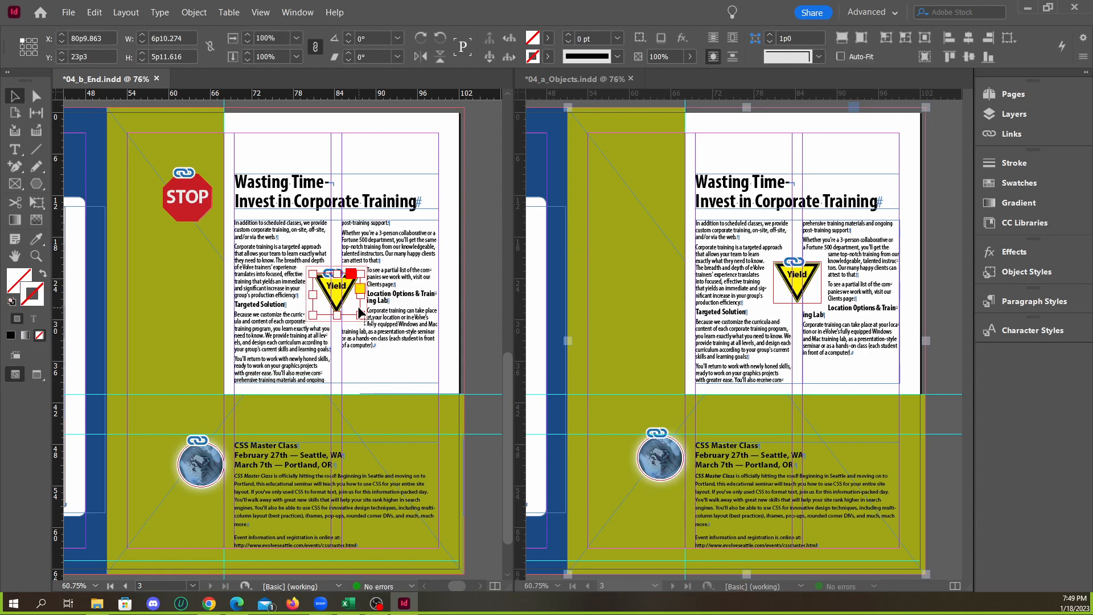
pyautogui.moveTo(360, 312); pyautogui.dragTo(347, 309)
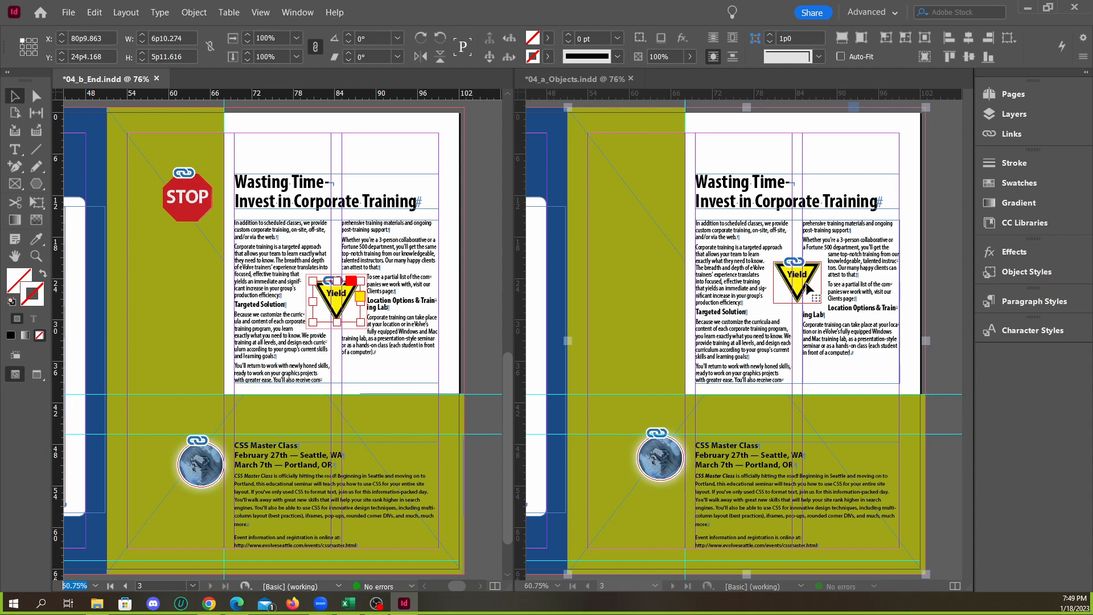
# Move the Yield sign on page 3 of 04_a_Objects.indd down to about Y 23p0 and deselect everything
pyautogui.click(803, 290)
pyautogui.moveTo(806, 290); pyautogui.dragTo(809, 301)
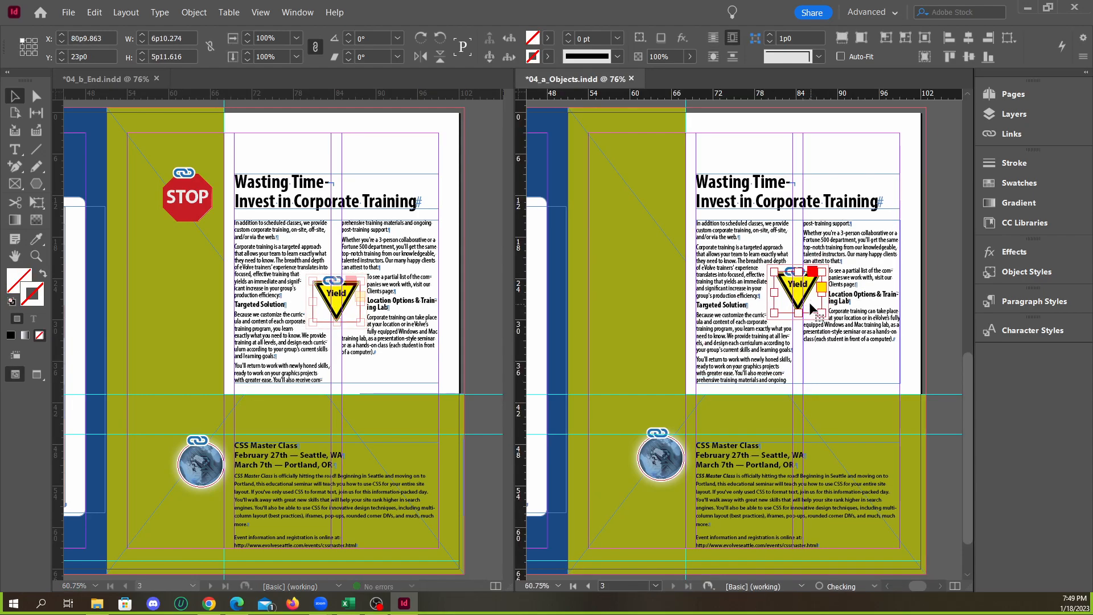
pyautogui.click(840, 365)
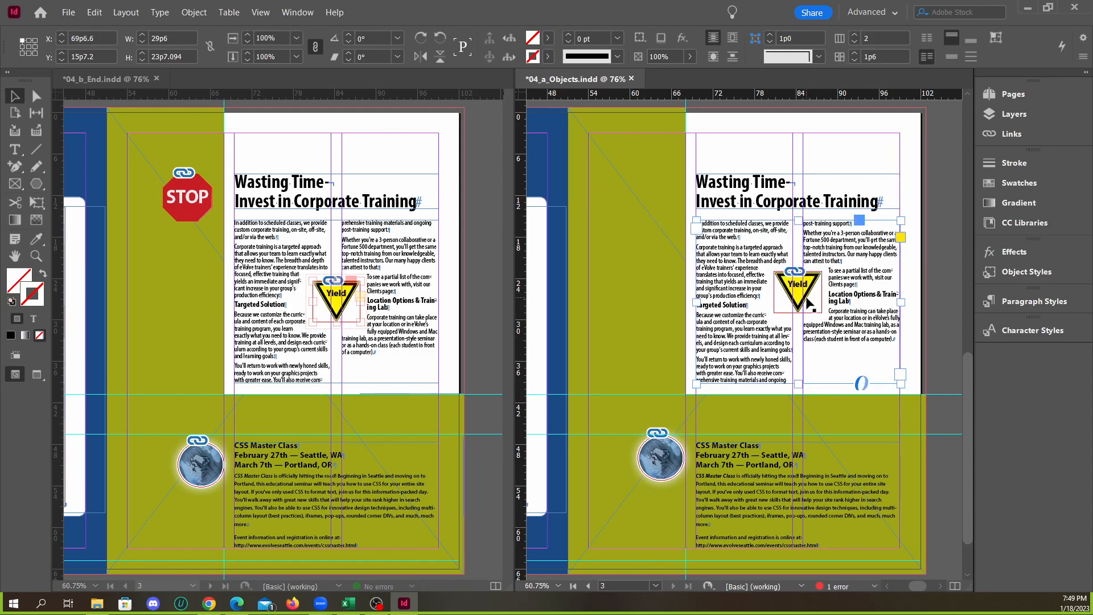
pyautogui.click(954, 337)
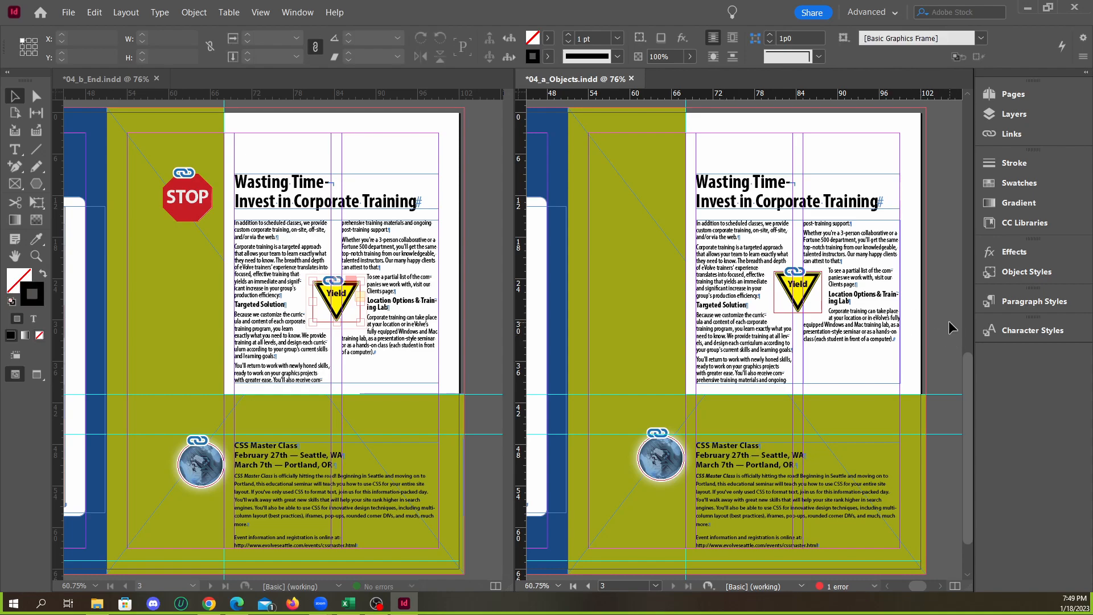
# Examine the Stop sign beside the headline in 04_b_End.indd and the matching empty green area in 04_a_Objects.indd
pyautogui.click(205, 212)
pyautogui.scroll(-10, 728, 333)
pyautogui.scroll(5, 727, 330)
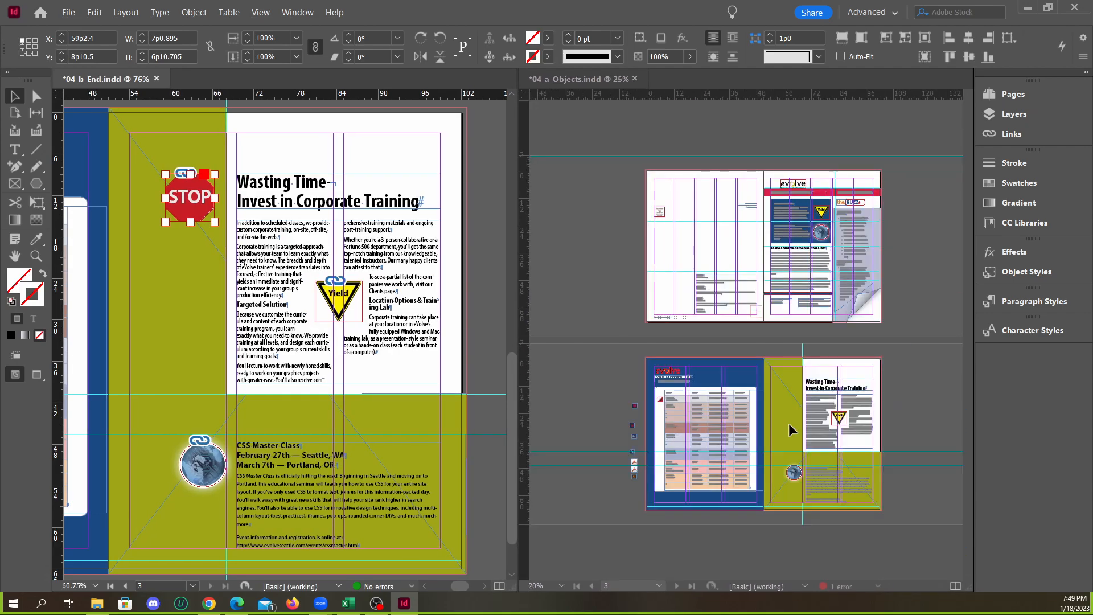
pyautogui.scroll(2, 837, 418)
pyautogui.scroll(2, 769, 438)
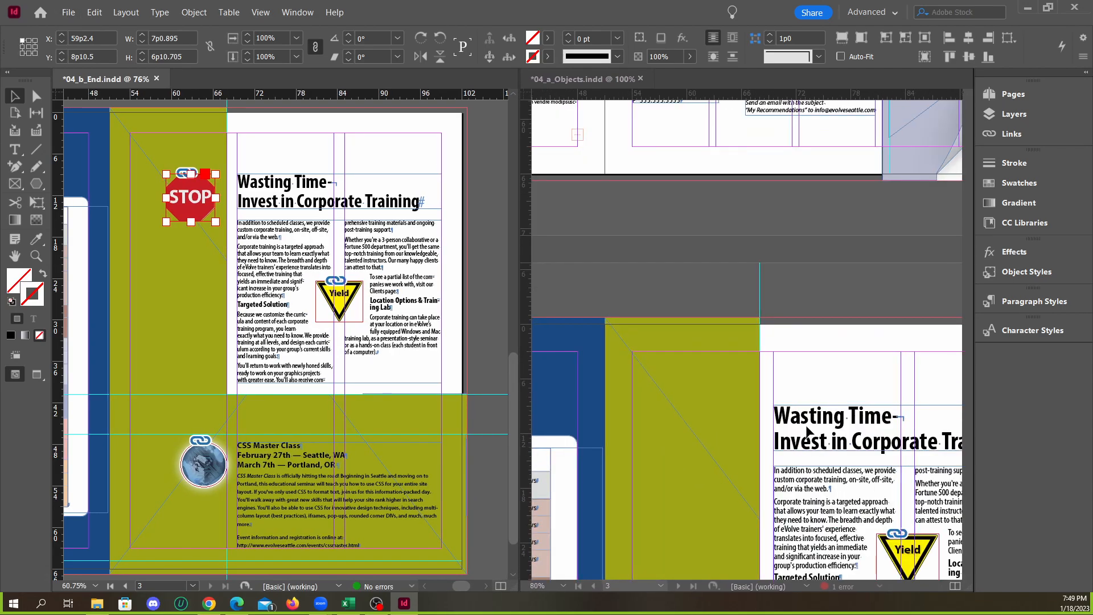
pyautogui.click(805, 233)
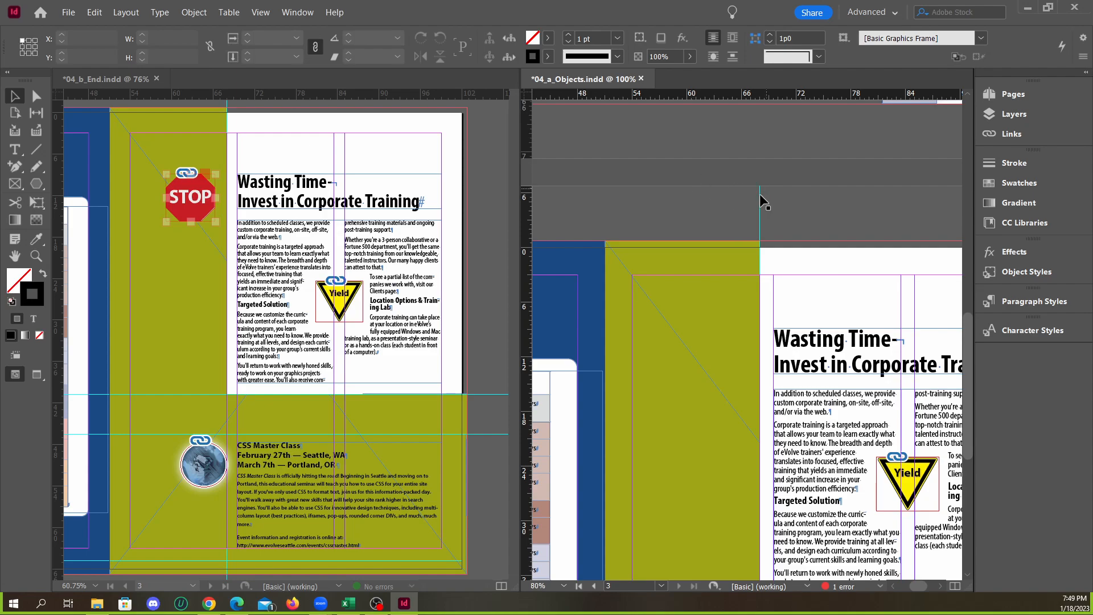
pyautogui.click(107, 84)
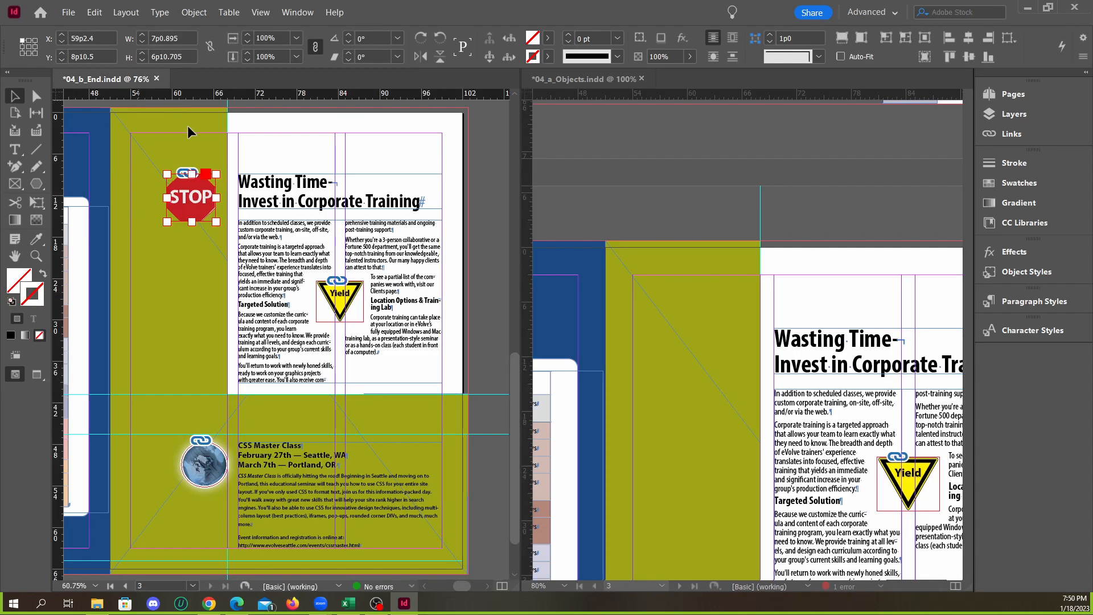
# Place stopsign.tif in the green area beside the page 3 headline of 04_a_Objects.indd, at about X 57p6, Y 5p3.6
pyautogui.click(537, 181)
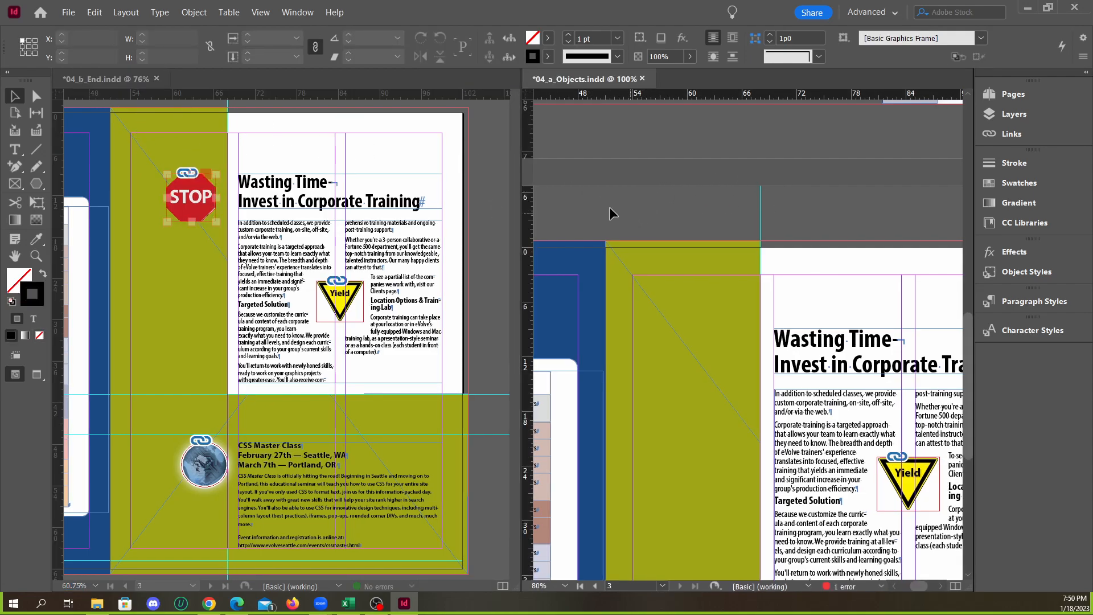
pyautogui.click(69, 12)
pyautogui.click(97, 174)
pyautogui.scroll(-1, 677, 330)
pyautogui.click(748, 307)
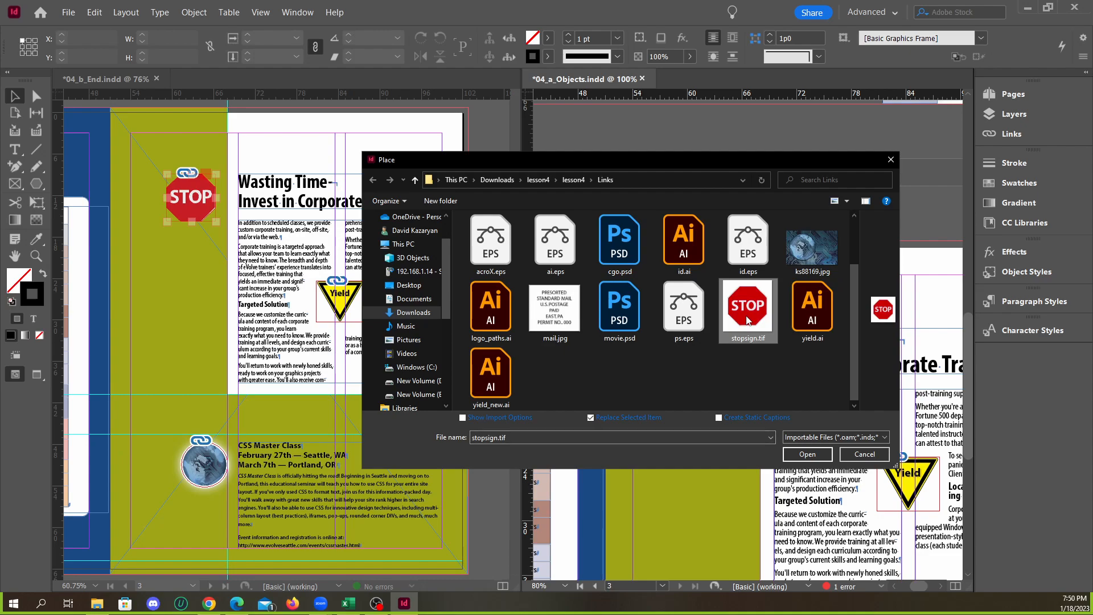
pyautogui.click(807, 454)
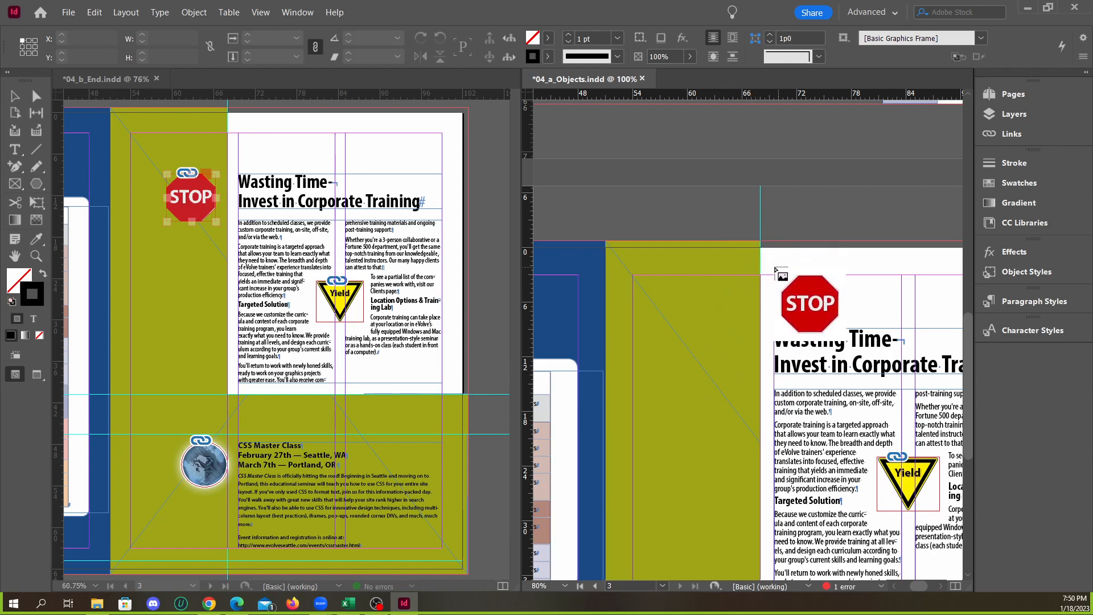
pyautogui.click(660, 195)
pyautogui.moveTo(716, 211); pyautogui.dragTo(729, 329)
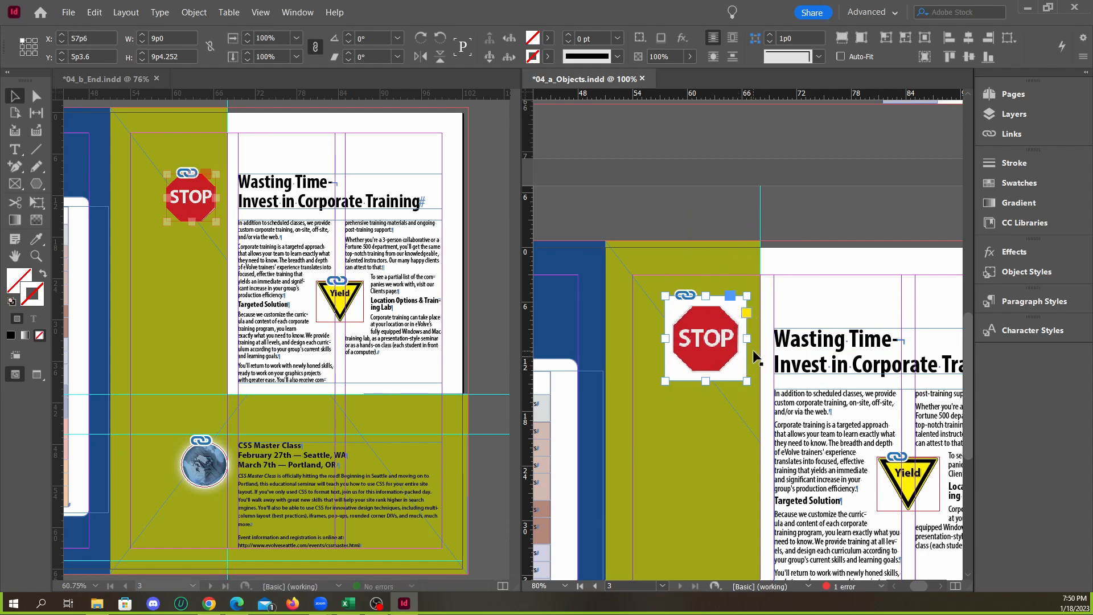
# Examine the edges and background of the placed Stop sign image against the green area
pyautogui.click(662, 240)
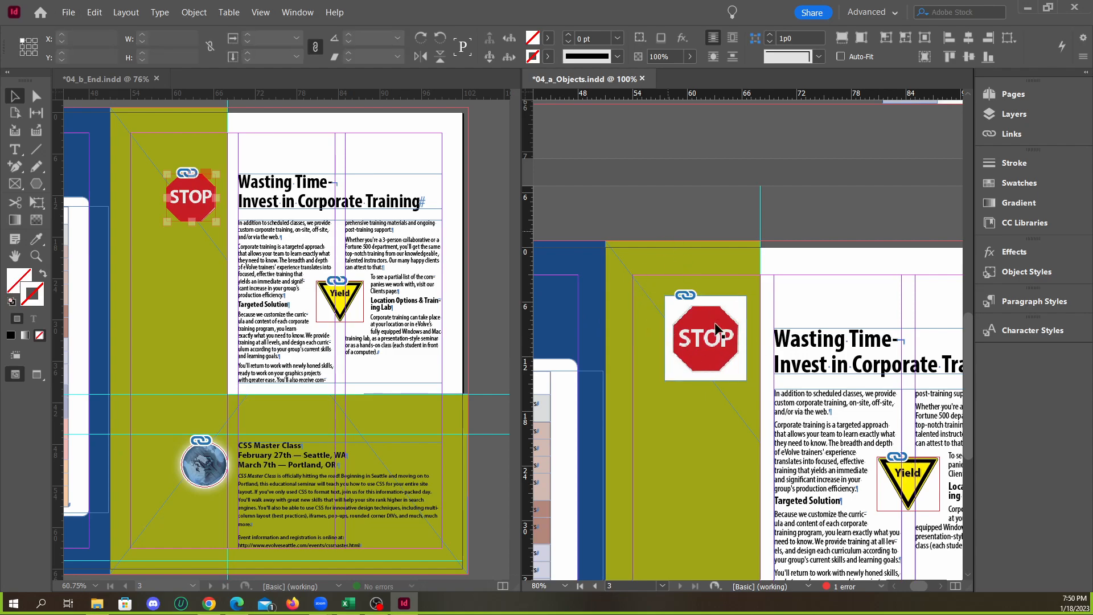
pyautogui.click(698, 335)
pyautogui.scroll(4, 698, 335)
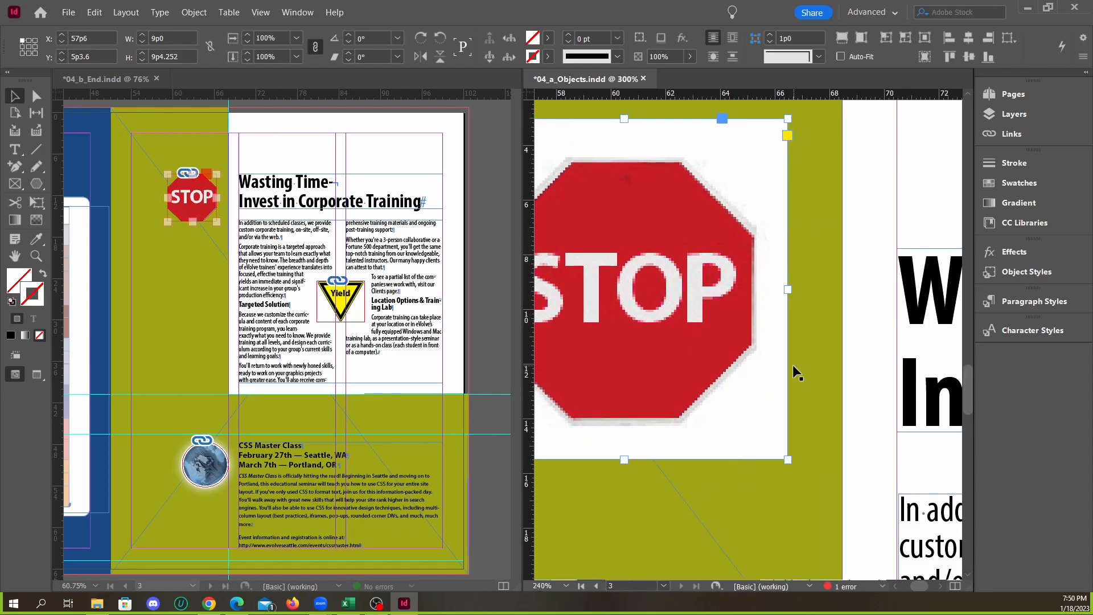
pyautogui.scroll(-1, 763, 356)
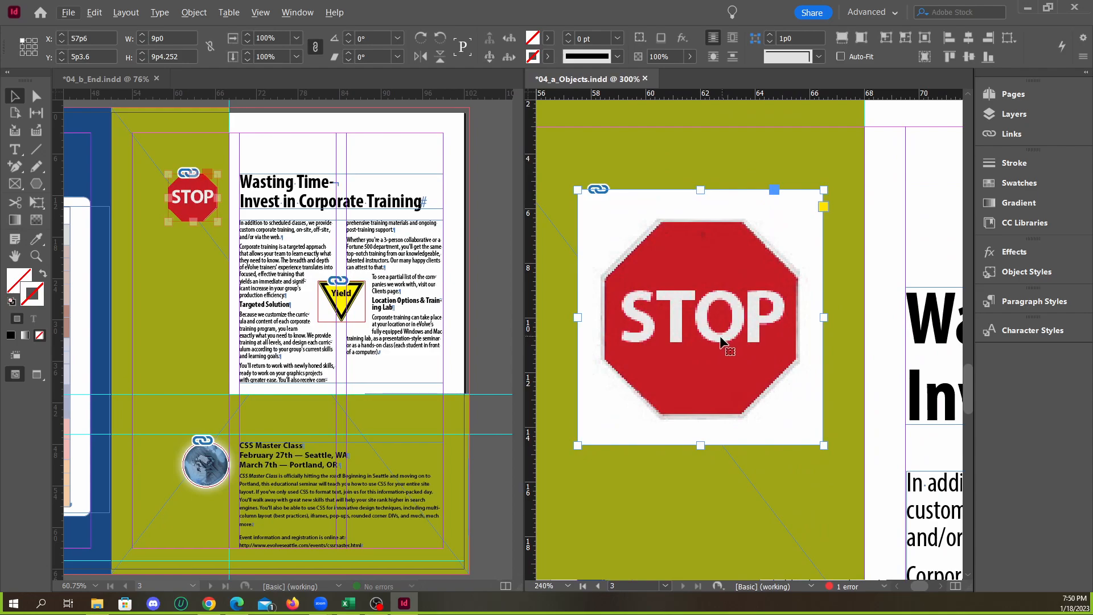
pyautogui.click(722, 171)
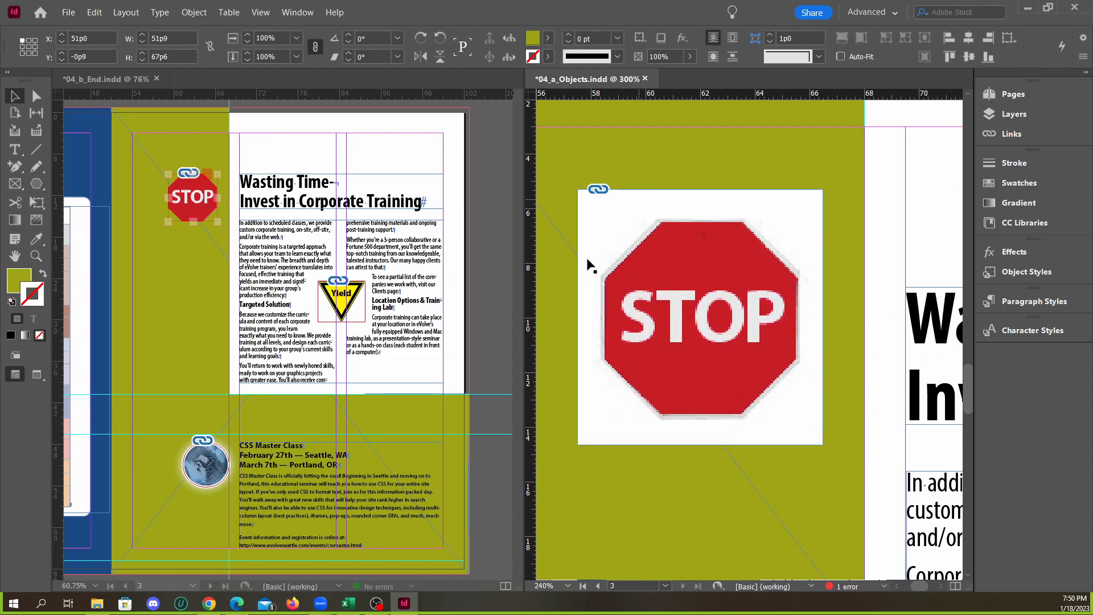
pyautogui.scroll(-1, 762, 336)
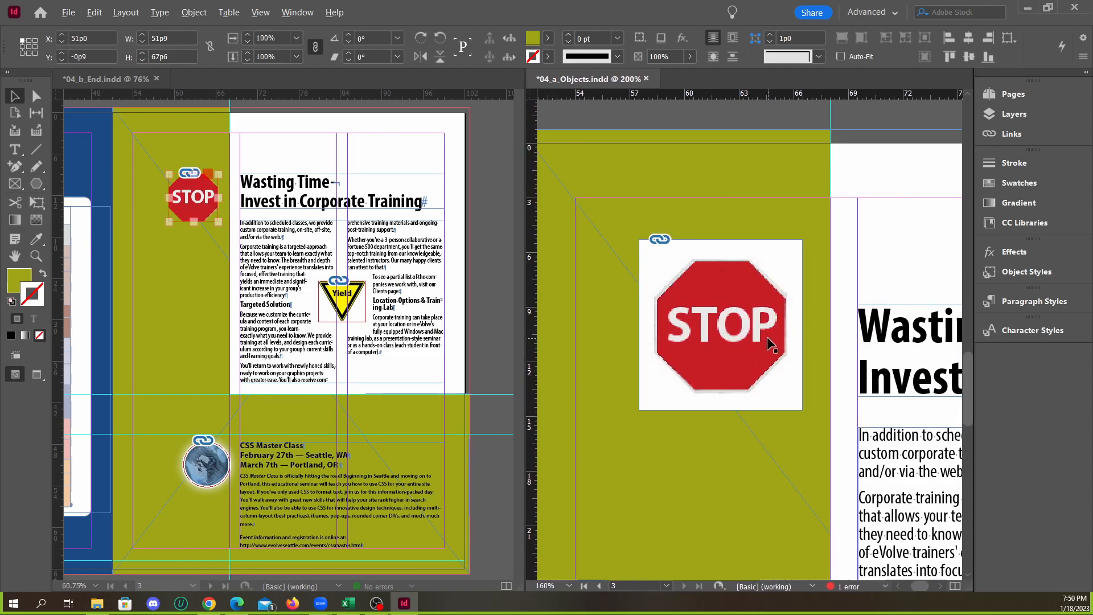
pyautogui.scroll(1, 788, 361)
pyautogui.scroll(-1, 749, 344)
# Reposition the placed Stop sign within the green area at about X 58p0, Y 4p11.4, and inspect it up close
pyautogui.click(774, 353)
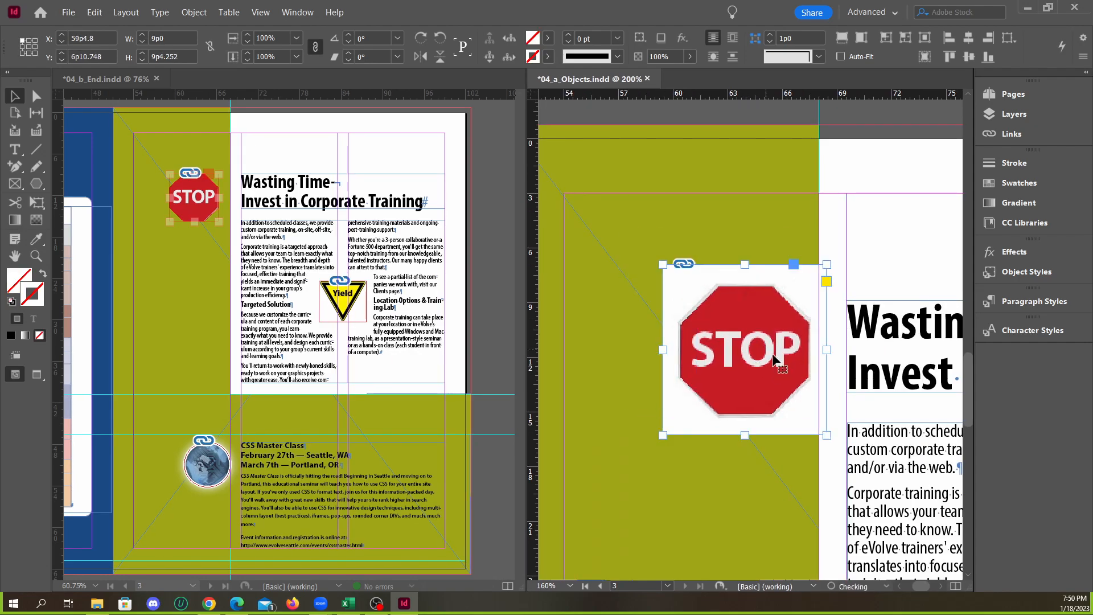
pyautogui.moveTo(760, 299)
pyautogui.mouseDown()
pyautogui.moveTo(734, 251)
pyautogui.moveTo(752, 283)
pyautogui.mouseUp()
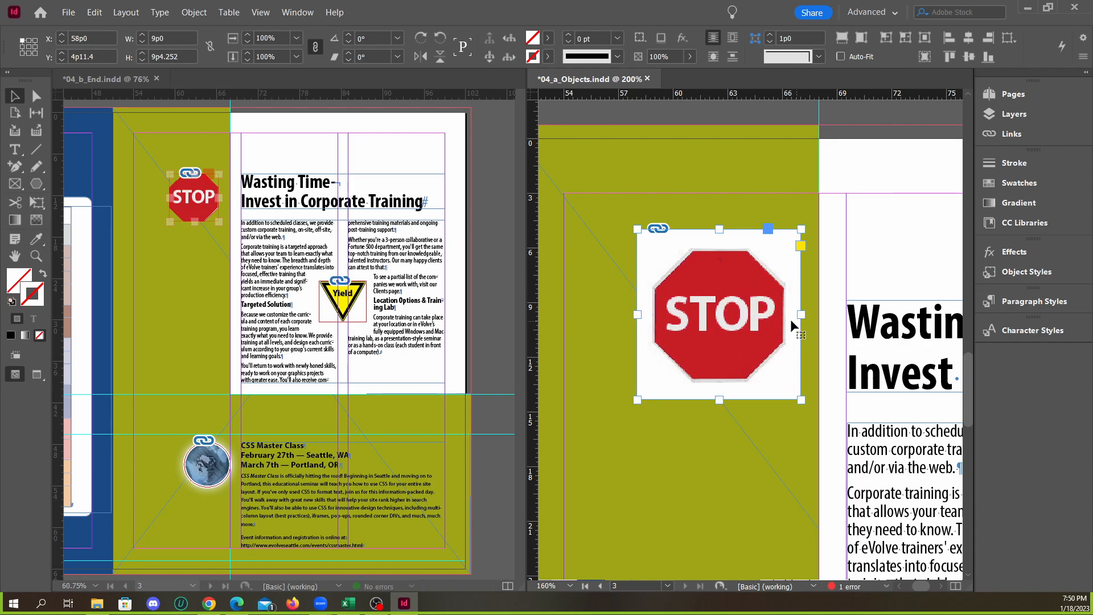
pyautogui.scroll(1, 792, 319)
pyautogui.scroll(-1, 737, 284)
pyautogui.scroll(-1, 740, 296)
pyautogui.scroll(2, 672, 222)
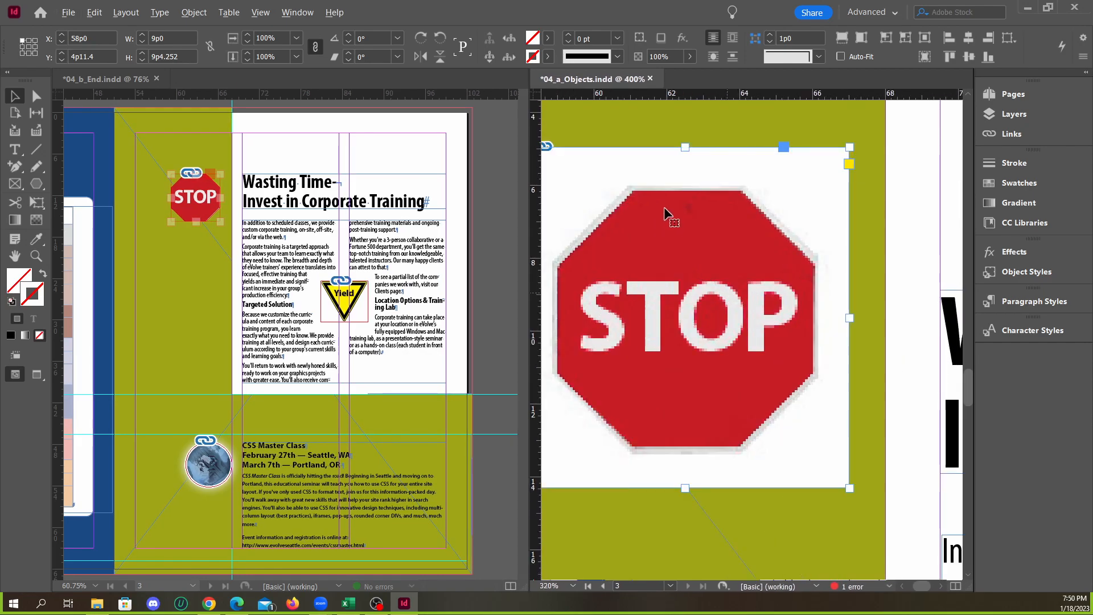
# Consolidate the two separate document windows into tabs, keeping the Stop sign image selected in 04_a_Objects.indd
pyautogui.scroll(-1, 654, 239)
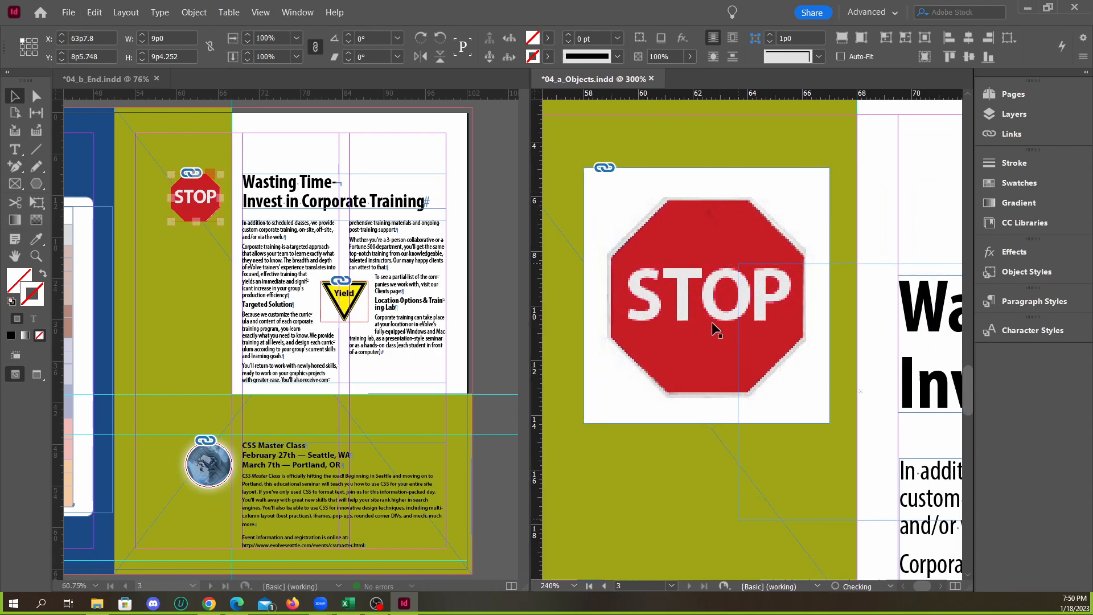
pyautogui.click(692, 149)
pyautogui.click(711, 213)
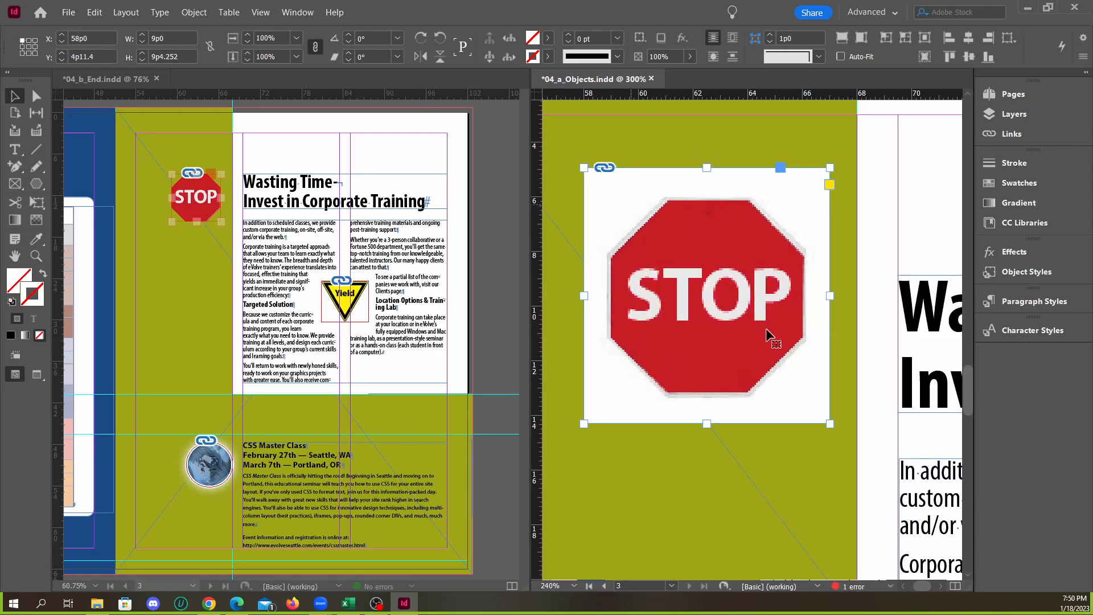
pyautogui.click(298, 12)
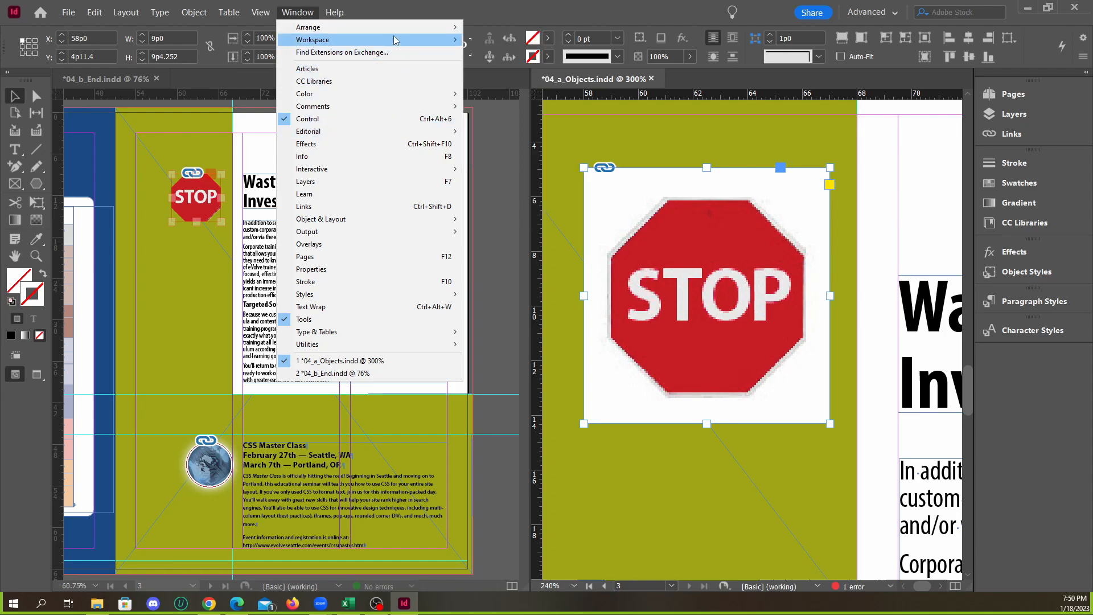
pyautogui.moveTo(391, 28)
pyautogui.click(539, 292)
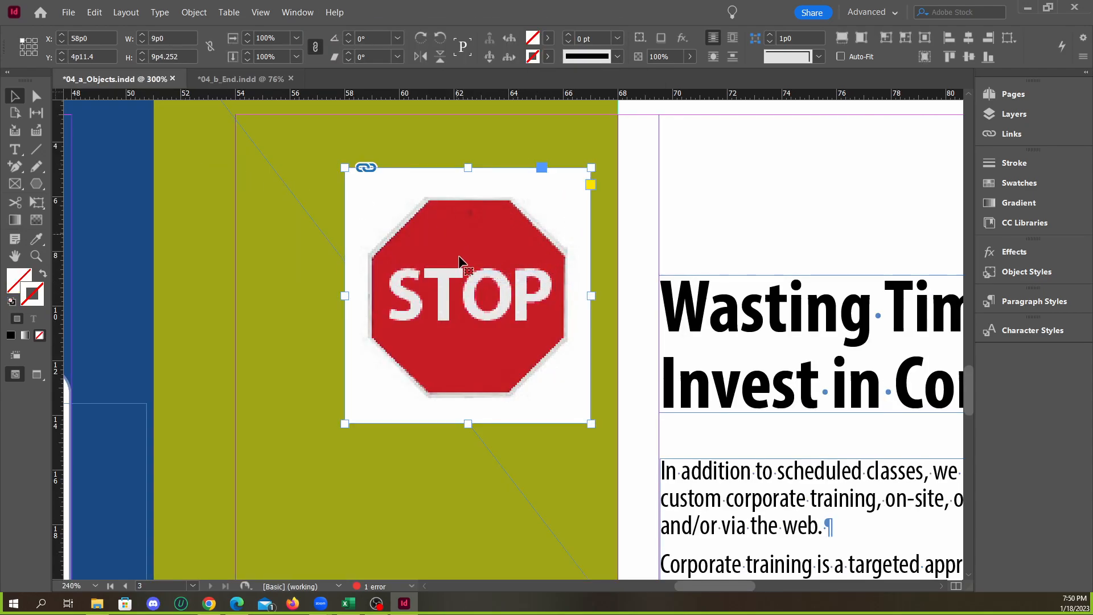
# Add two anchor points along each side of the Stop sign's rectangular frame, level with the octagon's corners
pyautogui.scroll(-7, 467, 250)
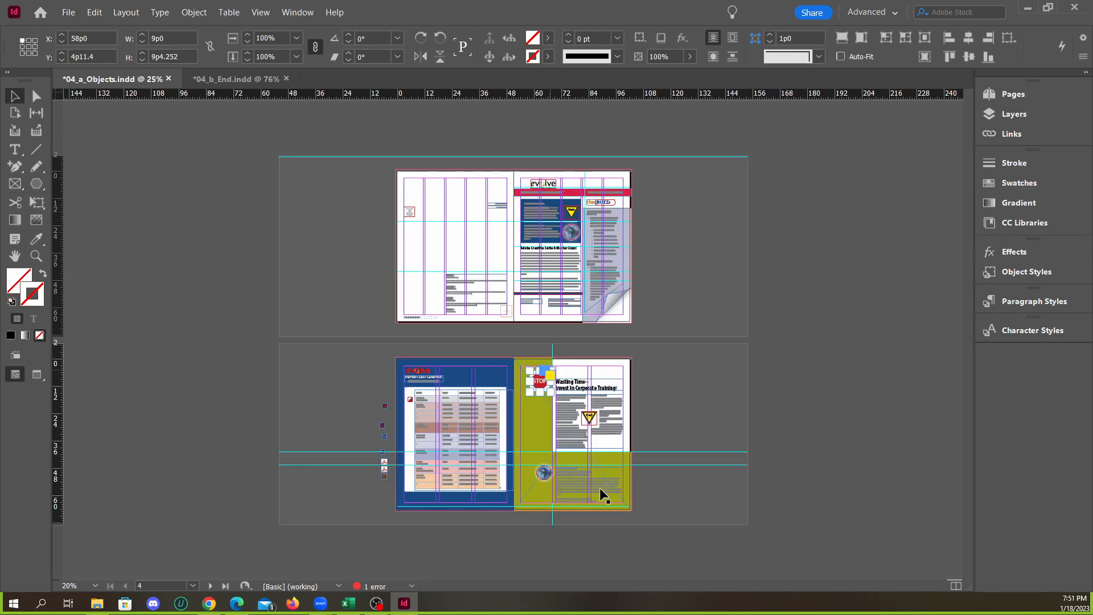
pyautogui.scroll(4, 599, 483)
pyautogui.scroll(-1, 592, 439)
pyautogui.scroll(3, 575, 236)
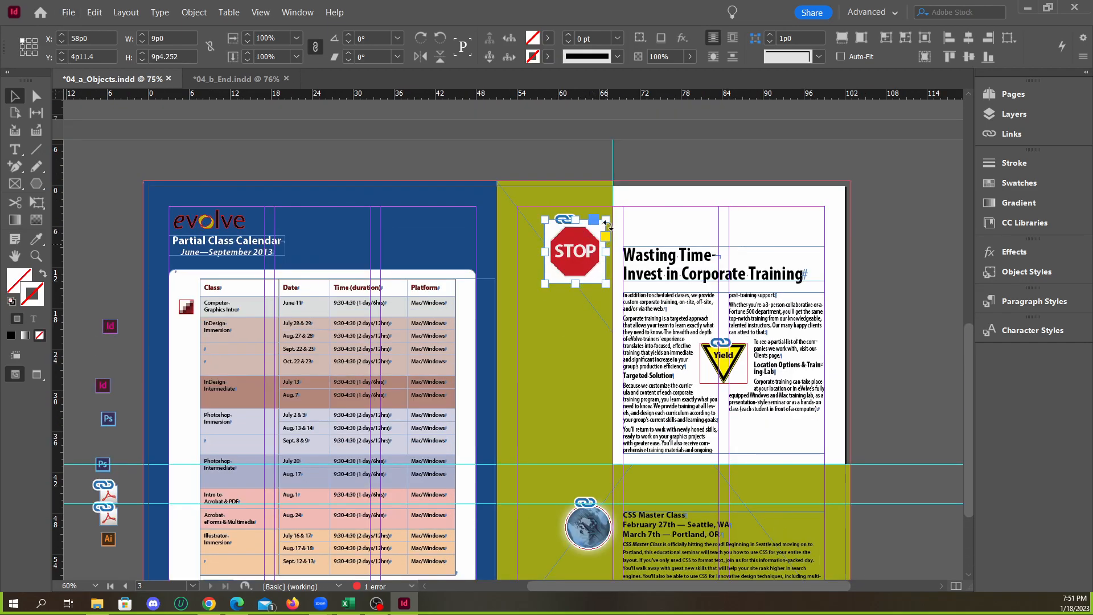
pyautogui.scroll(6, 589, 259)
pyautogui.click(15, 170)
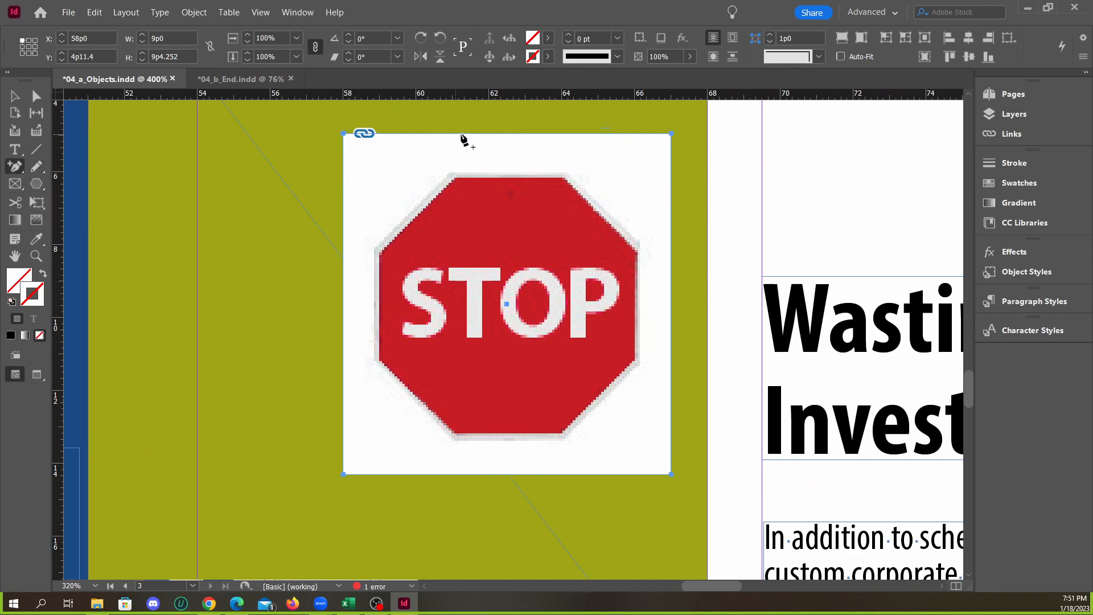
pyautogui.click(556, 134)
pyautogui.click(671, 253)
pyautogui.click(671, 363)
pyautogui.click(565, 474)
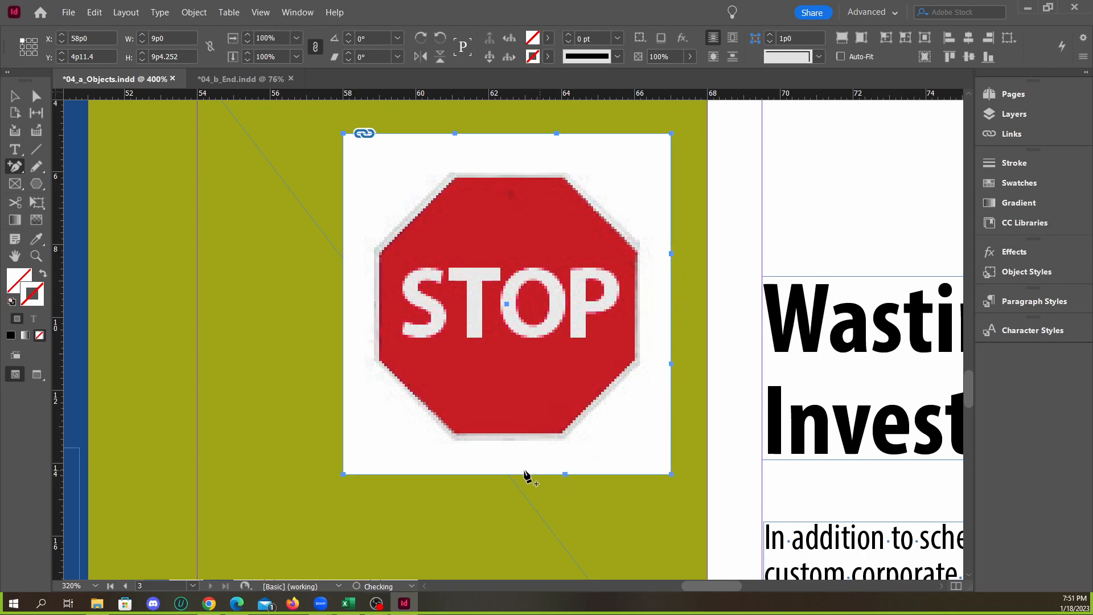
pyautogui.click(452, 474)
pyautogui.click(343, 362)
pyautogui.click(343, 251)
# Delete the four corner anchor points of the Stop sign's frame to turn the rectangle into an octagon
pyautogui.click(38, 98)
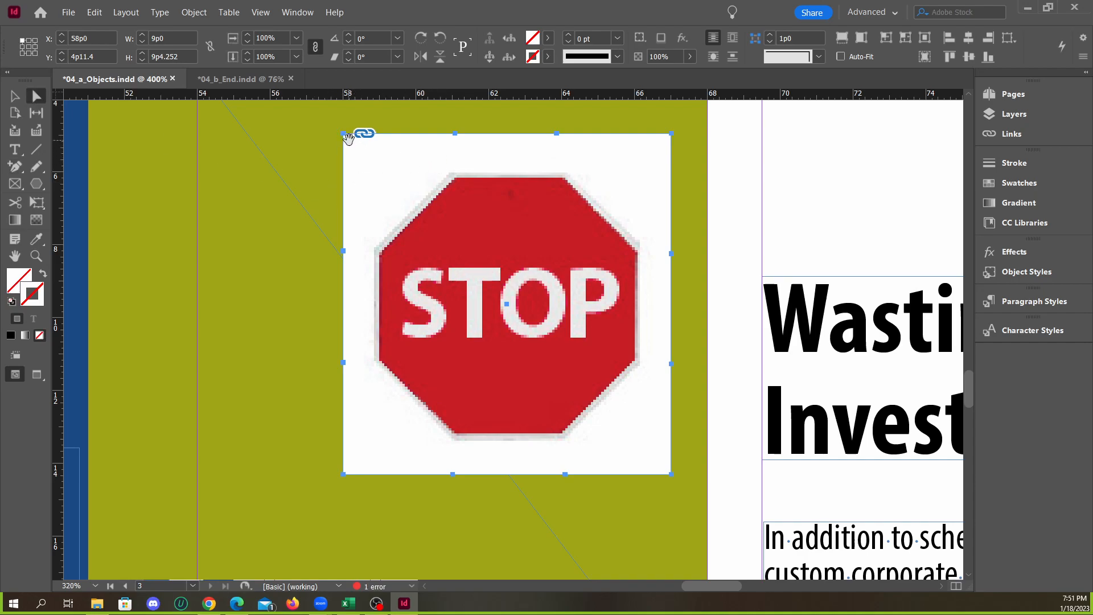
pyautogui.moveTo(15, 167); pyautogui.dragTo(61, 218)
pyautogui.moveTo(15, 167); pyautogui.dragTo(65, 219)
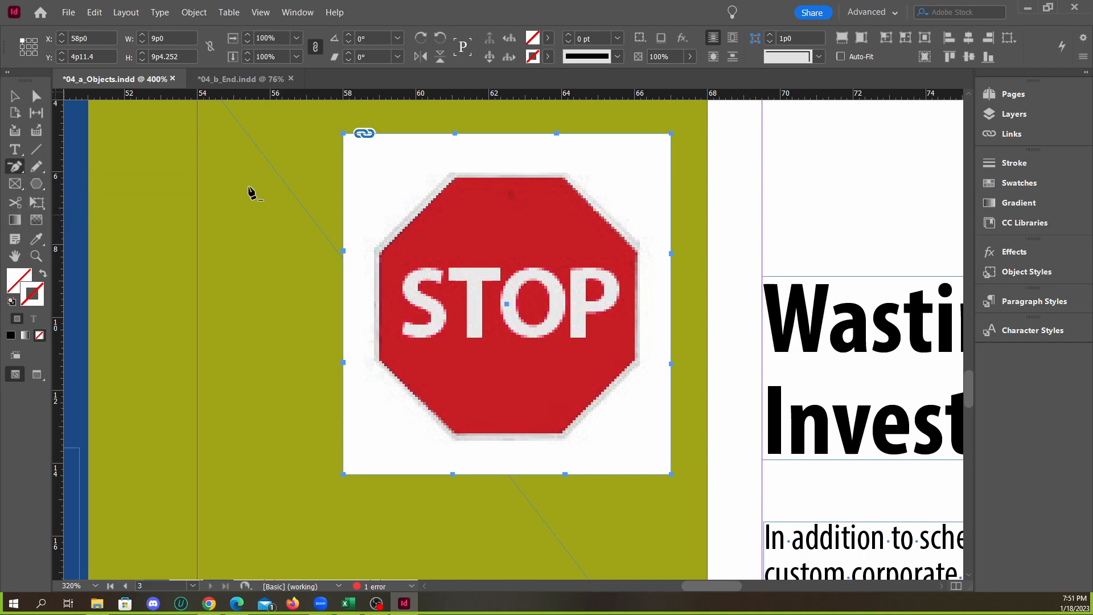
pyautogui.click(344, 134)
pyautogui.click(671, 135)
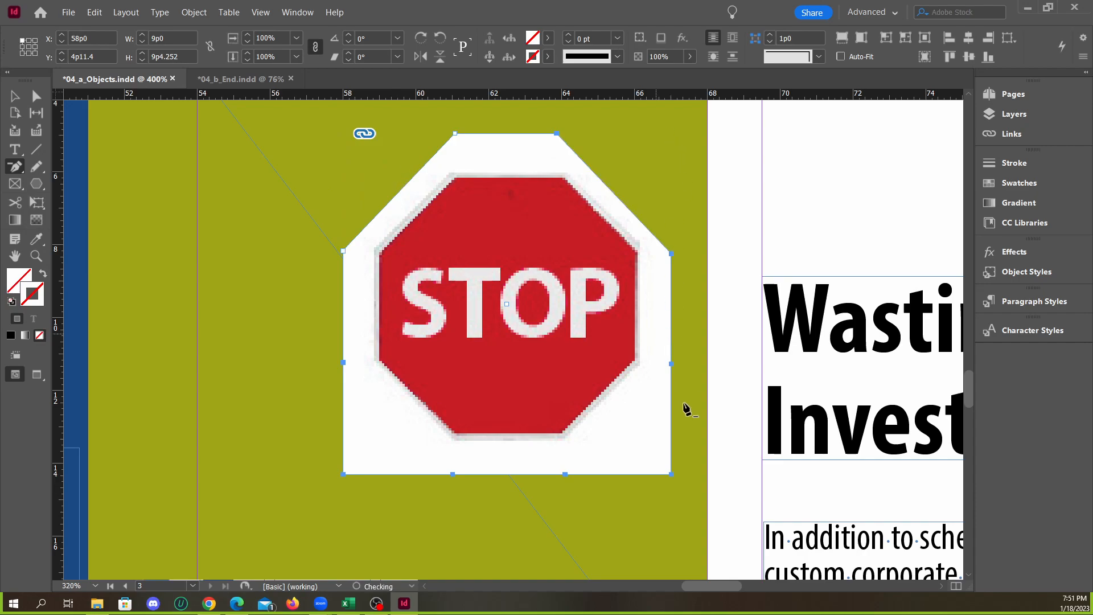
pyautogui.click(671, 474)
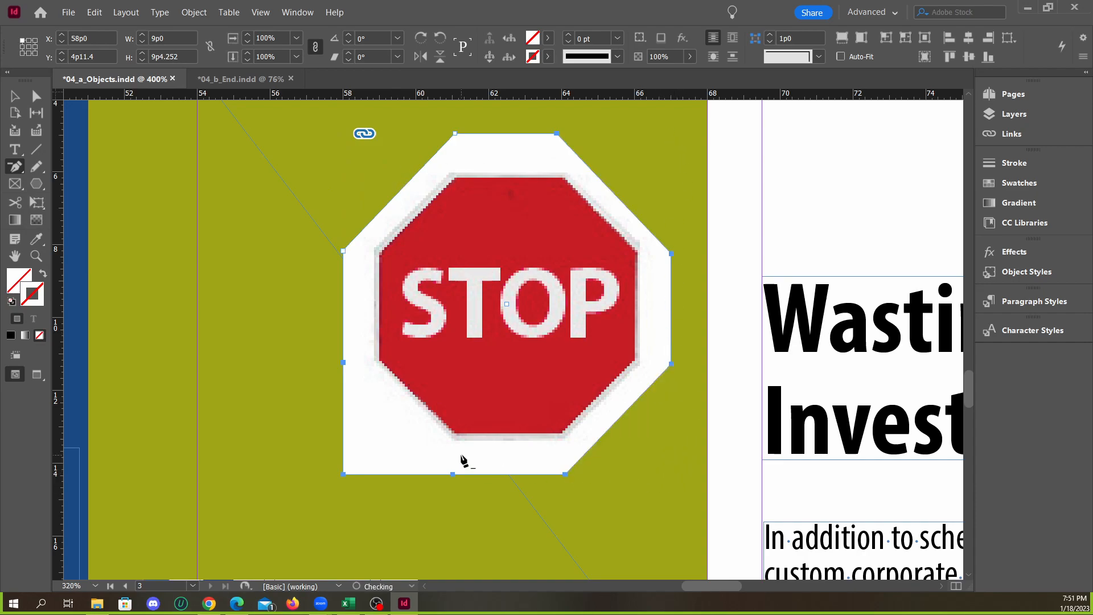
pyautogui.click(344, 474)
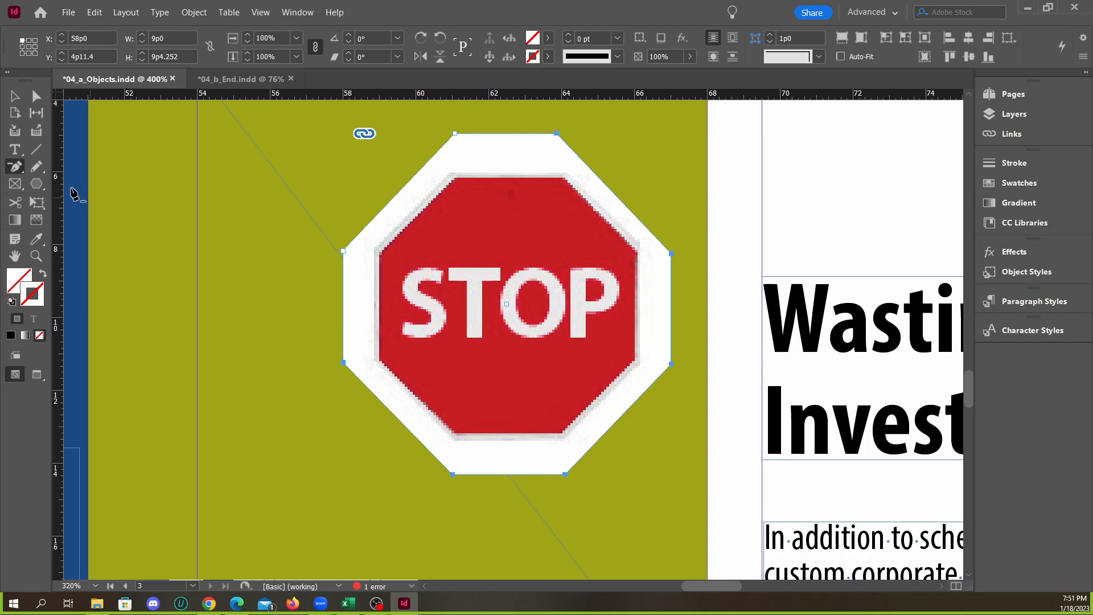
# Move the frame's eight anchor points inward onto the corners of the sign's red octagon, cropping out the white background
pyautogui.click(35, 100)
pyautogui.moveTo(346, 251); pyautogui.dragTo(382, 255)
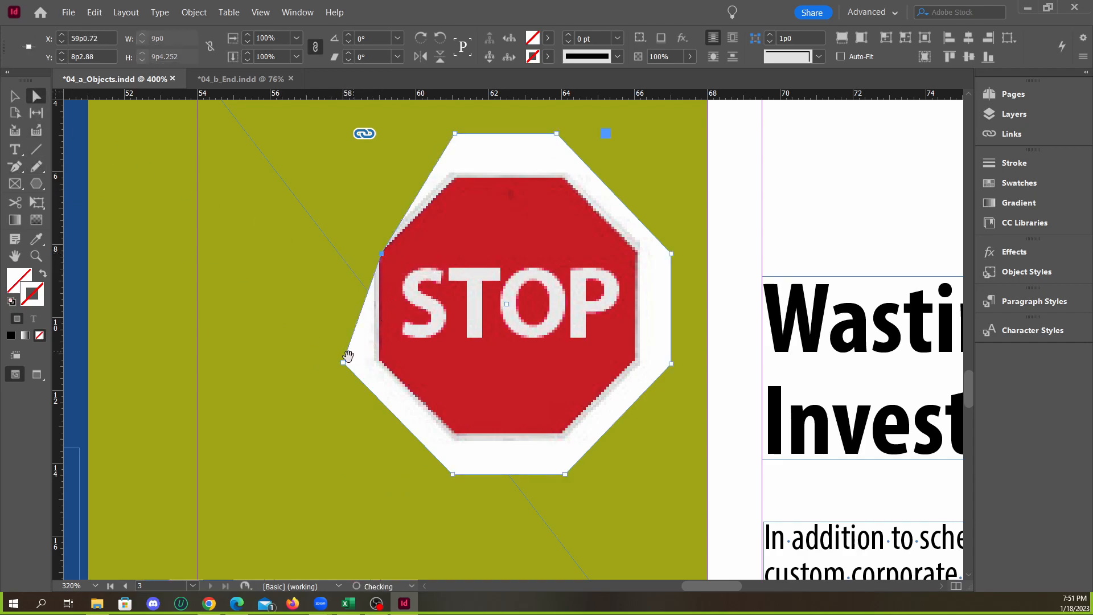
pyautogui.moveTo(344, 362); pyautogui.dragTo(381, 360)
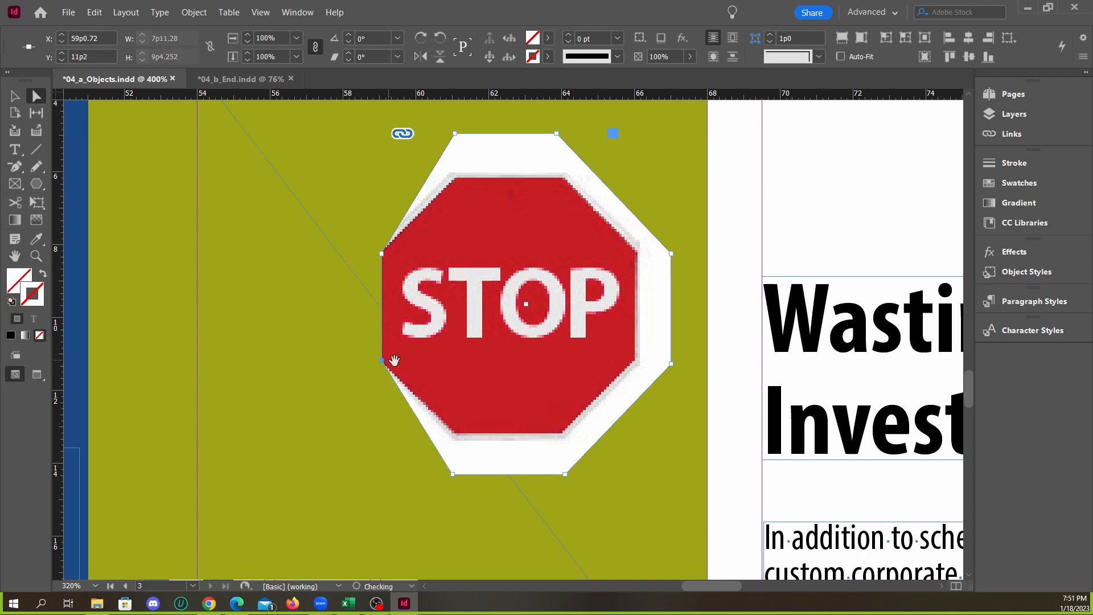
pyautogui.moveTo(451, 476); pyautogui.dragTo(457, 432)
pyautogui.moveTo(567, 474); pyautogui.dragTo(559, 432)
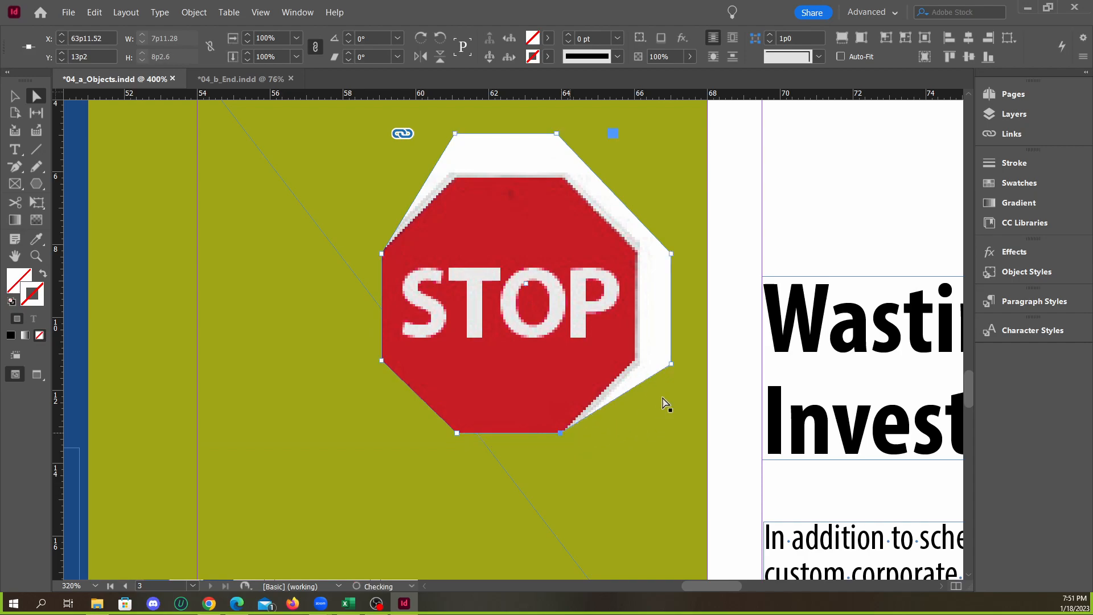
pyautogui.moveTo(671, 365); pyautogui.dragTo(635, 357)
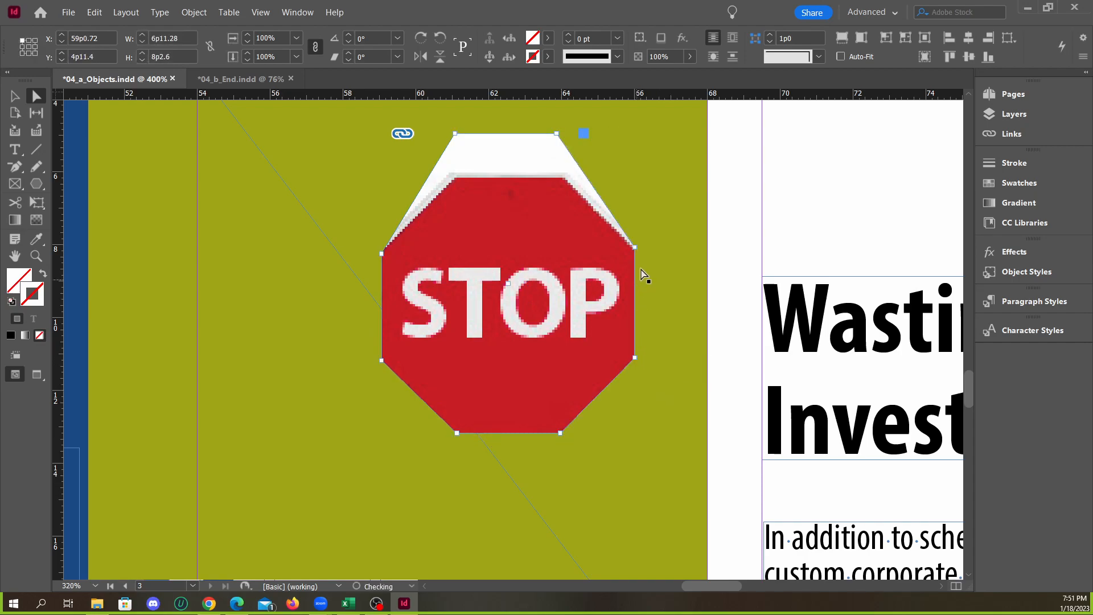
pyautogui.moveTo(557, 137); pyautogui.dragTo(564, 178)
pyautogui.moveTo(636, 249); pyautogui.dragTo(635, 251)
pyautogui.moveTo(455, 134); pyautogui.dragTo(456, 179)
pyautogui.click(678, 257)
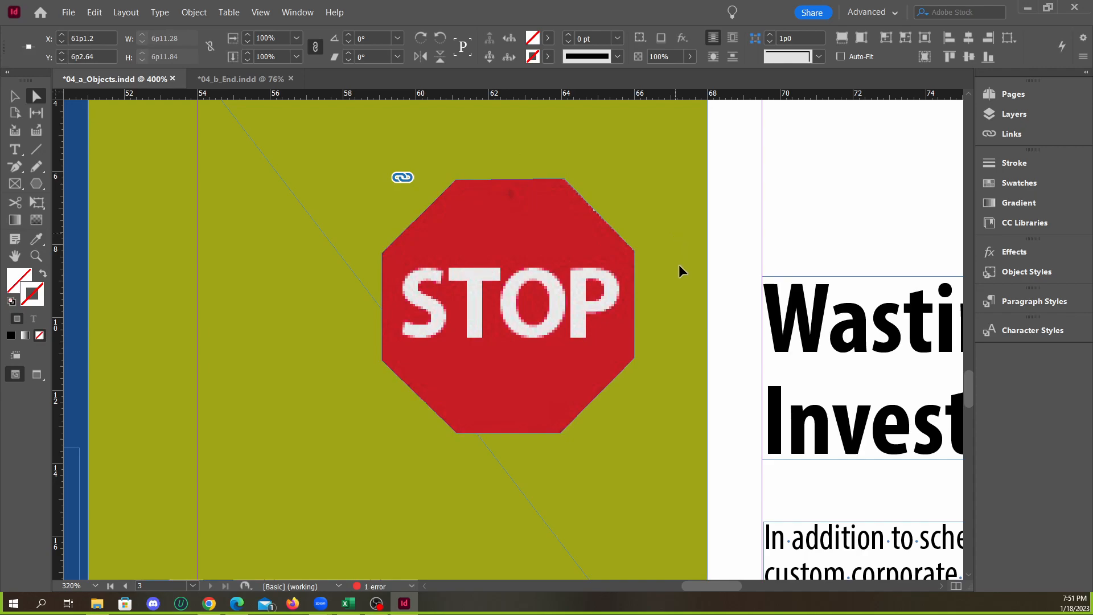
# Undo the anchor point edits on the Stop sign's frame back to the original rectangle
pyautogui.hotkey('ctrl', 'z')
pyautogui.hotkey('ctrl', 'z')
pyautogui.hotkey('ctrl', 'z')
pyautogui.hotkey('ctrl', 'z')
pyautogui.hotkey('ctrl', 'z')
pyautogui.hotkey('ctrl', 'z')
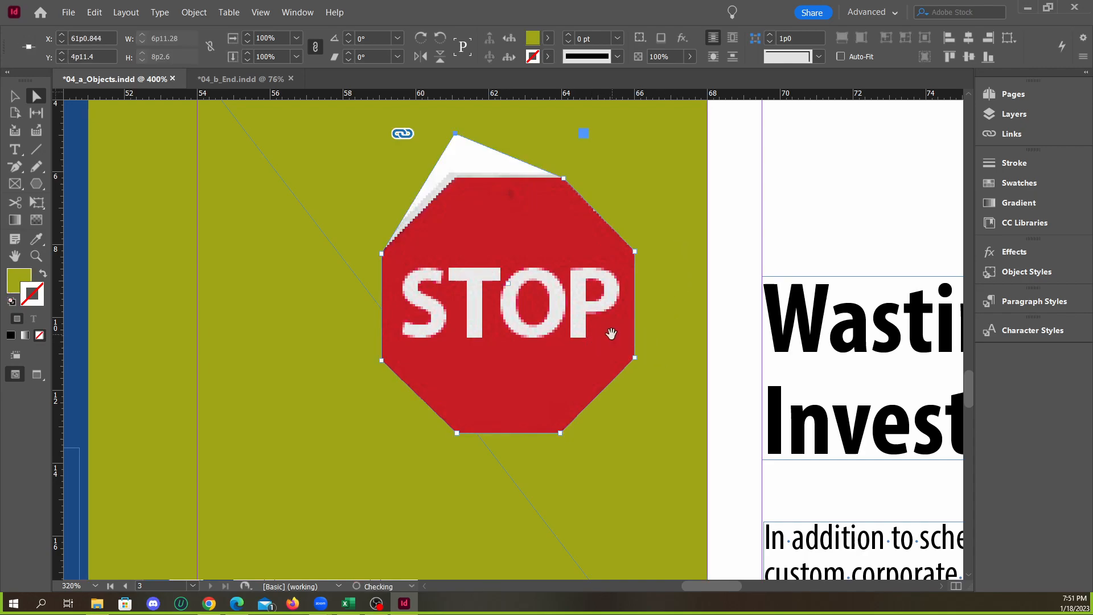
pyautogui.hotkey('ctrl', 'z')
pyautogui.hotkey('ctrl', 'z')
pyautogui.hotkey('ctrl', 'z')
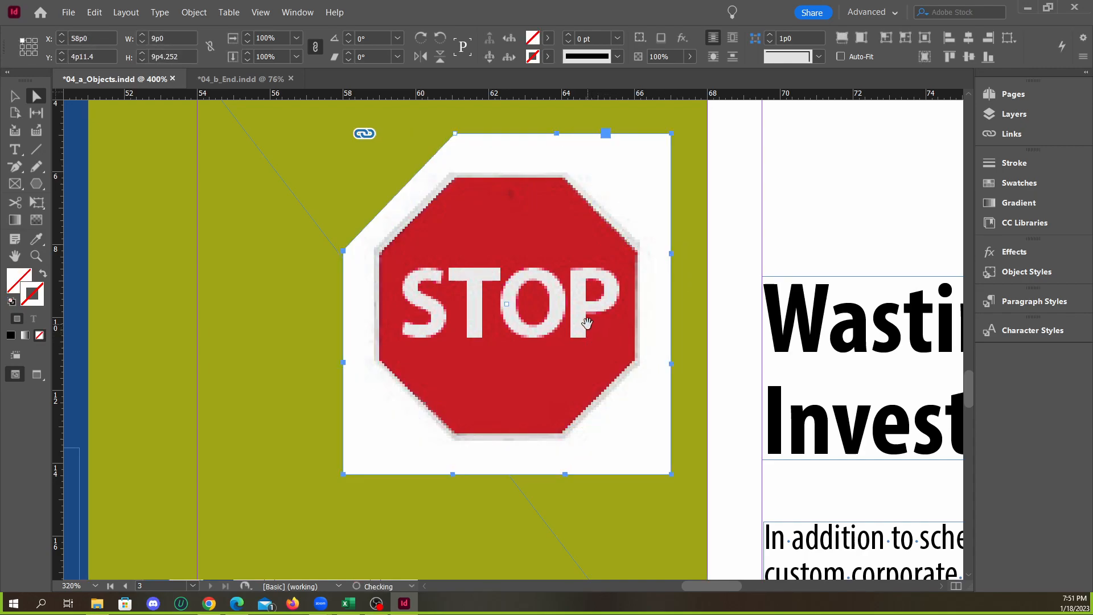
# Move the Stop sign image out of the green area, over the headline's beginning, to about X 65p10, Y 5p0.6
pyautogui.press('v')
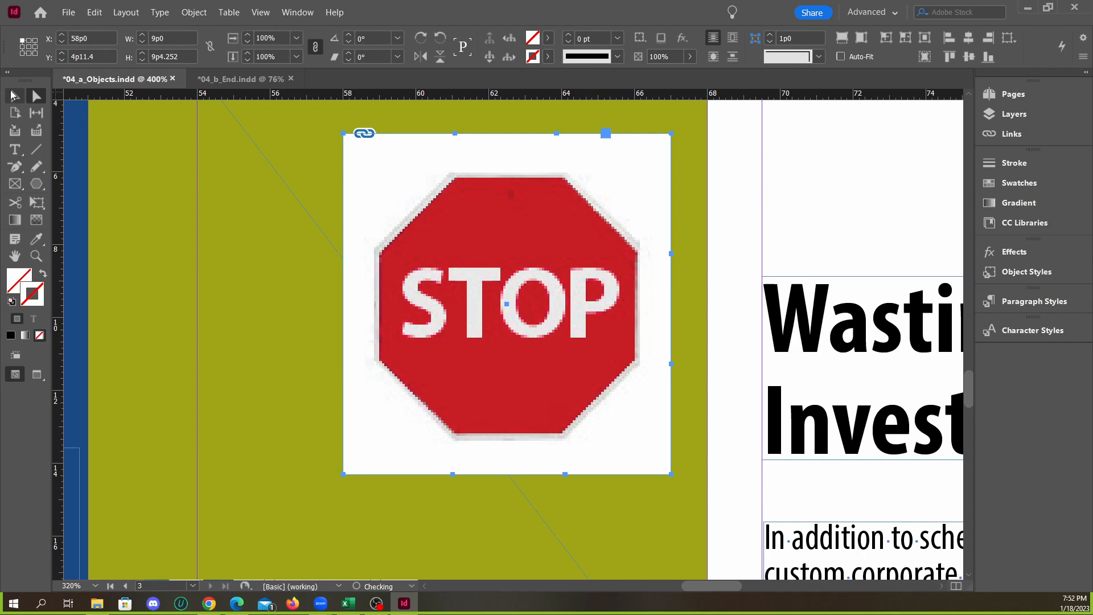
pyautogui.hotkey('ctrl', '-')
pyautogui.click(628, 233)
pyautogui.click(527, 255)
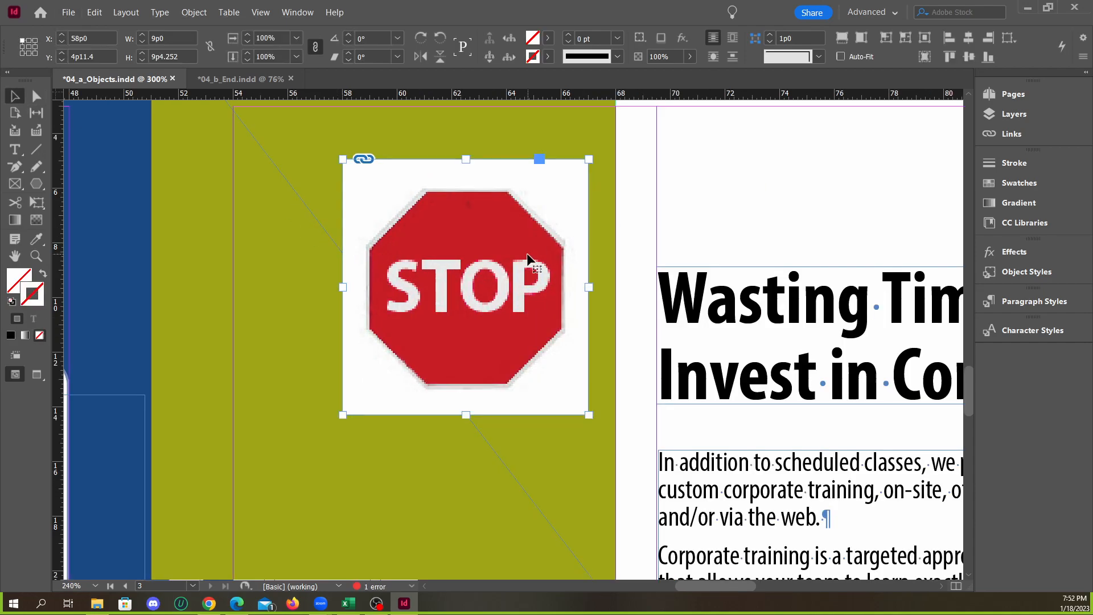
pyautogui.press('Delete')
pyautogui.hotkey('ctrl', 'z')
pyautogui.moveTo(421, 239); pyautogui.dragTo(522, 237)
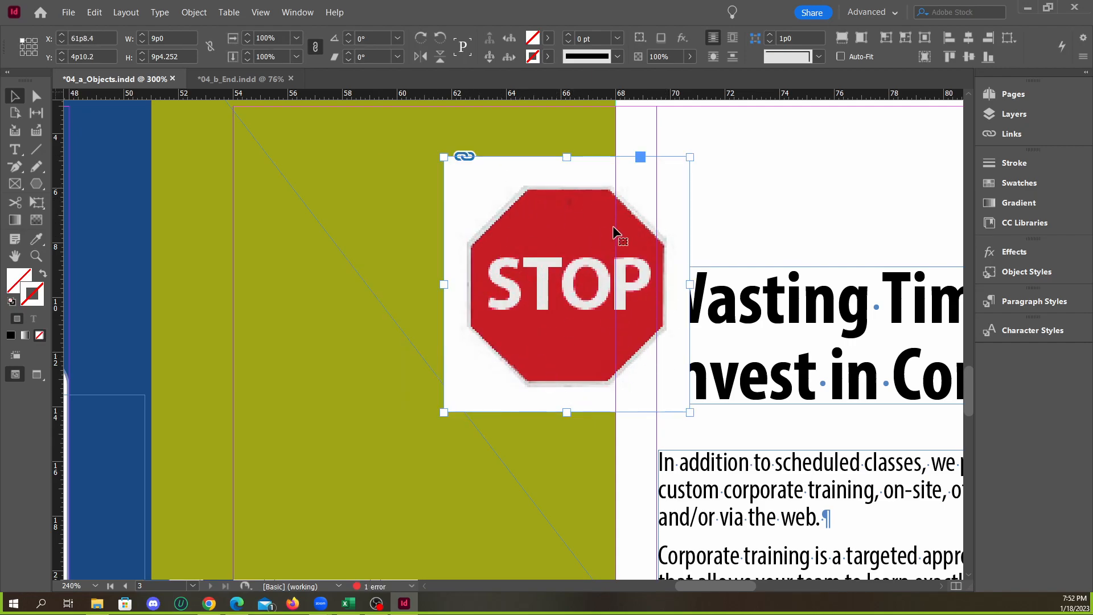
pyautogui.moveTo(588, 232); pyautogui.dragTo(658, 232)
pyautogui.moveTo(560, 230); pyautogui.dragTo(603, 236)
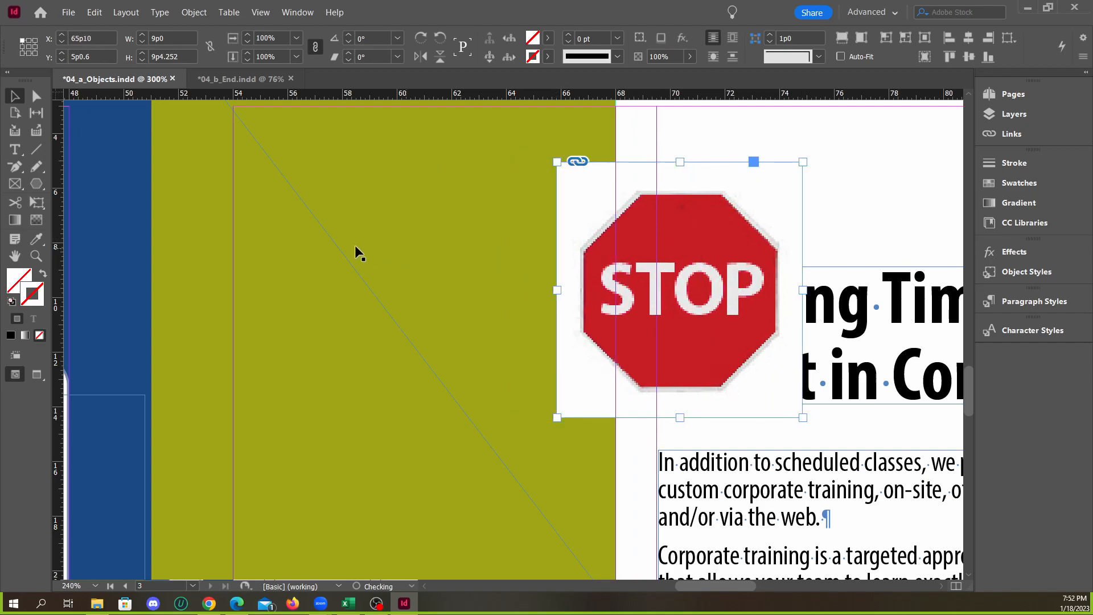
# Try creating an eight-sided polygon 26p0 wide and 22p6.2 high with 0% star inset from the green area, and undo it
pyautogui.moveTo(41, 185); pyautogui.dragTo(79, 231)
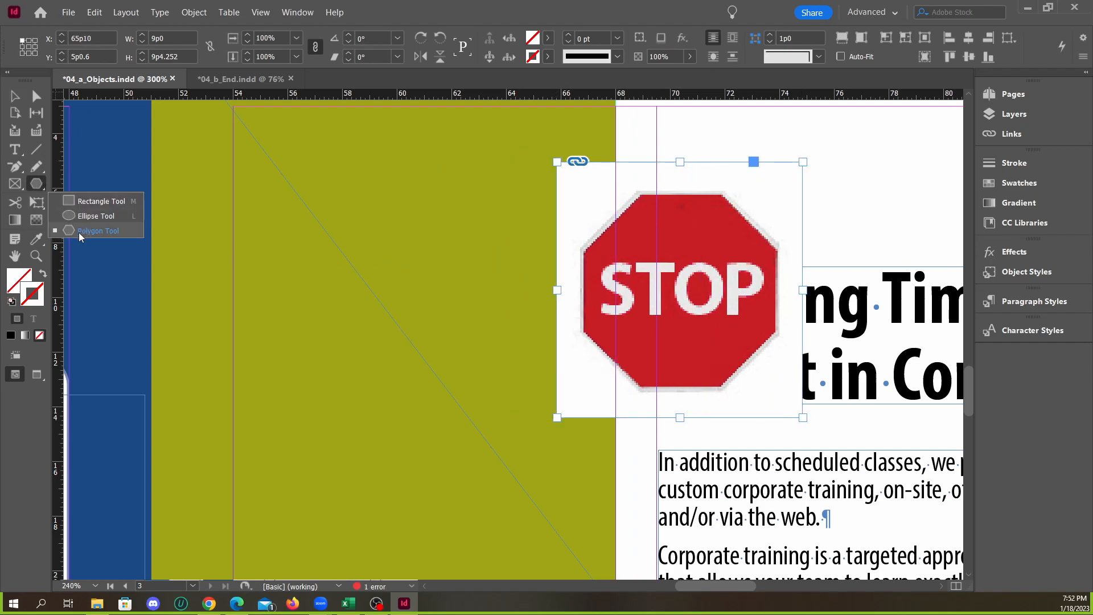
pyautogui.moveTo(39, 183); pyautogui.dragTo(96, 231)
pyautogui.click(381, 251)
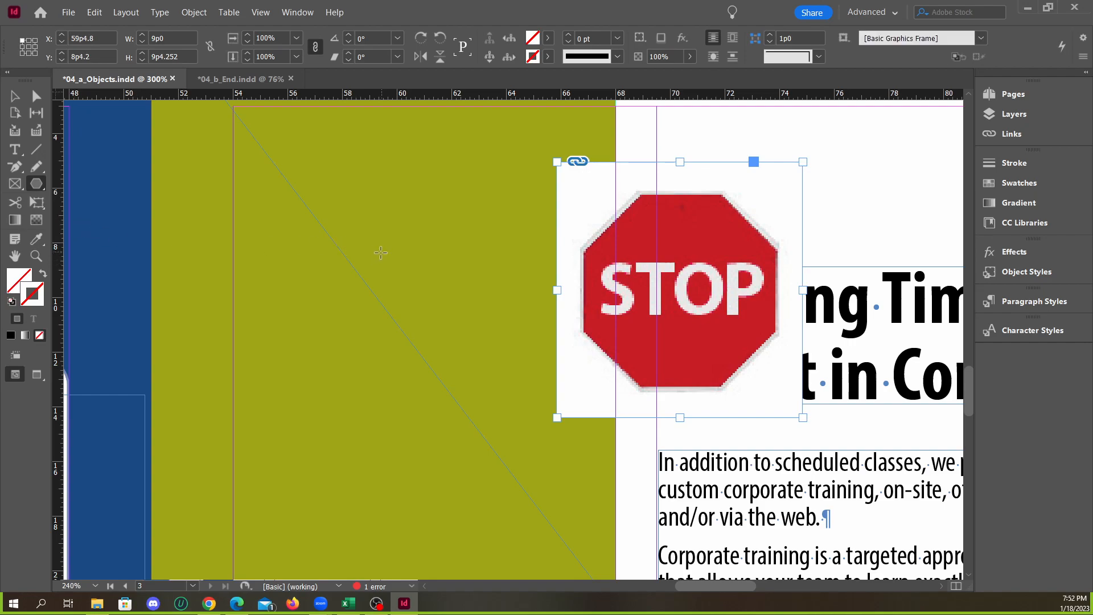
pyautogui.moveTo(487, 218); pyautogui.dragTo(384, 213)
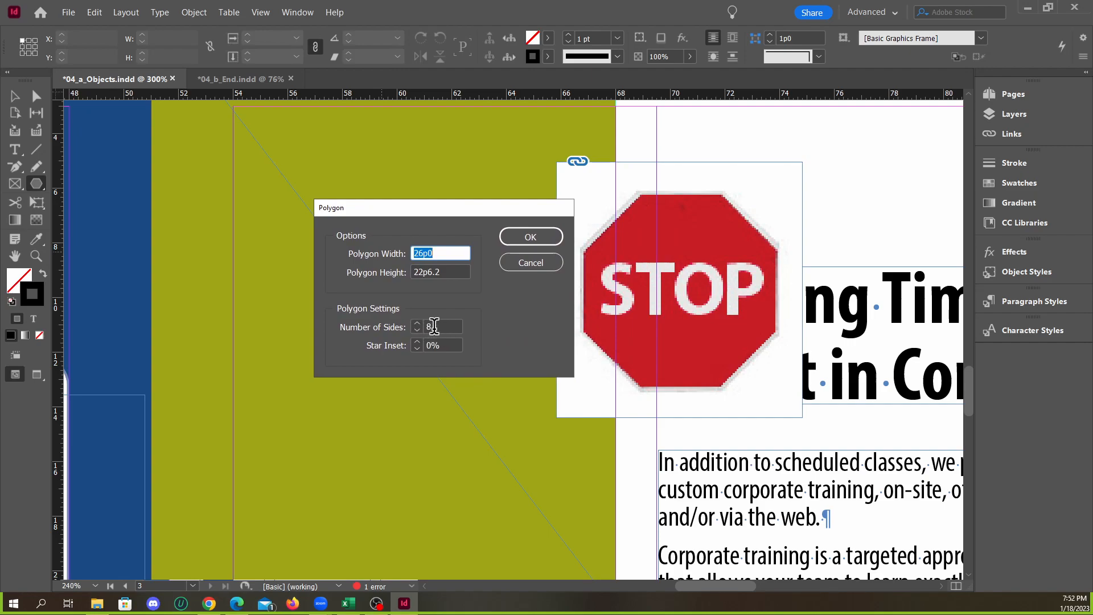
pyautogui.click(530, 237)
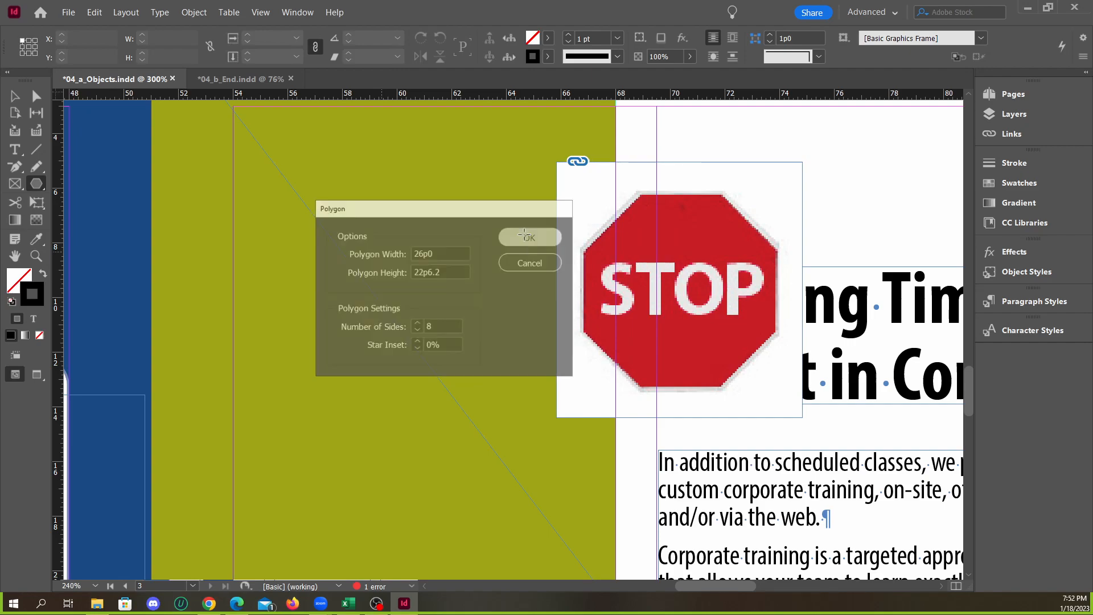
pyautogui.scroll(-3, 467, 262)
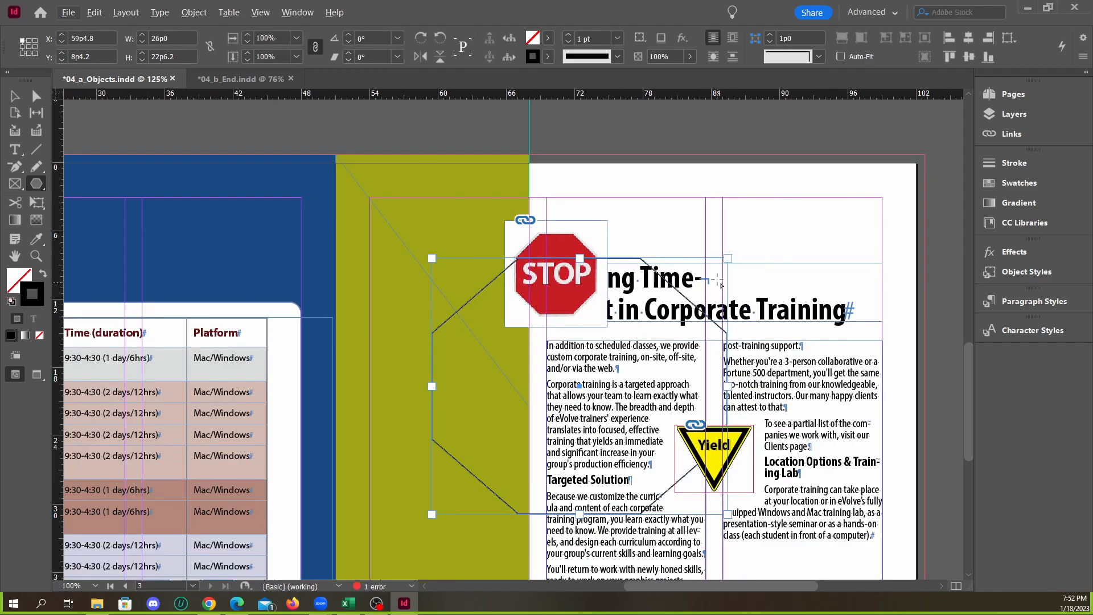
pyautogui.hotkey('ctrl', 'z')
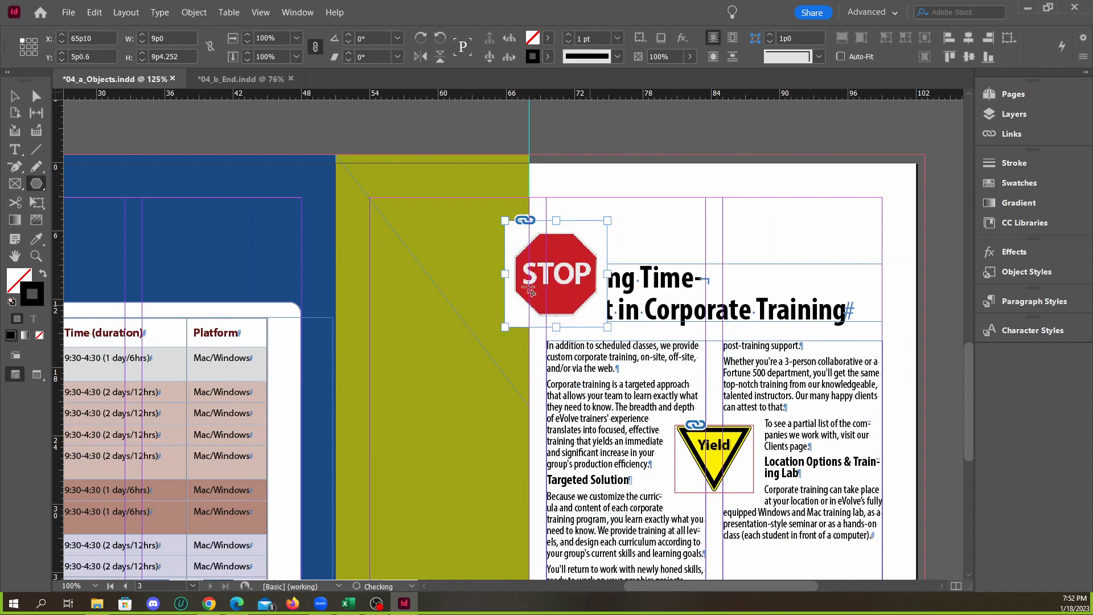
# Open the Polygon settings again to create a new frame in the green area beside the Stop sign
pyautogui.scroll(3, 462, 281)
pyautogui.click(158, 192)
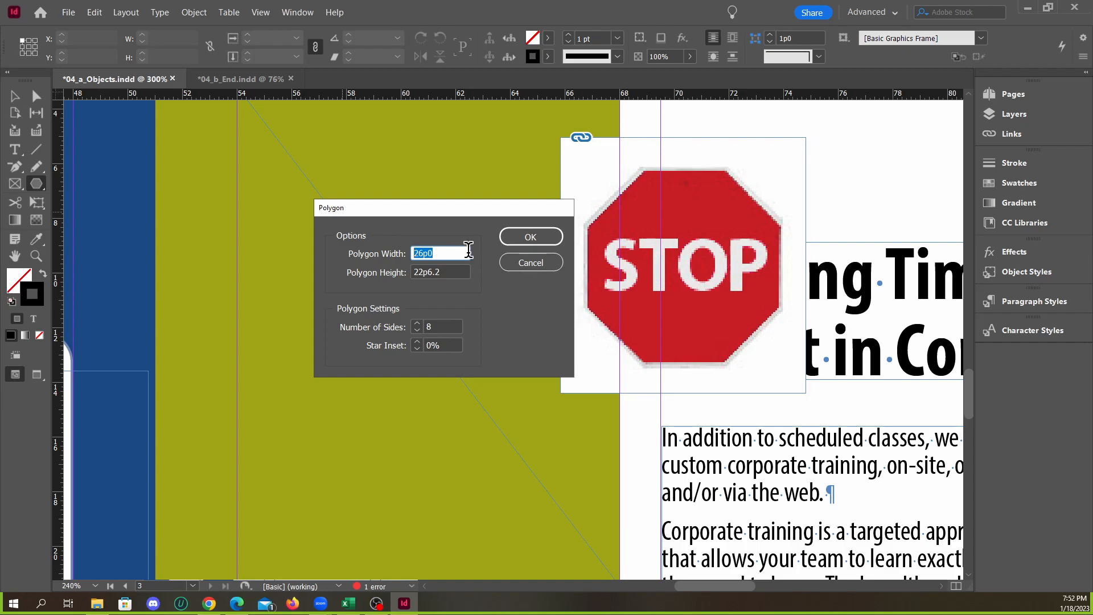
# Create an eight-sided polygon frame 10p0 wide and 10p0 high with 0% star inset in the green area
pyautogui.press('Tab')
pyautogui.write('10')
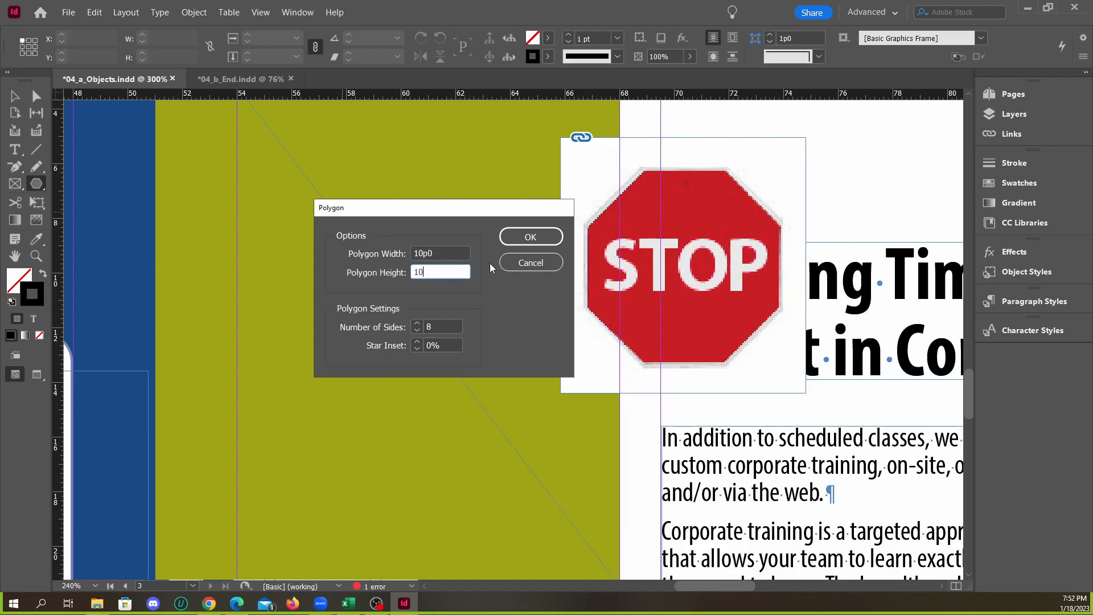
pyautogui.click(451, 247)
pyautogui.click(530, 237)
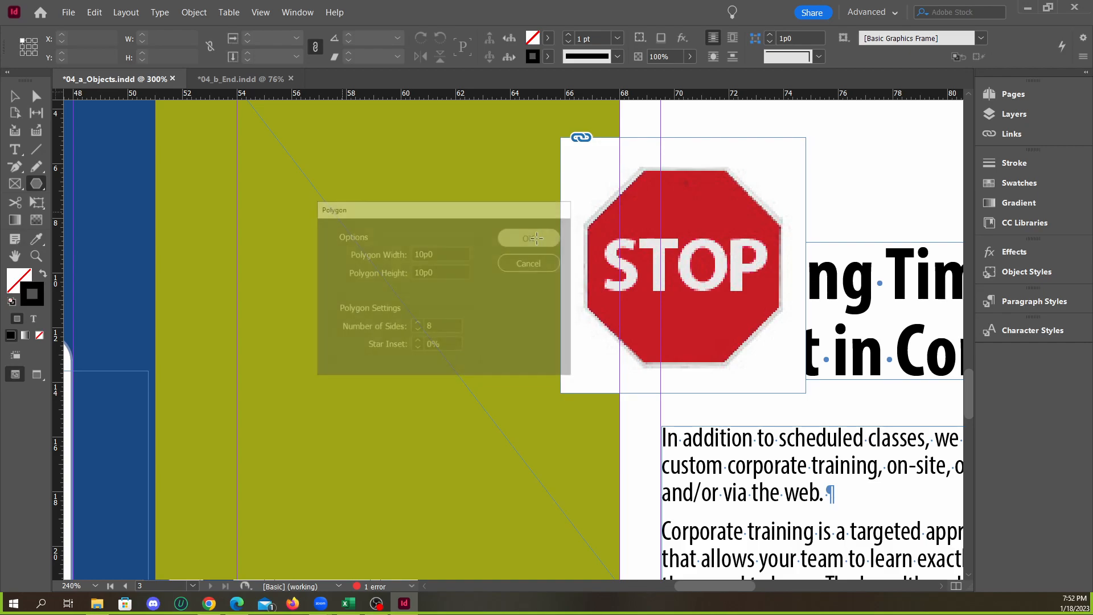
pyautogui.click(12, 97)
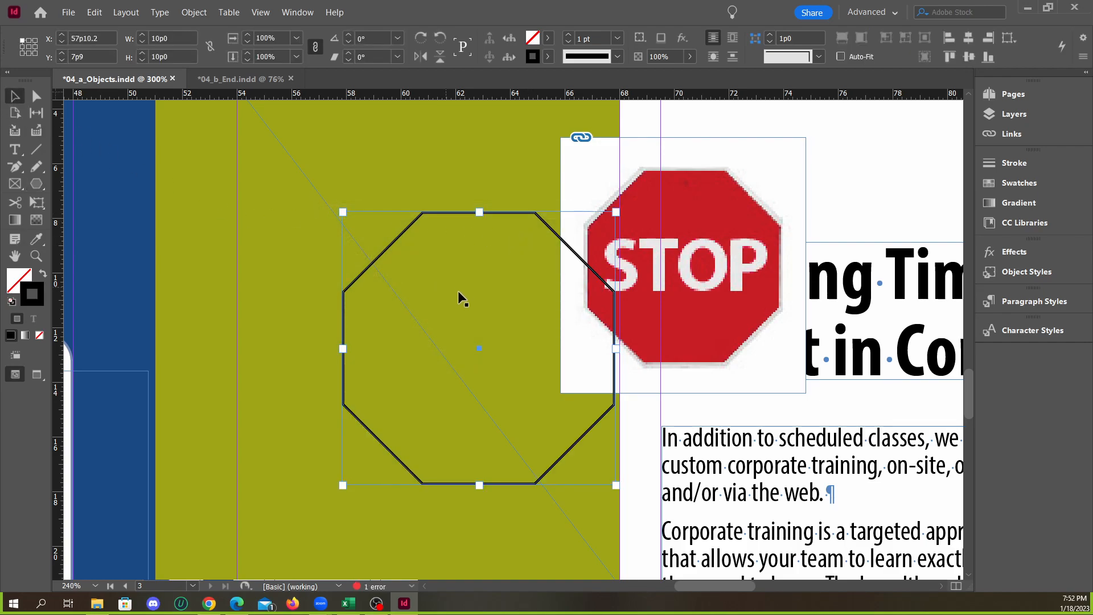
# Move the octagon away from the Stop sign image and scale it down proportionally to about 6p2.52 square
pyautogui.moveTo(523, 218); pyautogui.dragTo(434, 188)
pyautogui.moveTo(526, 179)
pyautogui.mouseDown()
pyautogui.moveTo(464, 220)
pyautogui.moveTo(481, 221)
pyautogui.mouseUp()
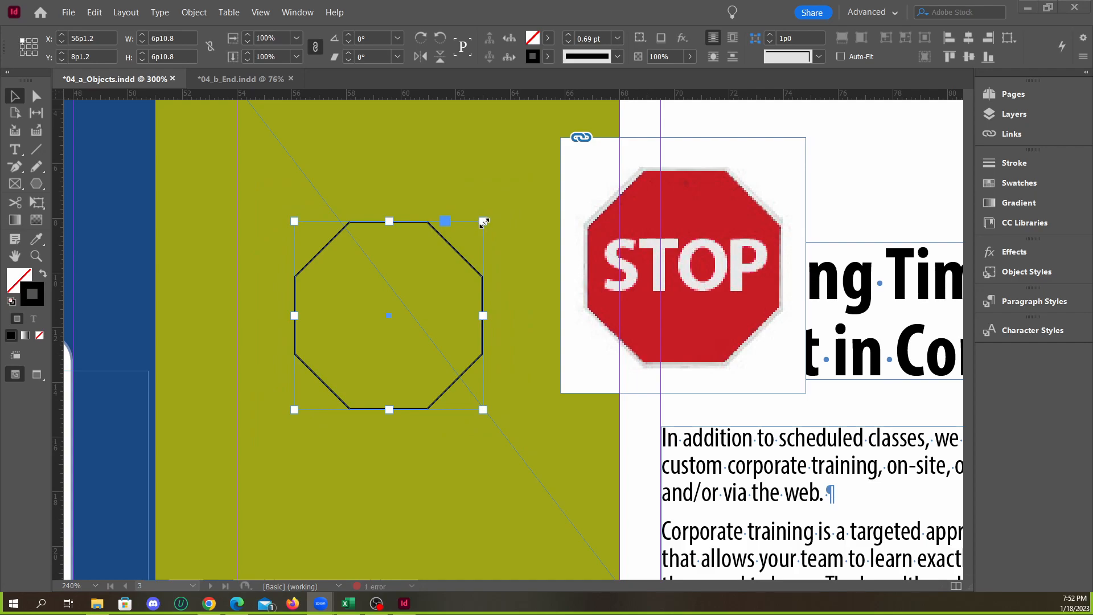
pyautogui.moveTo(484, 222); pyautogui.dragTo(472, 231)
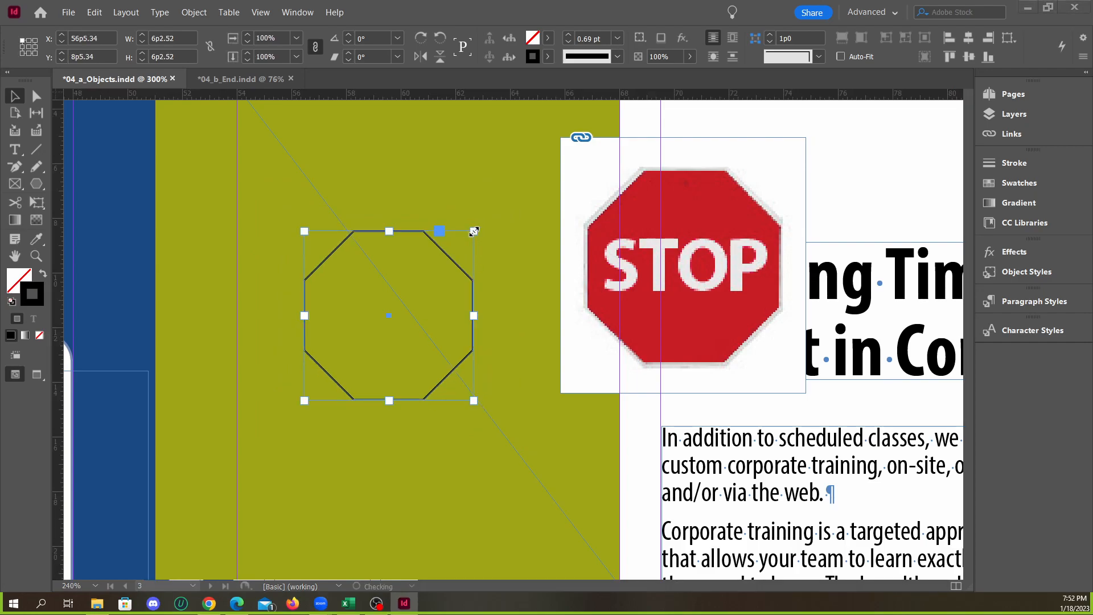
pyautogui.click(462, 265)
pyautogui.click(459, 265)
pyautogui.click(699, 254)
pyautogui.moveTo(698, 254); pyautogui.dragTo(676, 273)
pyautogui.rightClick(649, 267)
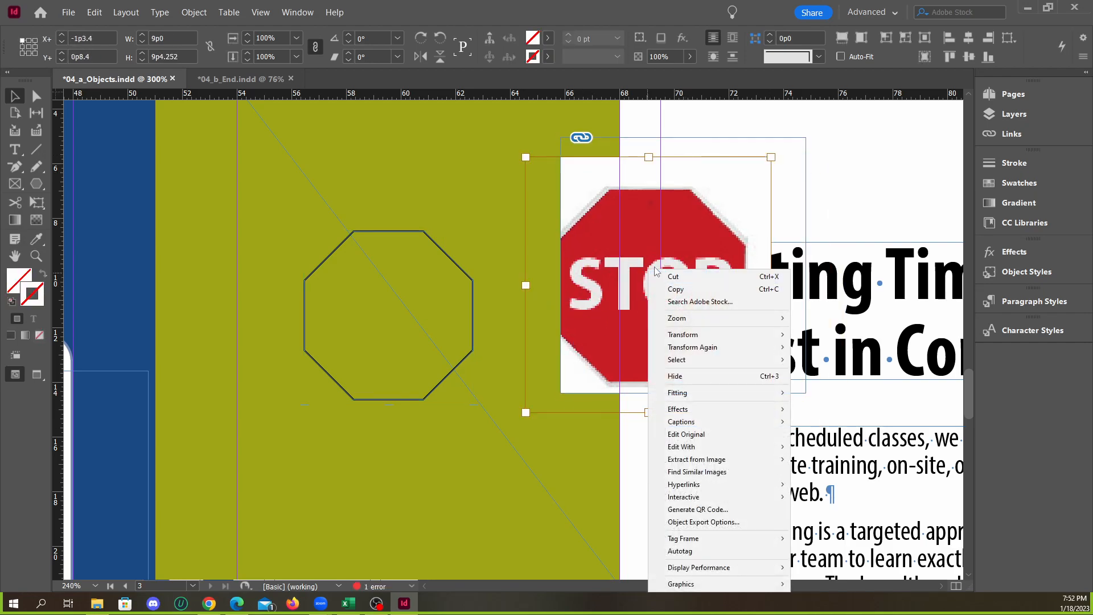
pyautogui.click(715, 256)
pyautogui.hotkey('ctrl', 'z')
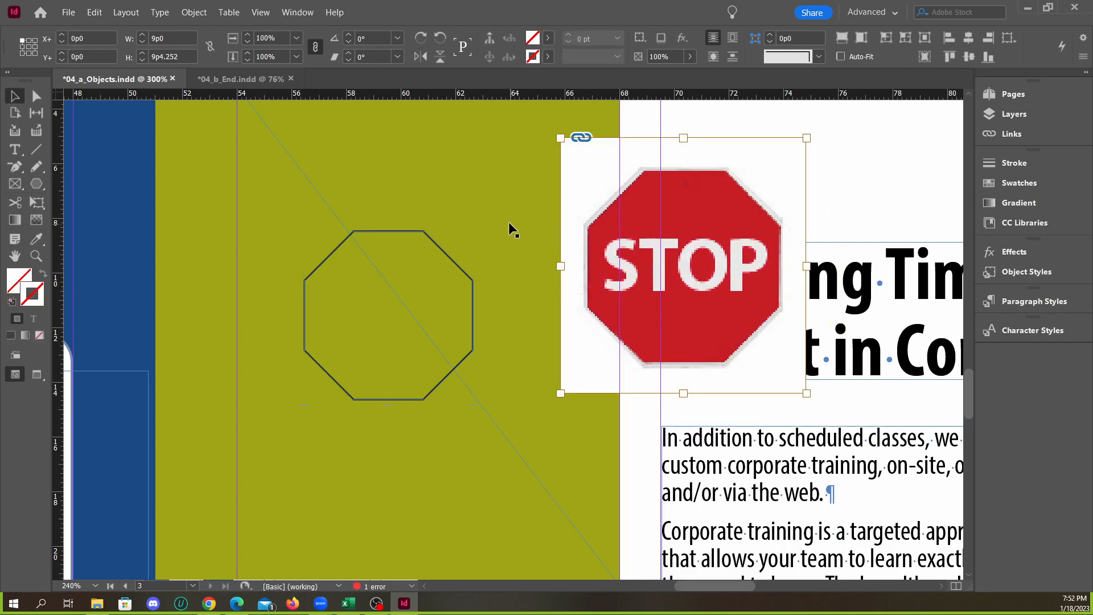
# Cut the Stop sign image together with its frame and paste it into the octagon in the green area
pyautogui.click(510, 225)
pyautogui.click(669, 227)
pyautogui.rightClick(670, 228)
pyautogui.click(719, 227)
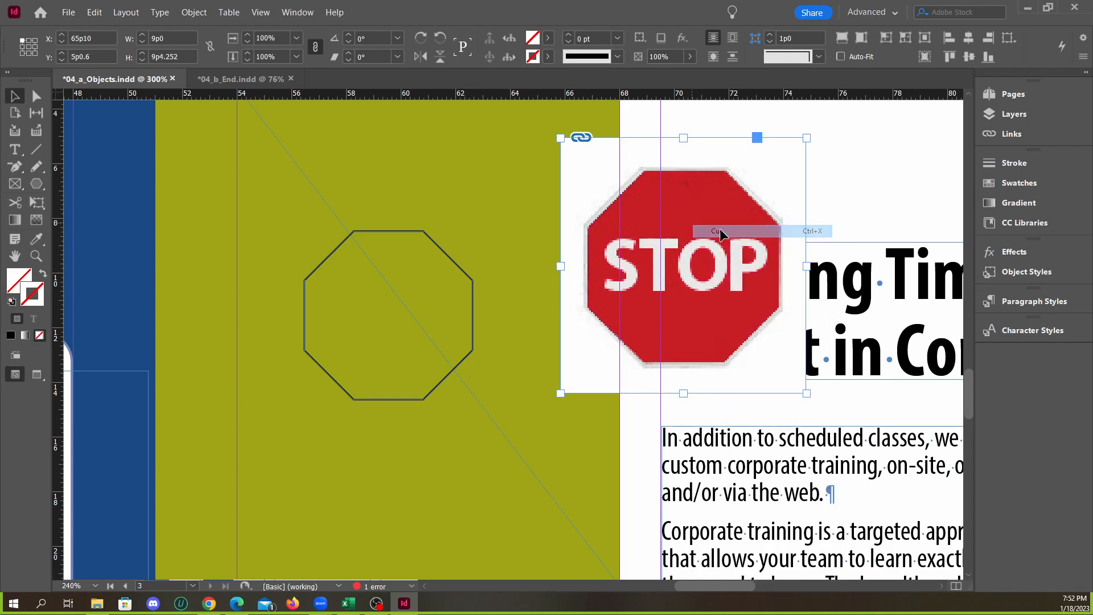
pyautogui.click(441, 251)
pyautogui.rightClick(443, 249)
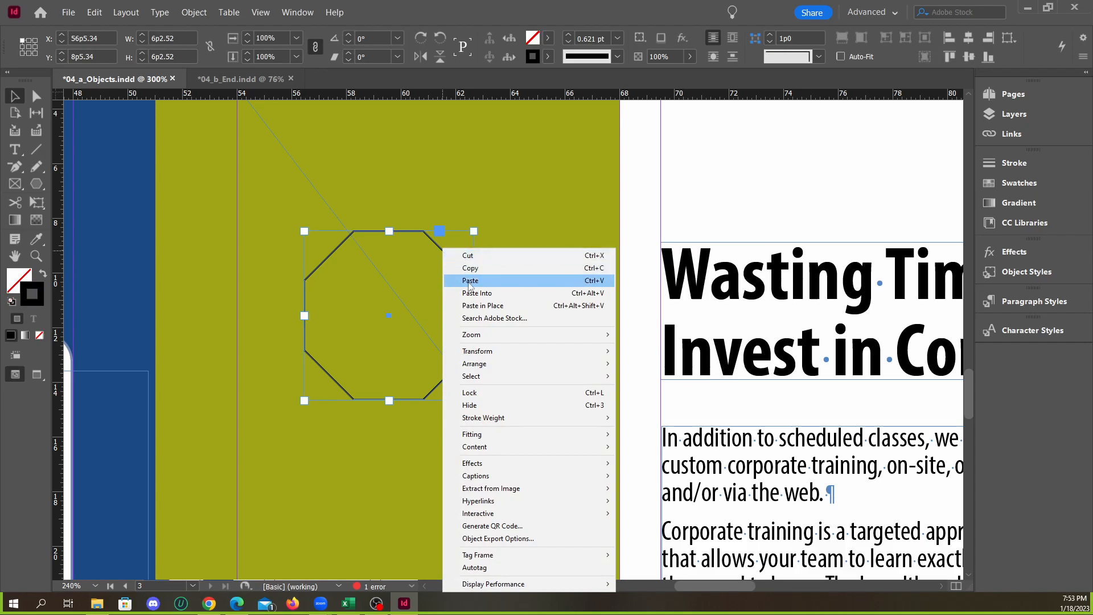
pyautogui.click(484, 292)
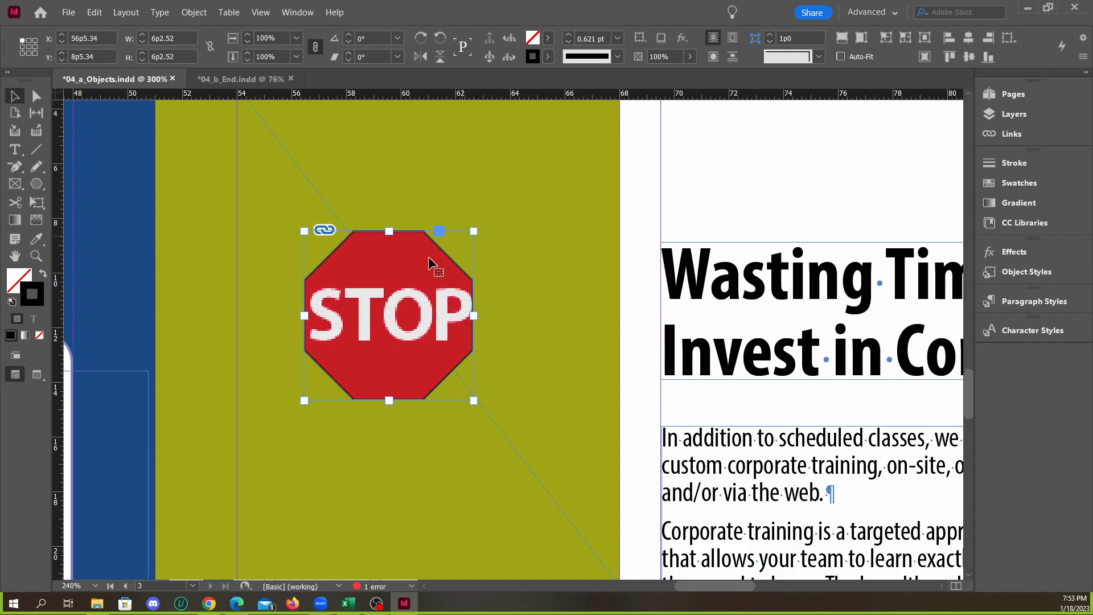
pyautogui.click(510, 221)
pyautogui.click(389, 315)
pyautogui.moveTo(510, 186); pyautogui.dragTo(485, 213)
pyautogui.hotkey('ctrl', 'z')
# Enlarge the octagonal frame around the pasted Stop sign to about 6p10.8 square without scaling the image
pyautogui.click(506, 224)
pyautogui.click(445, 276)
pyautogui.moveTo(474, 232)
pyautogui.mouseDown()
pyautogui.moveTo(435, 256)
pyautogui.moveTo(510, 194)
pyautogui.moveTo(485, 222)
pyautogui.mouseUp()
pyautogui.hotkey('ctrl', 'z')
pyautogui.click(537, 223)
pyautogui.click(480, 299)
pyautogui.click(533, 259)
pyautogui.click(453, 297)
# Remove the black outline from the octagonal Stop sign frame by setting its stroke to [None]
pyautogui.click(548, 56)
pyautogui.click(422, 100)
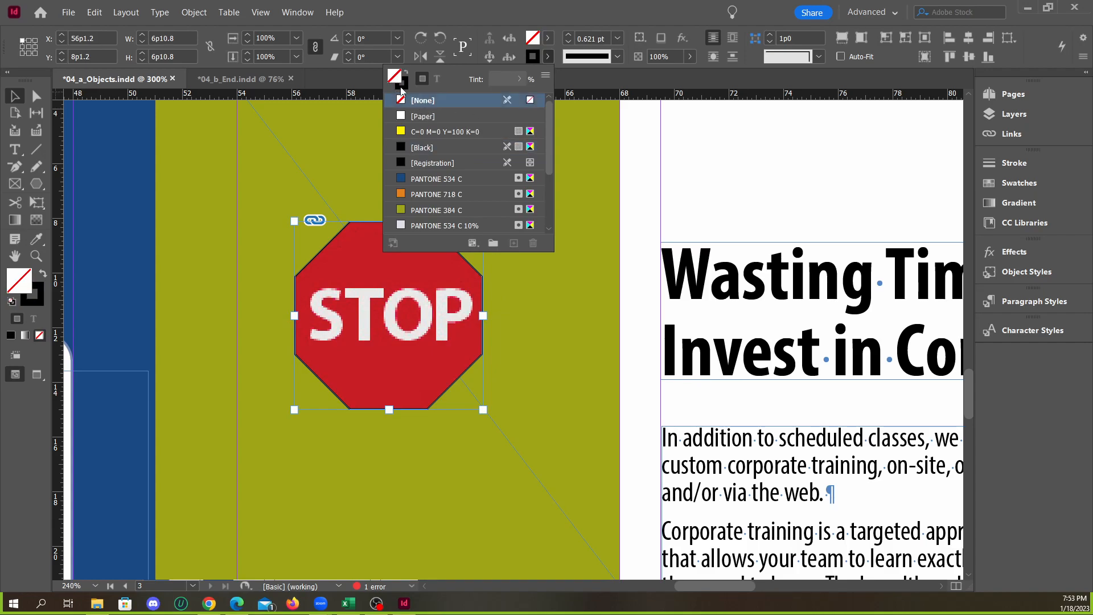
pyautogui.click(560, 289)
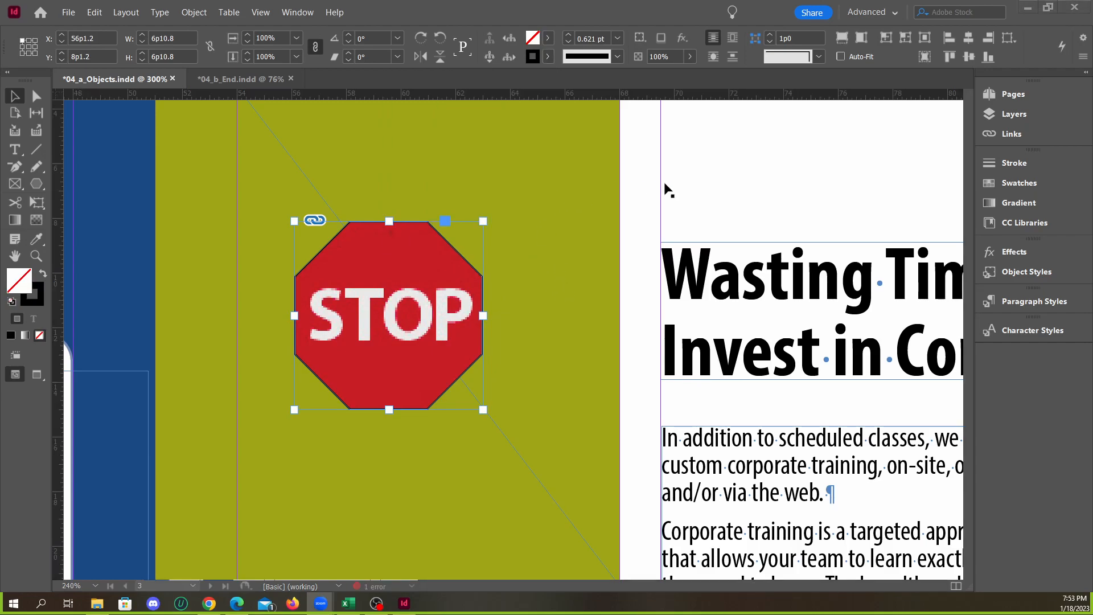
pyautogui.click(685, 189)
pyautogui.click(510, 206)
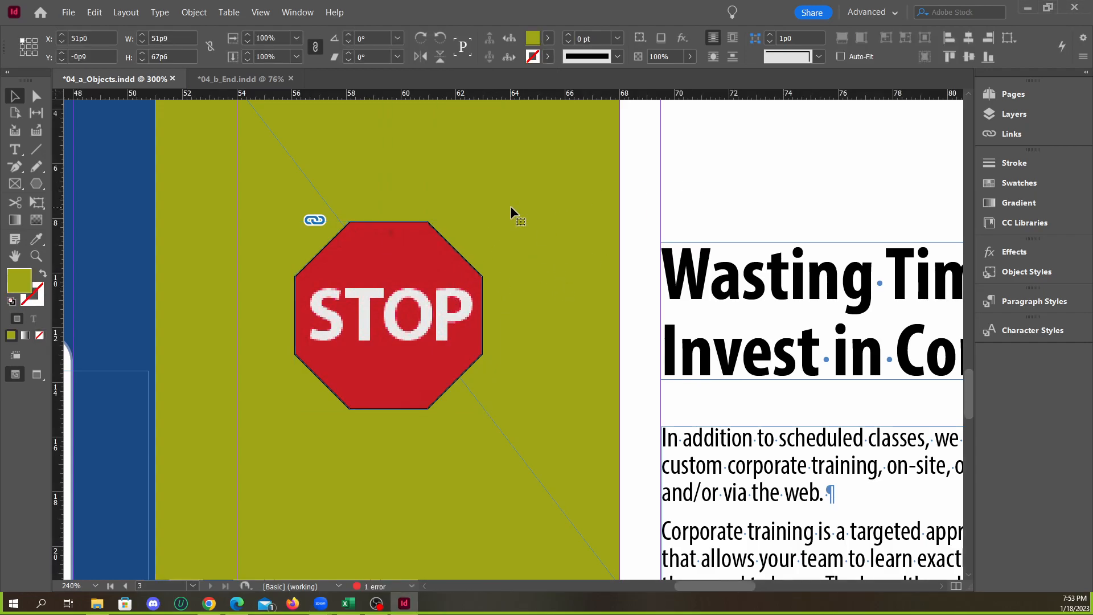
pyautogui.click(467, 266)
pyautogui.click(547, 56)
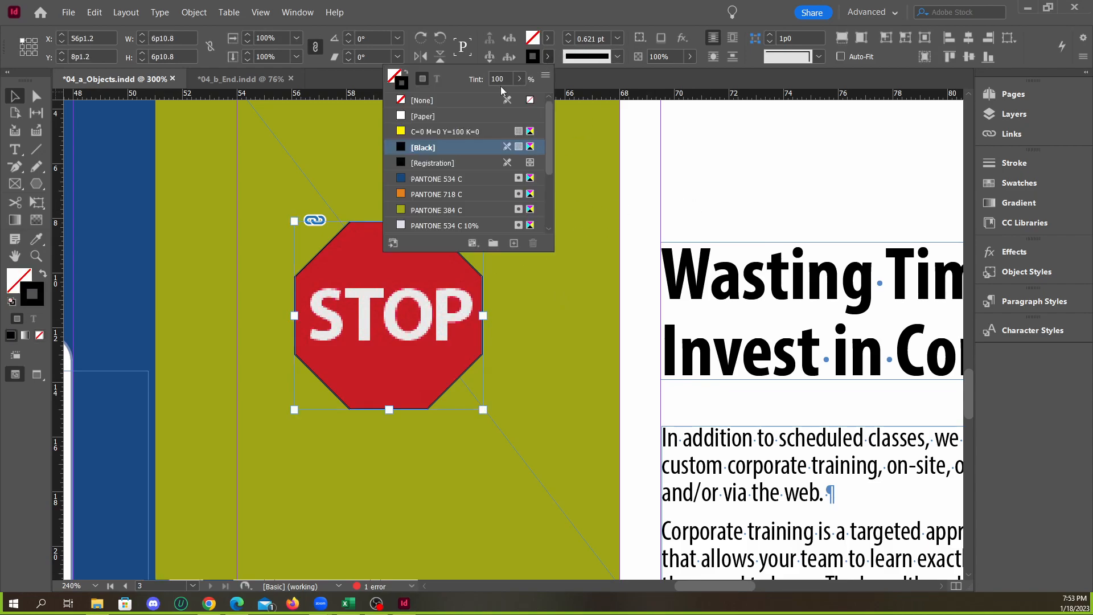
pyautogui.click(410, 102)
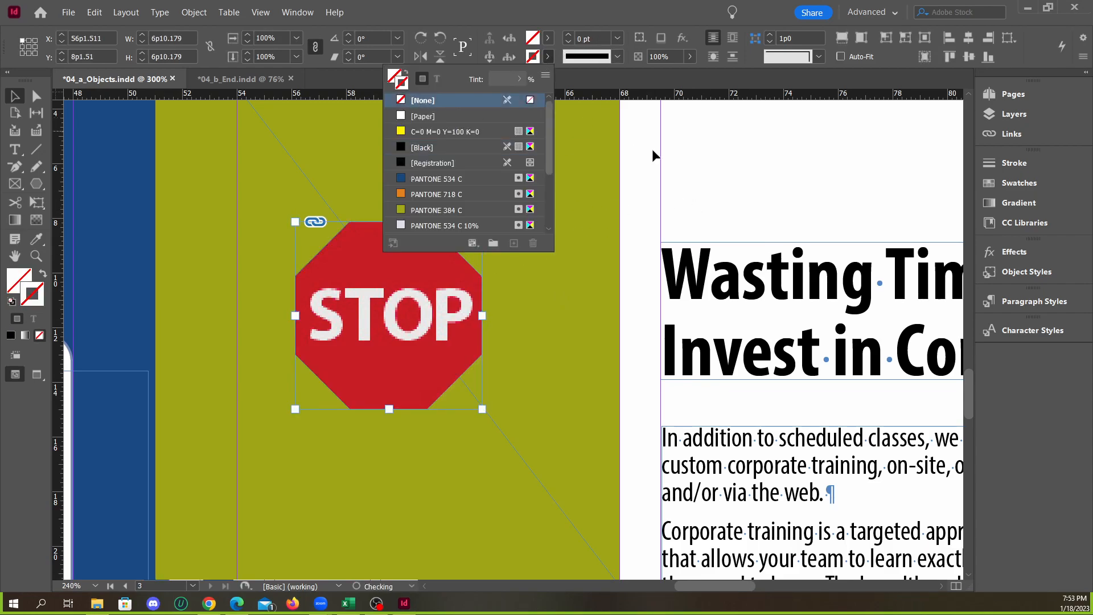
# Move the cropped Stop sign closer to the headline, to about X 59p4.5, Y 10p1.9, and inspect its edges
pyautogui.click(643, 224)
pyautogui.hotkey('ctrl', '1')
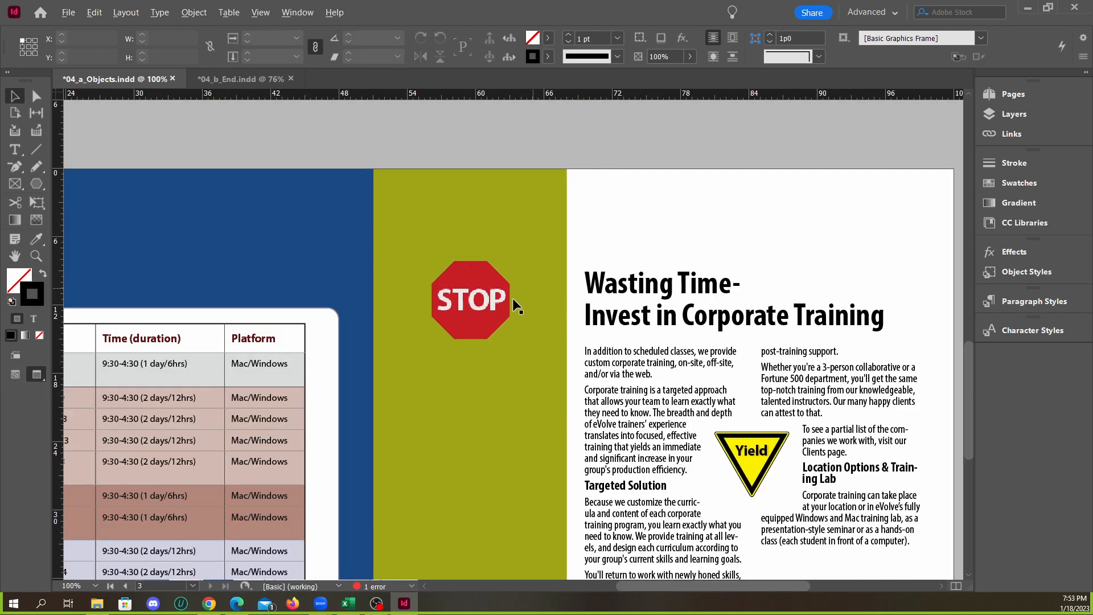
pyautogui.hotkey('ctrl', '-')
pyautogui.hotkey('ctrl', '=')
pyautogui.click(557, 292)
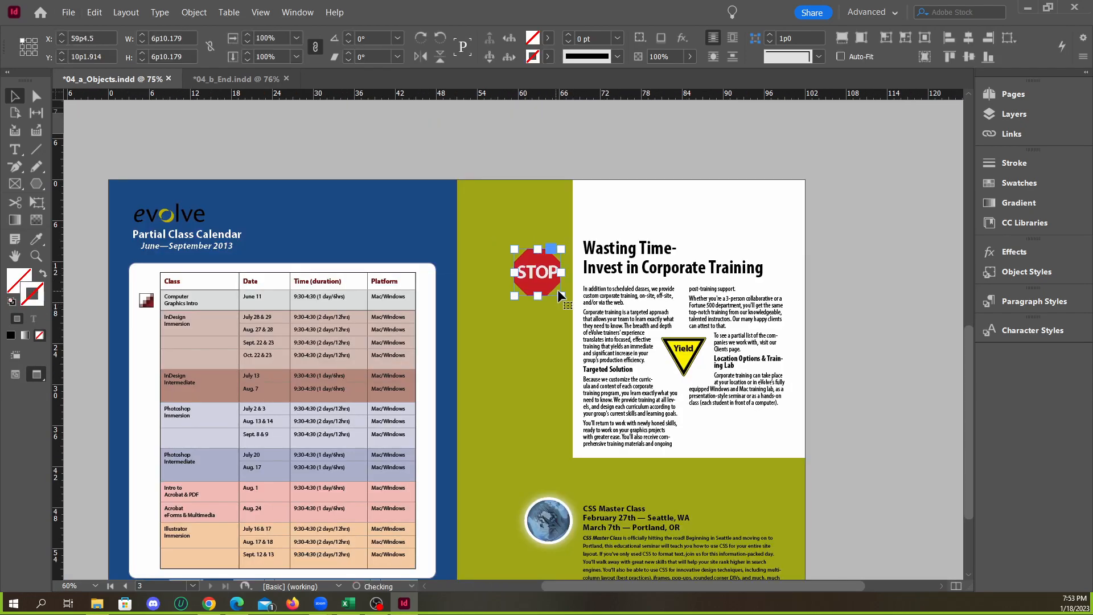
pyautogui.hotkey('ctrl', '=')
pyautogui.hotkey('ctrl', '=')
pyautogui.hotkey('ctrl', '=')
pyautogui.hotkey('ctrl', '=')
pyautogui.hotkey('ctrl', '=')
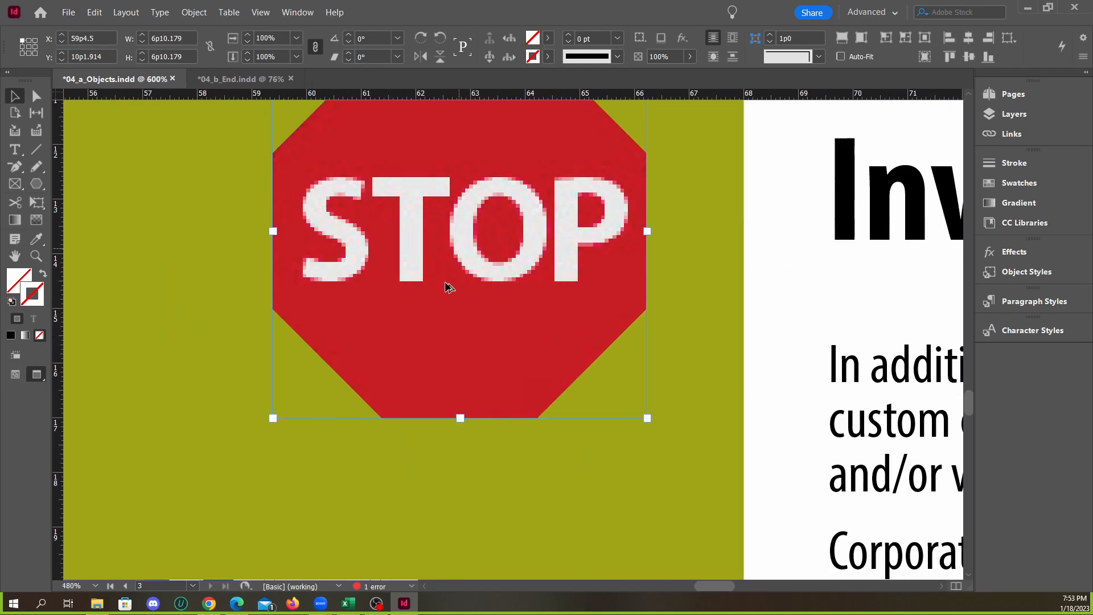
pyautogui.scroll(2, 477, 267)
pyautogui.scroll(-2, 368, 310)
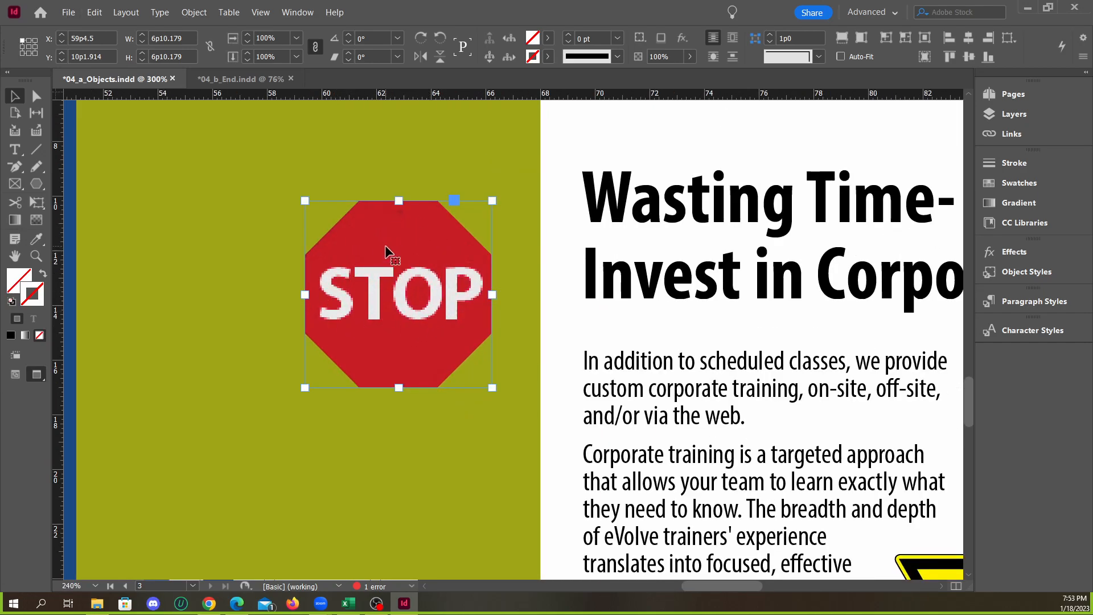
# Delete the cropped Stop sign from the green area
pyautogui.press('Delete')
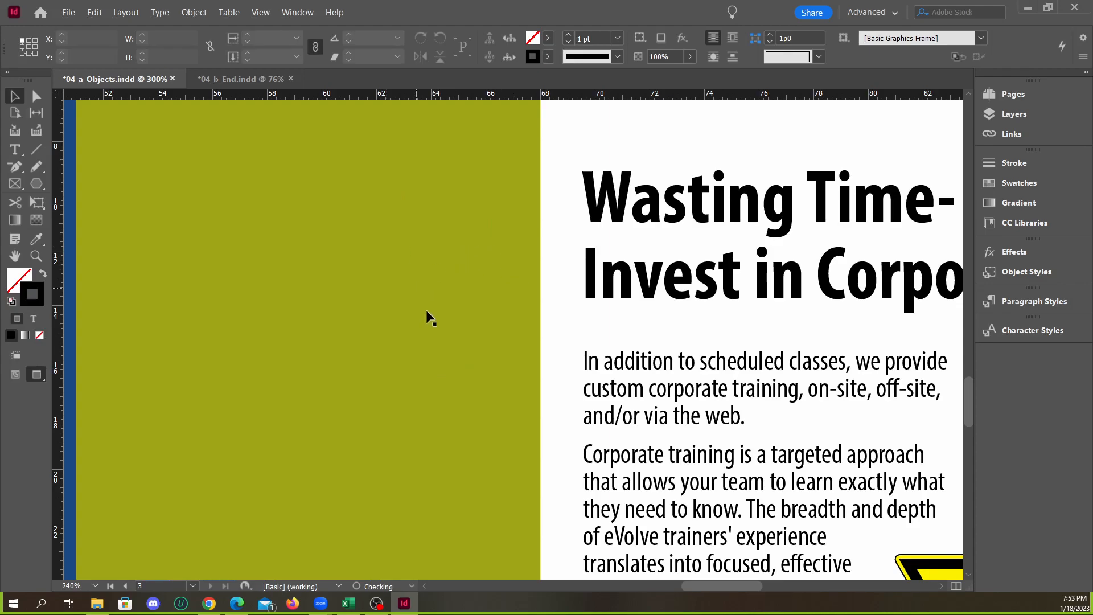
pyautogui.scroll(-4, 430, 302)
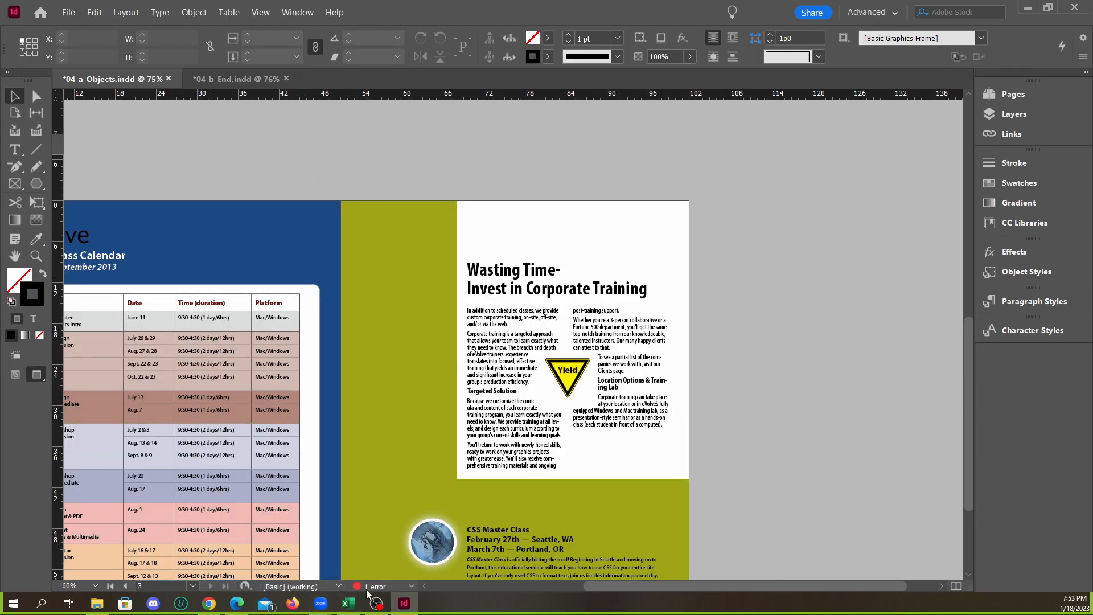
pyautogui.click(404, 605)
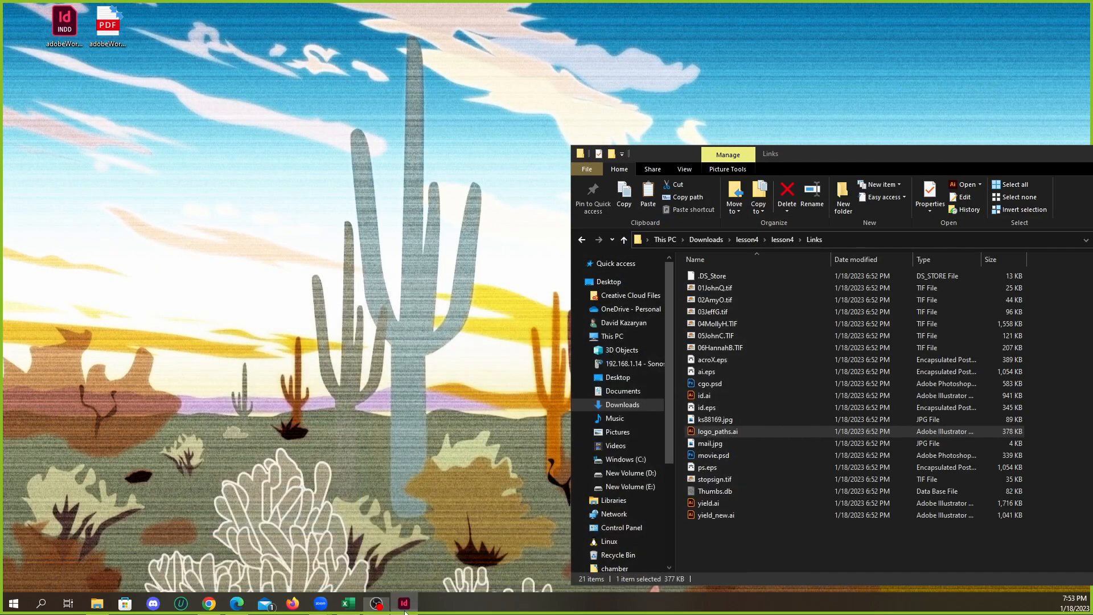
pyautogui.click(404, 605)
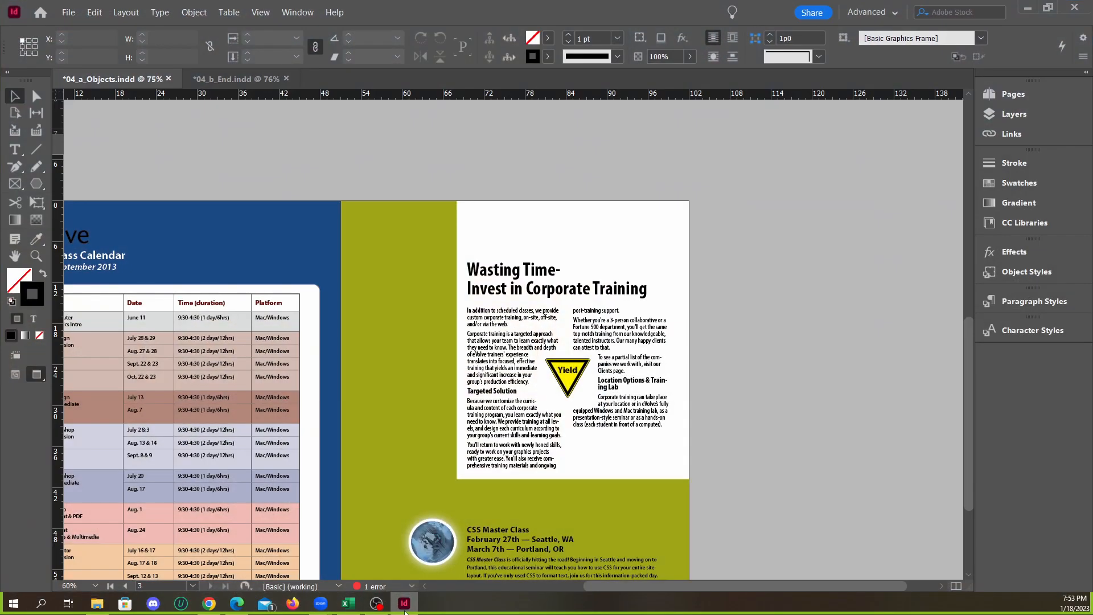
pyautogui.click(68, 12)
pyautogui.click(87, 172)
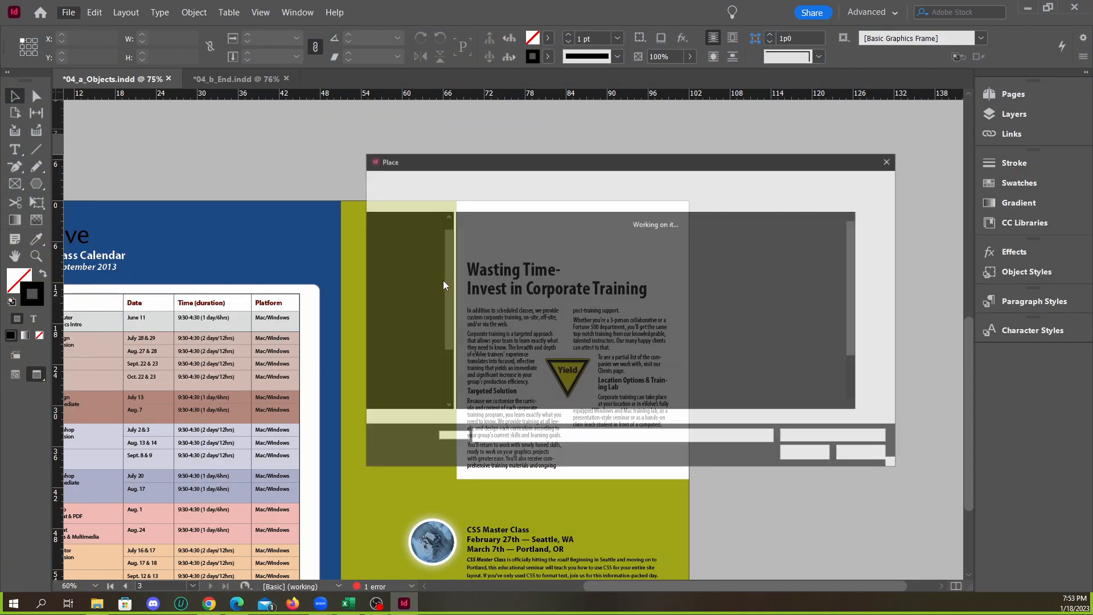
pyautogui.click(728, 328)
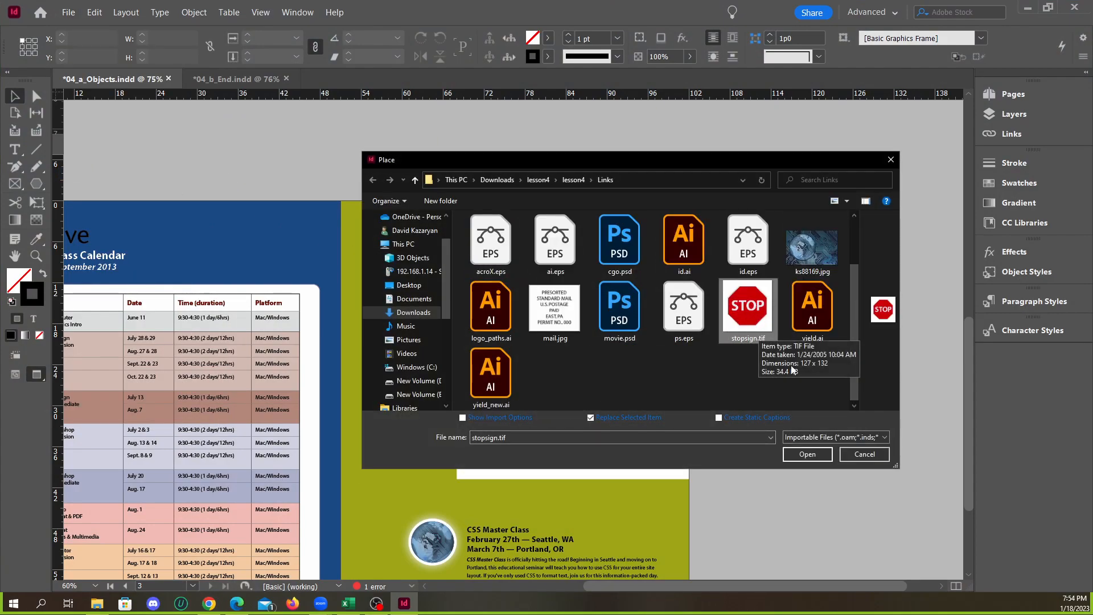
pyautogui.click(807, 454)
pyautogui.scroll(5, 444, 290)
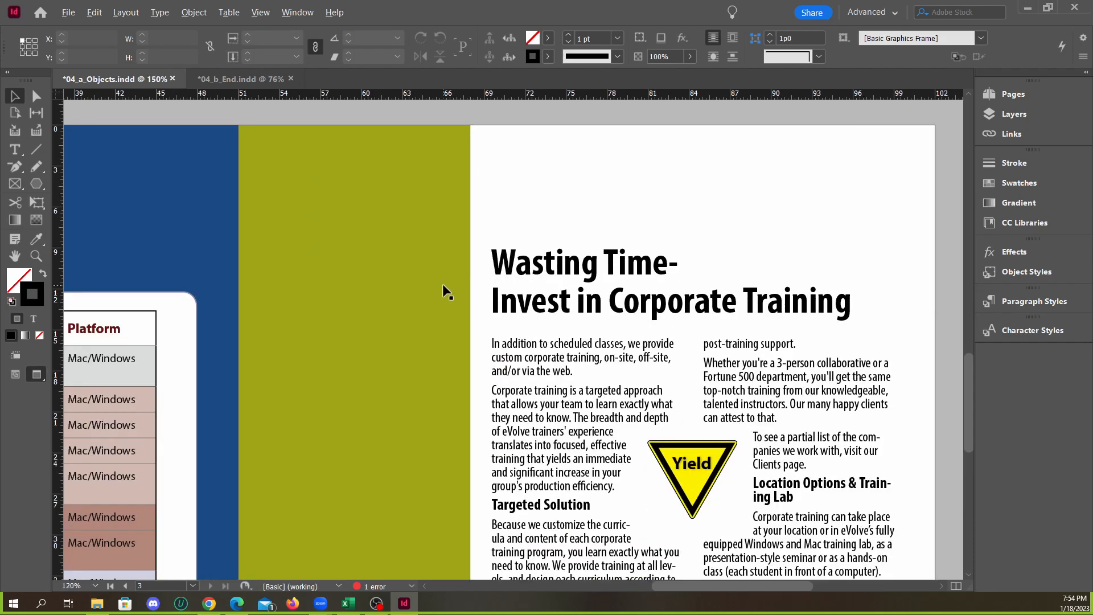
# Draw an octagon about 5p9.34 square in the green area at about X 56p3, Y 7p9.6
pyautogui.click(38, 187)
pyautogui.moveTo(273, 215); pyautogui.dragTo(379, 321)
pyautogui.scroll(3, 290, 253)
pyautogui.press('alt')
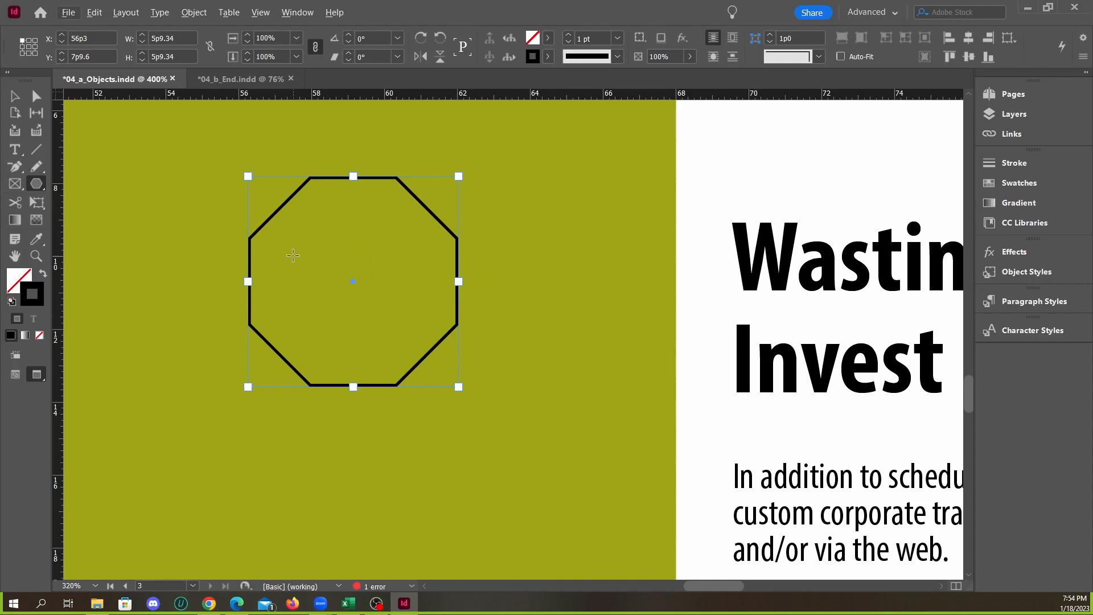
# Fill the new octagon with the red swatch, keeping its 1 pt black outline
pyautogui.click(547, 38)
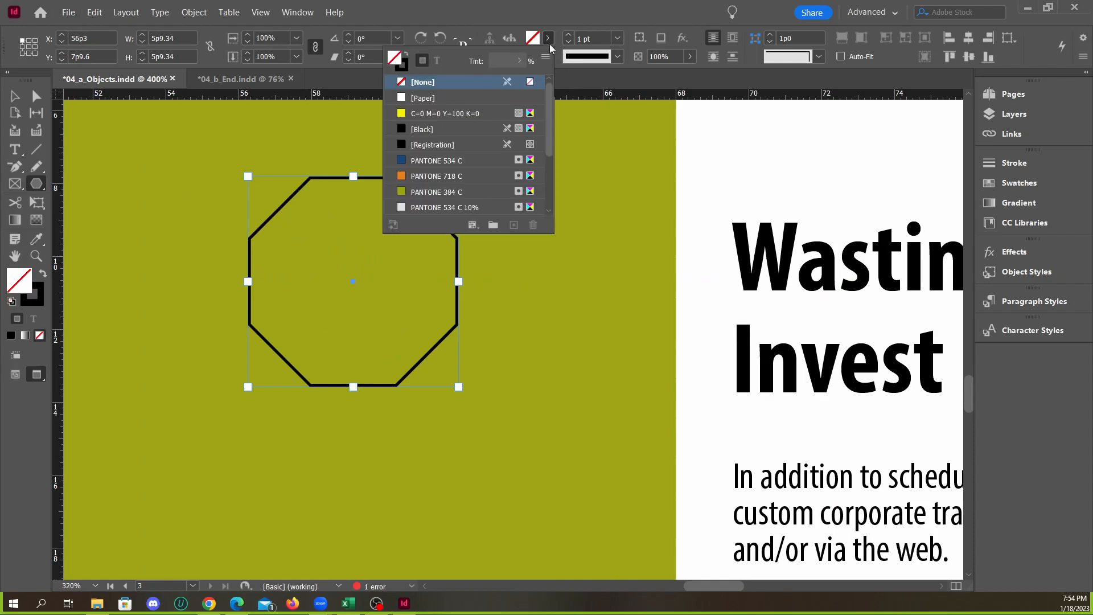
pyautogui.scroll(-3, 433, 171)
pyautogui.click(423, 162)
pyautogui.scroll(-1, 445, 179)
pyautogui.click(443, 207)
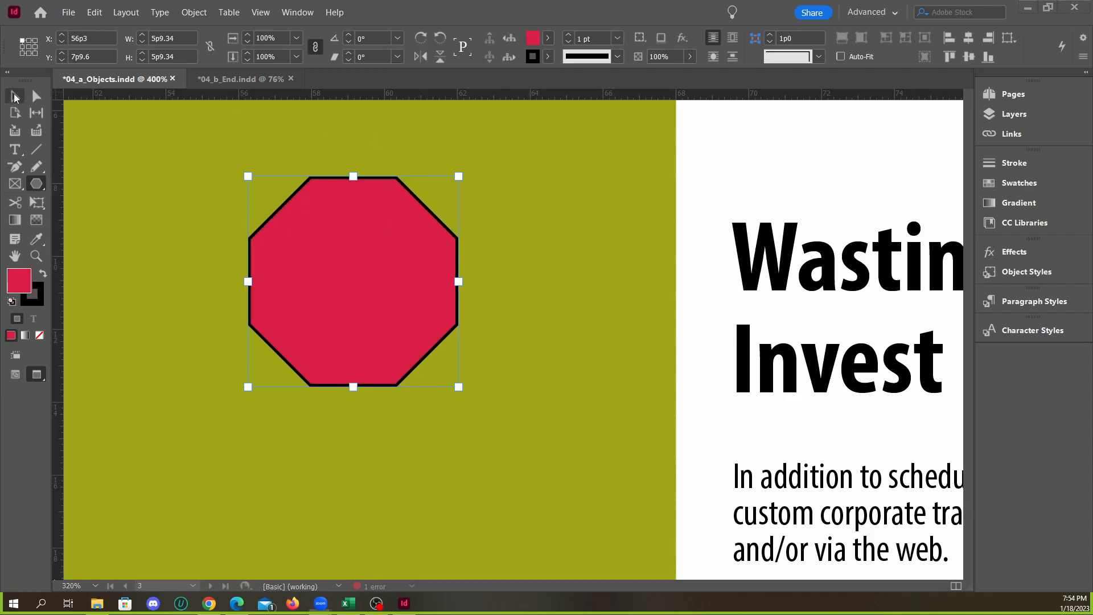
pyautogui.click(429, 248)
pyautogui.press('Escape')
pyautogui.press('v')
pyautogui.click(336, 219)
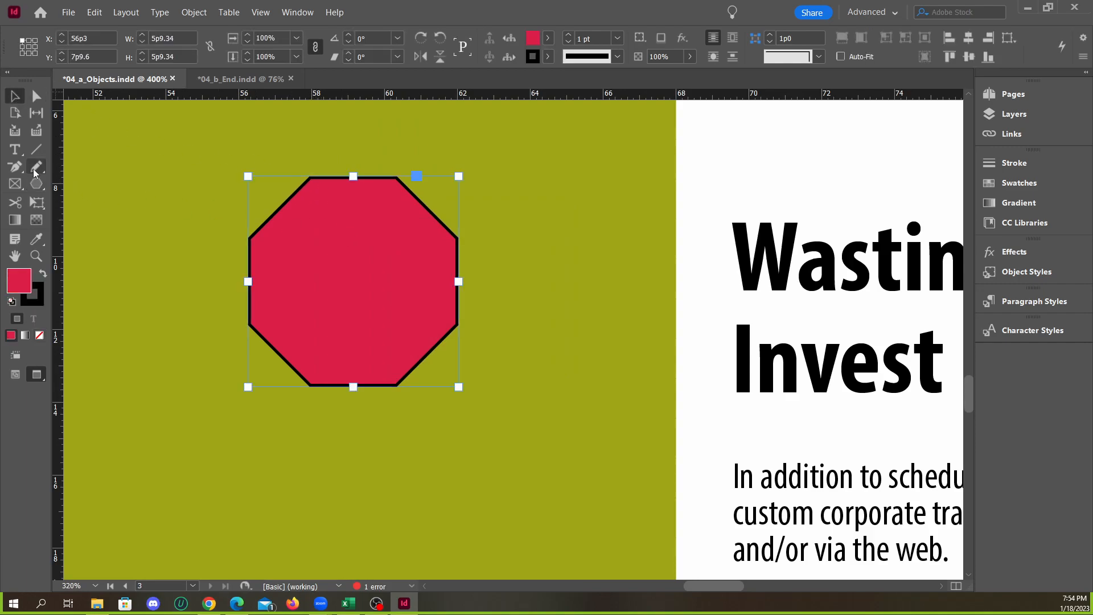
# Turn the red octagon into a text frame and enter "Stop" inside it
pyautogui.click(15, 149)
pyautogui.click(312, 263)
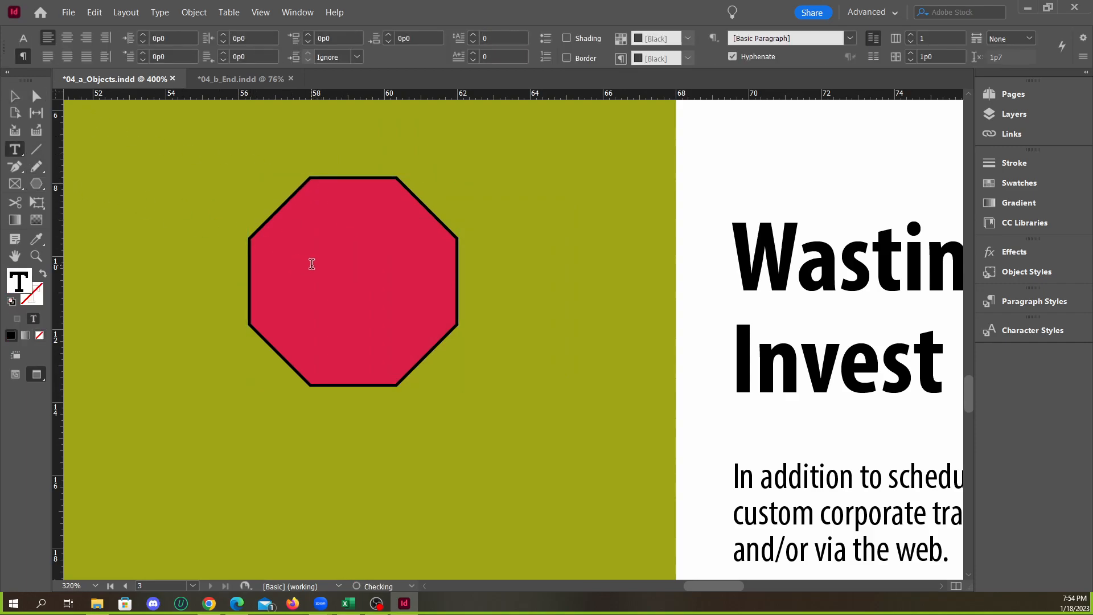
pyautogui.write('Stop')
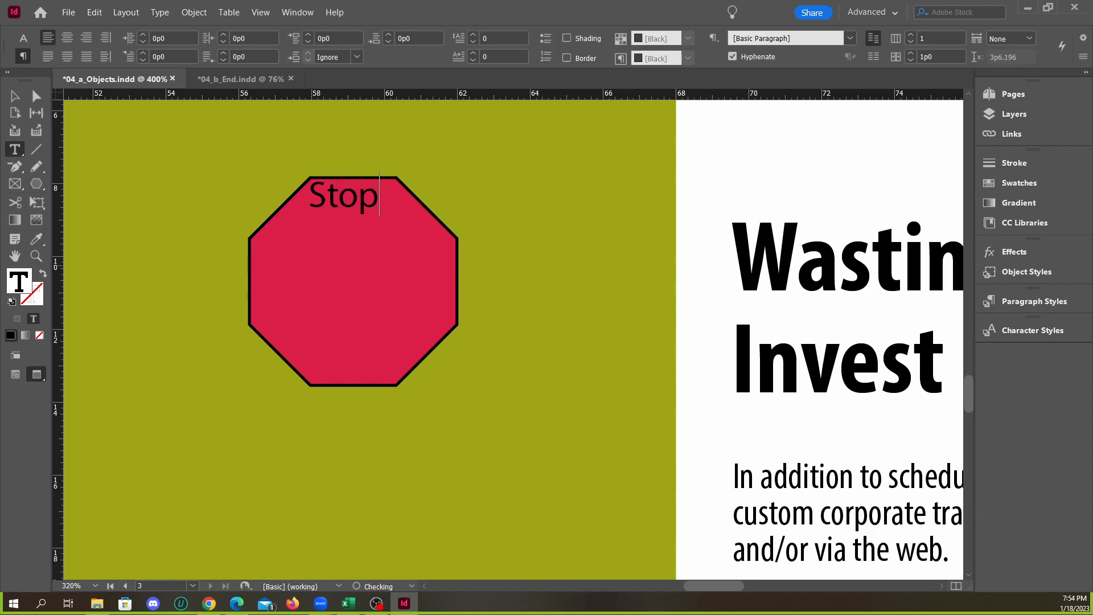
# Set the fill colour of all the text in the octagon to [Paper]
pyautogui.hotkey('ctrl', 'a')
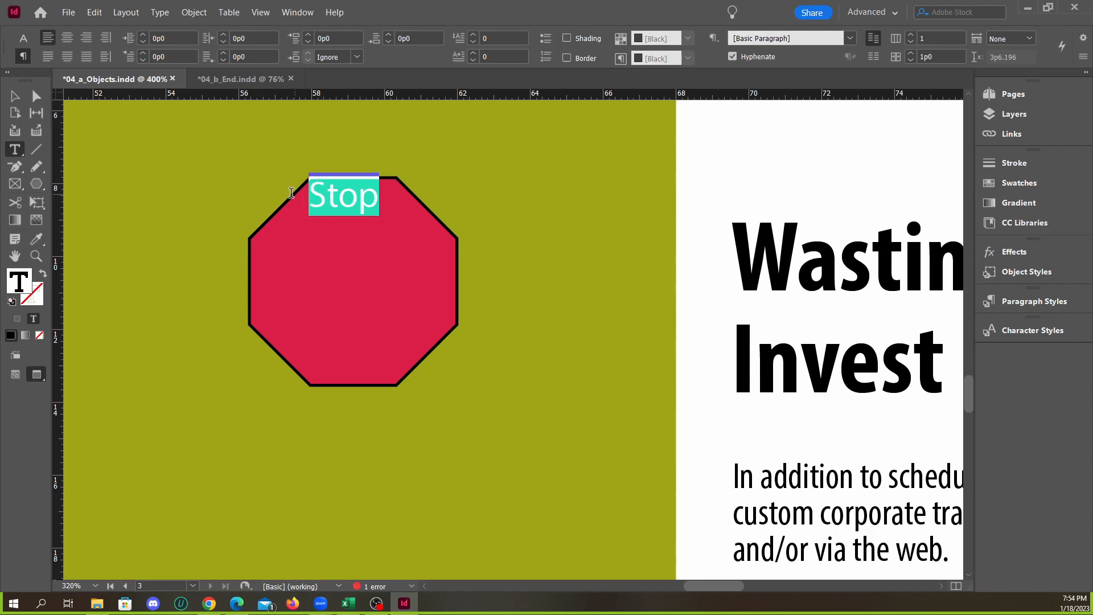
pyautogui.click(23, 40)
pyautogui.click(23, 55)
pyautogui.click(23, 38)
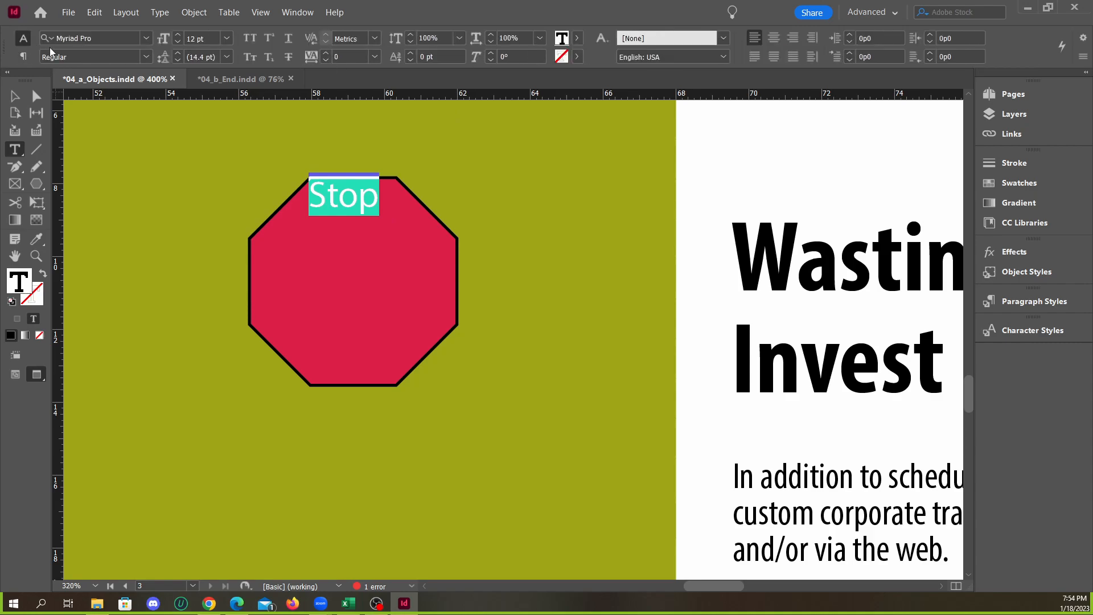
pyautogui.click(576, 38)
pyautogui.click(445, 99)
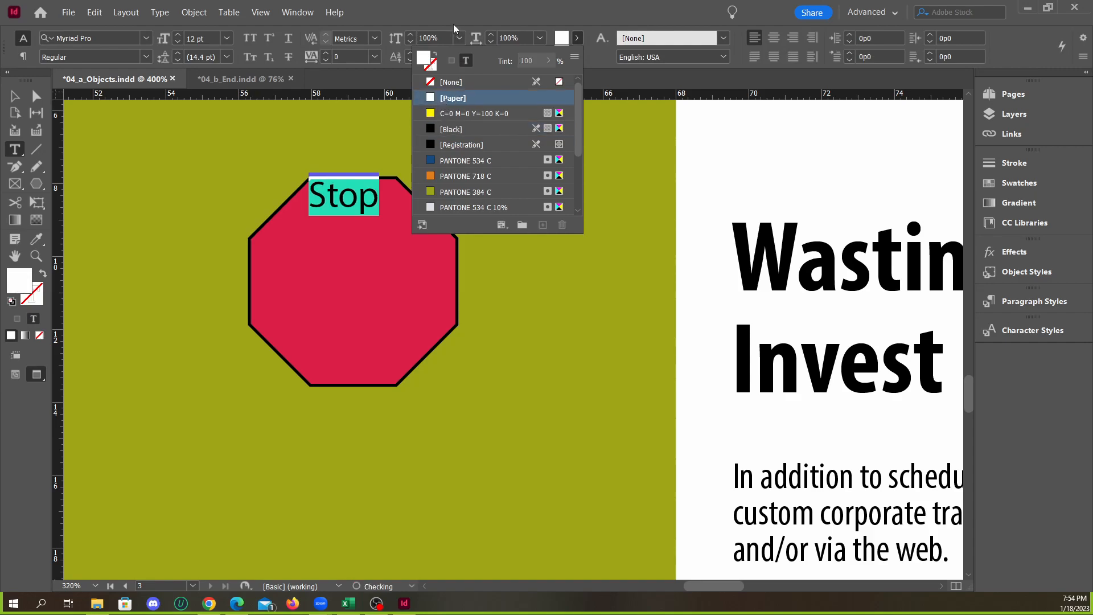
# Set the octagon's text in All Caps and centre it vertically and horizontally within its frame
pyautogui.click(246, 45)
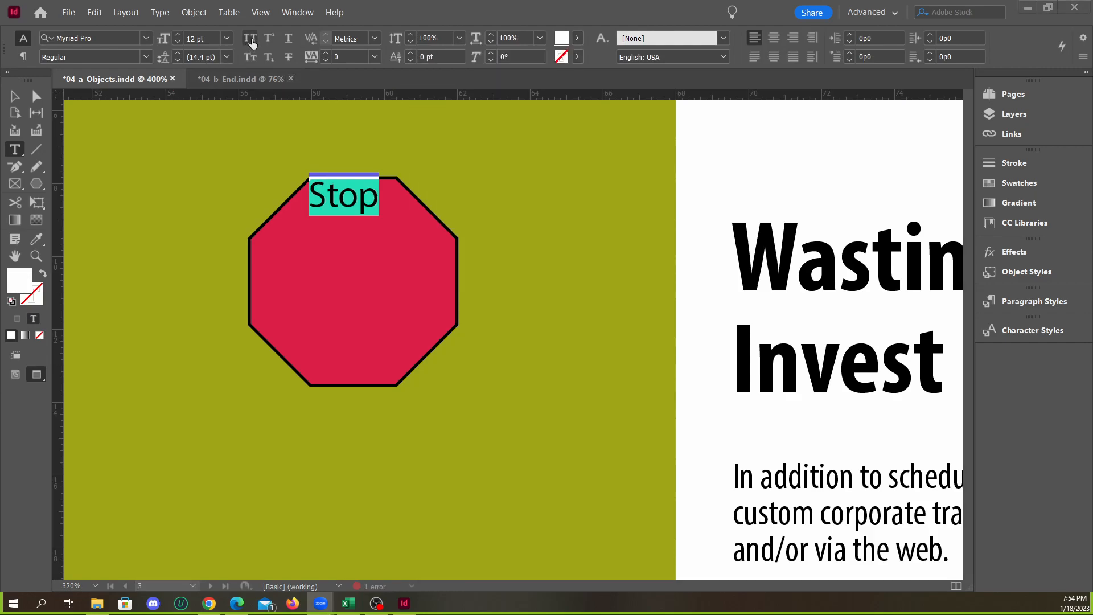
pyautogui.click(249, 42)
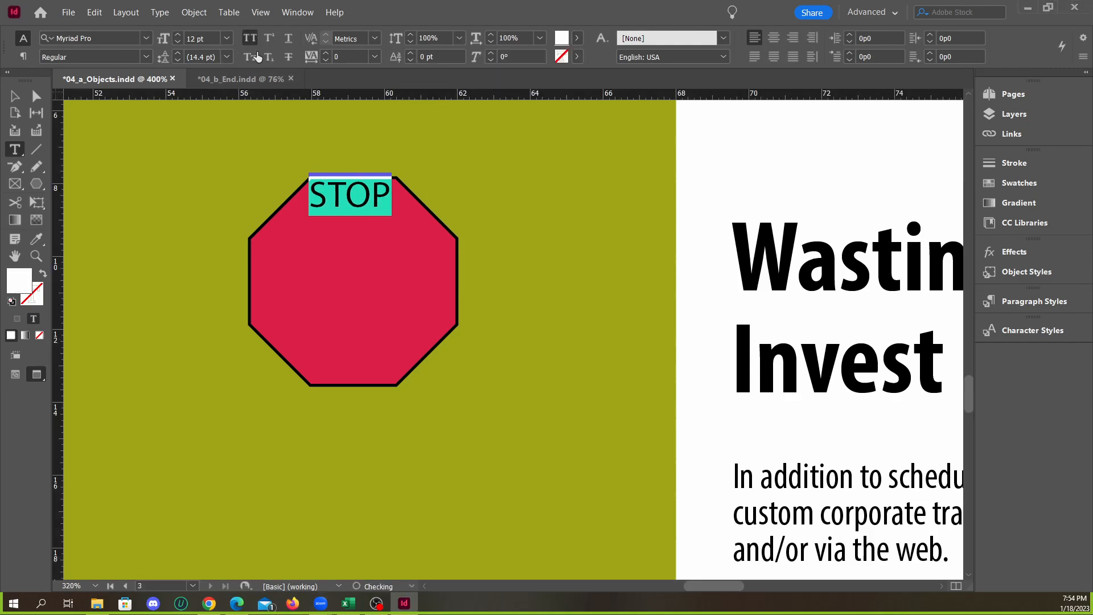
pyautogui.click(197, 16)
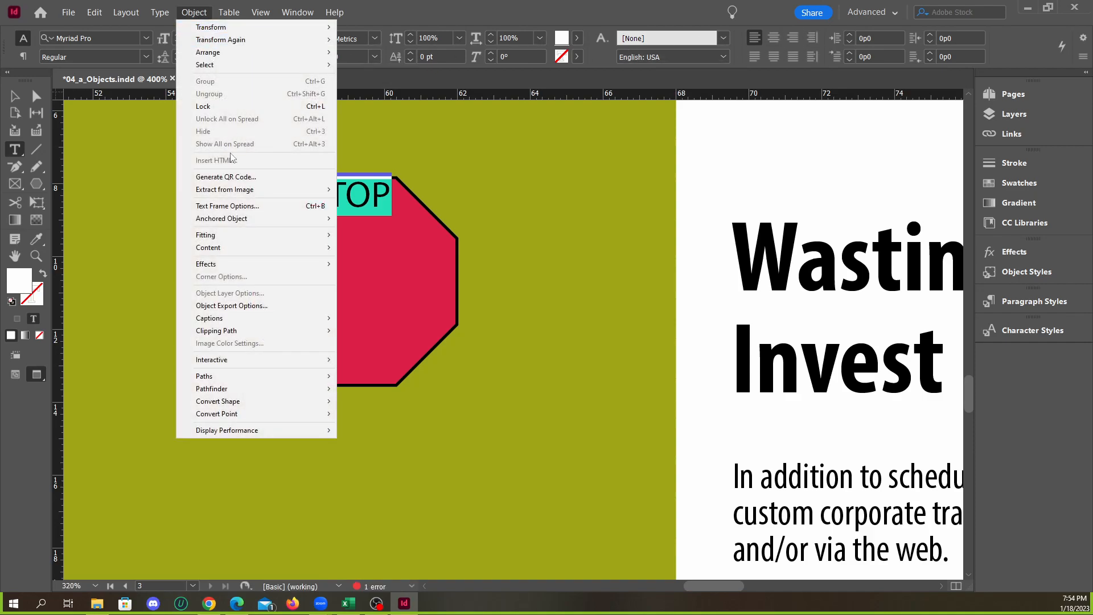
pyautogui.click(237, 209)
pyautogui.click(372, 419)
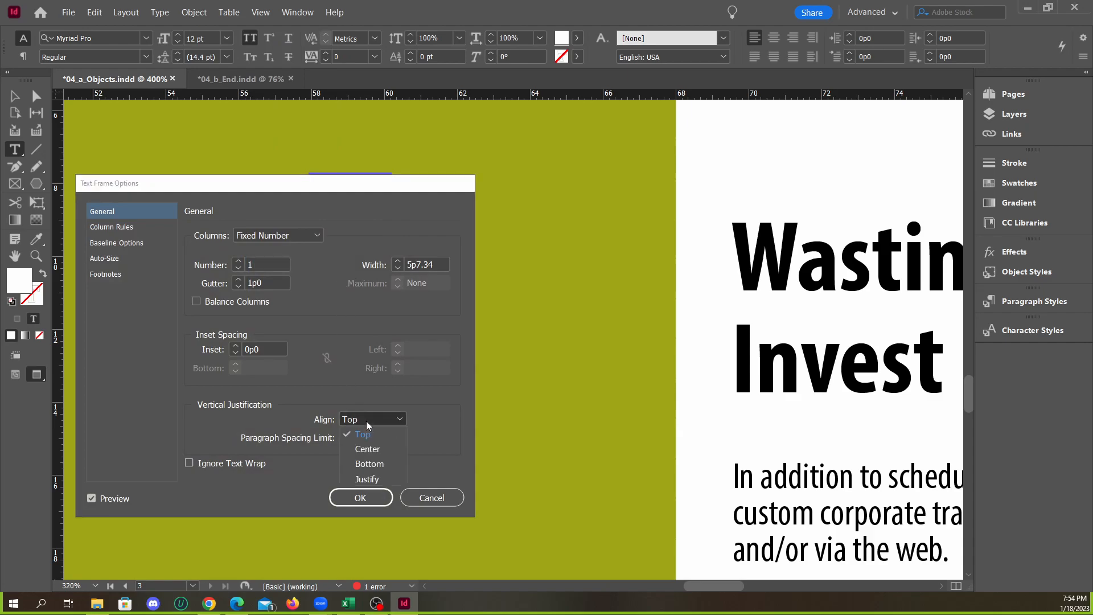
pyautogui.click(364, 444)
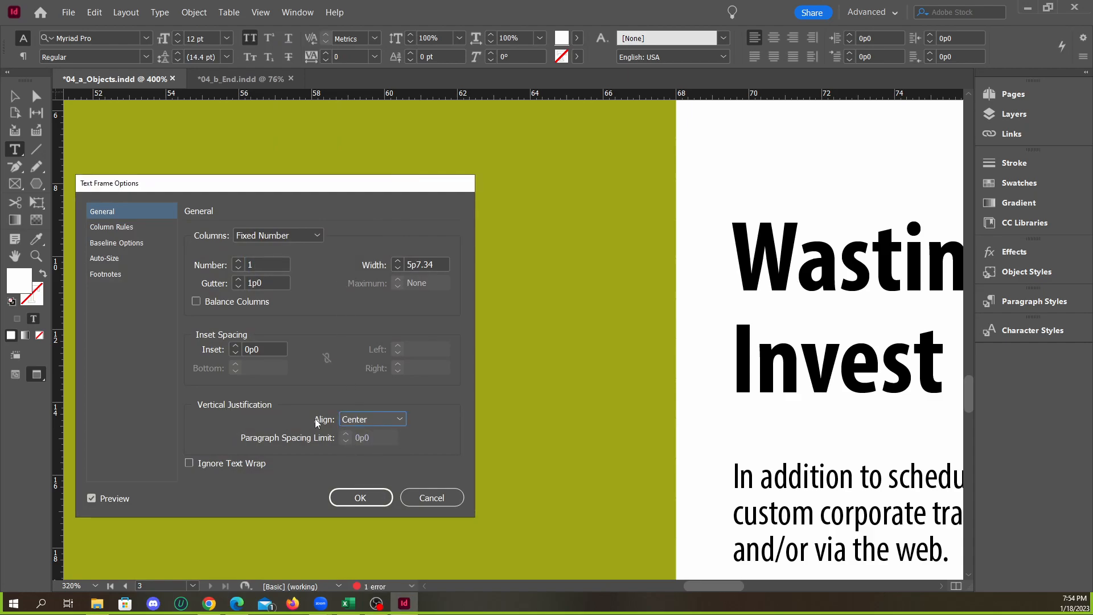
pyautogui.click(361, 498)
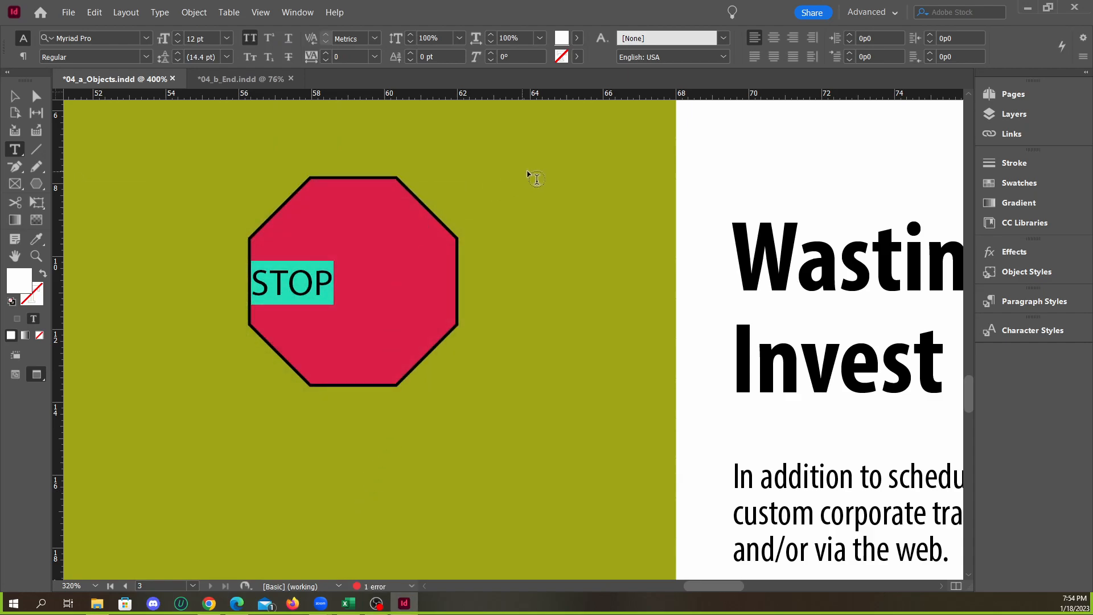
pyautogui.click(773, 39)
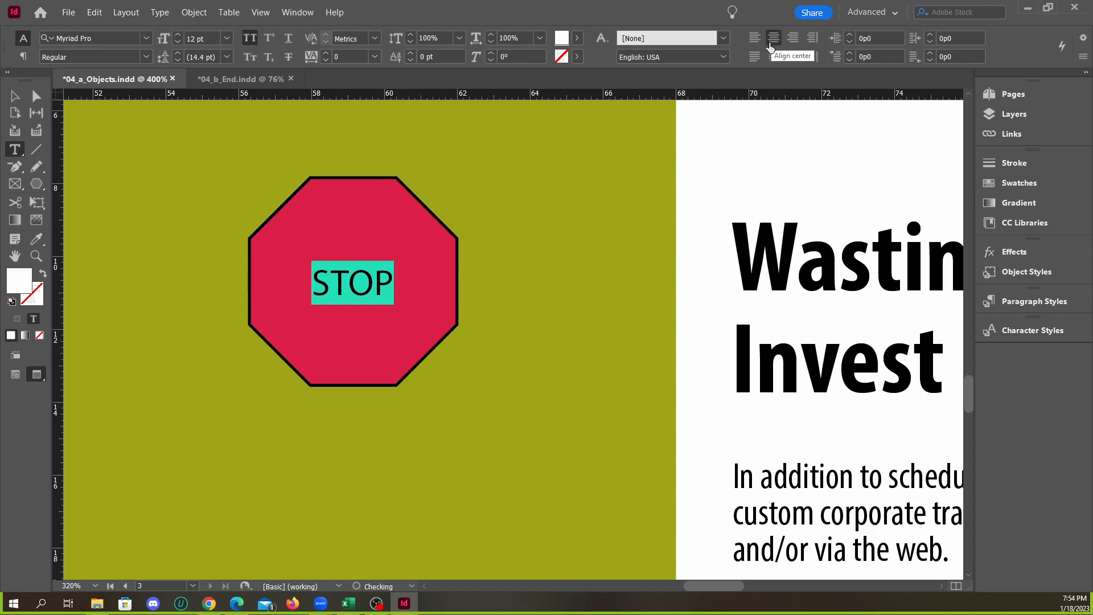
# Enlarge the STOP text in the octagon to 23 pt and set its leading to Auto
pyautogui.click(15, 96)
pyautogui.click(539, 227)
pyautogui.click(427, 276)
pyautogui.tripleClick(380, 281)
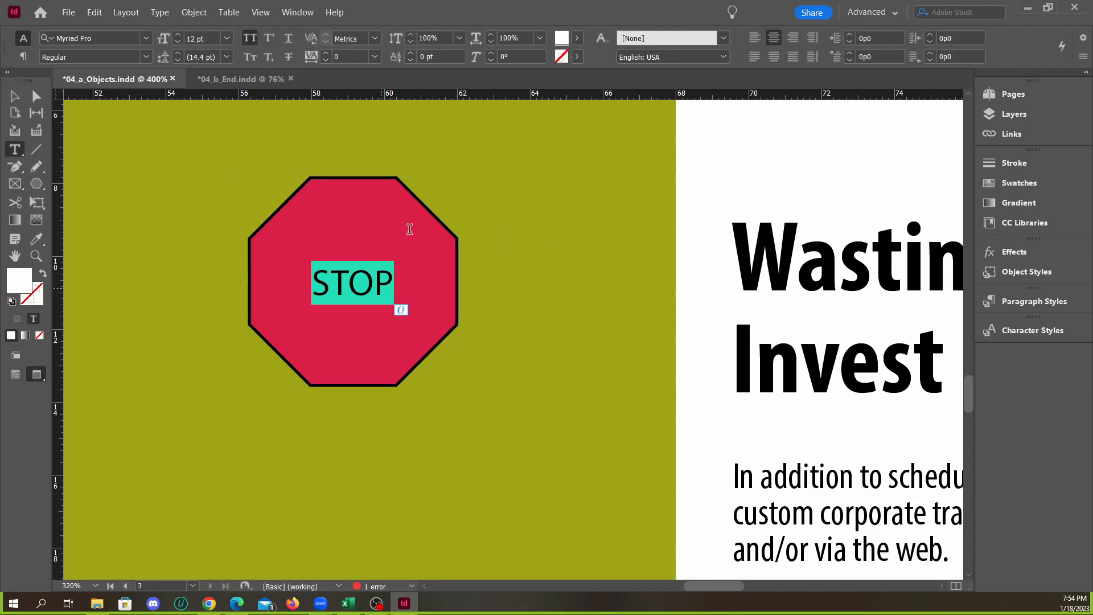
pyautogui.click(177, 35)
pyautogui.click(178, 35)
pyautogui.click(177, 36)
pyautogui.click(177, 36)
pyautogui.click(178, 35)
pyautogui.click(177, 36)
pyautogui.click(177, 35)
pyautogui.click(177, 36)
pyautogui.click(177, 35)
pyautogui.click(177, 35)
pyautogui.click(178, 35)
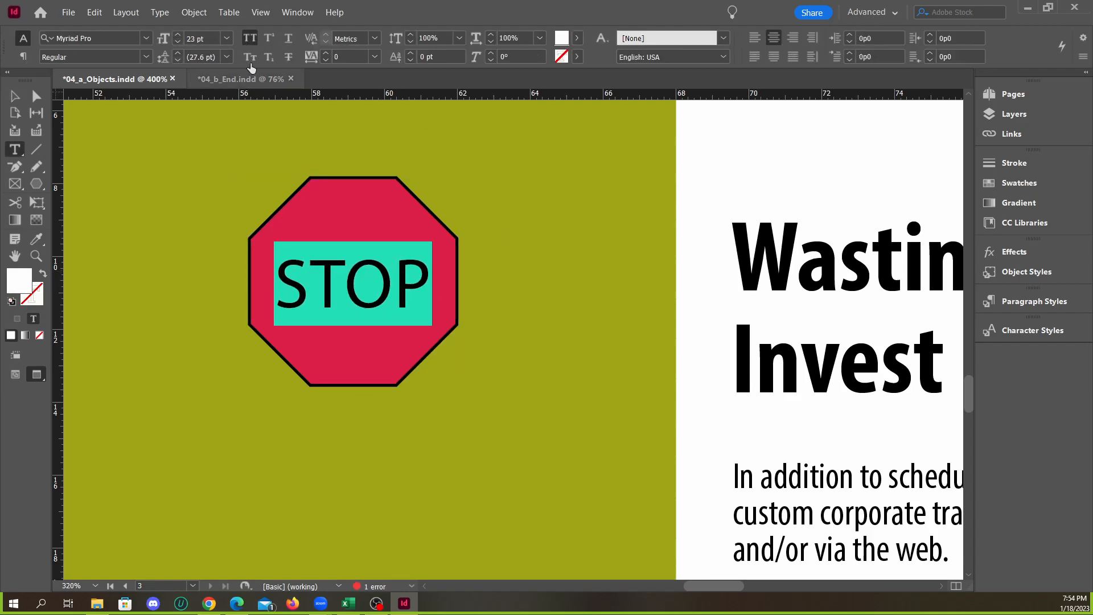
pyautogui.click(227, 57)
pyautogui.click(201, 75)
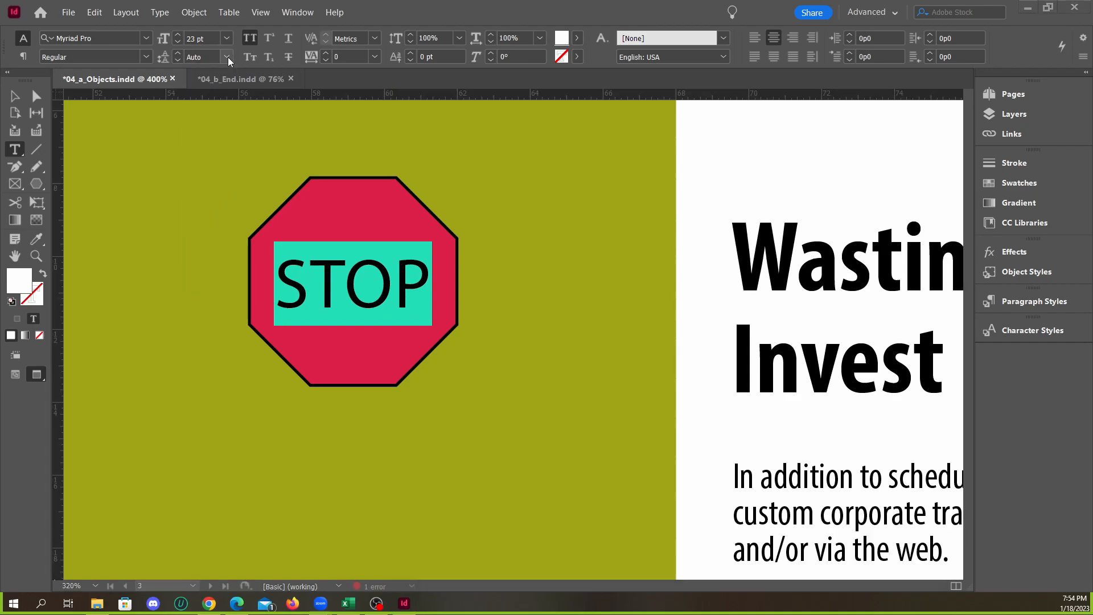
# Change the STOP text to the Bold Condensed style and set its size to 28 pt
pyautogui.click(147, 57)
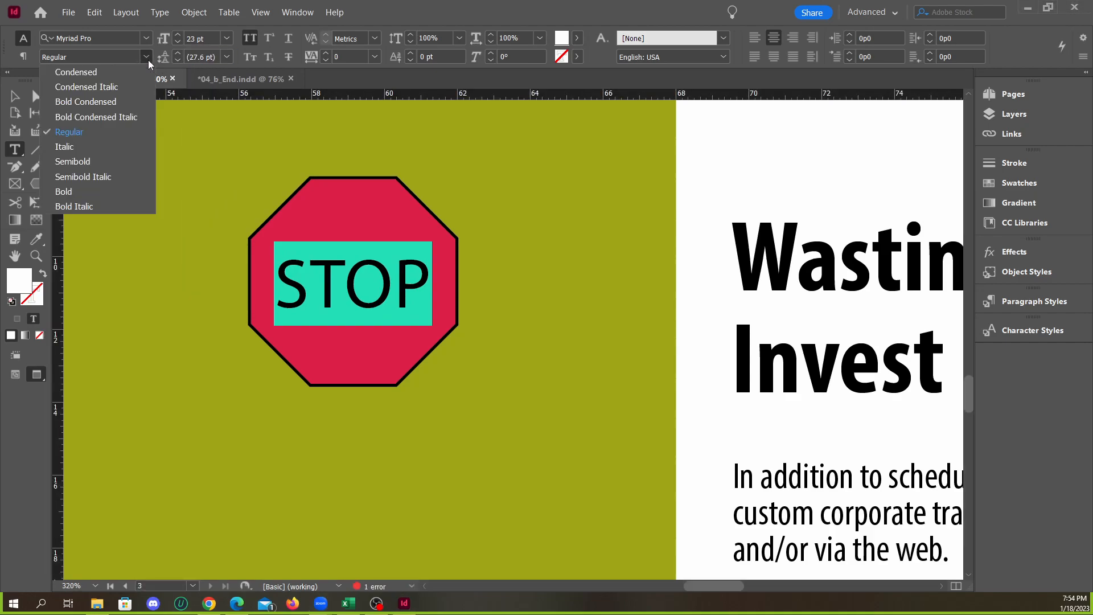
pyautogui.click(80, 190)
pyautogui.click(113, 55)
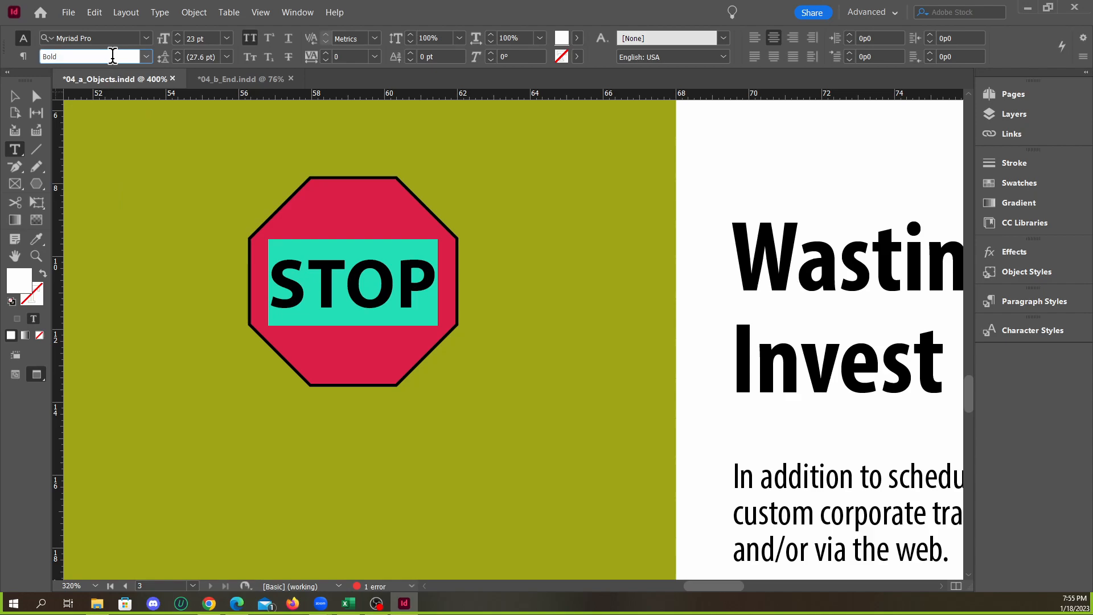
pyautogui.click(147, 56)
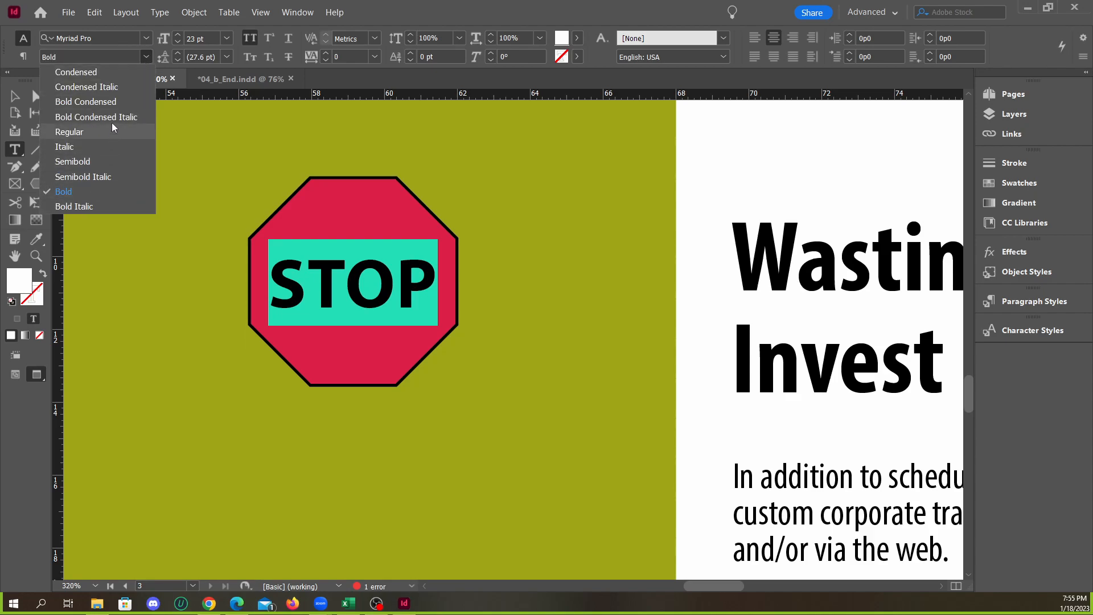
pyautogui.click(114, 101)
pyautogui.click(177, 35)
pyautogui.click(178, 35)
pyautogui.click(177, 35)
pyautogui.click(178, 34)
pyautogui.click(177, 34)
pyautogui.click(19, 100)
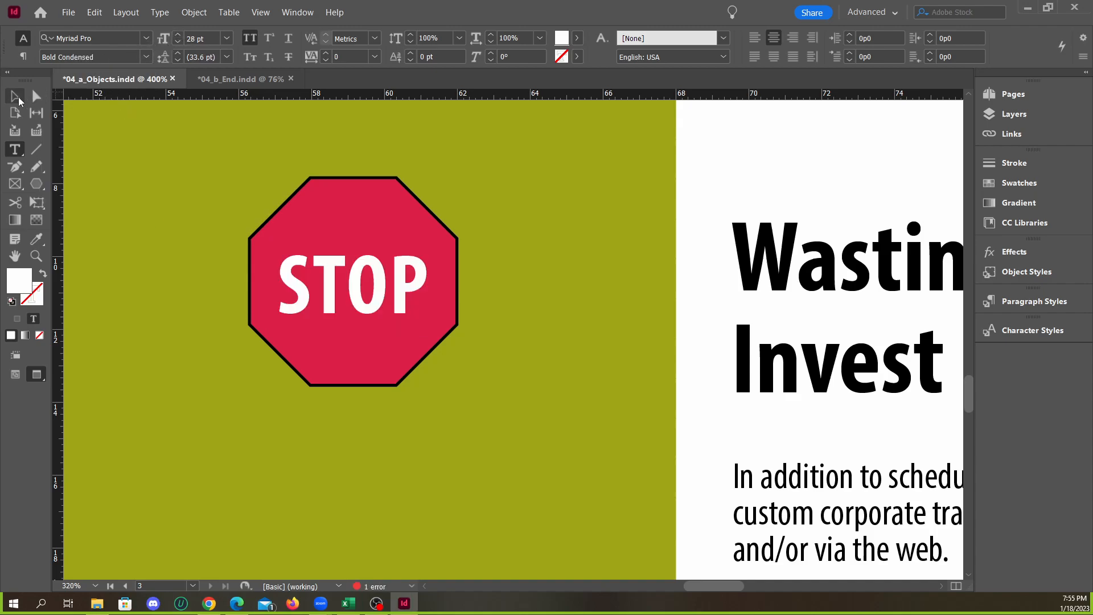
# Remove the black outline from the red octagon by setting its stroke to None
pyautogui.click(186, 162)
pyautogui.click(380, 285)
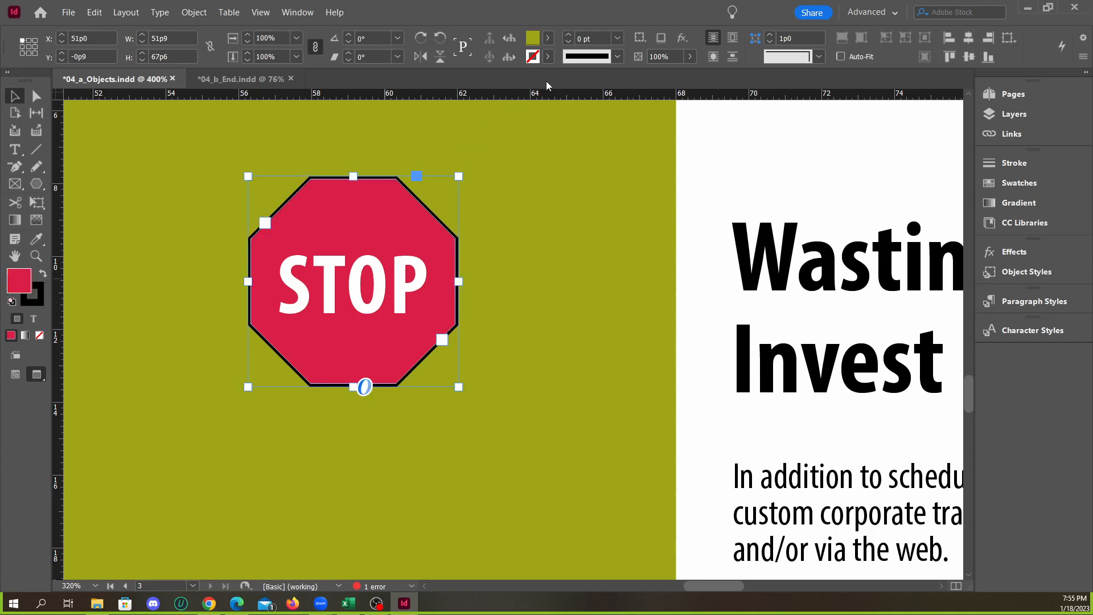
pyautogui.click(548, 56)
pyautogui.click(412, 102)
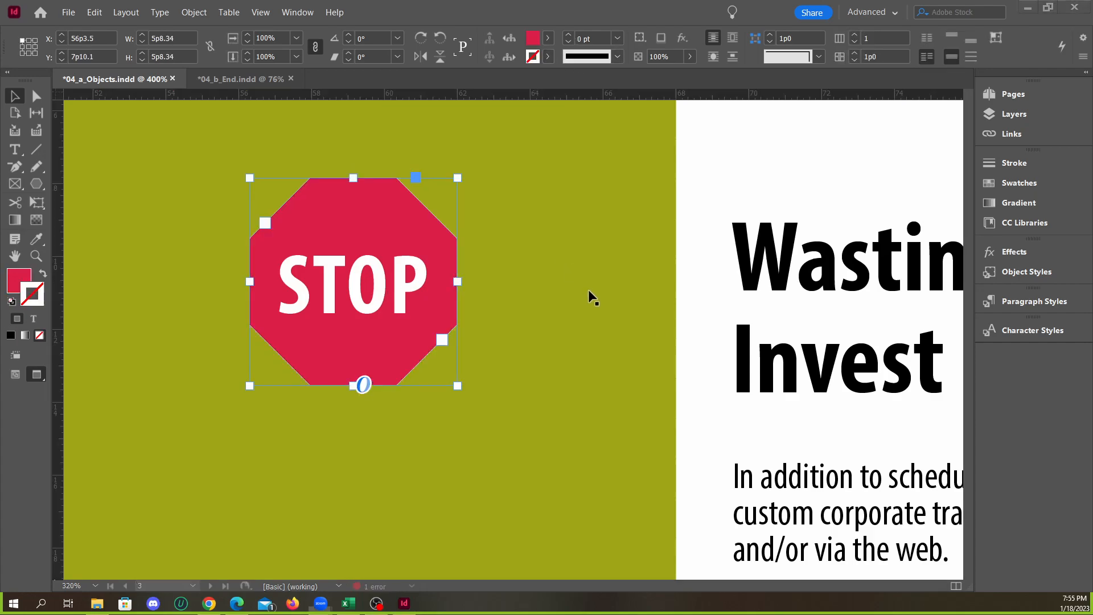
pyautogui.click(703, 203)
# Move the octagon within the green area to about X 58p1.8, Y 7p7.2, then deselect it
pyautogui.scroll(-3, 464, 285)
pyautogui.moveTo(447, 296); pyautogui.dragTo(475, 299)
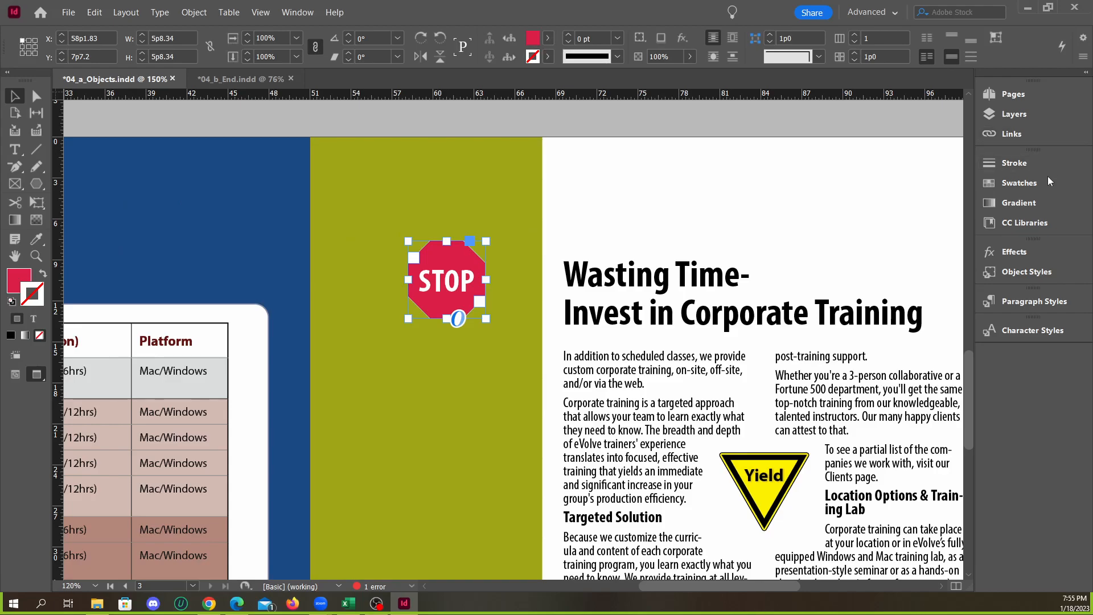
pyautogui.click(521, 134)
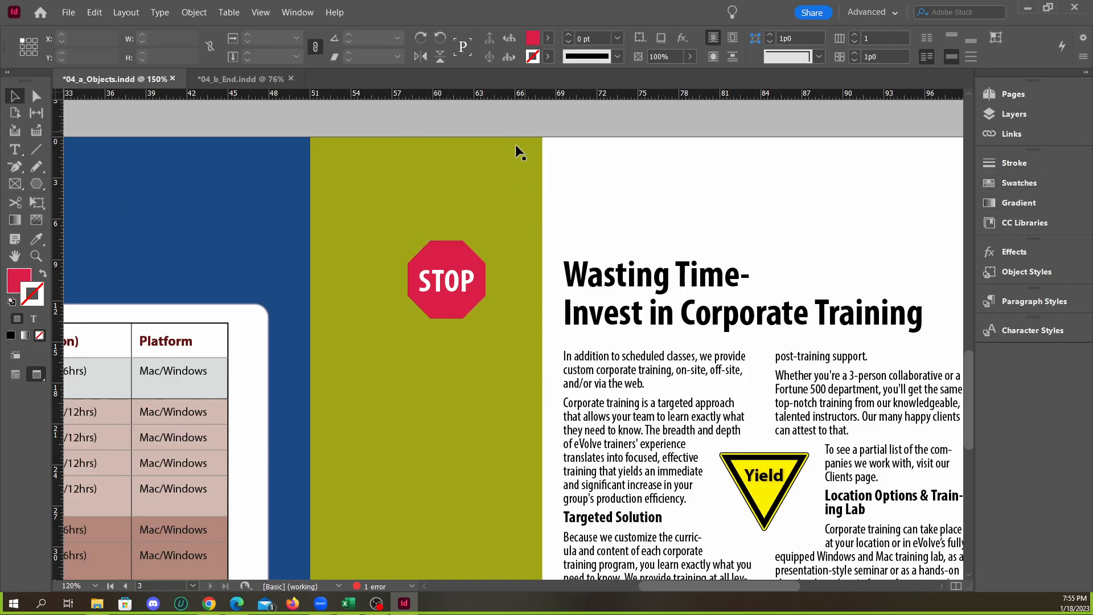
# Compare the page 3 Stop sign with the finished version in 04_b_End.indd and return to 04_a_Objects.indd
pyautogui.scroll(-4, 489, 191)
pyautogui.scroll(5, 577, 304)
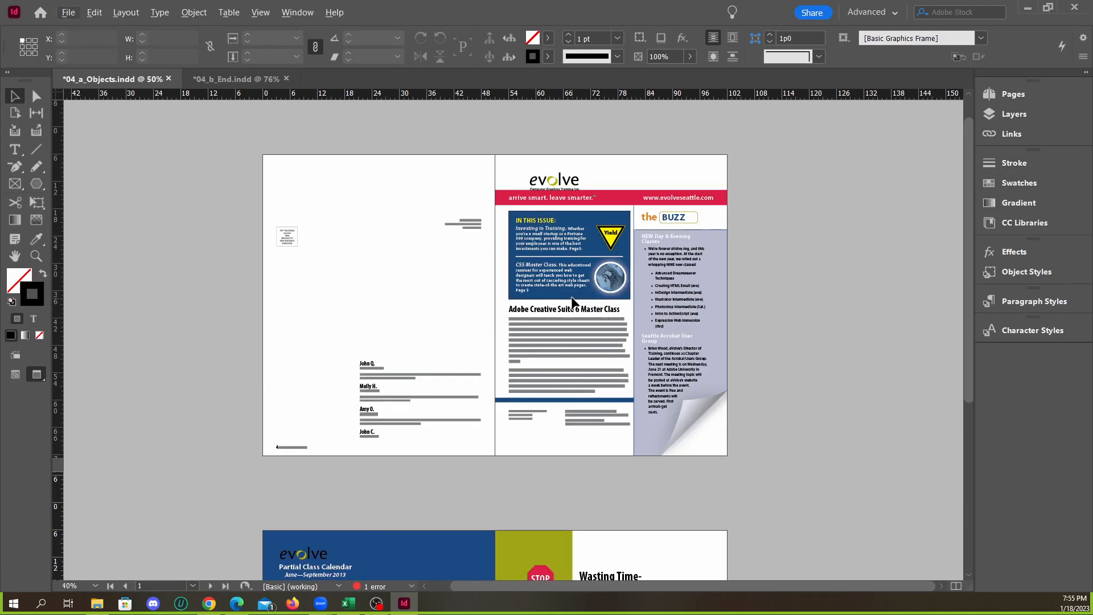
pyautogui.click(238, 79)
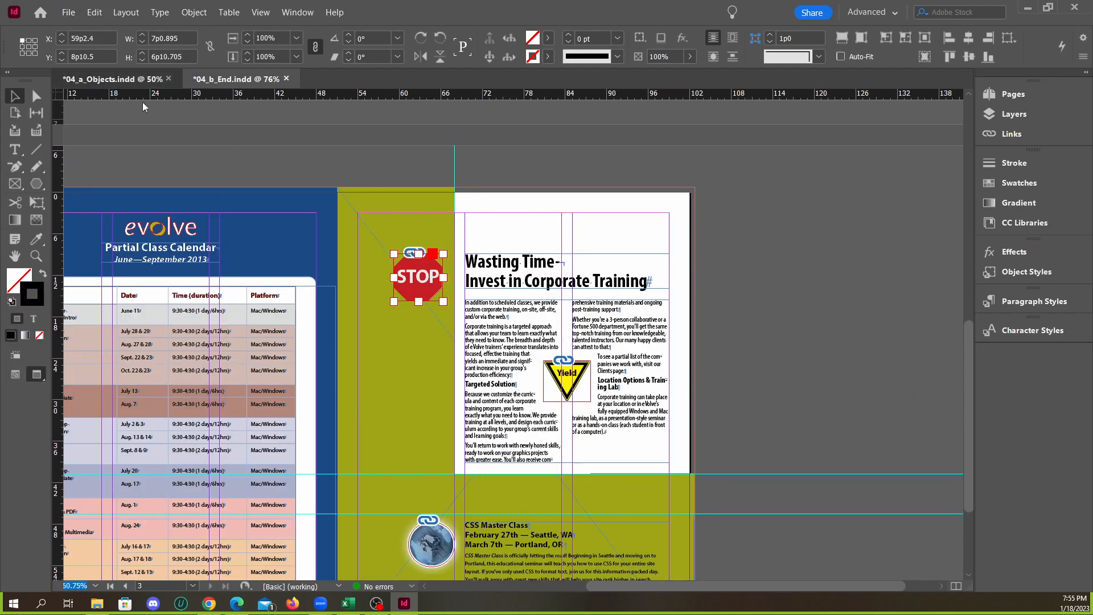
pyautogui.click(114, 78)
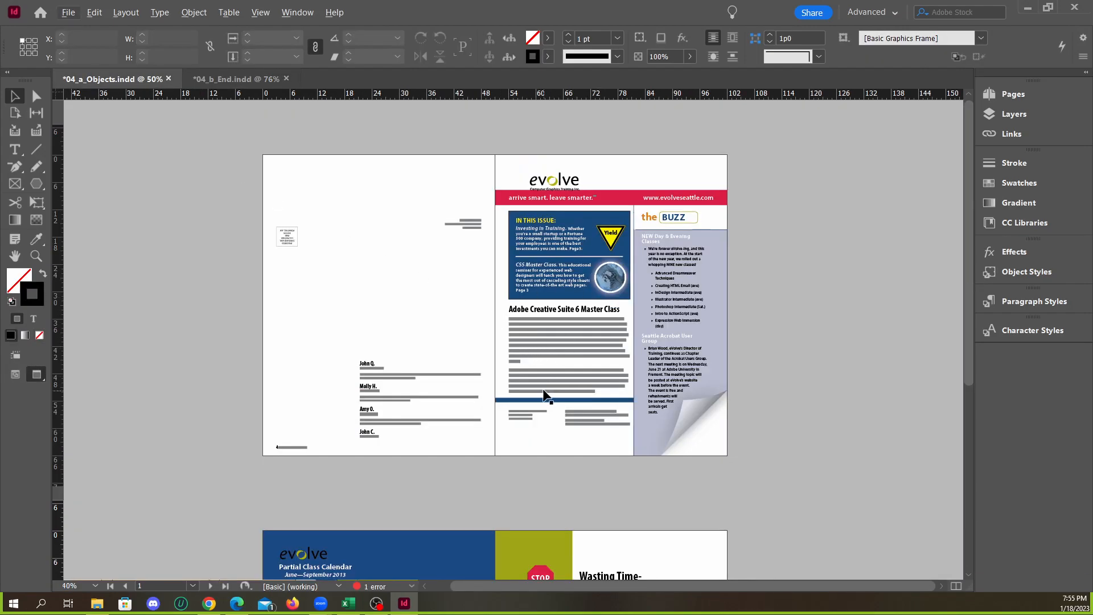
pyautogui.scroll(-3, 577, 419)
pyautogui.keyDown('alt'); pyautogui.scroll(3, 604, 398); pyautogui.keyUp('alt')
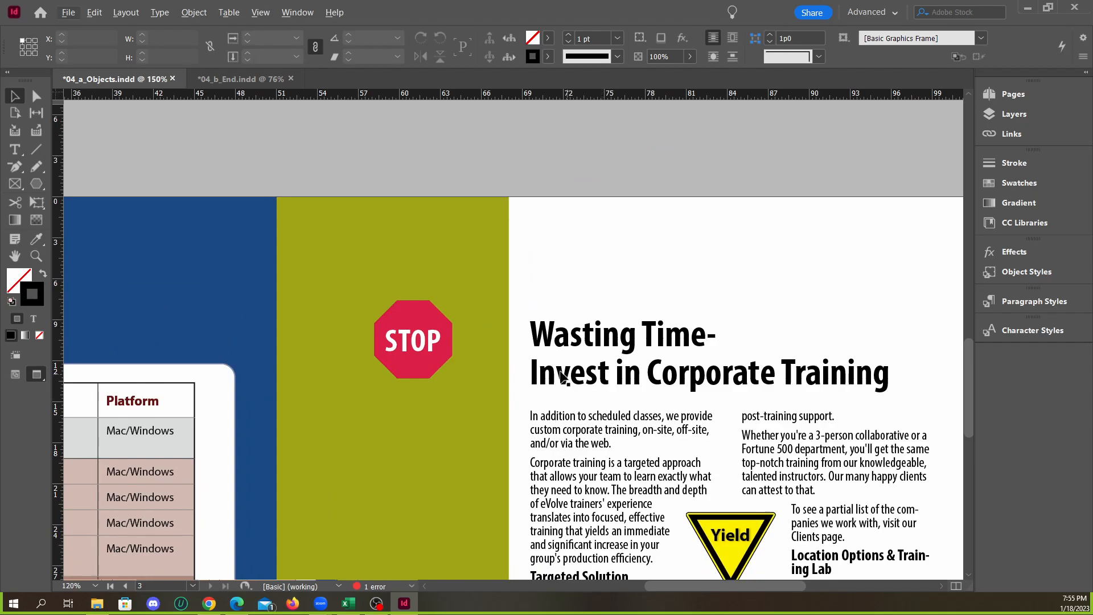
pyautogui.scroll(-2, 569, 347)
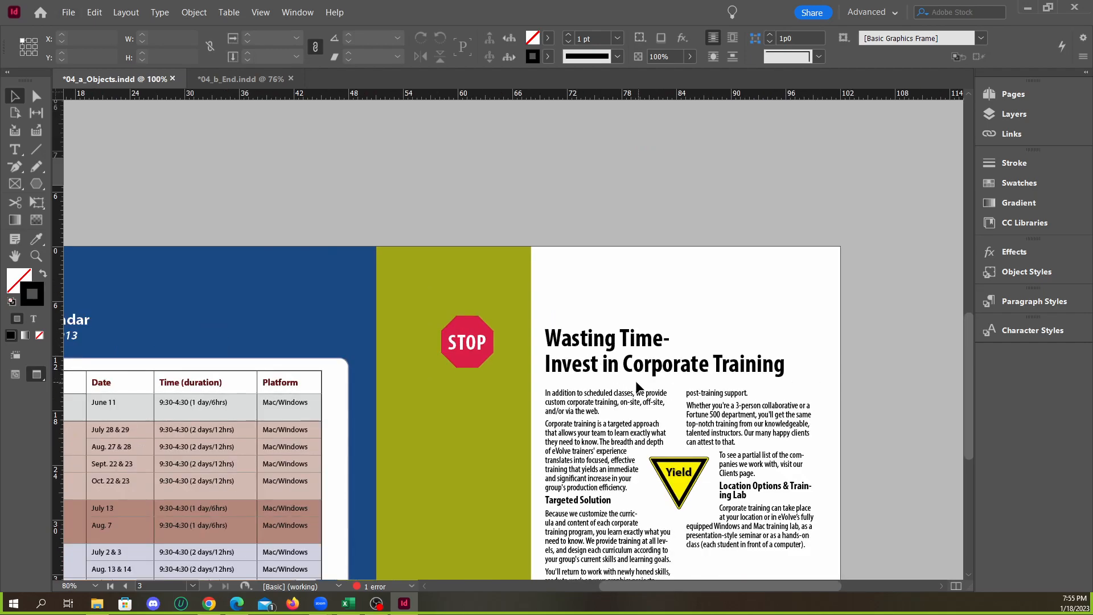
# Scale the Stop sign together with its text to about 7p10.3 wide and reposition it in the green area
pyautogui.scroll(2, 631, 378)
pyautogui.click(421, 339)
pyautogui.moveTo(422, 360); pyautogui.dragTo(451, 387)
pyautogui.hotkey('ctrl', 'z')
pyautogui.moveTo(437, 349); pyautogui.dragTo(419, 350)
pyautogui.click(463, 183)
# Change the font style of all the STOP text to Bold
pyautogui.scroll(1, 362, 369)
pyautogui.doubleClick(373, 334)
pyautogui.hotkey('ctrl', 'a')
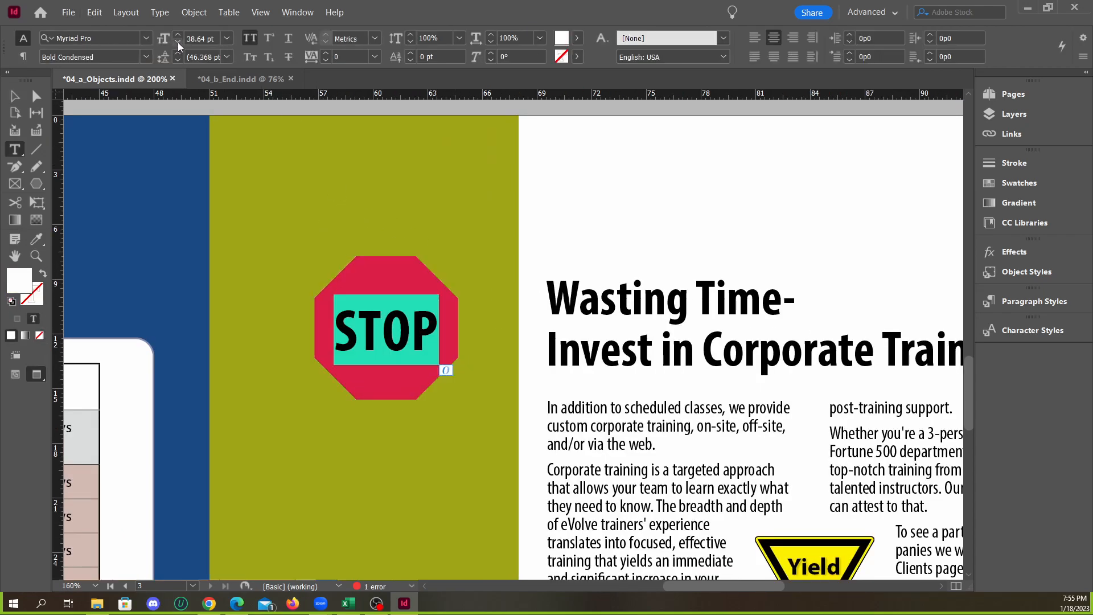
pyautogui.click(146, 56)
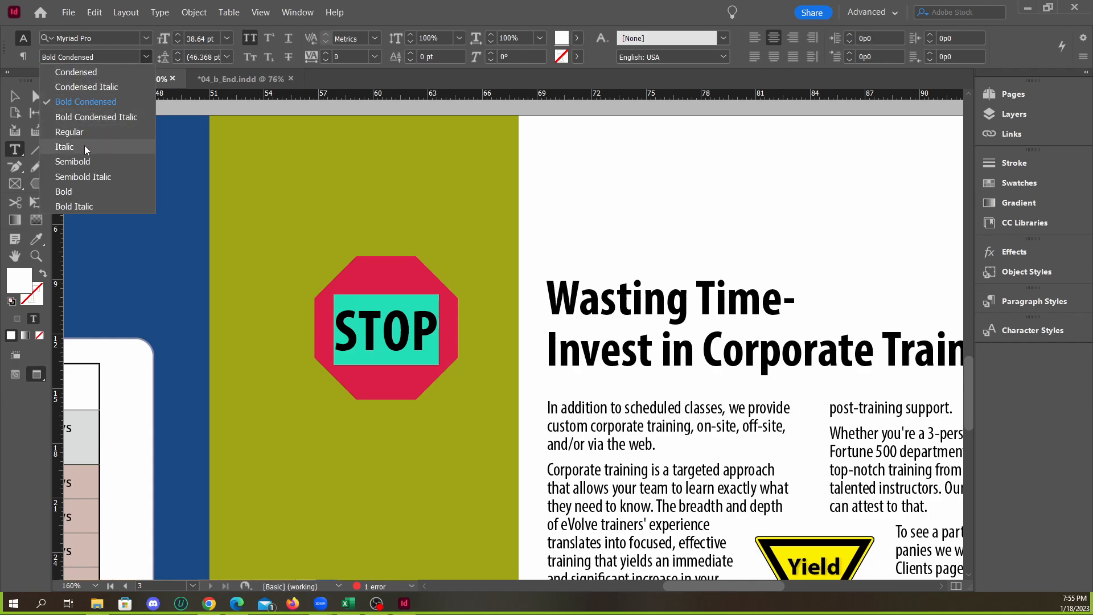
pyautogui.click(86, 191)
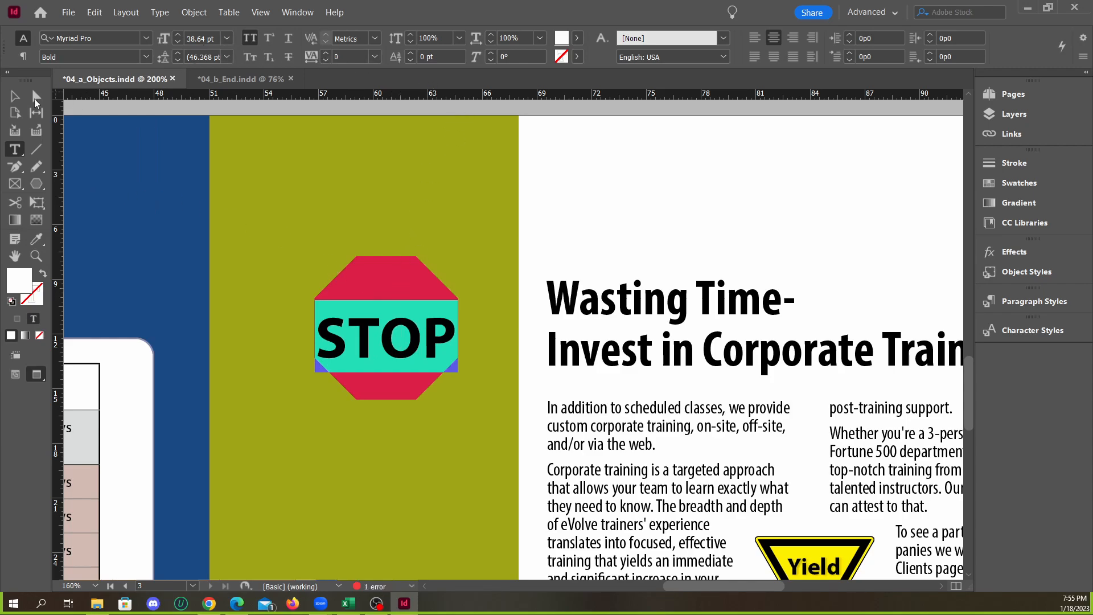
# Reduce the STOP text to 34 pt so that it fits inside the octagon, then deselect it
pyautogui.press('Escape')
pyautogui.doubleClick(406, 319)
pyautogui.click(179, 45)
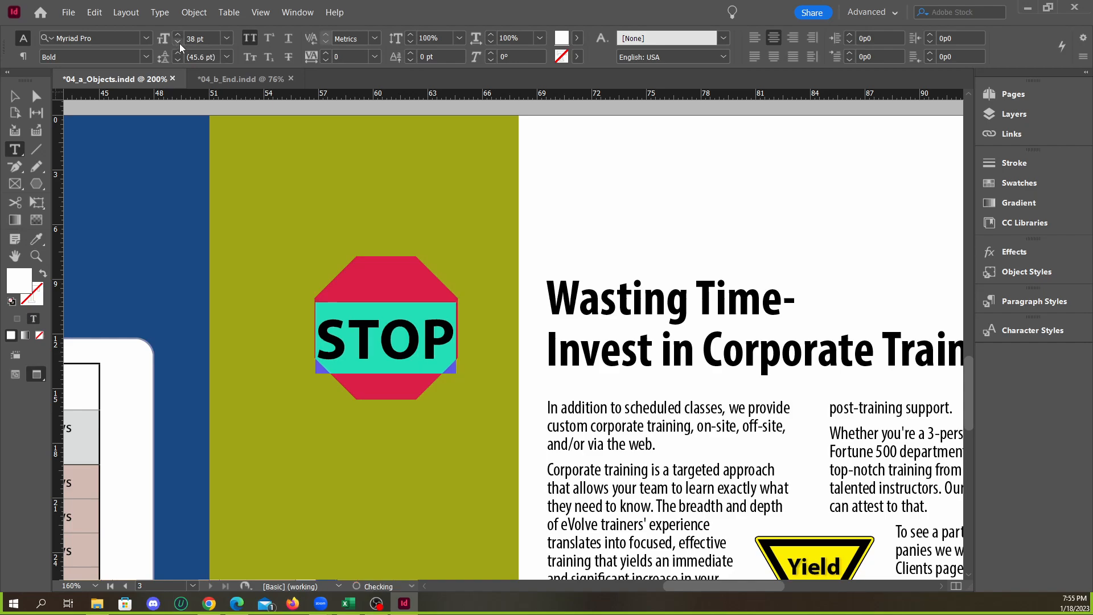
pyautogui.click(178, 46)
pyautogui.click(178, 45)
pyautogui.click(178, 45)
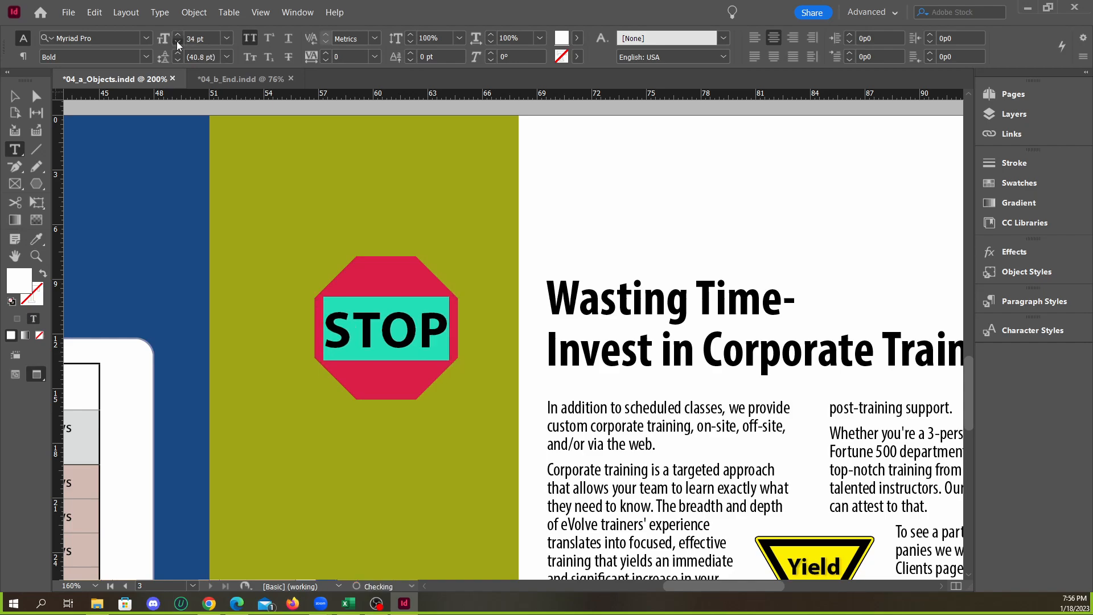
pyautogui.click(178, 36)
pyautogui.click(178, 35)
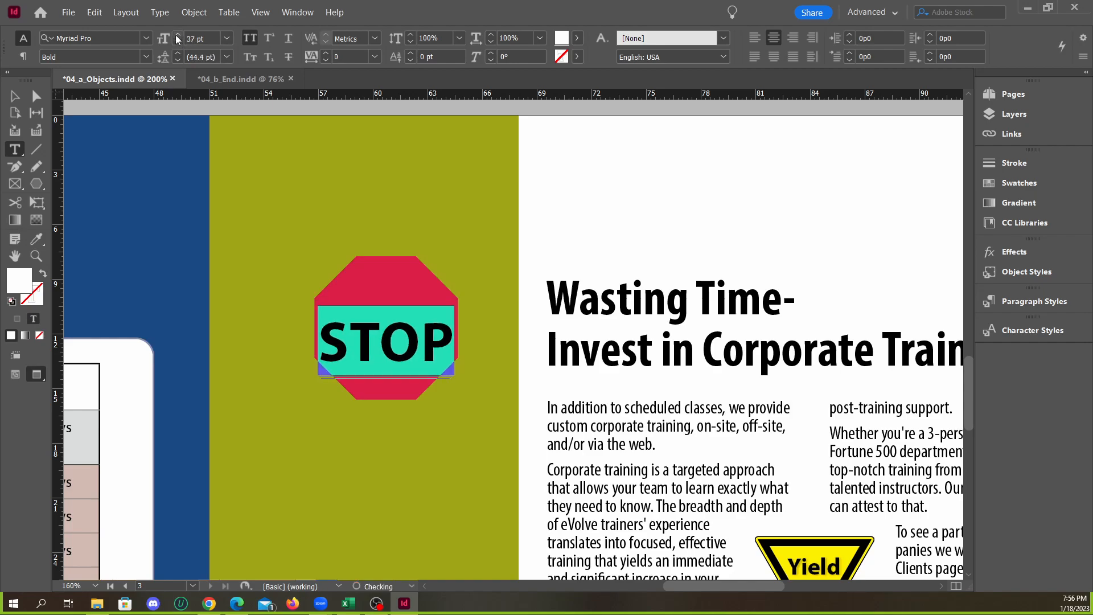
pyautogui.click(178, 35)
pyautogui.click(178, 36)
pyautogui.click(179, 46)
pyautogui.click(178, 46)
pyautogui.click(178, 46)
pyautogui.click(178, 46)
pyautogui.click(178, 45)
pyautogui.click(178, 45)
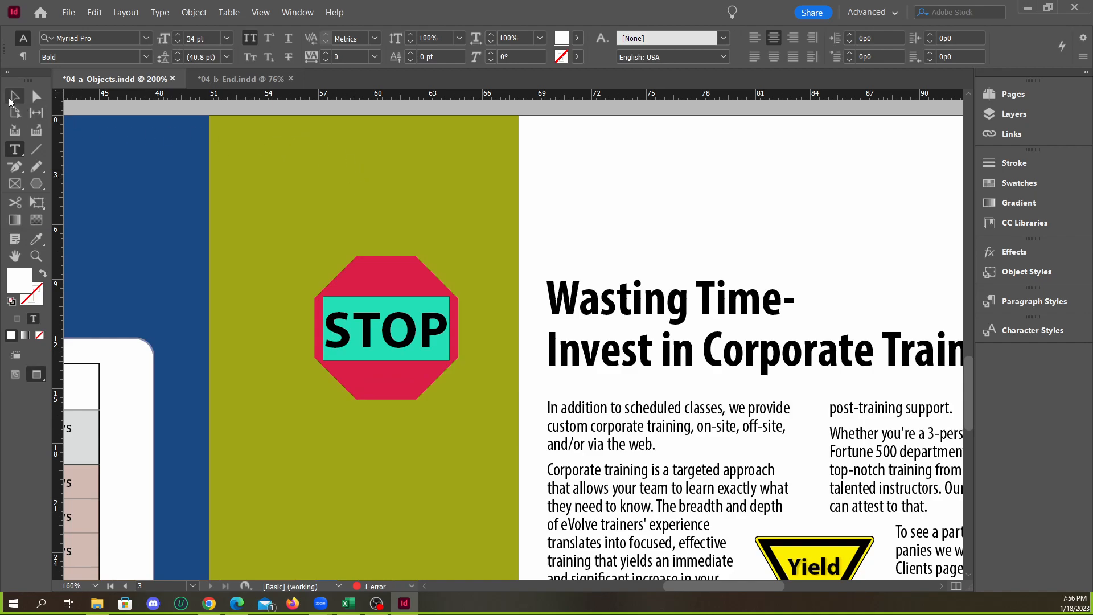
pyautogui.click(10, 98)
pyautogui.click(273, 162)
pyautogui.scroll(2, 385, 345)
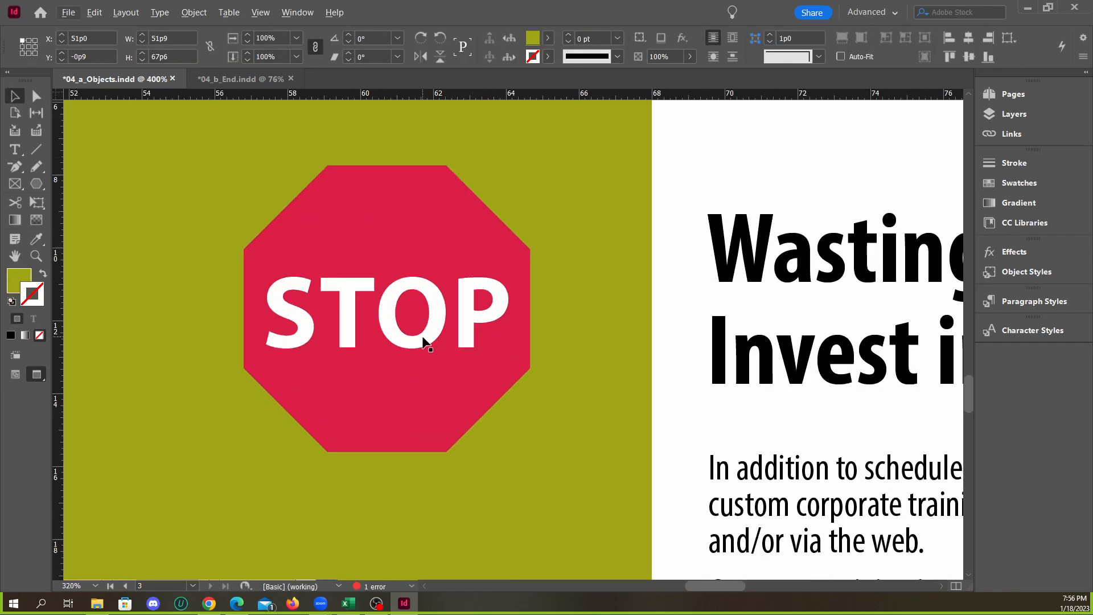
pyautogui.scroll(-2, 425, 342)
pyautogui.doubleClick(417, 332)
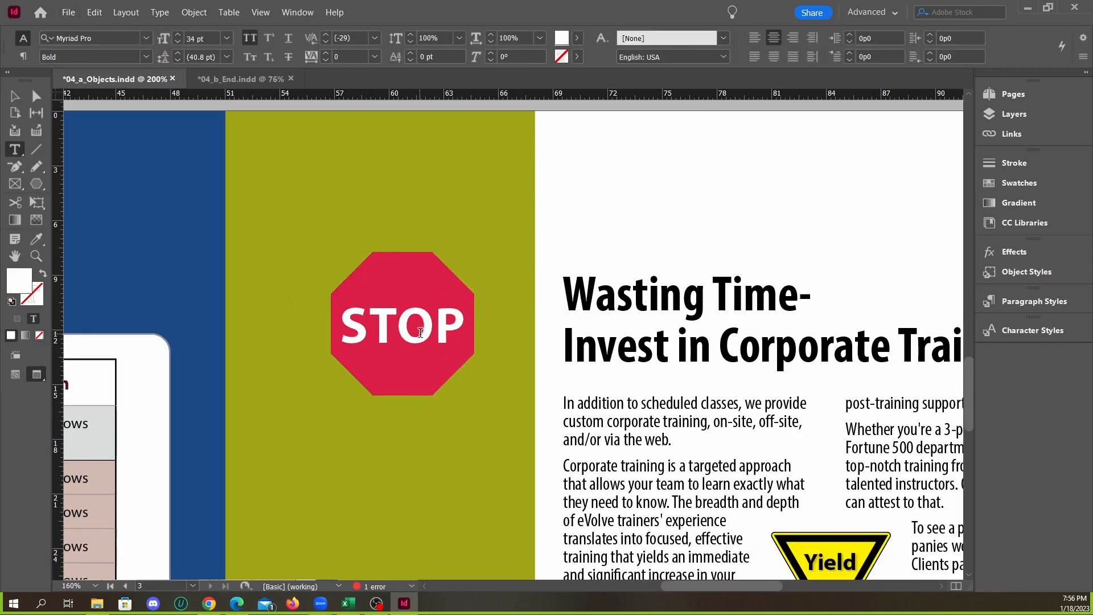
pyautogui.doubleClick(420, 332)
pyautogui.press('Escape')
pyautogui.click(361, 212)
# Try an inset spacing of 0p1 in the Text Frame Options of the STOP text
pyautogui.tripleClick(406, 329)
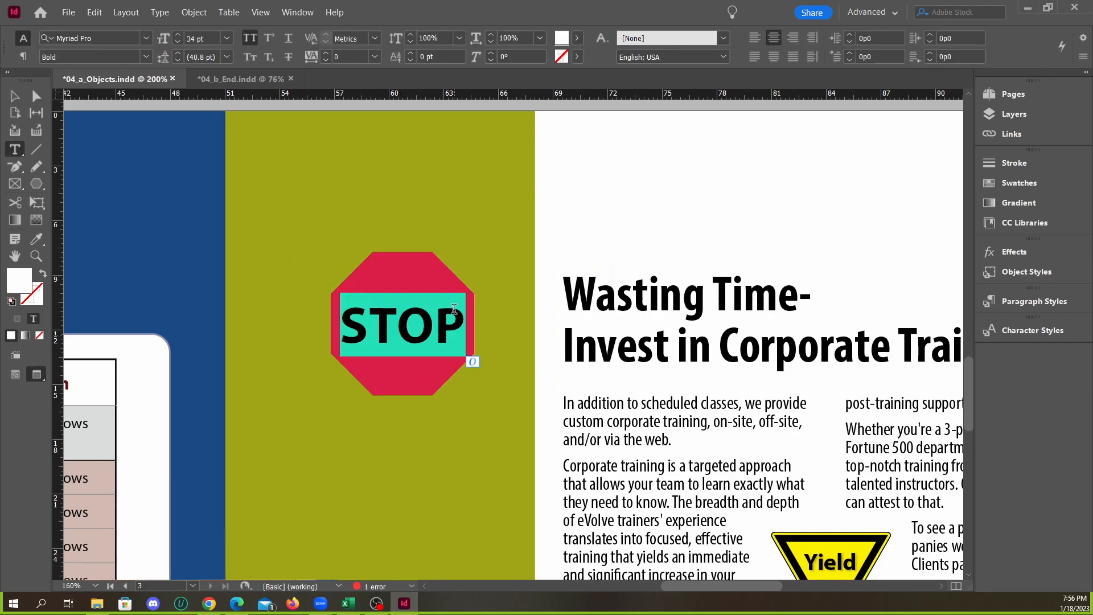
pyautogui.click(194, 12)
pyautogui.click(252, 208)
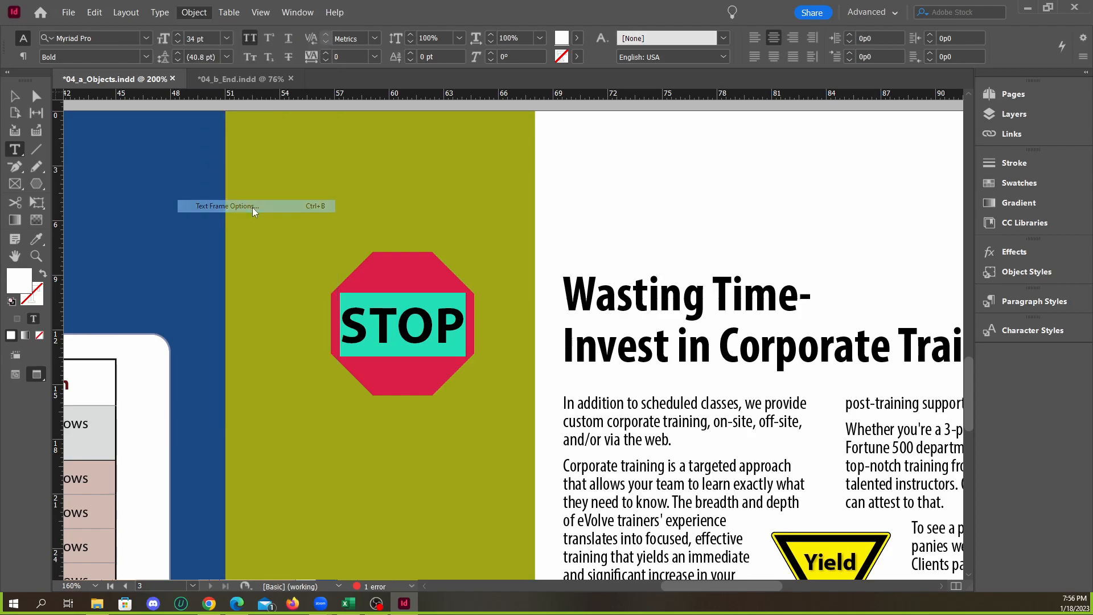
pyautogui.moveTo(326, 208); pyautogui.dragTo(777, 171)
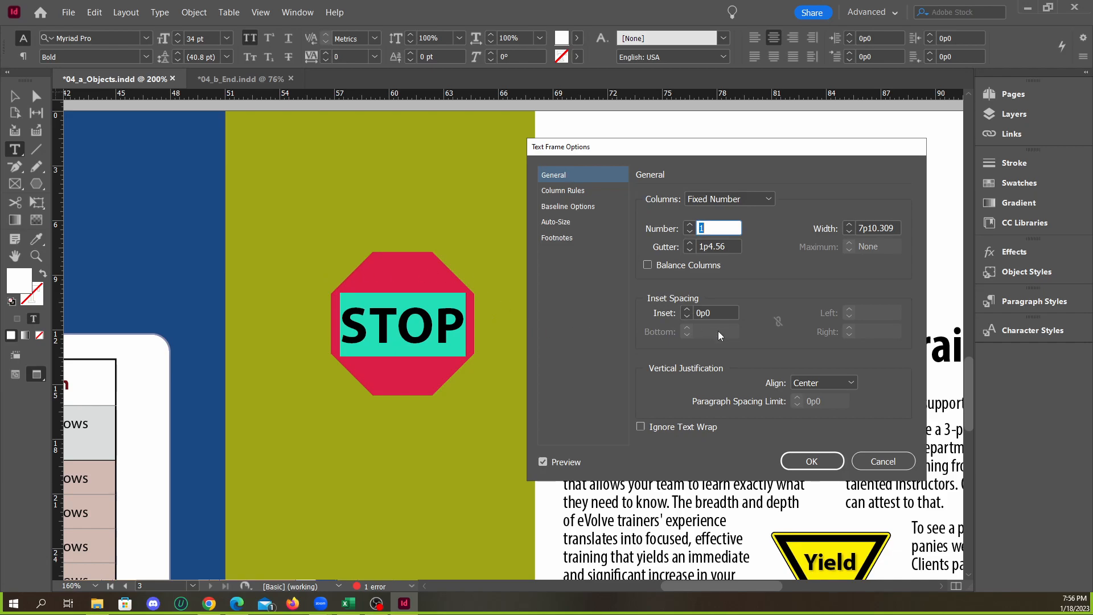
pyautogui.click(721, 314)
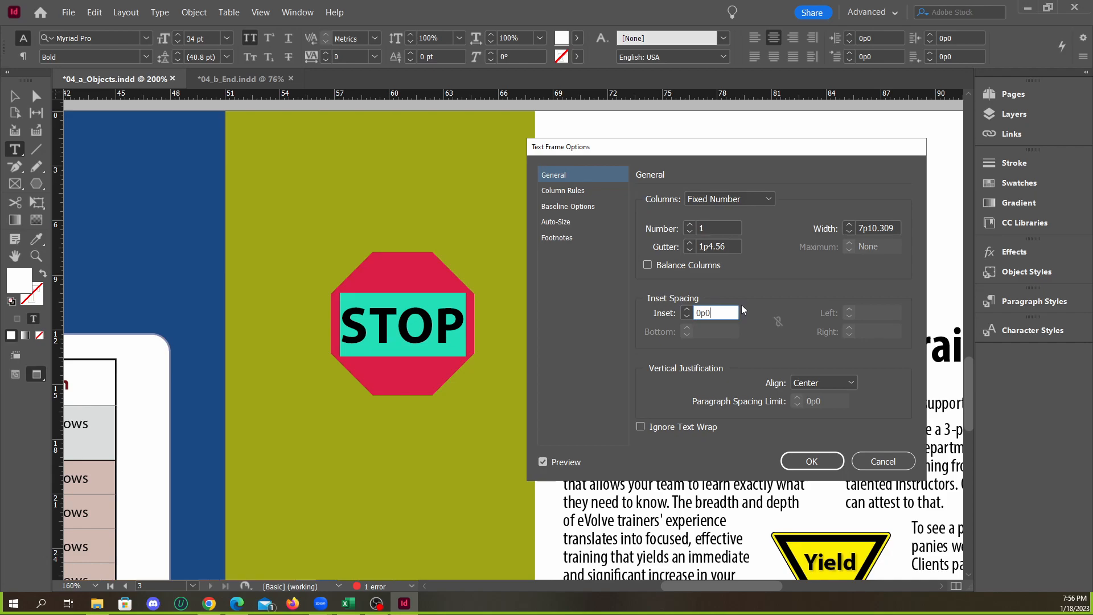
pyautogui.click(686, 311)
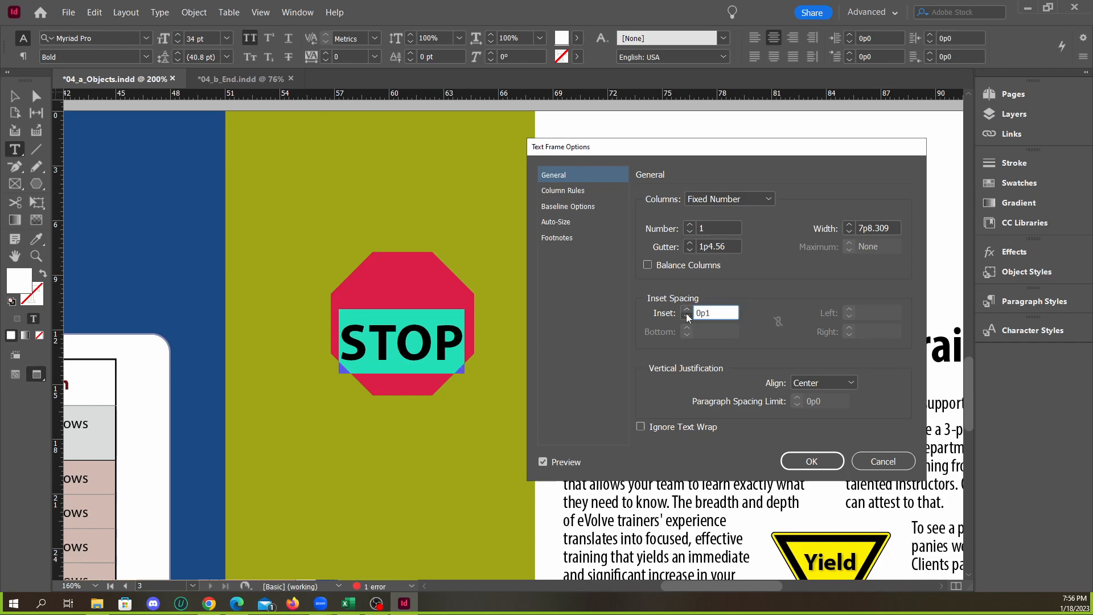
pyautogui.click(687, 317)
pyautogui.click(886, 466)
# Nudge the Stop sign to about X 56p8.4, Y 8p0 and set its octagon fill to the darker red RGB 197, 24, 11
pyautogui.click(15, 96)
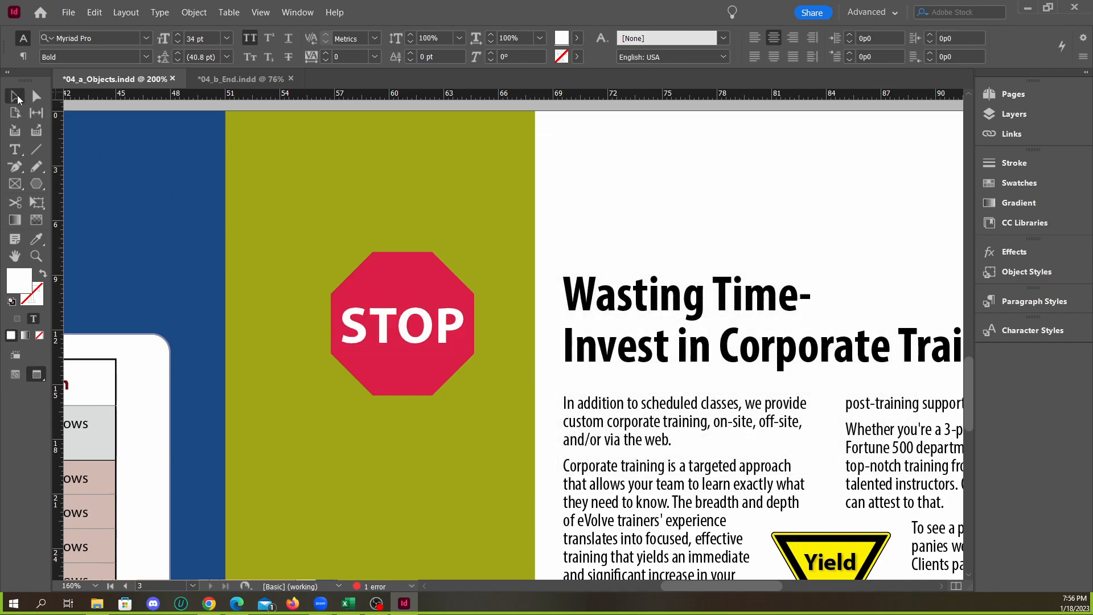
pyautogui.click(402, 245)
pyautogui.scroll(1, 437, 338)
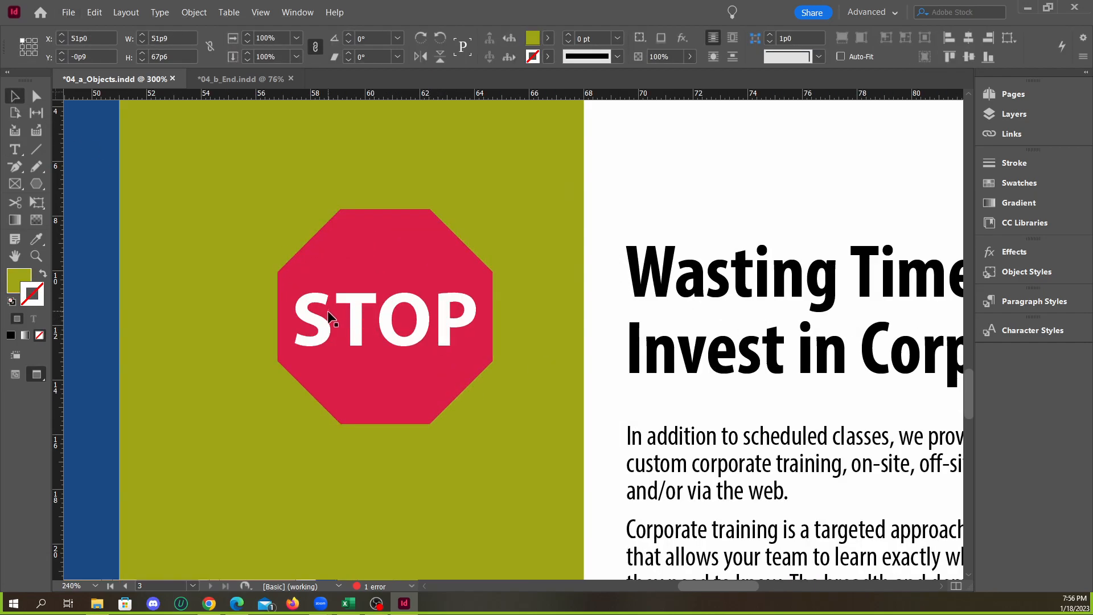
pyautogui.scroll(-3, 422, 336)
pyautogui.scroll(2, 296, 301)
pyautogui.click(344, 309)
pyautogui.moveTo(350, 312)
pyautogui.mouseDown()
pyautogui.moveTo(363, 320)
pyautogui.moveTo(356, 299)
pyautogui.mouseUp()
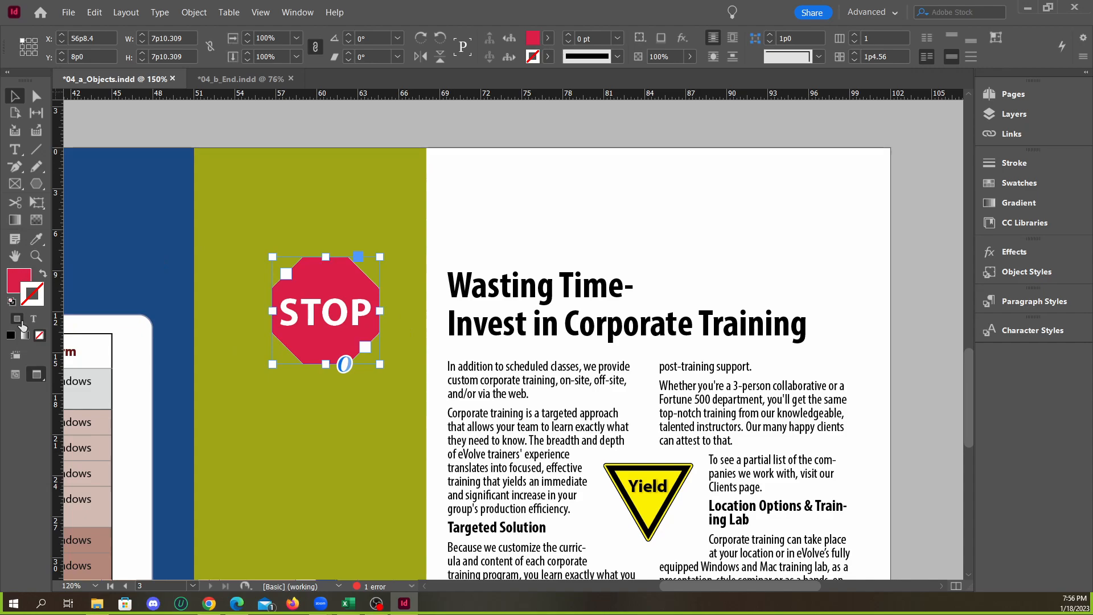
pyautogui.doubleClick(19, 280)
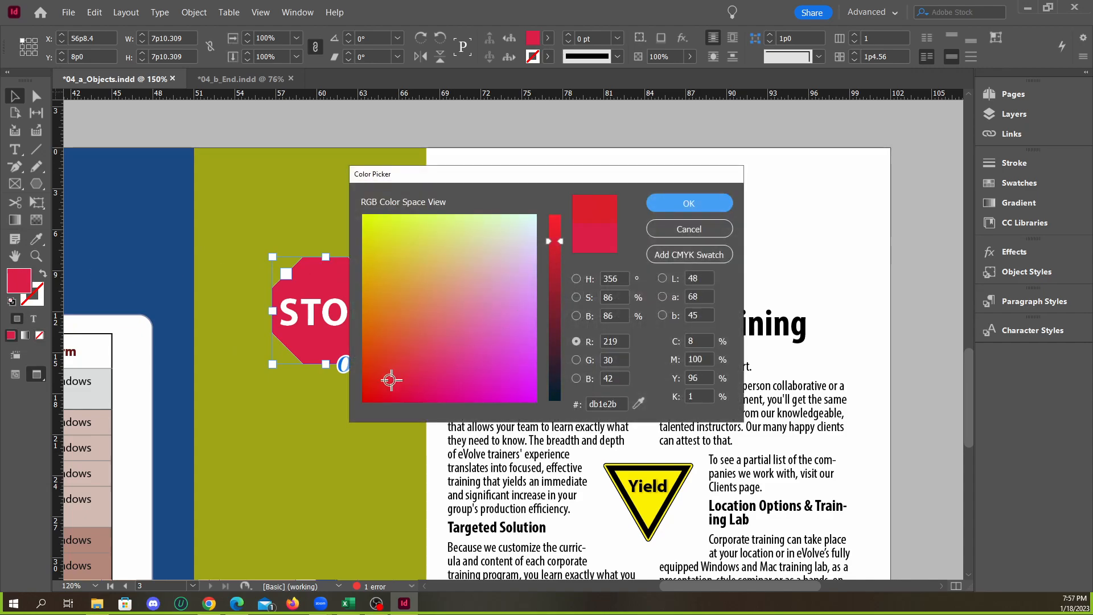
pyautogui.click(382, 374)
pyautogui.moveTo(391, 377)
pyautogui.mouseDown()
pyautogui.moveTo(370, 372)
pyautogui.moveTo(370, 385)
pyautogui.mouseUp()
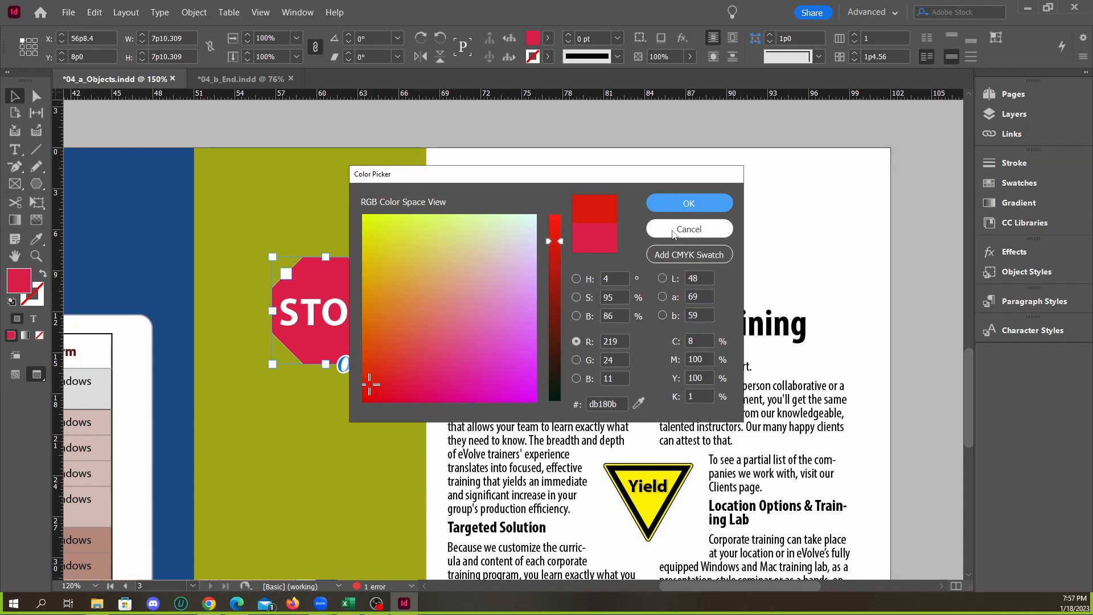
pyautogui.moveTo(562, 240); pyautogui.dragTo(564, 256)
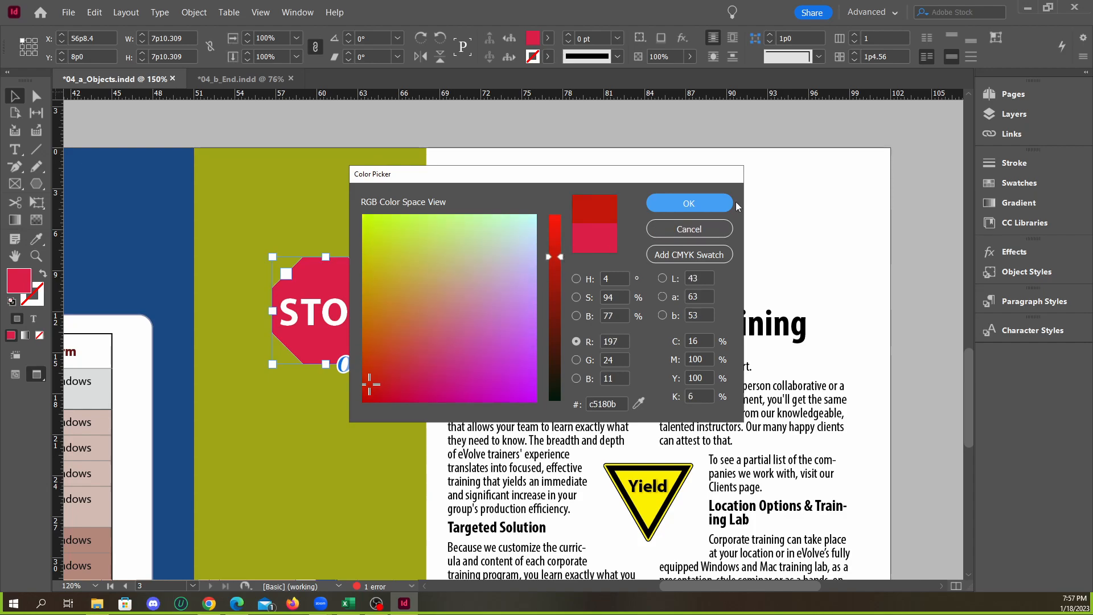
pyautogui.click(700, 203)
pyautogui.click(497, 148)
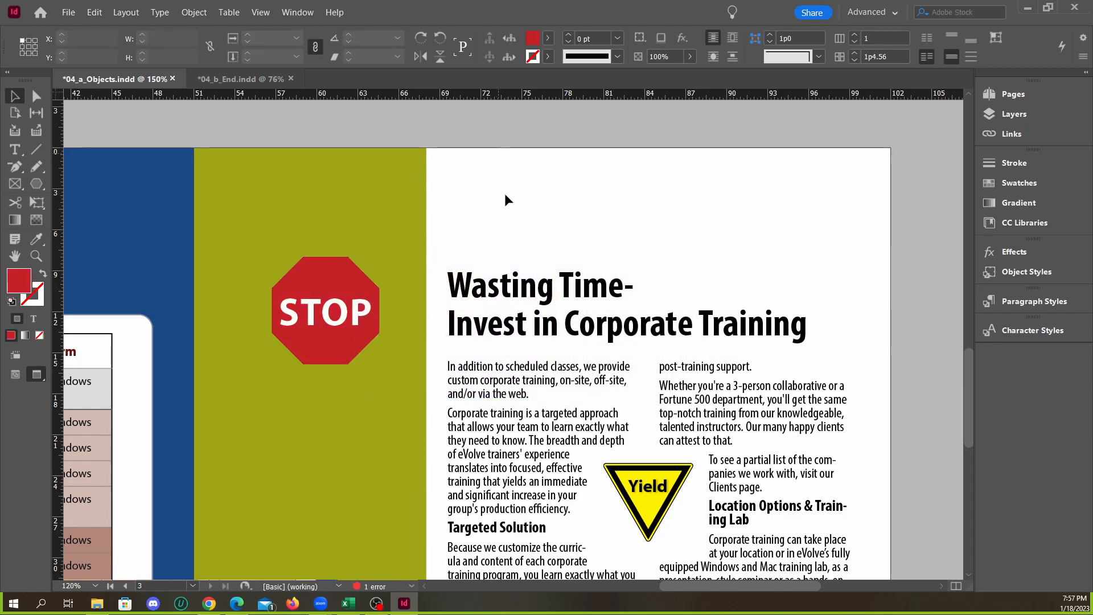
# Check the Stop sign's placement in 04_b_End.indd and move the one in 04_a_Objects.indd closer to the article, at about X 58p4.8, Y 7p8.9
pyautogui.click(255, 81)
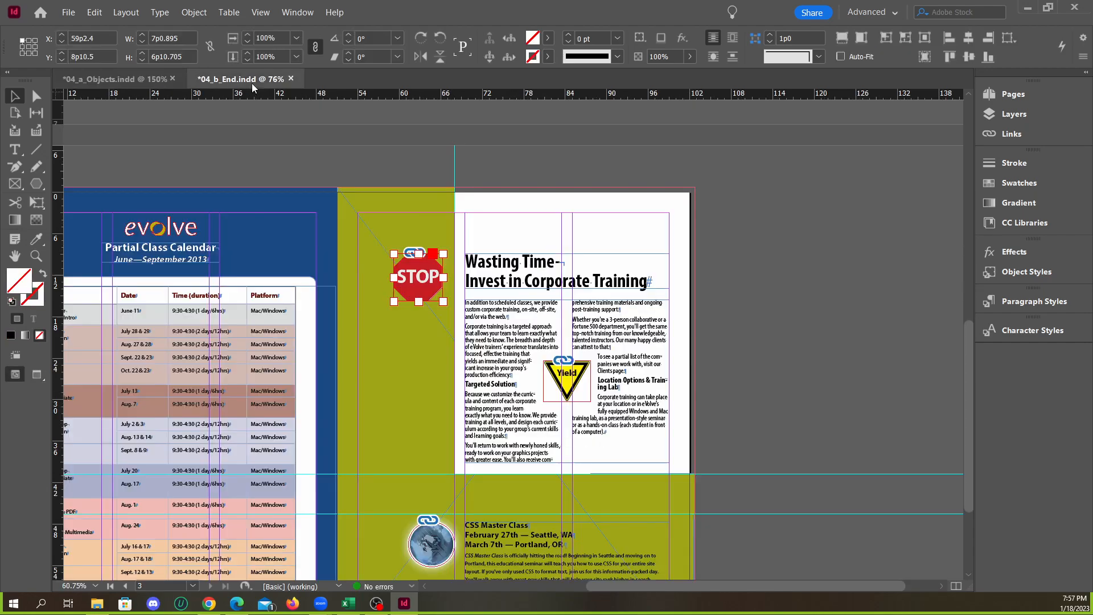
pyautogui.click(139, 83)
pyautogui.click(629, 209)
pyautogui.scroll(-2, 633, 210)
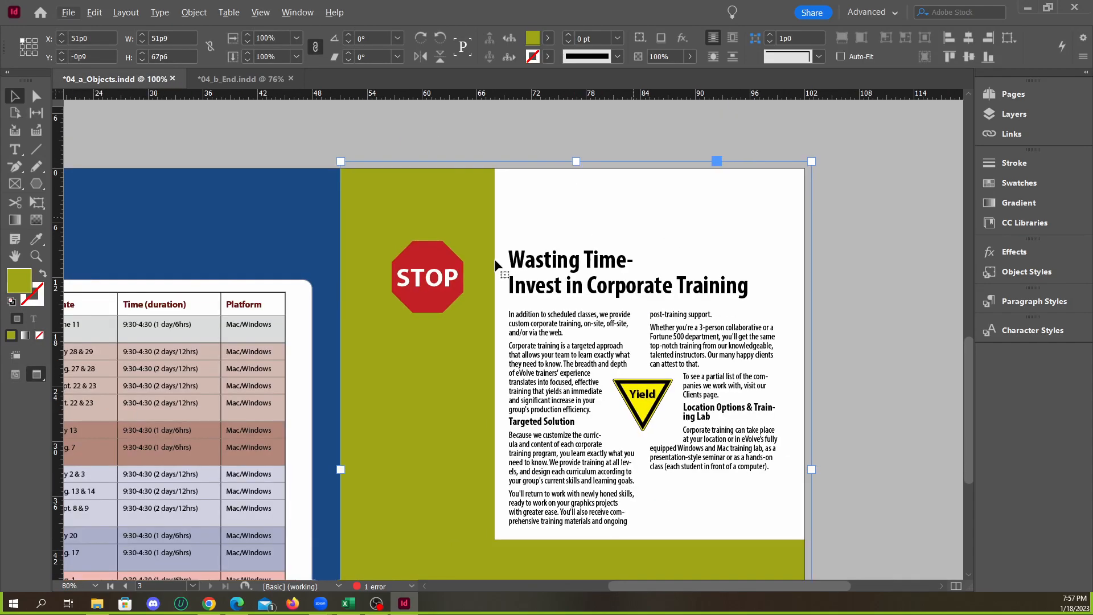
pyautogui.moveTo(448, 286); pyautogui.dragTo(472, 289)
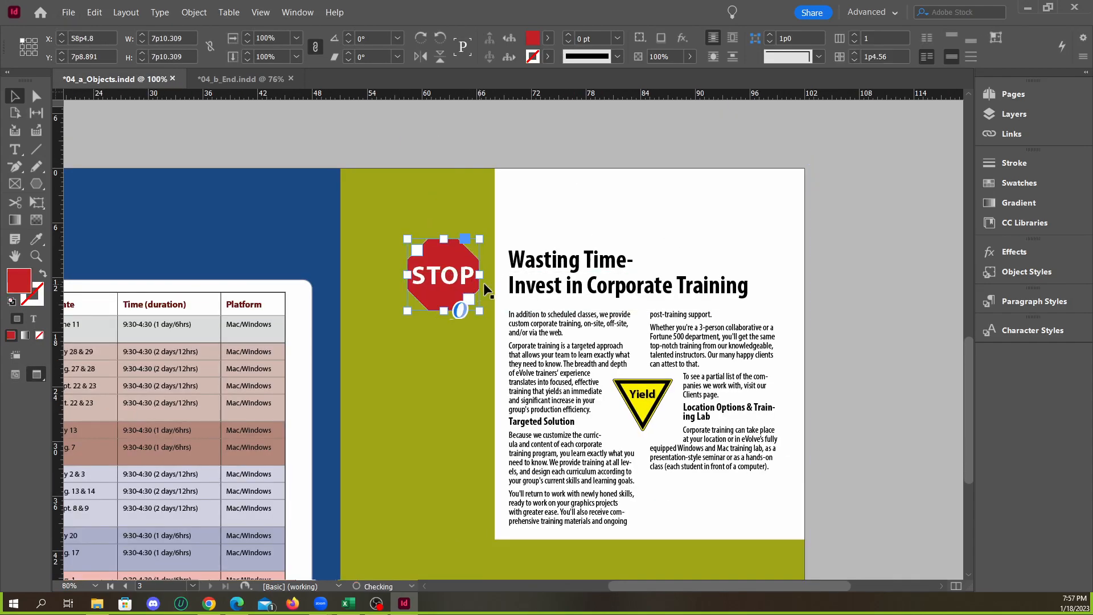
pyautogui.click(839, 309)
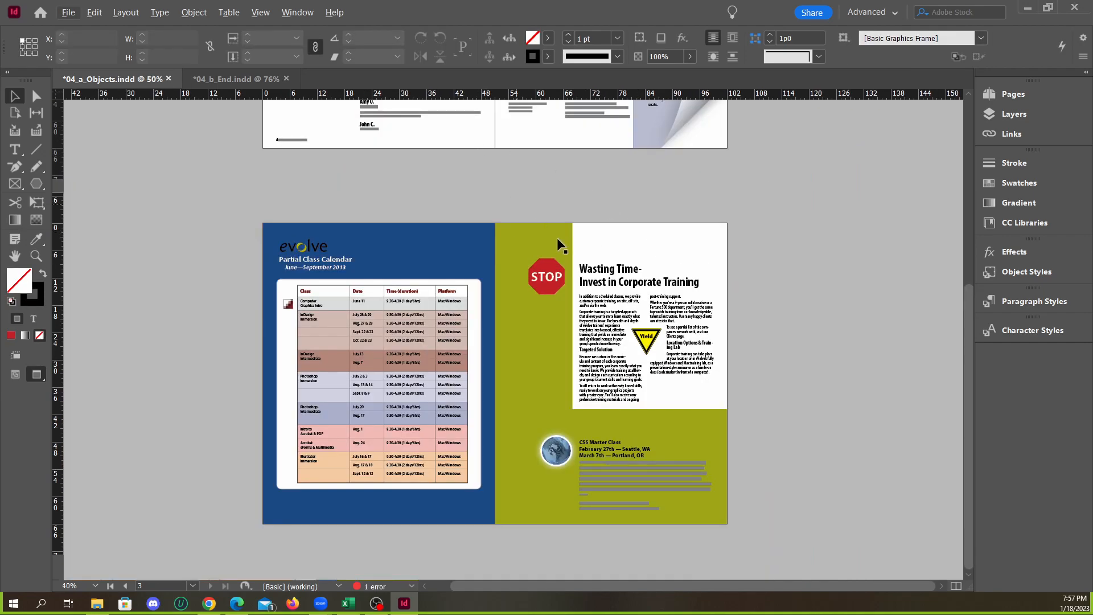
# Compare the page 3 signs and text layout between 04_a_Objects.indd and 04_b_End.indd at the same page view
pyautogui.hotkey('ctrl', '0')
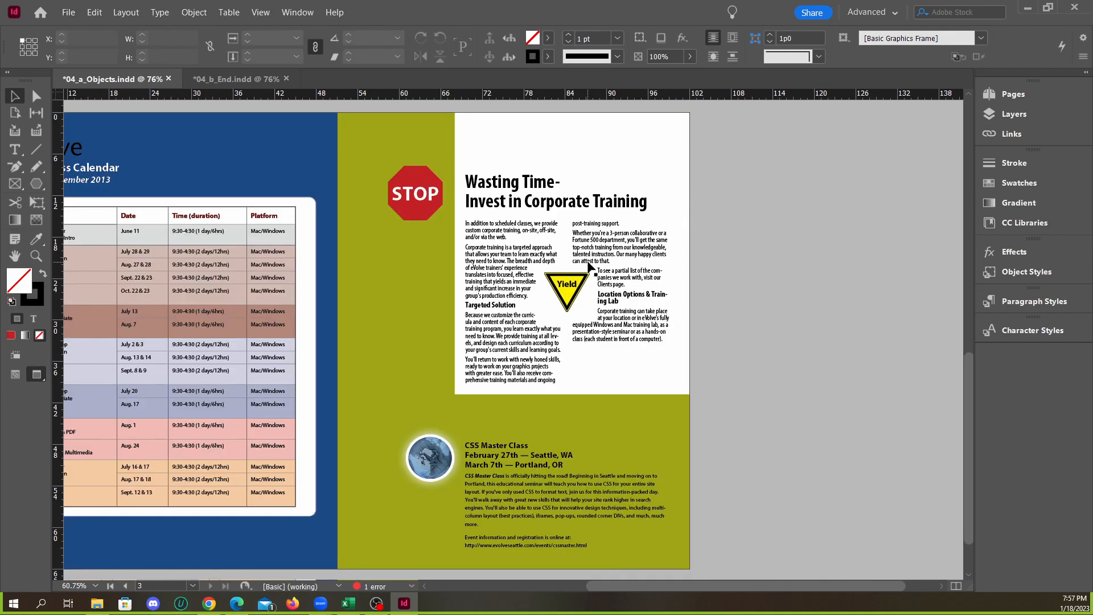
pyautogui.click(263, 75)
pyautogui.scroll(-3, 549, 295)
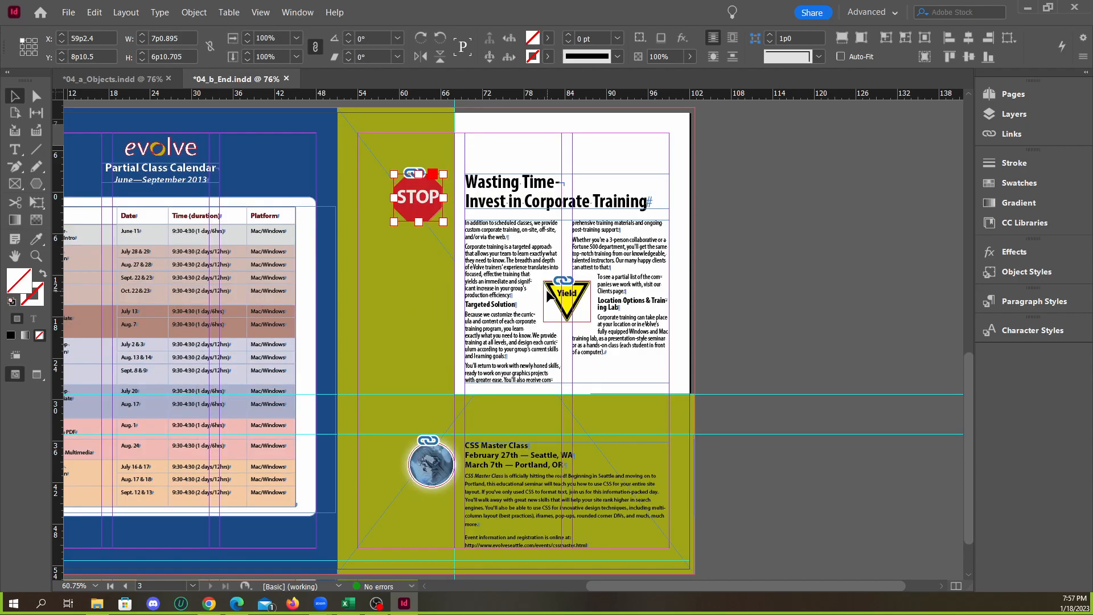
pyautogui.click(686, 278)
pyautogui.click(132, 77)
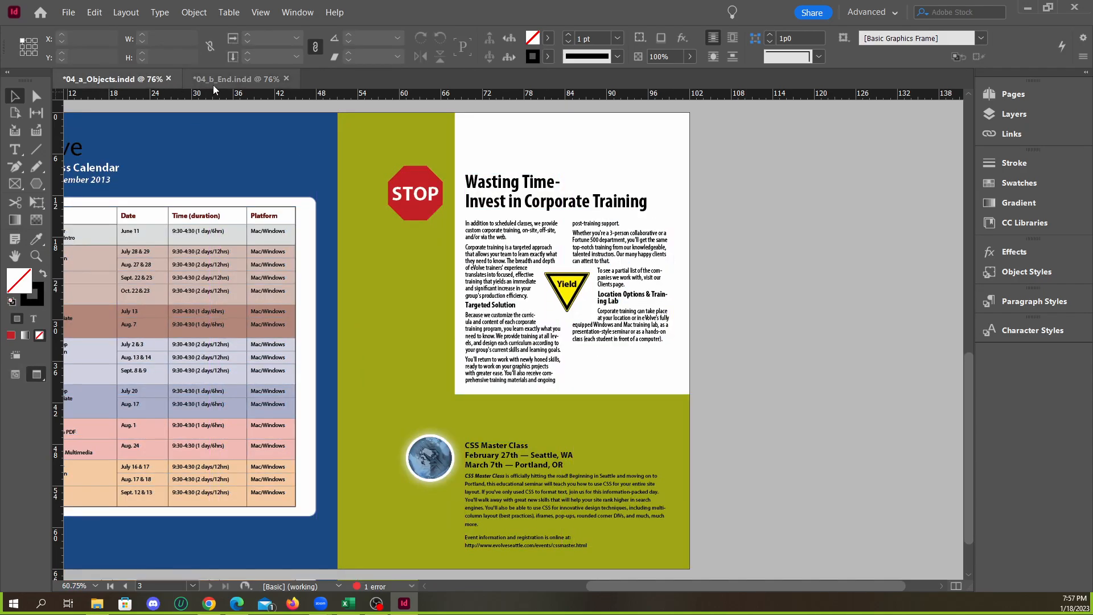
pyautogui.click(211, 80)
pyautogui.click(141, 80)
pyautogui.click(212, 77)
pyautogui.click(136, 80)
pyautogui.click(220, 78)
pyautogui.click(142, 78)
pyautogui.click(231, 78)
pyautogui.click(140, 77)
pyautogui.click(219, 80)
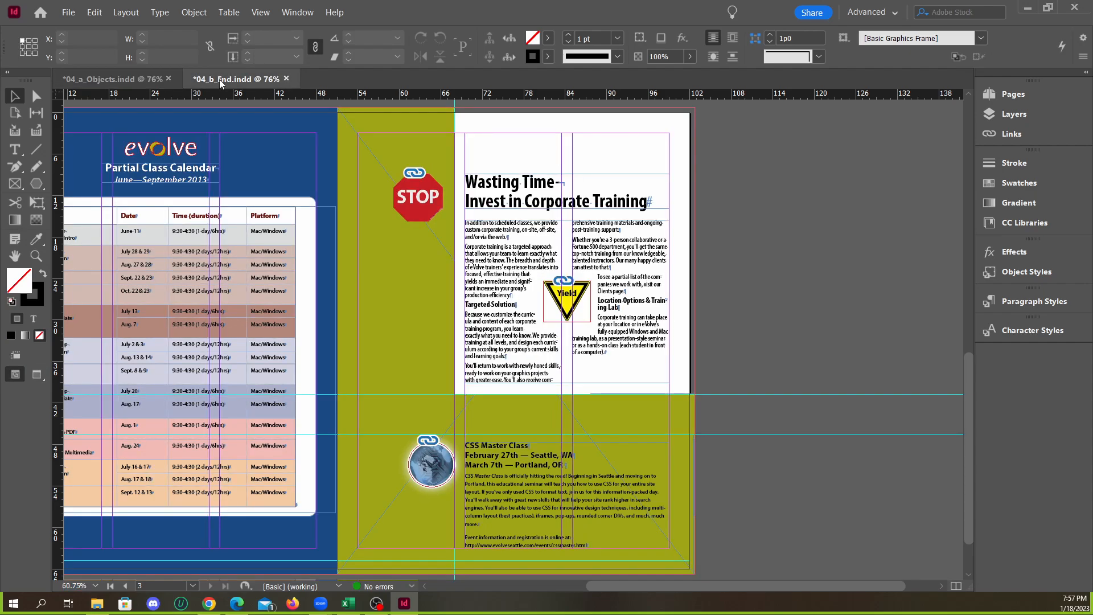
pyautogui.click(149, 80)
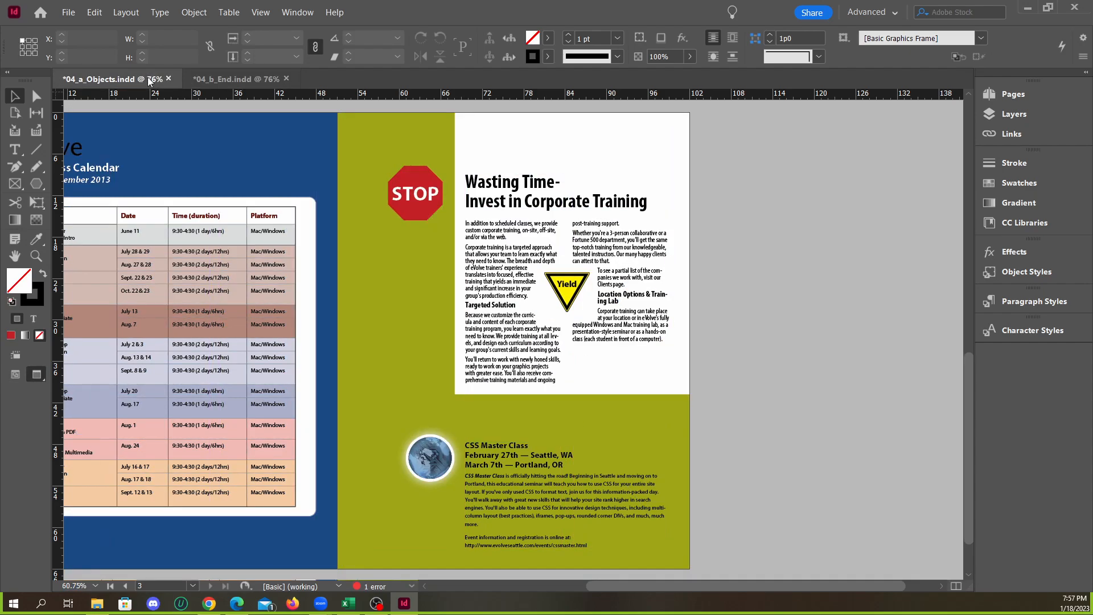
# Show 04_b_End.indd in Preview mode without guides and frame edges, and return to 04_a_Objects.indd
pyautogui.click(228, 79)
pyautogui.press('w')
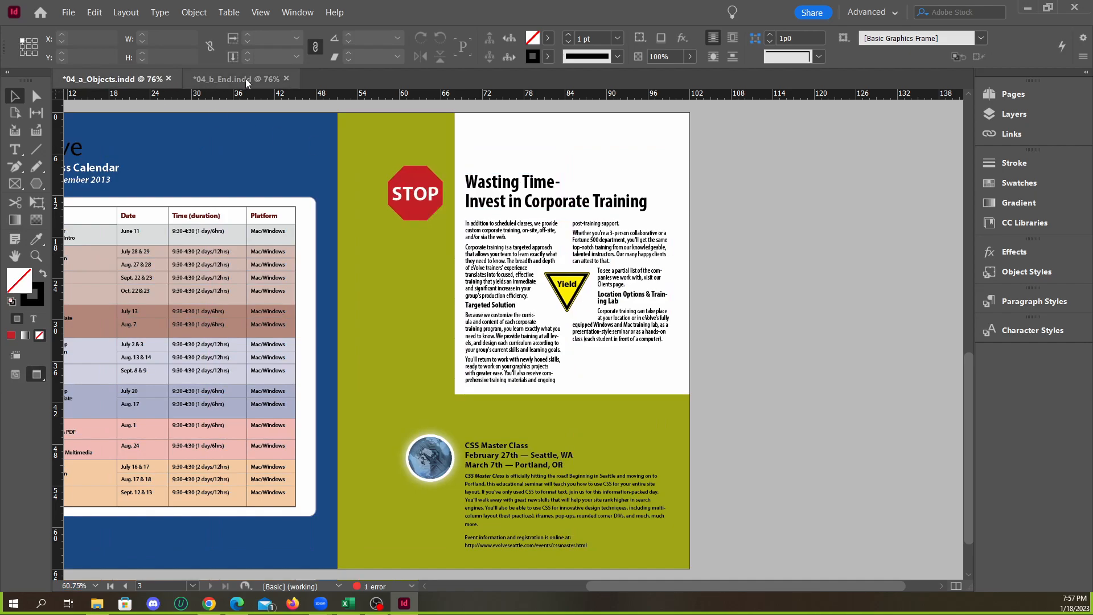
pyautogui.click(145, 81)
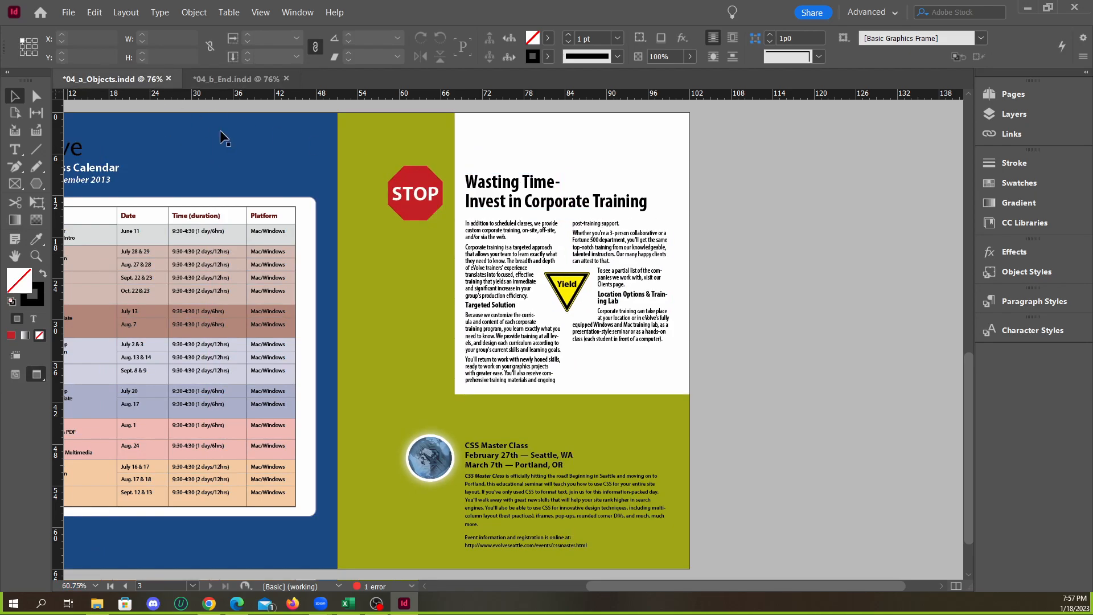
# Move the Yield sign in the article slightly down to Y 23p6 and deselect it
pyautogui.click(579, 297)
pyautogui.moveTo(578, 297); pyautogui.dragTo(577, 292)
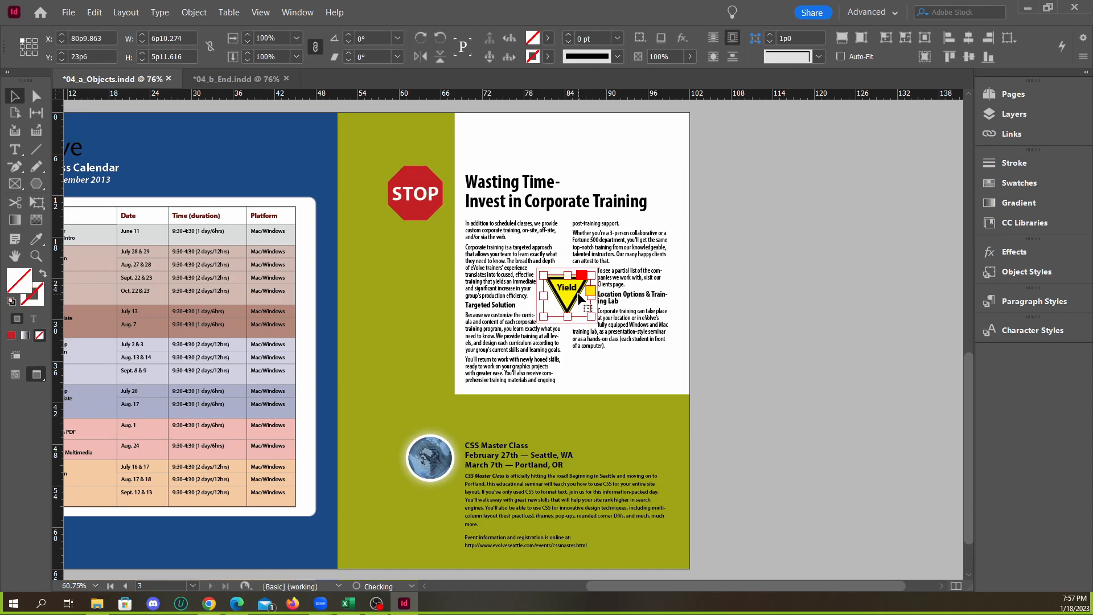
pyautogui.click(753, 322)
# Compare the Yield sign's position and the surrounding text wrap with 04_b_End.indd
pyautogui.click(241, 81)
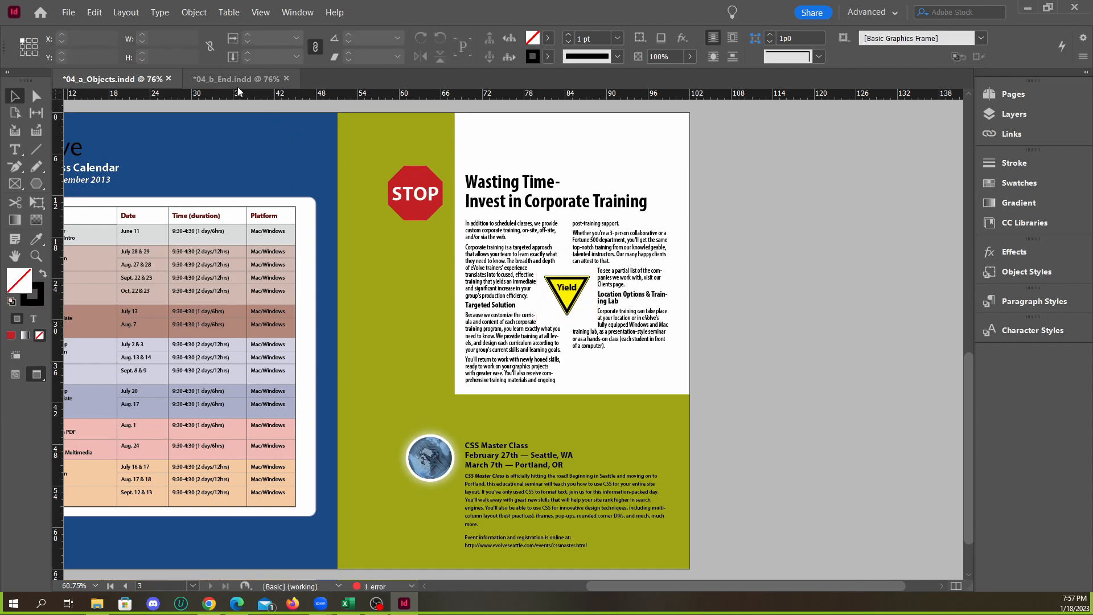
pyautogui.click(137, 80)
pyautogui.click(189, 82)
pyautogui.click(116, 83)
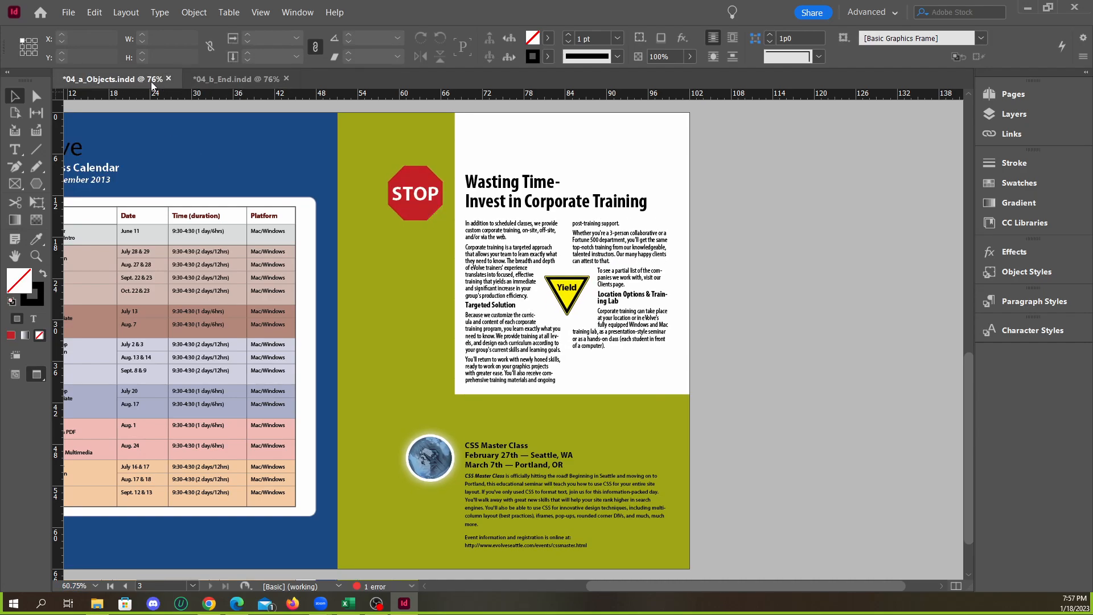
pyautogui.click(222, 83)
pyautogui.click(116, 81)
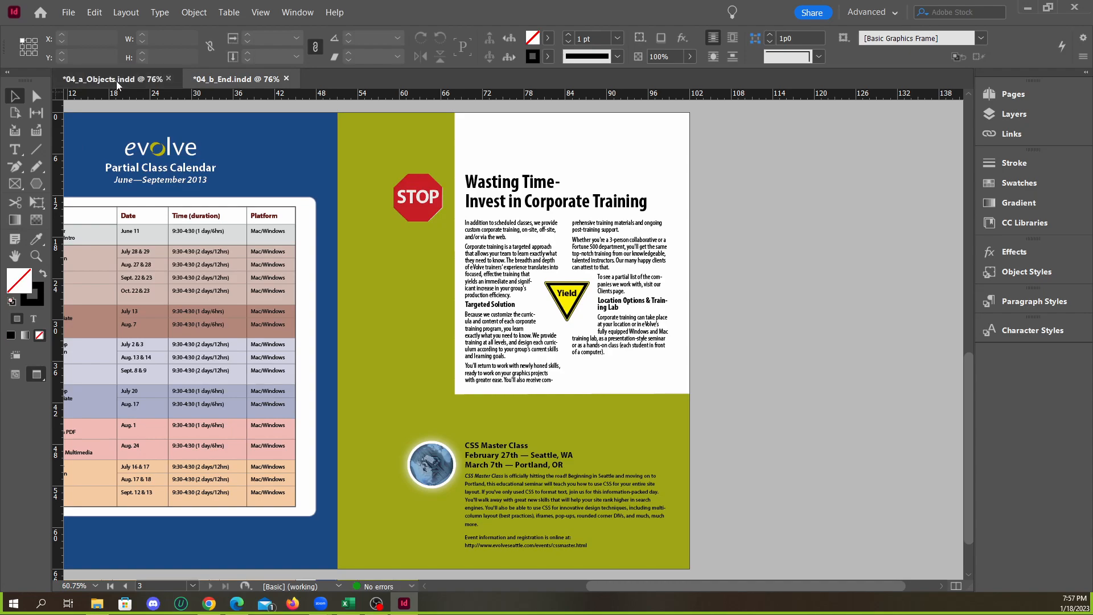
pyautogui.click(212, 77)
pyautogui.click(116, 80)
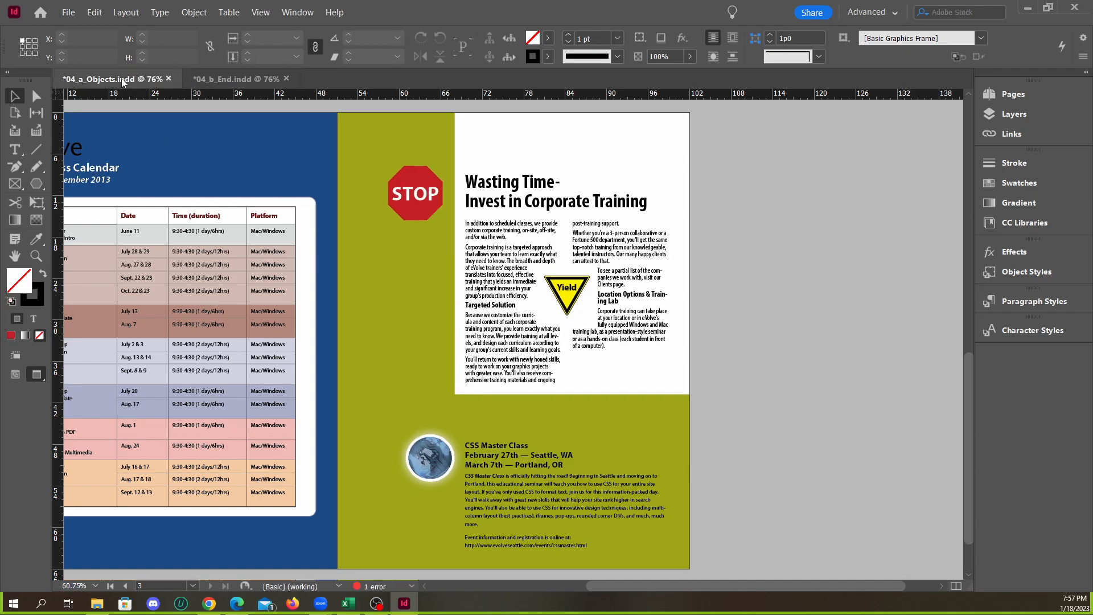
pyautogui.click(237, 83)
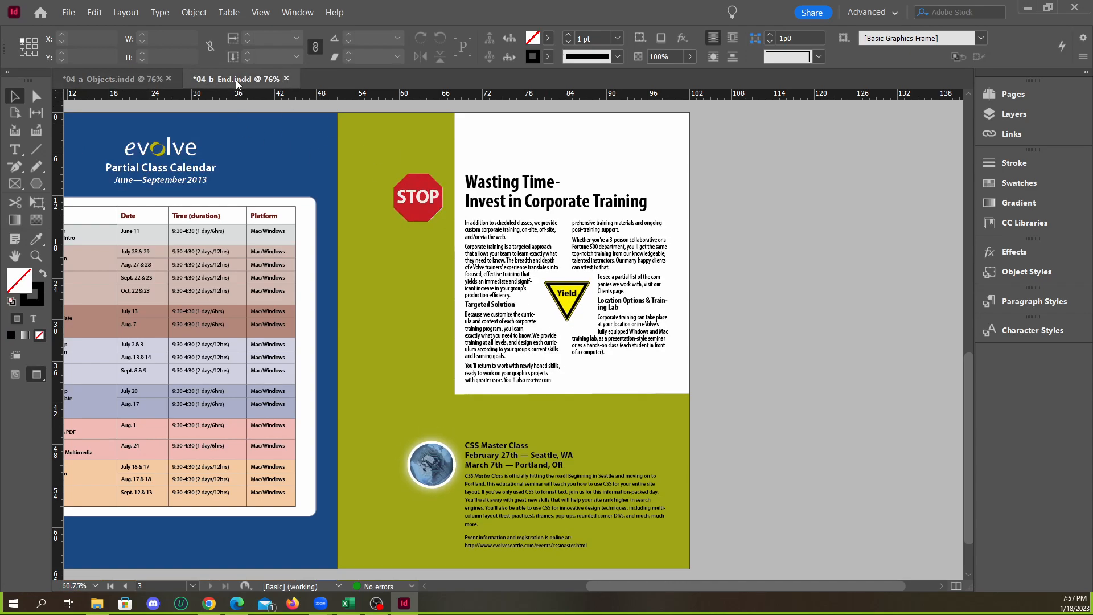
pyautogui.click(116, 79)
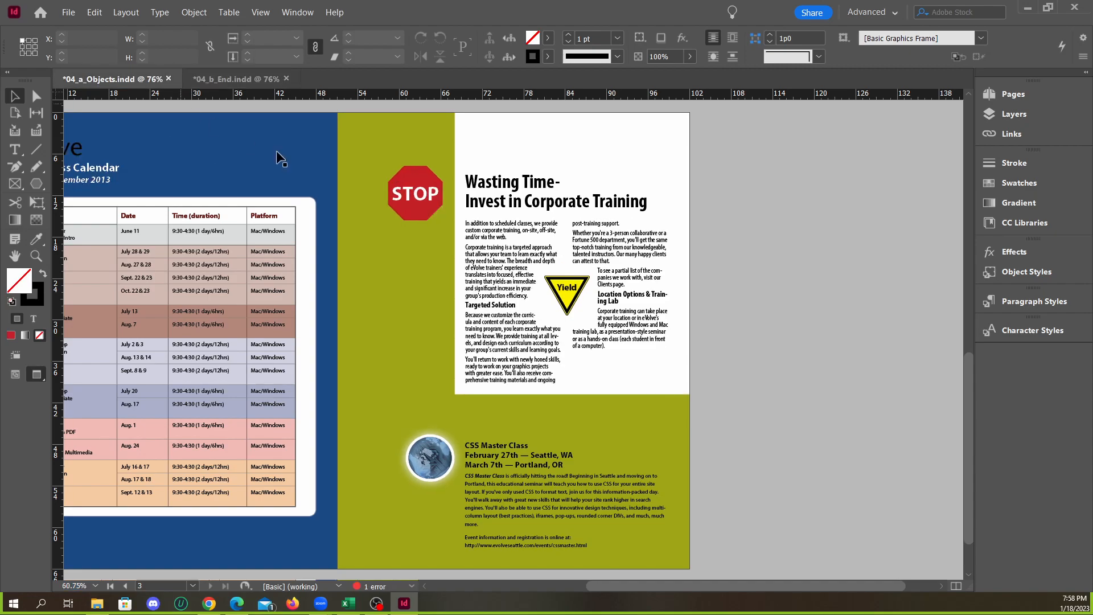
# Adjust the Yield sign's vertical position to Y 23p8, deselect it and check the result against 04_b_End.indd
pyautogui.click(573, 292)
pyautogui.moveTo(573, 291); pyautogui.dragTo(572, 293)
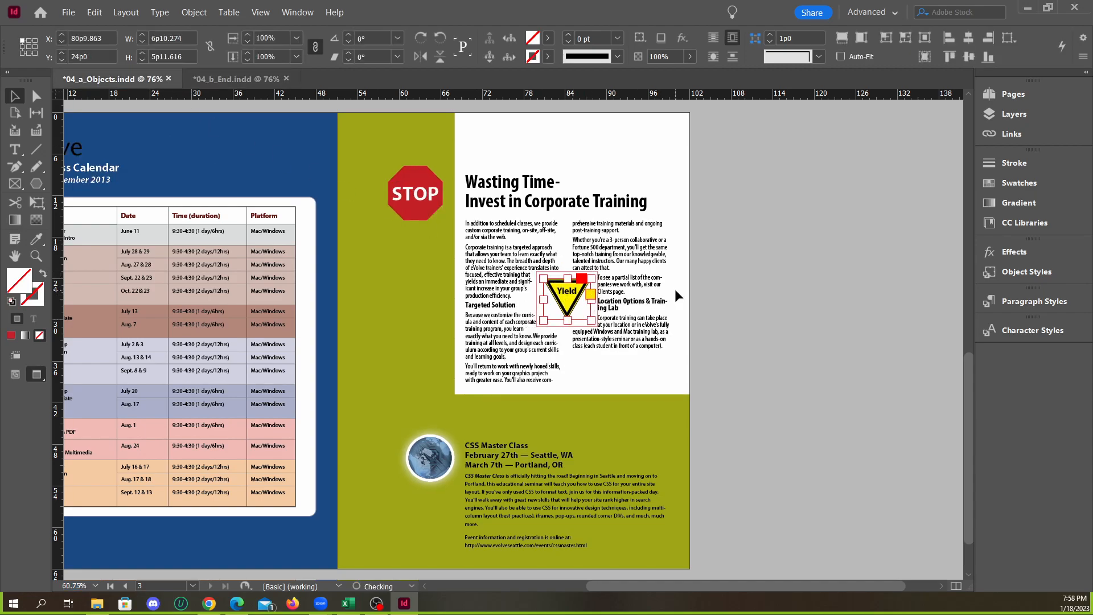
pyautogui.press('Up')
pyautogui.press('Up')
pyautogui.press('Up')
pyautogui.press('Up')
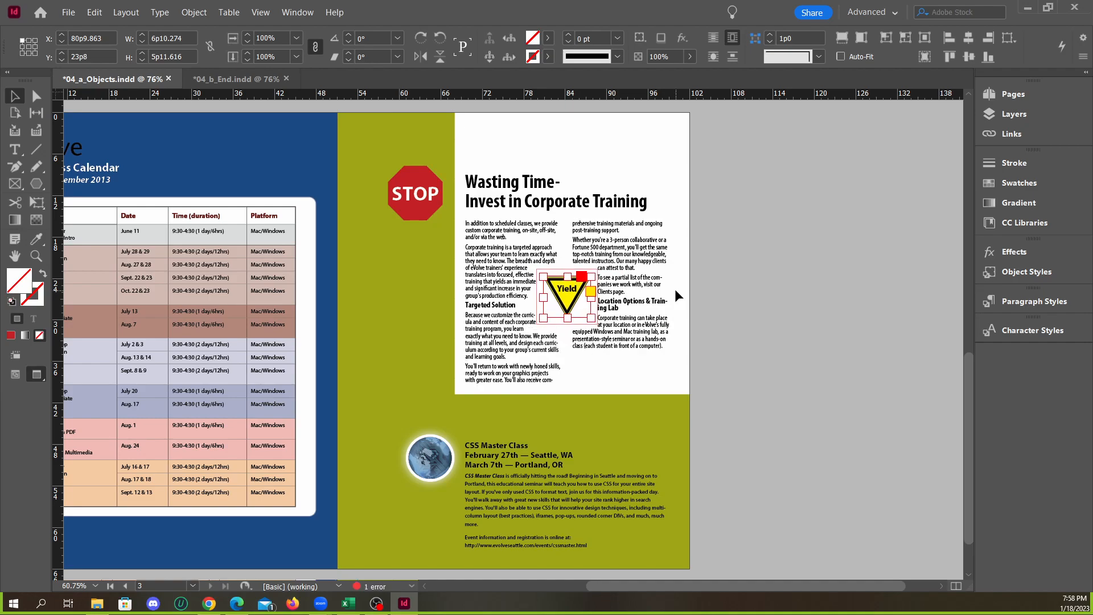
pyautogui.click(764, 261)
pyautogui.click(224, 83)
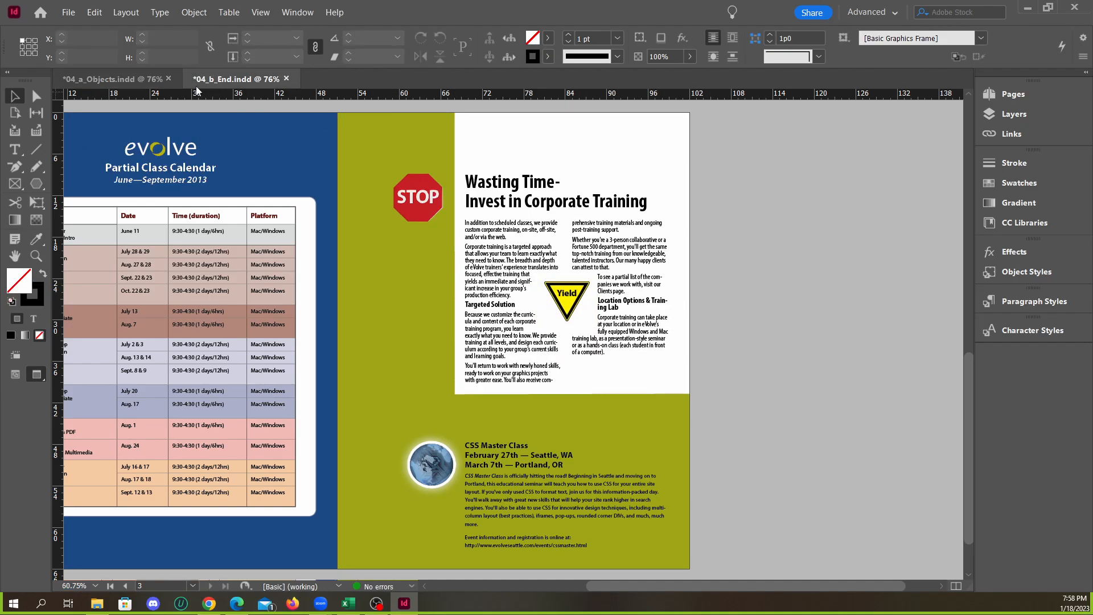
# Compare the page 3 Stop and Yield signs in 04_a_Objects.indd and 04_b_End.indd, keeping both documents open
pyautogui.click(164, 84)
pyautogui.click(221, 80)
pyautogui.click(158, 83)
pyautogui.click(238, 81)
pyautogui.click(176, 81)
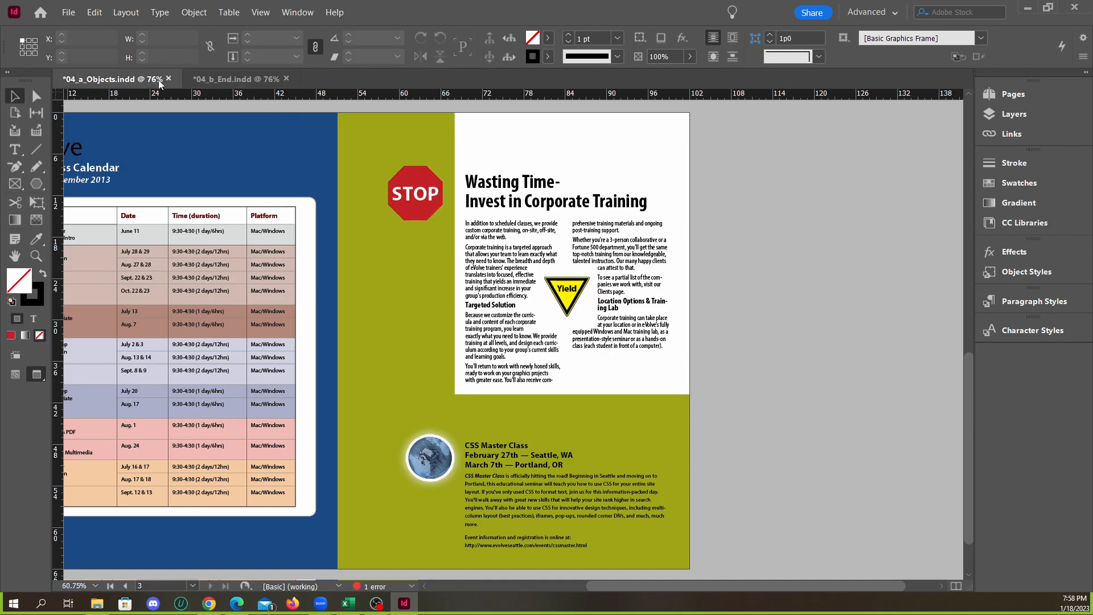
pyautogui.click(227, 81)
pyautogui.click(168, 79)
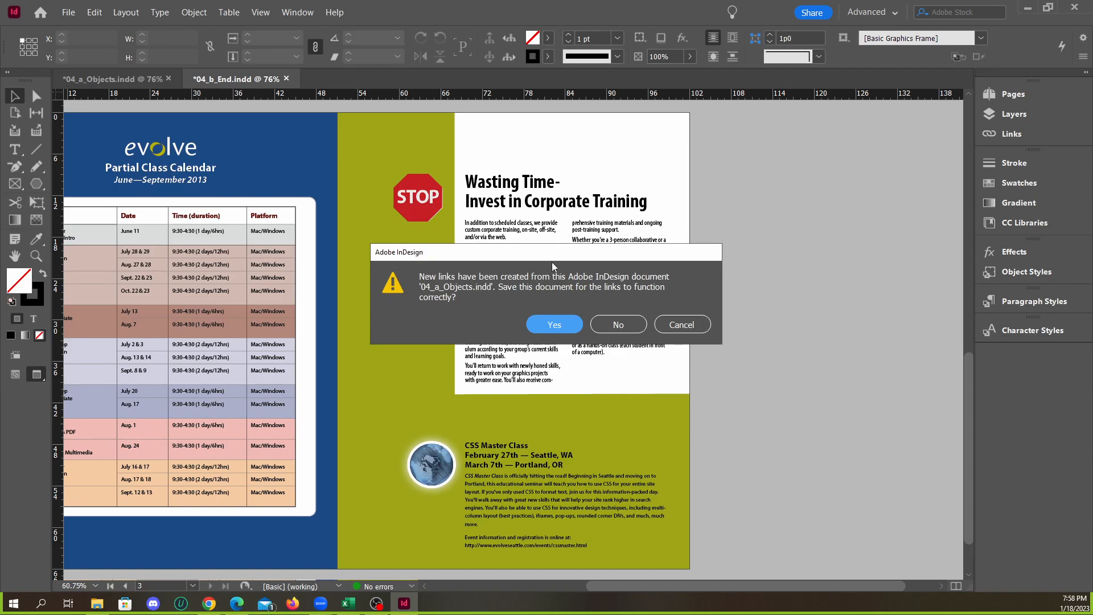
pyautogui.click(691, 330)
pyautogui.click(160, 81)
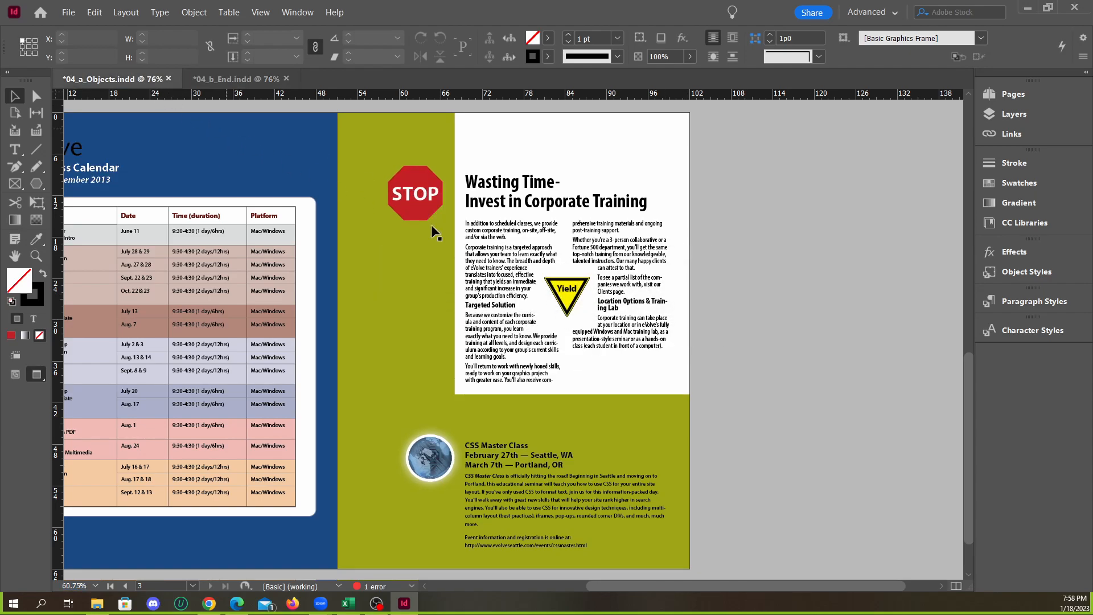
# Look over both spreads of 04_b_End.indd, ending on the full spread of pages 2 and 3
pyautogui.hotkey('ctrl', '-')
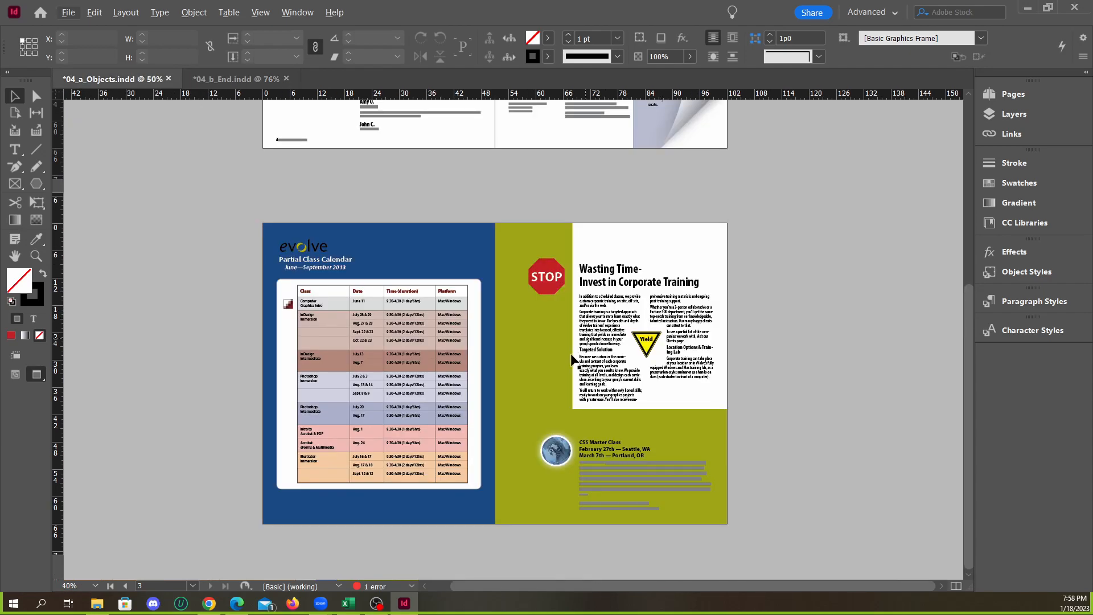
pyautogui.click(230, 81)
pyautogui.click(137, 80)
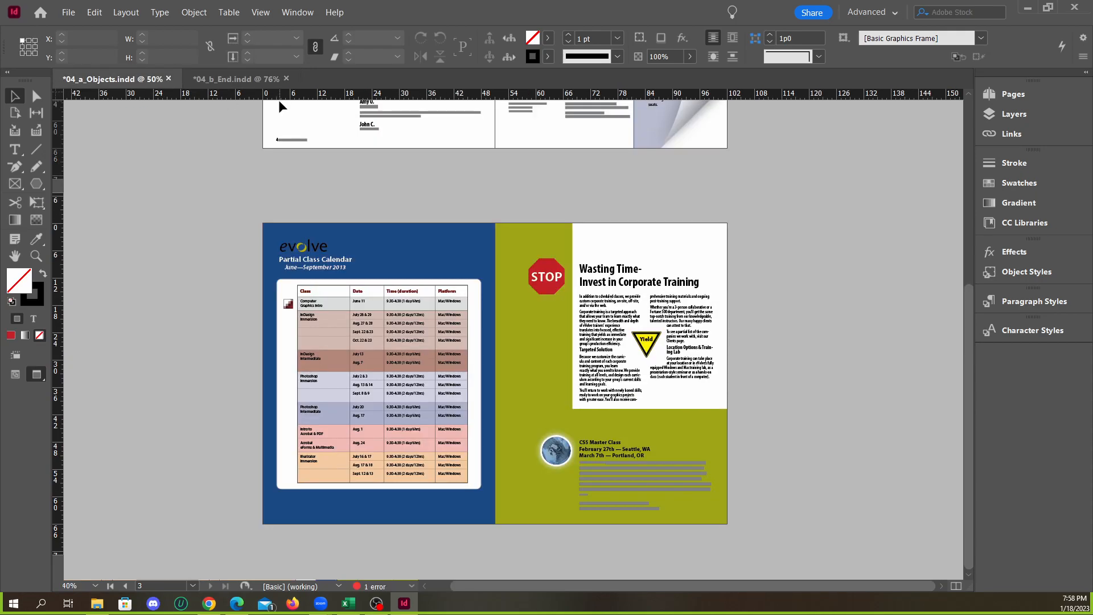
pyautogui.click(245, 83)
pyautogui.hotkey('ctrl', '-')
pyautogui.hotkey('ctrl', '-')
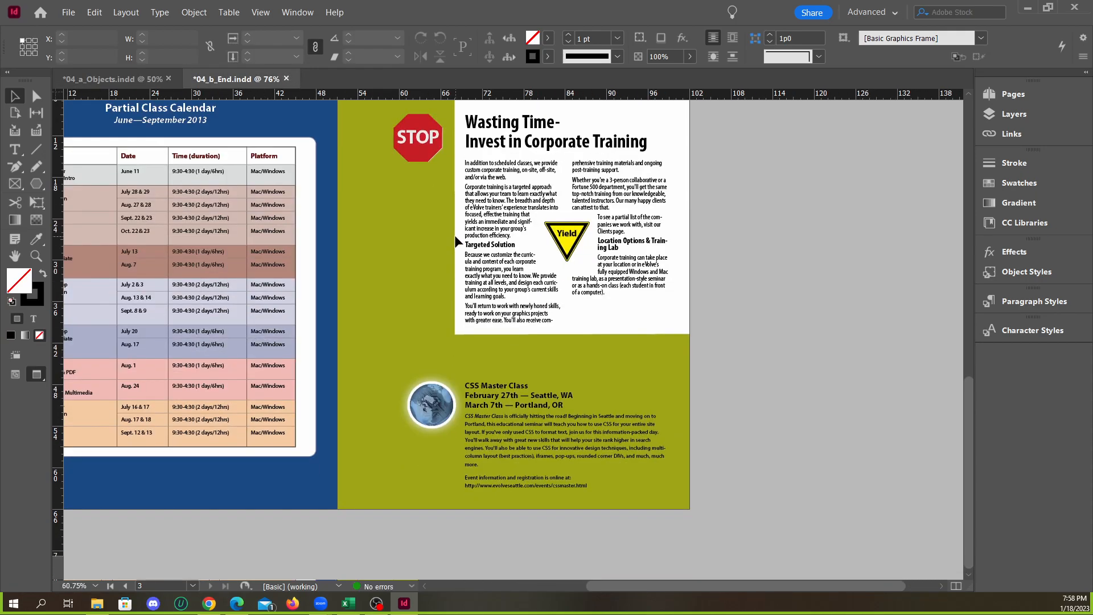
pyautogui.scroll(3, 556, 265)
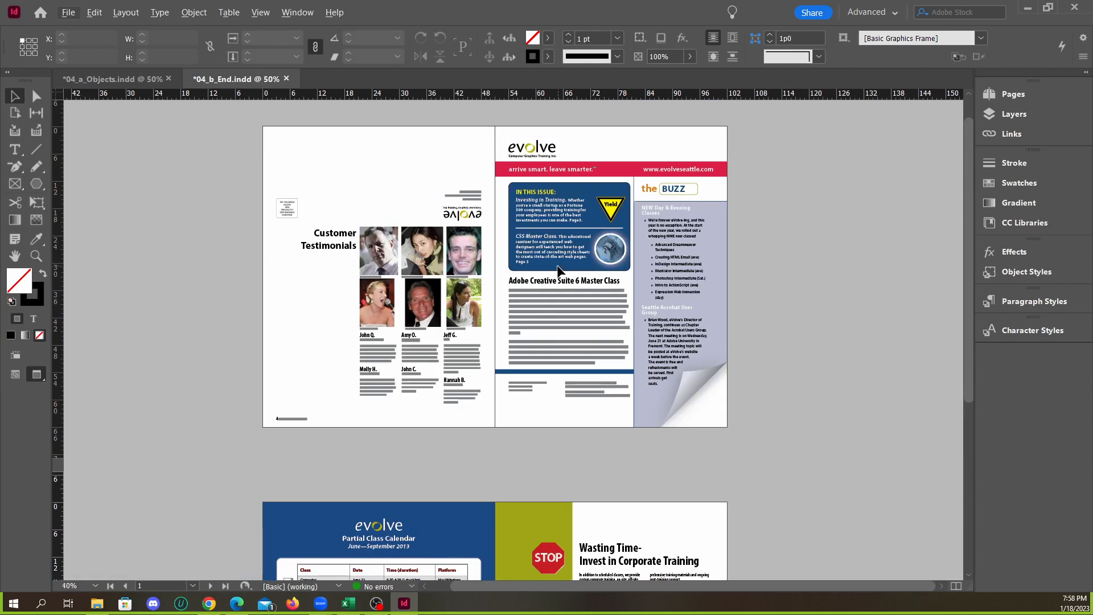
pyautogui.scroll(-5, 557, 264)
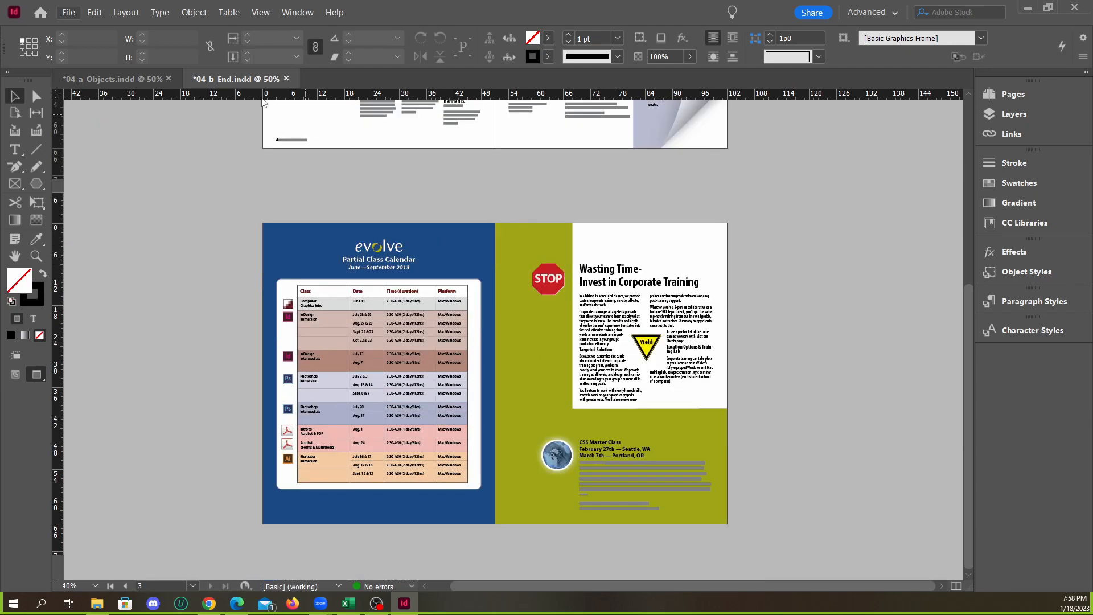
pyautogui.scroll(2, 548, 277)
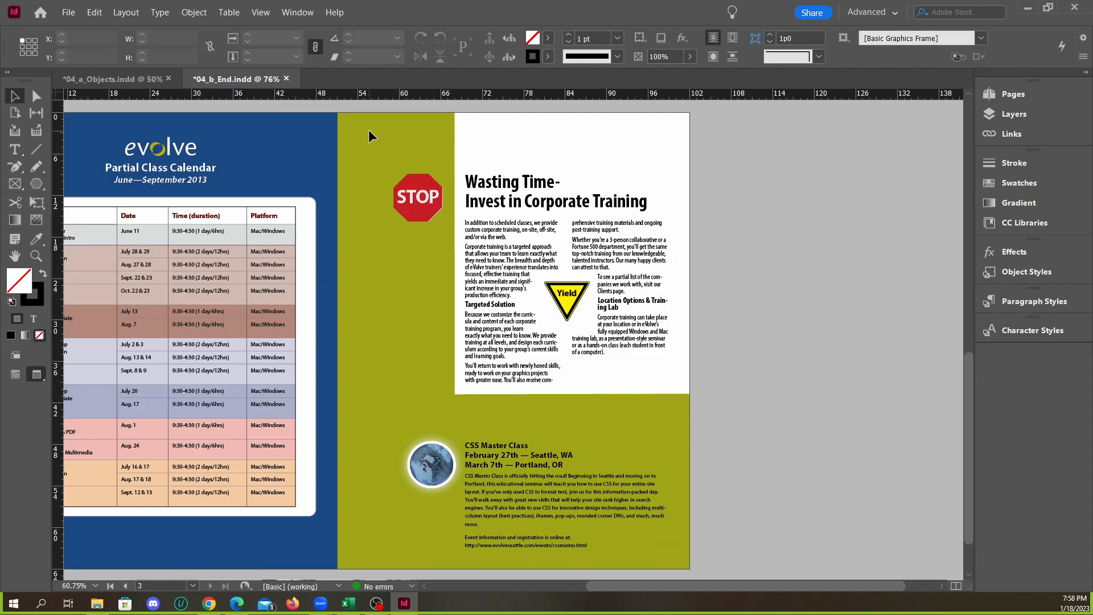
pyautogui.hscroll(-3, 368, 129)
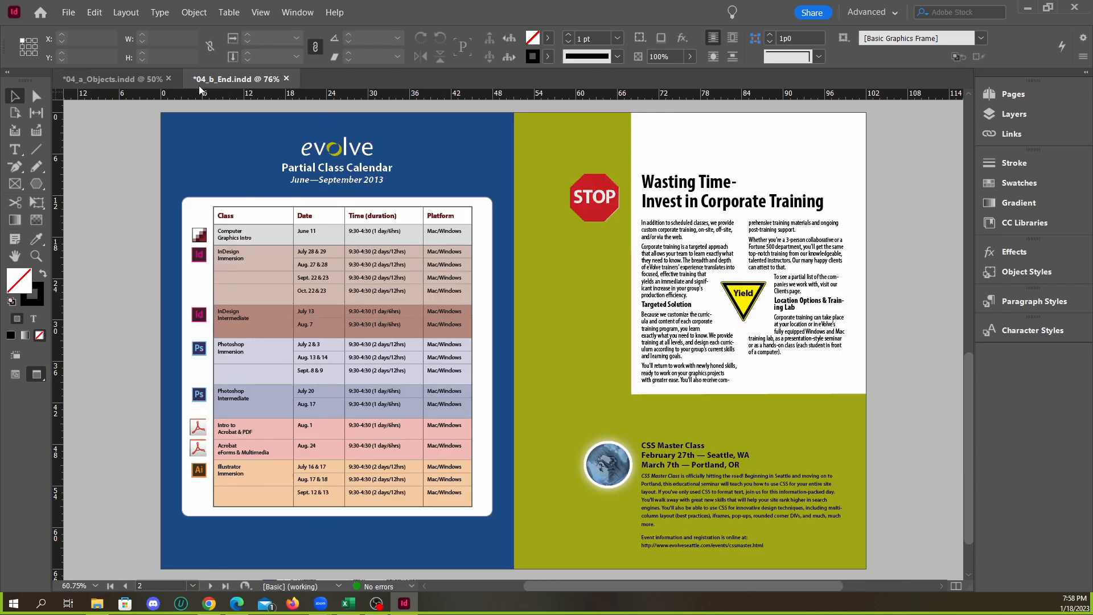
# Compare the full page 2–3 spread of 04_a_Objects.indd with the finished version in 04_b_End.indd
pyautogui.click(111, 79)
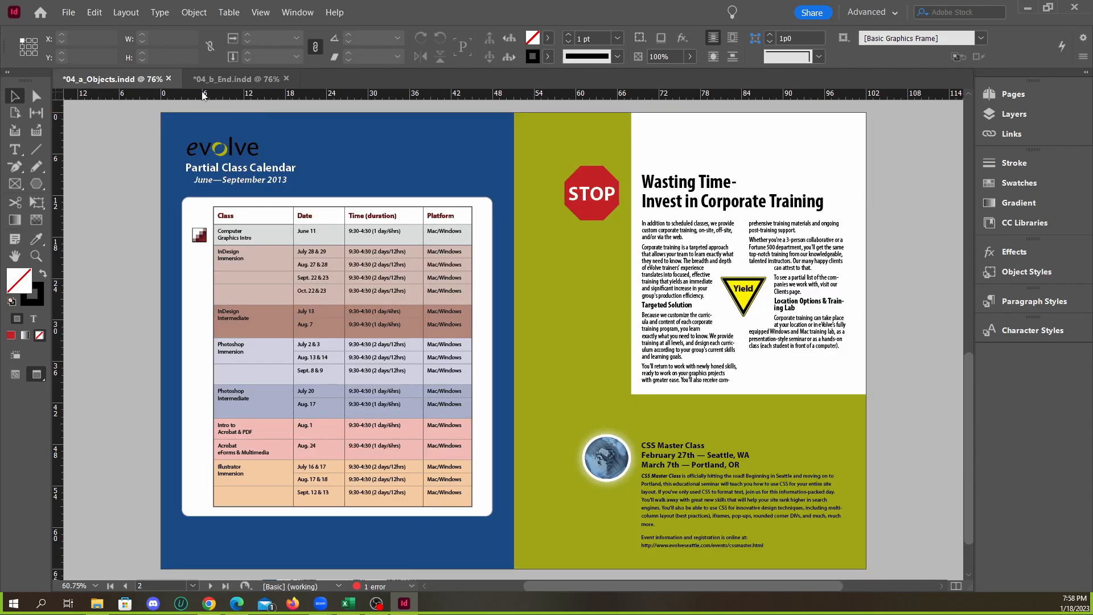
pyautogui.click(234, 81)
pyautogui.click(125, 80)
pyautogui.click(204, 77)
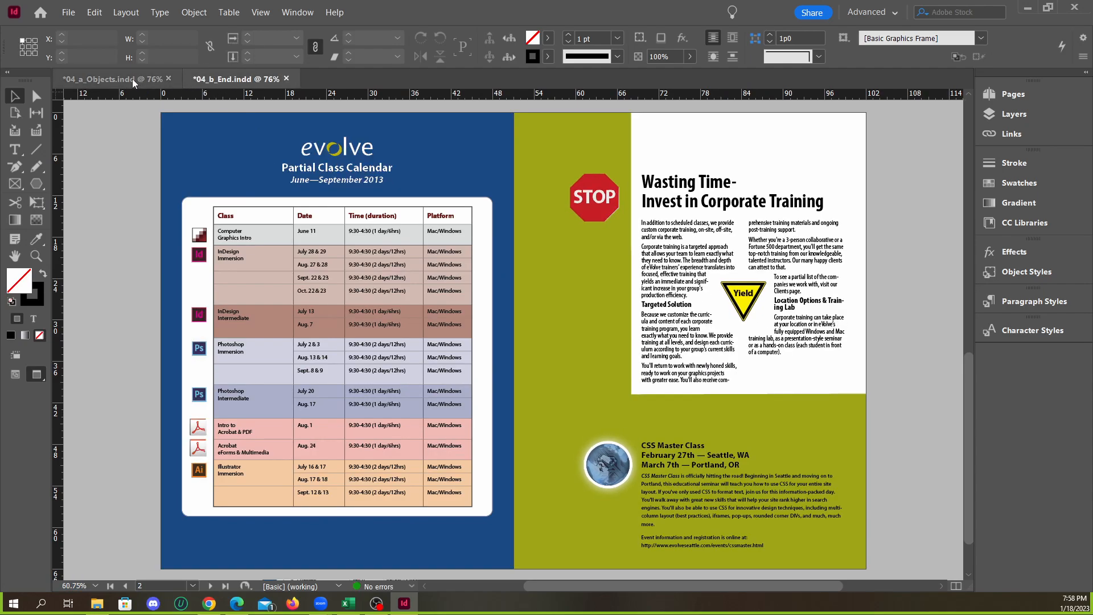
pyautogui.click(140, 78)
pyautogui.click(216, 79)
pyautogui.click(146, 81)
# Compare the evolve logo, heading and class icons of the Partial Class Calendar on page 2 in both documents
pyautogui.click(219, 150)
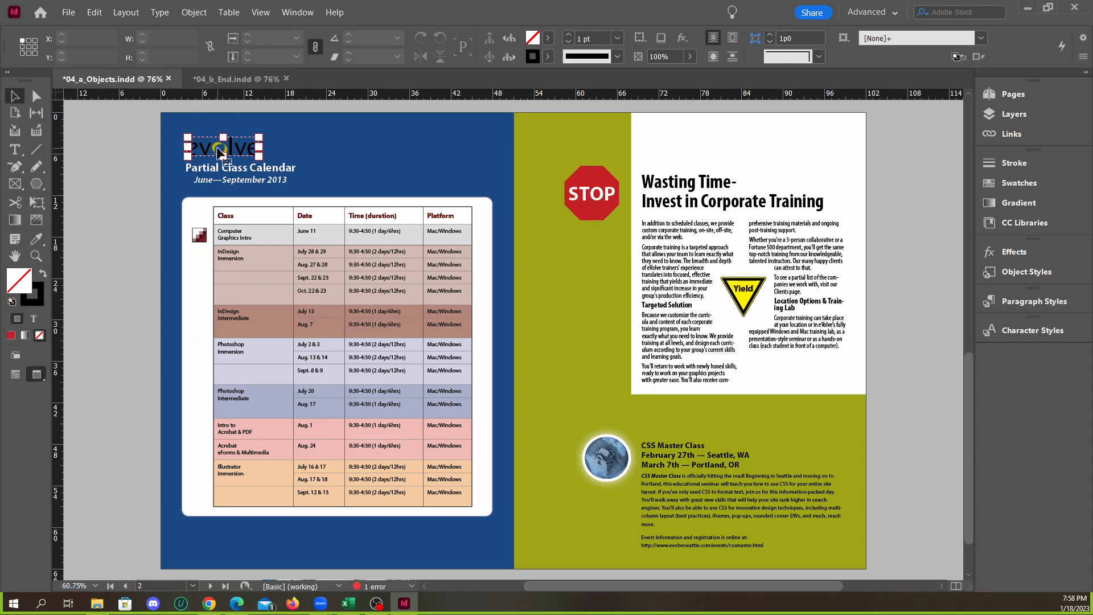
pyautogui.click(233, 79)
pyautogui.click(135, 83)
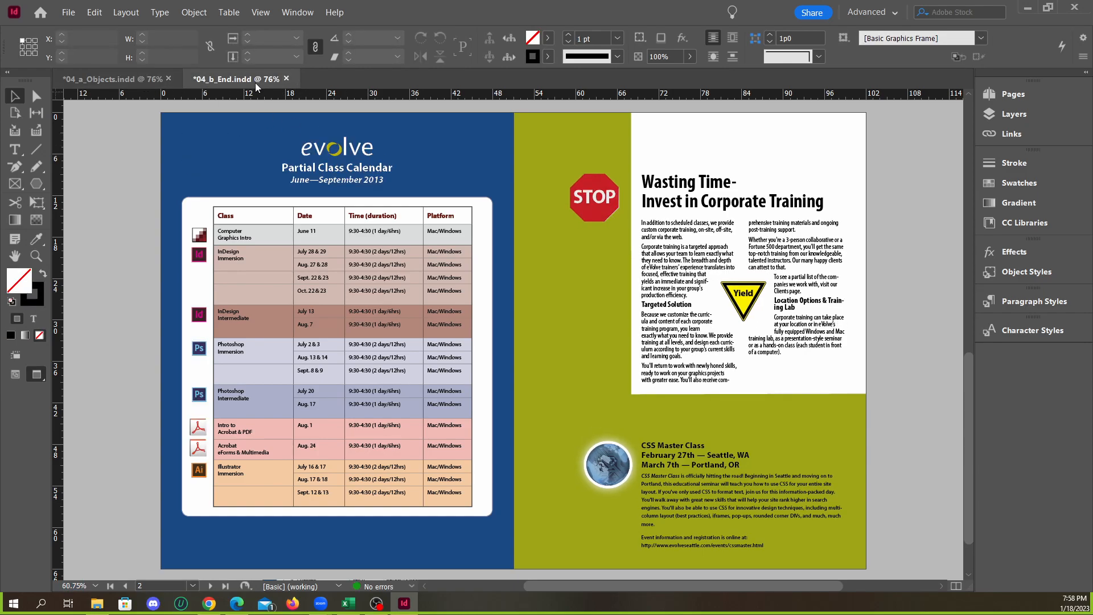
pyautogui.click(139, 82)
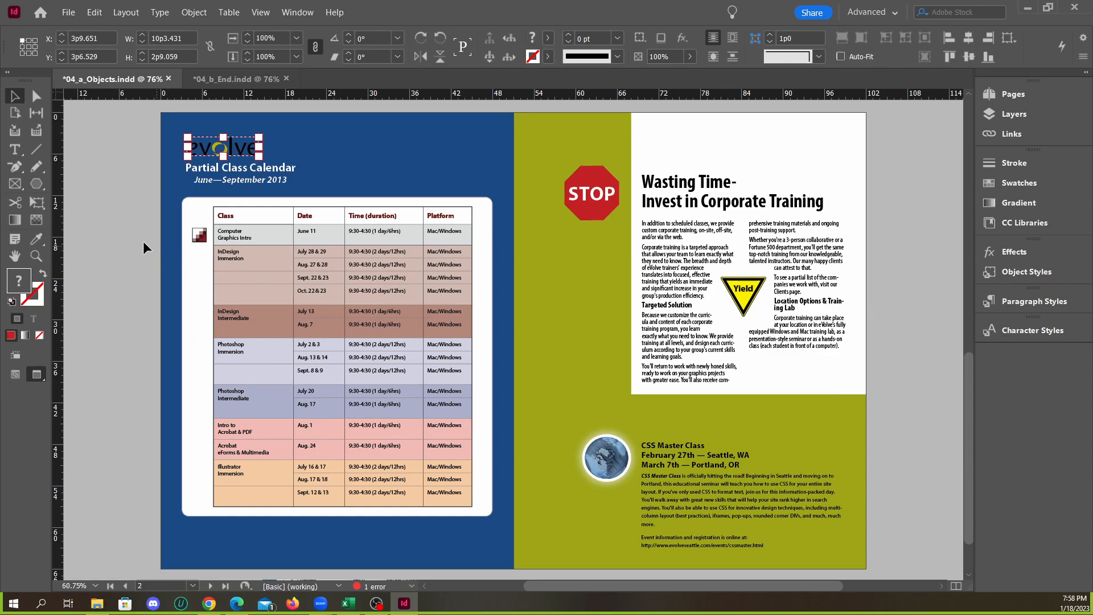
pyautogui.click(233, 78)
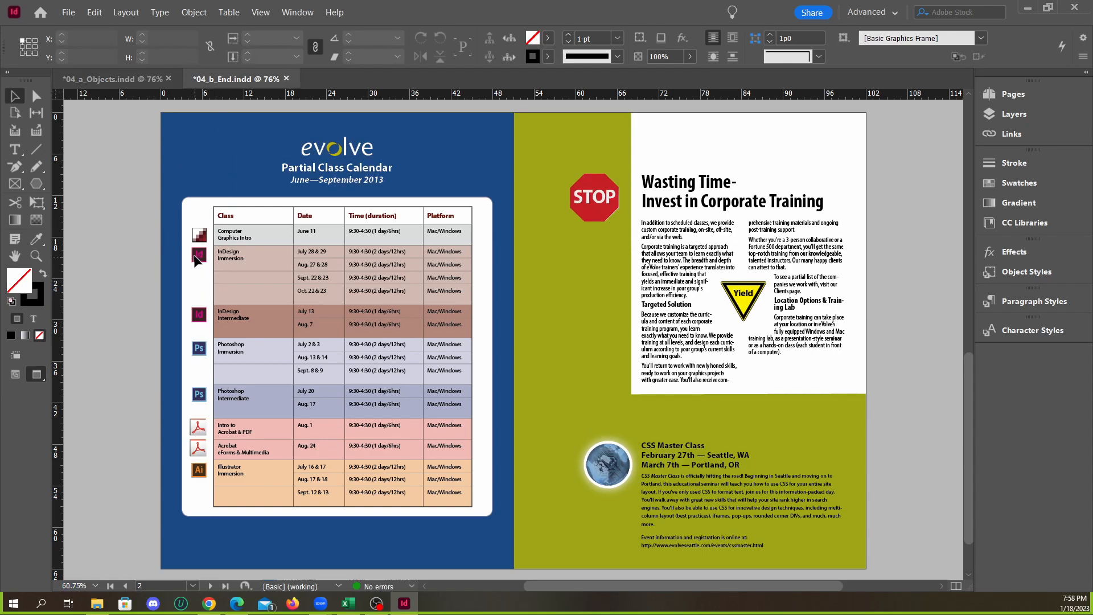
pyautogui.click(128, 80)
pyautogui.click(228, 80)
pyautogui.click(141, 80)
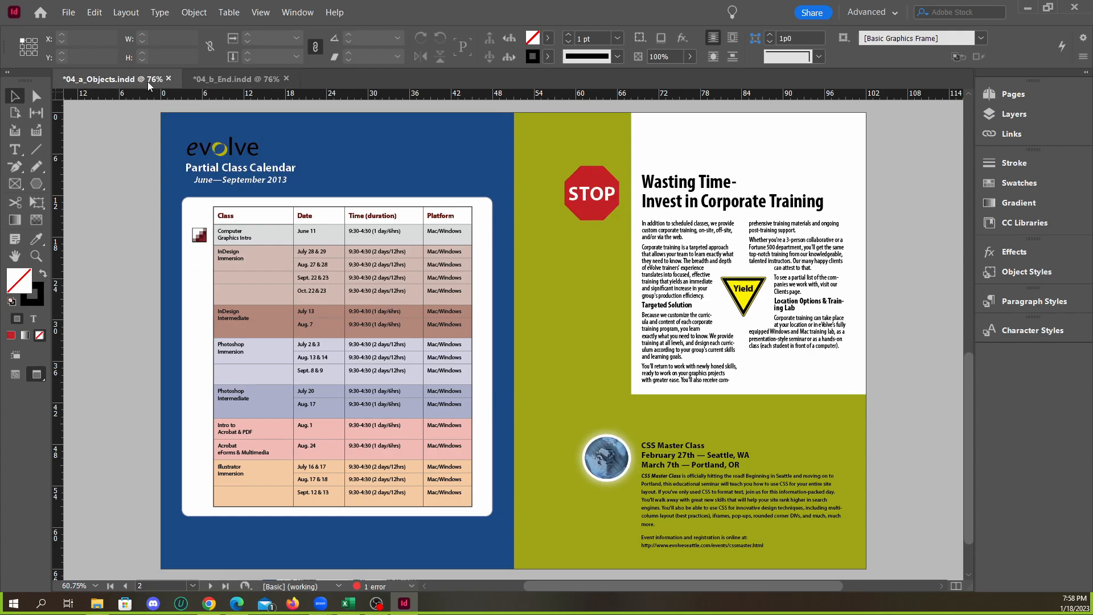
# Compare the spread of pages 4 and 1 in 04_a_Objects.indd with the same spread in 04_b_End.indd
pyautogui.scroll(10, 301, 247)
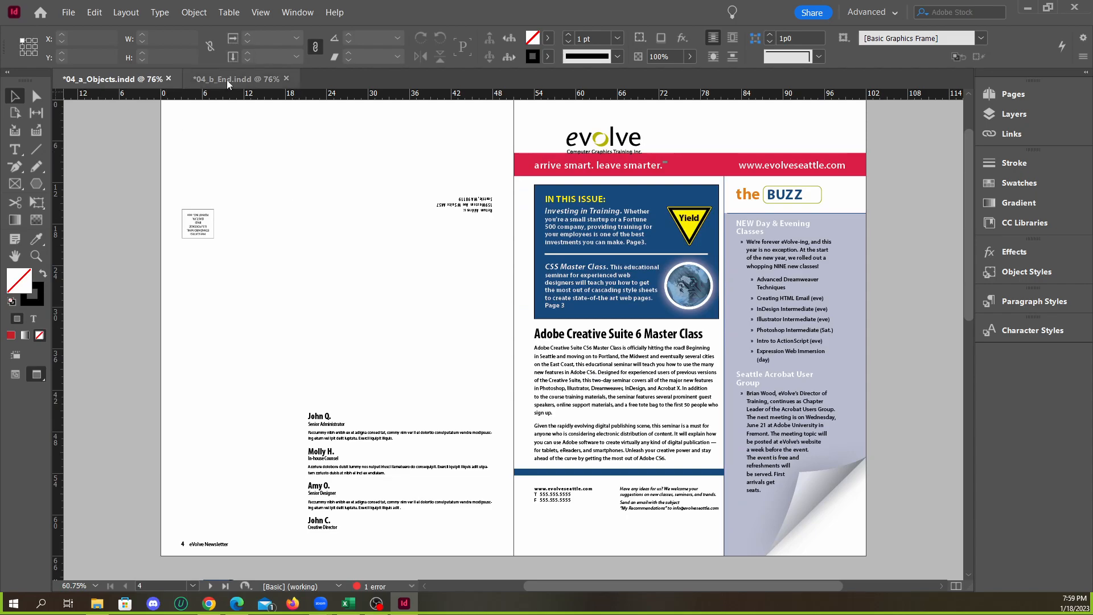
pyautogui.click(223, 79)
pyautogui.scroll(10, 300, 223)
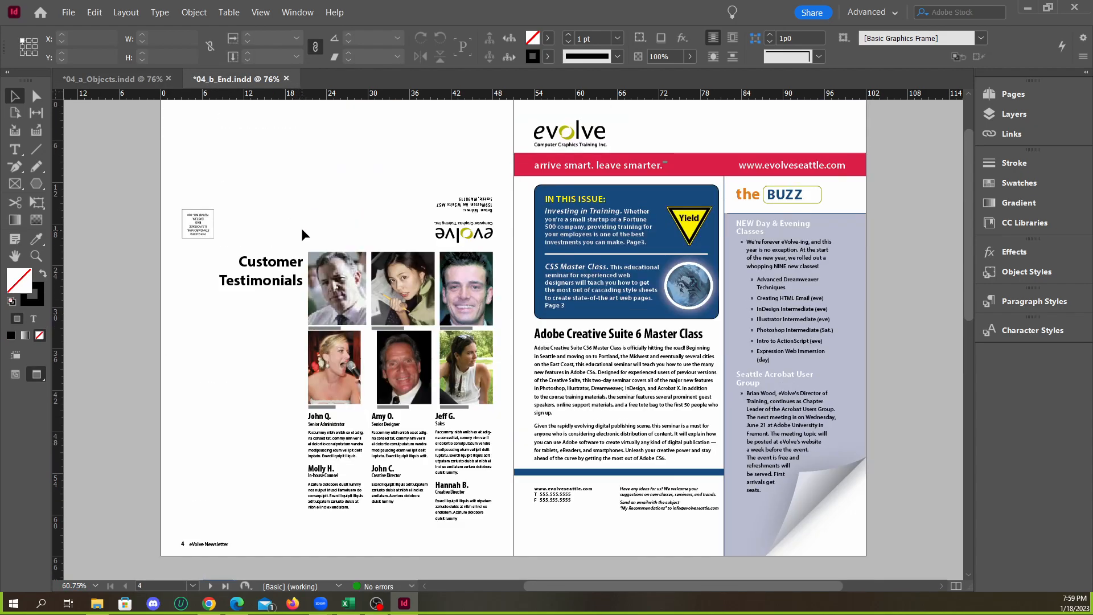
pyautogui.scroll(1, 302, 228)
pyautogui.scroll(-2, 298, 219)
pyautogui.scroll(2, 243, 179)
pyautogui.click(114, 80)
pyautogui.click(267, 80)
pyautogui.scroll(-1, 313, 206)
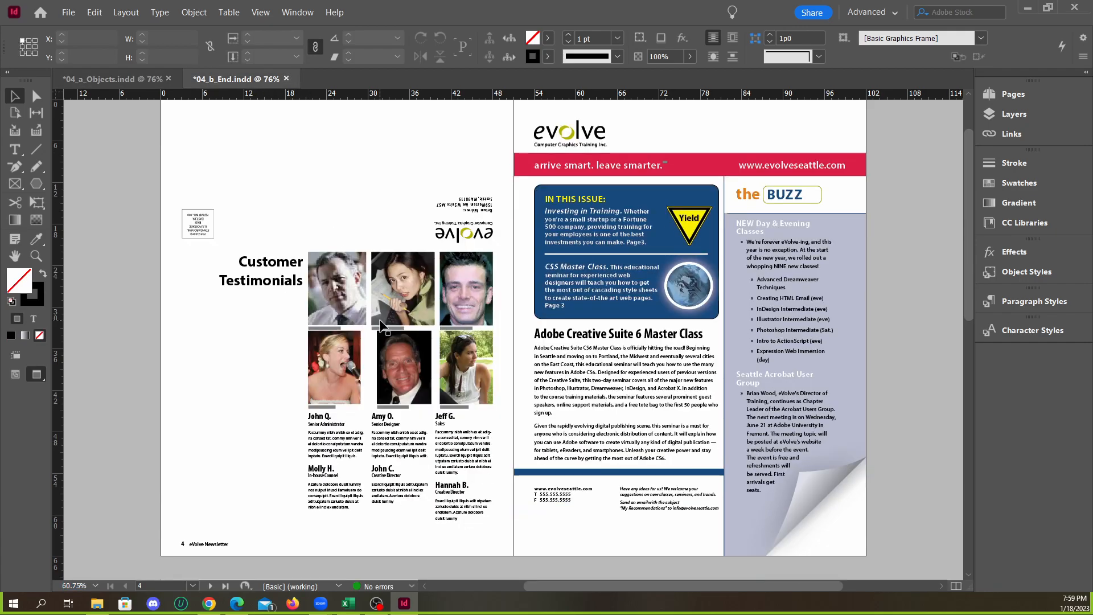
# Examine the Customer Testimonials photos and photo credits in 04_b_End.indd and compare page 4 with 04_a_Objects.indd
pyautogui.scroll(2, 380, 326)
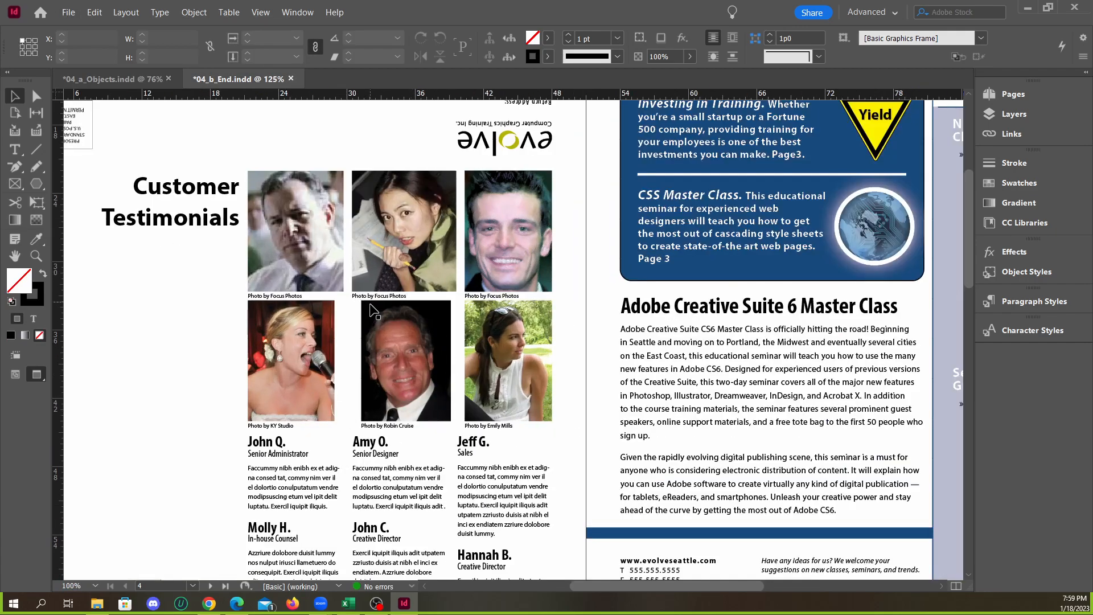
pyautogui.scroll(-2, 347, 341)
pyautogui.scroll(3, 349, 342)
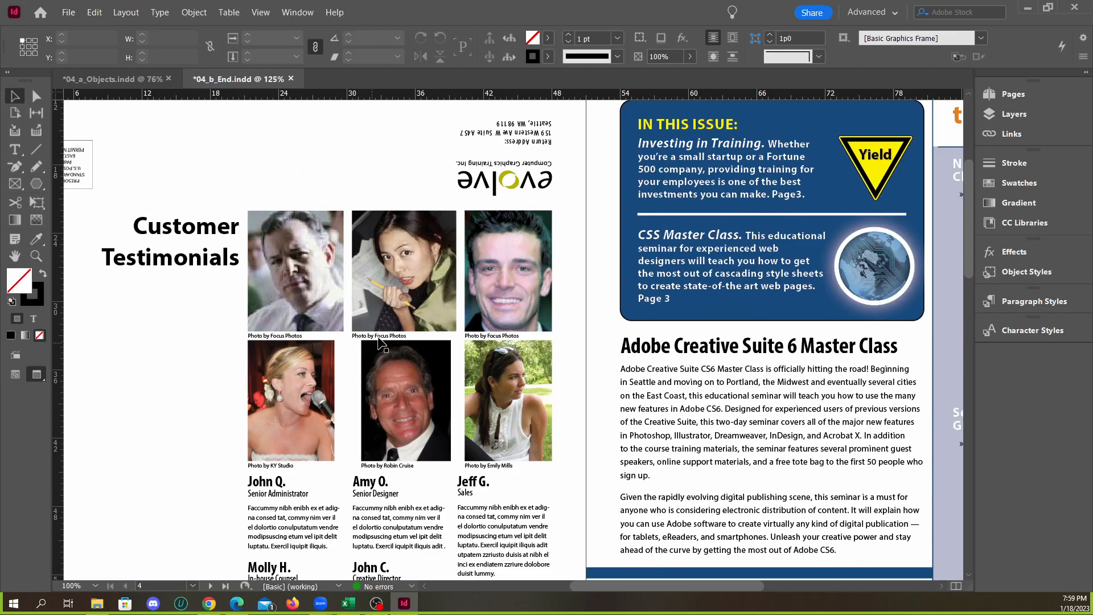
pyautogui.scroll(-2, 375, 330)
pyautogui.click(124, 79)
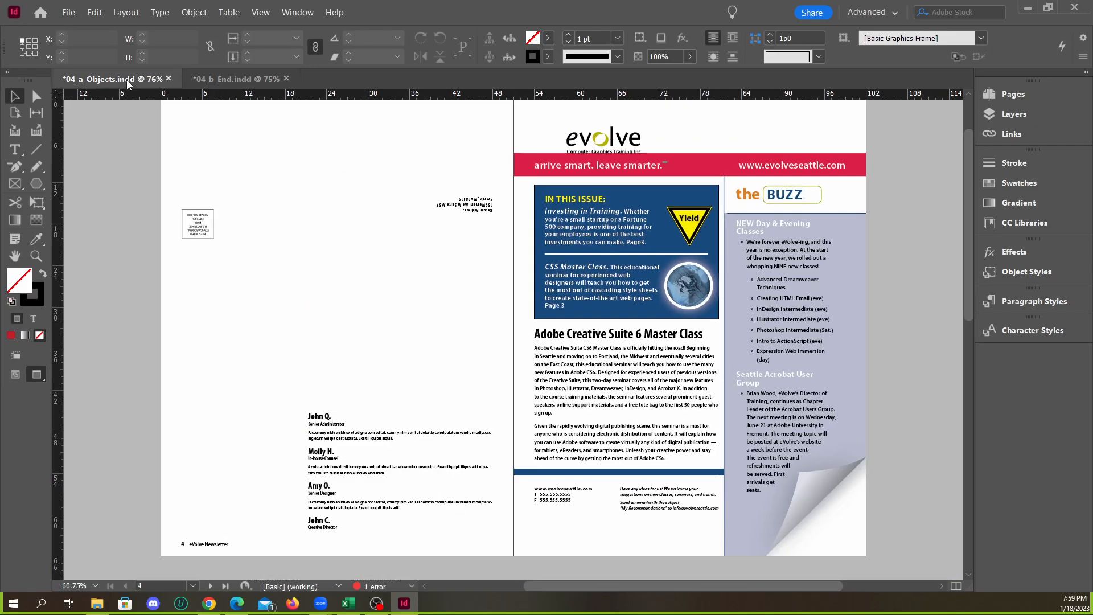
pyautogui.click(234, 80)
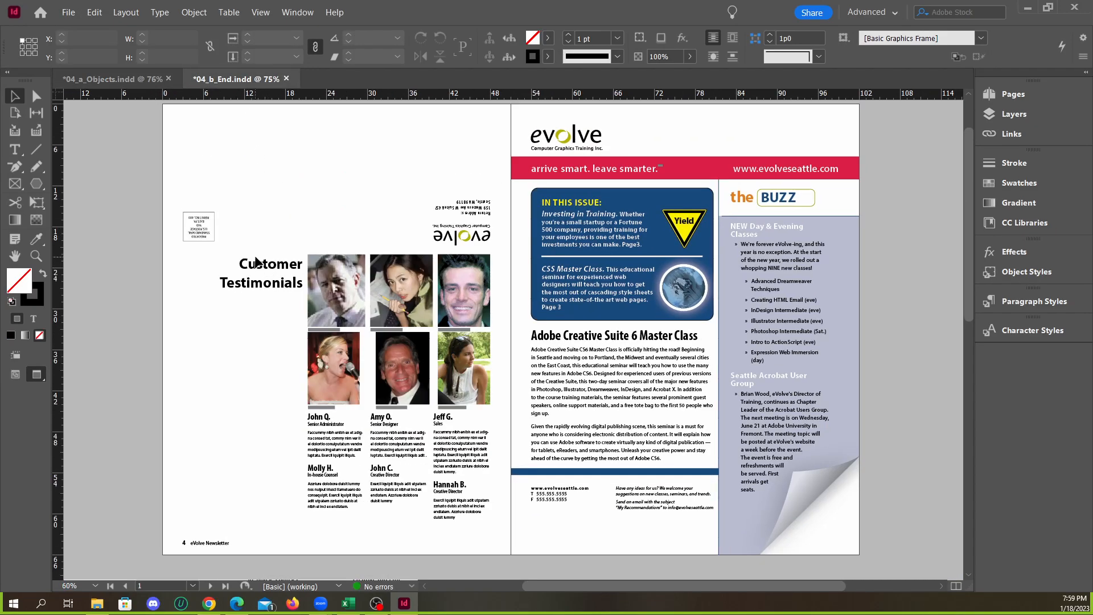
pyautogui.click(122, 84)
pyautogui.click(236, 82)
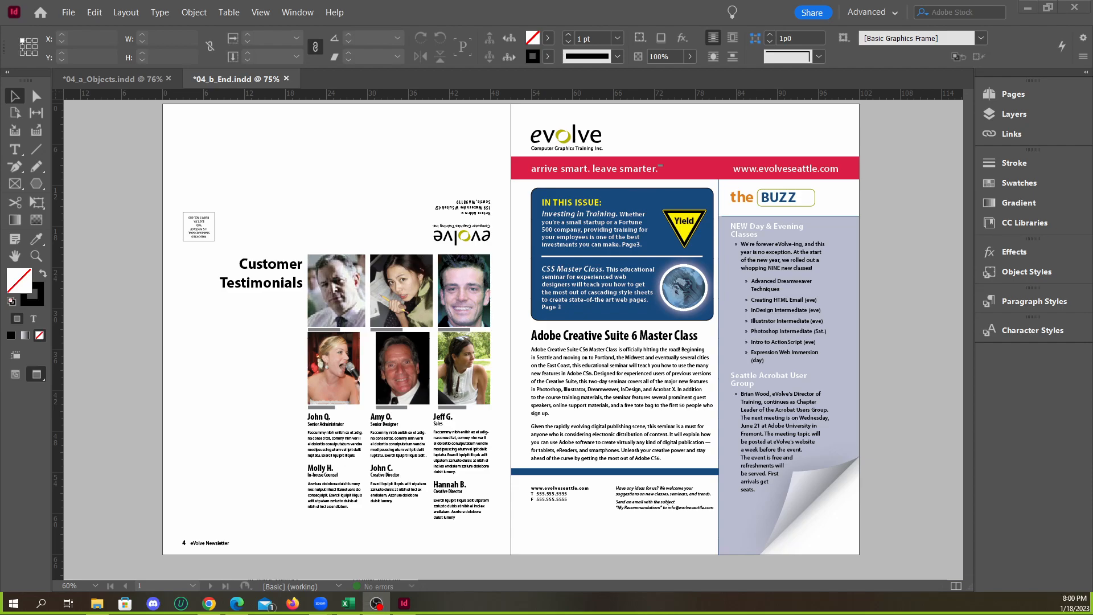
# Review the testimonials layout and front page of 04_b_End.indd again and check them against 04_a_Objects.indd
pyautogui.scroll(2, 595, 333)
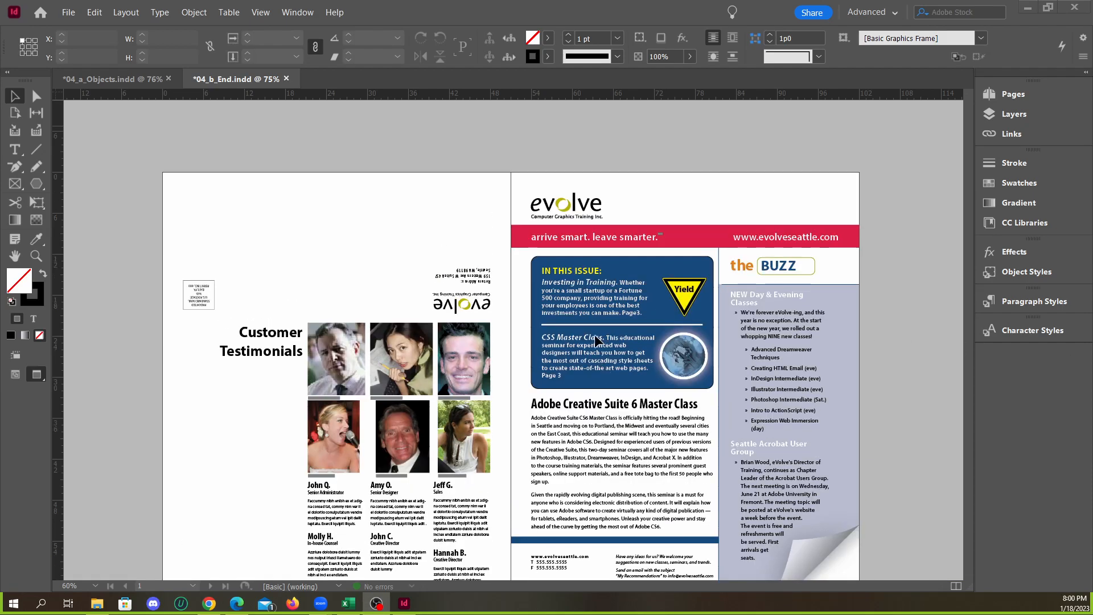
pyautogui.scroll(-4, 586, 337)
pyautogui.scroll(1, 587, 333)
pyautogui.scroll(-1, 580, 334)
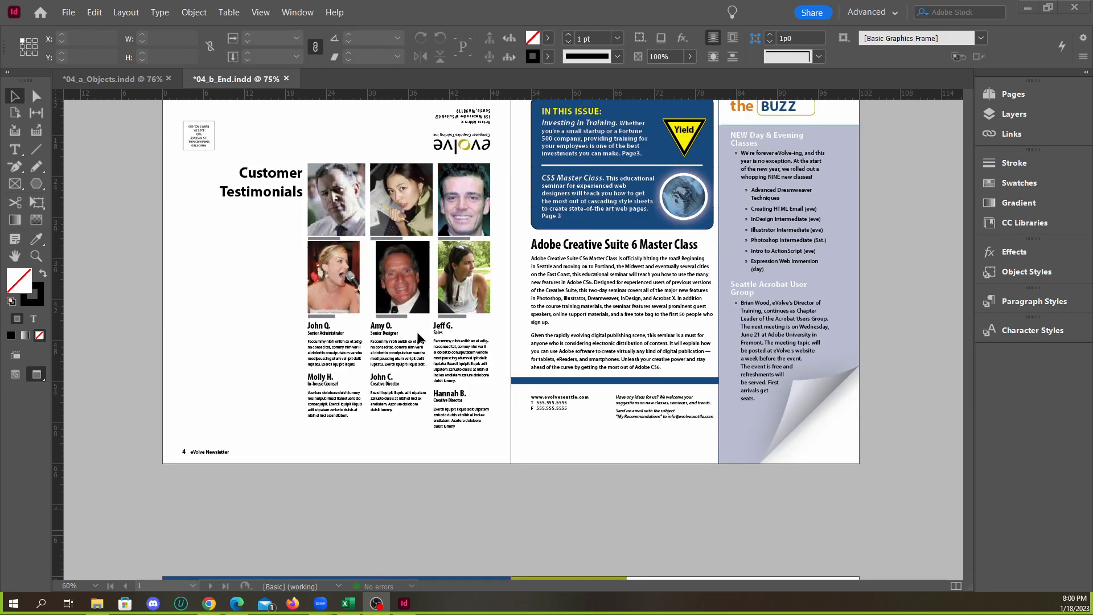
pyautogui.scroll(1, 382, 316)
pyautogui.scroll(1, 380, 314)
pyautogui.click(142, 81)
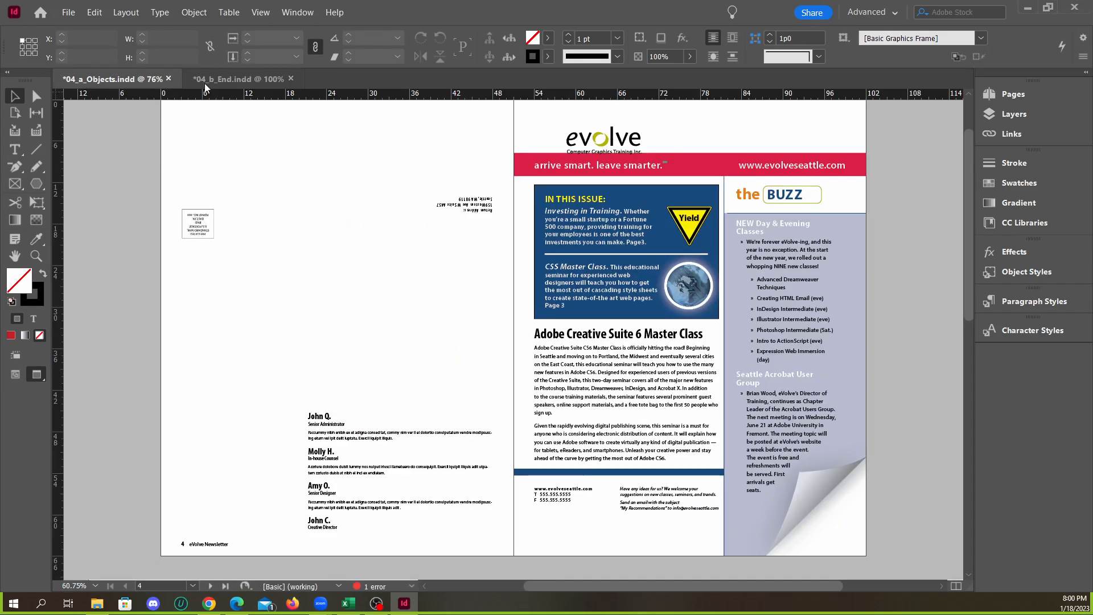
pyautogui.click(248, 78)
pyautogui.click(148, 83)
pyautogui.scroll(-1, 511, 273)
pyautogui.scroll(1, 521, 282)
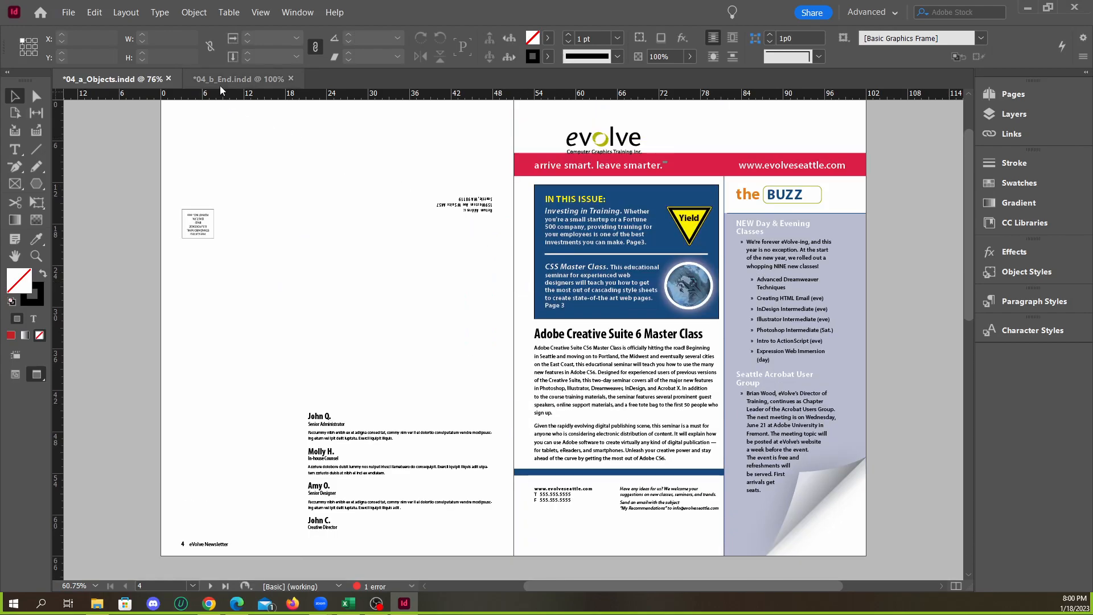
# Inspect the page 4 testimonial photos and their captions close up in 04_b_End.indd and check page 4 of 04_a_Objects.indd
pyautogui.hotkey('ctrl', 'Tab')
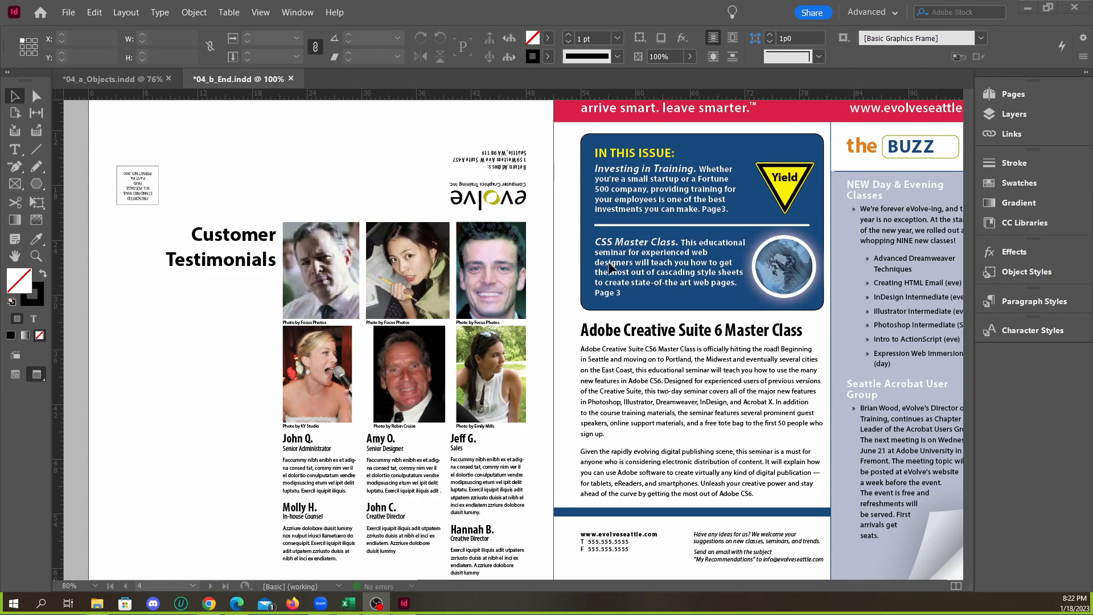
pyautogui.hotkey('ctrl', 'alt', '0')
pyautogui.scroll(2, 392, 307)
pyautogui.scroll(3, 325, 286)
pyautogui.scroll(-3, 320, 286)
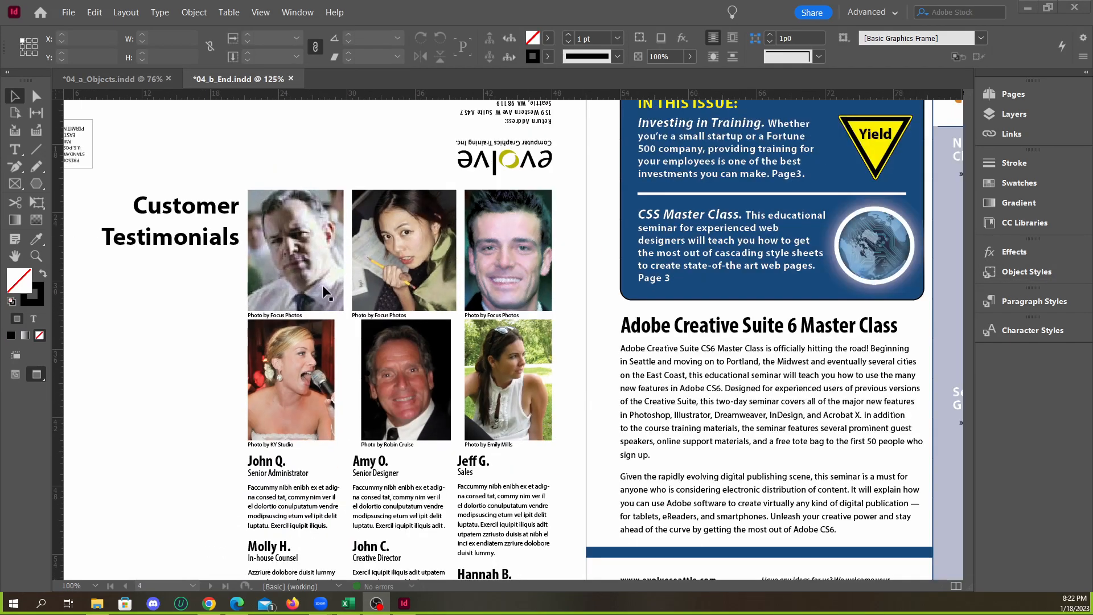
pyautogui.scroll(-2, 338, 285)
pyautogui.scroll(2, 338, 285)
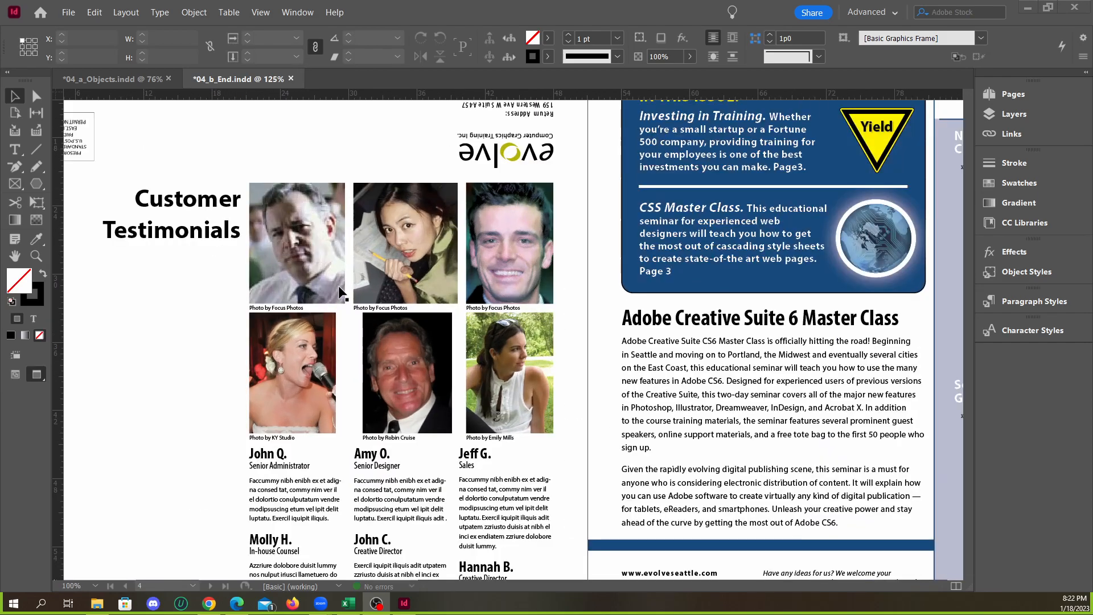
pyautogui.scroll(-1, 350, 275)
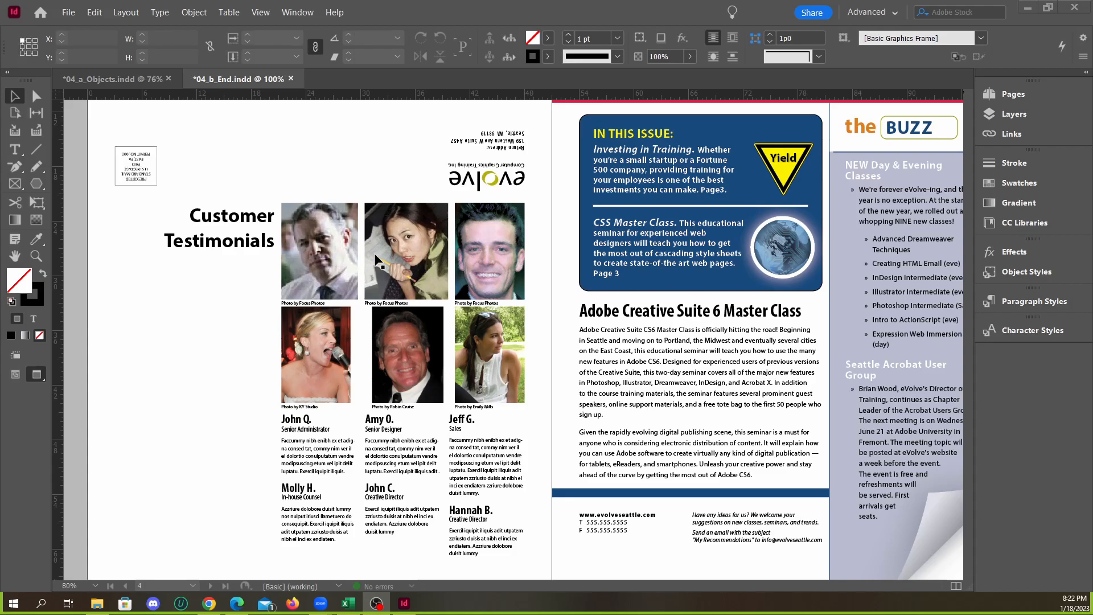
pyautogui.click(121, 80)
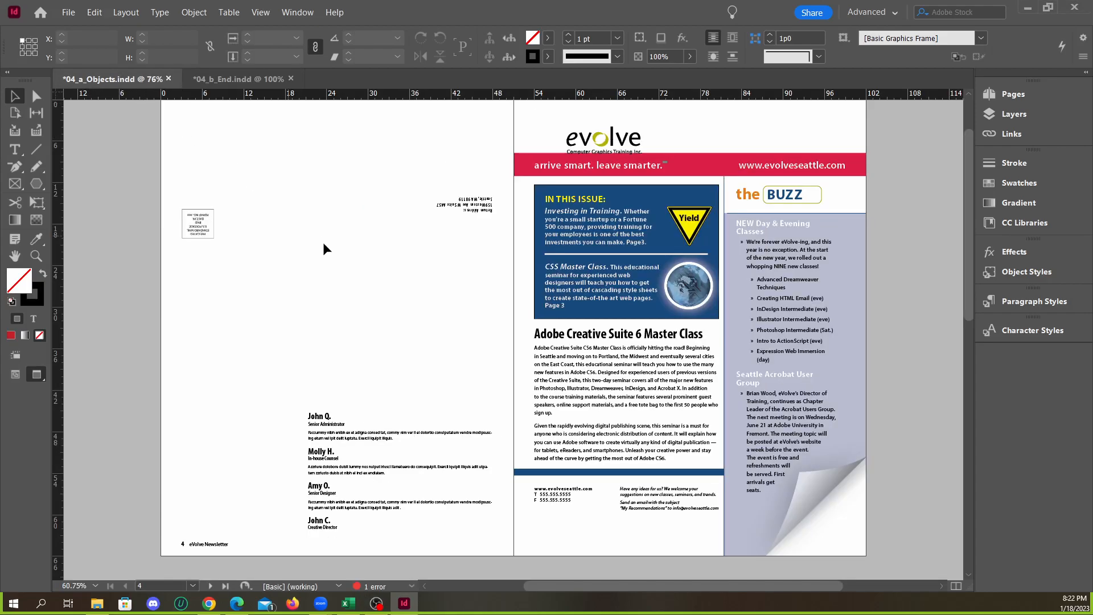
pyautogui.click(227, 80)
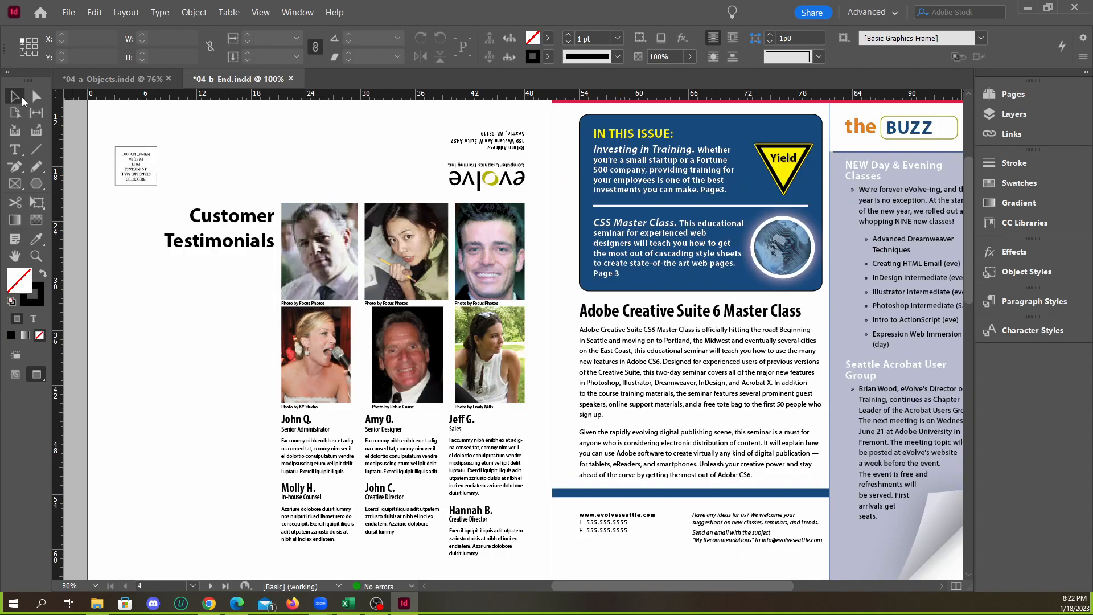
# Try a two-by-two grid of rectangles, about 21p6 by 16p6 overall, on page 4 of 04_a_Objects.indd, and undo it
pyautogui.click(102, 80)
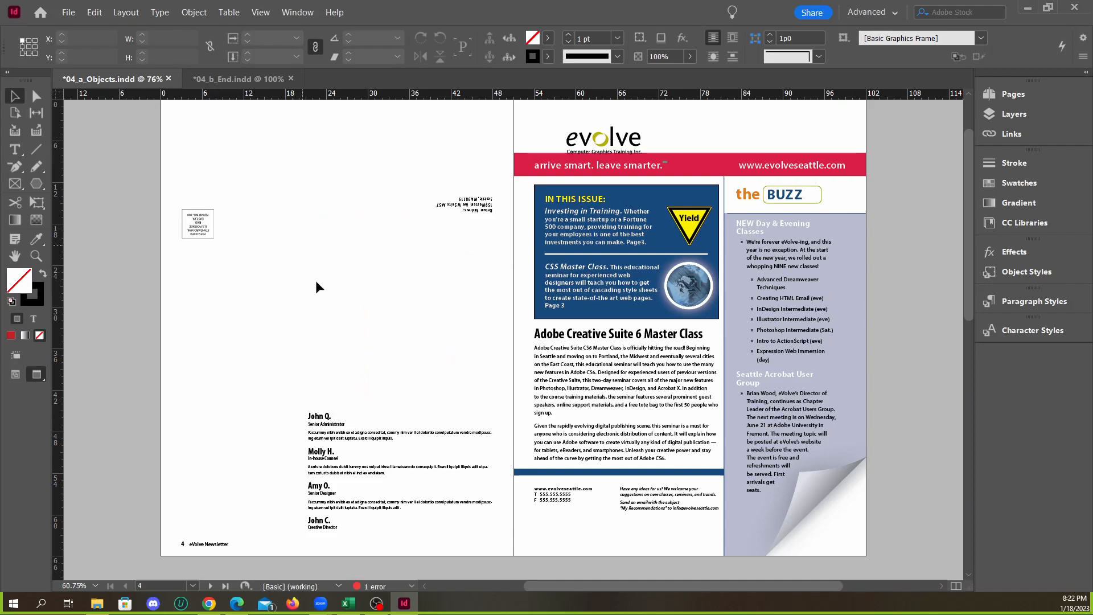
pyautogui.scroll(2, 329, 332)
pyautogui.moveTo(36, 183); pyautogui.dragTo(80, 202)
pyautogui.scroll(1, 208, 233)
pyautogui.moveTo(210, 188)
pyautogui.mouseDown()
pyautogui.moveTo(392, 345)
pyautogui.moveTo(381, 346)
pyautogui.moveTo(530, 404)
pyautogui.moveTo(427, 357)
pyautogui.moveTo(454, 372)
pyautogui.mouseUp()
pyautogui.press('Up')
pyautogui.press('Up')
pyautogui.press('Up')
pyautogui.press('Right')
pyautogui.press('Right')
pyautogui.press('Right')
pyautogui.press('Right')
pyautogui.press('Right')
pyautogui.press('Up')
pyautogui.press('Down')
pyautogui.press('Down')
pyautogui.press('Down')
pyautogui.press('Left')
pyautogui.press('Left')
pyautogui.press('Left')
pyautogui.press('Left')
pyautogui.press('Left')
pyautogui.press('Right')
pyautogui.press('Left')
pyautogui.press('Right')
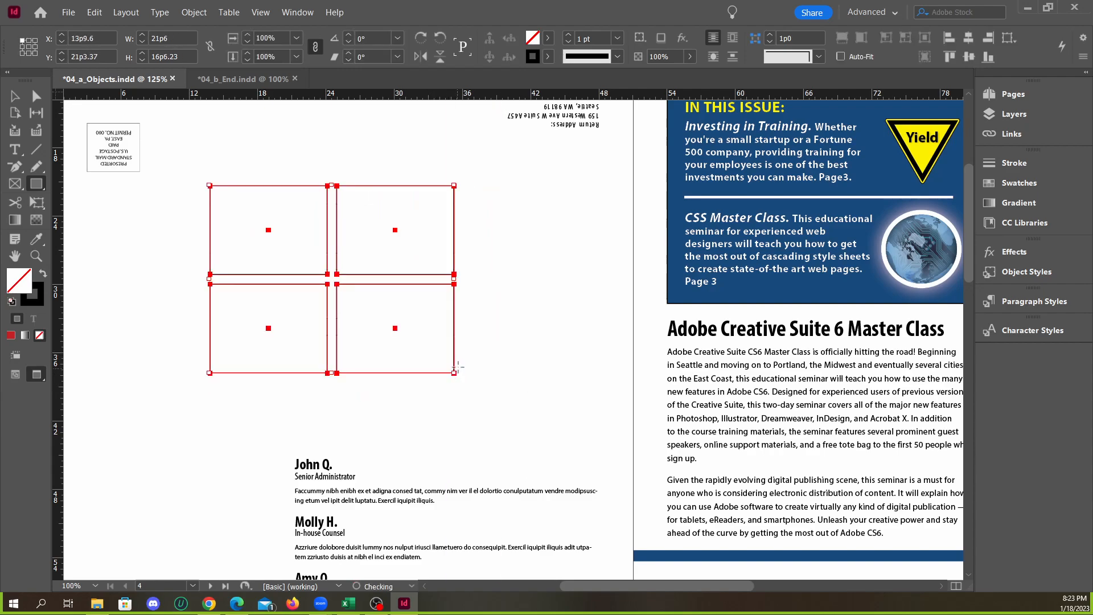
pyautogui.hotkey('ctrl', 'z')
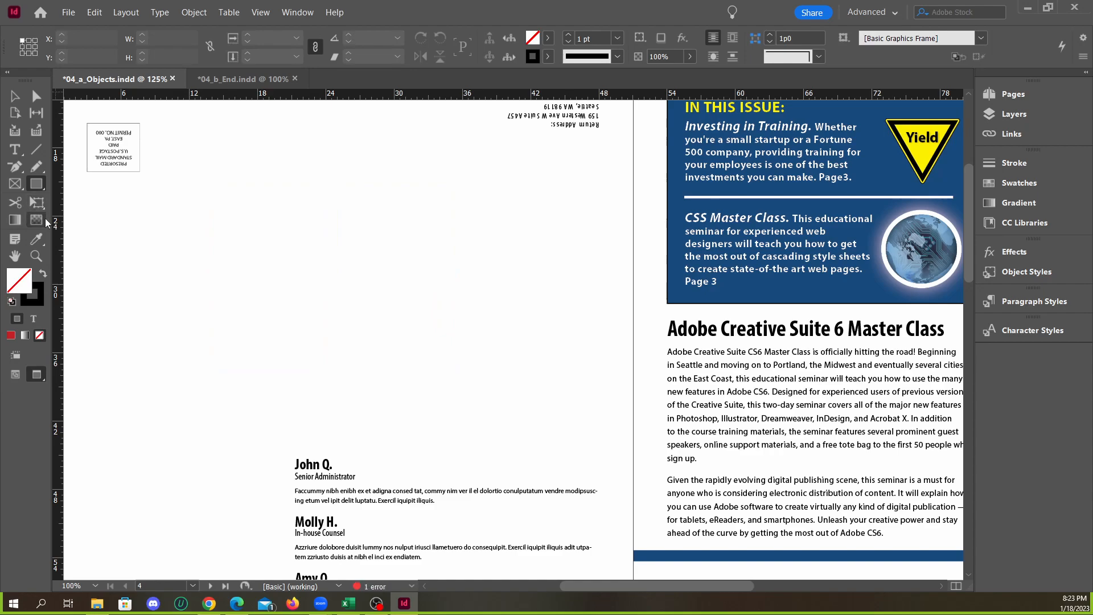
# Try a grid of linked text frames, three columns by two rows and about 23p5 by 14p4, on page 4, and remove it
pyautogui.click(14, 149)
pyautogui.moveTo(266, 222); pyautogui.dragTo(532, 384)
pyautogui.press('Up')
pyautogui.press('Right')
pyautogui.press('Right')
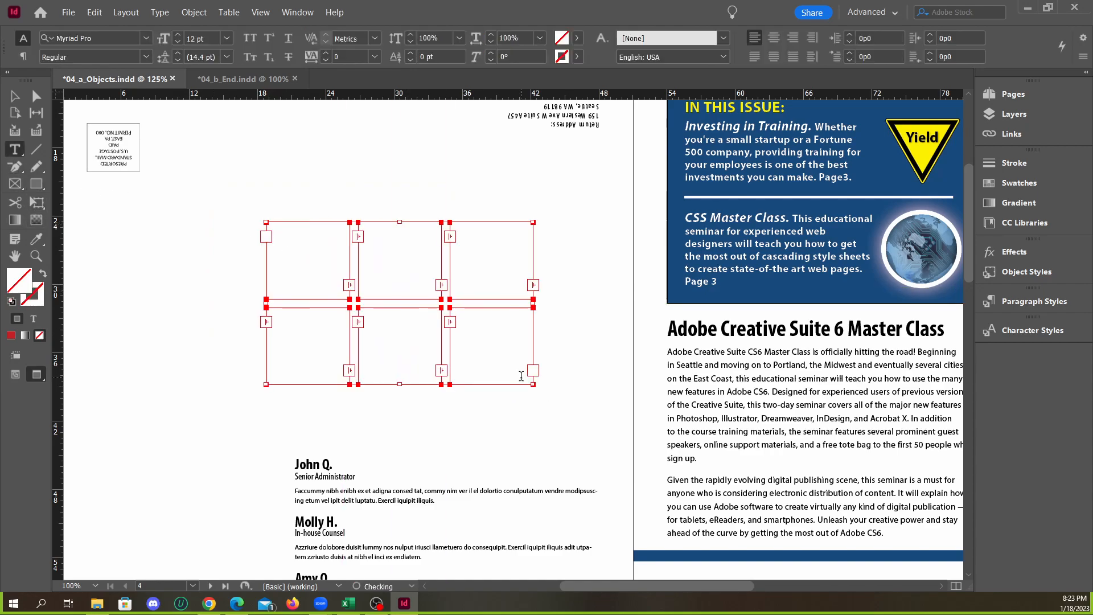
pyautogui.click(14, 96)
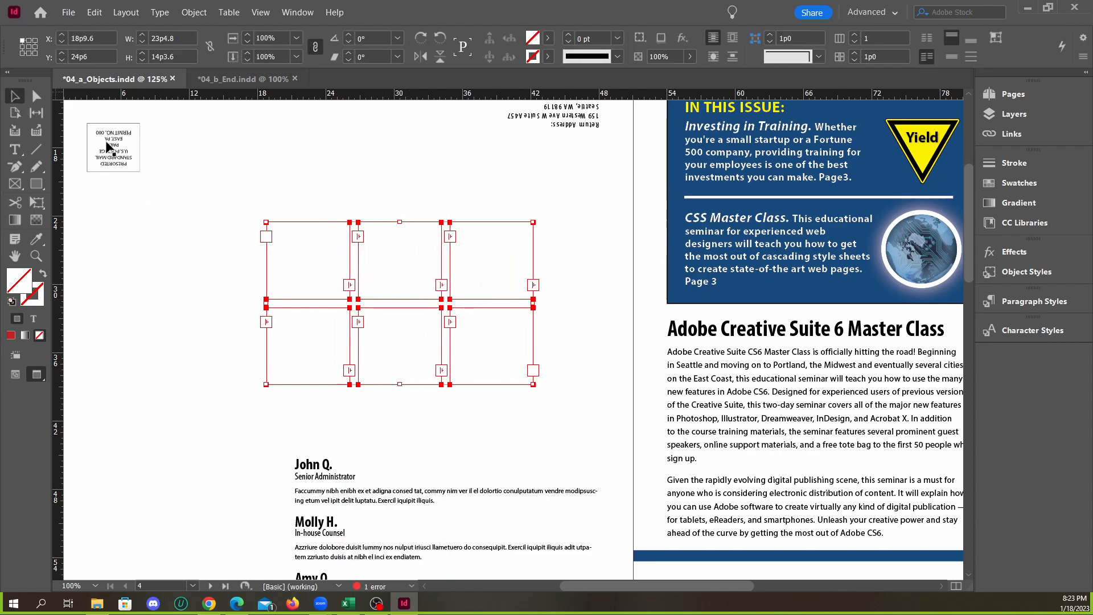
pyautogui.click(234, 215)
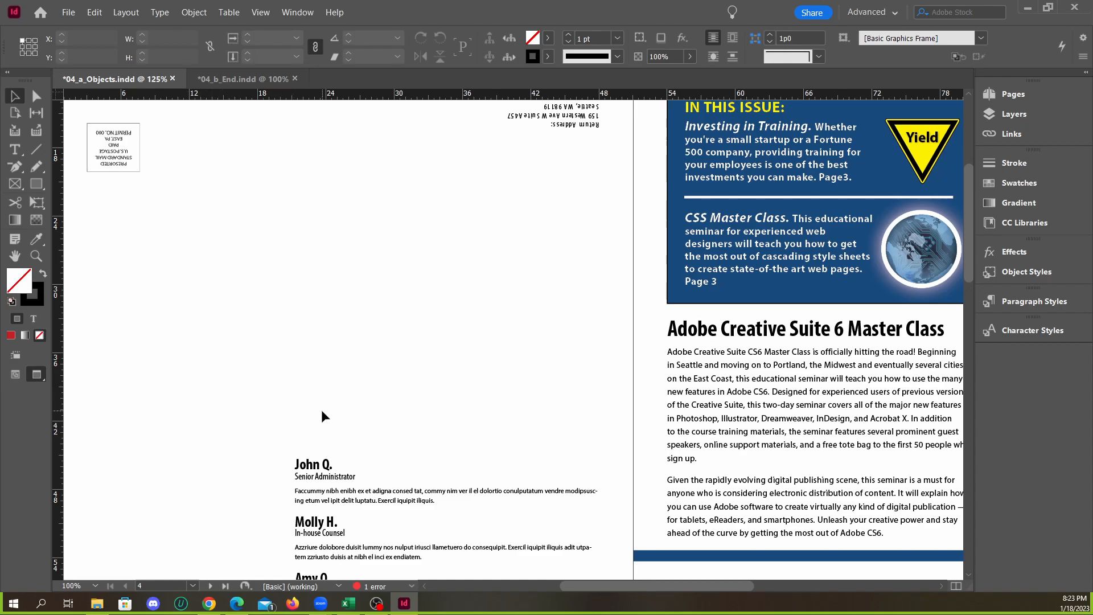
# Select the six portrait TIF files numbered 01 to 06 in the lesson's Links folder and load them for placing in 04_a_Objects.indd
pyautogui.click(97, 605)
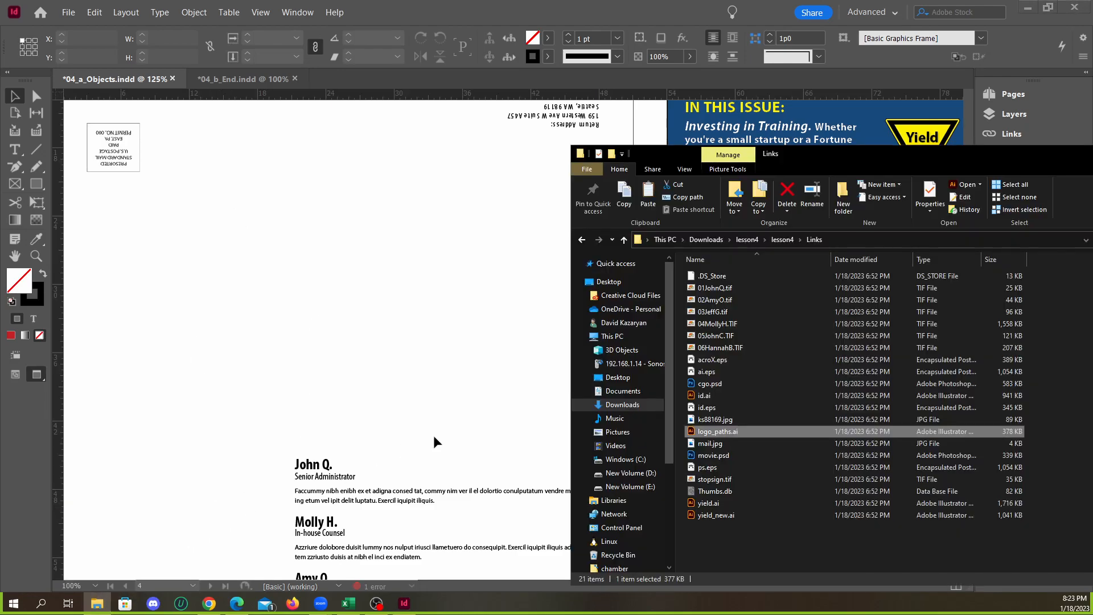
pyautogui.click(736, 288)
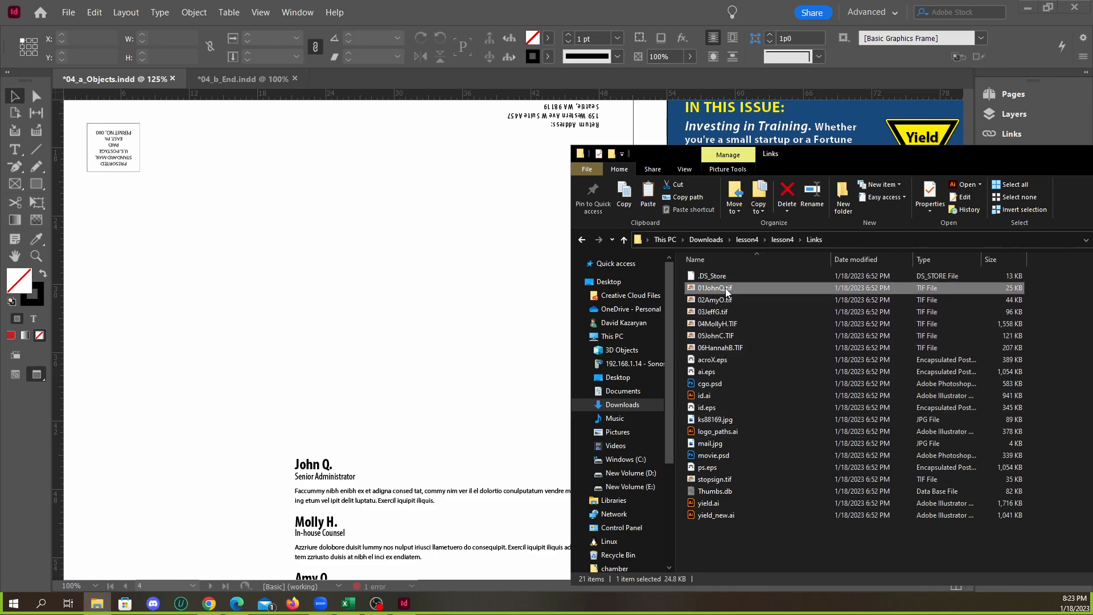
pyautogui.keyDown('shift'); pyautogui.click(729, 346); pyautogui.keyUp('shift')
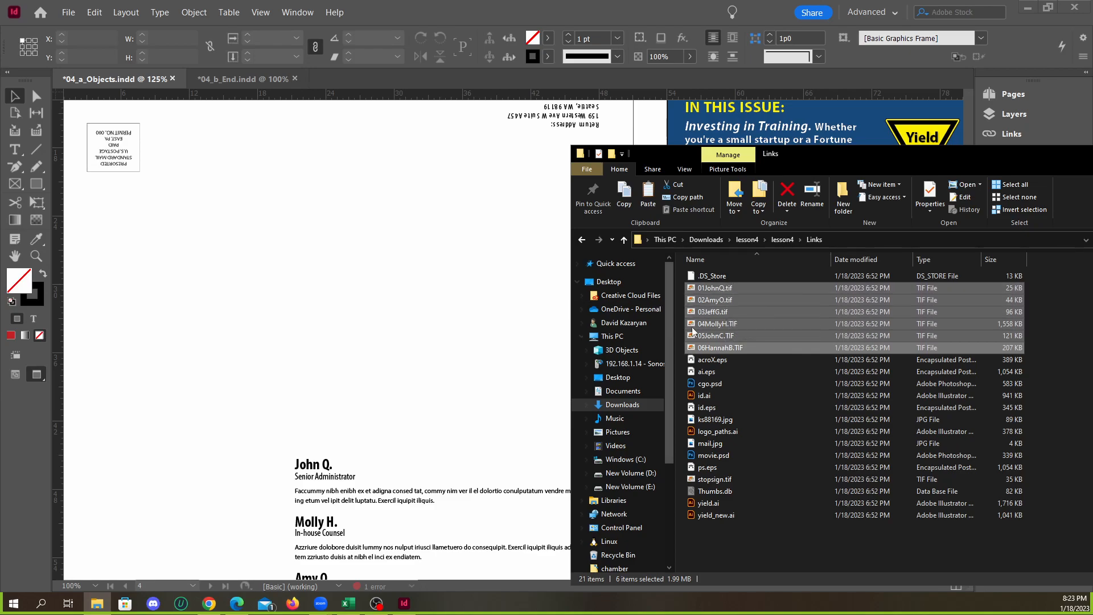
pyautogui.click(715, 288)
pyautogui.keyDown('shift'); pyautogui.click(718, 348); pyautogui.keyUp('shift')
pyautogui.moveTo(718, 315); pyautogui.dragTo(344, 264)
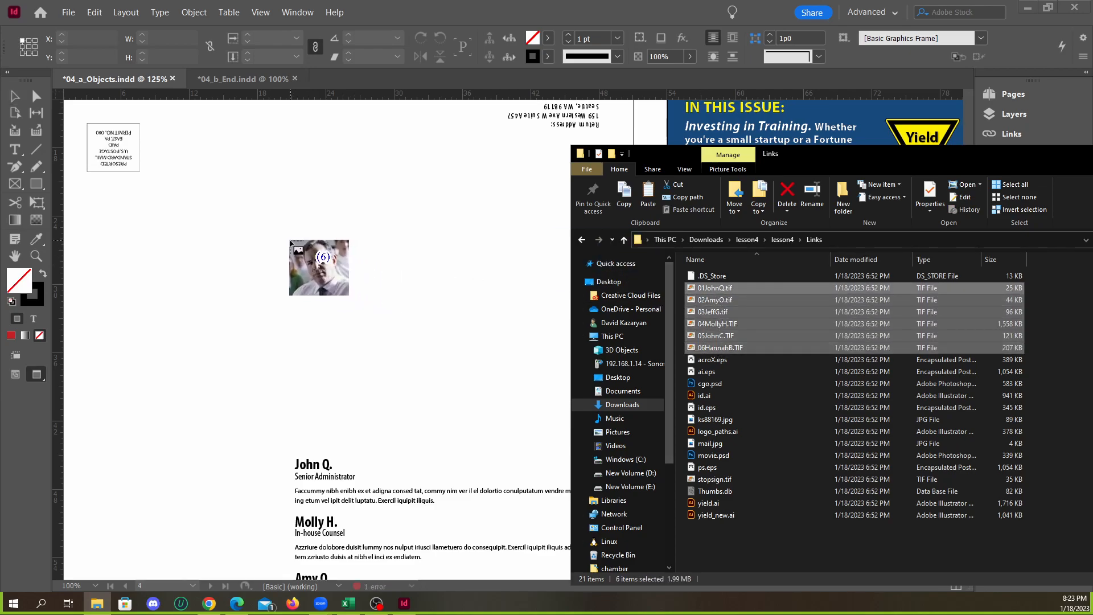
pyautogui.moveTo(896, 169); pyautogui.dragTo(650, 190)
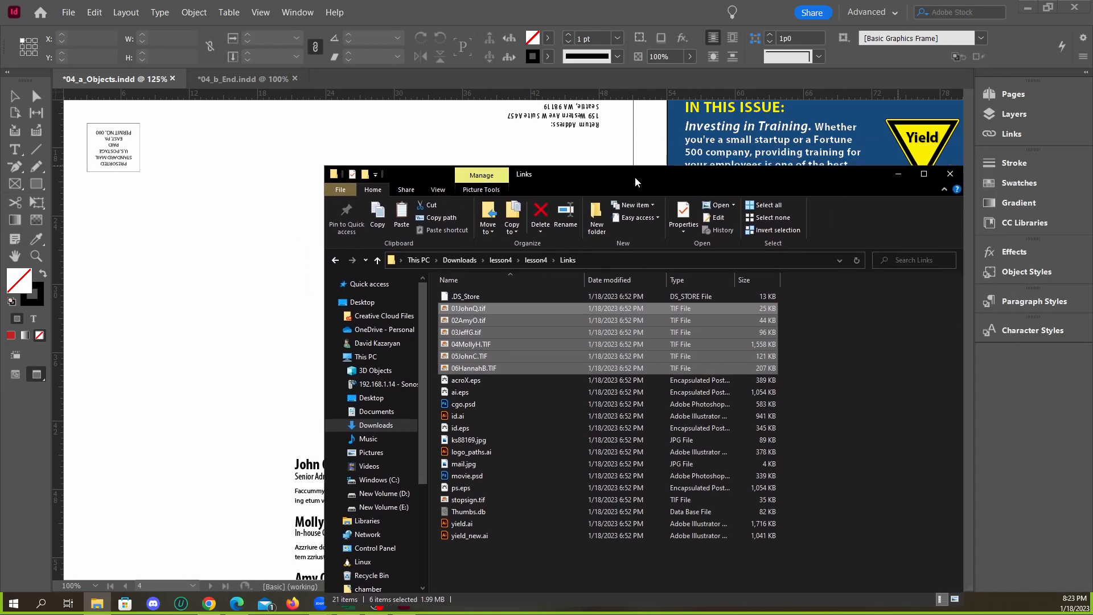
pyautogui.click(900, 176)
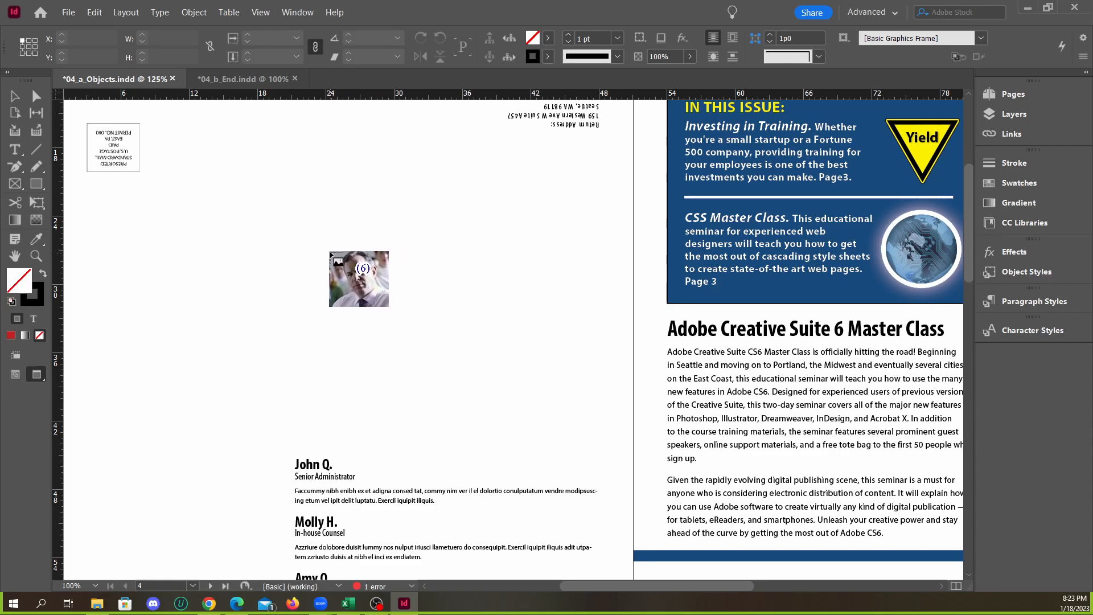
# Try placing the loaded portraits one by one at different sizes on page 4, and undo the placements
pyautogui.moveTo(195, 195); pyautogui.dragTo(391, 353)
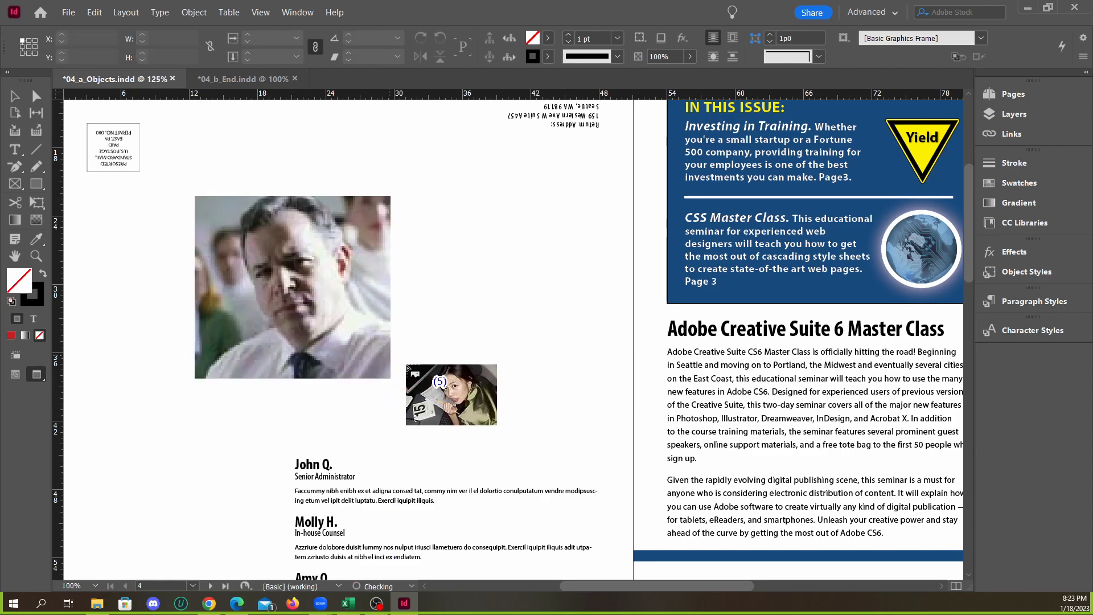
pyautogui.moveTo(411, 249); pyautogui.dragTo(541, 336)
pyautogui.moveTo(435, 185); pyautogui.dragTo(509, 275)
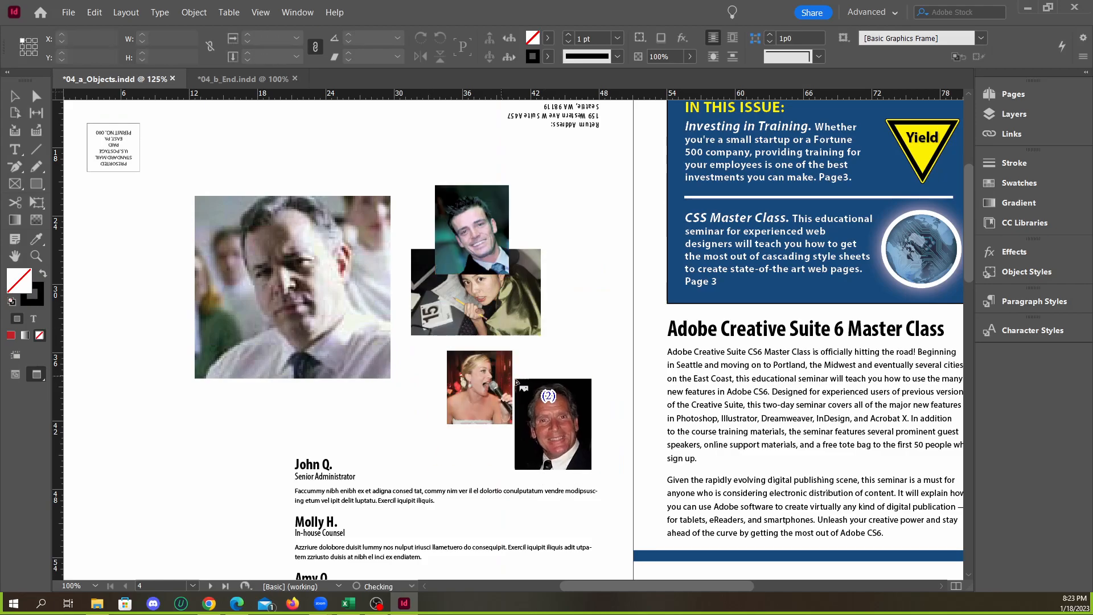
pyautogui.hotkey('ctrl', 'z')
pyautogui.hotkey('ctrl', 'z')
pyautogui.hotkey('ctrl', 'z')
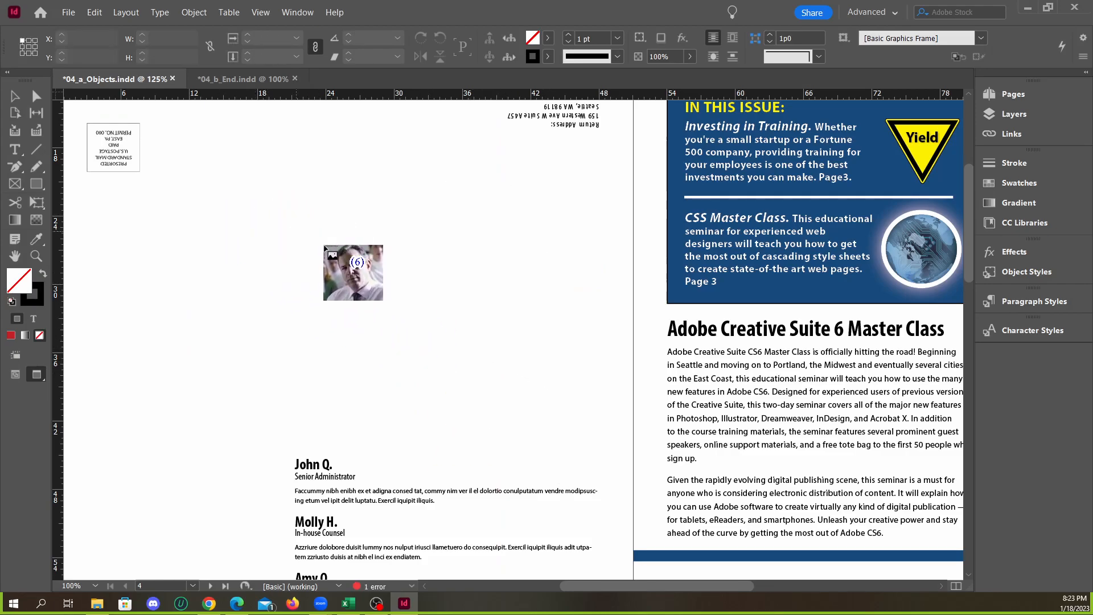
# Try placing the six portraits as a three-by-two grid about 32p2 by 22p5, compare with 04_b_End.indd, and undo the grid
pyautogui.moveTo(266, 195); pyautogui.dragTo(634, 450)
pyautogui.press('Up')
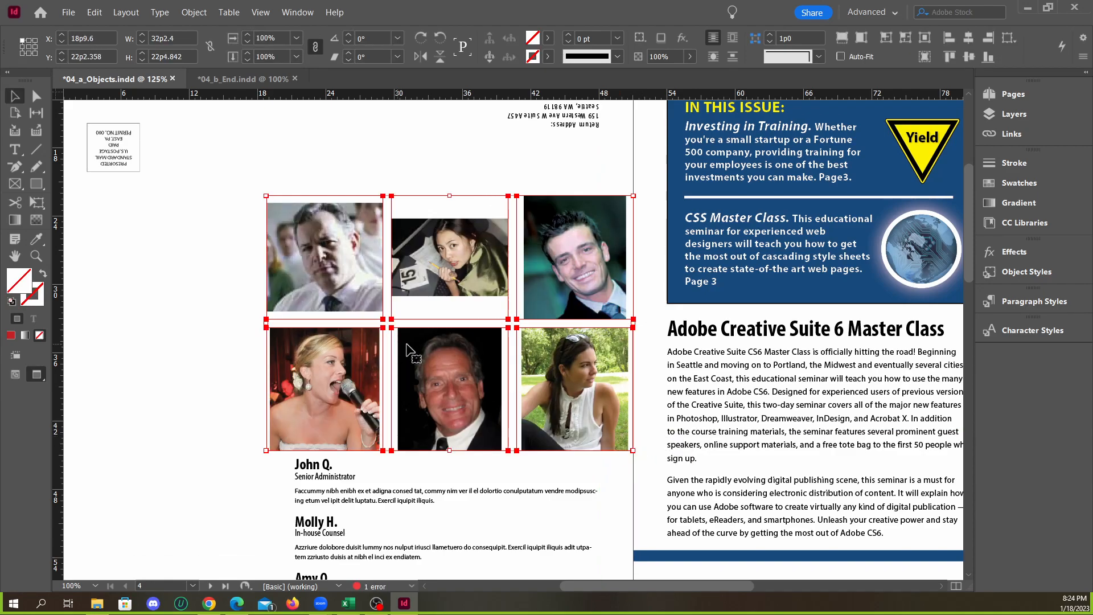
pyautogui.click(227, 80)
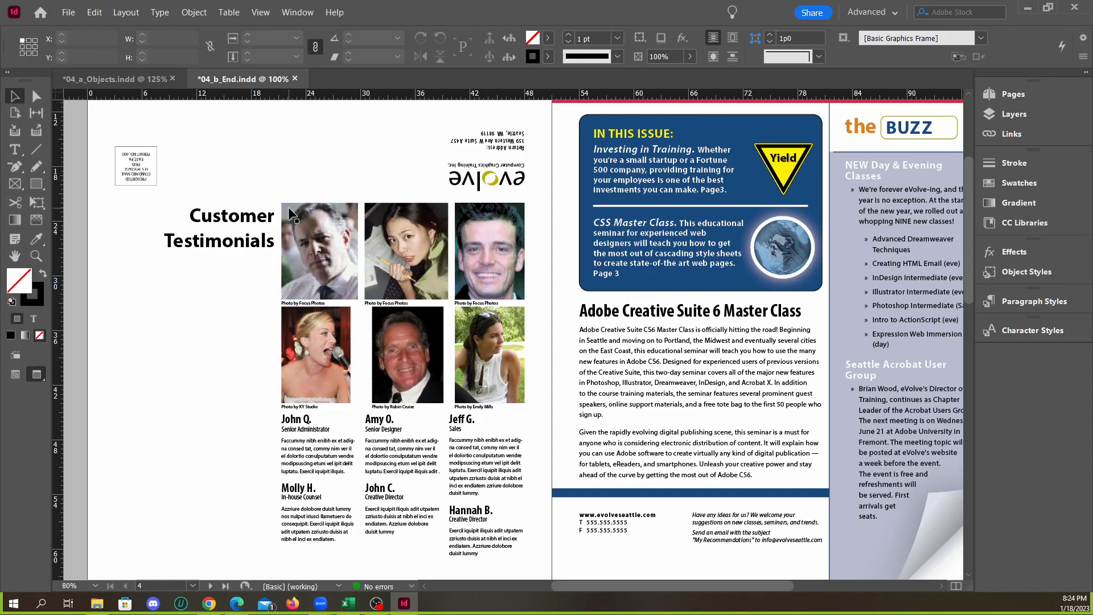
pyautogui.hotkey('ctrl', 'alt', '0')
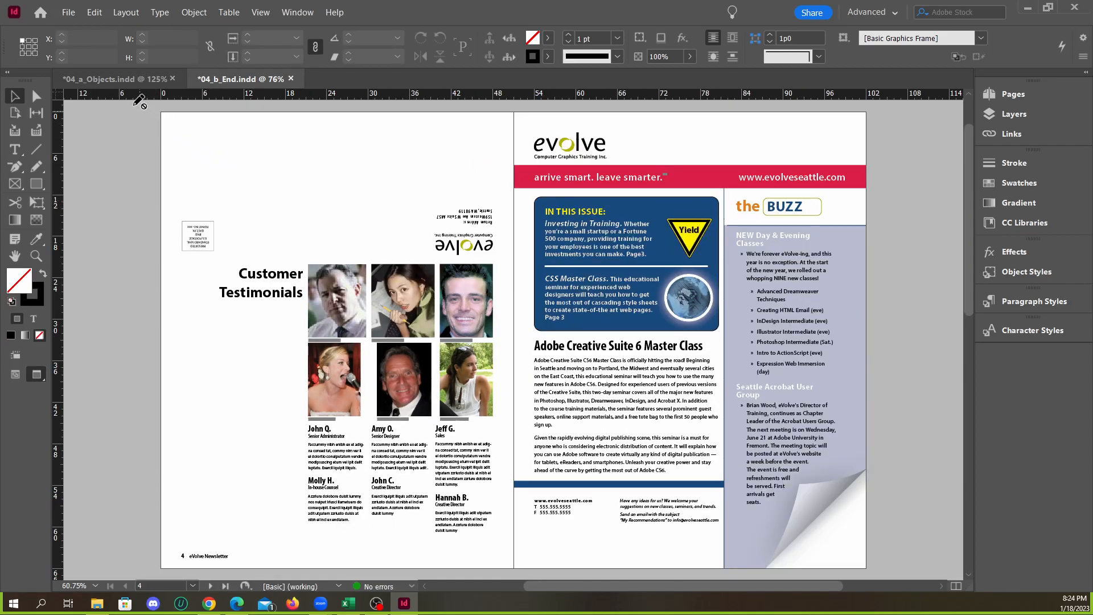
pyautogui.click(114, 80)
pyautogui.hotkey('ctrl', 'z')
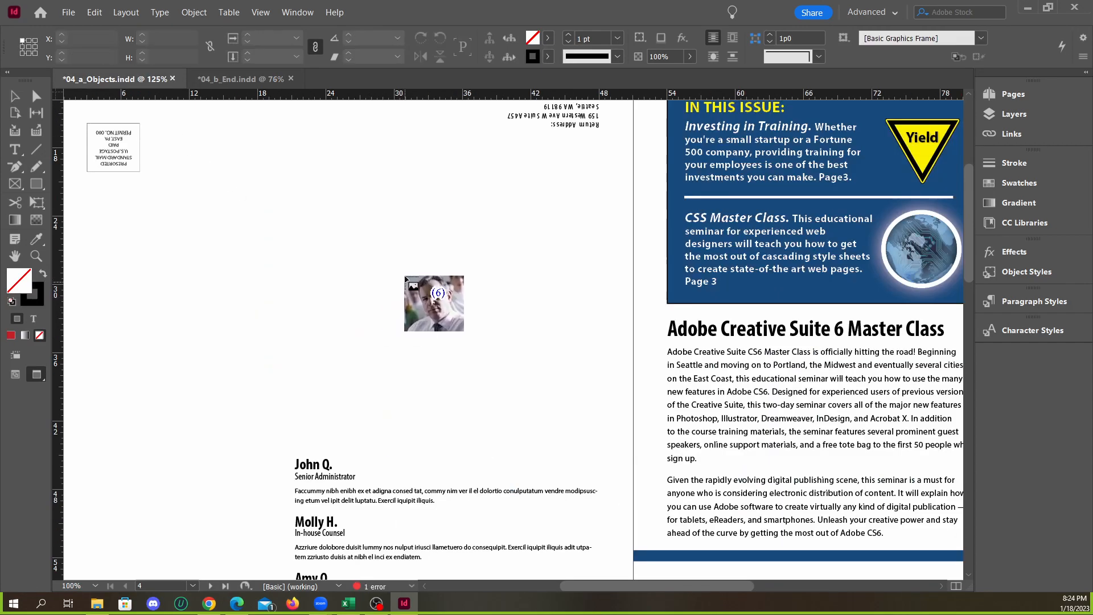
# Show the guides and frame edges in Normal view and load the six selected portrait files again from the Links folder
pyautogui.press('w')
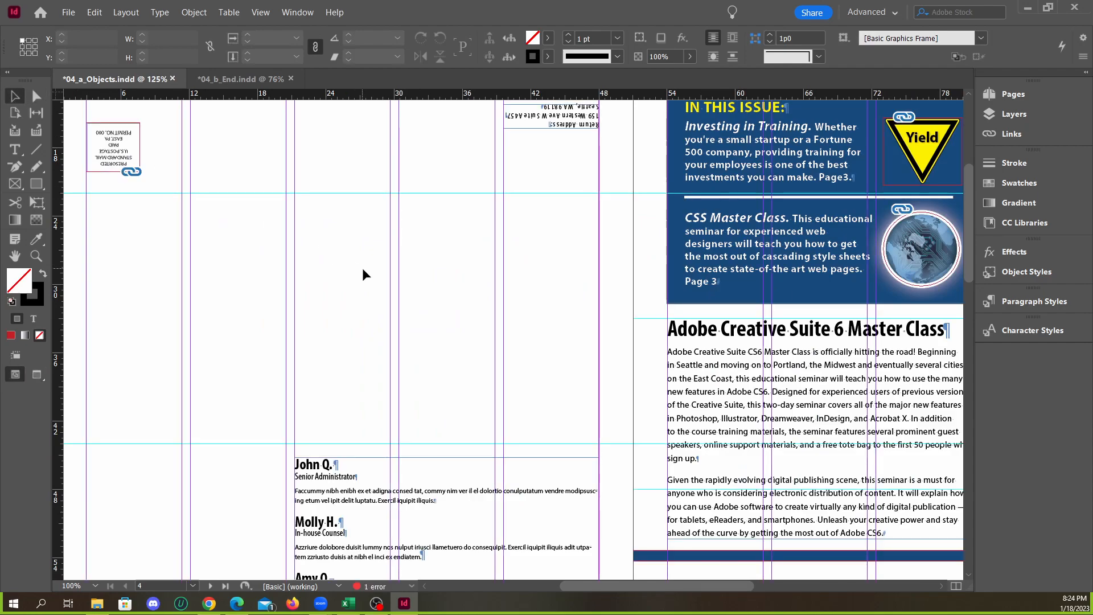
pyautogui.hotkey('ctrl', '-')
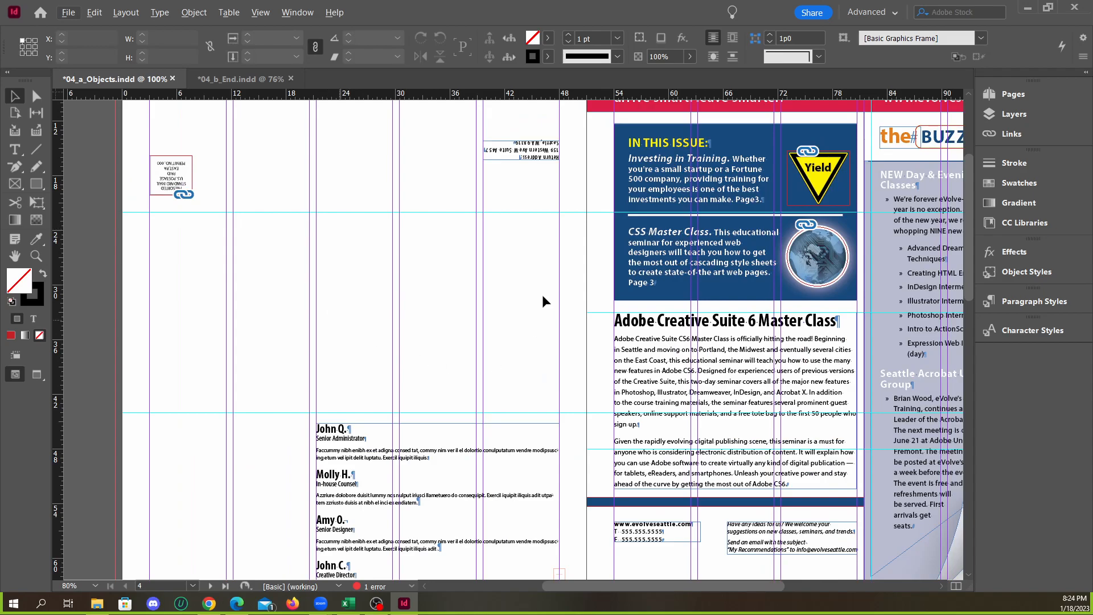
pyautogui.hotkey('ctrl', '=')
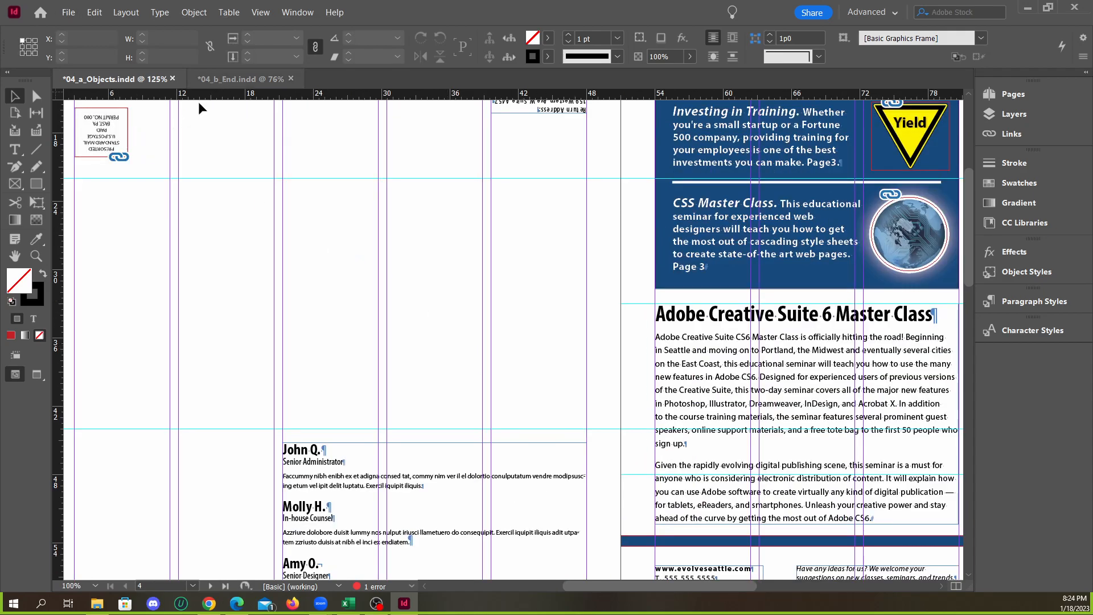
pyautogui.click(97, 603)
pyautogui.moveTo(472, 337); pyautogui.dragTo(347, 273)
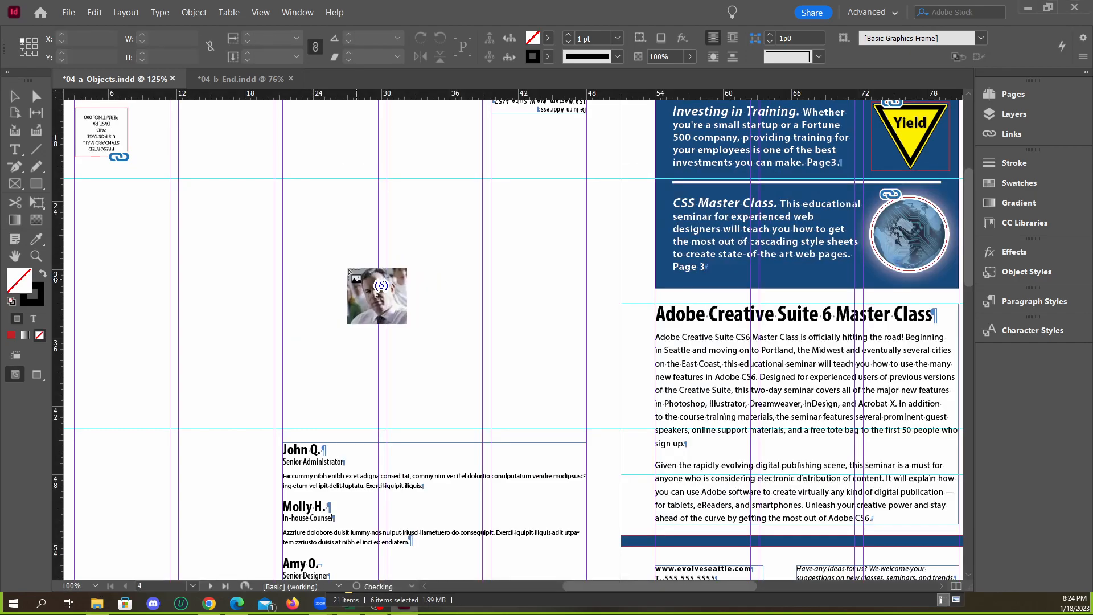
# Place the six portraits on page 4 as a three-by-two grid about 26p8 by 21p10, across the three columns above the testimonials
pyautogui.moveTo(284, 181); pyautogui.dragTo(589, 430)
pyautogui.press('Up')
pyautogui.press('Right')
pyautogui.press('Right')
pyautogui.press('Left')
pyautogui.press('Left')
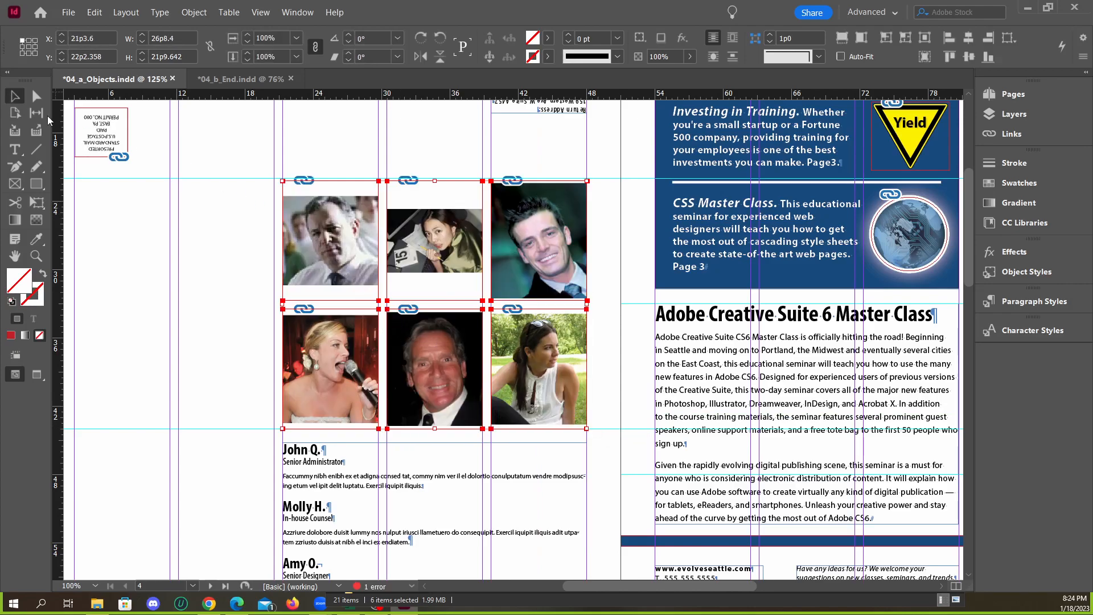
# Try resizing the portrait grid to meet the horizontal guide at 22p0 and the column guide at 21p3.6, and undo both changes
pyautogui.moveTo(283, 182); pyautogui.dragTo(251, 206)
pyautogui.scroll(3, 312, 171)
pyautogui.scroll(-2, 271, 297)
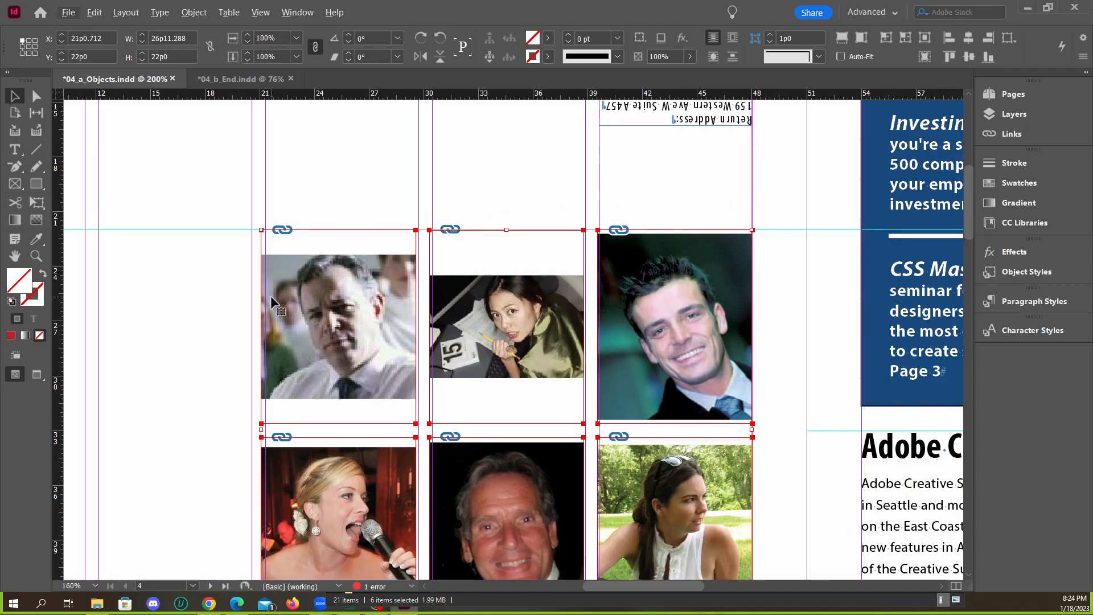
pyautogui.moveTo(261, 430); pyautogui.dragTo(265, 430)
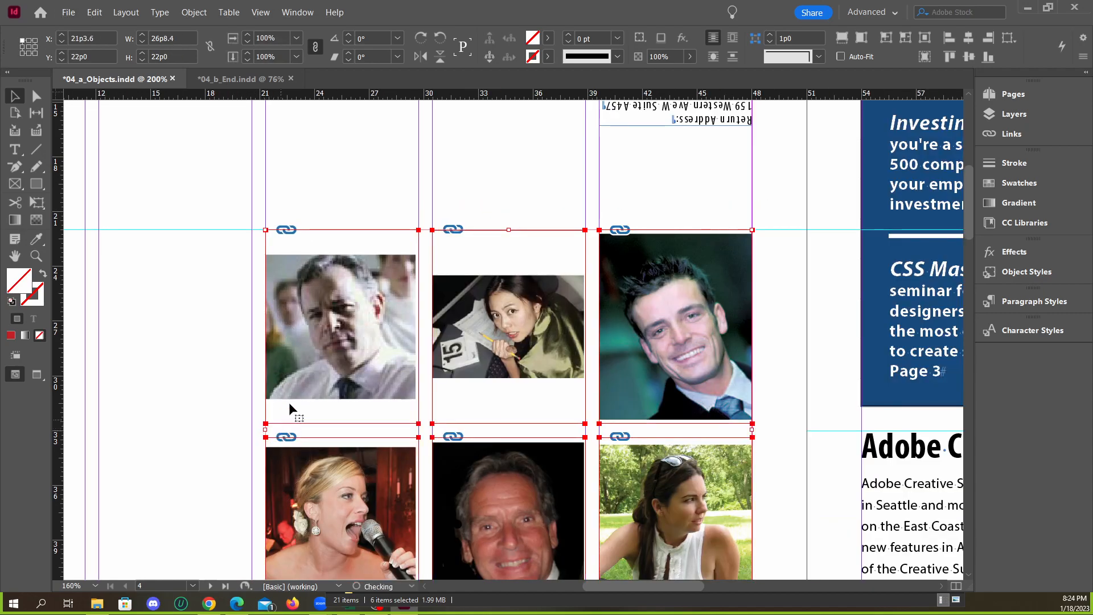
pyautogui.hotkey('ctrl', 'z')
pyautogui.hotkey('ctrl', 'z')
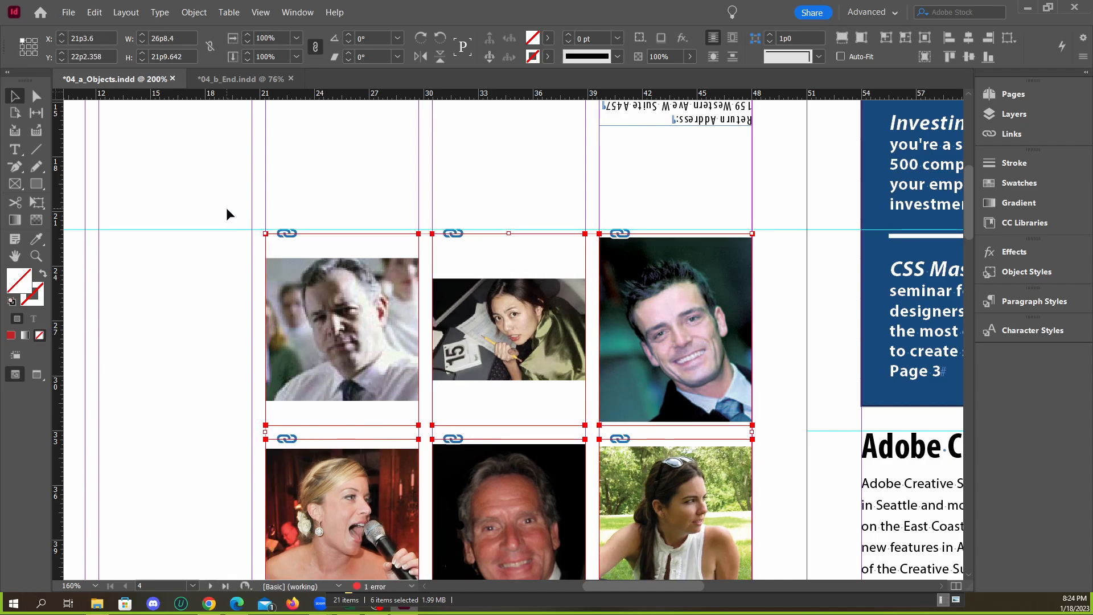
# Undo the grid placement and place the six portraits as a three-by-two grid between the guides, 26p8.4 by 22p0 at X 21p3.6, Y 22p0
pyautogui.hotkey('ctrl', 'z')
pyautogui.hotkey('ctrl', '-')
pyautogui.hotkey('ctrl', '-')
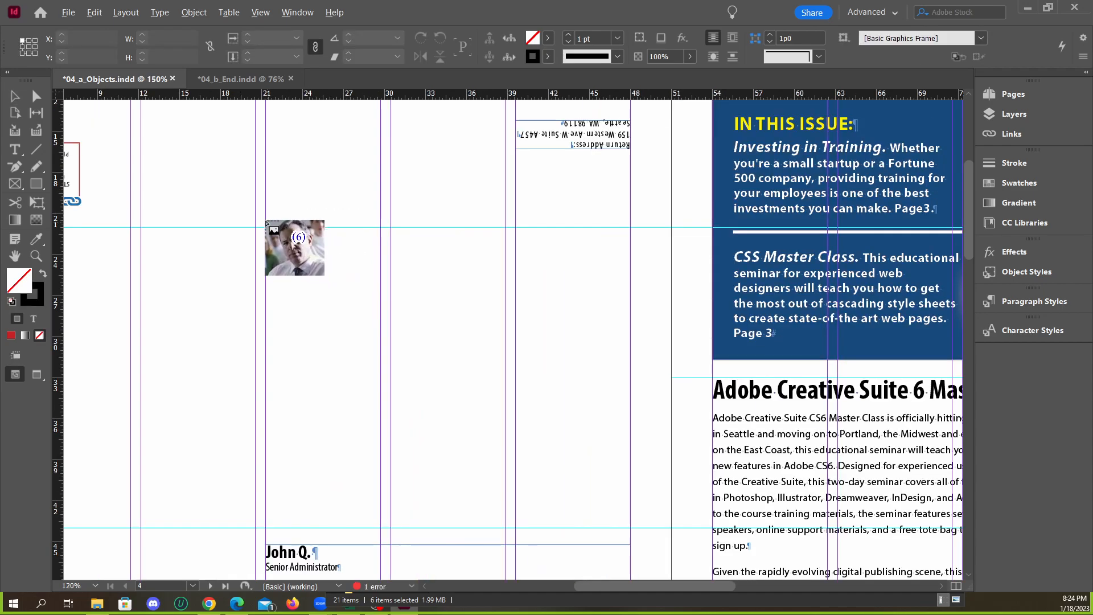
pyautogui.moveTo(269, 227); pyautogui.dragTo(570, 476)
pyautogui.press('Up')
pyautogui.press('Right')
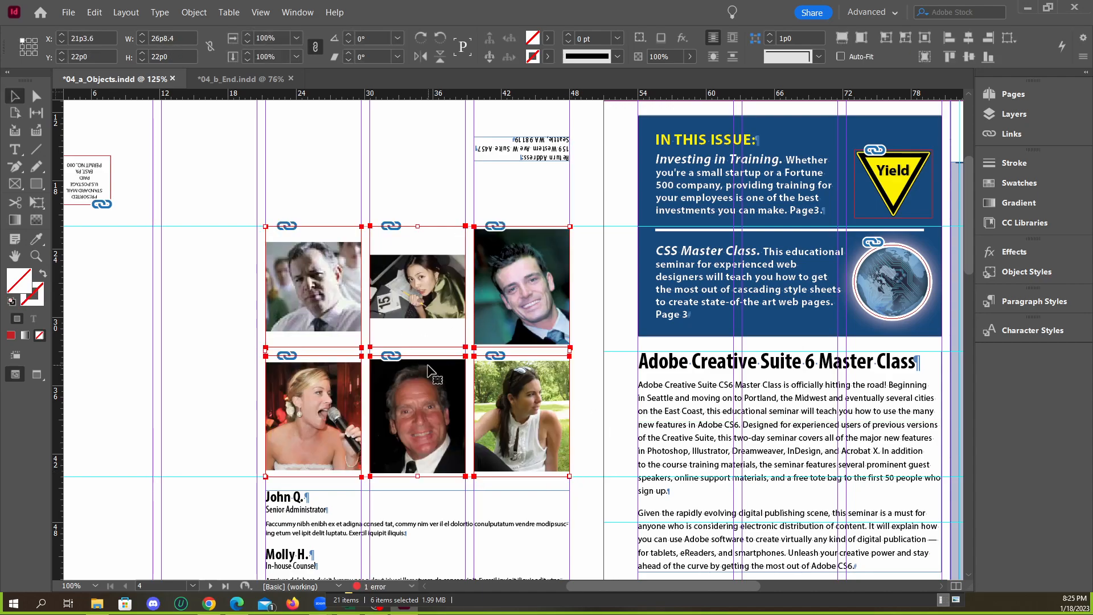
# Check the testimonial photos in 04_b_End.indd and make all six portraits on page 4 of 04_a_Objects.indd fill their frames proportionally
pyautogui.click(232, 80)
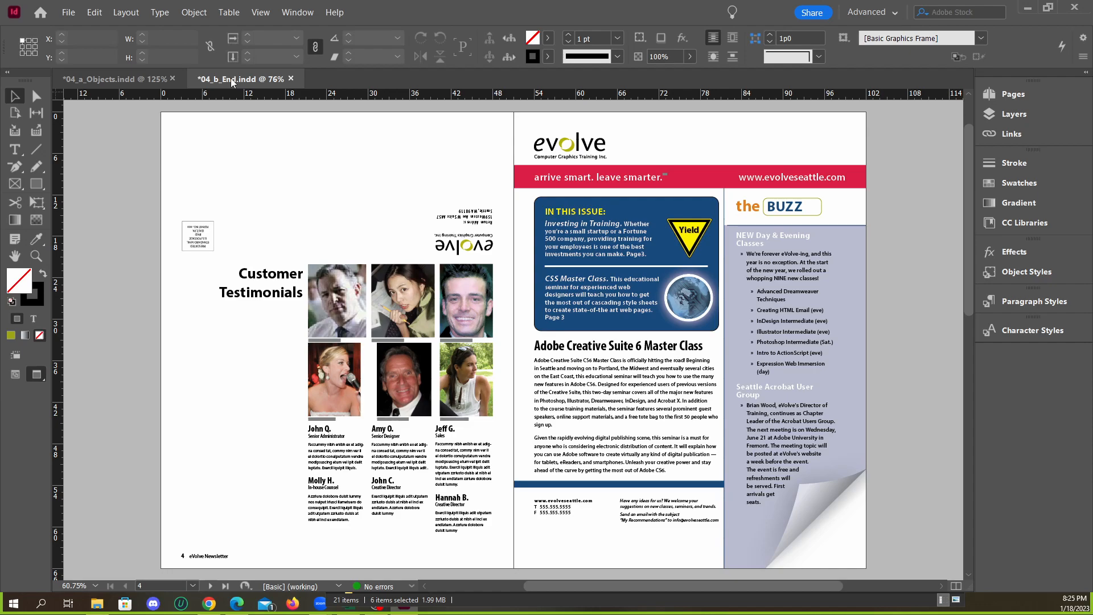
pyautogui.click(146, 80)
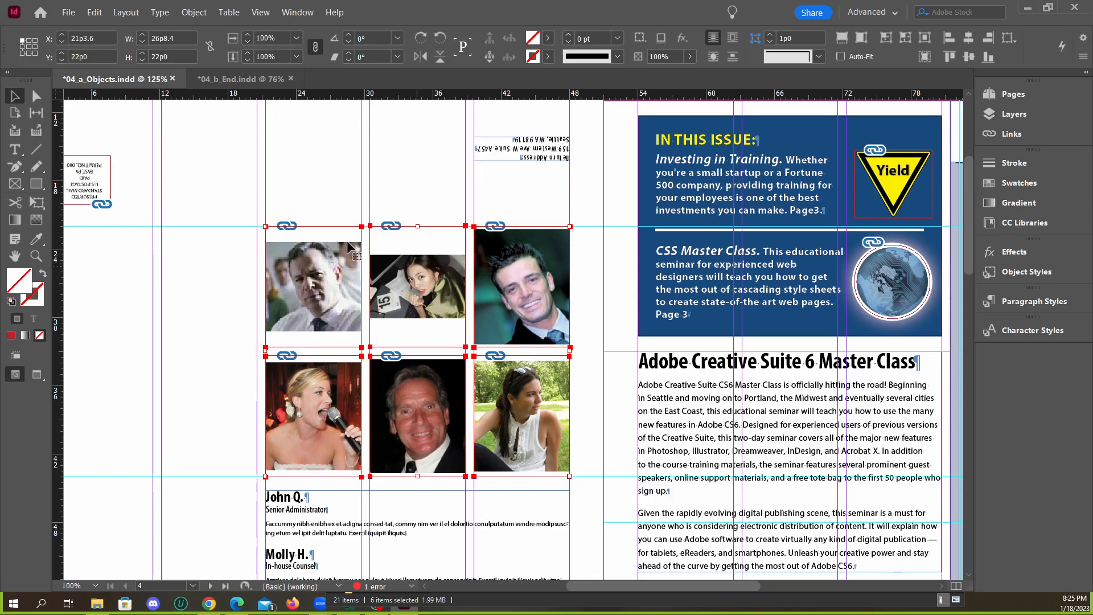
pyautogui.click(843, 43)
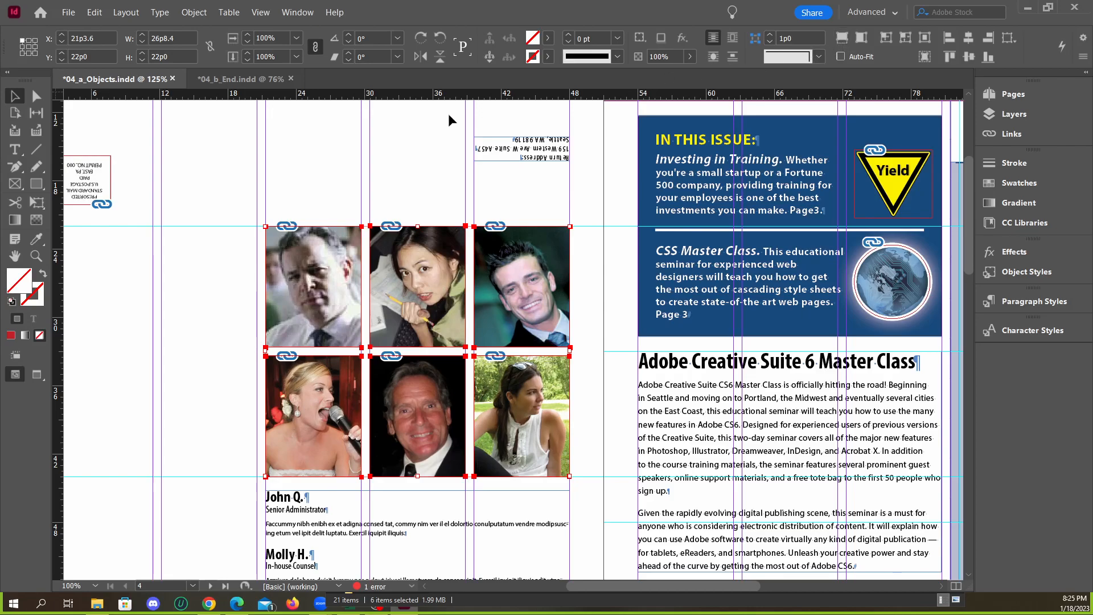
# Compare the filled portrait grid with the testimonial photos and photo credits in 04_b_End.indd
pyautogui.click(241, 81)
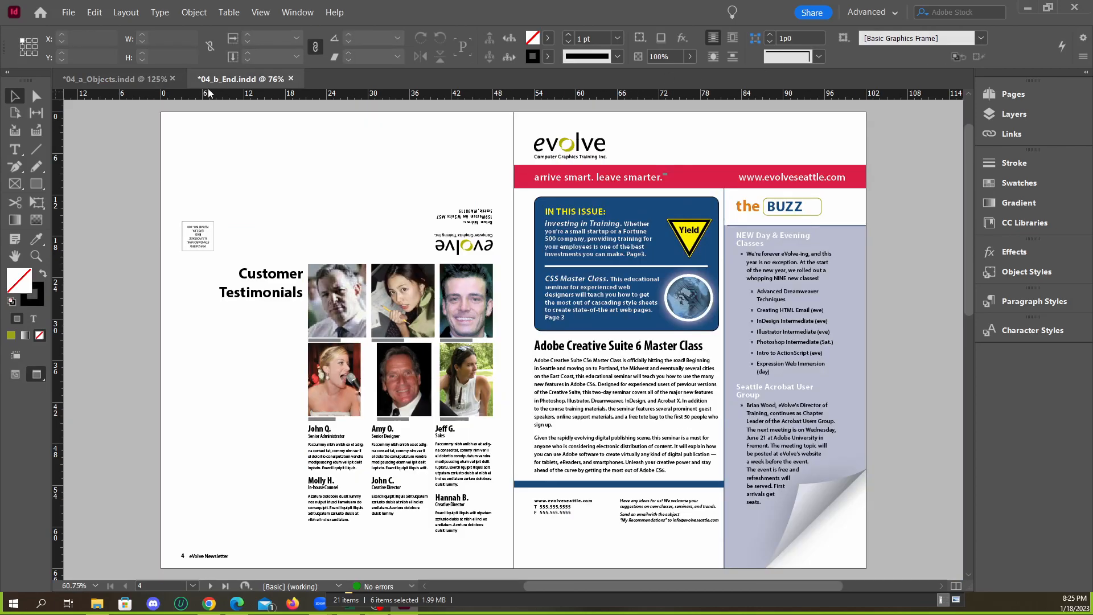
pyautogui.click(141, 79)
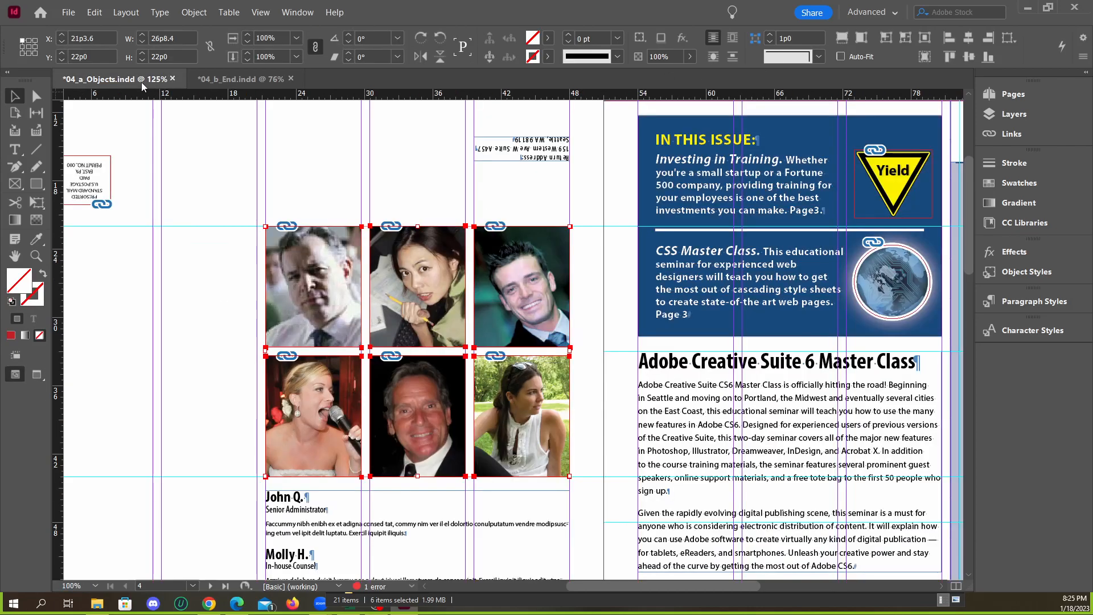
pyautogui.click(247, 82)
pyautogui.scroll(2, 350, 395)
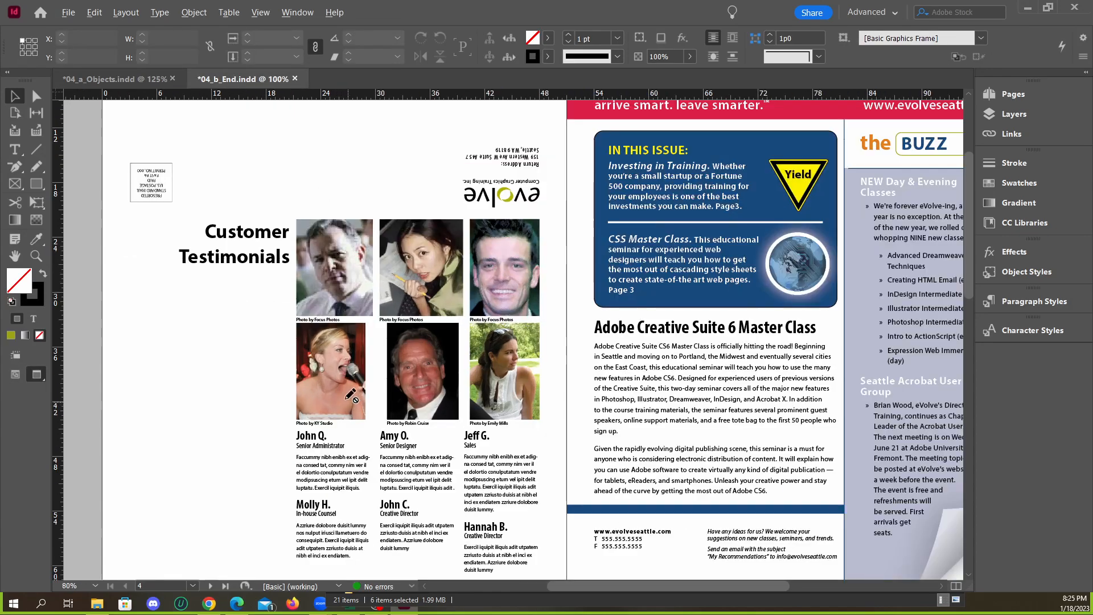
# Examine the photo credit captions beneath the six testimonial portraits in 04_b_End.indd
pyautogui.scroll(1, 428, 353)
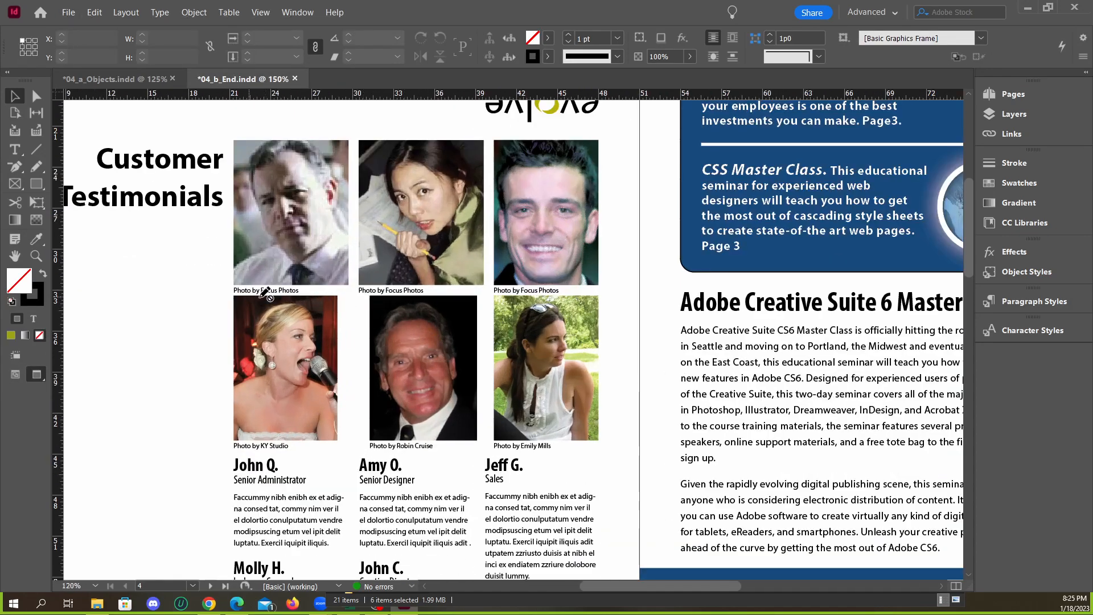
pyautogui.scroll(2, 261, 292)
pyautogui.scroll(-1, 297, 251)
pyautogui.scroll(-2, 301, 308)
pyautogui.scroll(4, 311, 324)
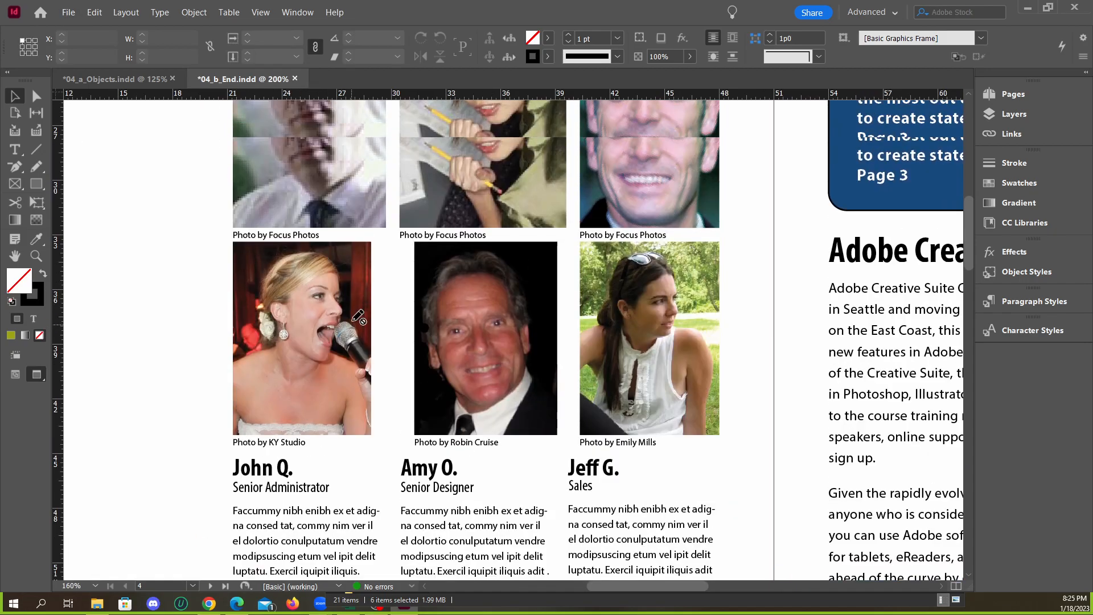
pyautogui.scroll(3, 288, 353)
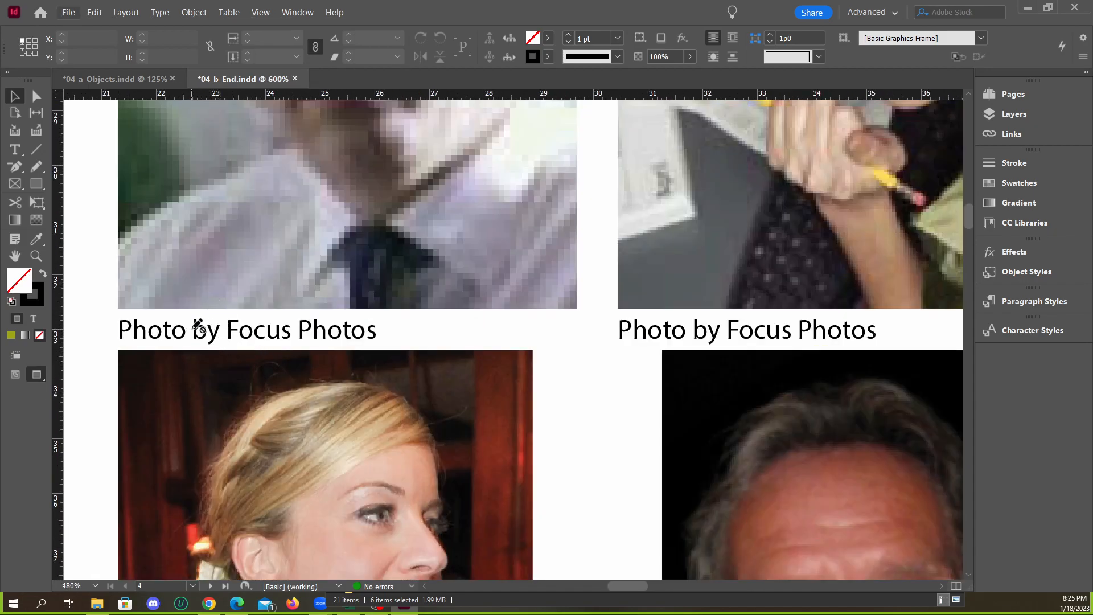
pyautogui.scroll(-2, 265, 312)
pyautogui.scroll(-3, 324, 292)
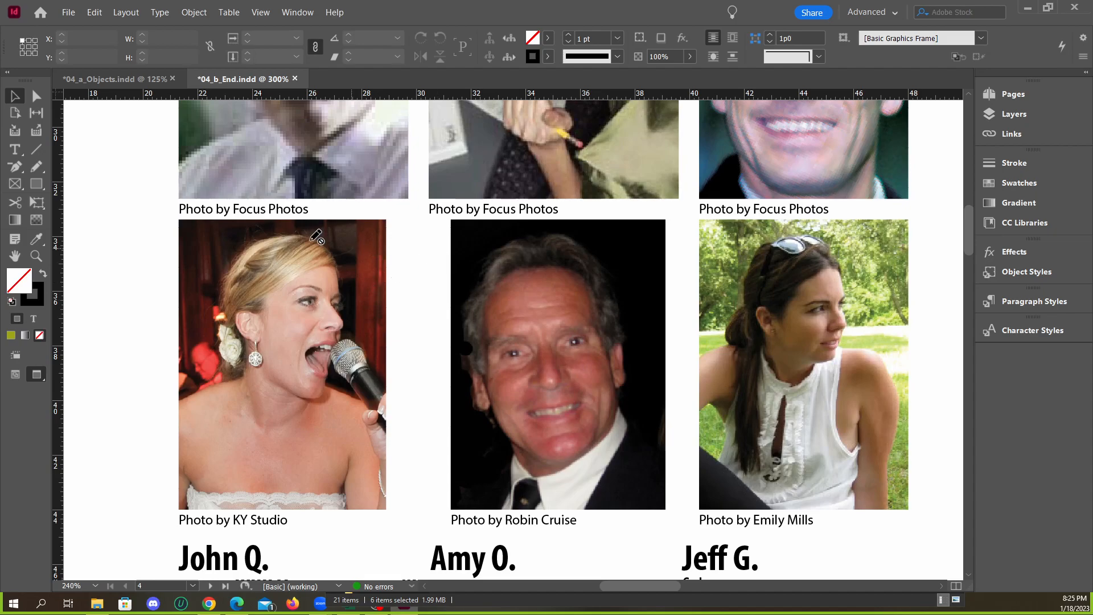
pyautogui.scroll(-4, 446, 233)
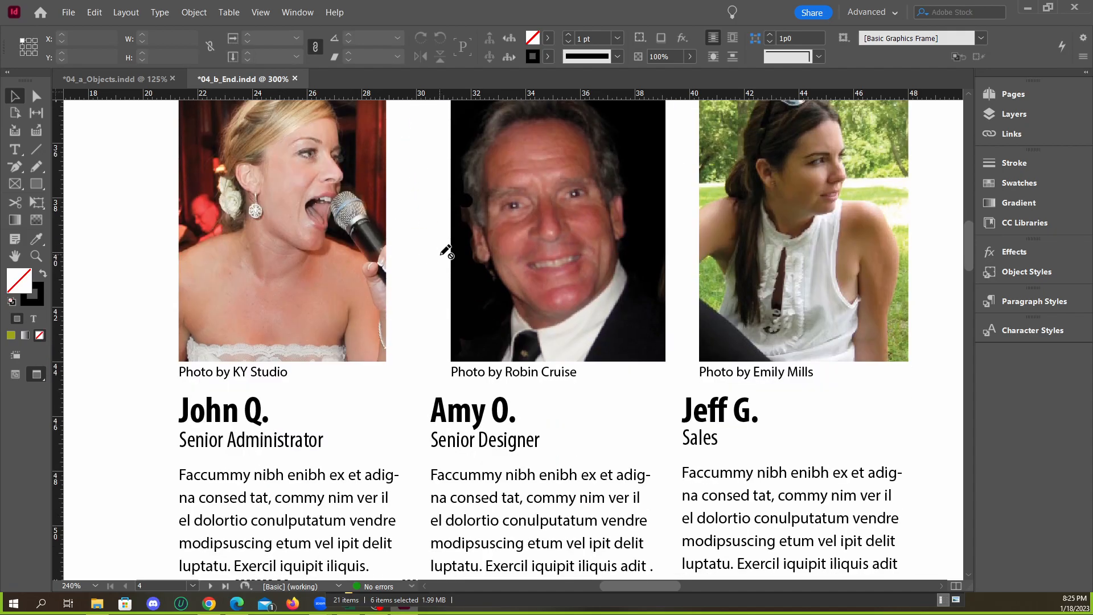
pyautogui.scroll(6, 446, 251)
pyautogui.scroll(-2, 486, 288)
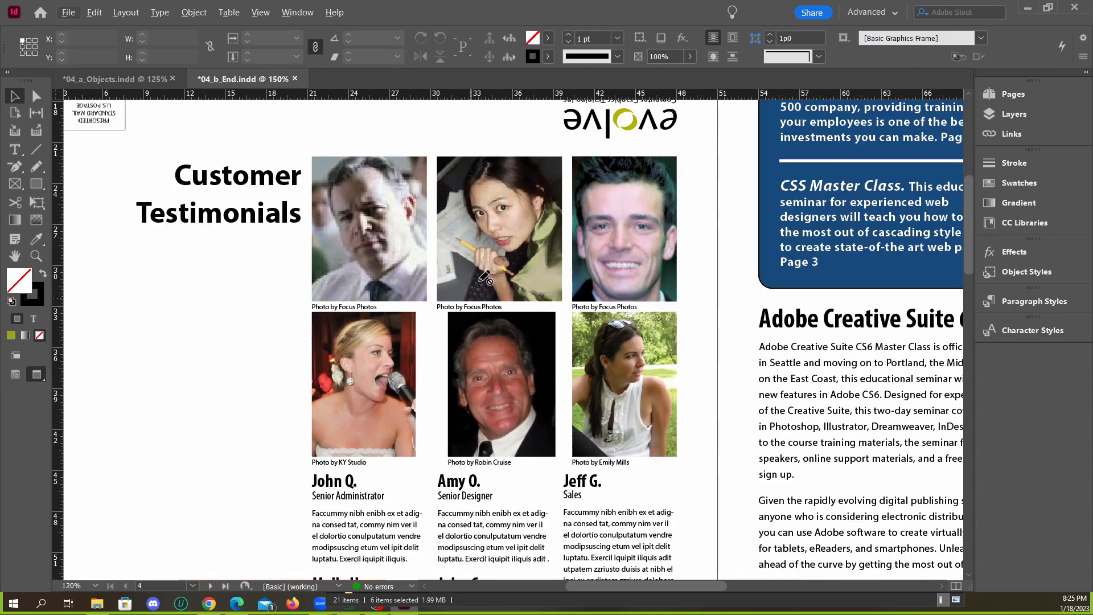
# Compare the uncaptioned portrait grid on page 4 of 04_a_Objects.indd with the captioned photos in 04_b_End.indd
pyautogui.hotkey('ctrl', 'Tab')
pyautogui.scroll(2, 402, 377)
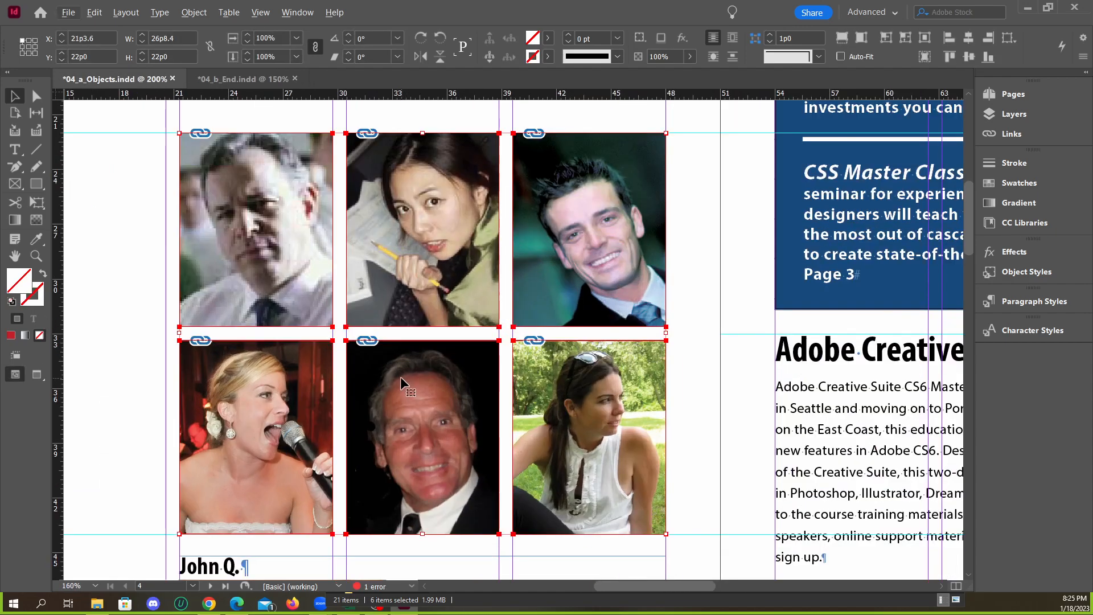
pyautogui.scroll(-2, 398, 355)
pyautogui.click(227, 80)
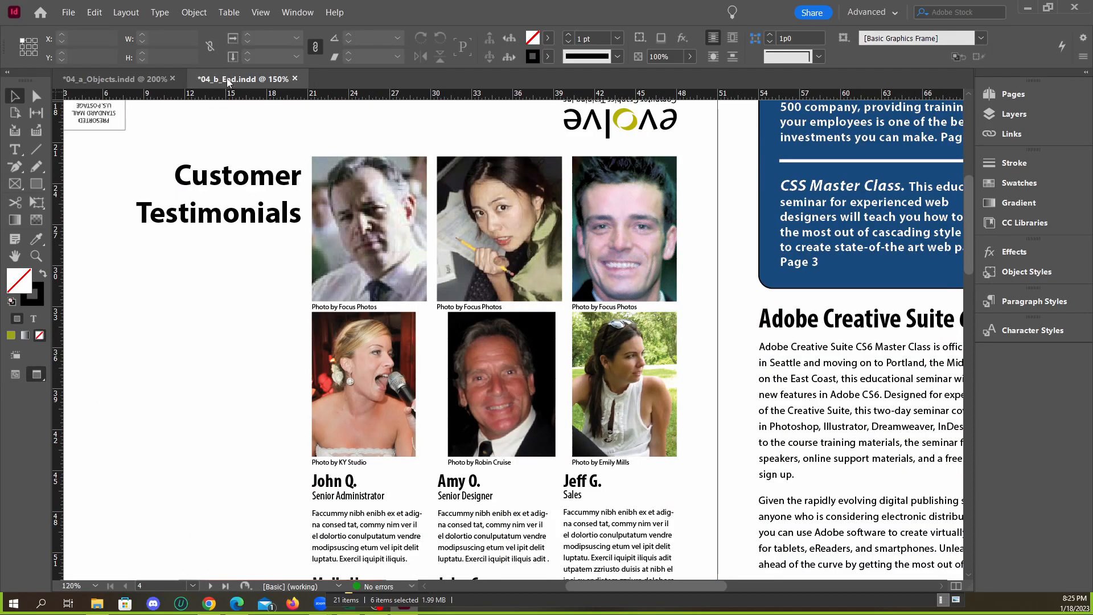
pyautogui.click(134, 80)
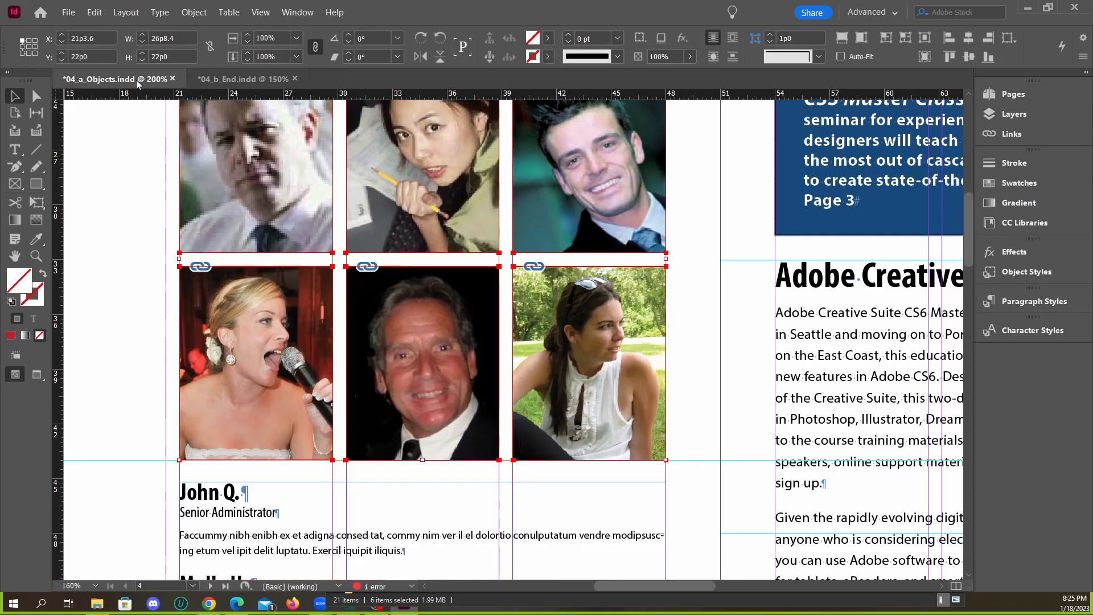
pyautogui.scroll(3, 315, 245)
pyautogui.scroll(-2, 319, 247)
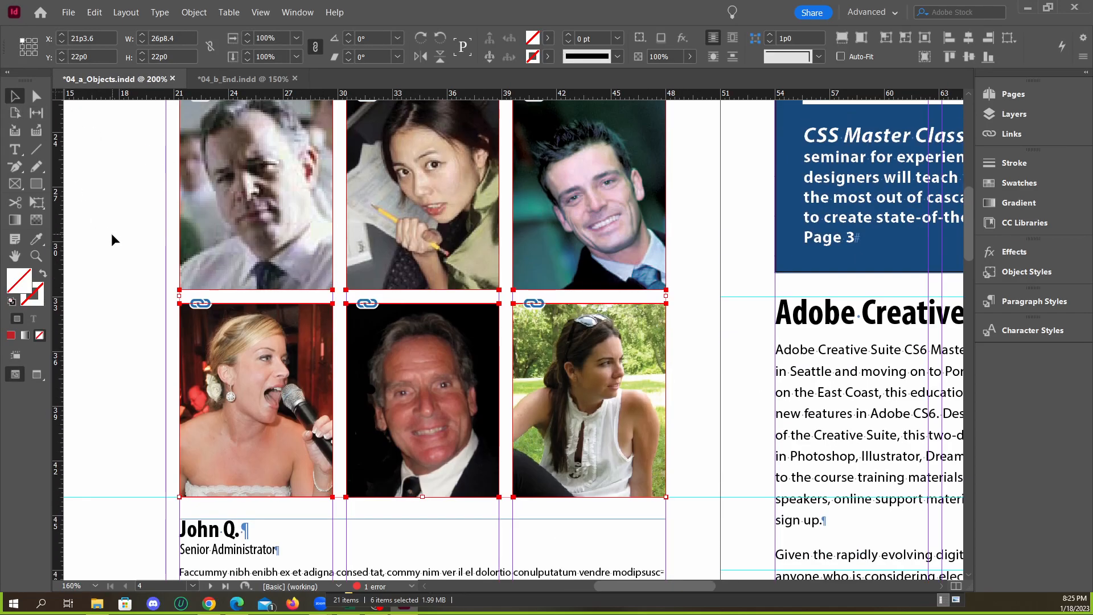
# Try to draw a text frame for a photo credit in the gap beneath the first portrait, and undo the stray change
pyautogui.scroll(2, 171, 313)
pyautogui.press('t')
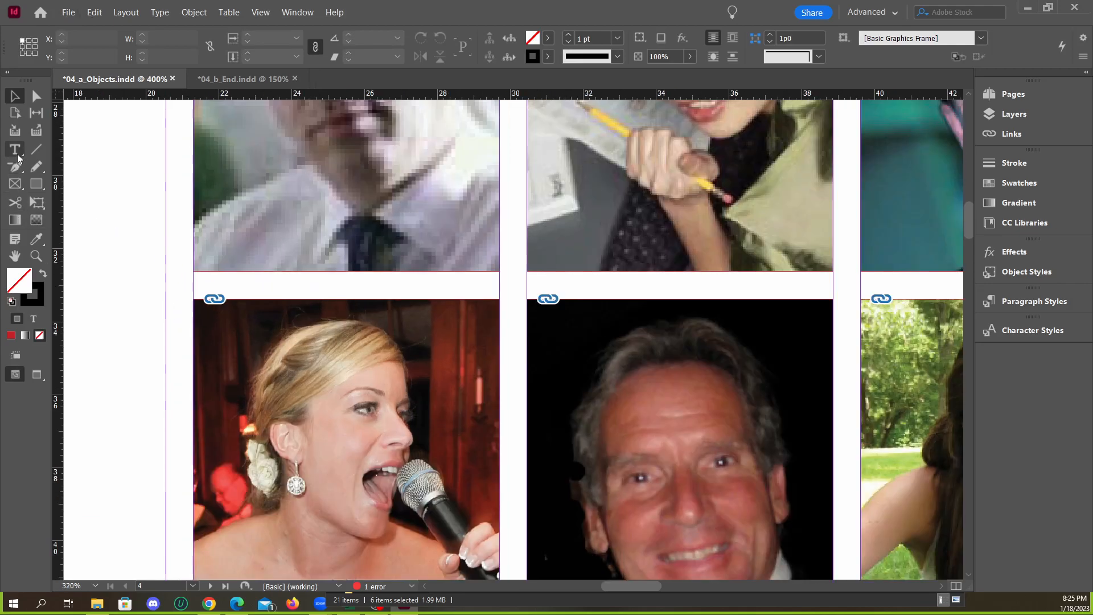
pyautogui.scroll(4, 241, 274)
pyautogui.moveTo(116, 273); pyautogui.dragTo(620, 329)
pyautogui.hotkey('shift', 'p')
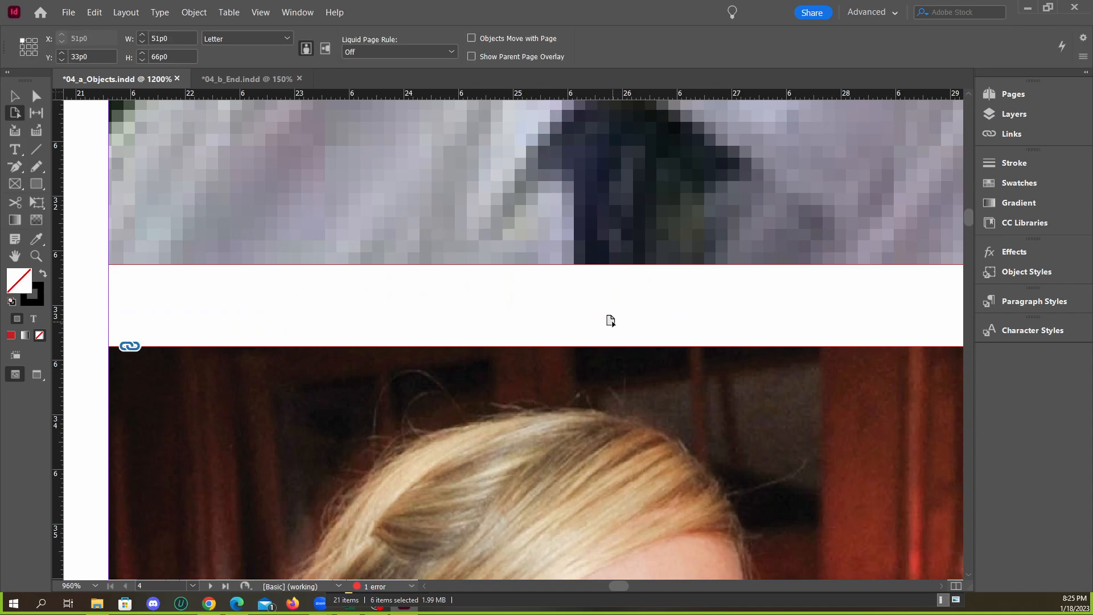
pyautogui.press('h')
pyautogui.press('o')
pyautogui.scroll(-4, 440, 310)
pyautogui.scroll(-3, 431, 316)
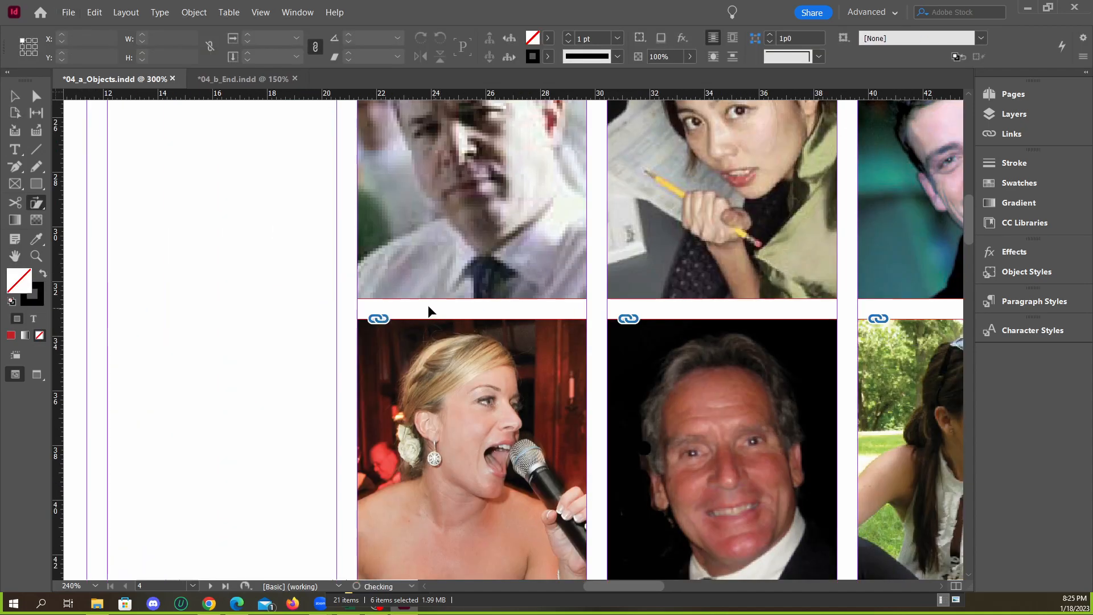
pyautogui.click(432, 314)
pyautogui.scroll(4, 437, 322)
pyautogui.moveTo(315, 287); pyautogui.dragTo(447, 314)
pyautogui.hotkey('ctrl', 'z')
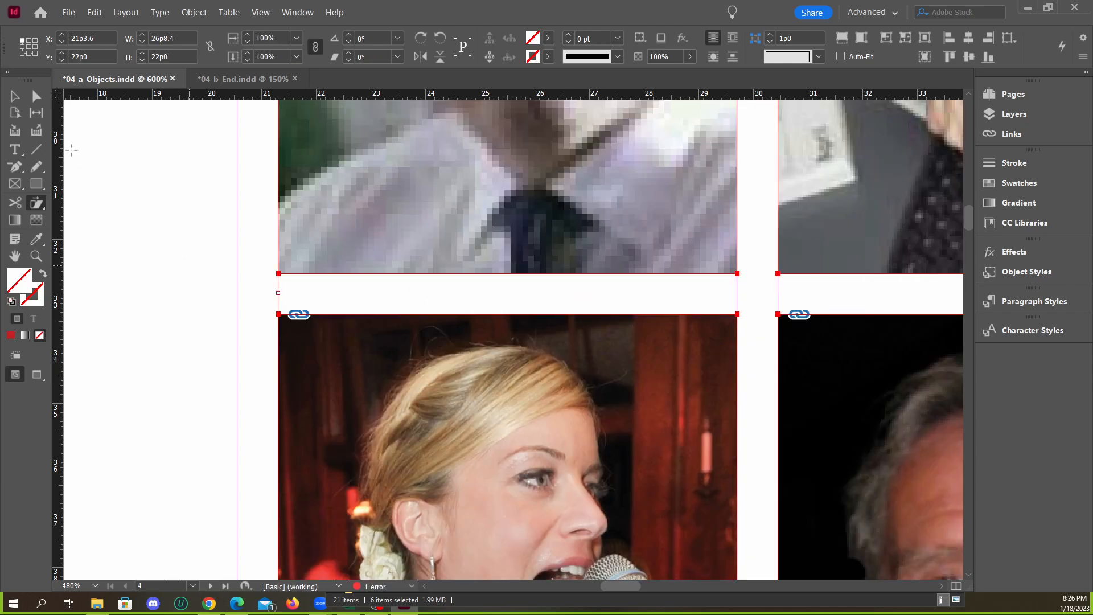
# Try again to draw a caption text frame beside and below the first portrait, undoing the accidental move of that portrait
pyautogui.moveTo(287, 280); pyautogui.dragTo(468, 313)
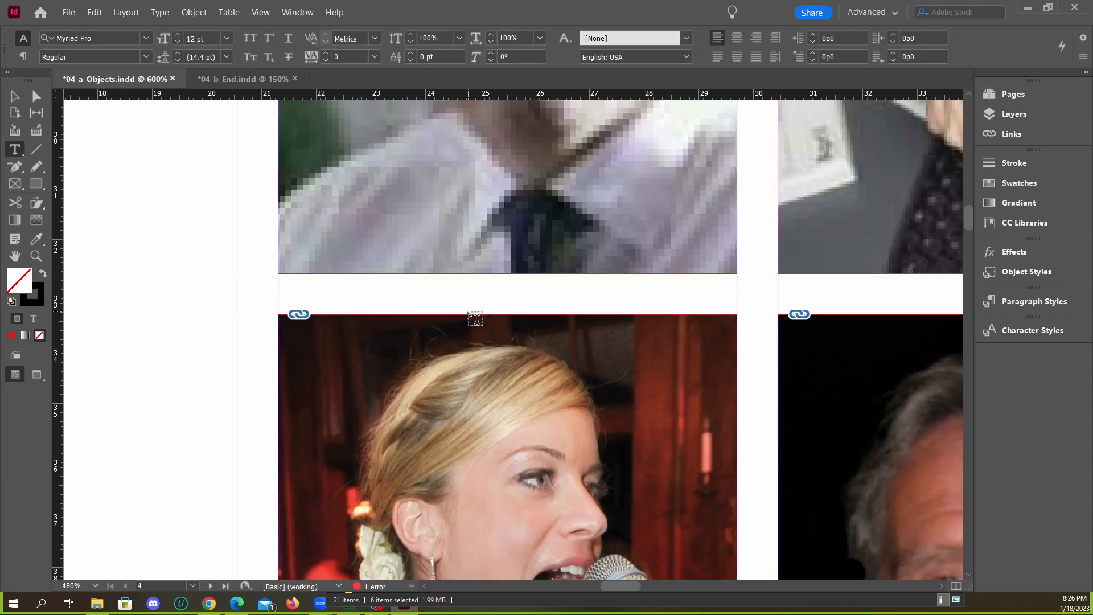
pyautogui.hotkey('ctrl', '1')
pyautogui.scroll(2, 393, 299)
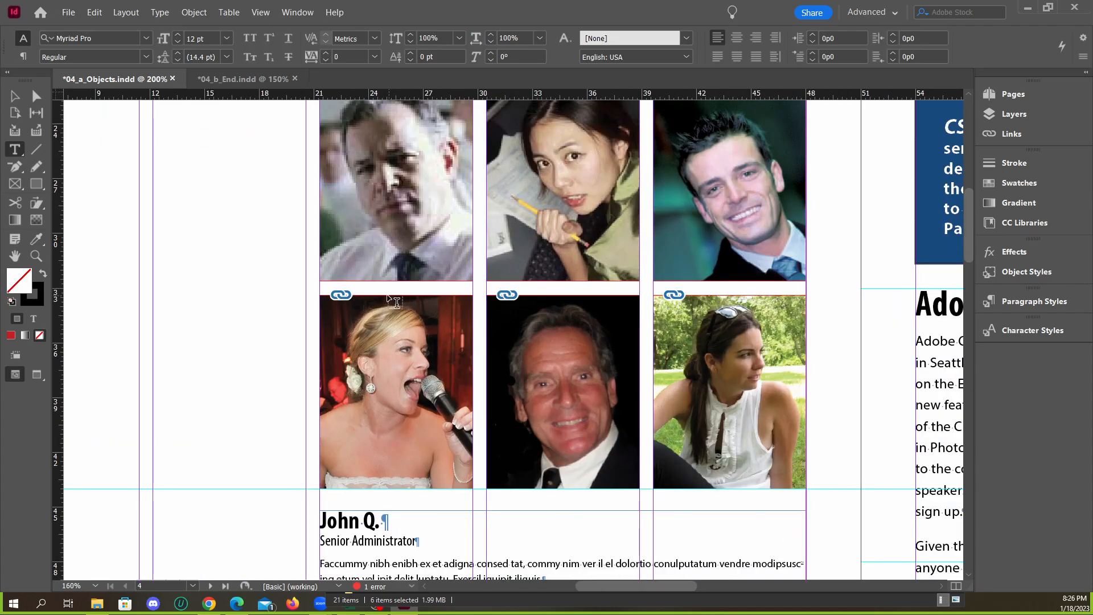
pyautogui.moveTo(156, 222); pyautogui.dragTo(267, 282)
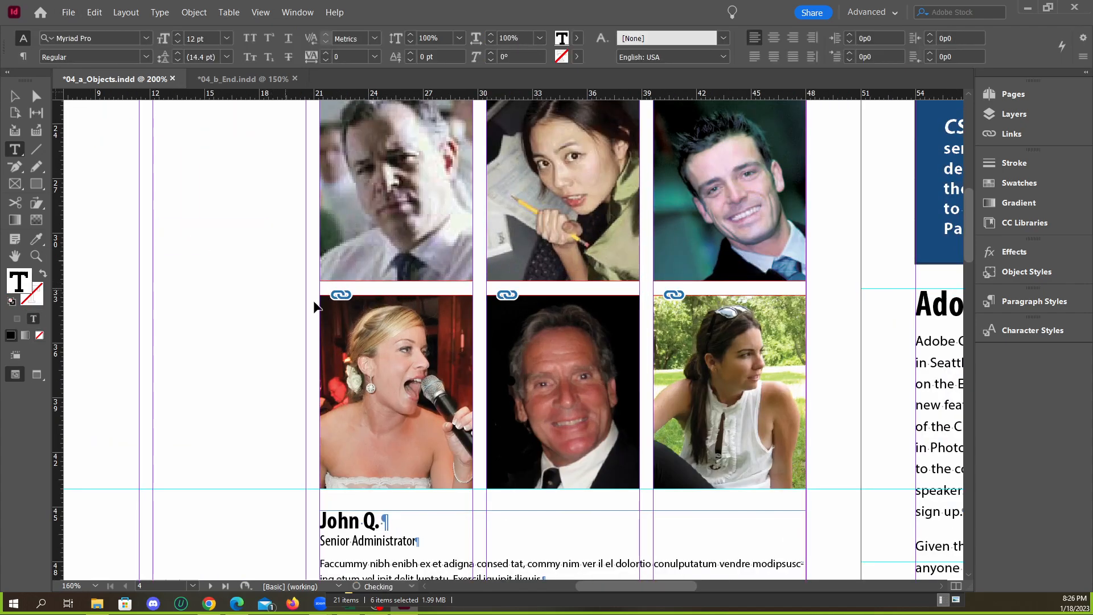
pyautogui.hotkey('ctrl', 'z')
pyautogui.click(21, 101)
pyautogui.moveTo(319, 280); pyautogui.dragTo(437, 287)
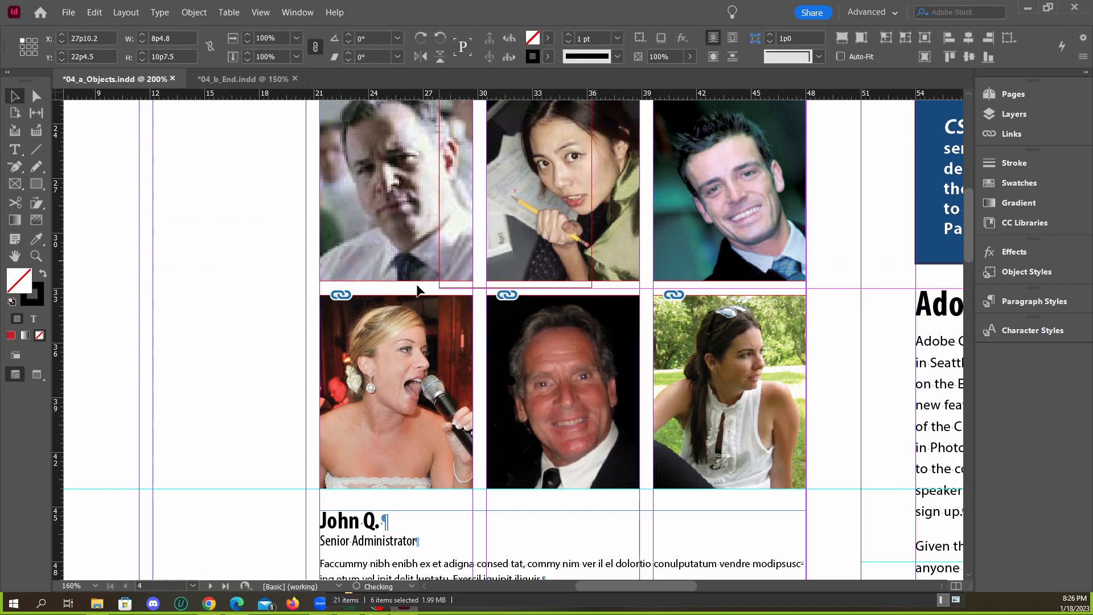
pyautogui.hotkey('ctrl', 'z')
pyautogui.moveTo(228, 235); pyautogui.dragTo(349, 349)
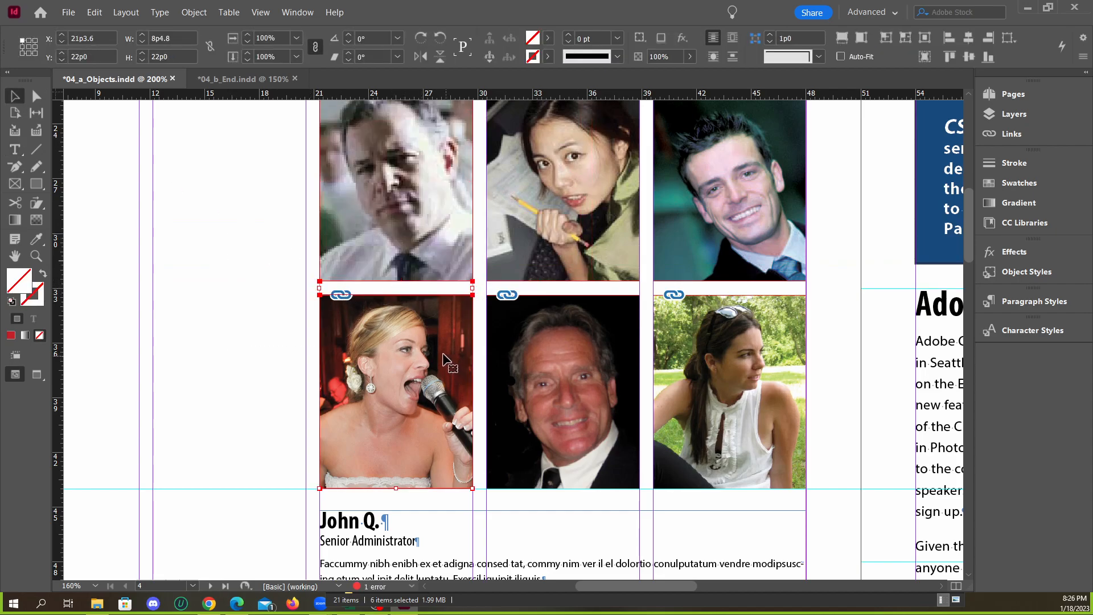
pyautogui.click(317, 292)
pyautogui.moveTo(193, 276); pyautogui.dragTo(399, 292)
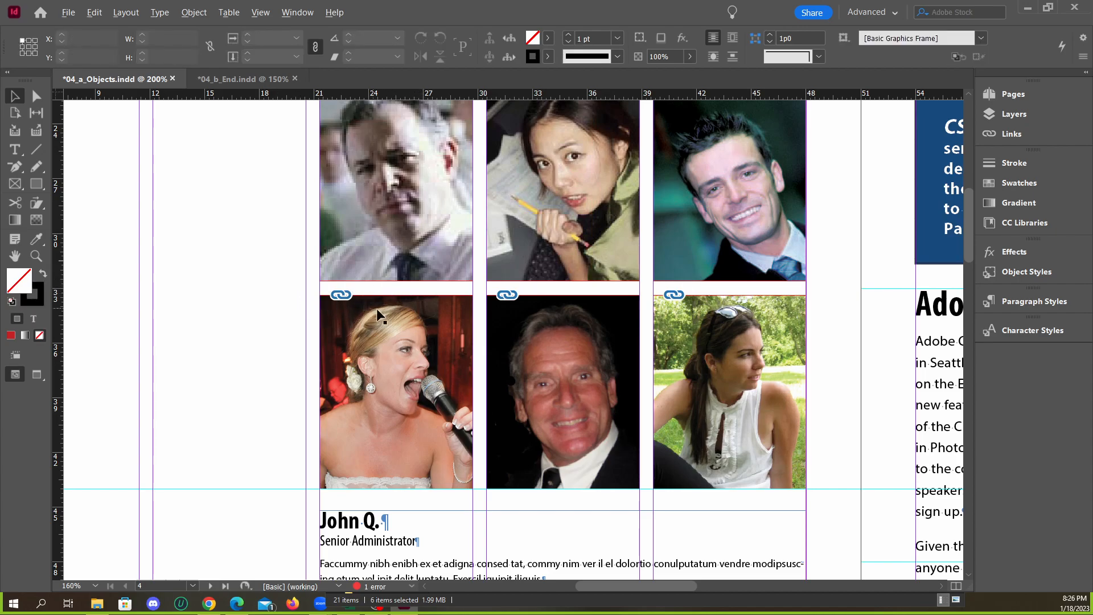
pyautogui.scroll(1, 376, 308)
pyautogui.scroll(-1, 439, 289)
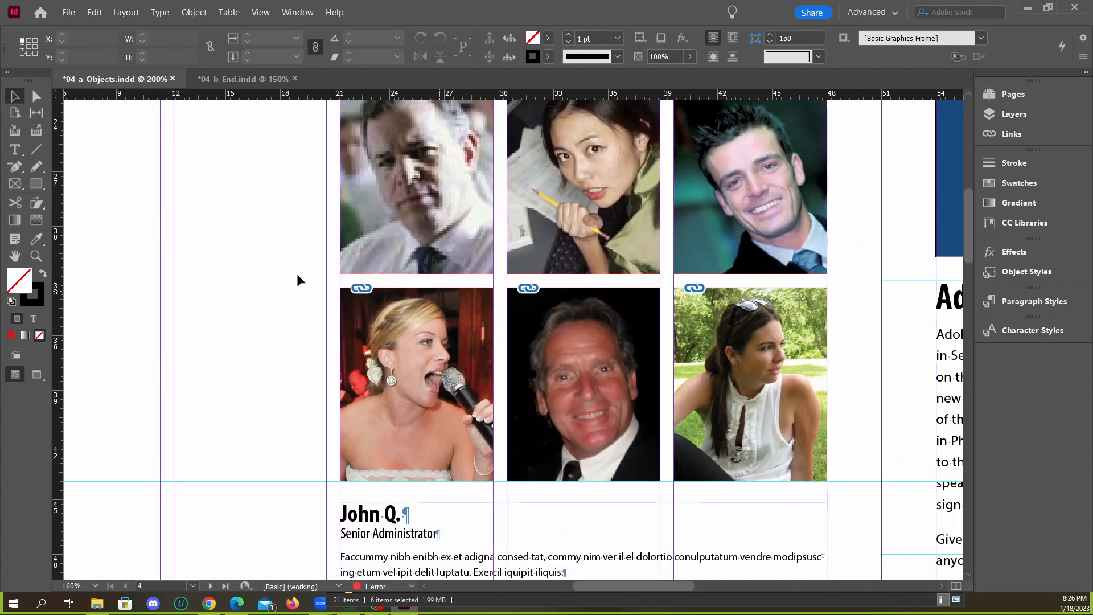
# Create a text frame reading "Photo by" and fit it into the gap beneath the first portrait, about 6p8.4 wide
pyautogui.click(15, 149)
pyautogui.scroll(1, 193, 299)
pyautogui.moveTo(196, 262); pyautogui.dragTo(320, 302)
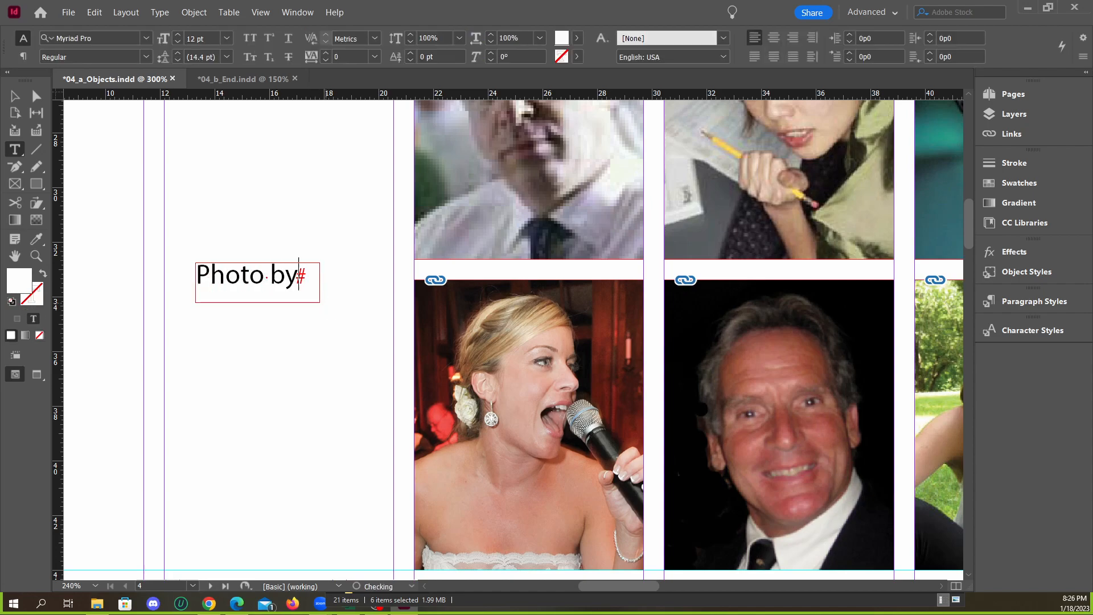
pyautogui.press('Escape')
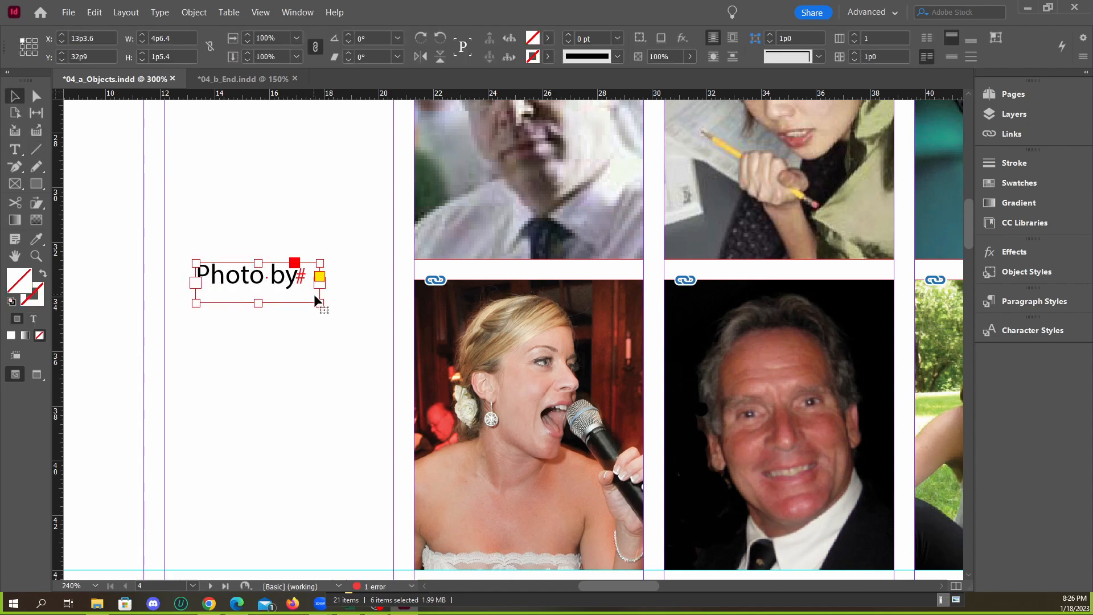
pyautogui.moveTo(319, 302); pyautogui.dragTo(550, 285)
pyautogui.click(280, 307)
pyautogui.click(259, 291)
pyautogui.hotkey('ctrl', 'z')
pyautogui.moveTo(490, 266); pyautogui.dragTo(596, 266)
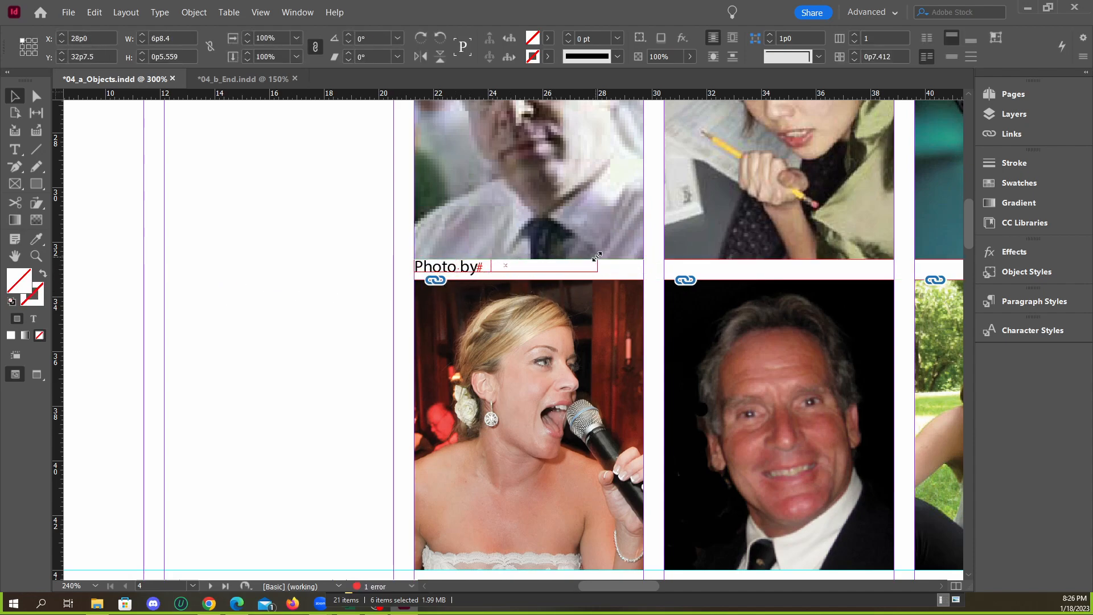
# Delete the manually made "Photo by" text frame beneath the first portrait
pyautogui.click(343, 279)
pyautogui.click(475, 272)
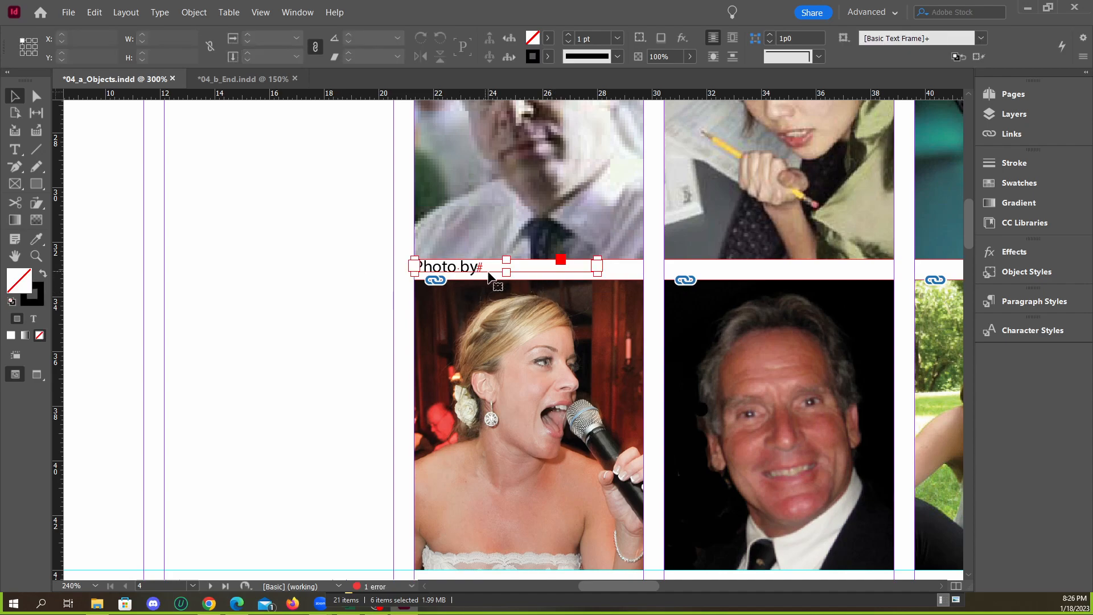
pyautogui.press('Delete')
pyautogui.click(528, 242)
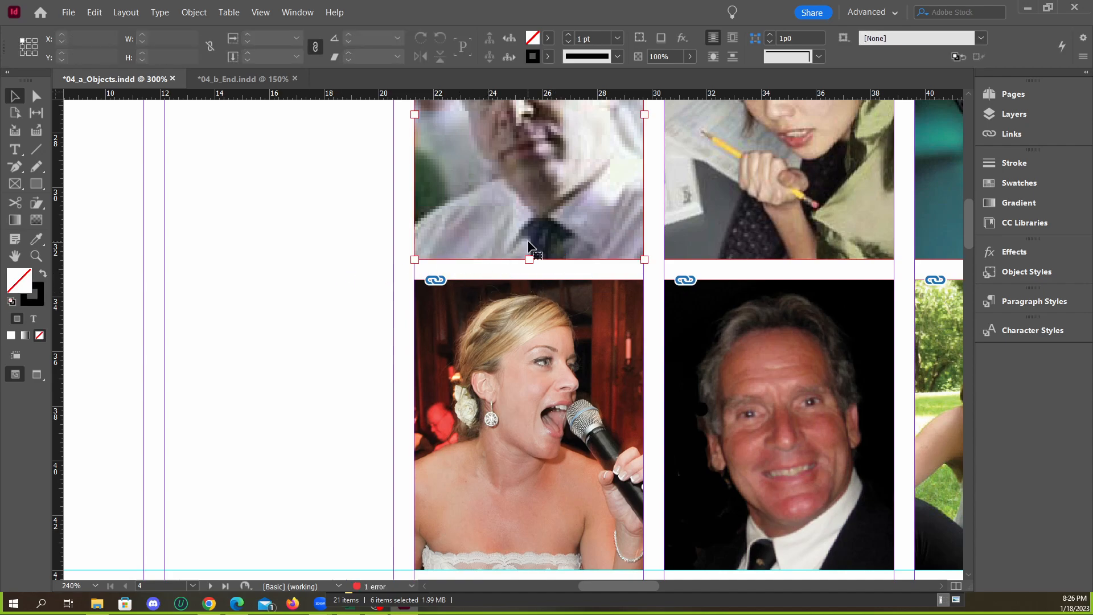
pyautogui.scroll(-2, 273, 262)
pyautogui.scroll(1, 546, 291)
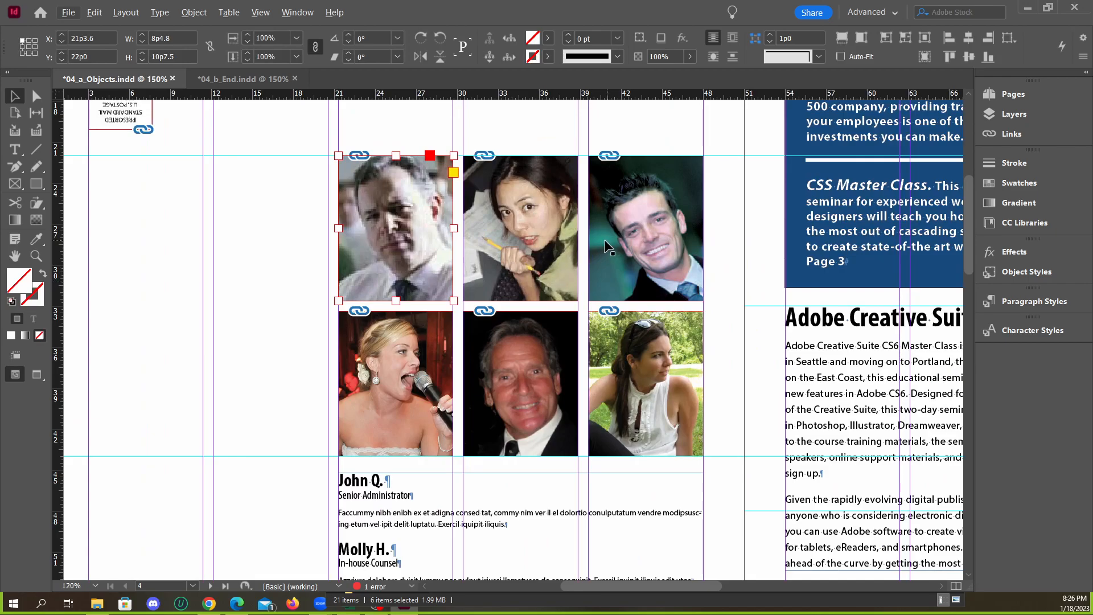
pyautogui.click(1009, 140)
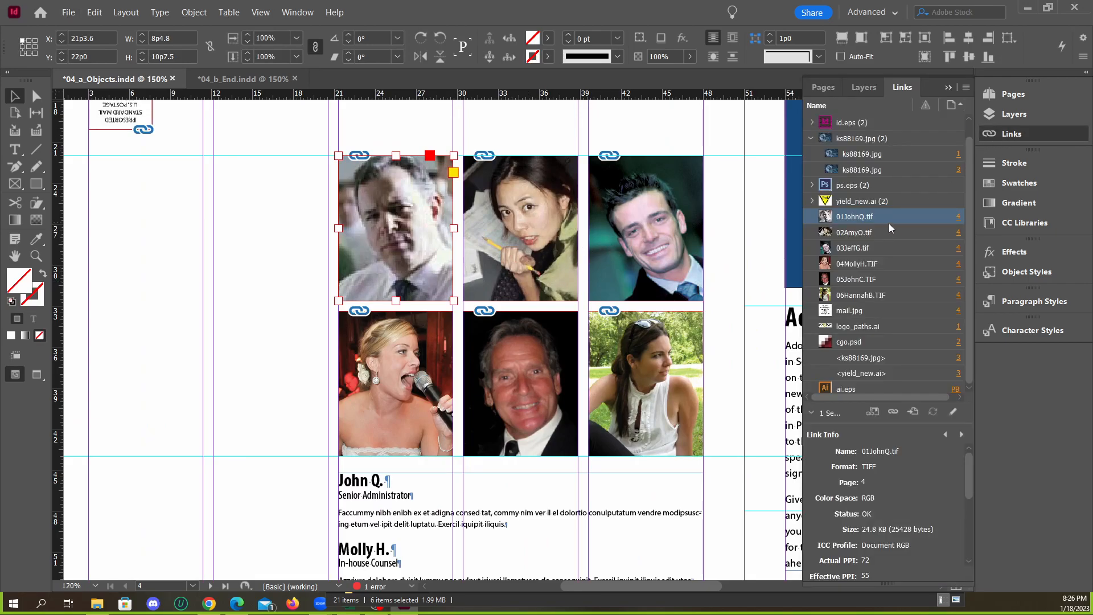
pyautogui.keyDown('shift'); pyautogui.click(868, 294); pyautogui.keyUp('shift')
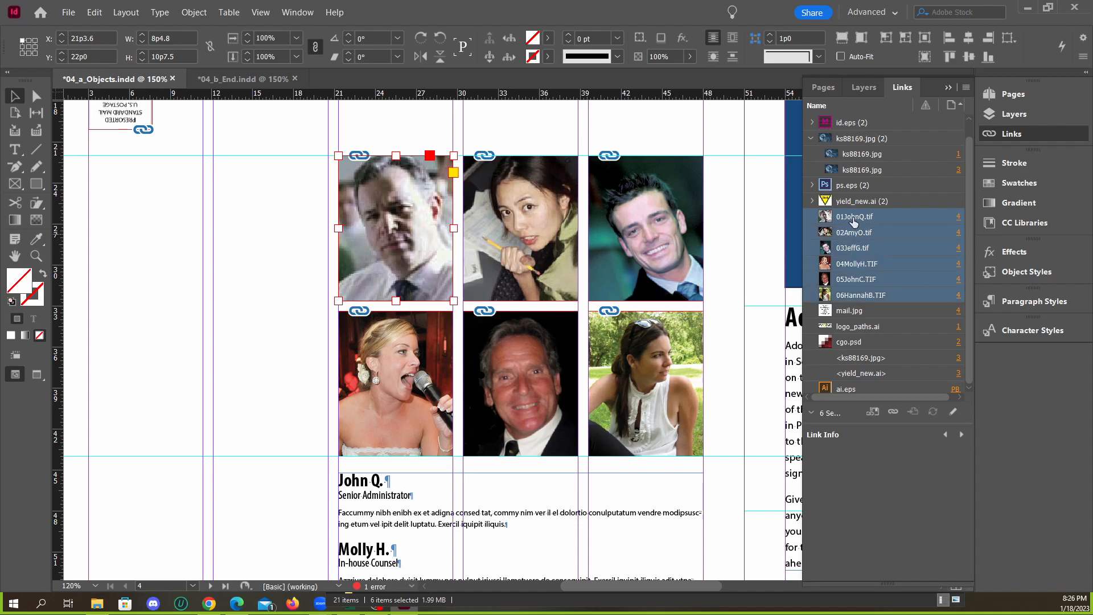
pyautogui.rightClick(893, 245)
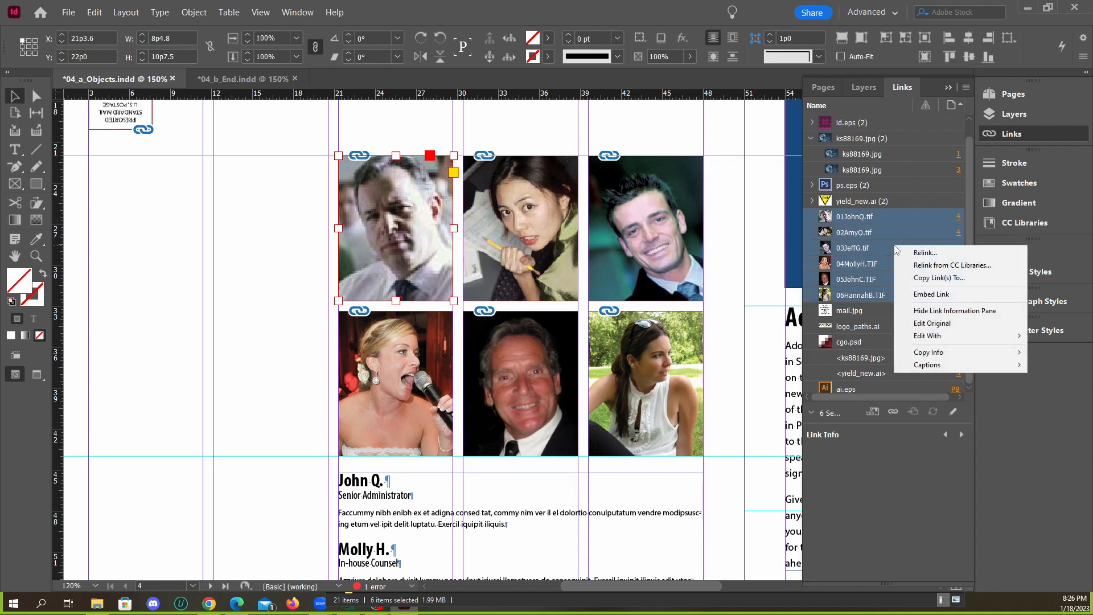
pyautogui.moveTo(941, 366)
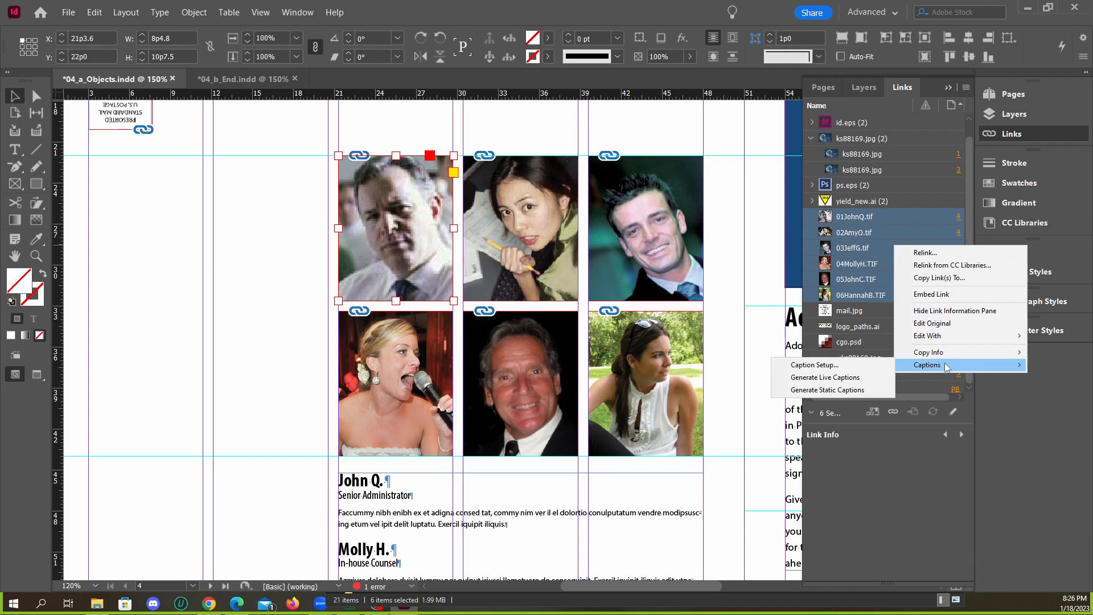
pyautogui.click(823, 367)
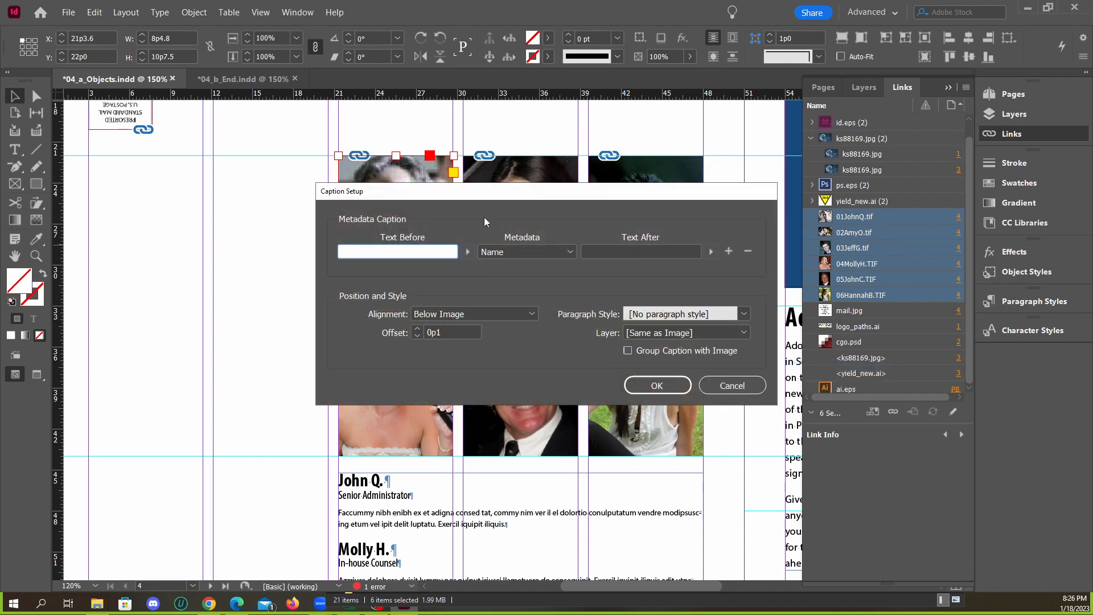
pyautogui.moveTo(457, 203); pyautogui.dragTo(424, 193)
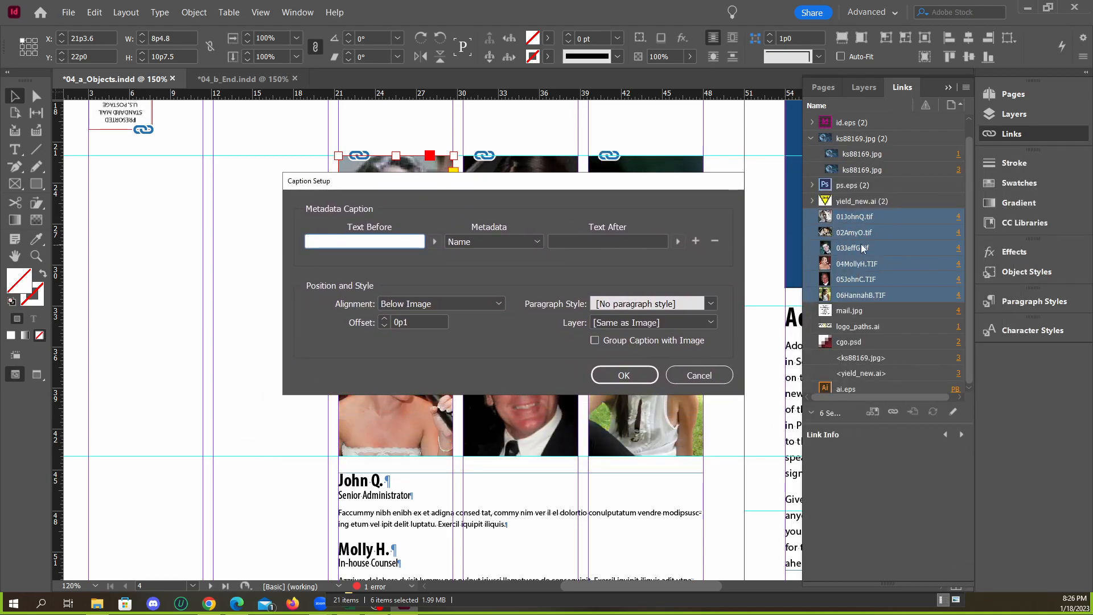
pyautogui.click(699, 374)
# Open the caption setup for the six selected image links and set the text before the metadata to "Photo by"
pyautogui.rightClick(881, 255)
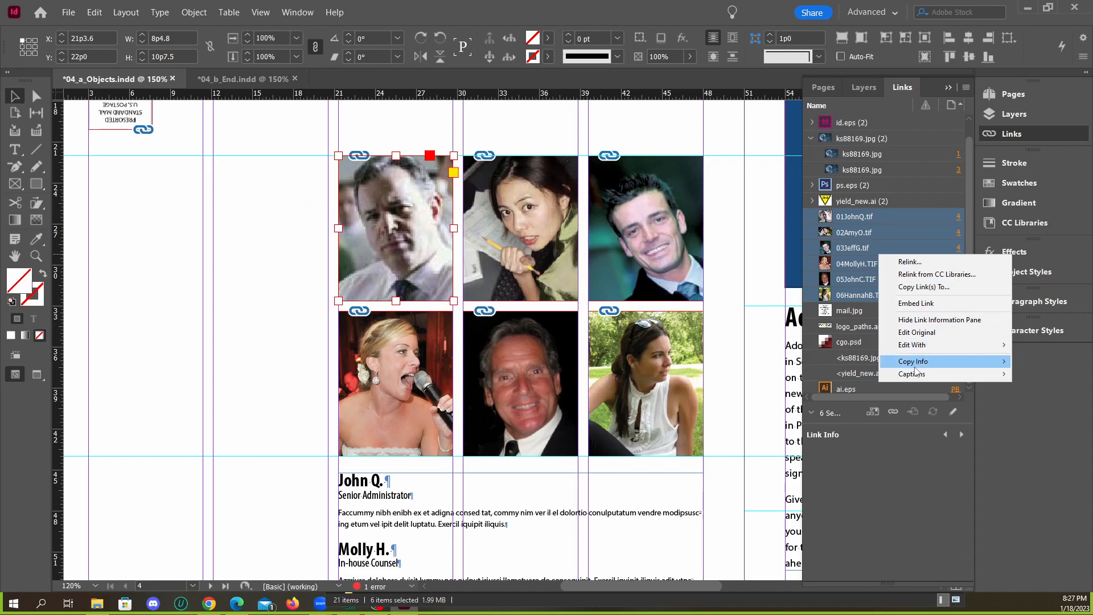
pyautogui.moveTo(915, 376)
pyautogui.click(799, 374)
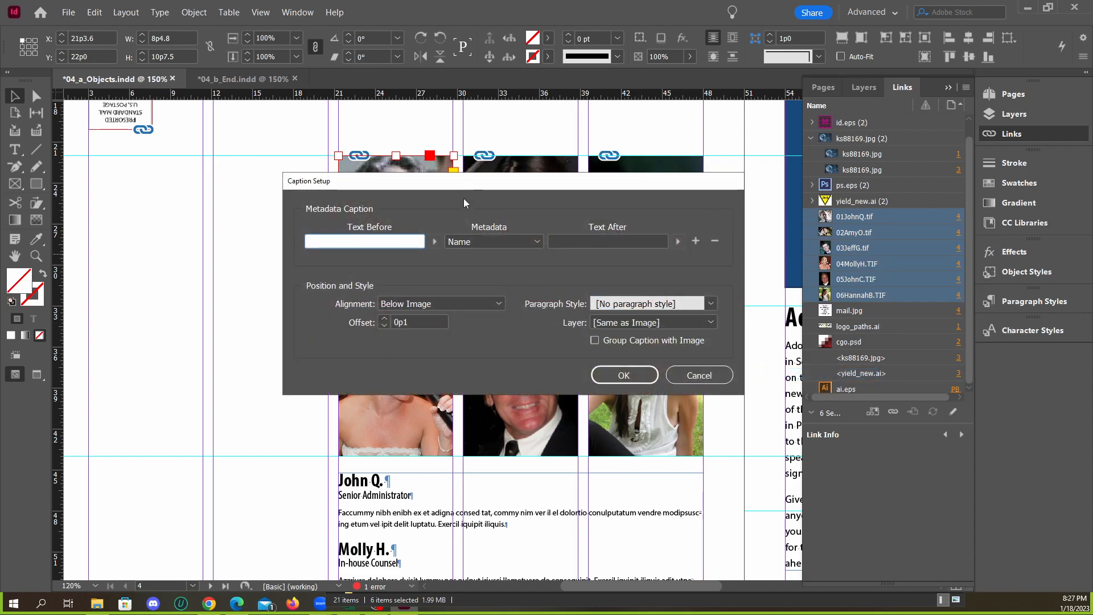
pyautogui.moveTo(415, 182); pyautogui.dragTo(722, 189)
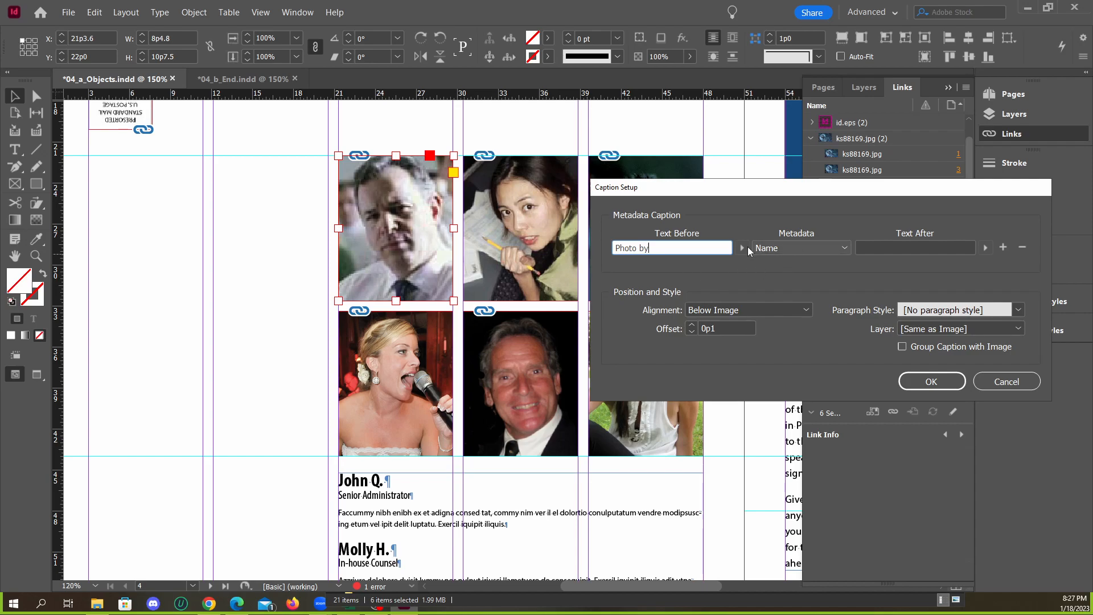
pyautogui.moveTo(857, 196); pyautogui.dragTo(621, 189)
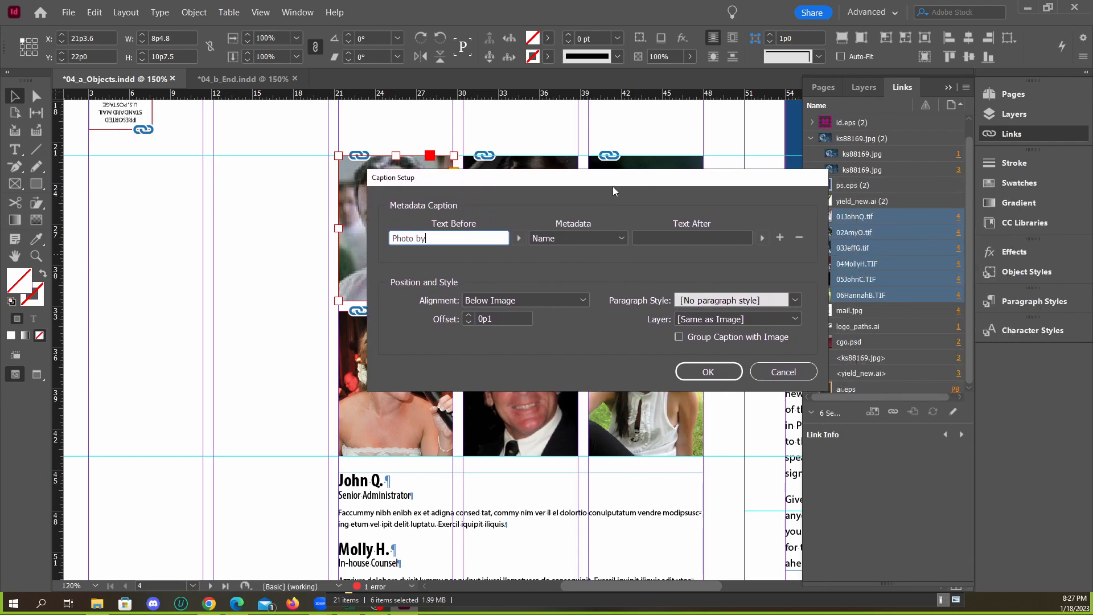
pyautogui.click(575, 240)
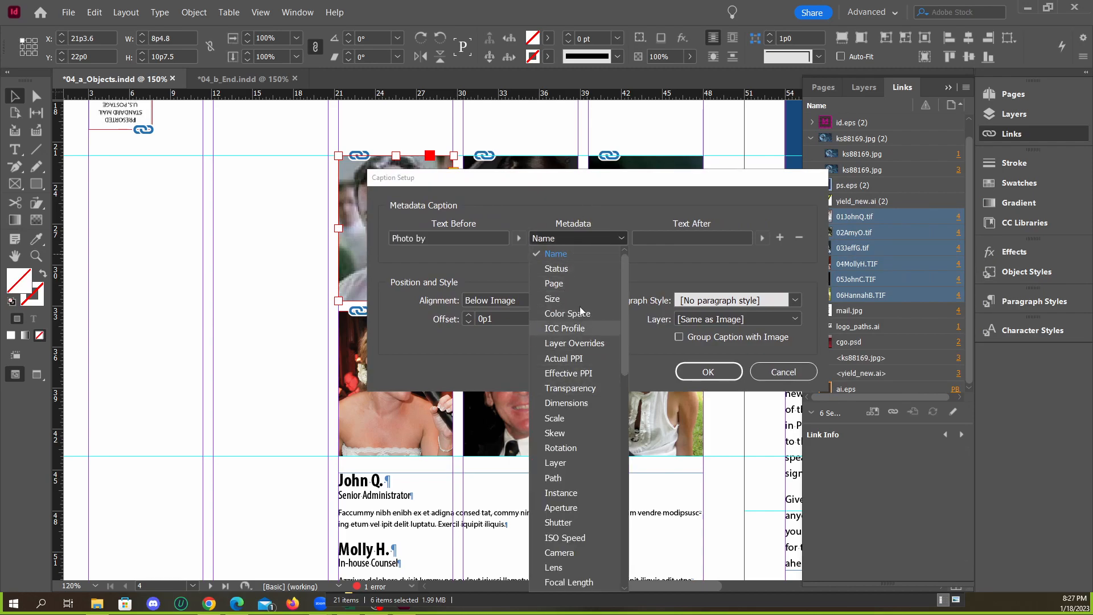
pyautogui.click(556, 240)
pyautogui.moveTo(545, 178); pyautogui.dragTo(591, 152)
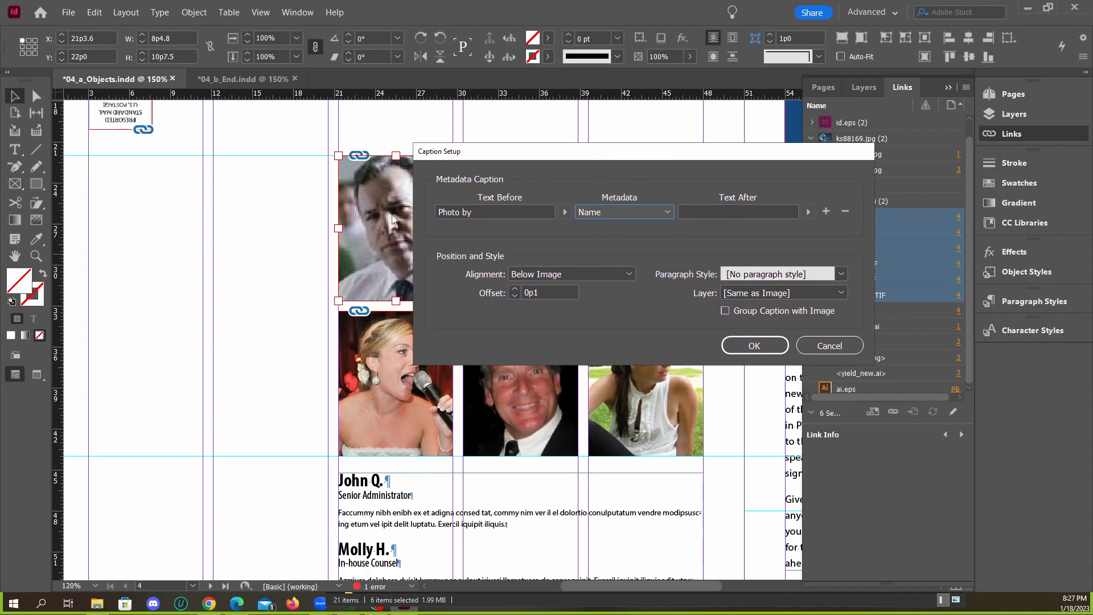
# Switch to File Explorer and open the detailed file properties of 01JohnQ.tif in the Links folder
pyautogui.click(96, 604)
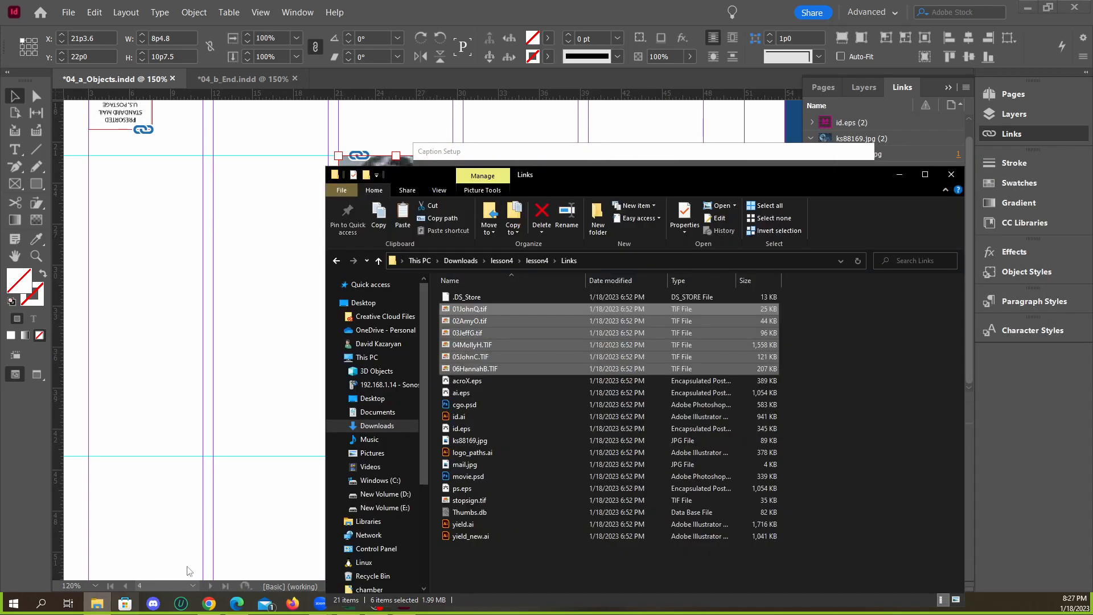
pyautogui.click(470, 308)
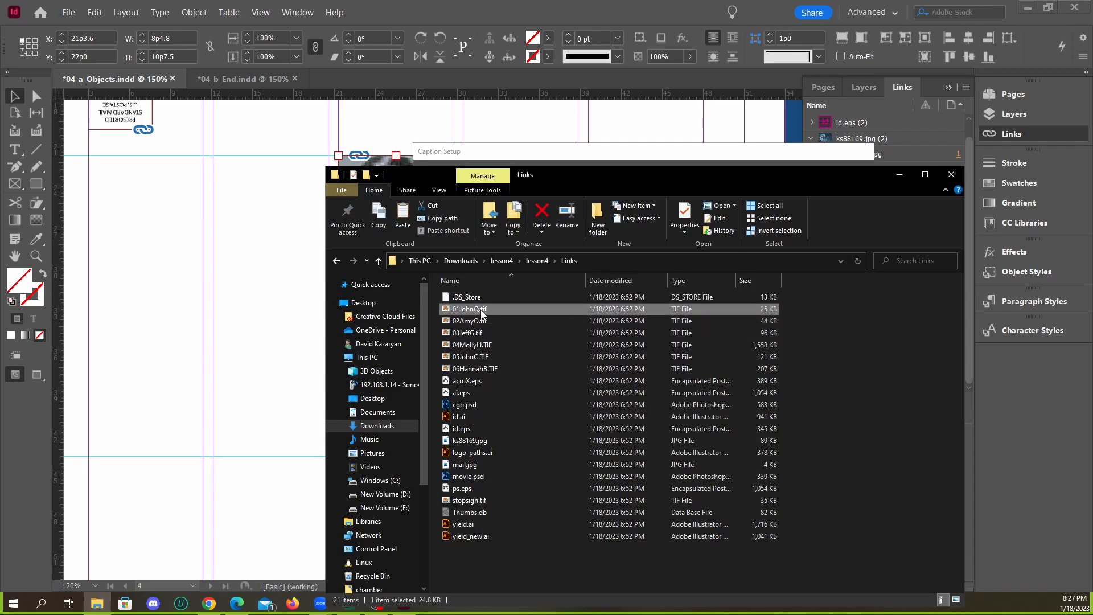
pyautogui.rightClick(482, 320)
pyautogui.press('Escape')
pyautogui.rightClick(464, 310)
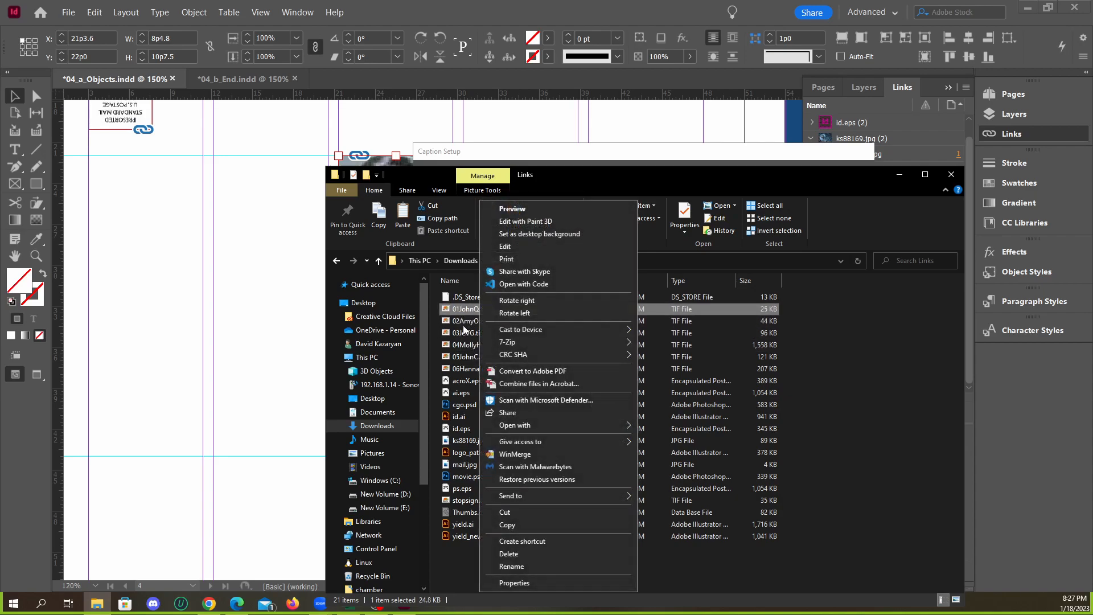
pyautogui.click(506, 583)
pyautogui.moveTo(587, 228); pyautogui.dragTo(630, 194)
pyautogui.click(580, 207)
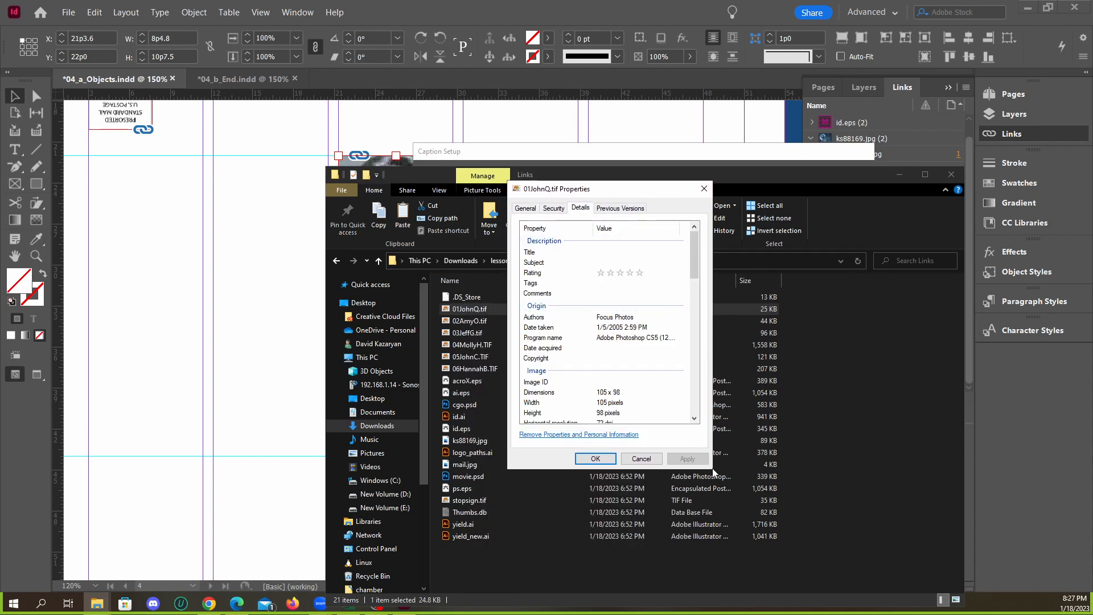
# Examine the description and origin metadata of 01JohnQ.tif, including its authors, date taken and program name
pyautogui.click(531, 253)
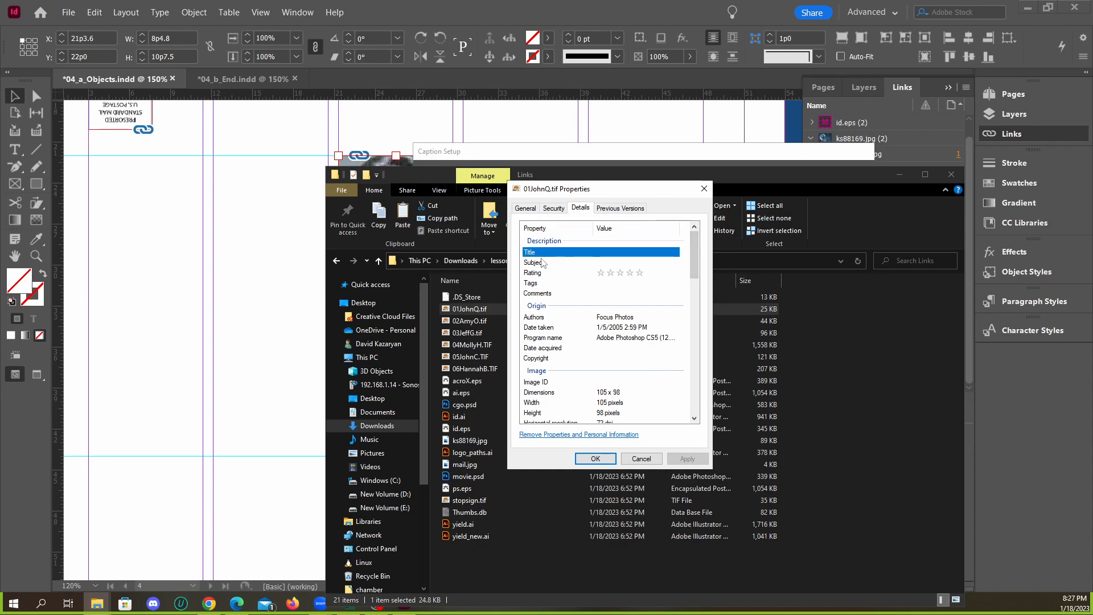
pyautogui.click(548, 263)
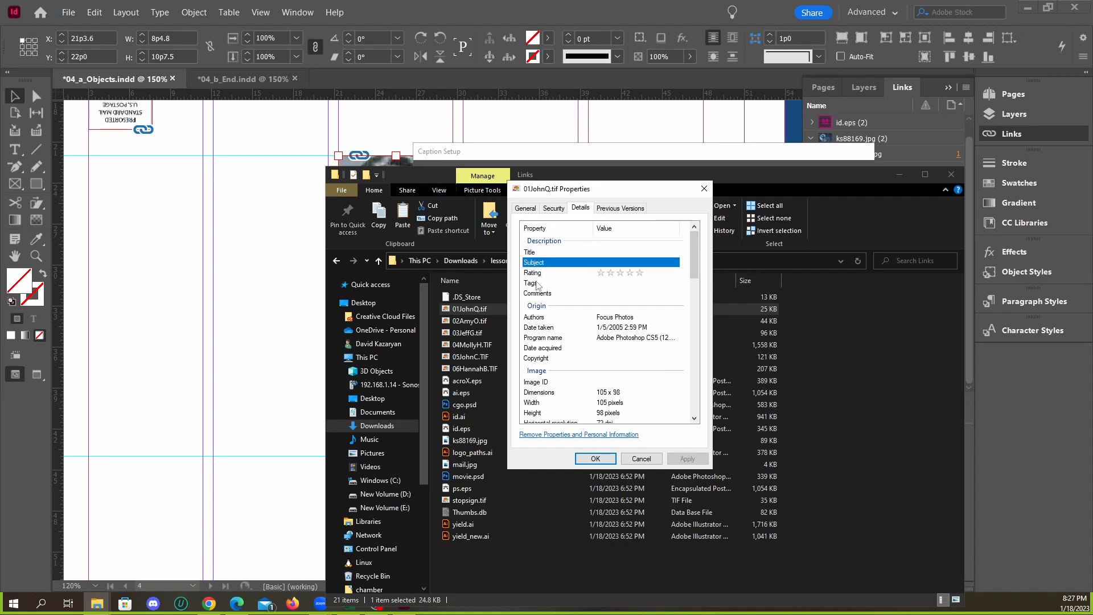
pyautogui.press('Down')
pyautogui.press('Down')
pyautogui.press('Down')
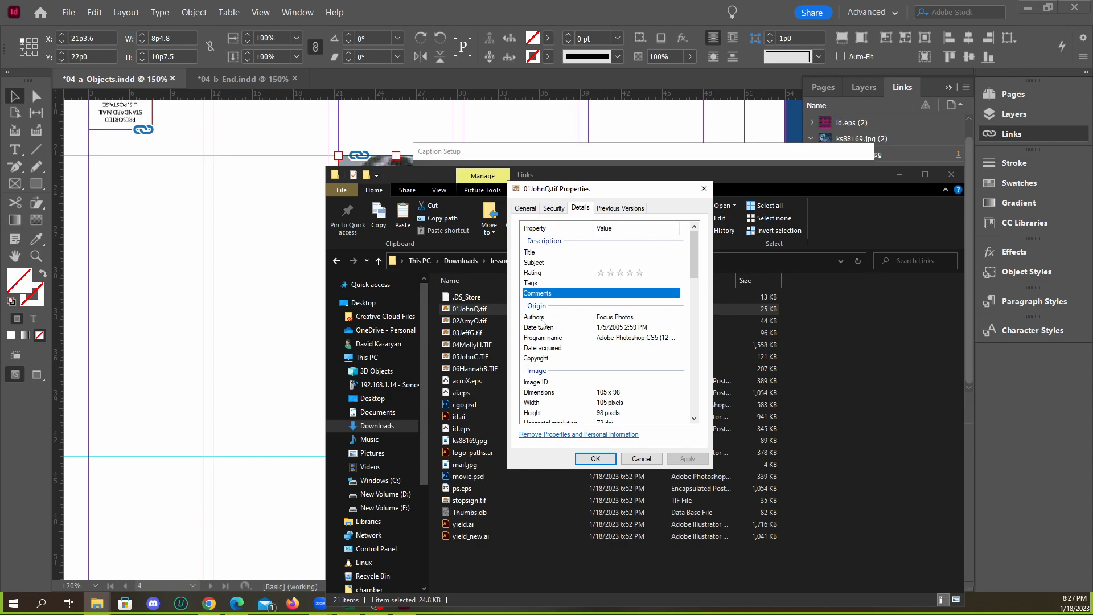
pyautogui.press('Down')
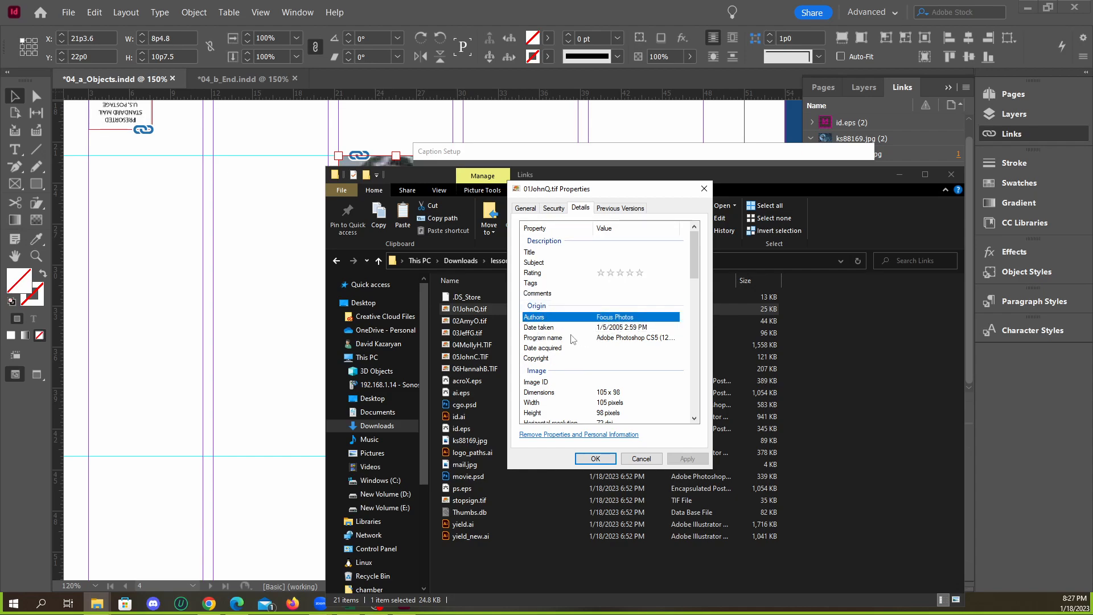
pyautogui.click(550, 329)
pyautogui.click(623, 328)
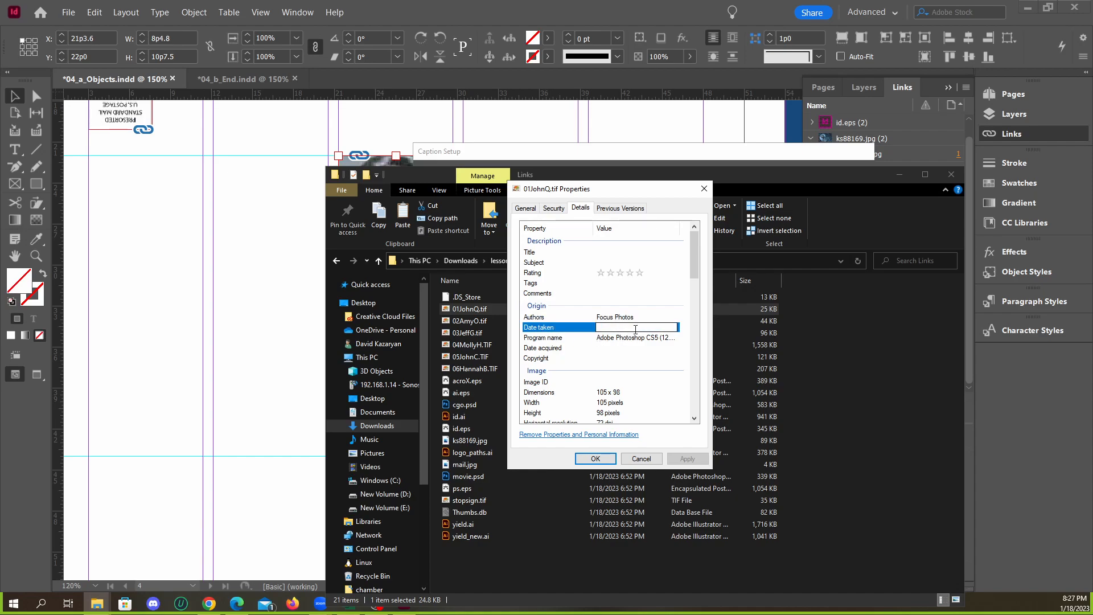
pyautogui.click(558, 338)
pyautogui.click(547, 329)
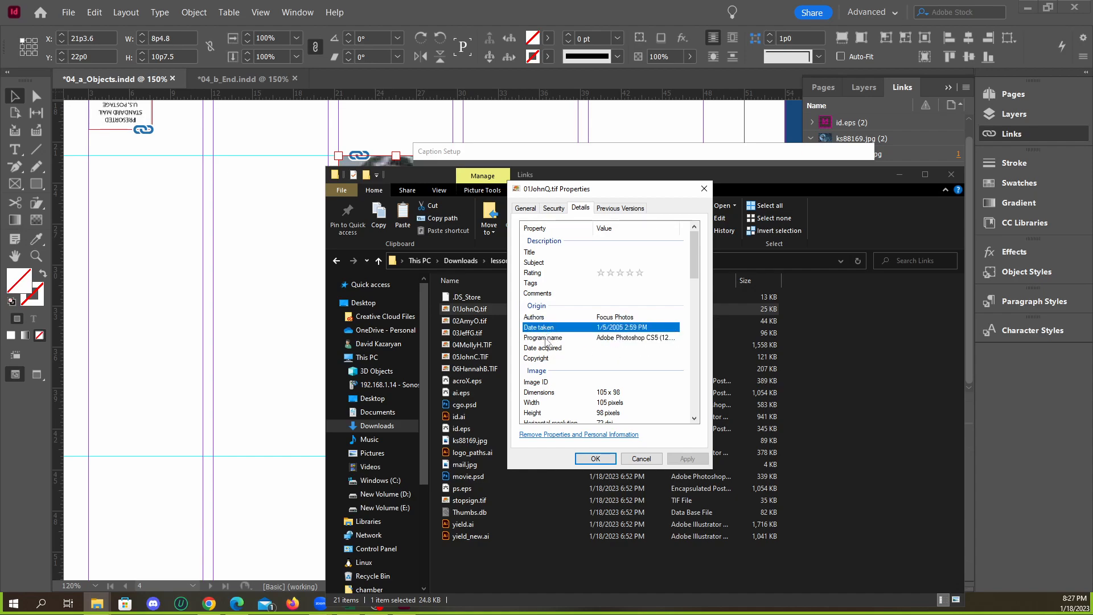
pyautogui.click(544, 319)
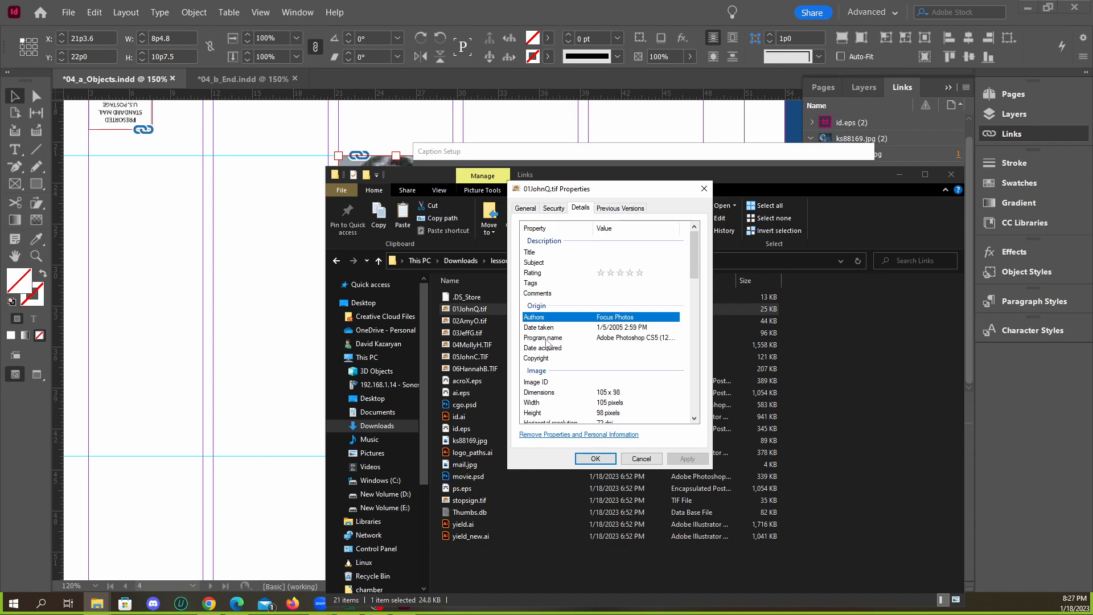
pyautogui.click(548, 339)
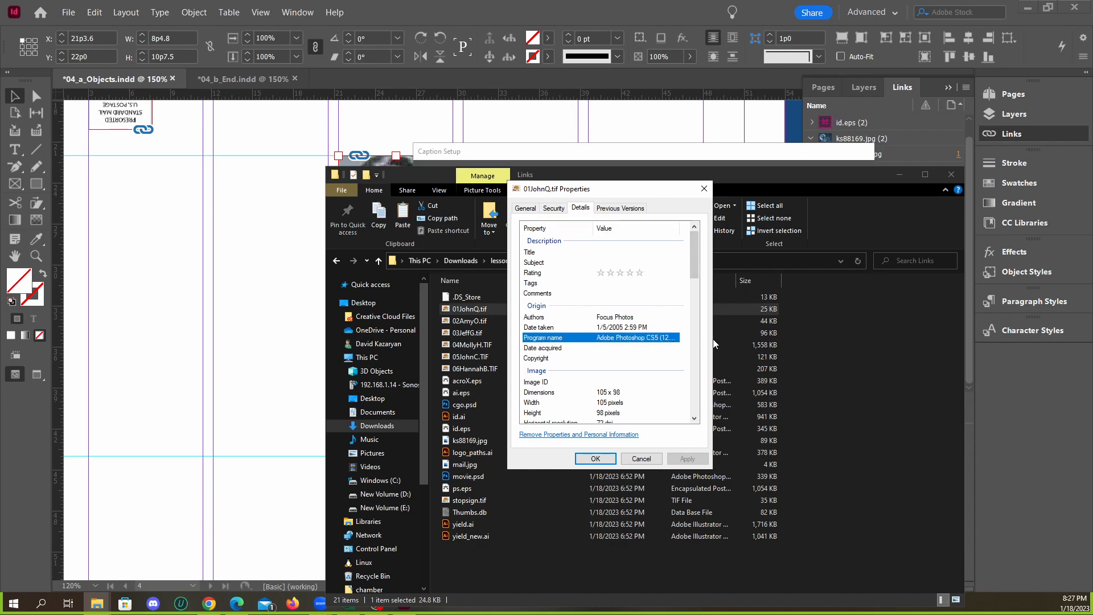
# Examine the image dimensions, resolution and file name entries in the properties of 01JohnQ.tif
pyautogui.scroll(-4, 551, 287)
pyautogui.click(545, 270)
pyautogui.click(544, 277)
pyautogui.click(544, 289)
pyautogui.click(544, 298)
pyautogui.click(546, 317)
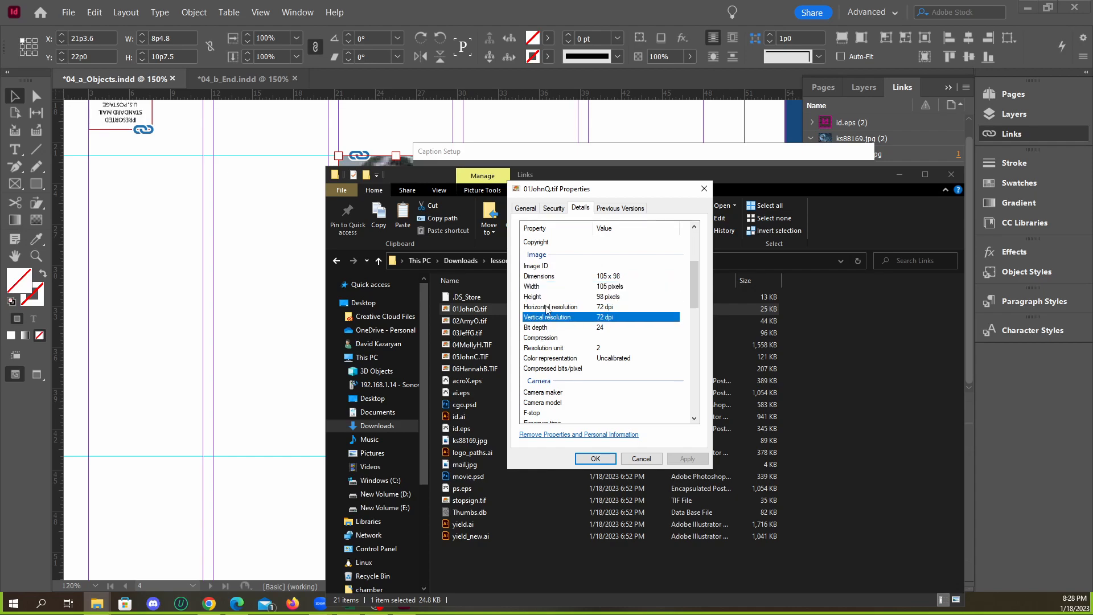
pyautogui.scroll(-8, 546, 353)
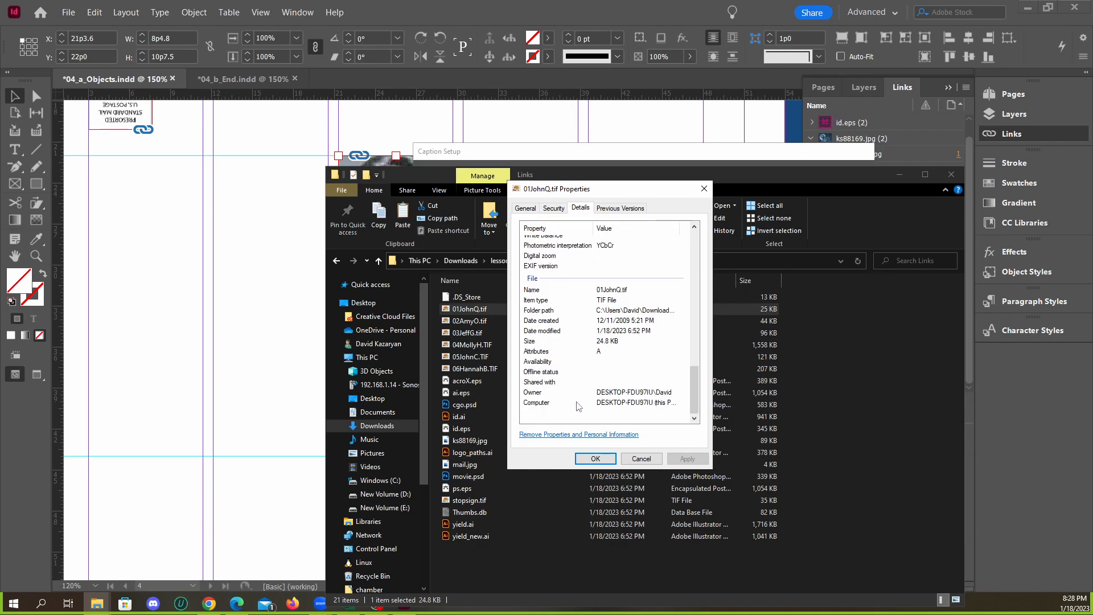
pyautogui.click(552, 291)
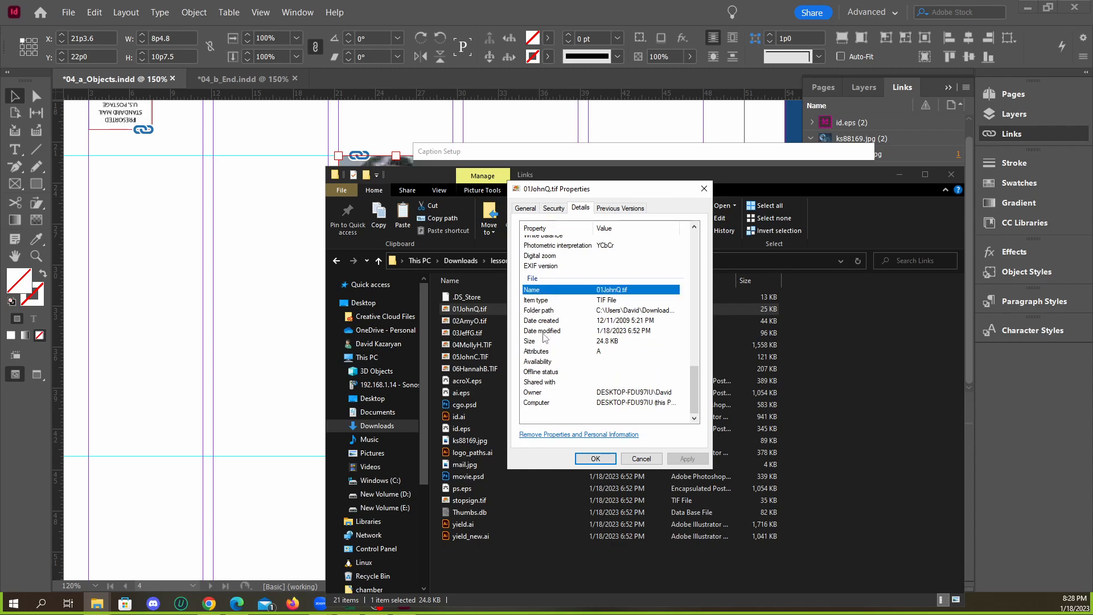
# Check the Authors entry of 01JohnQ.tif, close its properties without changes and return to InDesign's caption setup
pyautogui.scroll(10, 558, 313)
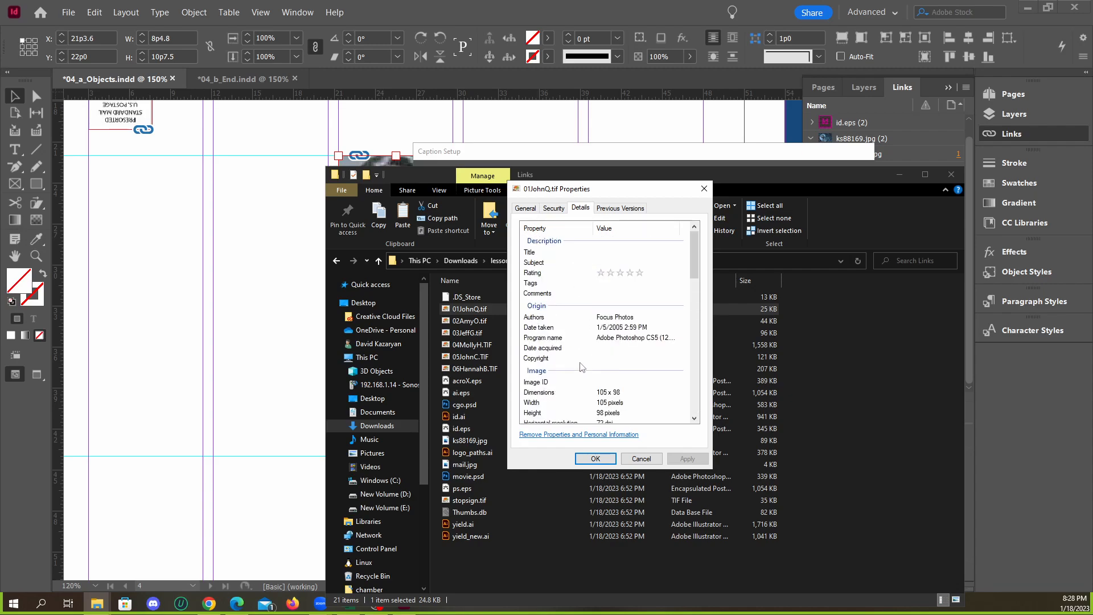
pyautogui.scroll(-2, 560, 321)
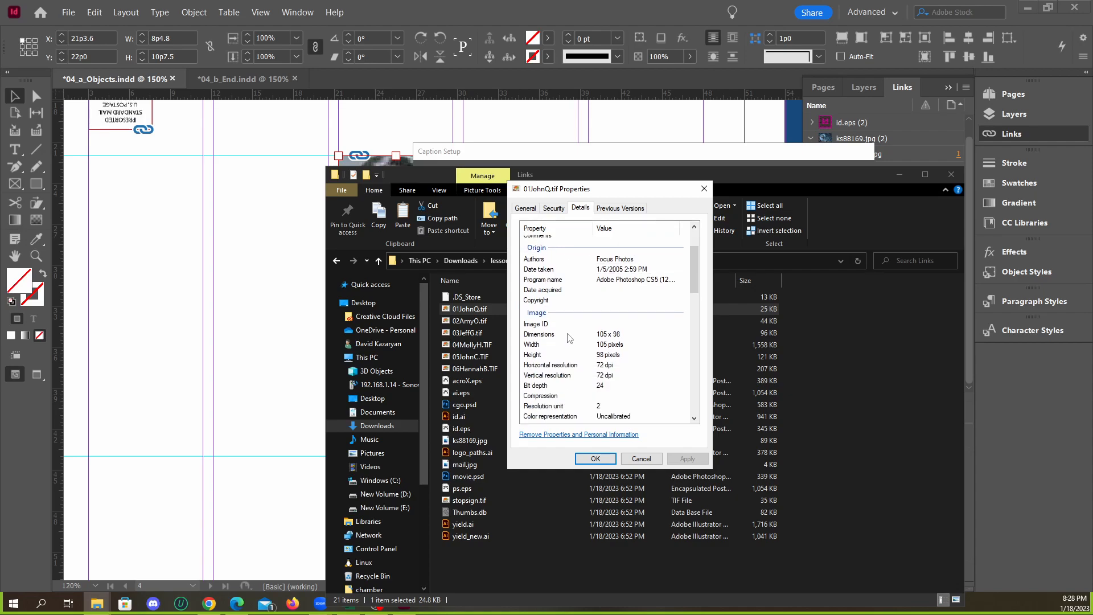
pyautogui.scroll(-3, 563, 326)
pyautogui.scroll(5, 576, 340)
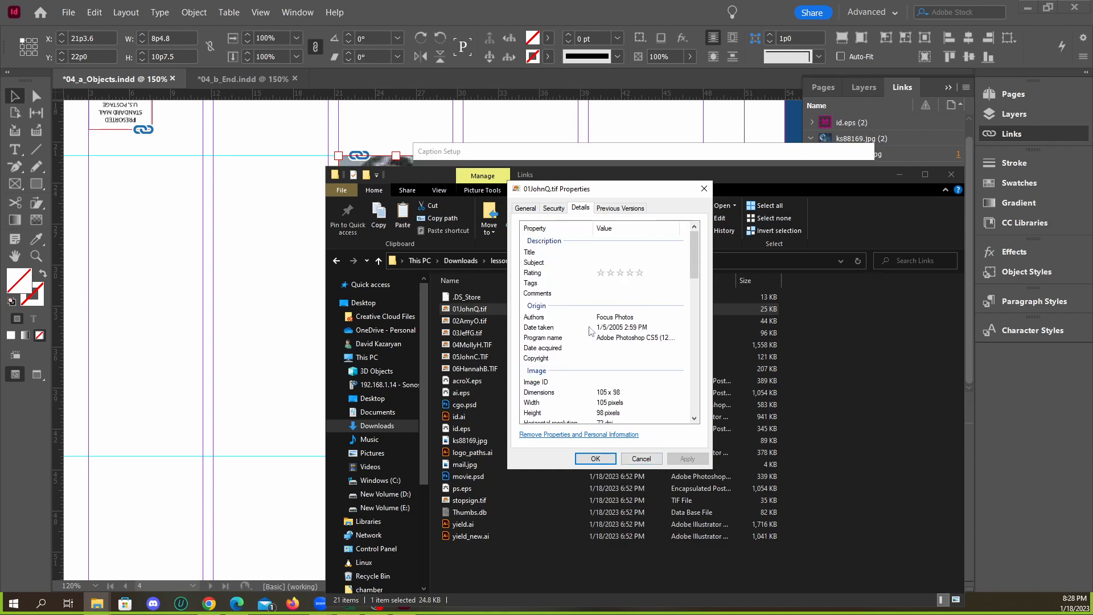
pyautogui.click(533, 320)
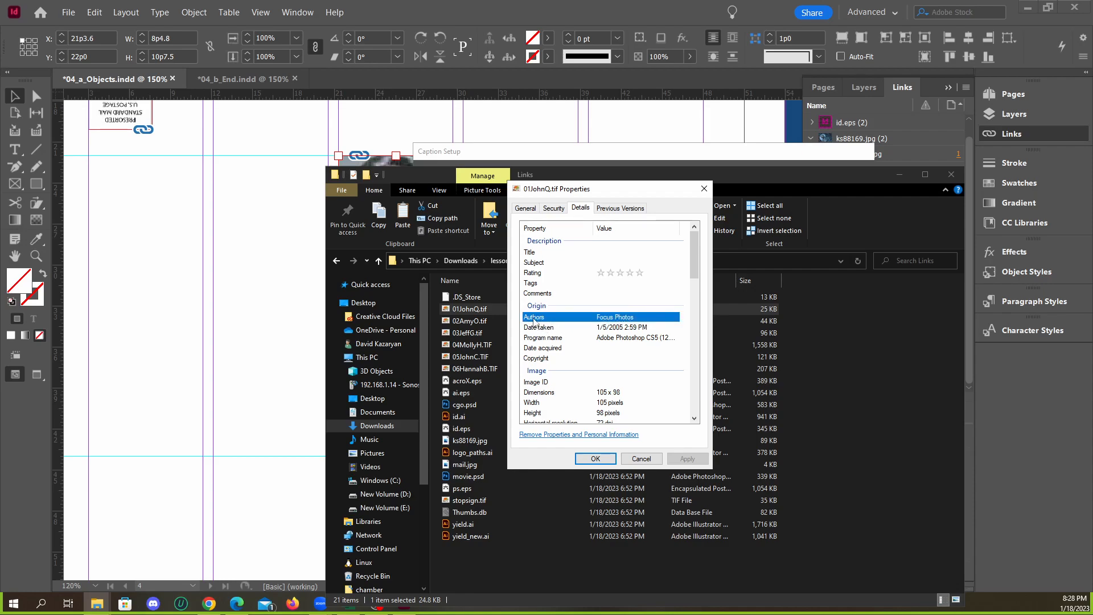
pyautogui.click(641, 459)
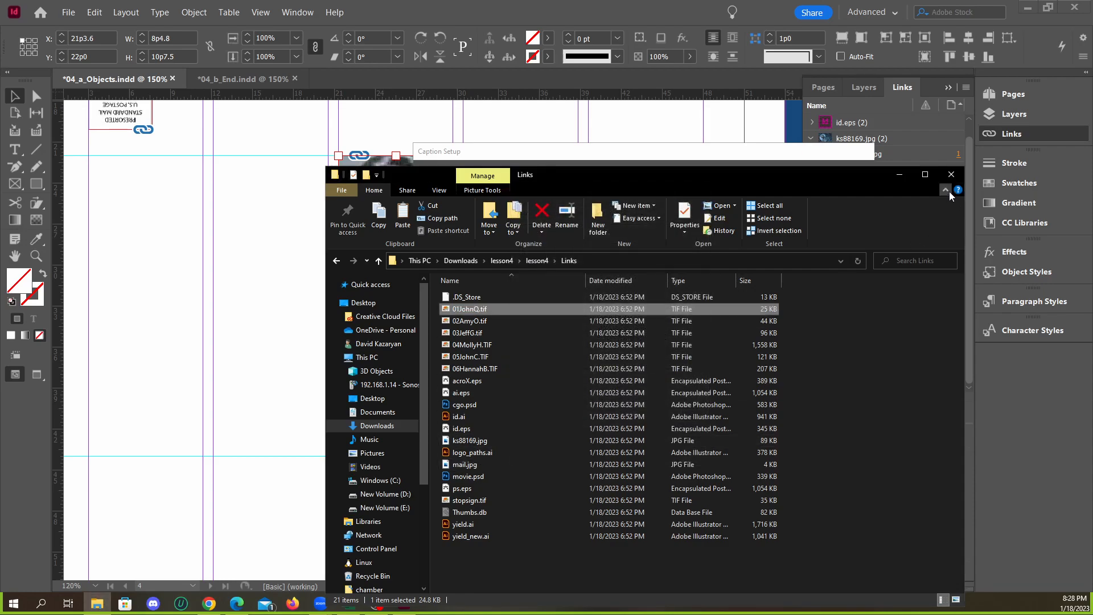
pyautogui.click(900, 174)
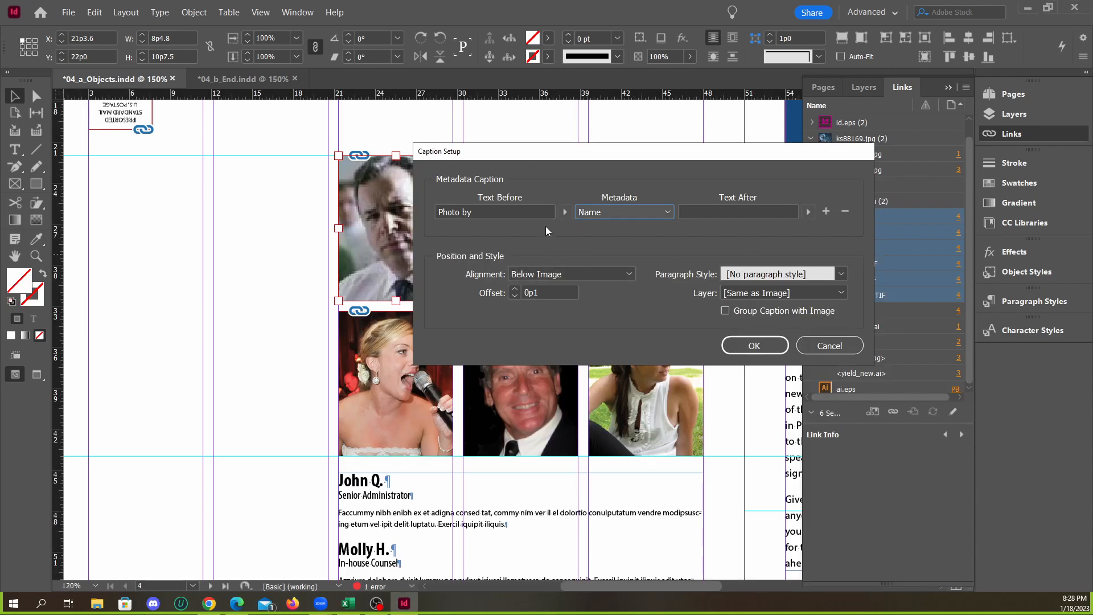
# Set the caption's metadata field to Author and open the text following it for editing
pyautogui.click(585, 219)
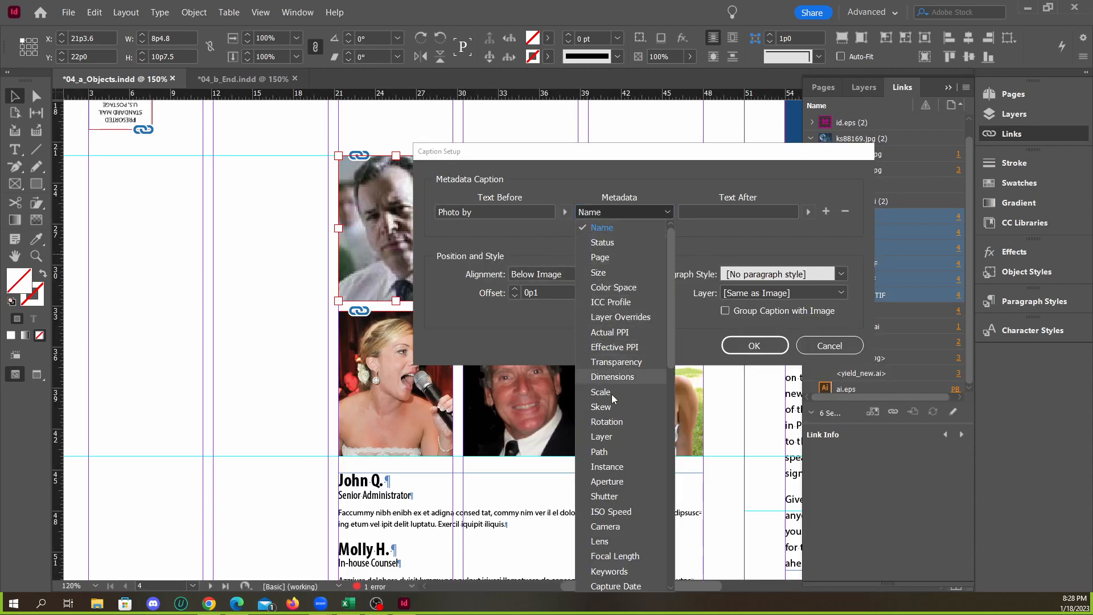
pyautogui.scroll(-10, 604, 356)
pyautogui.scroll(5, 610, 305)
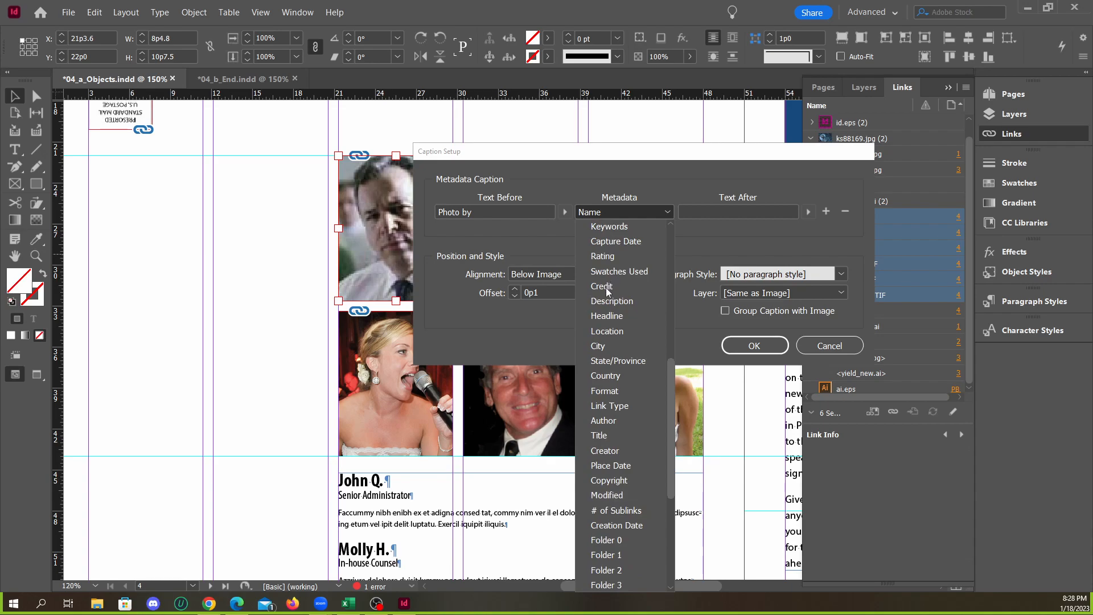
pyautogui.scroll(5, 614, 312)
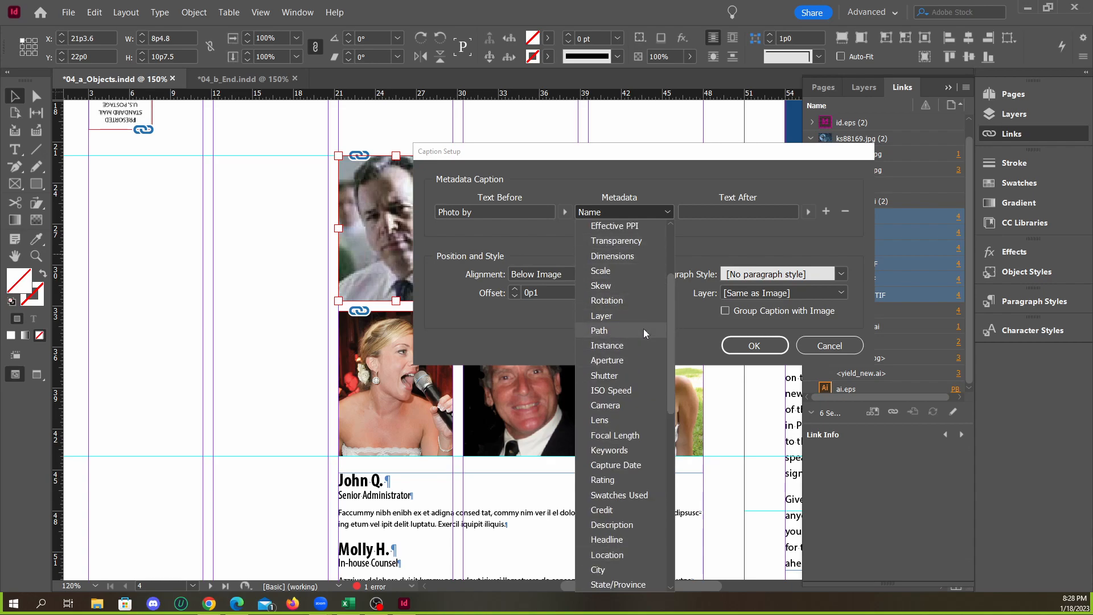
pyautogui.moveTo(668, 318); pyautogui.dragTo(668, 262)
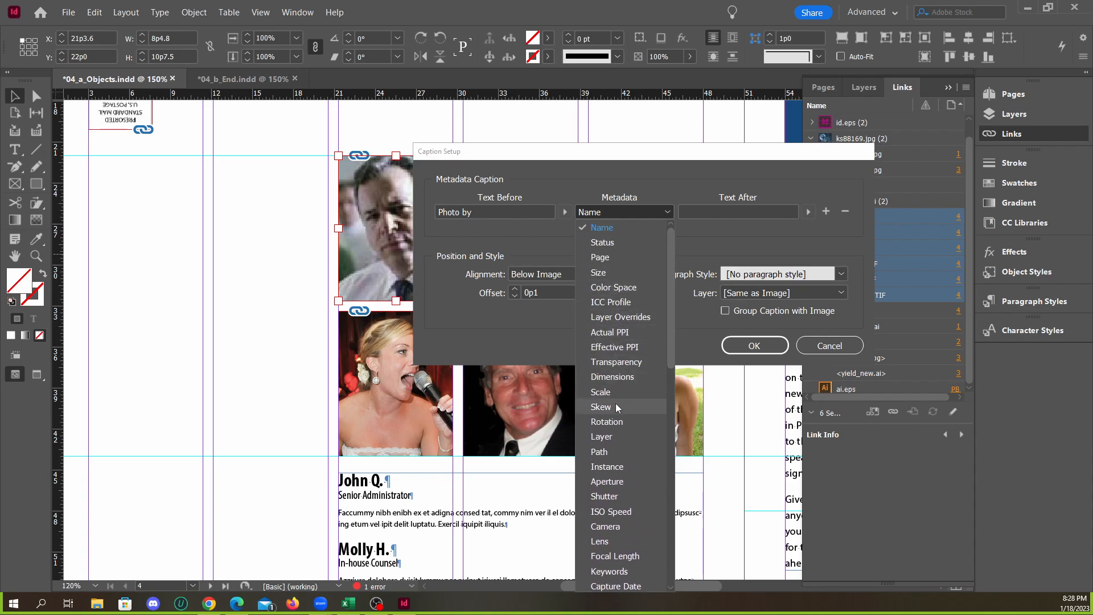
pyautogui.scroll(-5, 617, 418)
pyautogui.scroll(-5, 619, 433)
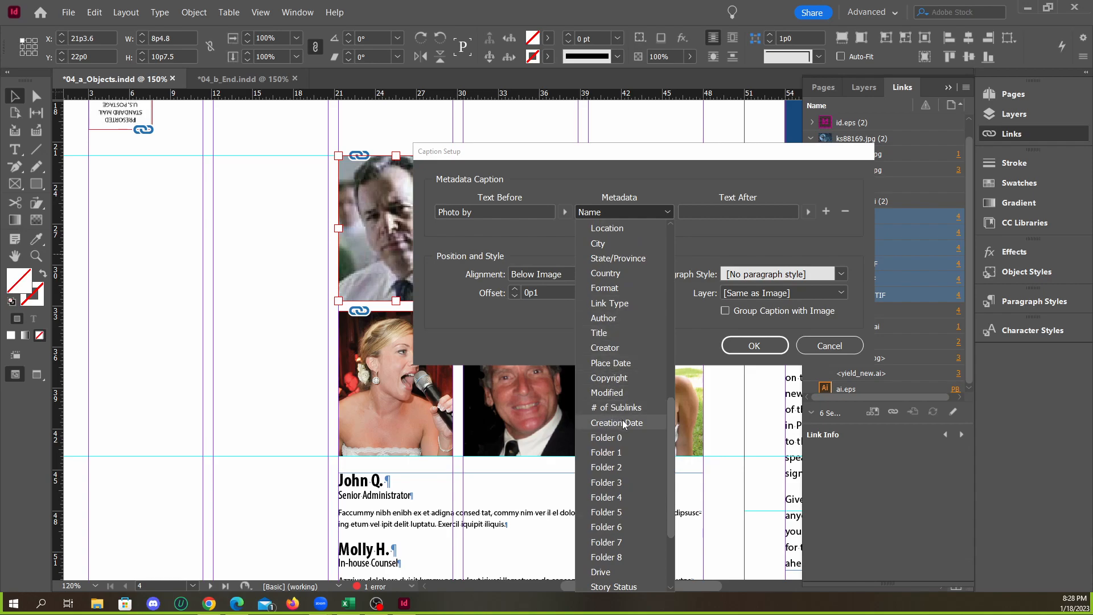
pyautogui.scroll(-3, 623, 421)
pyautogui.scroll(8, 622, 480)
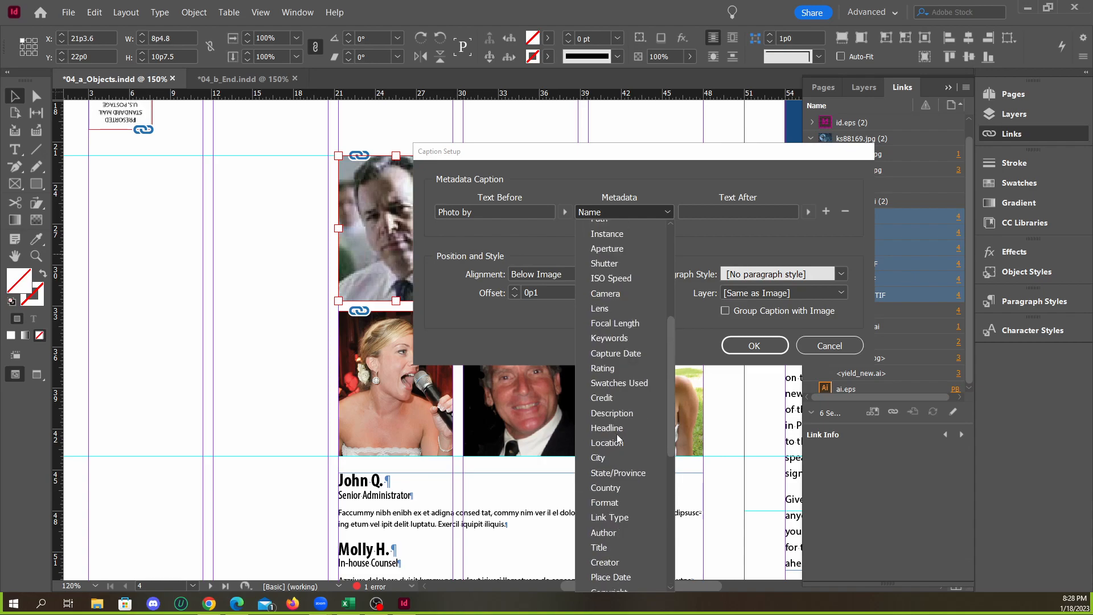
pyautogui.scroll(6, 612, 365)
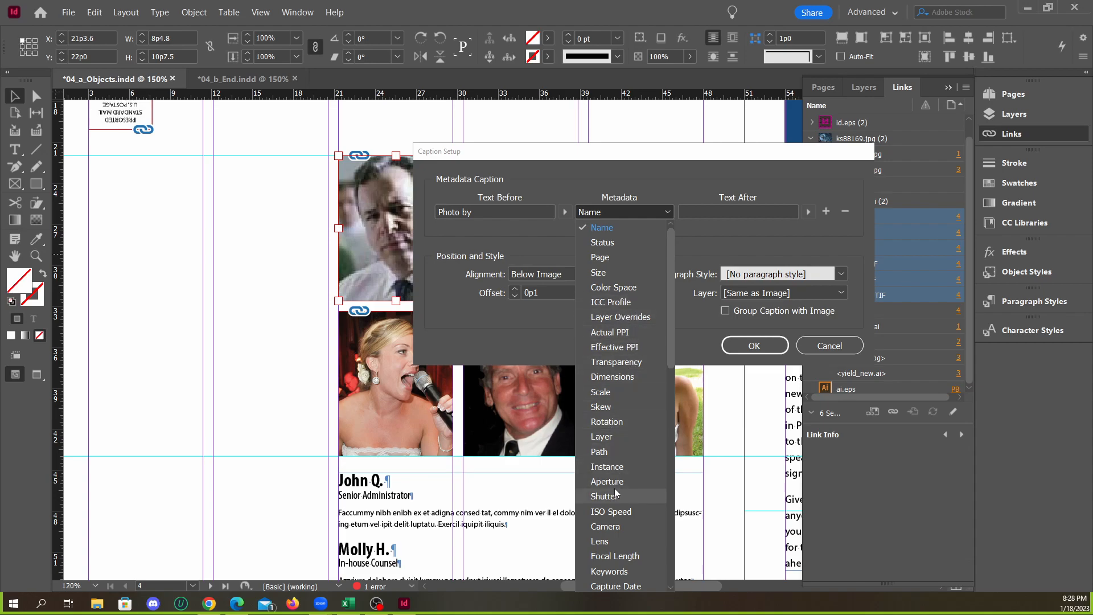
pyautogui.scroll(-3, 670, 364)
pyautogui.moveTo(671, 377); pyautogui.dragTo(657, 506)
pyautogui.click(614, 549)
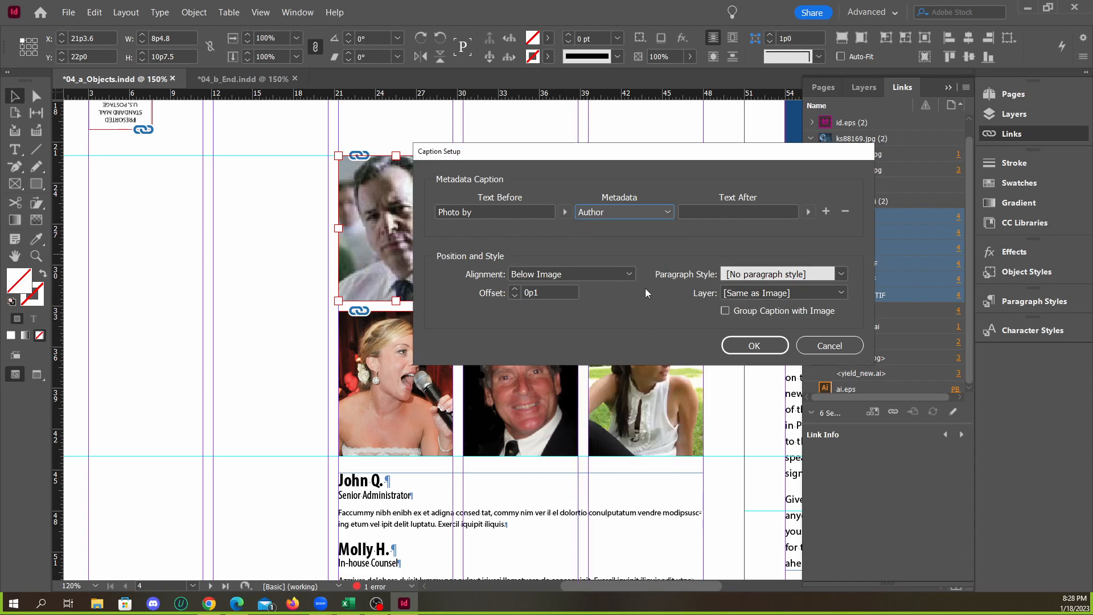
pyautogui.click(706, 211)
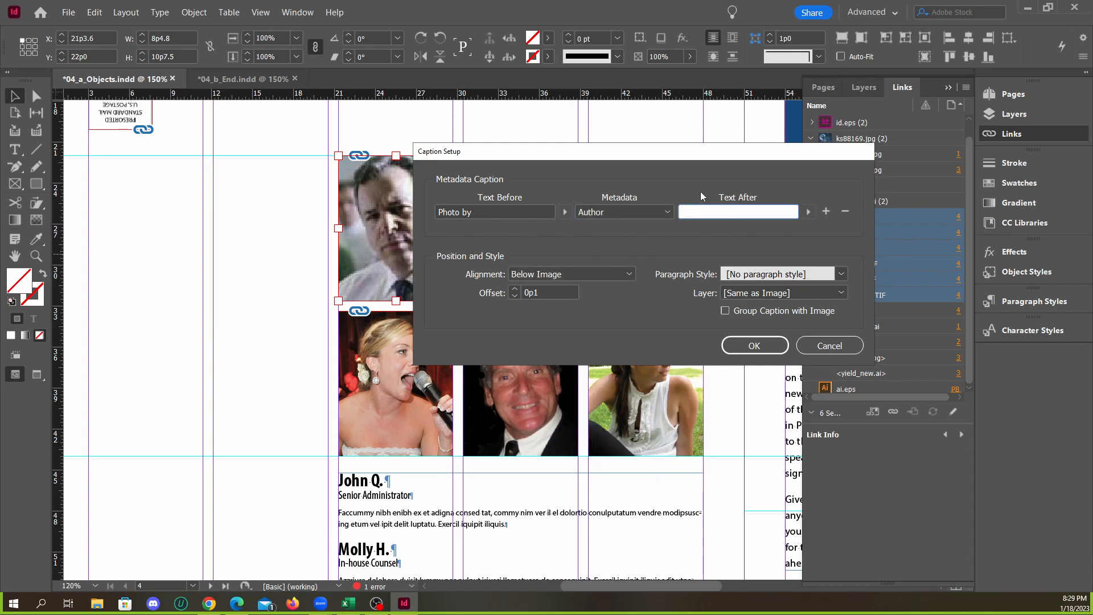
# Keep the caption alignment at Below Image, leave the text after the author empty, and apply the caption setup
pyautogui.moveTo(720, 159); pyautogui.dragTo(704, 155)
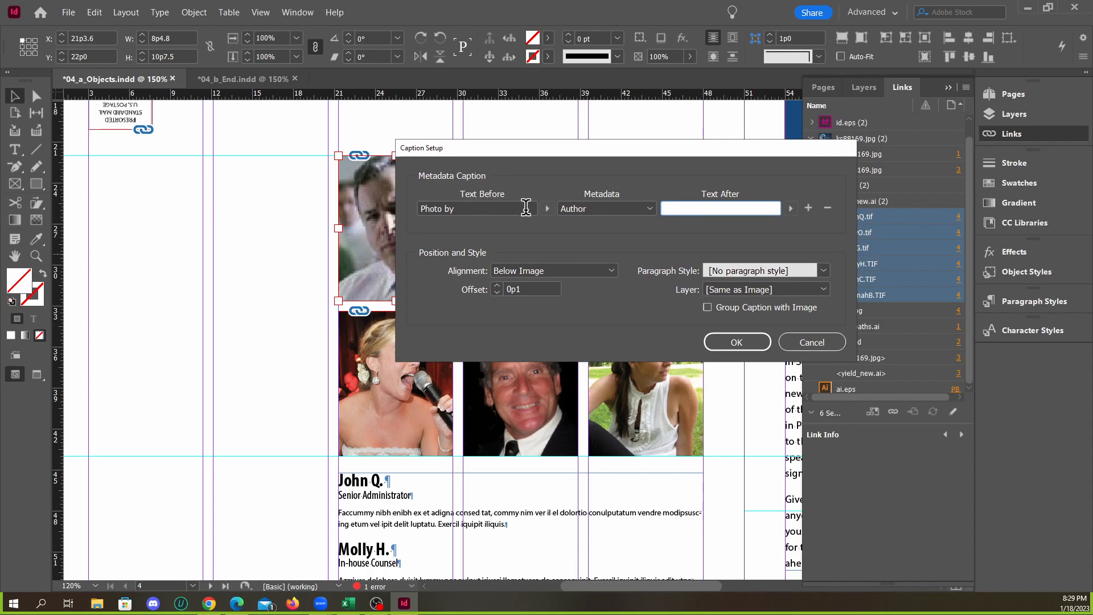
pyautogui.click(531, 271)
pyautogui.click(531, 272)
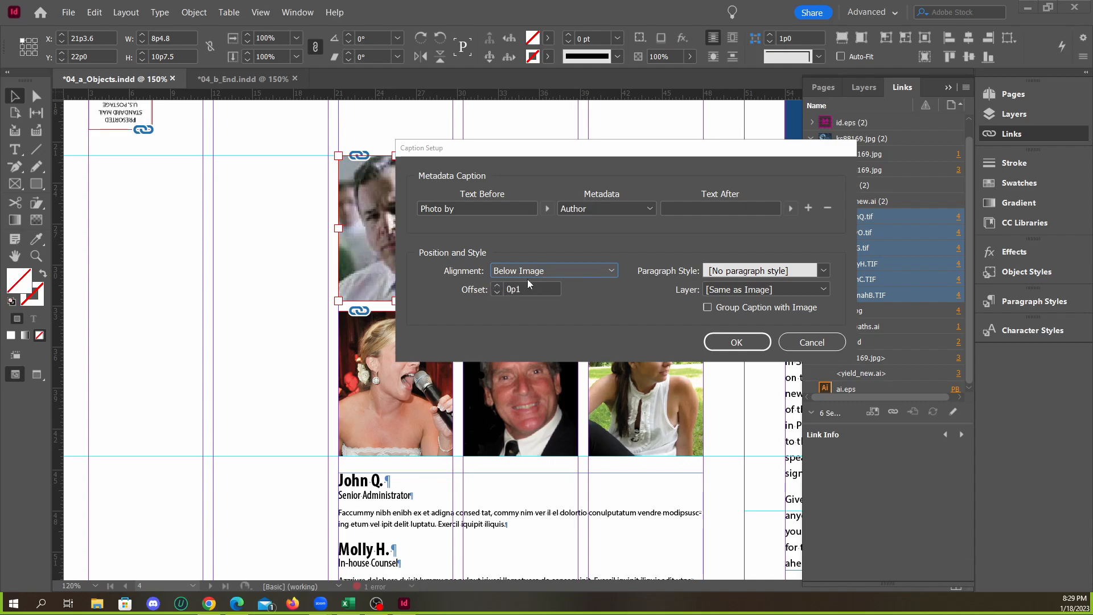
pyautogui.moveTo(486, 169); pyautogui.dragTo(467, 181)
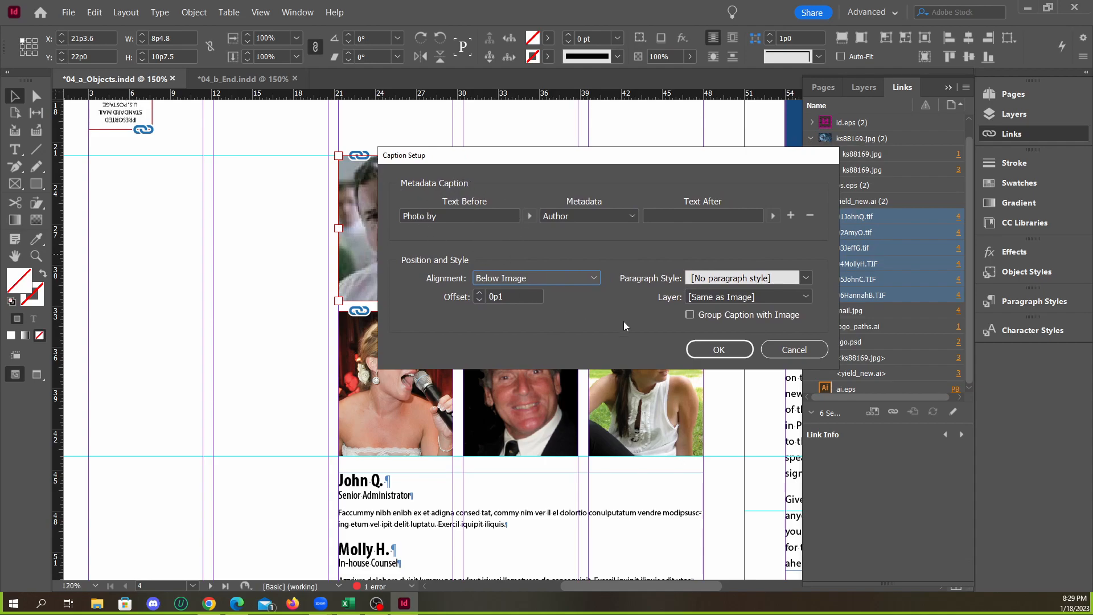
pyautogui.click(710, 349)
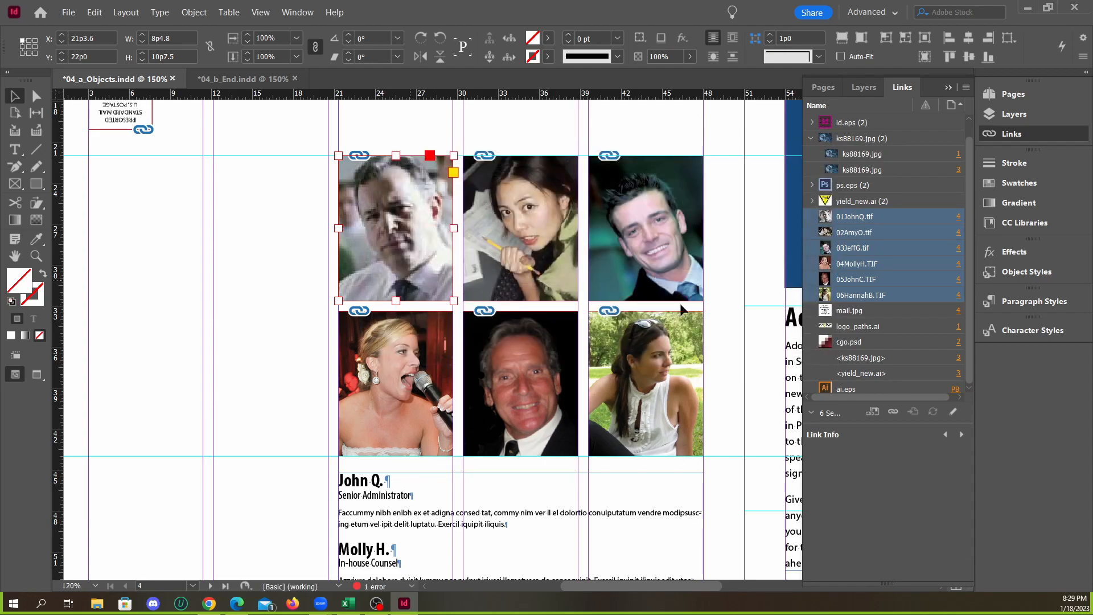
# Open the caption generation options for the six selected portrait links
pyautogui.rightClick(896, 293)
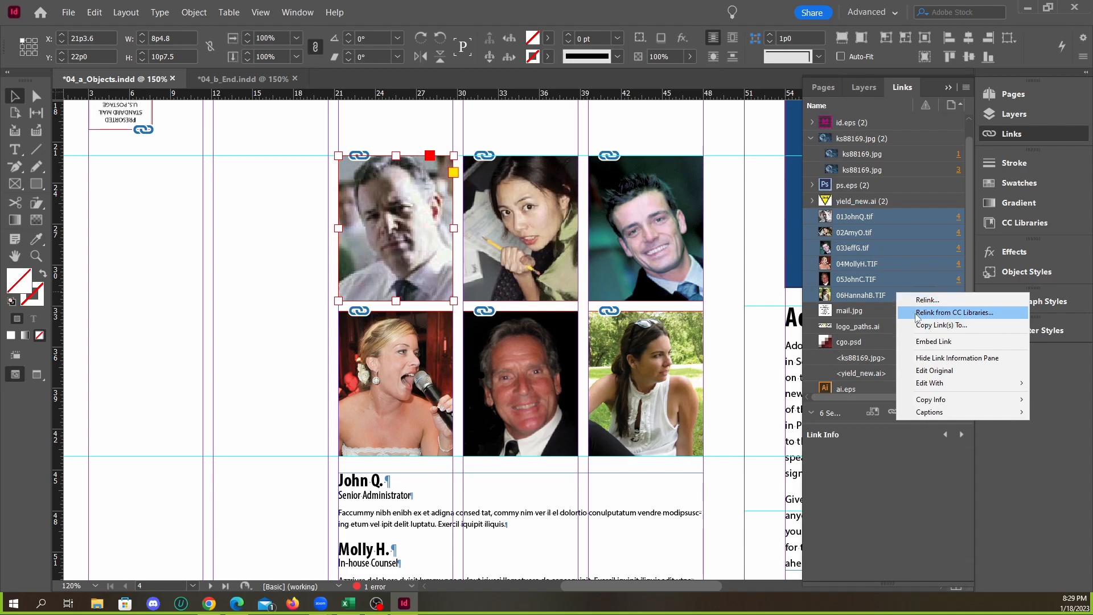
pyautogui.moveTo(954, 414)
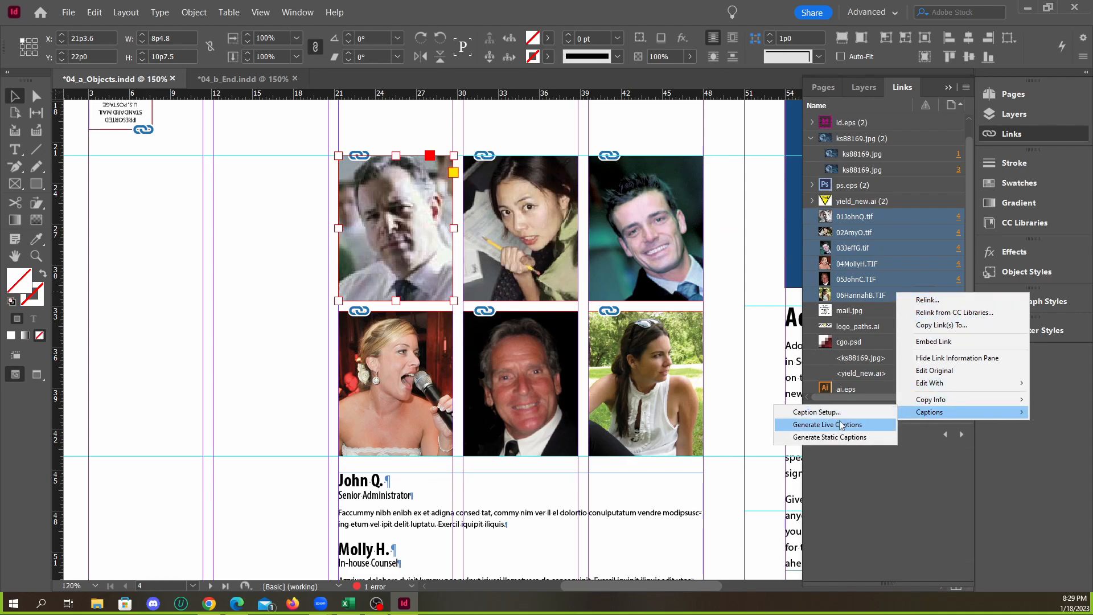
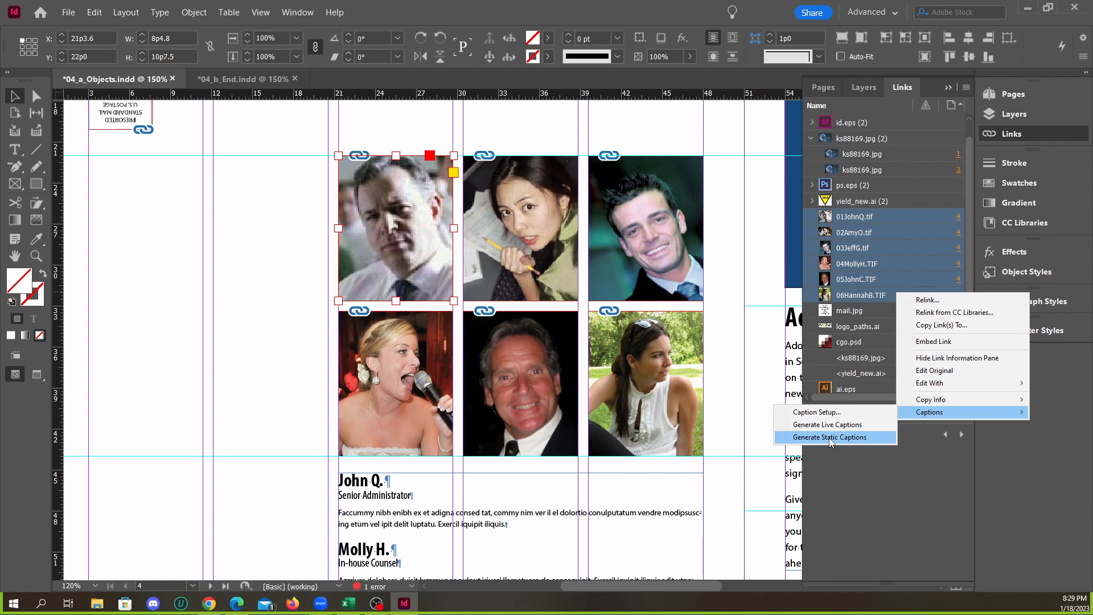
# Generate static captions for the six portraits and set the caption setup's paragraph style to Photo Credit
pyautogui.click(830, 437)
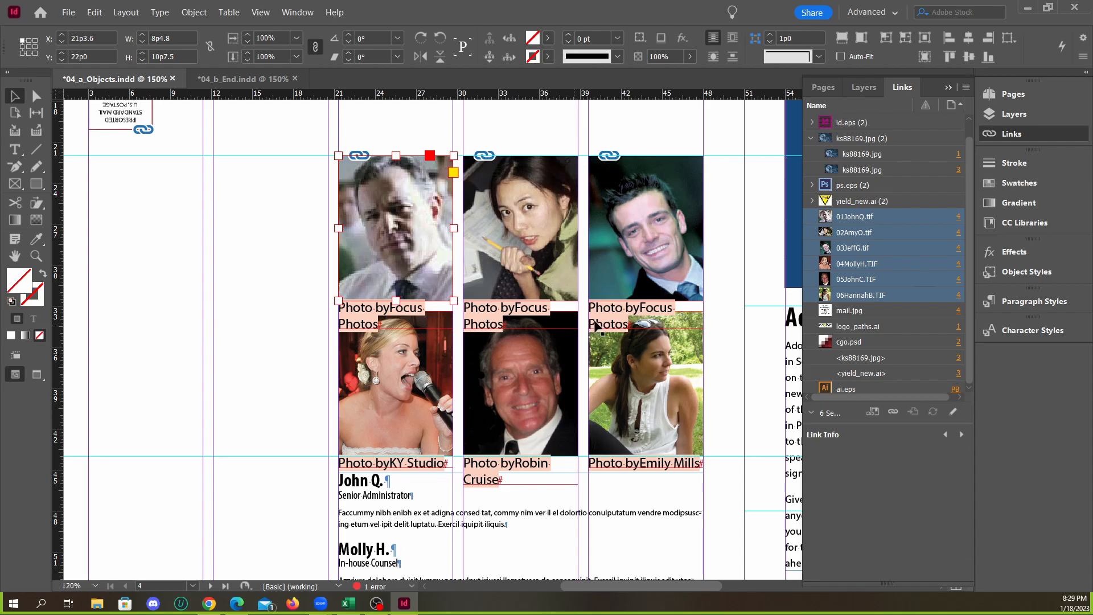
pyautogui.rightClick(920, 295)
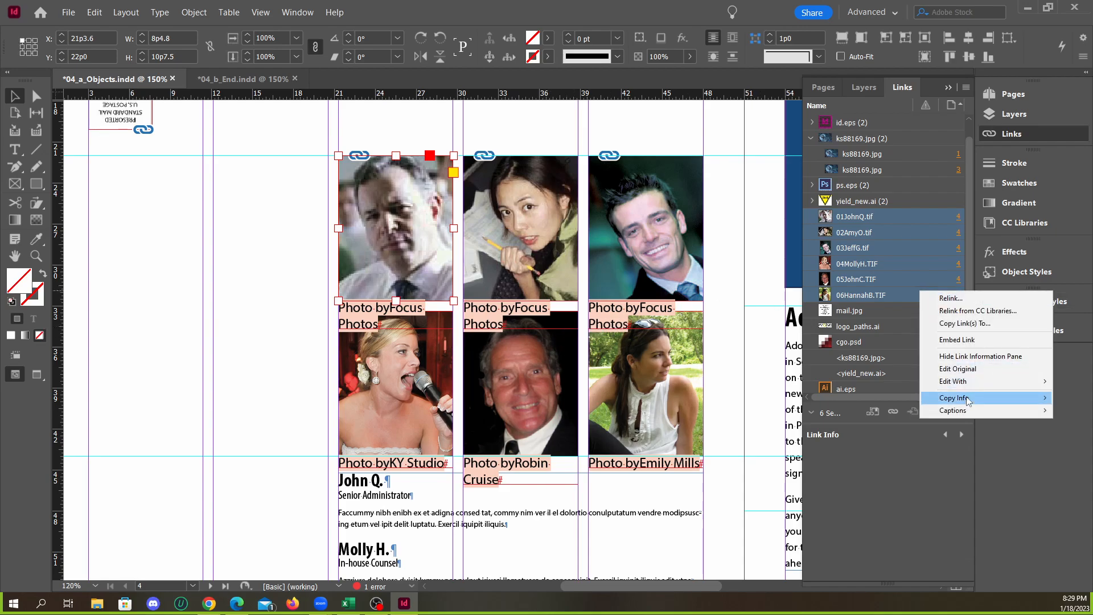
pyautogui.click(843, 410)
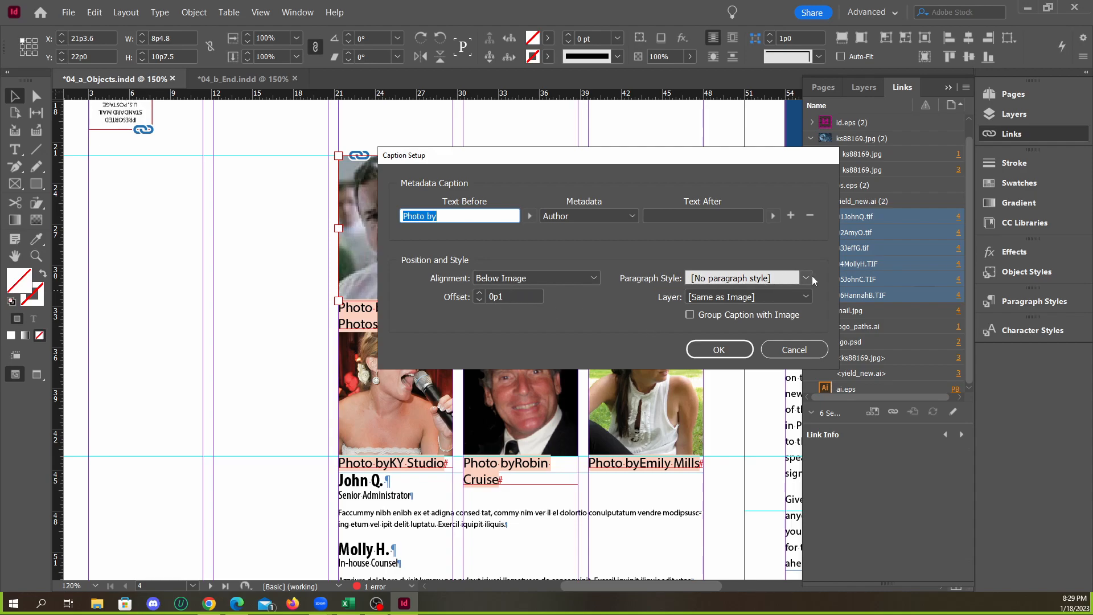
pyautogui.click(806, 279)
pyautogui.click(807, 279)
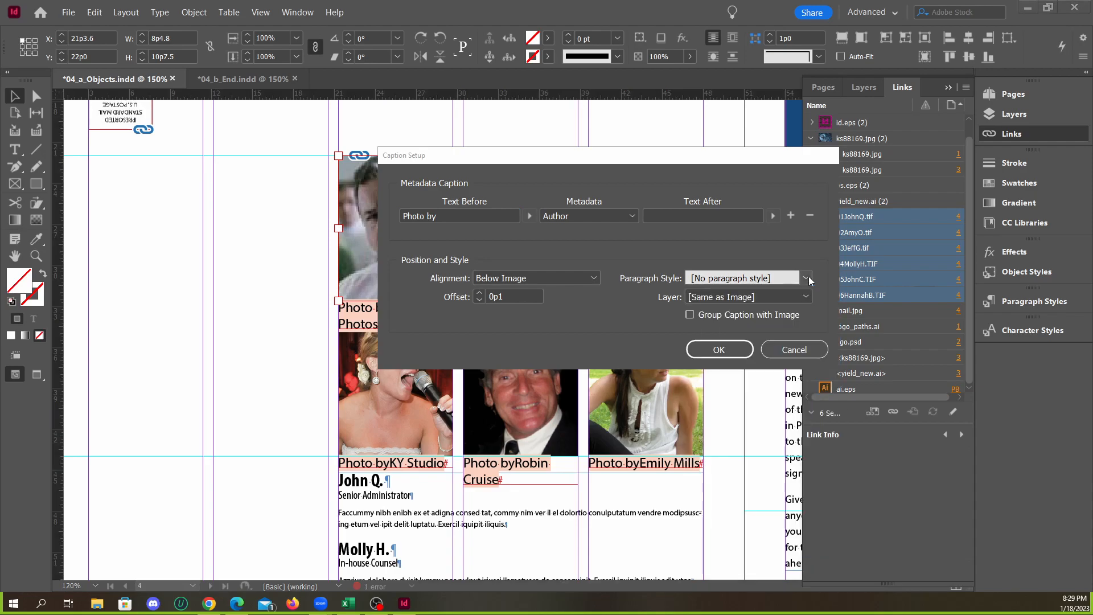
pyautogui.click(754, 279)
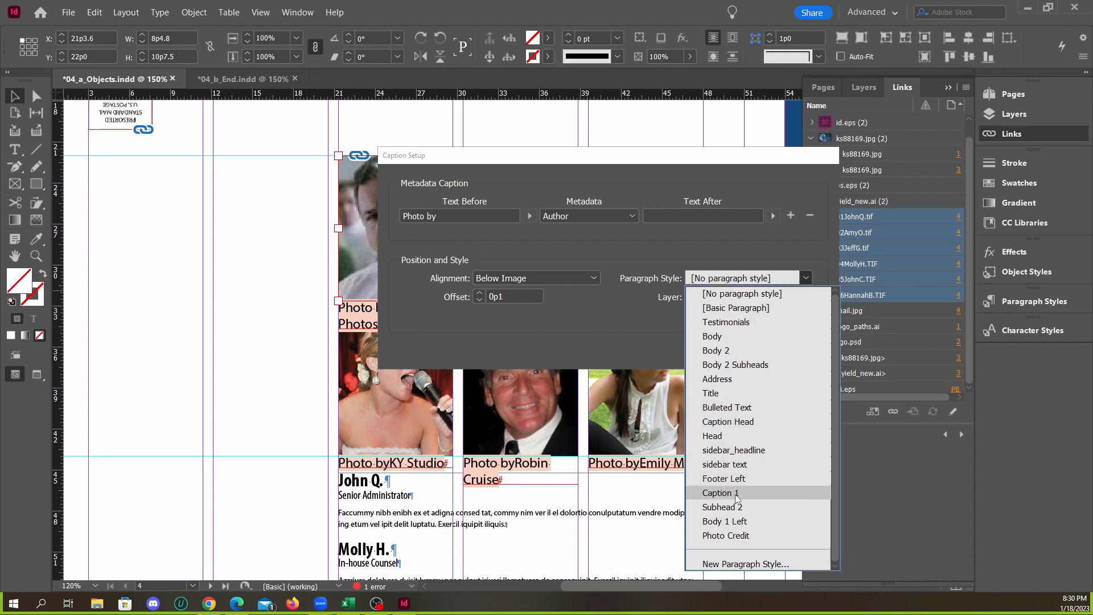
pyautogui.click(725, 535)
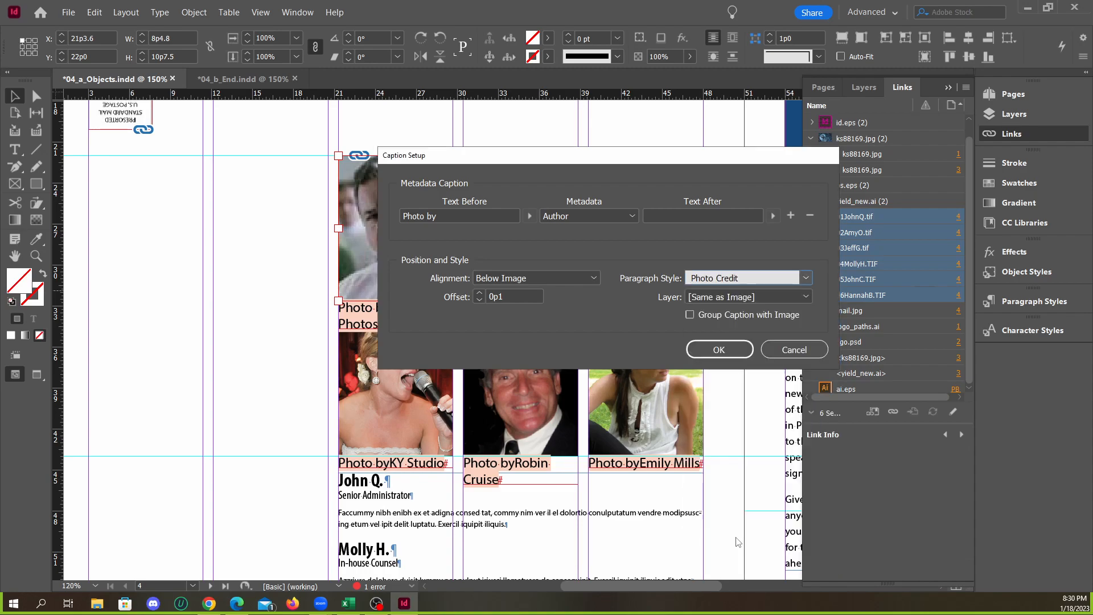
pyautogui.click(719, 350)
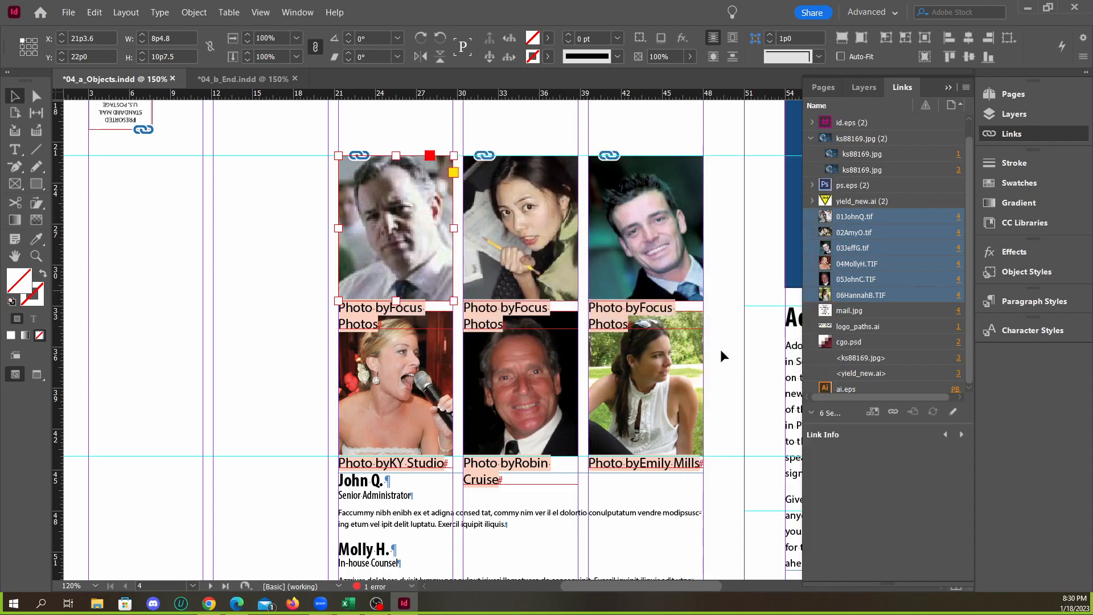
# Generate static captions in the Photo Credit paragraph style for the six selected portrait links
pyautogui.rightClick(866, 296)
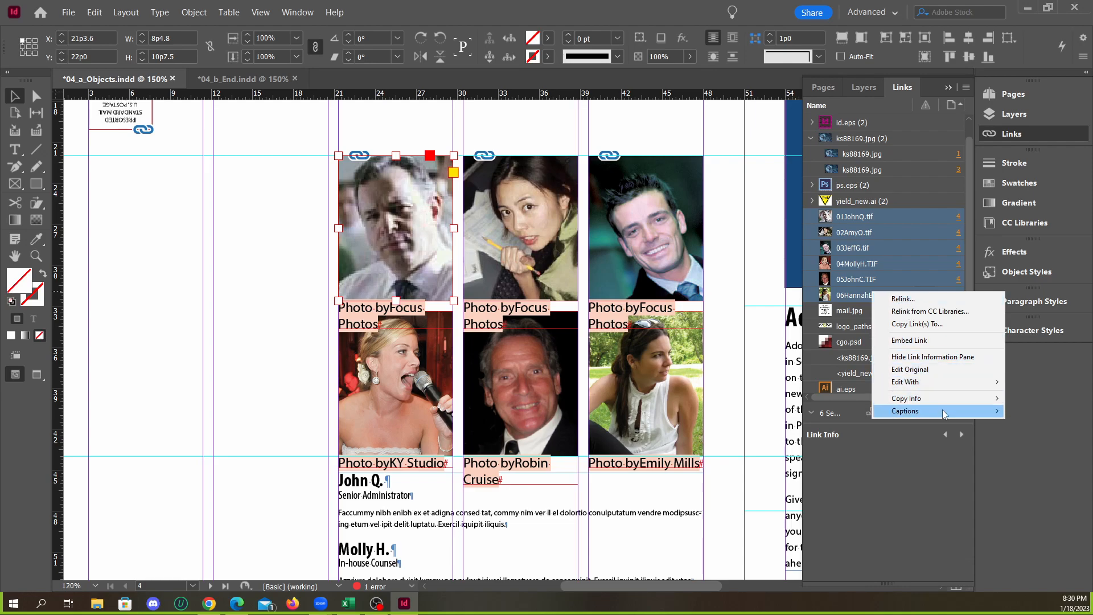
pyautogui.moveTo(945, 410)
pyautogui.click(831, 435)
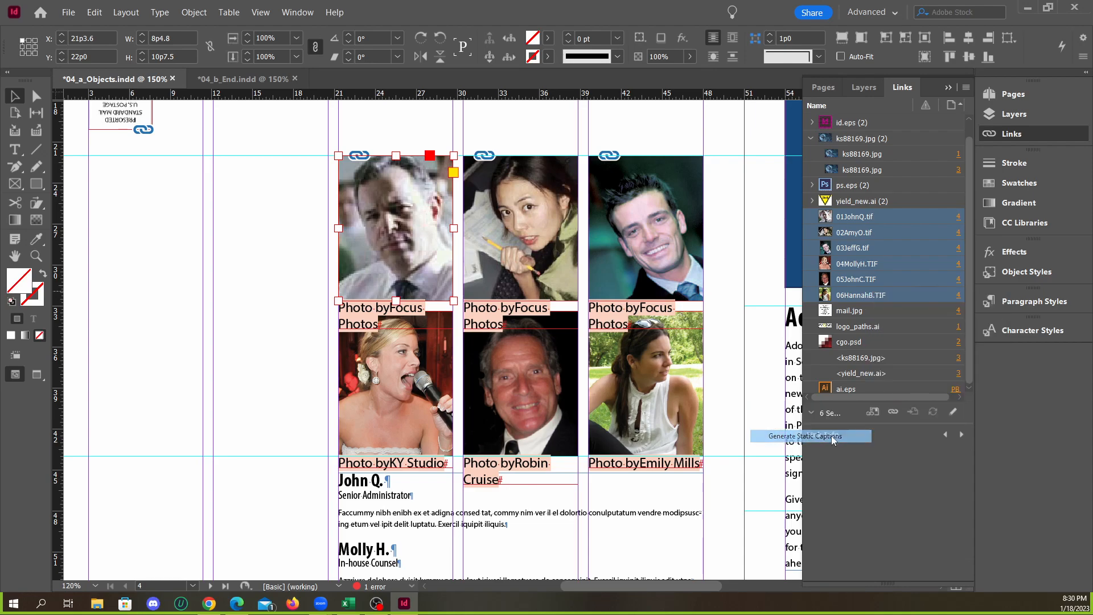
# Undo both sets of captions generated under the six portraits
pyautogui.click(369, 330)
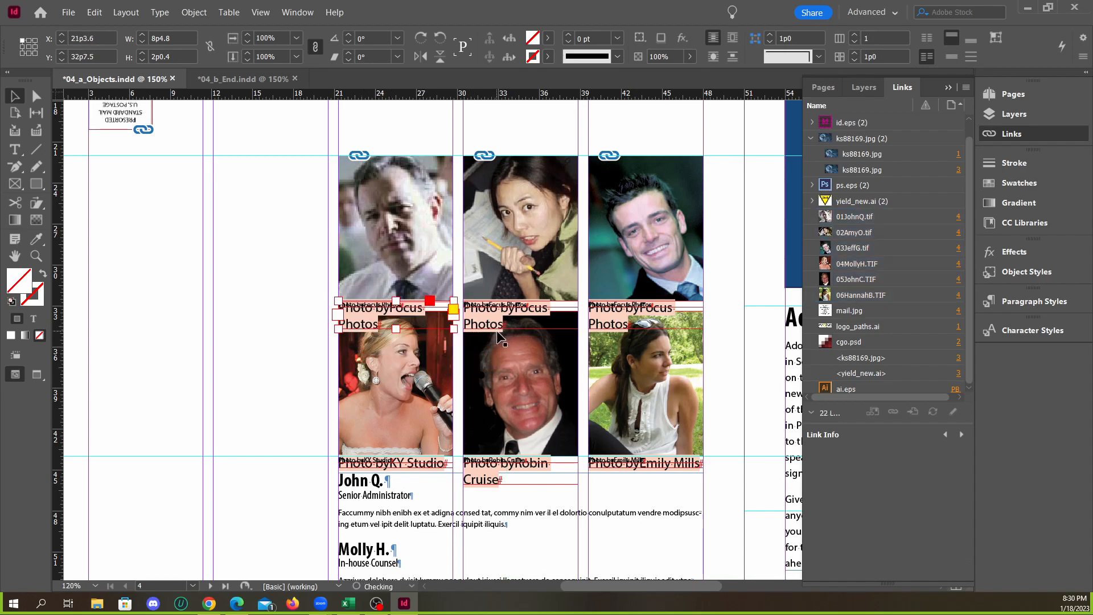
pyautogui.hotkey('ctrl', 'z')
pyautogui.hotkey('ctrl', 'z')
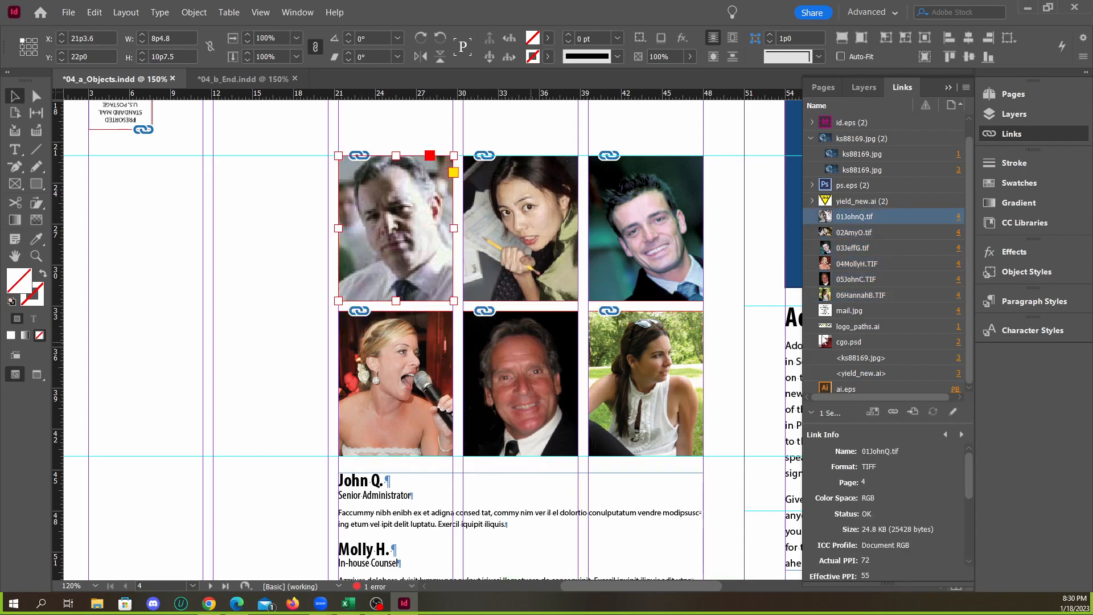
pyautogui.keyDown('shift'); pyautogui.click(873, 282); pyautogui.keyUp('shift')
pyautogui.keyDown('shift'); pyautogui.click(874, 295); pyautogui.keyUp('shift')
pyautogui.rightClick(883, 228)
pyautogui.moveTo(918, 349)
pyautogui.click(808, 349)
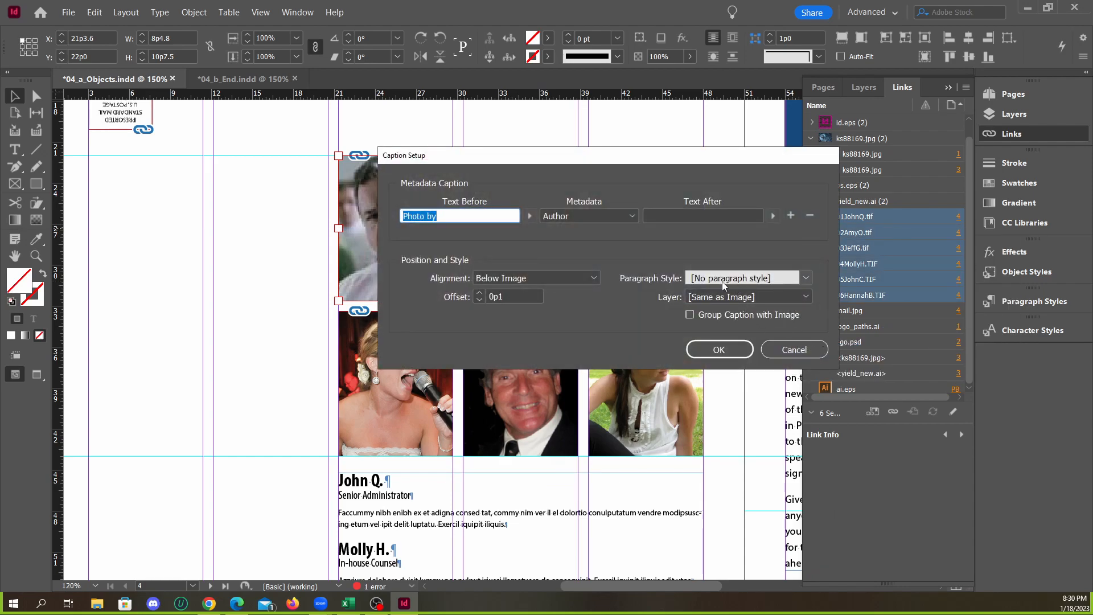
pyautogui.click(806, 278)
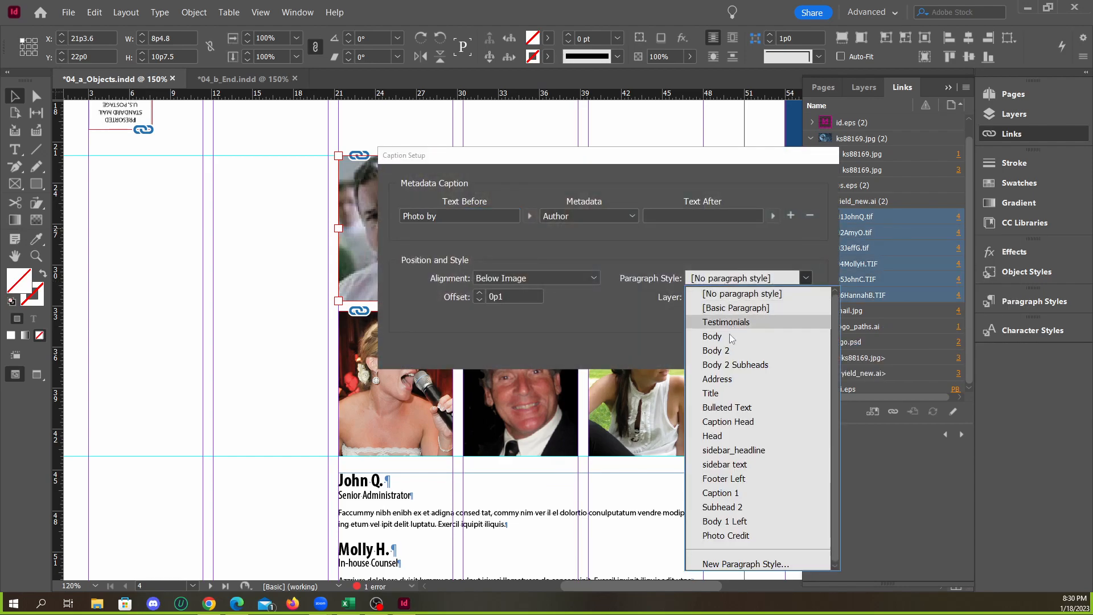
pyautogui.click(727, 535)
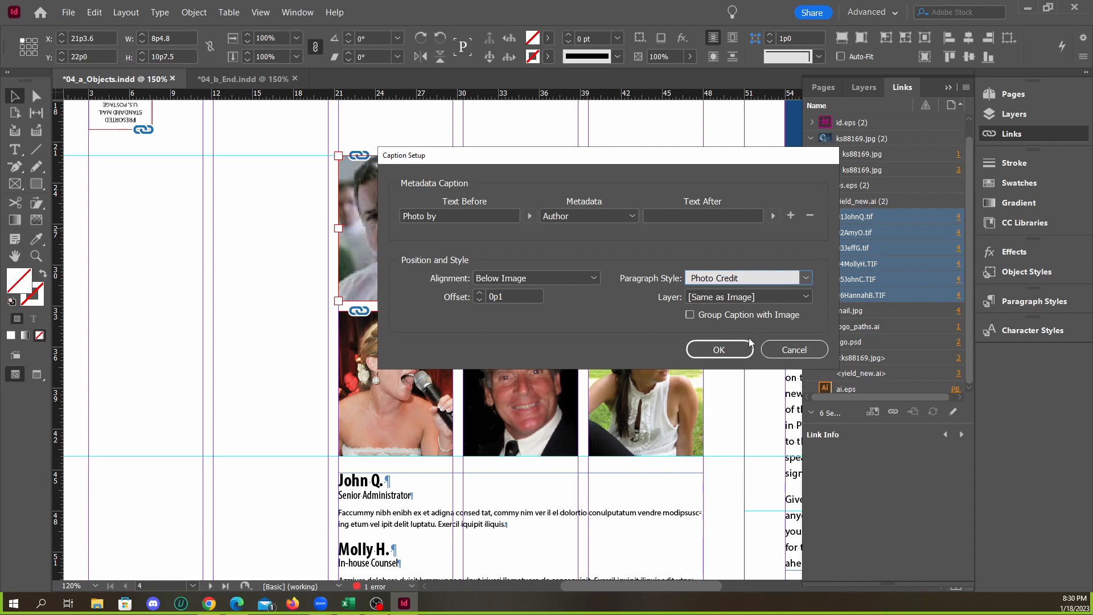
pyautogui.click(785, 349)
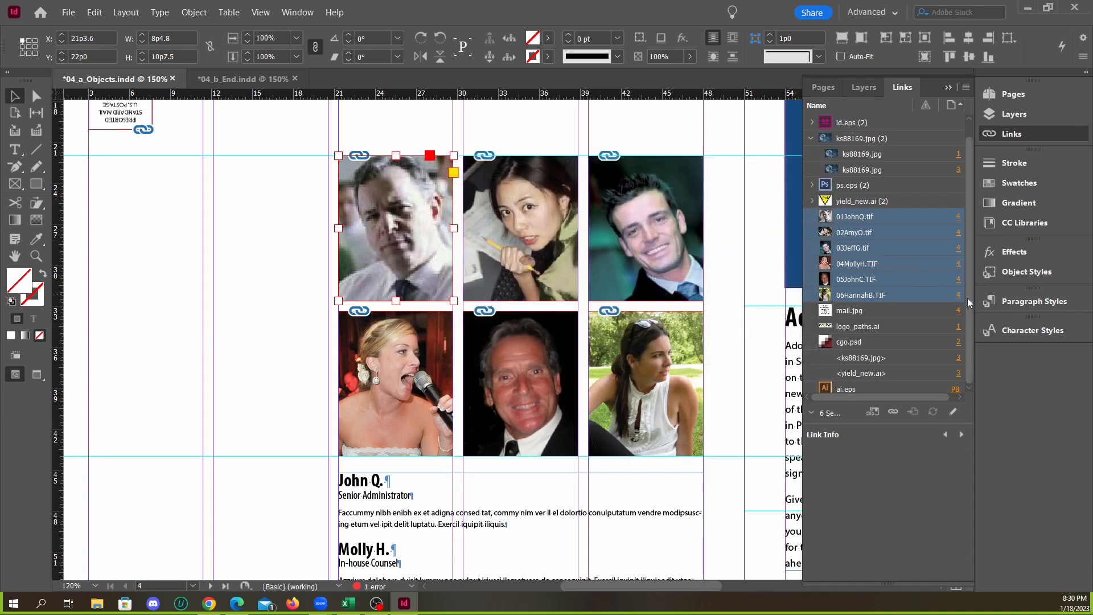
# Look through the document's paragraph styles down to Photo Credit
pyautogui.click(1031, 301)
pyautogui.scroll(-2, 867, 384)
pyautogui.moveTo(881, 420); pyautogui.dragTo(881, 498)
pyautogui.scroll(7, 860, 418)
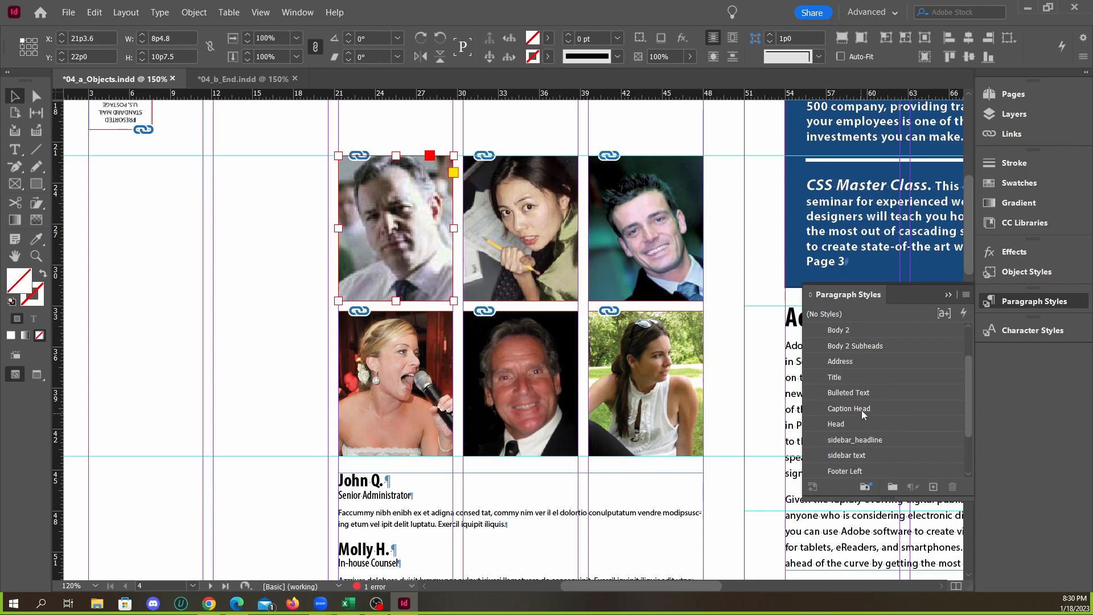
pyautogui.scroll(-6, 883, 393)
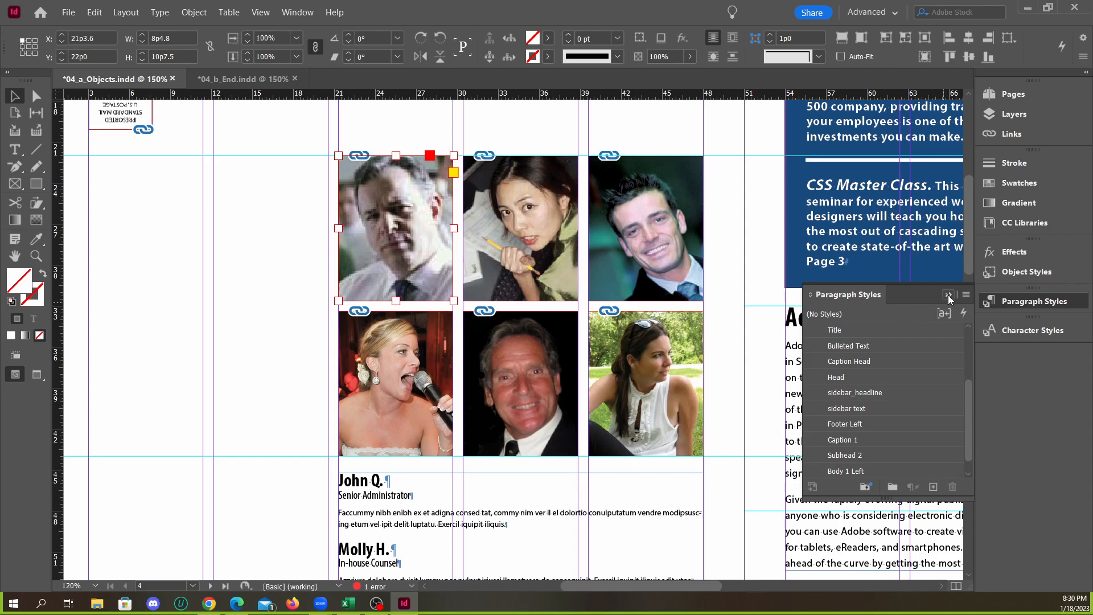
pyautogui.scroll(-1, 891, 417)
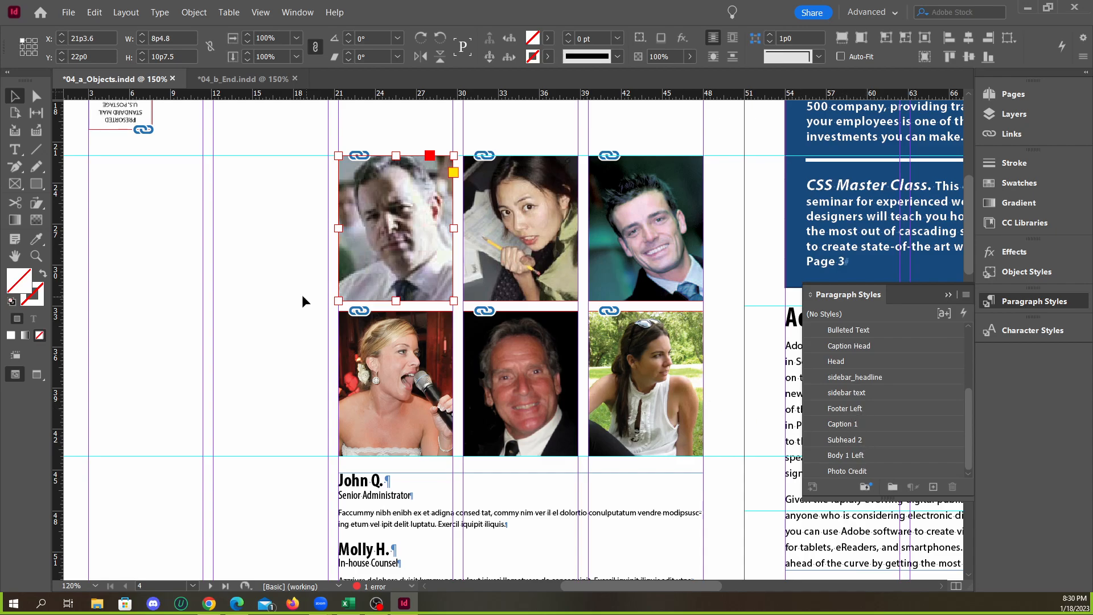
# Draw a small sample text frame in the blank area beside the portraits and fill it with placeholder text
pyautogui.click(172, 312)
pyautogui.scroll(3, 172, 312)
pyautogui.click(15, 150)
pyautogui.moveTo(264, 212); pyautogui.dragTo(455, 342)
pyautogui.rightClick(324, 252)
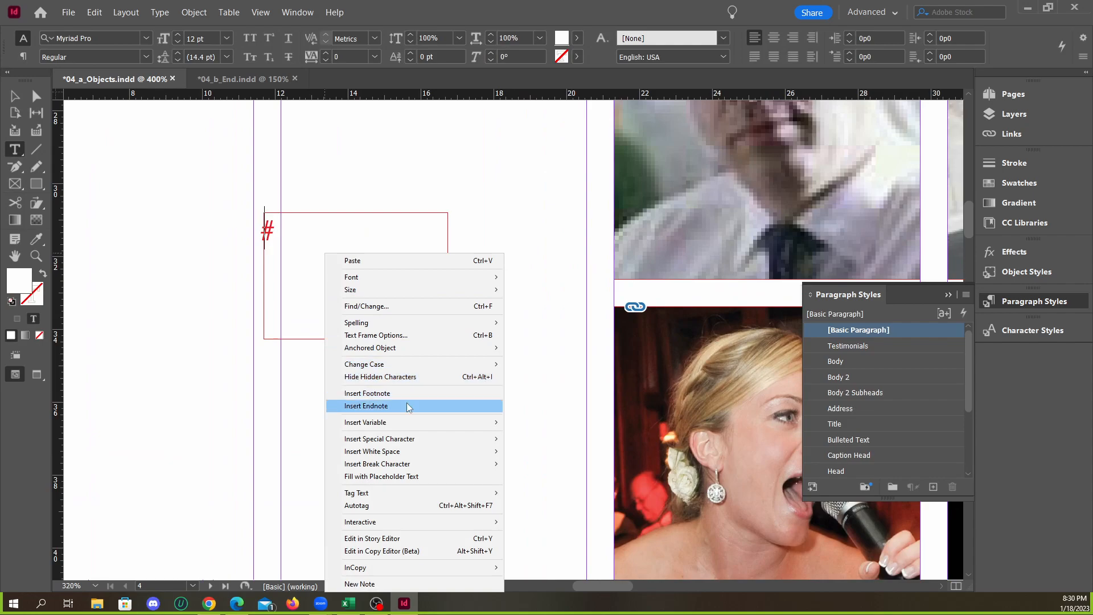
pyautogui.click(398, 476)
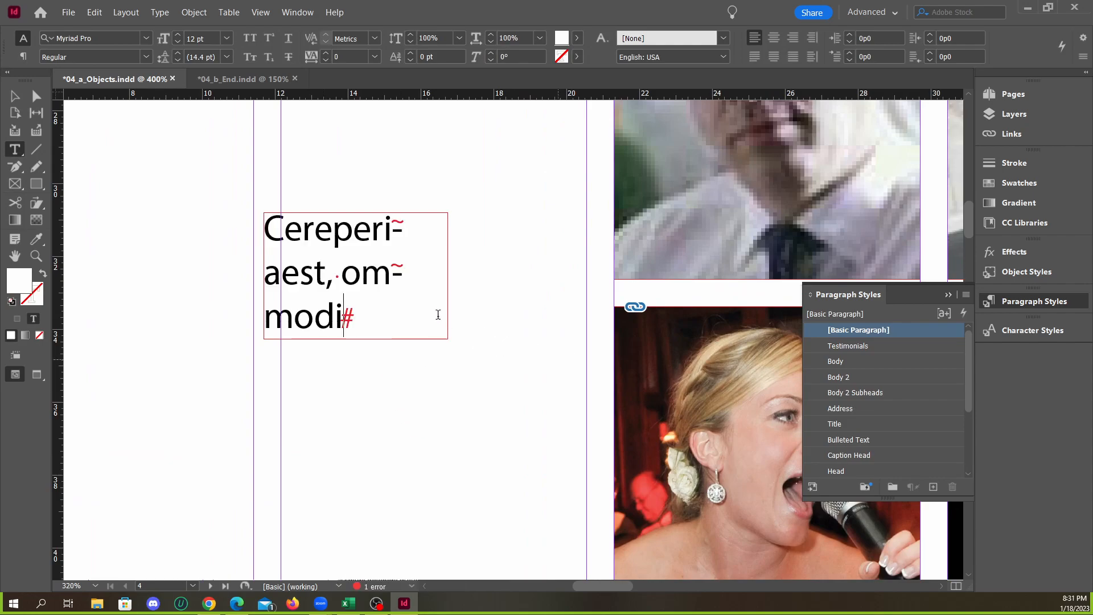
# Try the paragraph styles Body, Body 2, Body 2 Subheads, Title, Caption Head and Photo Credit on the sample text
pyautogui.click(845, 360)
pyautogui.click(841, 377)
pyautogui.click(849, 392)
pyautogui.click(853, 423)
pyautogui.click(859, 450)
pyautogui.scroll(-3, 860, 452)
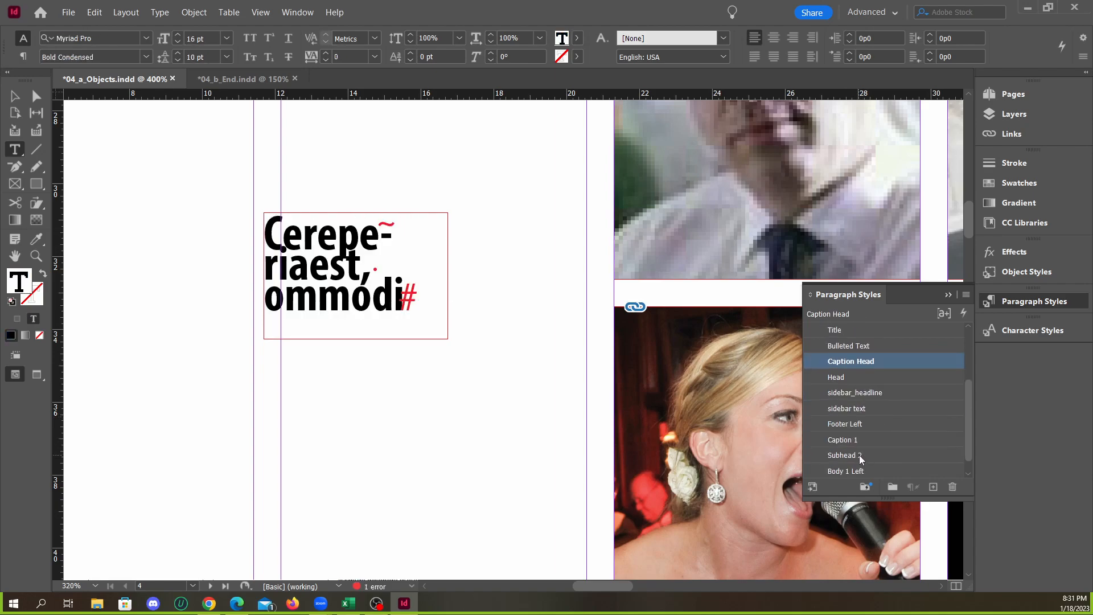
pyautogui.scroll(-1, 856, 469)
pyautogui.click(856, 469)
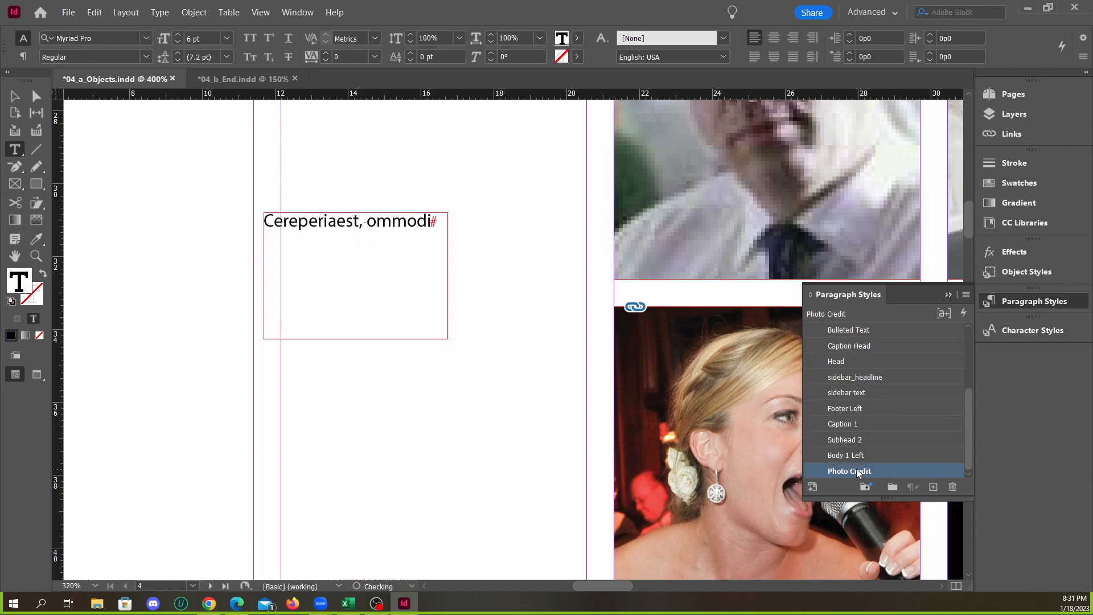
# Delete the sample text frame beside the portraits
pyautogui.press('Escape')
pyautogui.click(227, 200)
pyautogui.click(325, 226)
pyautogui.press('Delete')
pyautogui.hotkey('ctrl', '1')
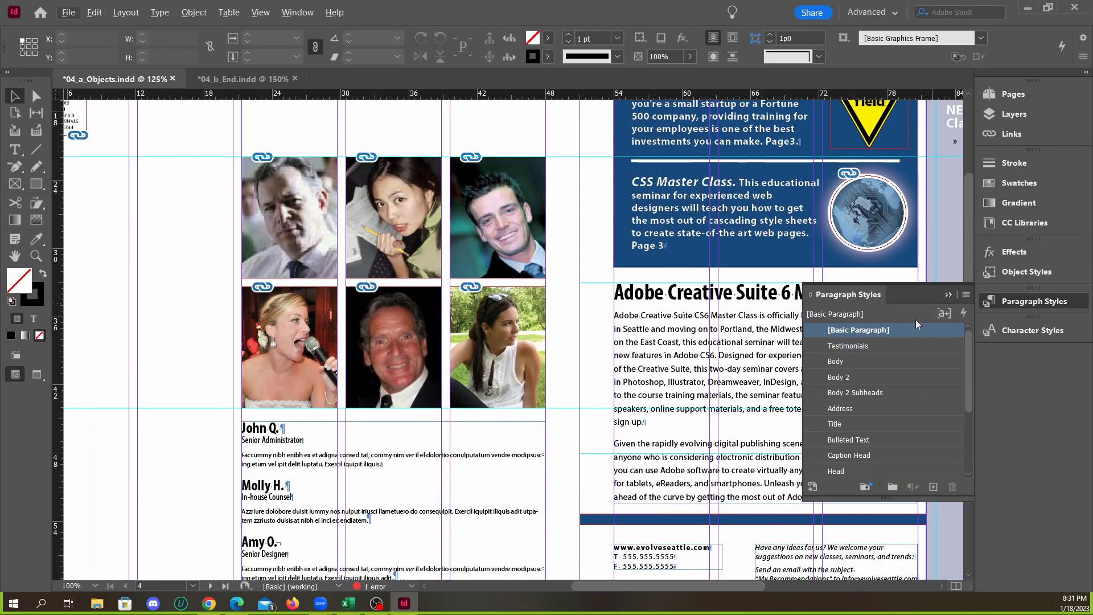
# Select links 01JohnQ.tif through 06HannahB.TIF, set their caption setup's paragraph style to Photo Credit with Author metadata, and apply it
pyautogui.click(1012, 133)
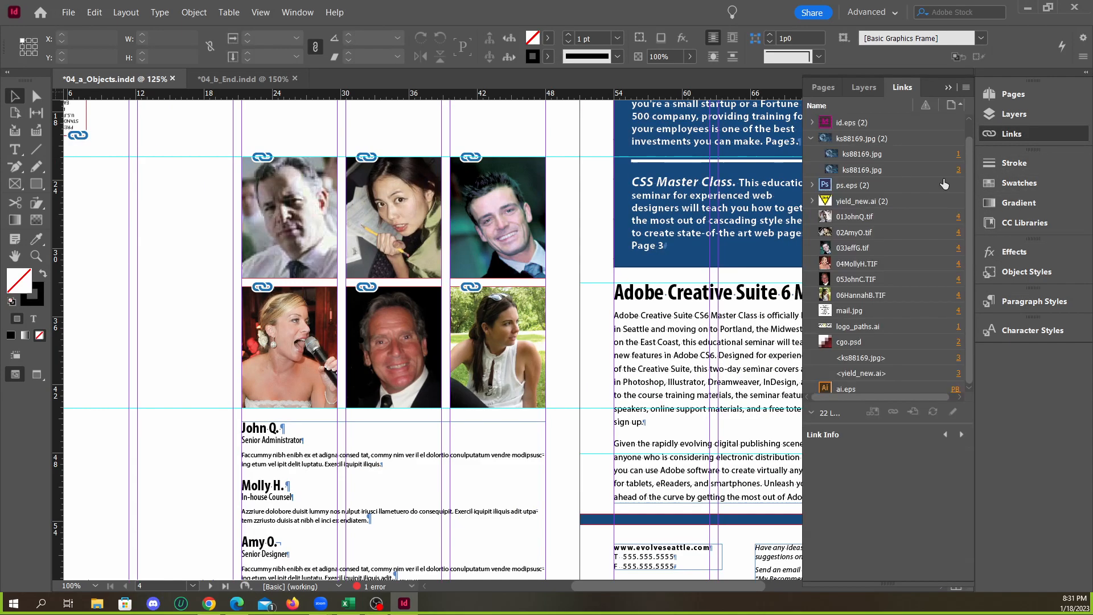
pyautogui.click(855, 218)
pyautogui.keyDown('shift'); pyautogui.click(866, 297); pyautogui.keyUp('shift')
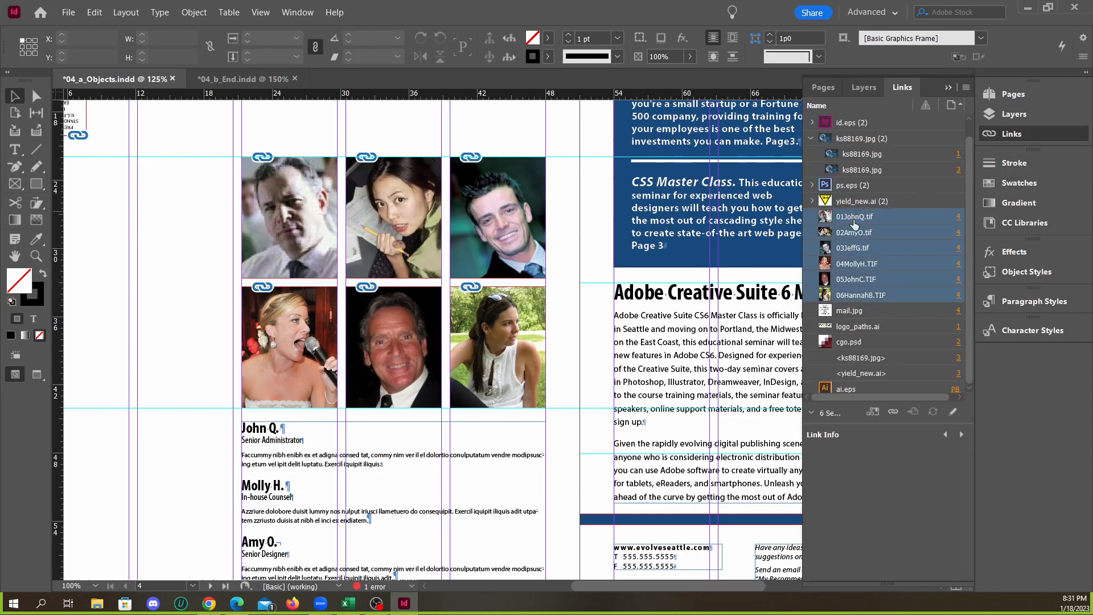
pyautogui.rightClick(860, 244)
pyautogui.moveTo(919, 362)
pyautogui.click(820, 364)
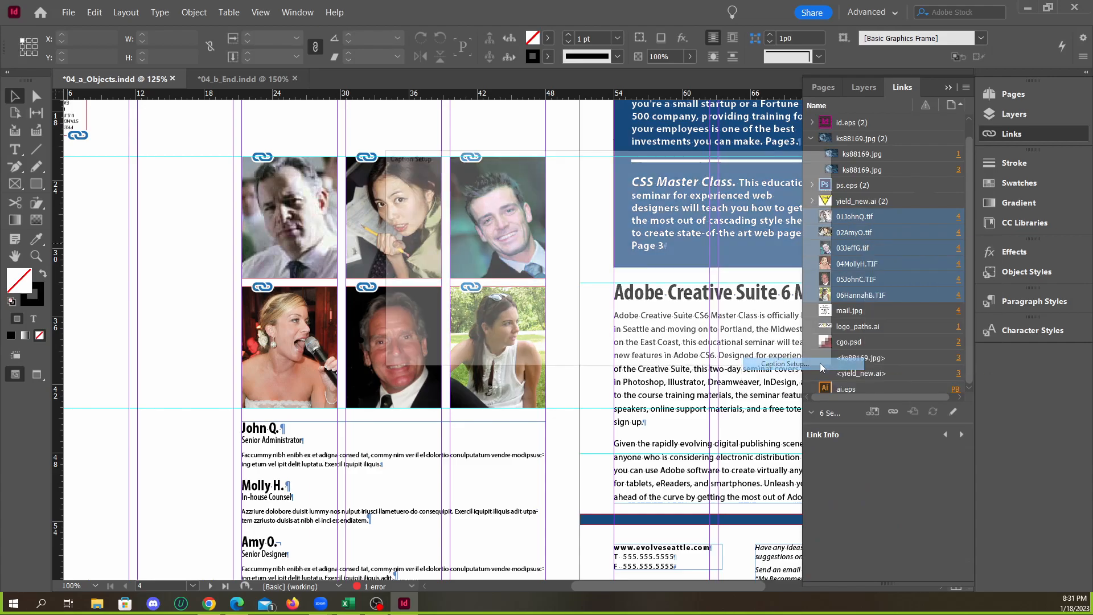
pyautogui.click(751, 278)
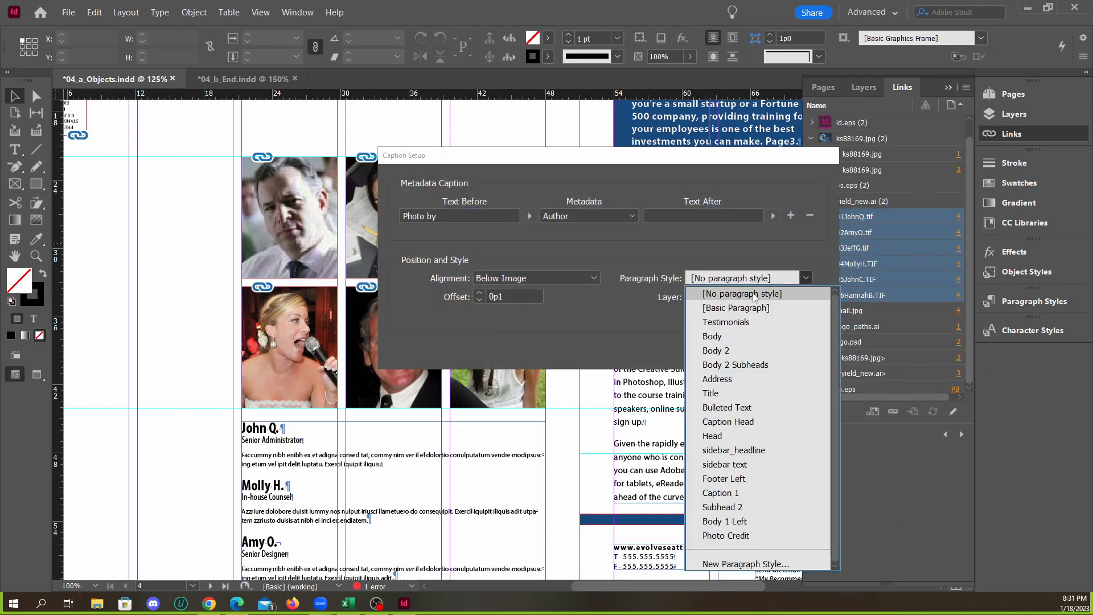
pyautogui.click(739, 534)
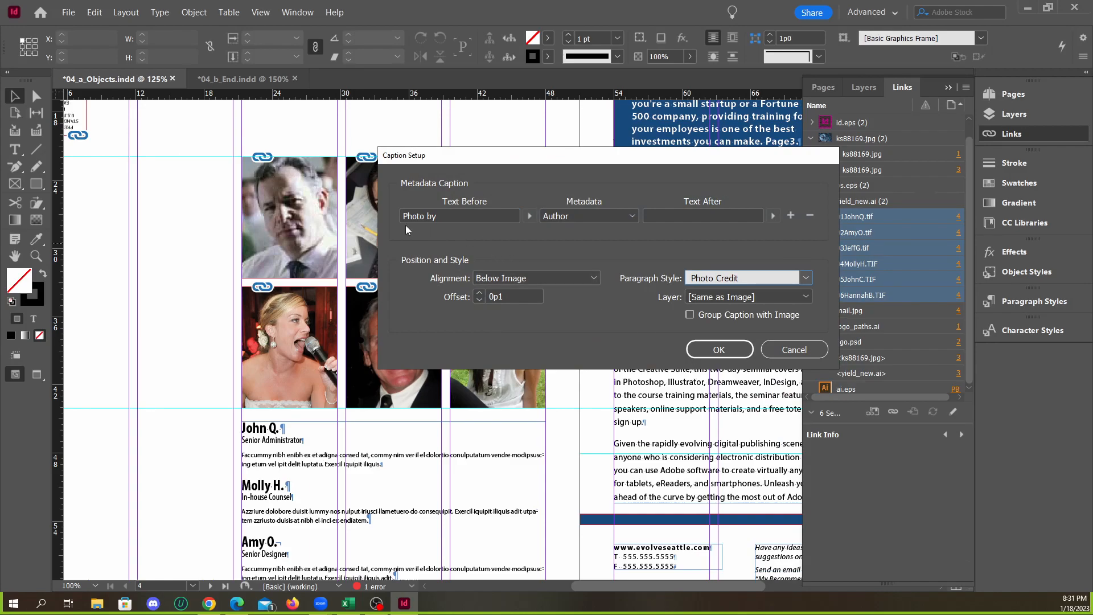
pyautogui.click(555, 218)
pyautogui.click(555, 218)
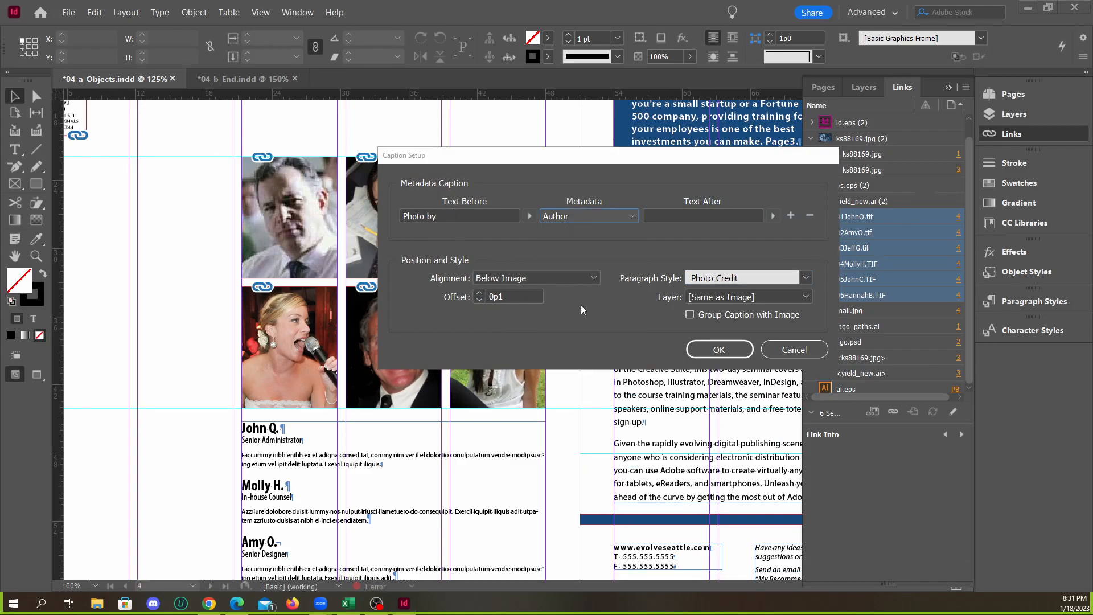
pyautogui.click(718, 350)
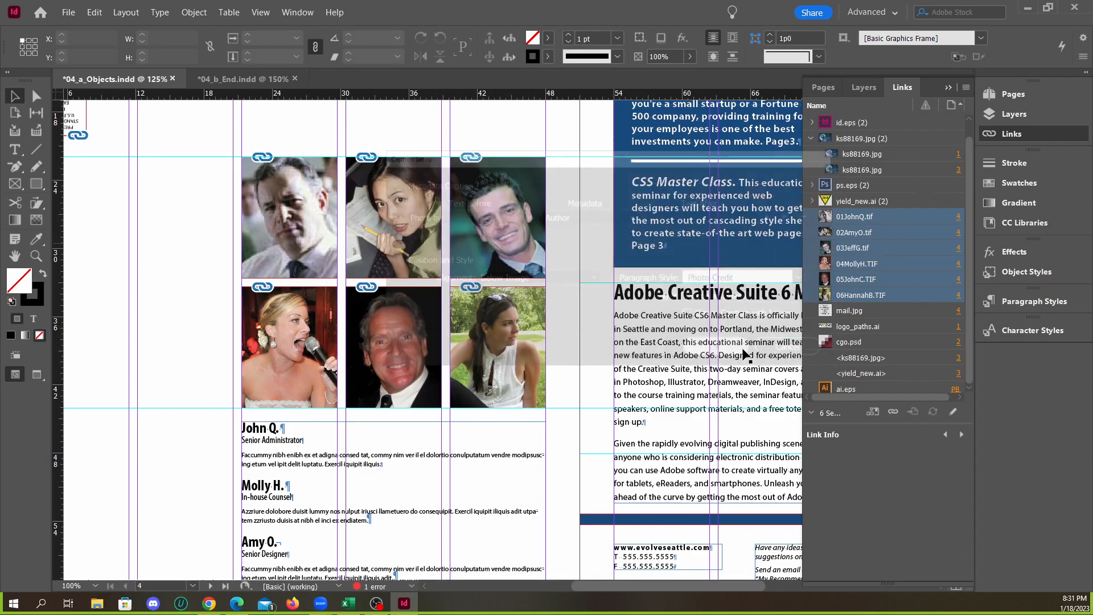
# Generate captions for the six selected portrait links and inspect them close up below the images
pyautogui.rightClick(878, 291)
pyautogui.moveTo(931, 410)
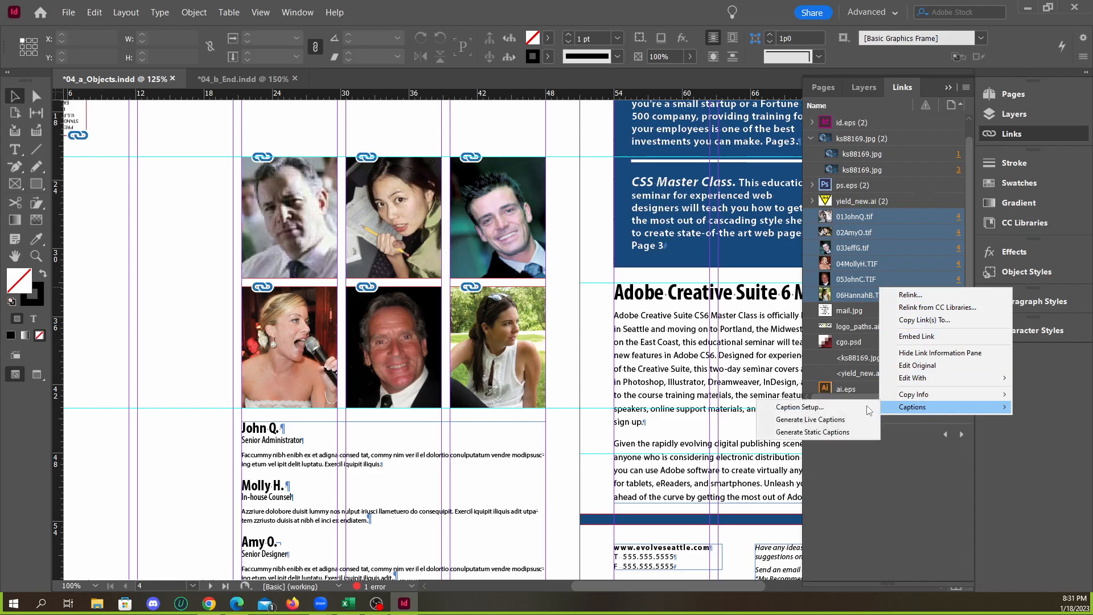
pyautogui.click(830, 424)
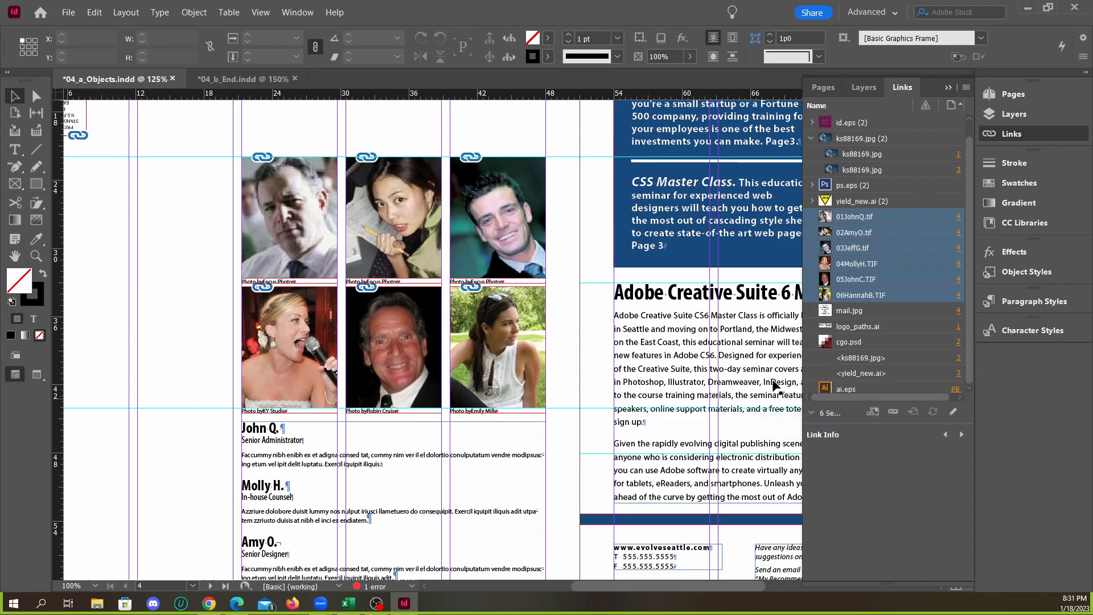
pyautogui.scroll(2, 312, 379)
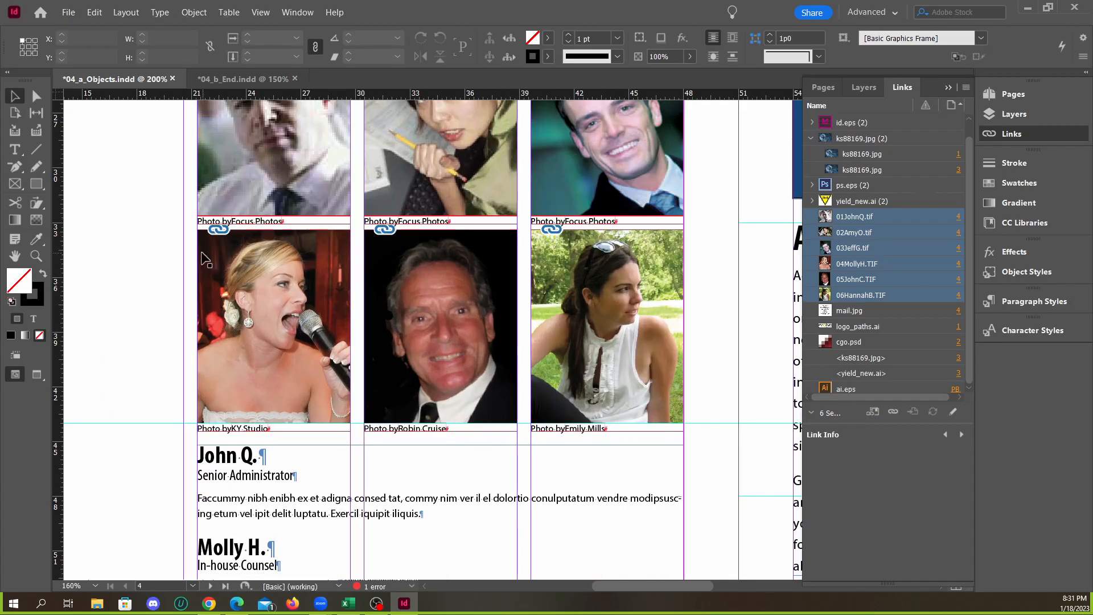
pyautogui.scroll(2, 200, 256)
pyautogui.scroll(-1, 329, 286)
pyautogui.scroll(-2, 329, 286)
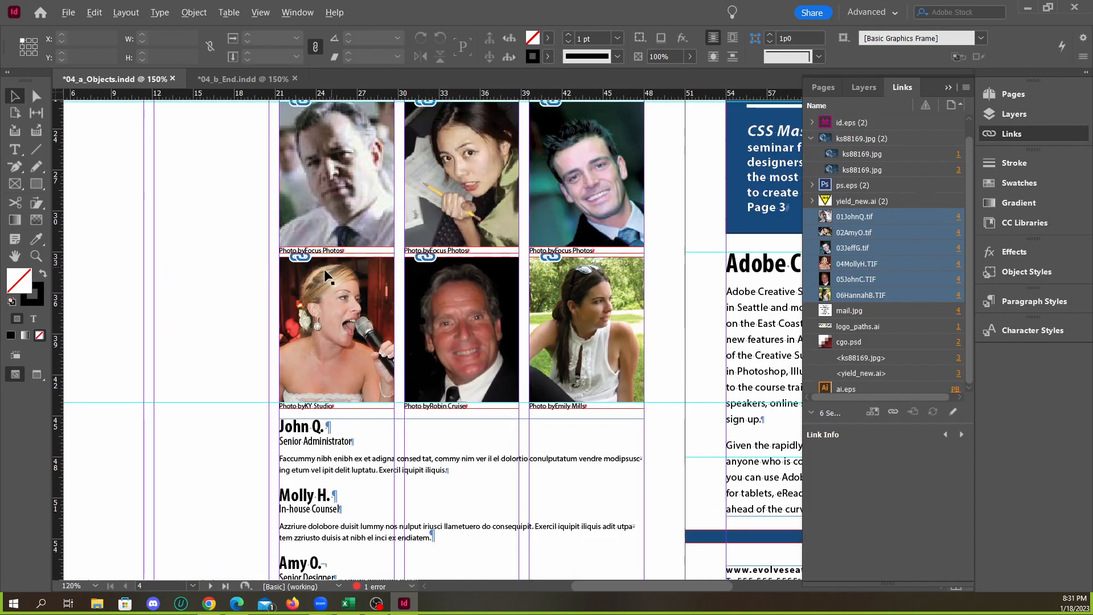
pyautogui.scroll(2, 329, 278)
# Set the paragraph style in the six portrait links' caption setup to Bulleted Text
pyautogui.rightClick(889, 268)
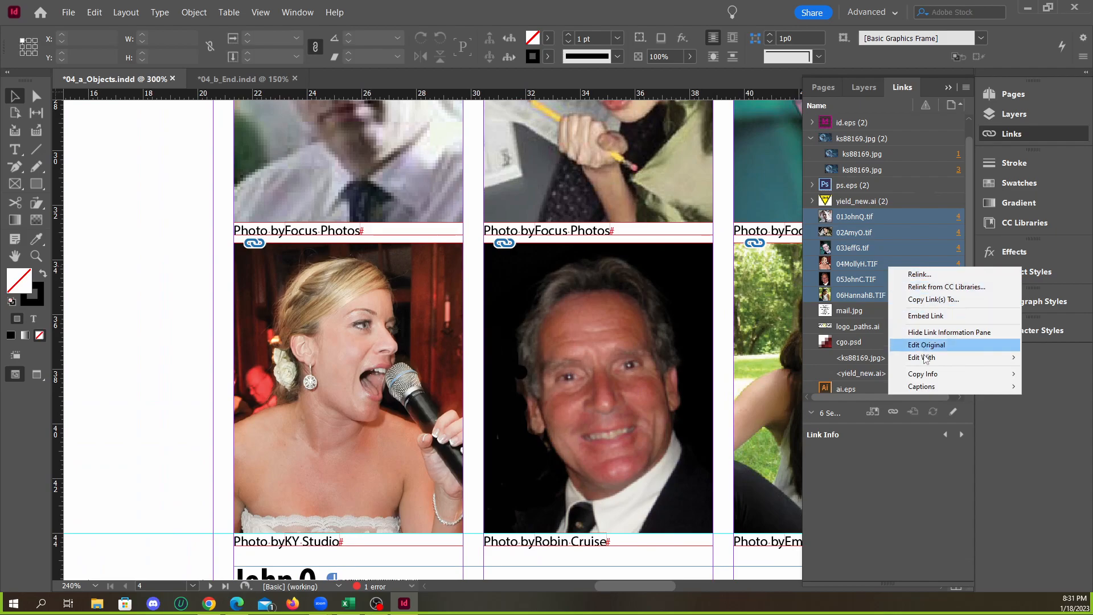
pyautogui.moveTo(939, 392)
pyautogui.click(808, 386)
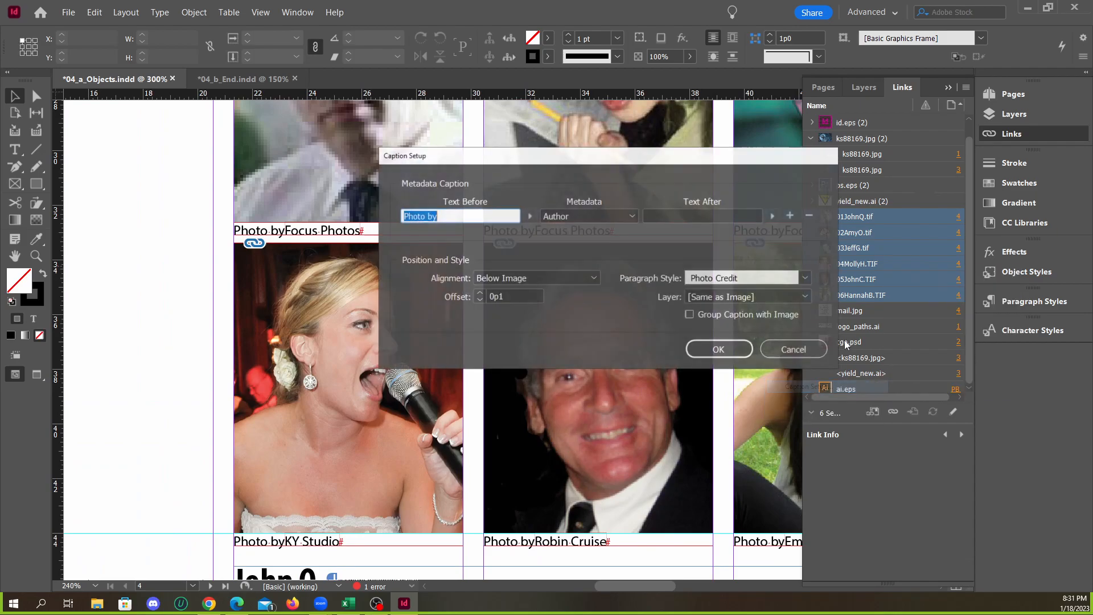
pyautogui.click(805, 278)
pyautogui.click(727, 407)
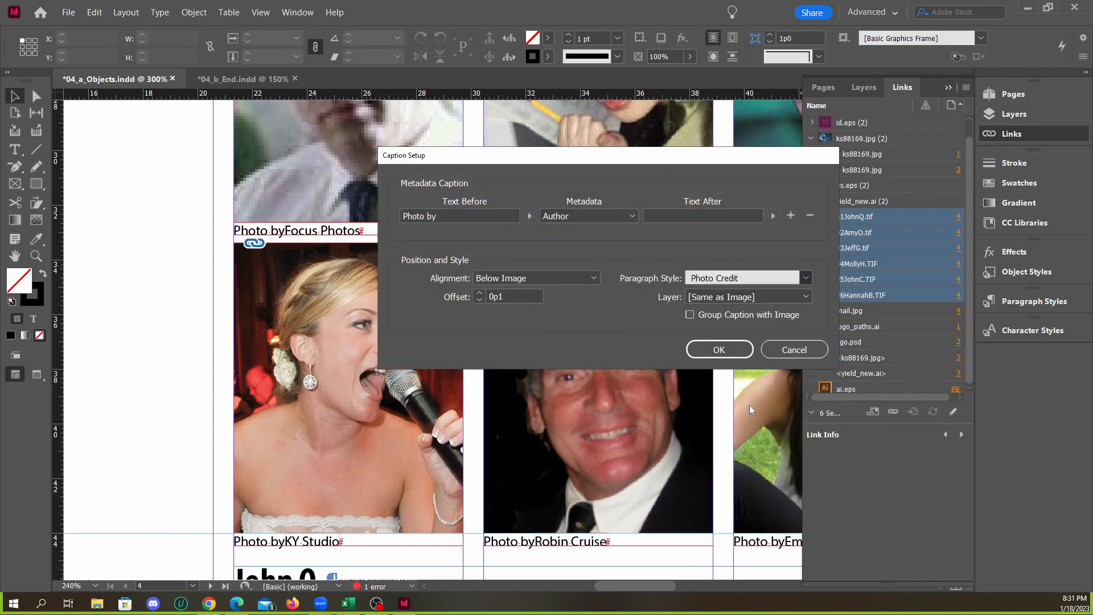
pyautogui.click(714, 354)
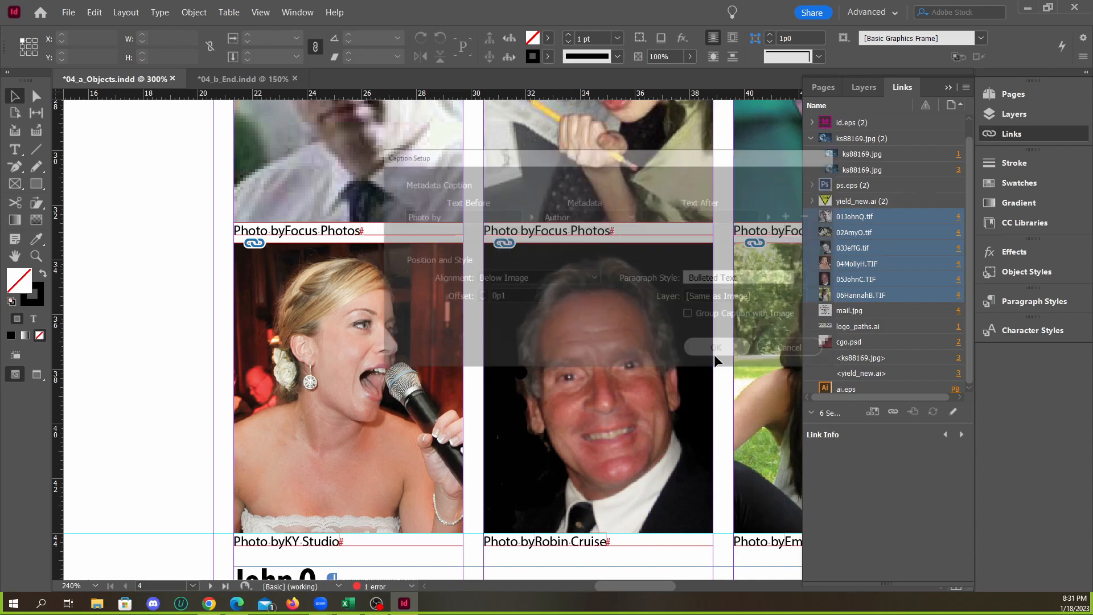
# Set the caption setup's paragraph style to Photo Credit for the selected portrait links
pyautogui.rightClick(891, 291)
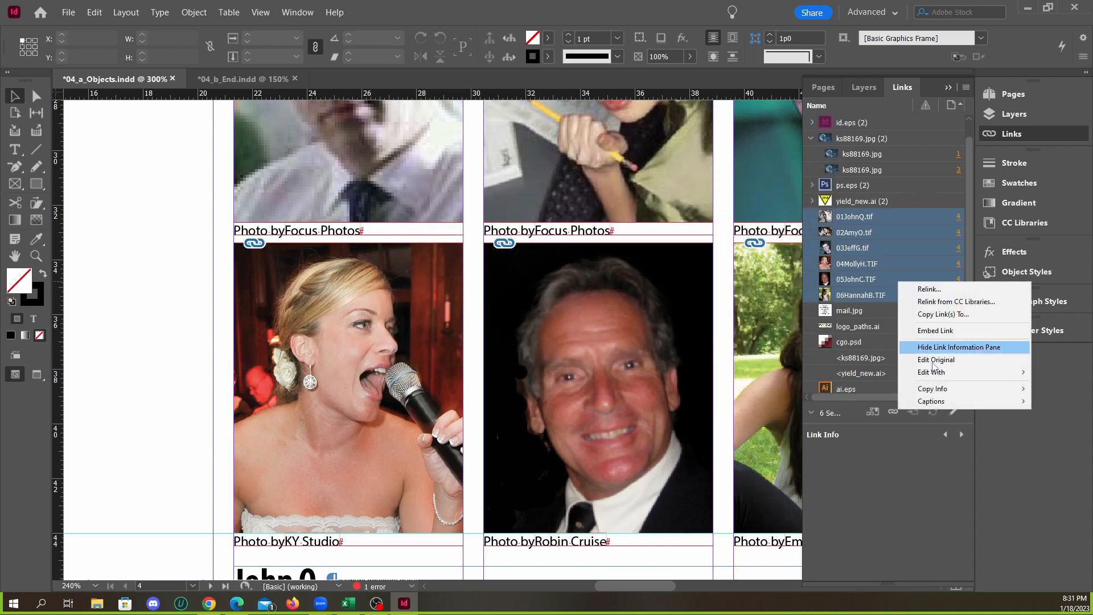
pyautogui.moveTo(947, 401)
pyautogui.click(868, 407)
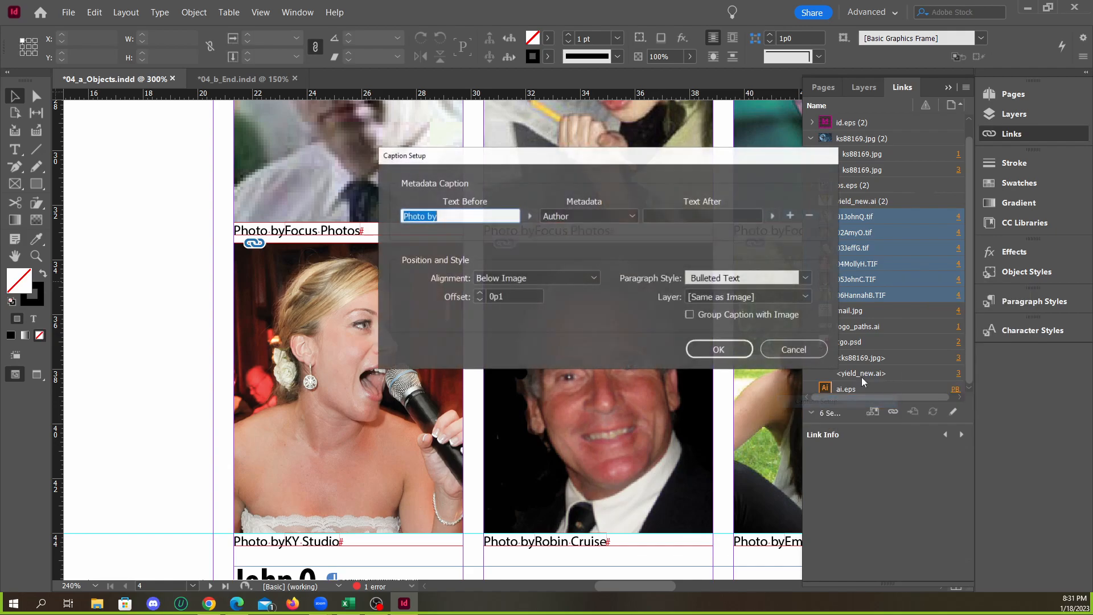
pyautogui.click(803, 277)
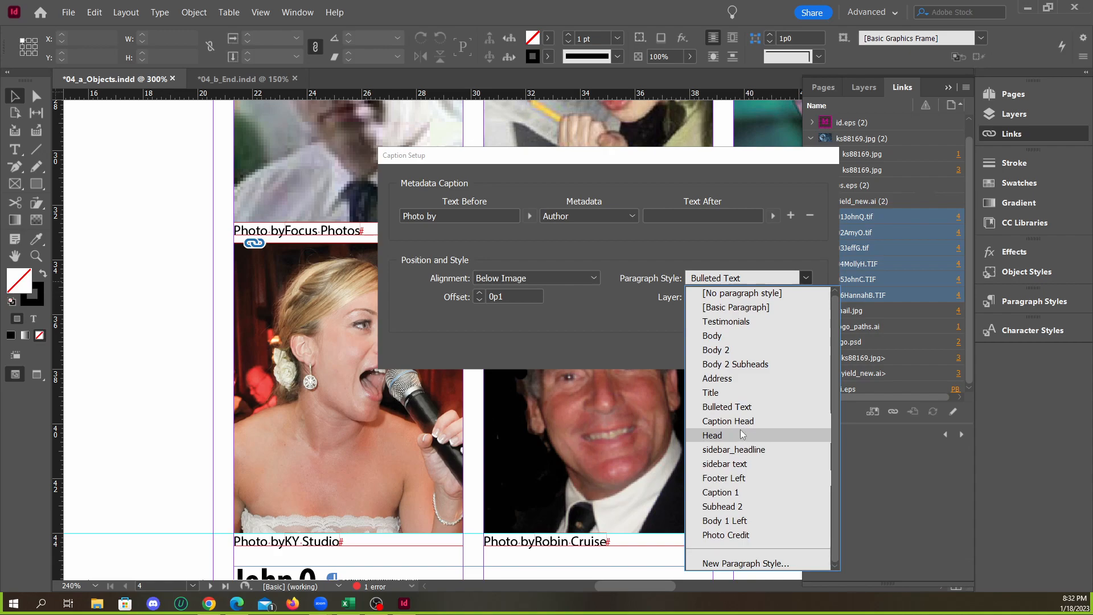
pyautogui.click(750, 537)
pyautogui.click(719, 350)
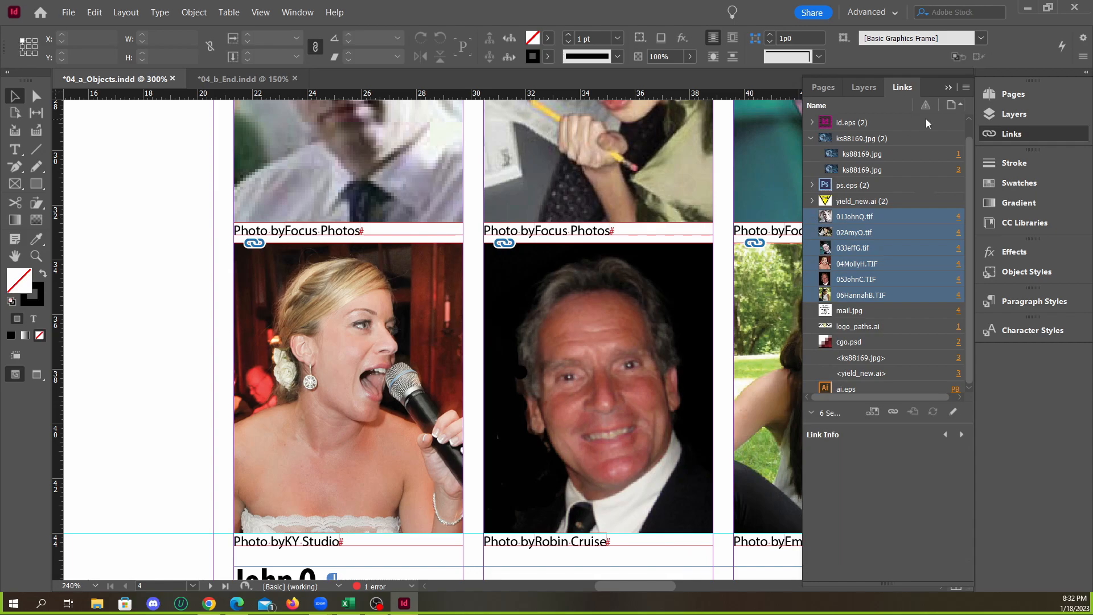
# Compare the spacing after "Photo by" in the portrait captions of 04_a_Objects.indd with those in 04_b_End.indd
pyautogui.click(946, 89)
pyautogui.scroll(-1, 399, 248)
pyautogui.scroll(1, 346, 445)
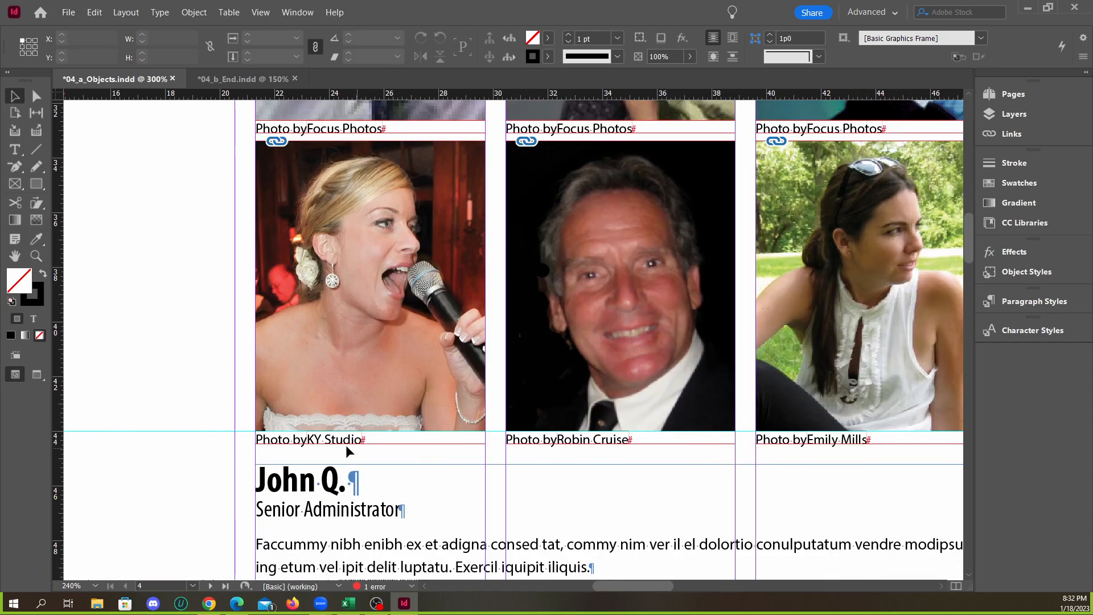
pyautogui.scroll(2, 273, 451)
pyautogui.scroll(2, 311, 446)
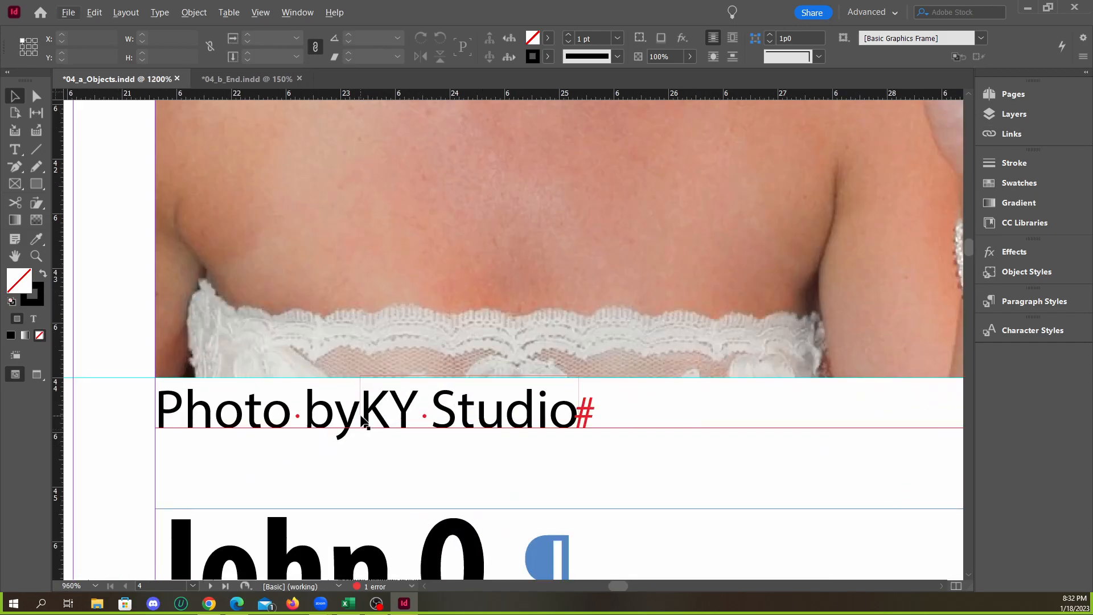
pyautogui.click(360, 421)
pyautogui.scroll(-4, 360, 421)
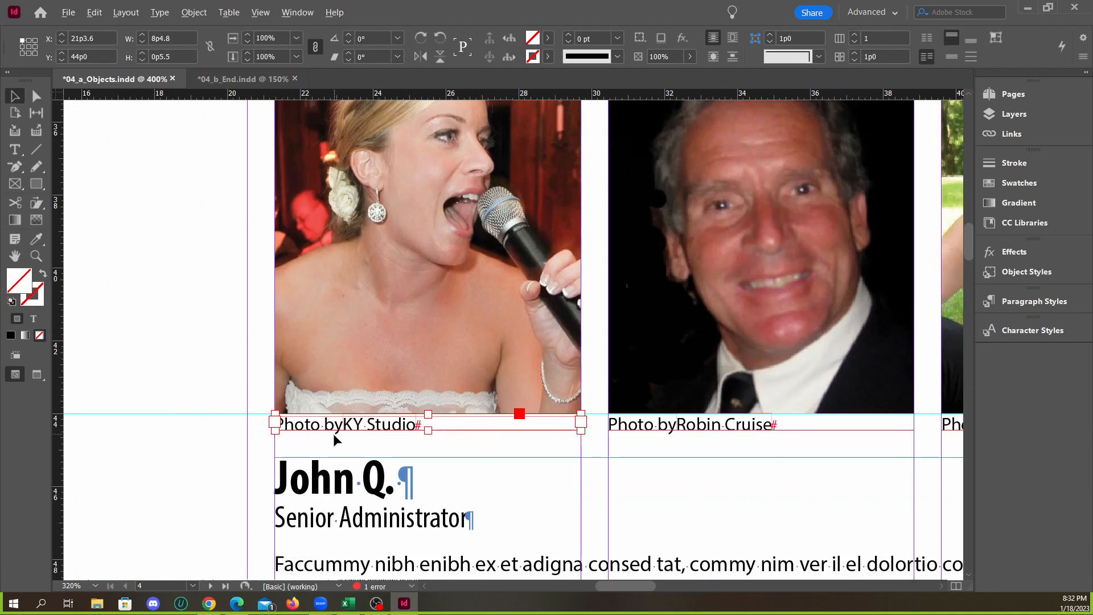
pyautogui.scroll(1, 435, 438)
pyautogui.click(450, 449)
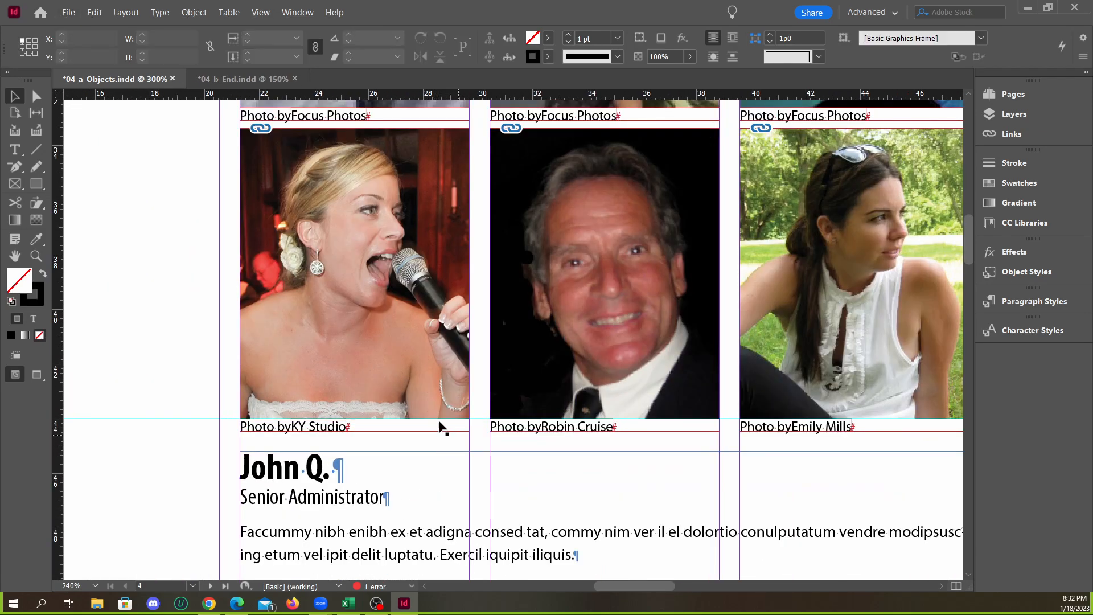
pyautogui.hotkey('ctrl', 'Tab')
pyautogui.scroll(2, 352, 499)
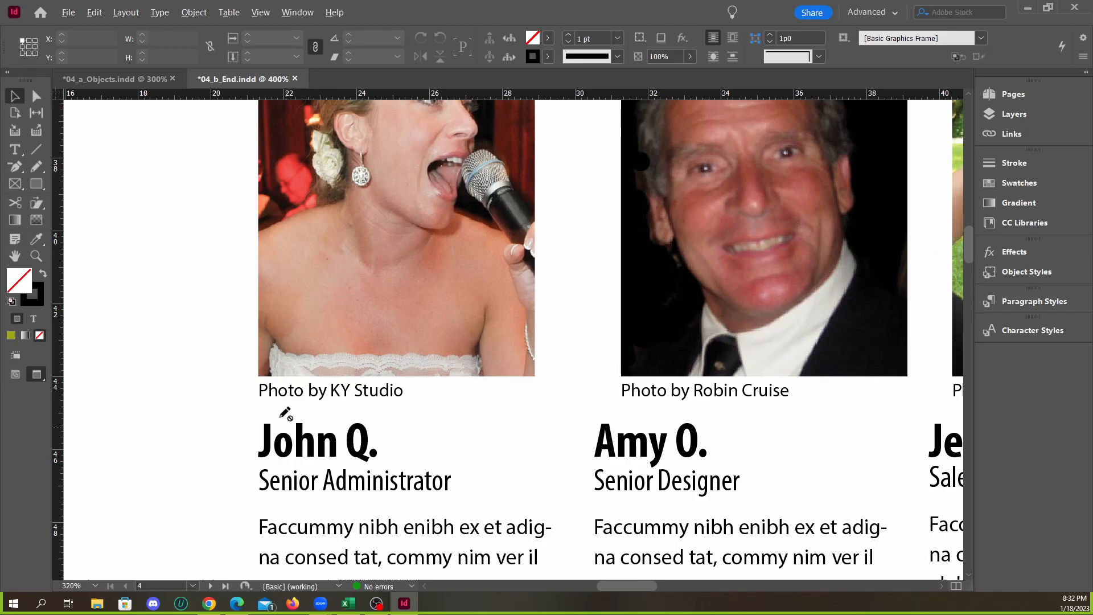
pyautogui.scroll(-1, 384, 444)
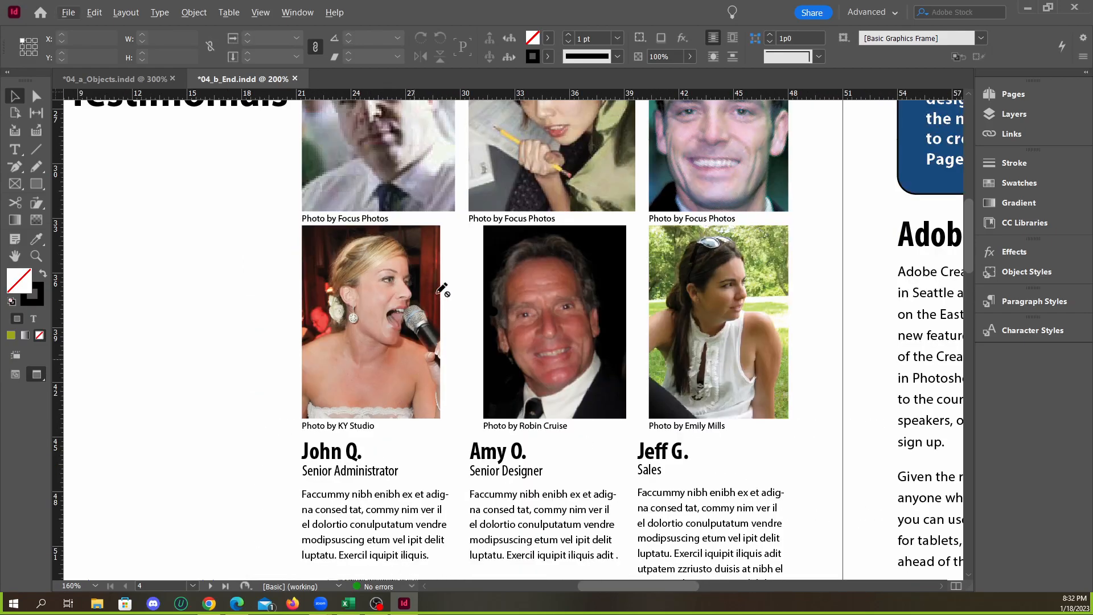
pyautogui.click(153, 80)
# Check the Focus Photos caption's spacing close up and remove the generated captions from the six portraits
pyautogui.scroll(1, 347, 438)
pyautogui.scroll(-1, 349, 439)
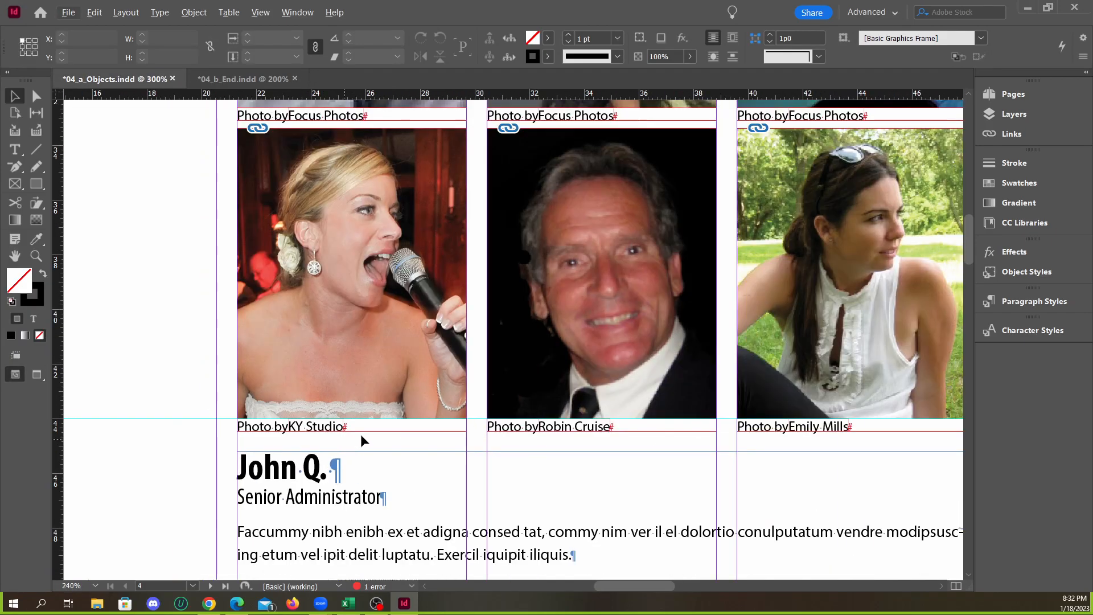
pyautogui.scroll(3, 375, 410)
pyautogui.scroll(4, 296, 251)
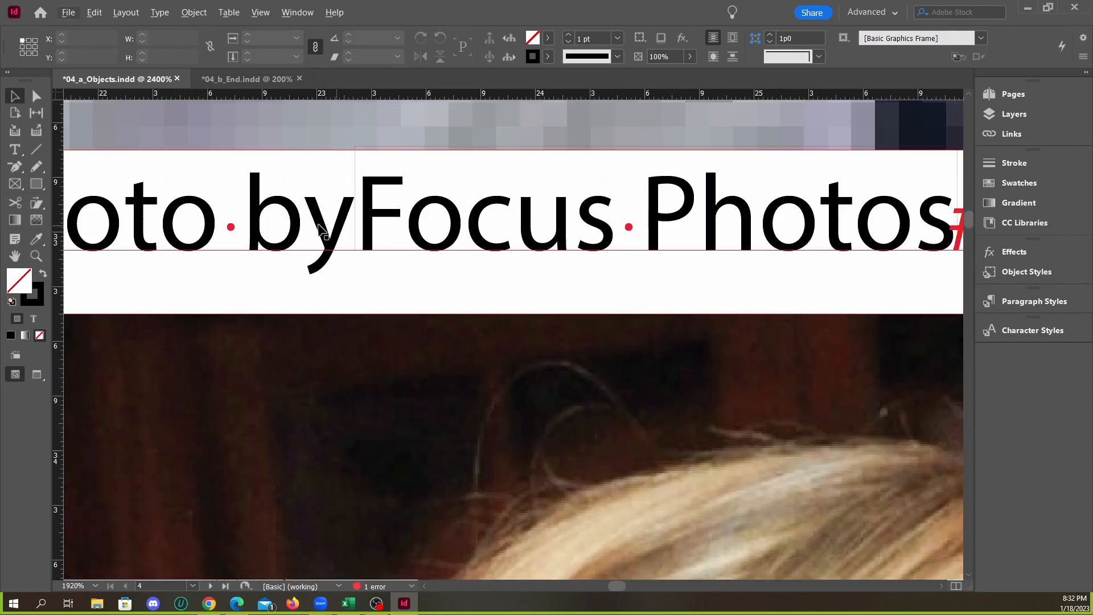
pyautogui.scroll(-4, 341, 231)
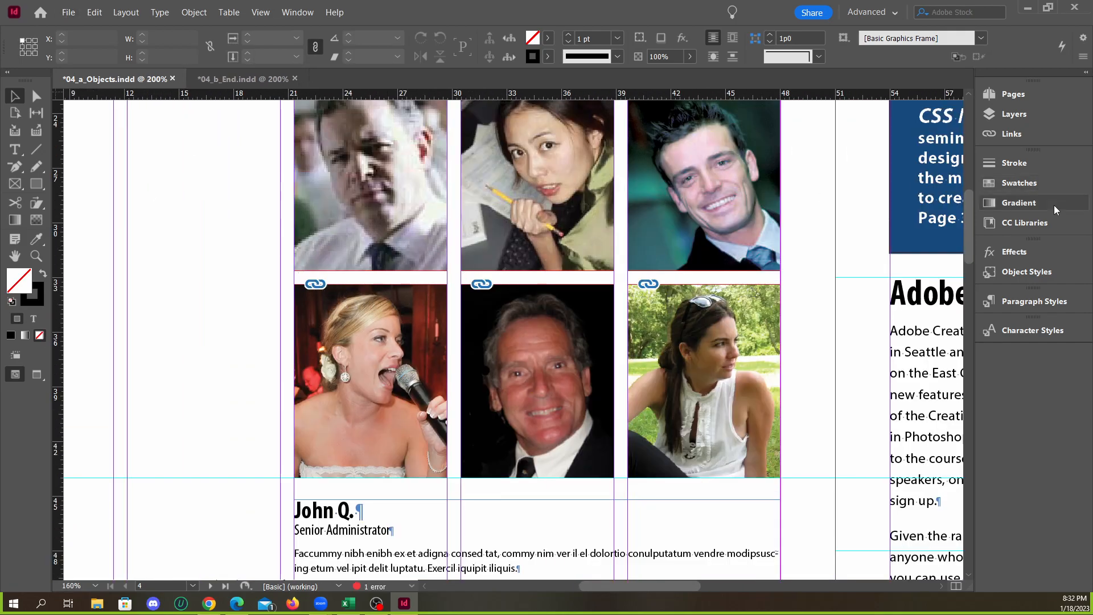
pyautogui.click(1019, 139)
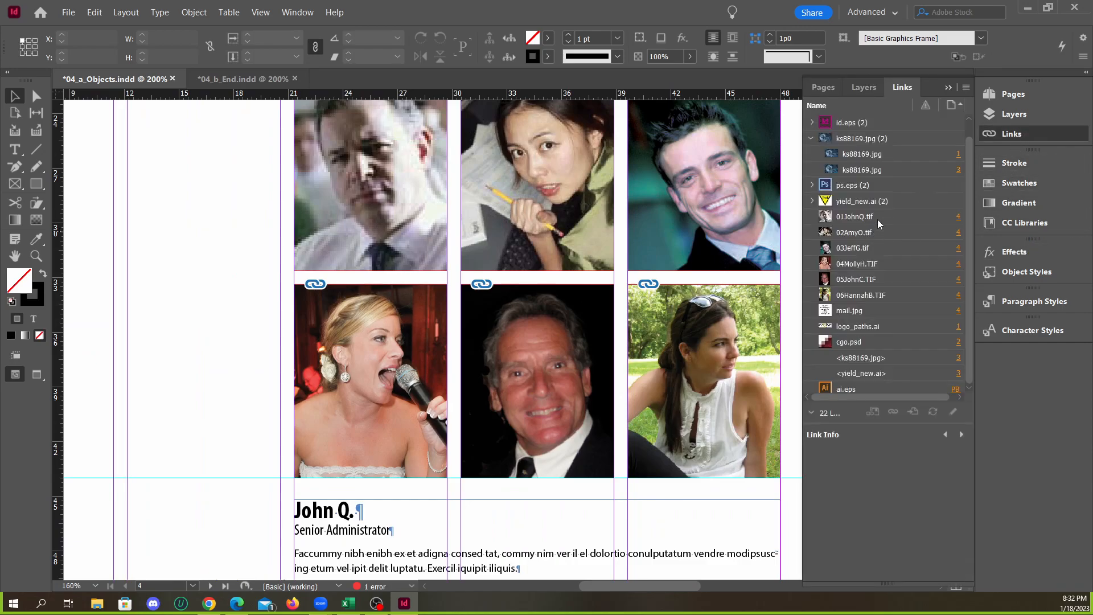
pyautogui.scroll(-1, 882, 307)
pyautogui.click(860, 213)
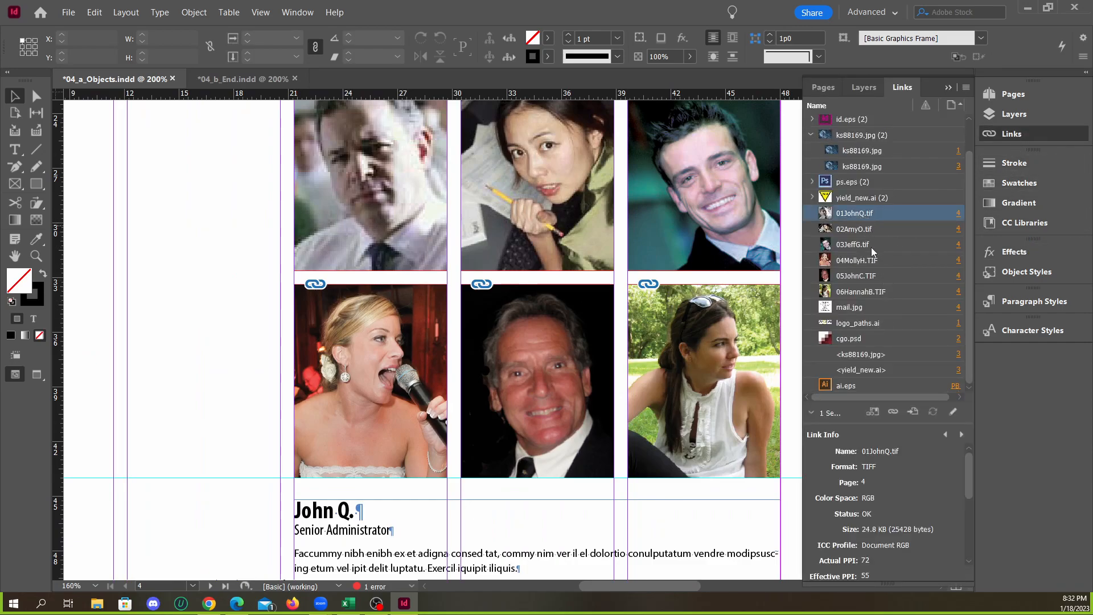
pyautogui.keyDown('shift'); pyautogui.click(872, 278); pyautogui.keyUp('shift')
pyautogui.keyDown('shift'); pyautogui.click(877, 291); pyautogui.keyUp('shift')
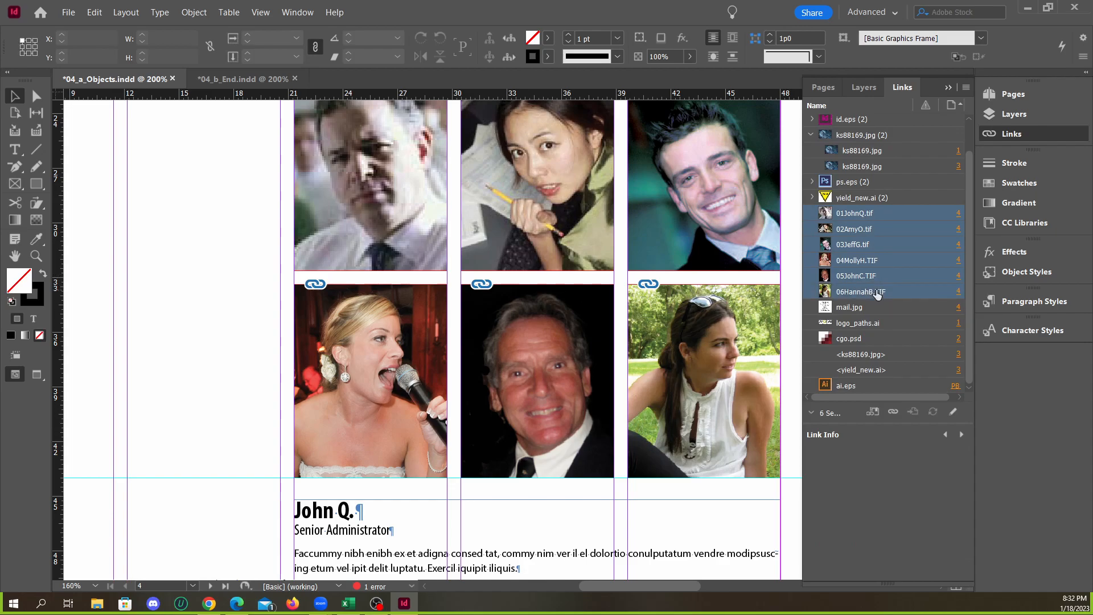
pyautogui.rightClick(873, 263)
pyautogui.moveTo(922, 380)
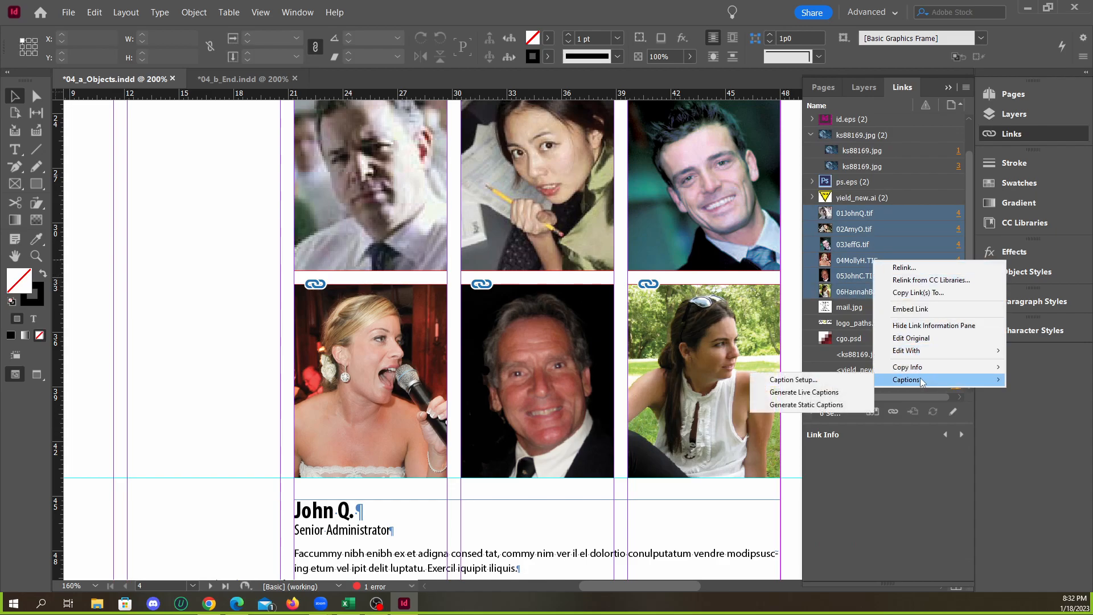
pyautogui.click(835, 380)
pyautogui.click(470, 216)
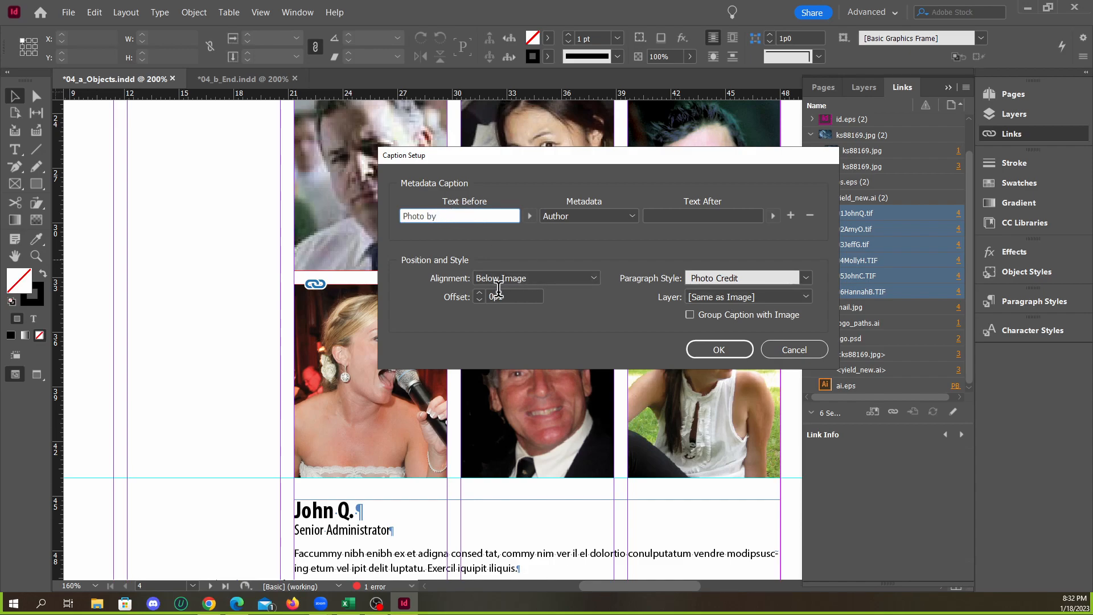
pyautogui.click(729, 351)
# Generate live captions for the six selected portrait links and switch the page to preview display
pyautogui.rightClick(909, 260)
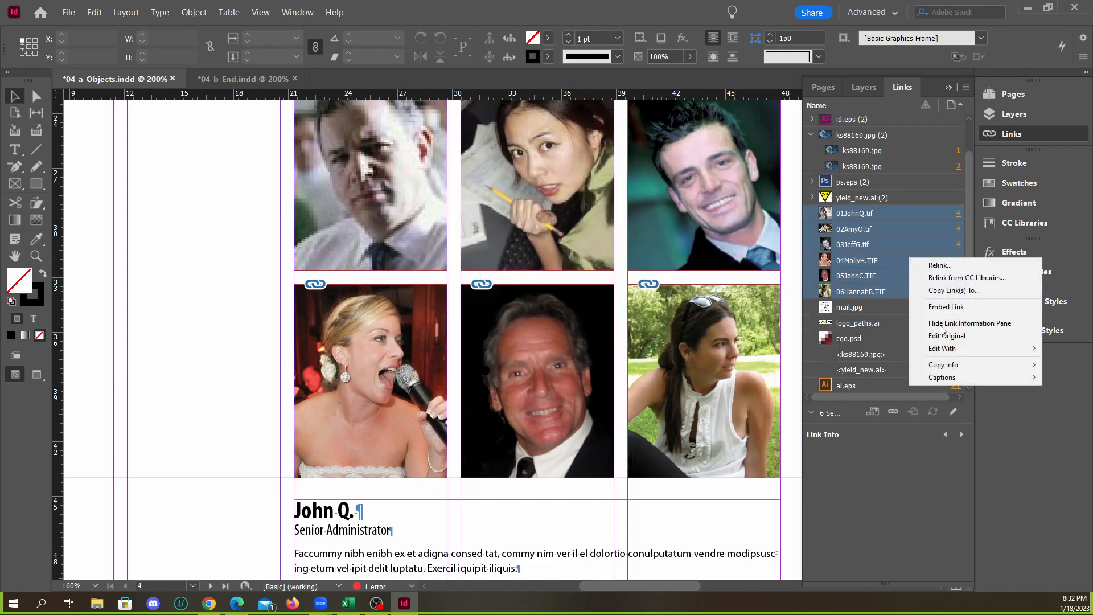
pyautogui.moveTo(942, 378)
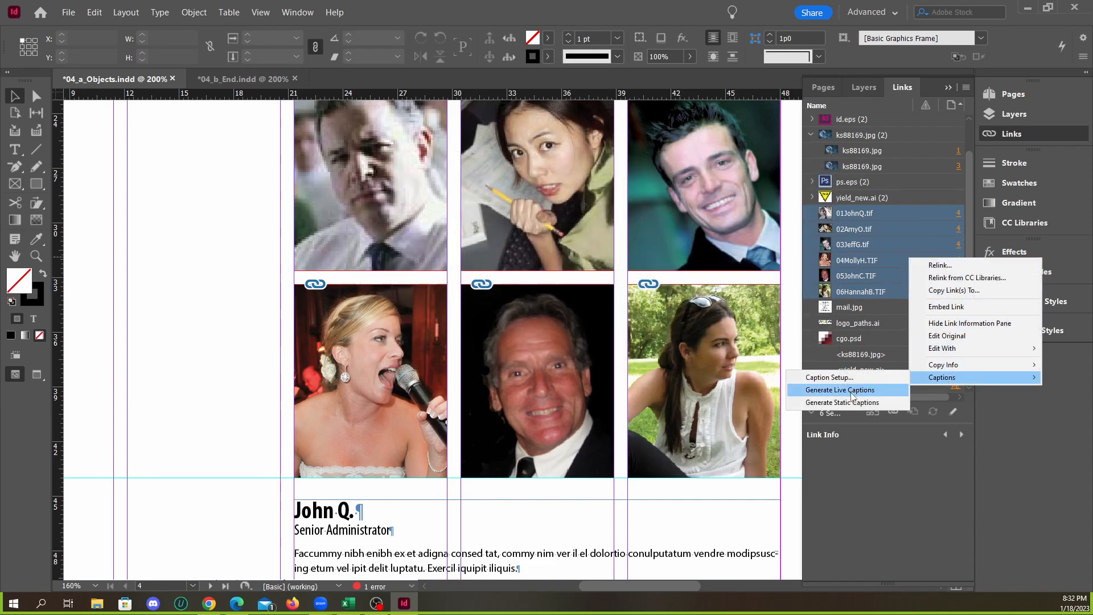
pyautogui.click(852, 393)
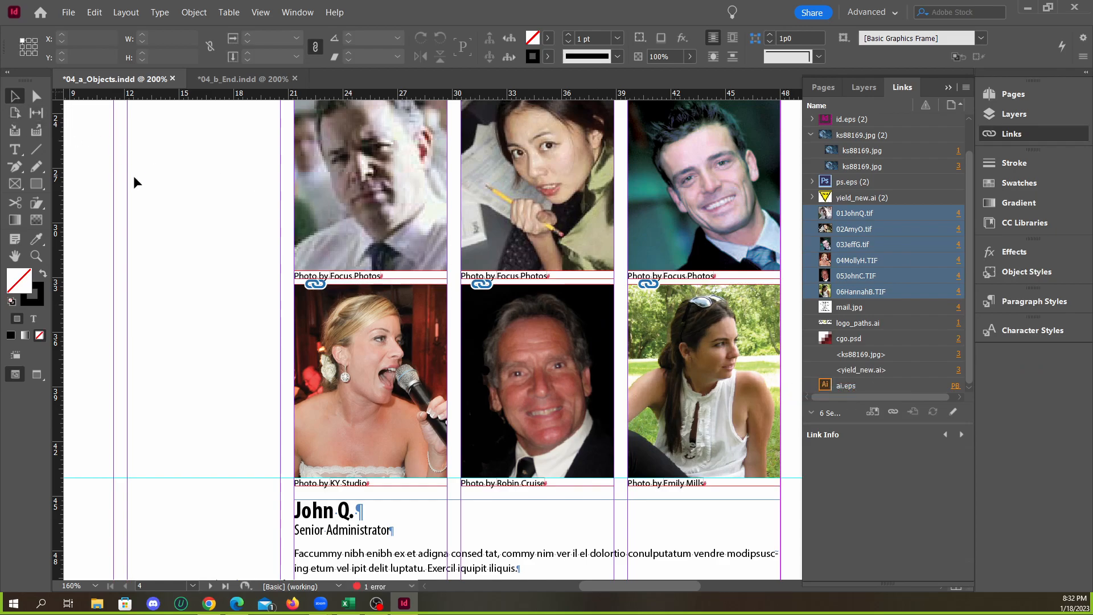
pyautogui.click(948, 87)
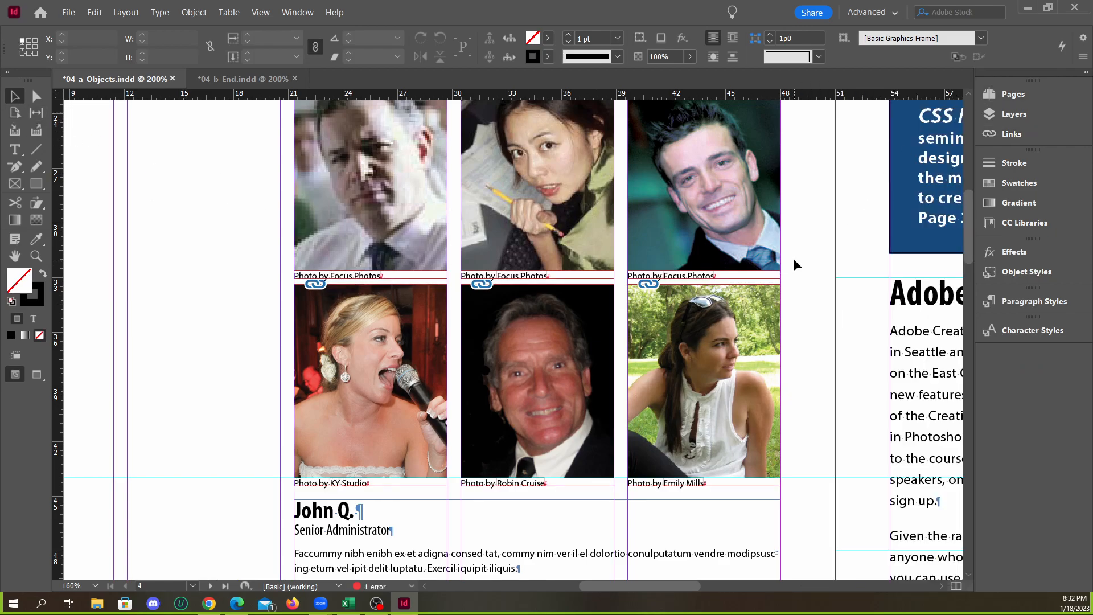
pyautogui.press('w')
# Compare the previewed portraits and photo captions on page 4 with the Customer Testimonials layout in 04_b_End.indd
pyautogui.scroll(-2, 421, 293)
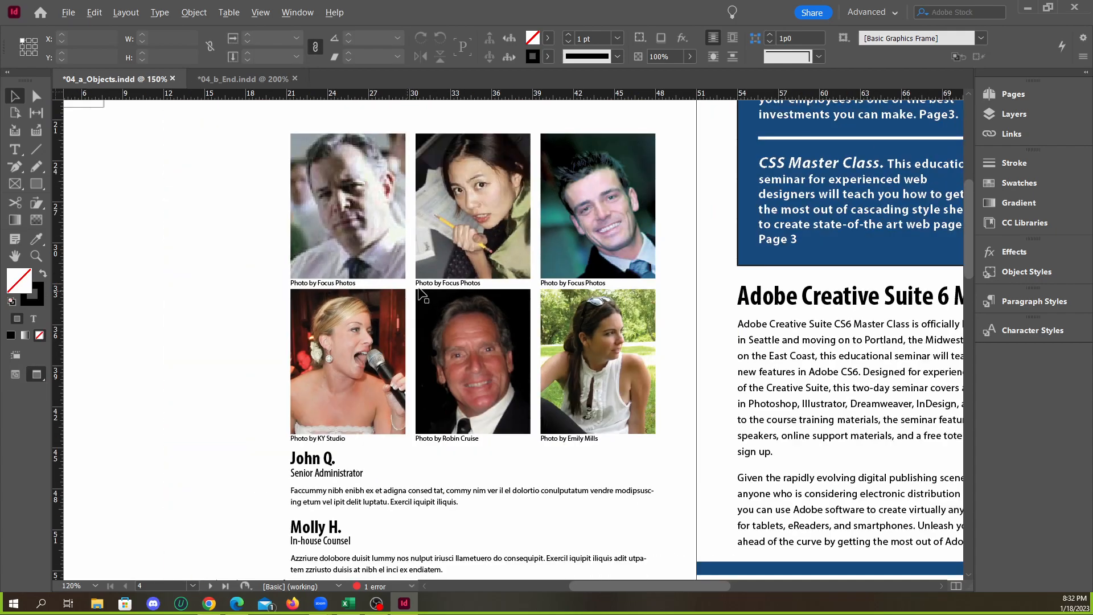
pyautogui.scroll(-2, 467, 300)
pyautogui.scroll(2, 515, 310)
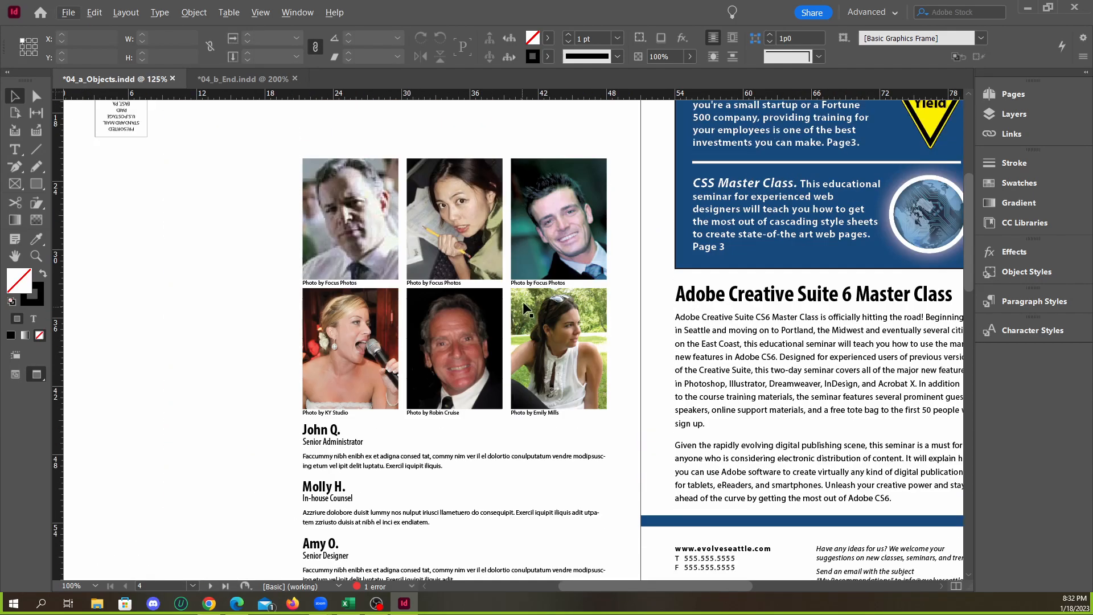
pyautogui.scroll(-4, 594, 294)
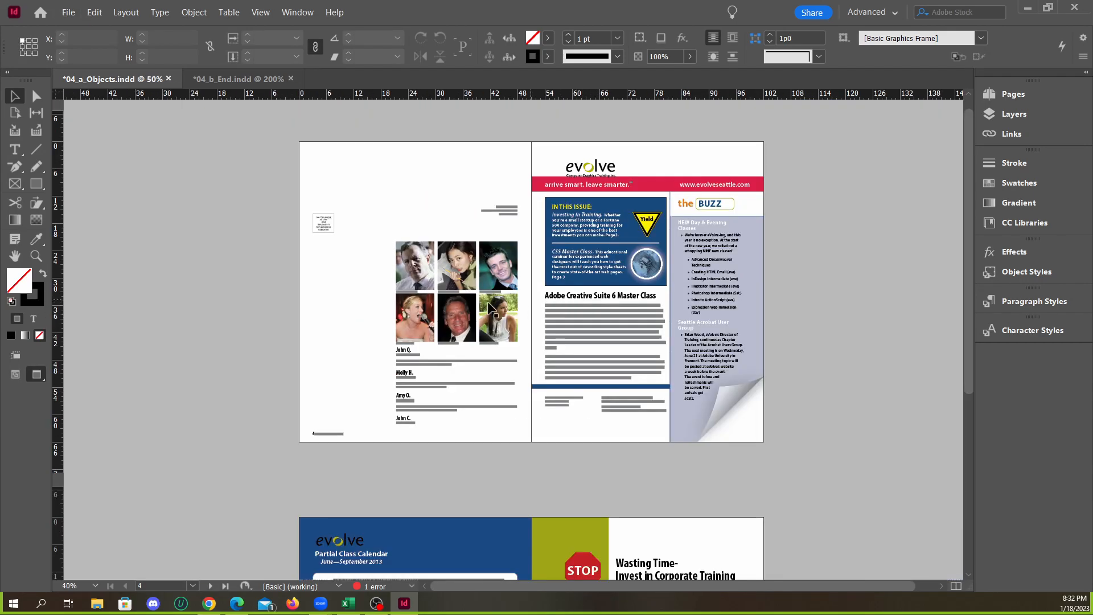
pyautogui.scroll(3, 483, 313)
pyautogui.click(242, 79)
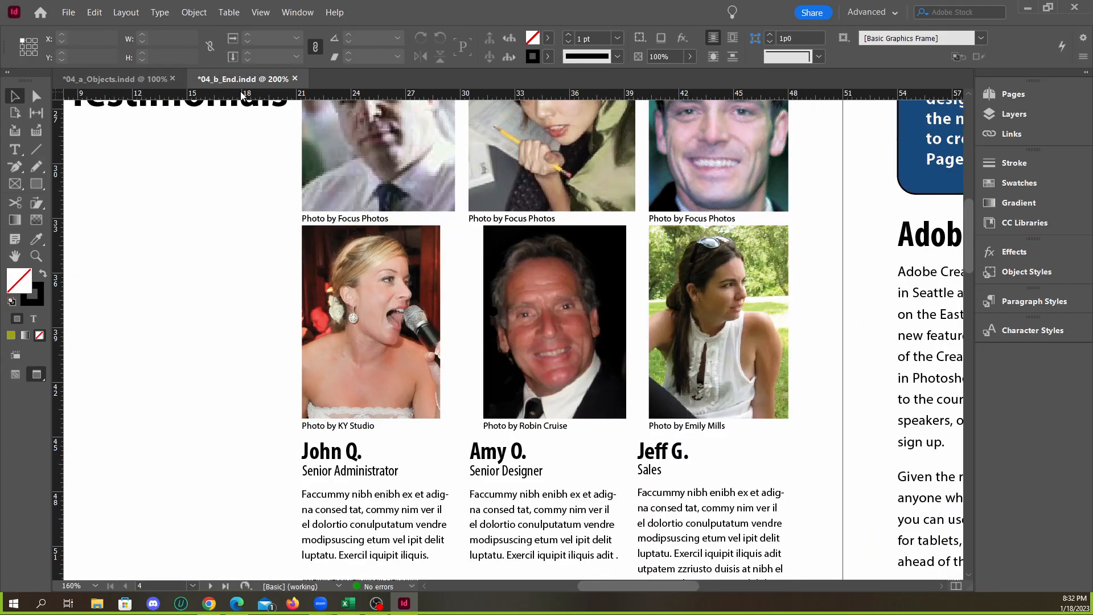
pyautogui.click(99, 79)
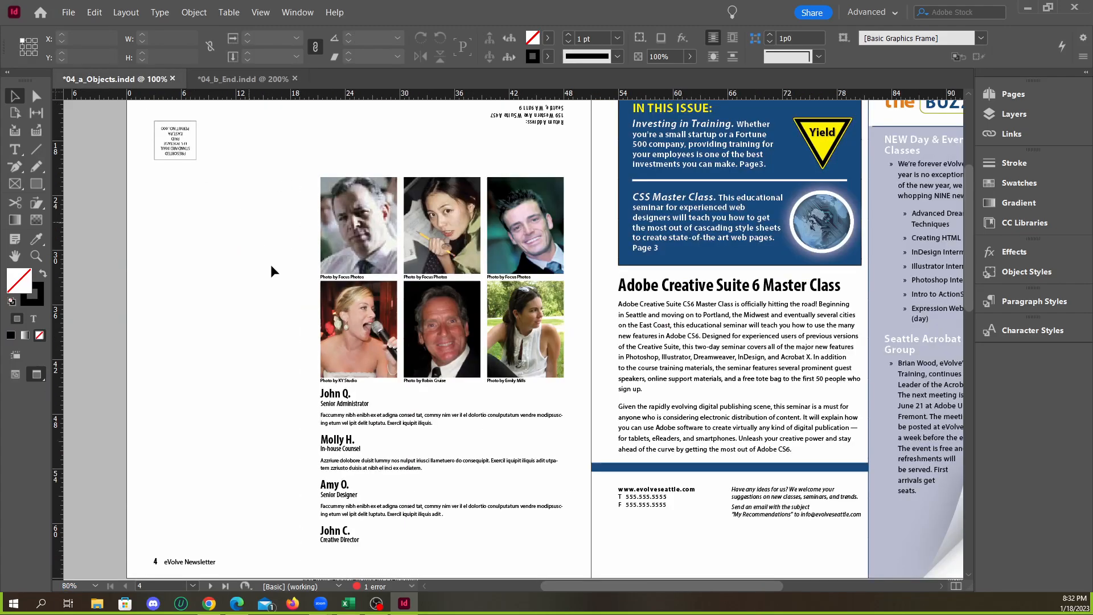
pyautogui.scroll(4, 365, 388)
pyautogui.scroll(-3, 373, 421)
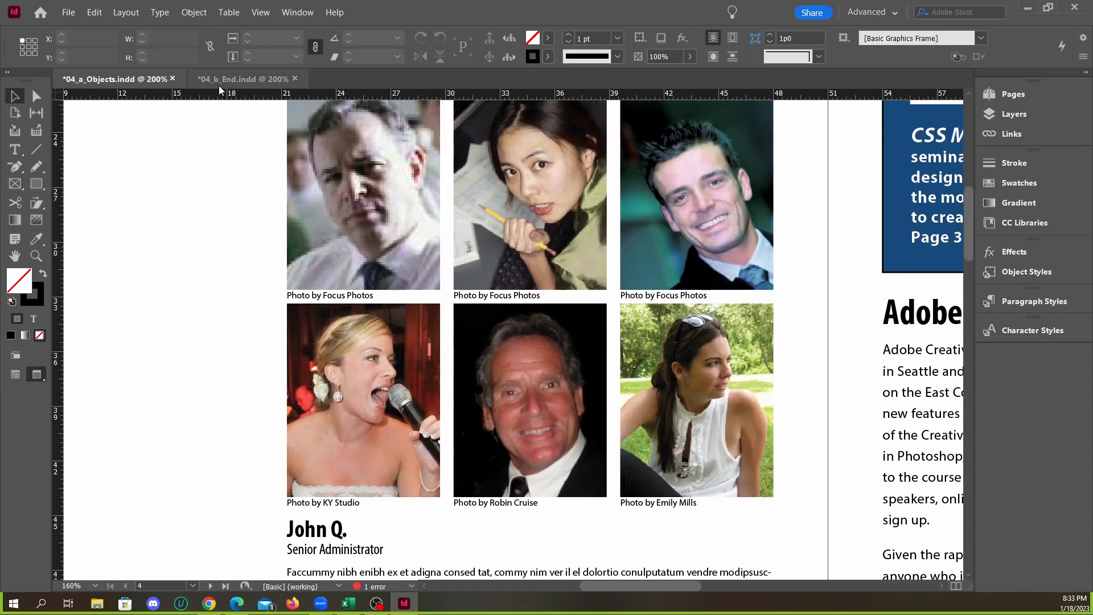
pyautogui.click(228, 80)
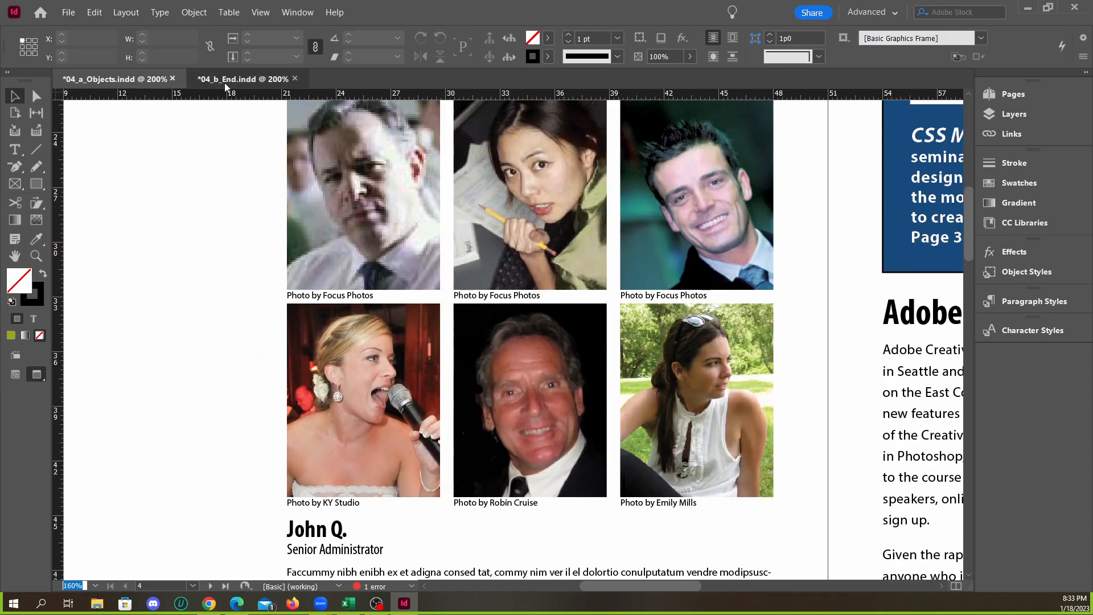
pyautogui.scroll(2, 398, 221)
pyautogui.click(114, 79)
pyautogui.click(234, 81)
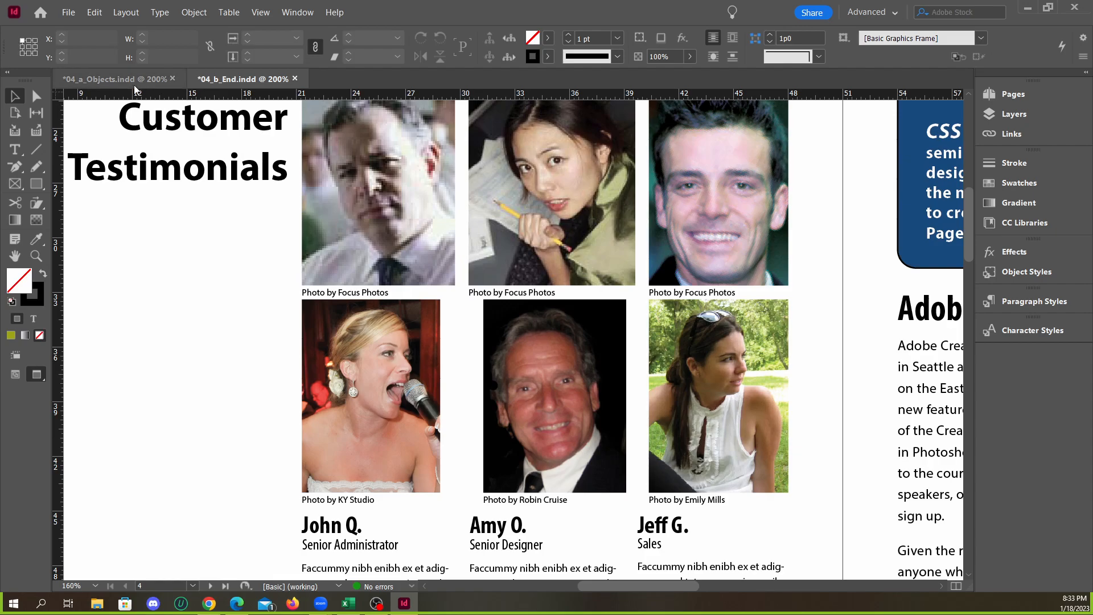
pyautogui.click(157, 81)
pyautogui.scroll(-2, 529, 345)
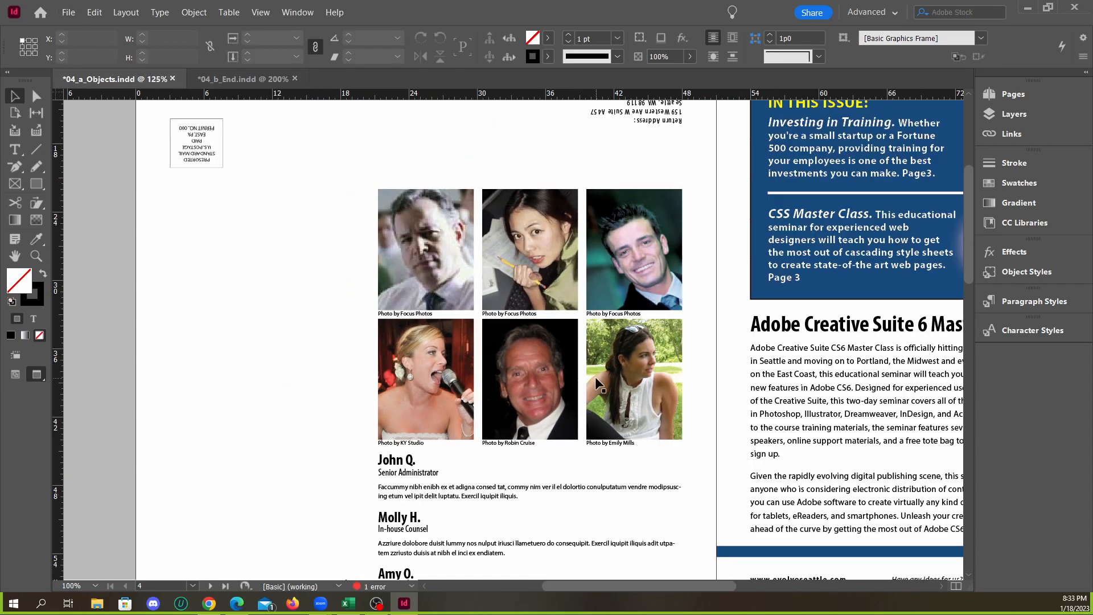
# Try to shift the gap between the first and second portrait columns leftward with the Gap tool, and check the spacing in 04_b_End.indd
pyautogui.scroll(1, 596, 383)
pyautogui.scroll(1, 529, 421)
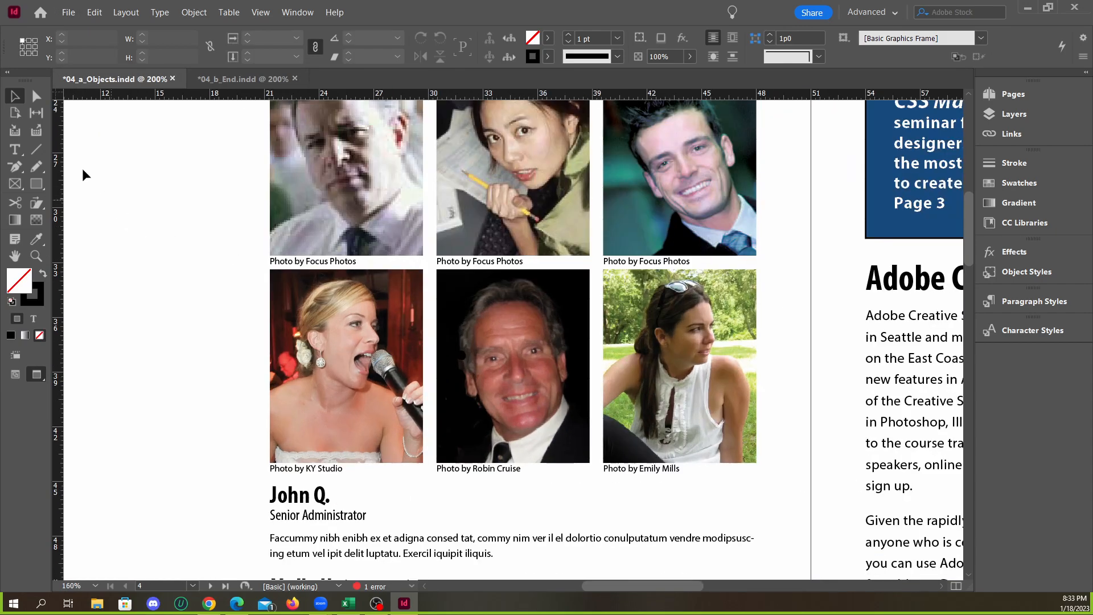
pyautogui.click(35, 117)
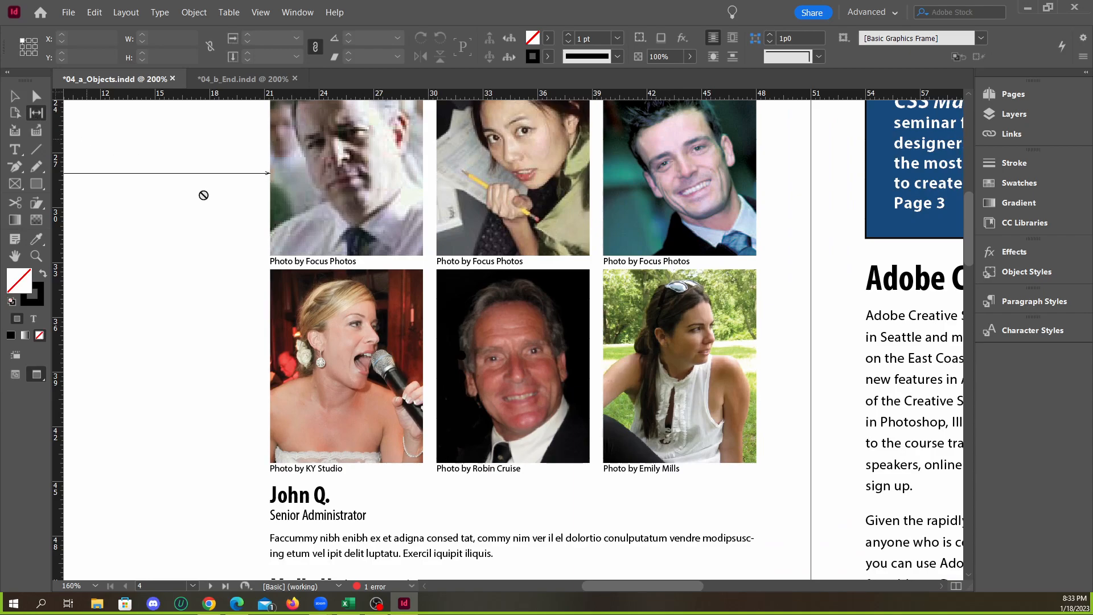
pyautogui.moveTo(429, 339); pyautogui.dragTo(399, 342)
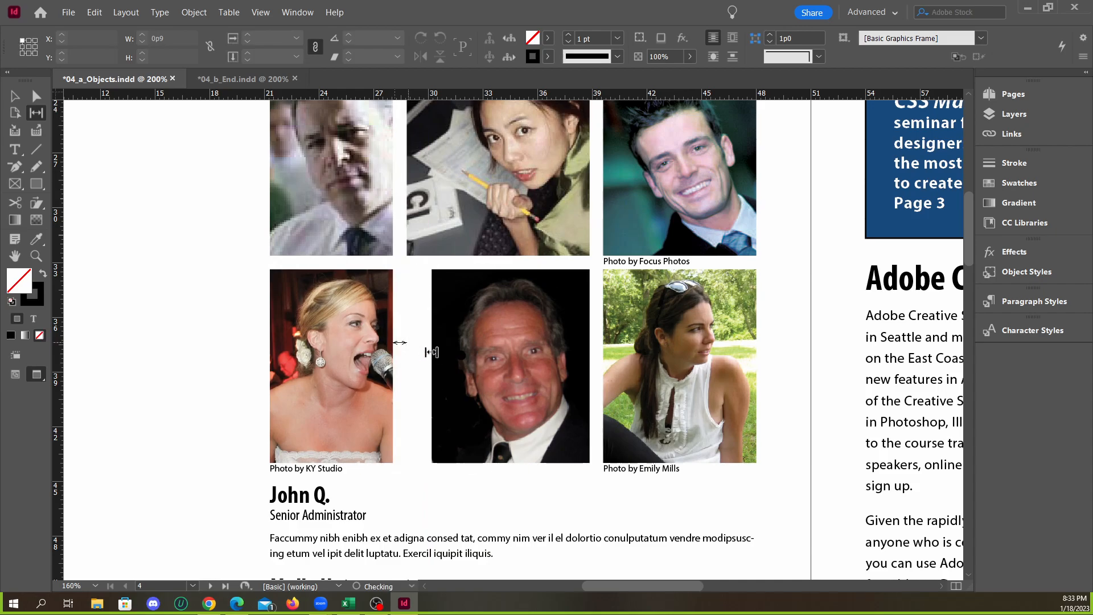
pyautogui.click(244, 80)
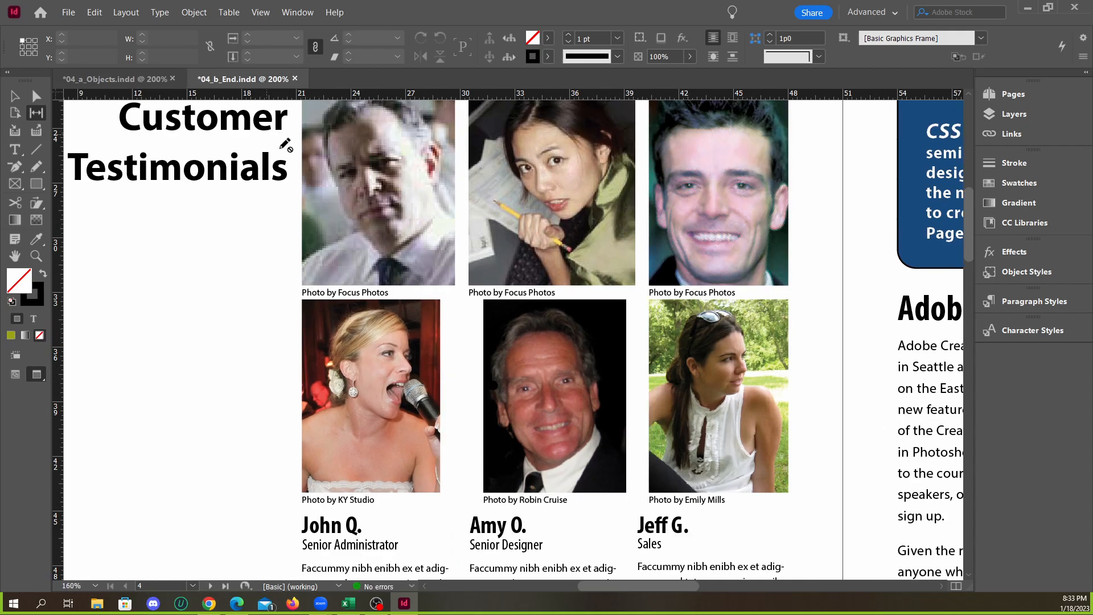
pyautogui.click(131, 82)
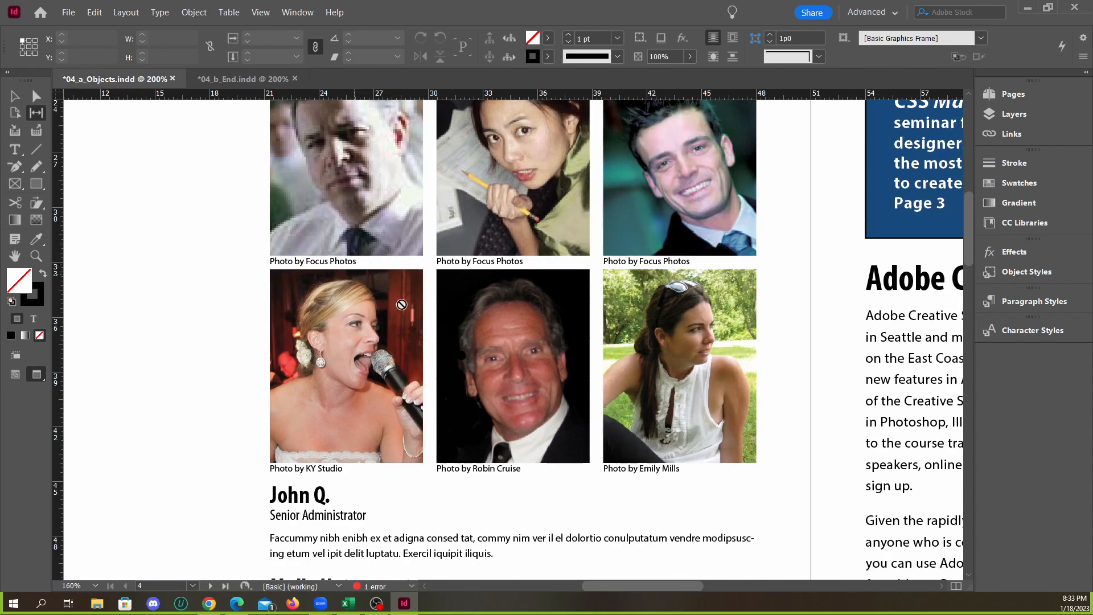
# Try to widen the gap between the bottom row's first and second portraits, compare with 04_b_End.indd, and undo it
pyautogui.moveTo(429, 334); pyautogui.dragTo(389, 329)
pyautogui.moveTo(478, 332); pyautogui.dragTo(390, 332)
pyautogui.press('z')
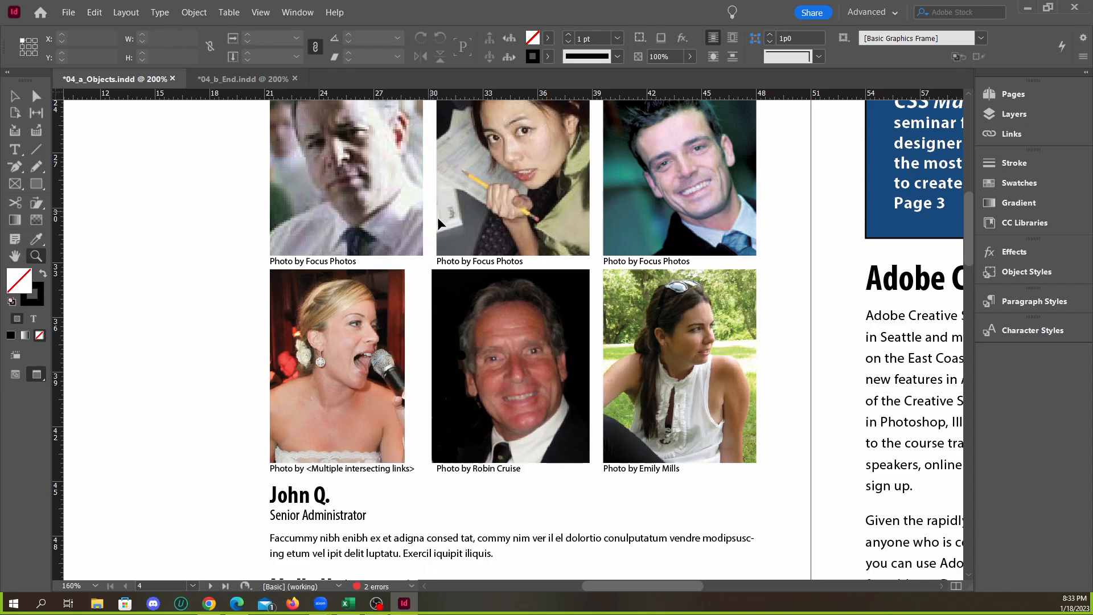
pyautogui.click(216, 80)
pyautogui.click(141, 80)
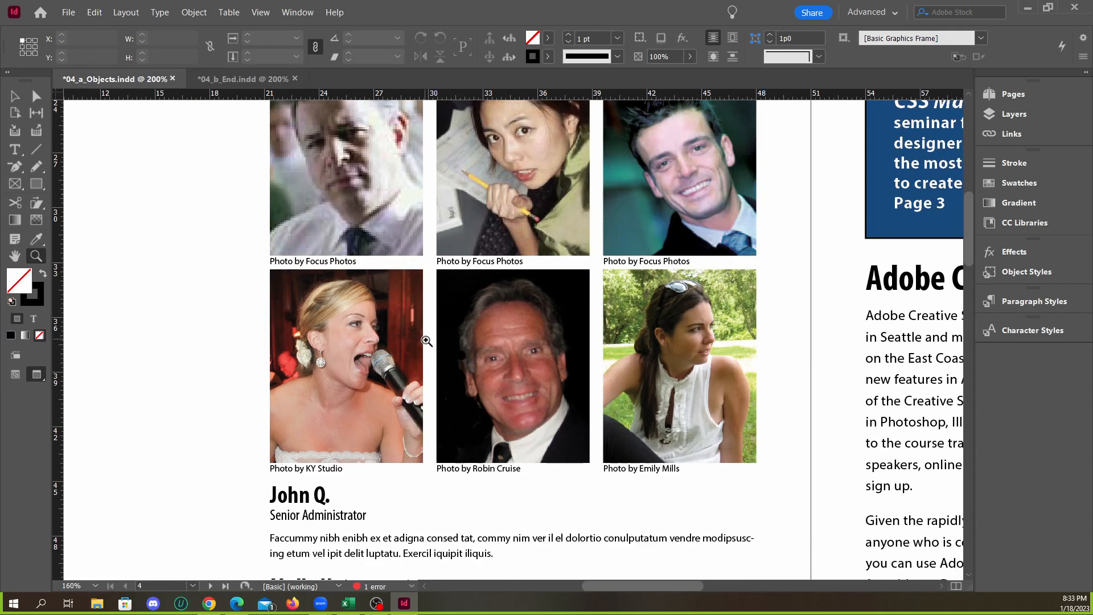
# Widen only the gap between the bottom row's first and second portraits to about 2p3, and compare it with 04_b_End.indd
pyautogui.click(36, 112)
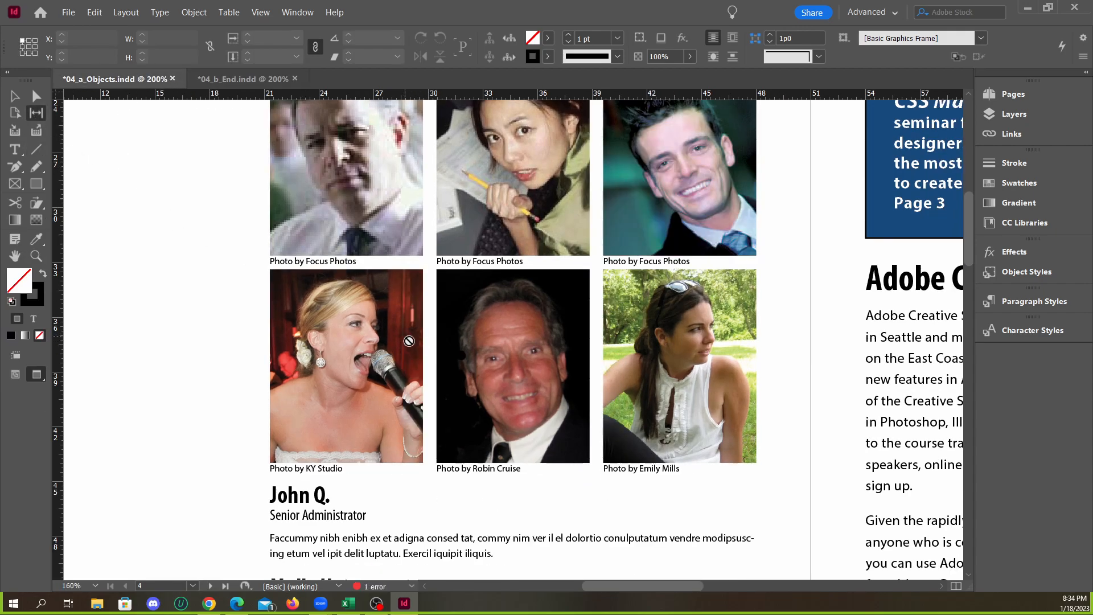
pyautogui.moveTo(430, 350)
pyautogui.mouseDown()
pyautogui.moveTo(408, 354)
pyautogui.moveTo(428, 348)
pyautogui.moveTo(407, 349)
pyautogui.moveTo(417, 350)
pyautogui.mouseUp()
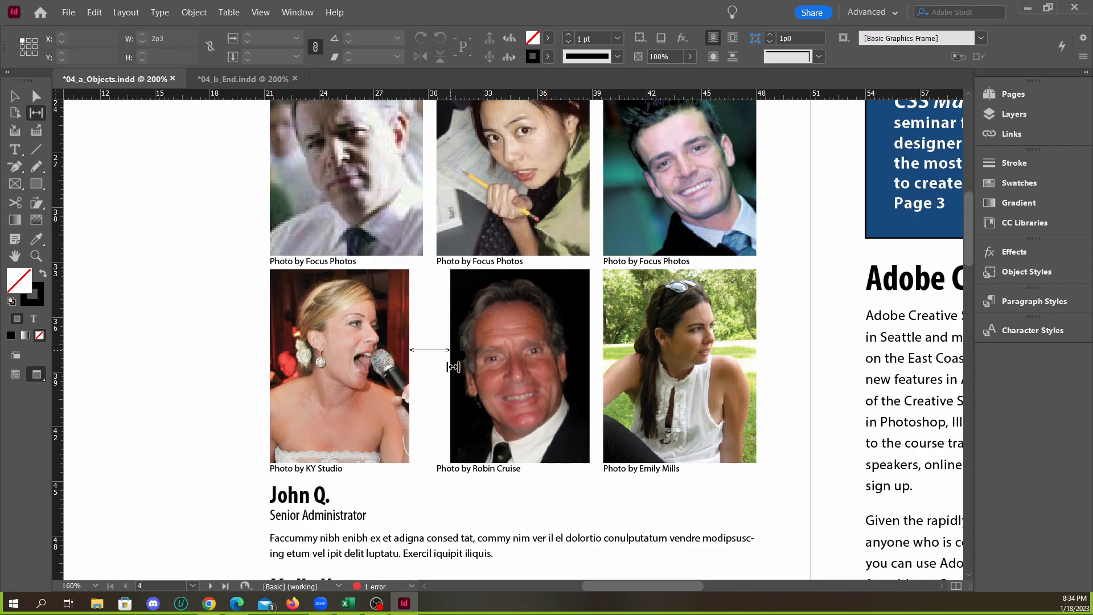
pyautogui.click(219, 80)
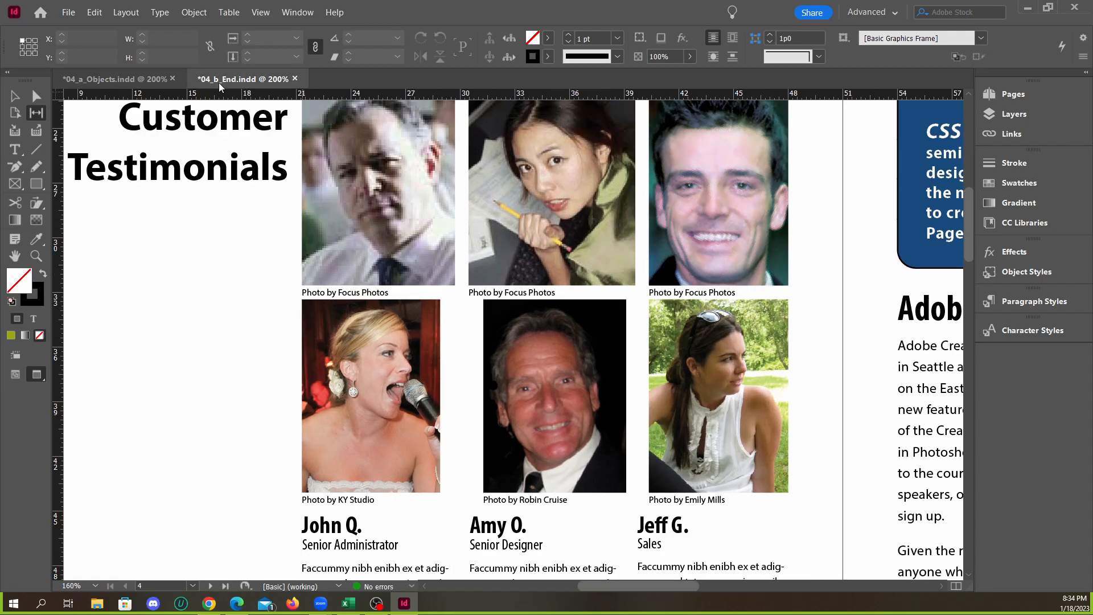
pyautogui.click(135, 84)
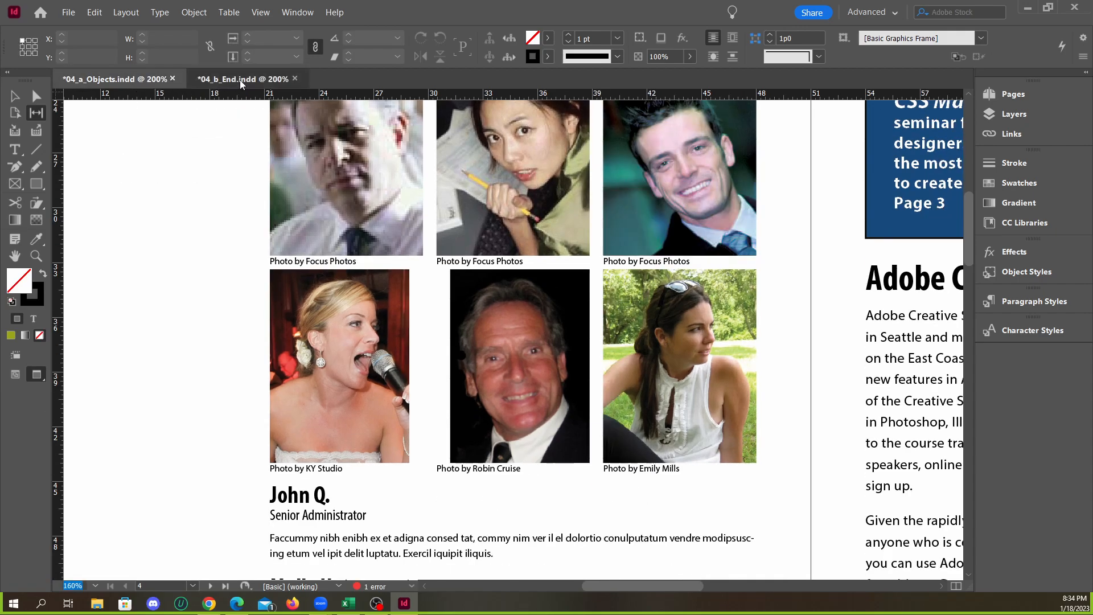
pyautogui.click(241, 80)
pyautogui.click(144, 83)
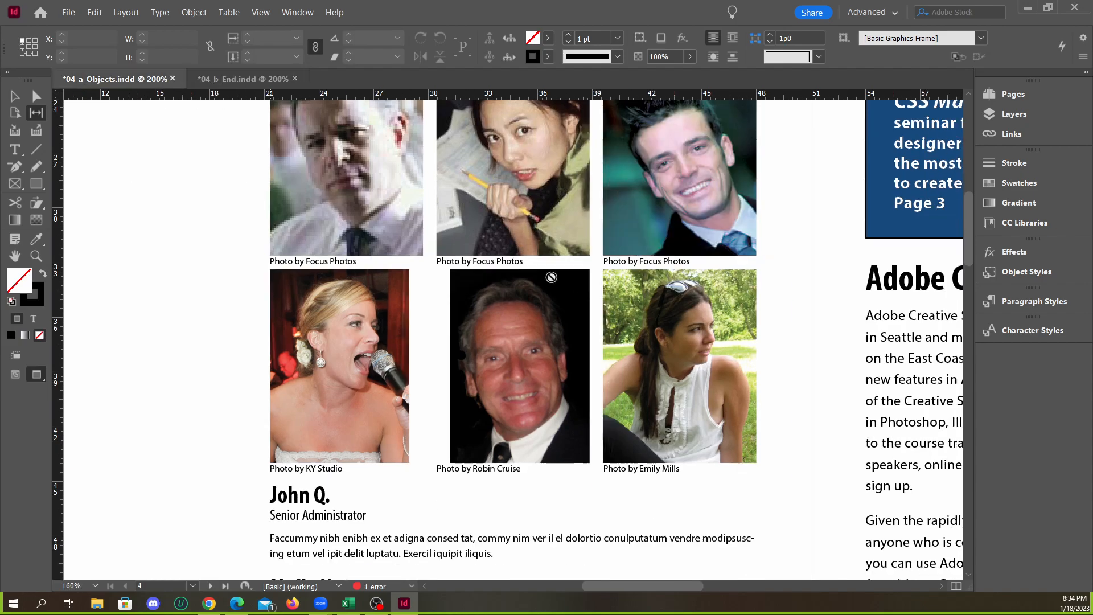
# Try widening the gap between the bottom row's second and third portraits, compare with 04_b_End.indd, and undo the bottom-row gap changes
pyautogui.moveTo(595, 336); pyautogui.dragTo(583, 339)
pyautogui.click(240, 80)
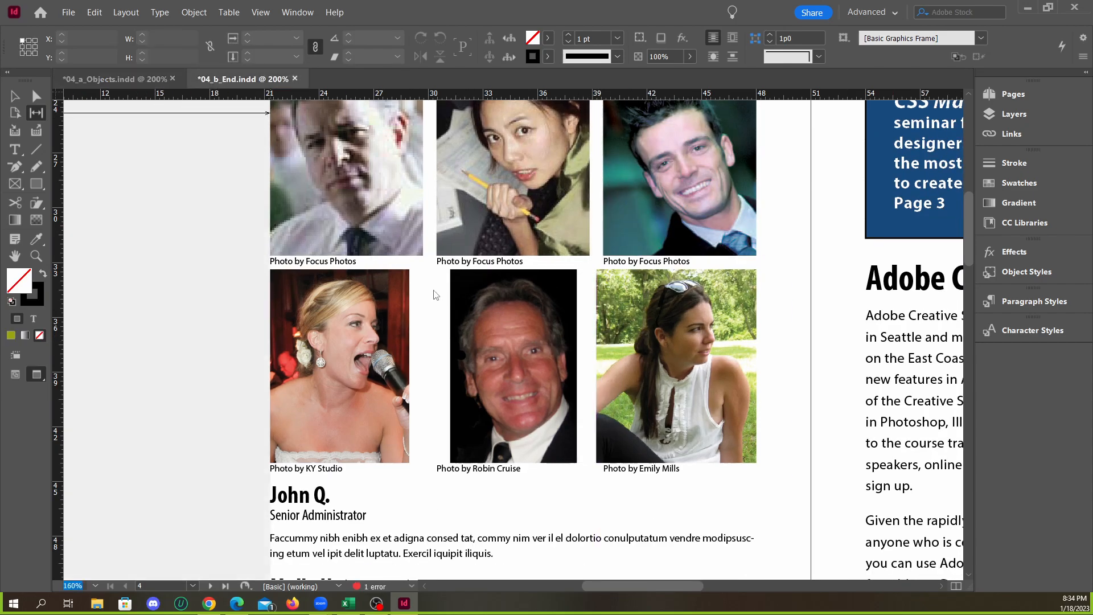
pyautogui.scroll(-4, 475, 323)
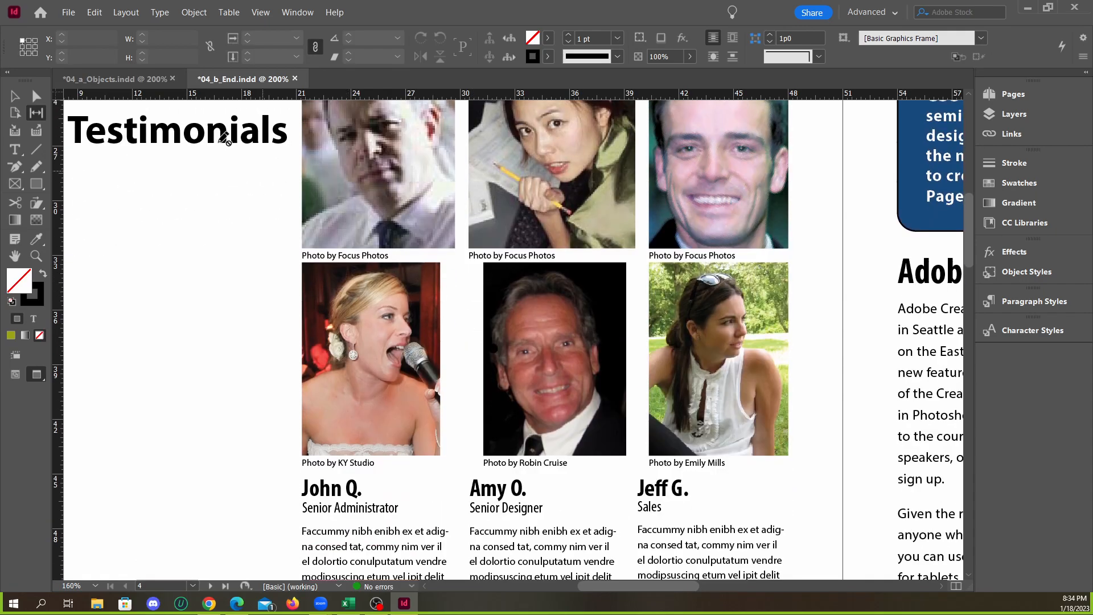
pyautogui.click(141, 83)
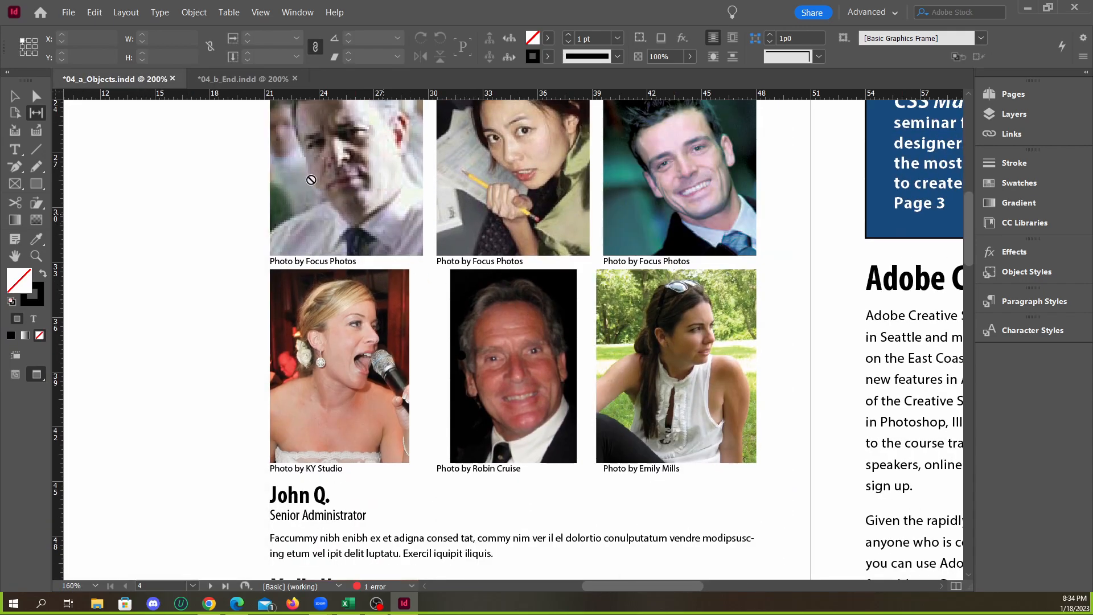
pyautogui.click(236, 80)
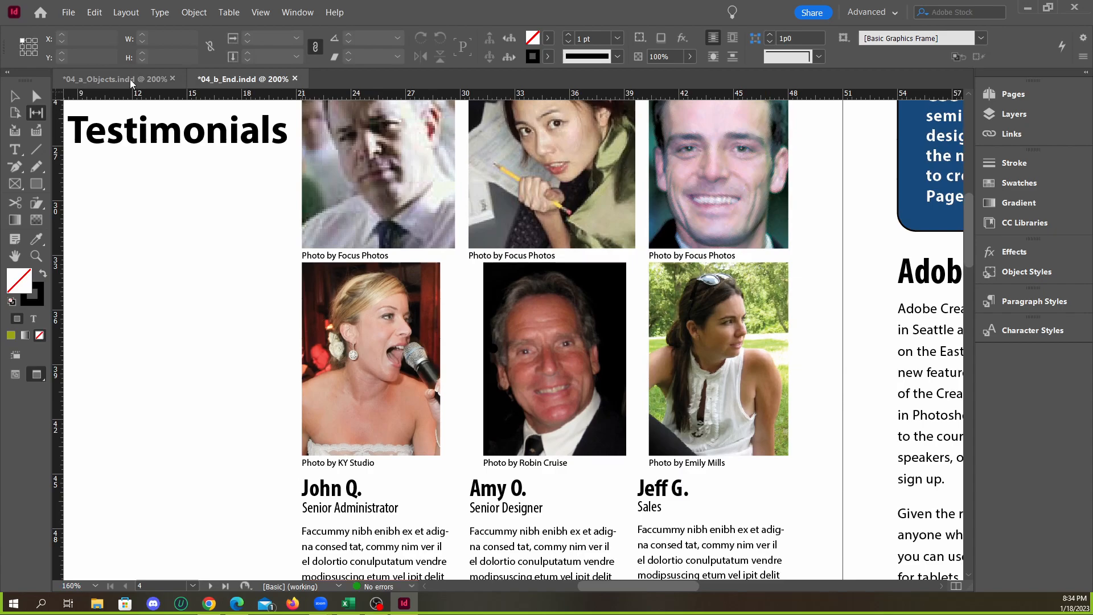
pyautogui.click(130, 78)
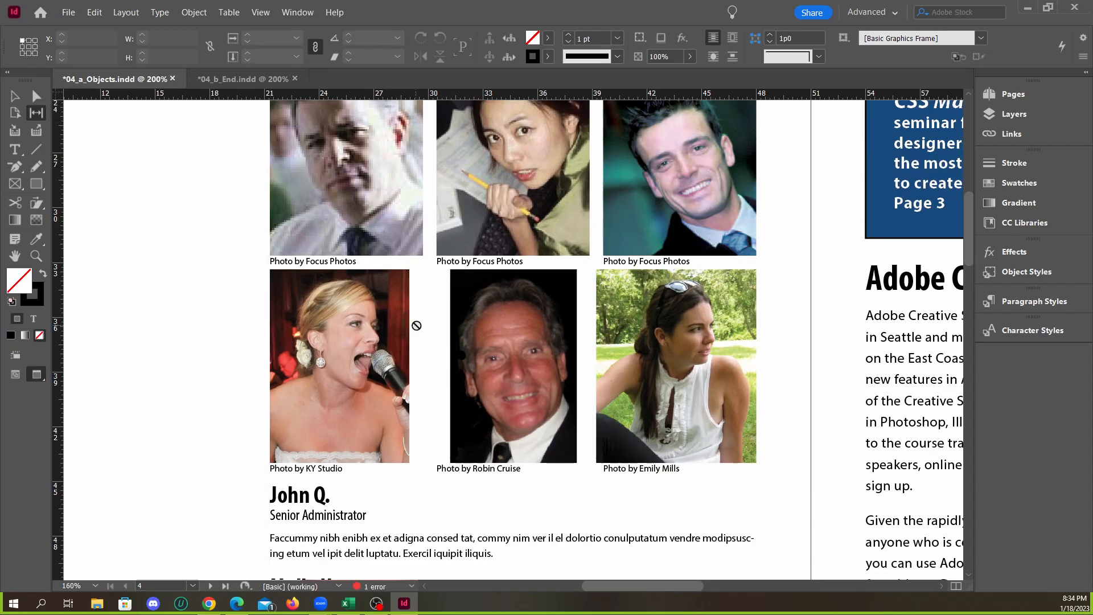
pyautogui.click(214, 84)
pyautogui.click(122, 85)
pyautogui.hotkey('ctrl', 'z')
pyautogui.hotkey('ctrl', 'z')
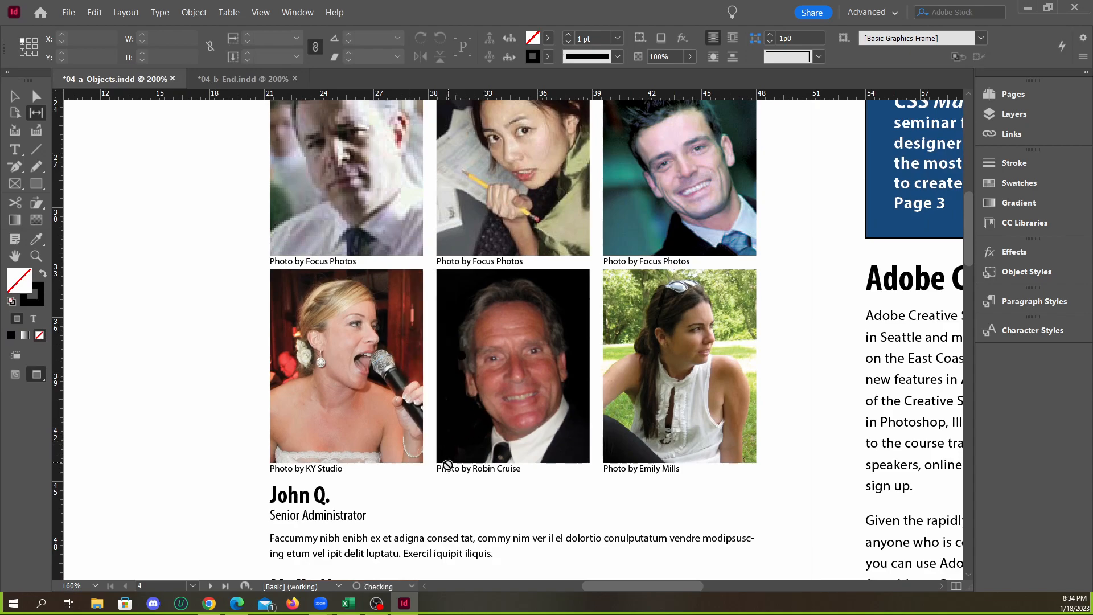
# Try several adjustments of the gap between the bottom row's first and second portraits with the Gap tool, undoing each one
pyautogui.moveTo(429, 419)
pyautogui.mouseDown()
pyautogui.moveTo(460, 421)
pyautogui.moveTo(435, 418)
pyautogui.moveTo(449, 420)
pyautogui.mouseUp()
pyautogui.hotkey('ctrl', 'z')
pyautogui.hotkey('ctrl', 'z')
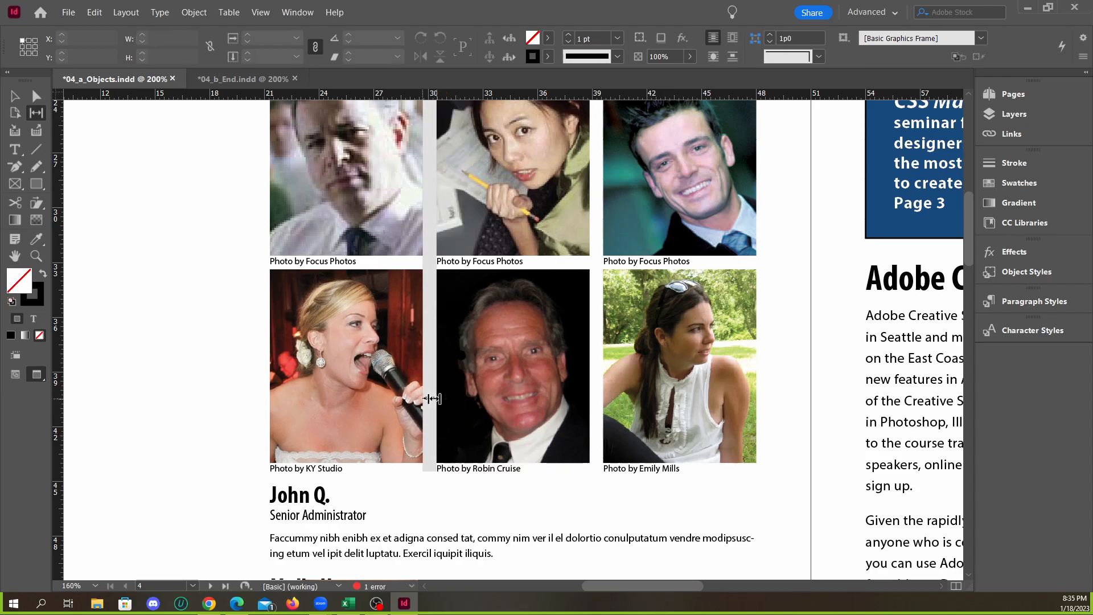
pyautogui.moveTo(428, 457); pyautogui.dragTo(441, 460)
pyautogui.hotkey('ctrl', 'z')
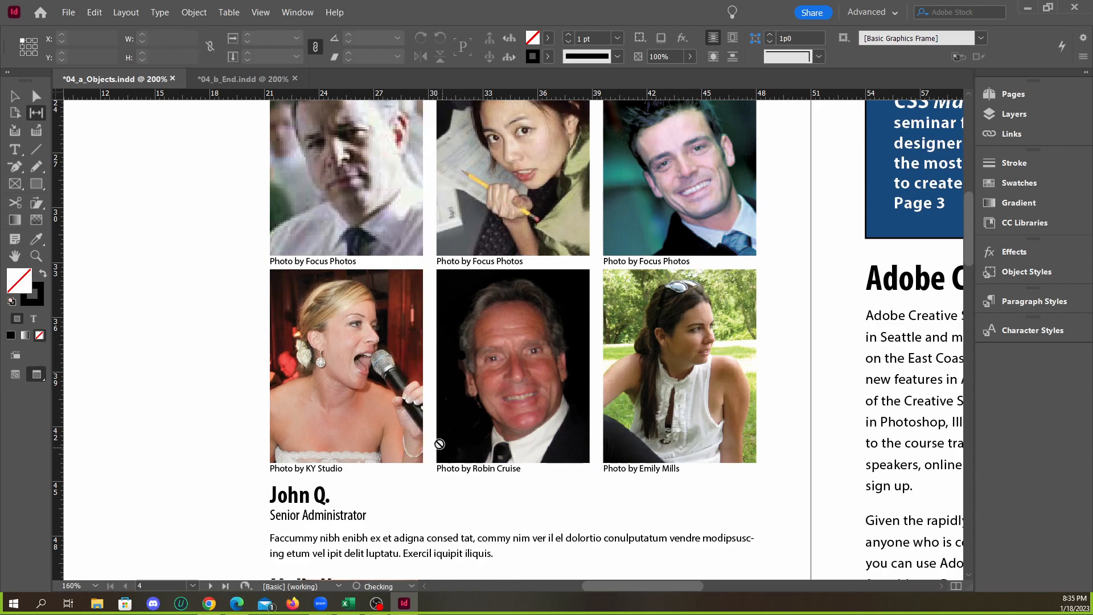
pyautogui.moveTo(428, 416); pyautogui.dragTo(460, 477)
pyautogui.hotkey('ctrl', 'z')
pyautogui.moveTo(430, 414)
pyautogui.mouseDown()
pyautogui.moveTo(419, 411)
pyautogui.moveTo(445, 411)
pyautogui.moveTo(419, 404)
pyautogui.mouseUp()
pyautogui.hotkey('ctrl', 'z')
# Compare the bottom-row portrait widths and caption positions on page 4 with those in 04_b_End.indd
pyautogui.click(239, 79)
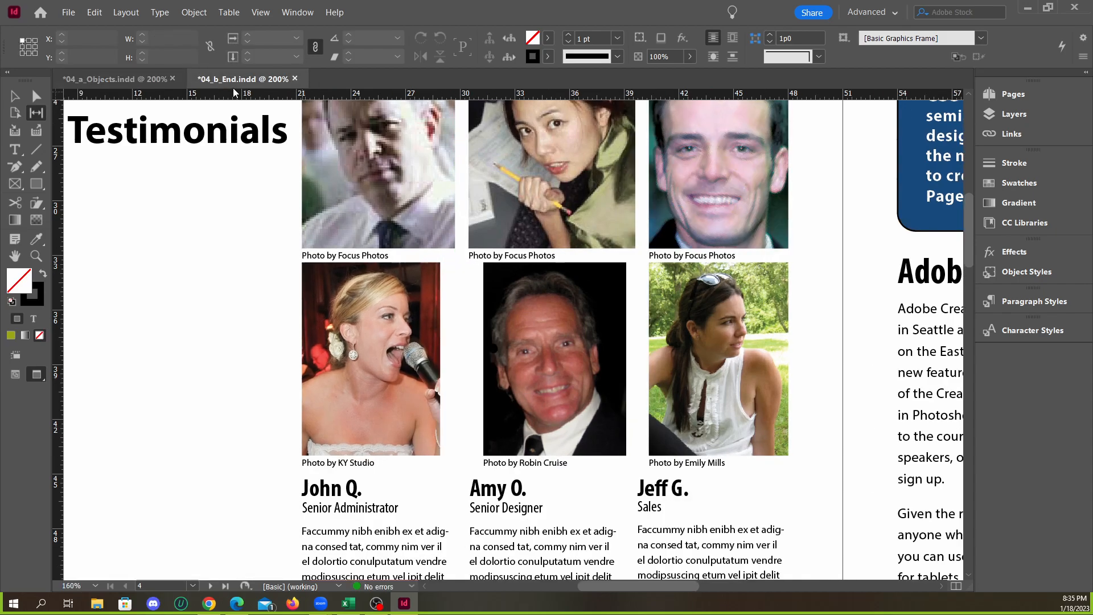
pyautogui.click(138, 81)
pyautogui.click(239, 79)
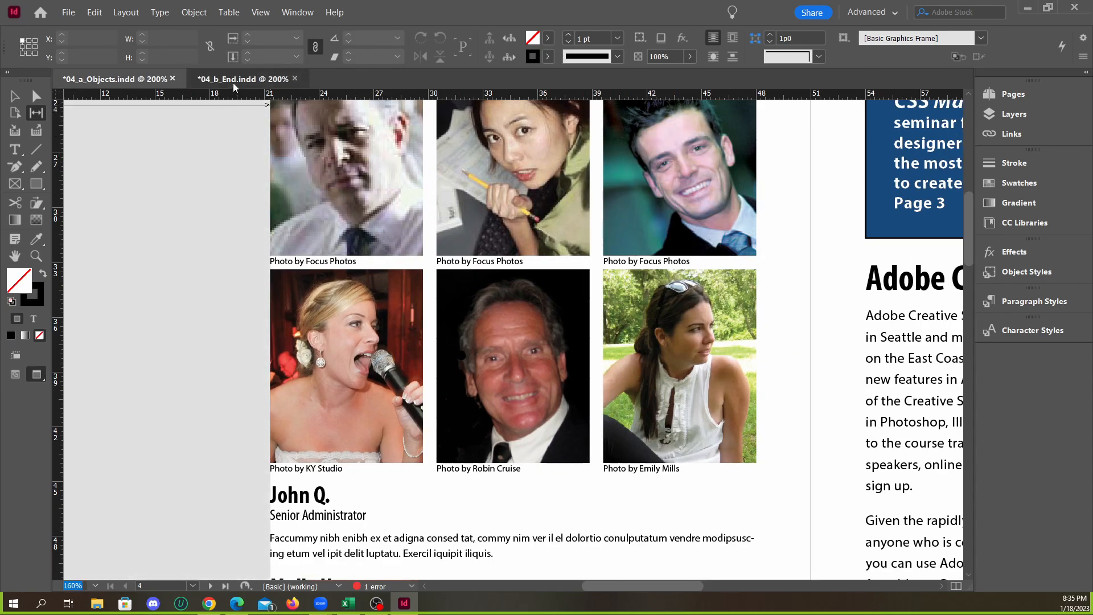
pyautogui.click(135, 80)
# Try shifting the gap between the bottom row's first two portraits and moving the middle caption rightward, and undo all these changes
pyautogui.moveTo(428, 362); pyautogui.dragTo(451, 373)
pyautogui.moveTo(435, 470); pyautogui.dragTo(453, 470)
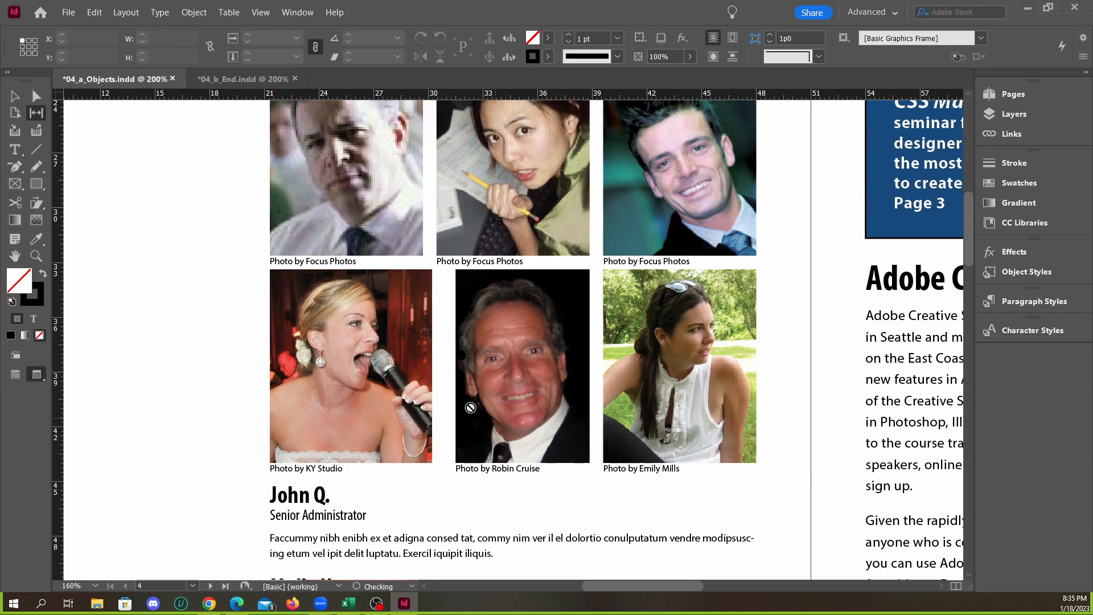
pyautogui.moveTo(447, 370); pyautogui.dragTo(438, 373)
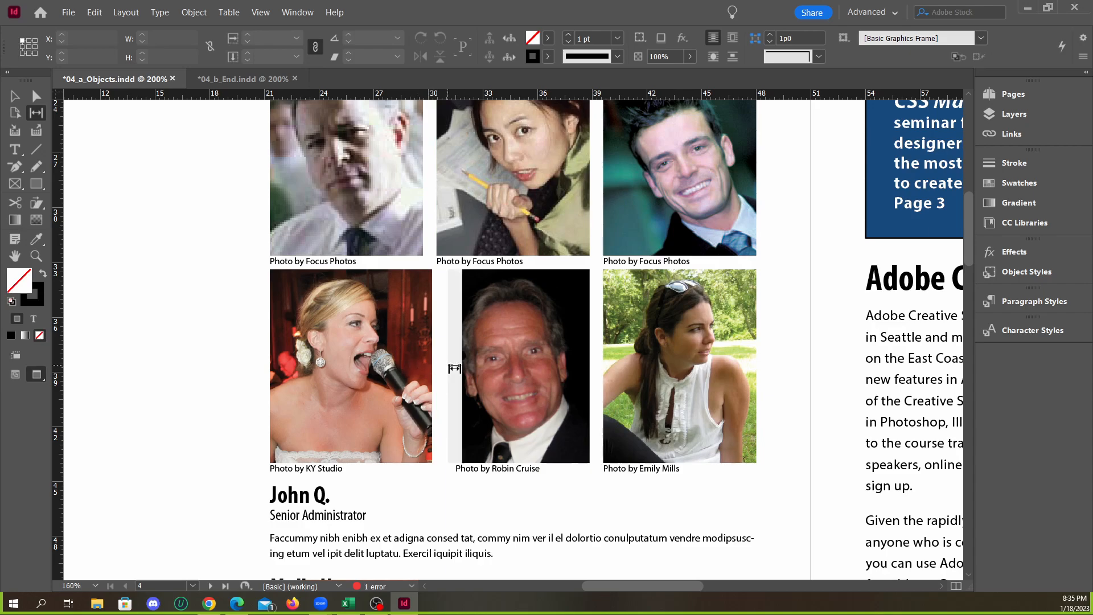
pyautogui.moveTo(447, 366)
pyautogui.mouseDown()
pyautogui.moveTo(404, 366)
pyautogui.moveTo(431, 370)
pyautogui.moveTo(418, 370)
pyautogui.mouseUp()
pyautogui.moveTo(485, 372)
pyautogui.mouseDown()
pyautogui.moveTo(431, 368)
pyautogui.moveTo(451, 369)
pyautogui.mouseUp()
pyautogui.hotkey('ctrl', 'z')
pyautogui.hotkey('ctrl', 'z')
pyautogui.hotkey('ctrl', 'z')
pyautogui.hotkey('ctrl', 'z')
pyautogui.hotkey('ctrl', 'z')
pyautogui.hotkey('ctrl', 'z')
pyautogui.hotkey('ctrl', 'z')
# Try narrowing the bottom row's middle portrait frame from its left edge with the Selection tool, and undo the resize
pyautogui.click(16, 98)
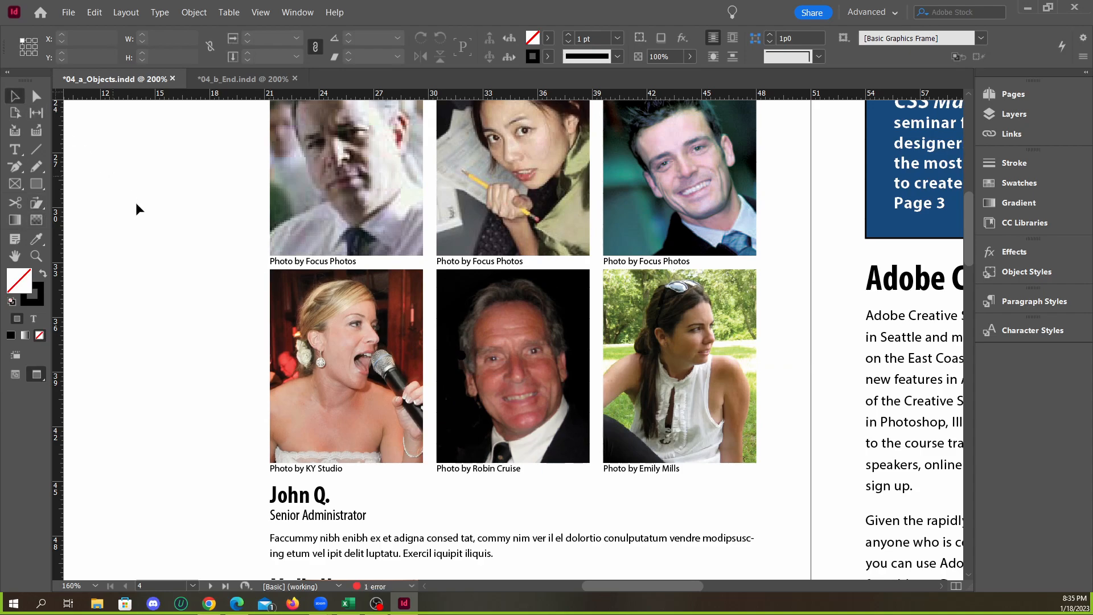
pyautogui.click(446, 353)
pyautogui.moveTo(436, 365); pyautogui.dragTo(460, 366)
pyautogui.hotkey('ctrl', 'z')
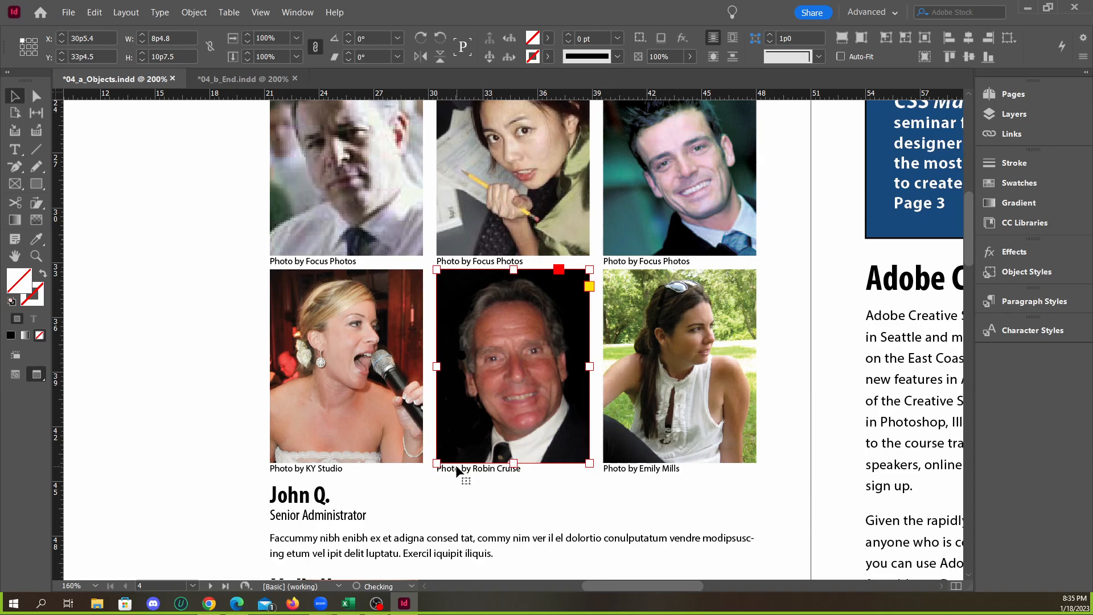
pyautogui.click(428, 364)
# Fit the page view in both documents and compare the page 4 portrait and testimonial layouts
pyautogui.scroll(-2, 374, 396)
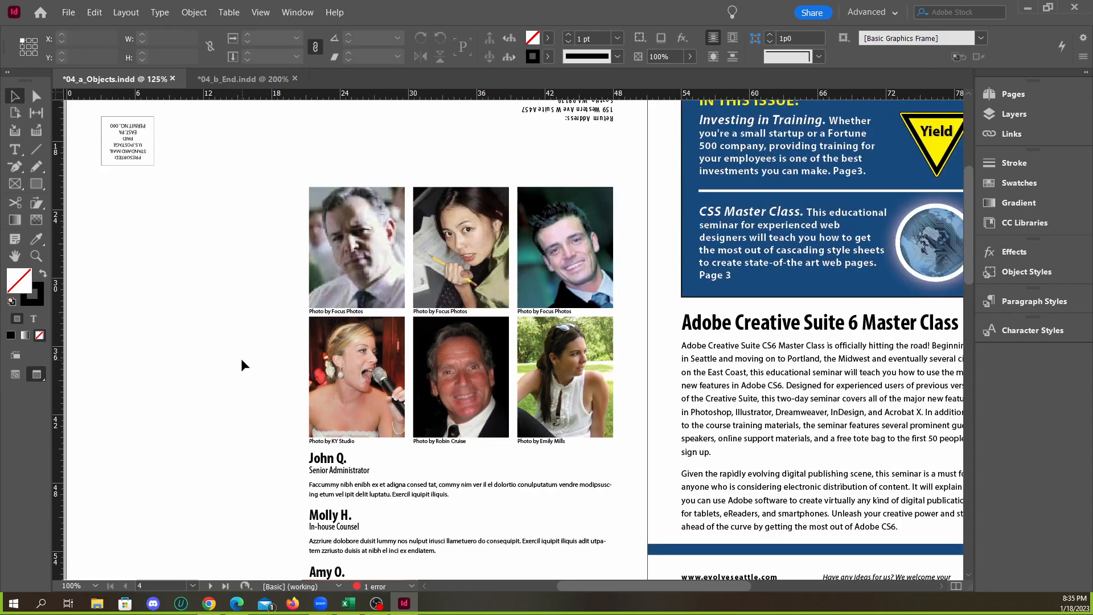
pyautogui.scroll(-3, 422, 383)
pyautogui.scroll(4, 411, 380)
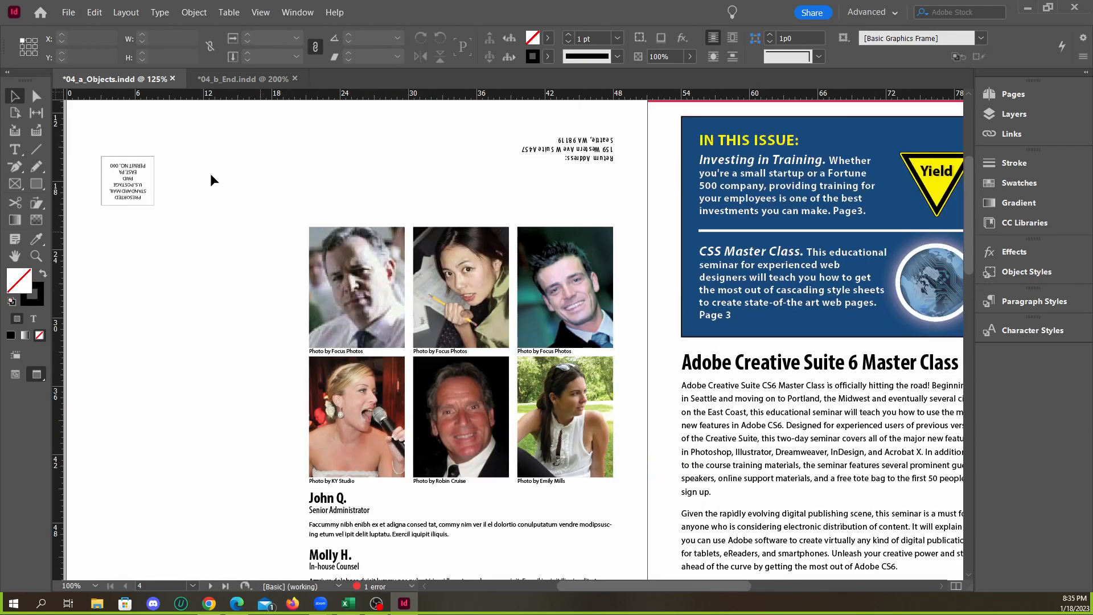
pyautogui.click(239, 79)
pyautogui.scroll(-3, 424, 336)
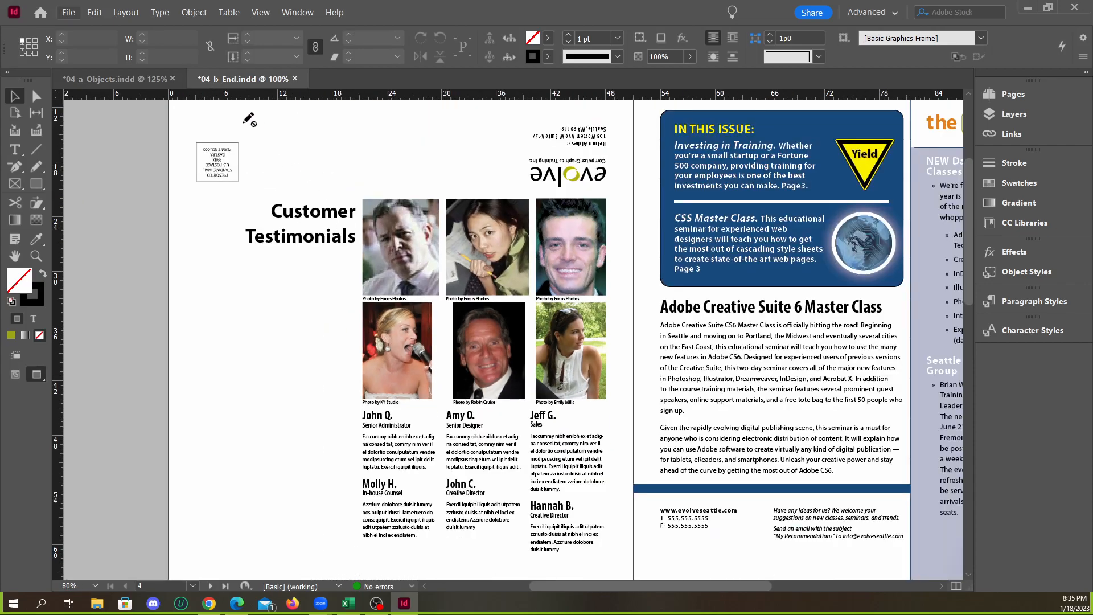
pyautogui.hotkey('ctrl', '0')
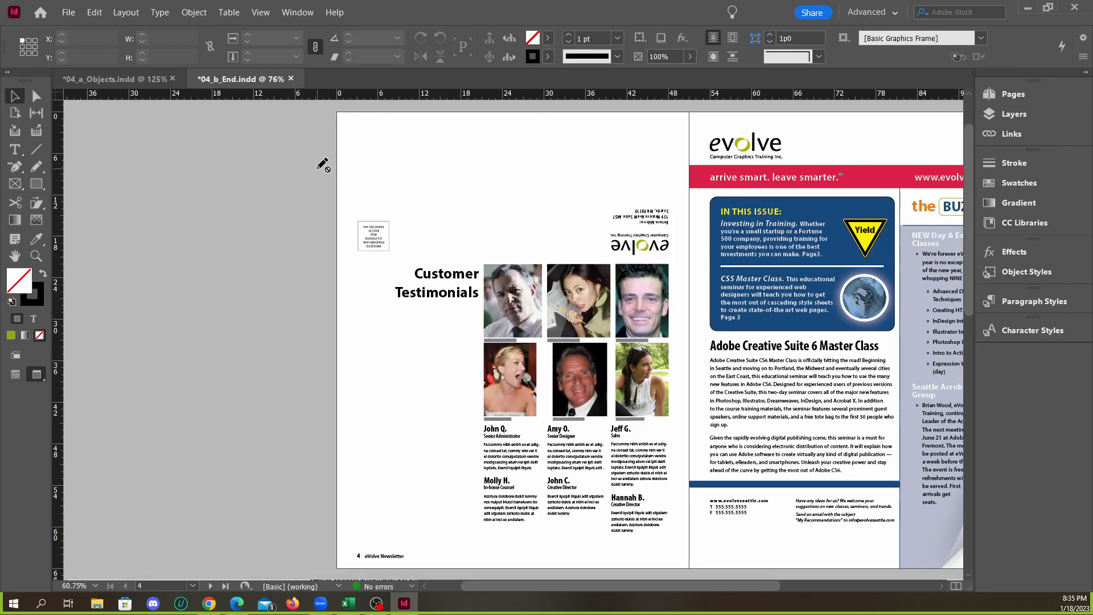
pyautogui.click(128, 78)
pyautogui.hotkey('ctrl', '0')
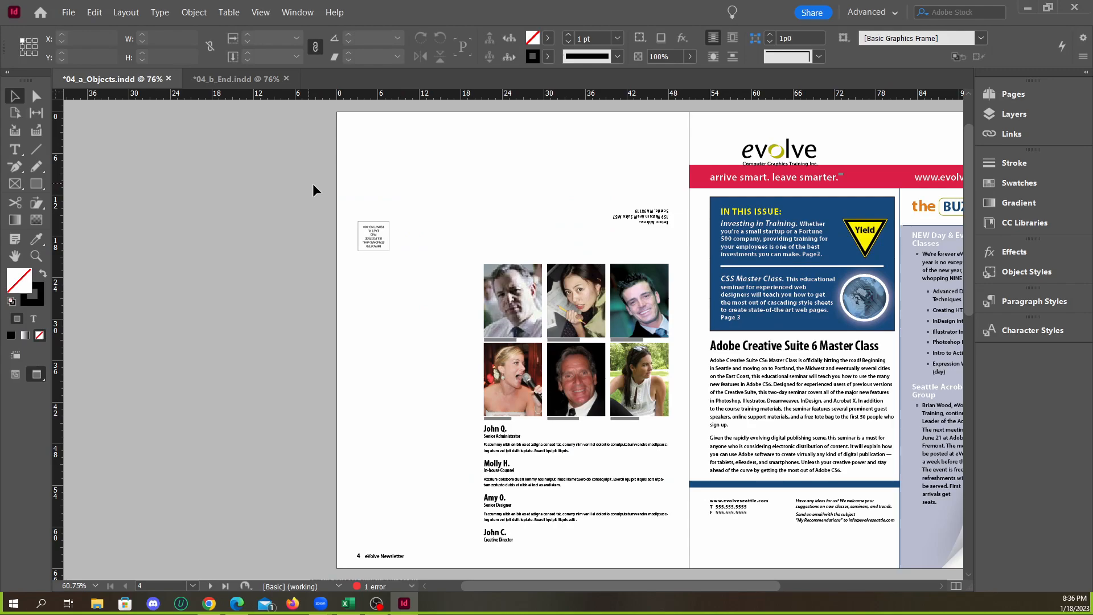
pyautogui.click(221, 80)
pyautogui.click(138, 80)
# Examine the captioned portraits and testimonials in 04_a_Objects.indd at several magnifications, and check page 4 of 04_b_End.indd again
pyautogui.scroll(3, 600, 420)
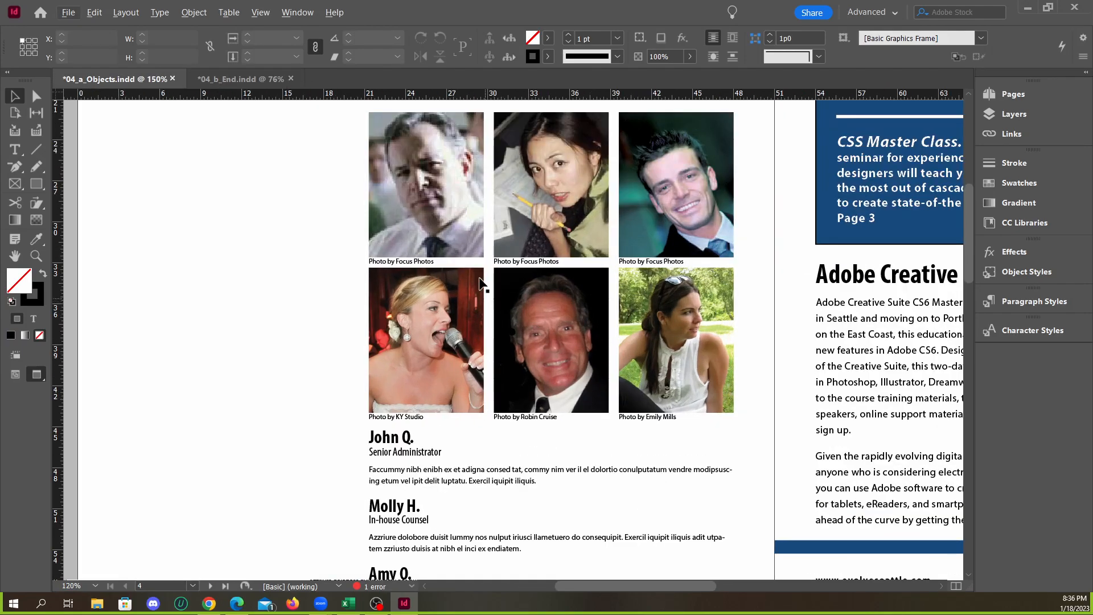
pyautogui.scroll(2, 525, 286)
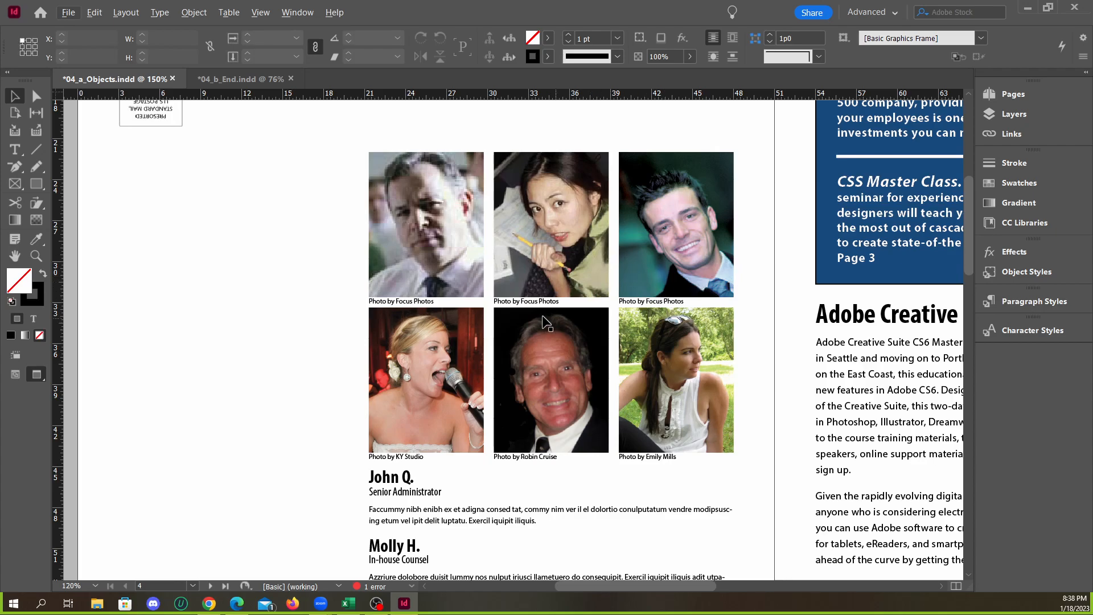
pyautogui.scroll(-4, 517, 338)
pyautogui.scroll(4, 521, 339)
pyautogui.scroll(-1, 541, 334)
pyautogui.scroll(-2, 541, 333)
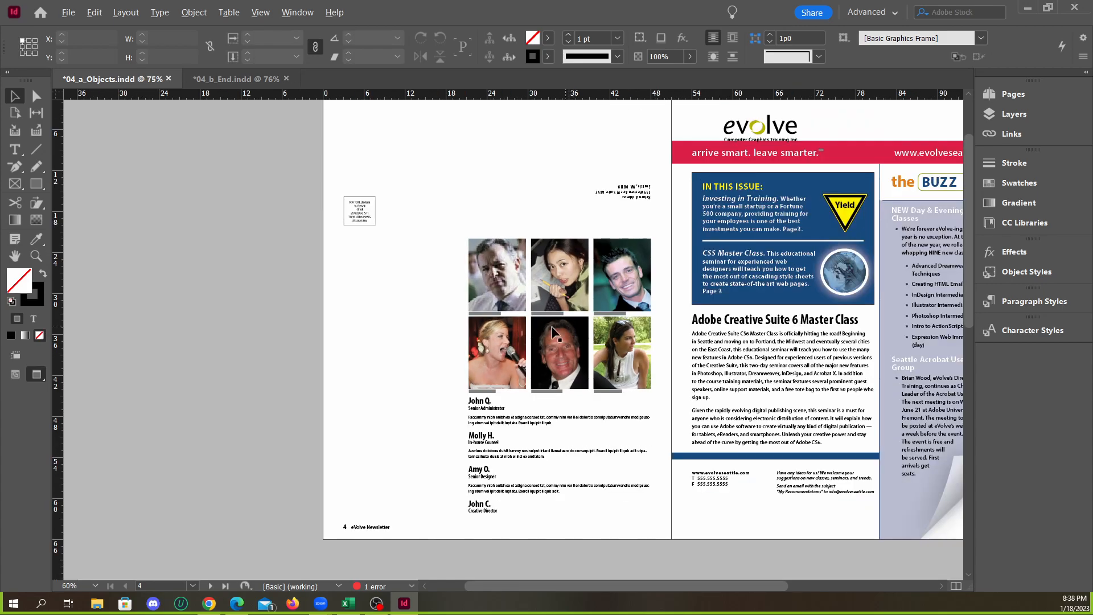
pyautogui.scroll(1, 505, 316)
pyautogui.click(242, 79)
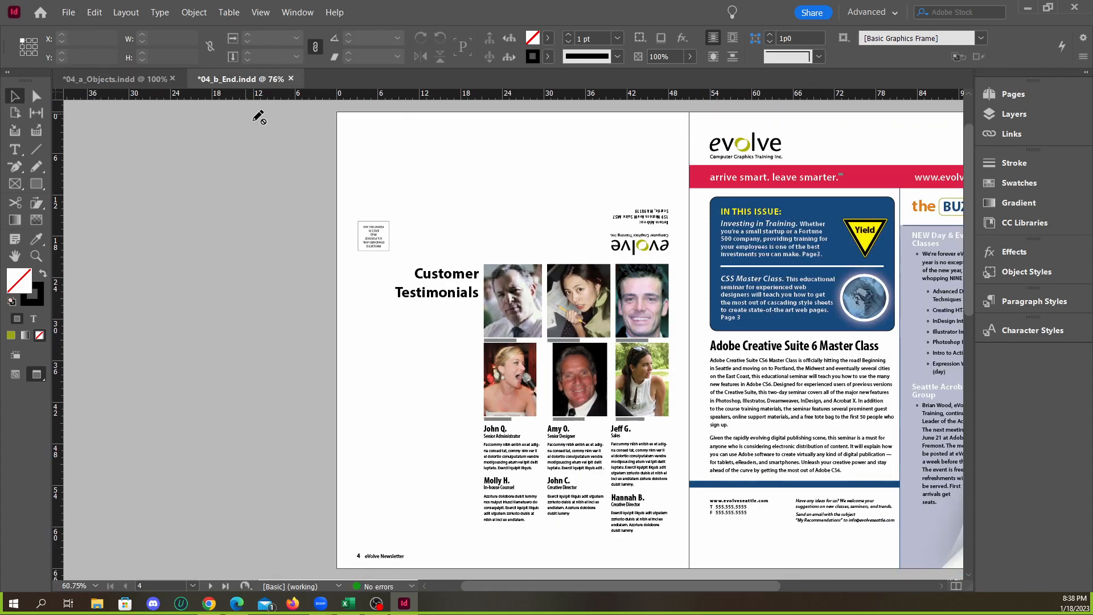
# Move the evolve logo on page 1 to the upper-left margin corner at X 54p0, Y 3p0, using the layout guides
pyautogui.click(104, 80)
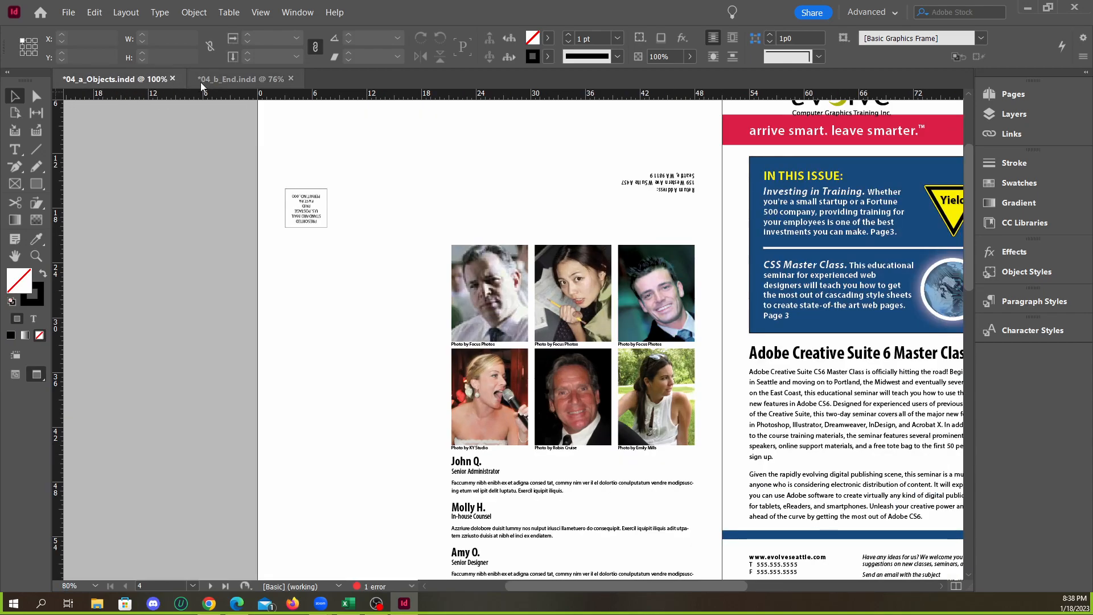
pyautogui.click(229, 80)
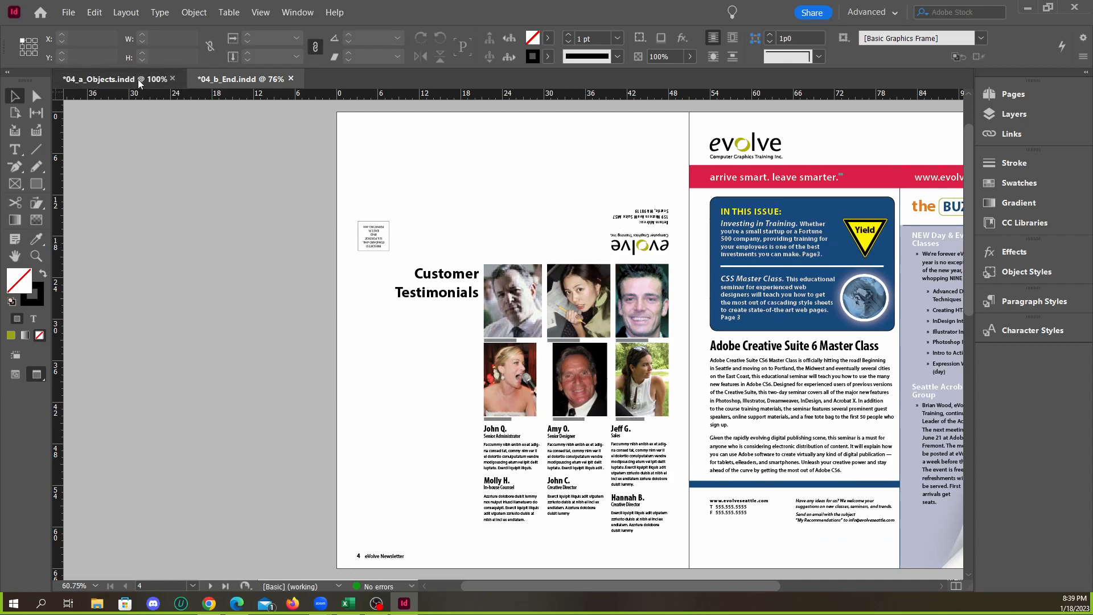
pyautogui.click(114, 79)
pyautogui.scroll(1, 609, 207)
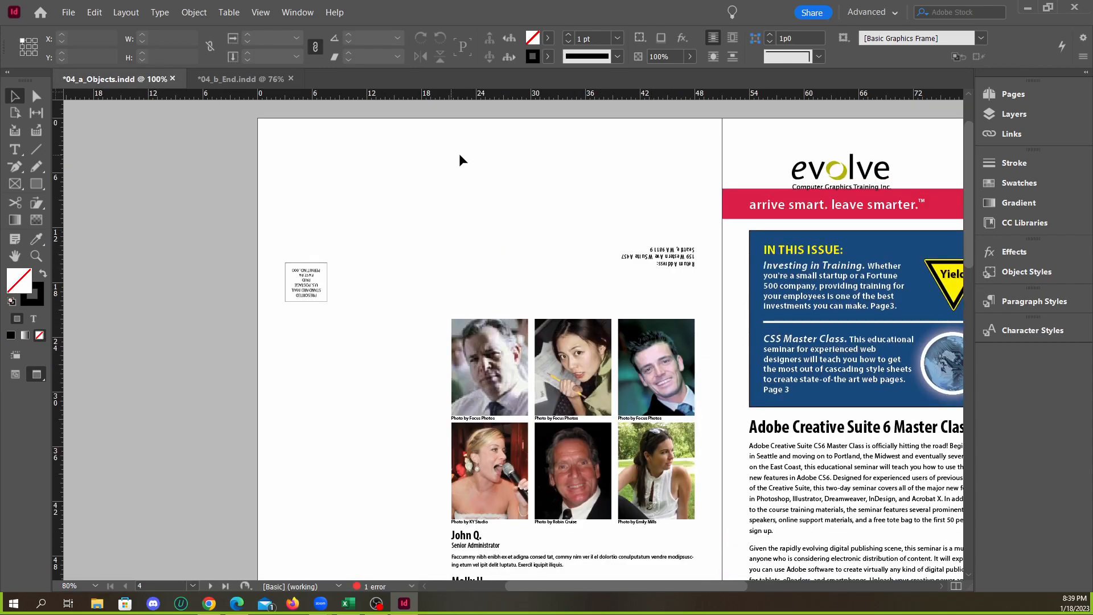
pyautogui.click(823, 173)
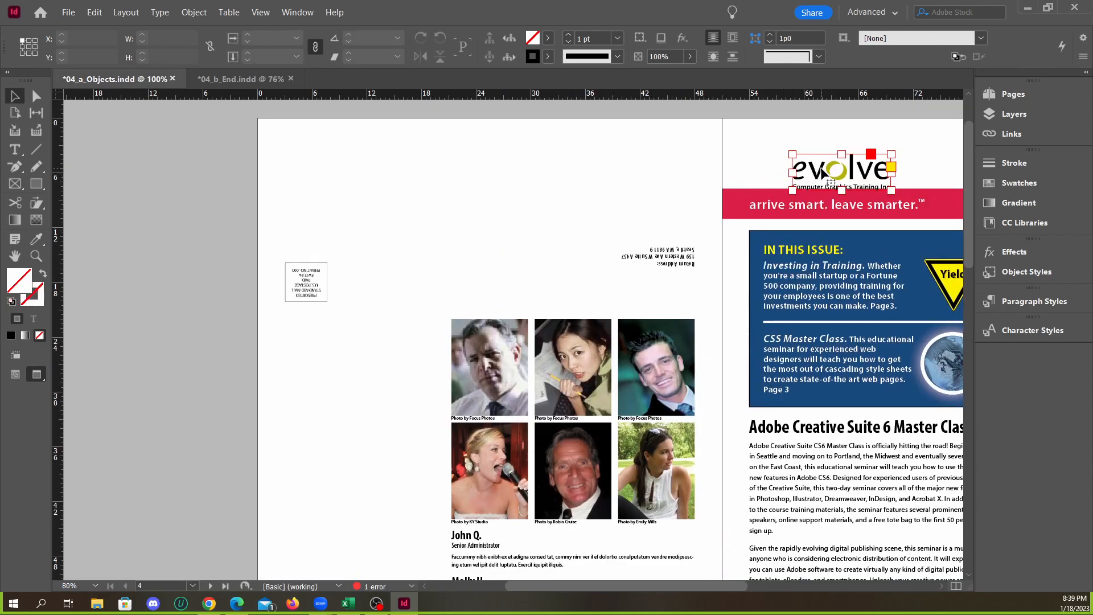
pyautogui.scroll(1, 911, 176)
pyautogui.scroll(-2, 648, 210)
pyautogui.scroll(3, 833, 196)
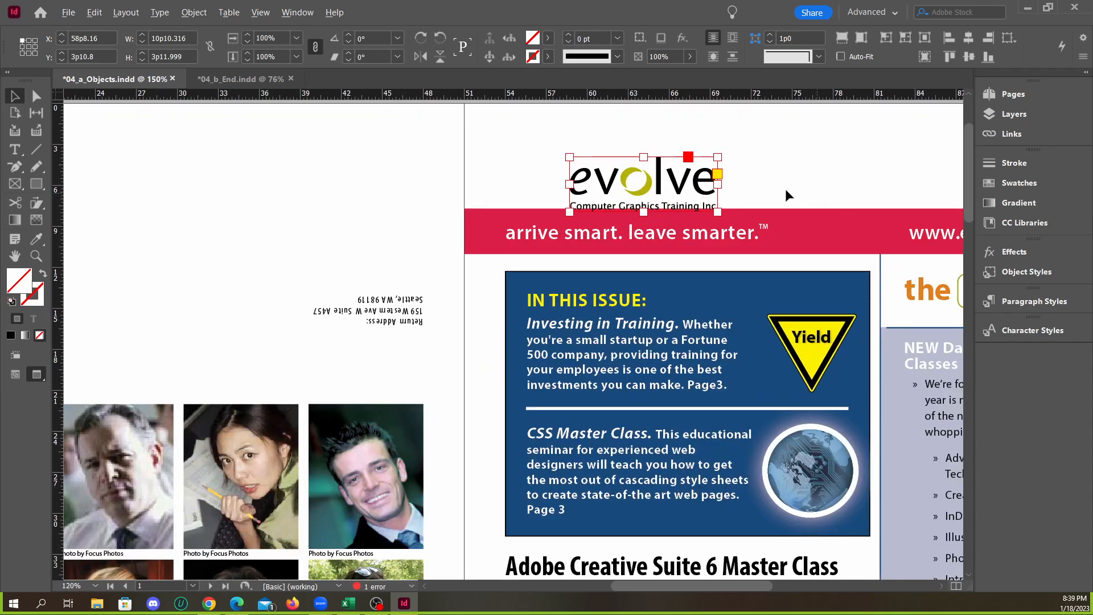
pyautogui.scroll(-2, 794, 190)
pyautogui.hotkey('alt', 'w')
pyautogui.click(768, 178)
pyautogui.press('w')
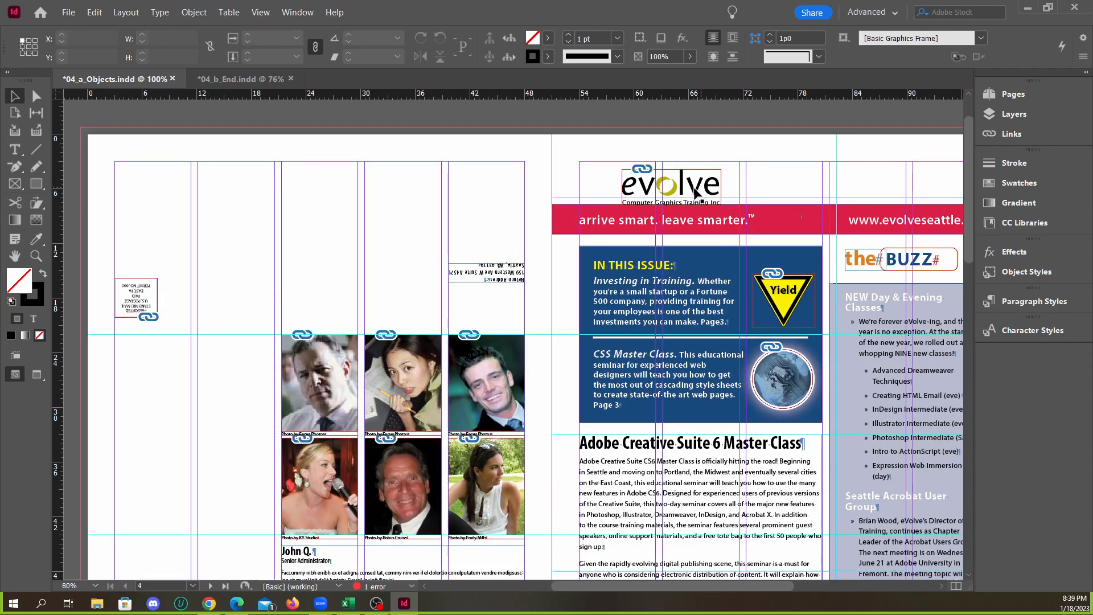
pyautogui.scroll(2, 695, 193)
pyautogui.click(654, 182)
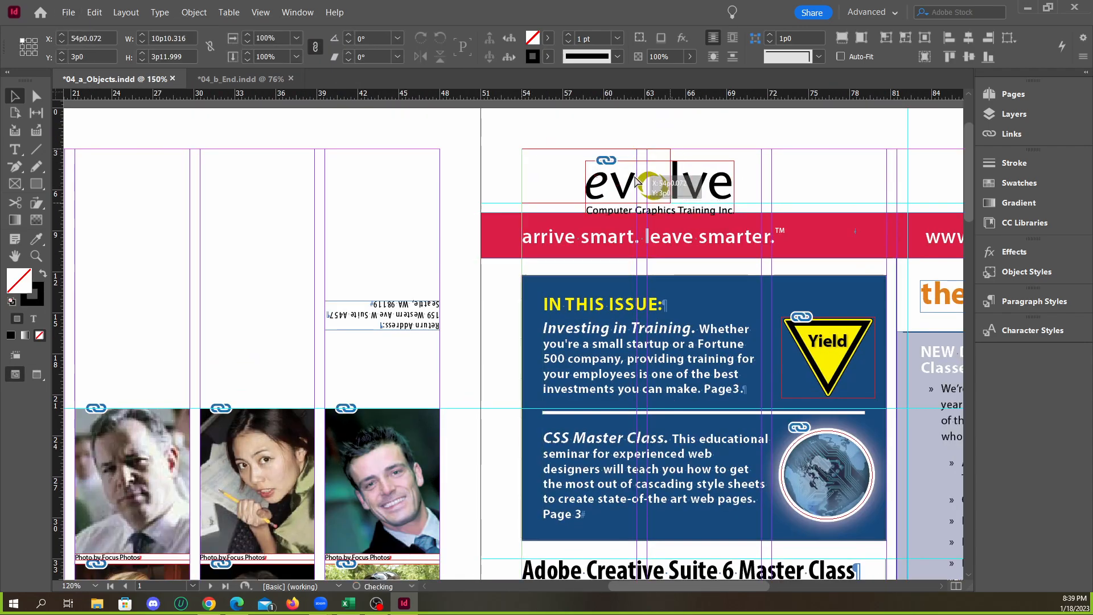
pyautogui.click(626, 136)
pyautogui.press('w')
pyautogui.scroll(-2, 769, 172)
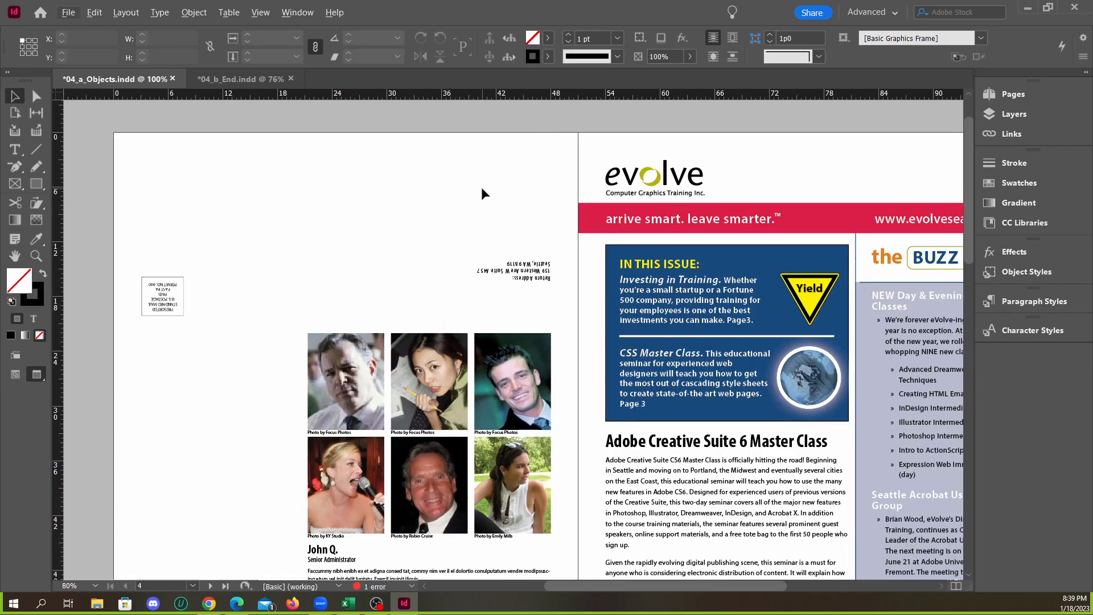
# Compare the return address area above the page 4 portraits in 04_b_End.indd and 04_a_Objects.indd
pyautogui.click(245, 78)
pyautogui.scroll(2, 668, 246)
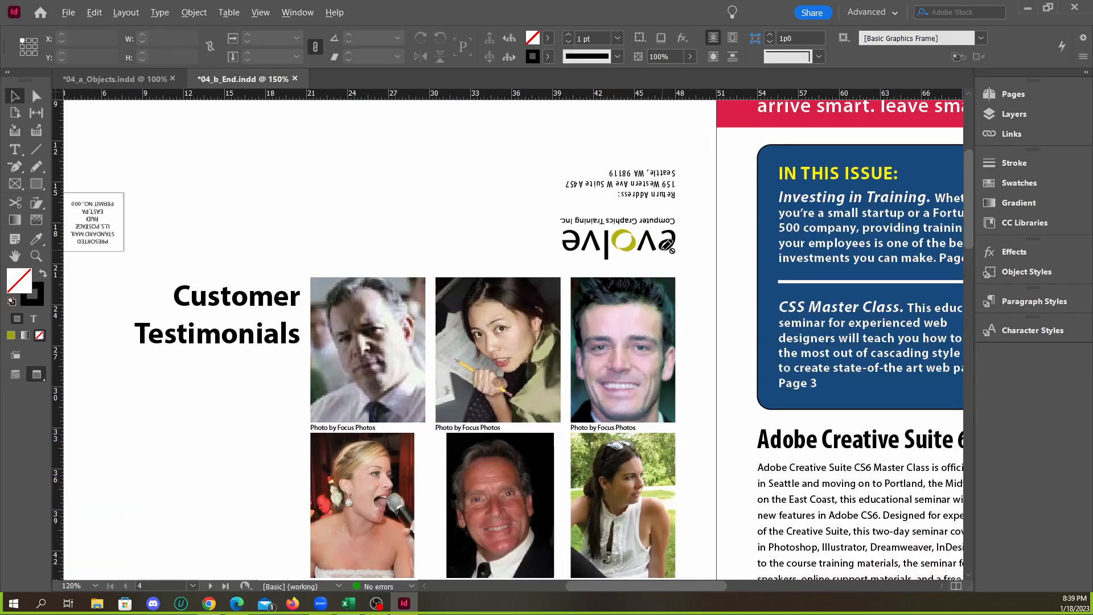
pyautogui.scroll(3, 694, 203)
pyautogui.scroll(-4, 626, 249)
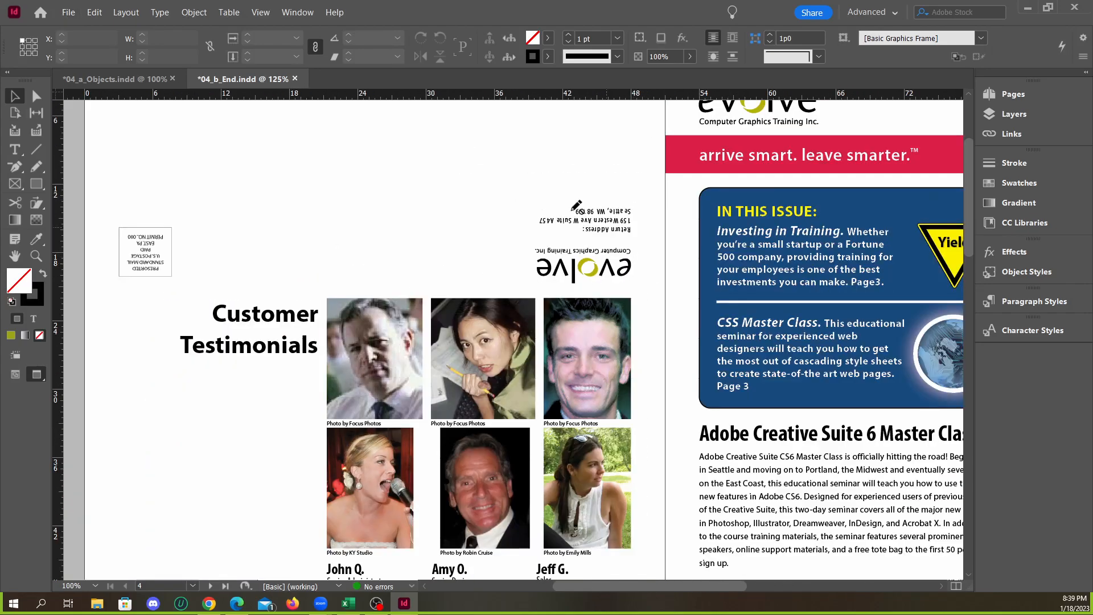
pyautogui.click(137, 80)
pyautogui.scroll(2, 554, 272)
pyautogui.click(536, 275)
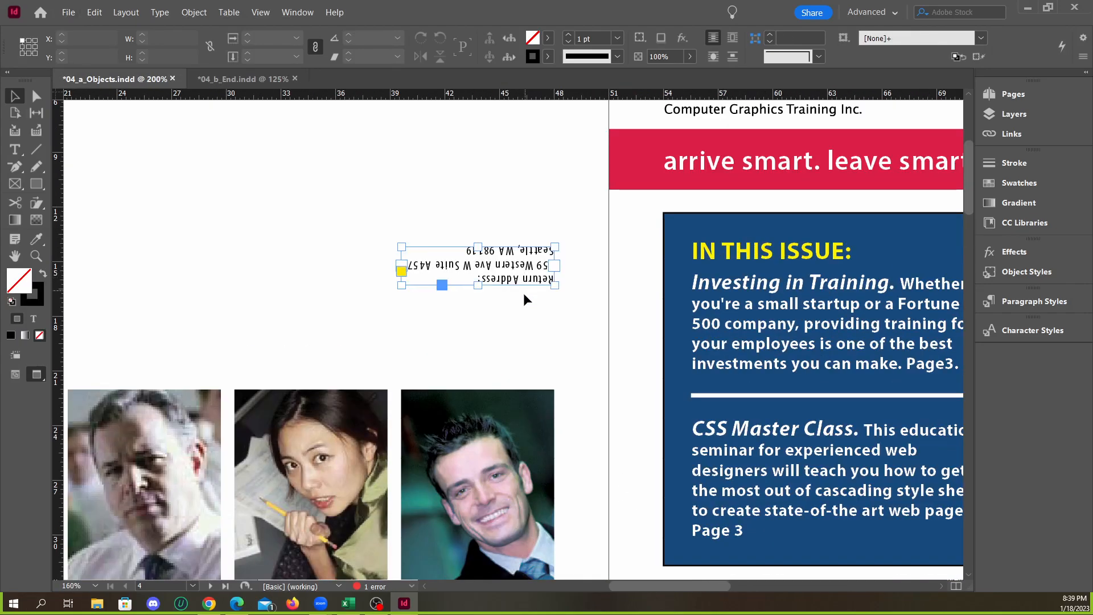
pyautogui.scroll(2, 539, 283)
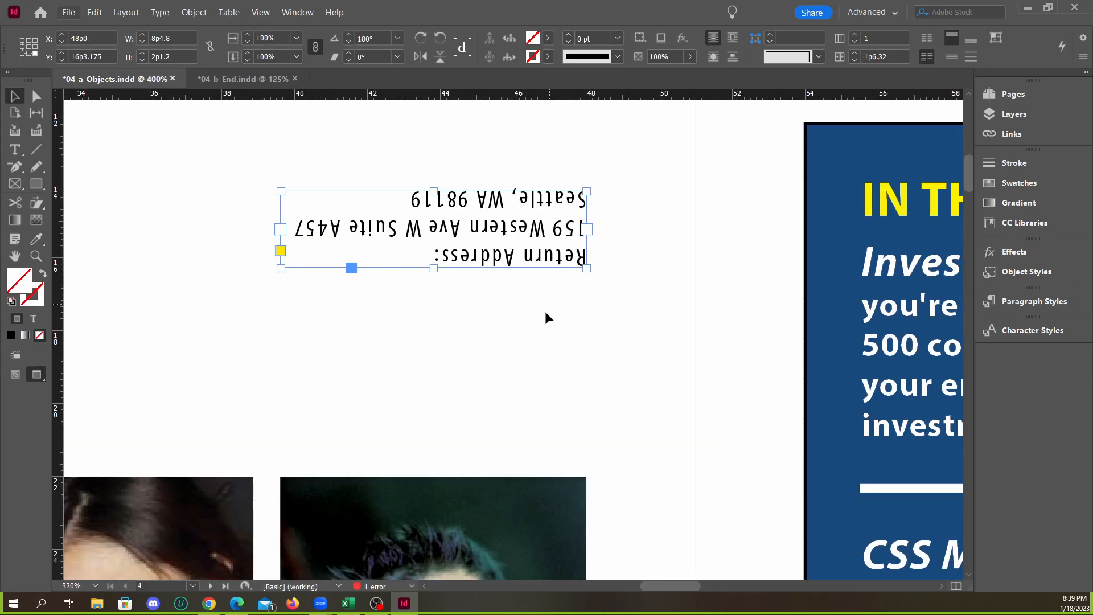
pyautogui.click(243, 79)
pyautogui.scroll(2, 567, 250)
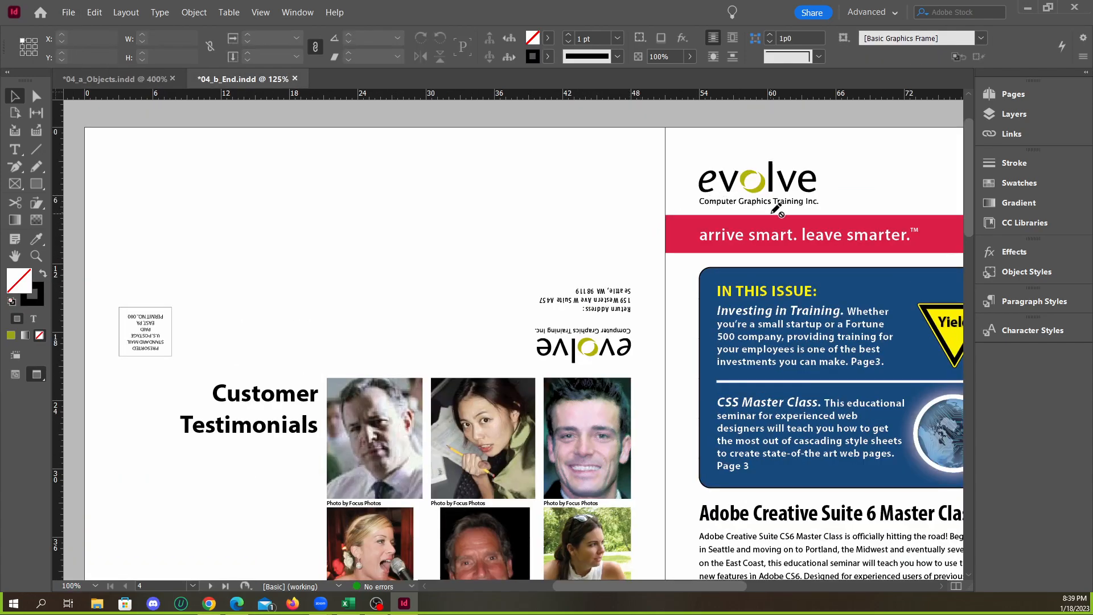
pyautogui.click(135, 82)
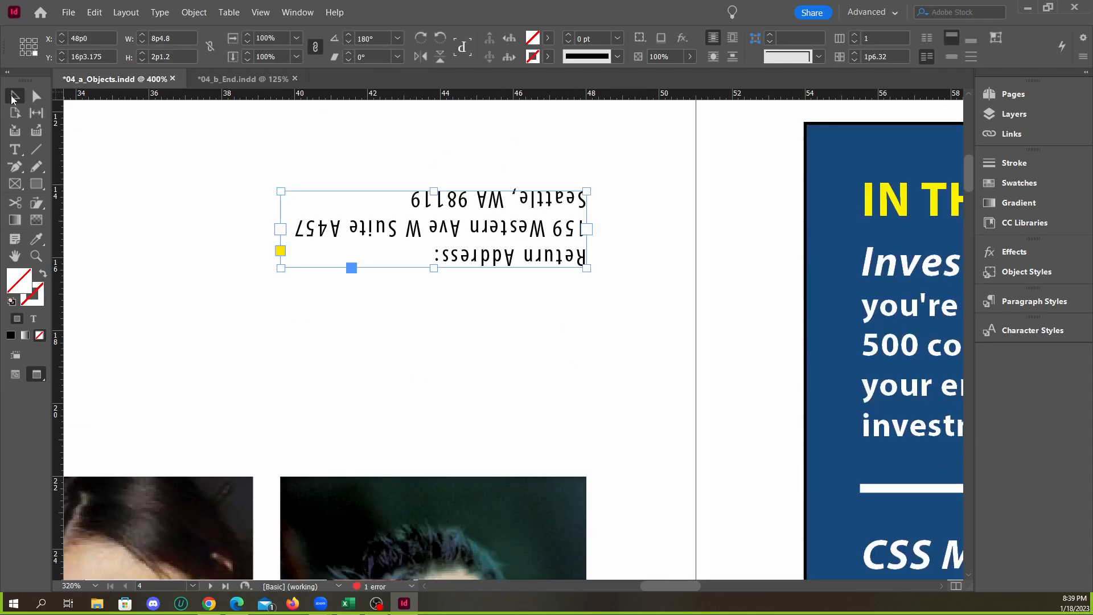
# Try copying the page 1 evolve logo to the space below the return address on page 4, and undo the copy
pyautogui.click(431, 283)
pyautogui.scroll(-1, 432, 283)
pyautogui.scroll(-2, 513, 285)
pyautogui.click(709, 143)
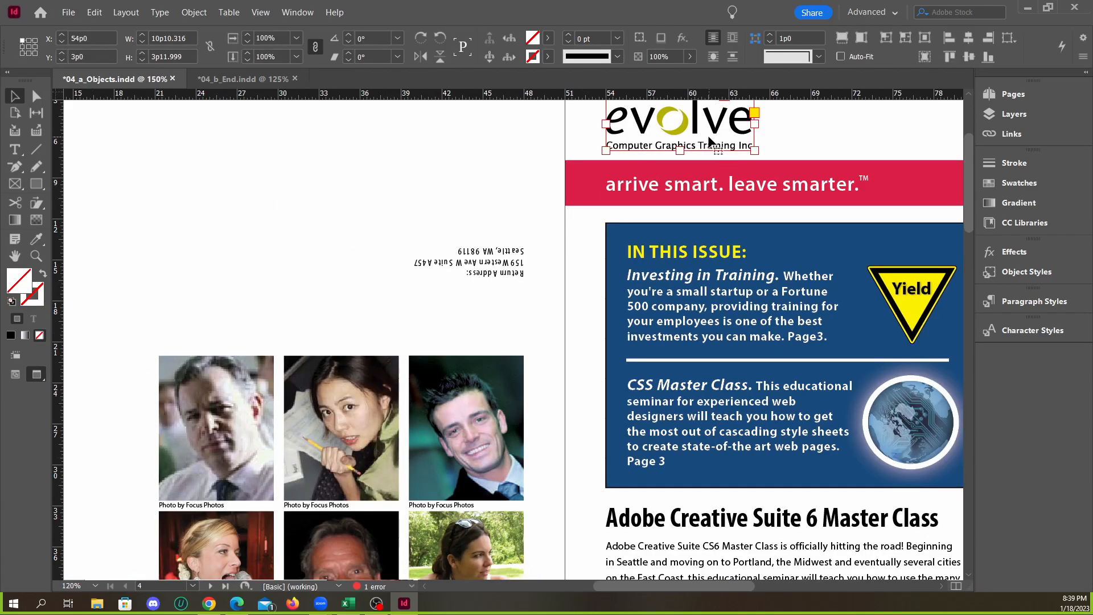
pyautogui.moveTo(709, 143); pyautogui.dragTo(521, 330)
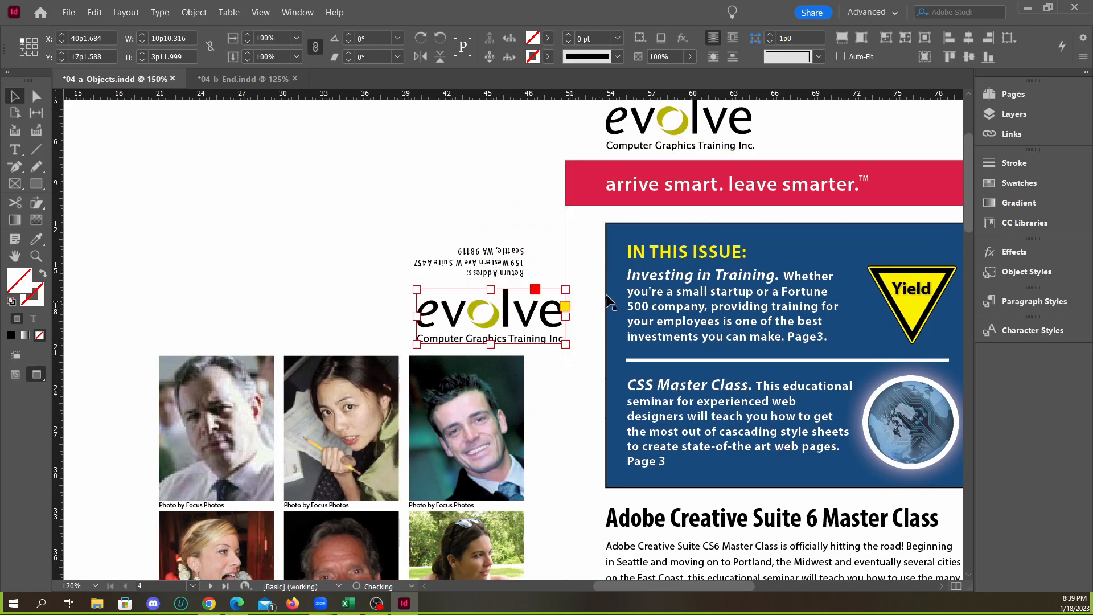
pyautogui.hotkey('ctrl', 'z')
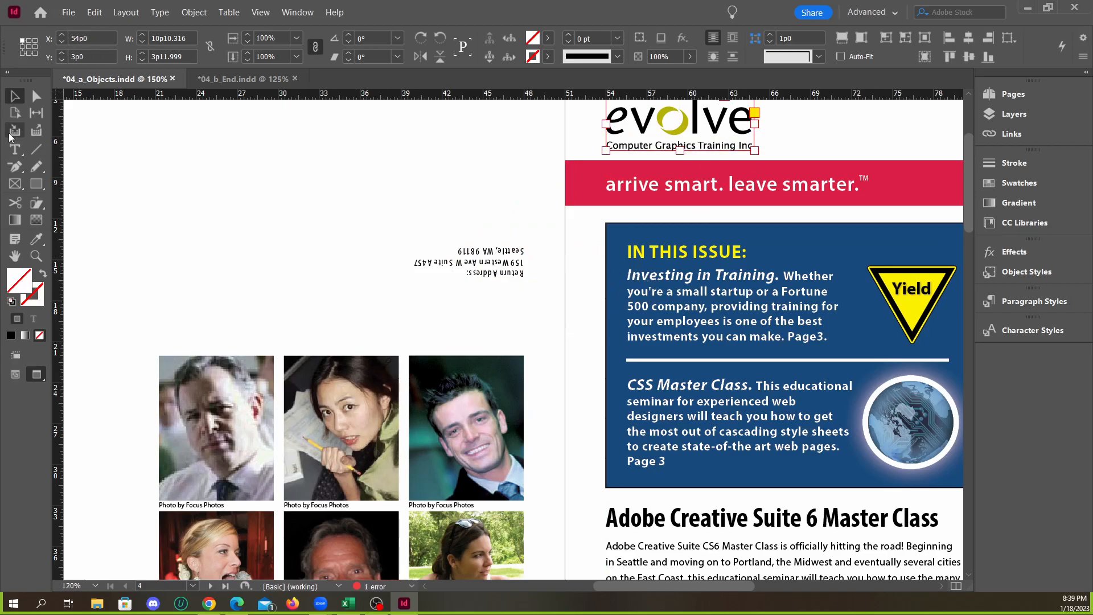
# Collect the page 1 evolve logo with the Content Collector and place a linked copy below the return address on page 4
pyautogui.click(9, 135)
pyautogui.click(625, 148)
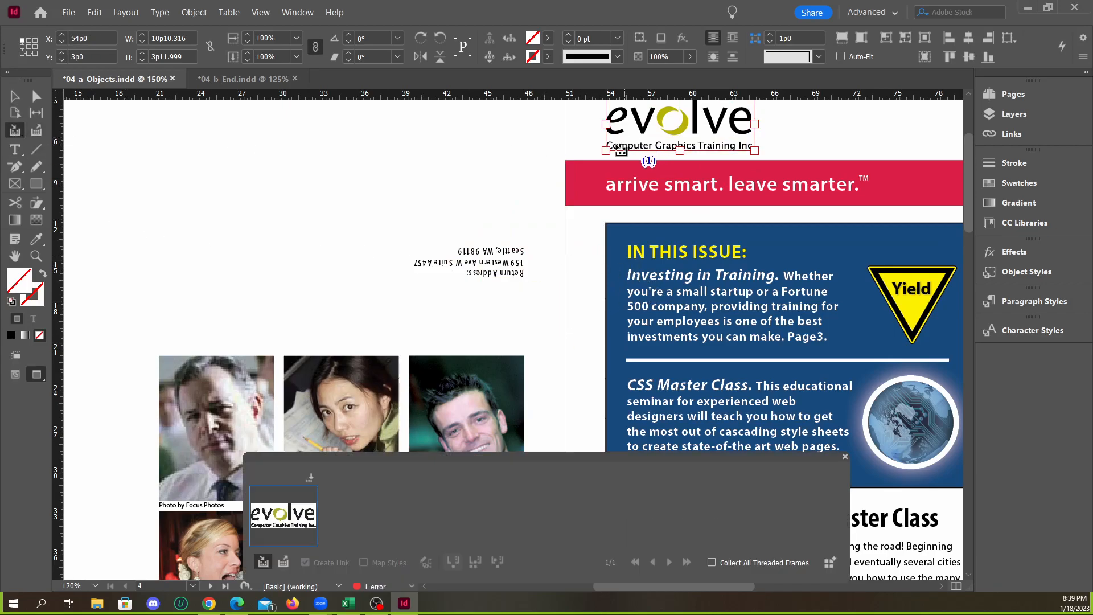
pyautogui.click(36, 112)
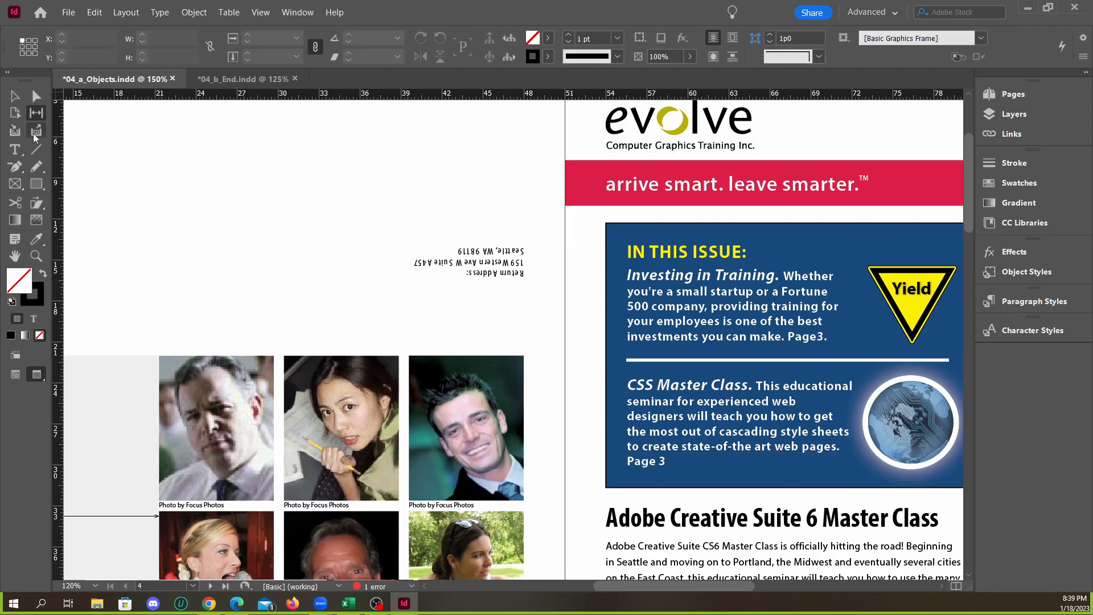
pyautogui.click(36, 130)
pyautogui.click(233, 79)
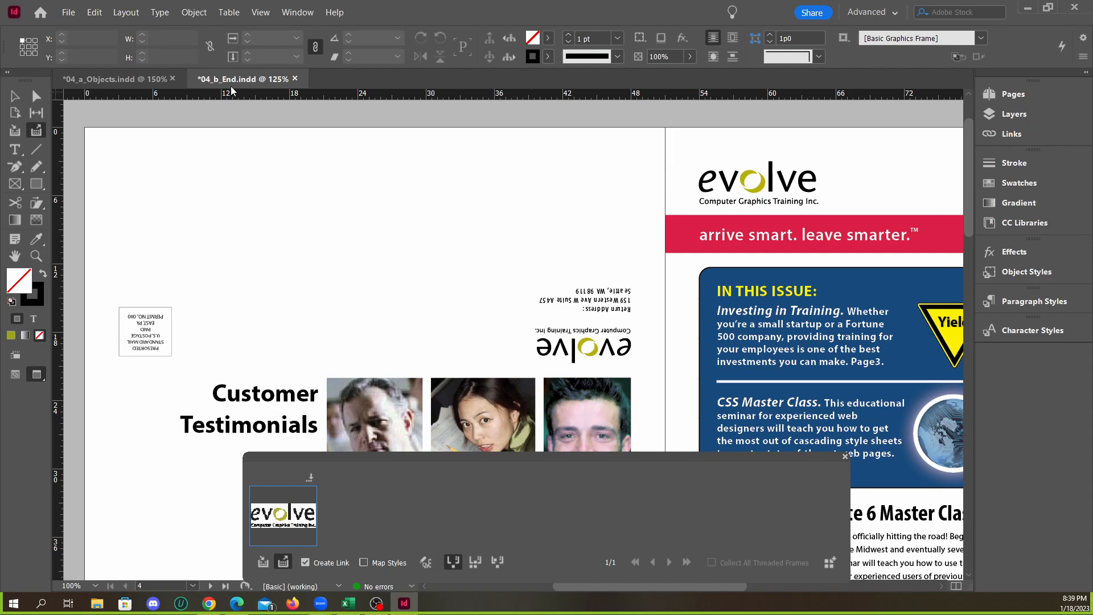
pyautogui.click(129, 80)
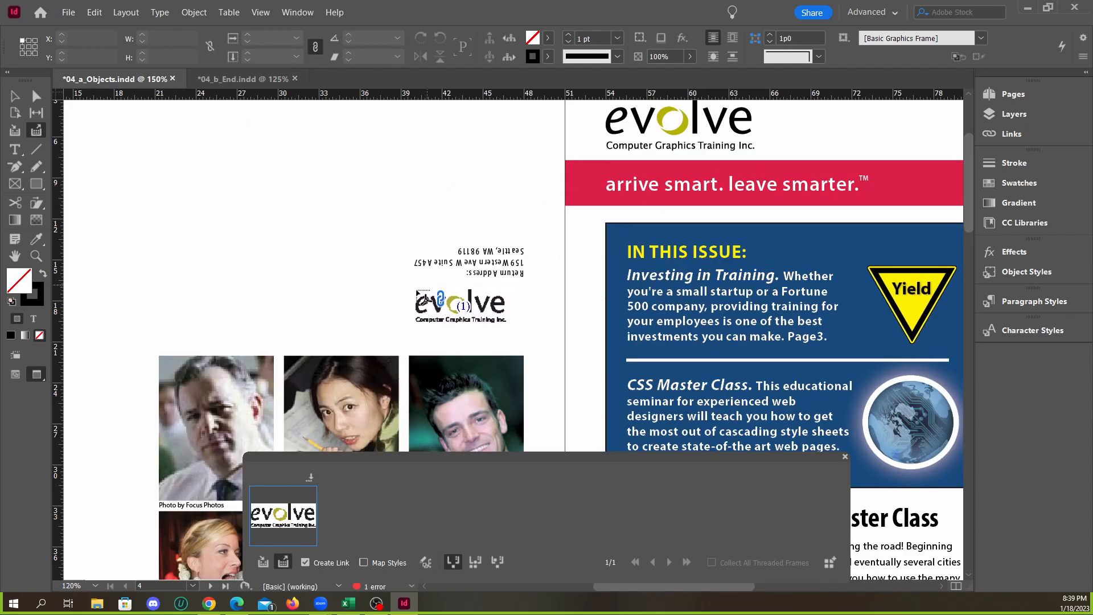
pyautogui.moveTo(372, 304); pyautogui.dragTo(404, 324)
# Rotate the placed logo 180° and align it with page 4's right margin at X 48p0, Y 21p3.37
pyautogui.click(15, 96)
pyautogui.click(436, 337)
pyautogui.moveTo(485, 315); pyautogui.dragTo(492, 326)
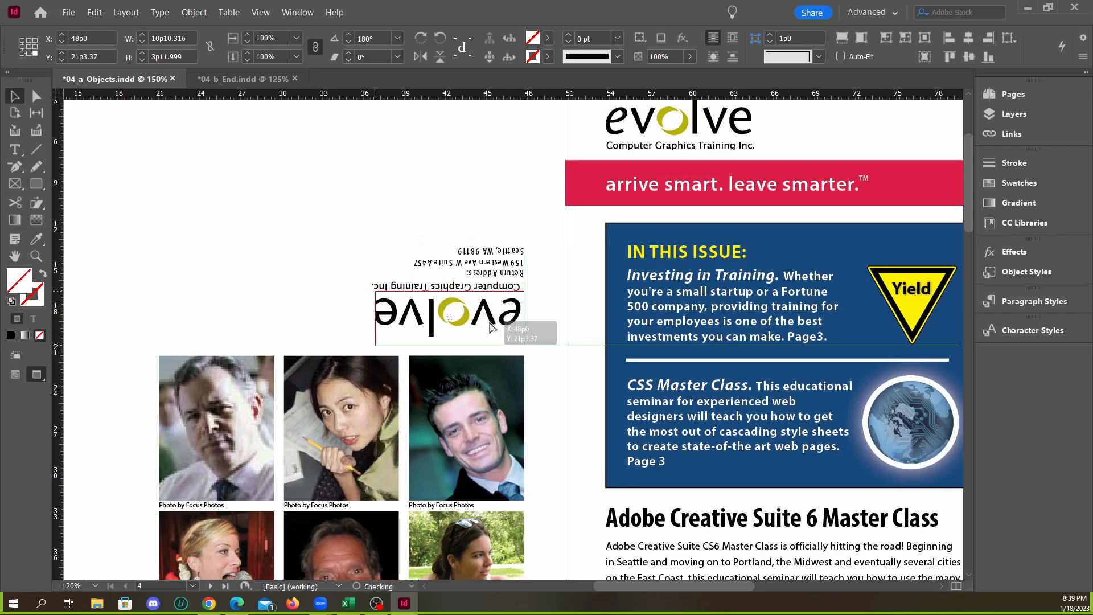
# Scale the upside-down logo proportionally to 8p2 wide by 3p0.096 high, keeping it flush with the right margin as in 04_b_End.indd
pyautogui.click(233, 80)
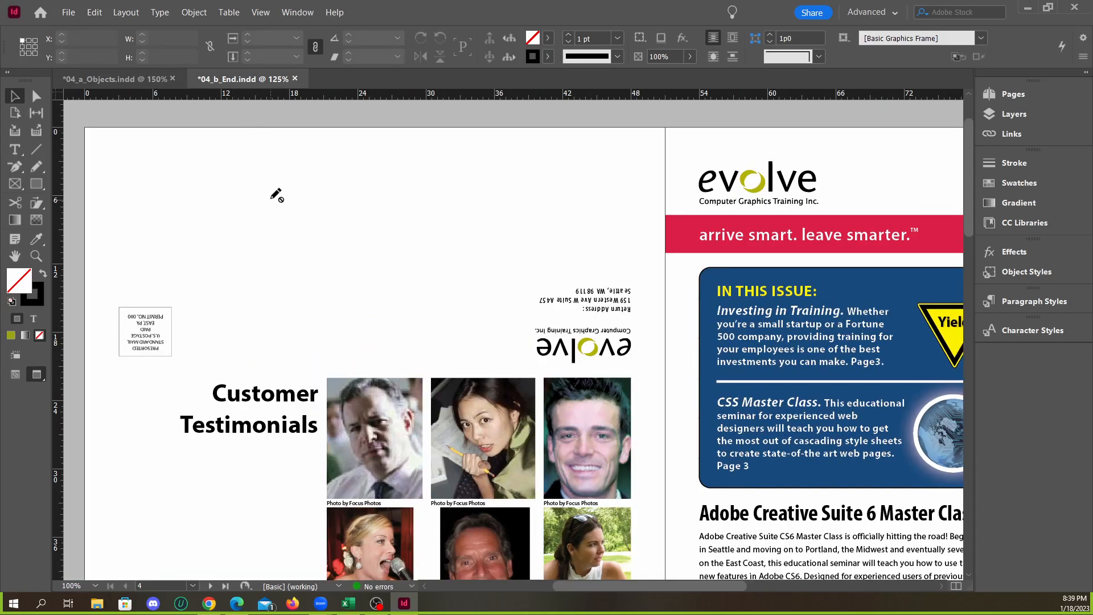
pyautogui.click(114, 79)
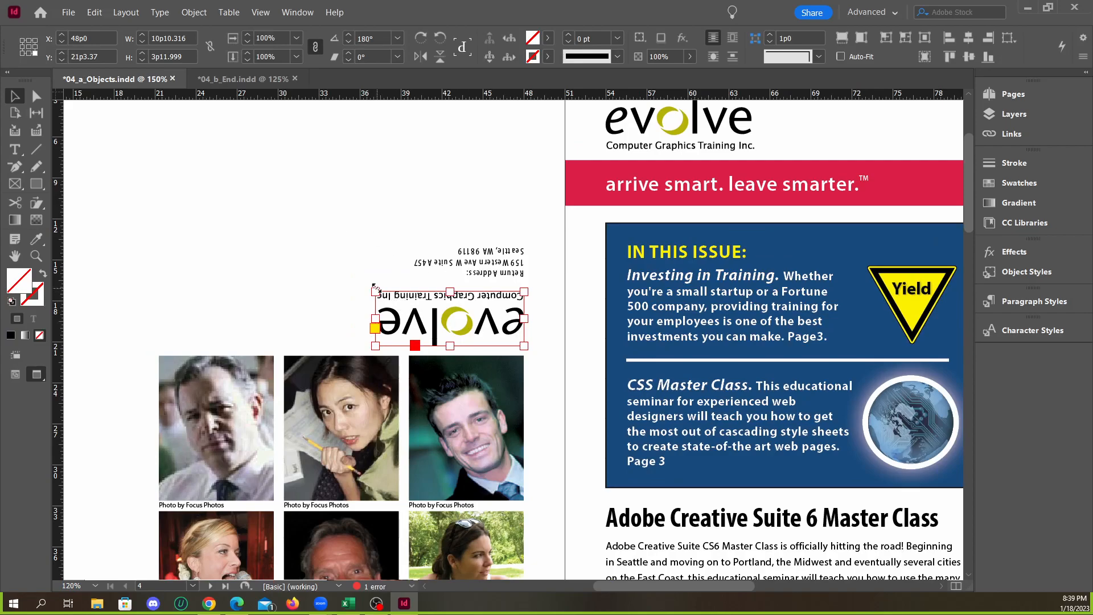
pyautogui.moveTo(375, 291); pyautogui.dragTo(402, 302)
pyautogui.hotkey('ctrl', 'z')
pyautogui.scroll(2, 535, 326)
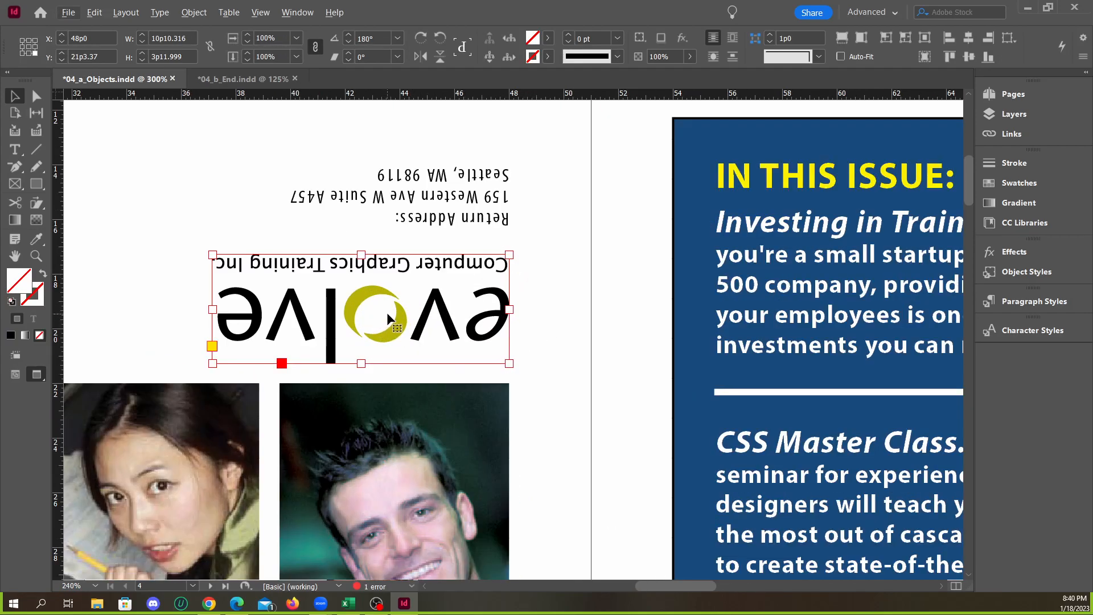
pyautogui.moveTo(213, 254); pyautogui.dragTo(299, 281)
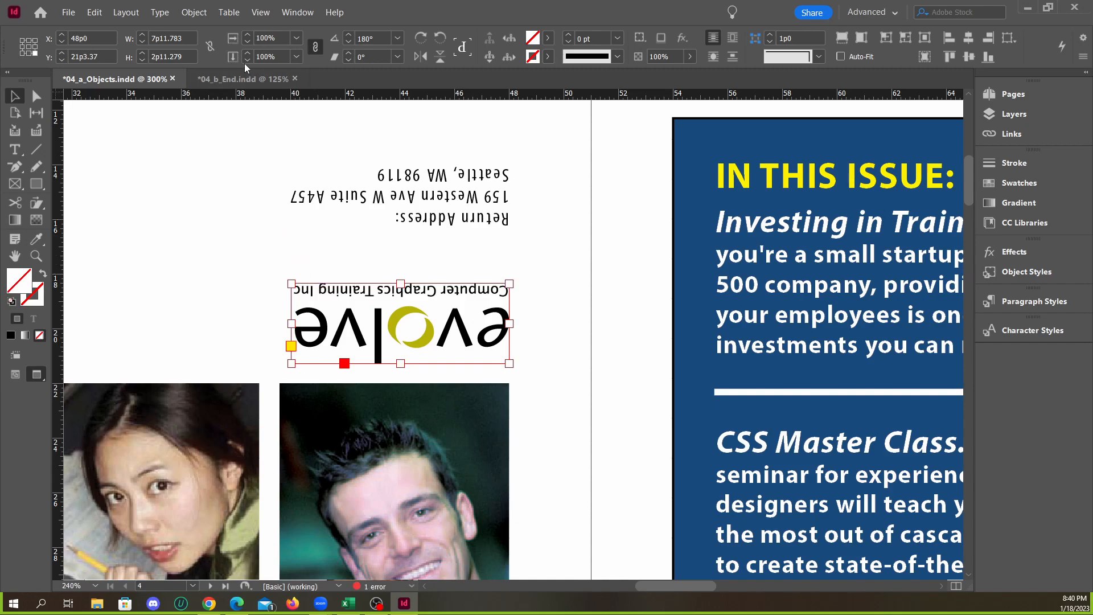
pyautogui.click(245, 80)
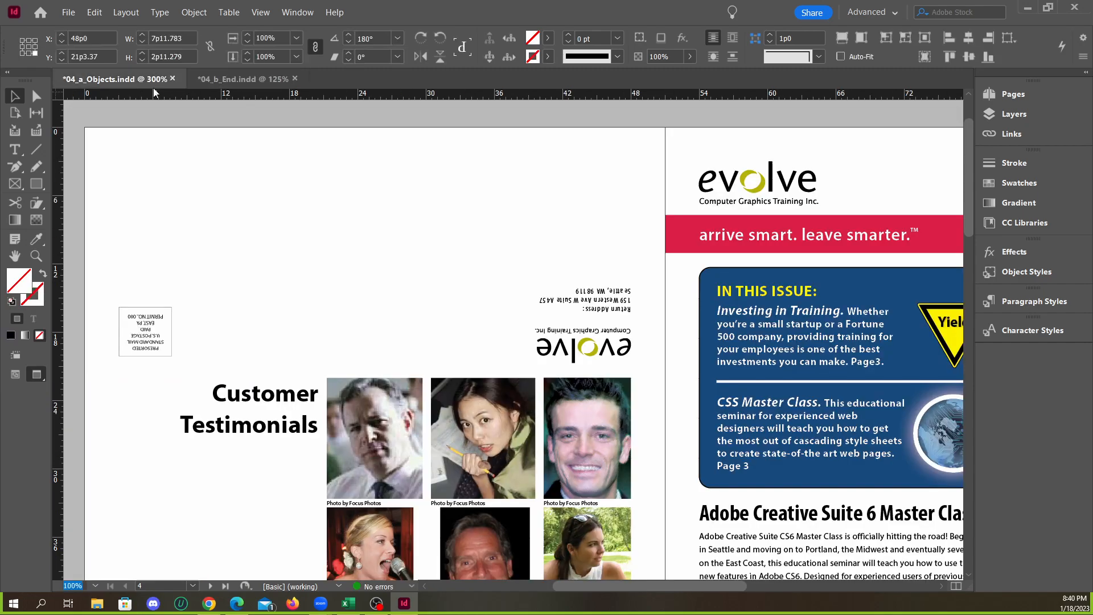
pyautogui.click(145, 84)
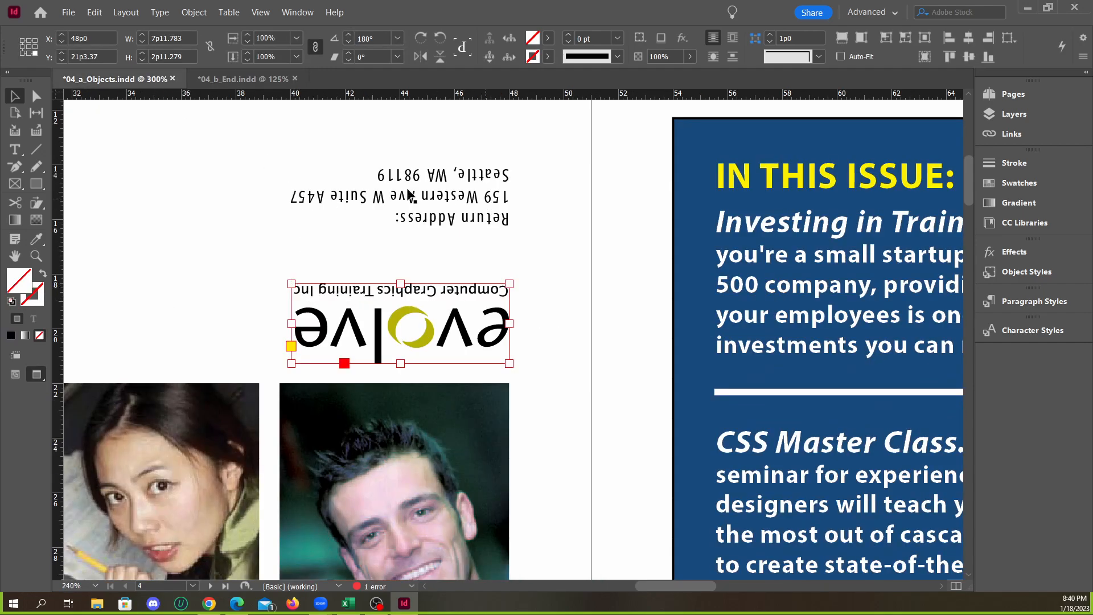
pyautogui.moveTo(290, 279); pyautogui.dragTo(285, 277)
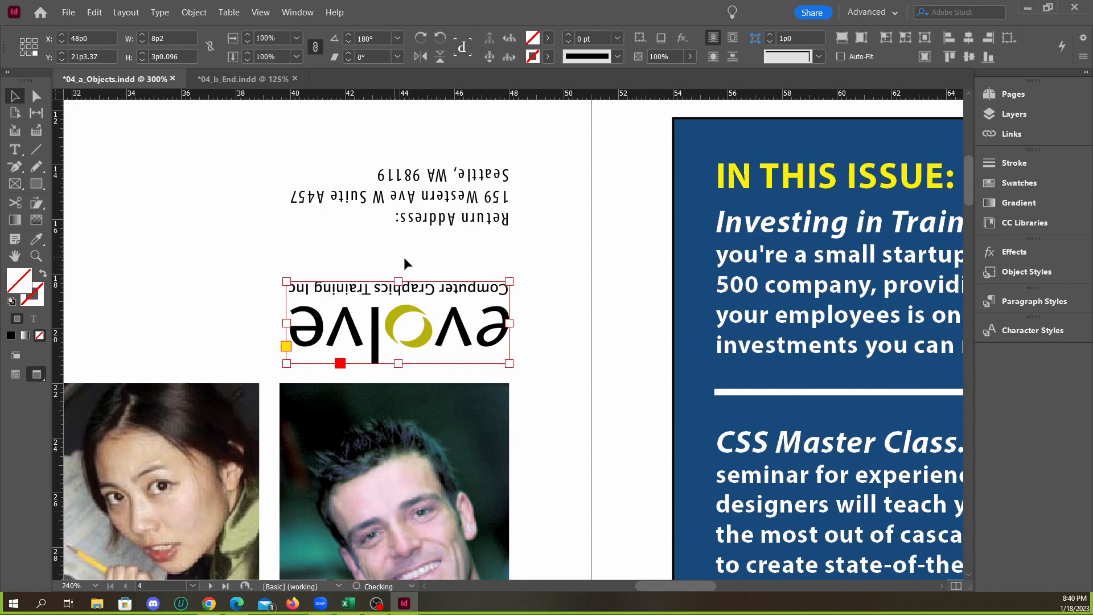
# Move the upside-down logo up slightly along the right margin, closer to the return address, and deselect it
pyautogui.click(532, 306)
pyautogui.click(495, 339)
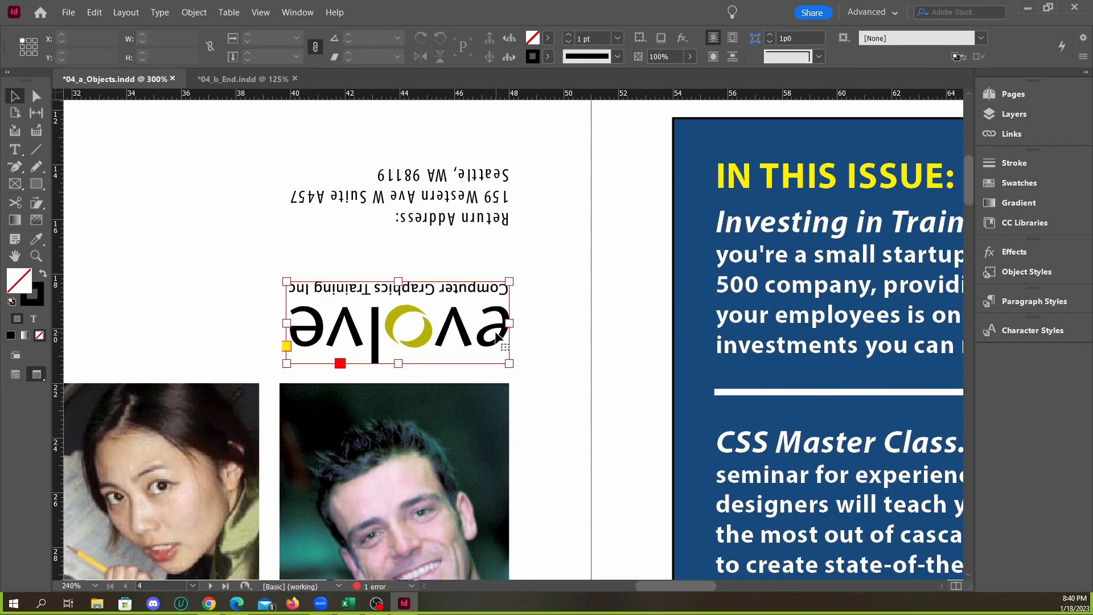
pyautogui.click(557, 341)
pyautogui.scroll(-4, 564, 343)
pyautogui.scroll(1, 554, 346)
pyautogui.moveTo(533, 339); pyautogui.dragTo(538, 325)
pyautogui.click(290, 149)
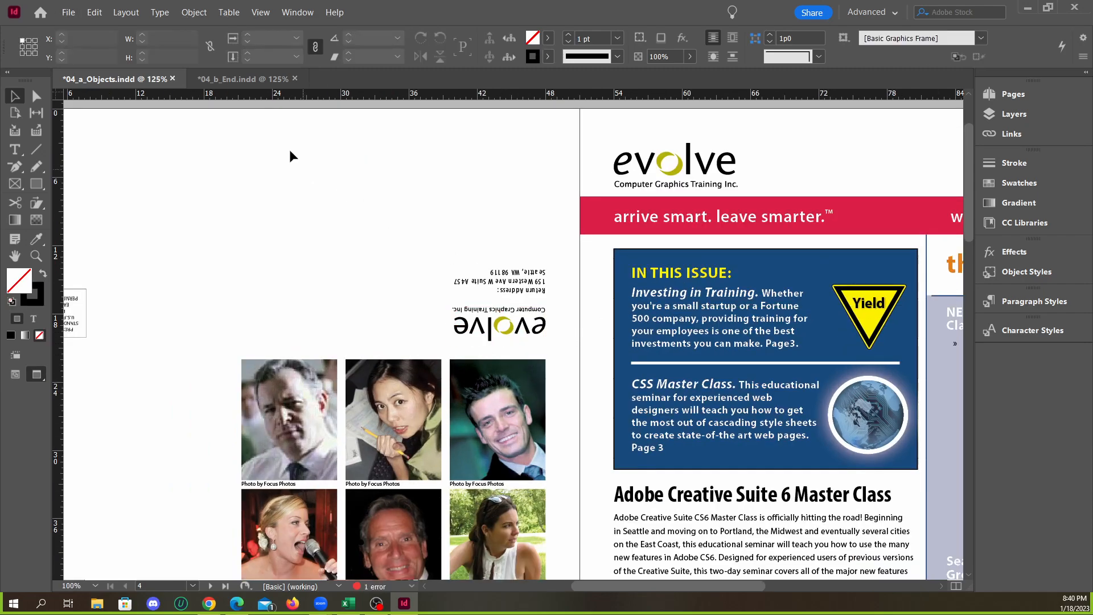
# Show the layout guides and draw a text frame about 17p7 wide by 9p9 high beside page 4's top-row portraits, from the outer margin
pyautogui.click(248, 85)
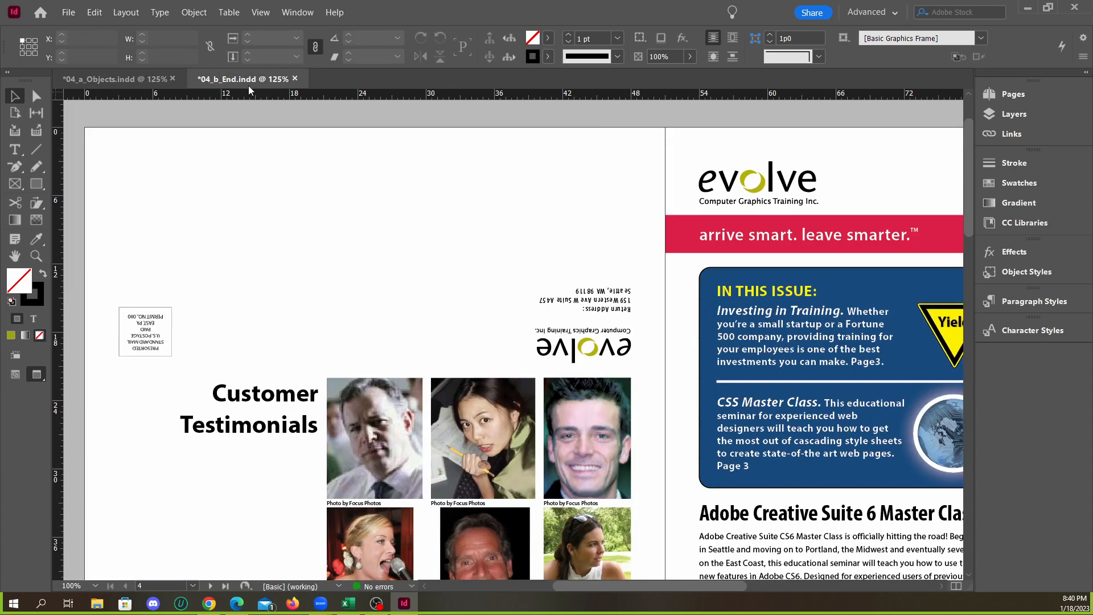
pyautogui.click(111, 81)
pyautogui.scroll(3, 259, 370)
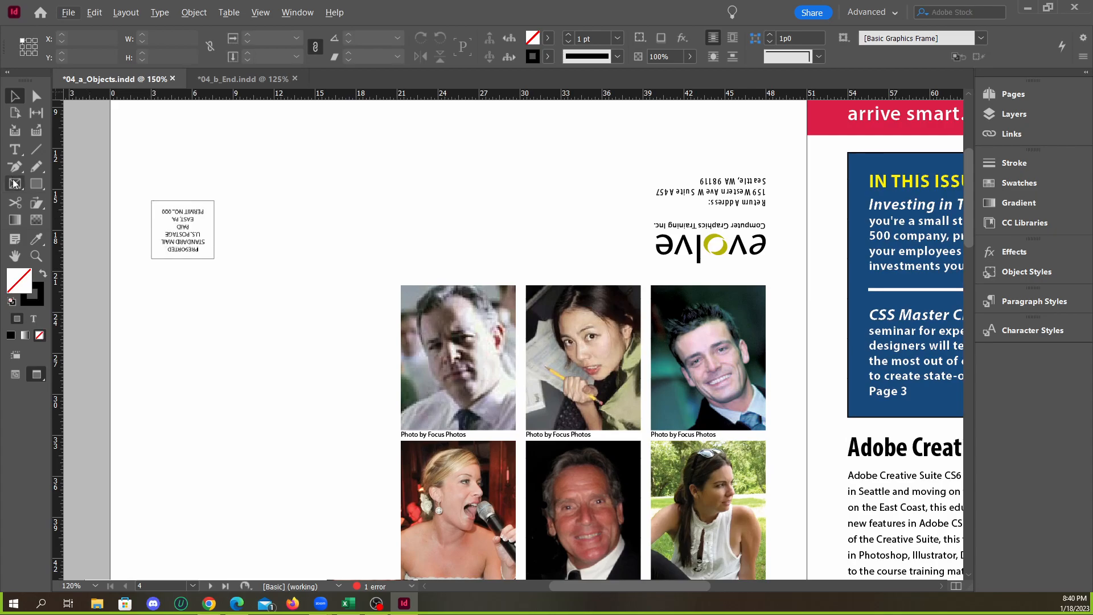
pyautogui.click(14, 150)
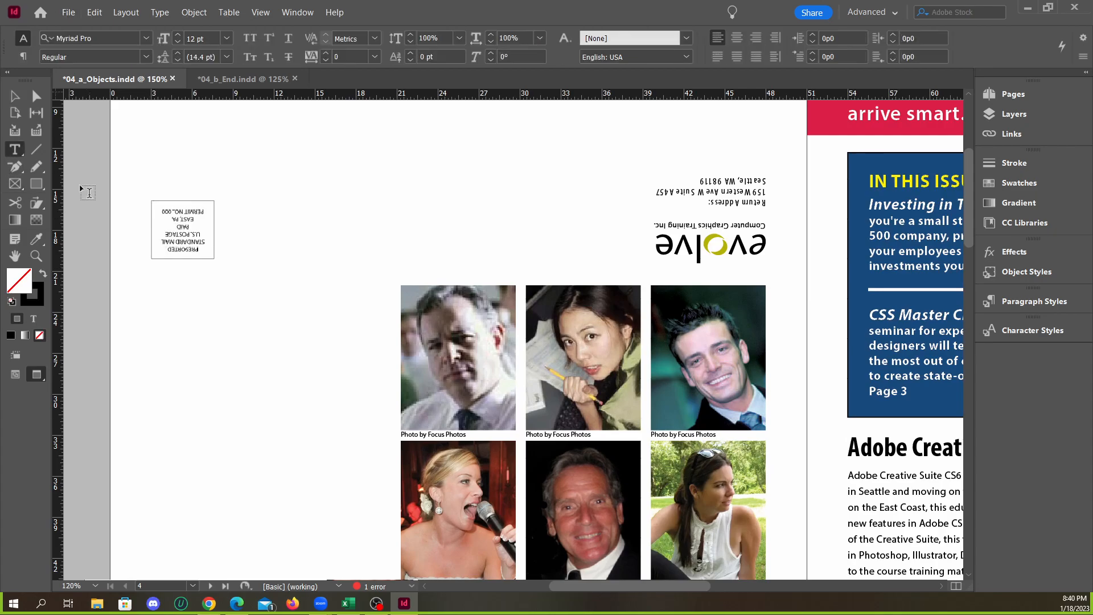
pyautogui.scroll(-2, 353, 343)
pyautogui.scroll(1, 352, 336)
pyautogui.click(15, 97)
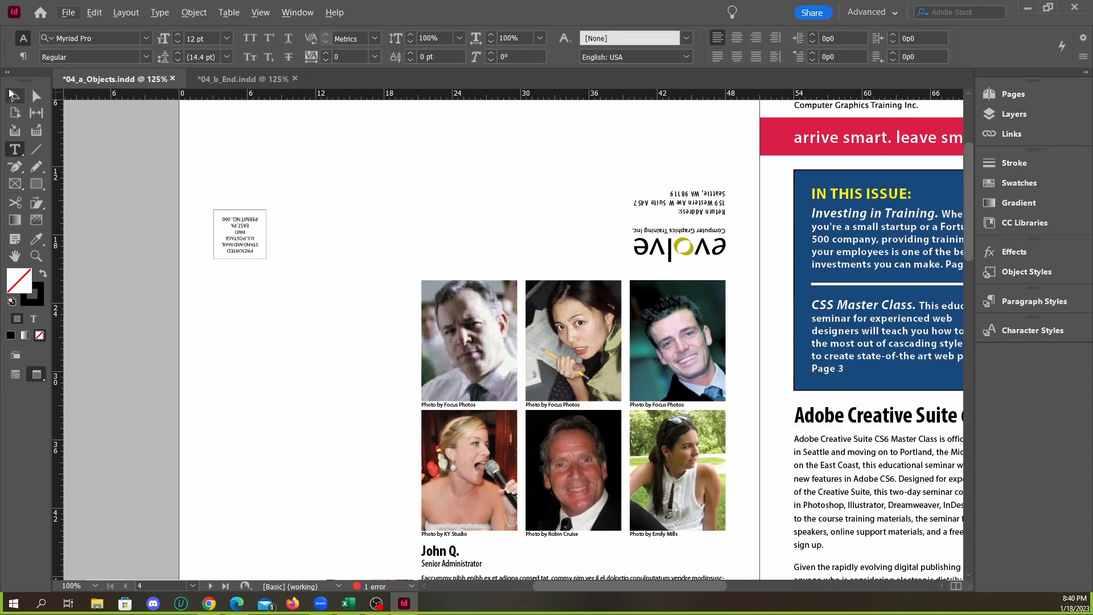
pyautogui.press('w')
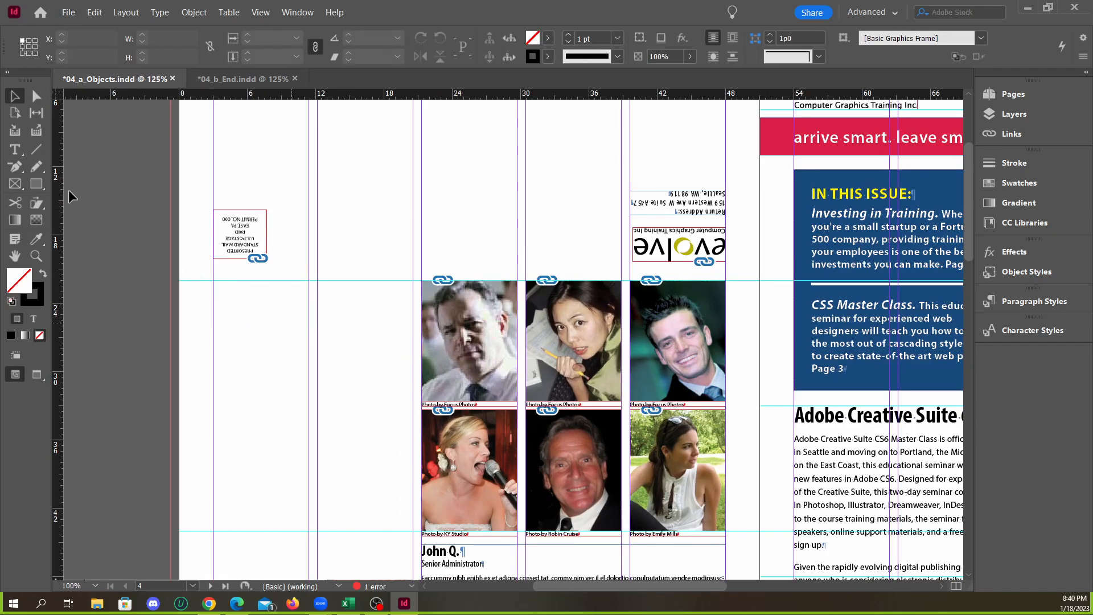
pyautogui.click(15, 149)
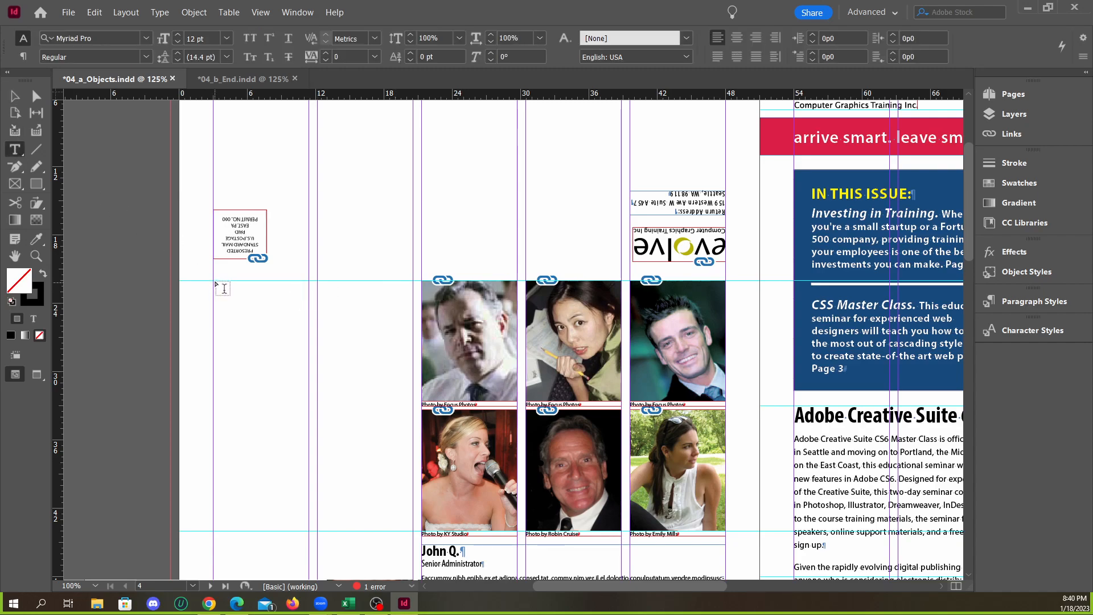
pyautogui.moveTo(215, 281); pyautogui.dragTo(412, 391)
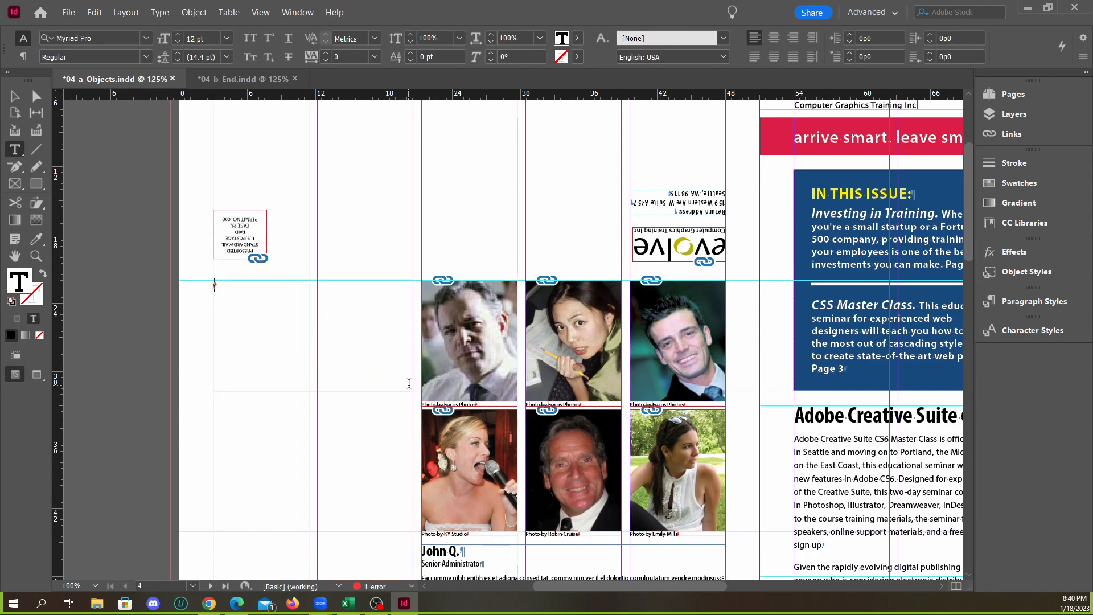
# Enter the heading "Customer Testimonials" on two lines in the new text frame, matching 04_b_End.indd
pyautogui.write('Cust')
pyautogui.write('t')
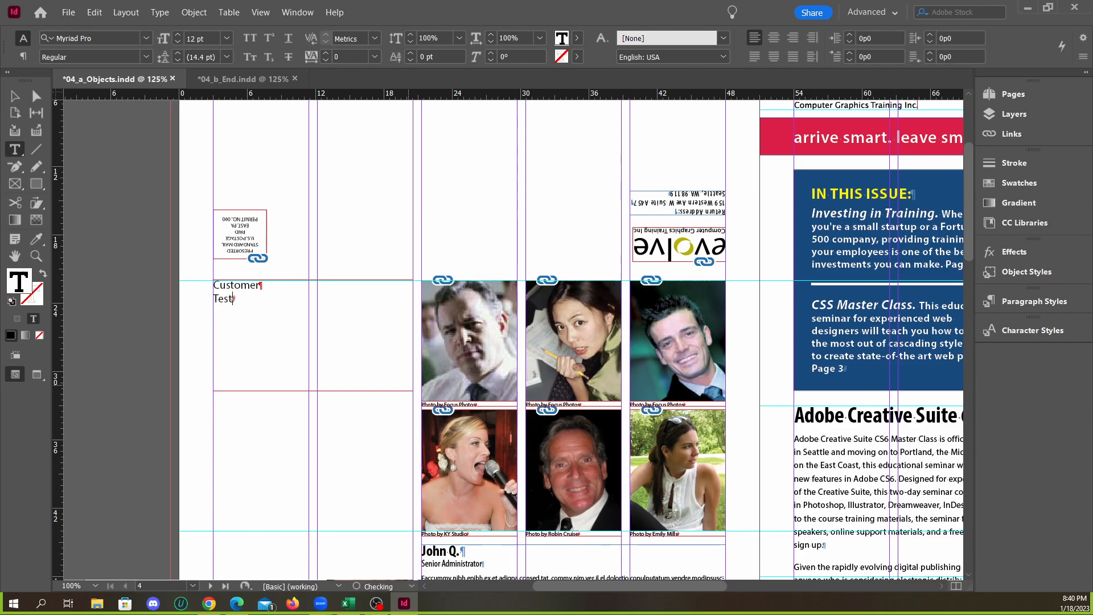
pyautogui.write('i')
pyautogui.click(224, 81)
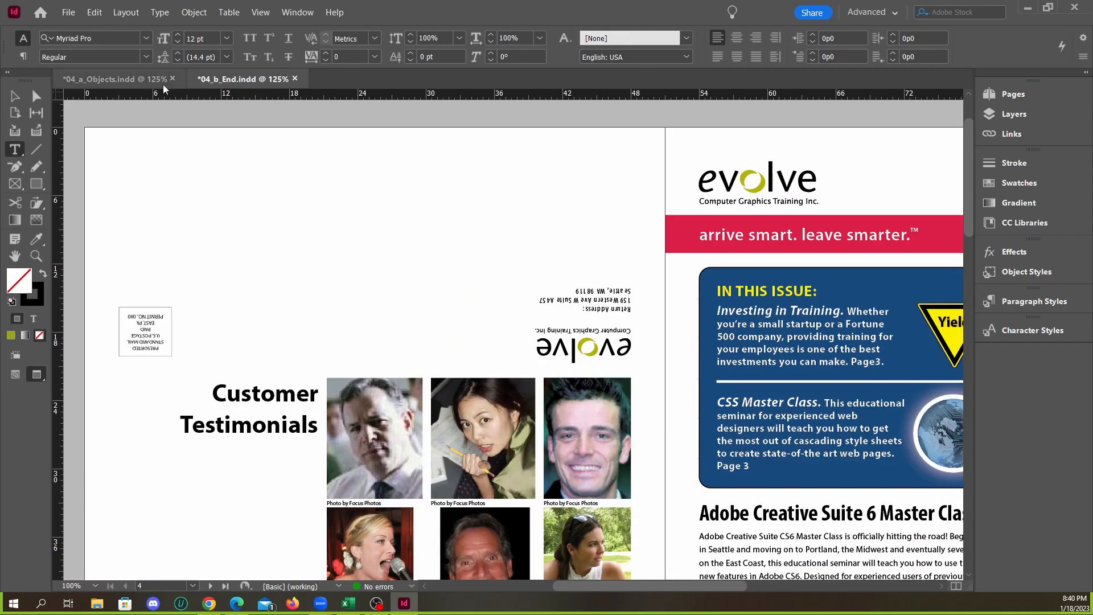
pyautogui.click(118, 78)
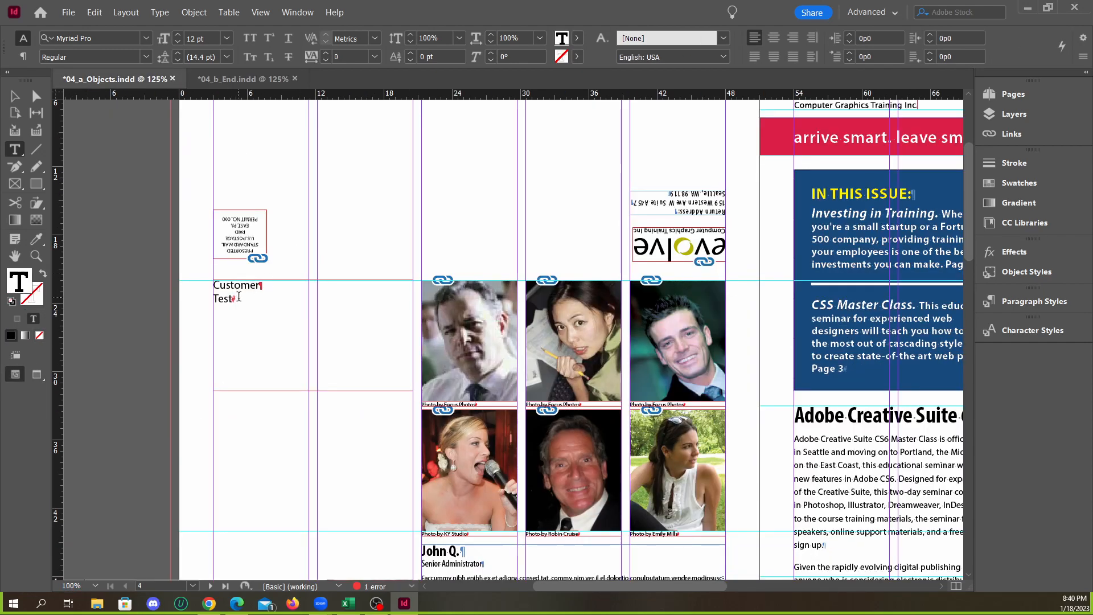
pyautogui.write('imoni')
pyautogui.press('Escape')
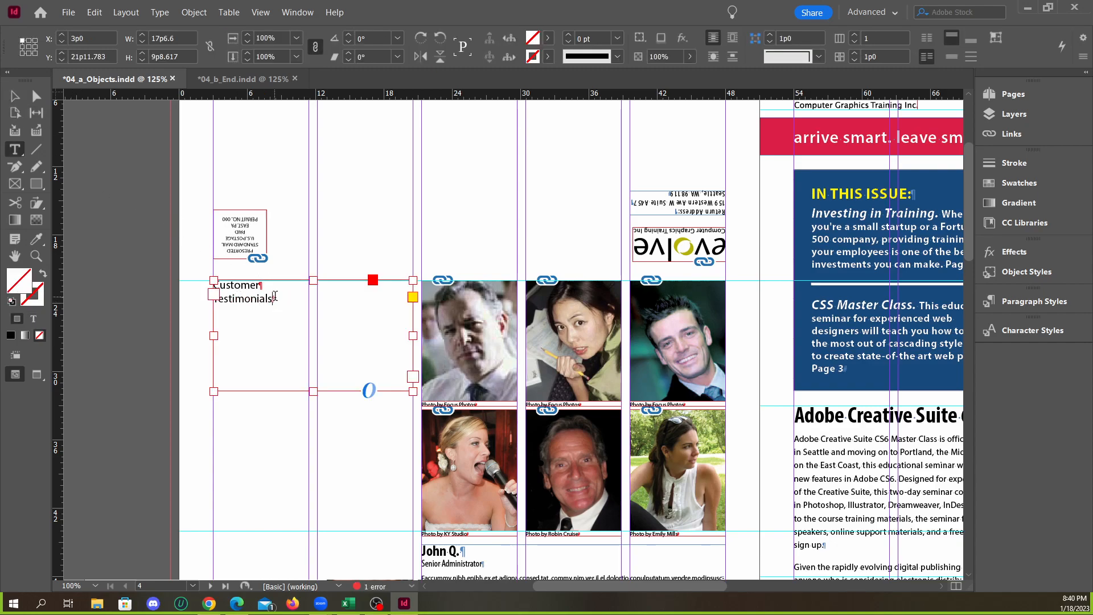
# Try the Customer Testimonials heading at 24 pt and return it to 12 pt
pyautogui.click(274, 297)
pyautogui.hotkey('ctrl', 'a')
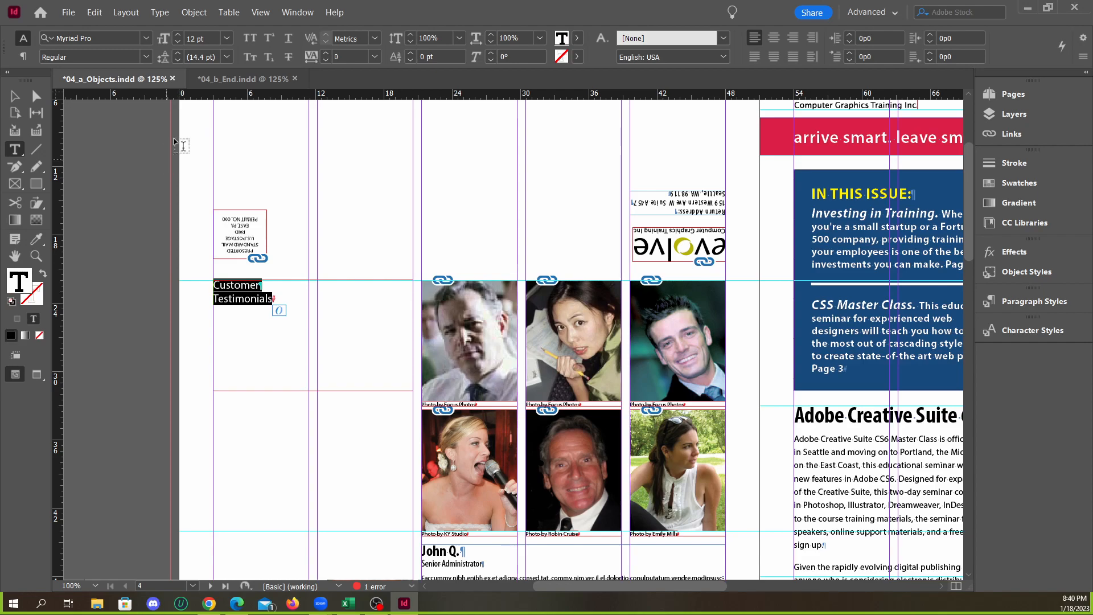
pyautogui.click(178, 35)
pyautogui.click(178, 35)
pyautogui.click(178, 35)
pyautogui.click(178, 36)
pyautogui.click(178, 35)
pyautogui.click(178, 36)
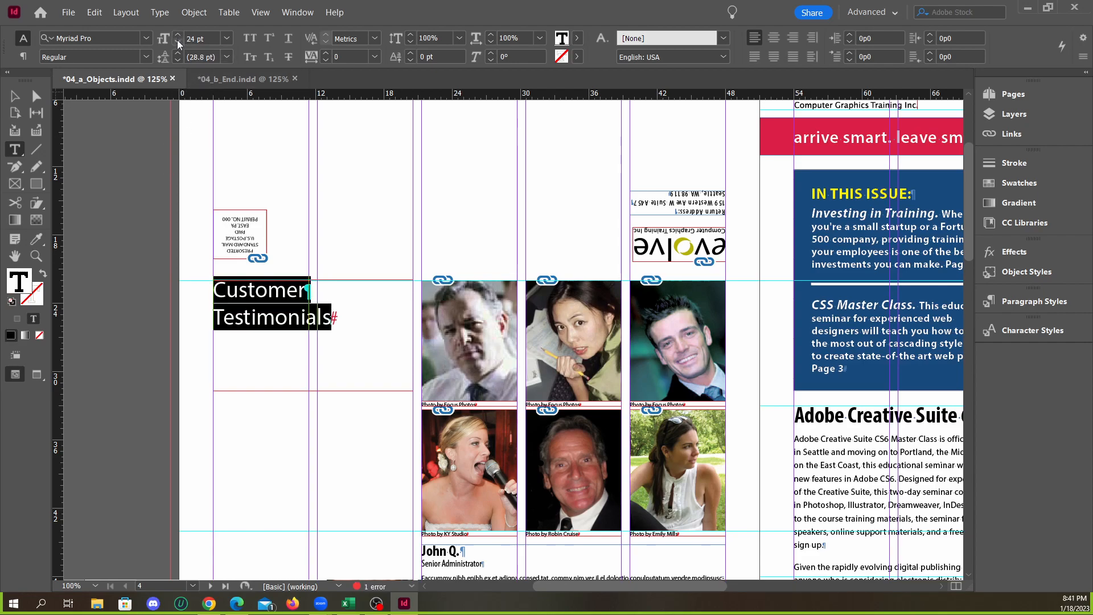
pyautogui.click(177, 41)
pyautogui.click(177, 41)
pyautogui.click(178, 41)
pyautogui.click(177, 41)
pyautogui.click(178, 41)
pyautogui.click(178, 41)
pyautogui.click(178, 41)
pyautogui.click(178, 41)
pyautogui.click(178, 41)
pyautogui.click(177, 41)
pyautogui.click(178, 41)
pyautogui.click(178, 41)
# Apply the Testimonials paragraph style to both lines of the Customer Testimonials heading
pyautogui.click(128, 244)
pyautogui.click(15, 96)
pyautogui.click(247, 320)
pyautogui.scroll(3, 256, 307)
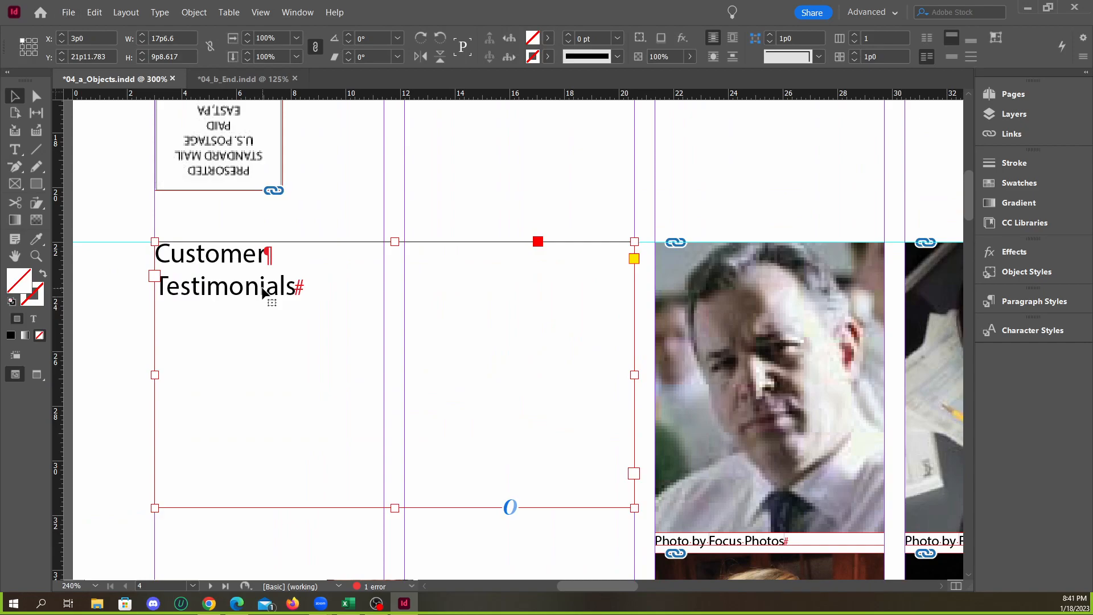
pyautogui.doubleClick(297, 287)
pyautogui.click(297, 286)
pyautogui.hotkey('ctrl', 'a')
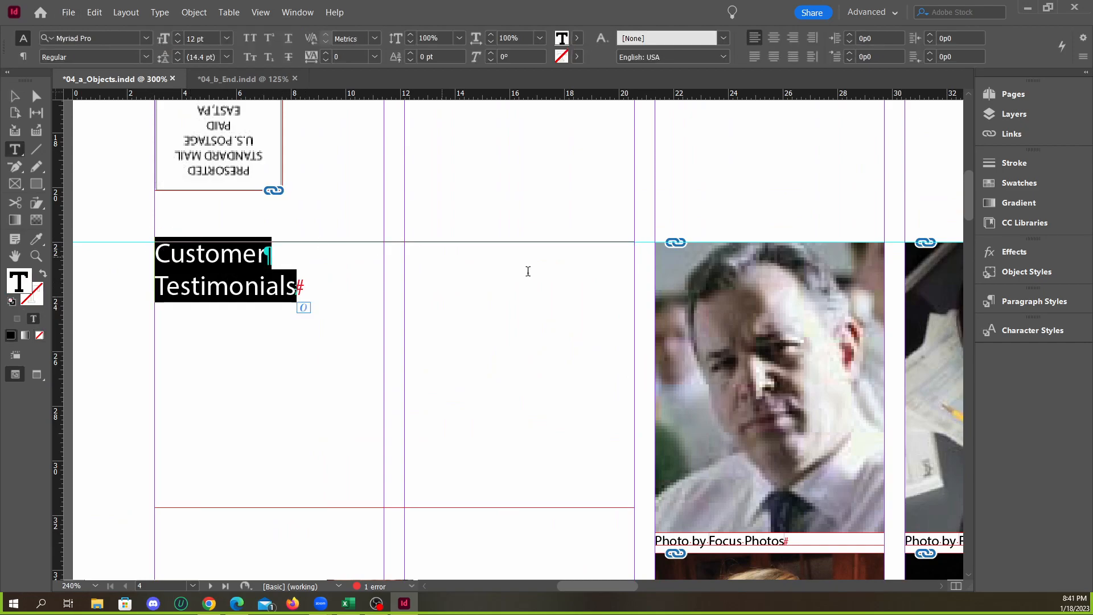
pyautogui.click(1032, 301)
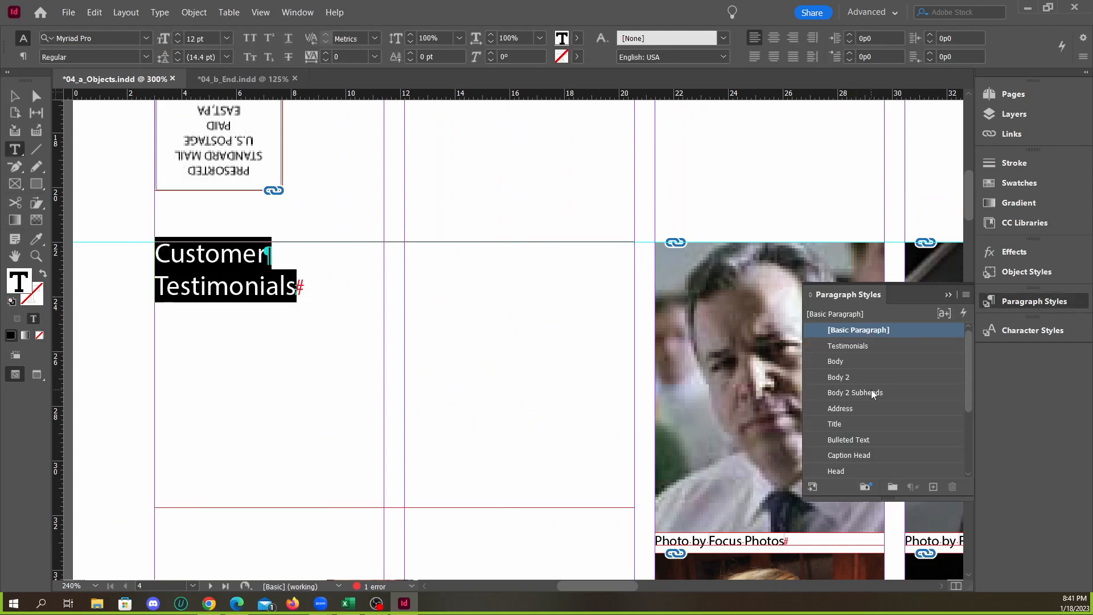
pyautogui.scroll(-5, 871, 392)
pyautogui.scroll(5, 854, 457)
pyautogui.click(854, 348)
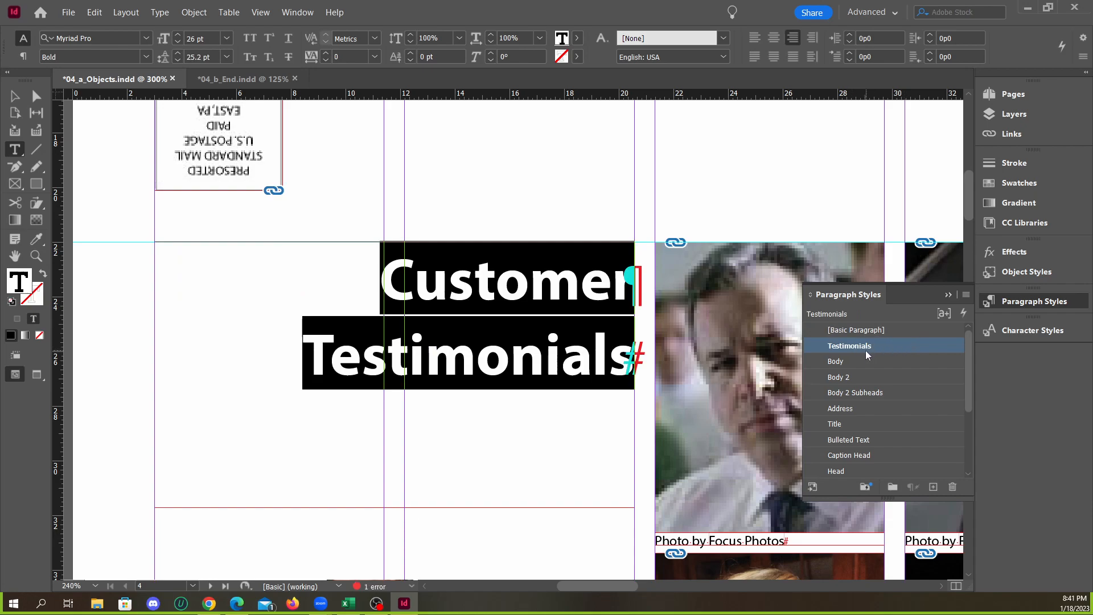
pyautogui.click(947, 295)
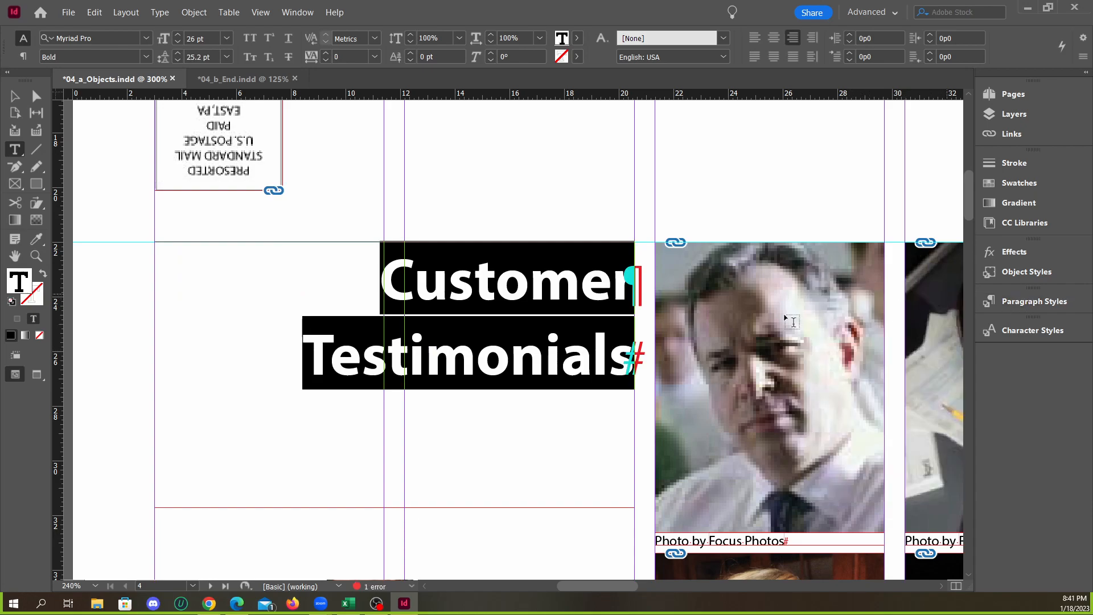
# Deselect the heading frame and hide the guides and frame edges with Preview mode
pyautogui.click(15, 99)
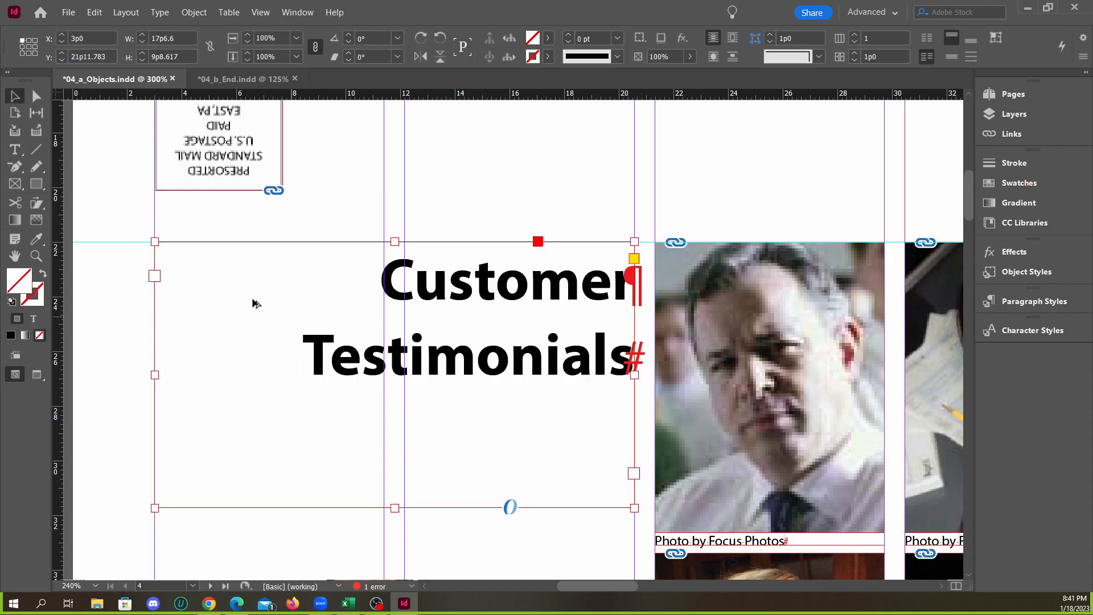
pyautogui.scroll(-3, 261, 308)
pyautogui.click(333, 254)
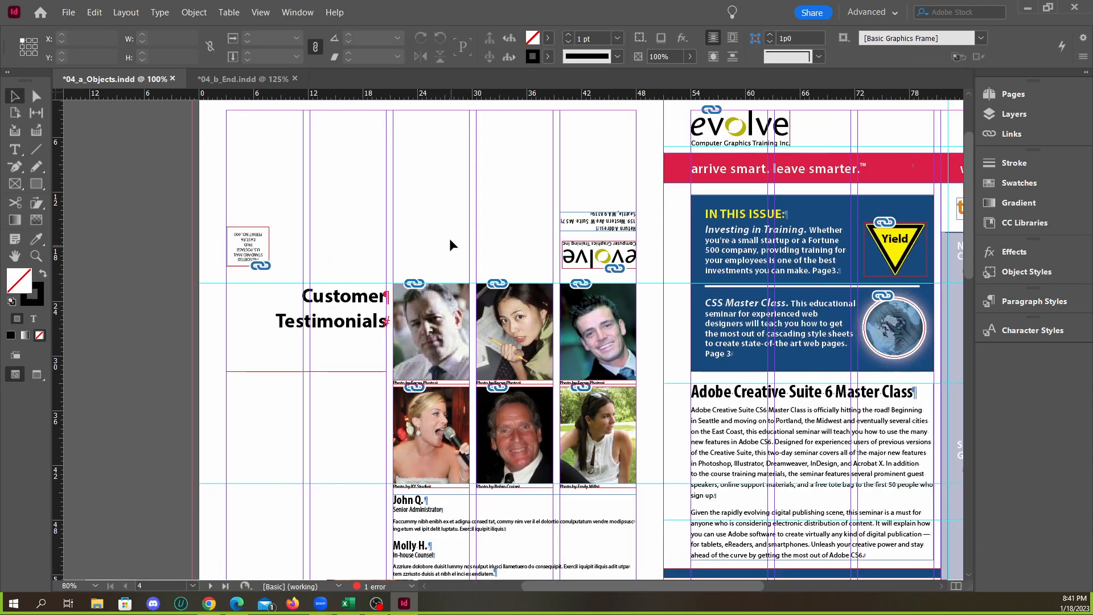
pyautogui.press('w')
# Compare page 4 with 04_b_End.indd, especially the testimonial text below the portraits, and select that text frame in 04_a_Objects.indd
pyautogui.click(243, 79)
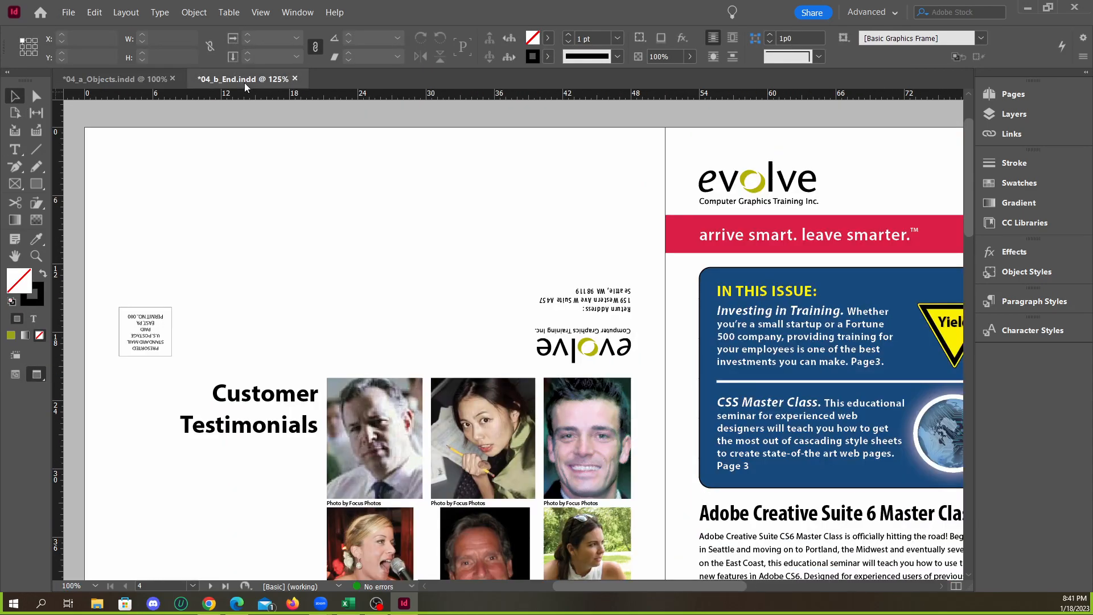
pyautogui.scroll(-3, 293, 220)
pyautogui.click(152, 79)
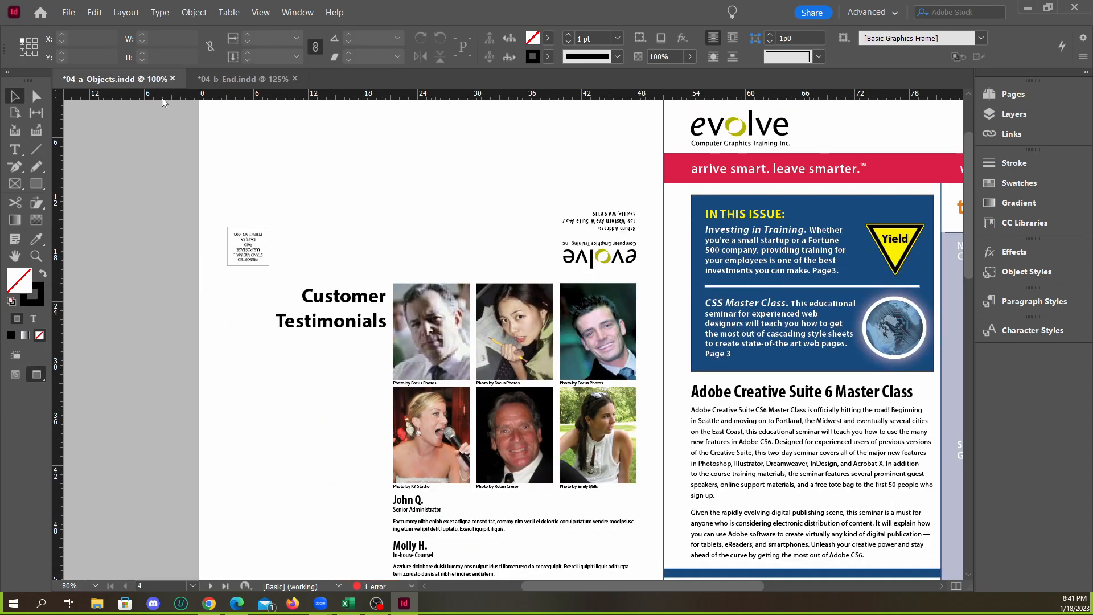
pyautogui.click(250, 81)
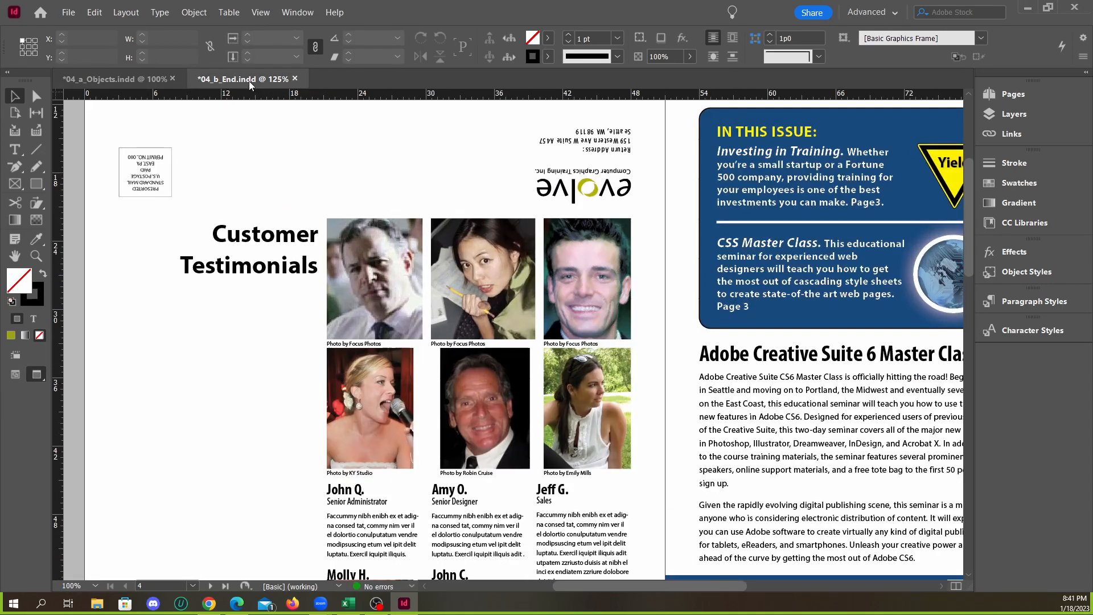
pyautogui.click(139, 84)
pyautogui.scroll(-5, 380, 263)
pyautogui.scroll(3, 384, 264)
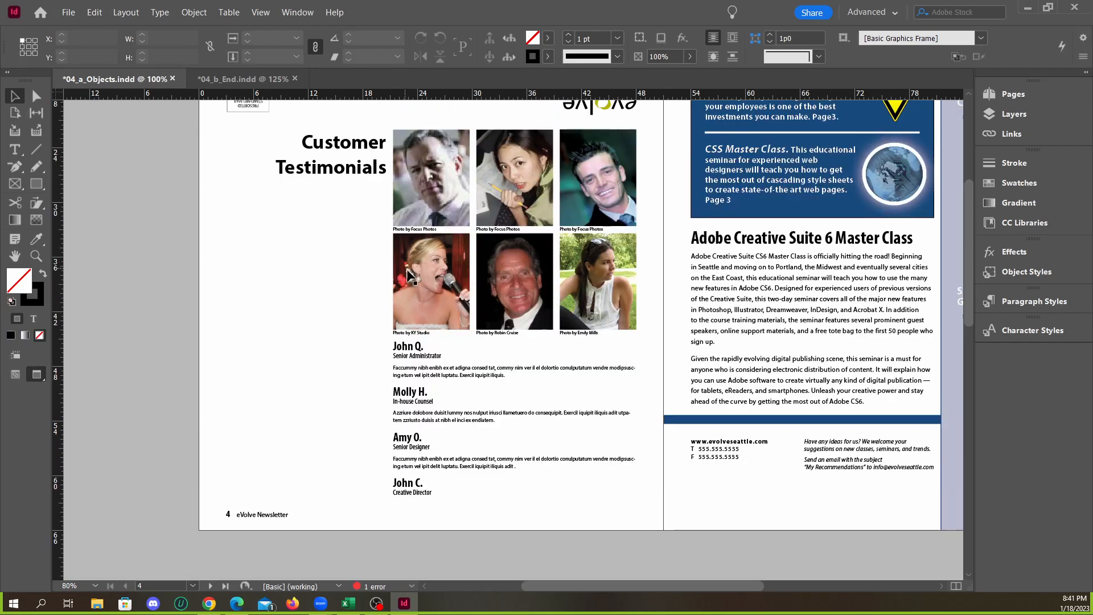
pyautogui.click(478, 375)
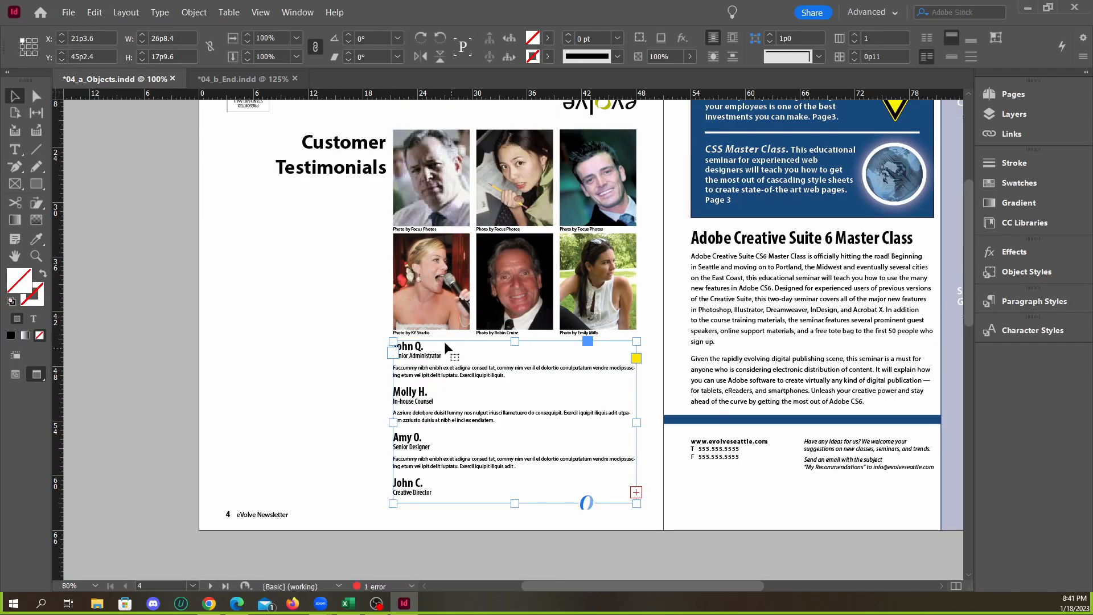
pyautogui.click(243, 80)
pyautogui.scroll(-3, 420, 353)
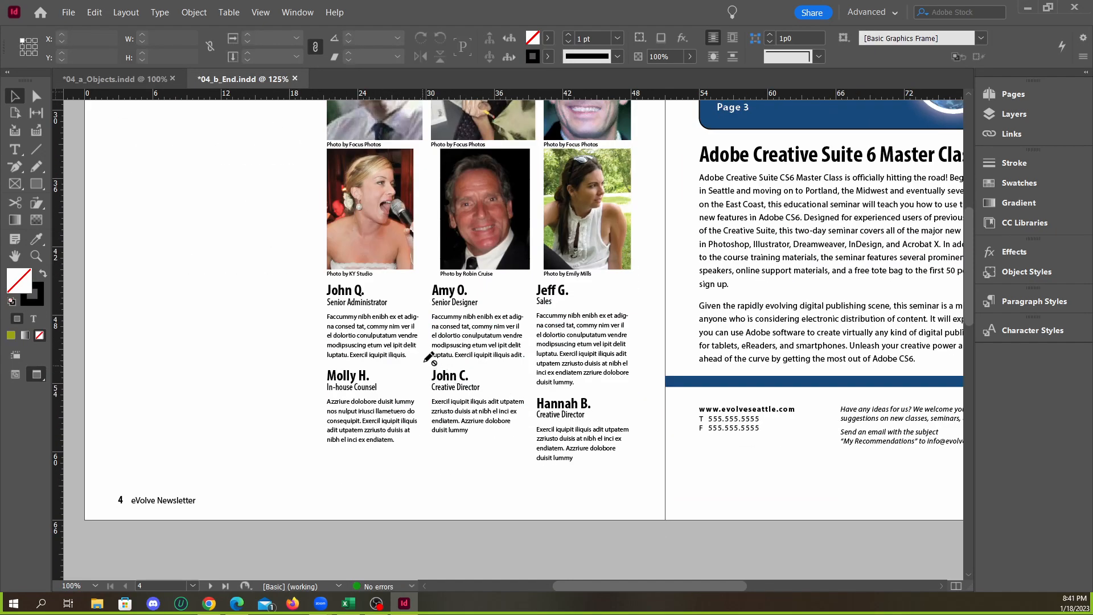
pyautogui.click(114, 79)
# Try three columns in the testimonial text frame and return it to one column
pyautogui.scroll(2, 568, 466)
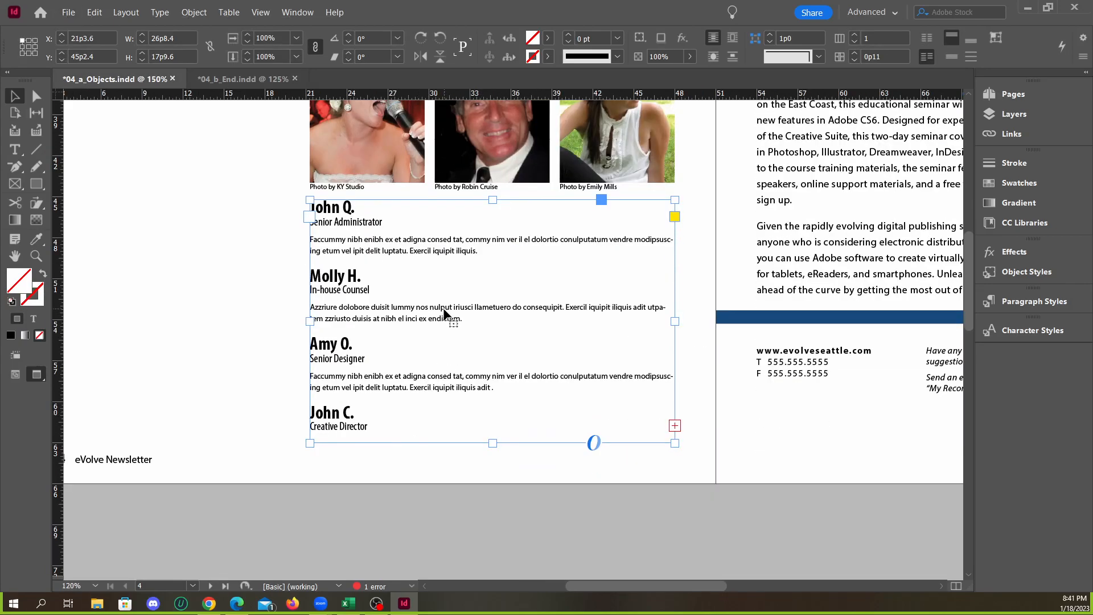
pyautogui.scroll(2, 443, 319)
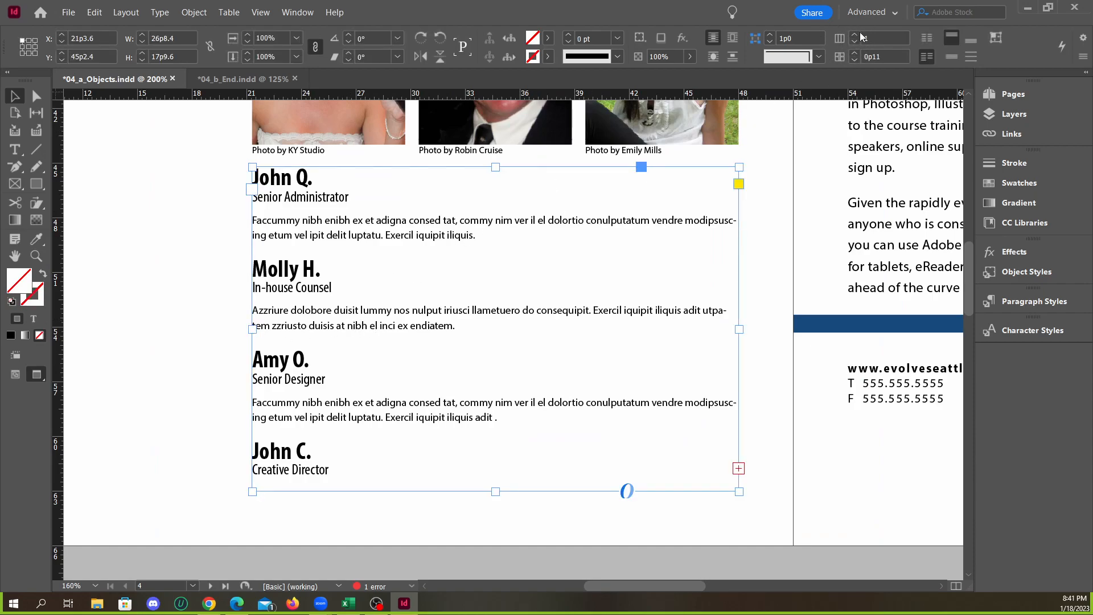
pyautogui.click(855, 36)
pyautogui.click(855, 36)
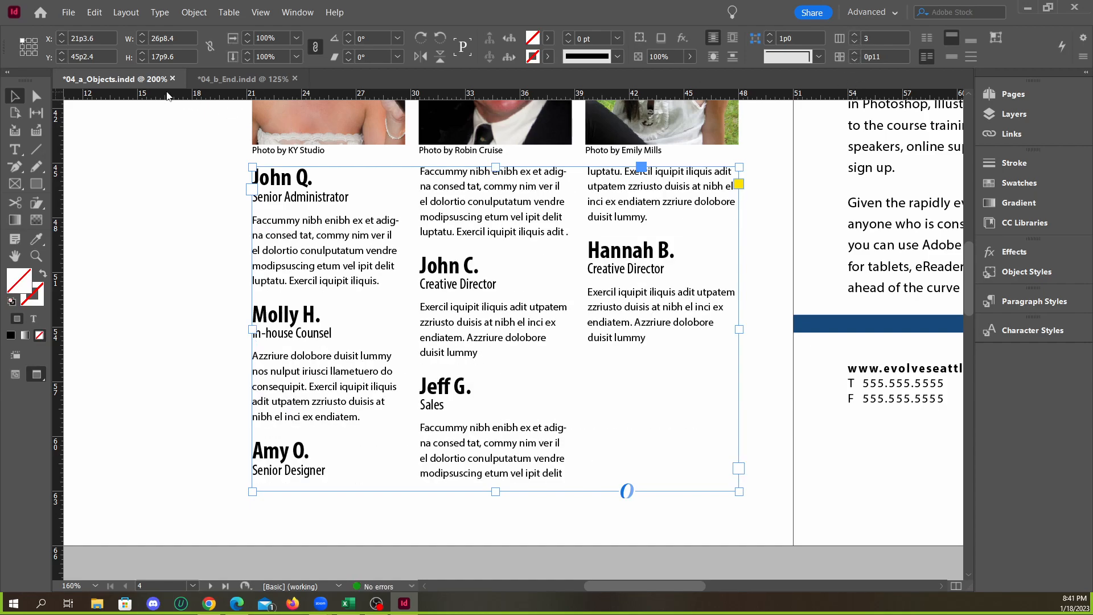
pyautogui.click(854, 41)
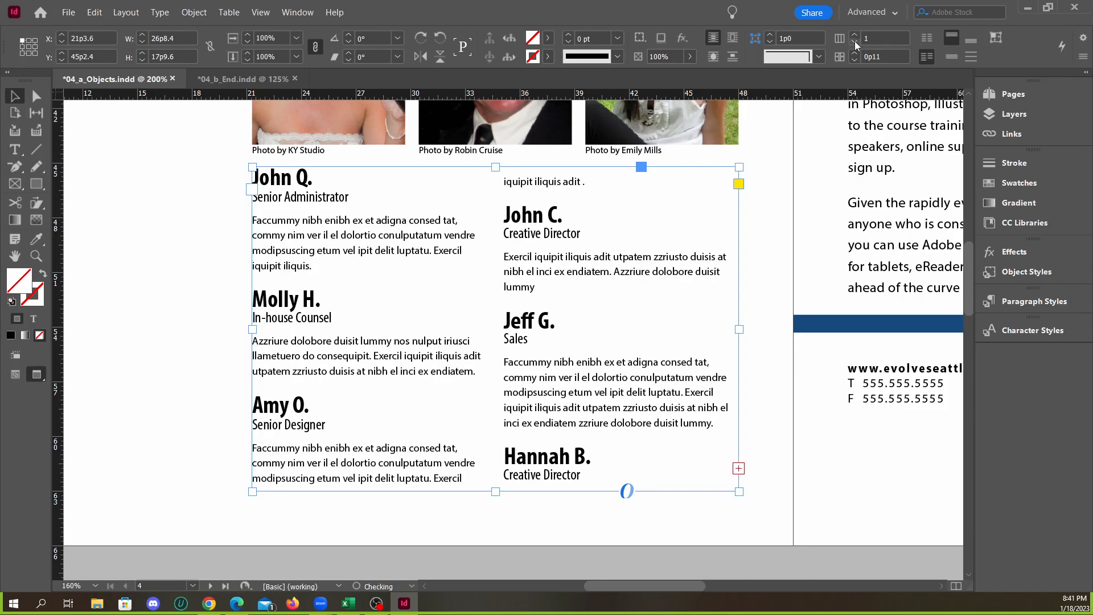
pyautogui.click(855, 41)
# Set the testimonial text frame to three fixed-number columns with a 0p11 gutter in Text Frame Options
pyautogui.click(194, 12)
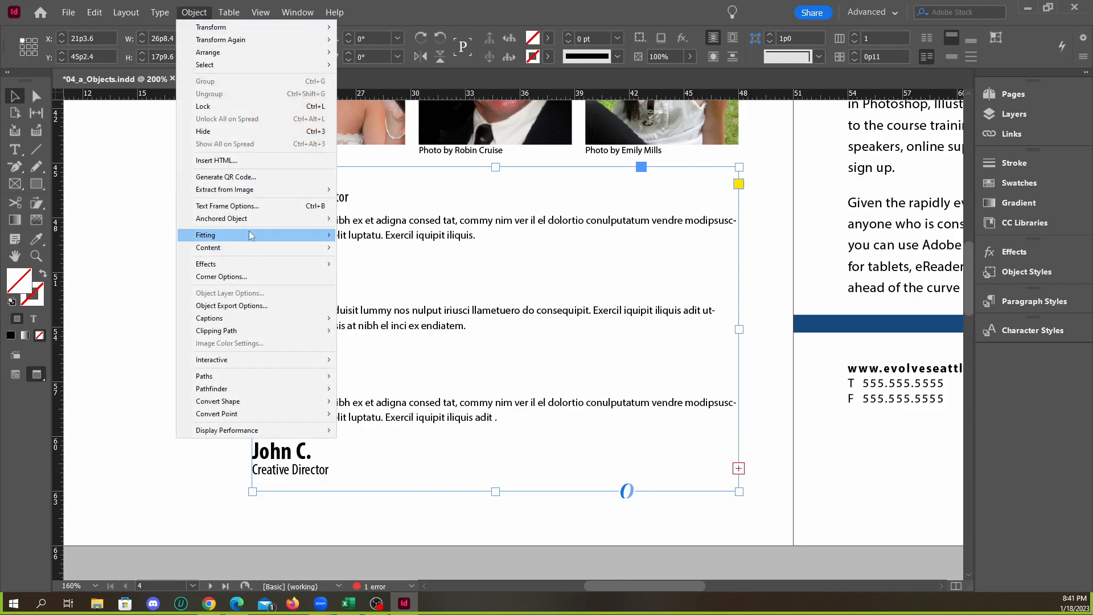
pyautogui.click(250, 206)
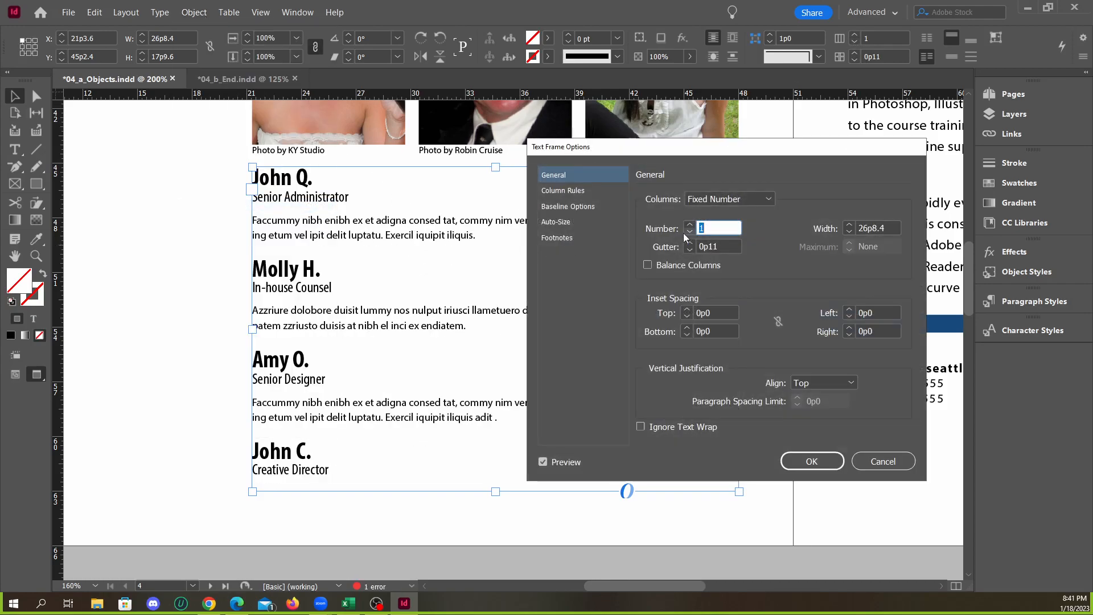
pyautogui.click(689, 224)
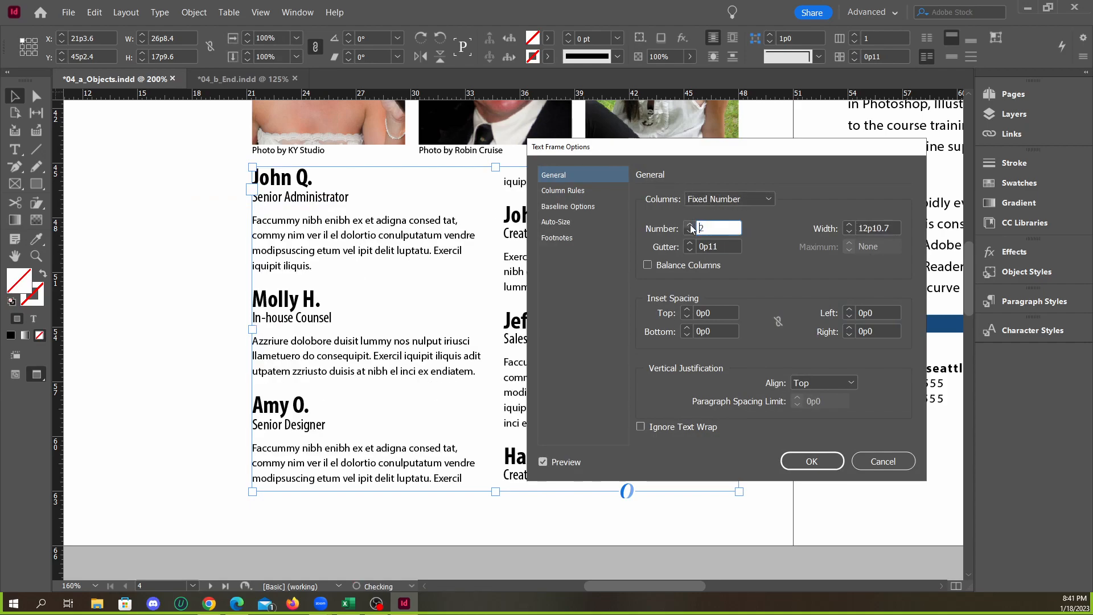
pyautogui.click(689, 224)
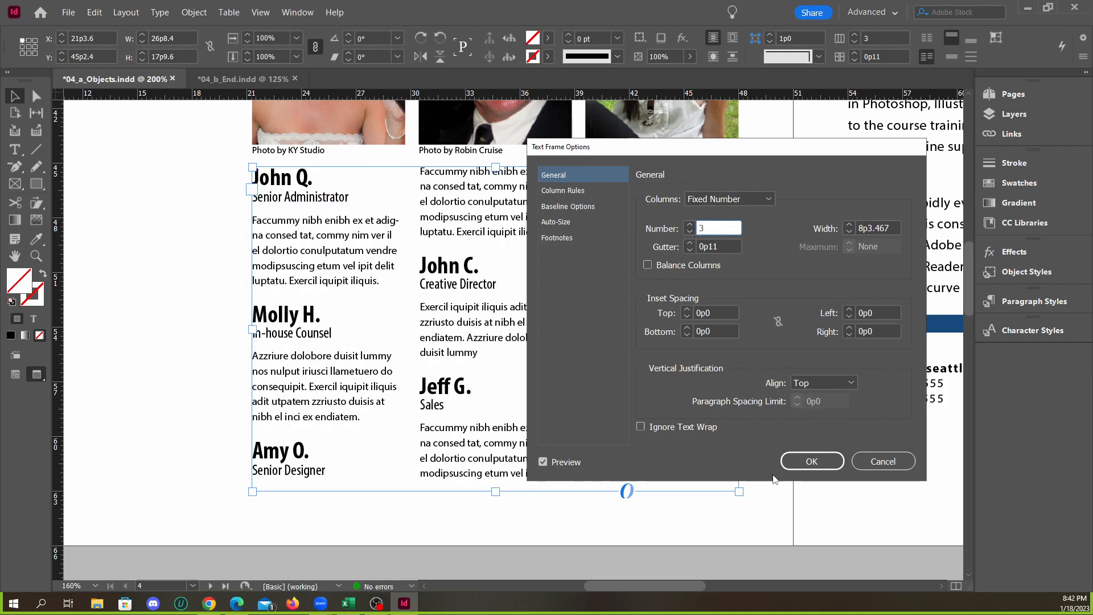
pyautogui.click(809, 462)
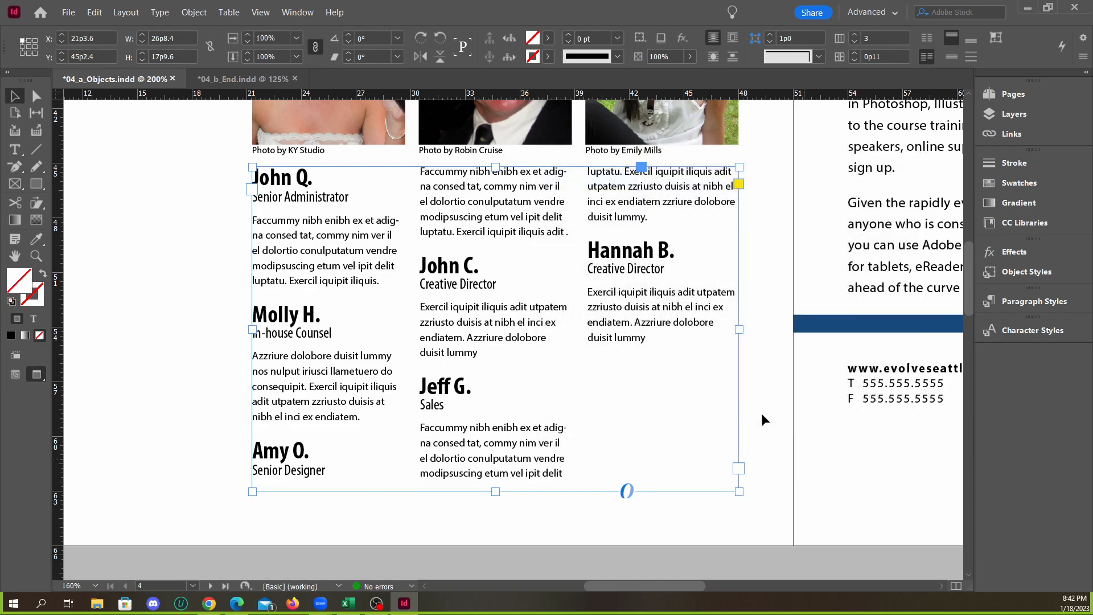
# Compare the testimonial columns with 04_b_End.indd and highlight the Senior Designer name and title at the end of the first column in 04_a_Objects.indd
pyautogui.click(231, 84)
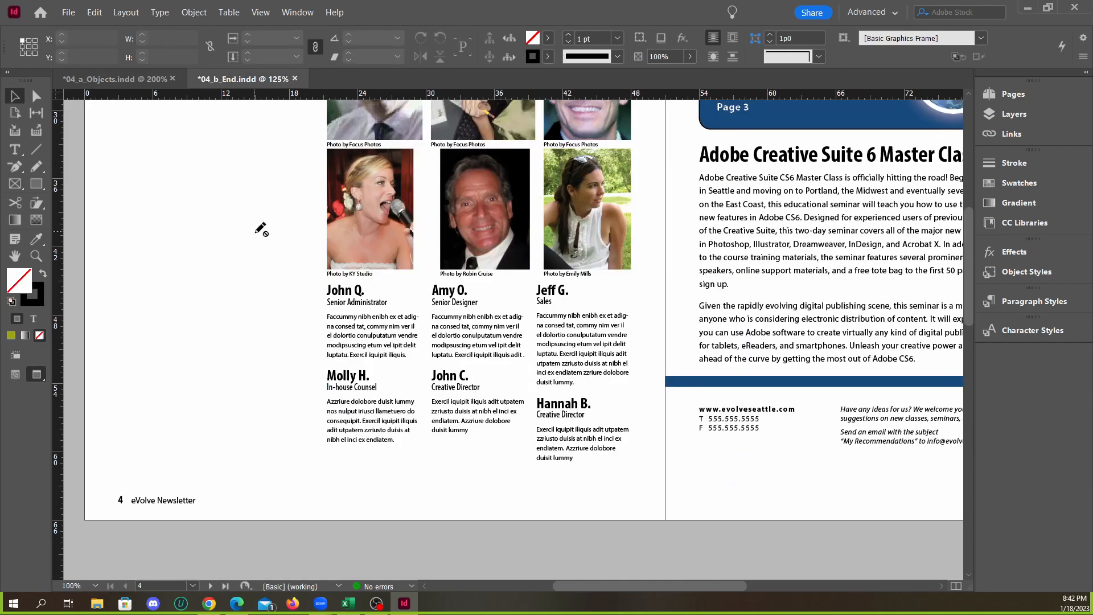
pyautogui.click(135, 83)
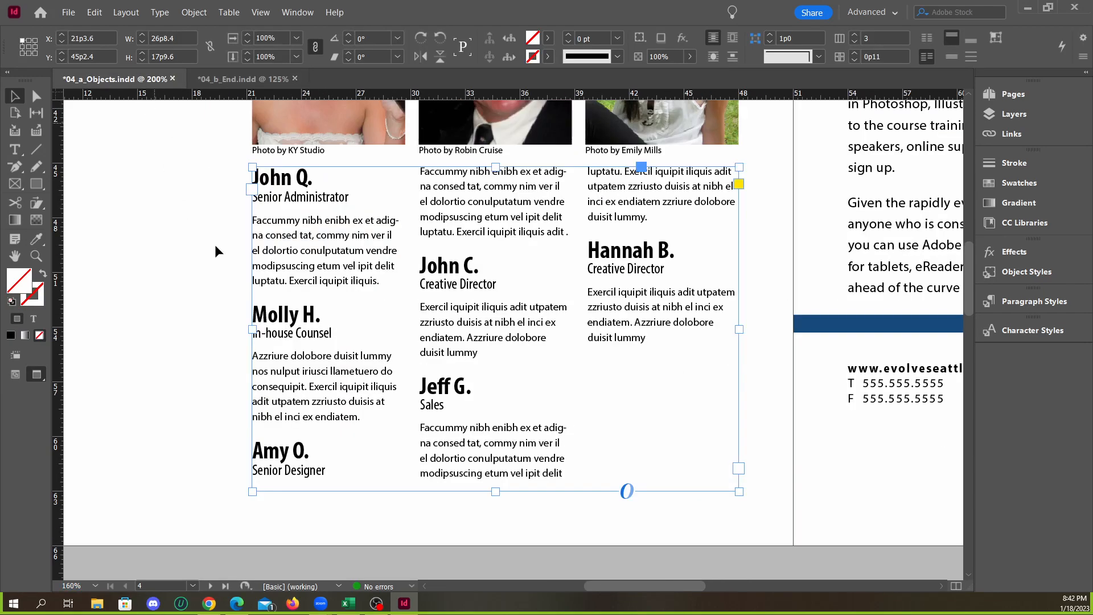
pyautogui.tripleClick(277, 452)
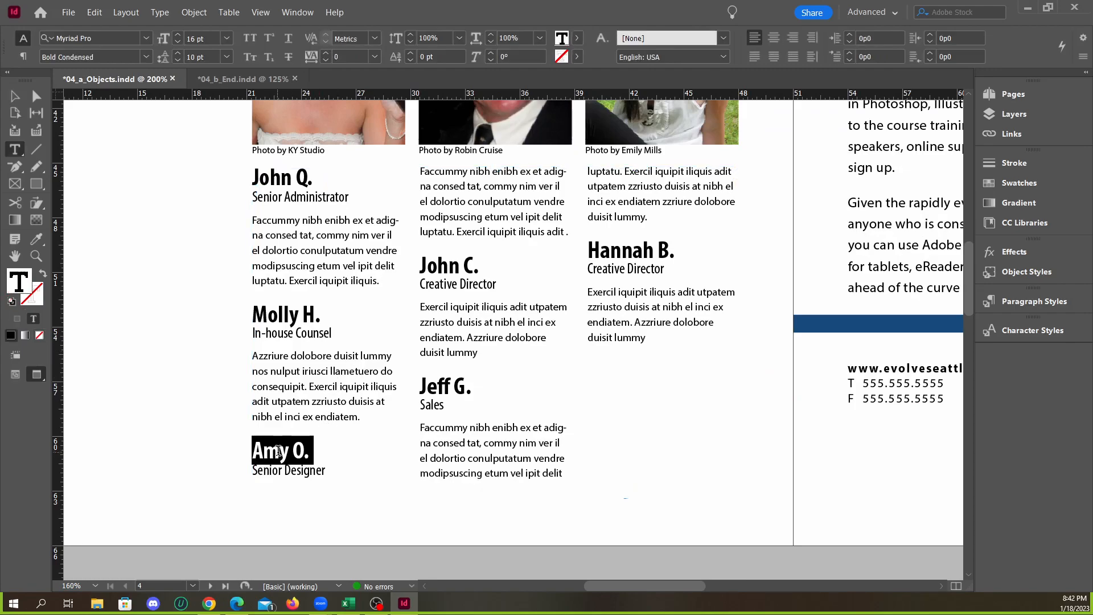
pyautogui.click(289, 456)
pyautogui.moveTo(328, 470); pyautogui.dragTo(227, 439)
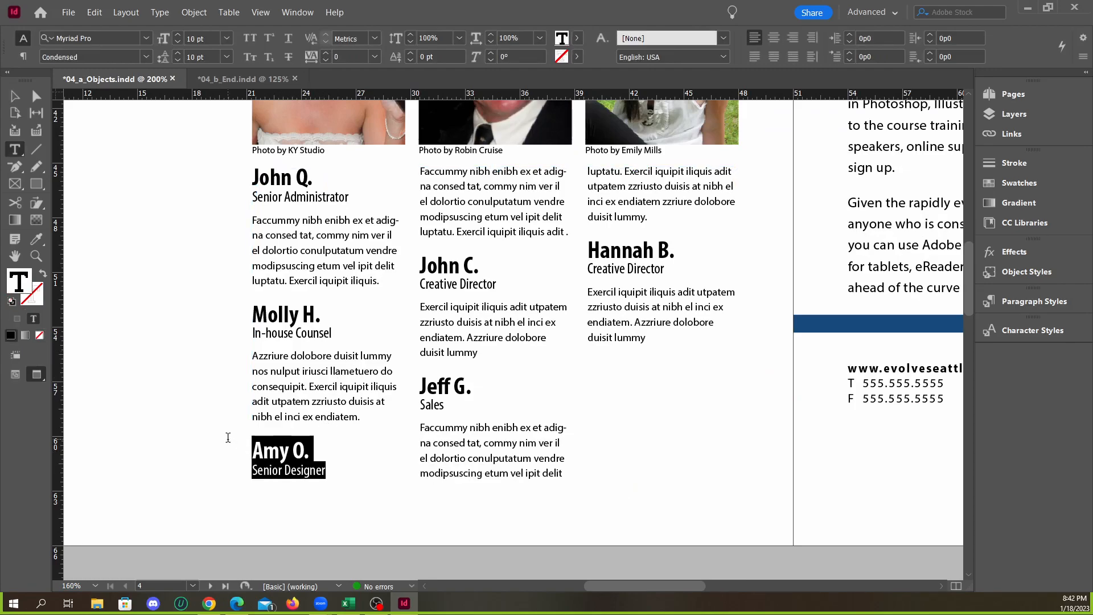
pyautogui.click(311, 453)
pyautogui.moveTo(329, 470); pyautogui.dragTo(250, 442)
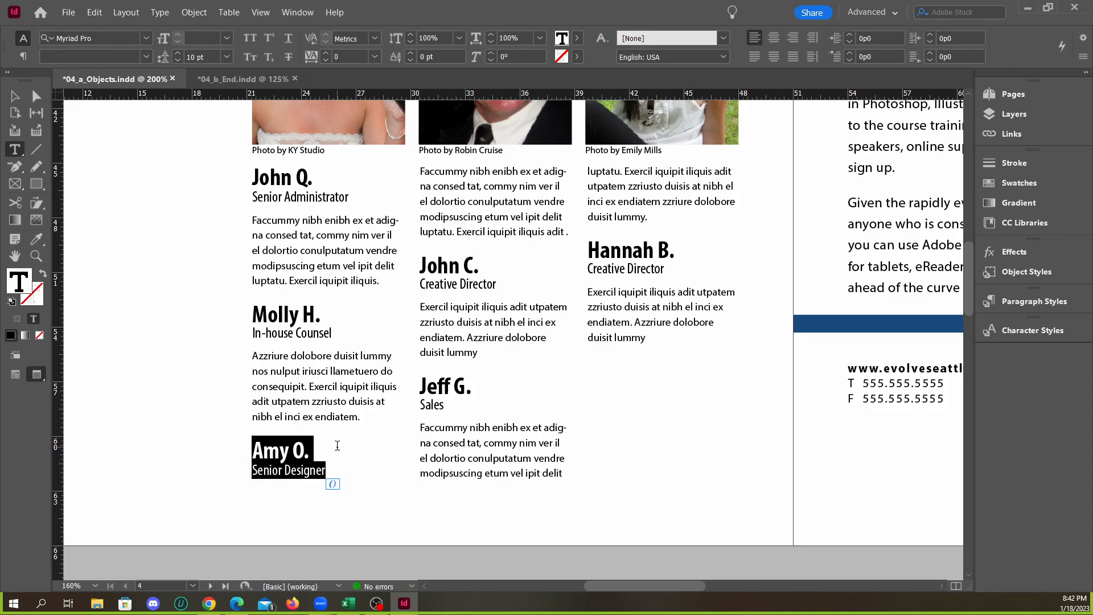
pyautogui.click(319, 451)
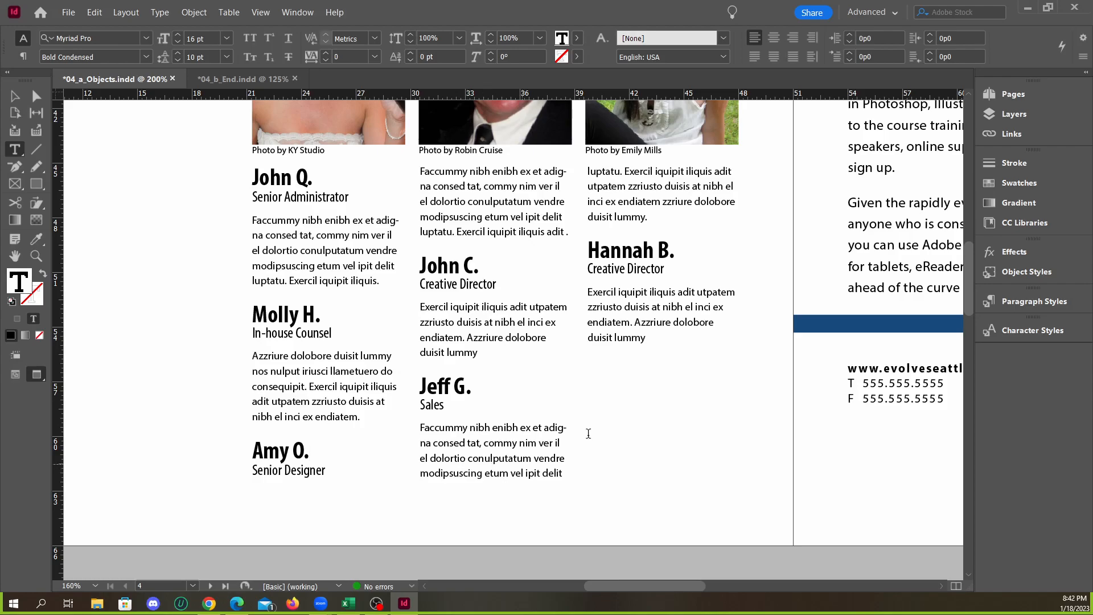
pyautogui.tripleClick(646, 339)
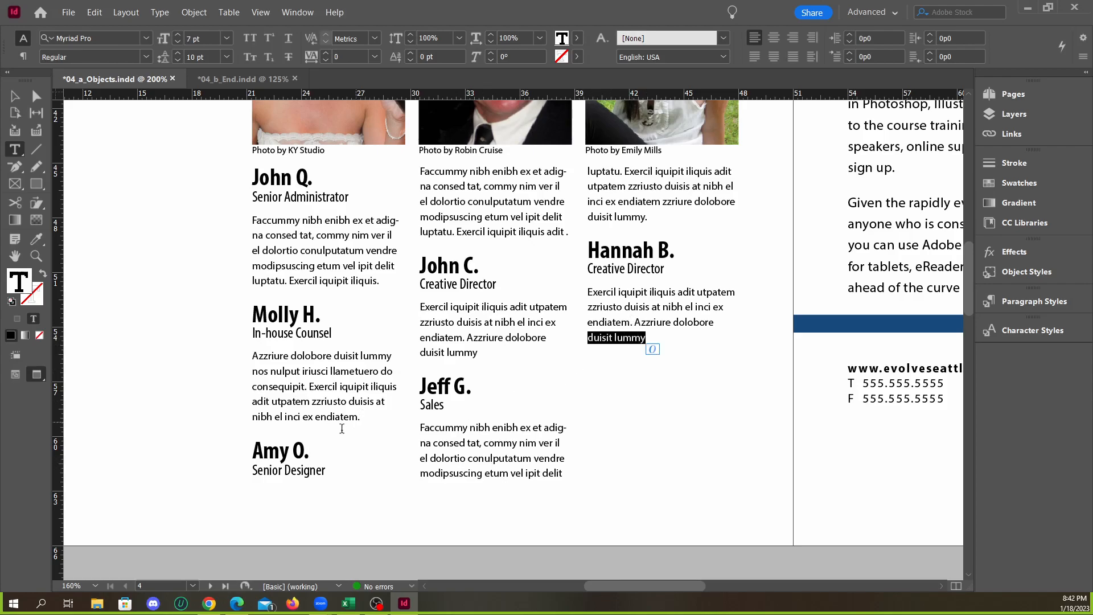
pyautogui.moveTo(327, 470); pyautogui.dragTo(227, 445)
pyautogui.click(328, 472)
pyautogui.moveTo(327, 472); pyautogui.dragTo(229, 442)
pyautogui.click(266, 443)
pyautogui.hotkey('ctrl', 'a')
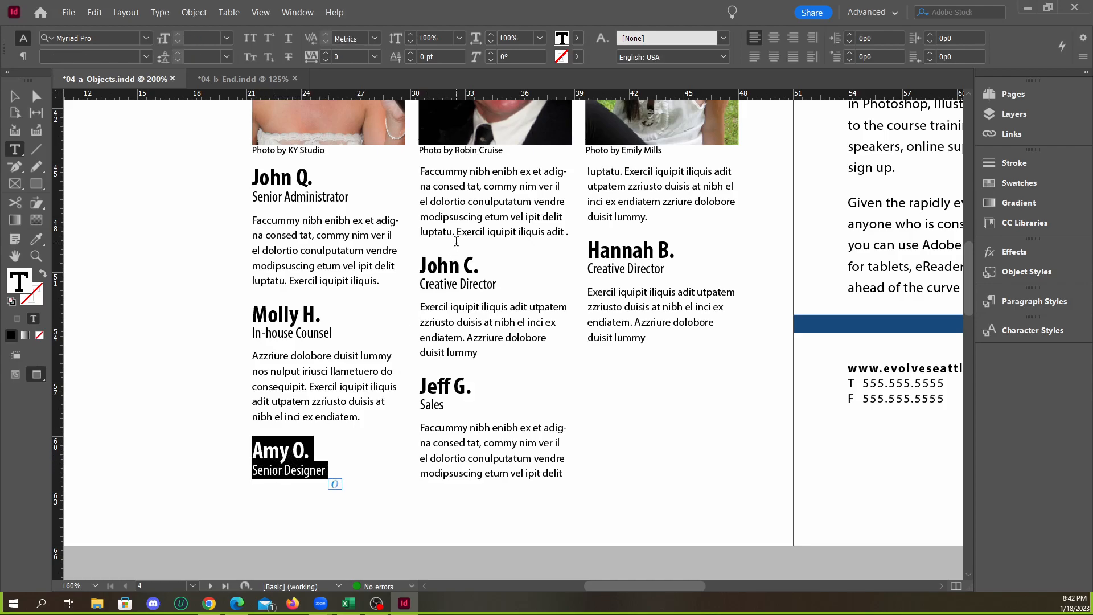
pyautogui.moveTo(426, 174); pyautogui.dragTo(569, 233)
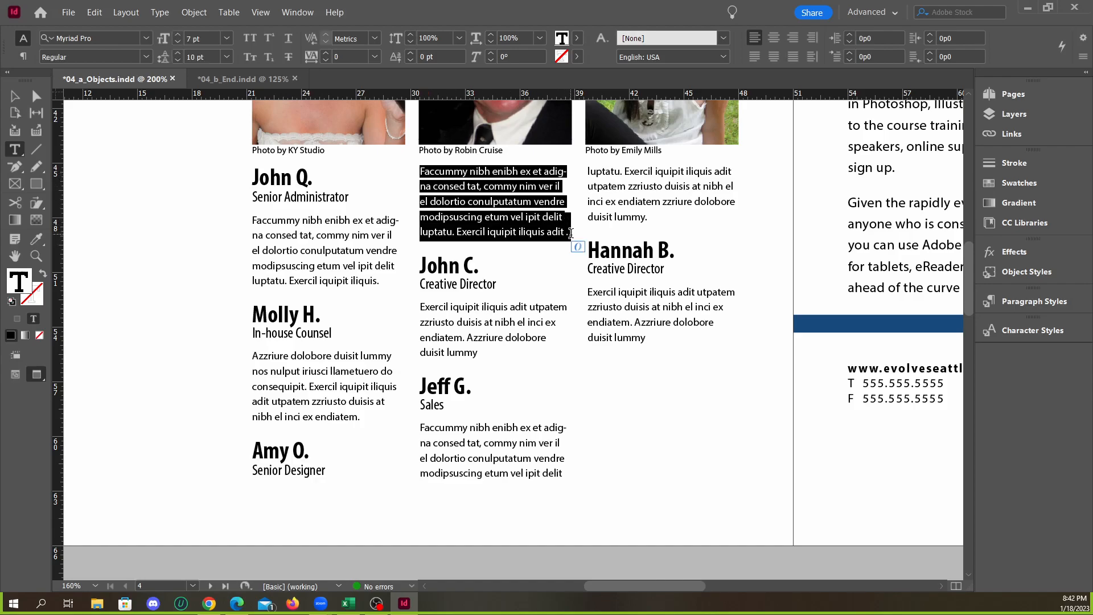
pyautogui.click(328, 472)
pyautogui.click(254, 451)
pyautogui.rightClick(254, 447)
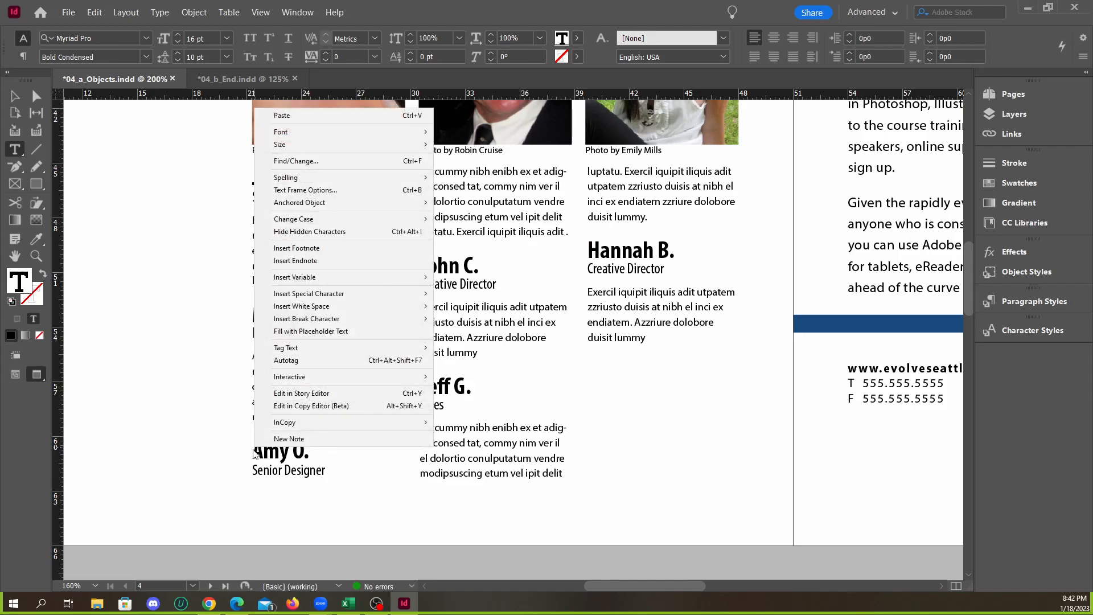
pyautogui.click(252, 462)
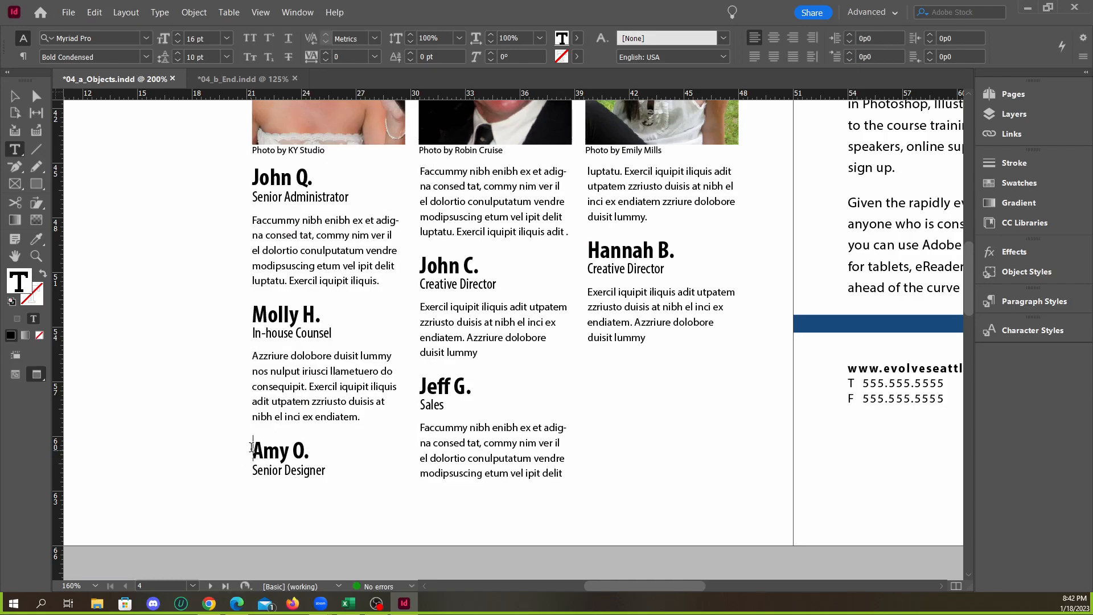
# Insert a column break after the In-house Counsel testimonial and delete the blank line above the Senior Designer entry
pyautogui.click(373, 420)
pyautogui.rightClick(366, 420)
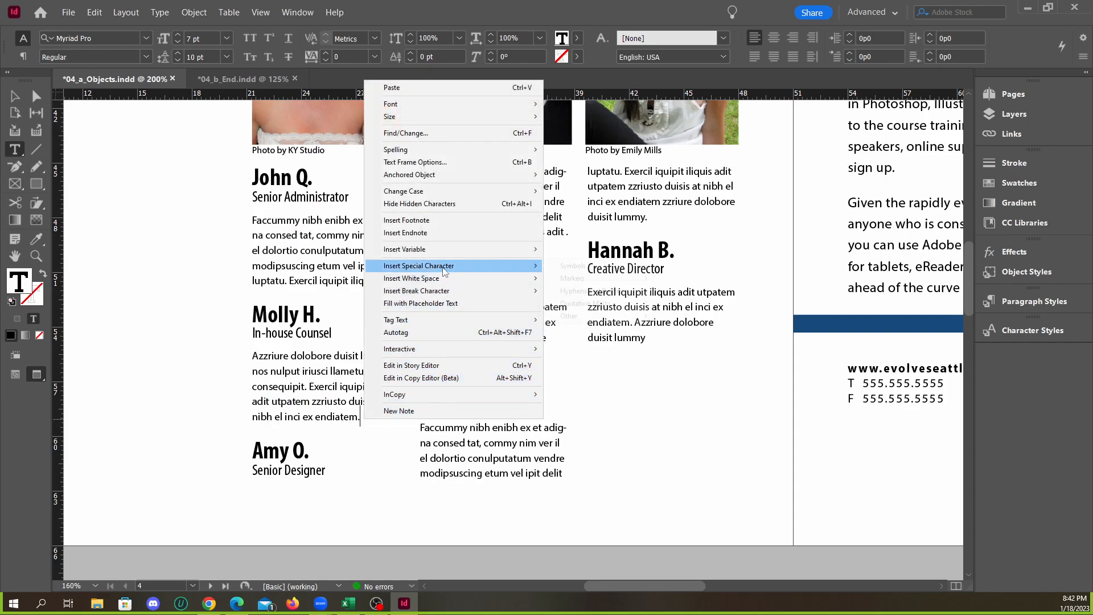
pyautogui.moveTo(519, 269)
pyautogui.moveTo(594, 304)
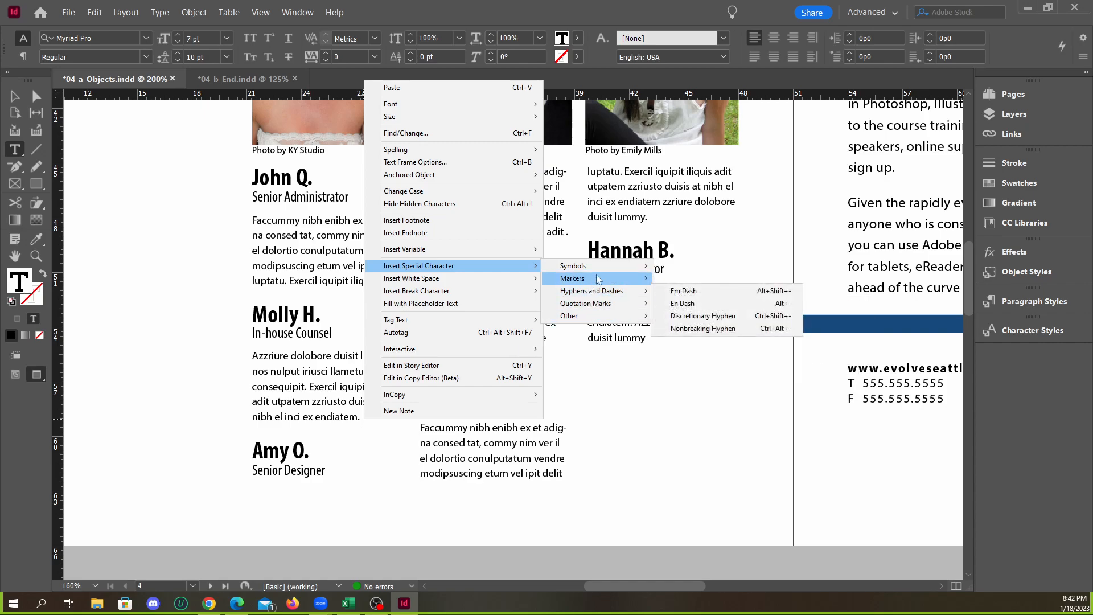
pyautogui.moveTo(596, 271)
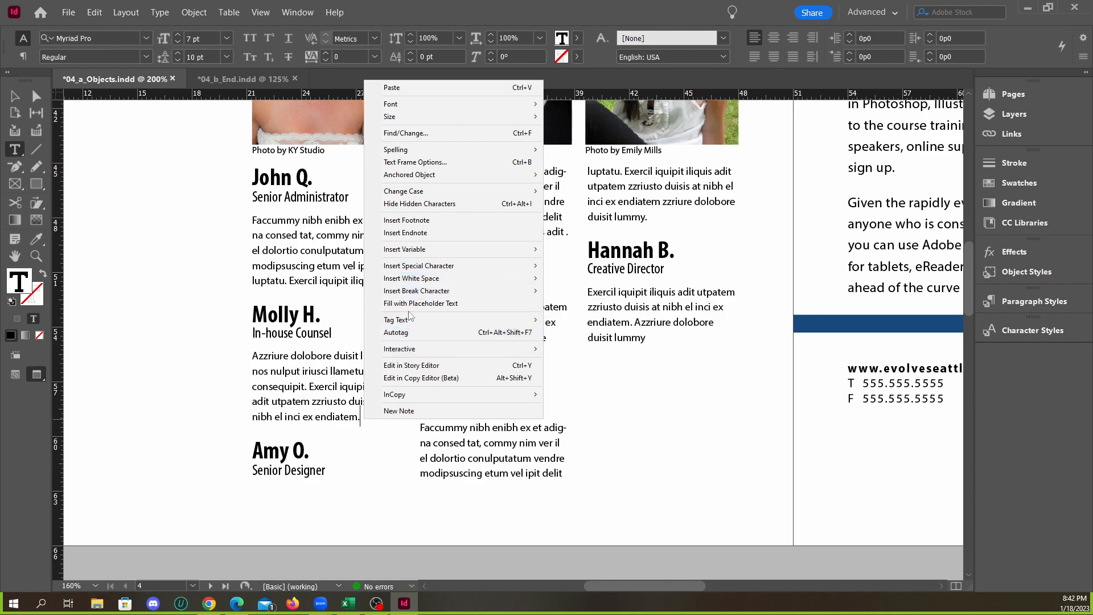
pyautogui.moveTo(426, 291)
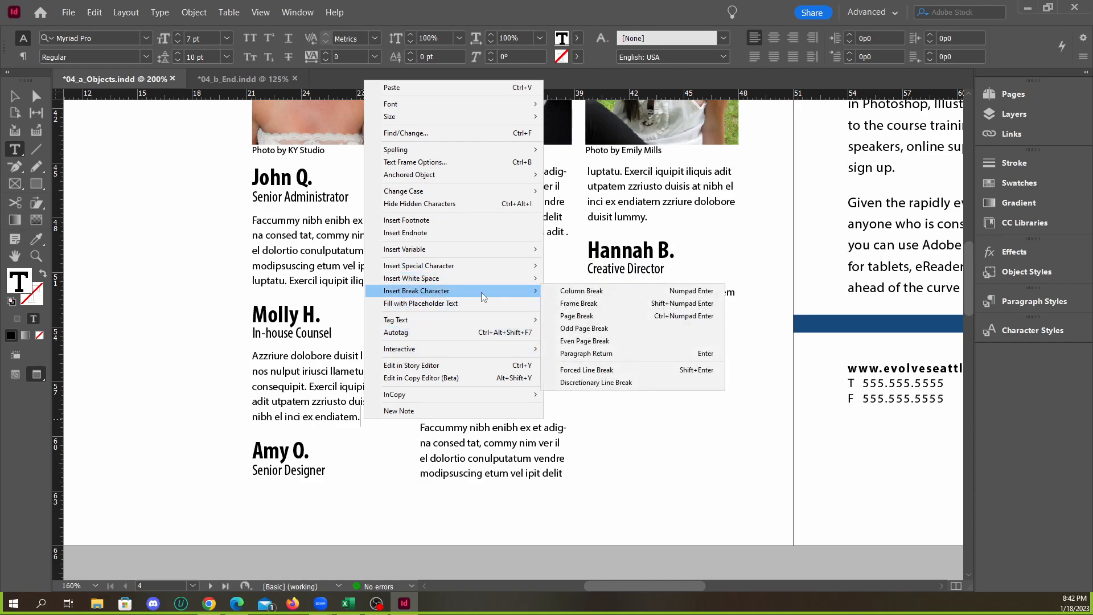
pyautogui.click(588, 294)
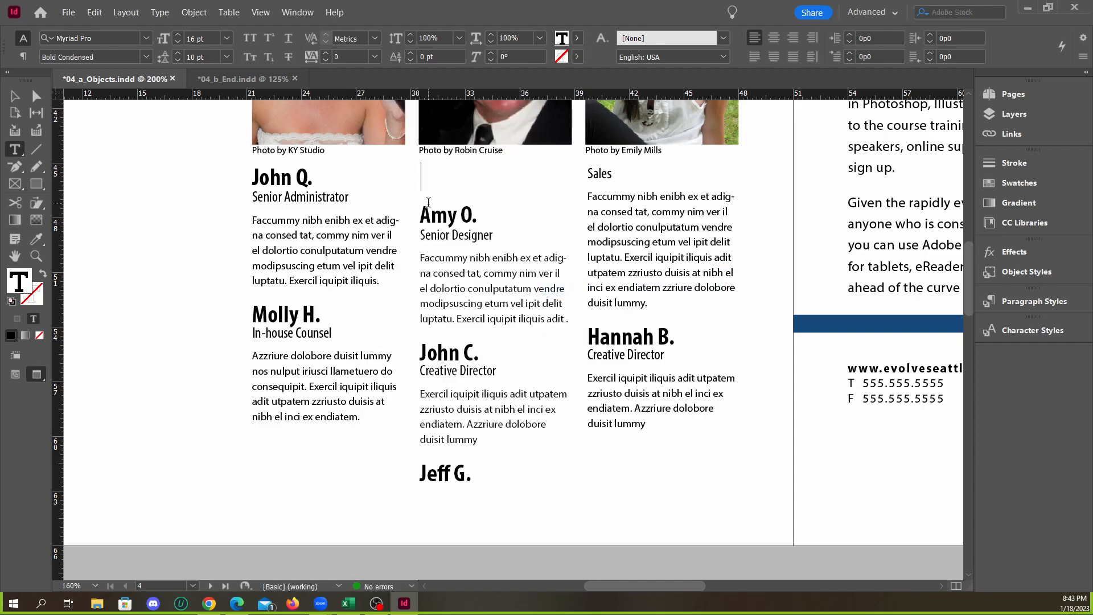
pyautogui.press('Delete')
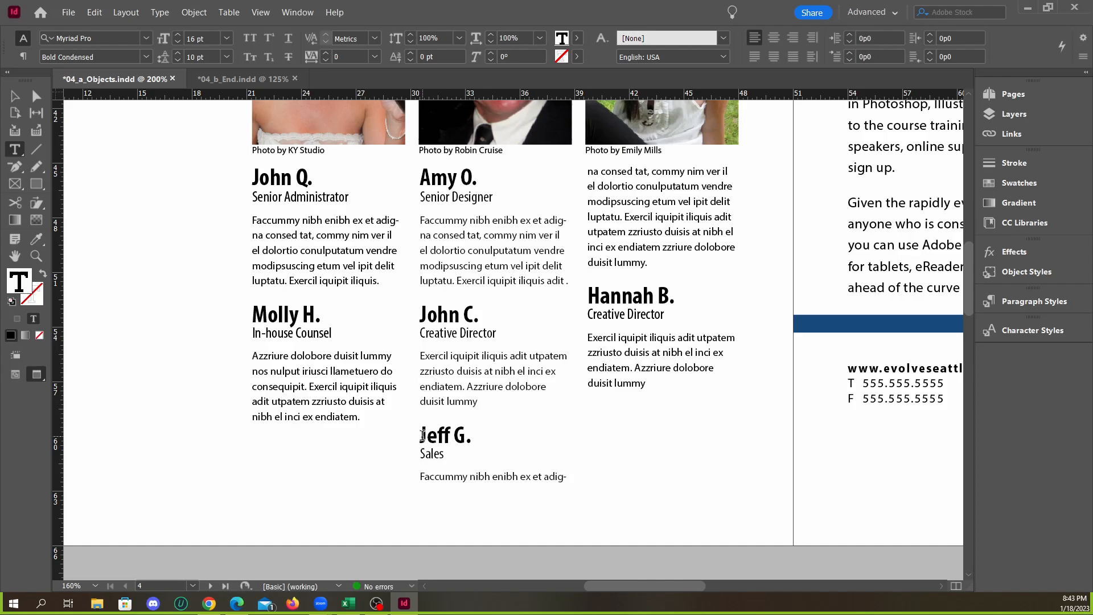
# Insert a column break before the name heading of the Sales testimonial
pyautogui.rightClick(422, 435)
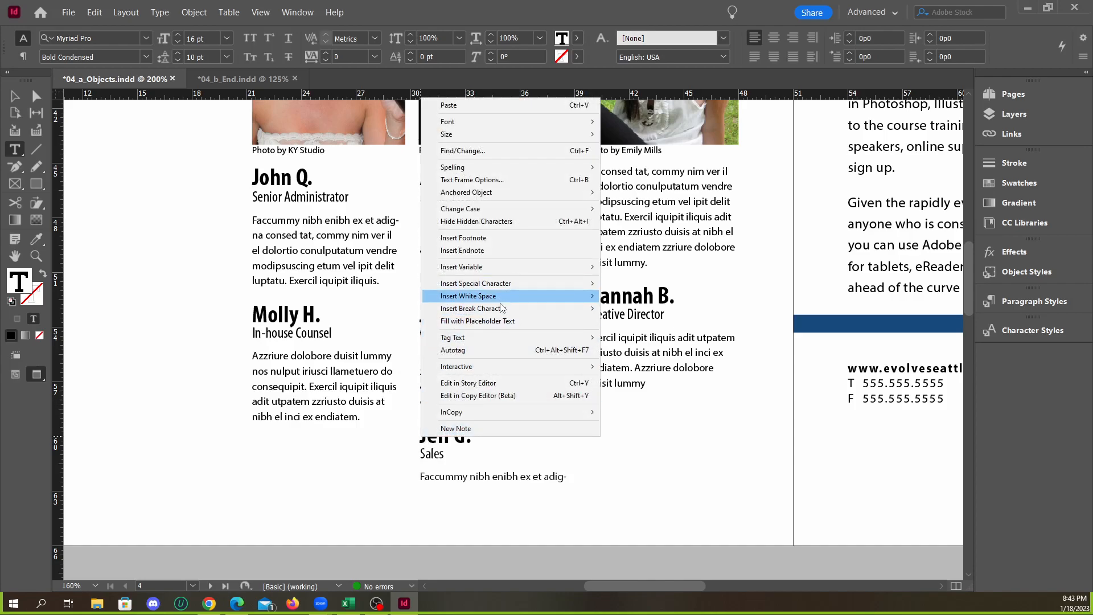
pyautogui.moveTo(502, 305)
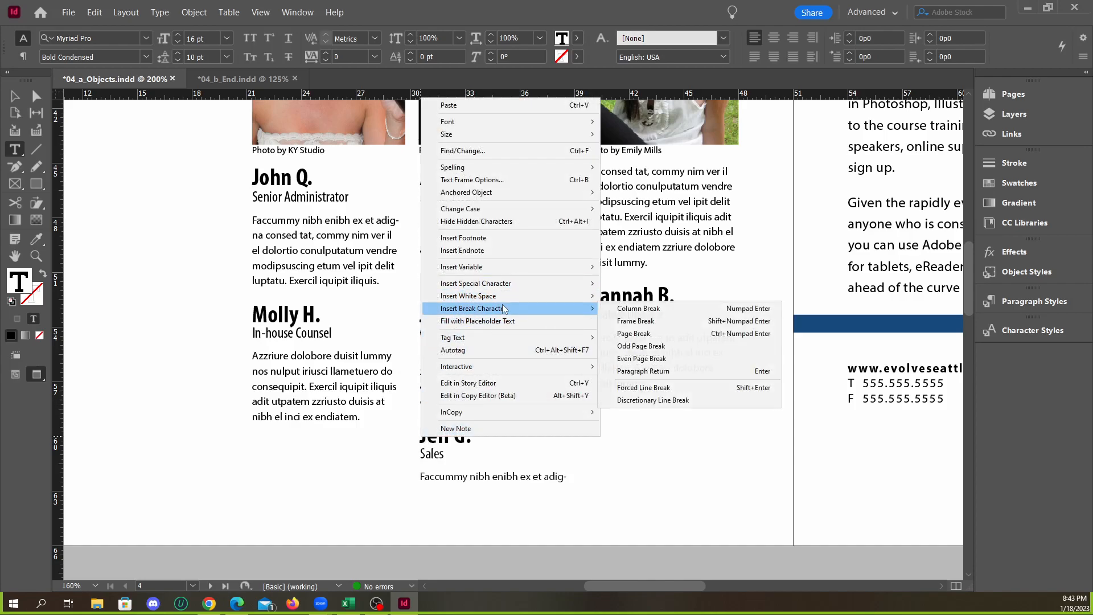
pyautogui.click(659, 308)
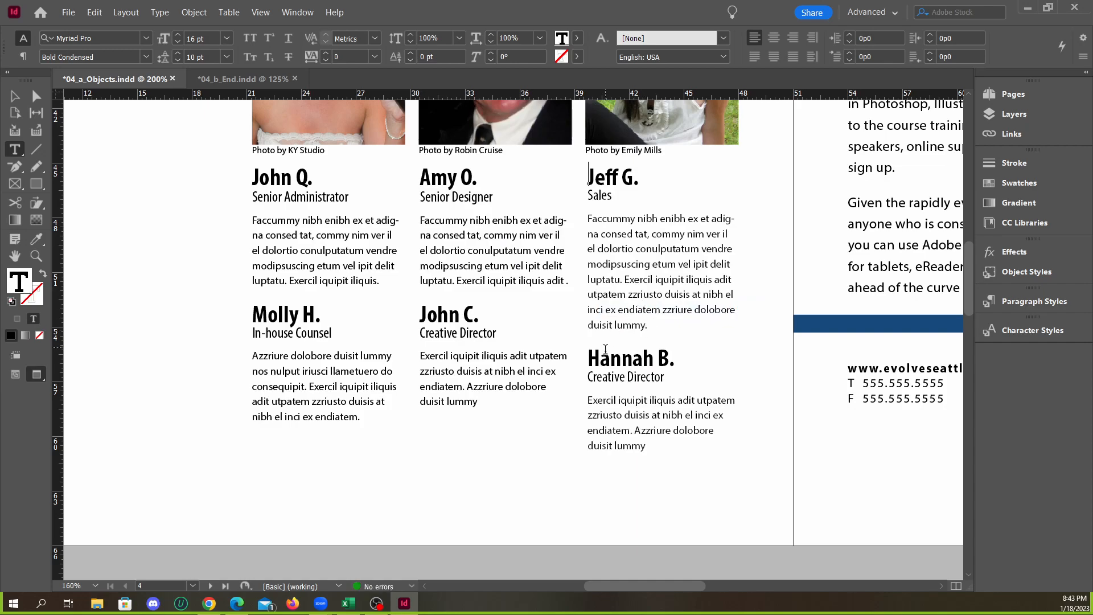
# Undo the column breaks and the blank-line deletion in the testimonial text
pyautogui.hotkey('ctrl', 'z')
pyautogui.hotkey('ctrl', 'z')
pyautogui.press('BackSpace')
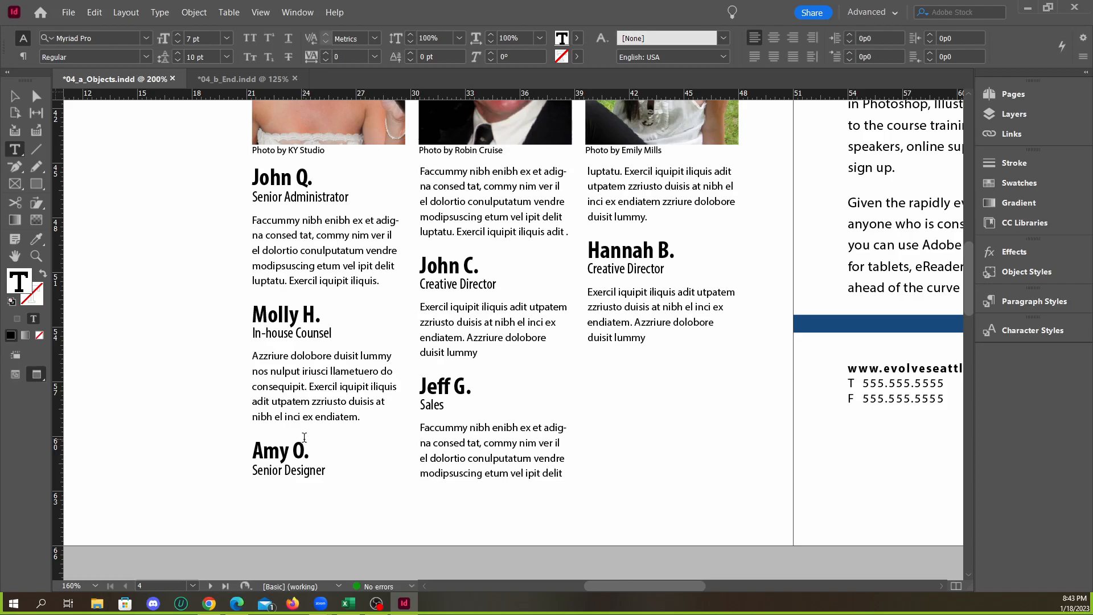
# Try a column break before the Senior Designer name heading twice, removing it after each attempt
pyautogui.click(335, 451)
pyautogui.press('KP_Enter')
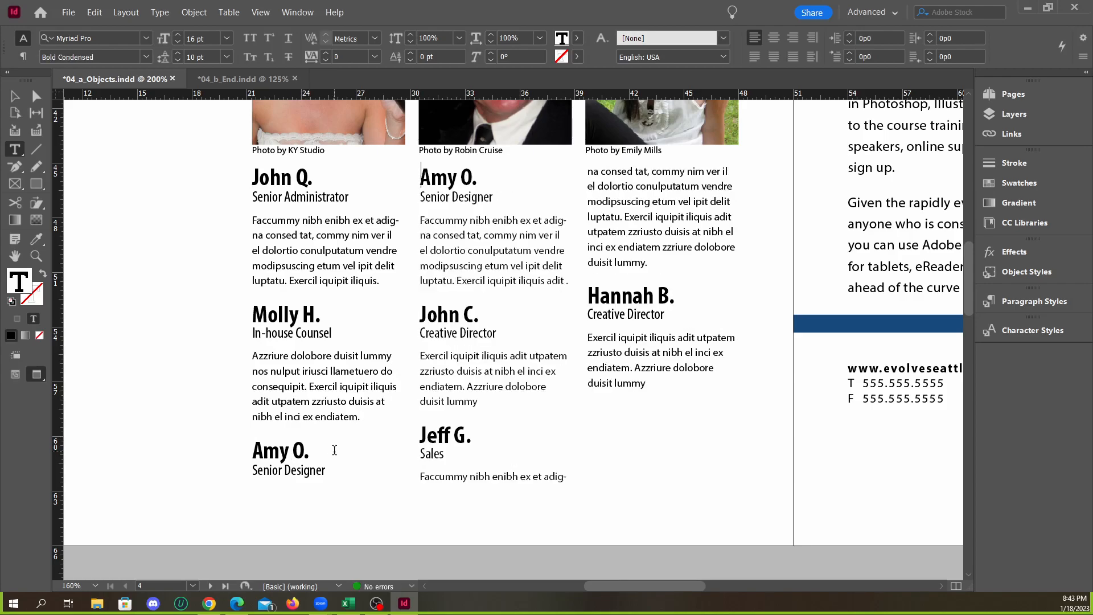
pyautogui.press('BackSpace')
pyautogui.click(294, 446)
pyautogui.scroll(1, 334, 448)
pyautogui.scroll(-1, 327, 446)
pyautogui.click(252, 447)
pyautogui.press('KP_Enter')
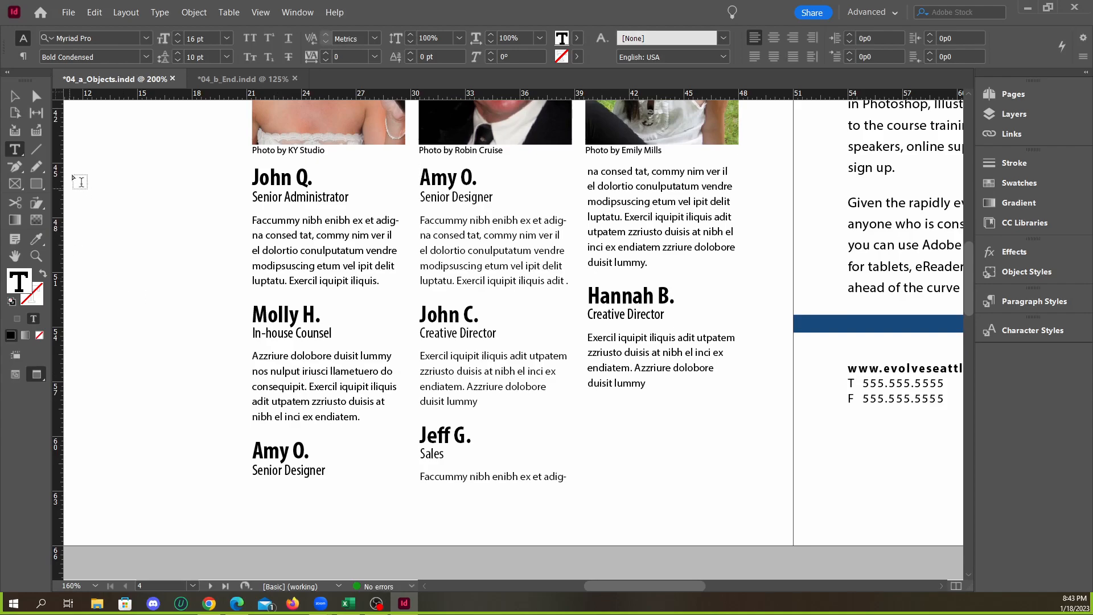
pyautogui.click(15, 96)
pyautogui.hotkey('ctrl', 'z')
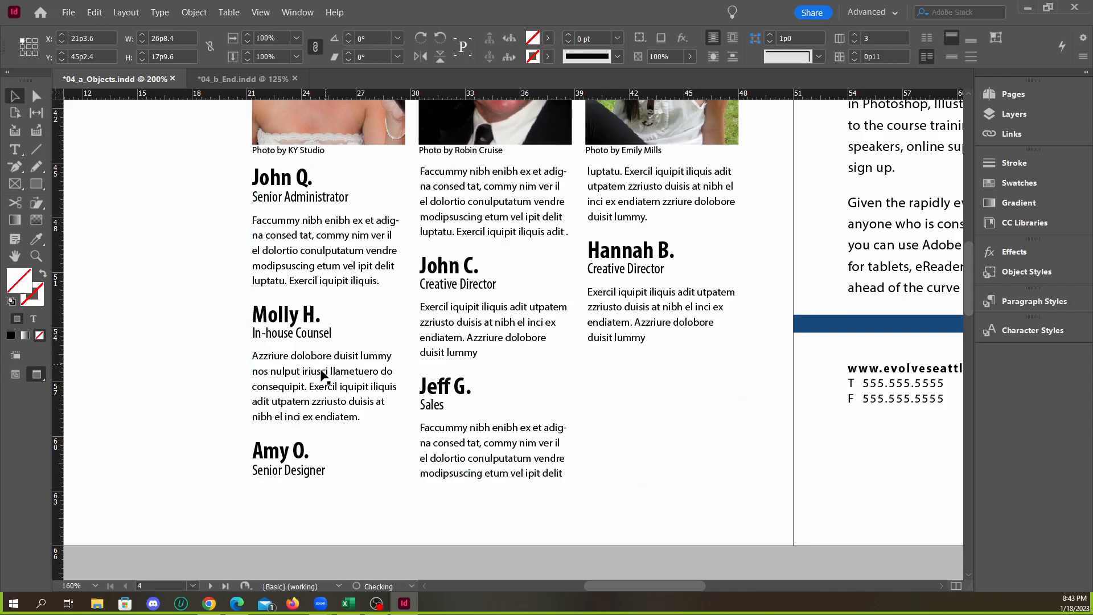
# Insert a column break directly before the Senior Designer name heading to start the second column there
pyautogui.doubleClick(269, 447)
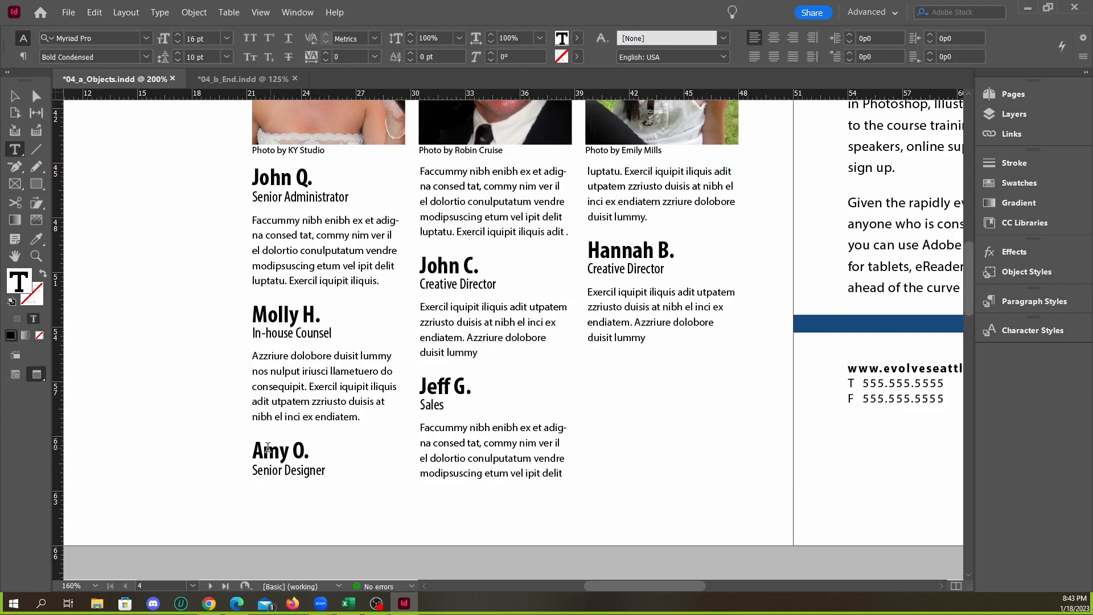
pyautogui.press('KP_Enter')
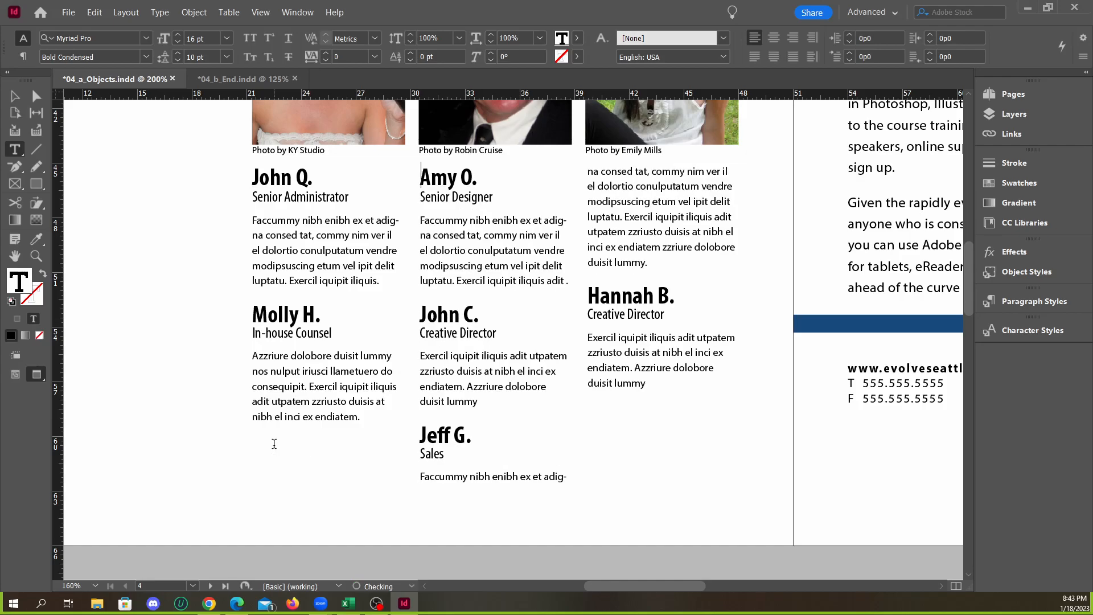
pyautogui.hotkey('ctrl', 'z')
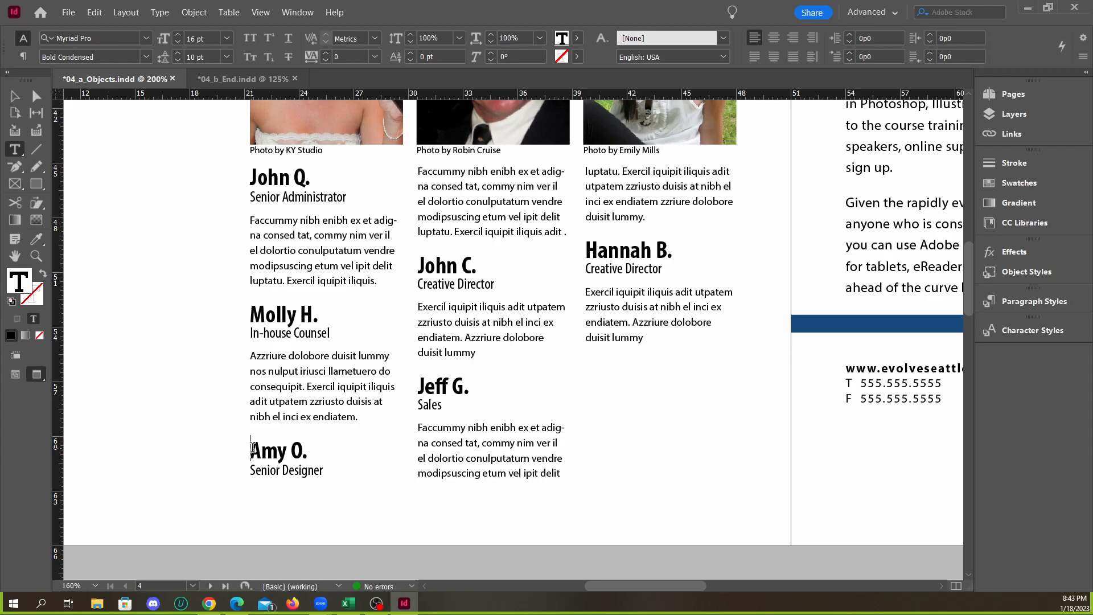
pyautogui.press('KP_Enter')
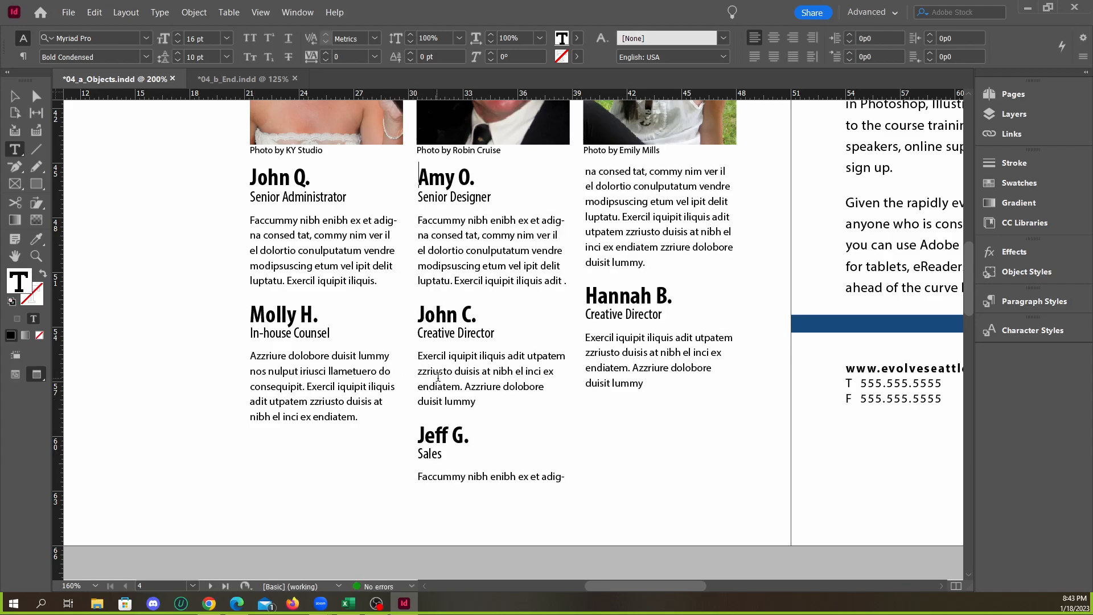
# Insert a column break before the Sales name heading to start the third column there, and deselect the text frame
pyautogui.scroll(1, 437, 376)
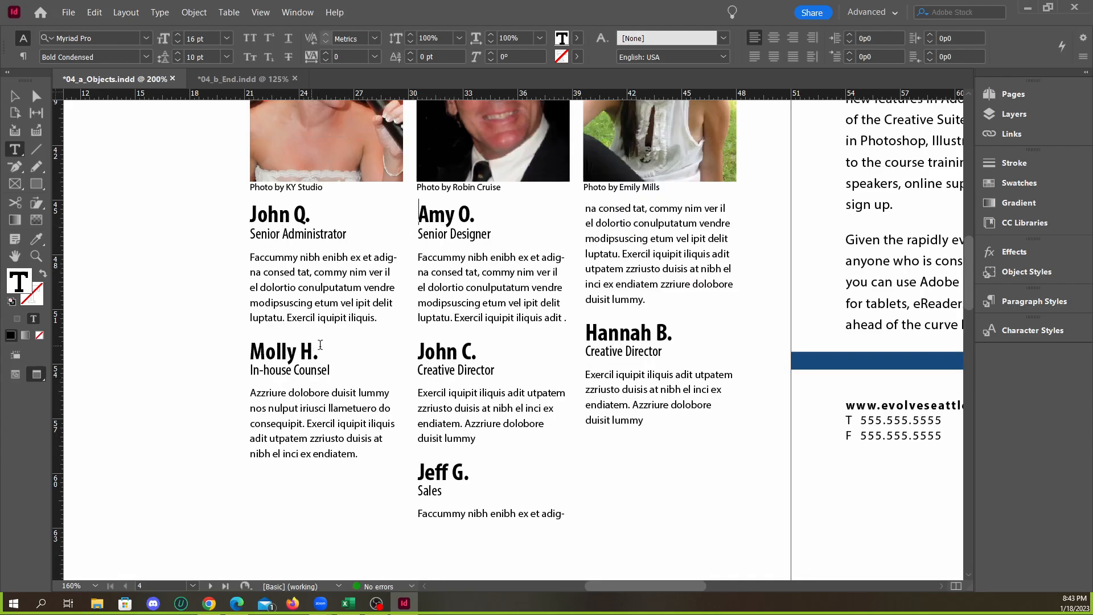
pyautogui.click(418, 472)
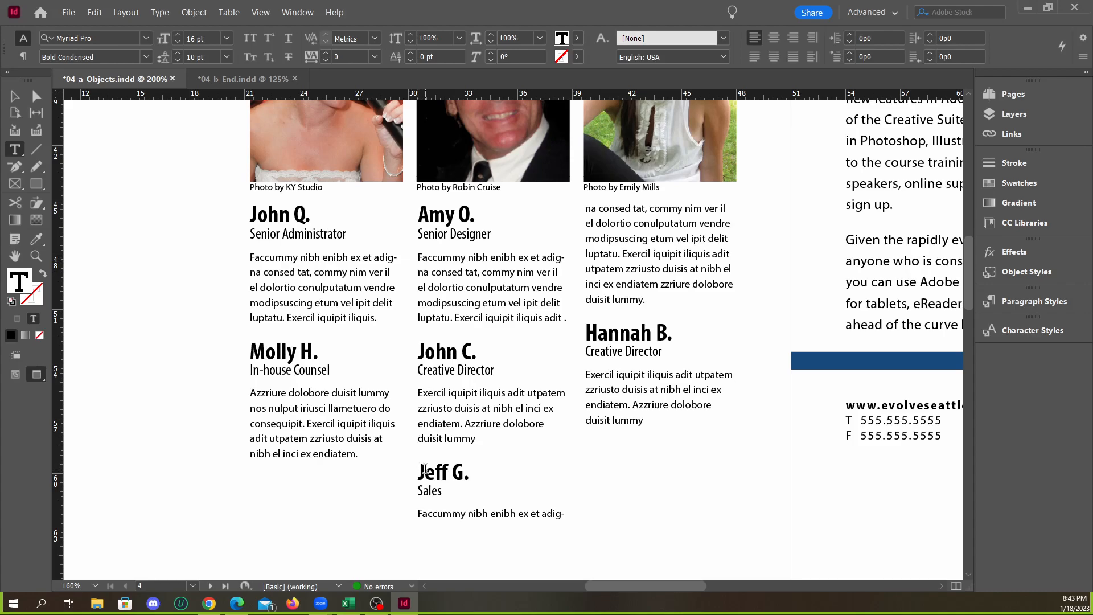
pyautogui.press('KP_Enter')
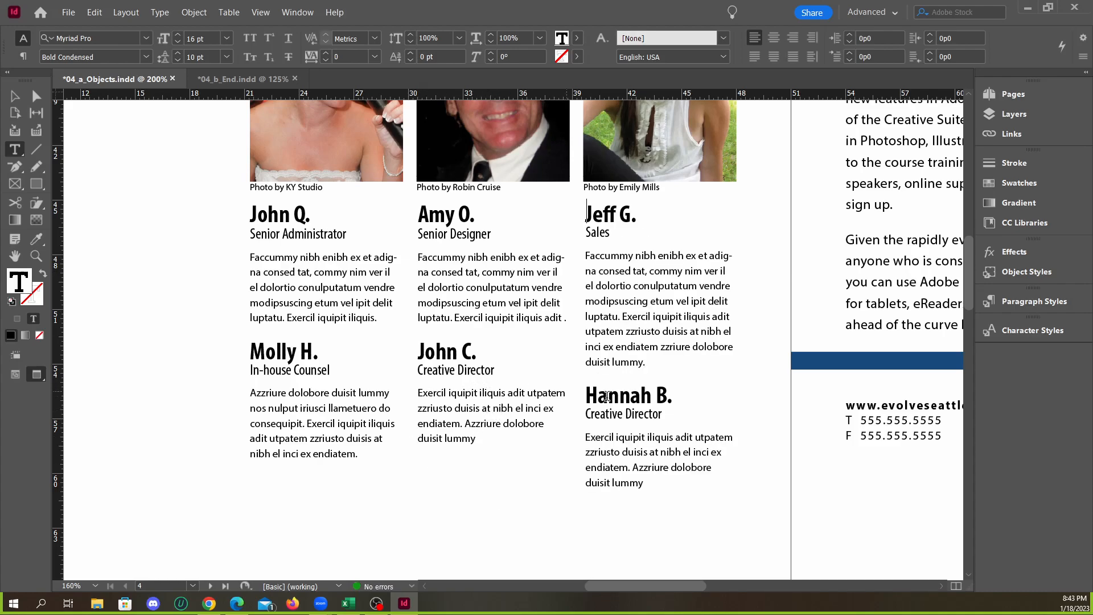
pyautogui.click(14, 96)
pyautogui.click(216, 291)
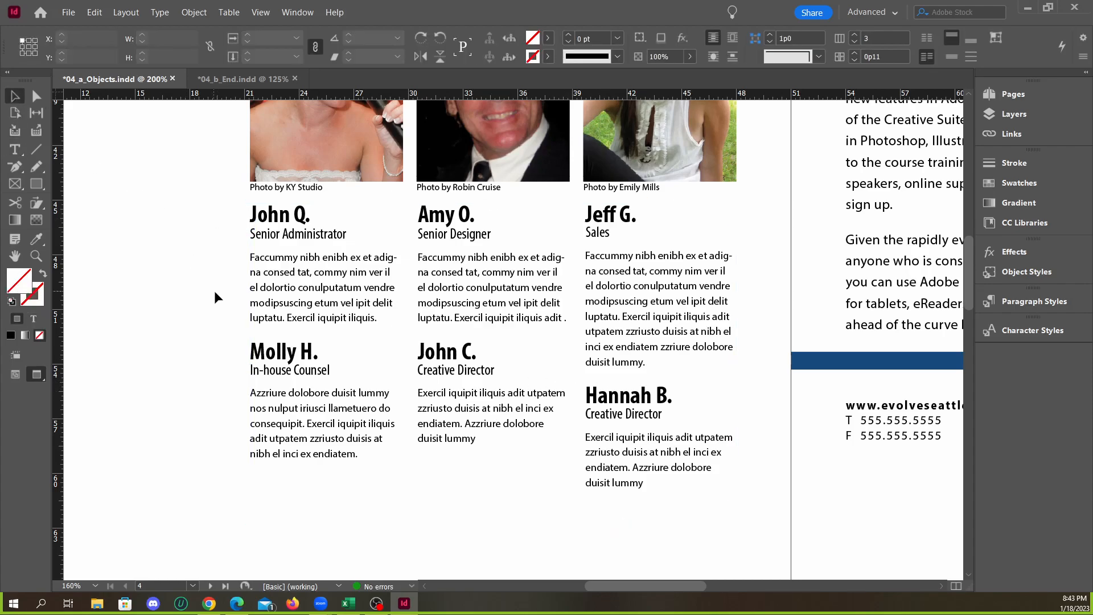
# Display the Insert Break Character options at the start of the Creative Director name heading in the second column
pyautogui.doubleClick(422, 353)
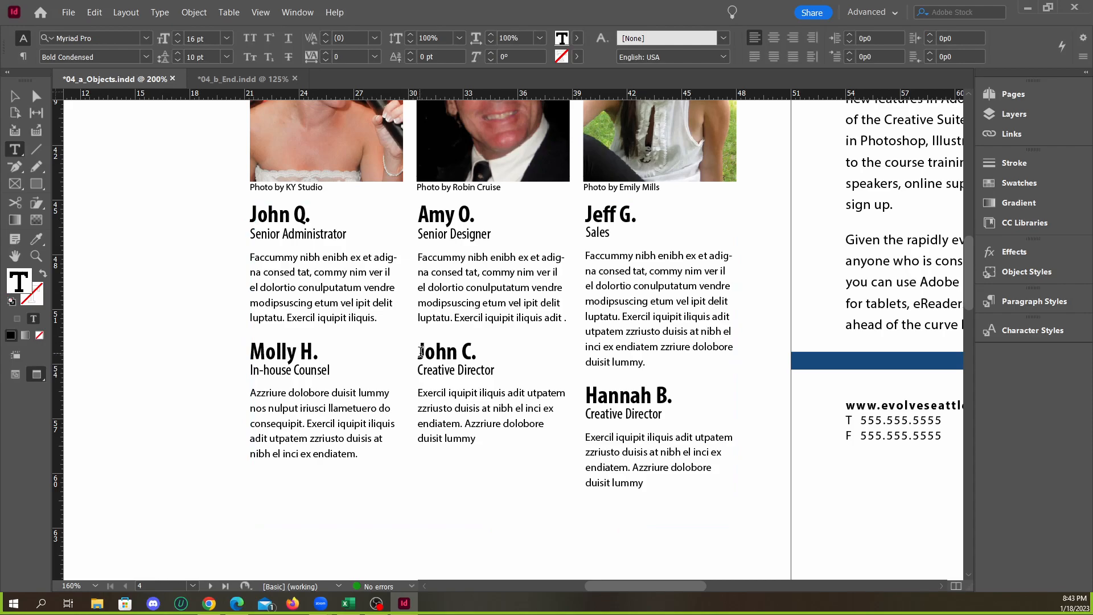
pyautogui.rightClick(420, 352)
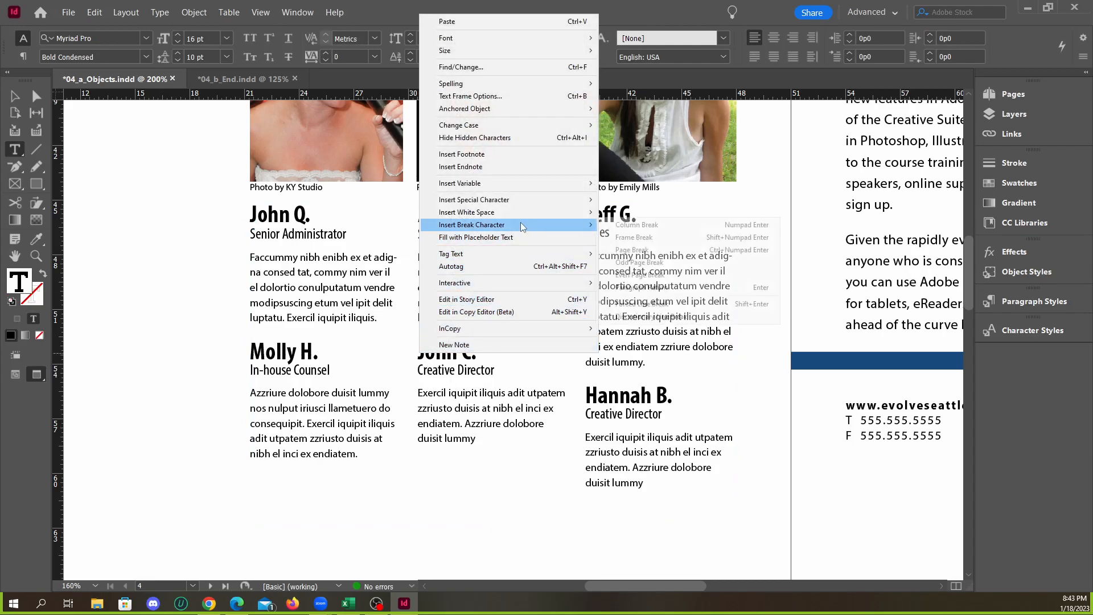
pyautogui.moveTo(520, 224)
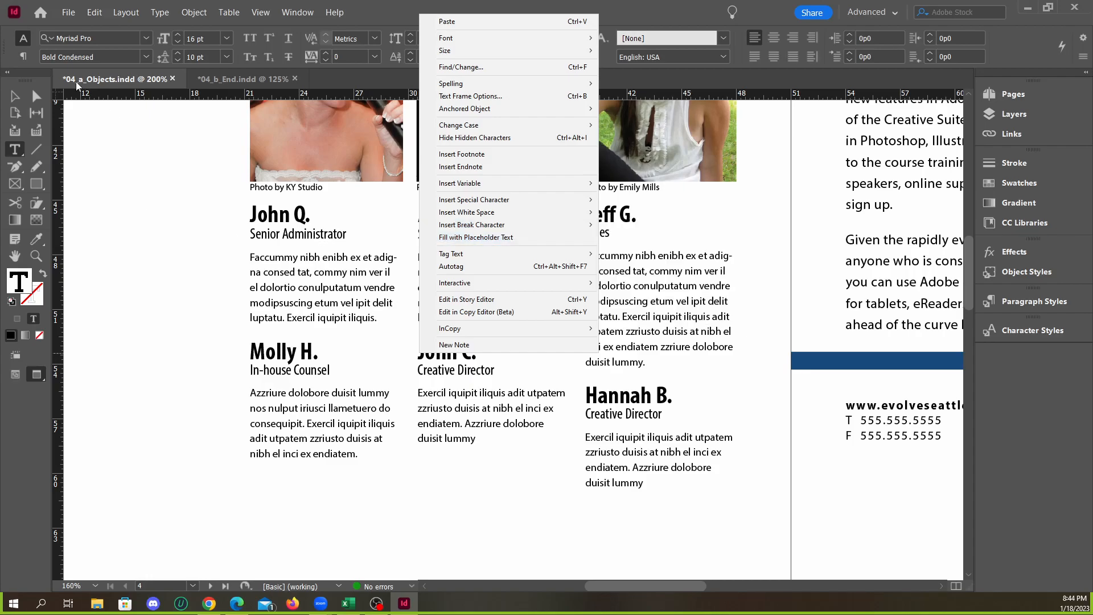
# Dismiss the break character options, activate the Selection tool and review the three testimonial columns on page 4
pyautogui.click(17, 100)
pyautogui.click(17, 100)
pyautogui.click(222, 329)
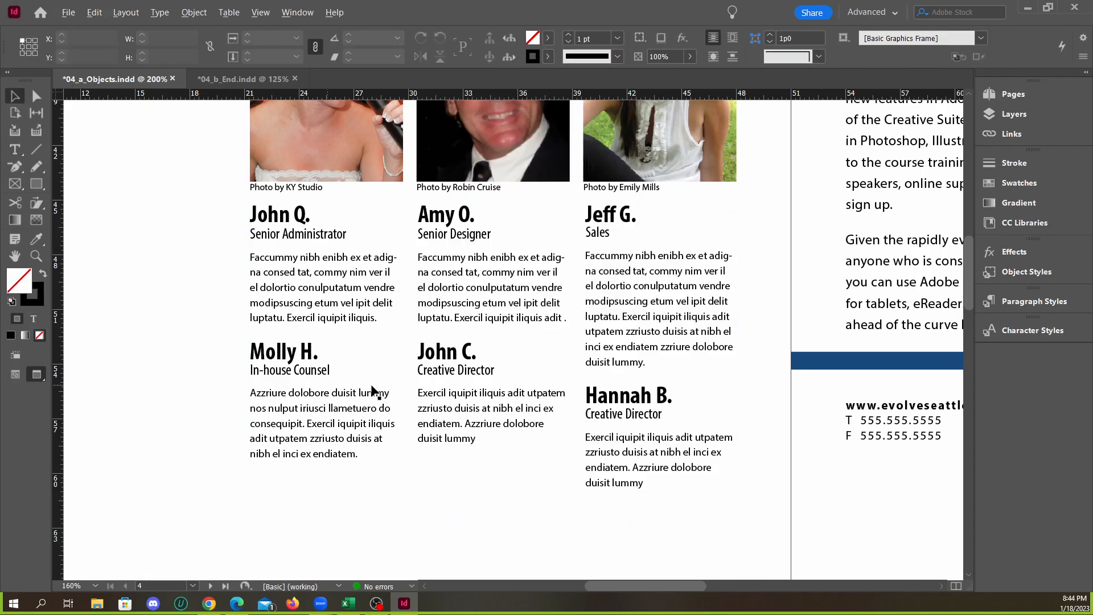
pyautogui.hotkey('ctrl', '1')
pyautogui.scroll(2, 461, 421)
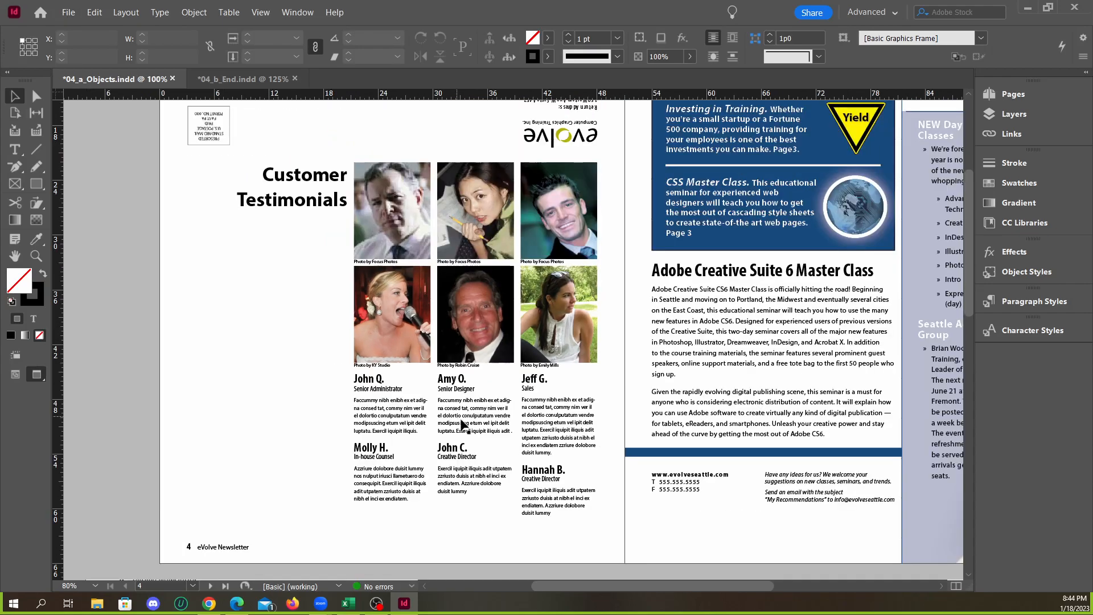
pyautogui.scroll(1, 495, 449)
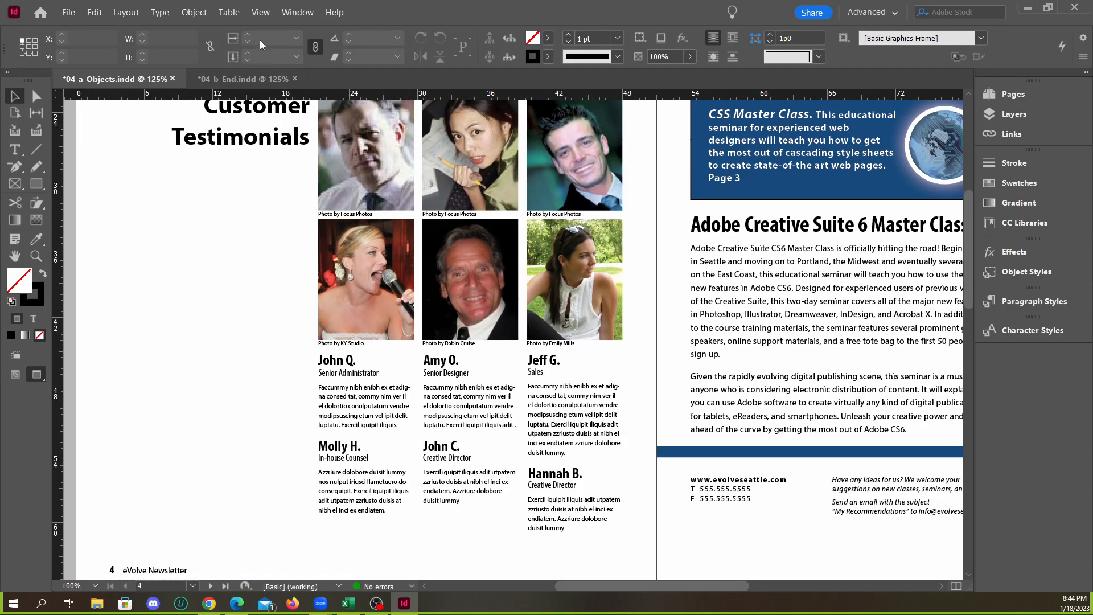
# Tile 04_a_Objects.indd and 04_b_End.indd side by side and fit the full spread in each window
pyautogui.click(297, 12)
pyautogui.moveTo(318, 27)
pyautogui.click(500, 67)
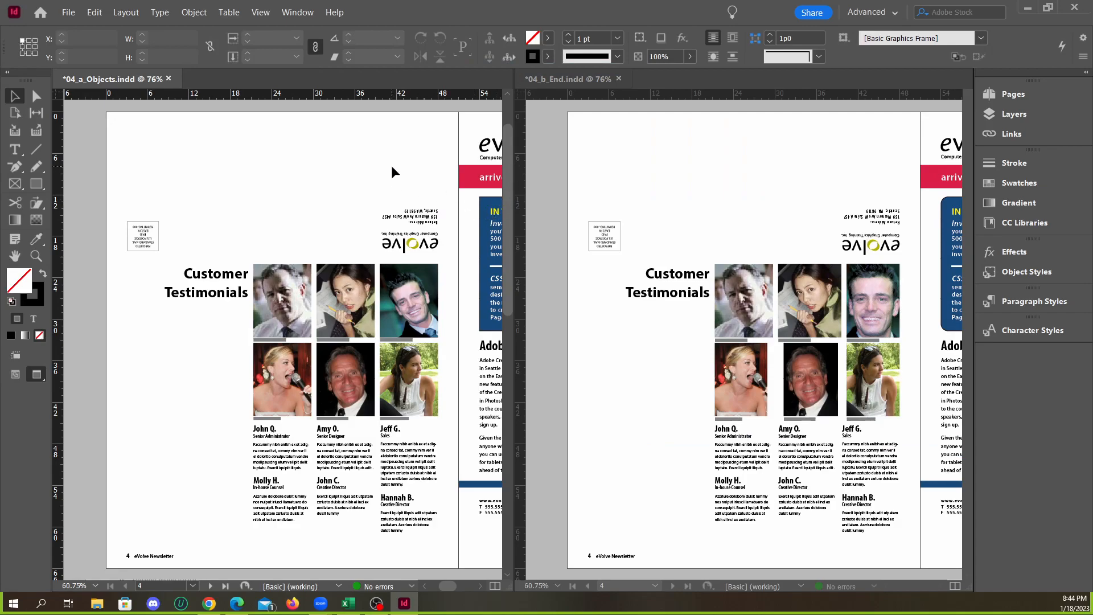
pyautogui.hotkey('ctrl', 'alt', '0')
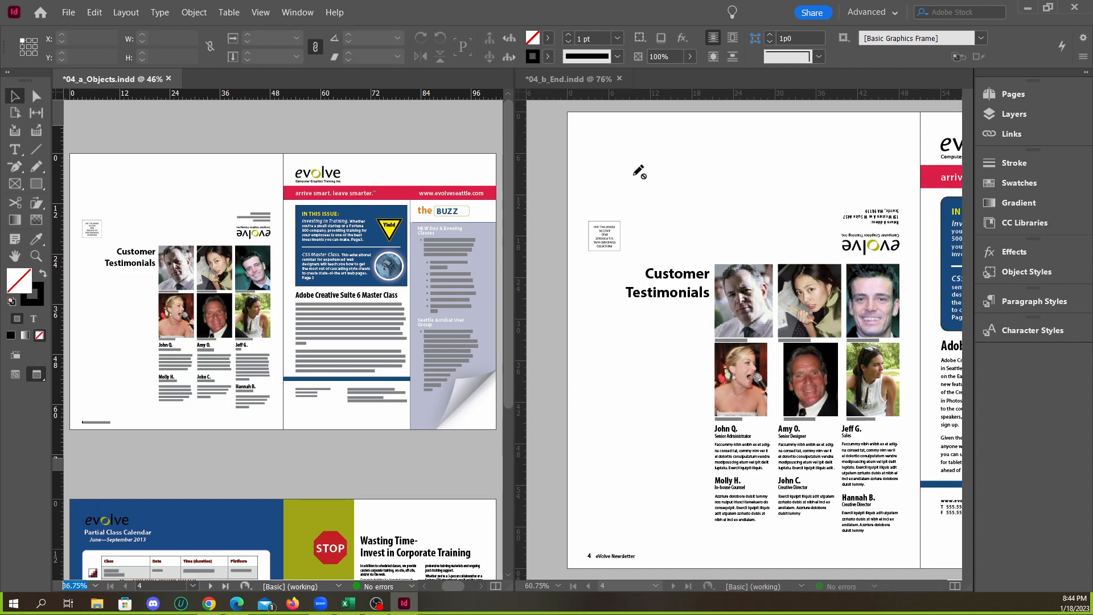
pyautogui.click(639, 171)
pyautogui.hotkey('ctrl', 'alt', '0')
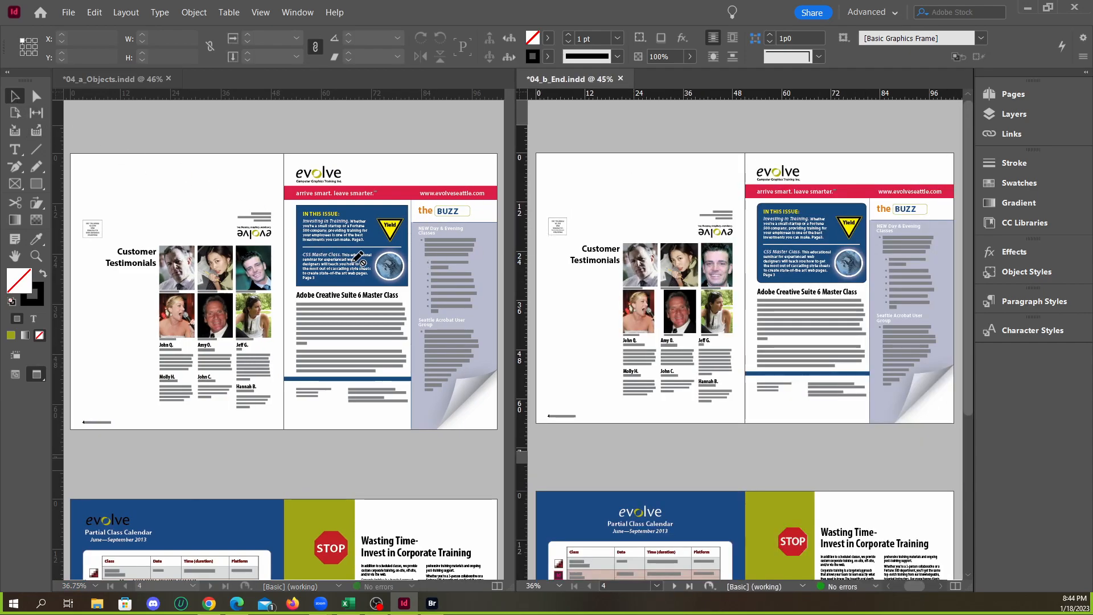
pyautogui.hotkey('ctrl', 'alt', 'o')
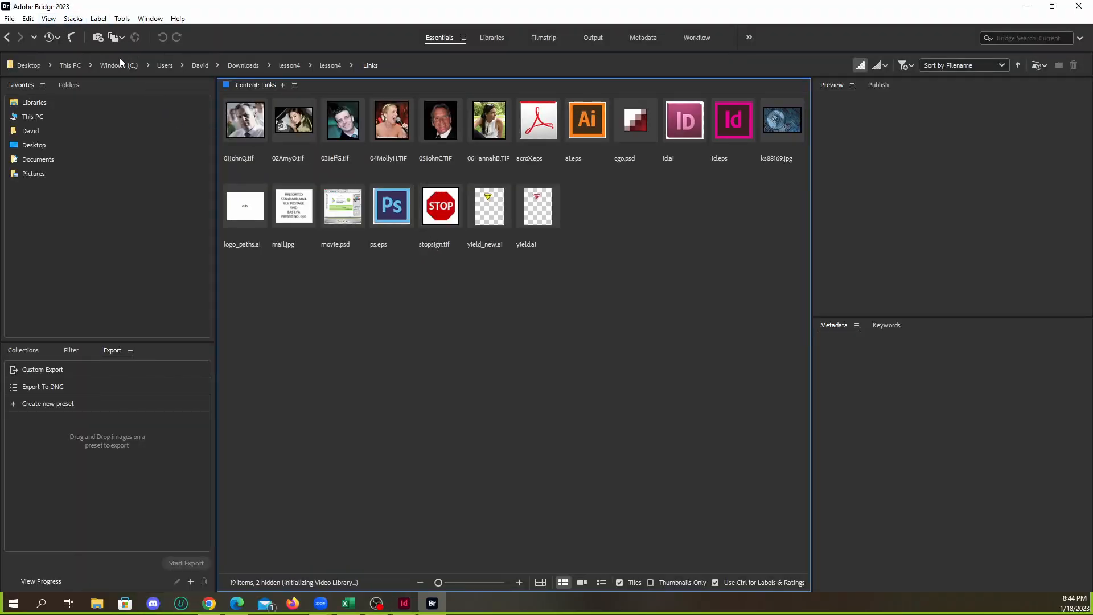
pyautogui.click(1079, 6)
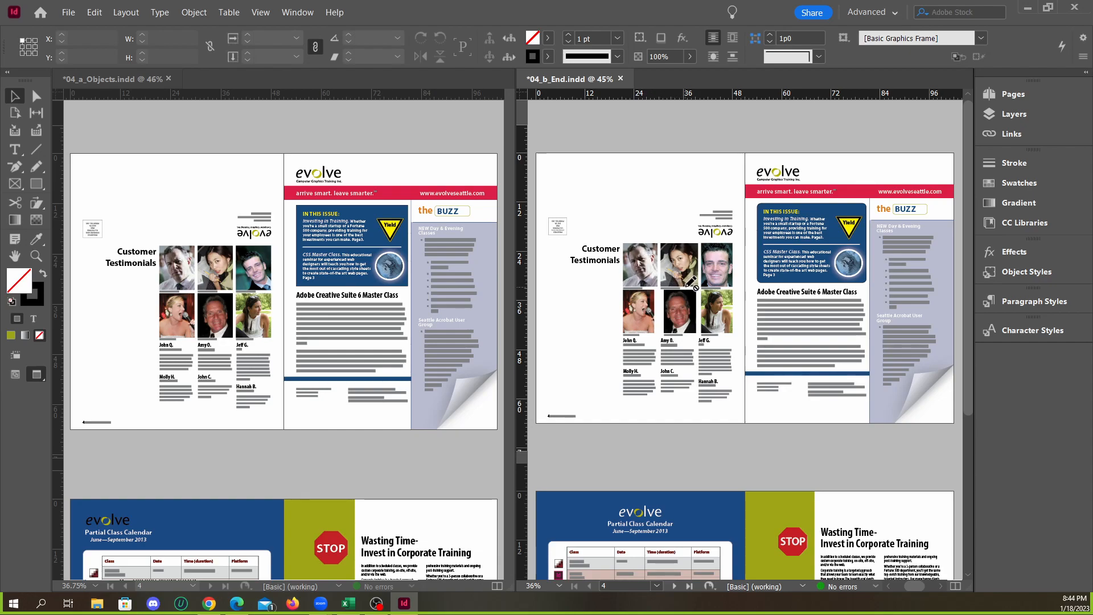
# Compare the Partial Class Calendar spread on page 2 of 04_a_Objects.indd with the same spread in 04_b_End.indd
pyautogui.scroll(-4, 690, 284)
pyautogui.scroll(-5, 444, 362)
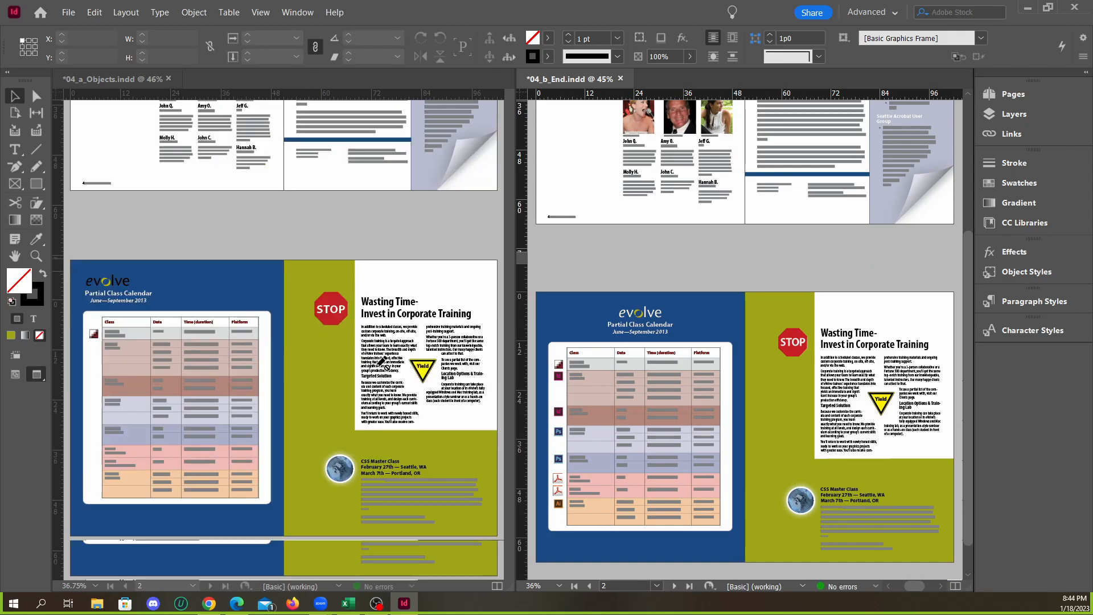
pyautogui.scroll(-1, 682, 382)
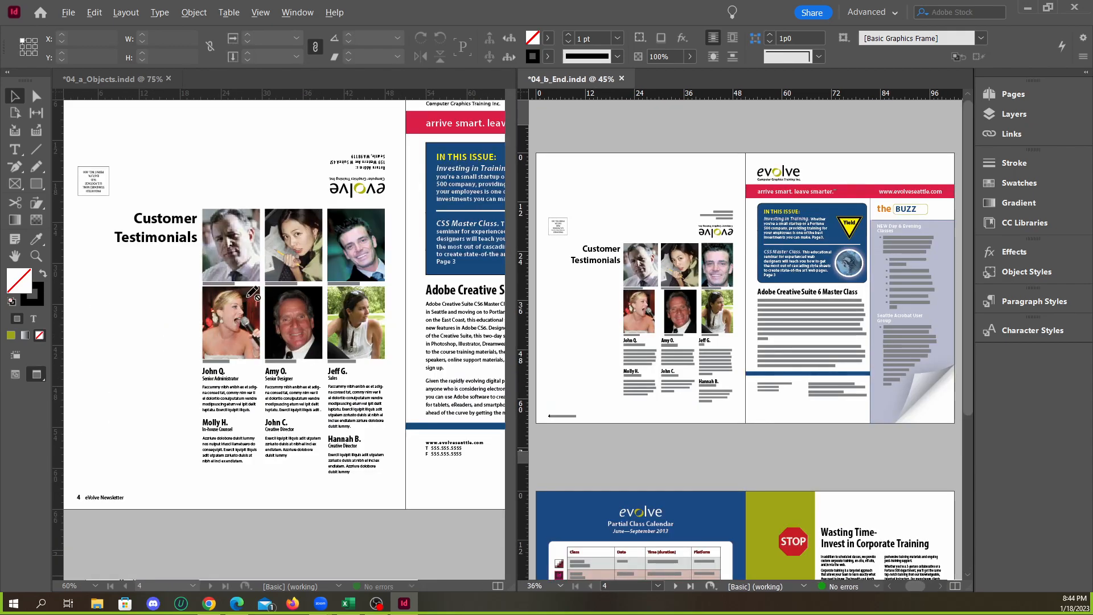
pyautogui.hotkey('ctrl', '-')
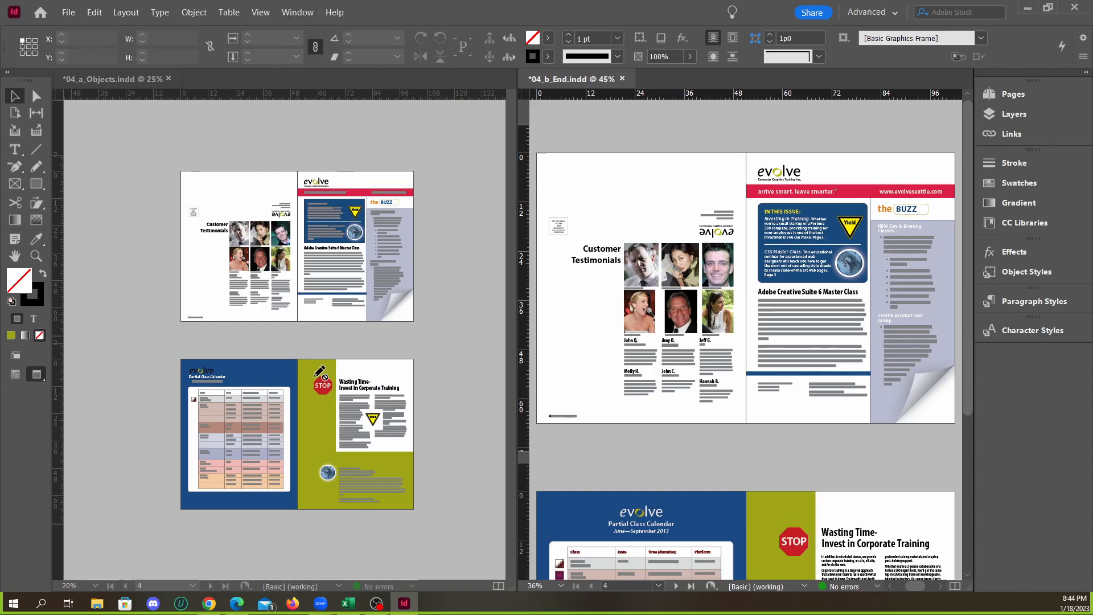
pyautogui.scroll(2, 198, 398)
pyautogui.scroll(-1, 200, 398)
pyautogui.scroll(-1, 655, 447)
pyautogui.scroll(1, 652, 439)
pyautogui.scroll(-1, 653, 384)
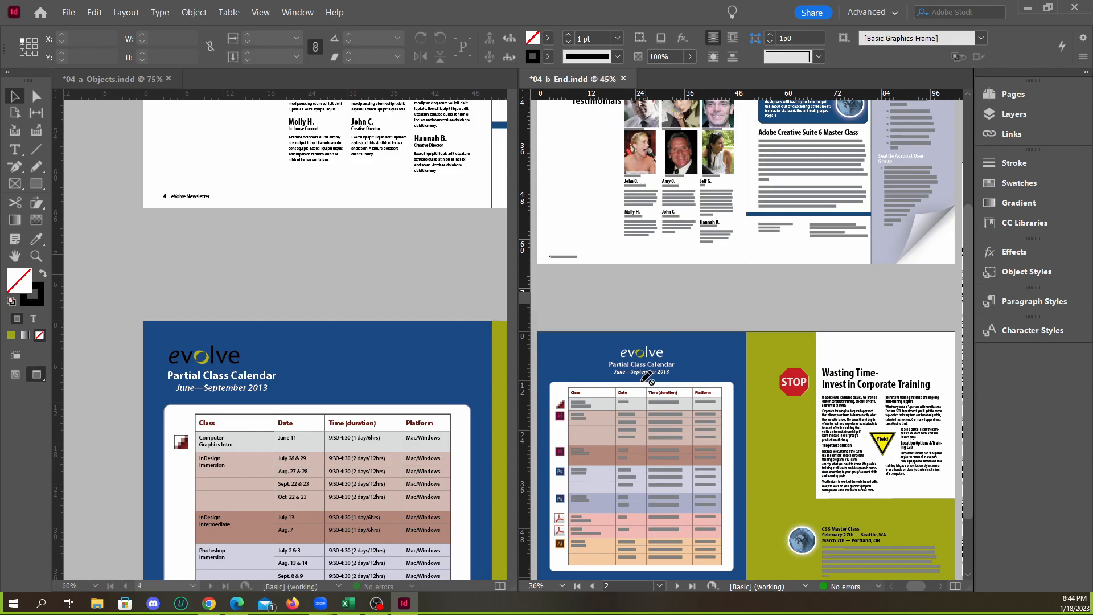
pyautogui.scroll(1, 646, 377)
pyautogui.scroll(-1, 646, 377)
pyautogui.scroll(2, 649, 424)
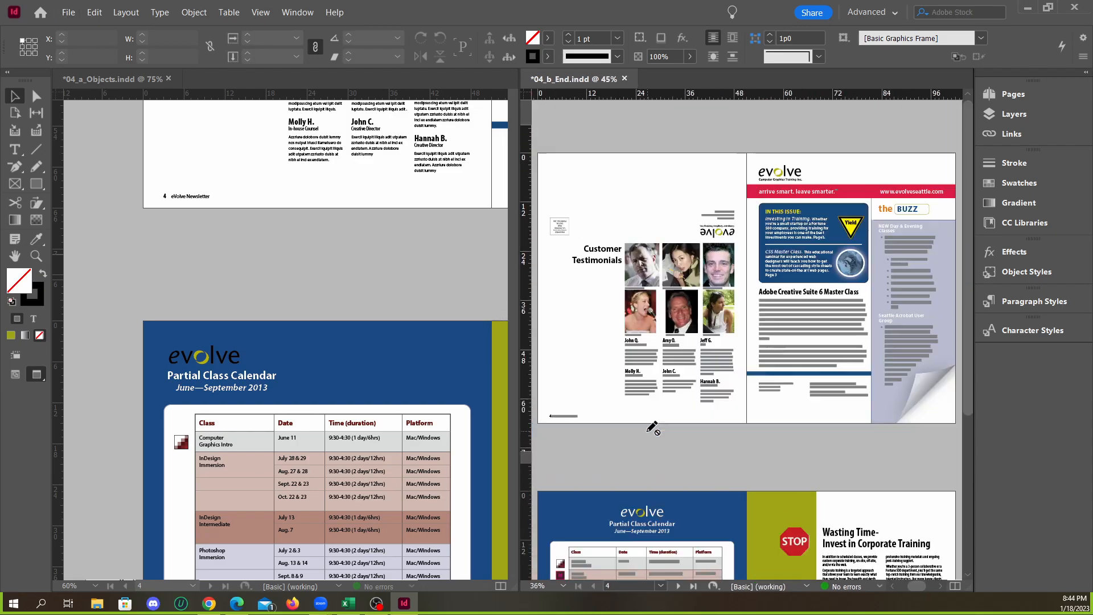
pyautogui.scroll(-2, 646, 499)
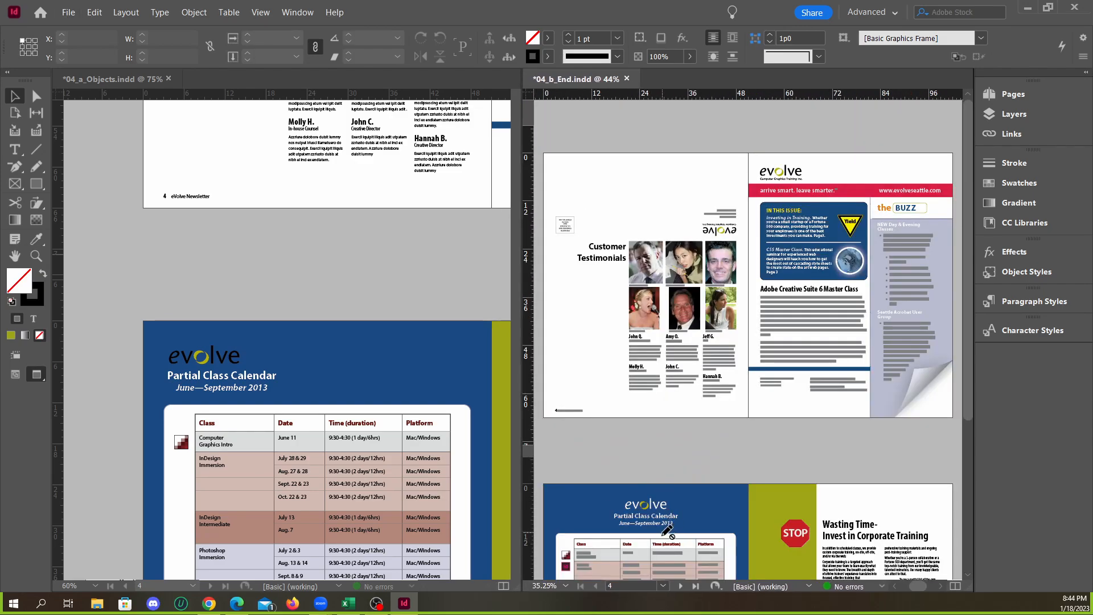
pyautogui.scroll(2, 654, 544)
pyautogui.scroll(-2, 655, 513)
pyautogui.scroll(2, 660, 518)
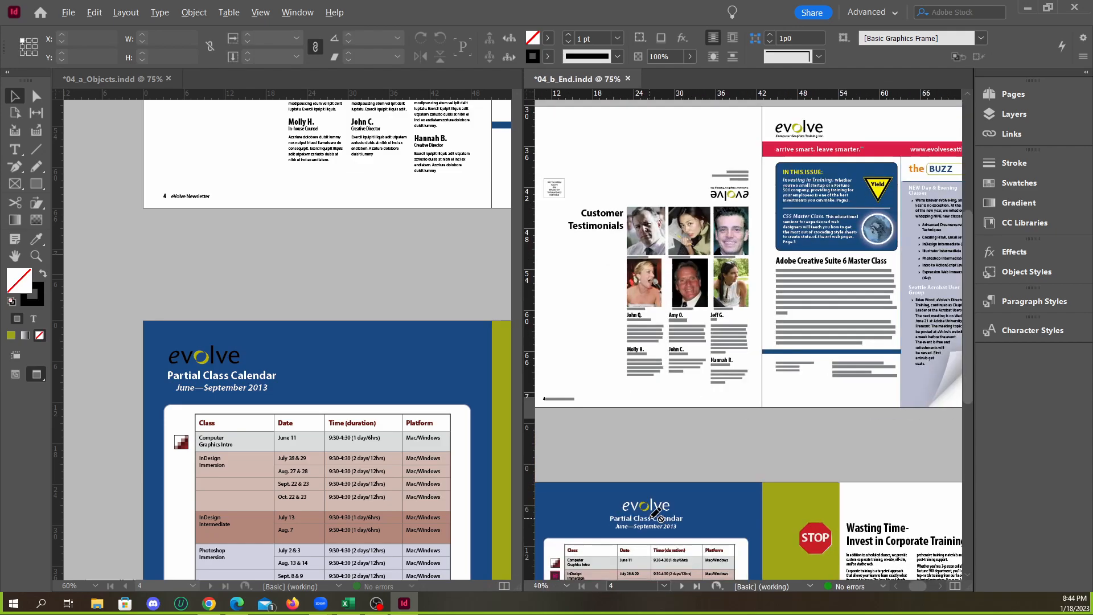
pyautogui.scroll(-2, 660, 517)
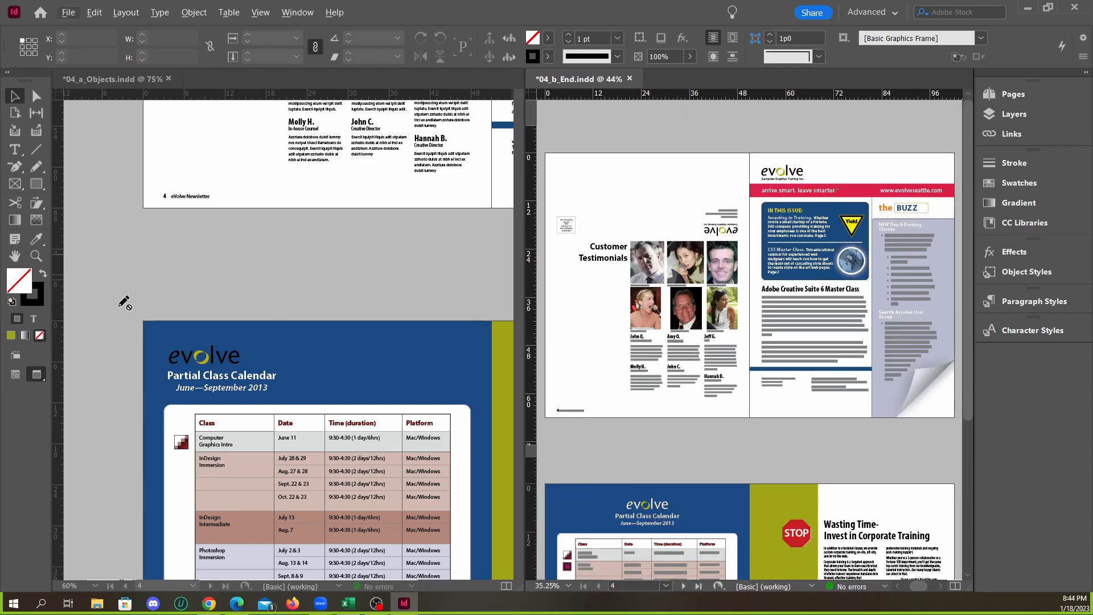
# Magnify the evolve logo above the Partial Class Calendar in both documents to compare its colour and position
pyautogui.click(36, 255)
pyautogui.click(626, 509)
pyautogui.click(774, 338)
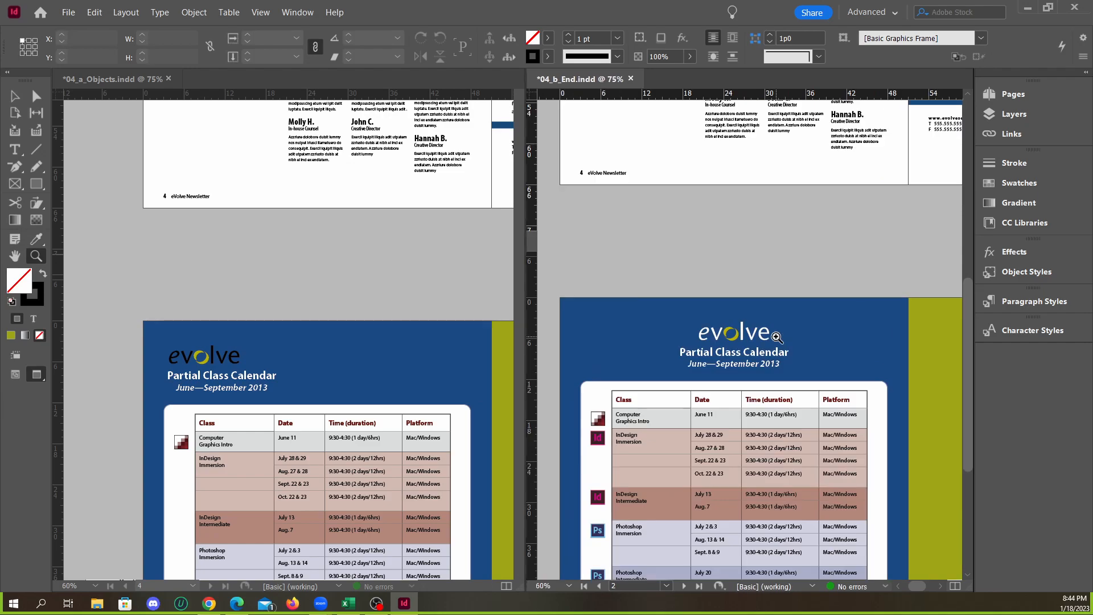
pyautogui.click(737, 349)
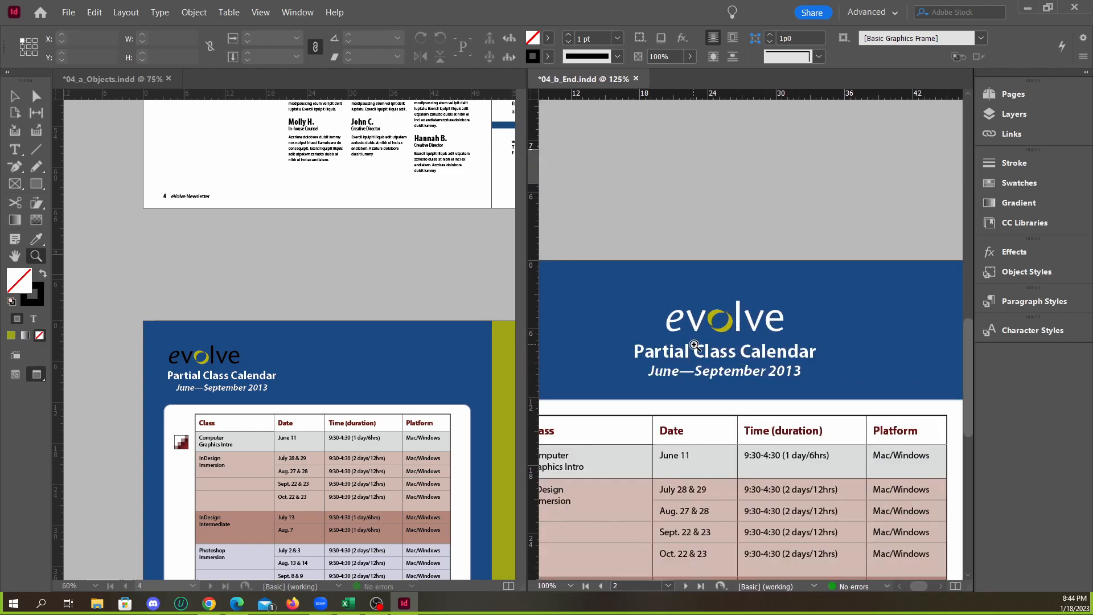
pyautogui.click(171, 365)
pyautogui.scroll(4, 455, 380)
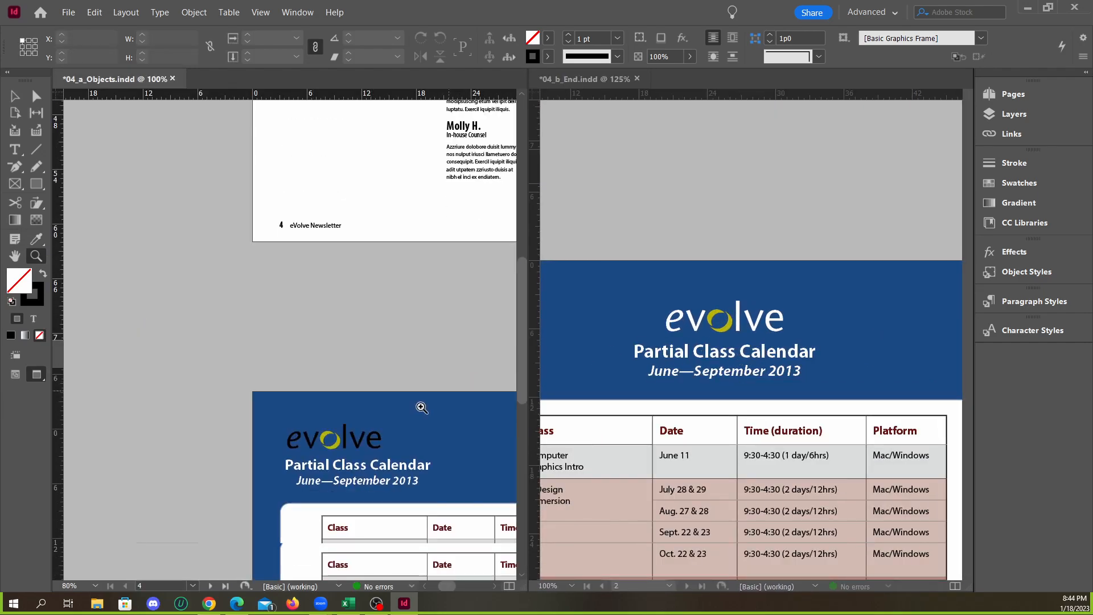
pyautogui.scroll(-4, 433, 399)
pyautogui.scroll(2, 476, 376)
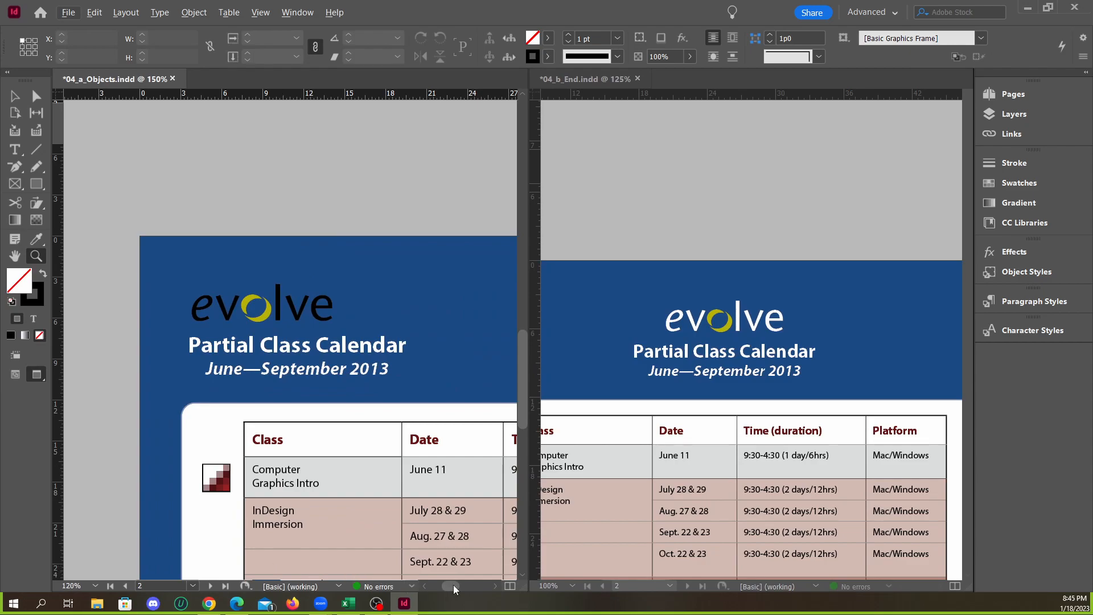
pyautogui.hscroll(3, 454, 588)
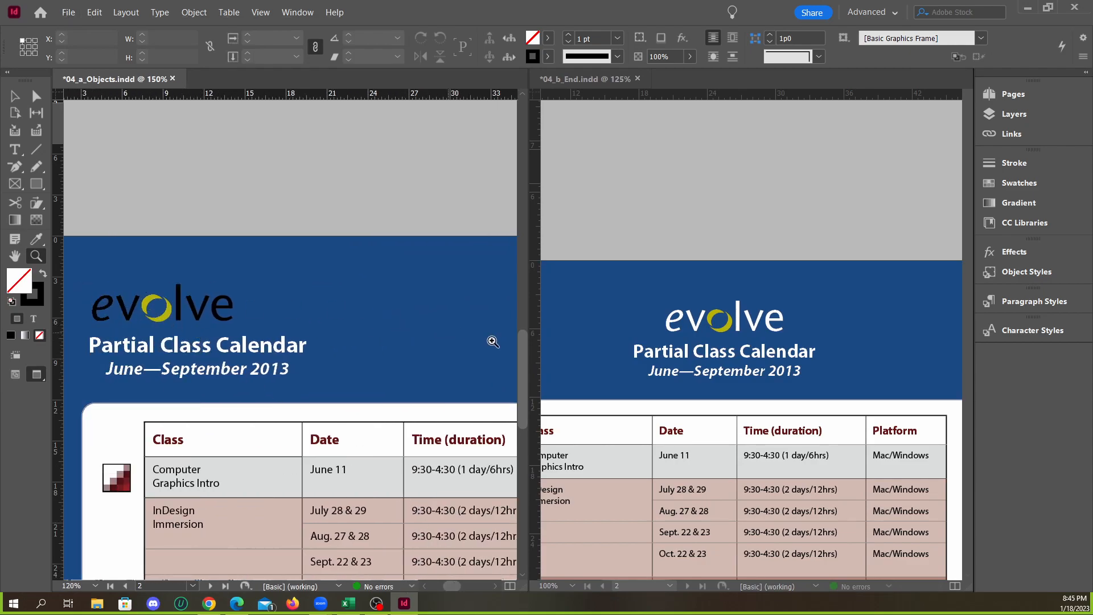
pyautogui.doubleClick(123, 322)
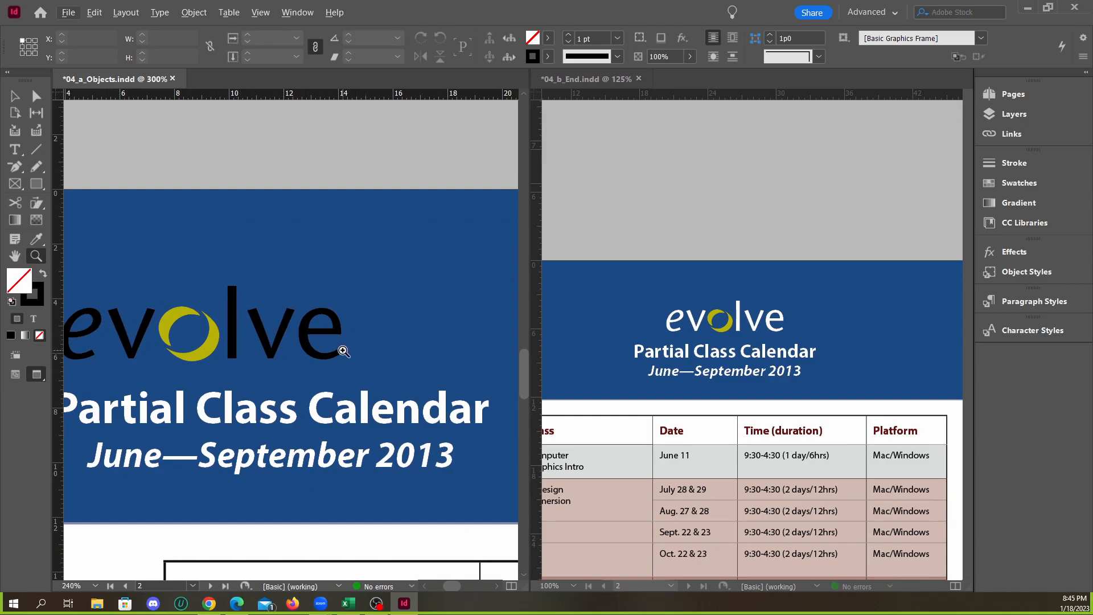
# Select the letter l inside the evolve logo on page 2 of 04_a_Objects.indd, deselect it, and select the whole logo group
pyautogui.press('v')
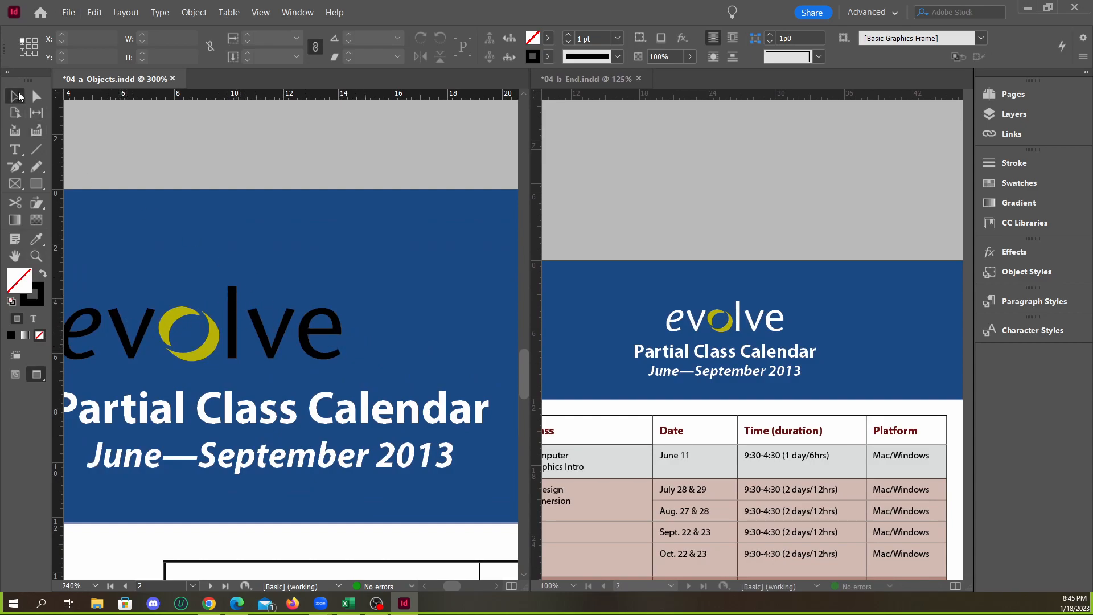
pyautogui.click(233, 340)
pyautogui.click(235, 341)
pyautogui.doubleClick(232, 334)
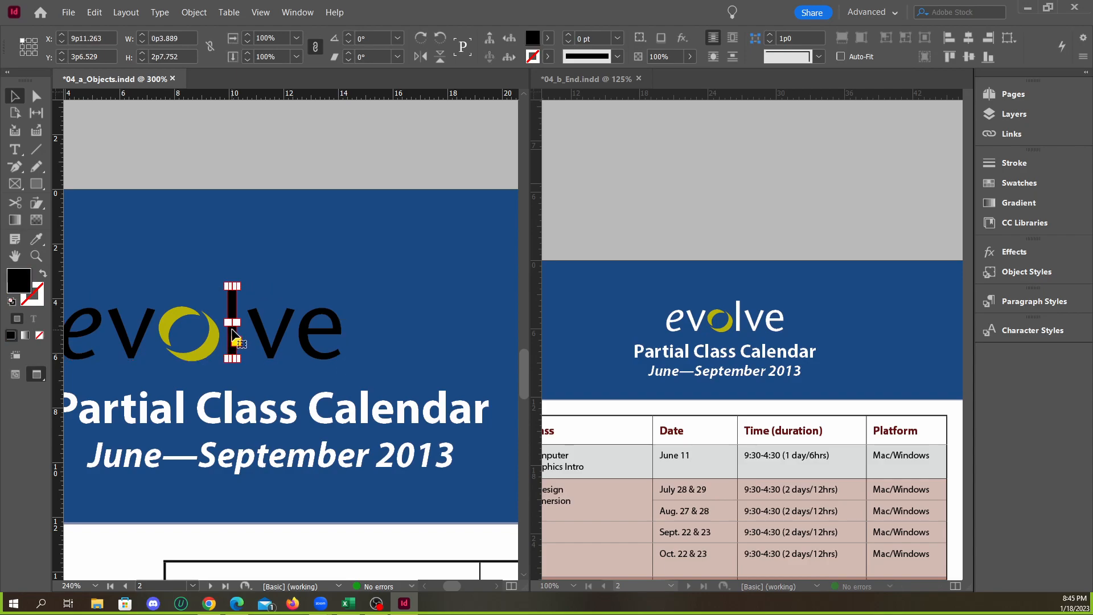
pyautogui.click(262, 163)
pyautogui.click(232, 317)
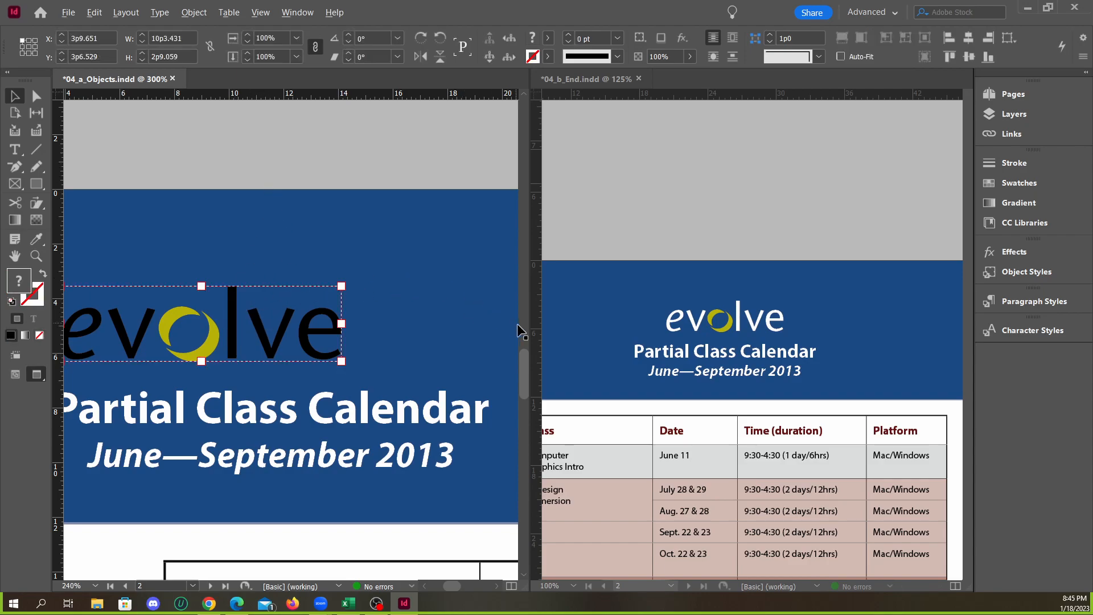
# Inspect the logo's grouping by alternately selecting the whole group and its individual letters l and v, and deselect everything
pyautogui.scroll(-1, 516, 323)
pyautogui.scroll(1, 265, 347)
pyautogui.doubleClick(359, 317)
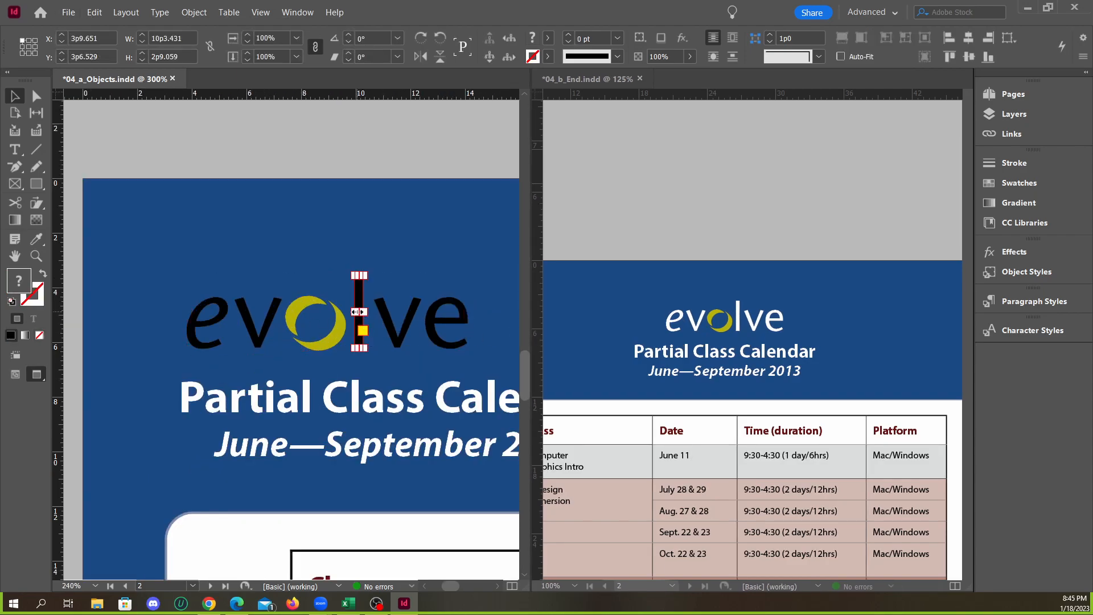
pyautogui.click(265, 158)
pyautogui.click(359, 310)
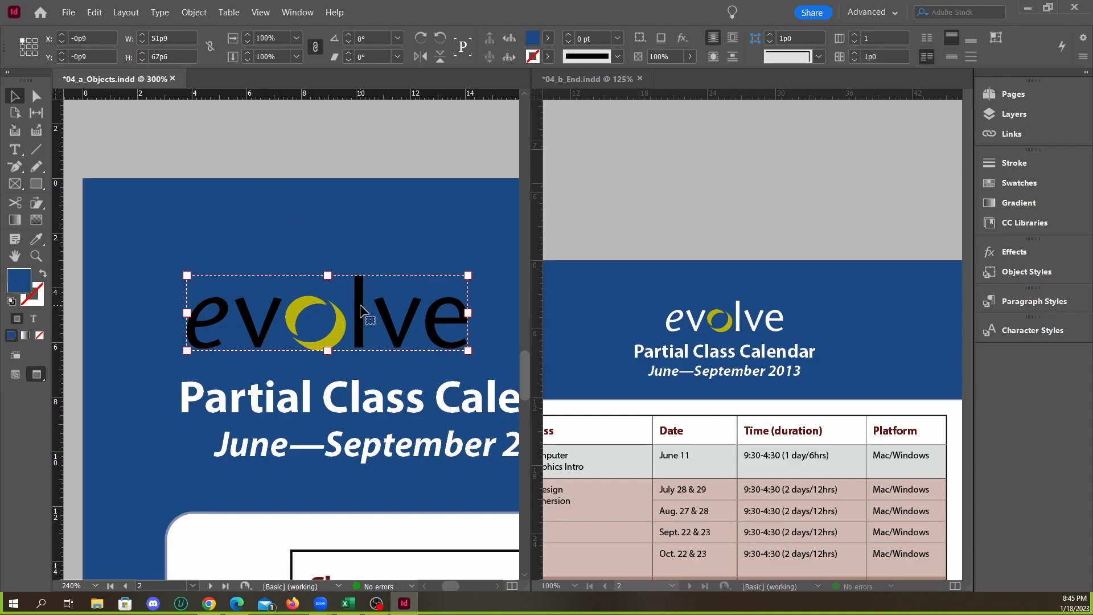
pyautogui.doubleClick(360, 310)
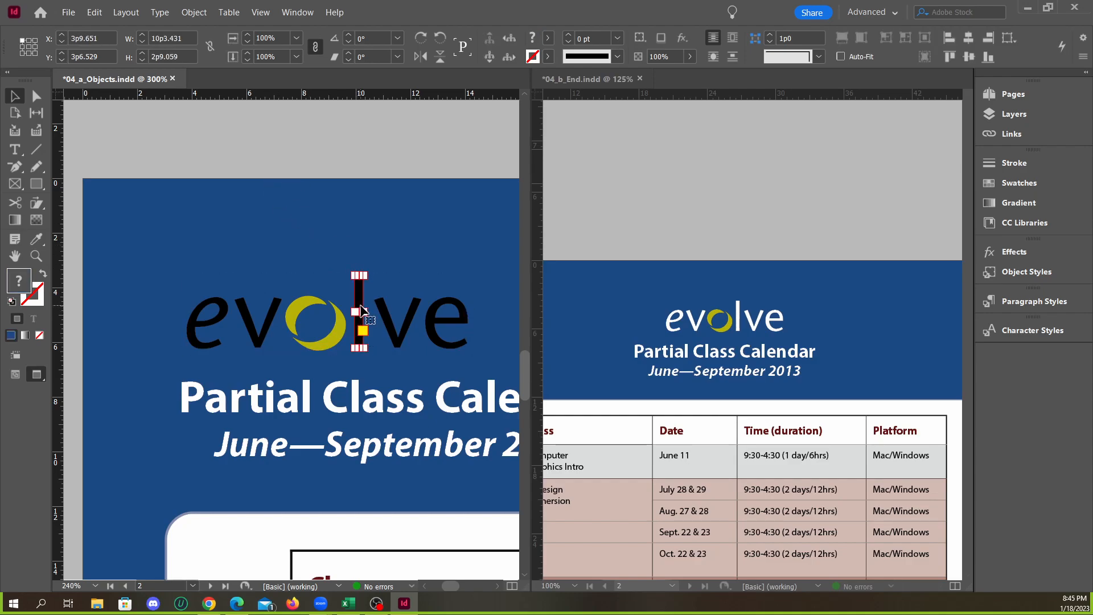
pyautogui.click(217, 322)
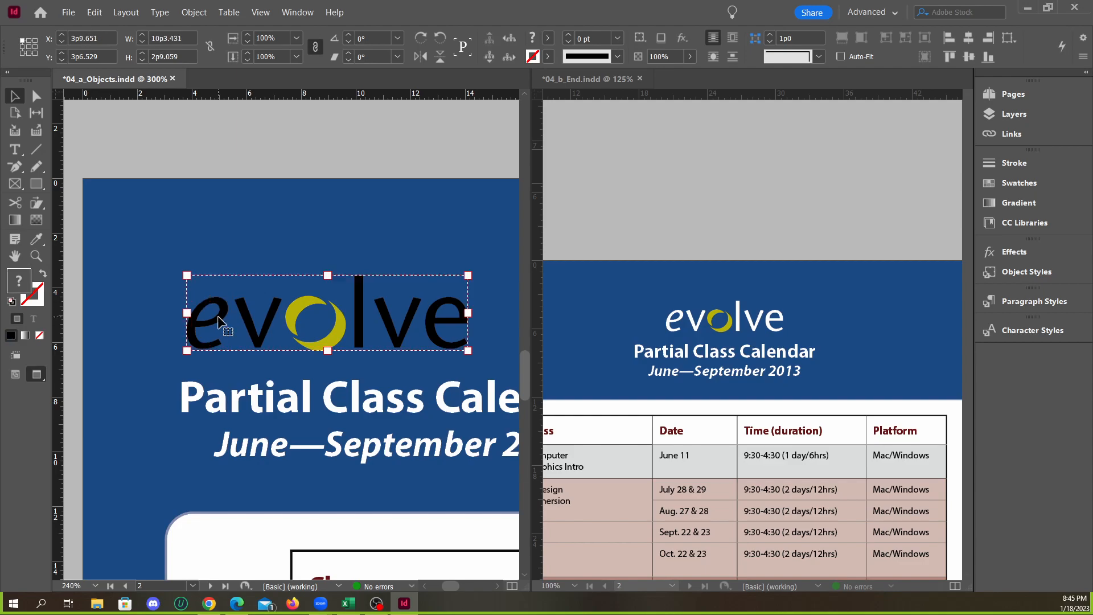
pyautogui.doubleClick(257, 316)
pyautogui.click(263, 179)
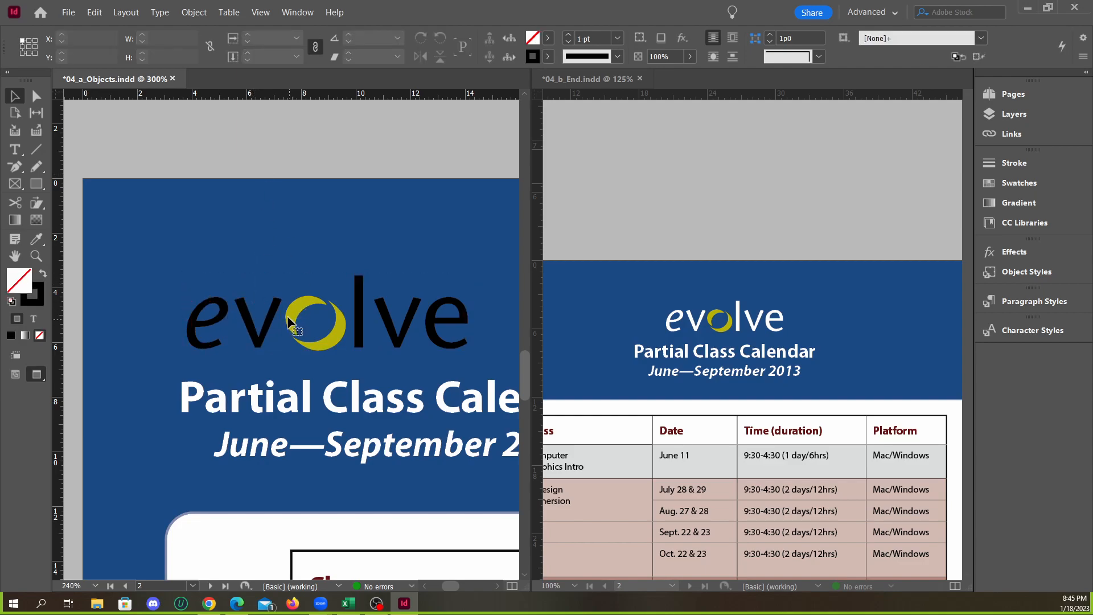
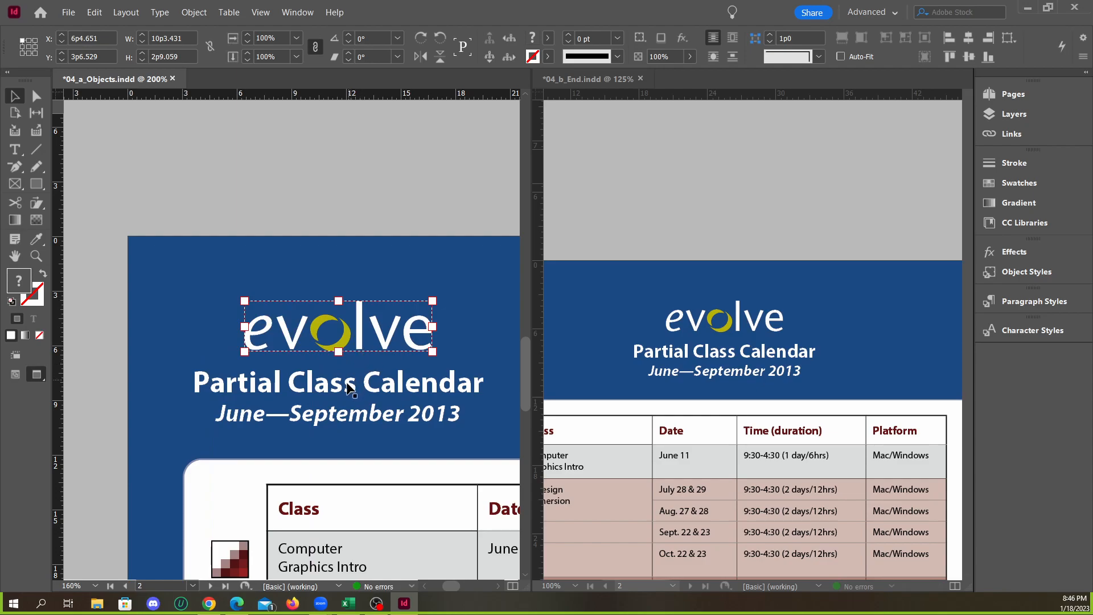
# Try moving the evolve logo to centre it above the Partial Class Calendar heading, and undo the recent logo moves
pyautogui.hotkey('ctrl', 'z')
pyautogui.moveTo(303, 336); pyautogui.dragTo(349, 340)
pyautogui.hotkey('ctrl', 'z')
pyautogui.hotkey('ctrl', 'z')
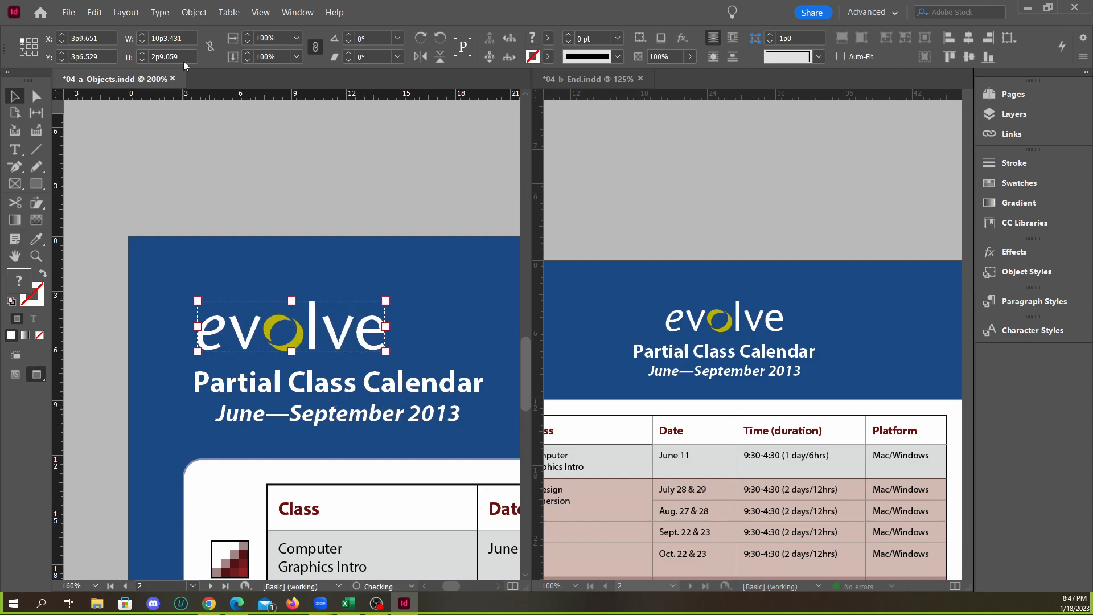
pyautogui.click(194, 13)
pyautogui.click(255, 15)
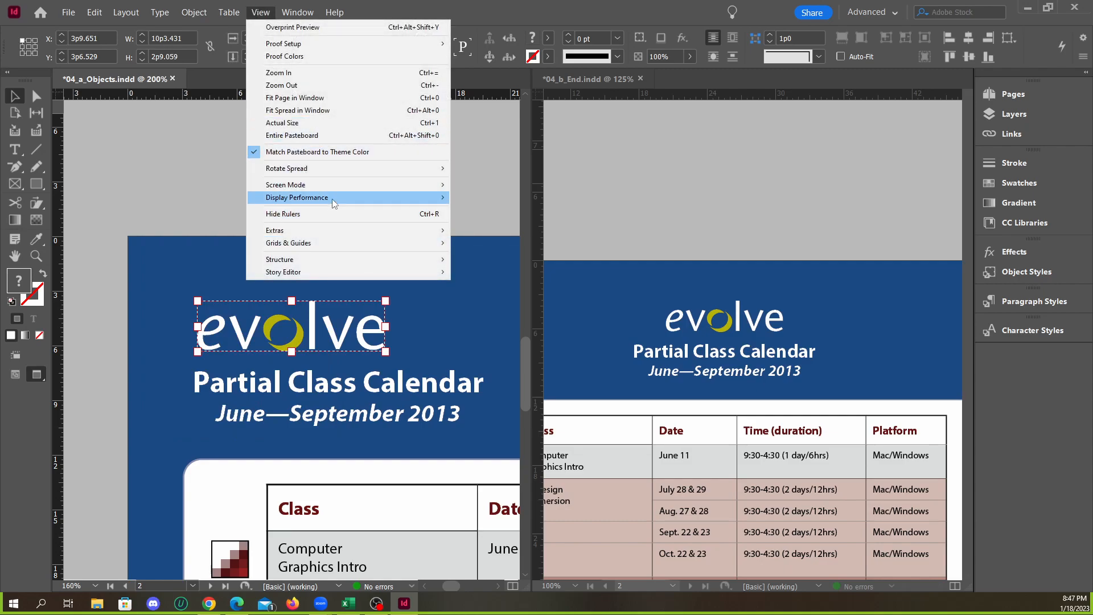
pyautogui.moveTo(338, 242)
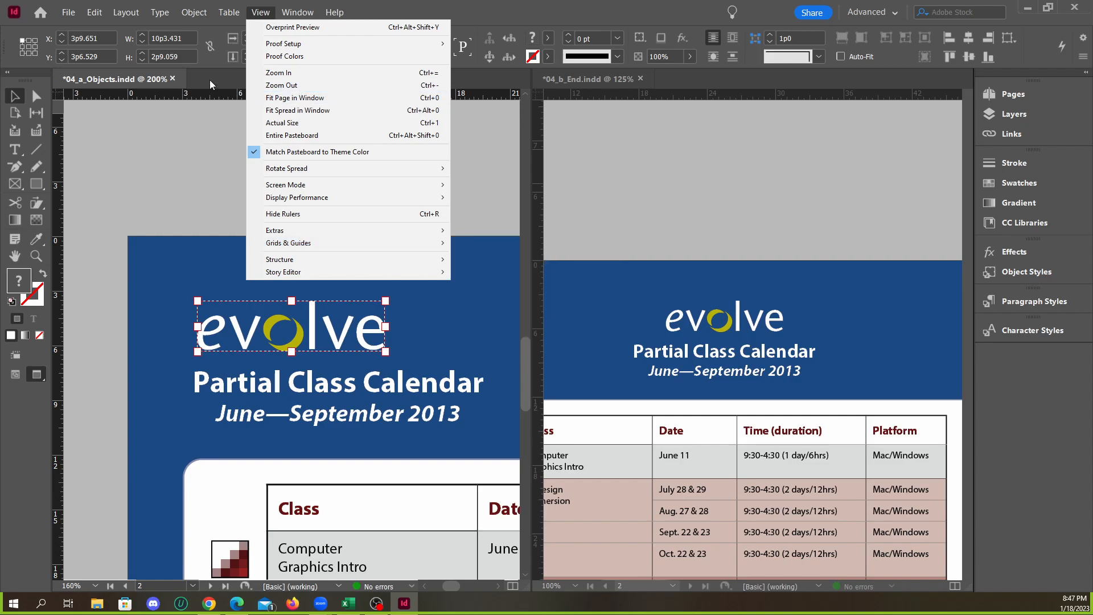
pyautogui.click(209, 80)
# Centre the evolve logo above the Partial Class Calendar heading on page 2 and deselect it
pyautogui.moveTo(302, 344); pyautogui.dragTo(349, 344)
pyautogui.click(328, 207)
pyautogui.scroll(-5, 233, 327)
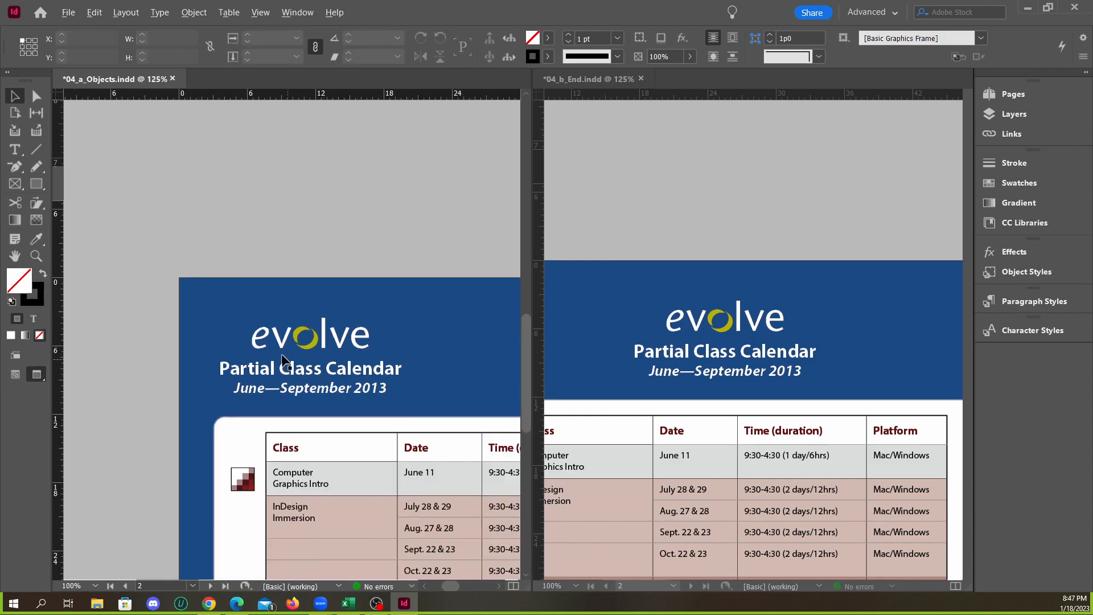
# Select the evolve logo together with the Partial Class Calendar heading frame on page 2
pyautogui.scroll(2, 366, 383)
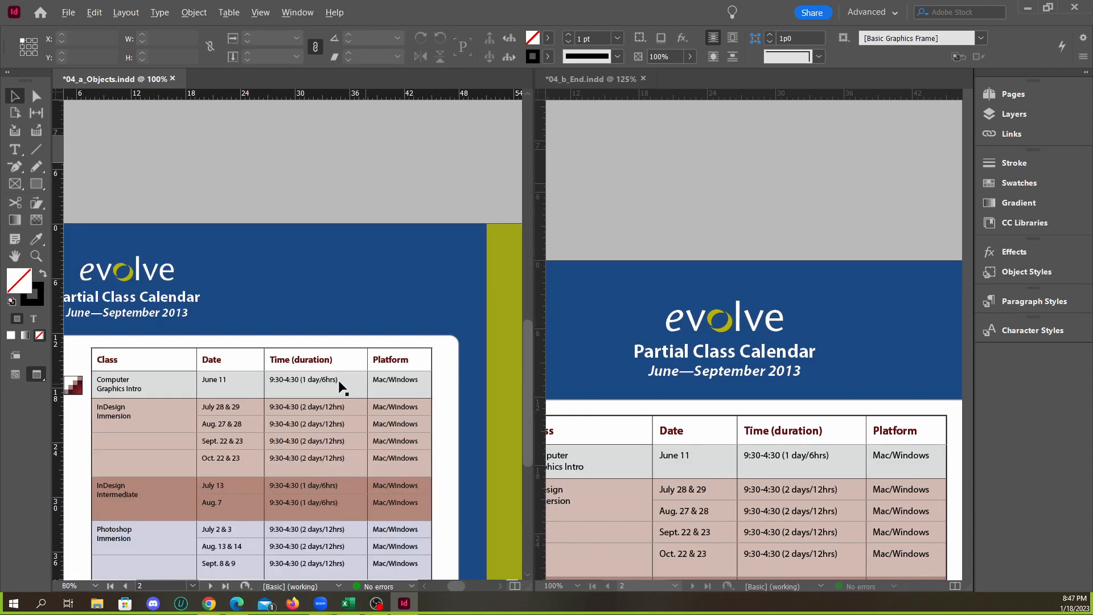
pyautogui.click(175, 308)
pyautogui.scroll(-1, 284, 303)
pyautogui.scroll(1, 224, 307)
pyautogui.keyDown('shift'); pyautogui.click(165, 274); pyautogui.keyUp('shift')
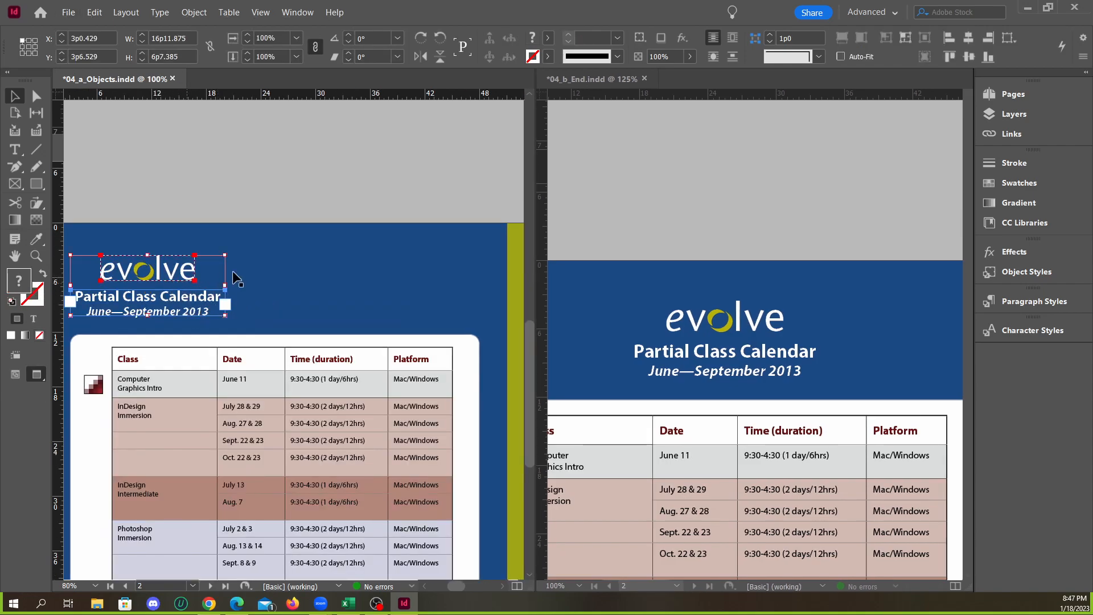
# Try moving the logo and heading towards the middle of the blue page, and undo each move
pyautogui.scroll(-2, 261, 222)
pyautogui.click(251, 215)
pyautogui.moveTo(199, 246); pyautogui.dragTo(270, 246)
pyautogui.hotkey('ctrl', 'z')
pyautogui.keyDown('shift'); pyautogui.click(204, 268); pyautogui.keyUp('shift')
pyautogui.moveTo(193, 269); pyautogui.dragTo(263, 277)
pyautogui.hotkey('ctrl', 'z')
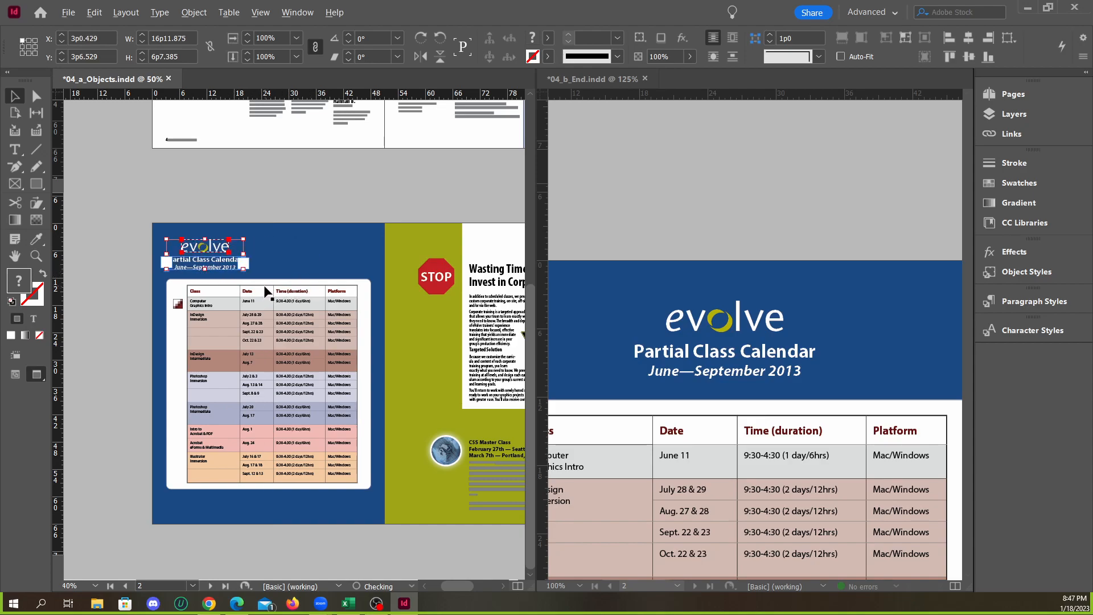
# Move the logo and heading together to the middle of the blue page above the class table, and deselect them
pyautogui.scroll(2, 267, 288)
pyautogui.moveTo(161, 247); pyautogui.dragTo(292, 248)
pyautogui.click(325, 147)
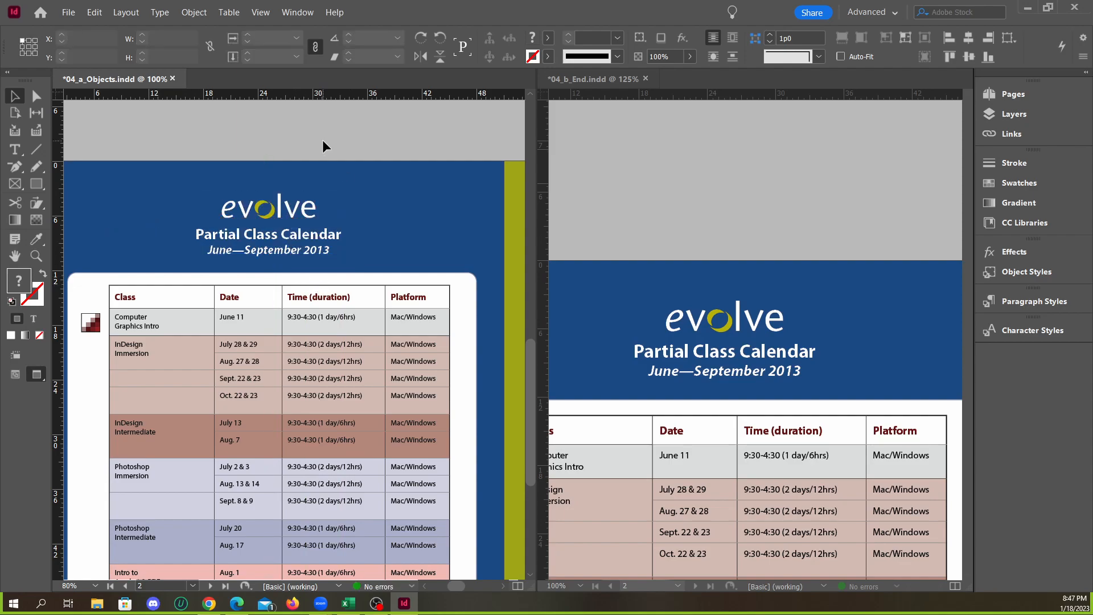
pyautogui.scroll(-2, 281, 304)
pyautogui.scroll(1, 278, 268)
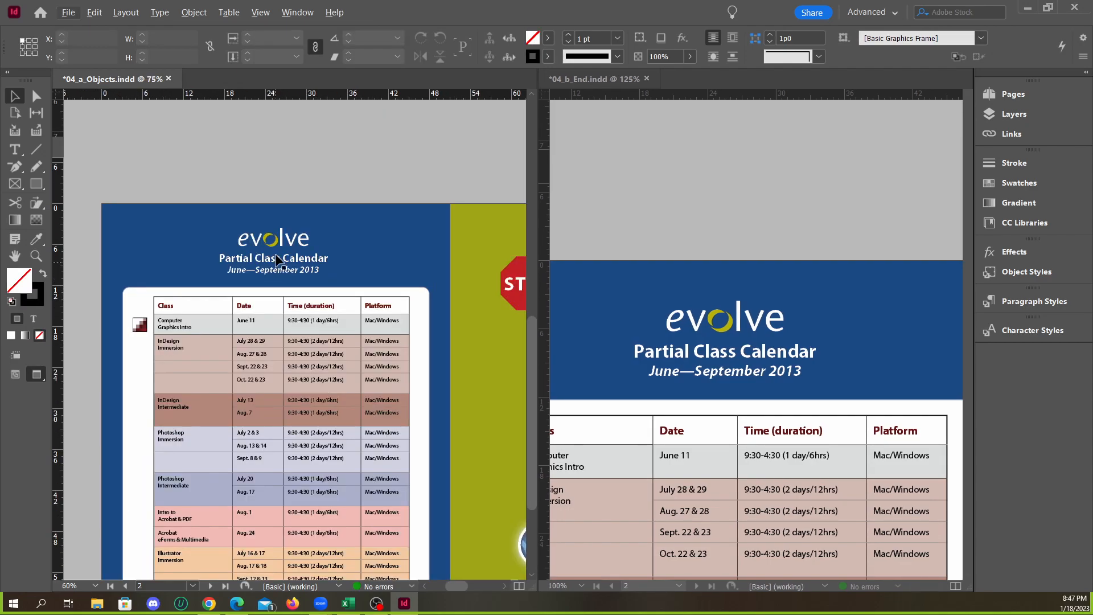
pyautogui.click(211, 259)
pyautogui.moveTo(211, 263); pyautogui.dragTo(297, 269)
pyautogui.click(297, 170)
pyautogui.scroll(-1, 239, 263)
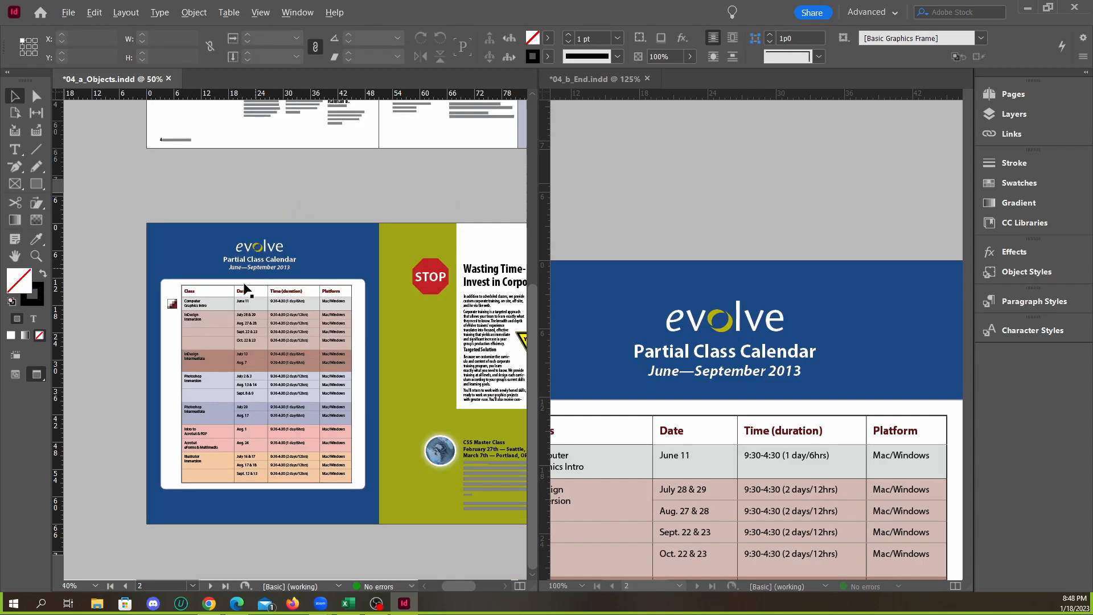
# Switch 04_a_Objects.indd to the normal screen mode to show the software icons on the pasteboard beside page 2
pyautogui.scroll(1, 249, 285)
pyautogui.scroll(-1, 364, 279)
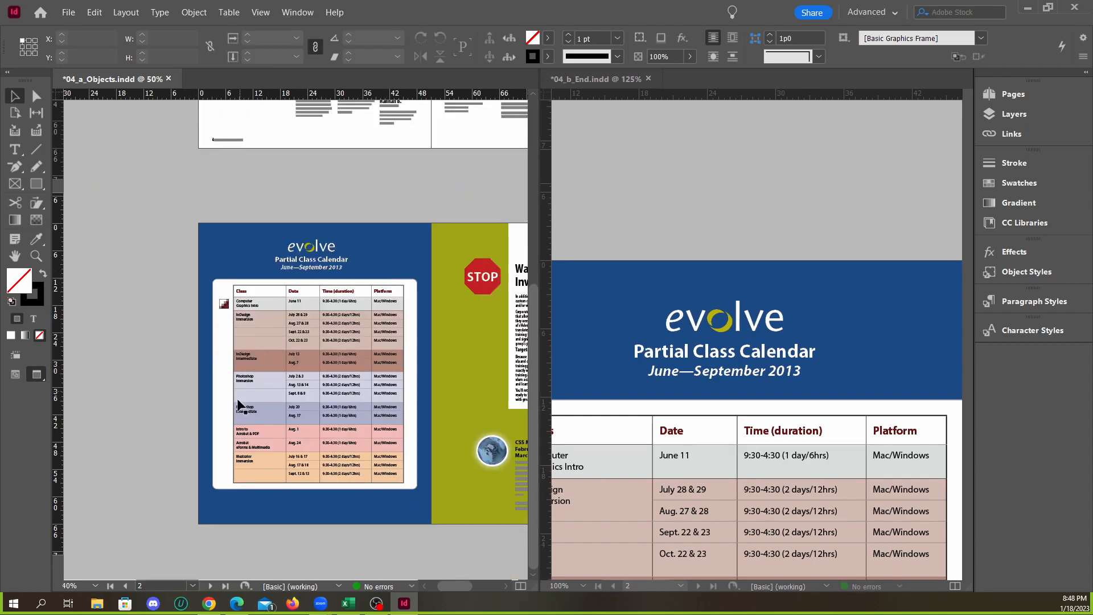
pyautogui.scroll(1, 188, 425)
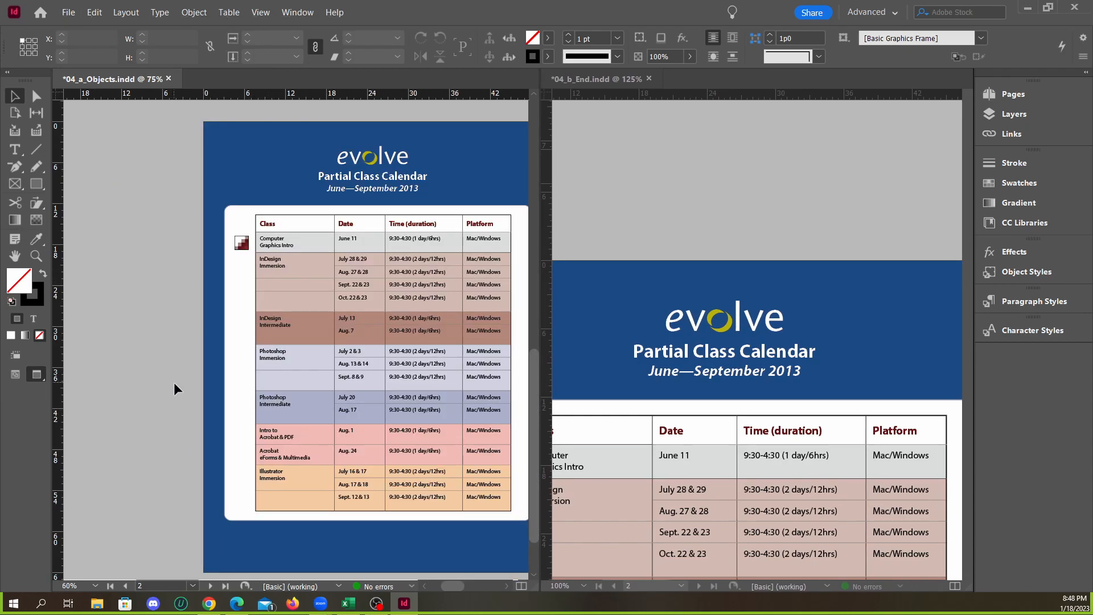
pyautogui.press('w')
pyautogui.scroll(1, 160, 329)
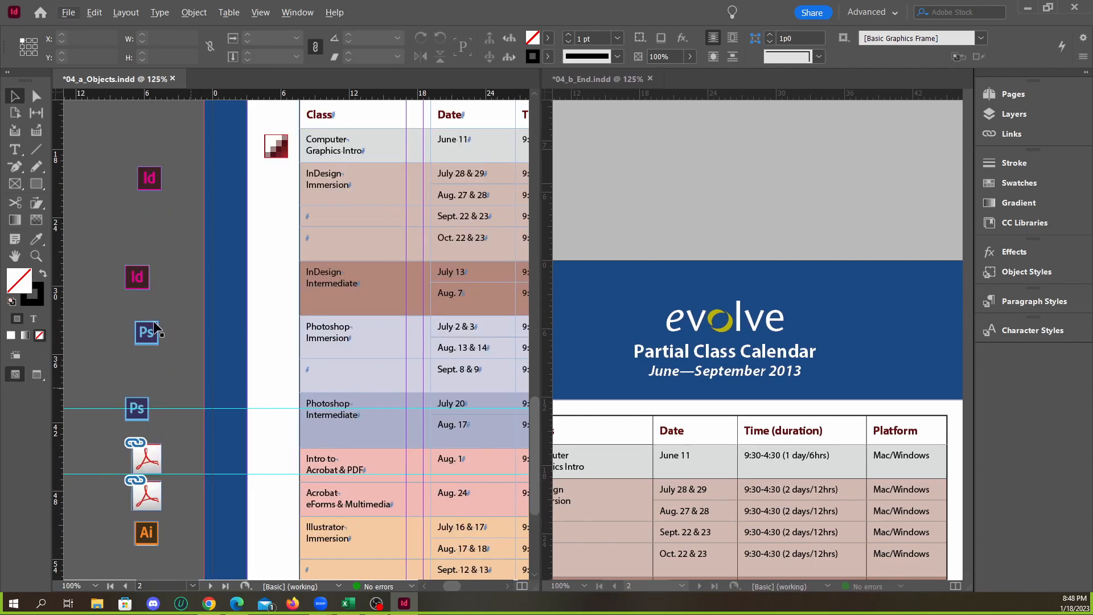
pyautogui.scroll(-1, 155, 329)
pyautogui.scroll(-2, 168, 313)
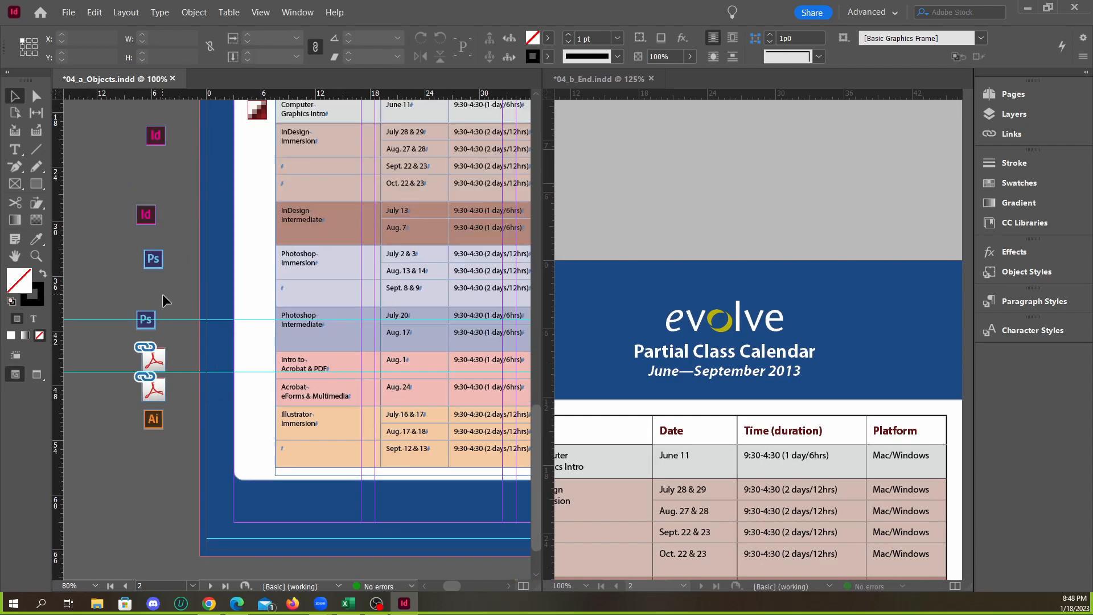
# Select all seven software icons on the pasteboard and align them to one another by their right edges
pyautogui.moveTo(103, 129); pyautogui.dragTo(188, 430)
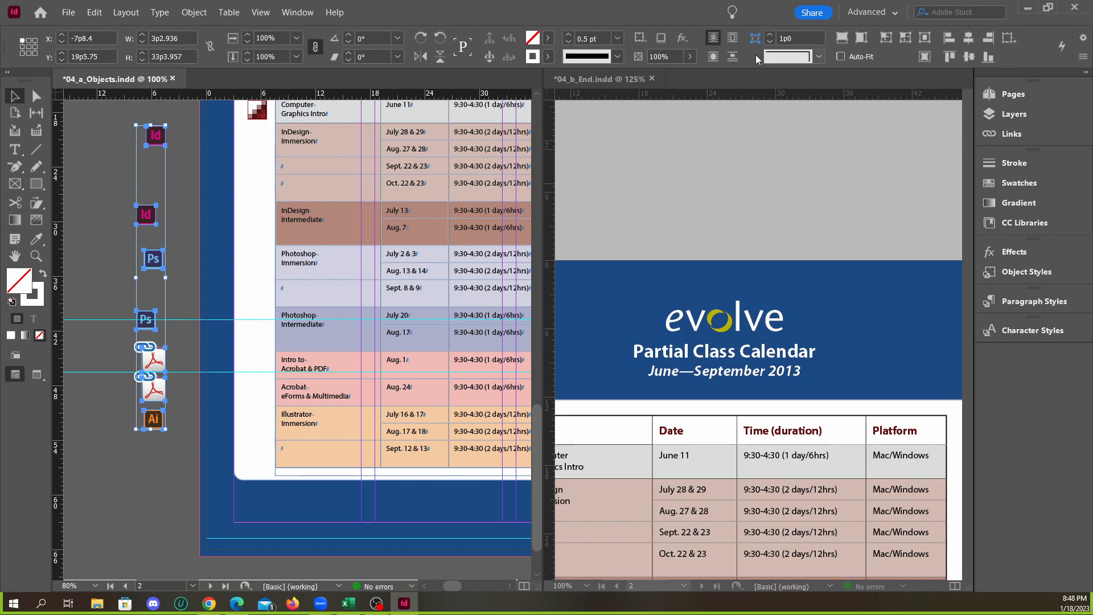
pyautogui.click(294, 14)
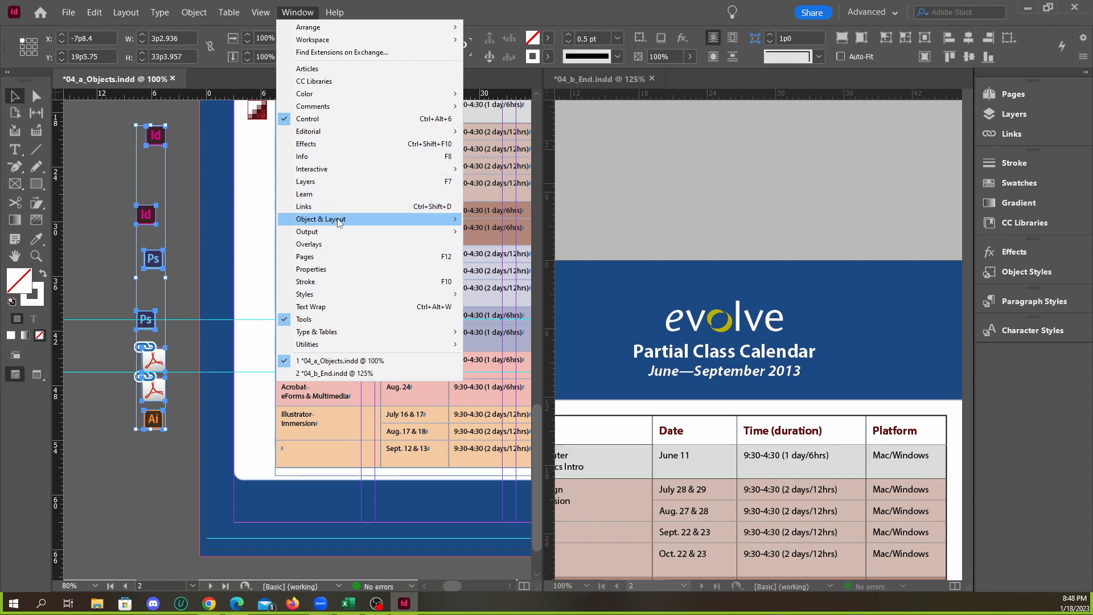
pyautogui.moveTo(344, 222)
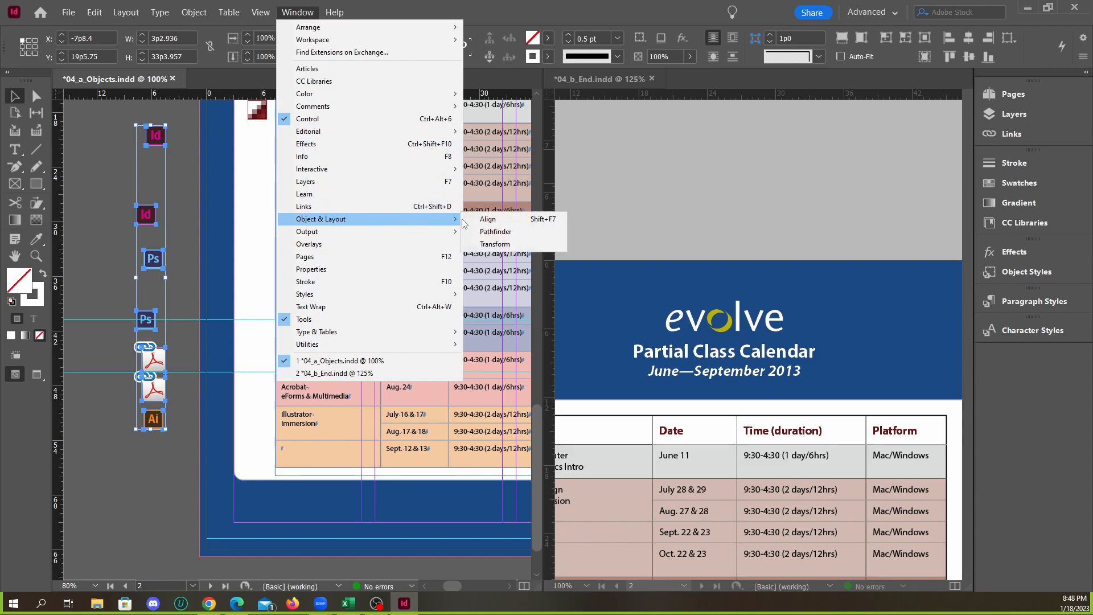
pyautogui.click(493, 223)
pyautogui.moveTo(837, 173); pyautogui.dragTo(689, 148)
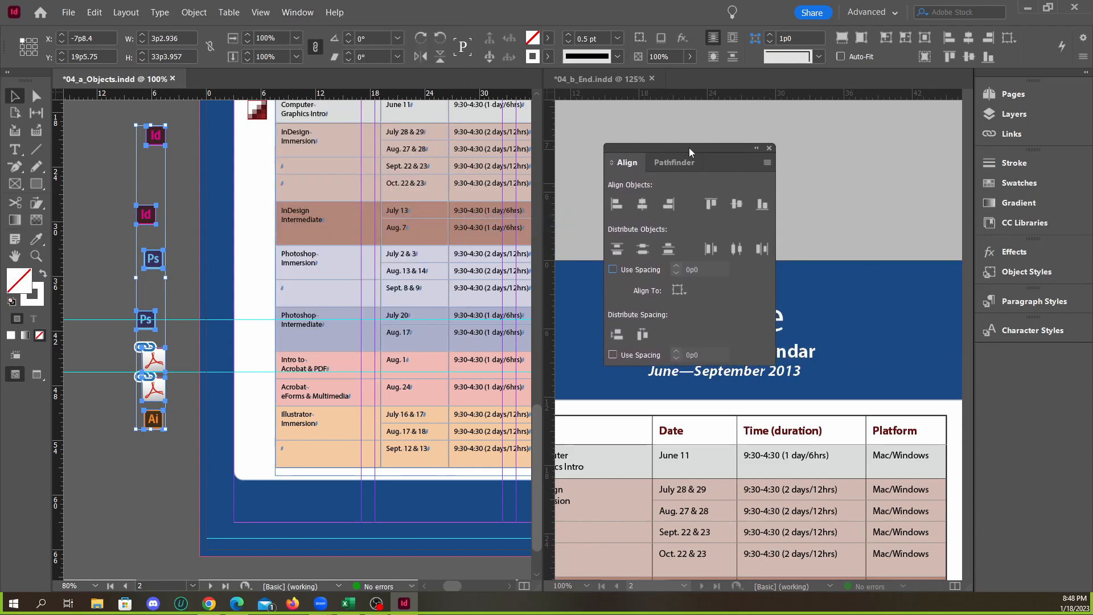
pyautogui.click(616, 207)
pyautogui.click(642, 208)
pyautogui.click(667, 207)
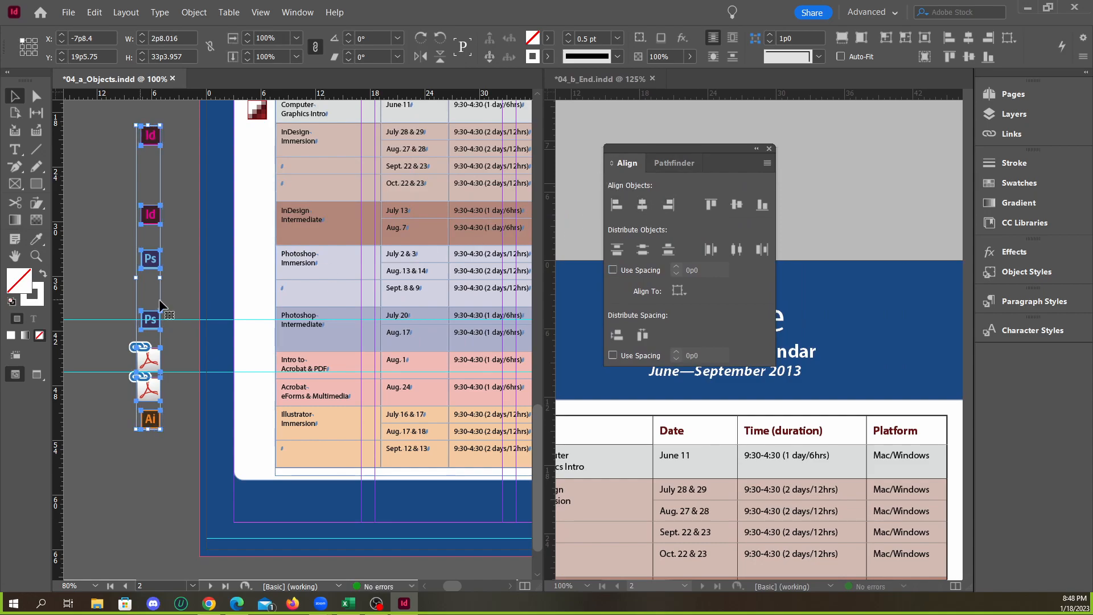
# Move the aligned icons into the white strip beside the class table, check them against their class rows, and deselect them
pyautogui.moveTo(150, 149); pyautogui.dragTo(256, 149)
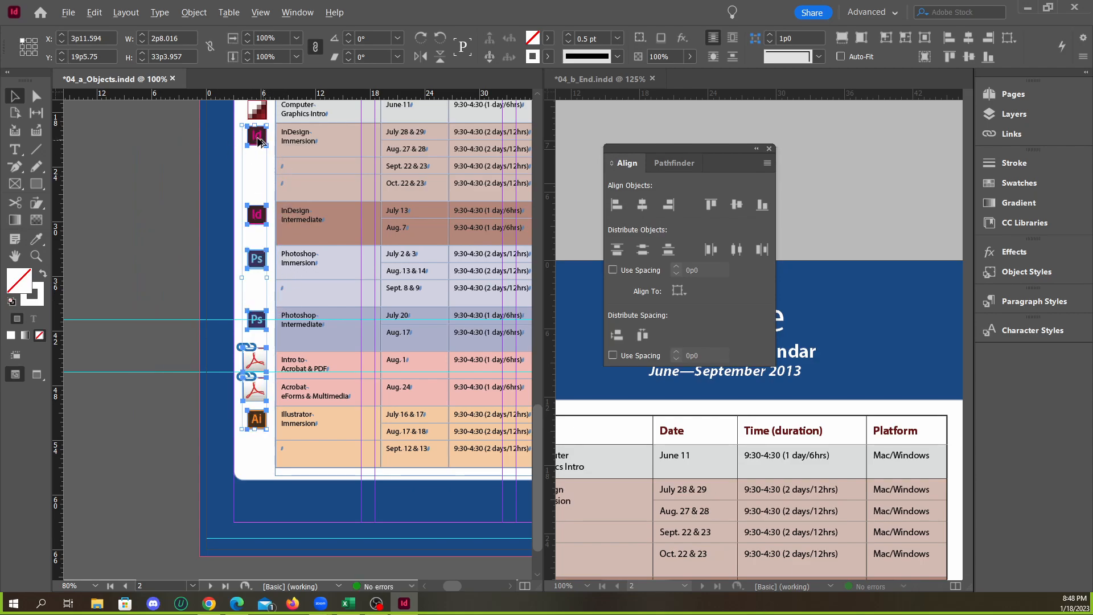
pyautogui.scroll(4, 260, 142)
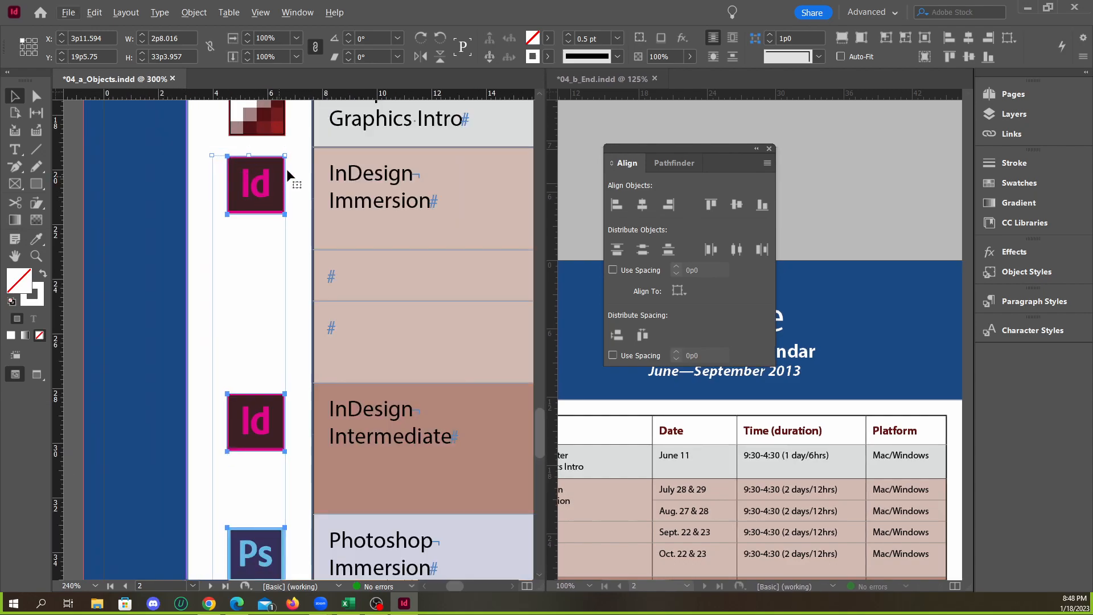
pyautogui.scroll(-8, 281, 292)
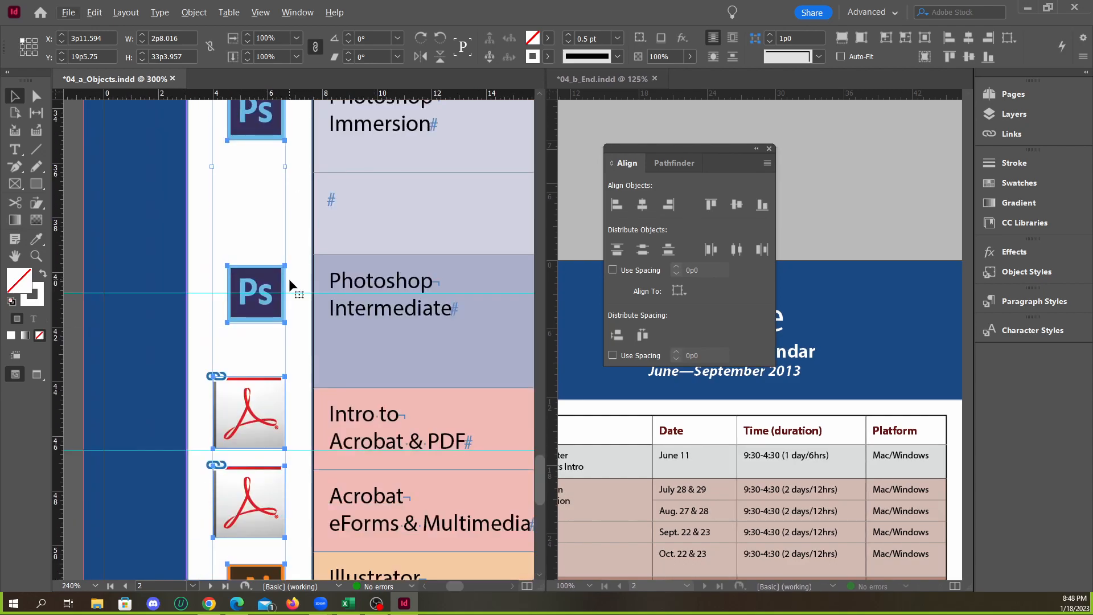
pyautogui.scroll(-3, 291, 280)
pyautogui.scroll(-2, 276, 282)
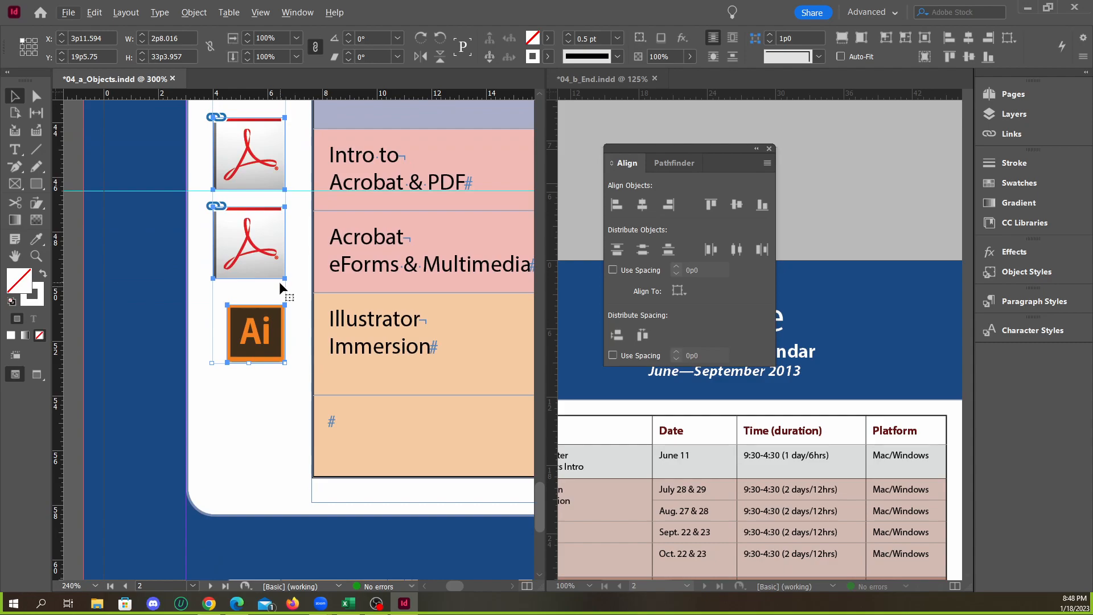
pyautogui.scroll(-2, 255, 300)
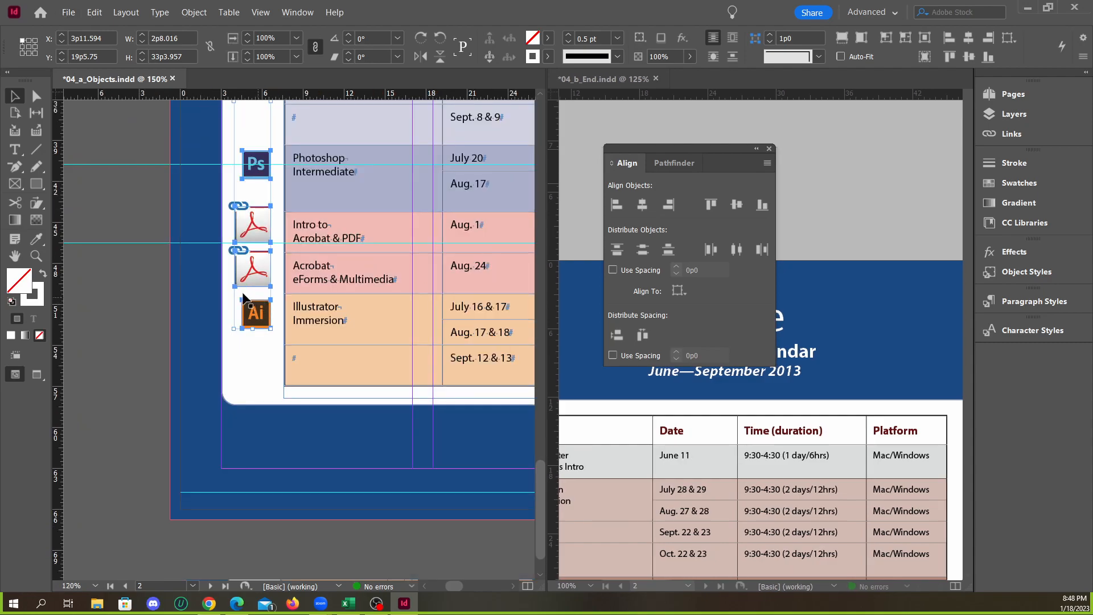
pyautogui.click(129, 237)
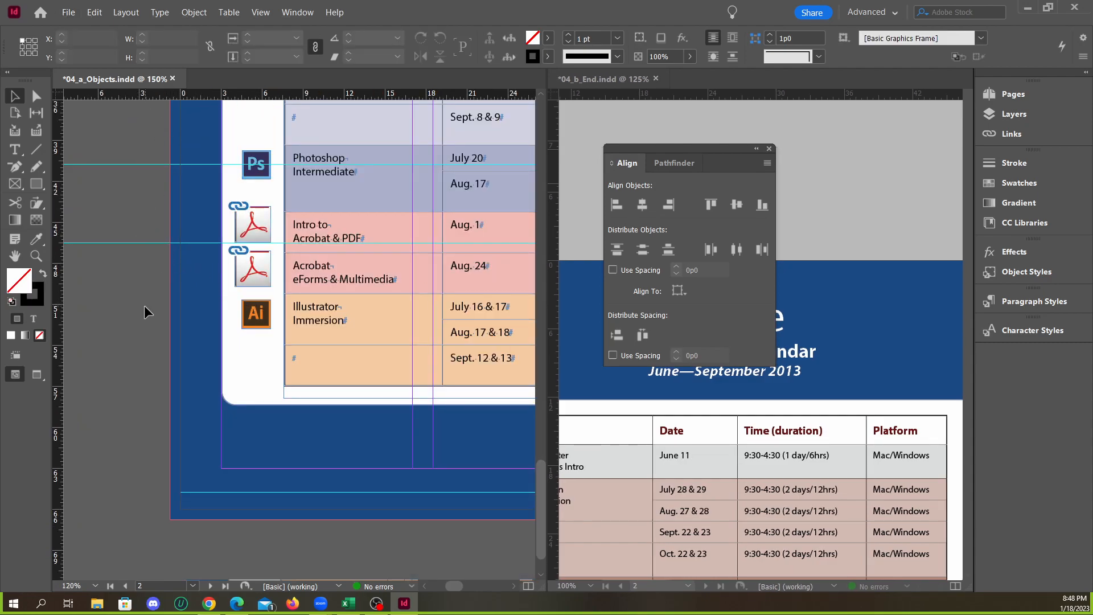
# Close the alignment options and compare the icon placement beside the class table with the same page in 04_b_End.indd
pyautogui.scroll(-2, 256, 378)
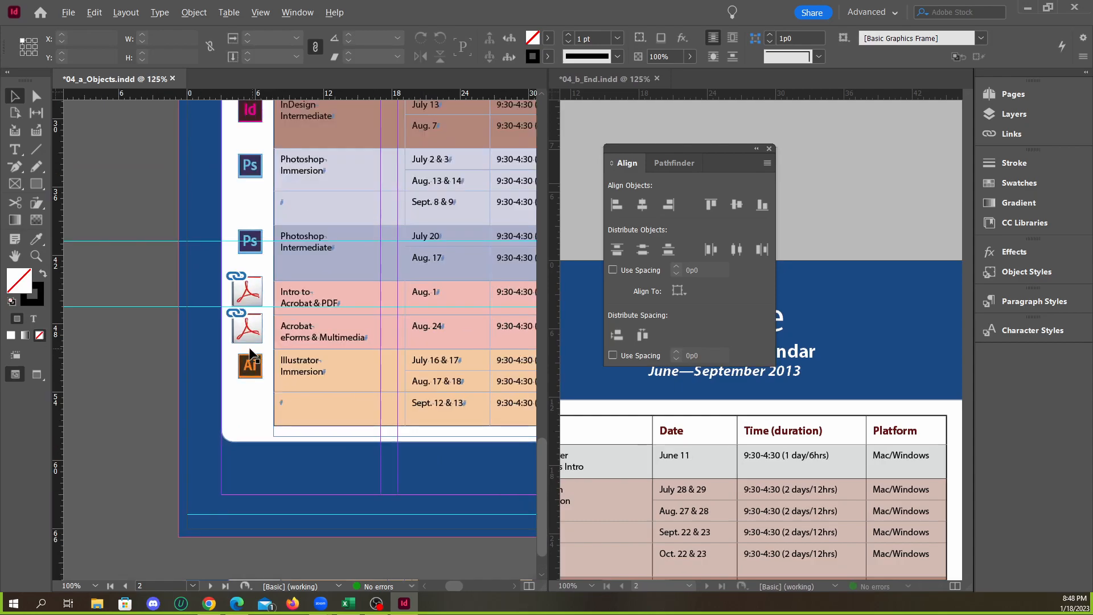
pyautogui.scroll(-1, 269, 358)
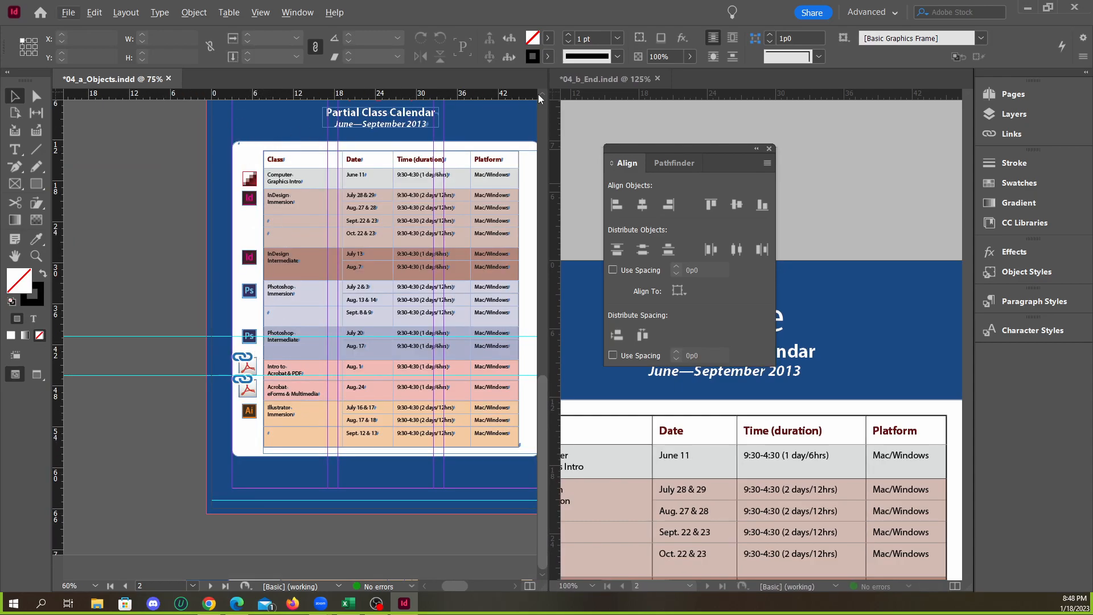
pyautogui.click(589, 82)
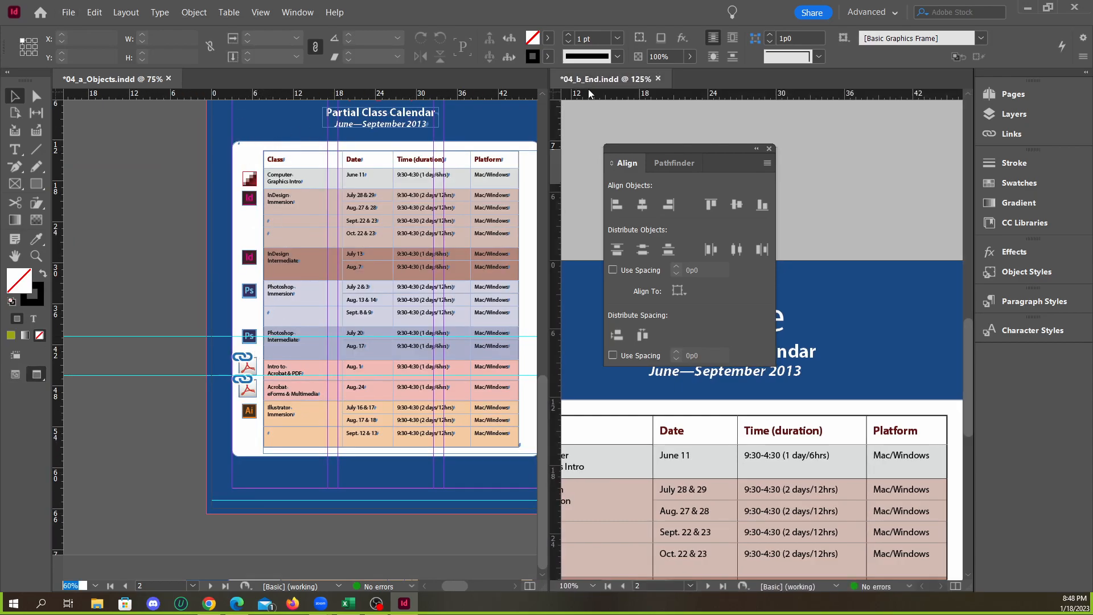
pyautogui.click(768, 149)
pyautogui.scroll(-3, 783, 282)
pyautogui.scroll(2, 677, 464)
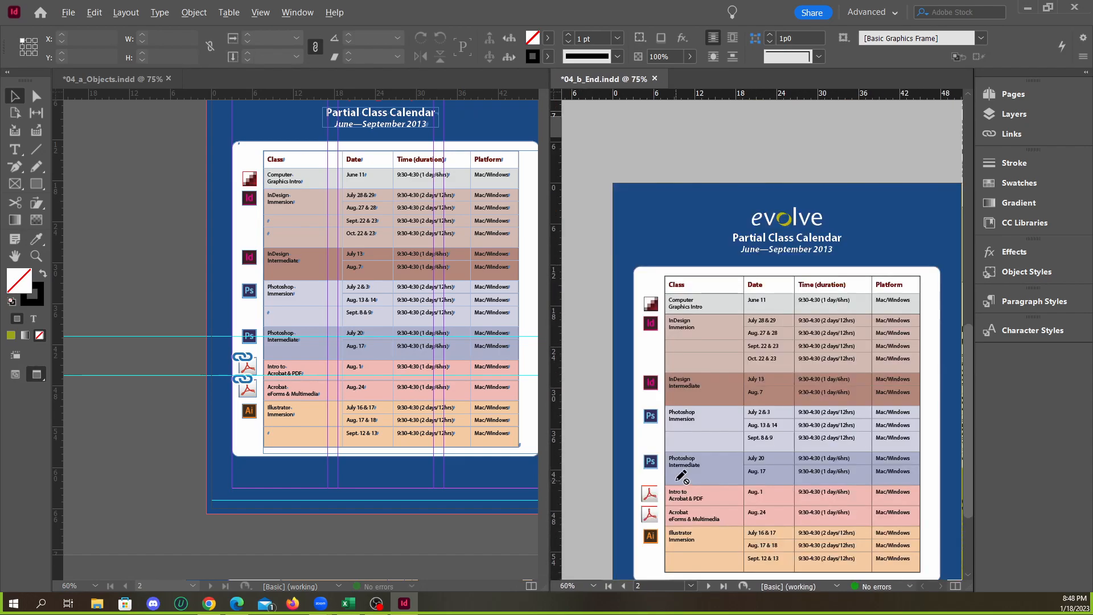
pyautogui.scroll(-1, 672, 441)
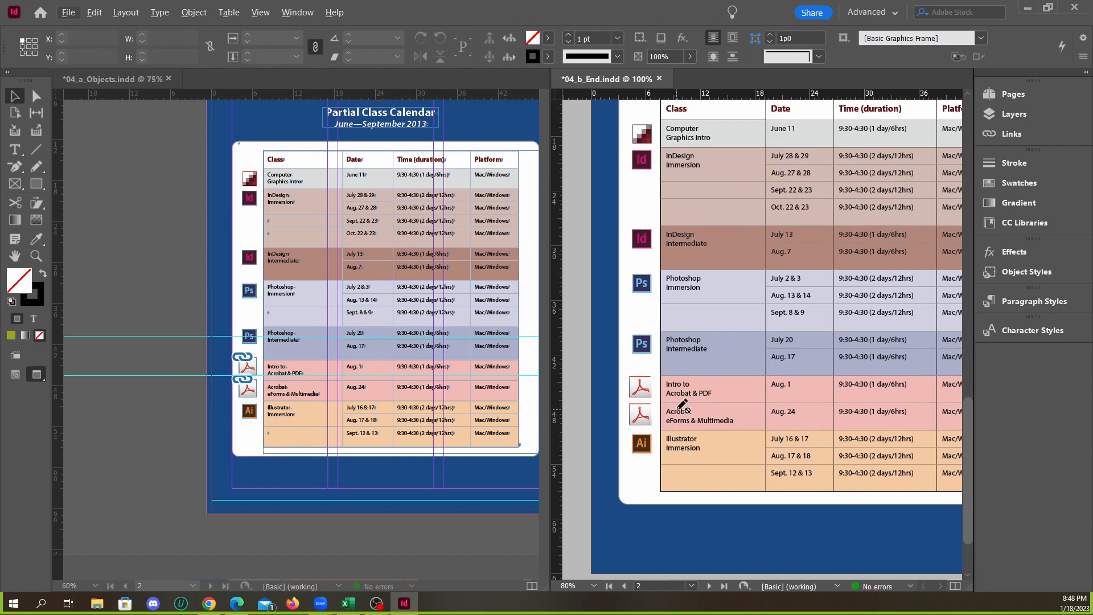
pyautogui.scroll(5, 299, 385)
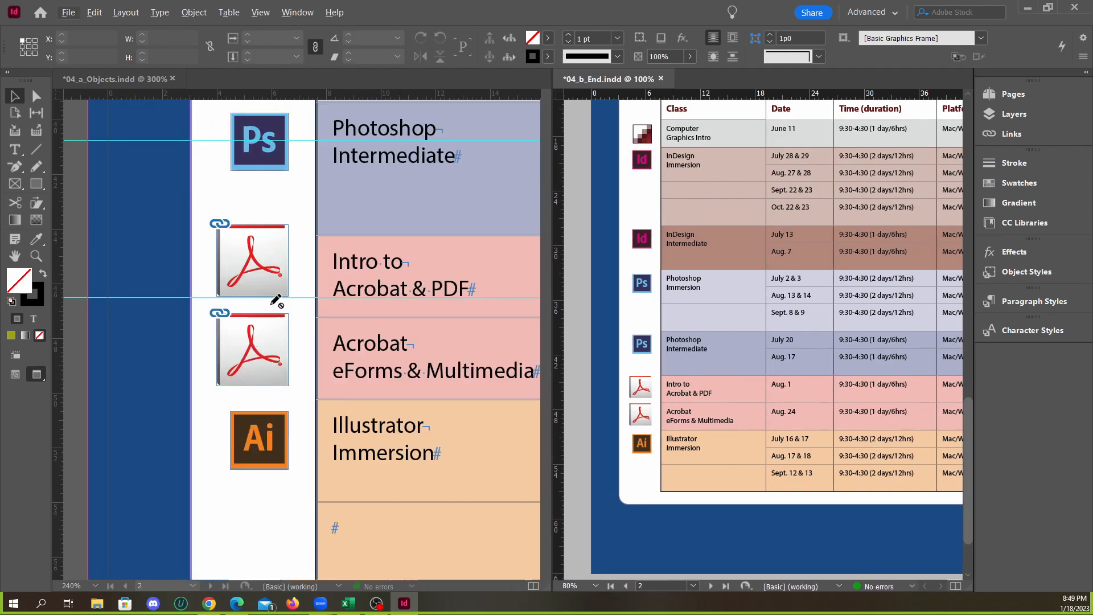
pyautogui.scroll(-3, 246, 356)
# Return 04_a_Objects.indd to the preview screen mode and compare its whole page 2 spread with 04_b_End.indd
pyautogui.click(16, 98)
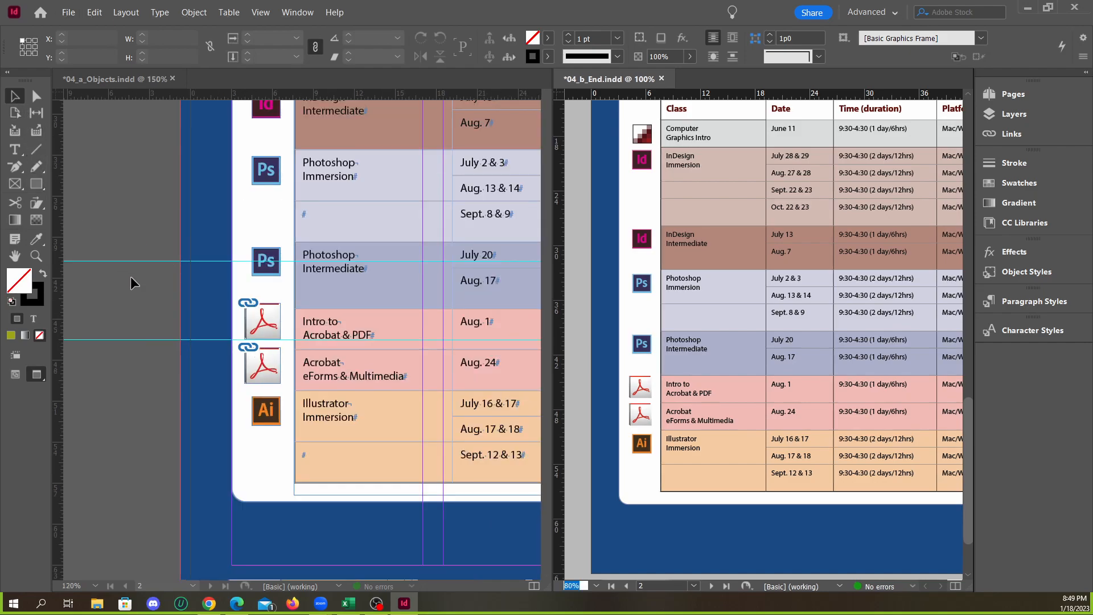
pyautogui.scroll(-2, 258, 409)
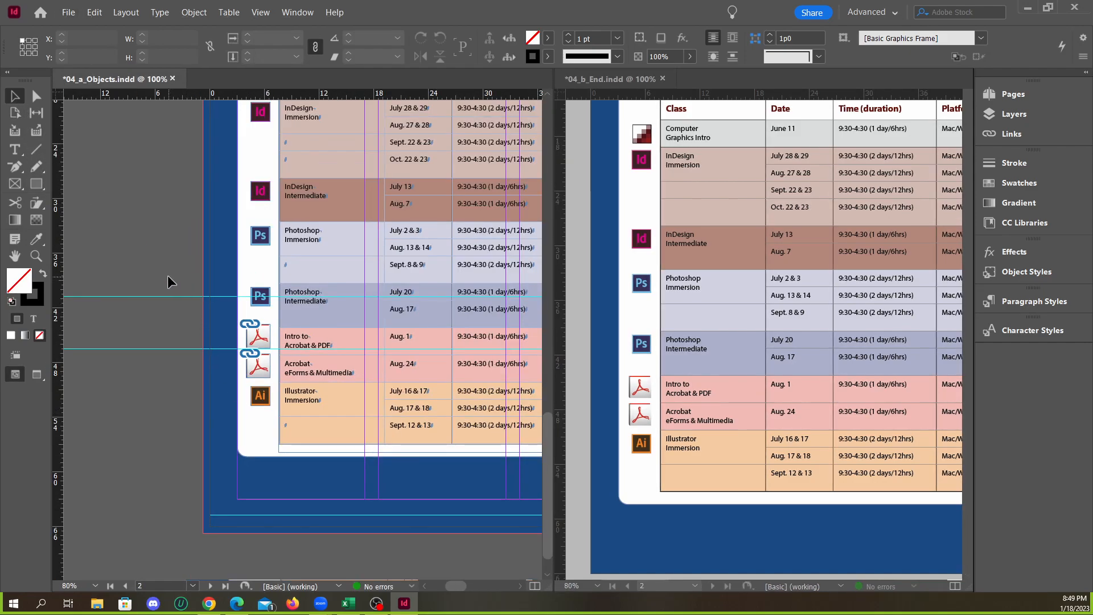
pyautogui.scroll(-4, 167, 275)
pyautogui.scroll(1, 285, 470)
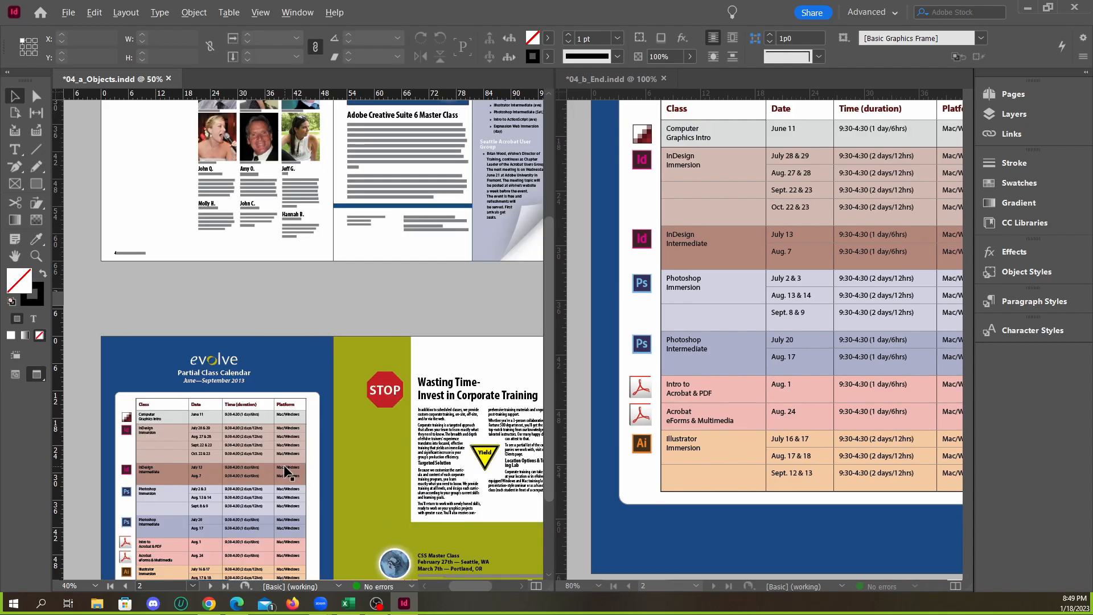
pyautogui.scroll(-4, 290, 467)
pyautogui.scroll(-4, 682, 435)
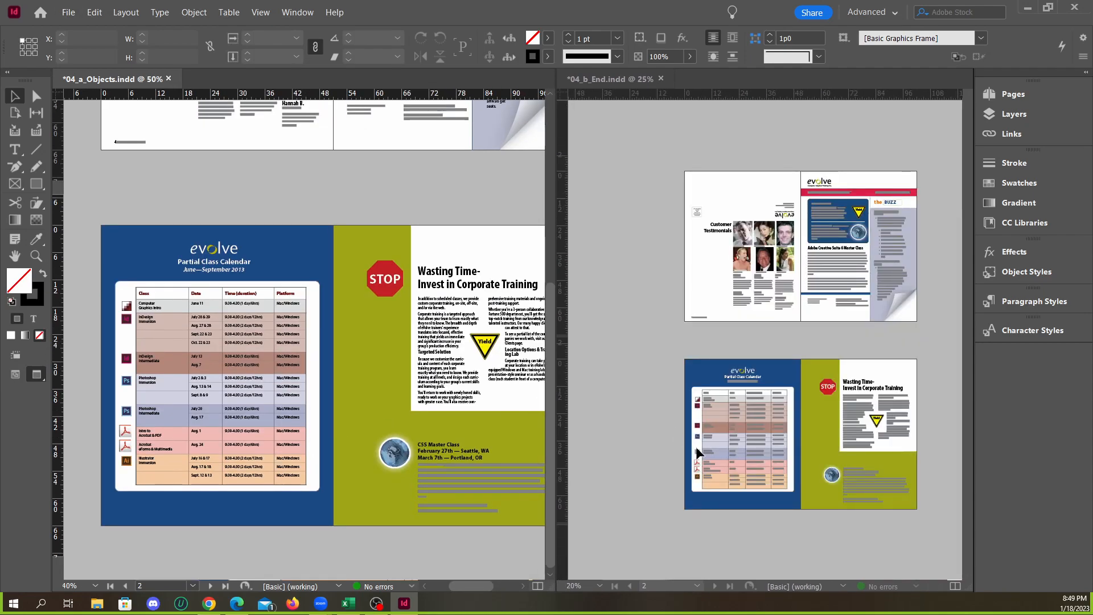
# Review both newsletter spreads in 04_a_Objects.indd, from the class calendar to the front page's In This Issue box
pyautogui.scroll(3, 692, 450)
pyautogui.scroll(-3, 722, 448)
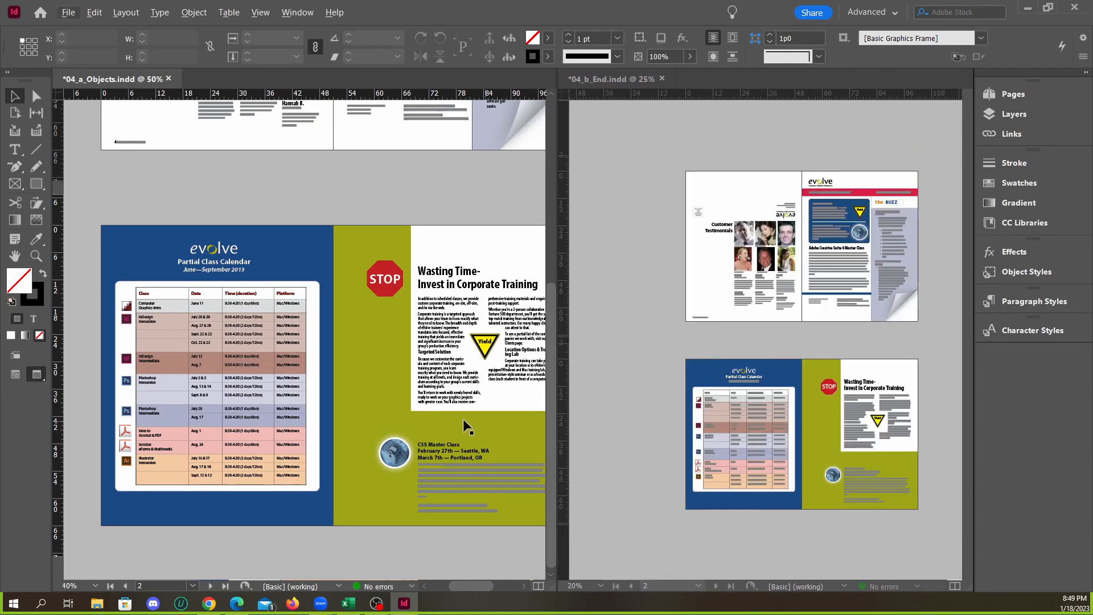
pyautogui.scroll(-2, 365, 405)
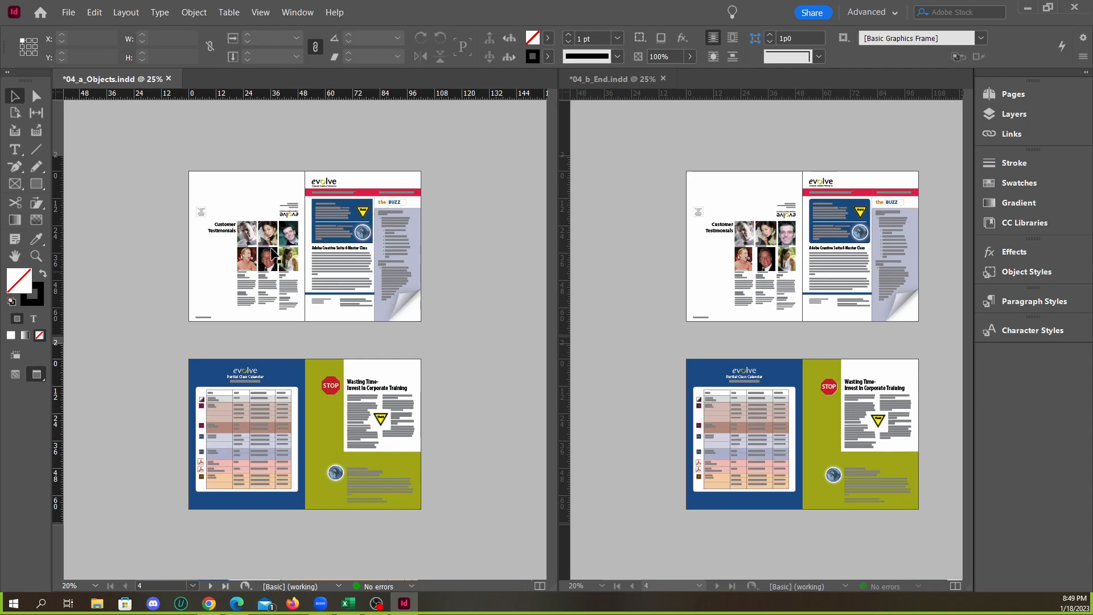
pyautogui.scroll(3, 282, 261)
pyautogui.scroll(-2, 310, 245)
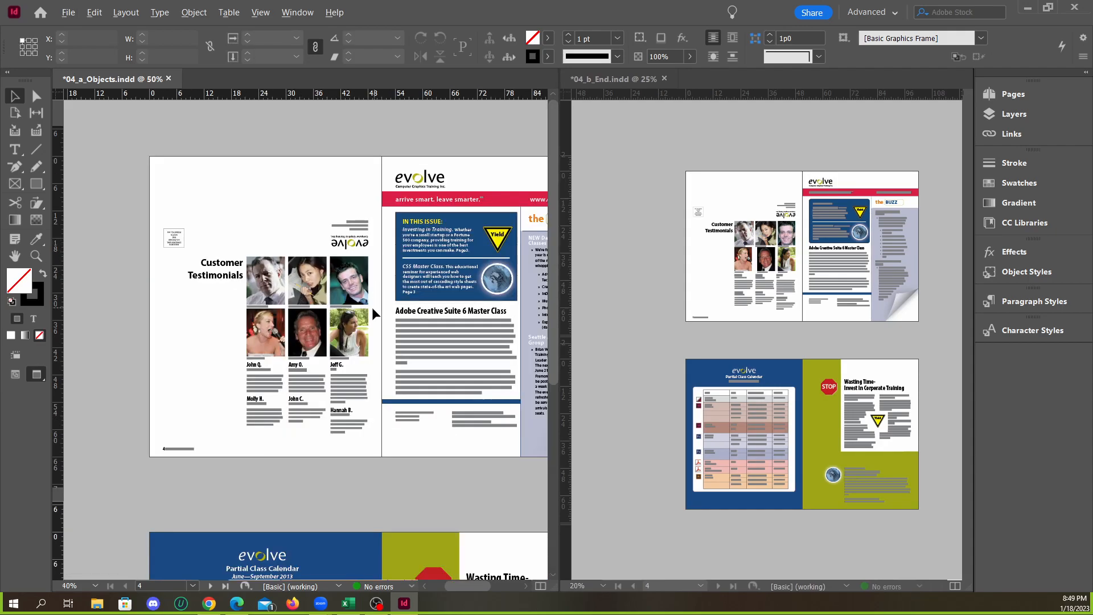
pyautogui.scroll(3, 371, 306)
pyautogui.scroll(-3, 375, 296)
pyautogui.scroll(4, 381, 279)
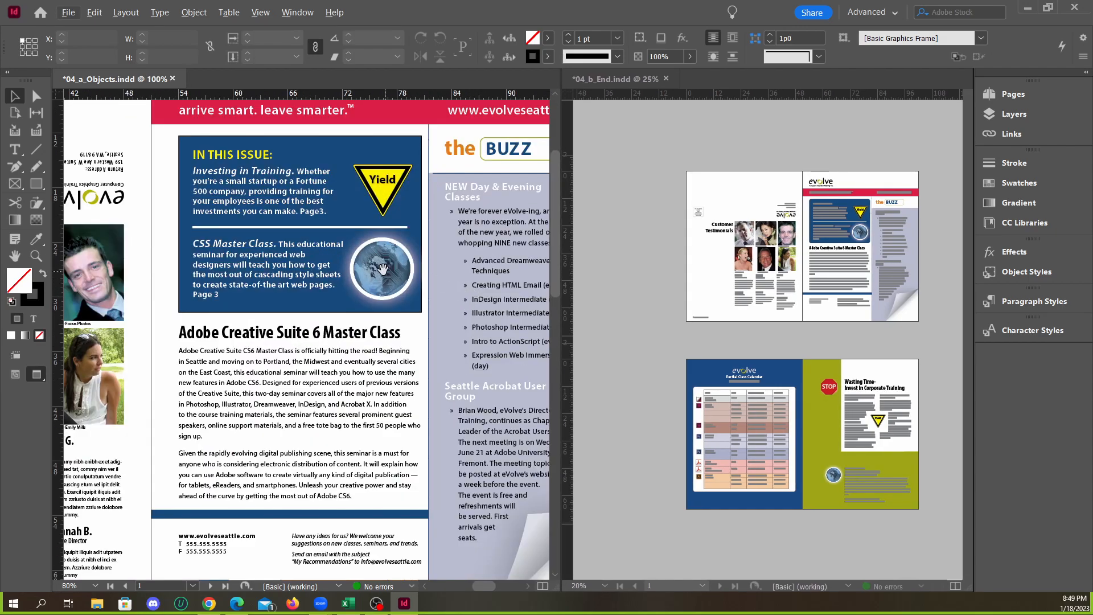
pyautogui.scroll(-1, 385, 267)
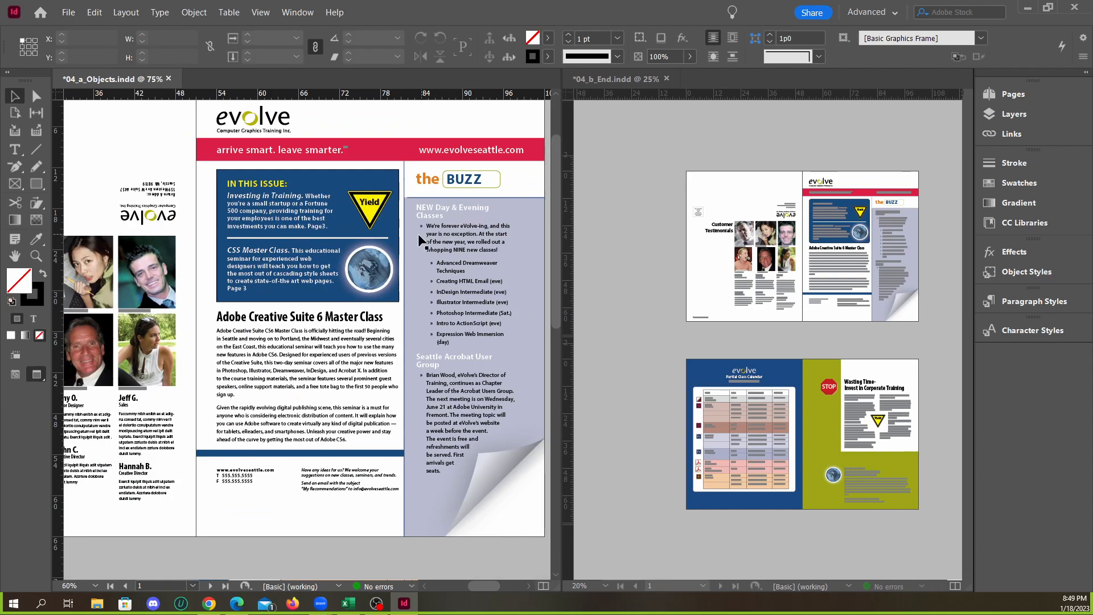
# Inspect the frames of the front page's globe image and the BUZZ sidebar text, and deselect them
pyautogui.click(384, 272)
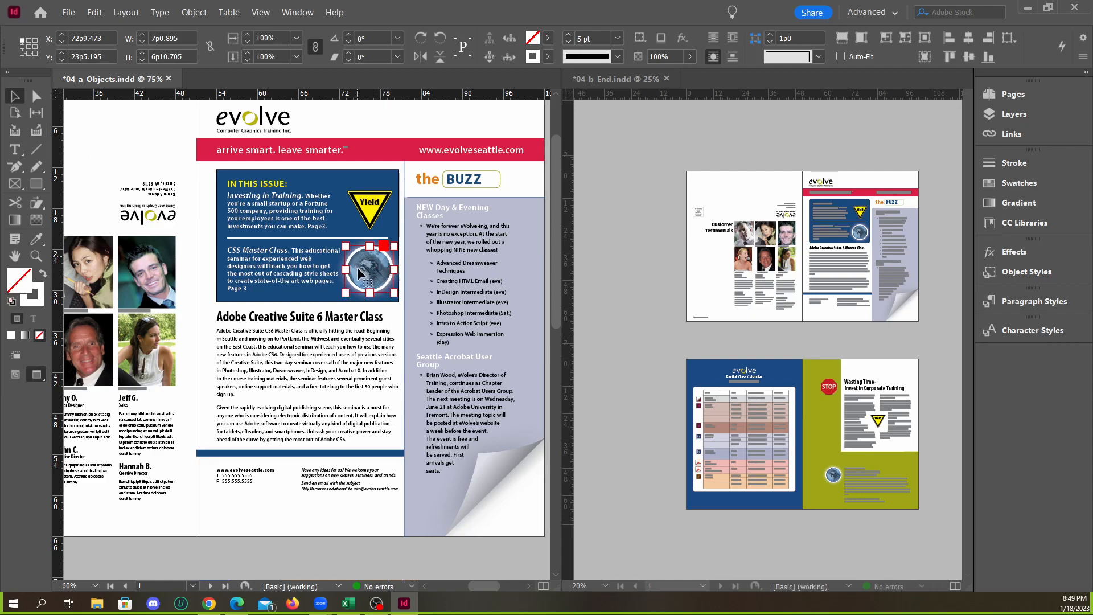
pyautogui.click(340, 118)
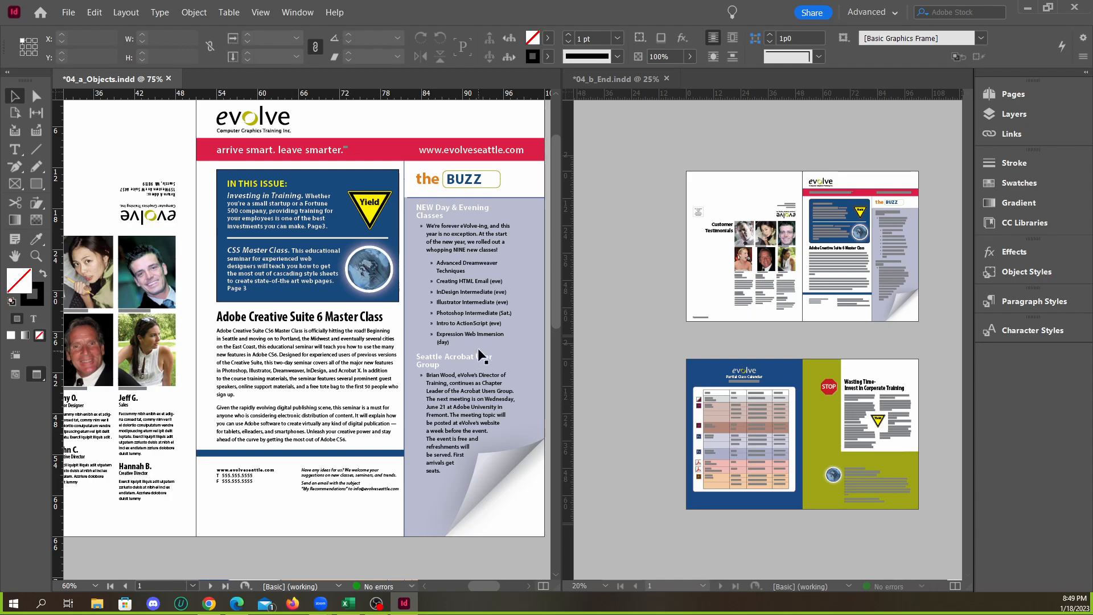
pyautogui.click(477, 393)
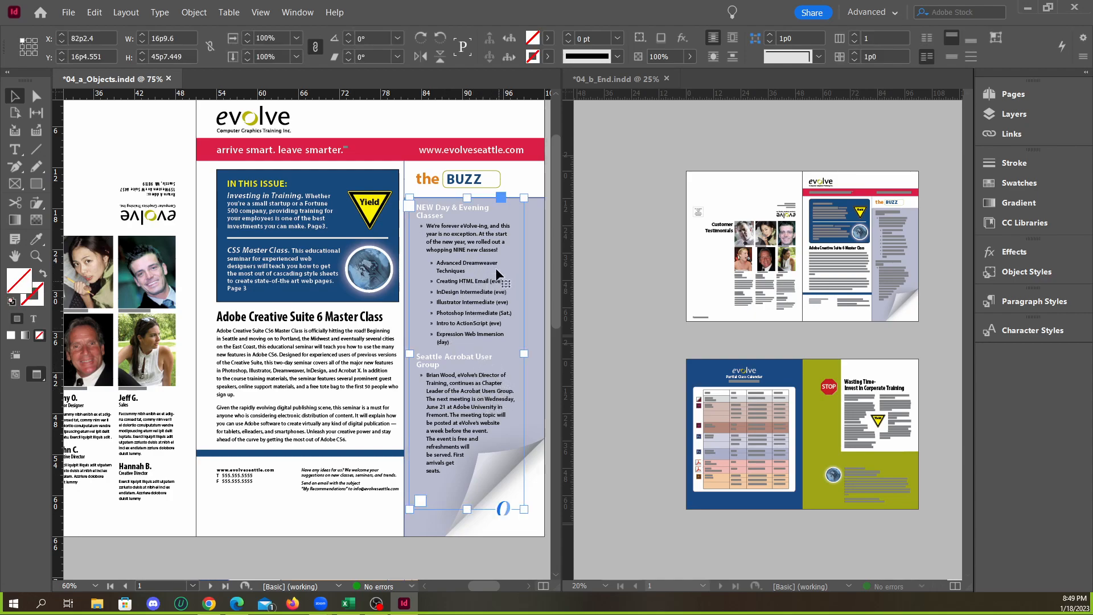
pyautogui.click(407, 119)
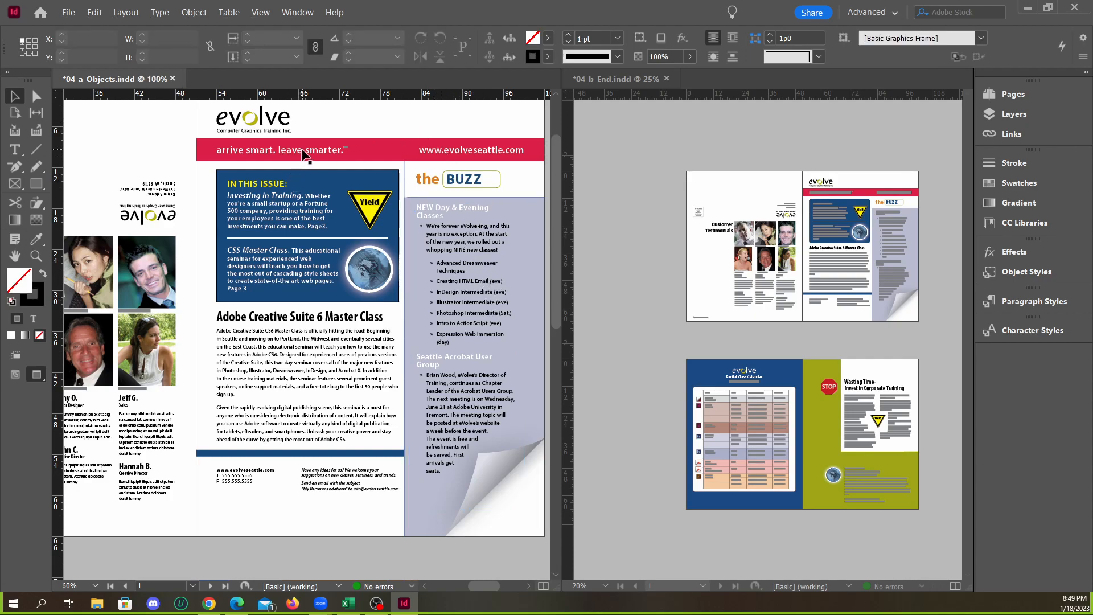
# Select the front page's red banner text frame and examine its extent from the tagline to the web address
pyautogui.scroll(1, 303, 155)
pyautogui.click(305, 156)
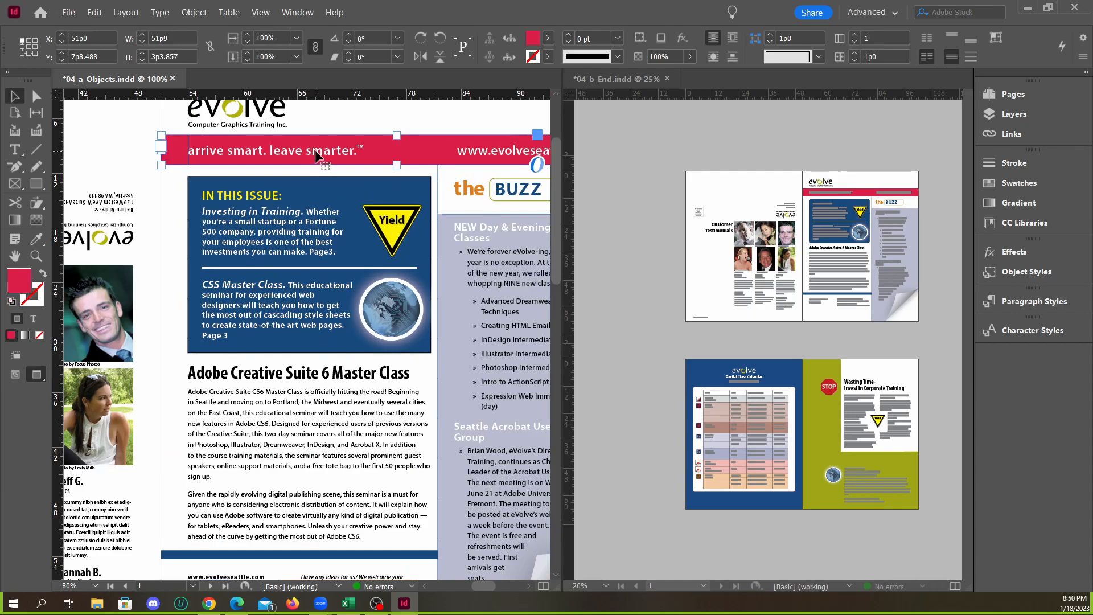
pyautogui.scroll(-1, 351, 181)
pyautogui.scroll(1, 493, 166)
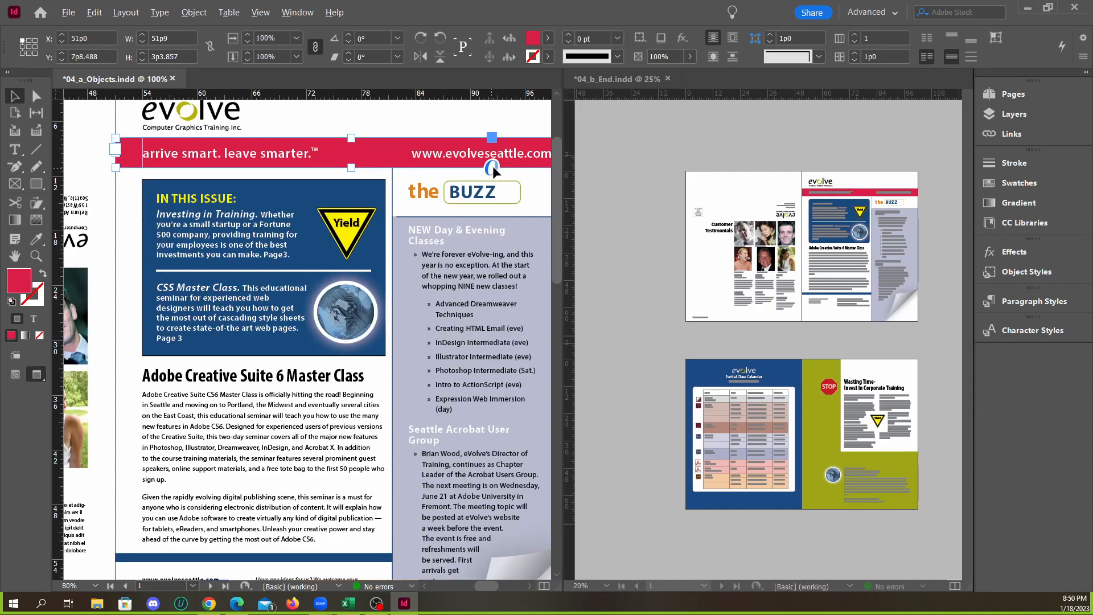
pyautogui.scroll(-2, 355, 174)
pyautogui.scroll(3, 468, 170)
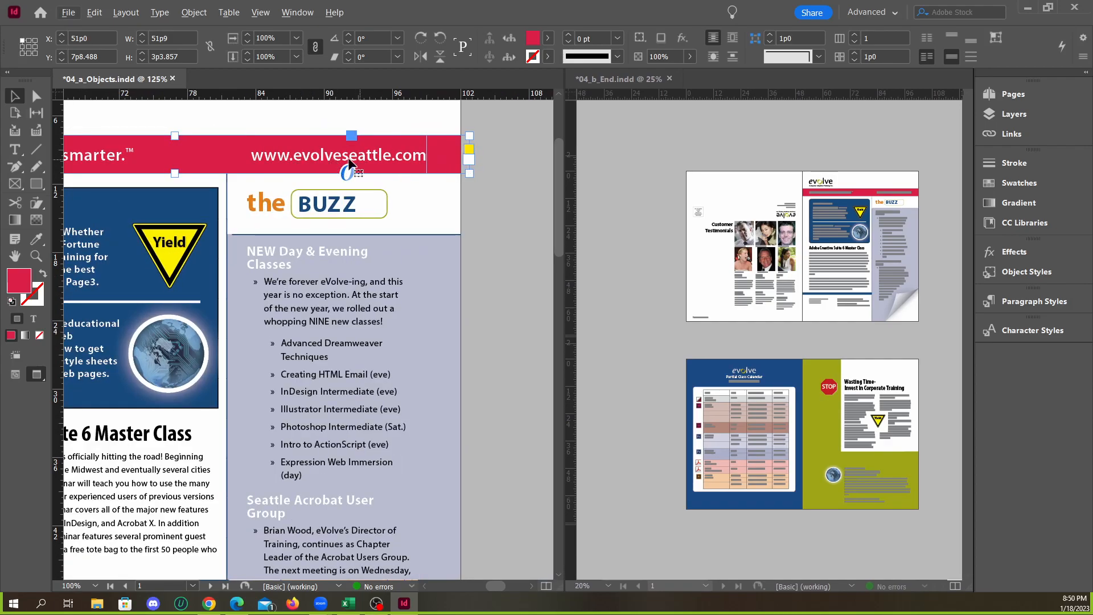
pyautogui.scroll(1, 439, 168)
pyautogui.scroll(-3, 398, 176)
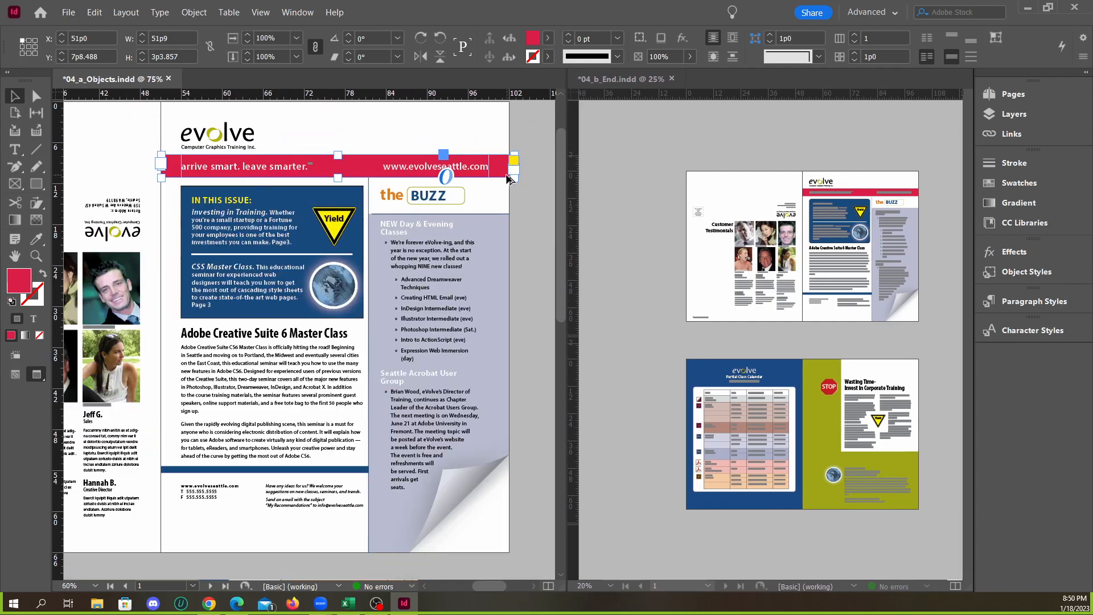
pyautogui.scroll(-2, 351, 184)
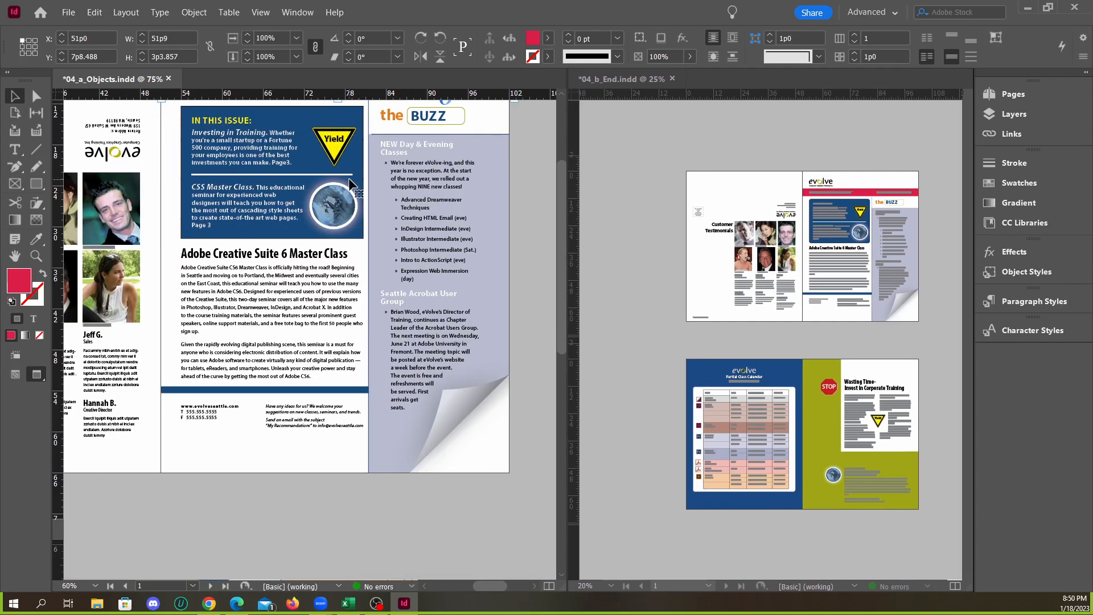
# Examine the Customer Testimonials page, checking its six portraits, photo credits and the testimonial text beneath them
pyautogui.scroll(1, 346, 184)
pyautogui.scroll(-2, 427, 249)
pyautogui.scroll(2, 237, 318)
pyautogui.scroll(5, 483, 336)
pyautogui.scroll(-2, 362, 336)
pyautogui.scroll(-3, 254, 310)
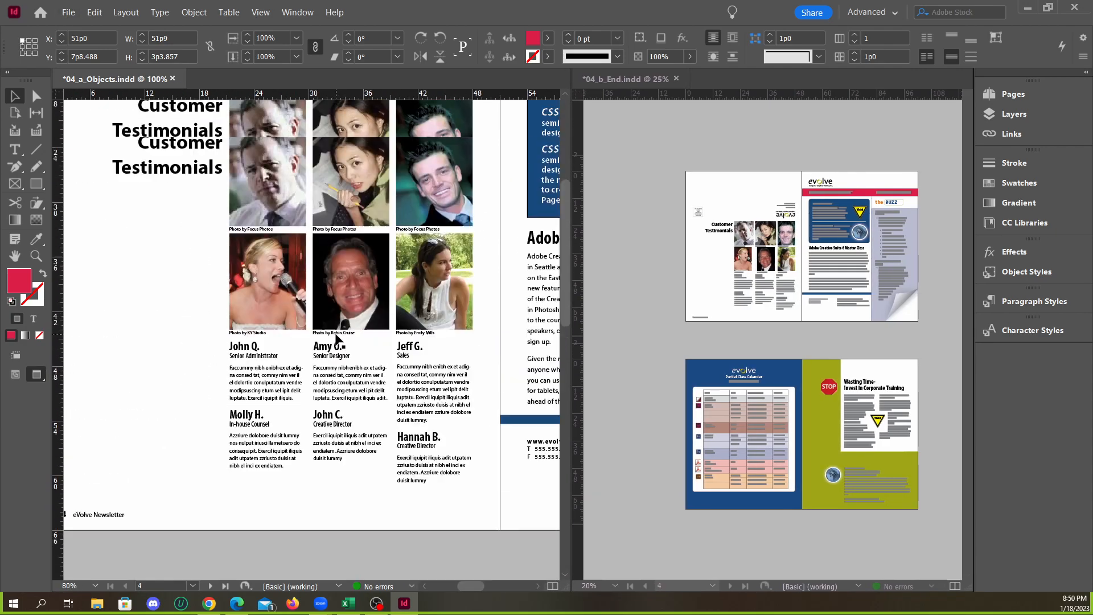
pyautogui.scroll(1, 320, 299)
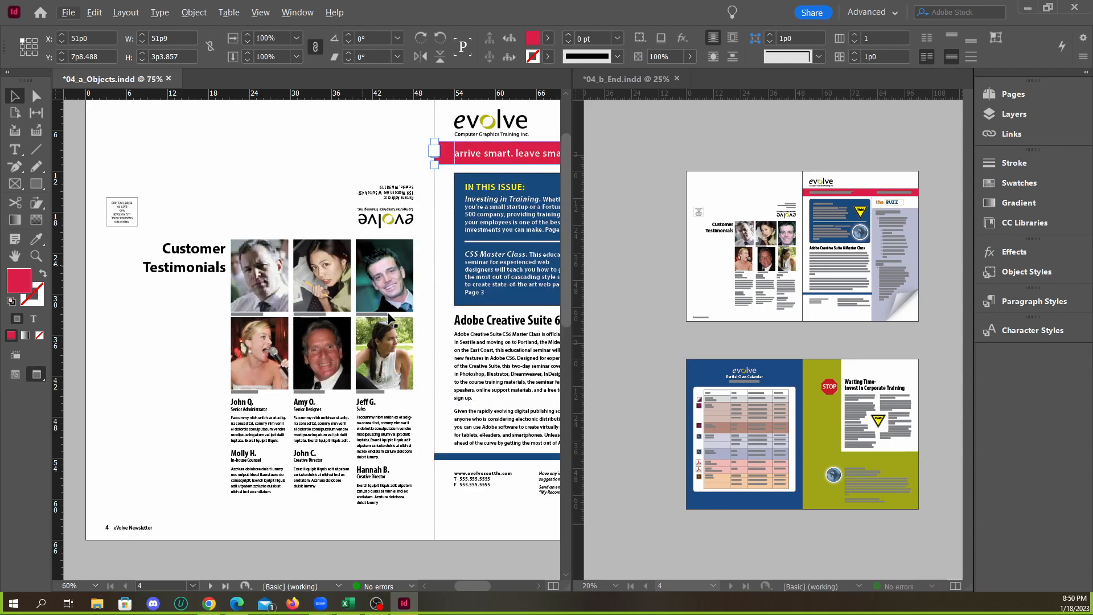
pyautogui.scroll(1, 318, 293)
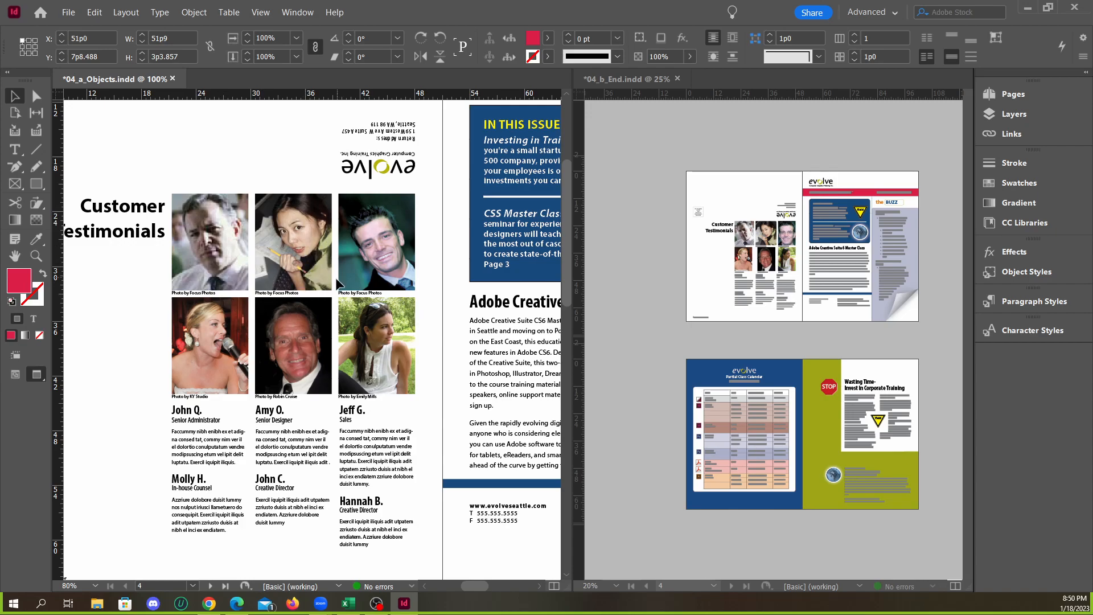
pyautogui.scroll(-2, 277, 304)
pyautogui.scroll(2, 265, 393)
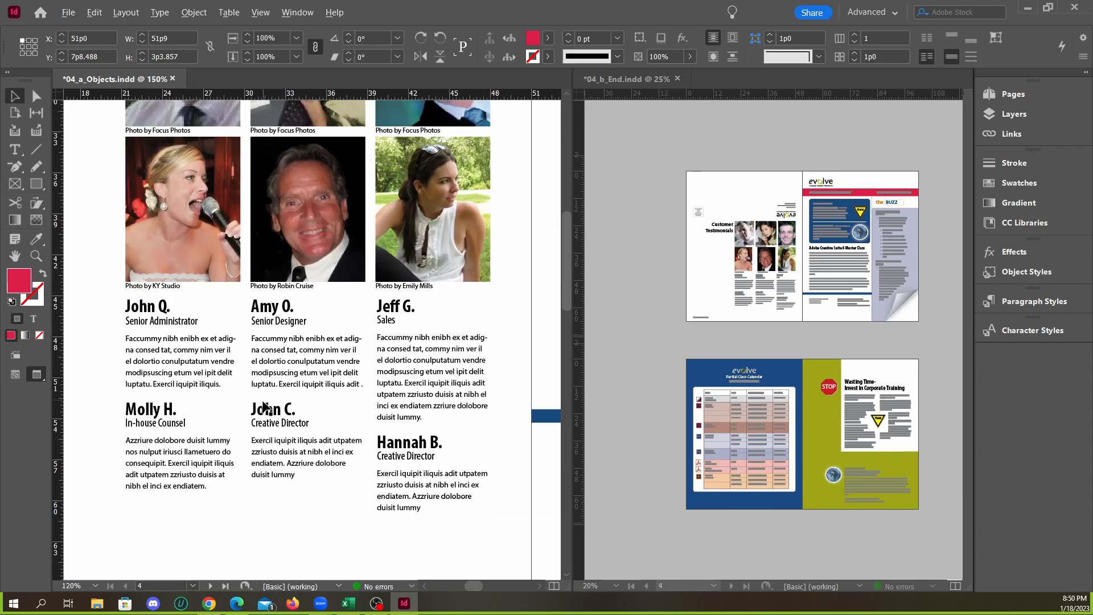
pyautogui.scroll(2, 268, 291)
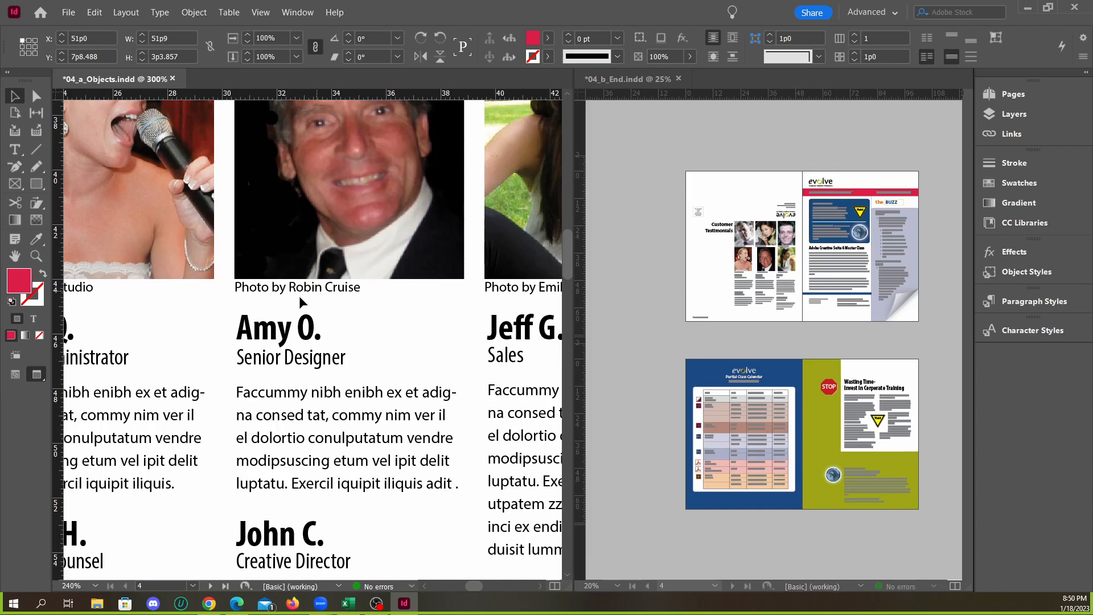
pyautogui.scroll(-2, 276, 336)
pyautogui.scroll(1, 292, 316)
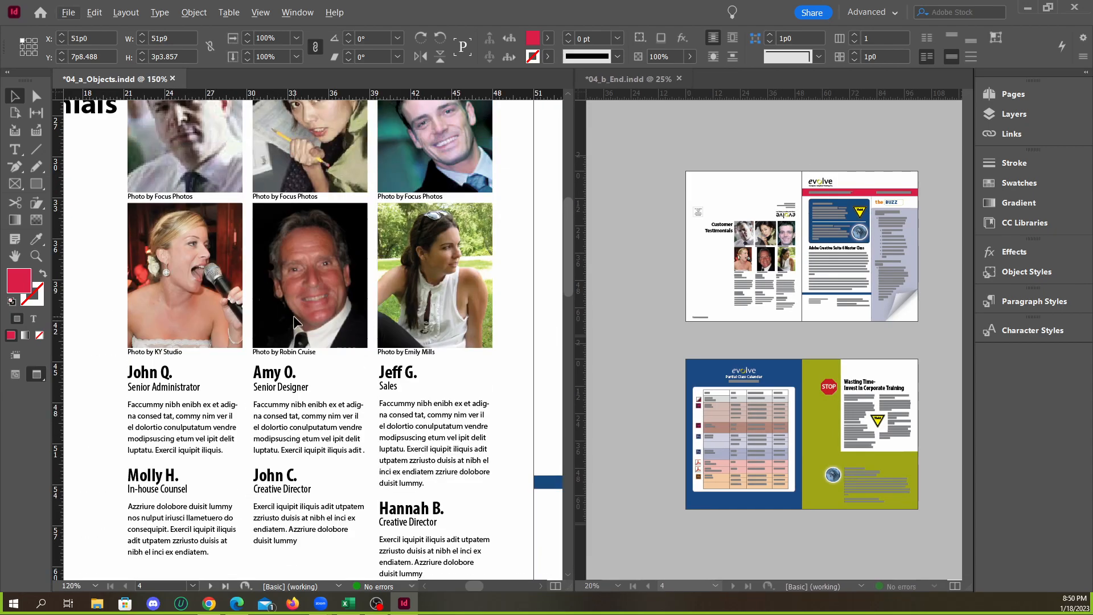
pyautogui.scroll(-1, 214, 342)
pyautogui.scroll(-1, 214, 342)
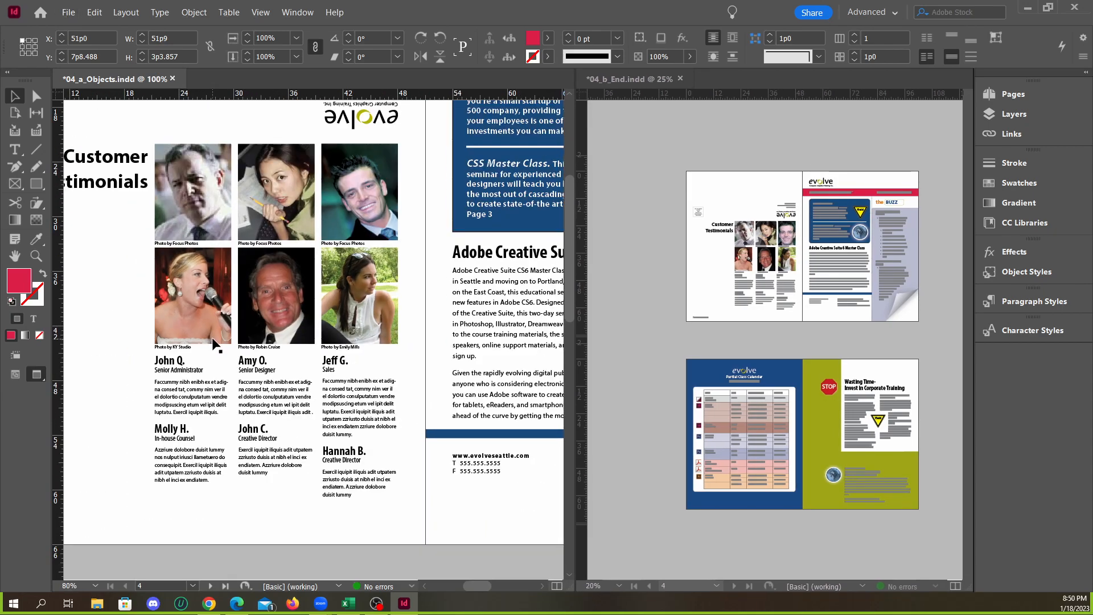
pyautogui.scroll(-1, 267, 348)
pyautogui.scroll(-1, 267, 348)
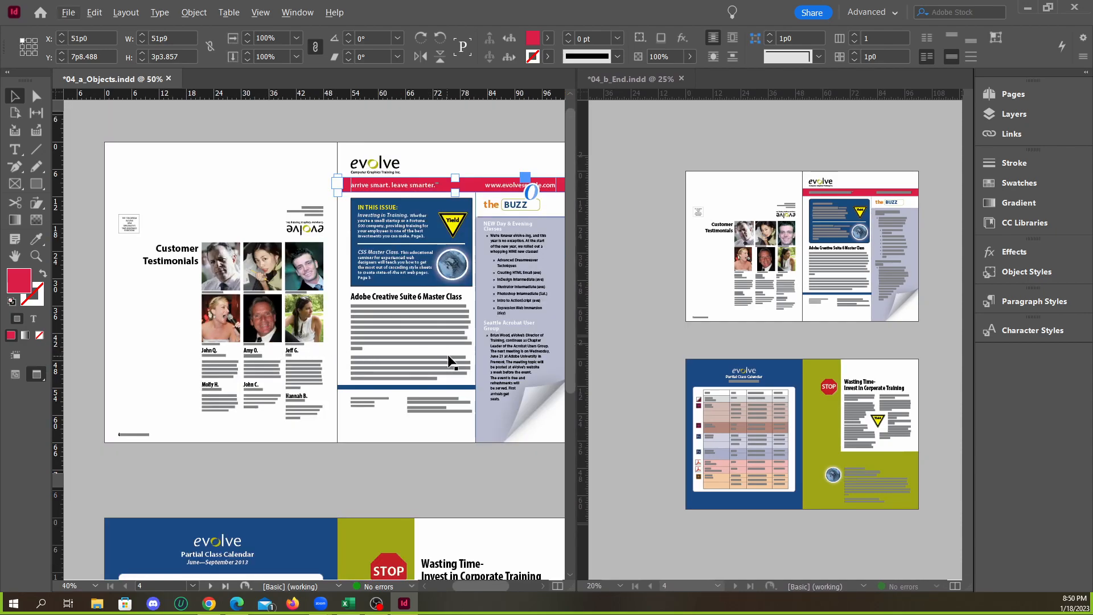
# Inspect the Yield sign frame and the surrounding two-column article text frame on page 3
pyautogui.scroll(1, 451, 361)
pyautogui.scroll(-3, 382, 360)
pyautogui.scroll(-5, 382, 360)
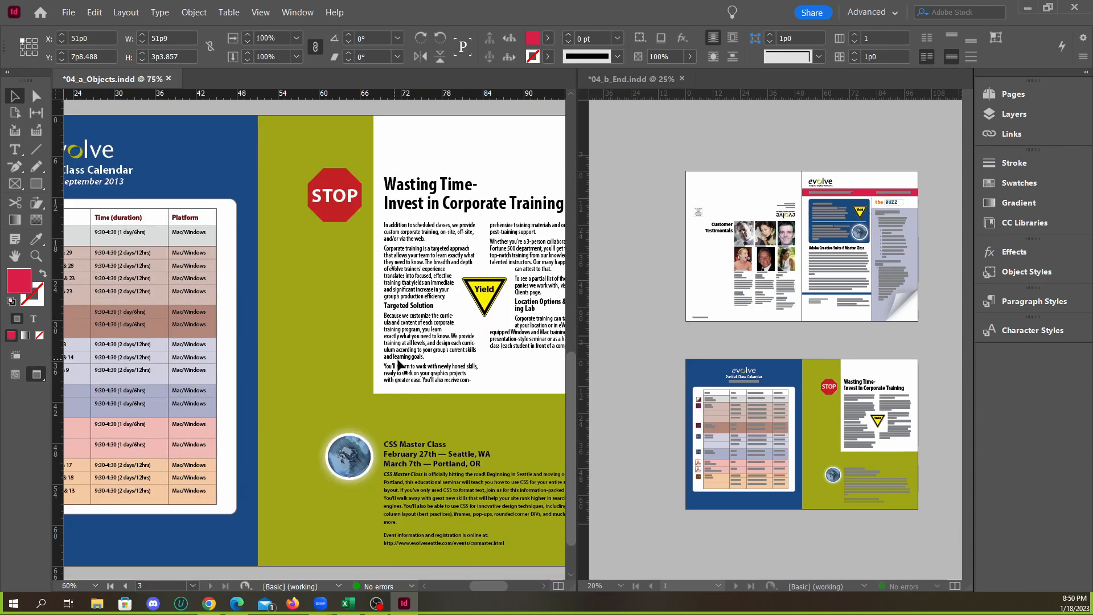
pyautogui.click(487, 313)
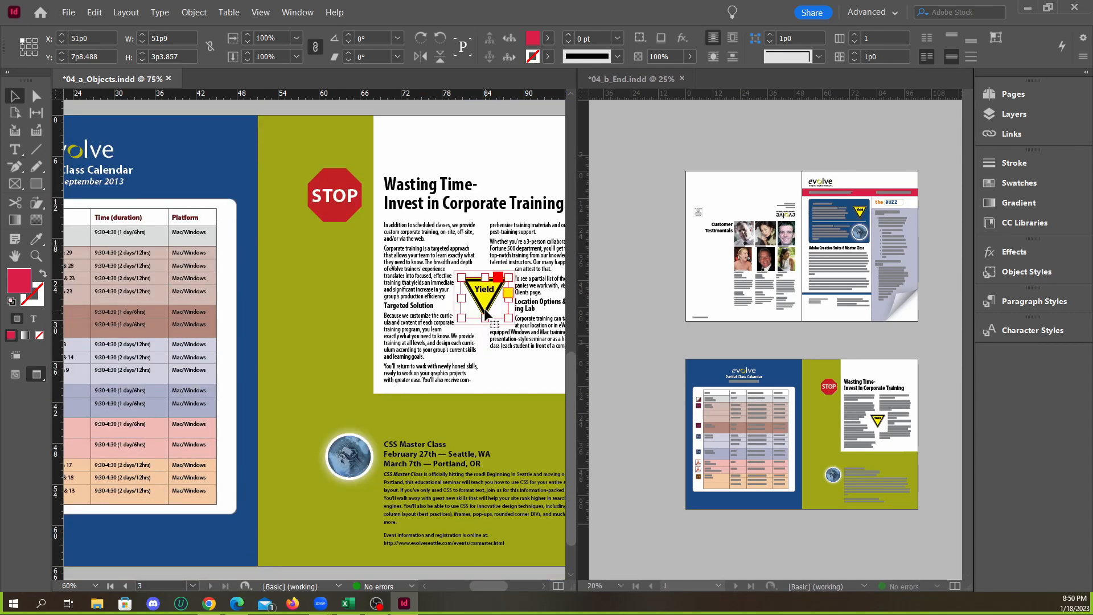
pyautogui.click(509, 378)
pyautogui.scroll(-2, 510, 374)
pyautogui.scroll(2, 332, 429)
pyautogui.scroll(-3, 357, 420)
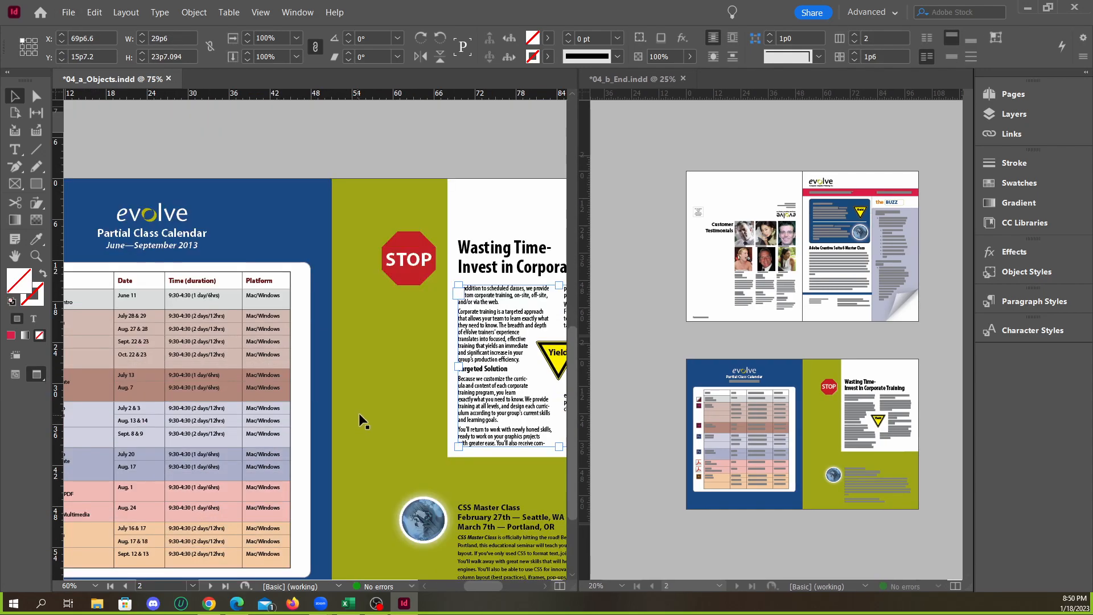
# Review both spreads of 04_a_Objects.indd once more and compare the full layout with 04_b_End.indd
pyautogui.scroll(-1, 413, 398)
pyautogui.scroll(5, 410, 391)
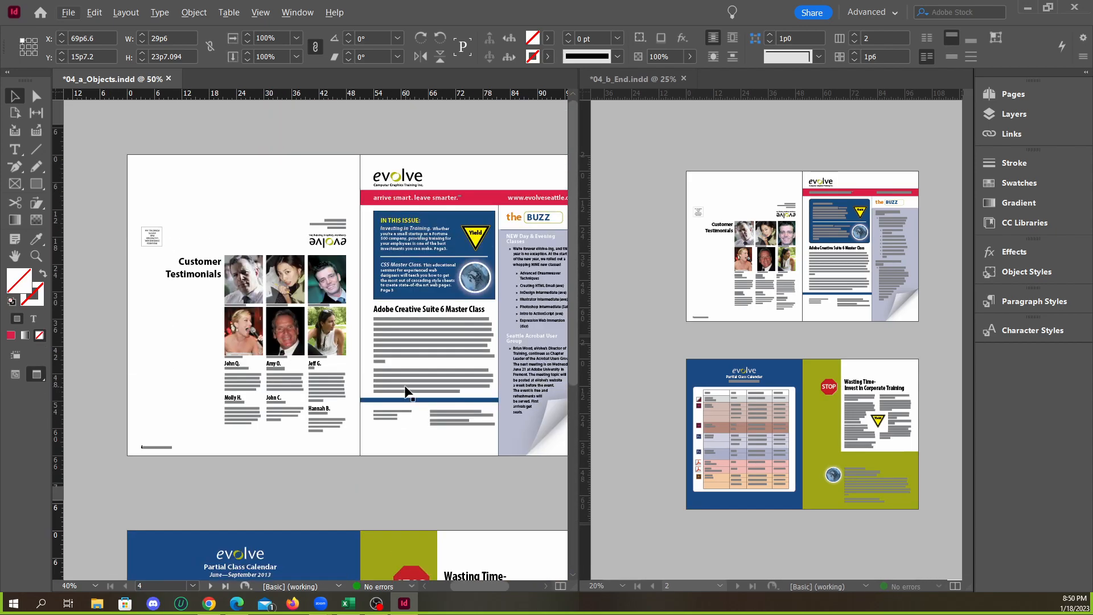
pyautogui.scroll(1, 449, 357)
pyautogui.scroll(-1, 366, 349)
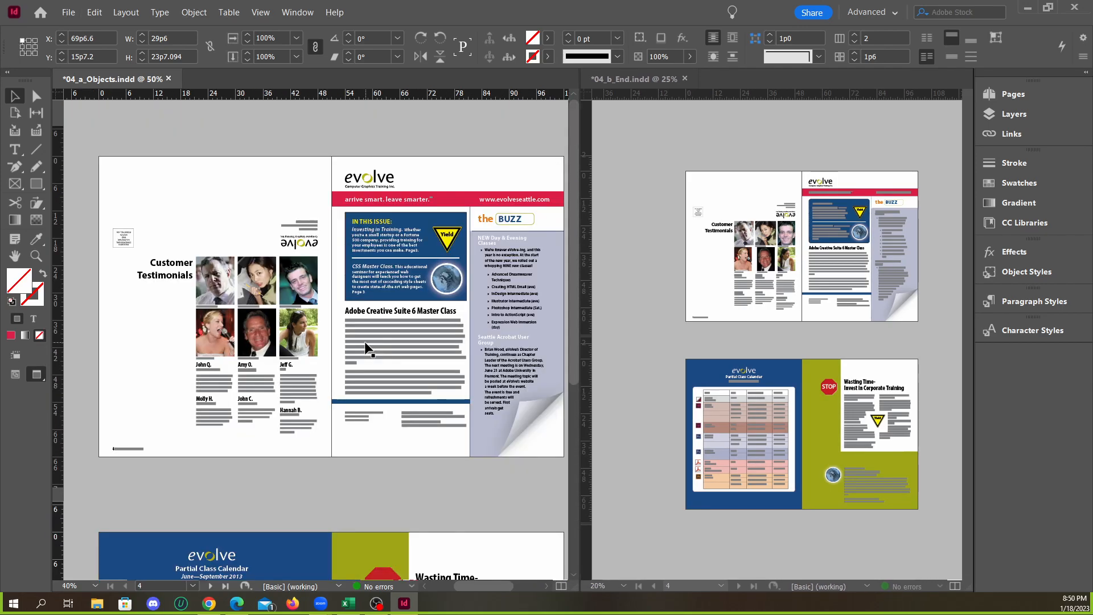
pyautogui.scroll(1, 354, 370)
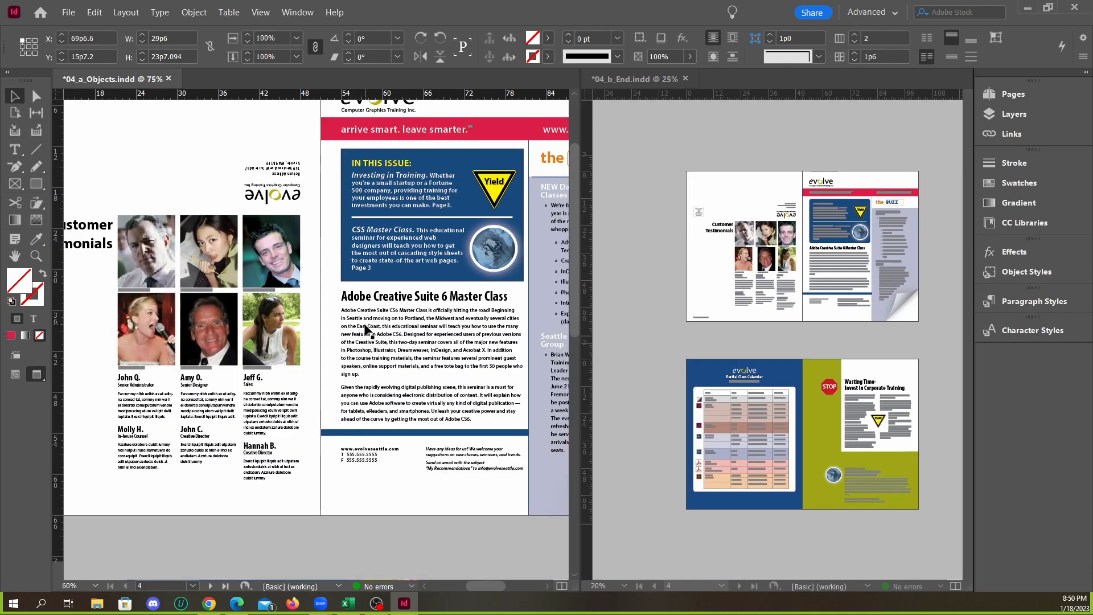
pyautogui.scroll(-1, 364, 330)
pyautogui.scroll(-1, 365, 326)
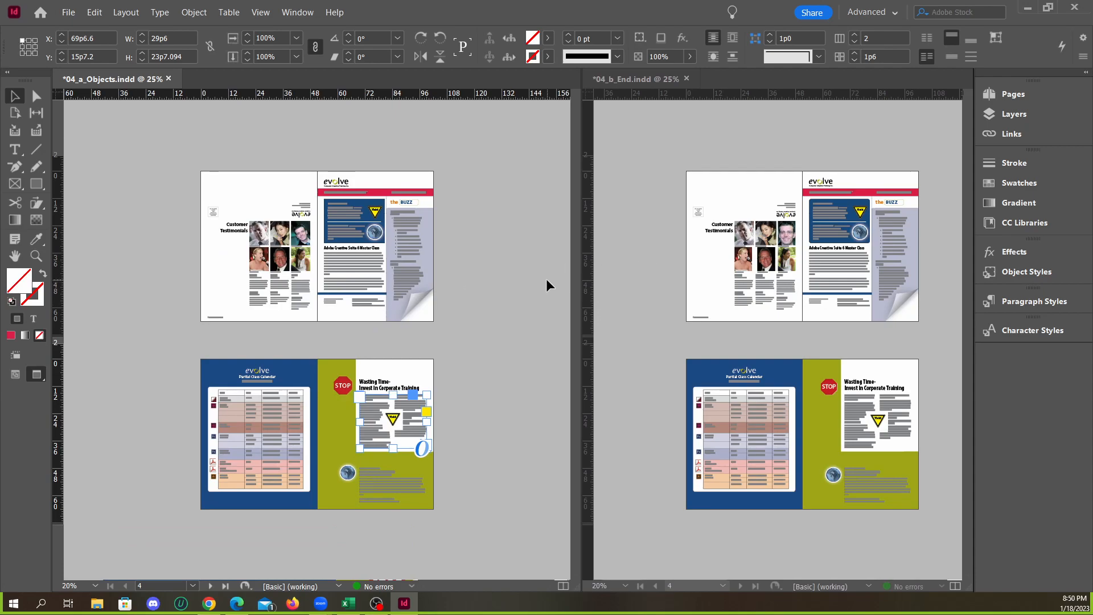
# Close 04_a_Objects.indd and 04_b_End.indd without saving either document
pyautogui.click(169, 79)
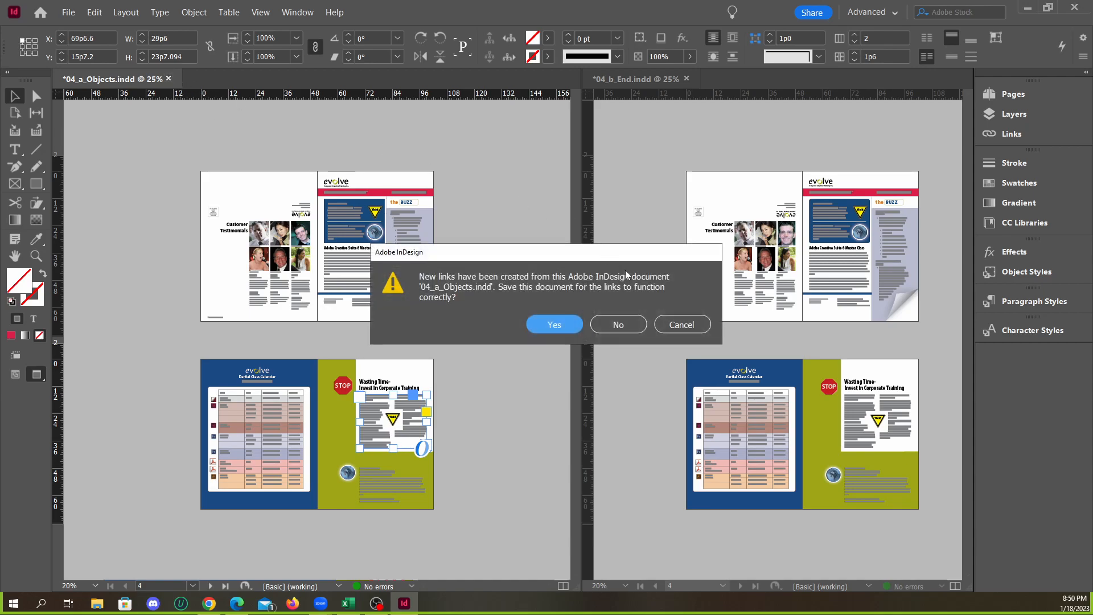
pyautogui.click(617, 324)
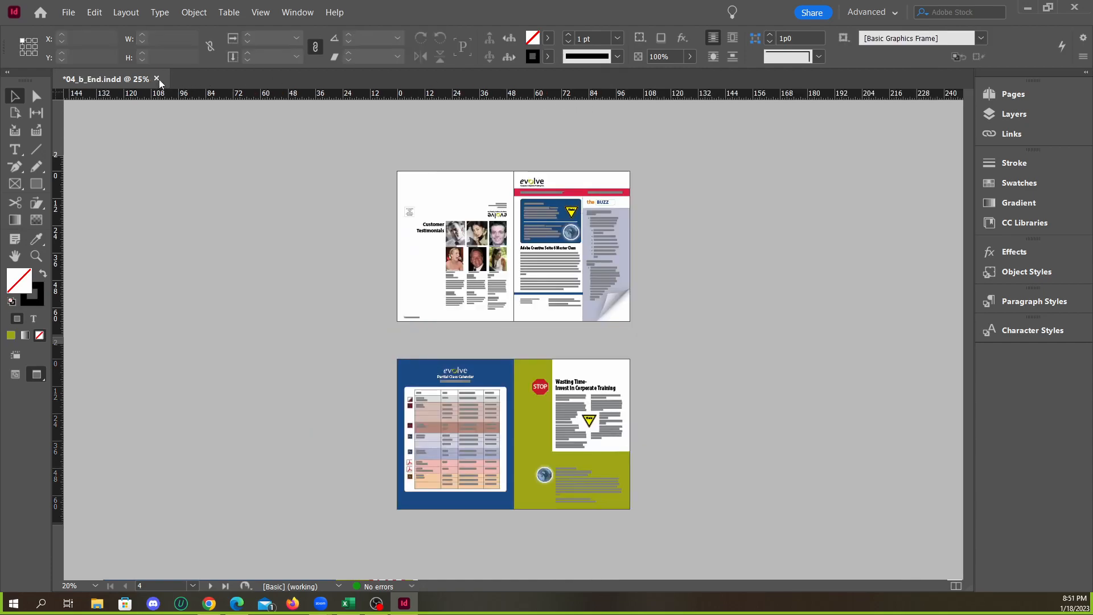
pyautogui.click(158, 80)
pyautogui.click(604, 317)
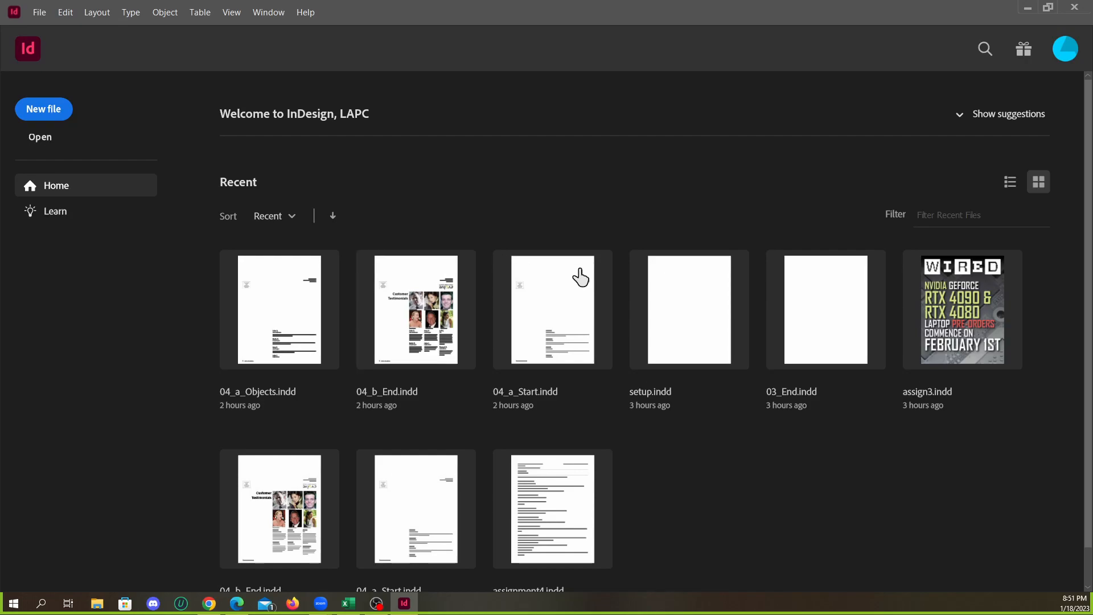
# Open the recent file assign3.indd, continue past the missing links notice, and display the document's layers
pyautogui.click(927, 304)
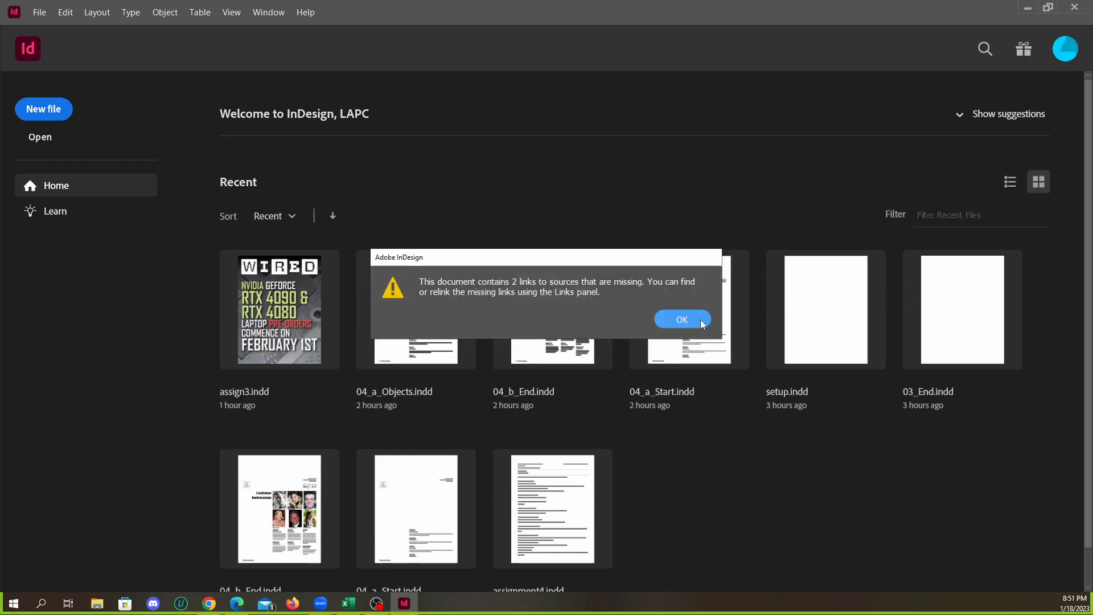
pyautogui.click(688, 316)
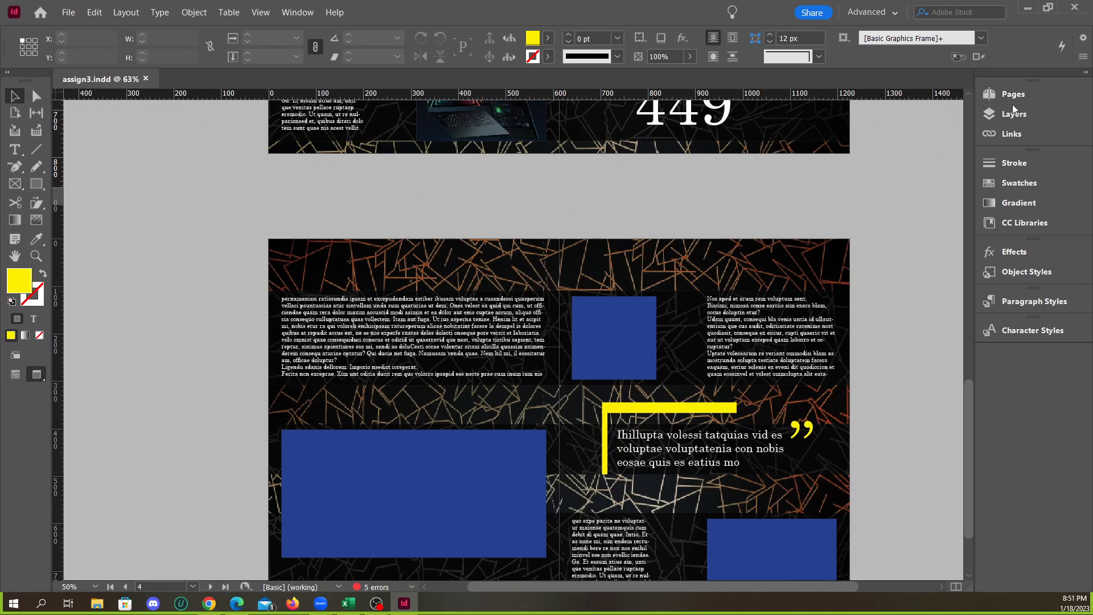
pyautogui.click(1012, 97)
pyautogui.click(1009, 118)
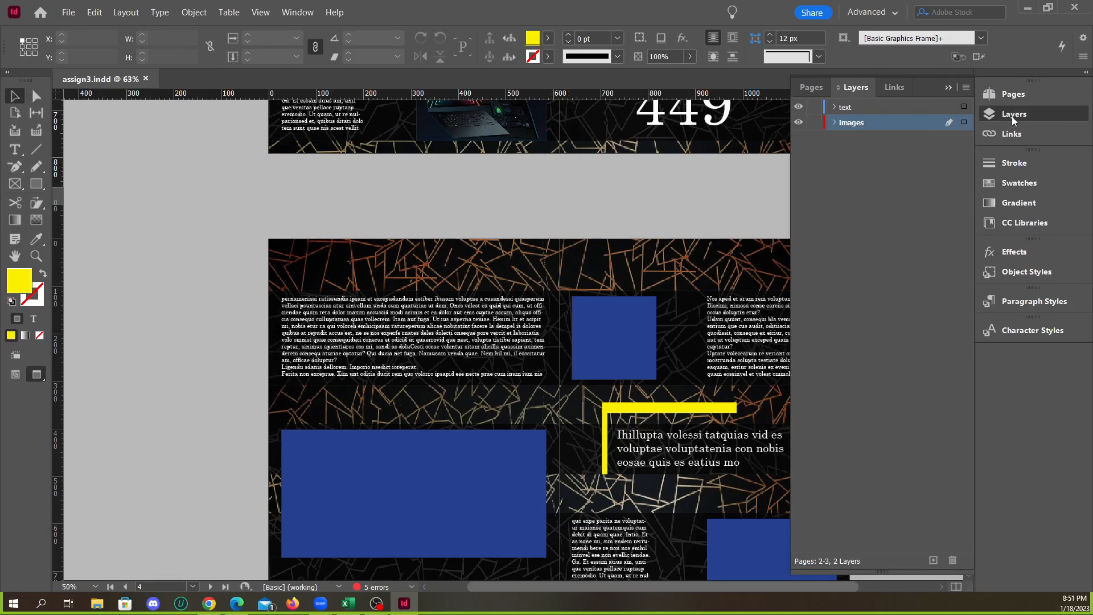
# Display the page overview of assign3.indd and look over its cover page and both inner spreads
pyautogui.click(1030, 93)
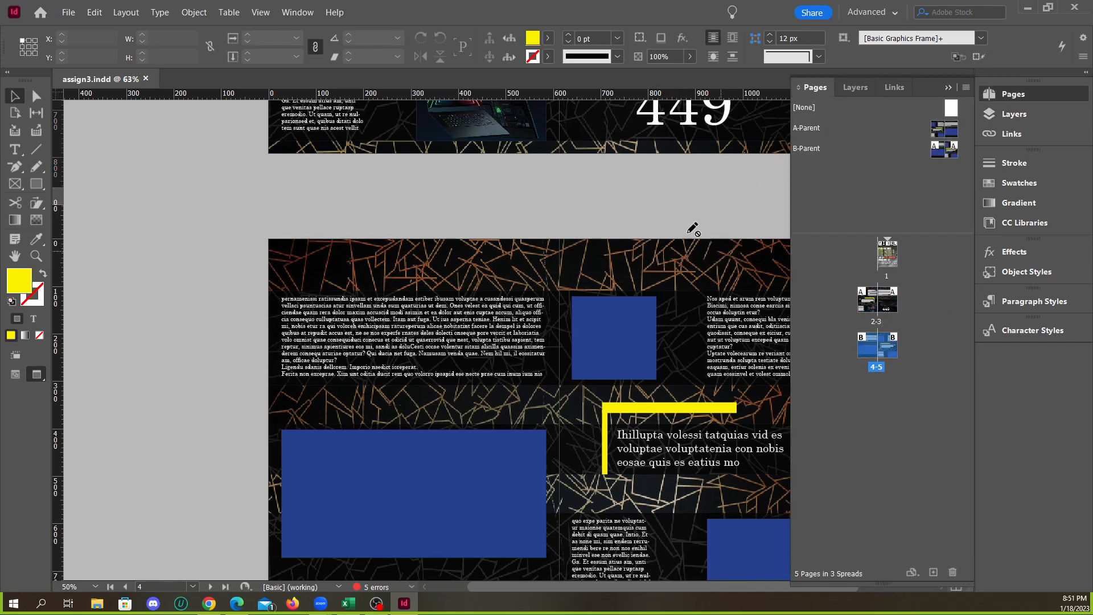
pyautogui.click(686, 247)
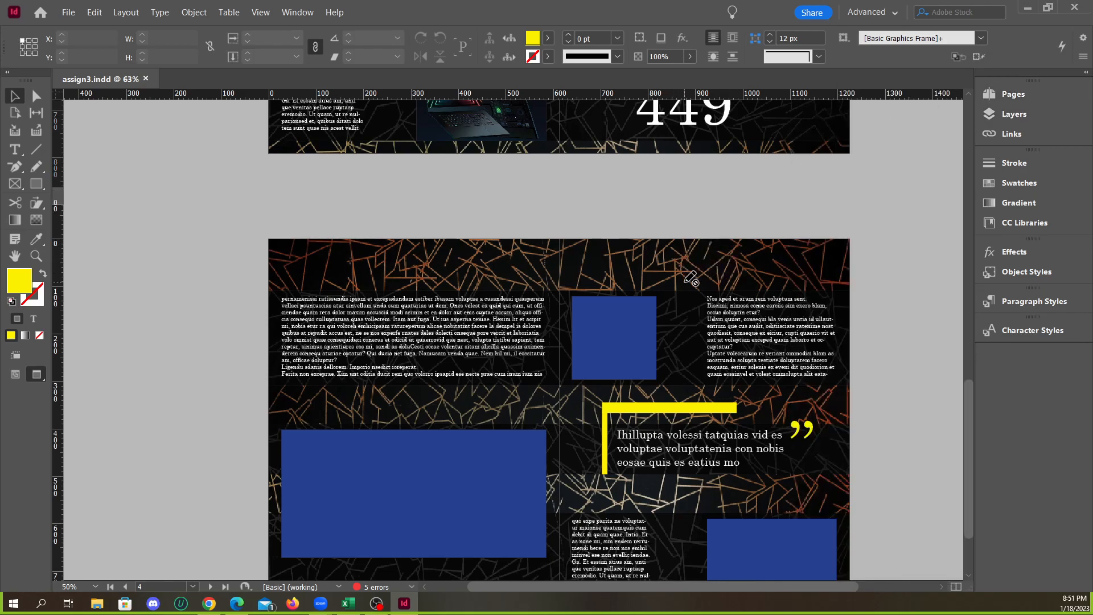
pyautogui.scroll(-5, 691, 278)
pyautogui.scroll(4, 664, 298)
pyautogui.click(648, 245)
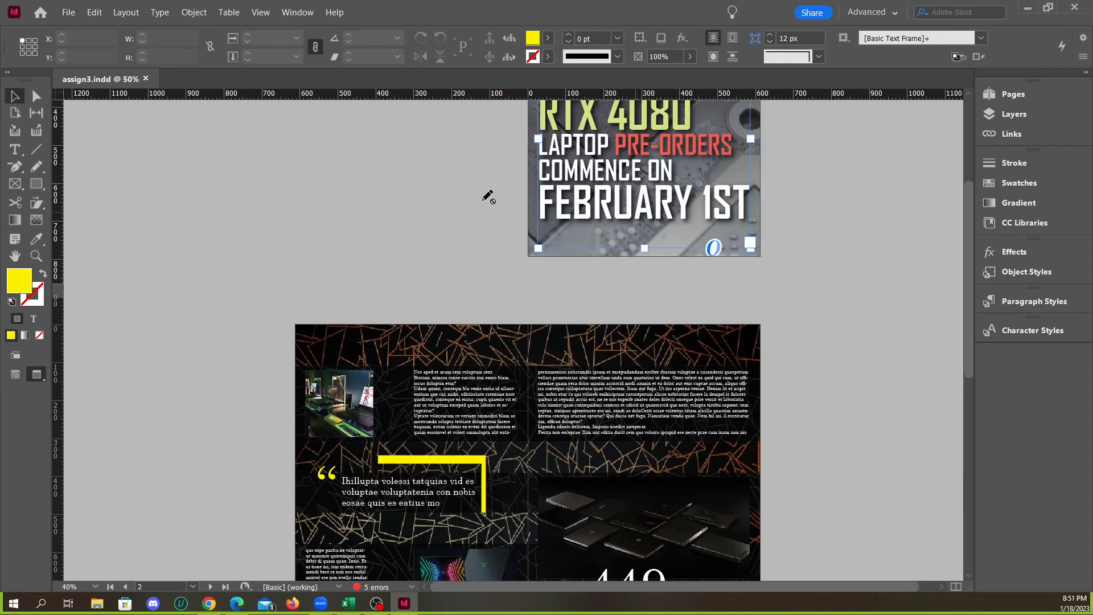
pyautogui.click(691, 349)
pyautogui.scroll(-3, 788, 322)
pyautogui.scroll(-9, 727, 348)
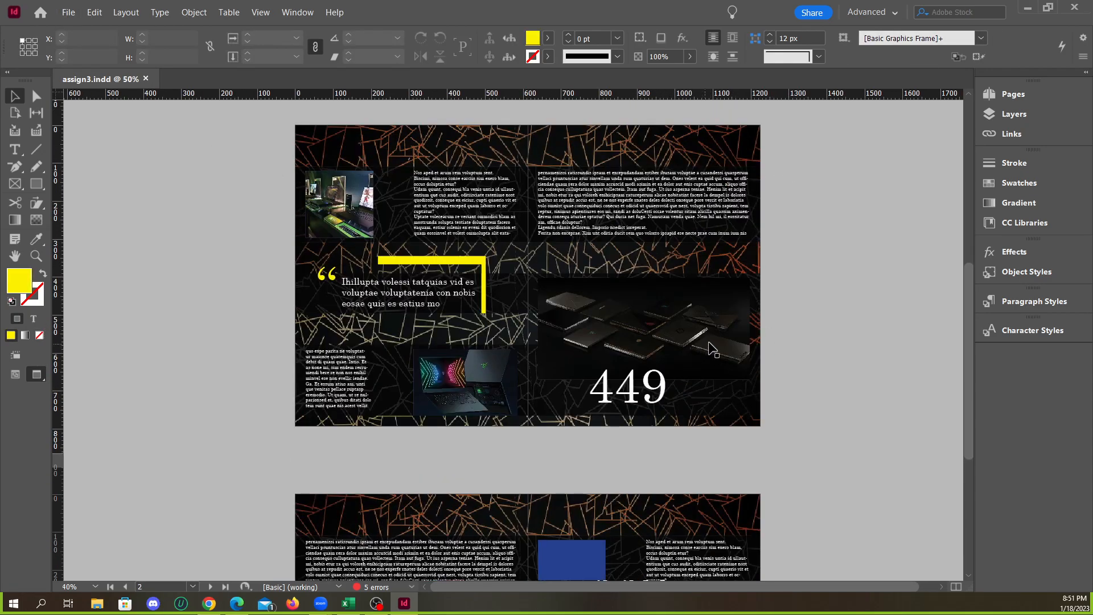
pyautogui.scroll(2, 639, 409)
pyautogui.scroll(-2, 652, 397)
pyautogui.scroll(2, 632, 368)
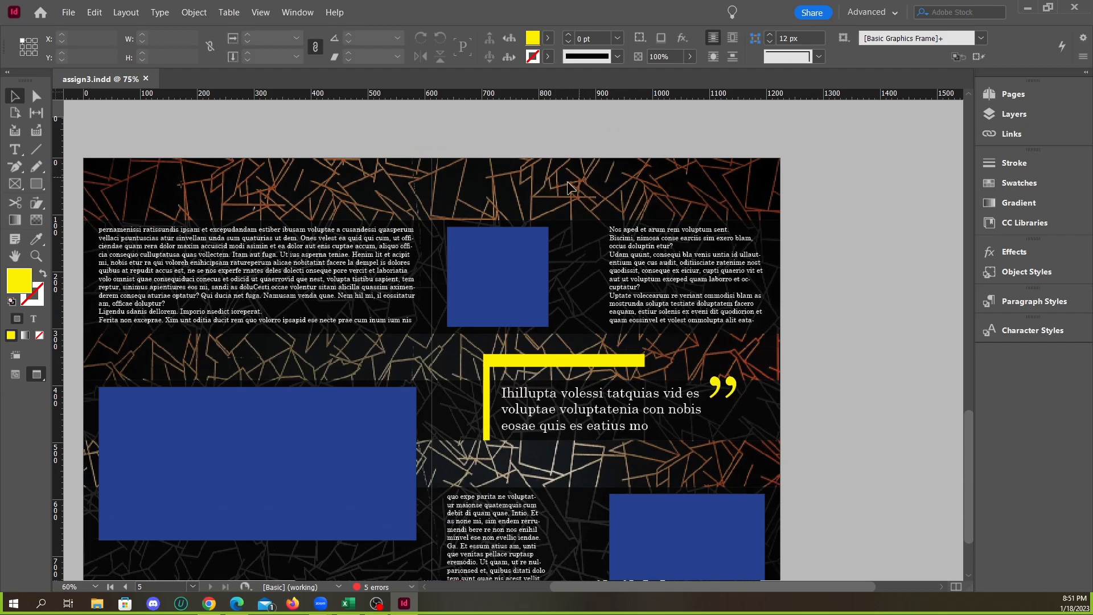
# Compare the article text, pull quote and image frames on pages 2-3 with those on pages 4-5
pyautogui.scroll(-1, 642, 250)
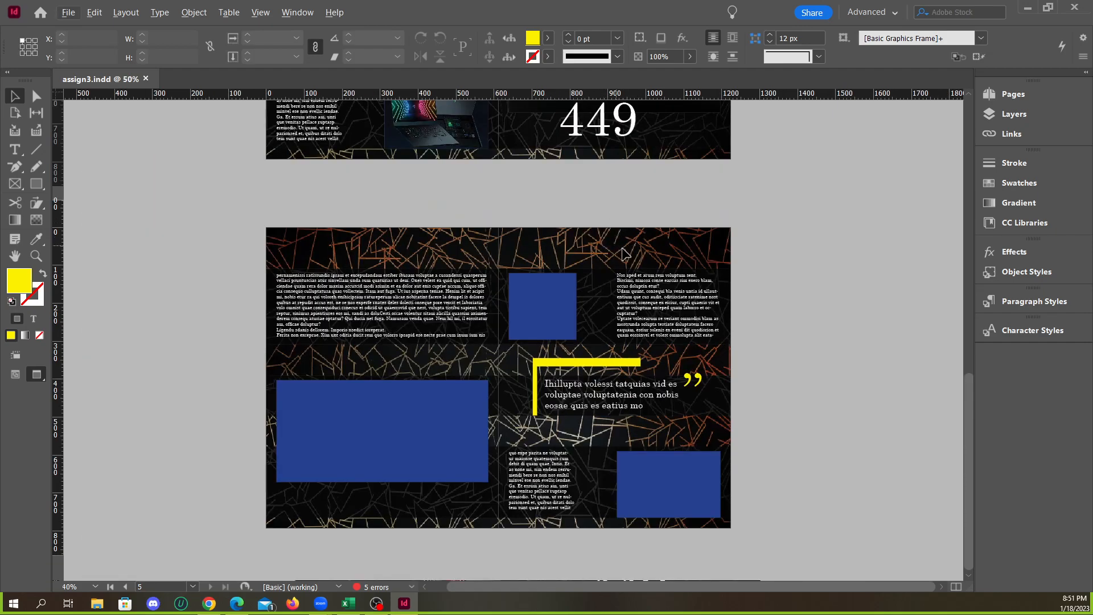
pyautogui.scroll(1, 600, 329)
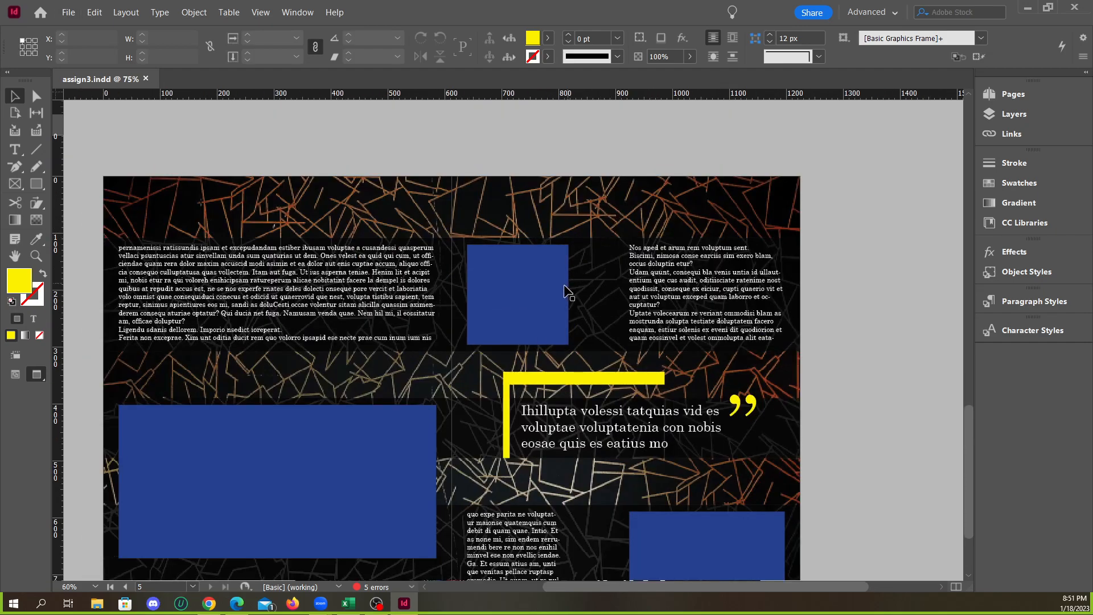
pyautogui.scroll(8, 575, 299)
pyautogui.scroll(-3, 587, 310)
pyautogui.scroll(4, 592, 309)
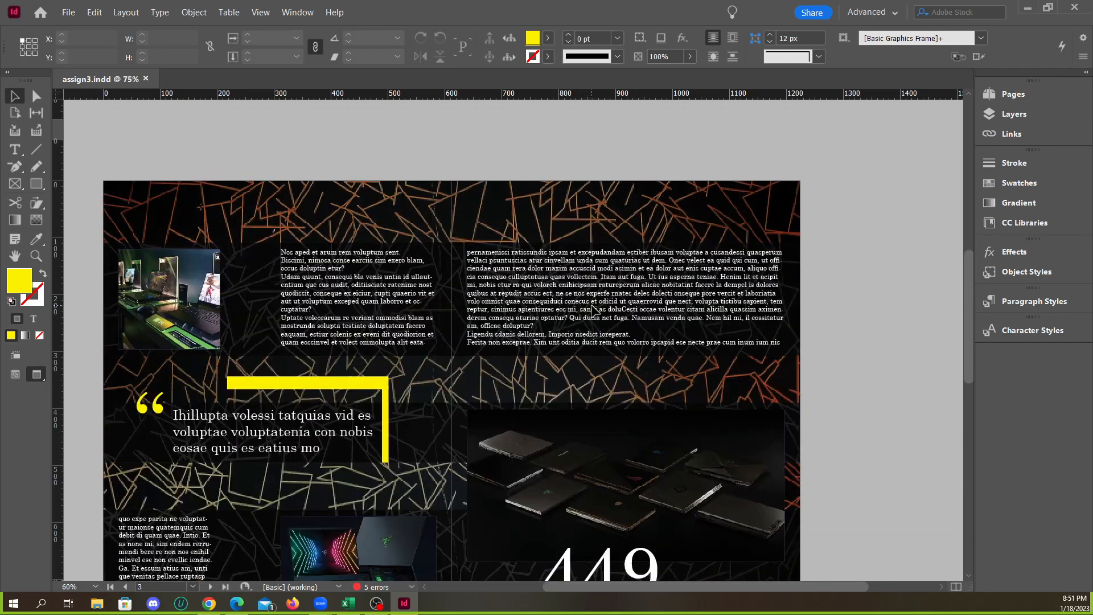
pyautogui.scroll(-3, 598, 309)
pyautogui.scroll(1, 603, 307)
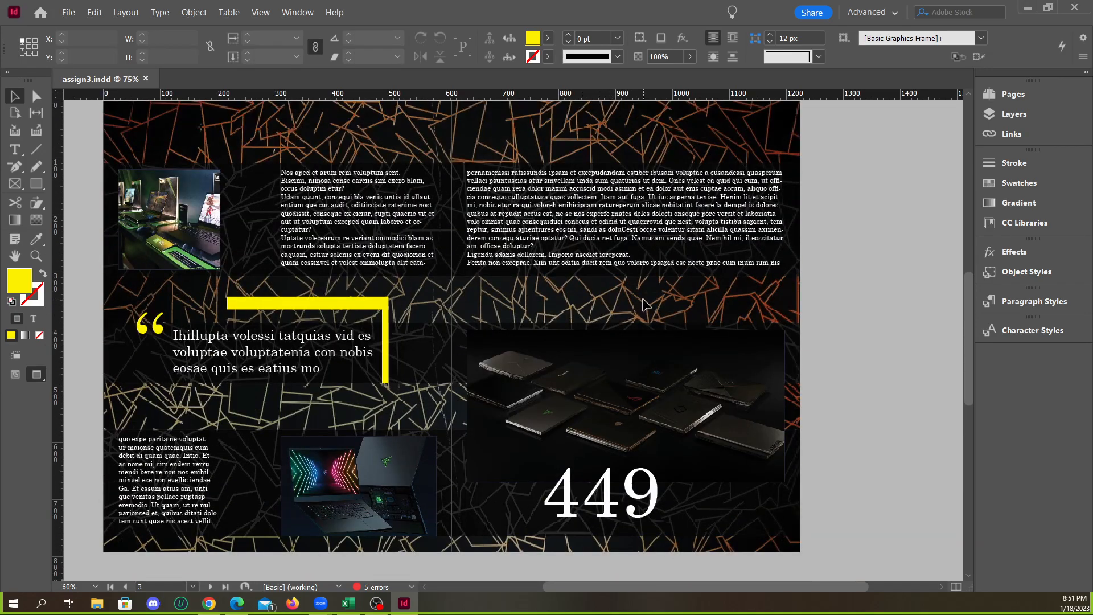
pyautogui.scroll(-1, 645, 305)
pyautogui.scroll(-6, 626, 299)
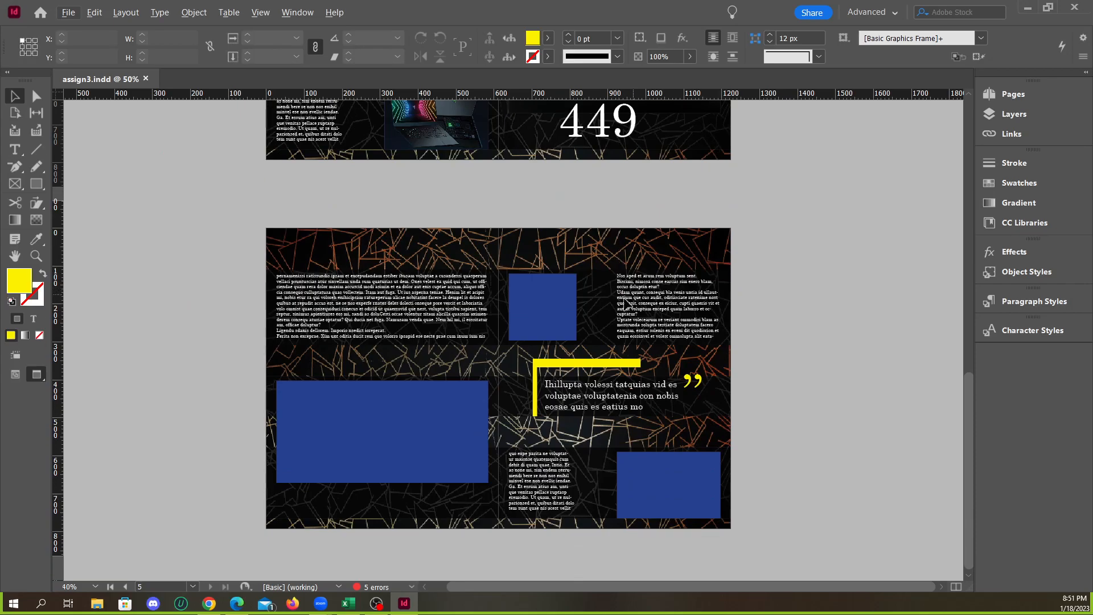
pyautogui.scroll(6, 628, 302)
pyautogui.scroll(-6, 592, 319)
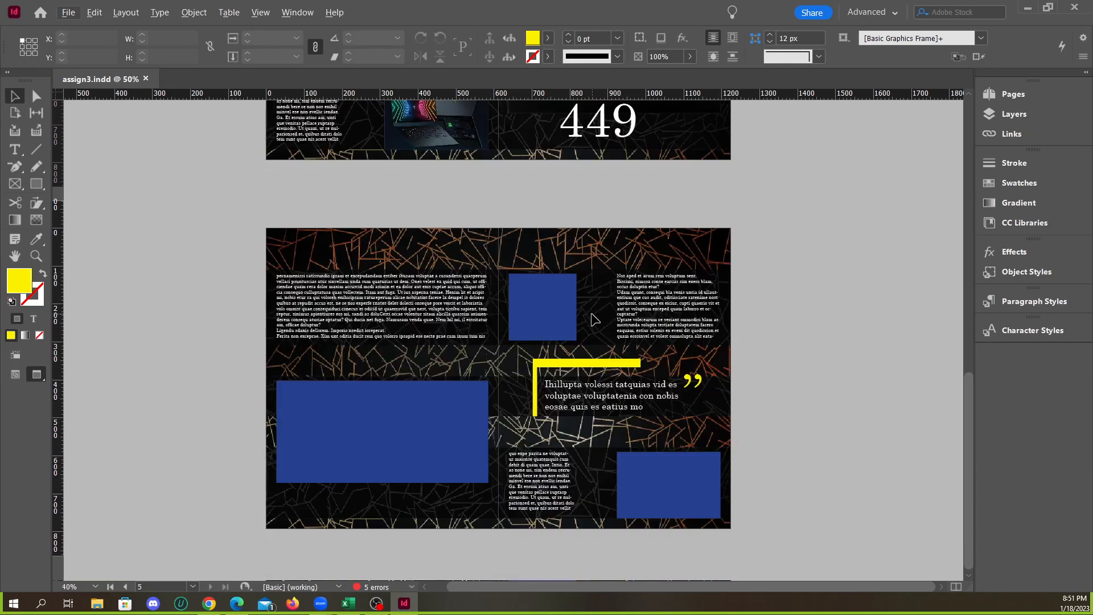
pyautogui.scroll(4, 595, 319)
pyautogui.scroll(3, 593, 312)
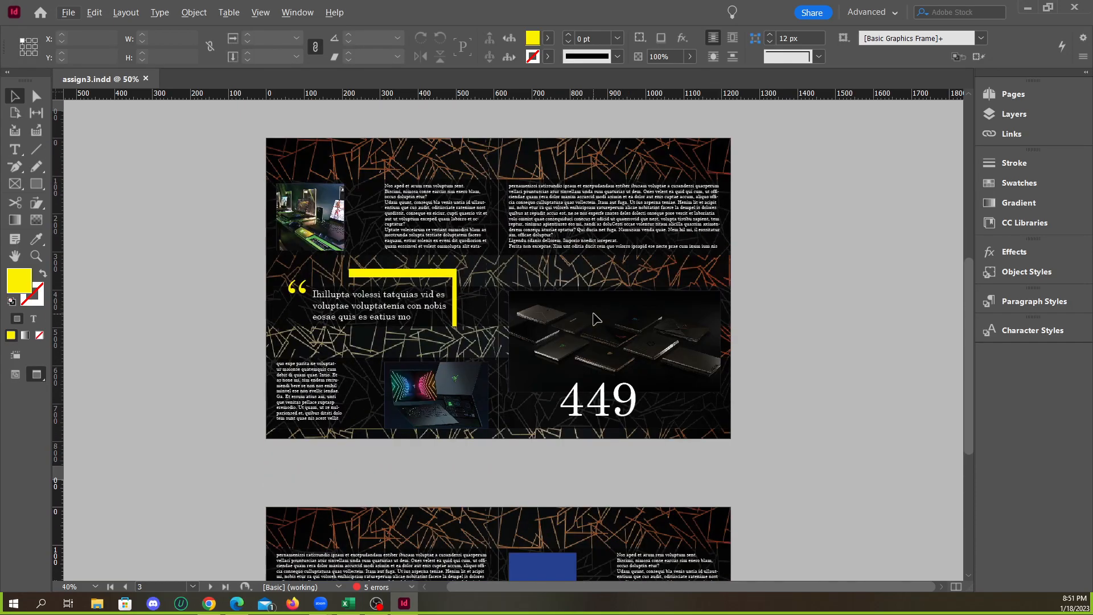
pyautogui.scroll(1, 601, 316)
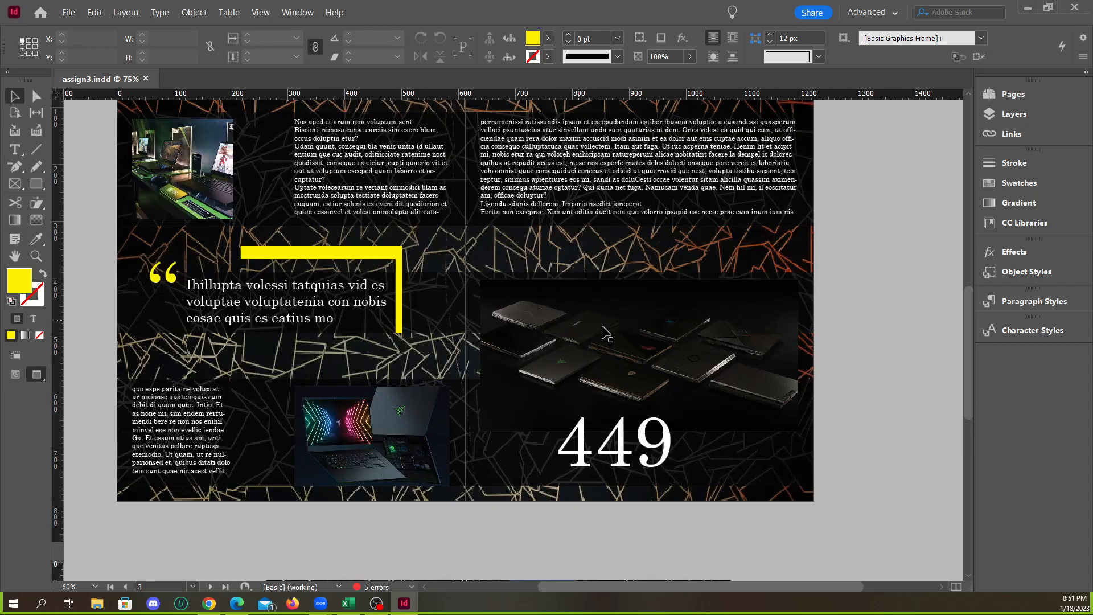
pyautogui.scroll(-1, 595, 330)
pyautogui.scroll(1, 488, 327)
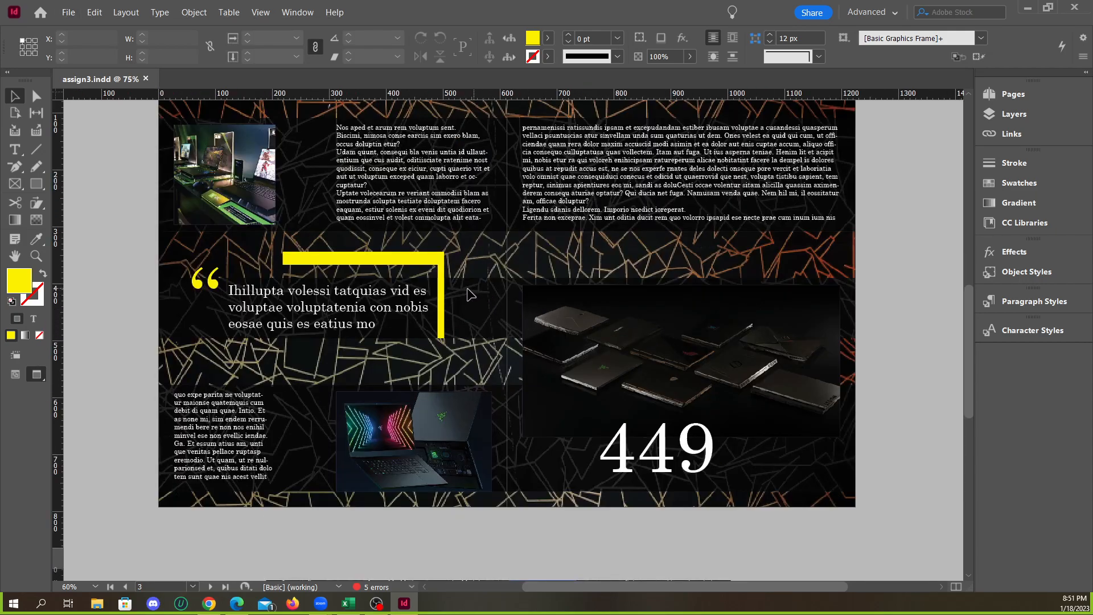
# Check the layers of assign3.indd and its overview of parent and document pages
pyautogui.click(1012, 115)
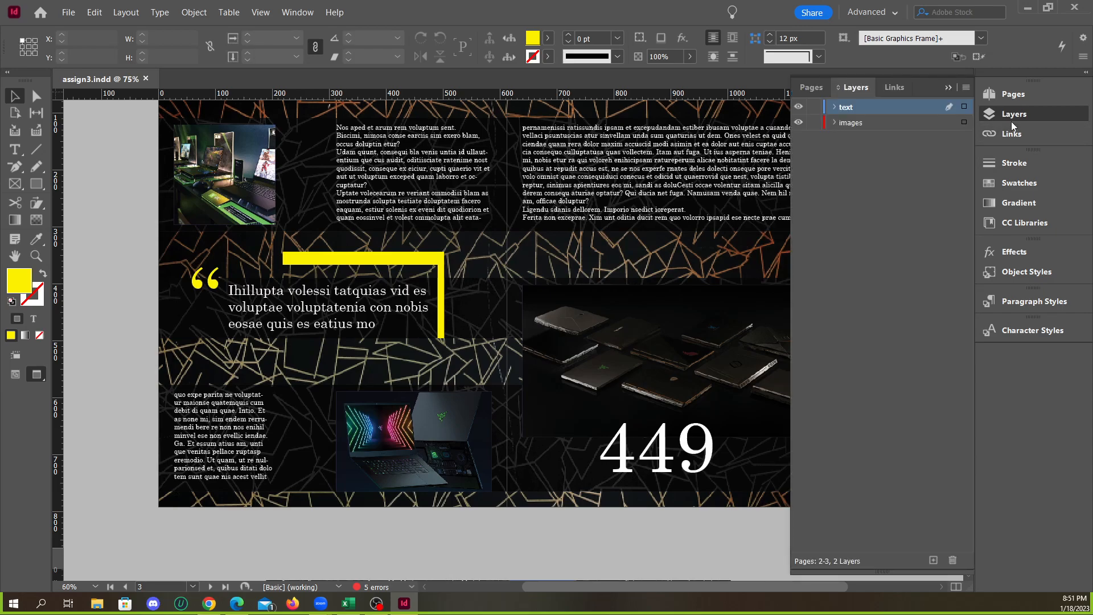
pyautogui.click(1012, 114)
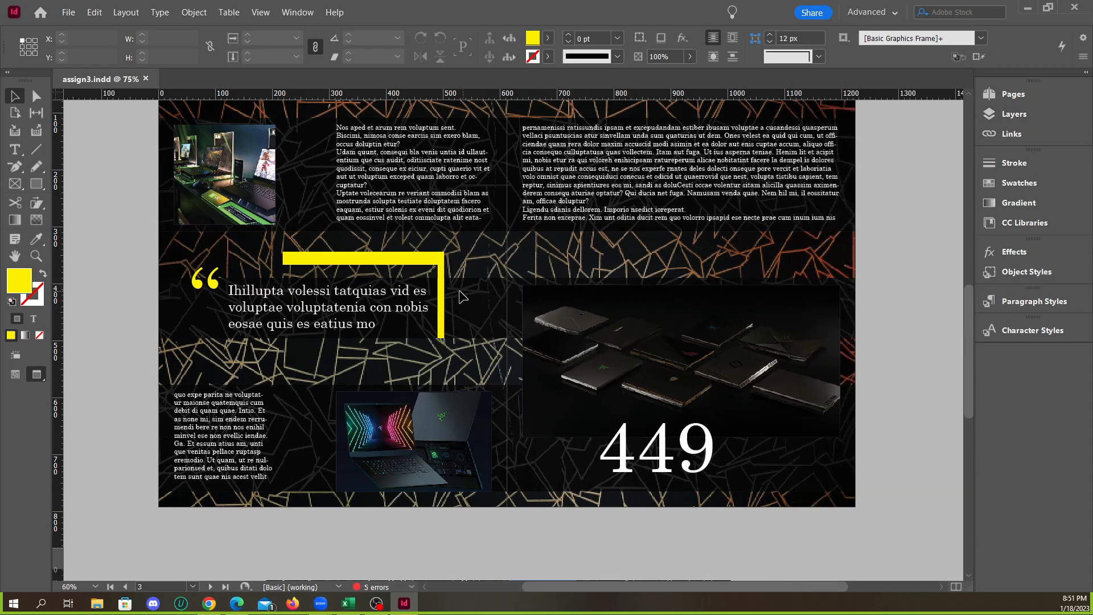
pyautogui.click(550, 298)
pyautogui.click(473, 290)
pyautogui.click(1012, 94)
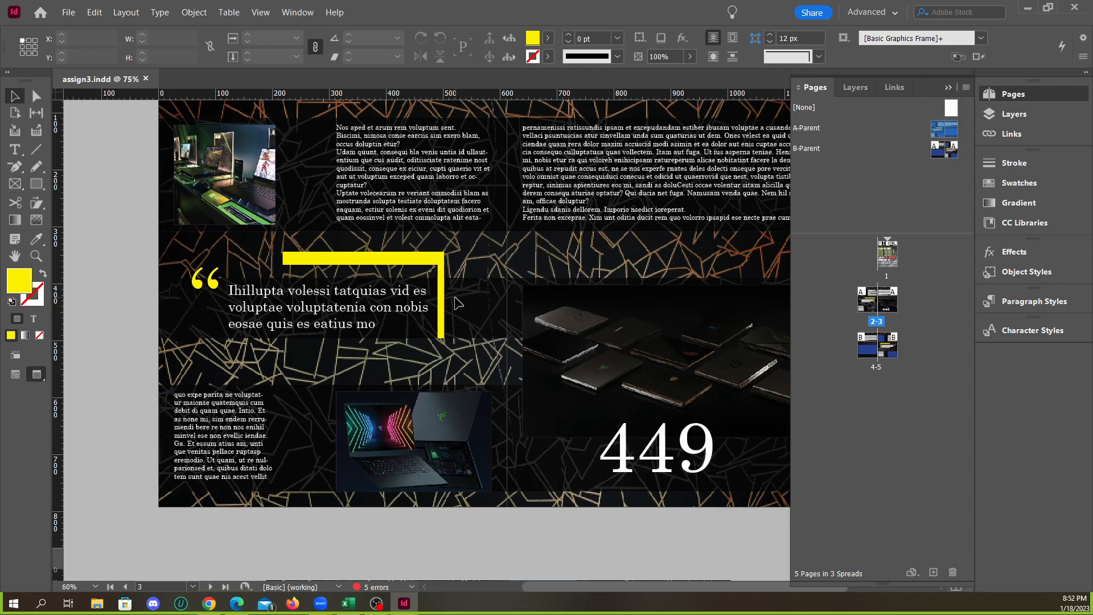
pyautogui.click(953, 88)
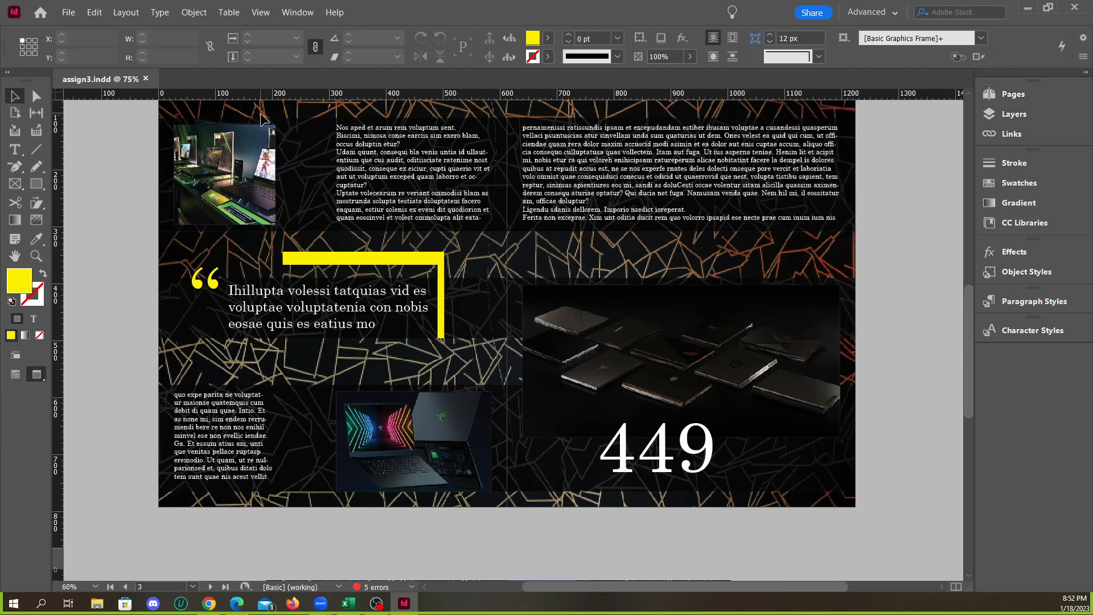
# Create a new blank document with the settings offered
pyautogui.click(69, 12)
pyautogui.moveTo(96, 21)
pyautogui.click(296, 28)
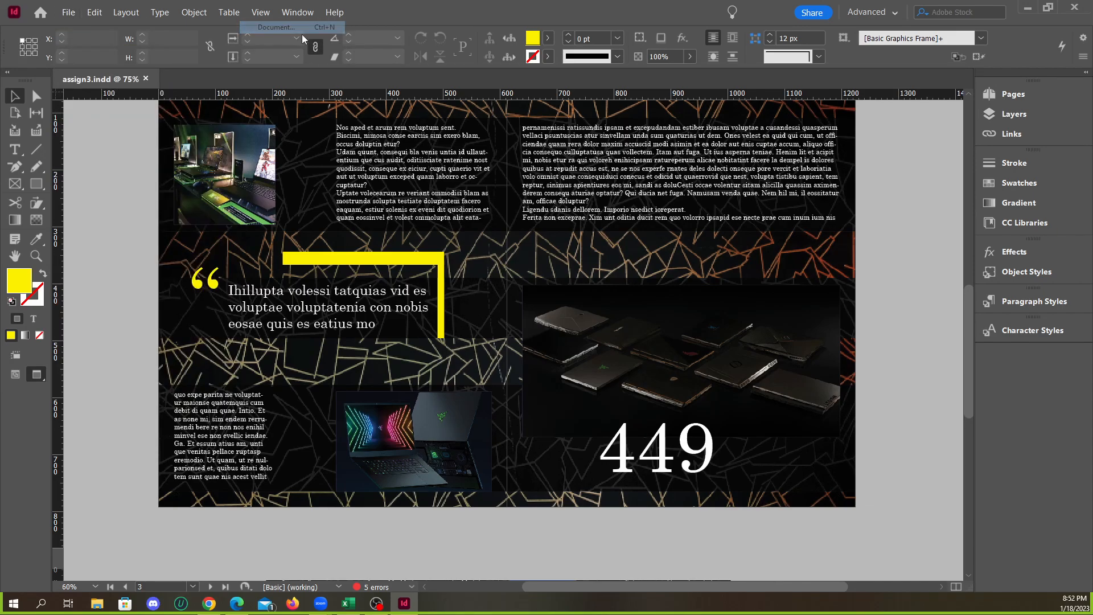
pyautogui.click(863, 566)
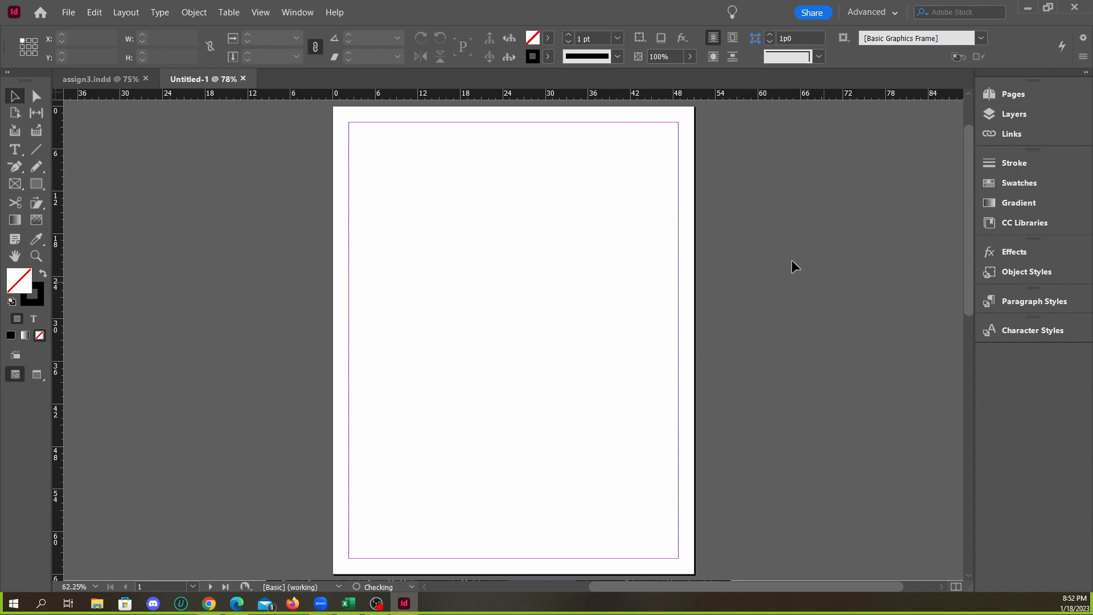
pyautogui.scroll(-3, 810, 264)
pyautogui.scroll(1, 569, 336)
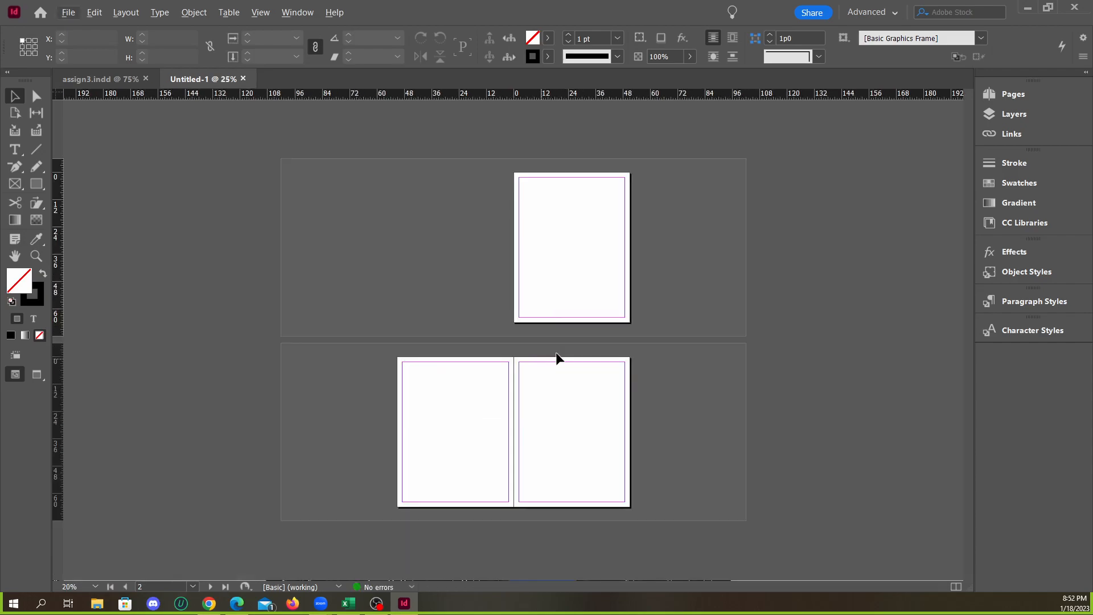
# Add two more pages to the new document, giving it spreads 2-3 and 4-5 after page 1
pyautogui.click(1012, 94)
pyautogui.doubleClick(933, 572)
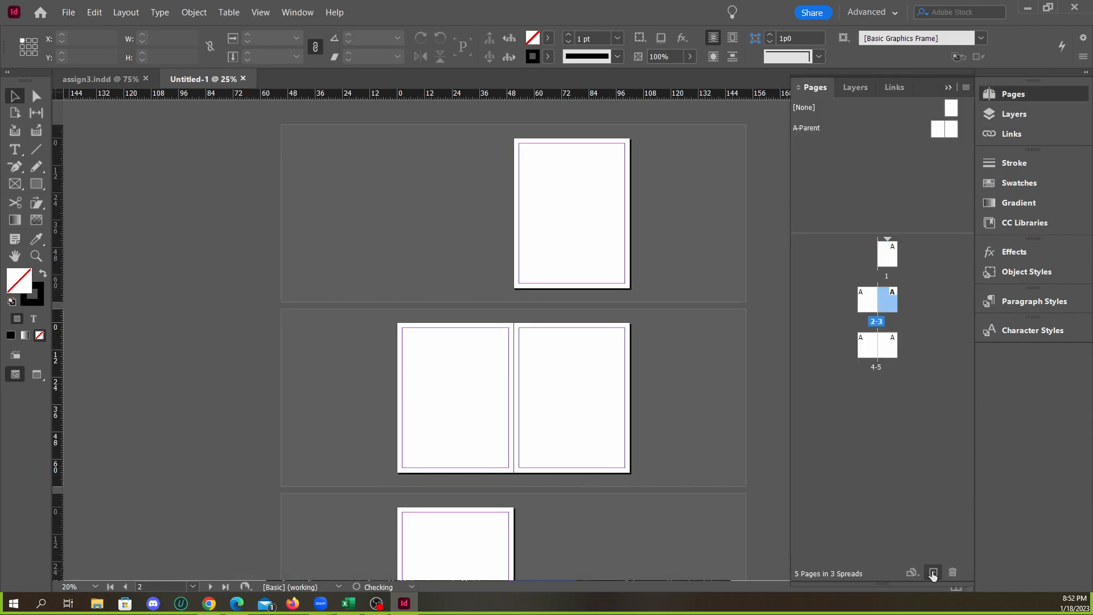
pyautogui.scroll(1, 689, 363)
pyautogui.scroll(-1, 674, 359)
pyautogui.scroll(1, 669, 353)
pyautogui.scroll(3, 616, 235)
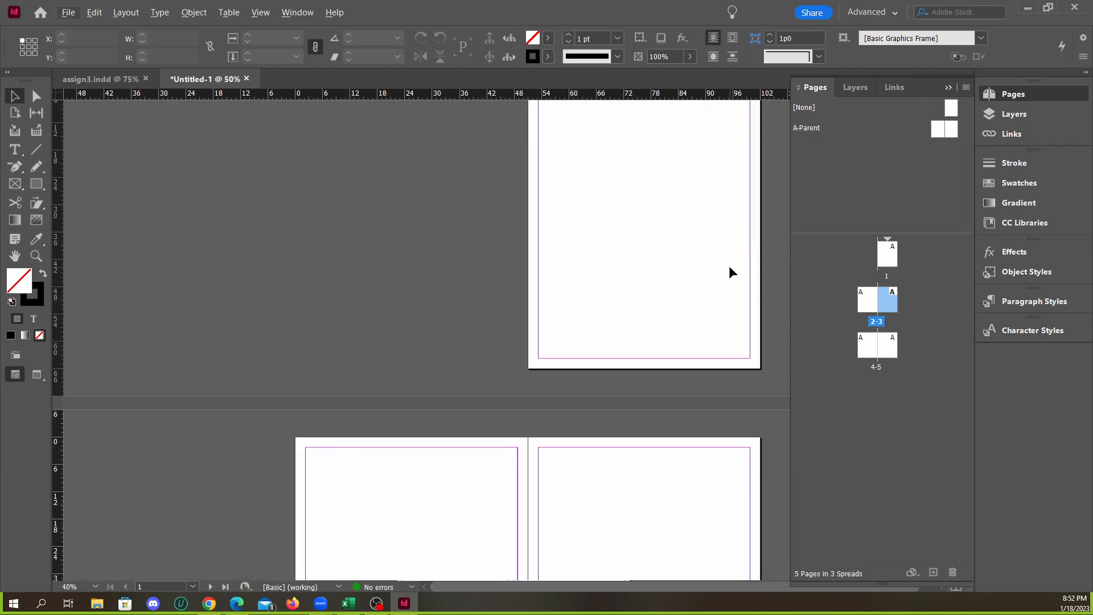
pyautogui.scroll(-1, 724, 255)
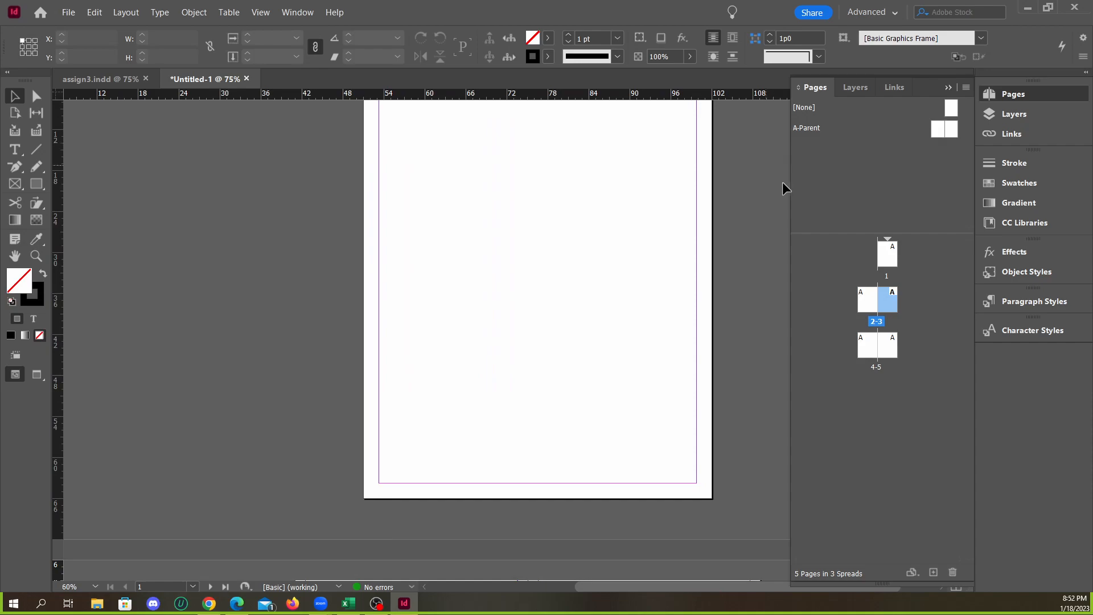
# Enlarge the document pages area of the page overview and select the A-Parent spread
pyautogui.click(889, 257)
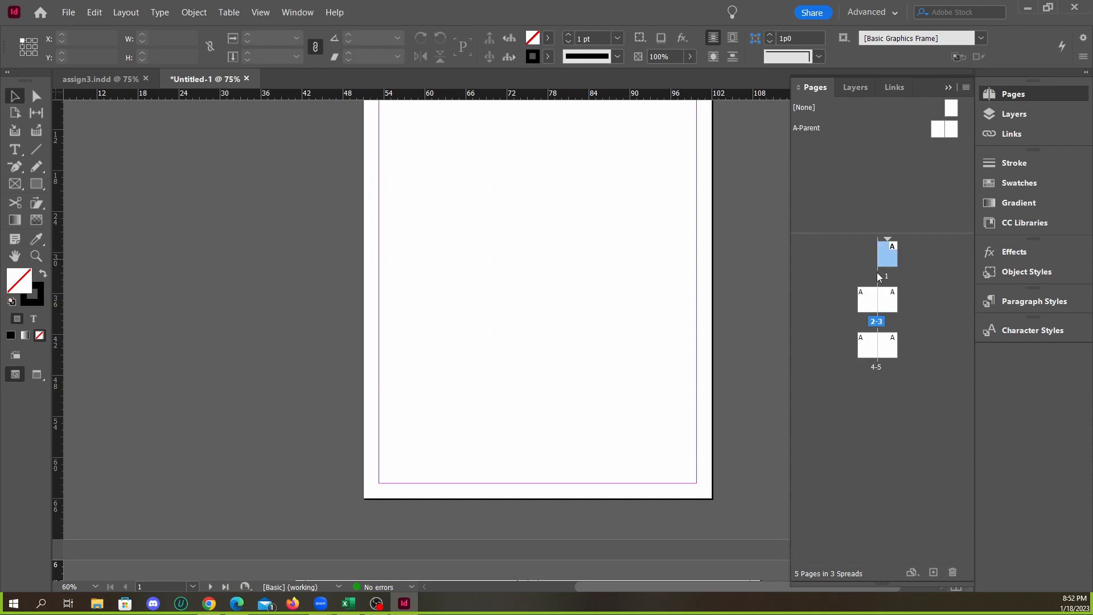
pyautogui.click(1013, 94)
pyautogui.click(1013, 94)
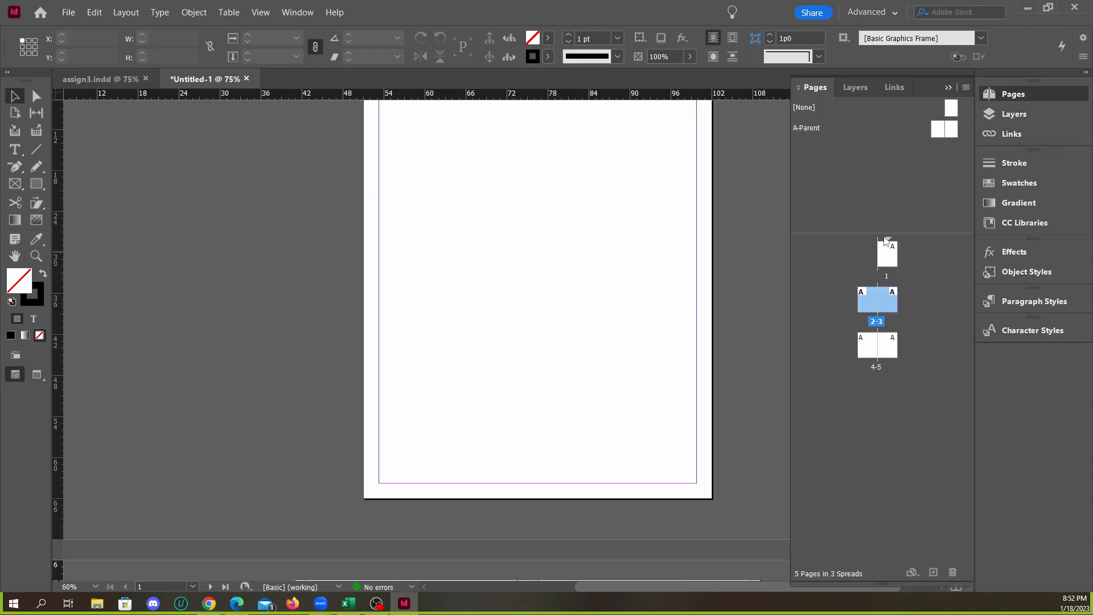
pyautogui.moveTo(891, 233); pyautogui.dragTo(894, 206)
pyautogui.click(808, 129)
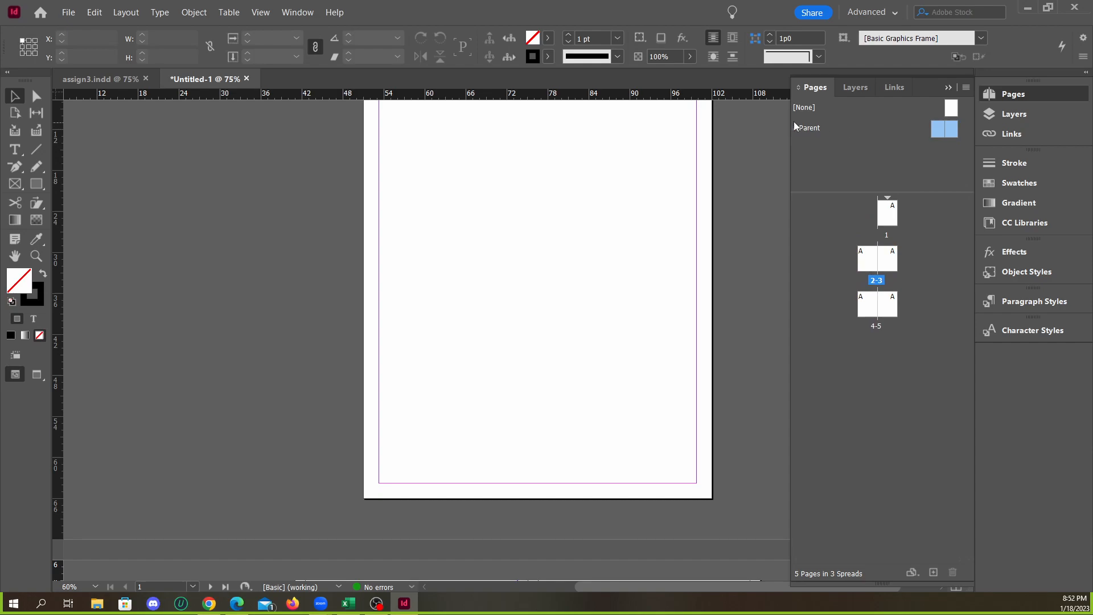
pyautogui.scroll(3, 597, 223)
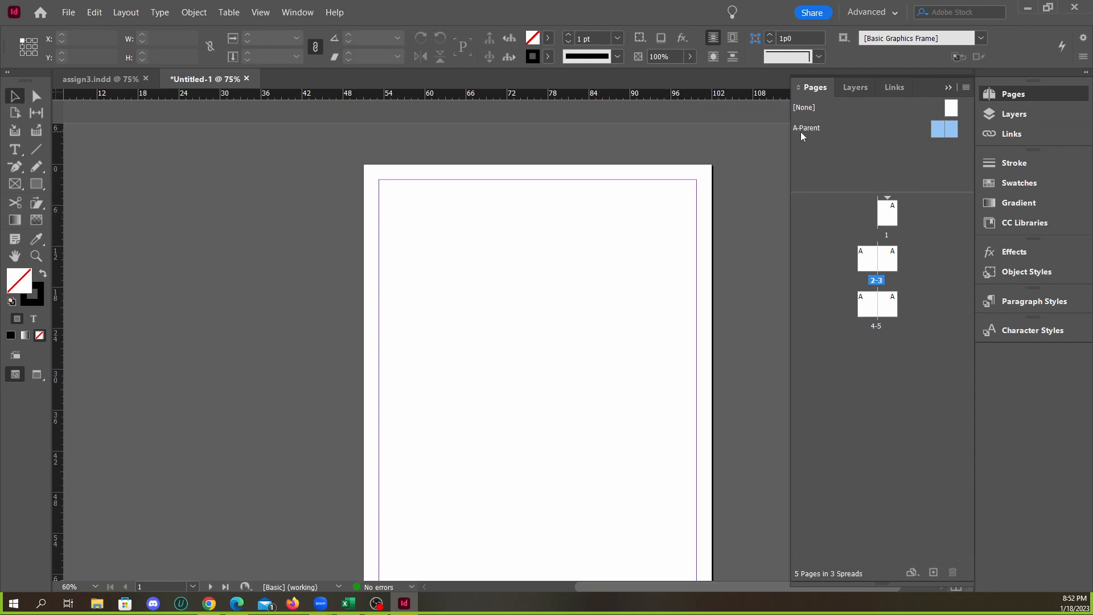
pyautogui.scroll(-1, 585, 229)
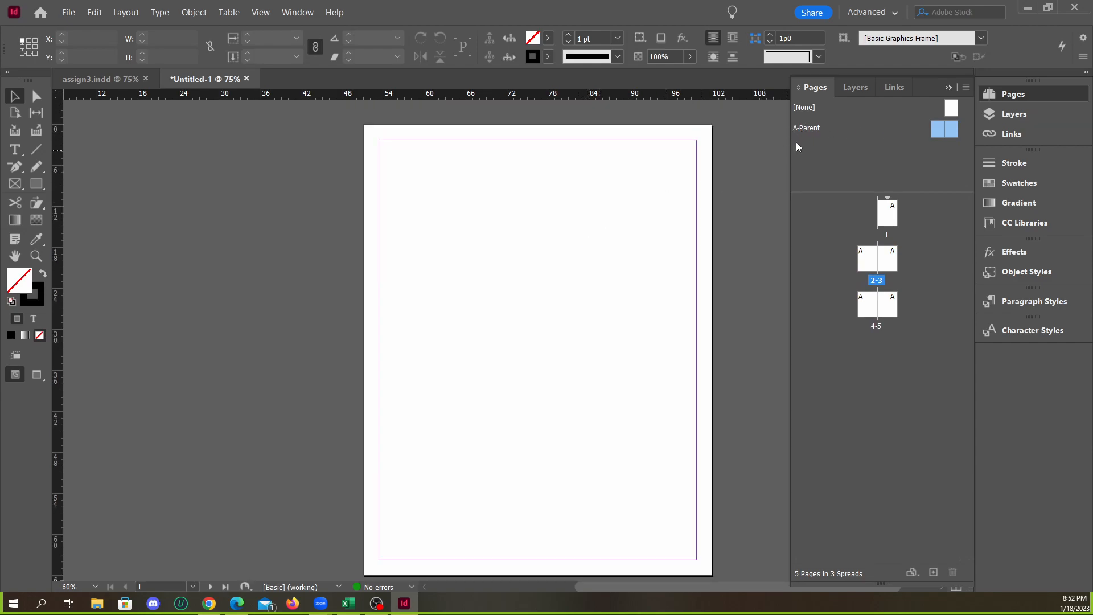
# Go to page 1 of the new document and look over the blank pages
pyautogui.moveTo(889, 124); pyautogui.dragTo(879, 264)
pyautogui.moveTo(867, 300); pyautogui.dragTo(889, 254)
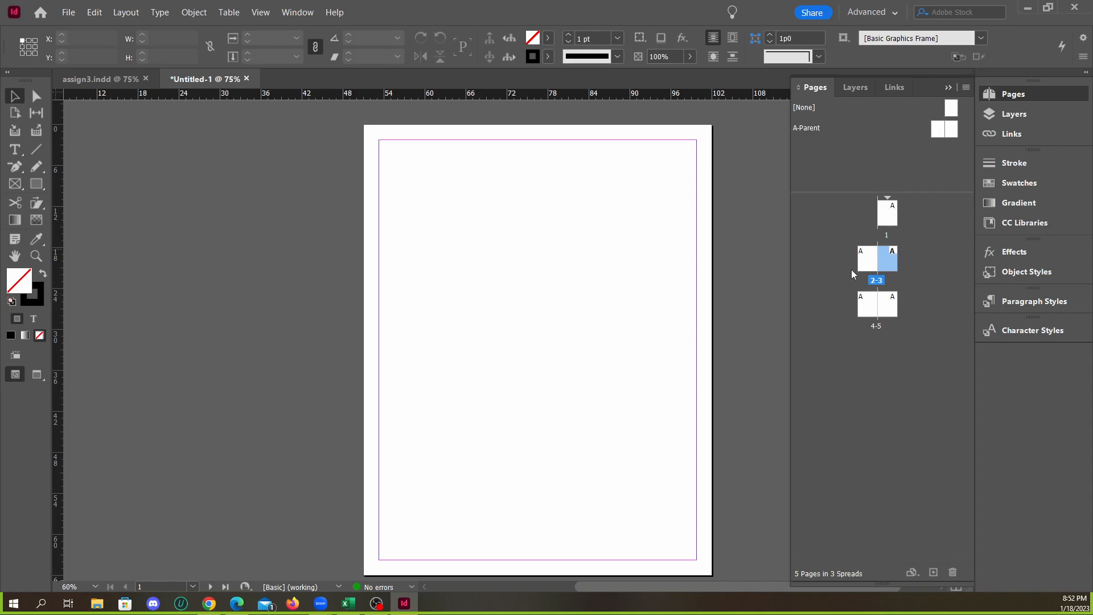
pyautogui.click(925, 241)
pyautogui.click(892, 216)
pyautogui.scroll(-15, 551, 292)
pyautogui.scroll(-5, 554, 314)
pyautogui.scroll(20, 484, 261)
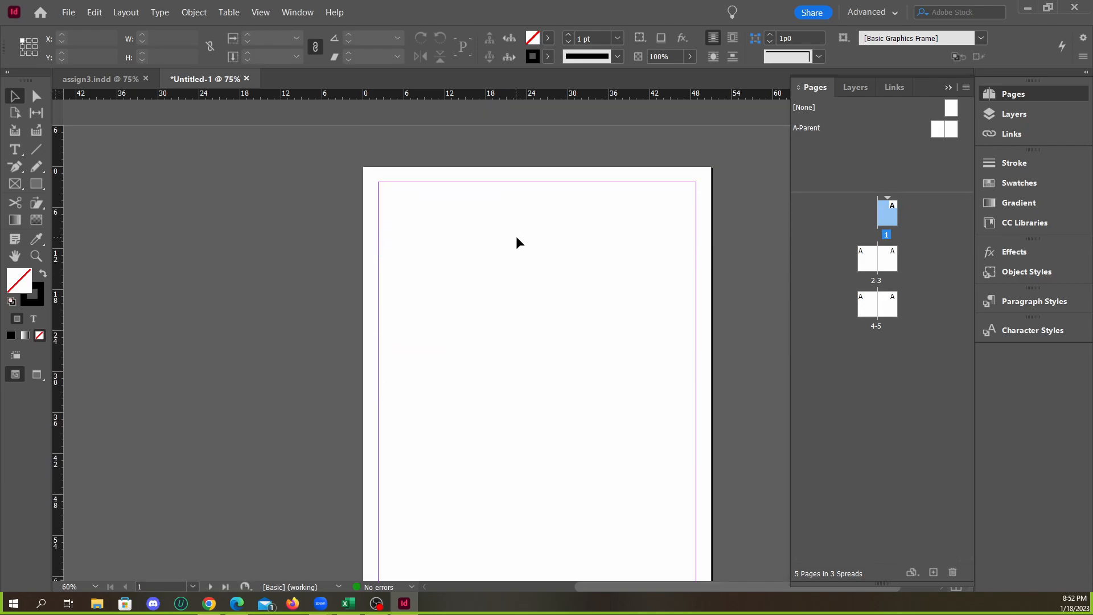
pyautogui.scroll(-4, 516, 242)
# Open the A-Parent spread and examine its two facing pages as a whole
pyautogui.doubleClick(799, 132)
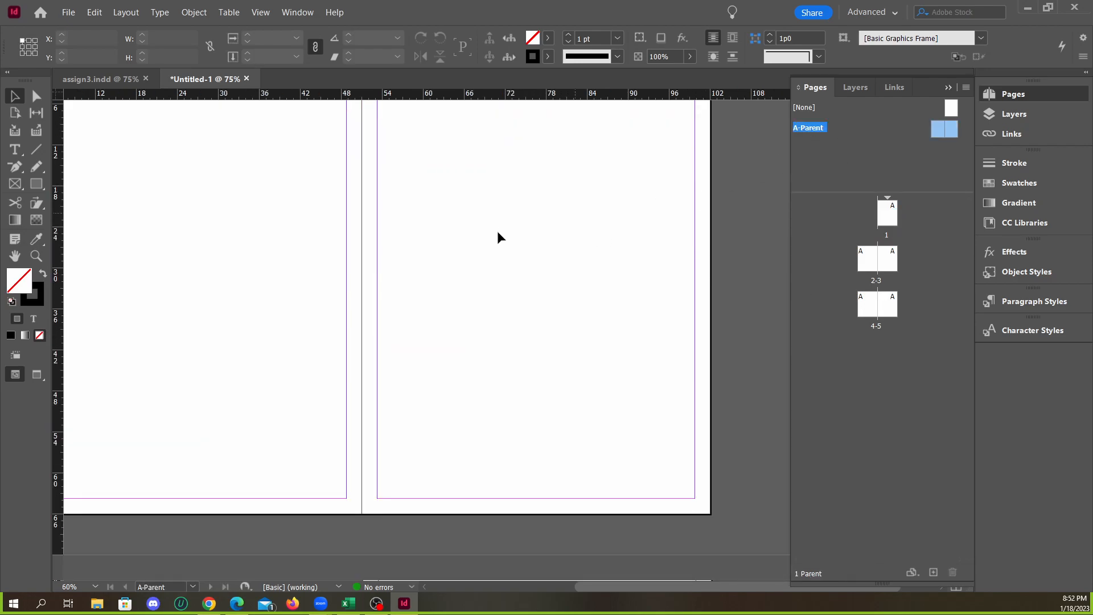
pyautogui.hotkey('ctrl', 'alt', '0')
pyautogui.scroll(-2, 582, 268)
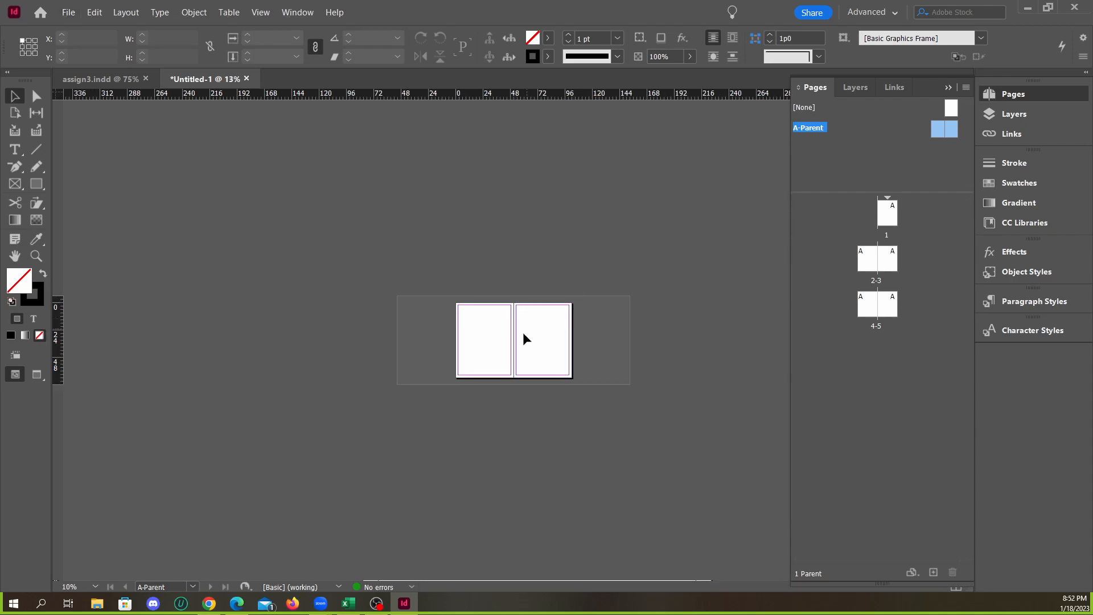
pyautogui.hotkey('ctrl', '=')
pyautogui.hotkey('ctrl', '=')
pyautogui.hotkey('ctrl', '-')
pyautogui.hotkey('ctrl', '-')
# Return from the parent spread to document page 1 and look over the document's spreads
pyautogui.doubleClick(882, 213)
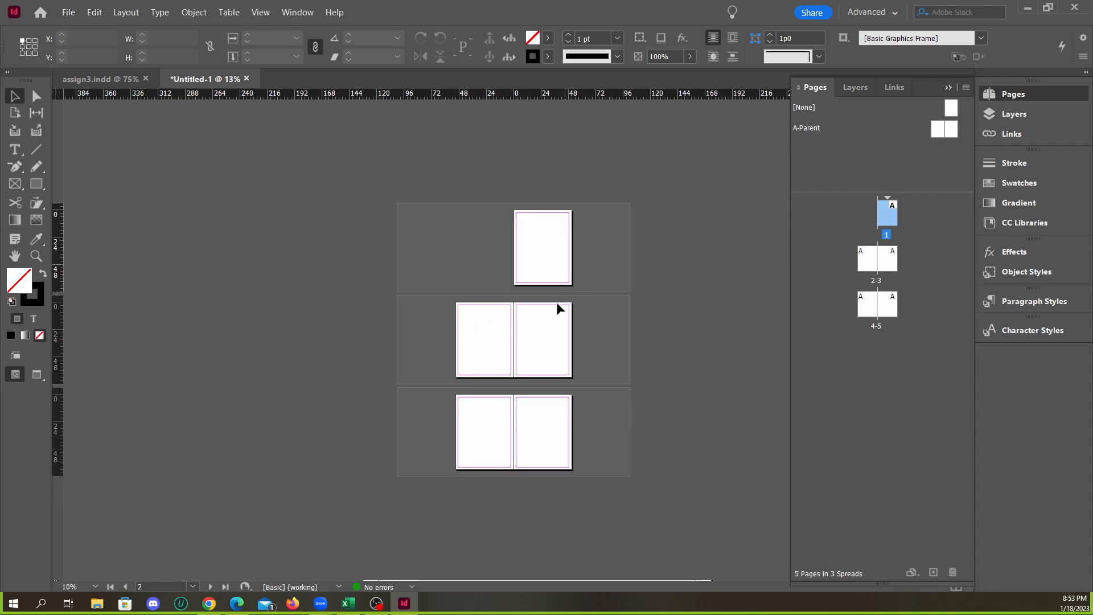
pyautogui.hotkey('ctrl', '=')
pyautogui.hotkey('ctrl', '=')
pyautogui.scroll(-8, 535, 304)
pyautogui.scroll(14, 570, 300)
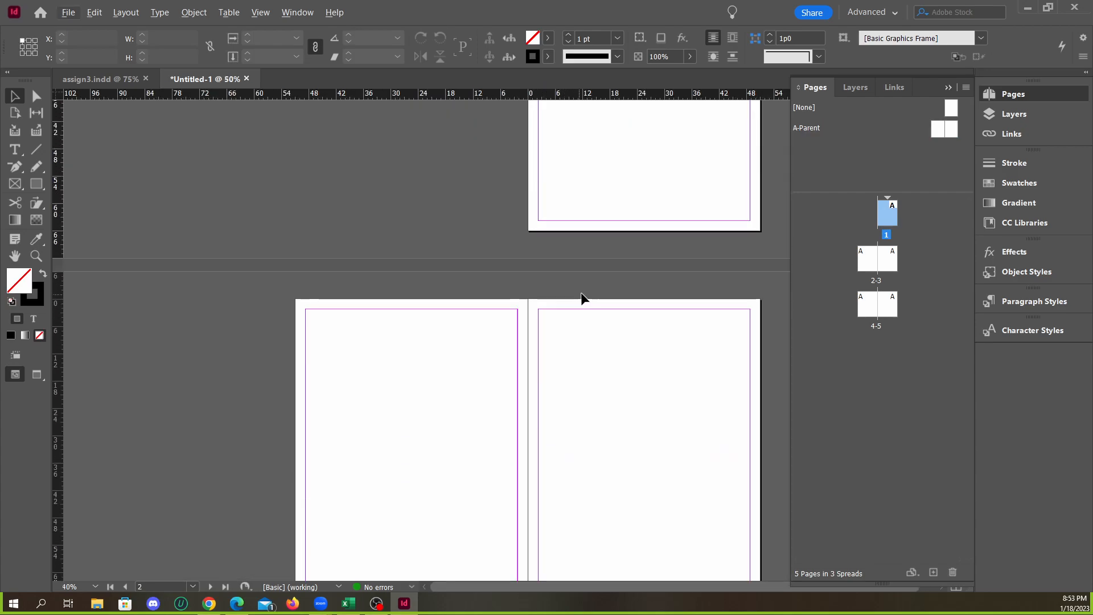
# On A-Parent's left page, draw a rectangle about 17p7.5 by 14p4.5 and fill it with C=0 M=100 Y=0 K=0
pyautogui.doubleClick(808, 128)
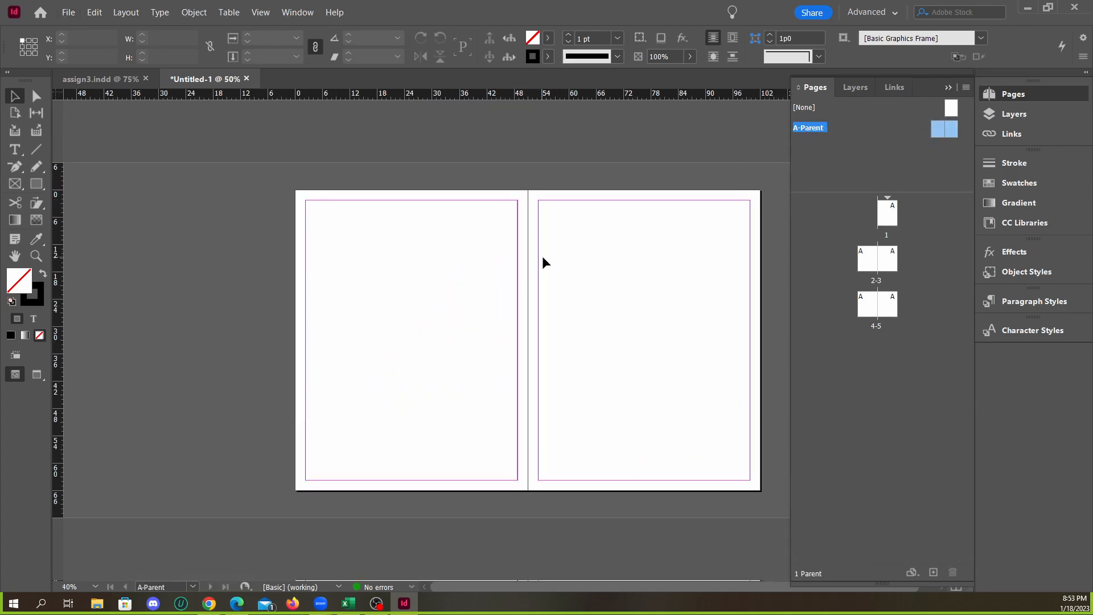
pyautogui.hotkey('ctrl', '=')
pyautogui.click(15, 149)
pyautogui.click(37, 183)
pyautogui.scroll(-2, 257, 220)
pyautogui.moveTo(221, 178)
pyautogui.mouseDown()
pyautogui.moveTo(339, 262)
pyautogui.moveTo(340, 277)
pyautogui.mouseUp()
pyautogui.click(548, 38)
pyautogui.click(433, 161)
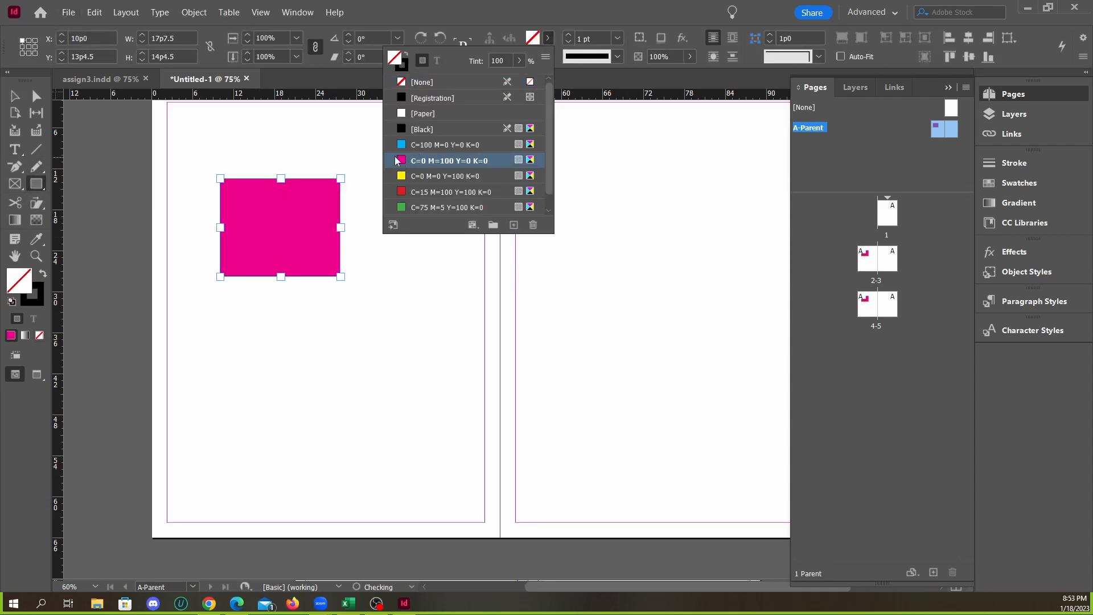
pyautogui.click(185, 166)
# Duplicate the magenta rectangle onto A-Parent's right page and stretch the copy to nearly the full page height
pyautogui.click(15, 97)
pyautogui.scroll(-2, 339, 274)
pyautogui.scroll(3, 544, 357)
pyautogui.moveTo(307, 310); pyautogui.dragTo(636, 345)
pyautogui.moveTo(609, 295); pyautogui.dragTo(607, 174)
pyautogui.scroll(-2, 618, 296)
pyautogui.moveTo(609, 309); pyautogui.dragTo(608, 537)
pyautogui.click(718, 429)
pyautogui.scroll(2, 575, 373)
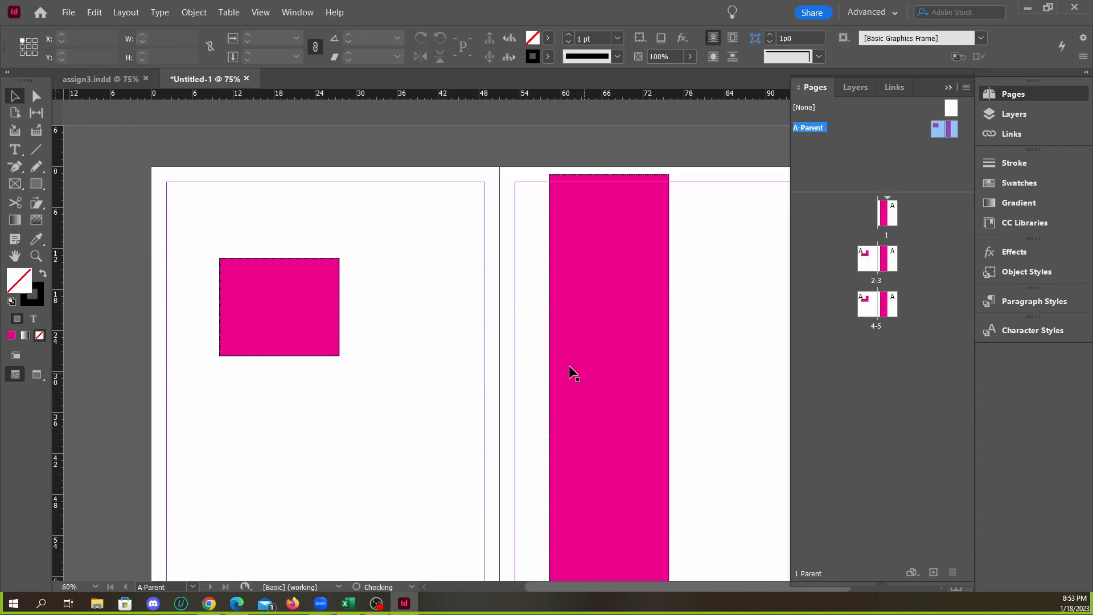
# Go to document page 1 and examine how the parent rectangles are applied across the document's spreads
pyautogui.doubleClick(882, 218)
pyautogui.scroll(-2, 600, 268)
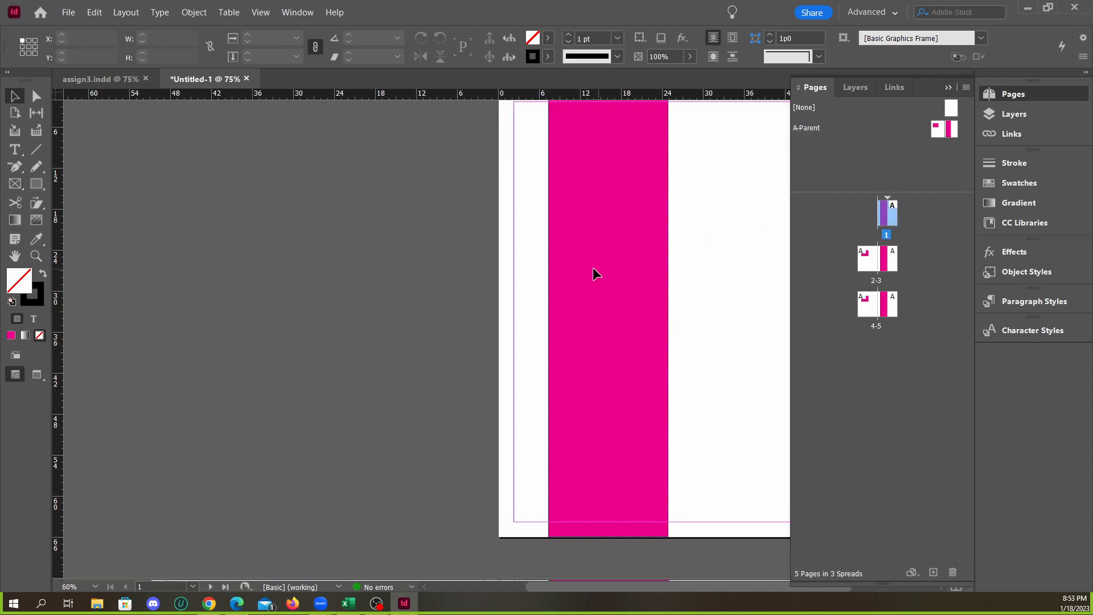
pyautogui.scroll(-3, 572, 261)
pyautogui.scroll(2, 546, 243)
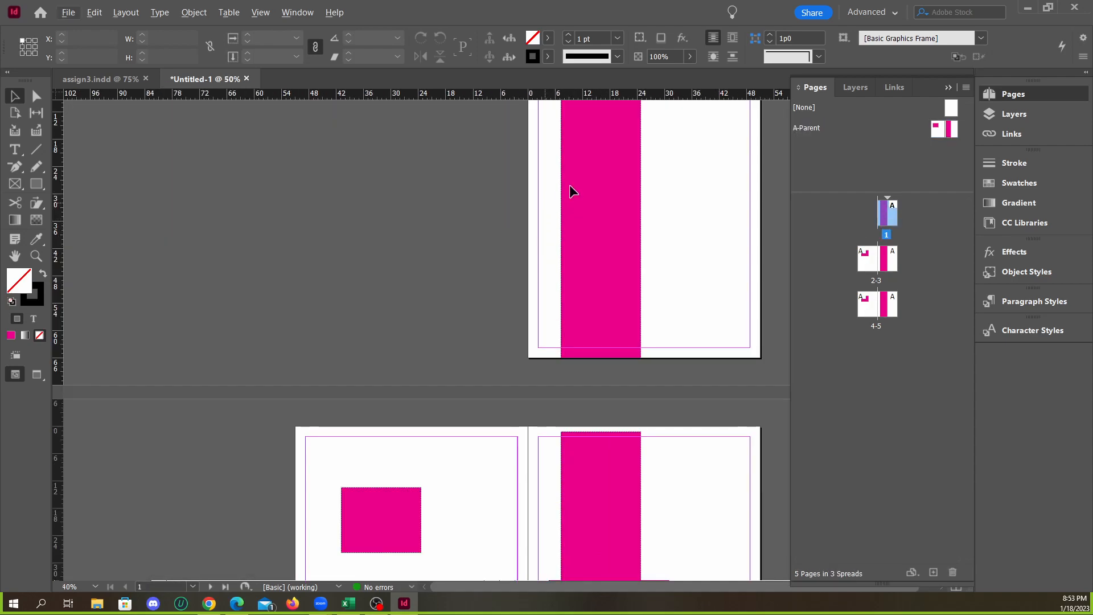
pyautogui.scroll(-6, 383, 329)
pyautogui.scroll(2, 444, 322)
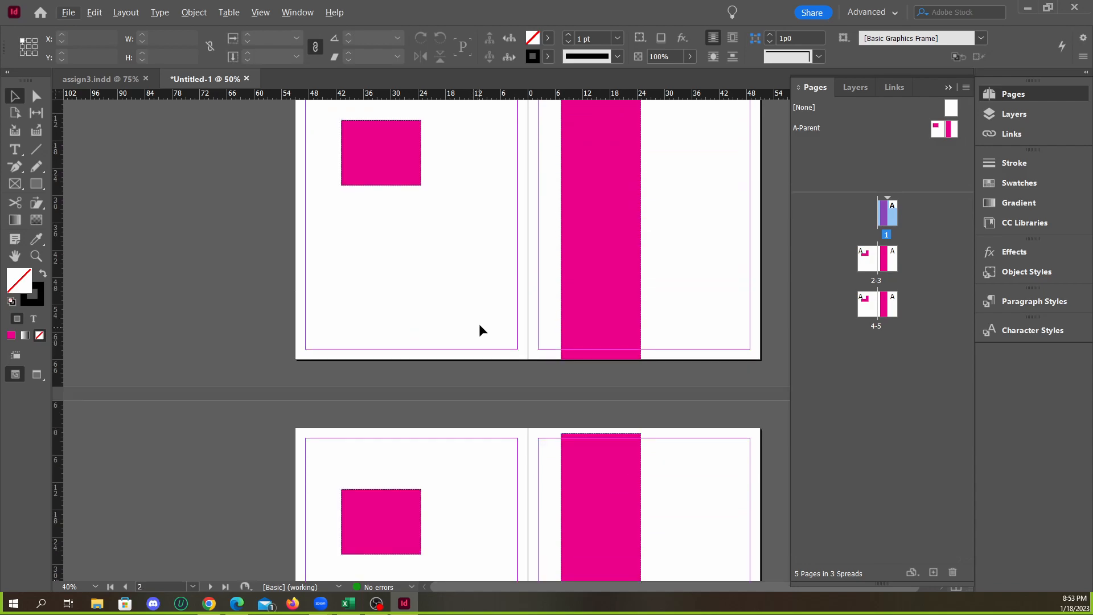
pyautogui.scroll(-2, 480, 325)
# On A-Parent, fill the left page's rectangle with C=0 M=0 Y=100 K=0 and widen it to about 38p0
pyautogui.doubleClick(873, 130)
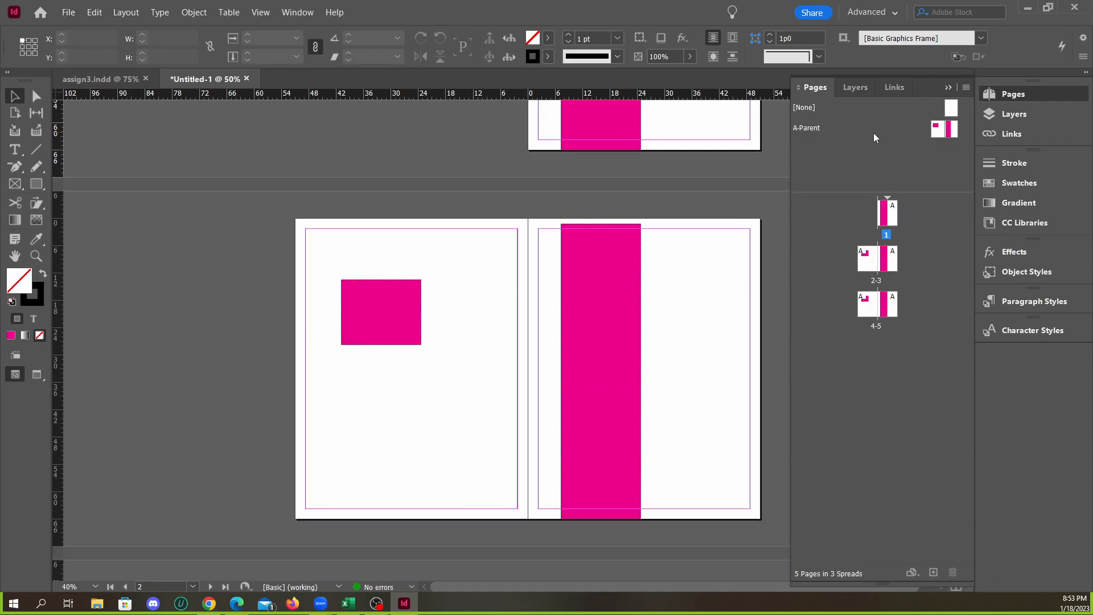
pyautogui.click(403, 296)
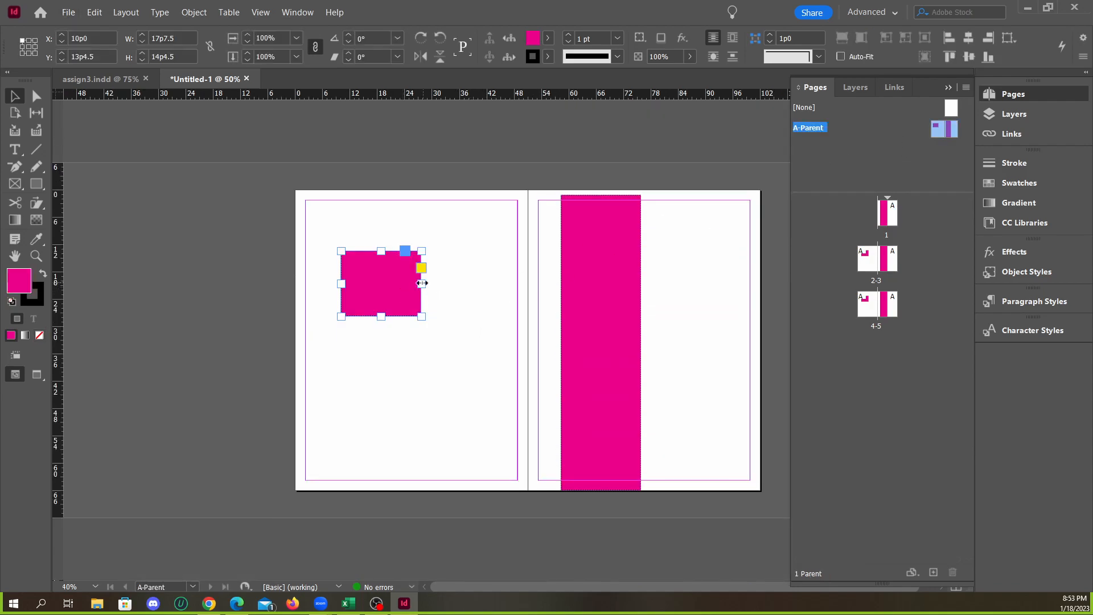
pyautogui.click(547, 38)
pyautogui.click(442, 177)
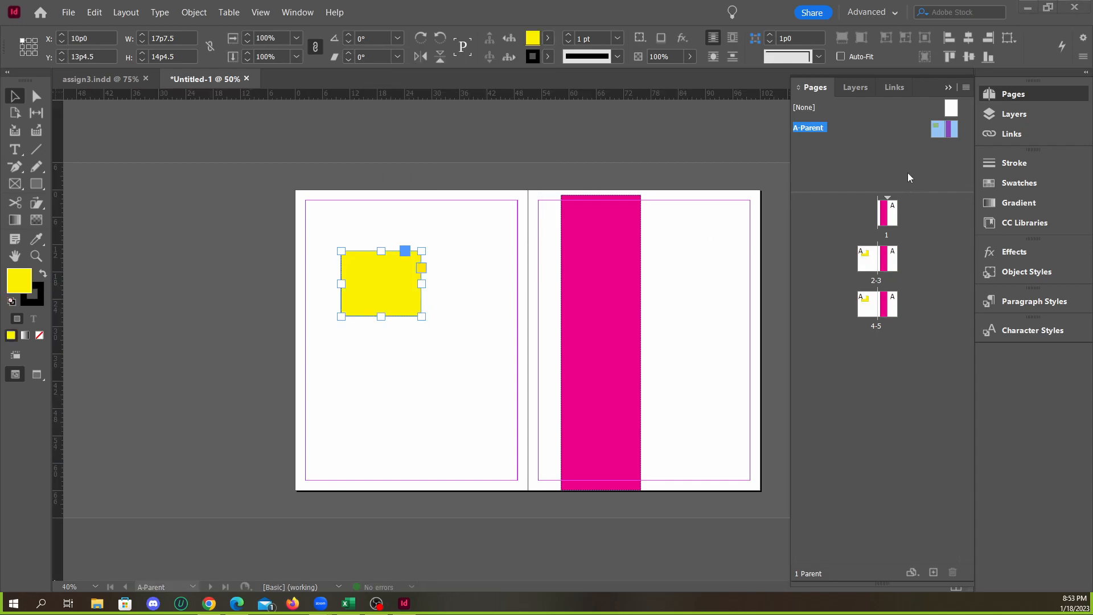
pyautogui.moveTo(421, 280); pyautogui.dragTo(514, 283)
# Widen the rectangle on A-Parent's right page to about 37p11.4 and fill it with C=100 M=0 Y=0 K=0
pyautogui.click(606, 259)
pyautogui.moveTo(641, 342); pyautogui.dragTo(734, 302)
pyautogui.click(547, 37)
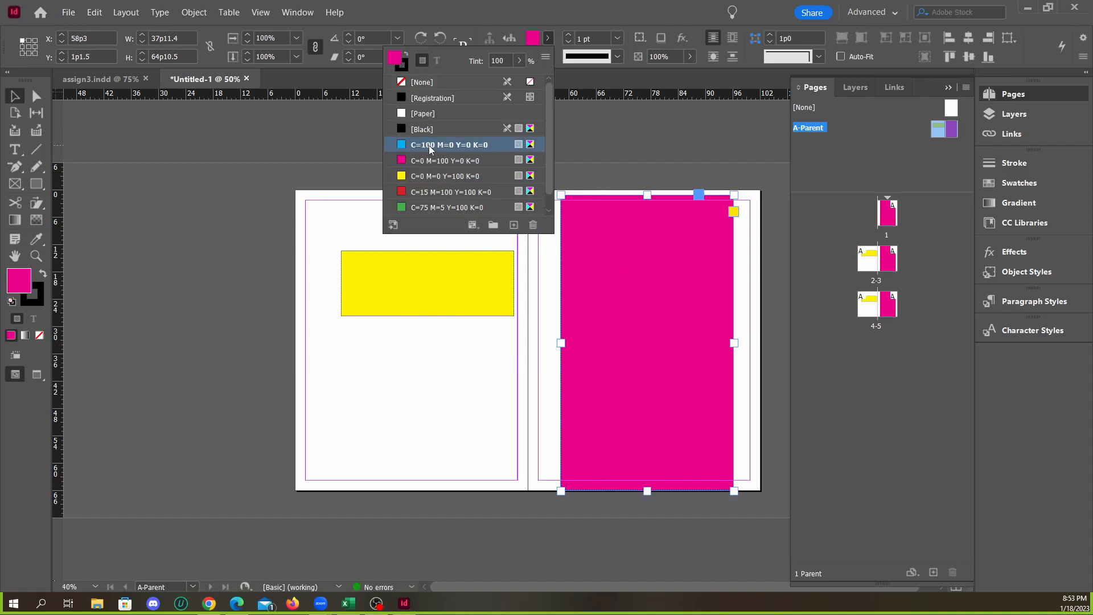
pyautogui.click(449, 145)
# Go to document page 1 and check the recoloured, widened rectangles on the document's spreads
pyautogui.doubleClick(891, 217)
pyautogui.scroll(-5, 593, 322)
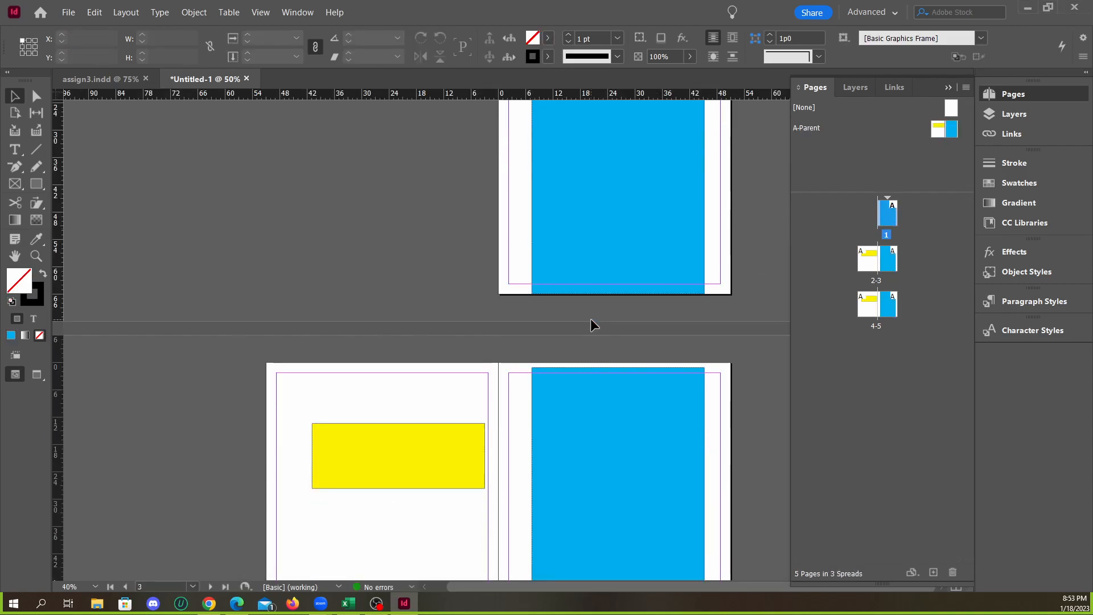
pyautogui.scroll(5, 532, 385)
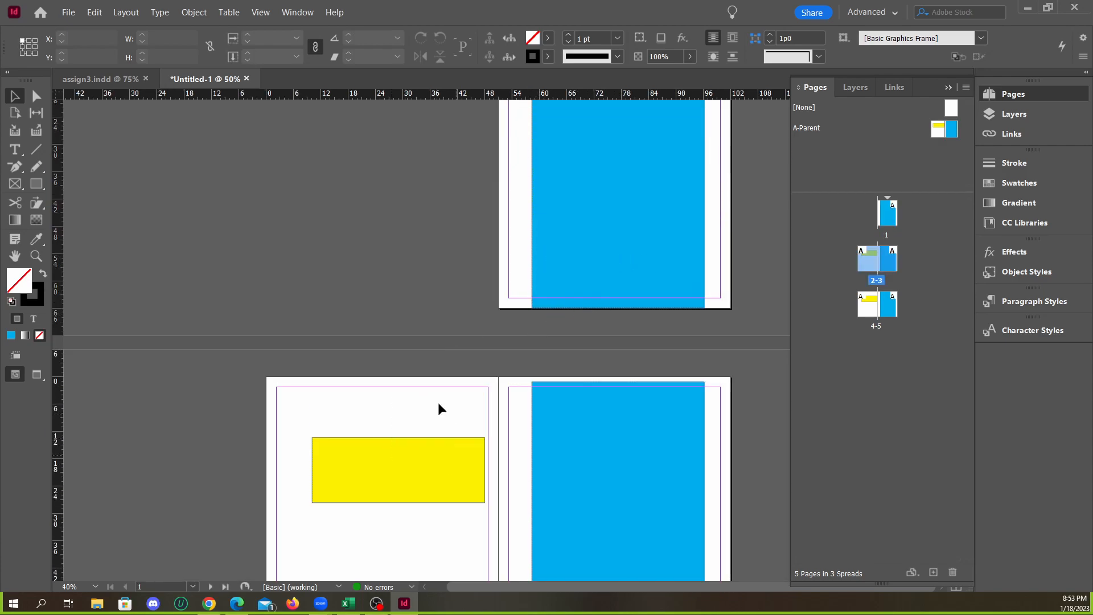
pyautogui.scroll(-3, 444, 412)
pyautogui.scroll(3, 416, 367)
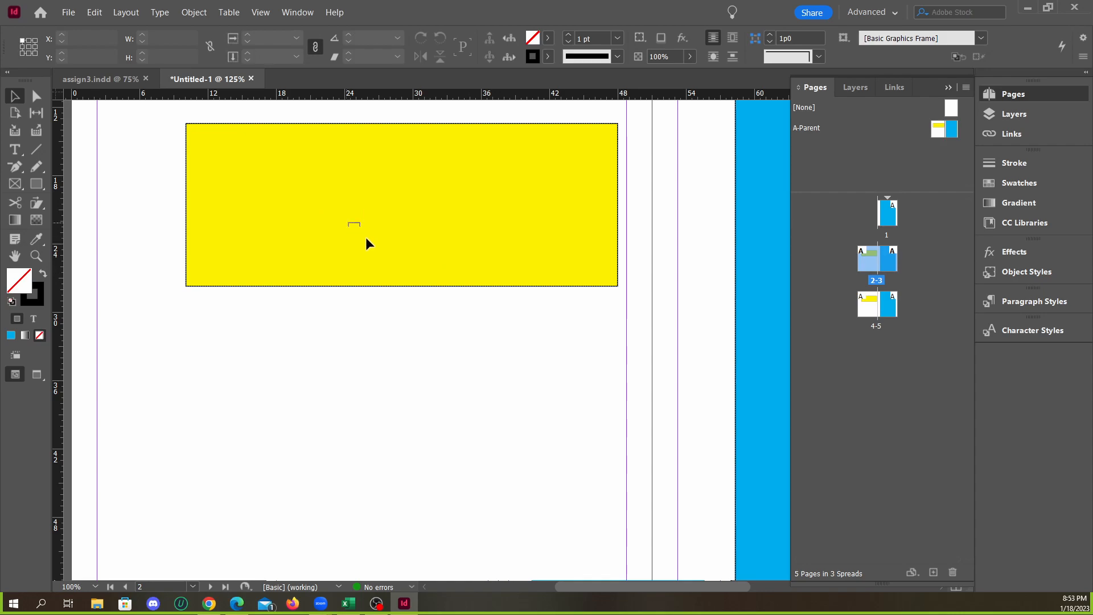
# Override the yellow parent rectangle on page 2 and move it down the page to about X 13p0, Y 31p0
pyautogui.keyDown('ctrl'); pyautogui.keyDown('shift'); pyautogui.click(427, 245); pyautogui.keyUp('shift'); pyautogui.keyUp('ctrl')
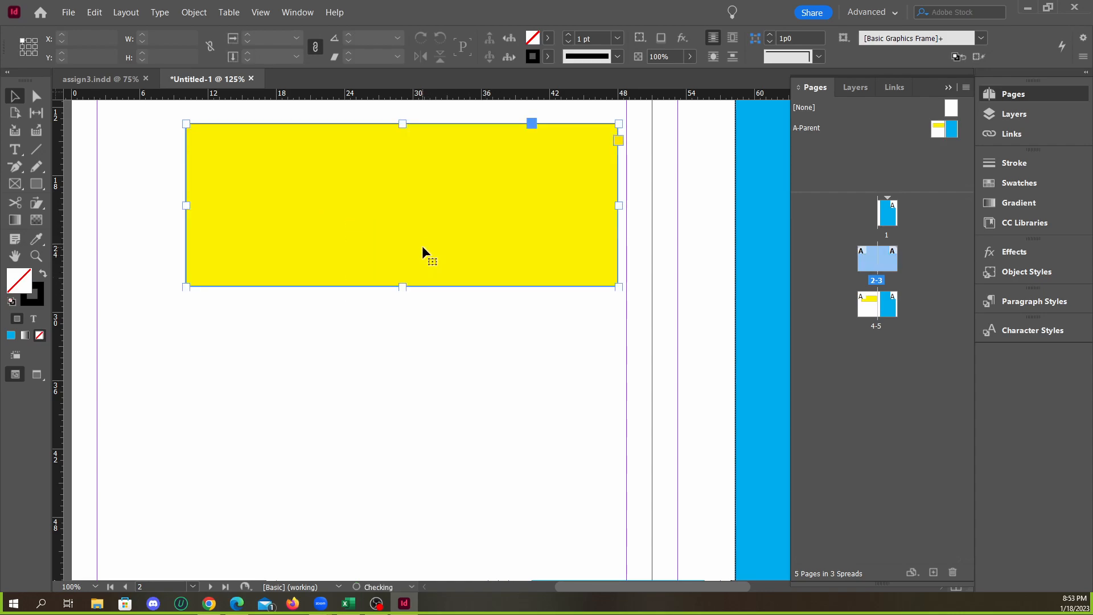
pyautogui.click(400, 315)
pyautogui.moveTo(400, 236); pyautogui.dragTo(337, 355)
pyautogui.moveTo(431, 332); pyautogui.dragTo(437, 434)
pyautogui.scroll(-2, 438, 223)
pyautogui.moveTo(443, 295); pyautogui.dragTo(435, 209)
pyautogui.moveTo(419, 264); pyautogui.dragTo(458, 400)
pyautogui.moveTo(457, 382); pyautogui.dragTo(480, 356)
pyautogui.scroll(-3, 401, 291)
pyautogui.scroll(-2, 496, 365)
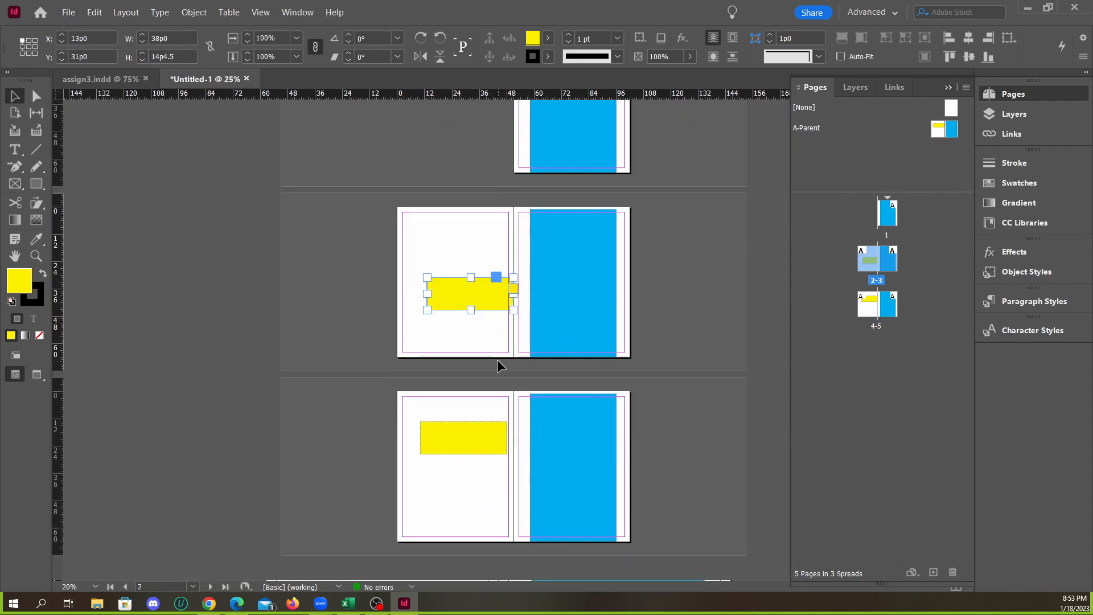
# Move page 2's yellow rectangle up to the page's left edge and override page 3's blue rectangle, narrowing it to about 26p7.4
pyautogui.moveTo(490, 296); pyautogui.dragTo(447, 269)
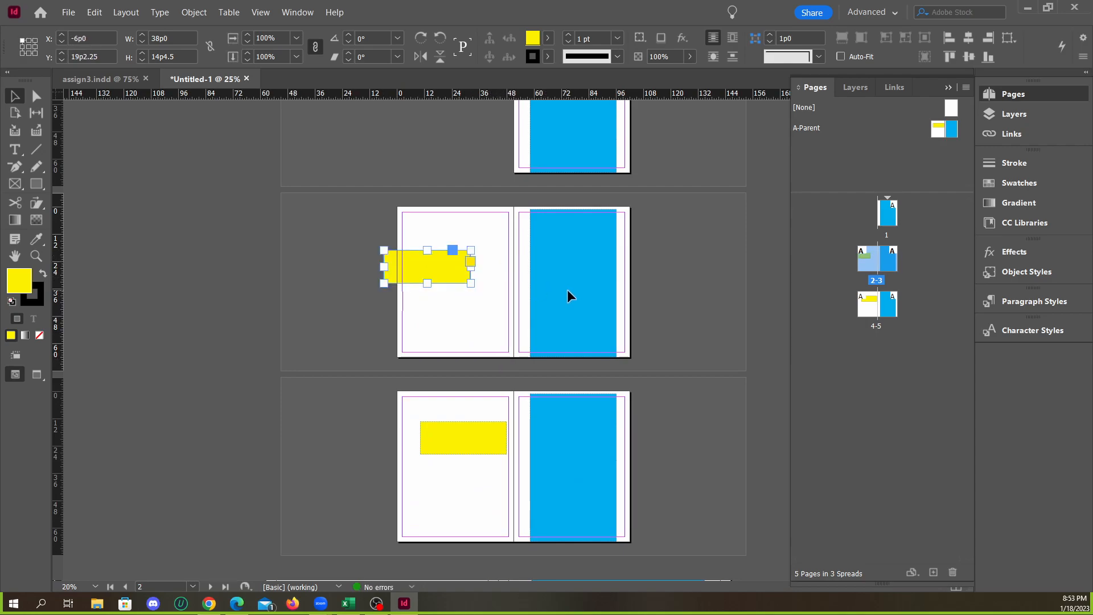
pyautogui.moveTo(575, 294); pyautogui.dragTo(603, 284)
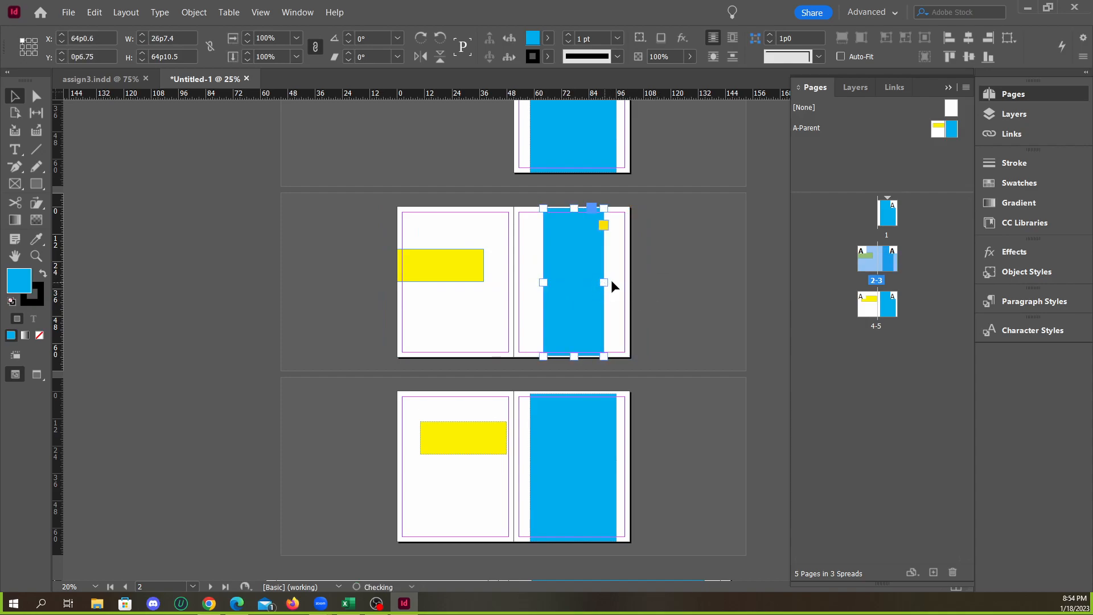
pyautogui.click(688, 285)
pyautogui.scroll(3, 677, 290)
# On A-Parent, change the left page's yellow rectangle to the C=75 M=5 Y=100 K=0 fill
pyautogui.doubleClick(832, 135)
pyautogui.click(487, 305)
pyautogui.click(548, 38)
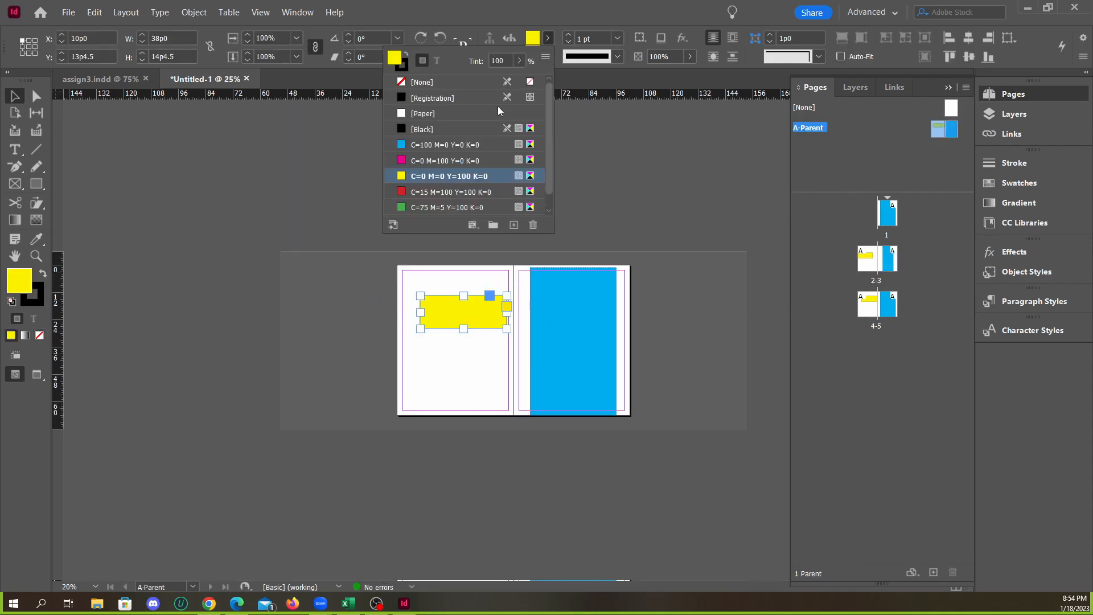
pyautogui.click(437, 149)
pyautogui.click(444, 207)
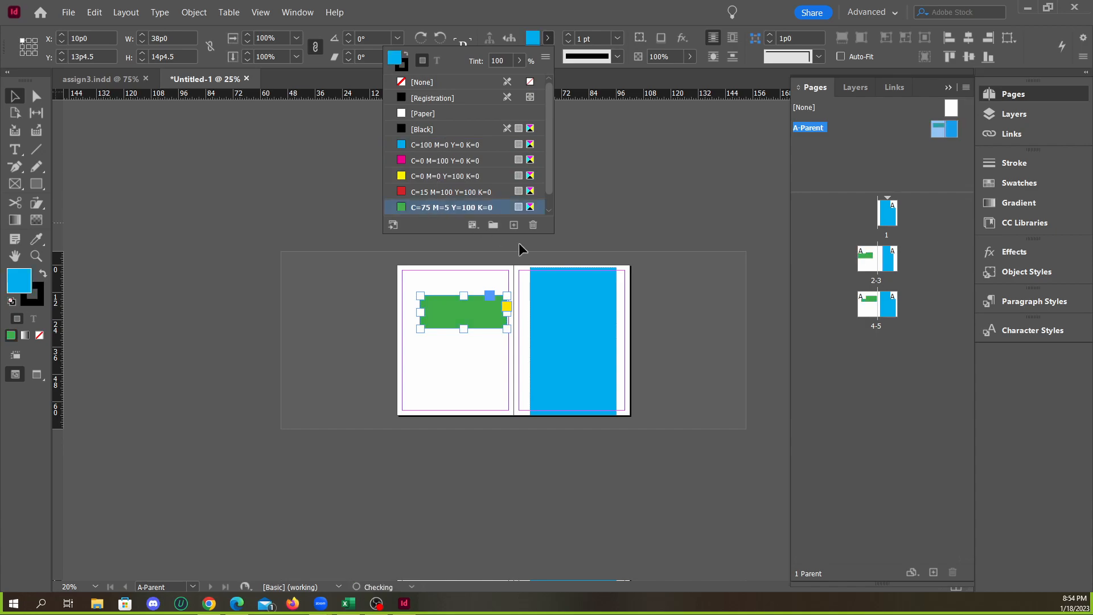
# Fill the blue rectangle on A-Parent's right page with C=75 M=5 Y=100 K=0 as well
pyautogui.click(570, 311)
pyautogui.click(547, 37)
pyautogui.click(428, 207)
pyautogui.click(668, 233)
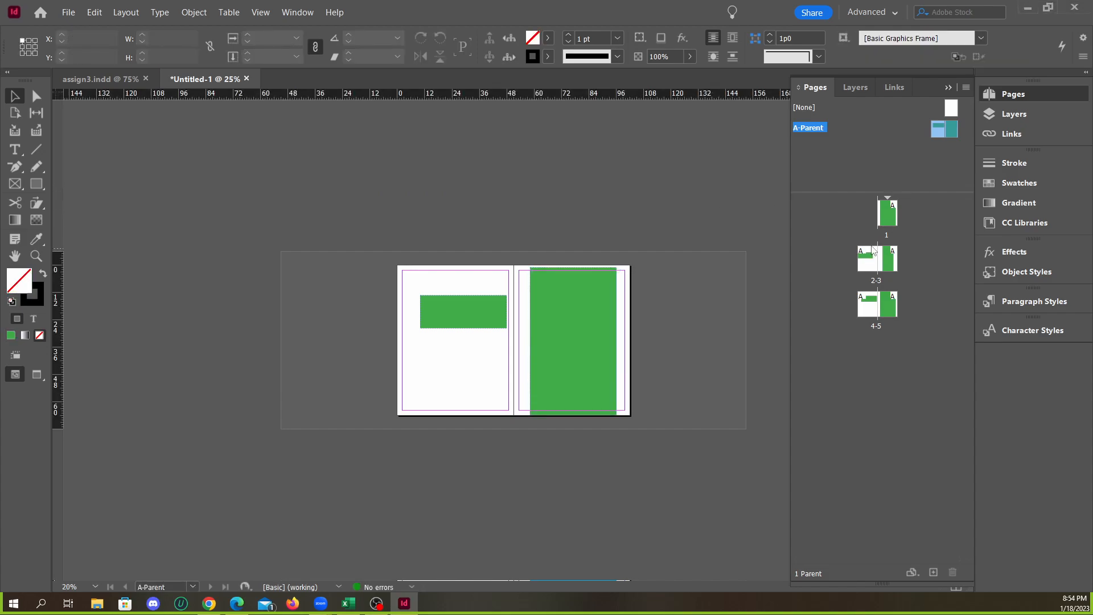
# Return to the document pages, try moving the overridden green rectangles on pages 2 and 3, and undo the moves
pyautogui.doubleClick(885, 225)
pyautogui.scroll(-3, 571, 316)
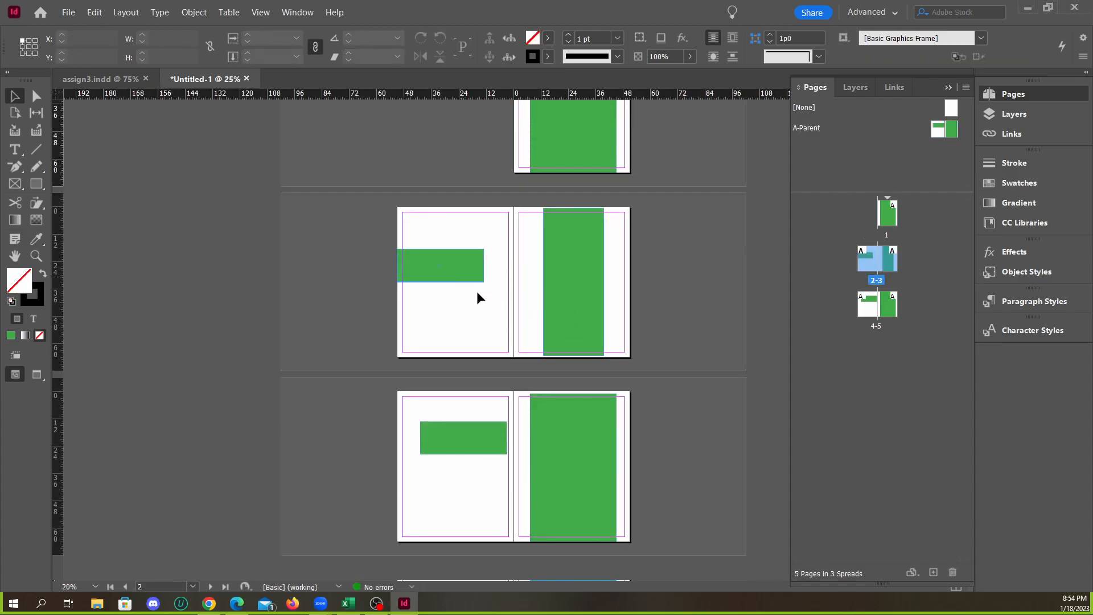
pyautogui.moveTo(466, 286); pyautogui.dragTo(513, 319)
pyautogui.moveTo(576, 282); pyautogui.dragTo(631, 293)
pyautogui.hotkey('ctrl', 'z')
pyautogui.hotkey('ctrl', 'z')
pyautogui.scroll(2, 496, 268)
pyautogui.scroll(-2, 485, 323)
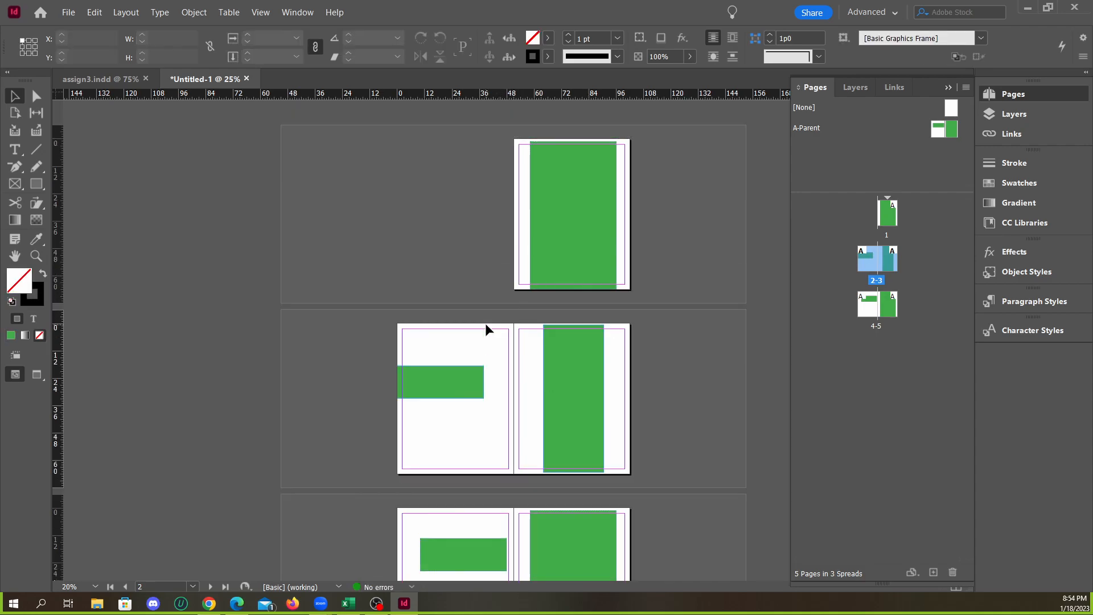
pyautogui.click(455, 279)
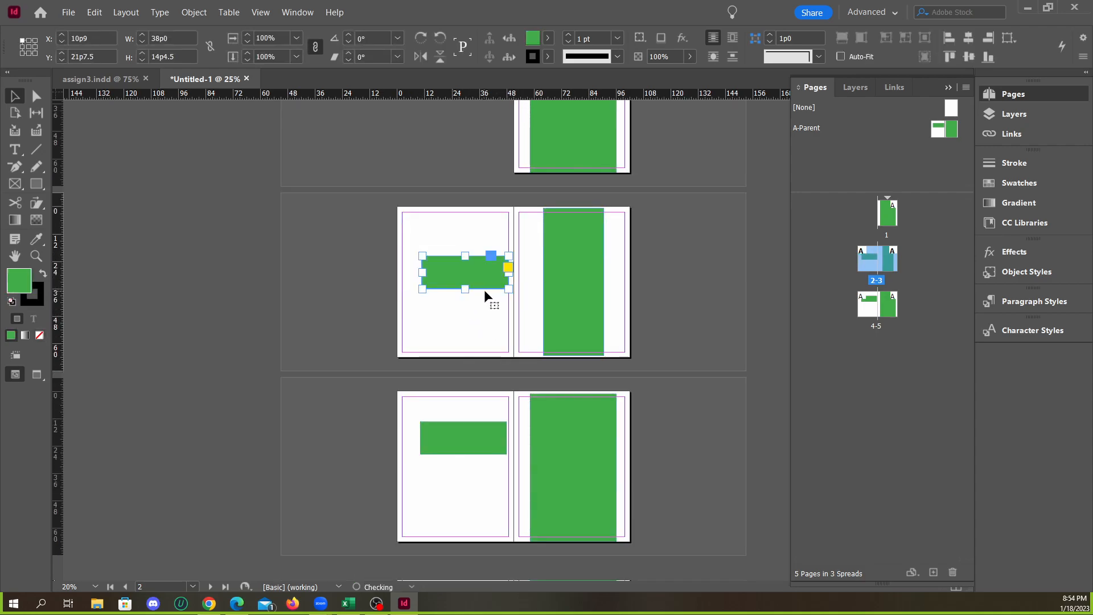
pyautogui.click(574, 285)
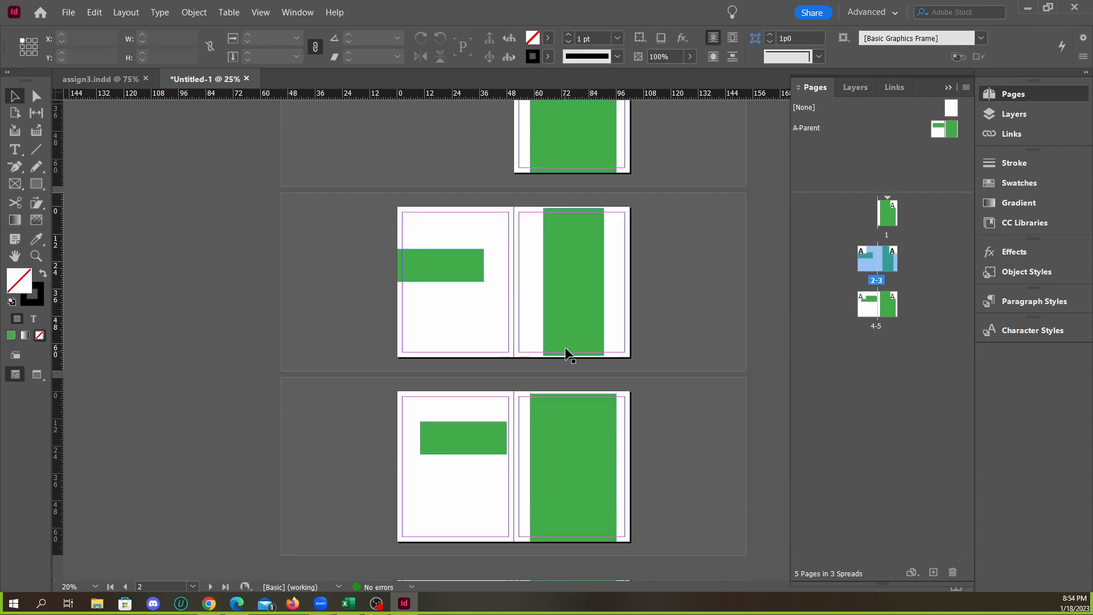
pyautogui.scroll(3, 580, 226)
# On A-Parent, narrow the right page's rectangle to about 7p6.6 wide and reduce the left page's rectangle to about 7p1.5 high
pyautogui.doubleClick(855, 127)
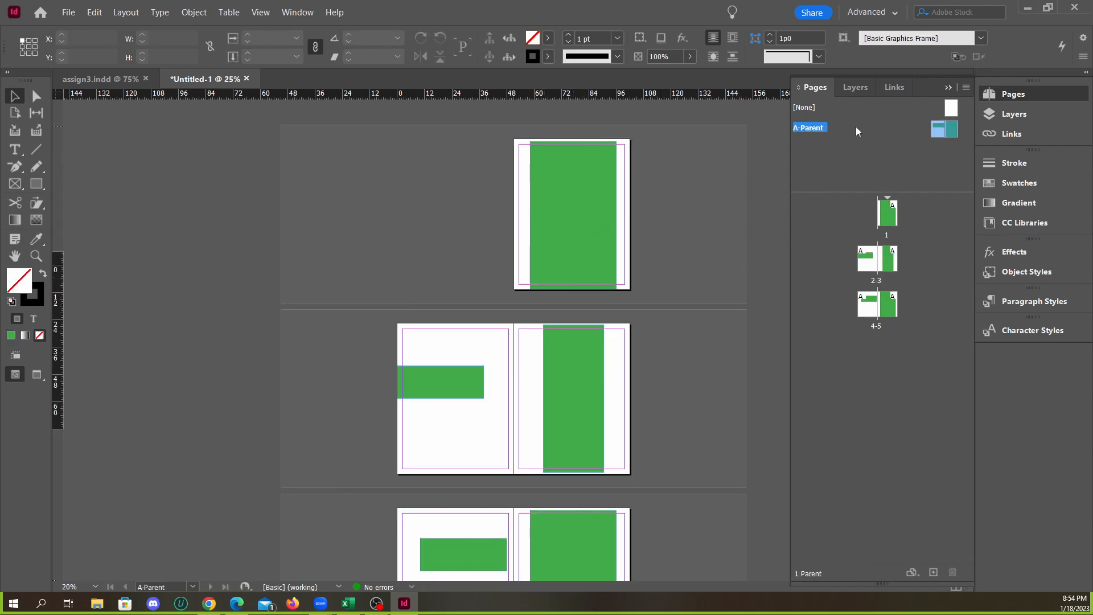
pyautogui.click(594, 333)
pyautogui.moveTo(616, 340); pyautogui.dragTo(575, 341)
pyautogui.click(471, 320)
pyautogui.moveTo(465, 330); pyautogui.dragTo(466, 304)
pyautogui.click(511, 237)
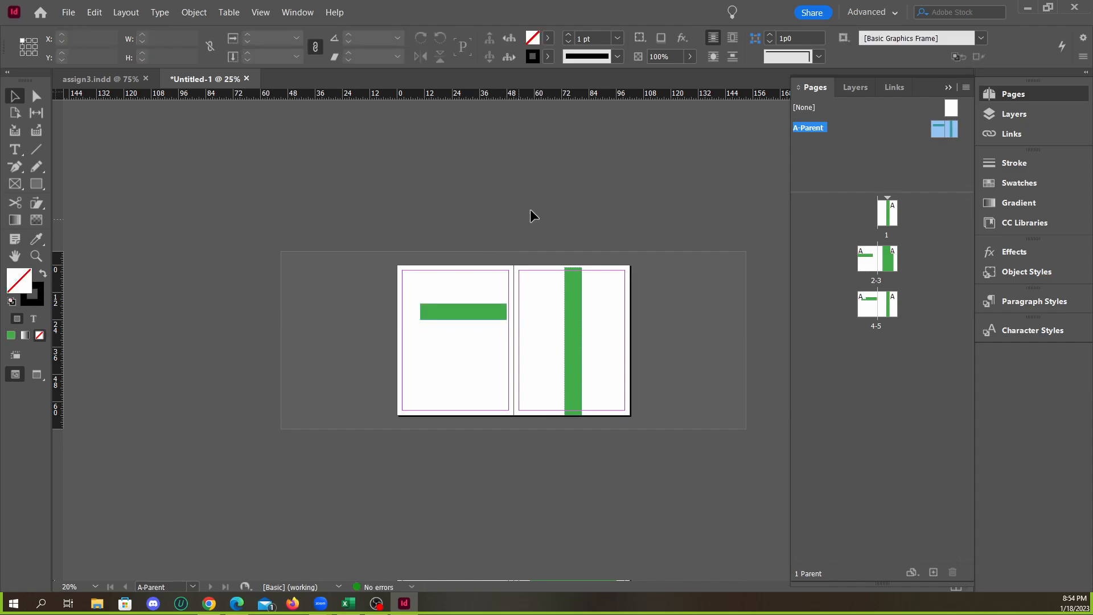
# Compare the rectangles on spread 2-3 with those on page 1 and spread 4-5 after the parent resize
pyautogui.doubleClick(886, 212)
pyautogui.scroll(-3, 620, 283)
pyautogui.scroll(3, 586, 281)
pyautogui.scroll(-3, 575, 284)
pyautogui.click(573, 295)
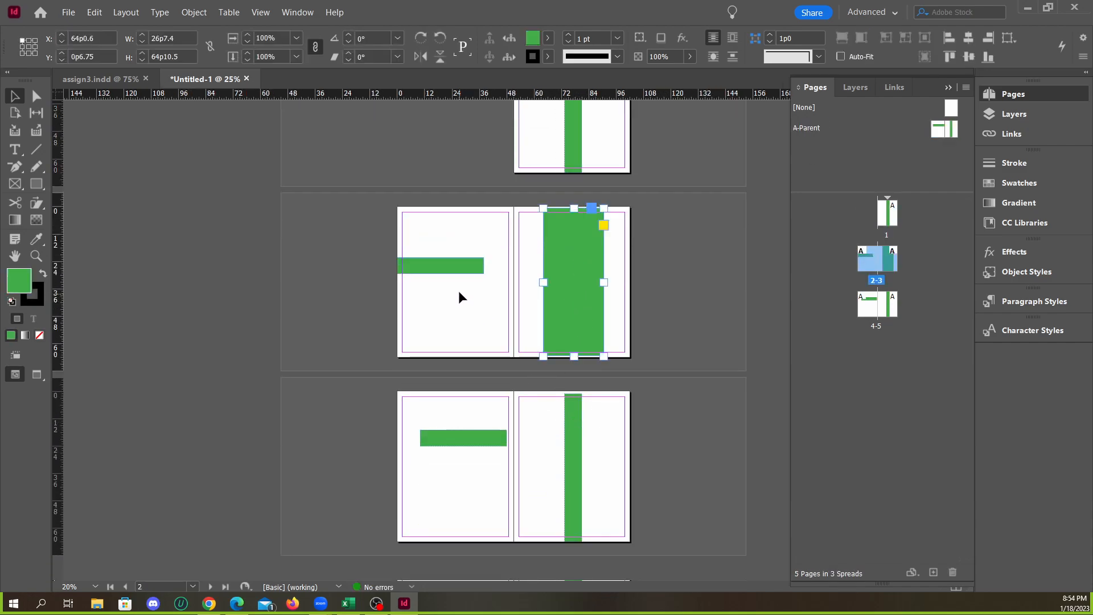
pyautogui.click(492, 291)
pyautogui.scroll(1, 468, 279)
pyautogui.click(470, 305)
pyautogui.click(523, 287)
# Delete both overridden green rectangles from spread 2-3 and compare it with spread 4-5
pyautogui.scroll(-1, 484, 319)
pyautogui.moveTo(552, 279)
pyautogui.mouseDown()
pyautogui.moveTo(605, 281)
pyautogui.moveTo(552, 279)
pyautogui.mouseUp()
pyautogui.moveTo(411, 230); pyautogui.dragTo(583, 295)
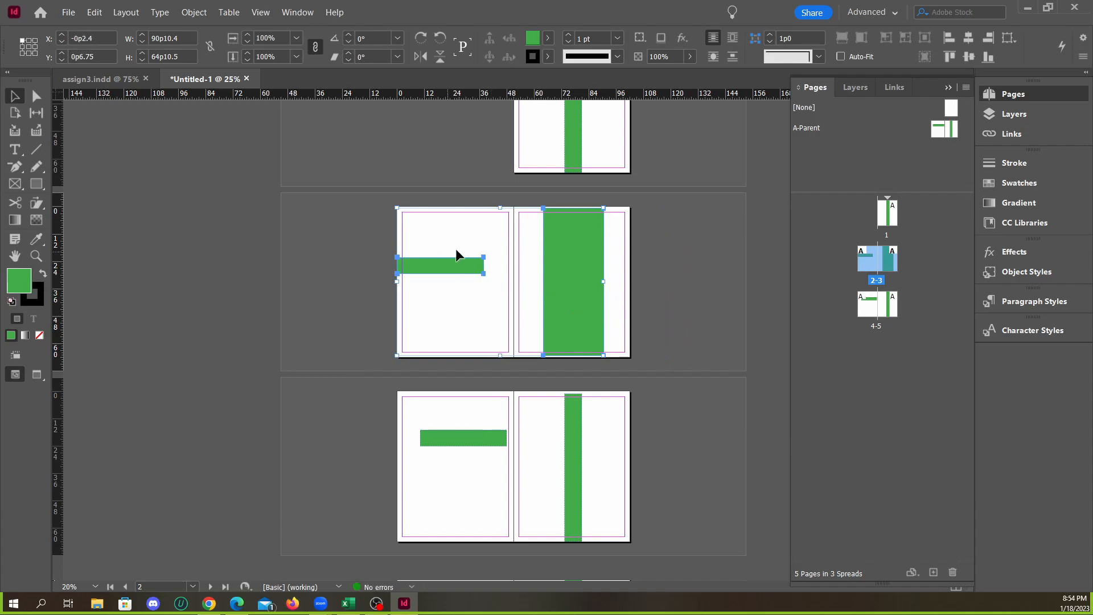
pyautogui.scroll(3, 503, 284)
pyautogui.scroll(-3, 409, 283)
pyautogui.moveTo(409, 277); pyautogui.dragTo(568, 307)
pyautogui.press('Delete')
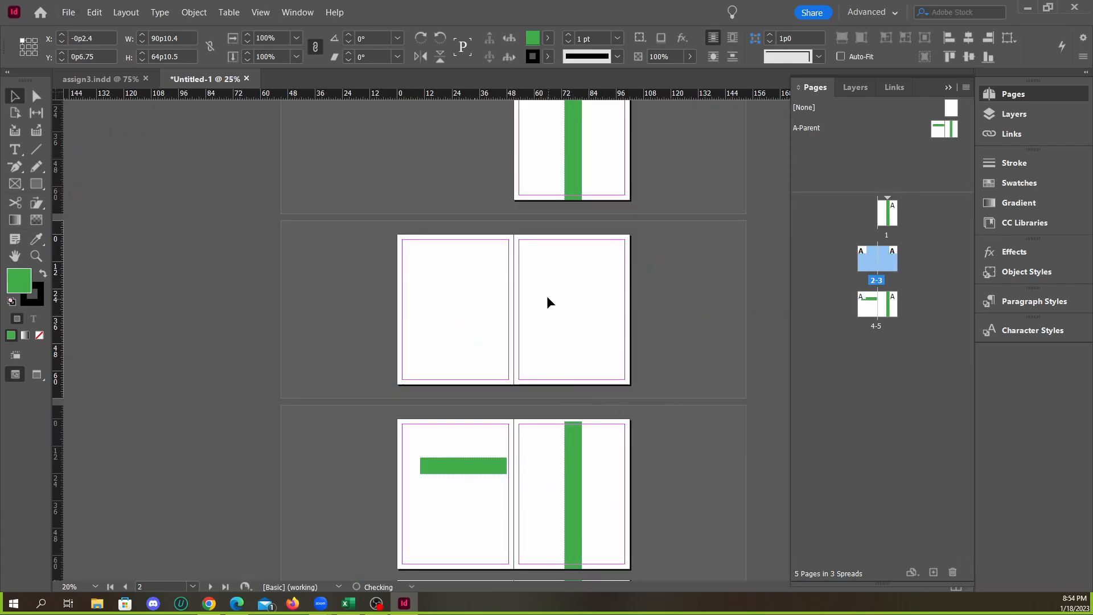
pyautogui.scroll(1, 508, 369)
pyautogui.scroll(-2, 467, 374)
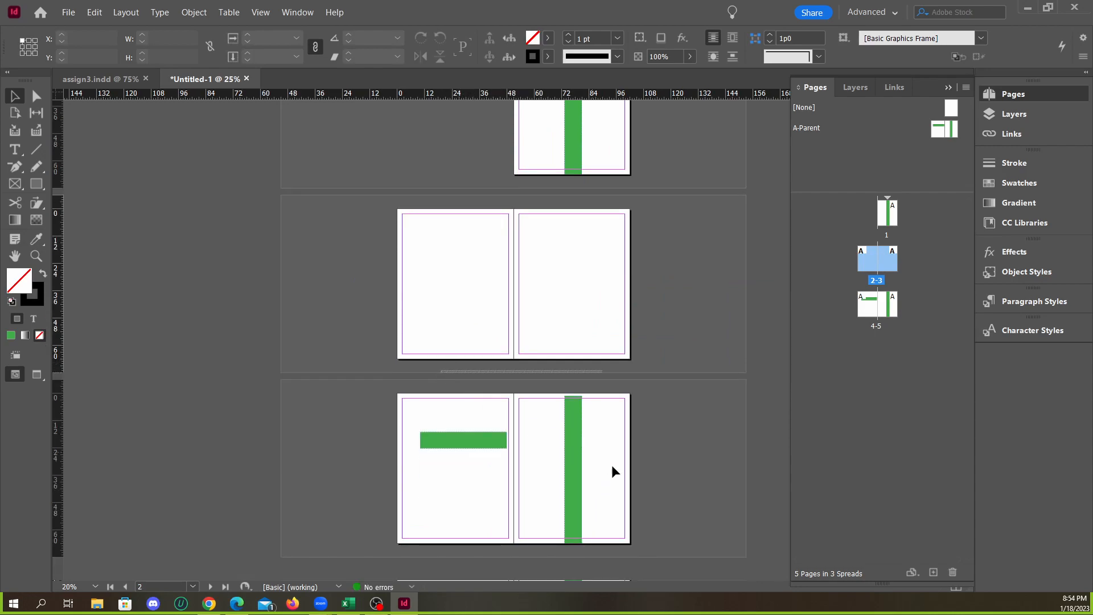
pyautogui.click(593, 483)
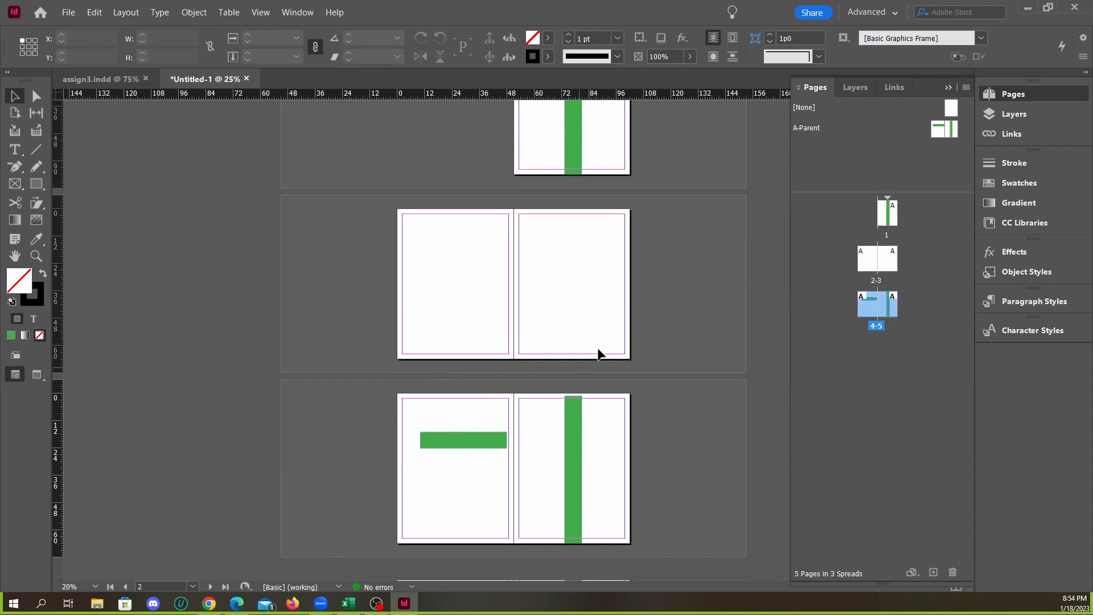
# On A-Parent, move the horizontal bar down and left to about X 2p3 and shift the vertical bar left to about X 68p11.4
pyautogui.doubleClick(808, 128)
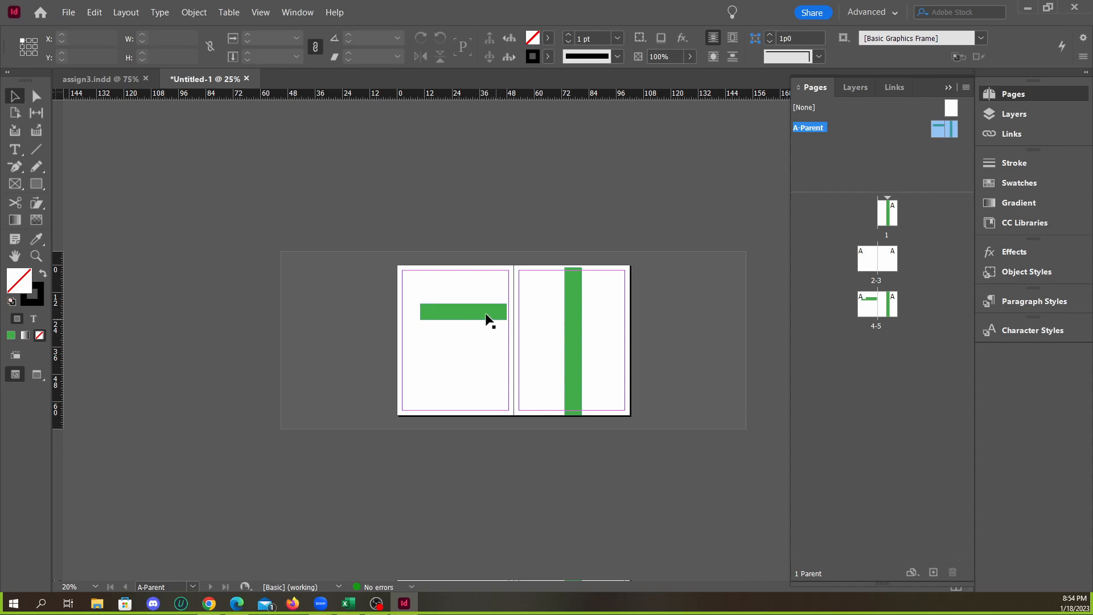
pyautogui.moveTo(495, 317); pyautogui.dragTo(481, 356)
pyautogui.moveTo(569, 341); pyautogui.dragTo(559, 340)
# On A-Parent, fill the vertical bar with C=0 M=100 Y=0 K=0 and the horizontal bar with C=0 M=0 Y=100 K=0
pyautogui.click(547, 38)
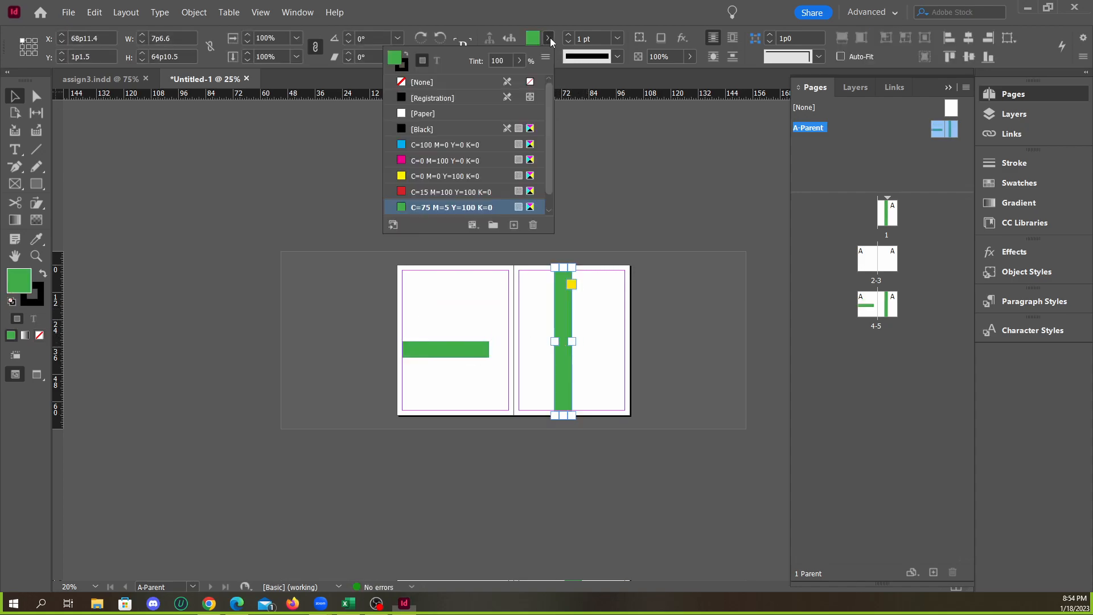
pyautogui.click(436, 161)
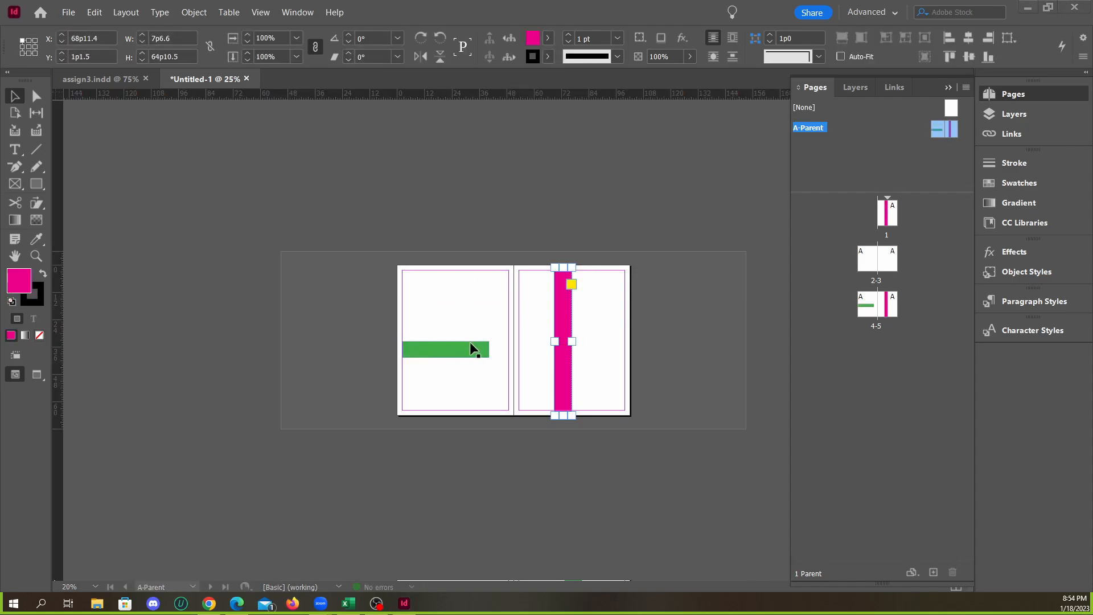
pyautogui.click(471, 348)
pyautogui.click(548, 38)
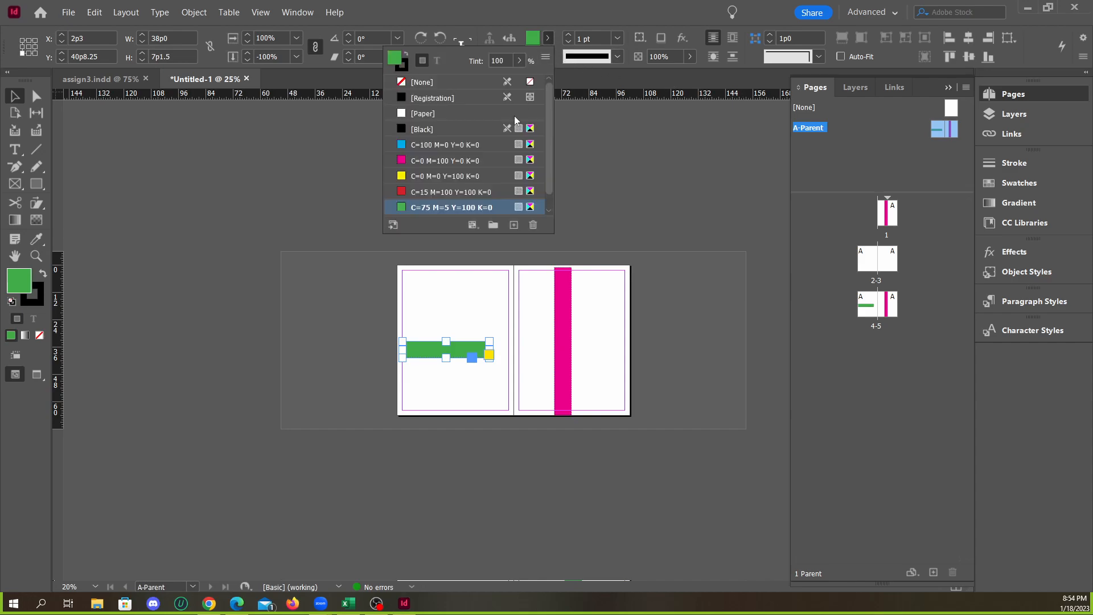
pyautogui.click(444, 181)
# Compare the bar colours on page 1, spread 2-3 and spread 4-5 after the parent recolouring
pyautogui.doubleClick(879, 219)
pyautogui.scroll(-2, 569, 349)
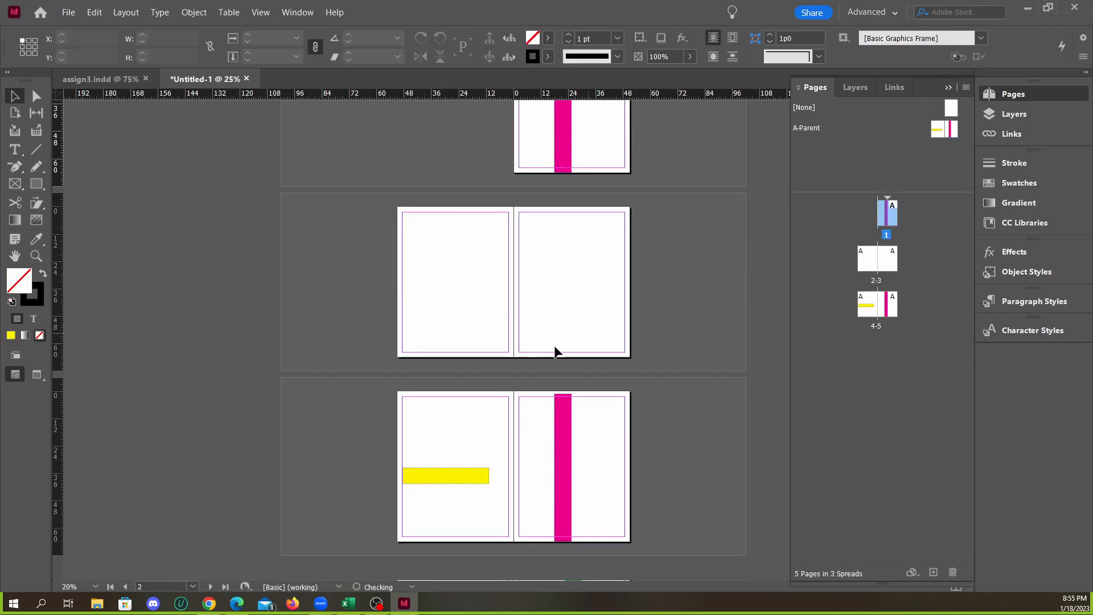
pyautogui.scroll(1, 532, 288)
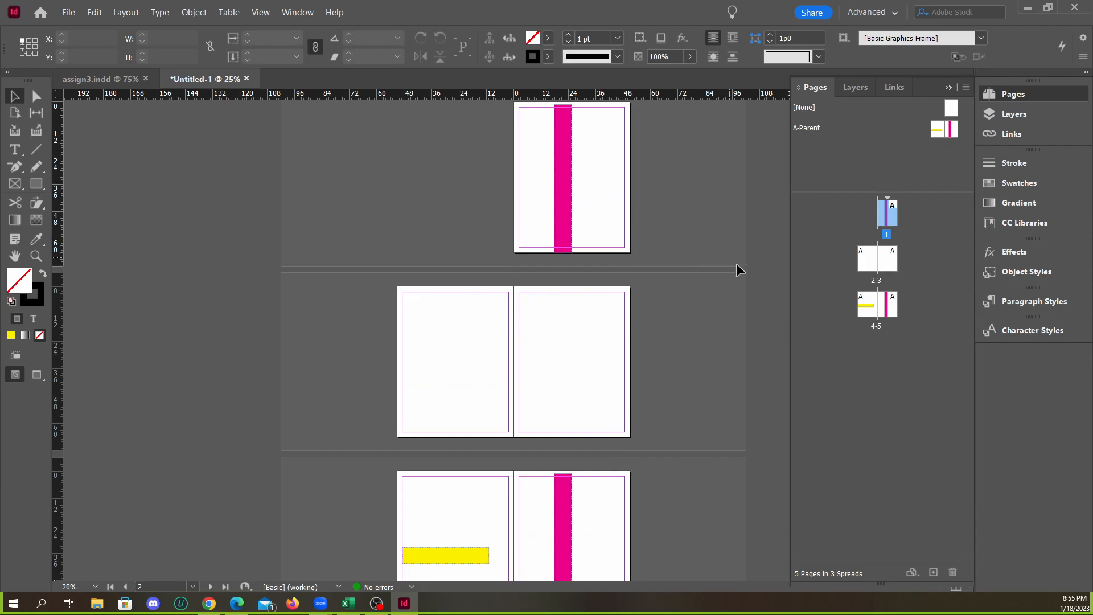
# On A-Parent's left page, draw an ellipse about 18p8 by 15p0 above the horizontal bar and fill it with Black
pyautogui.doubleClick(824, 127)
pyautogui.moveTo(37, 189); pyautogui.dragTo(85, 215)
pyautogui.moveTo(425, 286); pyautogui.dragTo(467, 320)
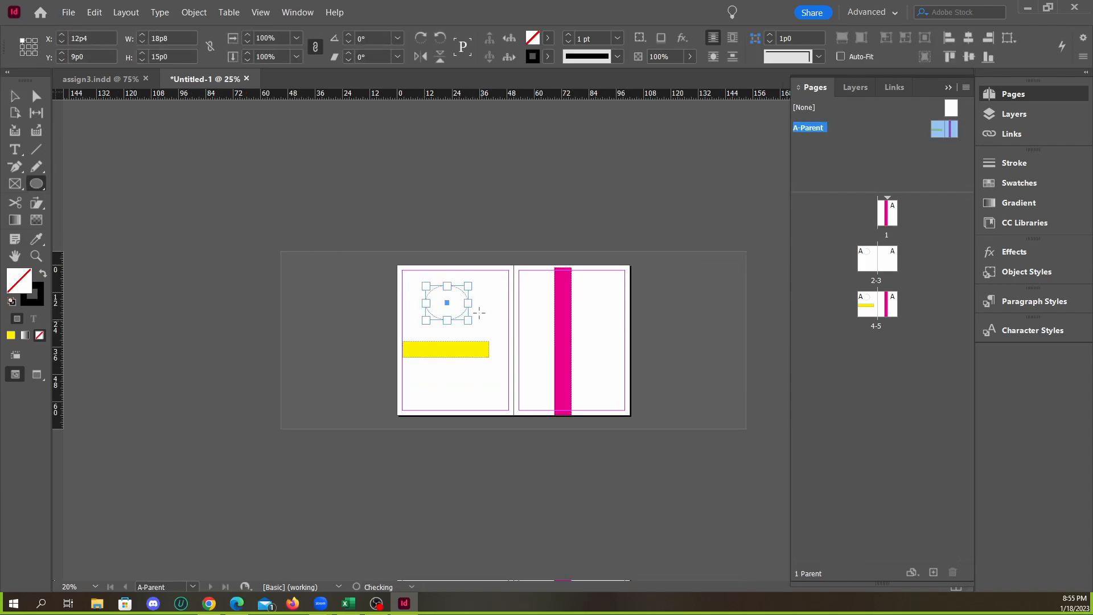
pyautogui.click(547, 38)
pyautogui.click(422, 130)
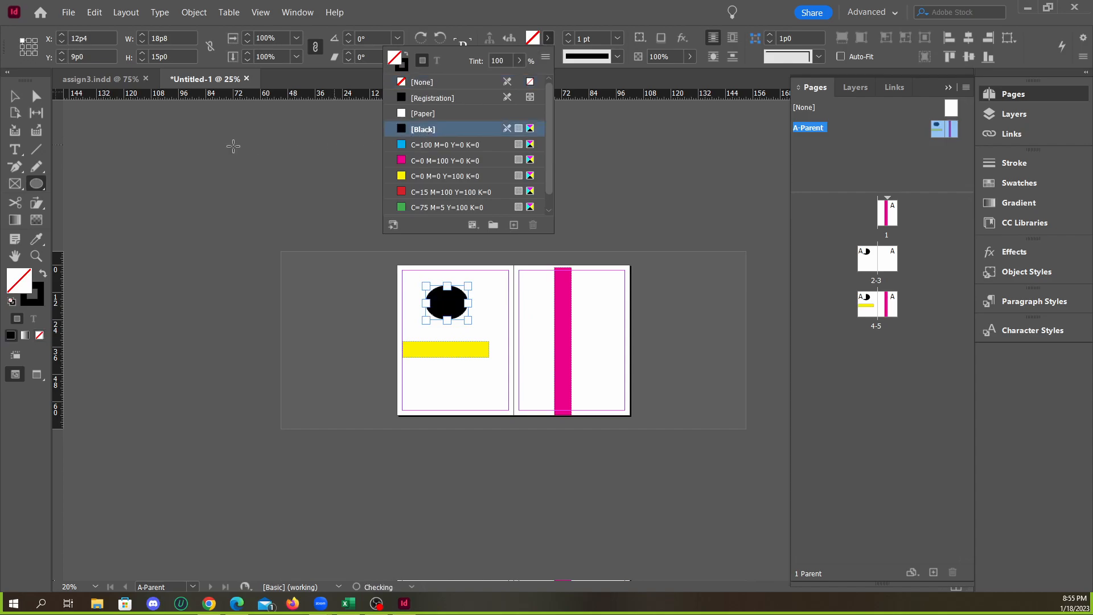
pyautogui.click(319, 198)
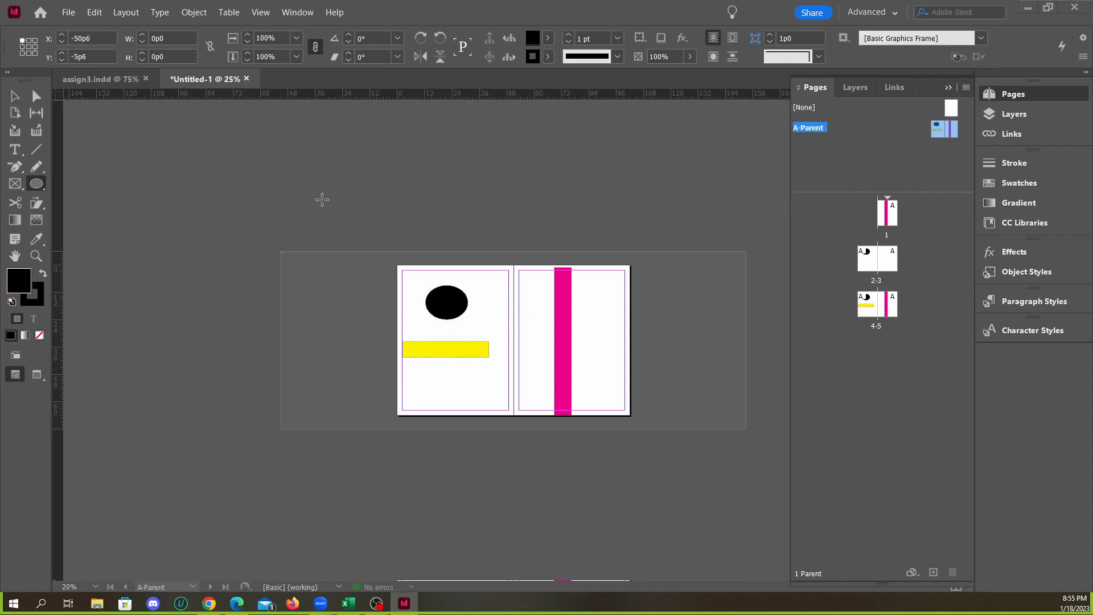
# Check where the new parent ellipse shows on page 1, spread 2-3 and spread 4-5
pyautogui.doubleClick(886, 225)
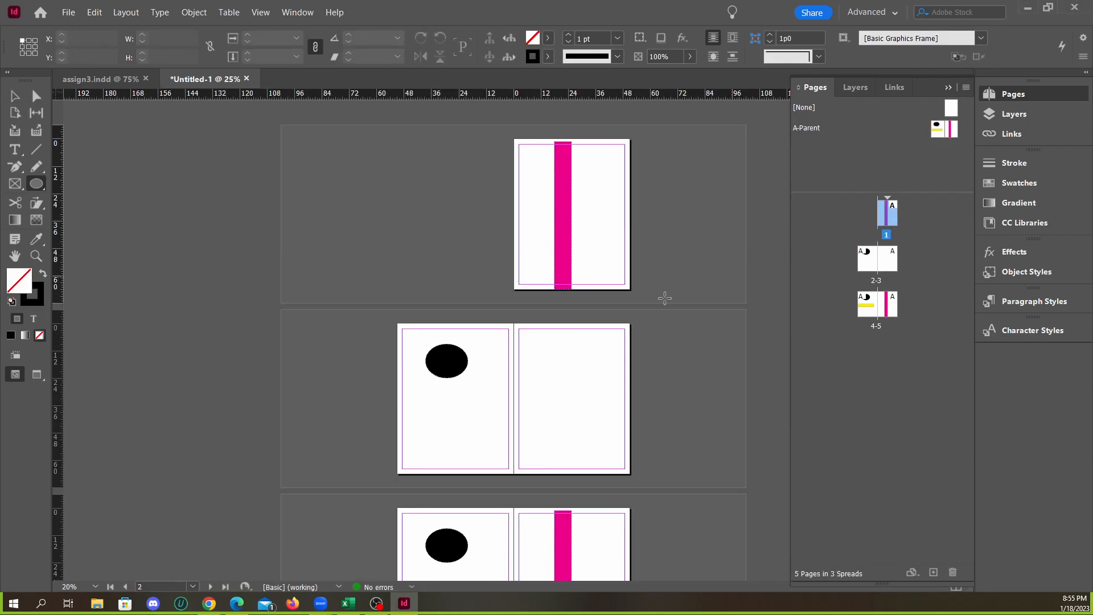
pyautogui.scroll(-2, 510, 288)
pyautogui.scroll(1, 487, 305)
pyautogui.scroll(-1, 566, 314)
pyautogui.scroll(2, 566, 314)
# Override the black ellipse on spread 2-3 and delete it from that spread
pyautogui.press('v')
pyautogui.keyDown('ctrl'); pyautogui.keyDown('shift'); pyautogui.click(448, 370); pyautogui.keyUp('shift'); pyautogui.keyUp('ctrl')
pyautogui.moveTo(467, 366); pyautogui.dragTo(478, 370)
pyautogui.press('Delete')
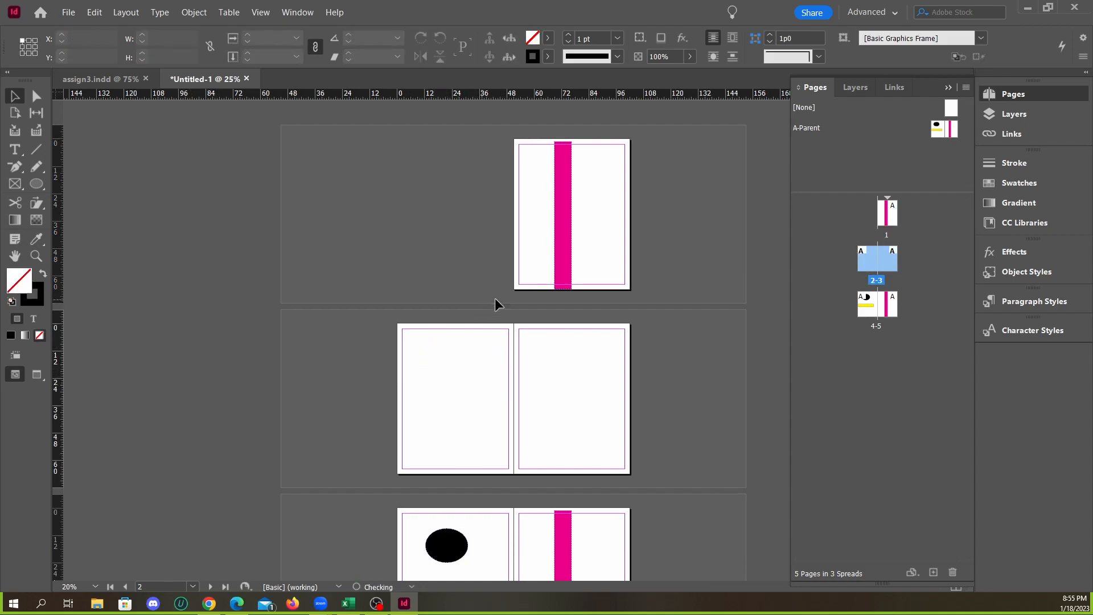
# Delete the ellipse and both bars from the A-Parent spread
pyautogui.doubleClick(825, 133)
pyautogui.moveTo(424, 251); pyautogui.dragTo(664, 416)
pyautogui.press('Delete')
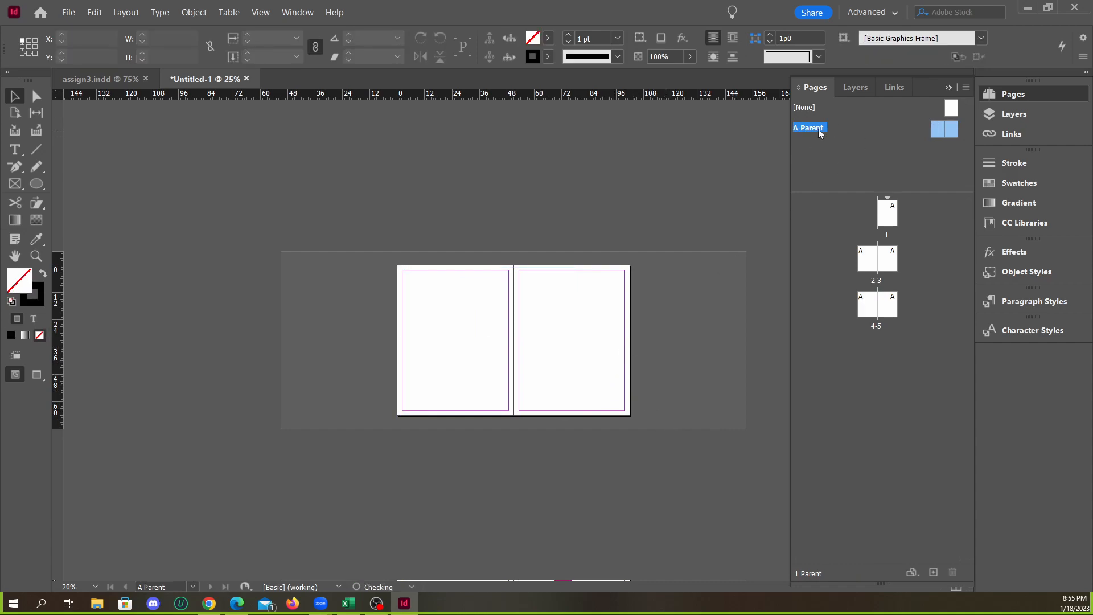
# Close the Untitled-1 document without saving its changes
pyautogui.scroll(2, 556, 355)
pyautogui.scroll(-2, 501, 364)
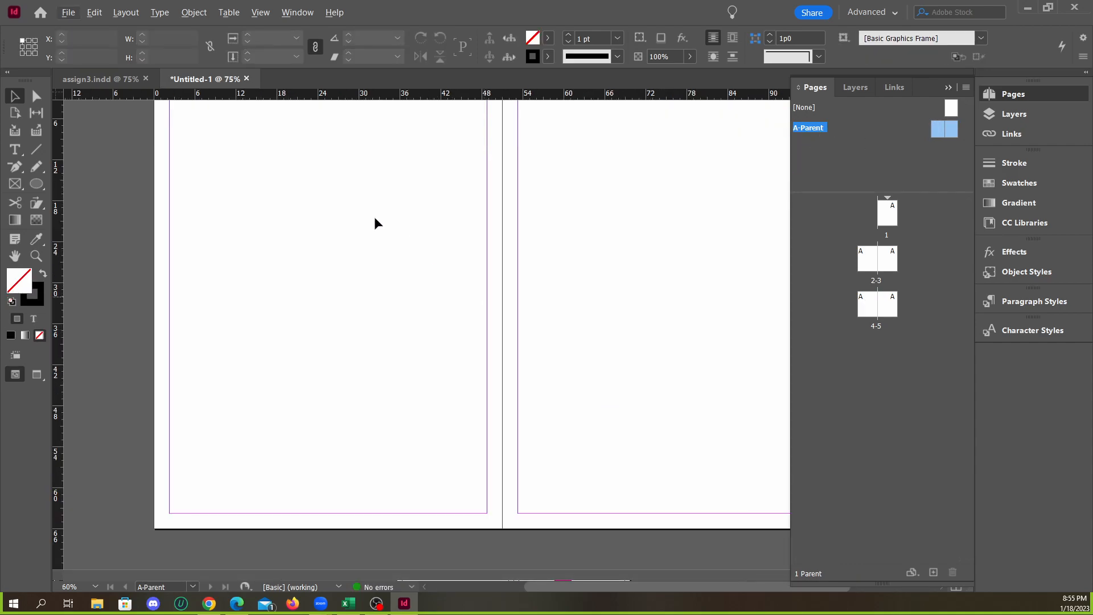
pyautogui.click(247, 79)
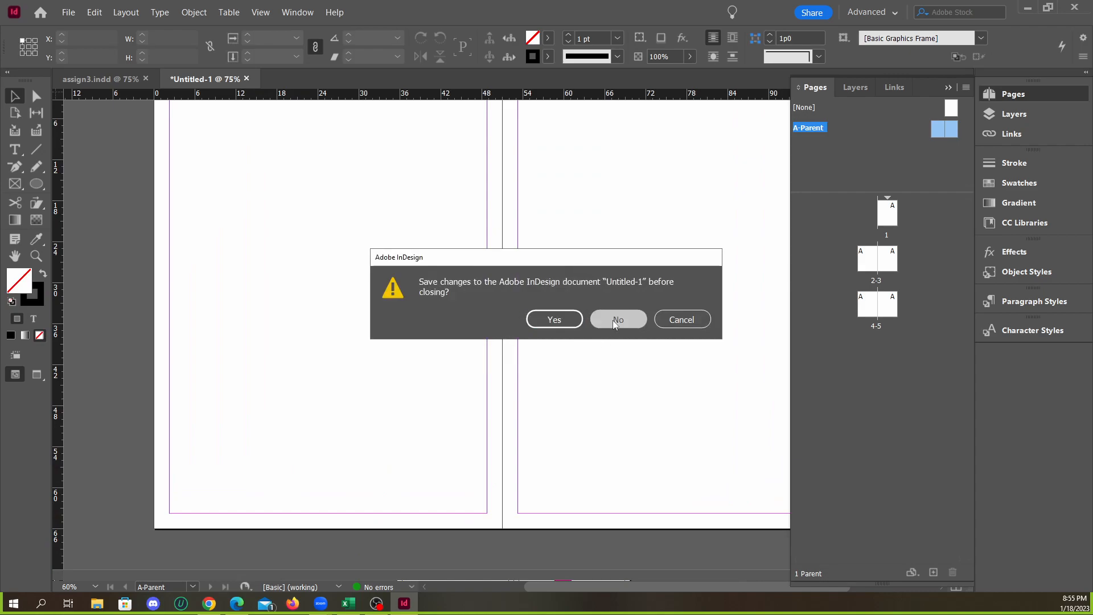
pyautogui.click(613, 320)
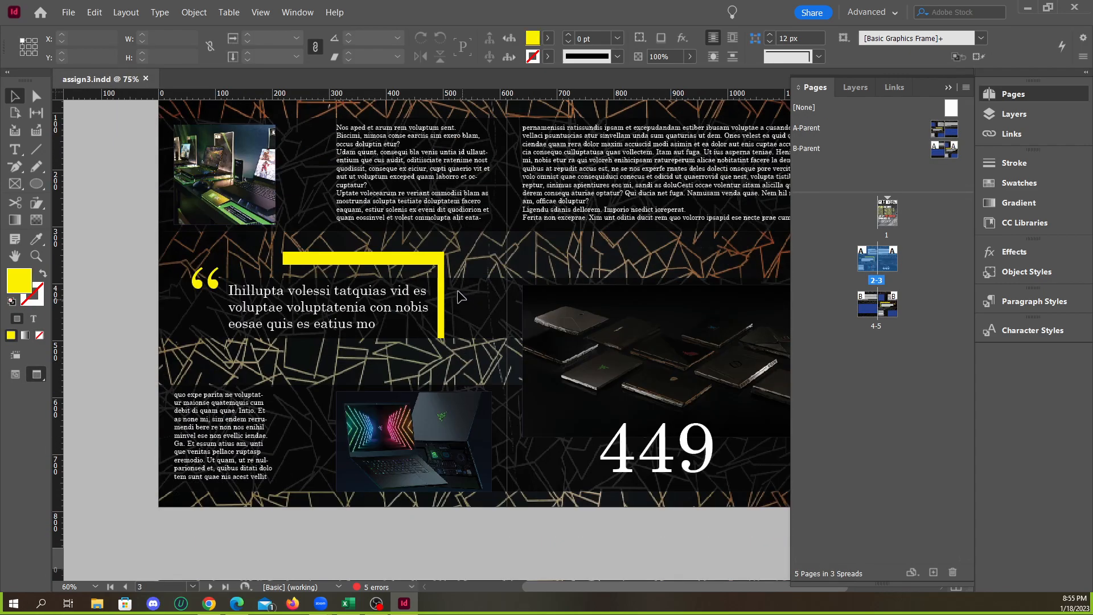
# Examine the pull quote, text blocks and laptop images against the patterned background on spread 2-3 of assign3.indd
pyautogui.scroll(-3, 241, 312)
pyautogui.scroll(2, 527, 379)
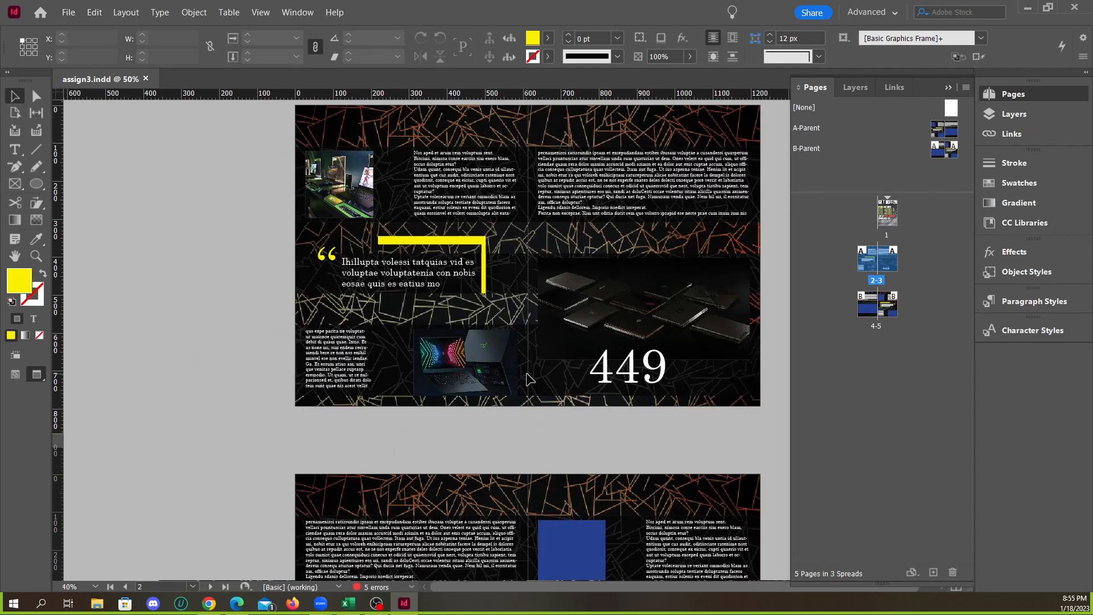
pyautogui.scroll(2, 596, 353)
pyautogui.scroll(-1, 559, 361)
pyautogui.scroll(2, 449, 345)
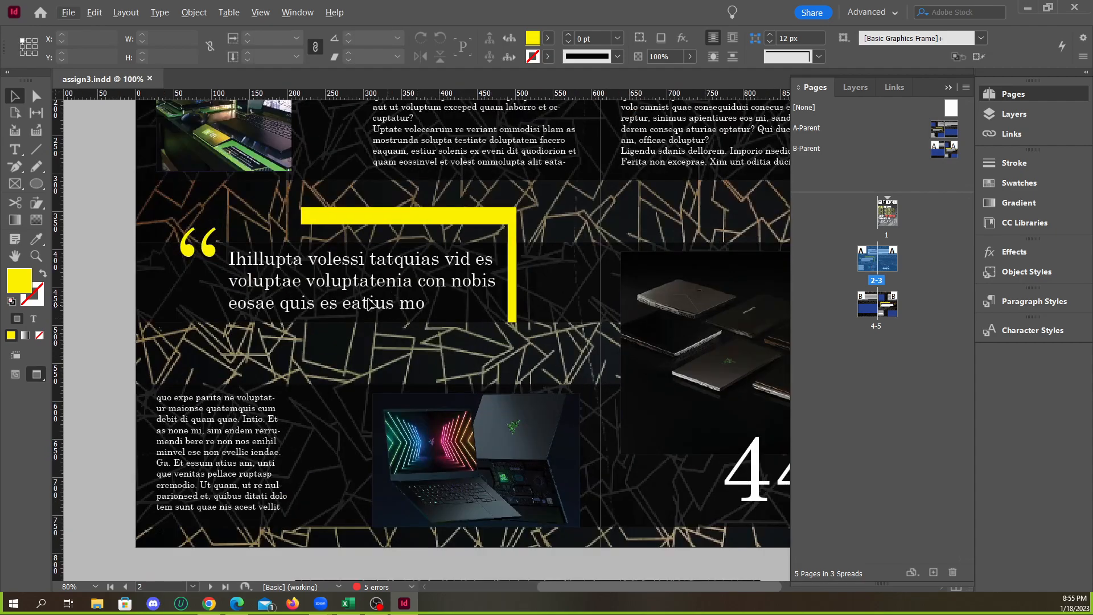
pyautogui.scroll(2, 579, 291)
pyautogui.scroll(-2, 405, 279)
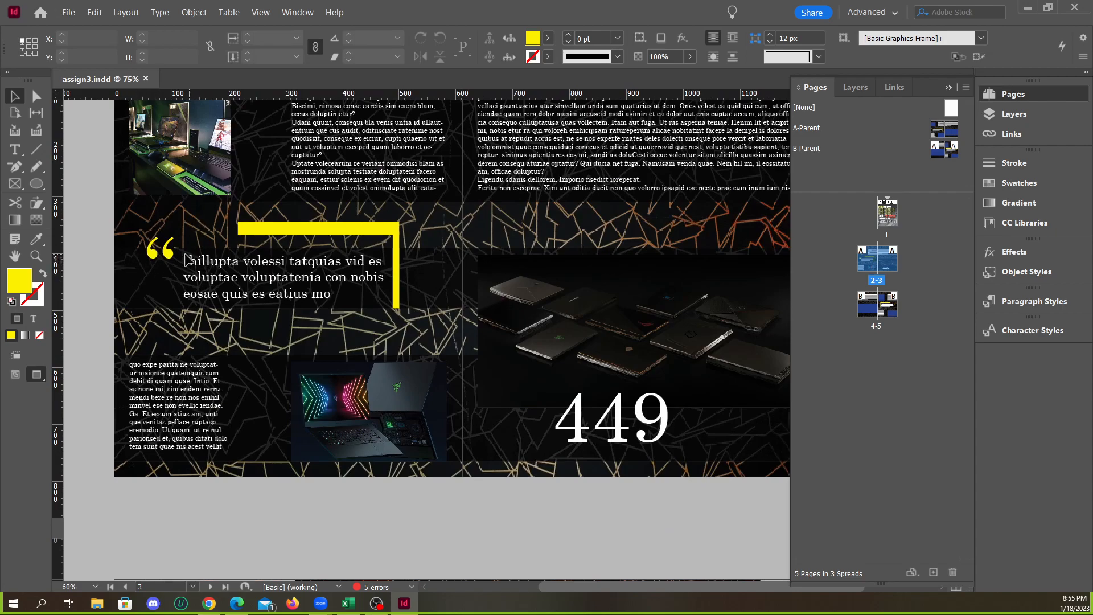
pyautogui.scroll(-1, 572, 292)
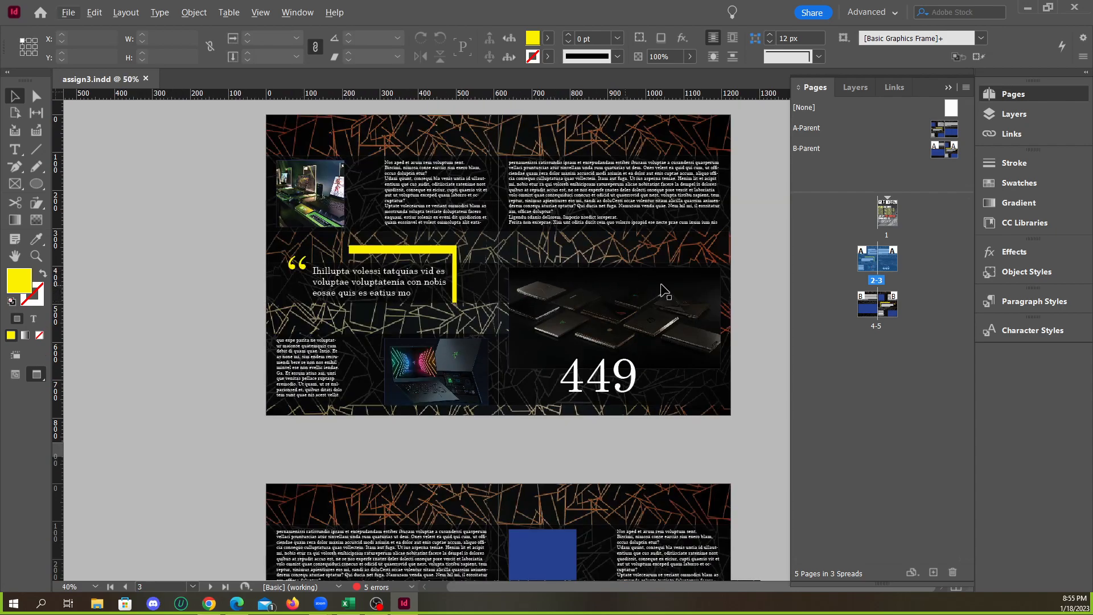
pyautogui.scroll(1, 734, 309)
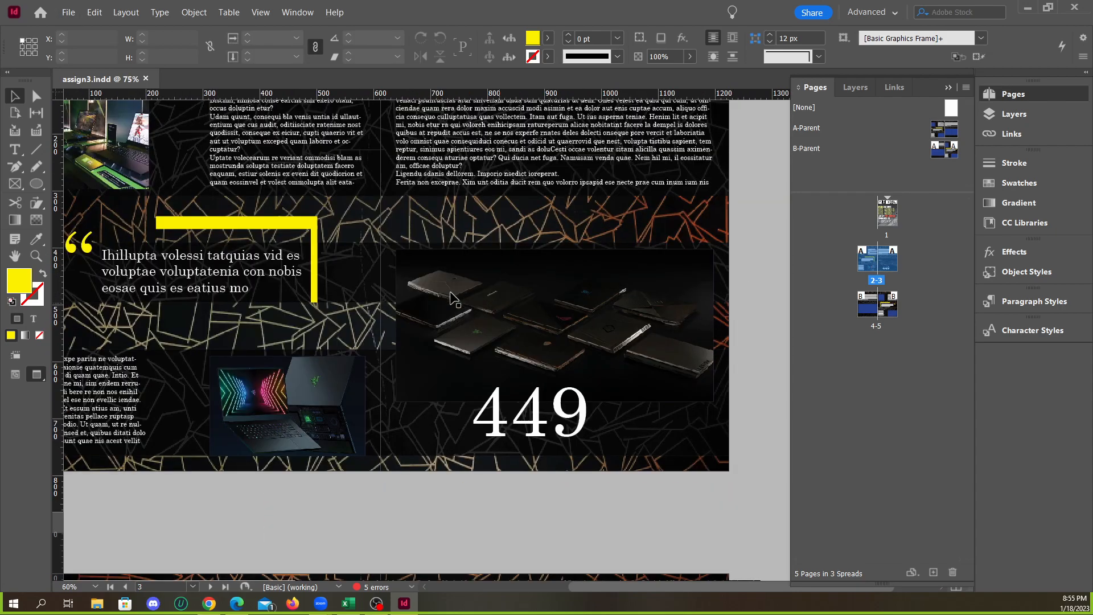
pyautogui.press('alt')
# On A-Parent, shorten the dark band behind the pull quote from its right end to a width of 605 px
pyautogui.doubleClick(815, 131)
pyautogui.click(392, 299)
pyautogui.moveTo(728, 317); pyautogui.dragTo(334, 314)
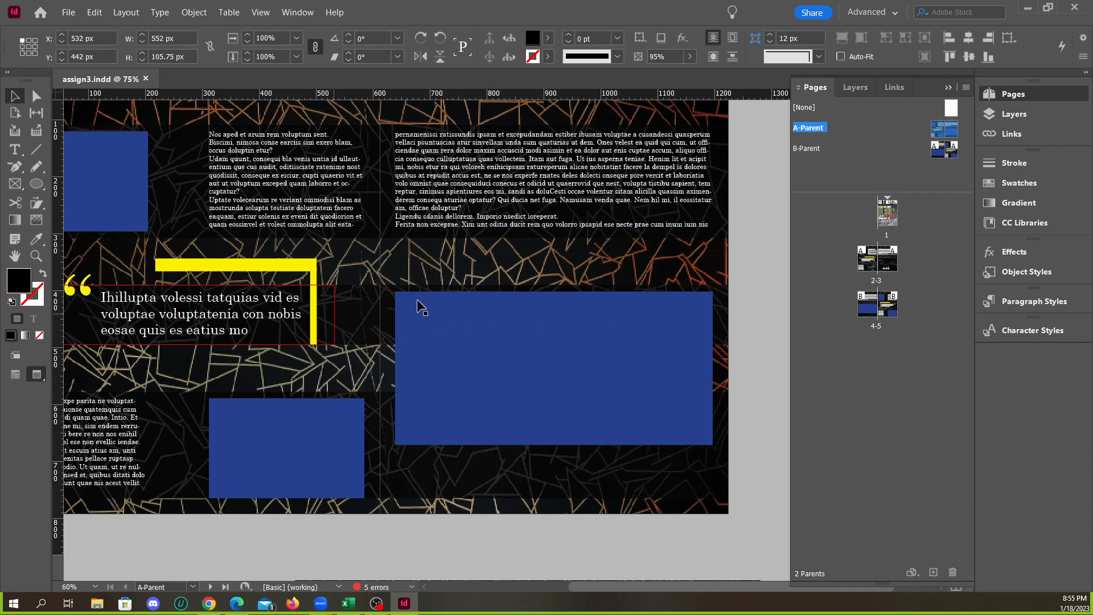
pyautogui.scroll(-1, 533, 309)
pyautogui.scroll(1, 573, 436)
pyautogui.scroll(-2, 572, 436)
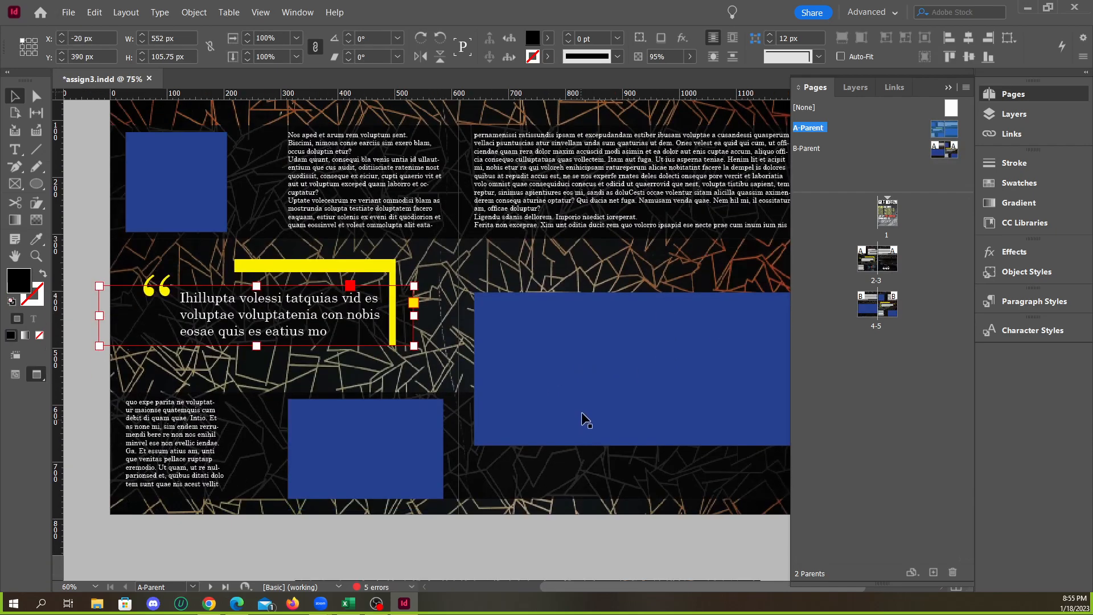
pyautogui.click(505, 539)
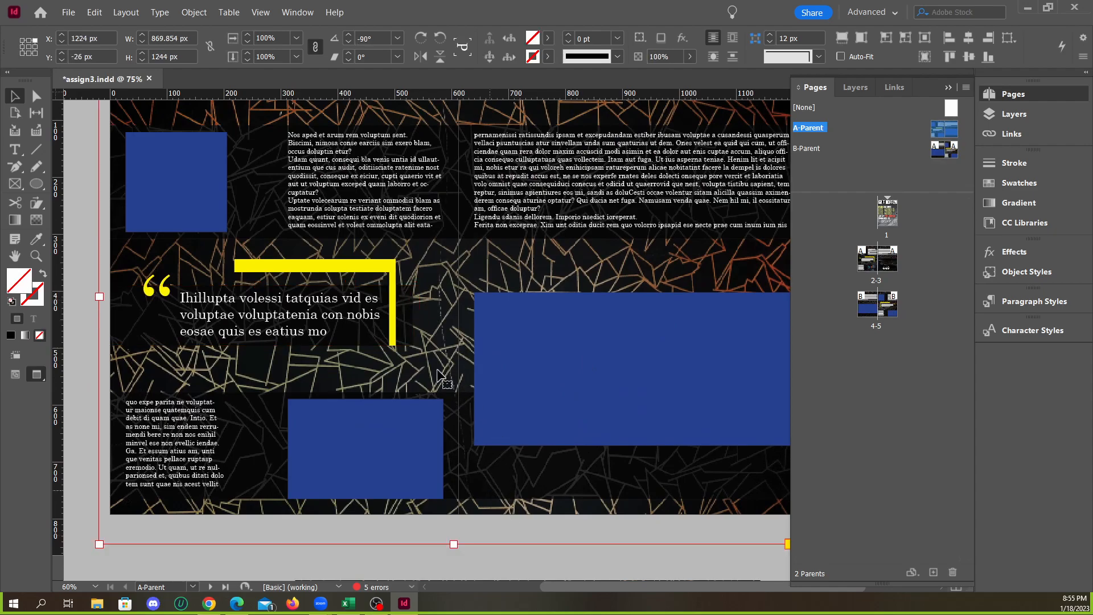
pyautogui.press('w')
pyautogui.click(410, 325)
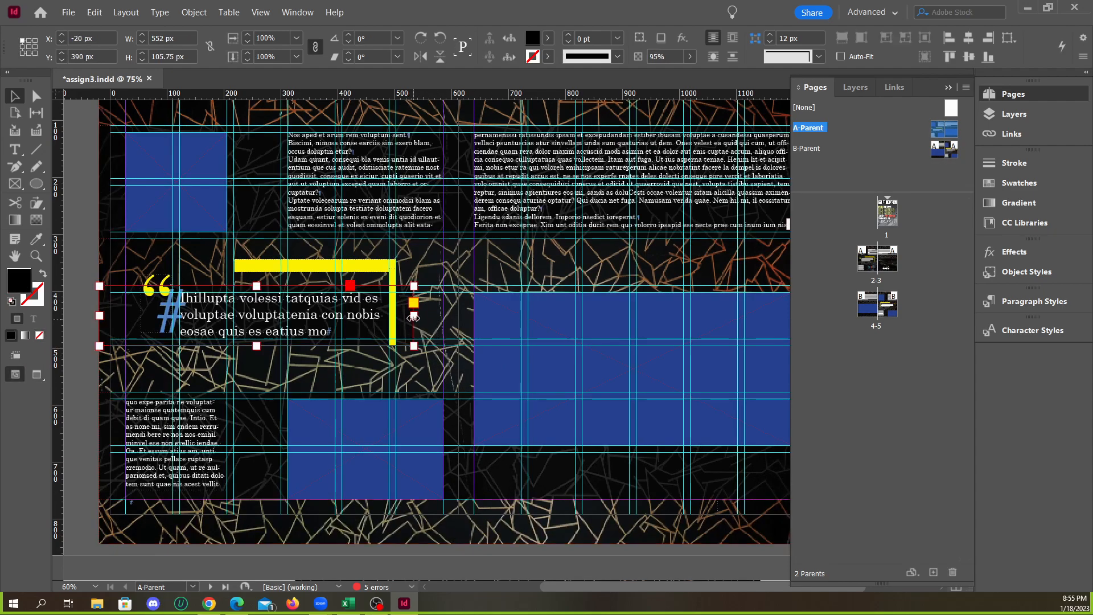
pyautogui.press('w')
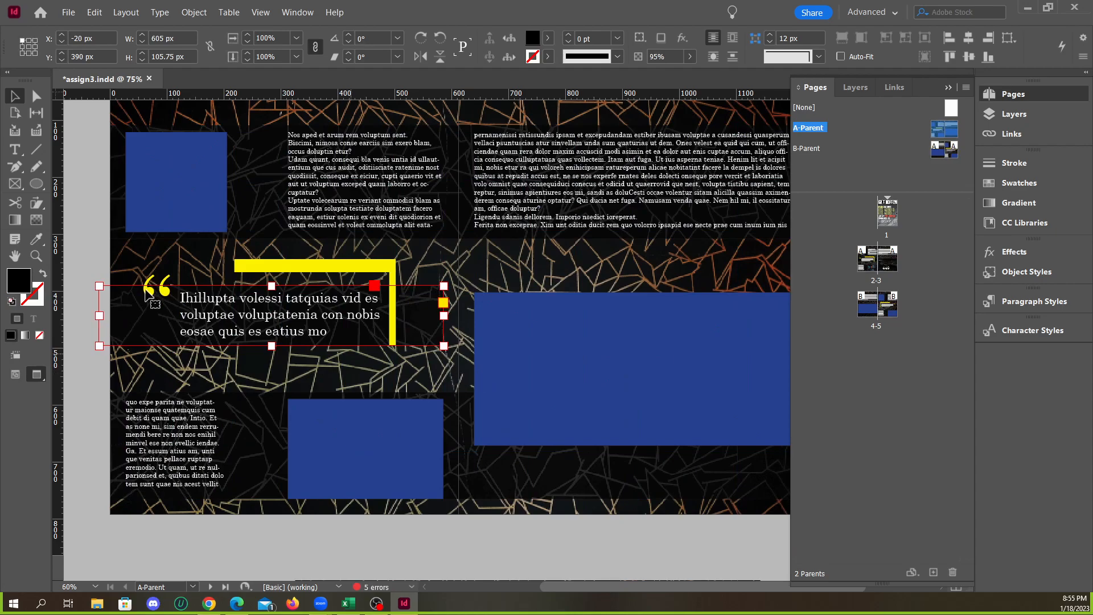
pyautogui.click(86, 244)
# Shorten the lower dark band on A-Parent so it ends between the left text column and the blue image frame
pyautogui.hotkey('ctrl', '-')
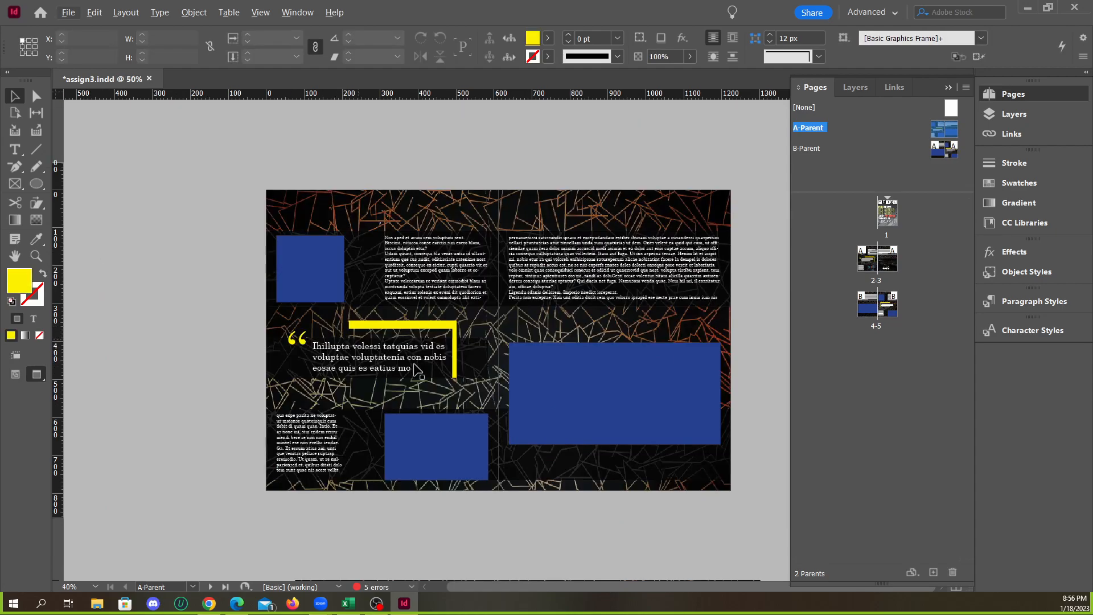
pyautogui.hotkey('ctrl', '+')
pyautogui.scroll(-2, 543, 378)
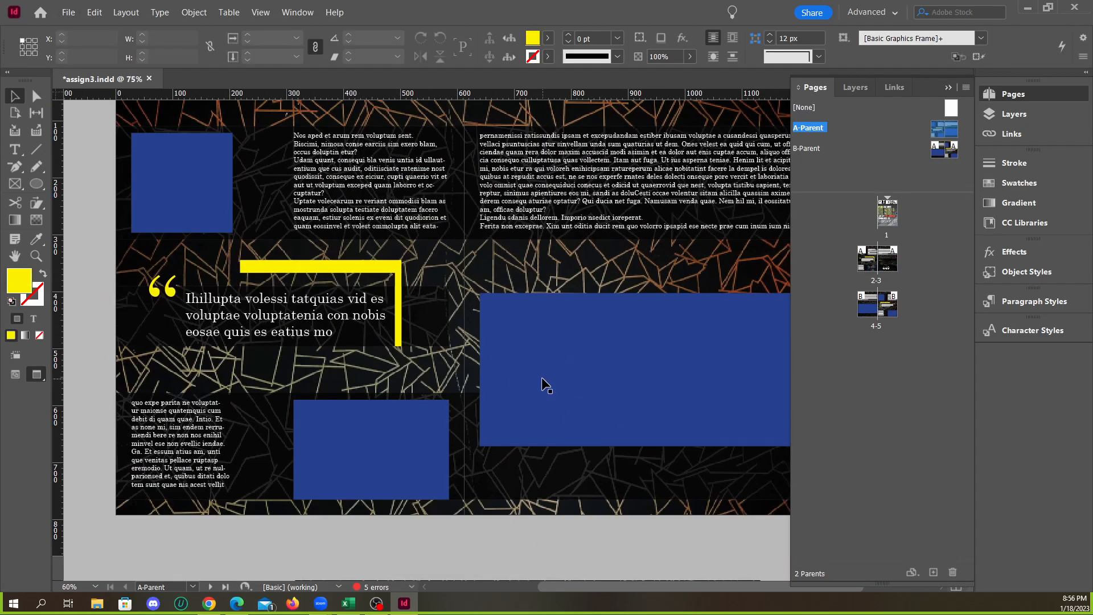
pyautogui.click(277, 440)
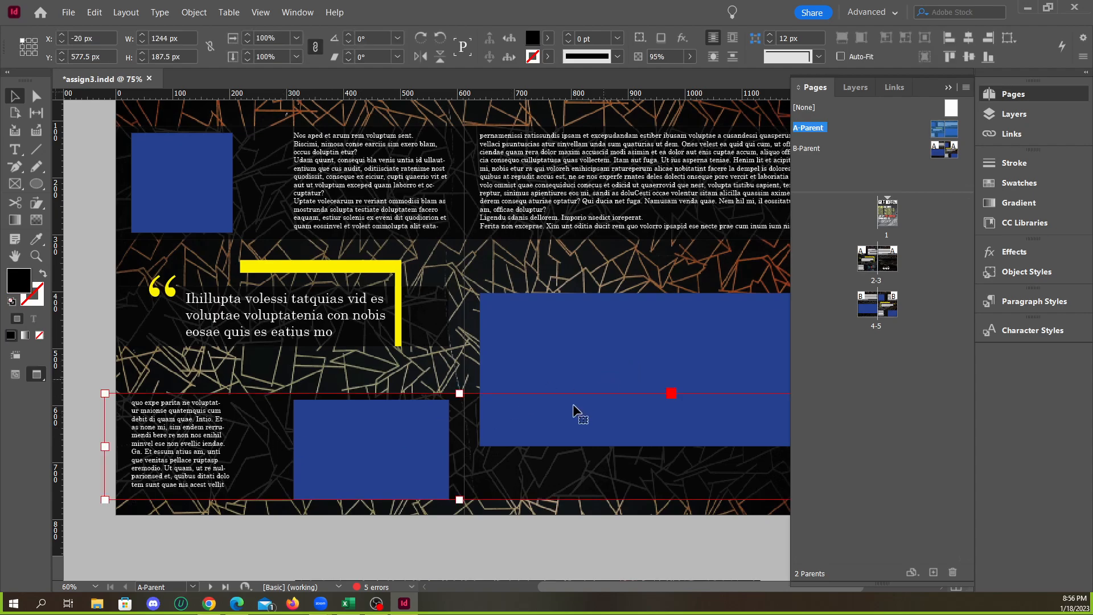
pyautogui.hotkey('ctrl', '-')
pyautogui.moveTo(689, 445); pyautogui.dragTo(497, 444)
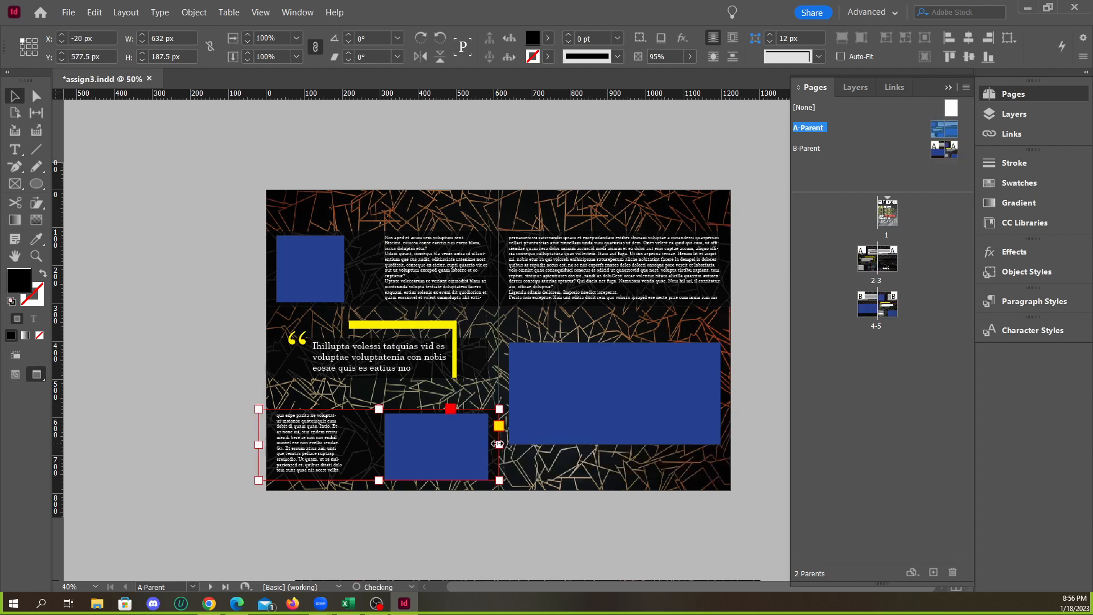
pyautogui.press('w')
pyautogui.press('w')
pyautogui.moveTo(499, 444); pyautogui.dragTo(349, 454)
pyautogui.press('w')
pyautogui.click(203, 388)
pyautogui.press('w')
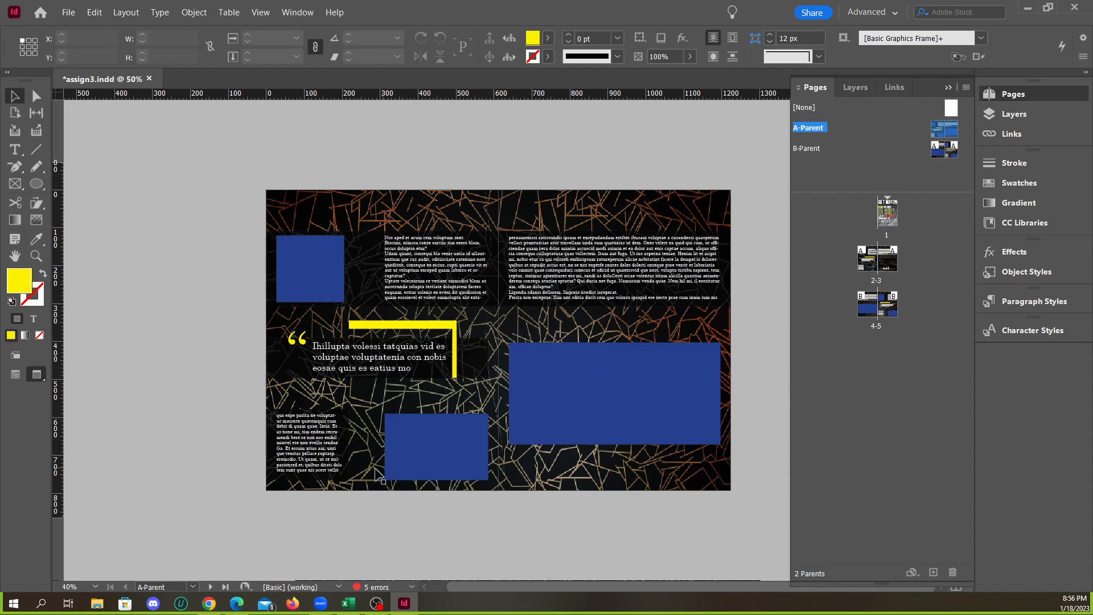
# Try a lower opacity on A-Parent's patterned background image, then return it to 100%
pyautogui.scroll(1, 377, 472)
pyautogui.scroll(-1, 374, 461)
pyautogui.scroll(2, 385, 448)
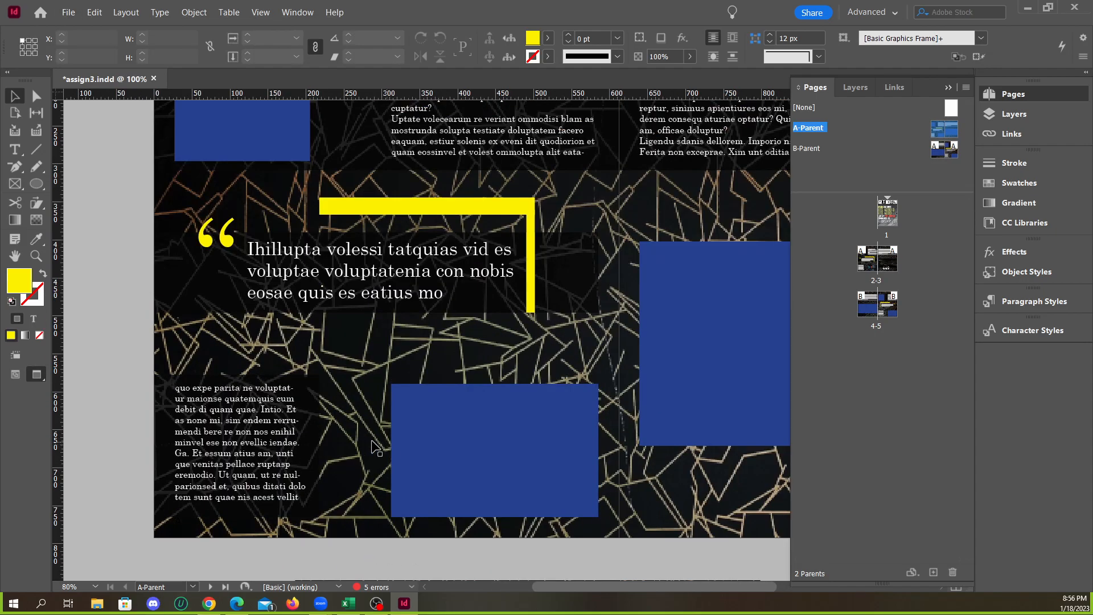
pyautogui.scroll(-3, 295, 421)
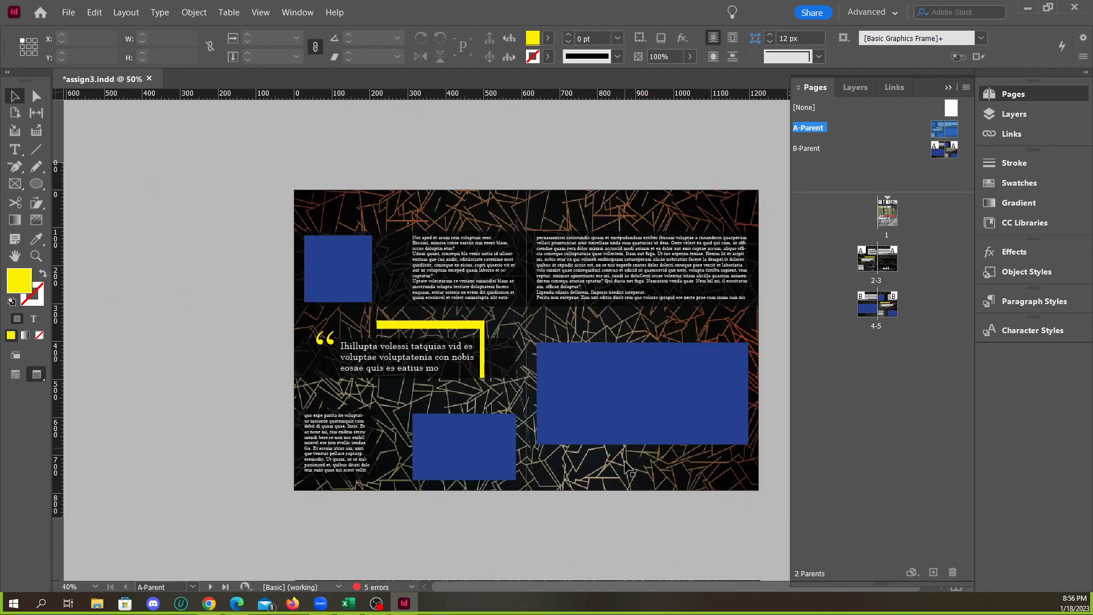
pyautogui.scroll(1, 625, 459)
pyautogui.click(589, 519)
pyautogui.scroll(-1, 545, 370)
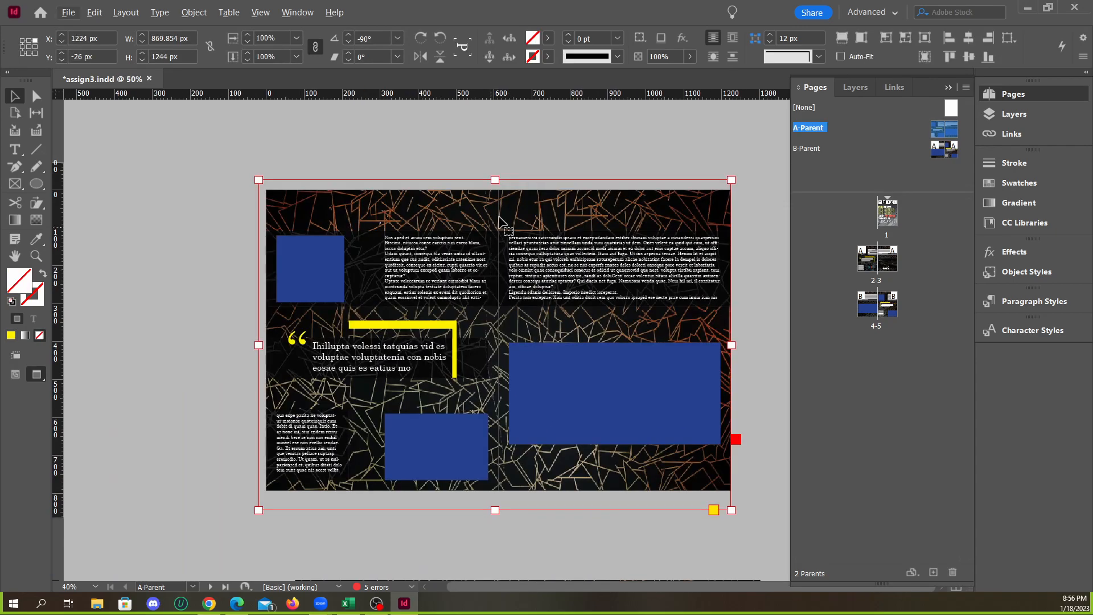
pyautogui.click(689, 56)
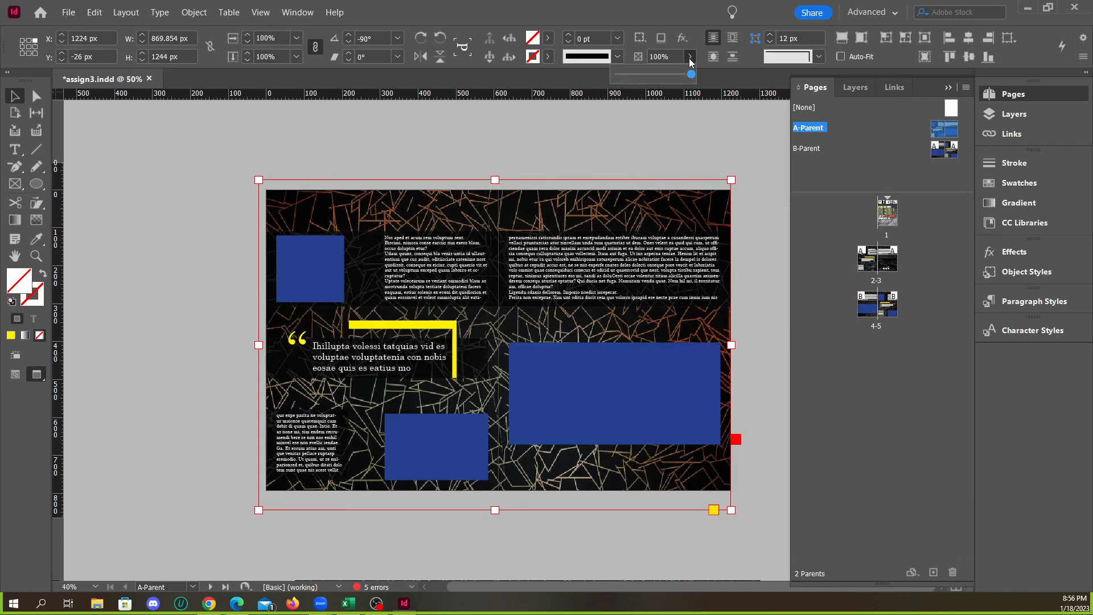
pyautogui.moveTo(667, 75)
pyautogui.mouseDown()
pyautogui.moveTo(651, 75)
pyautogui.moveTo(679, 81)
pyautogui.mouseUp()
pyautogui.click(691, 57)
pyautogui.moveTo(689, 75); pyautogui.dragTo(747, 80)
pyautogui.click(710, 141)
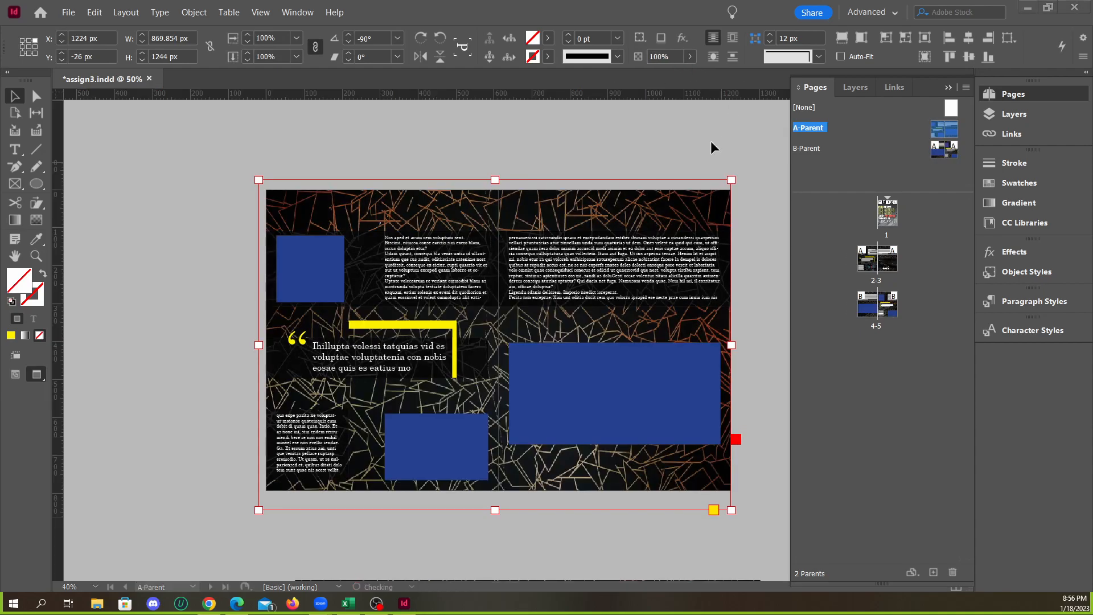
# Draw a rectangle 1224 by 792 px covering the whole A-Parent spread
pyautogui.click(599, 151)
pyautogui.moveTo(46, 187); pyautogui.dragTo(74, 200)
pyautogui.moveTo(264, 190); pyautogui.dragTo(731, 490)
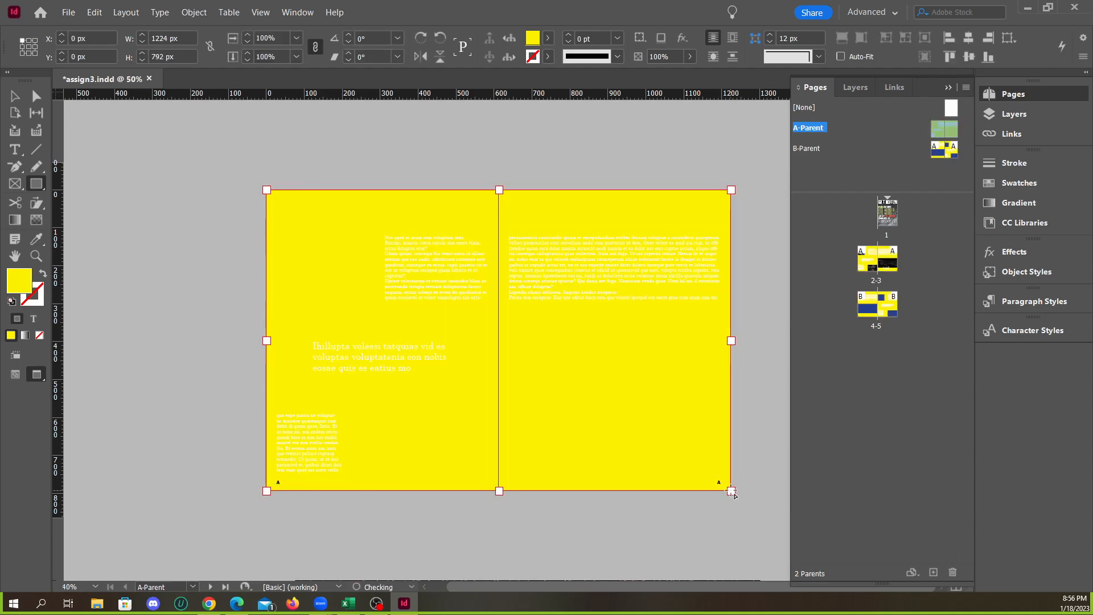
# Fill the spread-sized rectangle on A-Parent with [Black] and lower its opacity to 73%
pyautogui.click(547, 37)
pyautogui.click(419, 128)
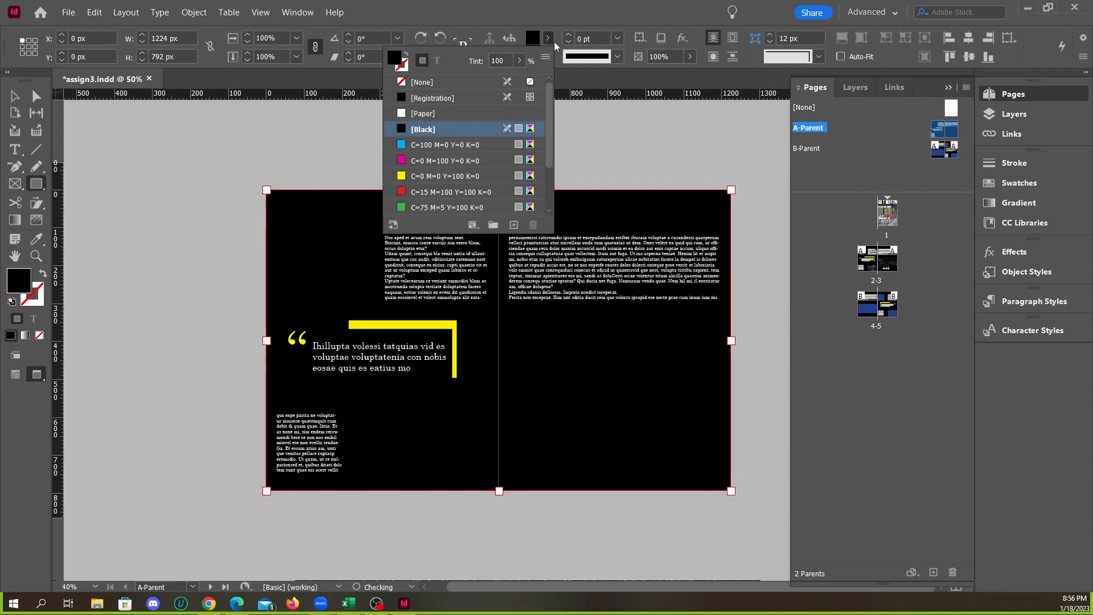
pyautogui.click(690, 56)
pyautogui.moveTo(690, 74); pyautogui.dragTo(674, 81)
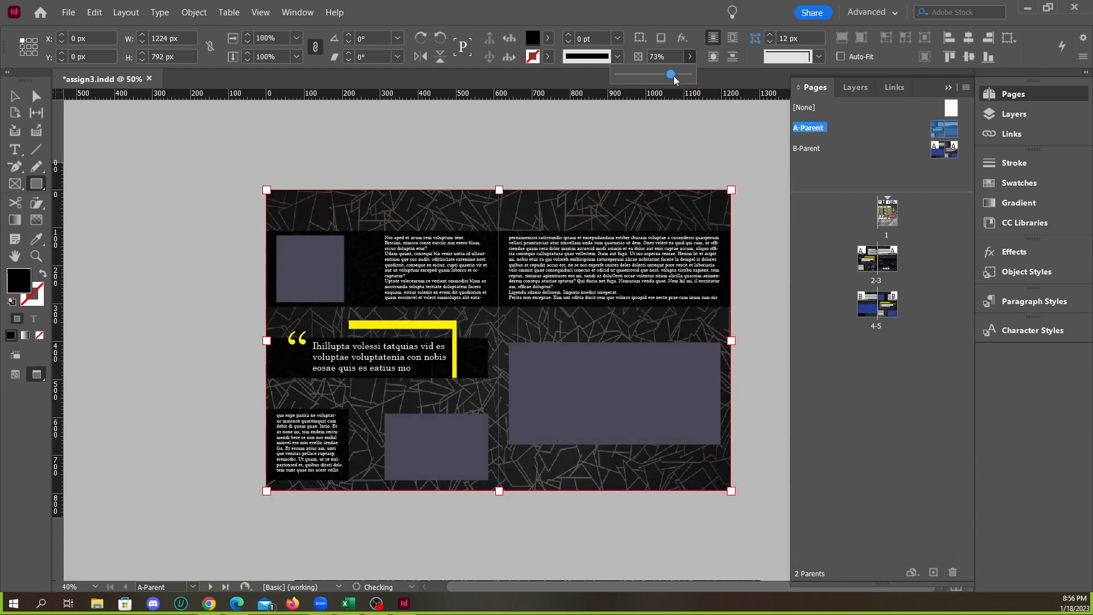
pyautogui.press('alt')
pyautogui.scroll(-1, 520, 214)
pyautogui.scroll(1, 526, 187)
pyautogui.scroll(-1, 586, 185)
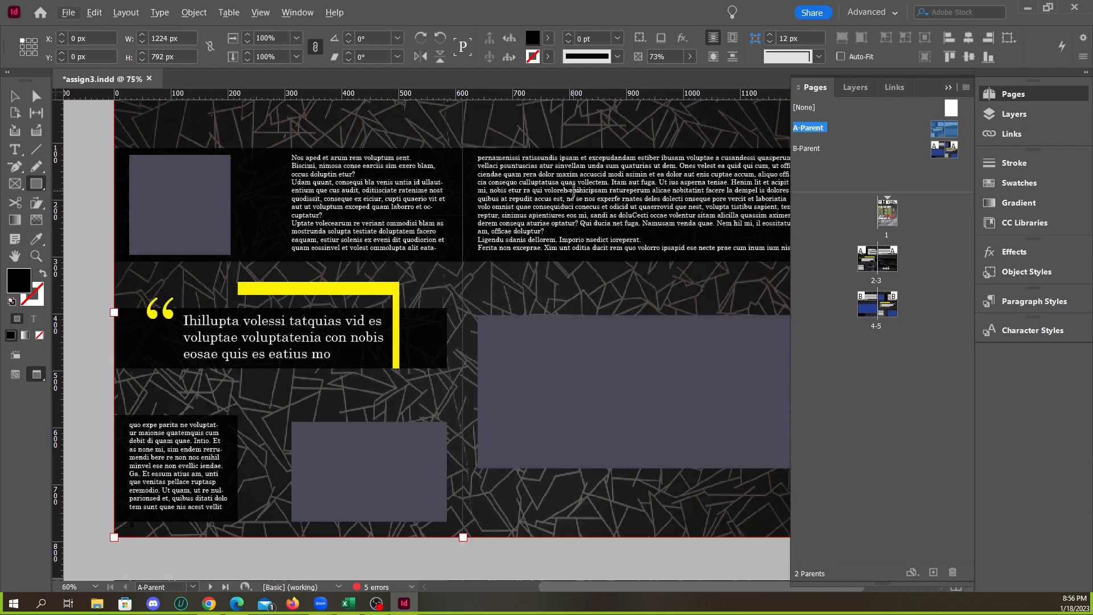
pyautogui.scroll(1, 573, 190)
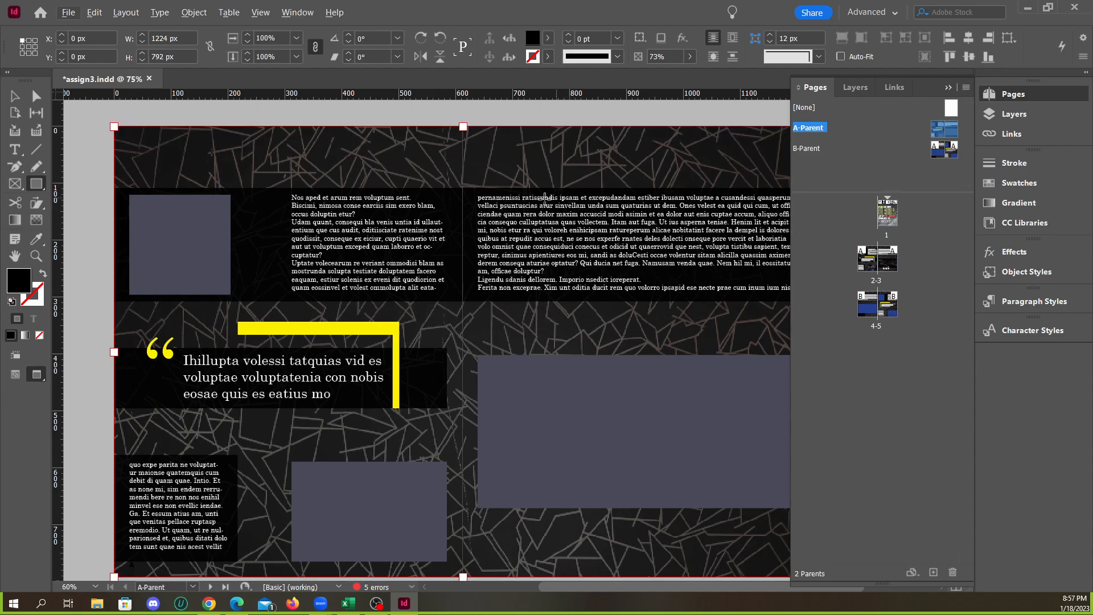
pyautogui.click(945, 87)
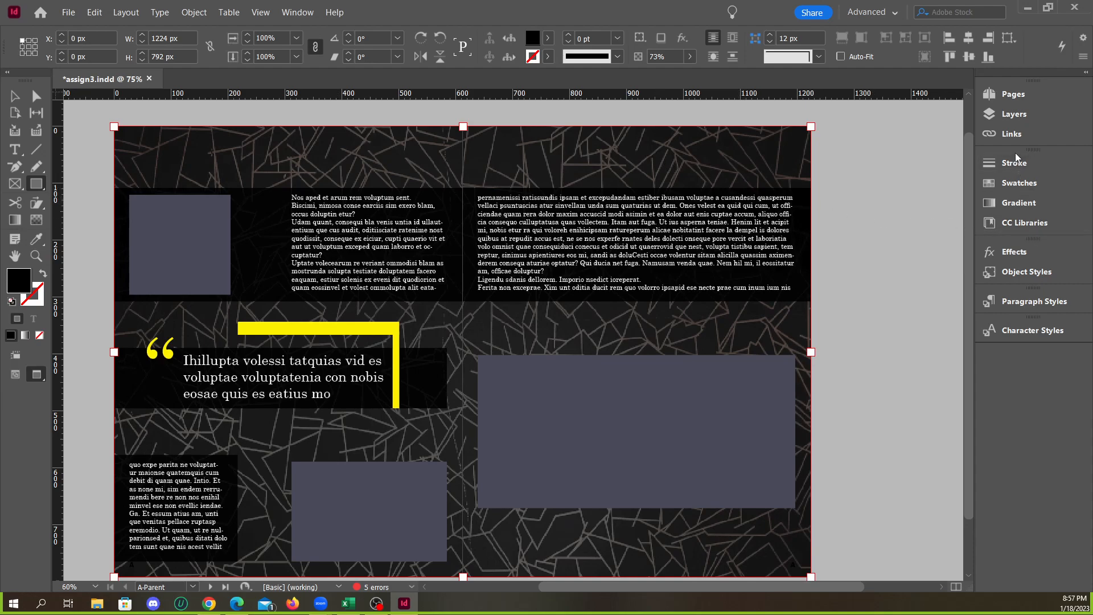
pyautogui.click(1016, 114)
pyautogui.click(1016, 115)
pyautogui.click(1016, 115)
pyautogui.click(1017, 114)
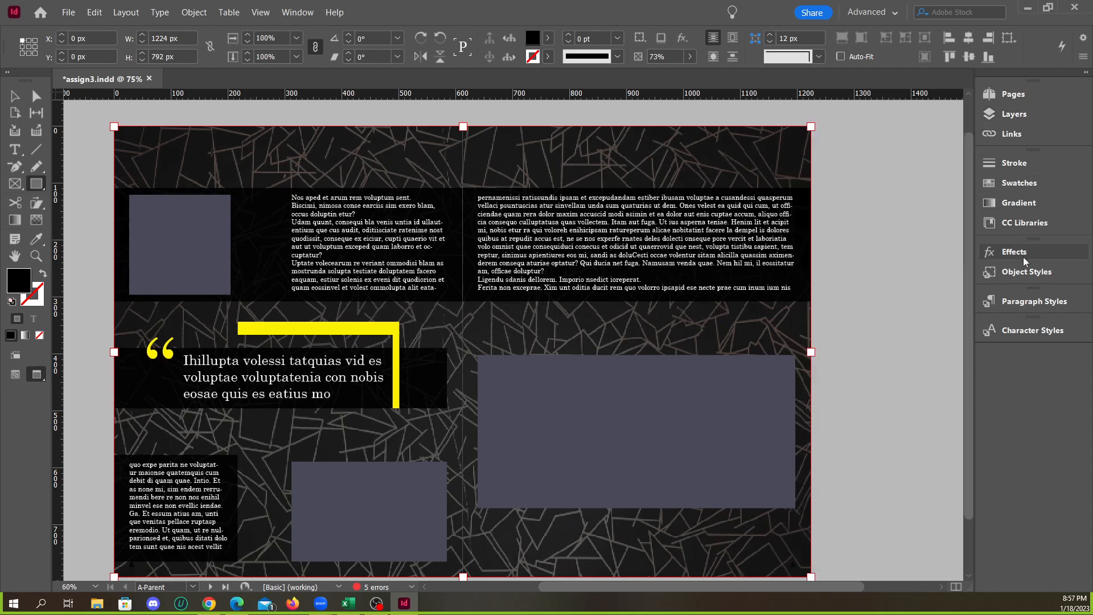
# Try several blend modes on the black overlay, including Multiply, Saturation and Color Dodge, and return it to Normal
pyautogui.click(1017, 255)
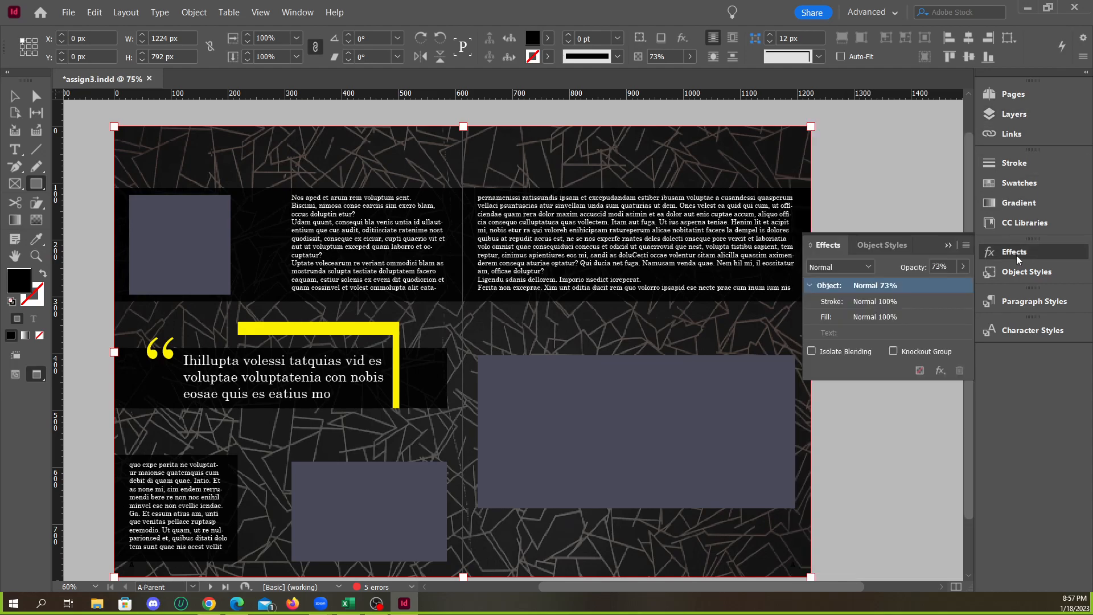
pyautogui.click(833, 269)
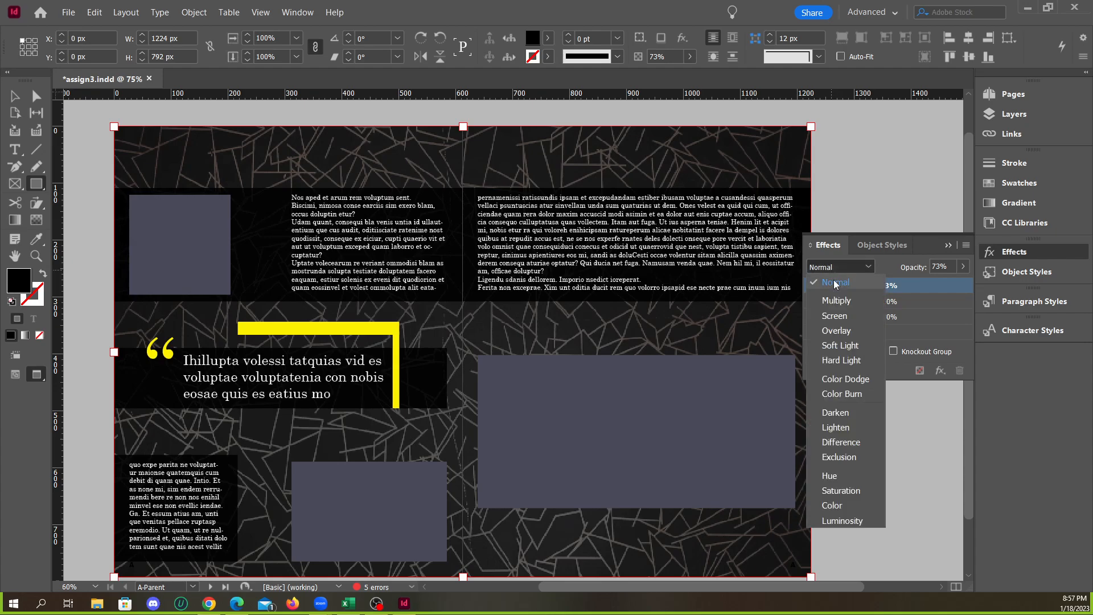
pyautogui.click(835, 300)
pyautogui.scroll(-1, 841, 270)
pyautogui.scroll(-8, 840, 269)
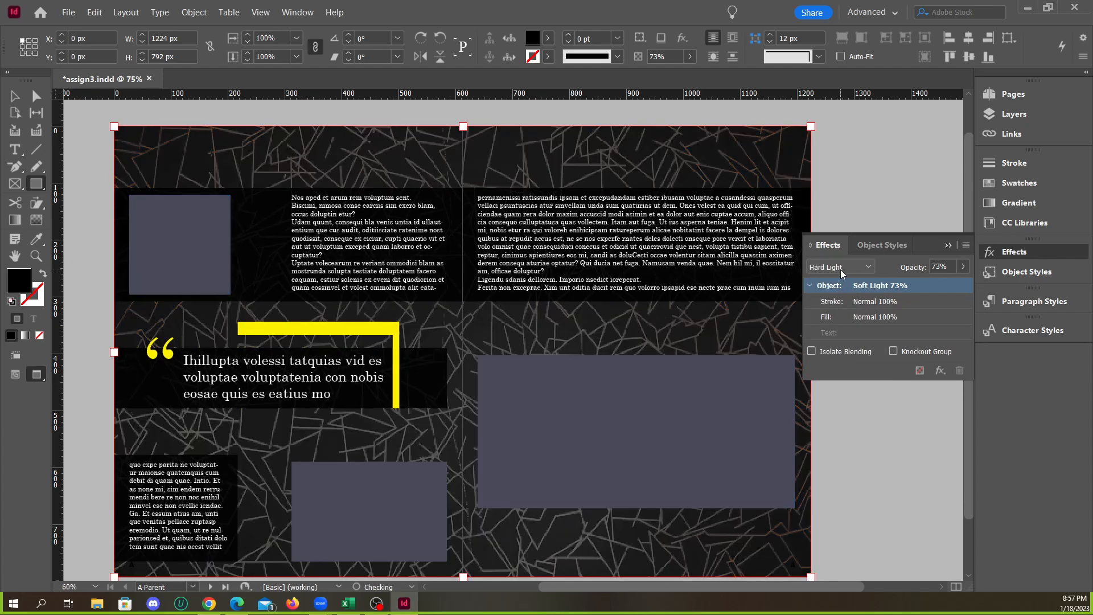
pyautogui.scroll(-5, 835, 271)
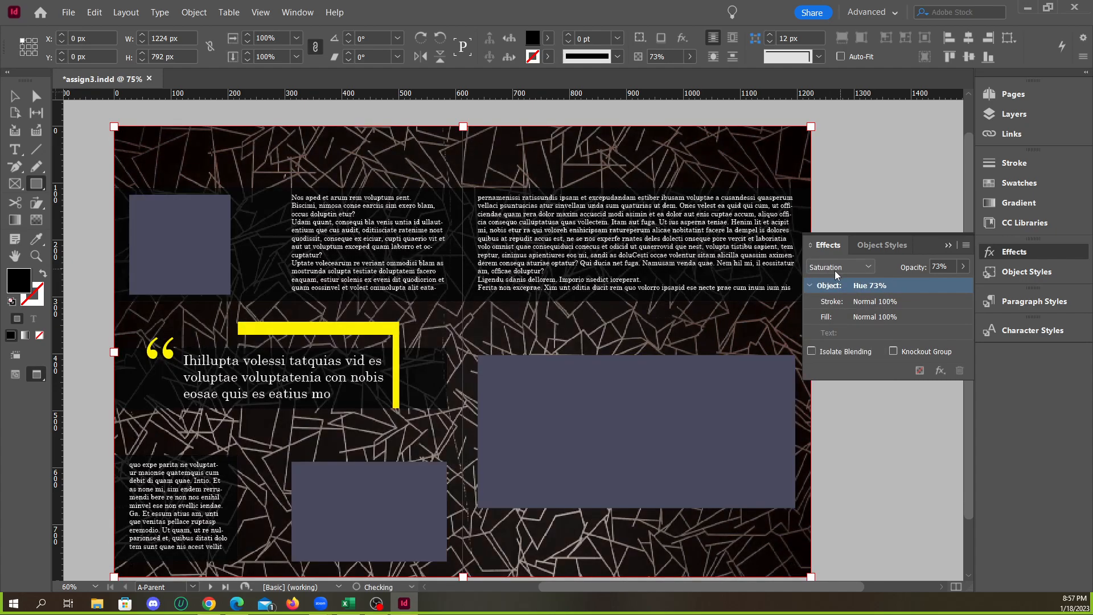
pyautogui.scroll(7, 838, 270)
pyautogui.scroll(6, 838, 271)
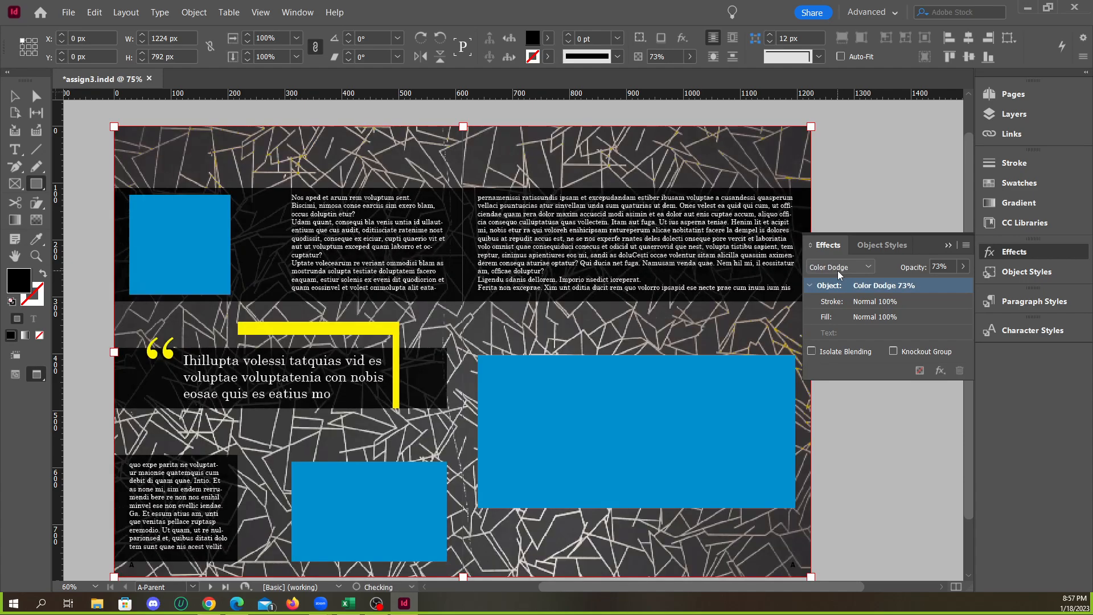
pyautogui.scroll(-1, 838, 271)
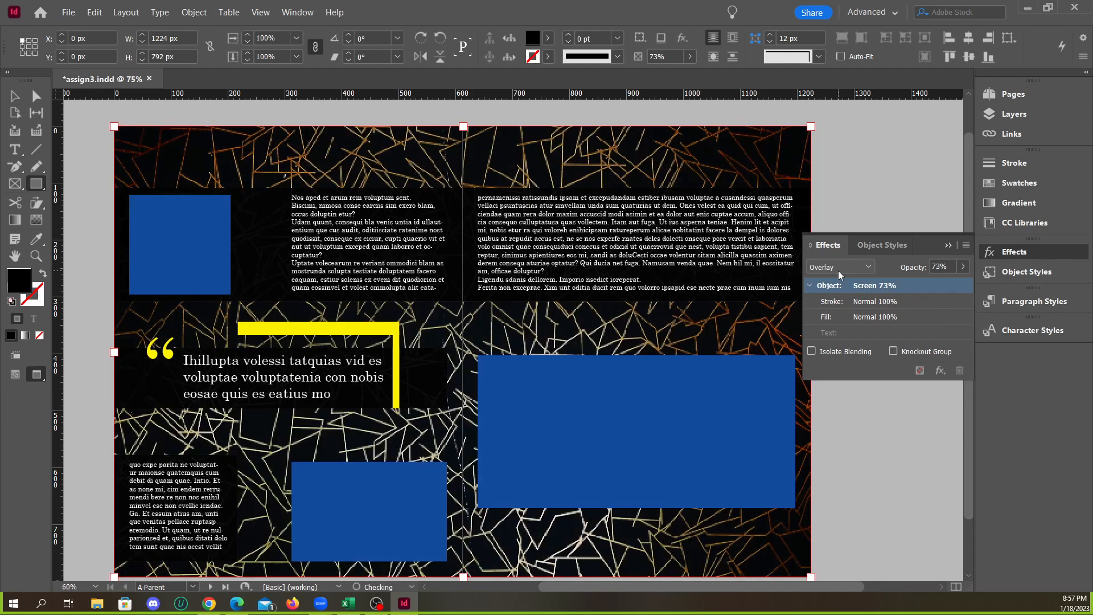
pyautogui.click(838, 271)
pyautogui.click(837, 287)
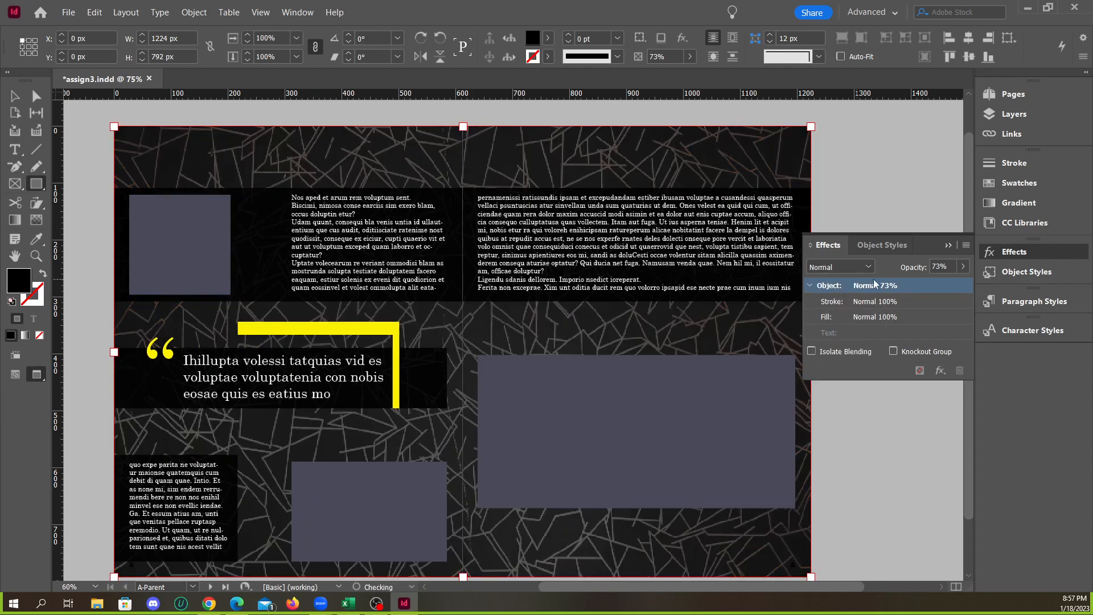
# Raise the black overlay's opacity to 90%
pyautogui.click(962, 267)
pyautogui.moveTo(943, 286)
pyautogui.mouseDown()
pyautogui.moveTo(908, 278)
pyautogui.moveTo(957, 288)
pyautogui.mouseUp()
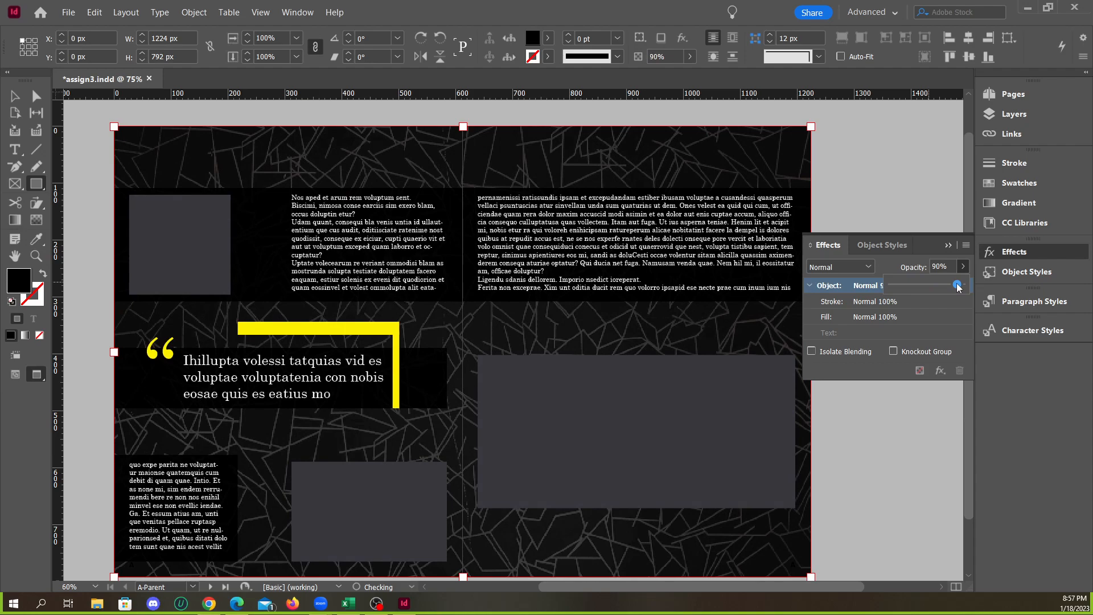
pyautogui.click(774, 175)
pyautogui.click(614, 308)
# Arrange the black overlay behind the blue frames and dark bands, directly above the patterned background image
pyautogui.click(15, 97)
pyautogui.click(134, 128)
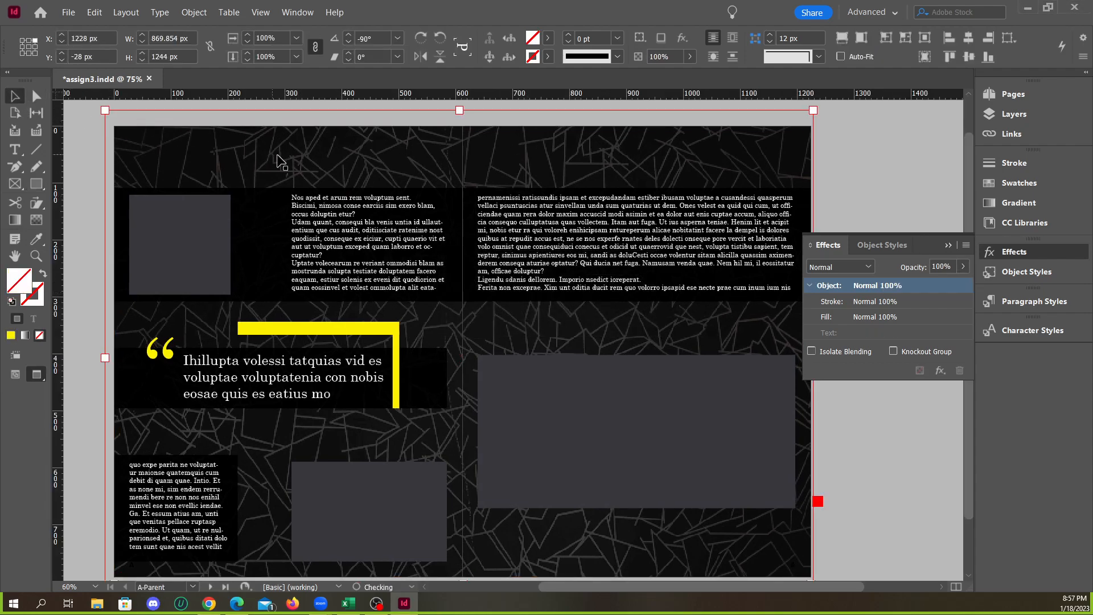
pyautogui.moveTo(751, 169); pyautogui.dragTo(849, 173)
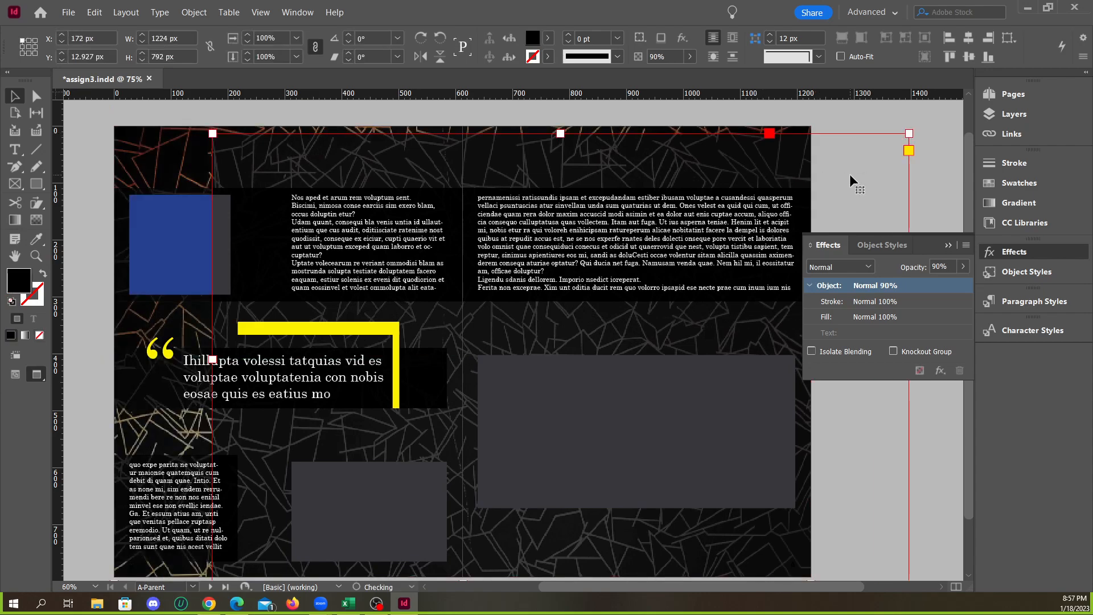
pyautogui.hotkey('ctrl', 'z')
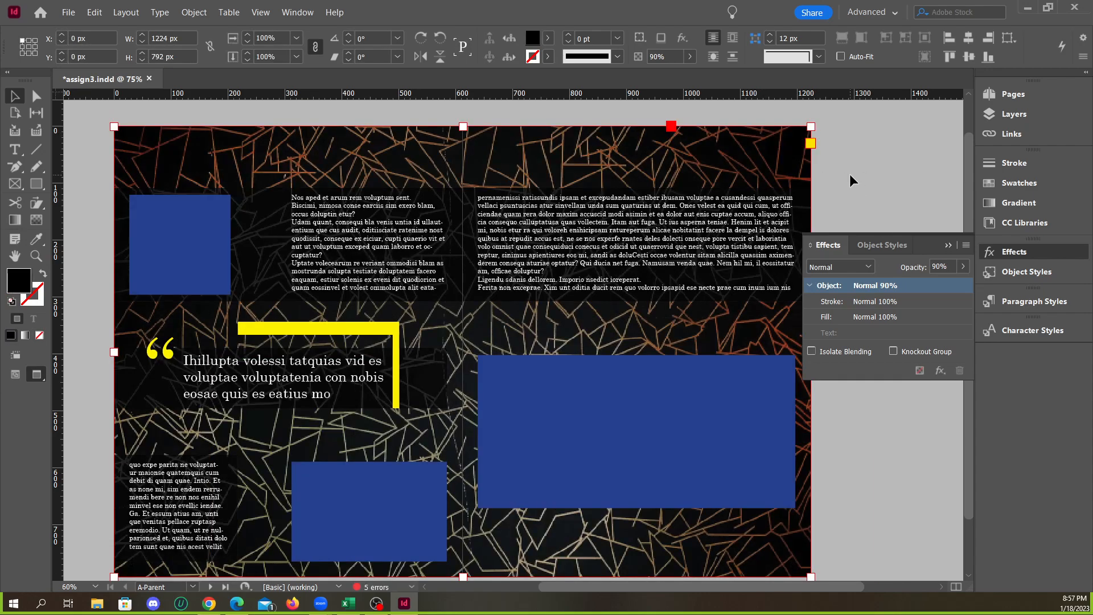
pyautogui.click(194, 12)
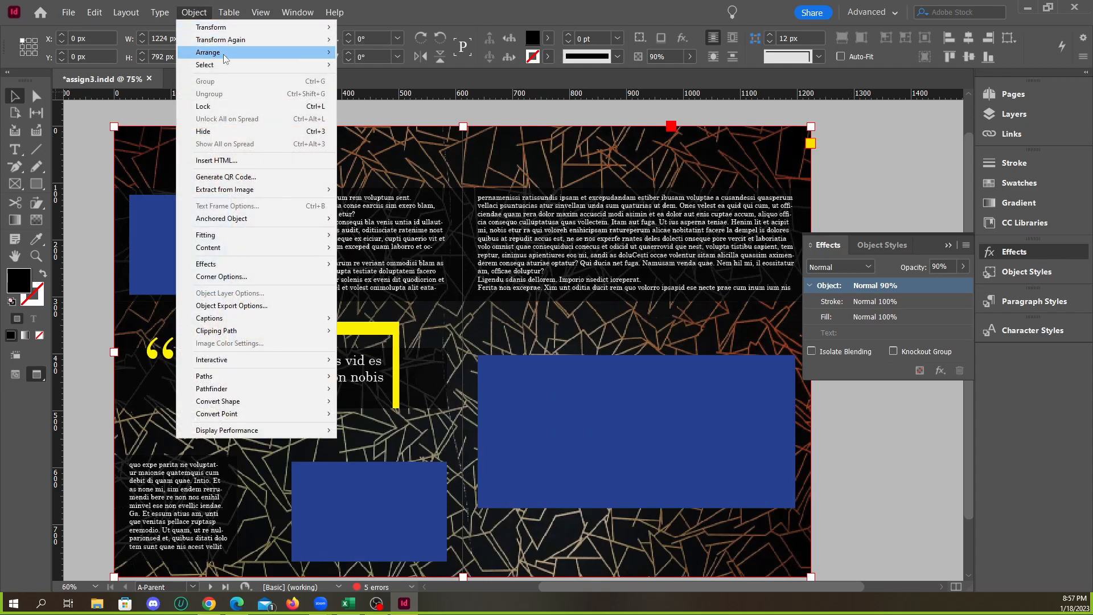
pyautogui.moveTo(227, 51)
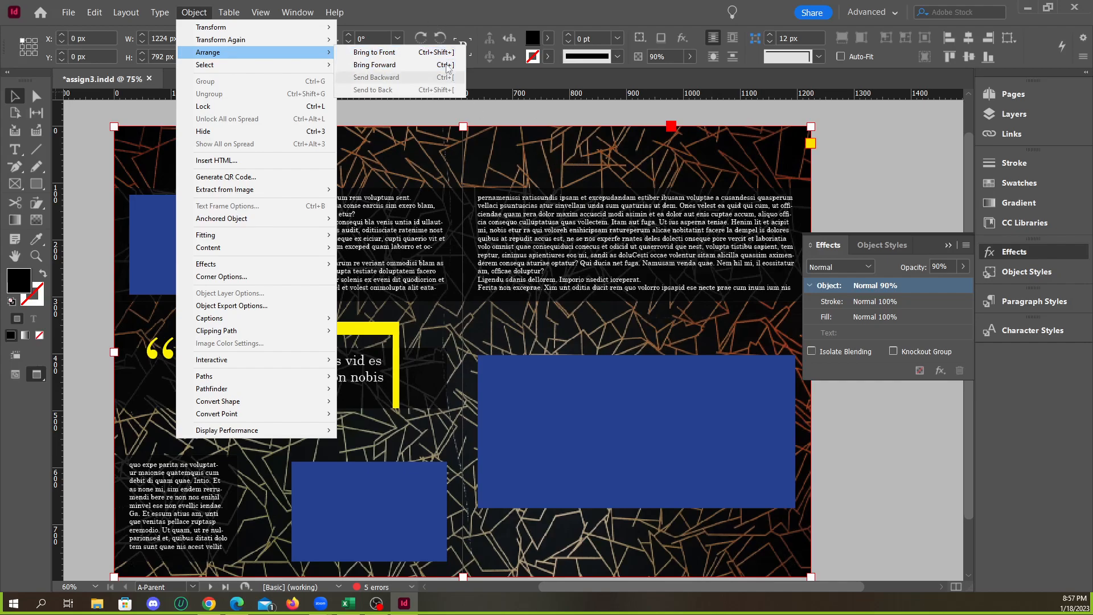
pyautogui.click(389, 66)
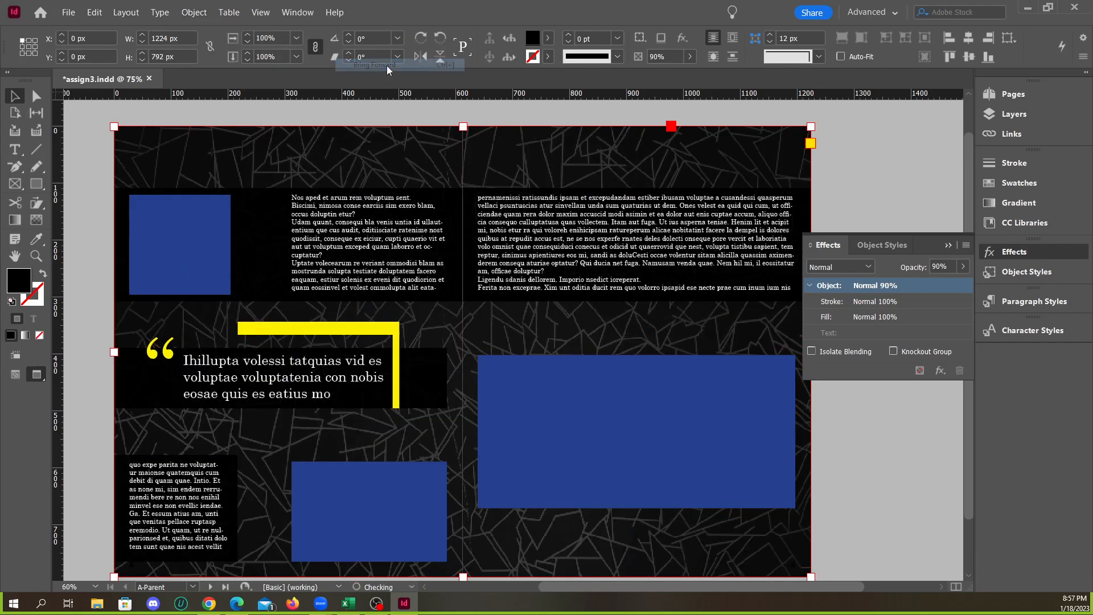
# Expand the images layer and check the stacking order of the overlay rectangle and the patterned background graphic
pyautogui.click(534, 121)
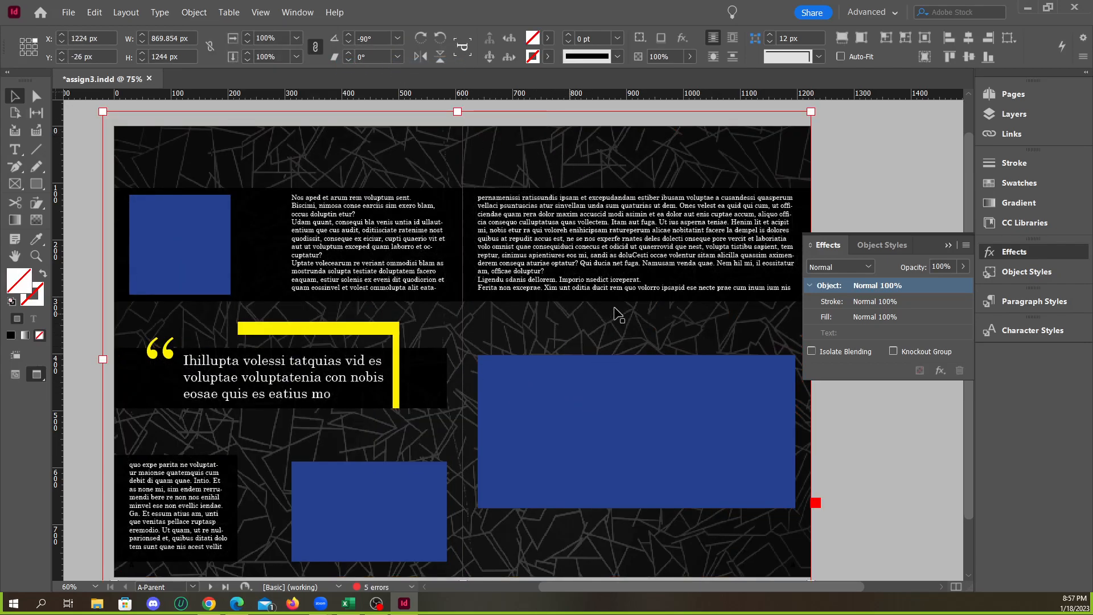
pyautogui.click(1008, 134)
pyautogui.click(1005, 120)
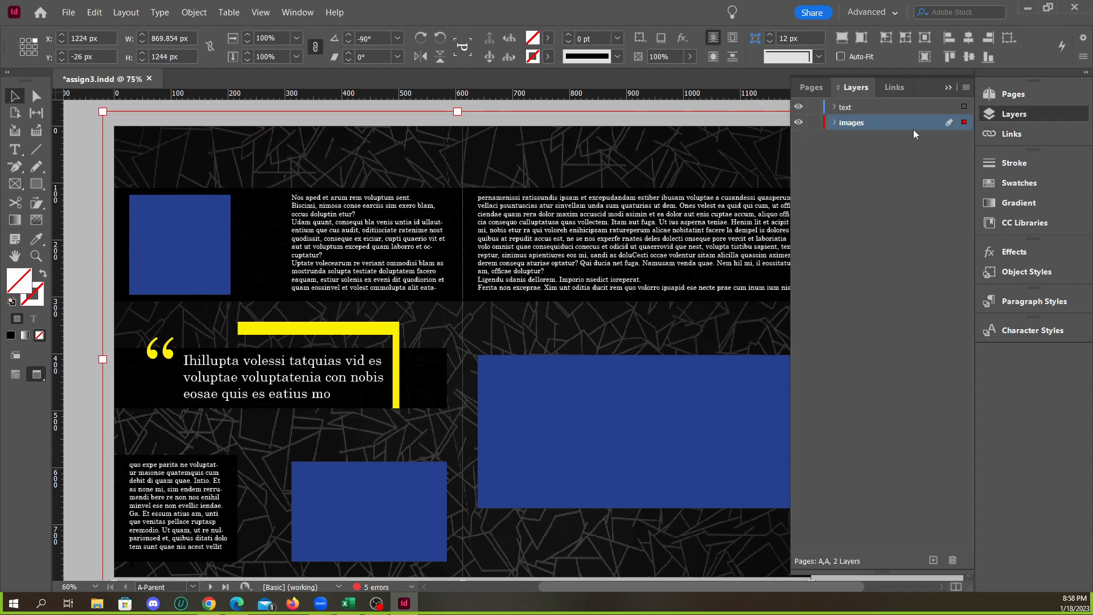
pyautogui.click(835, 124)
pyautogui.click(832, 124)
pyautogui.click(834, 123)
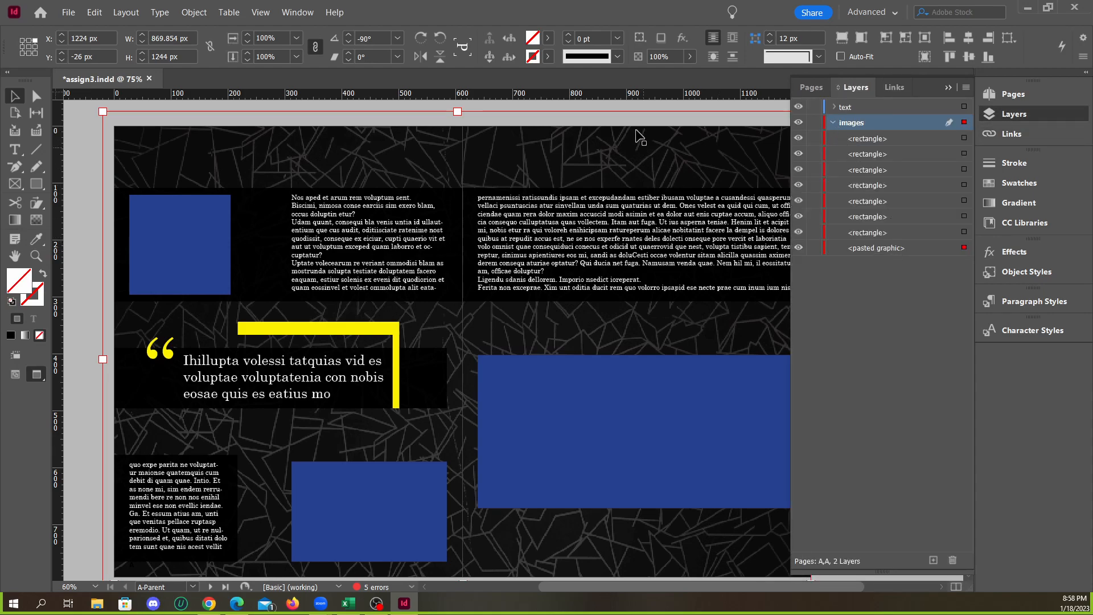
pyautogui.click(634, 107)
pyautogui.click(624, 157)
pyautogui.hotkey('ctrl', 'z')
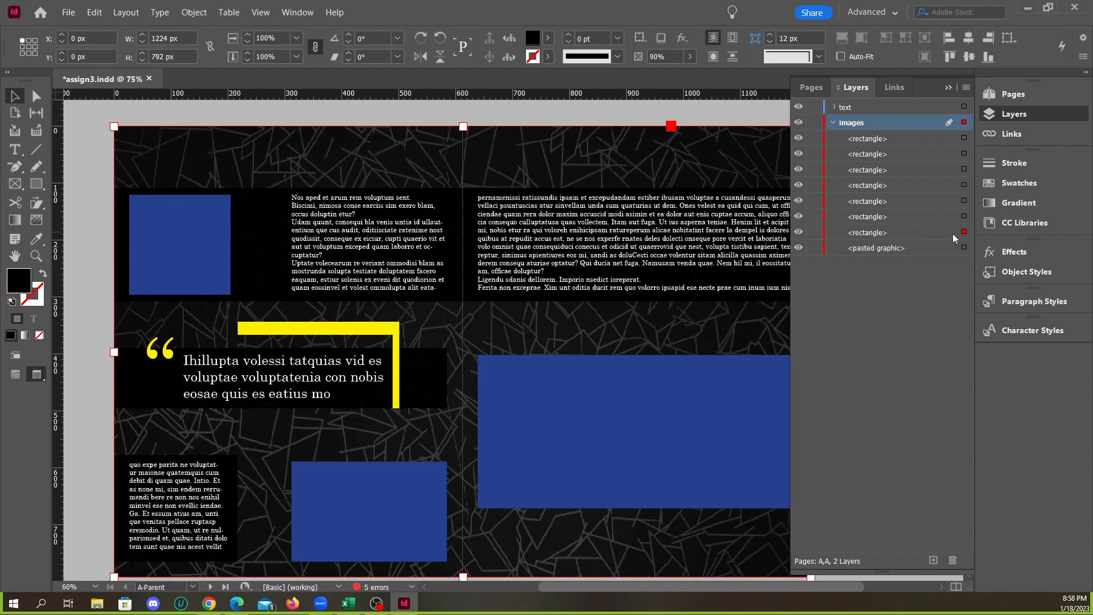
pyautogui.click(933, 233)
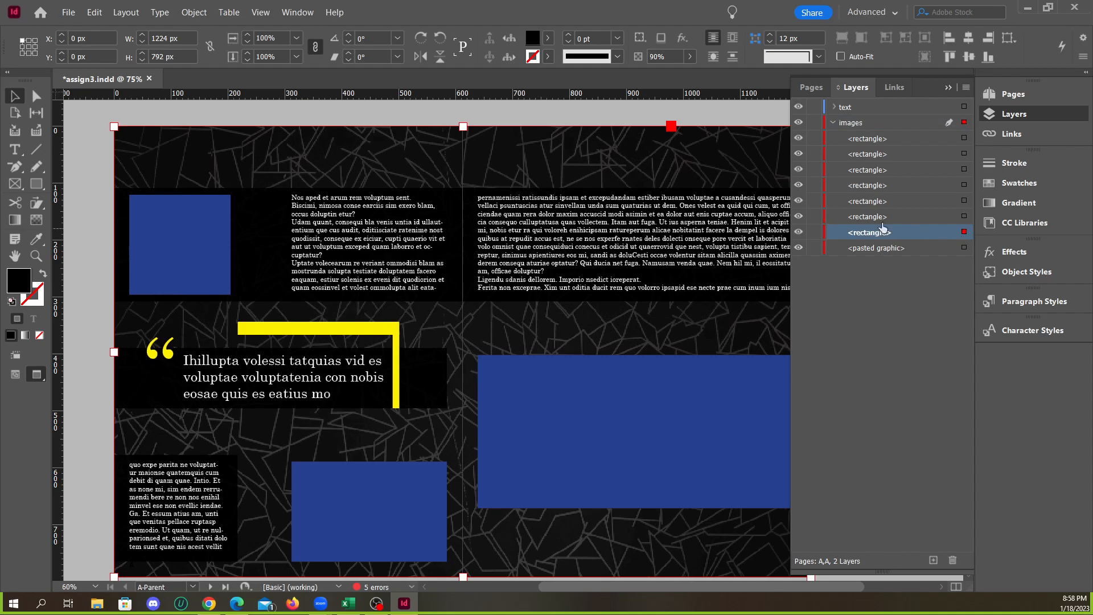
pyautogui.click(894, 250)
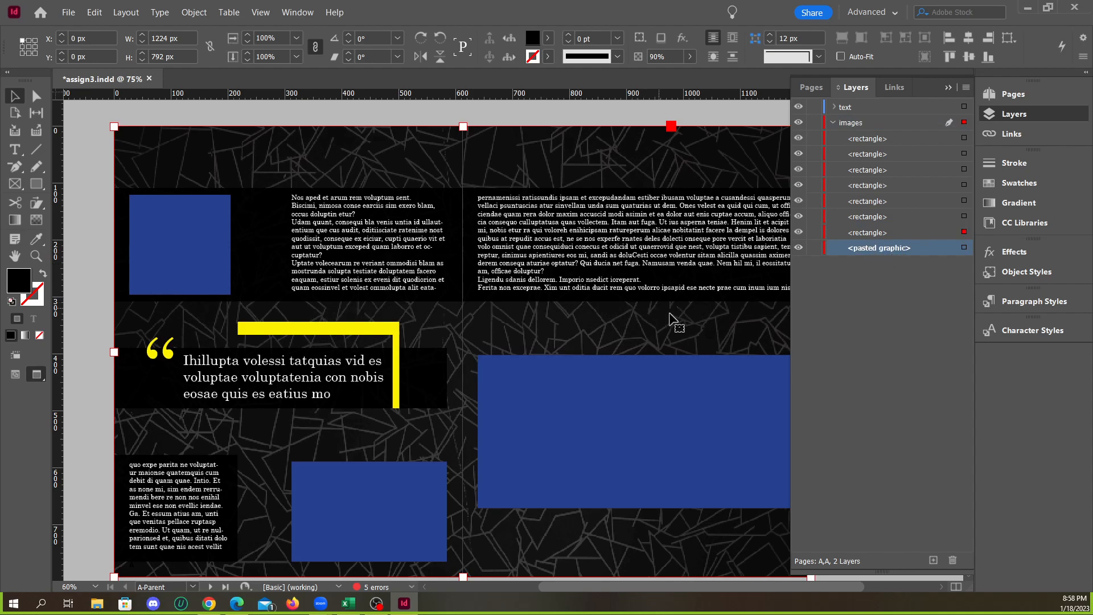
pyautogui.click(945, 88)
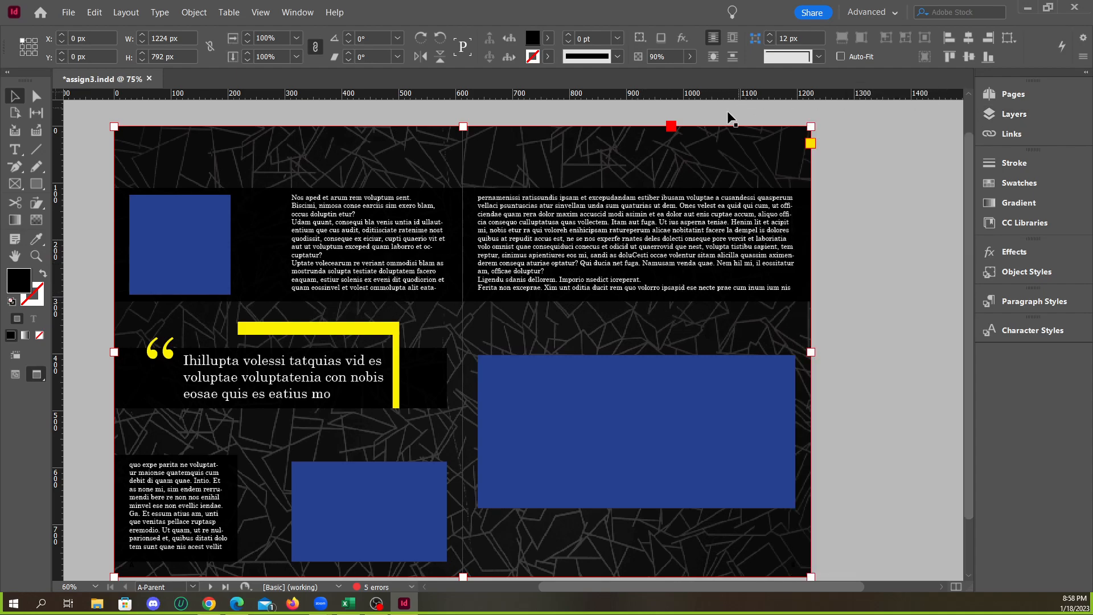
# Deselect everything and examine the whole A-Parent spread with its darkened background
pyautogui.click(690, 147)
pyautogui.click(865, 281)
pyautogui.scroll(-1, 660, 246)
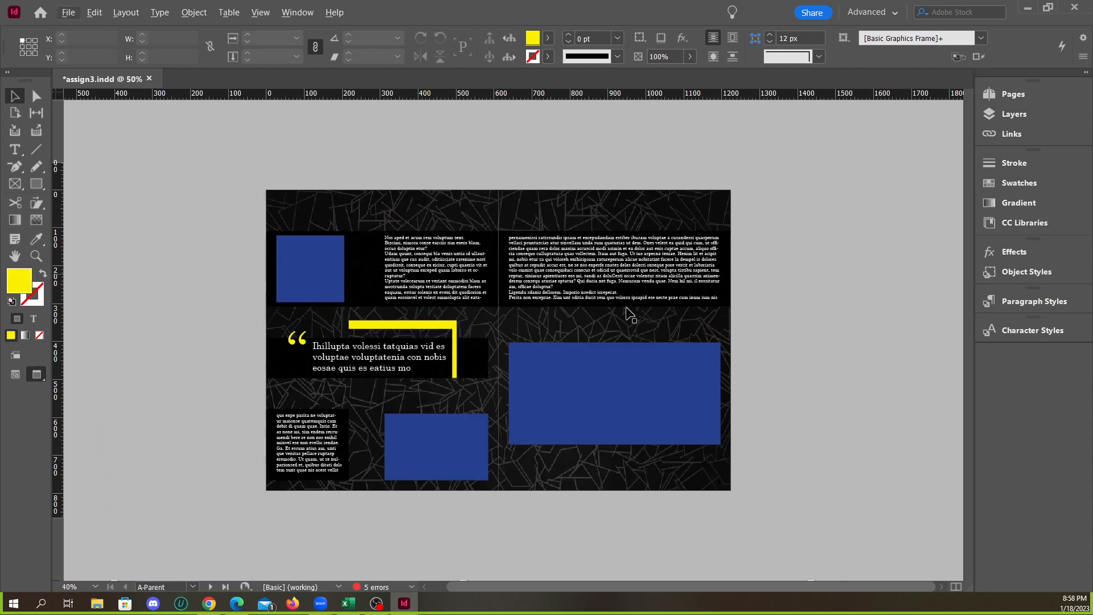
pyautogui.scroll(1, 504, 376)
pyautogui.scroll(-2, 516, 366)
pyautogui.scroll(1, 524, 366)
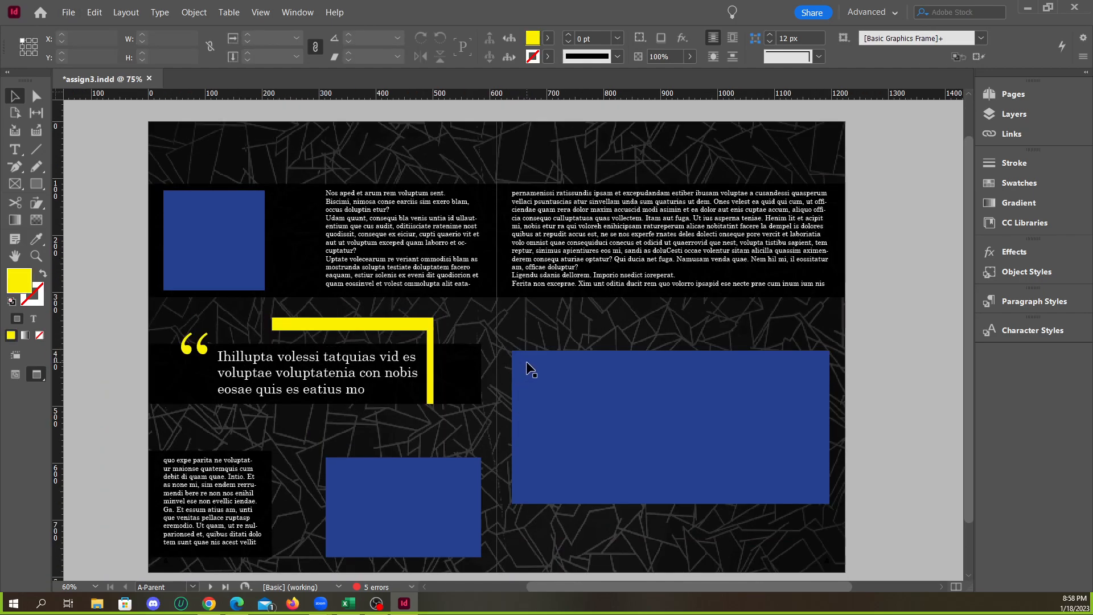
pyautogui.scroll(-1, 608, 288)
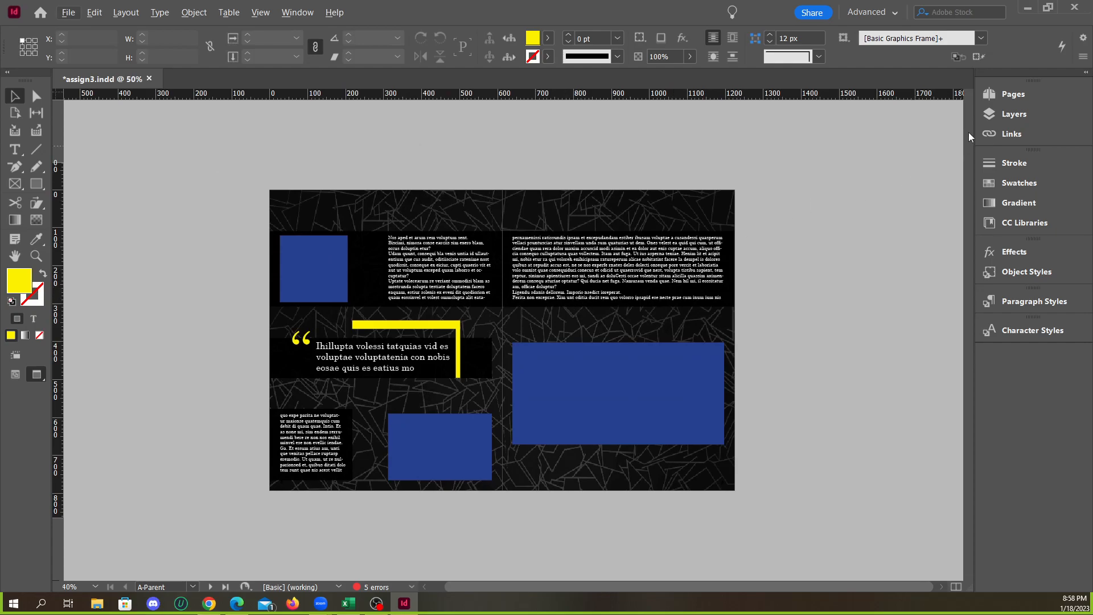
# Review the document pages from page 1 through spreads 2-3 and 4-5 to see how the parent background appears
pyautogui.click(1014, 95)
pyautogui.doubleClick(886, 212)
pyautogui.scroll(-8, 498, 267)
pyautogui.scroll(1, 500, 267)
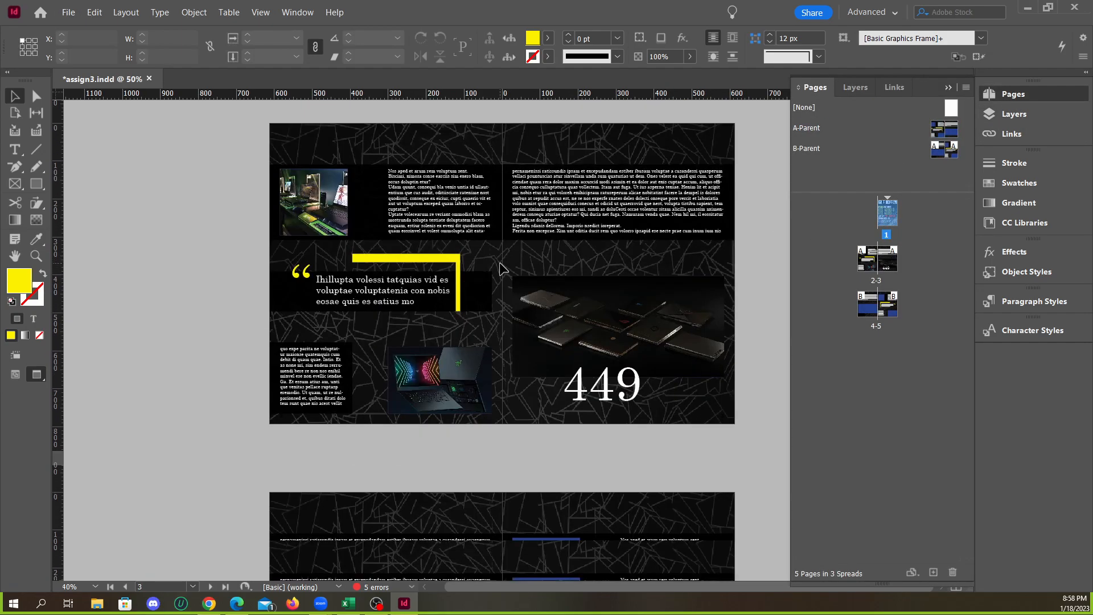
pyautogui.scroll(1, 499, 267)
pyautogui.scroll(-8, 495, 259)
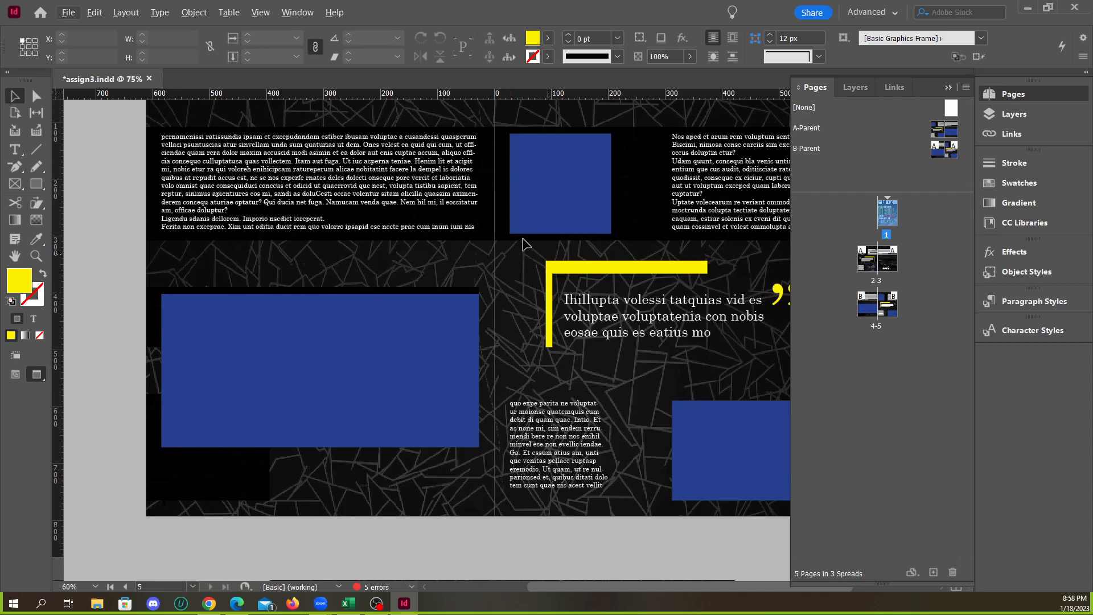
pyautogui.scroll(6, 371, 197)
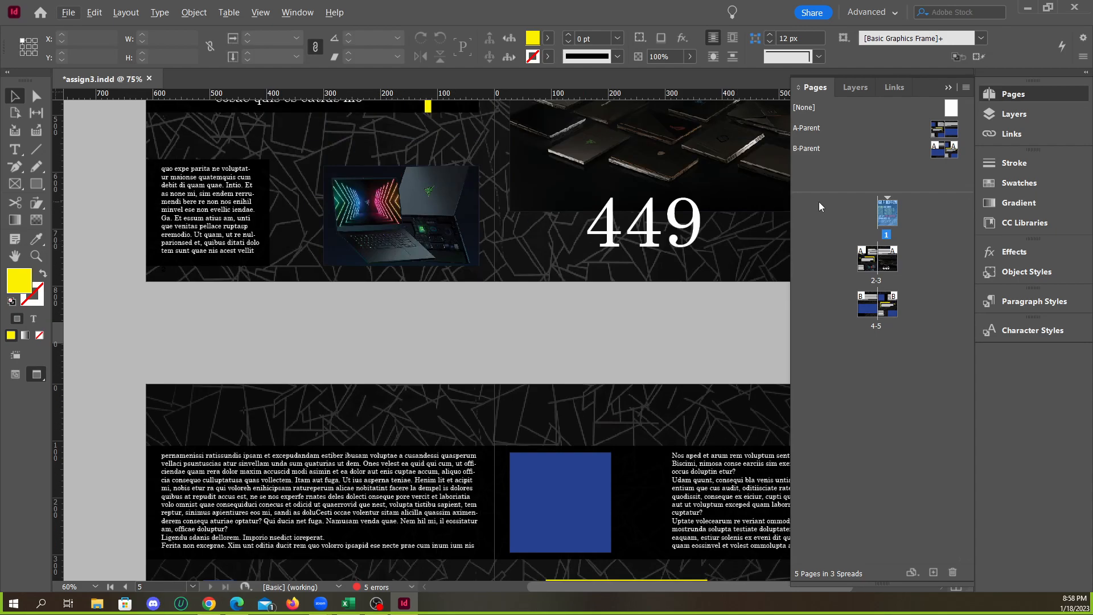
# Open the A-Parent and B-Parent spreads alternately to compare their layouts, ending on A-Parent
pyautogui.doubleClick(821, 129)
pyautogui.doubleClick(821, 150)
pyautogui.doubleClick(817, 131)
pyautogui.doubleClick(811, 152)
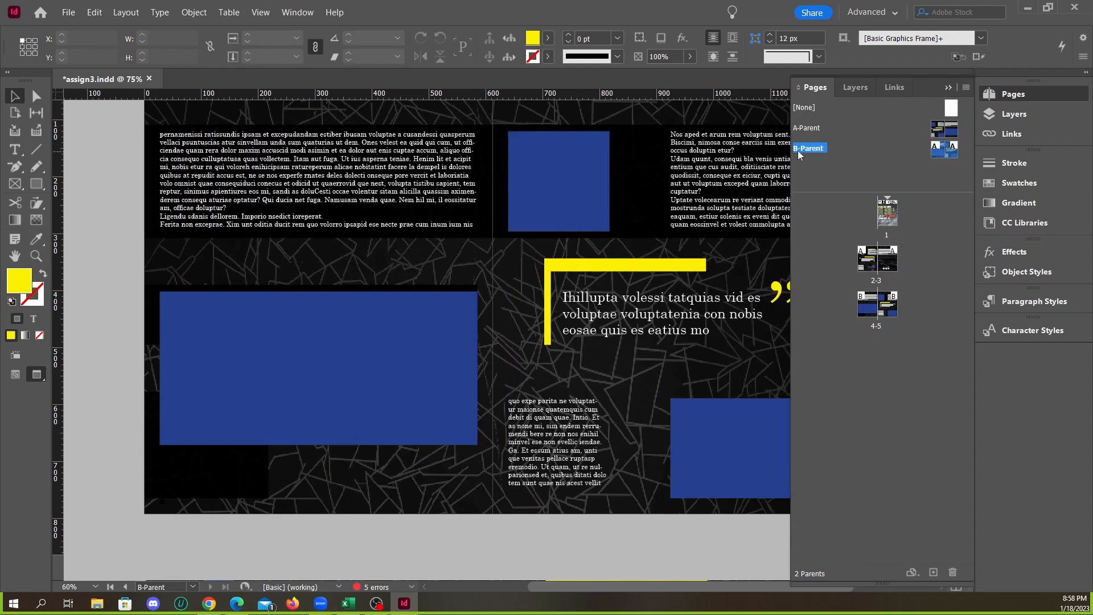
pyautogui.doubleClick(814, 128)
pyautogui.scroll(3, 538, 214)
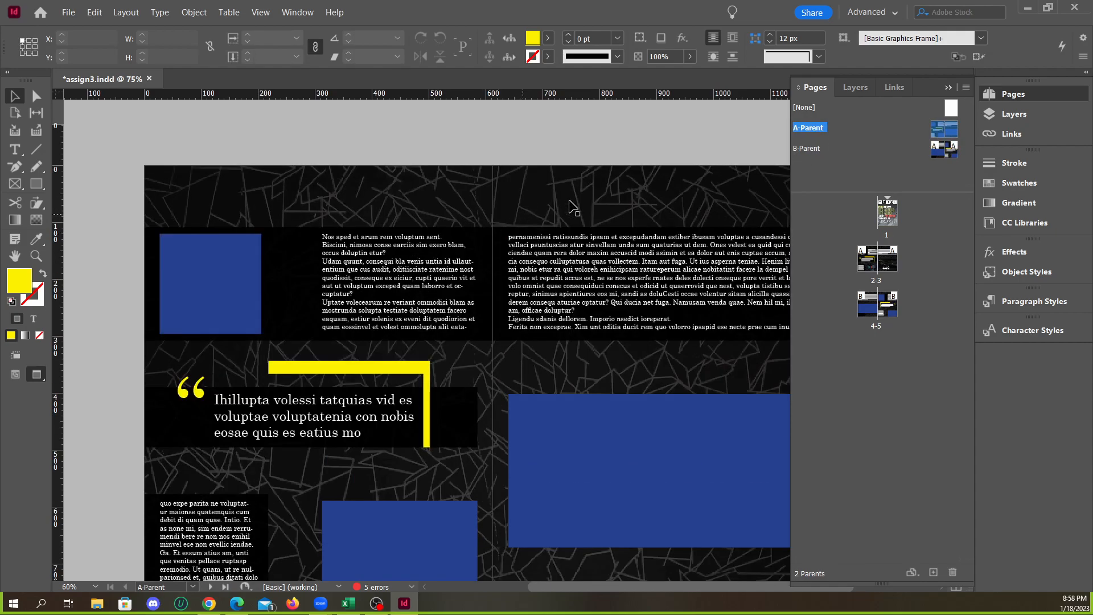
# Compare the B-Parent spread with A-Parent, examining B-Parent's dark bands behind the text columns, pull quote and blue frames
pyautogui.doubleClick(809, 149)
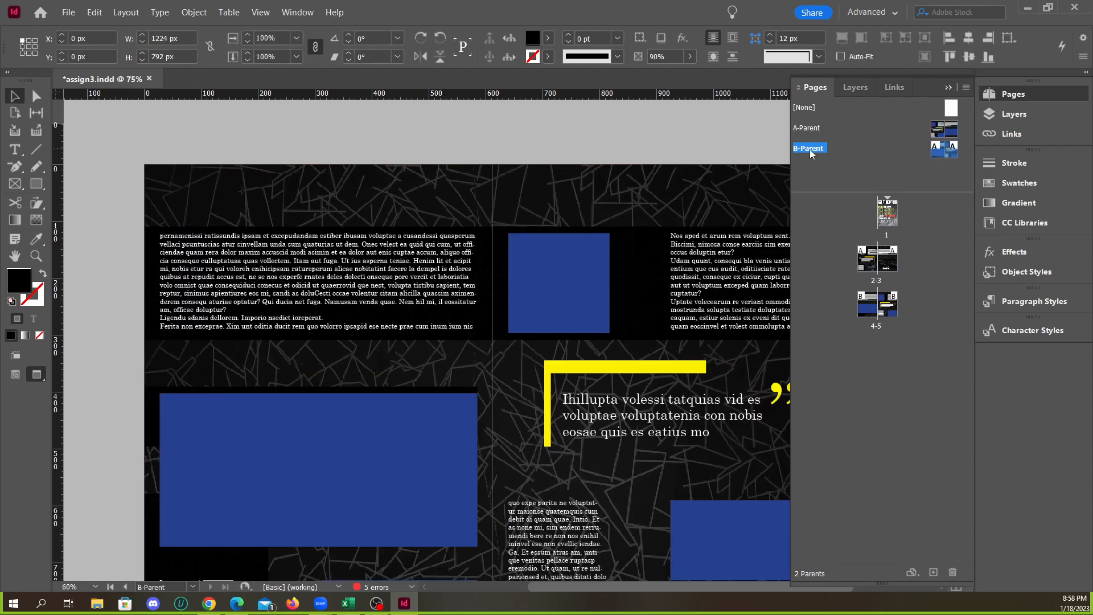
pyautogui.scroll(-3, 552, 278)
pyautogui.scroll(3, 690, 314)
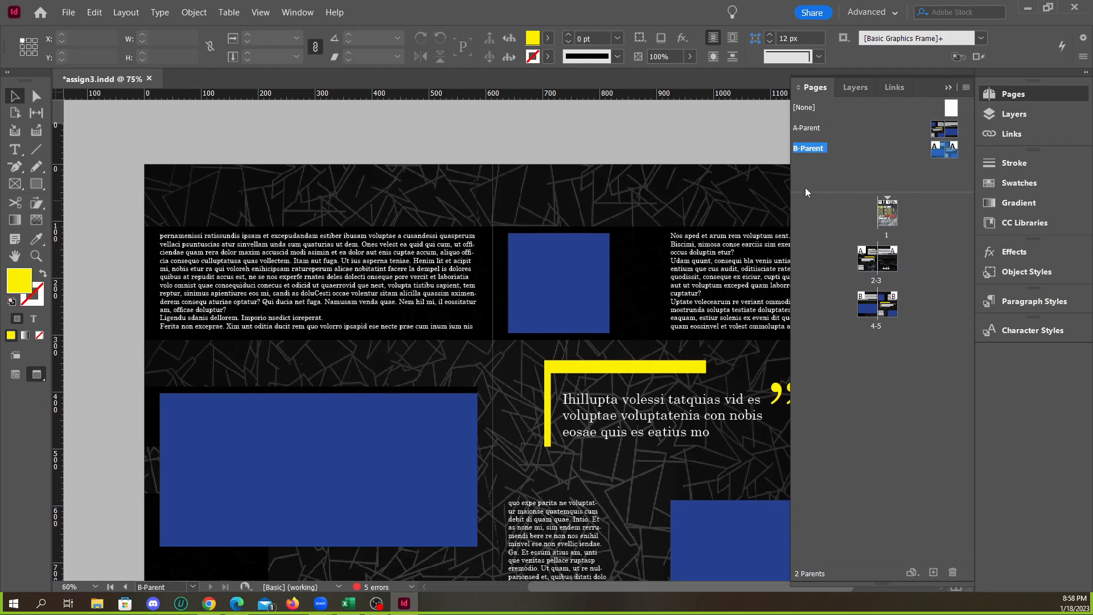
pyautogui.doubleClick(808, 128)
pyautogui.doubleClick(814, 149)
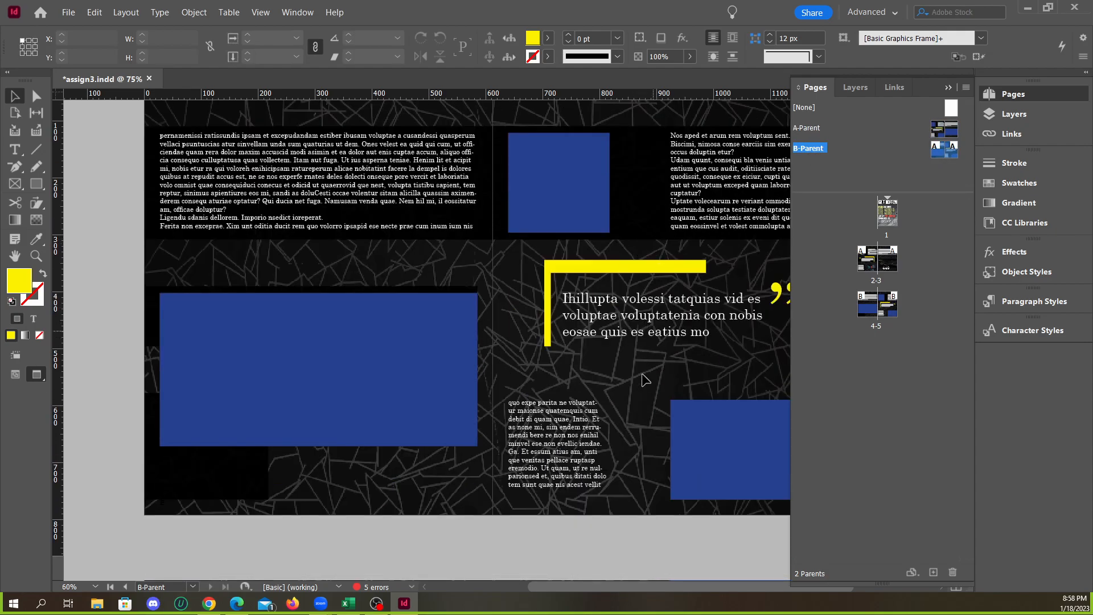
pyautogui.scroll(3, 617, 430)
pyautogui.scroll(-4, 565, 437)
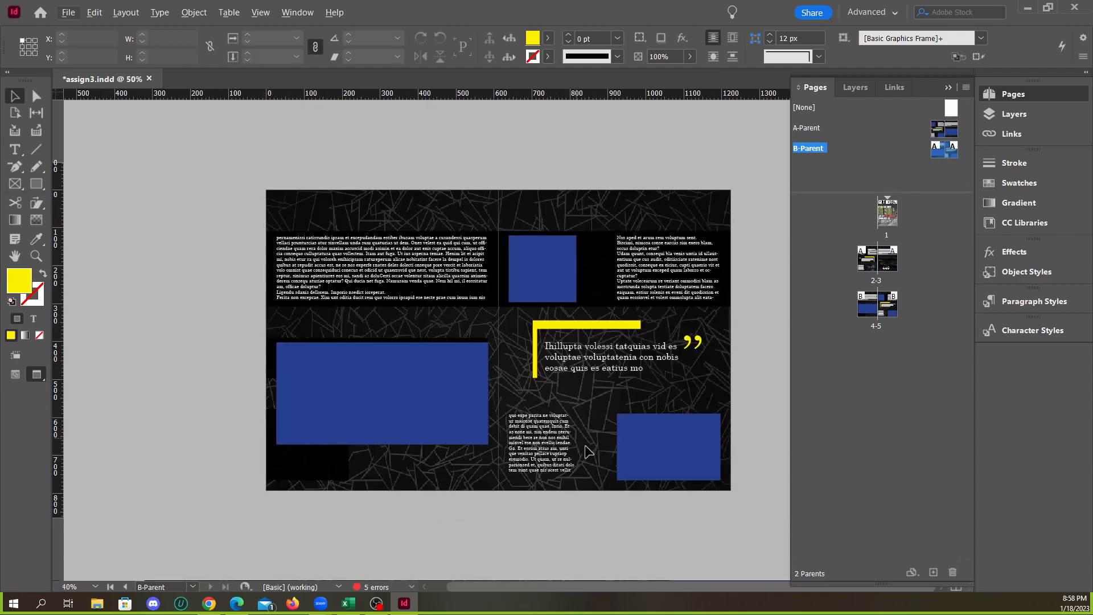
pyautogui.scroll(2, 587, 454)
pyautogui.scroll(-3, 587, 455)
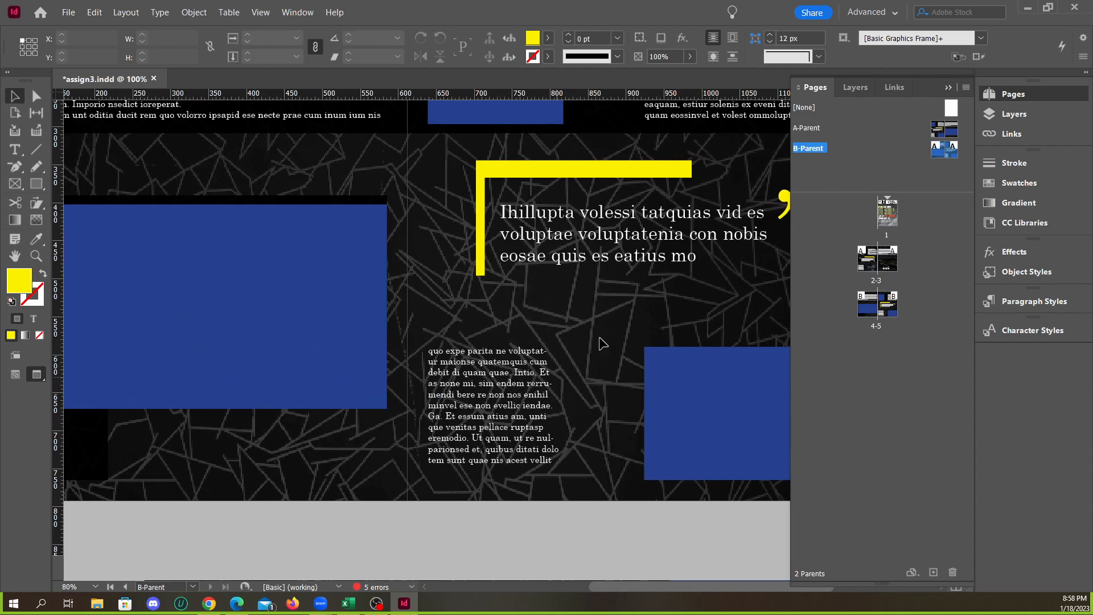
# Move B-Parent's small black rectangle from the left page's lower corner to behind the narrow text column on the right page
pyautogui.click(526, 380)
pyautogui.click(587, 503)
pyautogui.scroll(-1, 556, 551)
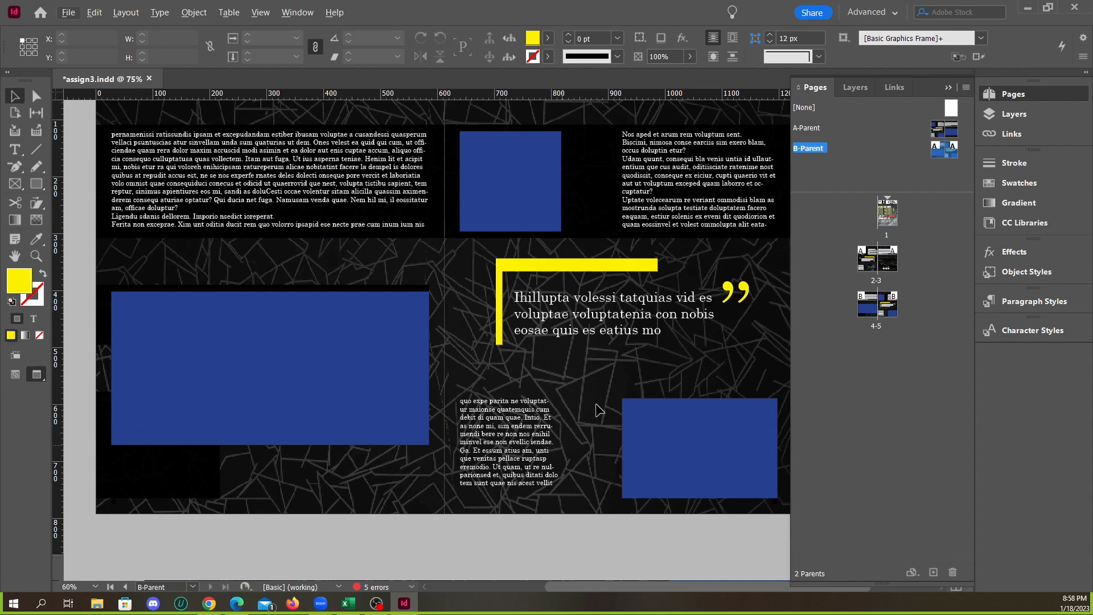
pyautogui.scroll(-1, 586, 418)
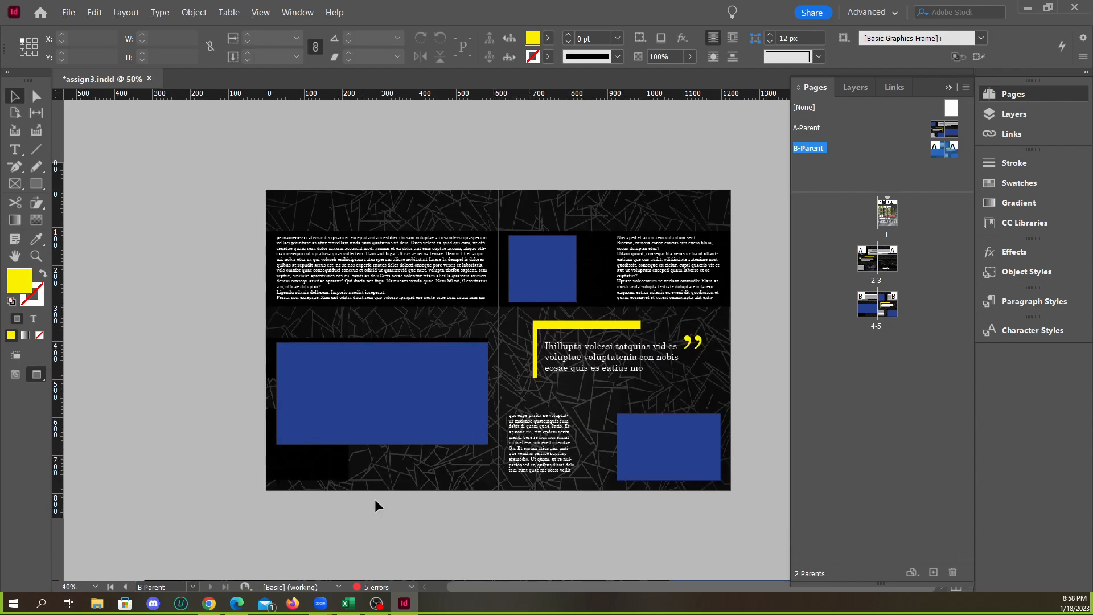
pyautogui.scroll(1, 373, 504)
pyautogui.scroll(-1, 305, 524)
pyautogui.moveTo(277, 479); pyautogui.dragTo(613, 482)
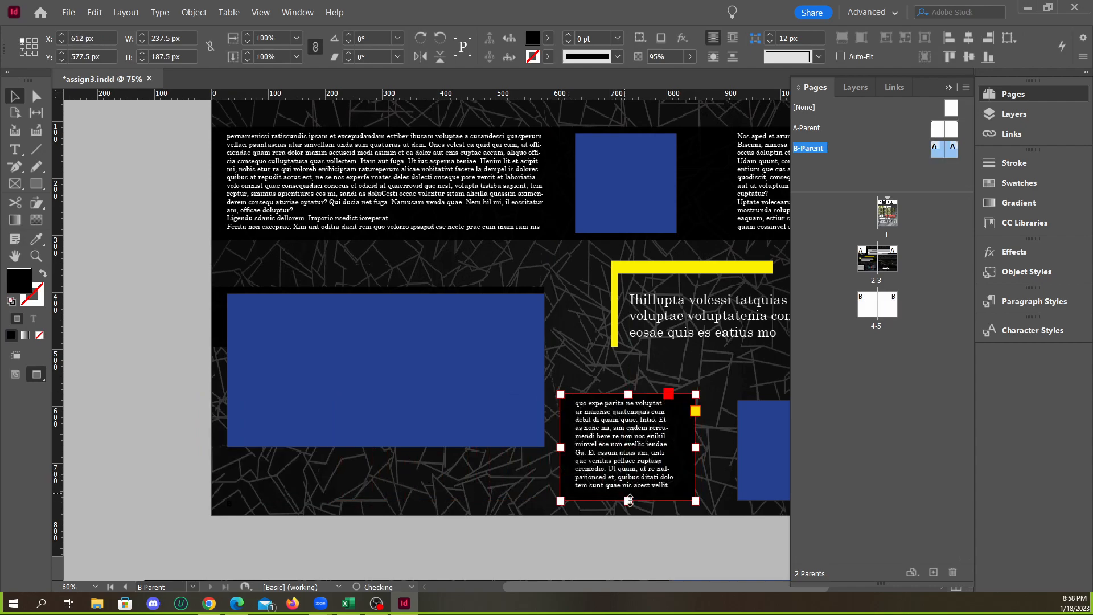
# Narrow the black rectangle behind the right page's narrow text column to 217 px, ending on the nearby guide
pyautogui.click(623, 538)
pyautogui.press('w')
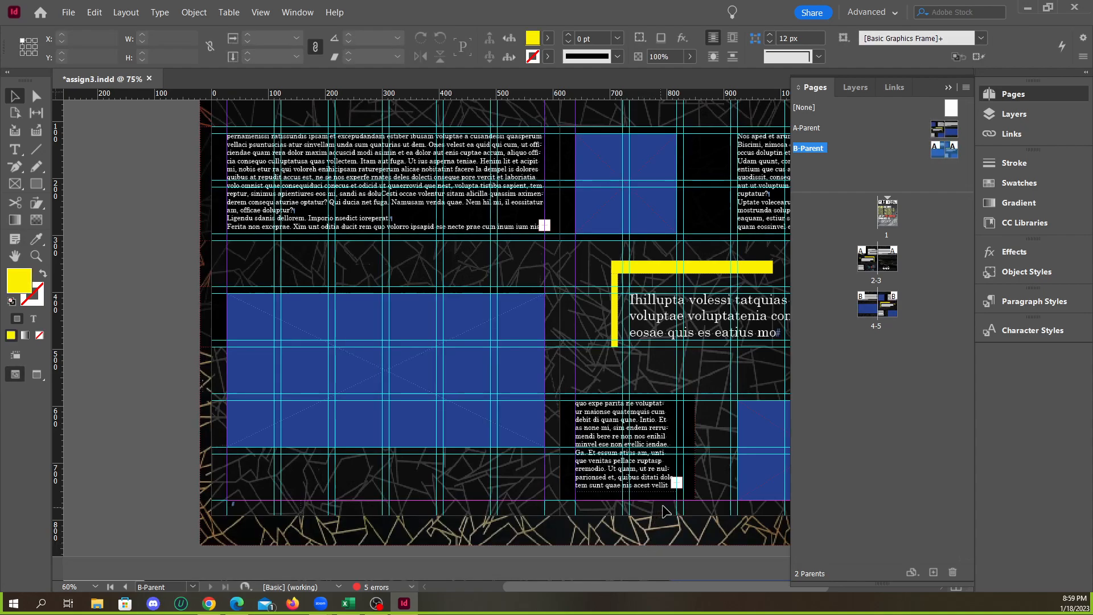
pyautogui.scroll(3, 682, 527)
pyautogui.click(465, 443)
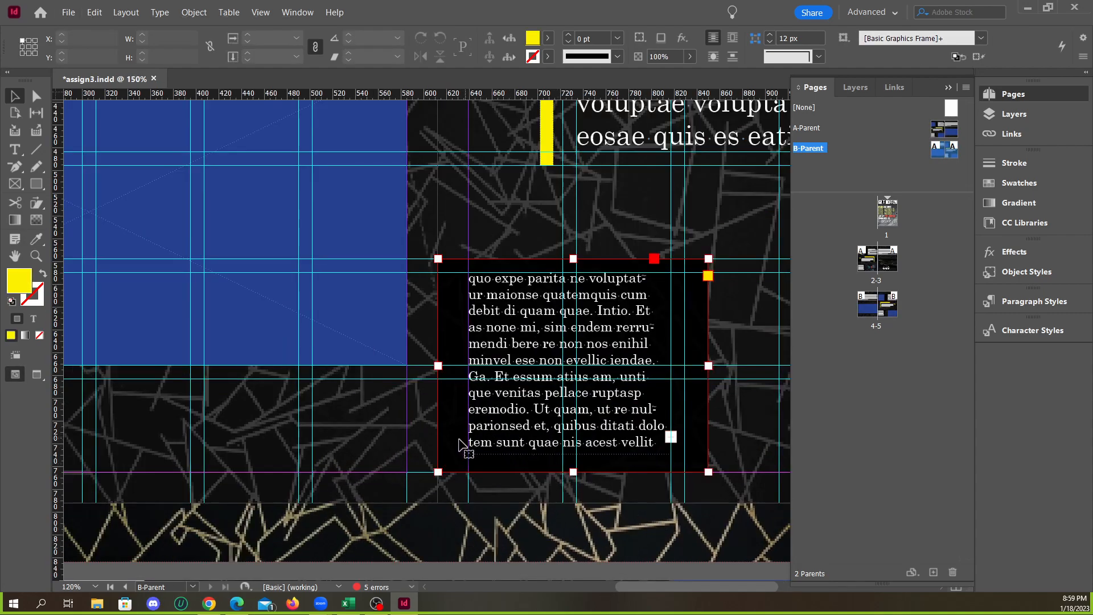
pyautogui.moveTo(707, 366); pyautogui.dragTo(684, 366)
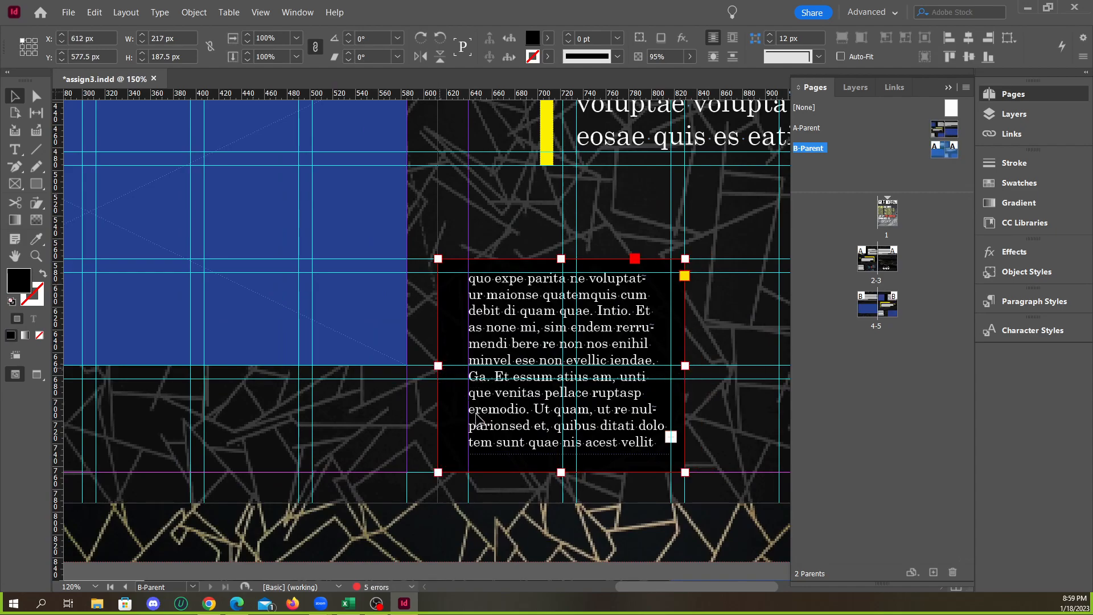
pyautogui.scroll(-2, 515, 490)
pyautogui.click(561, 550)
pyautogui.press('w')
pyautogui.scroll(-1, 551, 456)
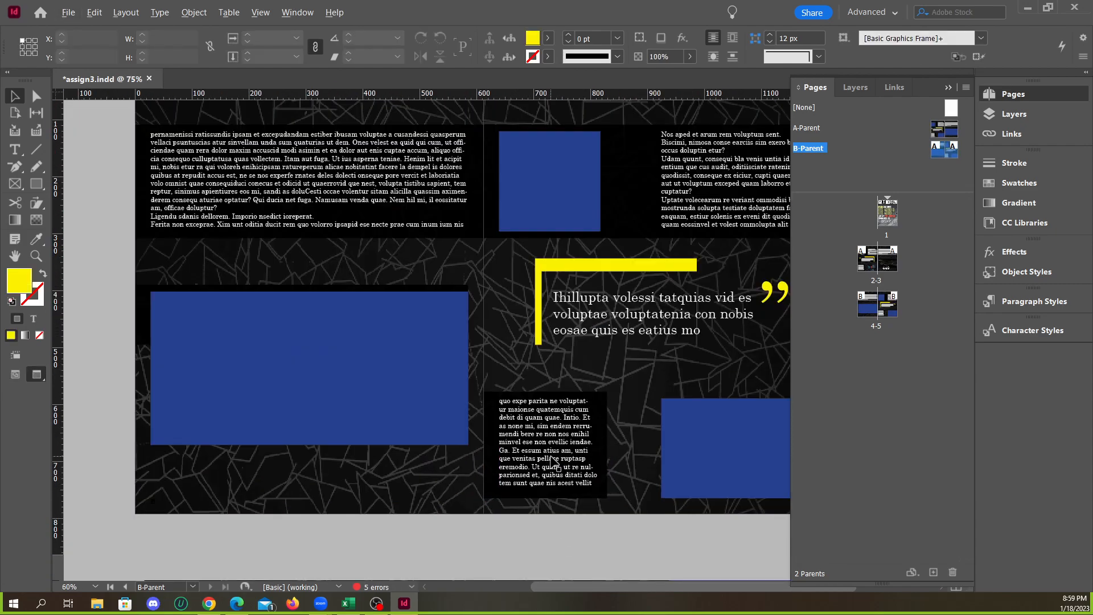
pyautogui.scroll(-1, 552, 462)
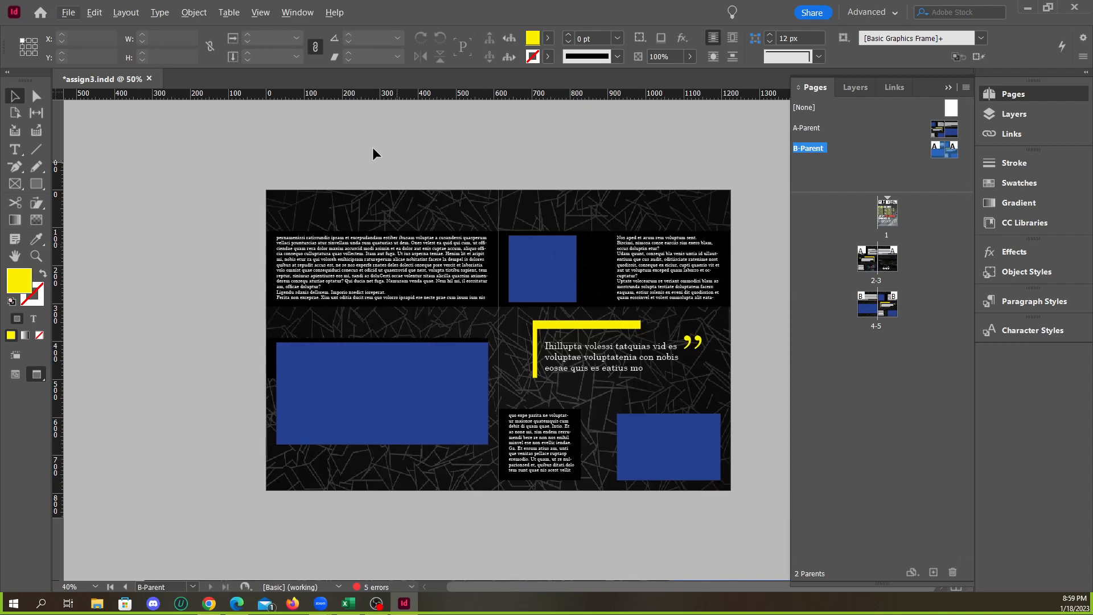
# Open the A-Parent spread and examine the black rectangle behind its narrow text column in both normal and preview display
pyautogui.doubleClick(801, 135)
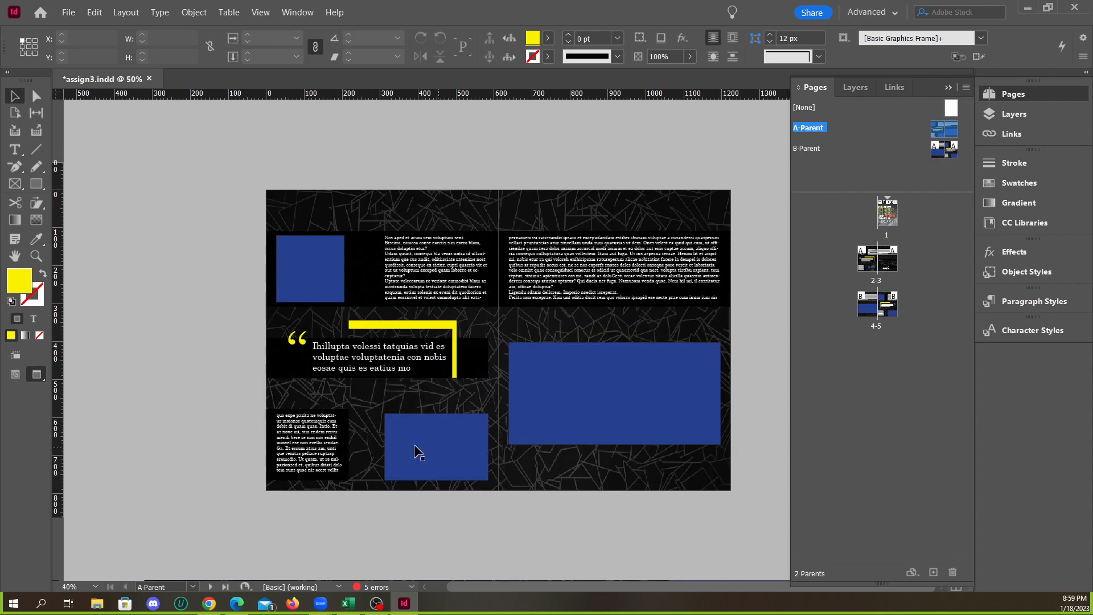
pyautogui.click(405, 422)
pyautogui.press('w')
pyautogui.scroll(3, 275, 418)
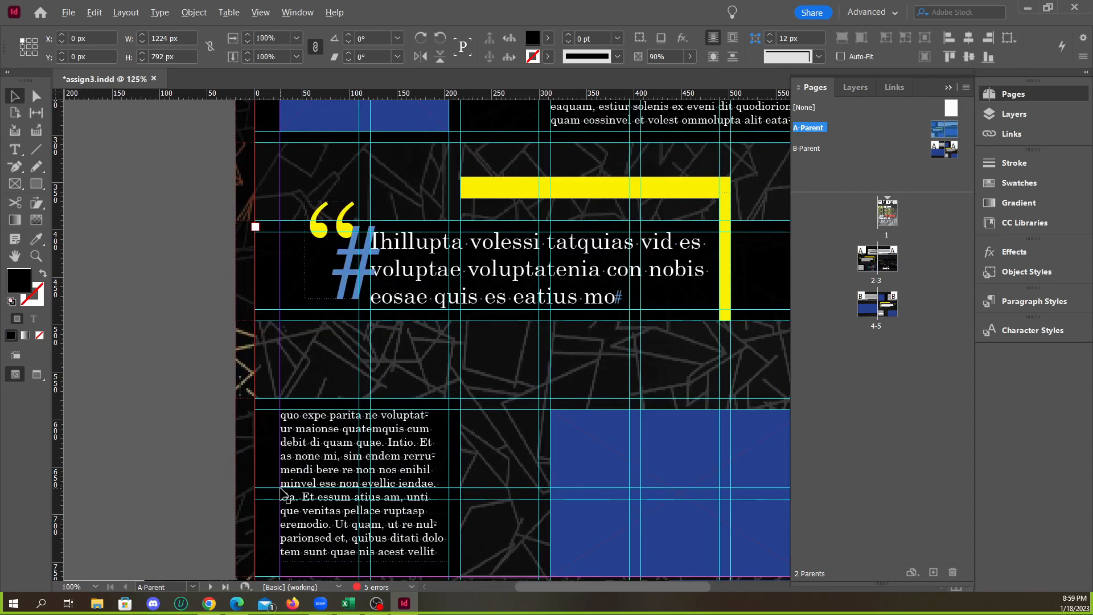
pyautogui.scroll(-3, 283, 493)
pyautogui.press('w')
pyautogui.press('Escape')
pyautogui.press('Escape')
pyautogui.press('w')
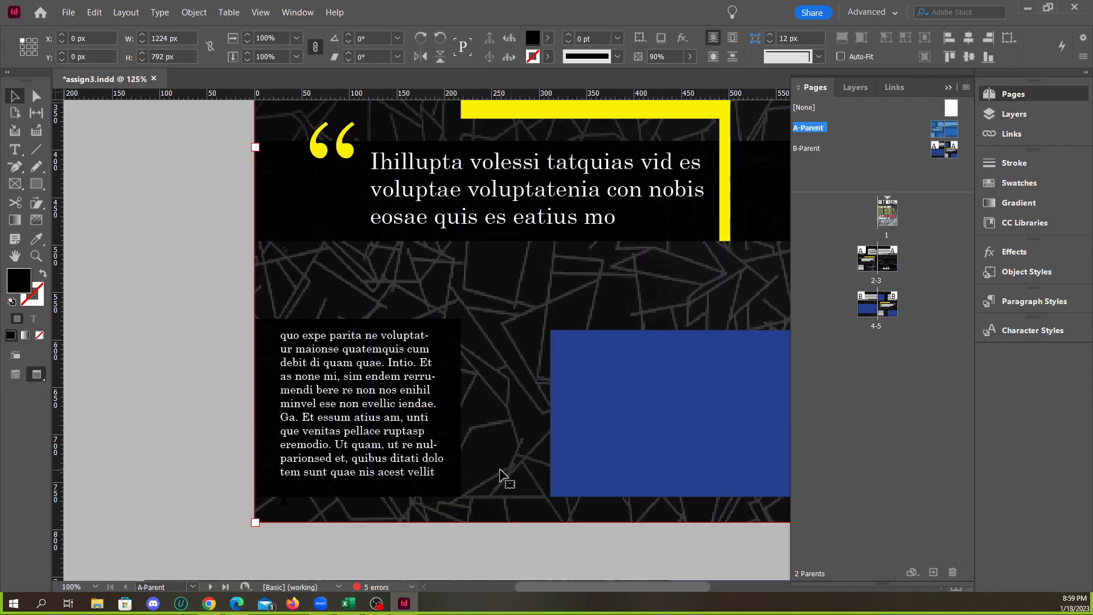
# Trim the black rectangle behind A-Parent's narrow text column to the outer page edge at X 0, making it 217.5 px wide
pyautogui.press('w')
pyautogui.click(249, 421)
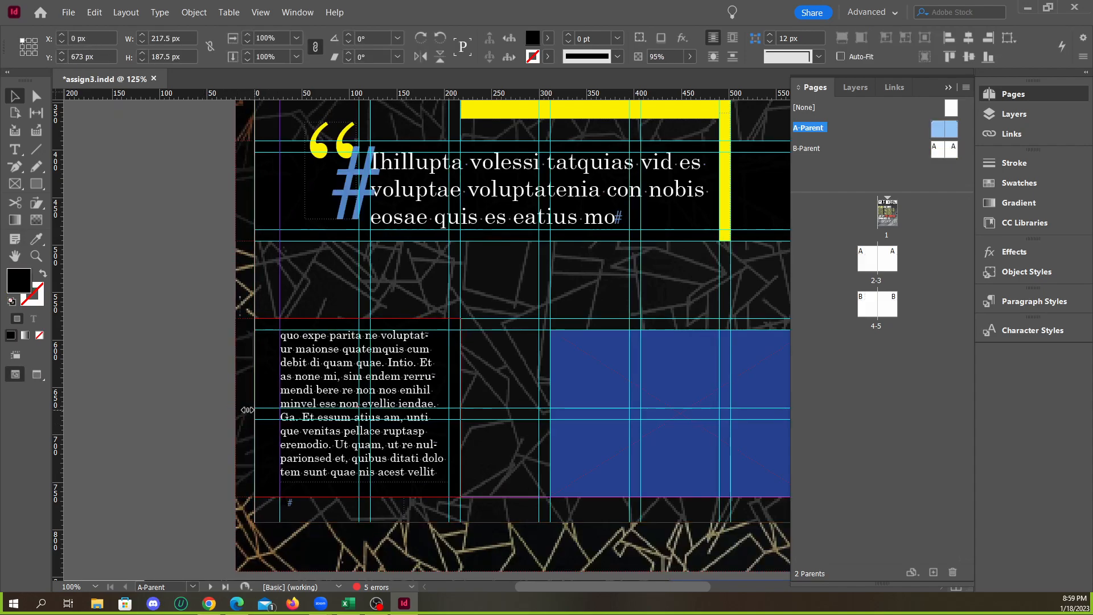
pyautogui.click(202, 409)
pyautogui.click(280, 414)
pyautogui.click(203, 408)
pyautogui.press('w')
pyautogui.scroll(-2, 224, 401)
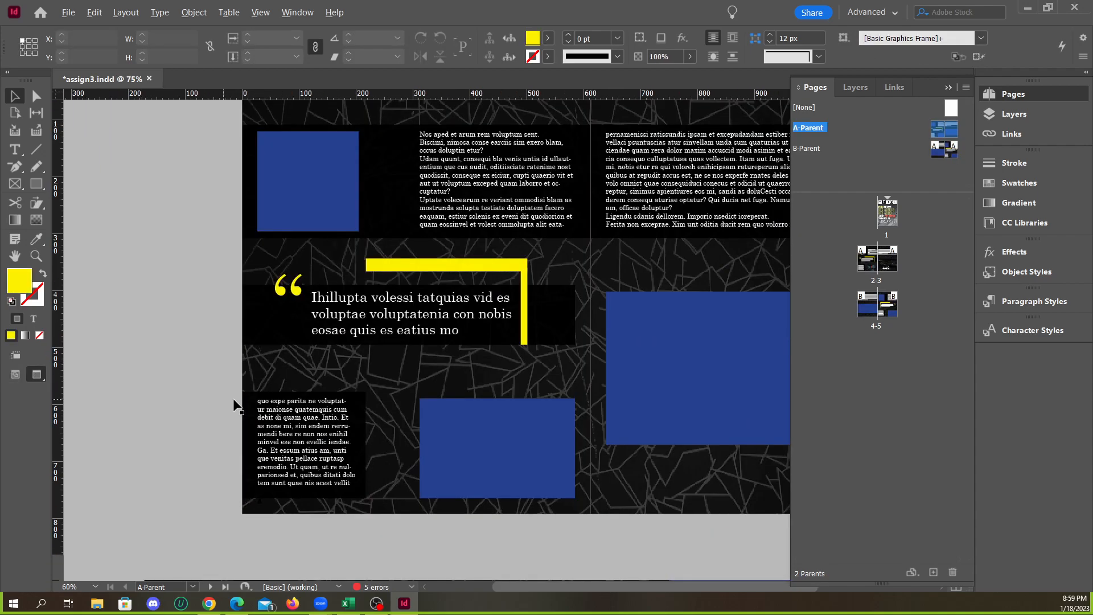
# On B-Parent, move the black band from behind the left page's large blue frame to behind the right page's pull quote
pyautogui.doubleClick(816, 150)
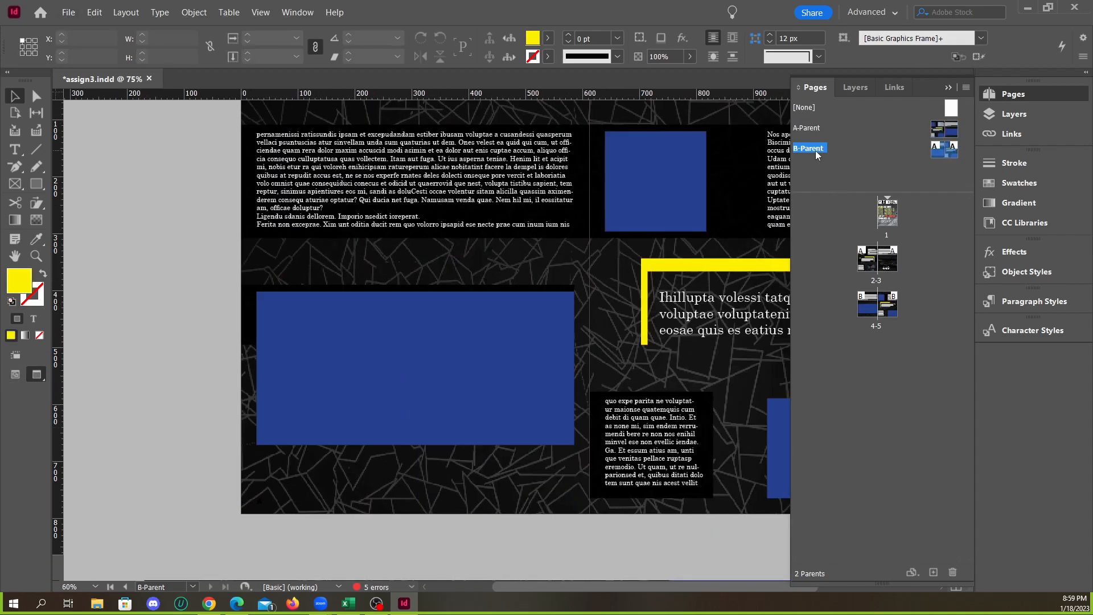
pyautogui.scroll(2, 712, 474)
pyautogui.scroll(-4, 463, 420)
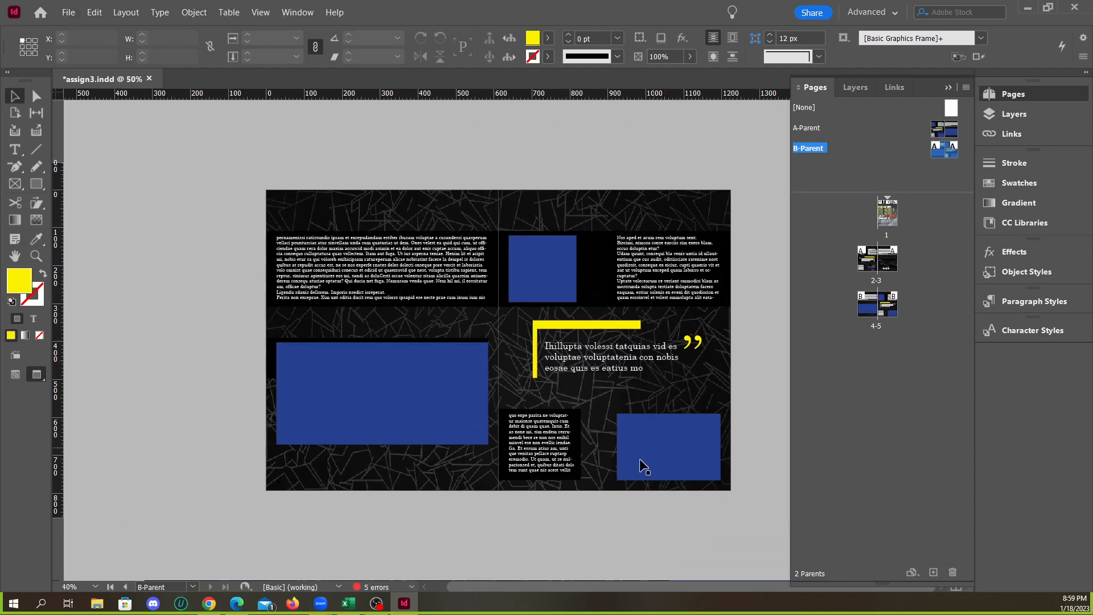
pyautogui.scroll(1, 477, 466)
pyautogui.click(148, 344)
pyautogui.click(155, 357)
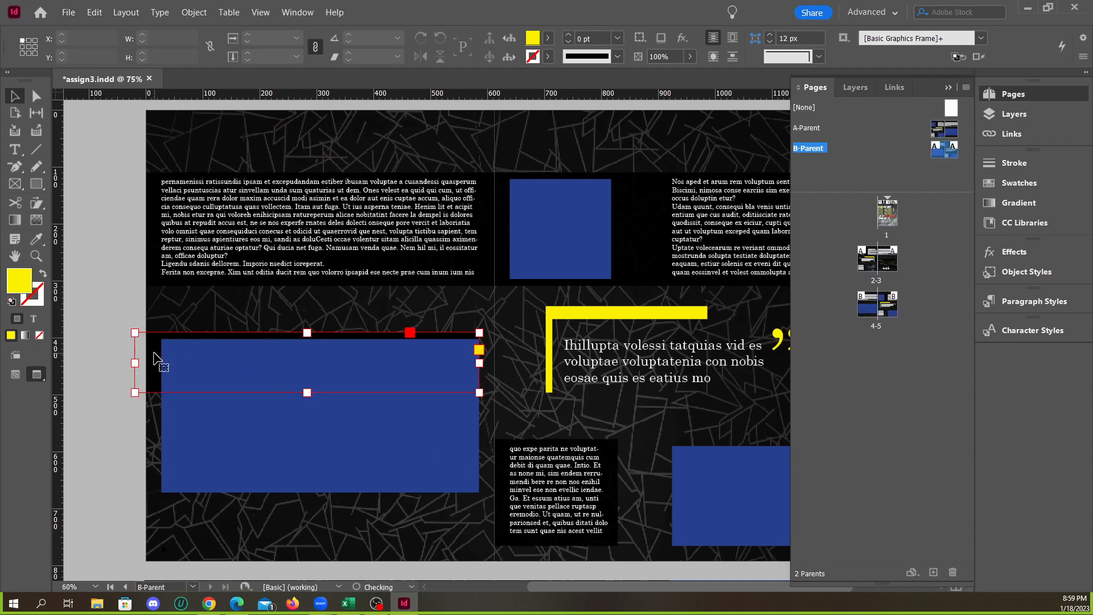
pyautogui.moveTo(154, 362); pyautogui.dragTo(510, 372)
# Fit the black band behind B-Parent's pull quote to the right page, spanning 612 px from X 612 to the outer edge
pyautogui.moveTo(534, 586); pyautogui.dragTo(594, 589)
pyautogui.click(477, 410)
pyautogui.moveTo(373, 378); pyautogui.dragTo(364, 374)
pyautogui.click(729, 391)
pyautogui.click(622, 380)
pyautogui.click(674, 372)
pyautogui.moveTo(686, 363); pyautogui.dragTo(691, 364)
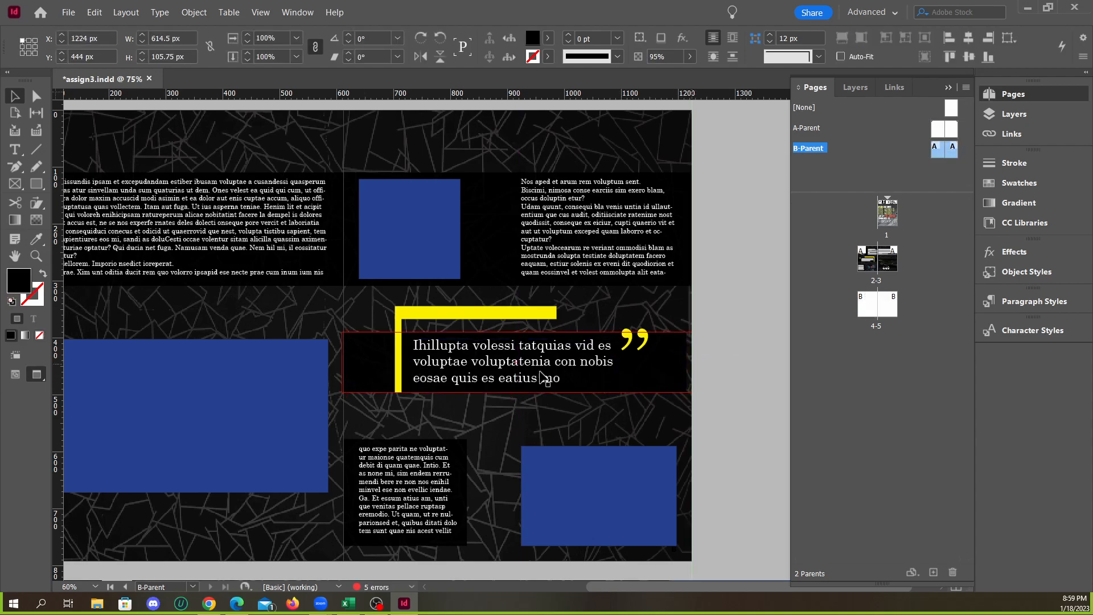
pyautogui.moveTo(342, 361); pyautogui.dragTo(345, 361)
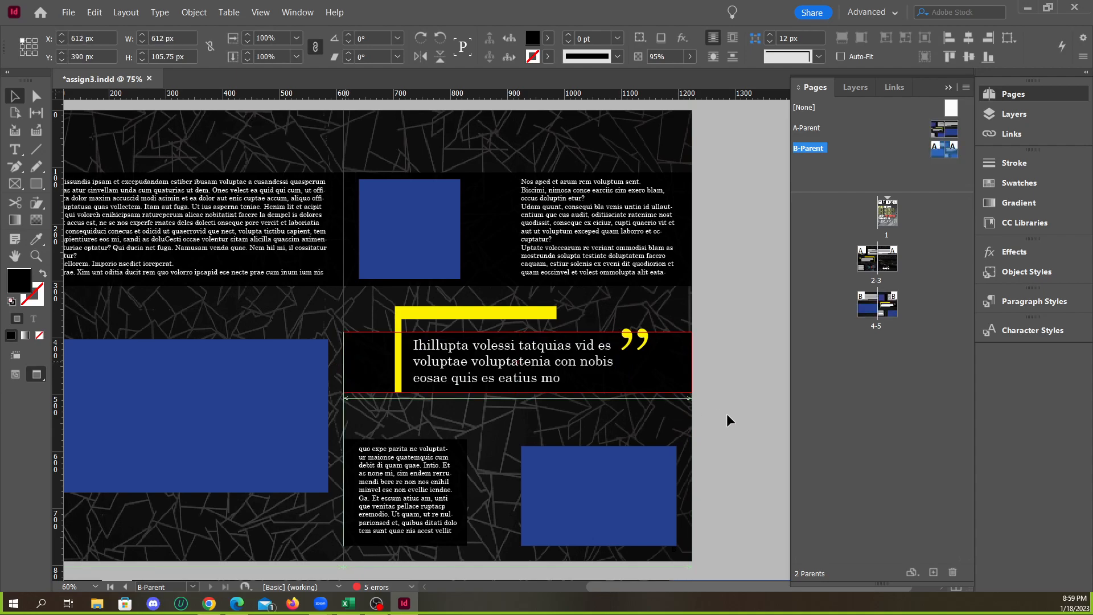
pyautogui.click(734, 415)
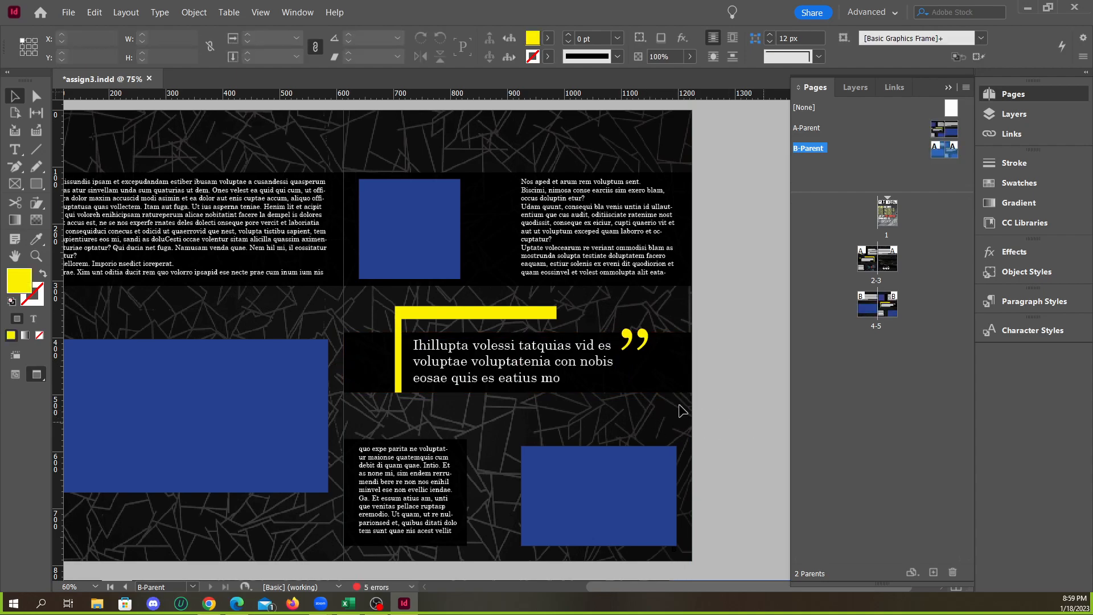
# Review the whole B-Parent spread and the page 1 cover with the spreads below it
pyautogui.scroll(-1, 766, 402)
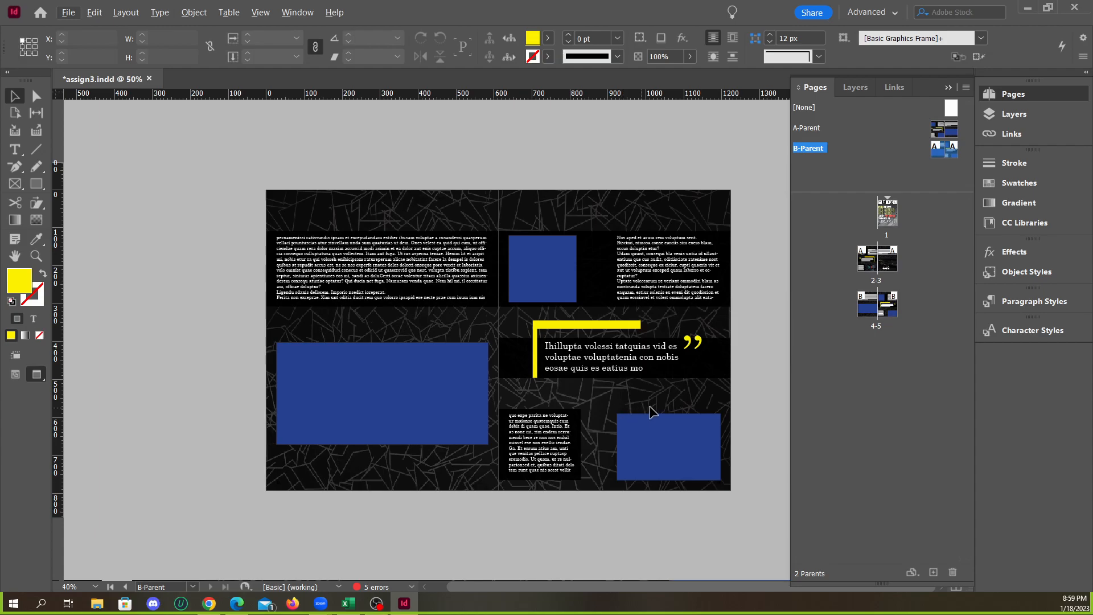
pyautogui.doubleClick(893, 220)
pyautogui.scroll(-10, 610, 386)
pyautogui.scroll(10, 646, 408)
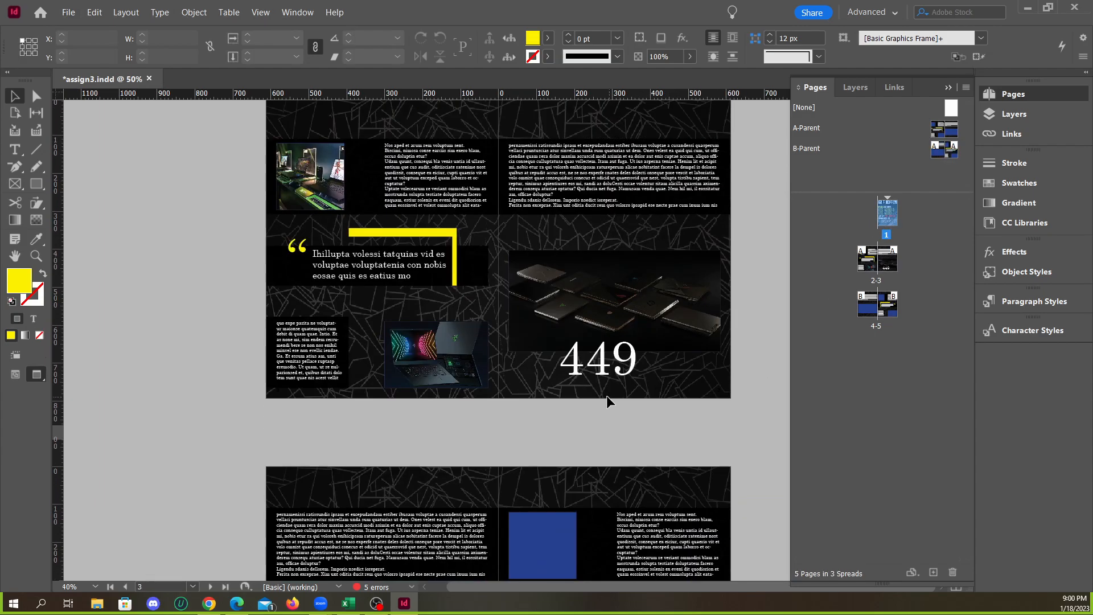
# Recolor the page-number marker at the foot of A-Parent's left page to [Paper] and deselect it
pyautogui.doubleClick(817, 136)
pyautogui.scroll(3, 386, 518)
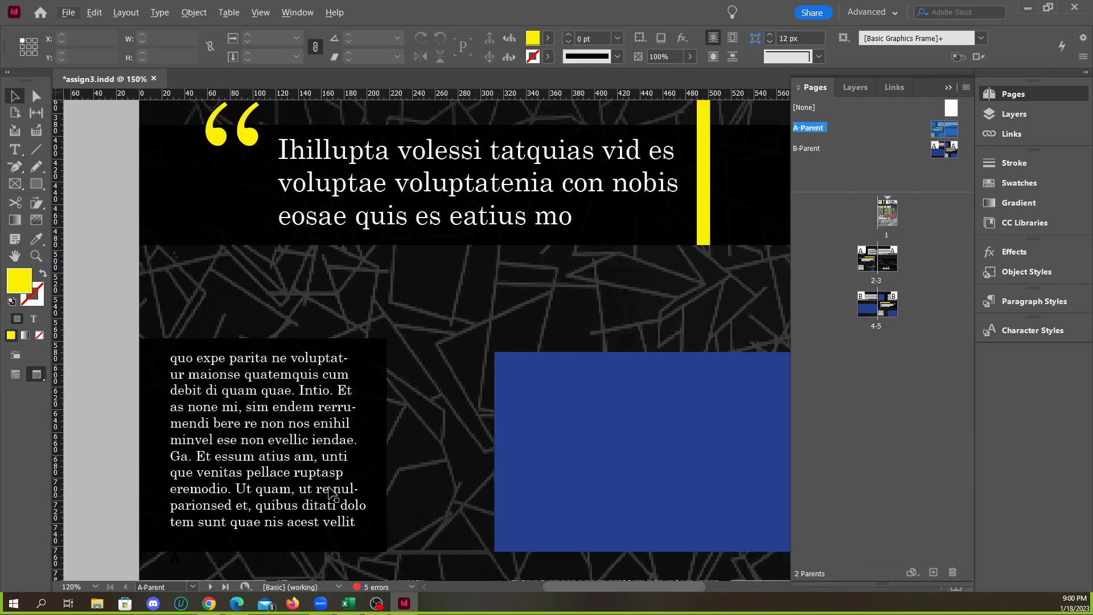
pyautogui.scroll(3, 177, 486)
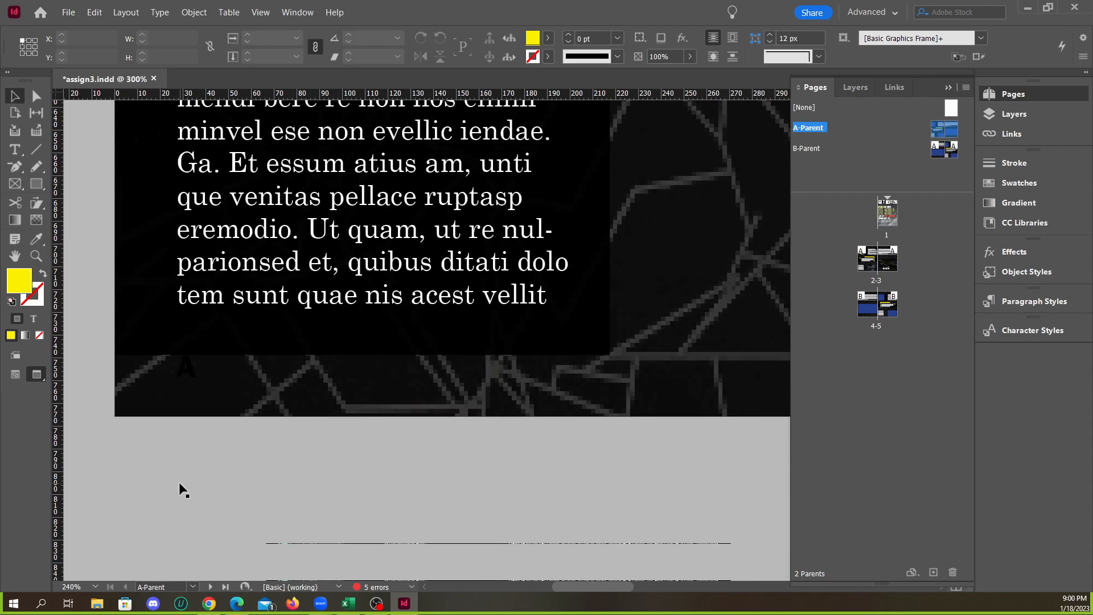
pyautogui.click(186, 354)
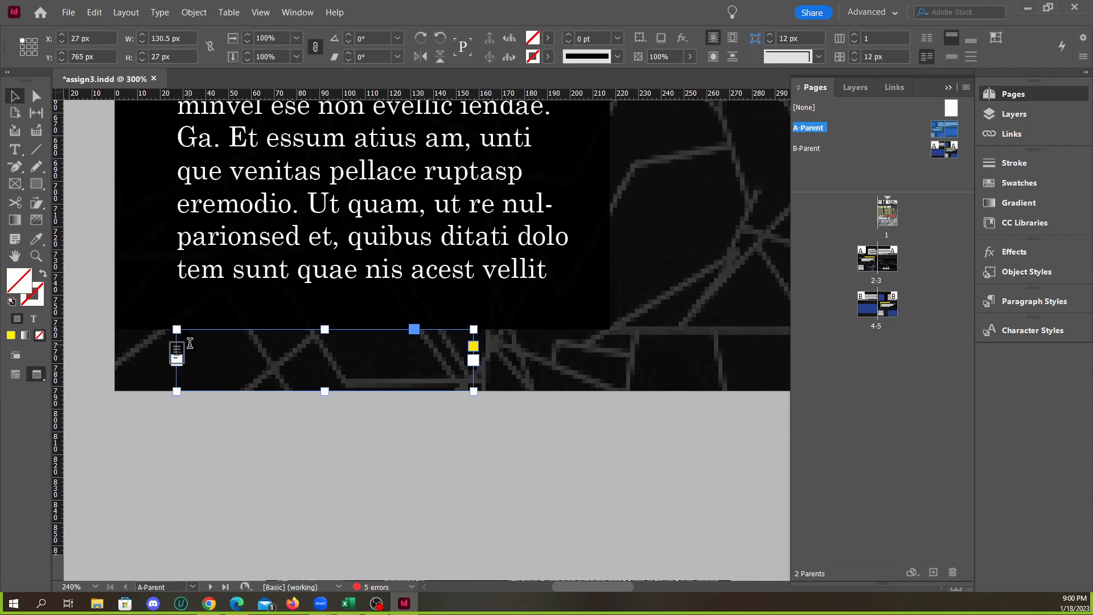
pyautogui.doubleClick(190, 343)
pyautogui.scroll(2, 176, 358)
pyautogui.moveTo(200, 339); pyautogui.dragTo(171, 336)
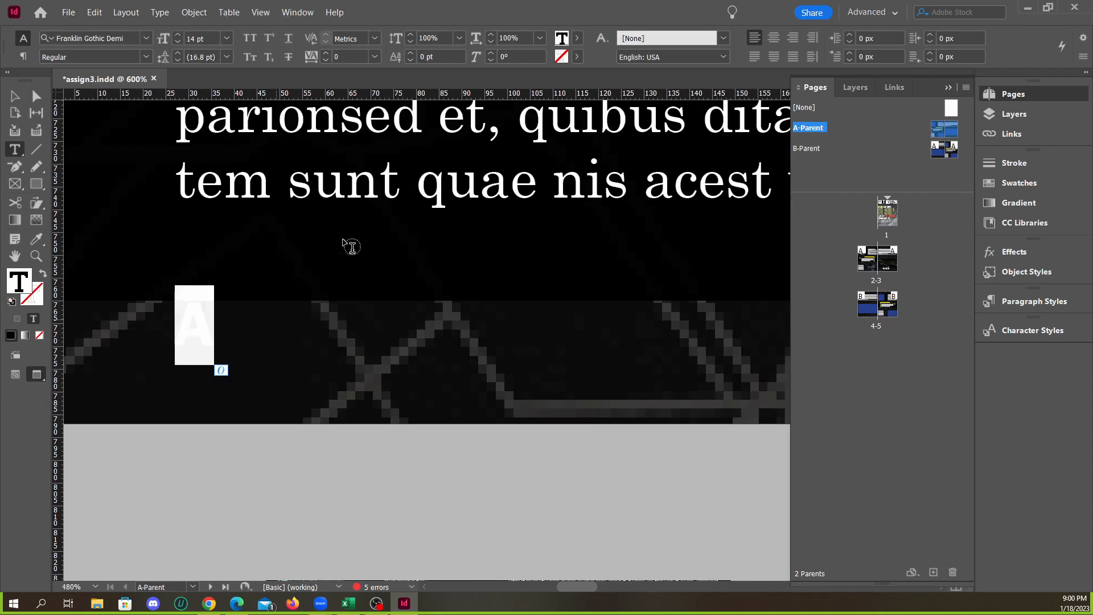
pyautogui.click(576, 38)
pyautogui.click(452, 114)
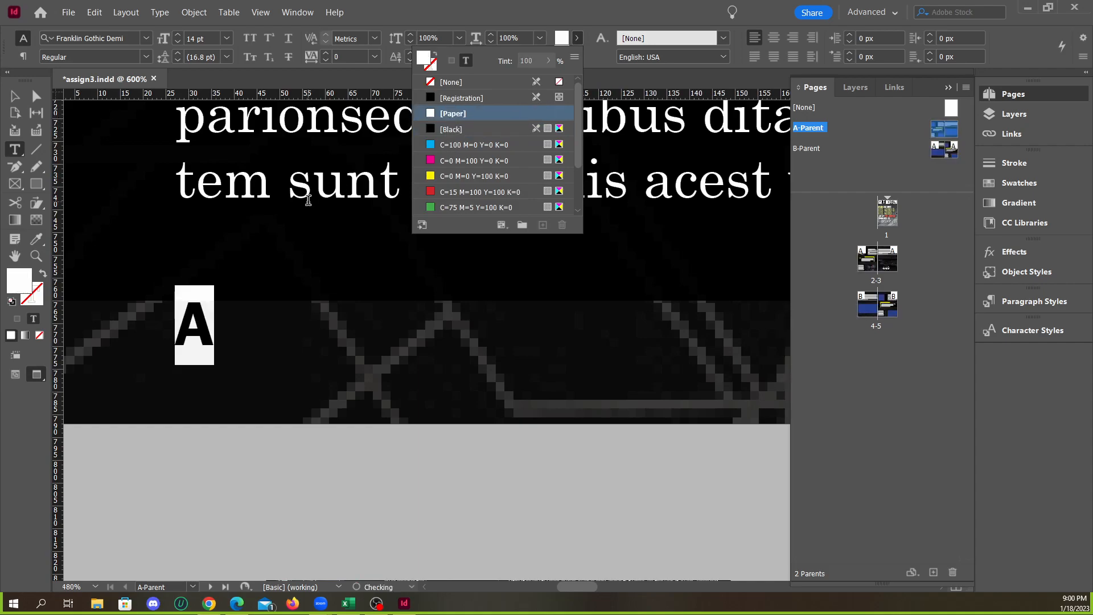
pyautogui.click(20, 99)
pyautogui.click(306, 481)
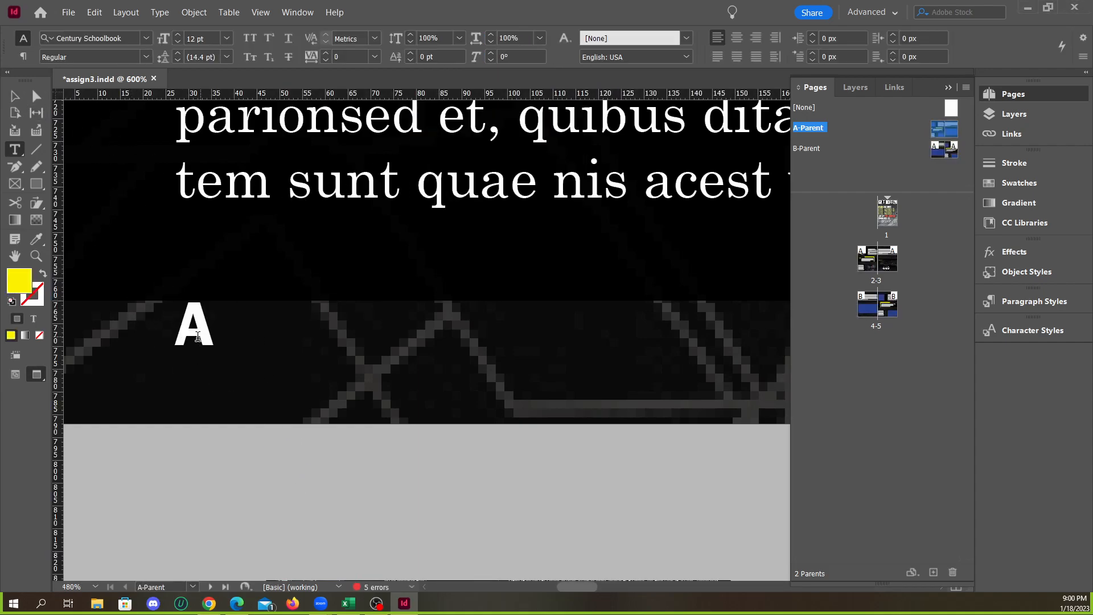
# Replace the marker character at the foot of A-Parent's left page with a Current Page Number marker
pyautogui.moveTo(199, 336); pyautogui.dragTo(177, 333)
pyautogui.click(17, 97)
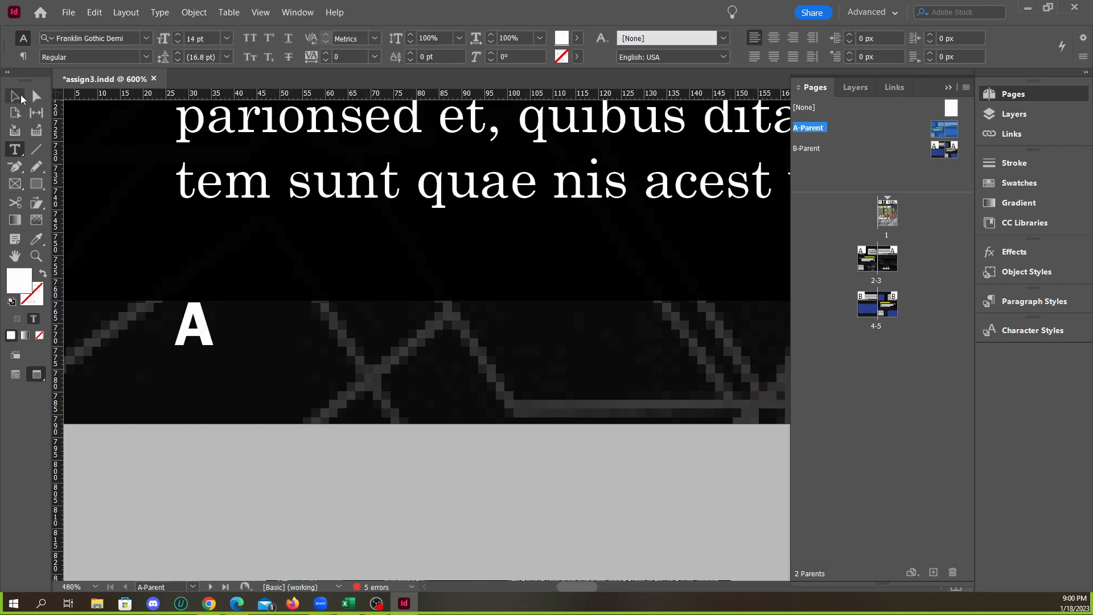
pyautogui.doubleClick(203, 331)
pyautogui.rightClick(203, 331)
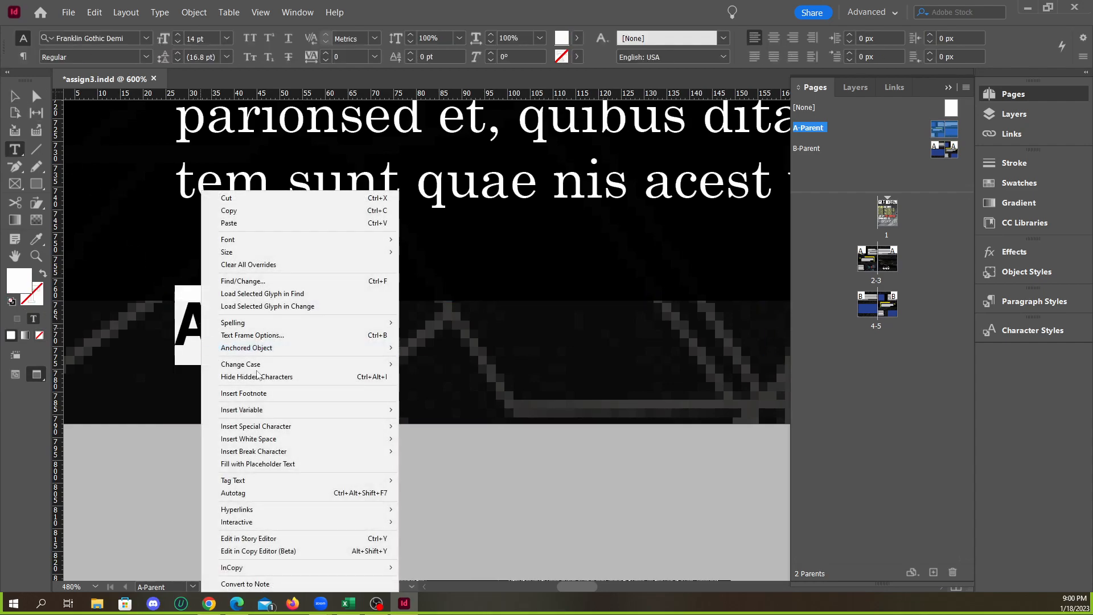
pyautogui.moveTo(305, 428)
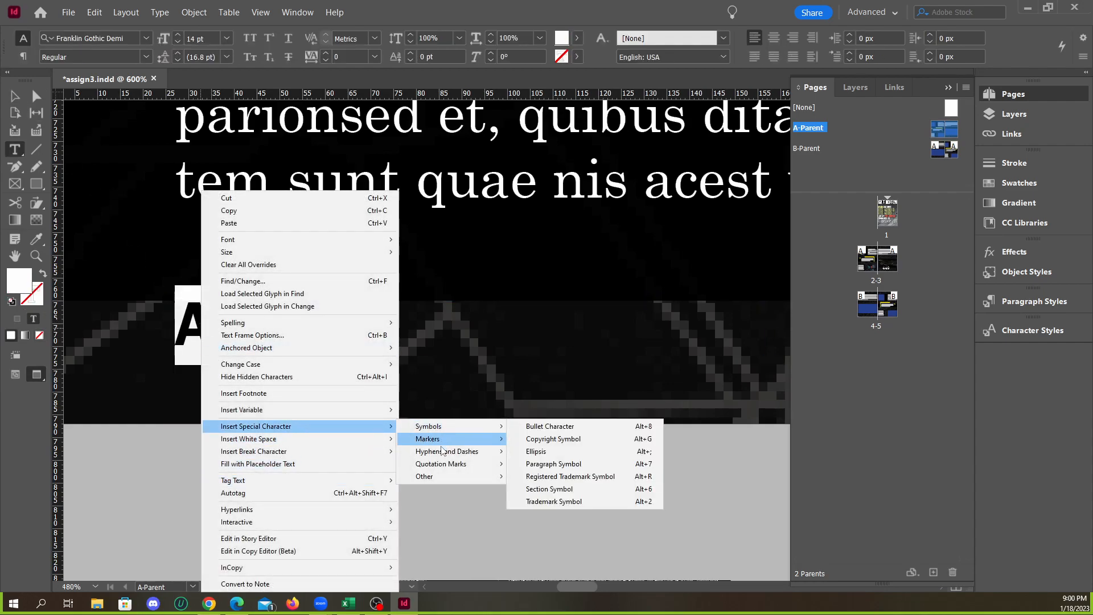
pyautogui.moveTo(459, 440)
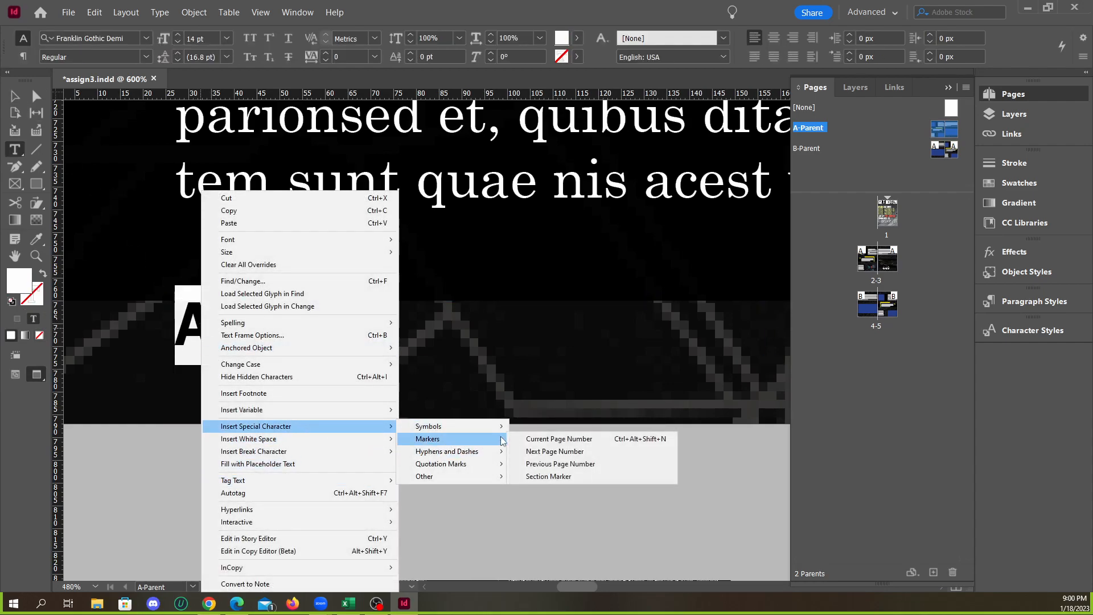
pyautogui.click(556, 439)
pyautogui.press('Escape')
pyautogui.click(360, 459)
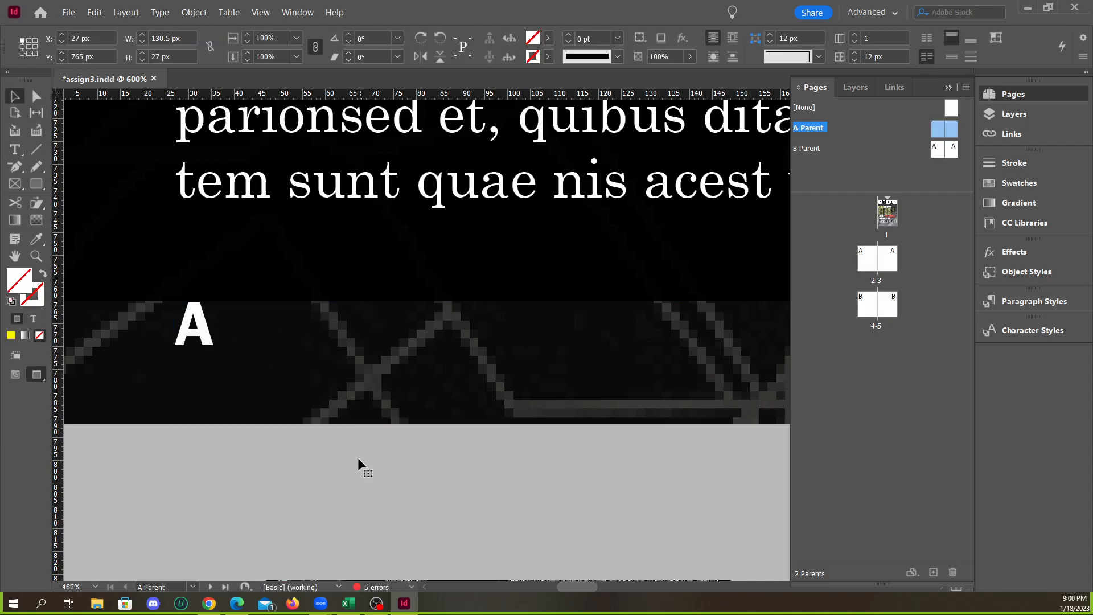
# Recolor the page-number marker at the foot of A-Parent's right page to [Paper]
pyautogui.scroll(-4, 180, 382)
pyautogui.click(202, 446)
pyautogui.scroll(-2, 186, 400)
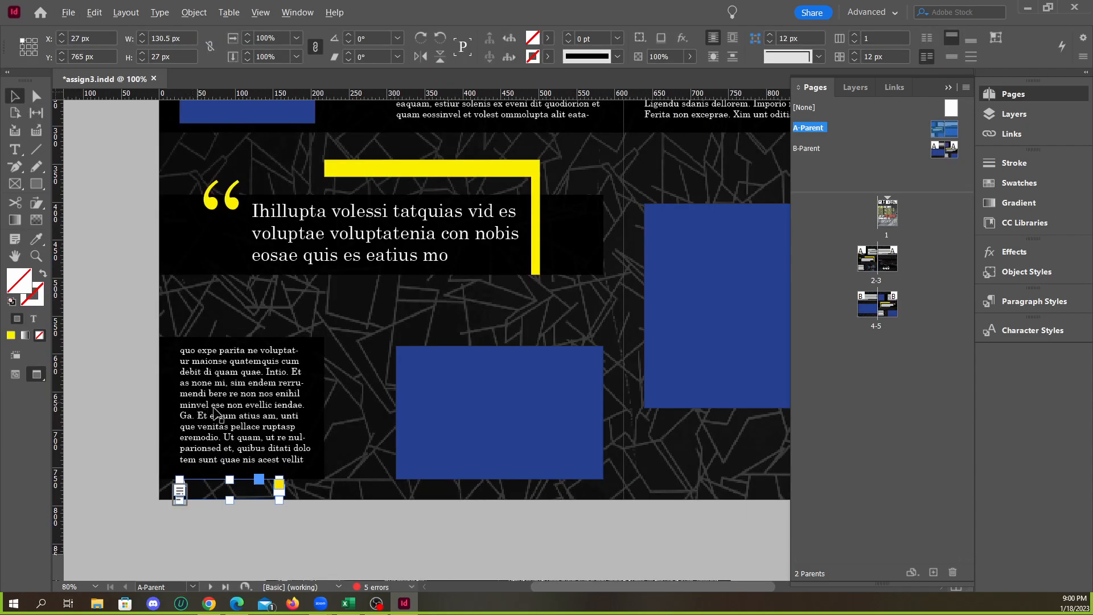
pyautogui.scroll(-4, 600, 531)
pyautogui.scroll(3, 634, 530)
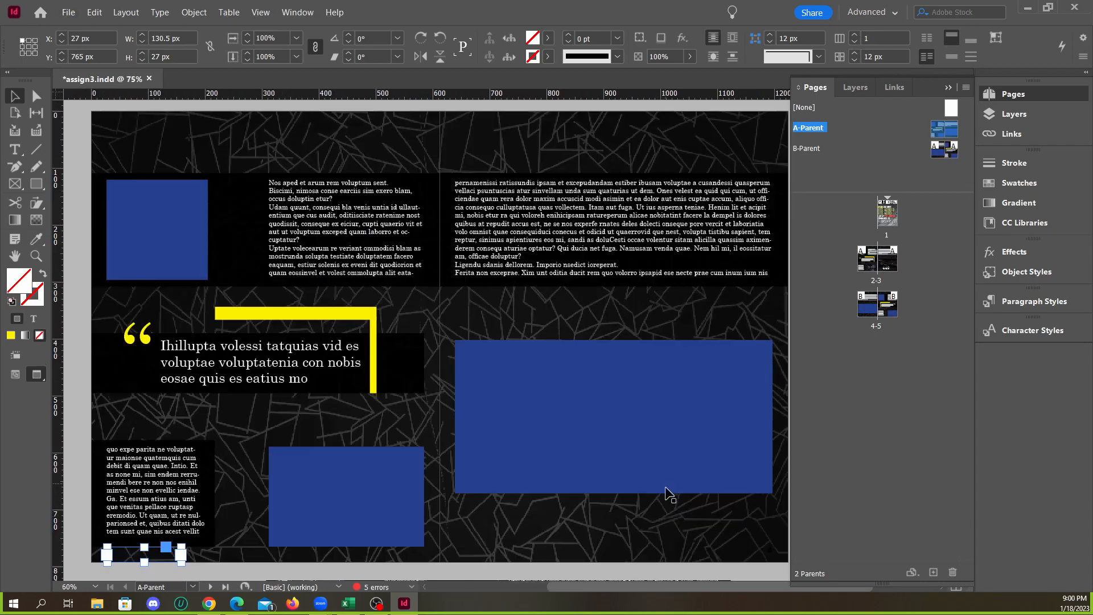
pyautogui.scroll(3, 605, 558)
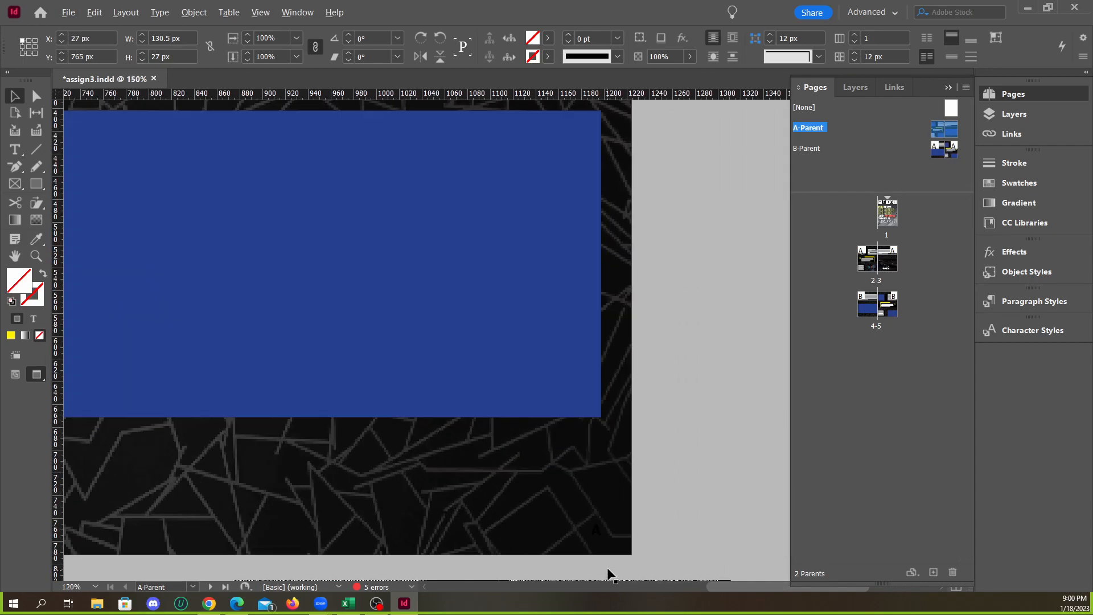
pyautogui.click(598, 532)
pyautogui.scroll(4, 600, 529)
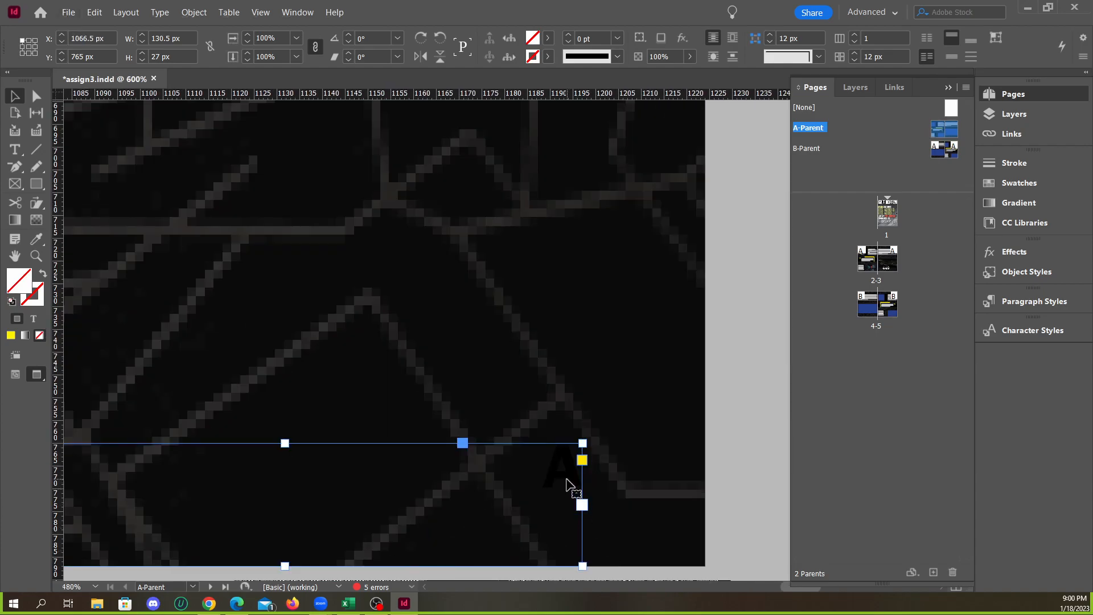
pyautogui.doubleClick(549, 473)
pyautogui.moveTo(548, 463); pyautogui.dragTo(579, 464)
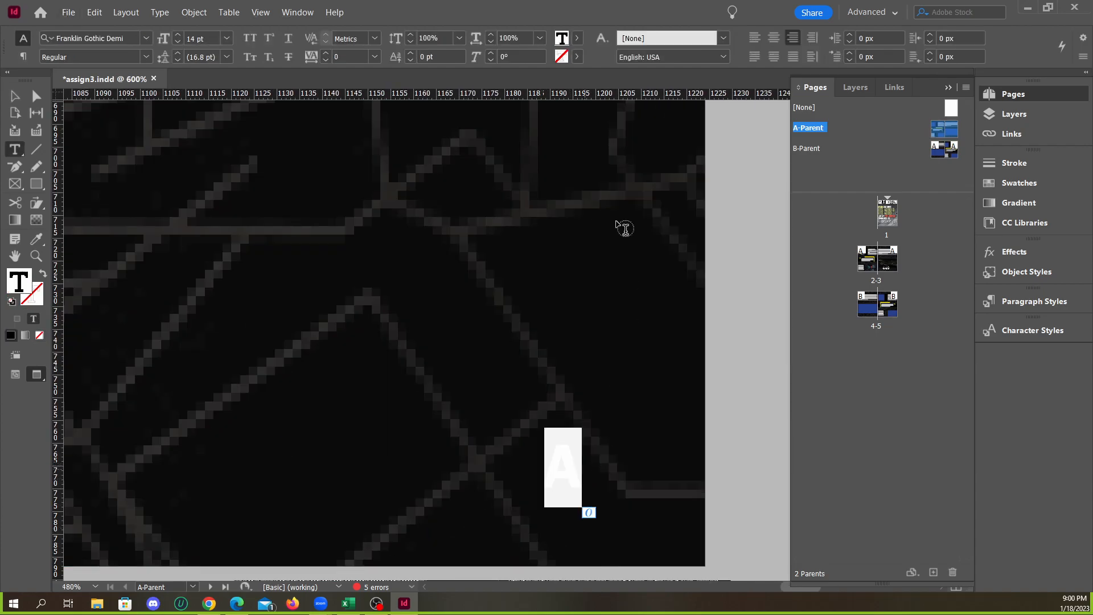
pyautogui.click(576, 39)
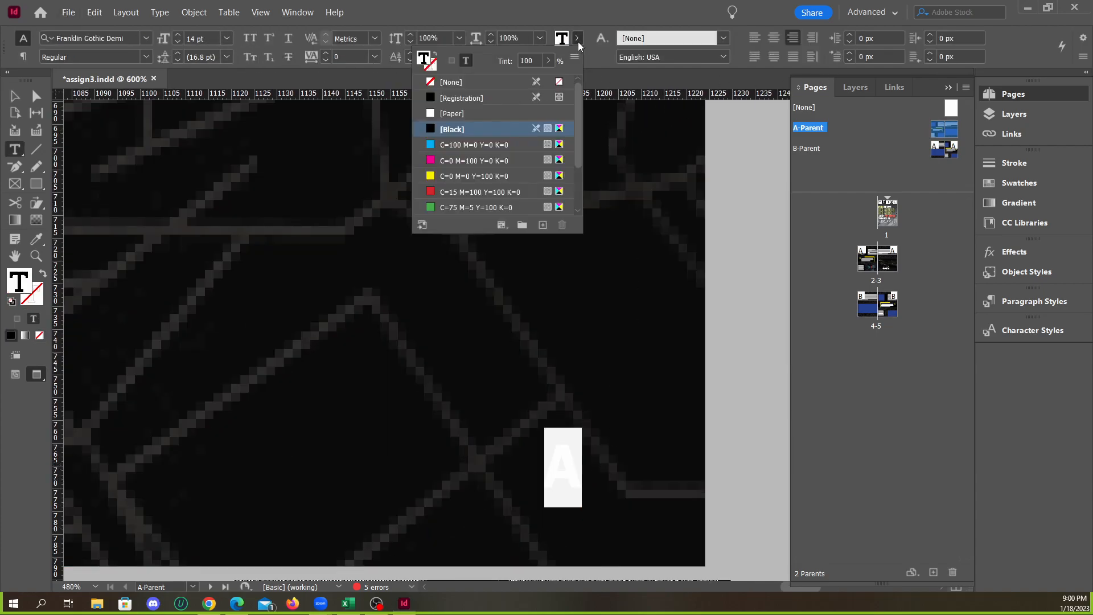
pyautogui.click(450, 110)
pyautogui.click(15, 96)
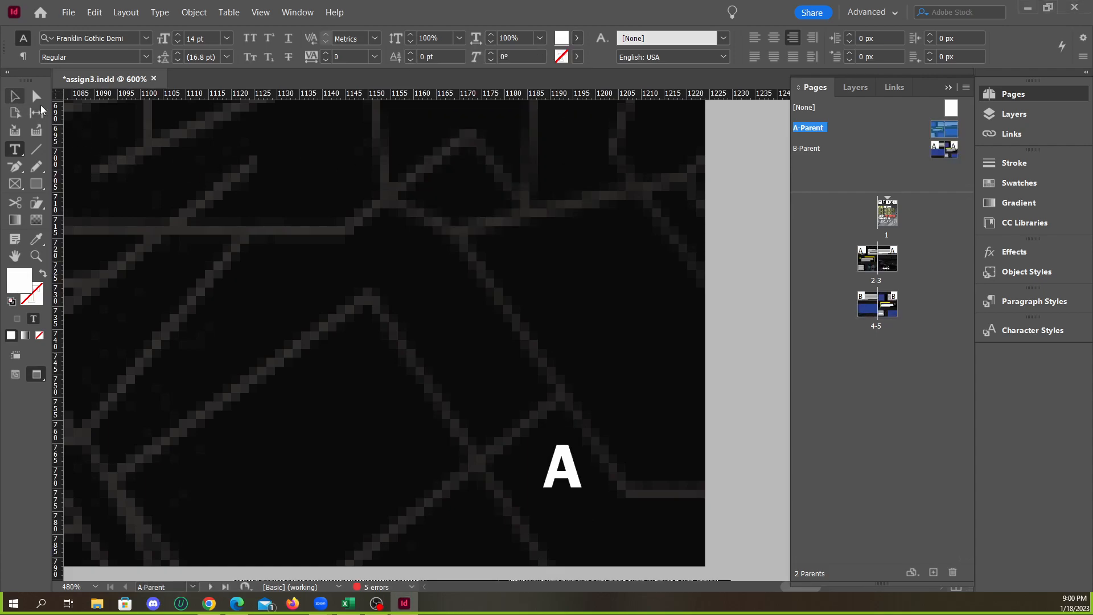
pyautogui.click(706, 335)
# Open B-Parent and examine the page-number markers at the foot of both pages with the guides and bleed shown
pyautogui.scroll(-3, 739, 329)
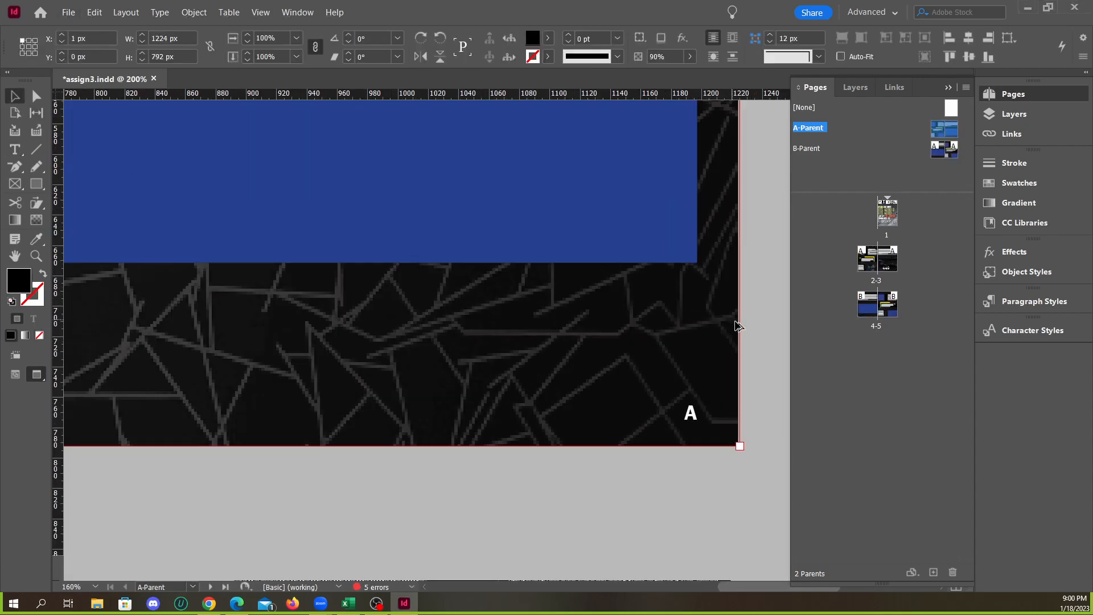
pyautogui.scroll(-3, 678, 316)
pyautogui.scroll(-2, 622, 334)
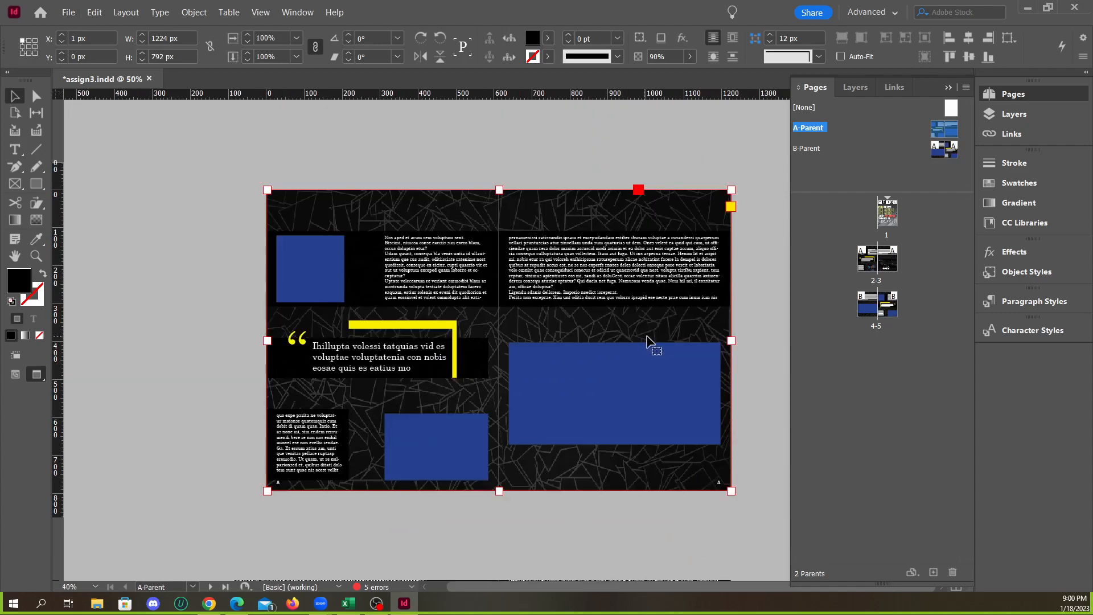
pyautogui.doubleClick(821, 150)
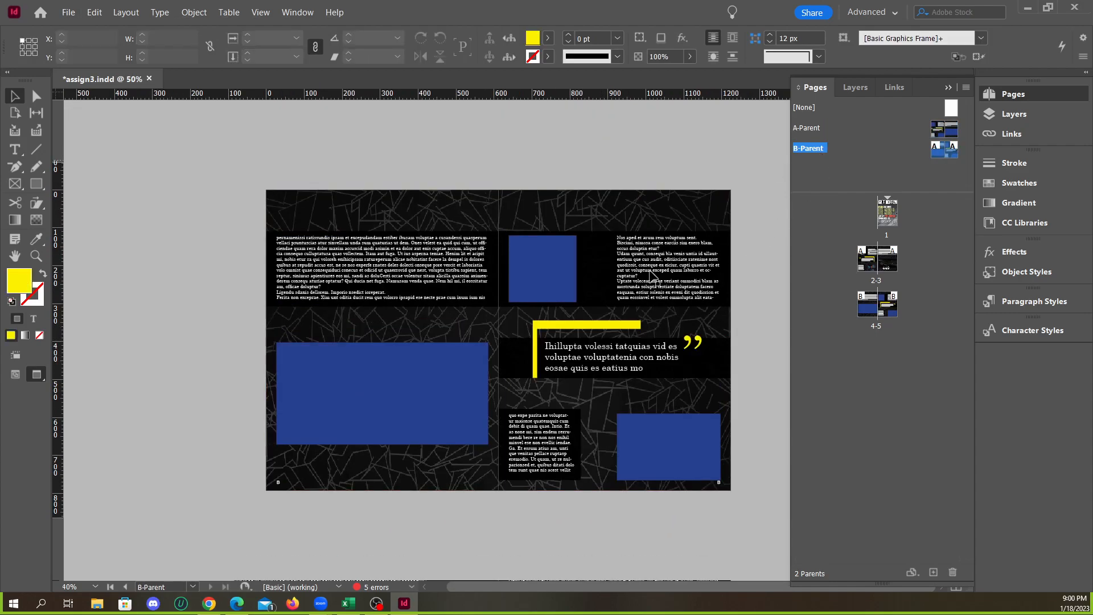
pyautogui.scroll(5, 688, 515)
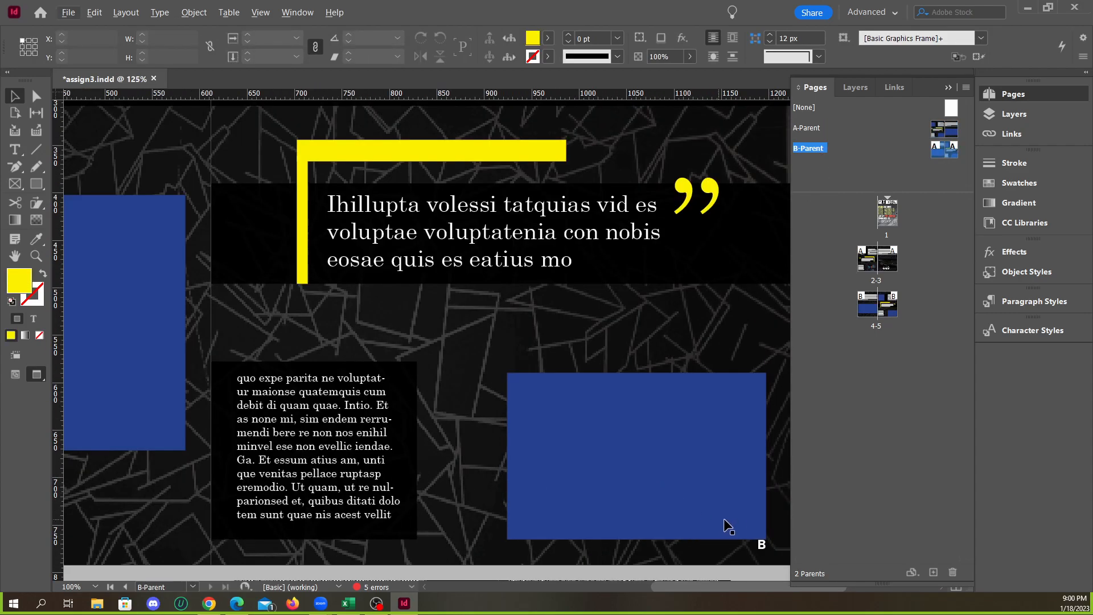
pyautogui.scroll(-1, 643, 448)
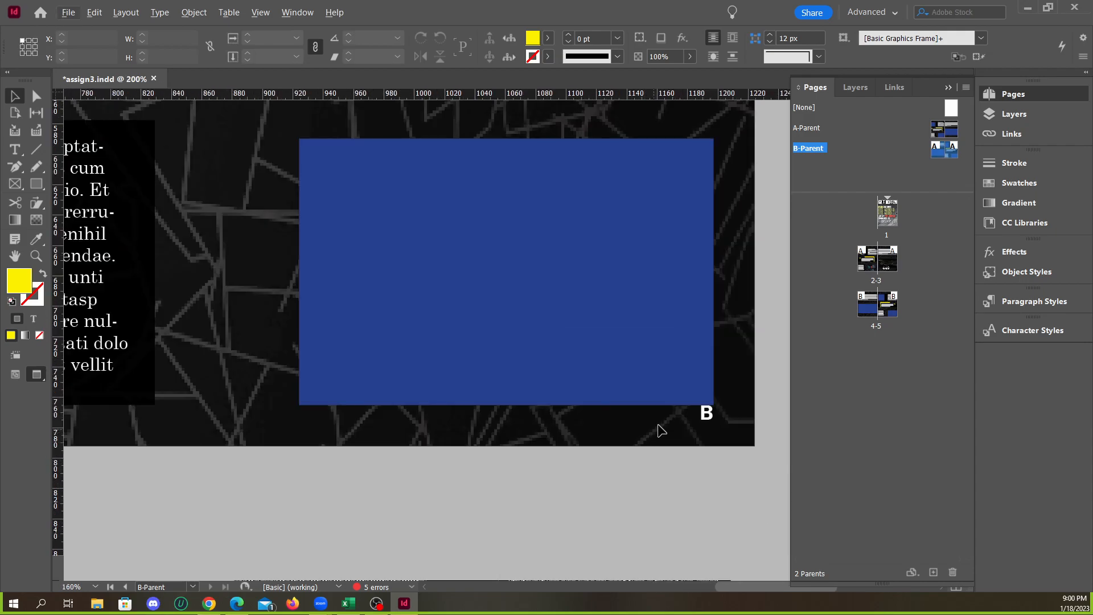
pyautogui.scroll(-2, 640, 439)
pyautogui.scroll(1, 672, 433)
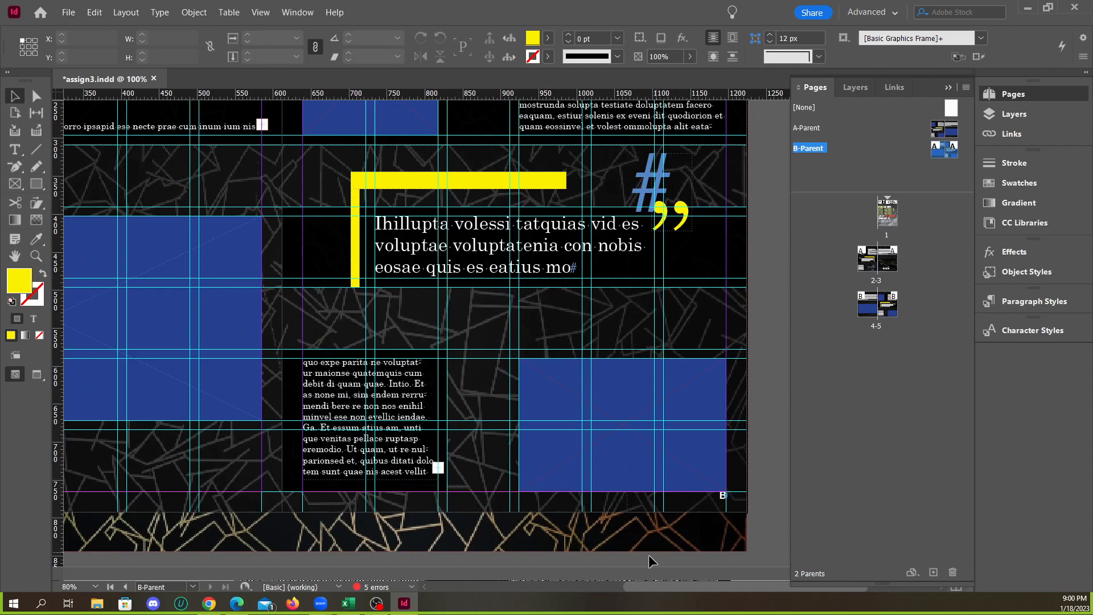
pyautogui.moveTo(640, 584); pyautogui.dragTo(568, 580)
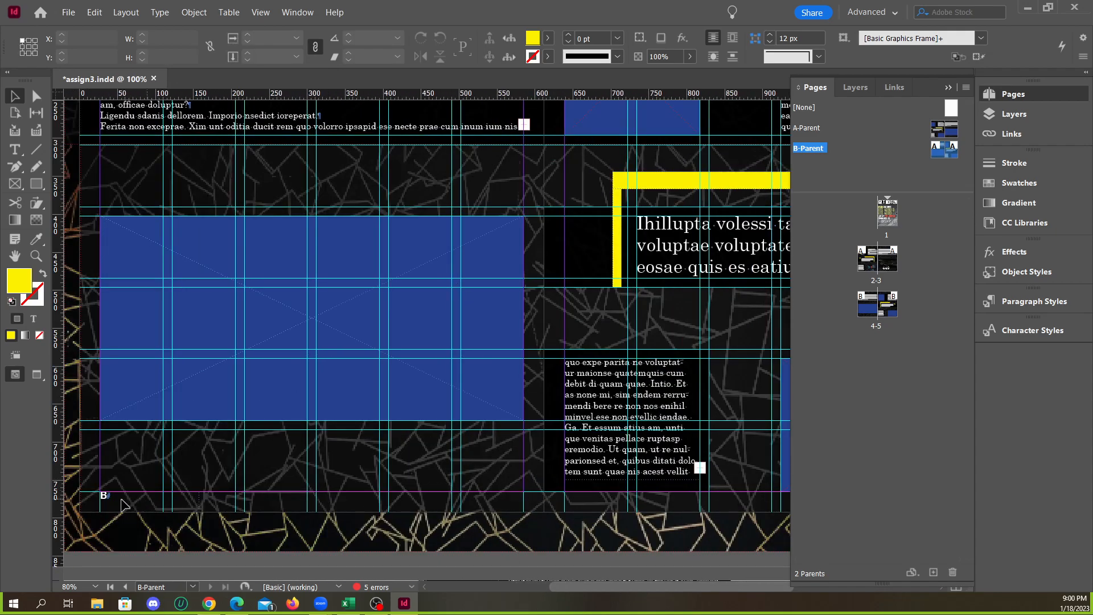
pyautogui.press('alt')
pyautogui.press('alt')
pyautogui.moveTo(581, 590); pyautogui.dragTo(679, 584)
pyautogui.scroll(5, 635, 545)
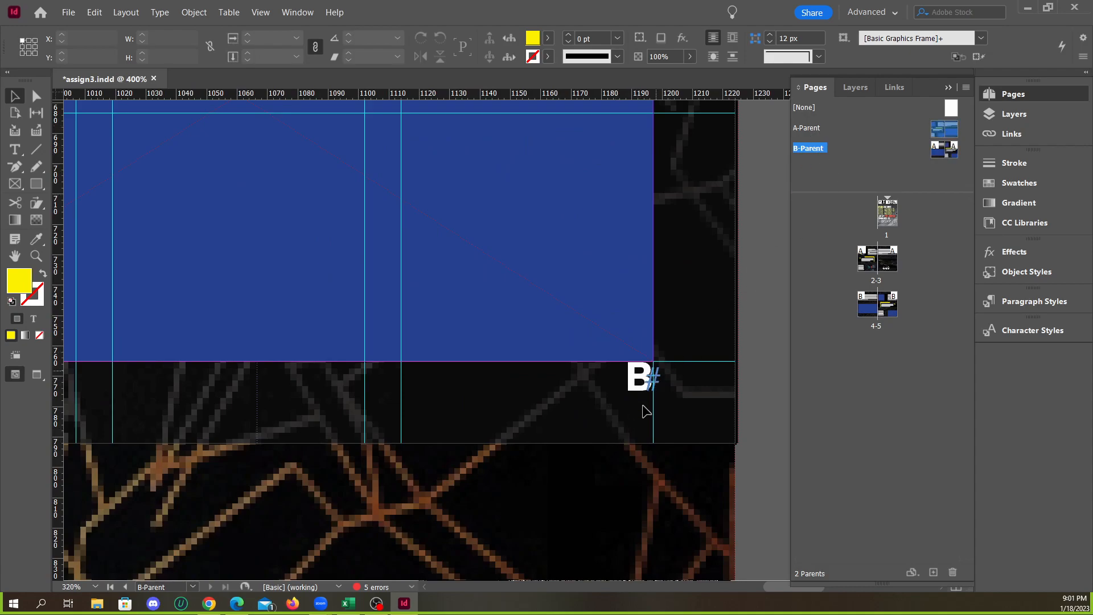
# Try to lower the page-number frame at the foot of B-Parent's right page to Y 775 px
pyautogui.click(639, 387)
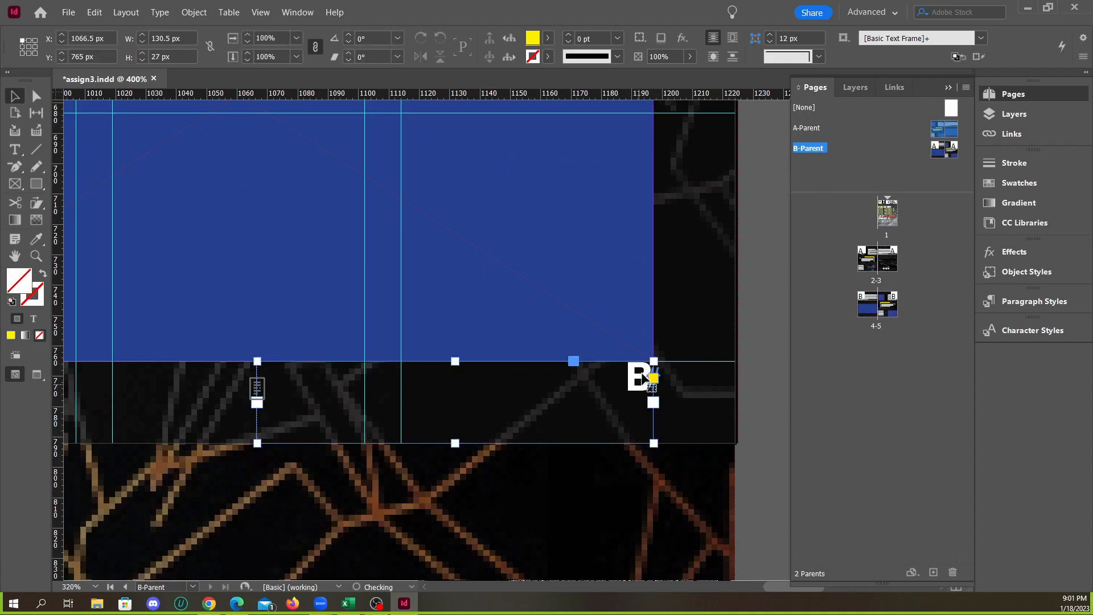
pyautogui.moveTo(638, 387); pyautogui.dragTo(640, 418)
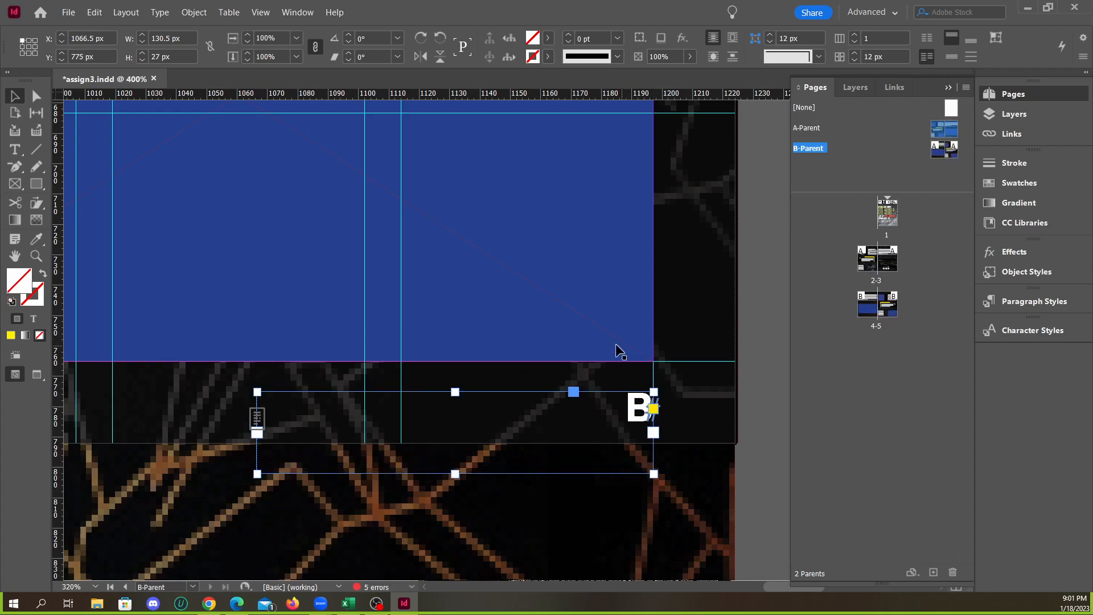
pyautogui.hotkey('ctrl', 'z')
pyautogui.click(637, 508)
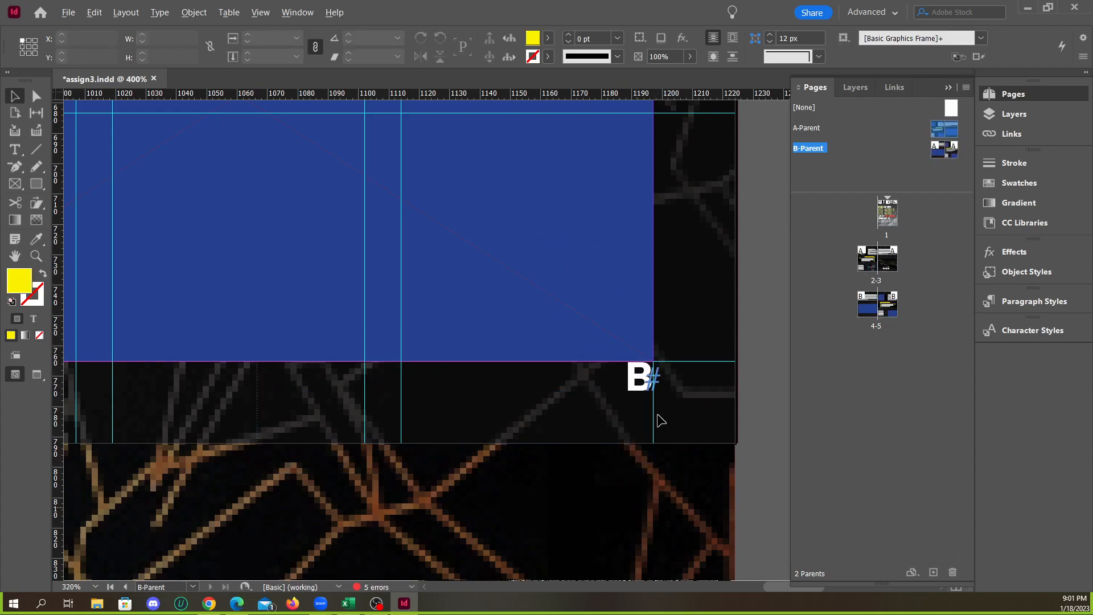
# Unlink B-Parent's margins and set only the bottom margin to 37 px
pyautogui.scroll(-6, 695, 422)
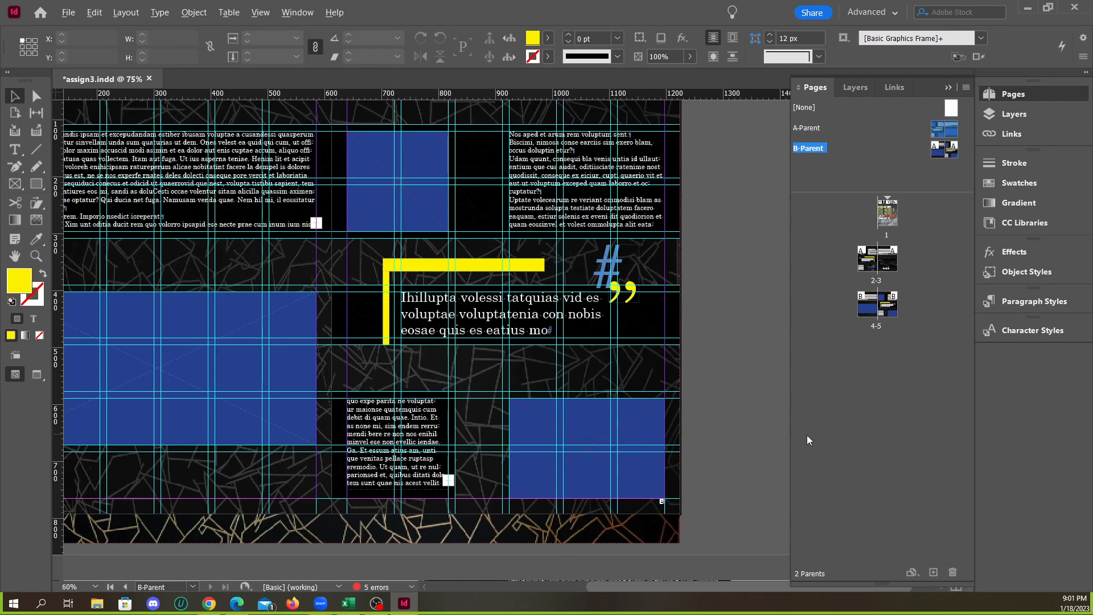
pyautogui.scroll(-2, 730, 384)
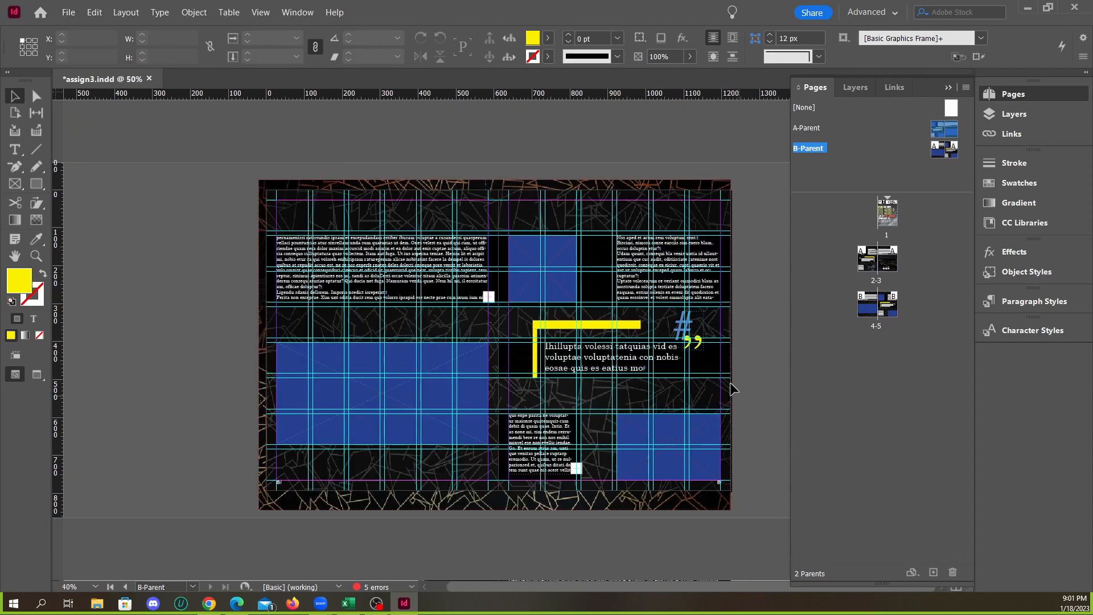
pyautogui.click(948, 87)
pyautogui.click(126, 12)
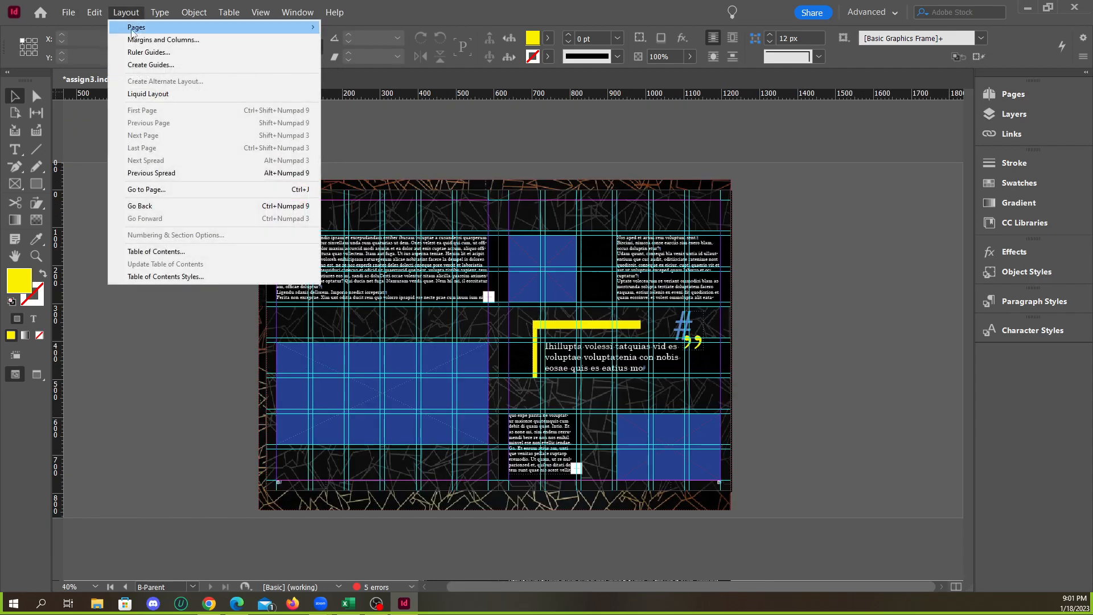
pyautogui.click(161, 37)
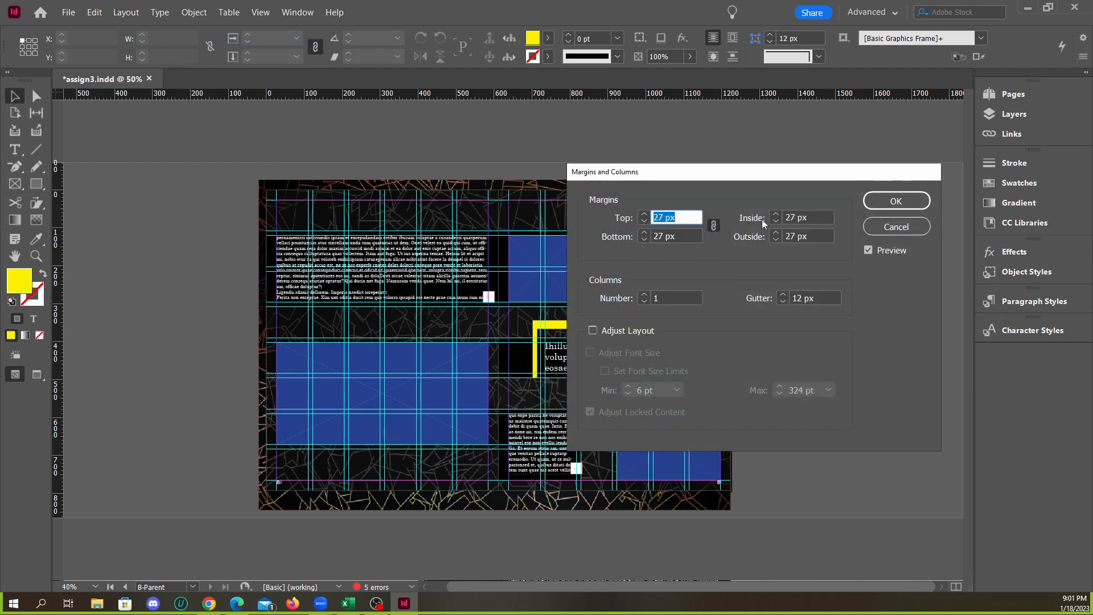
pyautogui.press('Tab')
pyautogui.click(643, 233)
pyautogui.click(643, 234)
pyautogui.click(643, 233)
pyautogui.click(643, 233)
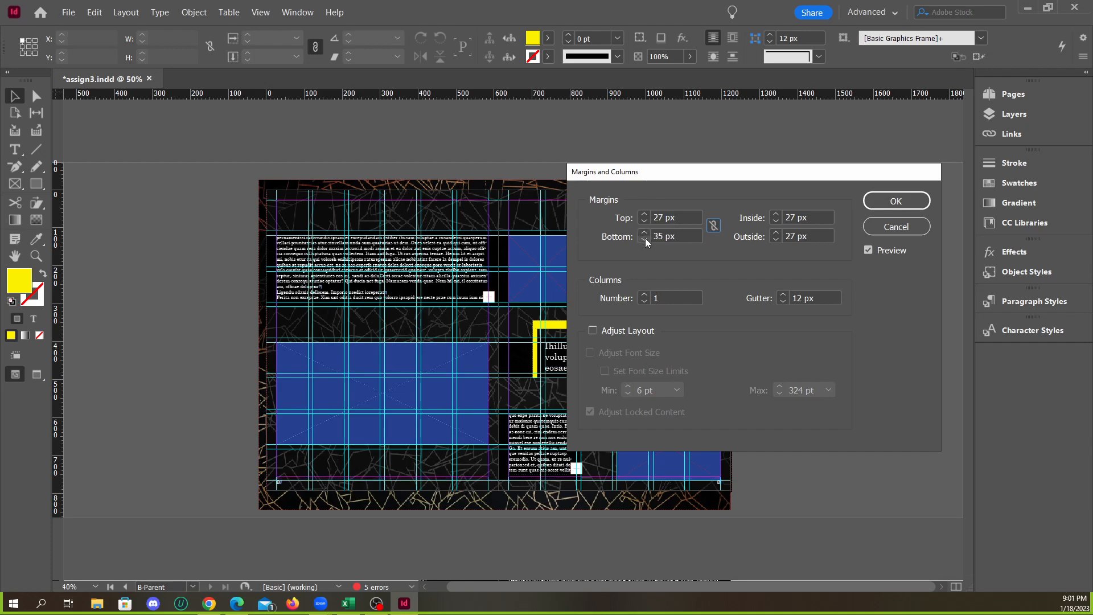
pyautogui.click(644, 233)
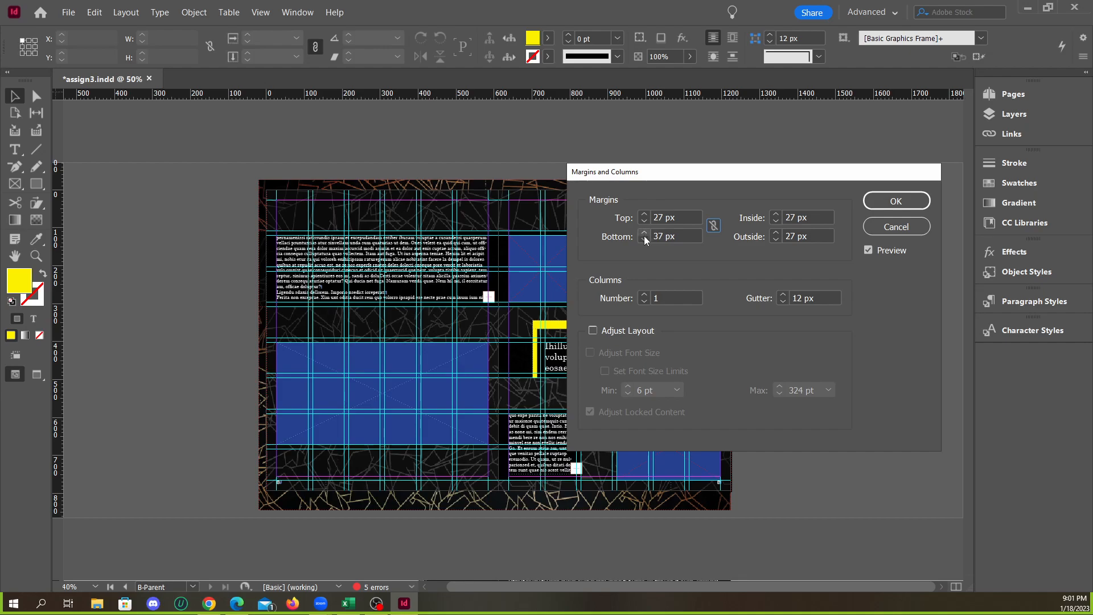
pyautogui.click(645, 232)
pyautogui.click(892, 204)
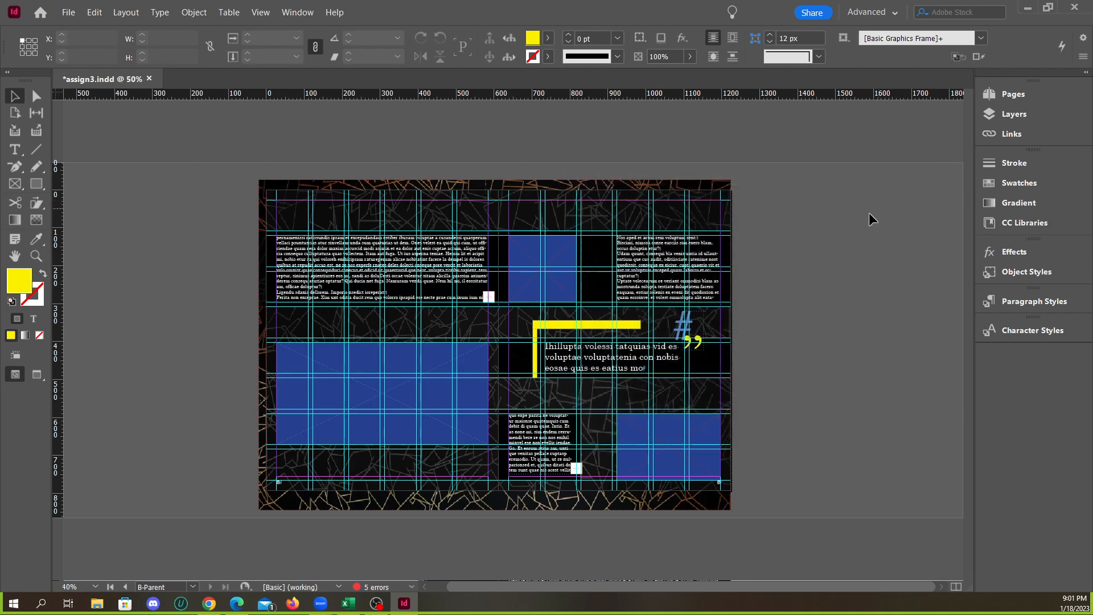
# Check the bottom margin and page-number marker on A-Parent's left page, and undo the bottom margin change on B-Parent
pyautogui.click(1012, 95)
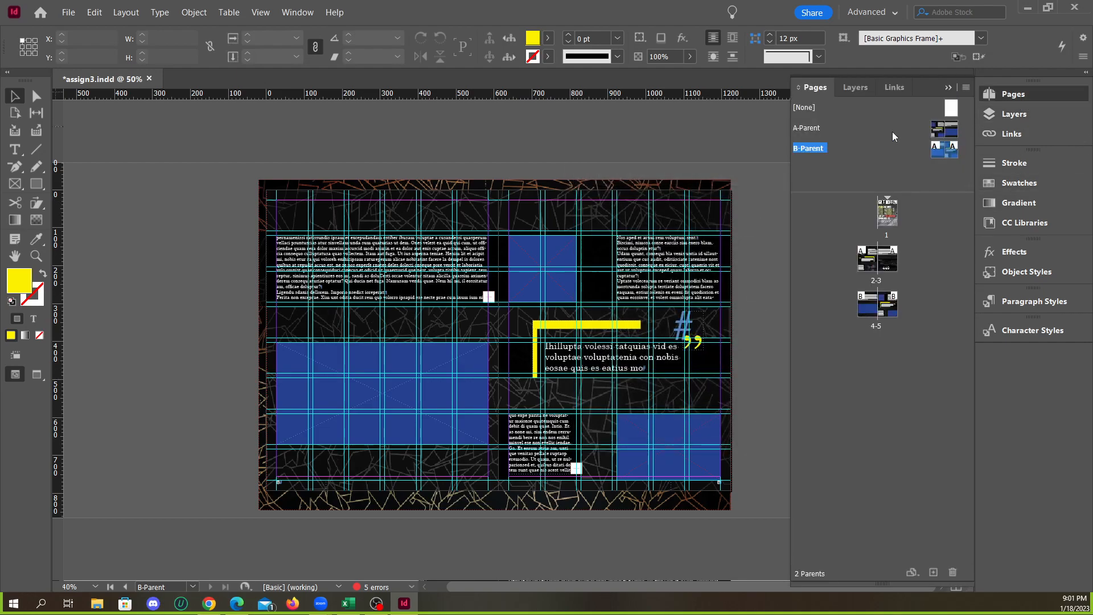
pyautogui.doubleClick(828, 128)
pyautogui.scroll(2, 558, 492)
pyautogui.scroll(-1, 560, 491)
pyautogui.scroll(-1, 648, 438)
pyautogui.scroll(3, 392, 491)
pyautogui.scroll(-1, 466, 460)
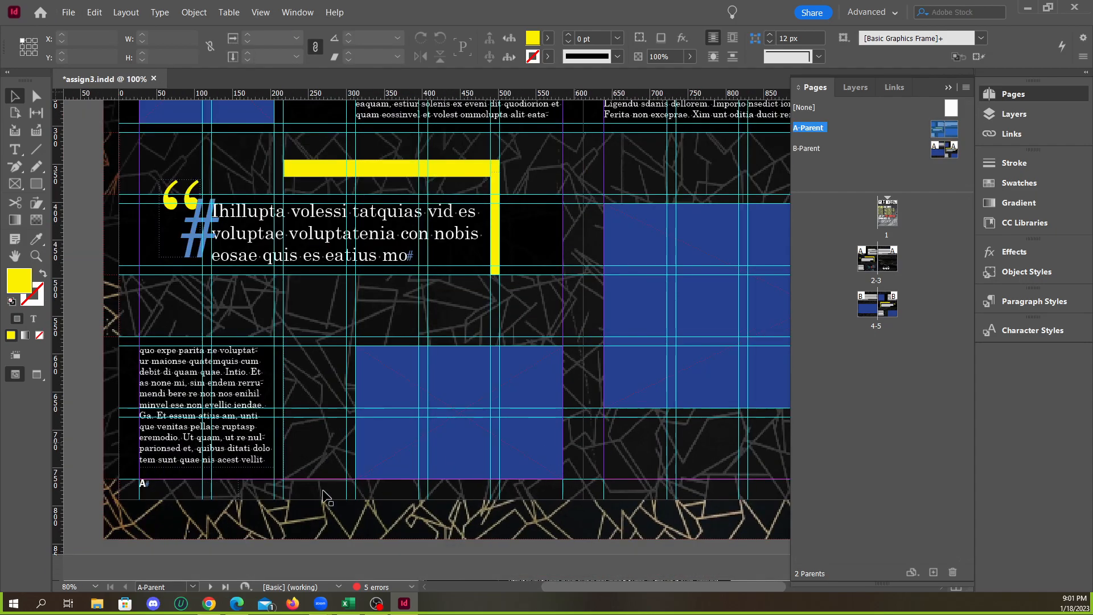
pyautogui.scroll(3, 312, 481)
pyautogui.scroll(-2, 312, 481)
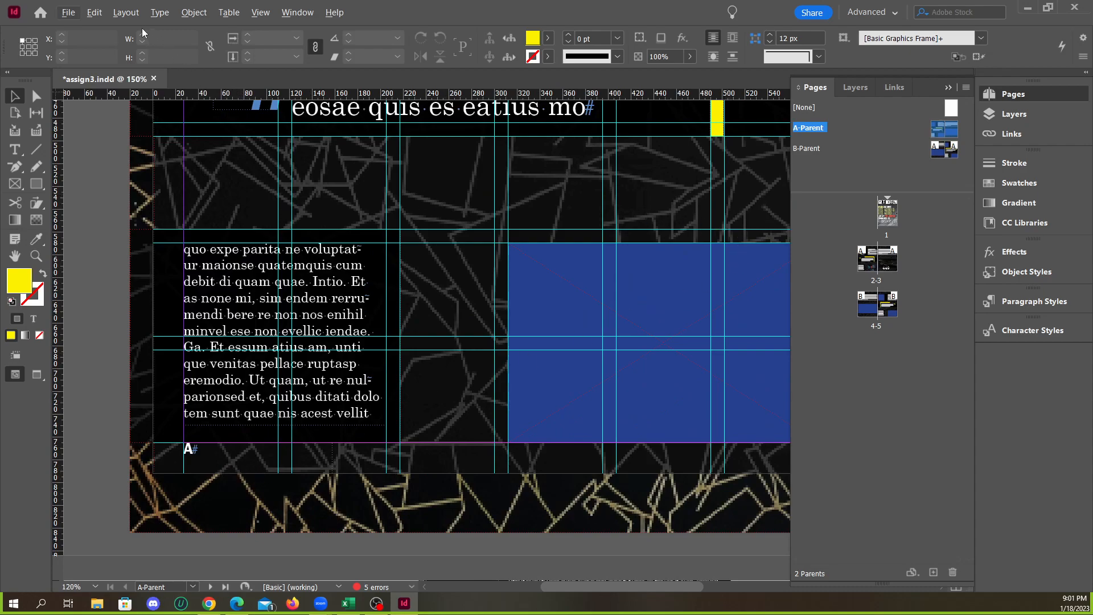
pyautogui.hotkey('alt', 'pagedown')
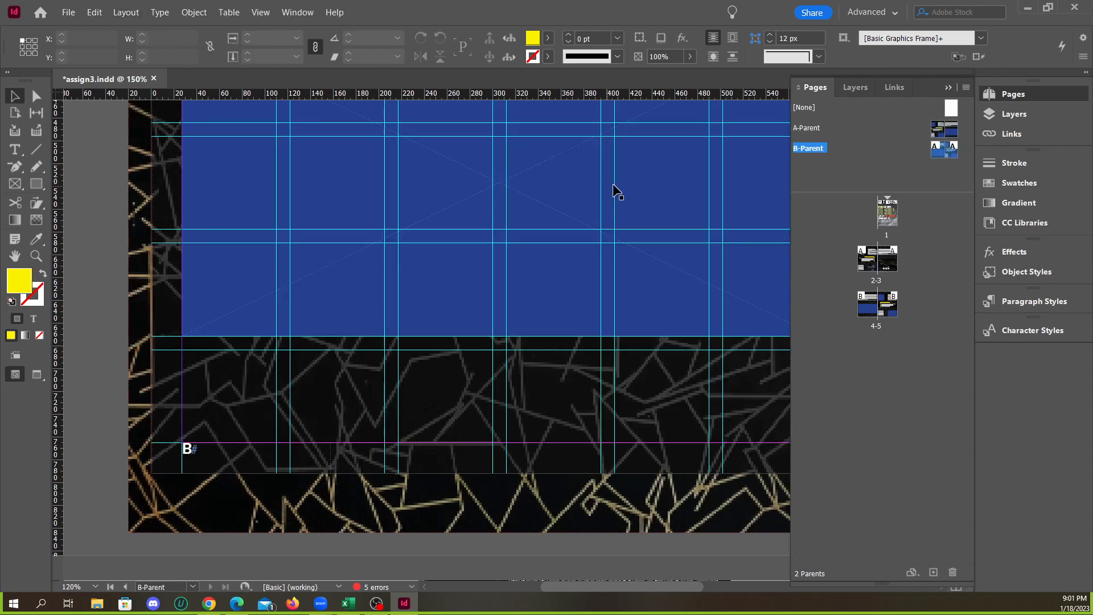
# Compare the bottom margins and page-number markers at the foot of A-Parent and B-Parent
pyautogui.doubleClick(818, 134)
pyautogui.press('Right')
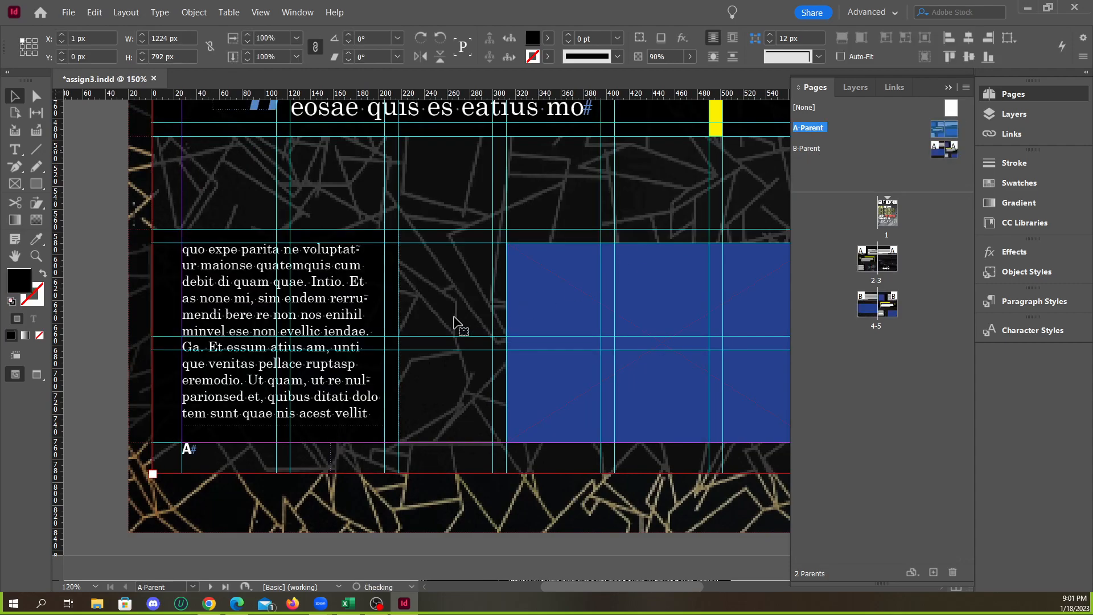
pyautogui.doubleClick(821, 148)
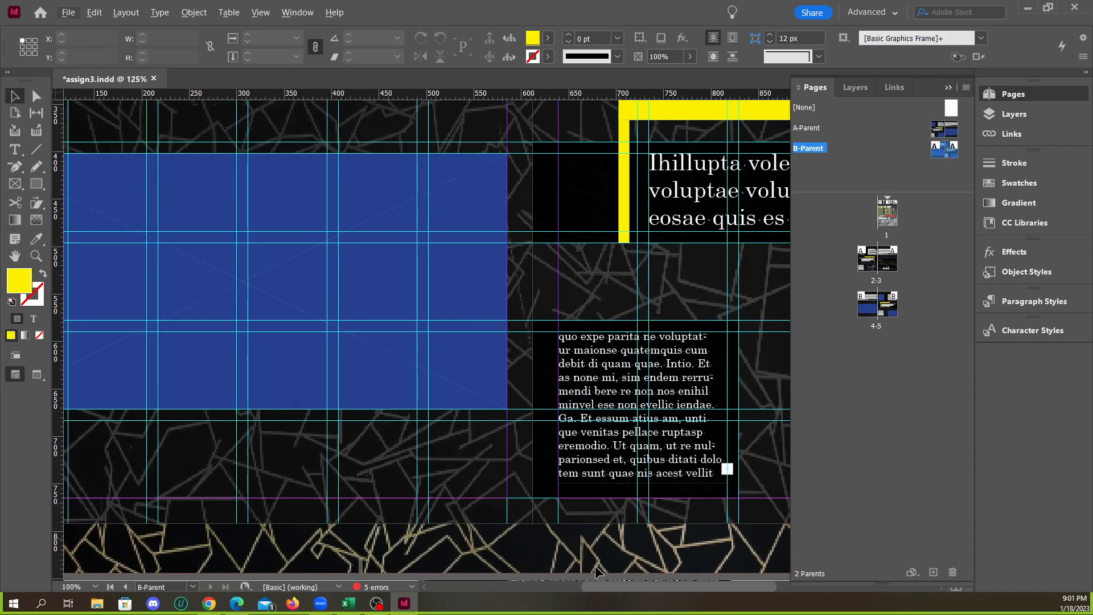
pyautogui.moveTo(606, 587); pyautogui.dragTo(709, 582)
# Open A-Parent and set only its bottom margin to 37 px
pyautogui.doubleClick(814, 129)
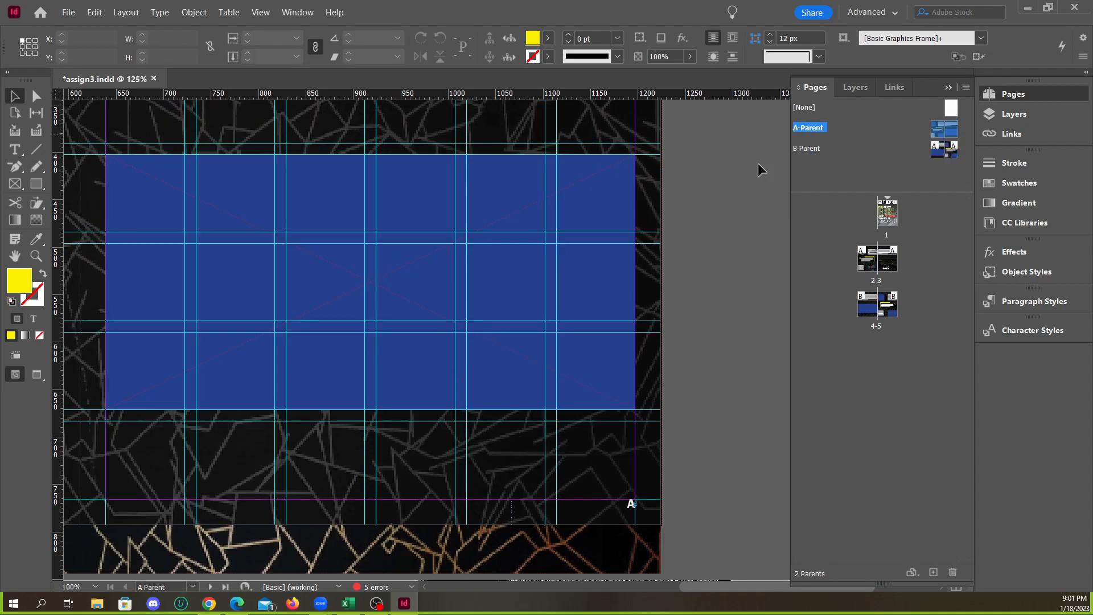
pyautogui.click(131, 12)
pyautogui.click(163, 39)
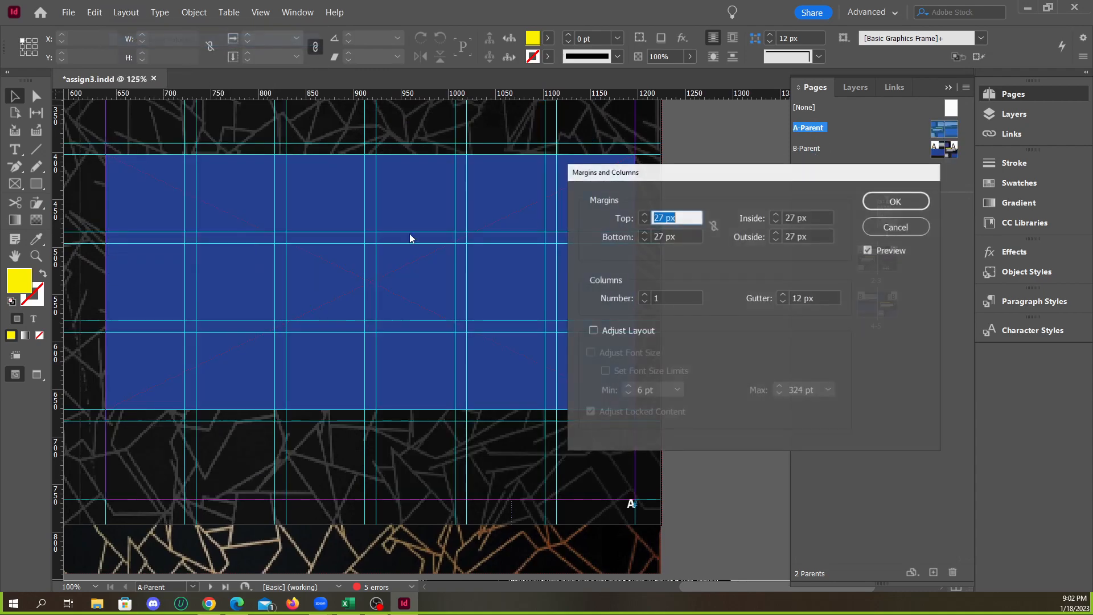
pyautogui.click(644, 233)
pyautogui.click(644, 232)
pyautogui.click(644, 232)
pyautogui.click(643, 233)
pyautogui.click(644, 232)
pyautogui.click(644, 233)
pyautogui.click(643, 233)
pyautogui.click(644, 233)
pyautogui.click(643, 233)
pyautogui.click(644, 238)
pyautogui.click(644, 238)
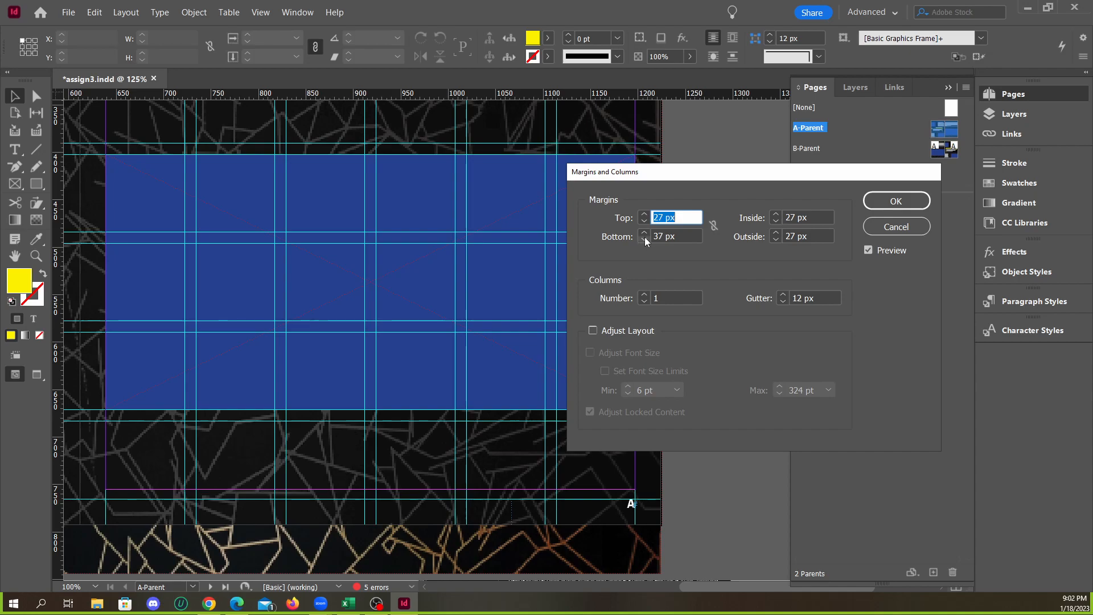
pyautogui.click(885, 209)
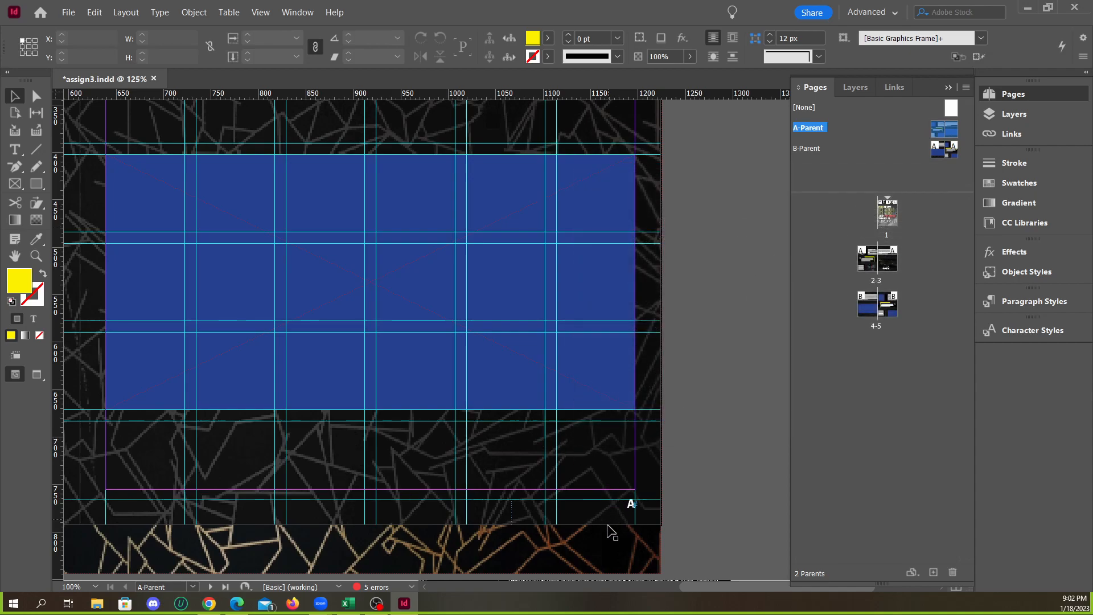
# Check the A-Parent spread's guides against the bottom margin and open the Create Guides settings for it
pyautogui.hotkey('ctrl', '-')
pyautogui.hotkey('ctrl', '-')
pyautogui.scroll(1, 326, 517)
pyautogui.scroll(-1, 415, 487)
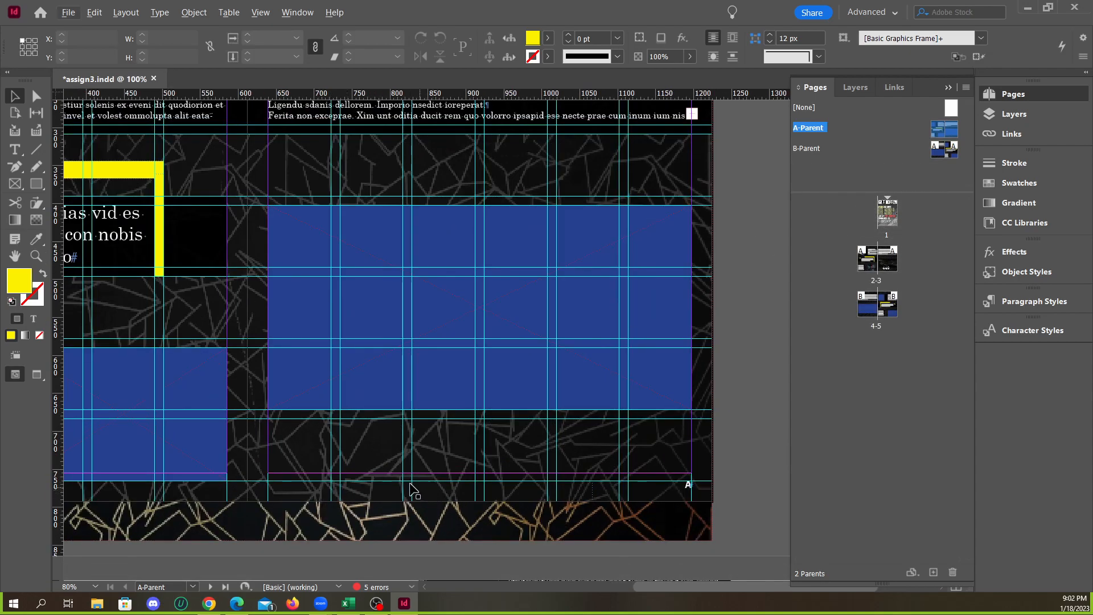
pyautogui.scroll(-1, 501, 460)
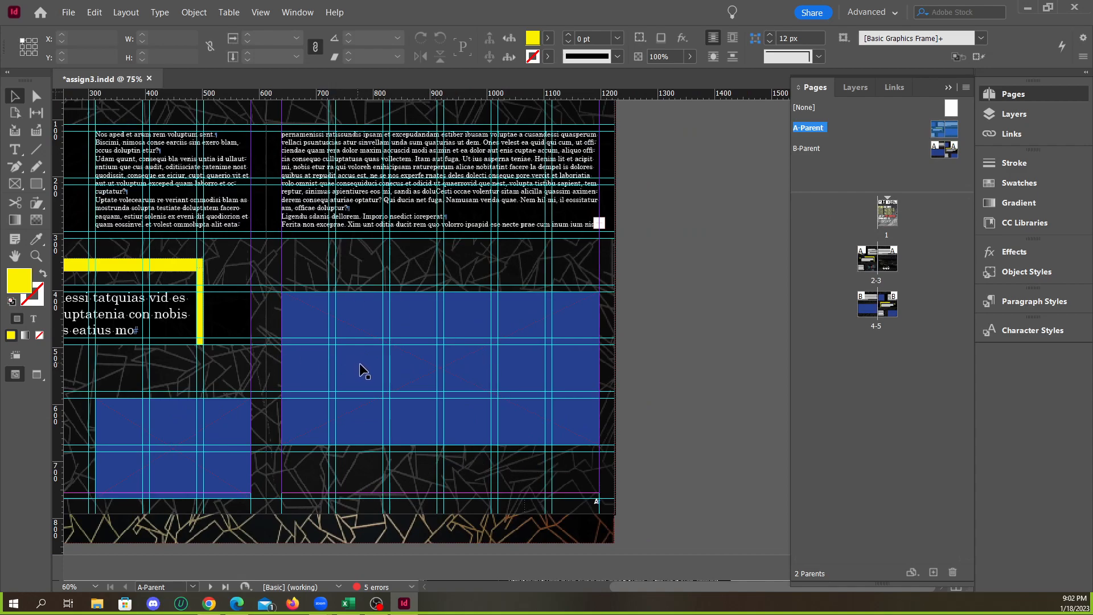
pyautogui.click(125, 12)
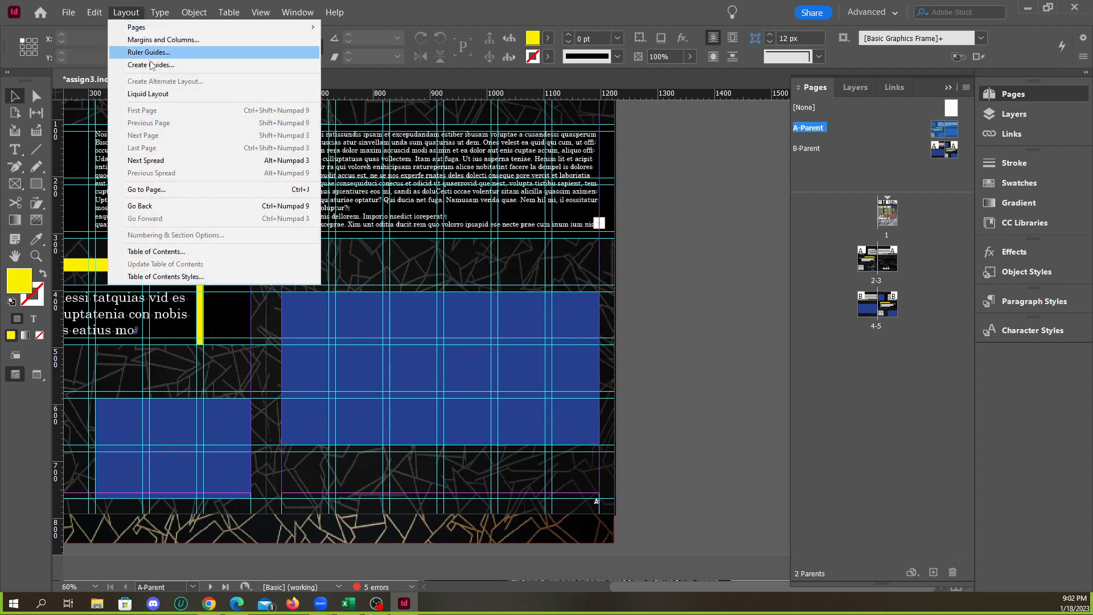
pyautogui.click(121, 5)
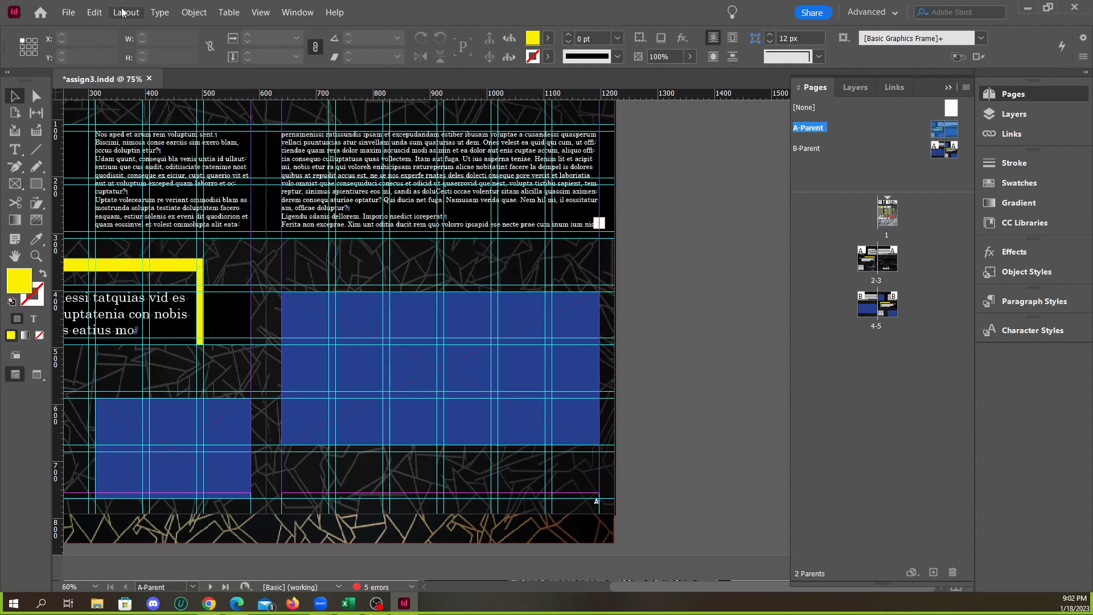
pyautogui.click(124, 13)
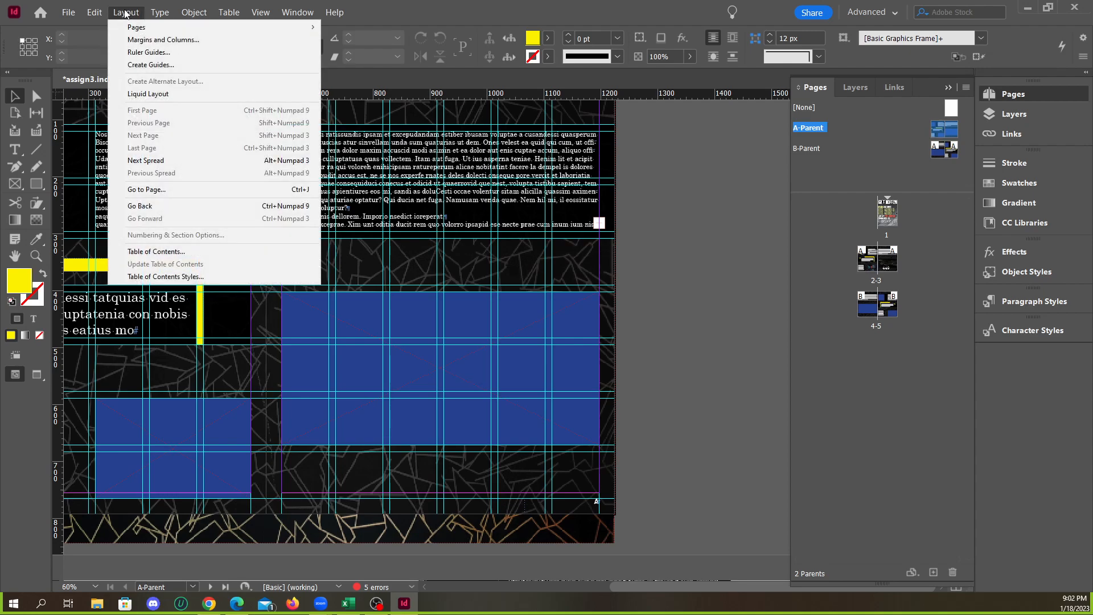
pyautogui.click(144, 66)
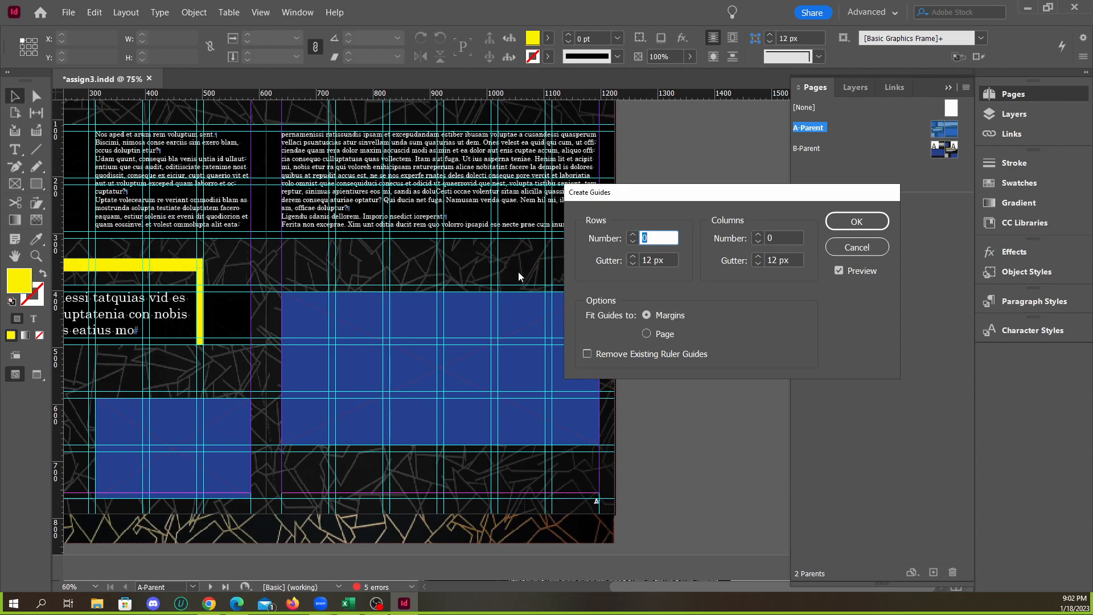
# Create ruler guides with 8 rows and 6 columns, 12 px gutters, fitted to the margins and replacing the existing guides
pyautogui.click(633, 235)
pyautogui.click(633, 235)
pyautogui.click(633, 234)
pyautogui.click(633, 234)
pyautogui.click(633, 234)
pyautogui.click(633, 235)
pyautogui.click(633, 235)
pyautogui.click(632, 240)
pyautogui.click(758, 235)
pyautogui.click(758, 234)
pyautogui.click(757, 234)
pyautogui.click(757, 235)
pyautogui.click(758, 234)
pyautogui.click(758, 235)
pyautogui.click(758, 235)
pyautogui.click(758, 234)
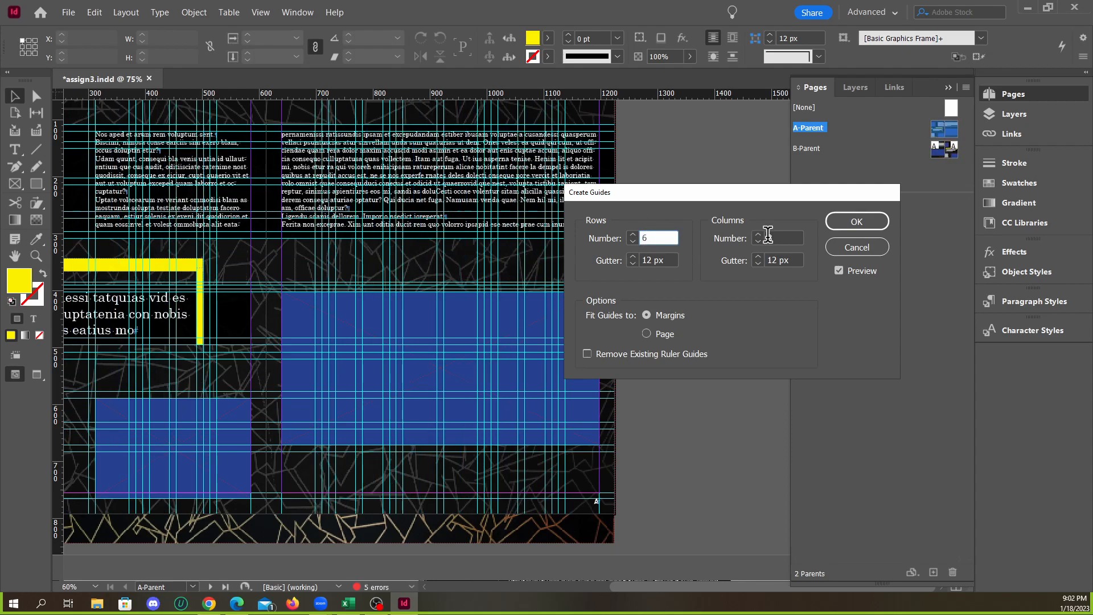
pyautogui.click(599, 354)
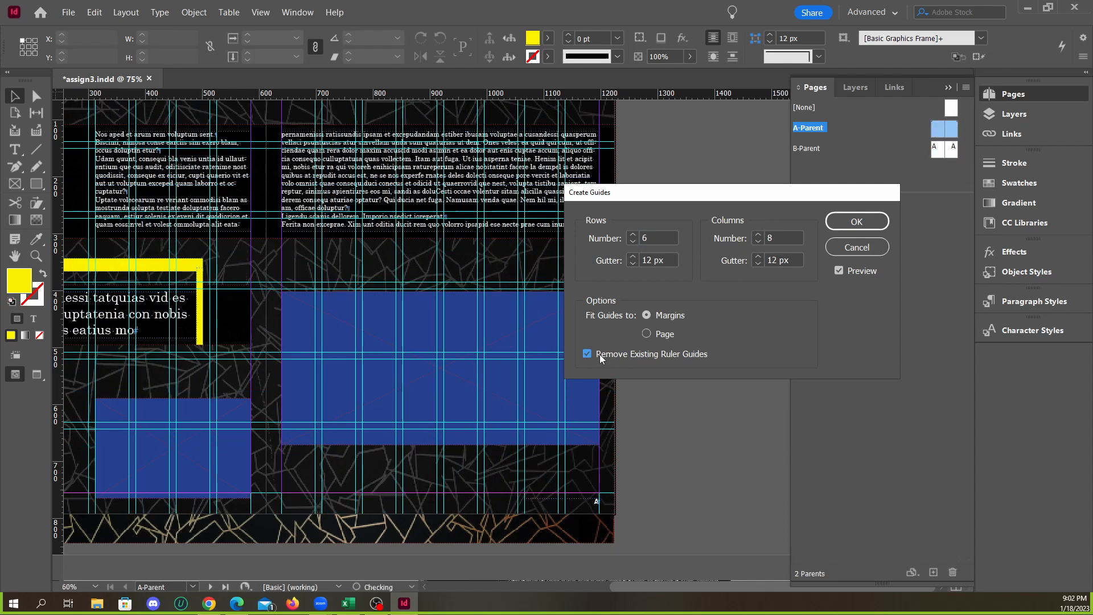
pyautogui.click(758, 242)
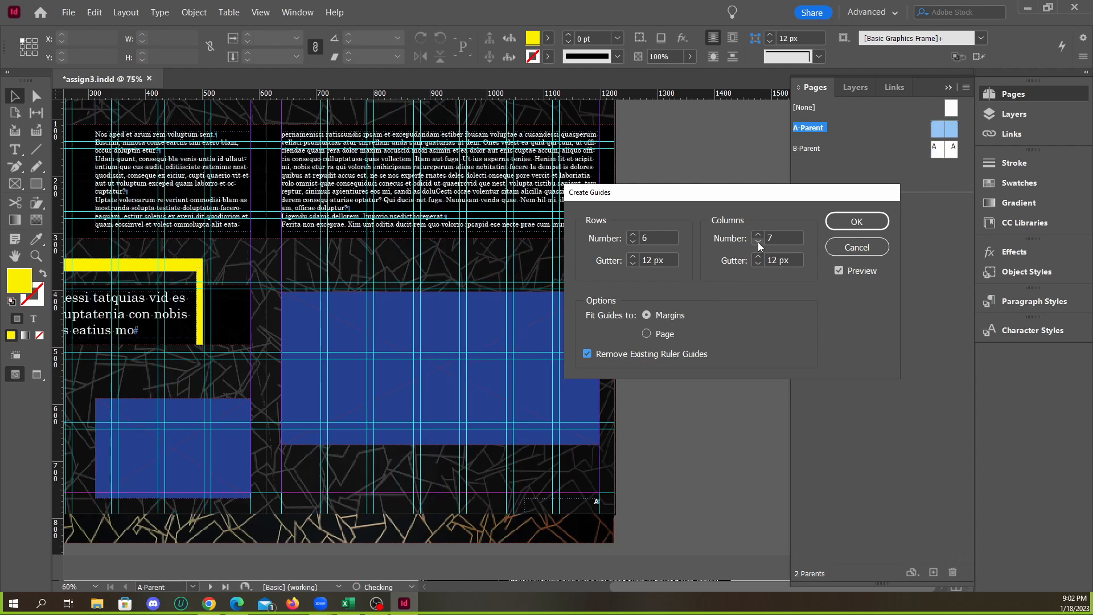
pyautogui.click(757, 242)
pyautogui.click(633, 235)
pyautogui.click(633, 235)
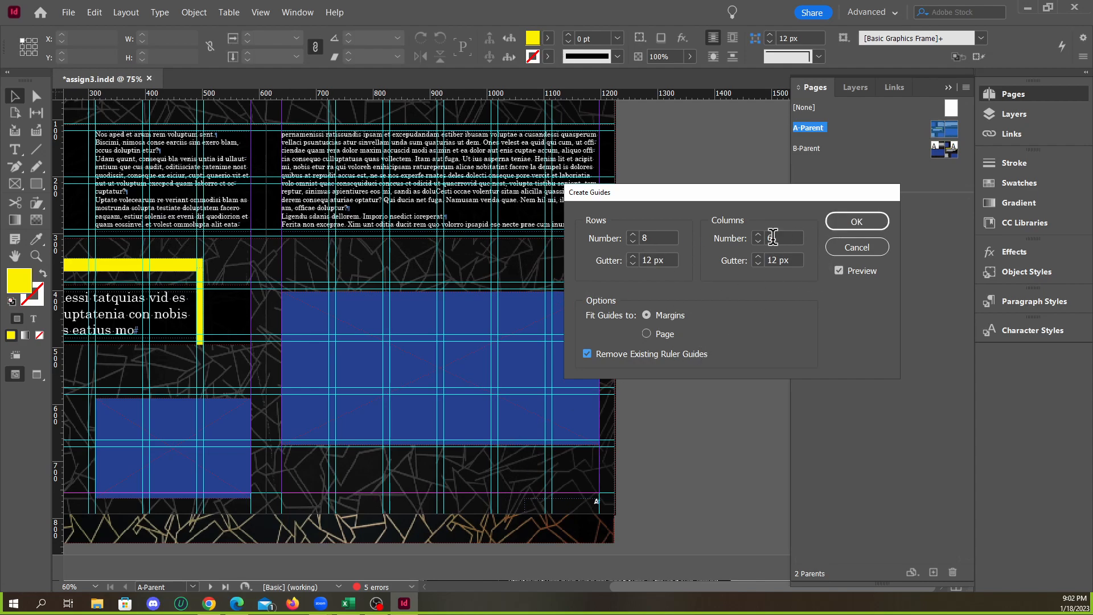
pyautogui.click(856, 224)
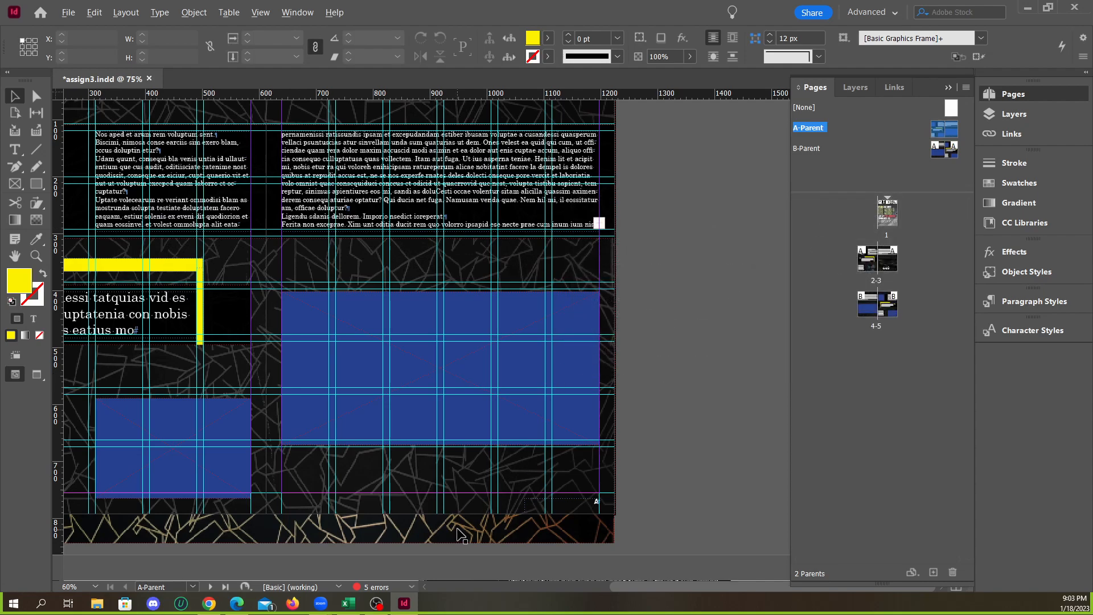
# Fit the large blue frame's top and bottom edges to the row guides, at Y 397 px with a 265.5 px height
pyautogui.scroll(3, 458, 529)
pyautogui.click(462, 465)
pyautogui.scroll(-2, 578, 440)
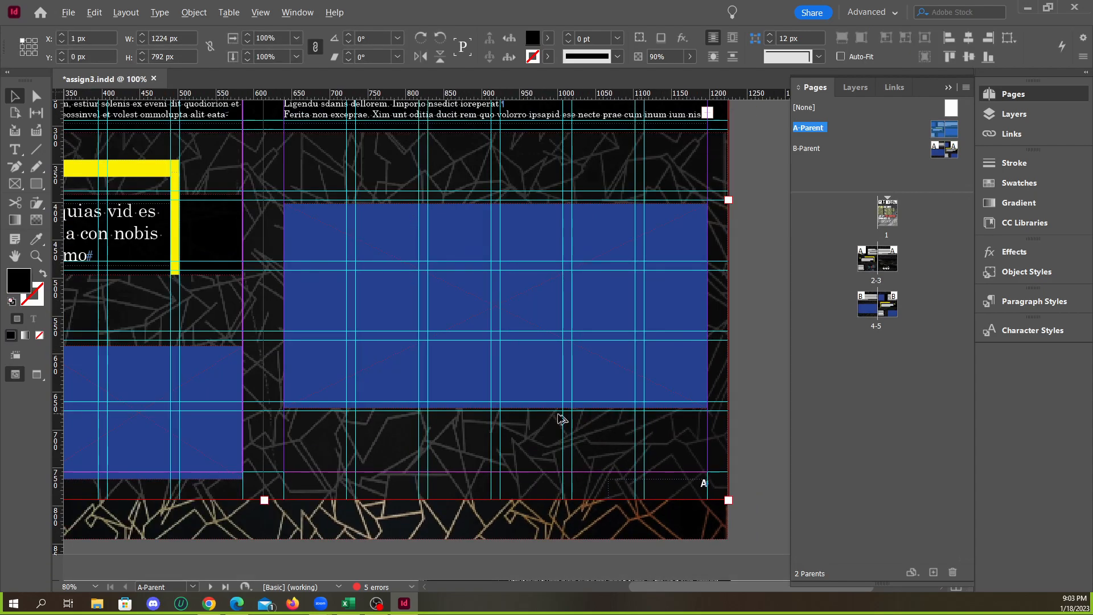
pyautogui.click(490, 298)
pyautogui.scroll(2, 471, 229)
pyautogui.moveTo(502, 246); pyautogui.dragTo(488, 242)
pyautogui.moveTo(507, 499); pyautogui.dragTo(507, 494)
# Move the smaller blue frame up to the row guide at about Y 581.6 px and align its bottom edge with the bottom margin
pyautogui.scroll(-3, 546, 431)
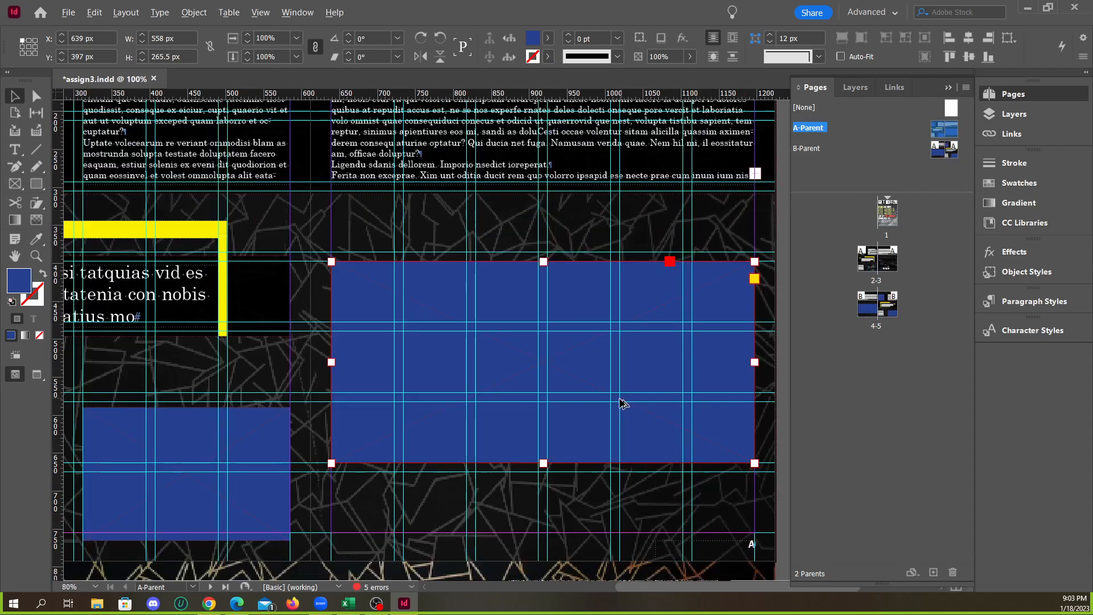
pyautogui.scroll(3, 419, 471)
pyautogui.scroll(-2, 438, 427)
pyautogui.scroll(2, 449, 364)
pyautogui.click(457, 346)
pyautogui.moveTo(455, 331); pyautogui.dragTo(455, 332)
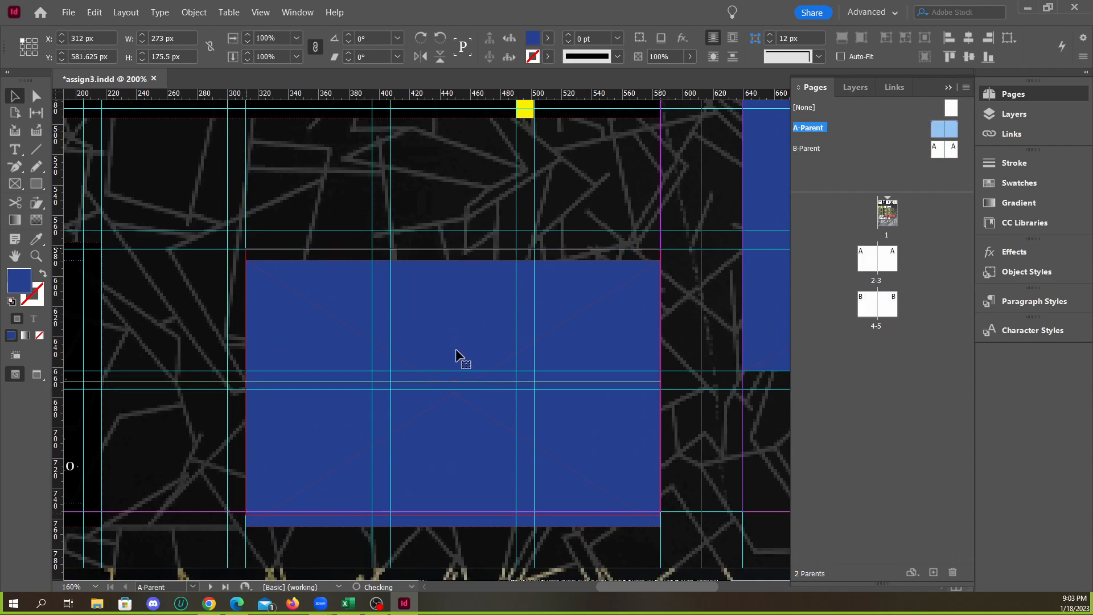
pyautogui.moveTo(453, 514)
pyautogui.mouseDown()
pyautogui.moveTo(453, 499)
pyautogui.moveTo(453, 508)
pyautogui.mouseUp()
# Move the narrow body text frame up to the row guide and extend it to the bottom margin, about 172 px high
pyautogui.scroll(-2, 617, 459)
pyautogui.scroll(2, 337, 465)
pyautogui.click(335, 466)
pyautogui.scroll(1, 292, 371)
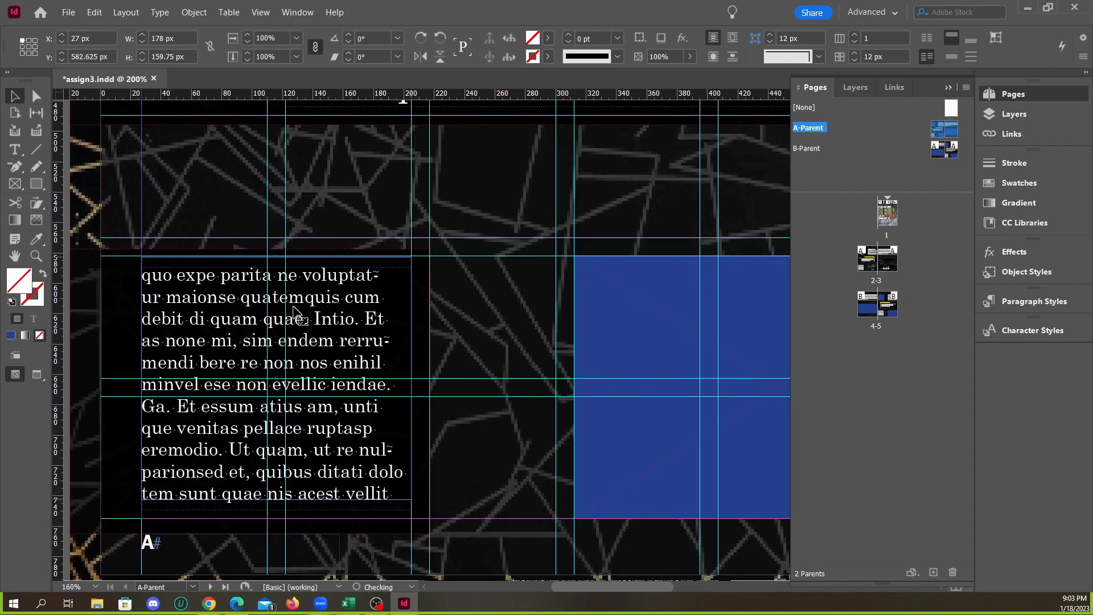
pyautogui.moveTo(300, 320); pyautogui.dragTo(300, 311)
pyautogui.moveTo(275, 499); pyautogui.dragTo(250, 519)
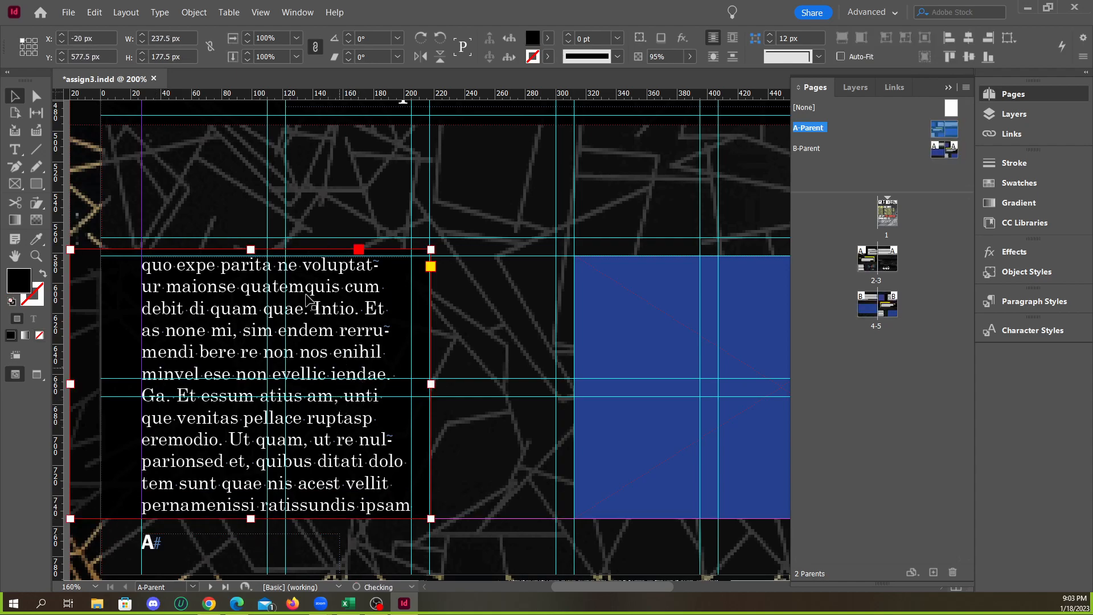
# Extend the top edge of the black rectangle behind the narrow body text up to Y 570 px, making it 185 px high
pyautogui.moveTo(251, 249); pyautogui.dragTo(248, 238)
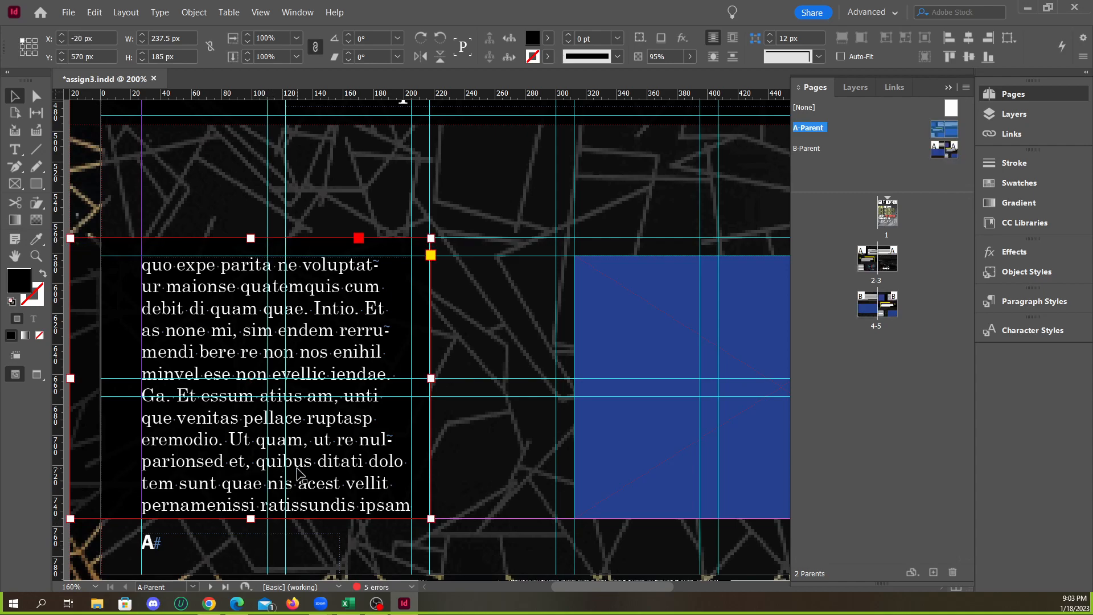
pyautogui.hotkey('ctrl', '-')
pyautogui.click(74, 376)
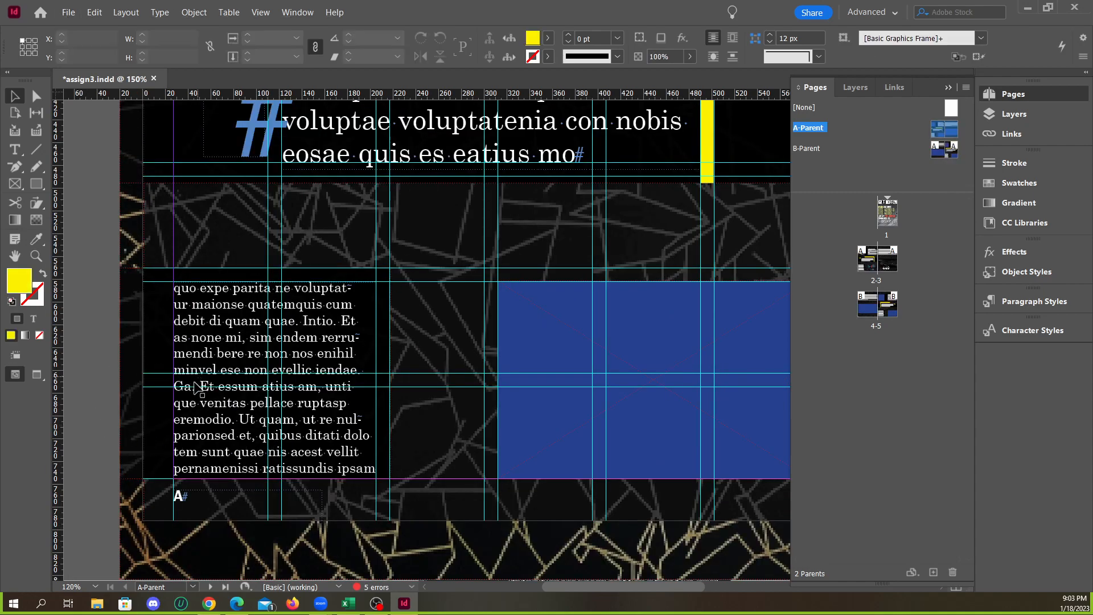
pyautogui.click(236, 346)
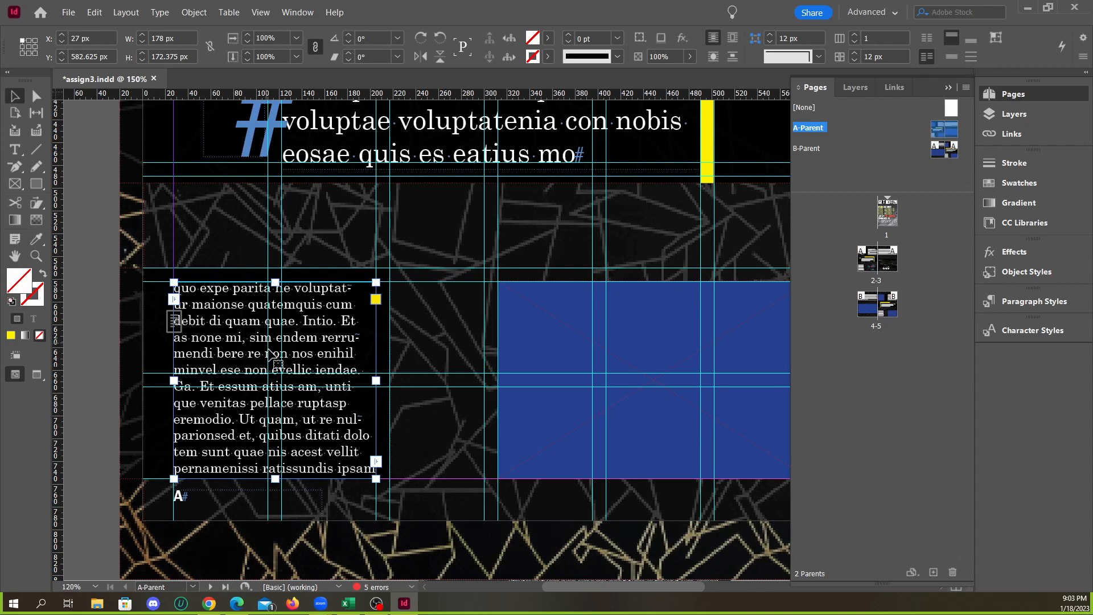
pyautogui.click(83, 345)
pyautogui.press('w')
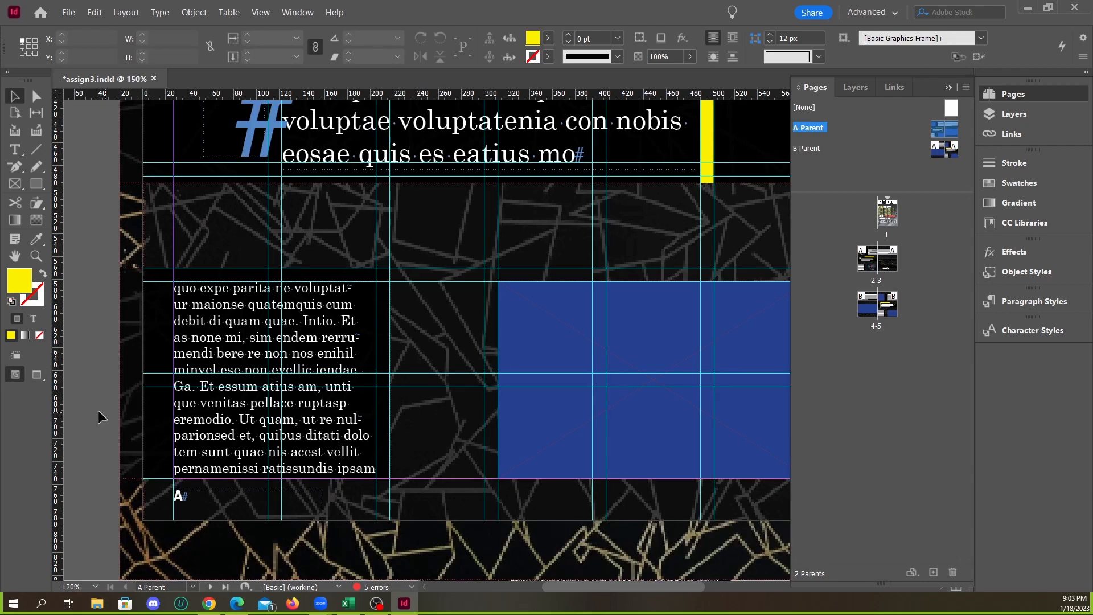
# Try extending the bottom edge of the black rectangle behind the narrow body text to a height of 190 px
pyautogui.scroll(-2, 105, 410)
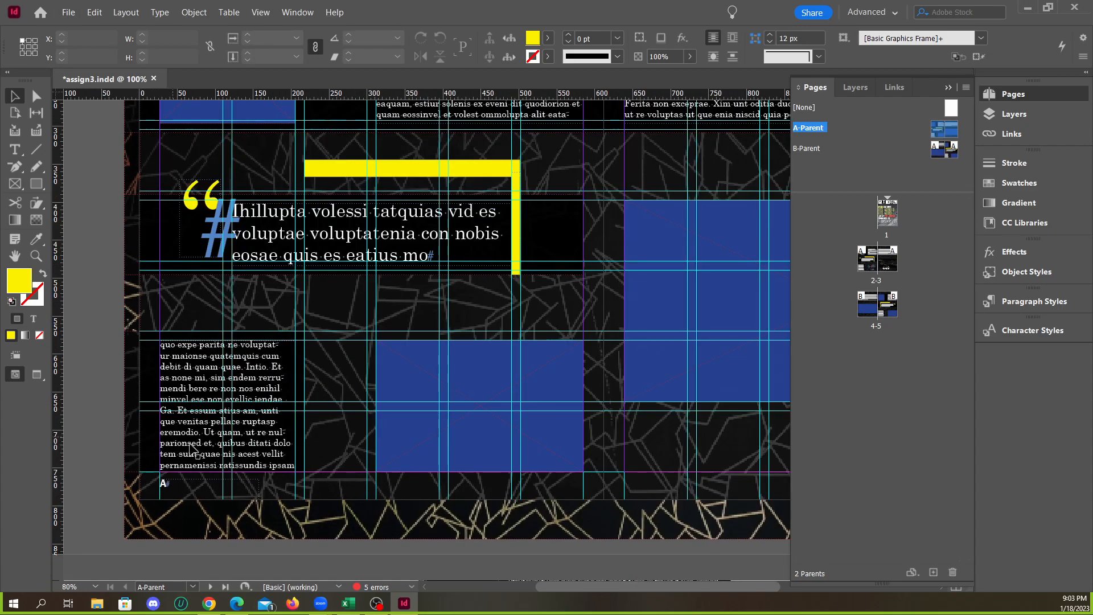
pyautogui.scroll(-1, 197, 454)
pyautogui.scroll(1, 203, 469)
pyautogui.scroll(-1, 202, 466)
pyautogui.scroll(1, 199, 464)
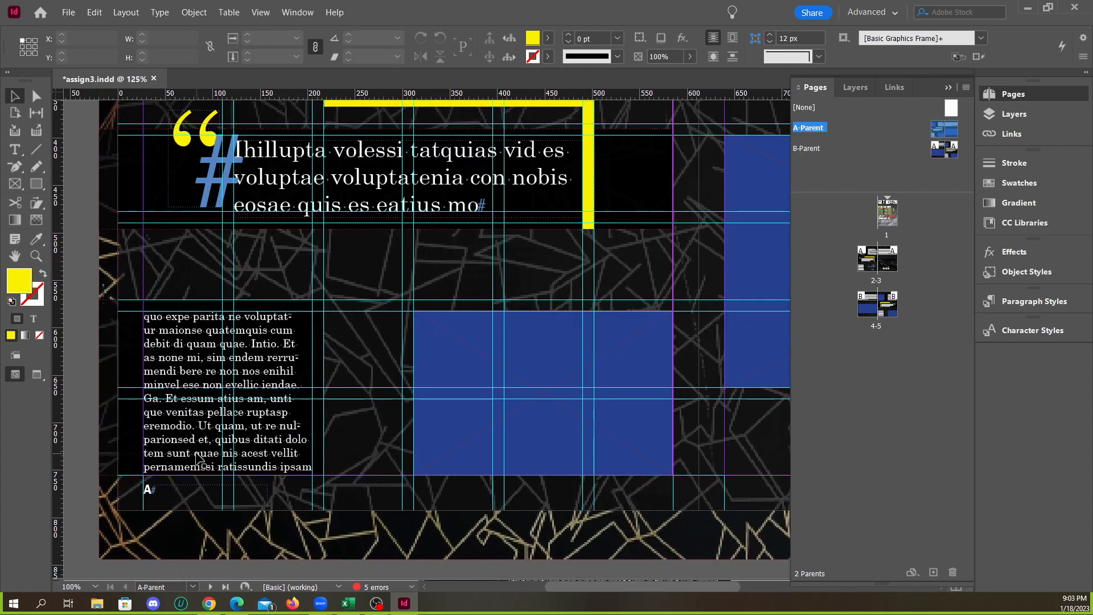
pyautogui.scroll(1, 141, 499)
pyautogui.click(147, 468)
pyautogui.scroll(1, 140, 508)
pyautogui.moveTo(255, 459); pyautogui.dragTo(256, 468)
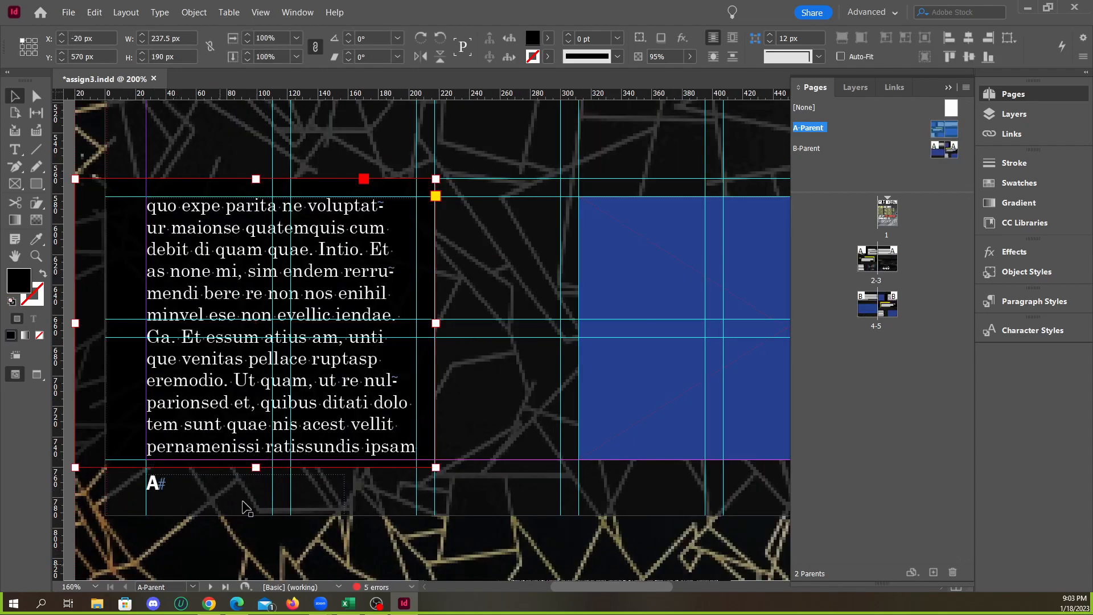
pyautogui.hotkey('ctrl', 'z')
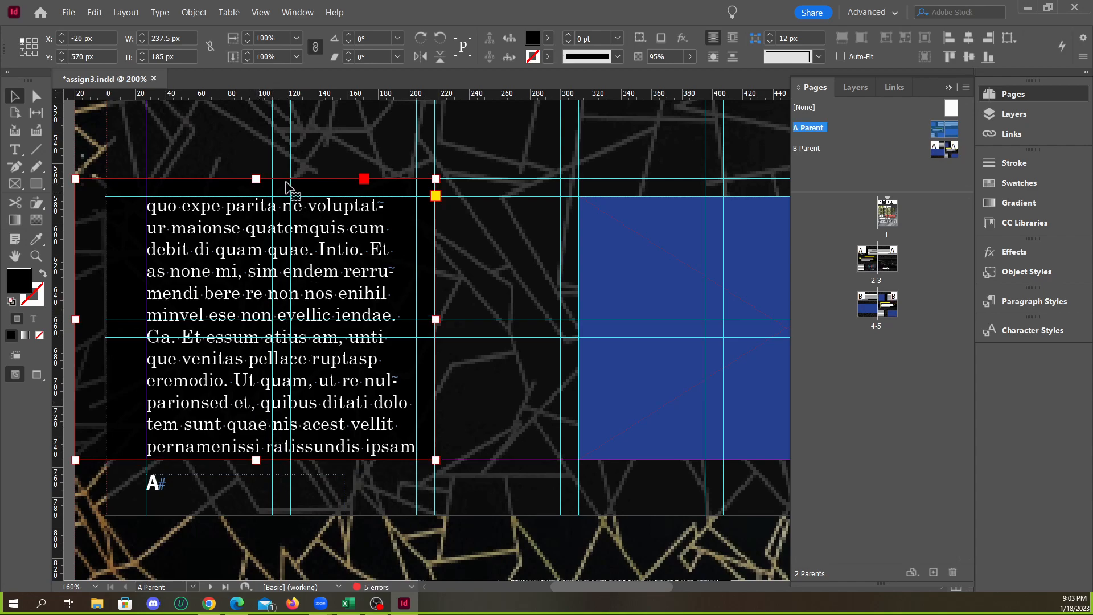
# Try lowering both the top and bottom edges of the black rectangle behind the narrow body text, with the top at Y 581.625 px
pyautogui.moveTo(256, 460); pyautogui.dragTo(259, 467)
pyautogui.moveTo(257, 180); pyautogui.dragTo(257, 197)
pyautogui.hotkey('ctrl', 'z')
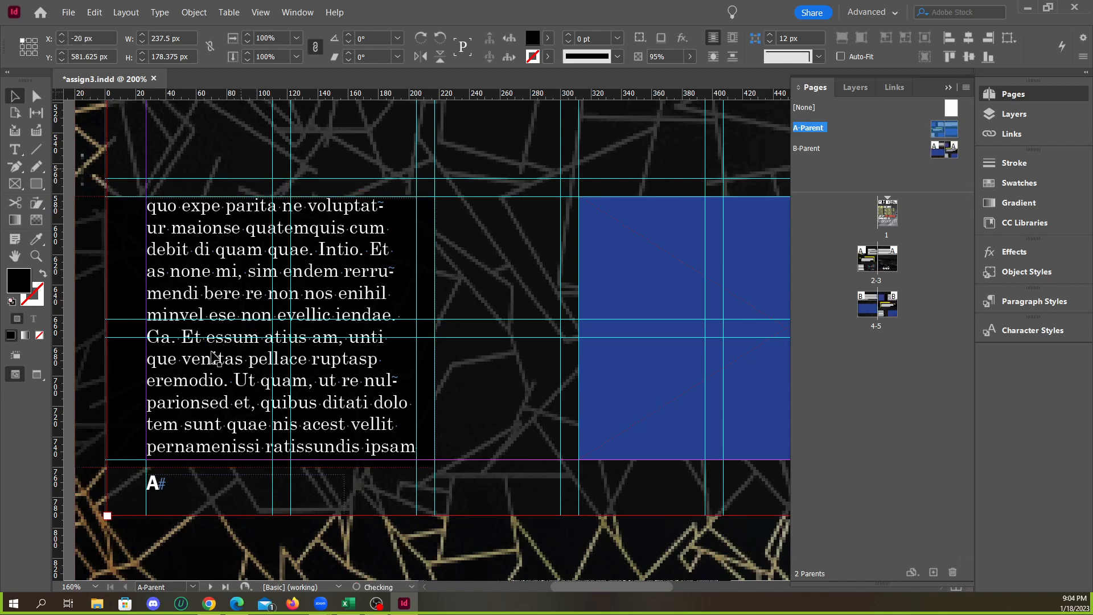
pyautogui.hotkey('ctrl', 'z')
pyautogui.moveTo(256, 459)
pyautogui.mouseDown()
pyautogui.moveTo(256, 435)
pyautogui.moveTo(256, 474)
pyautogui.moveTo(256, 459)
pyautogui.mouseUp()
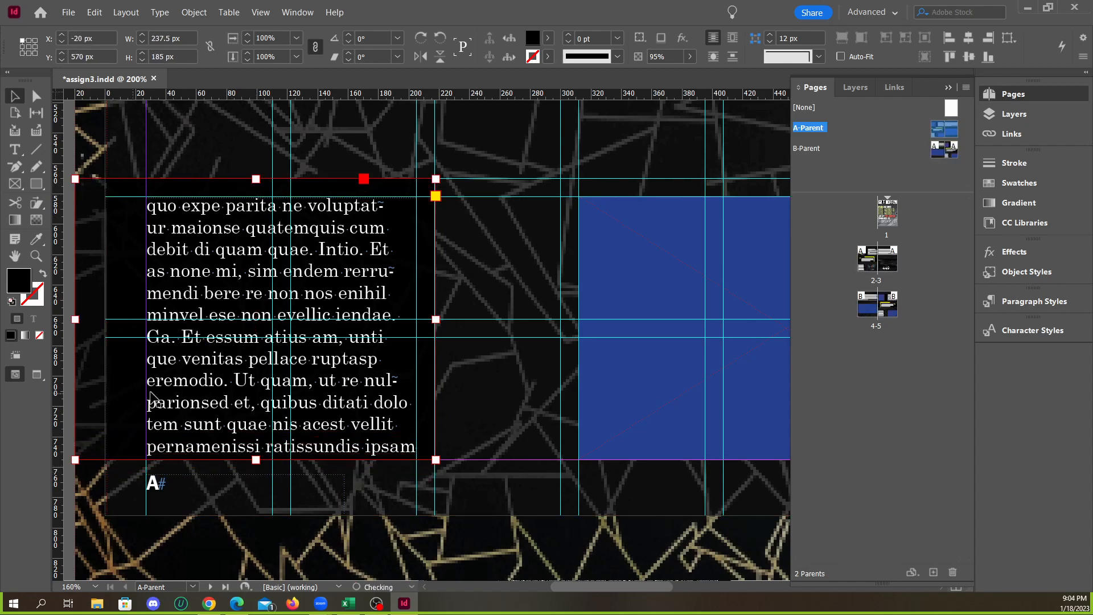
# Examine how the frames on the parent spread line up with the guide grid
pyautogui.scroll(-2, 146, 393)
pyautogui.click(105, 435)
pyautogui.scroll(-1, 222, 446)
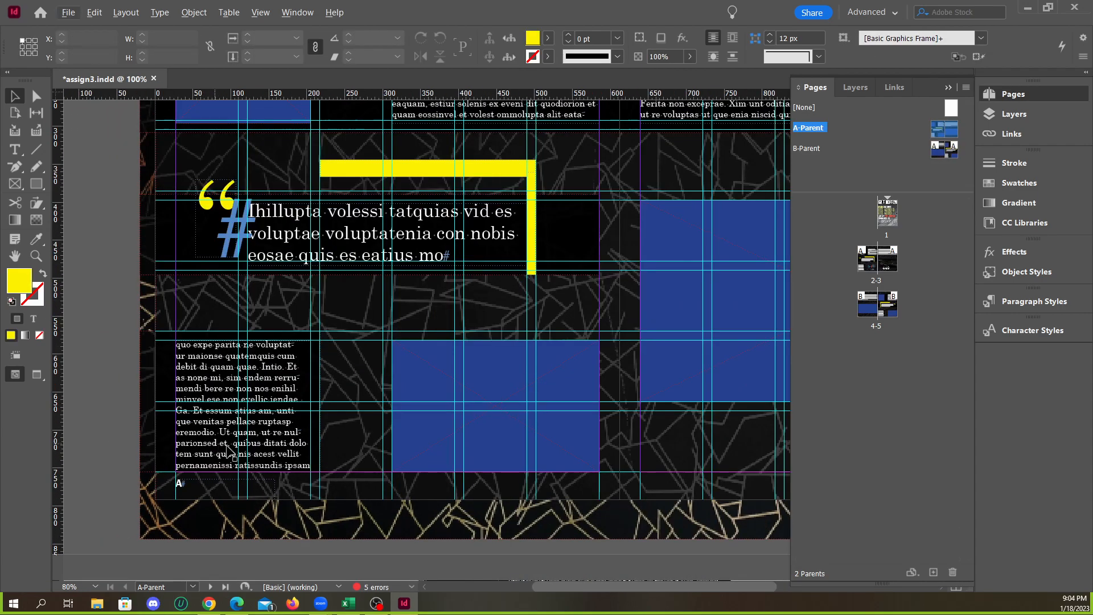
pyautogui.scroll(-1, 215, 464)
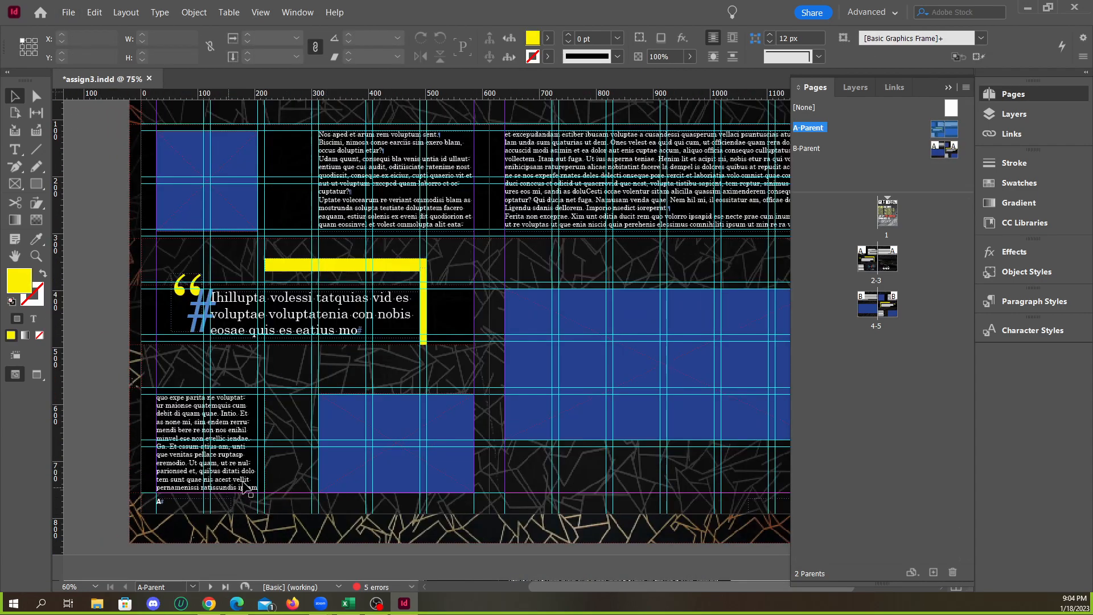
pyautogui.scroll(-1, 219, 464)
pyautogui.scroll(1, 285, 515)
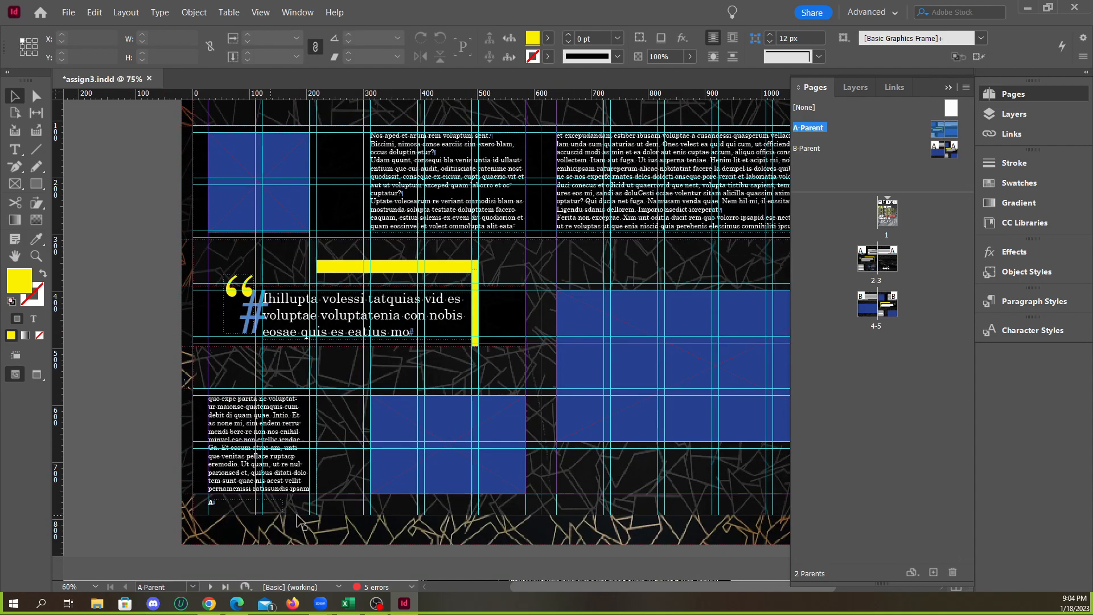
pyautogui.scroll(1, 692, 505)
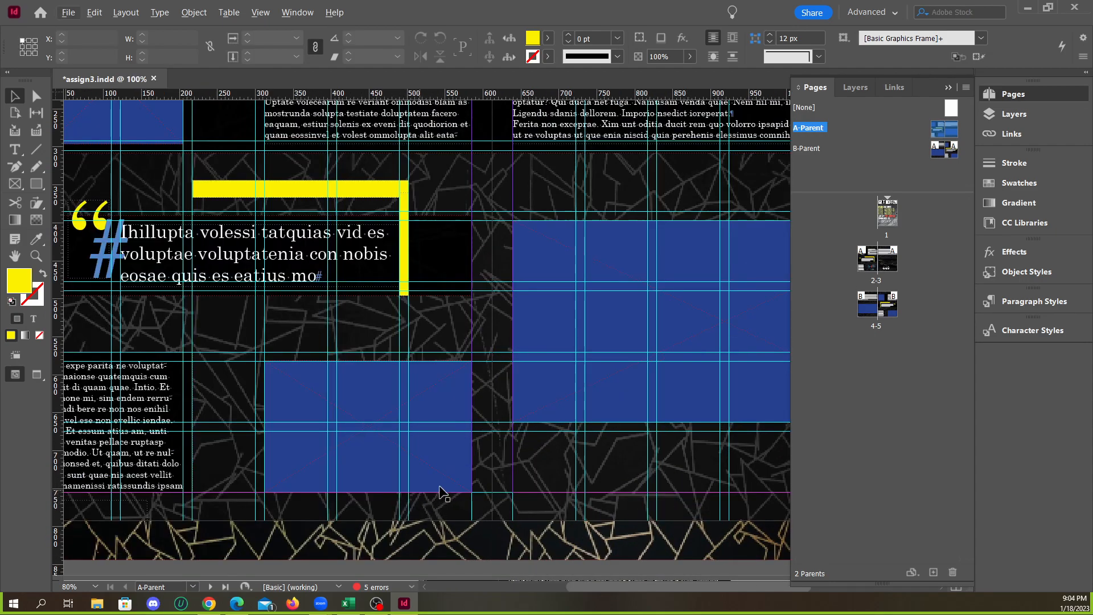
pyautogui.scroll(-1, 480, 489)
pyautogui.scroll(2, 203, 317)
# Raise the pull quote rectangle's bottom edge to a 99.5 px height and move the quote text frame up to Y 395.75 px
pyautogui.click(130, 339)
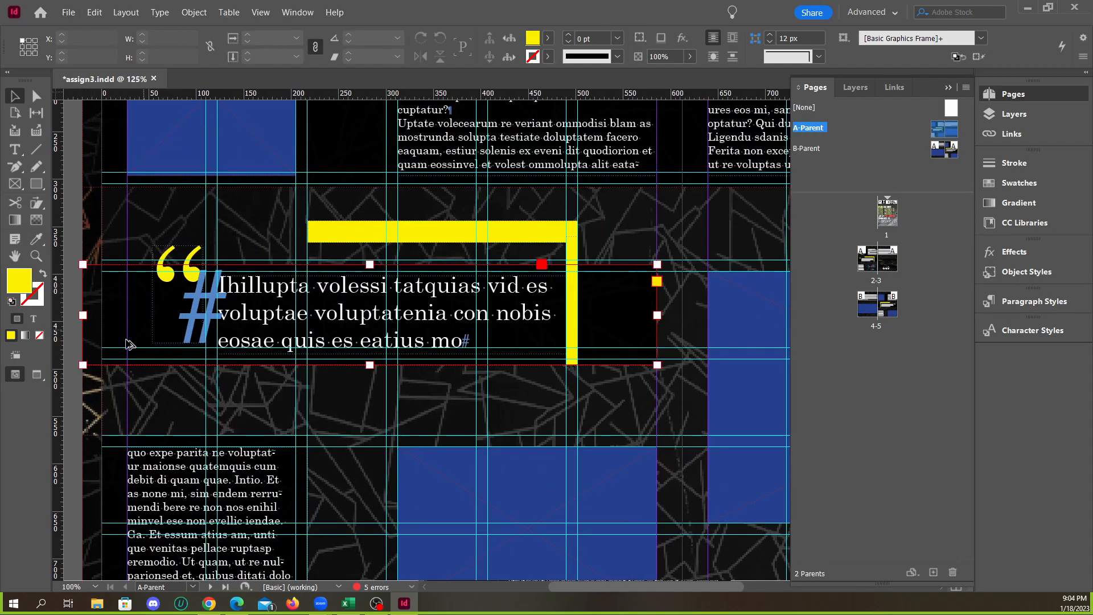
pyautogui.scroll(3, 127, 342)
pyautogui.scroll(-1, 453, 412)
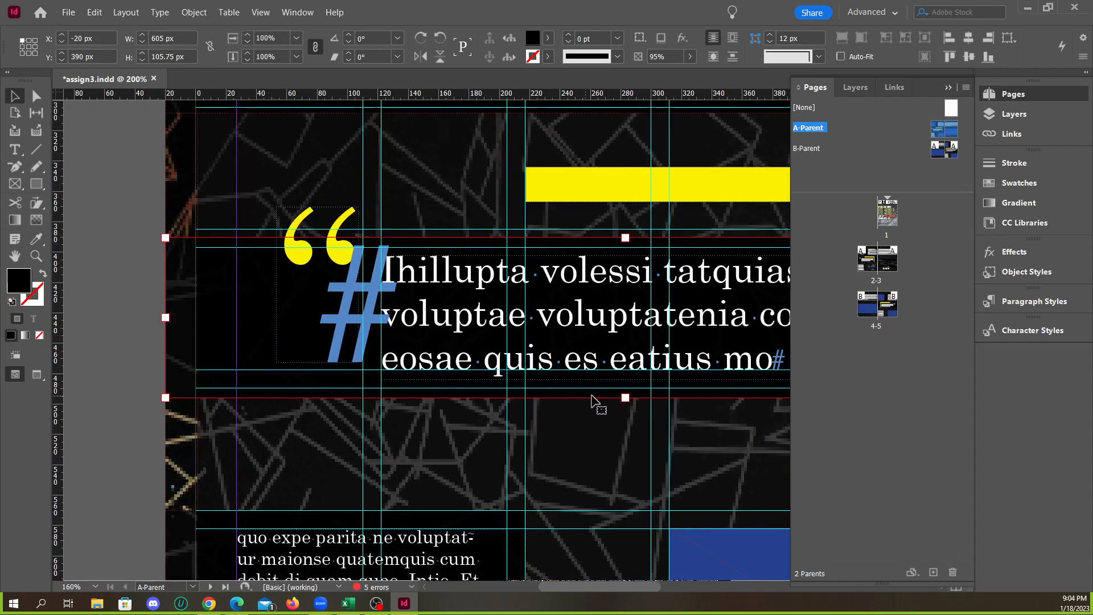
pyautogui.moveTo(626, 397); pyautogui.dragTo(626, 388)
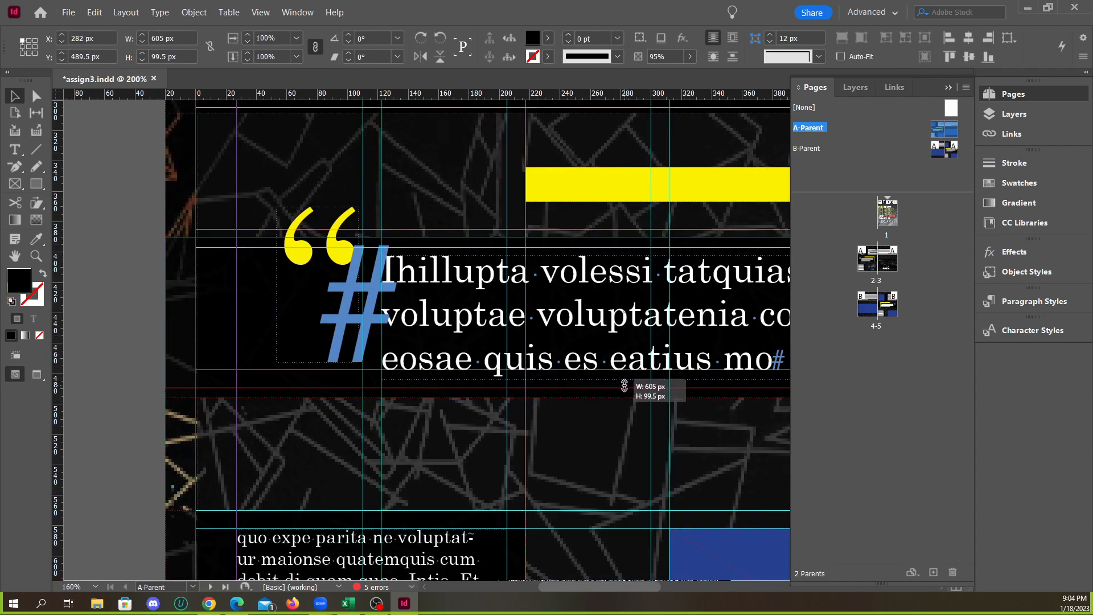
pyautogui.click(607, 337)
pyautogui.moveTo(607, 337); pyautogui.dragTo(607, 328)
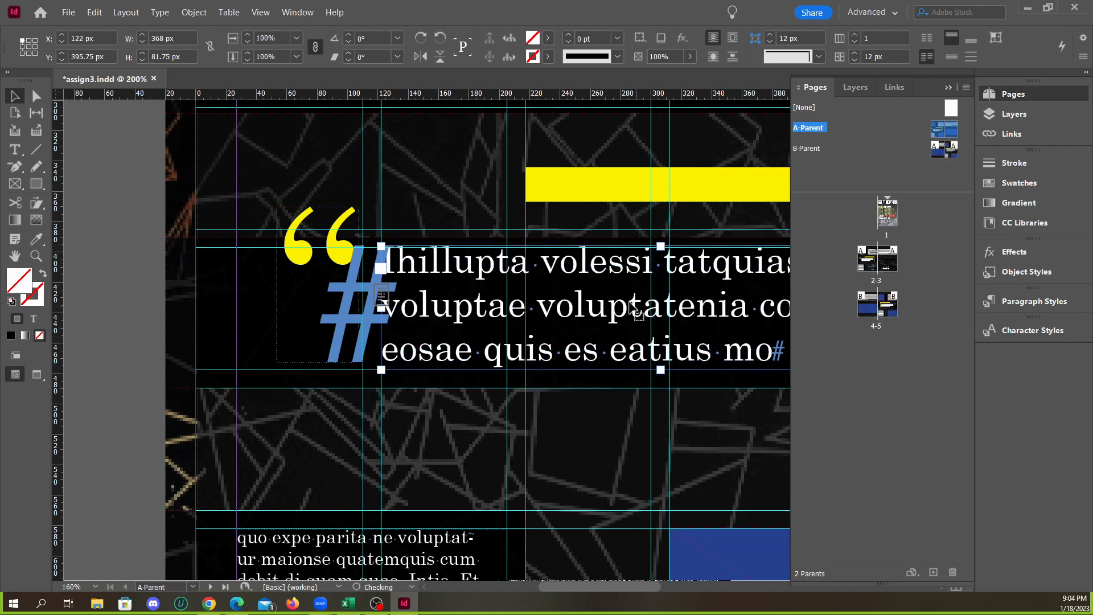
# Raise the pull quote rectangle's top edge to Y 385 px and lower the quote text frame's top edge to Y 397 px
pyautogui.click(181, 280)
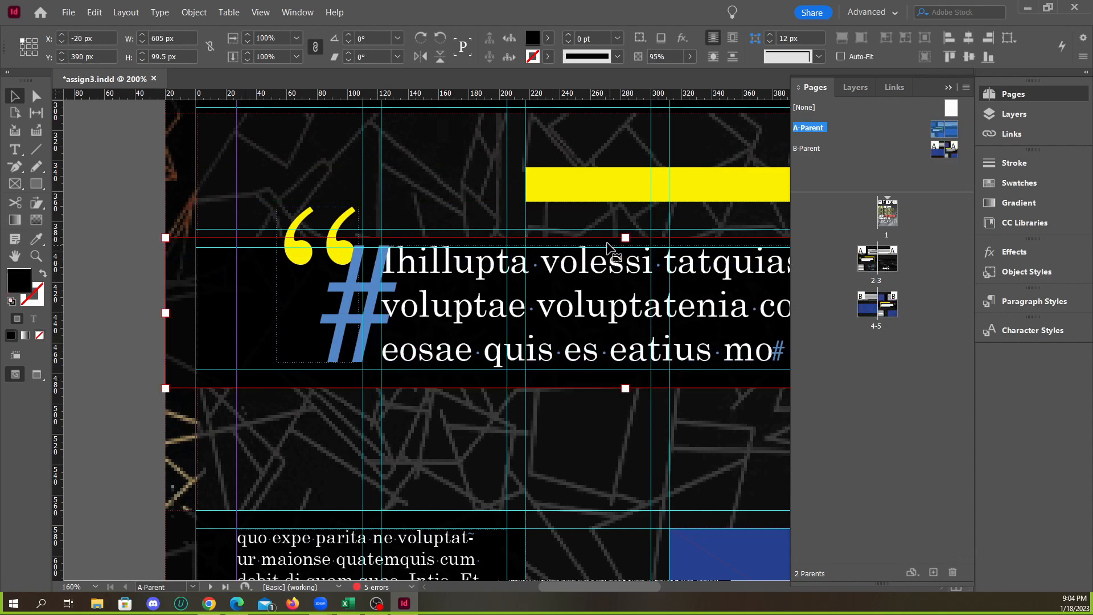
pyautogui.moveTo(625, 237); pyautogui.dragTo(625, 230)
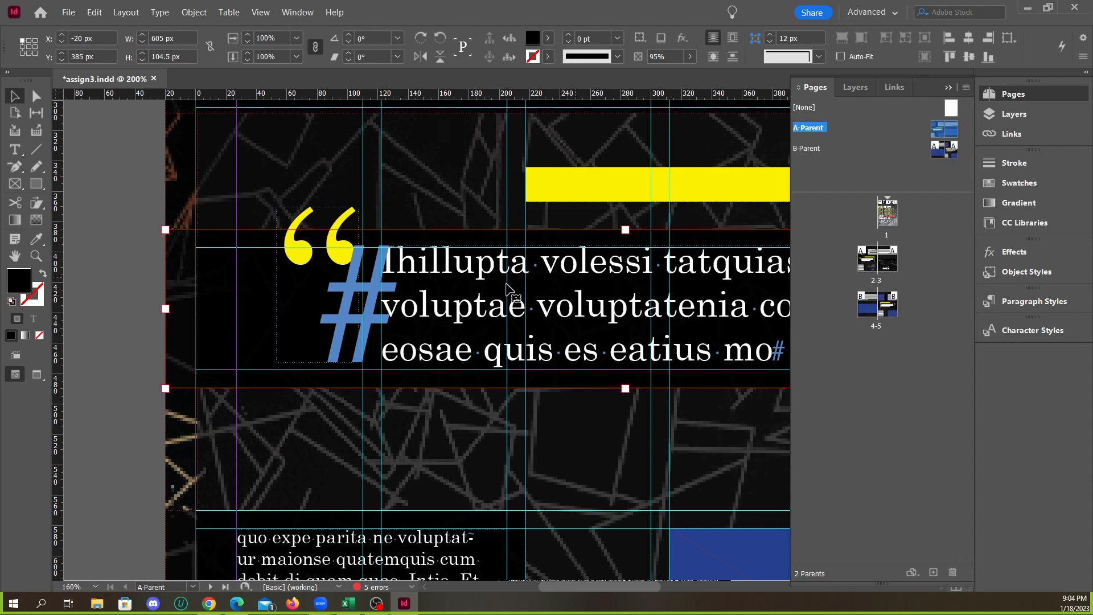
pyautogui.click(515, 292)
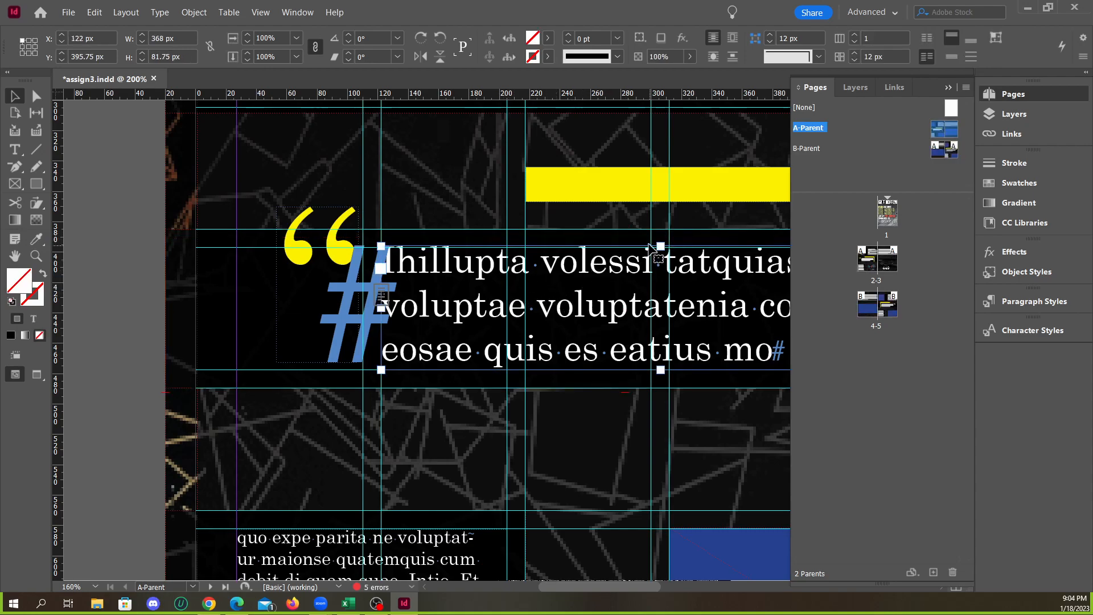
pyautogui.moveTo(660, 246); pyautogui.dragTo(660, 249)
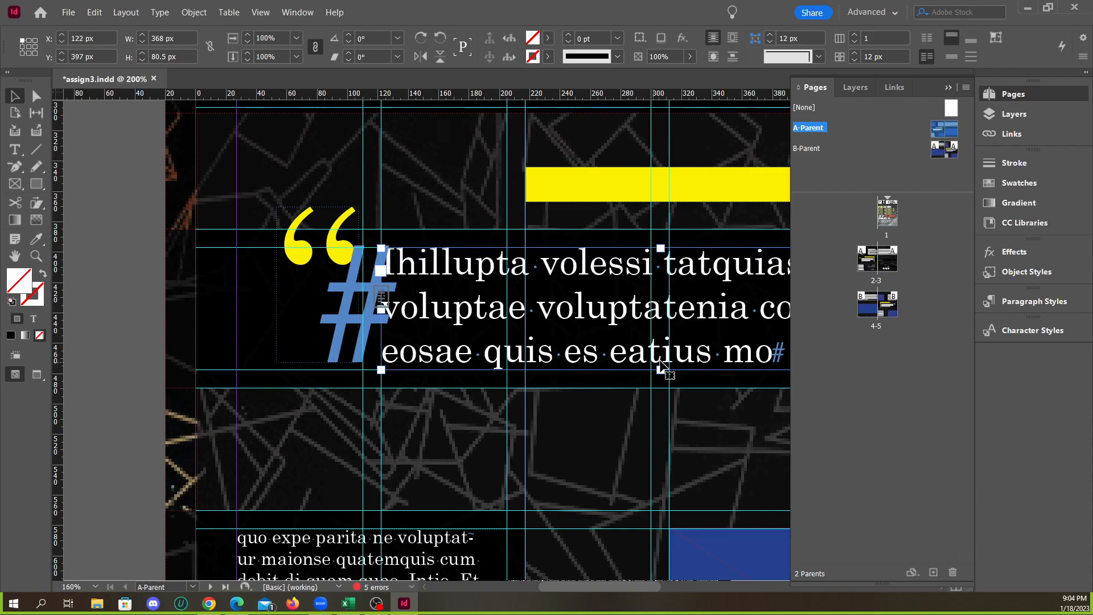
pyautogui.click(343, 254)
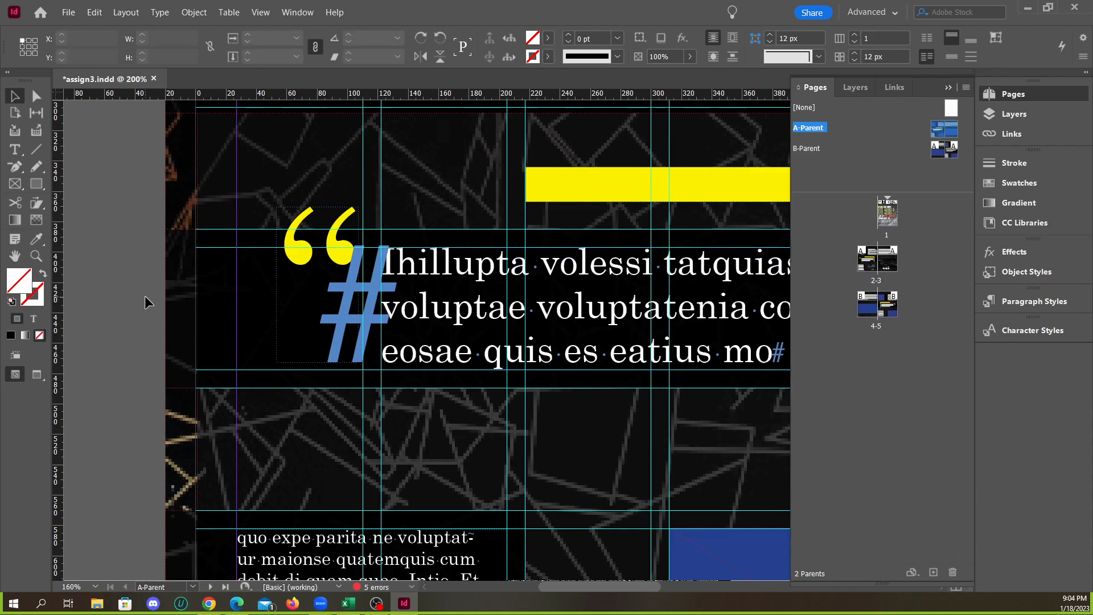
pyautogui.click(338, 265)
pyautogui.scroll(-4, 319, 285)
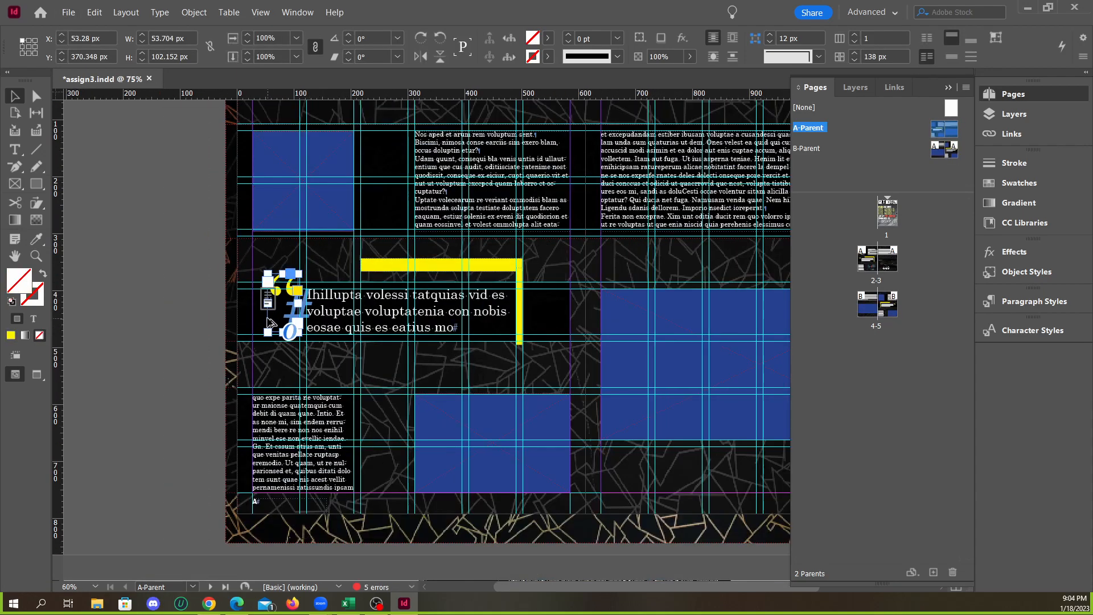
pyautogui.scroll(2, 671, 341)
pyautogui.scroll(3, 565, 341)
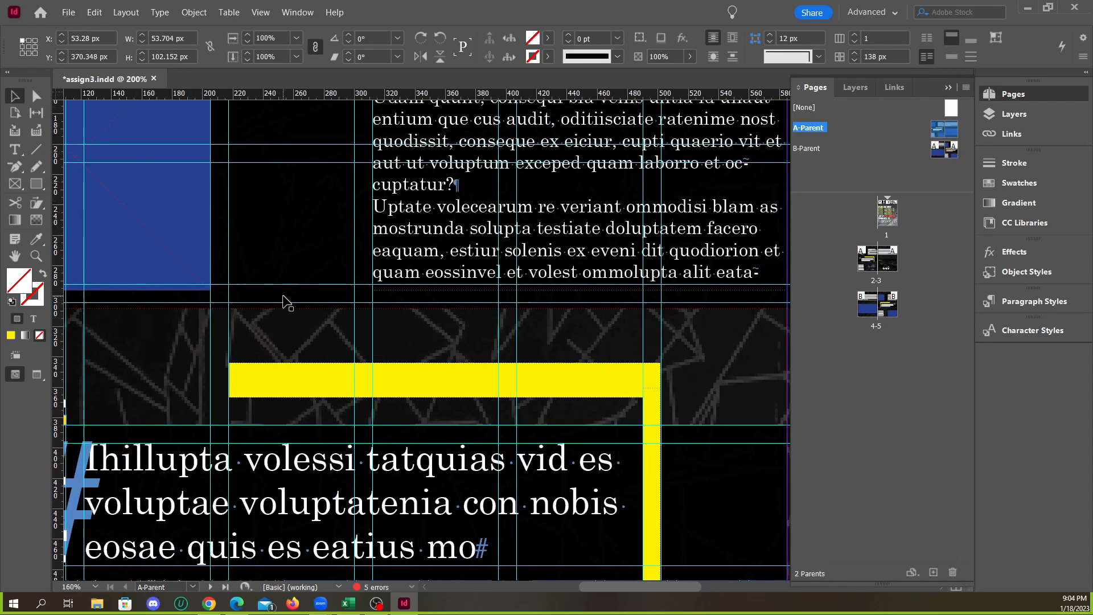
# Raise the bottom edge of the wide black rectangle behind the upper text to a 195.75 px height and snap its top edge to the guide
pyautogui.click(322, 317)
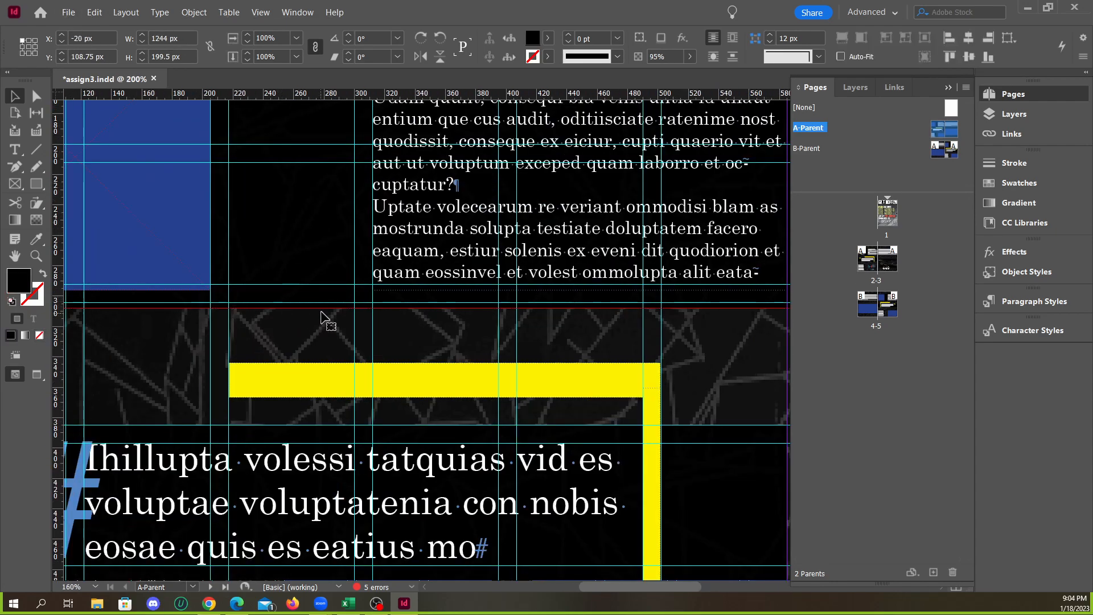
pyautogui.scroll(-2, 318, 357)
pyautogui.moveTo(565, 331); pyautogui.dragTo(564, 328)
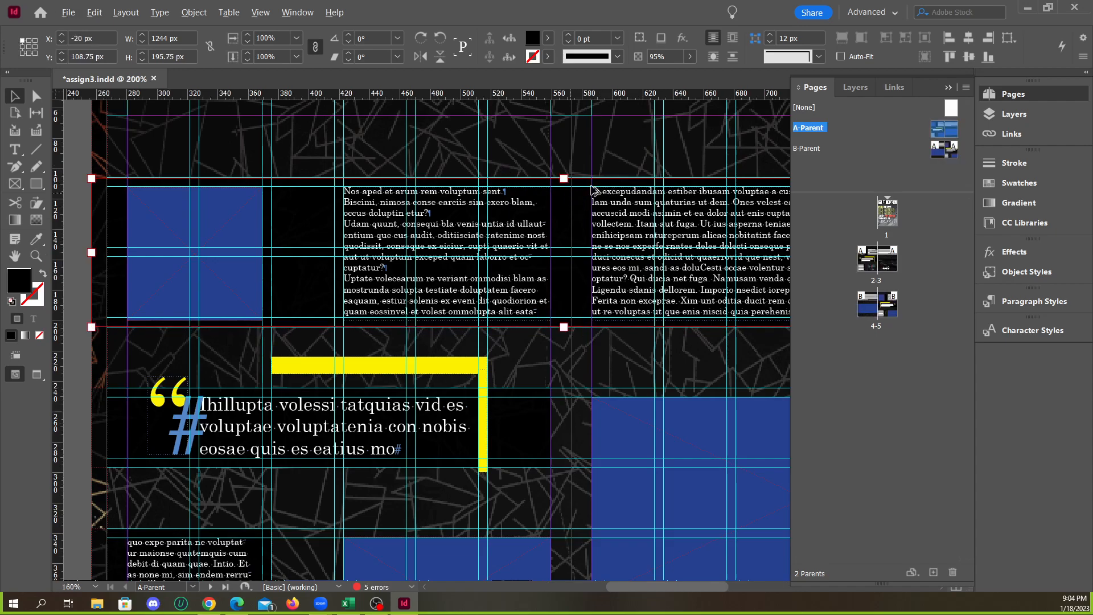
pyautogui.scroll(3, 575, 199)
pyautogui.moveTo(615, 183); pyautogui.dragTo(615, 181)
# Snap the top and bottom edges of the left page's upper body text frame to the guides
pyautogui.click(375, 239)
pyautogui.moveTo(383, 200); pyautogui.dragTo(383, 198)
pyautogui.moveTo(383, 466); pyautogui.dragTo(383, 461)
# Raise the bottom edge of the right page's upper text frame to the guide, giving it a 171.75 px height
pyautogui.click(704, 434)
pyautogui.hotkey('ctrl', '-')
pyautogui.hotkey('ctrl', '=')
pyautogui.hotkey('ctrl', '=')
pyautogui.hotkey('ctrl', '=')
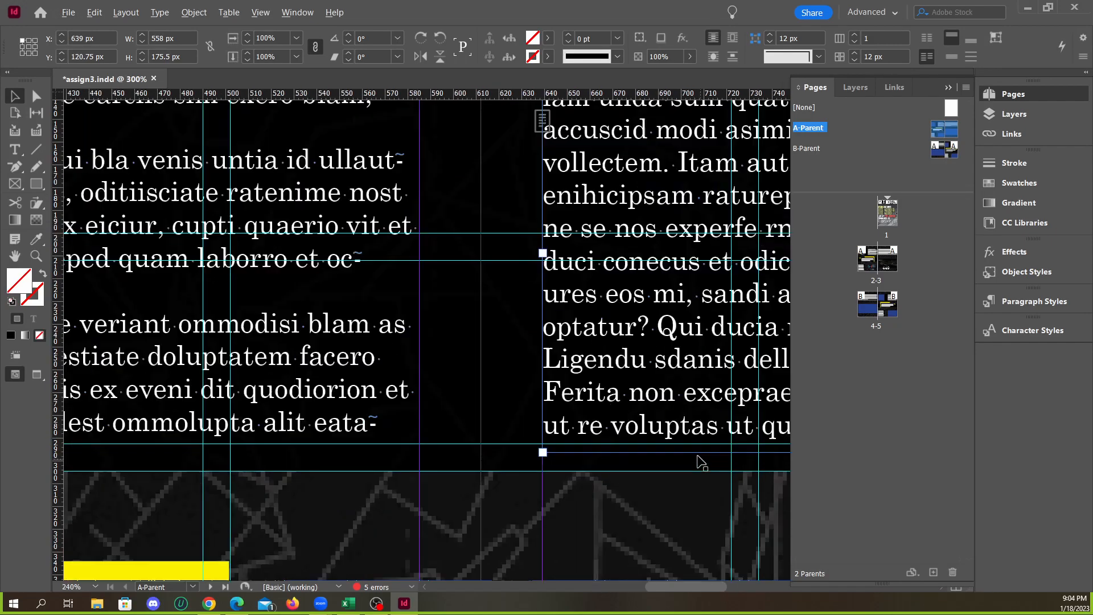
pyautogui.moveTo(488, 450); pyautogui.dragTo(500, 439)
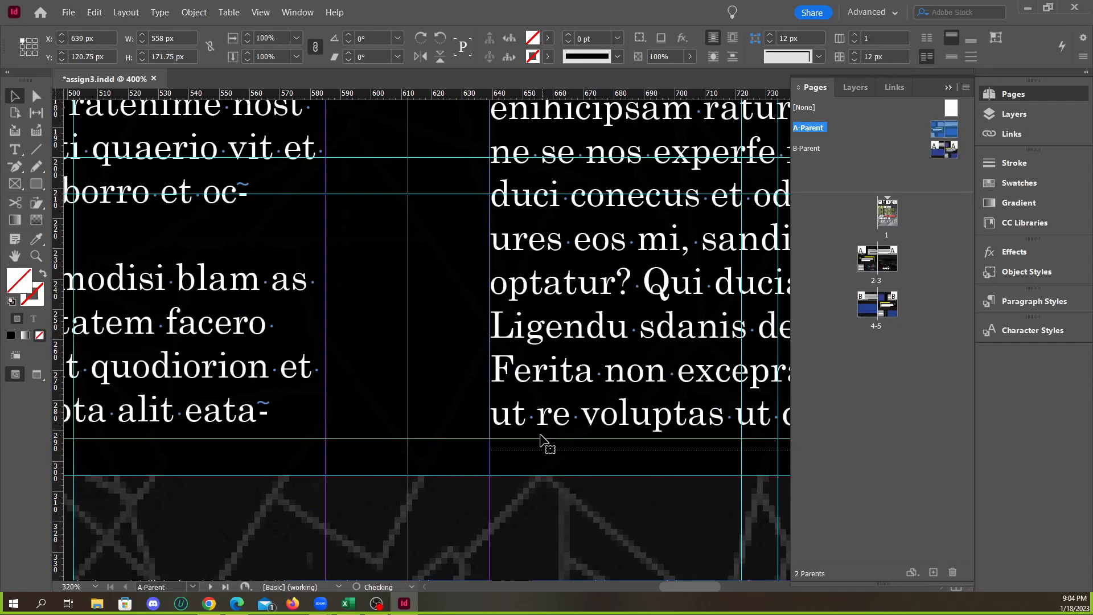
# Raise the top edge of the right page's upper text frame to Y 119.5 px, for a 173 px height
pyautogui.hotkey('ctrl', '-')
pyautogui.hotkey('ctrl', '-')
# Fit the upper-left blue picture frame between the guides, with its top at Y 119.5 px and a height of 173 px
pyautogui.hotkey('ctrl', '-')
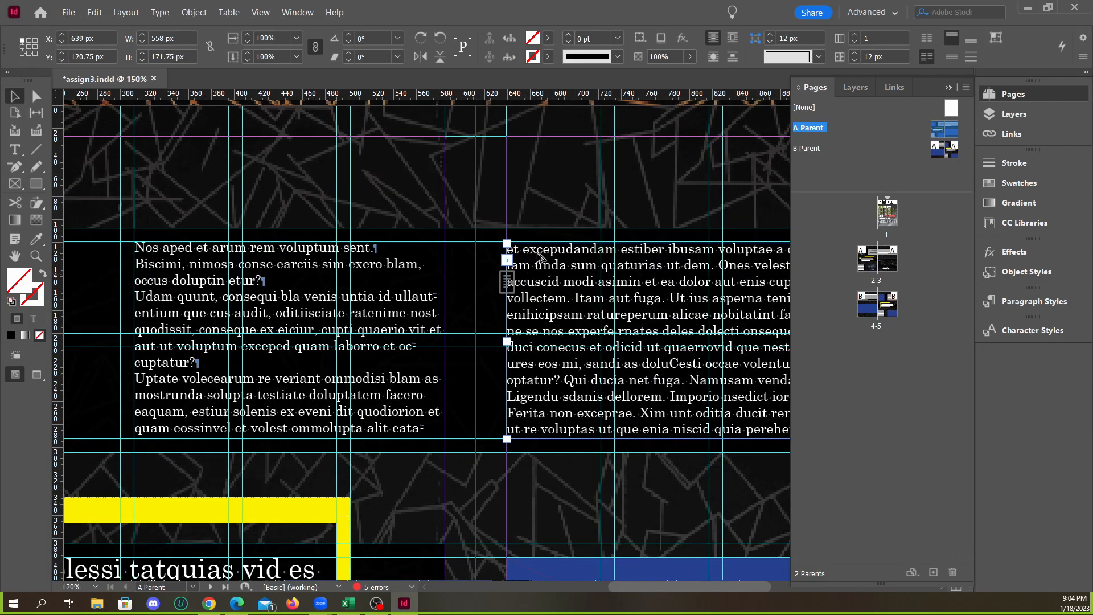
pyautogui.hotkey('ctrl', '=')
pyautogui.hotkey('ctrl', '=')
pyautogui.moveTo(475, 231); pyautogui.dragTo(476, 230)
pyautogui.hotkey('ctrl', '-')
pyautogui.hotkey('ctrl', '-')
pyautogui.hotkey('ctrl', '-')
pyautogui.hotkey('ctrl', '-')
pyautogui.hotkey('ctrl', '-')
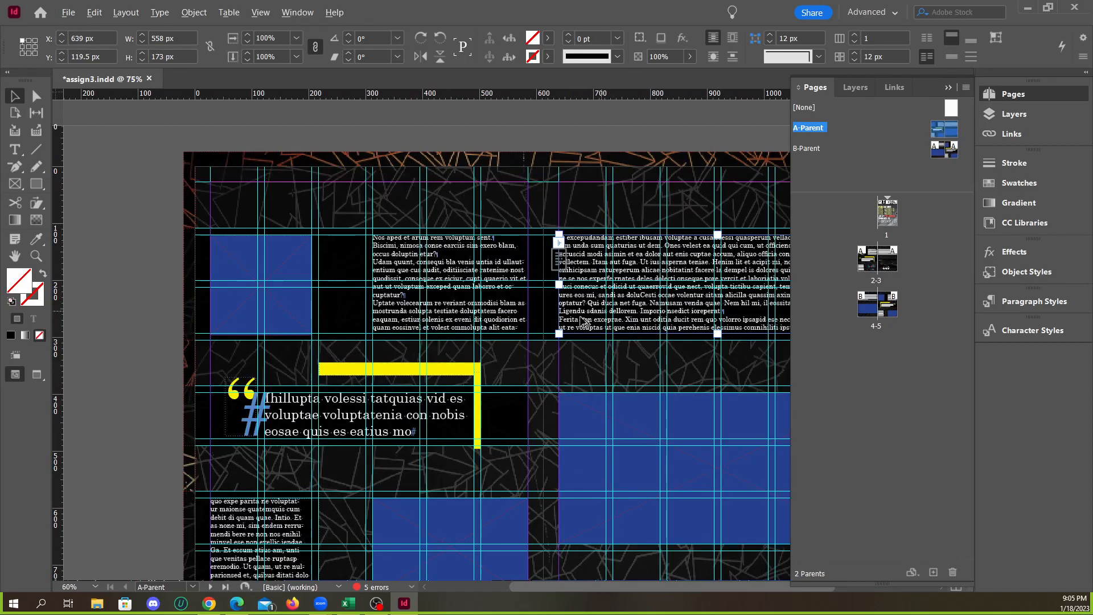
pyautogui.scroll(1, 254, 308)
pyautogui.click(276, 310)
pyautogui.scroll(4, 273, 361)
pyautogui.moveTo(374, 358); pyautogui.dragTo(374, 348)
pyautogui.scroll(-2, 393, 370)
pyautogui.moveTo(381, 185)
pyautogui.mouseDown()
pyautogui.moveTo(381, 205)
pyautogui.moveTo(381, 183)
pyautogui.mouseUp()
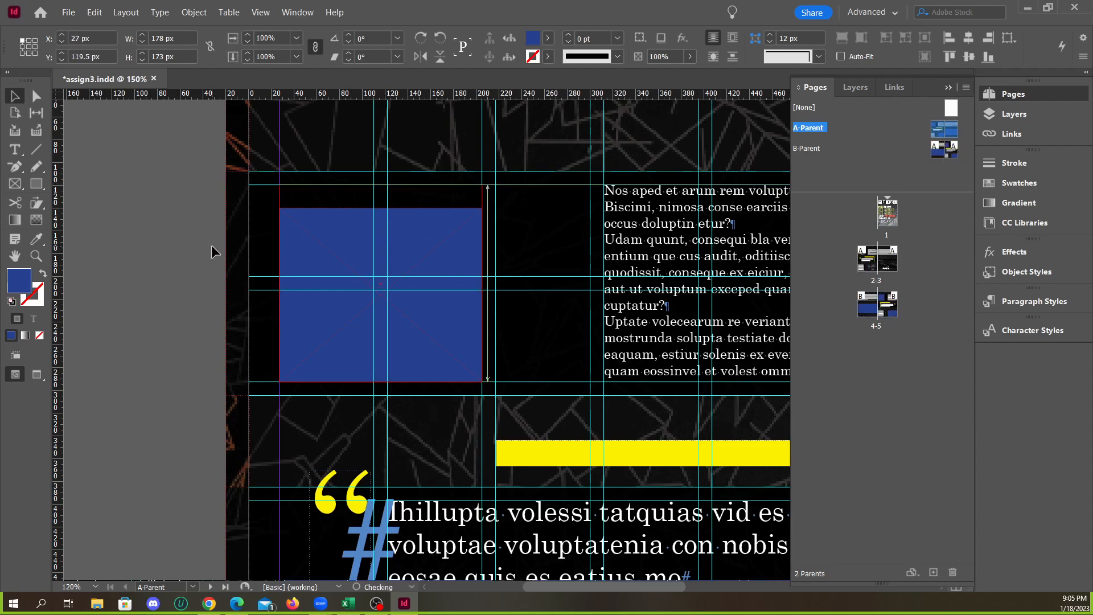
pyautogui.click(211, 248)
# Try raising the top edge of the horizontal yellow bar above the pull quote to Y 326 px, for a 40.7 px height
pyautogui.scroll(-3, 203, 285)
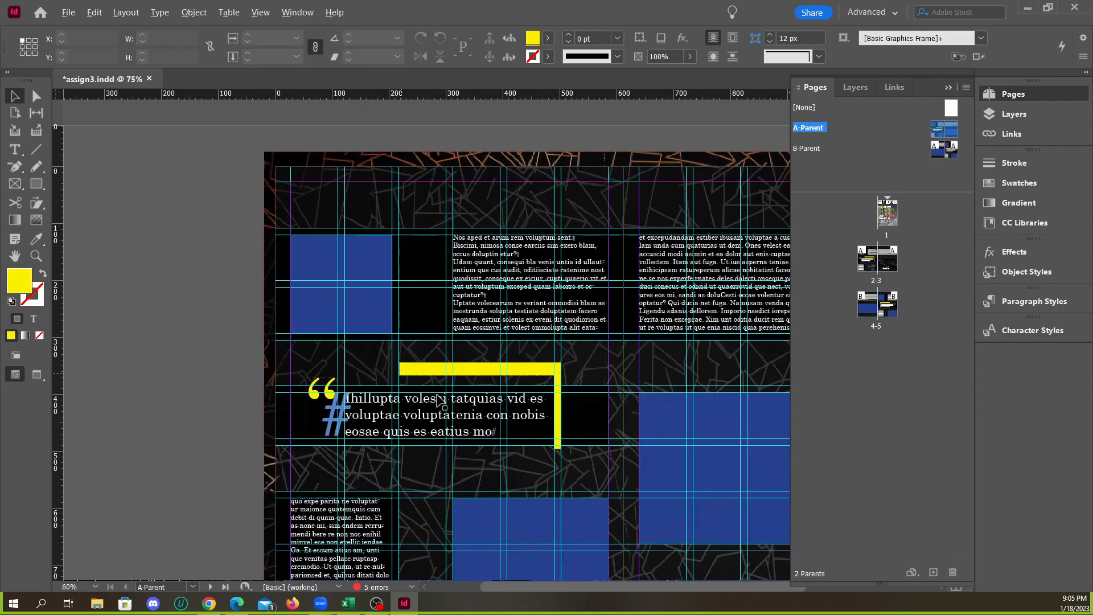
pyautogui.scroll(2, 436, 399)
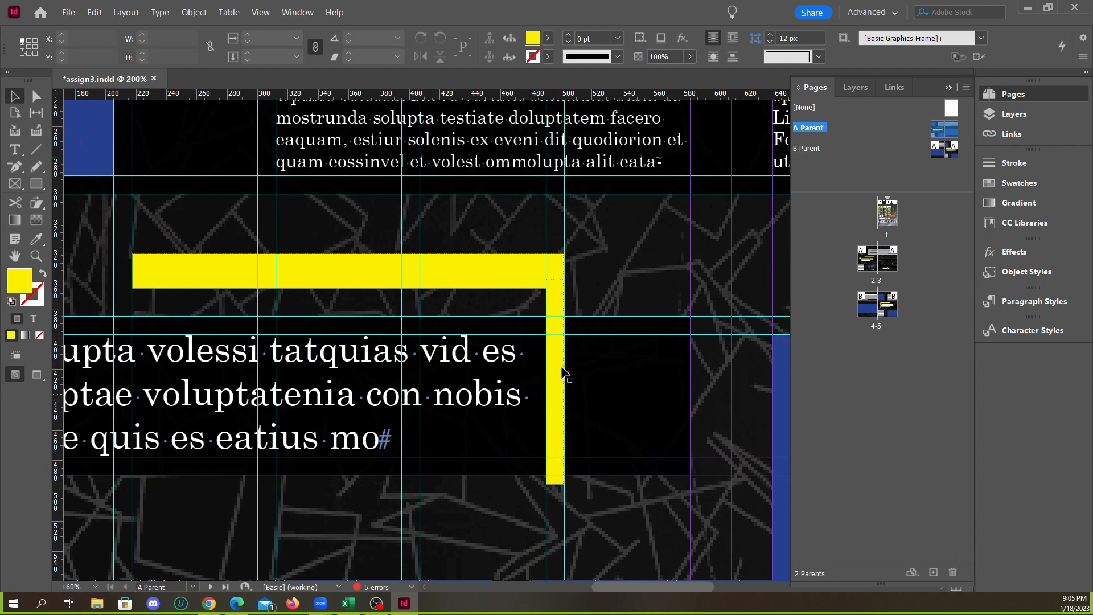
pyautogui.scroll(-2, 563, 373)
pyautogui.click(452, 276)
pyautogui.moveTo(413, 267)
pyautogui.mouseDown()
pyautogui.moveTo(415, 277)
pyautogui.moveTo(416, 239)
pyautogui.moveTo(424, 251)
pyautogui.mouseUp()
pyautogui.click(423, 259)
pyautogui.click(434, 287)
pyautogui.scroll(-2, 481, 311)
pyautogui.scroll(1, 481, 311)
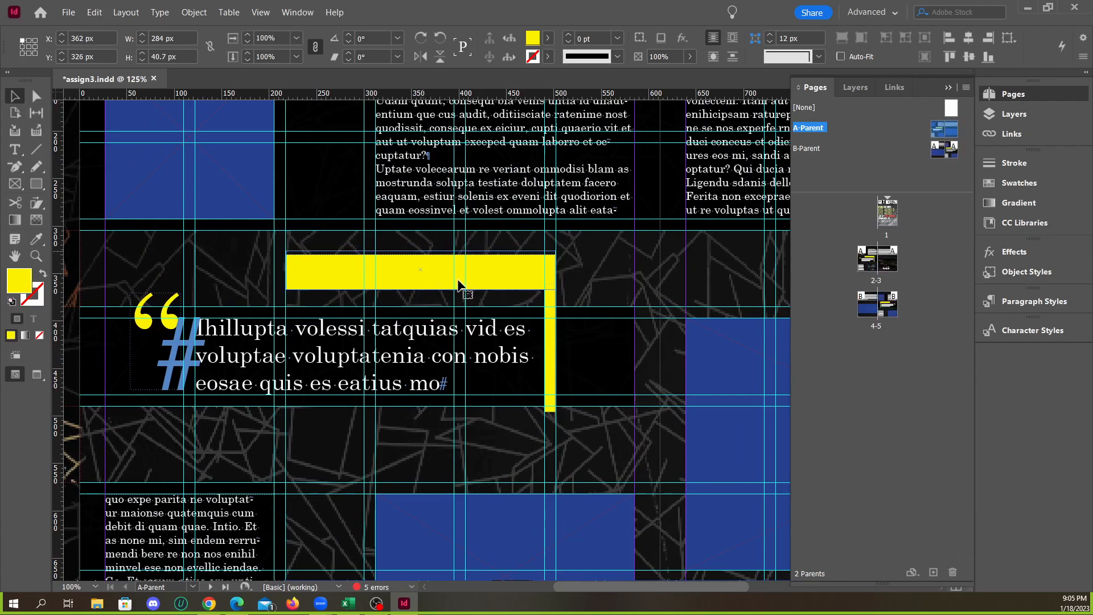
# Try lowering the horizontal yellow bar's top edge to Y 344 px, for a 22.7 px height
pyautogui.click(579, 281)
pyautogui.click(454, 277)
pyautogui.click(408, 267)
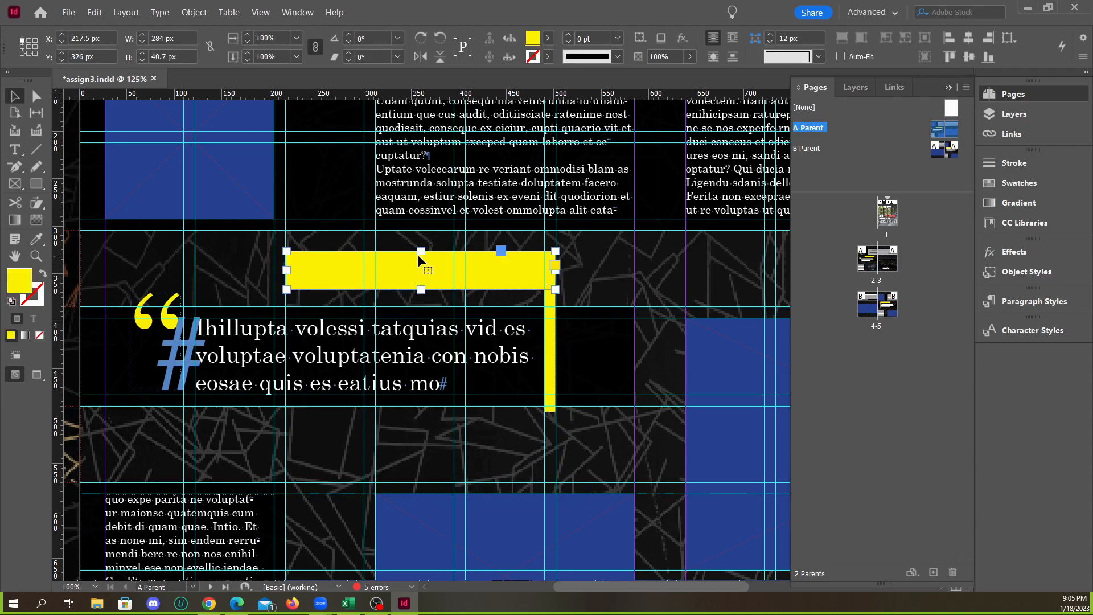
pyautogui.moveTo(421, 251); pyautogui.dragTo(422, 268)
pyautogui.click(597, 293)
# Compare the dimensions of the horizontal and vertical yellow bars around the pull quote
pyautogui.click(408, 261)
pyautogui.click(602, 393)
pyautogui.click(555, 359)
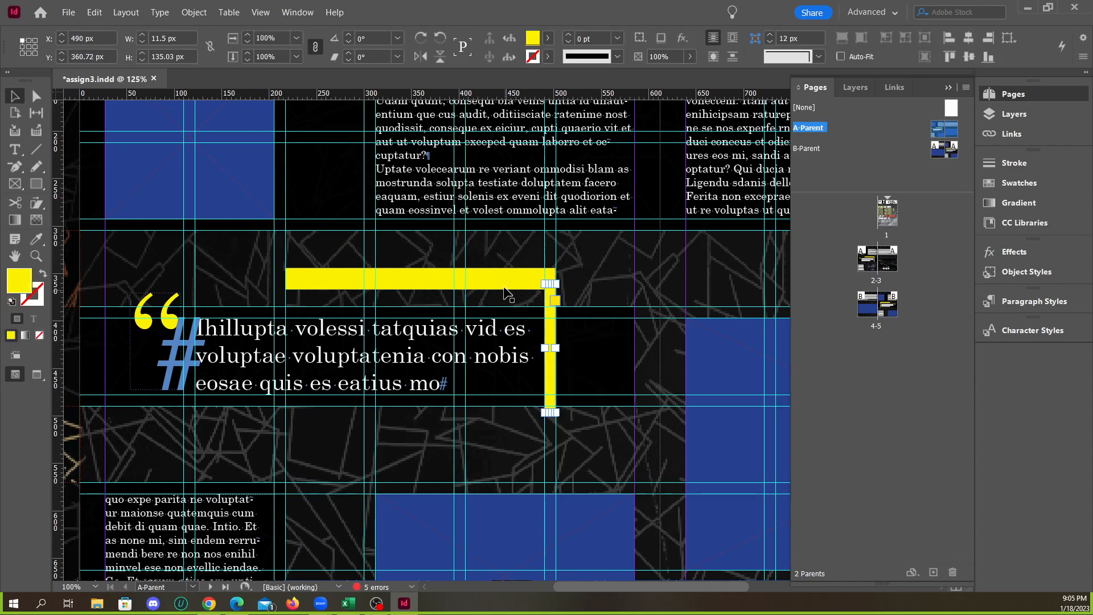
pyautogui.click(504, 282)
pyautogui.click(555, 349)
pyautogui.click(489, 282)
pyautogui.click(550, 359)
# Try thickening the horizontal yellow bar again by raising its top edge
pyautogui.click(459, 280)
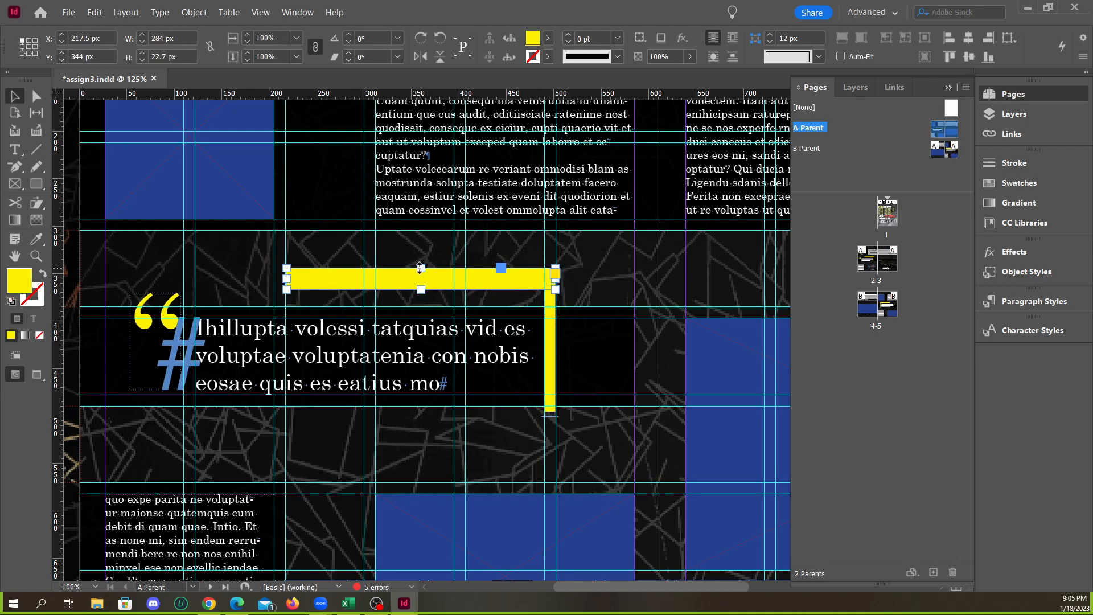
pyautogui.moveTo(420, 268); pyautogui.dragTo(422, 251)
pyautogui.click(550, 336)
pyautogui.click(589, 310)
# Thin the horizontal yellow bar to a 12.7 px height by lowering its top edge to Y 354 px
pyautogui.scroll(-2, 494, 301)
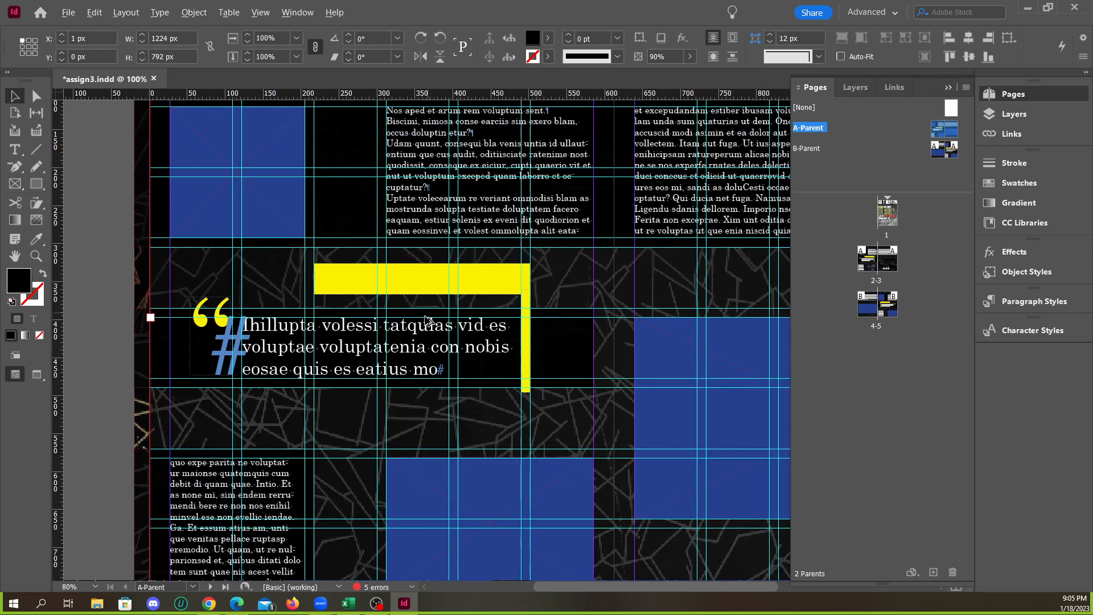
pyautogui.scroll(2, 461, 293)
pyautogui.click(398, 239)
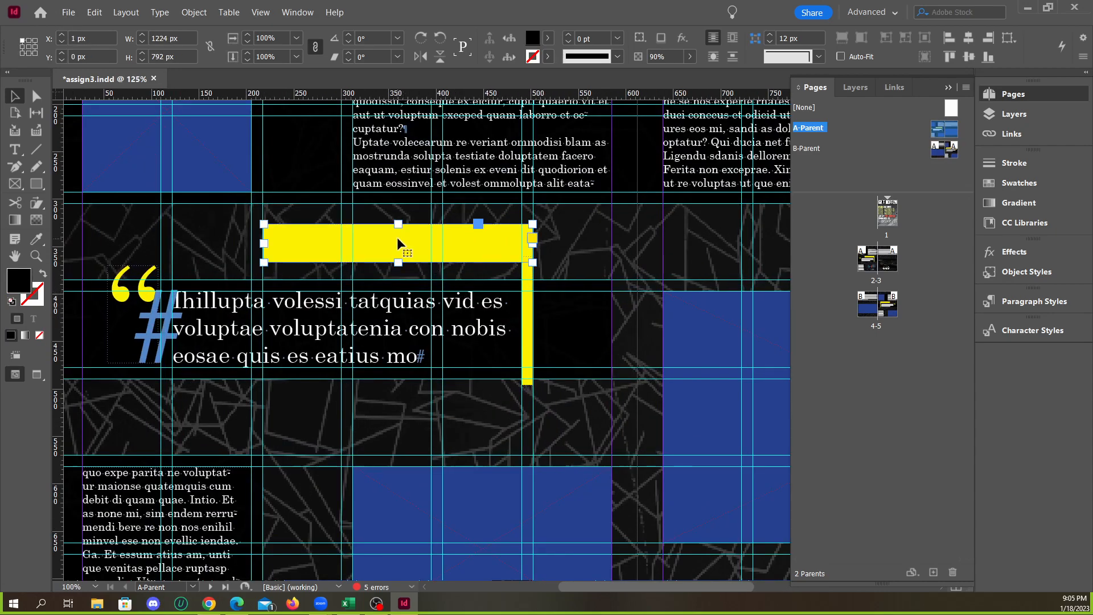
pyautogui.moveTo(398, 224); pyautogui.dragTo(398, 251)
pyautogui.click(593, 262)
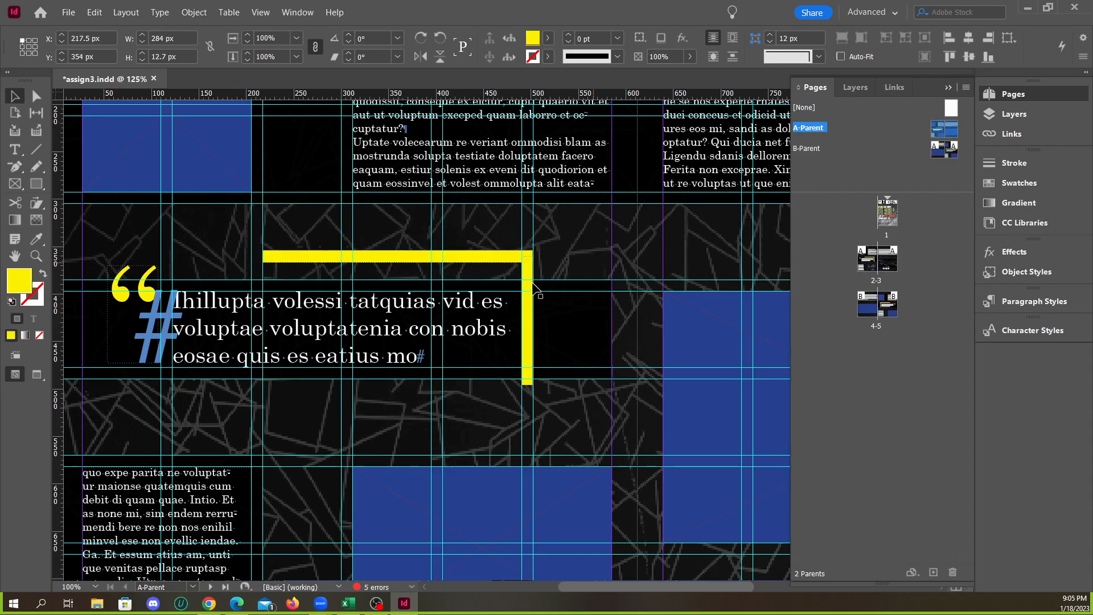
# Reposition the horizontal yellow bar so its top edge lines up with the top of the vertical yellow bar
pyautogui.scroll(2, 406, 262)
pyautogui.click(419, 260)
pyautogui.moveTo(393, 260)
pyautogui.mouseDown()
pyautogui.moveTo(393, 272)
pyautogui.moveTo(395, 252)
pyautogui.mouseUp()
pyautogui.click(681, 259)
pyautogui.scroll(-4, 386, 320)
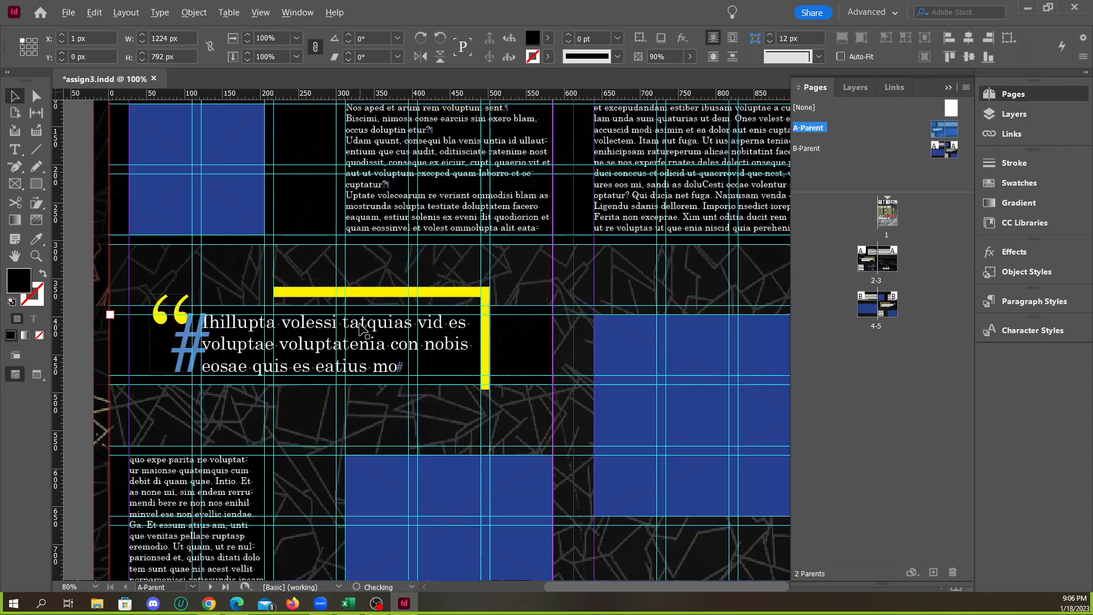
# Extend the vertical yellow bar's bottom edge down to the guide above the lower picture frame, for a 209.28 px height
pyautogui.click(136, 313)
pyautogui.press('w')
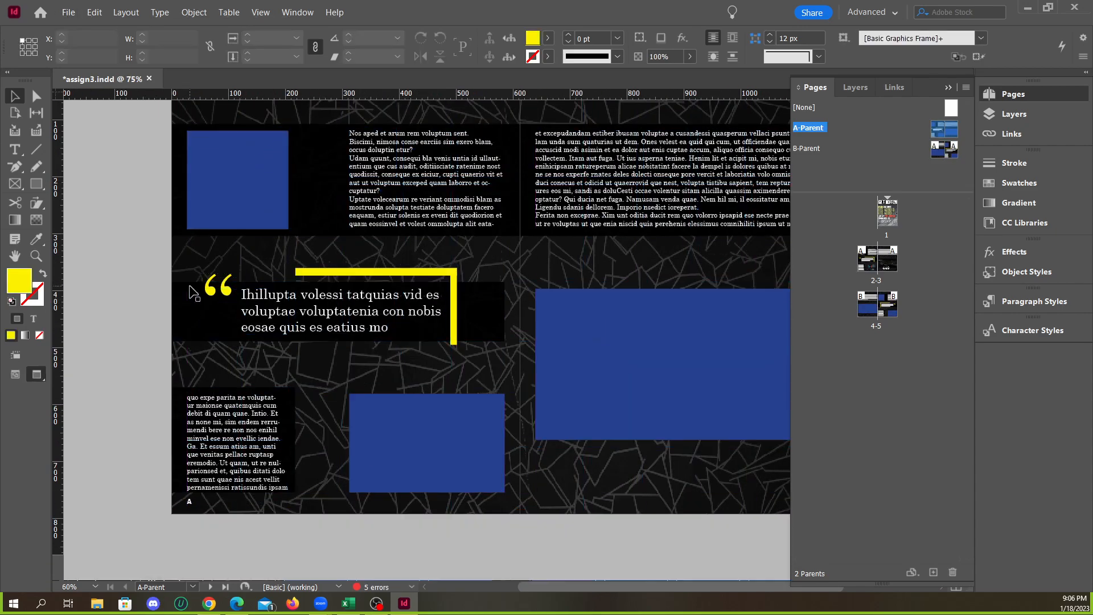
pyautogui.scroll(-1, 400, 362)
pyautogui.scroll(-1, 575, 374)
pyautogui.scroll(3, 479, 398)
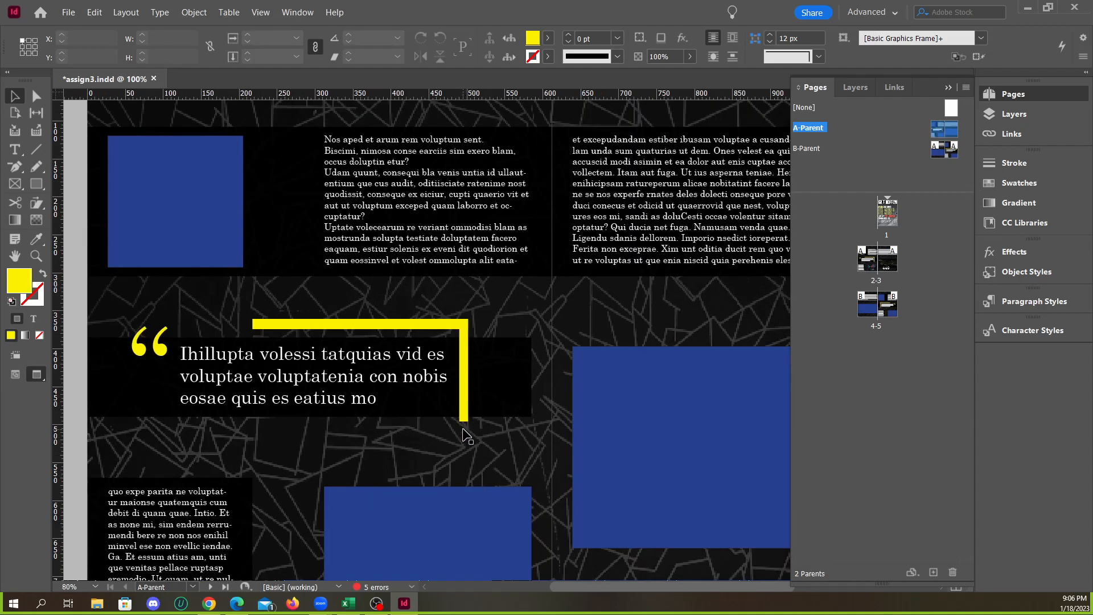
pyautogui.press('w')
pyautogui.click(463, 414)
pyautogui.scroll(2, 463, 413)
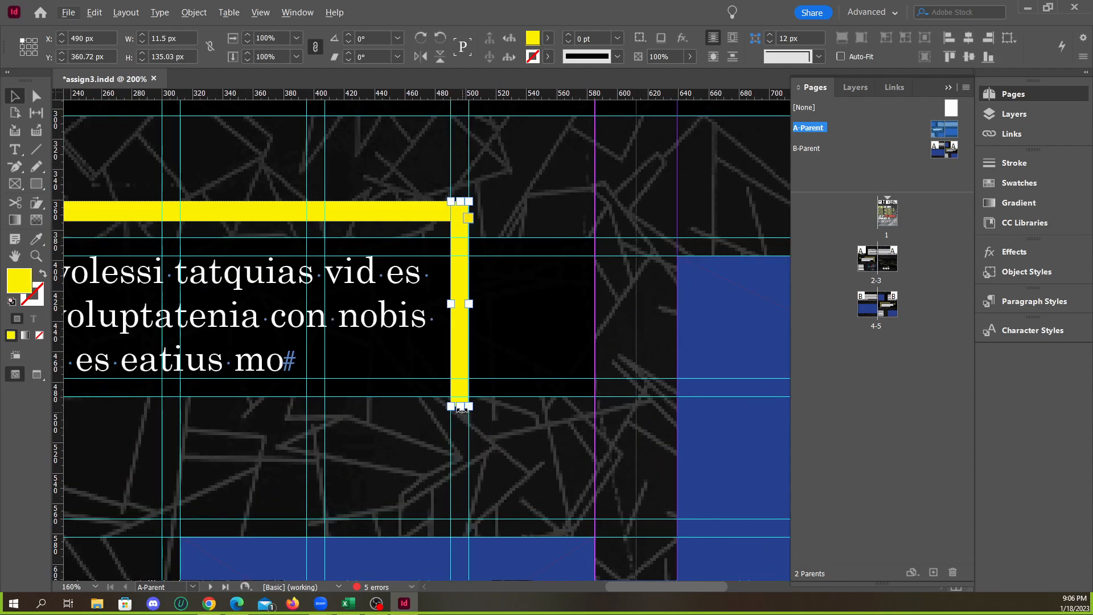
pyautogui.moveTo(459, 407); pyautogui.dragTo(459, 518)
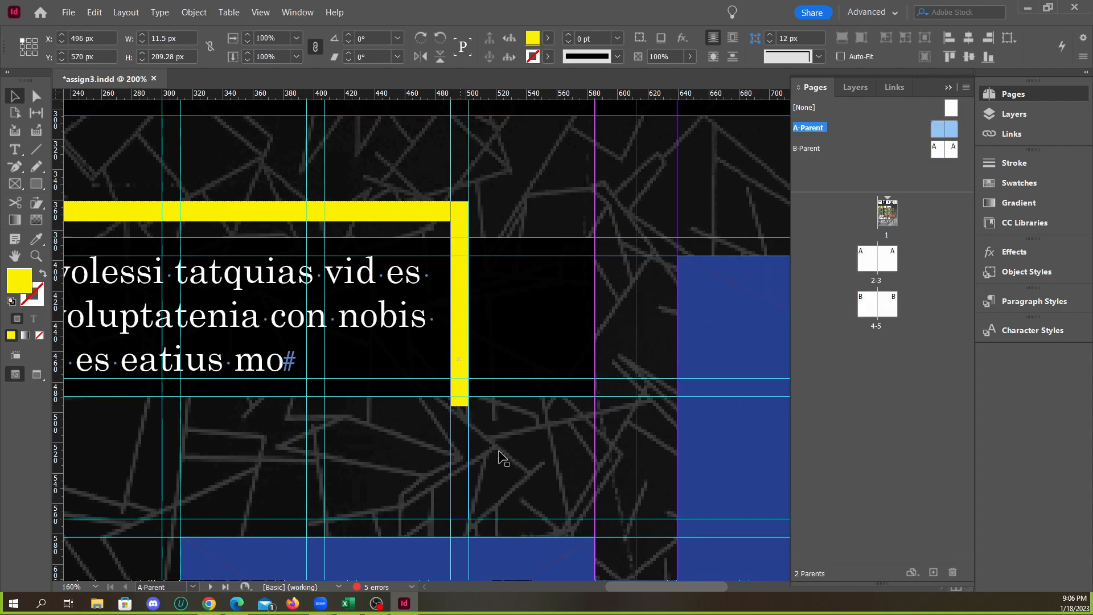
# Preview the A-Parent spread without guides and frame edges to check the adjusted layout
pyautogui.scroll(-2, 484, 398)
pyautogui.scroll(-1, 485, 398)
pyautogui.press('w')
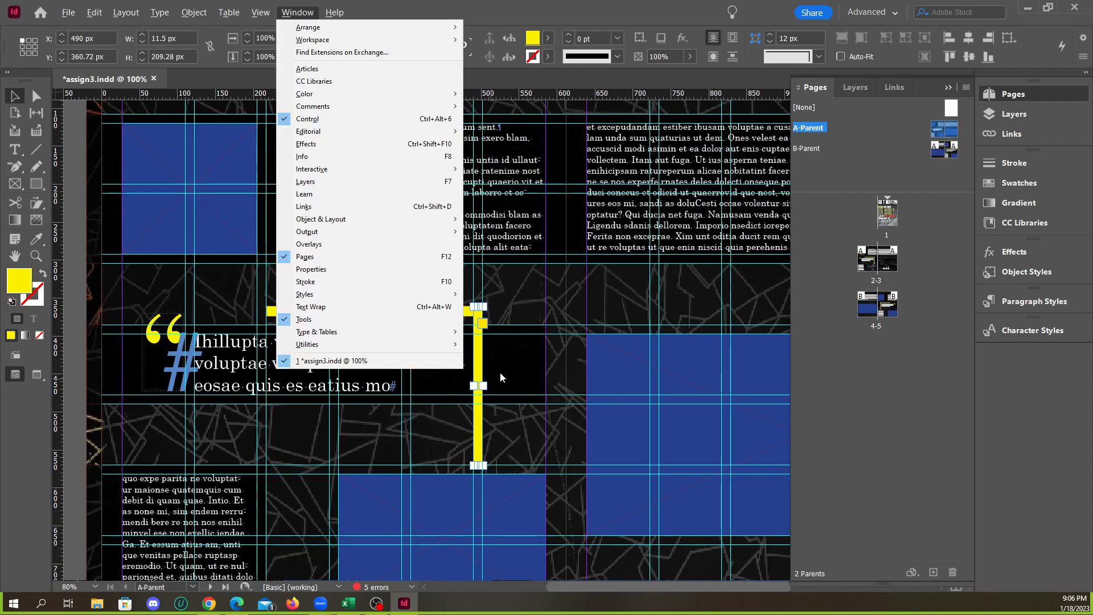
pyautogui.click(537, 365)
pyautogui.press('w')
pyautogui.scroll(-2, 485, 346)
pyautogui.click(218, 363)
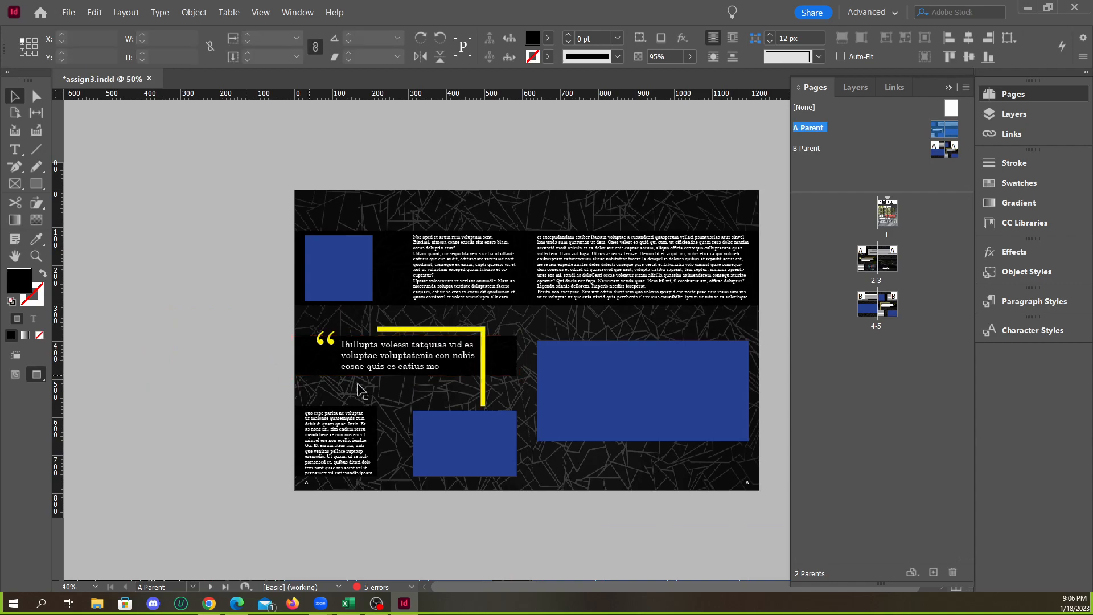
pyautogui.scroll(1, 511, 438)
pyautogui.scroll(-1, 511, 439)
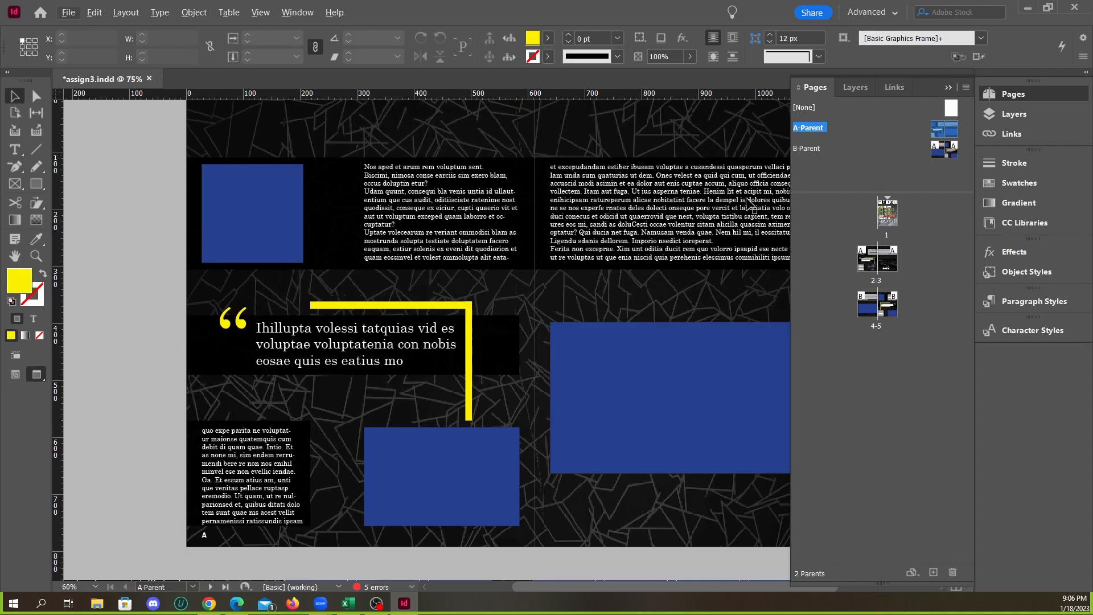
pyautogui.scroll(-1, 565, 272)
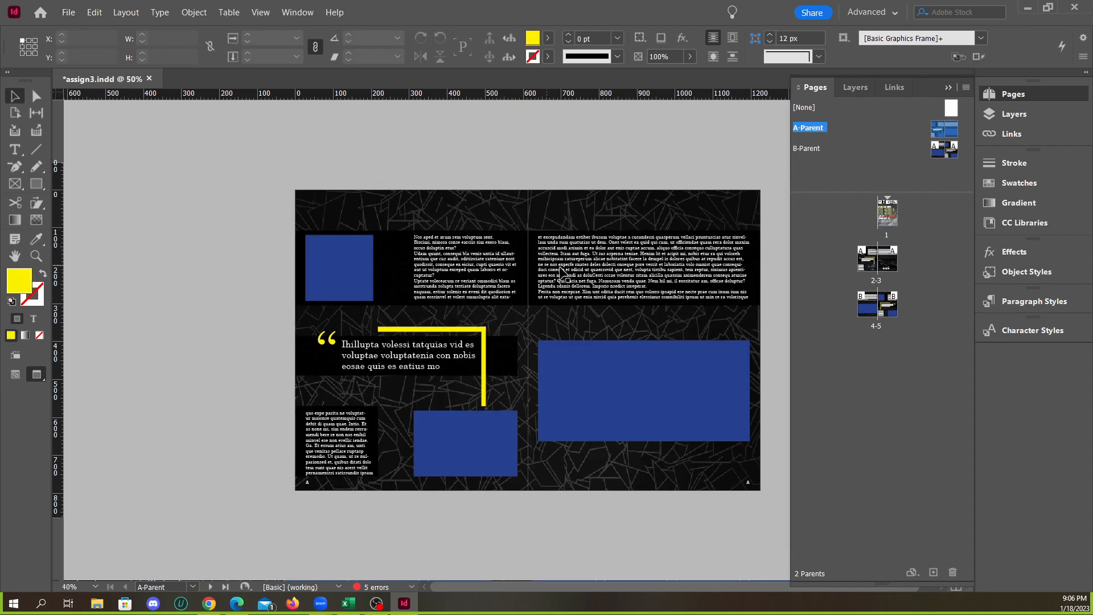
# Open the B-Parent spread with guides and frame edges shown, and inspect how its frames line up with the grid
pyautogui.doubleClick(814, 149)
pyautogui.press('w')
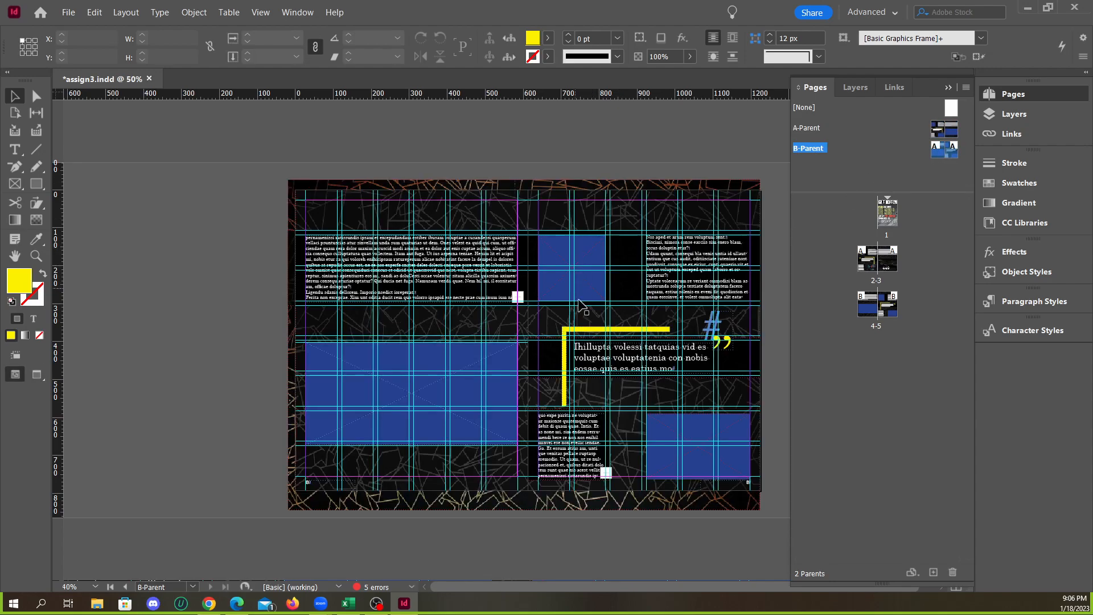
pyautogui.scroll(3, 603, 336)
pyautogui.scroll(2, 411, 367)
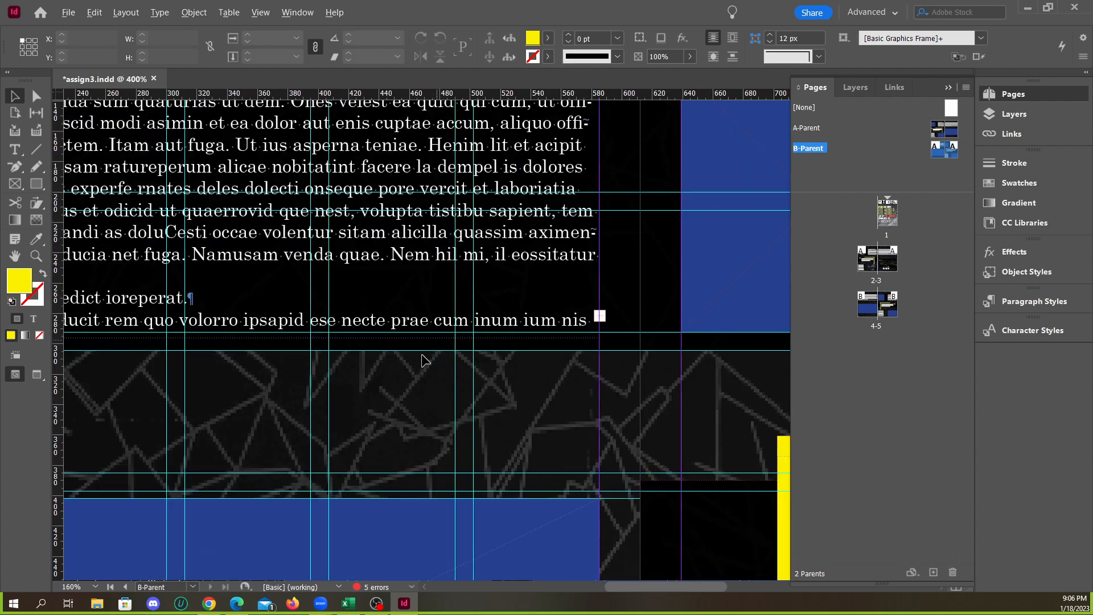
pyautogui.scroll(-3, 406, 379)
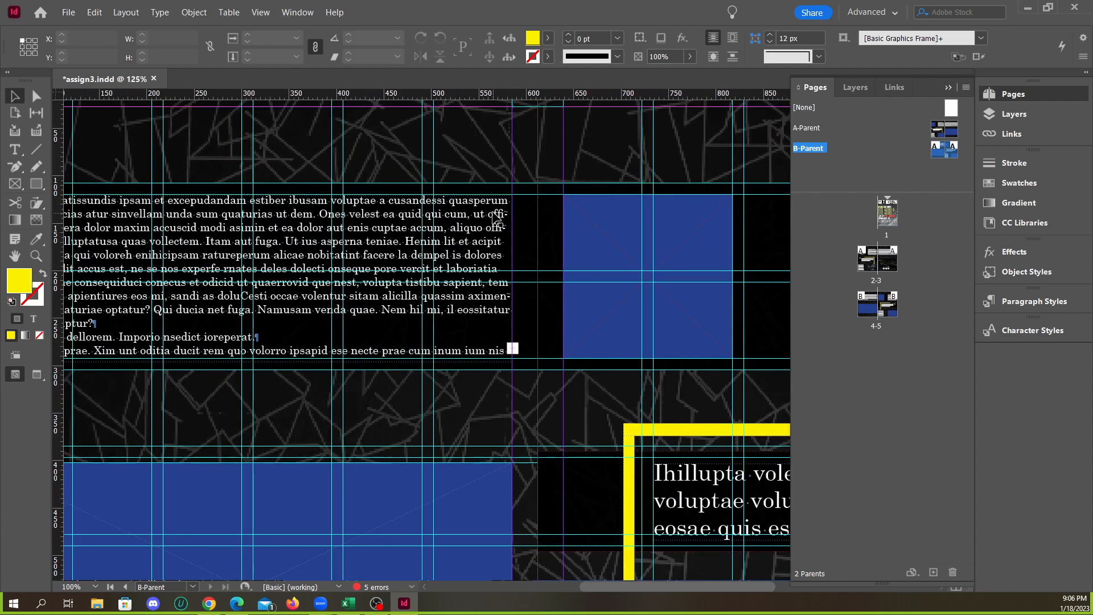
pyautogui.scroll(-1, 496, 219)
pyautogui.scroll(-3, 589, 341)
pyautogui.scroll(2, 592, 288)
# Move the black rectangle behind B-Parent's pull quote up to Y 385 px and reduce its height to 104.5 px
pyautogui.click(589, 261)
pyautogui.scroll(1, 592, 259)
pyautogui.scroll(-1, 386, 307)
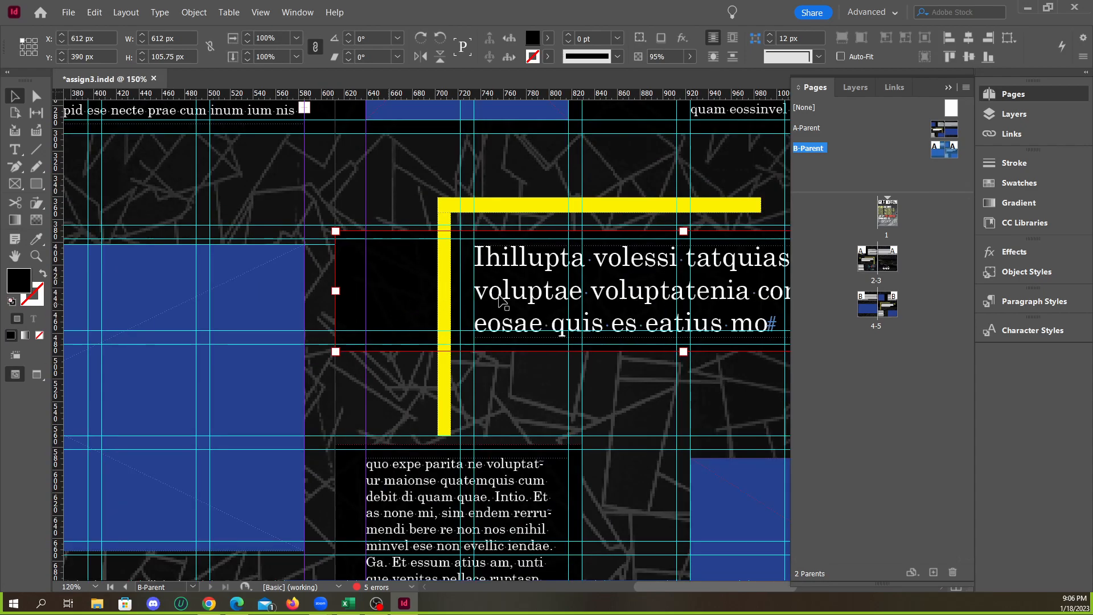
pyautogui.press('Up')
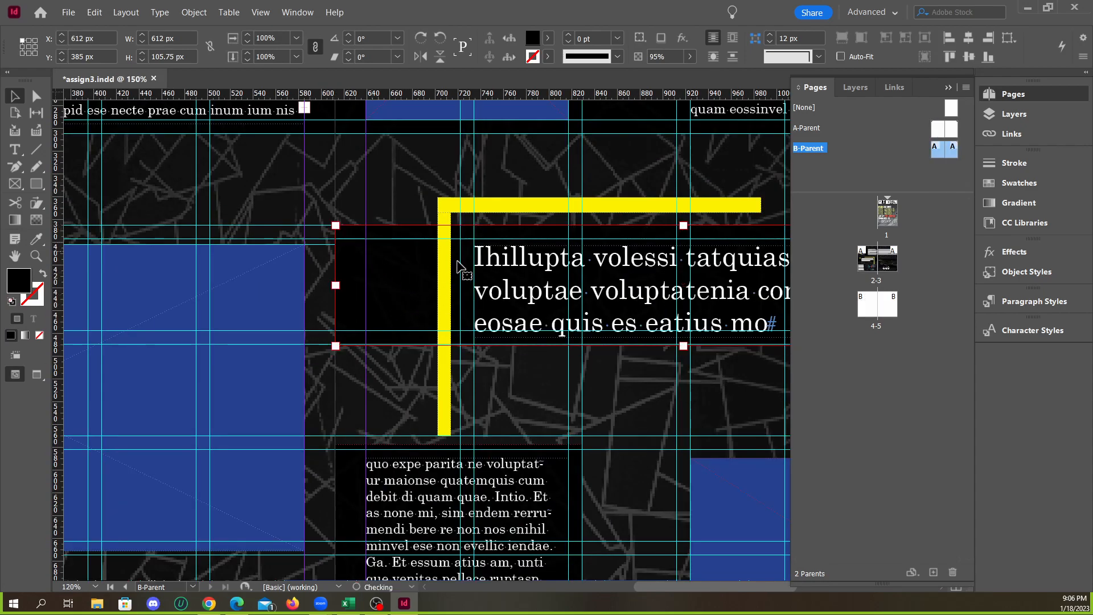
pyautogui.moveTo(683, 346); pyautogui.dragTo(683, 343)
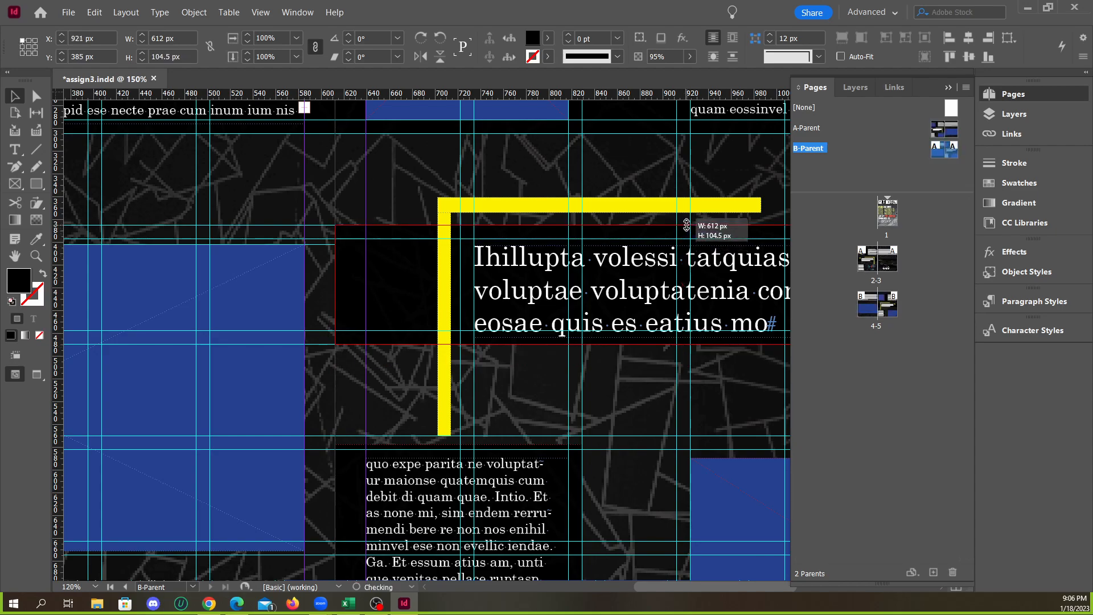
# Raise the bottom edge of B-Parent's narrow body text frame to the bottom margin, for a 165.5 px height, and select the black rectangle behind it
pyautogui.scroll(-1, 521, 487)
pyautogui.scroll(2, 452, 529)
pyautogui.click(411, 435)
pyautogui.scroll(2, 503, 484)
pyautogui.scroll(1, 515, 467)
pyautogui.click(533, 451)
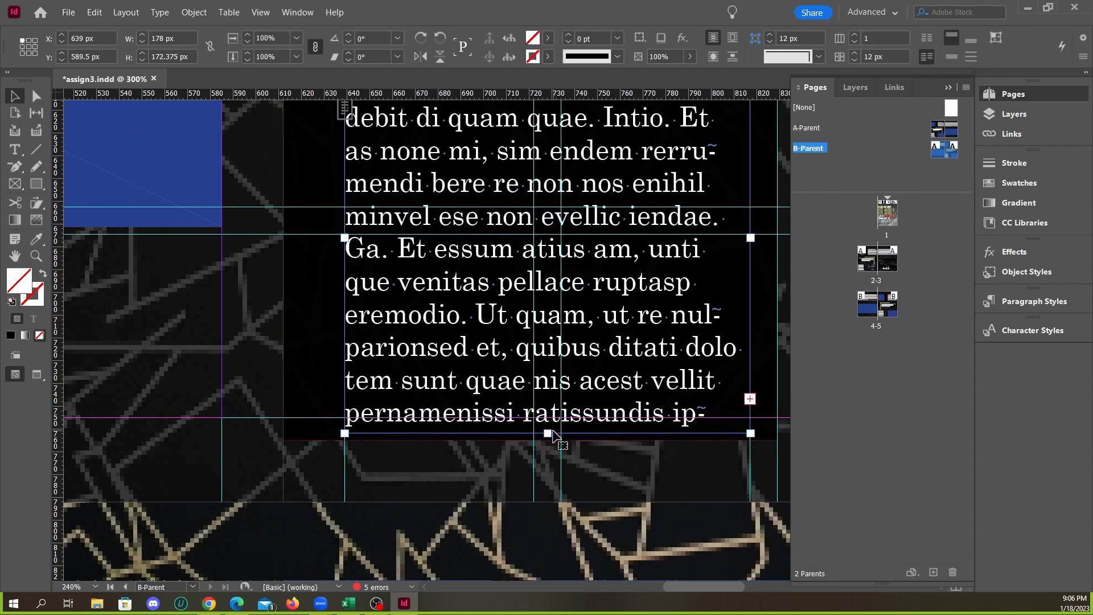
pyautogui.click(484, 439)
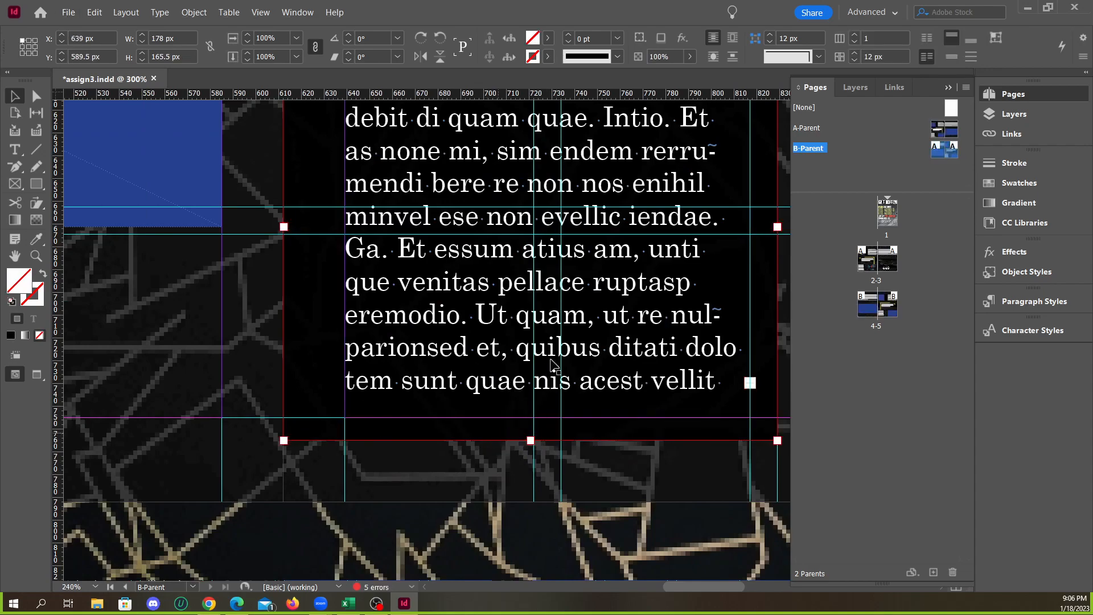
# Raise the top edge of B-Parent's narrow body text frame to Y 582 px for a 173 px height, and select the black rectangle behind it
pyautogui.scroll(3, 509, 341)
pyautogui.click(510, 324)
pyautogui.moveTo(546, 225); pyautogui.dragTo(533, 181)
pyautogui.click(331, 247)
pyautogui.scroll(-2, 490, 242)
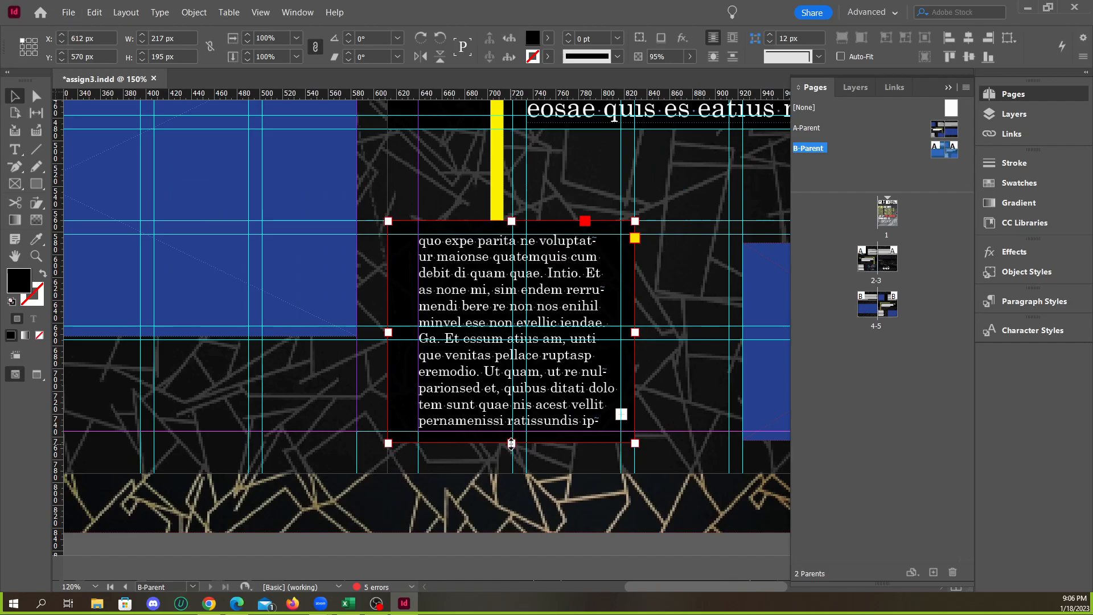
pyautogui.scroll(-2, 455, 484)
# Fit B-Parent's lower blue picture frame on the right-hand page between the horizontal grid guide and the bottom margin
pyautogui.click(709, 473)
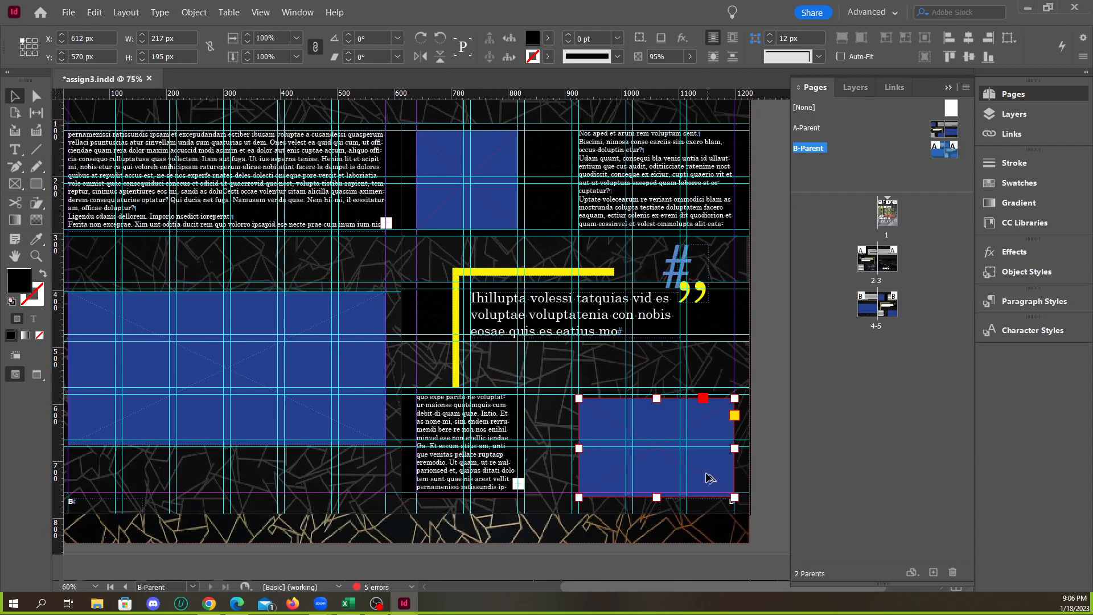
pyautogui.scroll(2, 674, 522)
pyautogui.moveTo(623, 487); pyautogui.dragTo(622, 479)
pyautogui.moveTo(621, 322); pyautogui.dragTo(619, 314)
pyautogui.click(632, 283)
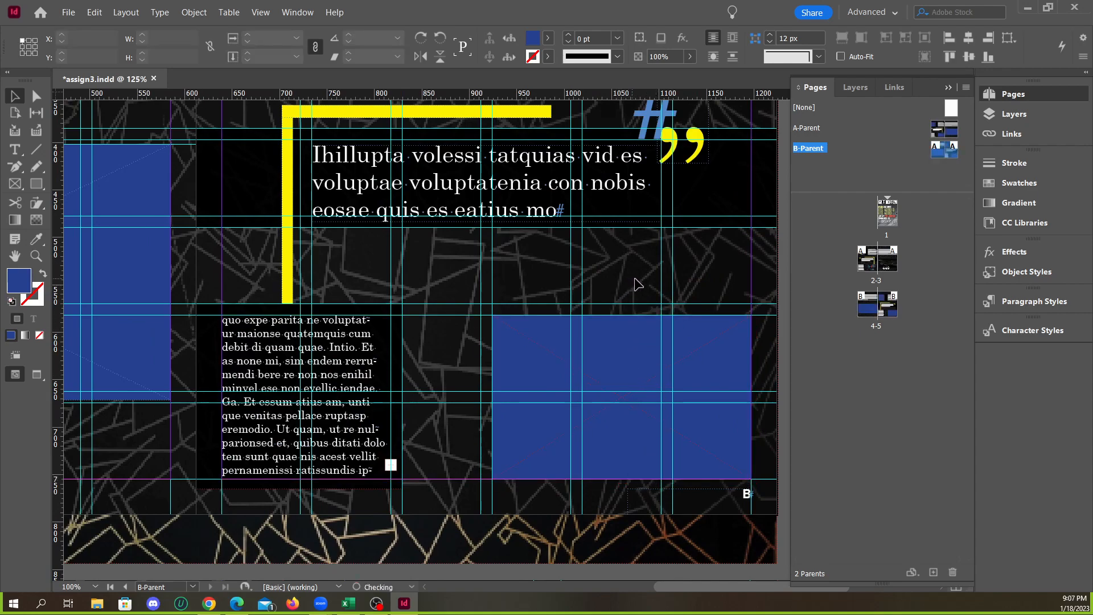
pyautogui.click(634, 336)
pyautogui.click(755, 422)
pyautogui.scroll(1, 709, 519)
pyautogui.scroll(-4, 680, 473)
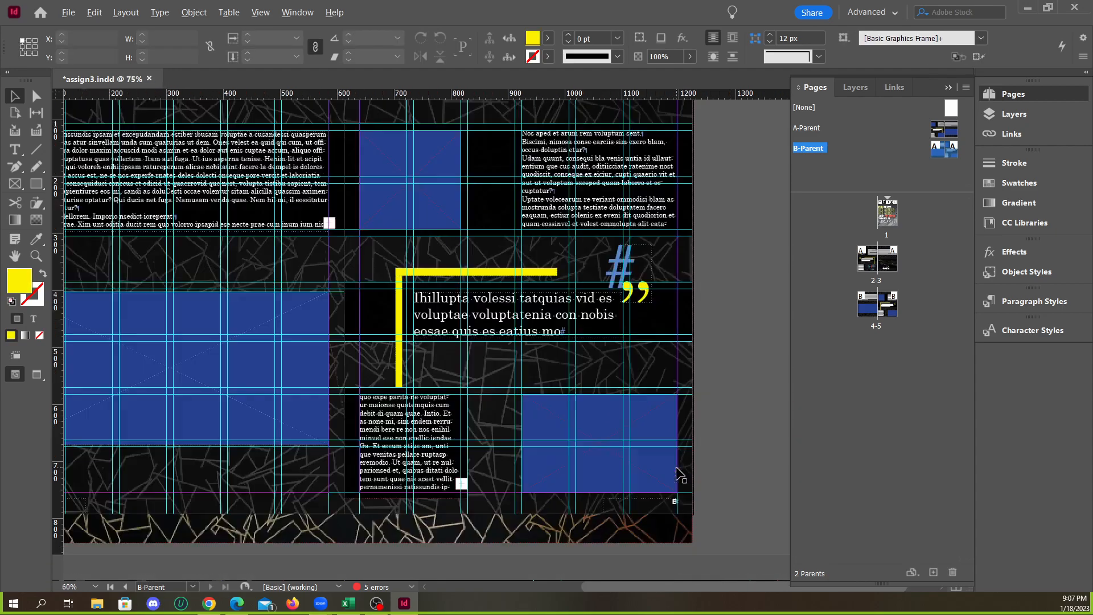
# Align the bottom edge of B-Parent's large blue picture frame with the grid guide, for a 272.5 px height
pyautogui.scroll(5, 373, 473)
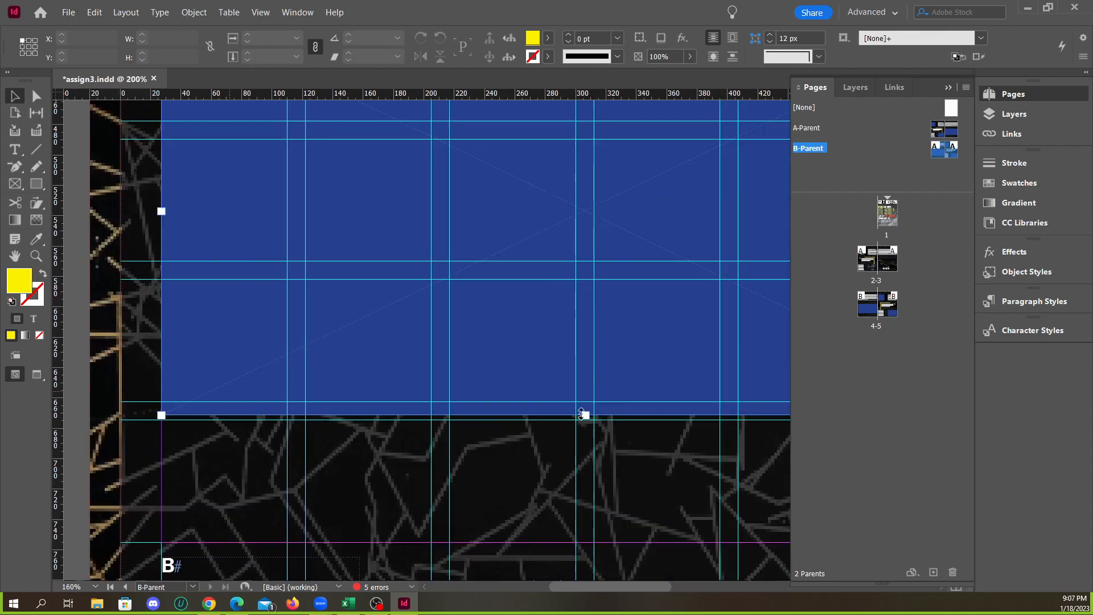
pyautogui.click(583, 415)
pyautogui.scroll(-2, 349, 426)
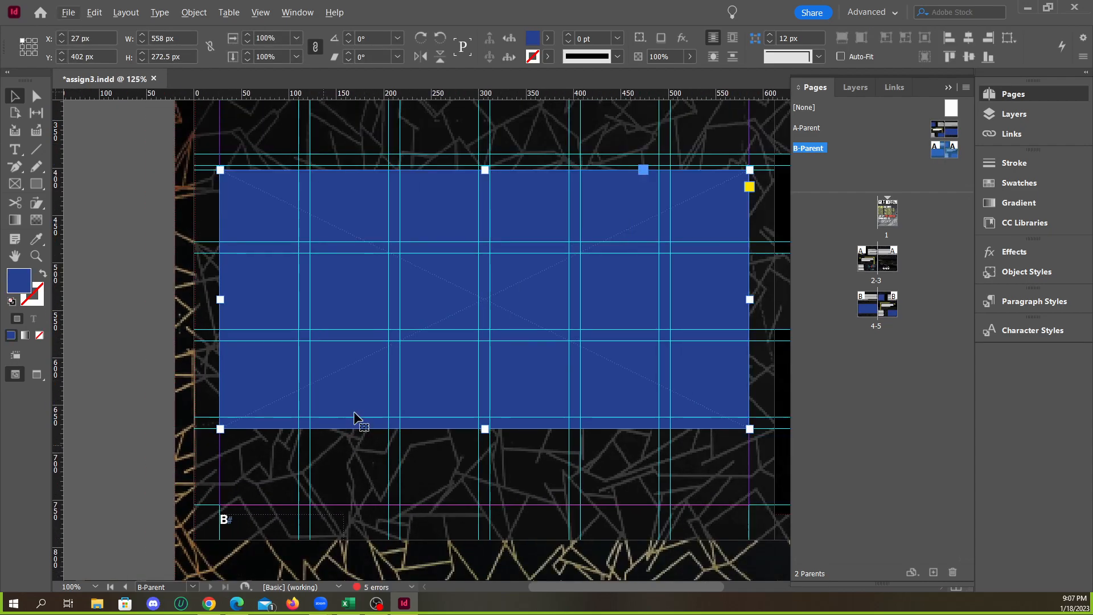
pyautogui.moveTo(485, 170); pyautogui.dragTo(485, 172)
pyautogui.scroll(-2, 264, 313)
pyautogui.click(190, 305)
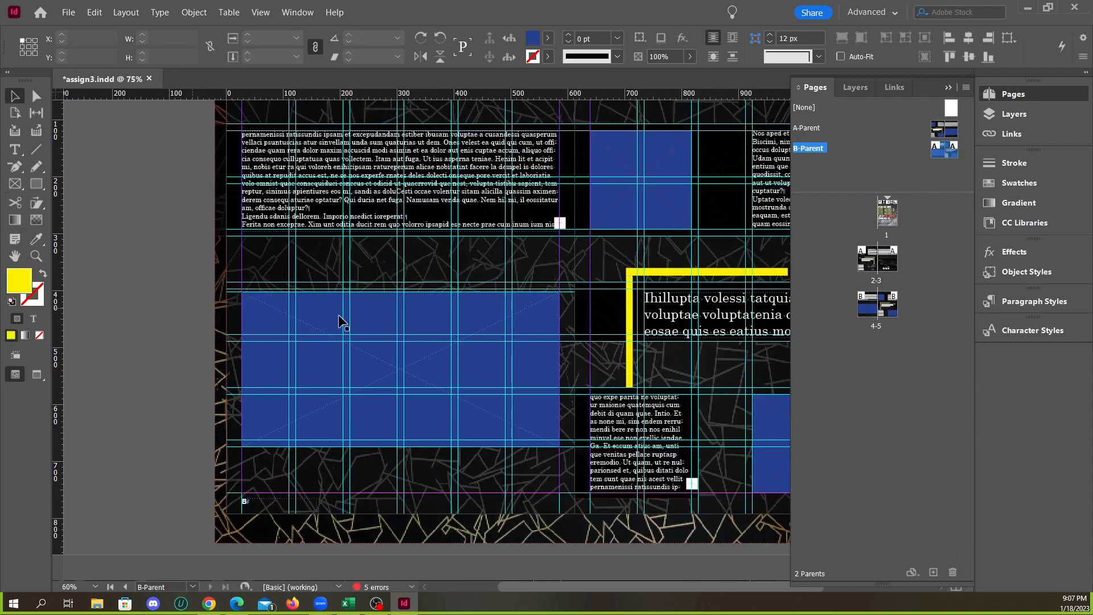
# Remove the stray horizontal guide running just above the top edge of B-Parent's large blue picture frame
pyautogui.scroll(2, 335, 315)
pyautogui.scroll(3, 122, 278)
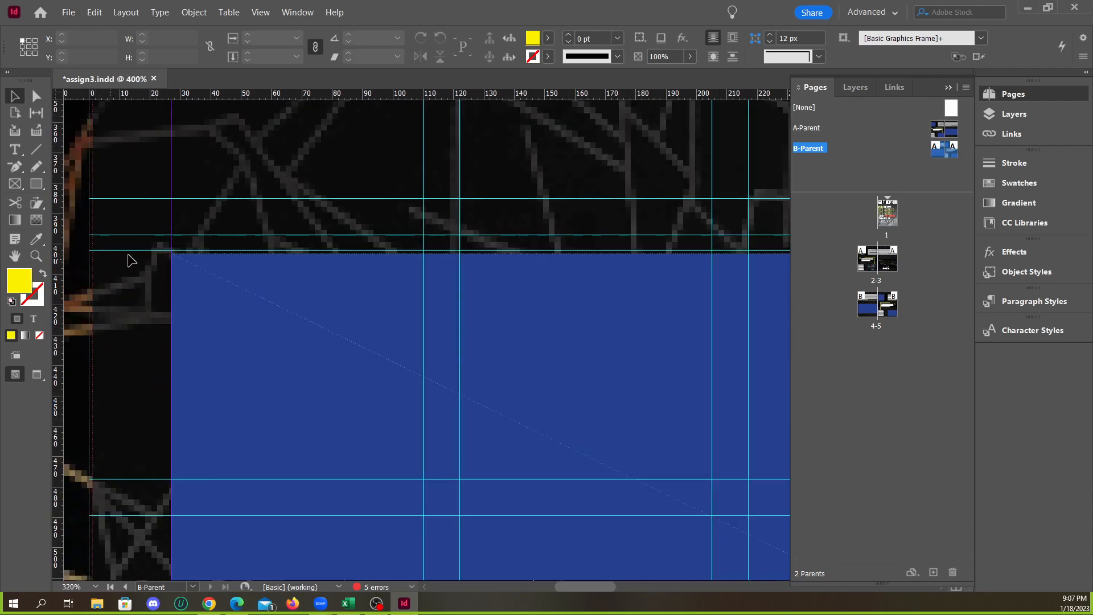
pyautogui.scroll(-2, 419, 371)
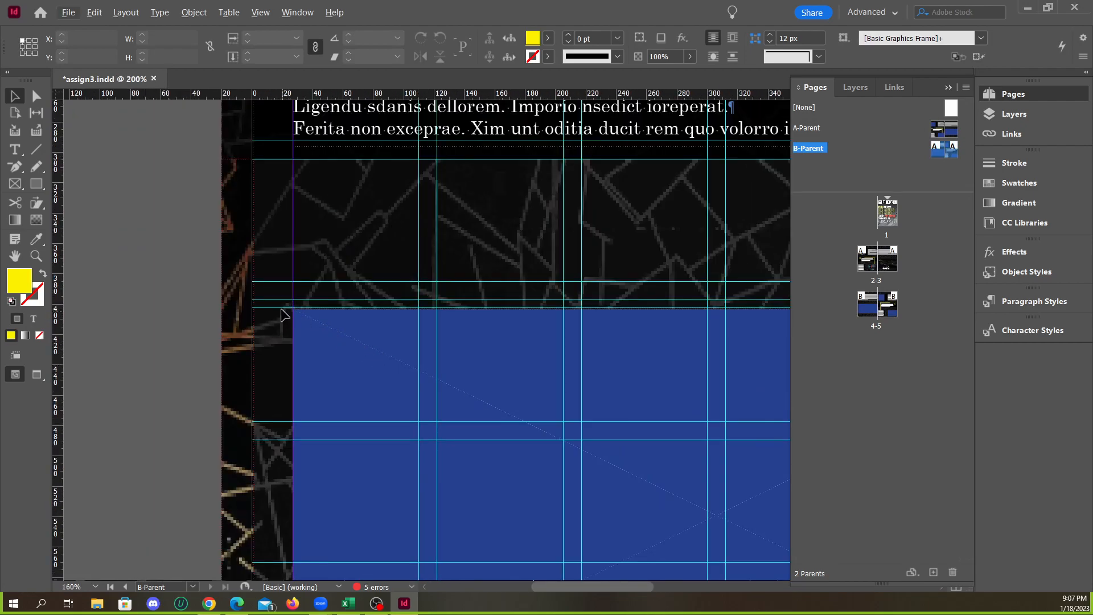
pyautogui.moveTo(277, 308); pyautogui.dragTo(329, 334)
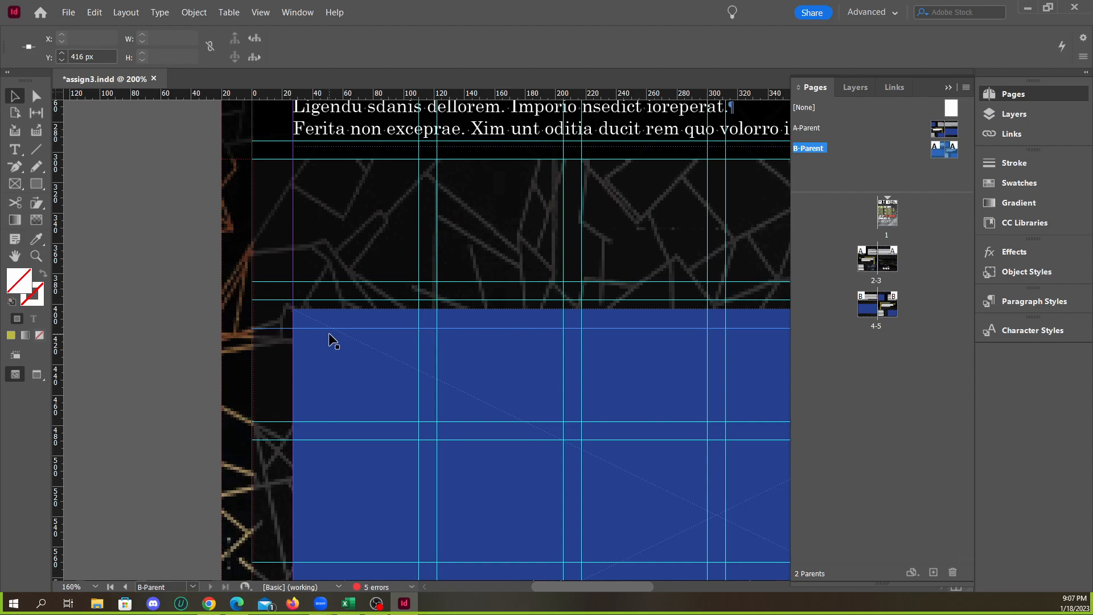
pyautogui.press('Delete')
# Raise the top edge of B-Parent's large blue picture frame to the guide at Y 397 px, for a 277.5 px height
pyautogui.click(524, 341)
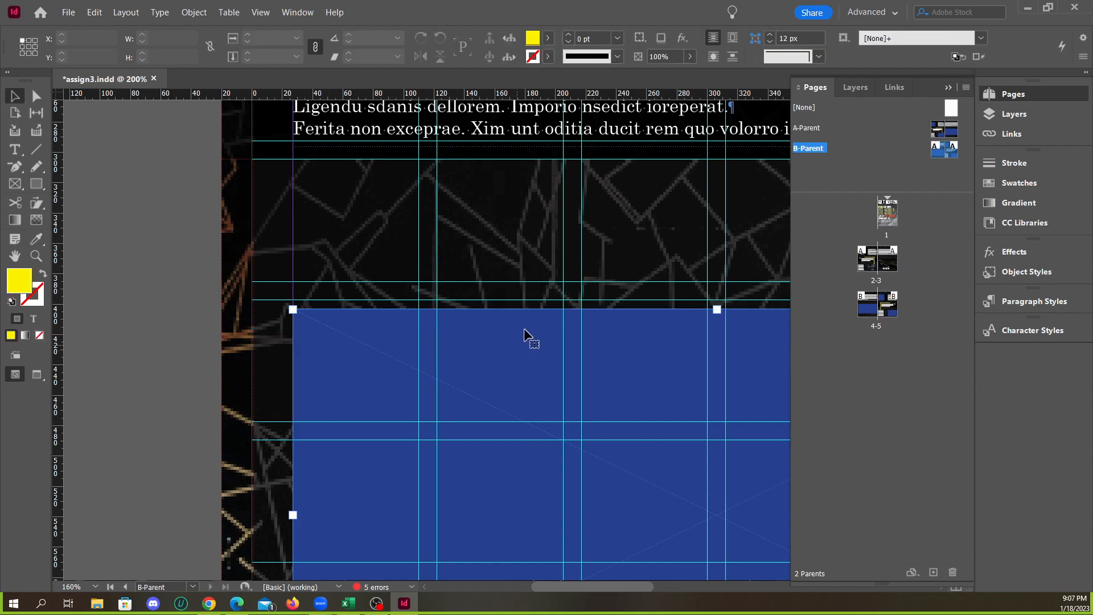
pyautogui.moveTo(716, 308); pyautogui.dragTo(715, 299)
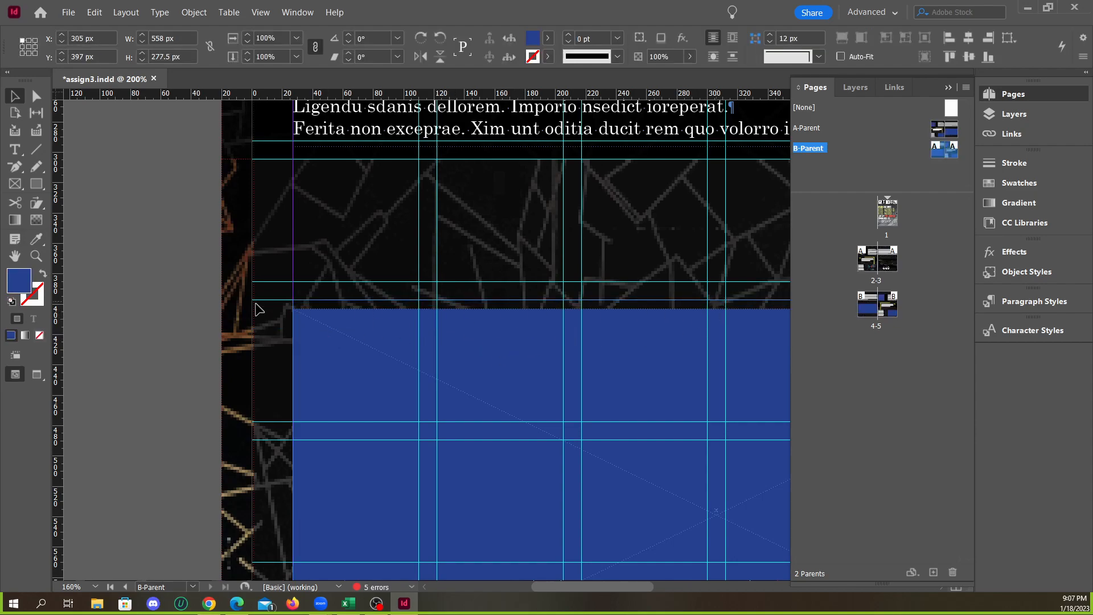
pyautogui.scroll(-2, 258, 305)
pyautogui.scroll(-1, 223, 321)
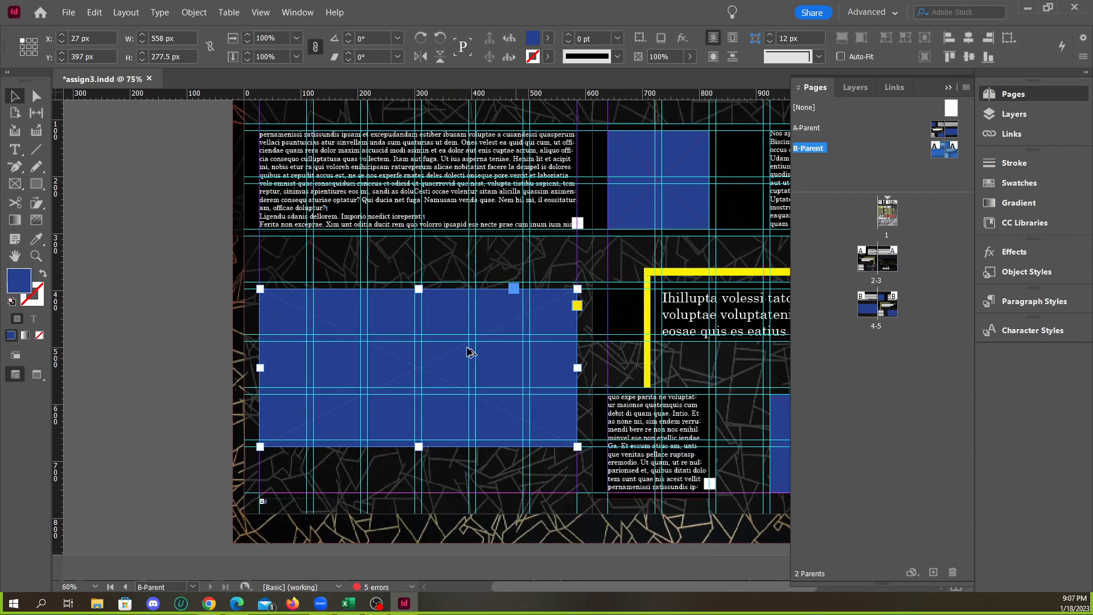
# Check the B-Parent spread against the grid and preview it without guides and frame edges
pyautogui.scroll(-1, 421, 344)
pyautogui.scroll(1, 512, 366)
pyautogui.scroll(-2, 545, 358)
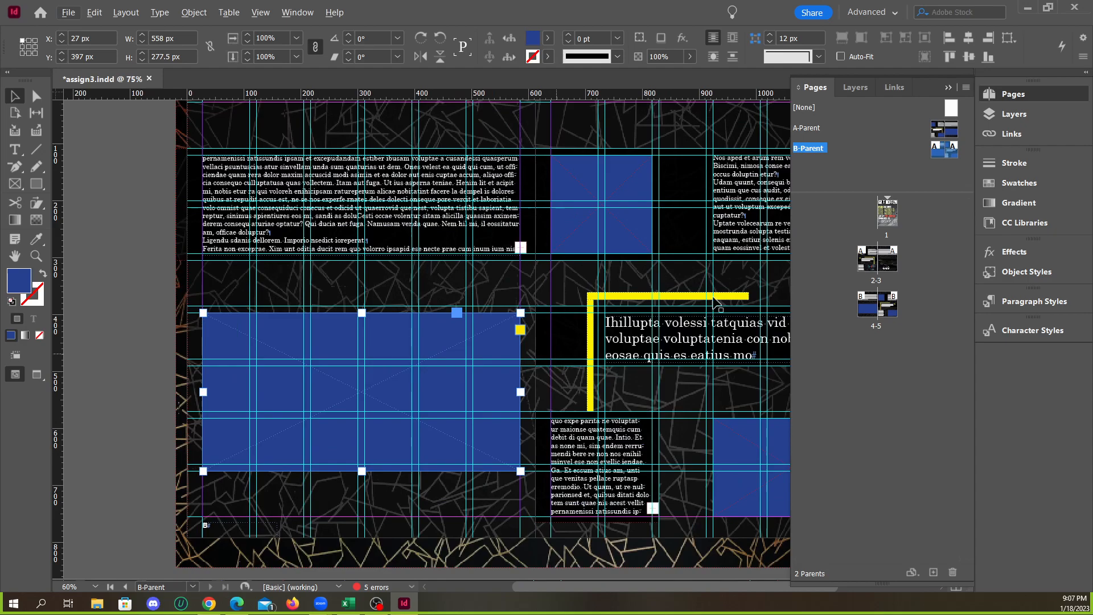
pyautogui.scroll(2, 430, 305)
pyautogui.scroll(-2, 431, 305)
pyautogui.scroll(-1, 478, 330)
pyautogui.click(771, 367)
pyautogui.press('w')
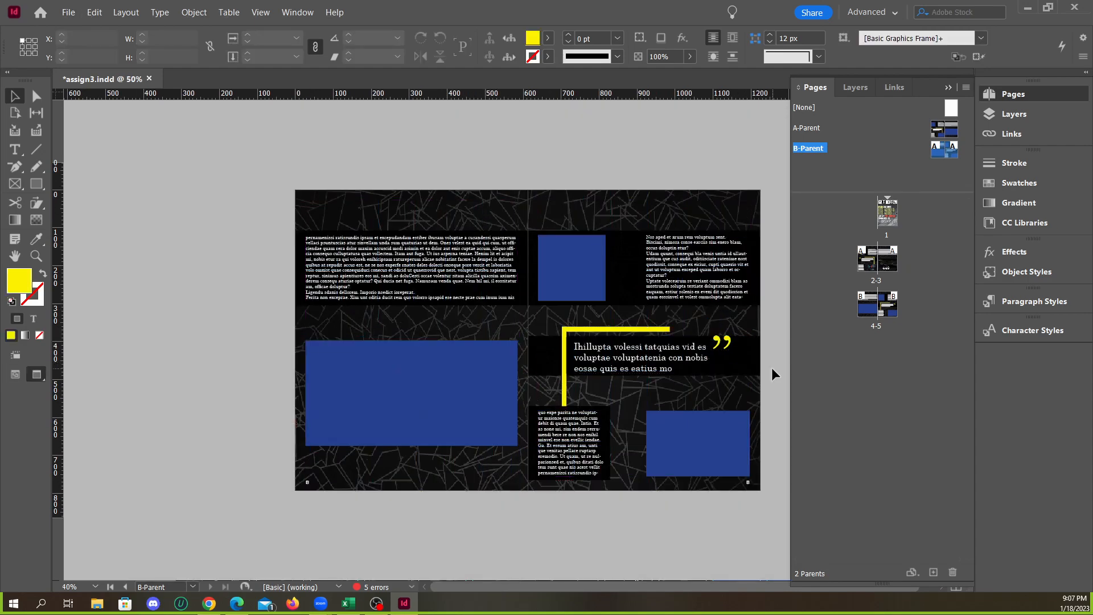
pyautogui.press('w')
# Compare the A-Parent and B-Parent spreads, and inspect B-Parent's narrow text column and yellow bars with and without guides
pyautogui.press('w')
pyautogui.doubleClick(832, 127)
pyautogui.doubleClick(839, 150)
pyautogui.scroll(2, 589, 503)
pyautogui.hotkey('alt', 'w')
pyautogui.click(599, 484)
pyautogui.press('w')
pyautogui.scroll(1, 621, 487)
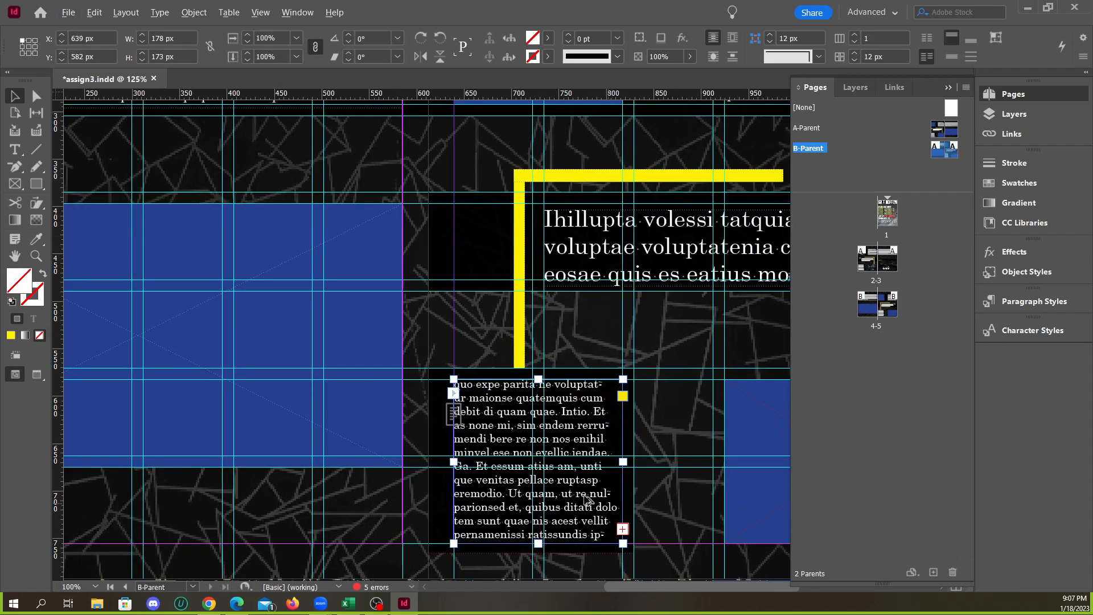
pyautogui.click(524, 360)
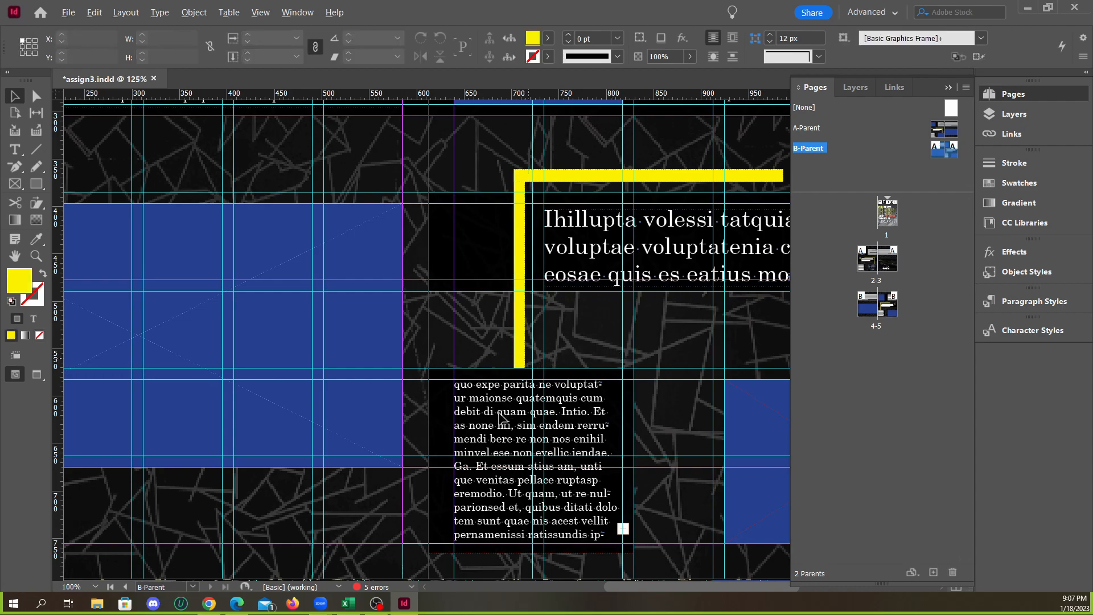
pyautogui.scroll(-1, 540, 443)
pyautogui.press('w')
pyautogui.click(592, 342)
pyautogui.press('w')
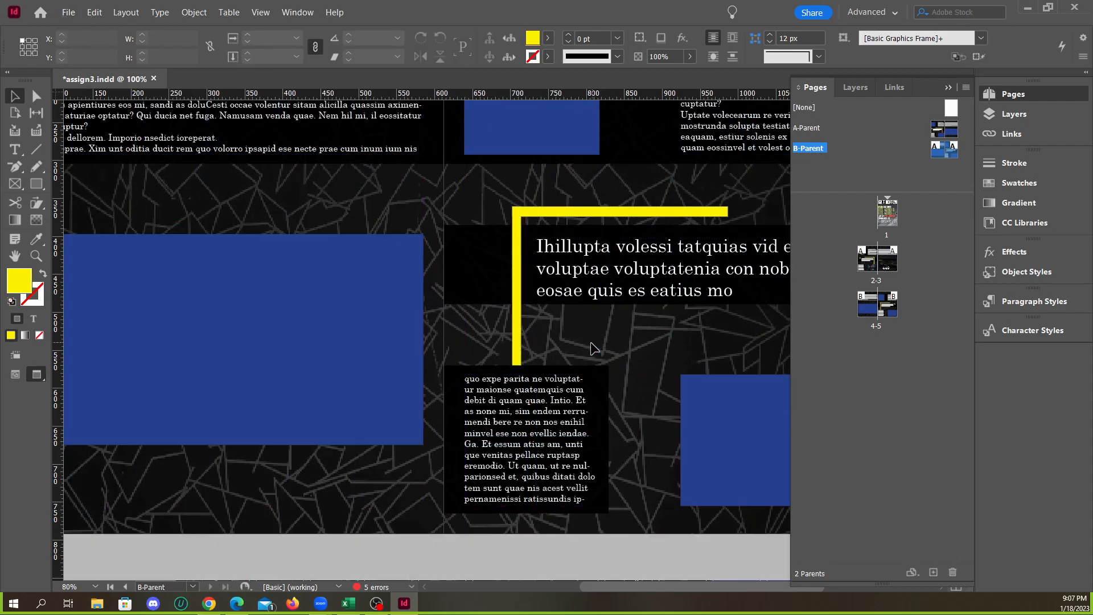
pyautogui.scroll(-2, 573, 393)
# Return to the document pages and delete the large 449 text below the laptop picture on page 3
pyautogui.doubleClick(890, 222)
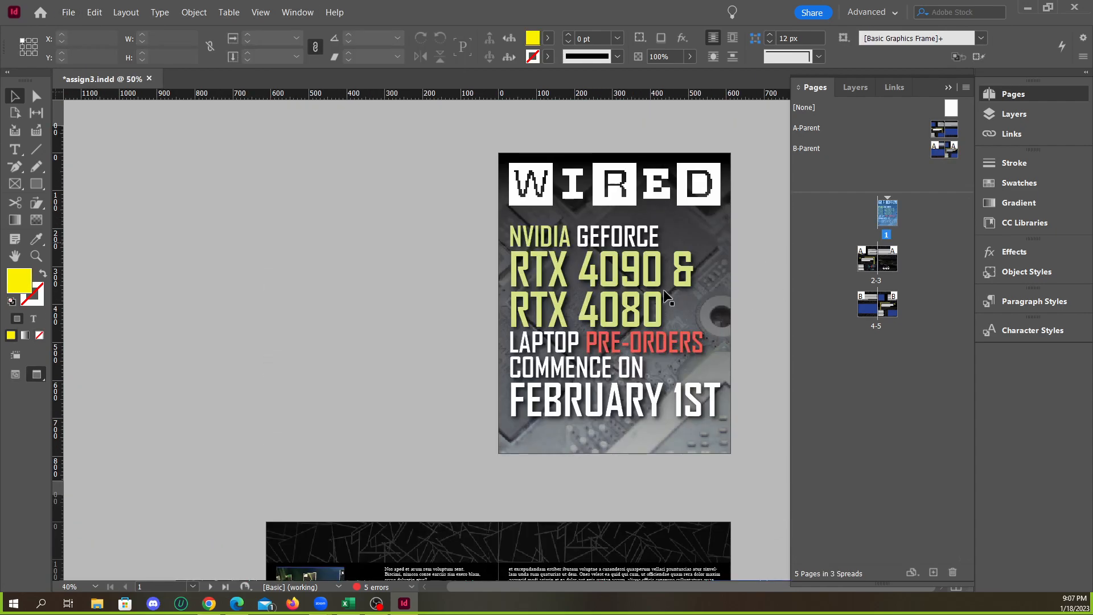
pyautogui.scroll(-5, 581, 366)
pyautogui.scroll(2, 597, 366)
pyautogui.scroll(-1, 600, 367)
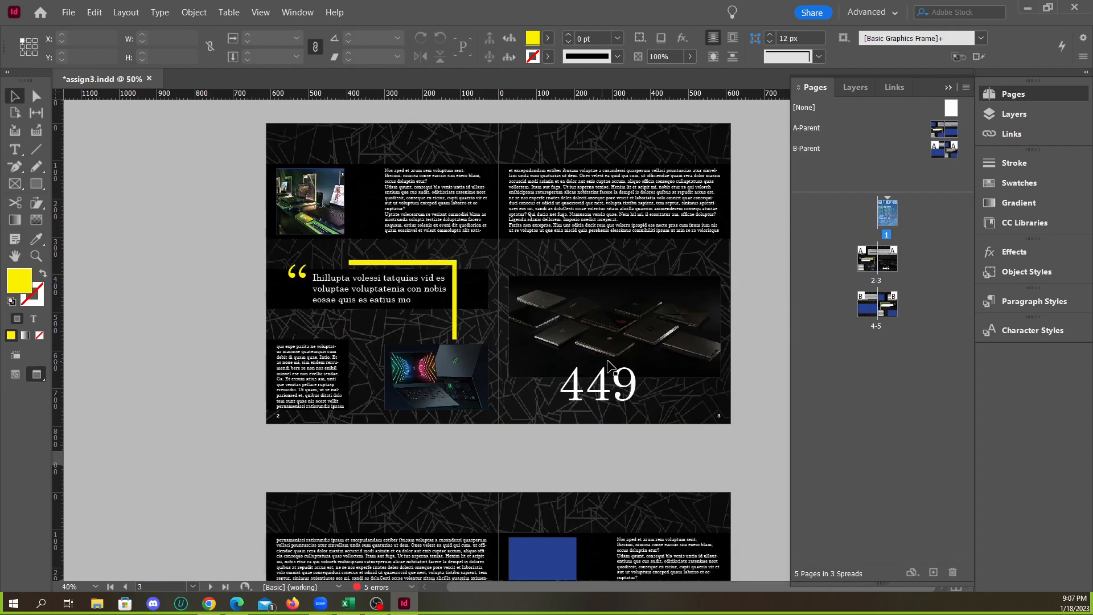
pyautogui.click(617, 392)
pyautogui.press('Delete')
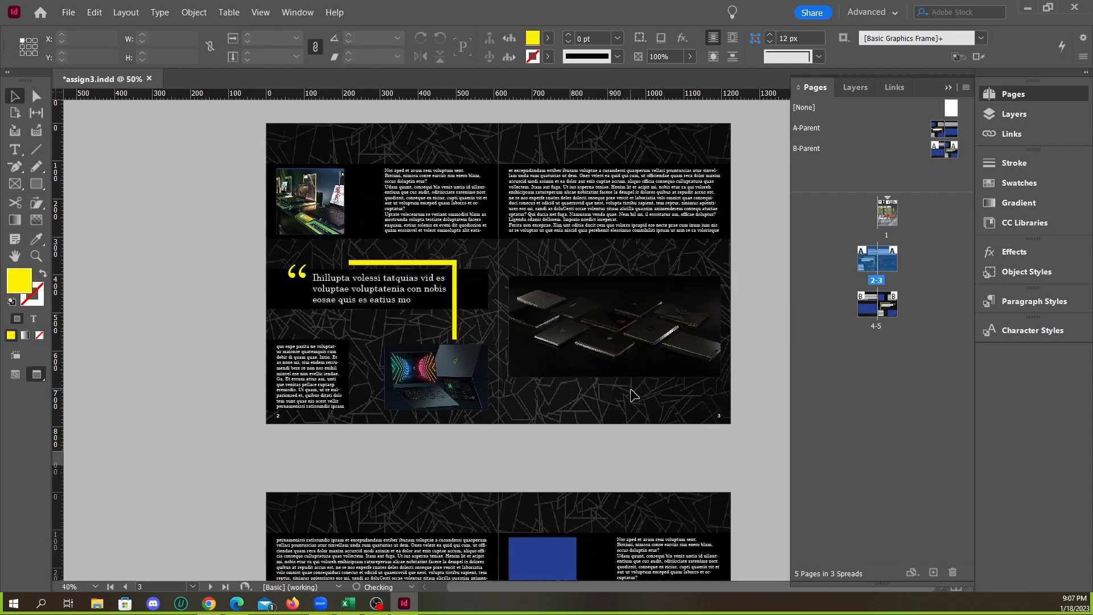
# Review pages 4 and 5 in preview, examining how the picture frames, text columns and pull quote are laid out
pyautogui.scroll(-3, 493, 434)
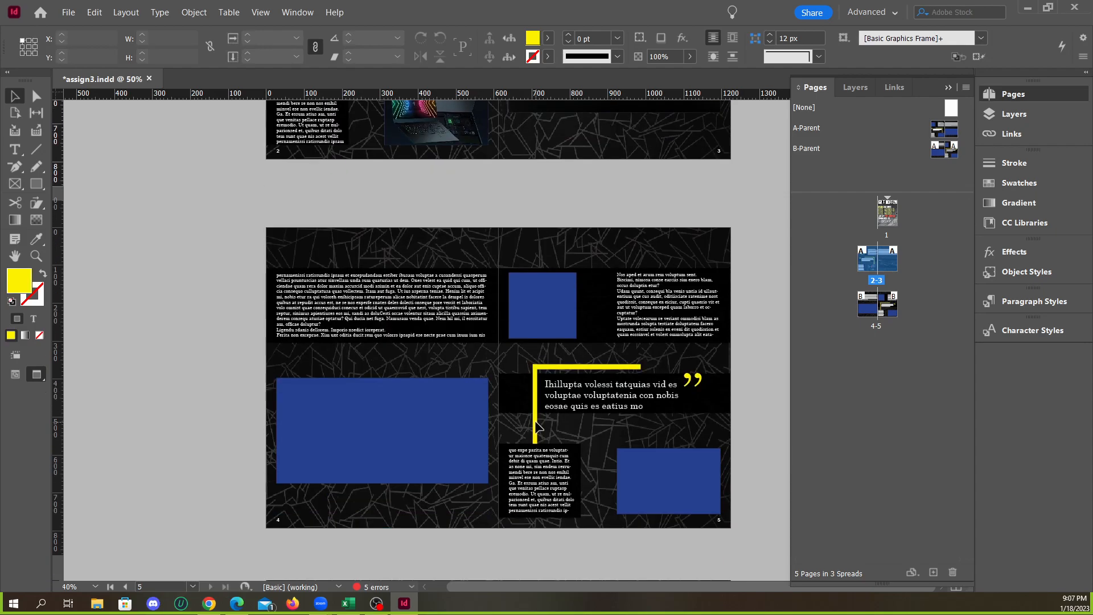
pyautogui.scroll(5, 276, 529)
pyautogui.scroll(-2, 293, 500)
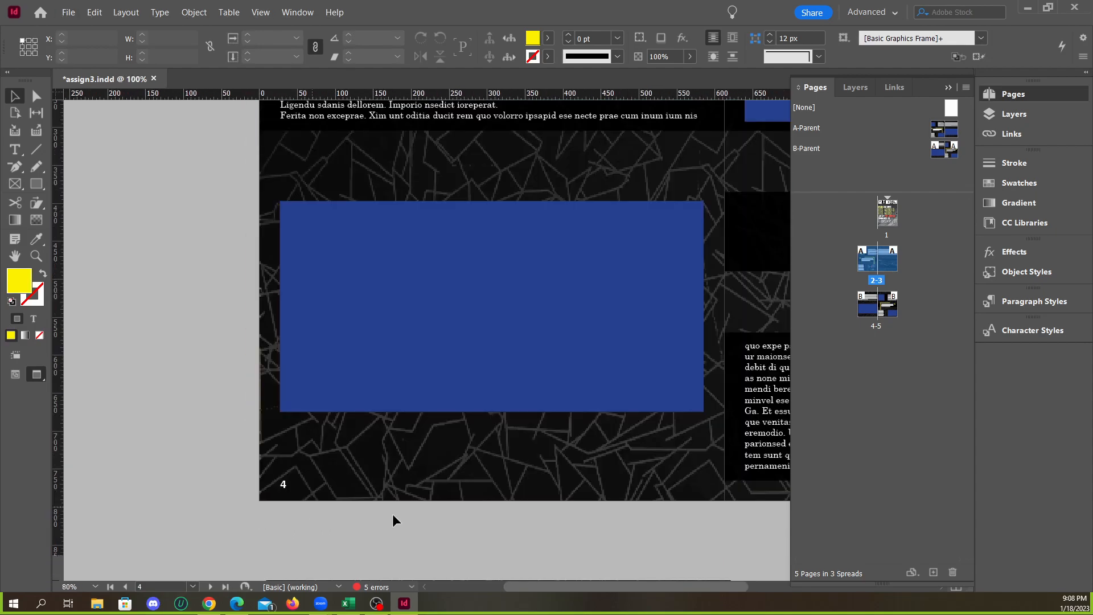
pyautogui.scroll(1, 366, 518)
pyautogui.scroll(-3, 638, 528)
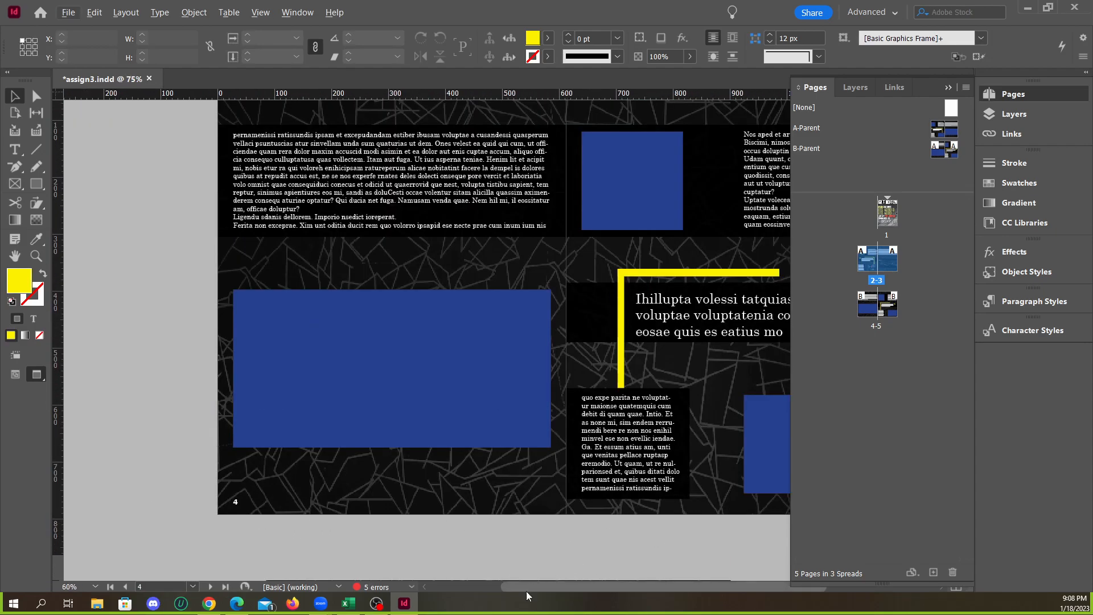
pyautogui.hscroll(3, 661, 588)
pyautogui.scroll(1, 617, 586)
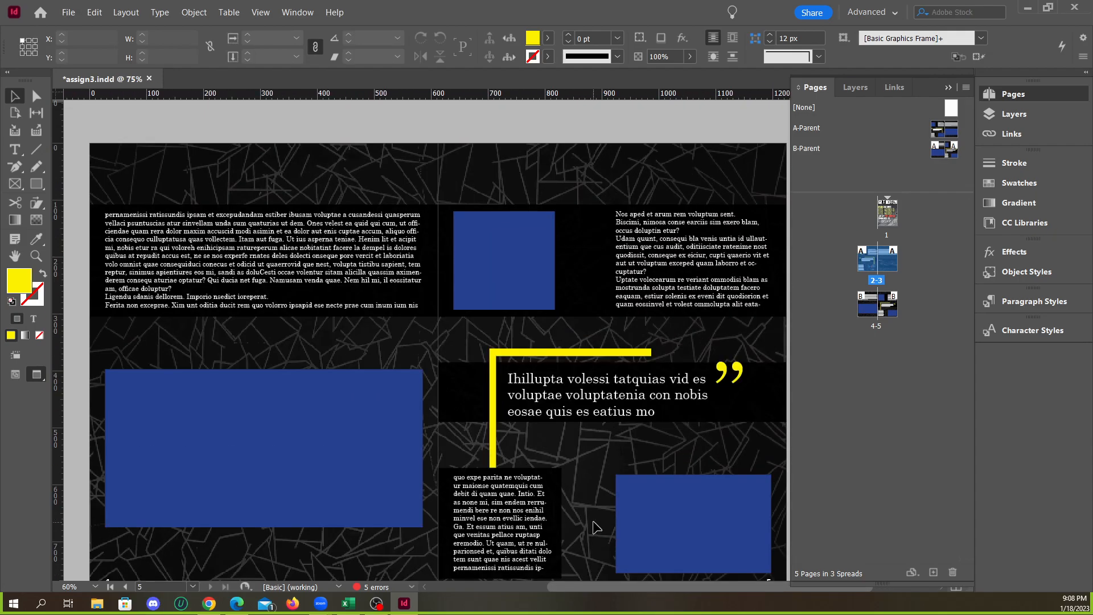
pyautogui.scroll(-2, 676, 470)
pyautogui.scroll(3, 536, 446)
pyautogui.scroll(-4, 527, 434)
# Select the large blue picture frame on page 4, and switch to Chrome to open unsplash.com in a new tab
pyautogui.click(438, 439)
pyautogui.scroll(3, 439, 439)
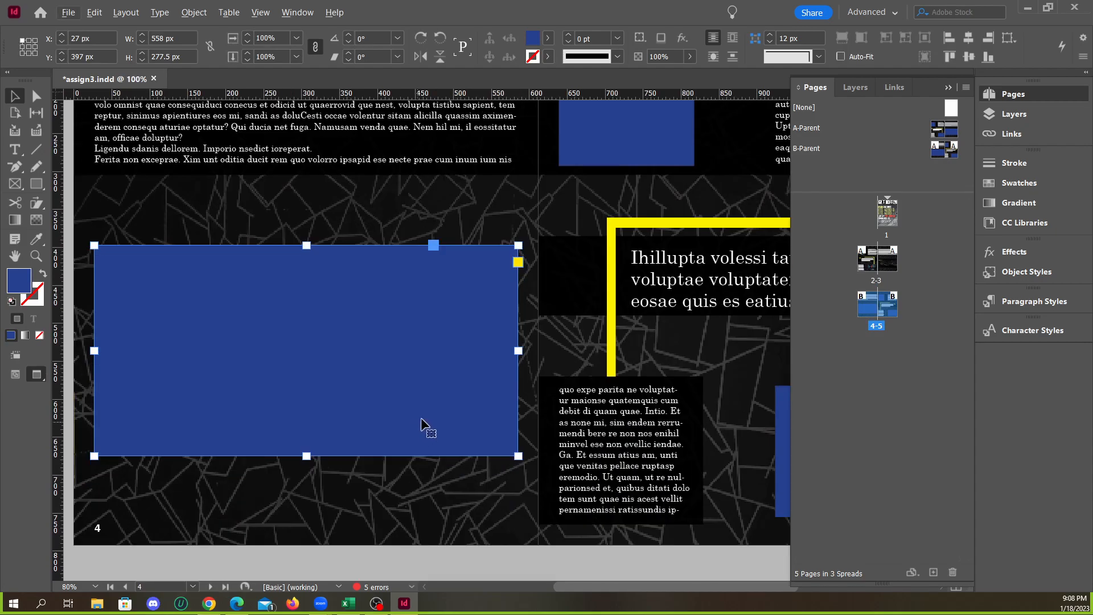
pyautogui.click(218, 607)
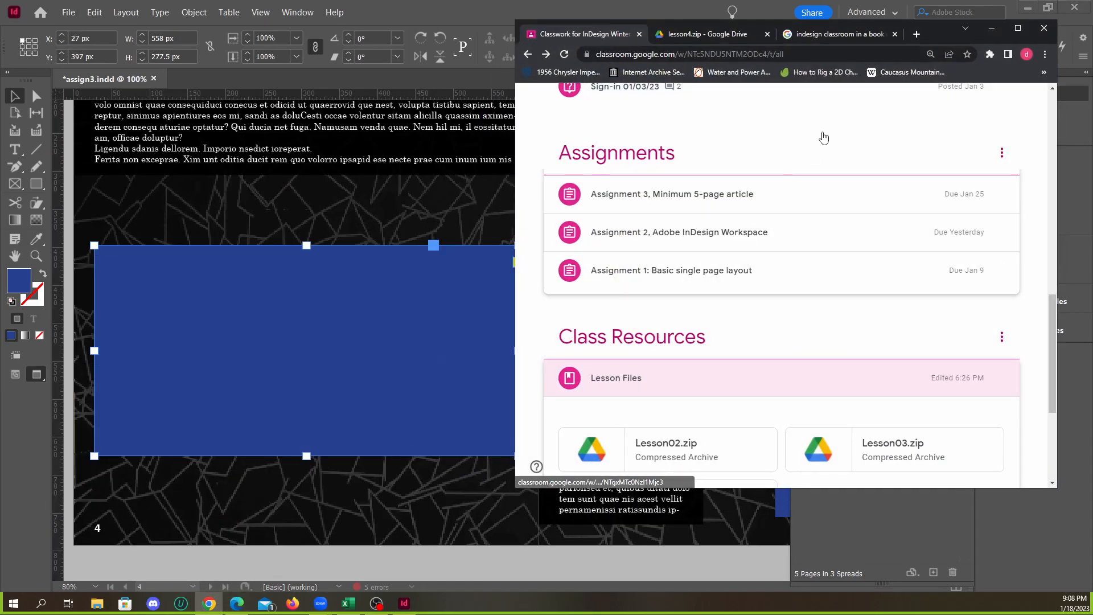
pyautogui.click(1010, 27)
pyautogui.click(427, 11)
pyautogui.write('unsp-l')
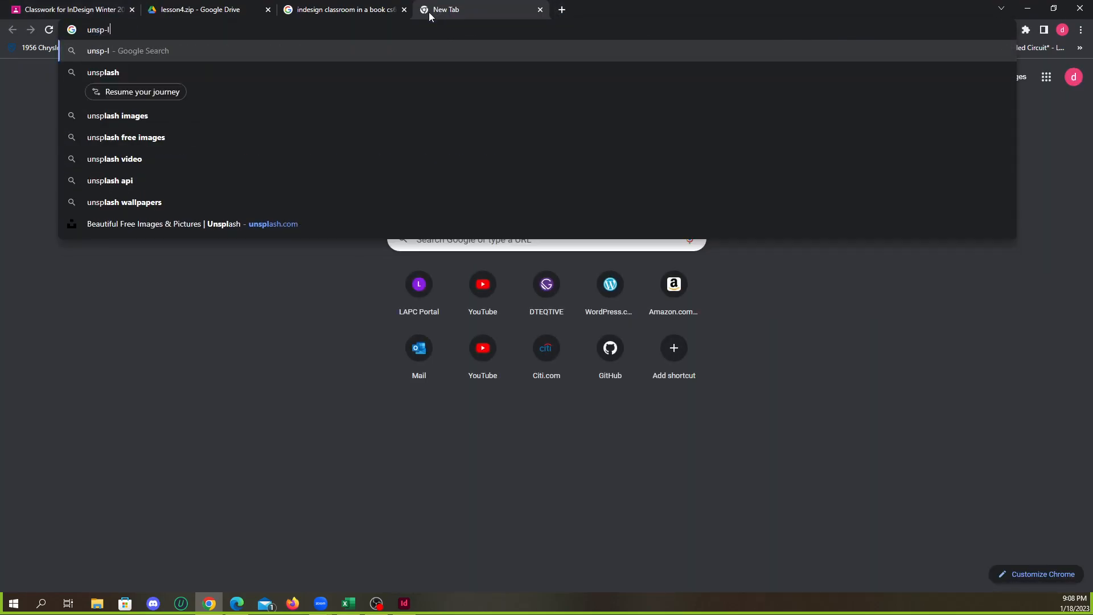
pyautogui.press('BackSpace')
pyautogui.press('BackSpace')
pyautogui.write('las')
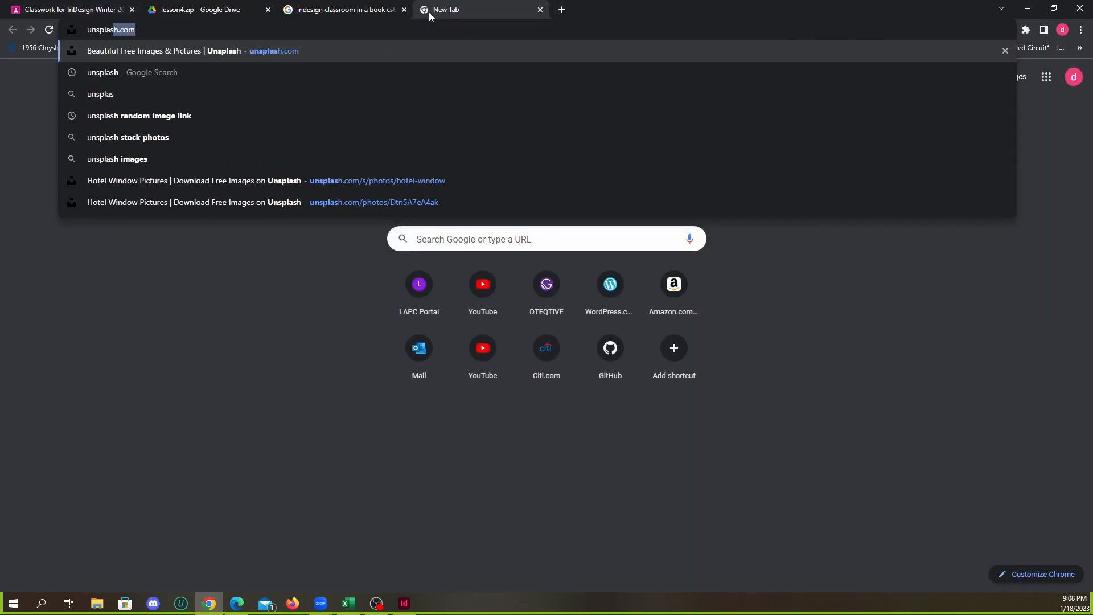
pyautogui.press('Return')
# Search Unsplash for gpu and copy the image of the black Gigabyte graphics card
pyautogui.click(428, 302)
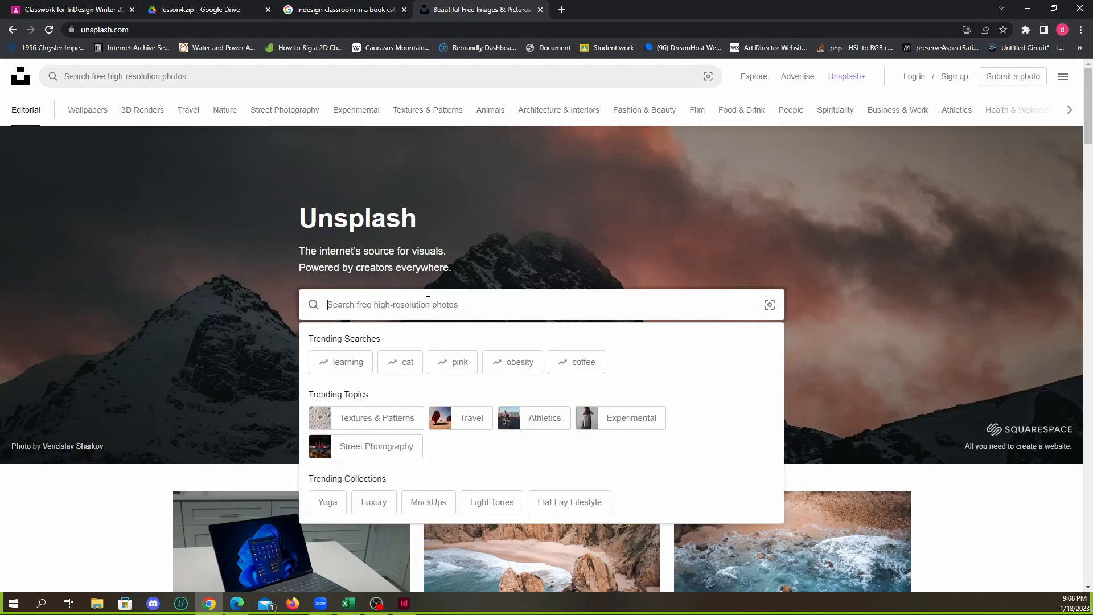
pyautogui.write('gpu')
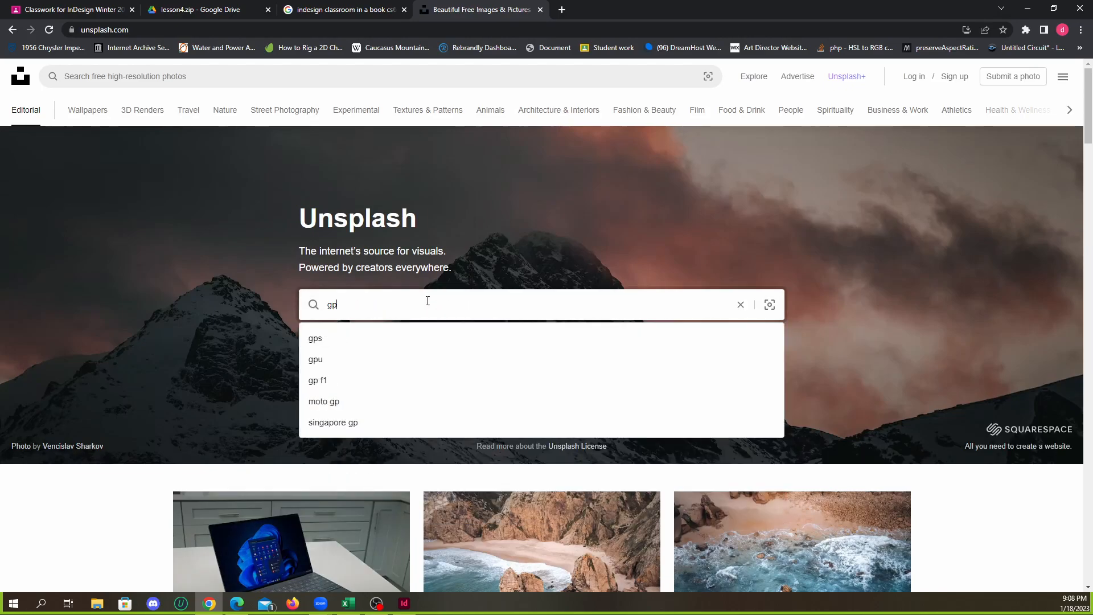
pyautogui.press('Return')
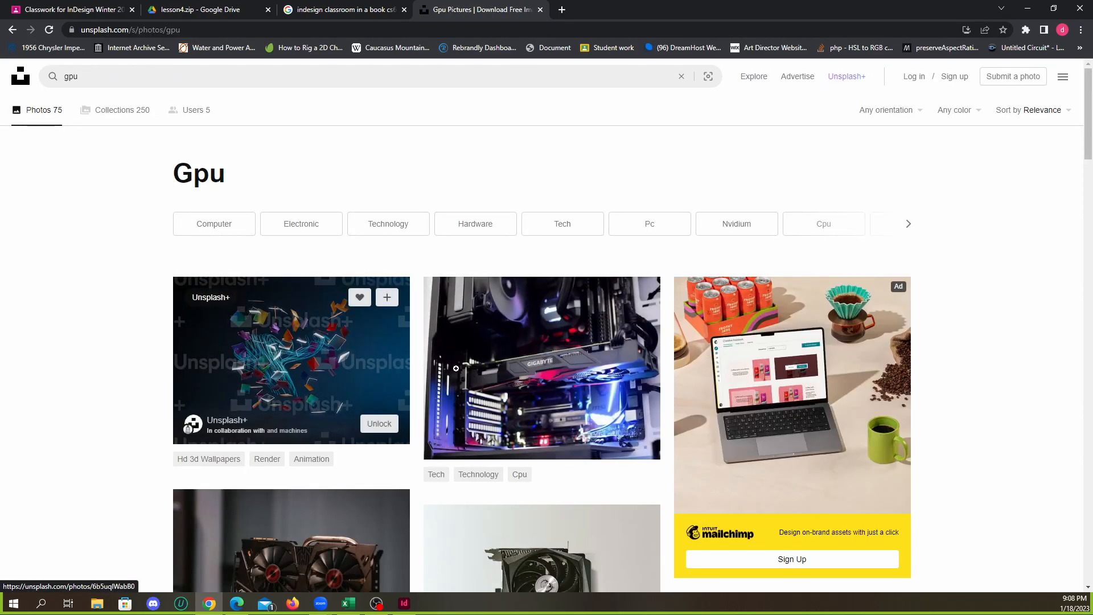
pyautogui.click(470, 373)
pyautogui.rightClick(558, 340)
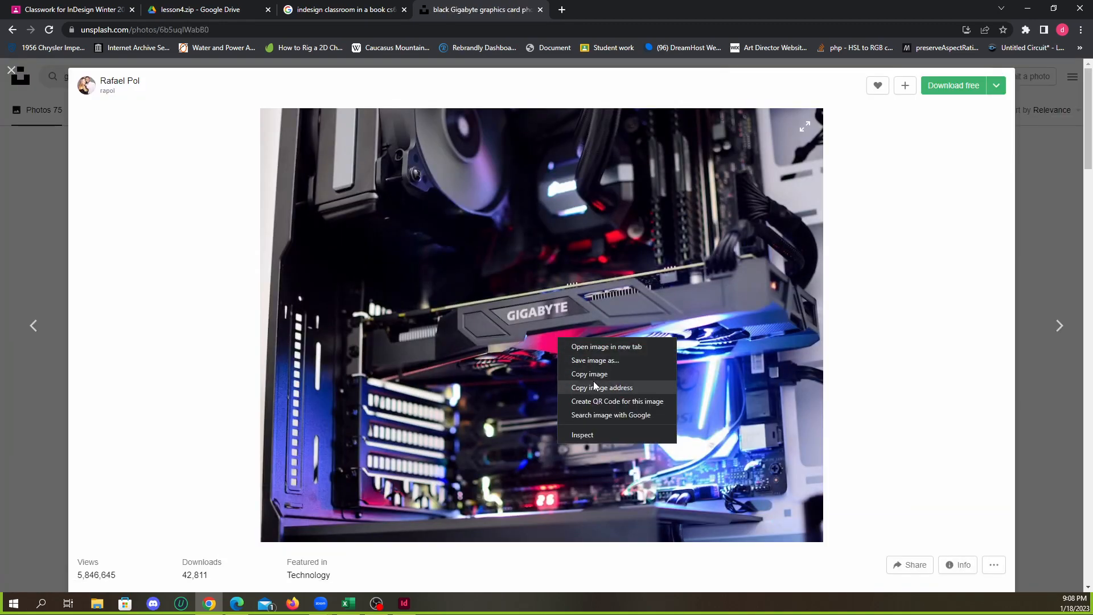
pyautogui.click(598, 375)
# Switch back to InDesign and paste the copied graphics card image into the large blue frame on page 4
pyautogui.click(1027, 7)
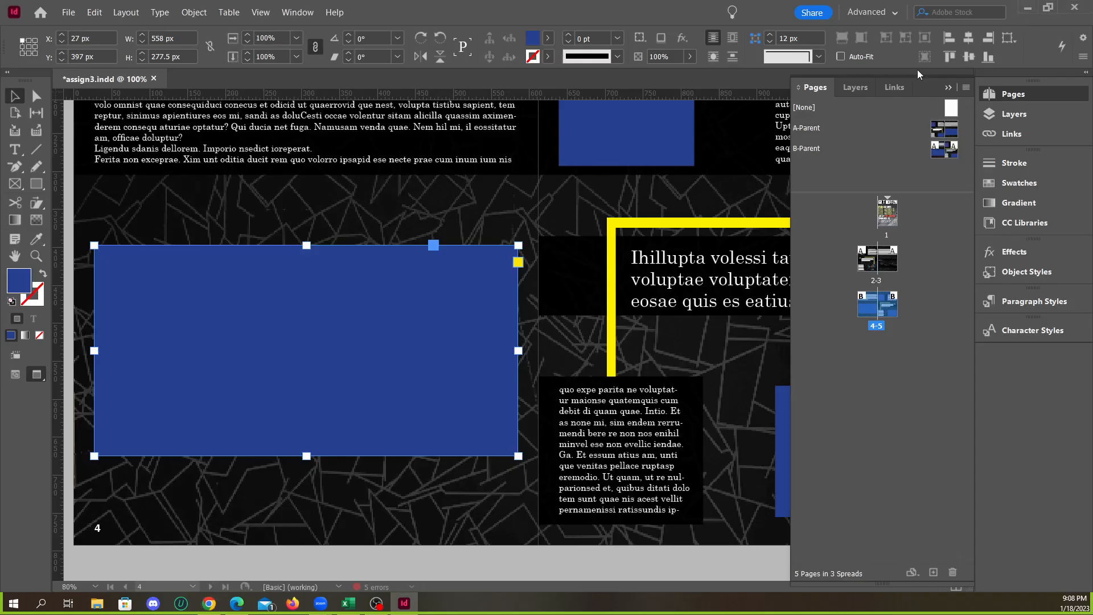
pyautogui.rightClick(336, 348)
pyautogui.click(376, 276)
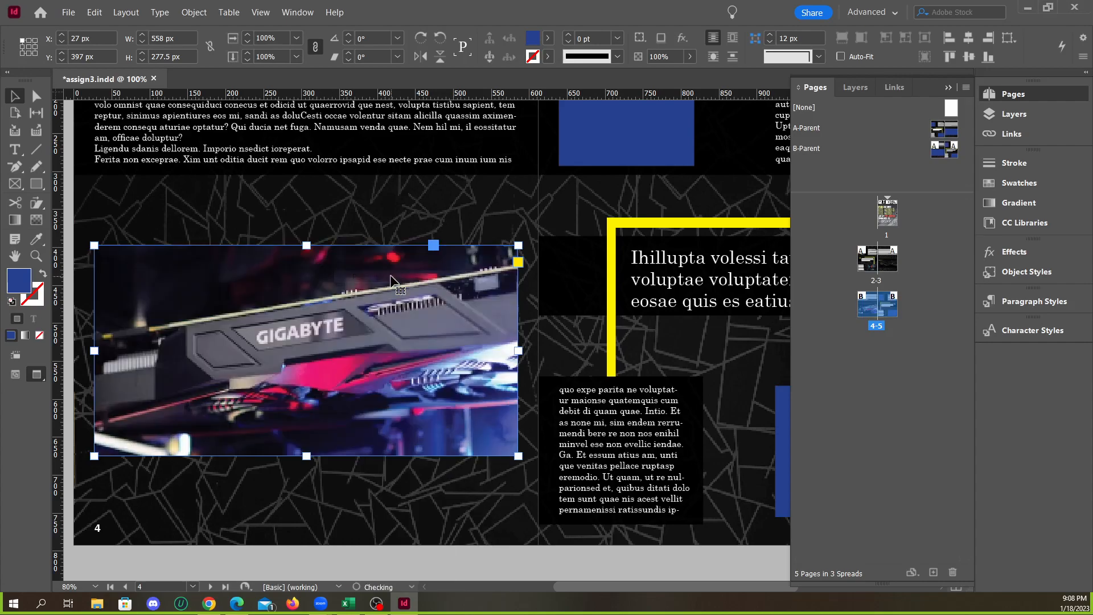
# Fit the graphics card image on page 4 so it fills its frame proportionally
pyautogui.click(842, 38)
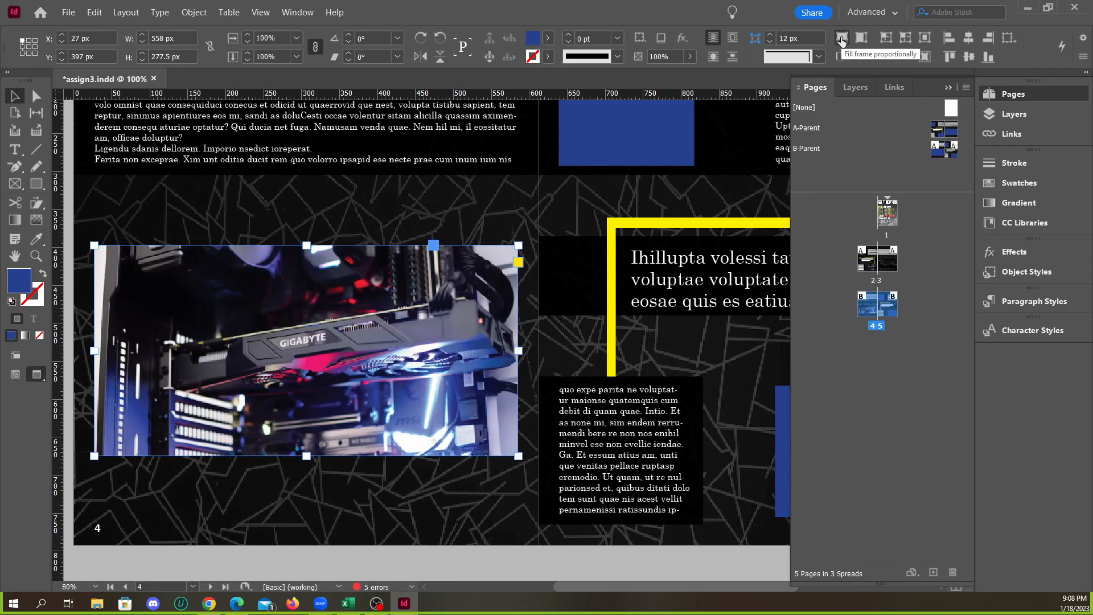
pyautogui.scroll(-2, 280, 300)
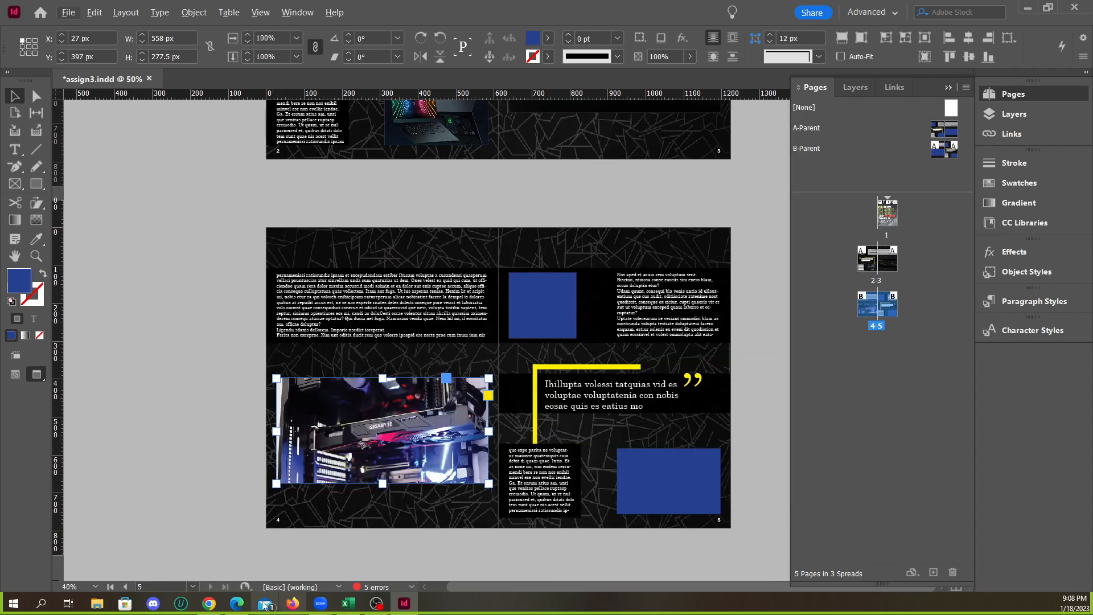
# Switch to Chrome, return to the gpu search results and copy the photo of the silver triple-fan graphics card
pyautogui.click(209, 603)
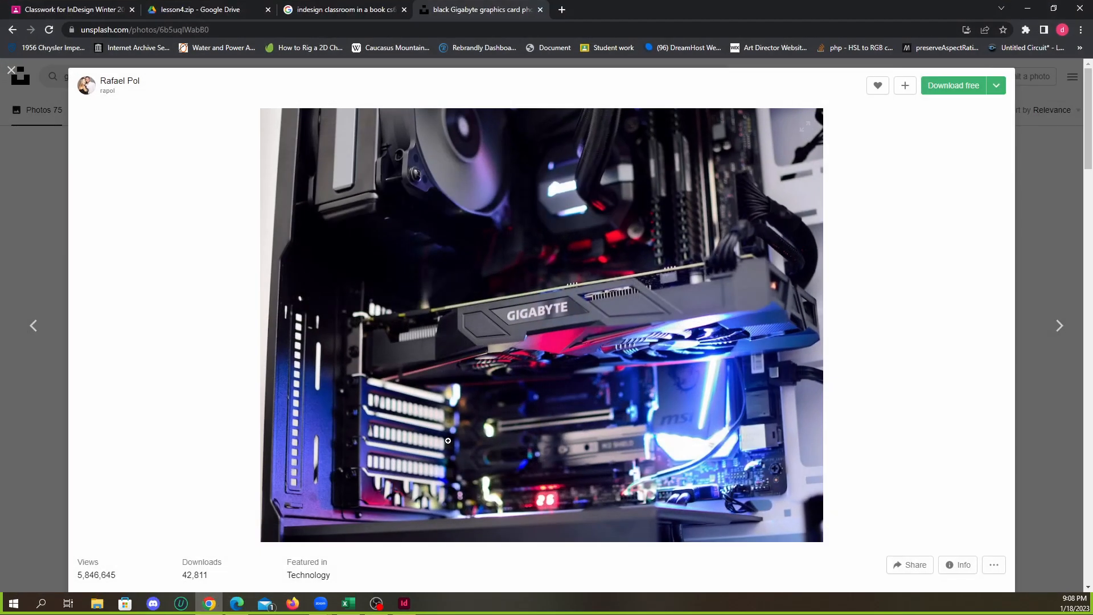
pyautogui.click(17, 71)
pyautogui.scroll(-5, 513, 311)
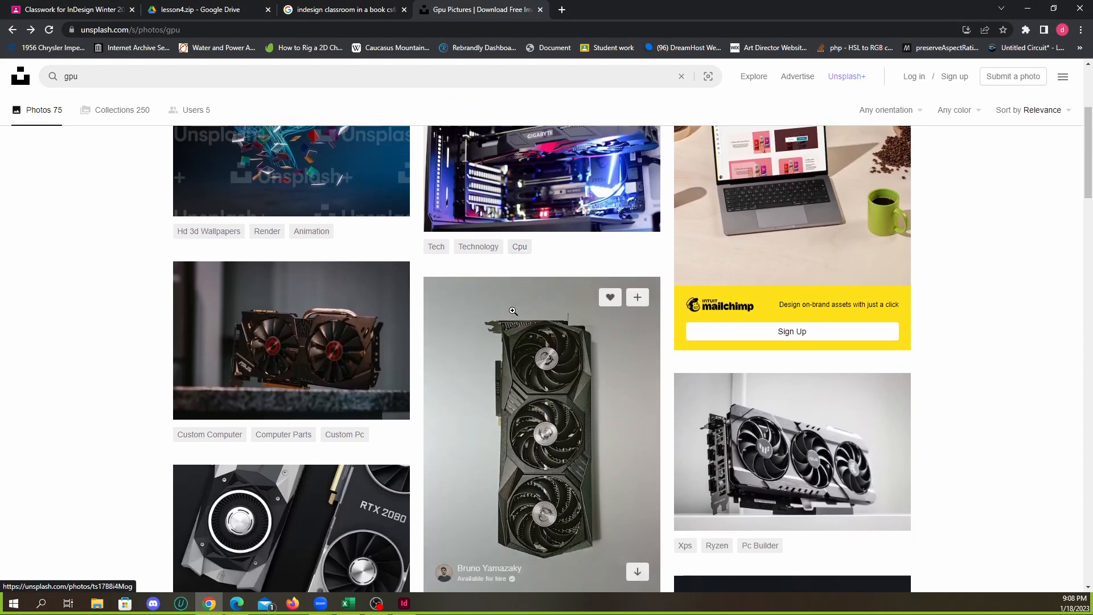
pyautogui.scroll(-1, 513, 310)
pyautogui.scroll(-2, 547, 313)
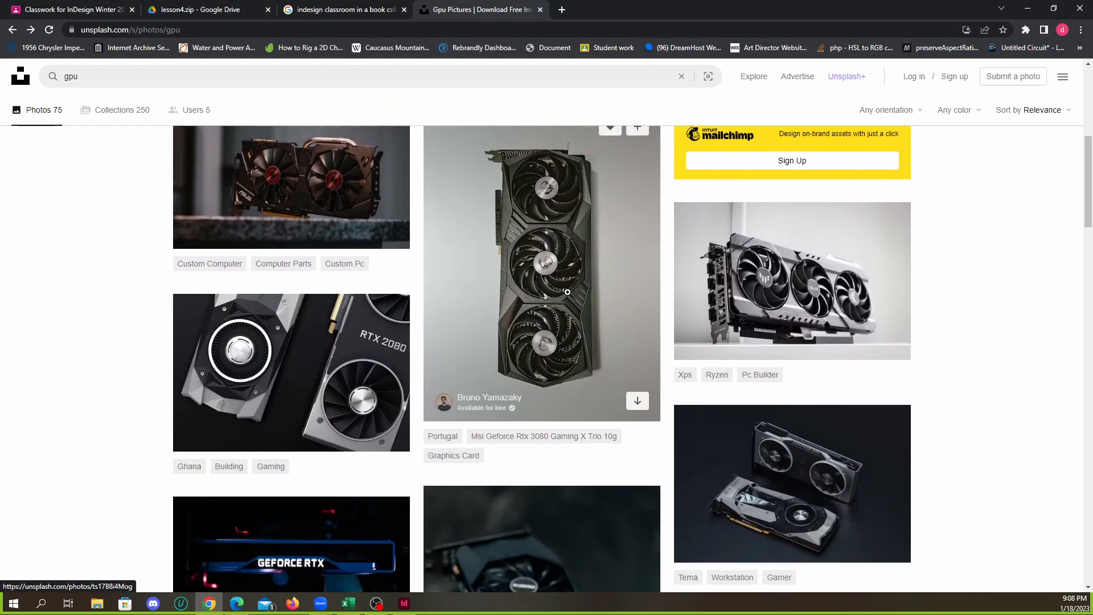
pyautogui.click(791, 279)
pyautogui.rightClick(584, 315)
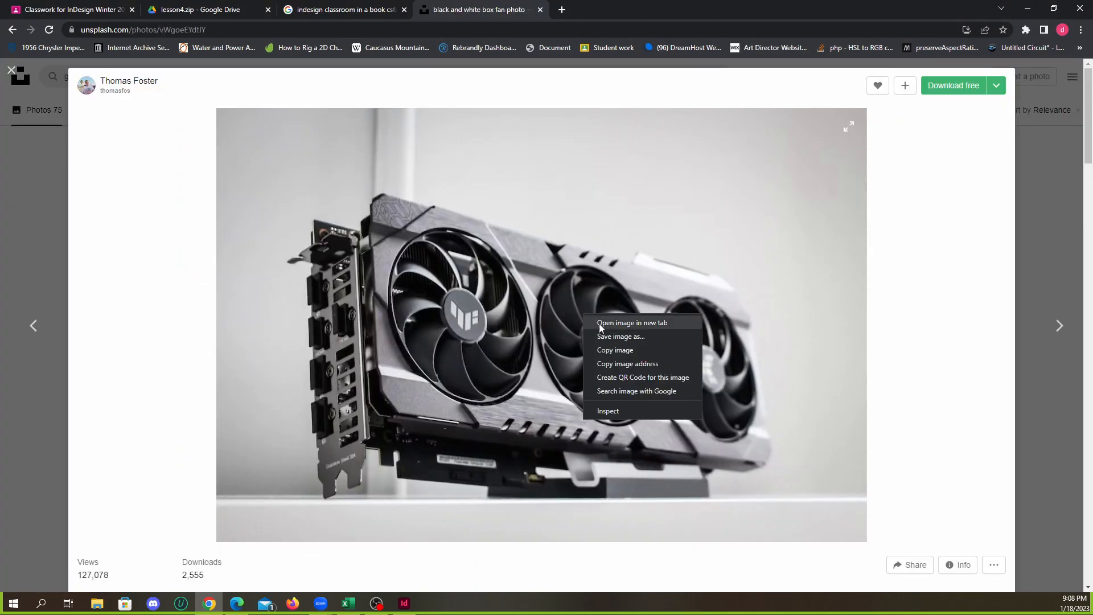
pyautogui.click(622, 351)
# Switch to InDesign, paste the triple-fan card photo into the lower blue frame on page 5 and make it fill the frame proportionally
pyautogui.click(405, 603)
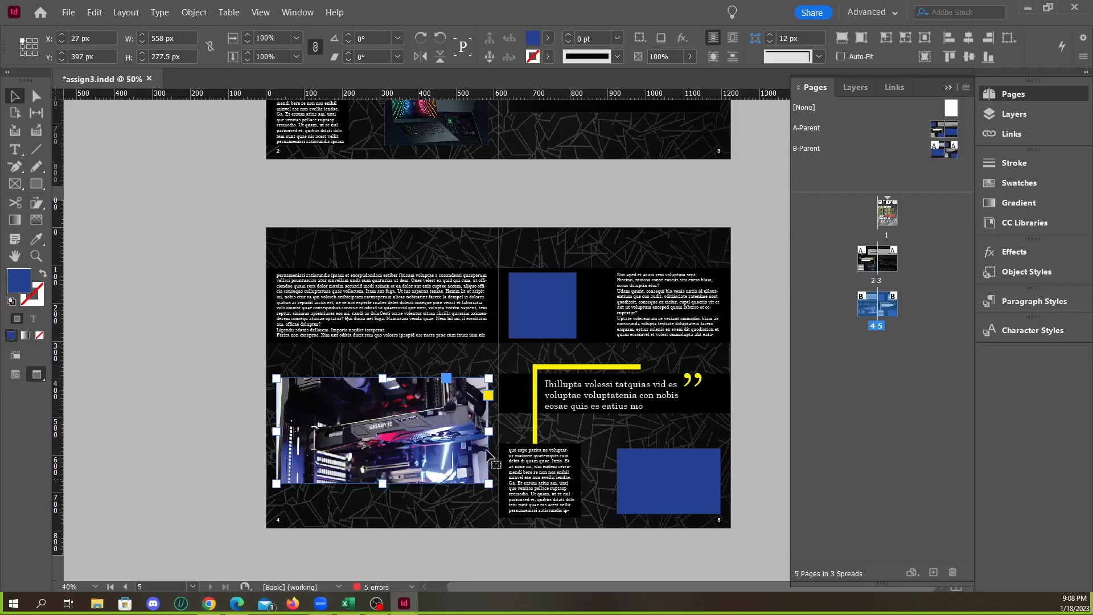
pyautogui.rightClick(642, 460)
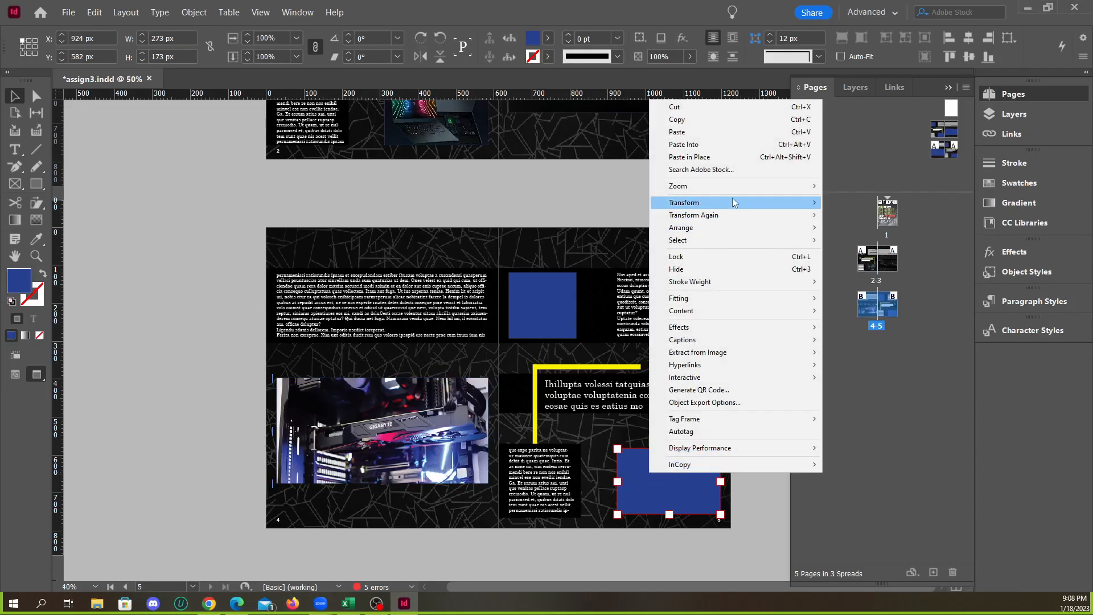
pyautogui.click(688, 152)
pyautogui.rightClick(670, 104)
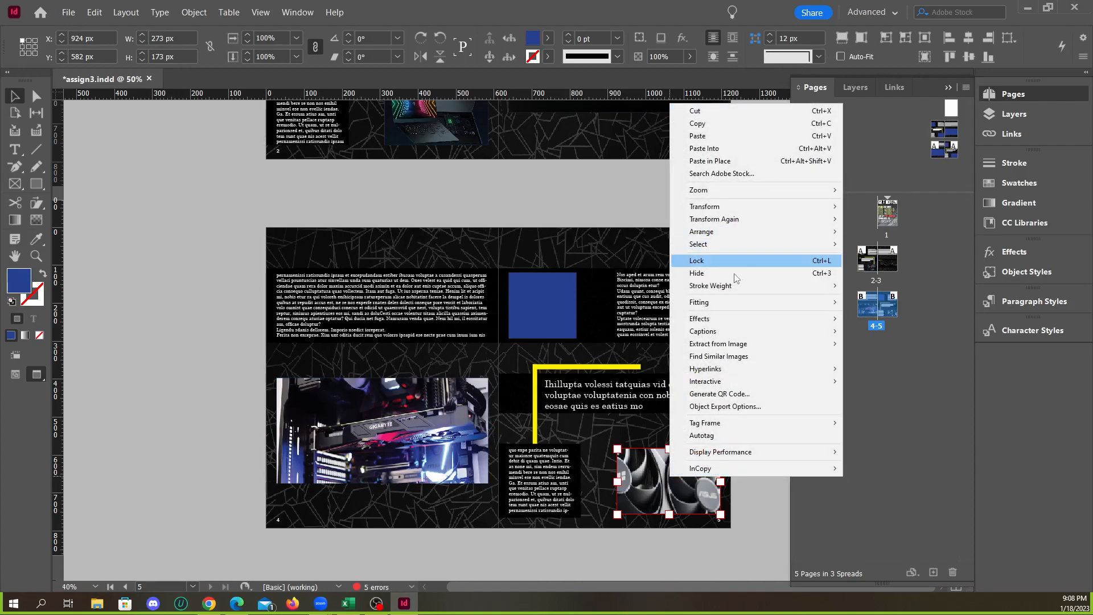
pyautogui.moveTo(743, 301)
pyautogui.click(887, 305)
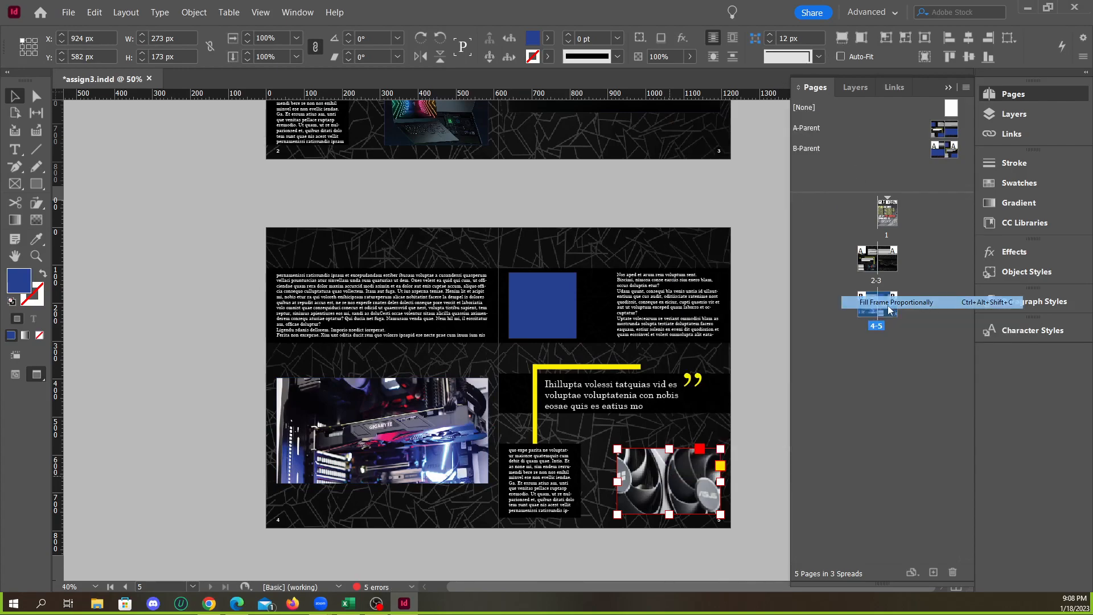
pyautogui.click(771, 279)
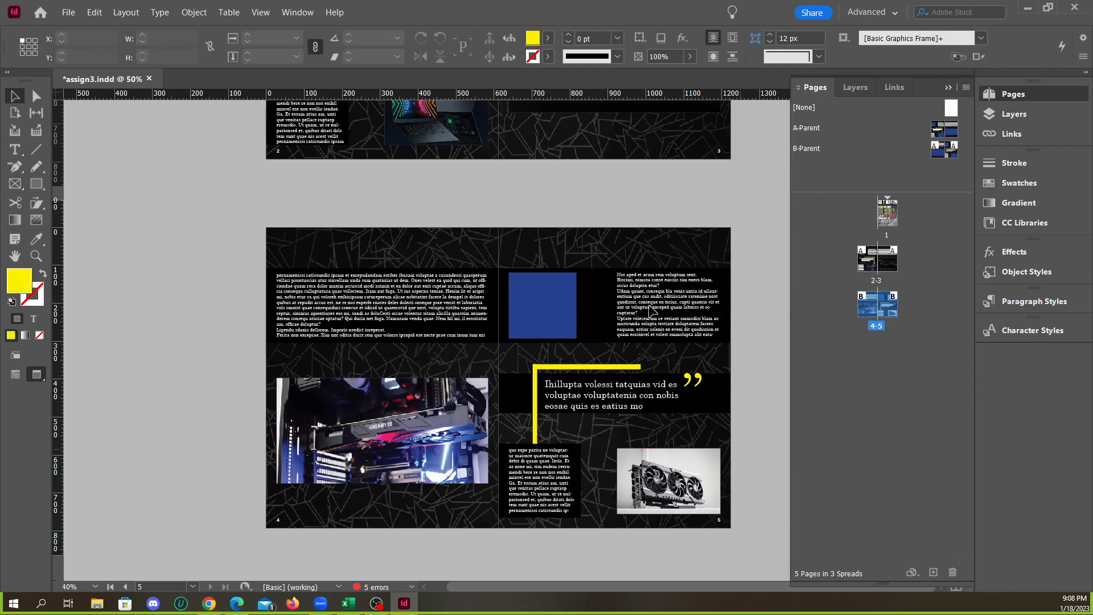
# Switch to Chrome and look through the Unsplash gpu results for another hardware photo
pyautogui.click(209, 602)
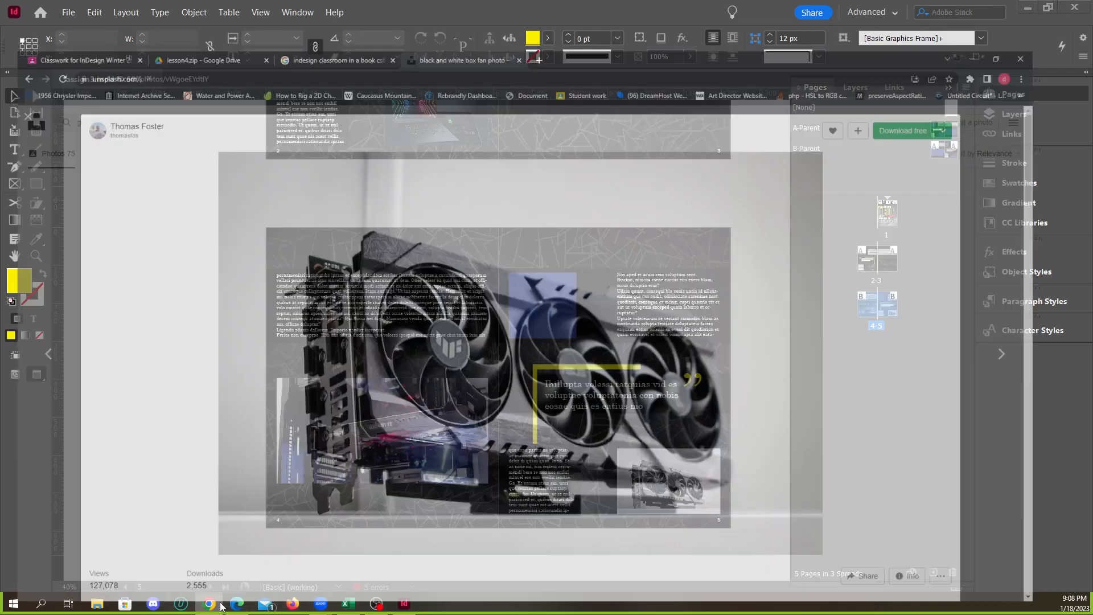
pyautogui.click(12, 70)
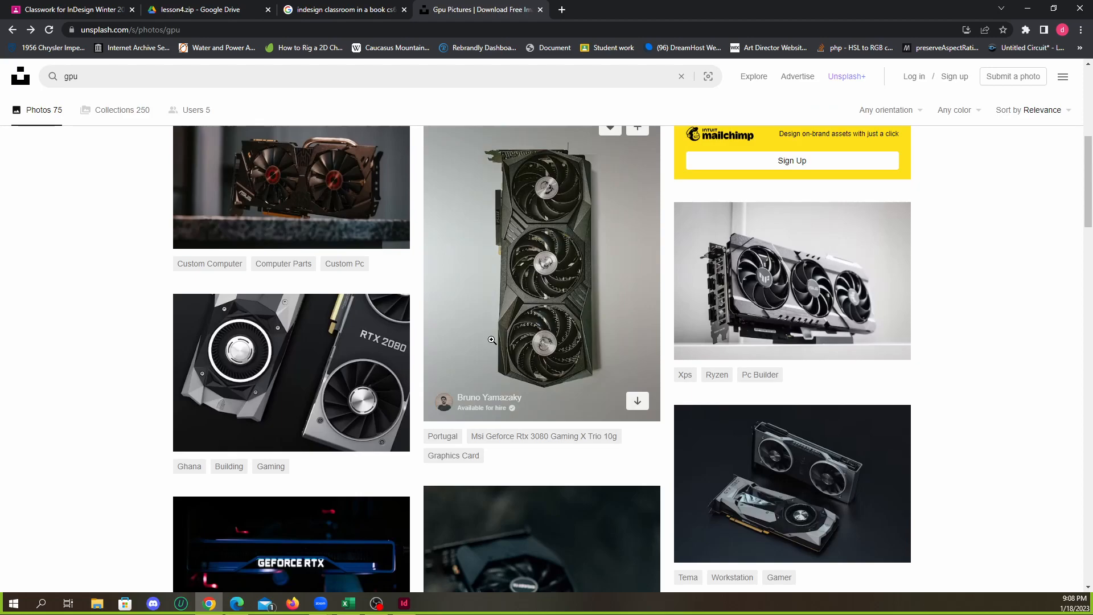
pyautogui.scroll(-4, 482, 343)
pyautogui.scroll(-7, 483, 343)
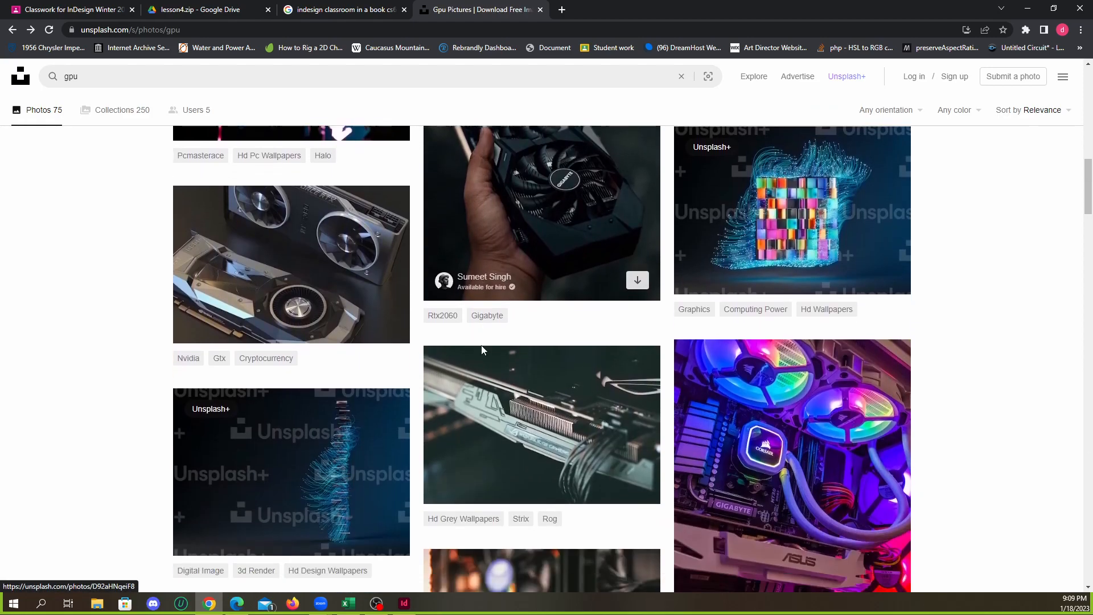
pyautogui.scroll(7, 352, 307)
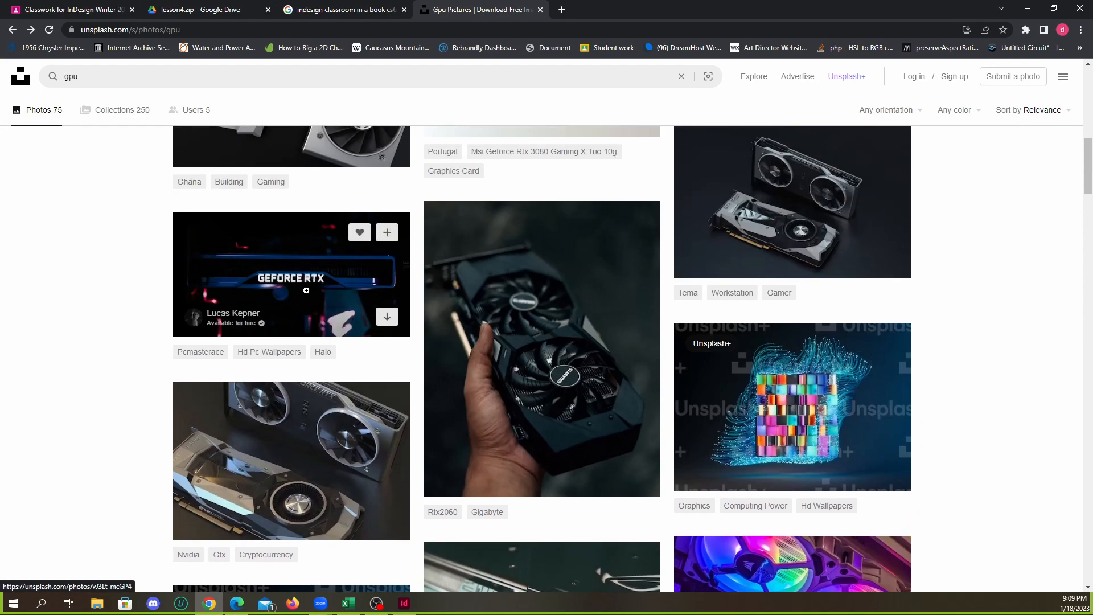
pyautogui.scroll(-2, 308, 288)
pyautogui.scroll(-4, 326, 373)
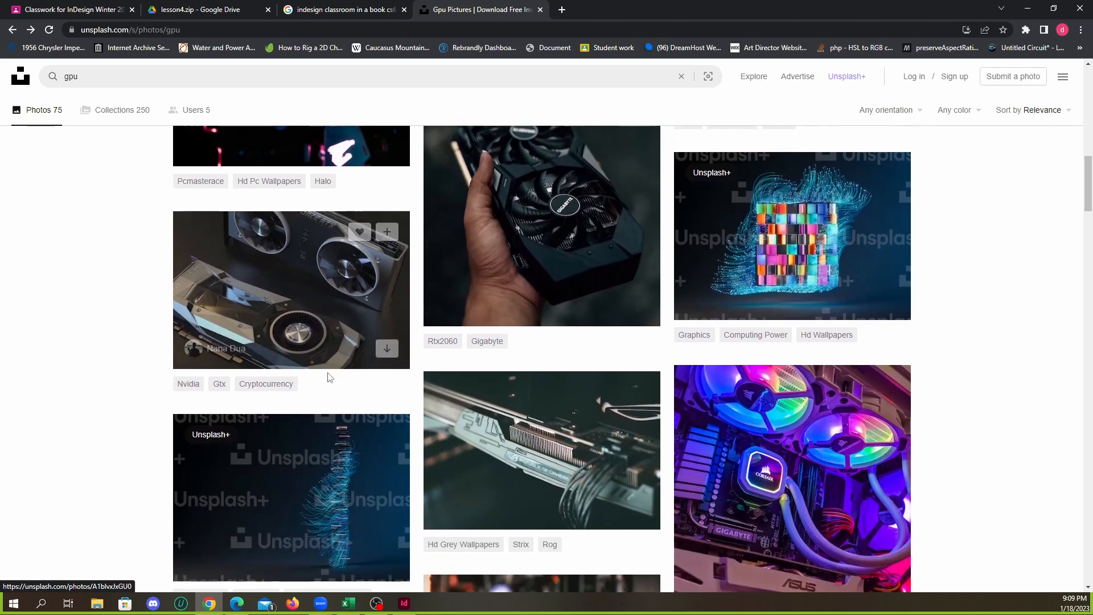
pyautogui.scroll(-3, 432, 372)
pyautogui.scroll(7, 432, 372)
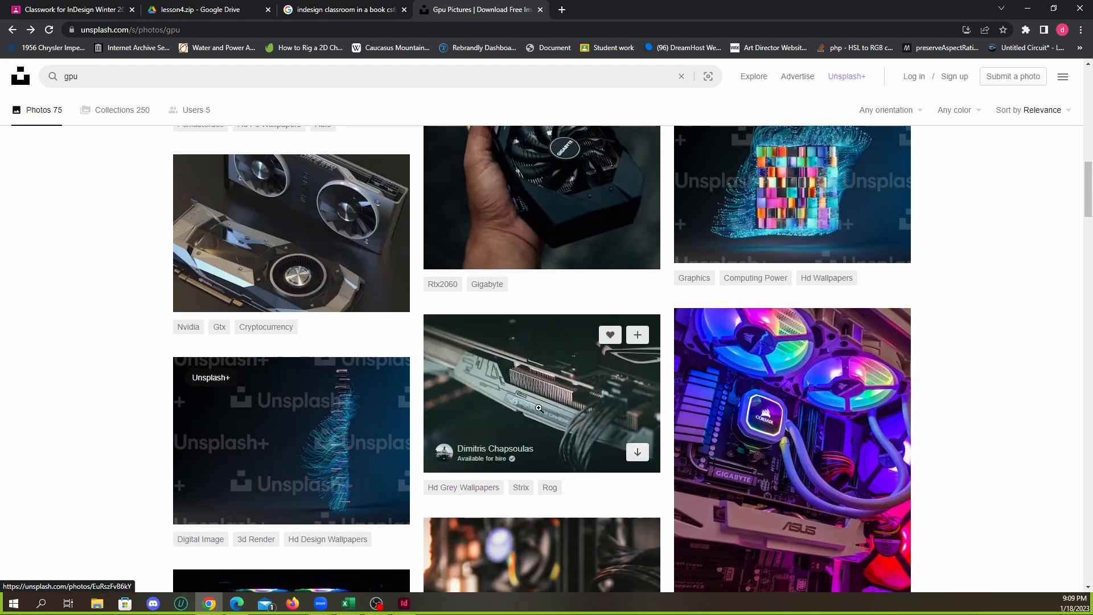
pyautogui.scroll(-5, 623, 382)
pyautogui.scroll(-3, 623, 381)
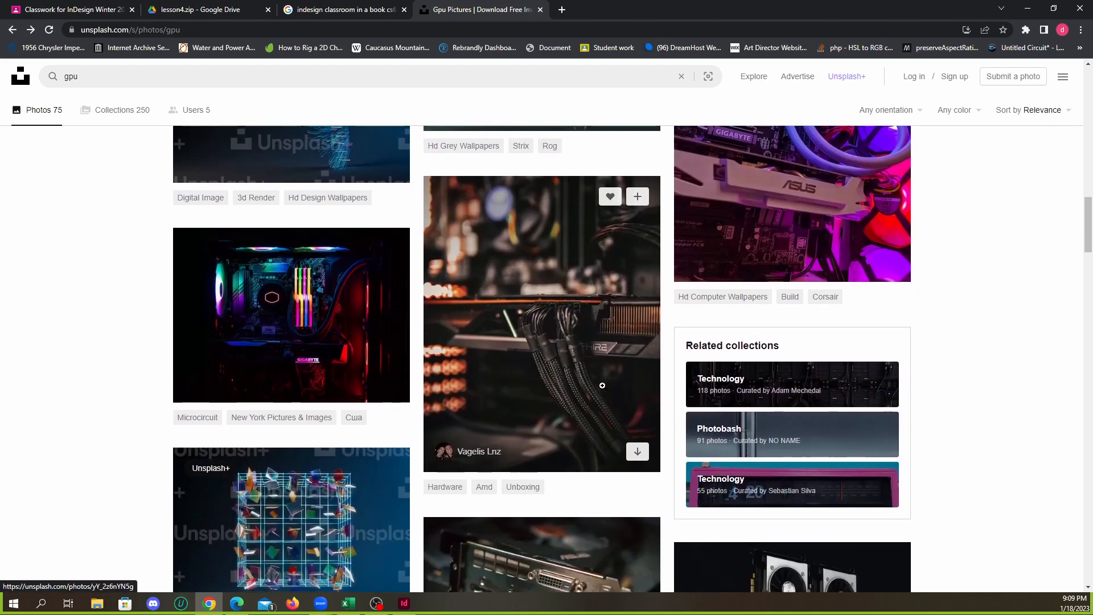
pyautogui.scroll(5, 602, 385)
pyautogui.scroll(2, 602, 386)
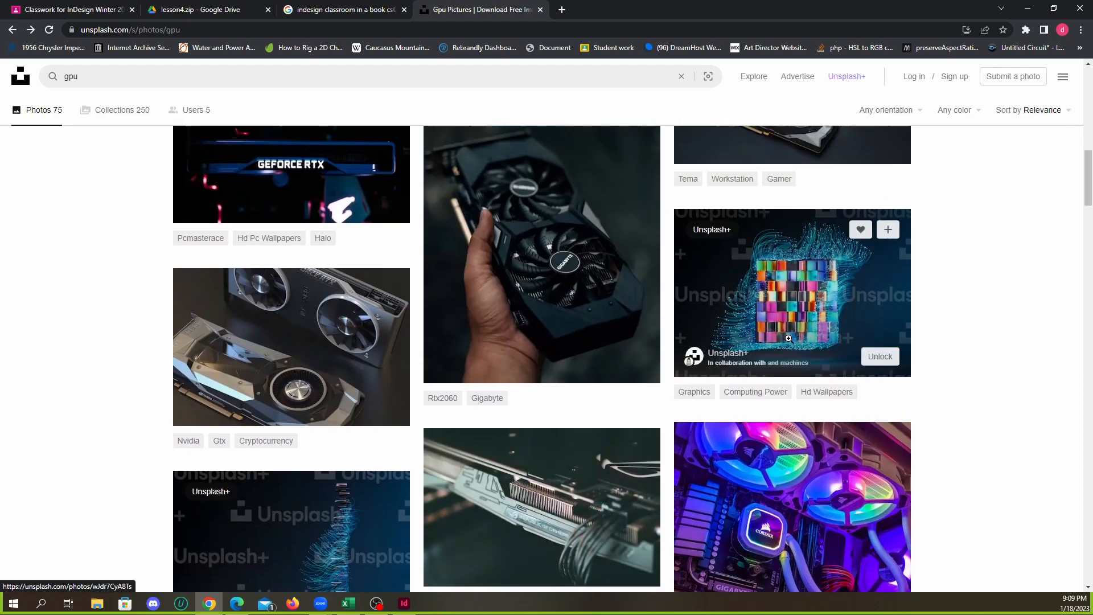
# View the Unsplash+ 3D image of coloured blocks and return to the gpu results
pyautogui.click(694, 336)
pyautogui.scroll(-4, 597, 318)
pyautogui.scroll(4, 615, 352)
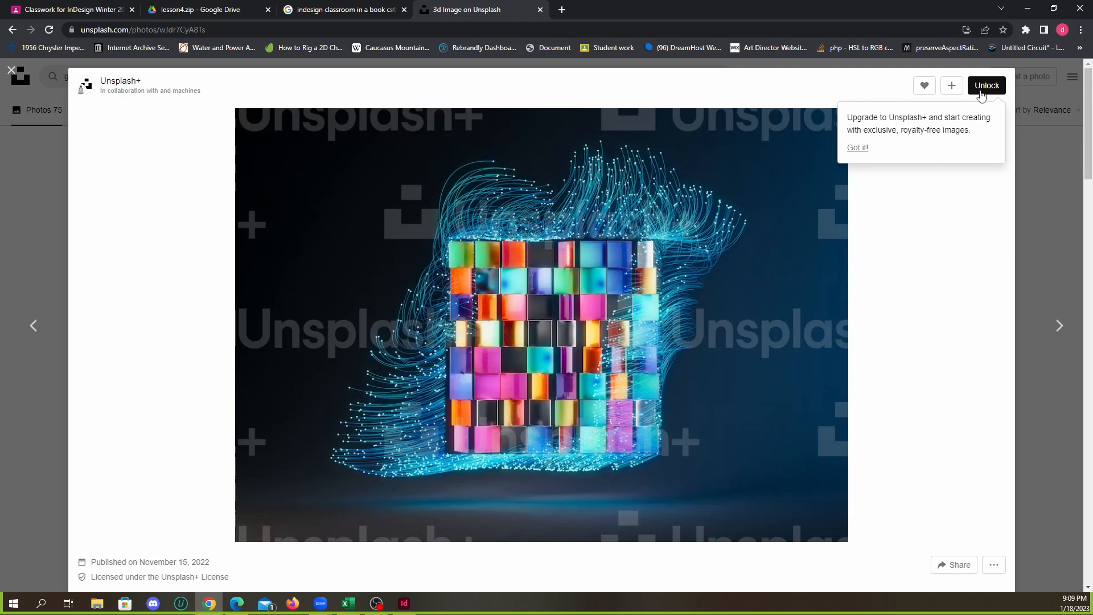
pyautogui.click(1042, 161)
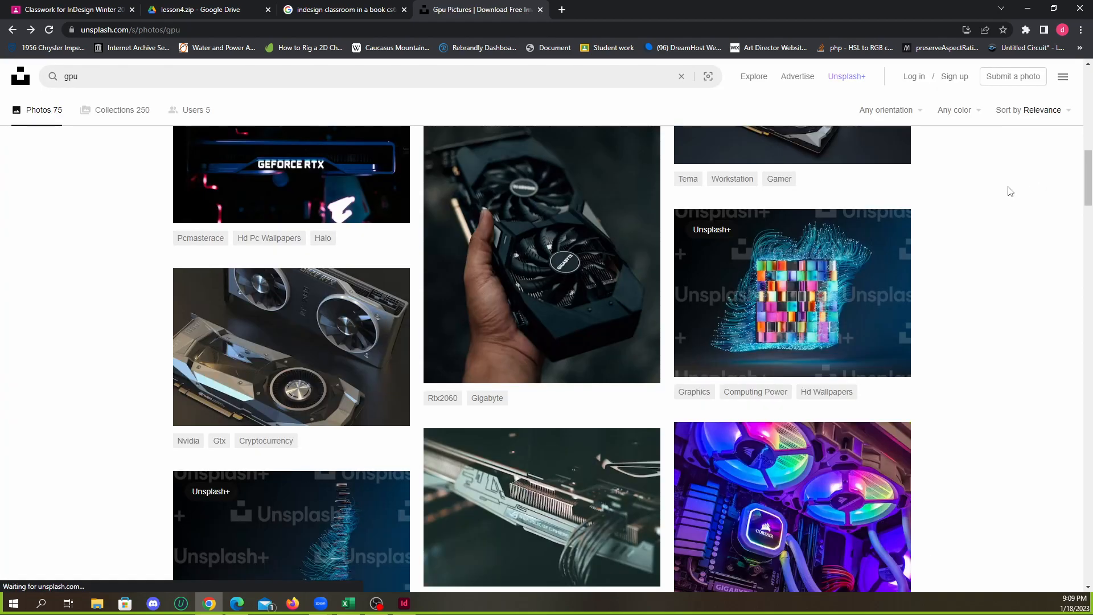
# Find the photo of computer chips on a blue hexagon pattern in the gpu results and copy the image
pyautogui.scroll(-7, 490, 360)
pyautogui.scroll(-8, 490, 360)
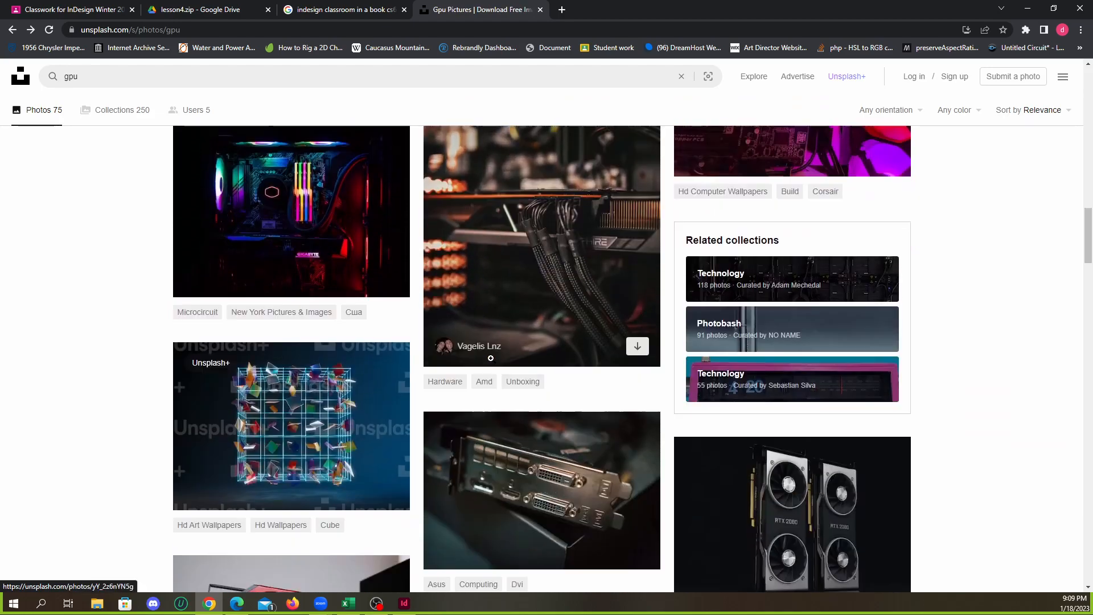
pyautogui.scroll(-3, 532, 350)
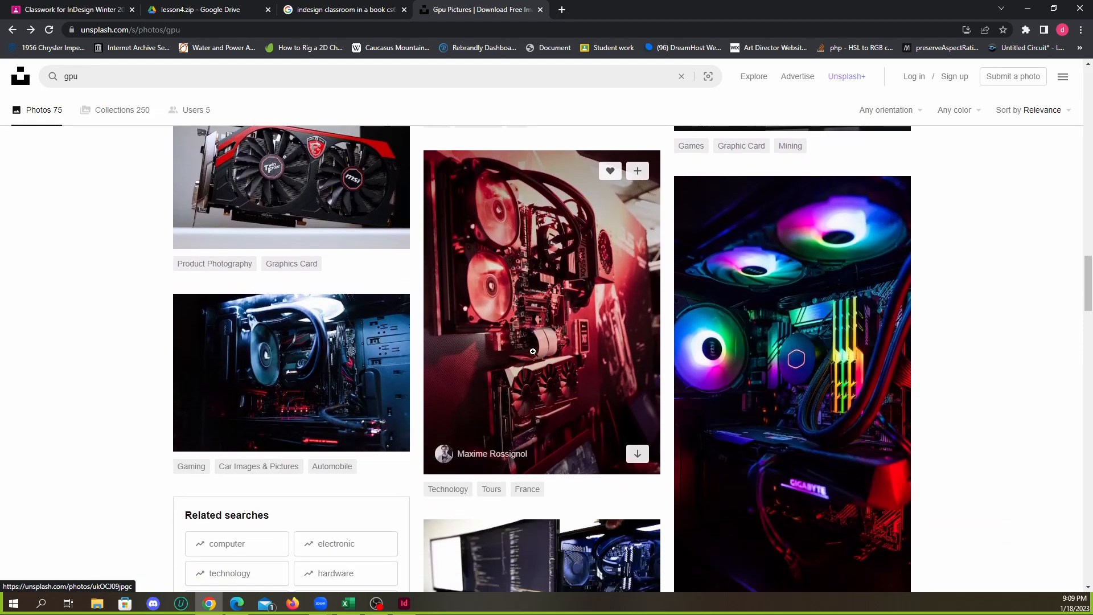
pyautogui.scroll(-10, 535, 351)
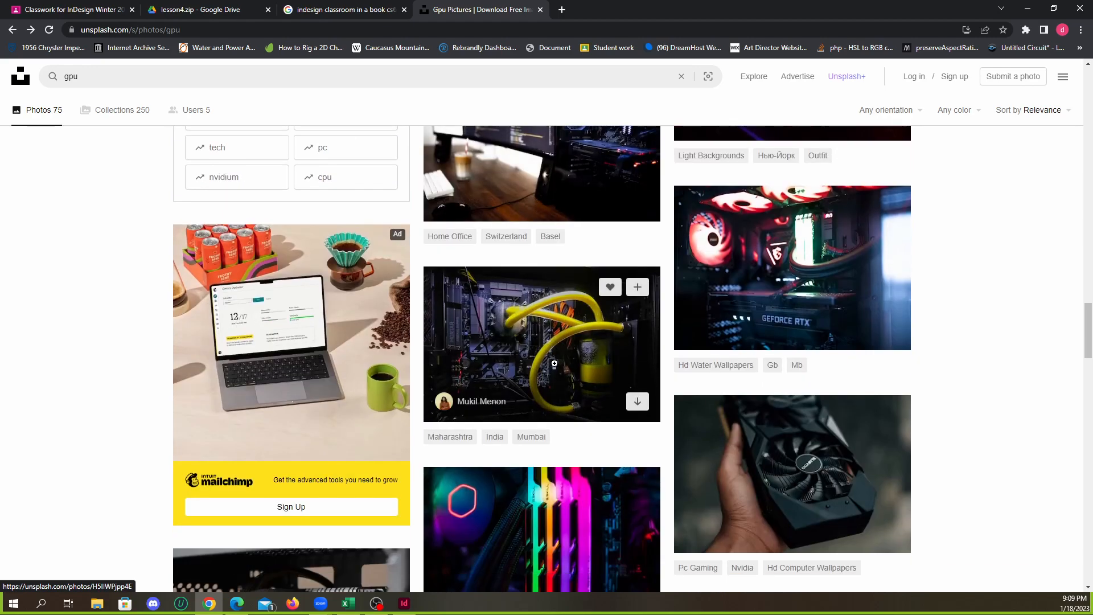
pyautogui.scroll(-8, 557, 364)
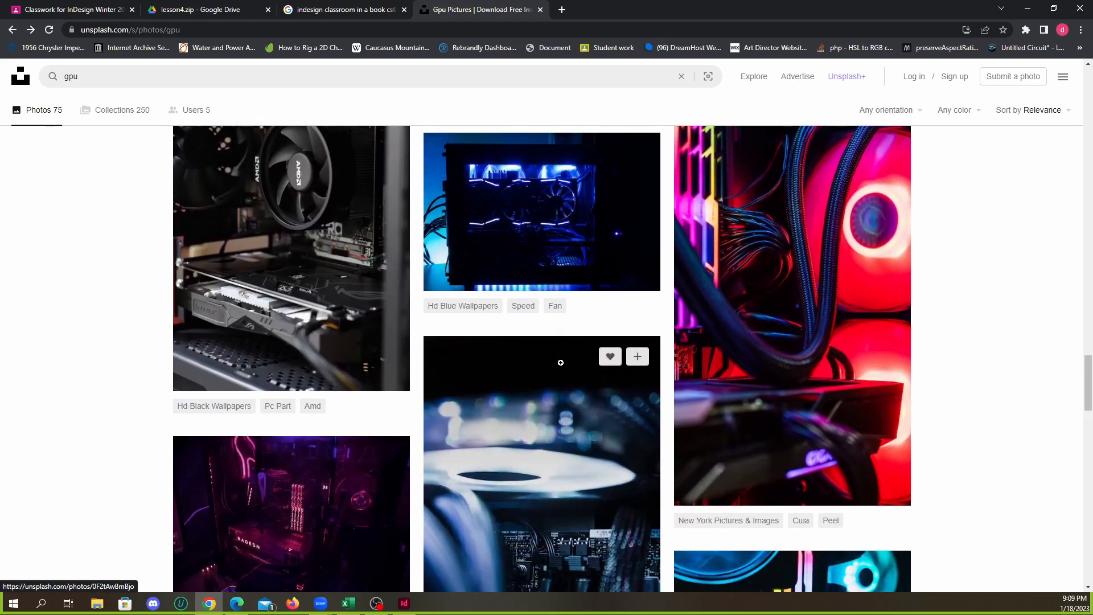
pyautogui.scroll(-9, 583, 356)
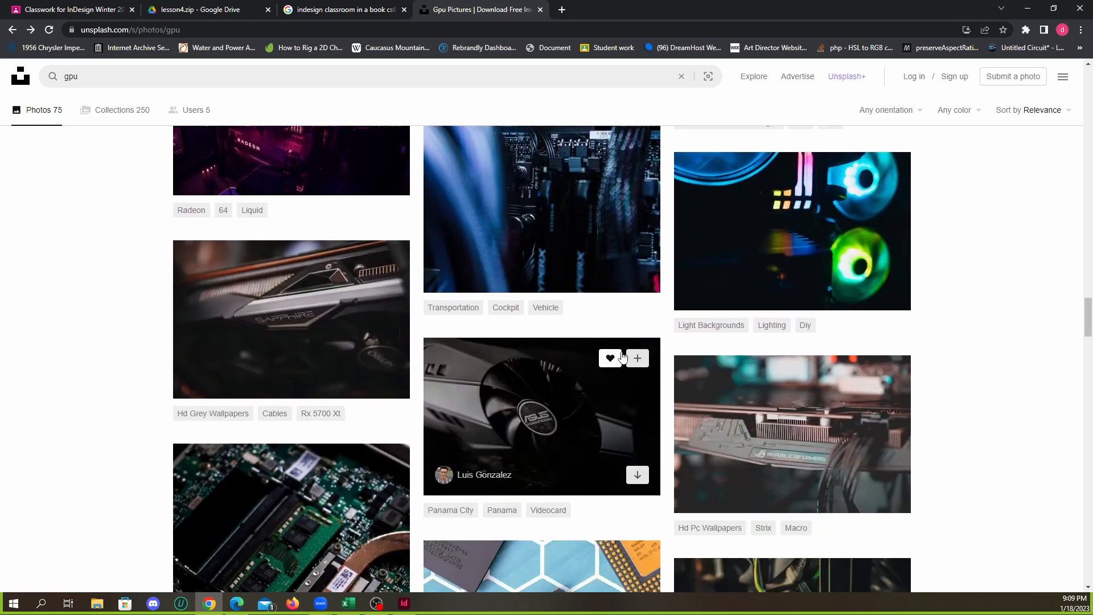
pyautogui.scroll(-4, 636, 357)
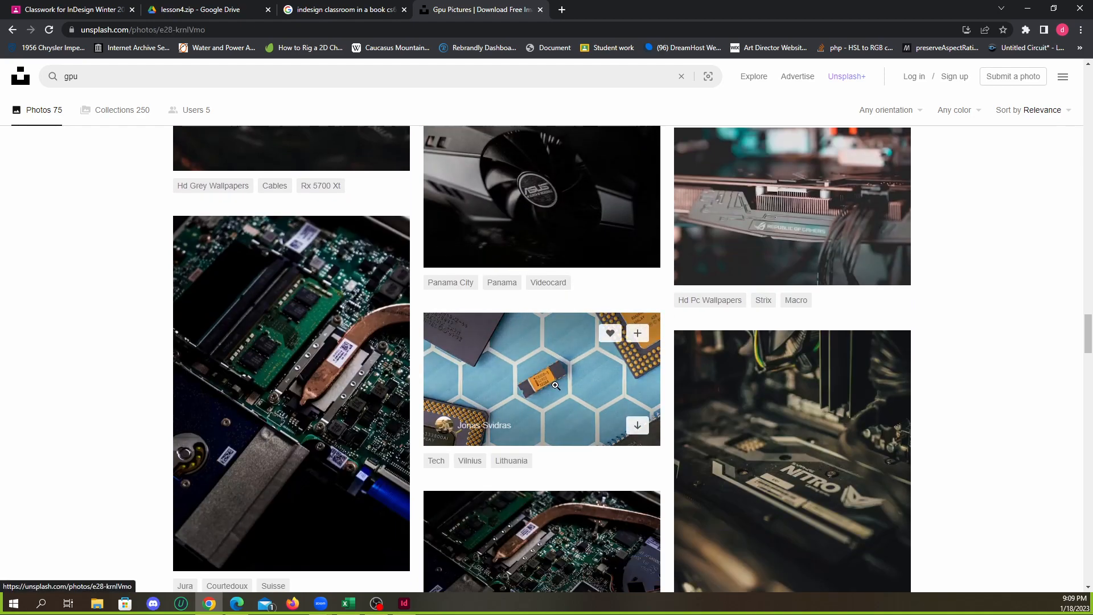
pyautogui.click(556, 385)
pyautogui.rightClick(616, 289)
pyautogui.click(659, 330)
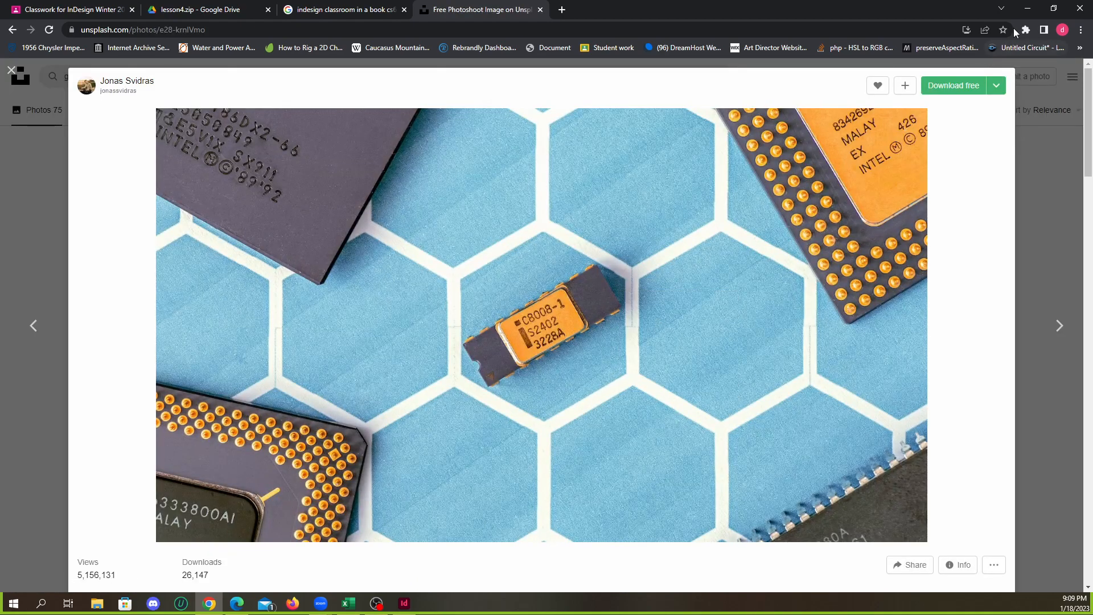
# Return to InDesign, paste the chip photo into the upper blue frame on page 5 and make it fill the frame proportionally
pyautogui.click(1027, 9)
pyautogui.rightClick(530, 295)
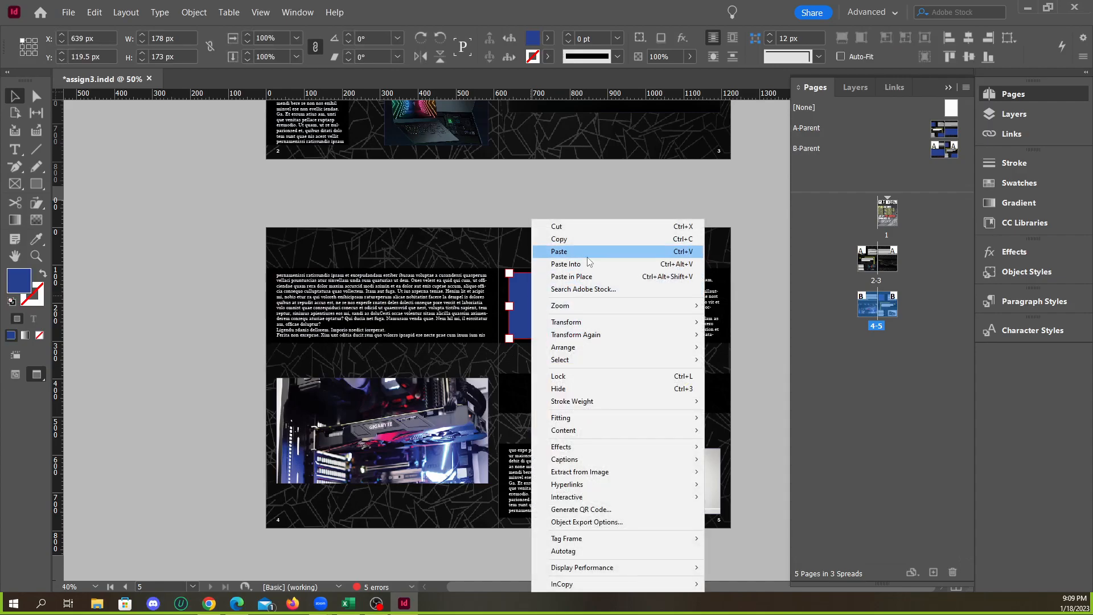
pyautogui.click(586, 261)
pyautogui.rightClick(561, 300)
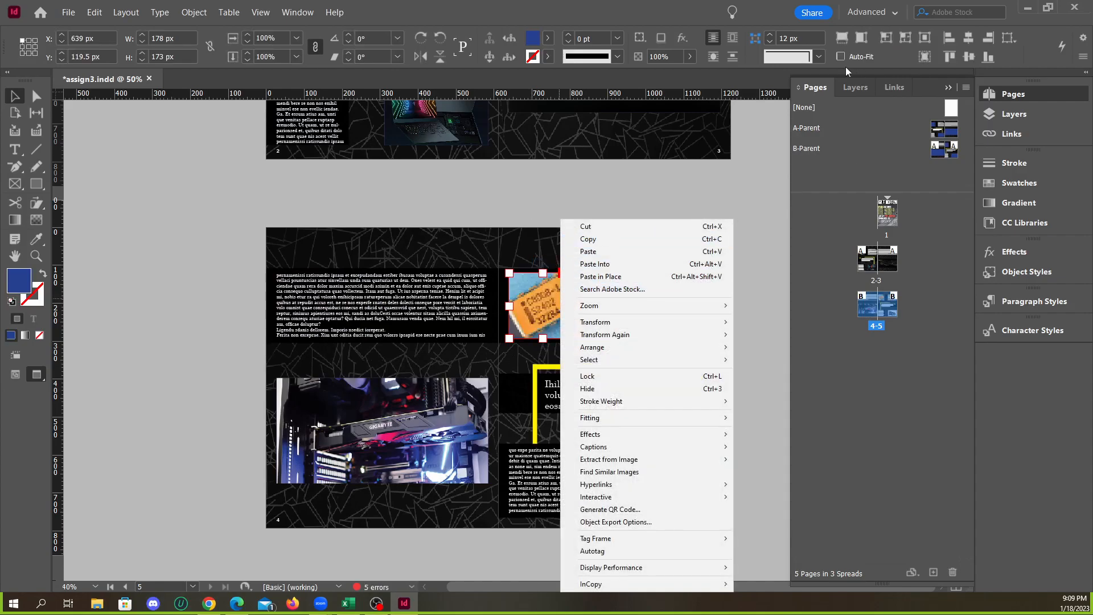
pyautogui.moveTo(655, 417)
pyautogui.click(771, 418)
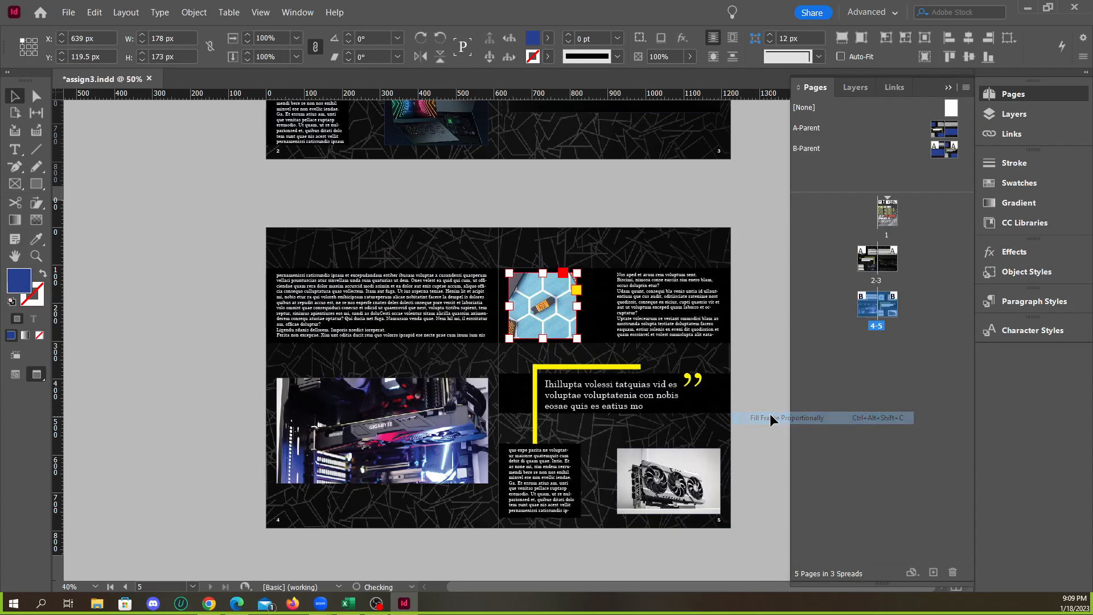
pyautogui.click(651, 203)
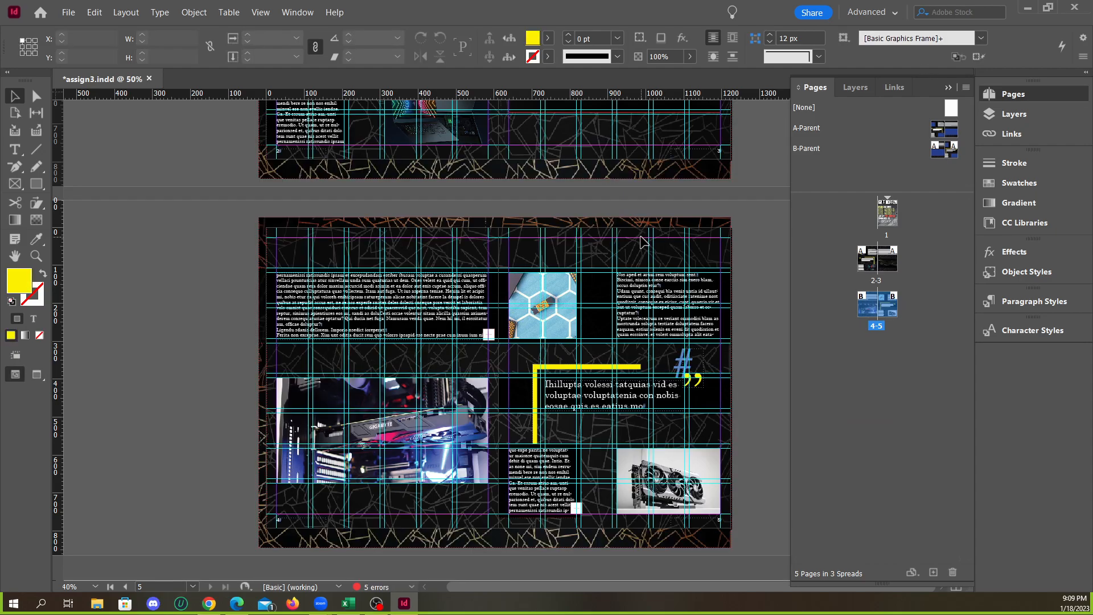
# Review the page 2-3 and page 4-5 spreads, comparing their photos, text columns and pull quotes
pyautogui.scroll(10, 727, 315)
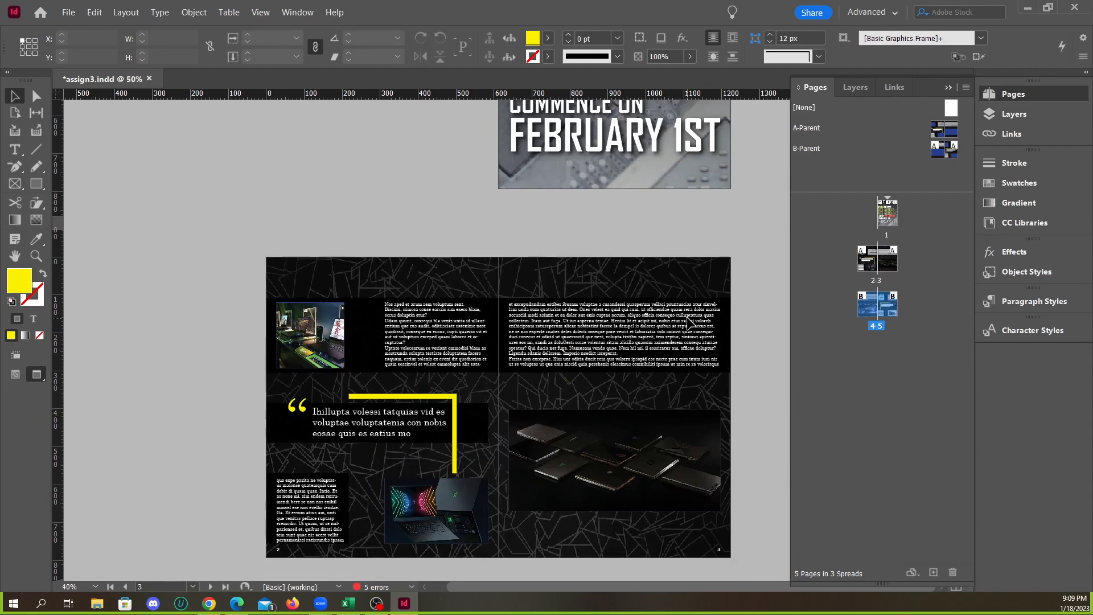
pyautogui.scroll(-7, 688, 316)
pyautogui.scroll(5, 672, 299)
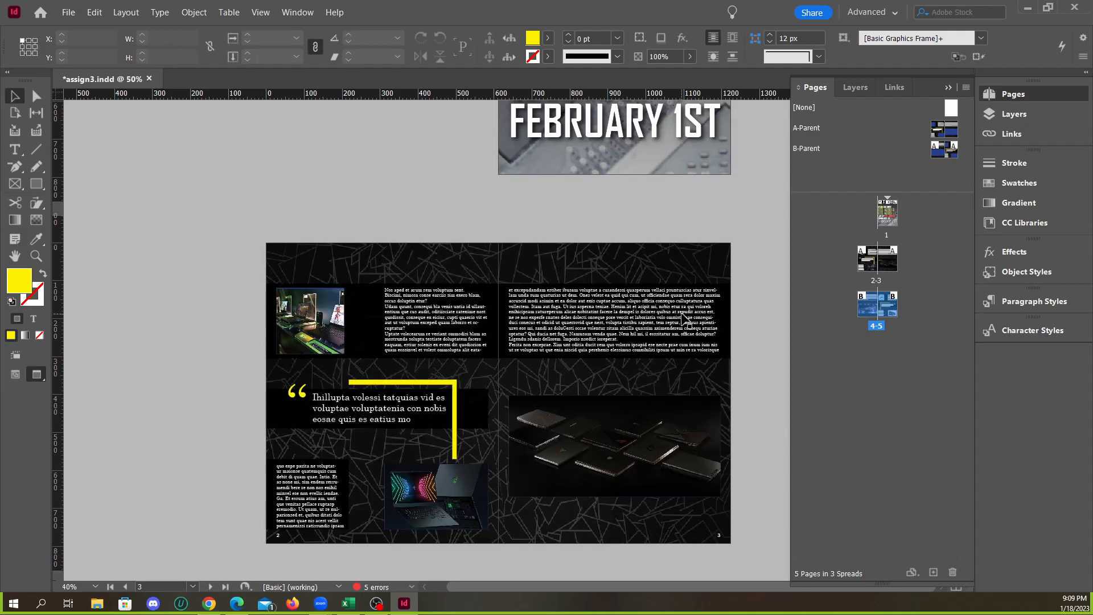
pyautogui.scroll(5, 668, 302)
pyautogui.scroll(-10, 668, 302)
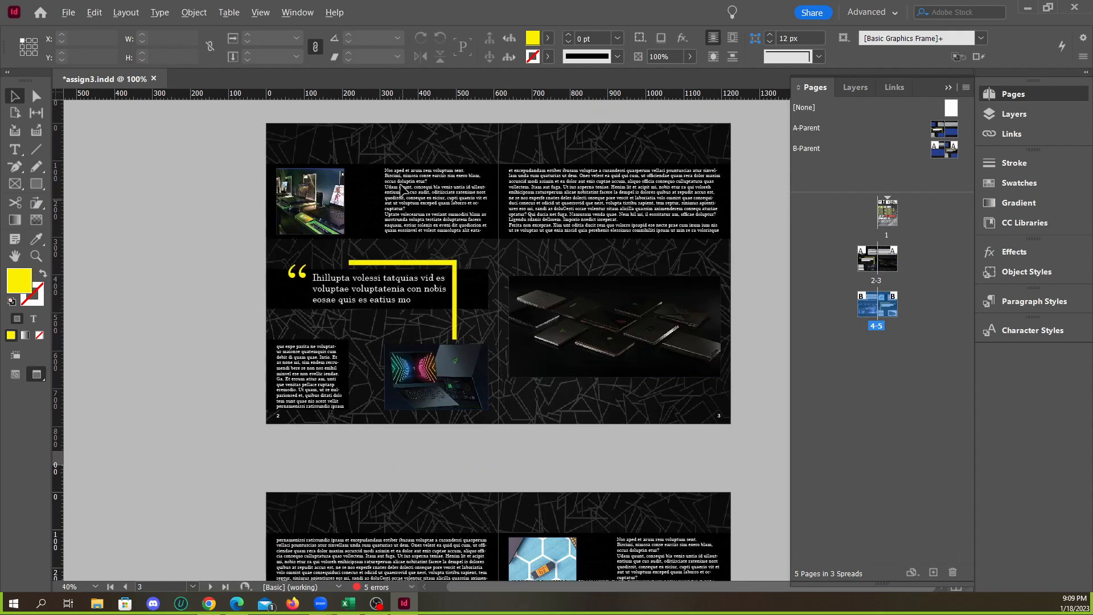
# Examine the pull quote on page 2 up close and select its text frame within the page 2-3 spread
pyautogui.scroll(6, 409, 196)
pyautogui.scroll(-4, 384, 257)
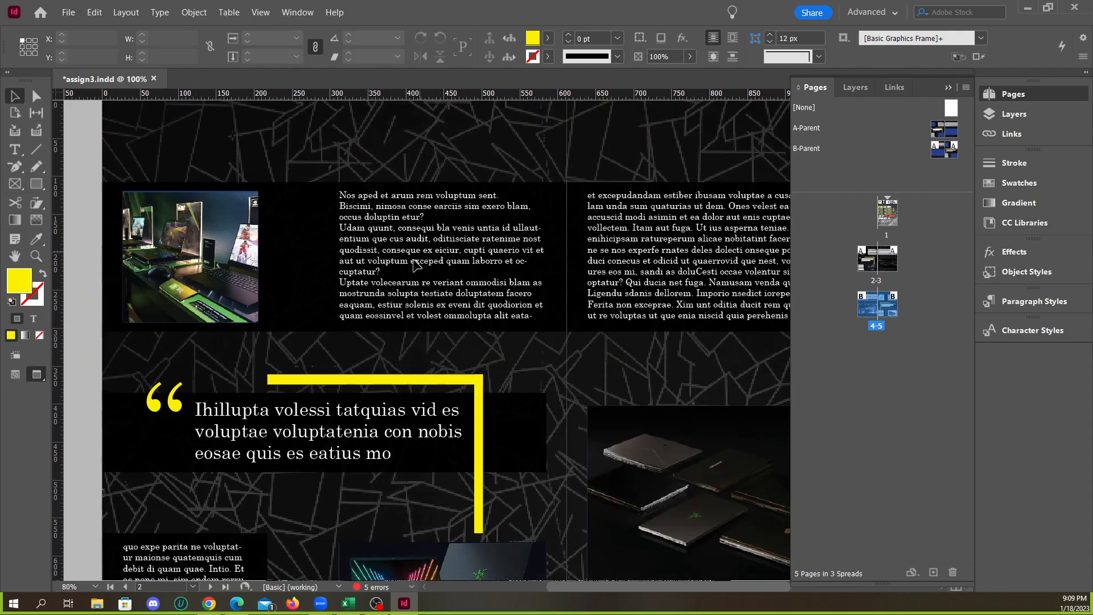
pyautogui.scroll(-3, 344, 405)
pyautogui.scroll(4, 346, 356)
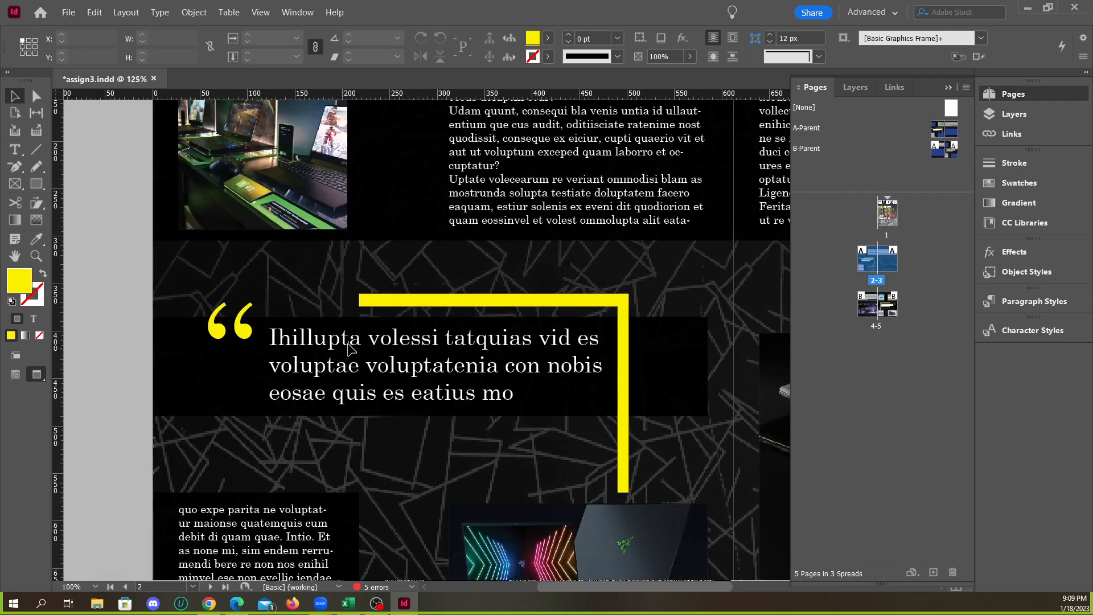
pyautogui.scroll(-2, 342, 348)
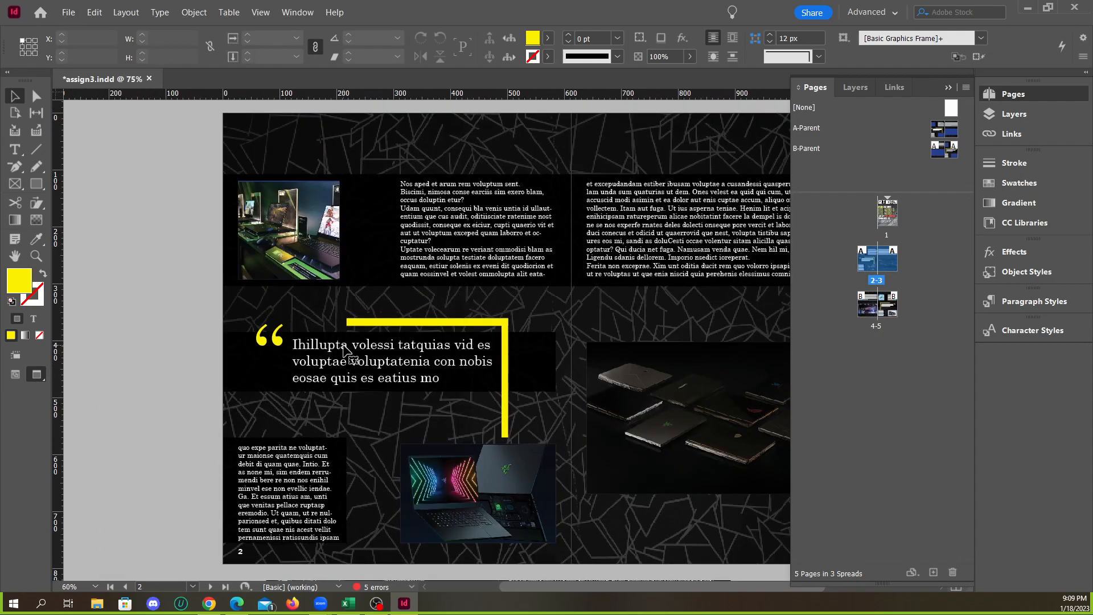
pyautogui.scroll(3, 354, 361)
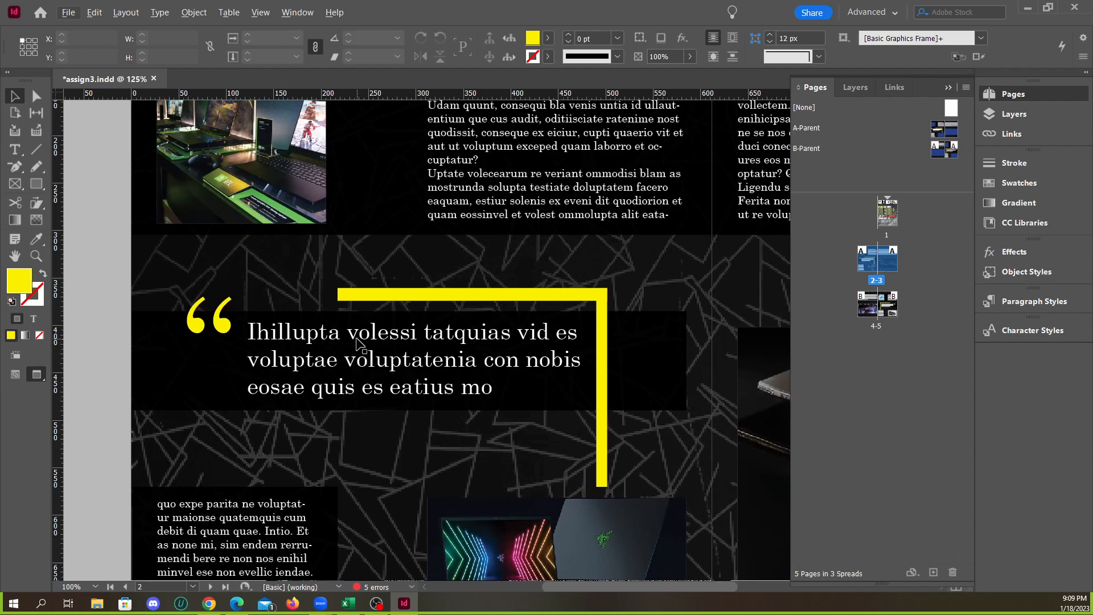
pyautogui.click(336, 345)
pyautogui.scroll(-5, 415, 335)
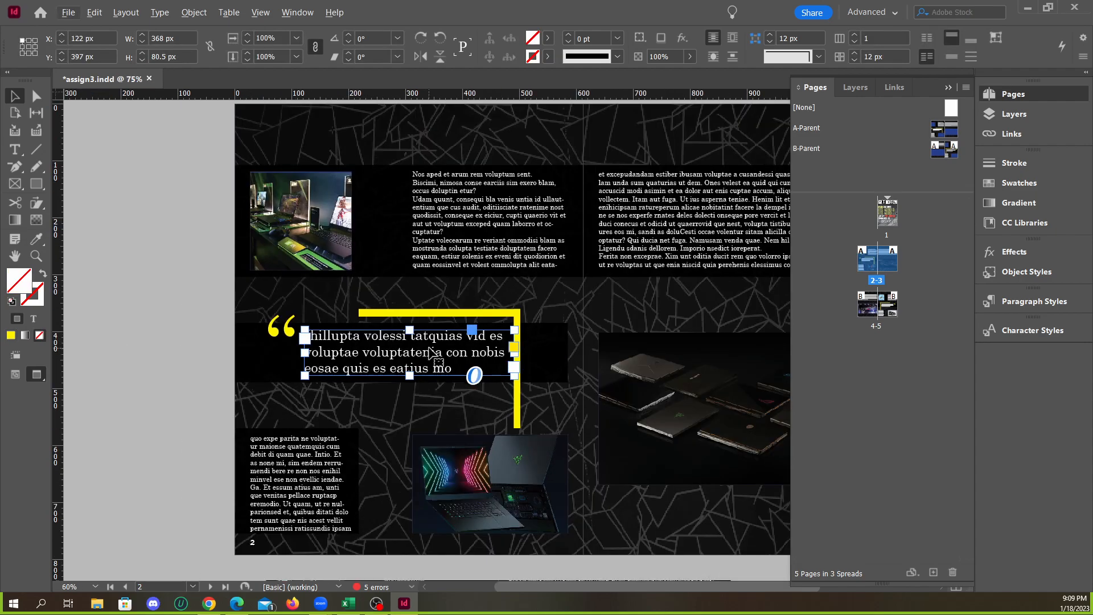
pyautogui.scroll(2, 524, 406)
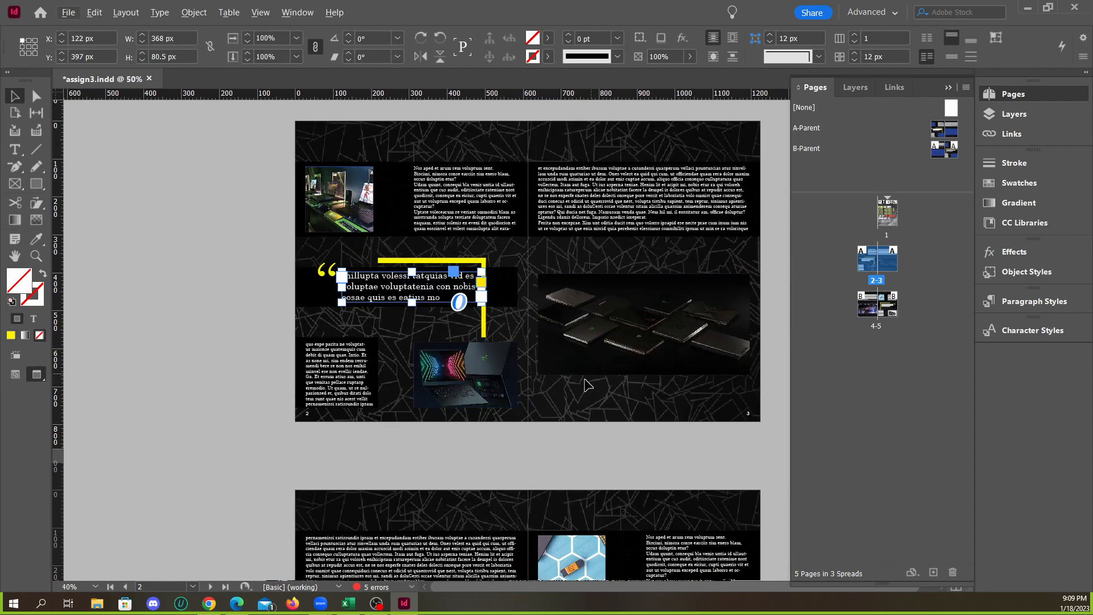
# Compare the cover page with the page 4-5 spread, looking closely at the pull quote on page 5
pyautogui.scroll(6, 580, 384)
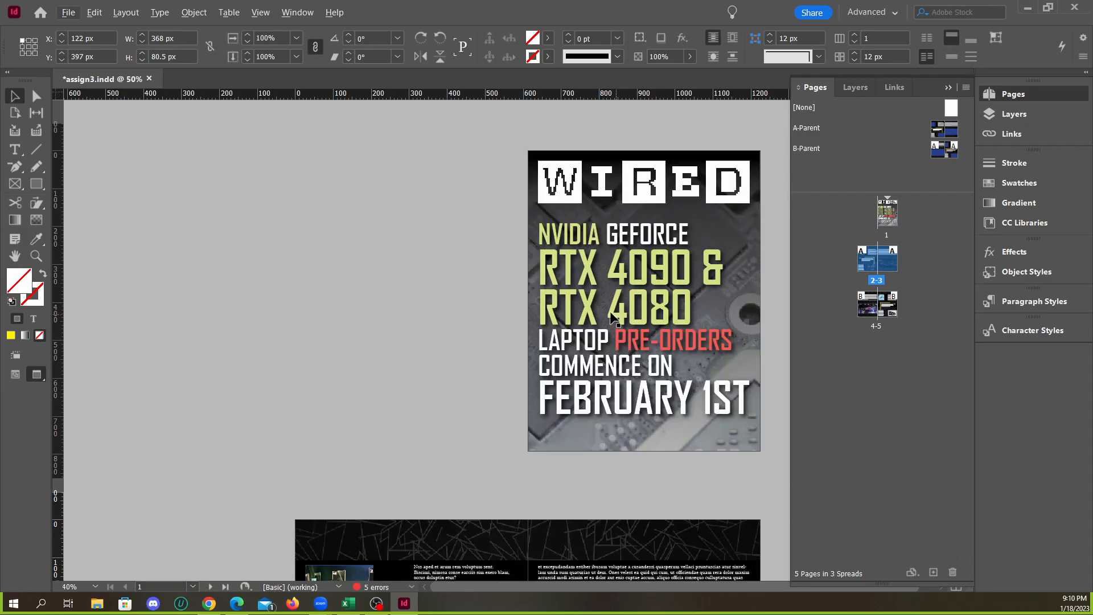
pyautogui.scroll(-10, 612, 317)
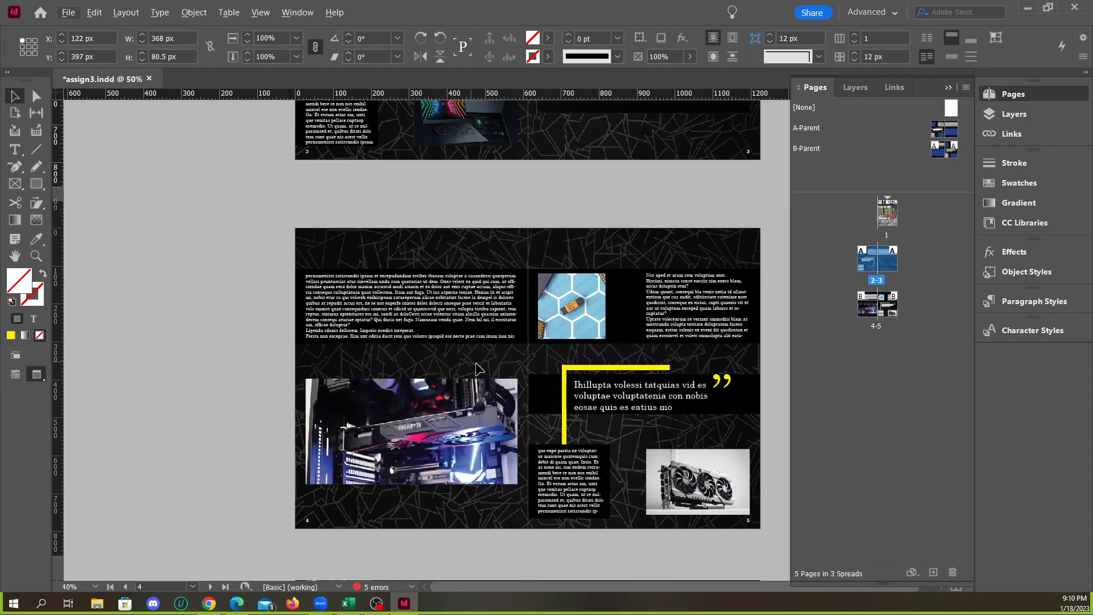
pyautogui.scroll(3, 770, 438)
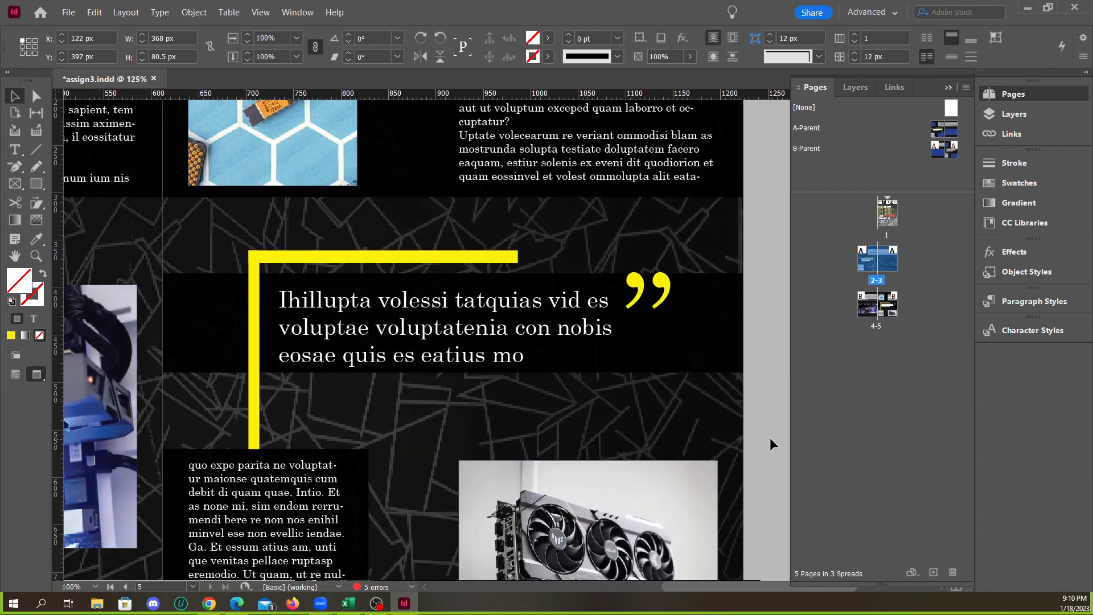
pyautogui.click(655, 355)
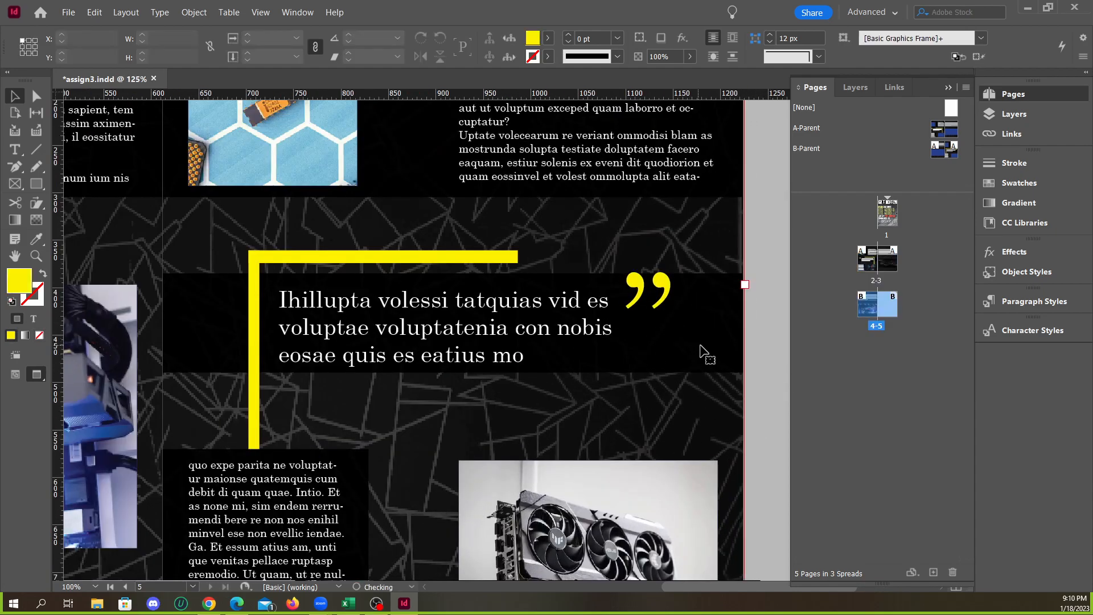
pyautogui.scroll(-4, 717, 376)
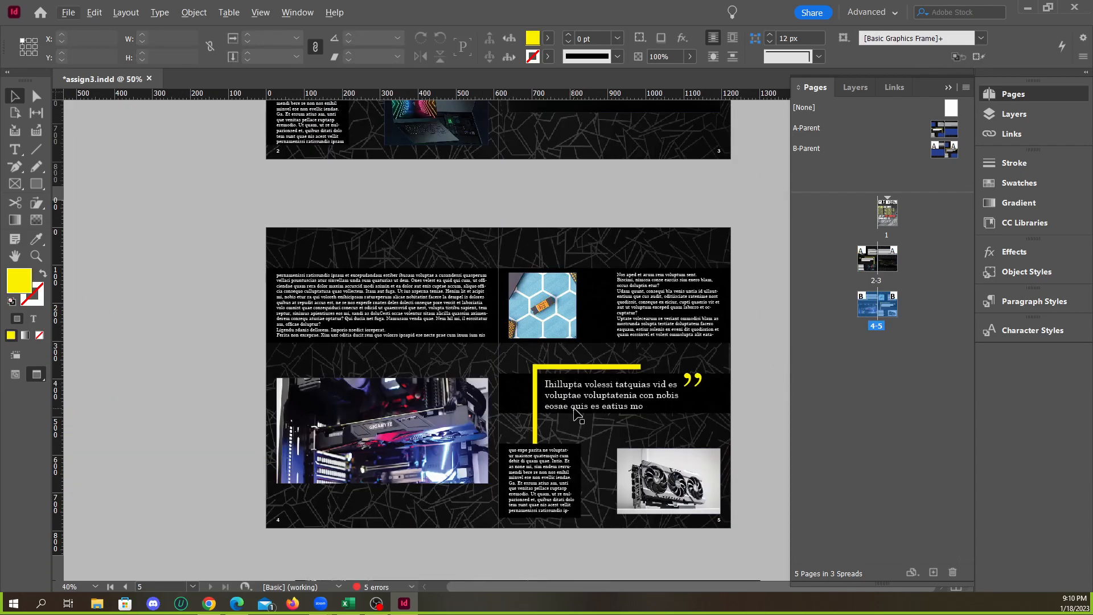
pyautogui.scroll(8, 575, 409)
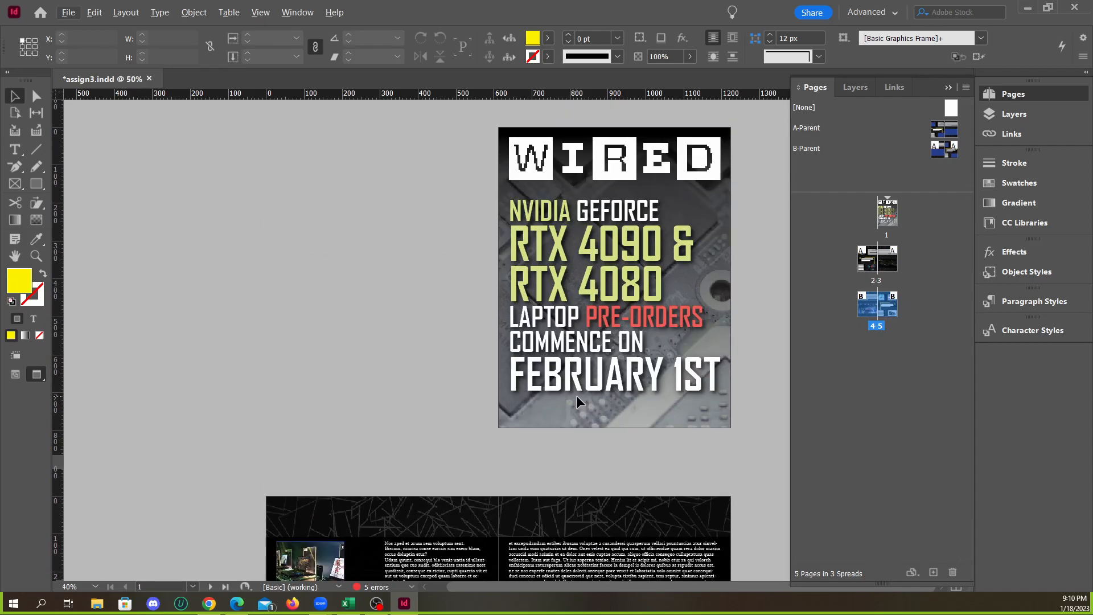
pyautogui.scroll(-4, 538, 357)
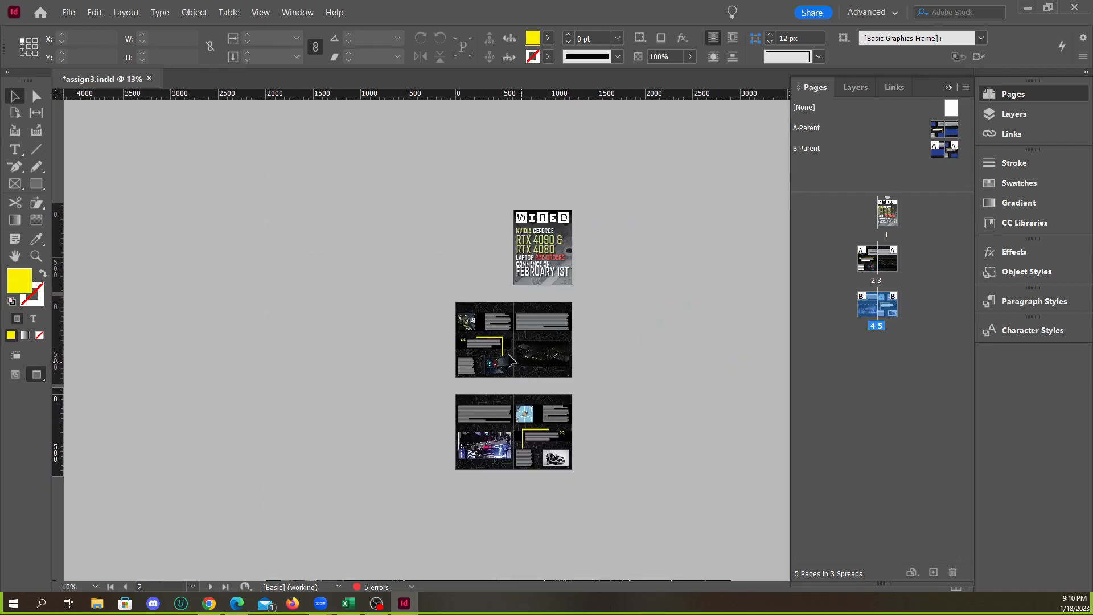
# Recheck the page 2 pull quote and compare it with the cover headline on page 1
pyautogui.scroll(2, 515, 362)
pyautogui.scroll(5, 477, 339)
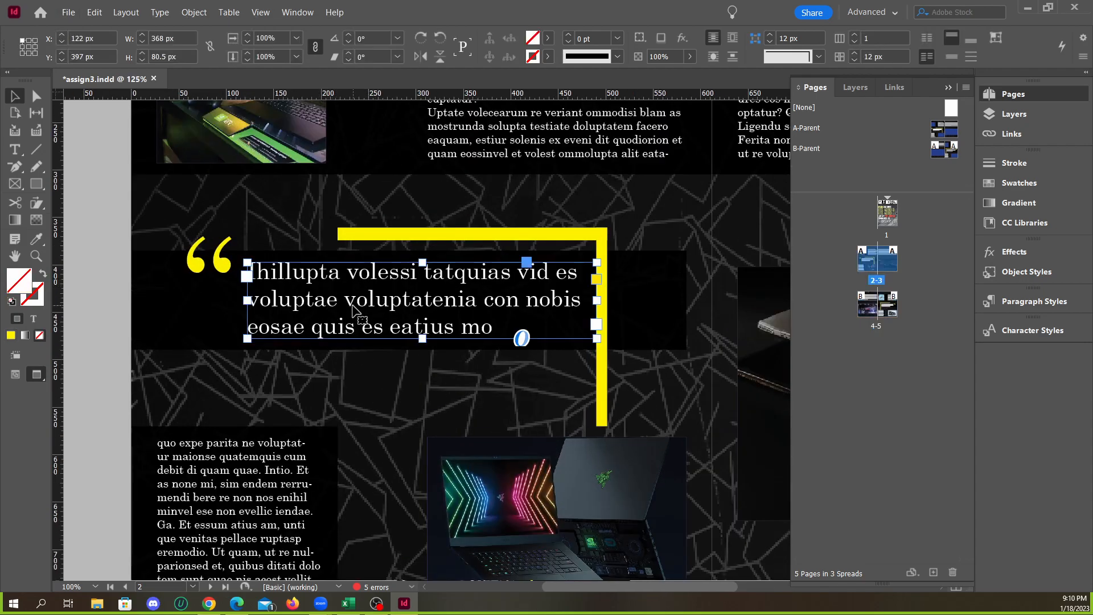
pyautogui.scroll(10, 419, 392)
pyautogui.scroll(-3, 364, 333)
pyautogui.scroll(3, 450, 368)
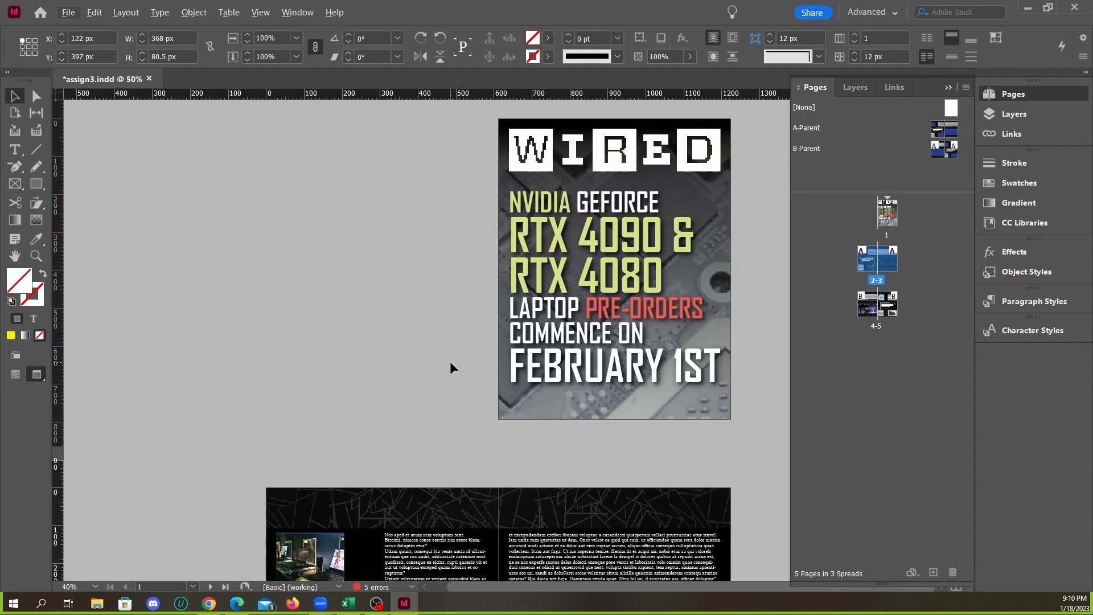
pyautogui.scroll(-3, 451, 362)
pyautogui.scroll(2, 484, 347)
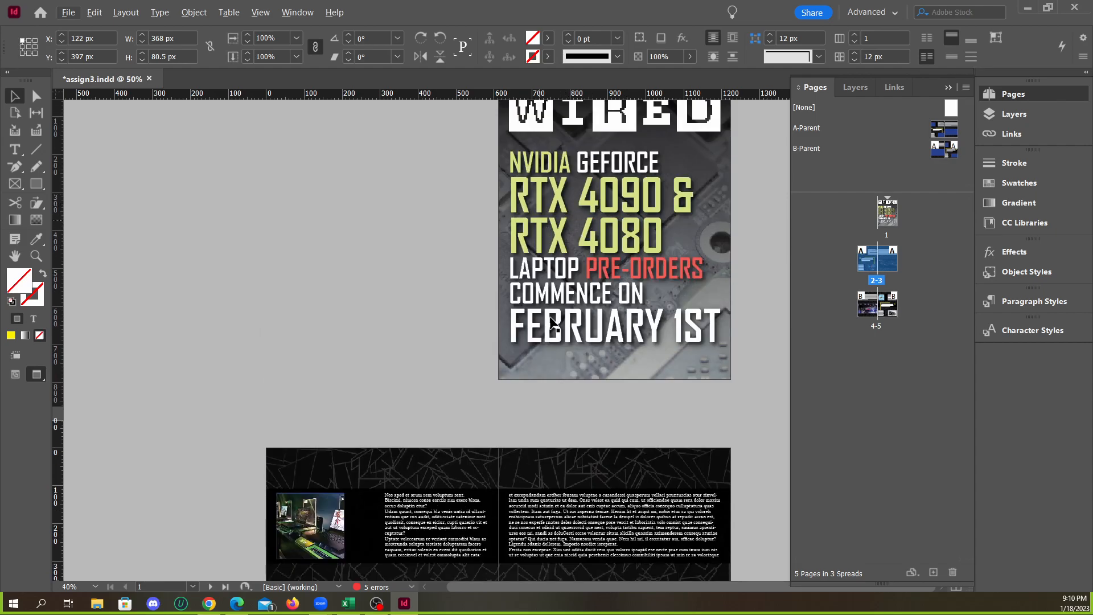
pyautogui.scroll(-3, 539, 324)
pyautogui.scroll(4, 470, 381)
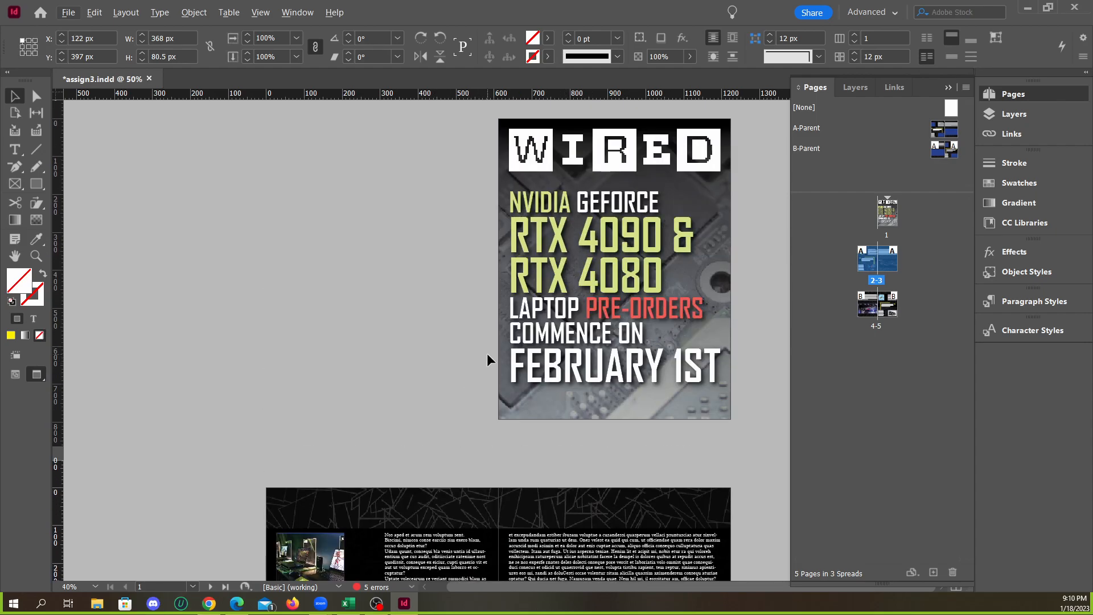
# Open the cover headline for text editing and inspect the left edges of the NVIDIA and RTX lines up close
pyautogui.scroll(4, 565, 195)
pyautogui.click(435, 231)
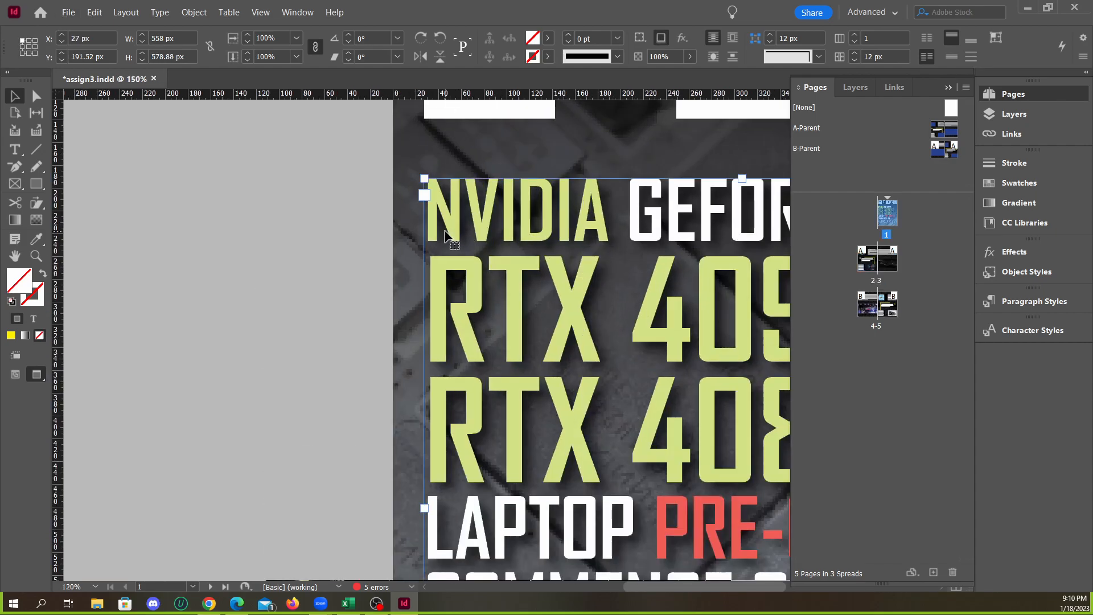
pyautogui.scroll(3, 435, 230)
pyautogui.doubleClick(428, 237)
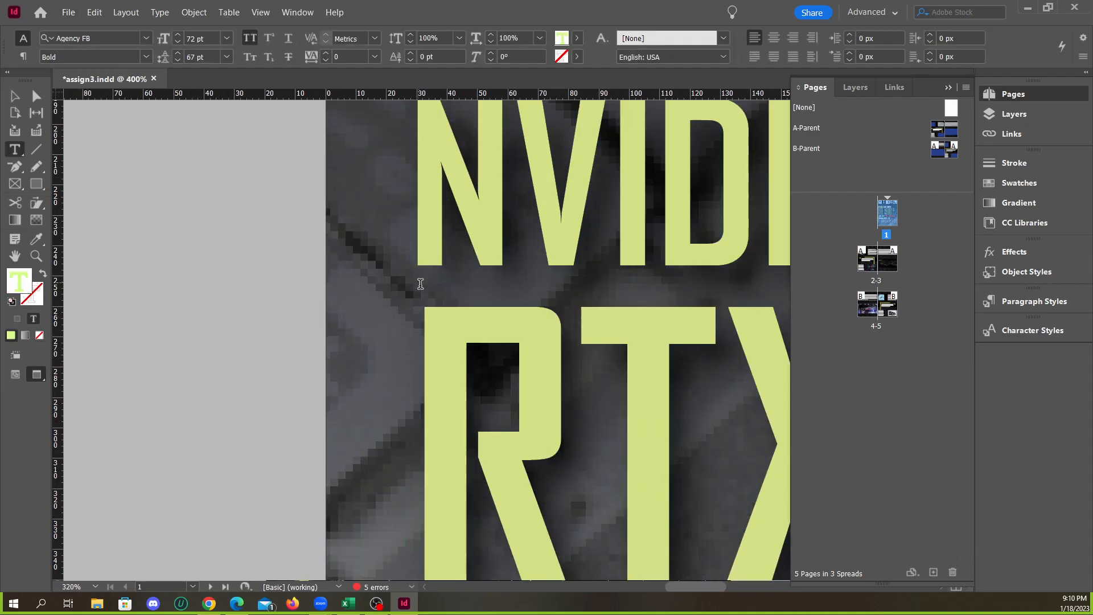
pyautogui.scroll(2, 420, 250)
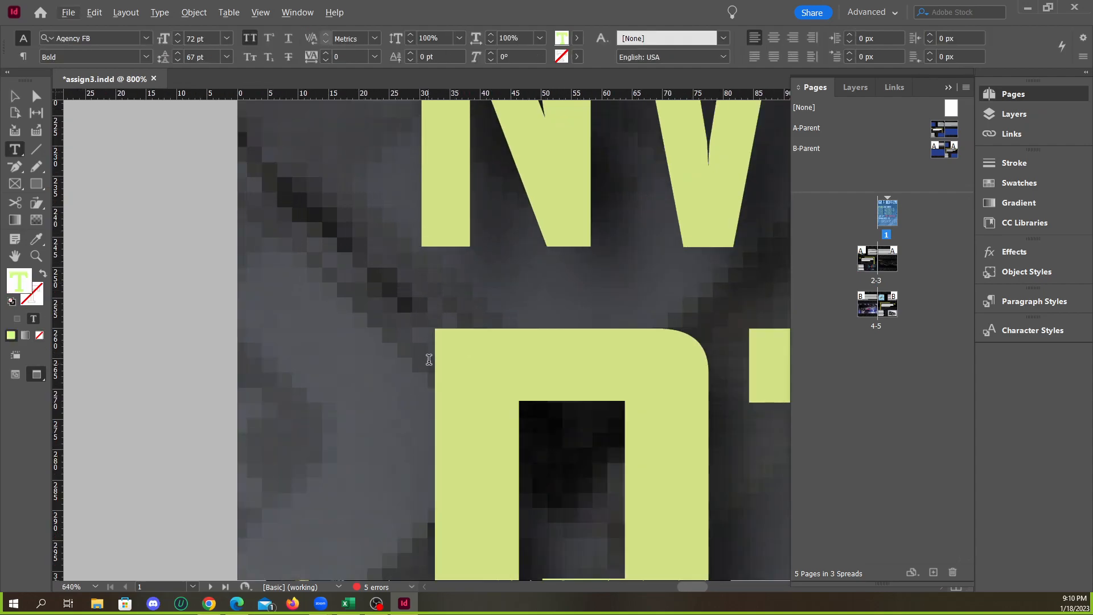
pyautogui.scroll(-2, 420, 228)
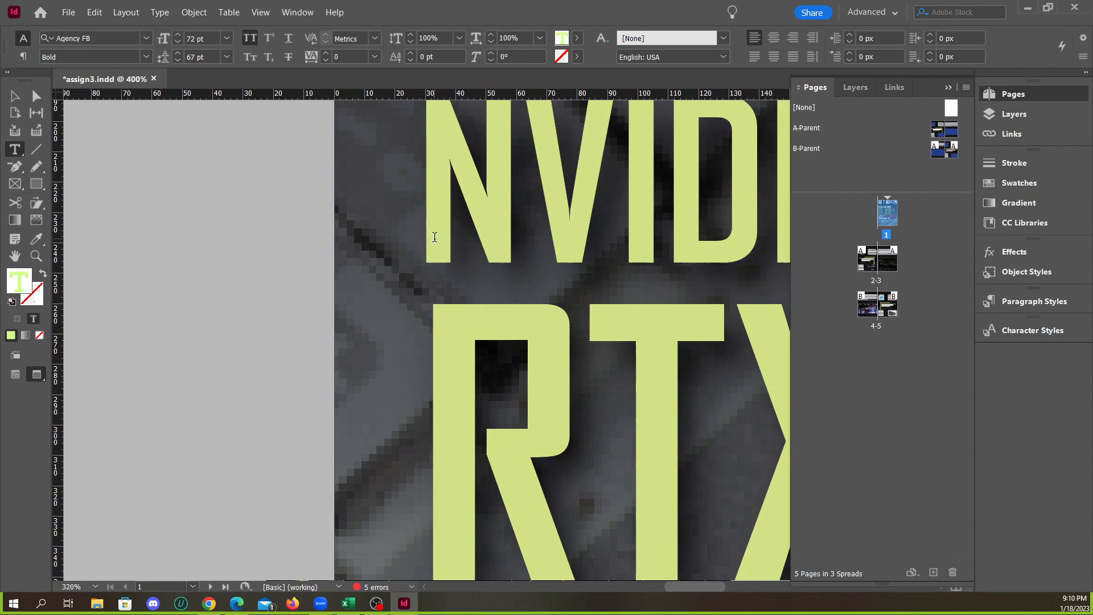
# Insert a space before NVIDIA in the cover headline and tighten its kerning to -180
pyautogui.press('Left')
pyautogui.click(423, 220)
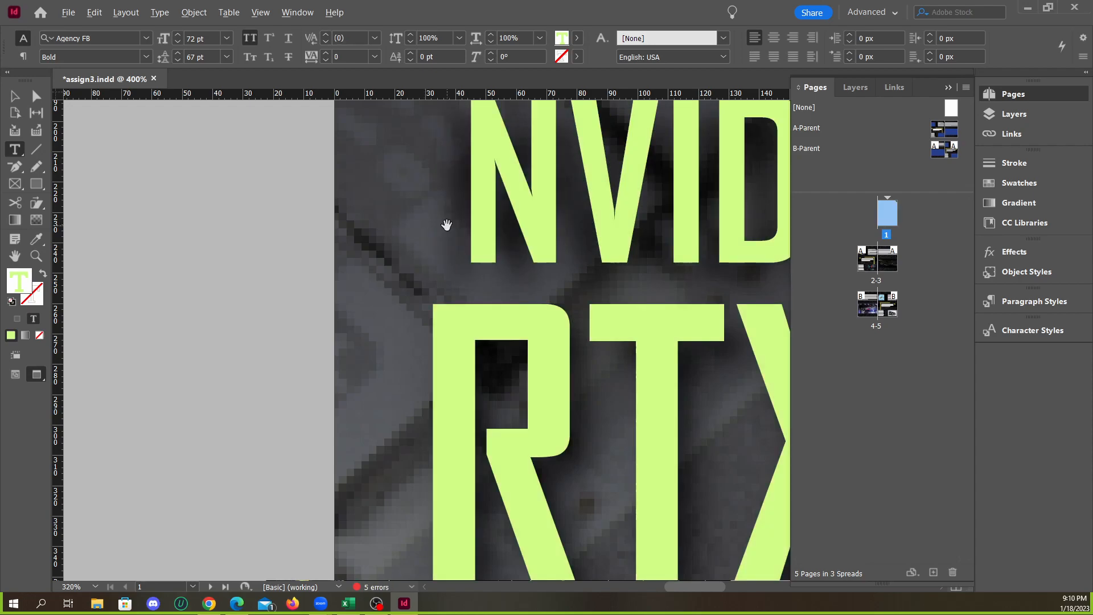
pyautogui.hotkey('alt', 'Left')
pyautogui.hotkey('alt', 'Left')
pyautogui.hotkey('alt', 'Left')
pyautogui.hotkey('alt', 'Left')
pyautogui.hotkey('alt', 'Left')
pyautogui.hotkey('alt', 'Left')
pyautogui.hotkey('alt', 'Left')
pyautogui.hotkey('alt', 'Left')
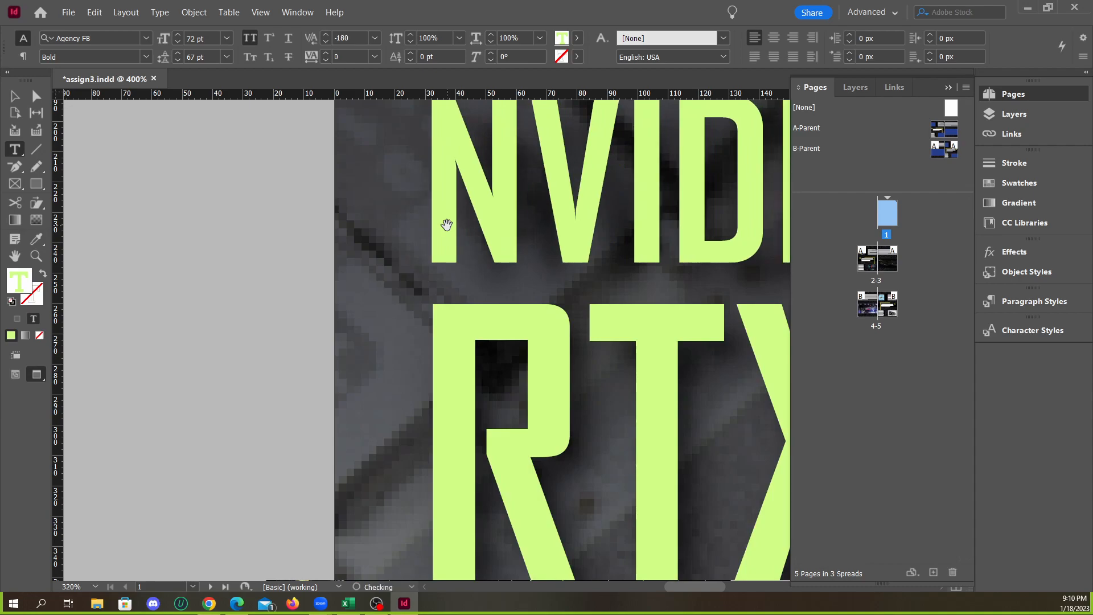
# Fine-tune the kerning before NVIDIA to -170, trying to align the N with the R of RTX below
pyautogui.hotkey('alt', 'Right')
pyautogui.hotkey('alt', 'Right')
pyautogui.hotkey('alt', 'Left')
pyautogui.hotkey('alt', 'Left')
pyautogui.hotkey('alt', 'Right')
pyautogui.hotkey('alt', 'Right')
pyautogui.hotkey('alt', 'Left')
pyautogui.hotkey('alt', 'Left')
pyautogui.hotkey('alt', 'Left')
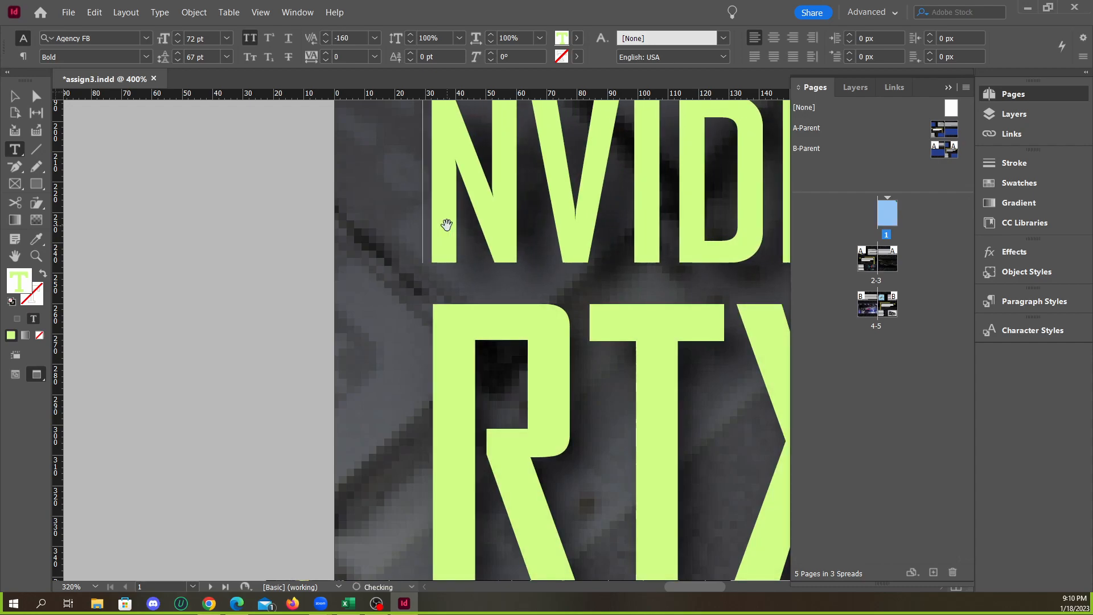
pyautogui.hotkey('alt', 'Right')
pyautogui.hotkey('alt', 'Right')
pyautogui.hotkey('alt', 'Right')
pyautogui.hotkey('alt', 'Right')
pyautogui.hotkey('alt', 'Right')
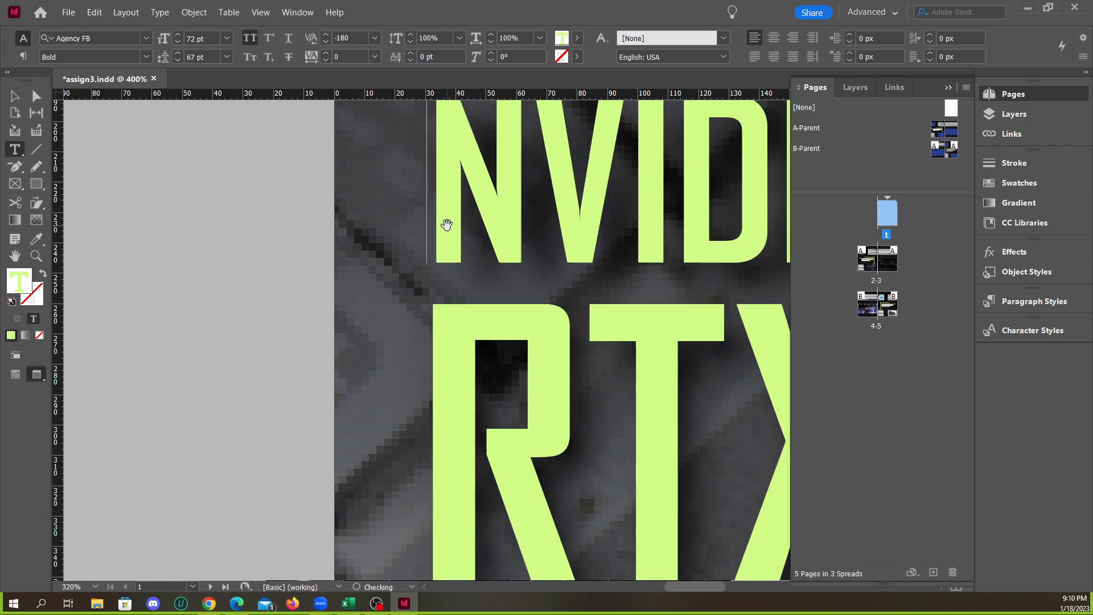
pyautogui.hotkey('alt', 'Left')
pyautogui.hotkey('alt', 'Right')
pyautogui.hotkey('alt', 'Left')
pyautogui.hotkey('alt', 'Right')
pyautogui.hotkey('alt', 'Left')
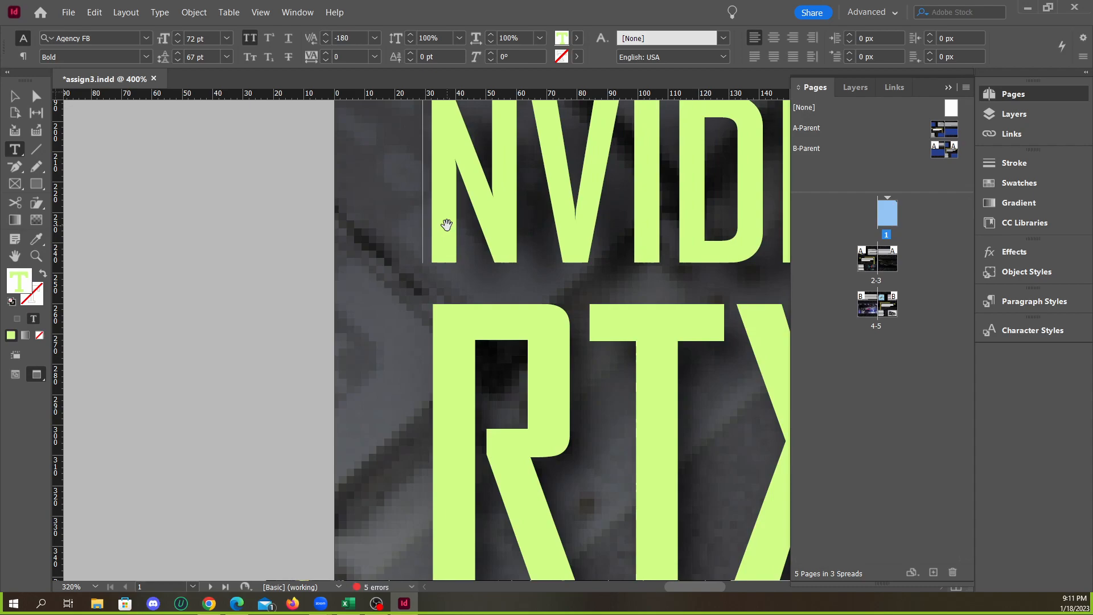
pyautogui.hotkey('alt', 'Right')
pyautogui.hotkey('alt', 'Right')
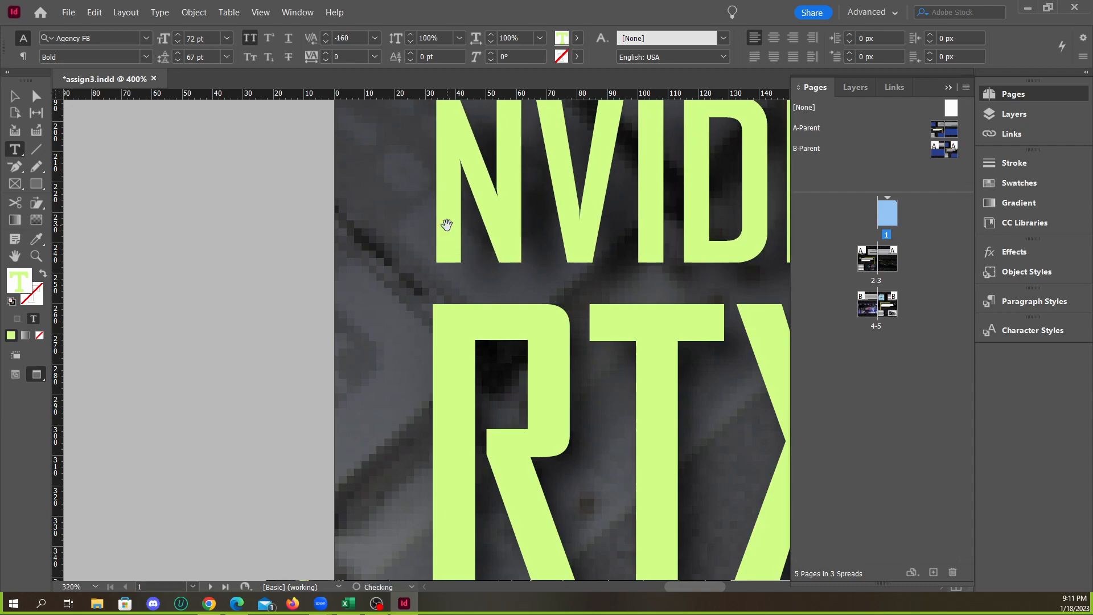
pyautogui.hotkey('alt', 'Left')
pyautogui.hotkey('alt', 'Left')
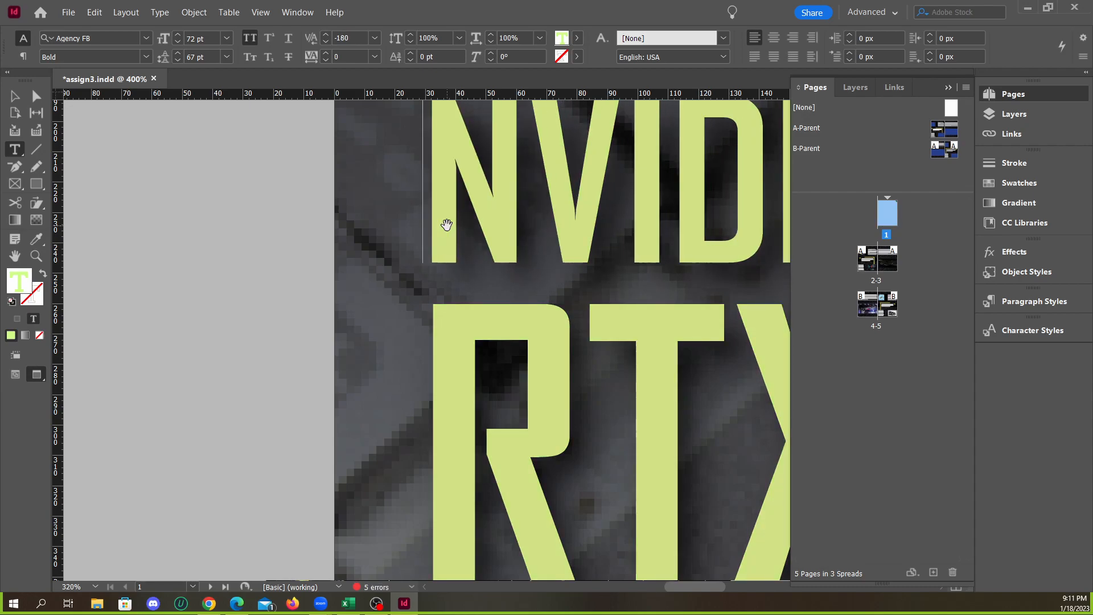
pyautogui.hotkey('alt', 'Right')
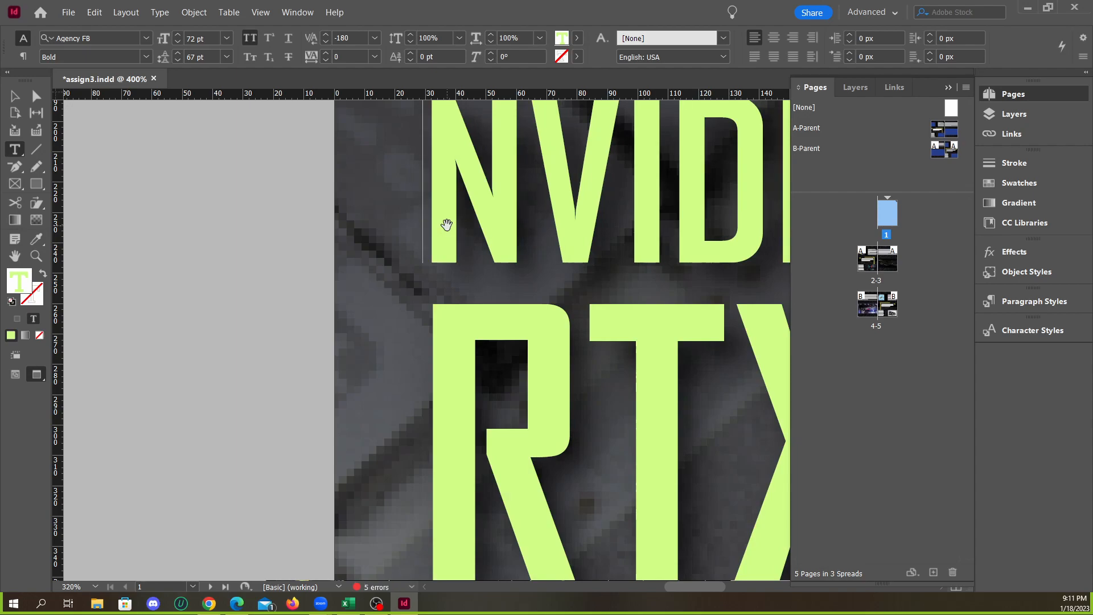
pyautogui.click(325, 36)
pyautogui.click(326, 40)
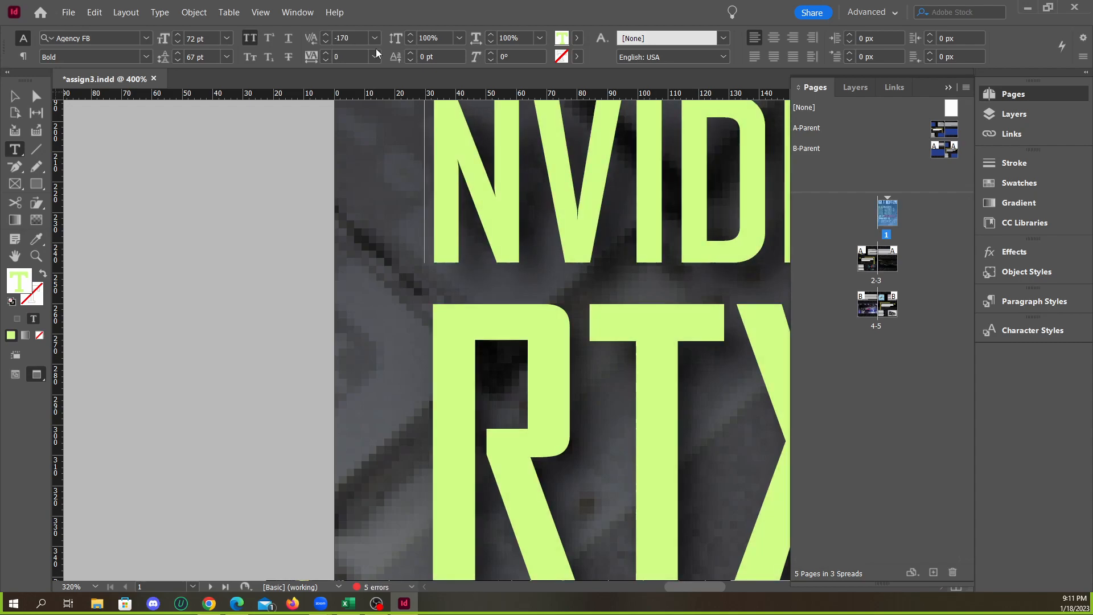
# Undo the deletion of the N and remove the kerned space before NVIDIA
pyautogui.press('BackSpace')
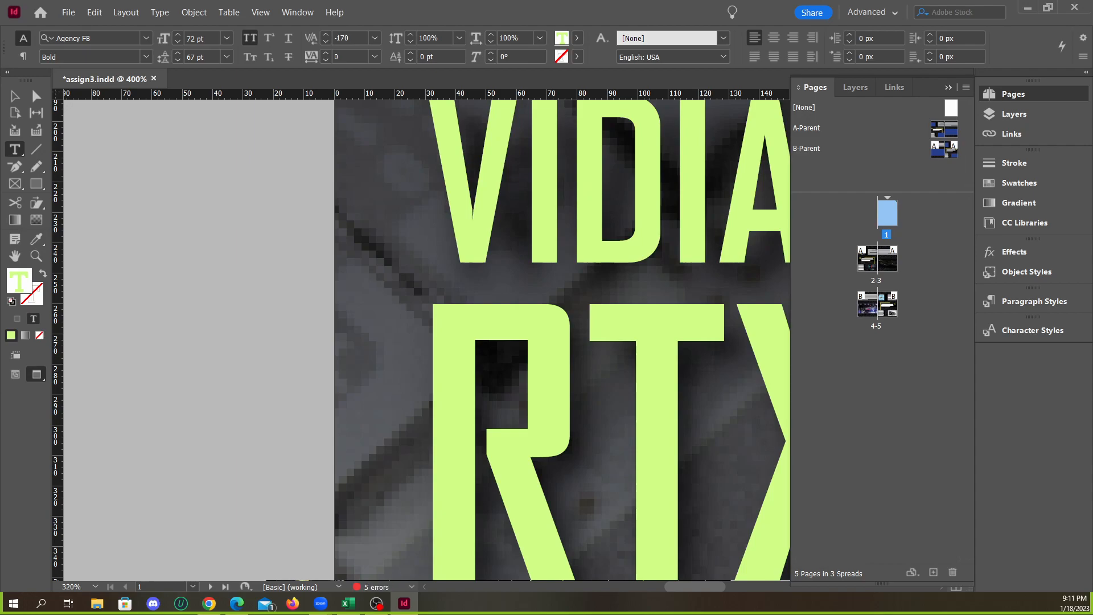
pyautogui.hotkey('ctrl', 'z')
pyautogui.hotkey('ctrl', 'z')
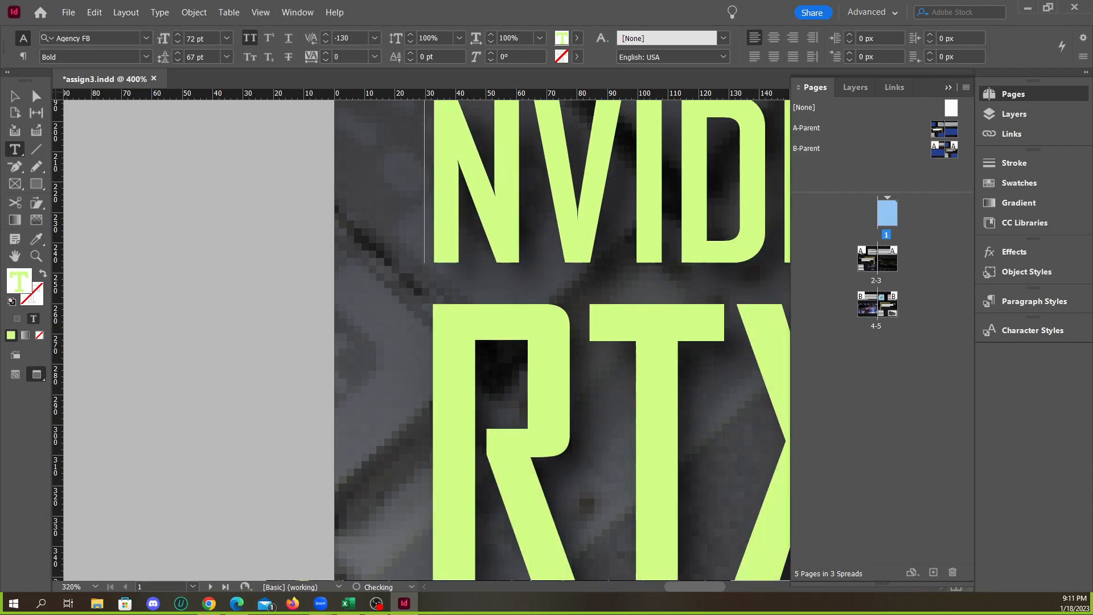
pyautogui.press('BackSpace')
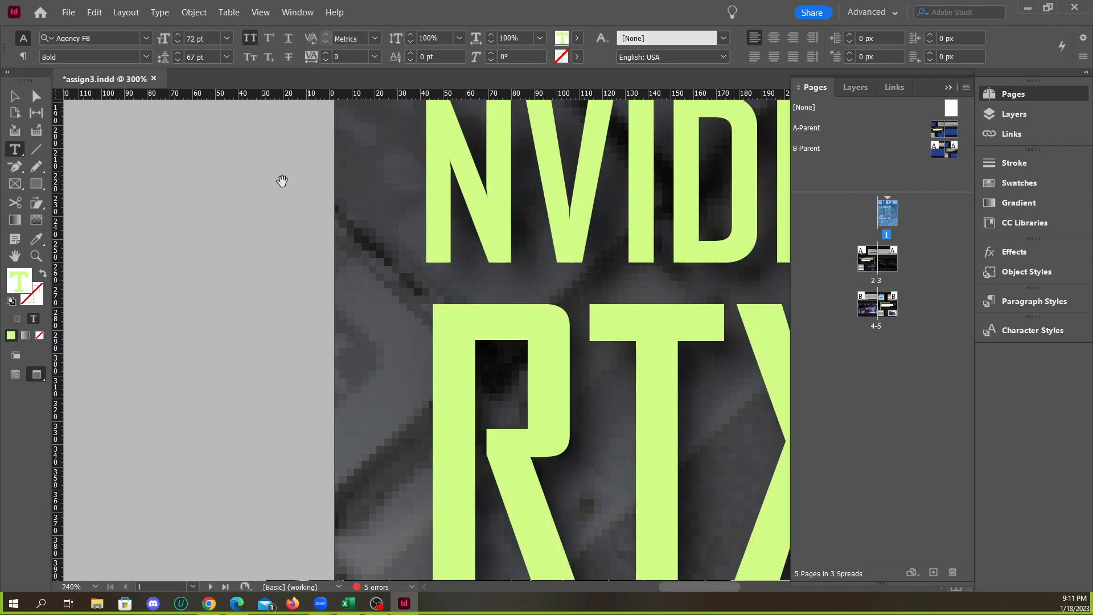
# Reinsert a space before NVIDIA in the cover headline and kern it to -180 so the N lines up with the R of RTX
pyautogui.scroll(-4, 409, 264)
pyautogui.scroll(-1, 439, 297)
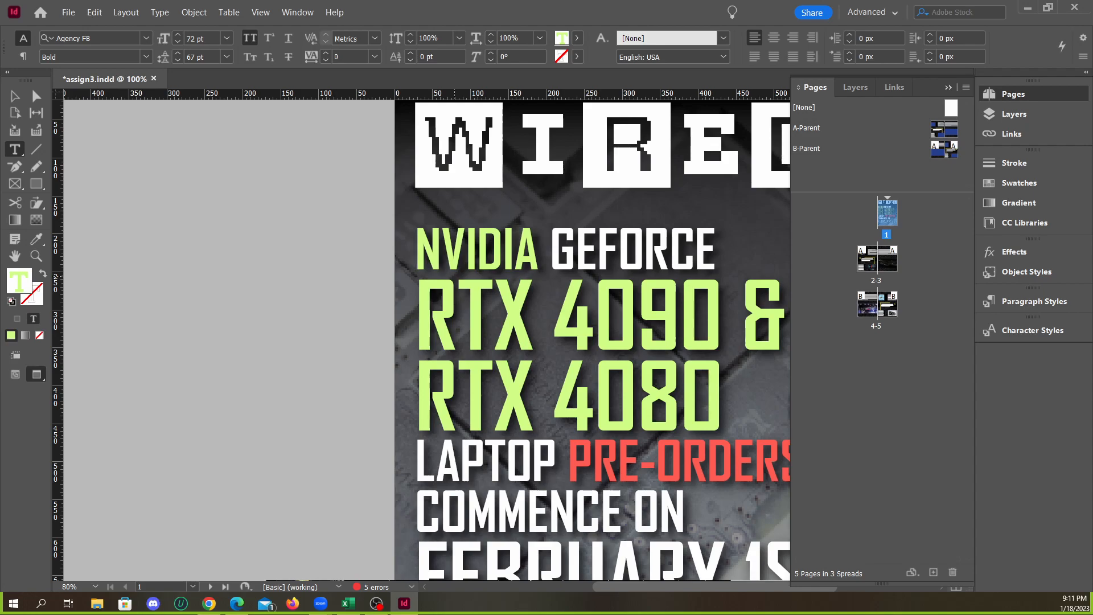
pyautogui.scroll(5, 413, 279)
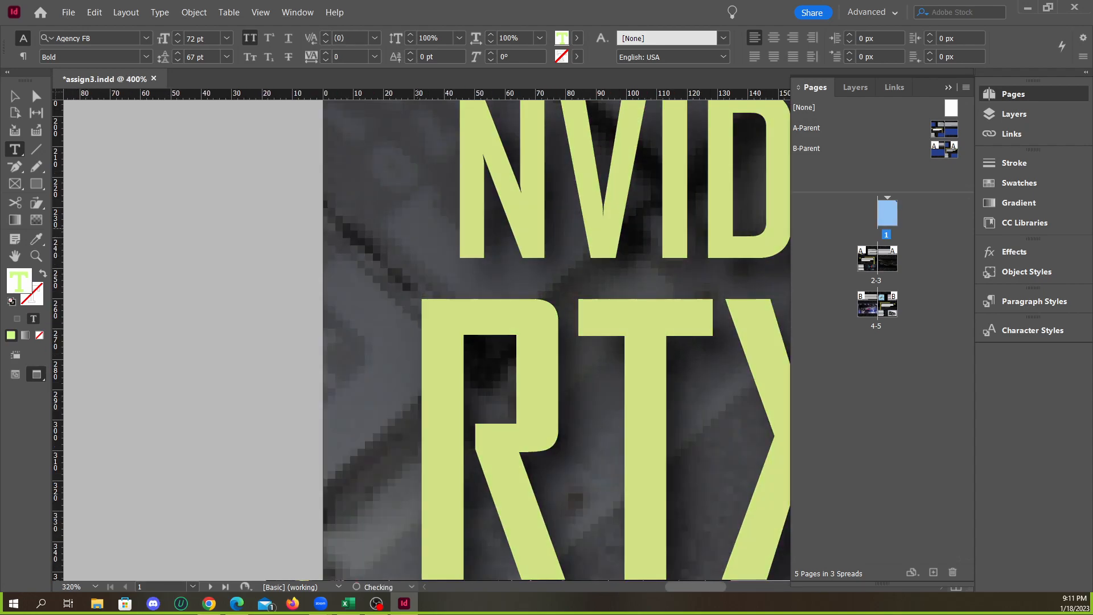
pyautogui.hotkey('alt', 'Left')
pyautogui.hotkey('alt', 'Left')
pyautogui.hotkey('alt', 'Left')
pyautogui.hotkey('alt', 'Left')
pyautogui.hotkey('alt', 'Left')
pyautogui.hotkey('alt', 'Left')
pyautogui.hotkey('alt', 'Left')
pyautogui.hotkey('alt', 'Left')
pyautogui.hotkey('alt', 'Left')
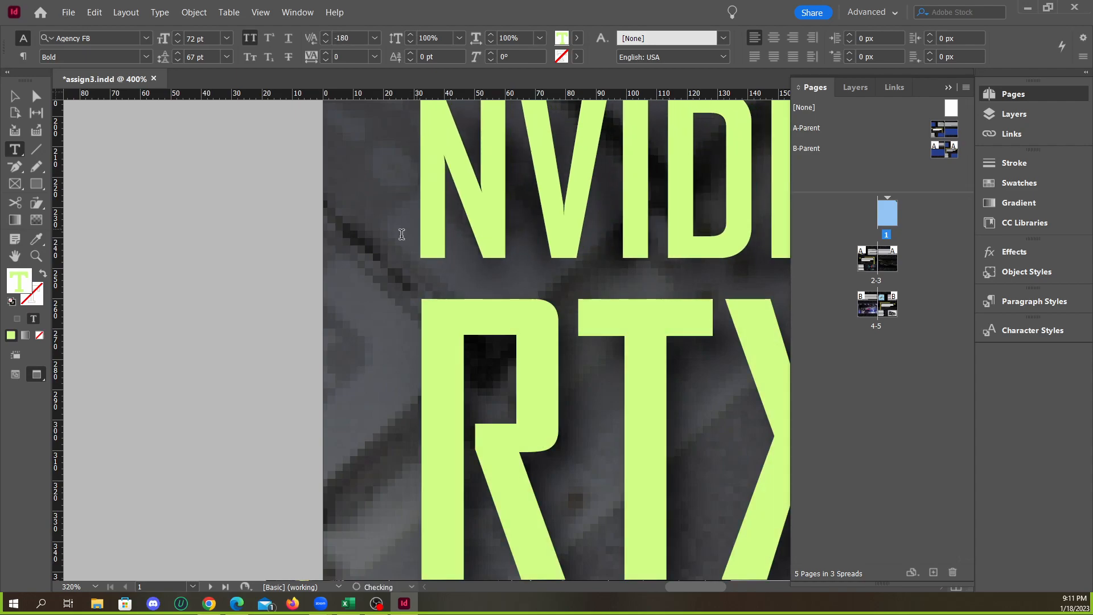
pyautogui.press('Escape')
# Select all of the cover headline text and set its kerning to Optical
pyautogui.keyDown('alt'); pyautogui.scroll(-5, 261, 296); pyautogui.keyUp('alt')
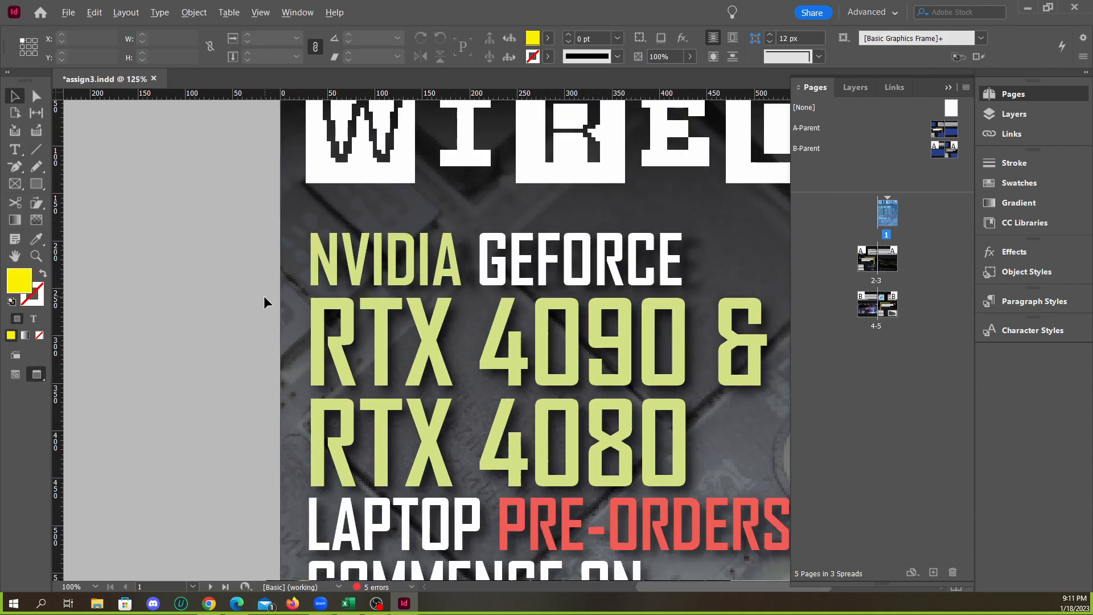
pyautogui.keyDown('alt'); pyautogui.scroll(-4, 264, 295); pyautogui.keyUp('alt')
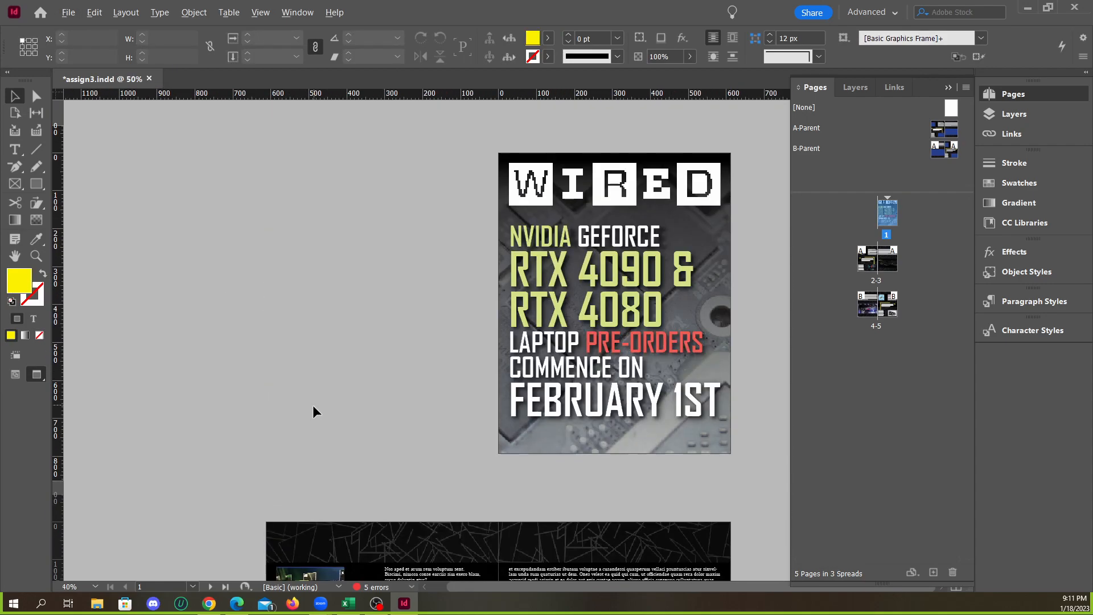
pyautogui.keyDown('alt'); pyautogui.scroll(2, 537, 380); pyautogui.keyUp('alt')
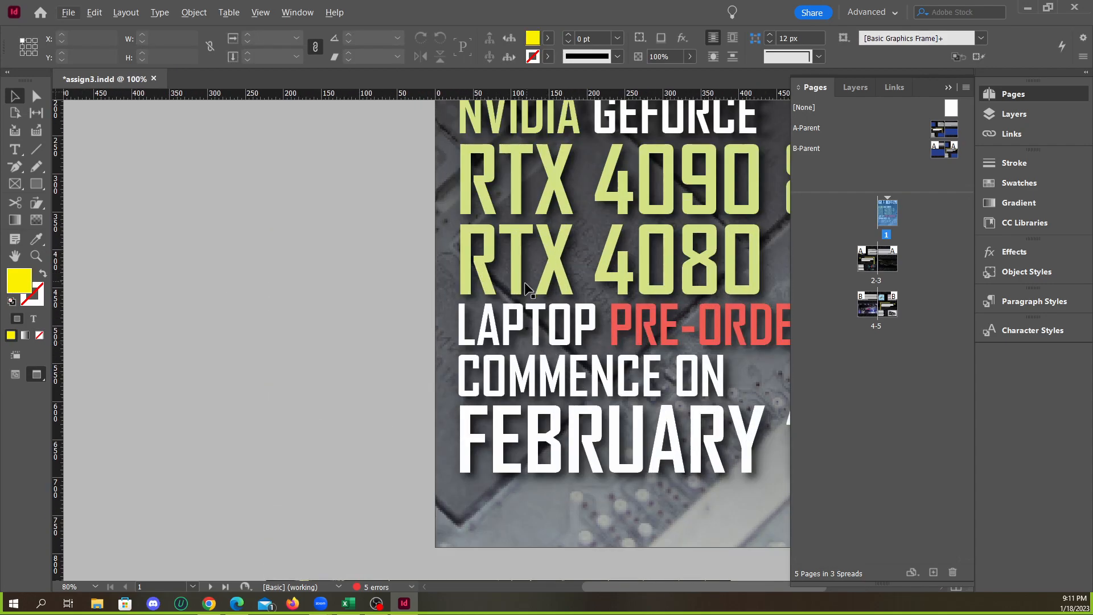
pyautogui.scroll(1, 512, 319)
pyautogui.keyDown('alt'); pyautogui.scroll(2, 486, 367); pyautogui.keyUp('alt')
pyautogui.doubleClick(443, 317)
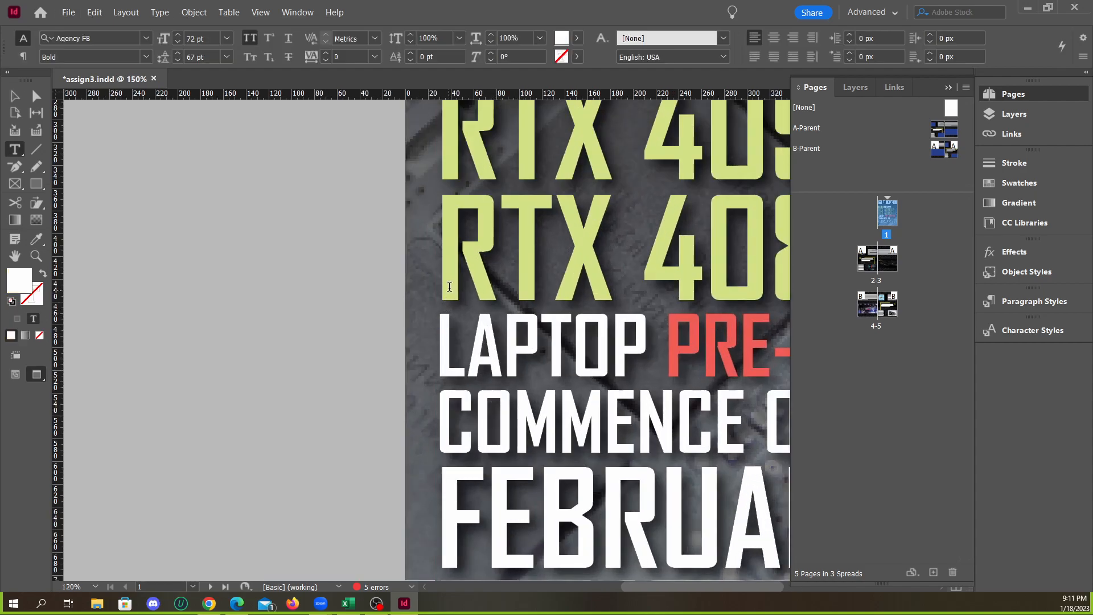
pyautogui.keyDown('alt'); pyautogui.scroll(-2, 477, 359); pyautogui.keyUp('alt')
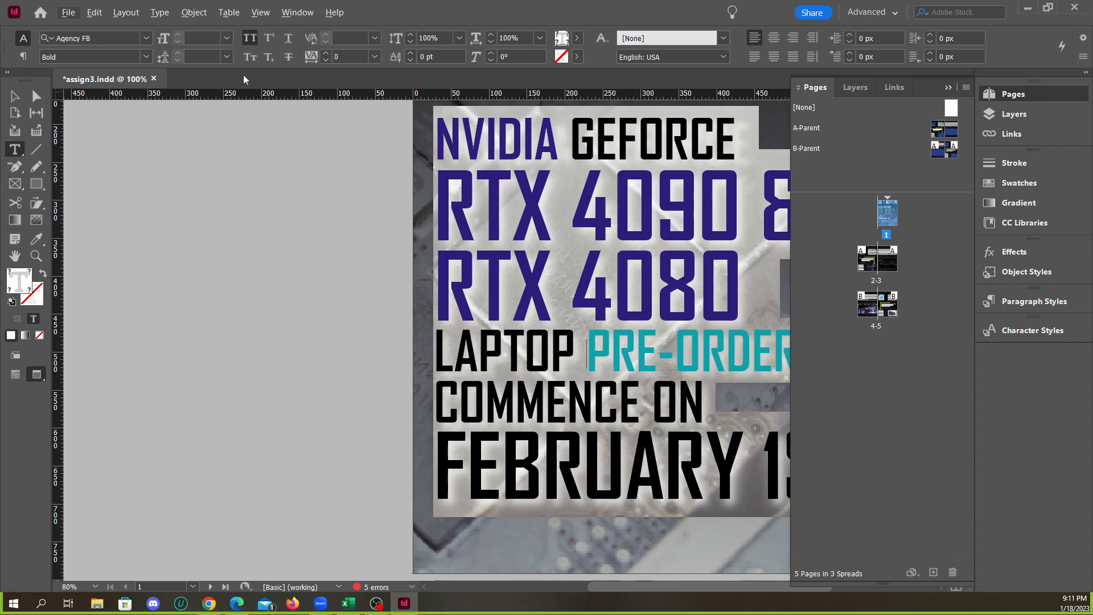
pyautogui.click(227, 38)
pyautogui.click(228, 39)
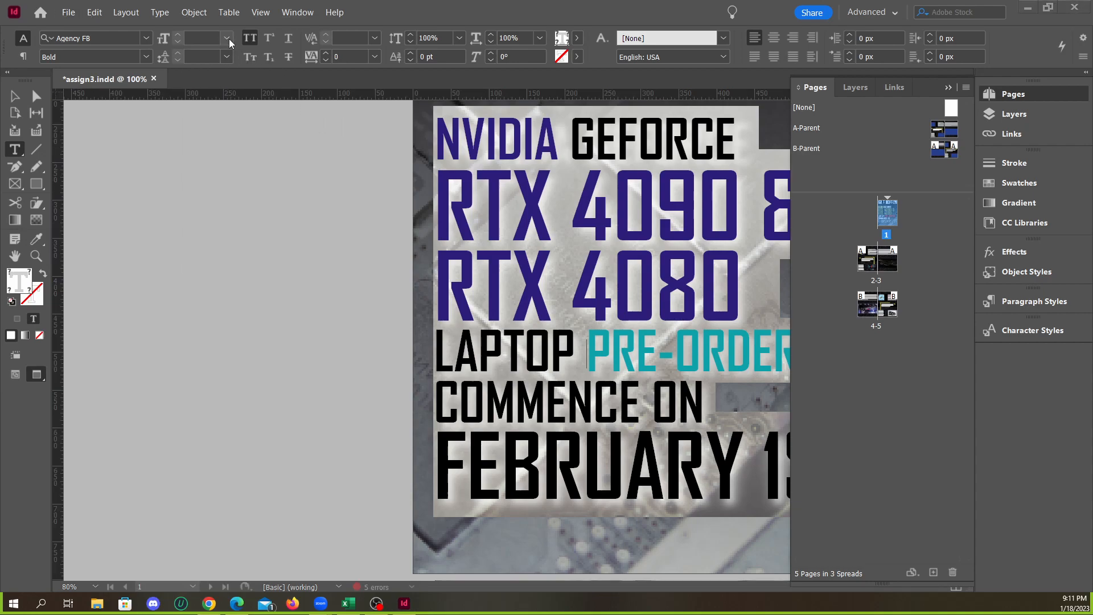
pyautogui.click(228, 56)
pyautogui.click(228, 55)
pyautogui.click(375, 38)
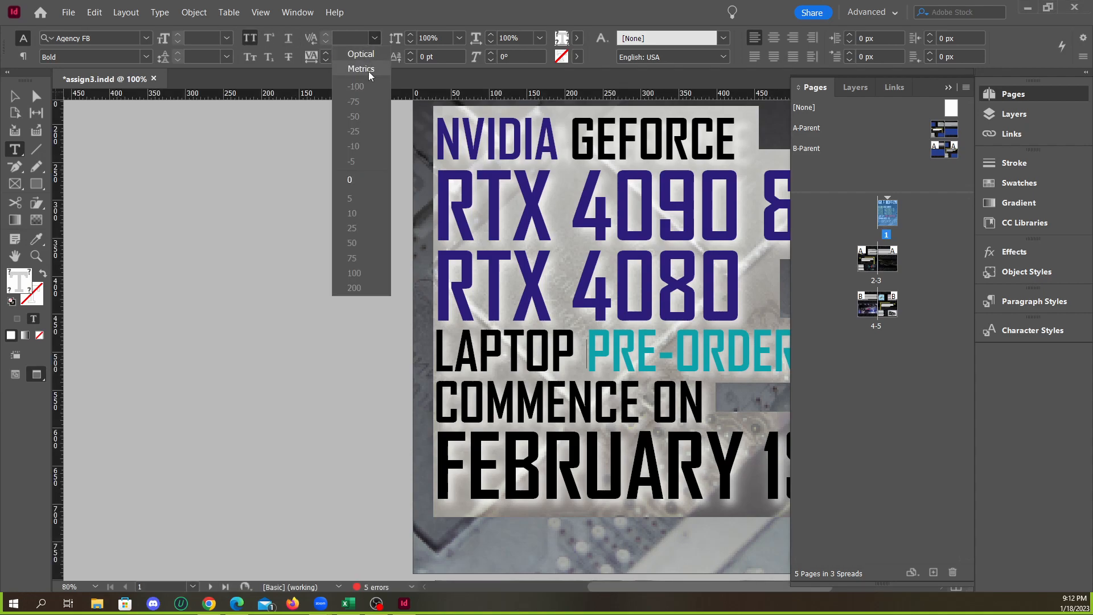
pyautogui.click(361, 57)
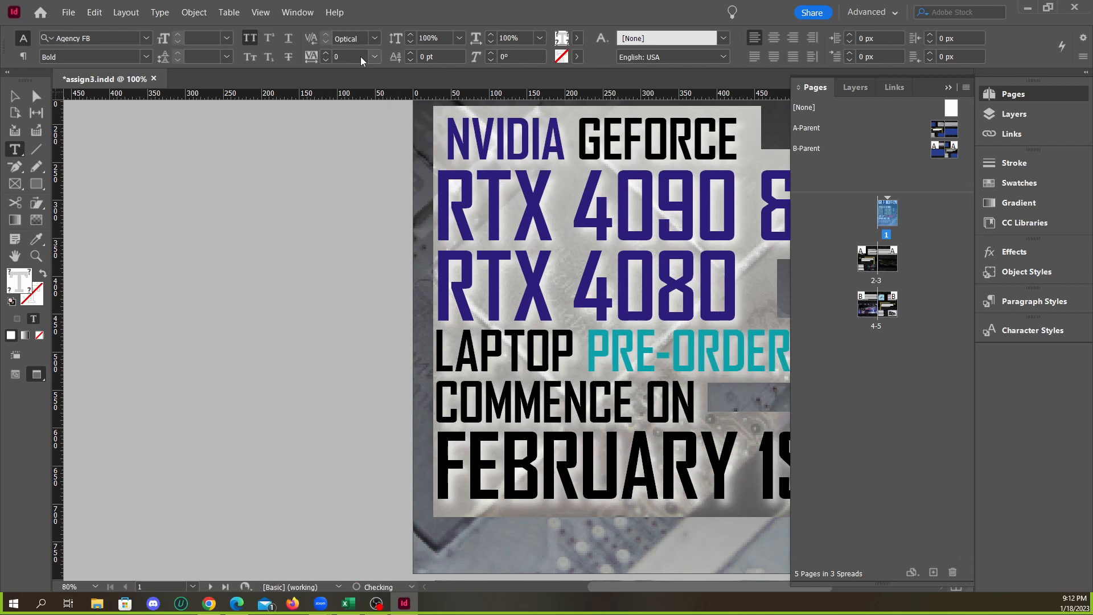
# Compare Metrics and Optical kerning on the whole selected headline, ending on Optical
pyautogui.click(367, 38)
pyautogui.click(366, 73)
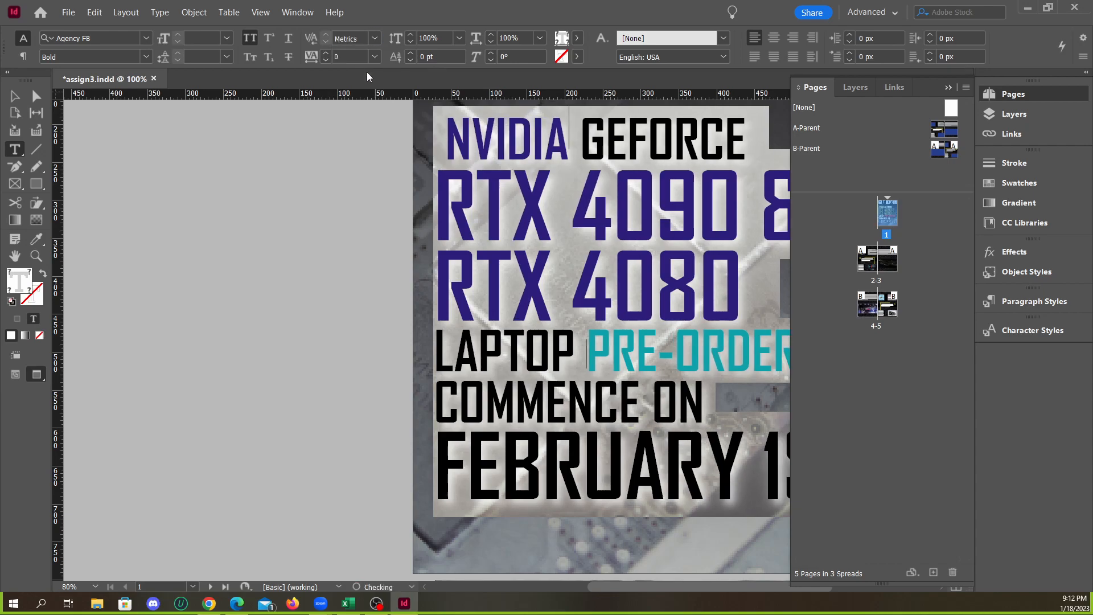
pyautogui.click(374, 38)
pyautogui.click(364, 55)
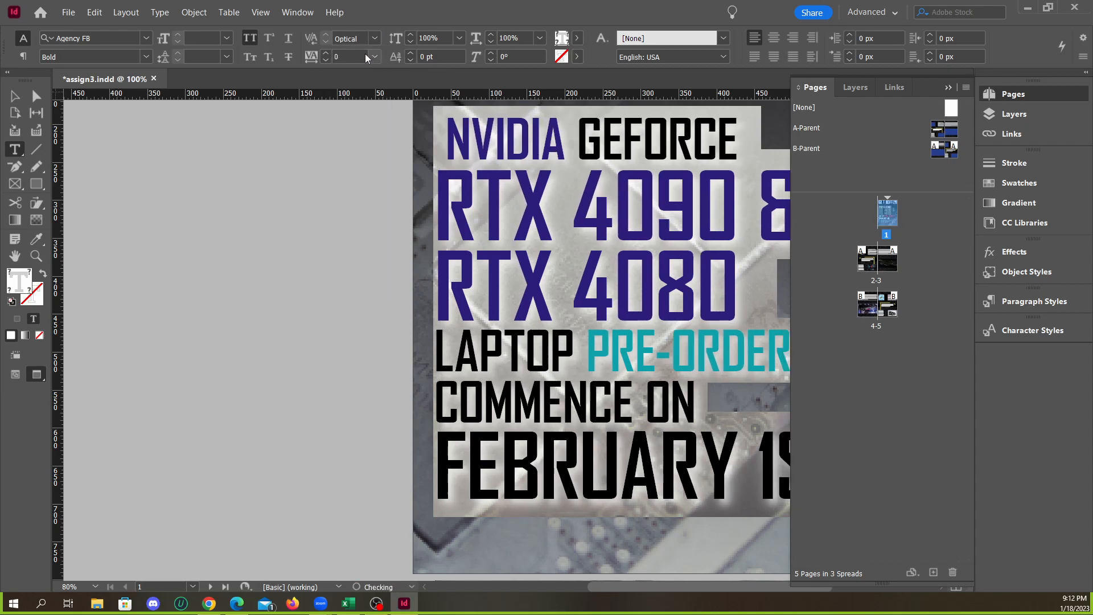
pyautogui.click(373, 39)
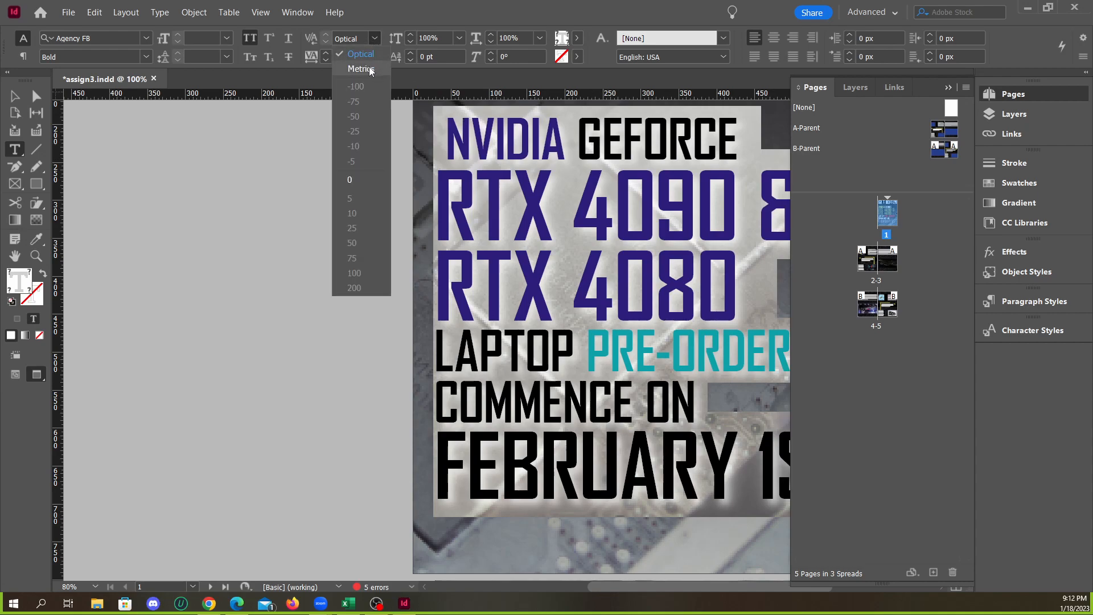
pyautogui.click(369, 68)
pyautogui.click(376, 39)
pyautogui.click(362, 53)
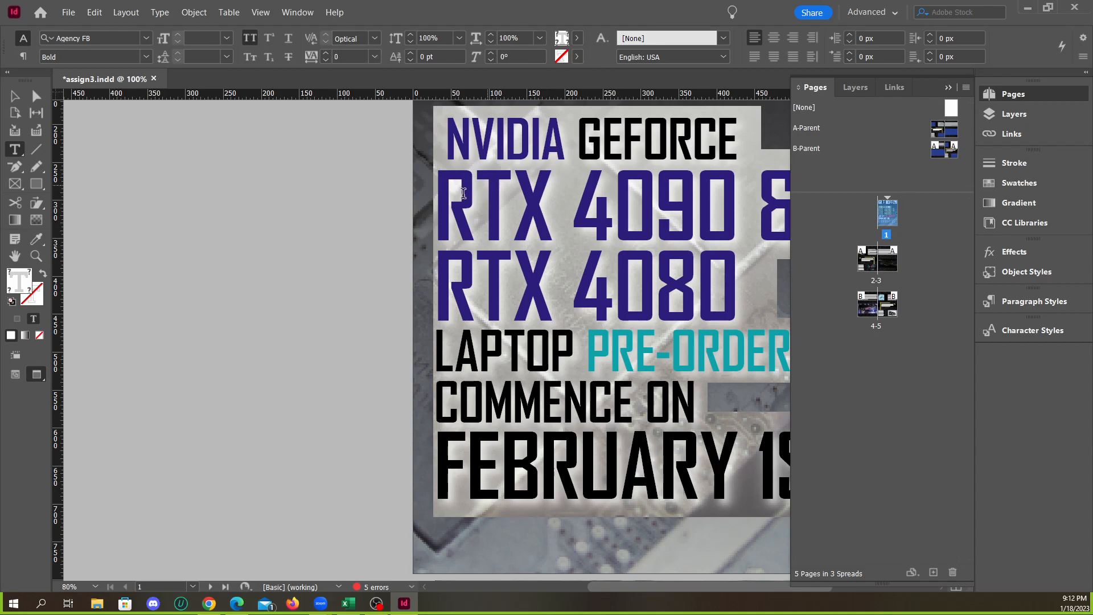
# Check the headline's left edge and tighten the kerning before NVIDIA to -180 again, aligning it with the RTX lines
pyautogui.click(453, 336)
pyautogui.hotkey('ctrl', '=')
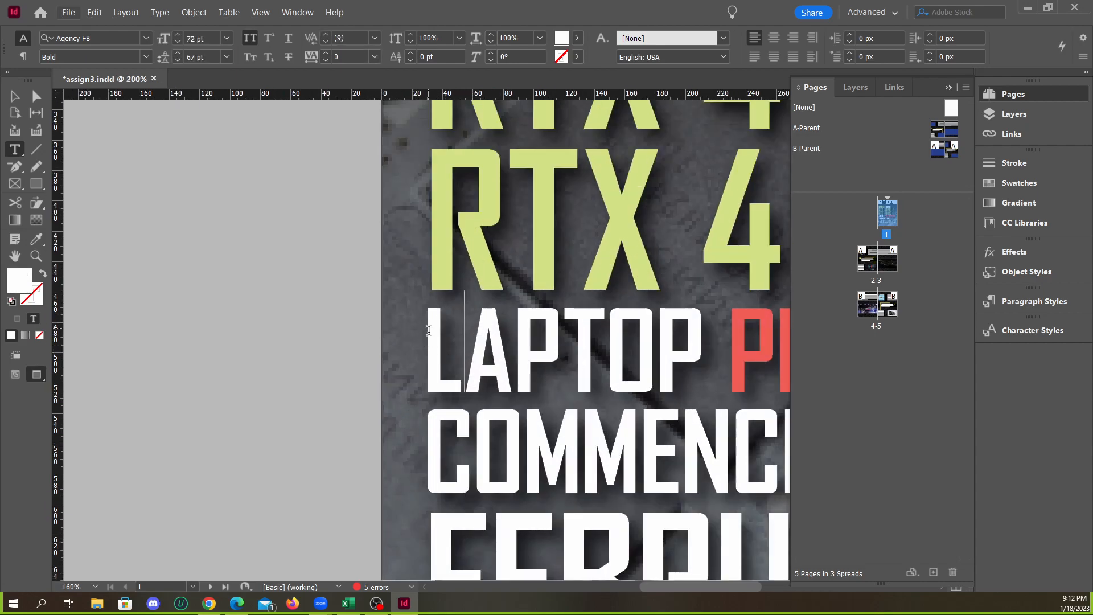
pyautogui.hotkey('ctrl', '-')
pyautogui.scroll(-1, 442, 303)
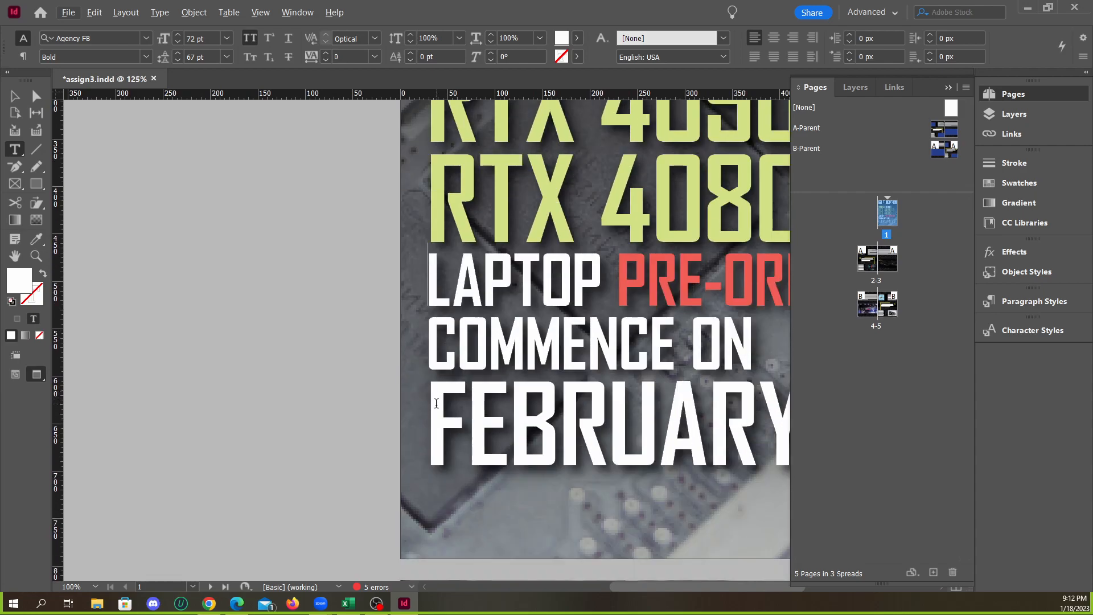
pyautogui.scroll(2, 431, 359)
pyautogui.click(457, 181)
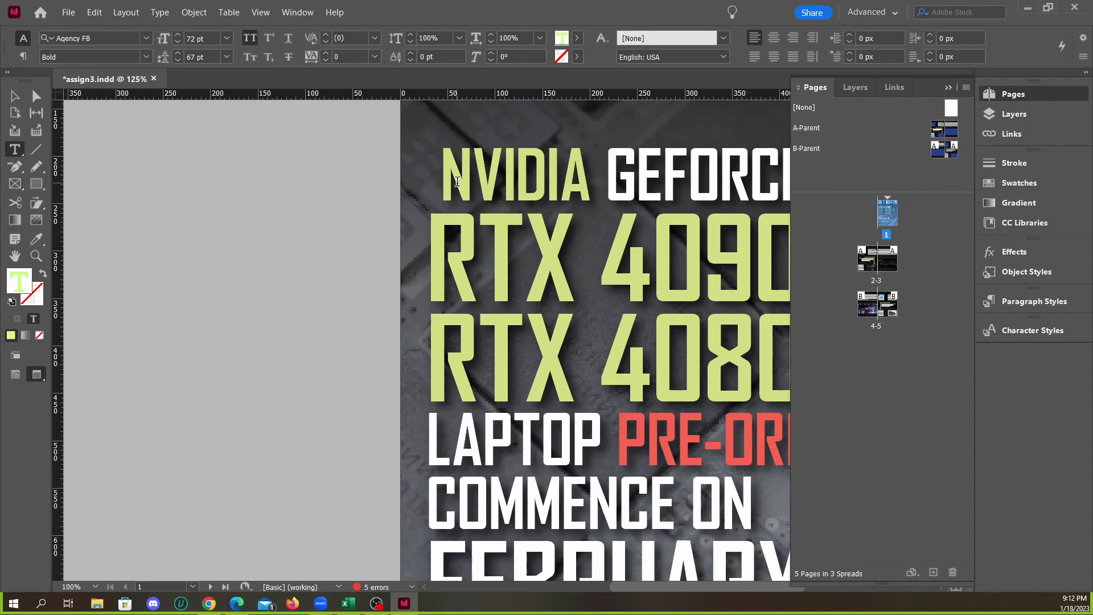
pyautogui.hotkey('alt', 'Left')
pyautogui.hotkey('alt', 'Left')
pyautogui.hotkey('alt', 'Left')
pyautogui.hotkey('alt', 'Left')
pyautogui.hotkey('alt', 'Left')
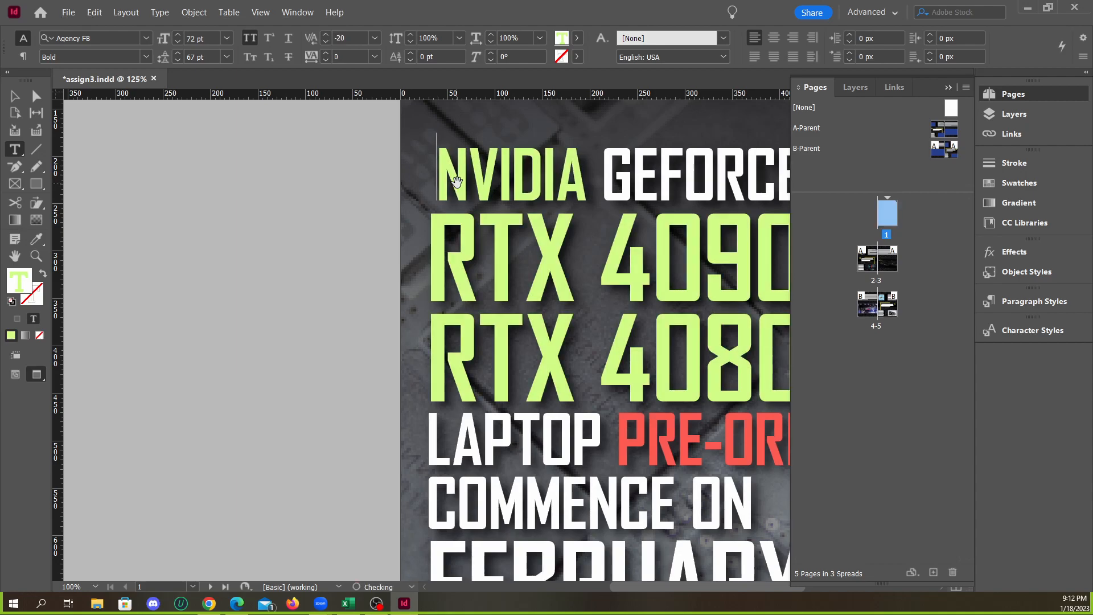
pyautogui.hotkey('alt', 'Left')
pyautogui.hotkey('alt', 'Left')
pyautogui.hotkey('alt', 'Left')
pyautogui.hotkey('alt', 'Left')
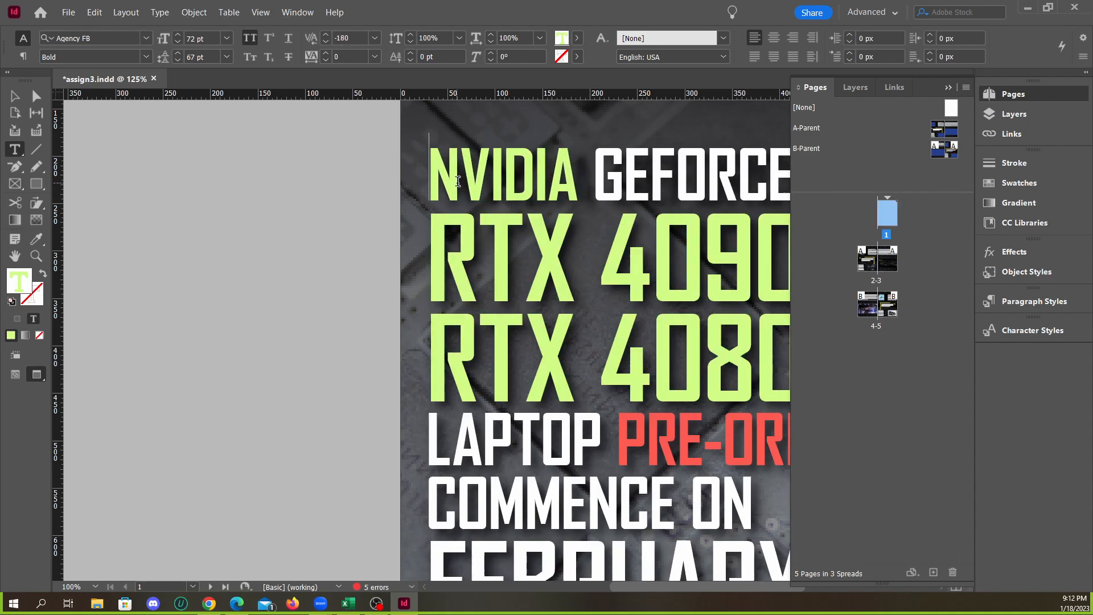
# Try aligning LAPTOP with the RTX lines using a space before it kerned to -160, and remove that space
pyautogui.scroll(-1, 437, 362)
pyautogui.click(424, 287)
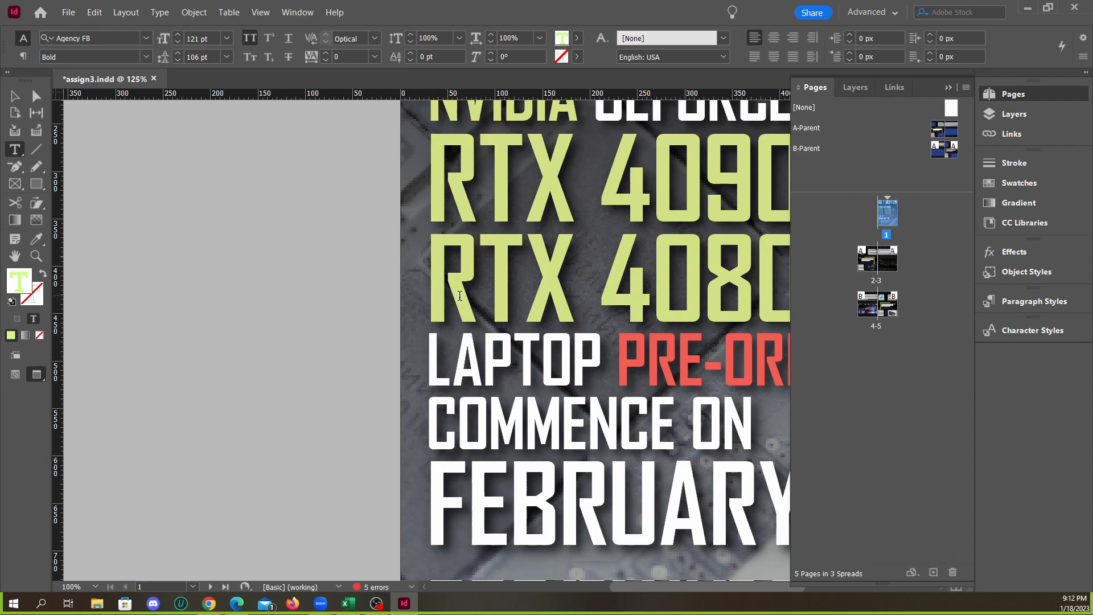
pyautogui.hotkey('alt', 'f')
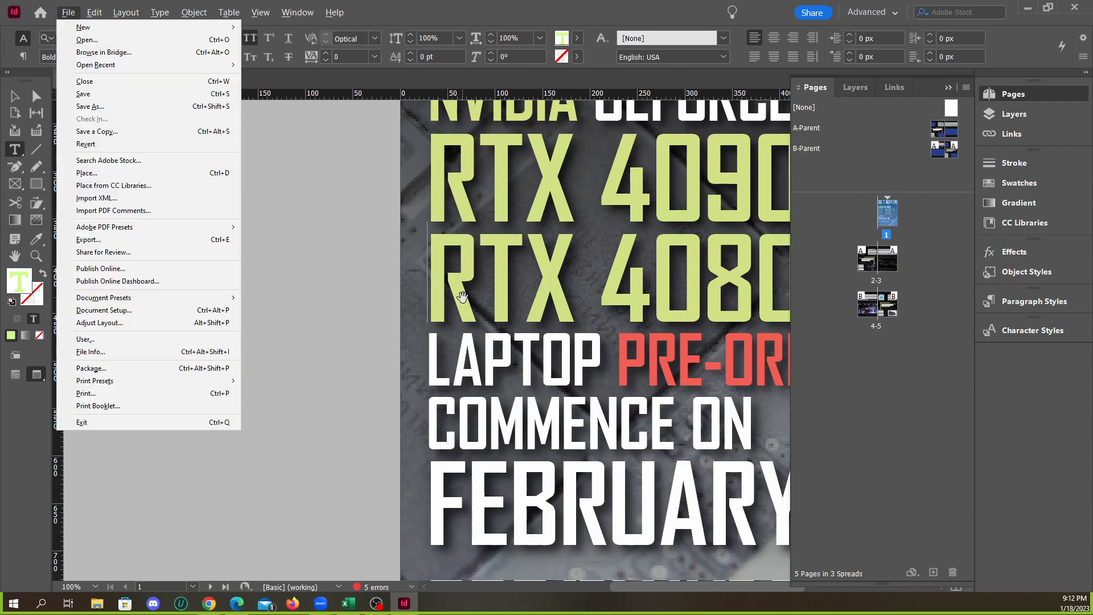
pyautogui.click(432, 348)
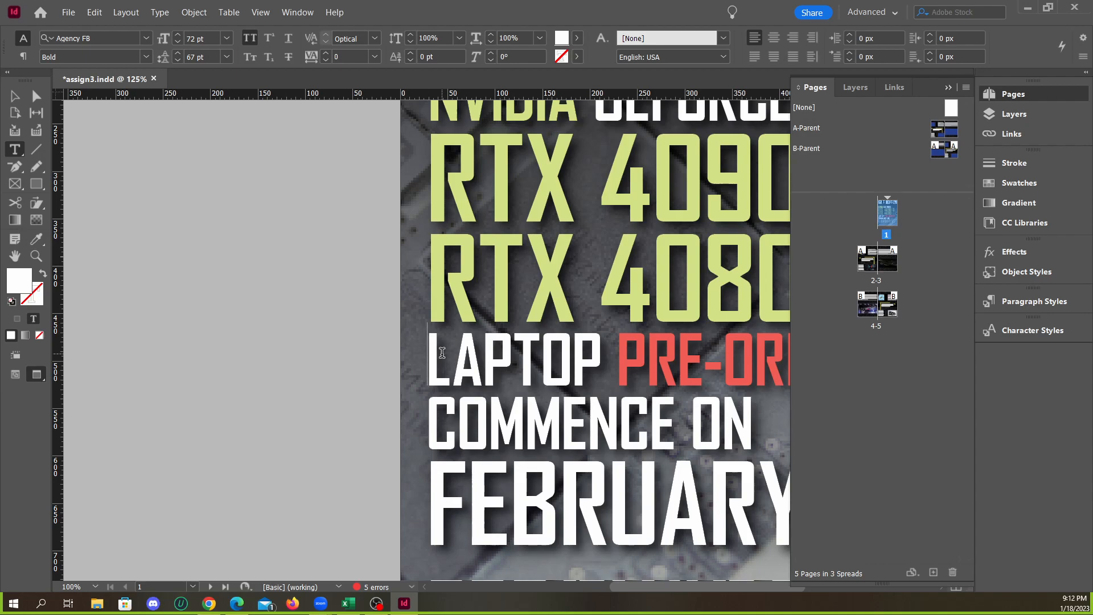
pyautogui.hotkey('alt', 'Left')
pyautogui.hotkey('alt', 'Left')
pyautogui.hotkey('alt', 'Left')
pyautogui.hotkey('alt', 'Left')
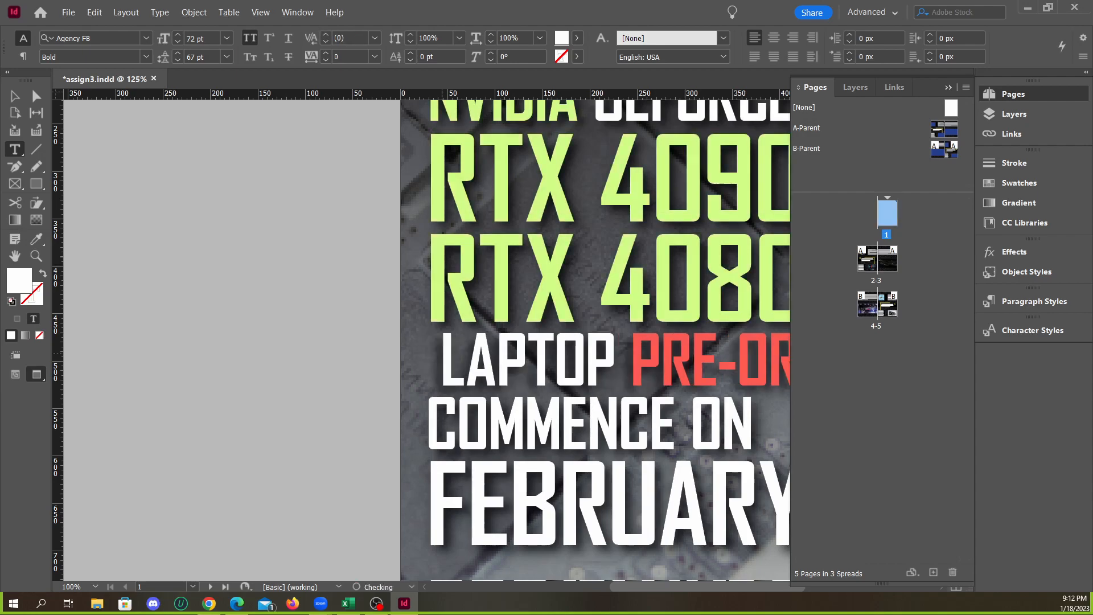
pyautogui.hotkey('alt', 'Left')
pyautogui.hotkey('alt', 'Left')
pyautogui.hotkey('alt', 'Left')
pyautogui.hotkey('alt', 'Left')
pyautogui.hotkey('alt', 'Left')
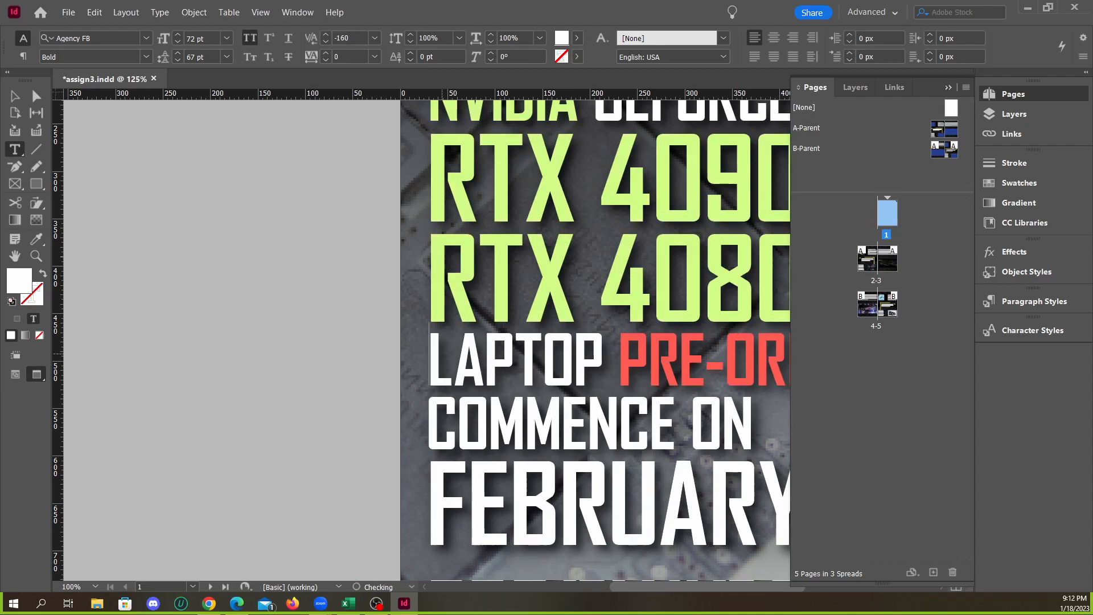
pyautogui.hotkey('alt', 'Right')
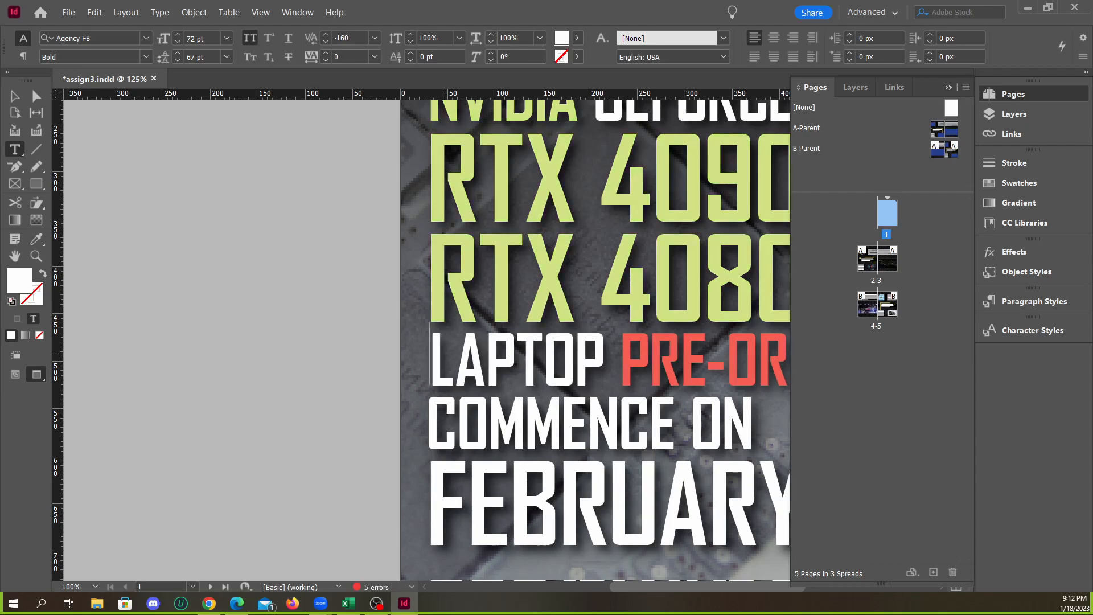
pyautogui.press('BackSpace')
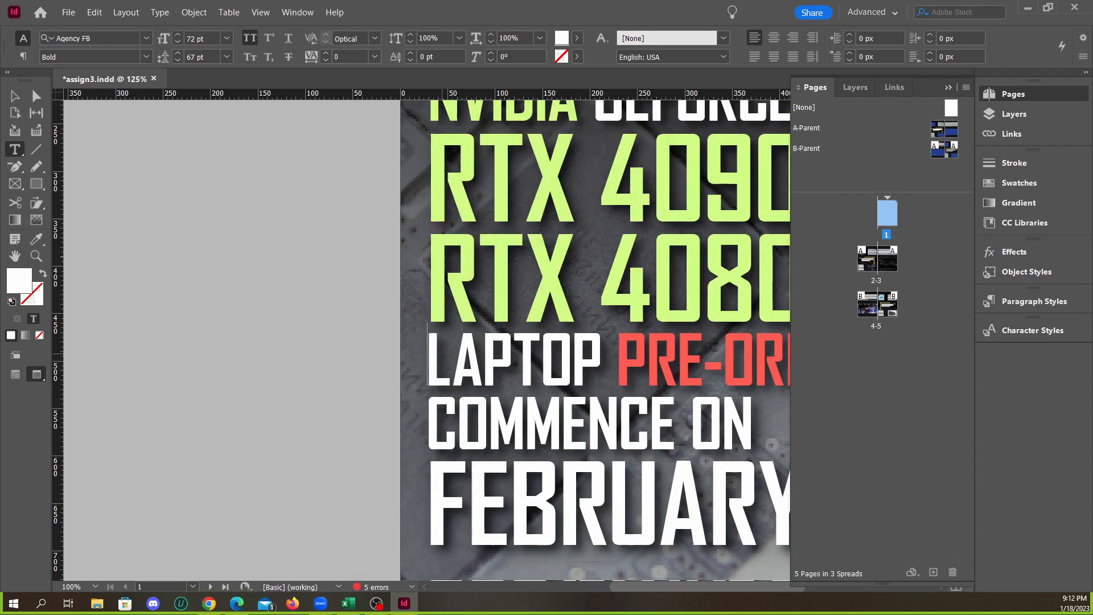
# Leave text editing, review the cover and the spread of pages 2-3, and save the document
pyautogui.click(15, 96)
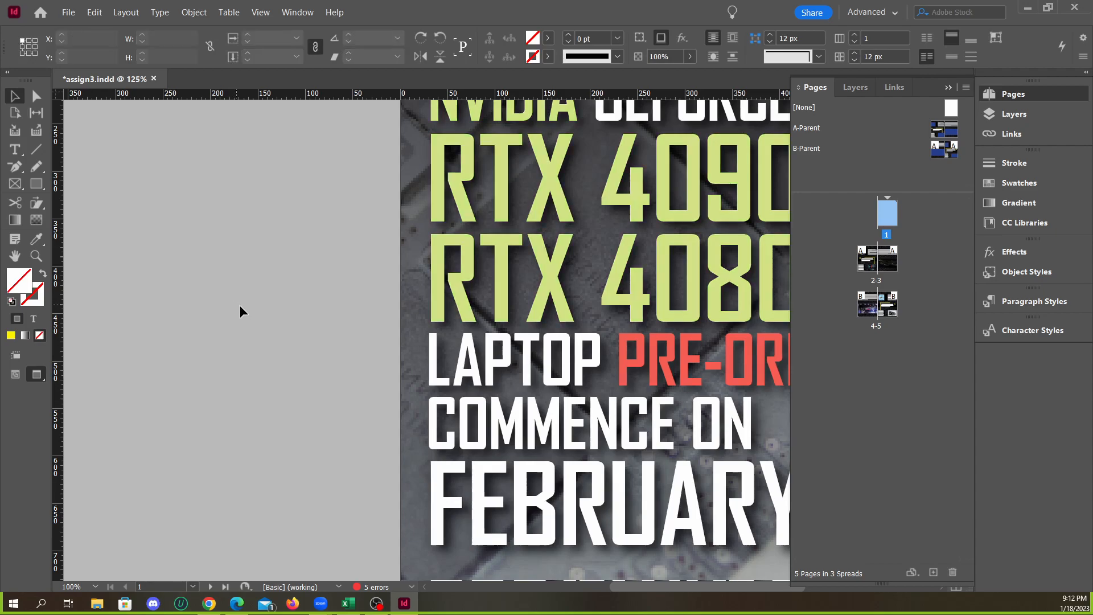
pyautogui.scroll(-3, 466, 380)
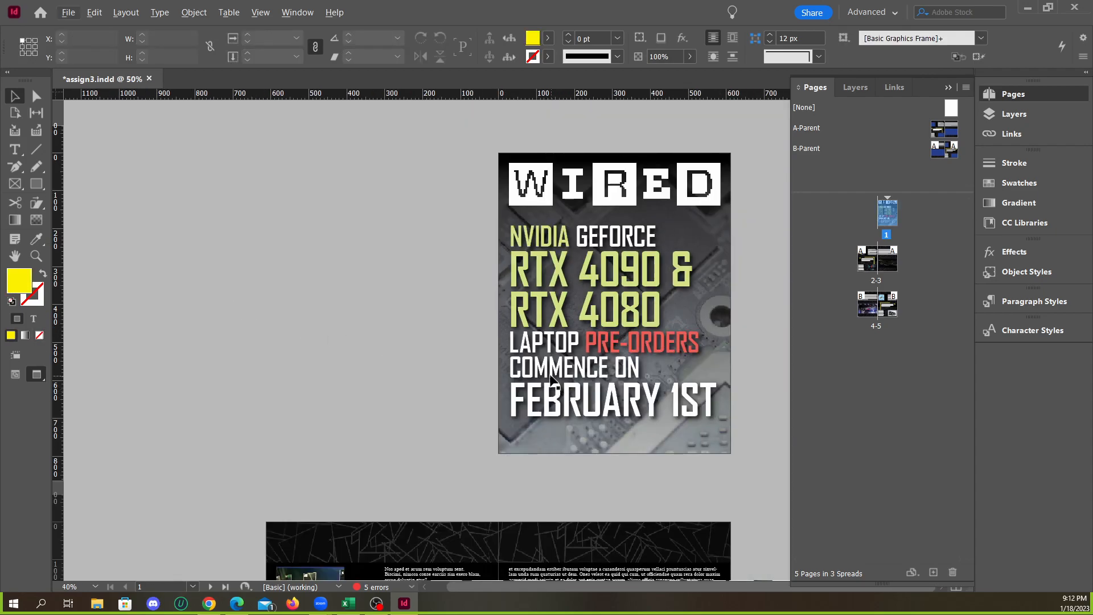
pyautogui.scroll(-5, 552, 379)
pyautogui.scroll(-4, 551, 380)
pyautogui.scroll(1, 550, 382)
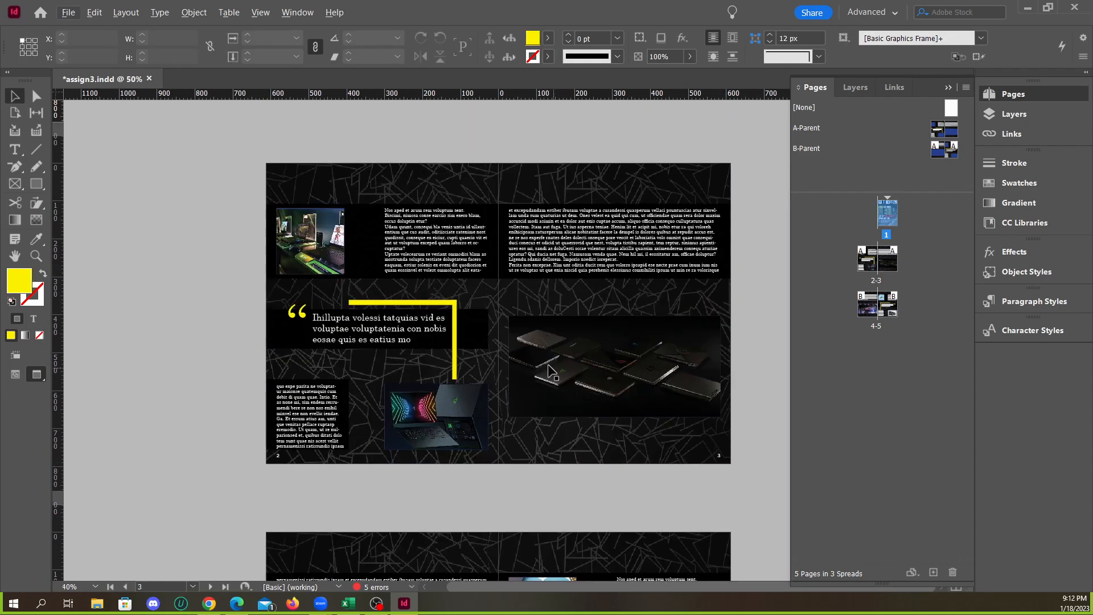
pyautogui.click(68, 12)
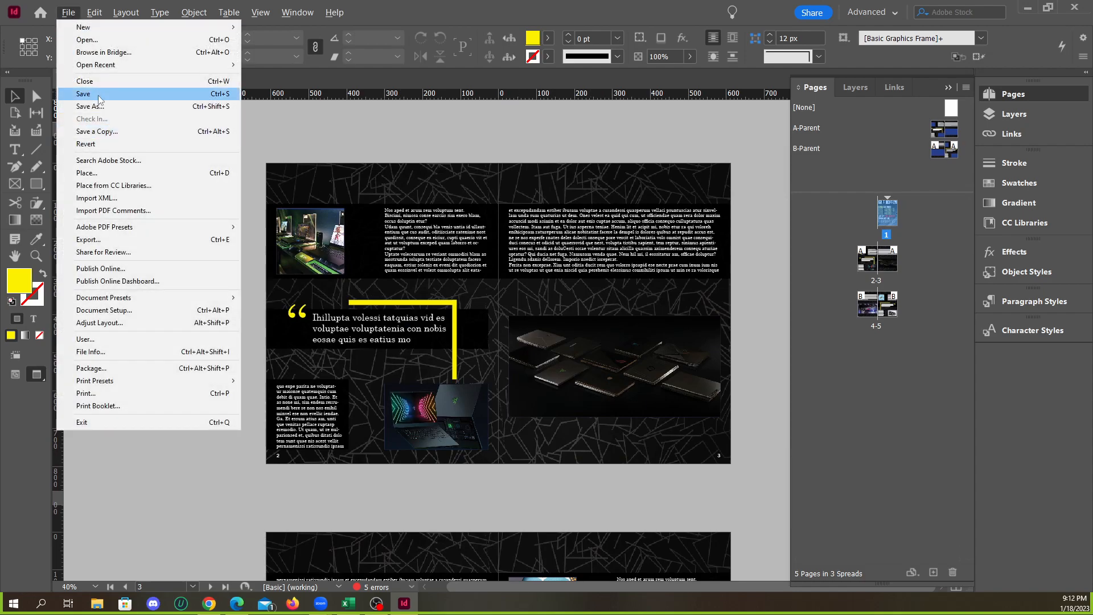
pyautogui.click(98, 94)
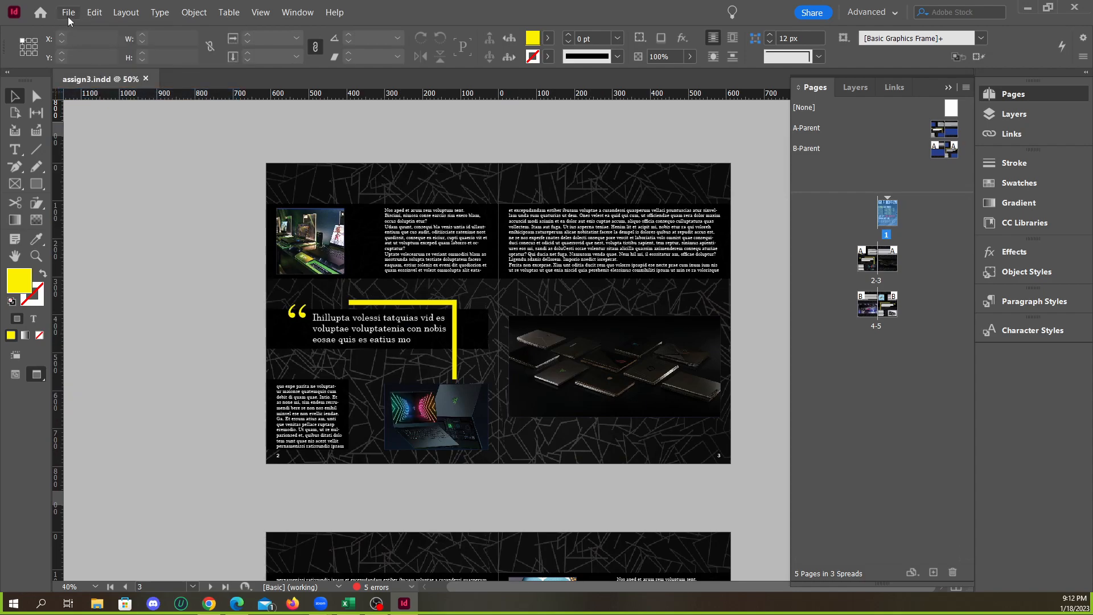
# Start exporting the document as assign3.pdf in Adobe PDF (Print) format, set to export as spreads
pyautogui.click(68, 13)
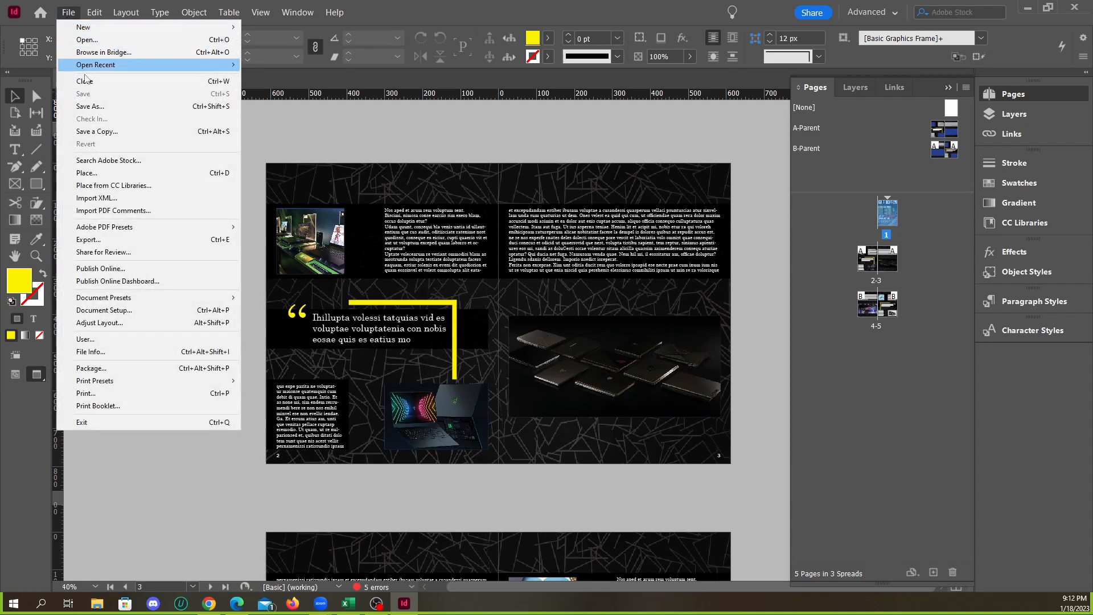
pyautogui.click(116, 241)
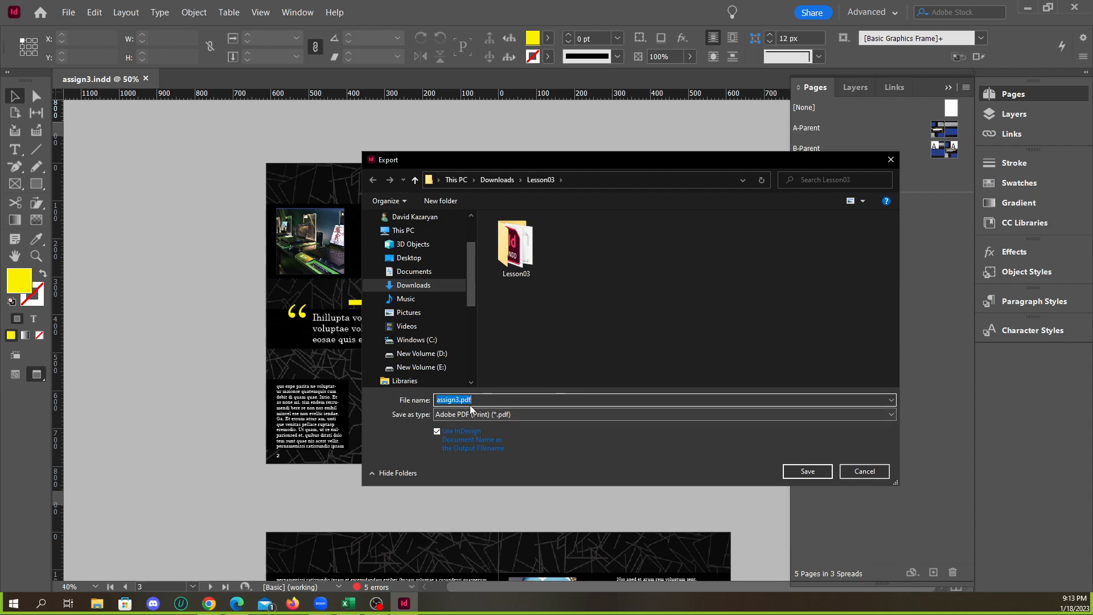
pyautogui.click(805, 470)
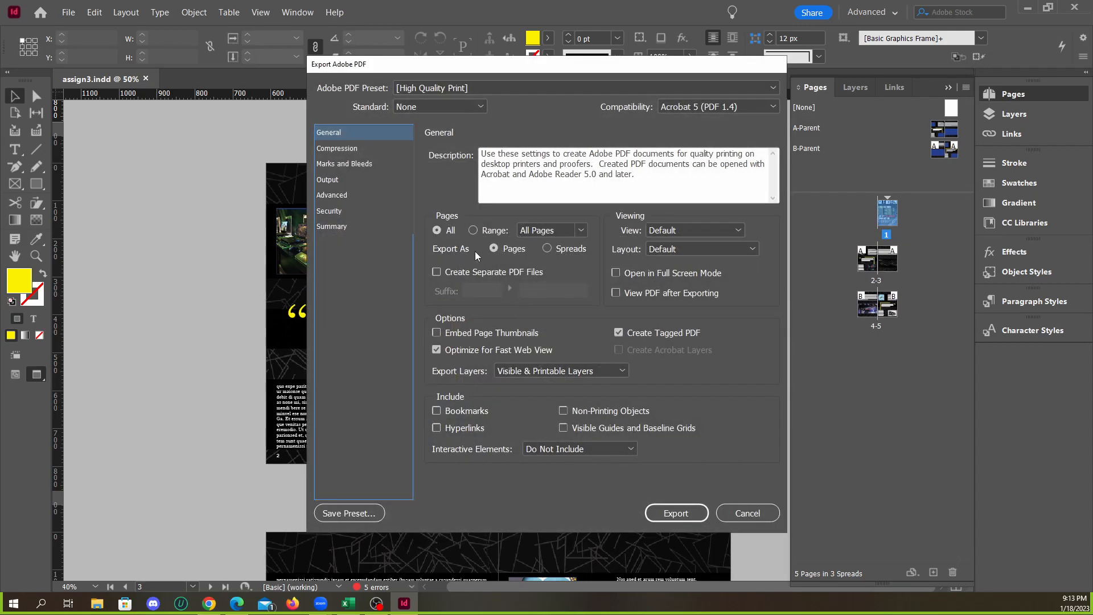
pyautogui.click(546, 248)
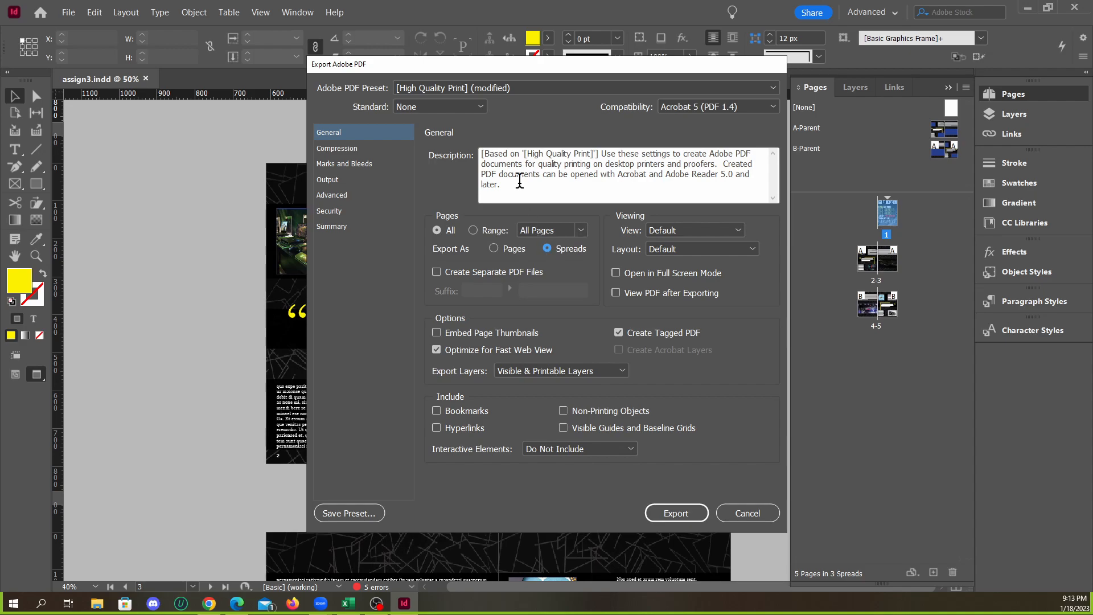
# Examine the available Adobe PDF presets and PDF standards for the export
pyautogui.click(476, 88)
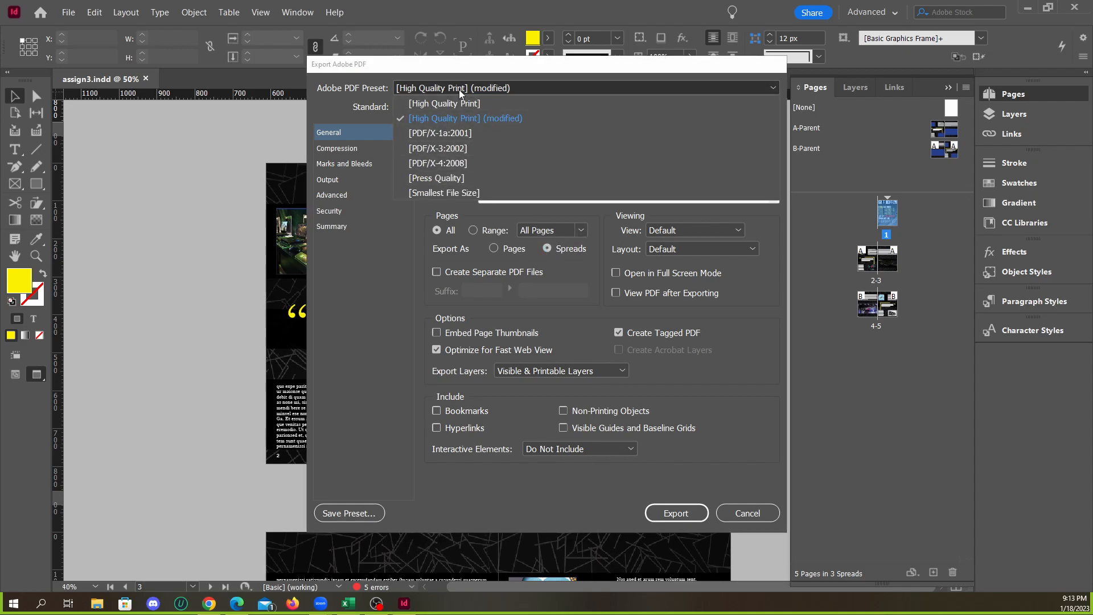
pyautogui.click(460, 88)
pyautogui.click(442, 107)
pyautogui.click(442, 107)
pyautogui.click(466, 89)
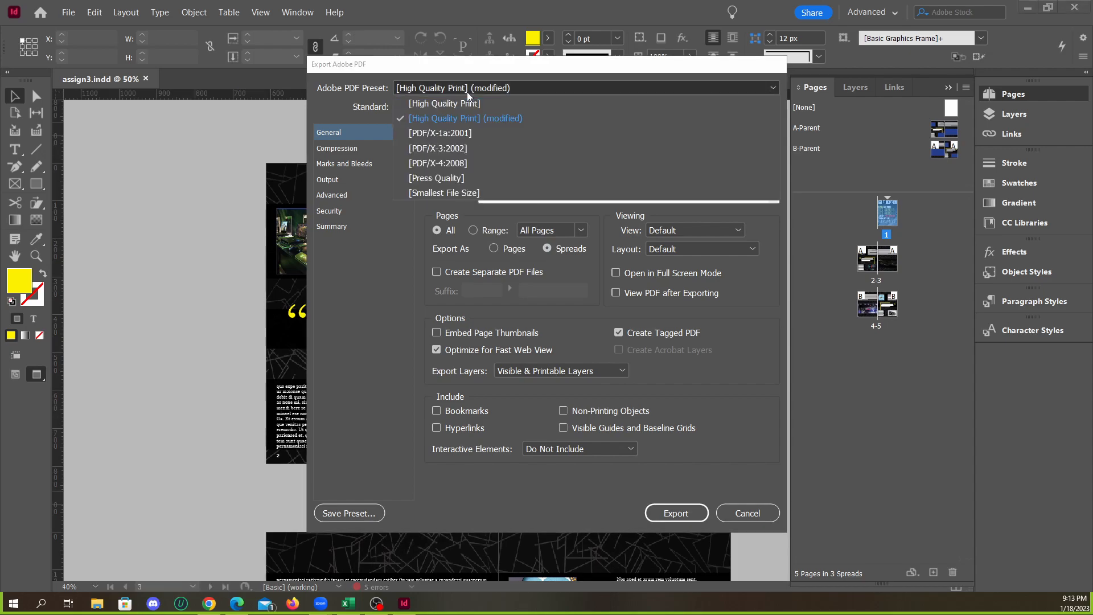
pyautogui.click(468, 91)
pyautogui.click(467, 91)
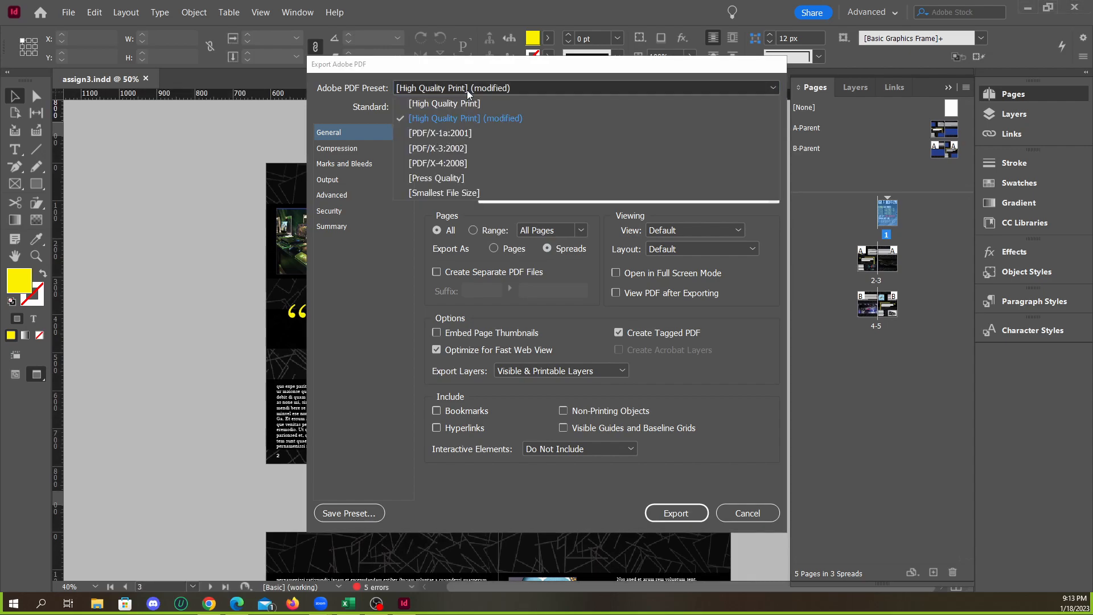
pyautogui.click(466, 90)
pyautogui.click(467, 91)
pyautogui.click(446, 109)
pyautogui.click(447, 109)
pyautogui.click(447, 109)
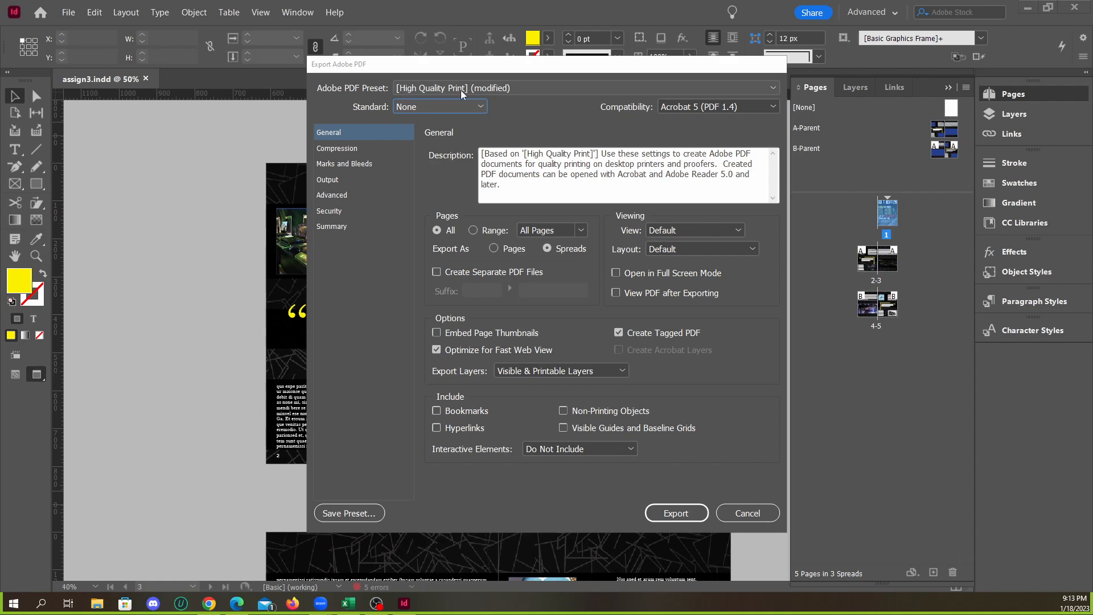
pyautogui.click(461, 91)
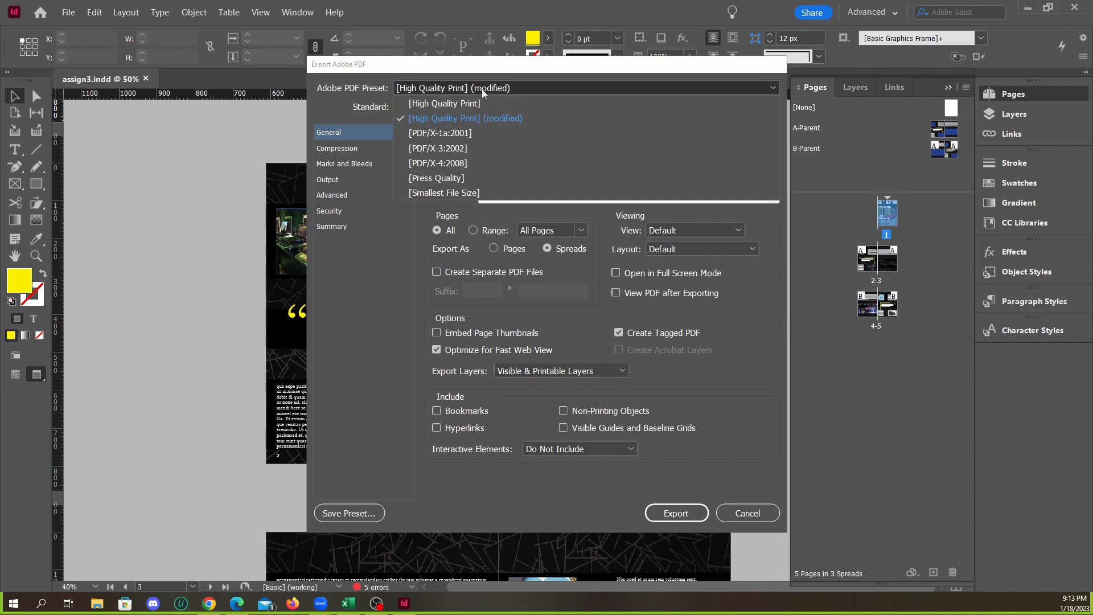
pyautogui.click(480, 90)
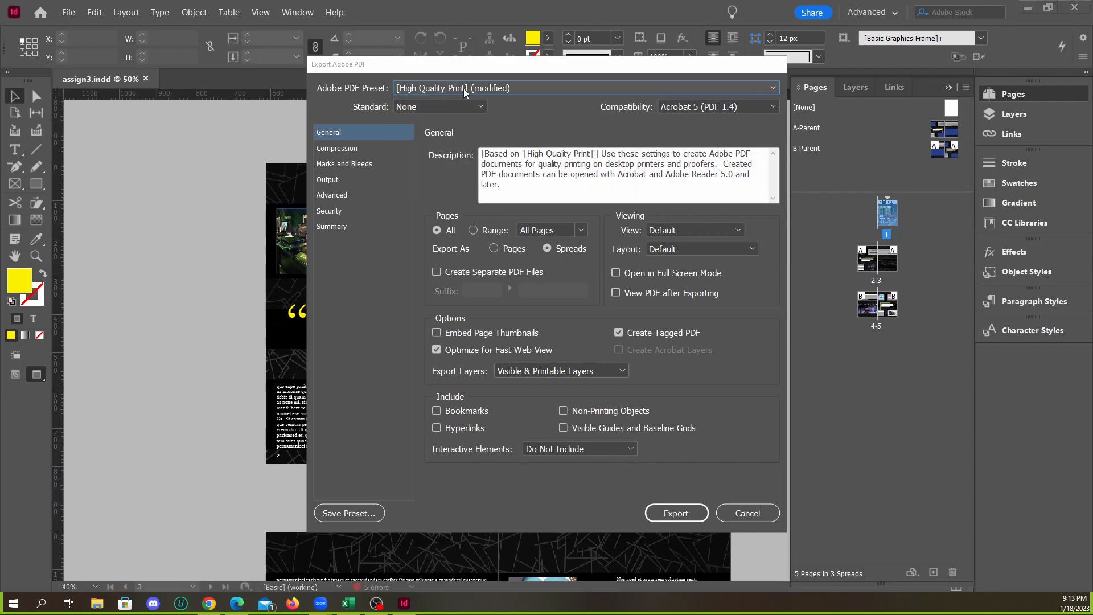
pyautogui.click(463, 91)
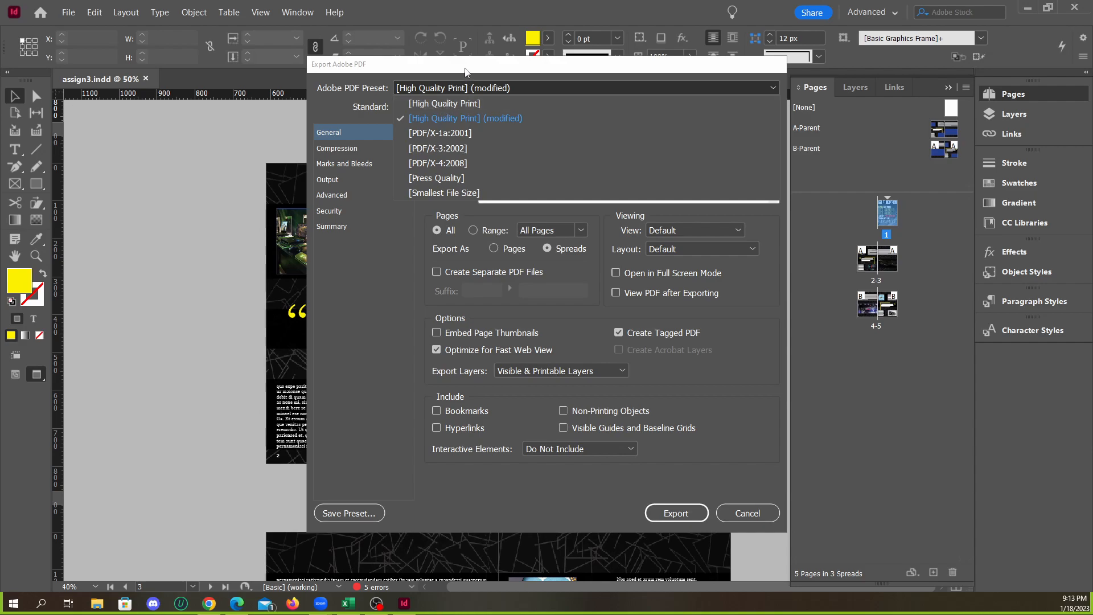
pyautogui.click(470, 82)
pyautogui.click(436, 93)
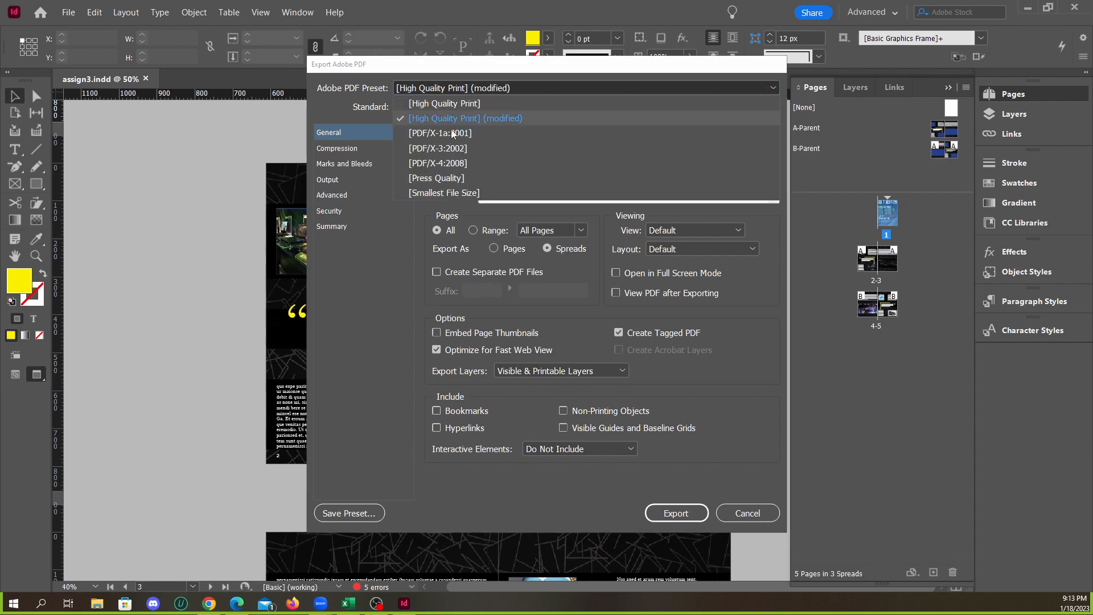
pyautogui.click(464, 93)
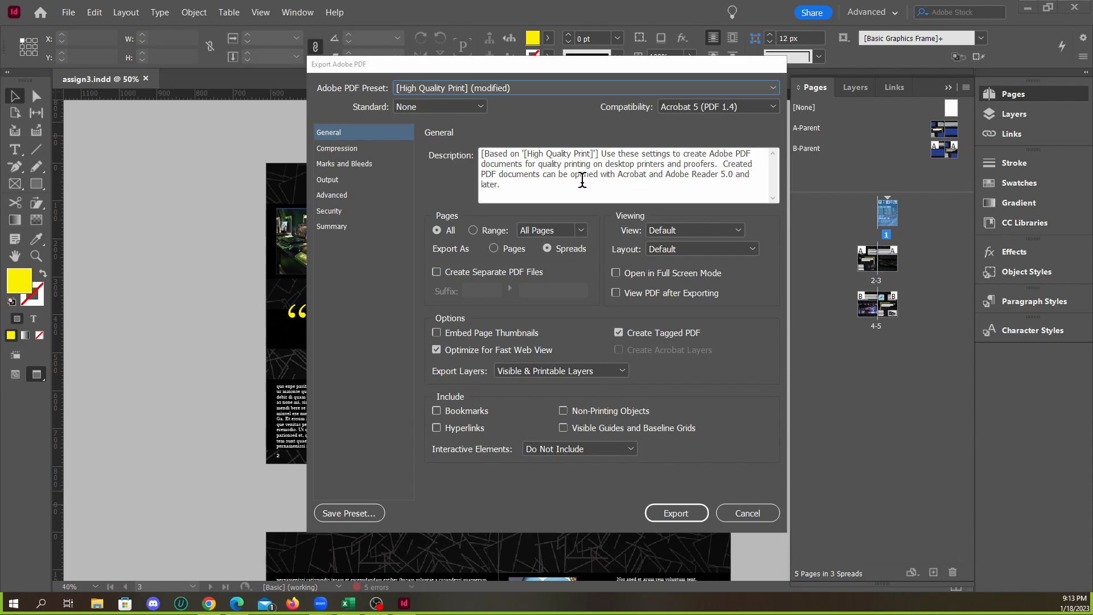
# Look through the PDF export settings from Compression to Summary and compare exporting as pages with exporting as spreads, ending on spreads
pyautogui.click(354, 149)
pyautogui.click(347, 190)
pyautogui.click(345, 213)
pyautogui.click(346, 226)
pyautogui.click(346, 210)
pyautogui.click(346, 195)
pyautogui.click(346, 181)
pyautogui.click(348, 165)
pyautogui.click(346, 149)
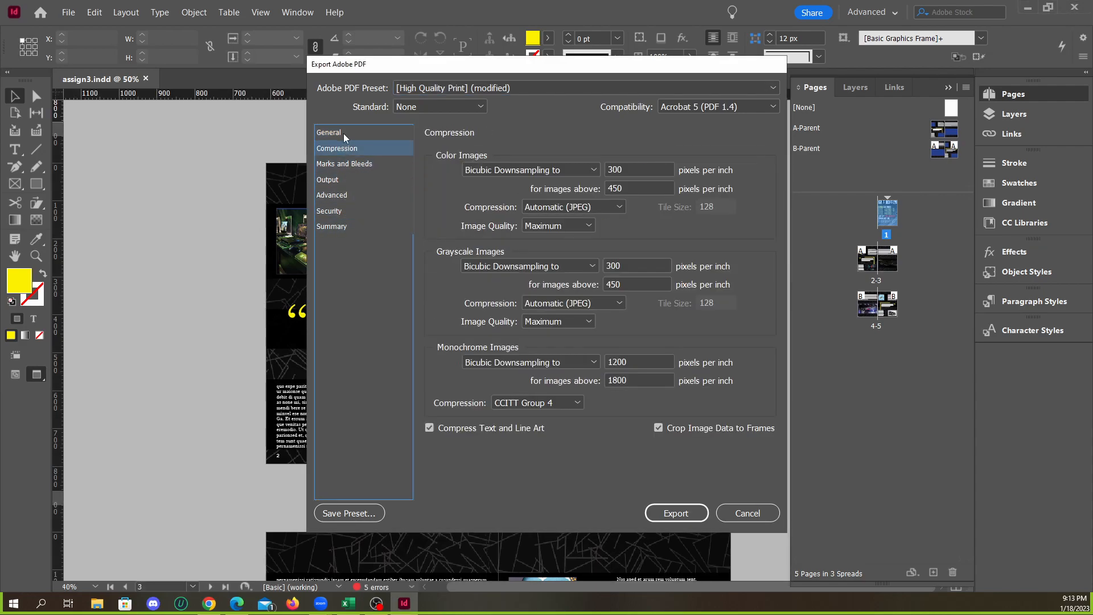
pyautogui.click(347, 134)
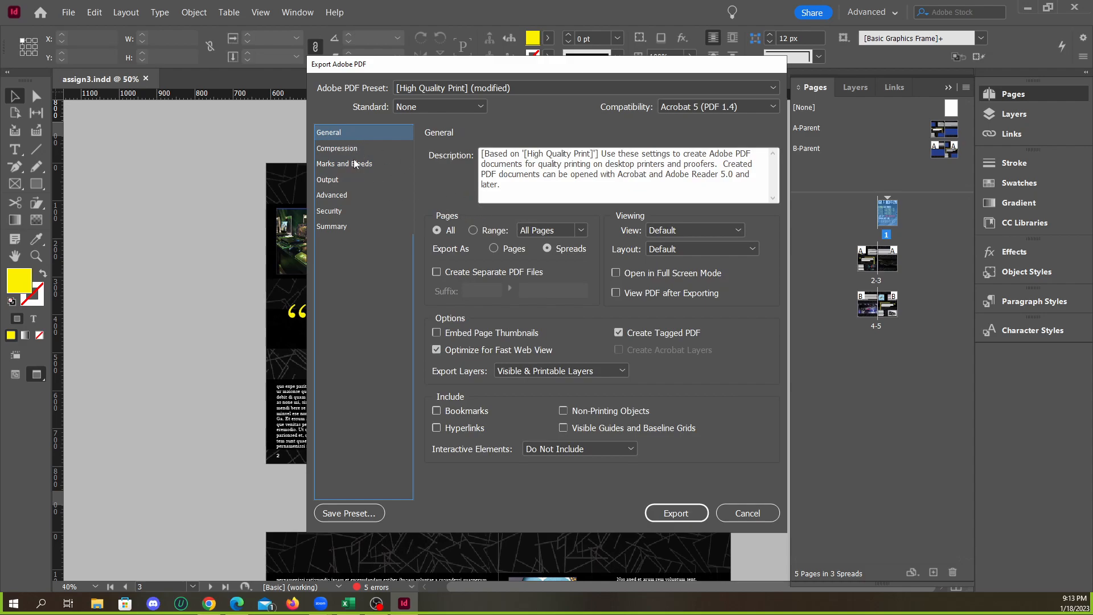
pyautogui.click(521, 251)
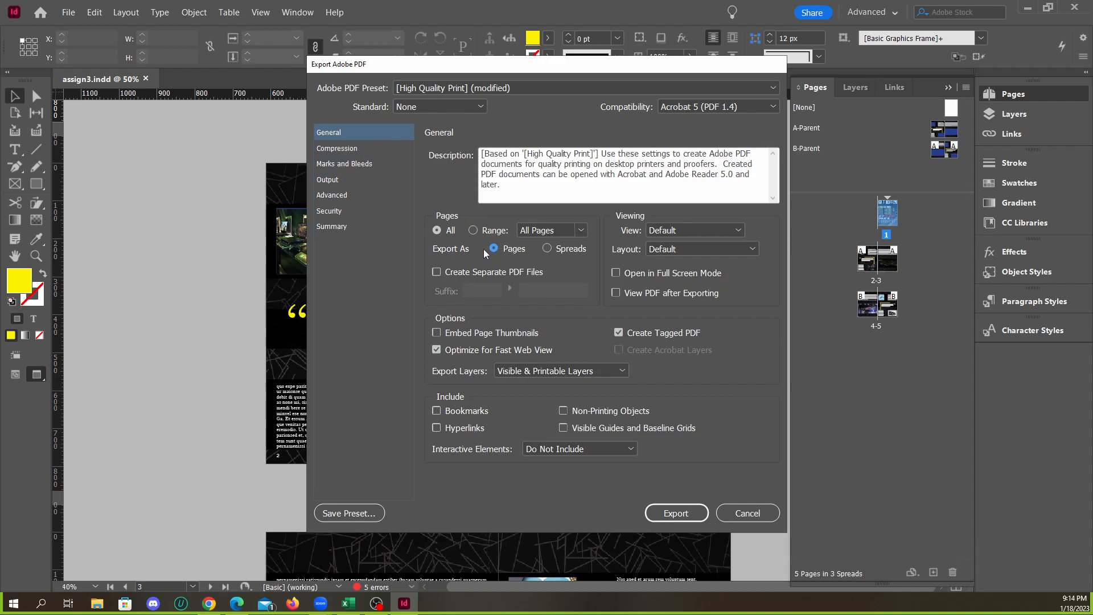
pyautogui.click(556, 251)
# Examine the Marks and Bleeds, Output, Advanced, Security and Summary settings of the PDF export
pyautogui.click(347, 166)
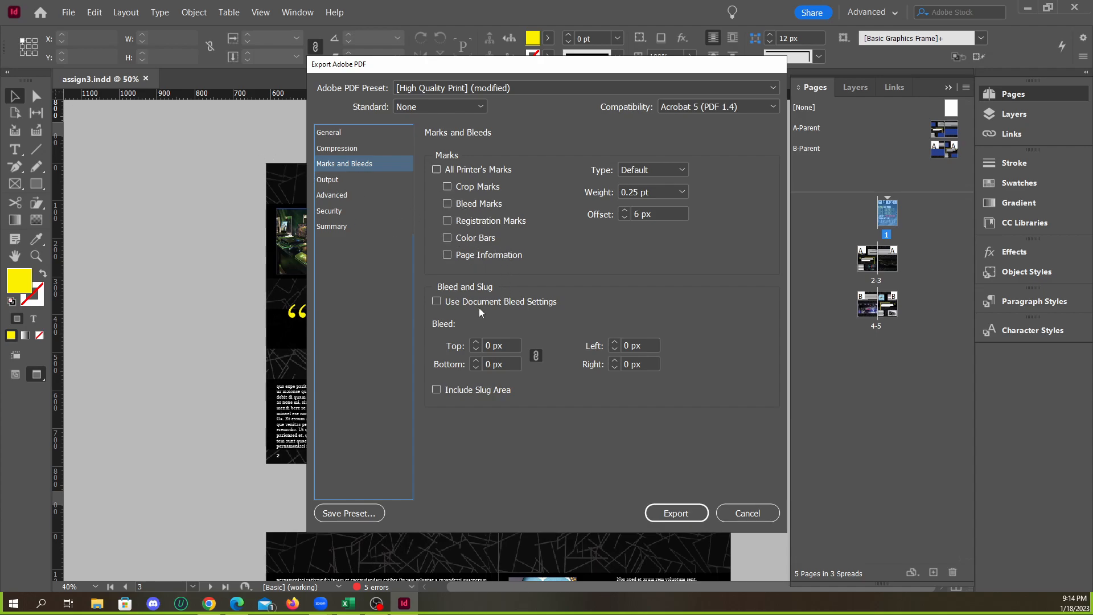
pyautogui.click(337, 181)
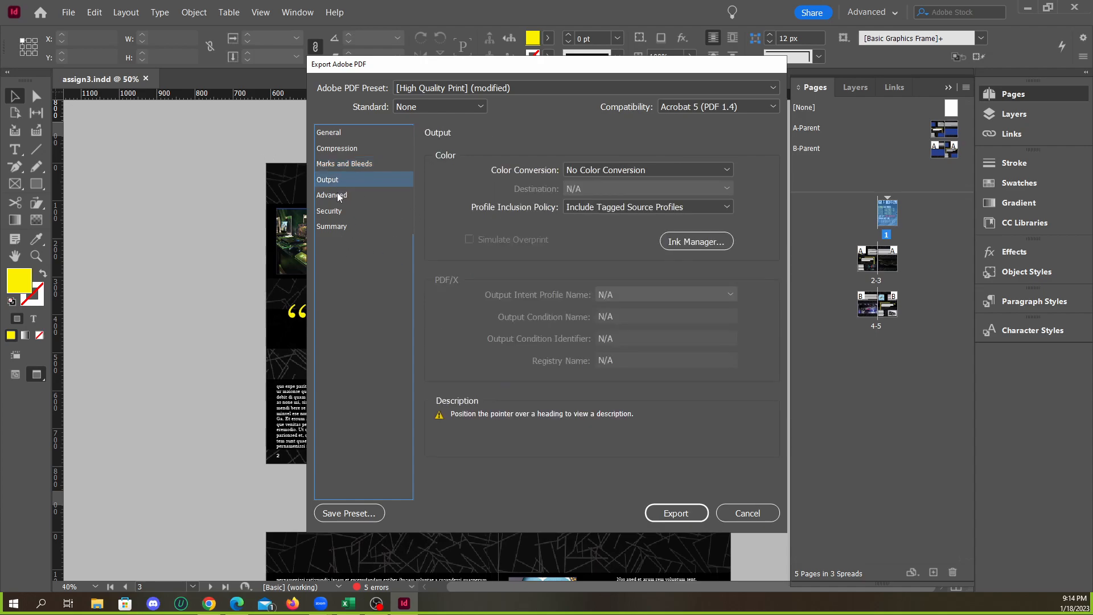
pyautogui.click(335, 195)
pyautogui.click(339, 227)
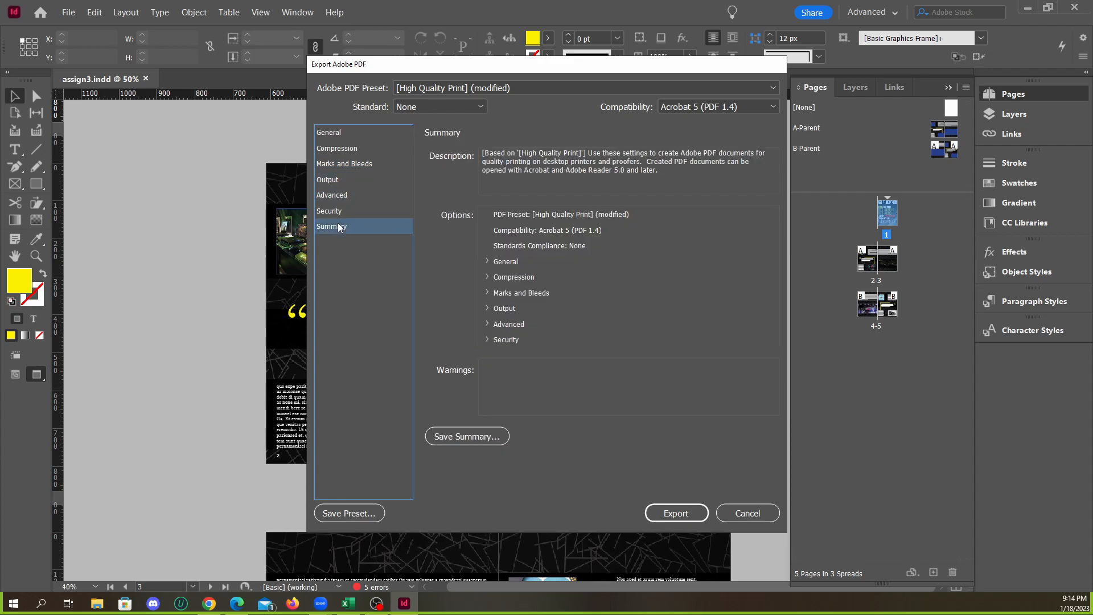
pyautogui.click(340, 211)
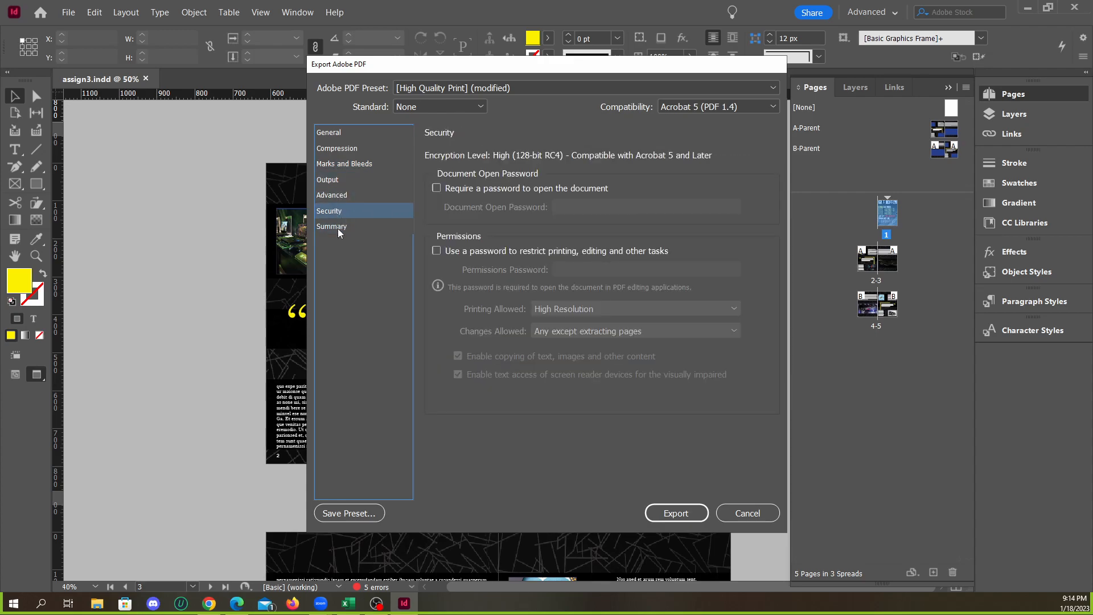
pyautogui.click(339, 228)
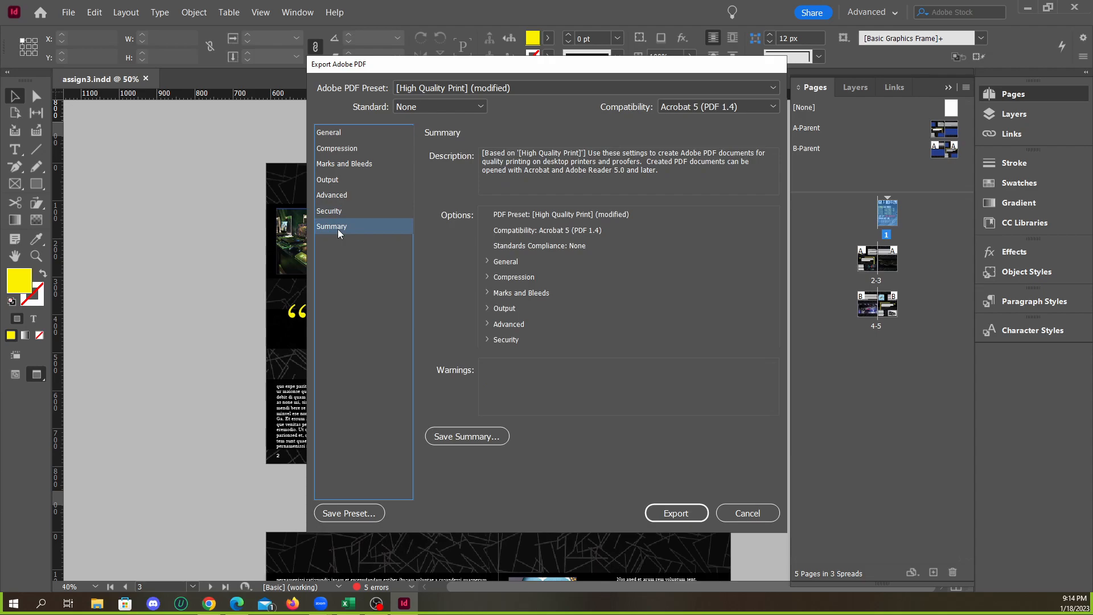
pyautogui.click(345, 133)
pyautogui.click(343, 148)
pyautogui.click(343, 133)
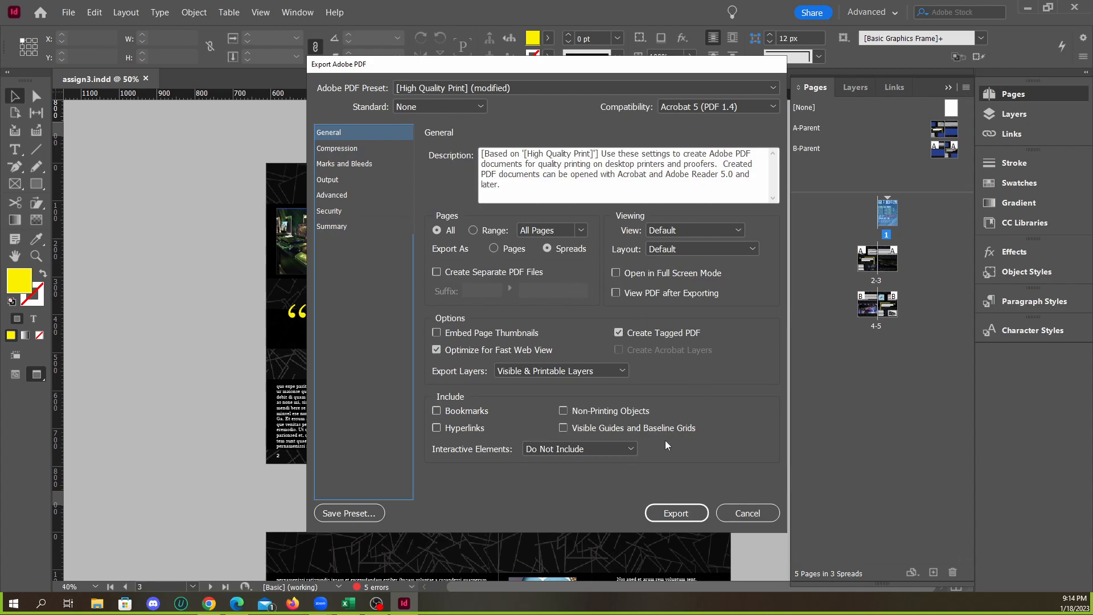
# Try exporting the document to PDF as spreads, and cancel the export at the warning
pyautogui.click(572, 253)
pyautogui.click(676, 514)
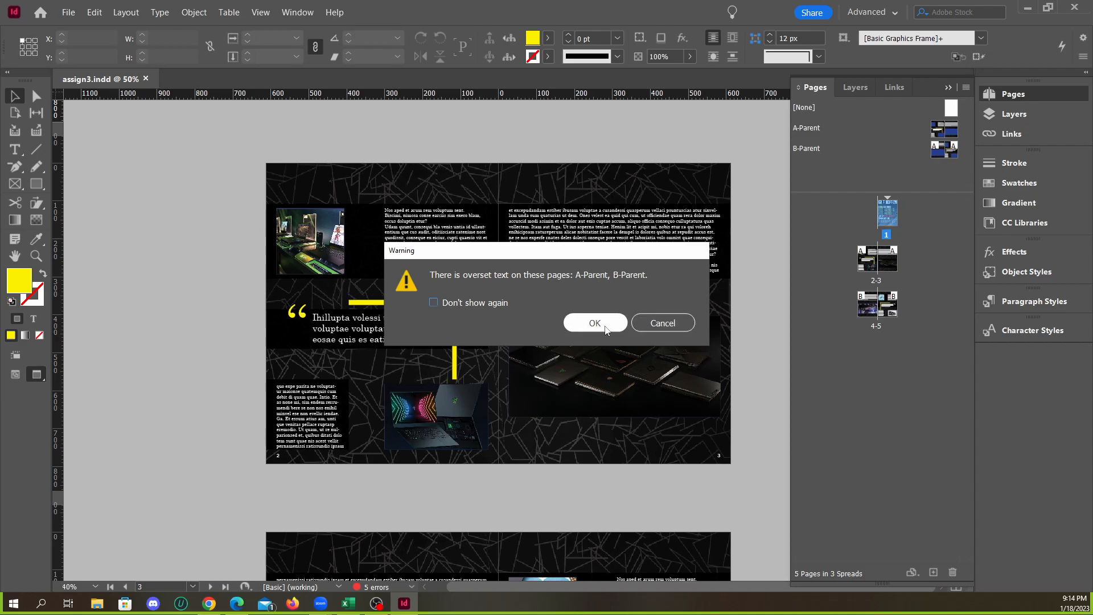
pyautogui.click(652, 322)
# Display the A-Parent spread and bring up the document's preflight report
pyautogui.click(814, 135)
pyautogui.doubleClick(813, 135)
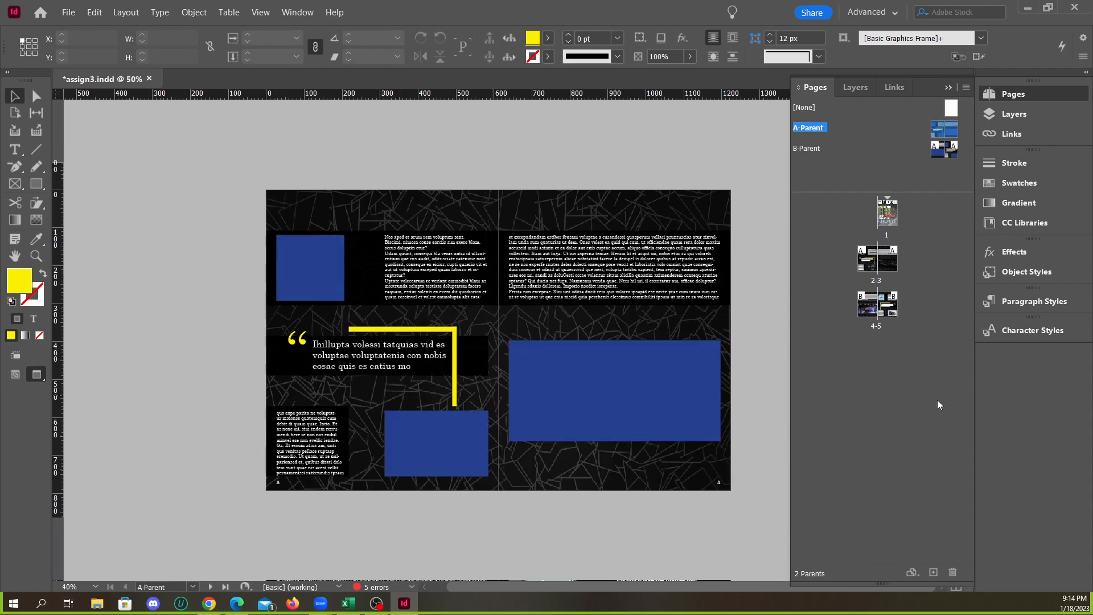
pyautogui.moveTo(1092, 199); pyautogui.dragTo(266, 174)
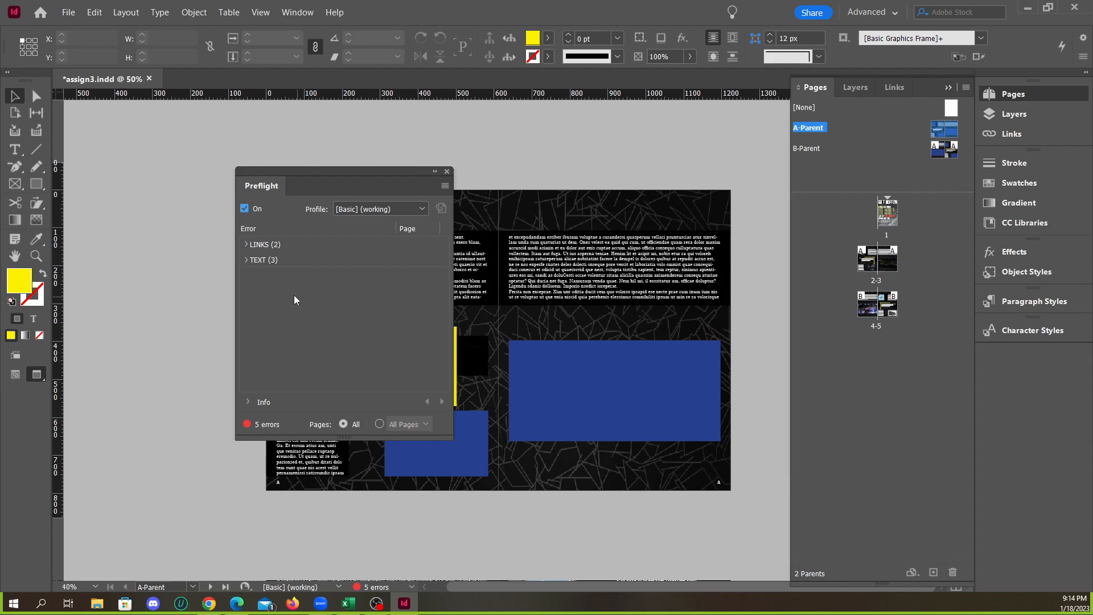
# List the missing links in the preflight report and locate tech-gd2b96ce2a_1920.jpg on the cover
pyautogui.click(245, 244)
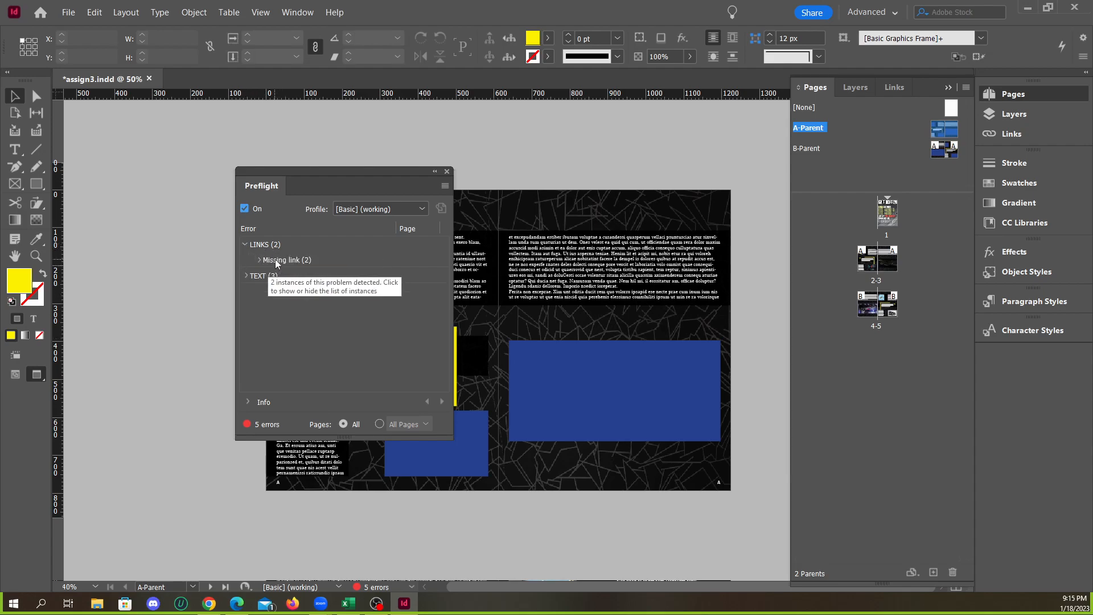
pyautogui.click(258, 260)
pyautogui.doubleClick(317, 277)
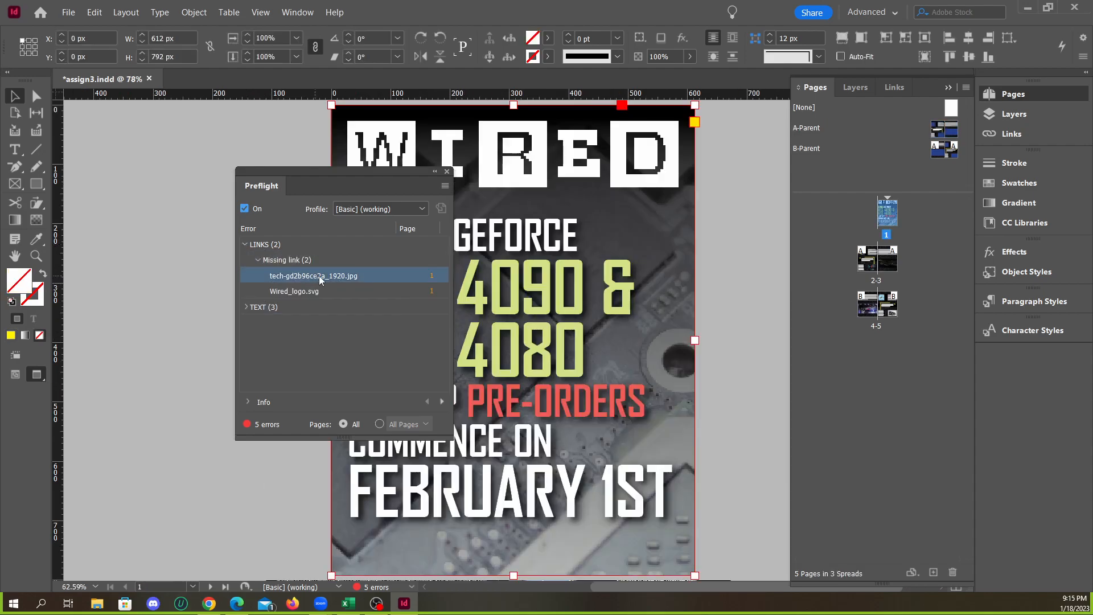
pyautogui.moveTo(374, 182); pyautogui.dragTo(277, 165)
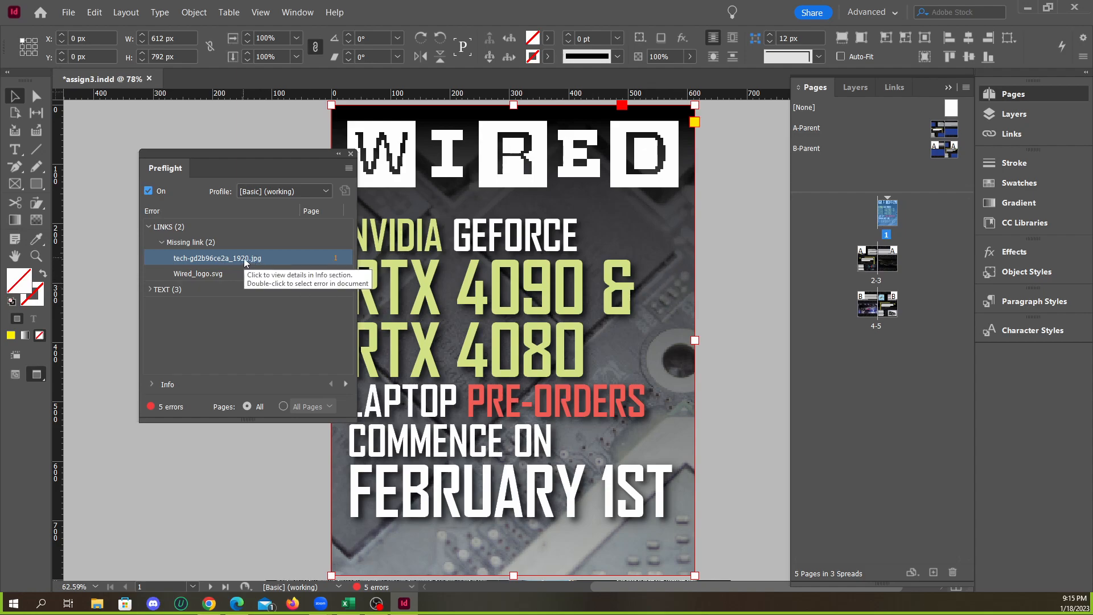
pyautogui.click(261, 267)
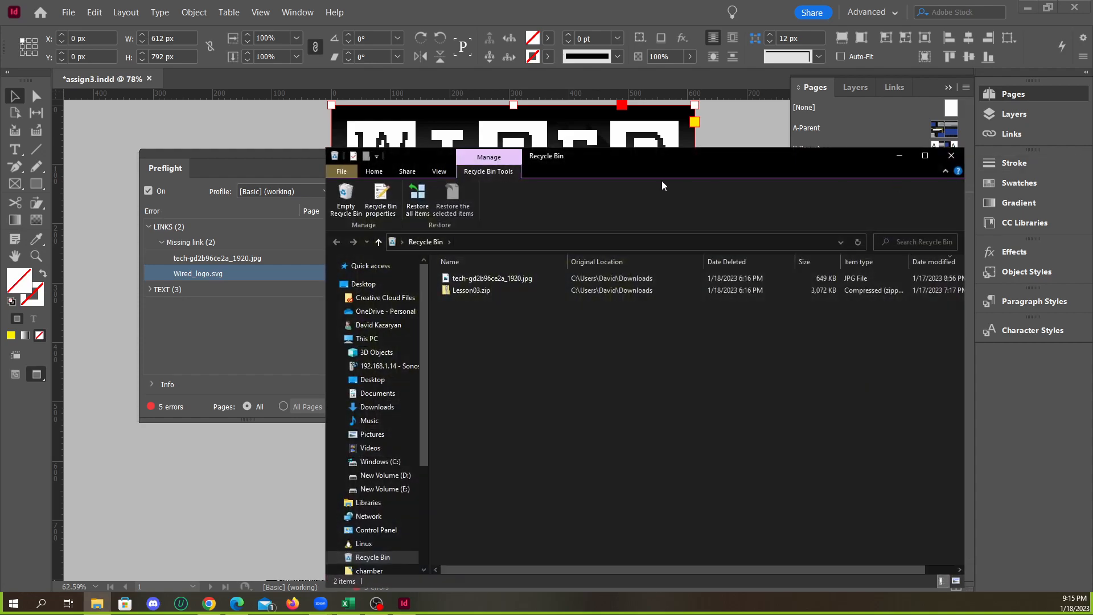
# Restore tech-gd2b96ce2a_1920.jpg from the Recycle Bin to its original folder and close the Recycle Bin window
pyautogui.click(500, 281)
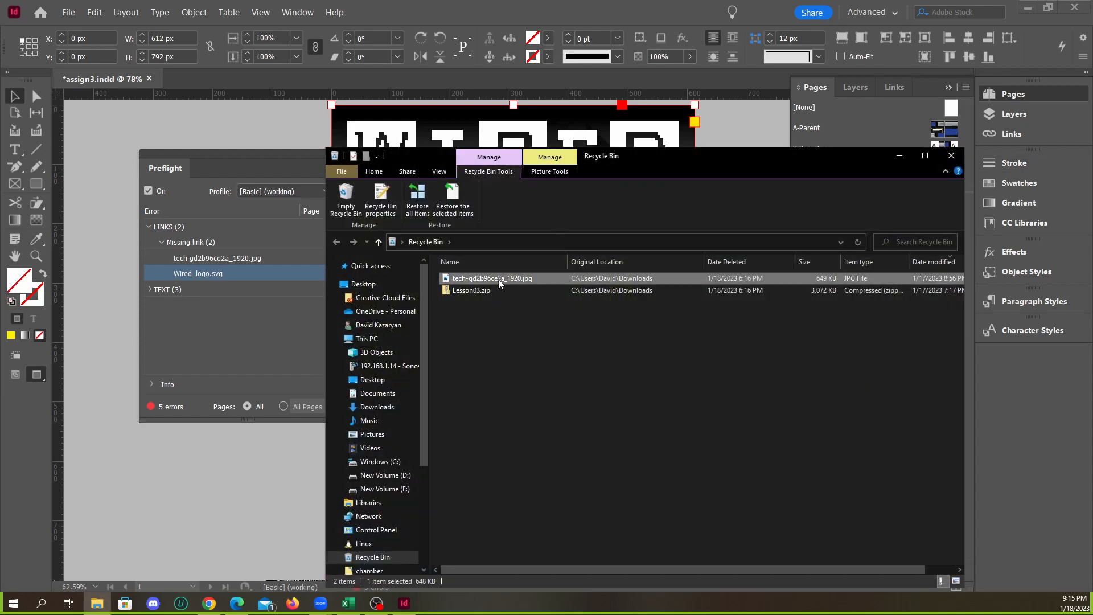
pyautogui.rightClick(504, 285)
pyautogui.click(530, 292)
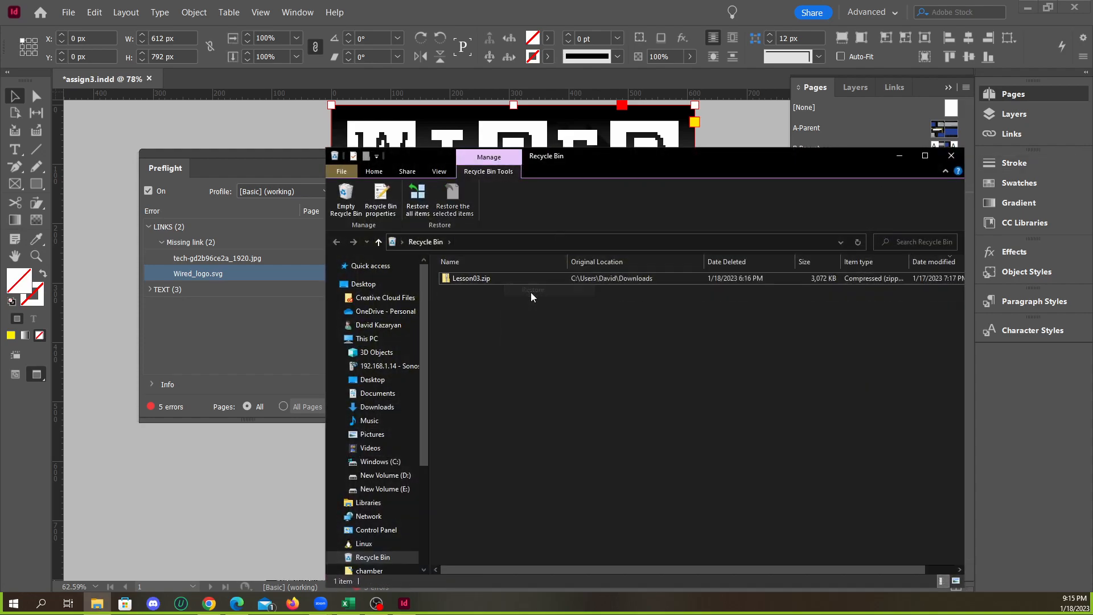
pyautogui.click(950, 156)
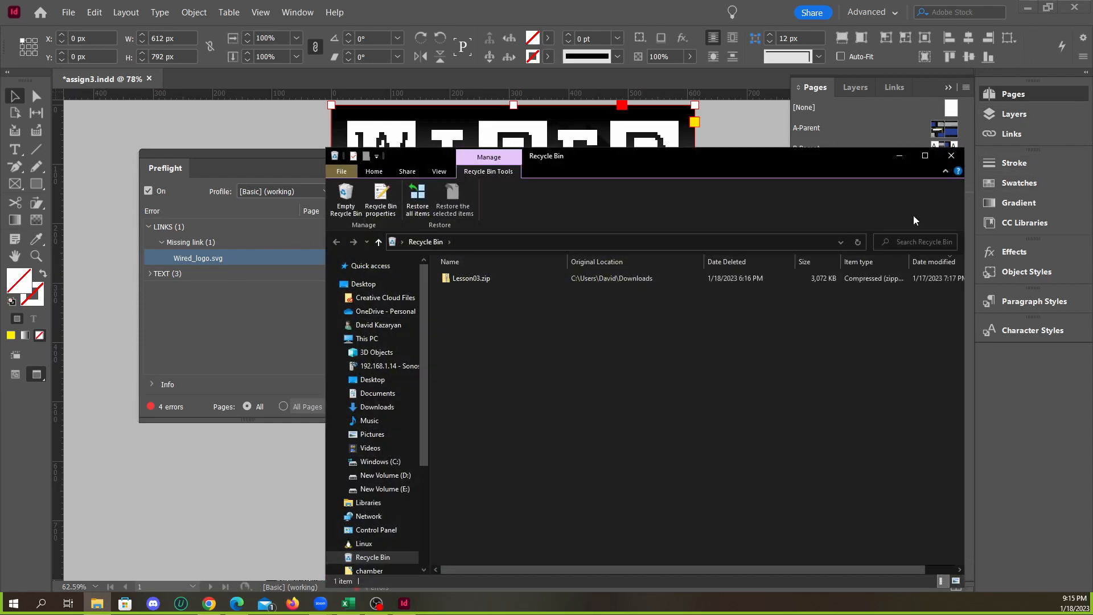
pyautogui.click(950, 155)
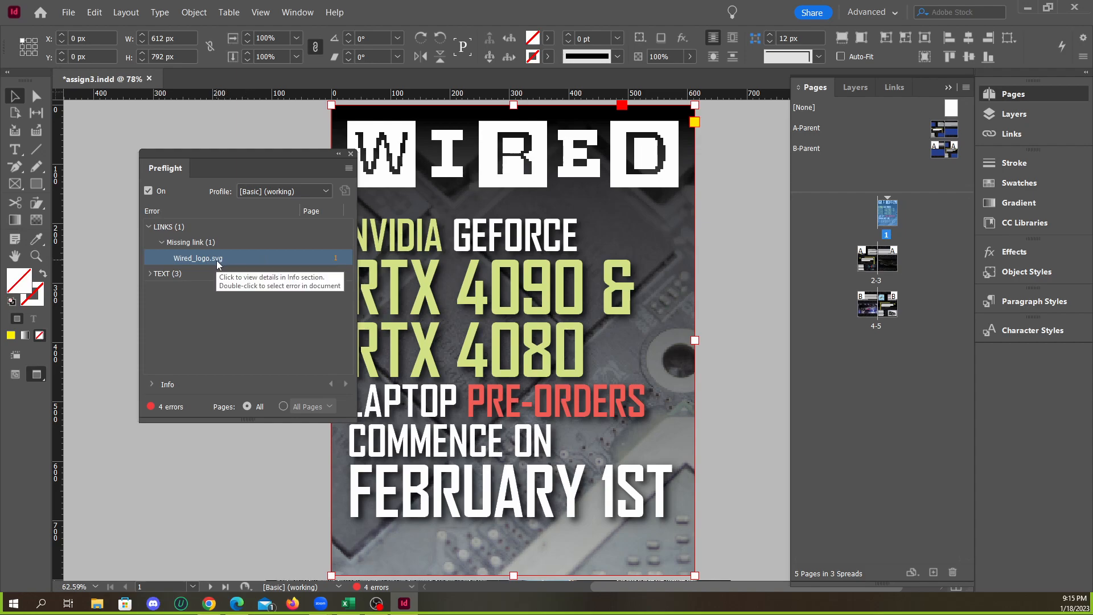
# Close the preflight report, change the document's display performance, and deselect the cover frame
pyautogui.click(351, 153)
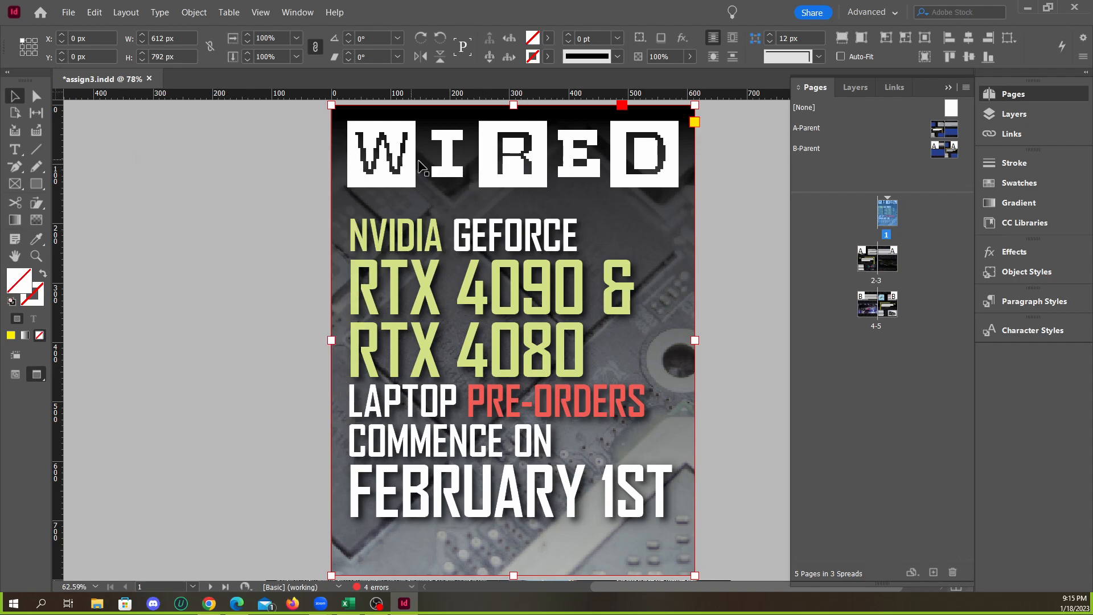
pyautogui.click(260, 12)
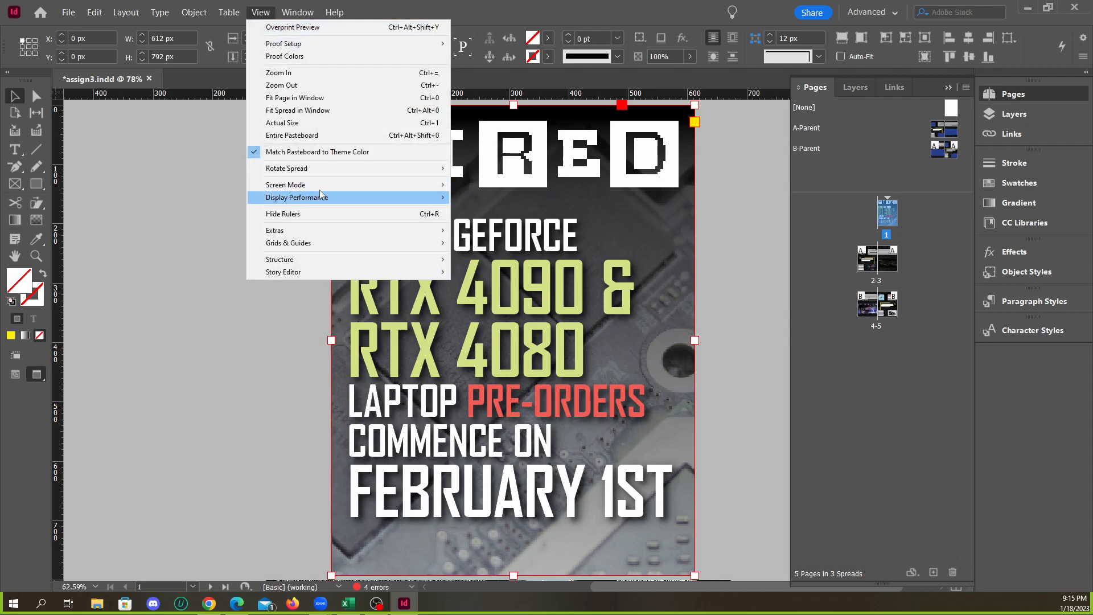
pyautogui.moveTo(351, 201)
pyautogui.click(472, 210)
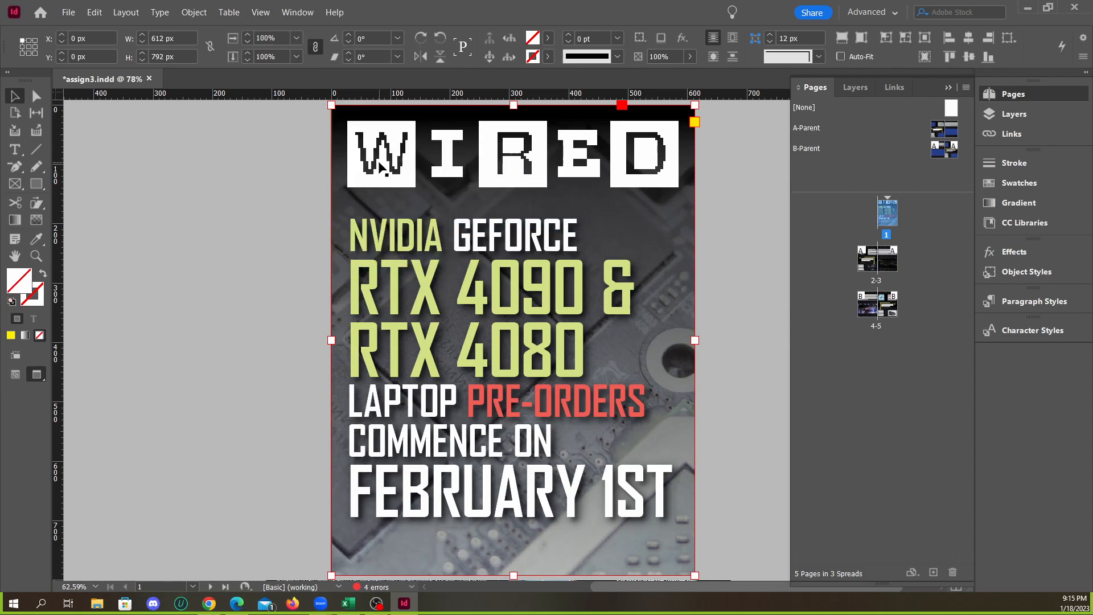
pyautogui.click(740, 203)
# Switch to Microsoft Edge and search the web in a new tab for "wikipedia wired logo"
pyautogui.click(1027, 8)
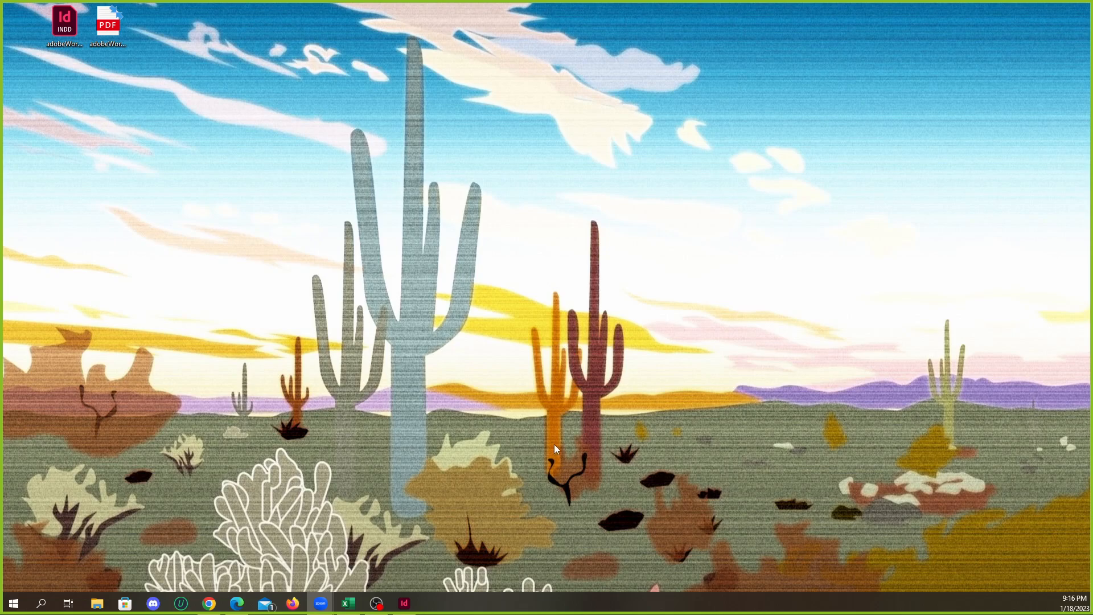
pyautogui.click(237, 605)
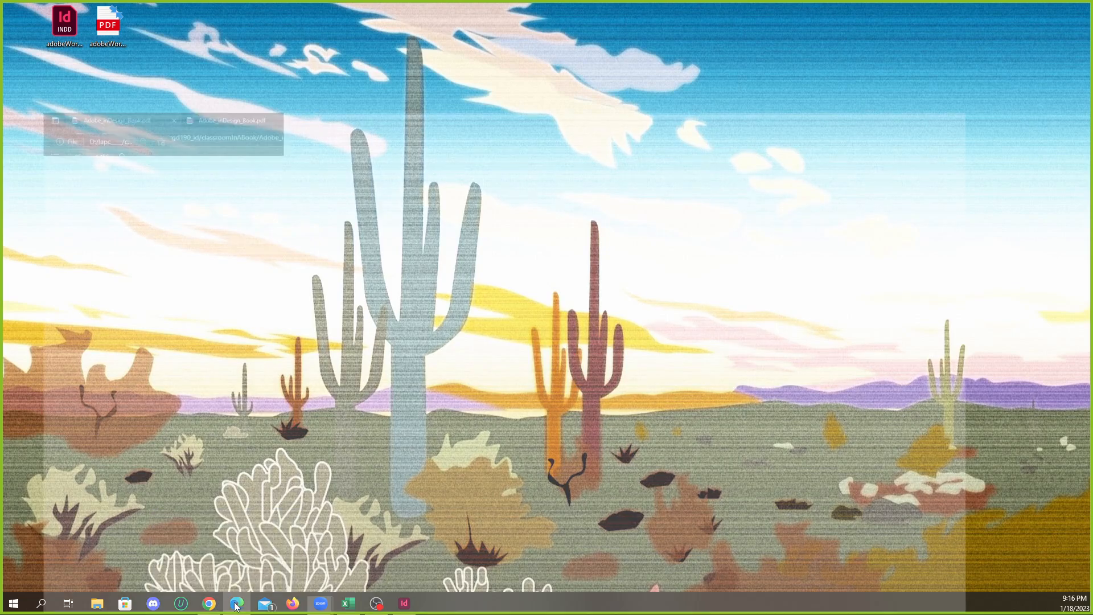
pyautogui.click(309, 9)
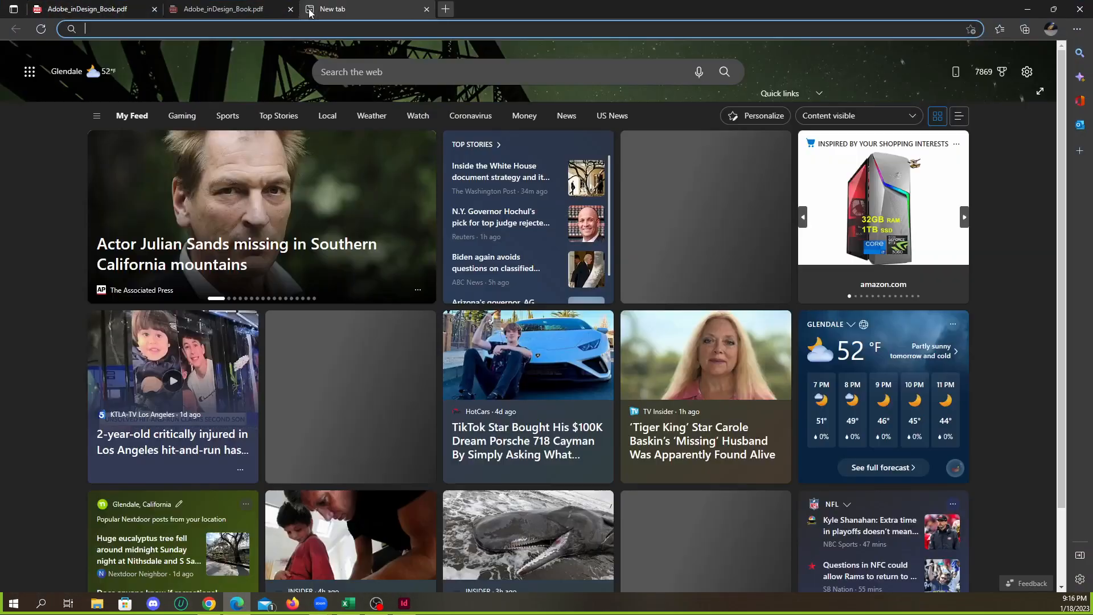
pyautogui.write('wikipedia')
pyautogui.press('Return')
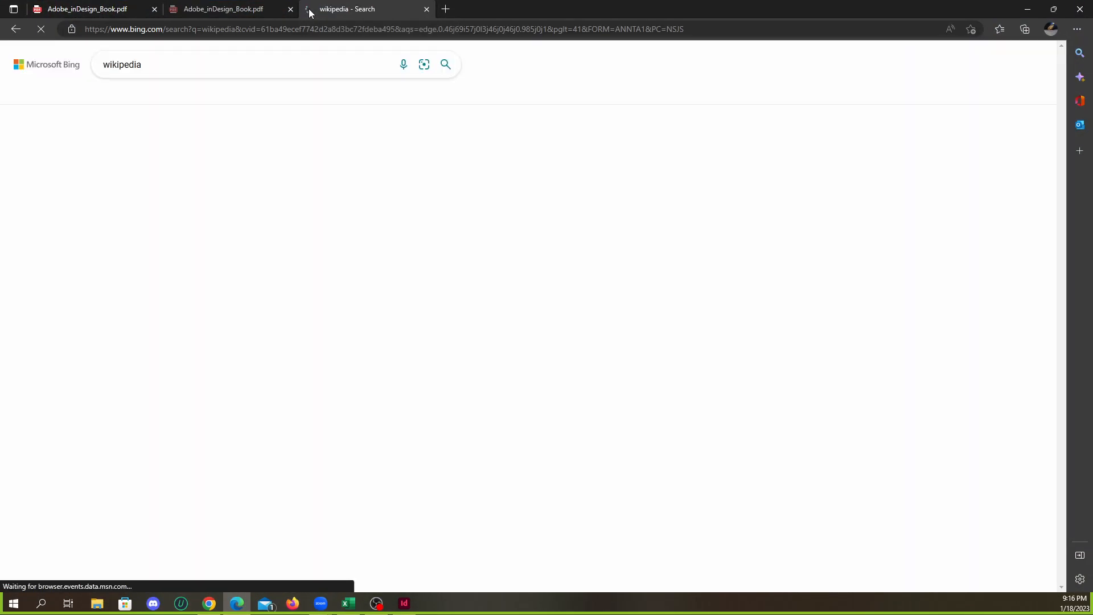
pyautogui.write('w')
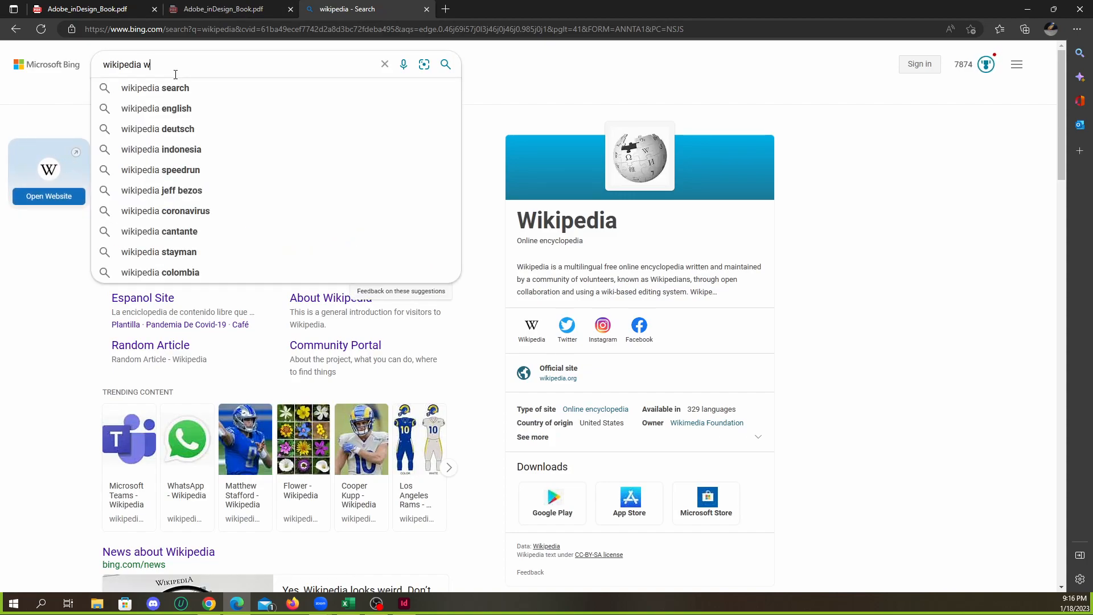
pyautogui.write('ired logog')
pyautogui.press('Return')
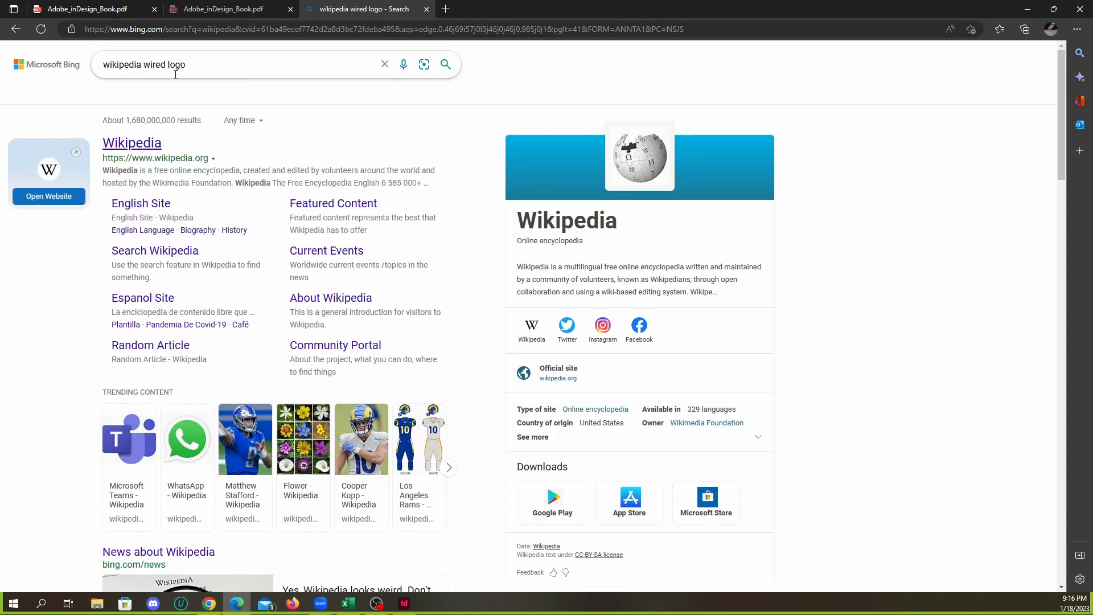
# Find the logo in Wikipedia's Wired (magazine) article and download its original SVG file
pyautogui.click(156, 150)
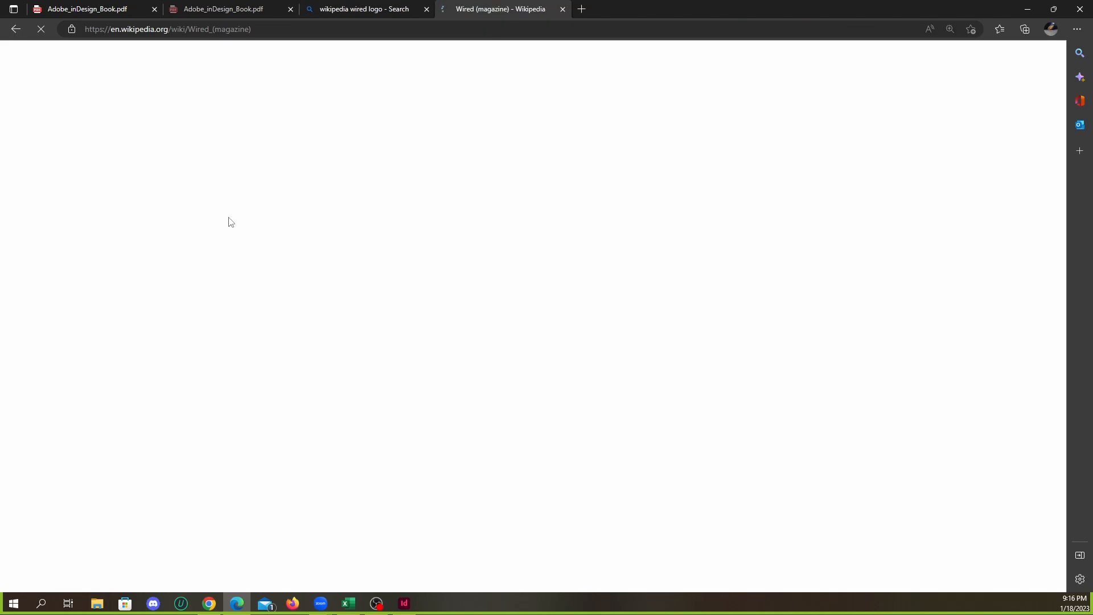
pyautogui.scroll(-6, 545, 253)
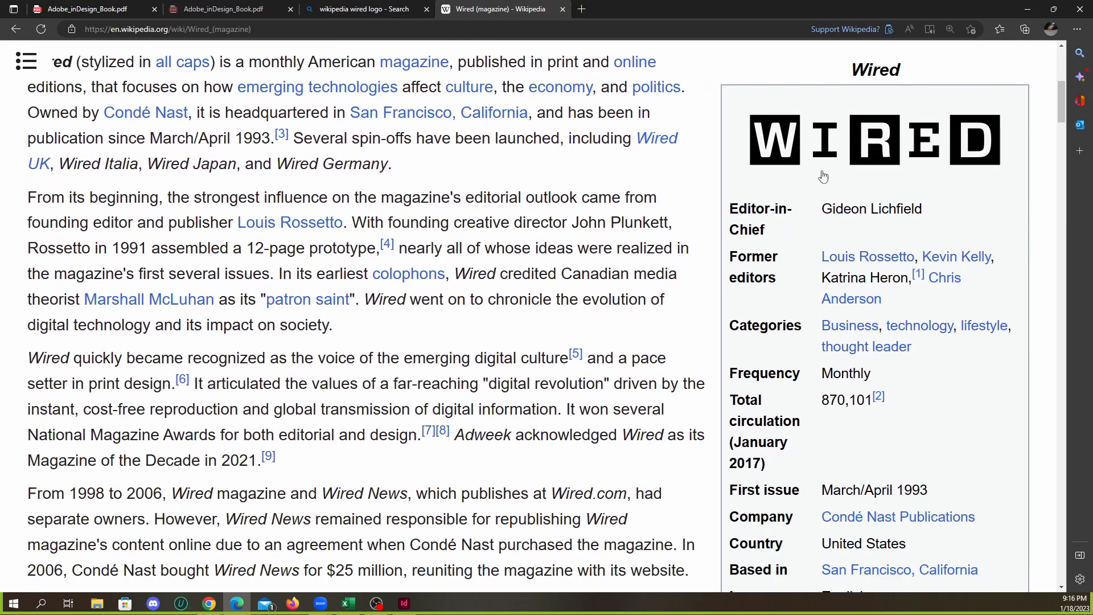
pyautogui.scroll(1, 837, 217)
pyautogui.click(849, 235)
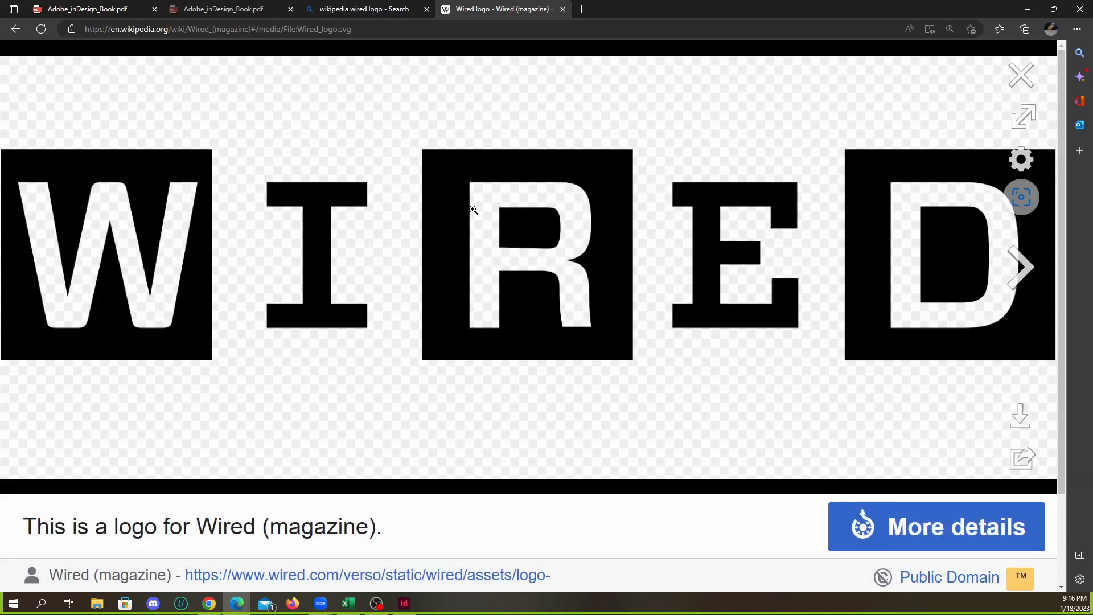
pyautogui.rightClick(492, 250)
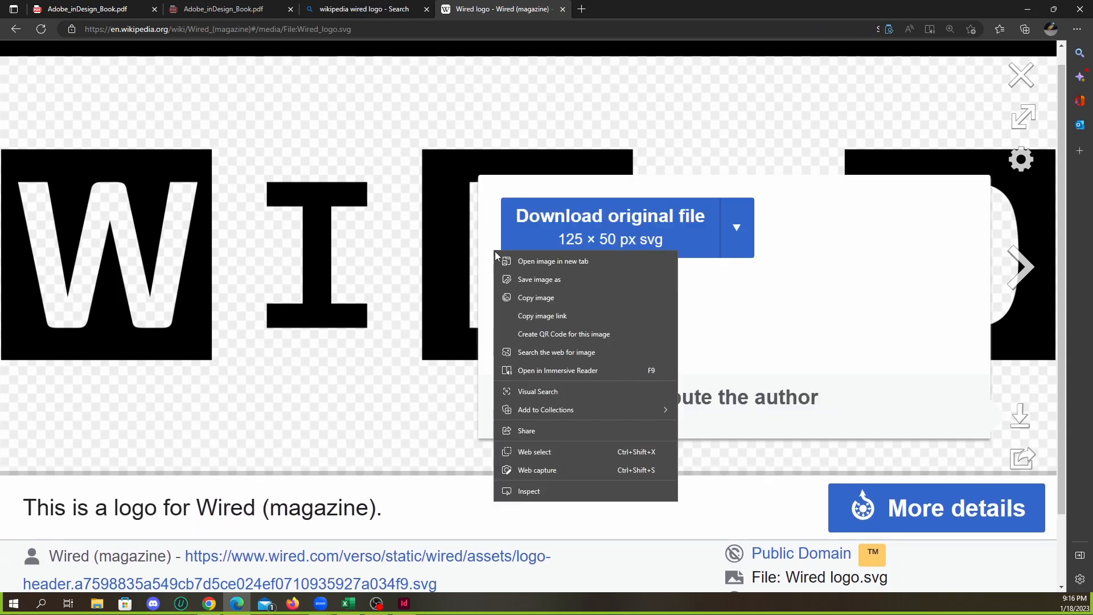
pyautogui.rightClick(446, 224)
pyautogui.click(533, 172)
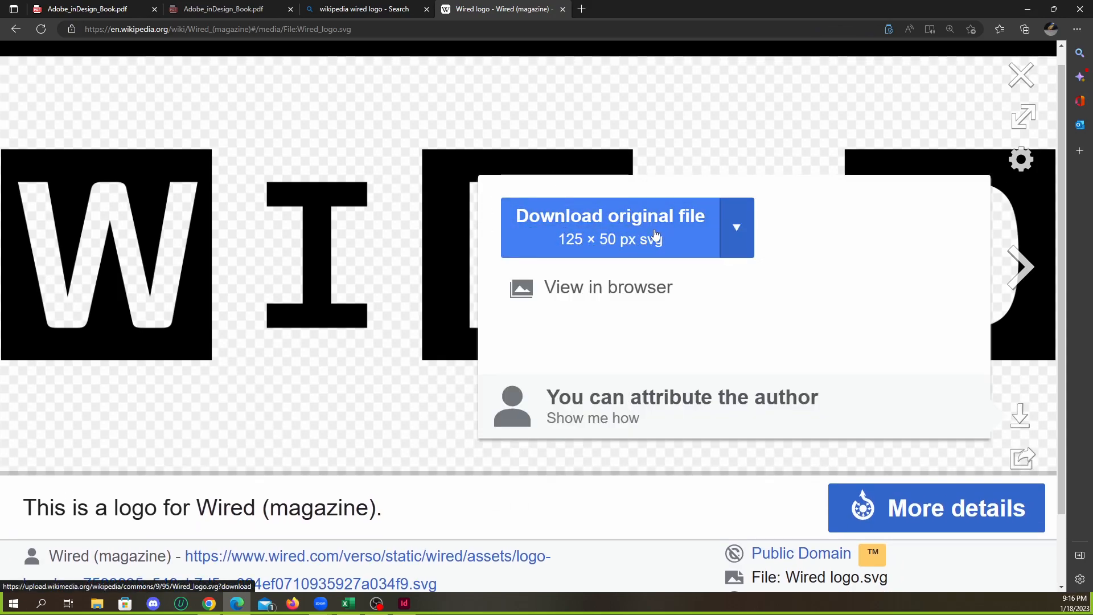
pyautogui.click(622, 238)
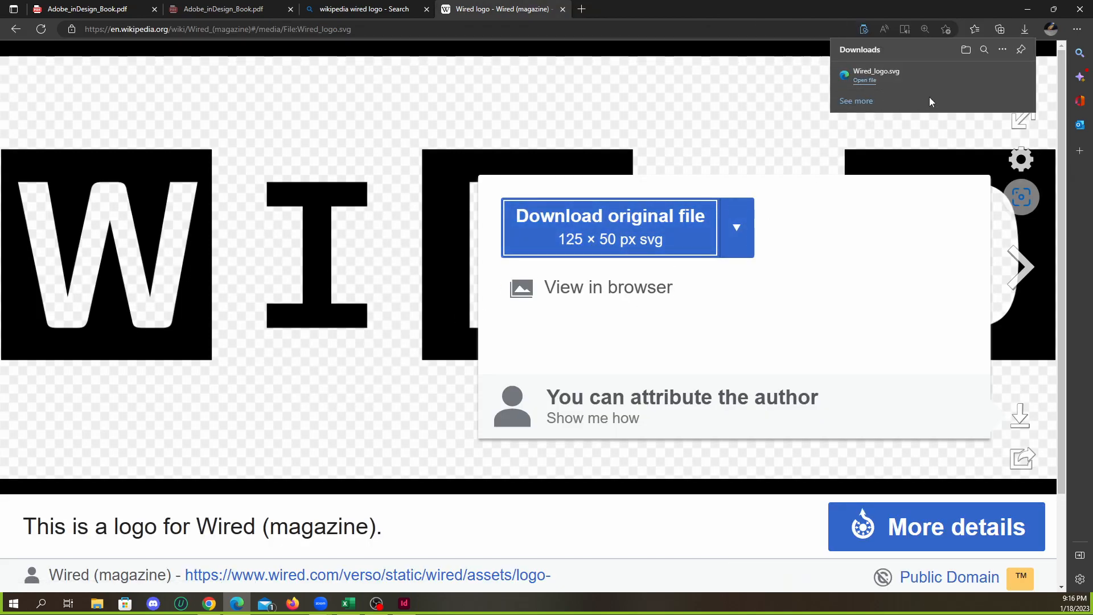
# Show the downloaded Wired_logo.svg in its folder, and close the folder window
pyautogui.click(984, 76)
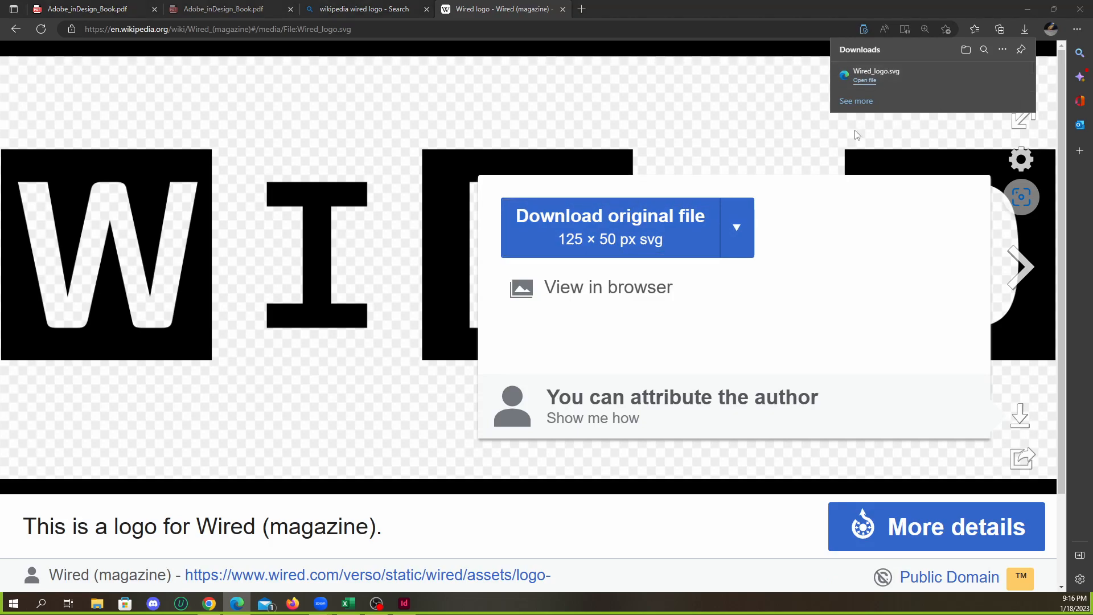
pyautogui.moveTo(462, 315)
pyautogui.mouseDown()
pyautogui.moveTo(1092, 220)
pyautogui.moveTo(692, 256)
pyautogui.moveTo(472, 329)
pyautogui.mouseUp()
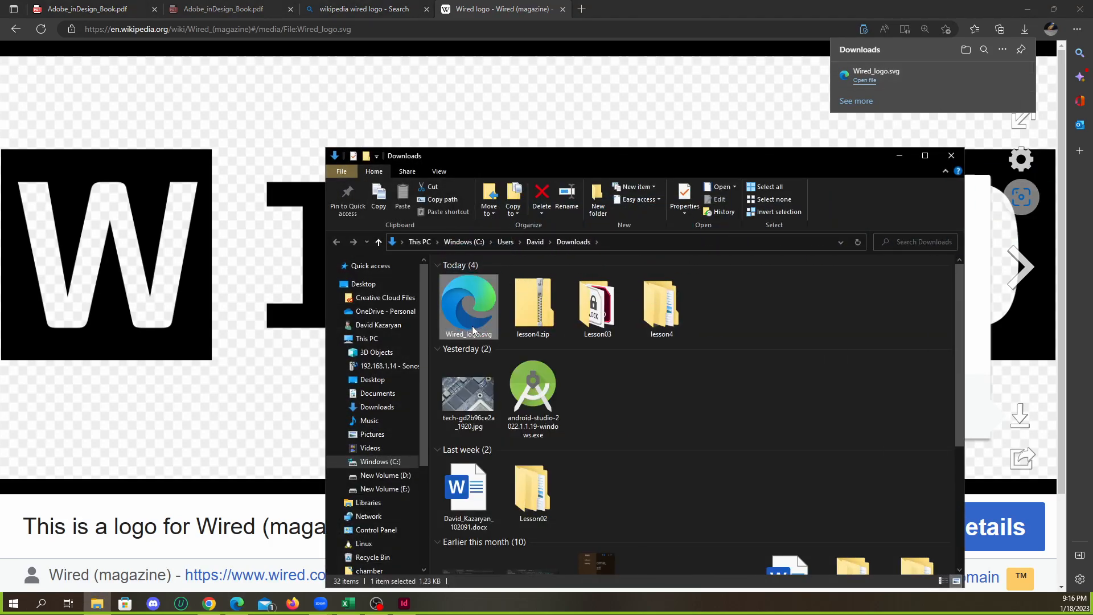
pyautogui.click(950, 155)
# Switch back to InDesign and relink the missing Wired_logo.svg to the copy in the Downloads folder
pyautogui.press('super+d')
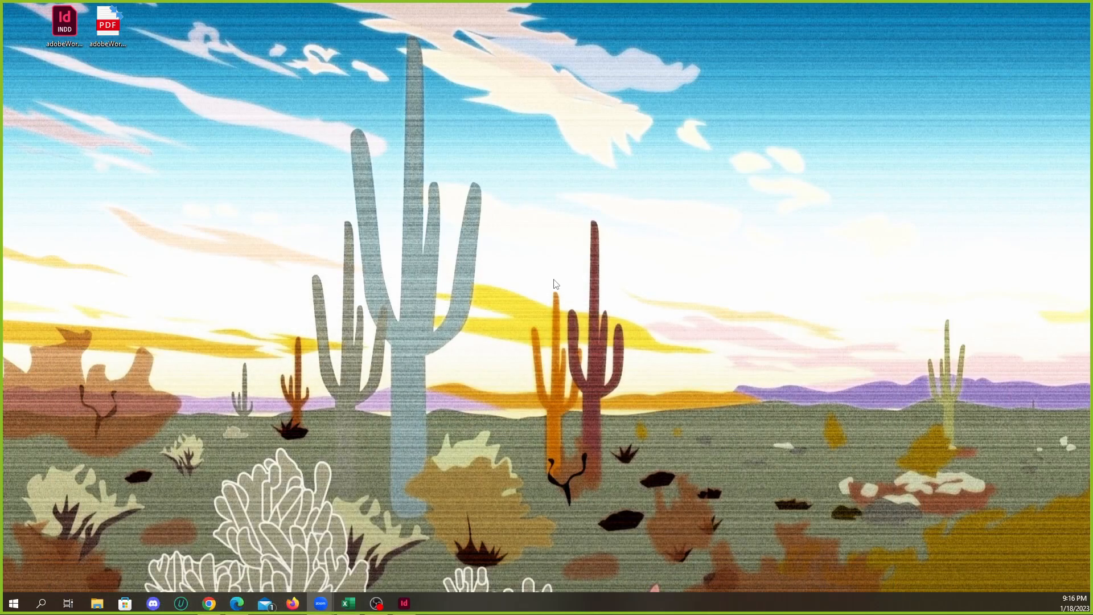
pyautogui.click(404, 603)
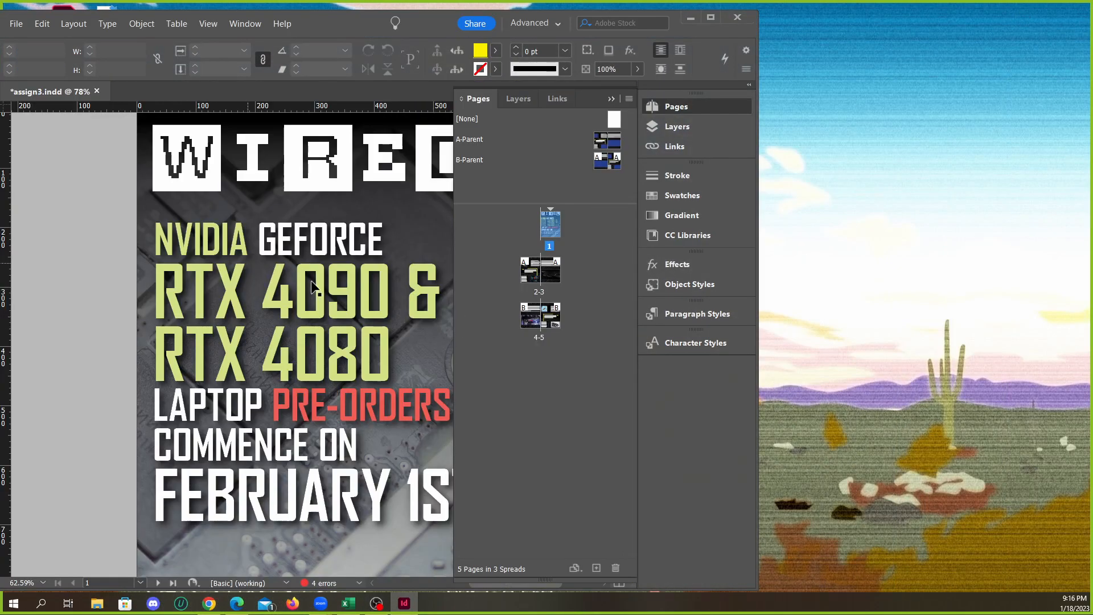
pyautogui.click(669, 126)
pyautogui.click(668, 146)
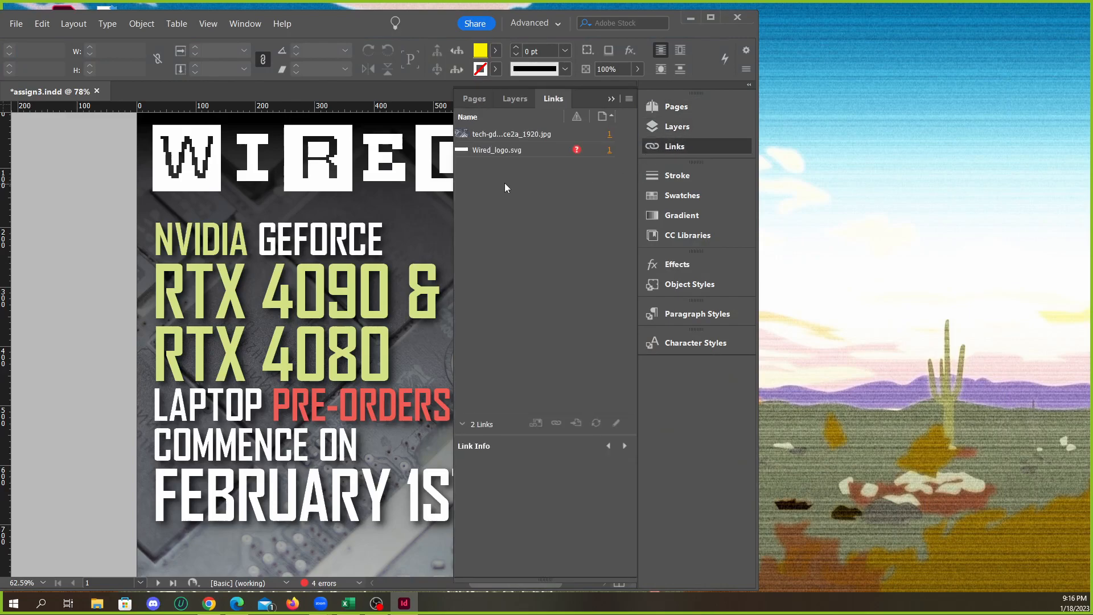
pyautogui.click(531, 151)
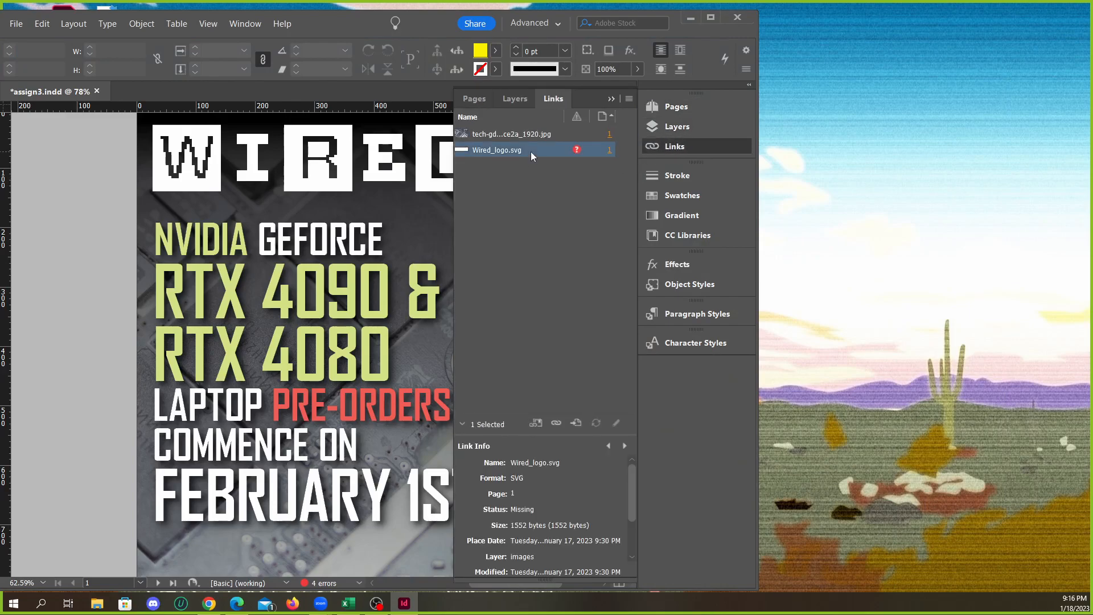
pyautogui.doubleClick(576, 150)
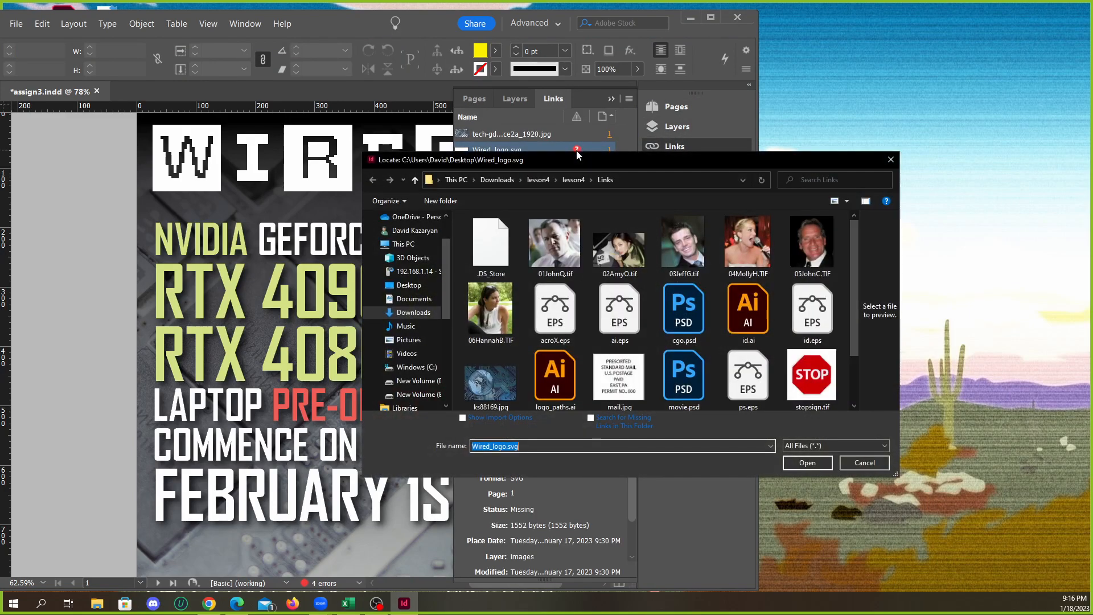
pyautogui.click(423, 315)
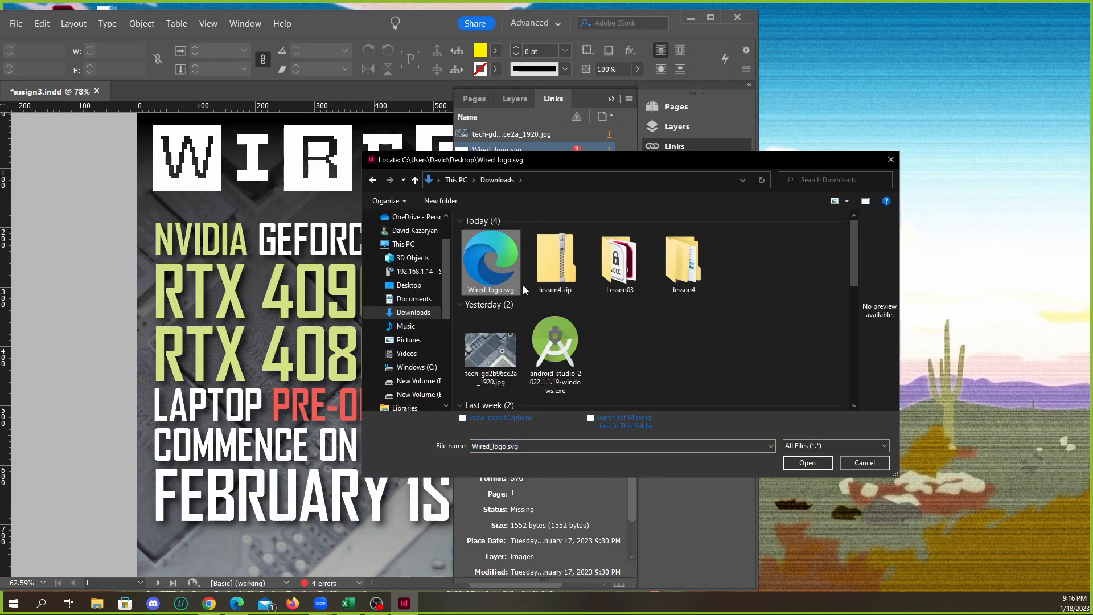
pyautogui.click(800, 462)
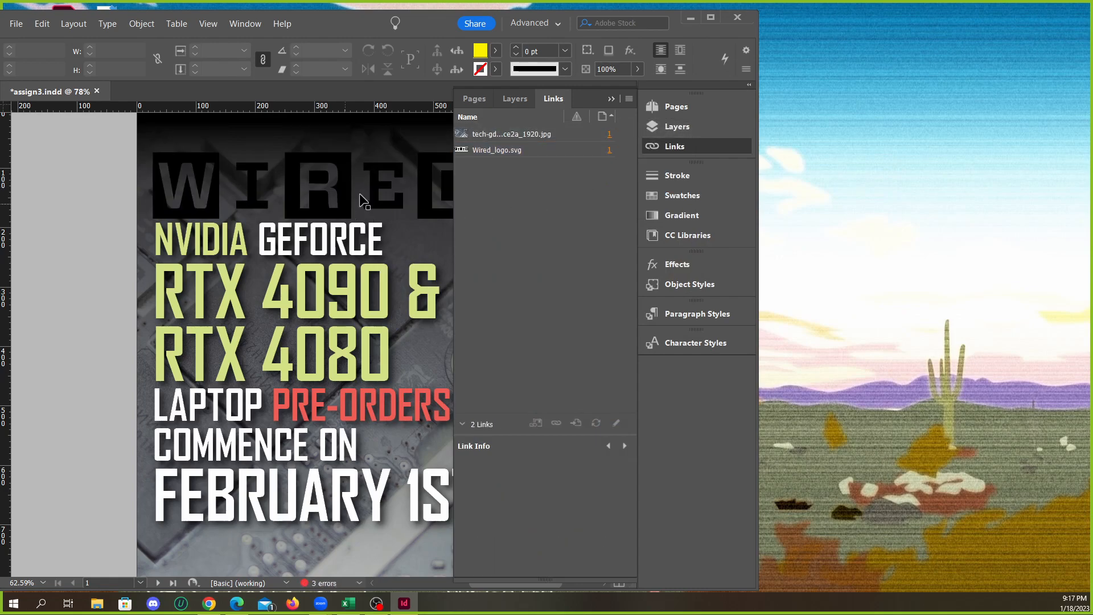
# Maximize the InDesign window and select the relinked WIRED logo on the cover
pyautogui.click(610, 99)
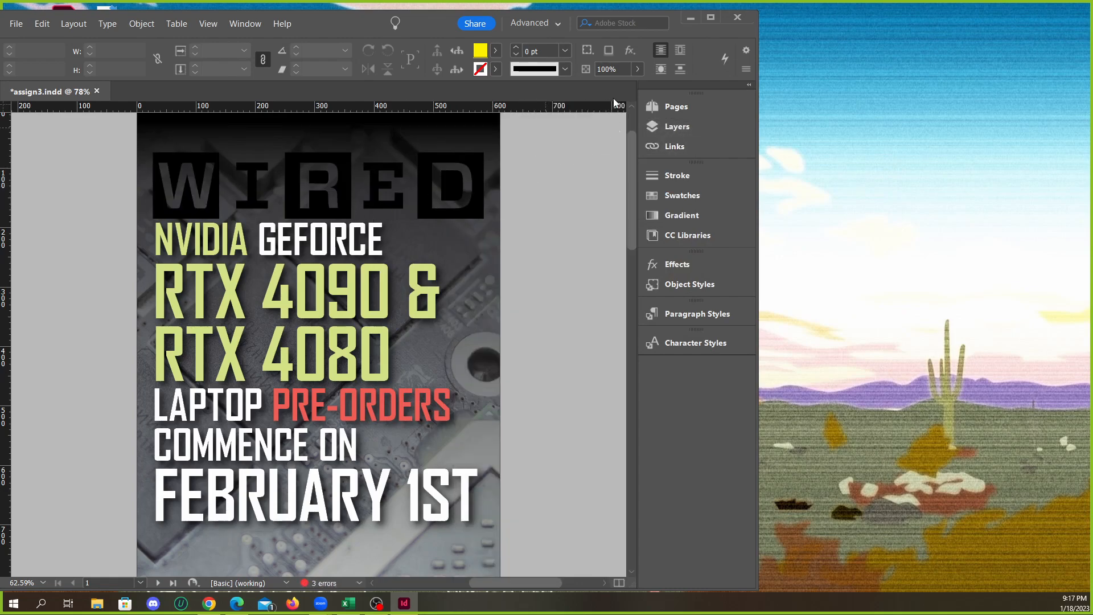
pyautogui.click(709, 18)
pyautogui.scroll(3, 469, 135)
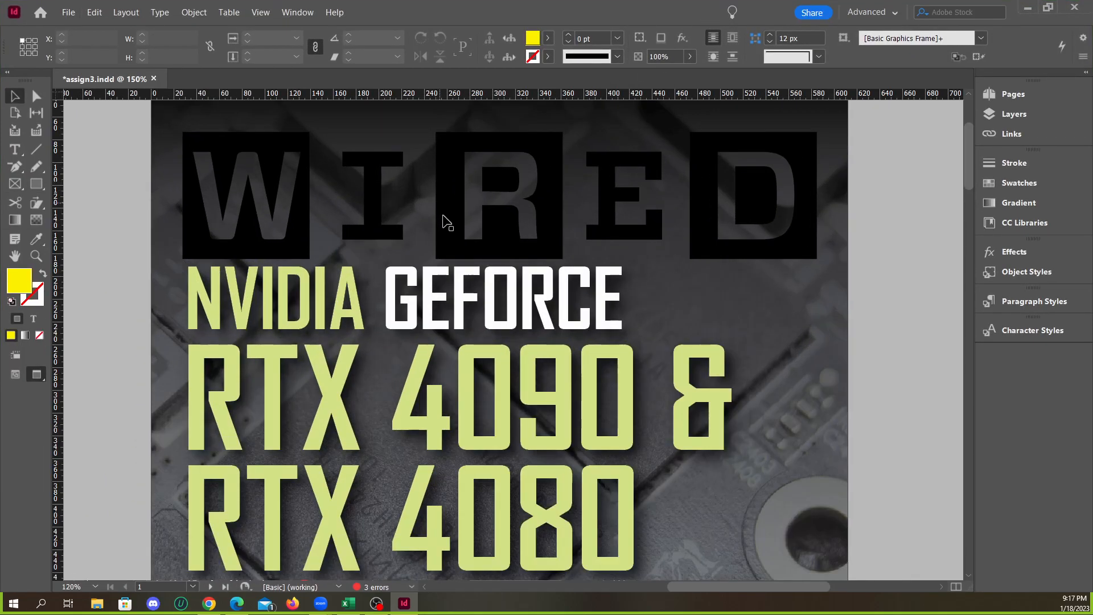
pyautogui.scroll(2, 445, 216)
pyautogui.scroll(1, 424, 302)
pyautogui.click(468, 325)
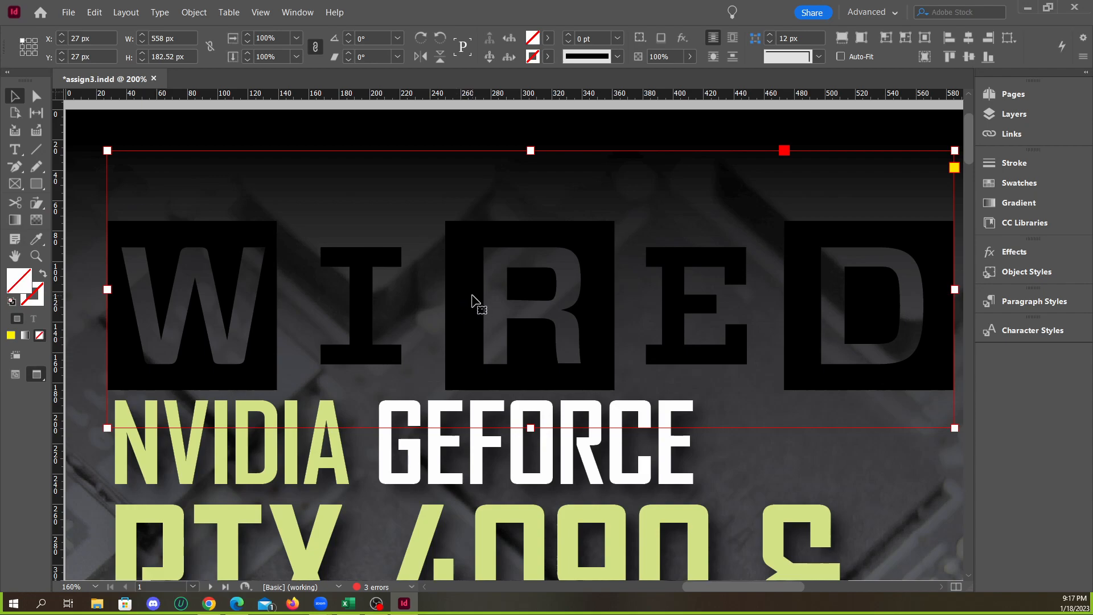
# Open Wired_logo.svg from the Downloads folder in Notepad and place the text cursor after the closing svg tag
pyautogui.click(1026, 9)
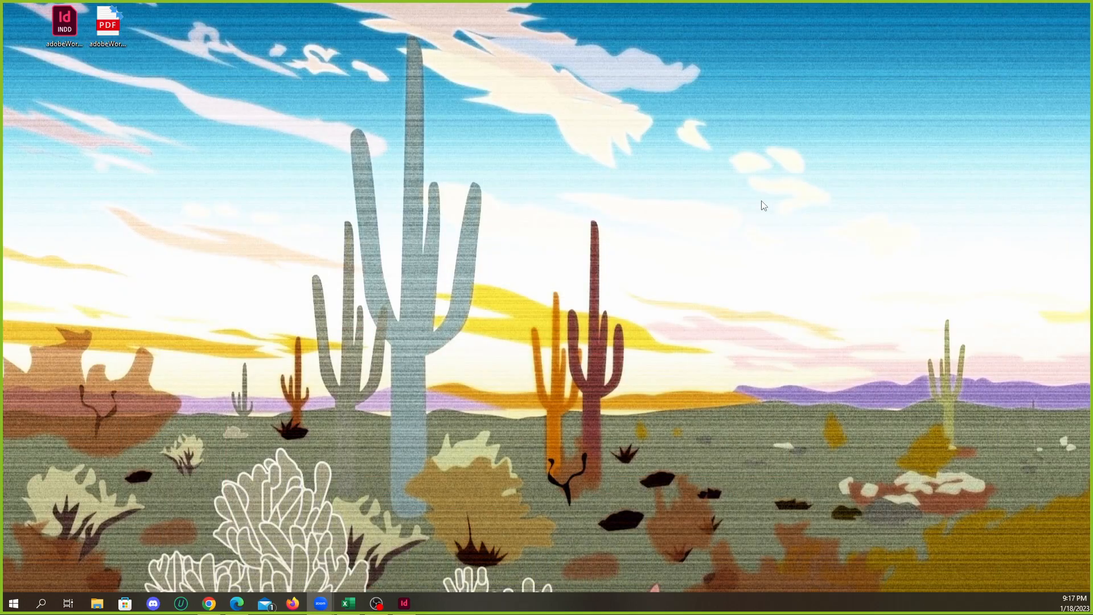
pyautogui.click(97, 603)
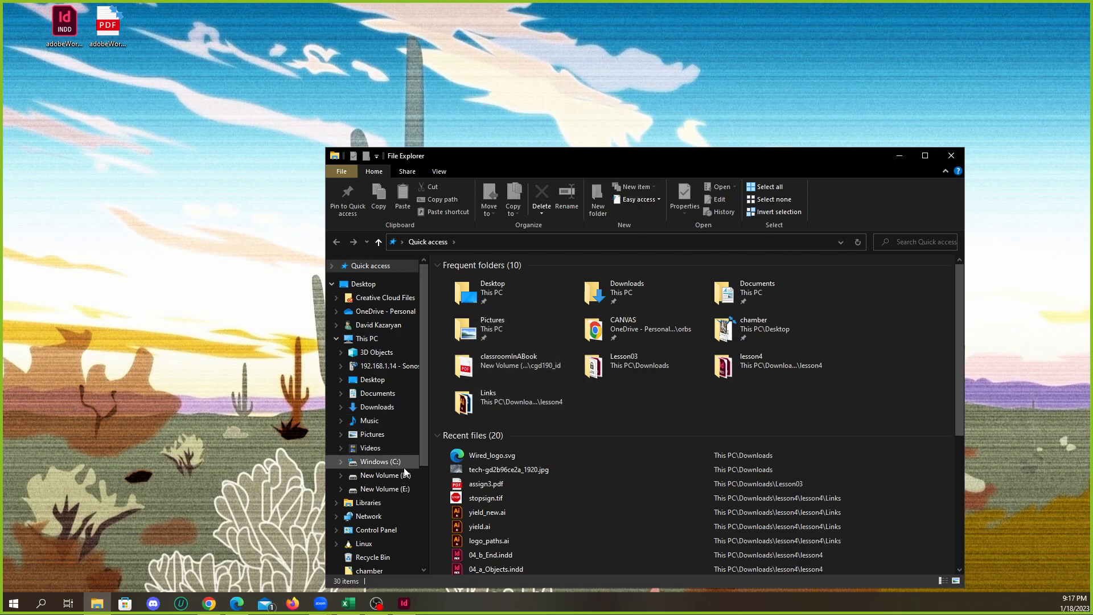
pyautogui.click(380, 407)
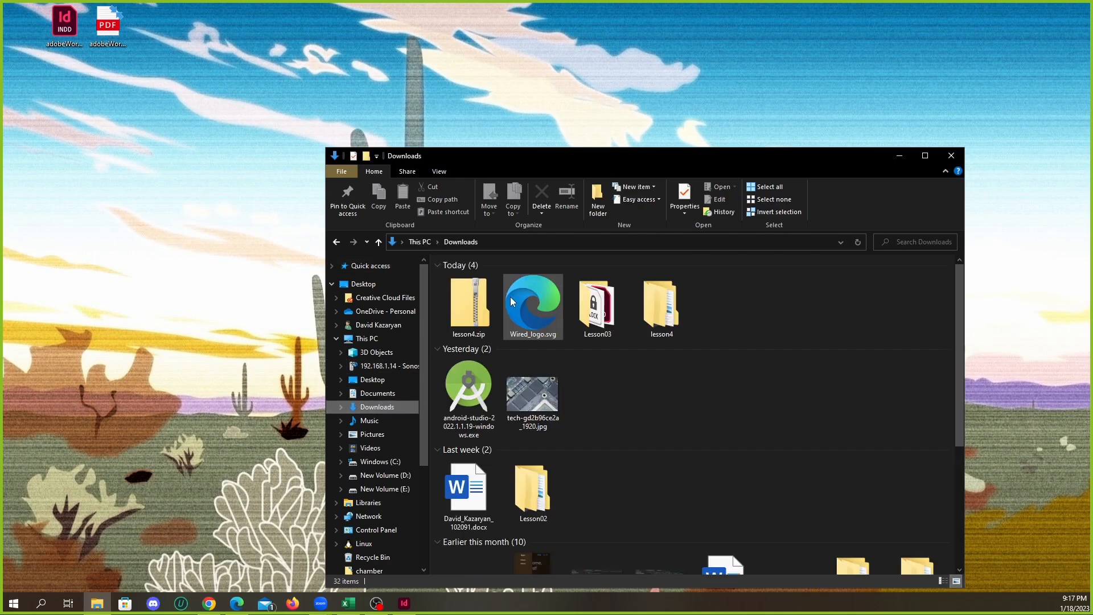
pyautogui.rightClick(530, 308)
pyautogui.moveTo(642, 408)
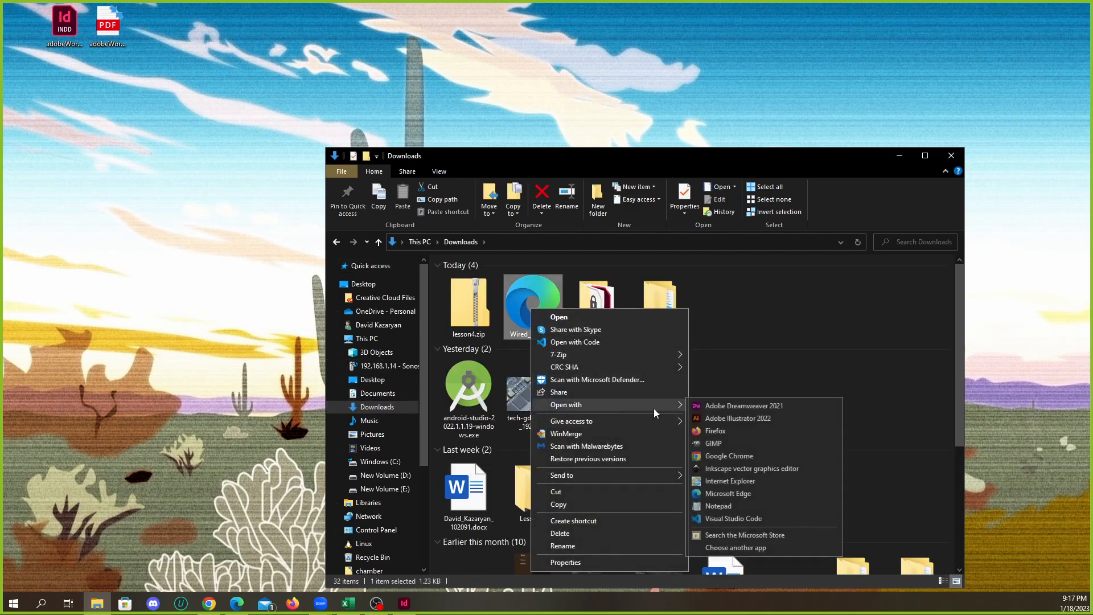
pyautogui.click(718, 506)
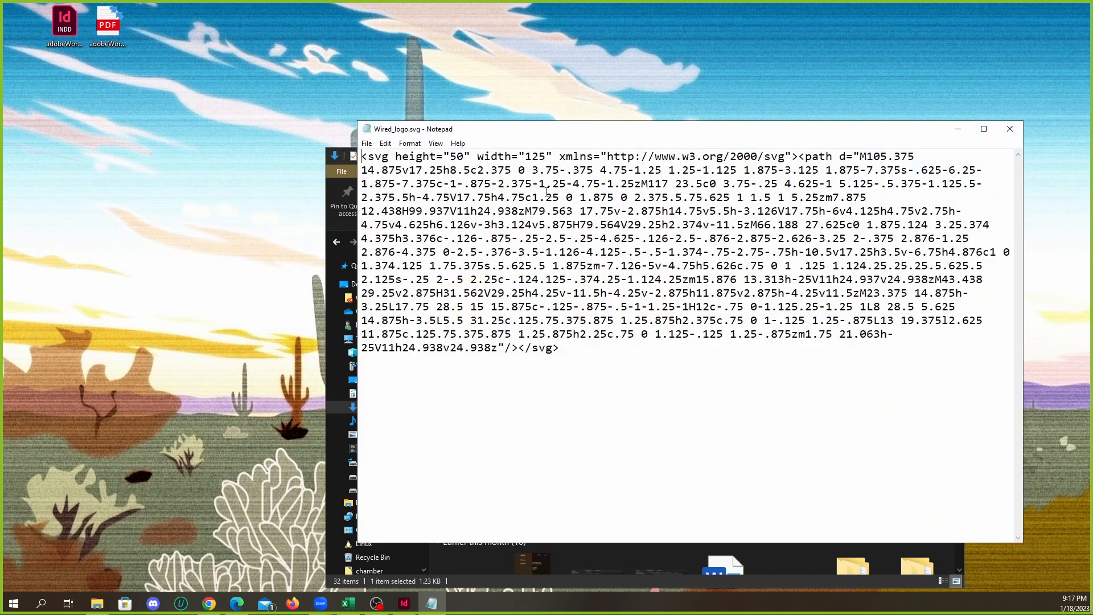
pyautogui.moveTo(592, 357); pyautogui.dragTo(357, 134)
pyautogui.click(622, 348)
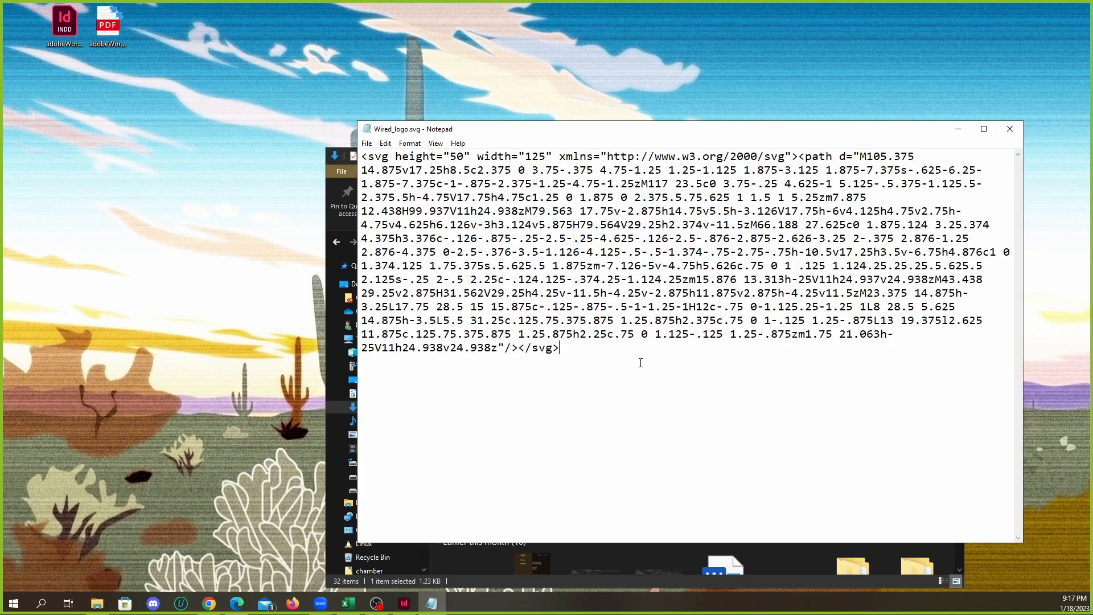
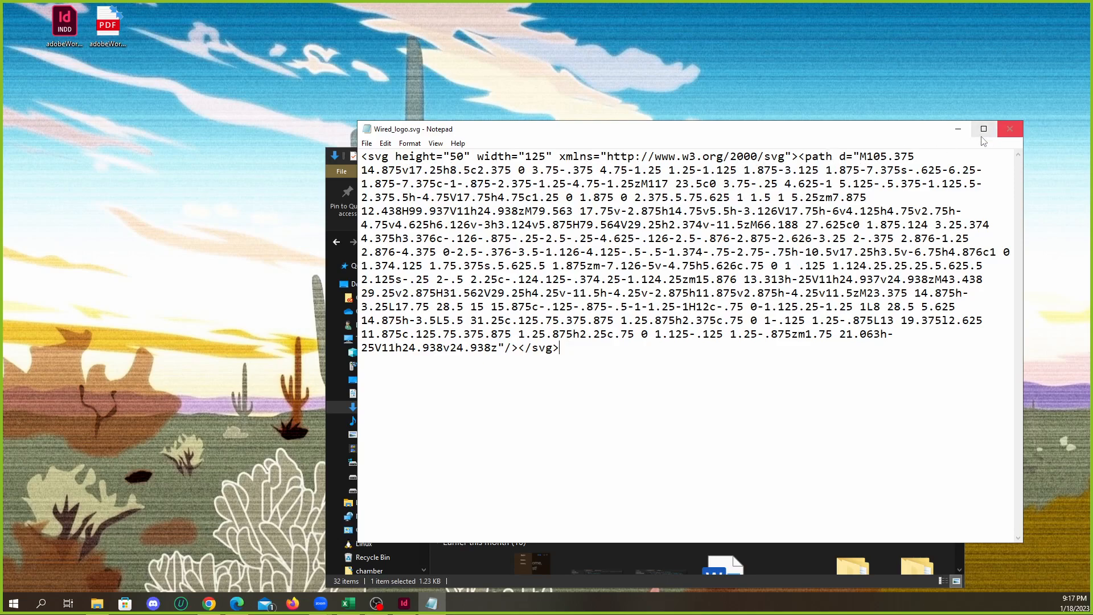
# Examine the SVG markup of Wired_logo.svg in Notepad, moving the window as needed, and close the file
pyautogui.moveTo(917, 156); pyautogui.dragTo(564, 353)
pyautogui.click(563, 353)
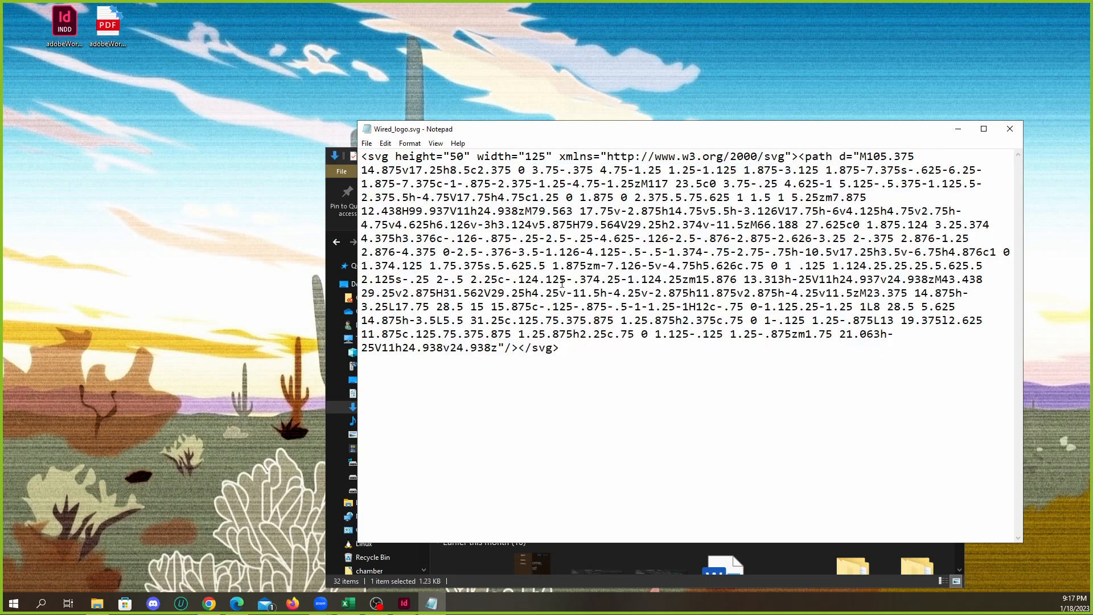
pyautogui.moveTo(598, 137); pyautogui.dragTo(548, 112)
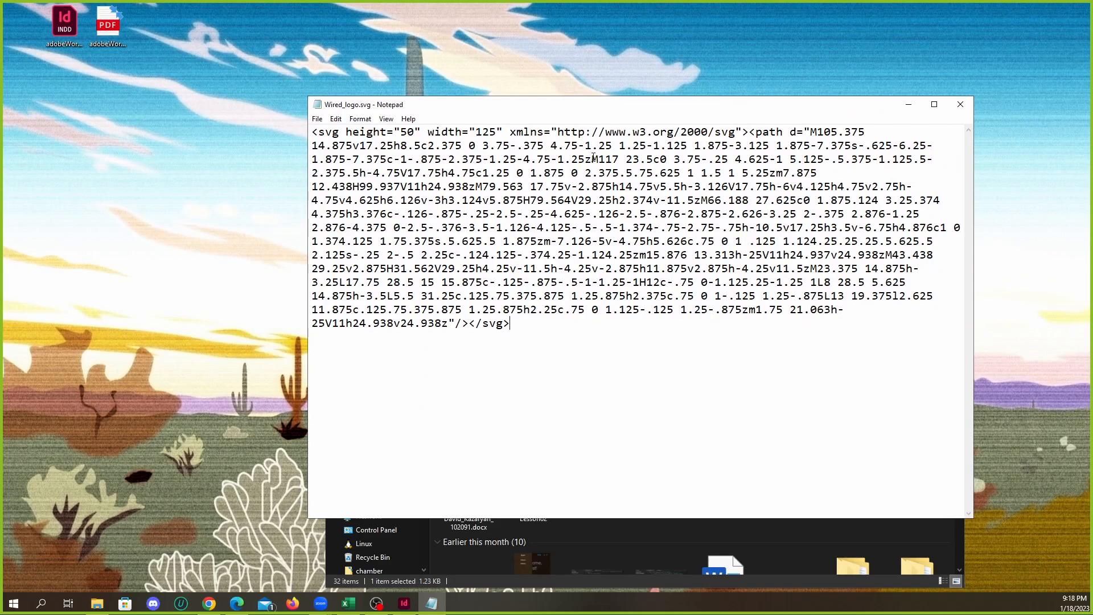
pyautogui.moveTo(586, 317); pyautogui.dragTo(326, 132)
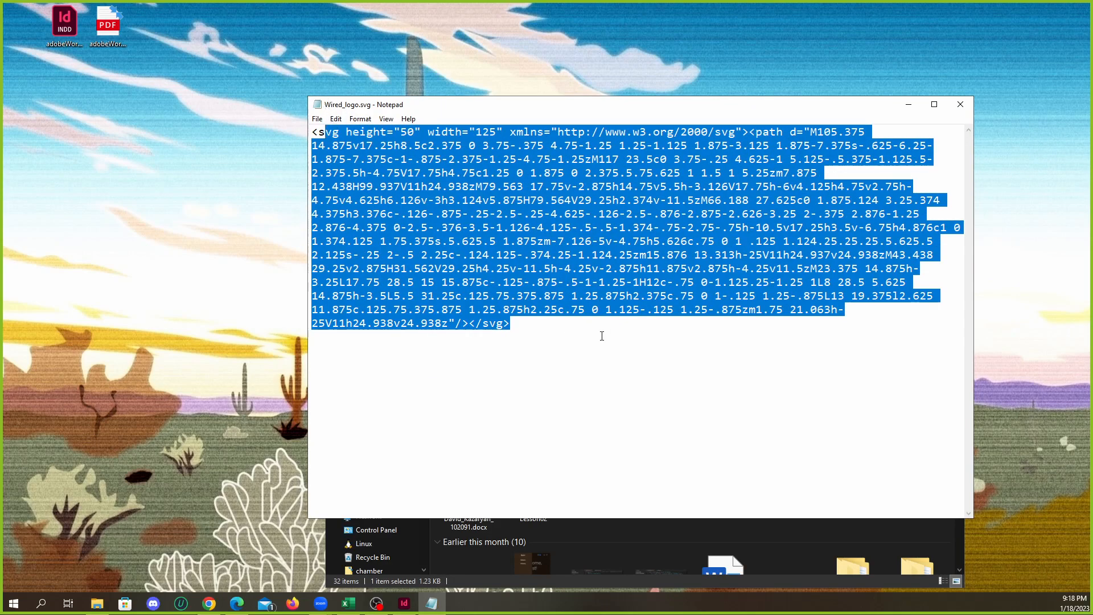
pyautogui.click(598, 338)
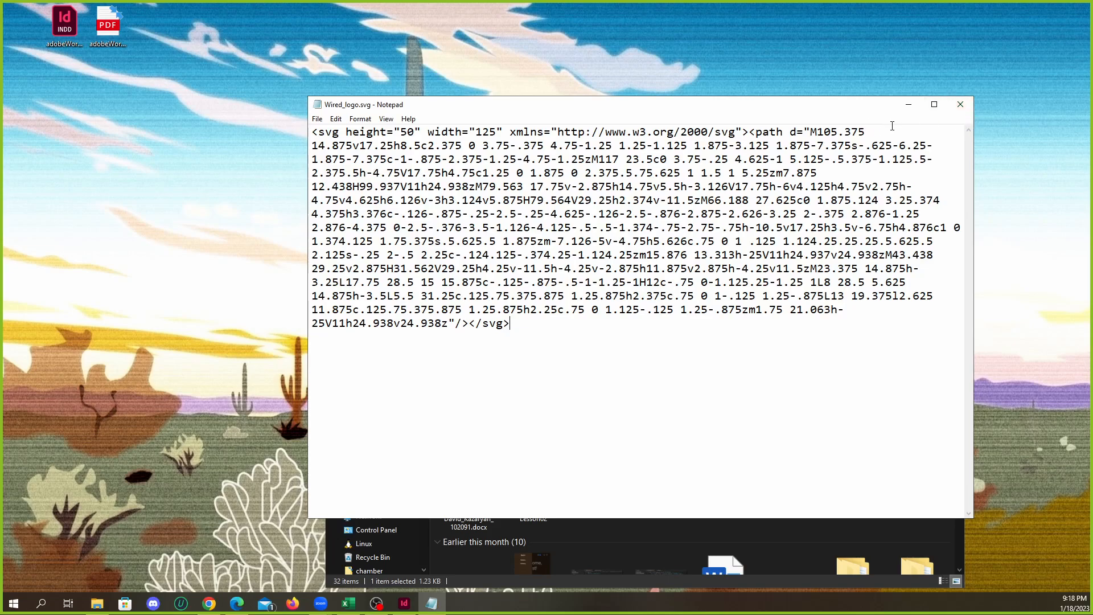
pyautogui.click(961, 105)
pyautogui.rightClick(538, 303)
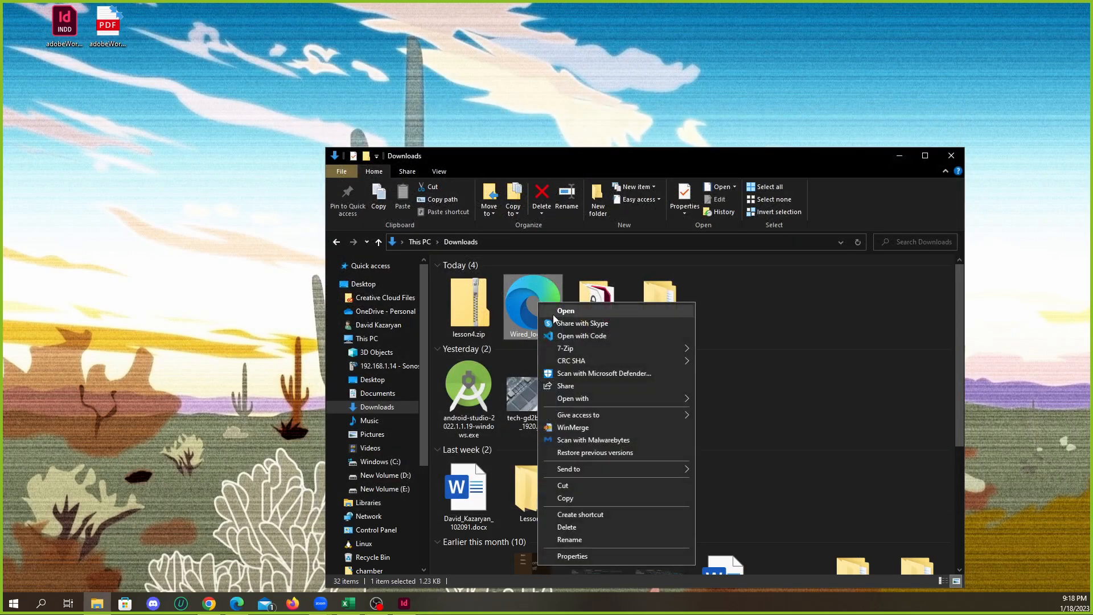
pyautogui.moveTo(617, 398)
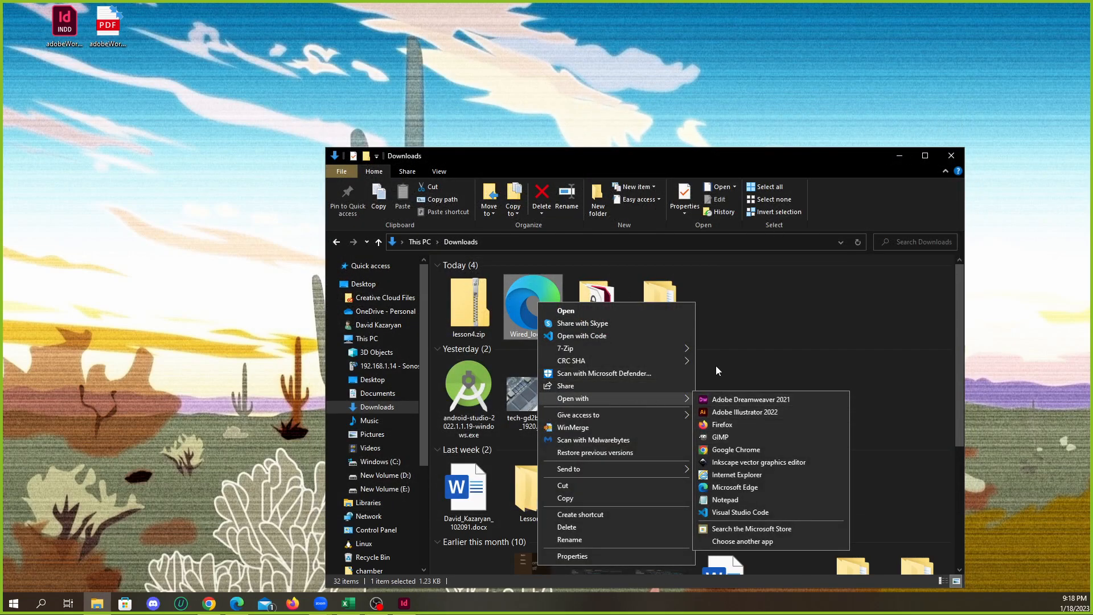
pyautogui.click(566, 497)
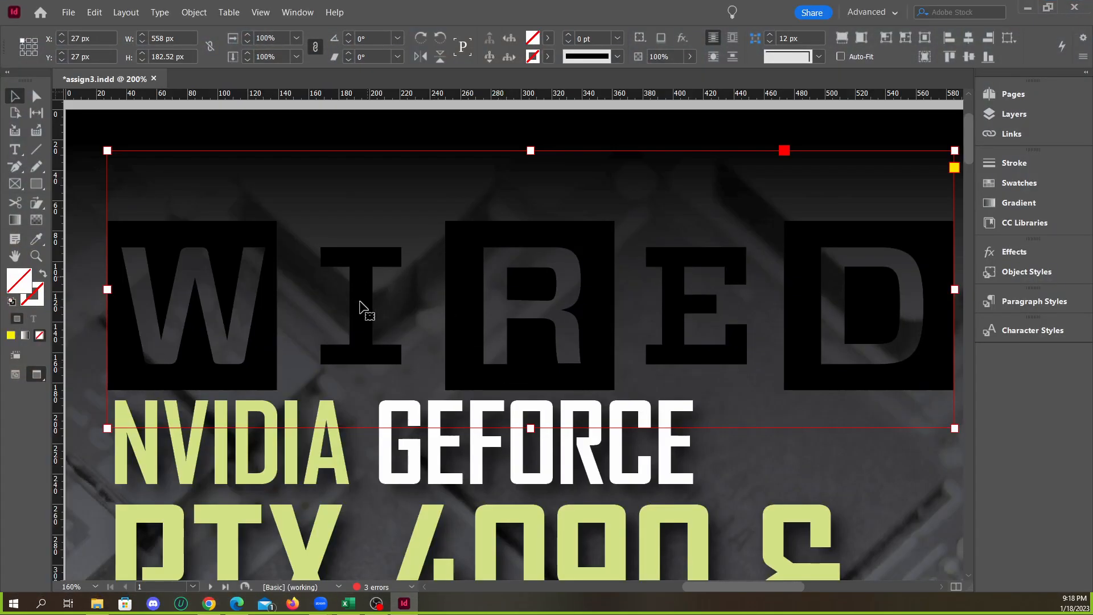
# Try to edit the linked Wired_logo.svg with Adobe InDesign 2023
pyautogui.click(1012, 134)
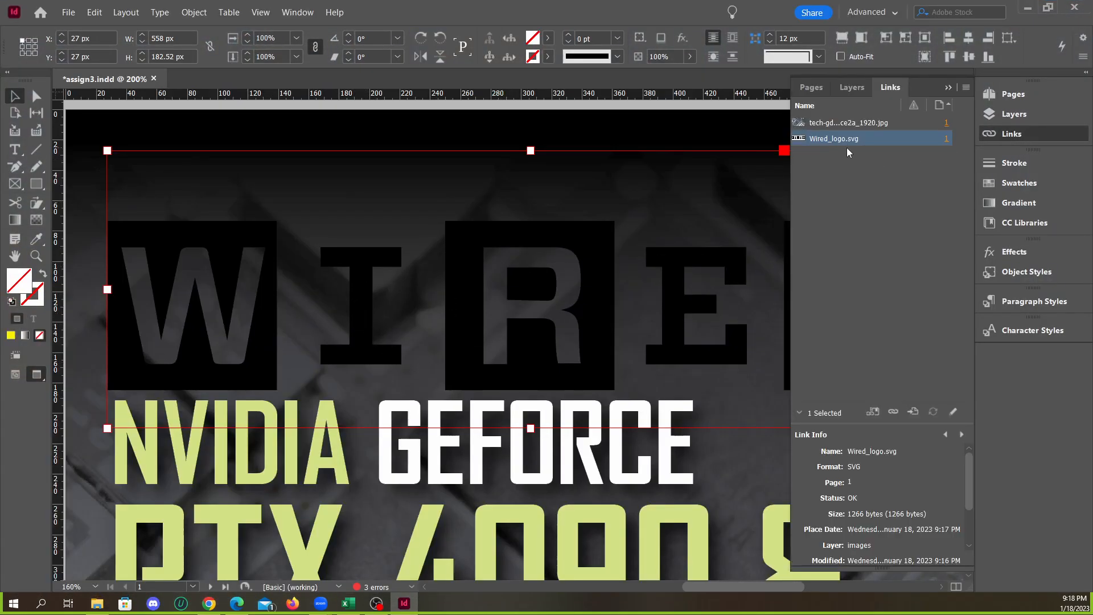
pyautogui.rightClick(845, 142)
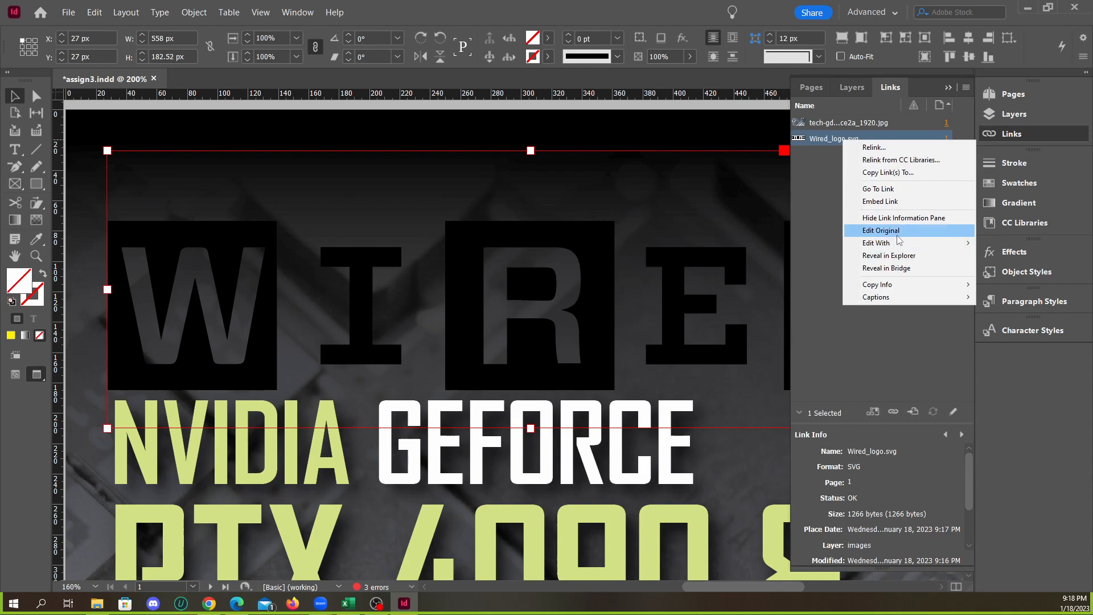
pyautogui.moveTo(889, 243)
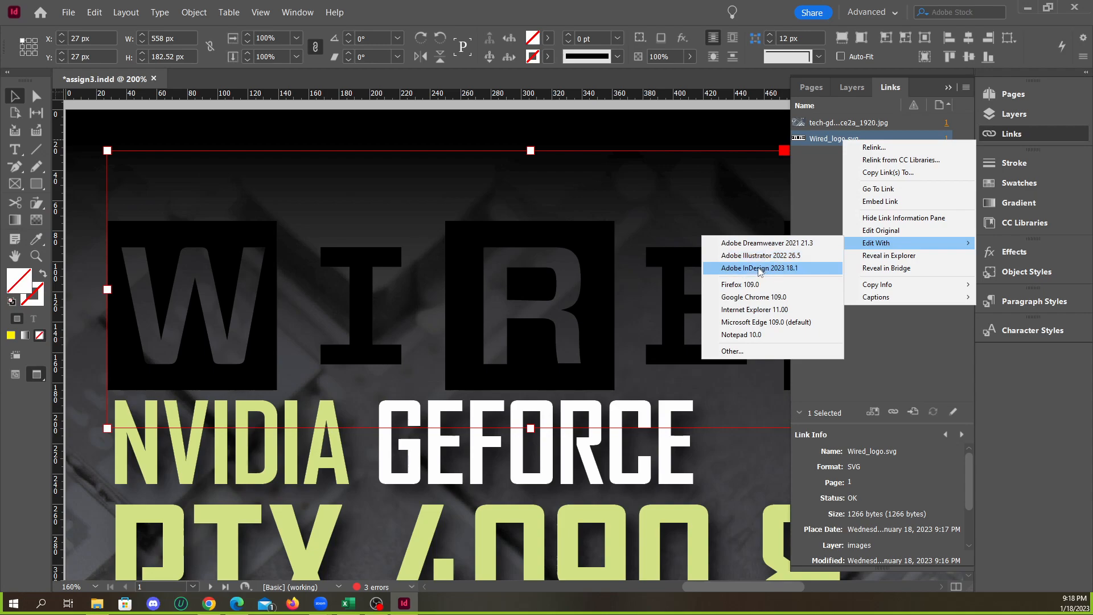
pyautogui.click(759, 268)
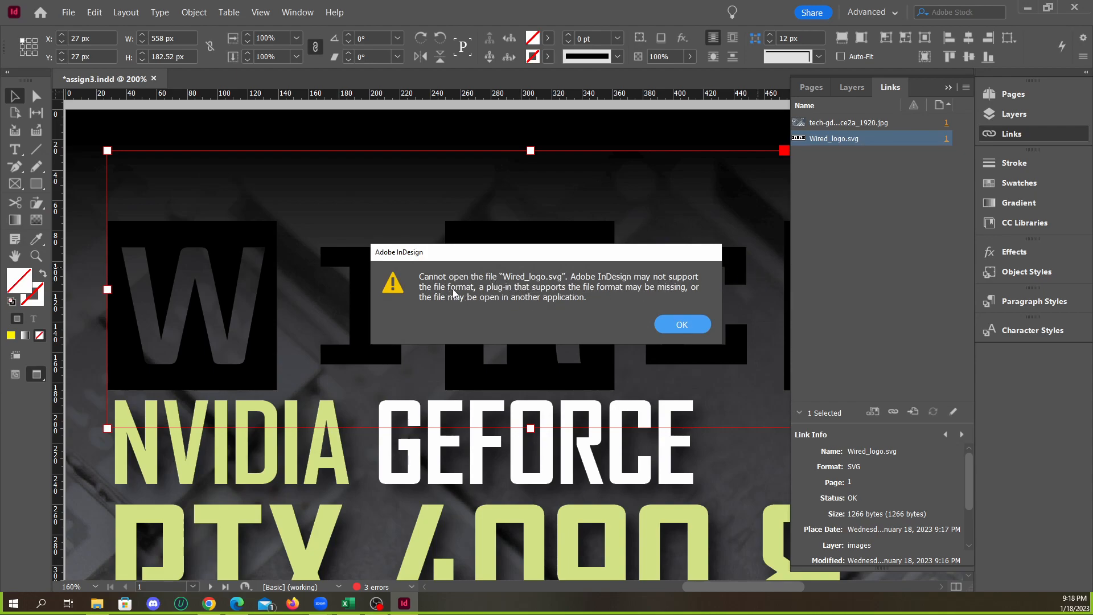
pyautogui.click(676, 325)
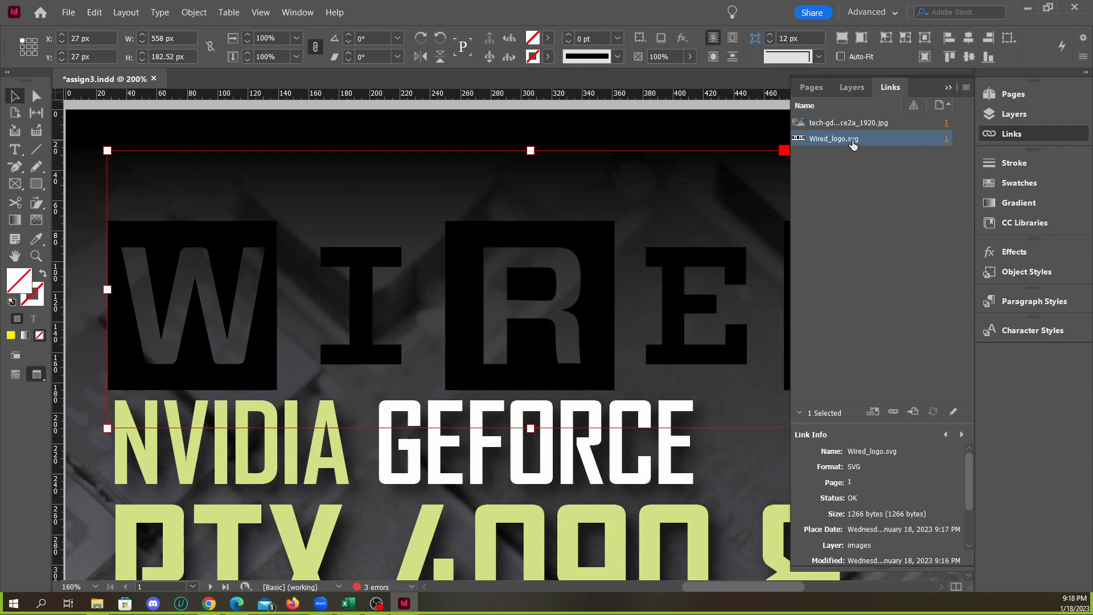
# Open the linked Wired_logo.svg for editing in Adobe Illustrator 2022 and select the whole WIRED artwork
pyautogui.rightClick(849, 140)
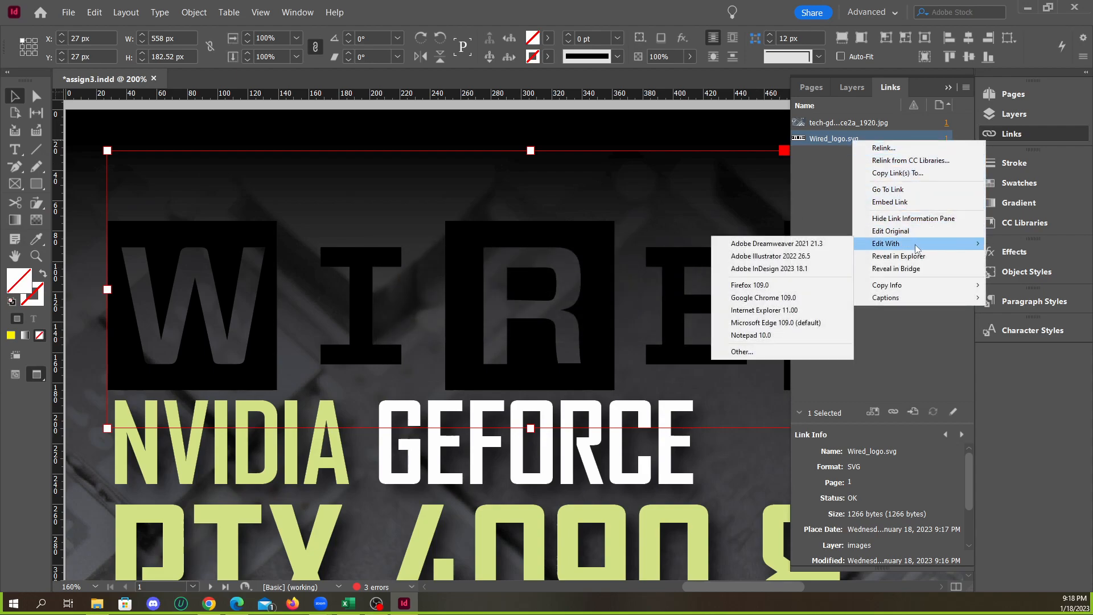
pyautogui.click(794, 258)
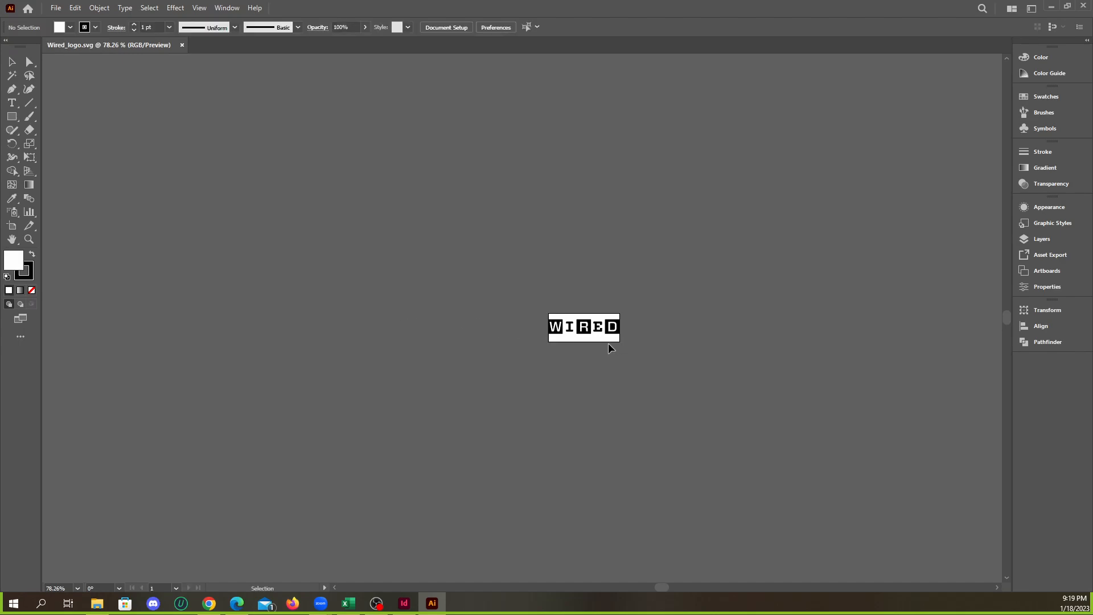
pyautogui.scroll(4, 597, 356)
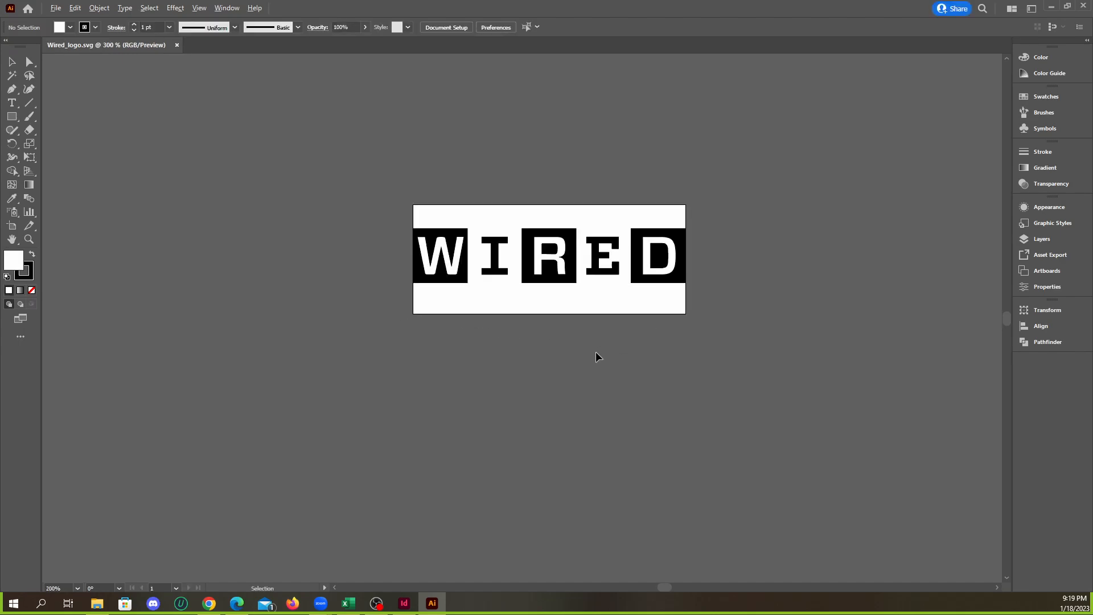
pyautogui.moveTo(390, 200); pyautogui.dragTo(671, 332)
pyautogui.scroll(1, 583, 300)
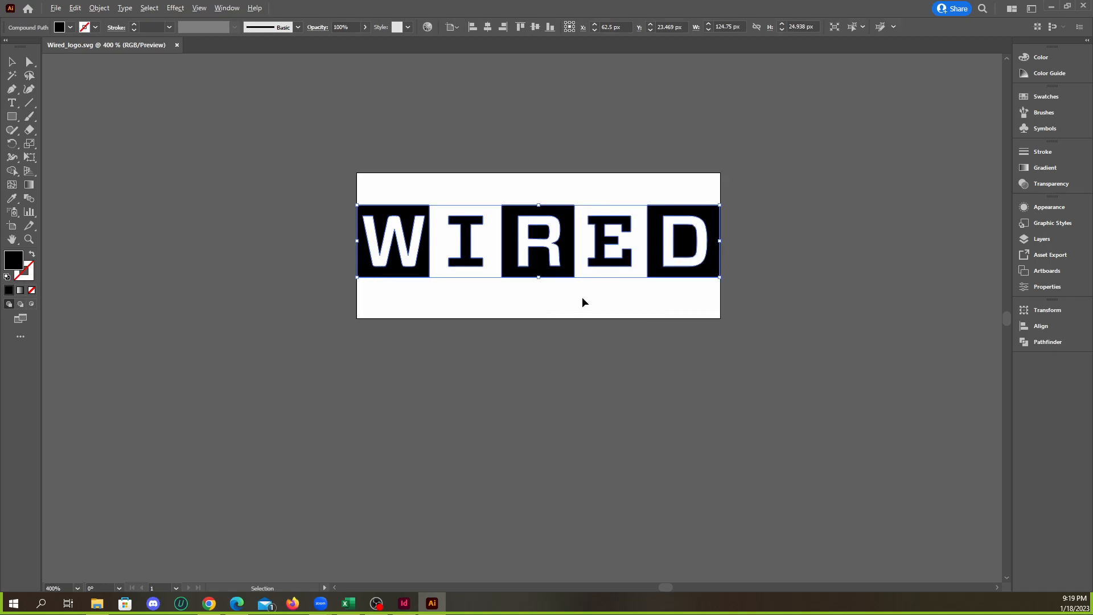
# Set the WIRED logo's fill to white with R, G and B at 255, and deselect the artwork
pyautogui.click(72, 28)
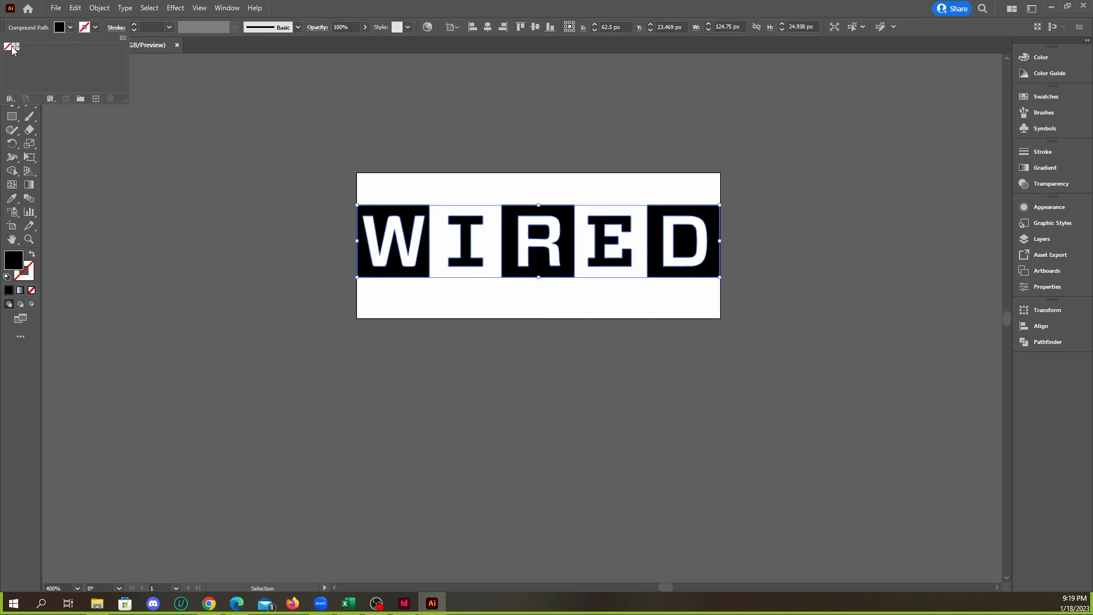
pyautogui.click(1035, 60)
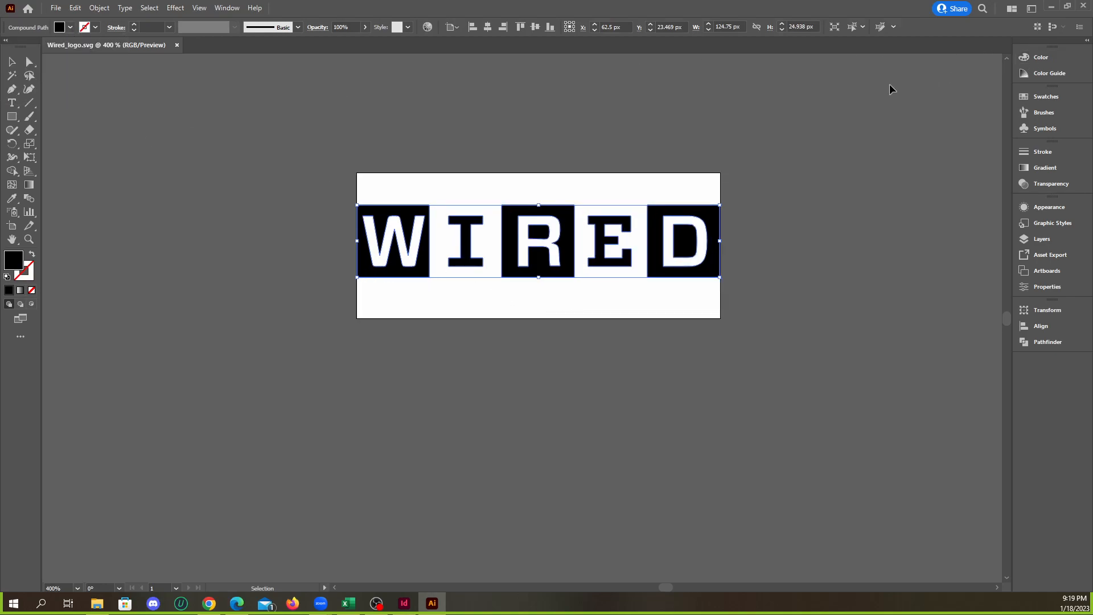
pyautogui.click(1042, 61)
pyautogui.click(973, 72)
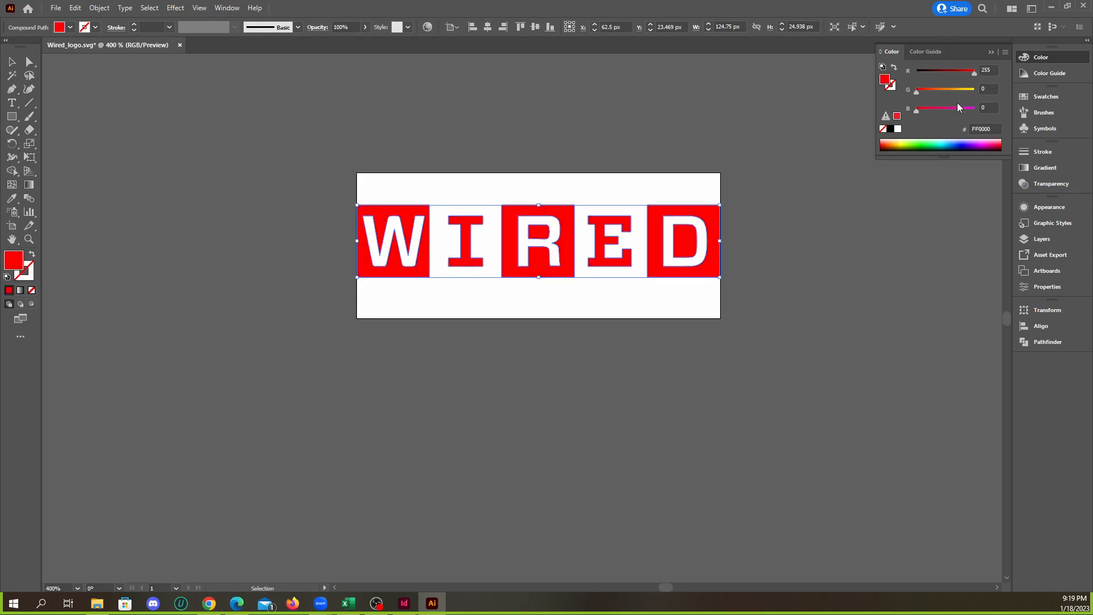
pyautogui.click(973, 90)
pyautogui.click(973, 108)
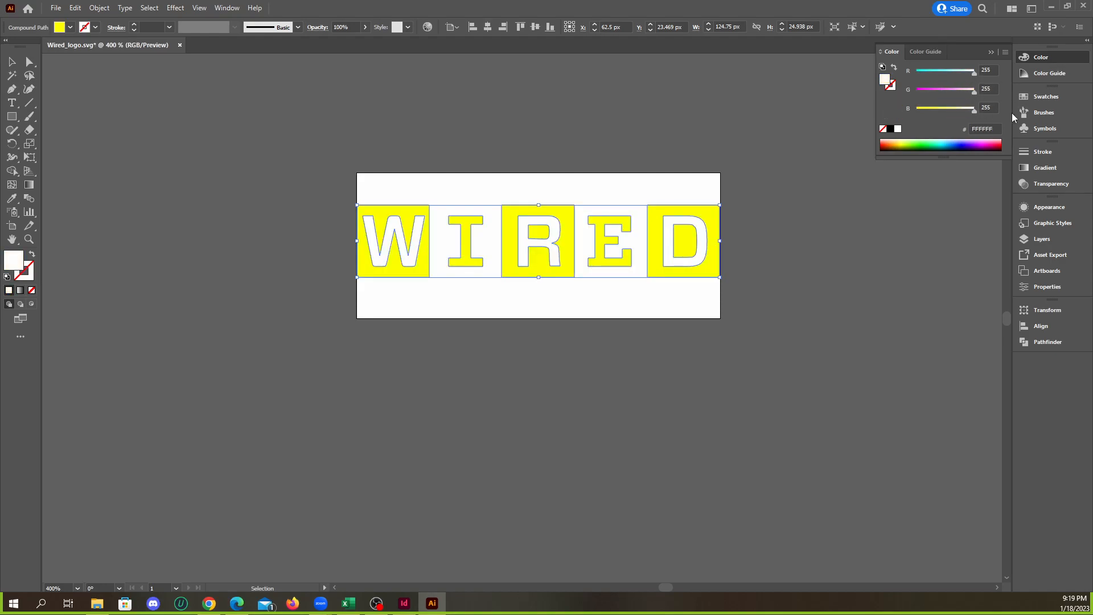
pyautogui.click(992, 53)
pyautogui.click(556, 120)
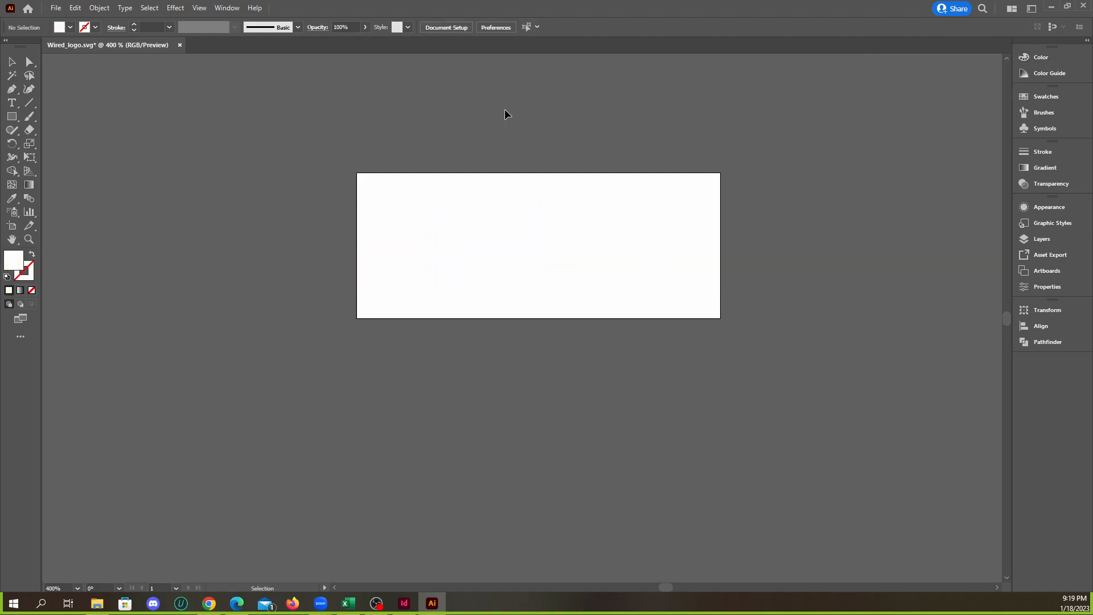
# Close Wired_logo.svg with its changes saved and minimize Illustrator to return to InDesign
pyautogui.click(179, 45)
pyautogui.click(549, 315)
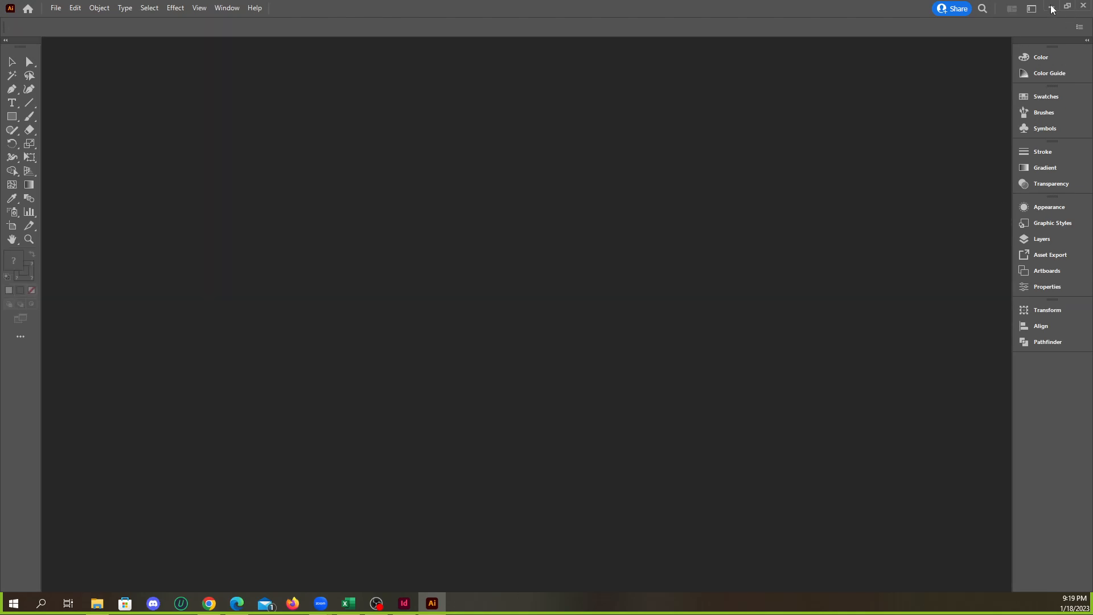
pyautogui.click(1051, 8)
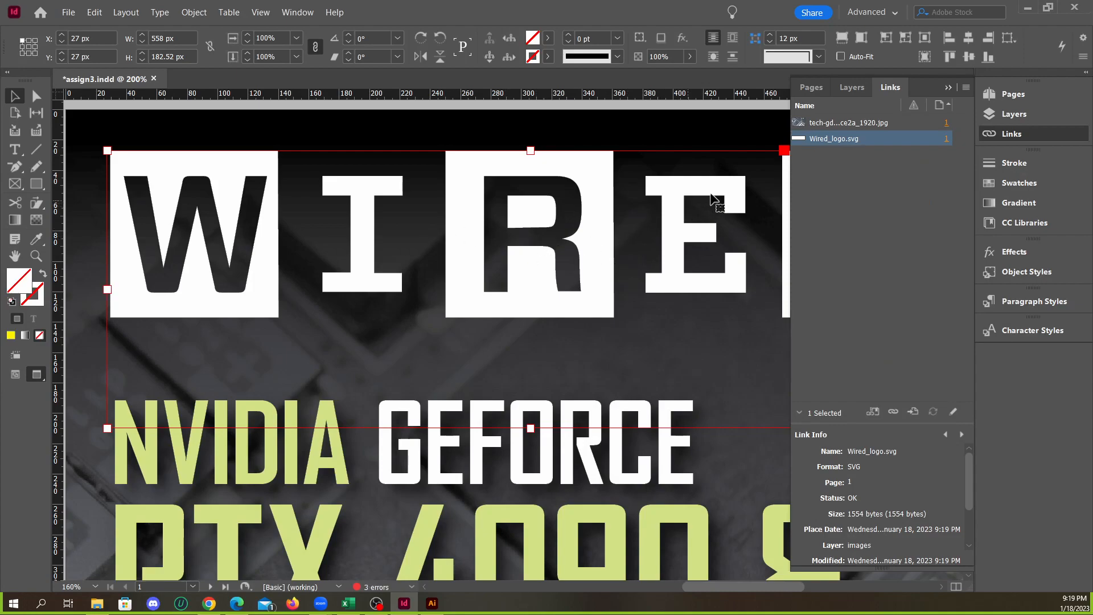
# Minimize InDesign, open Wired_logo.svg from the Downloads folder in Notepad, and maximize the Notepad window
pyautogui.click(1025, 11)
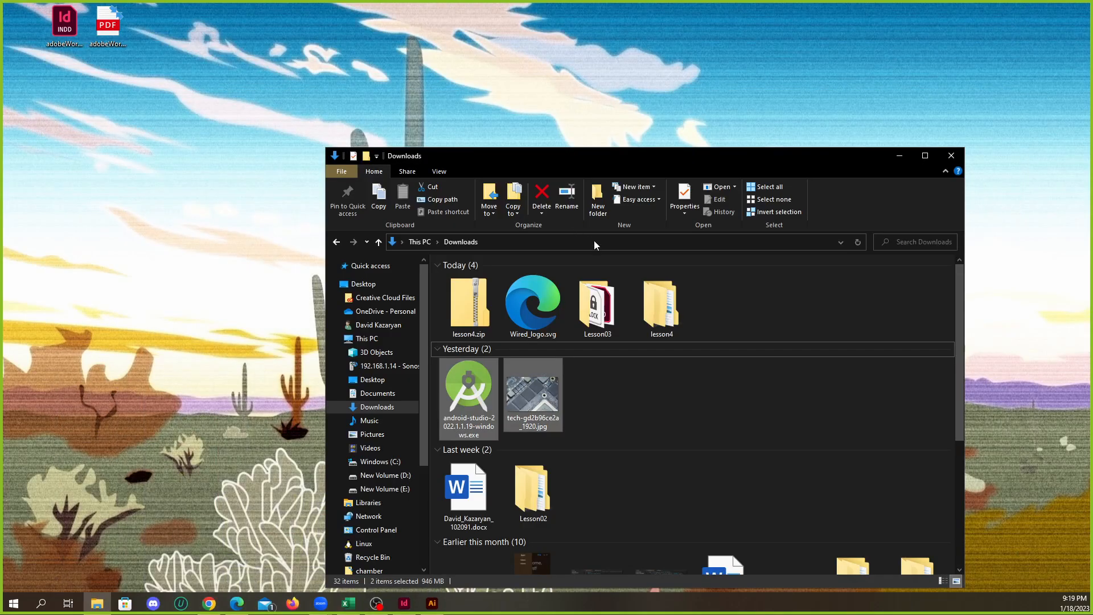
pyautogui.scroll(-3, 668, 358)
pyautogui.scroll(3, 645, 365)
pyautogui.rightClick(541, 317)
pyautogui.moveTo(630, 414)
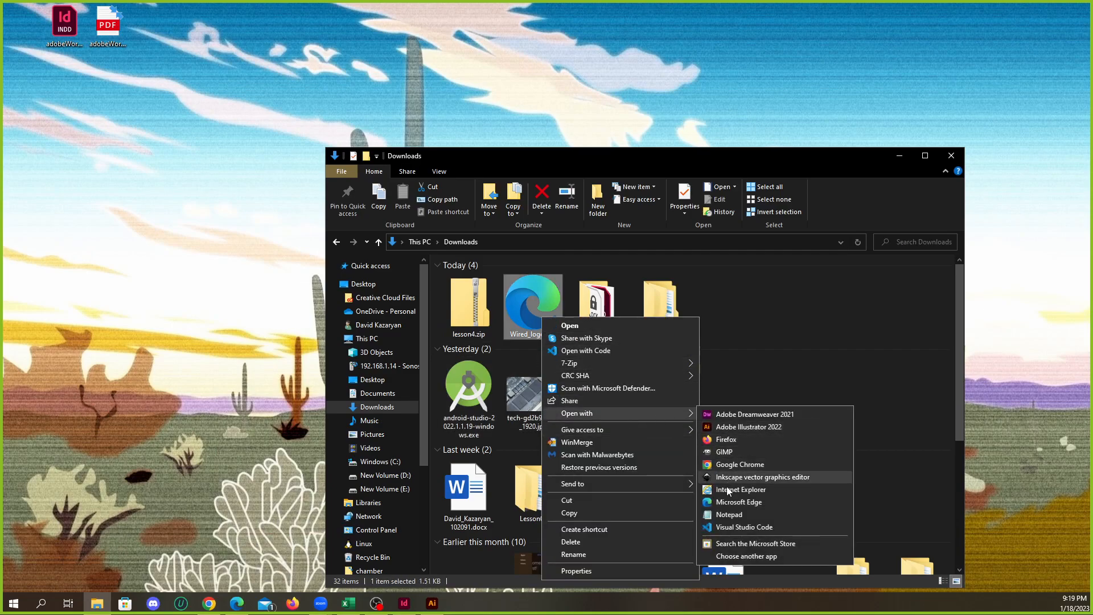
pyautogui.click(730, 515)
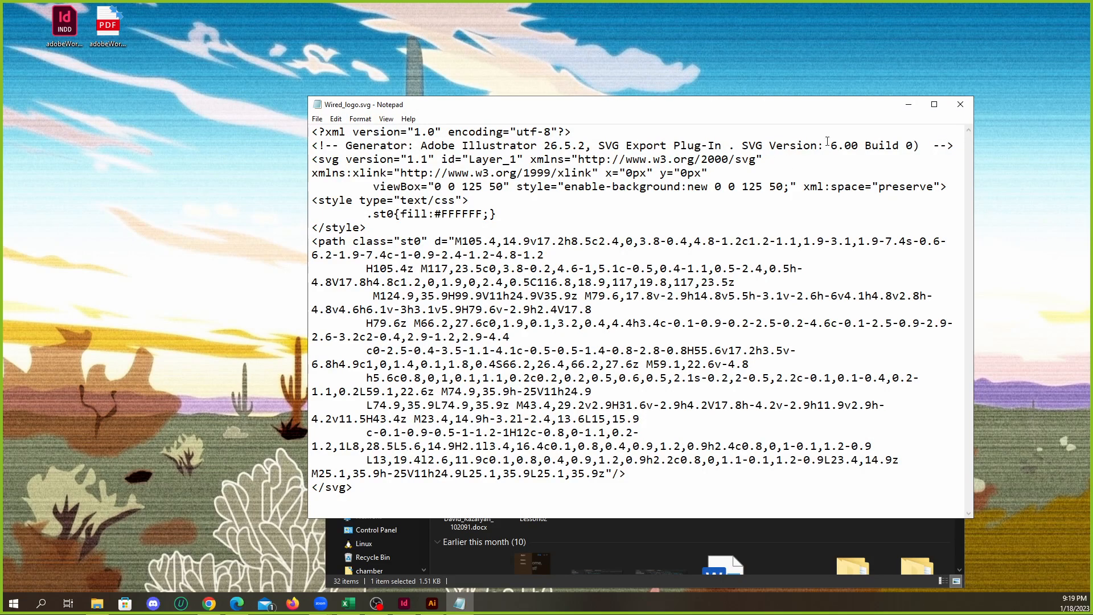
pyautogui.click(933, 104)
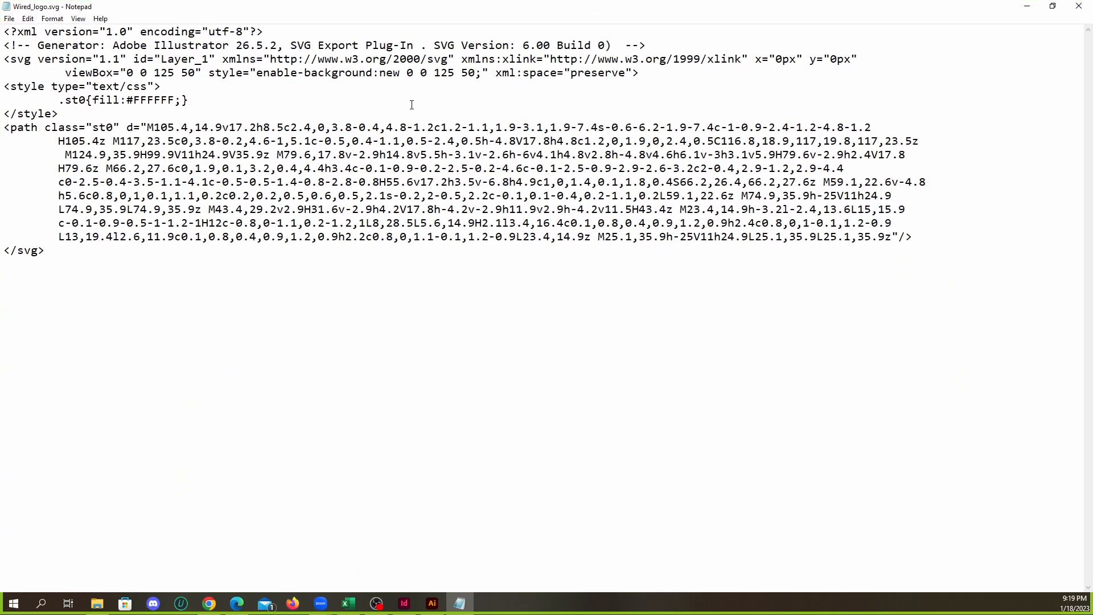
# Replace the #FFFFFF fill value of the .st0 style with red, and close the file with the change saved
pyautogui.moveTo(91, 100); pyautogui.dragTo(188, 100)
pyautogui.click(189, 100)
pyautogui.doubleClick(150, 99)
pyautogui.click(150, 100)
pyautogui.doubleClick(149, 100)
pyautogui.click(162, 100)
pyautogui.moveTo(175, 100); pyautogui.dragTo(127, 100)
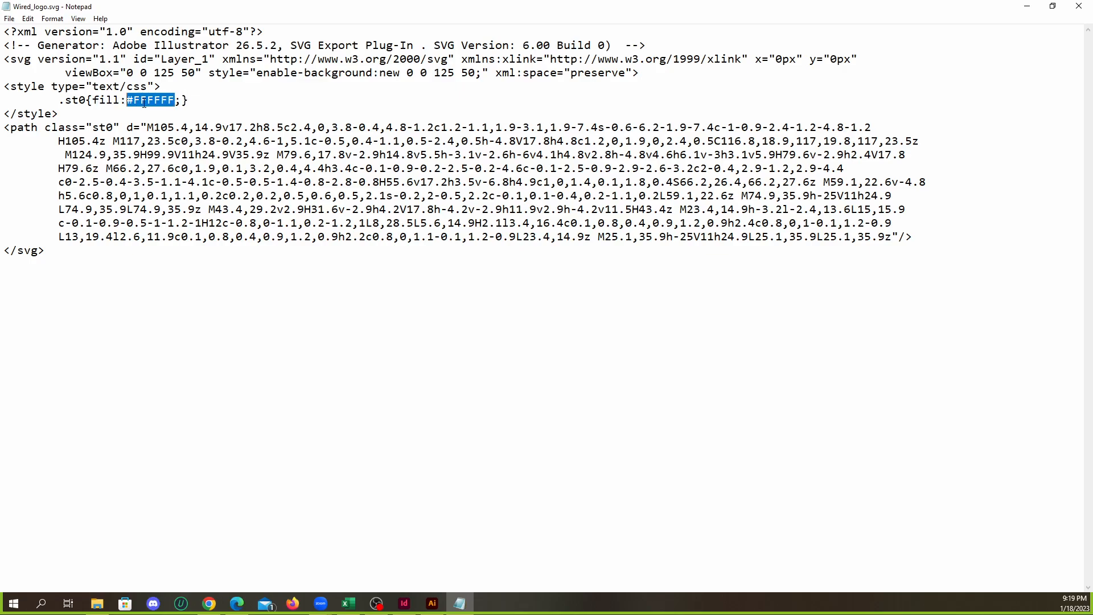
pyautogui.write('red')
pyautogui.click(1078, 6)
pyautogui.click(513, 307)
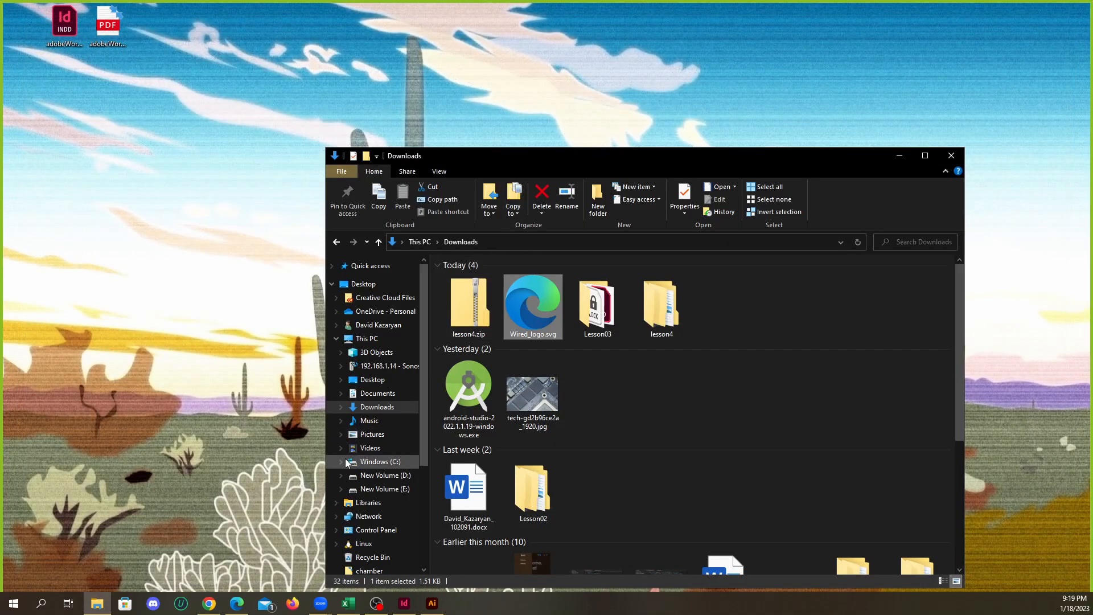
# Switch to InDesign, update the modified Wired_logo.svg link, and minimize the window
pyautogui.click(404, 604)
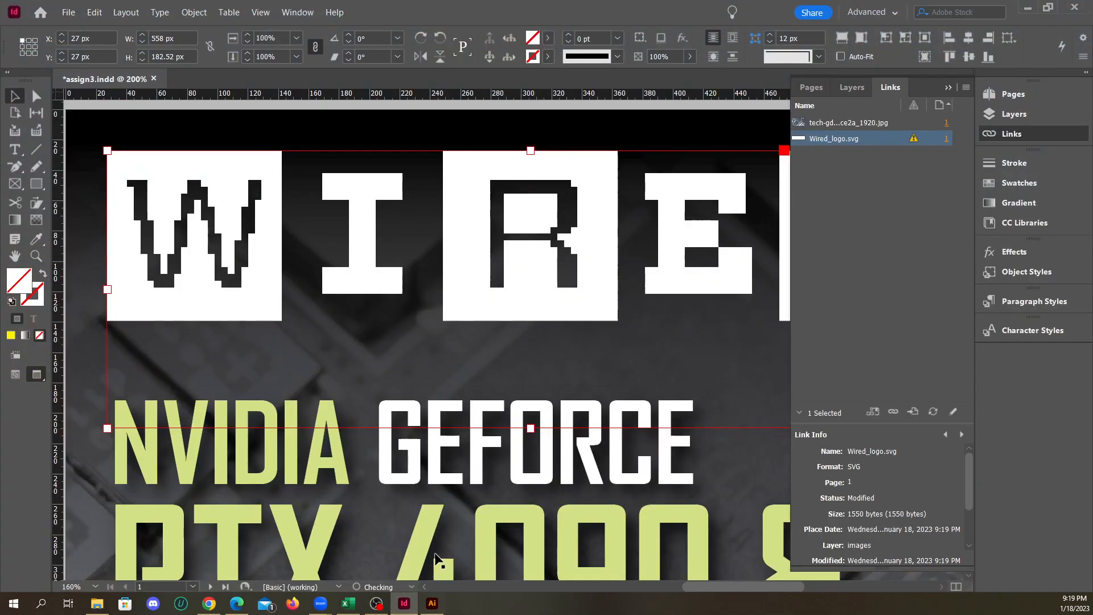
pyautogui.click(912, 139)
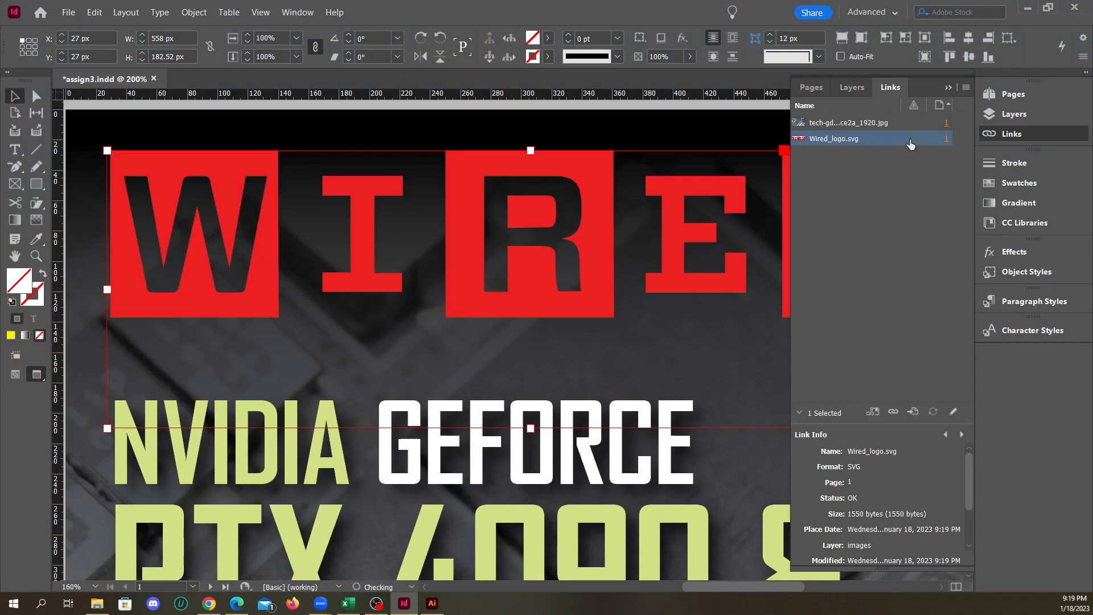
pyautogui.click(1028, 12)
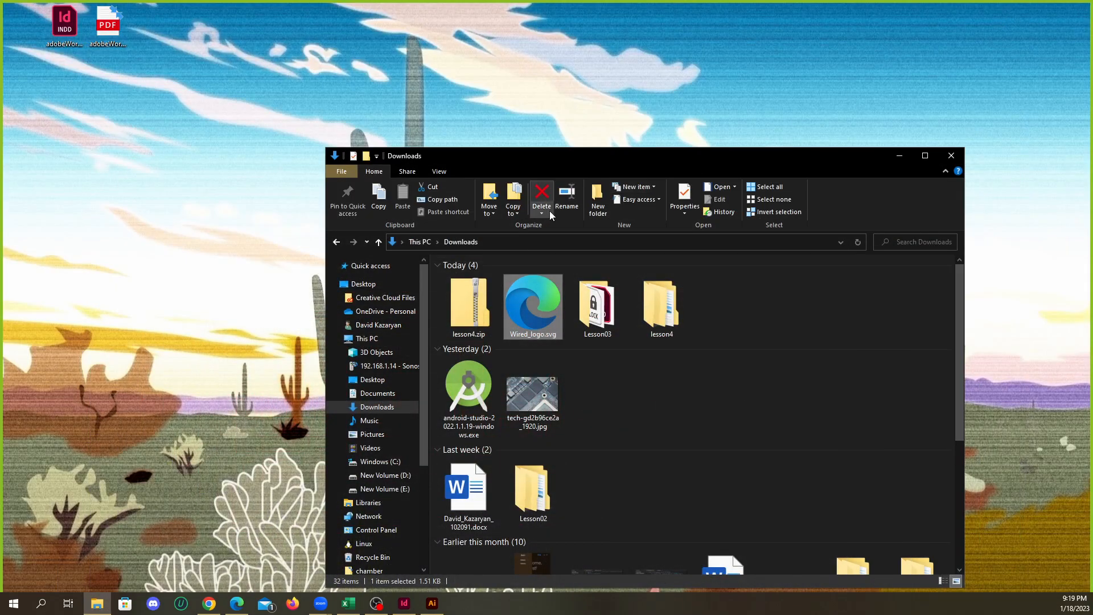
# Reopen Wired_logo.svg in Notepad, set the .st0 fill to white, and close the file with the change saved
pyautogui.rightClick(510, 319)
pyautogui.moveTo(651, 418)
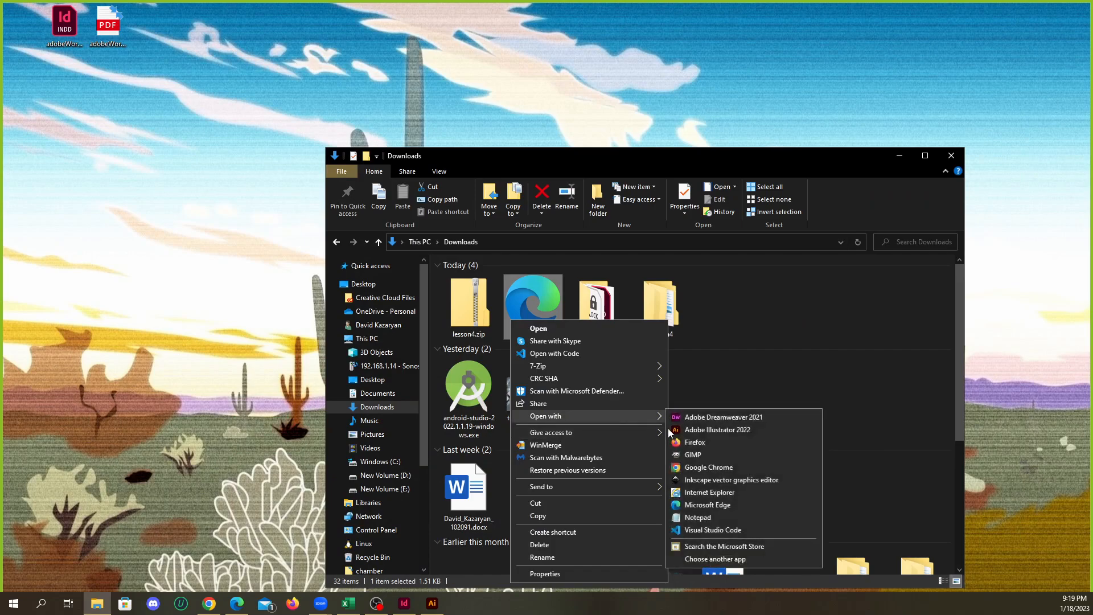
pyautogui.click(719, 522)
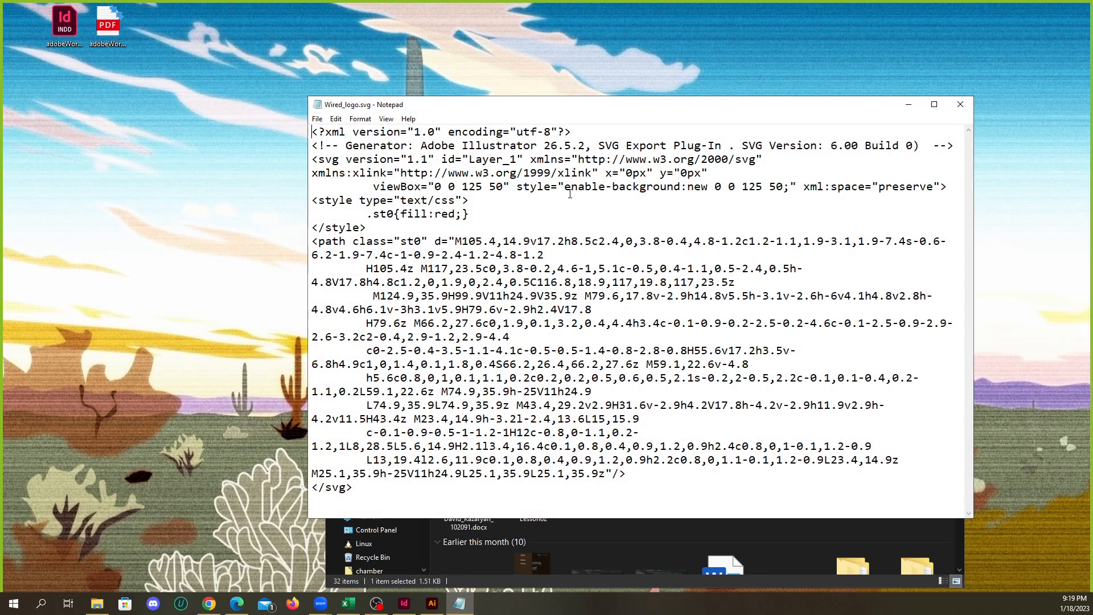
pyautogui.doubleClick(446, 214)
pyautogui.click(456, 214)
pyautogui.moveTo(456, 214); pyautogui.dragTo(435, 214)
pyautogui.write('white')
pyautogui.click(960, 104)
pyautogui.click(566, 310)
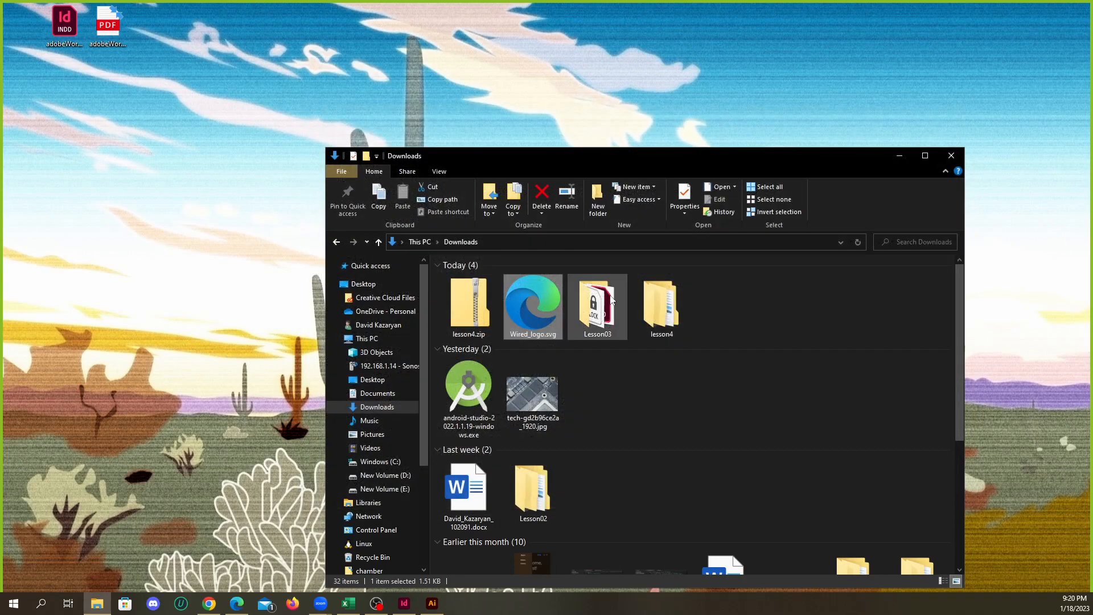
# Close the Downloads folder window, switch to InDesign, update the modified Wired_logo.svg link, and deselect the logo
pyautogui.click(950, 155)
pyautogui.click(405, 603)
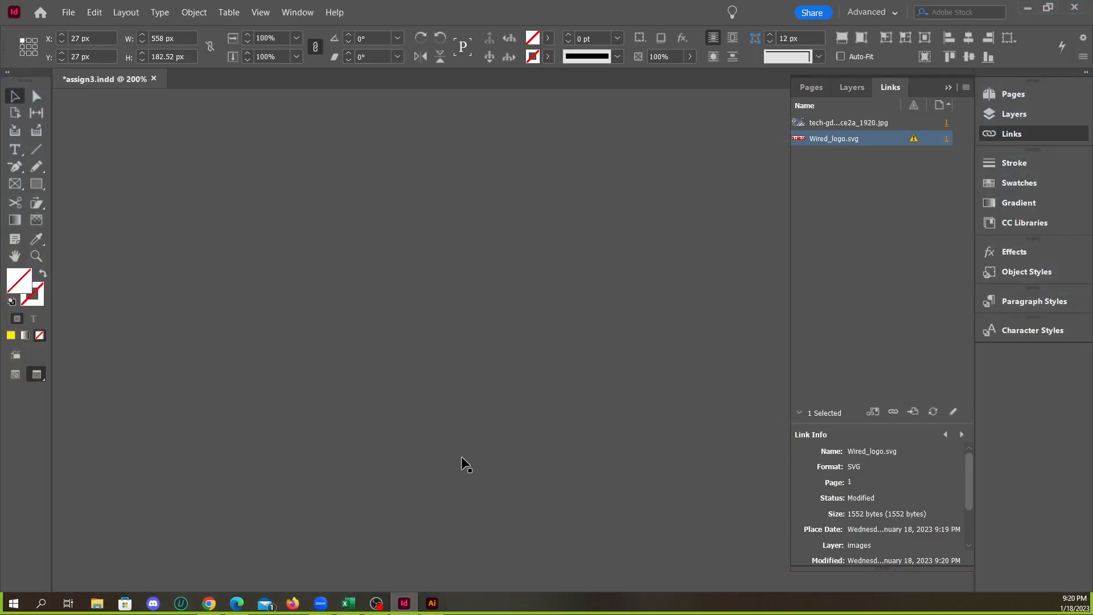
pyautogui.click(912, 139)
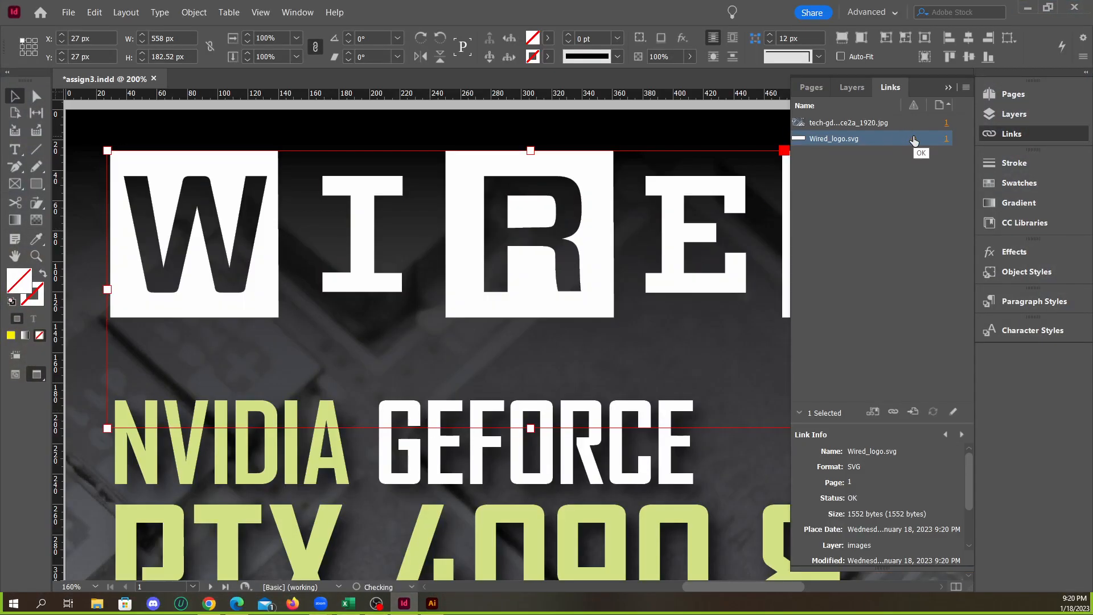
pyautogui.click(949, 88)
pyautogui.scroll(-3, 644, 253)
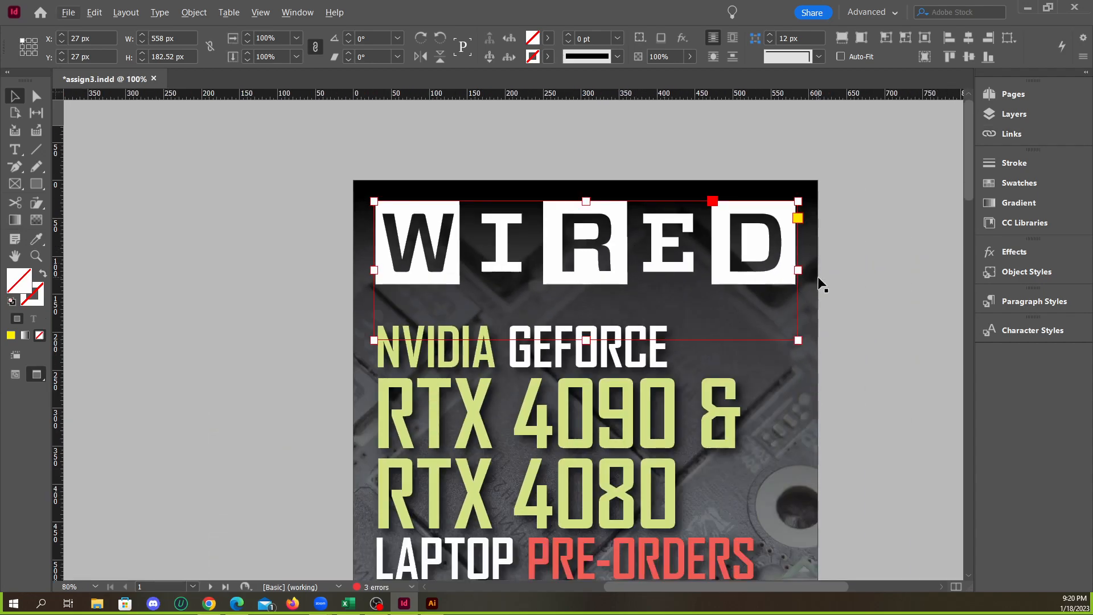
pyautogui.click(817, 277)
pyautogui.click(874, 273)
pyautogui.scroll(-6, 773, 220)
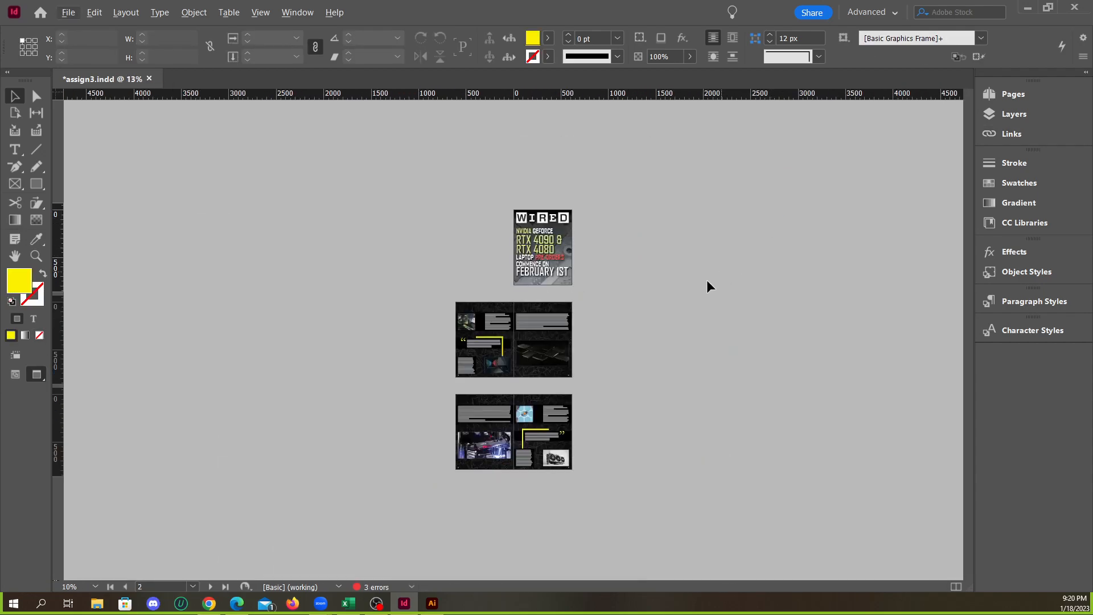
pyautogui.scroll(5, 535, 370)
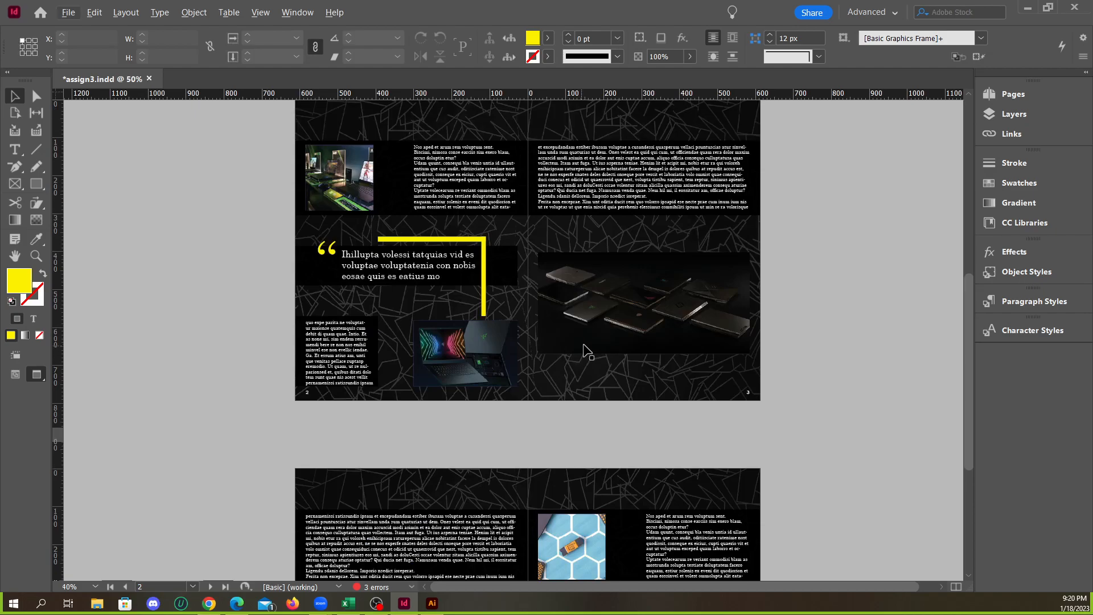
pyautogui.scroll(2, 586, 344)
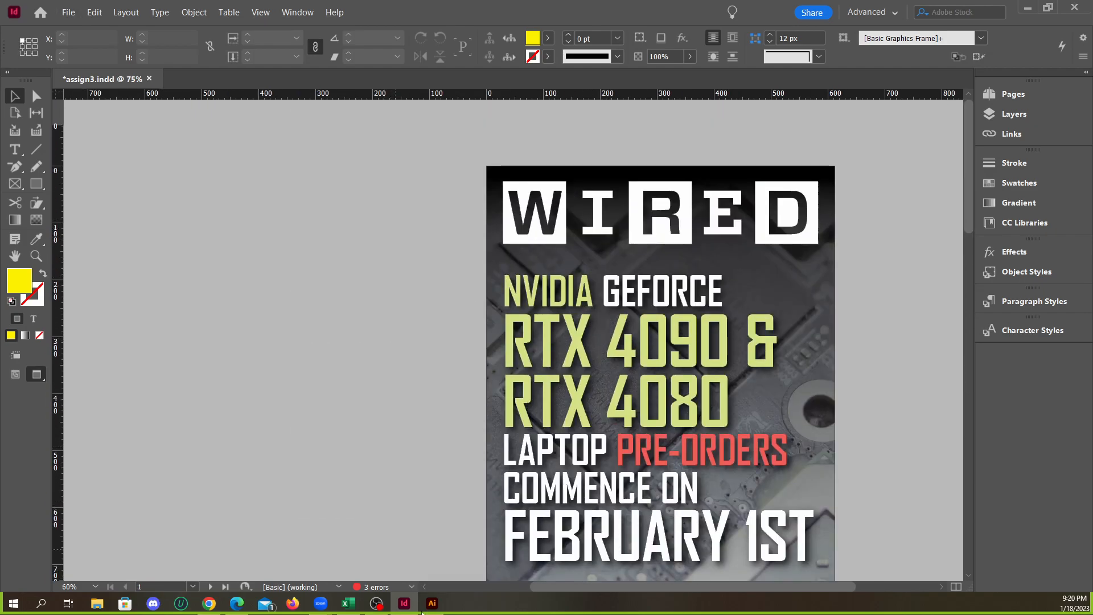
# Switch to Chrome, search Google for "indesign invert colors" in a new tab, and read the answer on inverting a picture in InDesign
pyautogui.click(210, 603)
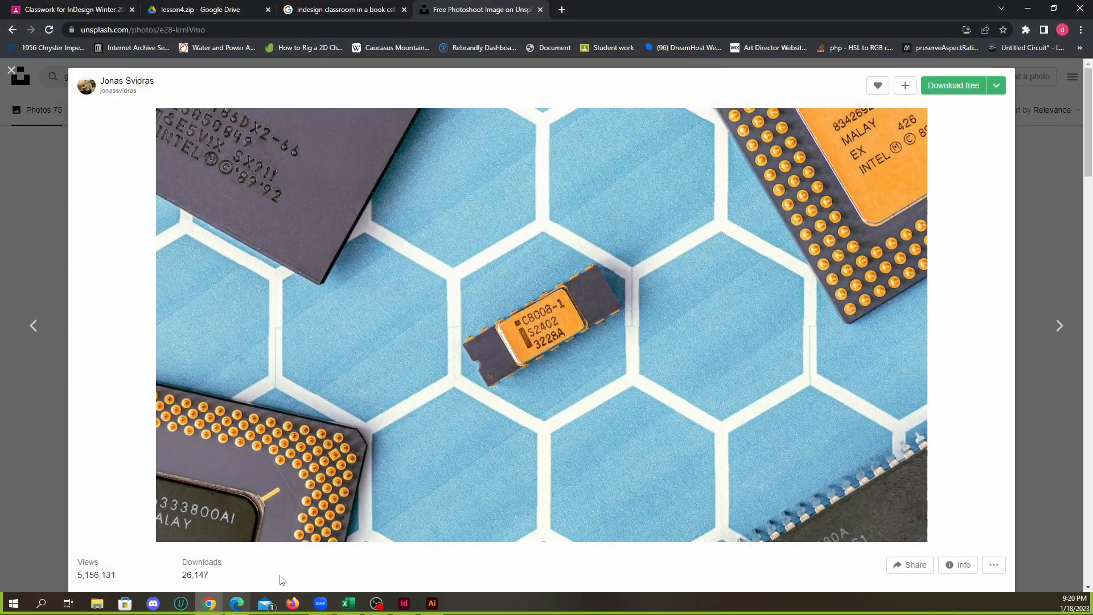
pyautogui.click(558, 12)
pyautogui.write('indesign')
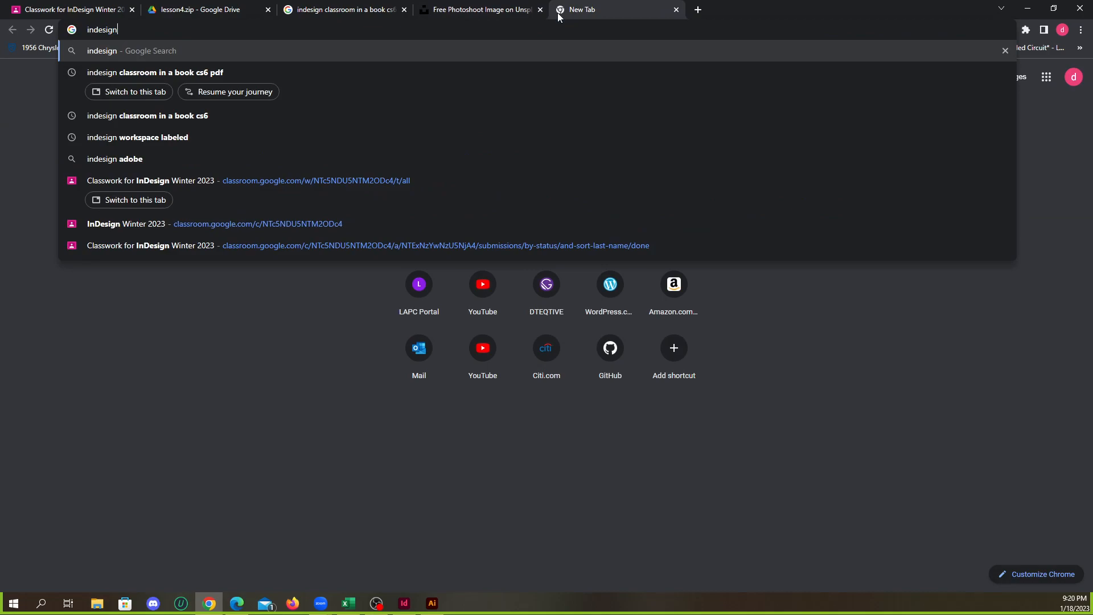
pyautogui.write(' invert color')
pyautogui.press('Return')
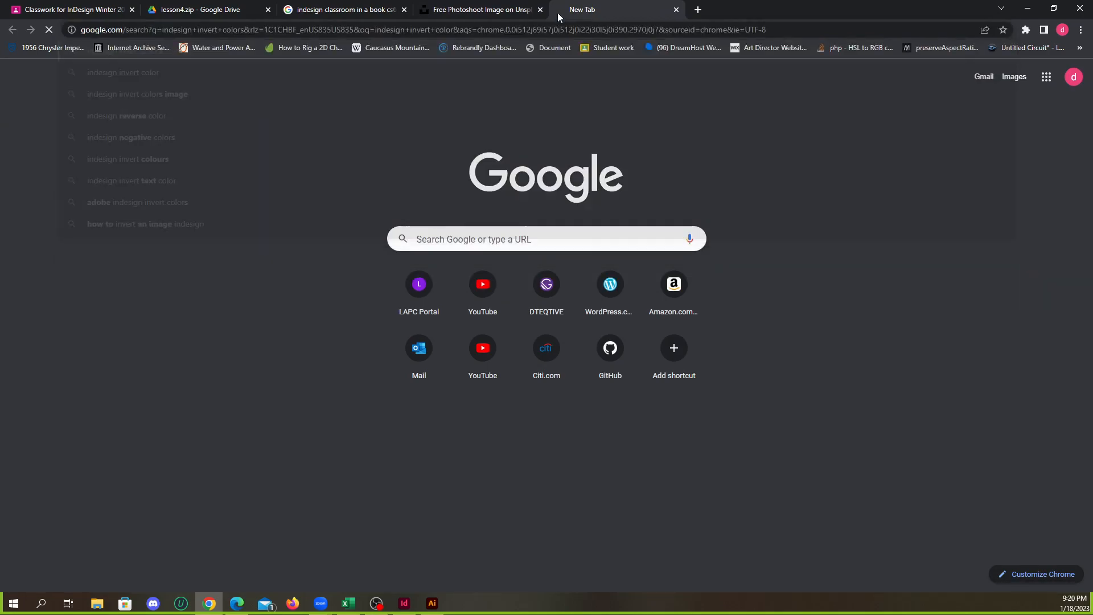
pyautogui.scroll(-6, 334, 279)
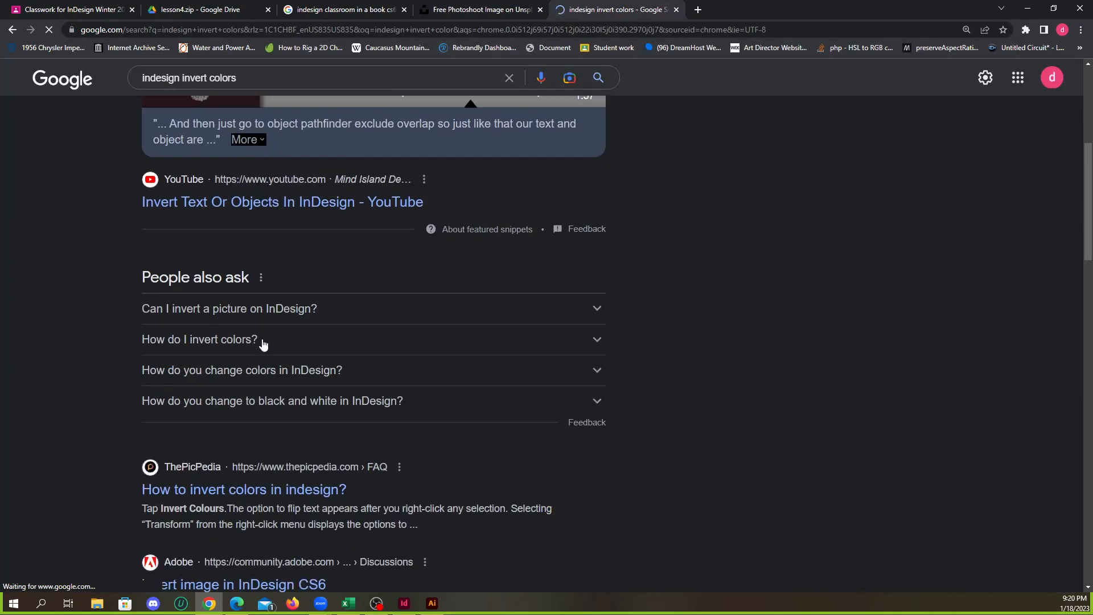
pyautogui.click(281, 310)
pyautogui.scroll(-1, 288, 328)
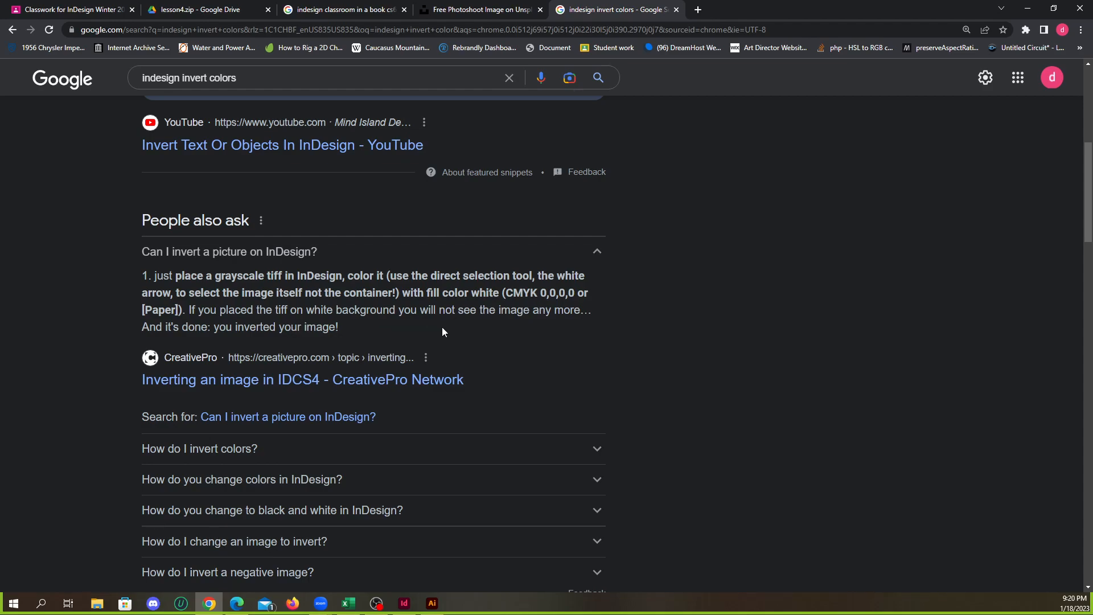
pyautogui.scroll(-1, 388, 333)
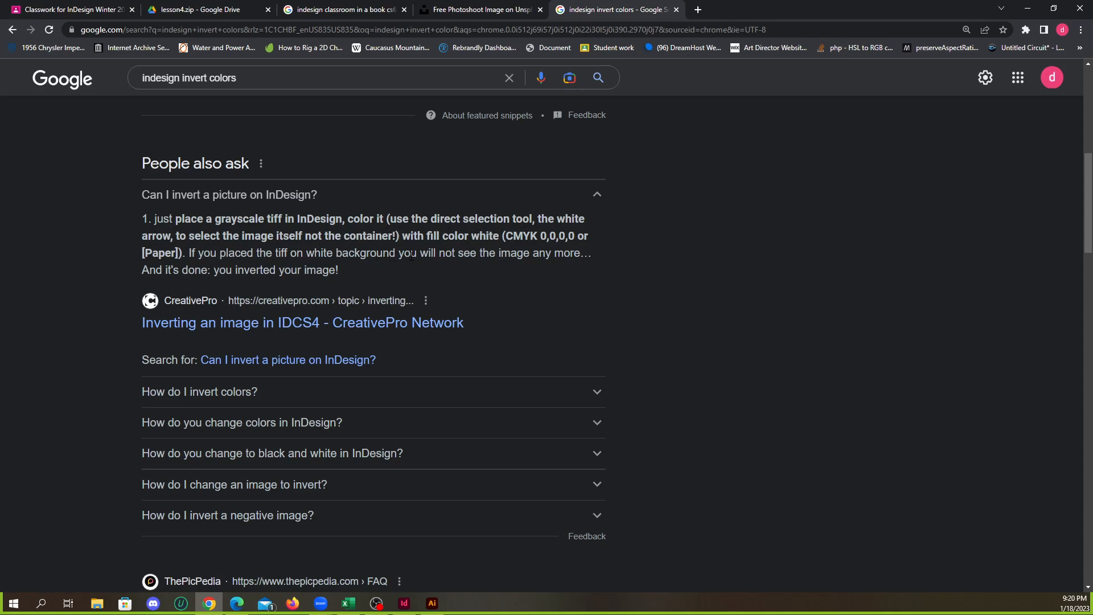
pyautogui.scroll(-5, 411, 255)
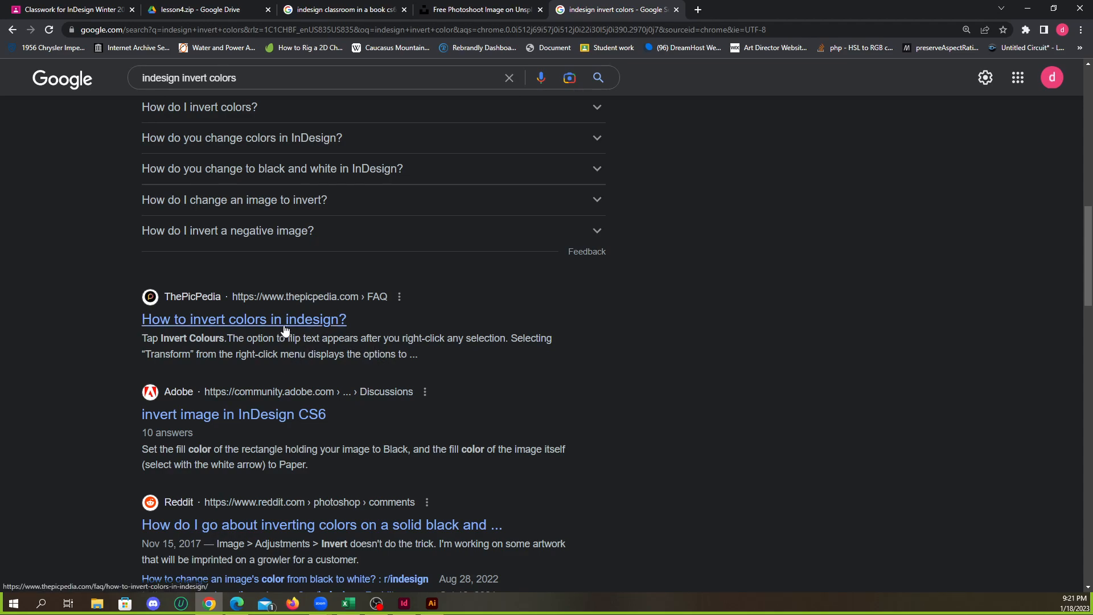
pyautogui.scroll(3, 288, 318)
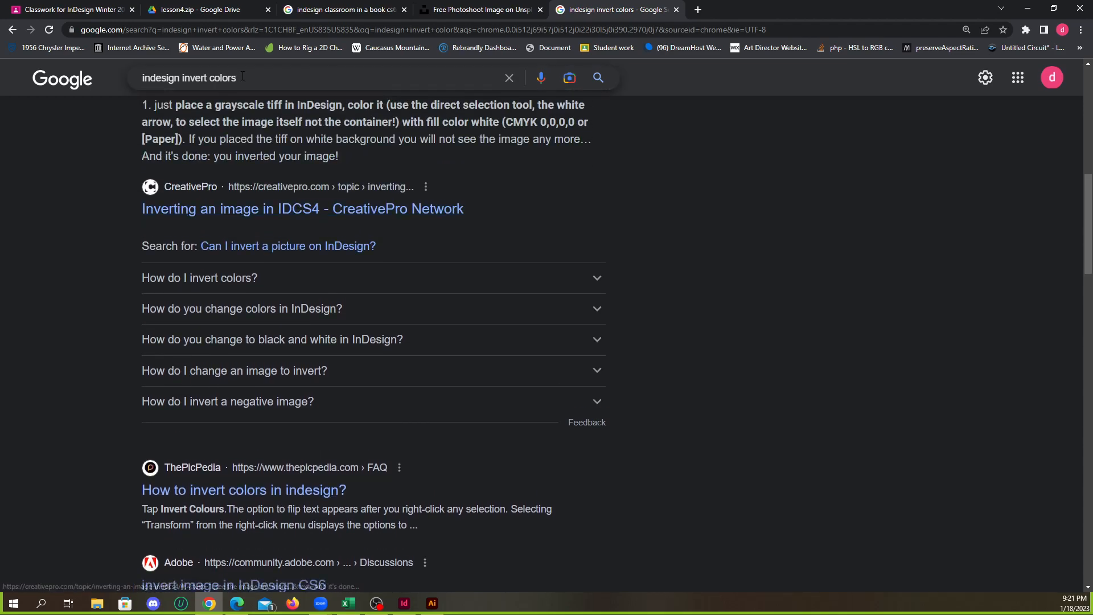
# Refine the search to "indesign invert colors on photo", read the related answers and result summaries, and minimize the browser
pyautogui.click(251, 78)
pyautogui.write('on')
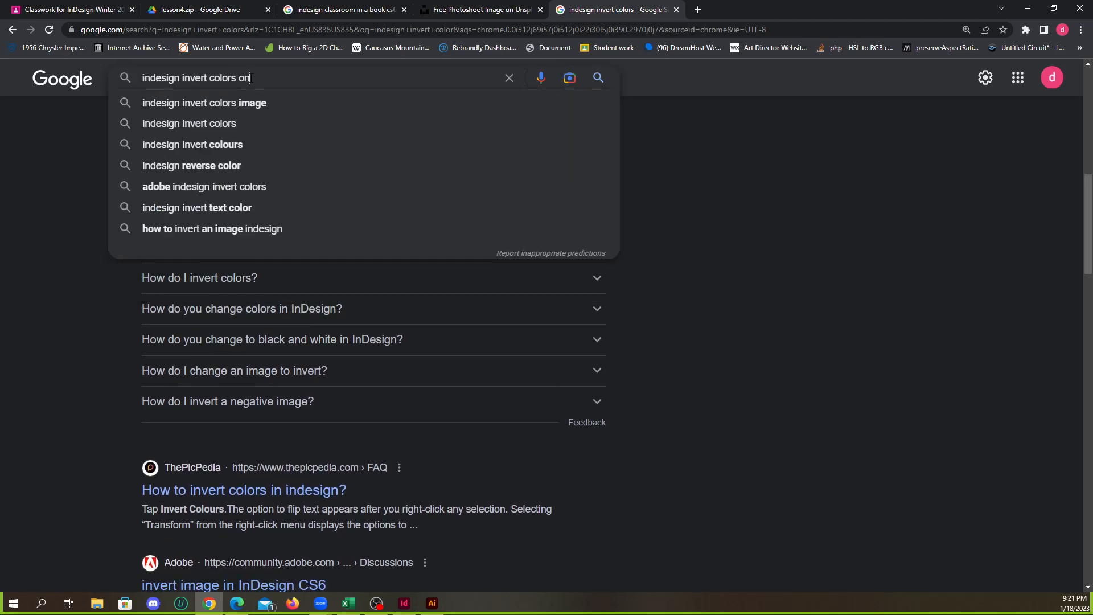
pyautogui.press('Down')
pyautogui.press('Down')
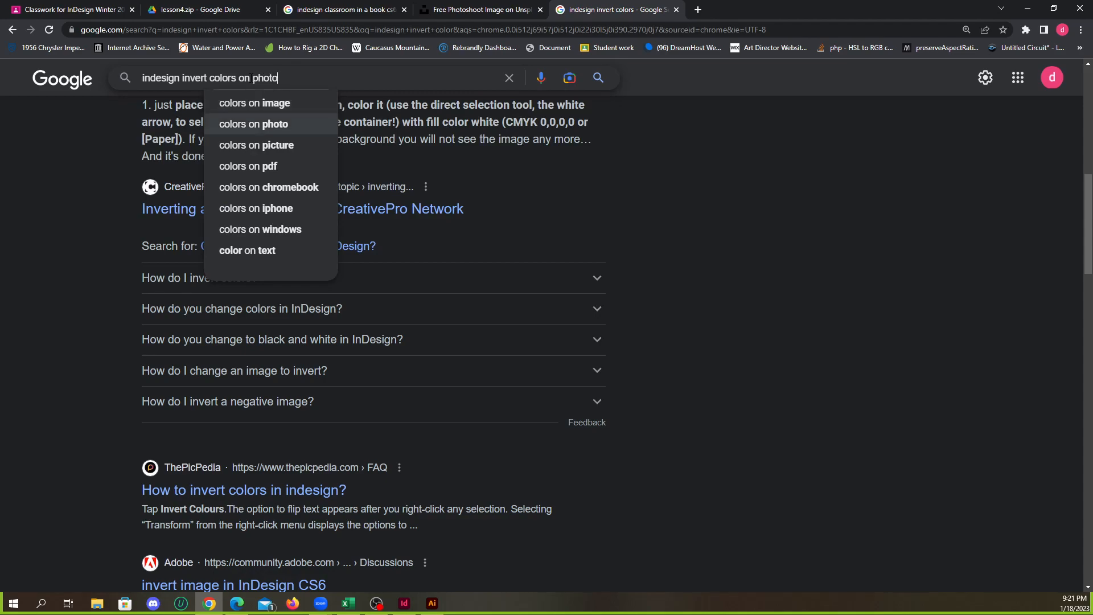
pyautogui.press('Return')
pyautogui.scroll(-6, 309, 357)
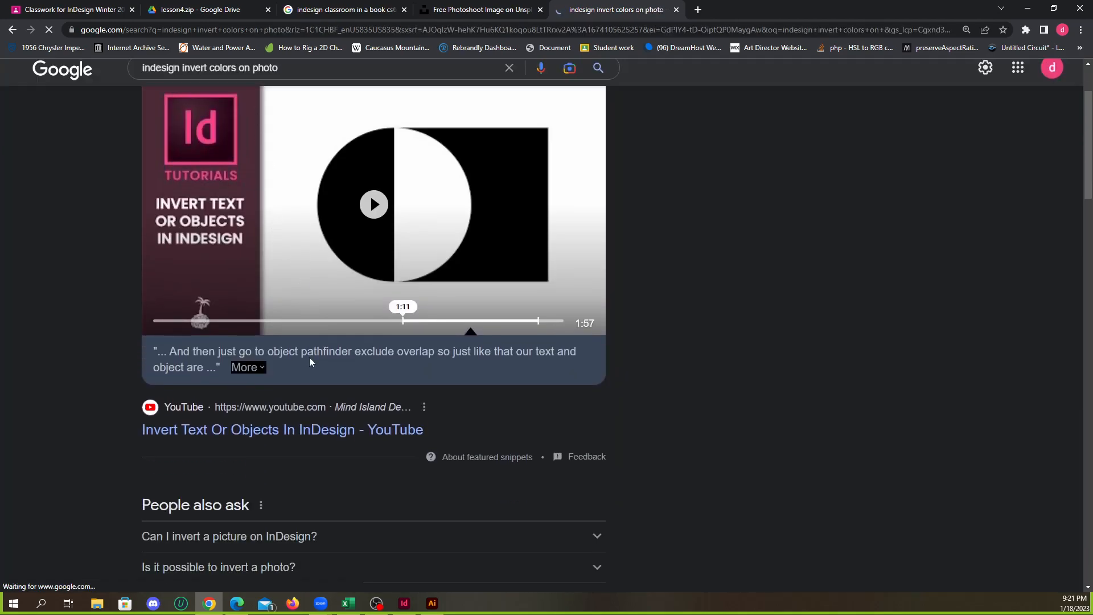
pyautogui.scroll(-1, 273, 307)
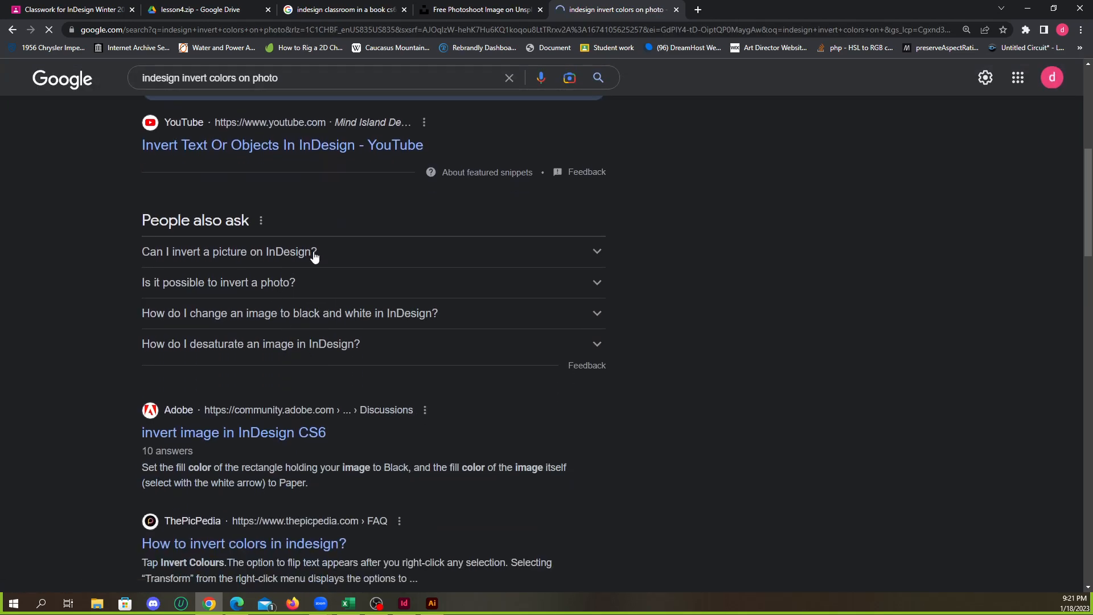
pyautogui.click(495, 259)
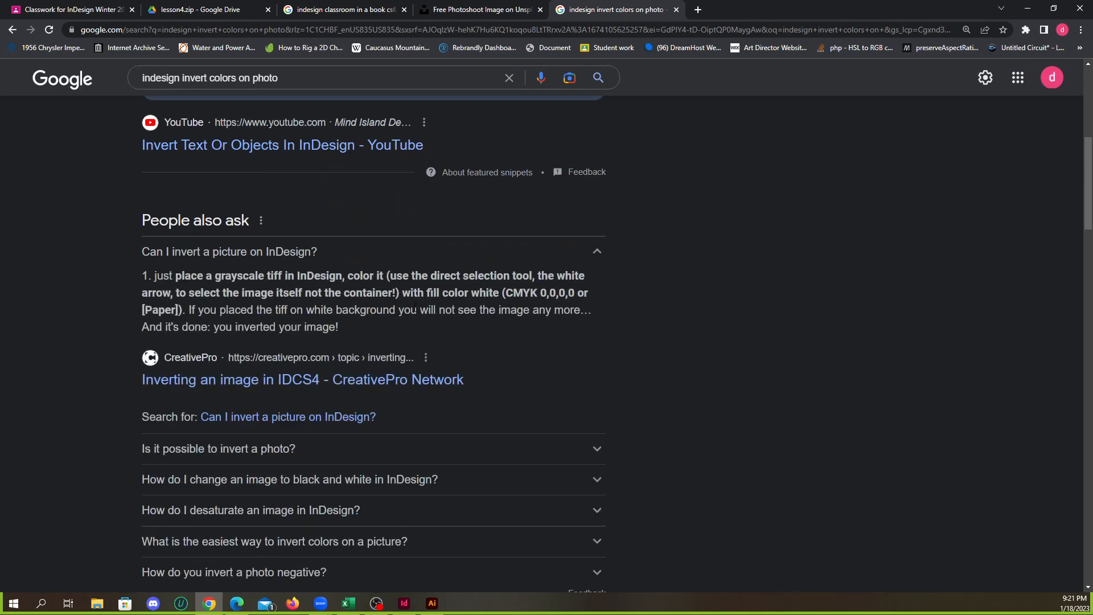
pyautogui.scroll(-2, 349, 357)
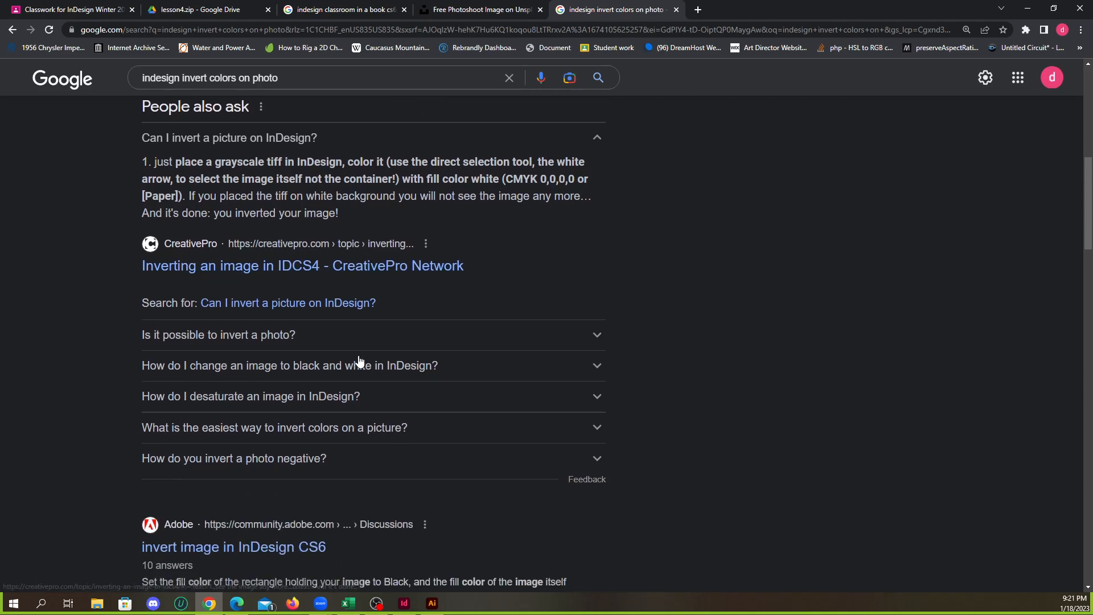
pyautogui.scroll(-1, 357, 341)
pyautogui.click(381, 283)
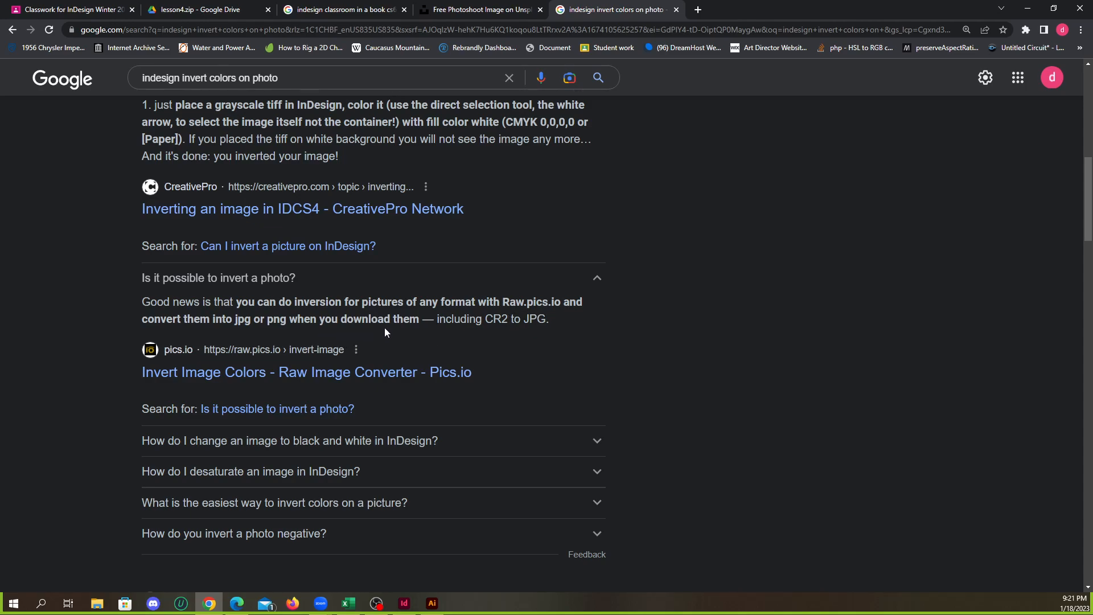
pyautogui.scroll(-6, 385, 331)
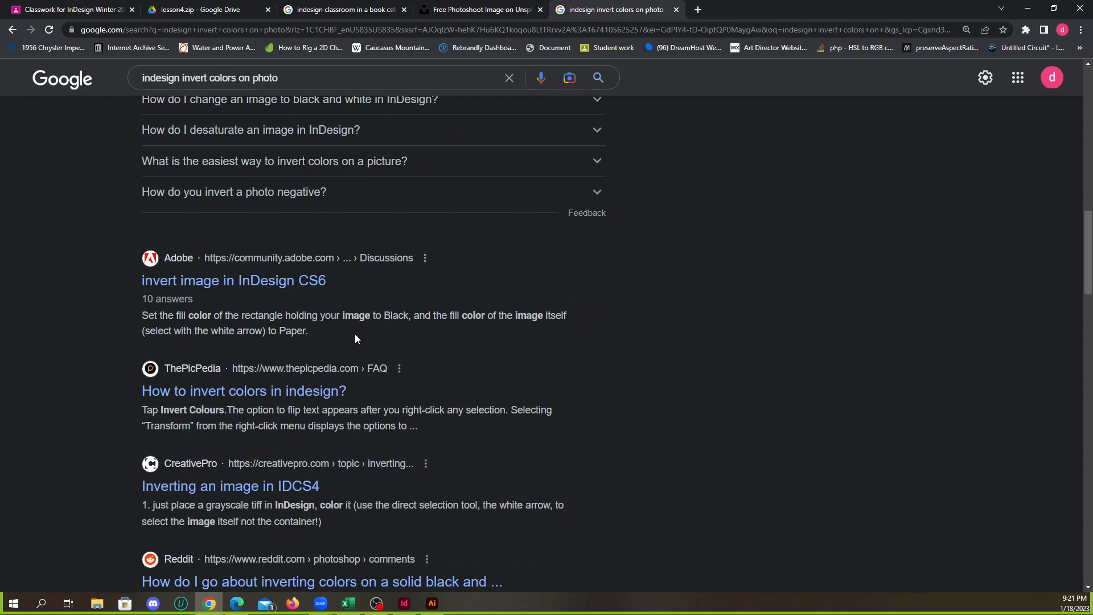
pyautogui.scroll(-3, 355, 338)
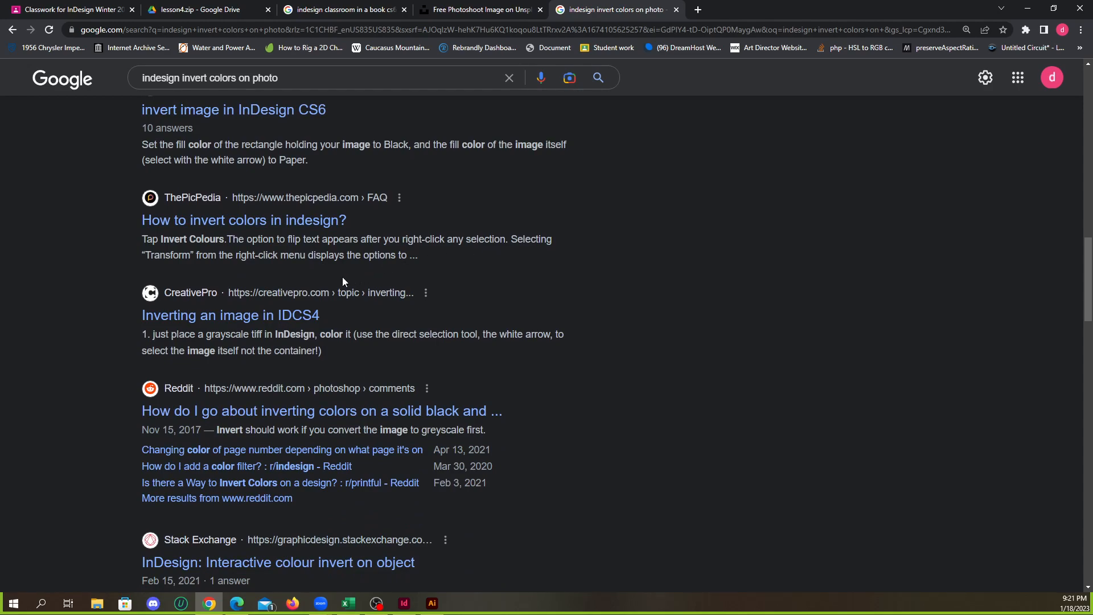
pyautogui.click(1027, 9)
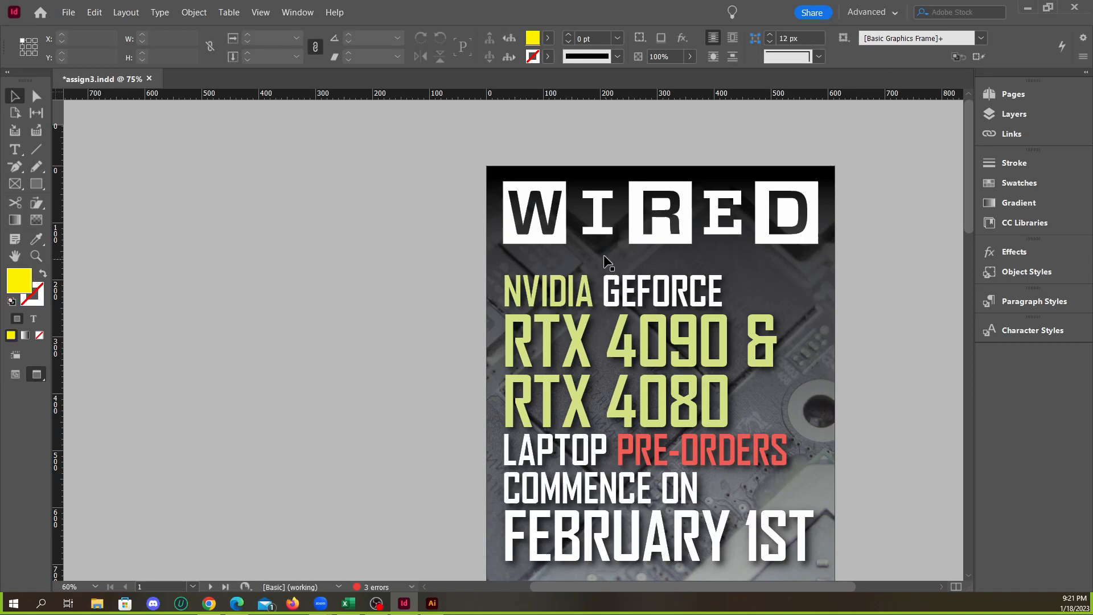
# Apply the Difference blending mode to the Wired logo on the cover and deselect it
pyautogui.click(635, 229)
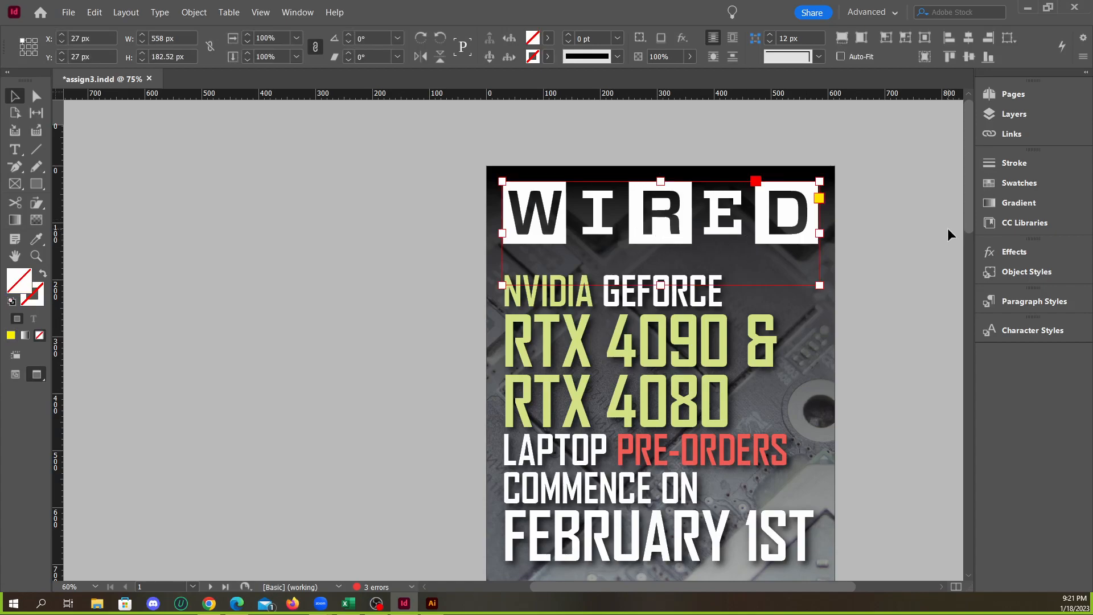
pyautogui.click(1022, 253)
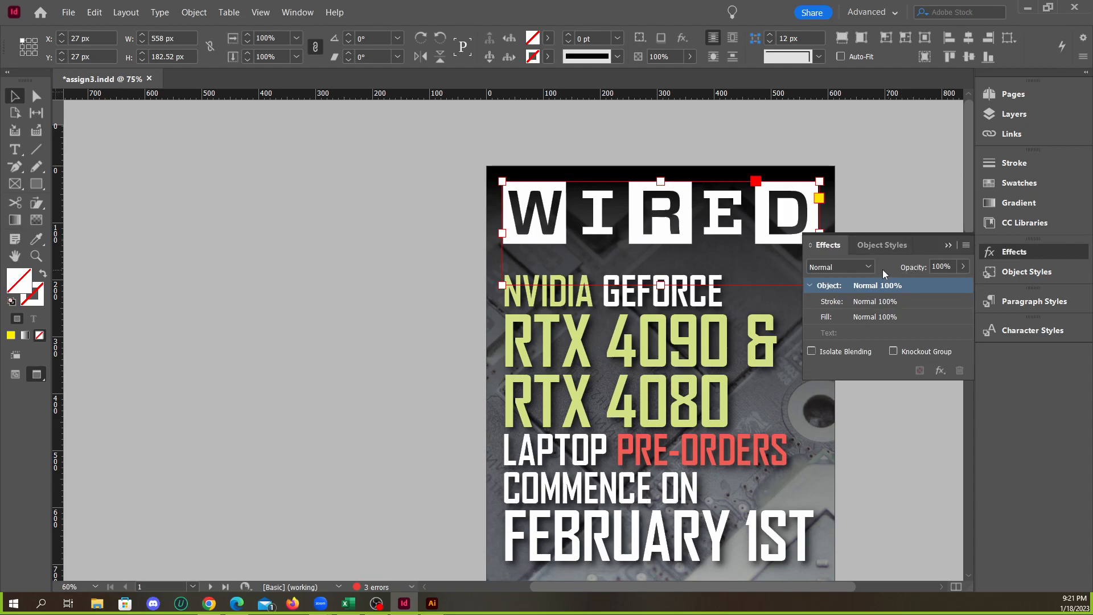
pyautogui.click(867, 267)
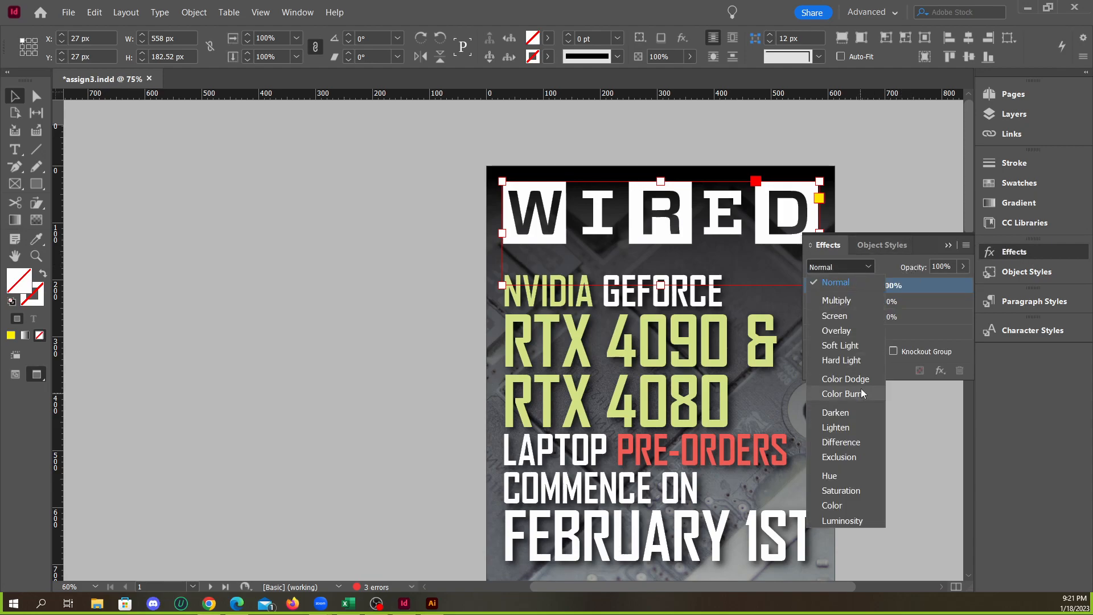
pyautogui.click(842, 442)
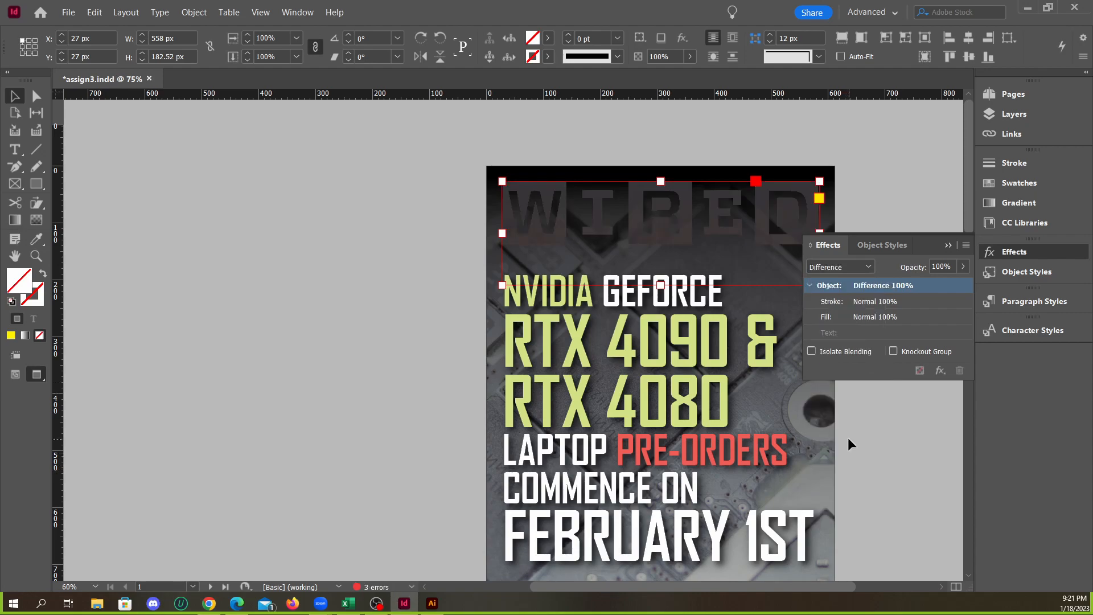
pyautogui.click(948, 244)
pyautogui.click(890, 218)
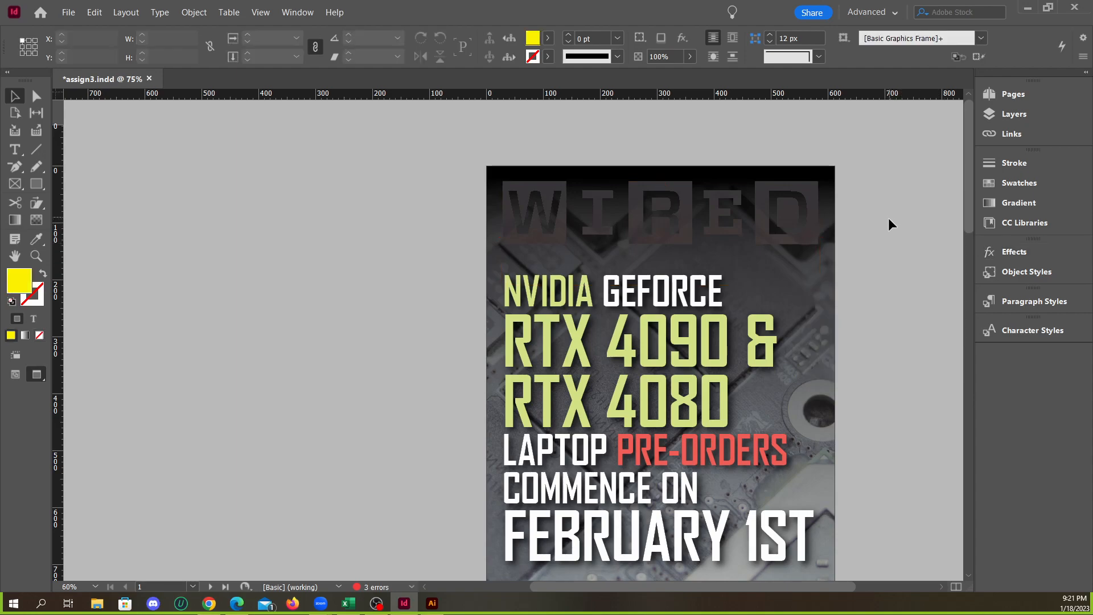
# Undo the recent edits to the cover and redo them
pyautogui.click(703, 226)
pyautogui.click(865, 240)
pyautogui.hotkey('ctrl', 'z')
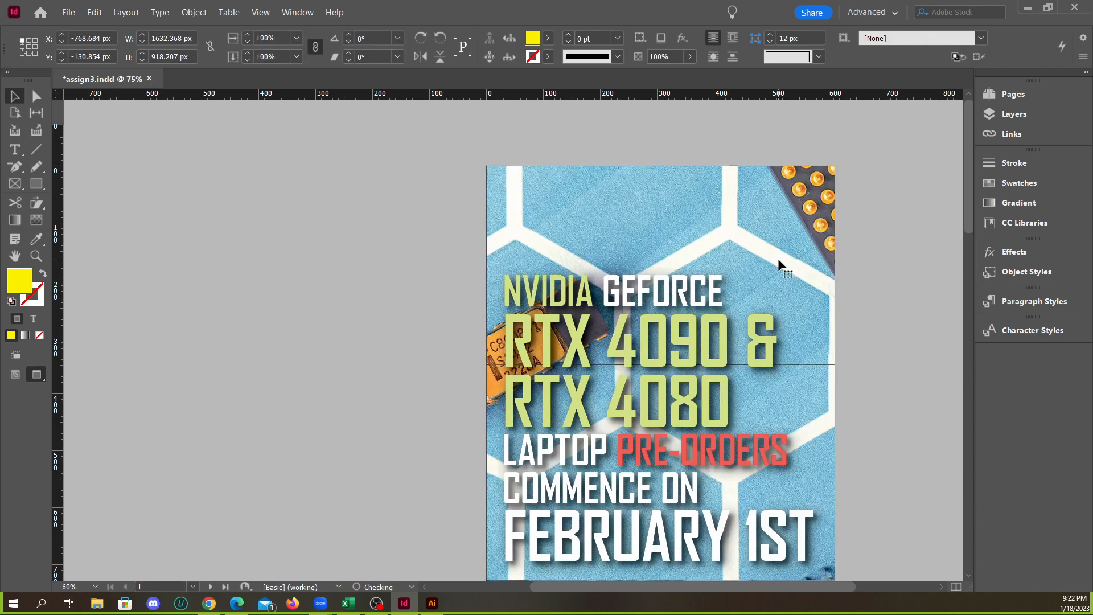
pyautogui.hotkey('ctrl', 'shift', 'z')
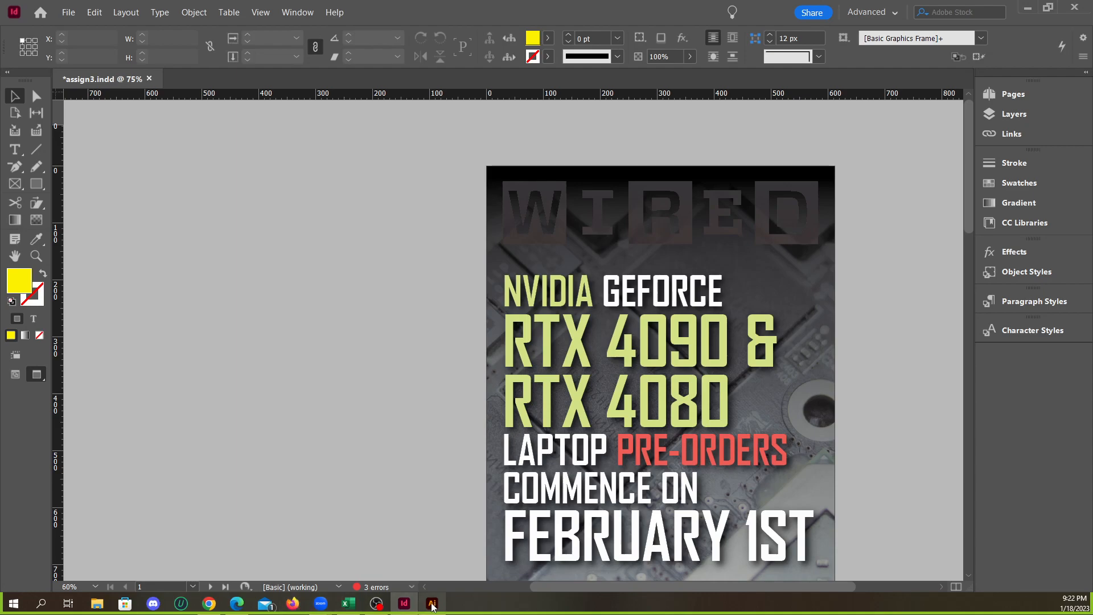
# Switch to Edge, download the original Wired logo SVG again from its Wikipedia page, minimize the browser, and open a File Explorer window
pyautogui.click(237, 604)
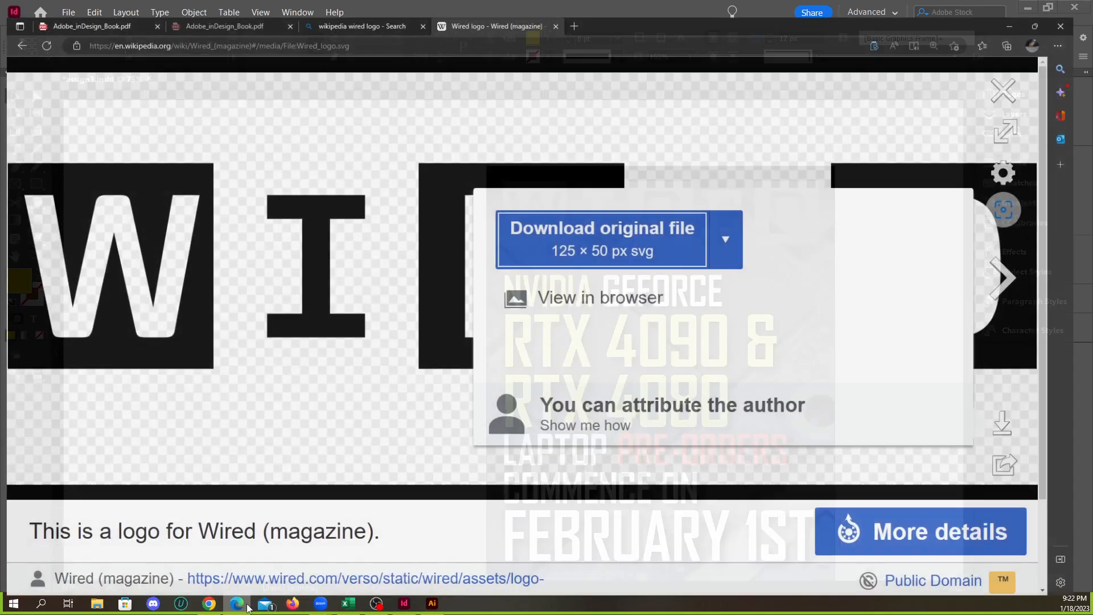
pyautogui.click(625, 237)
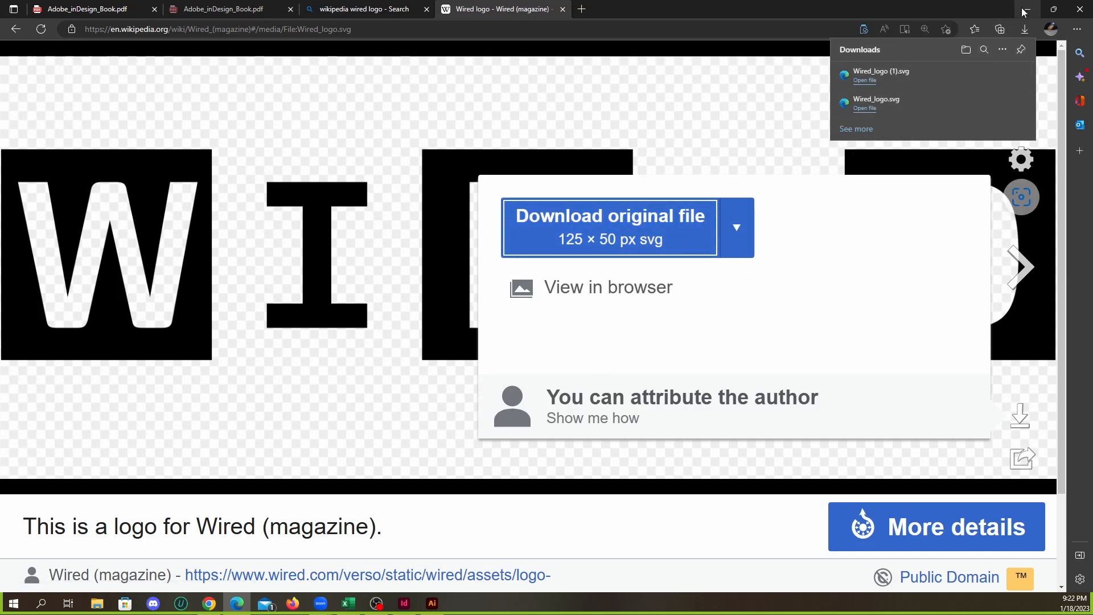
pyautogui.click(1027, 9)
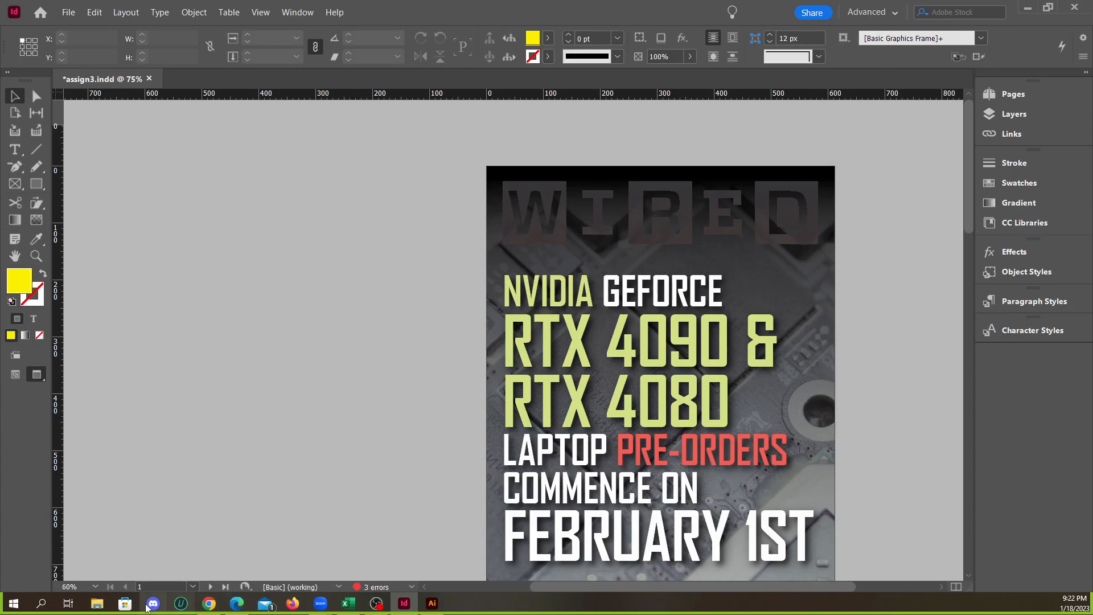
pyautogui.click(99, 604)
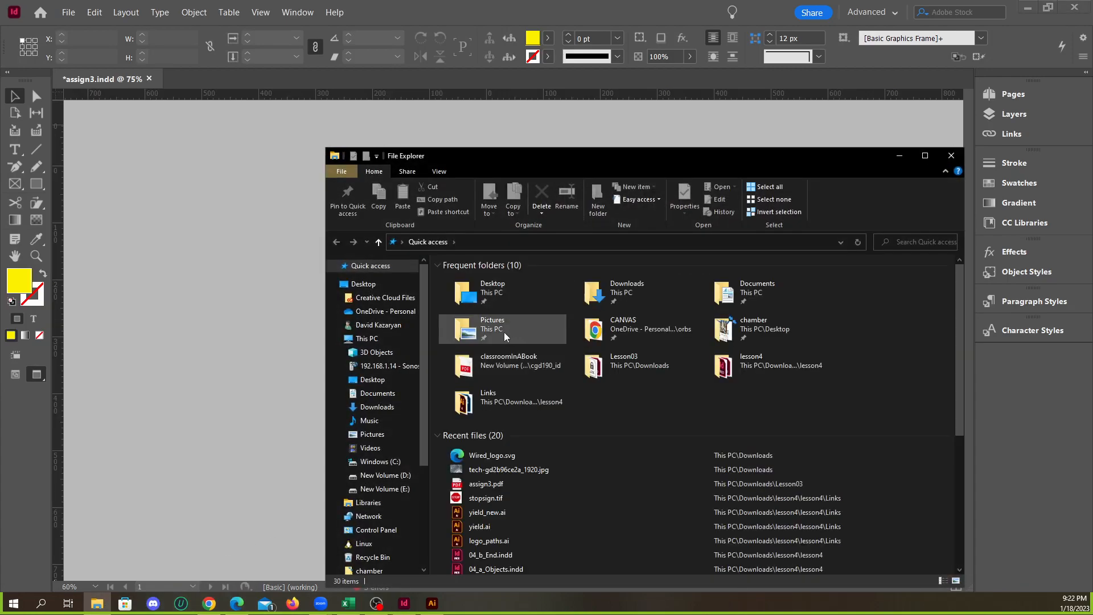
# Set the large Wired logo on the cover back to the Normal blending mode and deselect it
pyautogui.click(302, 304)
pyautogui.click(641, 232)
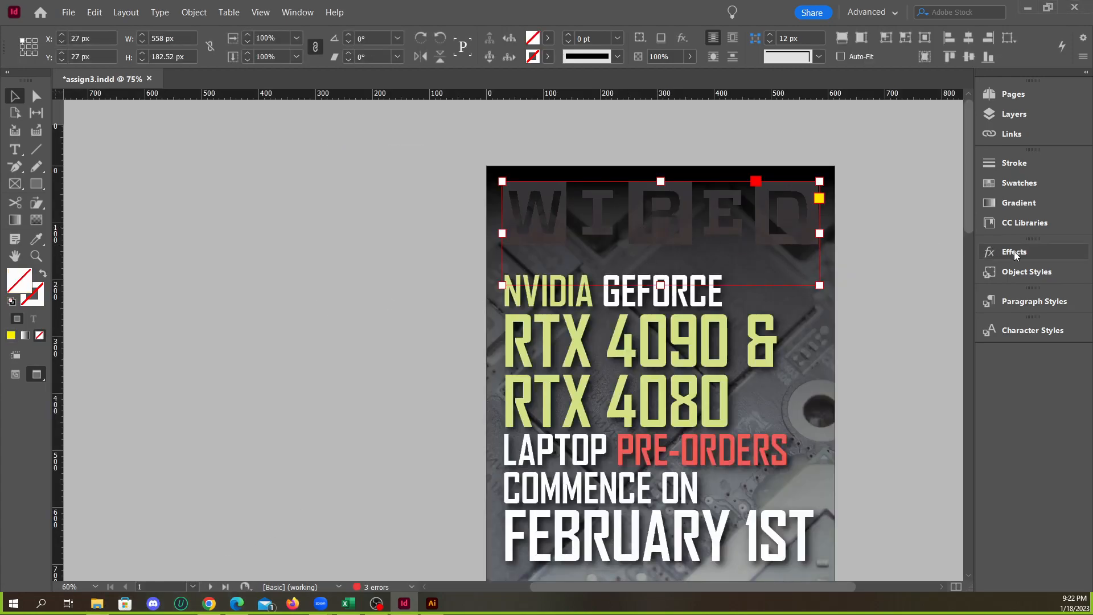
pyautogui.click(989, 253)
pyautogui.click(840, 267)
pyautogui.click(832, 283)
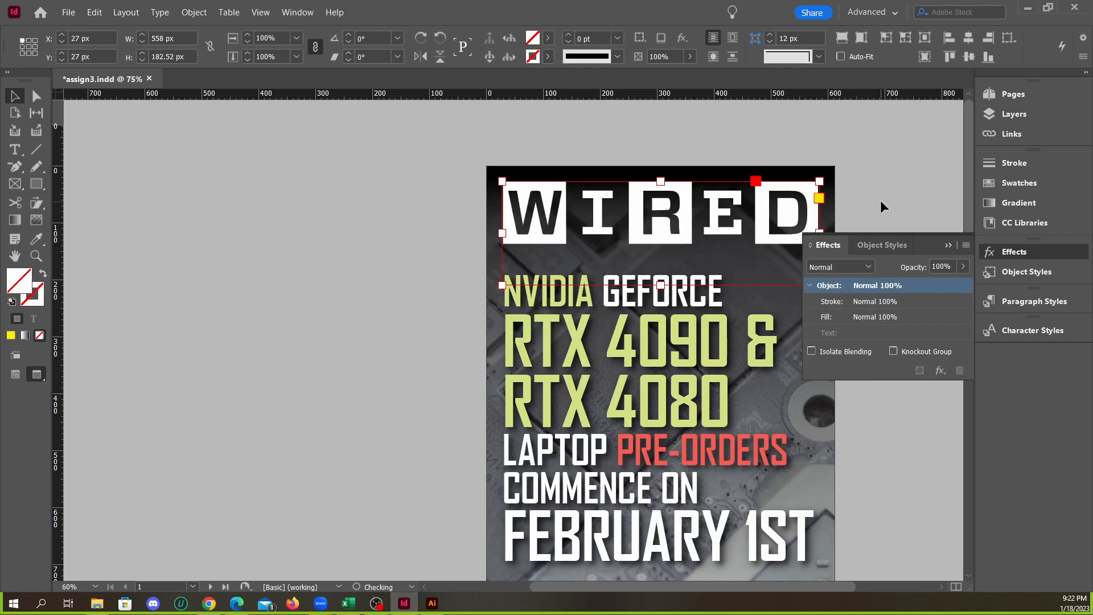
pyautogui.click(880, 201)
pyautogui.click(950, 246)
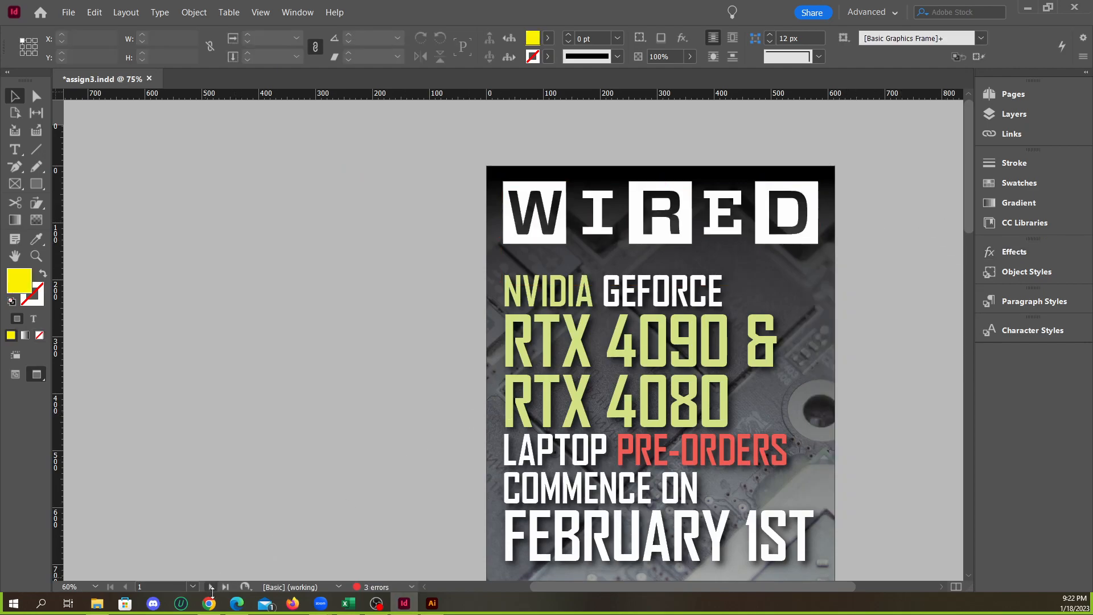
# Place Wired_logo.svg from the Downloads folder on the cover as a small copy and move it to about X 387 px, Y 150 px
pyautogui.click(97, 602)
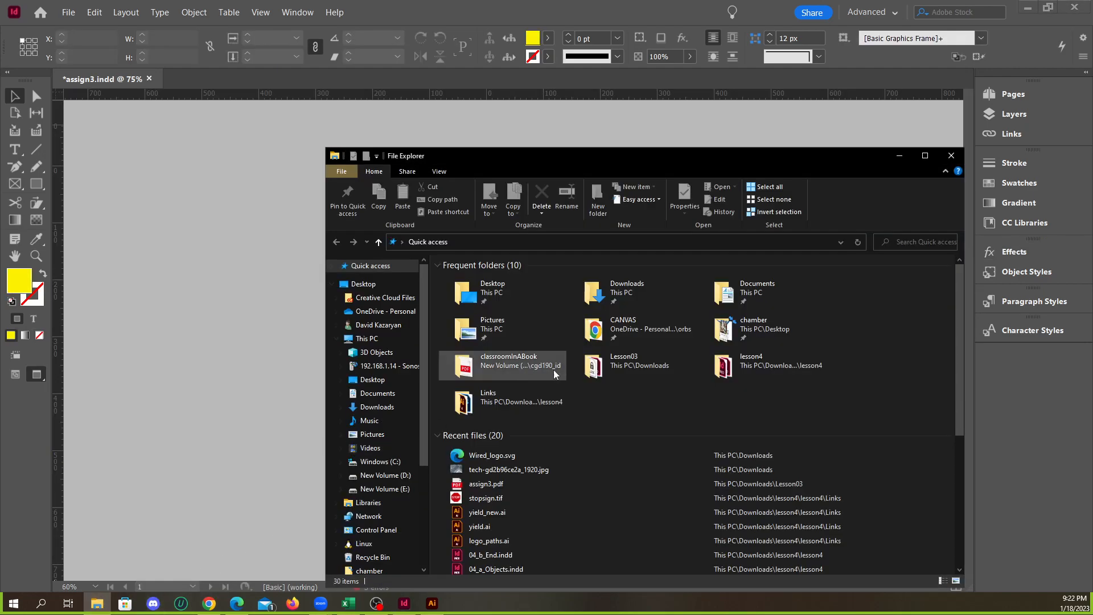
pyautogui.doubleClick(648, 298)
pyautogui.moveTo(594, 319); pyautogui.dragTo(805, 289)
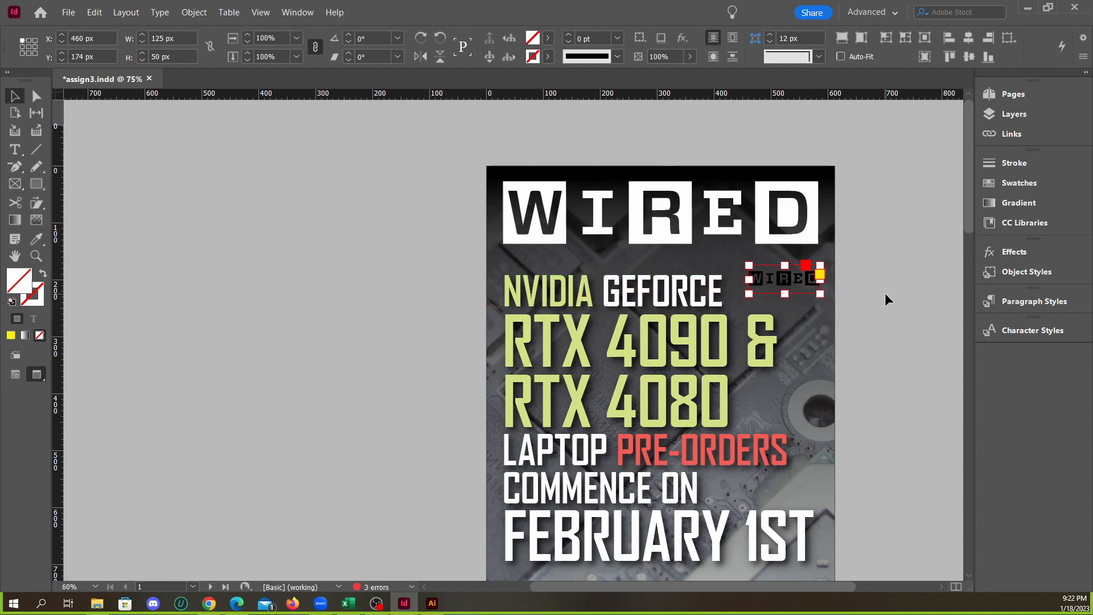
pyautogui.click(885, 293)
pyautogui.scroll(4, 801, 294)
pyautogui.click(755, 278)
pyautogui.moveTo(814, 254); pyautogui.dragTo(707, 222)
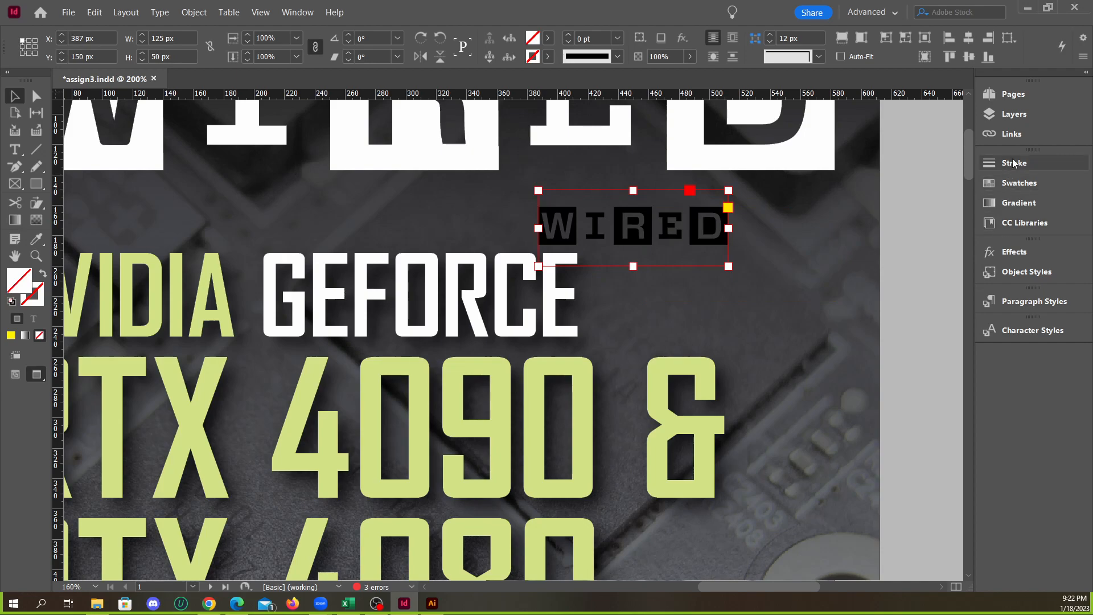
# Try the Difference and Exclusion blending modes on the small Wired logo, shifting it to X 398 px between attempts
pyautogui.click(1012, 251)
pyautogui.click(853, 266)
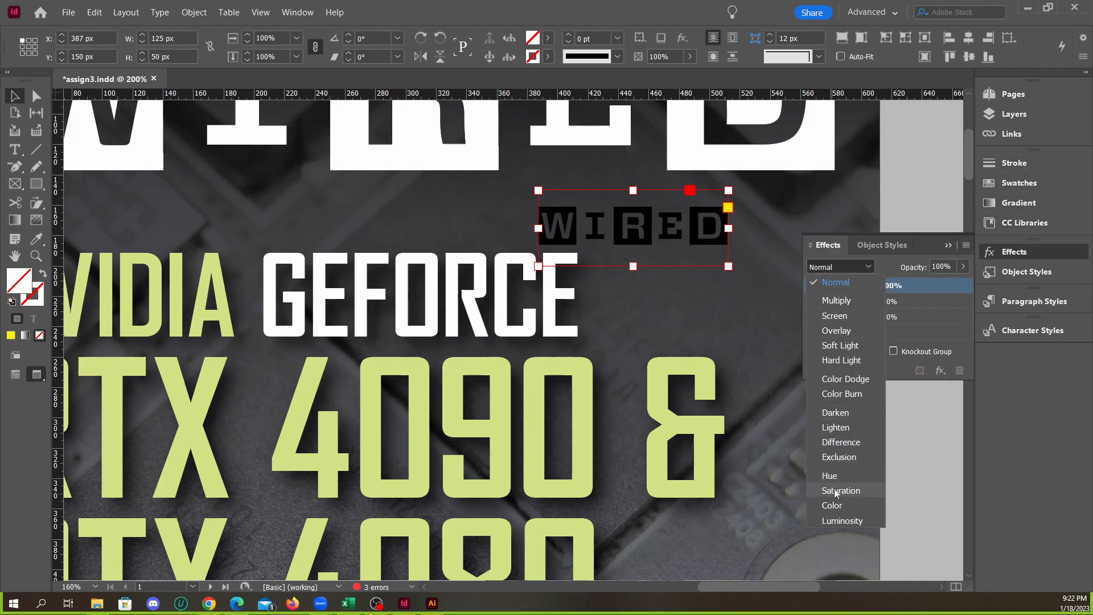
pyautogui.click(845, 443)
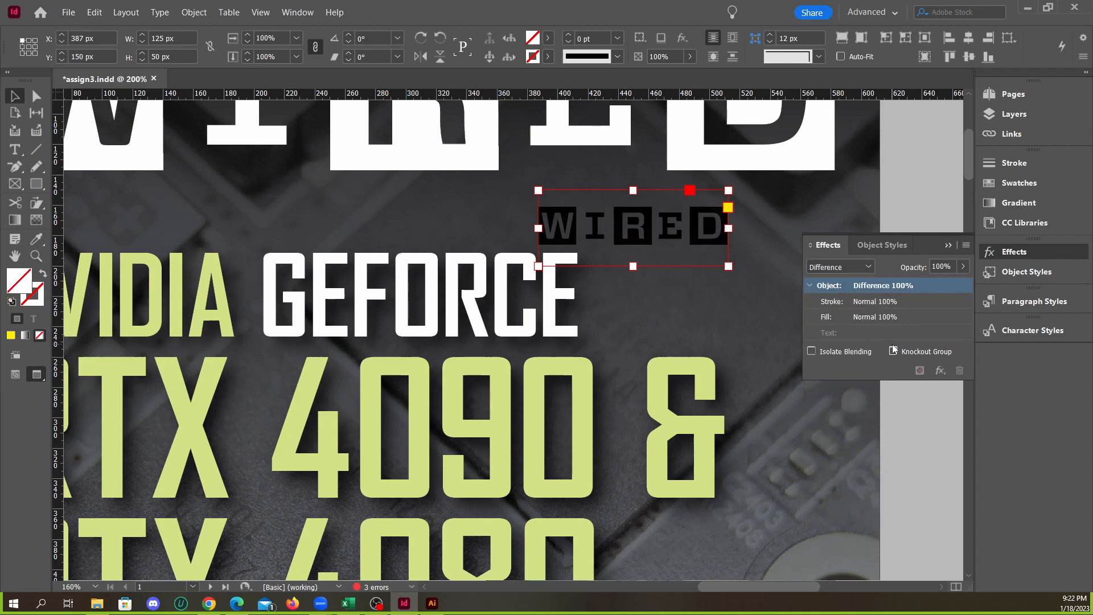
pyautogui.moveTo(706, 244)
pyautogui.mouseDown()
pyautogui.moveTo(715, 210)
pyautogui.moveTo(722, 245)
pyautogui.mouseUp()
pyautogui.click(836, 271)
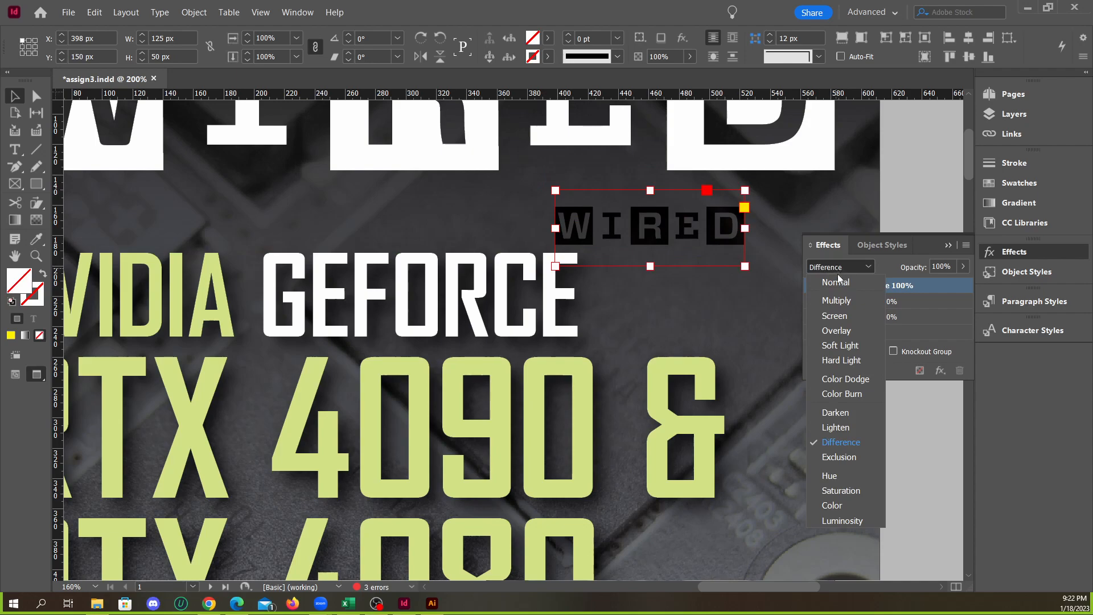
pyautogui.click(828, 443)
pyautogui.click(838, 268)
pyautogui.click(838, 456)
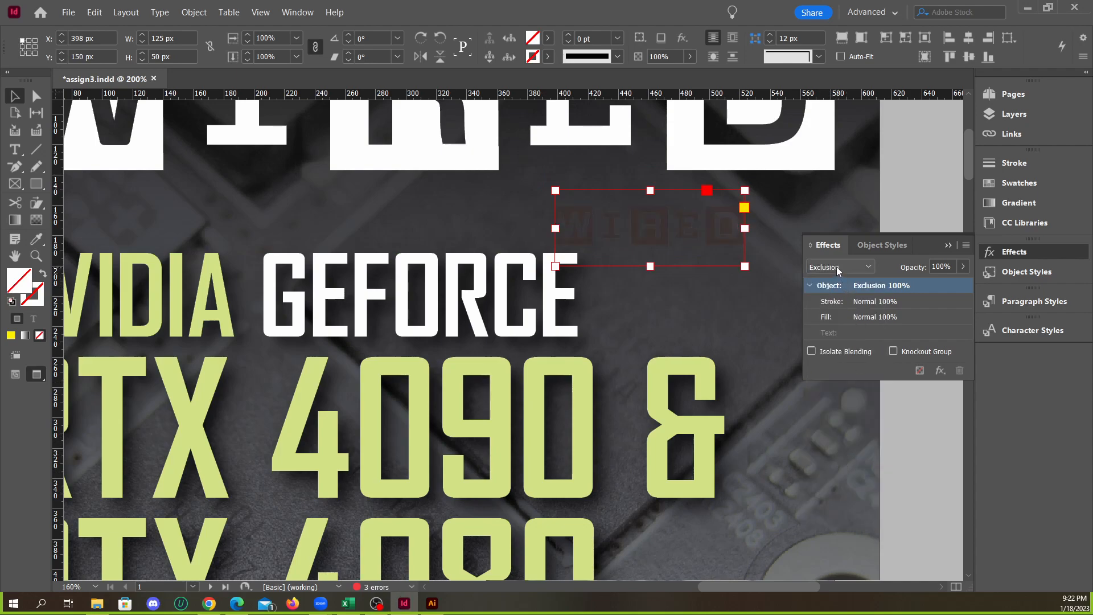
# Try other blending modes on the small logo, including Luminosity, Lighten, Color Dodge, Overlay and Screen, and return it to Normal
pyautogui.scroll(-4, 837, 268)
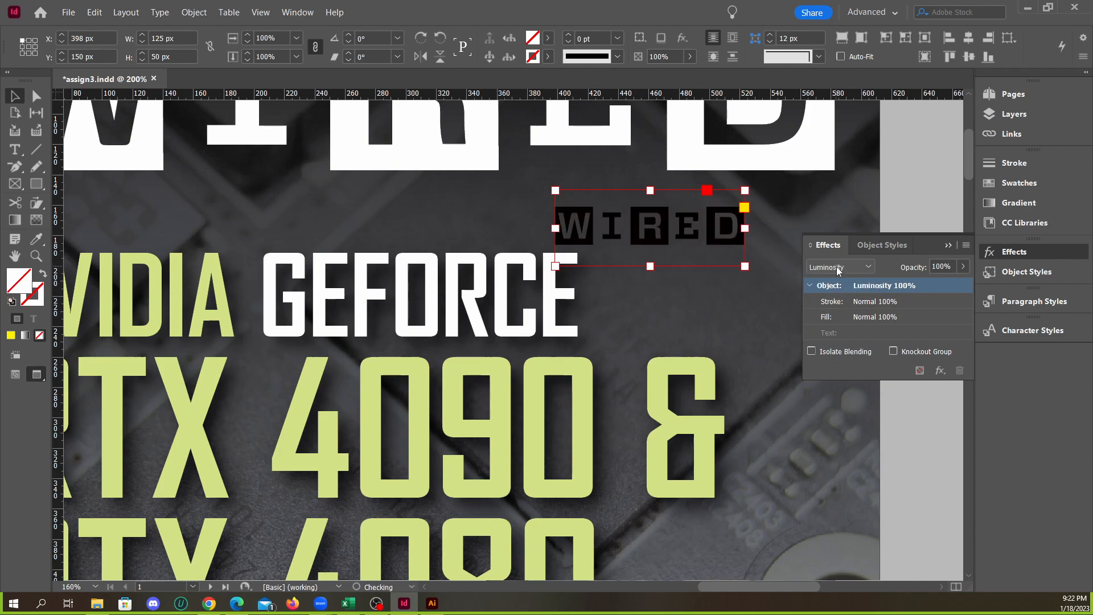
pyautogui.scroll(9, 838, 268)
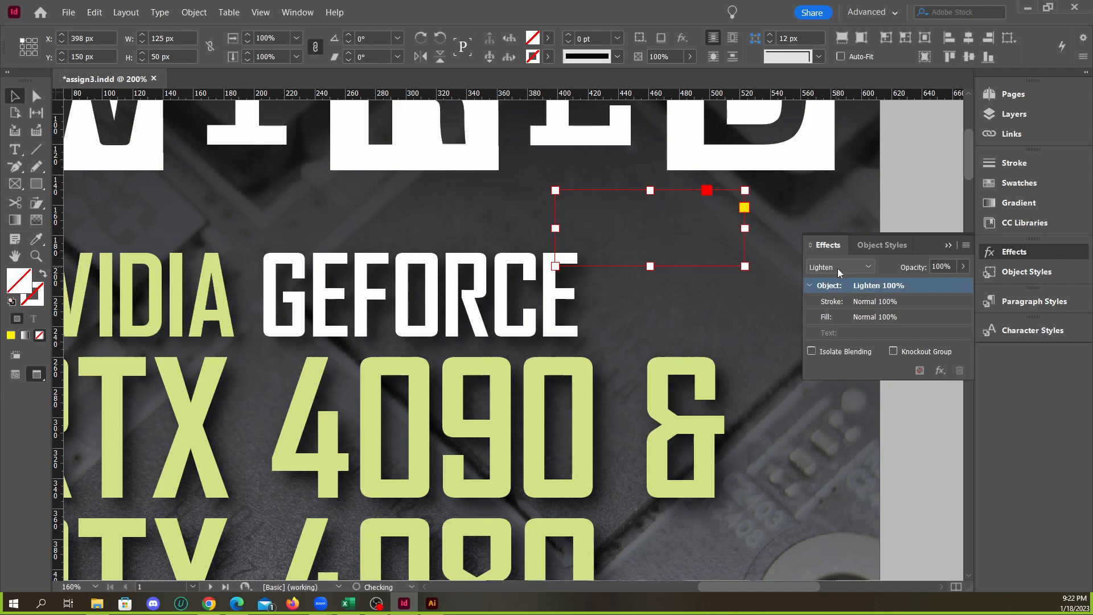
pyautogui.scroll(2, 838, 268)
pyautogui.scroll(-2, 837, 268)
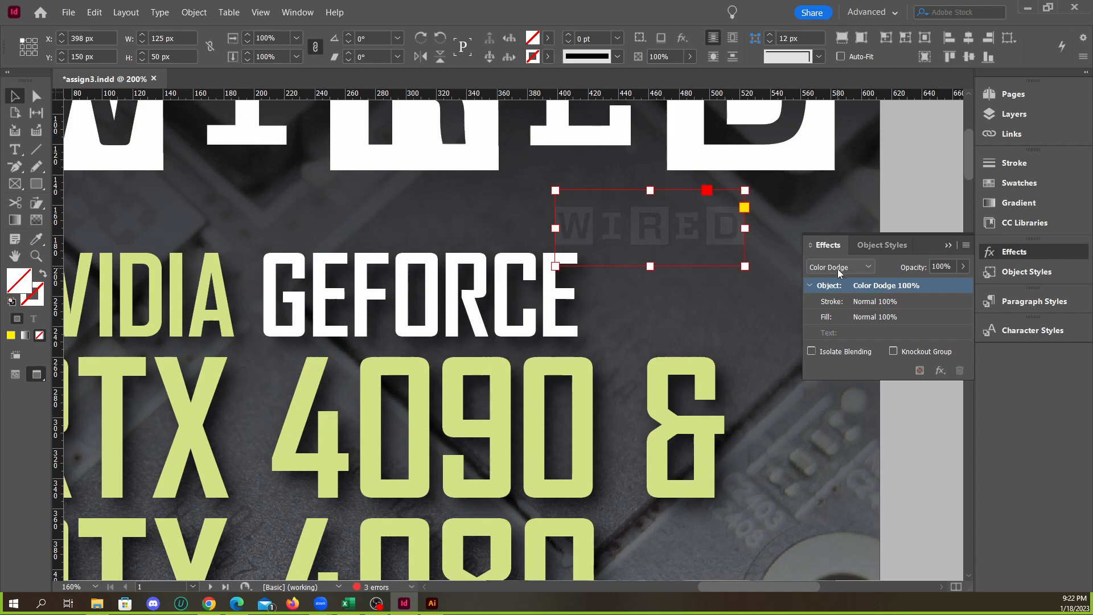
pyautogui.scroll(3, 847, 269)
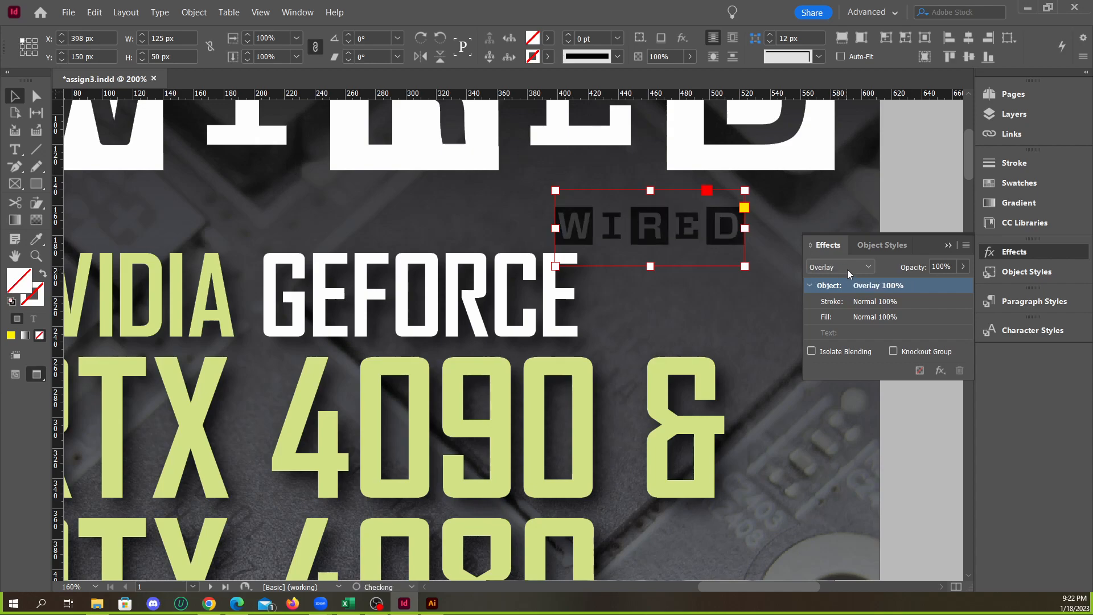
pyautogui.scroll(3, 847, 268)
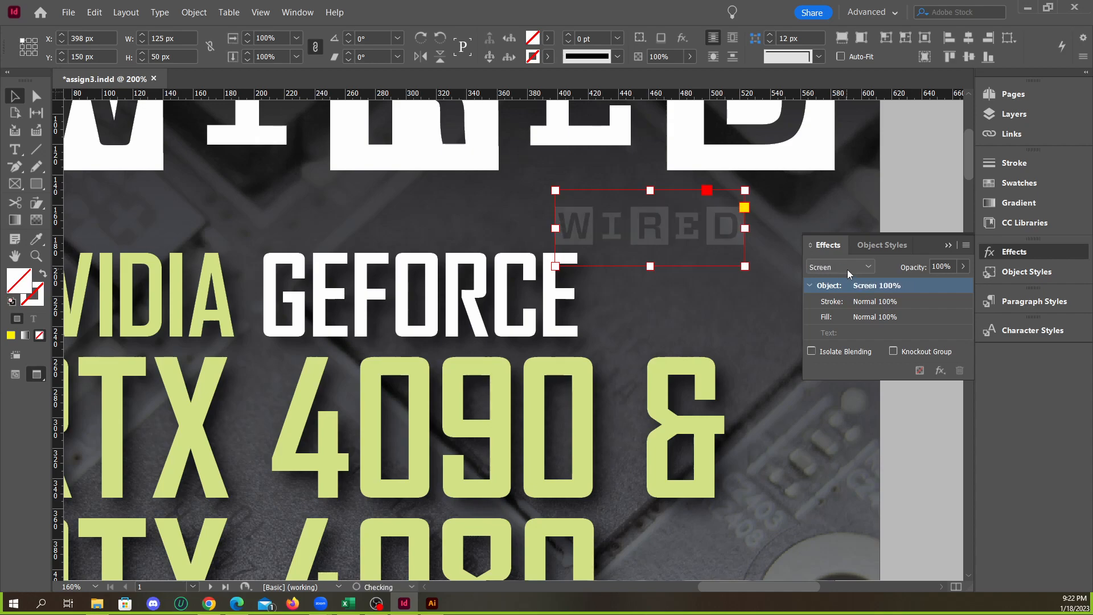
pyautogui.scroll(-2, 847, 269)
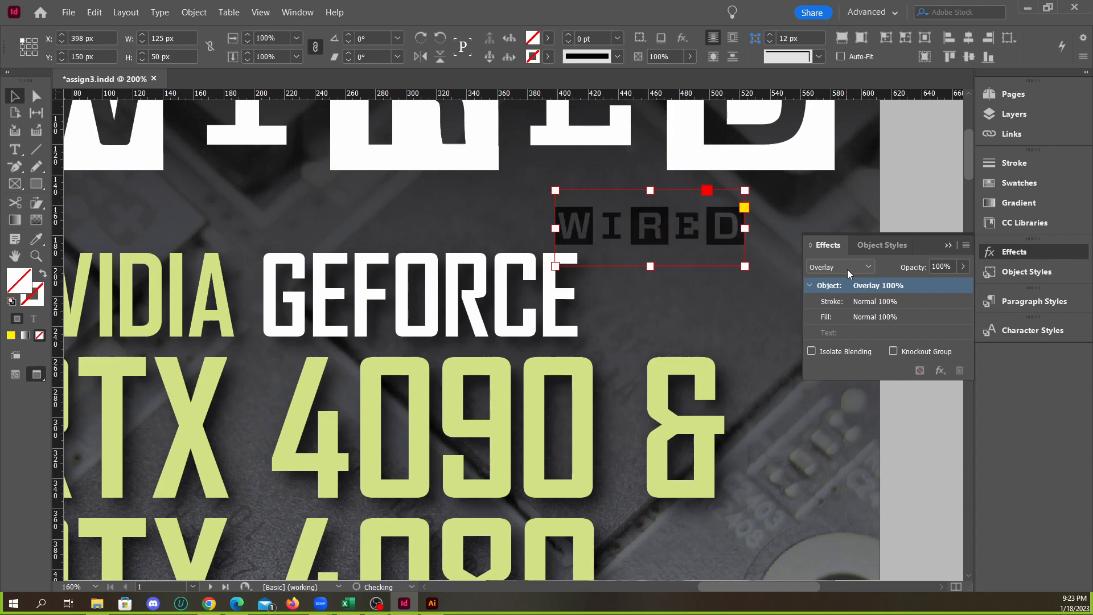
pyautogui.scroll(-11, 847, 268)
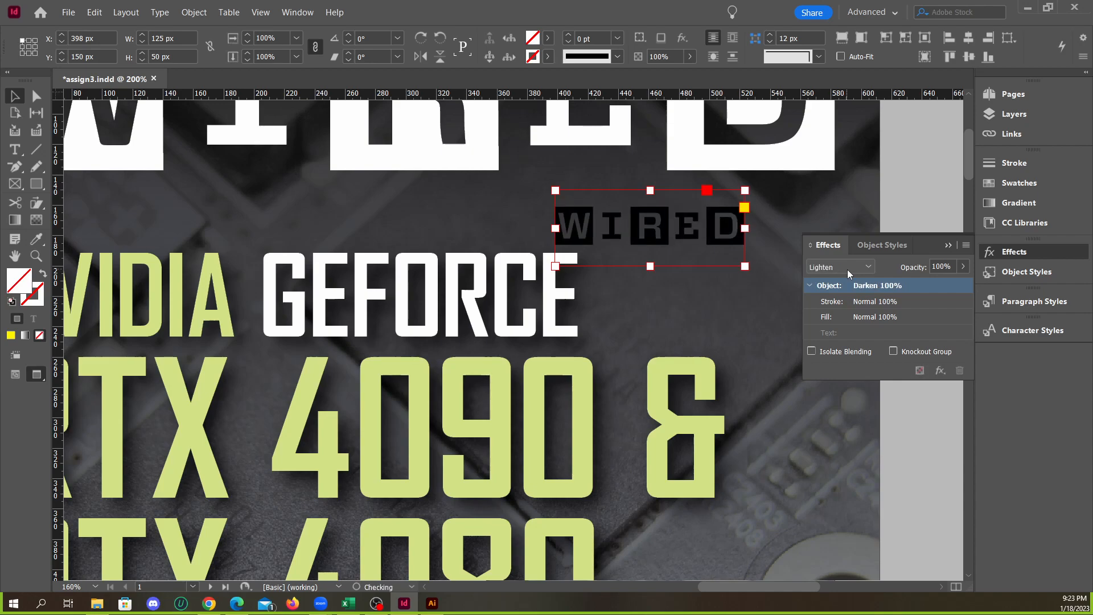
pyautogui.scroll(-1, 848, 268)
pyautogui.click(846, 268)
pyautogui.click(836, 282)
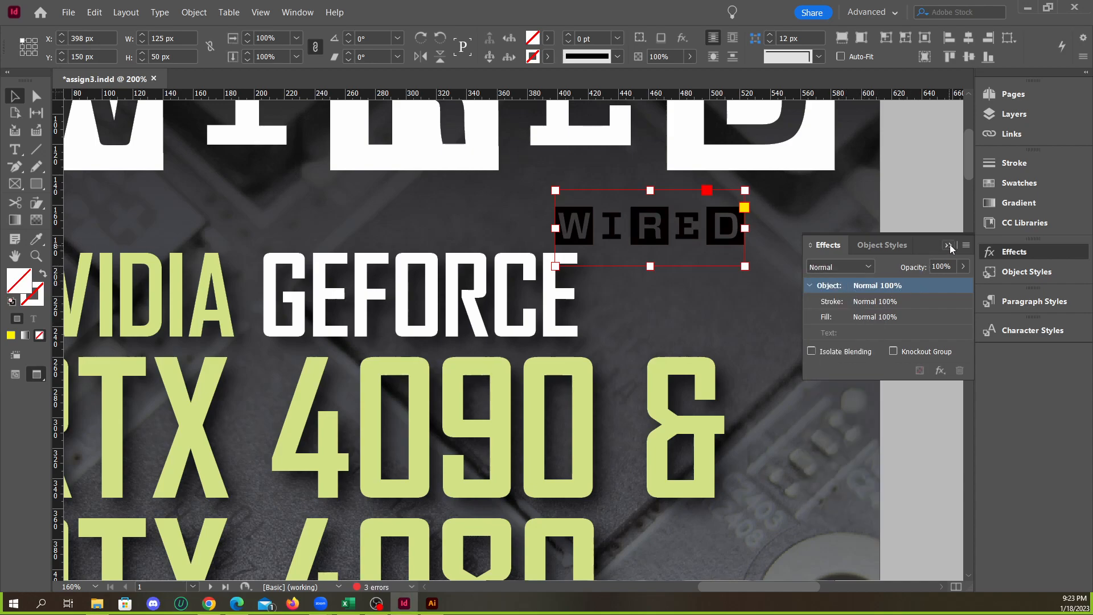
# Look through the available effects, object commands and edit commands for a way to invert the small logo's colors
pyautogui.click(940, 371)
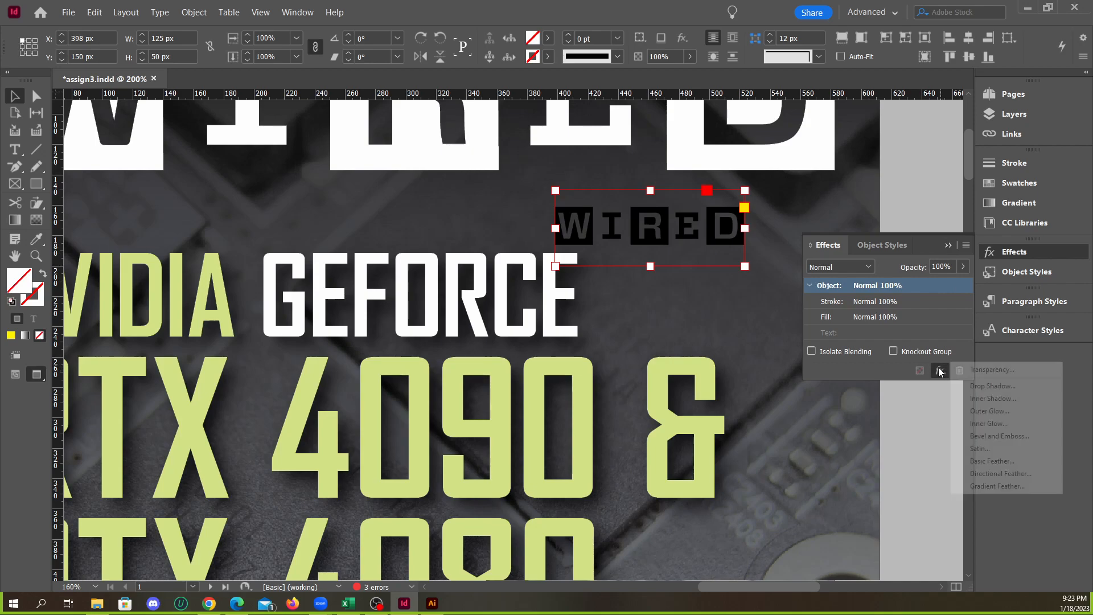
pyautogui.click(1019, 271)
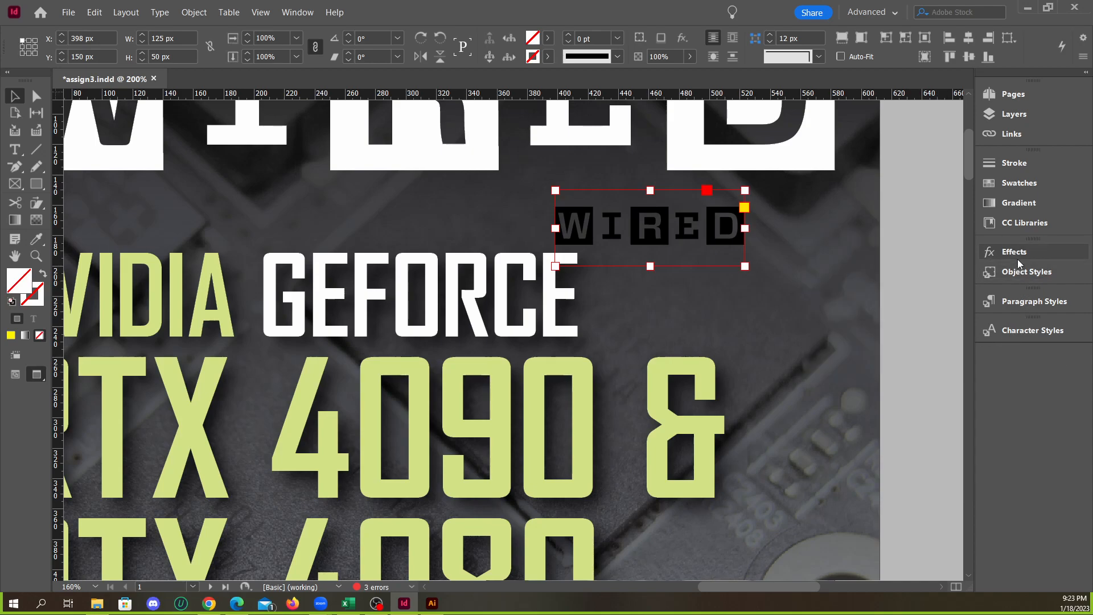
pyautogui.click(1017, 259)
pyautogui.click(194, 13)
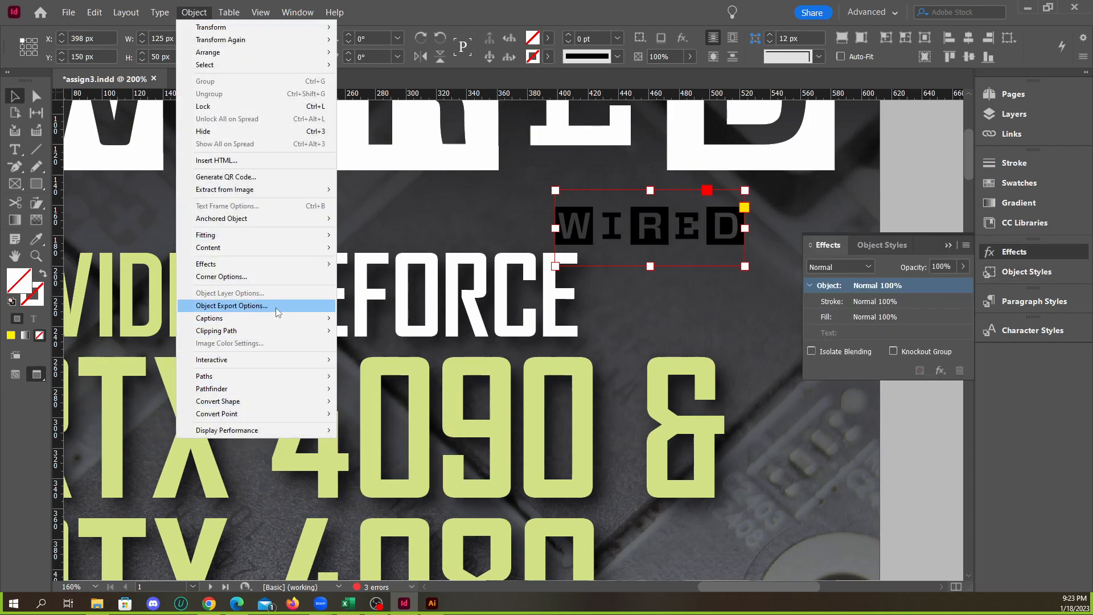
pyautogui.moveTo(255, 264)
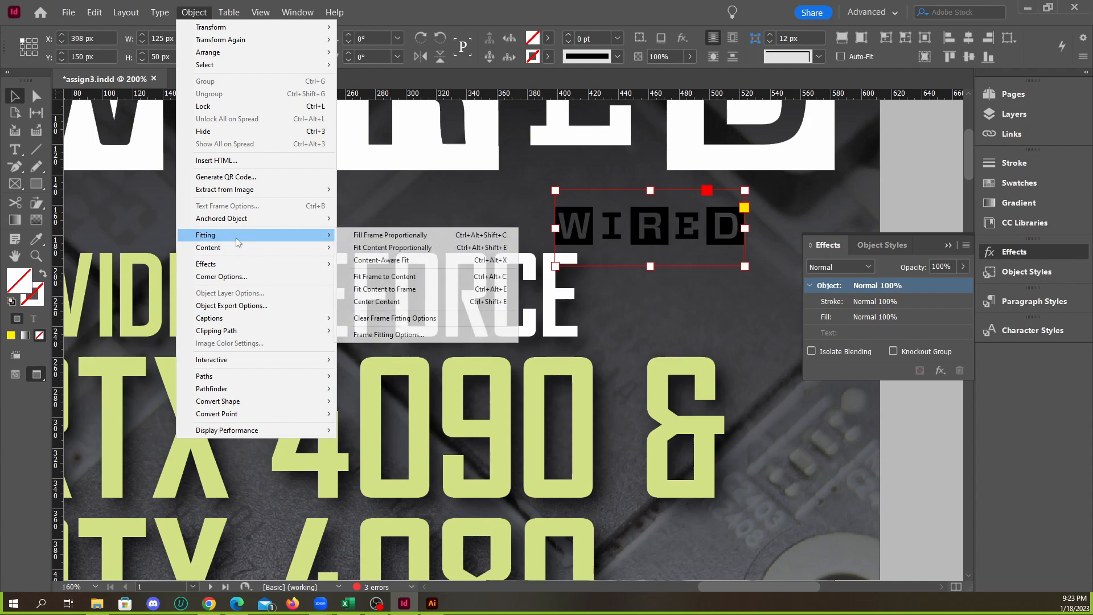
pyautogui.moveTo(125, 16)
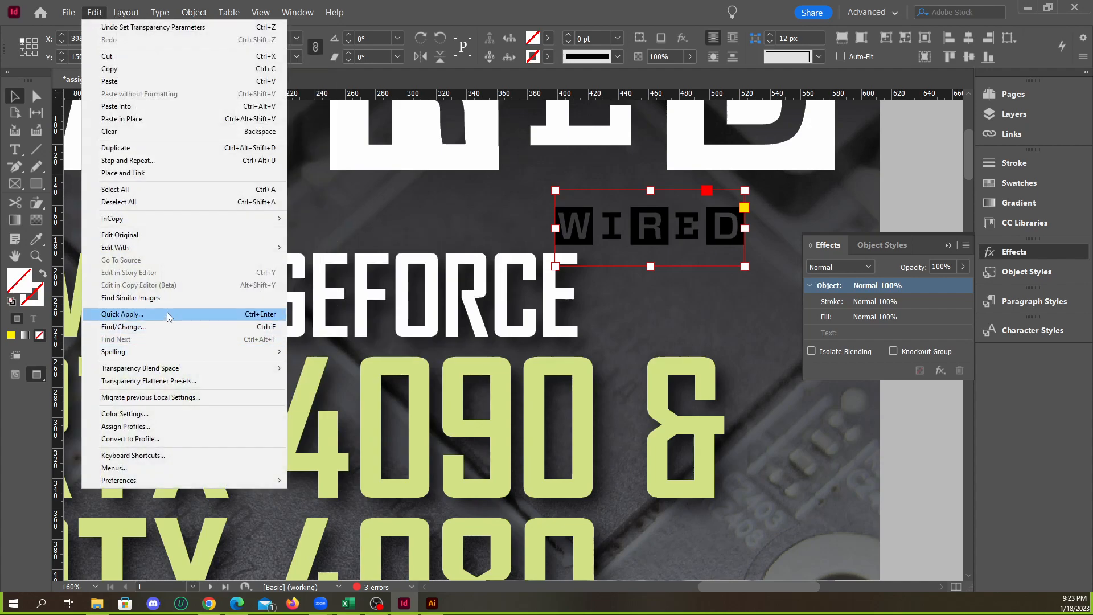
pyautogui.moveTo(152, 250)
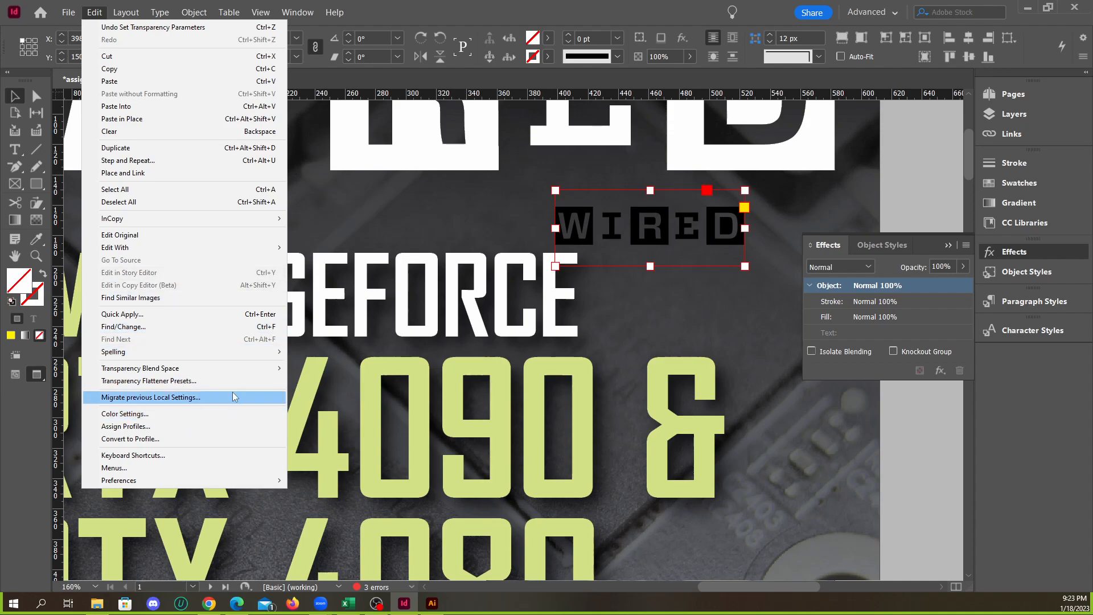
# Undo the accidental rotation of the small Wired logo and delete that logo from the cover
pyautogui.click(420, 38)
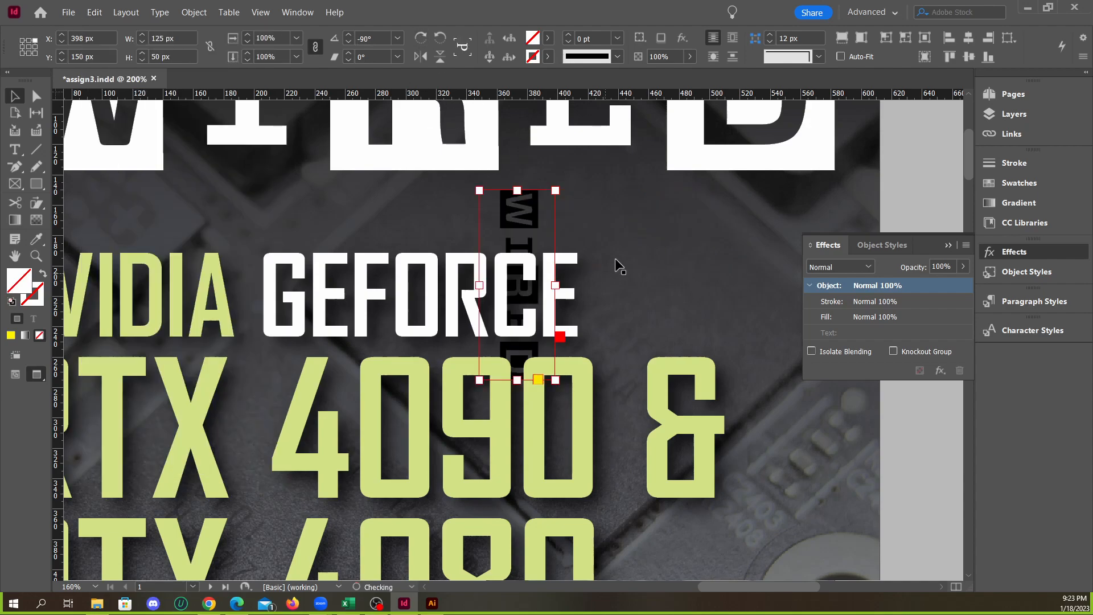
pyautogui.hotkey('ctrl', 'z')
pyautogui.click(653, 253)
pyautogui.click(648, 233)
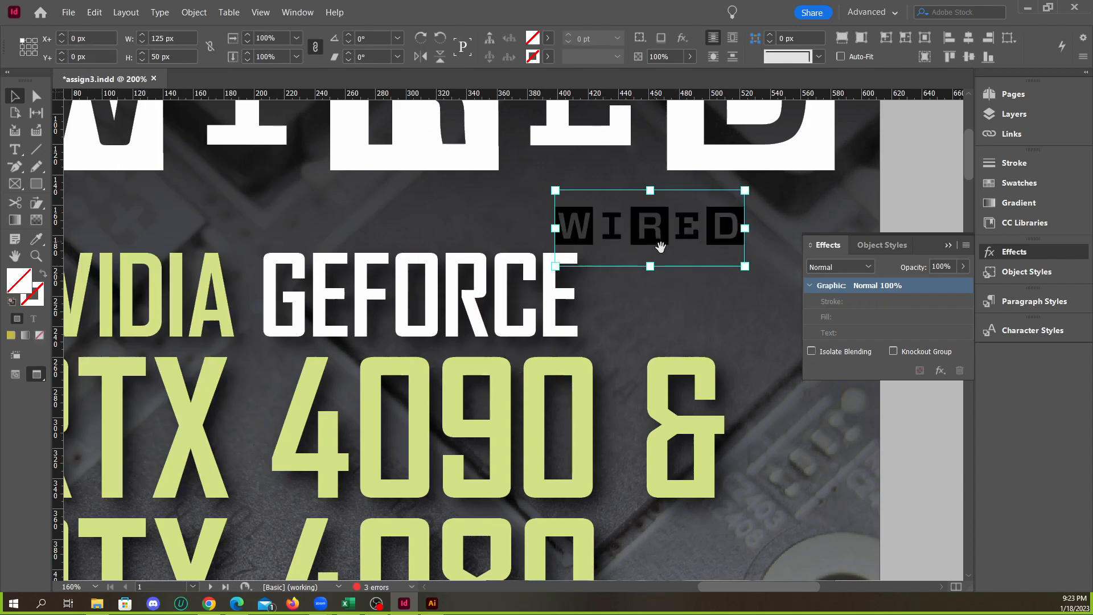
pyautogui.press('Delete')
pyautogui.scroll(-2, 647, 303)
pyautogui.click(501, 207)
pyautogui.click(501, 206)
pyautogui.click(142, 213)
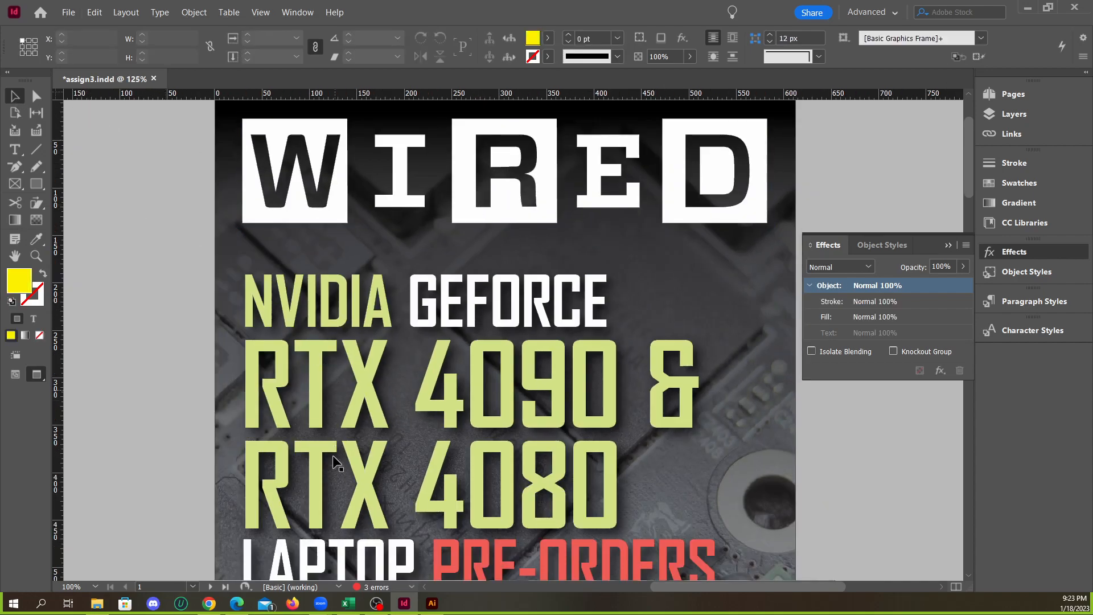
pyautogui.click(949, 247)
# Select the large Wired logo on the cover and look through its object commands for a way to invert it
pyautogui.scroll(-4, 821, 307)
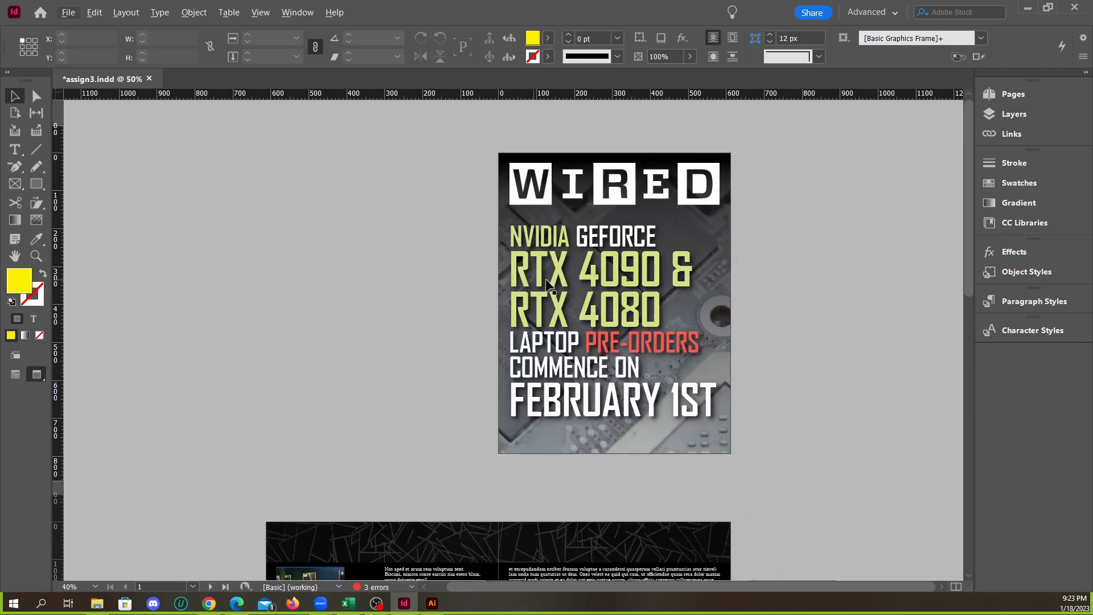
pyautogui.scroll(4, 626, 228)
pyautogui.click(571, 243)
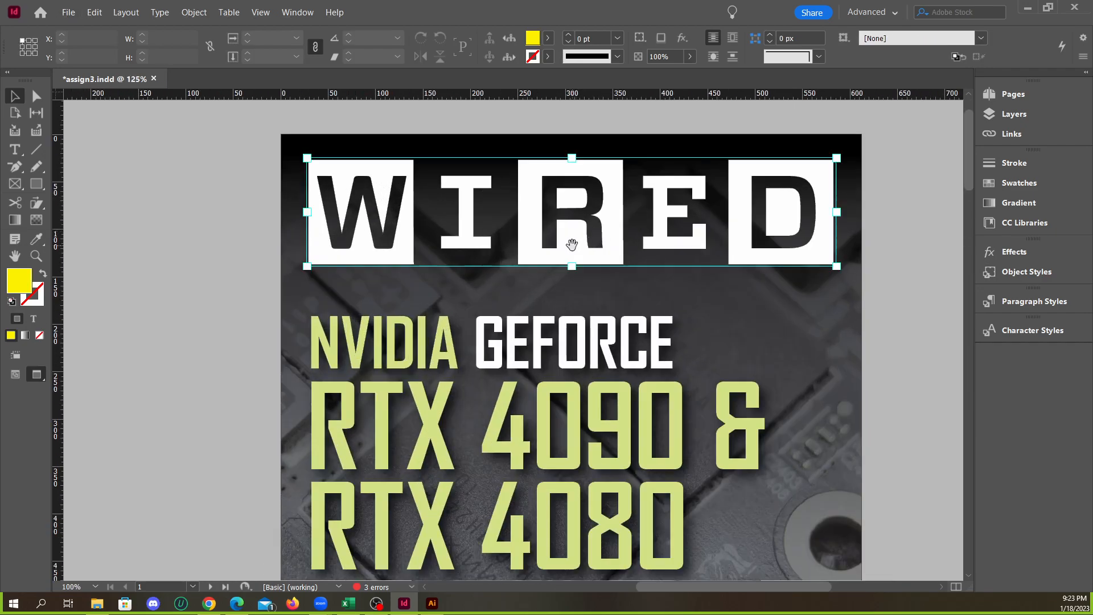
pyautogui.scroll(-2, 555, 238)
pyautogui.scroll(2, 537, 233)
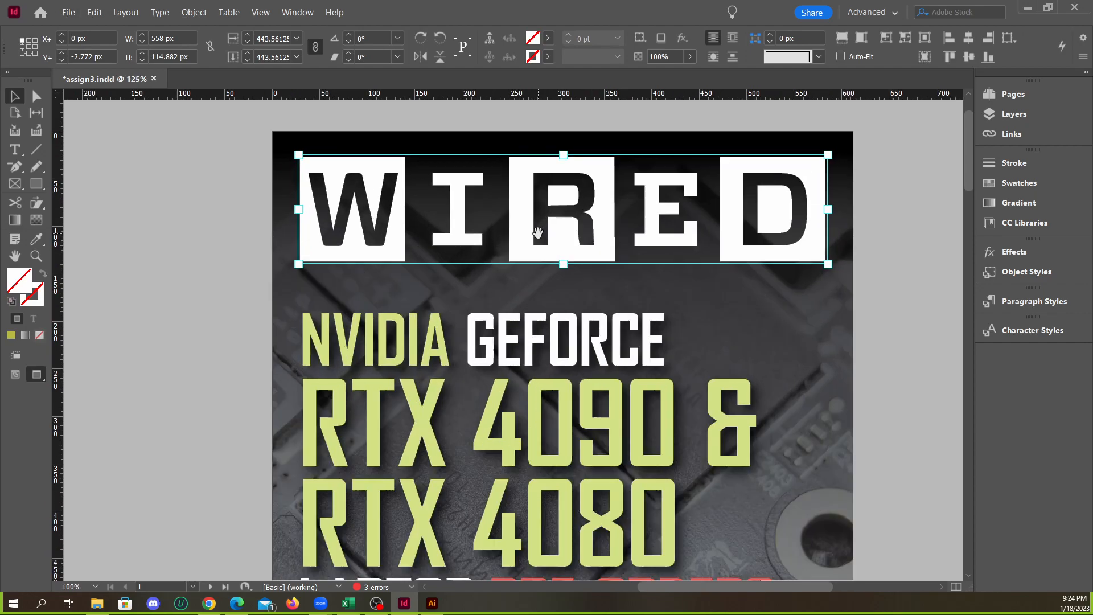
pyautogui.rightClick(528, 228)
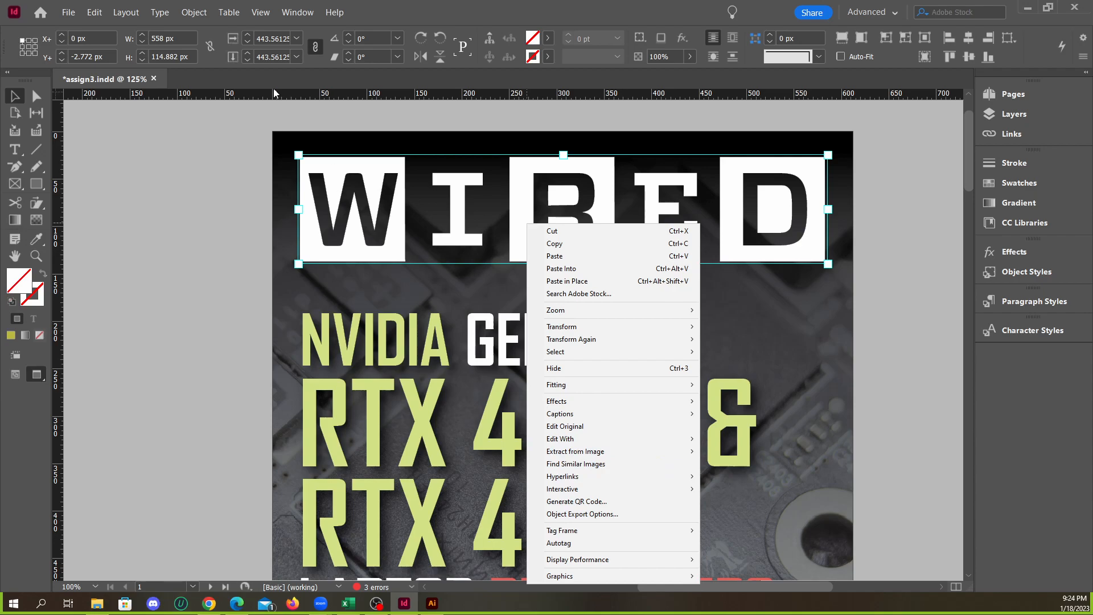
pyautogui.click(204, 15)
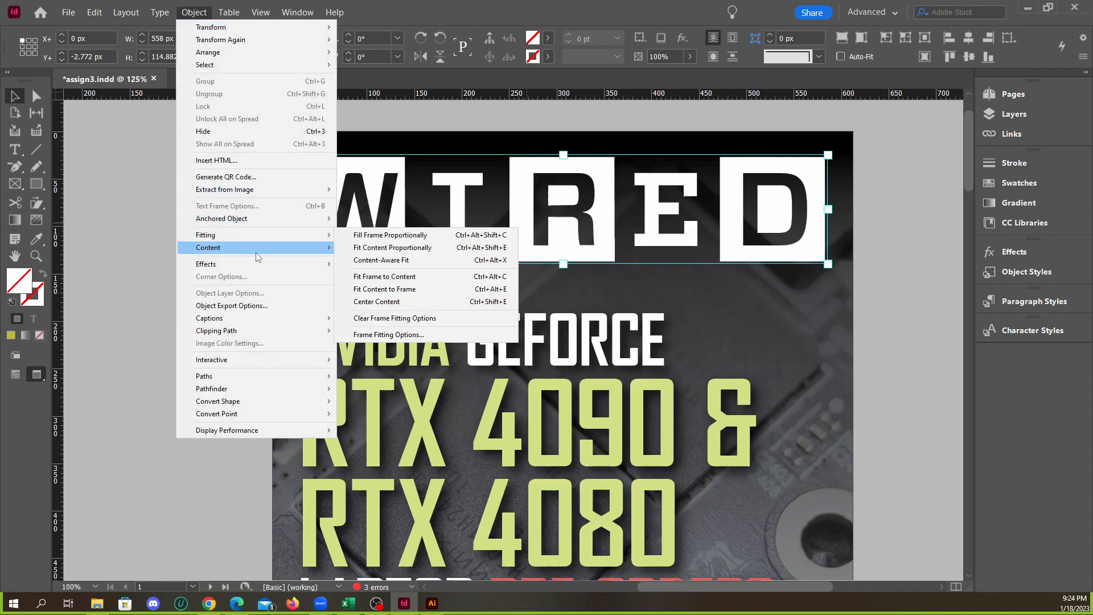
pyautogui.moveTo(267, 253)
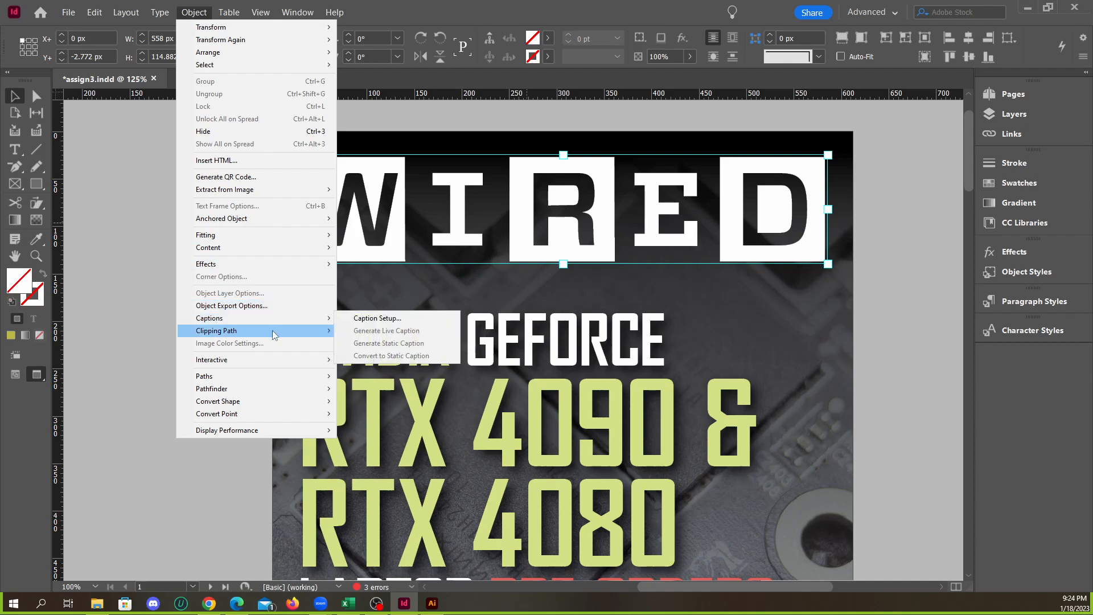
pyautogui.moveTo(264, 362)
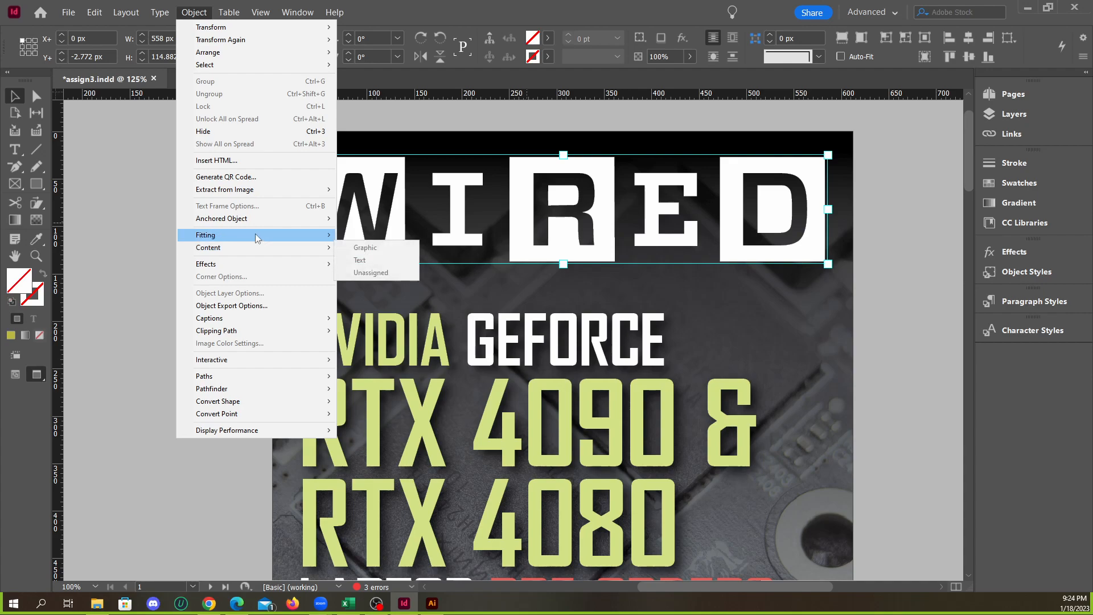
# Start extracting shapes from the large Wired logo, skip the guided tour and turn on Invert
pyautogui.moveTo(263, 192)
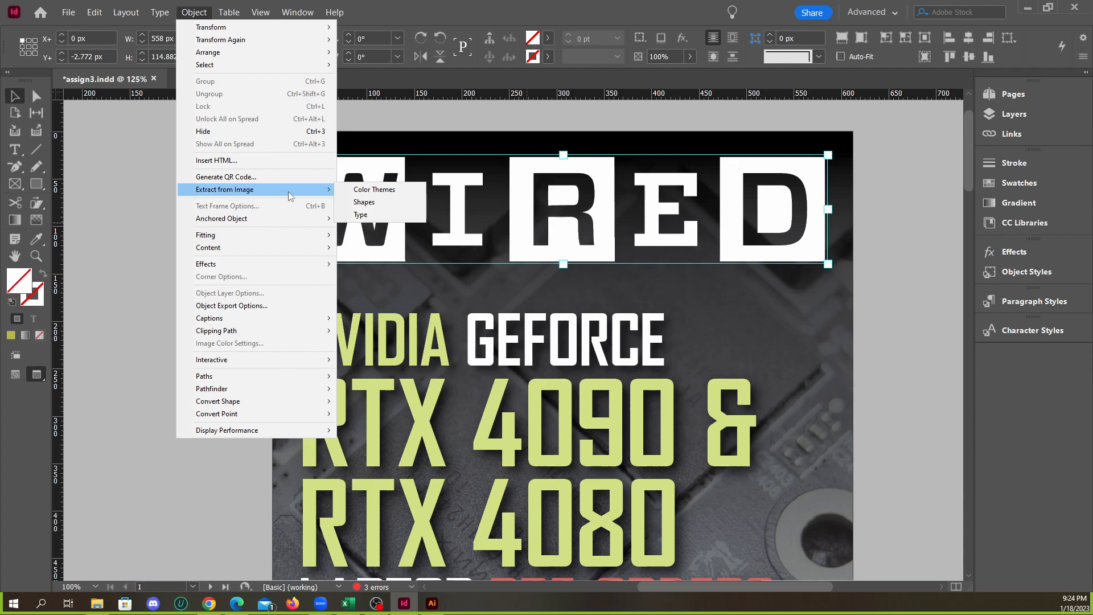
pyautogui.click(364, 203)
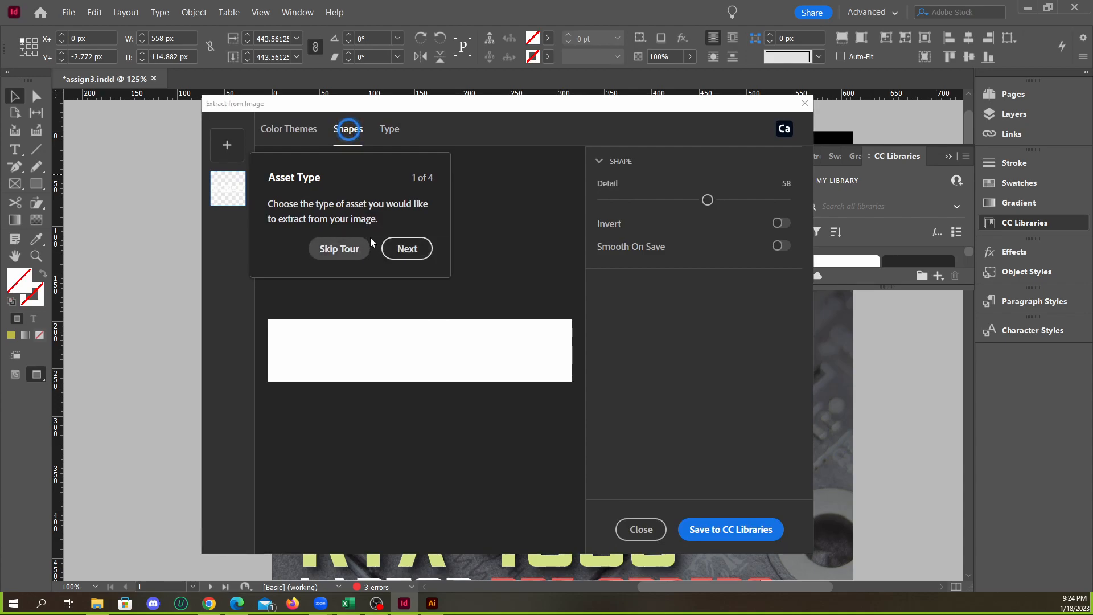
pyautogui.click(404, 248)
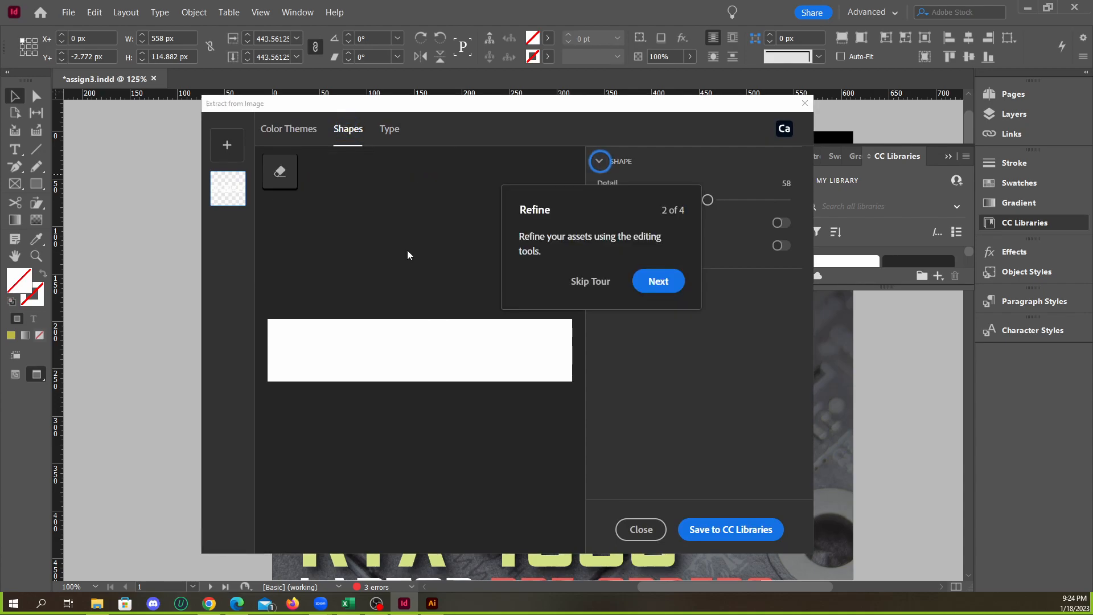
pyautogui.click(660, 284)
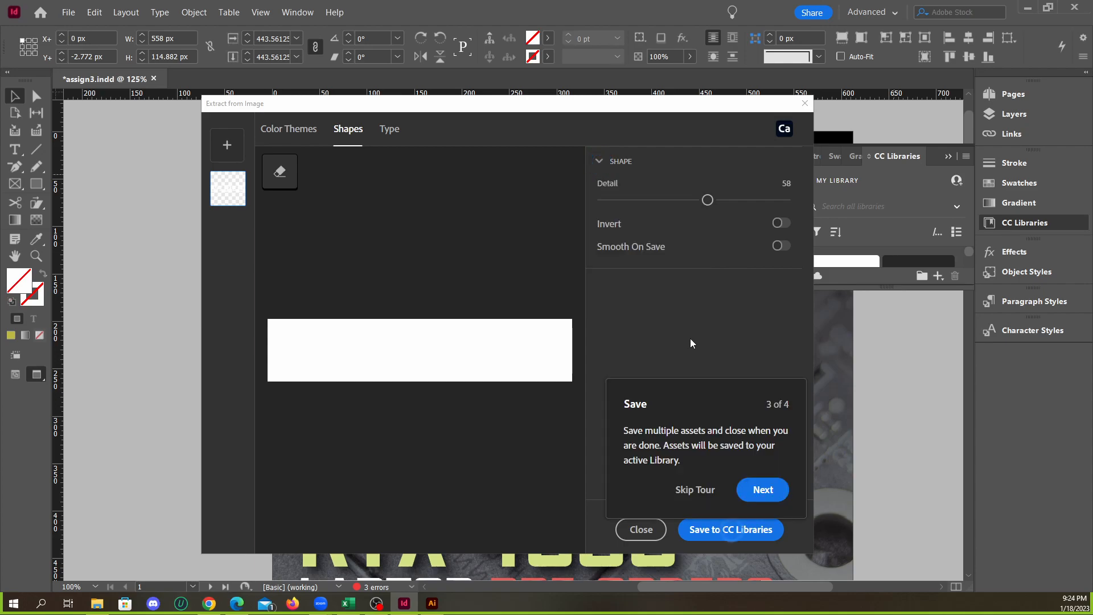
pyautogui.click(700, 492)
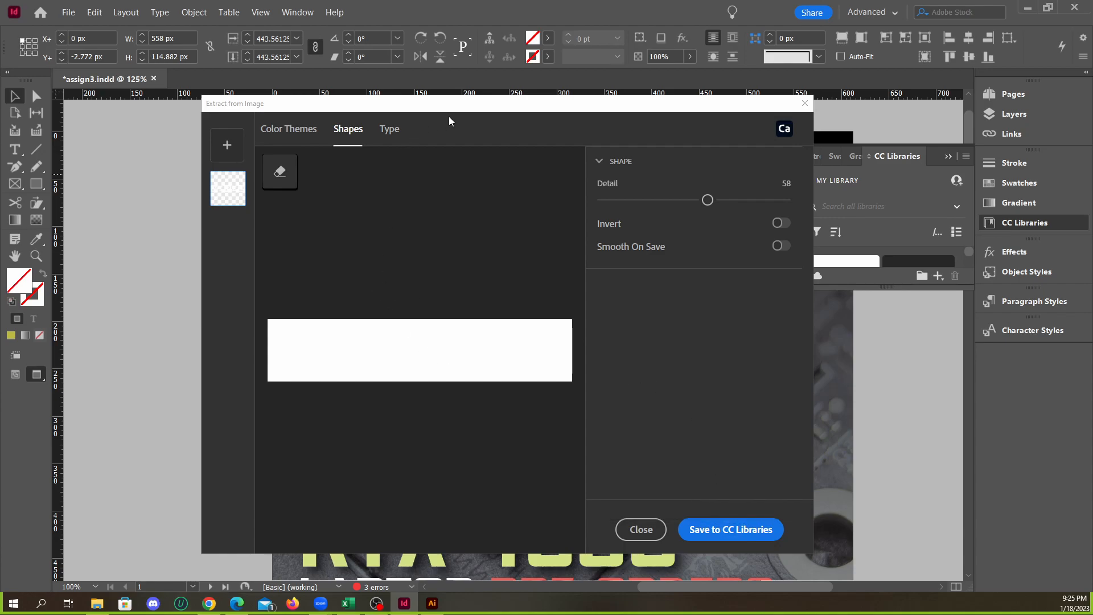
pyautogui.moveTo(491, 111); pyautogui.dragTo(493, 109)
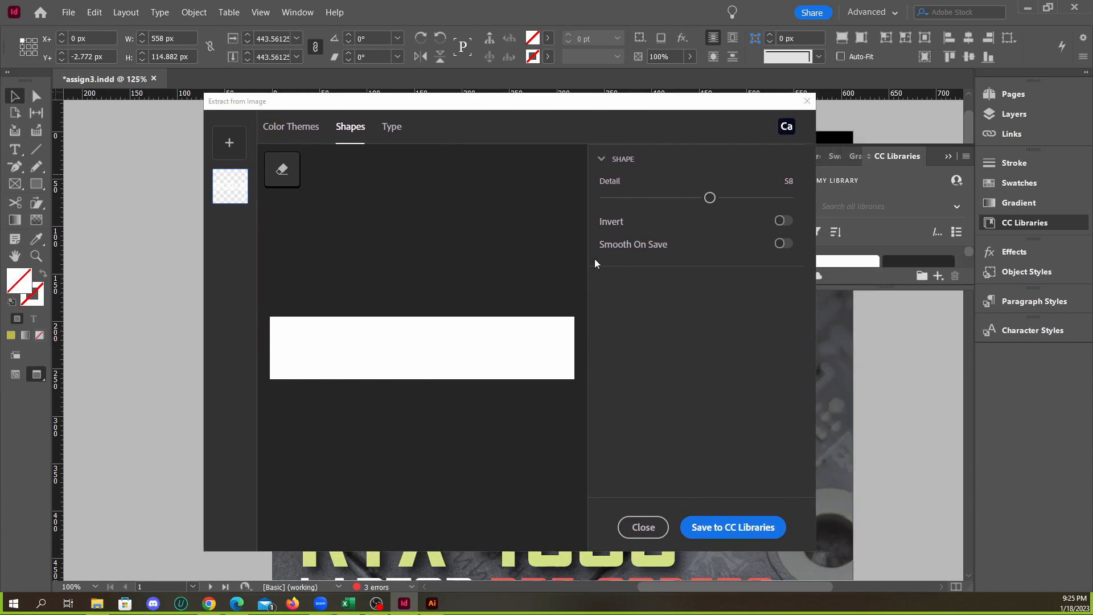
pyautogui.click(782, 226)
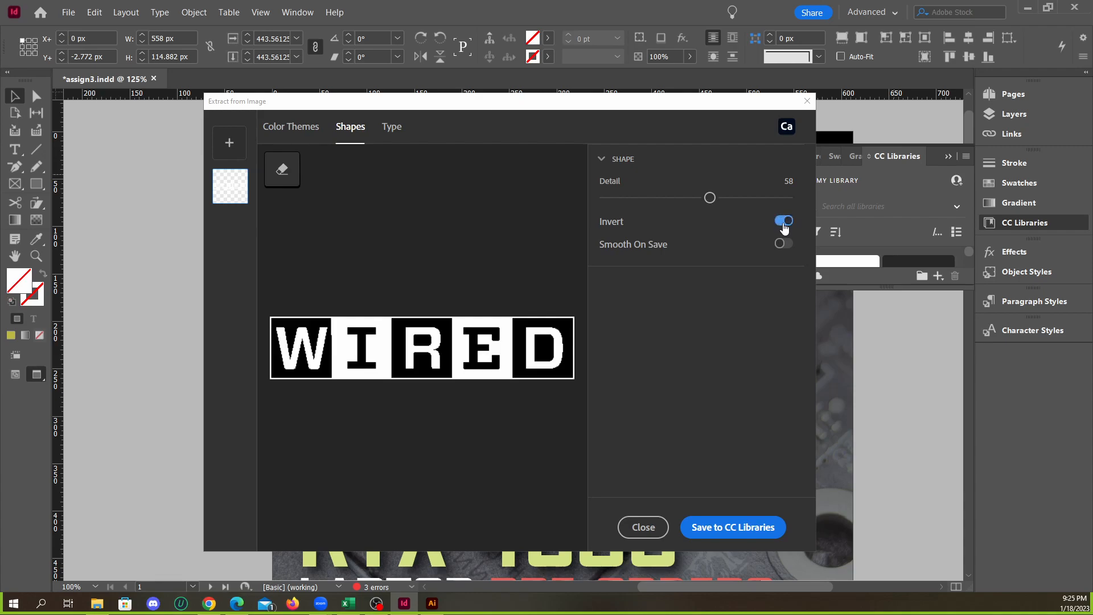
pyautogui.click(784, 226)
# Look through the Color Themes, Shapes and Type extraction options for the inverted logo
pyautogui.moveTo(603, 108); pyautogui.dragTo(700, 121)
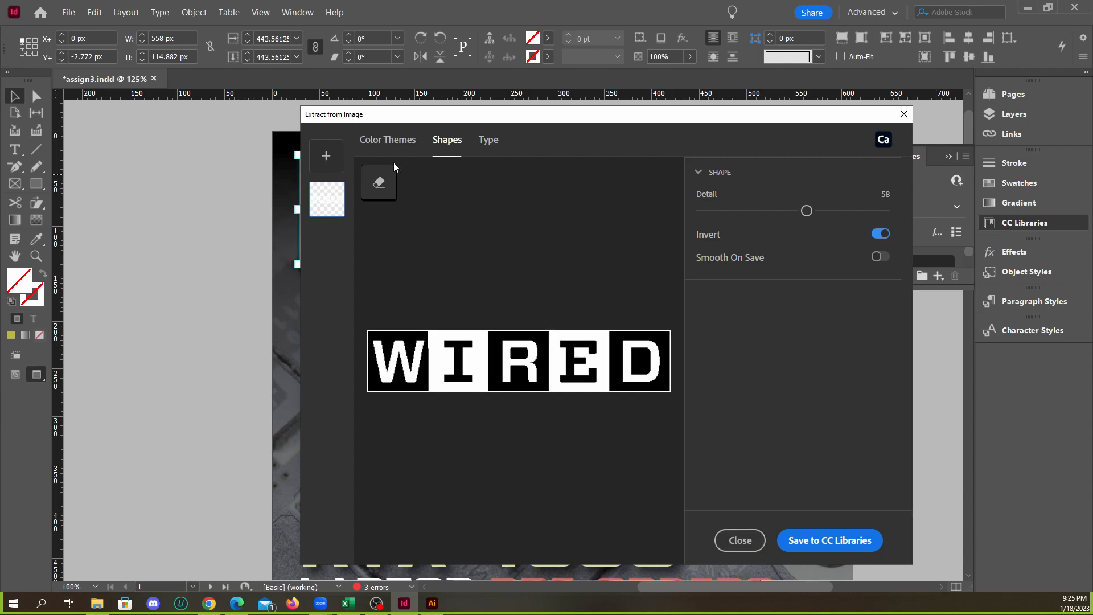
pyautogui.click(325, 200)
pyautogui.click(397, 145)
pyautogui.click(447, 141)
pyautogui.click(488, 141)
pyautogui.click(454, 144)
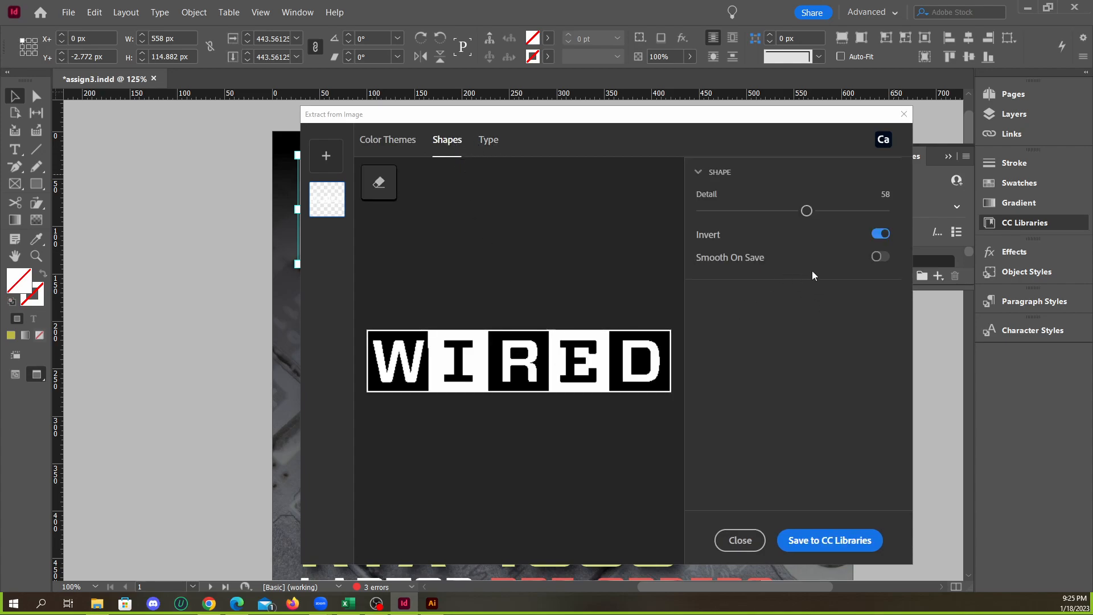
# Try to save the inverted Wired shape to CC Libraries and close the extraction window
pyautogui.click(706, 174)
pyautogui.click(705, 178)
pyautogui.click(818, 545)
pyautogui.moveTo(677, 122); pyautogui.dragTo(644, 70)
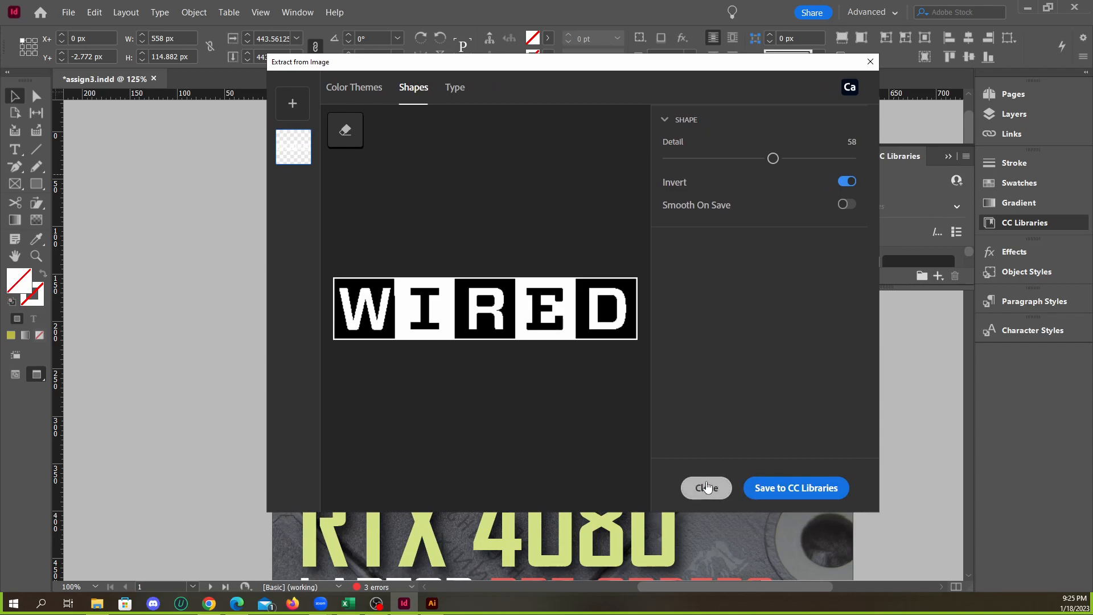
pyautogui.click(707, 488)
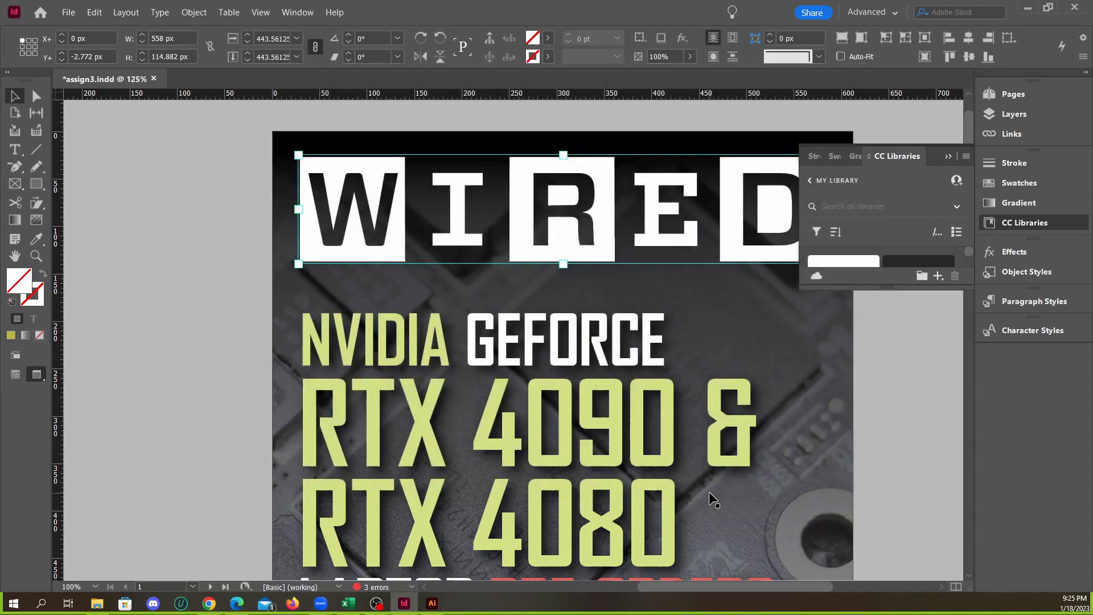
# Enlarge the CC Libraries panel, search its assets for the extracted Wired shape, deselect the logo and collapse the panel
pyautogui.moveTo(911, 288); pyautogui.dragTo(870, 446)
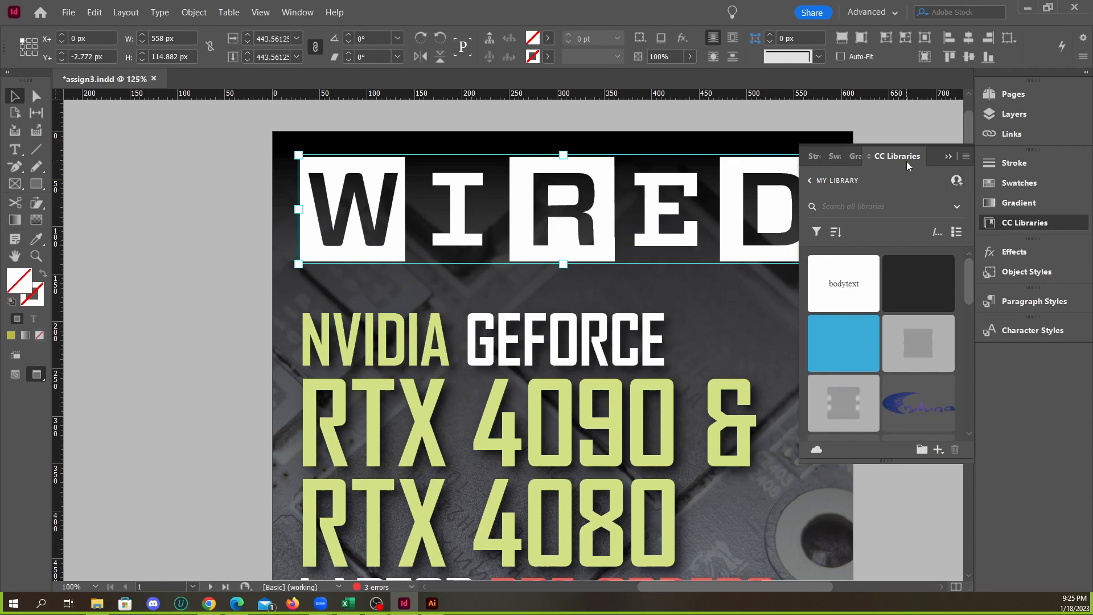
pyautogui.scroll(-5, 910, 364)
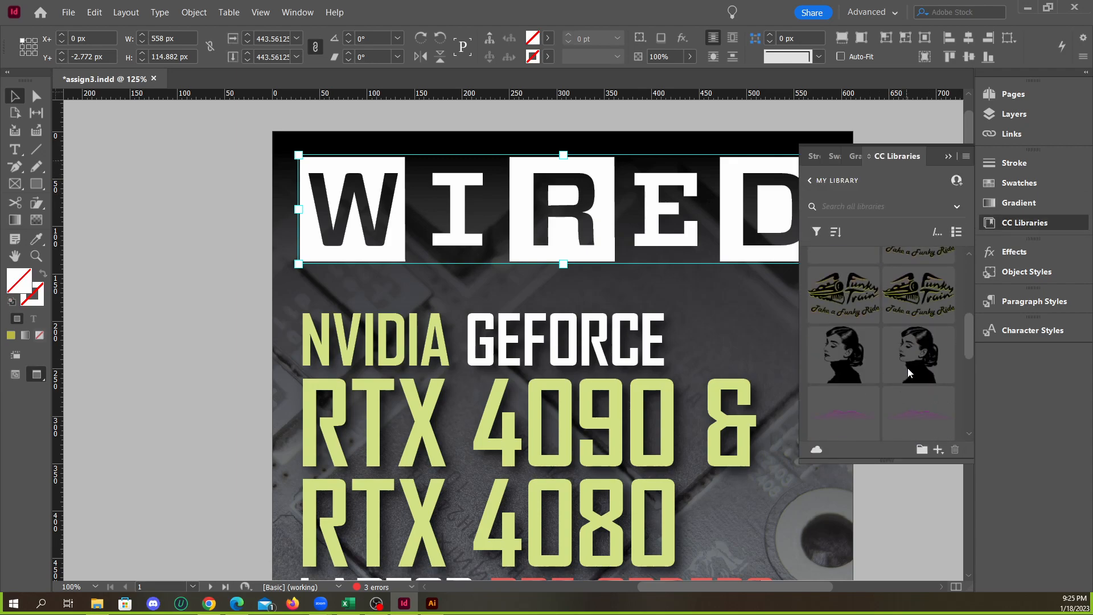
pyautogui.scroll(5, 910, 377)
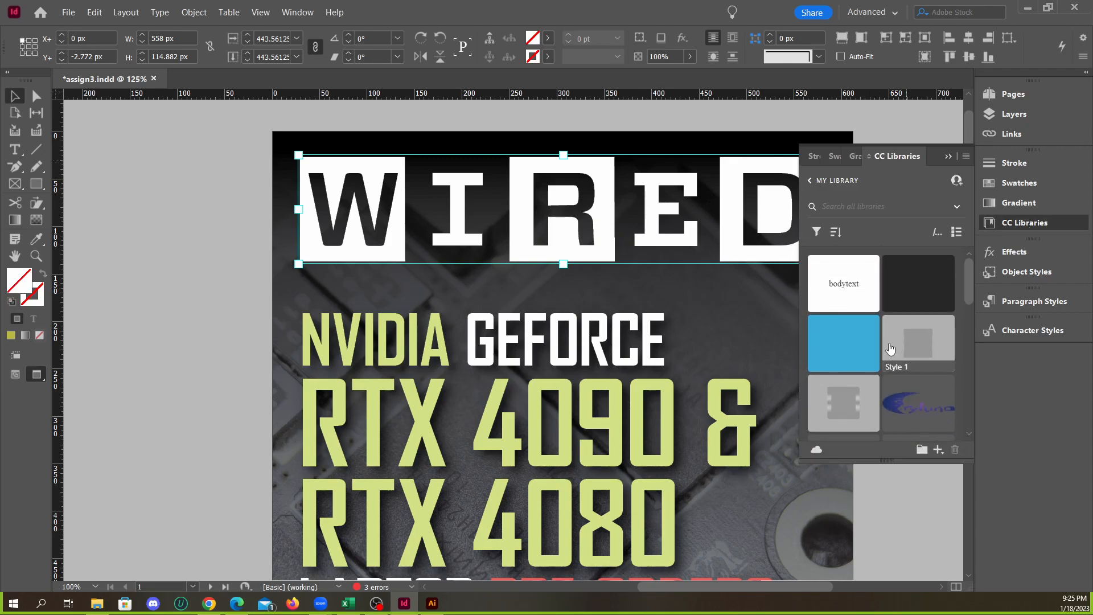
pyautogui.scroll(-5, 896, 360)
pyautogui.scroll(5, 888, 341)
pyautogui.scroll(-5, 881, 318)
pyautogui.scroll(5, 886, 332)
pyautogui.scroll(1, 886, 332)
pyautogui.click(374, 117)
pyautogui.scroll(-2, 654, 273)
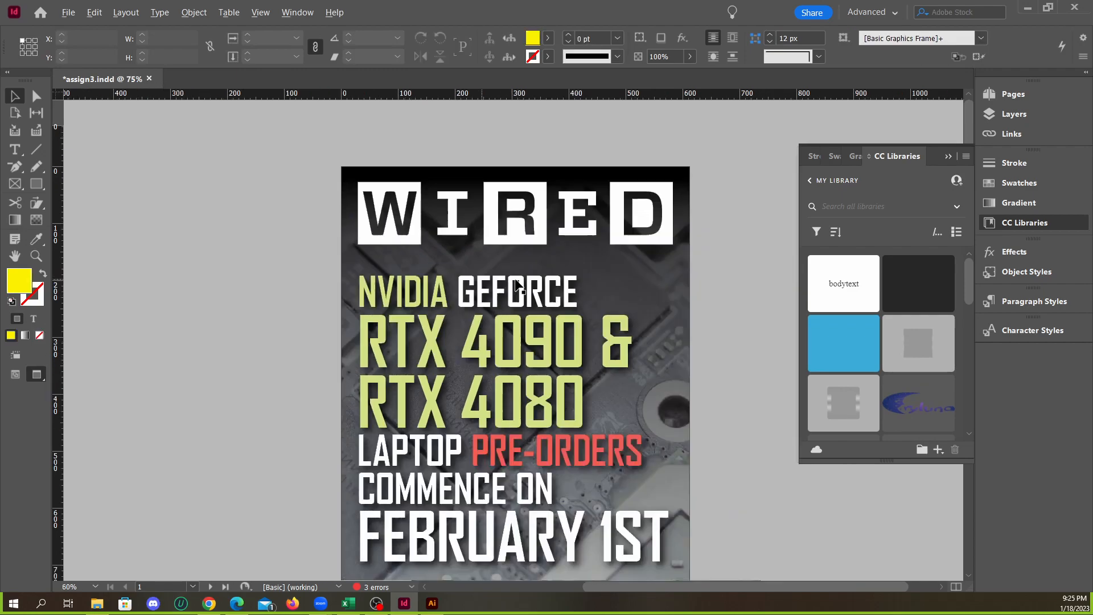
pyautogui.click(948, 157)
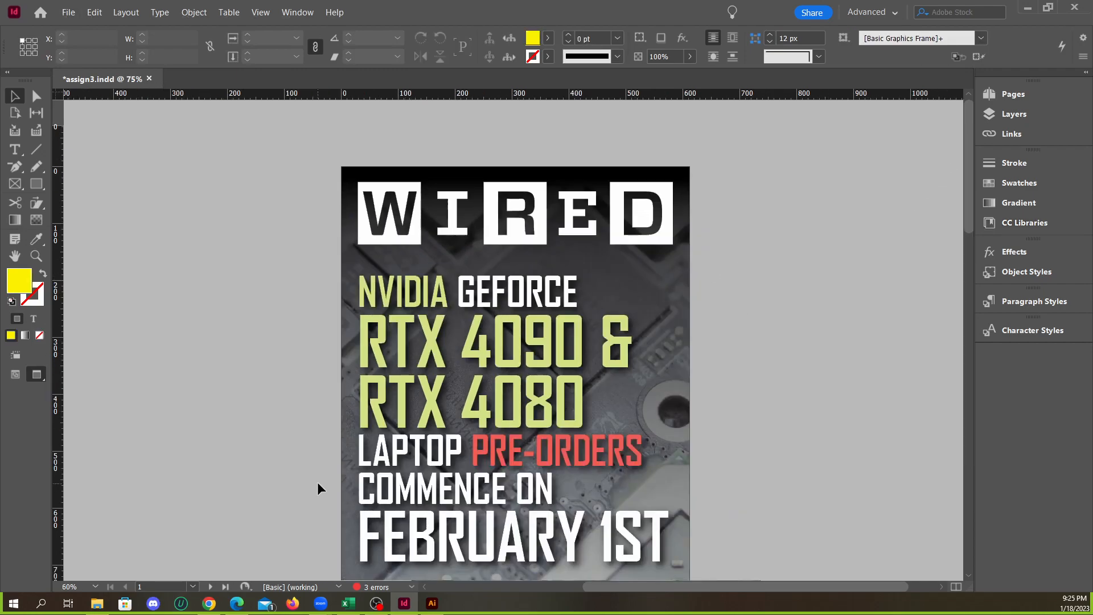
# Replace the cover's white Wired logo with the black version from File Explorer, placed at X 27 px, Y 35 px
pyautogui.click(98, 602)
pyautogui.moveTo(600, 326); pyautogui.dragTo(251, 262)
pyautogui.moveTo(320, 284); pyautogui.dragTo(656, 285)
pyautogui.hotkey('ctrl', '=')
pyautogui.moveTo(630, 250); pyautogui.dragTo(840, 245)
pyautogui.moveTo(503, 238); pyautogui.dragTo(610, 247)
pyautogui.click(462, 286)
pyautogui.click(489, 277)
pyautogui.moveTo(488, 277); pyautogui.dragTo(310, 226)
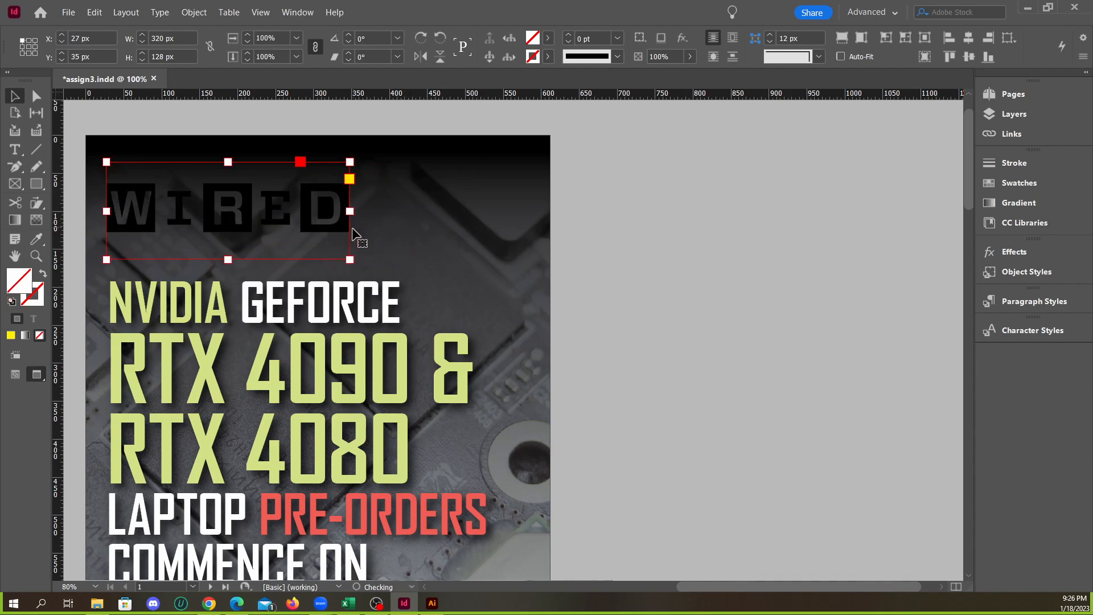
# Enlarge the black Wired logo to 558 px wide and adjust its frame to start at Y 0 px with height 182.52 px
pyautogui.moveTo(350, 258); pyautogui.dragTo(528, 307)
pyautogui.moveTo(463, 283); pyautogui.dragTo(463, 256)
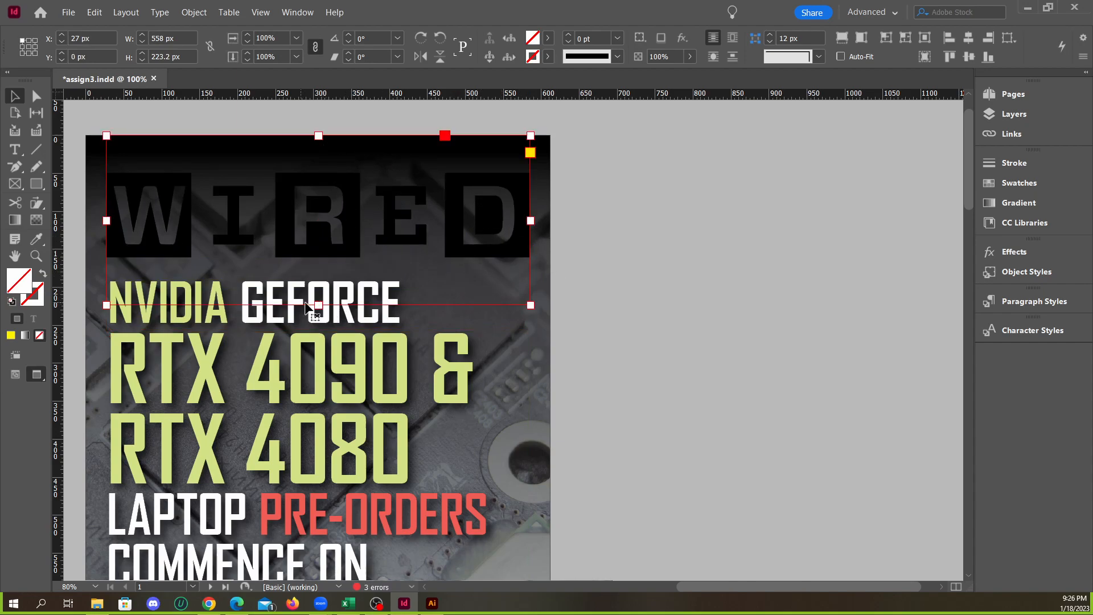
pyautogui.moveTo(318, 305); pyautogui.dragTo(333, 275)
# Select the black Wired logo and open shape extraction from its image
pyautogui.scroll(-1, 683, 285)
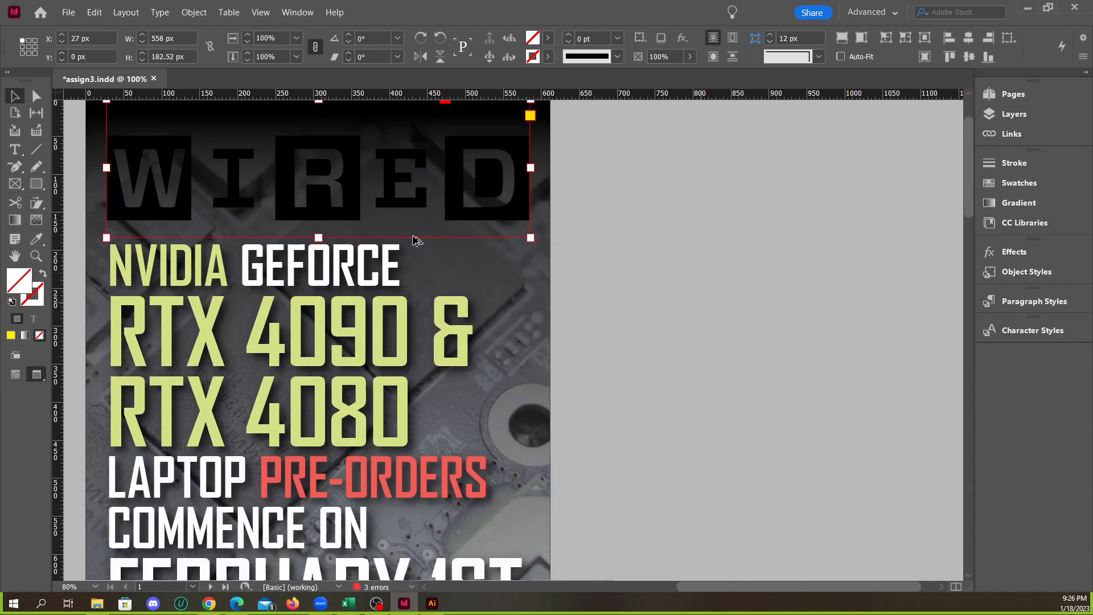
pyautogui.scroll(-1, 346, 238)
pyautogui.scroll(1, 342, 234)
pyautogui.scroll(1, 768, 320)
pyautogui.click(777, 326)
pyautogui.click(526, 255)
pyautogui.click(193, 12)
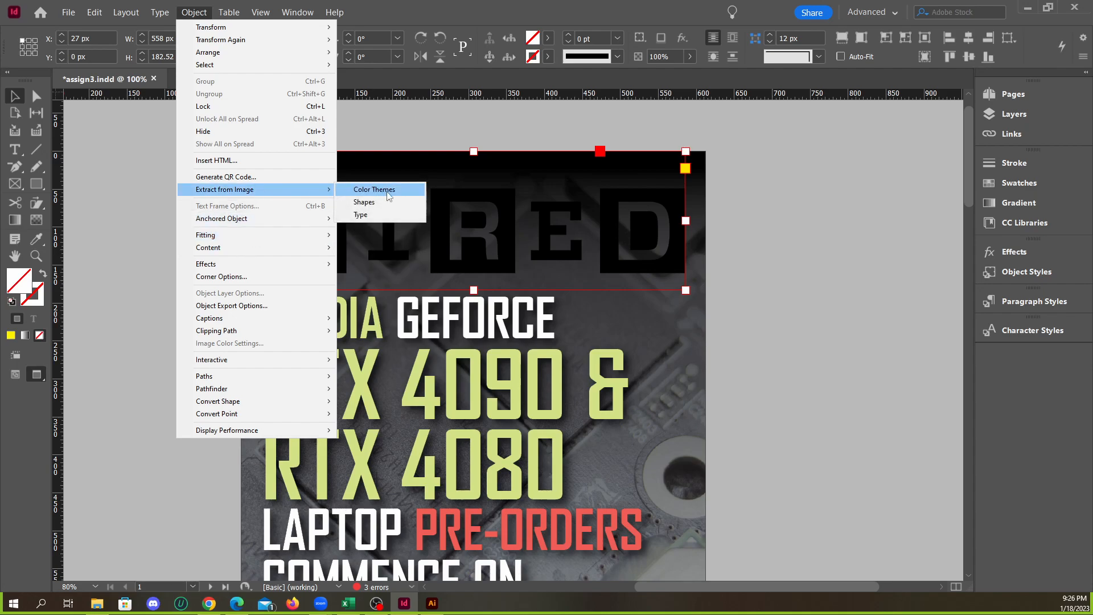
pyautogui.click(382, 202)
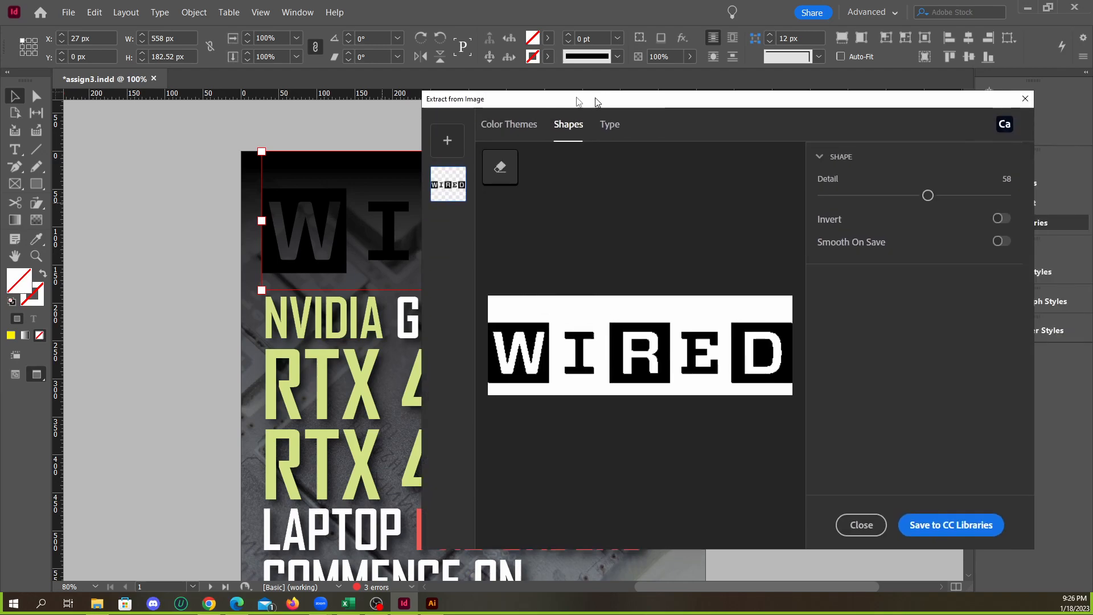
pyautogui.moveTo(595, 100); pyautogui.dragTo(449, 104)
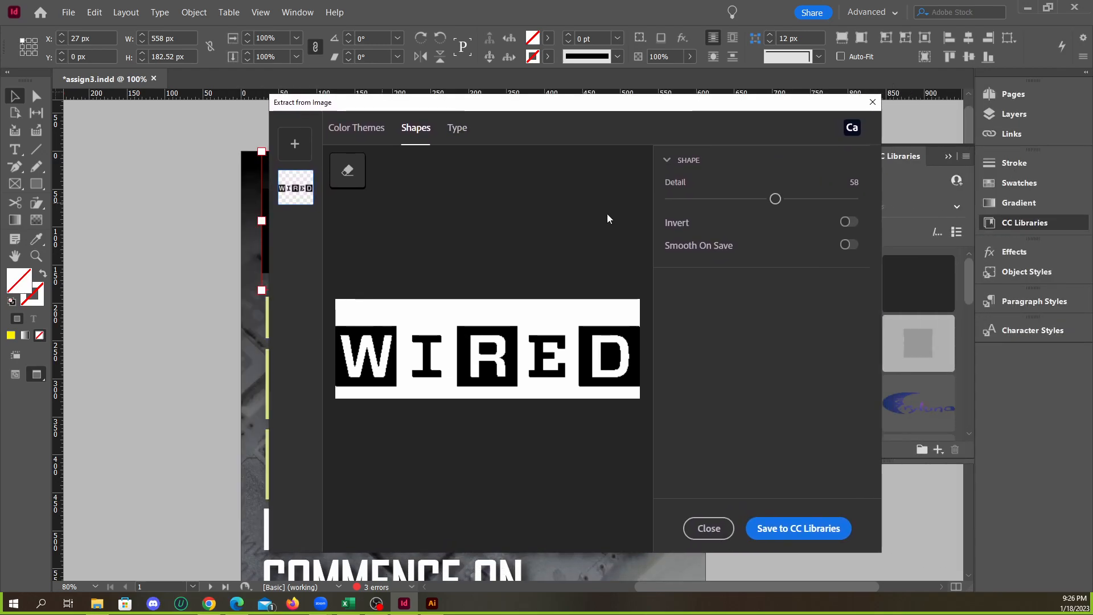
# Turn on Invert for the extracted shape, save it to CC Libraries and close the extraction window
pyautogui.click(846, 223)
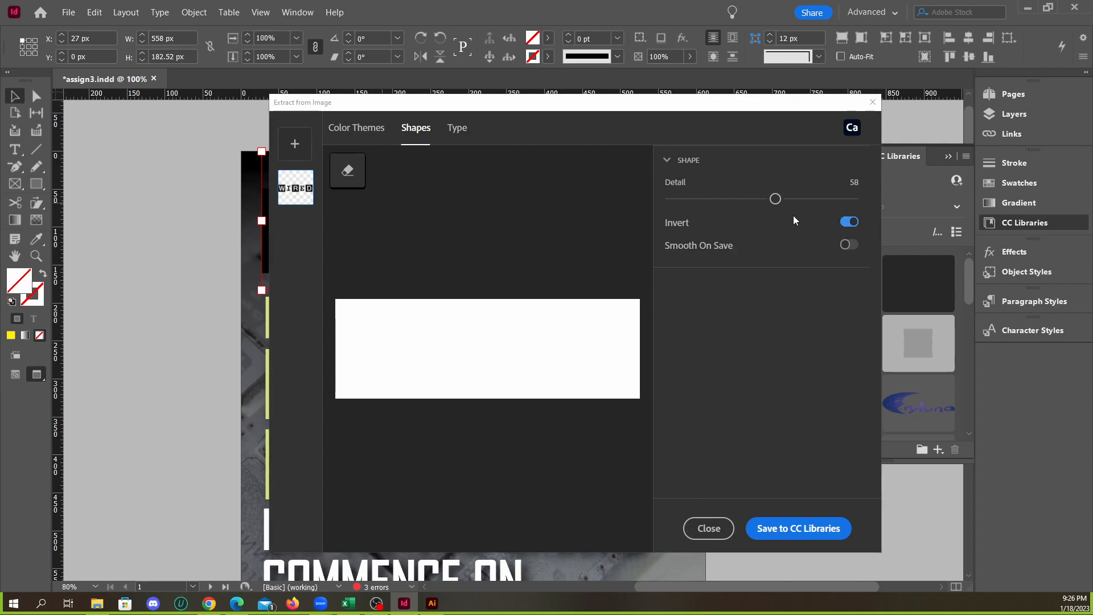
pyautogui.click(781, 536)
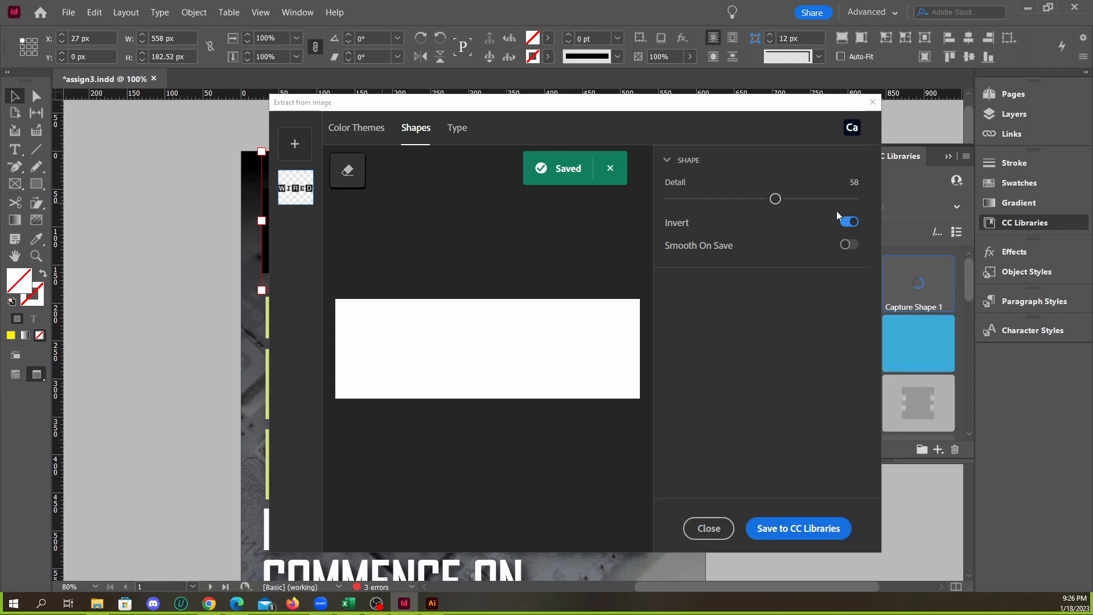
pyautogui.click(872, 102)
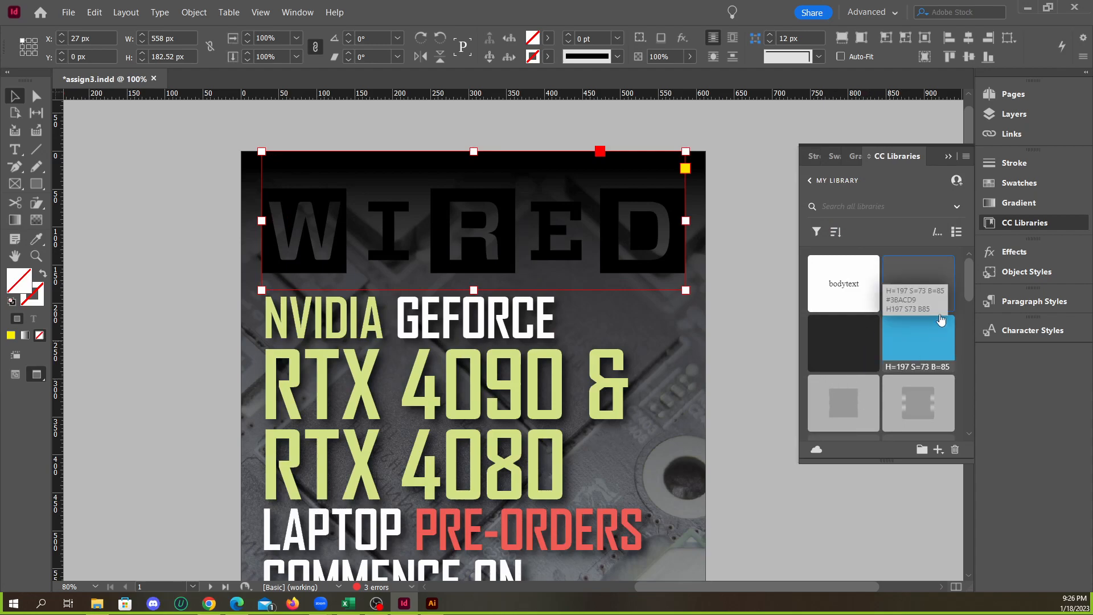
# Apply the dark H=0 S=0 B=15 library color to the logo frame and move it to X 38 px, Y 117 px
pyautogui.moveTo(970, 279)
pyautogui.mouseDown()
pyautogui.moveTo(957, 401)
pyautogui.moveTo(955, 273)
pyautogui.mouseUp()
pyautogui.click(844, 342)
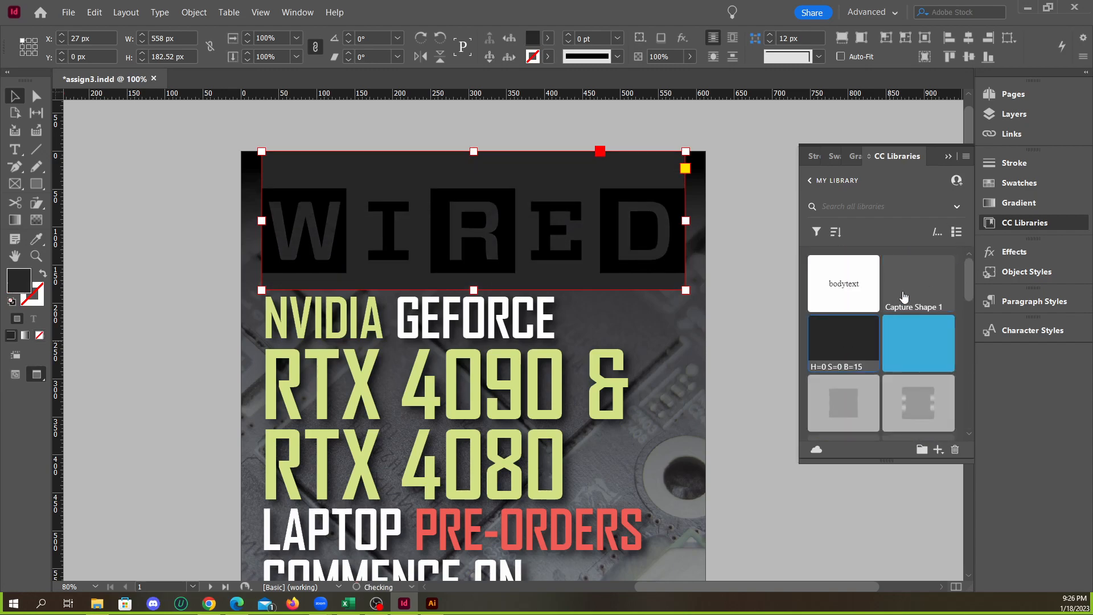
pyautogui.moveTo(633, 231); pyautogui.dragTo(642, 319)
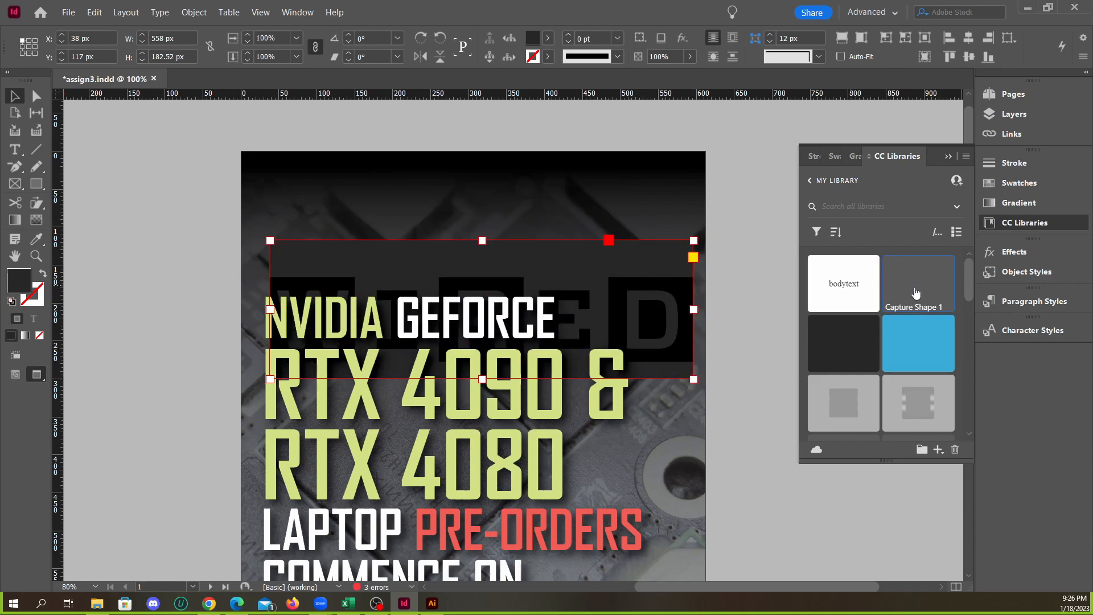
# Try placing the Capture Shape 1 library asset above the logo on the cover, and undo the attempt
pyautogui.moveTo(911, 288); pyautogui.dragTo(599, 199)
pyautogui.press('Escape')
pyautogui.click(584, 207)
pyautogui.moveTo(588, 185); pyautogui.dragTo(635, 140)
pyautogui.hotkey('ctrl', 'z')
# Undo the Wired logo frame's dark fill and moves on the cover
pyautogui.hotkey('ctrl', 'z')
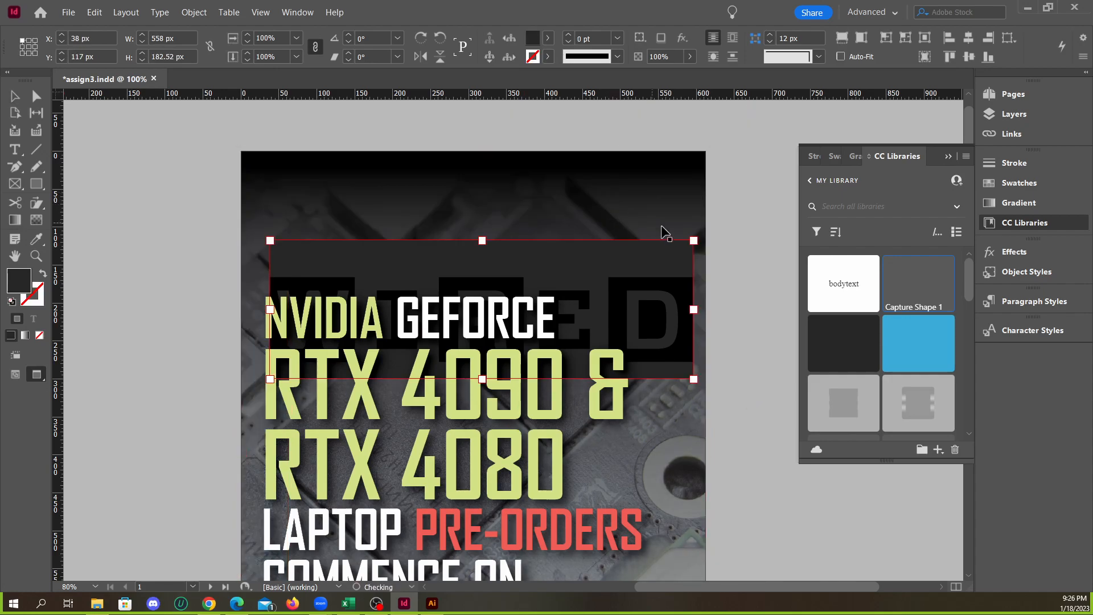
pyautogui.hotkey('ctrl', 'z')
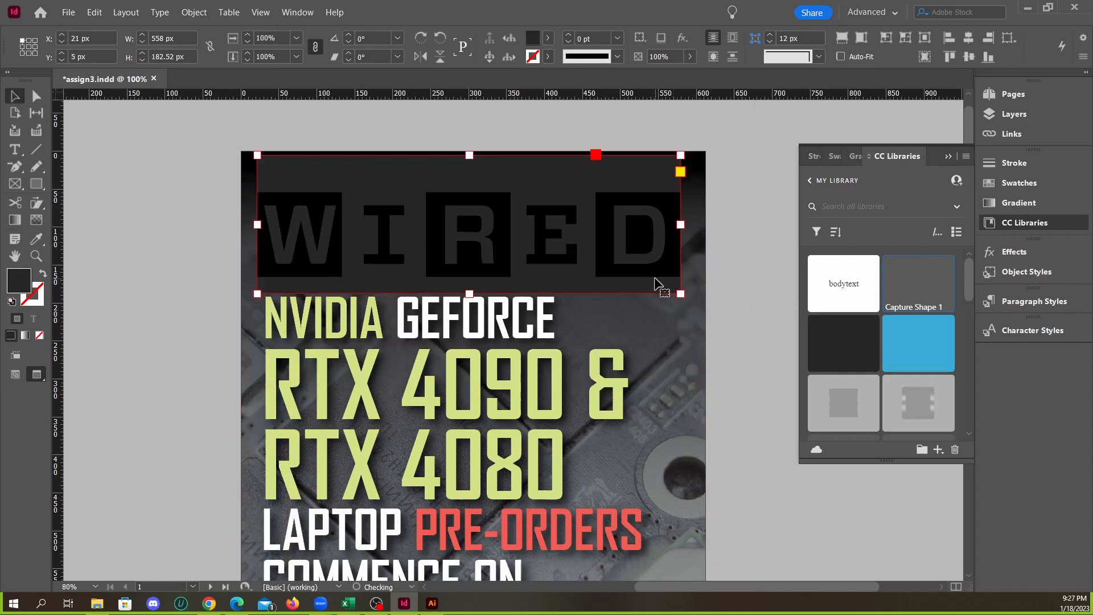
pyautogui.rightClick(555, 246)
pyautogui.click(569, 281)
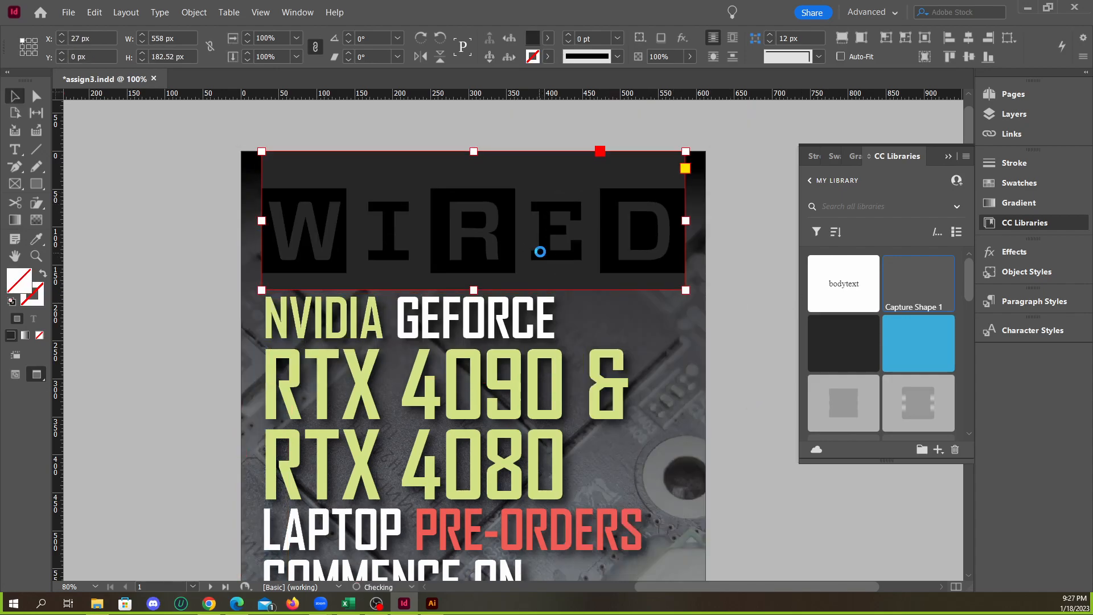
# Extract the Wired logo's shape from its image with Invert on, save it to CC Libraries and close the extraction window
pyautogui.click(194, 13)
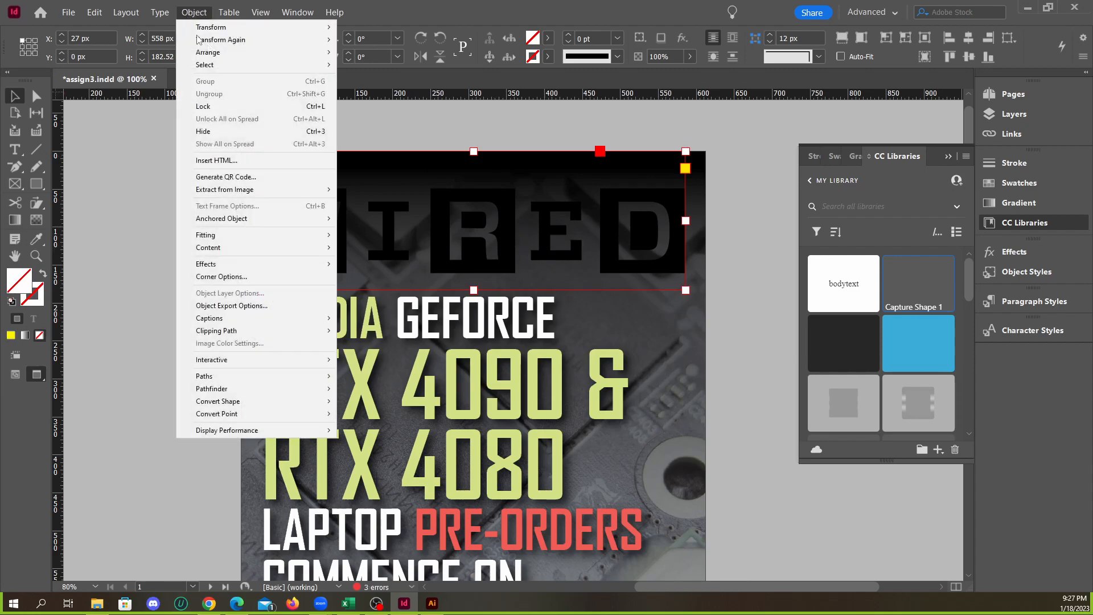
pyautogui.moveTo(263, 191)
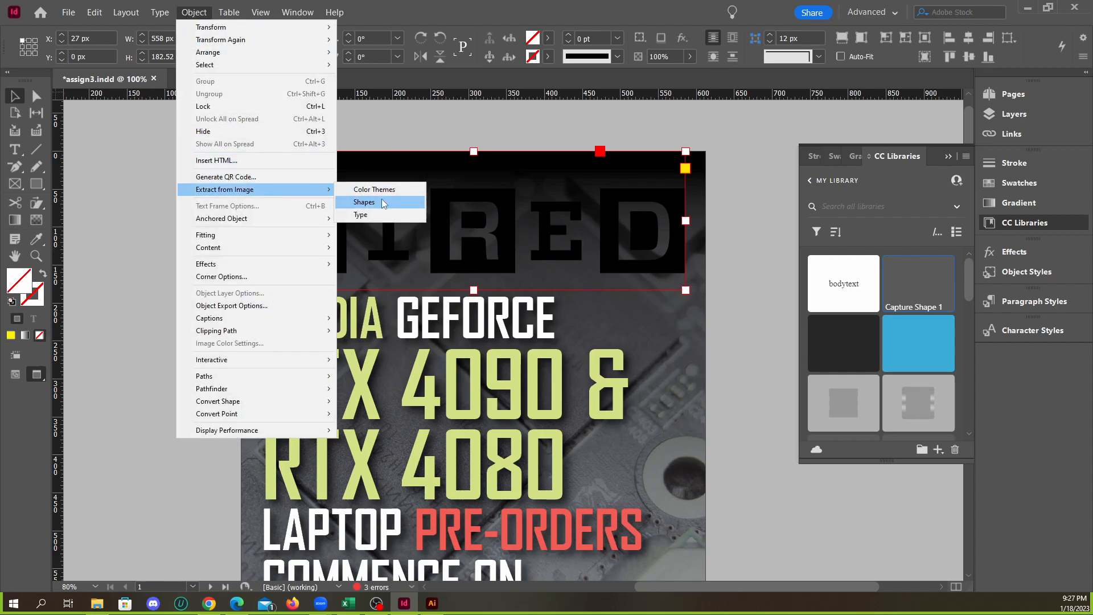
pyautogui.click(383, 203)
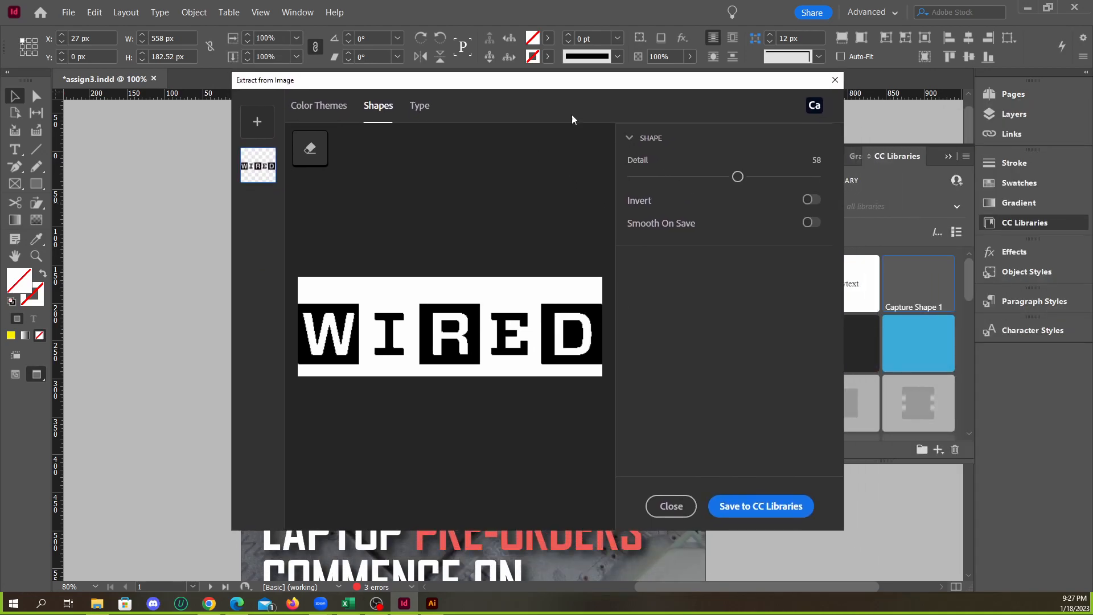
pyautogui.click(808, 201)
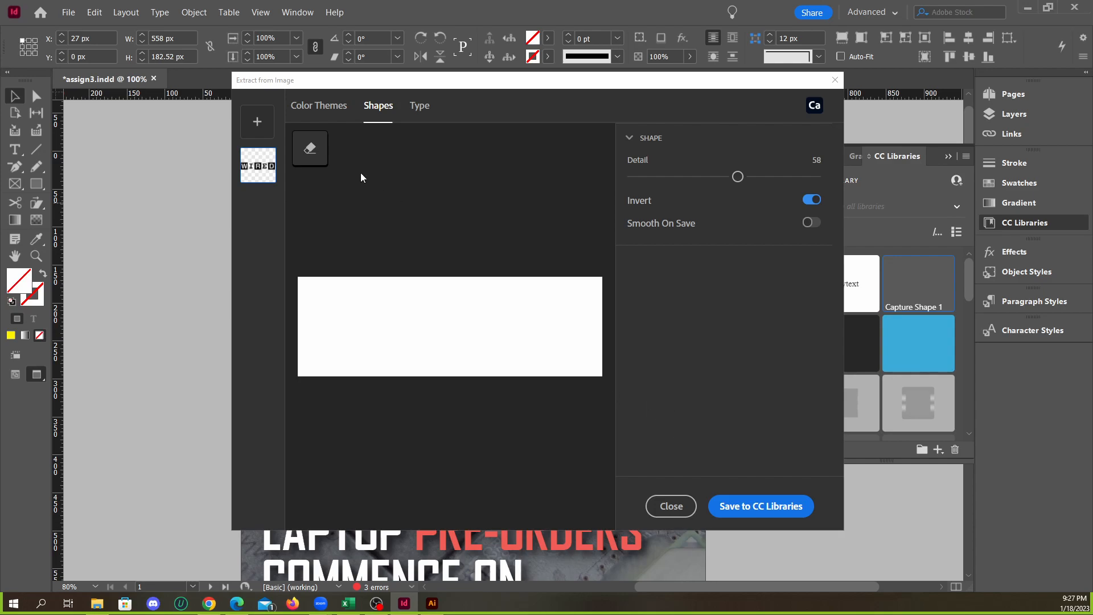
pyautogui.click(776, 505)
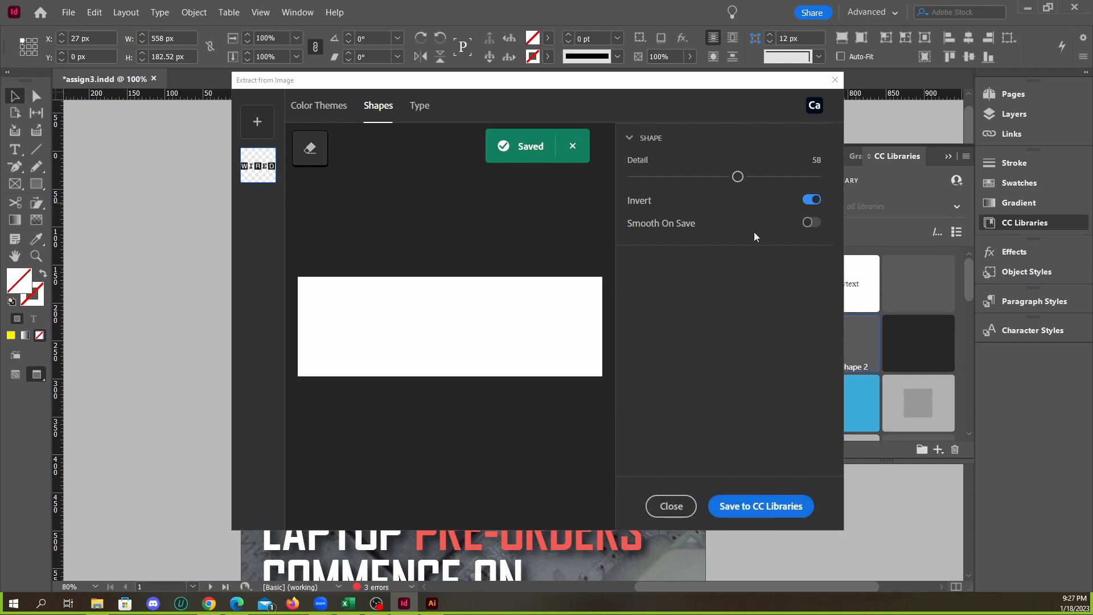
pyautogui.moveTo(715, 85); pyautogui.dragTo(537, 87)
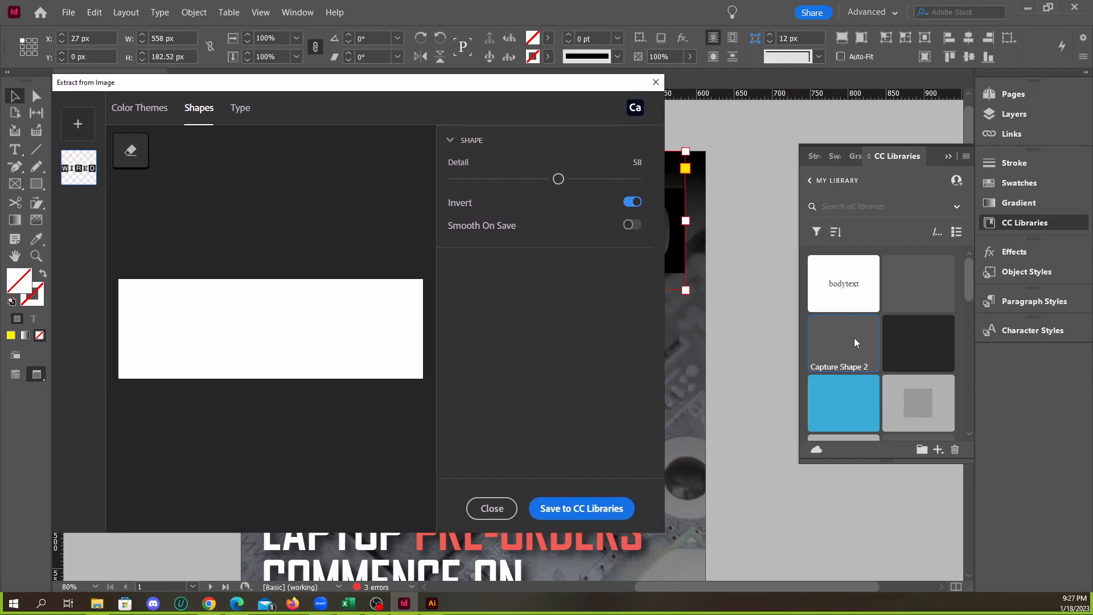
pyautogui.click(511, 506)
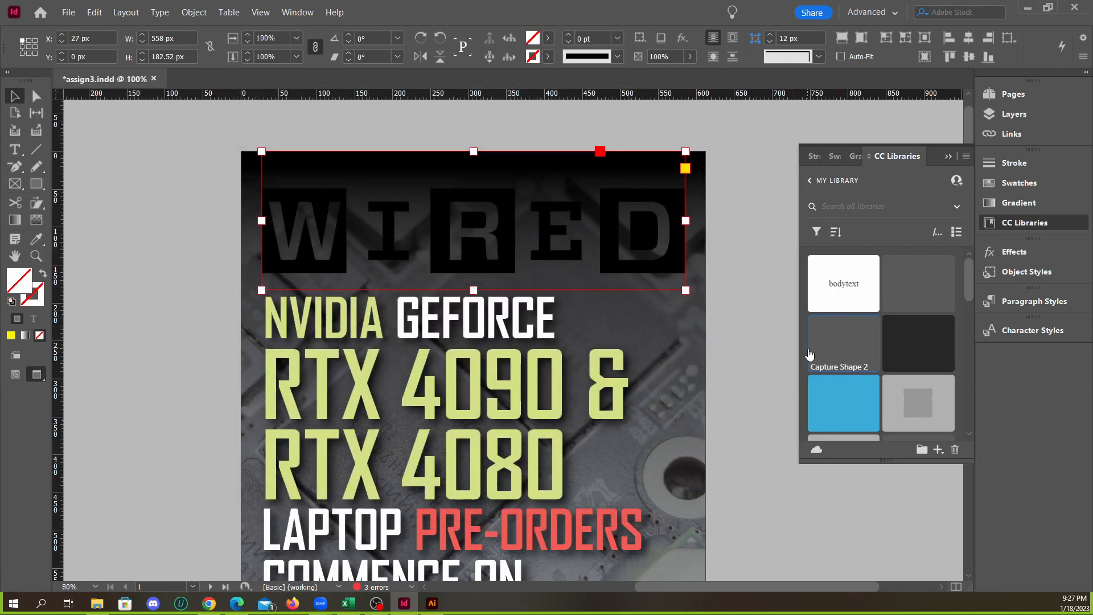
# Place the Capture Shape 1 library asset beside the GEFORCE headline, about 113 px wide, and undo the accidental headline frame move
pyautogui.moveTo(927, 295); pyautogui.dragTo(758, 397)
pyautogui.moveTo(672, 392); pyautogui.dragTo(625, 322)
pyautogui.moveTo(685, 345); pyautogui.dragTo(775, 386)
pyautogui.scroll(2, 661, 356)
pyautogui.moveTo(712, 331); pyautogui.dragTo(648, 286)
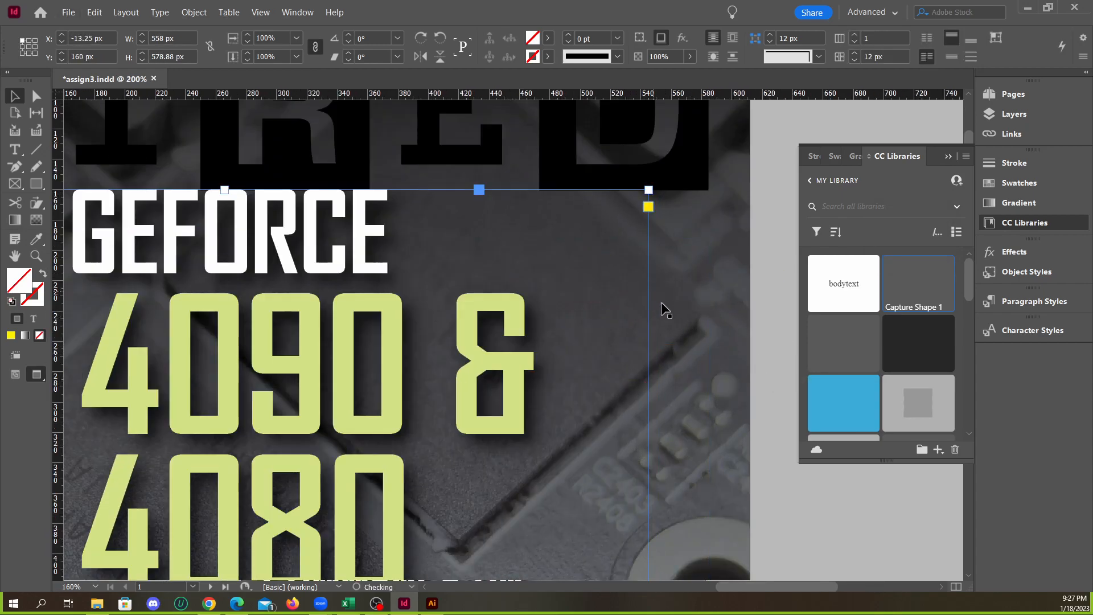
pyautogui.hotkey('ctrl', 'z')
pyautogui.hotkey('ctrl', 'z')
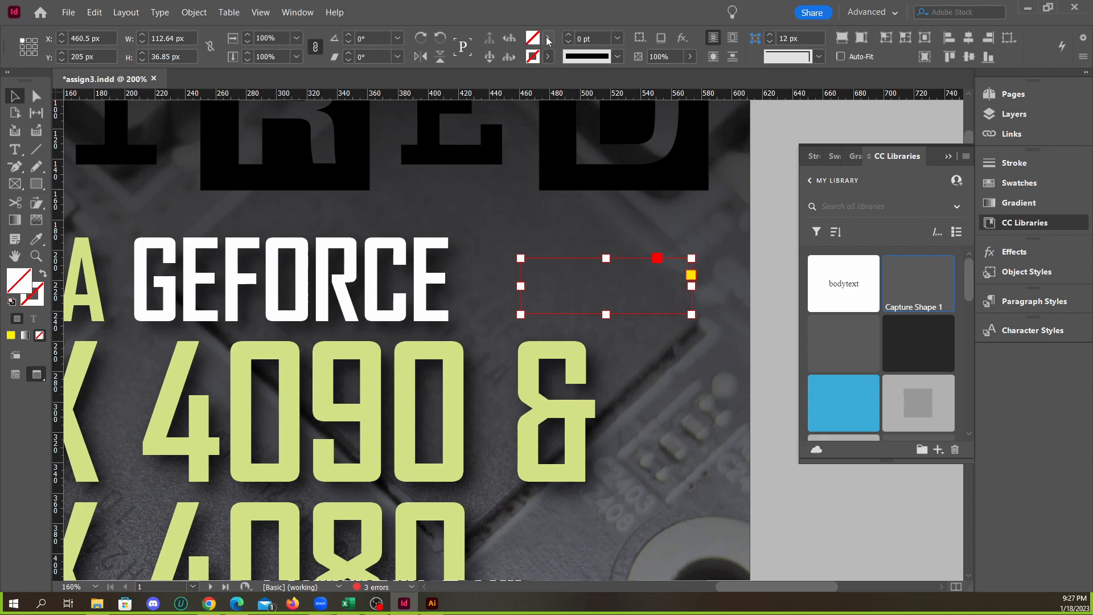
# Fill the shape placed beside the GEFORCE headline with white
pyautogui.click(547, 38)
pyautogui.click(436, 99)
pyautogui.click(435, 115)
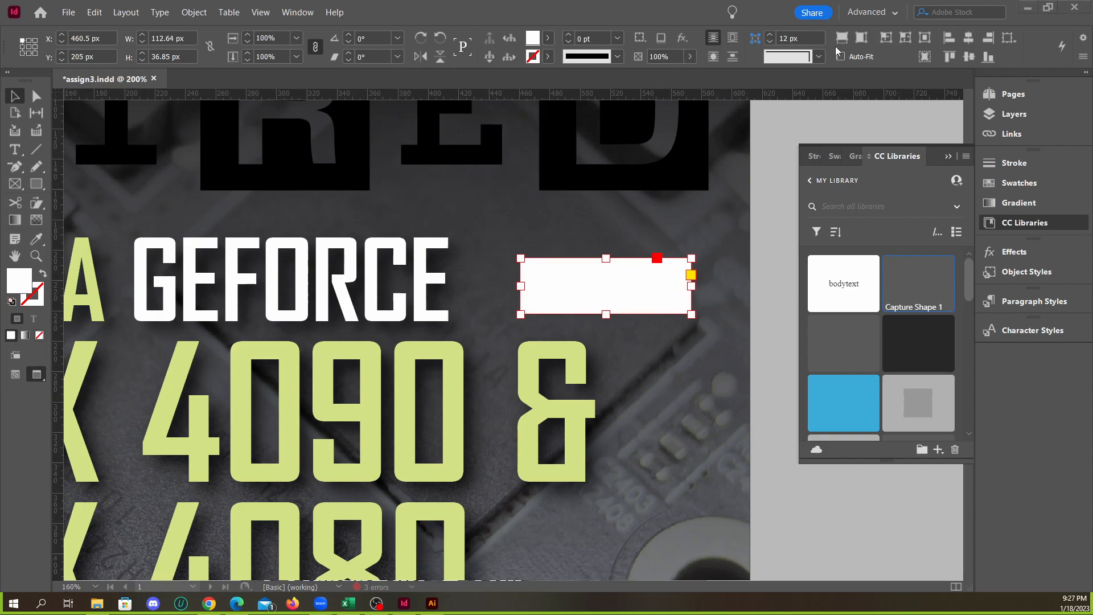
# Place the Capture Shape 2 library asset and move it over the GEFORCE headline
pyautogui.click(693, 288)
pyautogui.moveTo(674, 304); pyautogui.dragTo(848, 350)
pyautogui.moveTo(649, 373); pyautogui.dragTo(510, 262)
pyautogui.moveTo(381, 208); pyautogui.dragTo(404, 275)
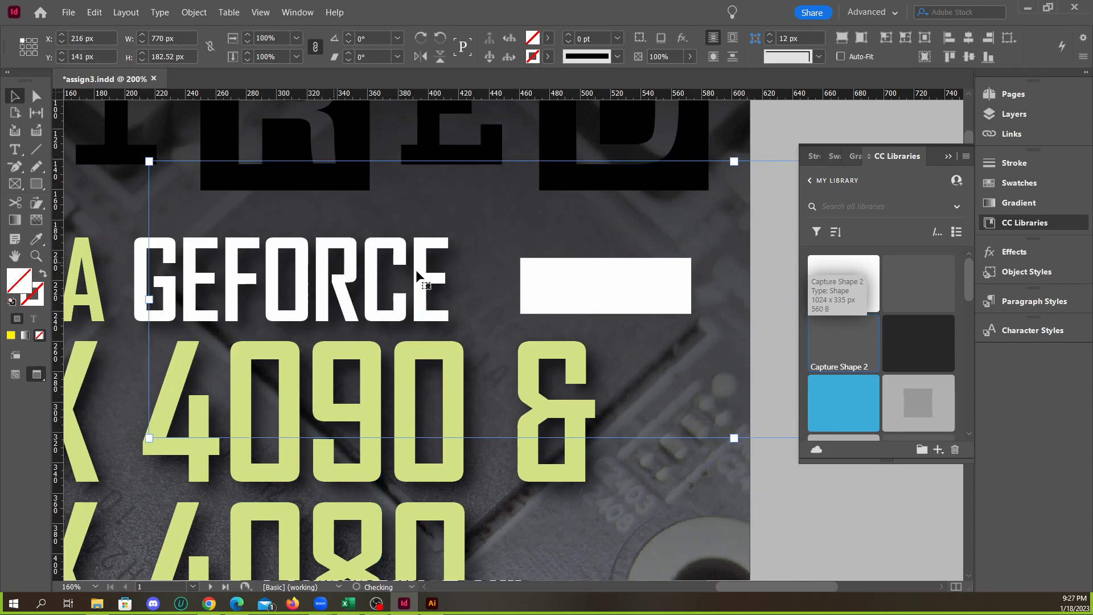
# Try resizing the cover headline text frame to 500 px by 545.4 px, and undo the change
pyautogui.click(654, 236)
pyautogui.click(646, 280)
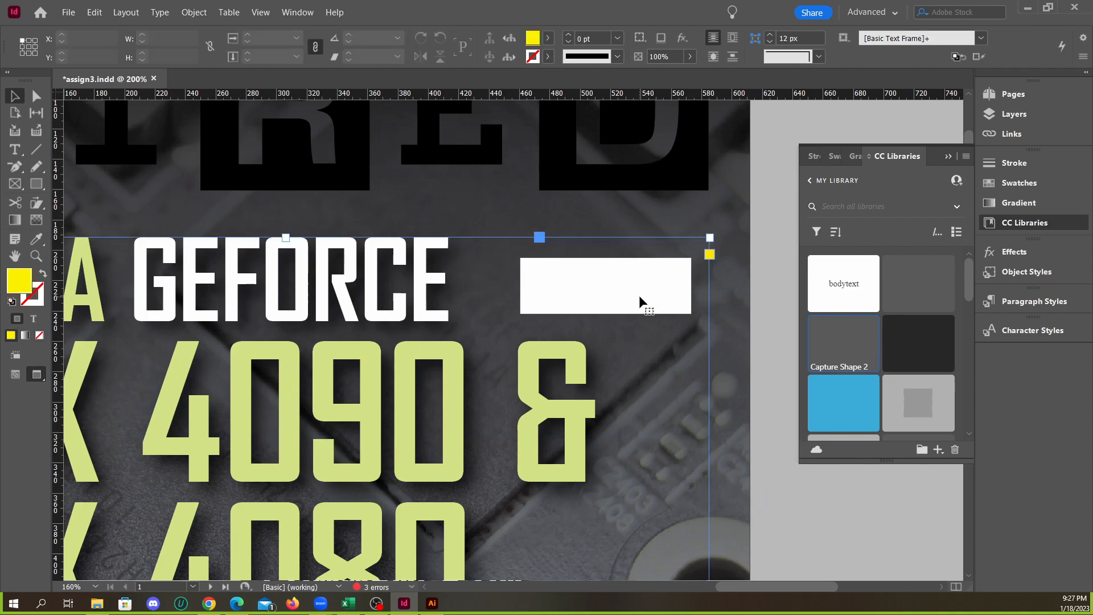
pyautogui.press('Delete')
pyautogui.hotkey('ctrl', 'z')
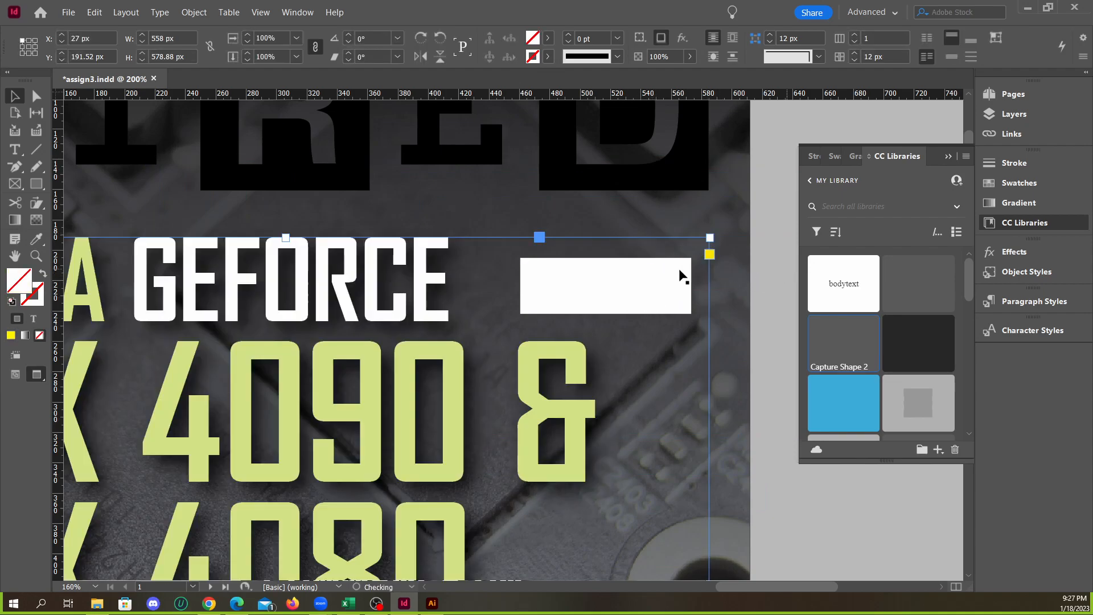
pyautogui.moveTo(709, 238); pyautogui.dragTo(664, 285)
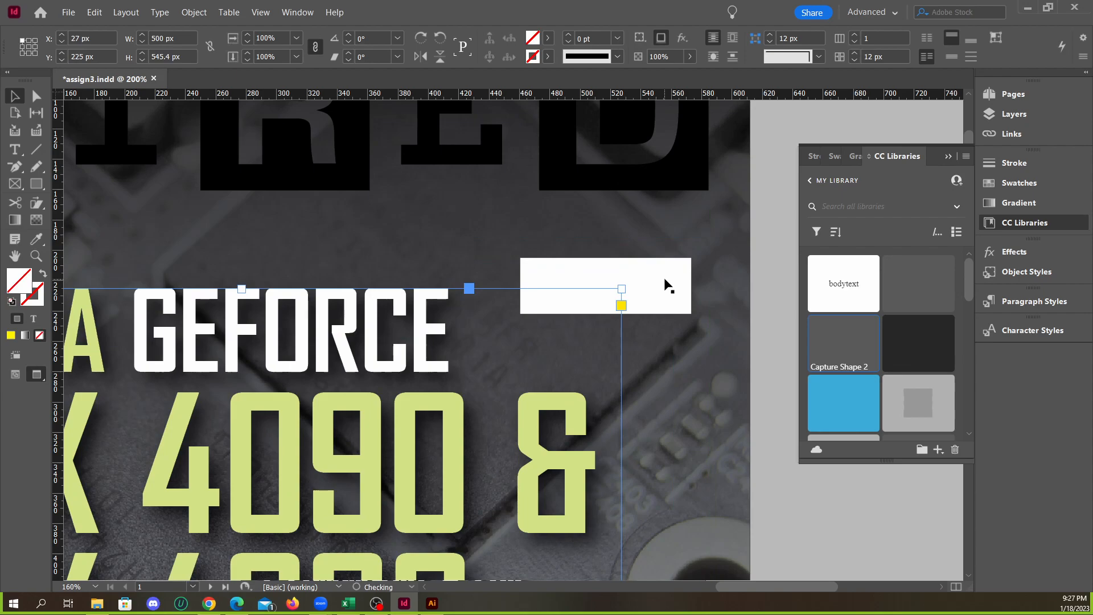
pyautogui.click(689, 279)
pyautogui.hotkey('ctrl', 'z')
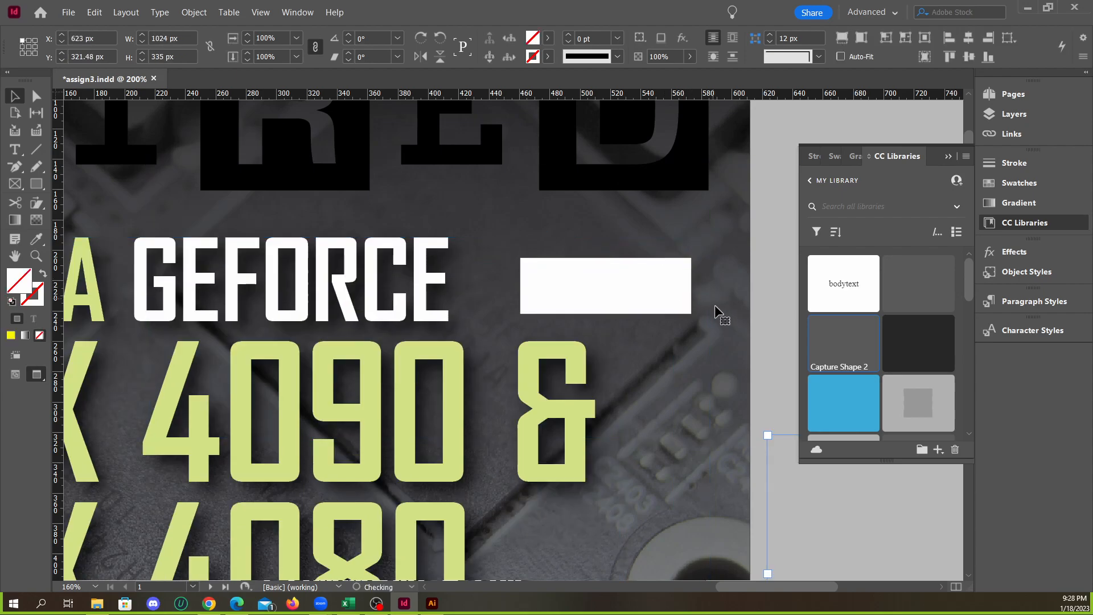
# Undo the placement of both library shapes and the white fill on the cover
pyautogui.hotkey('ctrl', 'z')
pyautogui.hotkey('ctrl', 'z')
pyautogui.hotkey('ctrl', 'z')
pyautogui.hotkey('ctrl', 'z')
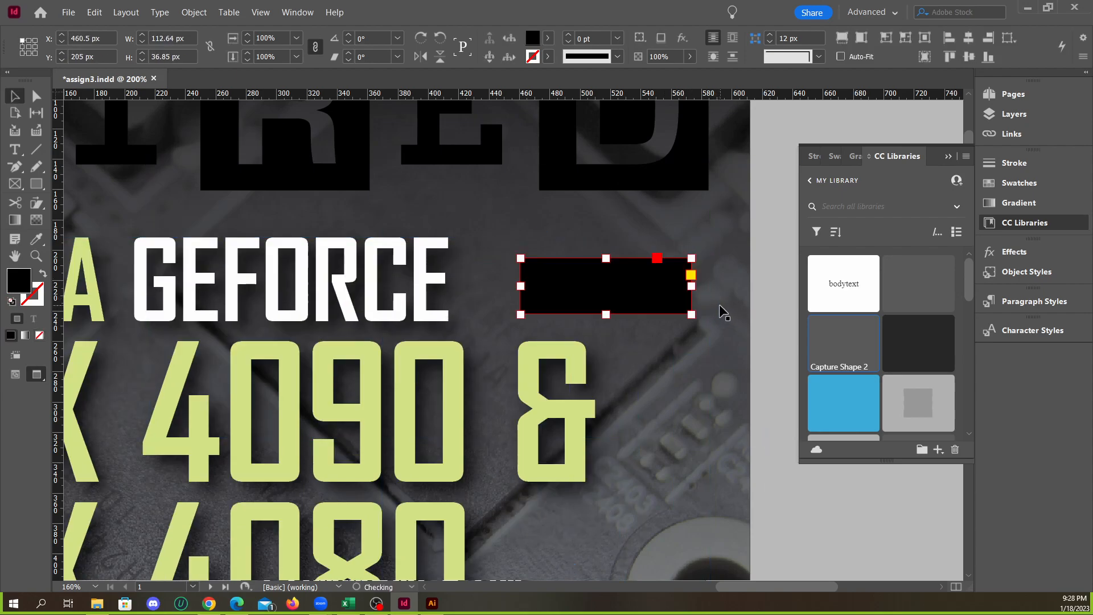
pyautogui.hotkey('ctrl', 'z')
pyautogui.hotkey('ctrl', 'z')
# Delete the Capture Shape 2 and Capture Shape 1 assets from the library
pyautogui.rightClick(853, 329)
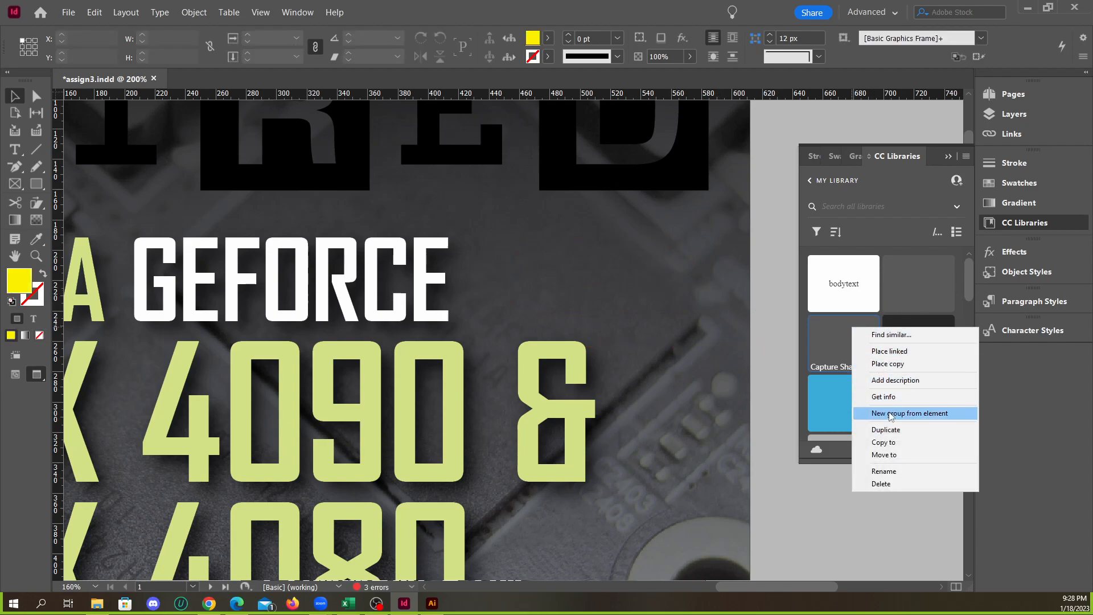
pyautogui.click(883, 483)
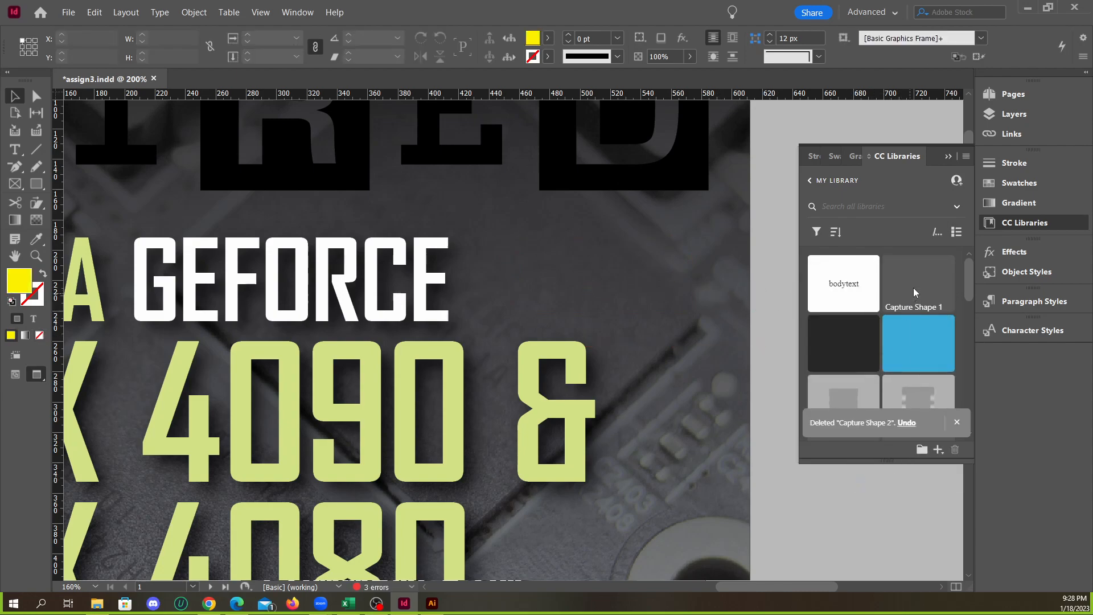
pyautogui.rightClick(914, 293)
pyautogui.click(940, 445)
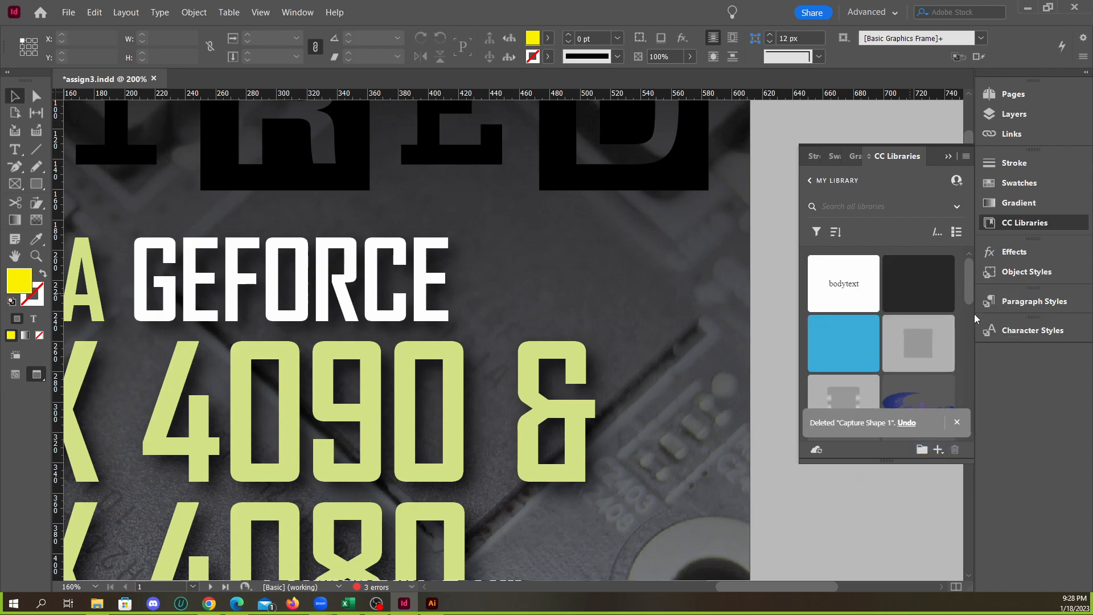
# Select the Wired logo on the cover, open shape extraction from its image and set Detail to 55
pyautogui.scroll(-4, 636, 320)
pyautogui.scroll(1, 583, 283)
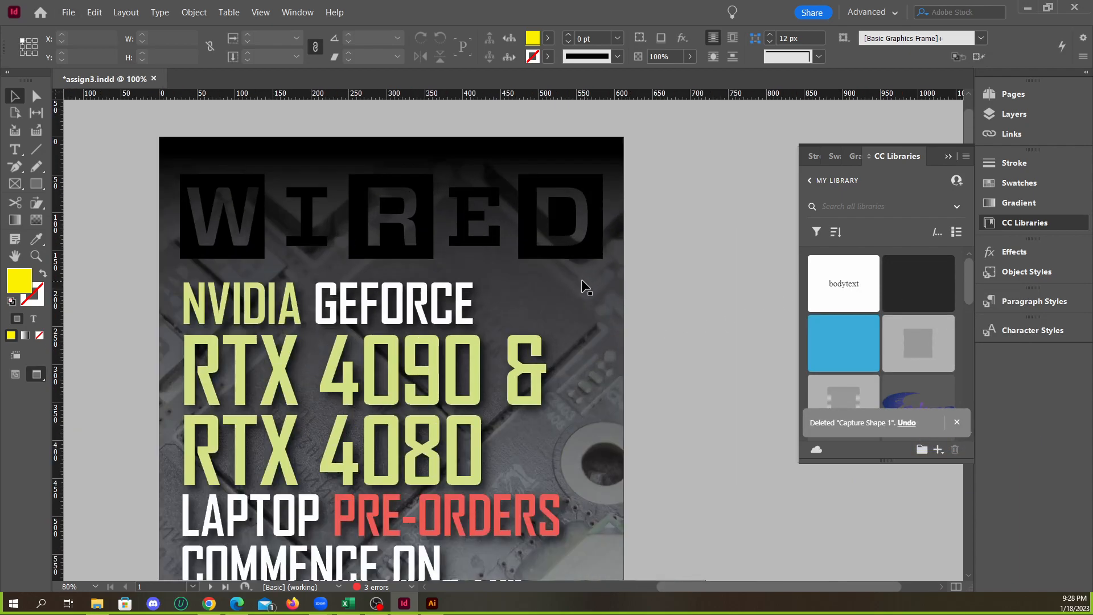
pyautogui.click(401, 239)
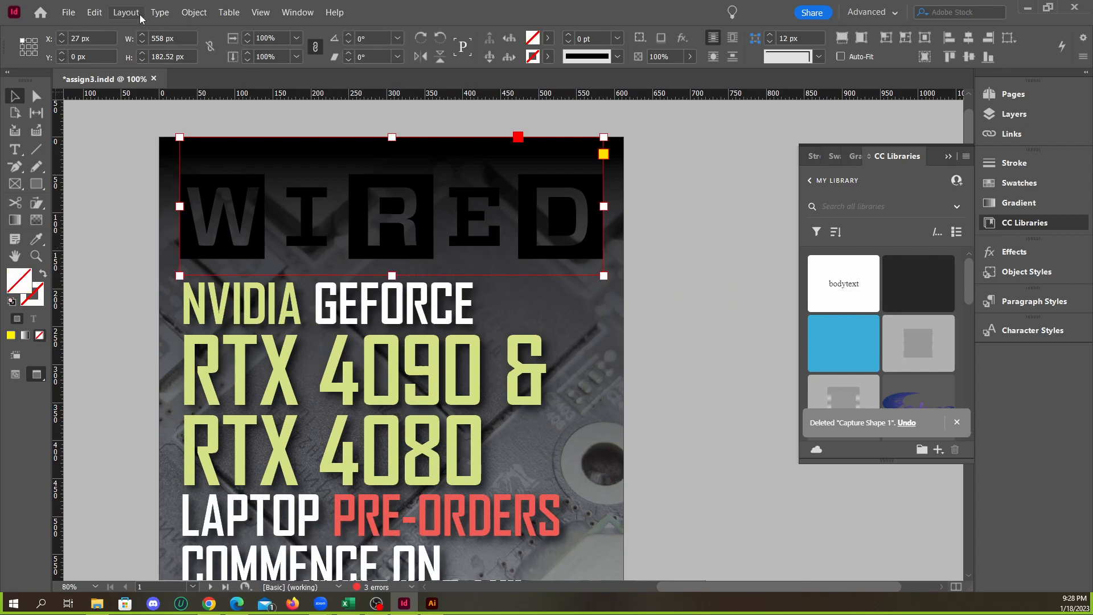
pyautogui.click(194, 12)
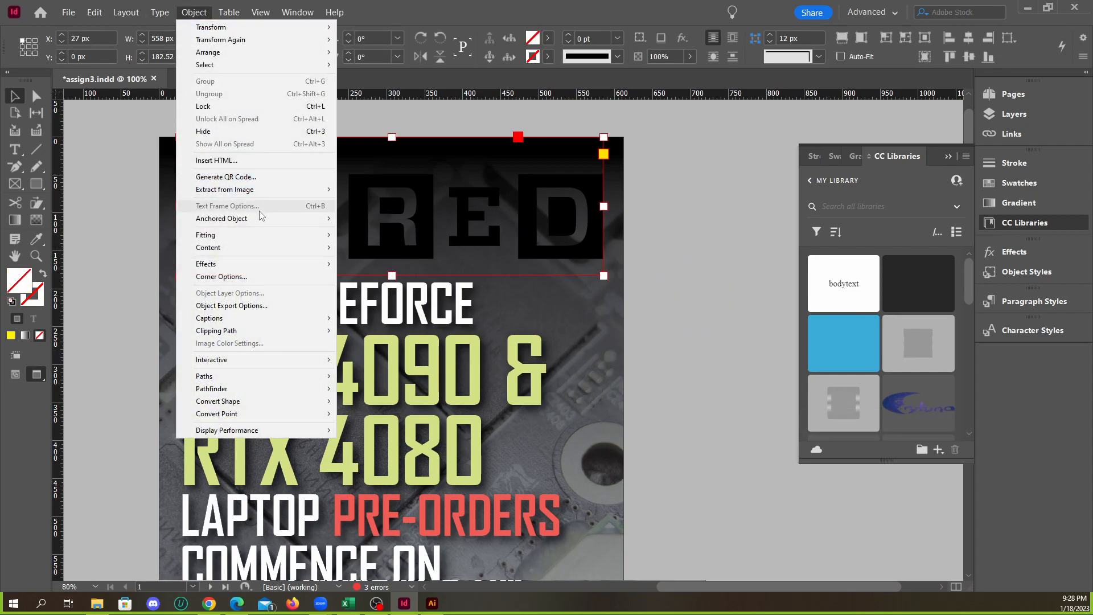
pyautogui.moveTo(254, 192)
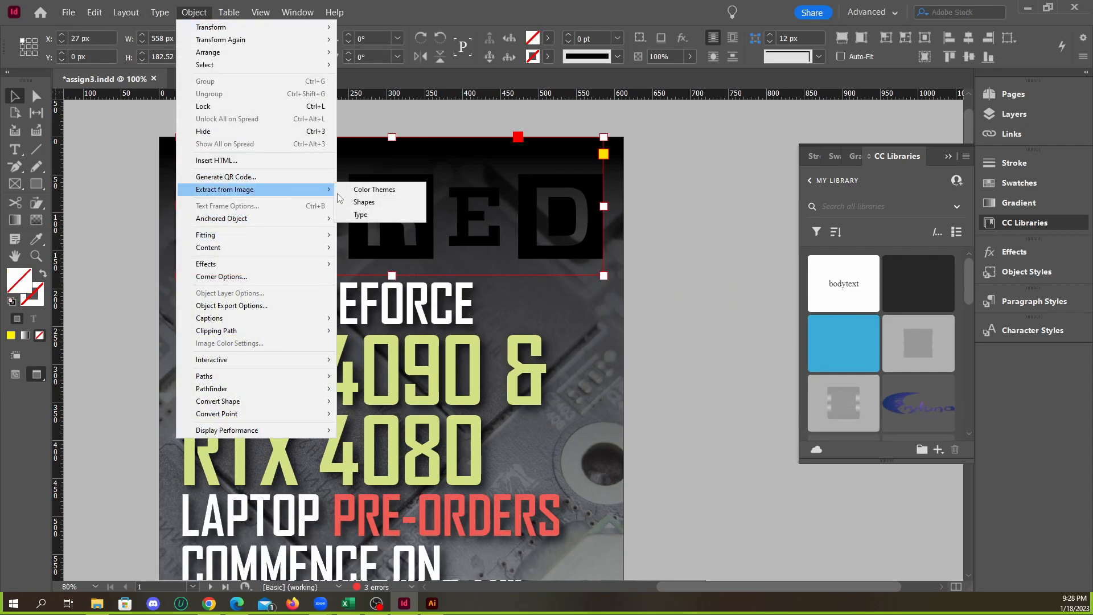
pyautogui.click(378, 200)
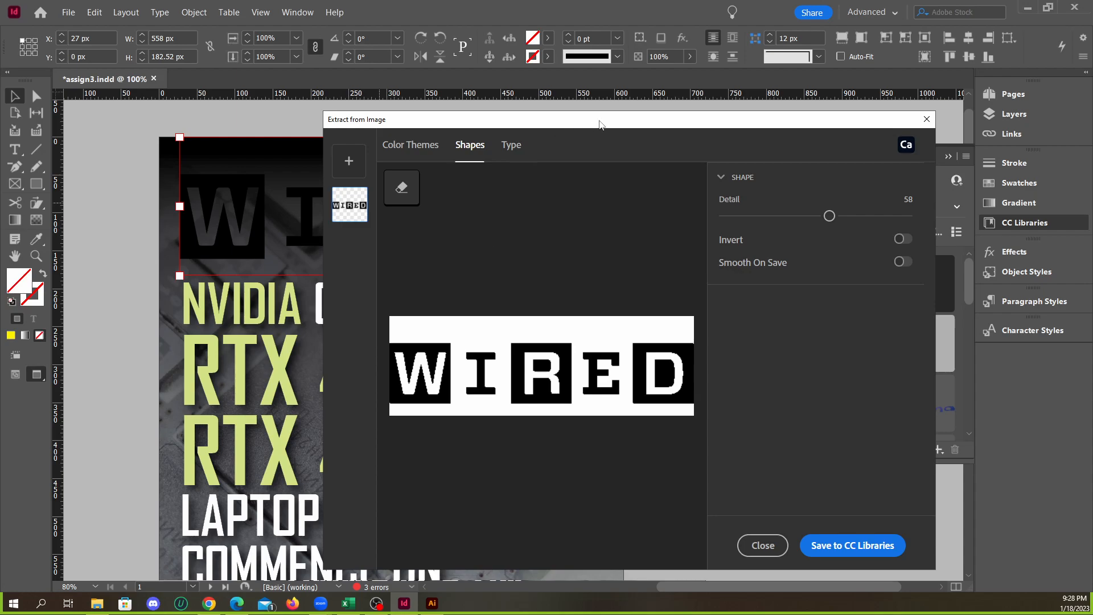
pyautogui.moveTo(600, 123); pyautogui.dragTo(562, 102)
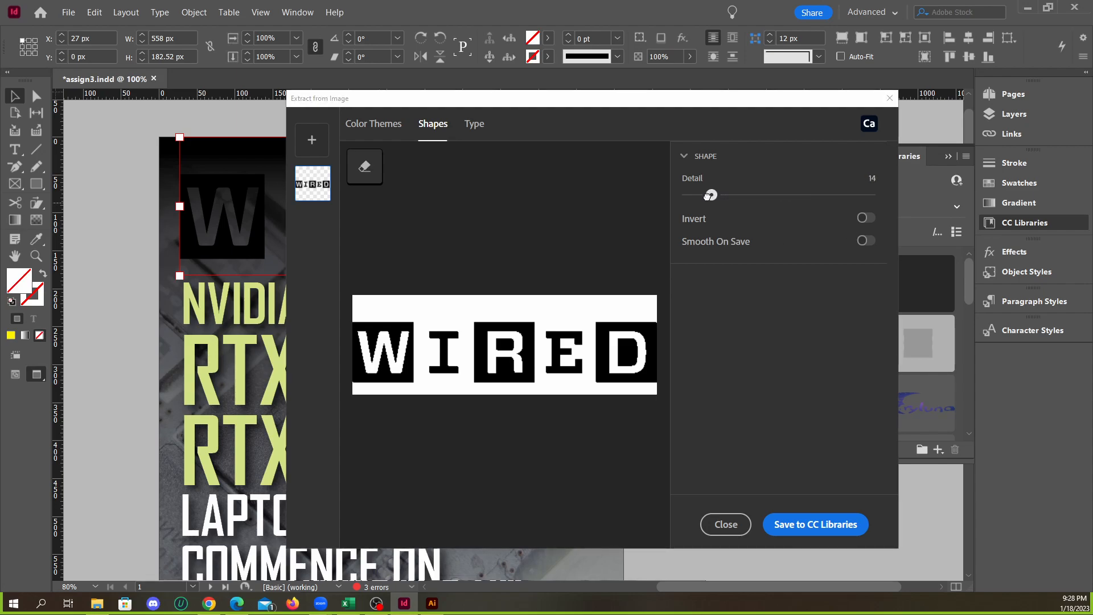
pyautogui.moveTo(798, 196)
pyautogui.mouseDown()
pyautogui.moveTo(880, 197)
pyautogui.moveTo(787, 196)
pyautogui.mouseUp()
pyautogui.click(315, 140)
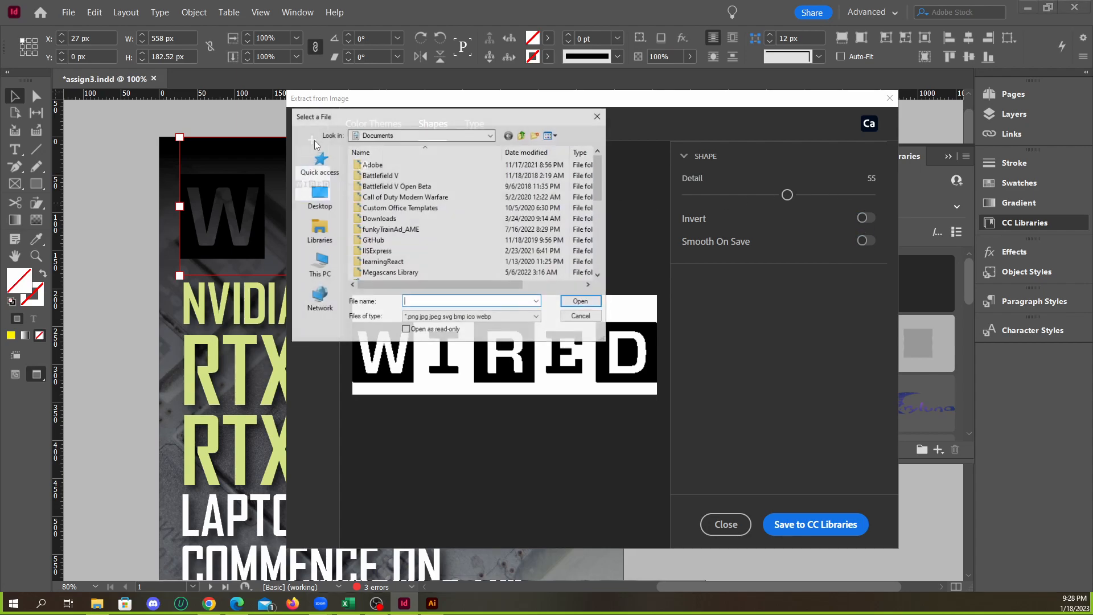
pyautogui.click(582, 316)
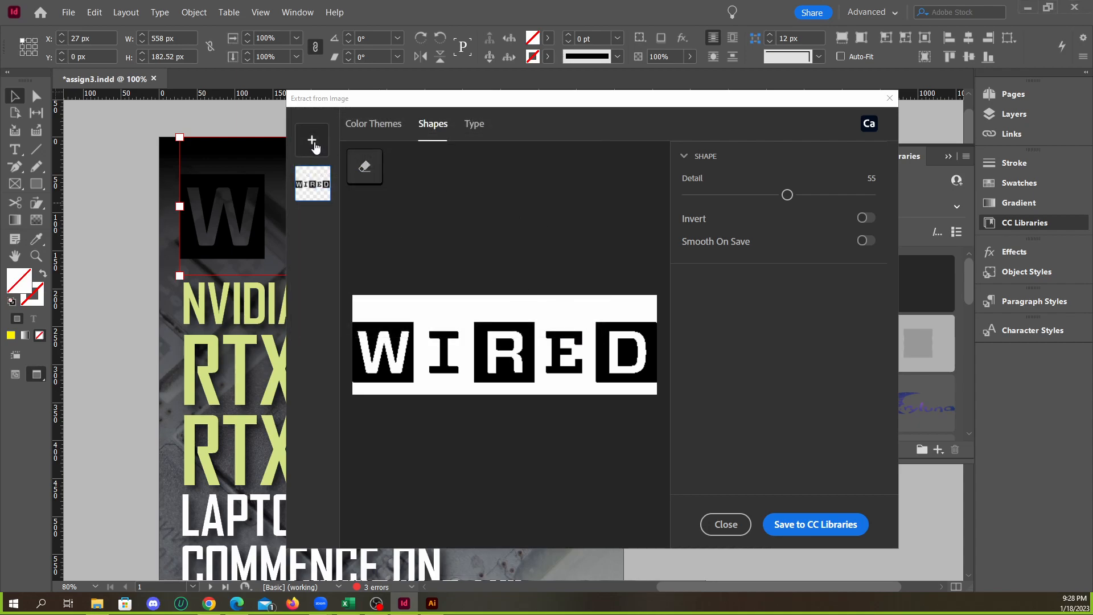
pyautogui.click(314, 142)
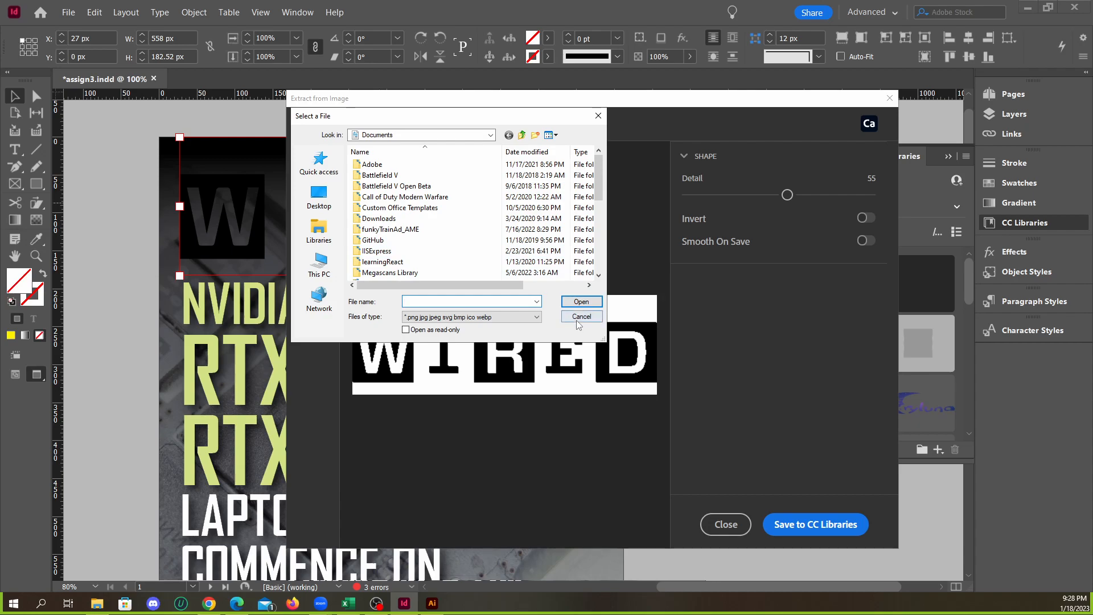
pyautogui.click(580, 316)
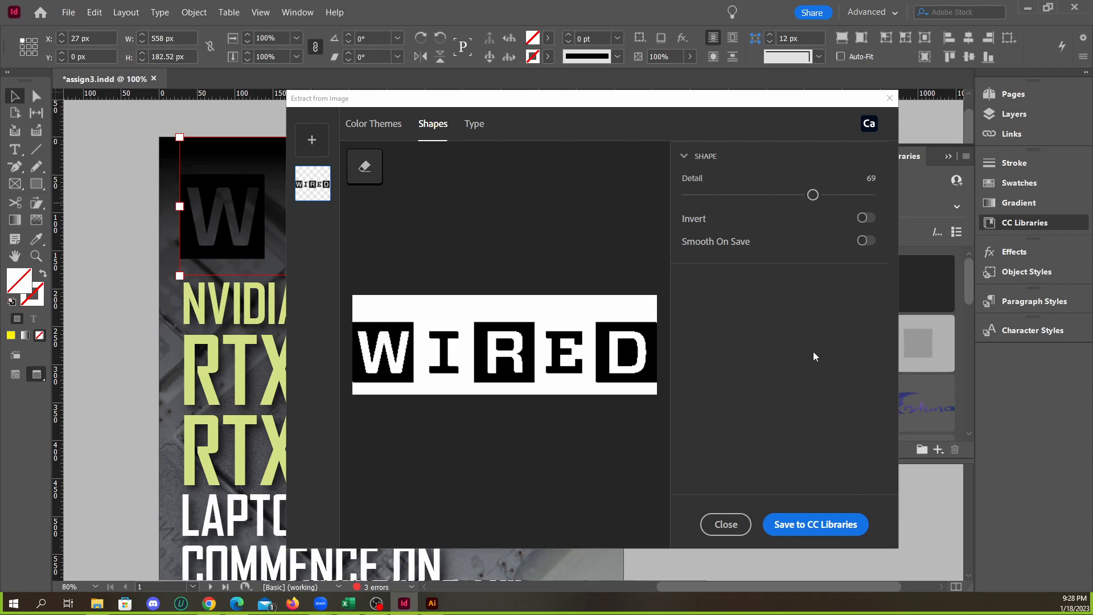
# Save the logo shape with Detail 69 to CC Libraries, and turn on Invert for the extracted shape
pyautogui.click(818, 525)
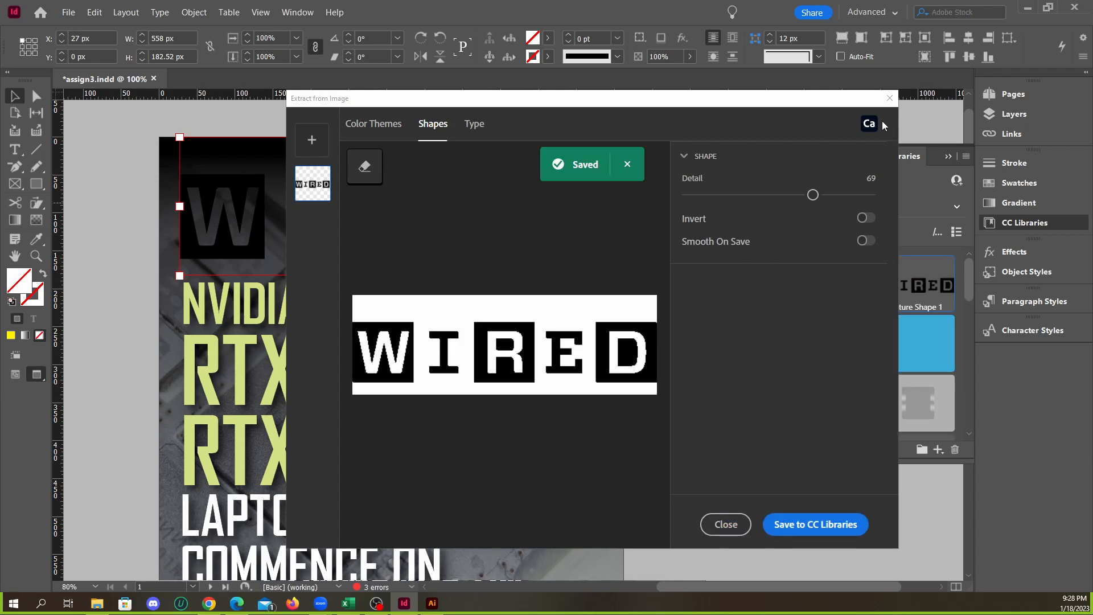
pyautogui.click(864, 219)
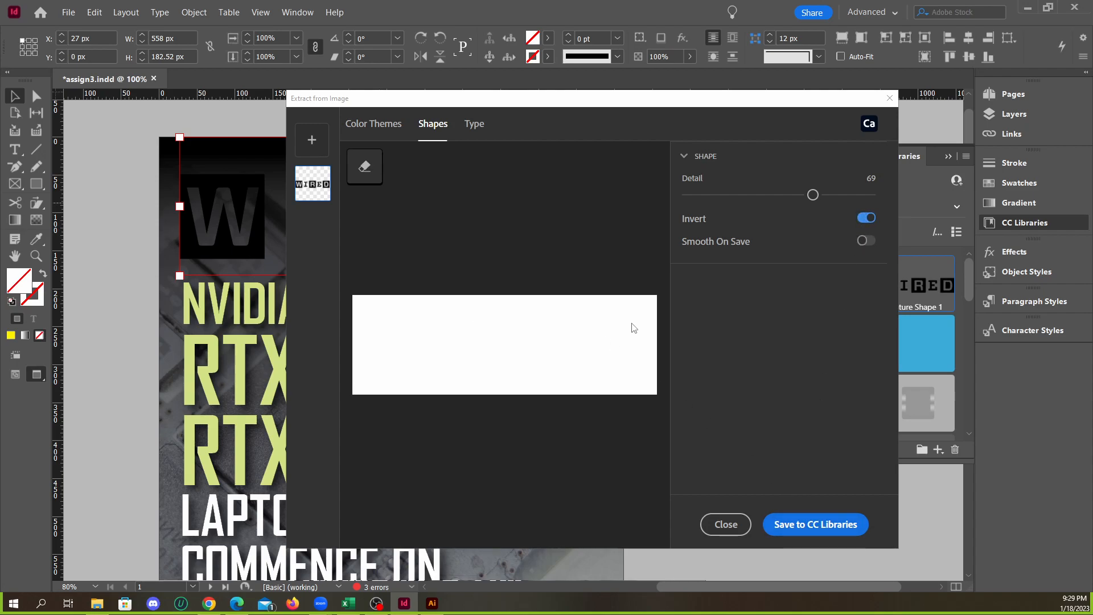
pyautogui.click(376, 124)
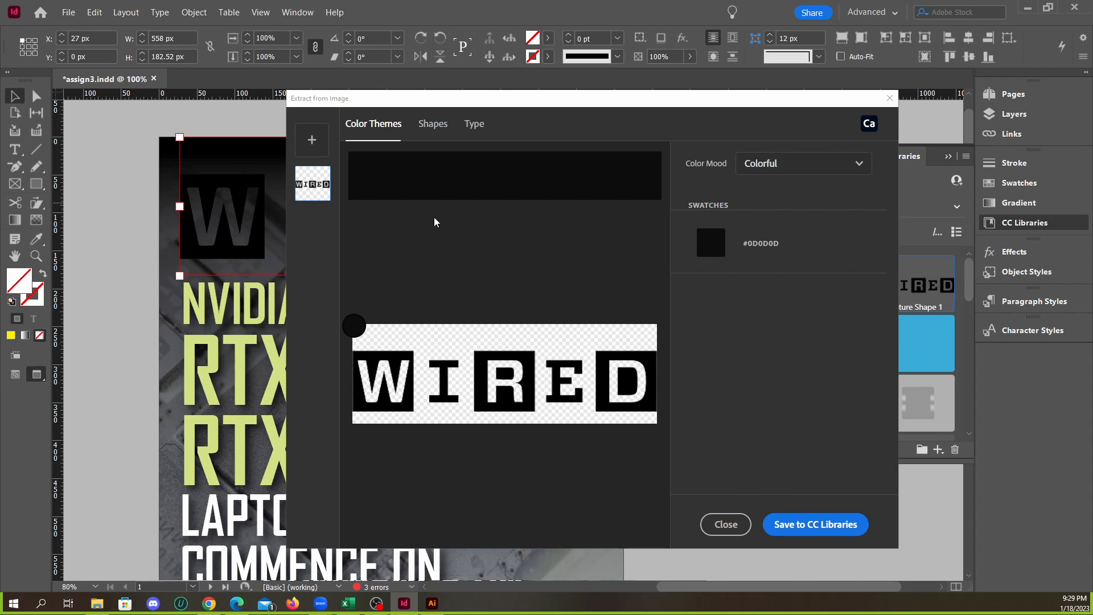
pyautogui.click(431, 127)
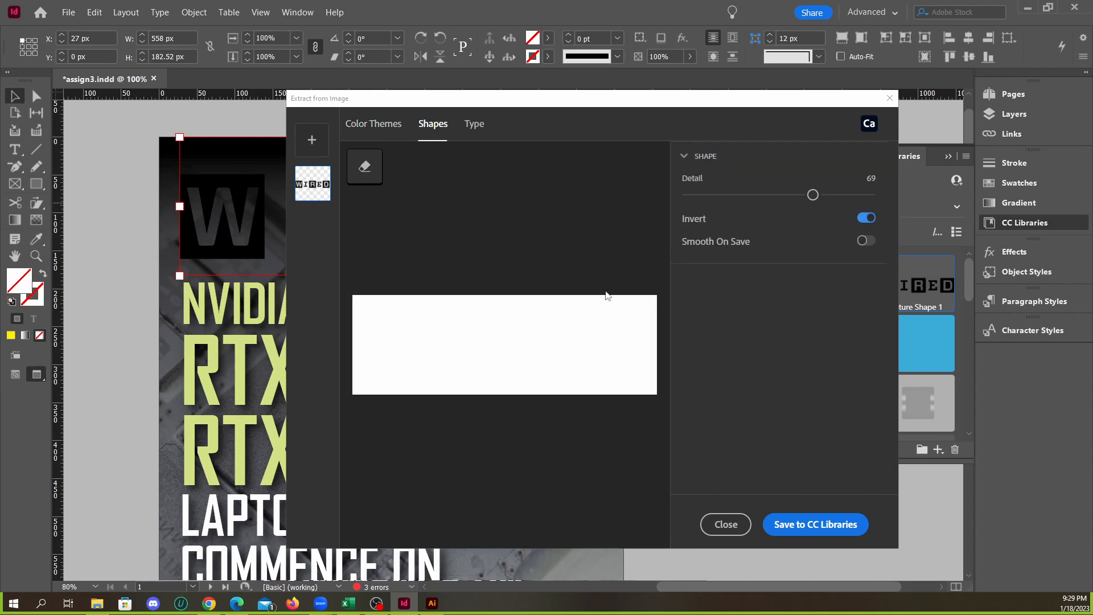
# Save the inverted Wired shape with Detail 69 to CC Libraries and close the image extraction
pyautogui.click(865, 218)
pyautogui.click(869, 222)
pyautogui.click(810, 519)
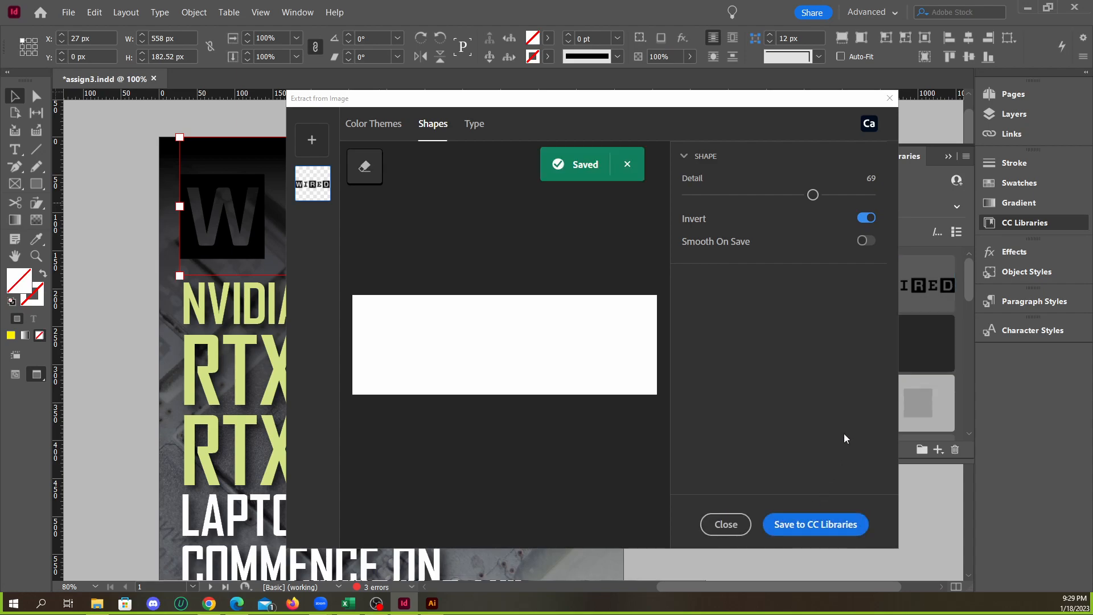
pyautogui.click(889, 98)
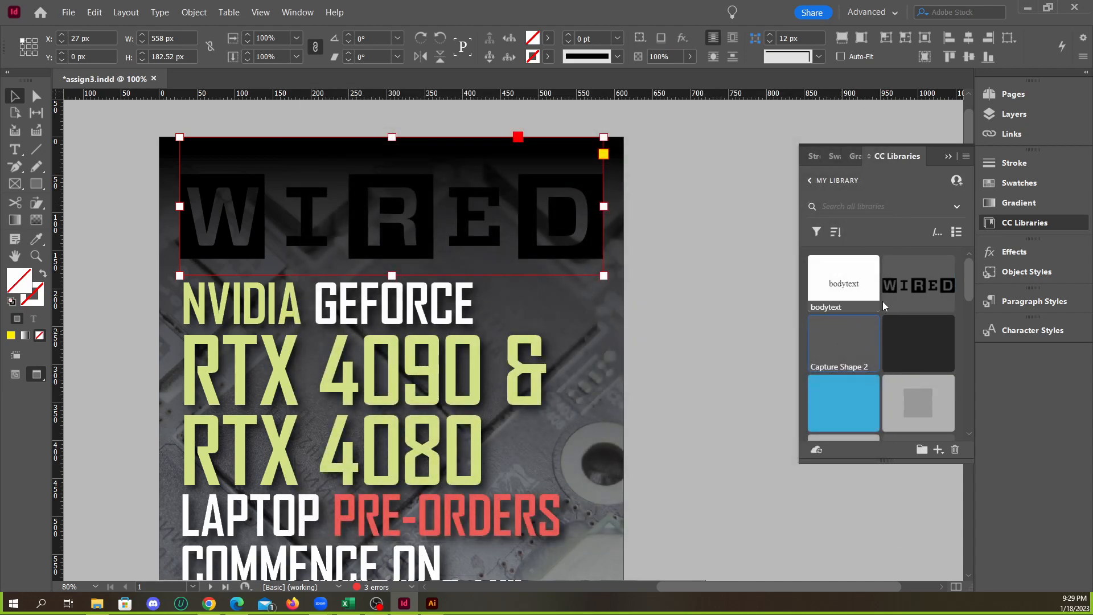
# Try placing Capture Shape 1 from the library over the cover's logo area, and discard the placed shape
pyautogui.moveTo(916, 291); pyautogui.dragTo(576, 325)
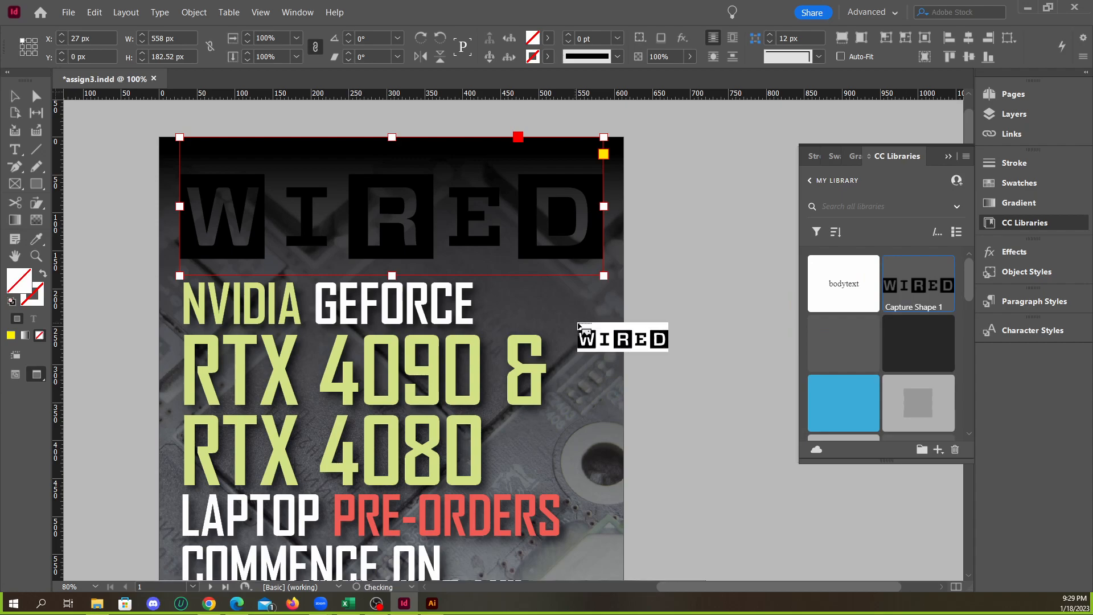
pyautogui.click(564, 311)
pyautogui.moveTo(712, 356); pyautogui.dragTo(536, 271)
pyautogui.moveTo(585, 312); pyautogui.dragTo(515, 292)
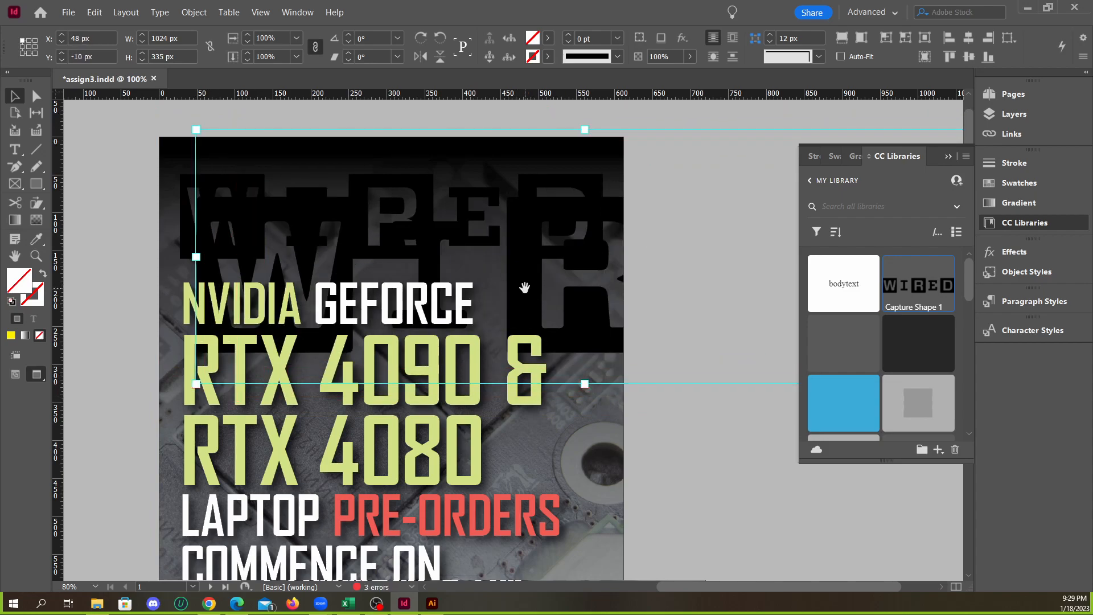
pyautogui.doubleClick(524, 289)
pyautogui.doubleClick(523, 289)
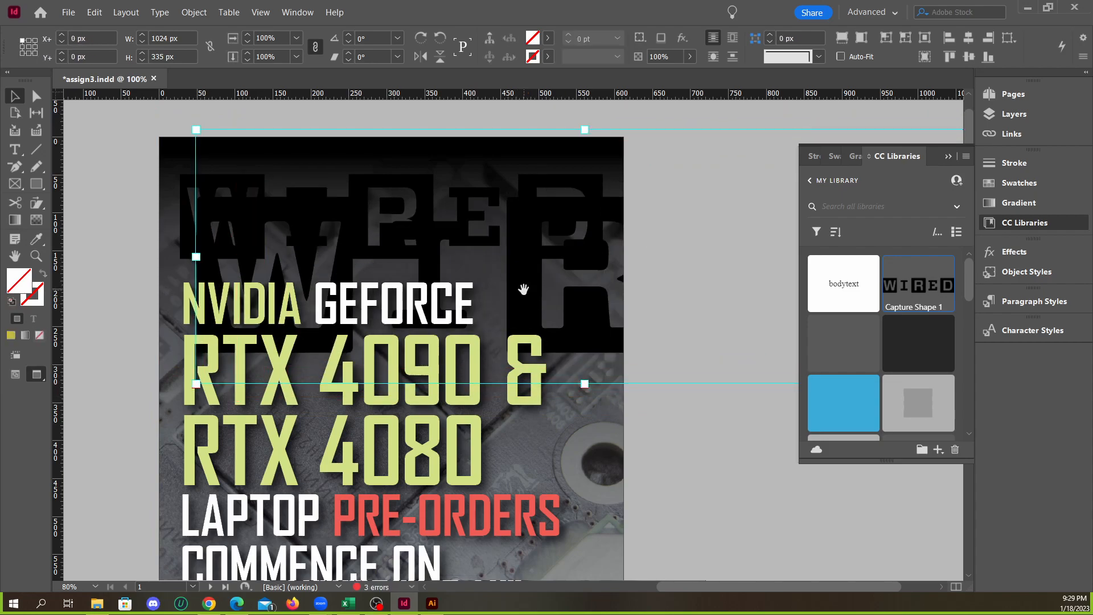
pyautogui.doubleClick(524, 290)
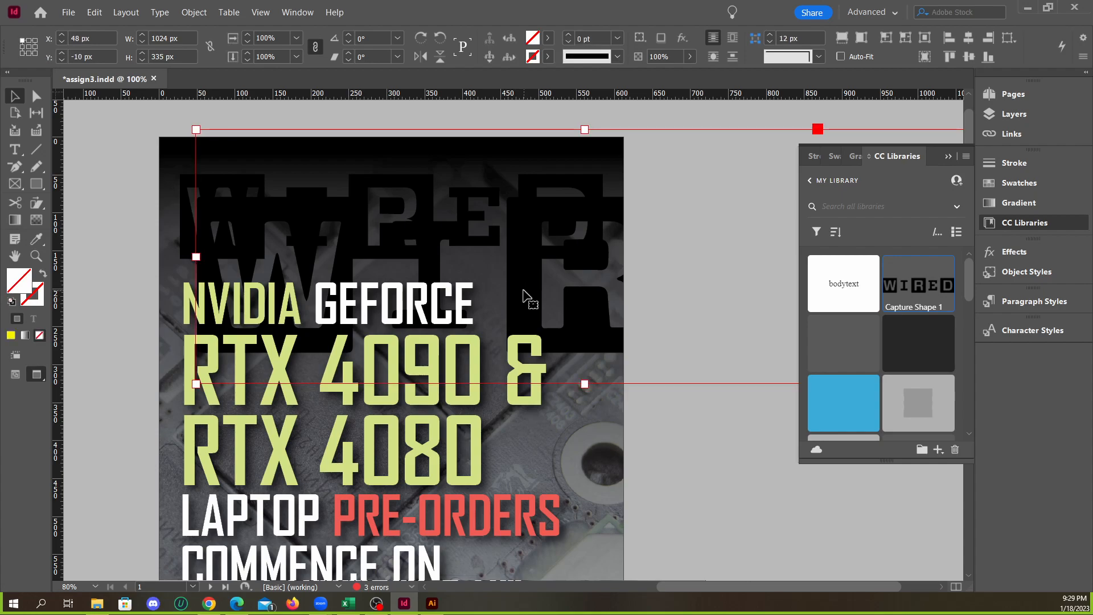
pyautogui.rightClick(521, 285)
pyautogui.doubleClick(518, 287)
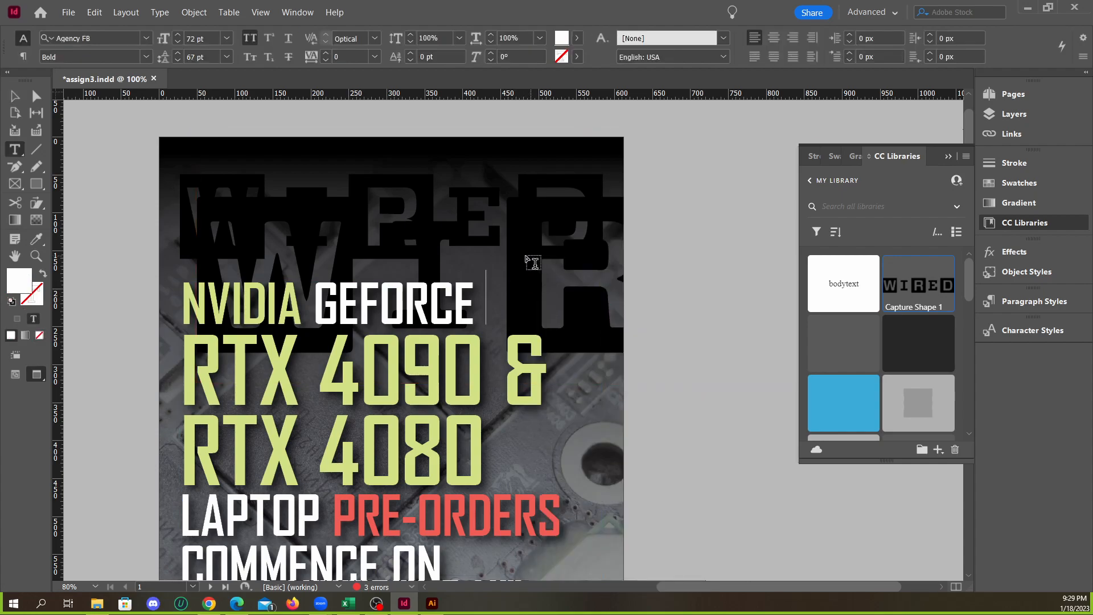
pyautogui.press('Escape')
pyautogui.moveTo(525, 268); pyautogui.dragTo(480, 260)
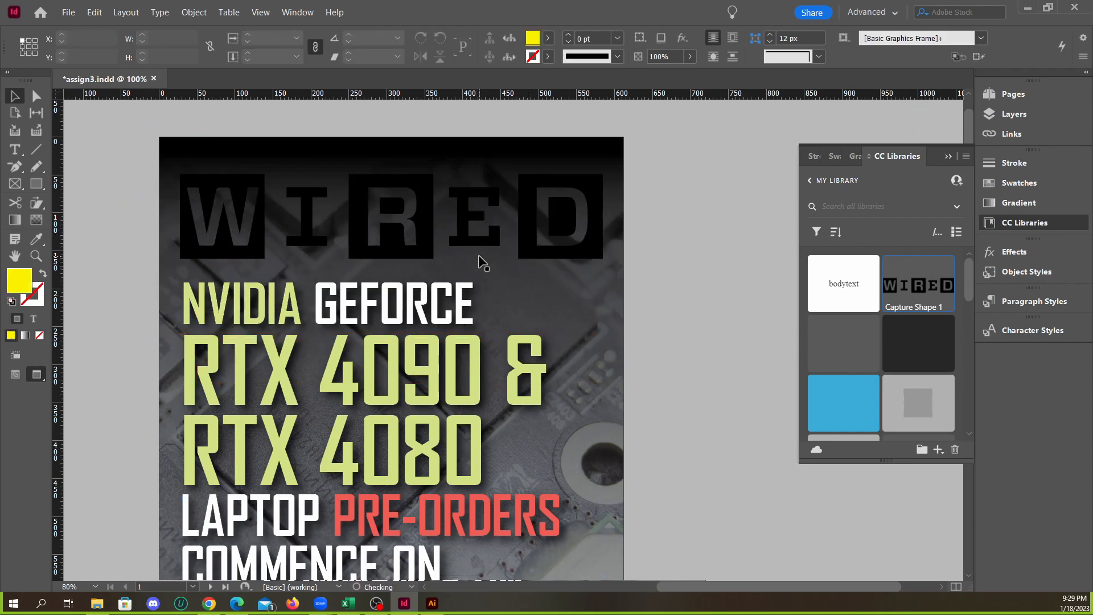
# Try placing Capture Shape 2 from the library on the cover, and delete the placed shape
pyautogui.moveTo(858, 349); pyautogui.dragTo(577, 281)
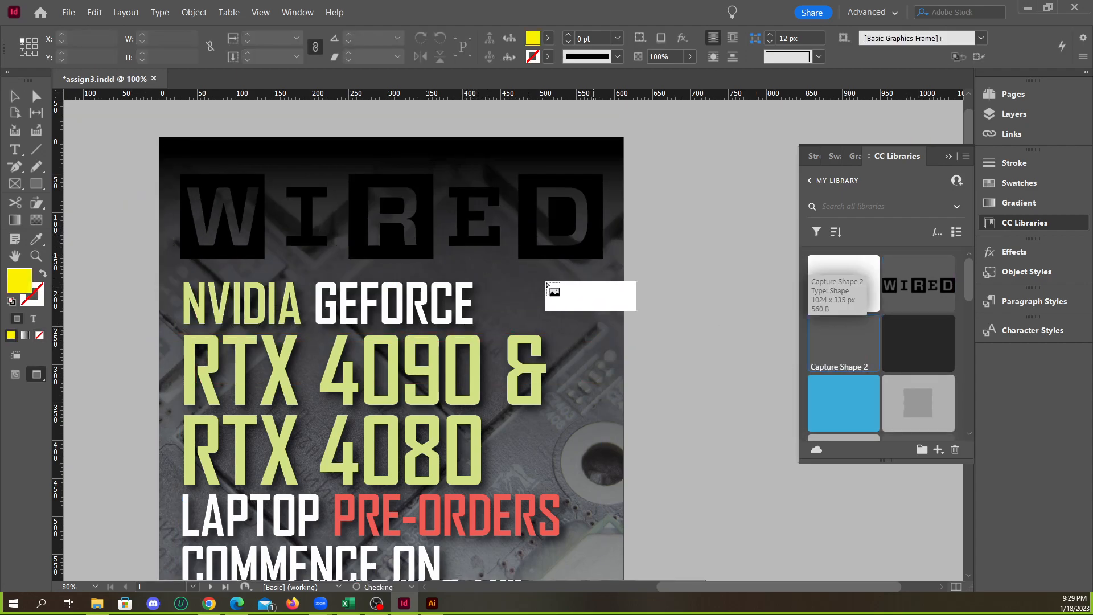
pyautogui.click(522, 275)
pyautogui.moveTo(609, 317); pyautogui.dragTo(429, 243)
pyautogui.moveTo(592, 275); pyautogui.dragTo(557, 272)
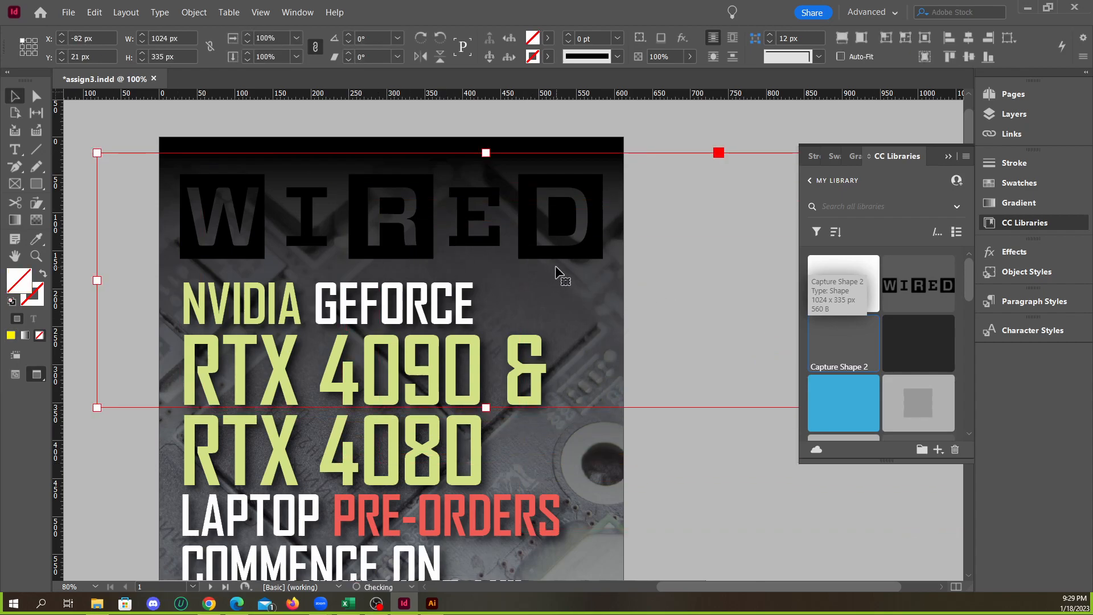
pyautogui.press('Delete')
# Delete the black Wired logo from the top of the cover
pyautogui.click(520, 237)
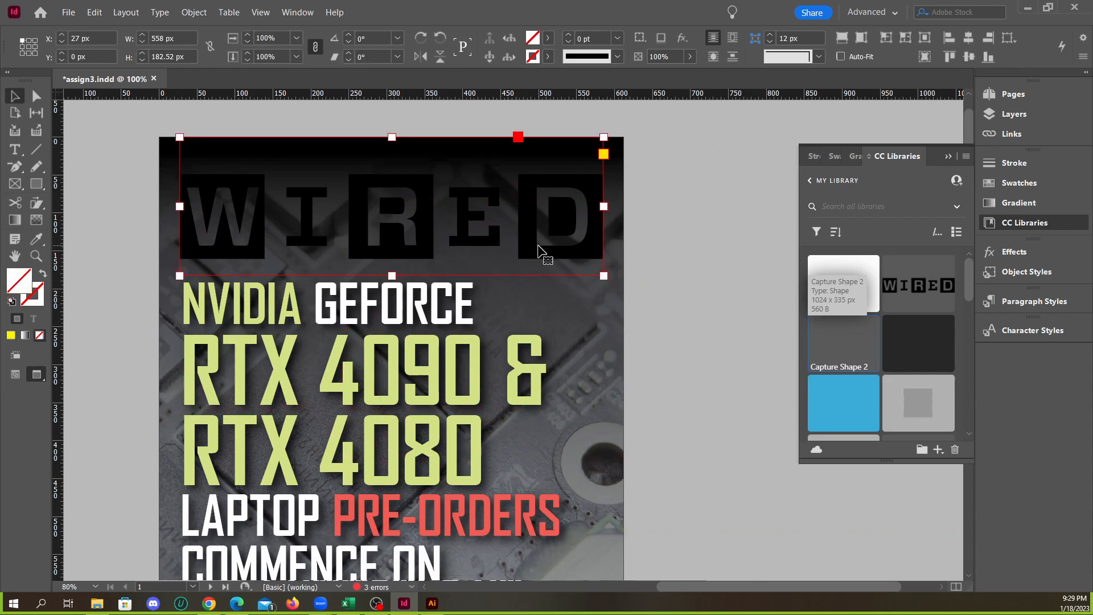
pyautogui.scroll(-1, 538, 250)
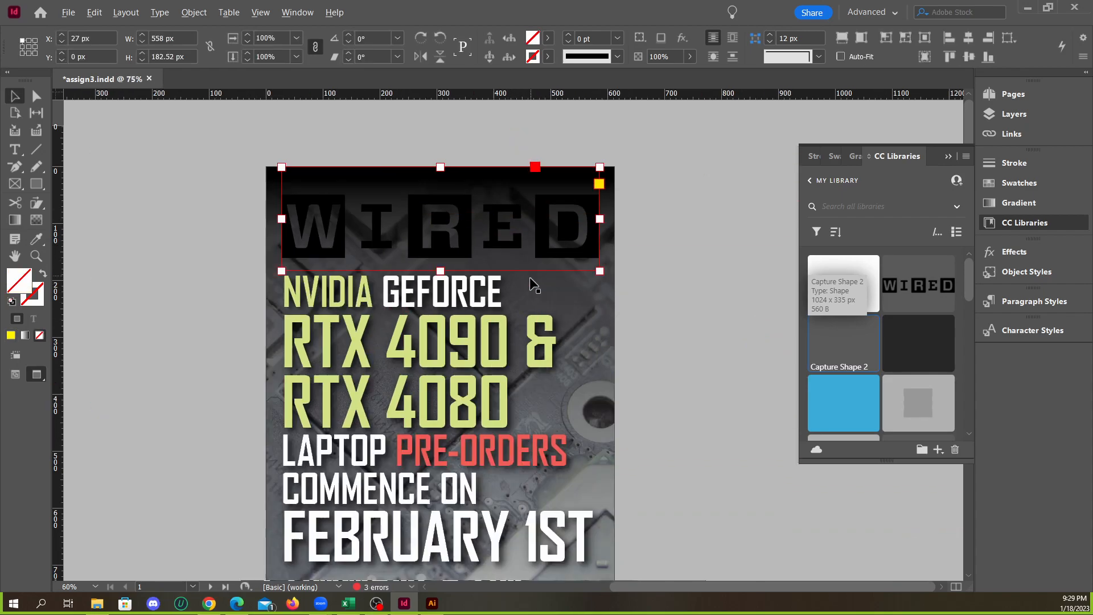
pyautogui.click(647, 282)
pyautogui.hotkey('ctrl', 'z')
pyautogui.press('Delete')
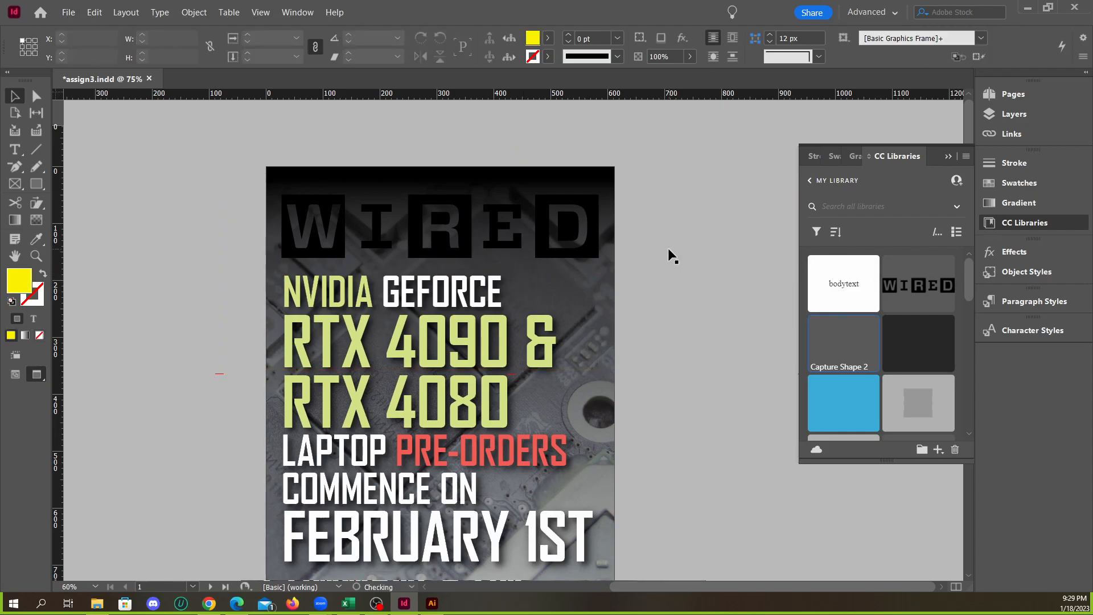
pyautogui.click(555, 245)
pyautogui.press('Delete')
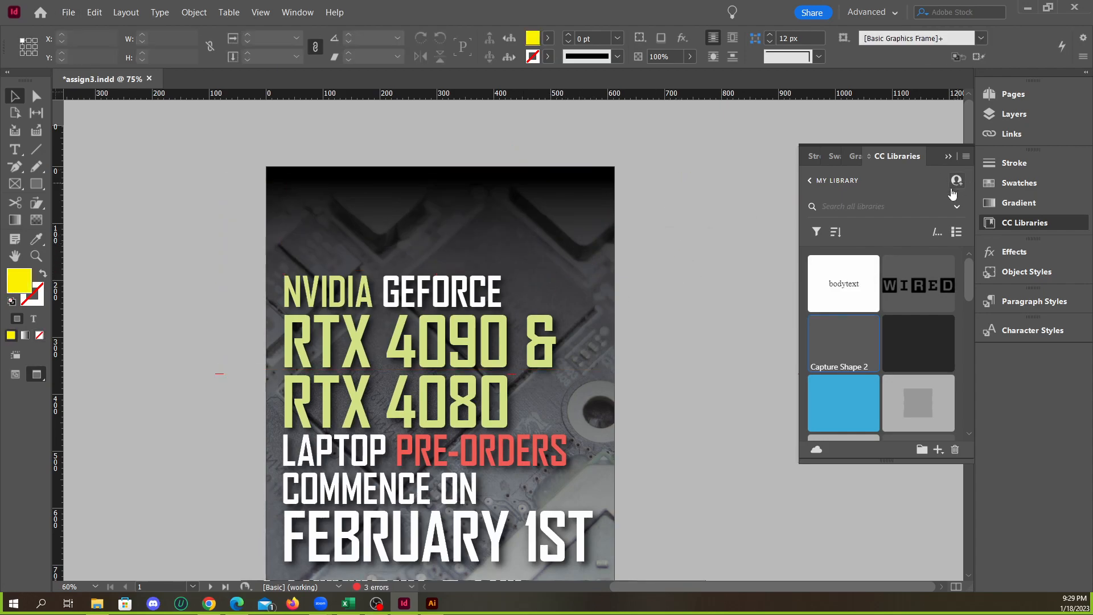
# Delete the Capture Shape 1 and Capture Shape 2 assets from the library
pyautogui.rightClick(899, 278)
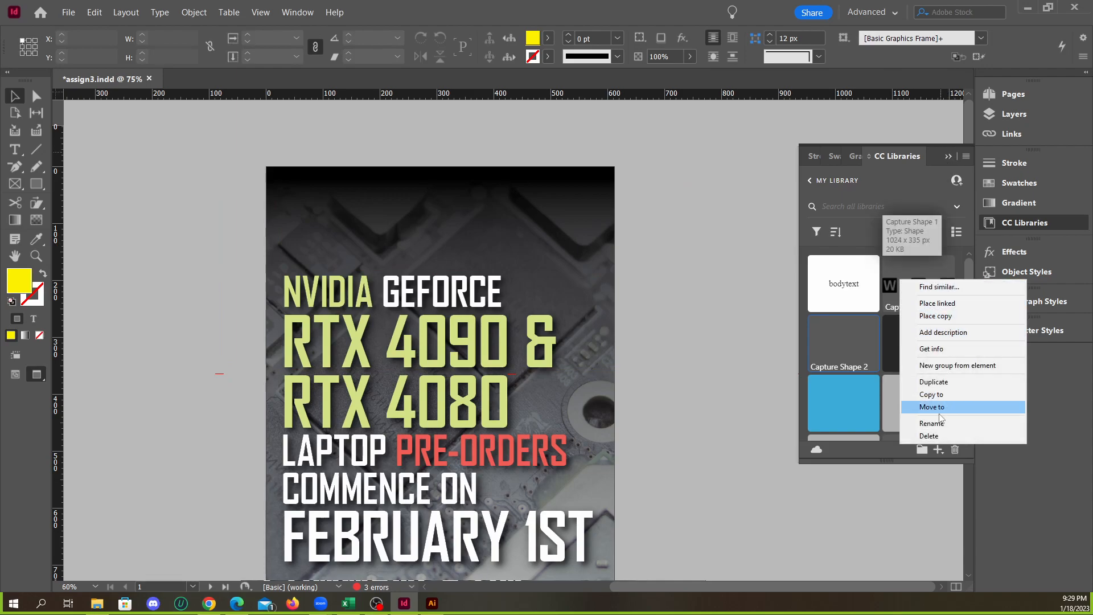
pyautogui.click(933, 435)
pyautogui.rightClick(920, 281)
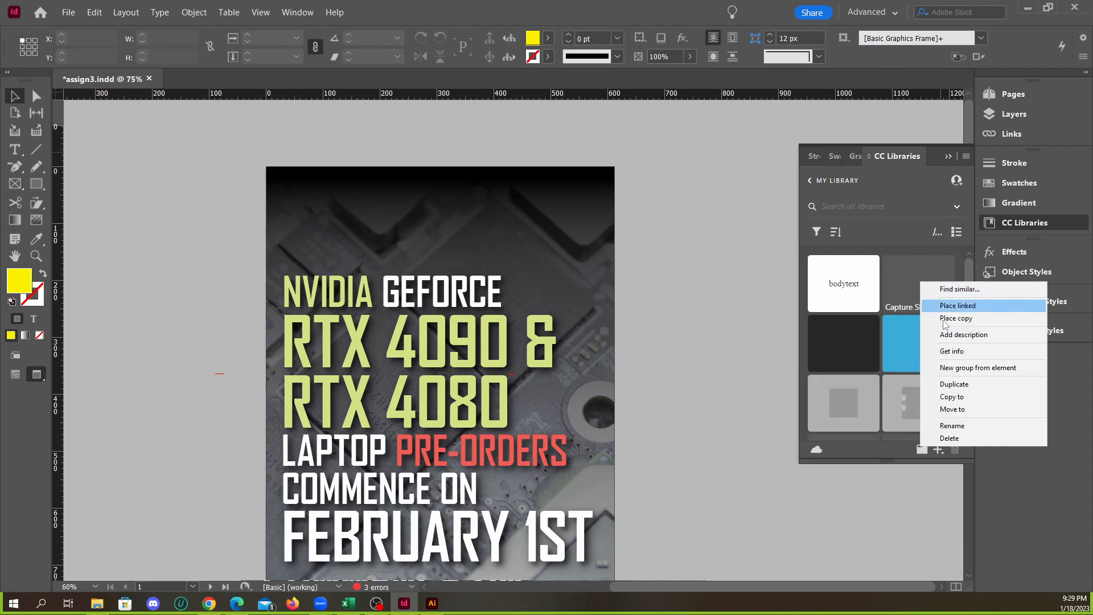
pyautogui.click(954, 436)
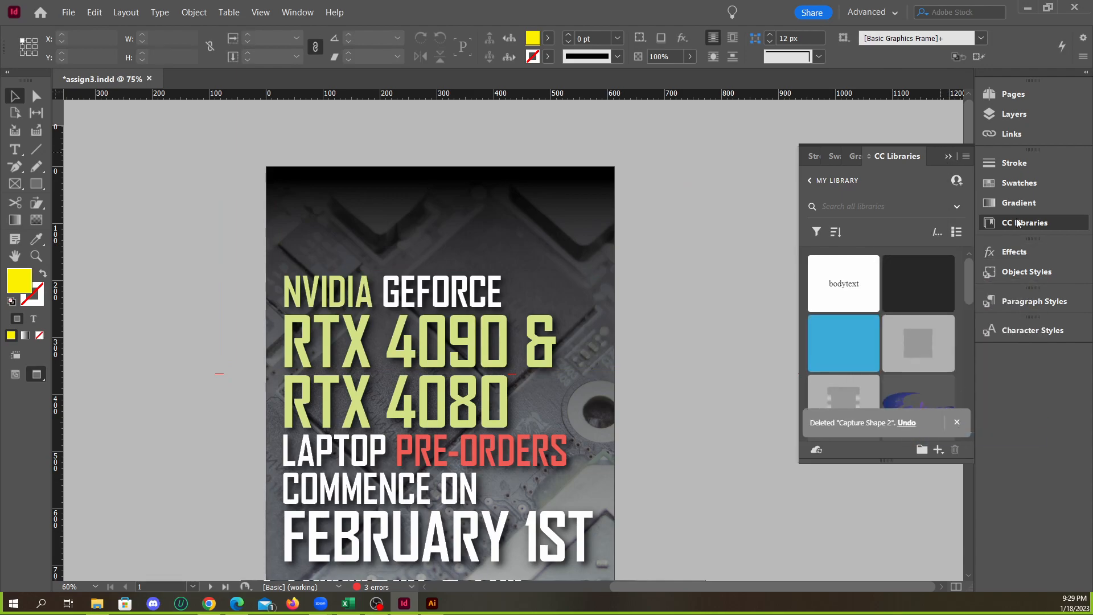
# Locate the linked Wired_logo.svg on the pasteboard and move it to the cover's top at about X 27 px, Y 17.48 px
pyautogui.click(1018, 130)
pyautogui.click(1019, 132)
pyautogui.click(954, 137)
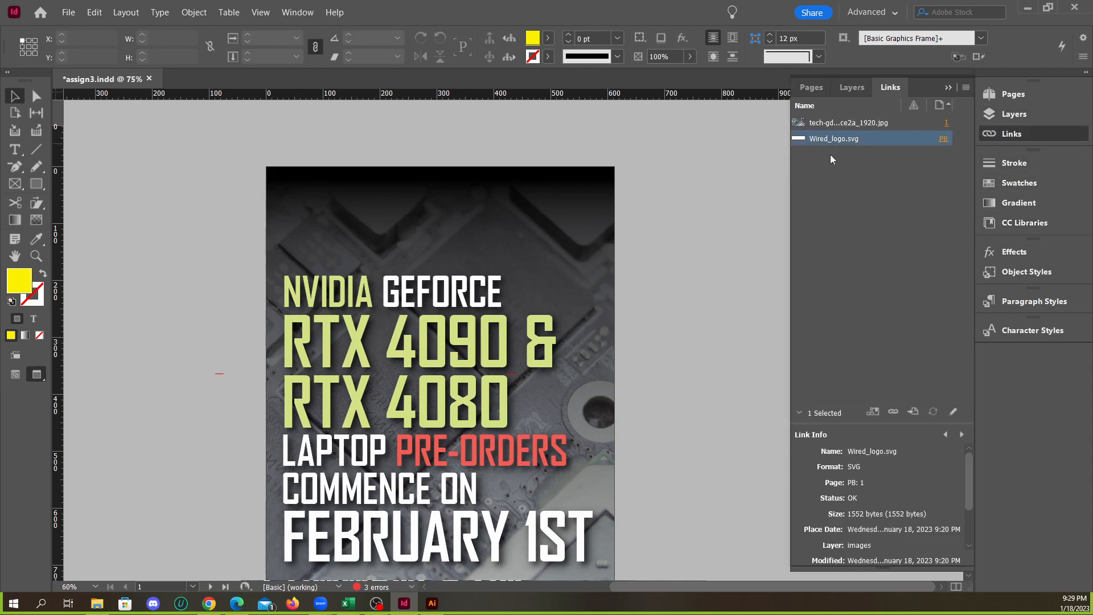
pyautogui.scroll(-1, 616, 265)
pyautogui.click(944, 139)
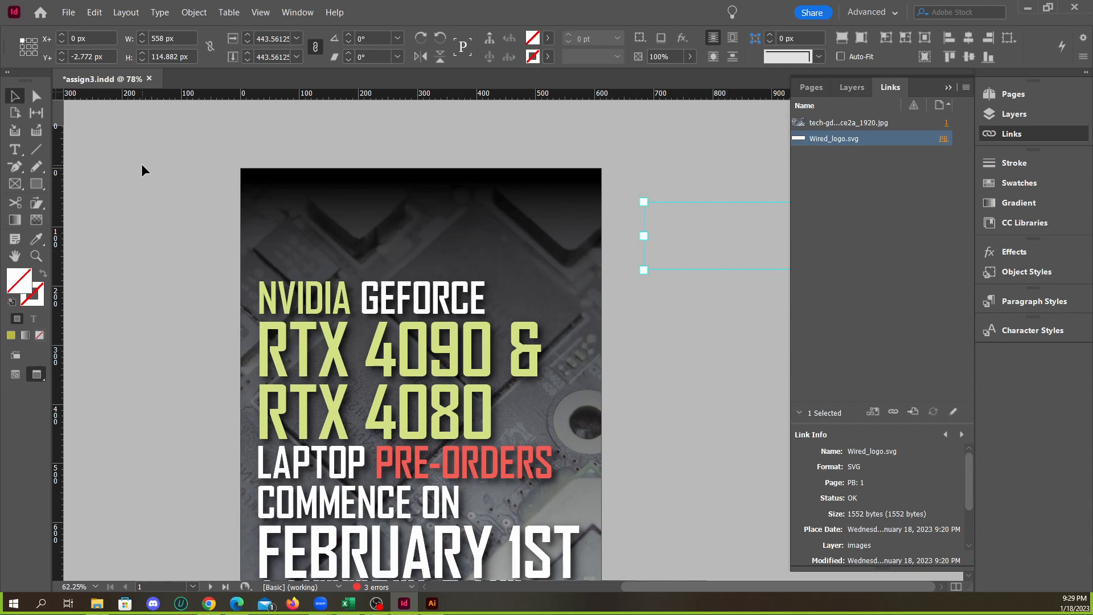
pyautogui.moveTo(683, 227); pyautogui.dragTo(320, 204)
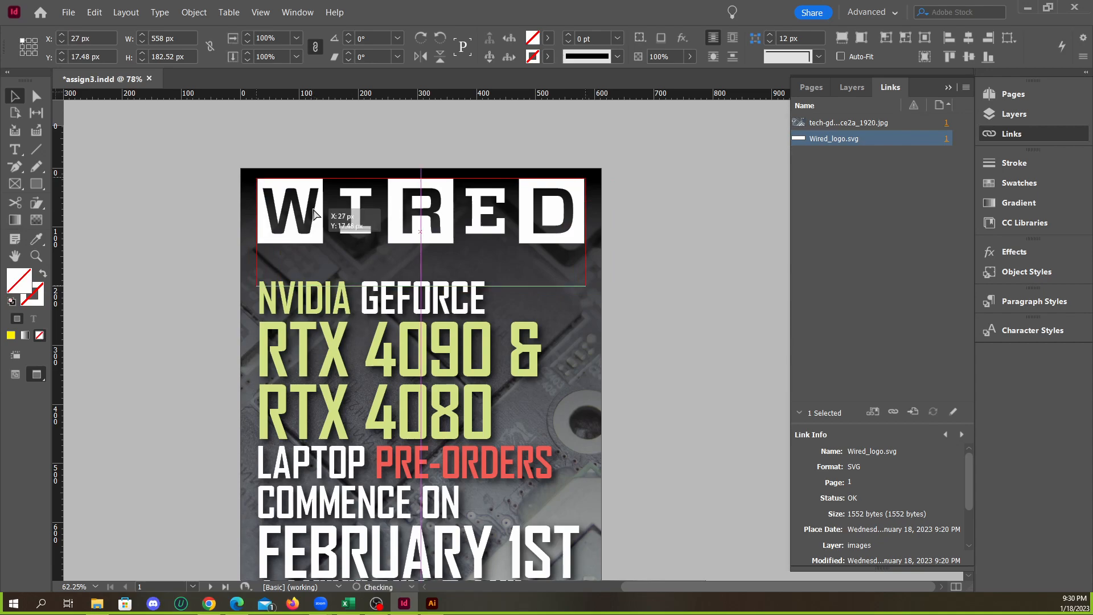
# Review the cover with its white logo and the inside spreads through page 5
pyautogui.click(620, 215)
pyautogui.scroll(-1, 647, 236)
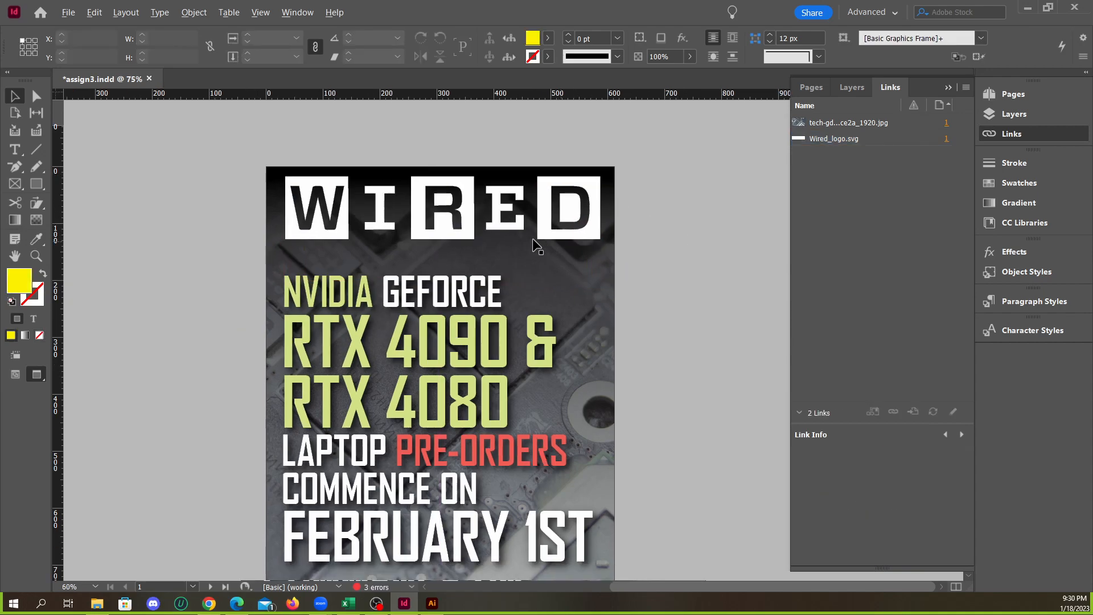
pyautogui.click(472, 230)
pyautogui.click(689, 251)
pyautogui.scroll(-2, 689, 251)
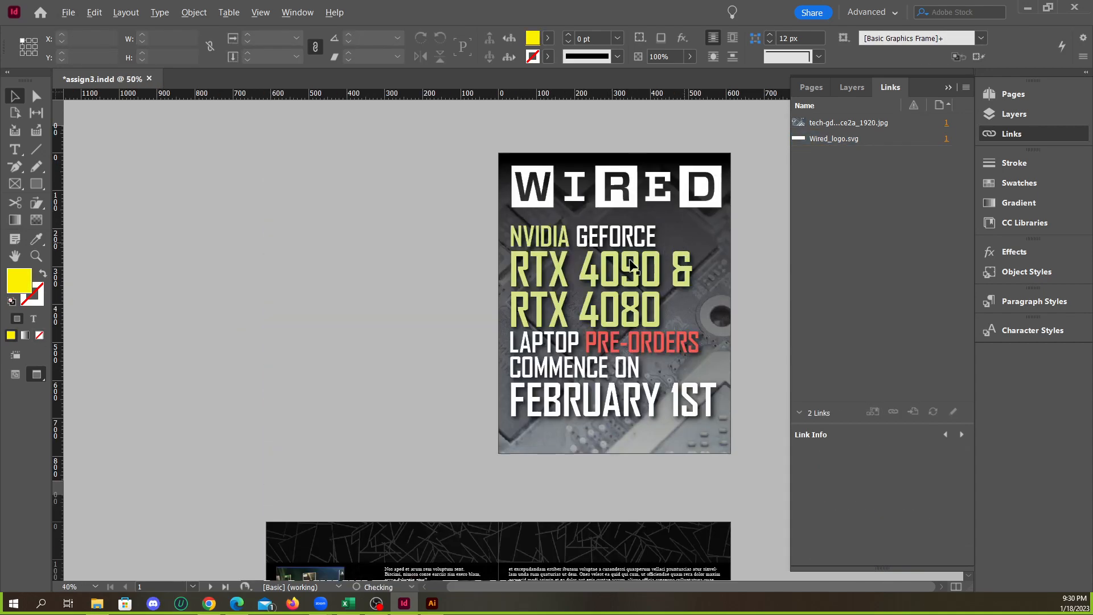
pyautogui.scroll(-5, 605, 285)
pyautogui.scroll(-5, 613, 285)
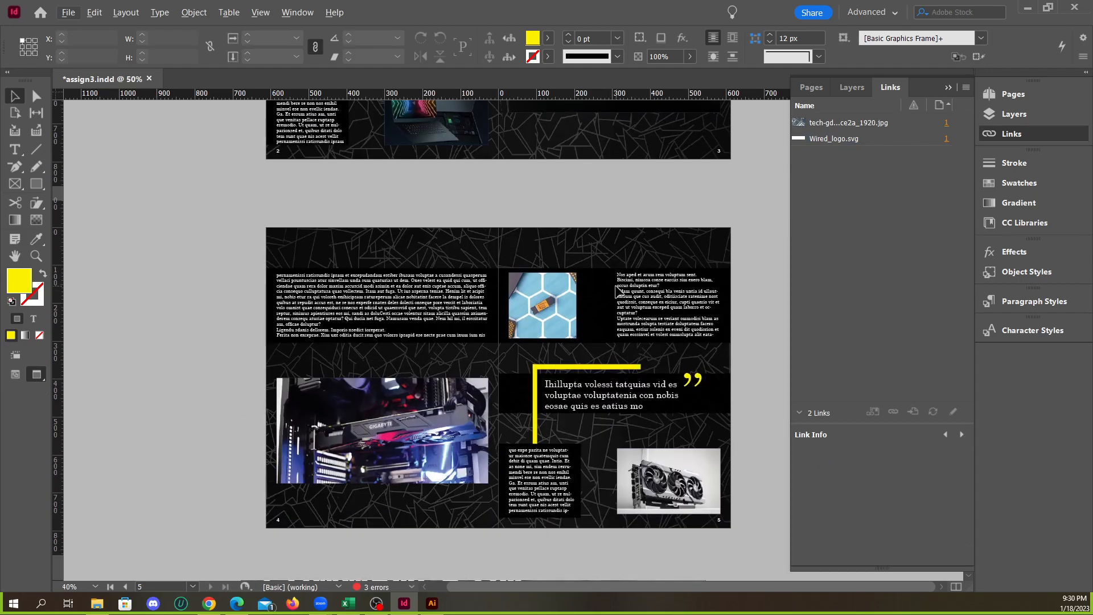
pyautogui.scroll(8, 608, 275)
pyautogui.scroll(2, 619, 283)
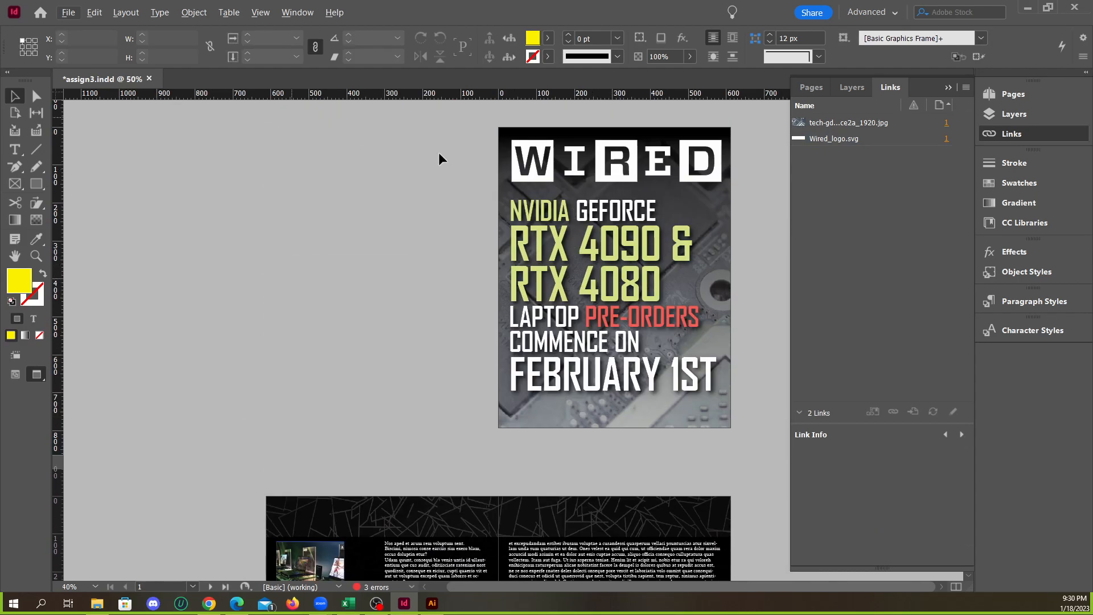
# Move the Wired logo slightly down on the cover and shift the NVIDIA headline text block lower beneath it
pyautogui.moveTo(631, 163); pyautogui.dragTo(634, 167)
pyautogui.click(743, 199)
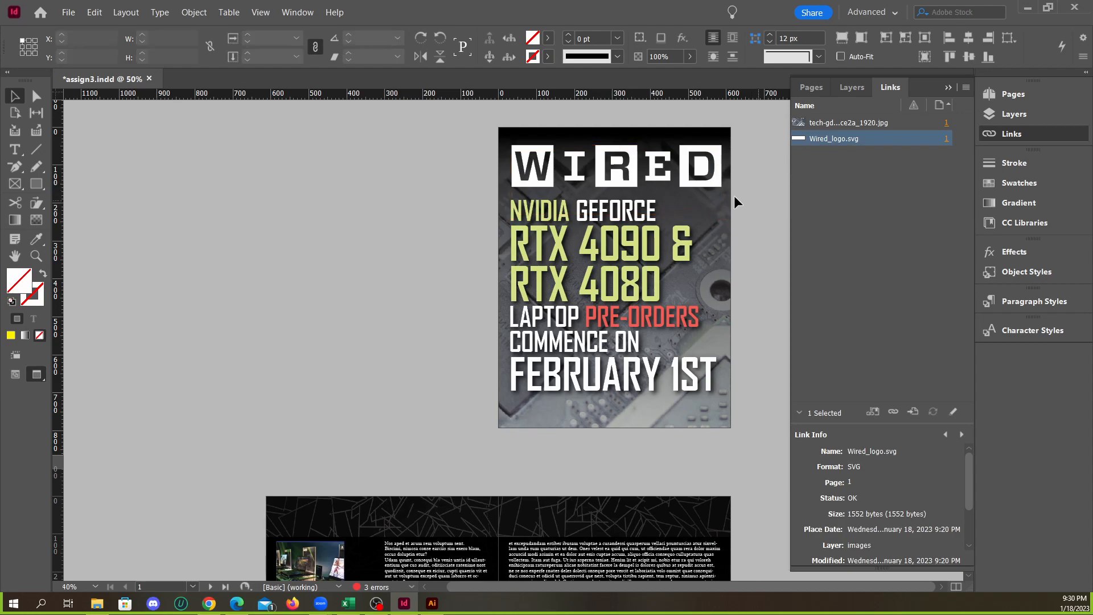
pyautogui.moveTo(592, 246); pyautogui.dragTo(592, 264)
pyautogui.keyDown('shift'); pyautogui.click(626, 174); pyautogui.keyUp('shift')
pyautogui.moveTo(626, 174); pyautogui.dragTo(626, 182)
pyautogui.hotkey('ctrl', 'z')
pyautogui.click(773, 270)
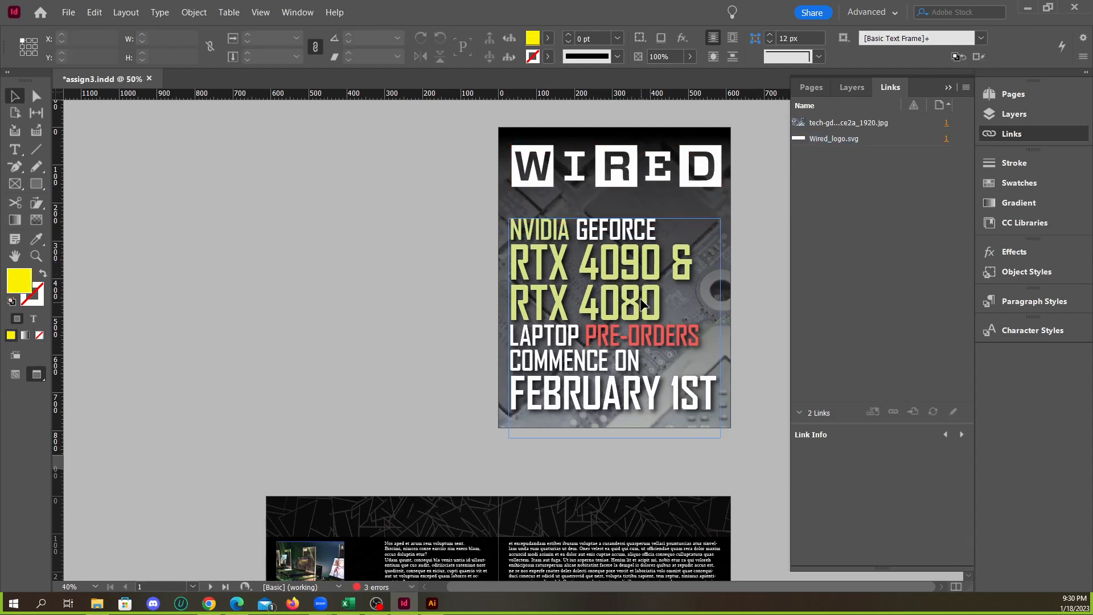
pyautogui.moveTo(644, 300); pyautogui.dragTo(645, 296)
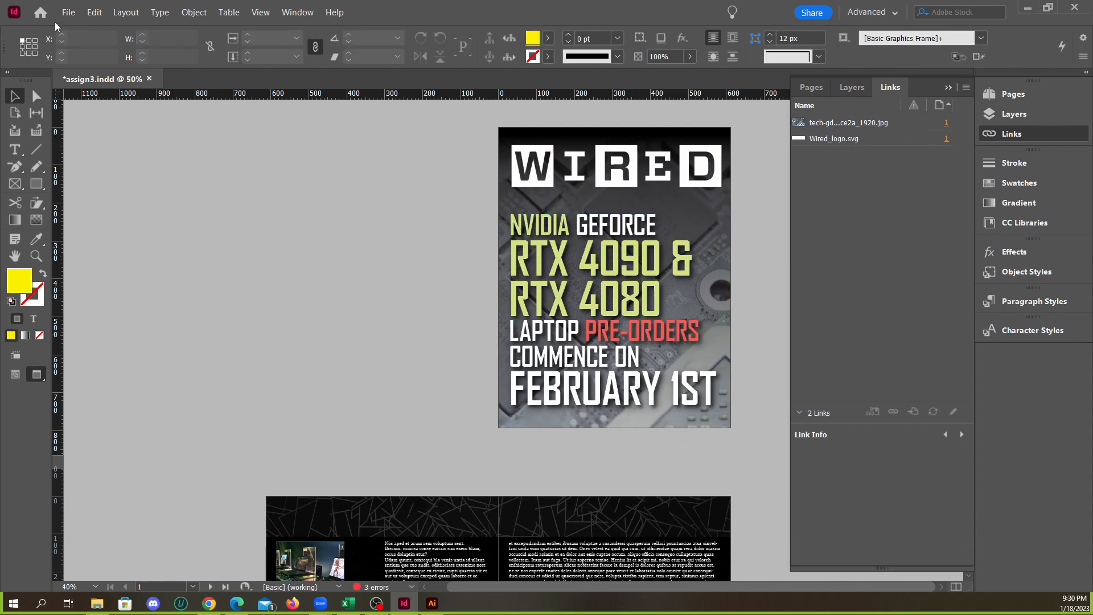
# Save the document and export it in spreads as assign3.pdf in Adobe PDF (Print) format with the modified High Quality Print preset
pyautogui.click(67, 12)
pyautogui.click(77, 97)
pyautogui.click(68, 14)
pyautogui.click(108, 239)
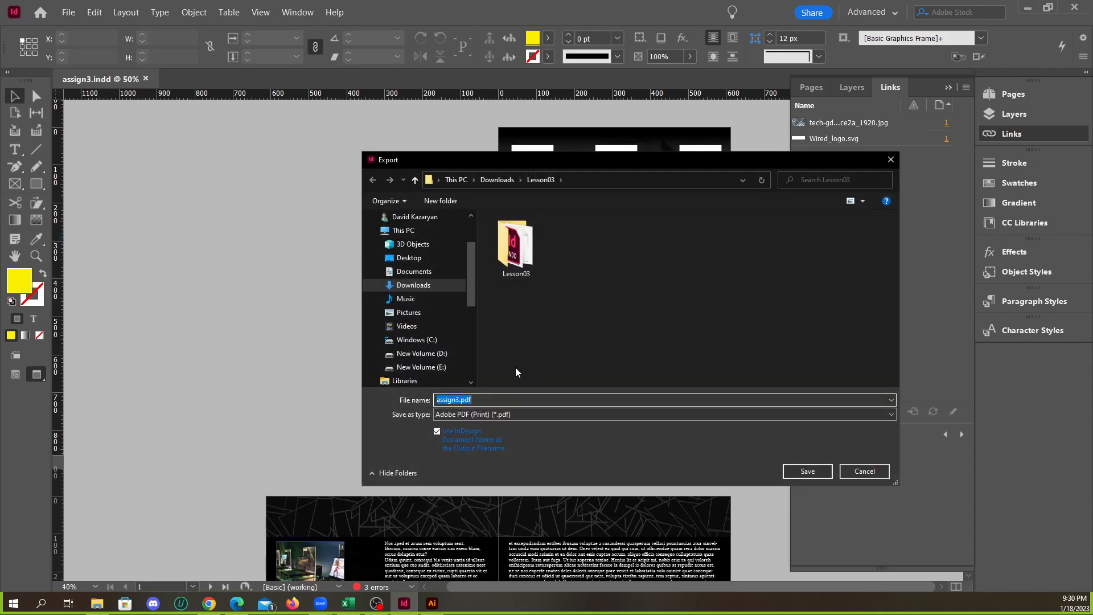
pyautogui.click(807, 471)
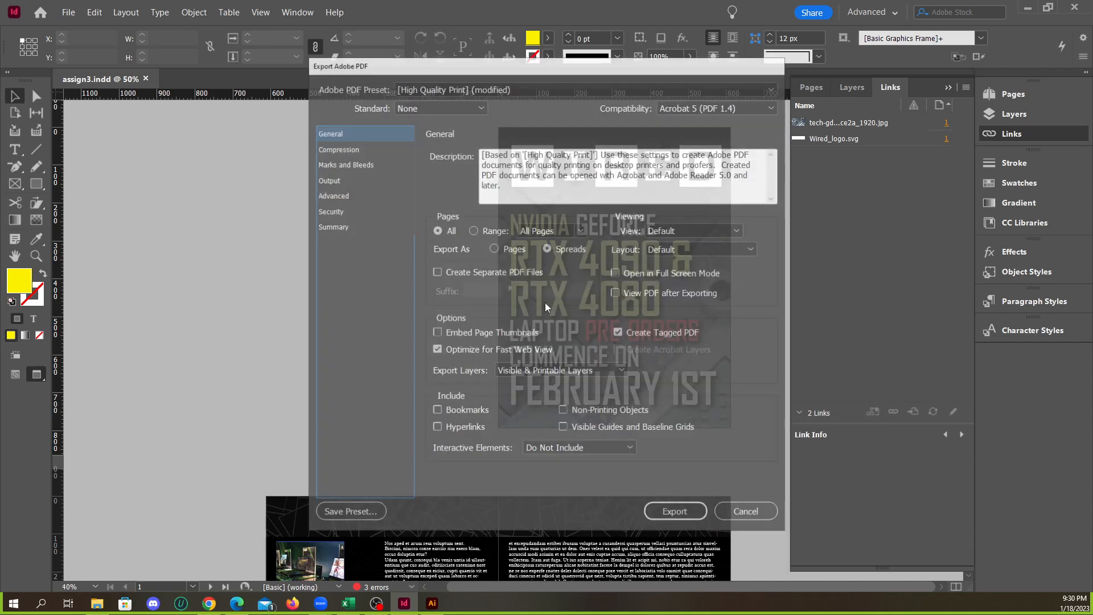
pyautogui.click(676, 513)
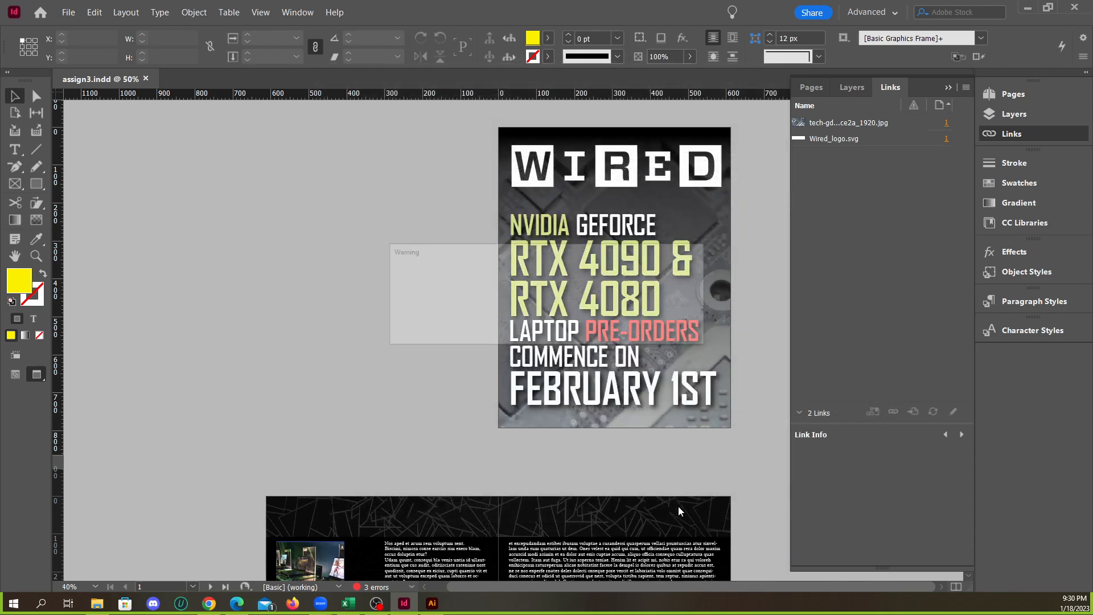
pyautogui.click(626, 327)
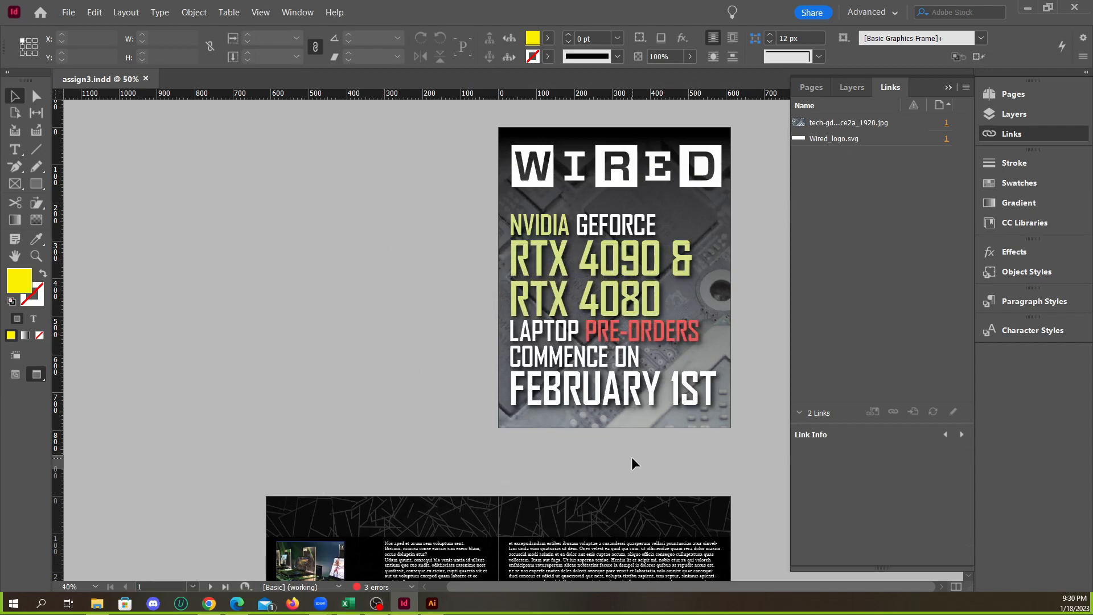
# Expand the overset text errors in Preflight and go to the flagged text frame on parent page A
pyautogui.click(369, 587)
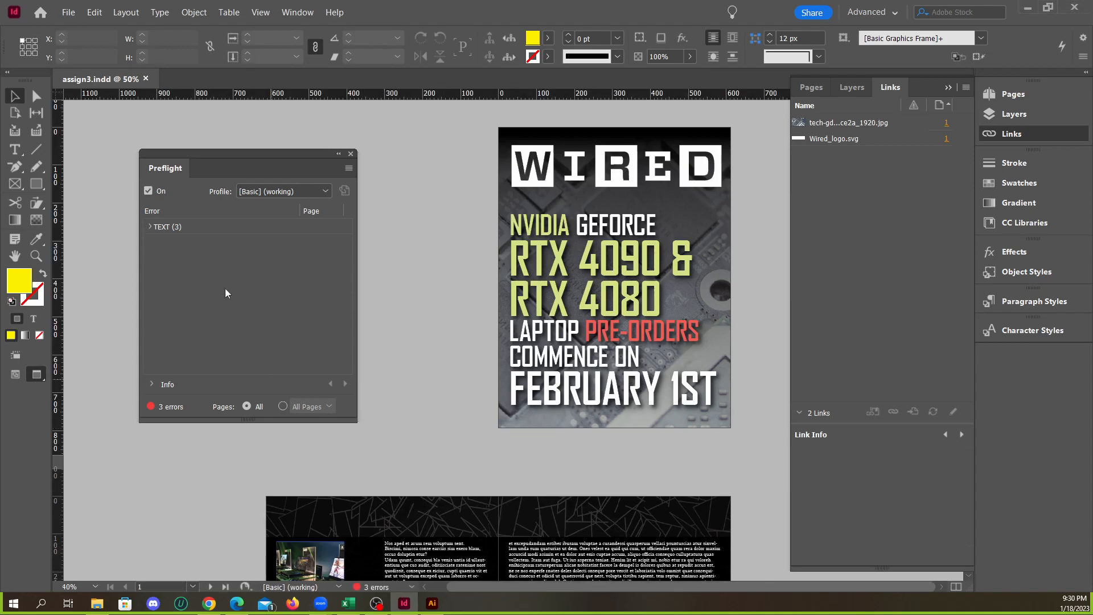
pyautogui.moveTo(210, 155); pyautogui.dragTo(320, 164)
pyautogui.click(259, 236)
pyautogui.doubleClick(296, 251)
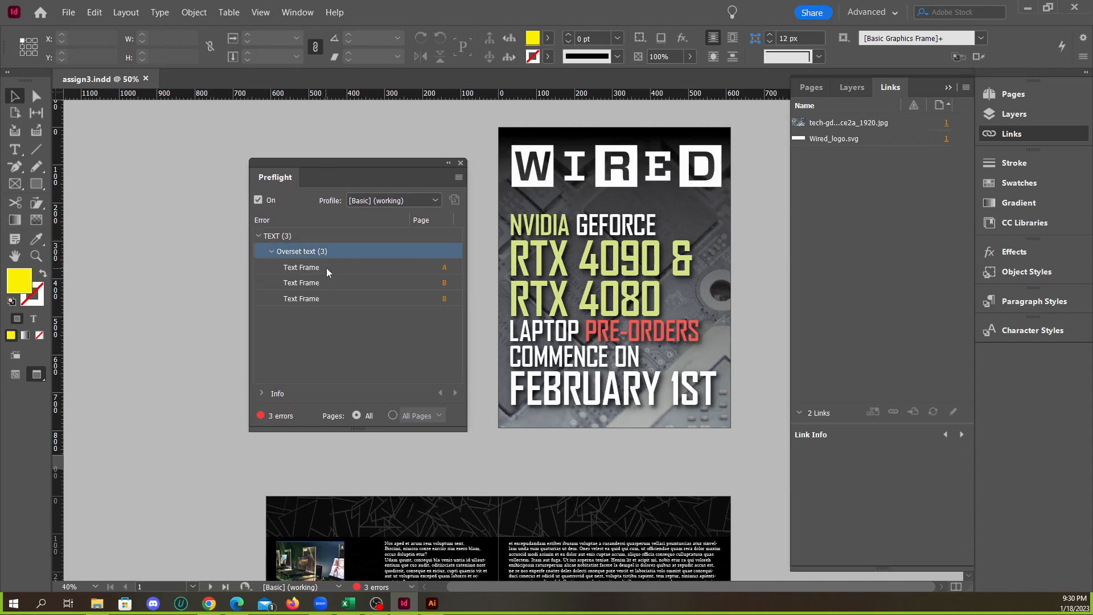
pyautogui.doubleClick(326, 268)
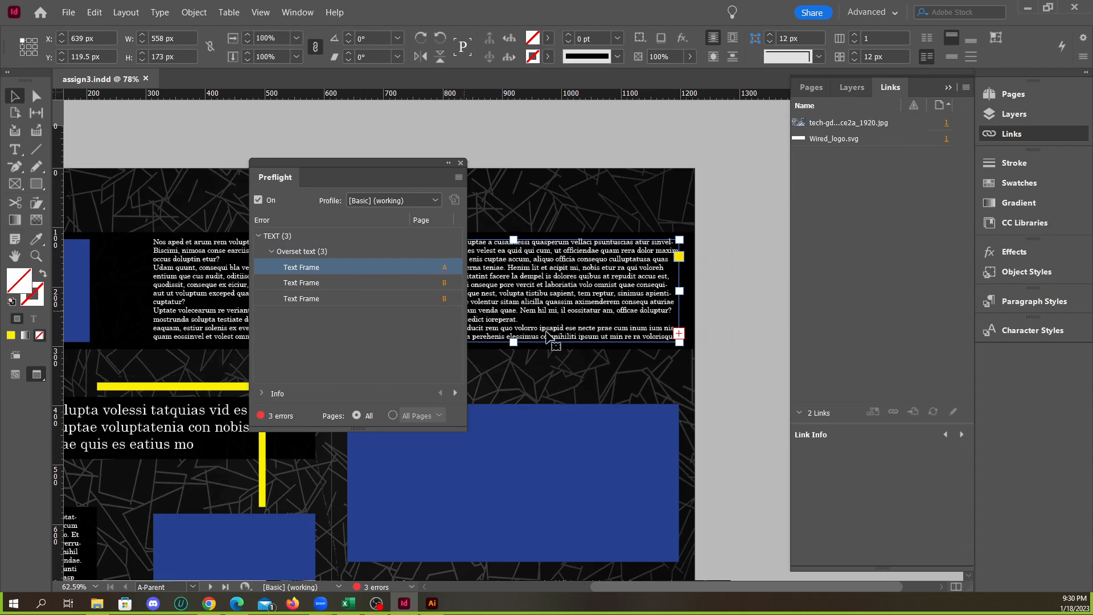
# Try extending the lower edge of the overset text frame on A-Parent, and undo the resize
pyautogui.moveTo(514, 342); pyautogui.dragTo(515, 382)
pyautogui.hotkey('ctrl', 'z')
pyautogui.hotkey('ctrl', 's')
pyautogui.moveTo(415, 177); pyautogui.dragTo(289, 170)
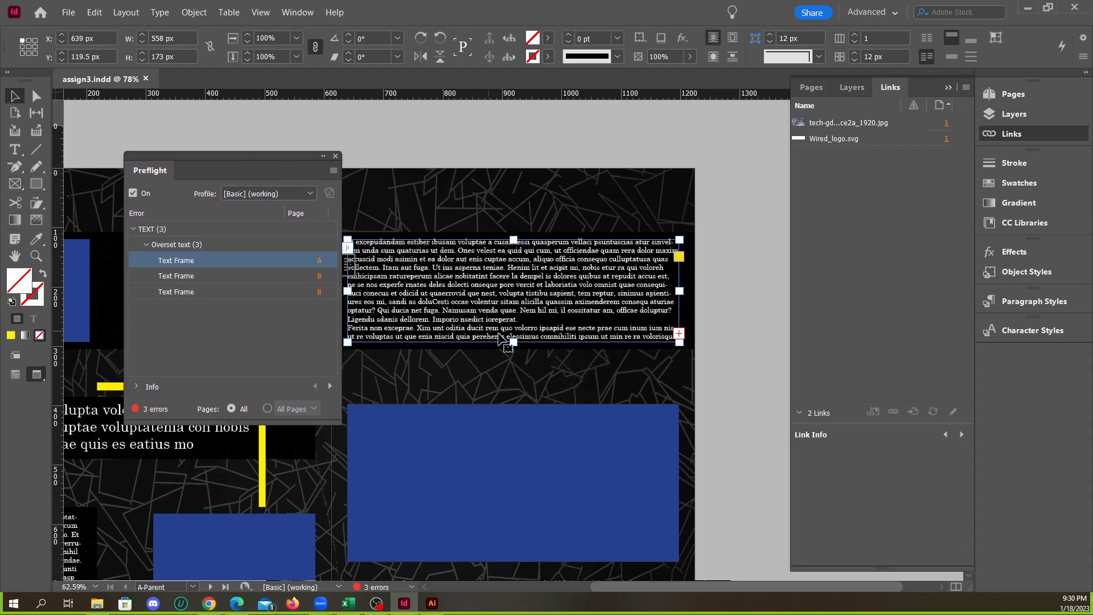
# Extend the overset text frame on A-Parent downward, delete everything after "Imporio nsedict ioreperat" and end the text with a period
pyautogui.moveTo(513, 343); pyautogui.dragTo(514, 398)
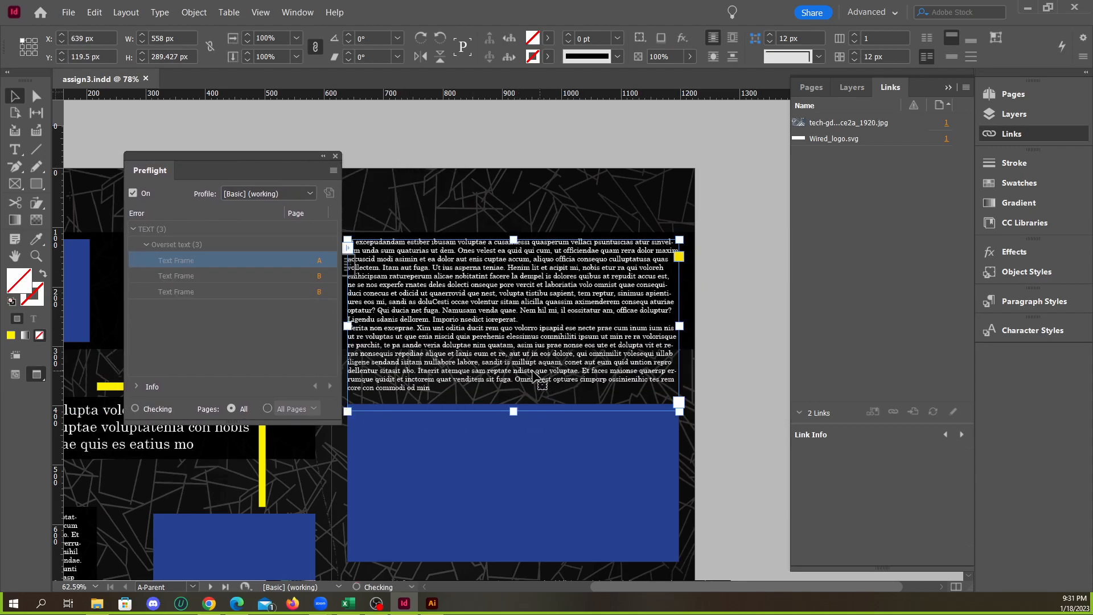
pyautogui.doubleClick(478, 385)
pyautogui.moveTo(430, 390); pyautogui.dragTo(392, 332)
pyautogui.press('BackSpace')
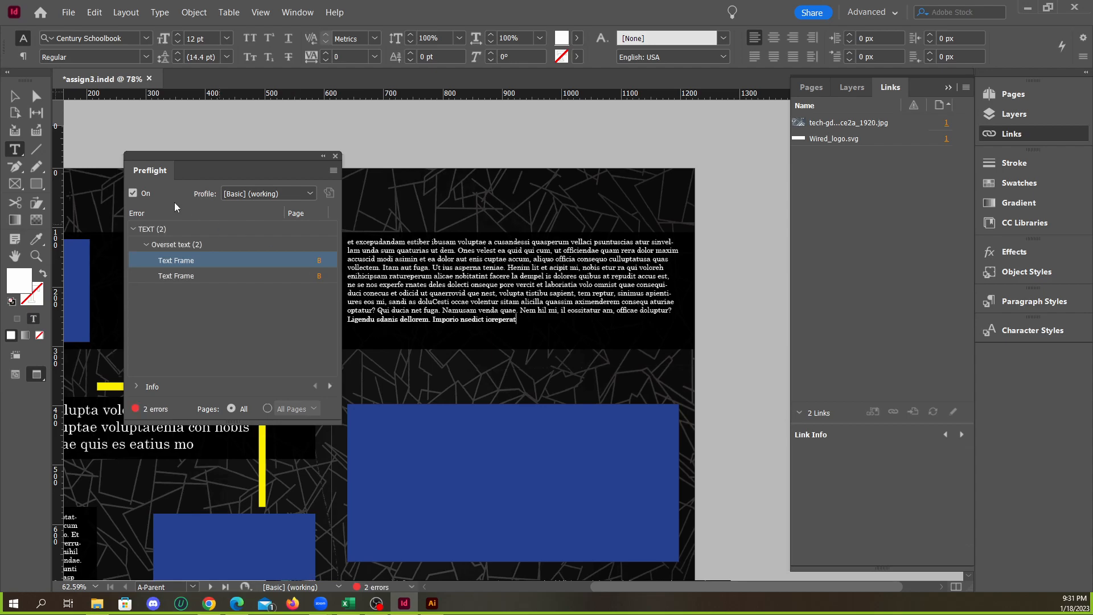
pyautogui.write('.')
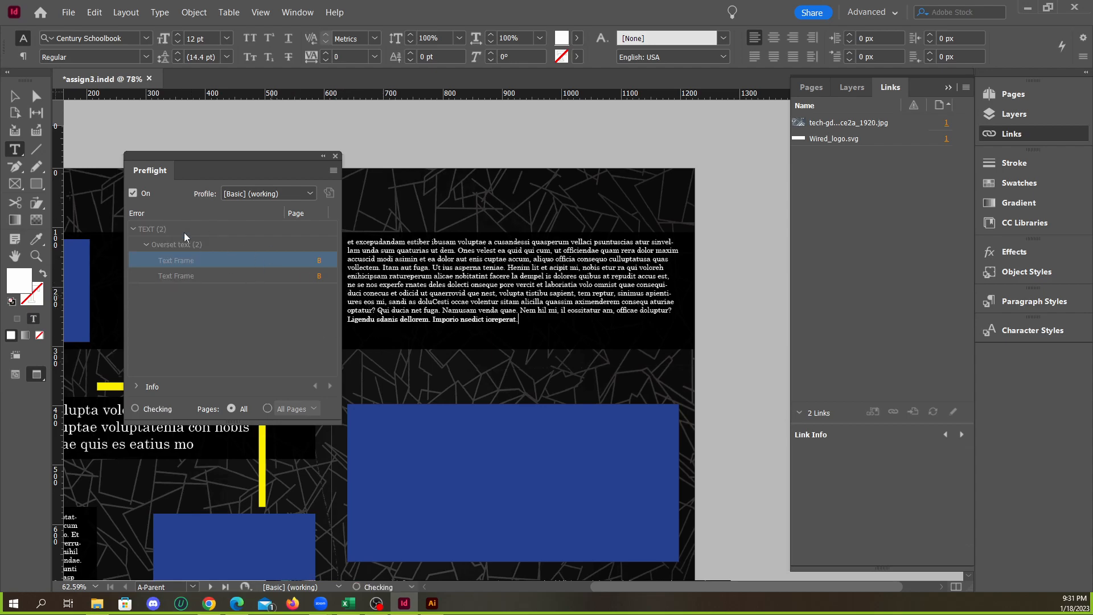
pyautogui.press('Escape')
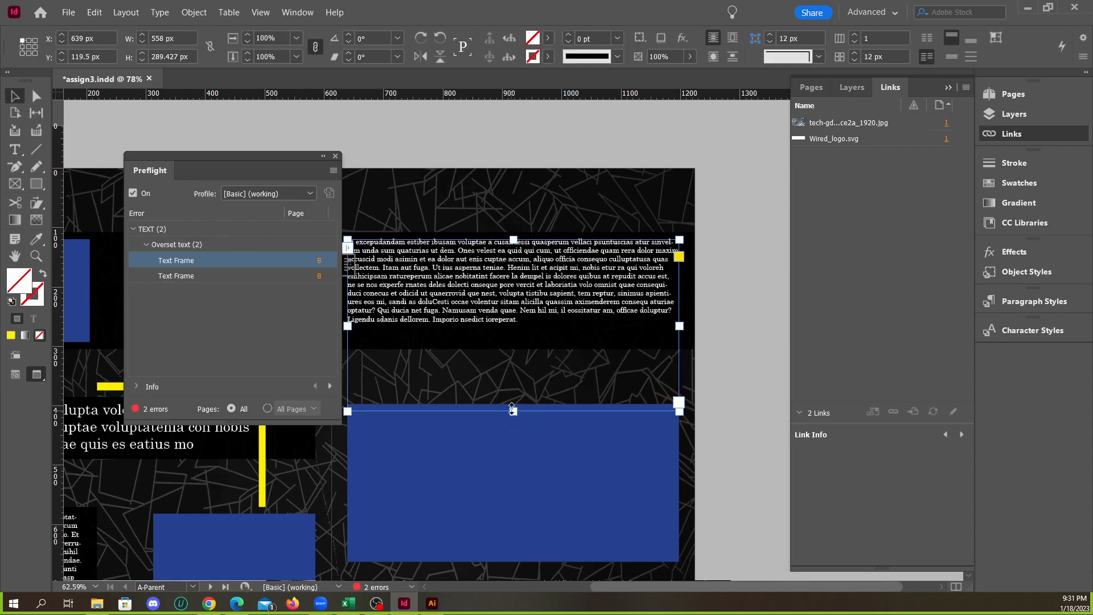
# Shrink the lower edge of the A-Parent text frame back to fit inside its black band
pyautogui.click(719, 371)
pyautogui.click(512, 318)
pyautogui.moveTo(513, 321); pyautogui.dragTo(514, 339)
pyautogui.click(699, 344)
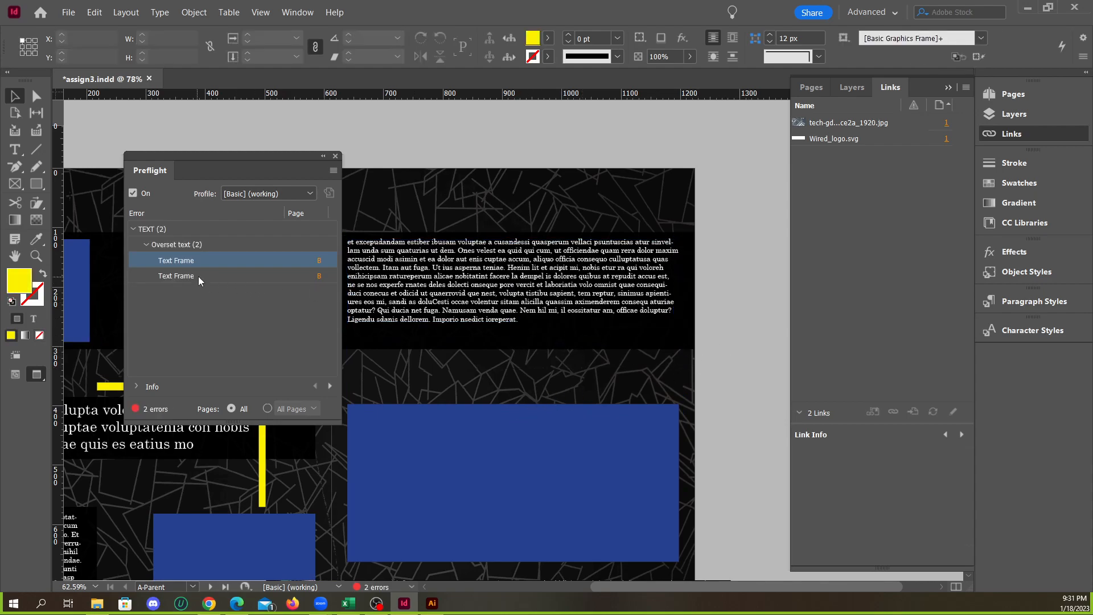
# Go to the first flagged text frame on parent page B, extend its lower edge and delete a block of its overflowing text
pyautogui.click(318, 263)
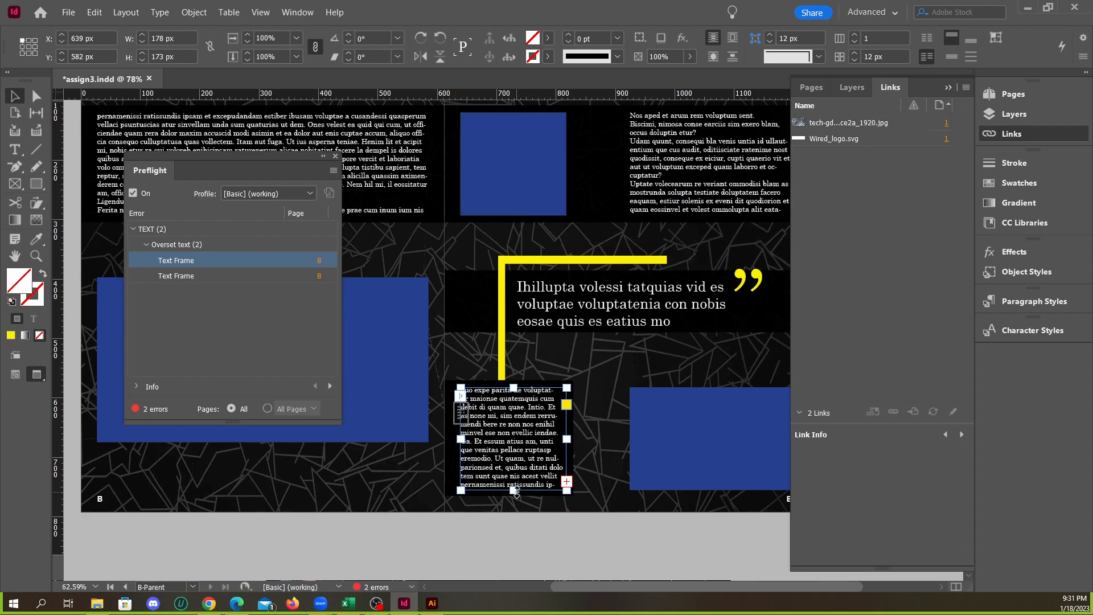
pyautogui.moveTo(516, 492); pyautogui.dragTo(514, 544)
pyautogui.doubleClick(499, 480)
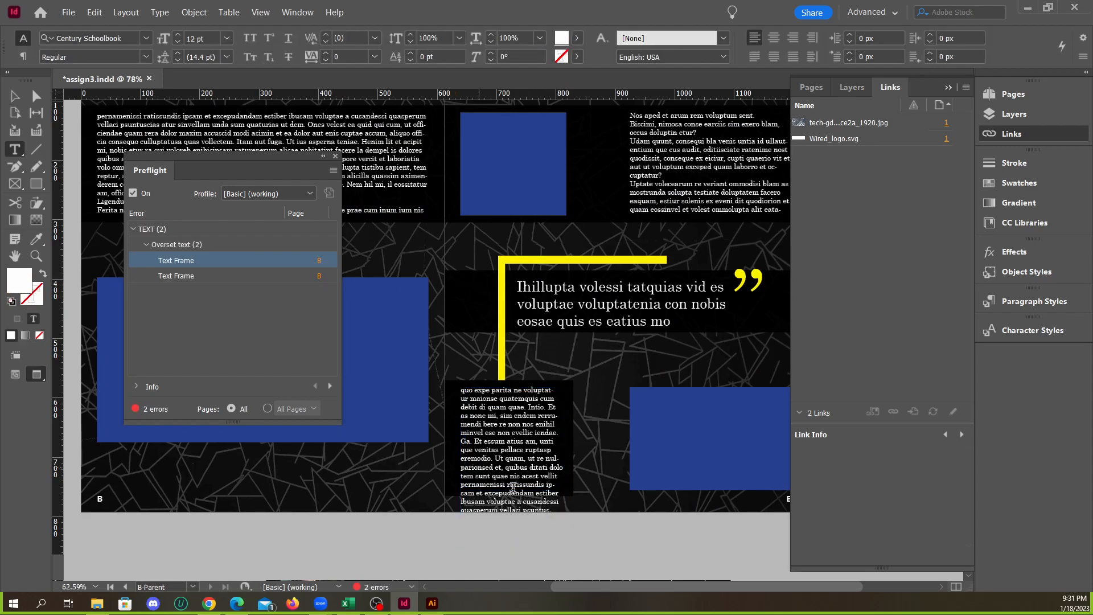
pyautogui.moveTo(481, 475); pyautogui.dragTo(556, 556)
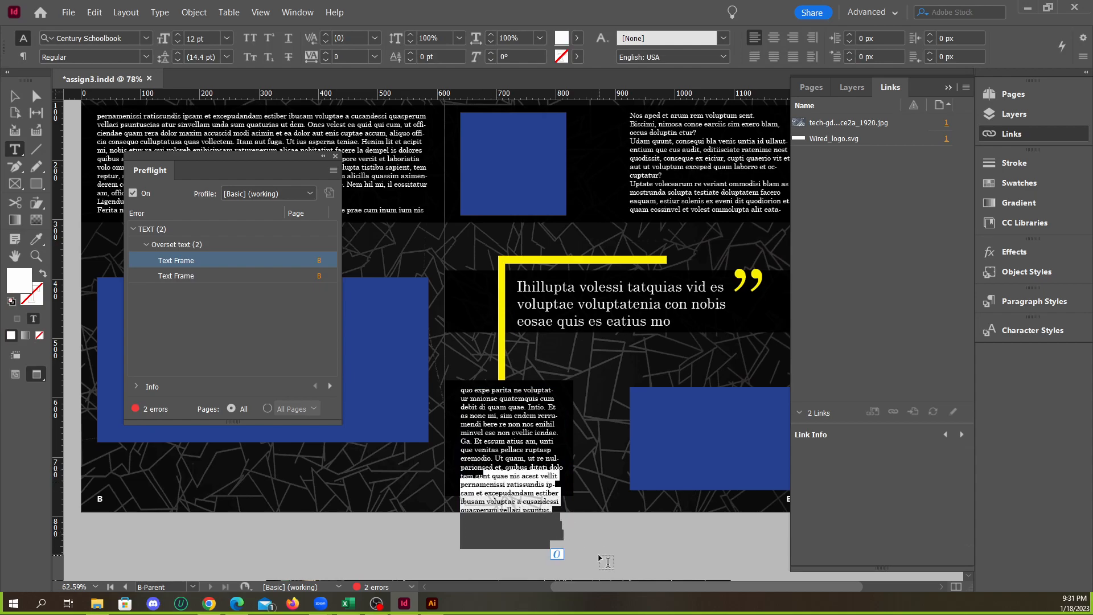
pyautogui.press('BackSpace')
pyautogui.press('BackSpace')
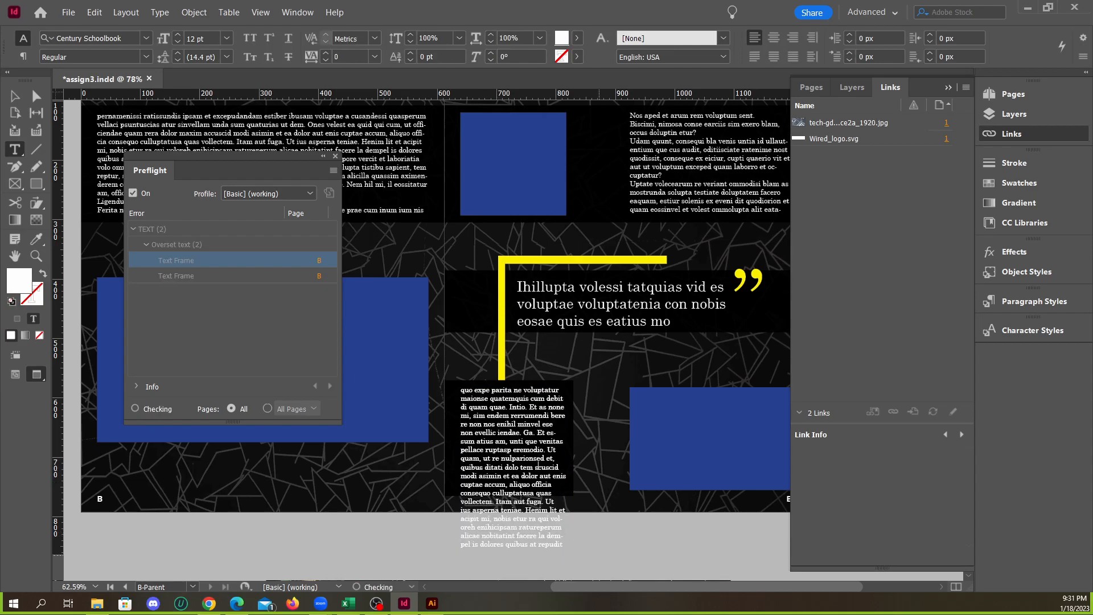
pyautogui.scroll(-3, 546, 413)
pyautogui.scroll(1, 546, 425)
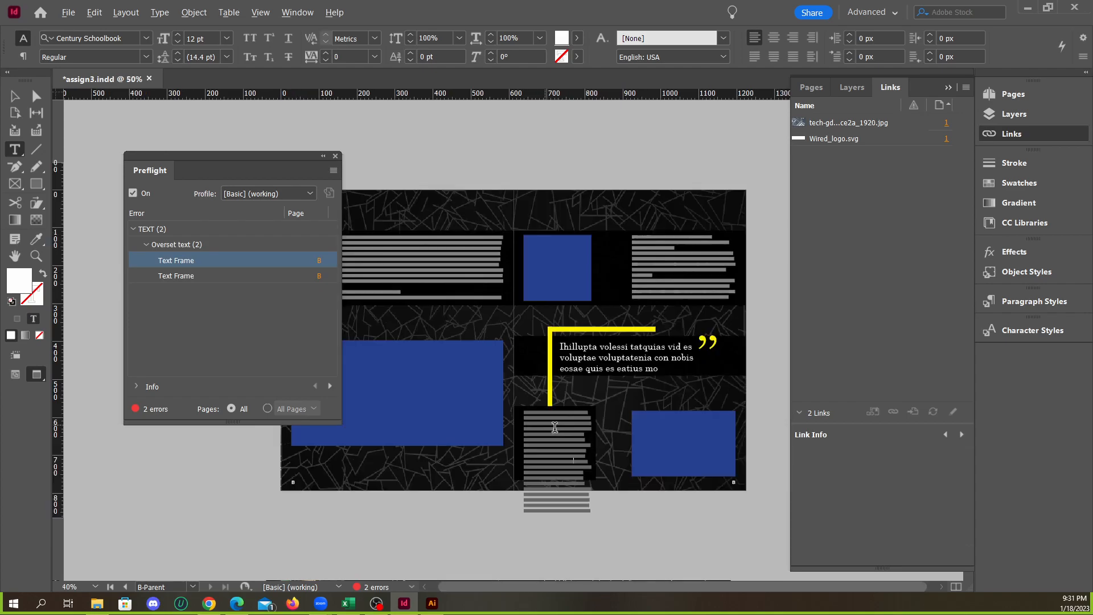
# Keep deleting trailing text in the narrow B-Parent column until it ends within its black box
pyautogui.moveTo(564, 458); pyautogui.dragTo(612, 540)
pyautogui.press('BackSpace')
pyautogui.moveTo(562, 461); pyautogui.dragTo(625, 542)
pyautogui.press('BackSpace')
pyautogui.moveTo(562, 481); pyautogui.dragTo(635, 546)
pyautogui.press('BackSpace')
pyautogui.moveTo(548, 483); pyautogui.dragTo(609, 532)
pyautogui.press('BackSpace')
pyautogui.press('BackSpace')
pyautogui.press('BackSpace')
pyautogui.press('BackSpace')
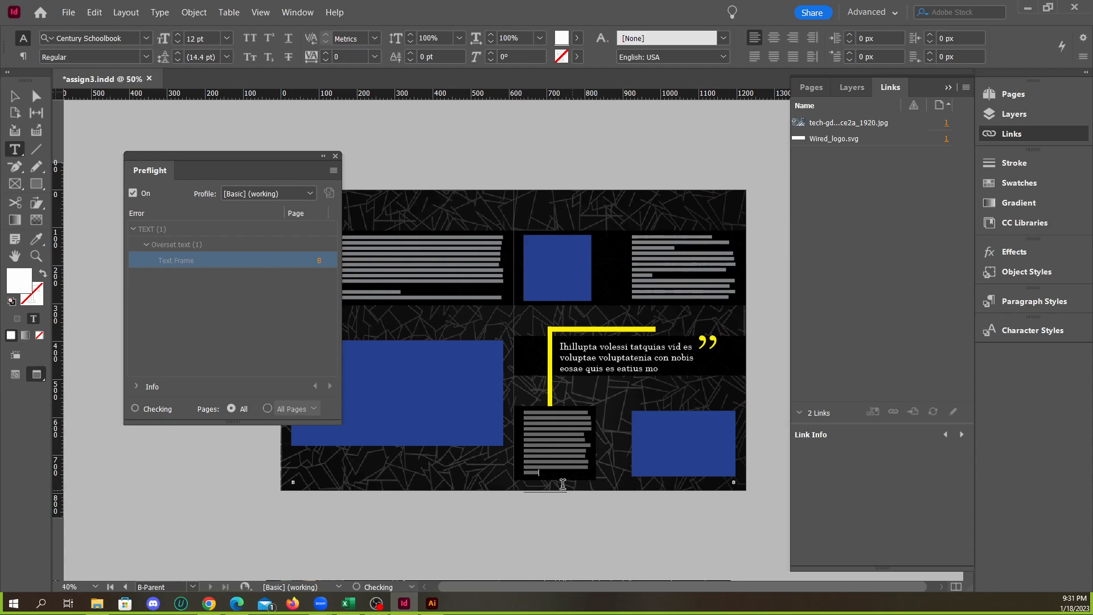
# Replace the trailing words "net fug" in the narrow column with a period and shrink its frame to fit inside the black box
pyautogui.scroll(2, 569, 496)
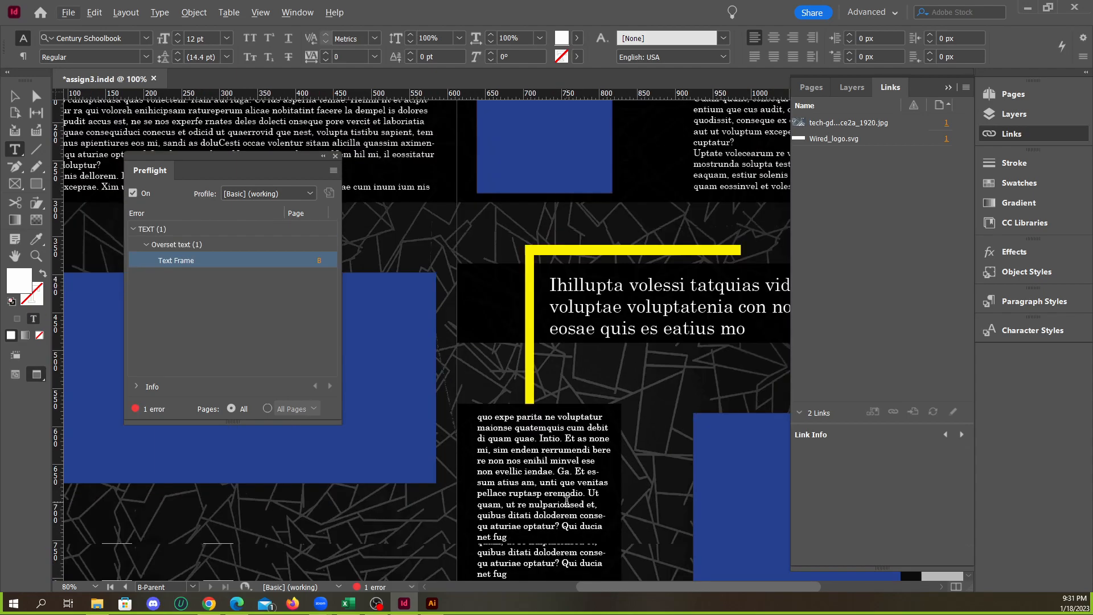
pyautogui.scroll(-1, 572, 511)
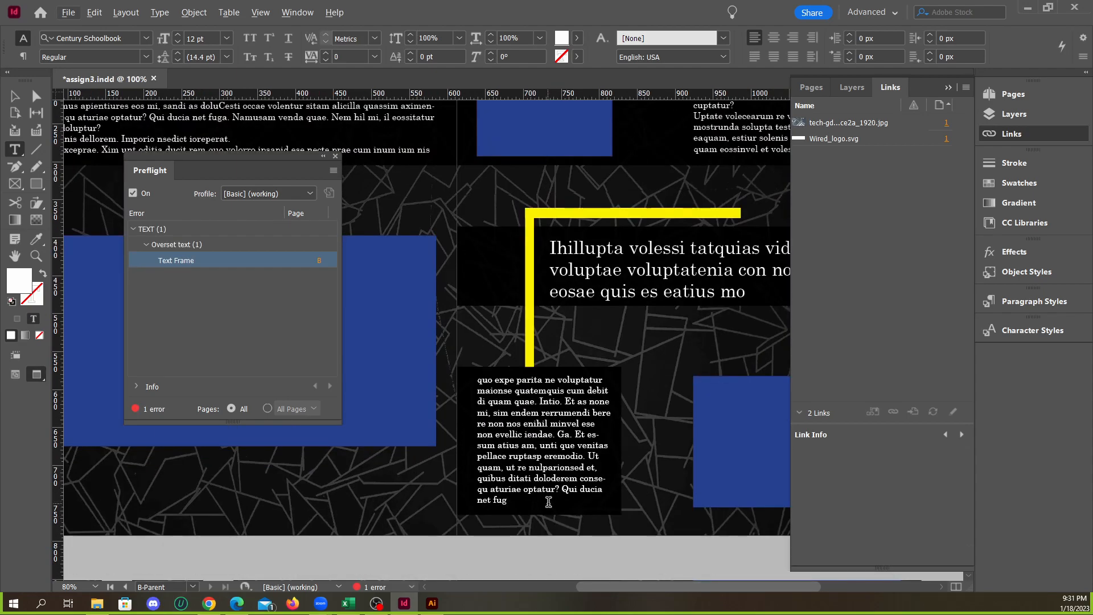
pyautogui.moveTo(506, 502); pyautogui.dragTo(477, 499)
pyautogui.press('BackSpace')
pyautogui.write('.')
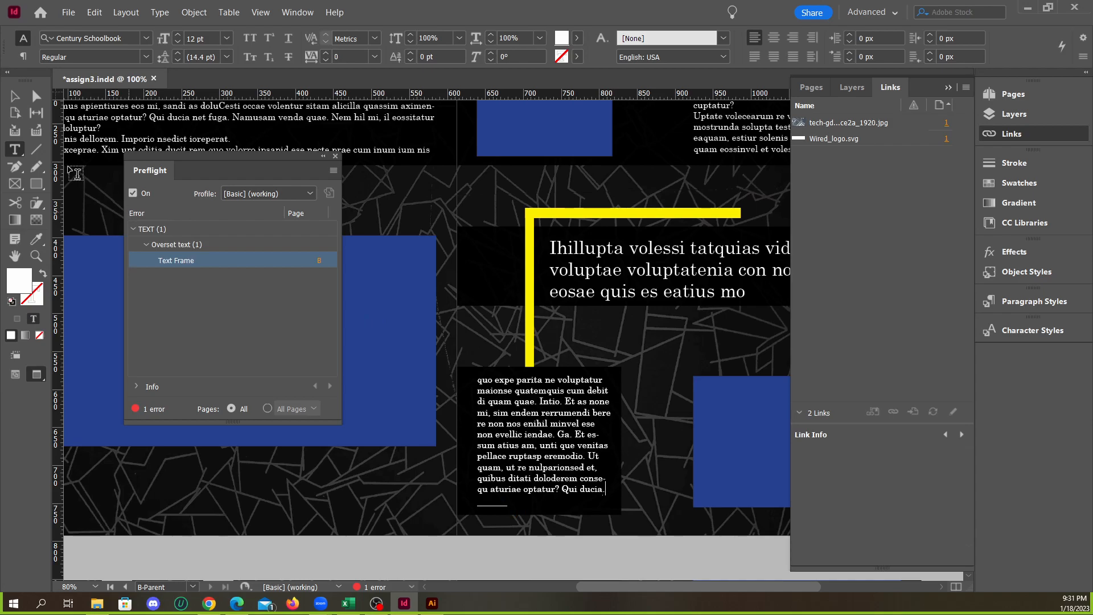
pyautogui.press('Escape')
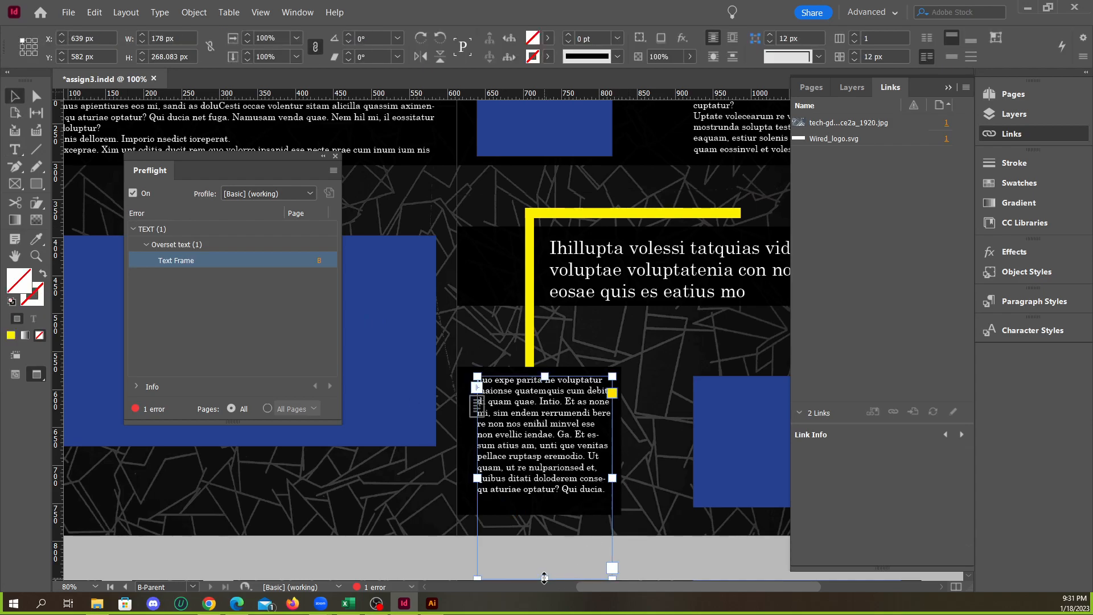
pyautogui.doubleClick(544, 578)
pyautogui.moveTo(545, 491); pyautogui.dragTo(545, 507)
pyautogui.click(647, 468)
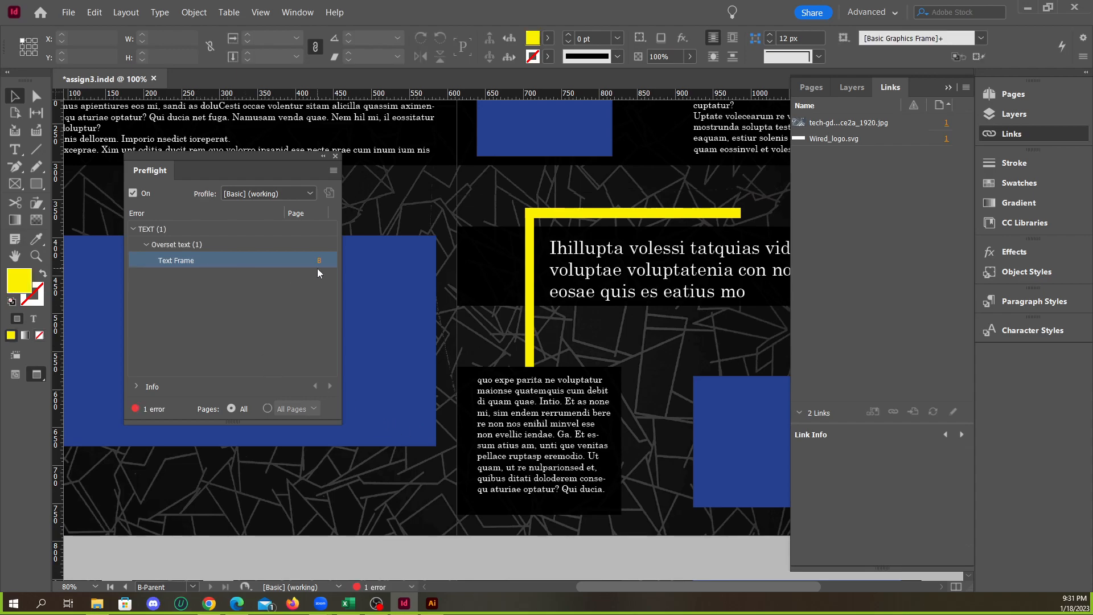
# Go to the remaining flagged text frame on parent page B and delete all its text after "officae doluptur?"
pyautogui.click(319, 260)
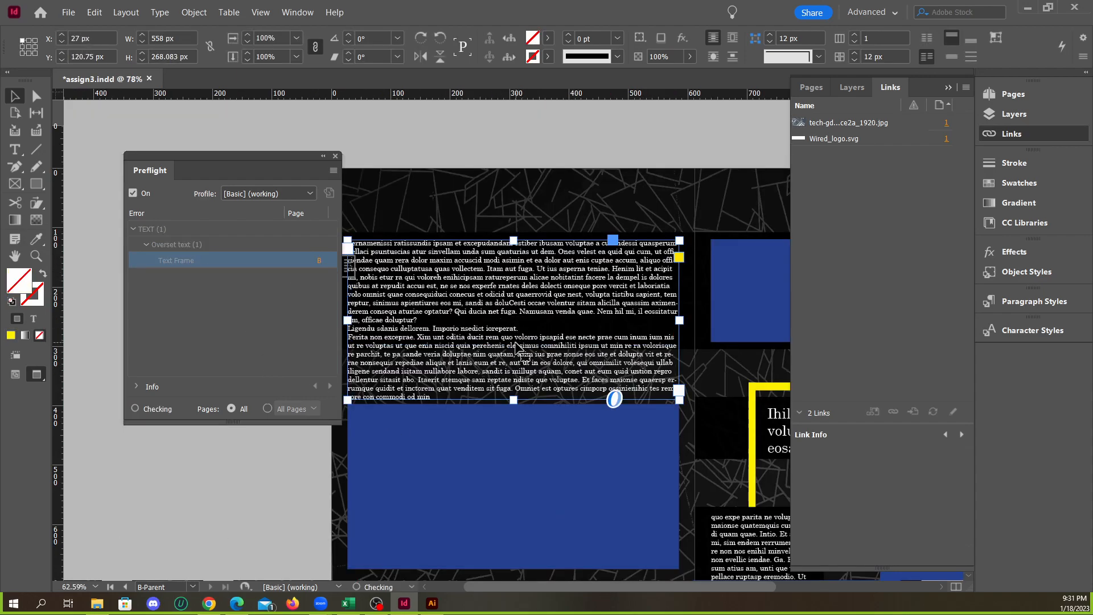
pyautogui.doubleClick(398, 346)
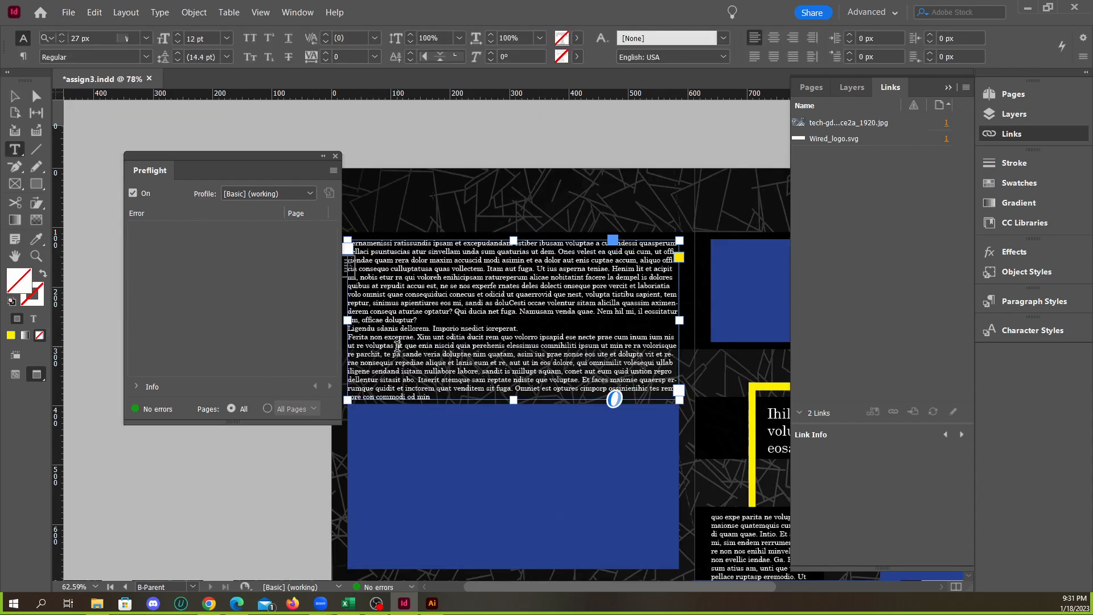
pyautogui.moveTo(349, 343); pyautogui.dragTo(600, 472)
pyautogui.press('BackSpace')
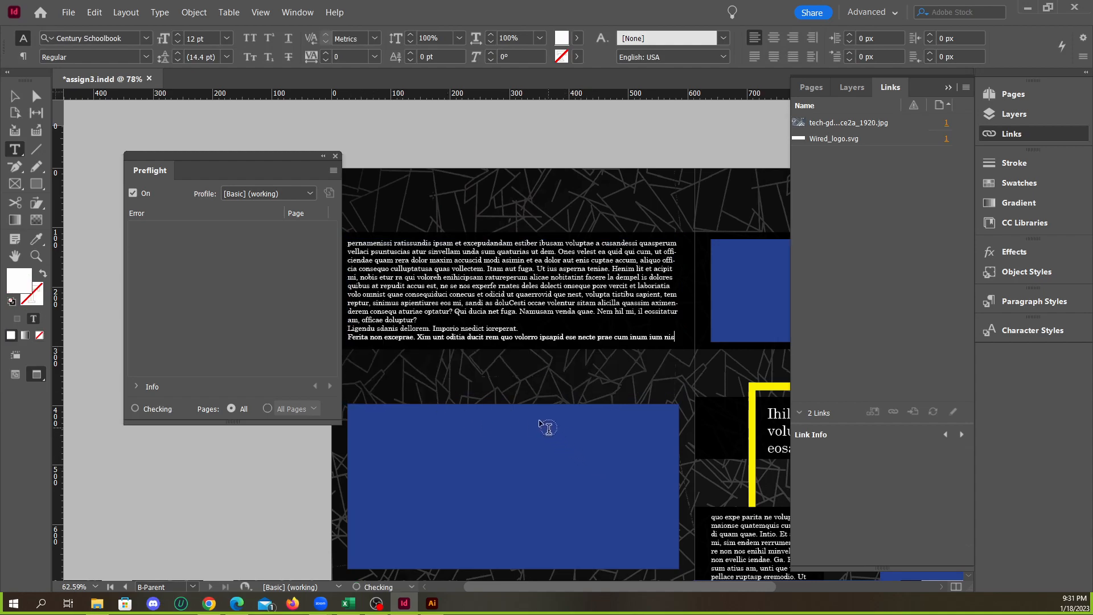
pyautogui.moveTo(674, 334); pyautogui.dragTo(332, 327)
pyautogui.press('BackSpace')
pyautogui.press('BackSpace')
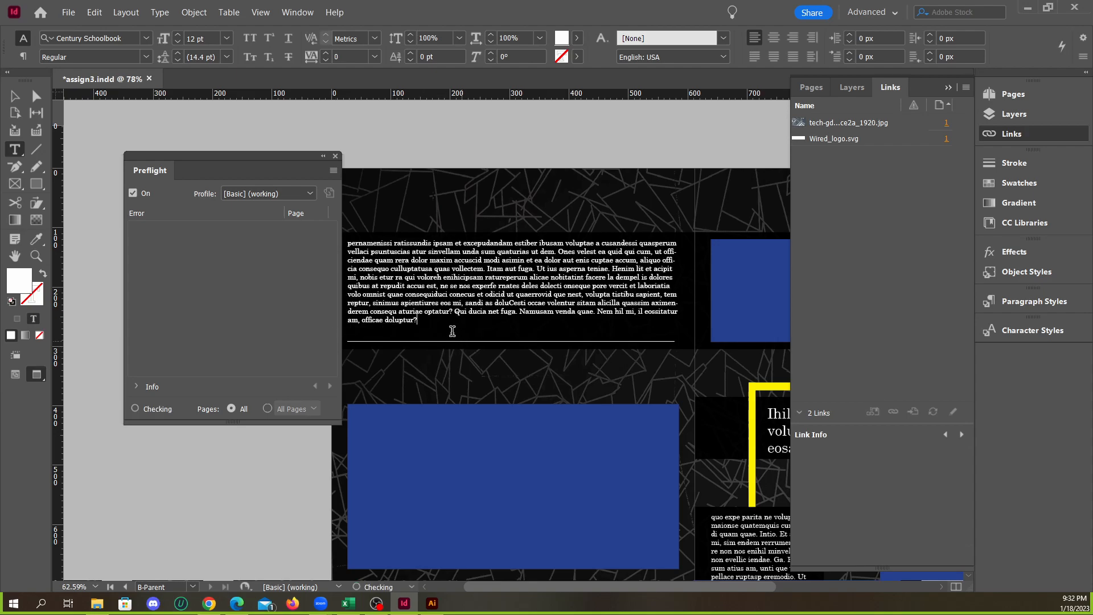
# Reduce the wide B-Parent text frame's height to about 163 px and close the Preflight window
pyautogui.click(15, 95)
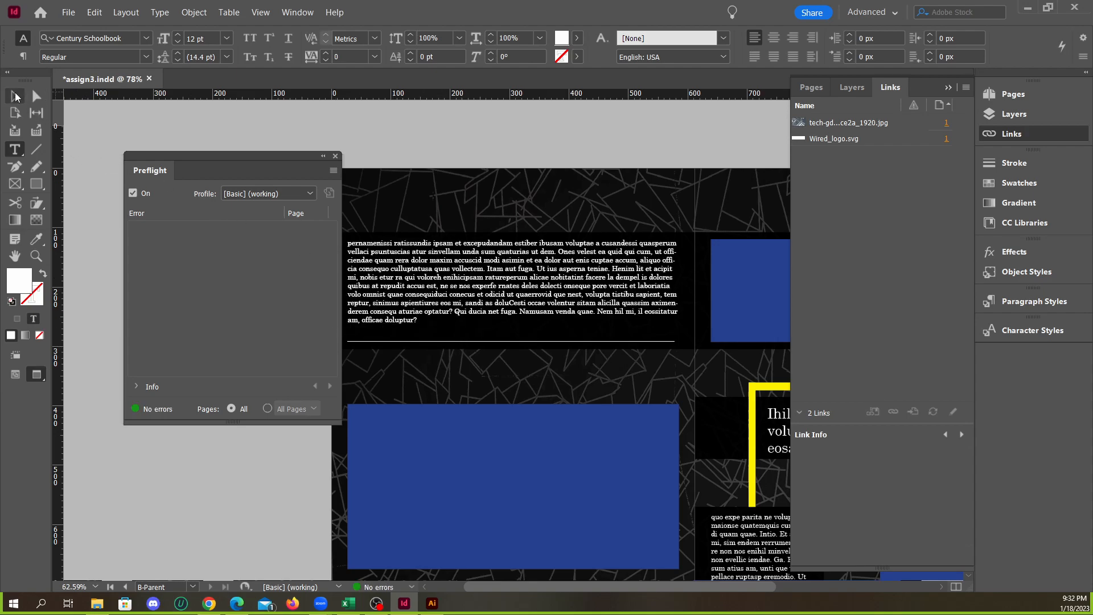
pyautogui.doubleClick(514, 396)
pyautogui.moveTo(513, 322); pyautogui.dragTo(514, 336)
pyautogui.click(335, 156)
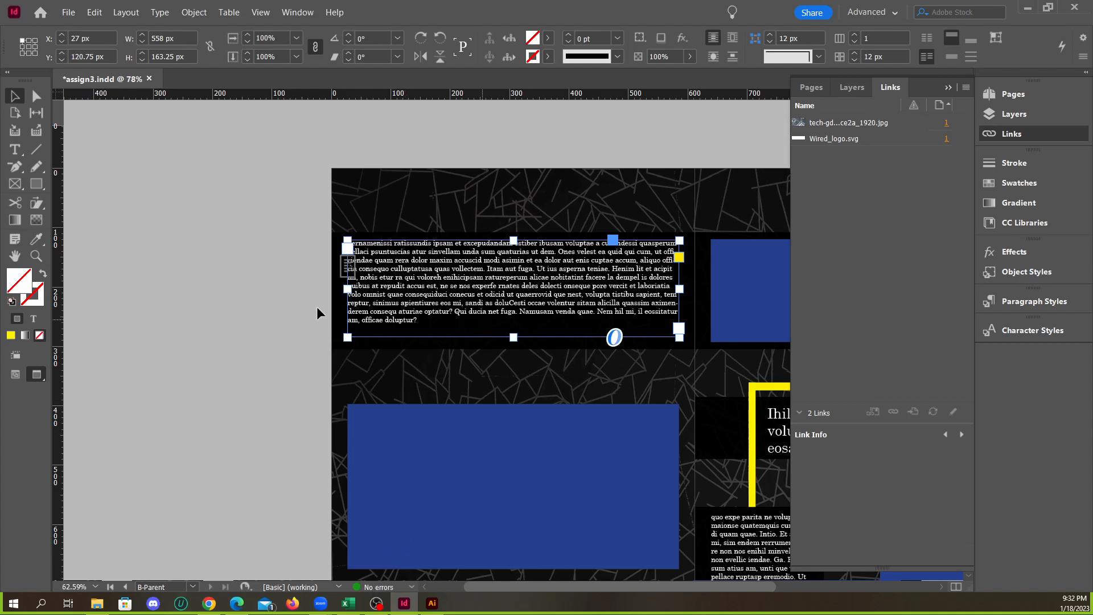
# Save the document and export it again in spreads as assign3.pdf in the Lesson03 folder with the modified High Quality Print preset
pyautogui.click(275, 314)
pyautogui.scroll(-2, 292, 321)
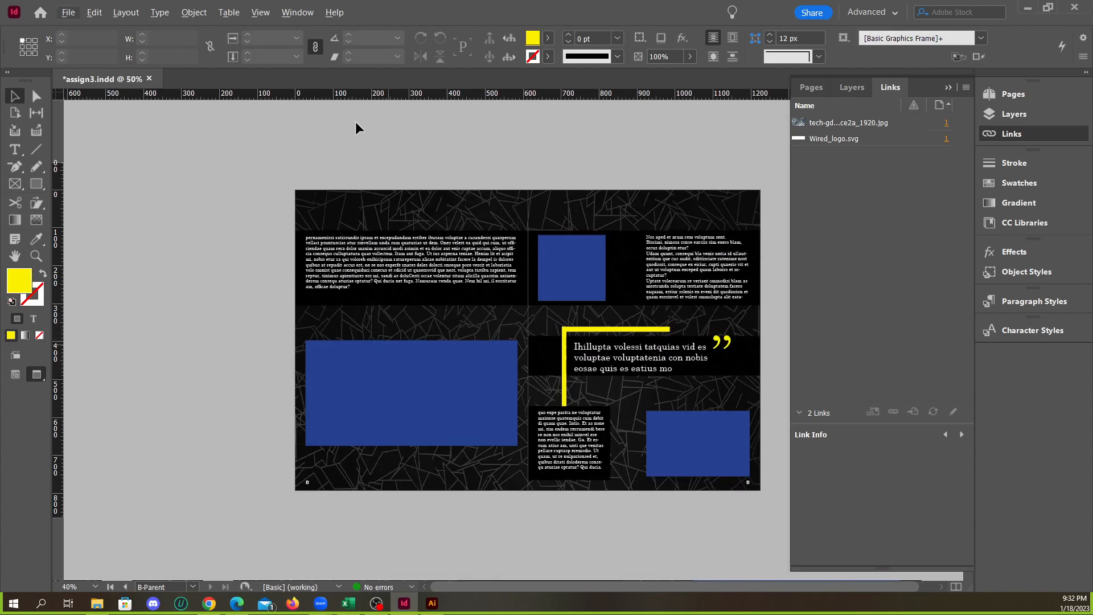
pyautogui.click(67, 13)
pyautogui.click(80, 92)
pyautogui.click(64, 15)
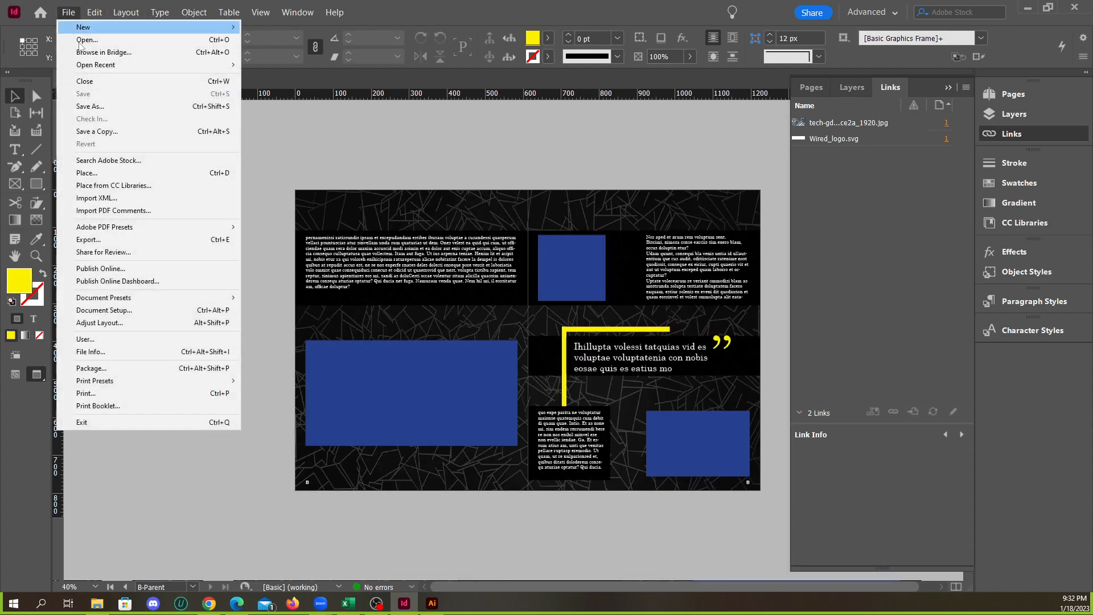
pyautogui.click(110, 239)
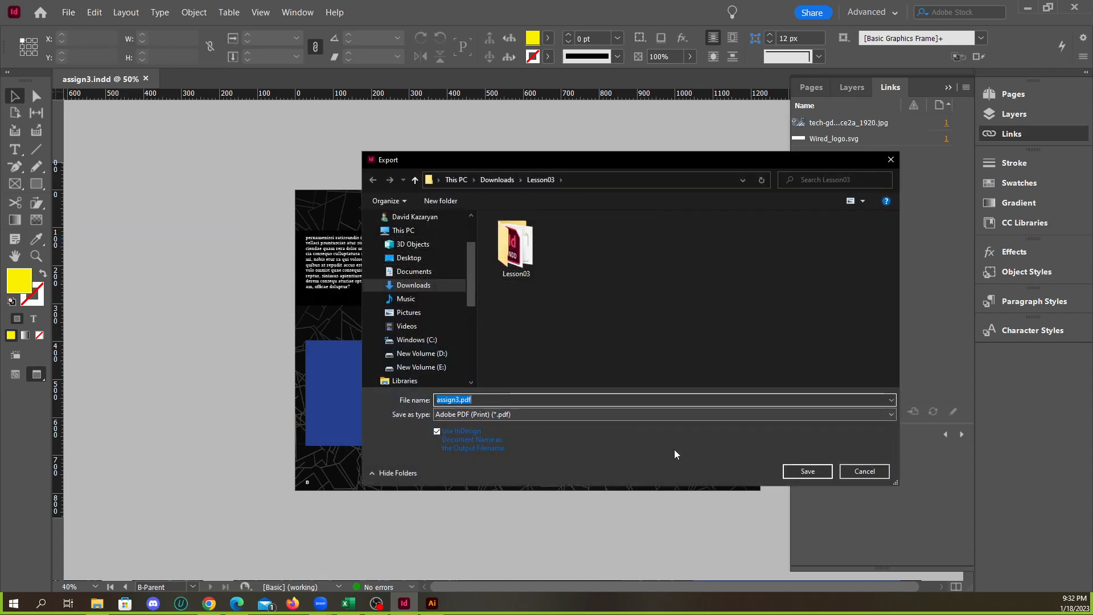
pyautogui.click(807, 471)
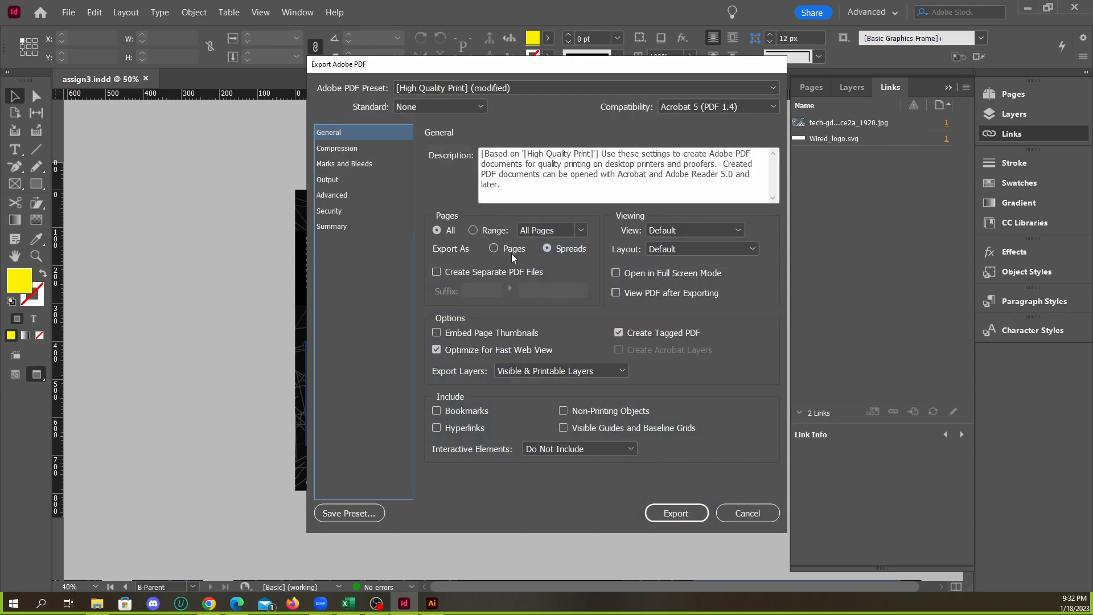
pyautogui.click(675, 513)
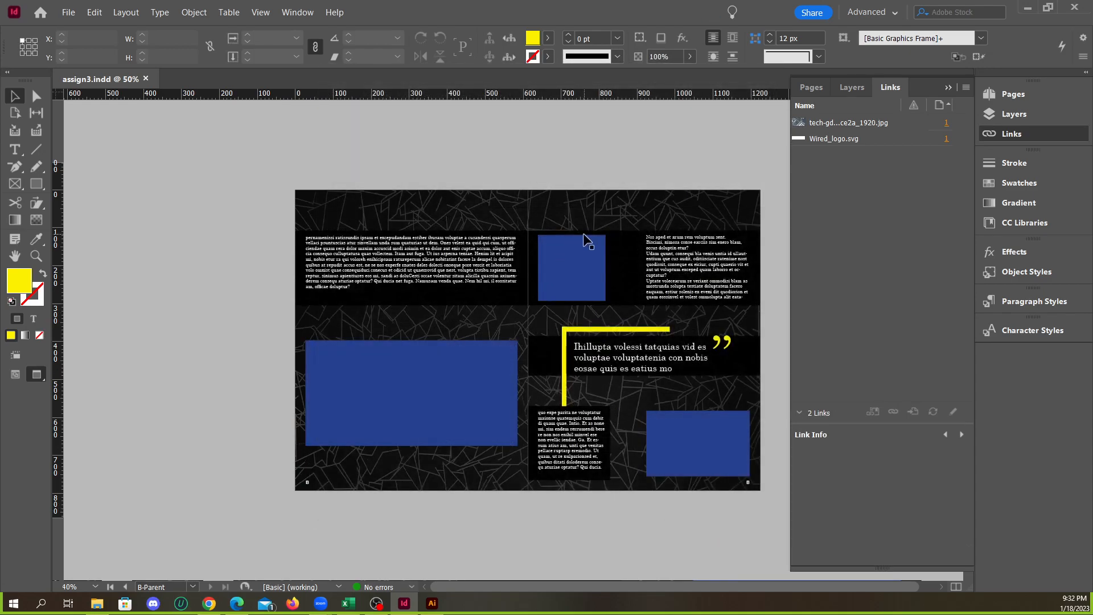
# Open the exported assign3.pdf from the Lesson03 folder in File Explorer, look through its pages and close it
pyautogui.click(1026, 12)
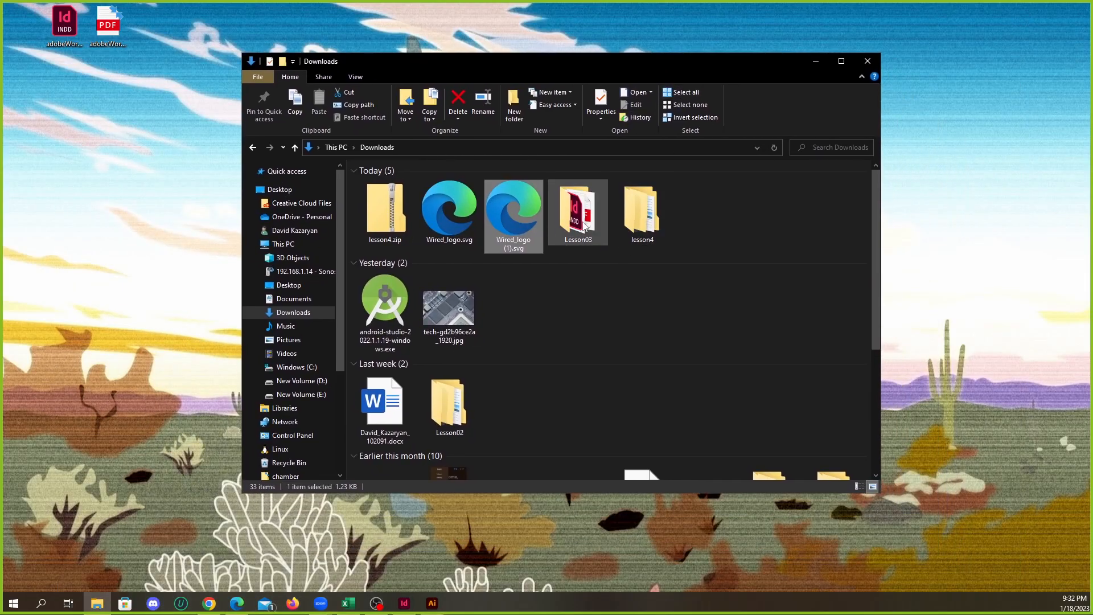
pyautogui.doubleClick(584, 225)
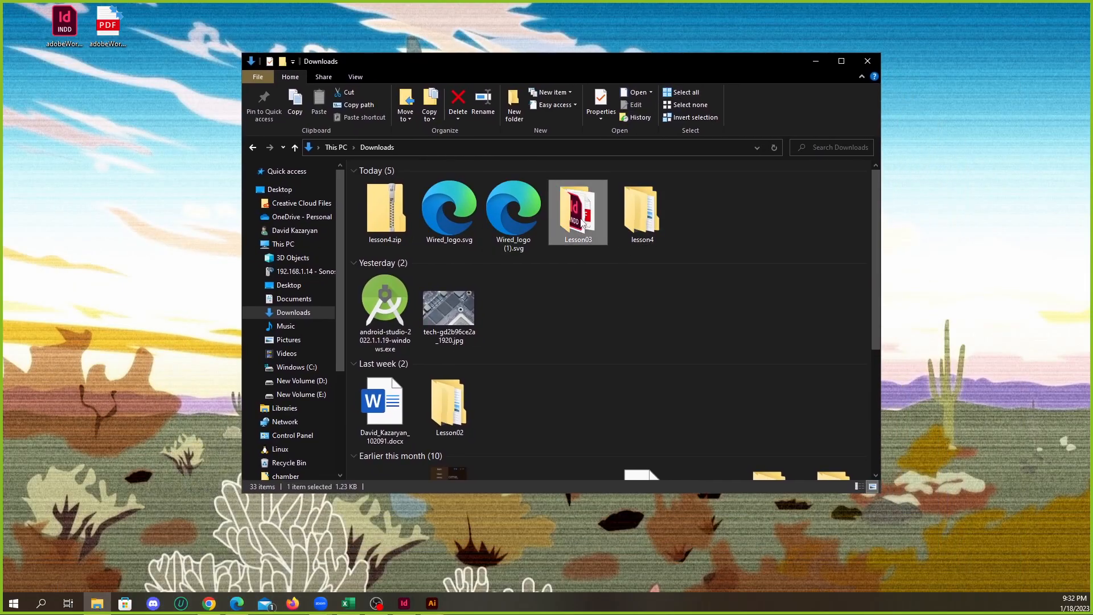
pyautogui.doubleClick(581, 199)
pyautogui.scroll(-20, 562, 248)
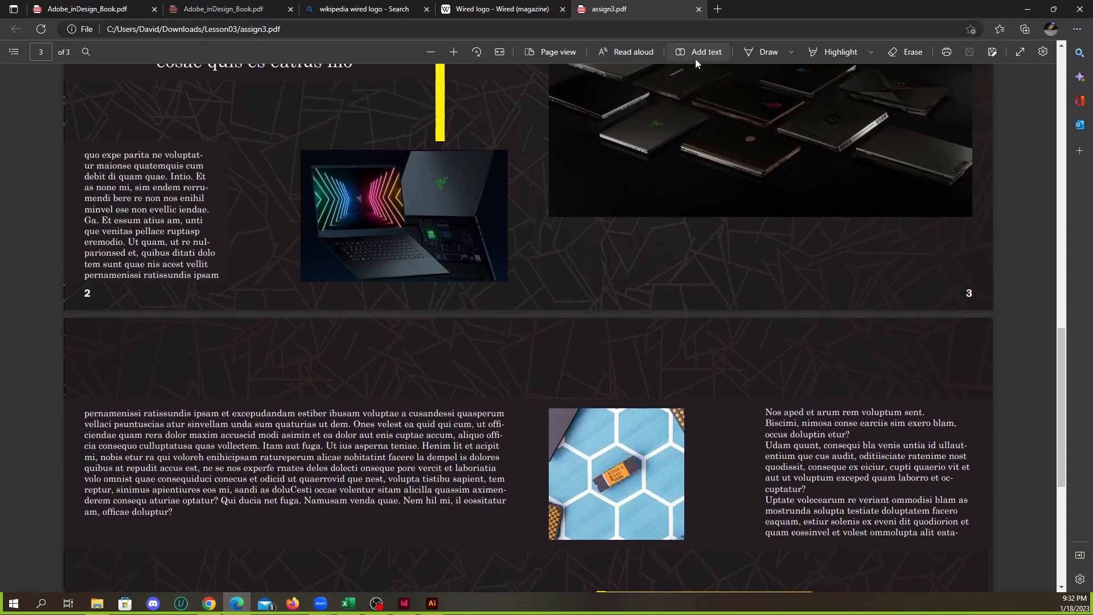
pyautogui.click(699, 10)
# Switch to Google Classroom in Chrome and open "Assignment 3, Minimum 5-page article" for editing
pyautogui.click(194, 10)
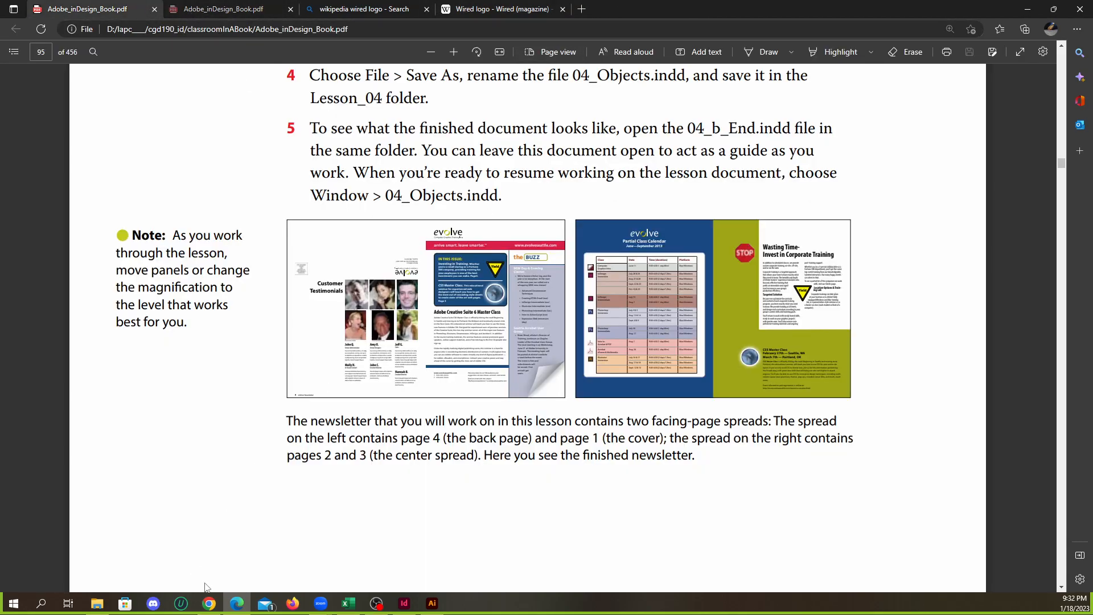
pyautogui.click(209, 603)
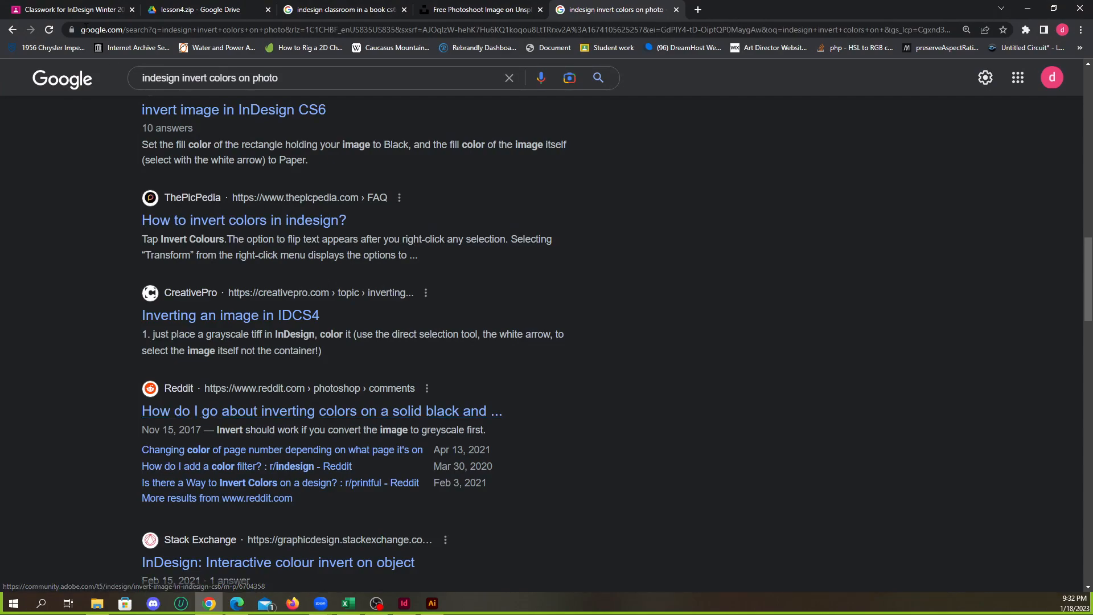
pyautogui.click(78, 13)
pyautogui.scroll(6, 536, 293)
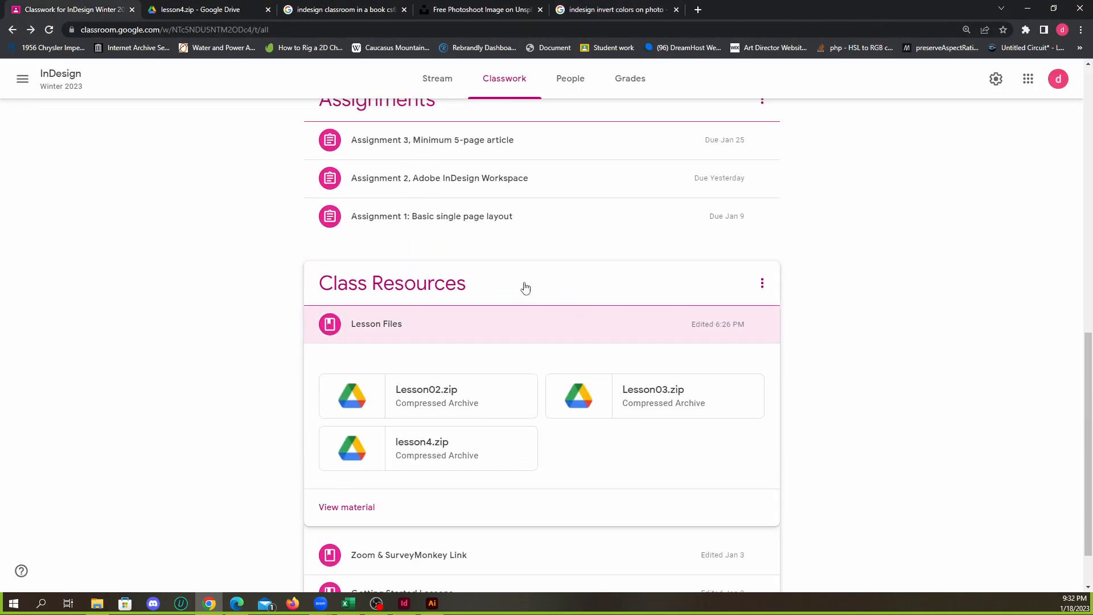
pyautogui.scroll(-3, 478, 315)
pyautogui.click(505, 263)
pyautogui.click(762, 254)
pyautogui.click(740, 280)
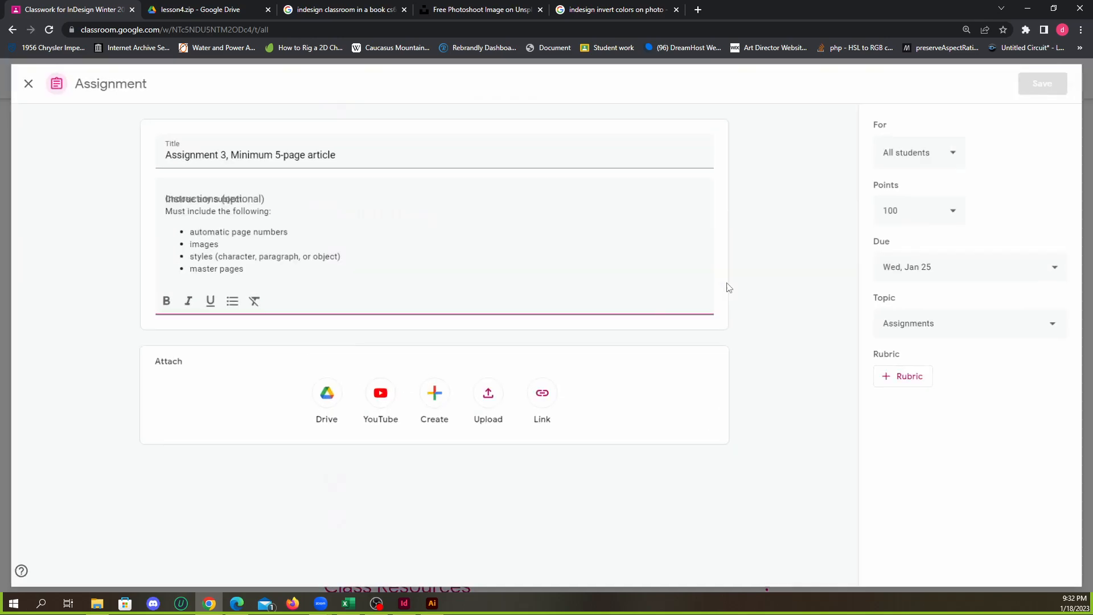
# Open the assignment's file upload and select assign3.indd and assign3.pdf in the Downloads Lesson03 folder in File Explorer
pyautogui.click(491, 397)
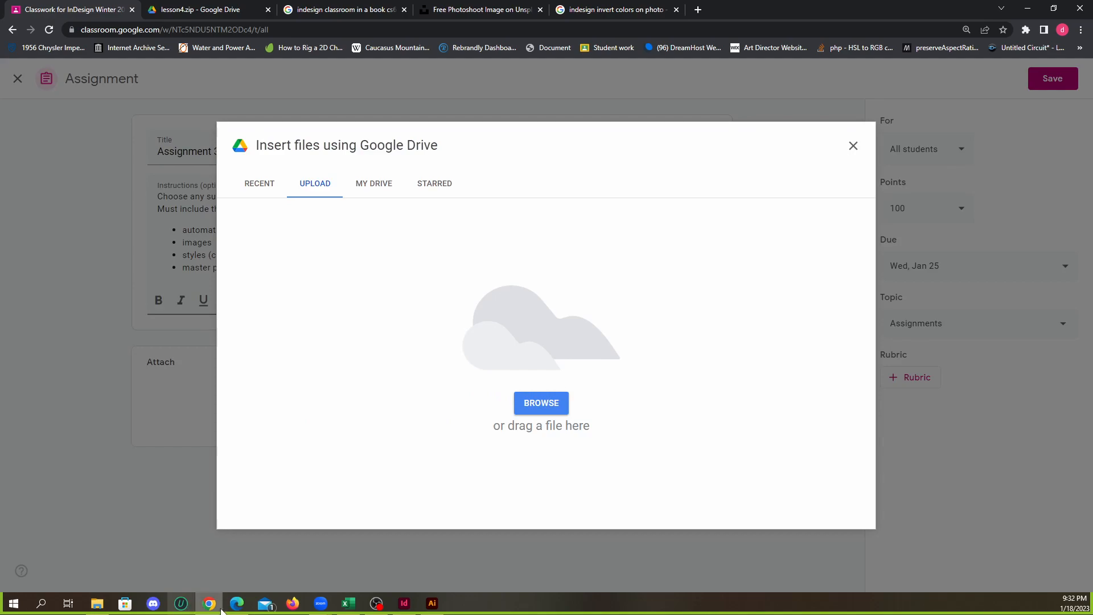
pyautogui.rightClick(97, 603)
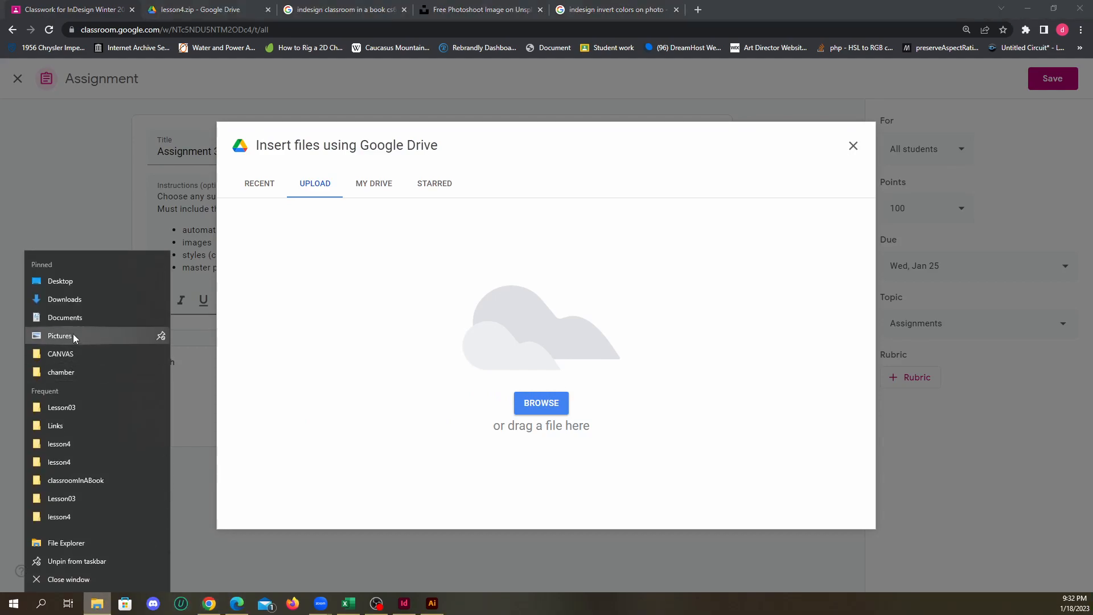
pyautogui.click(84, 300)
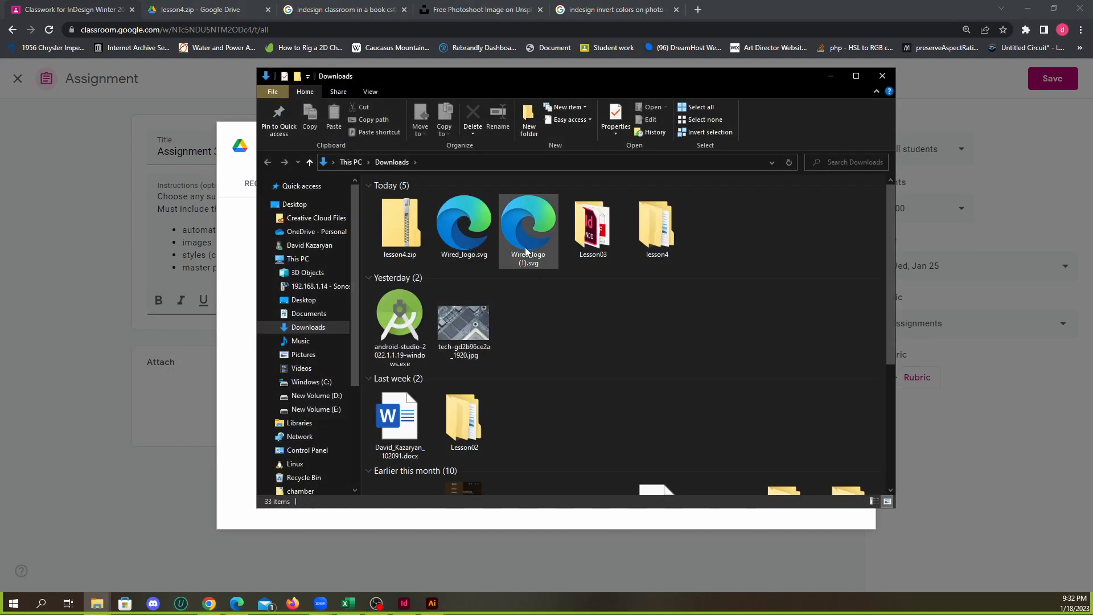
pyautogui.click(602, 235)
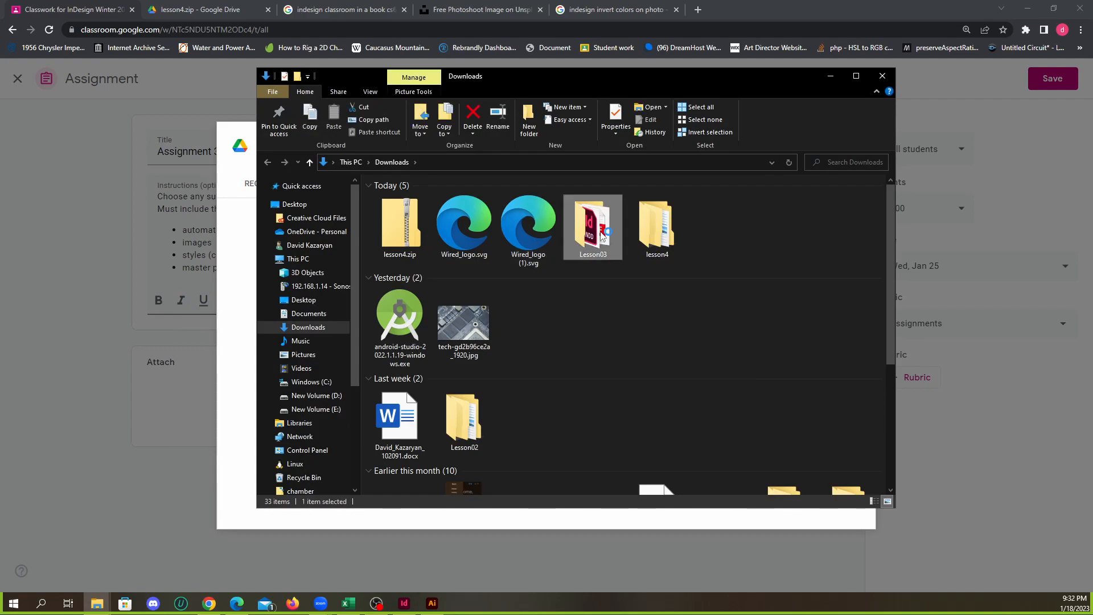
pyautogui.doubleClick(602, 235)
pyautogui.moveTo(665, 246); pyautogui.dragTo(541, 205)
pyautogui.moveTo(581, 80); pyautogui.dragTo(1050, 117)
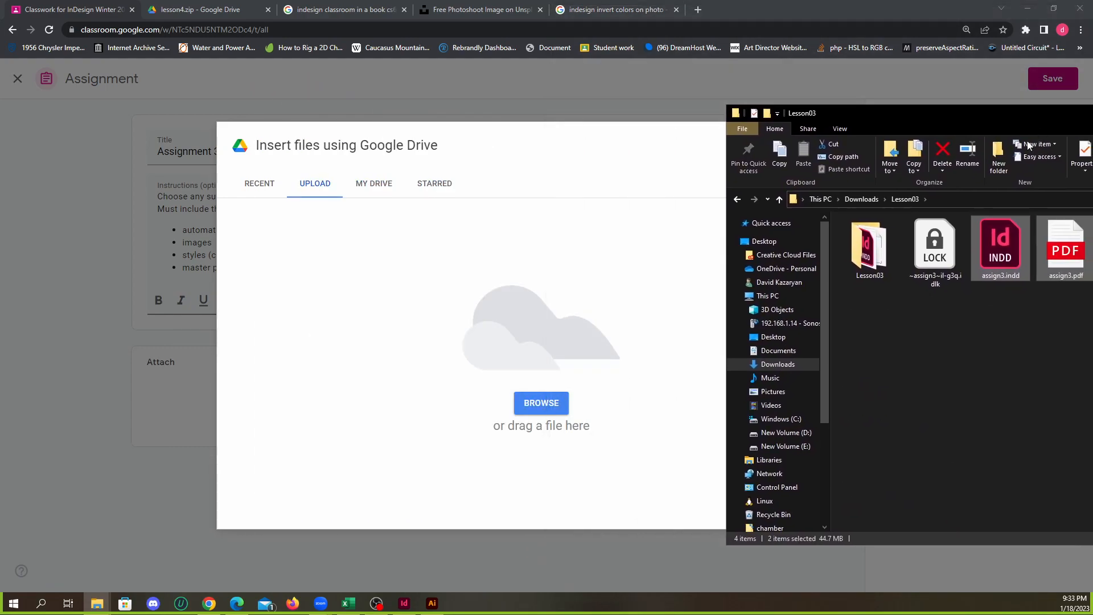
# Try to upload the selected assign3 files from the Lesson03 folder to the assignment
pyautogui.click(1000, 260)
pyautogui.moveTo(1001, 260); pyautogui.dragTo(588, 385)
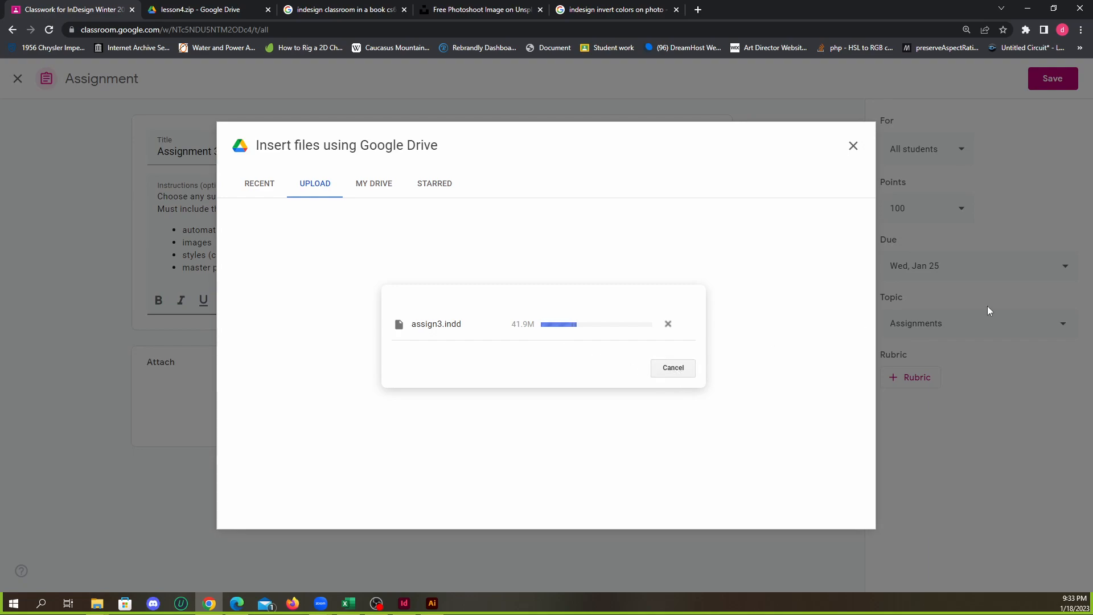
pyautogui.hotkey('alt', 'Tab')
pyautogui.click(671, 368)
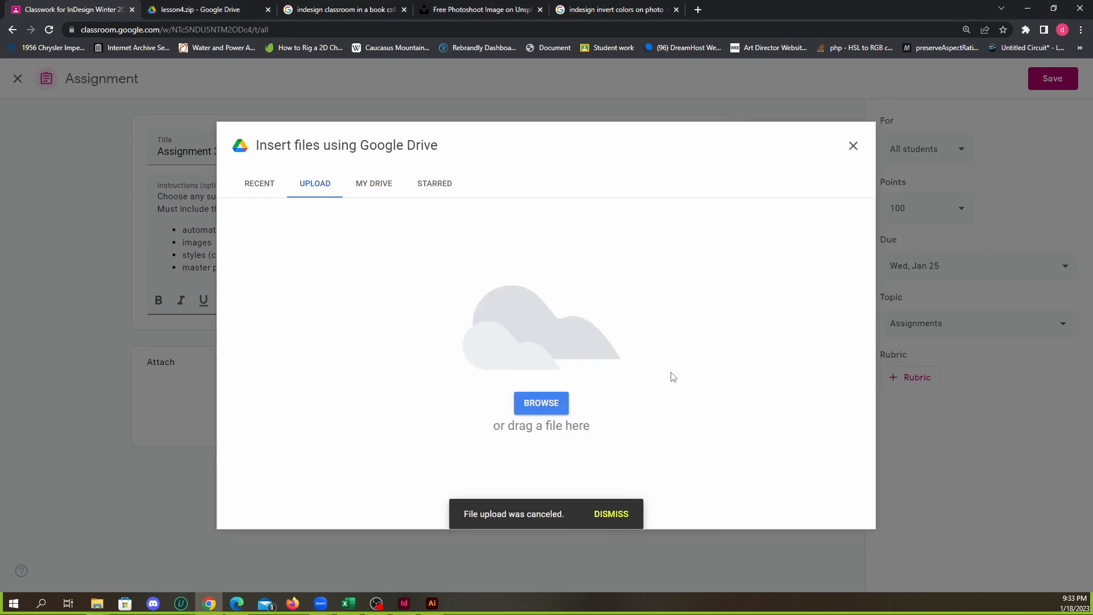
# Return to the Lesson03 folder, open assign3.indd in InDesign and display its list of links
pyautogui.hotkey('alt', 'Tab')
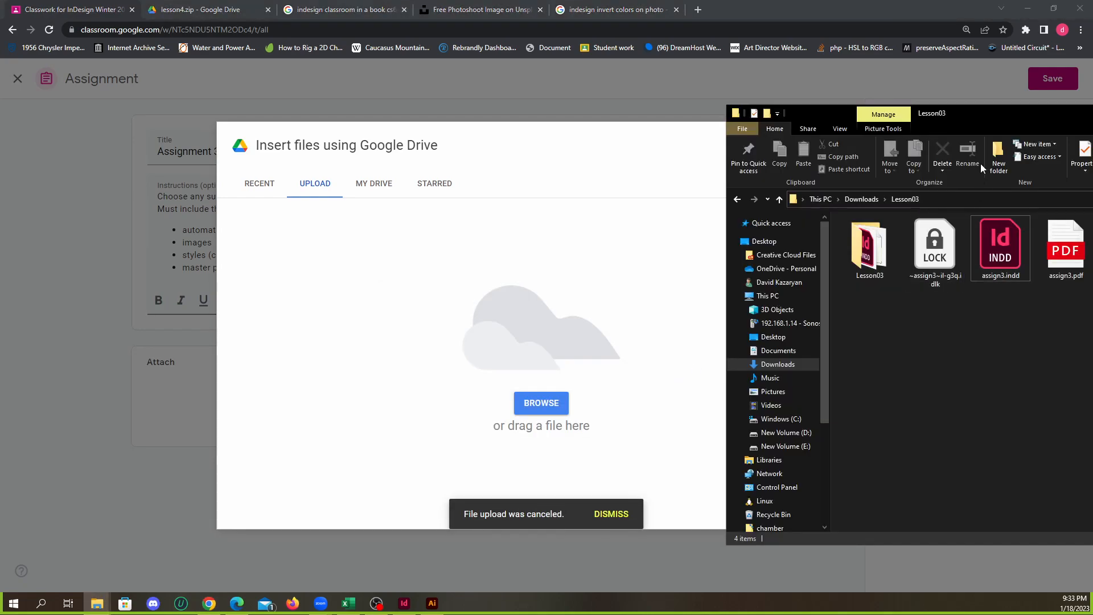
pyautogui.moveTo(986, 118); pyautogui.dragTo(843, 119)
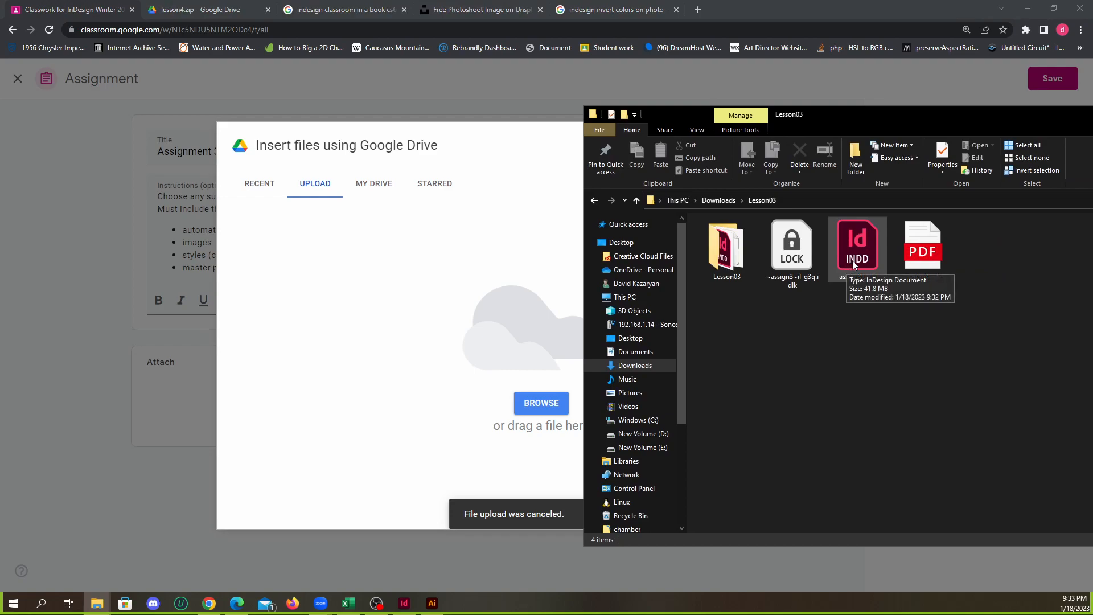
pyautogui.click(857, 262)
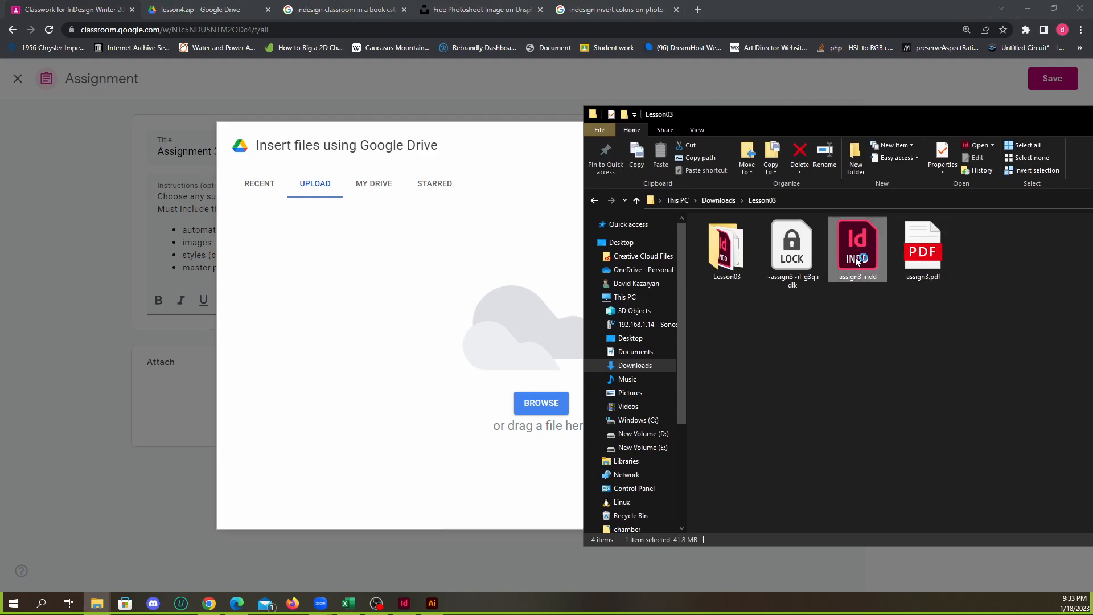
pyautogui.doubleClick(855, 261)
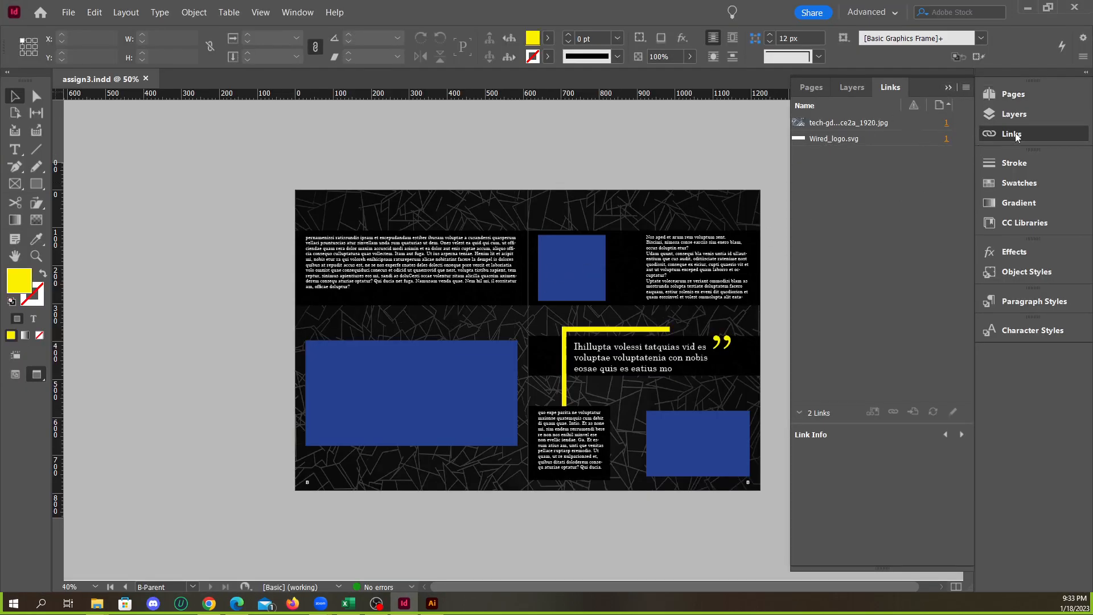
# Embed the linked images tech-gd2b96ce2a_1920.jpg and Wired_logo.svg in the document
pyautogui.click(890, 125)
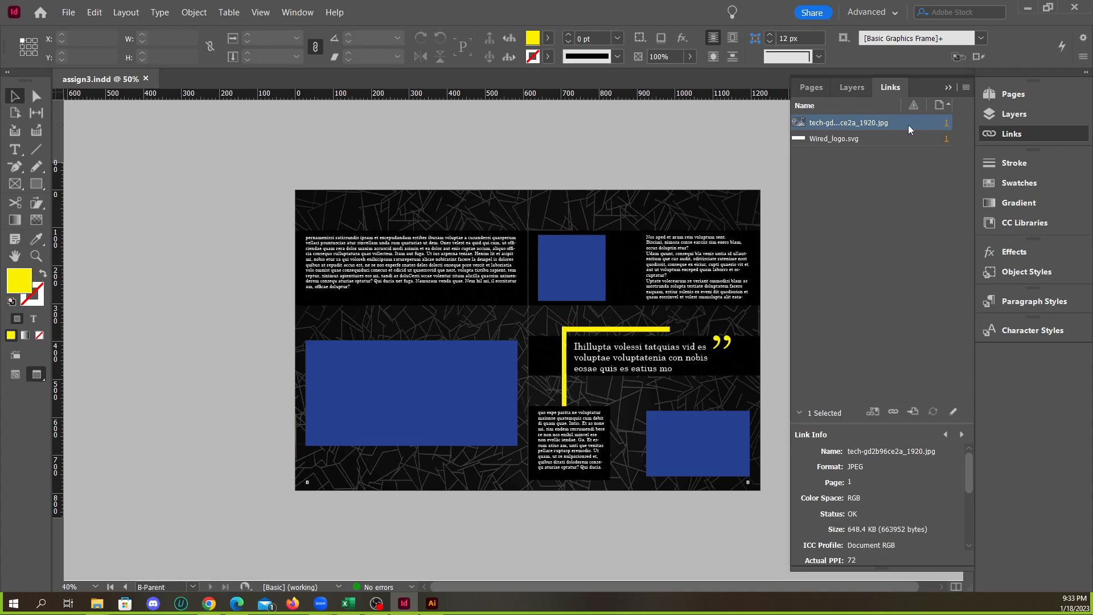
pyautogui.rightClick(908, 129)
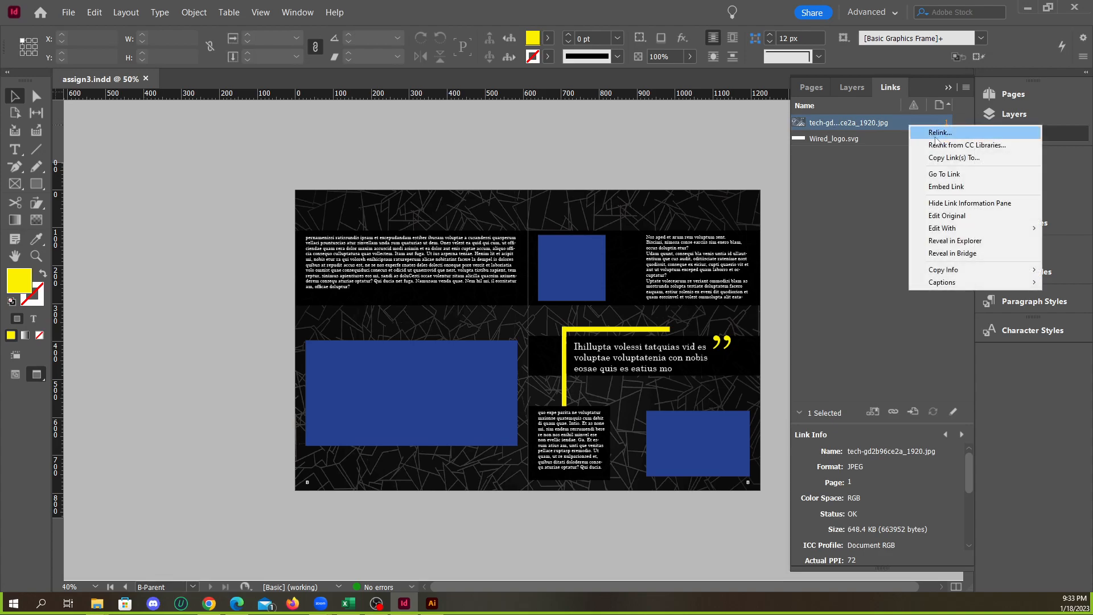
pyautogui.click(946, 187)
pyautogui.click(892, 136)
pyautogui.rightClick(875, 142)
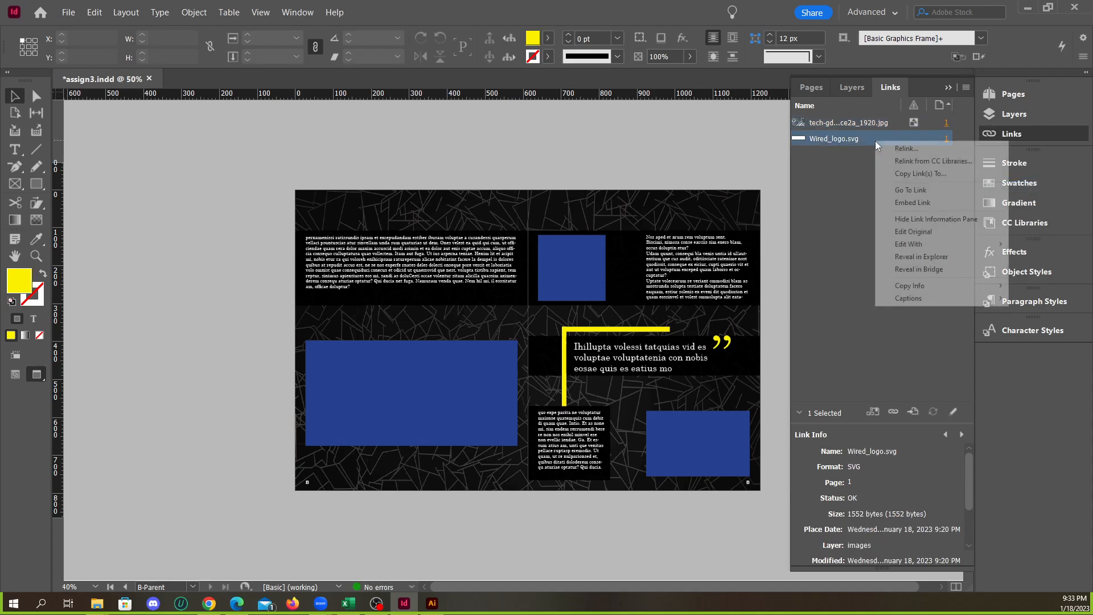
pyautogui.click(922, 206)
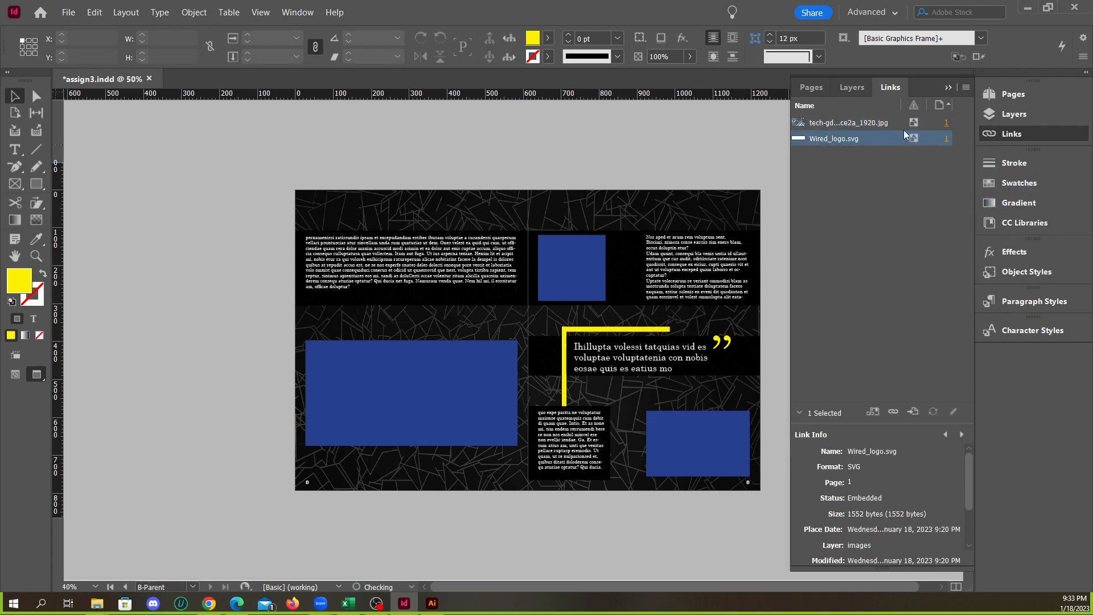
pyautogui.click(948, 87)
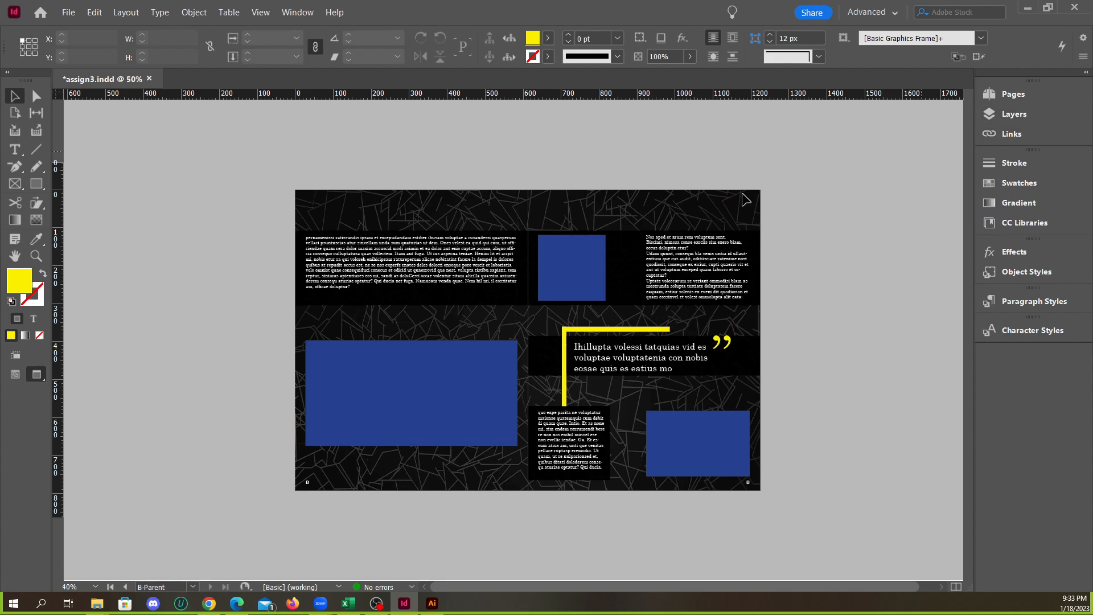
pyautogui.click(1013, 134)
pyautogui.click(949, 88)
# Go to the pages 2-3 spread and examine the small laptop photo on page 2 up close
pyautogui.hotkey('ctrl', '-')
pyautogui.hotkey('ctrl', '-')
pyautogui.hotkey('ctrl', '-')
pyautogui.hotkey('ctrl', '=')
pyautogui.hotkey('ctrl', '=')
pyautogui.hotkey('ctrl', '=')
pyautogui.hotkey('ctrl', '=')
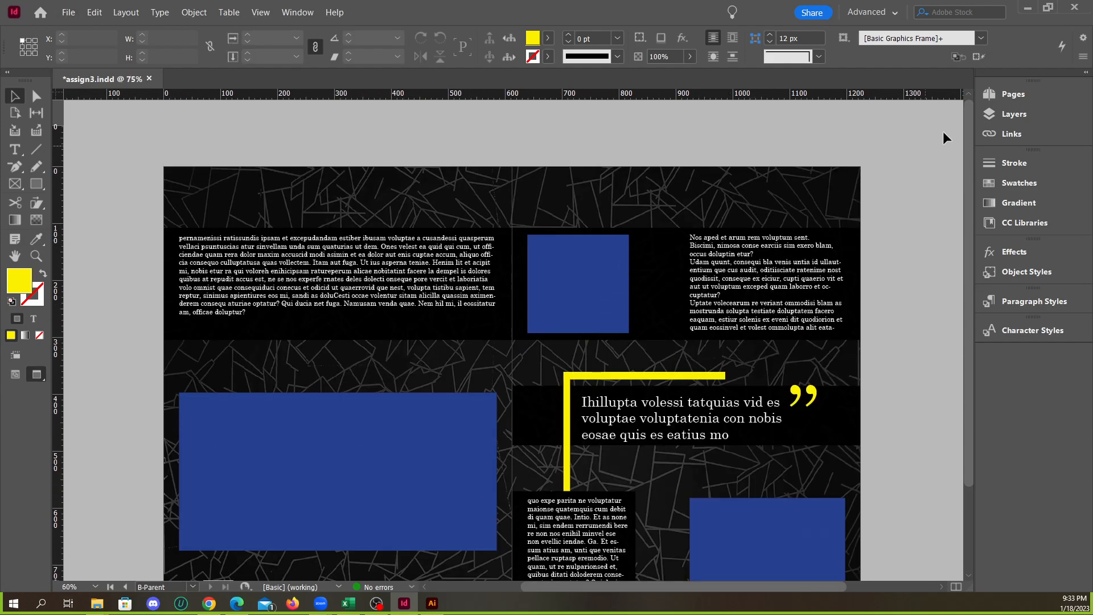
pyautogui.click(1014, 96)
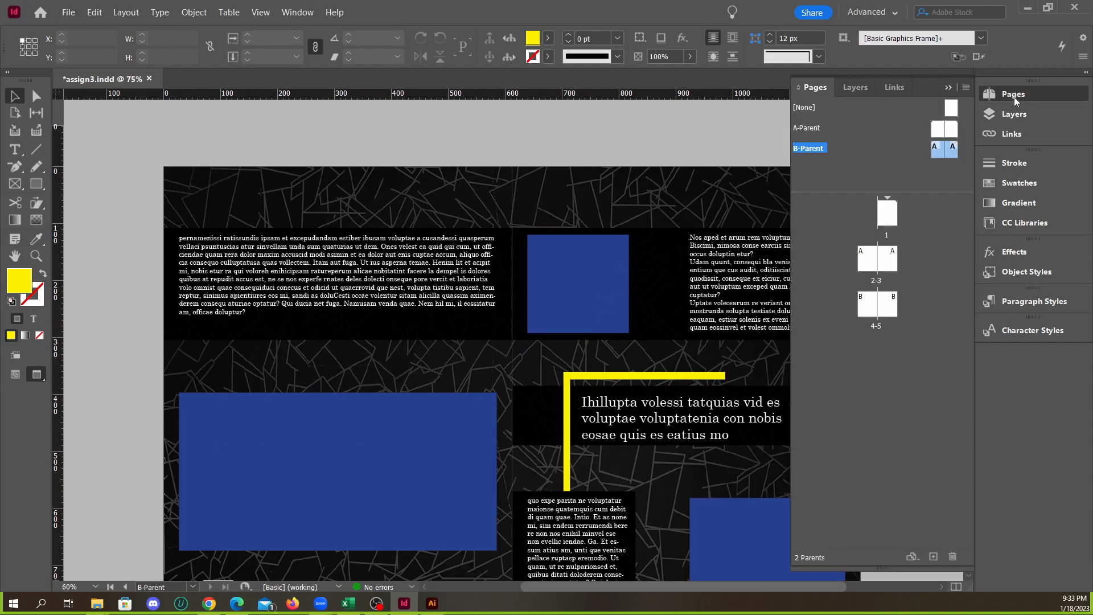
pyautogui.doubleClick(886, 212)
pyautogui.scroll(-4, 645, 305)
pyautogui.moveTo(646, 304); pyautogui.dragTo(293, 204)
pyautogui.click(293, 203)
pyautogui.hotkey('ctrl', '=')
pyautogui.hotkey('ctrl', '=')
pyautogui.hotkey('ctrl', '=')
pyautogui.hotkey('ctrl', '=')
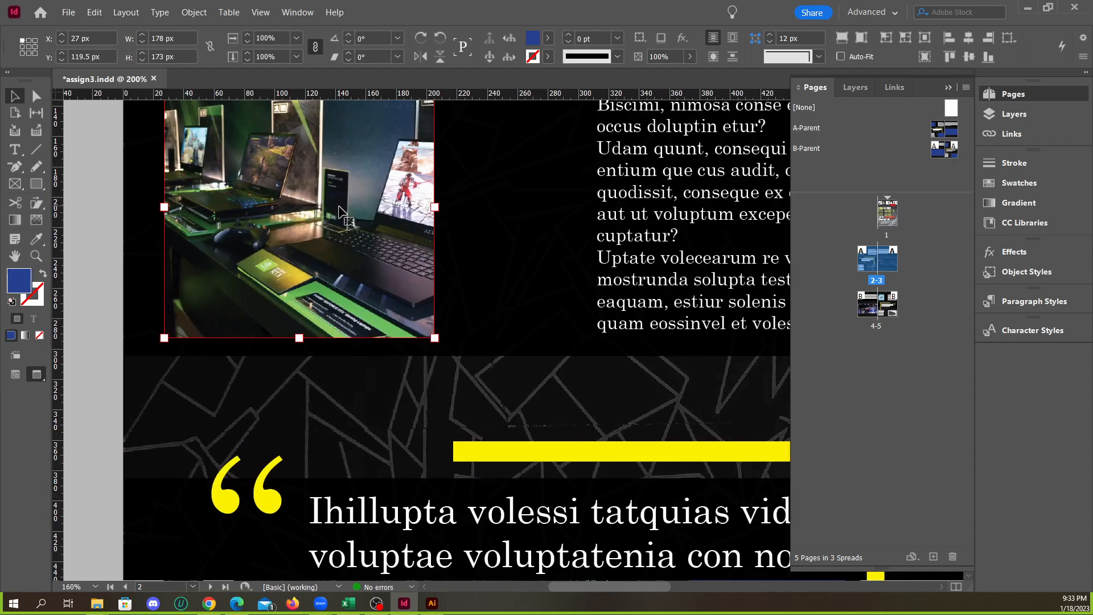
# Check the images on the pages 2-3 and 4-5 spreads and save the document
pyautogui.scroll(2, 299, 216)
pyautogui.scroll(-3, 298, 245)
pyautogui.scroll(2, 292, 239)
pyautogui.scroll(-3, 290, 238)
pyautogui.scroll(-3, 334, 273)
pyautogui.scroll(-1, 334, 273)
pyautogui.scroll(-10, 418, 309)
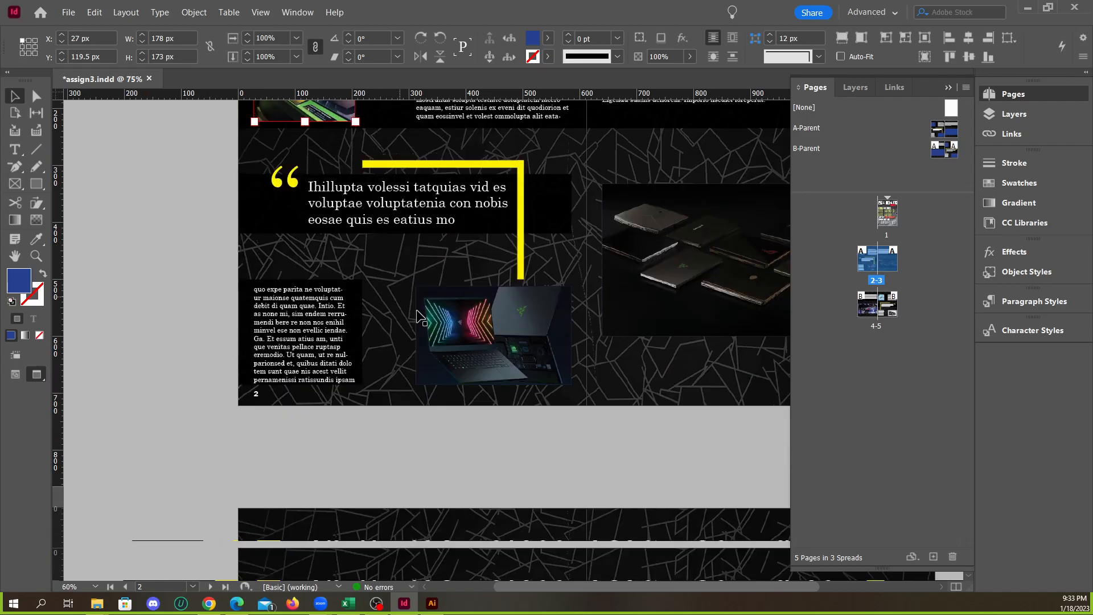
pyautogui.scroll(-2, 350, 315)
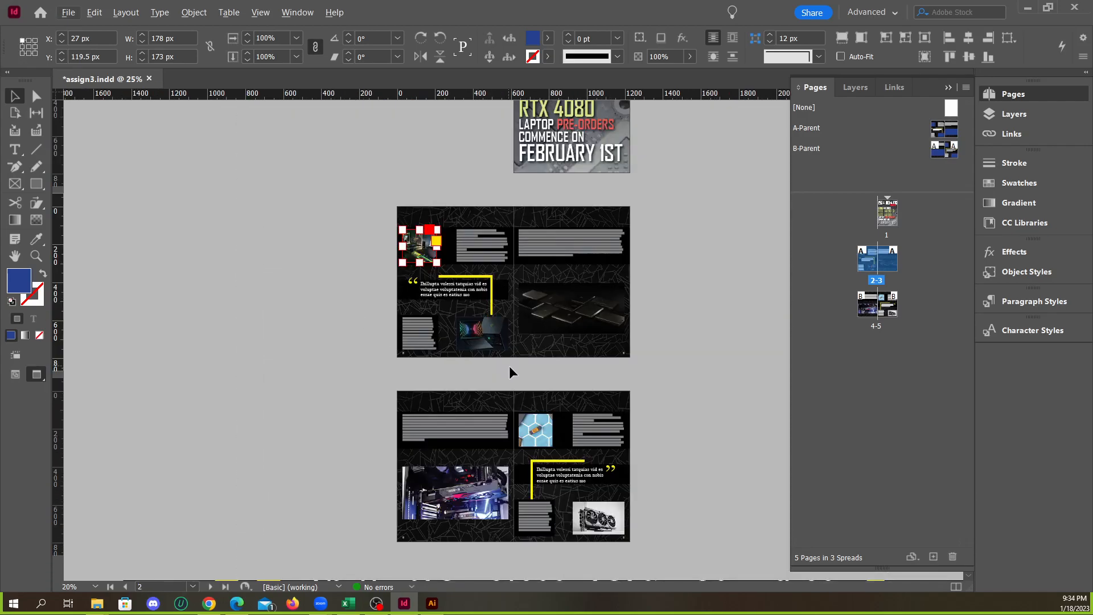
pyautogui.scroll(2, 506, 363)
pyautogui.scroll(14, 392, 307)
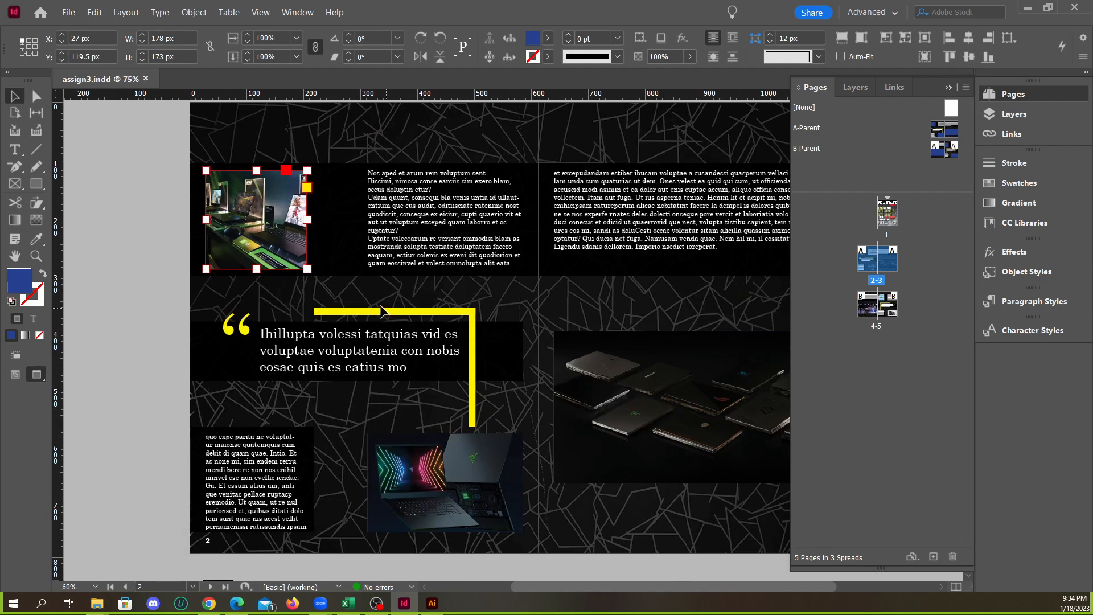
pyautogui.scroll(-5, 370, 306)
pyautogui.hotkey('ctrl', 's')
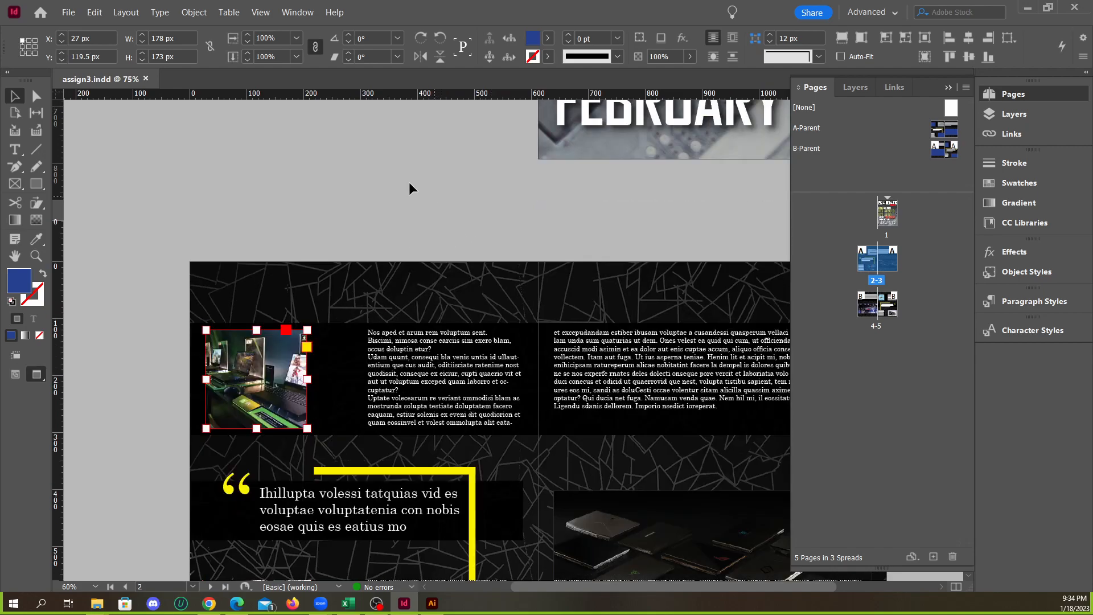
# Select the small laptop photo on page 2 and check the links list and its available commands for a way to embed it
pyautogui.scroll(-2, 272, 279)
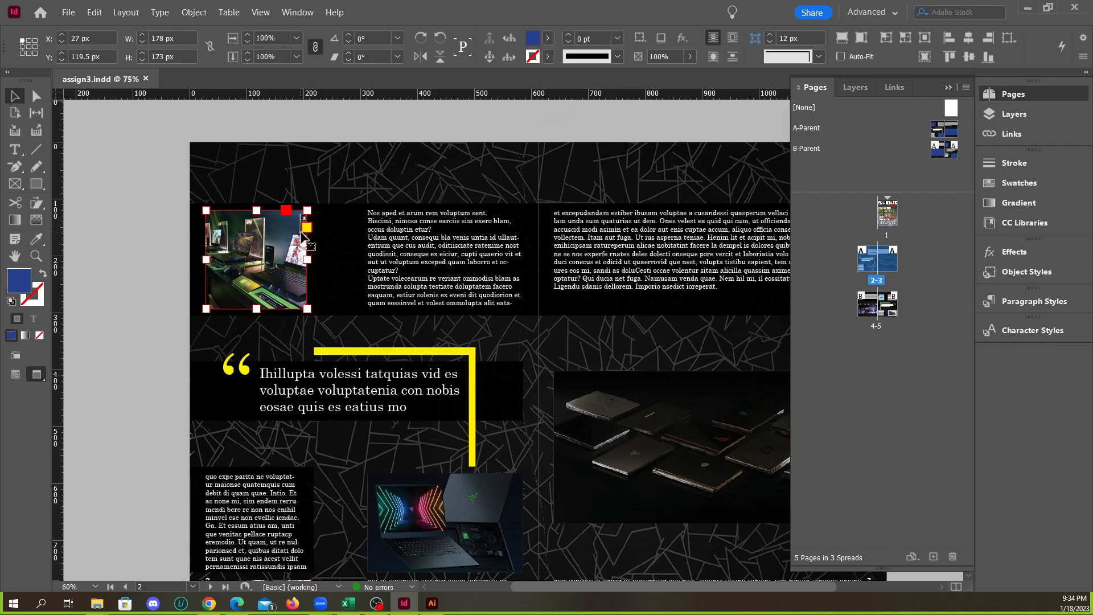
pyautogui.click(266, 254)
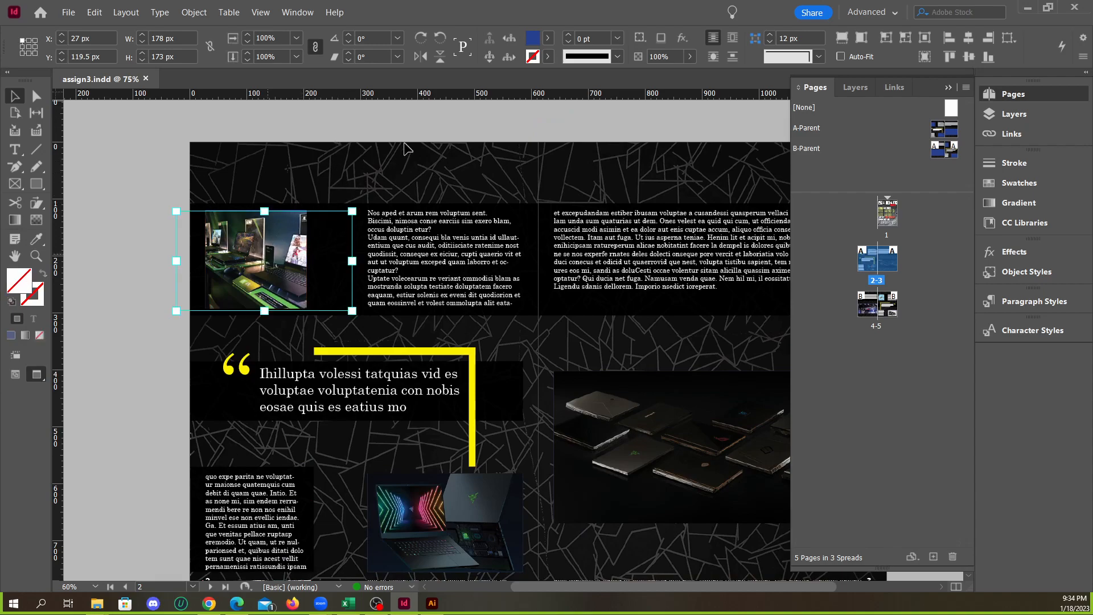
pyautogui.click(403, 156)
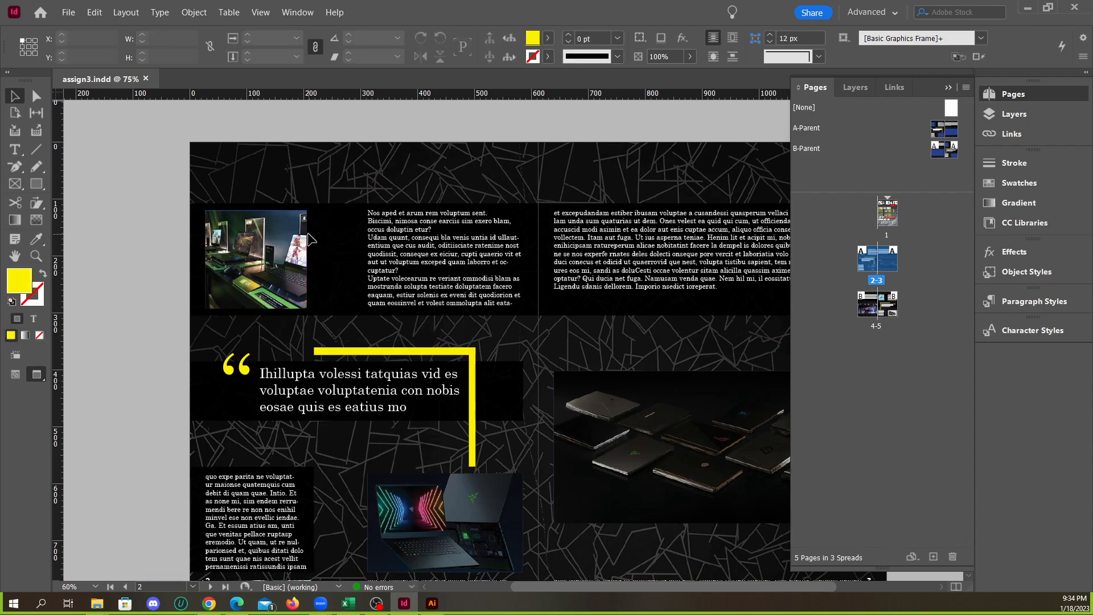
pyautogui.click(266, 243)
pyautogui.click(378, 127)
pyautogui.click(289, 250)
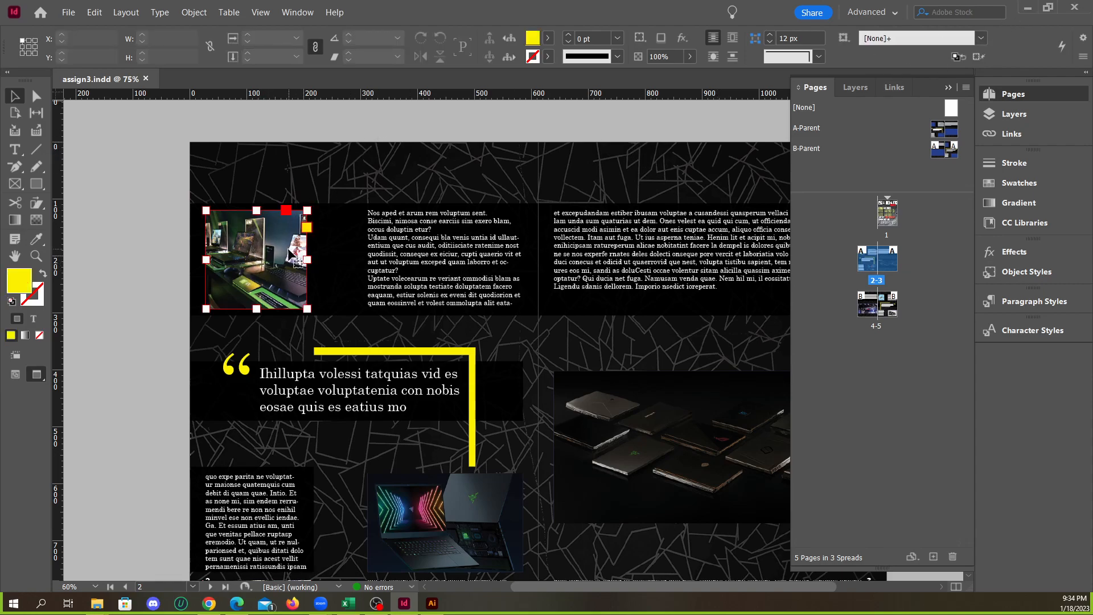
pyautogui.click(1012, 134)
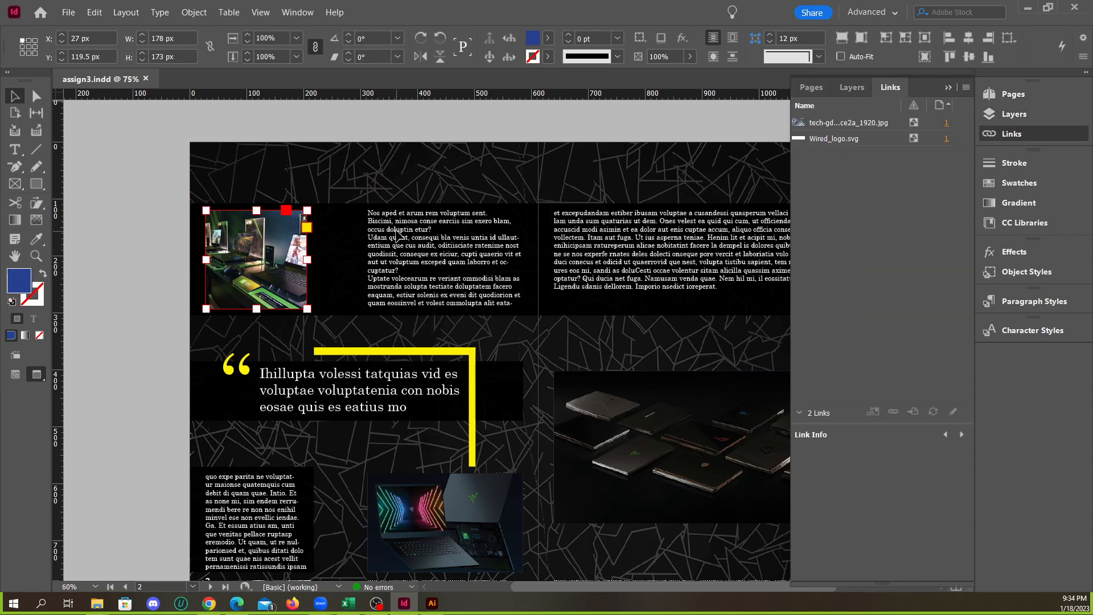
pyautogui.rightClick(234, 249)
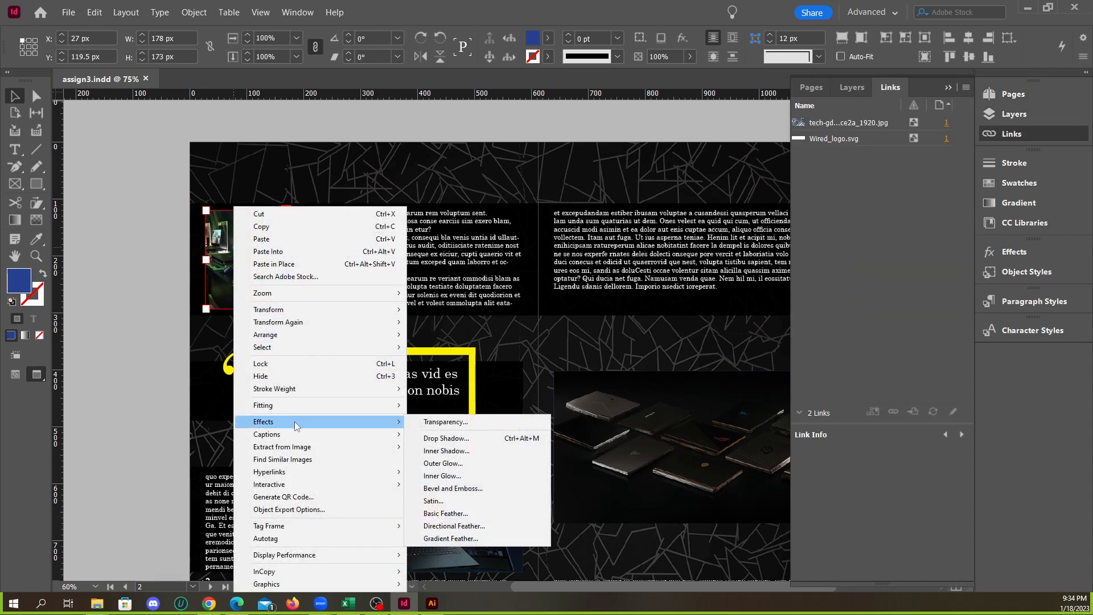
pyautogui.click(127, 311)
pyautogui.click(126, 310)
pyautogui.click(948, 87)
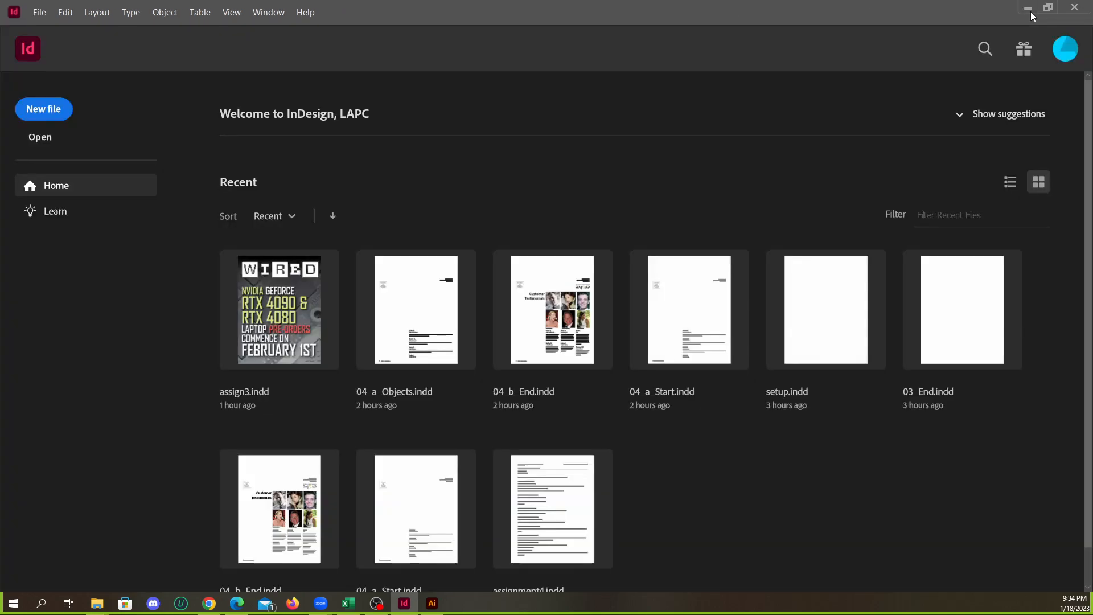
# Switch to Google Classroom, upload assign3.pdf from the Lesson03 folder as an attachment to Assignment 3, and save the assignment
pyautogui.click(1029, 10)
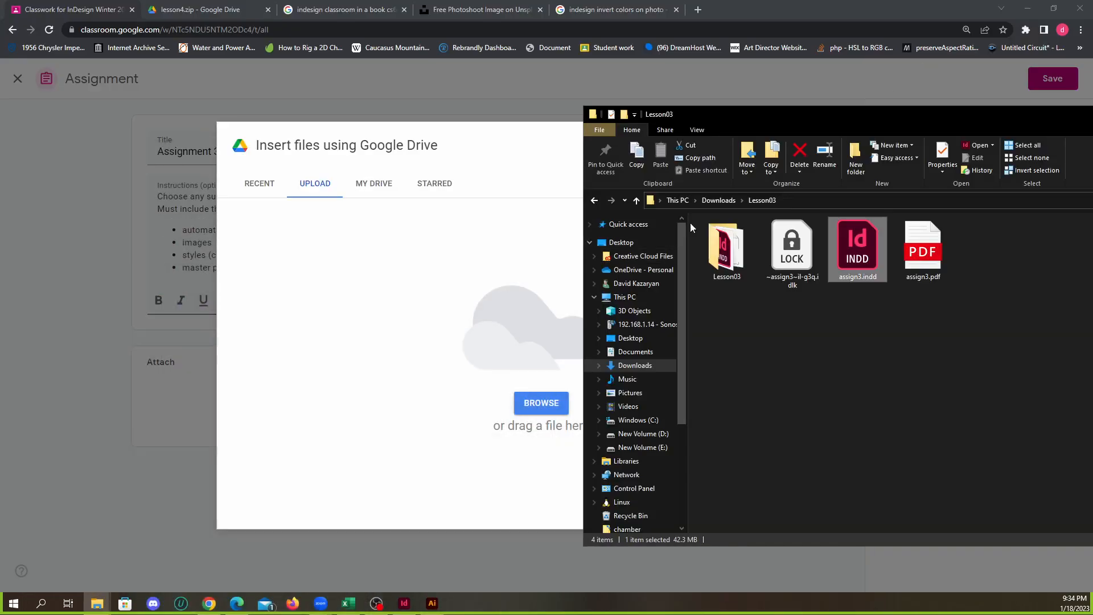
pyautogui.click(842, 311)
pyautogui.click(788, 268)
pyautogui.moveTo(788, 267); pyautogui.dragTo(531, 338)
pyautogui.click(857, 251)
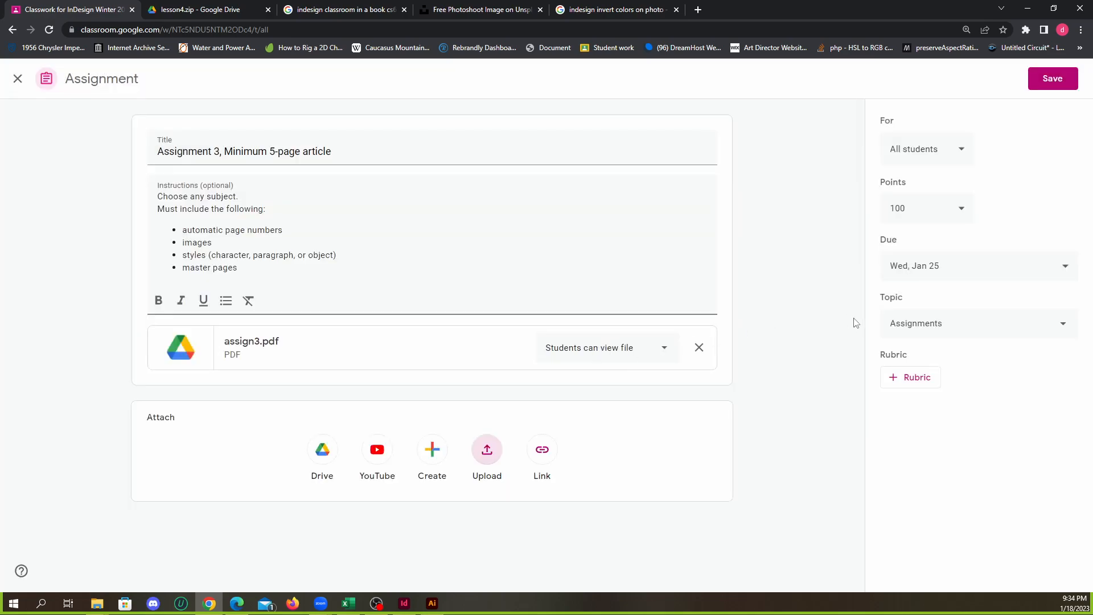
pyautogui.click(1051, 79)
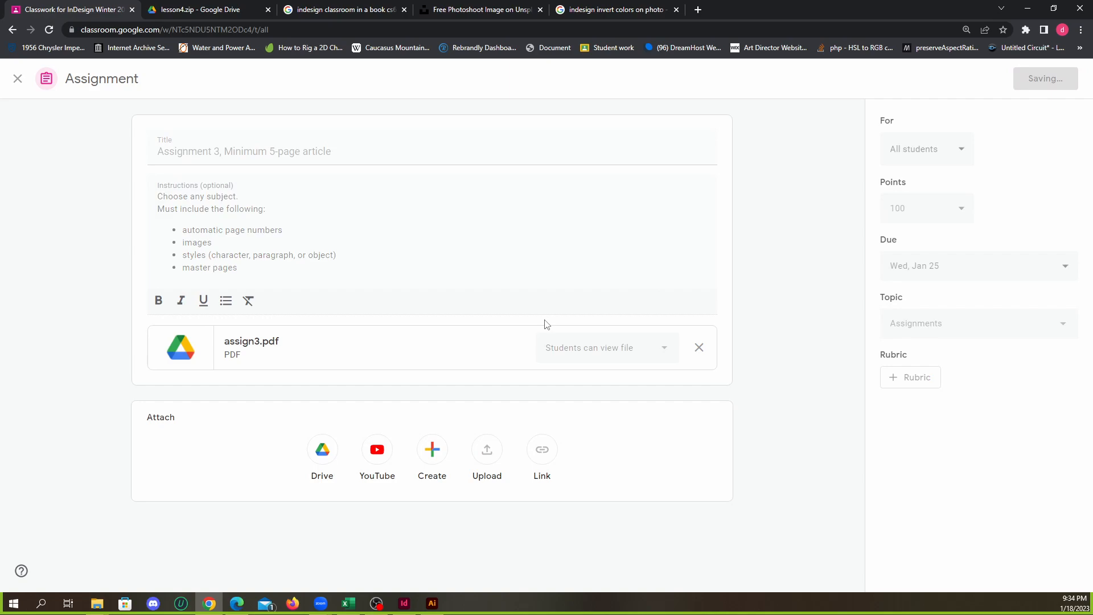
# Reopen Assignment 3 for editing and upload assign3.indd from the Lesson03 folder as another attachment
pyautogui.click(762, 254)
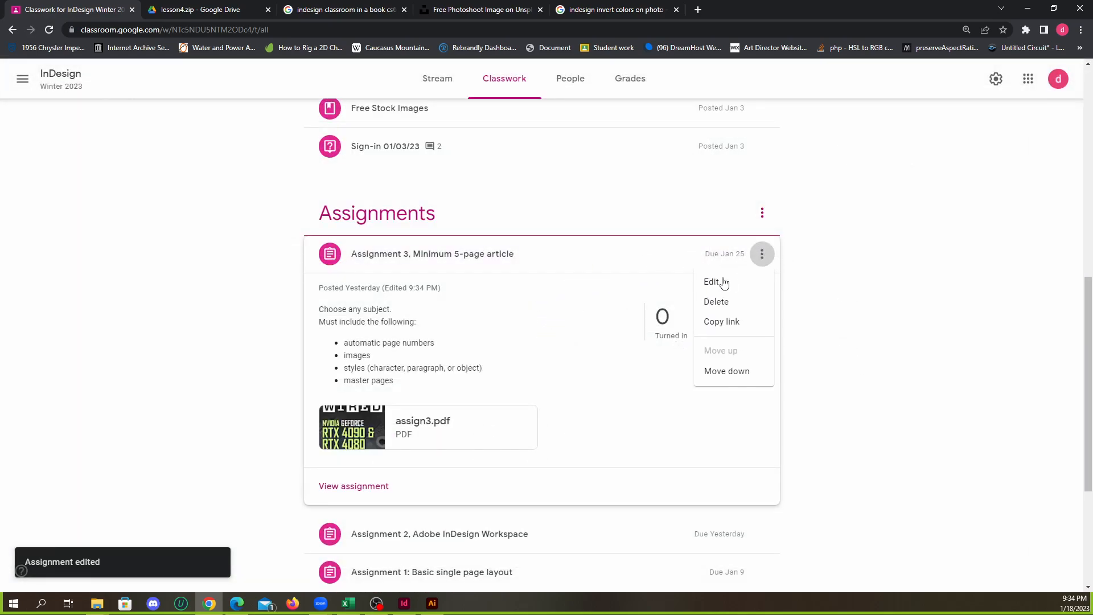
pyautogui.click(712, 281)
pyautogui.click(474, 454)
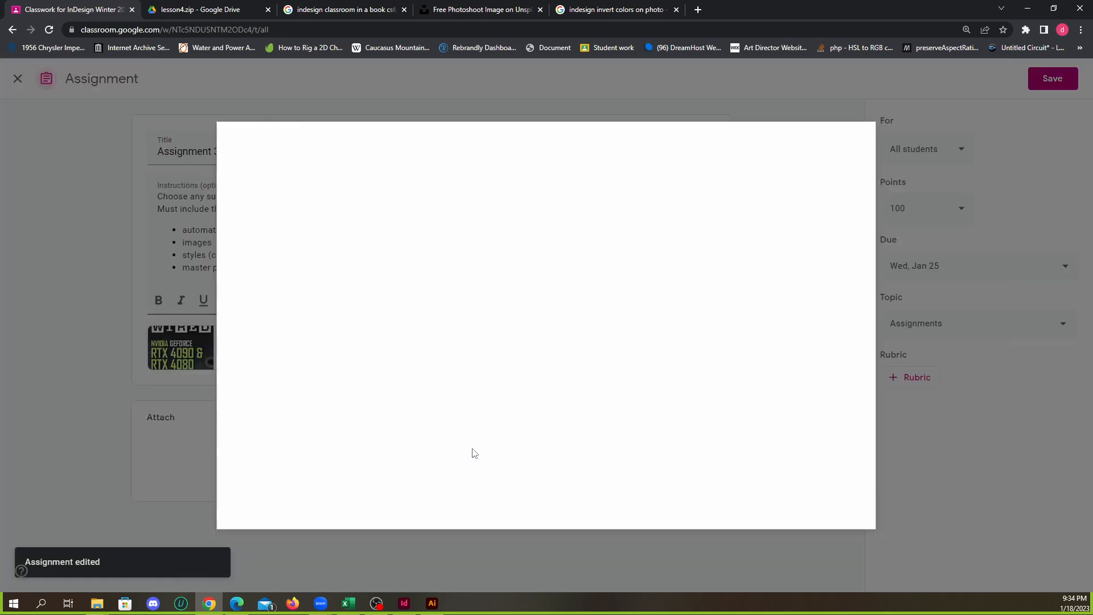
pyautogui.hotkey('alt', 'Tab')
pyautogui.moveTo(802, 255); pyautogui.dragTo(532, 361)
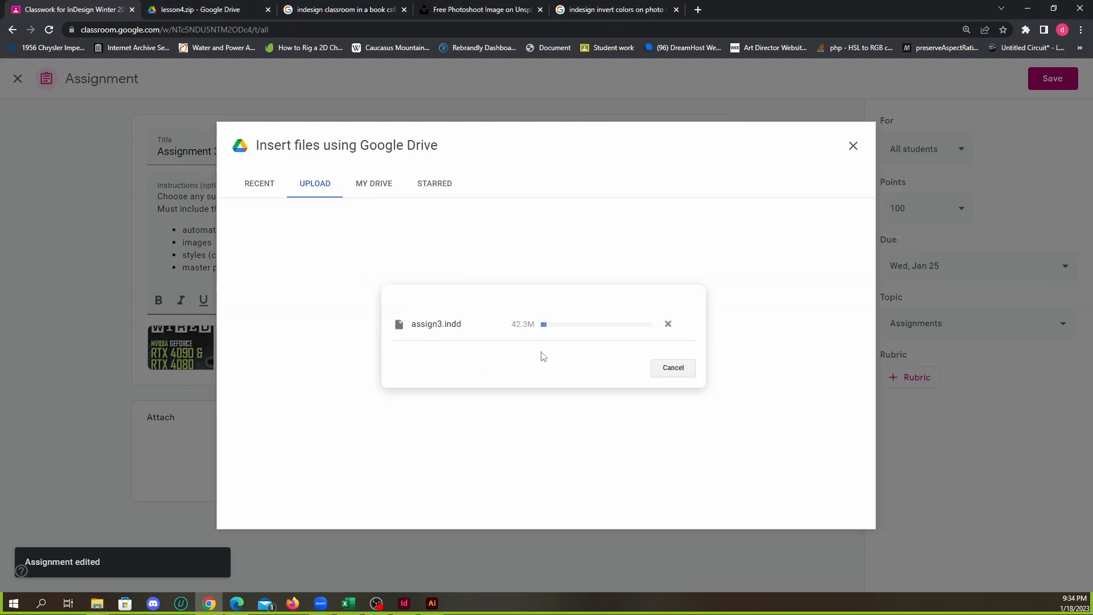
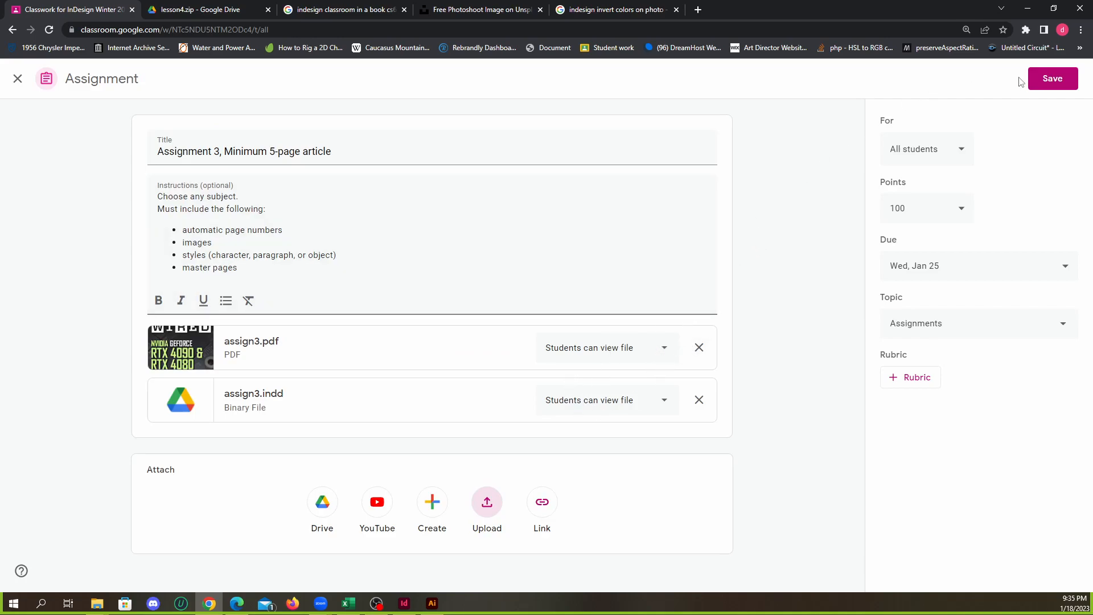
# Save the assignment with its two attachments, and open the Behance website in place of the InDesign invert-colors search results
pyautogui.click(1054, 80)
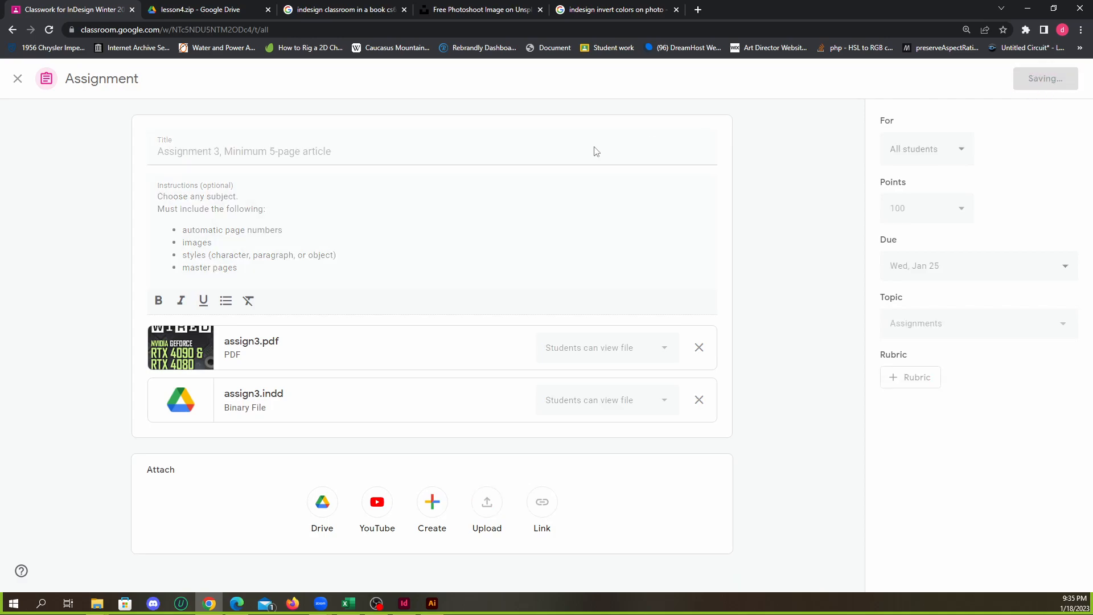
pyautogui.click(607, 11)
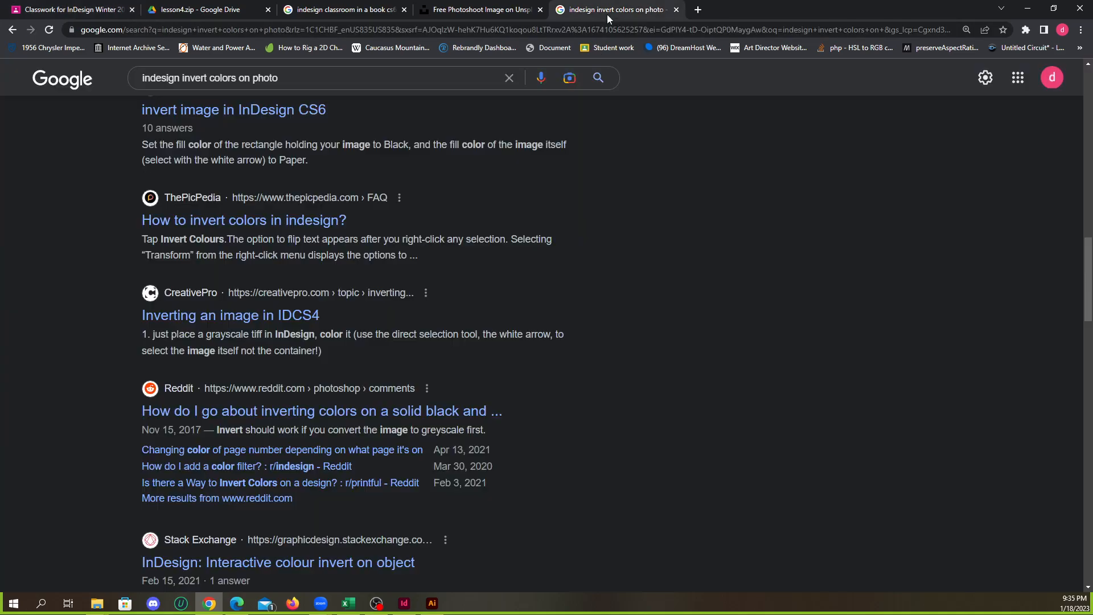
pyautogui.click(482, 32)
pyautogui.write('behance')
pyautogui.press('Return')
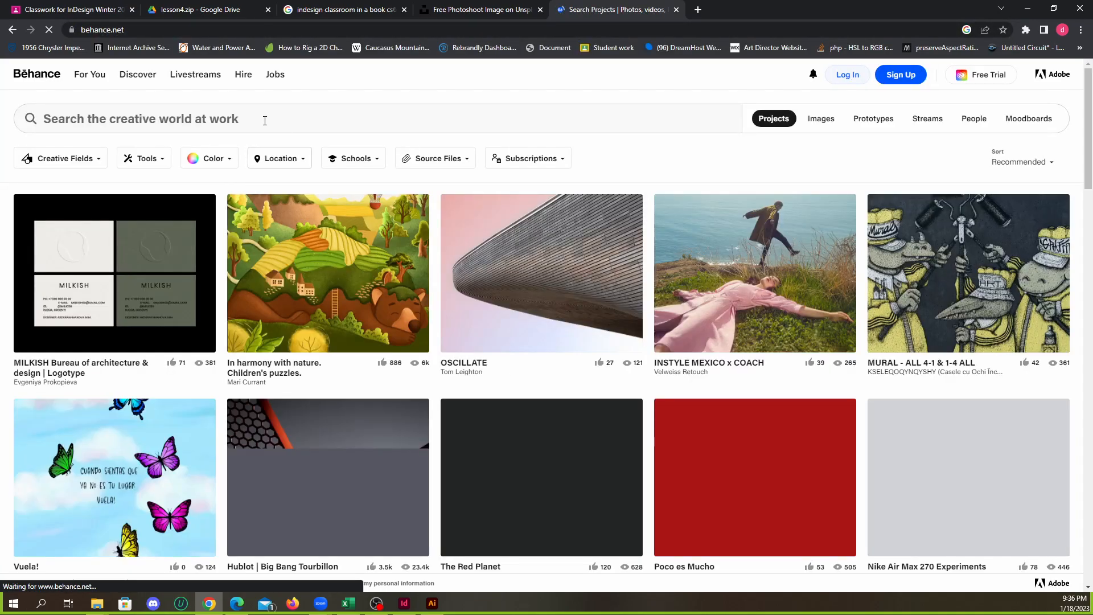
# Search Behance projects for "newsletter"
pyautogui.click(267, 120)
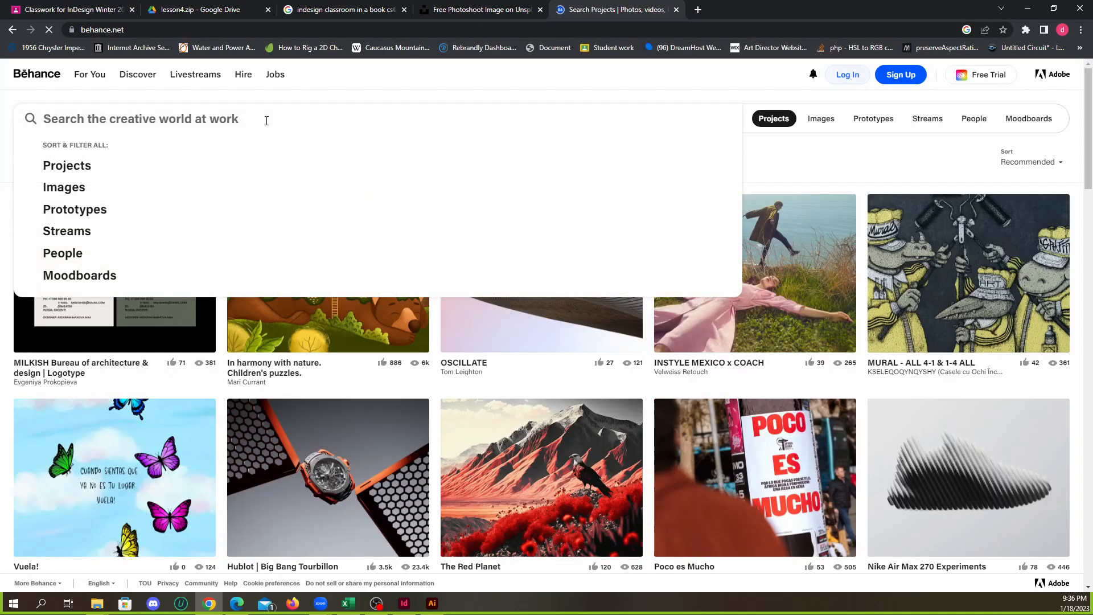
pyautogui.write('newsle')
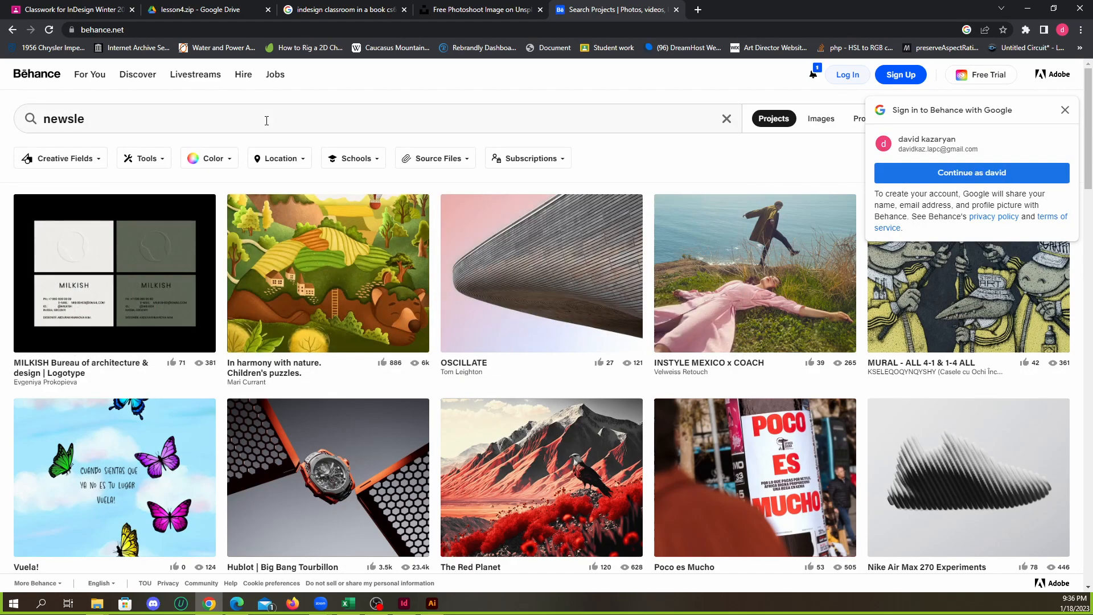
pyautogui.hotkey('ctrl', 'a')
pyautogui.write('tt')
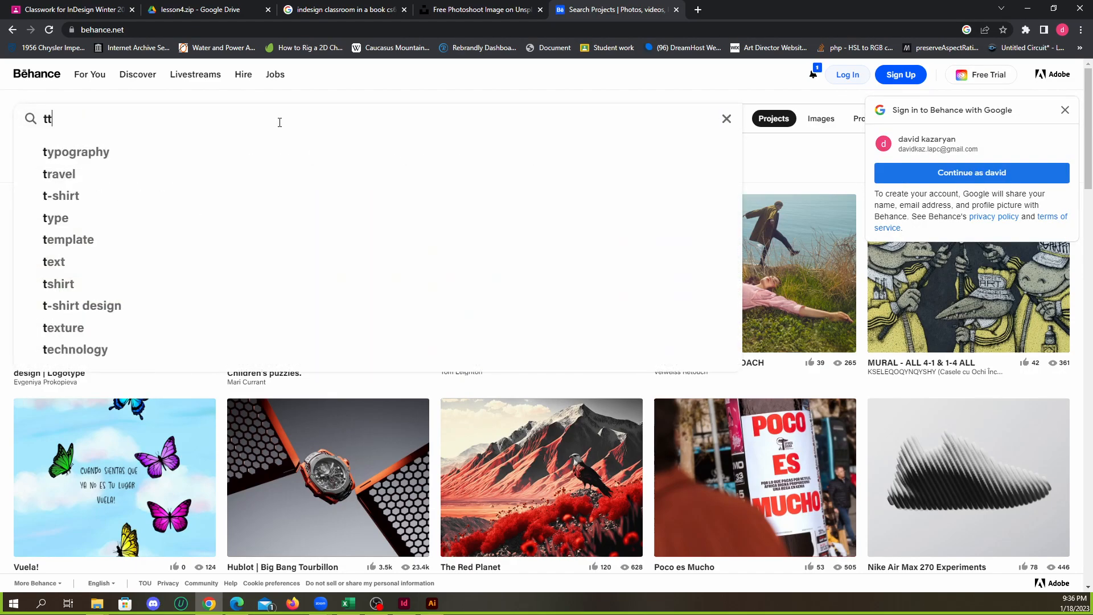
pyautogui.press('BackSpace')
pyautogui.press('BackSpace')
pyautogui.write('newsletter')
pyautogui.press('Return')
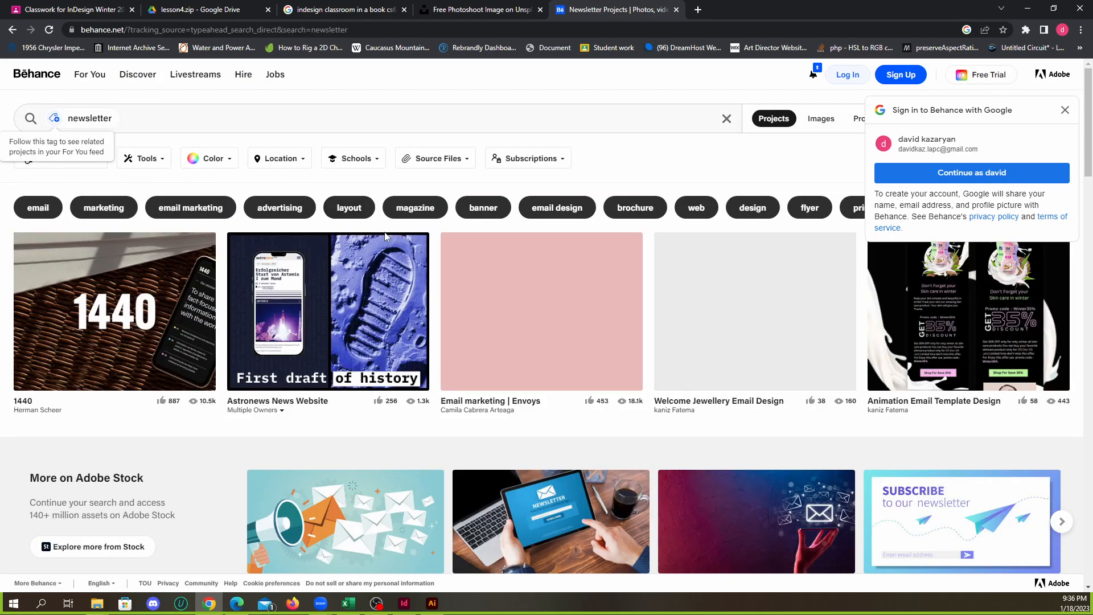
# Look through the first newsletter results and open the Welcome Jewellery Email Design project
pyautogui.scroll(-3, 491, 287)
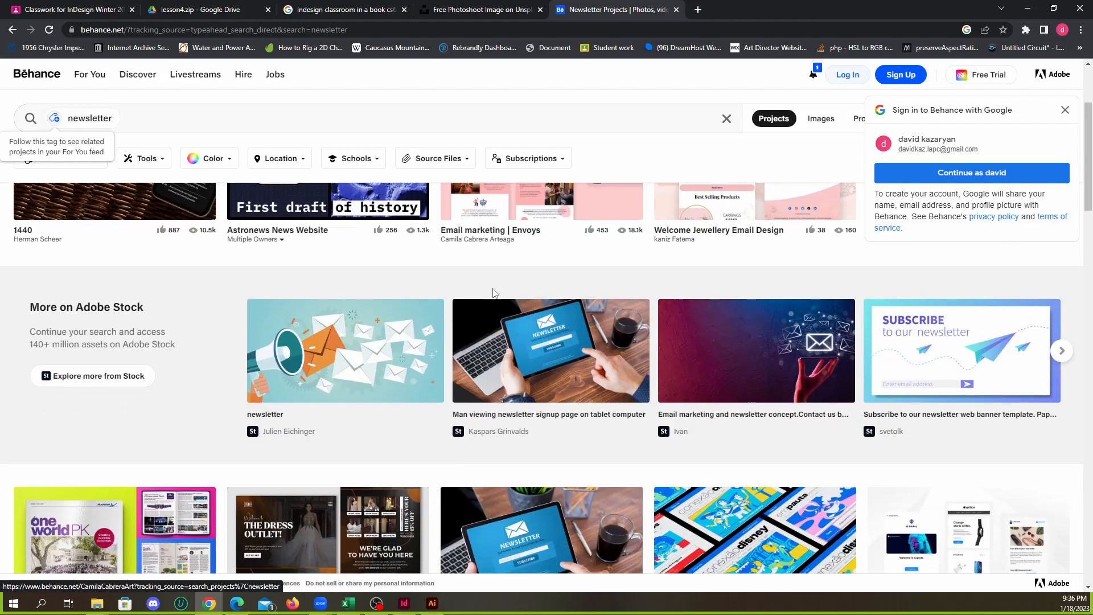
pyautogui.scroll(3, 491, 288)
pyautogui.scroll(-1, 494, 312)
pyautogui.scroll(-2, 494, 312)
pyautogui.scroll(3, 501, 316)
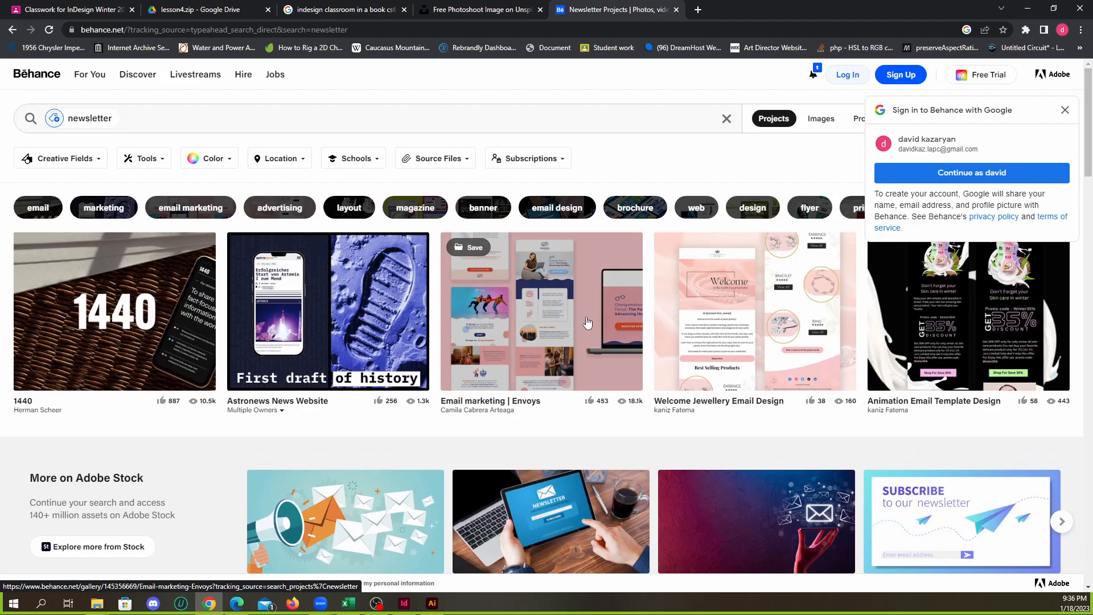
pyautogui.scroll(-1, 788, 345)
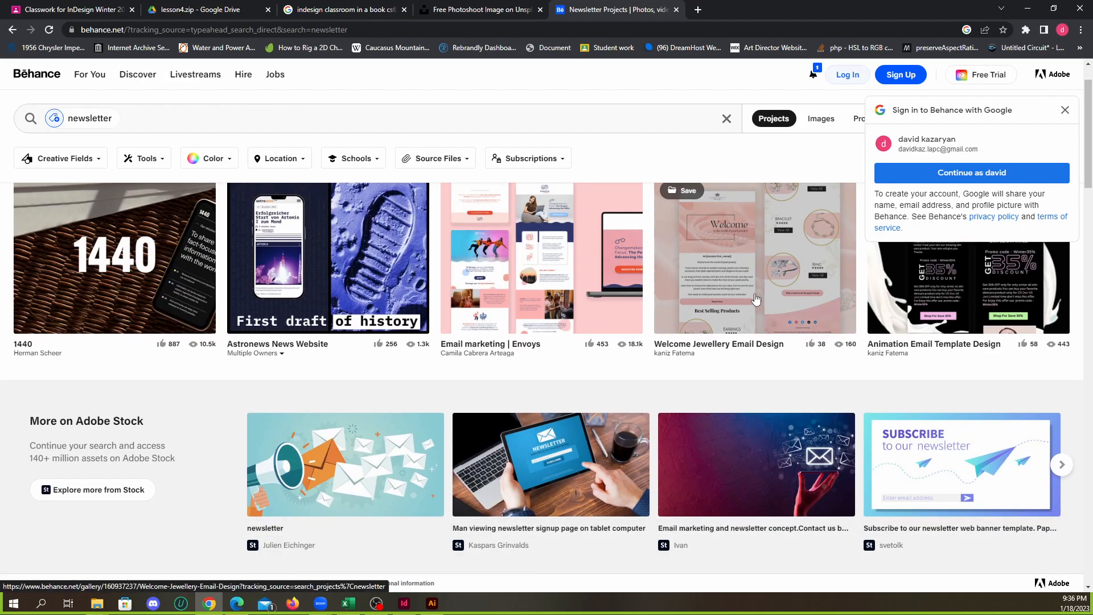
pyautogui.click(725, 268)
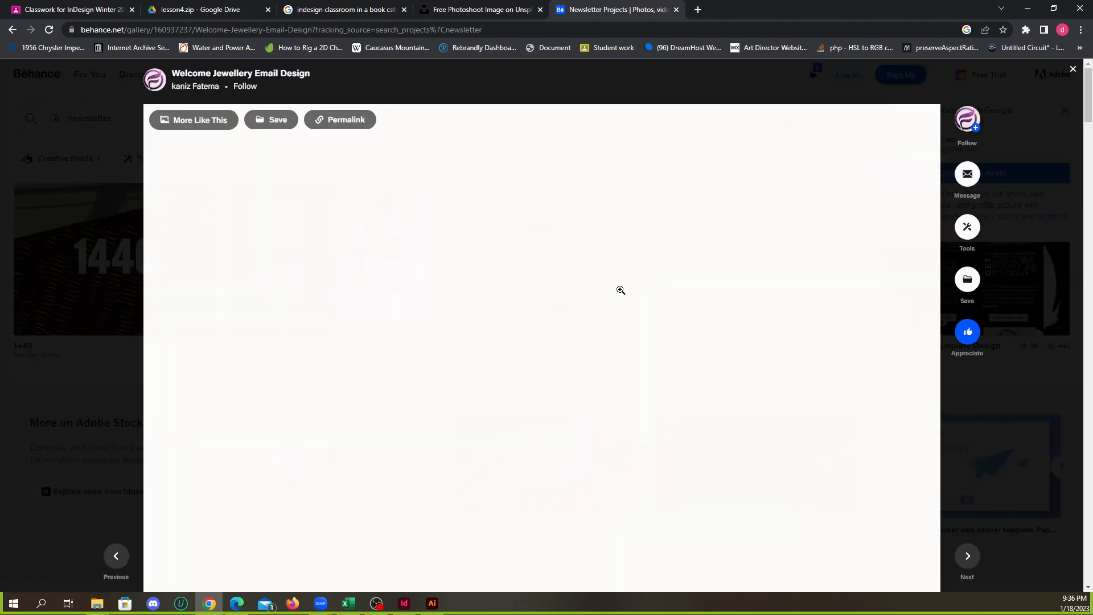
# Examine the jewellery email's layout from its welcome header to the footer, and close the project
pyautogui.scroll(-9, 589, 290)
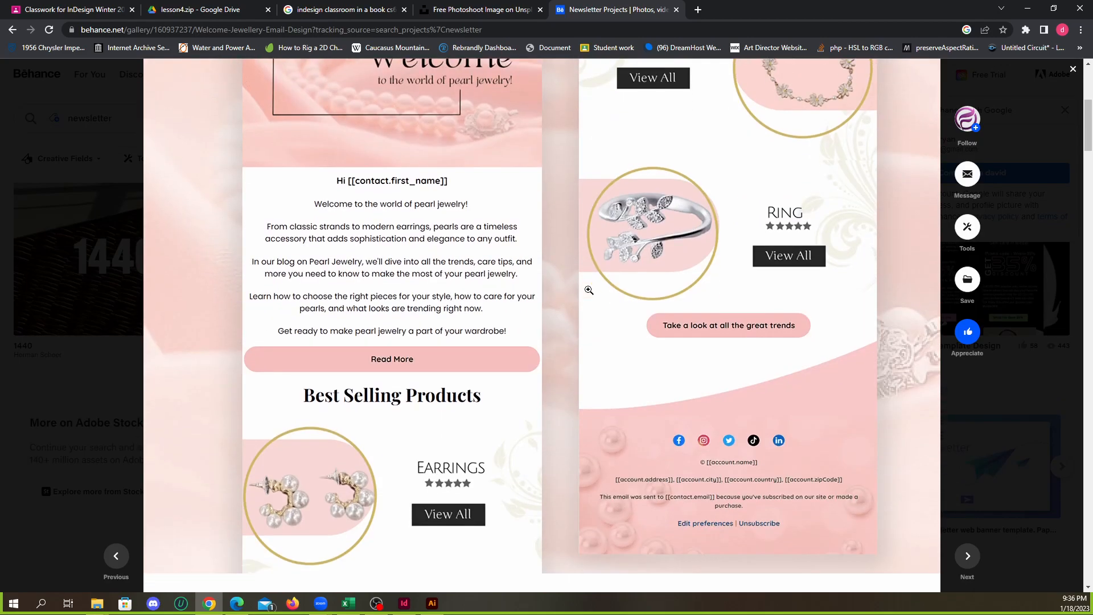
pyautogui.scroll(10, 586, 296)
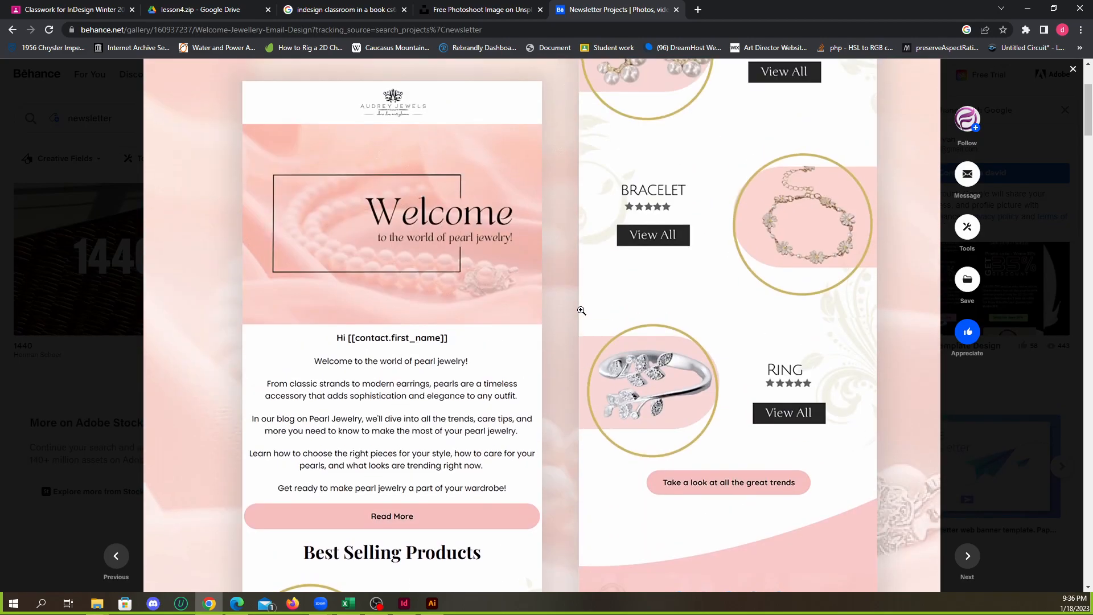
pyautogui.scroll(-8, 582, 308)
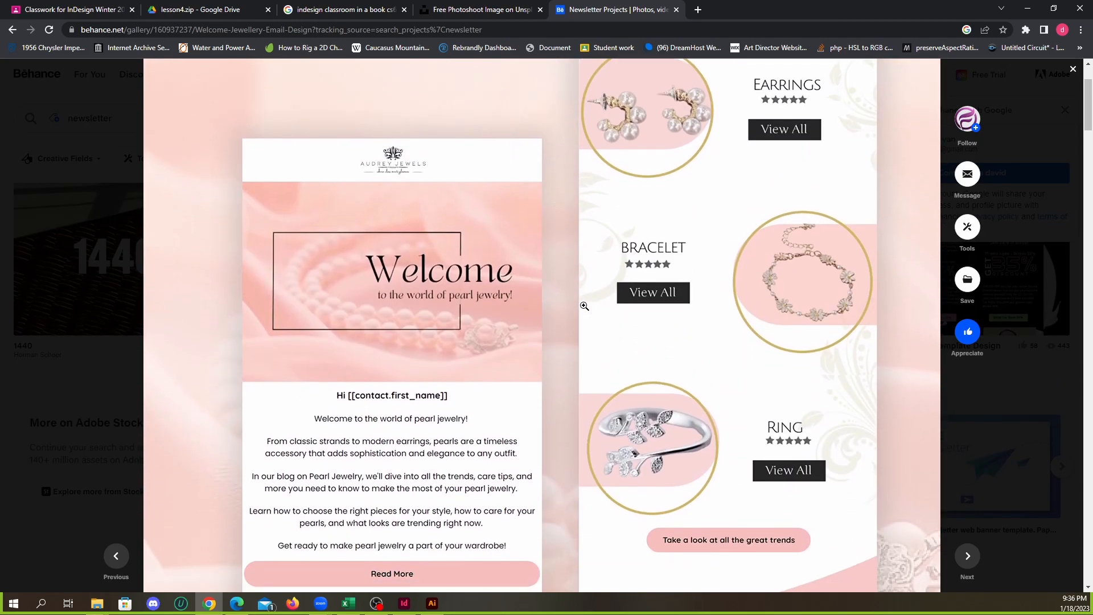
pyautogui.scroll(-18, 576, 305)
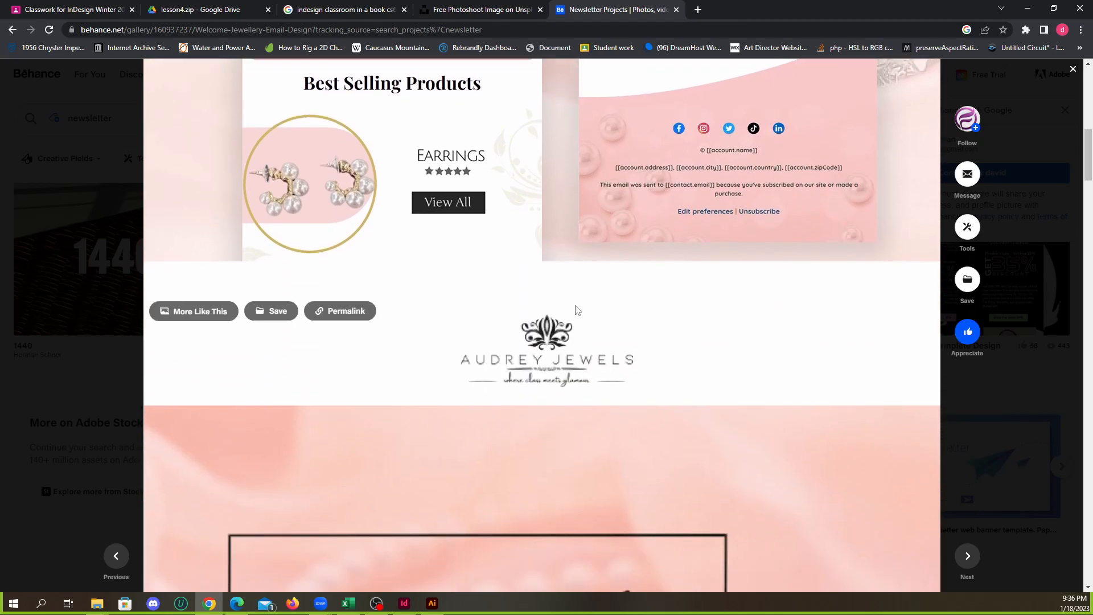
pyautogui.scroll(-20, 580, 304)
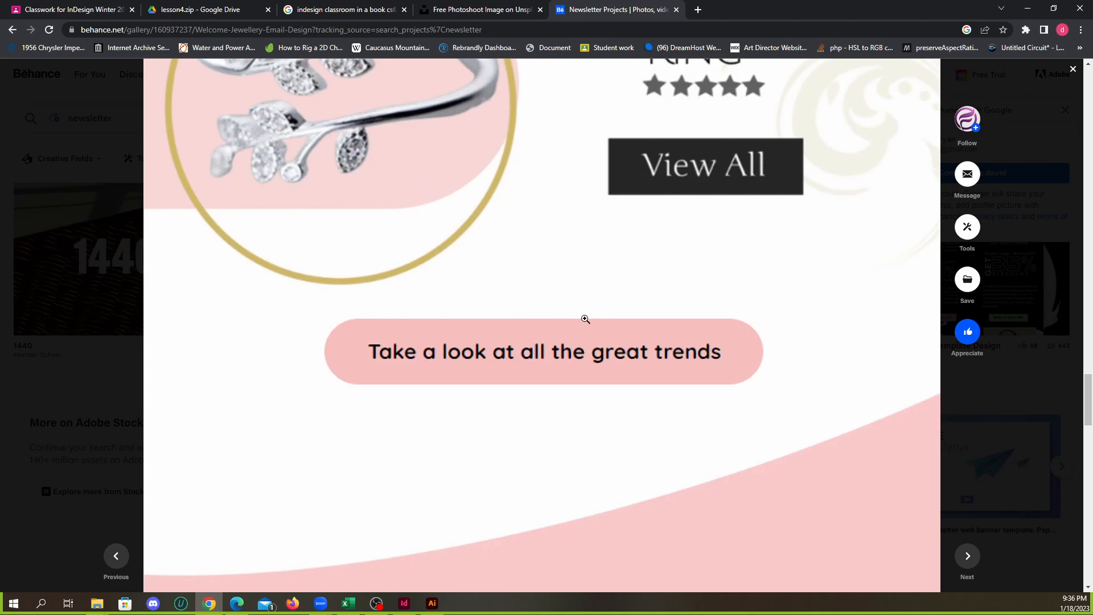
pyautogui.scroll(5, 500, 295)
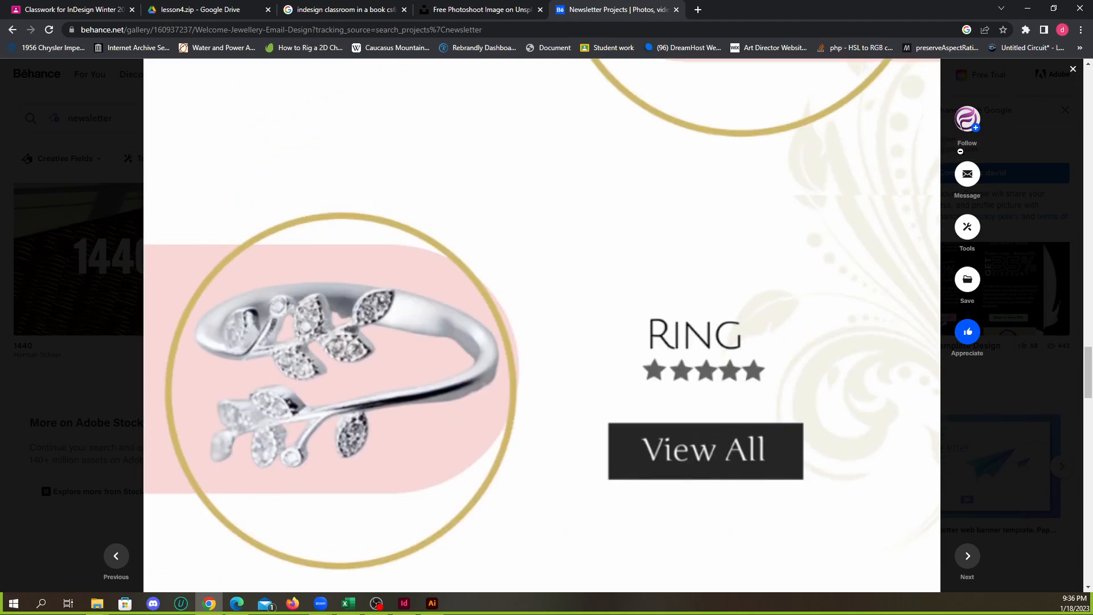
pyautogui.scroll(-20, 724, 285)
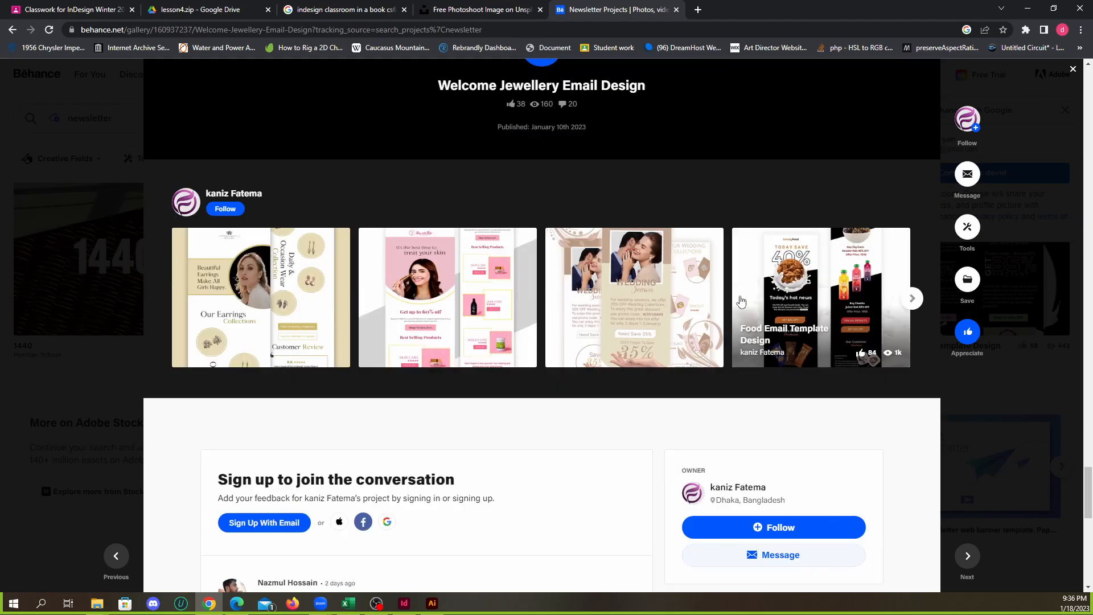
pyautogui.scroll(-5, 741, 301)
pyautogui.scroll(16, 763, 264)
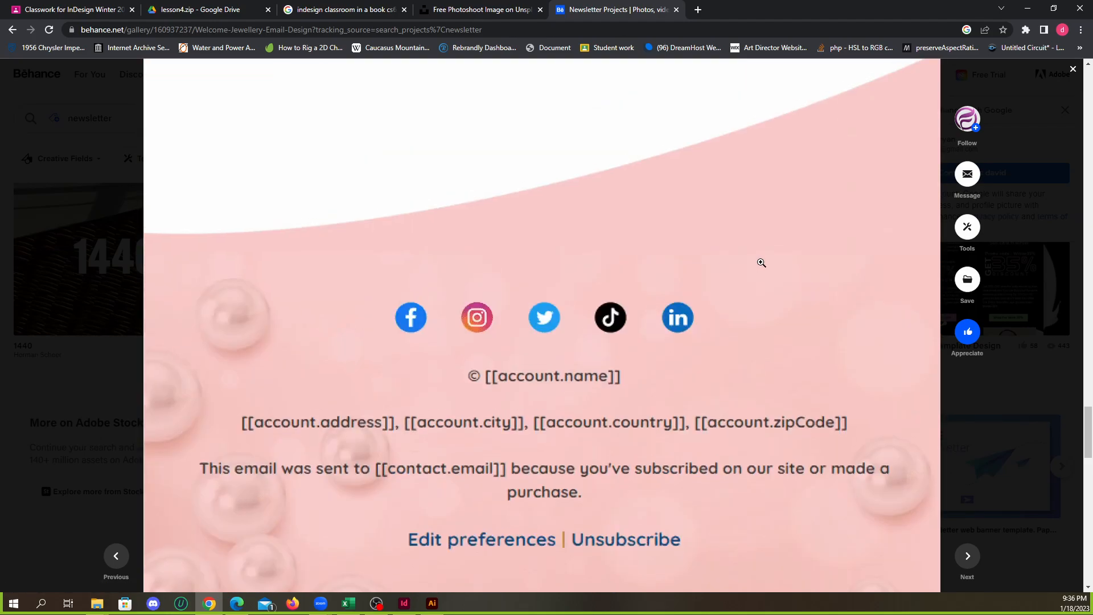
pyautogui.scroll(14, 761, 262)
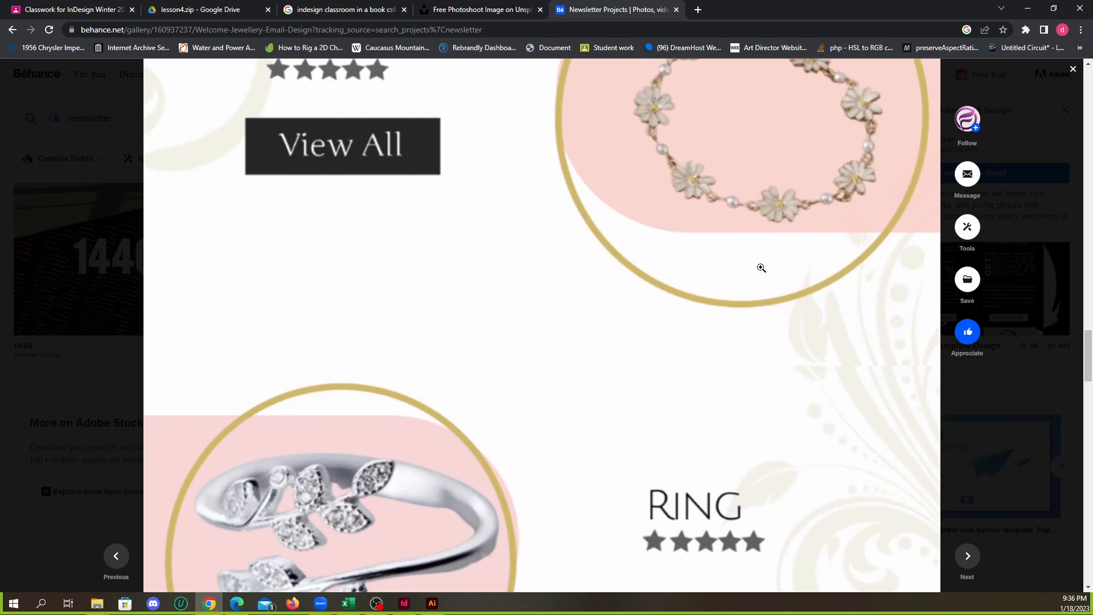
pyautogui.scroll(5, 762, 266)
pyautogui.scroll(18, 346, 439)
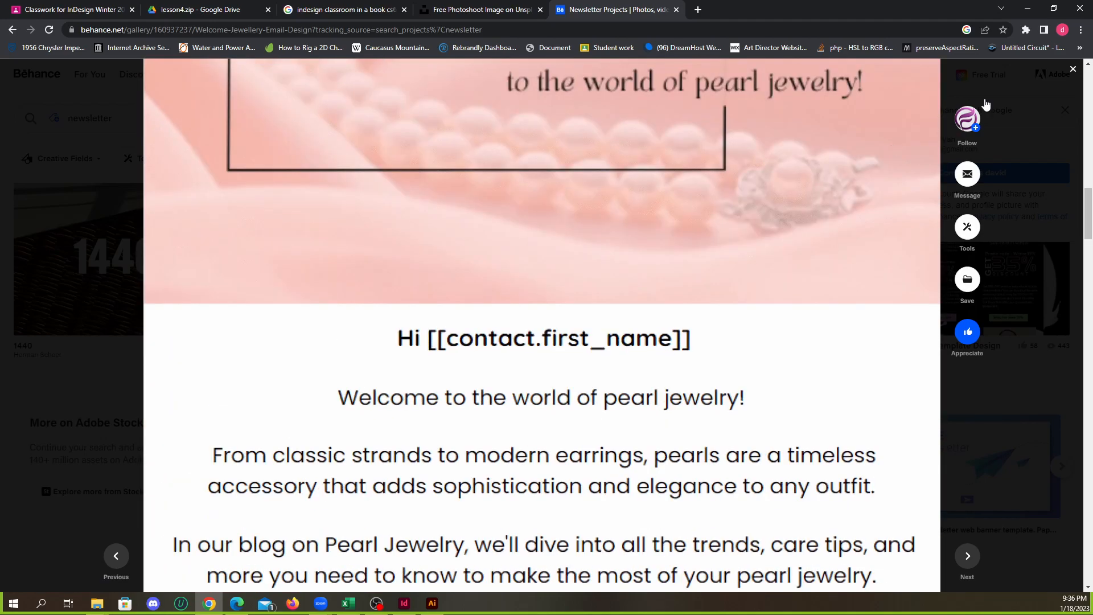
pyautogui.click(1072, 69)
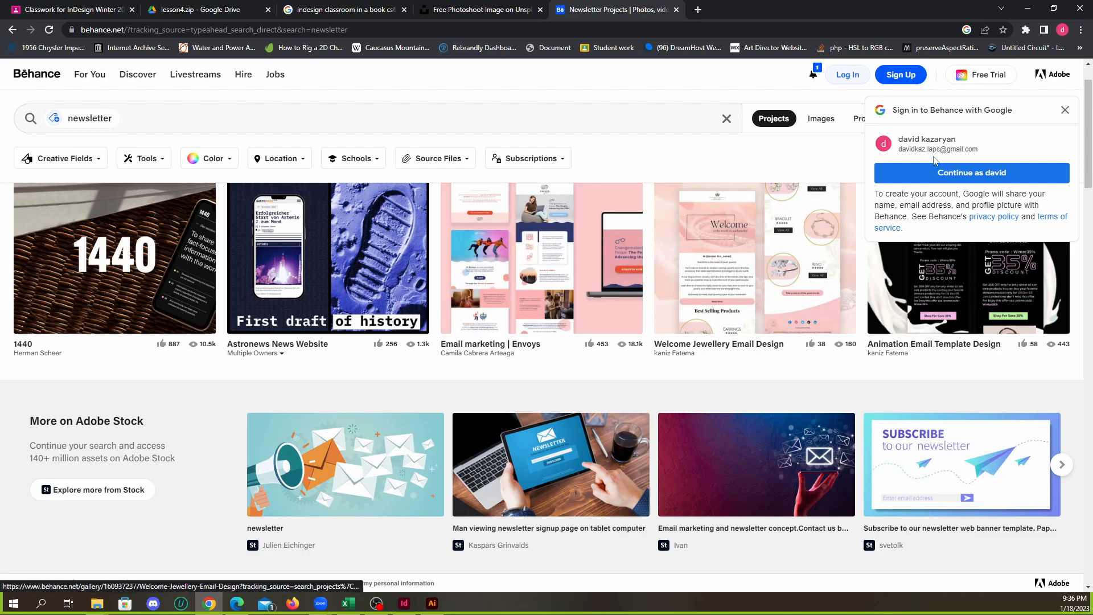
# Dismiss the Google sign-in prompt, then view the Animation Email Template Design project through to its end and close it
pyautogui.click(1065, 109)
pyautogui.click(931, 273)
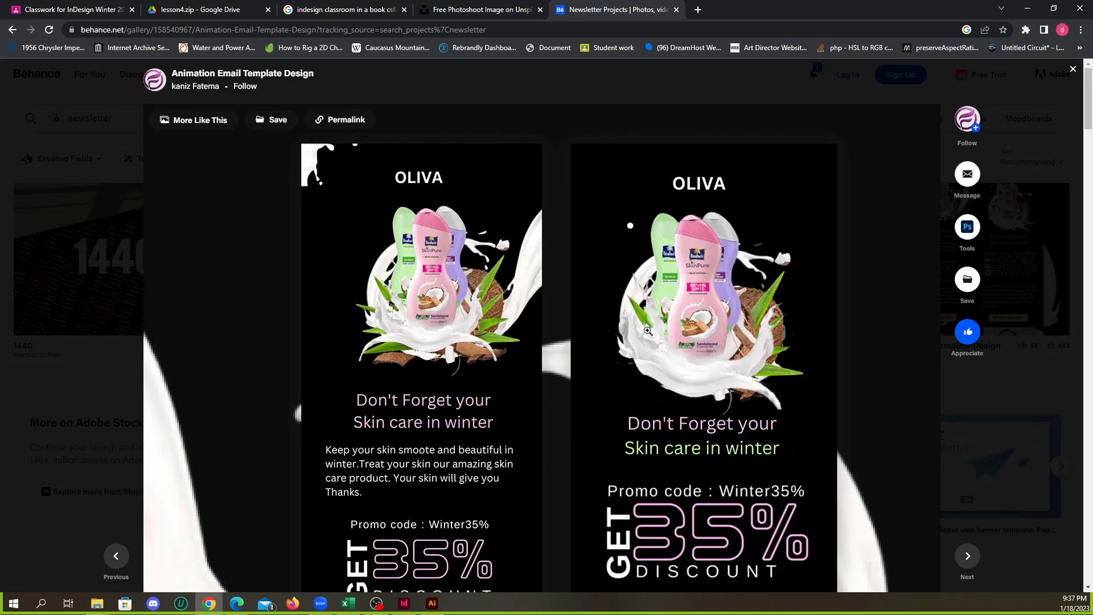
pyautogui.scroll(-3, 652, 330)
pyautogui.scroll(-5, 654, 328)
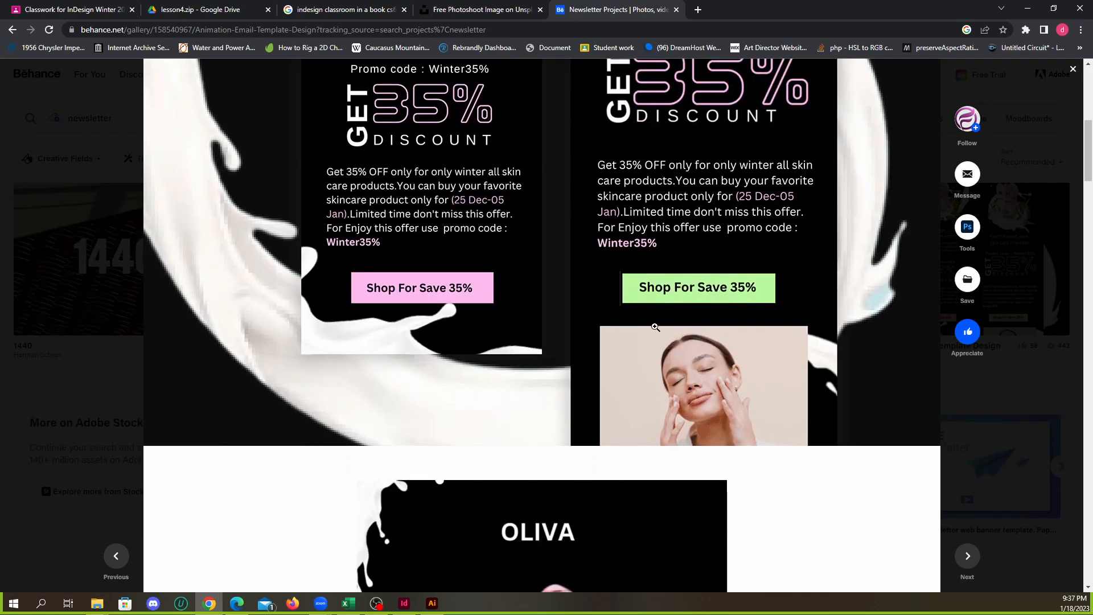
pyautogui.scroll(-12, 654, 330)
pyautogui.scroll(-4, 653, 333)
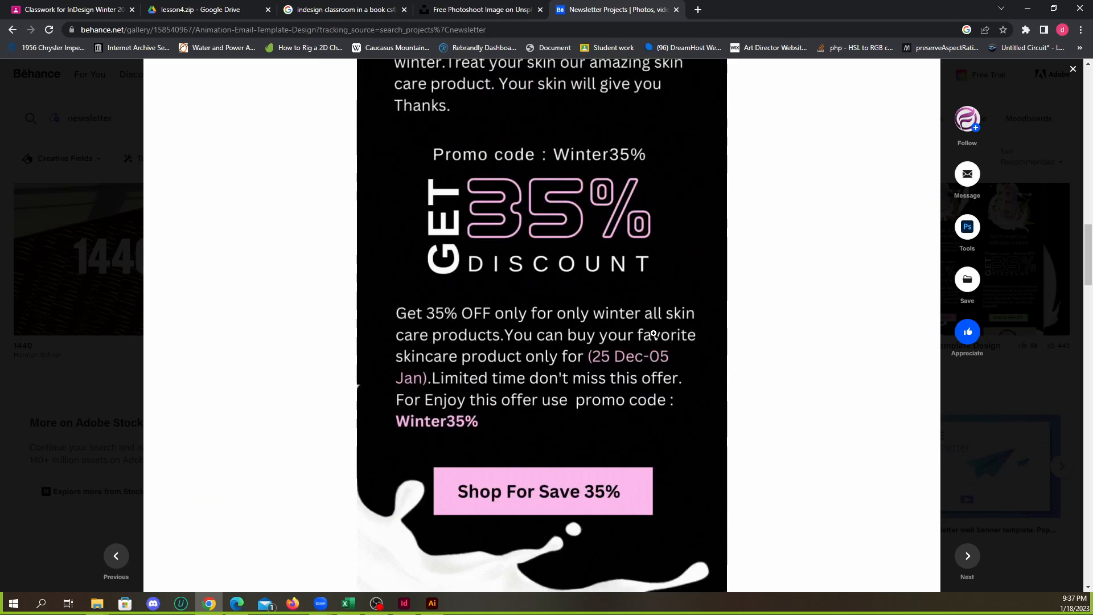
pyautogui.scroll(-19, 655, 334)
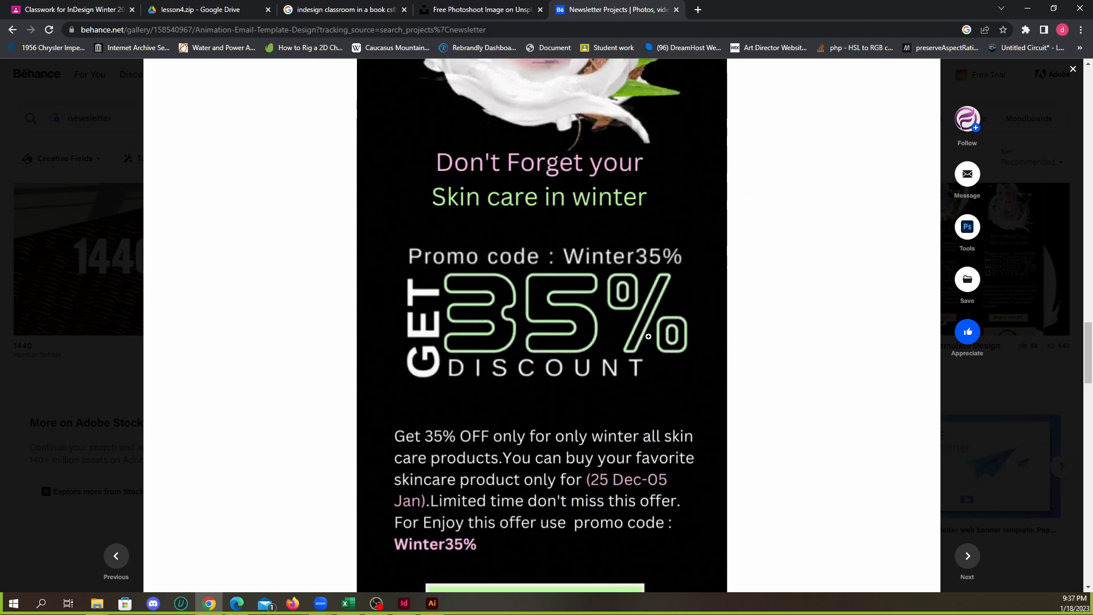
pyautogui.scroll(-7, 653, 340)
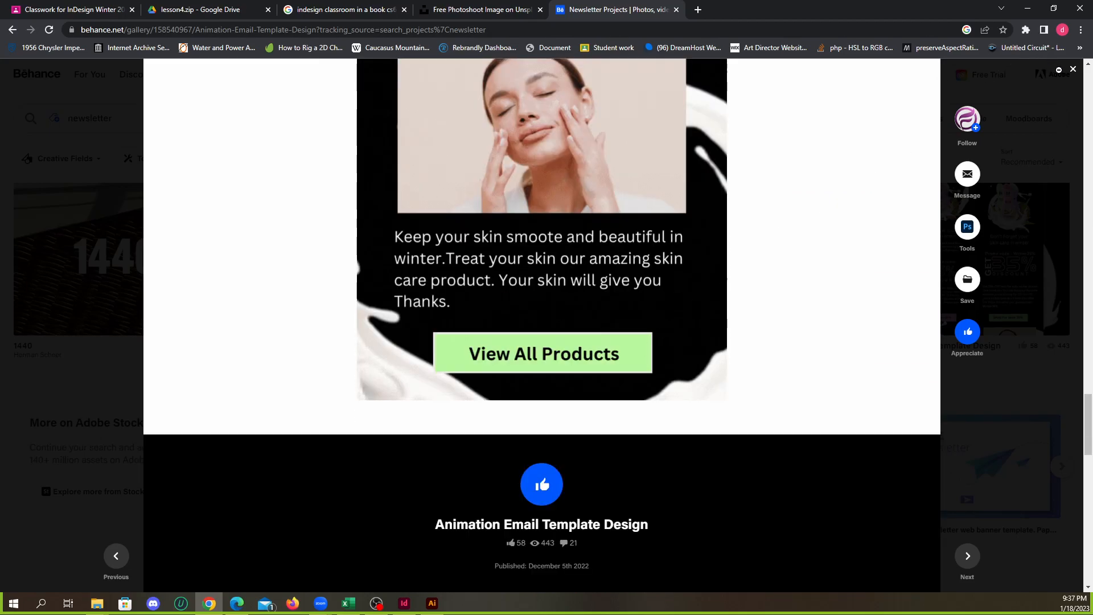
pyautogui.click(1072, 68)
# Browse further down the newsletter results for more layout examples
pyautogui.scroll(-4, 580, 286)
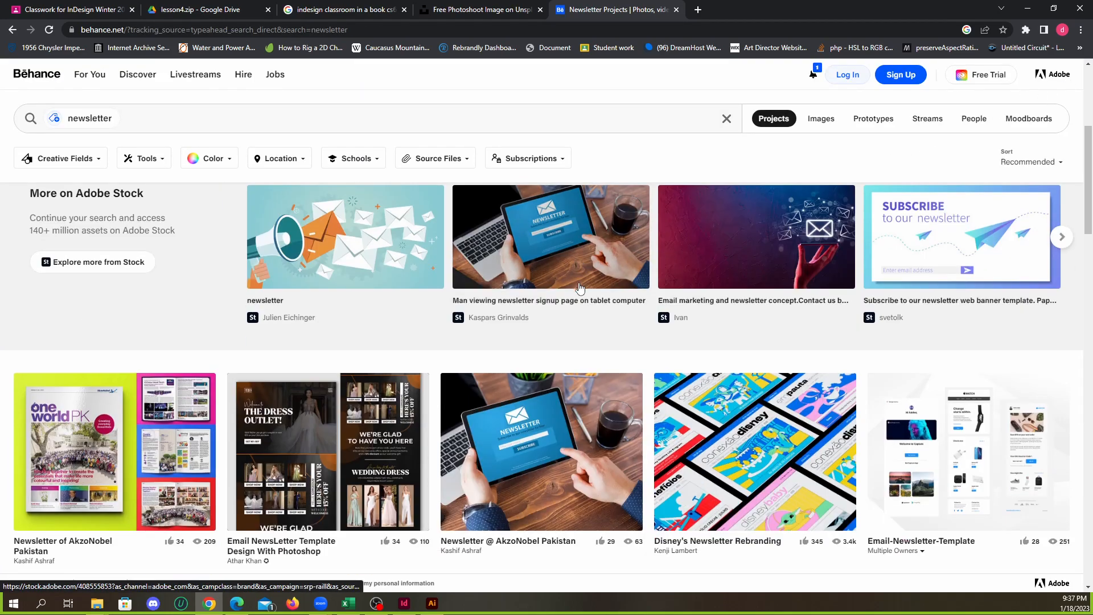
pyautogui.scroll(-2, 589, 293)
pyautogui.scroll(-3, 590, 296)
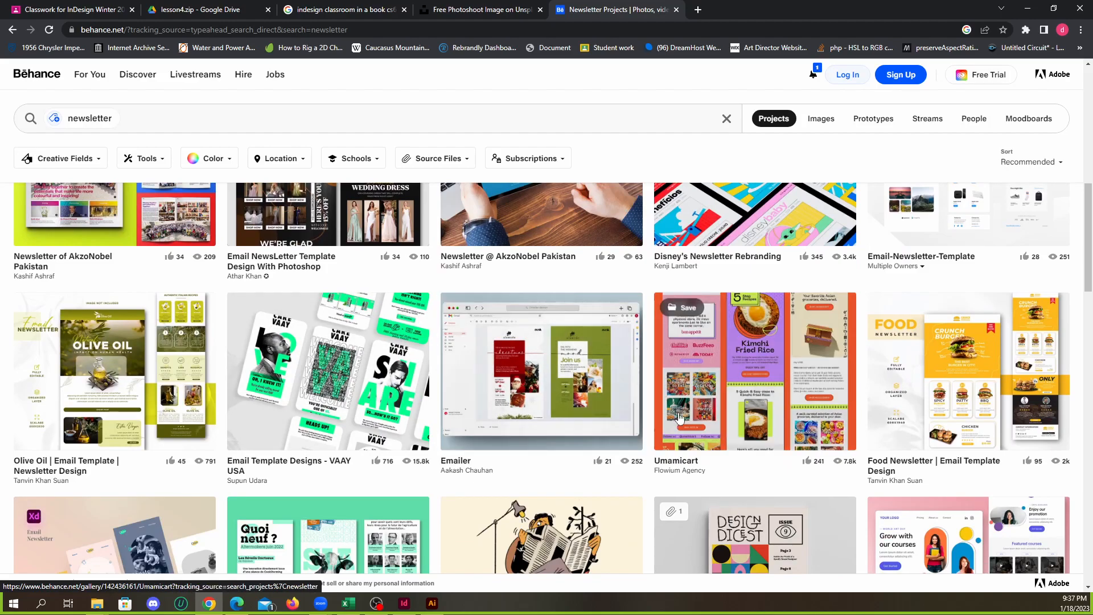
pyautogui.scroll(3, 291, 381)
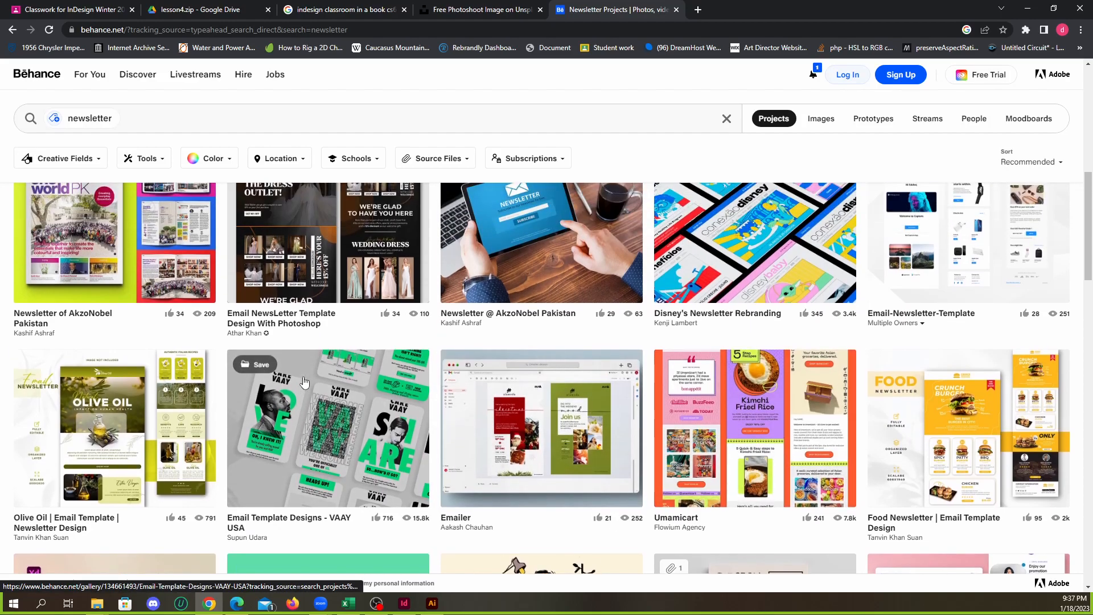
pyautogui.scroll(-1, 312, 381)
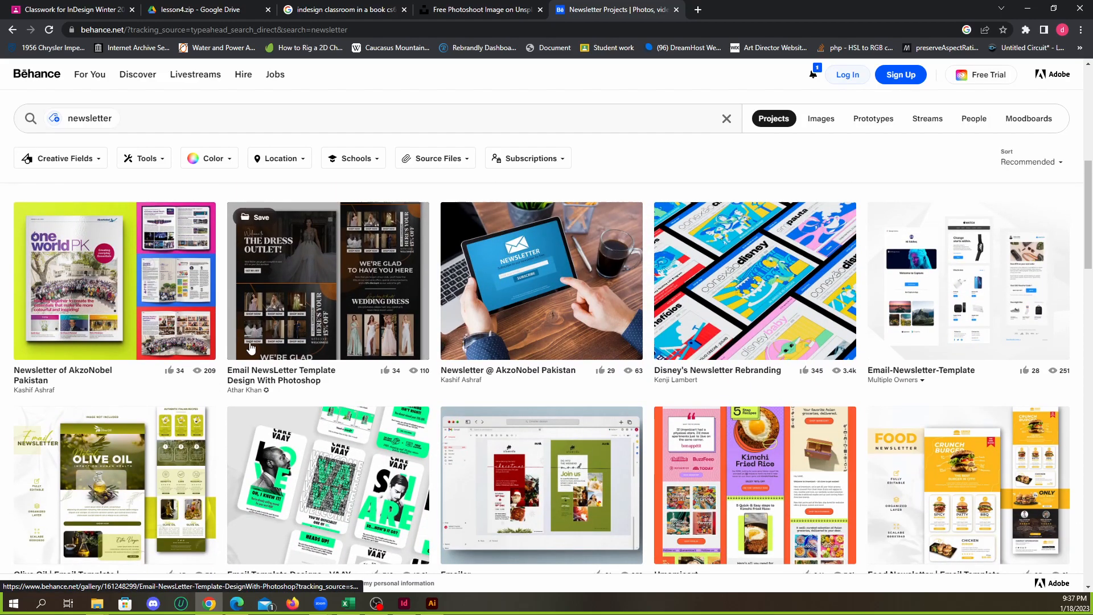
pyautogui.scroll(-4, 350, 377)
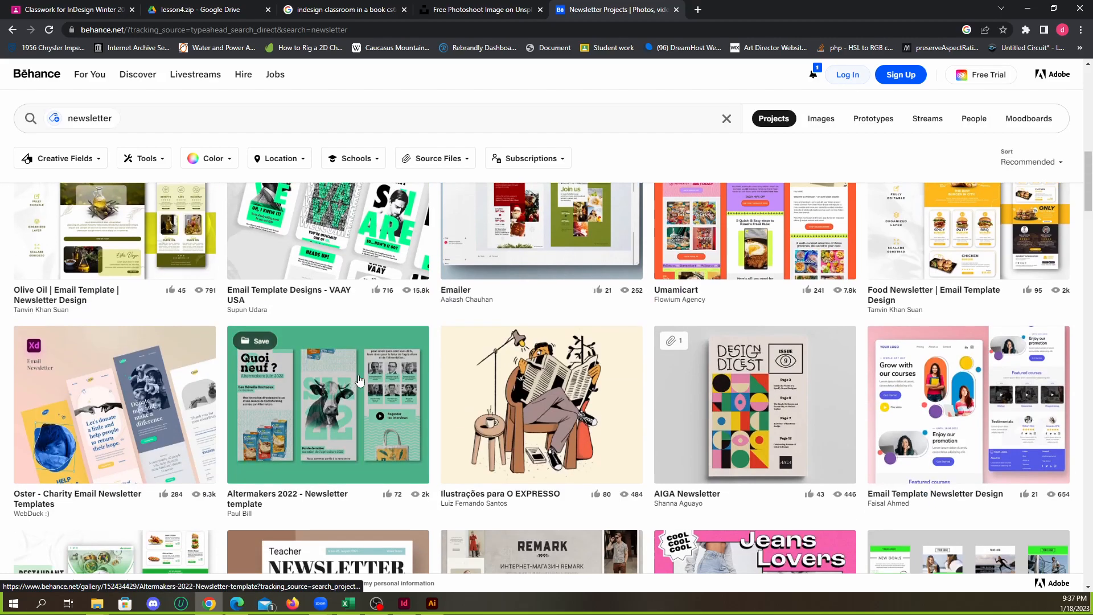
pyautogui.scroll(-5, 396, 386)
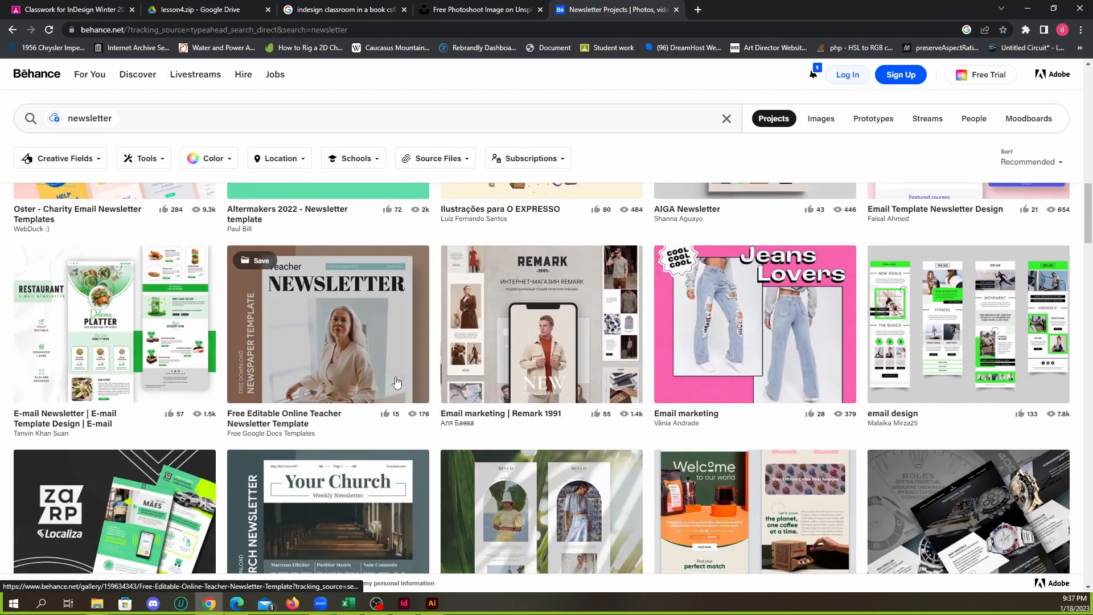
# Open the Free Editable Online Teacher Newsletter Template project, look over its cover and mockup images, and close it
pyautogui.click(341, 336)
pyautogui.scroll(-20, 727, 349)
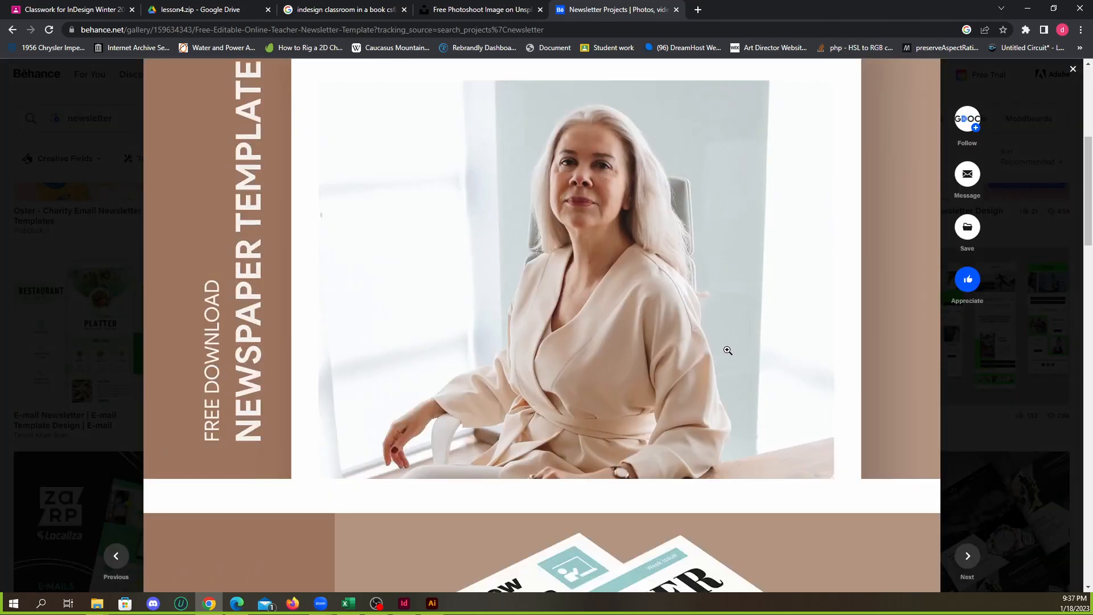
pyautogui.scroll(-3, 732, 358)
pyautogui.scroll(-5, 733, 364)
pyautogui.scroll(15, 739, 353)
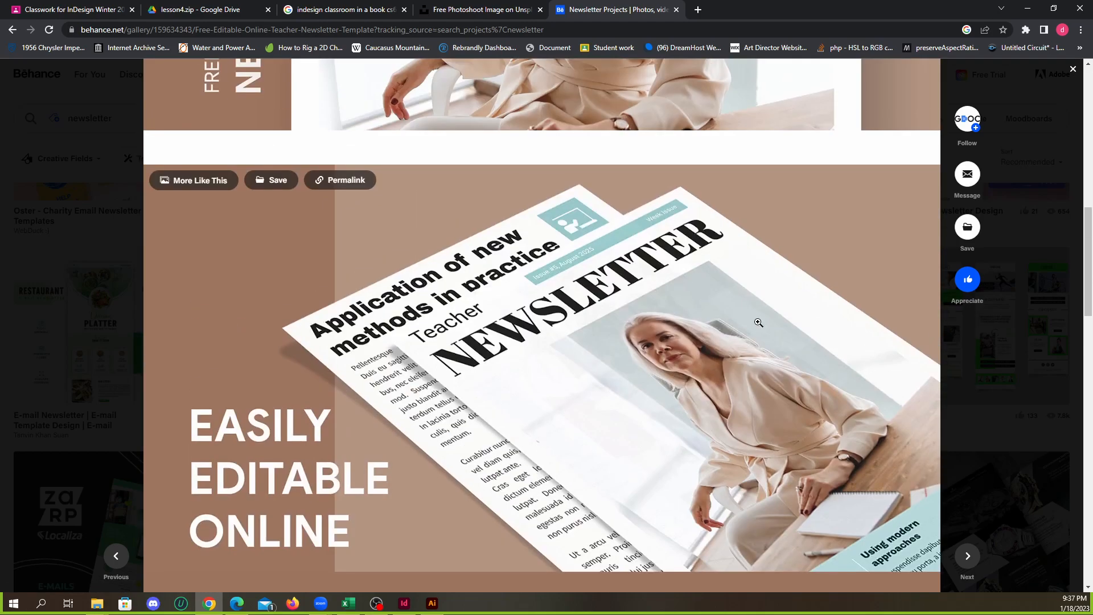
pyautogui.click(1073, 69)
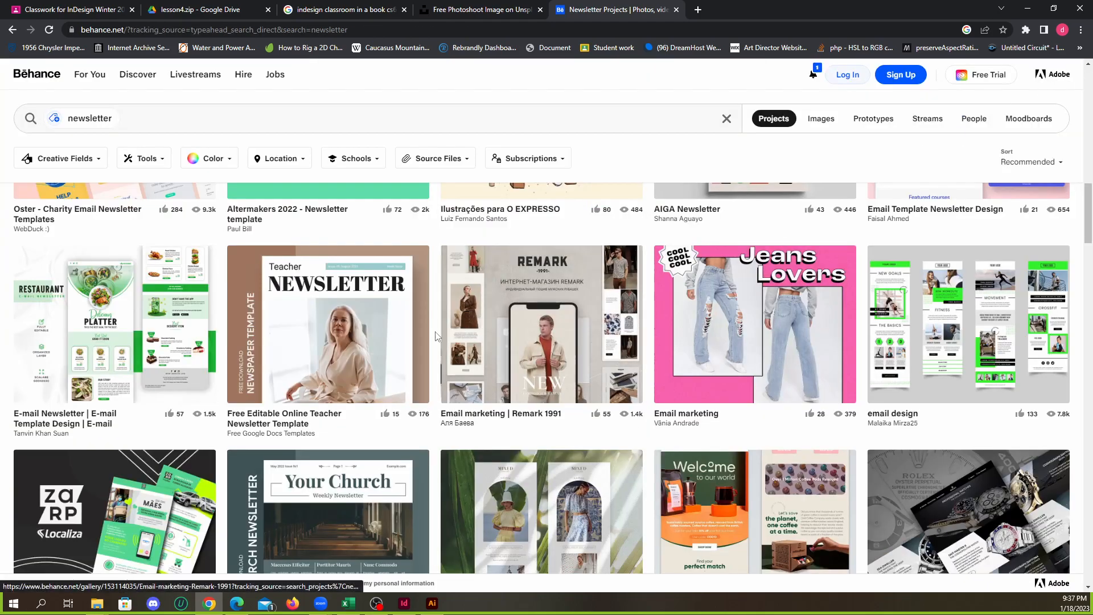
# Browse further down the newsletter results and open the Altermakers oct 2022 - Newsletter template project
pyautogui.scroll(-2, 436, 336)
pyautogui.scroll(-3, 513, 355)
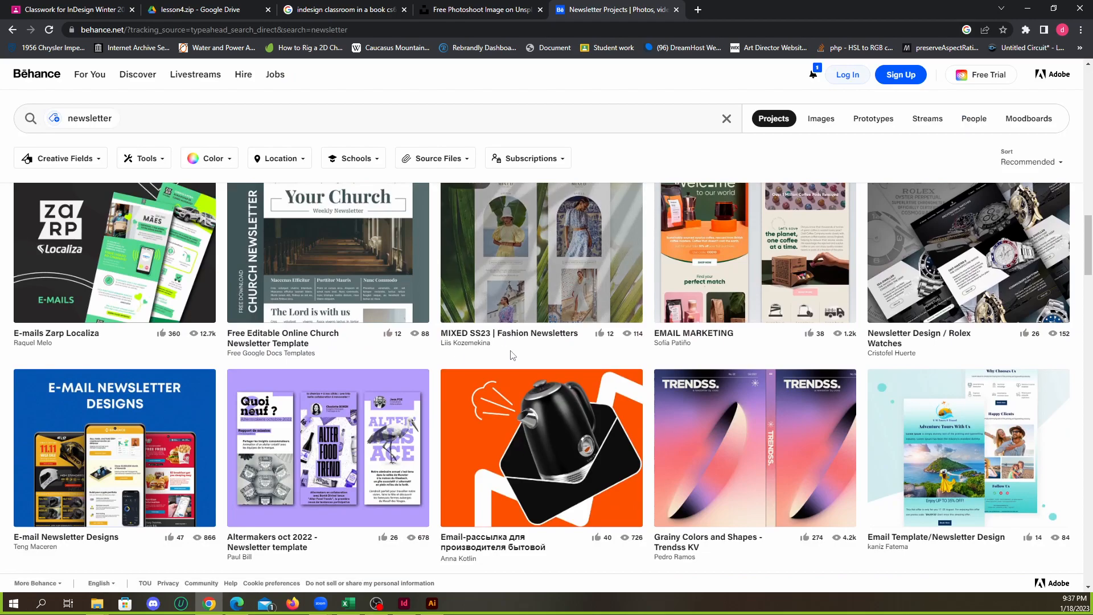
pyautogui.scroll(-3, 500, 353)
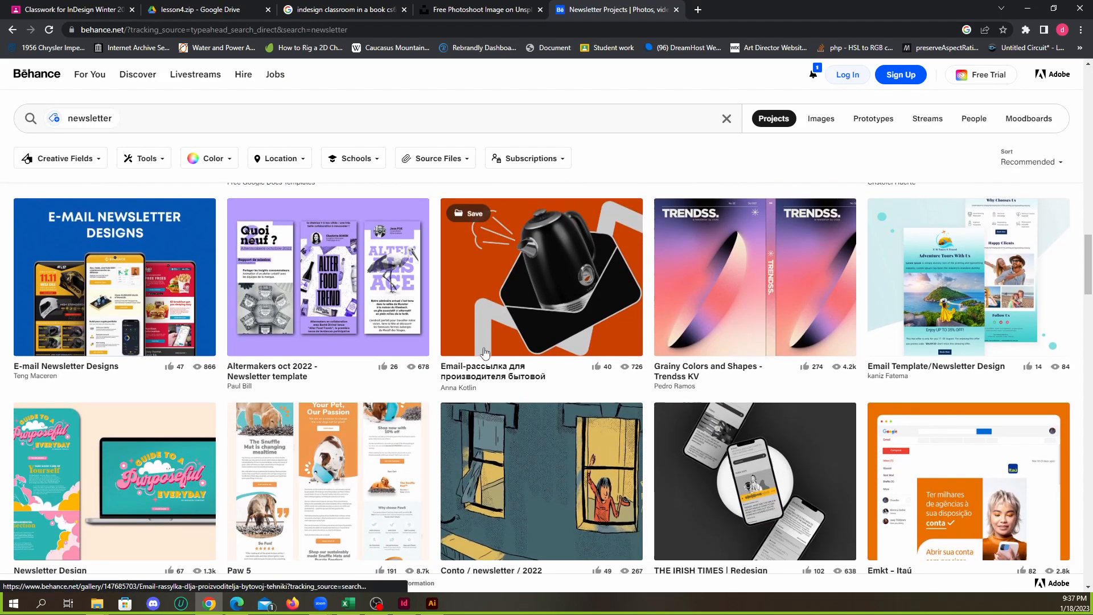
pyautogui.click(358, 292)
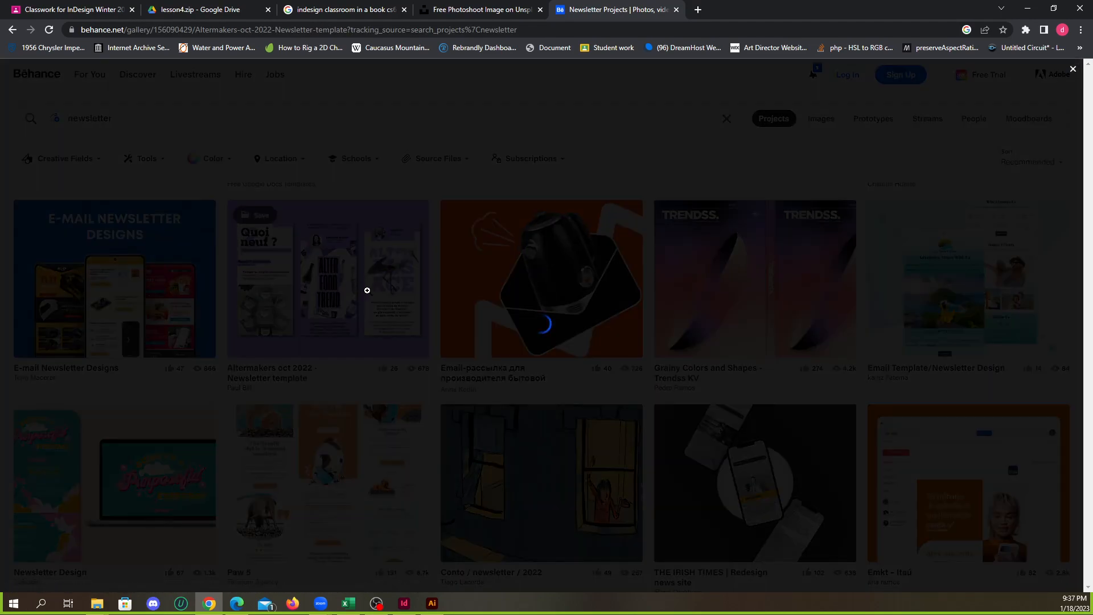
# Examine the Altermakers newsletter from its three-panel overview through the full-length Quoi neuf and Alter Food Trend sections
pyautogui.scroll(-3, 616, 340)
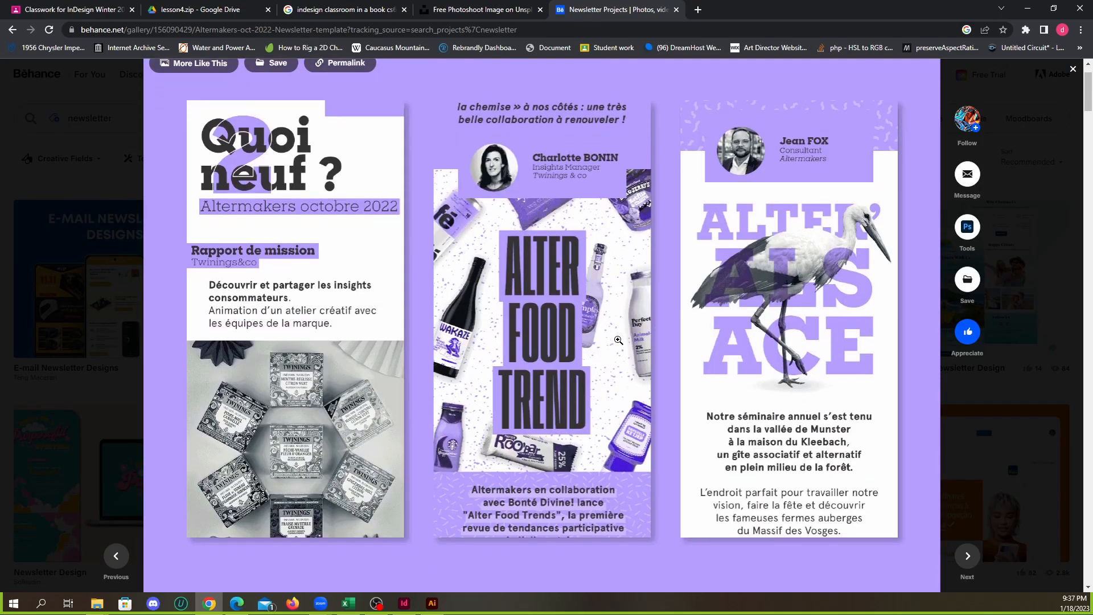
pyautogui.scroll(2, 623, 340)
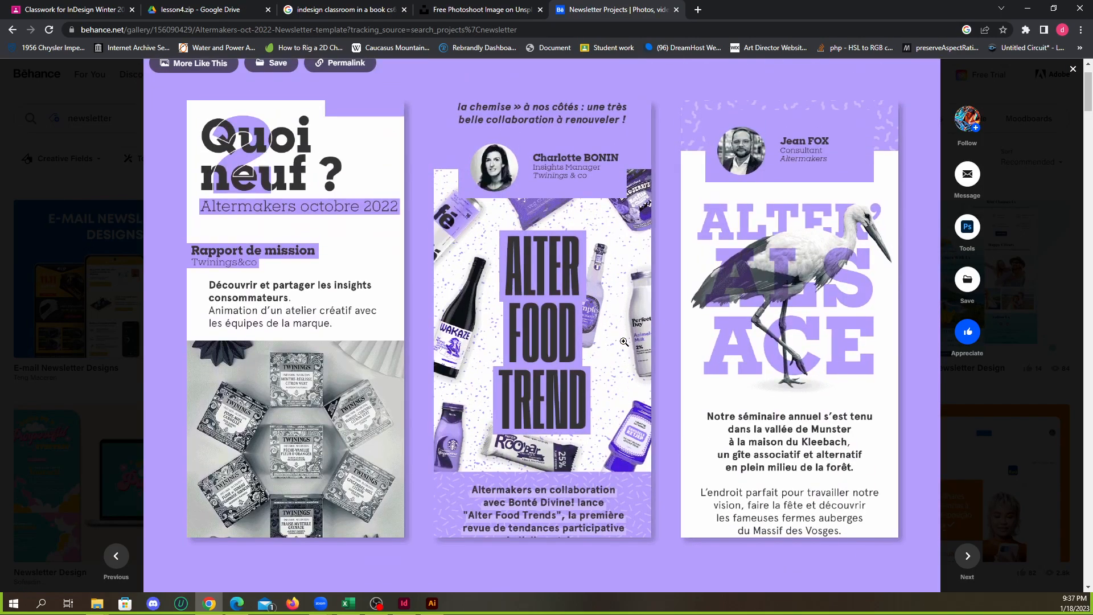
pyautogui.scroll(-15, 625, 341)
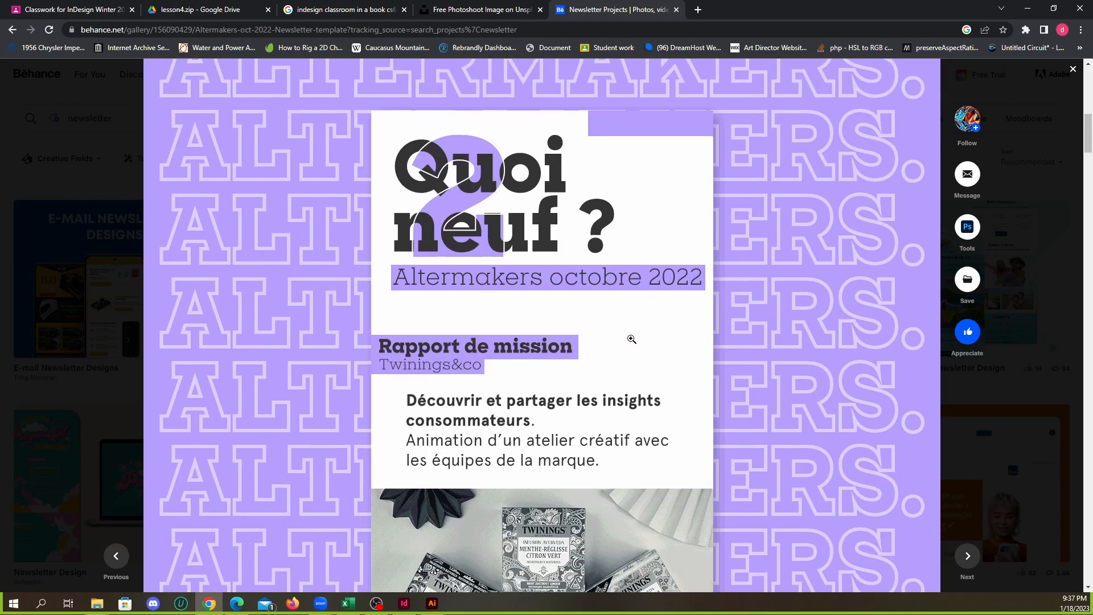
pyautogui.scroll(-9, 633, 338)
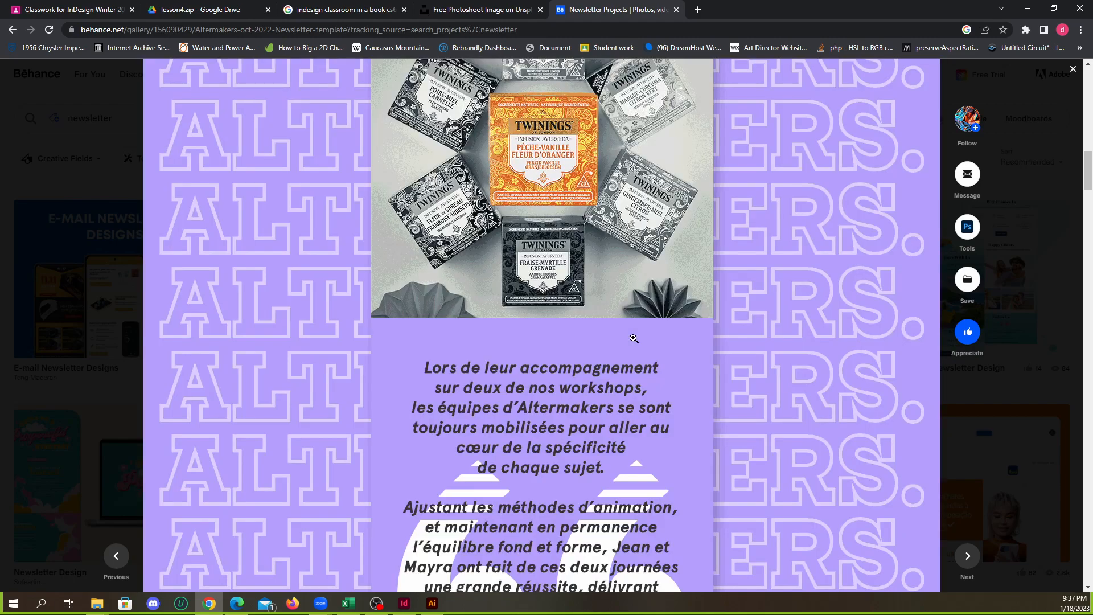
pyautogui.scroll(-10, 637, 336)
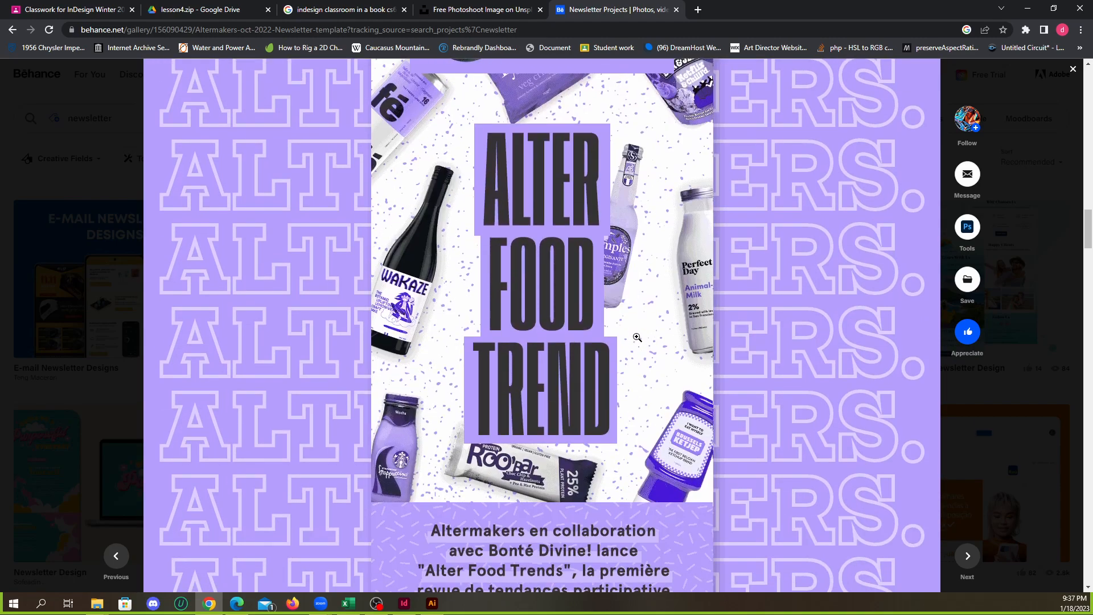
pyautogui.scroll(-5, 637, 338)
pyautogui.scroll(-4, 637, 338)
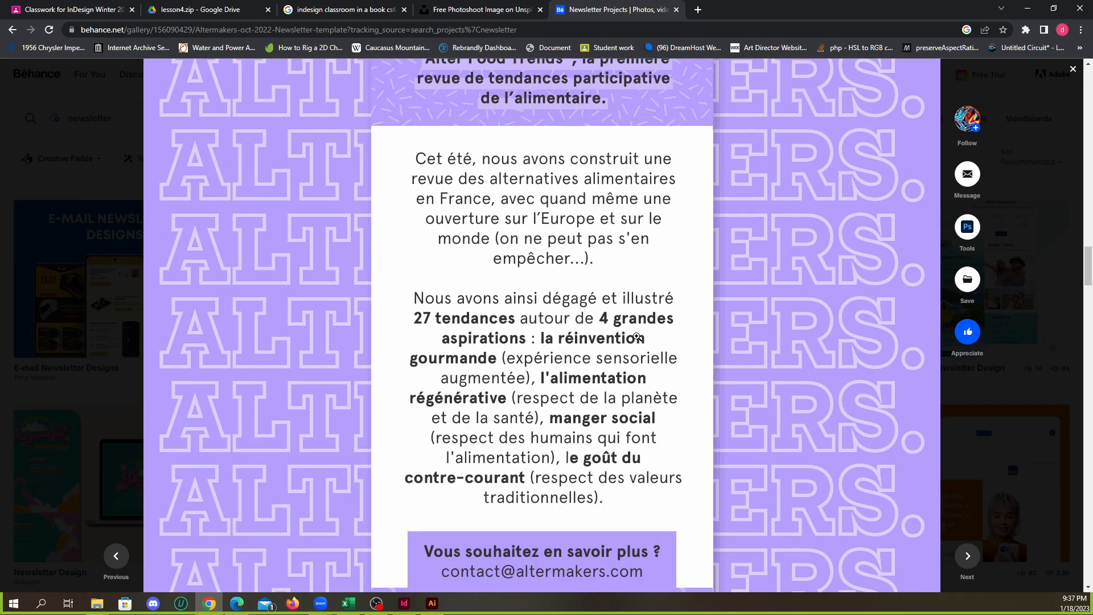
pyautogui.scroll(-5, 637, 336)
pyautogui.scroll(16, 635, 339)
pyautogui.scroll(-1, 634, 343)
pyautogui.scroll(-1, 640, 330)
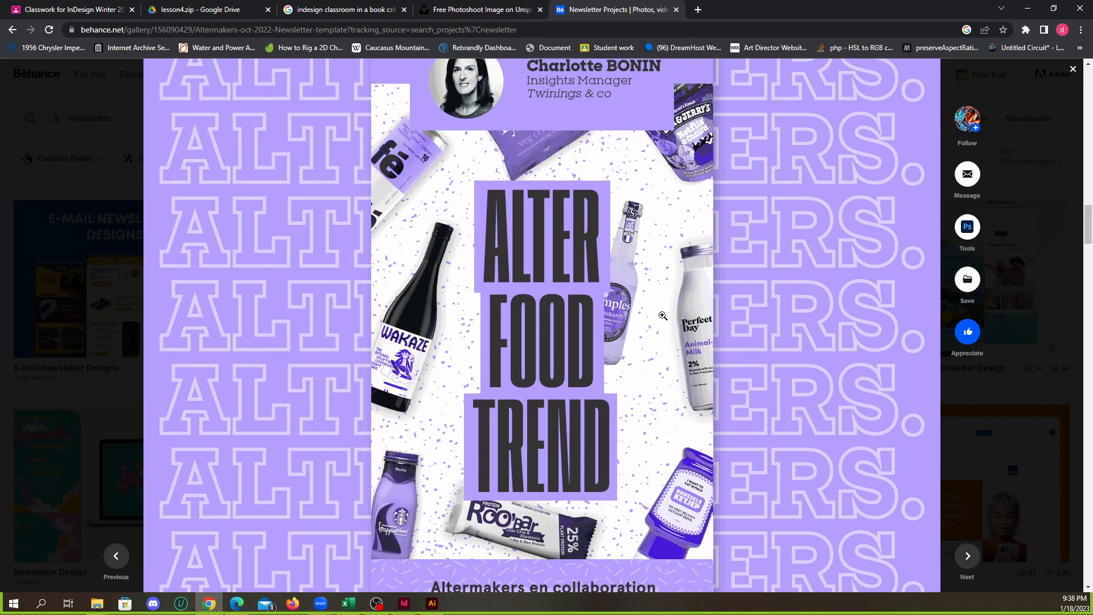
# Return to the Altermakers three-panel overview, compare it with the full-length layout below, and close the project
pyautogui.scroll(10, 662, 315)
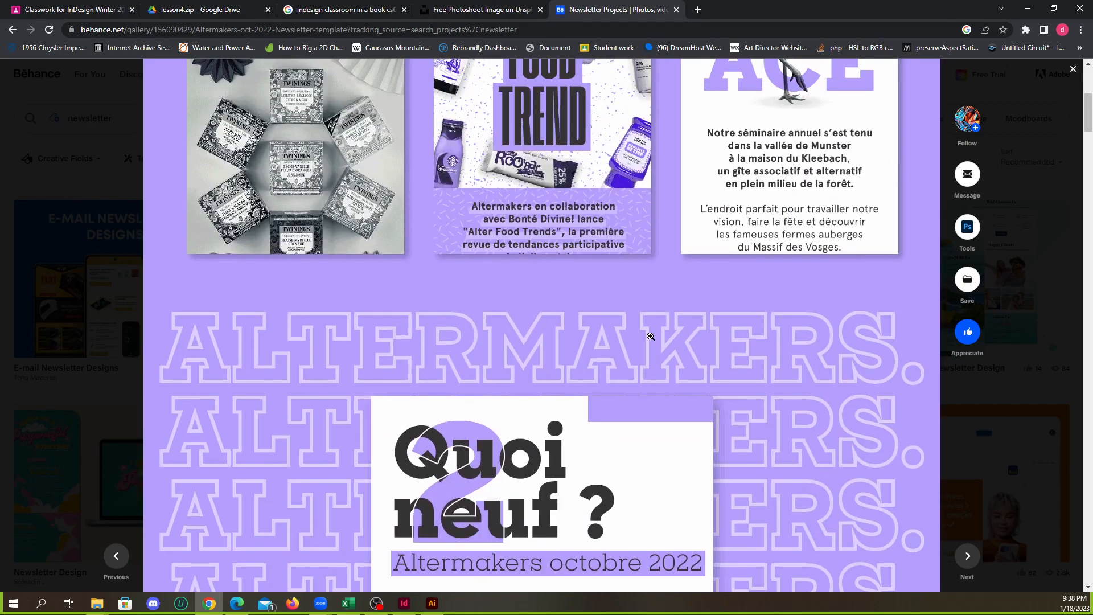
pyautogui.scroll(5, 650, 337)
pyautogui.scroll(-1, 653, 334)
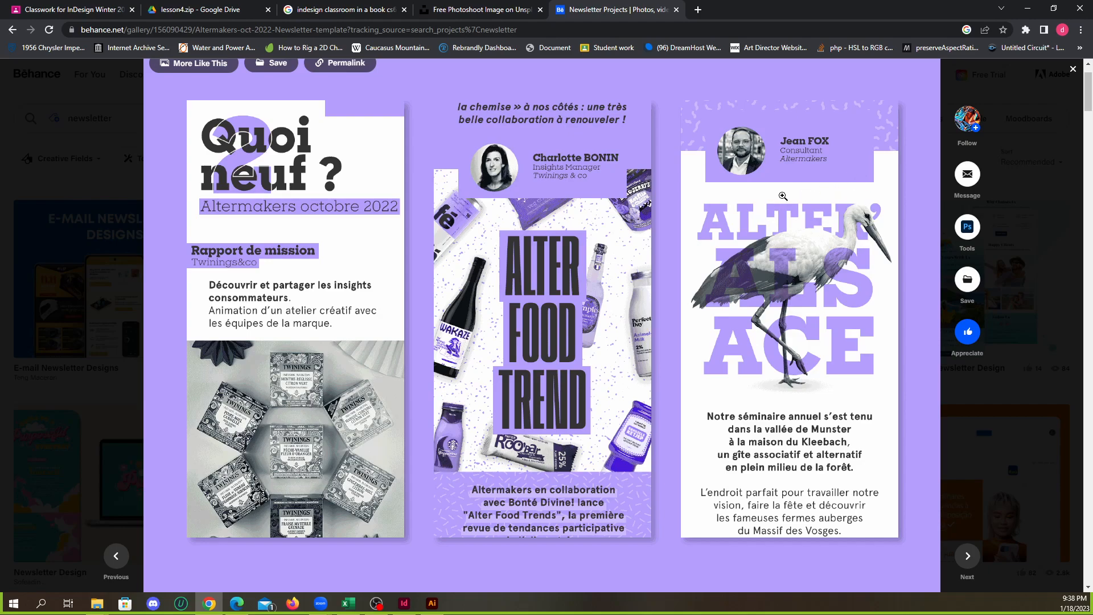
pyautogui.scroll(-20, 586, 212)
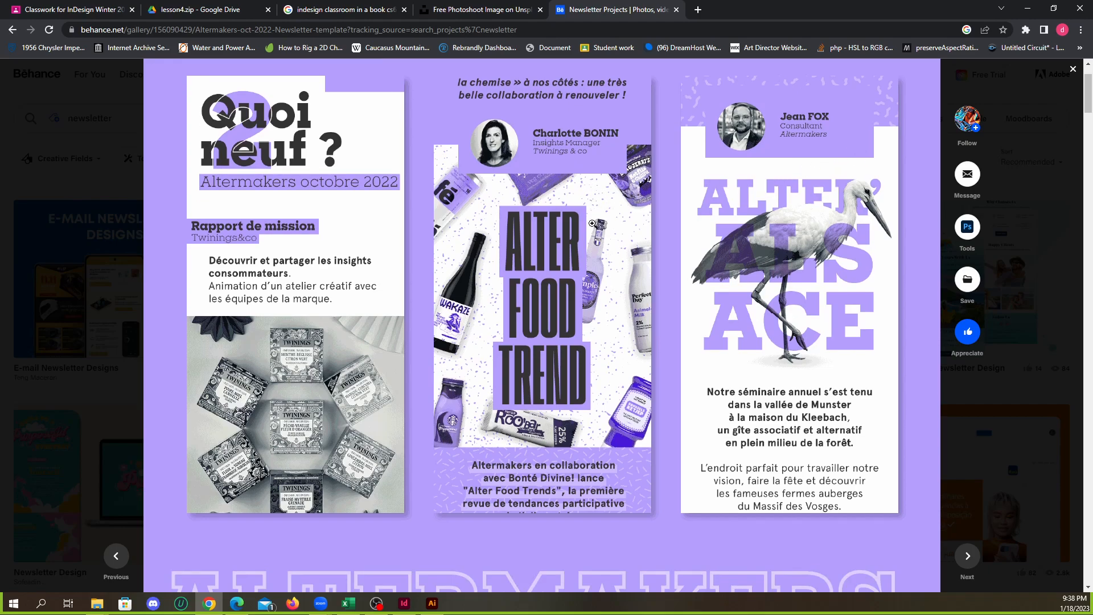
pyautogui.scroll(-20, 623, 260)
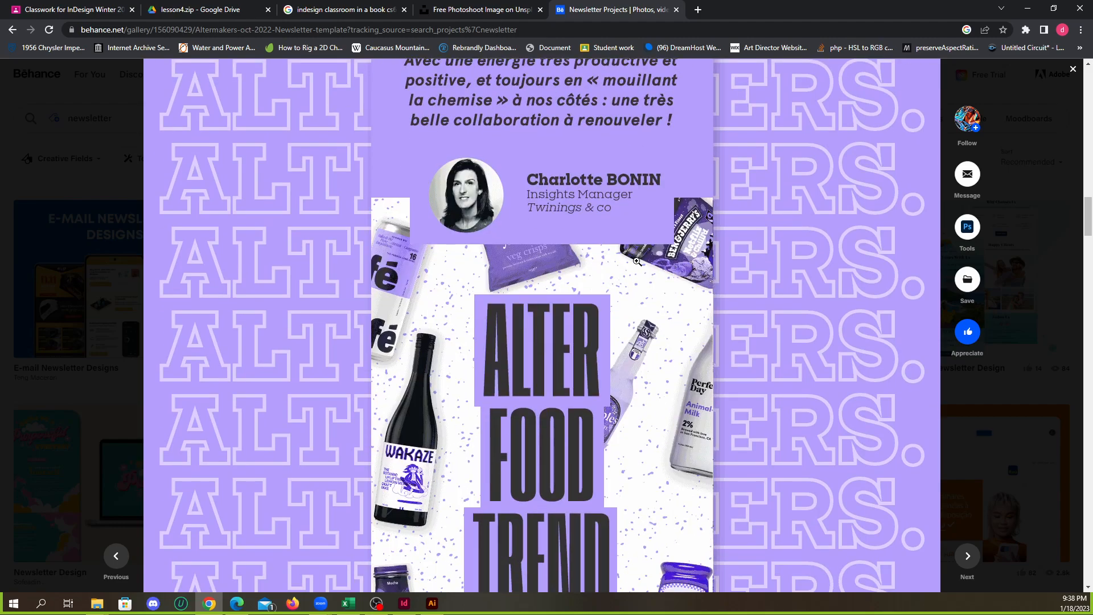
pyautogui.scroll(-6, 660, 256)
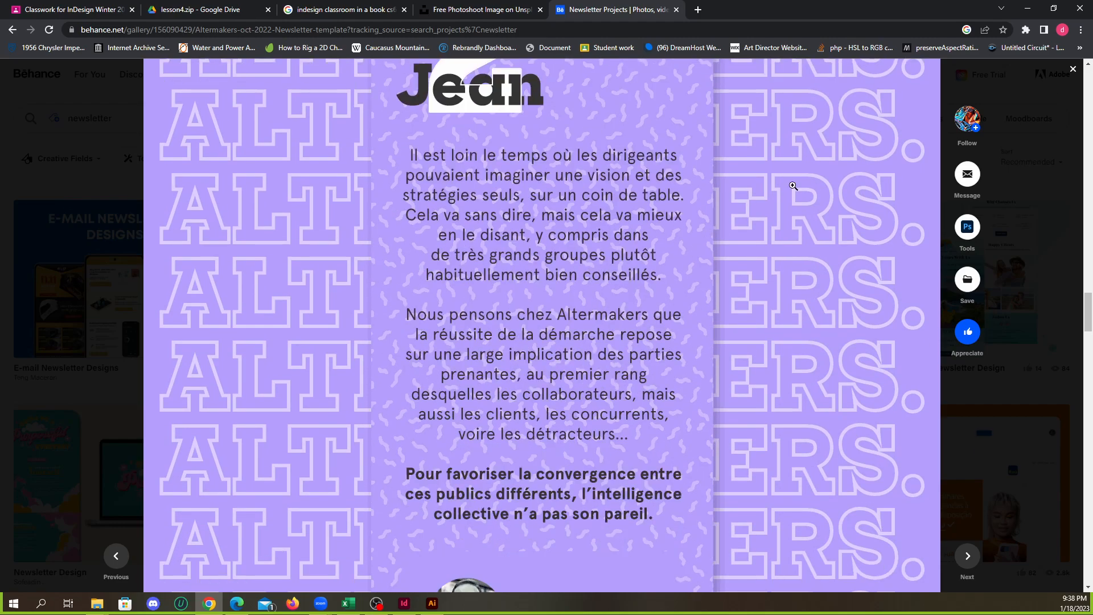
pyautogui.click(1073, 70)
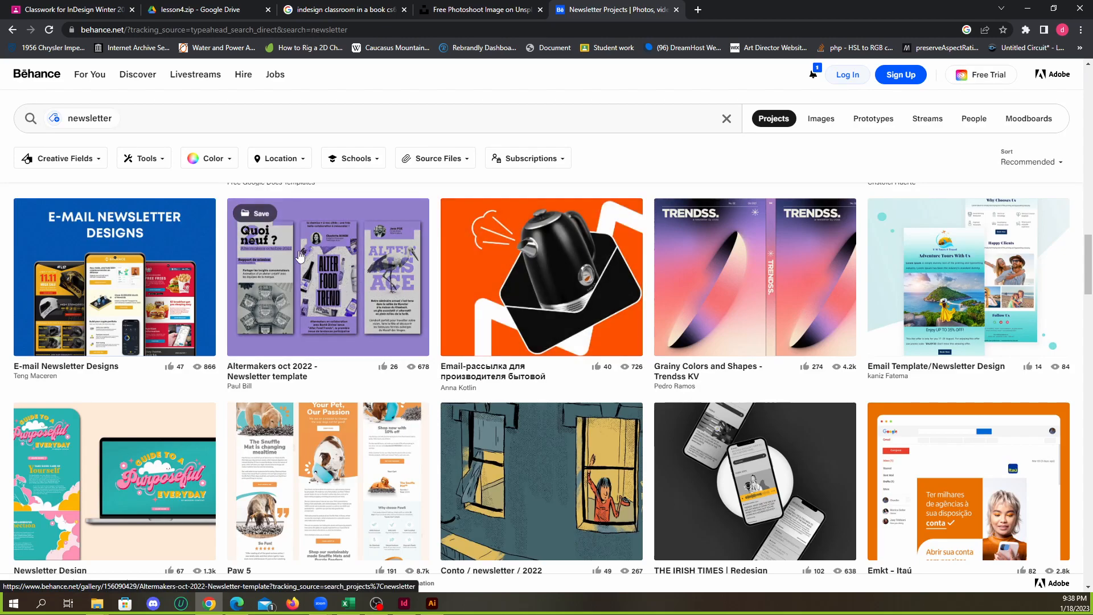
# Look further through the newsletter results for a print-style layout and open the FUN2N (Newsletter) project
pyautogui.scroll(-3, 397, 307)
pyautogui.scroll(3, 416, 316)
pyautogui.scroll(-3, 440, 327)
pyautogui.scroll(-6, 450, 325)
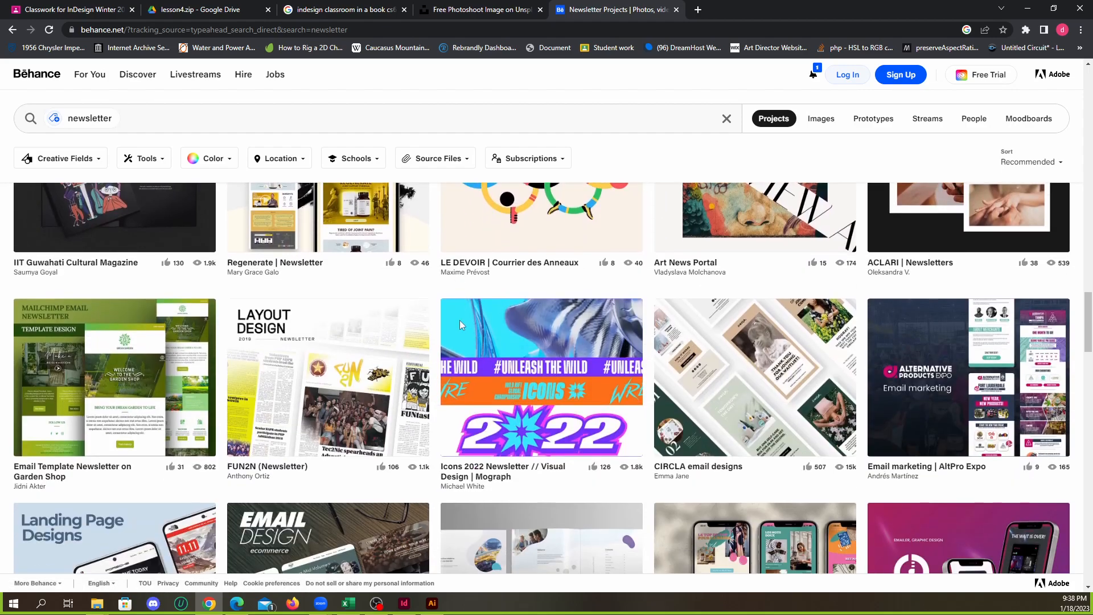
pyautogui.scroll(-1, 468, 326)
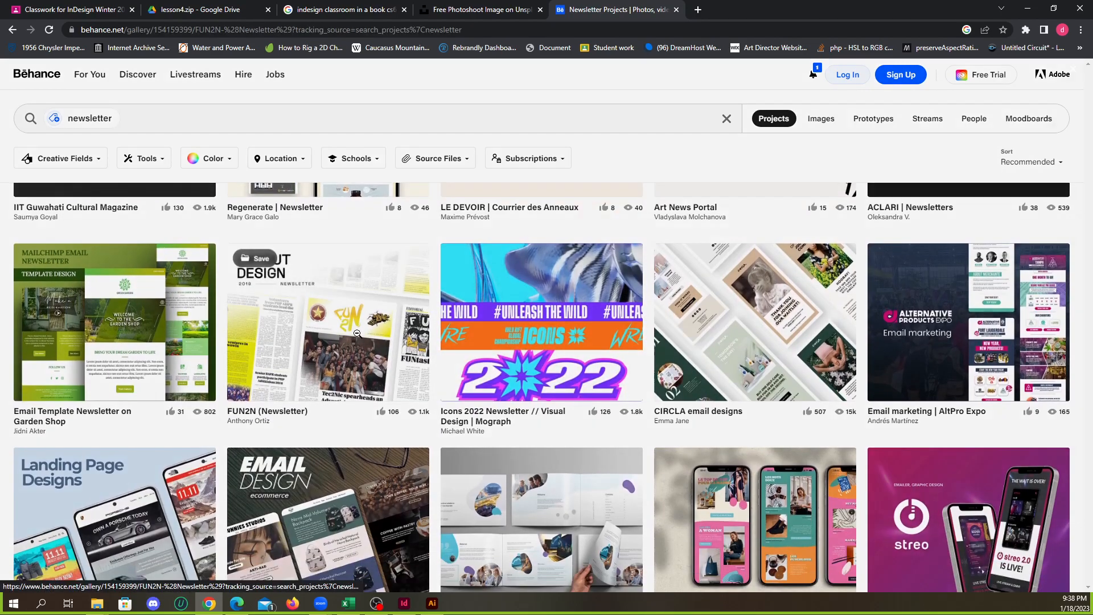
pyautogui.click(364, 319)
# View the FUN2N newsletter's pages from the cover through the news, feature and literary spreads to the Sports page
pyautogui.scroll(-4, 540, 349)
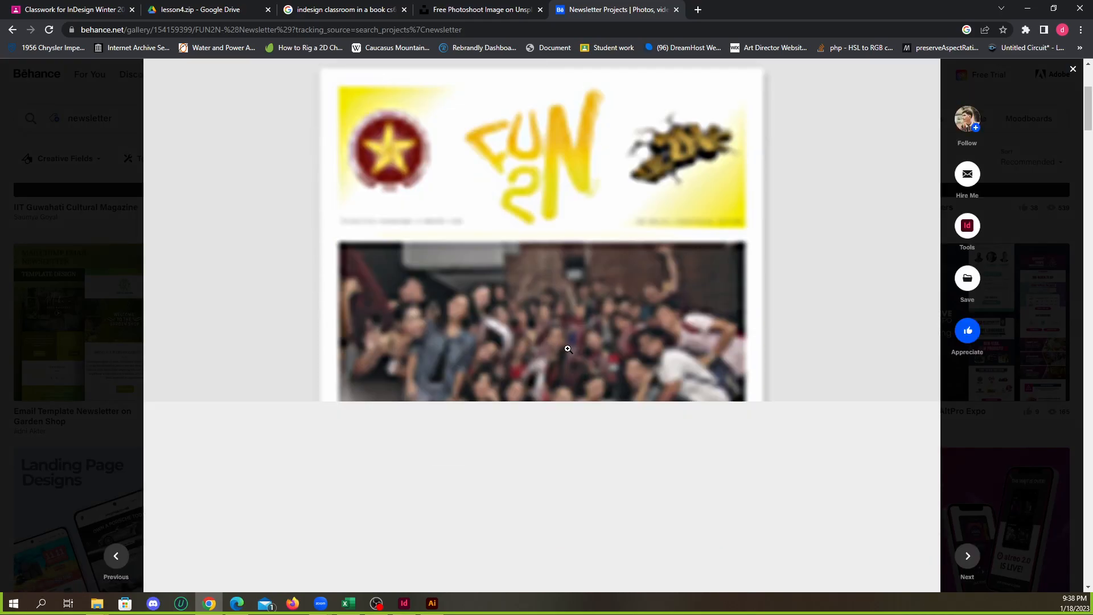
pyautogui.scroll(-3, 569, 336)
pyautogui.scroll(-8, 570, 333)
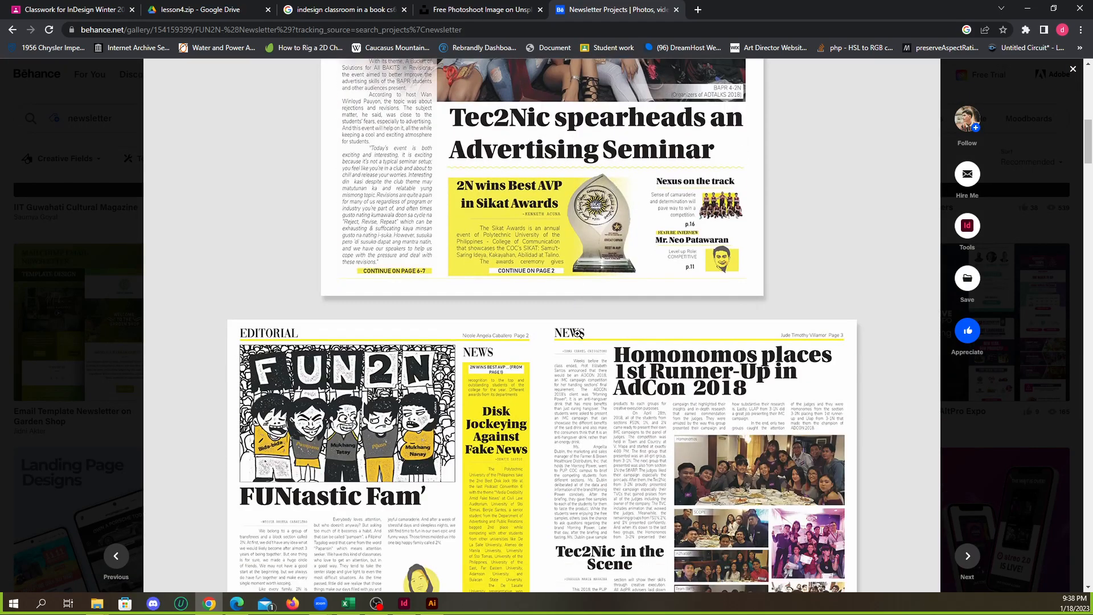
pyautogui.scroll(-2, 577, 336)
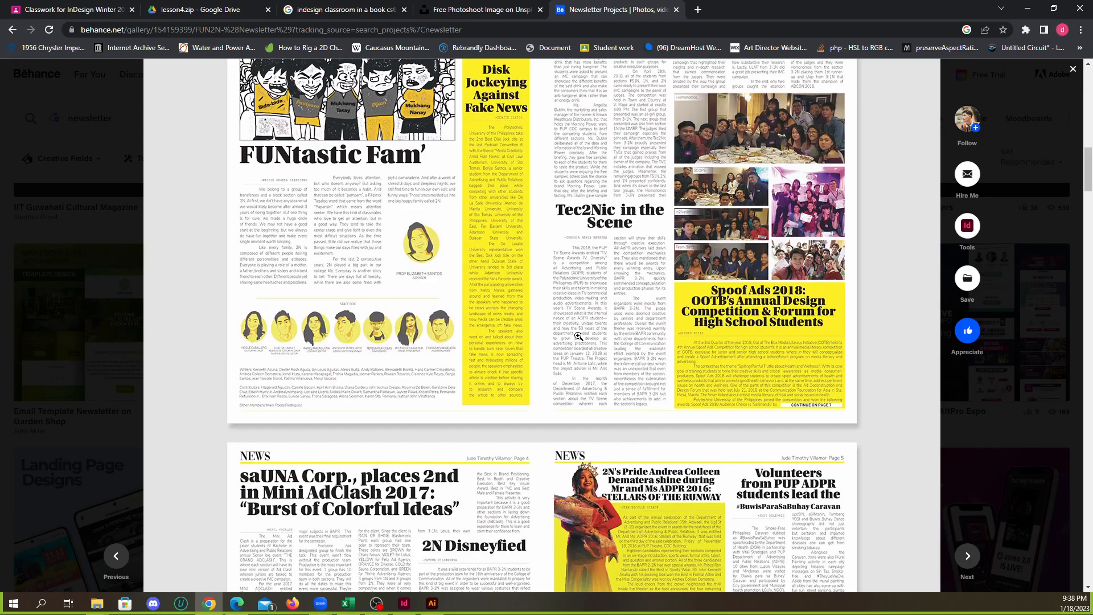
pyautogui.scroll(2, 578, 336)
pyautogui.scroll(-10, 579, 336)
pyautogui.scroll(-14, 579, 336)
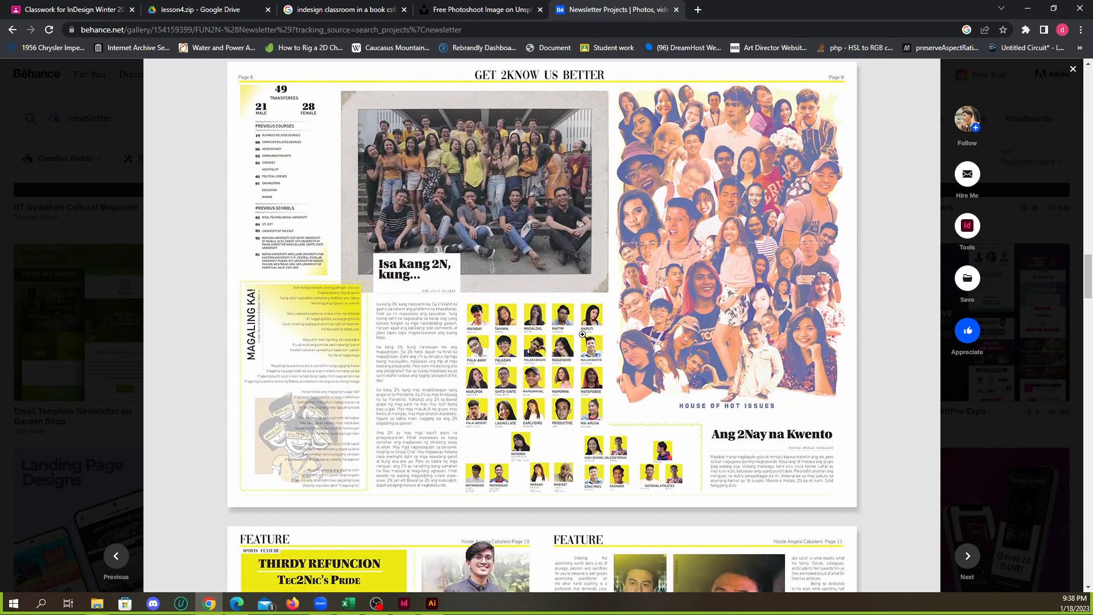
pyautogui.scroll(-12, 582, 334)
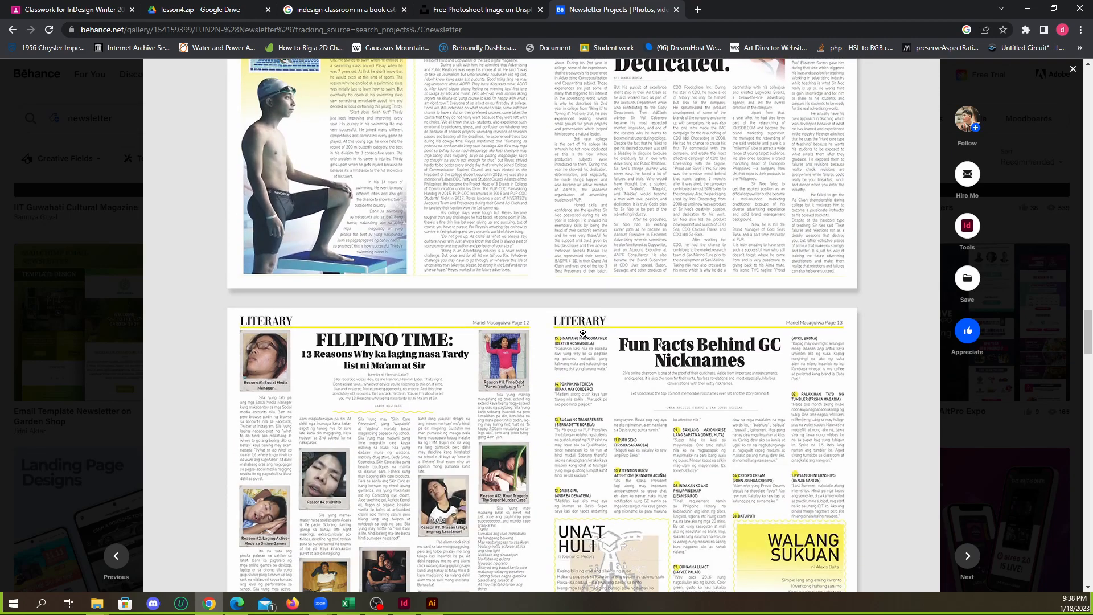
pyautogui.scroll(-4, 583, 334)
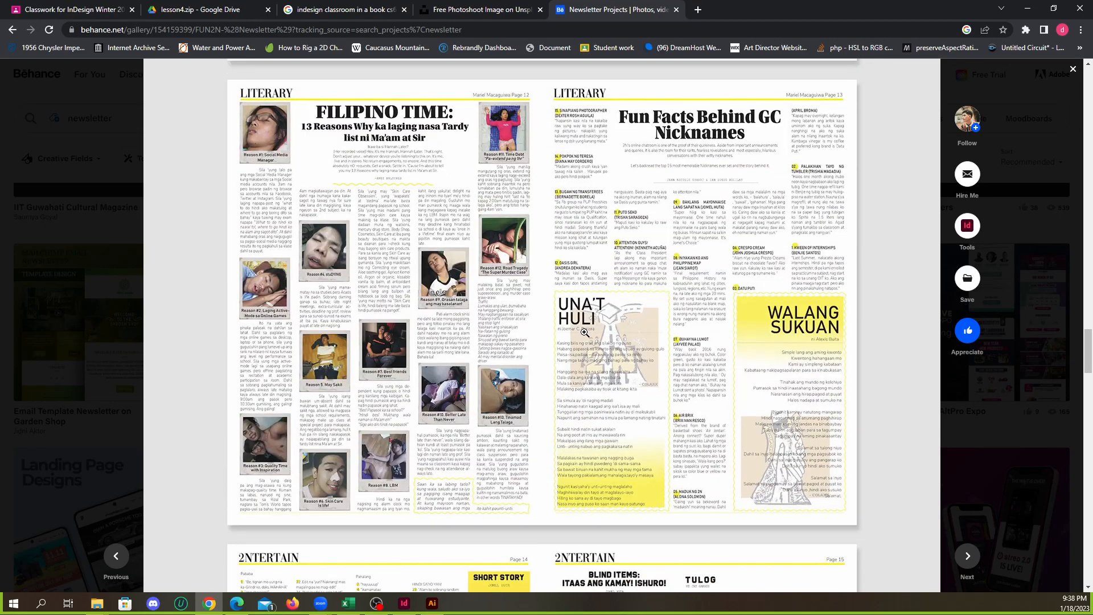
pyautogui.scroll(-14, 584, 333)
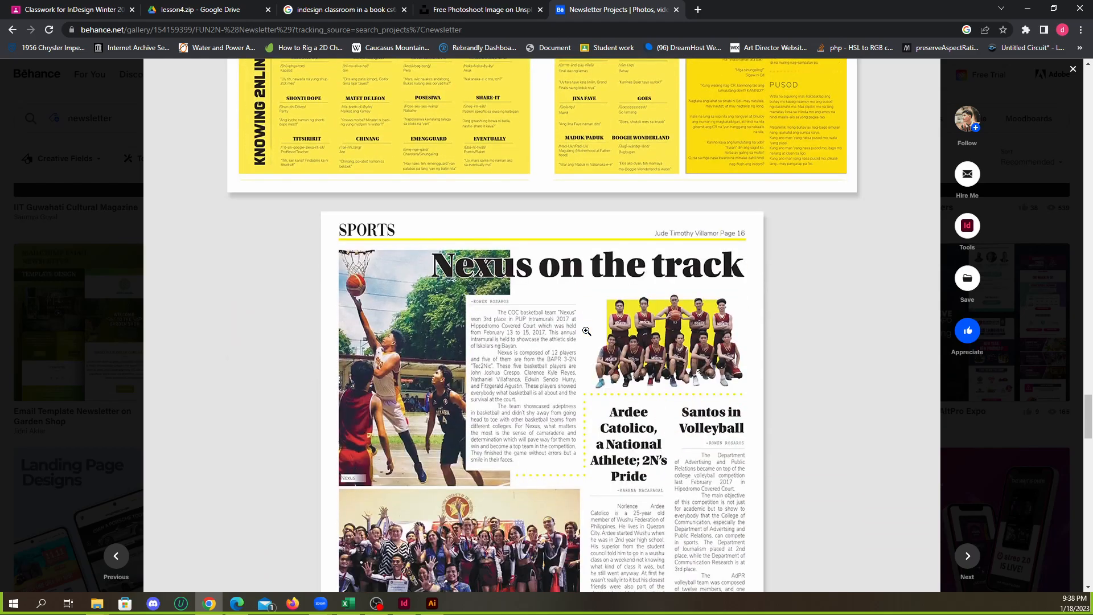
# Examine the Nexus on the track layout on the FUN2N Sports page, and return to the newsletter's cover
pyautogui.scroll(5, 586, 330)
pyautogui.scroll(-15, 569, 320)
pyautogui.scroll(5, 579, 331)
pyautogui.scroll(-6, 816, 402)
pyautogui.scroll(6, 781, 405)
pyautogui.scroll(20, 781, 405)
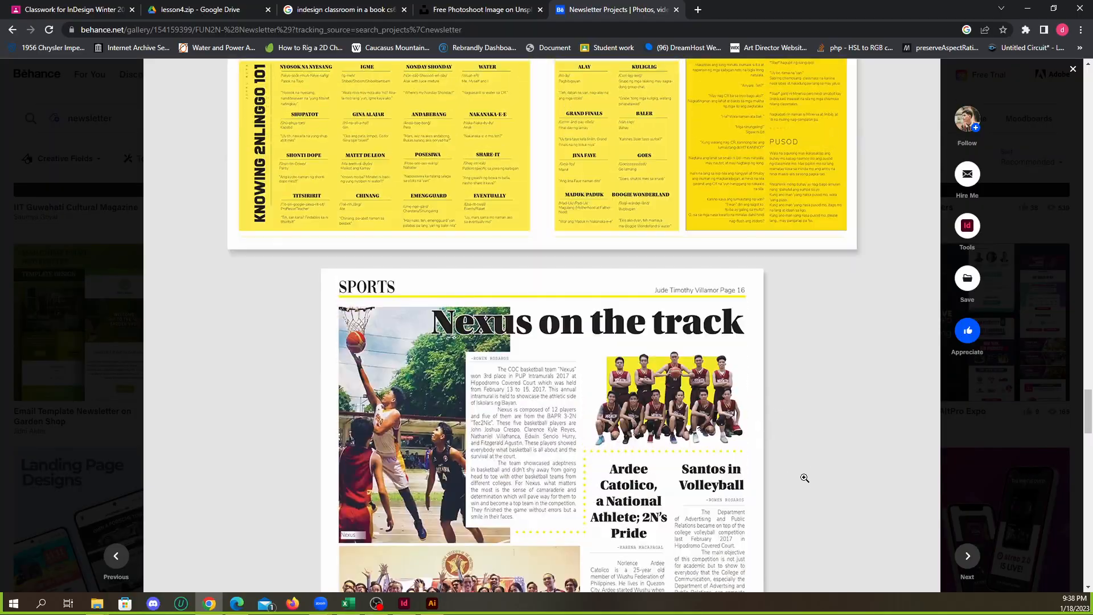
pyautogui.scroll(-3, 794, 353)
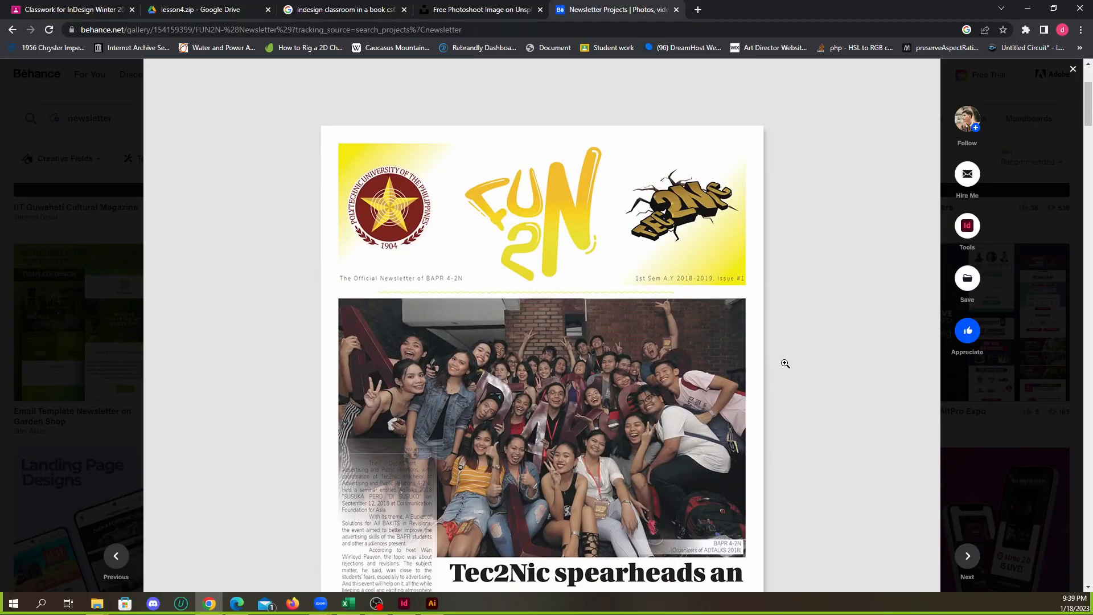
# Study the FUN2N cover's photo, text column and teaser boxes, and the Editorial and News spread that follows
pyautogui.scroll(-3, 791, 353)
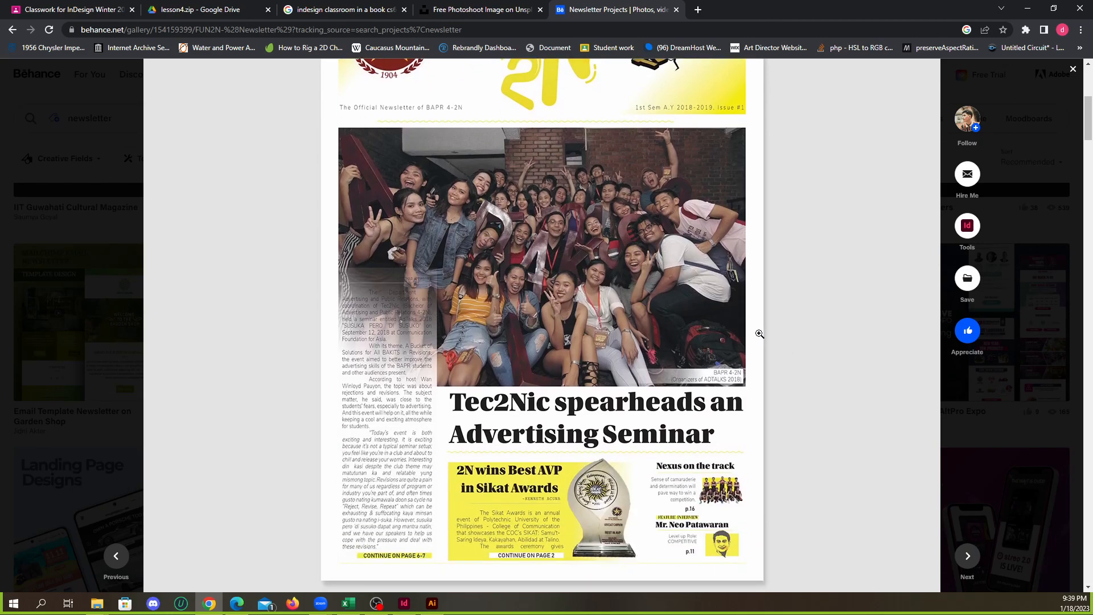
pyautogui.scroll(-2, 618, 317)
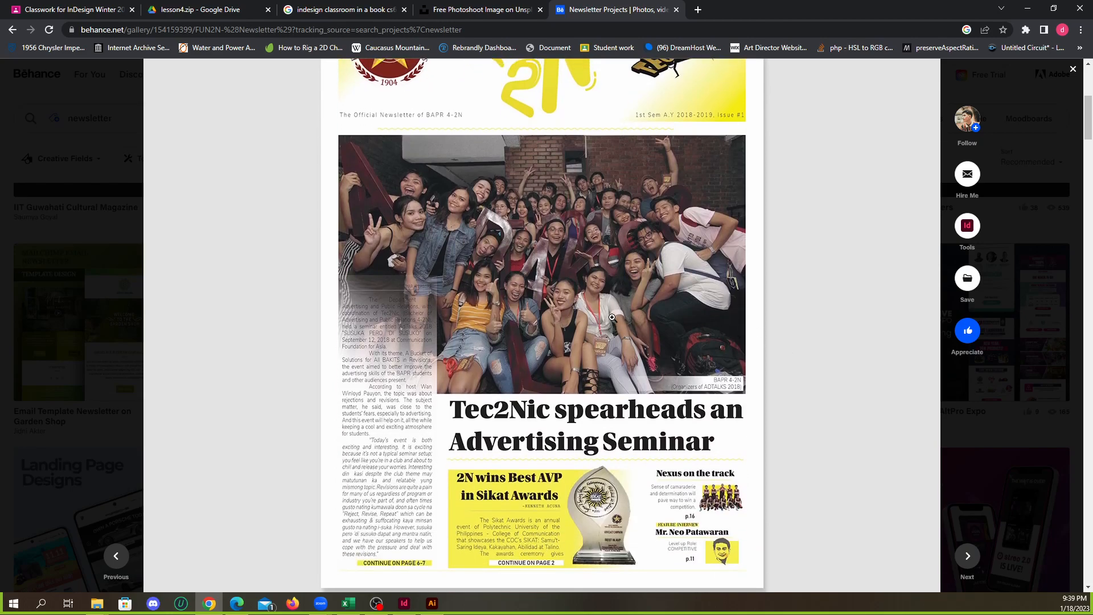
pyautogui.scroll(-1, 444, 285)
pyautogui.scroll(1, 531, 323)
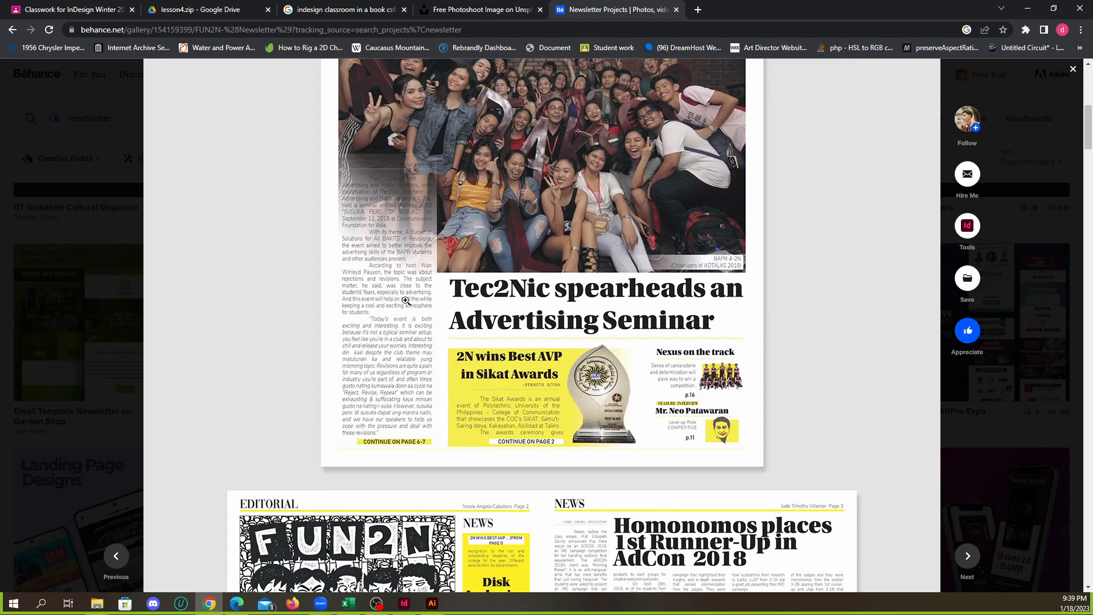
pyautogui.scroll(-6, 616, 344)
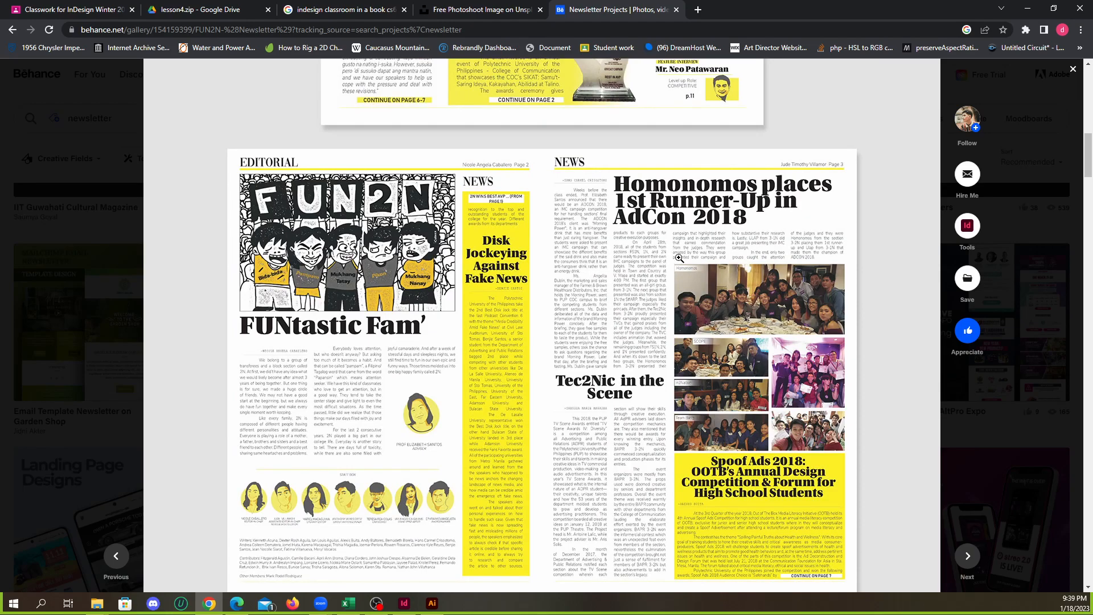
pyautogui.scroll(-2, 684, 289)
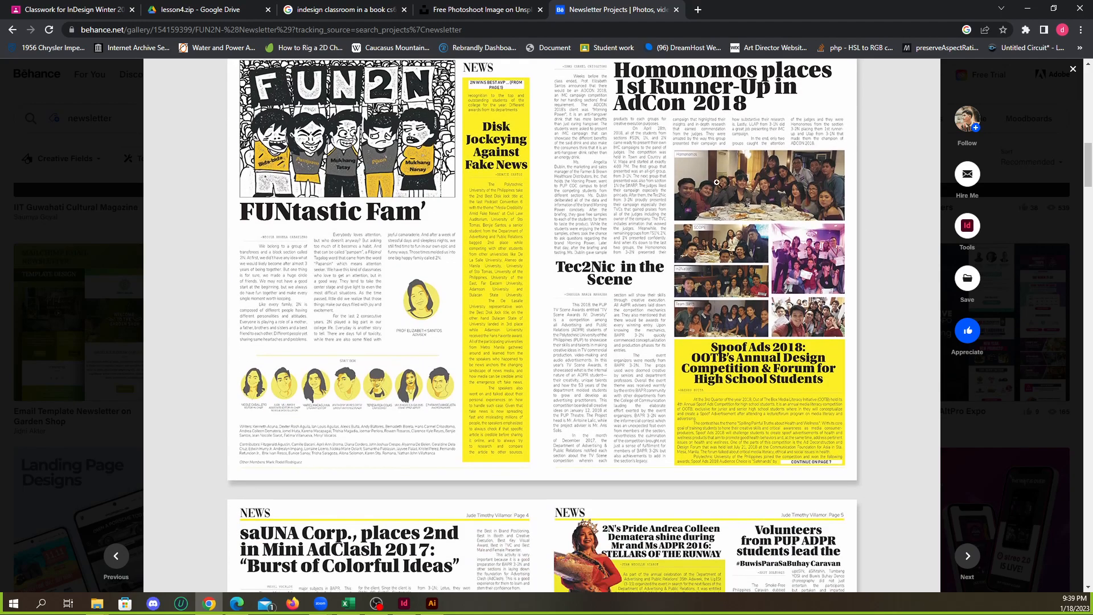
# Compare the FUN2N Editorial and News spread with the News spread on pages 4 and 5
pyautogui.scroll(1, 519, 258)
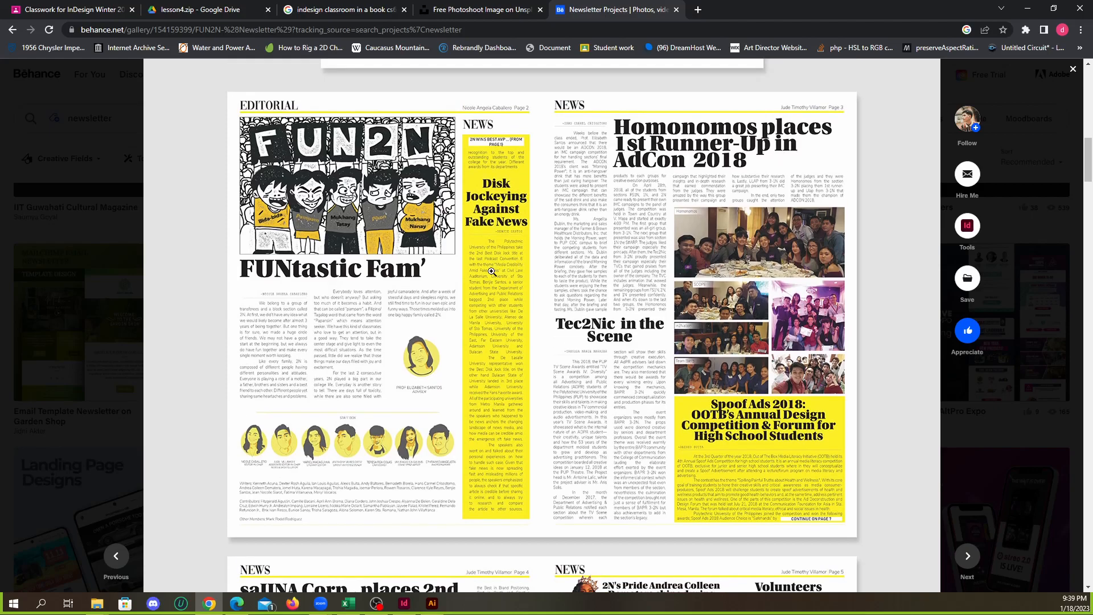
pyautogui.scroll(-6, 486, 275)
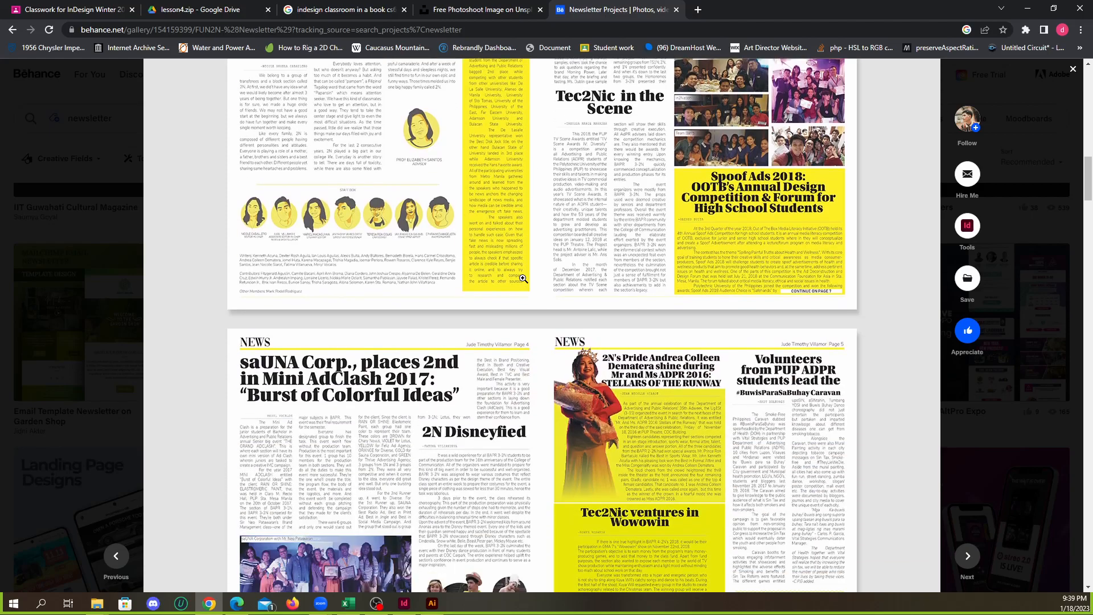
pyautogui.scroll(-4, 522, 281)
pyautogui.scroll(7, 403, 106)
pyautogui.scroll(5, 403, 106)
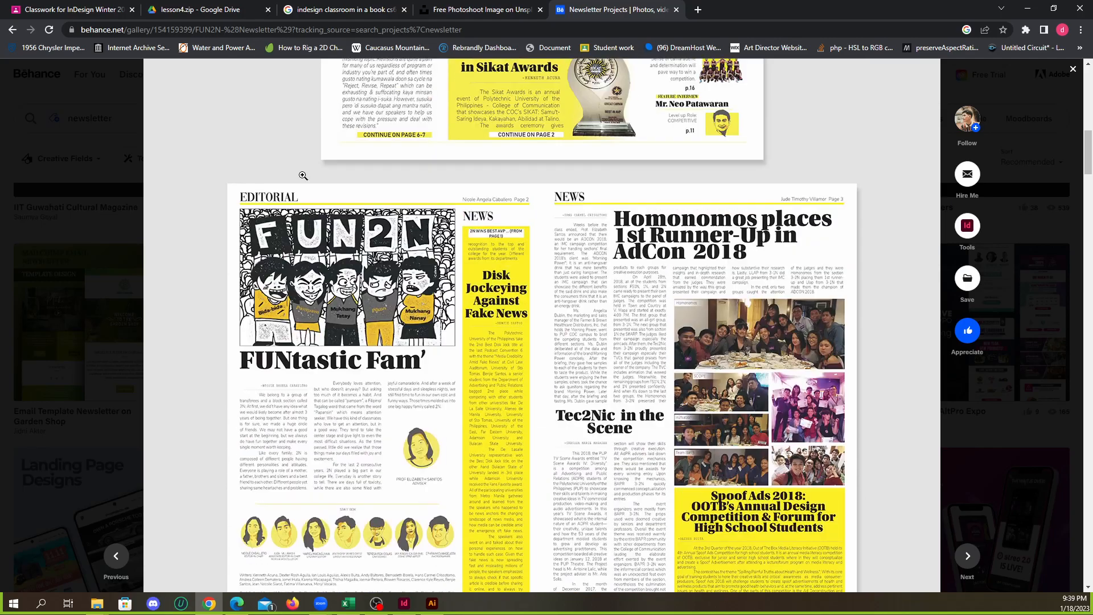
# Return to the newsletter results and open the black-and-white Newsletter project with the Winter Look fashion cover
pyautogui.click(11, 31)
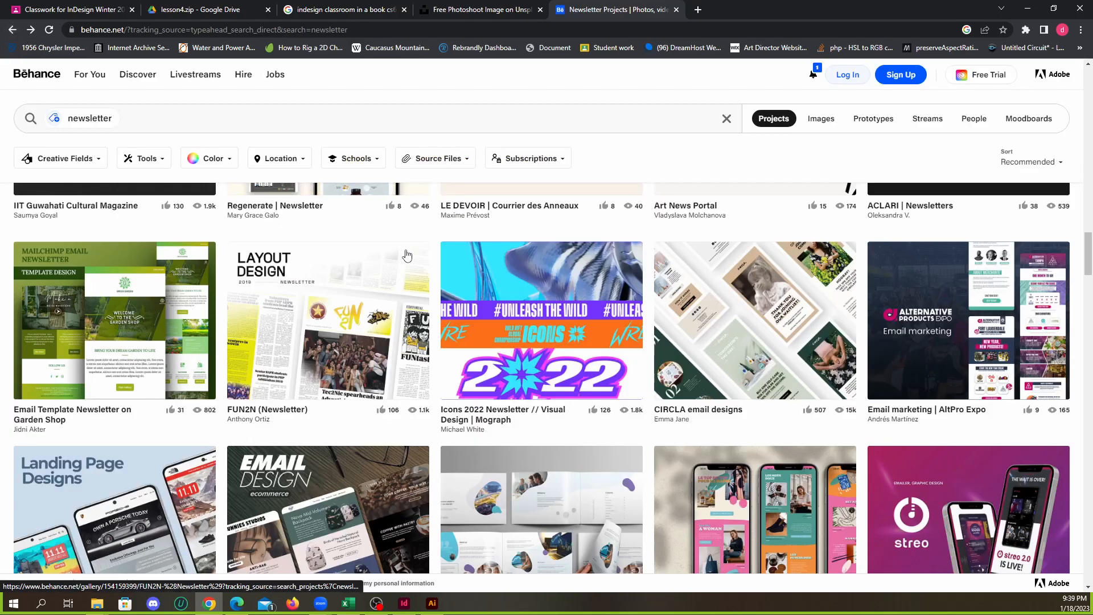
pyautogui.scroll(-2, 395, 292)
pyautogui.scroll(-5, 399, 296)
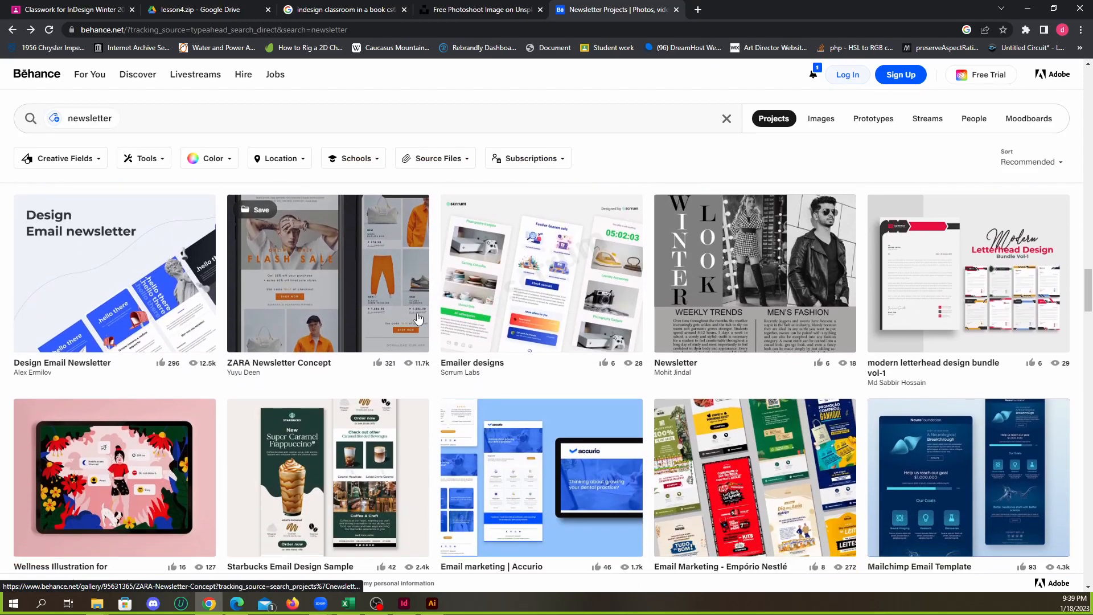
pyautogui.click(743, 322)
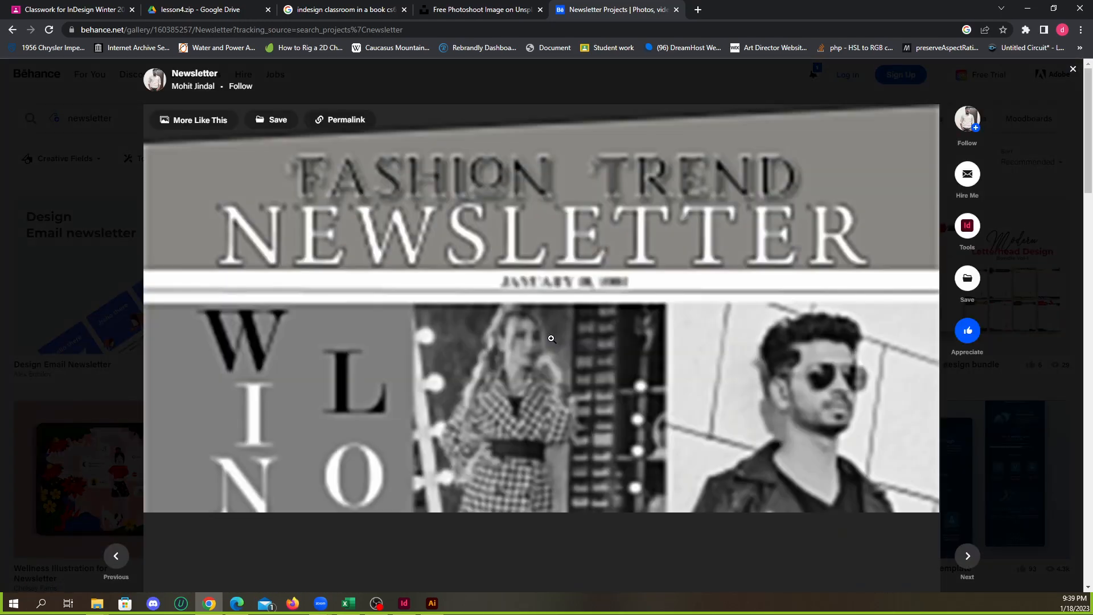
# View the Fashion Trend Newsletter from its masthead through the Winter Look photos to the end of the article text
pyautogui.scroll(-3, 573, 338)
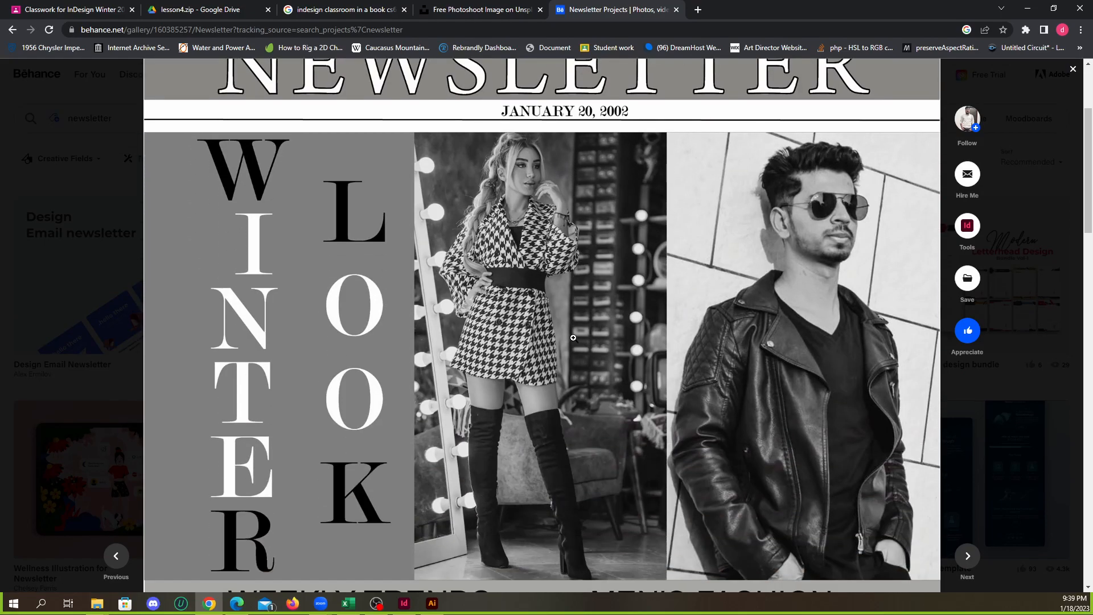
pyautogui.scroll(2, 573, 337)
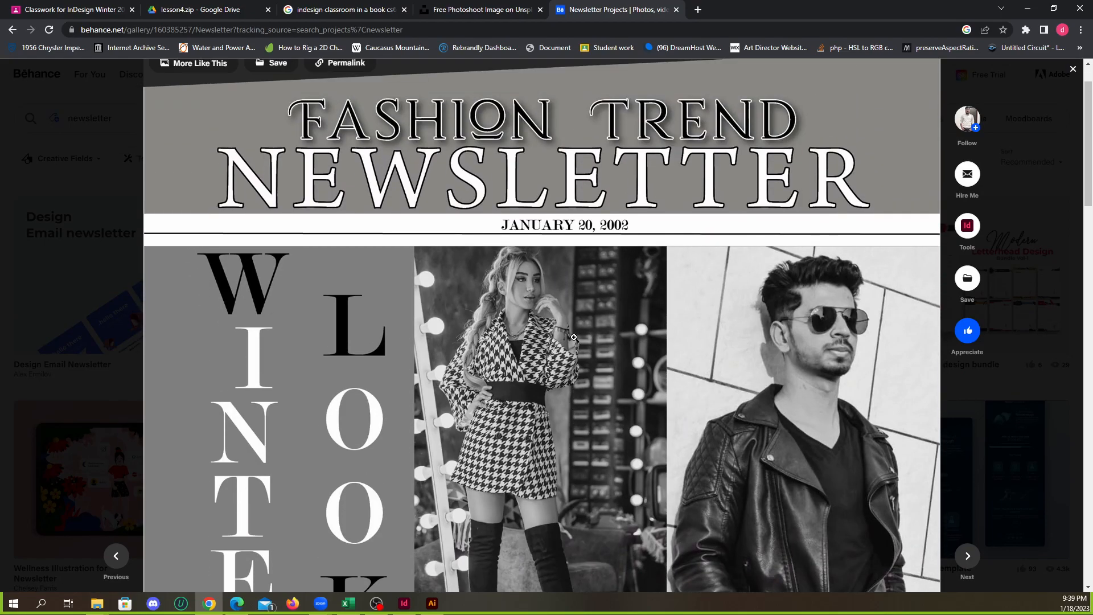
pyautogui.scroll(-20, 573, 337)
pyautogui.scroll(-4, 574, 342)
pyautogui.scroll(12, 574, 338)
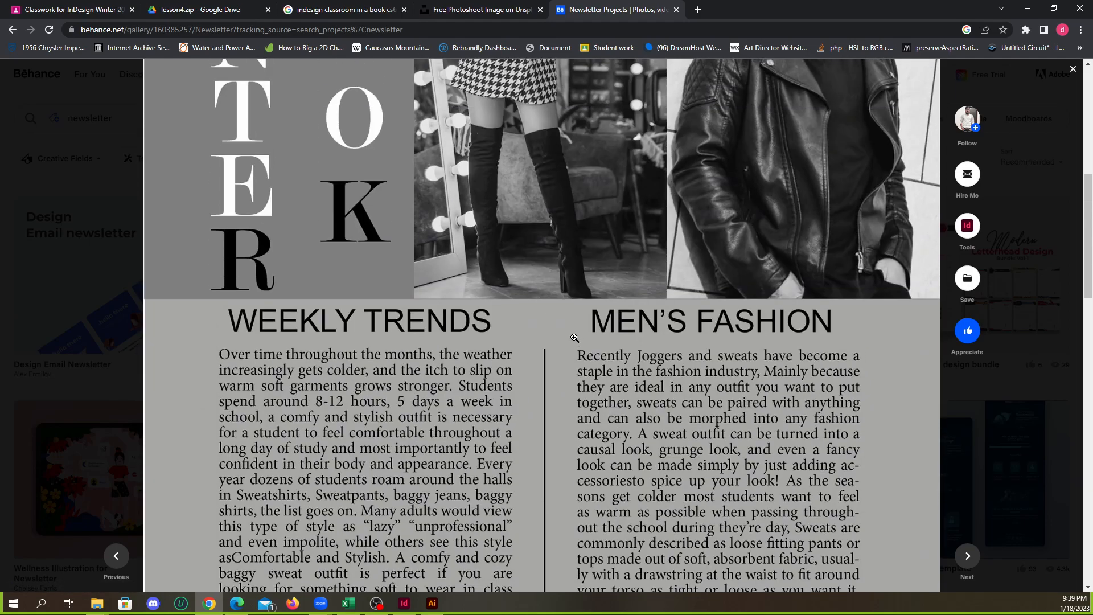
pyautogui.scroll(6, 574, 337)
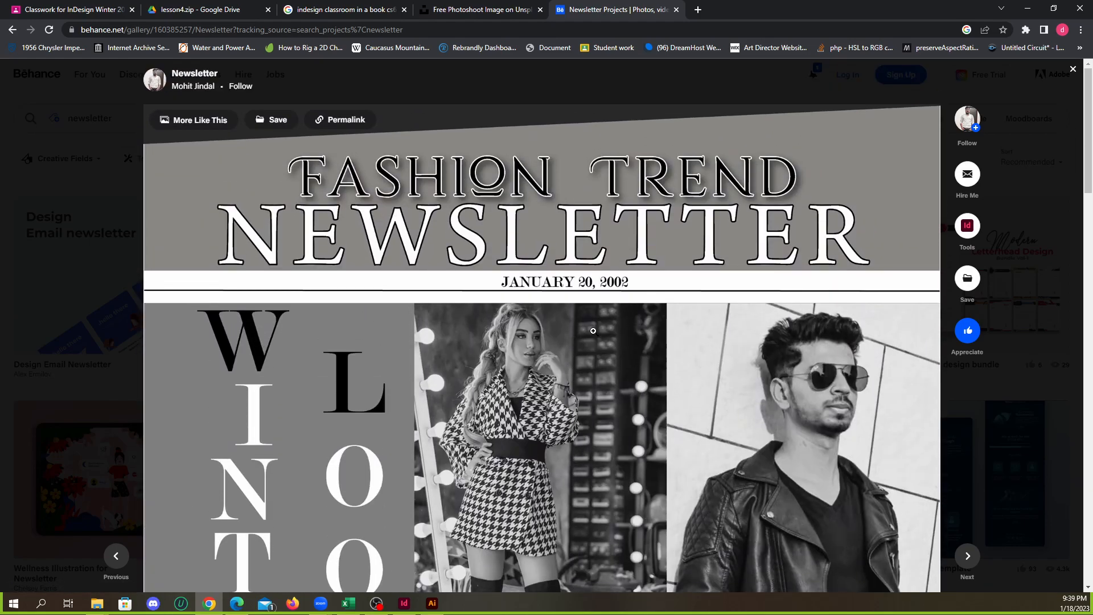
pyautogui.scroll(-6, 607, 328)
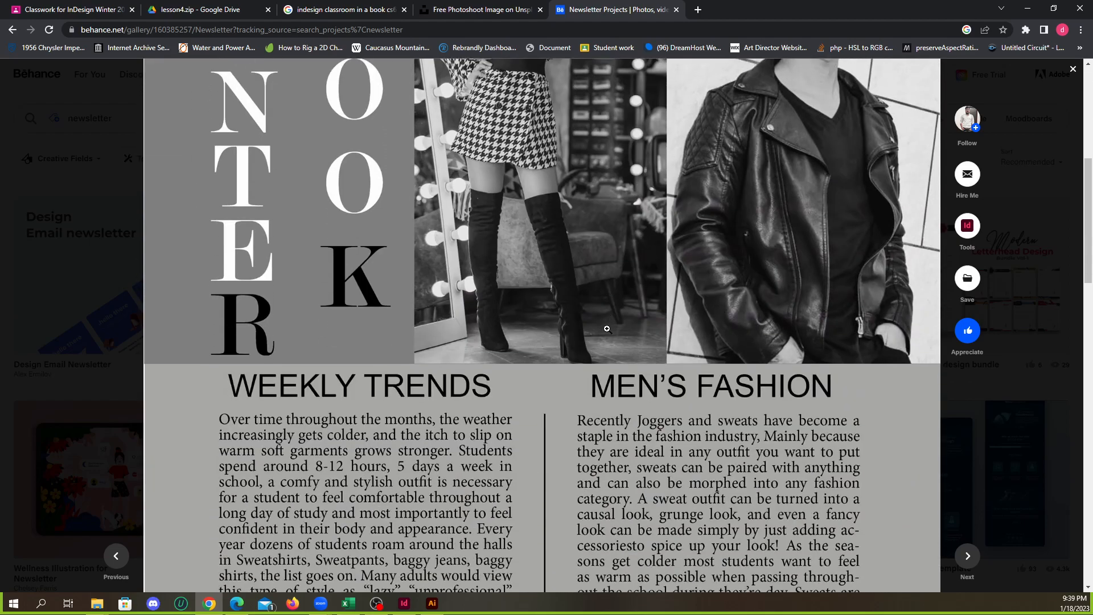
pyautogui.scroll(1, 607, 330)
pyautogui.scroll(-4, 606, 333)
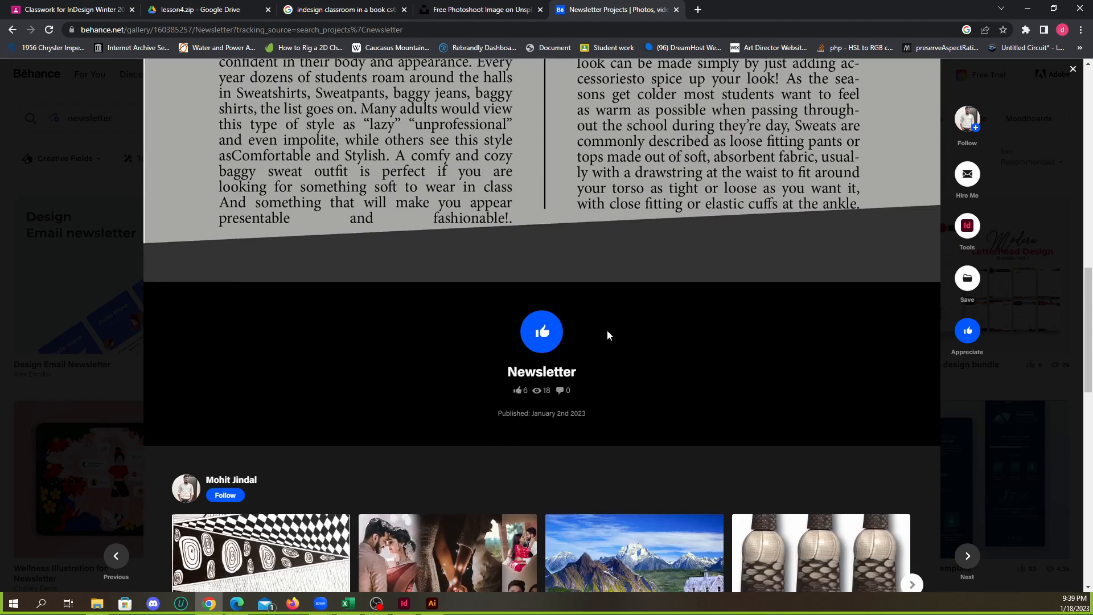
pyautogui.scroll(9, 604, 332)
pyautogui.scroll(5, 599, 331)
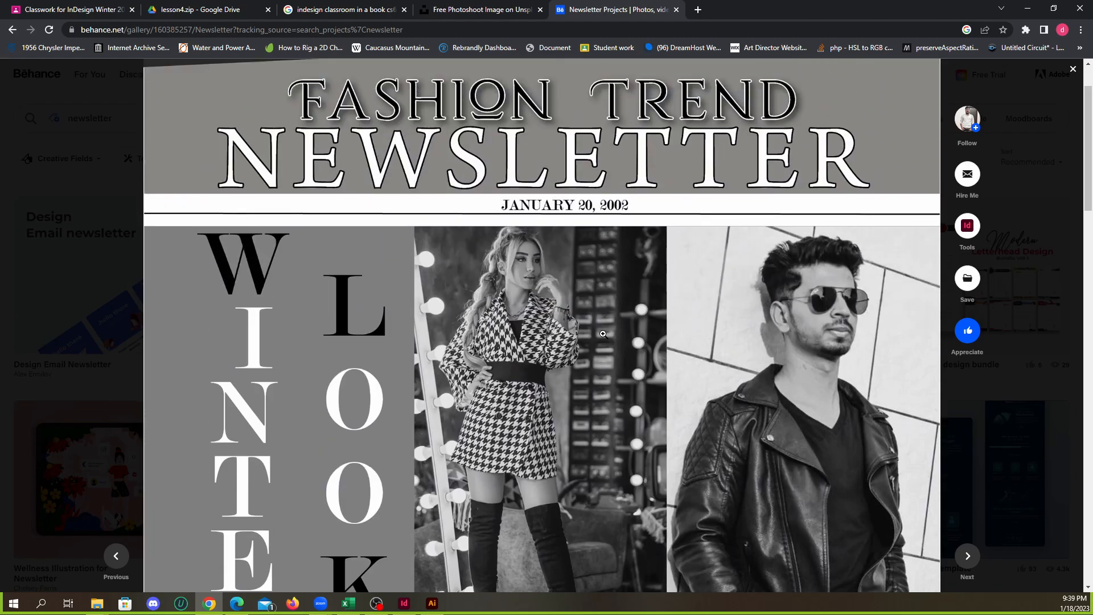
# Study how the Weekly Trends and Men's Fashion columns sit beneath the two photos, and return to the masthead
pyautogui.scroll(-4, 578, 328)
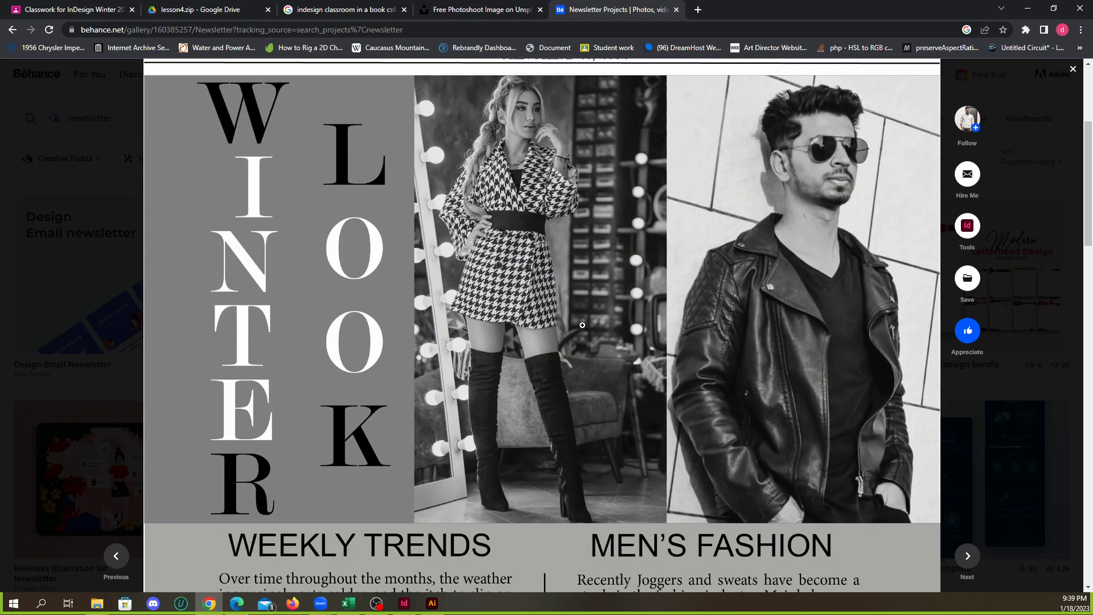
pyautogui.scroll(2, 583, 323)
pyautogui.scroll(-5, 585, 321)
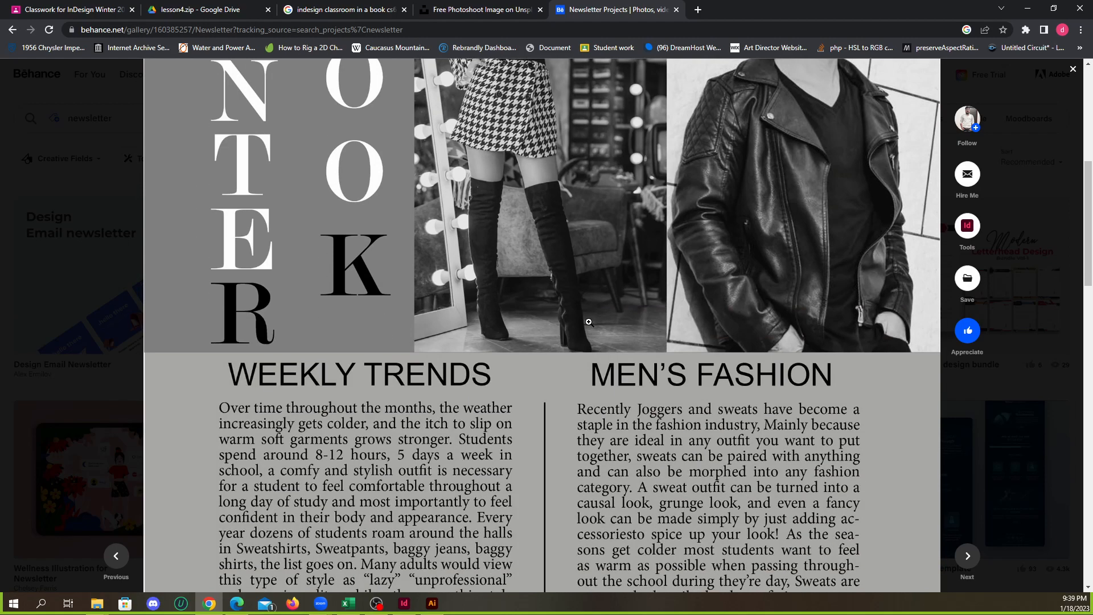
pyautogui.scroll(-4, 587, 320)
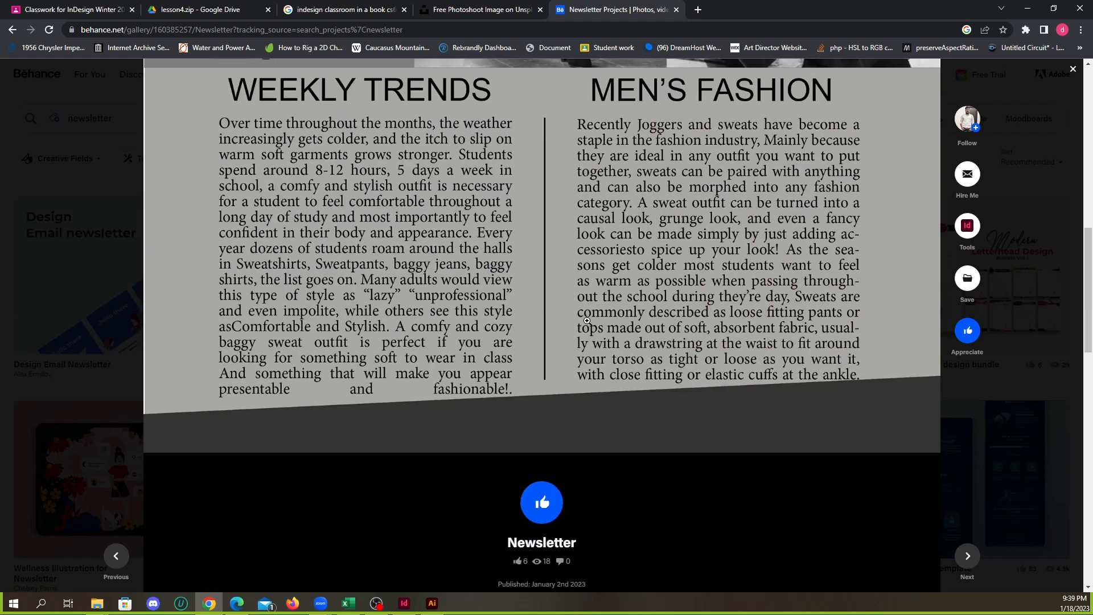
pyautogui.scroll(3, 587, 321)
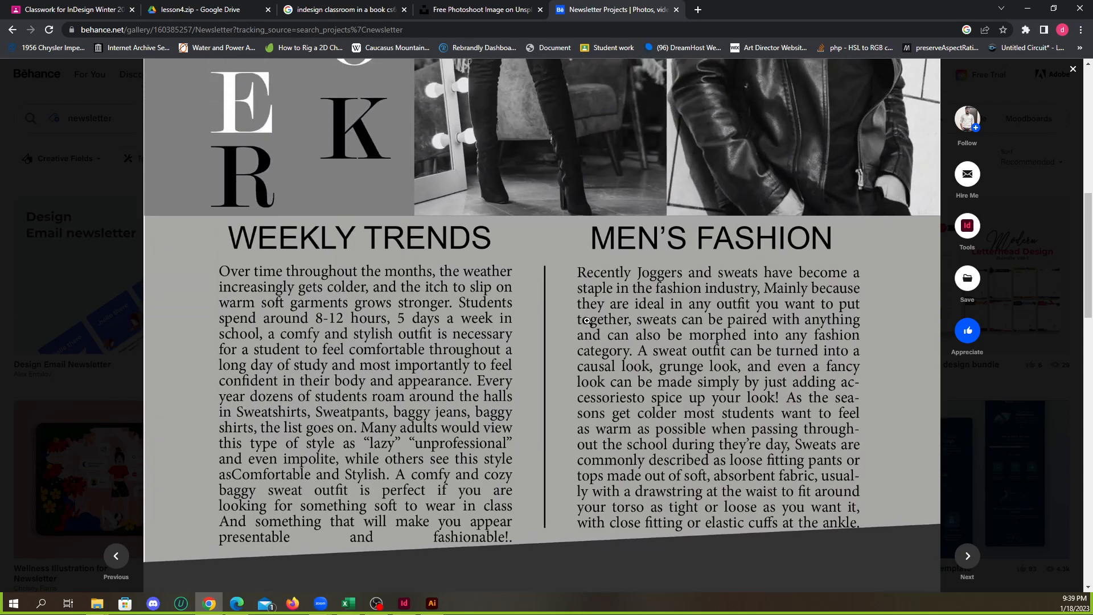
pyautogui.scroll(5, 586, 320)
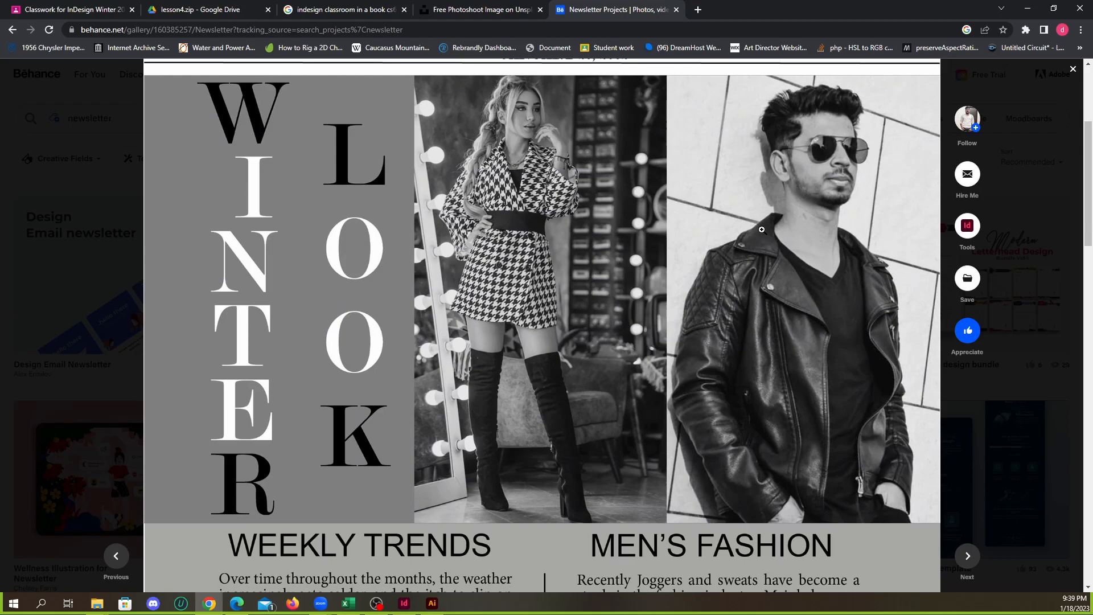
pyautogui.scroll(4, 761, 229)
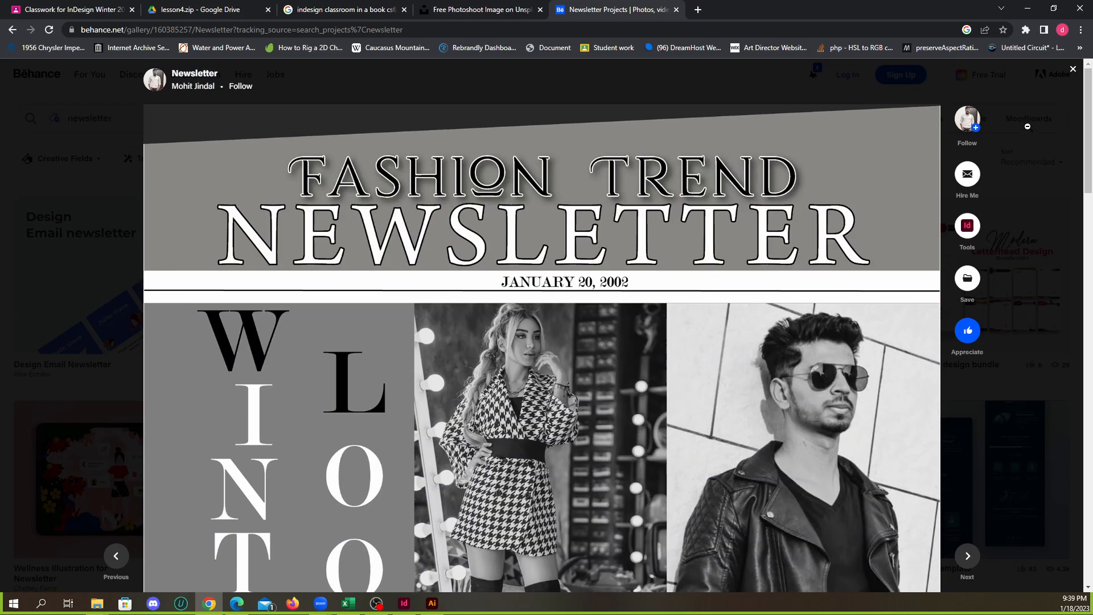
# Close the fashion newsletter, look further through the newsletter results and open the Newsletter design project with the blue 2023 business covers
pyautogui.click(1074, 68)
pyautogui.scroll(-3, 614, 279)
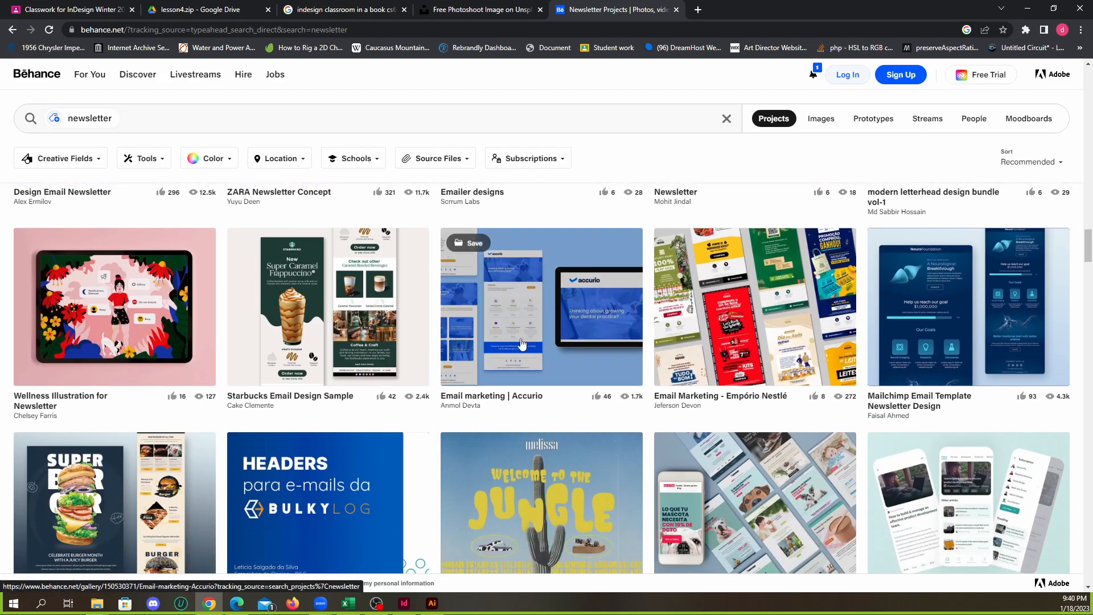
pyautogui.scroll(-1, 518, 341)
pyautogui.scroll(-5, 539, 345)
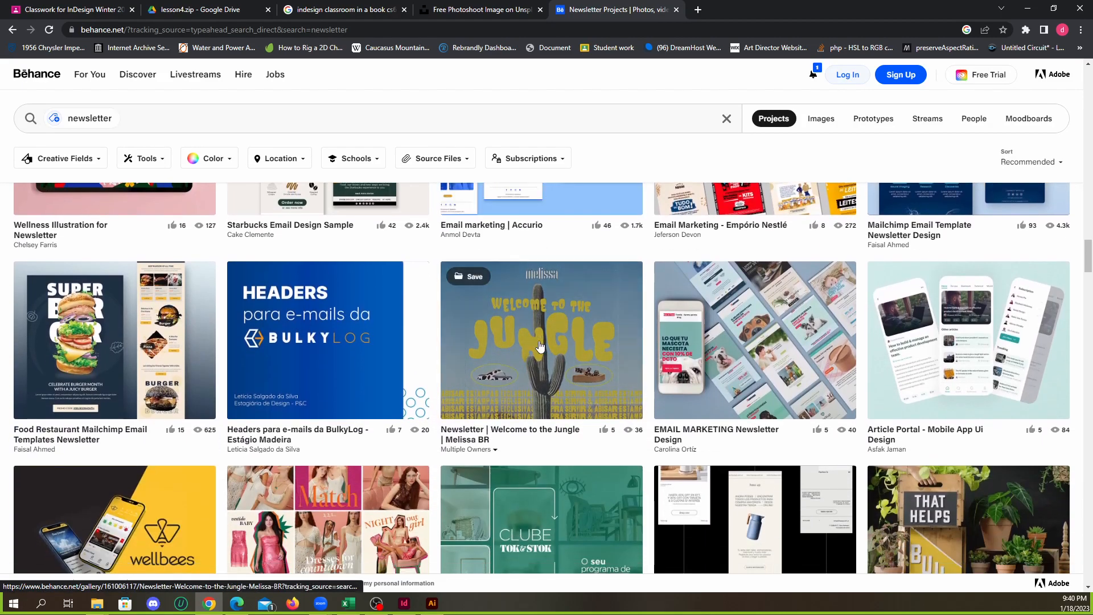
pyautogui.scroll(-1, 541, 346)
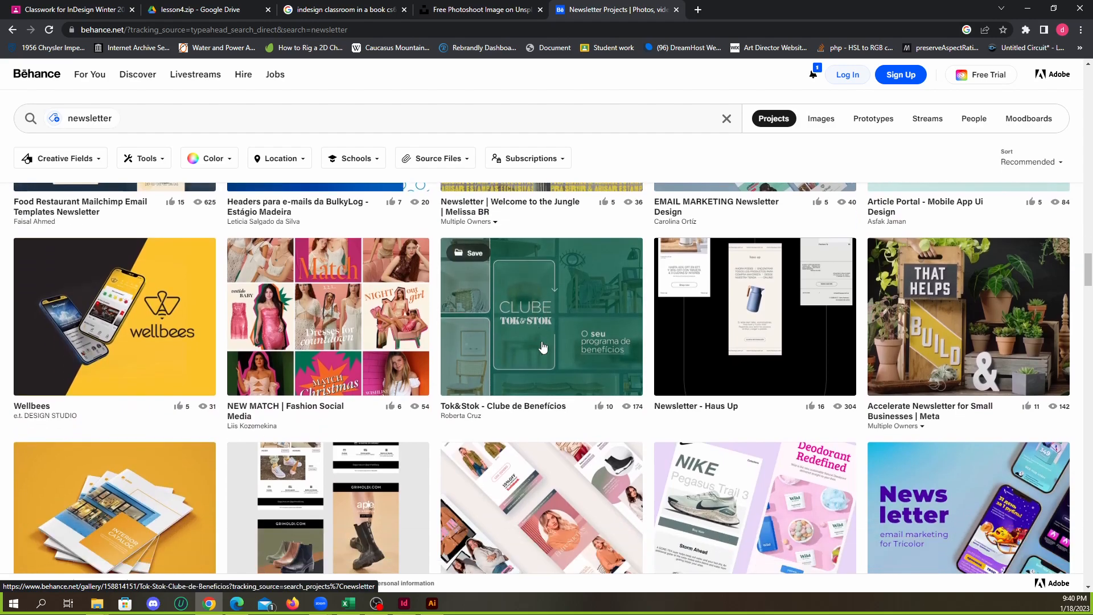
pyautogui.scroll(-5, 554, 348)
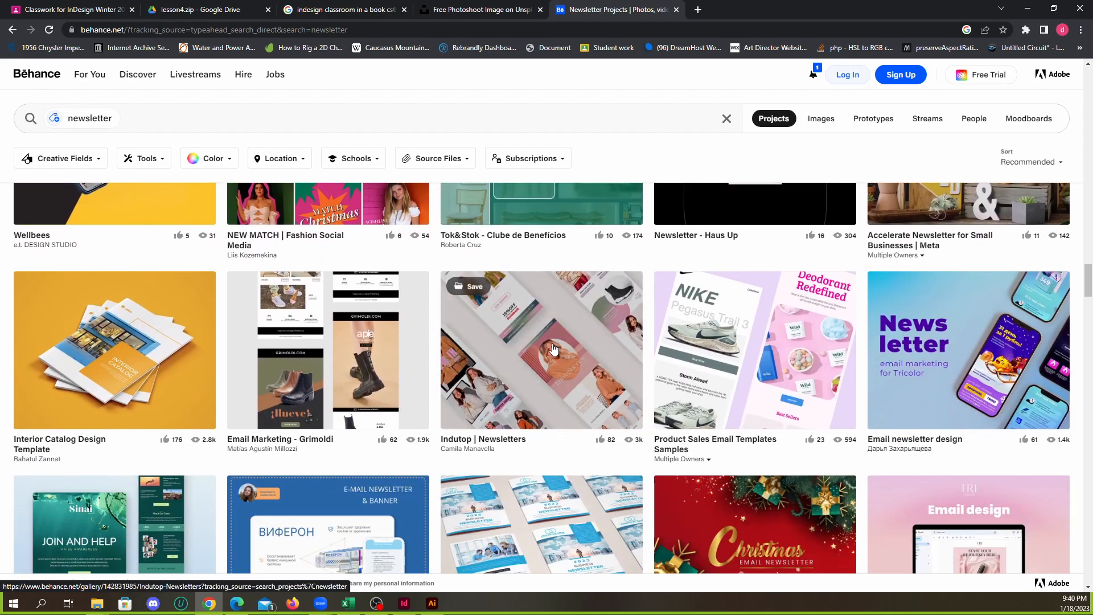
pyautogui.scroll(-2, 555, 349)
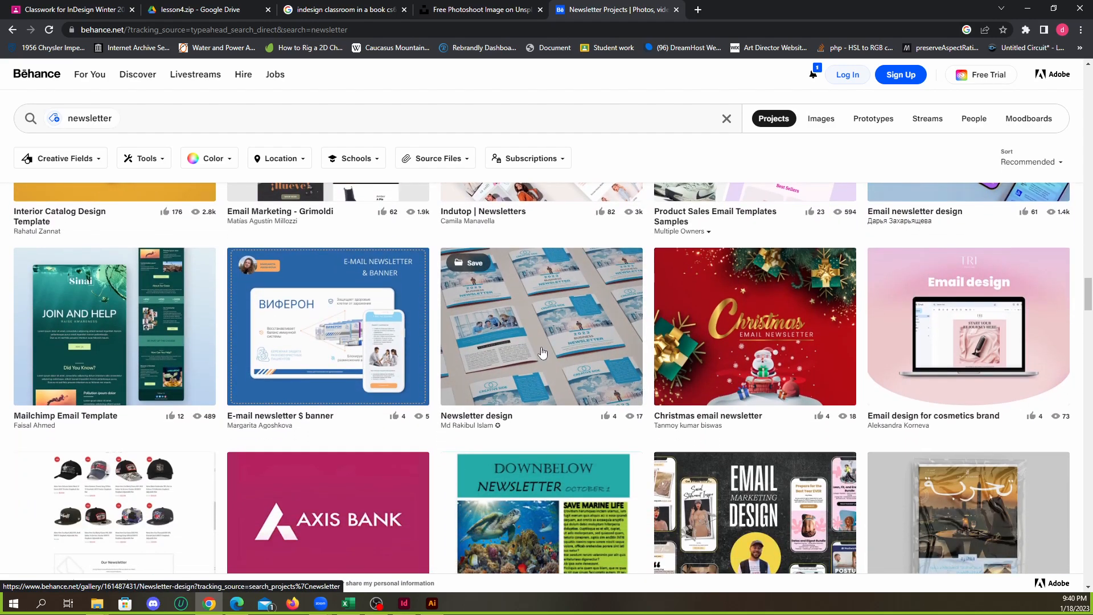
pyautogui.click(542, 353)
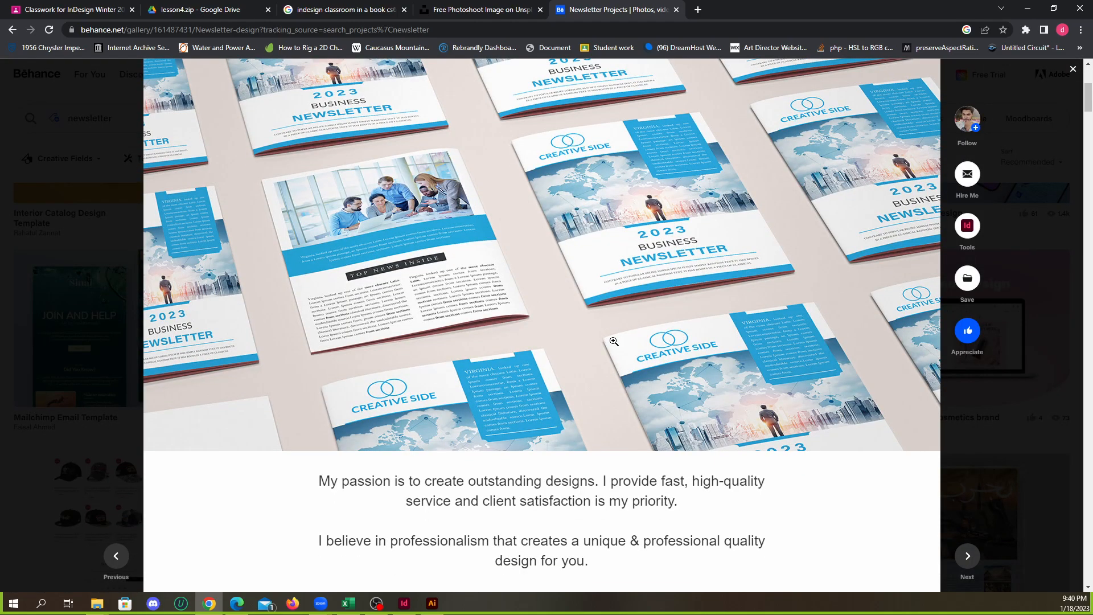
# Examine the 2023 business newsletter's covers and inside spreads, including the Business News and 60% Discount pages
pyautogui.scroll(-15, 614, 341)
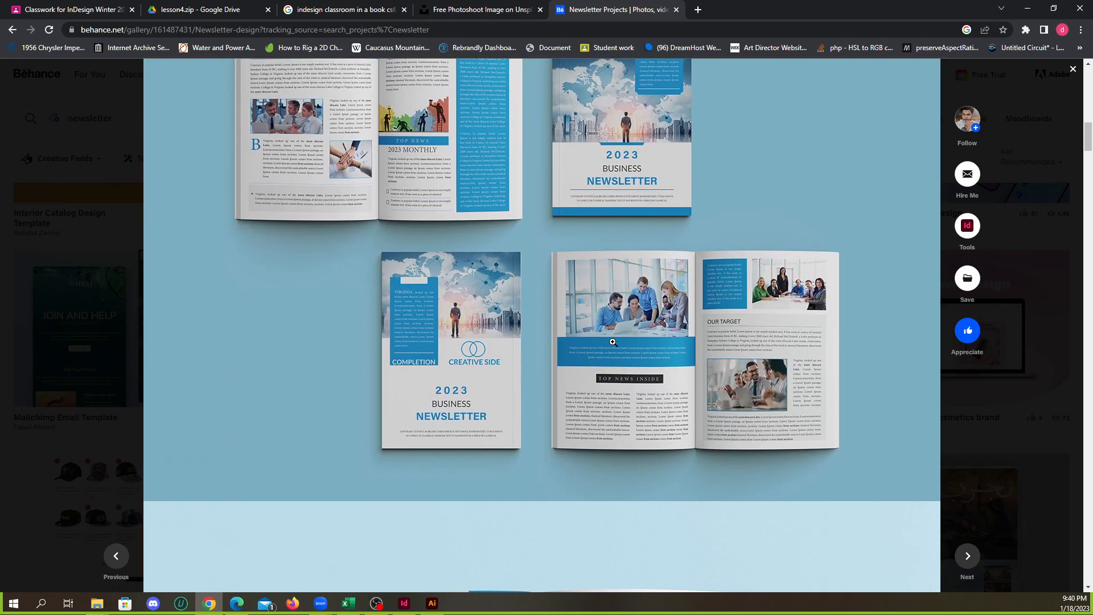
pyautogui.scroll(-8, 612, 342)
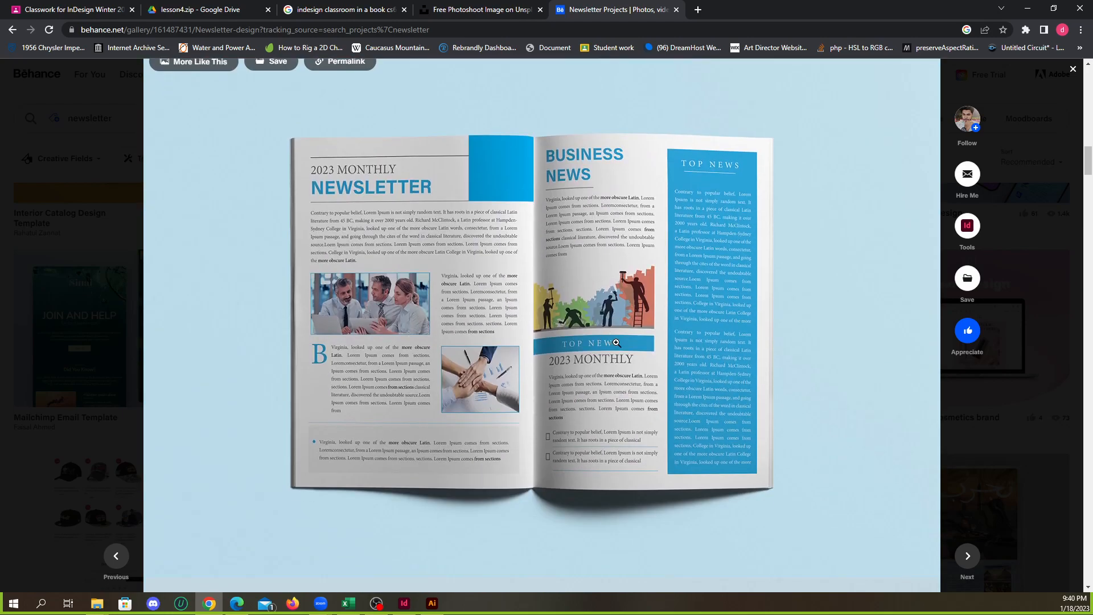
pyautogui.scroll(-8, 620, 343)
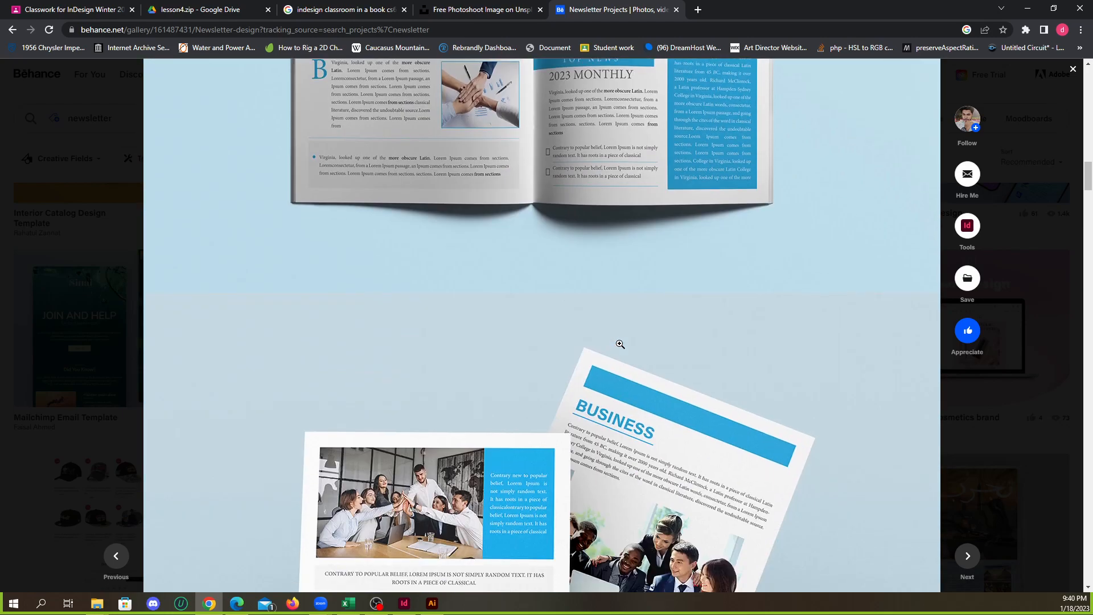
pyautogui.scroll(-5, 624, 348)
pyautogui.scroll(-8, 625, 346)
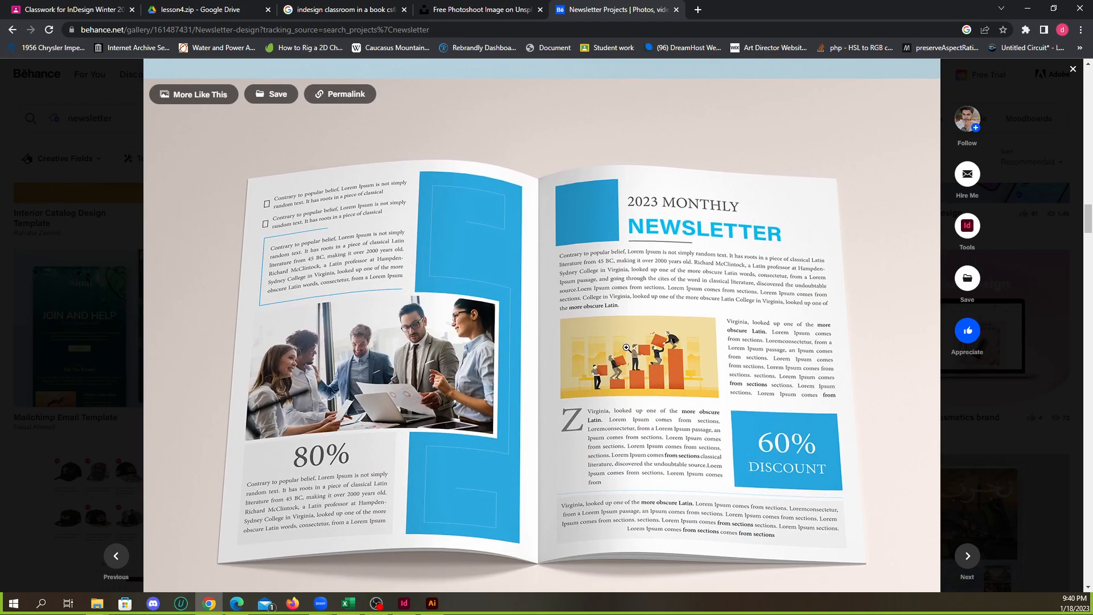
# Copy the web address of the Newsletter design project
pyautogui.click(214, 29)
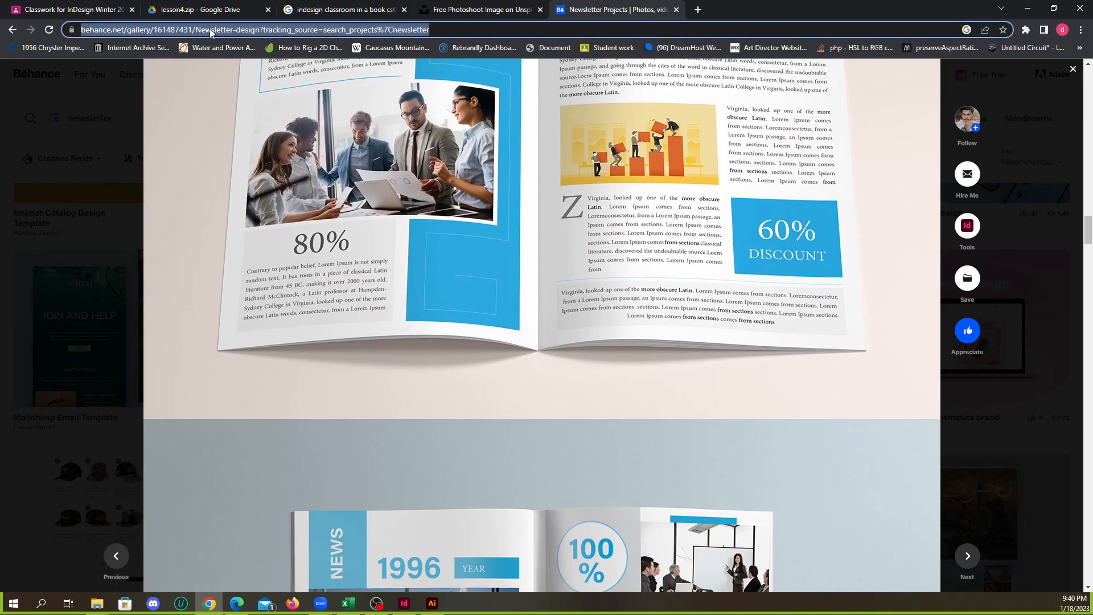
pyautogui.rightClick(210, 30)
pyautogui.click(257, 91)
# In Google Classroom, add "example from behance:" with the copied project link below the Assignment 3 requirements and save the assignment
pyautogui.click(112, 9)
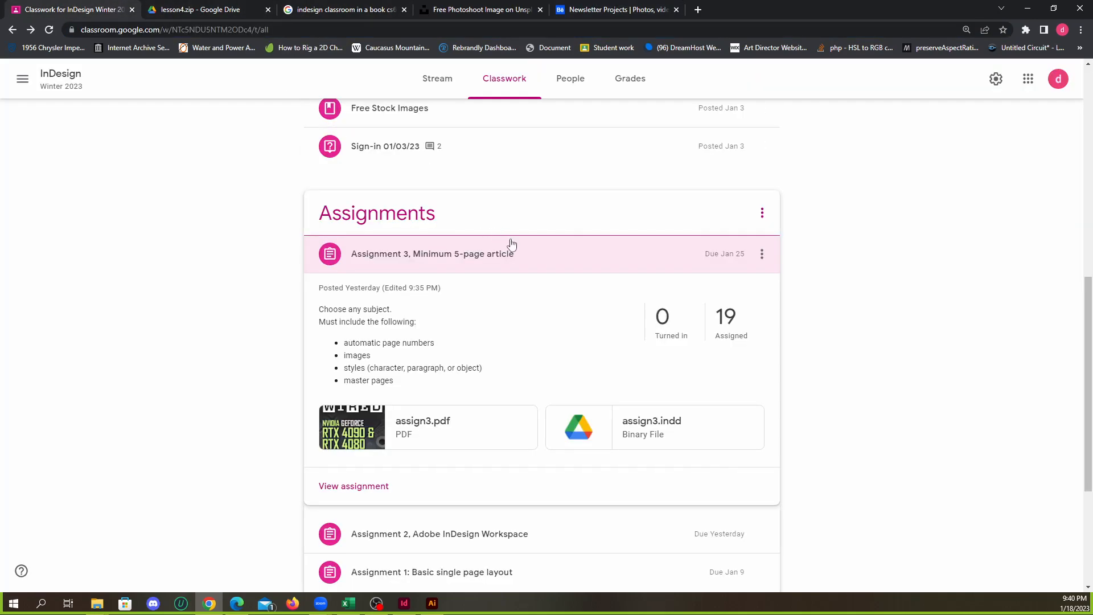
pyautogui.click(761, 255)
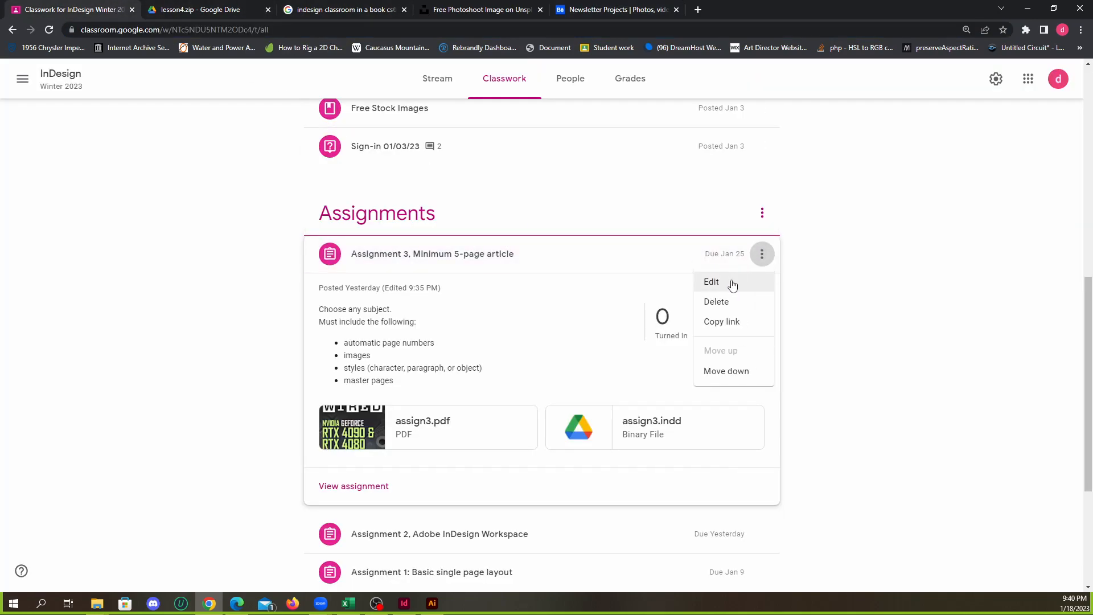
pyautogui.click(732, 284)
pyautogui.click(277, 261)
pyautogui.press('Return')
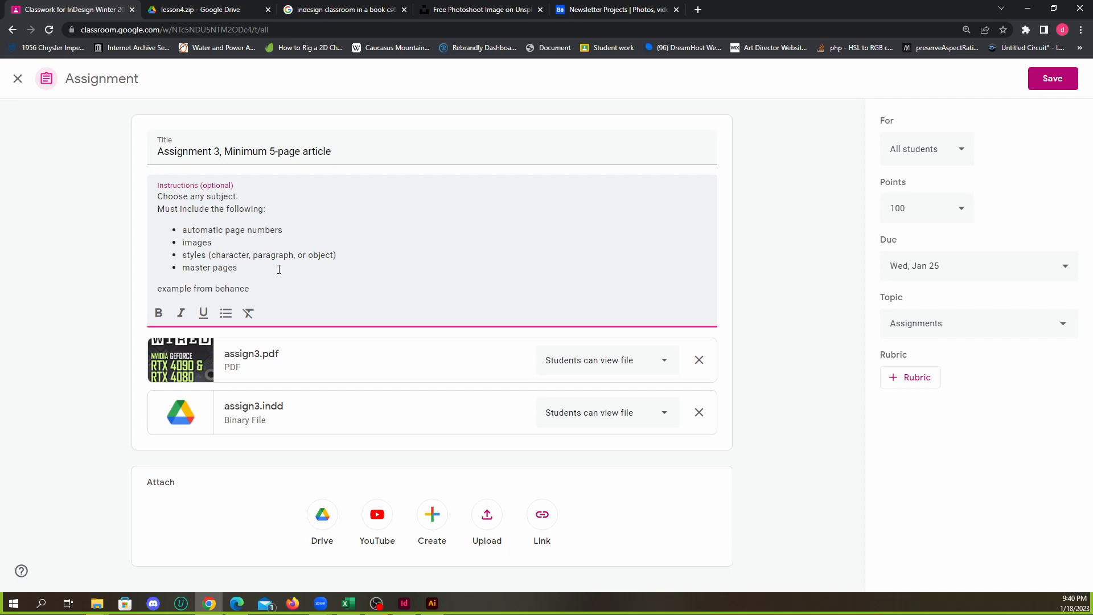
pyautogui.hotkey('ctrl', 'v')
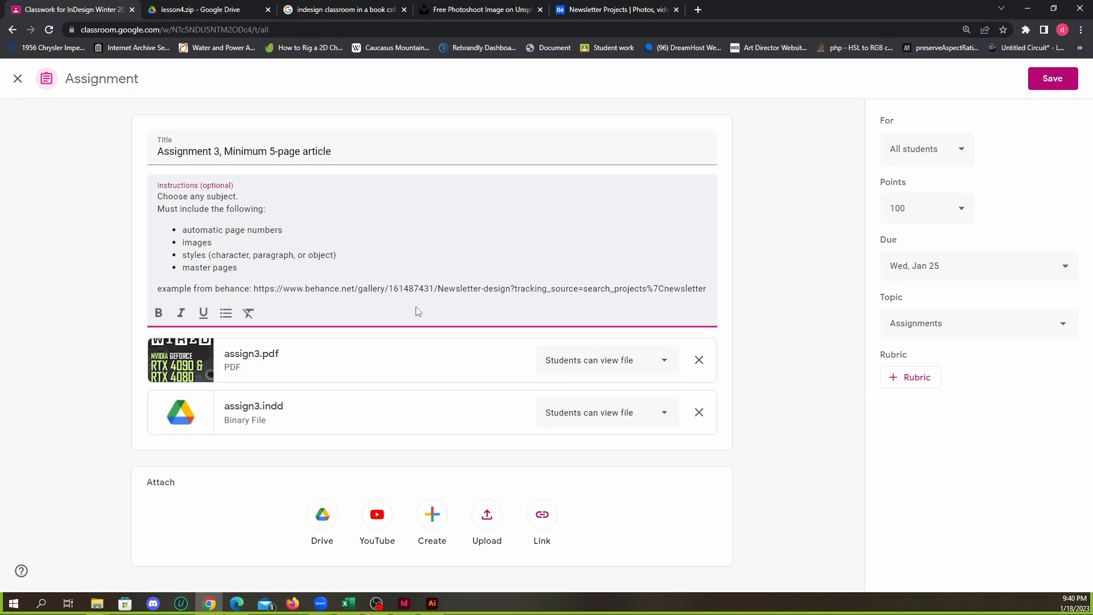
pyautogui.click(1046, 80)
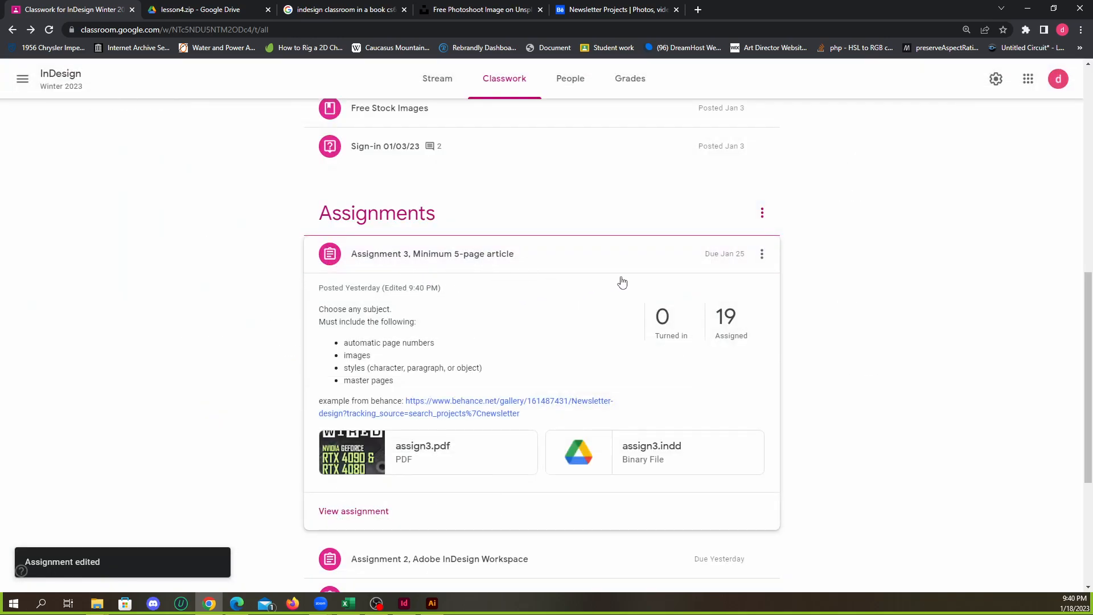
# Review the inside spreads of the Newsletter design project on Behance and enlarge the 2023 Monthly Newsletter and Business News spread
pyautogui.click(591, 10)
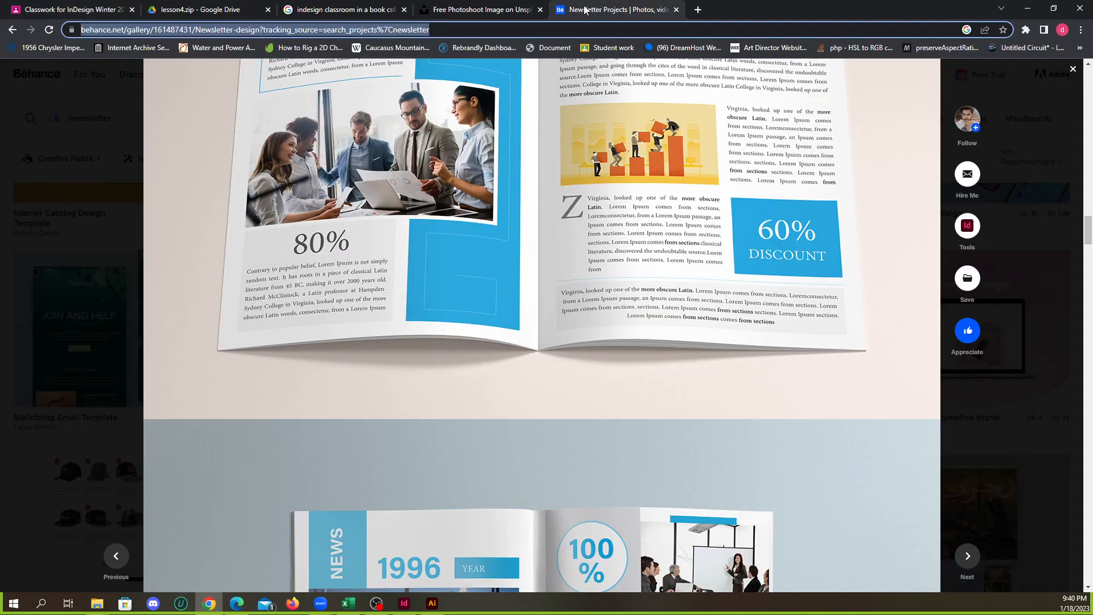
pyautogui.scroll(-15, 563, 263)
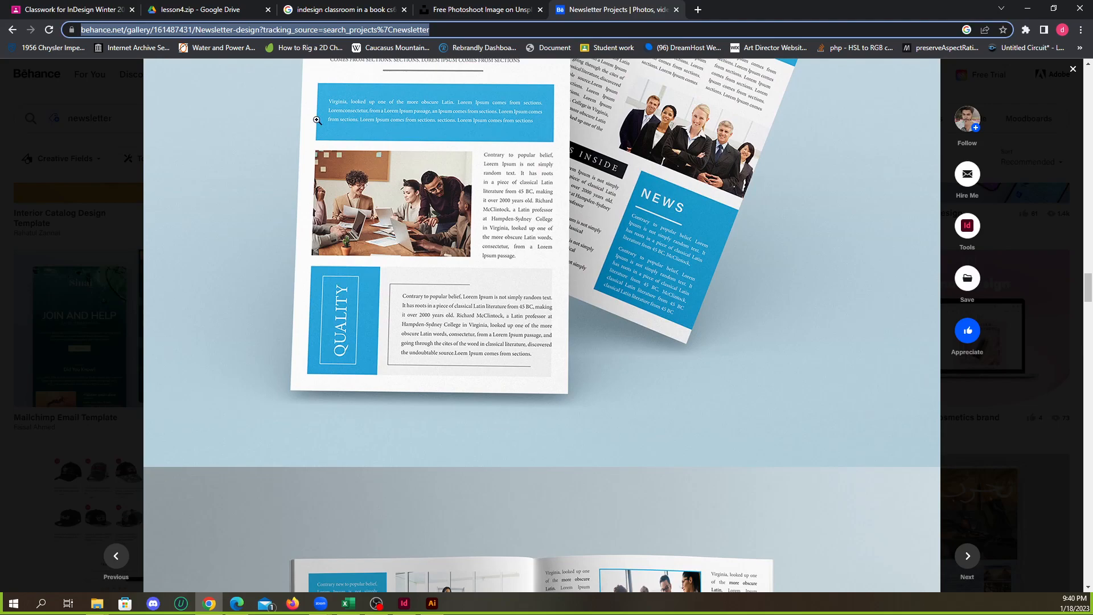
pyautogui.scroll(-7, 370, 274)
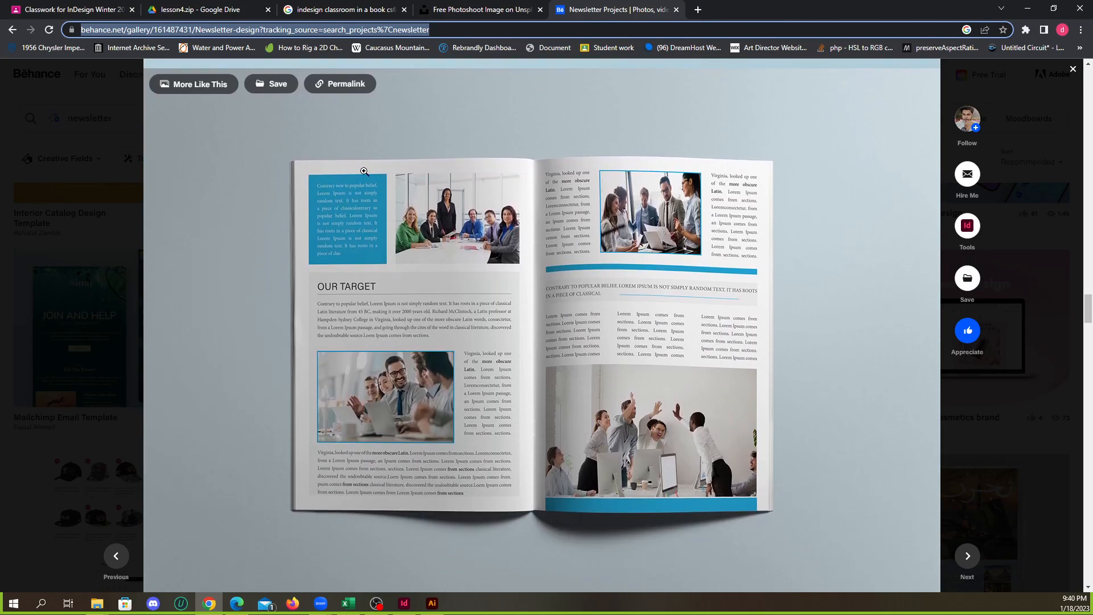
pyautogui.scroll(-3, 351, 193)
pyautogui.scroll(3, 364, 197)
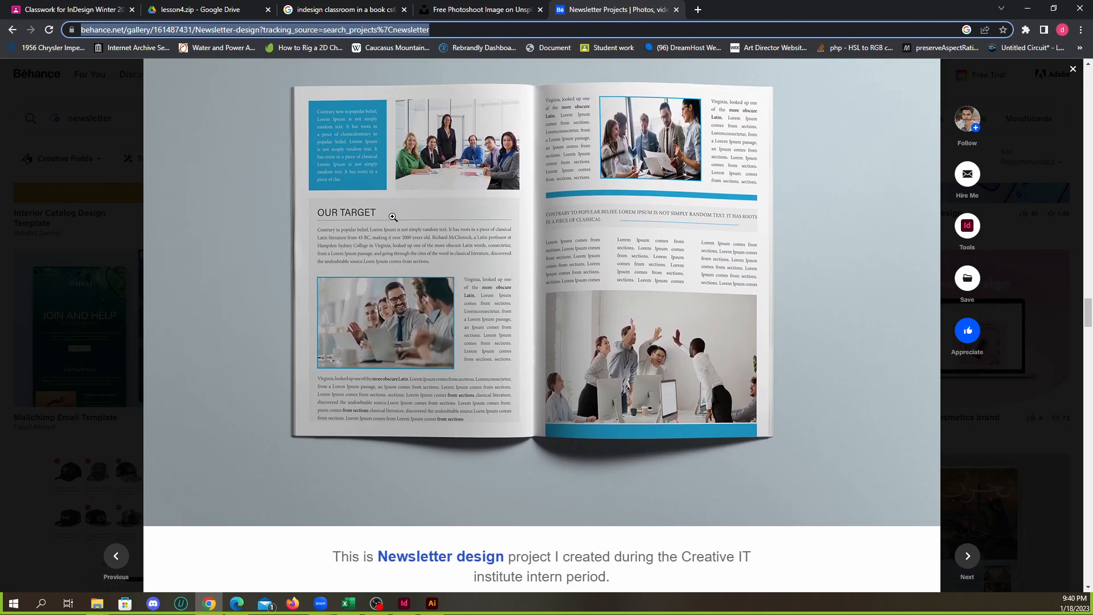
pyautogui.scroll(-8, 366, 198)
pyautogui.scroll(6, 430, 219)
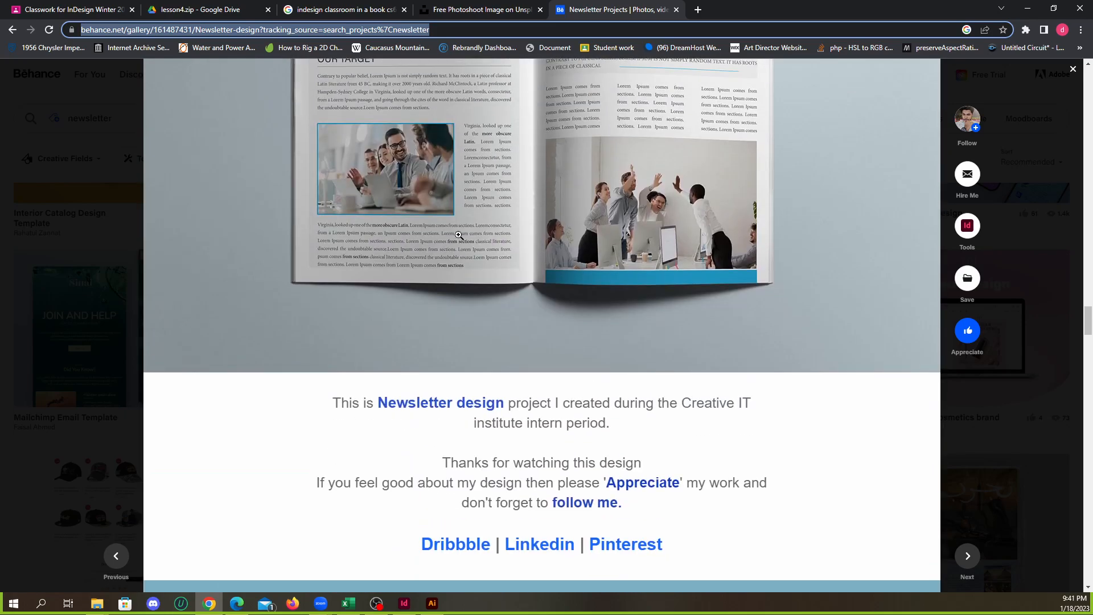
pyautogui.scroll(1, 398, 193)
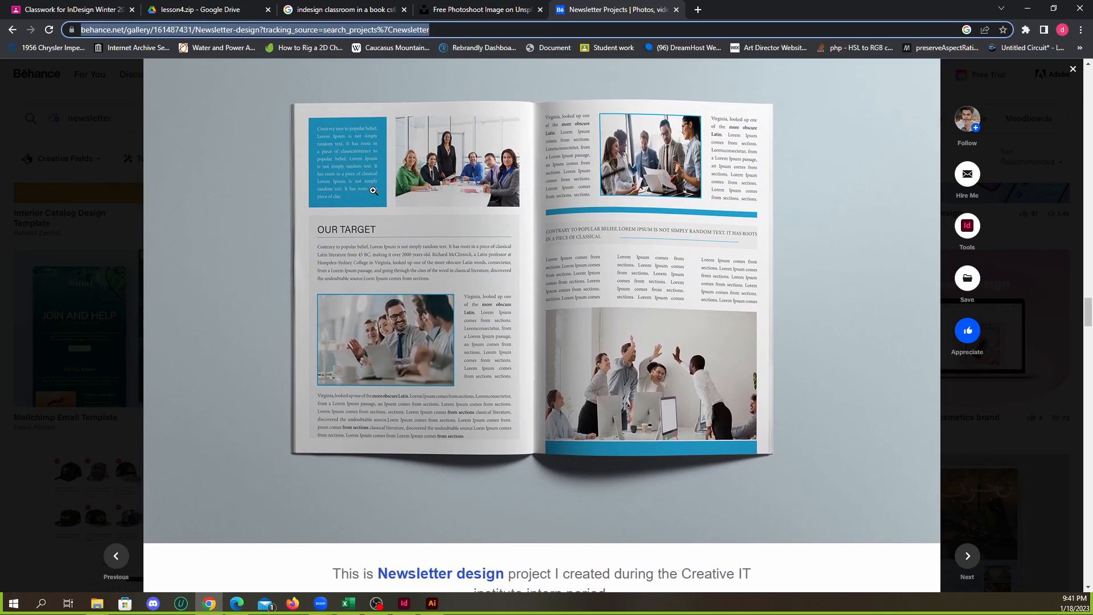
pyautogui.scroll(1, 378, 210)
pyautogui.scroll(-1, 381, 256)
pyautogui.scroll(20, 535, 293)
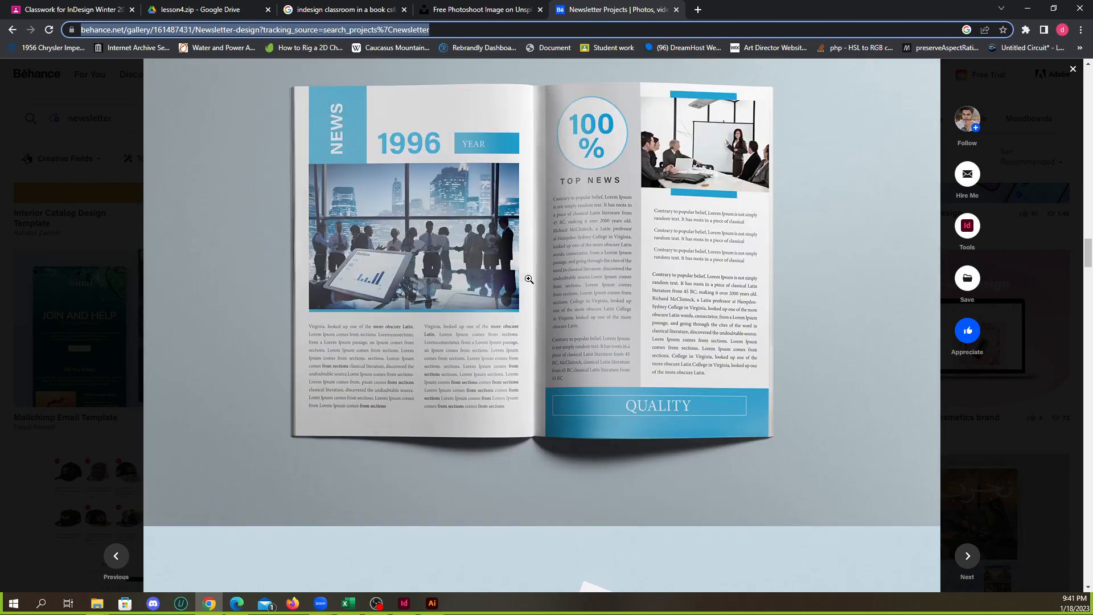
pyautogui.scroll(20, 529, 278)
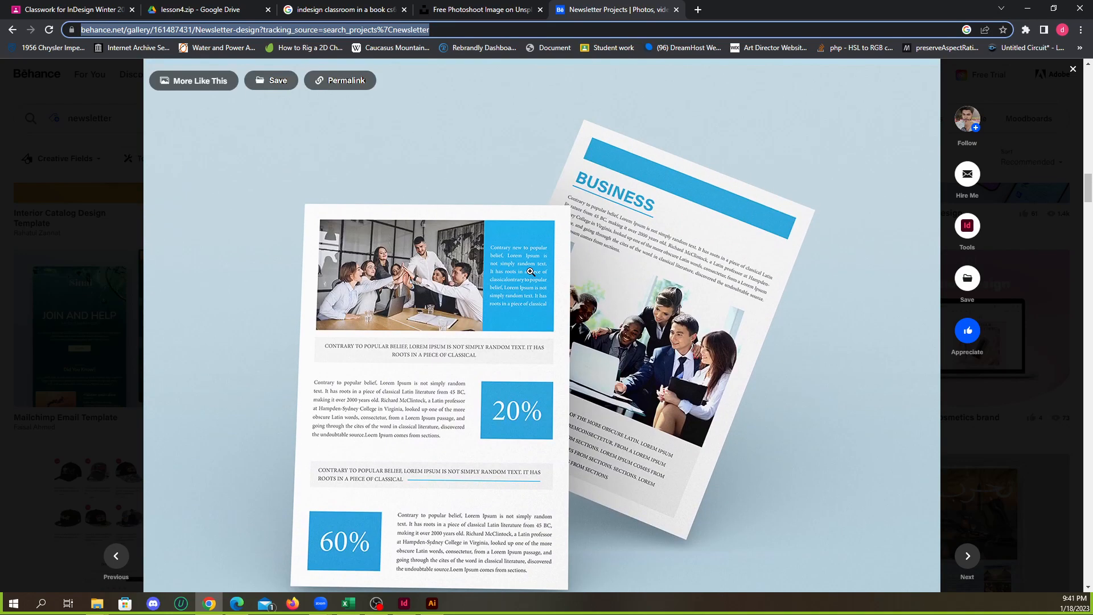
pyautogui.scroll(9, 530, 268)
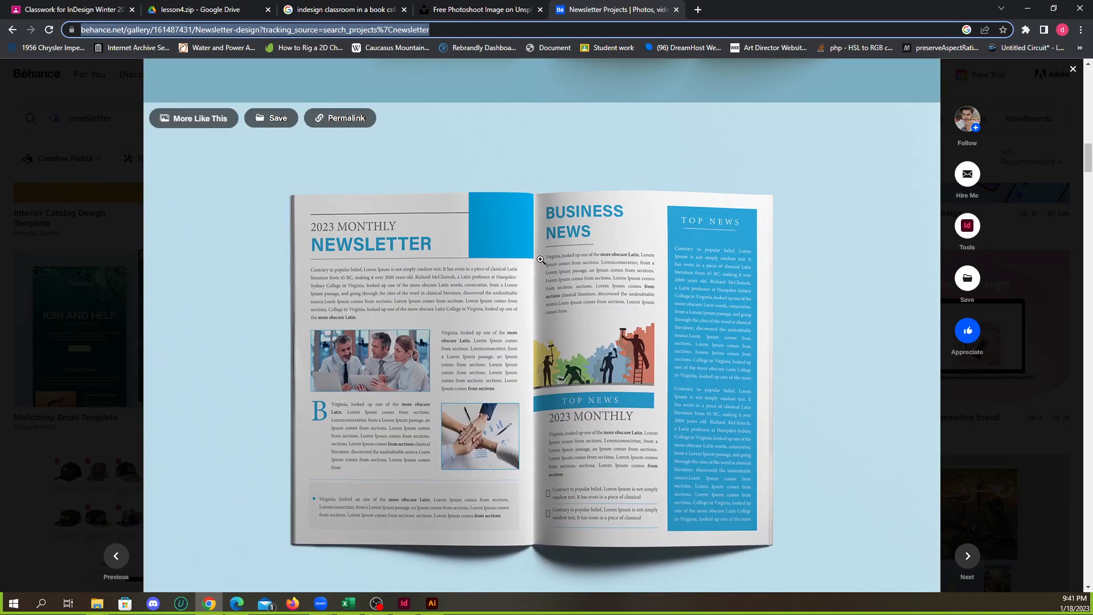
pyautogui.scroll(-2, 540, 259)
pyautogui.scroll(1, 540, 259)
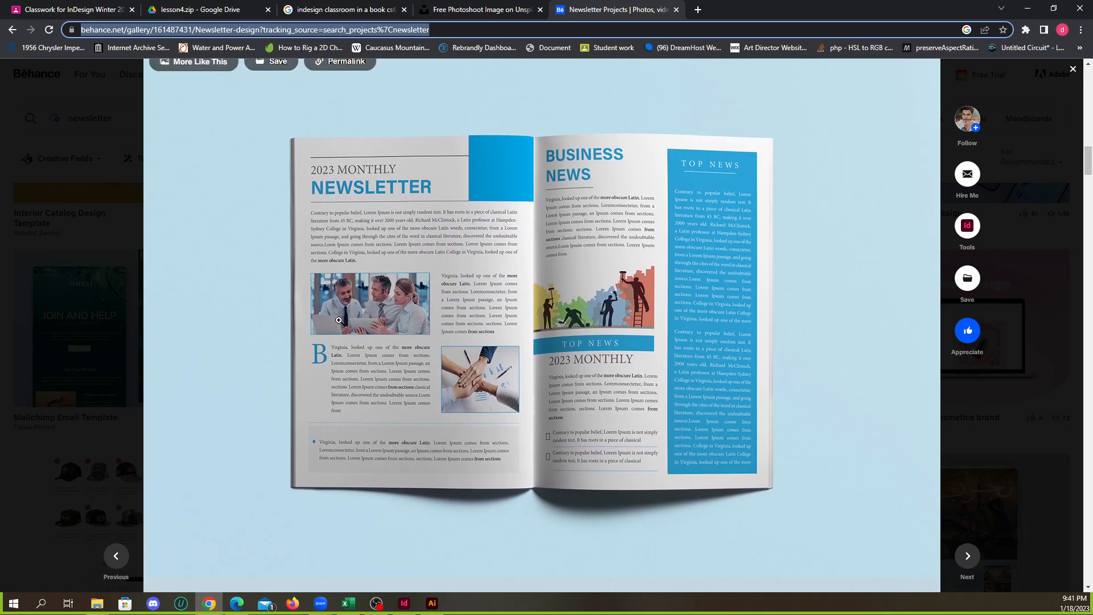
pyautogui.click(347, 361)
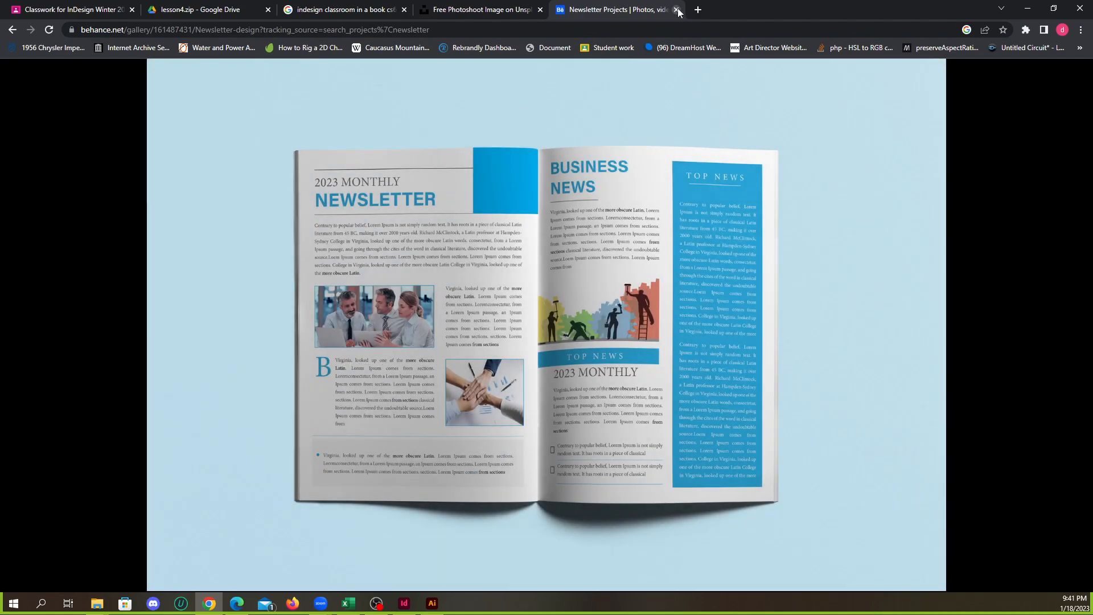
# Clear the desktop by minimizing the browser windows and closing both Lesson03 folder windows
pyautogui.click(1028, 10)
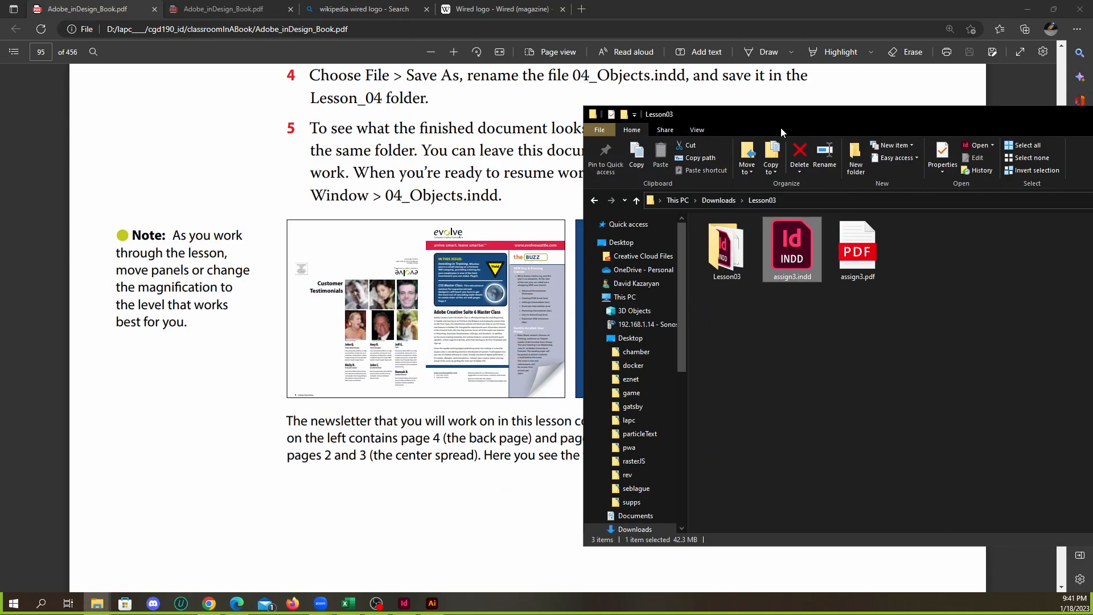
pyautogui.moveTo(933, 120); pyautogui.dragTo(712, 125)
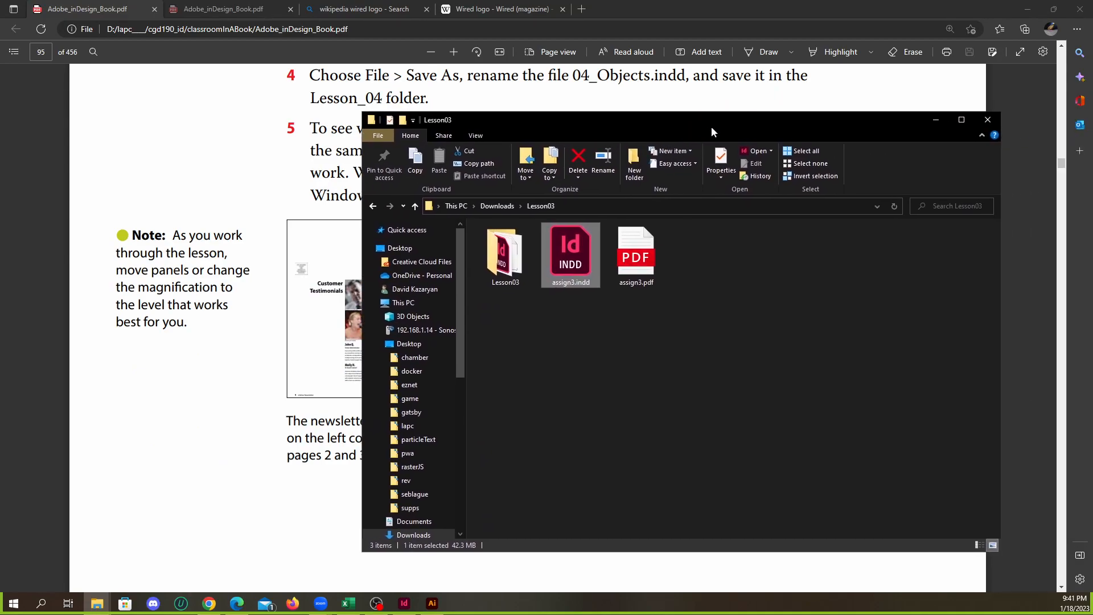
pyautogui.click(984, 120)
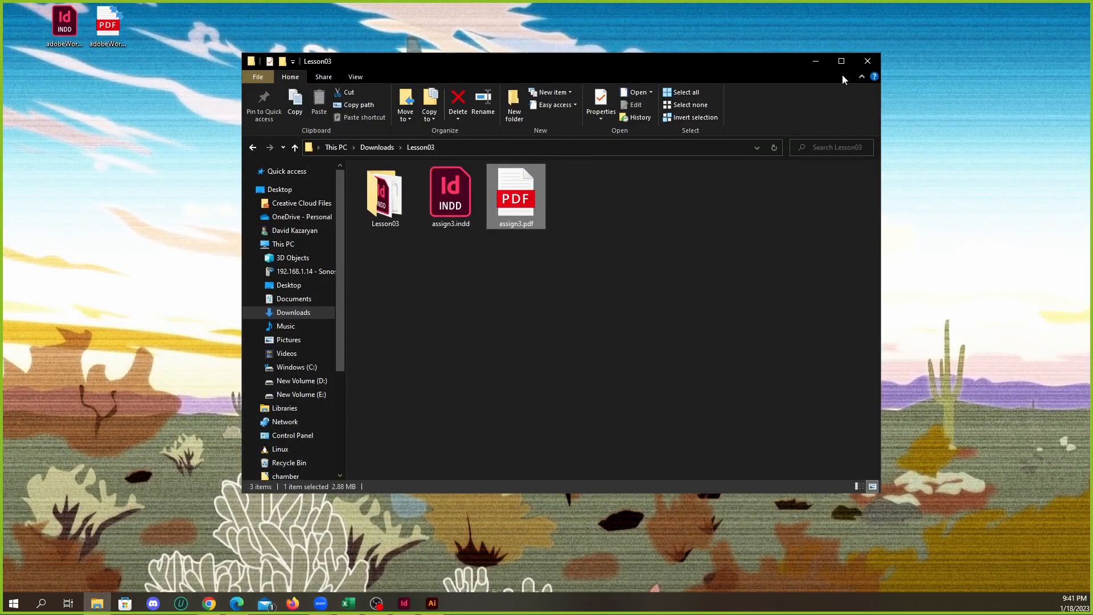
pyautogui.click(867, 61)
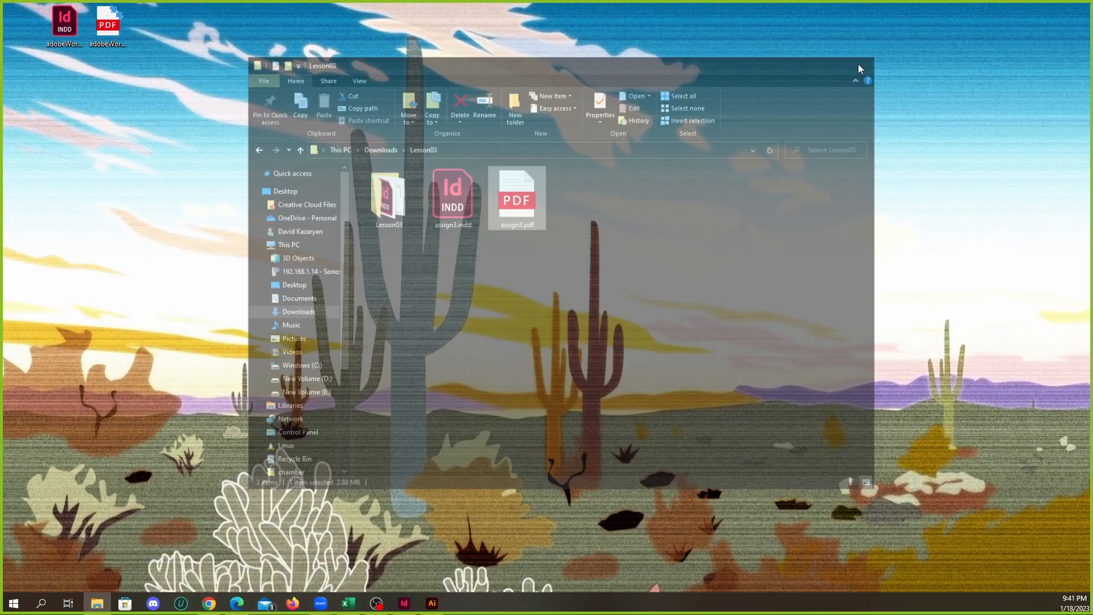
# Switch to InDesign and start a new document based on the Letter print preset
pyautogui.click(403, 603)
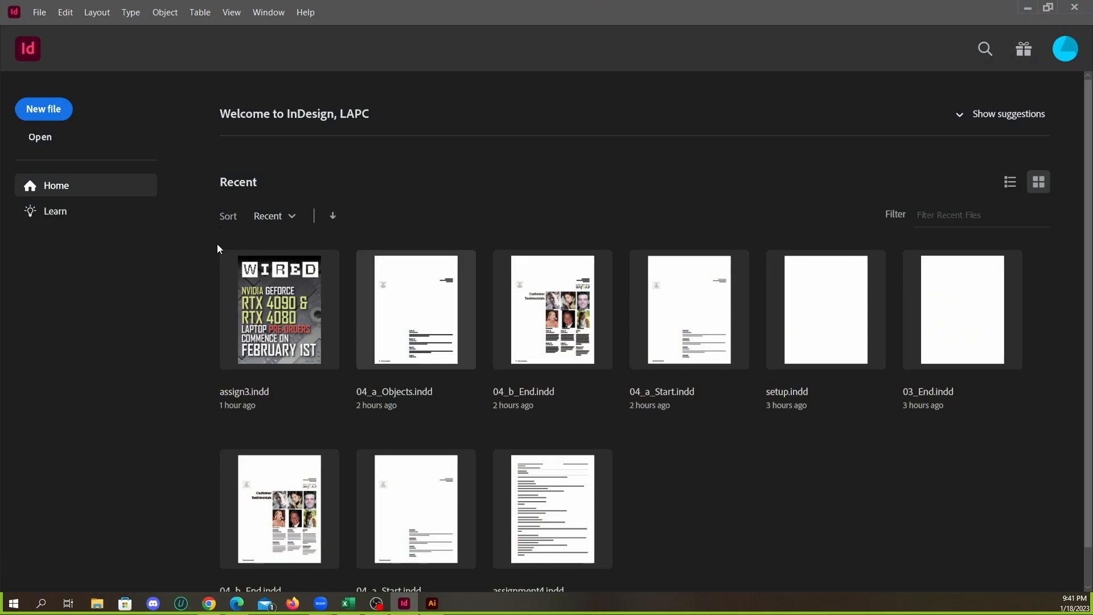
pyautogui.click(38, 12)
pyautogui.moveTo(57, 26)
pyautogui.click(239, 28)
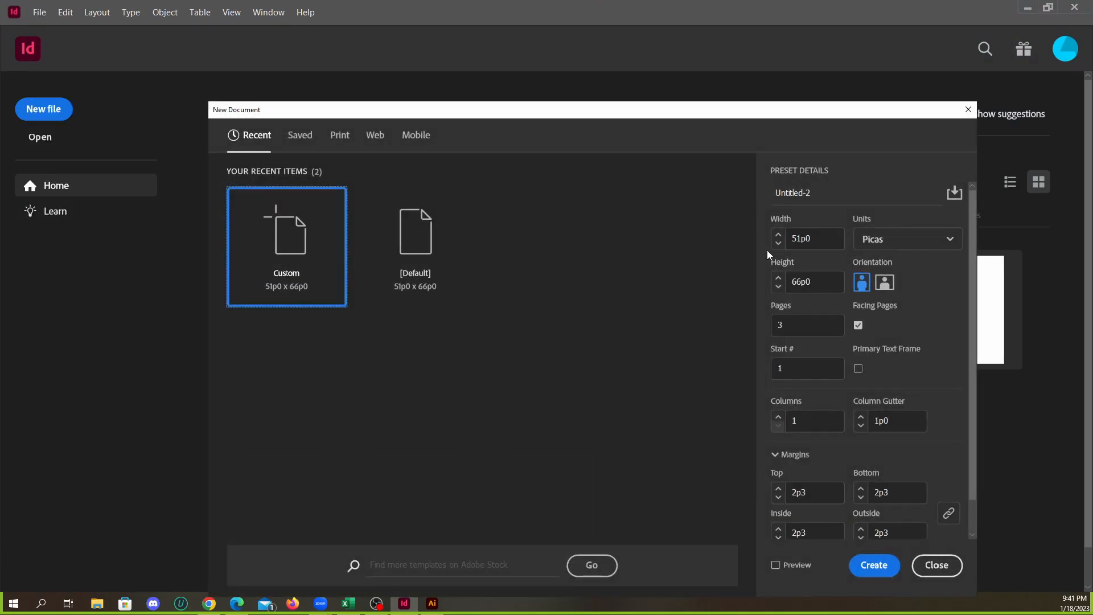
pyautogui.moveTo(767, 120); pyautogui.dragTo(688, 74)
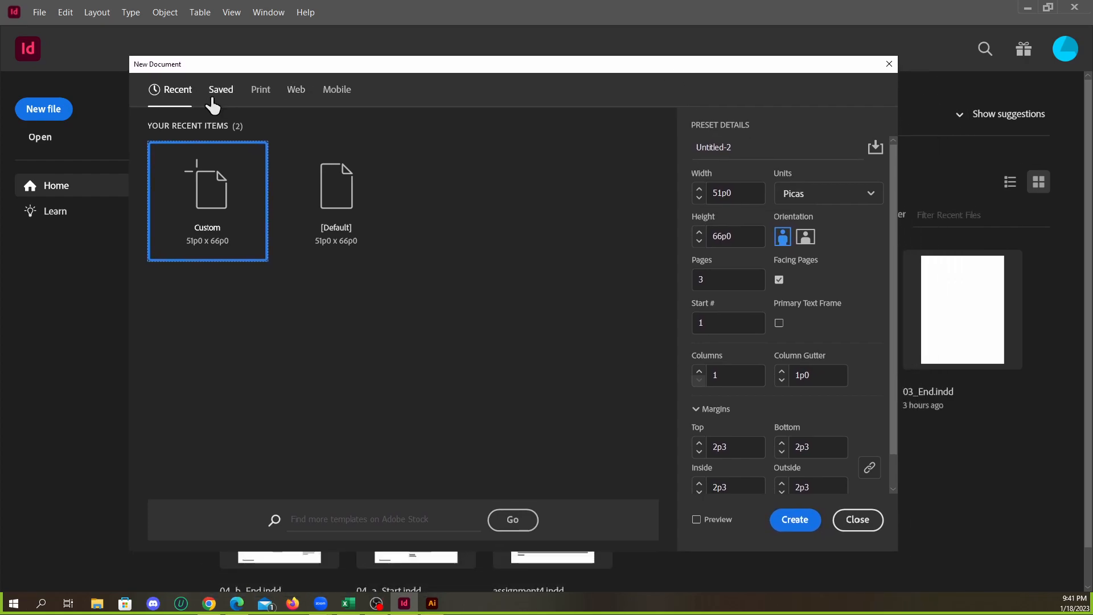
pyautogui.click(257, 95)
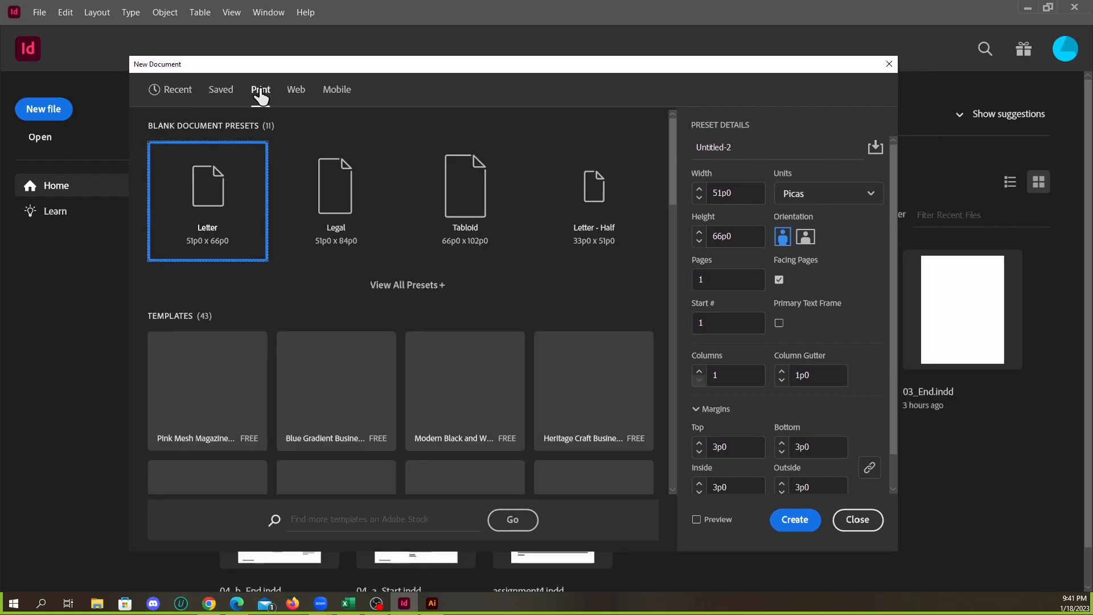
pyautogui.click(201, 211)
# Set the new document's measurement units to inches
pyautogui.scroll(-1, 890, 245)
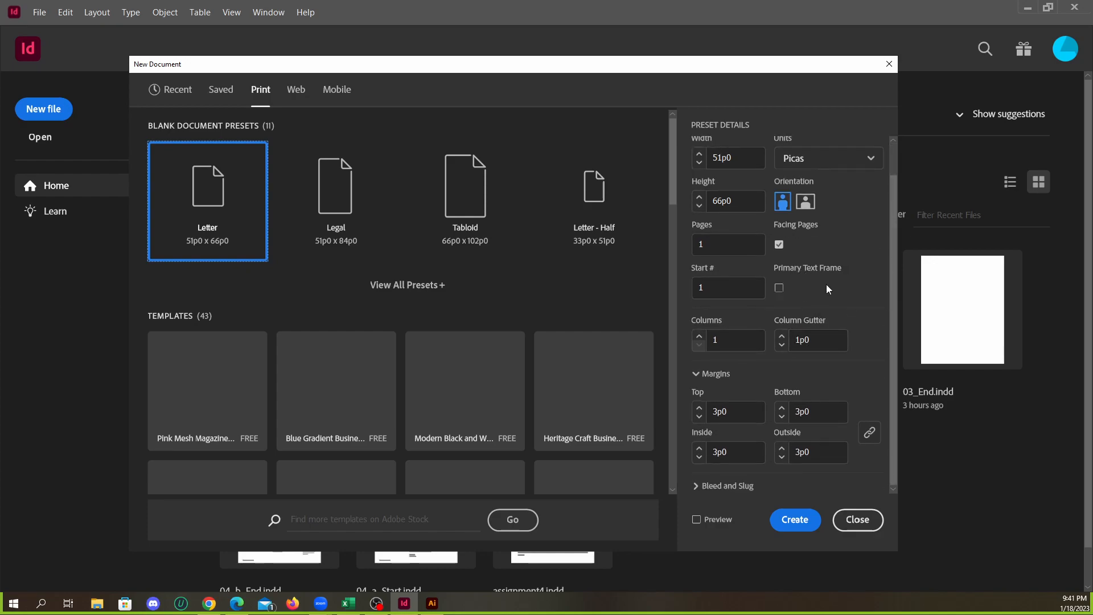
pyautogui.scroll(1, 822, 281)
pyautogui.click(828, 200)
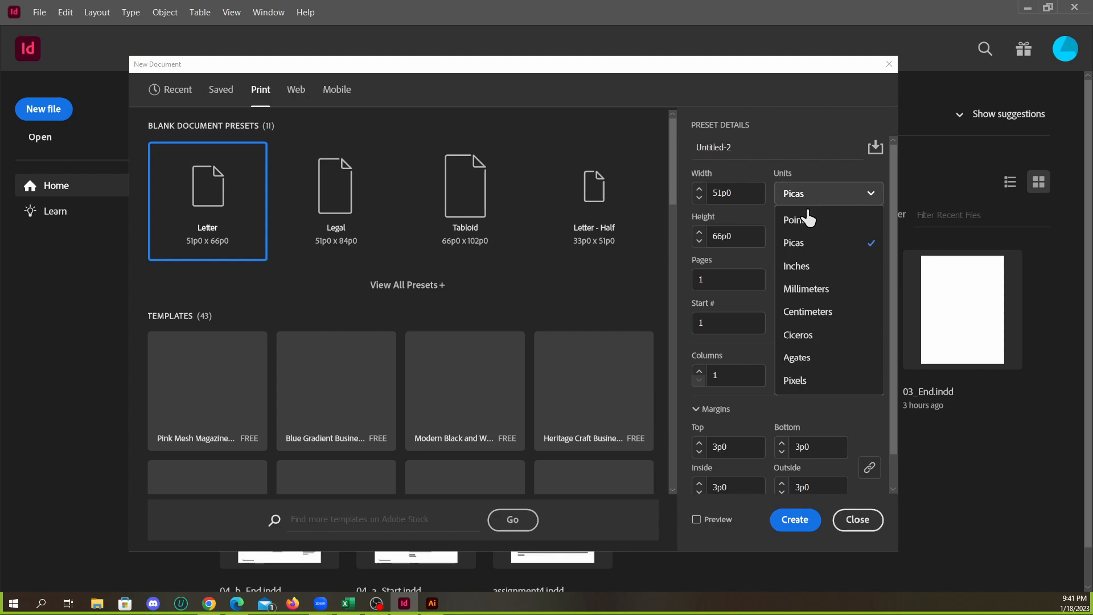
pyautogui.click(811, 266)
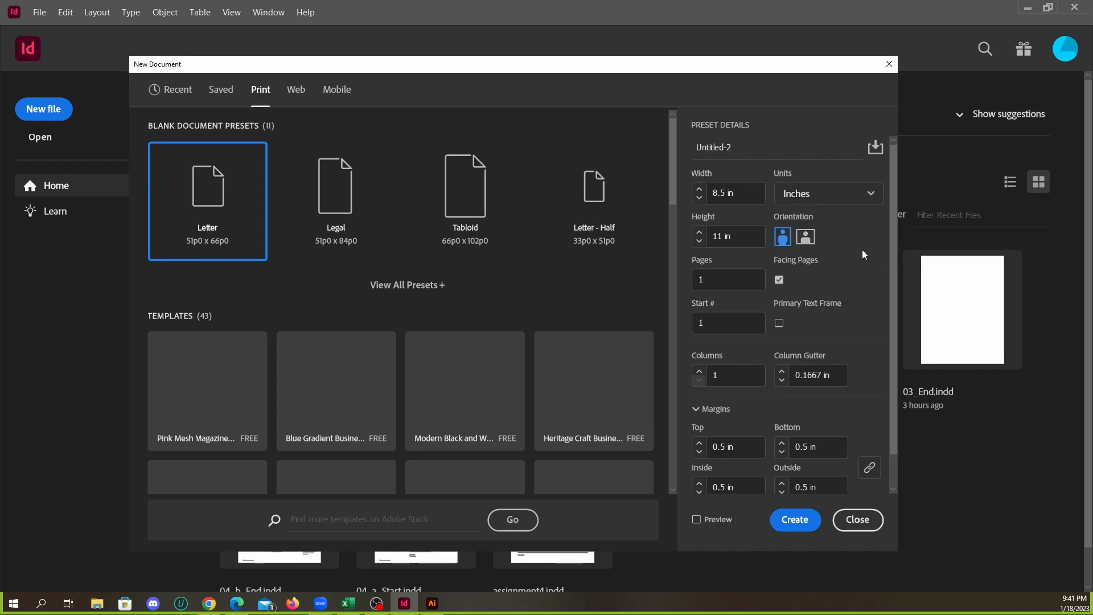
pyautogui.click(834, 194)
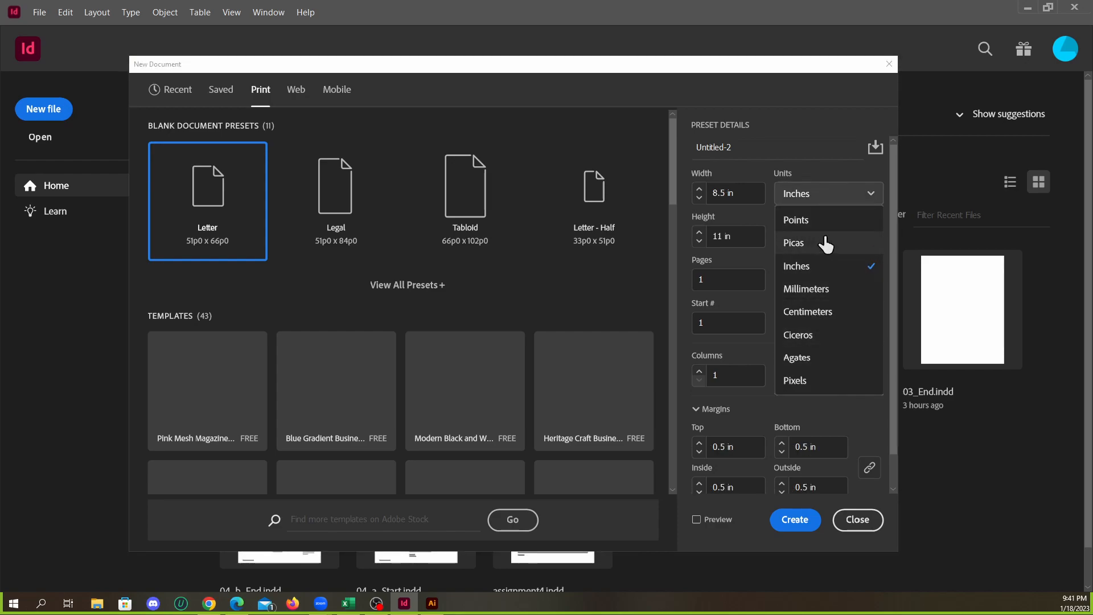
pyautogui.click(832, 266)
# Unlink the margins and set the bottom margin to 0.625 in and the top, inside and outside margins to 0.375 in
pyautogui.scroll(-1, 853, 382)
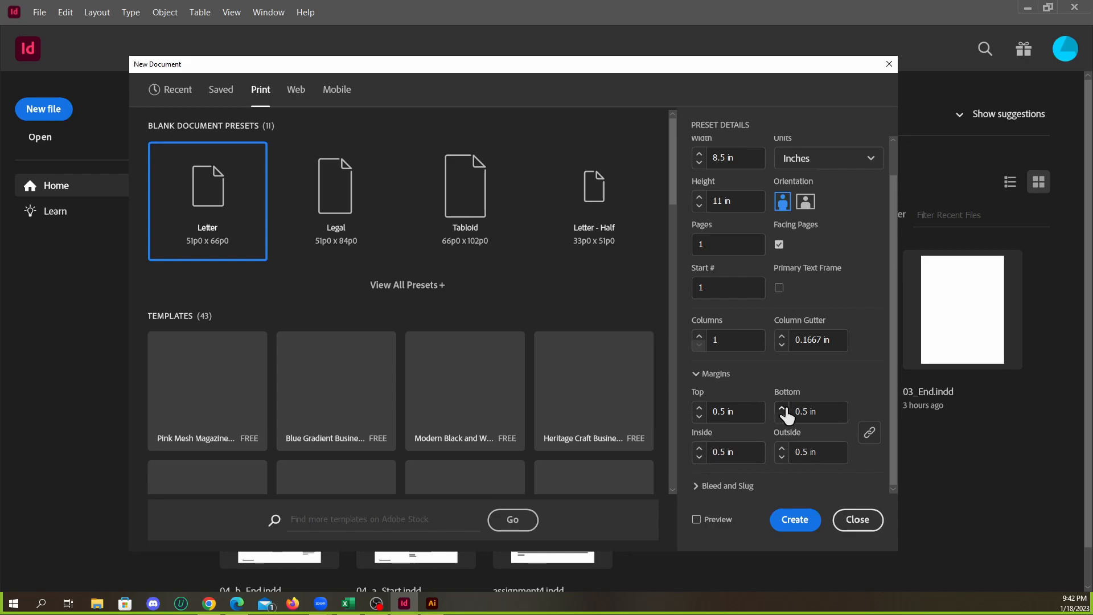
pyautogui.click(869, 432)
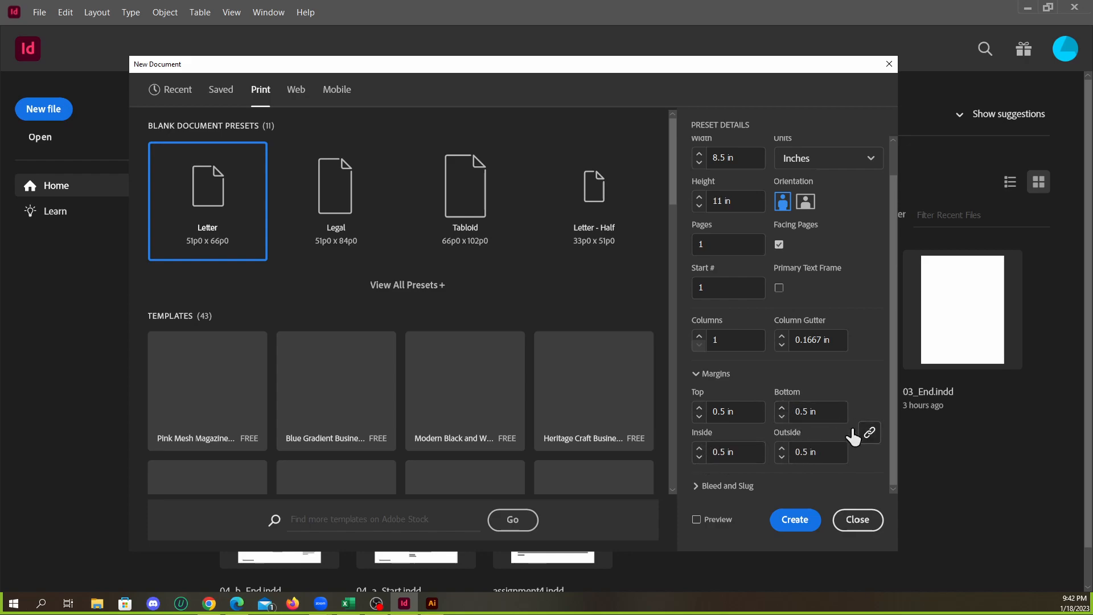
pyautogui.click(781, 407)
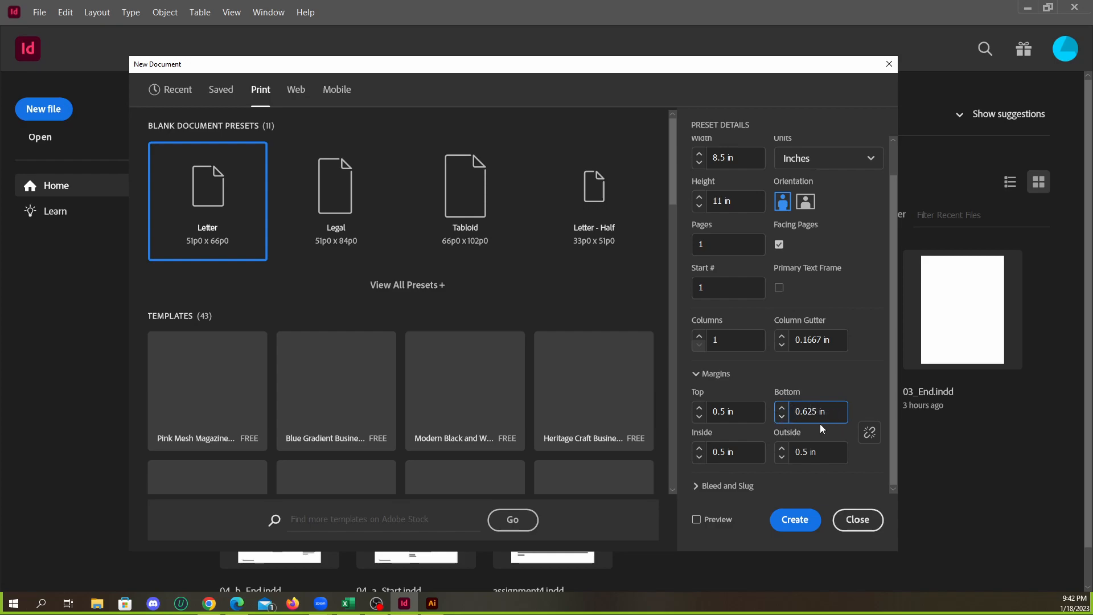
pyautogui.click(699, 416)
pyautogui.click(699, 416)
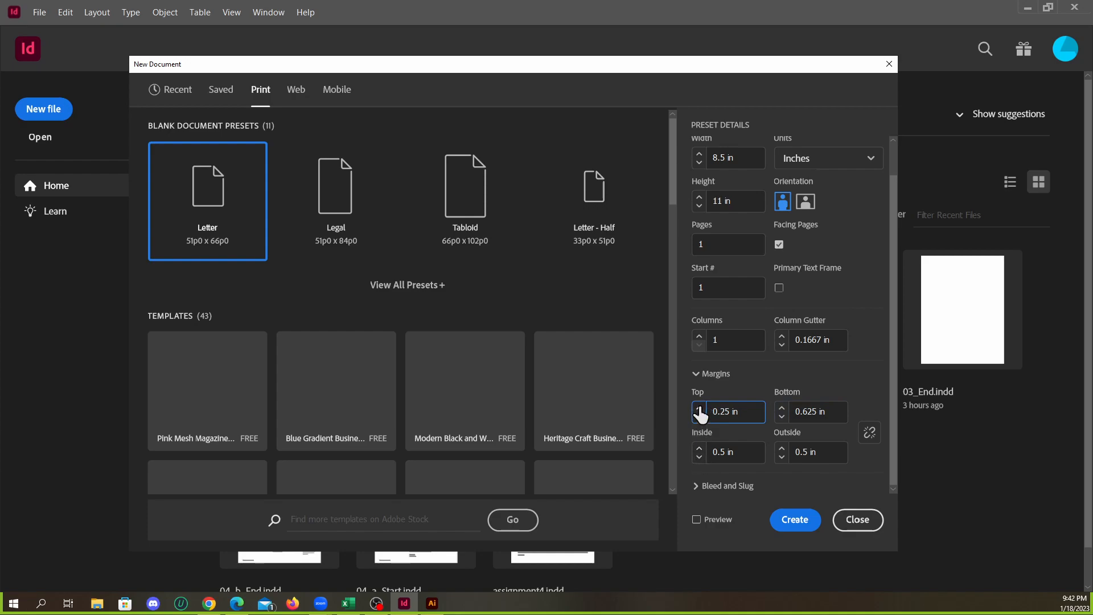
pyautogui.click(699, 456)
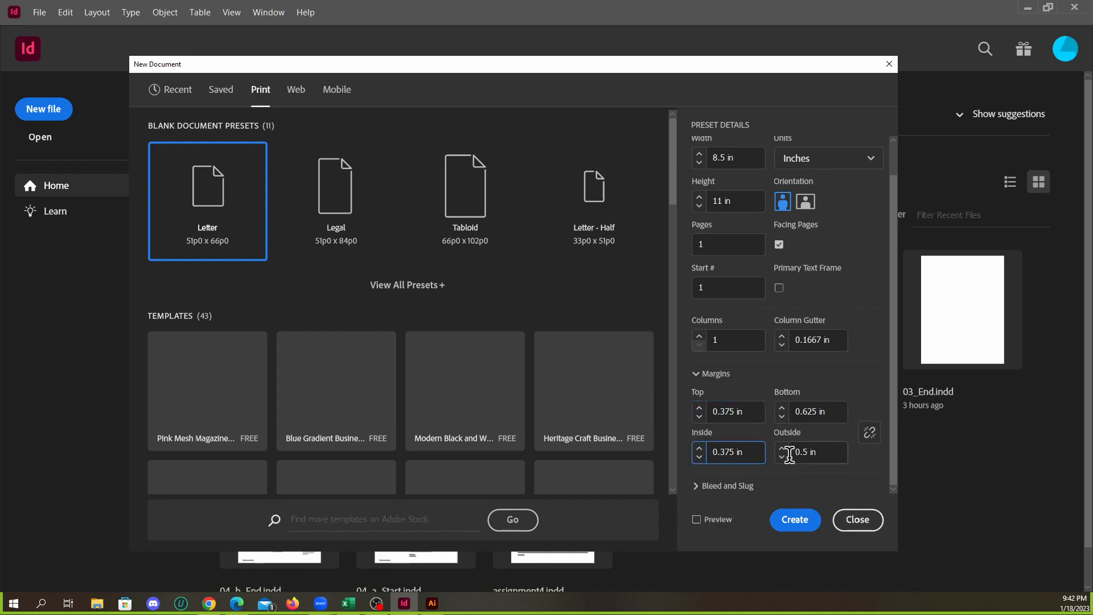
pyautogui.click(783, 459)
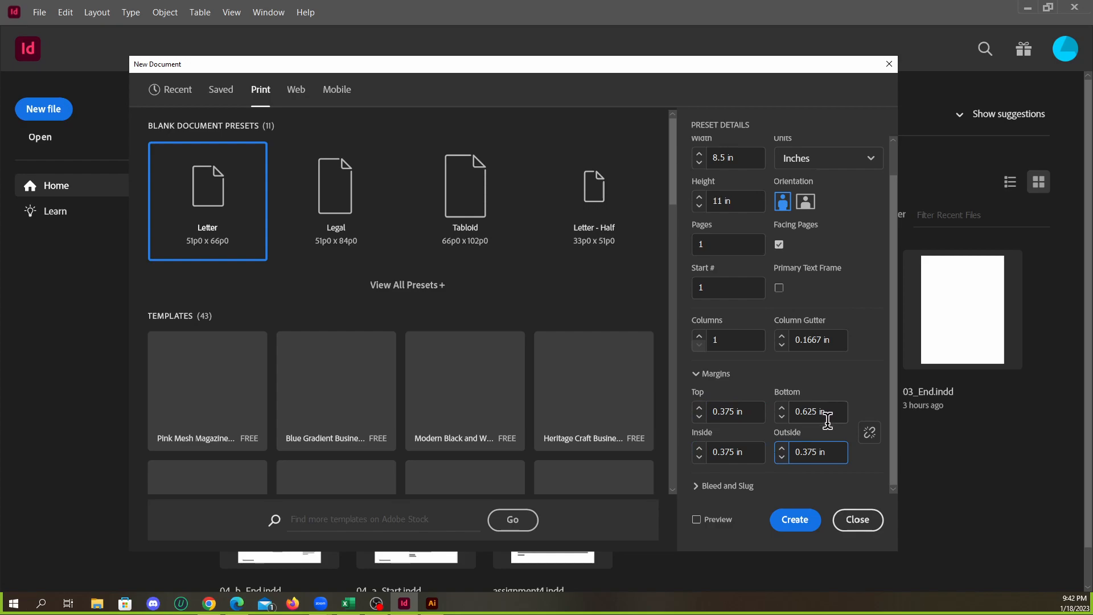
# Set the bleed to 0.25 in on all sides and create the document
pyautogui.click(705, 494)
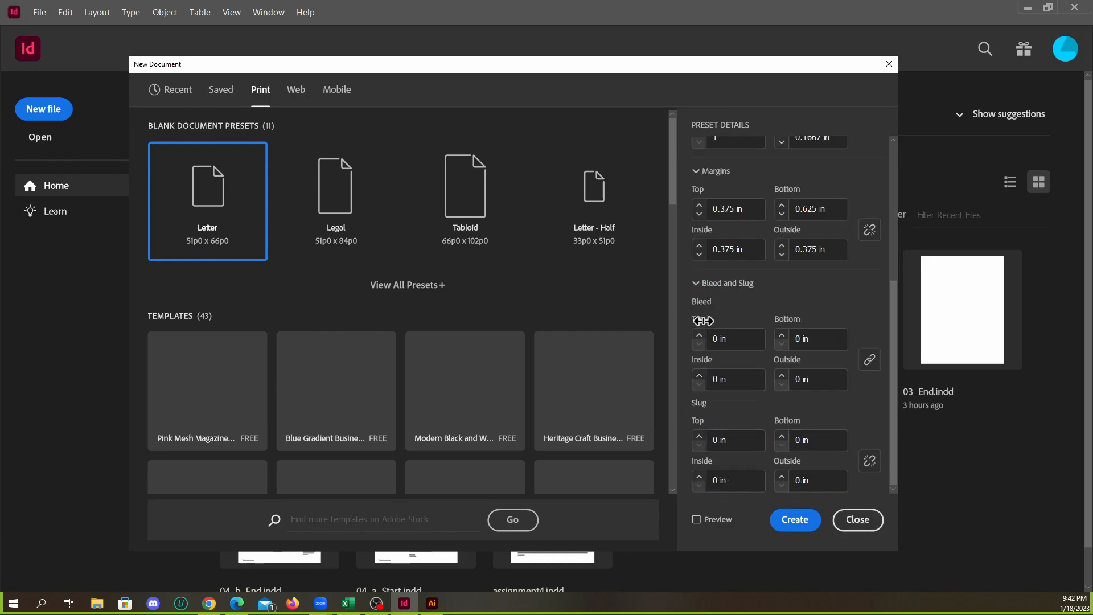
pyautogui.click(699, 337)
pyautogui.click(699, 337)
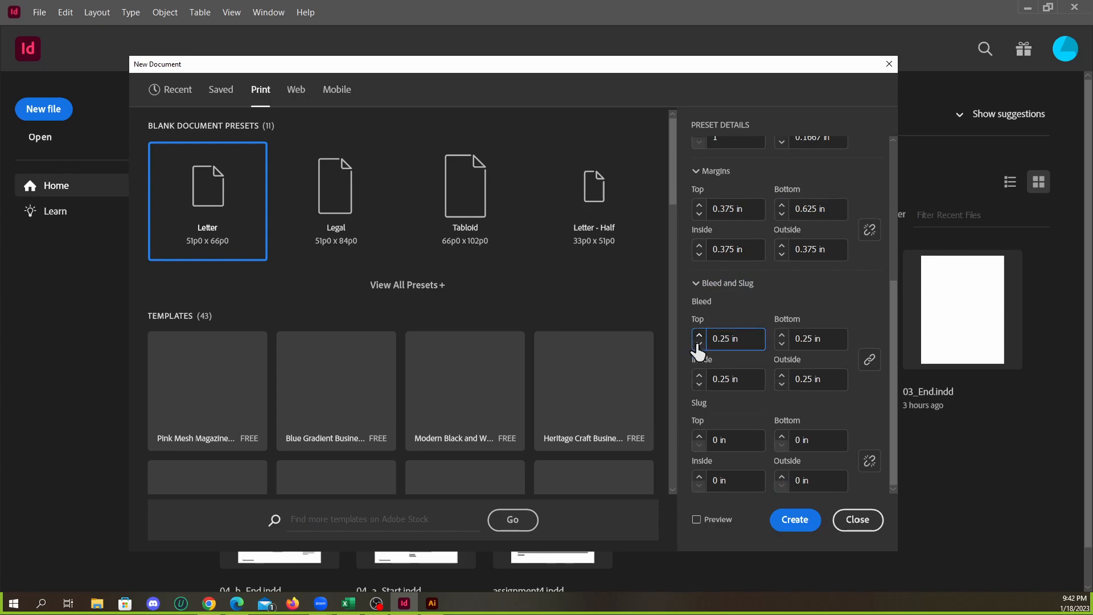
pyautogui.click(699, 343)
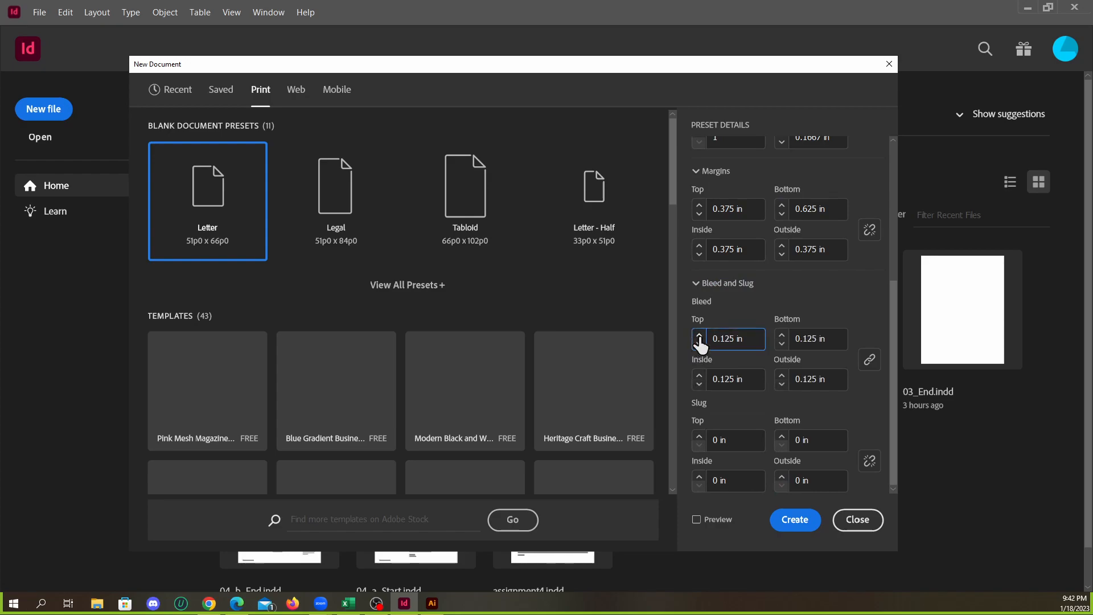
pyautogui.click(700, 337)
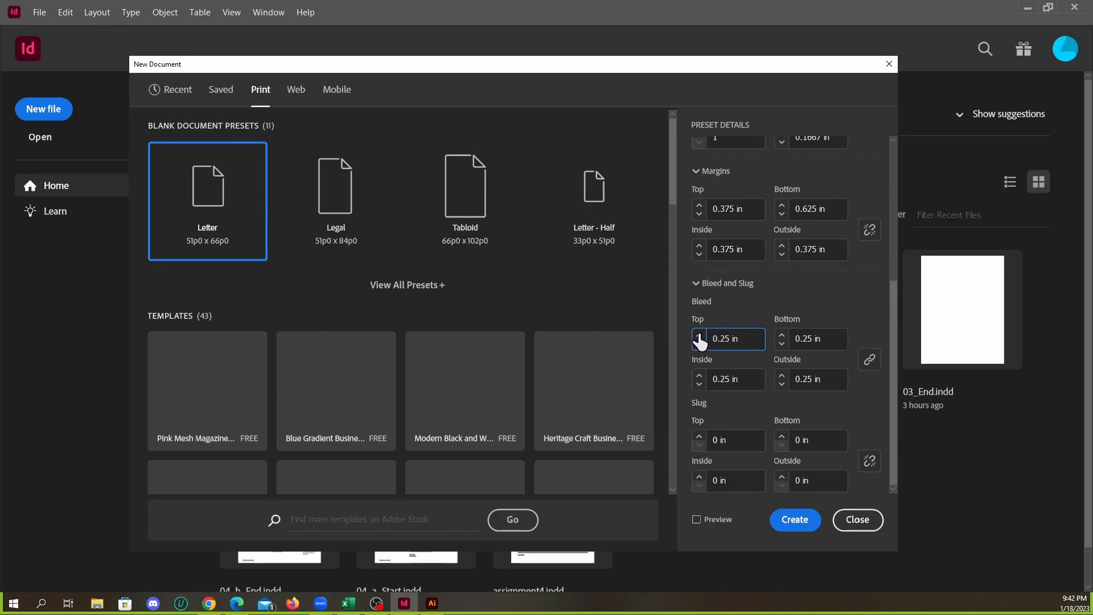
pyautogui.click(700, 344)
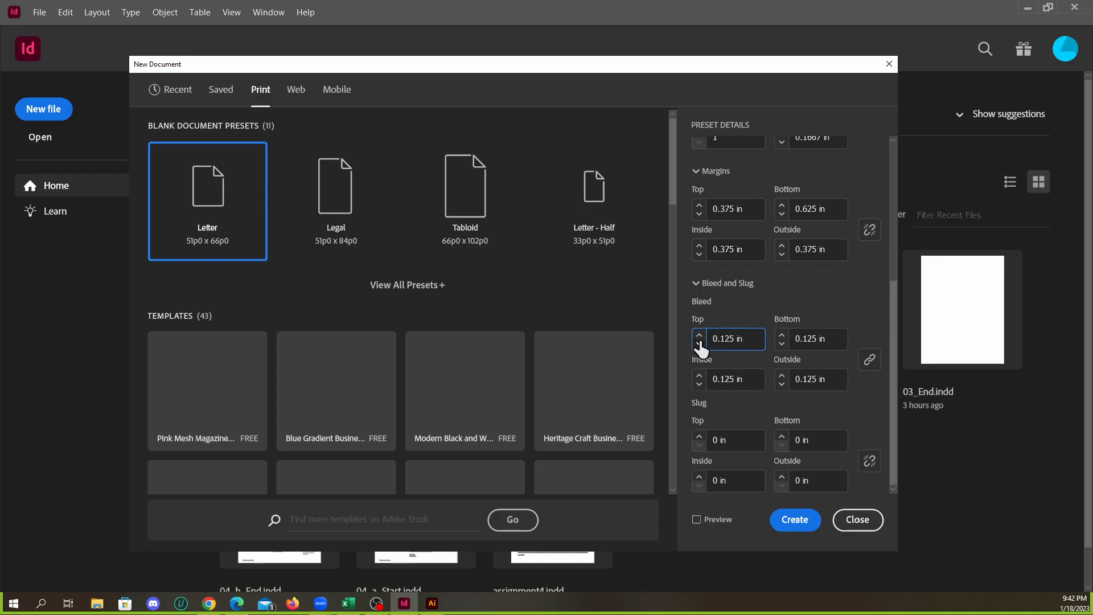
pyautogui.click(699, 337)
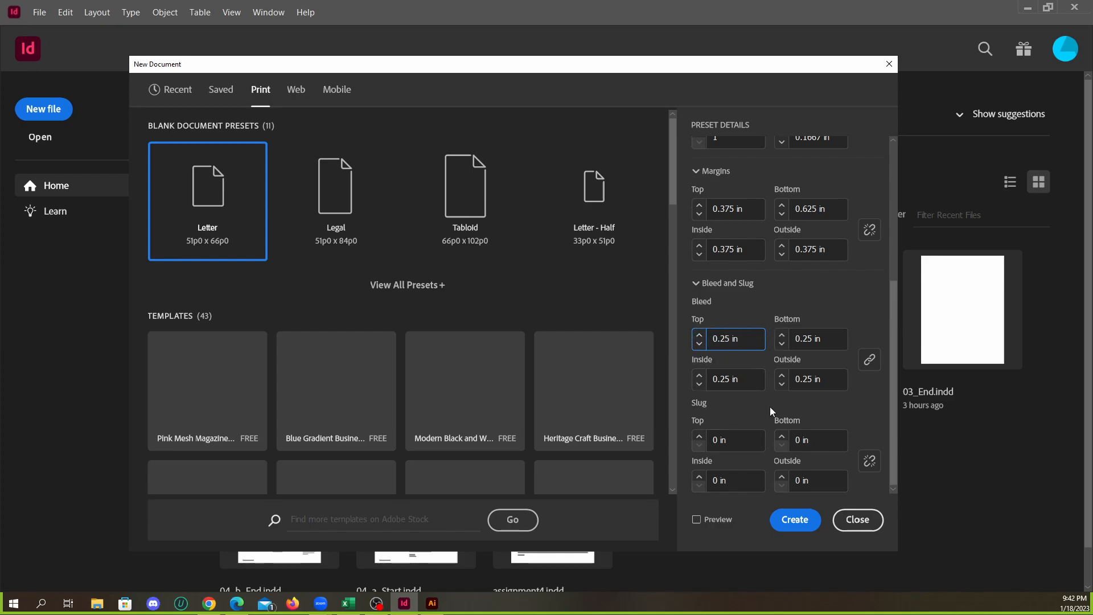
pyautogui.click(795, 522)
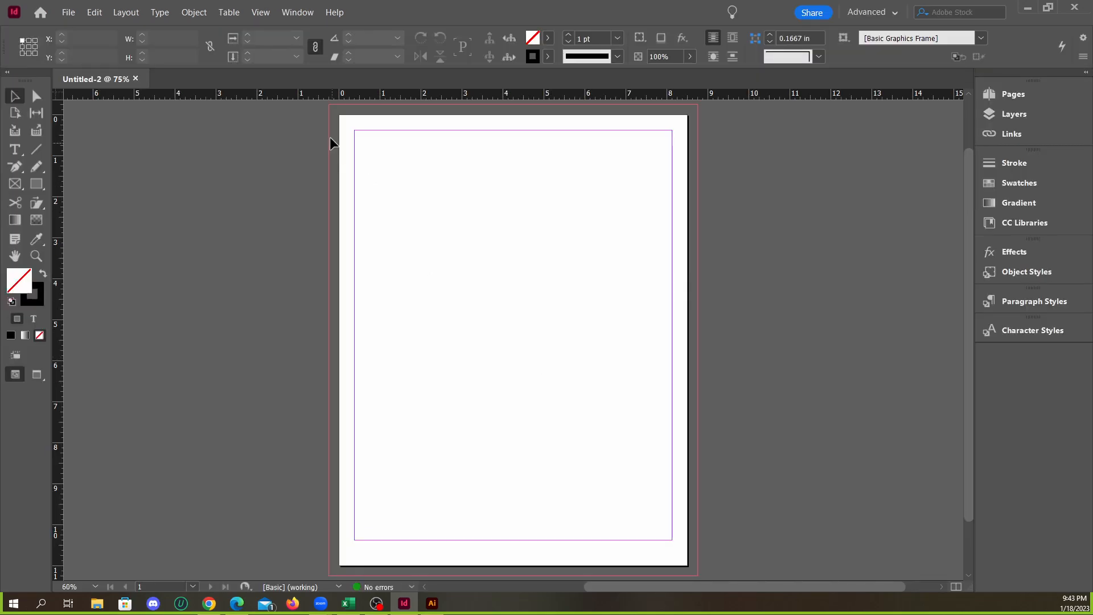
pyautogui.click(261, 11)
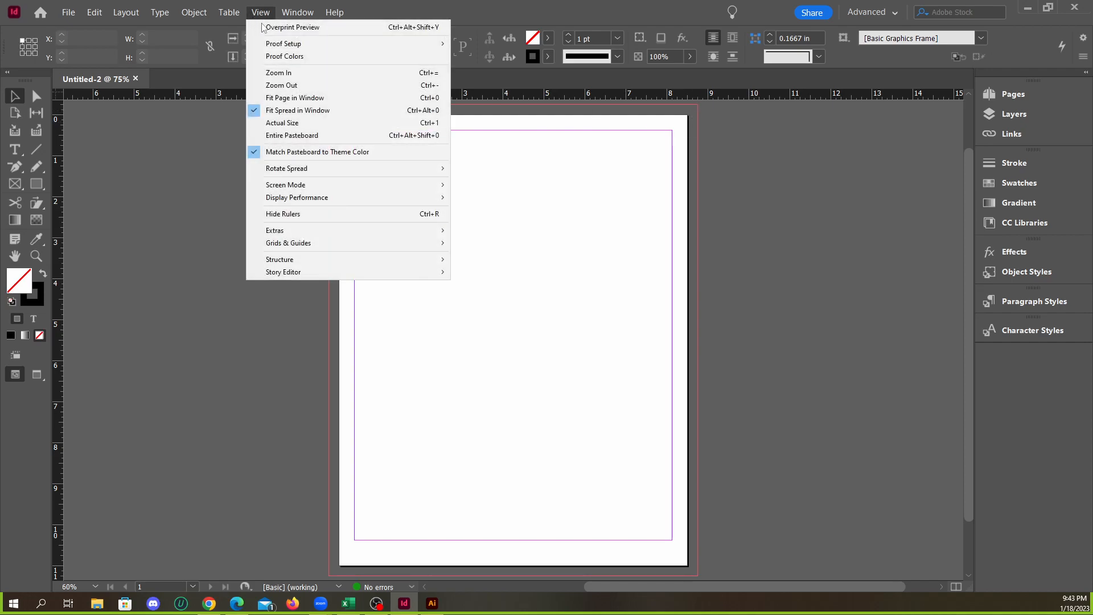
pyautogui.moveTo(375, 233)
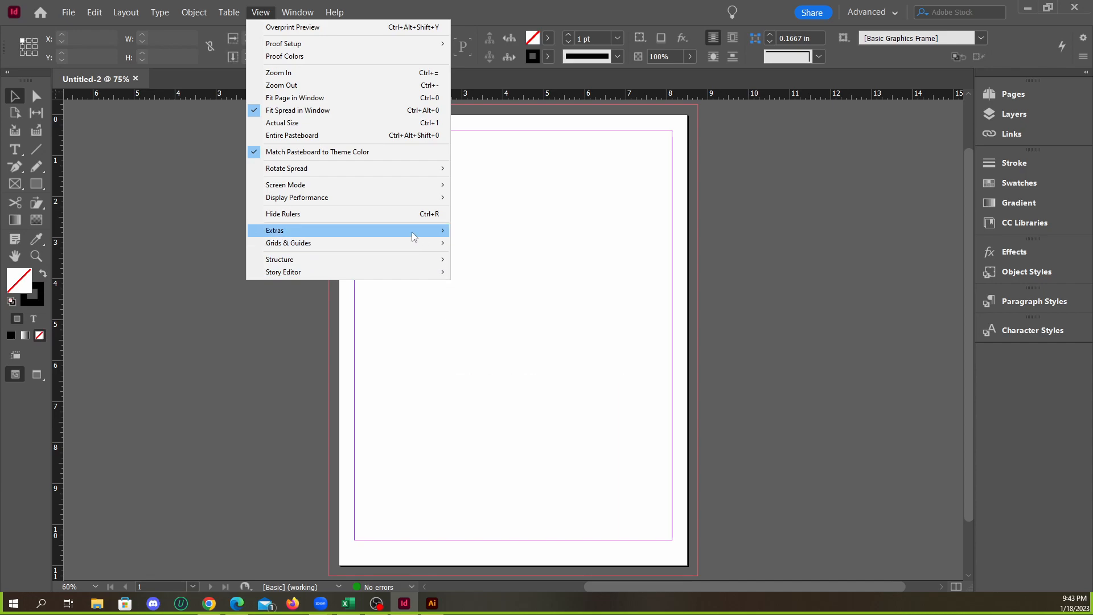
pyautogui.moveTo(409, 245)
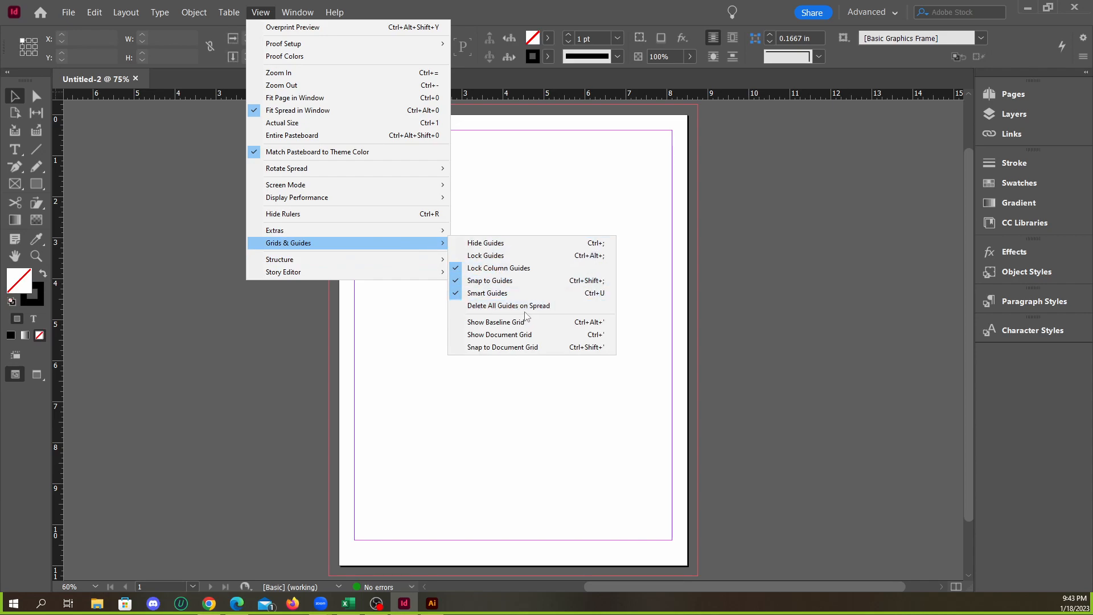
pyautogui.click(519, 221)
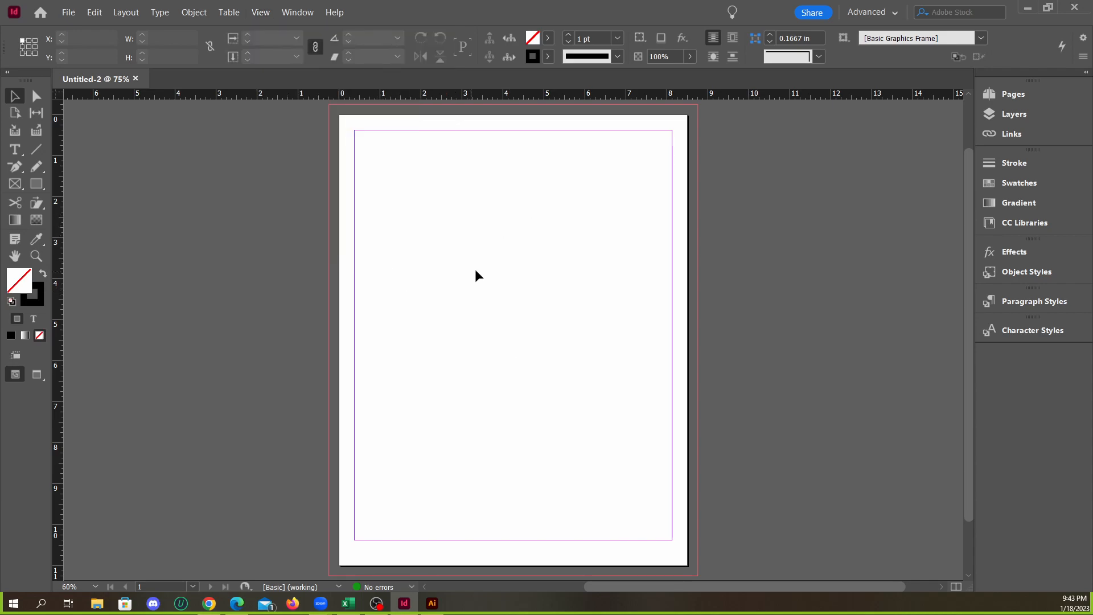
# Add four pages to the document for a five-page layout
pyautogui.scroll(-2, 502, 277)
pyautogui.scroll(1, 511, 281)
pyautogui.scroll(-2, 607, 277)
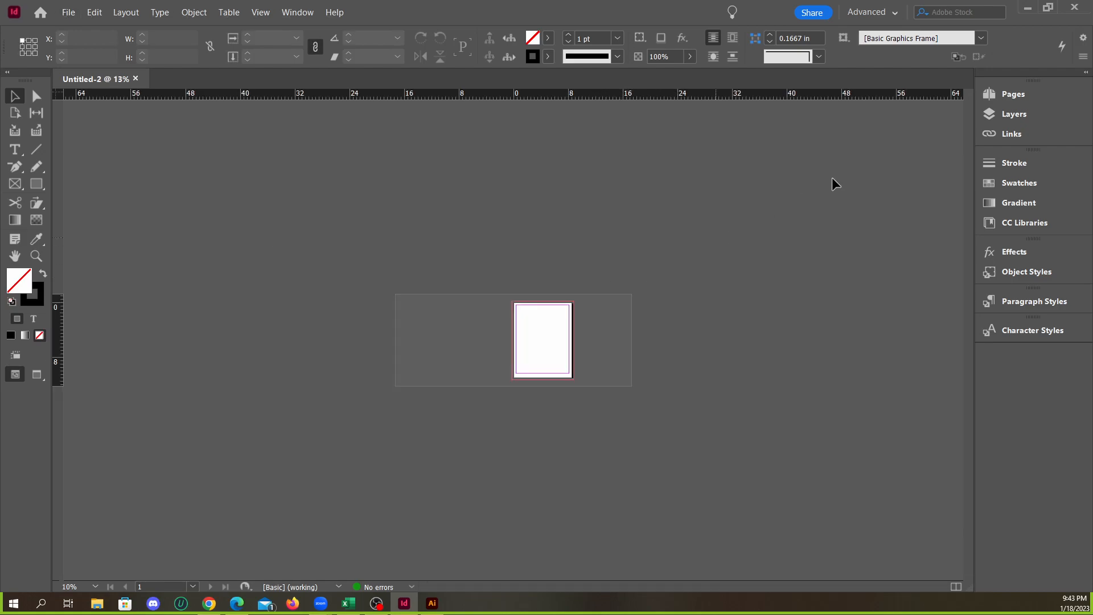
pyautogui.click(1007, 93)
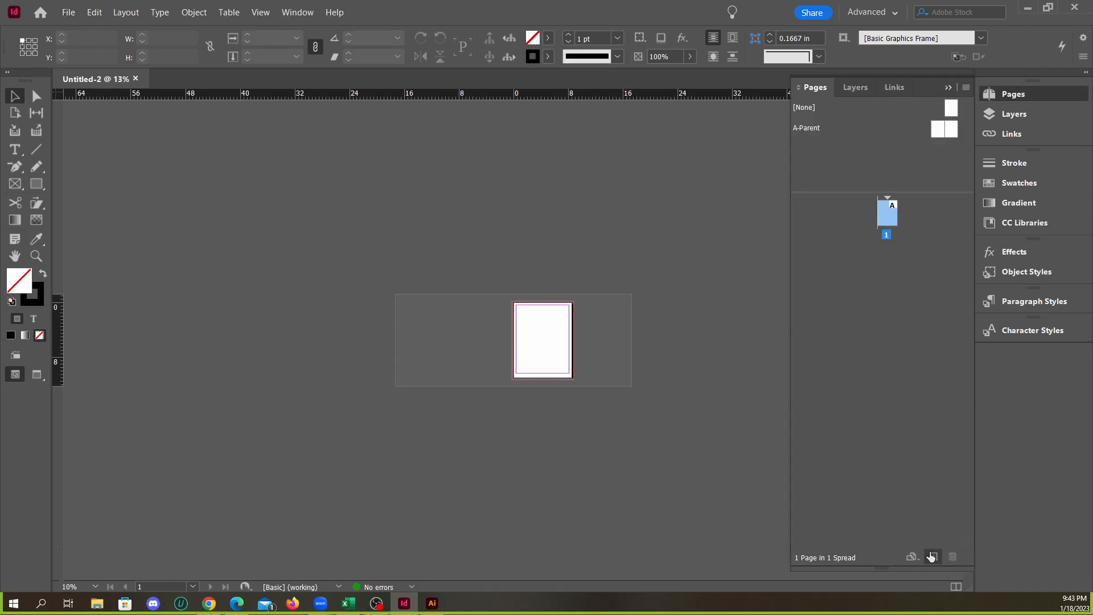
pyautogui.click(933, 556)
pyautogui.click(933, 556)
pyautogui.click(933, 556)
pyautogui.click(932, 556)
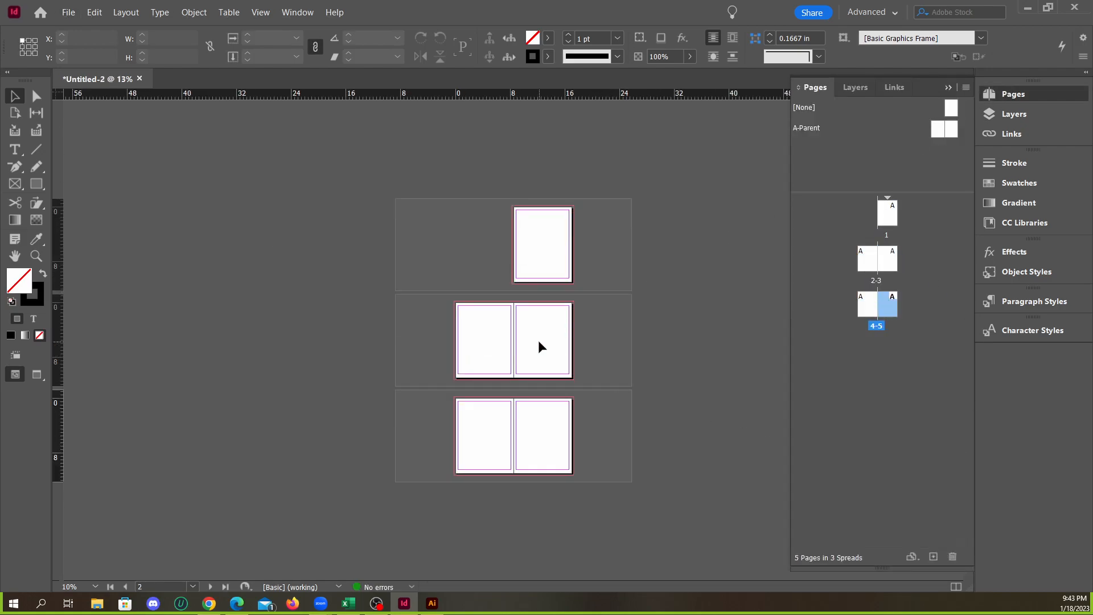
# Open the A-Parent spread for editing and fit both of its pages in view
pyautogui.scroll(1, 539, 344)
pyautogui.scroll(1, 548, 345)
pyautogui.scroll(-2, 551, 347)
pyautogui.scroll(2, 553, 348)
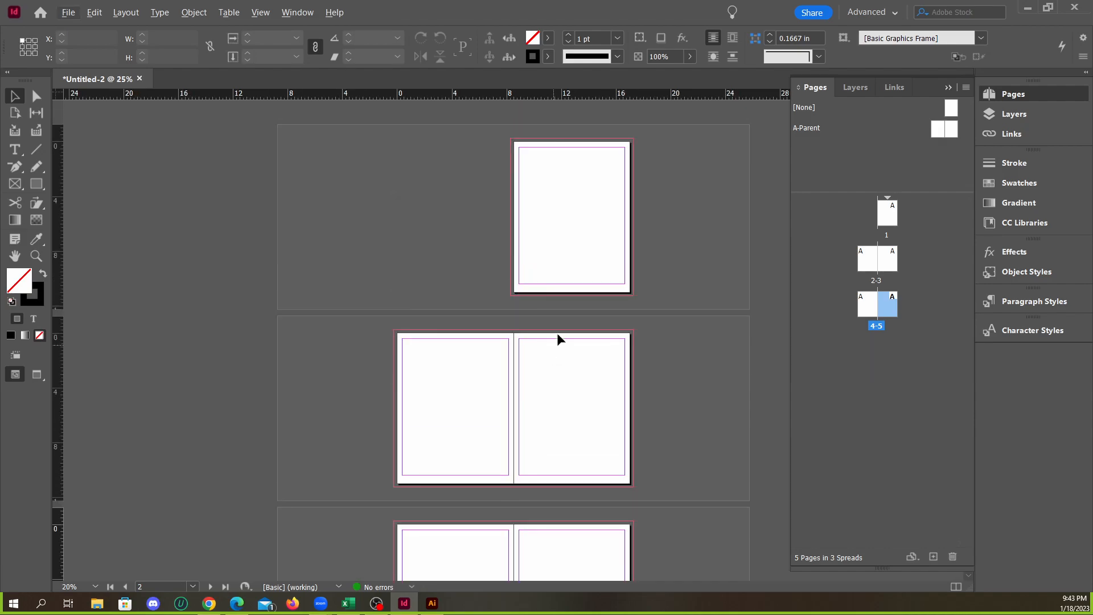
pyautogui.scroll(1, 581, 231)
pyautogui.scroll(1, 673, 315)
pyautogui.press('alt')
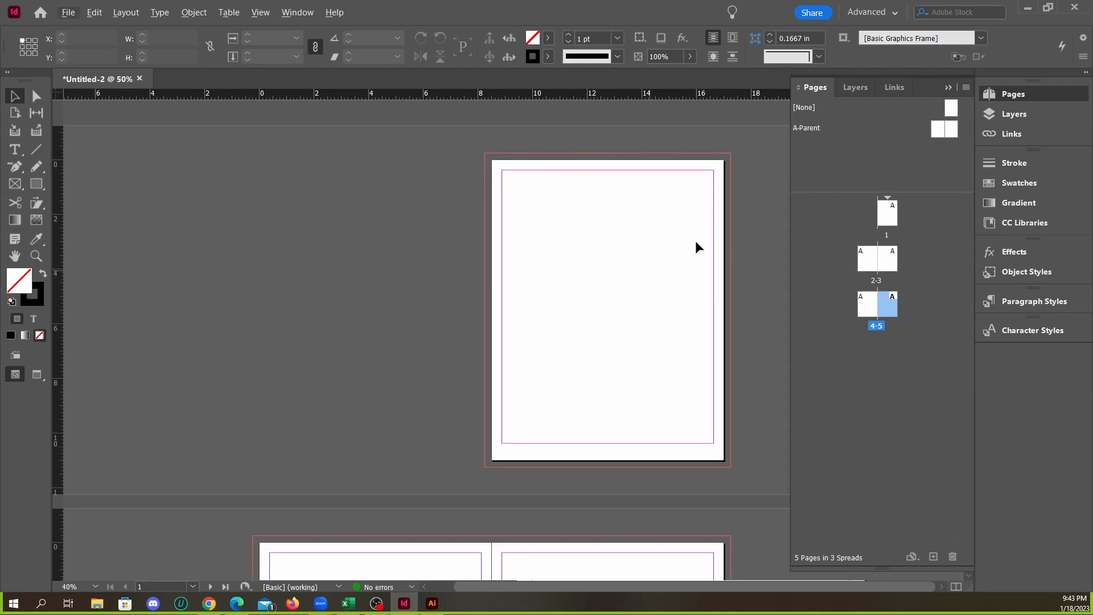
pyautogui.click(808, 129)
pyautogui.scroll(2, 510, 303)
pyautogui.scroll(-2, 468, 282)
pyautogui.scroll(1, 461, 373)
pyautogui.scroll(-2, 434, 329)
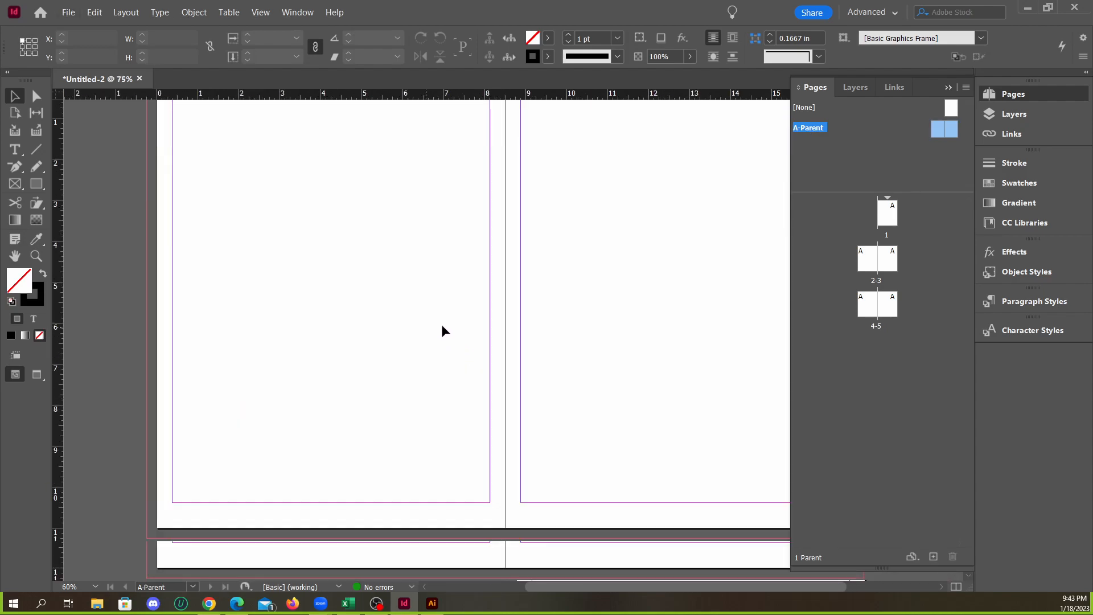
pyautogui.click(948, 87)
pyautogui.scroll(2, 499, 287)
pyautogui.scroll(-1, 480, 277)
pyautogui.scroll(1, 461, 279)
pyautogui.scroll(-1, 376, 293)
pyautogui.scroll(1, 342, 324)
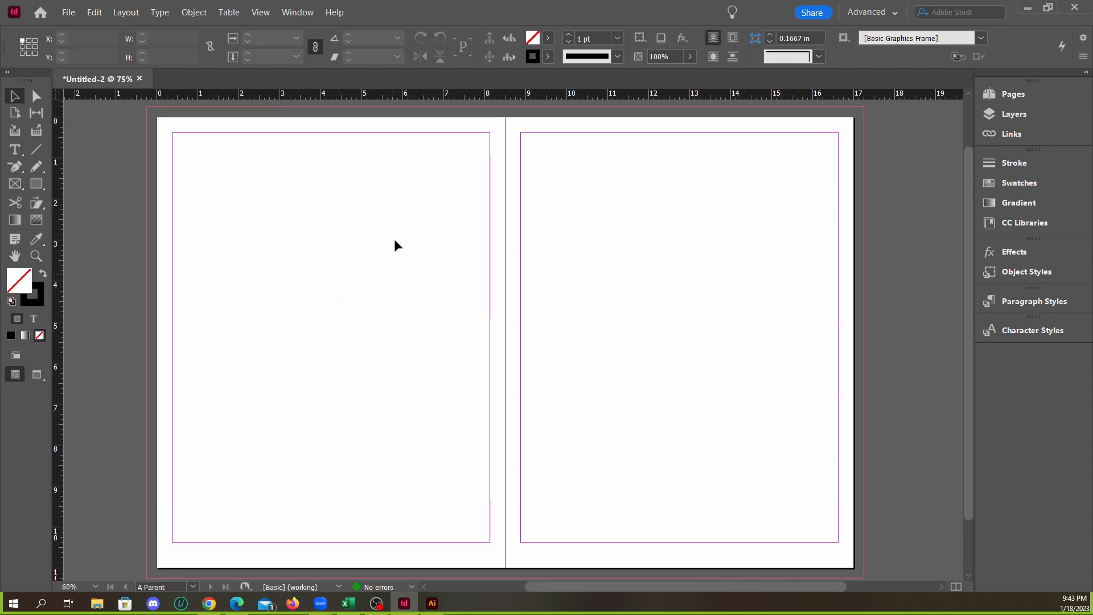
# Set up ruler guides for the parent spread with 8 rows and 6 columns
pyautogui.click(129, 13)
pyautogui.click(152, 65)
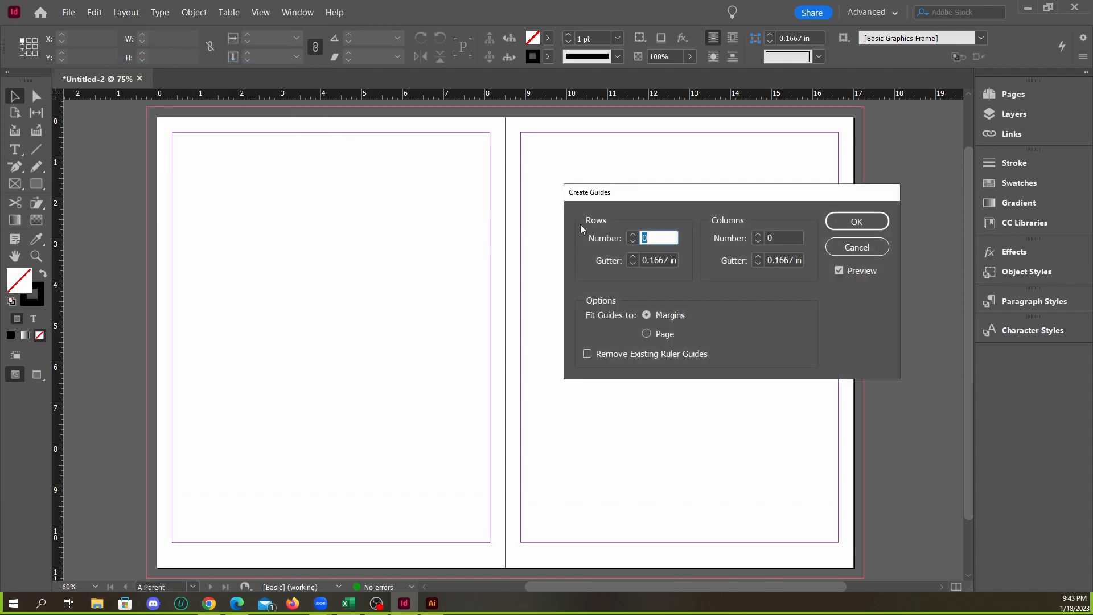
pyautogui.click(632, 235)
pyautogui.click(633, 235)
pyautogui.click(633, 235)
pyautogui.click(633, 235)
pyautogui.click(633, 235)
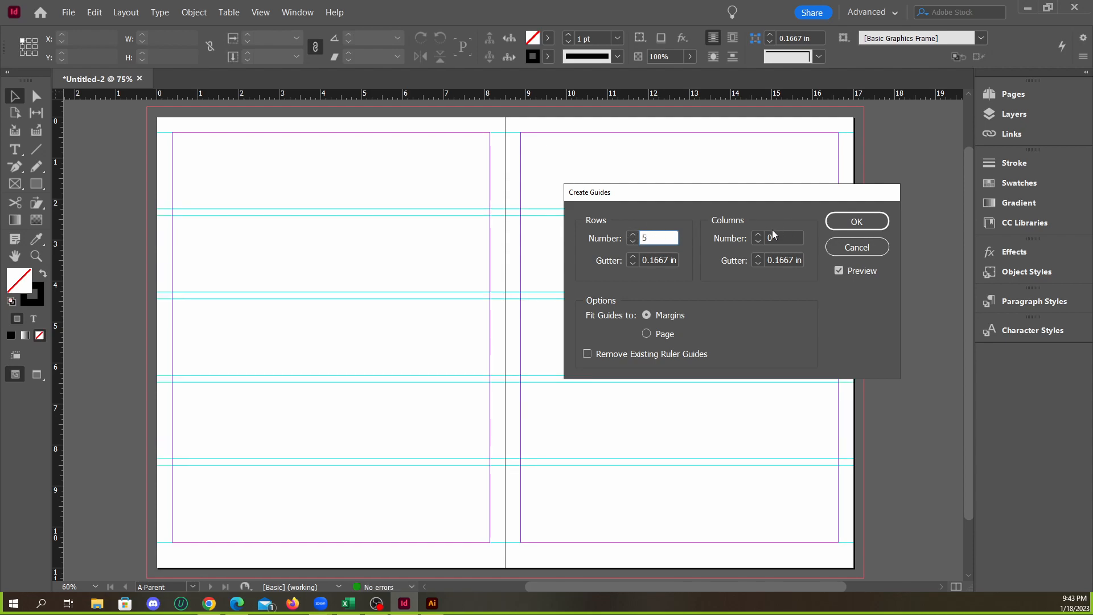
pyautogui.click(757, 235)
pyautogui.click(756, 236)
pyautogui.click(756, 235)
pyautogui.click(757, 235)
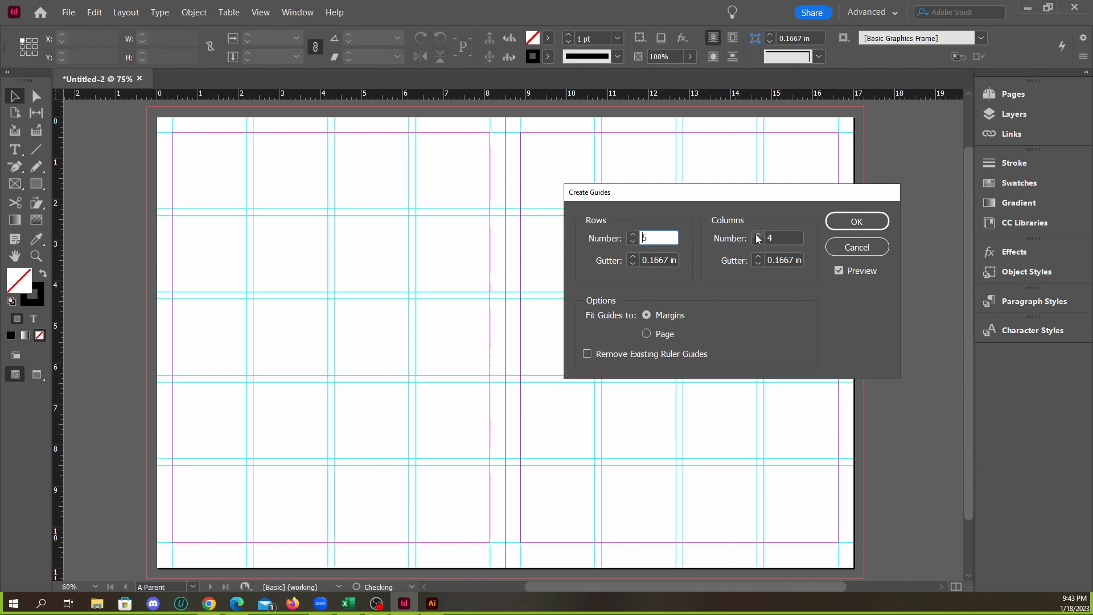
pyautogui.click(634, 236)
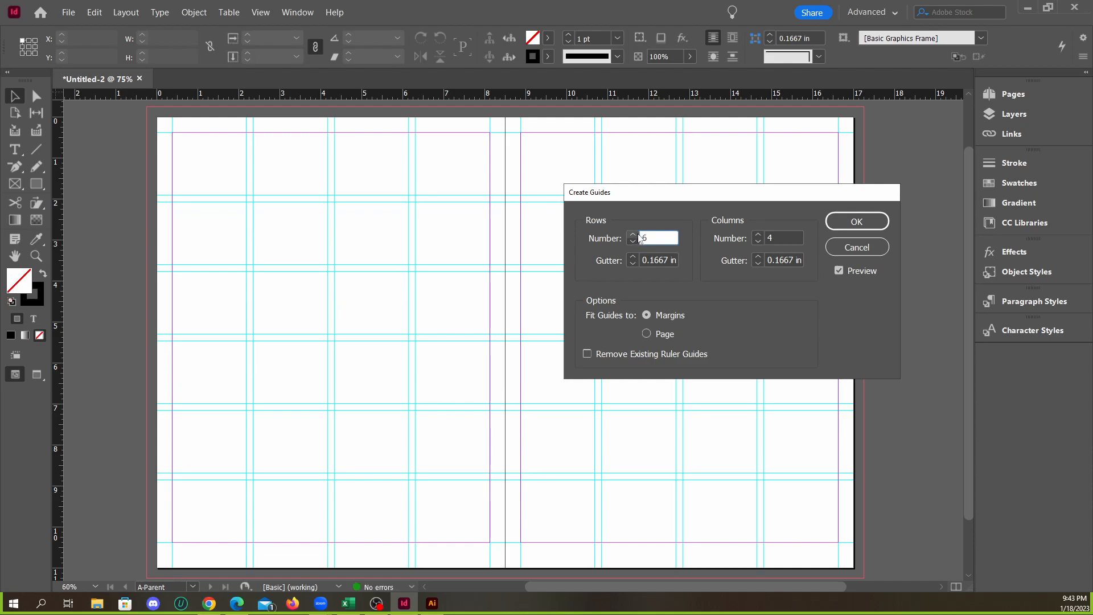
pyautogui.click(633, 235)
pyautogui.click(633, 235)
pyautogui.click(757, 235)
pyautogui.click(757, 235)
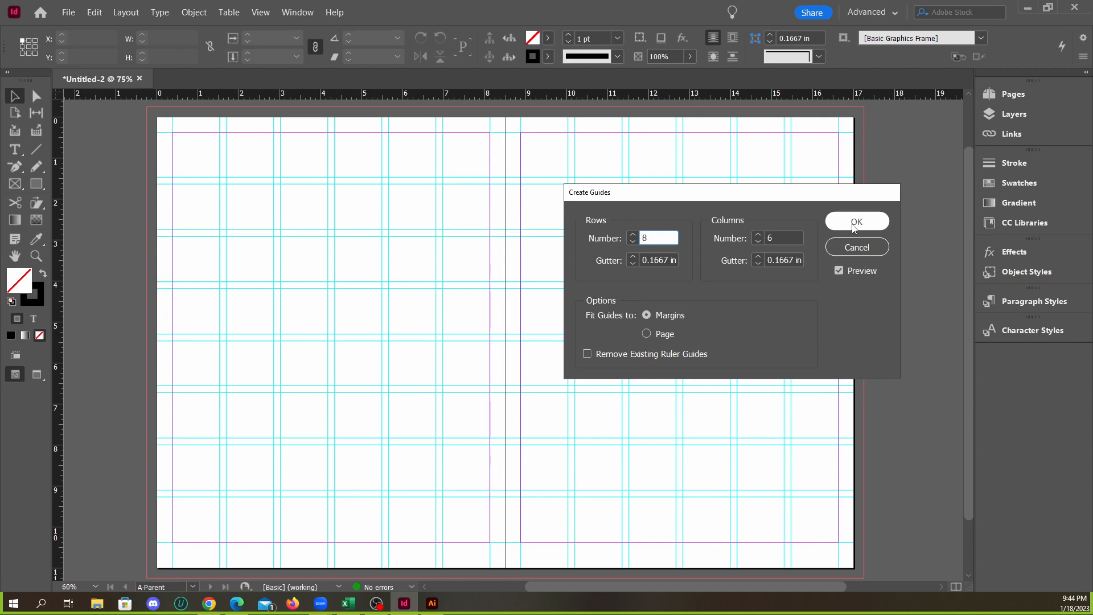
# Fit the guides to the margins and create them on the parent spread
pyautogui.click(646, 334)
pyautogui.click(647, 315)
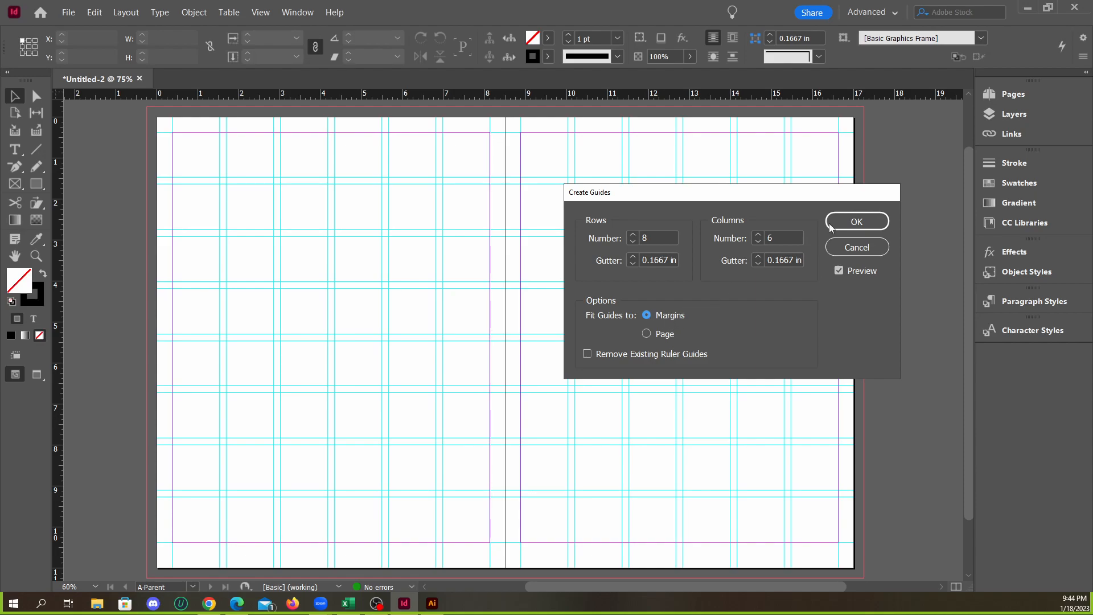
pyautogui.click(855, 225)
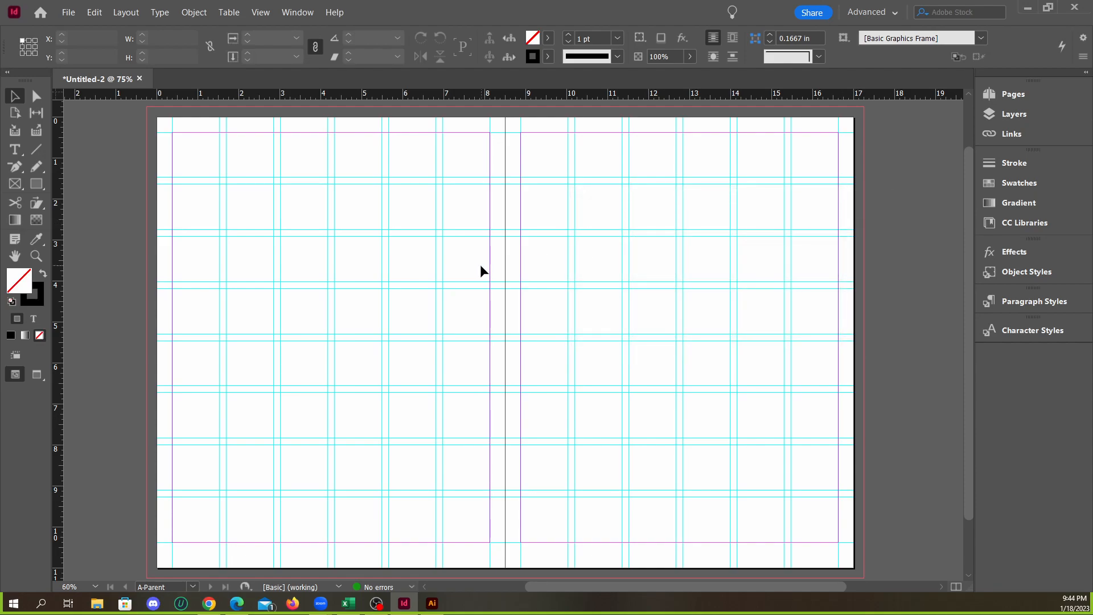
# Draw a rectangle frame about 2.47 × 2.38 in from the left page's upper-left margin corner, spanning two columns and two rows
pyautogui.scroll(-2, 356, 271)
pyautogui.scroll(3, 410, 305)
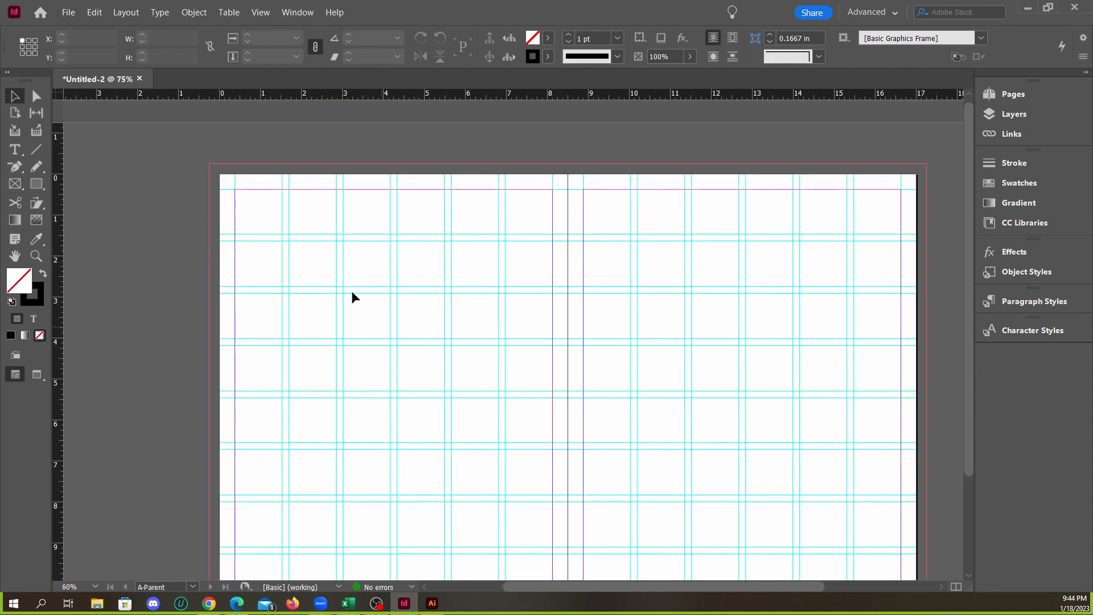
pyautogui.click(18, 185)
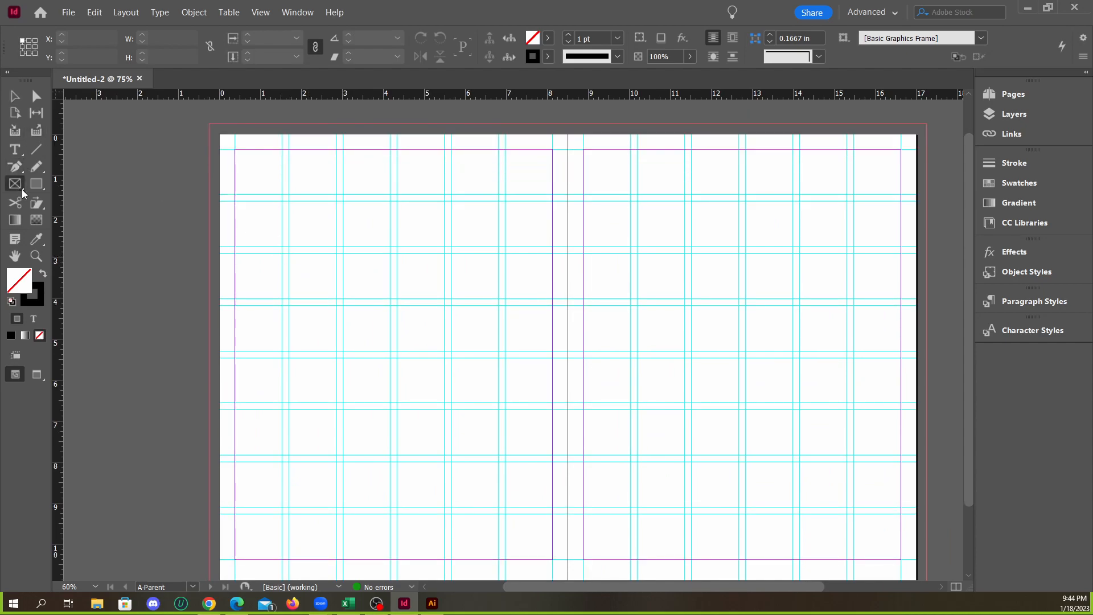
pyautogui.scroll(-2, 436, 273)
pyautogui.scroll(2, 419, 268)
pyautogui.scroll(-1, 410, 276)
pyautogui.scroll(1, 341, 227)
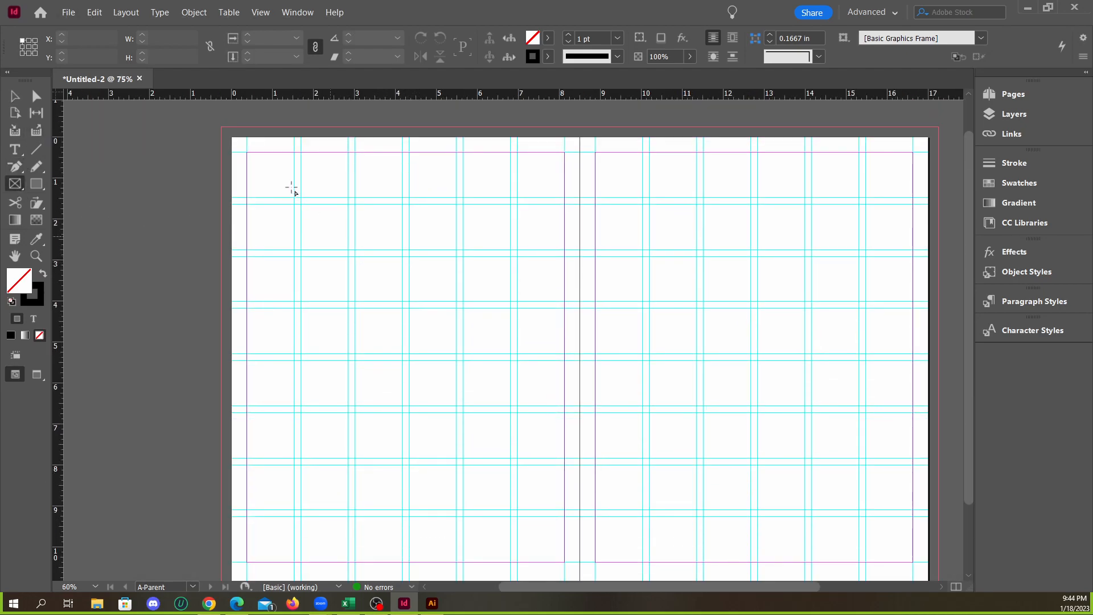
pyautogui.click(247, 152)
pyautogui.click(617, 307)
pyautogui.moveTo(247, 152); pyautogui.dragTo(348, 249)
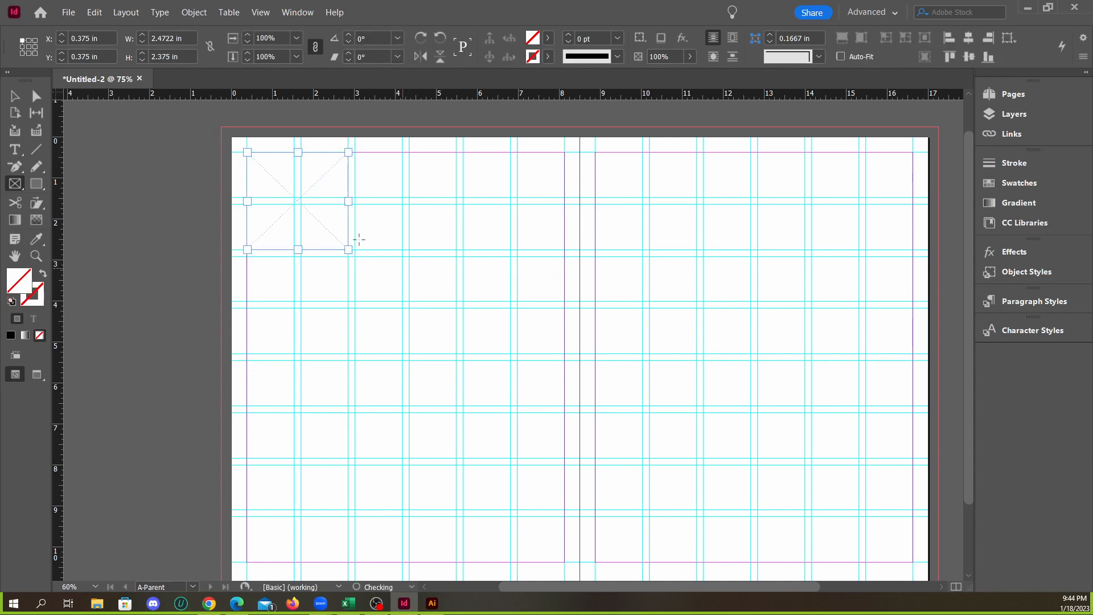
# Fill the frame with magenta, C=0 M=100 Y=0 K=0
pyautogui.click(547, 40)
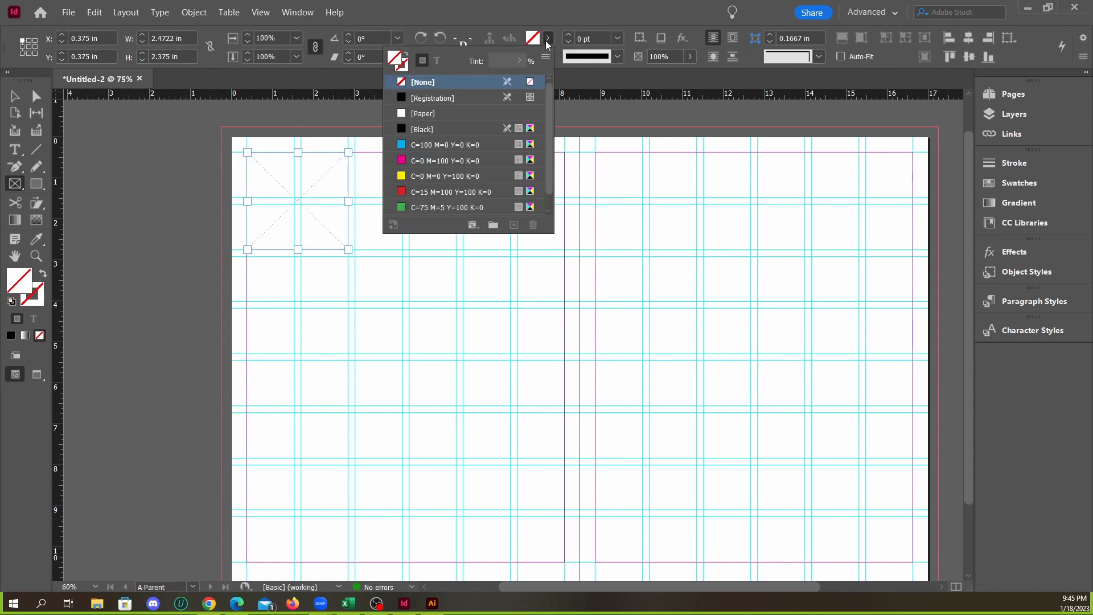
pyautogui.click(427, 160)
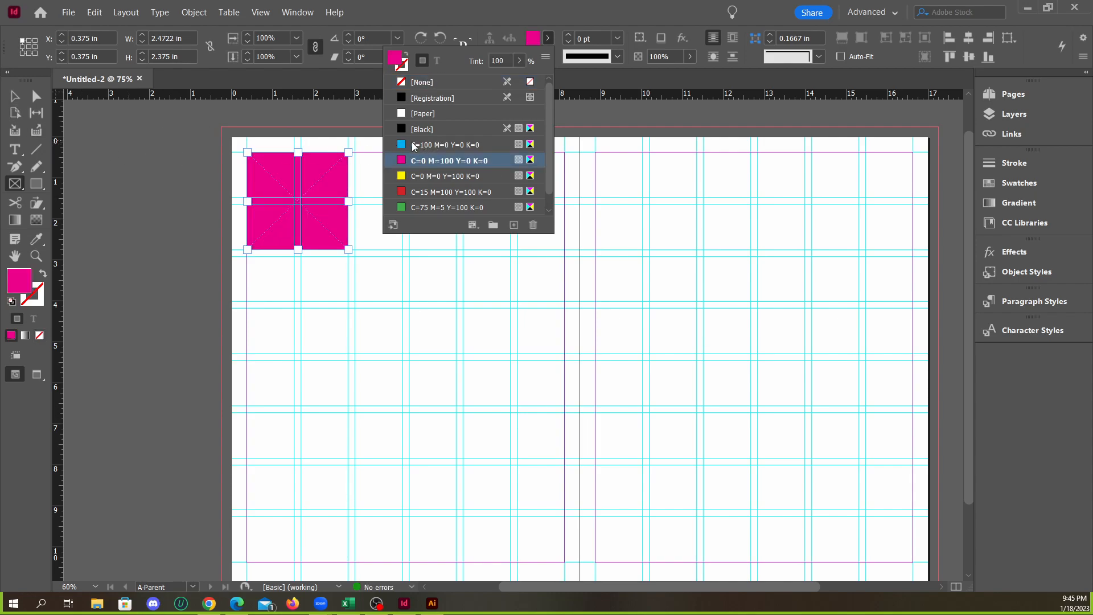
pyautogui.click(16, 96)
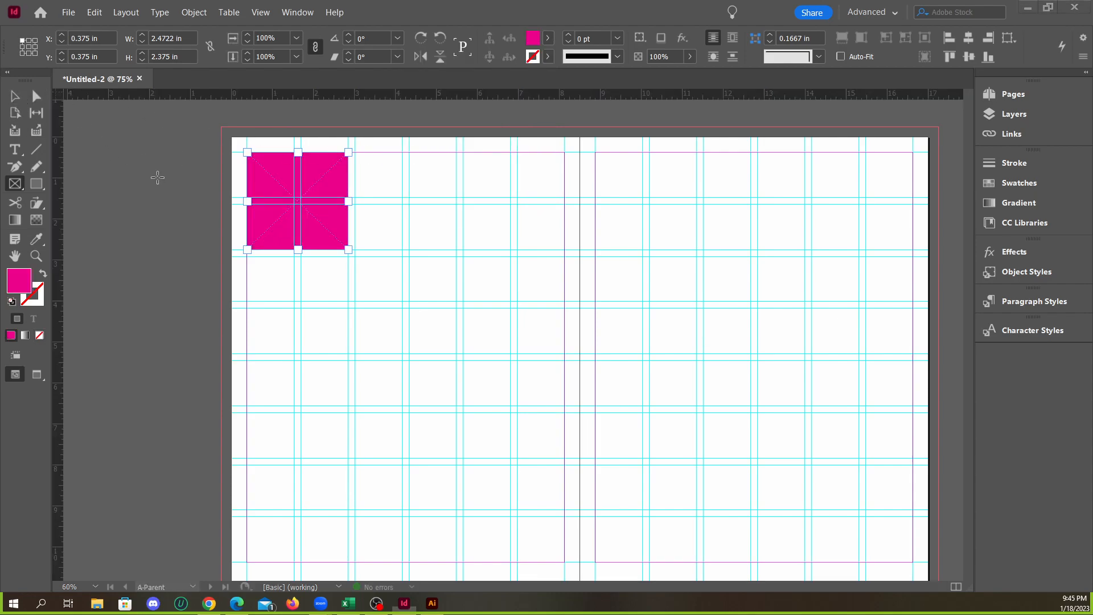
pyautogui.click(157, 176)
pyautogui.click(16, 96)
# Select the frame in the left page's upper-left corner and fill it with [Black]
pyautogui.click(285, 214)
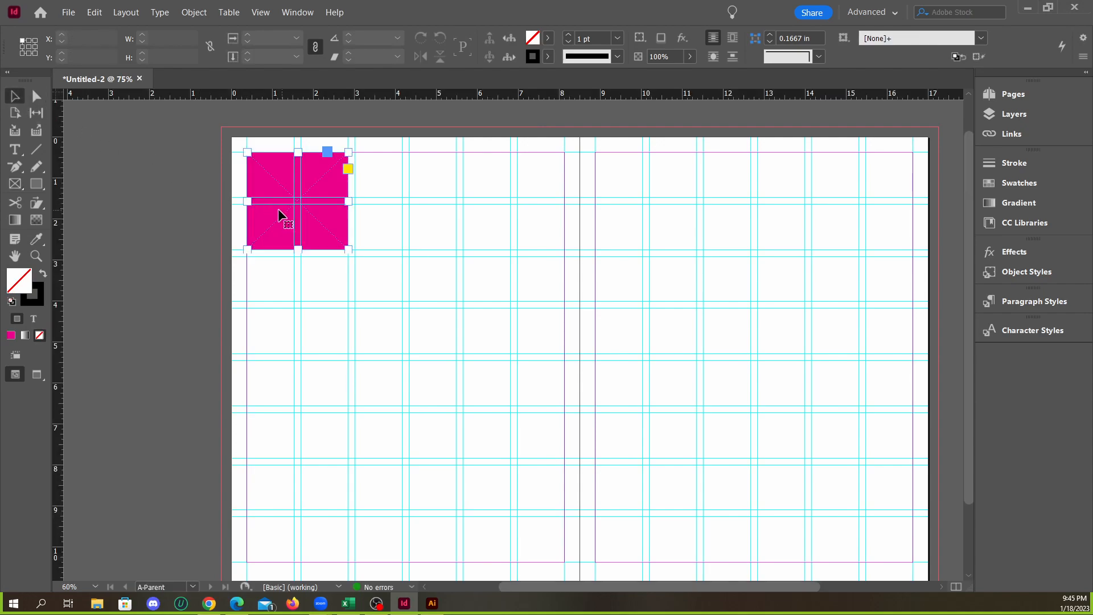
pyautogui.scroll(-2, 288, 209)
pyautogui.click(547, 37)
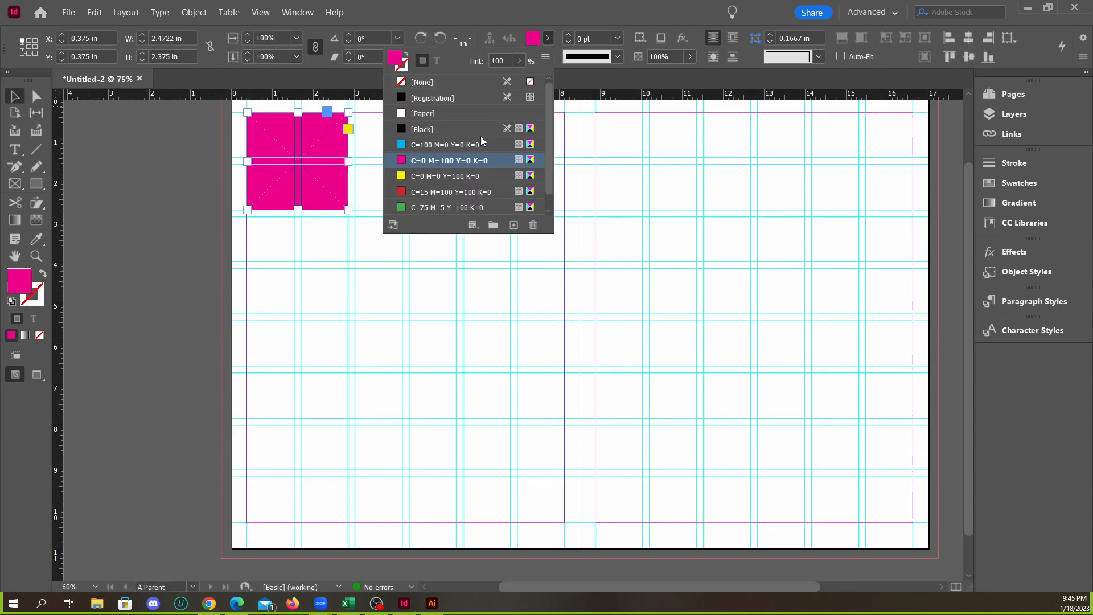
pyautogui.click(424, 131)
pyautogui.click(545, 58)
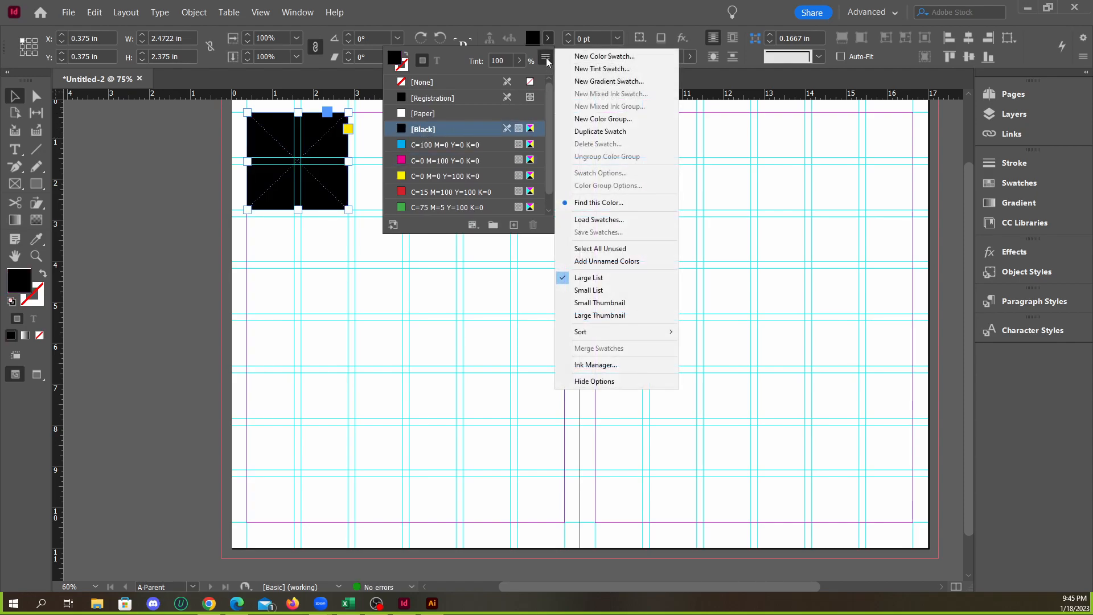
pyautogui.click(215, 203)
pyautogui.click(505, 188)
# Duplicate the black frame and place the copy over columns 4–5 and rows 4–5 of the left page's grid
pyautogui.moveTo(317, 185); pyautogui.dragTo(486, 384)
pyautogui.hotkey('ctrl', 'z')
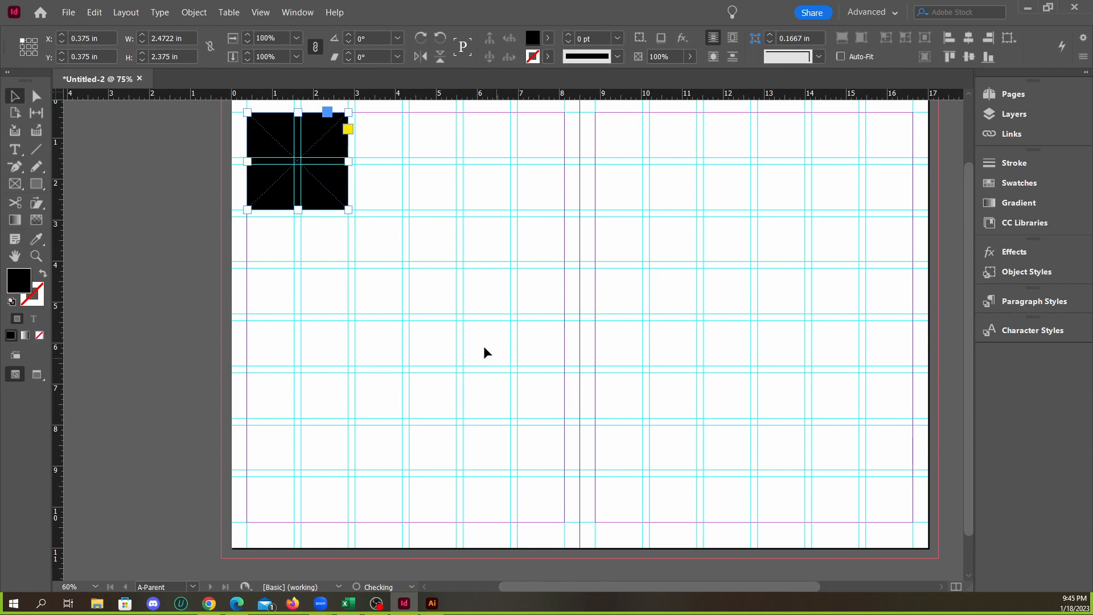
pyautogui.hotkey('ctrl', '-')
pyautogui.moveTo(361, 249); pyautogui.dragTo(470, 355)
pyautogui.click(466, 185)
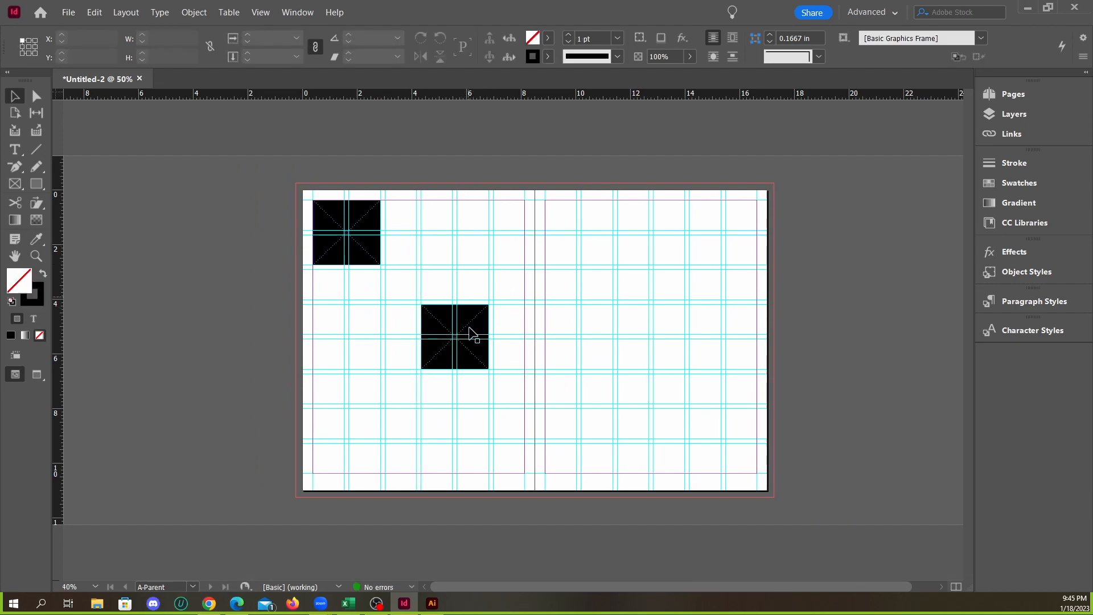
# Widen the duplicated frame leftward by one column so it spans columns 3 to 5
pyautogui.click(433, 328)
pyautogui.moveTo(422, 337); pyautogui.dragTo(385, 336)
pyautogui.click(479, 190)
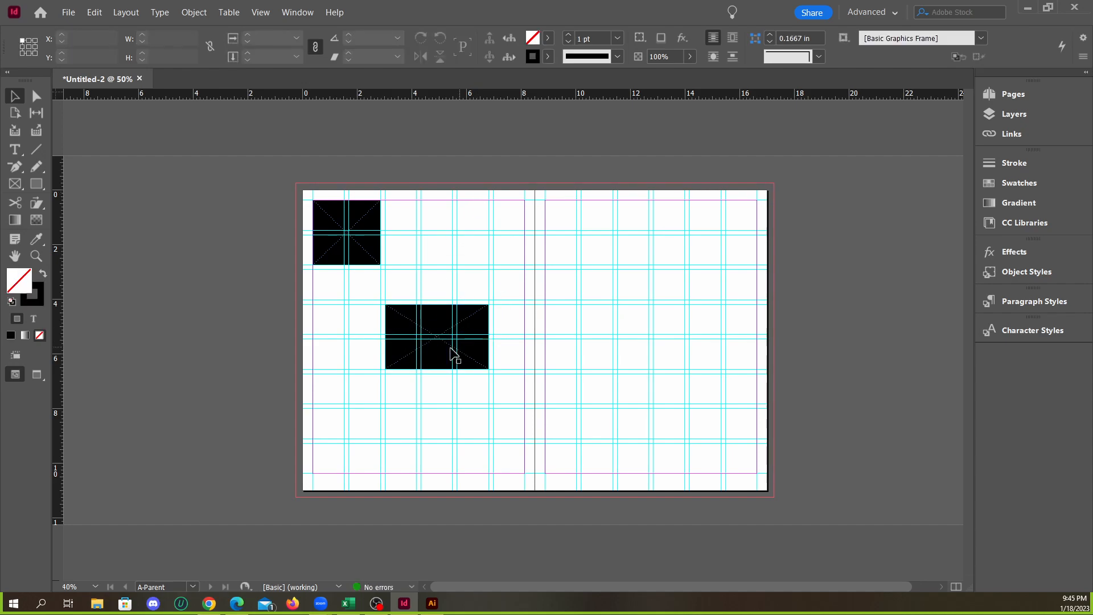
# Place a smaller copy of the upper-left black frame, about 1.24 × 1.19 in, below the wide frame on the left page
pyautogui.press('alt')
pyautogui.moveTo(378, 259); pyautogui.dragTo(454, 440)
pyautogui.hotkey('ctrl', '1')
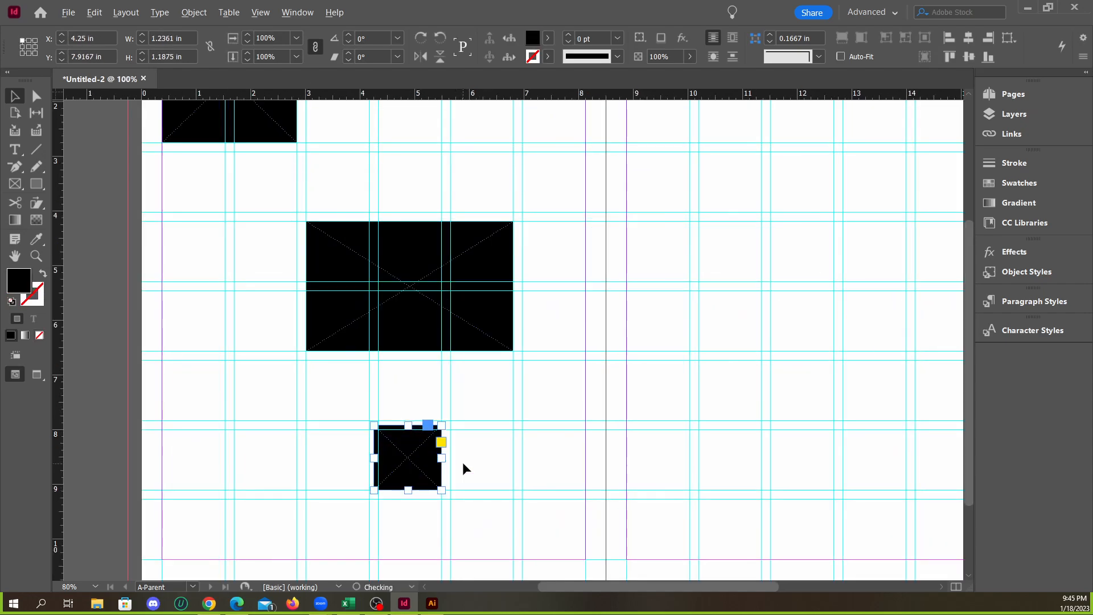
# Align the small frame to the guides at X 4.3333 in, Y 8 in, and resize it to 1.1528 × 1.1042 in to fit one grid cell
pyautogui.scroll(1, 462, 464)
pyautogui.scroll(-2, 461, 464)
pyautogui.moveTo(387, 344); pyautogui.dragTo(392, 343)
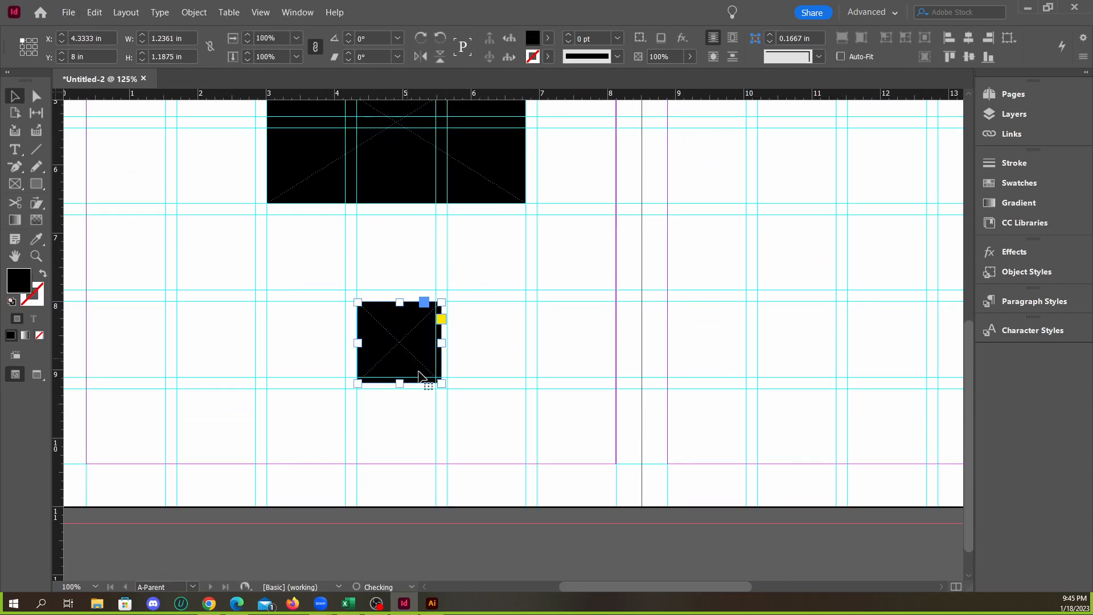
pyautogui.moveTo(441, 383); pyautogui.dragTo(435, 377)
# Move the small frame one column right, aligning its right edge with the wide frame above
pyautogui.scroll(-2, 460, 484)
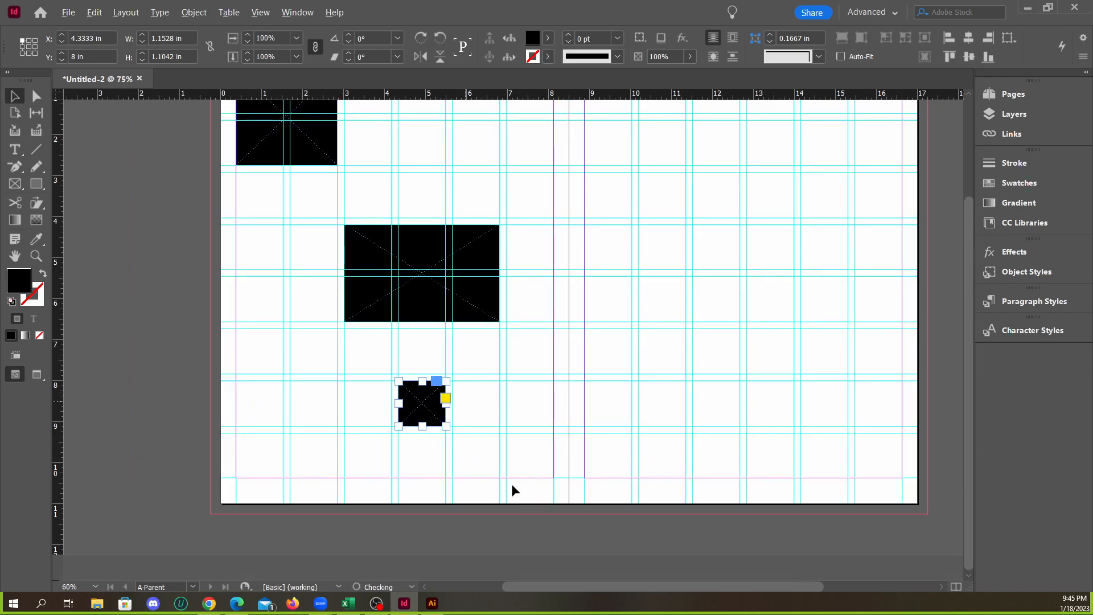
pyautogui.click(480, 489)
pyautogui.scroll(-1, 459, 435)
pyautogui.moveTo(444, 429); pyautogui.dragTo(480, 431)
pyautogui.click(478, 501)
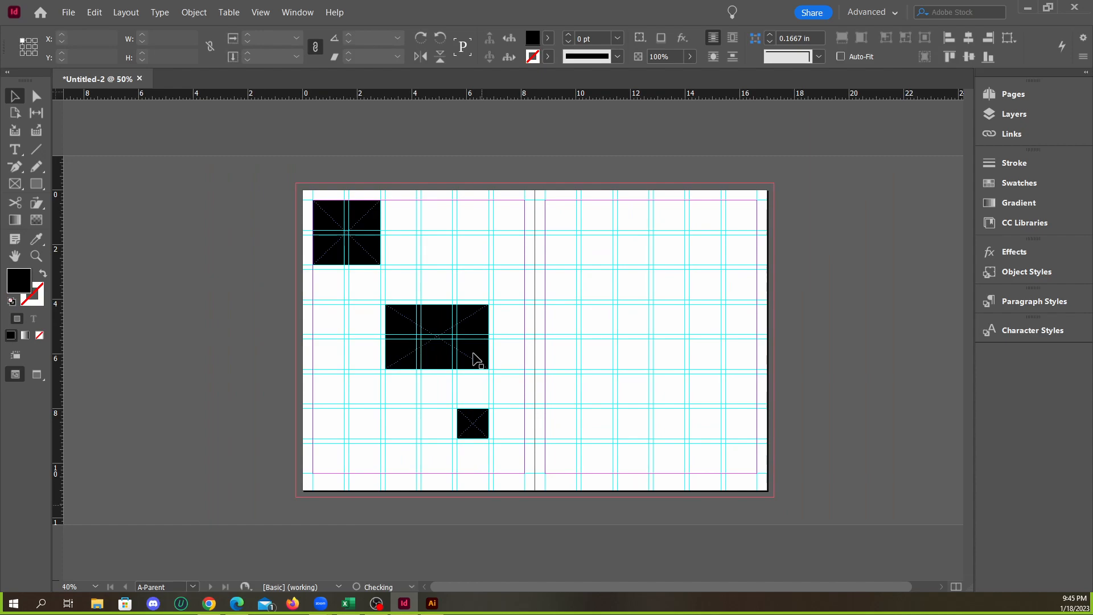
# Copy a black frame across all six columns of the right page, and place another copy two columns wide and two rows high below it
pyautogui.moveTo(370, 252); pyautogui.dragTo(759, 268)
pyautogui.click(842, 291)
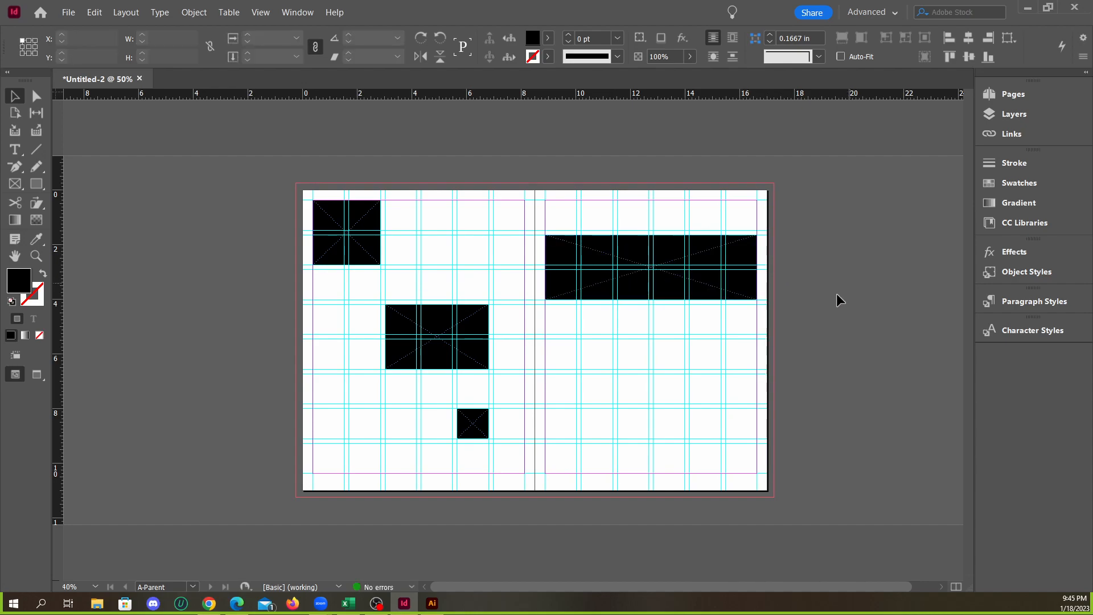
pyautogui.moveTo(651, 297); pyautogui.dragTo(701, 433)
pyautogui.moveTo(757, 401); pyautogui.dragTo(689, 402)
pyautogui.moveTo(613, 402); pyautogui.dragTo(617, 402)
pyautogui.moveTo(690, 400); pyautogui.dragTo(653, 374)
pyautogui.moveTo(656, 434); pyautogui.dragTo(656, 438)
pyautogui.click(744, 444)
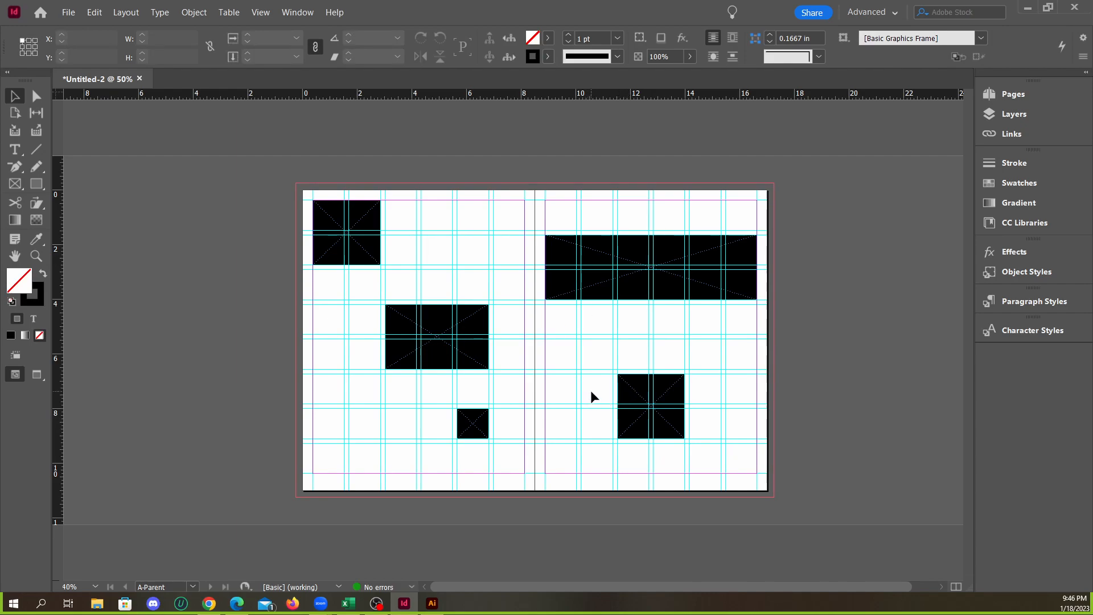
# Draw a text frame about 5.11 × 2.375 in beside the upper-left black frame and fill it with placeholder text
pyautogui.scroll(2, 590, 390)
pyautogui.scroll(1, 560, 212)
pyautogui.scroll(-1, 560, 212)
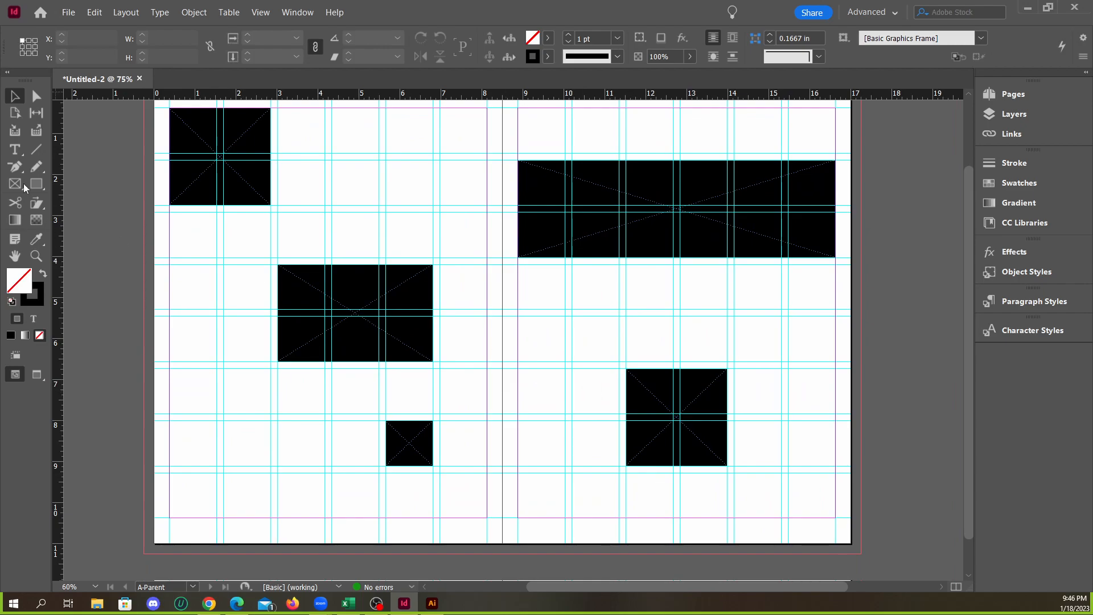
pyautogui.click(15, 149)
pyautogui.scroll(-2, 348, 314)
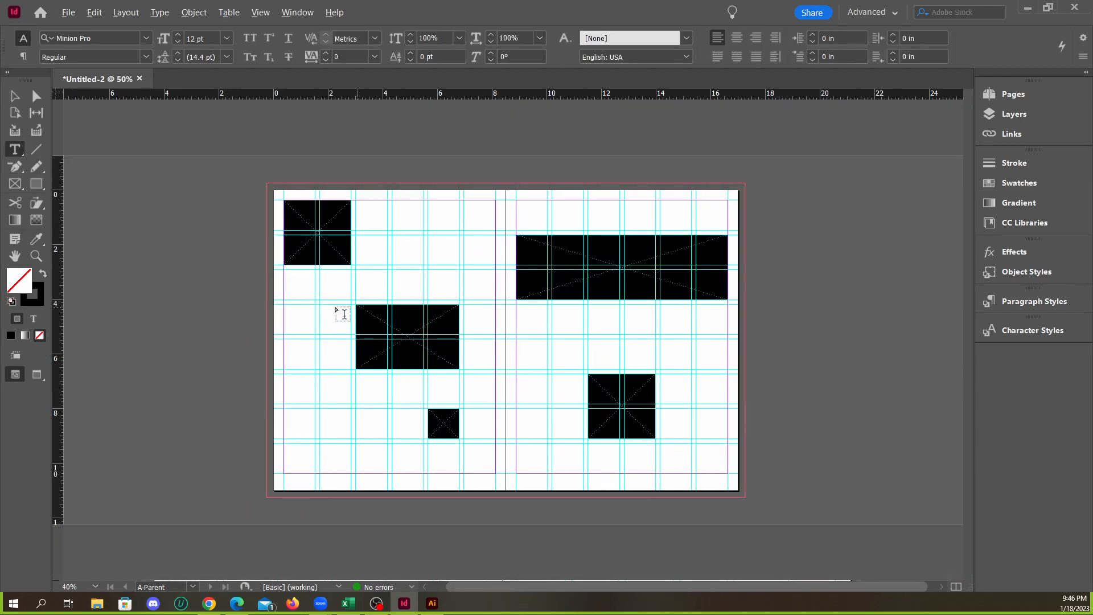
pyautogui.scroll(2, 447, 341)
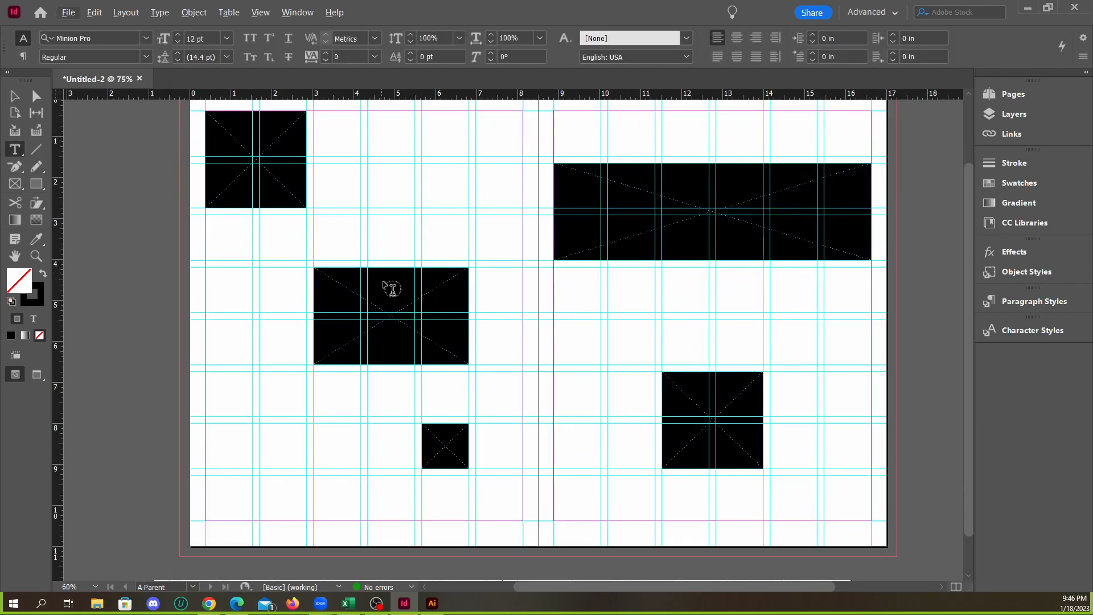
pyautogui.scroll(2, 391, 287)
pyautogui.moveTo(334, 174); pyautogui.dragTo(524, 245)
pyautogui.rightClick(425, 191)
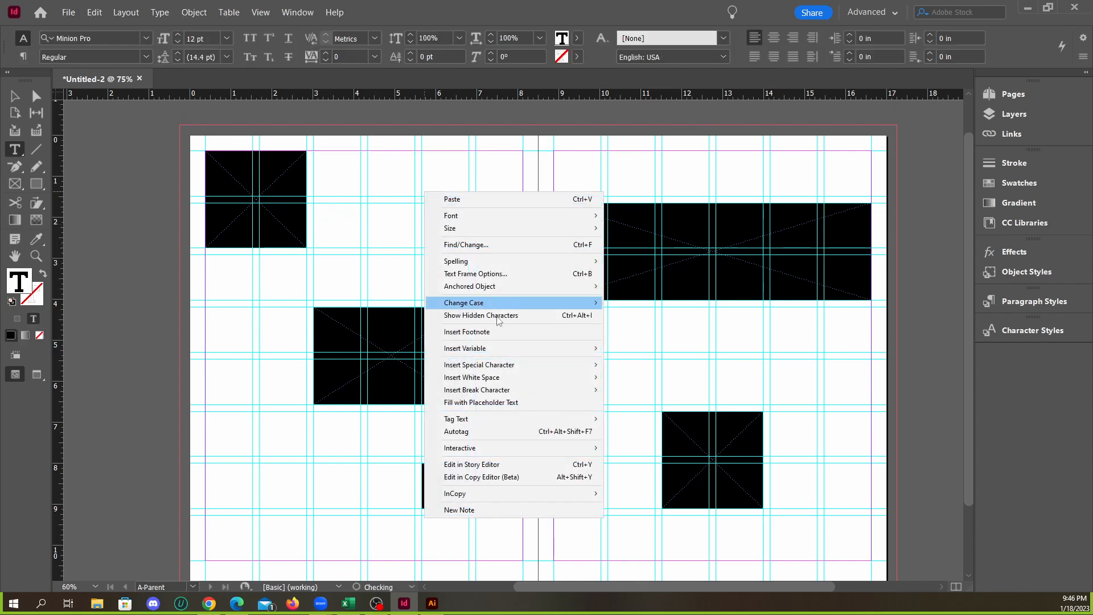
pyautogui.click(484, 403)
pyautogui.click(30, 104)
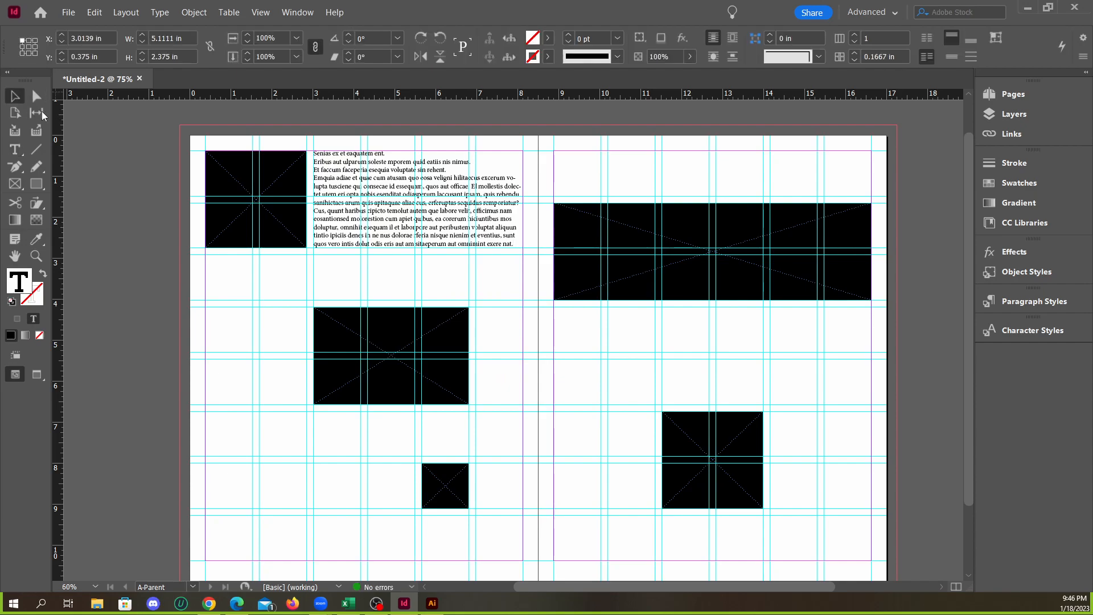
# Move the placeholder text frame down one grid row, aligning its upper edge to the guide at Y 1.6458 in
pyautogui.click(414, 218)
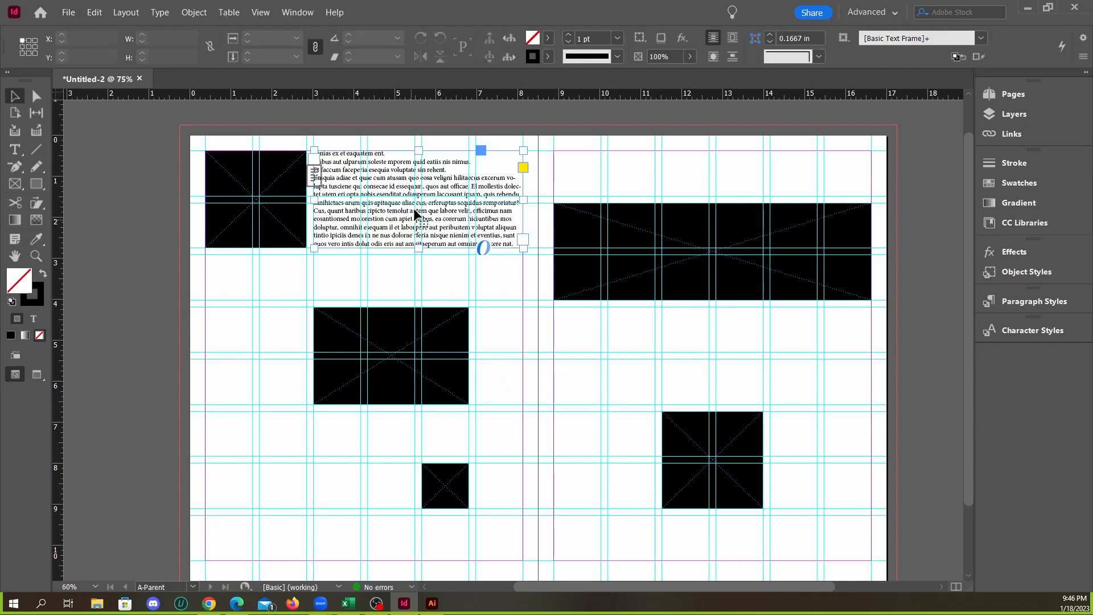
pyautogui.moveTo(414, 218); pyautogui.dragTo(416, 271)
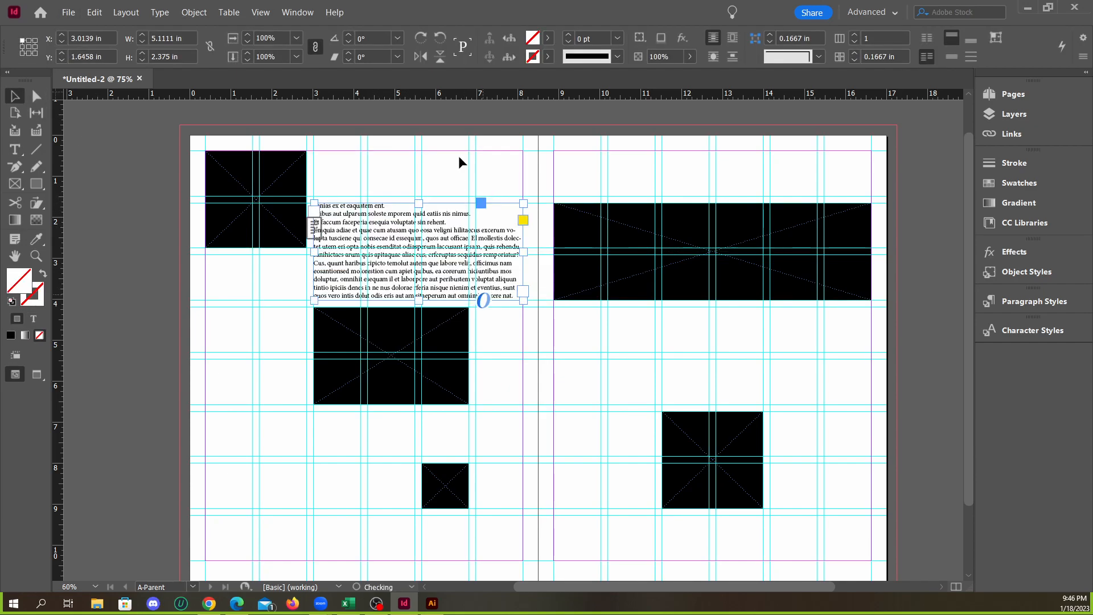
pyautogui.click(491, 173)
pyautogui.click(403, 275)
pyautogui.click(481, 133)
pyautogui.scroll(-1, 448, 194)
pyautogui.scroll(1, 402, 269)
pyautogui.click(408, 257)
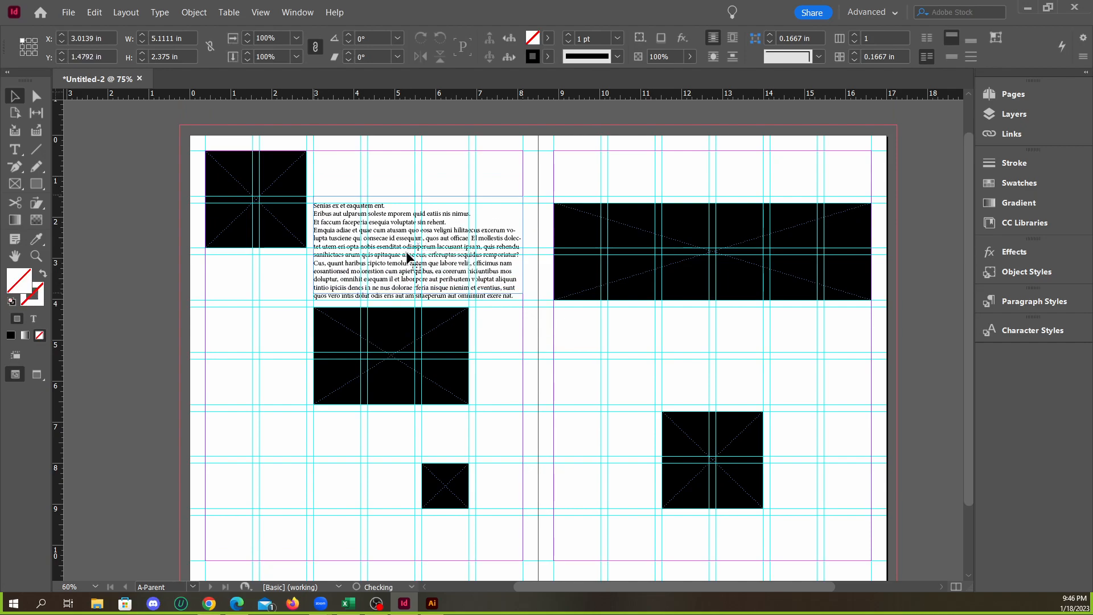
pyautogui.moveTo(408, 258); pyautogui.dragTo(409, 245)
pyautogui.click(172, 297)
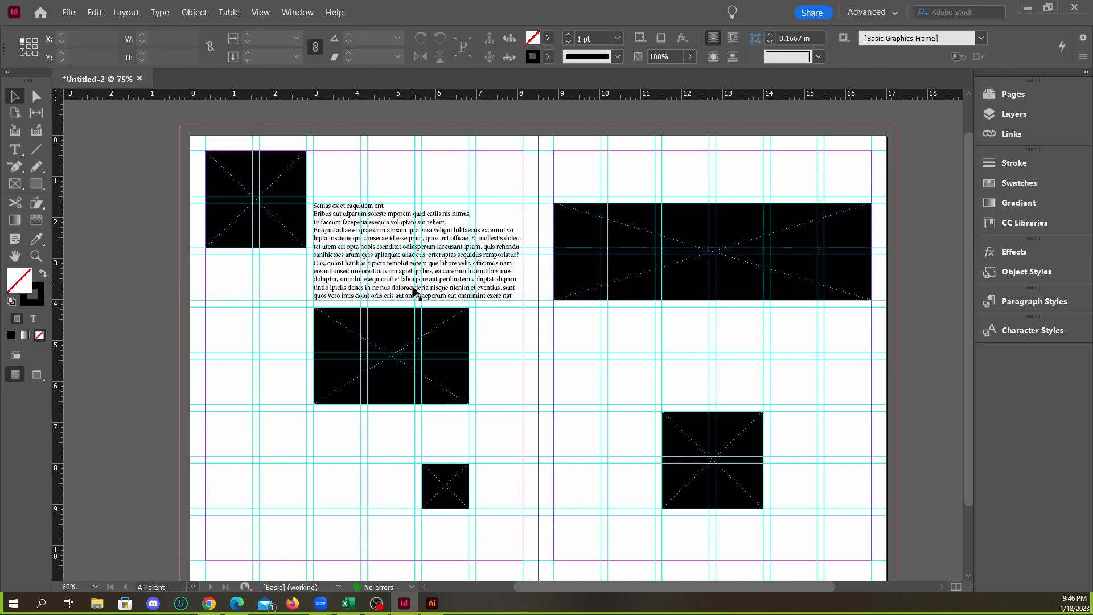
# Shorten the placeholder text frame to one grid row, 1.1042 in high
pyautogui.doubleClick(412, 287)
pyautogui.click(14, 95)
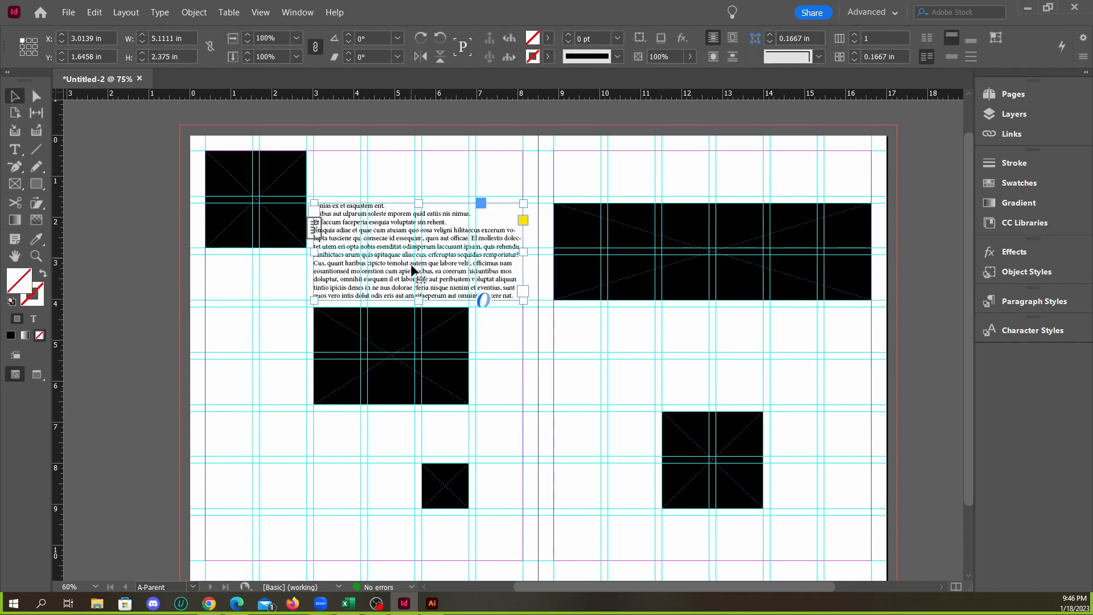
pyautogui.moveTo(418, 301); pyautogui.dragTo(414, 252)
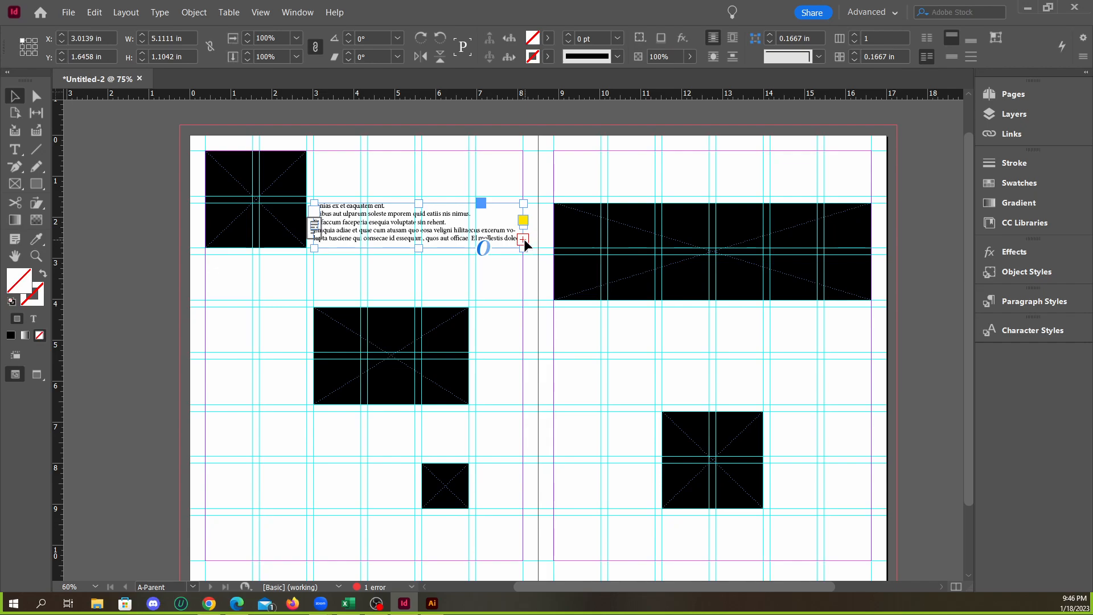
# Thread the overflow text into a new frame 2.4722 in wide beside the three-column black frame, and fit its height to the text
pyautogui.click(523, 239)
pyautogui.scroll(-2, 341, 310)
pyautogui.moveTo(206, 224); pyautogui.dragTo(306, 426)
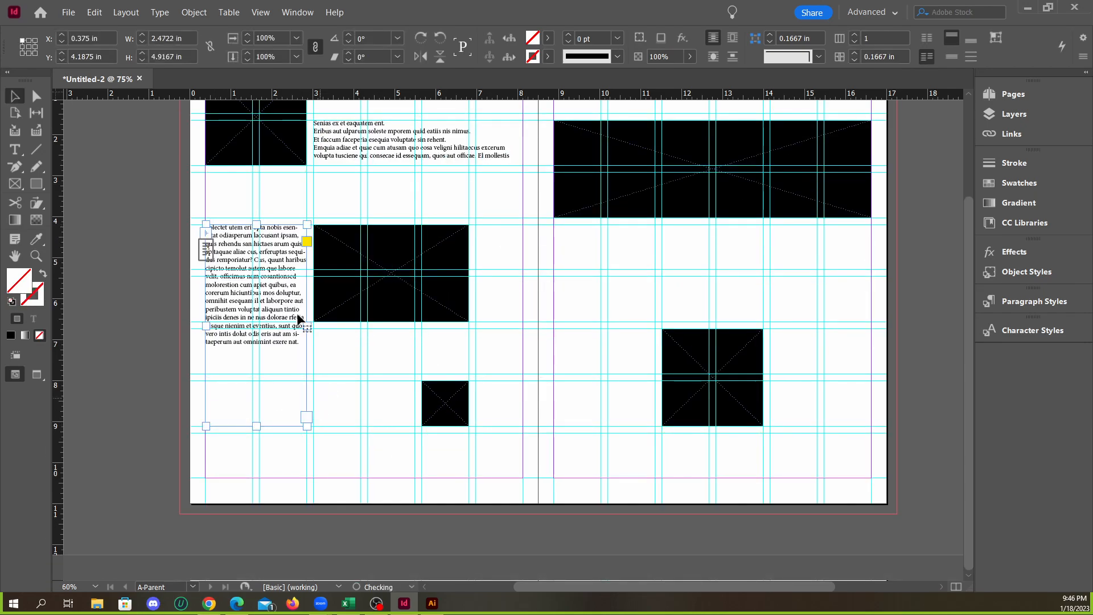
pyautogui.click(391, 341)
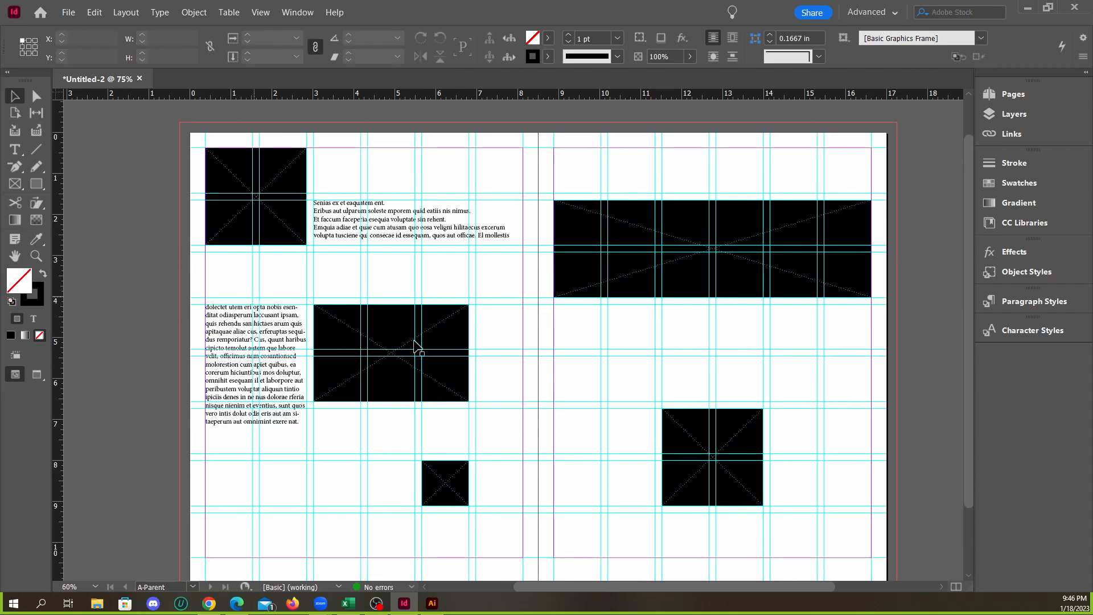
pyautogui.click(291, 293)
pyautogui.doubleClick(256, 426)
# Draw a thin horizontal rectangle about 8.125 × 0.26 in between the two text frames on the left page
pyautogui.scroll(1, 335, 348)
pyautogui.click(37, 184)
pyautogui.moveTo(206, 231); pyautogui.dragTo(540, 241)
# Fill the thin bar with C=100 M=0 Y=0 K=0 and remove its stroke
pyautogui.click(547, 39)
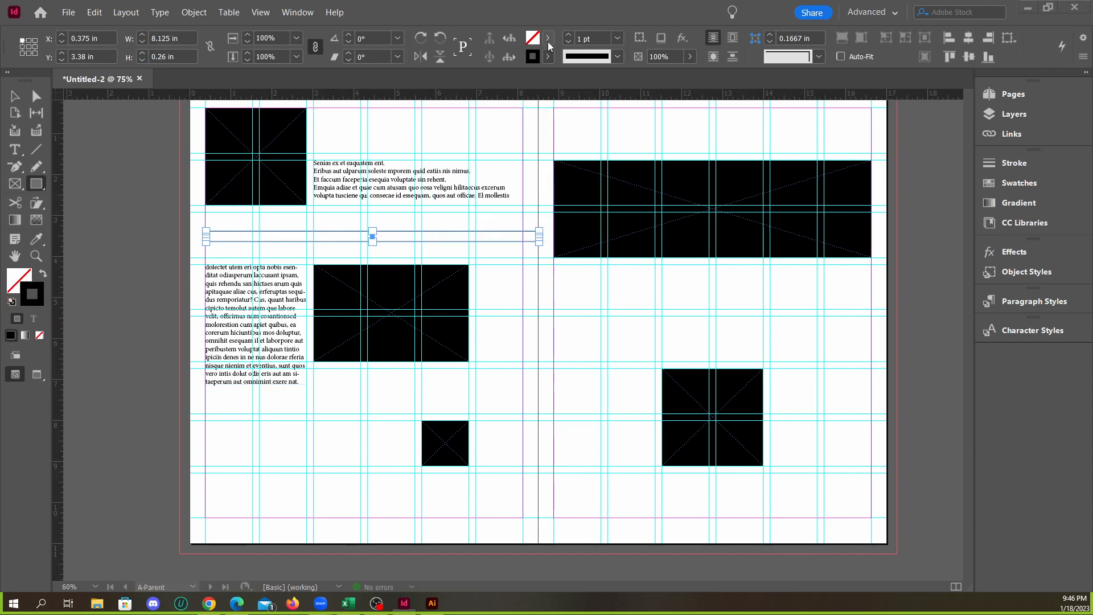
pyautogui.click(547, 38)
pyautogui.click(418, 145)
pyautogui.click(547, 55)
pyautogui.click(422, 100)
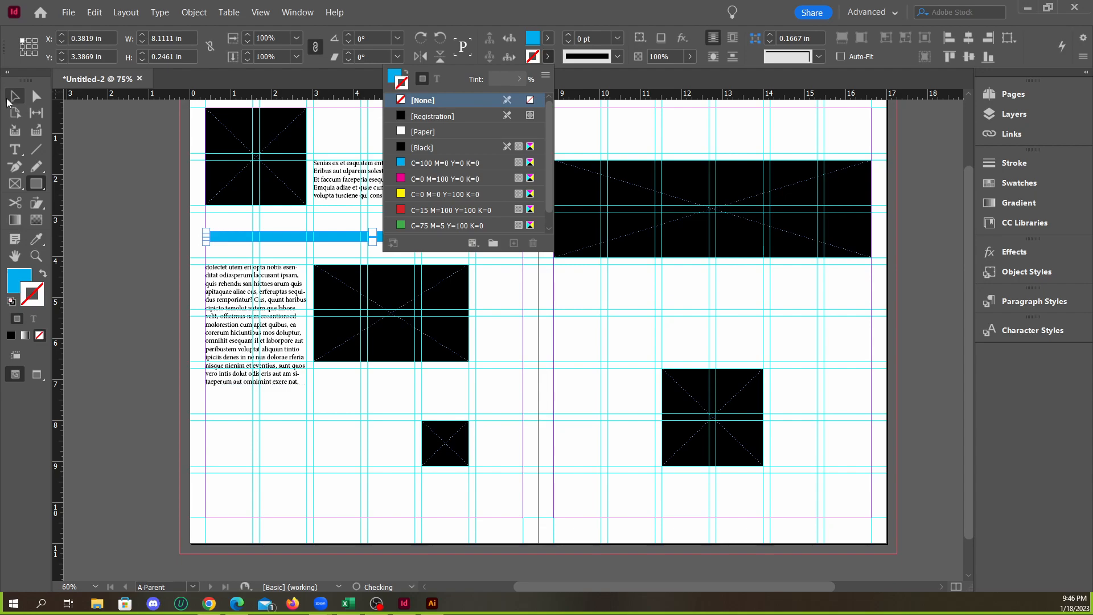
pyautogui.click(8, 102)
pyautogui.click(105, 190)
pyautogui.click(614, 308)
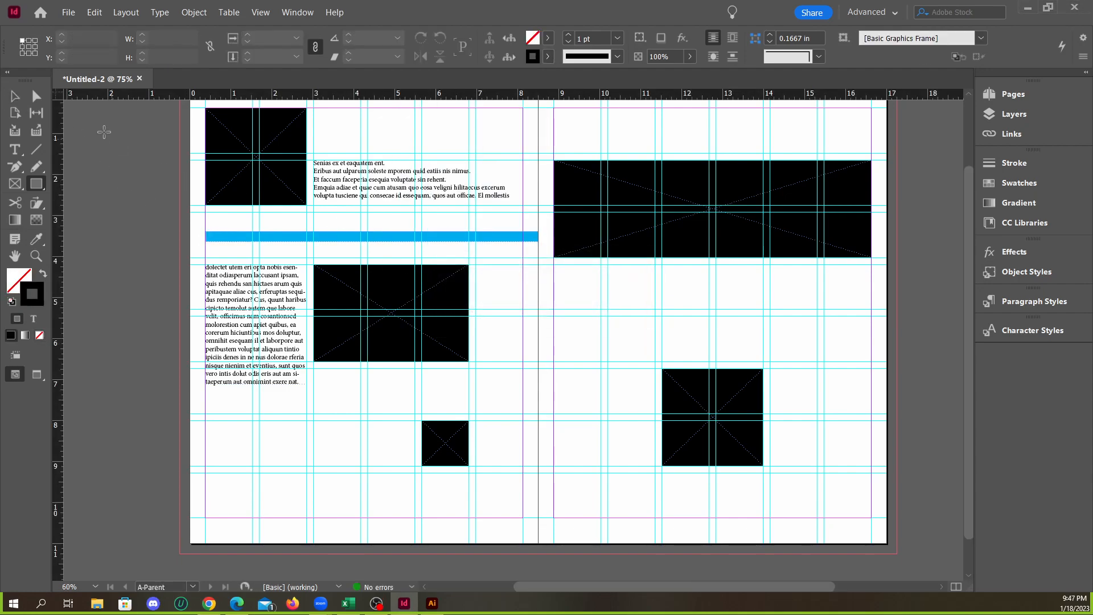
pyautogui.click(15, 96)
# Place a copy of the narrow text frame below the right page's wide black frame, sized 7.75 × 2.375 in
pyautogui.scroll(2, 412, 325)
pyautogui.scroll(-1, 329, 282)
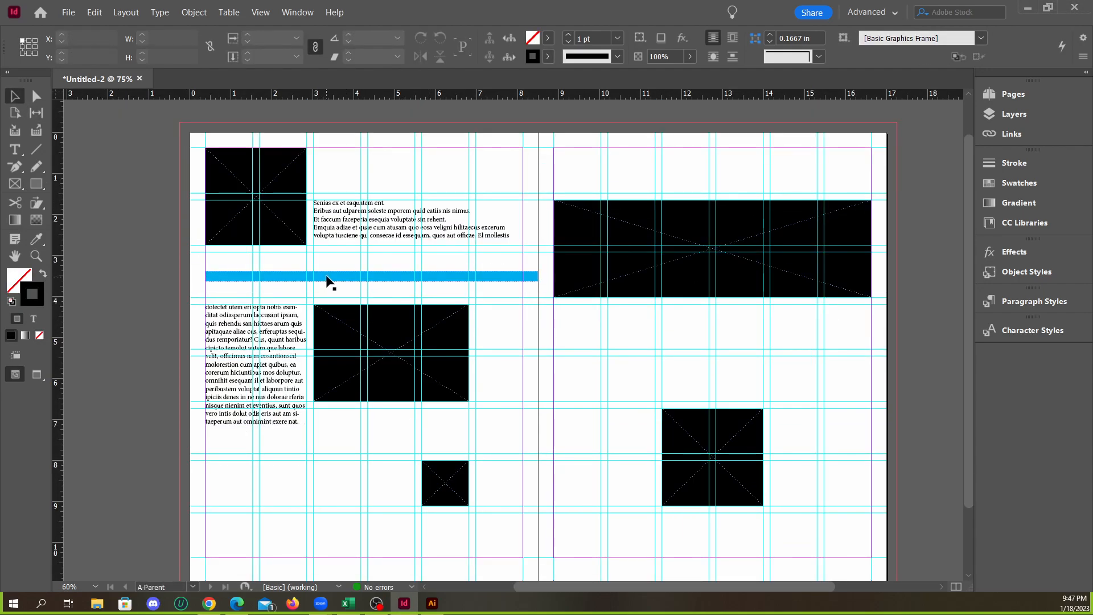
pyautogui.scroll(-1, 329, 282)
pyautogui.moveTo(265, 316); pyautogui.dragTo(871, 324)
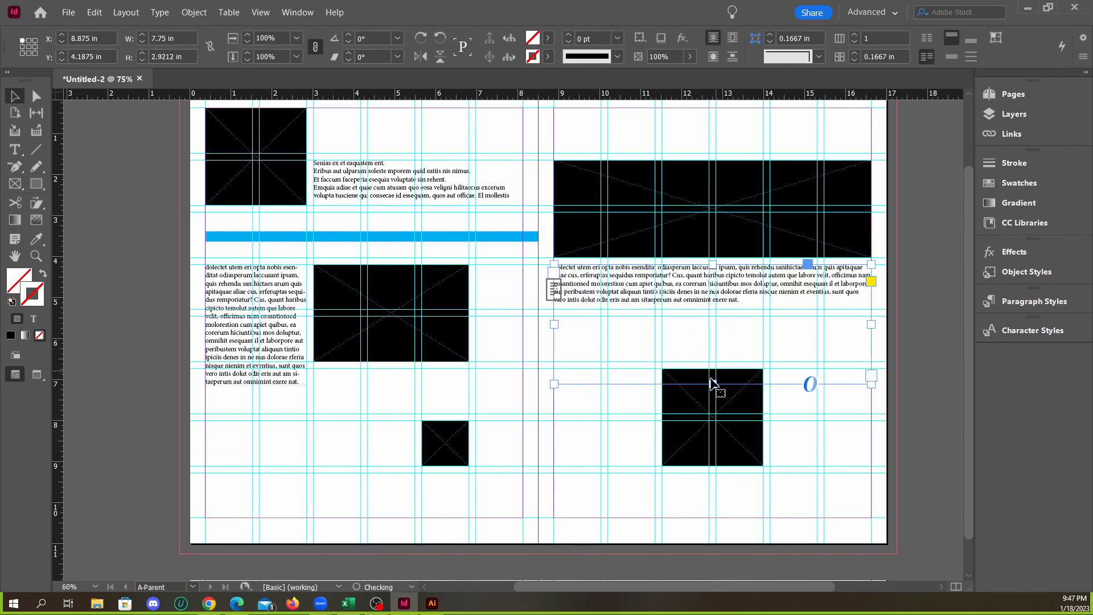
pyautogui.moveTo(712, 384); pyautogui.dragTo(713, 362)
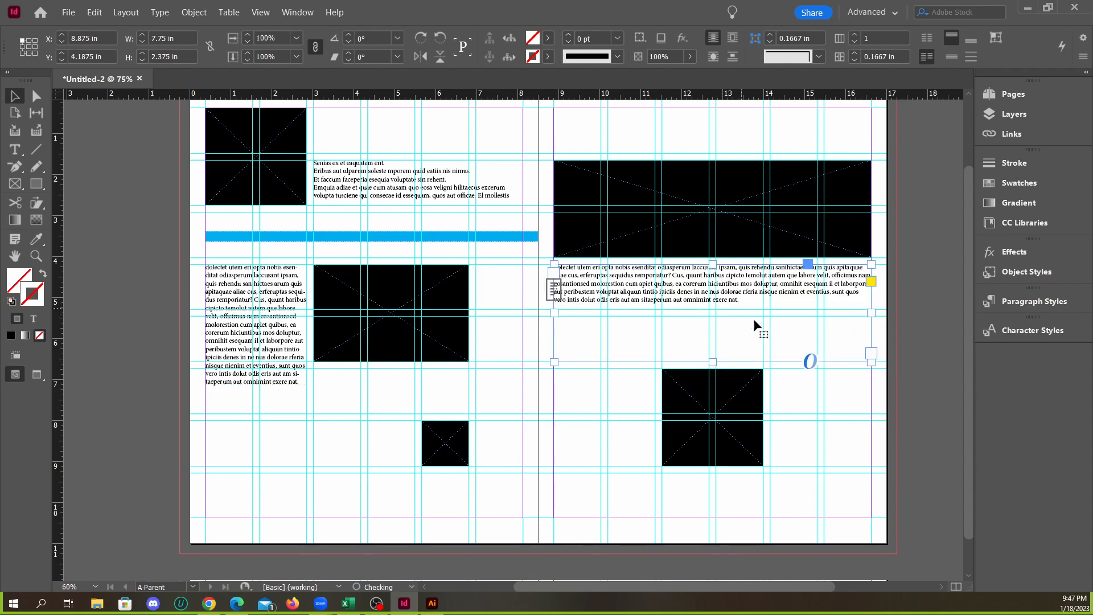
# Fit the height of the right page's text frame to its text
pyautogui.doubleClick(712, 362)
pyautogui.moveTo(737, 291)
pyautogui.mouseDown()
pyautogui.moveTo(735, 331)
pyautogui.moveTo(734, 290)
pyautogui.mouseUp()
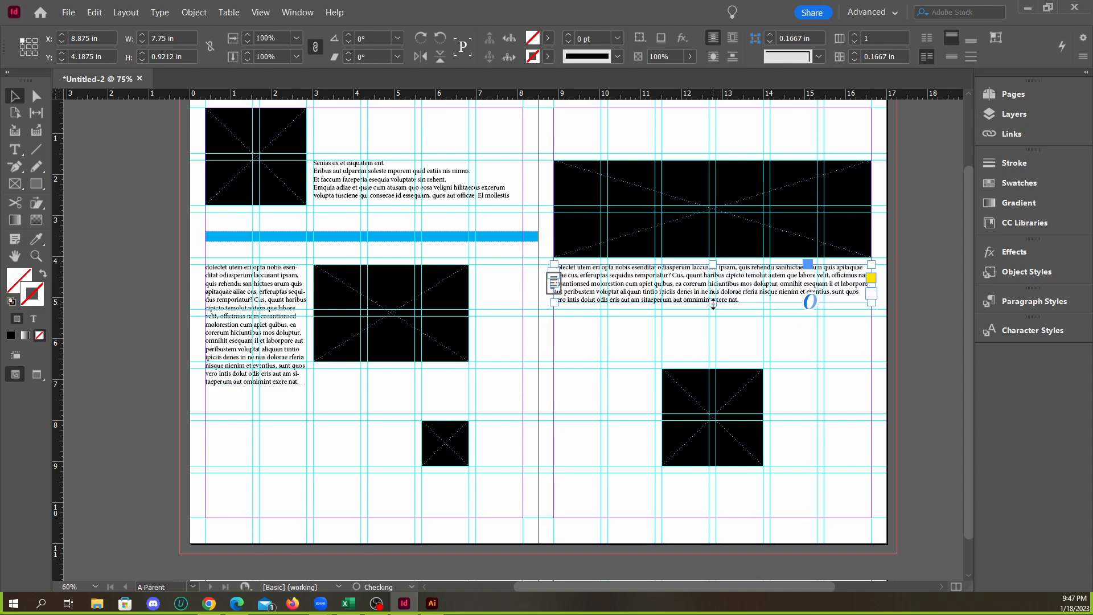
pyautogui.click(718, 314)
pyautogui.click(868, 299)
pyautogui.click(656, 338)
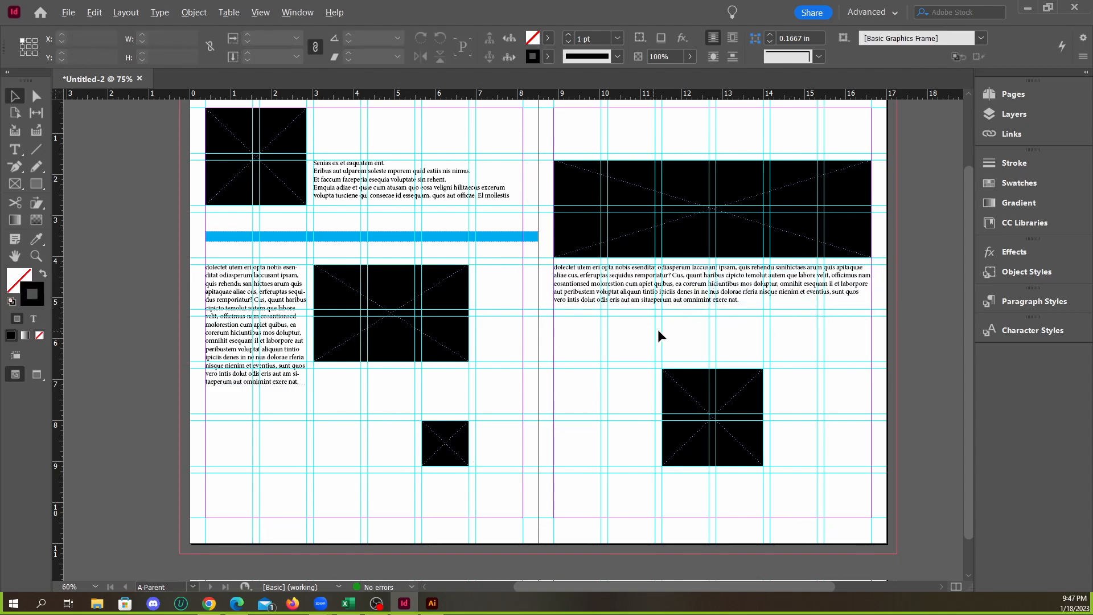
# Examine how the parent spread's layout appears on page 1 and the following document spreads
pyautogui.hotkey('ctrl', '-')
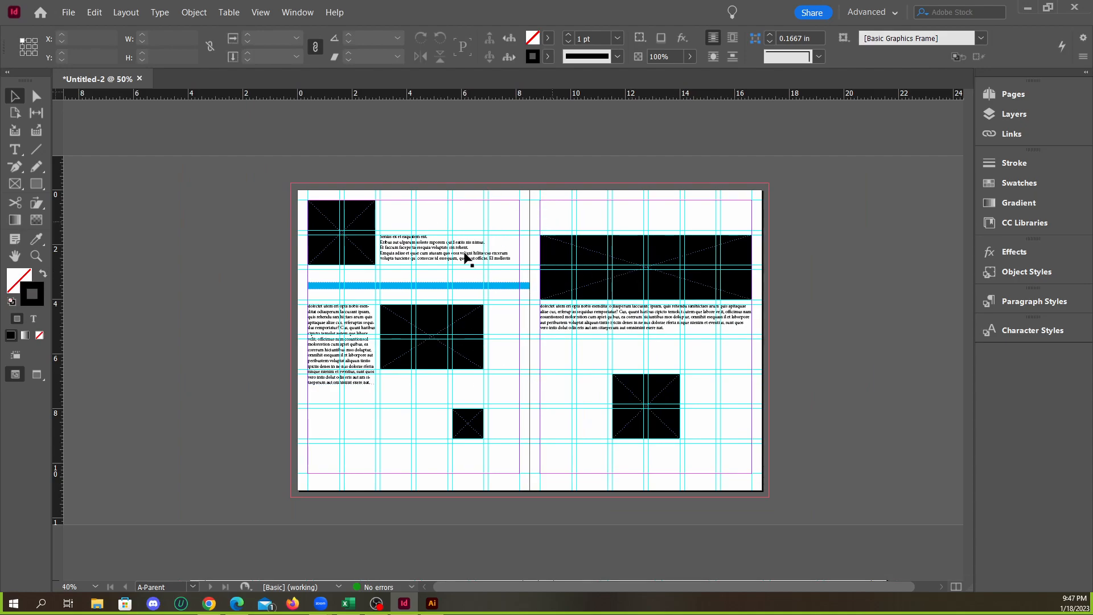
pyautogui.click(1013, 95)
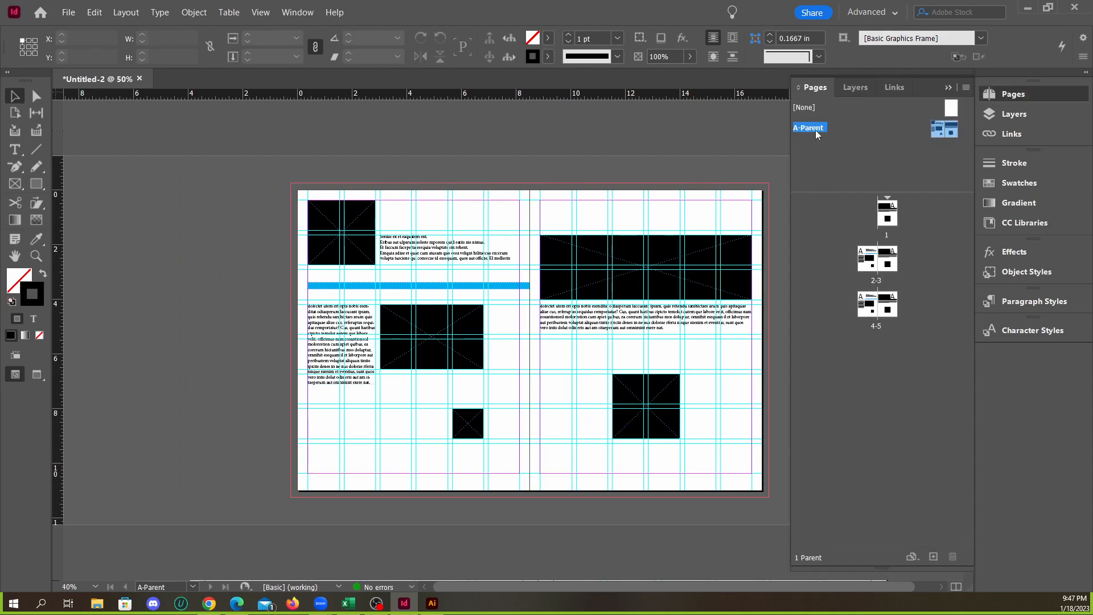
pyautogui.doubleClick(894, 232)
pyautogui.scroll(-10, 588, 287)
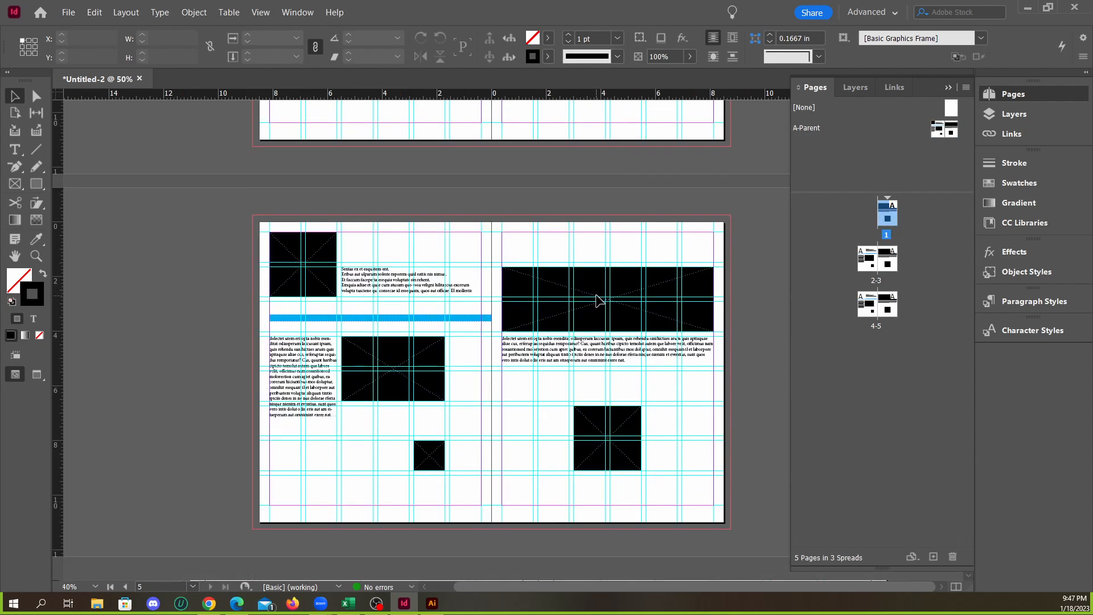
pyautogui.scroll(18, 600, 299)
pyautogui.scroll(4, 665, 287)
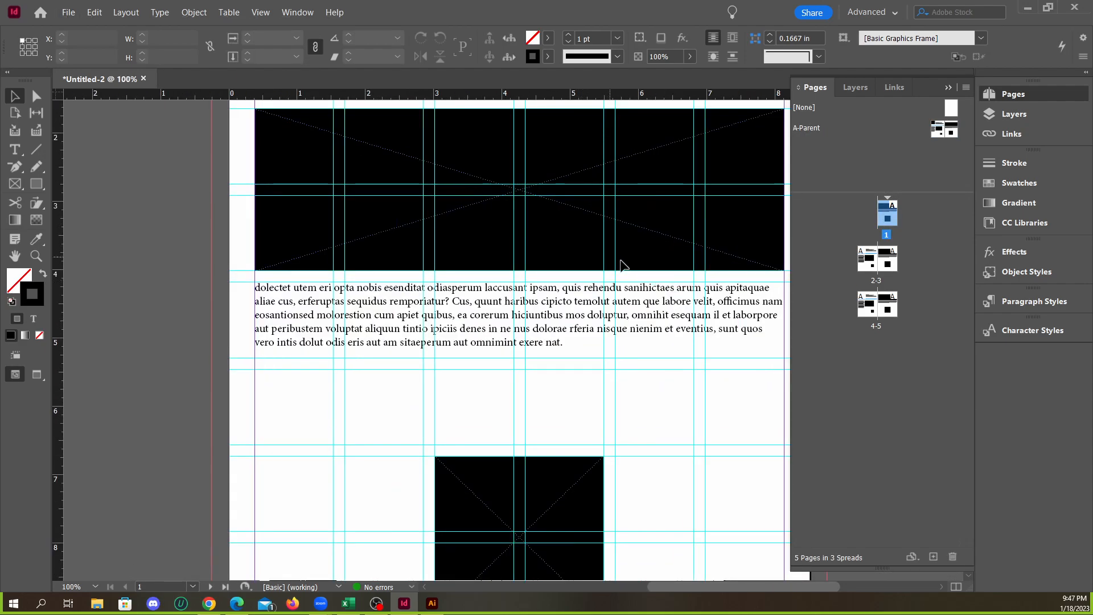
pyautogui.scroll(-2, 623, 264)
pyautogui.scroll(2, 585, 222)
pyautogui.scroll(-2, 546, 165)
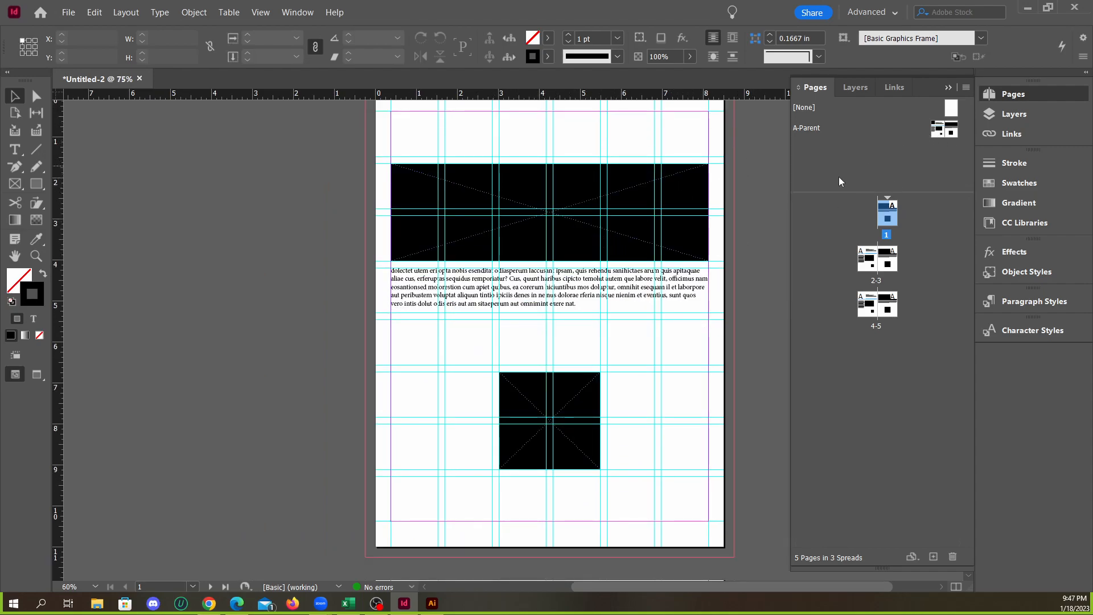
# Apply the [None] parent to page 1 and compare it with the spreads that follow
pyautogui.moveTo(952, 114); pyautogui.dragTo(886, 212)
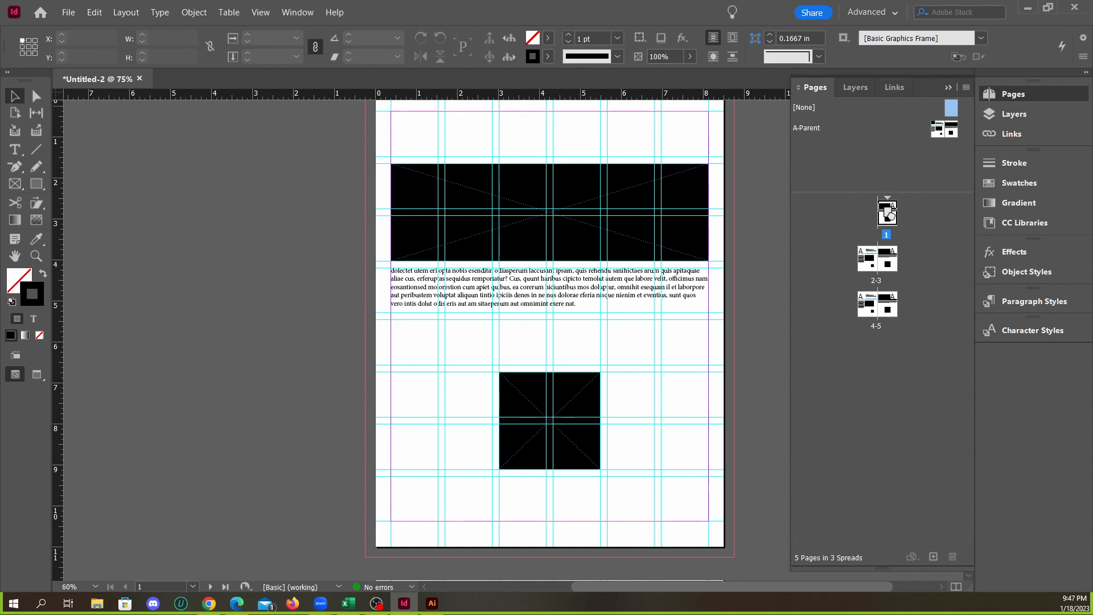
pyautogui.scroll(-5, 468, 324)
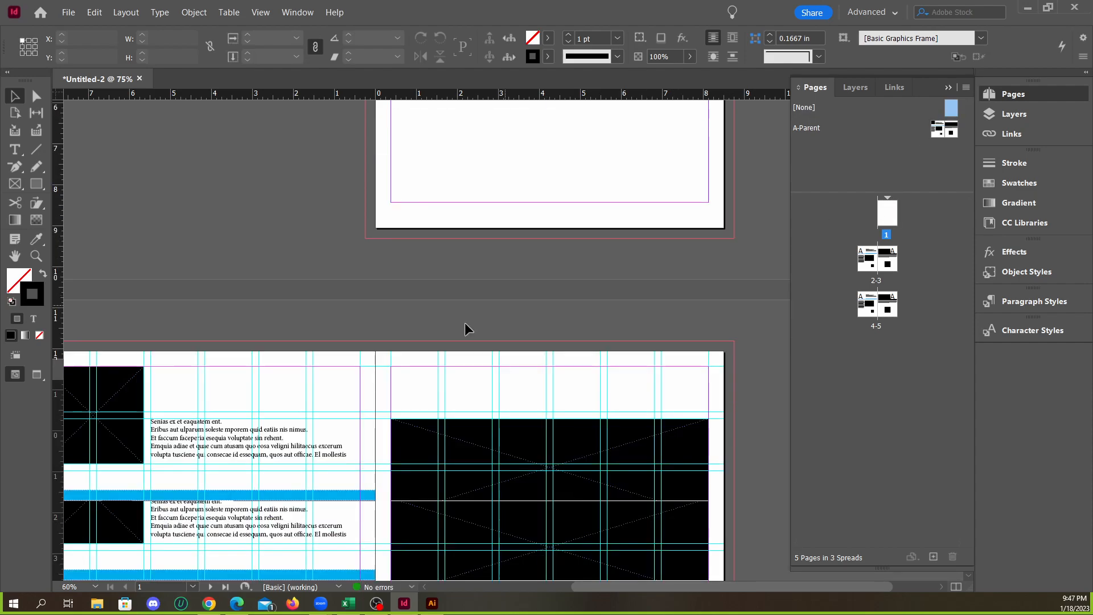
pyautogui.scroll(-3, 580, 288)
pyautogui.scroll(3, 517, 348)
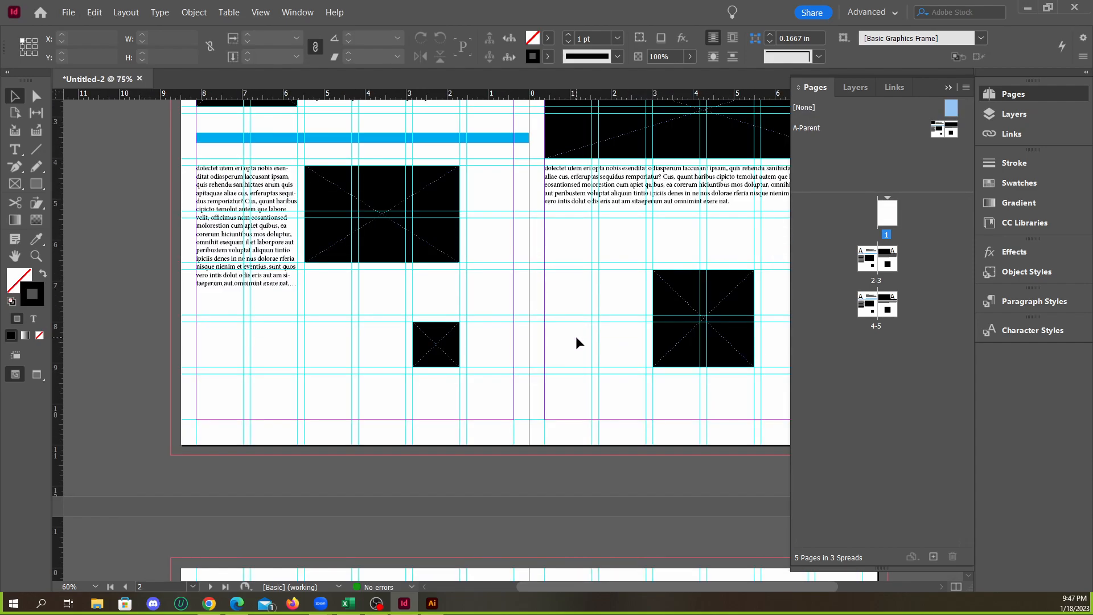
# Create a new two-page Letter parent spread with prefix B, based on A-Parent
pyautogui.doubleClick(811, 128)
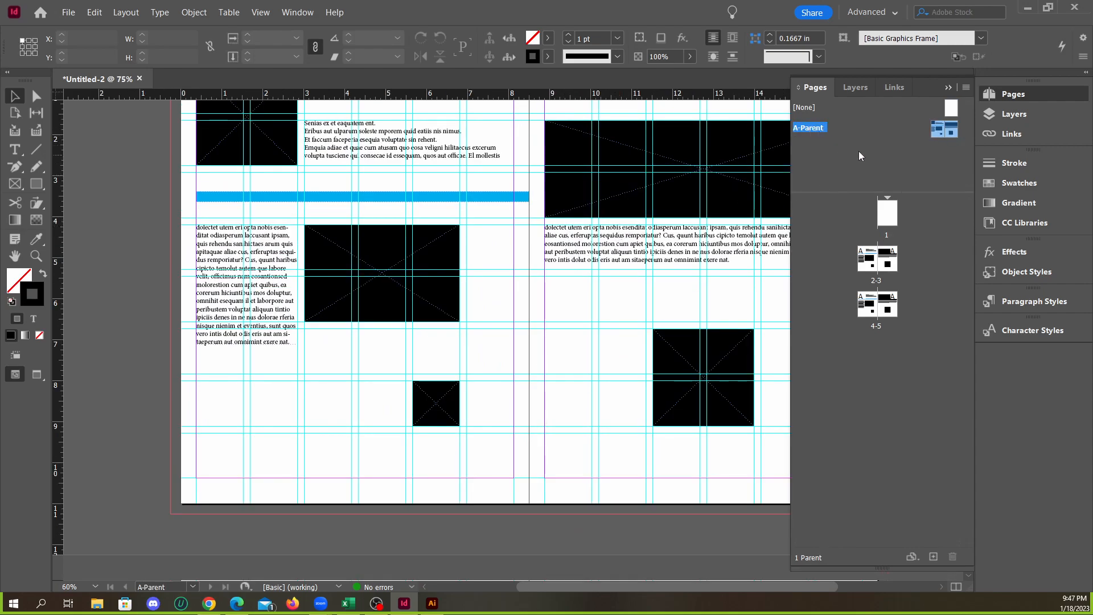
pyautogui.click(948, 88)
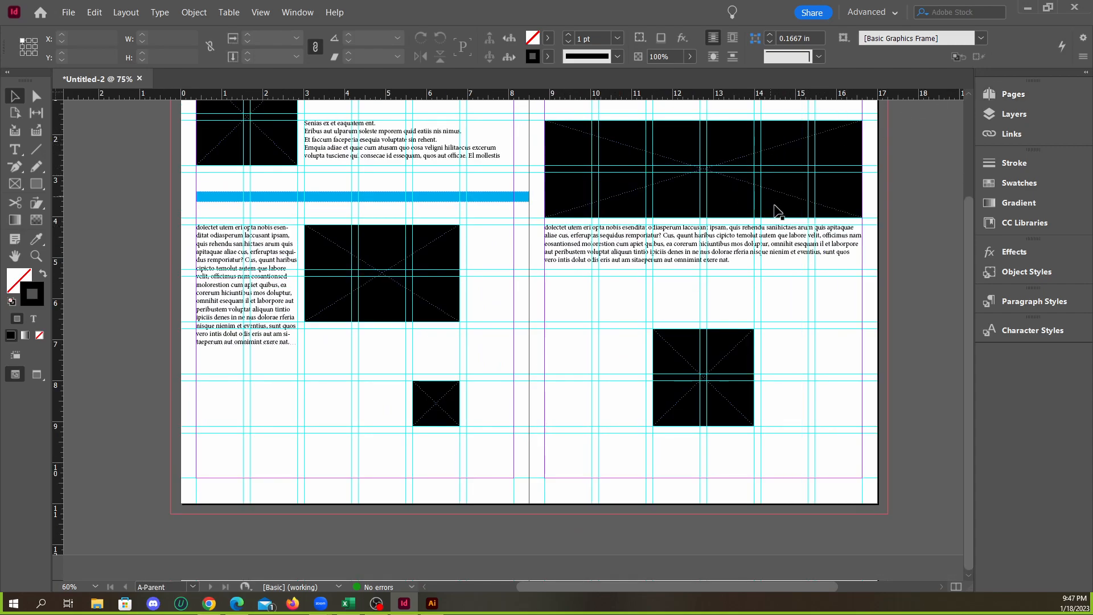
pyautogui.click(1013, 94)
pyautogui.click(966, 88)
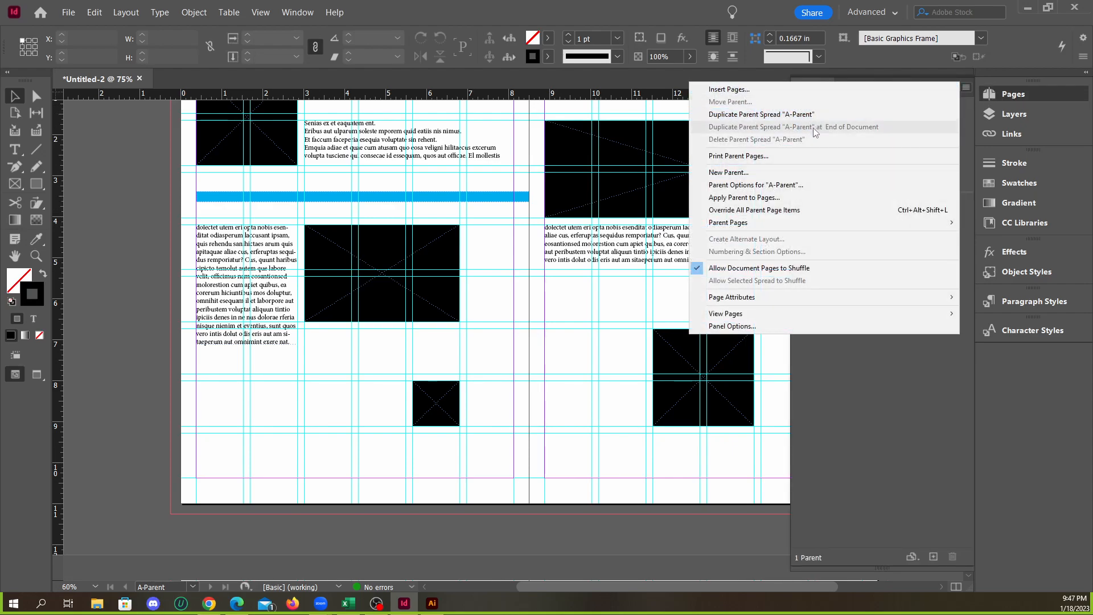
pyautogui.click(758, 176)
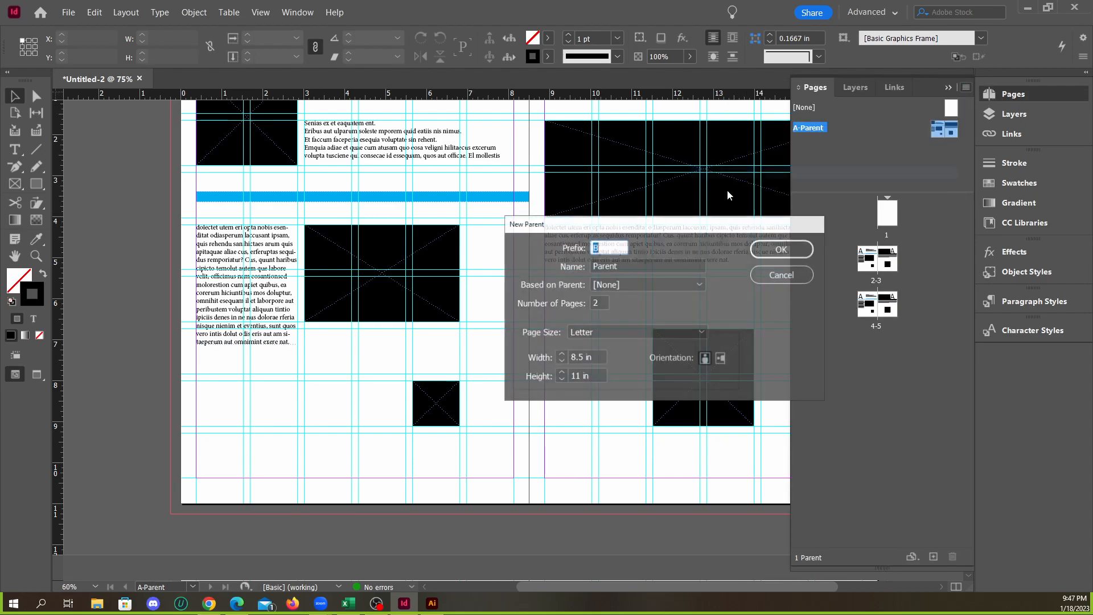
pyautogui.click(613, 284)
pyautogui.click(616, 316)
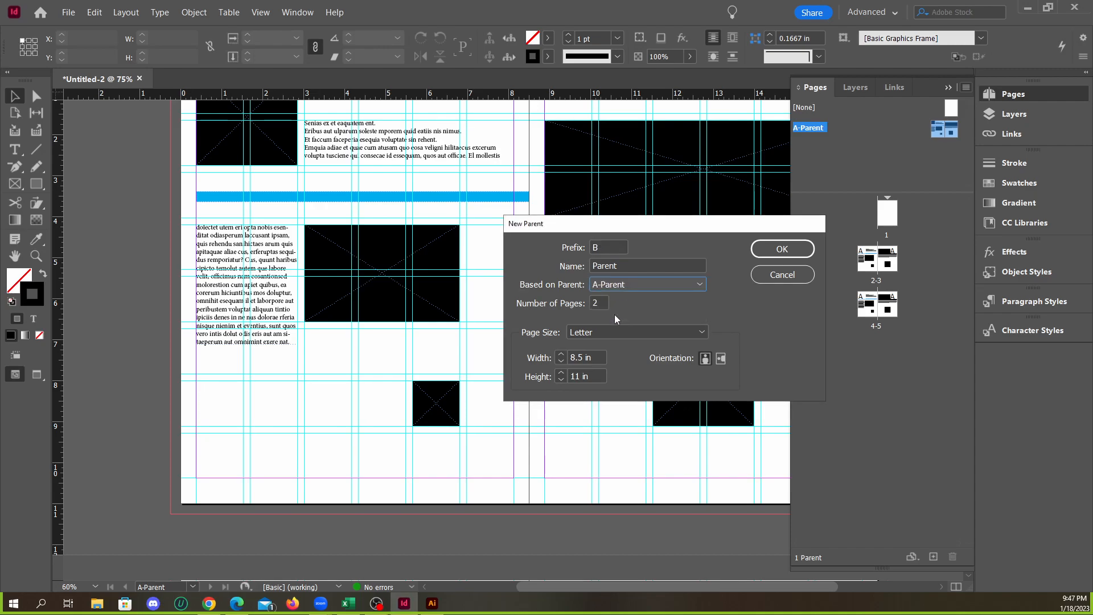
pyautogui.doubleClick(595, 248)
pyautogui.click(788, 255)
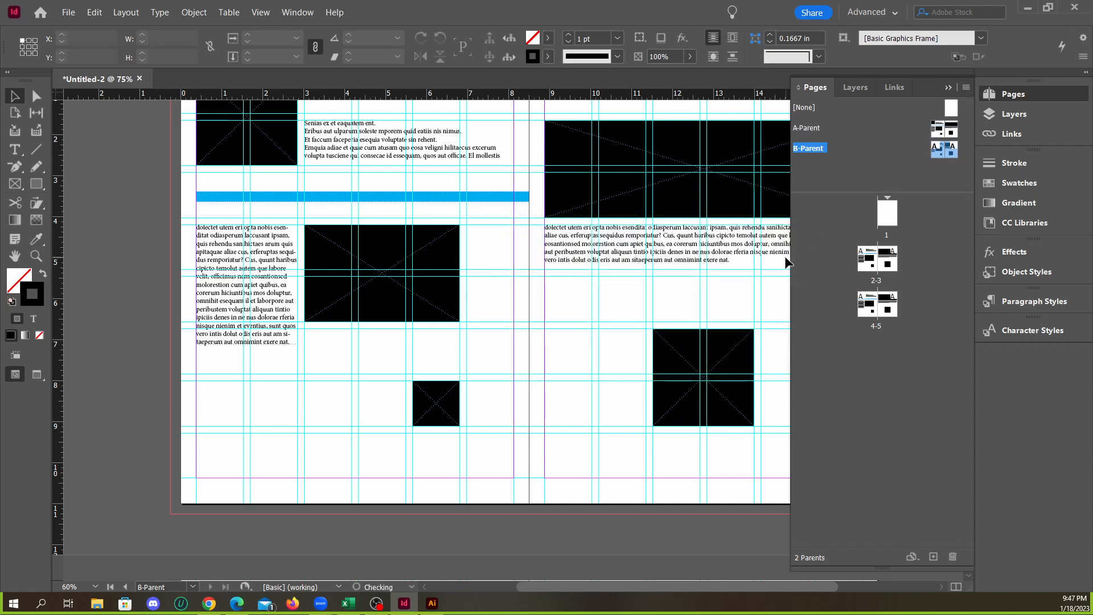
# Override the inherited wide black frame, narrow text frame and blue bar on the B-Parent's left page
pyautogui.doubleClick(938, 156)
pyautogui.scroll(-2, 665, 300)
pyautogui.scroll(1, 654, 327)
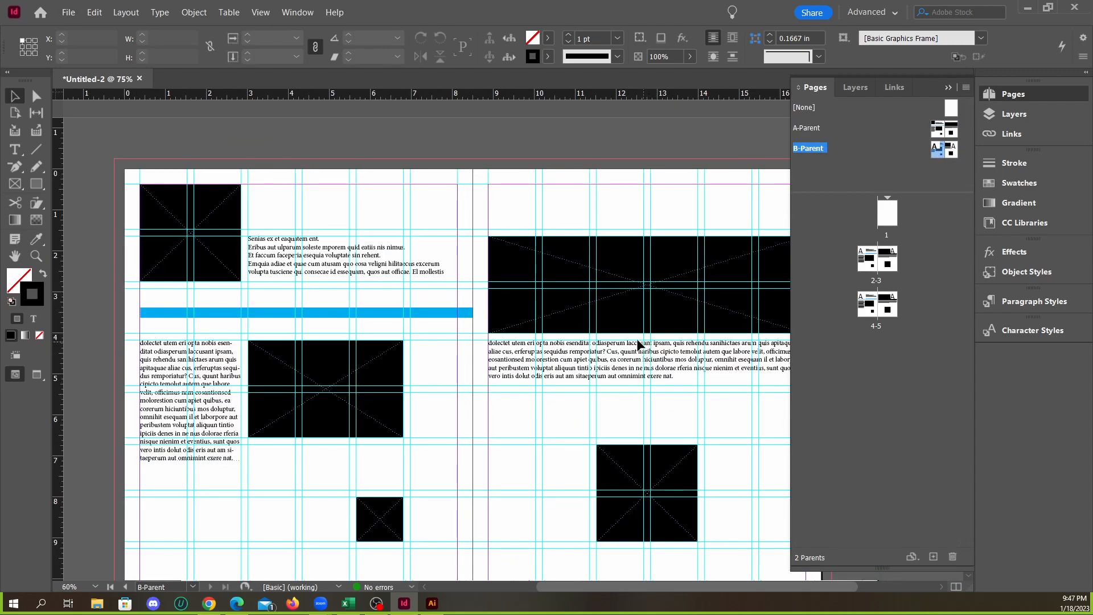
pyautogui.scroll(-1, 380, 301)
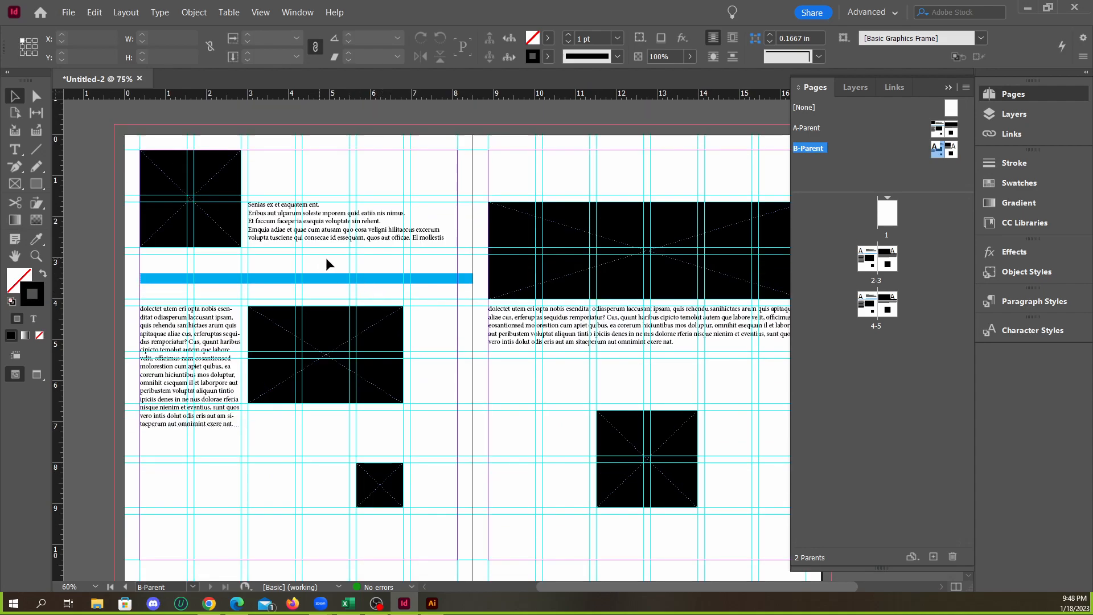
pyautogui.scroll(-1, 334, 229)
pyautogui.scroll(-2, 402, 292)
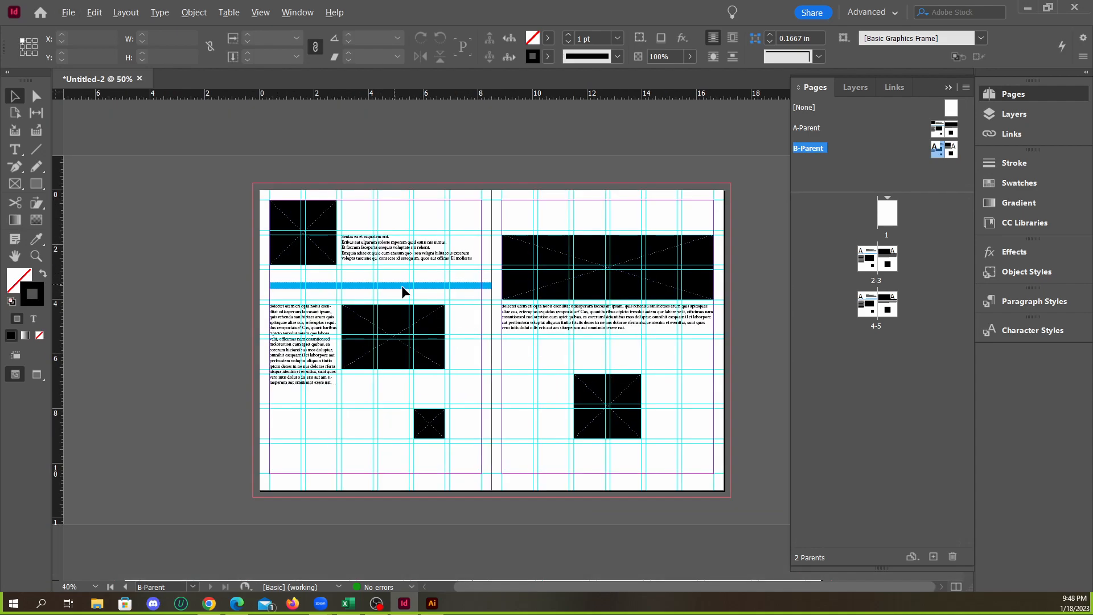
pyautogui.hscroll(-1, 402, 292)
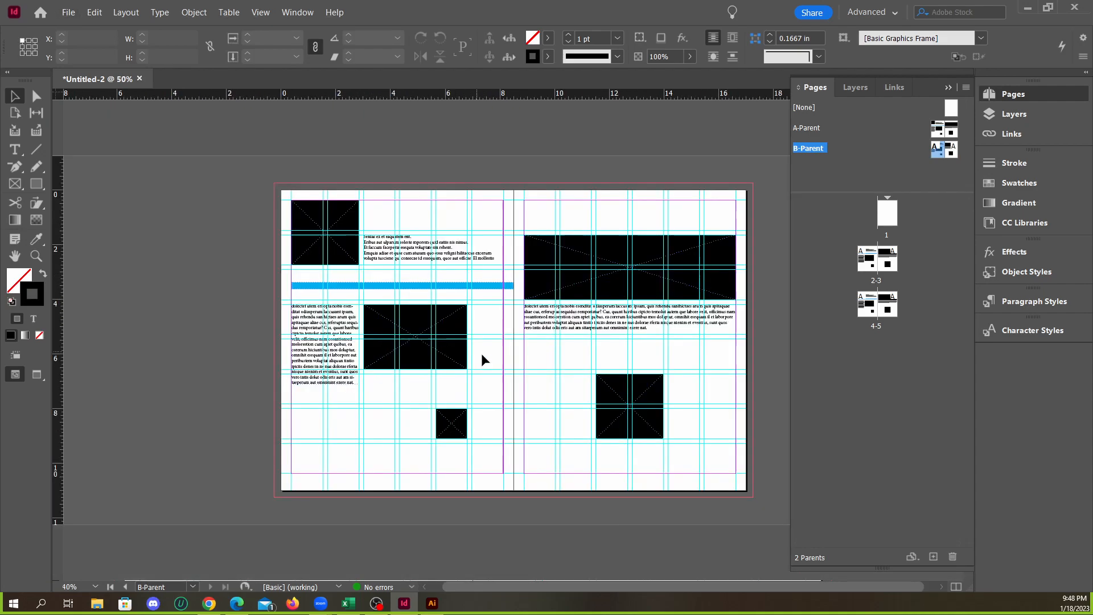
pyautogui.click(420, 354)
pyautogui.keyDown('shift'); pyautogui.click(354, 347); pyautogui.keyUp('shift')
pyautogui.keyDown('shift'); pyautogui.click(353, 287); pyautogui.keyUp('shift')
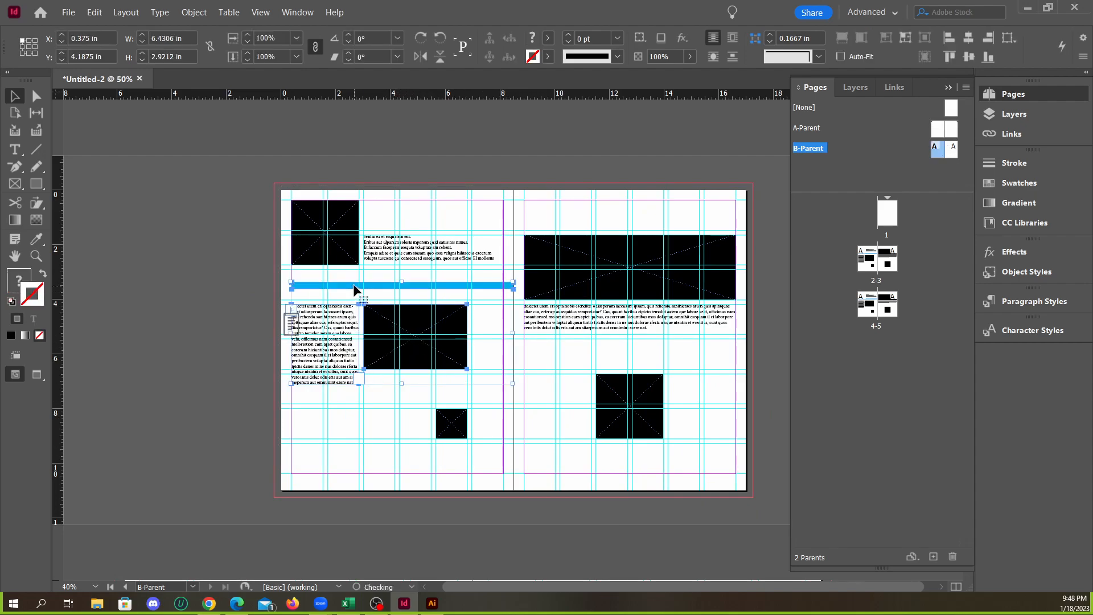
# Override the upper text frame and small black frame on the B-Parent's left page, then select the wide black frame
pyautogui.keyDown('shift'); pyautogui.click(392, 259); pyautogui.keyUp('shift')
pyautogui.keyDown('shift'); pyautogui.click(417, 350); pyautogui.keyUp('shift')
pyautogui.keyDown('shift'); pyautogui.click(447, 421); pyautogui.keyUp('shift')
pyautogui.click(449, 339)
pyautogui.click(462, 336)
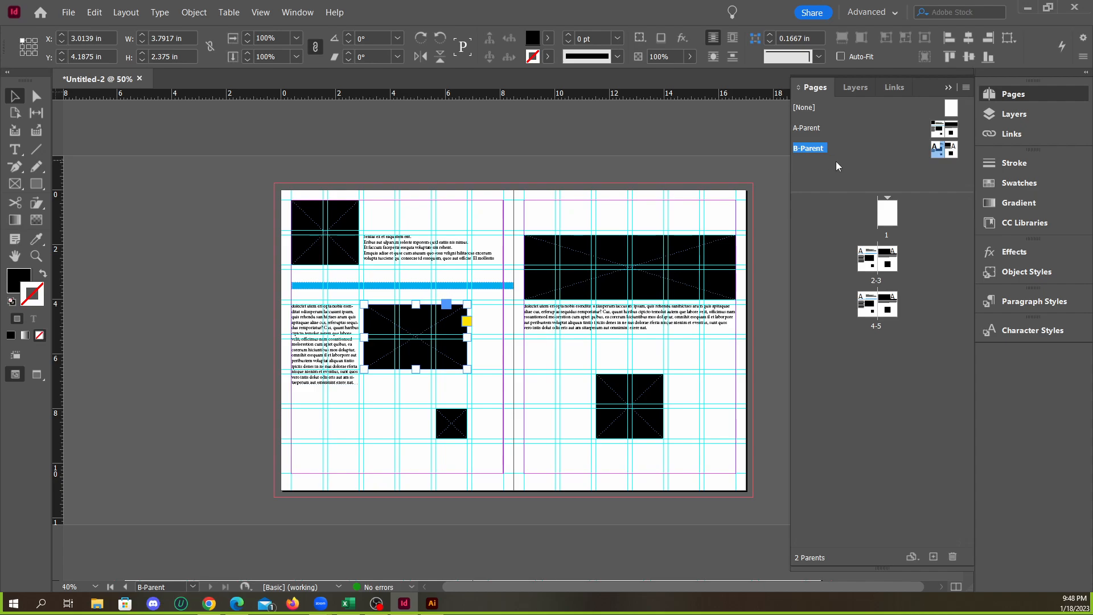
# Compare the layouts of pages 4-5, page 1 and pages 2-3 with the two parent spreads
pyautogui.doubleClick(864, 303)
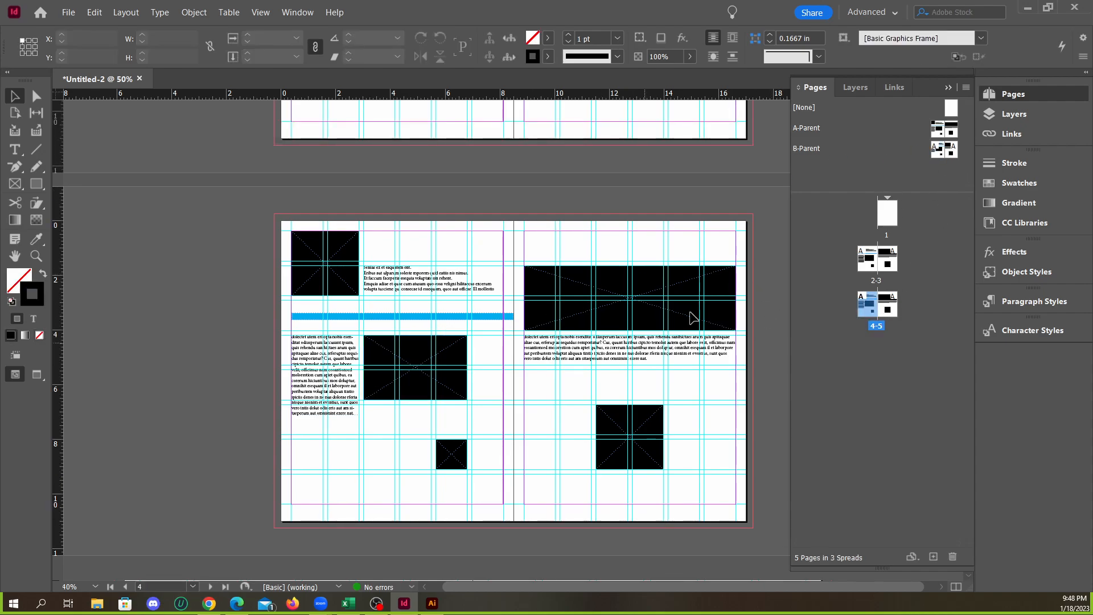
pyautogui.scroll(2, 423, 355)
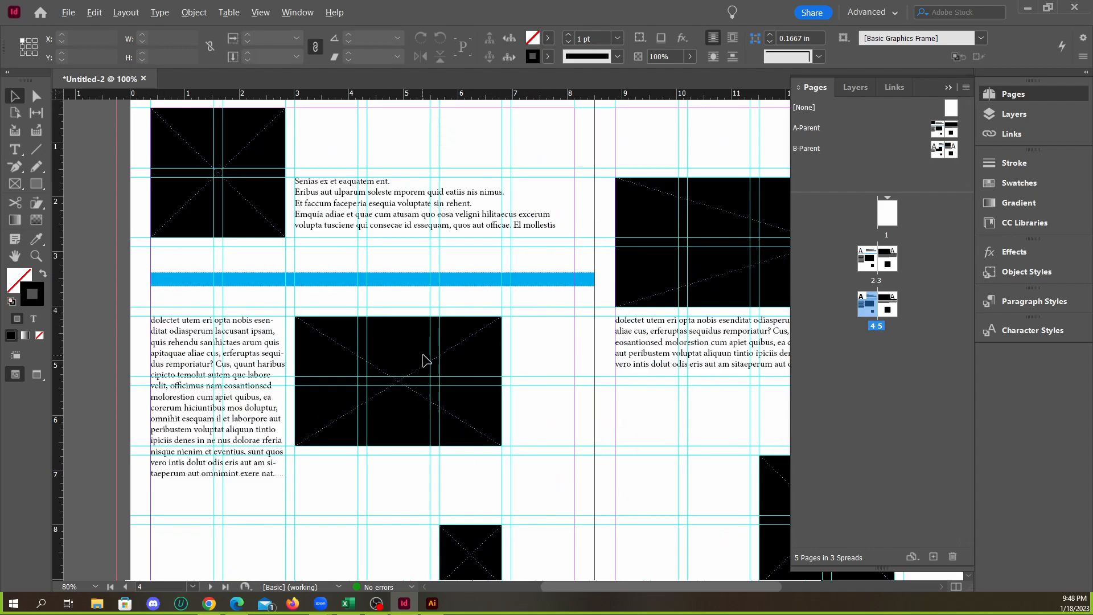
pyautogui.doubleClick(881, 223)
pyautogui.scroll(-2, 659, 278)
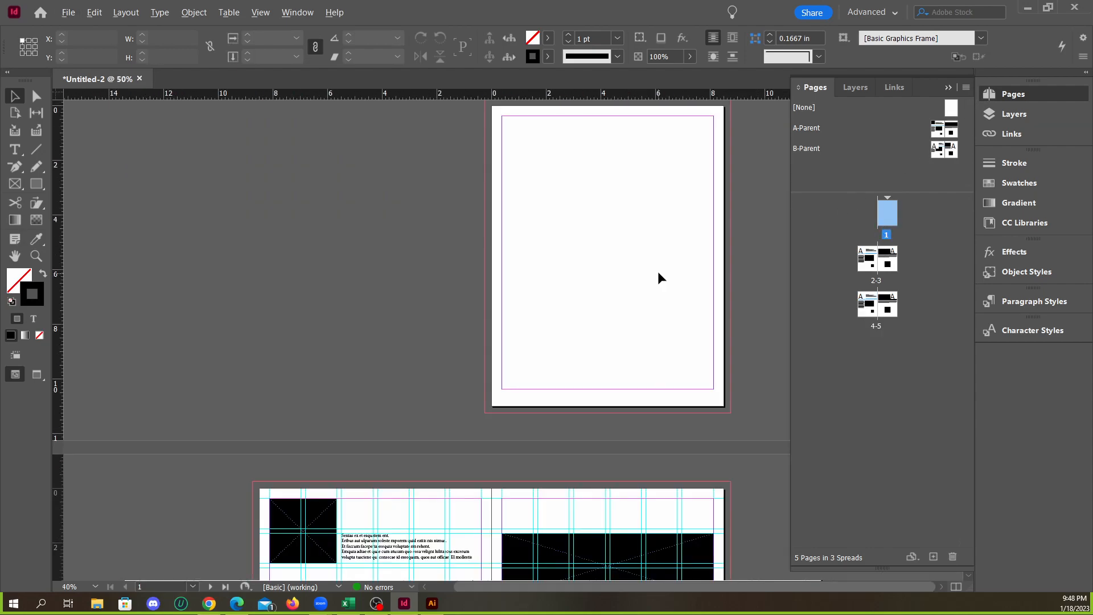
pyautogui.scroll(-6, 610, 202)
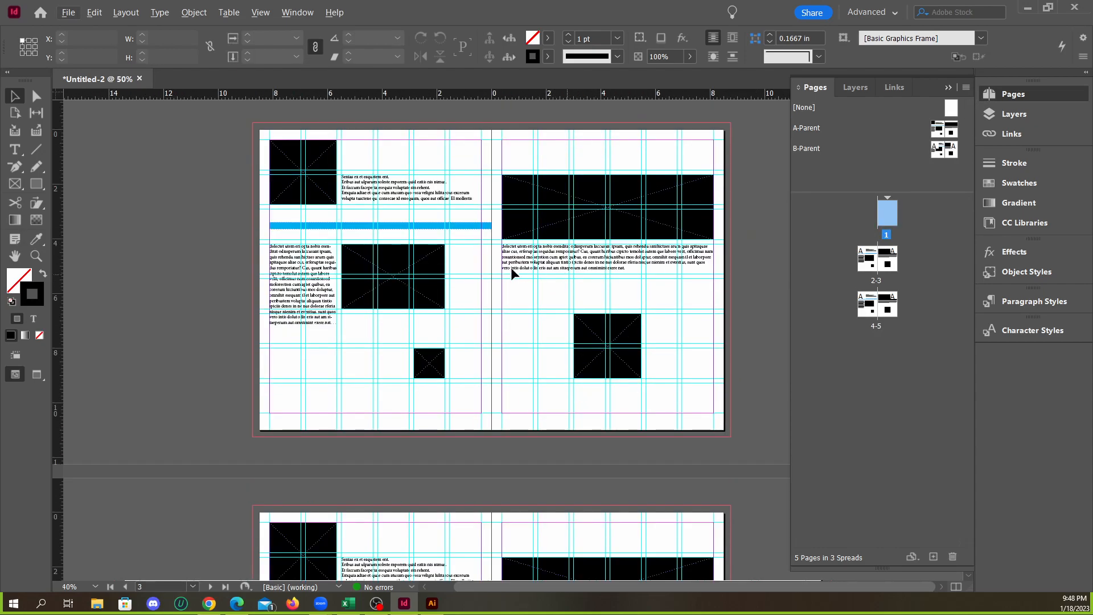
pyautogui.scroll(6, 565, 239)
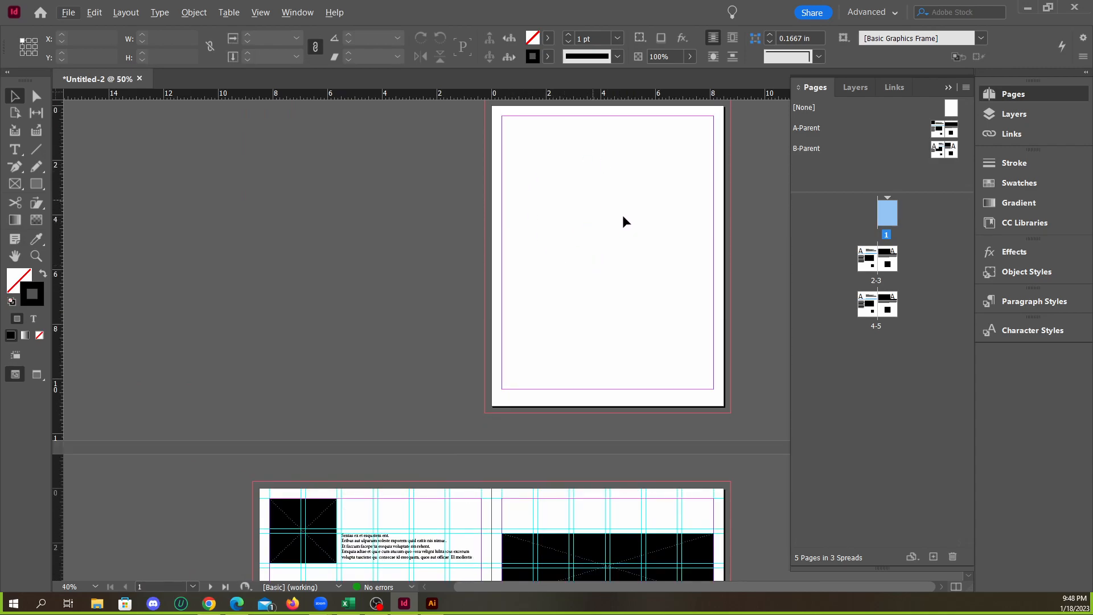
pyautogui.scroll(-4, 617, 215)
pyautogui.scroll(2, 512, 313)
pyautogui.scroll(-1, 315, 281)
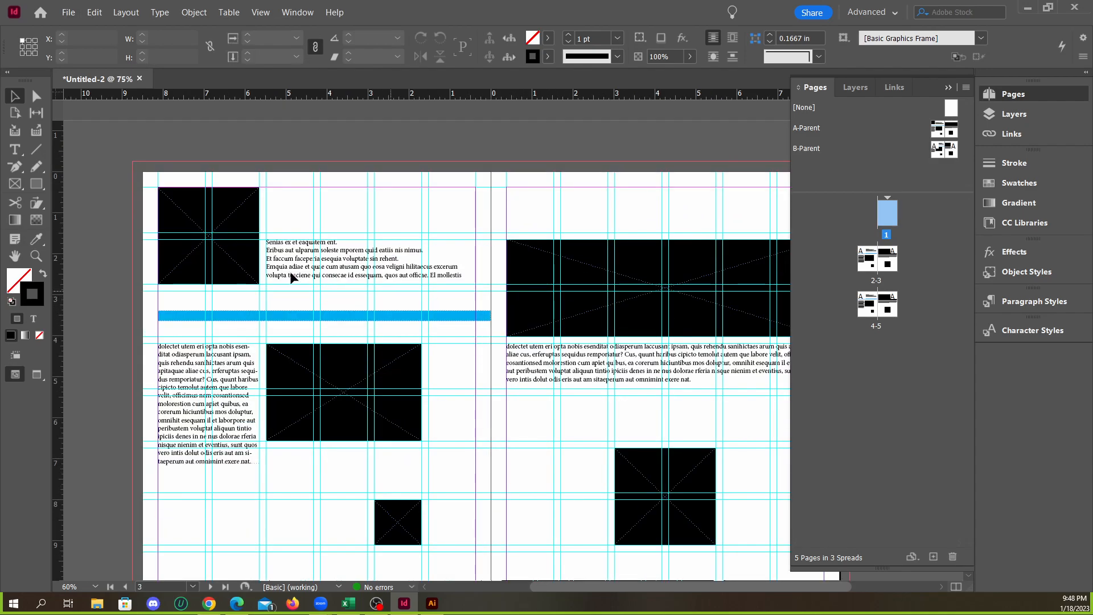
# Override the square black frame in page 2's upper-left corner, try moving it, and undo the move
pyautogui.doubleClick(870, 255)
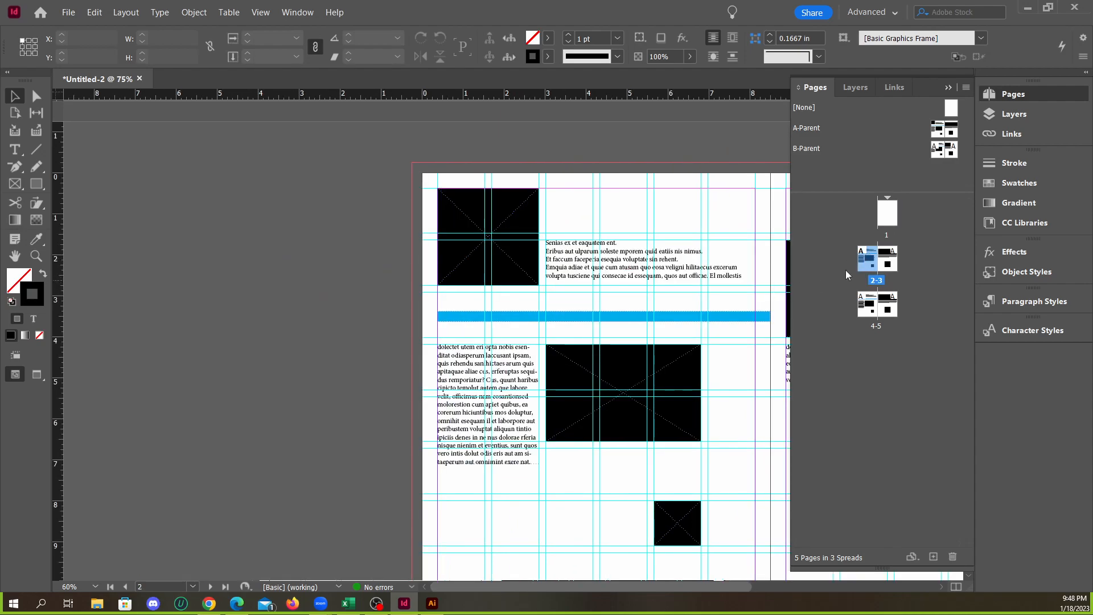
pyautogui.scroll(2, 675, 317)
pyautogui.scroll(-3, 403, 281)
pyautogui.scroll(3, 435, 277)
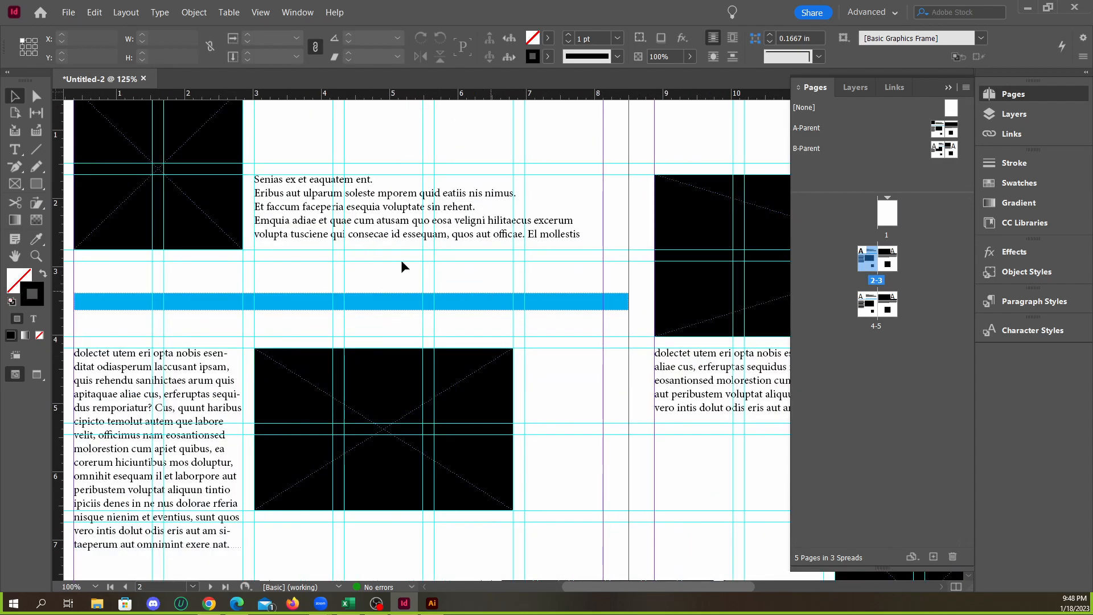
pyautogui.scroll(-1, 367, 298)
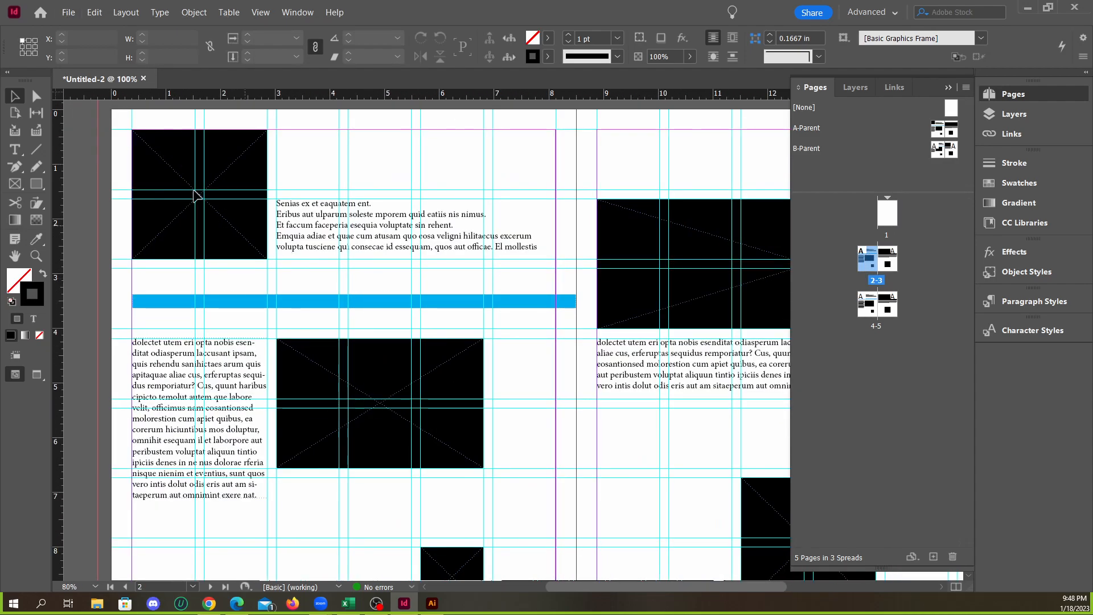
pyautogui.scroll(3, 268, 242)
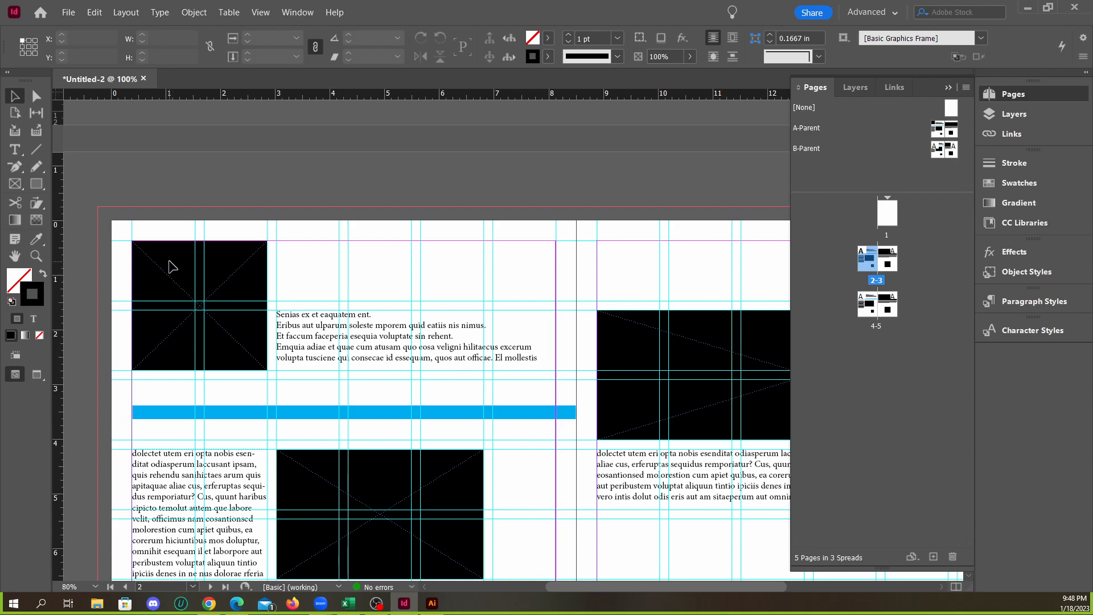
pyautogui.click(170, 267)
pyautogui.moveTo(177, 270); pyautogui.dragTo(262, 254)
pyautogui.hotkey('ctrl', 'z')
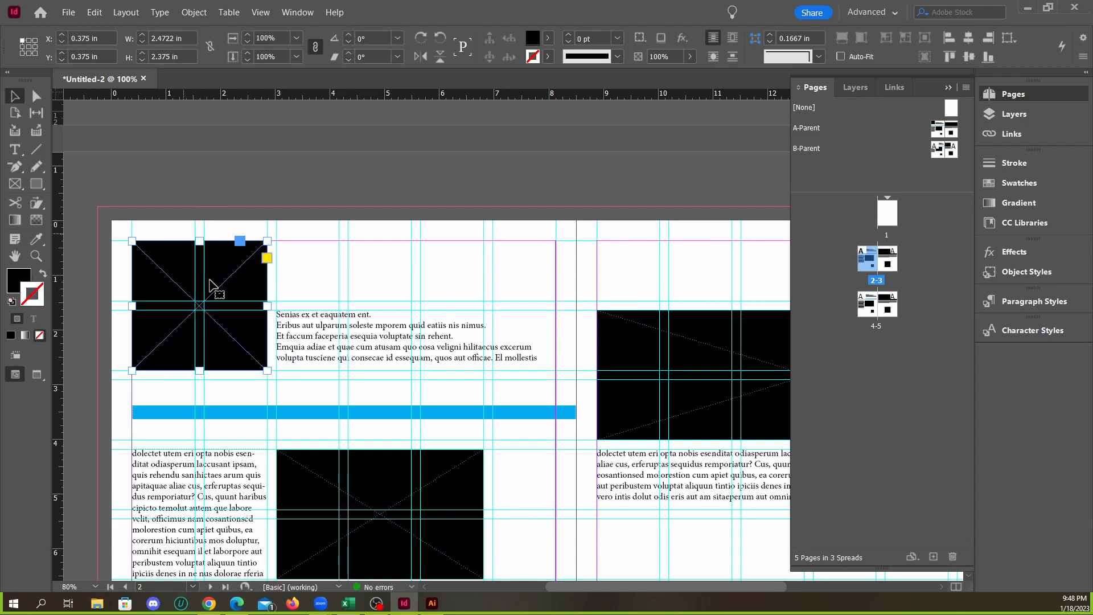
# Override the remaining black frames on pages 2-3 and clear the selection
pyautogui.scroll(-3, 317, 289)
pyautogui.keyDown('shift'); pyautogui.click(379, 345); pyautogui.keyUp('shift')
pyautogui.keyDown('shift'); pyautogui.click(614, 250); pyautogui.keyUp('shift')
pyautogui.keyDown('shift'); pyautogui.click(458, 515); pyautogui.keyUp('shift')
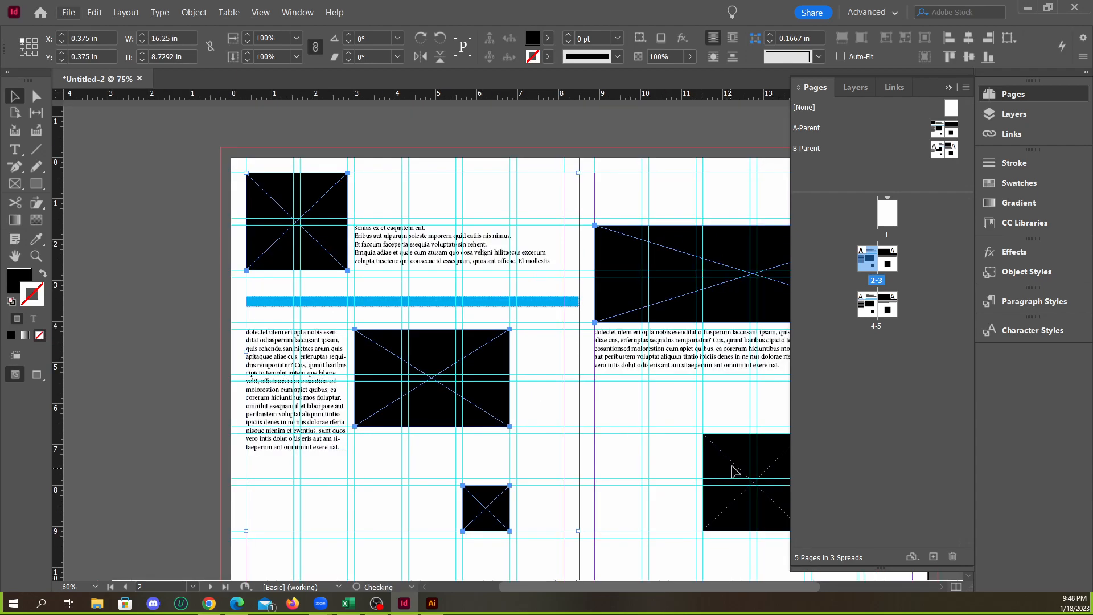
pyautogui.scroll(-1, 597, 422)
pyautogui.keyDown('shift'); pyautogui.click(730, 464); pyautogui.keyUp('shift')
pyautogui.scroll(1, 465, 340)
pyautogui.hotkey('ctrl', 'shift', 'a')
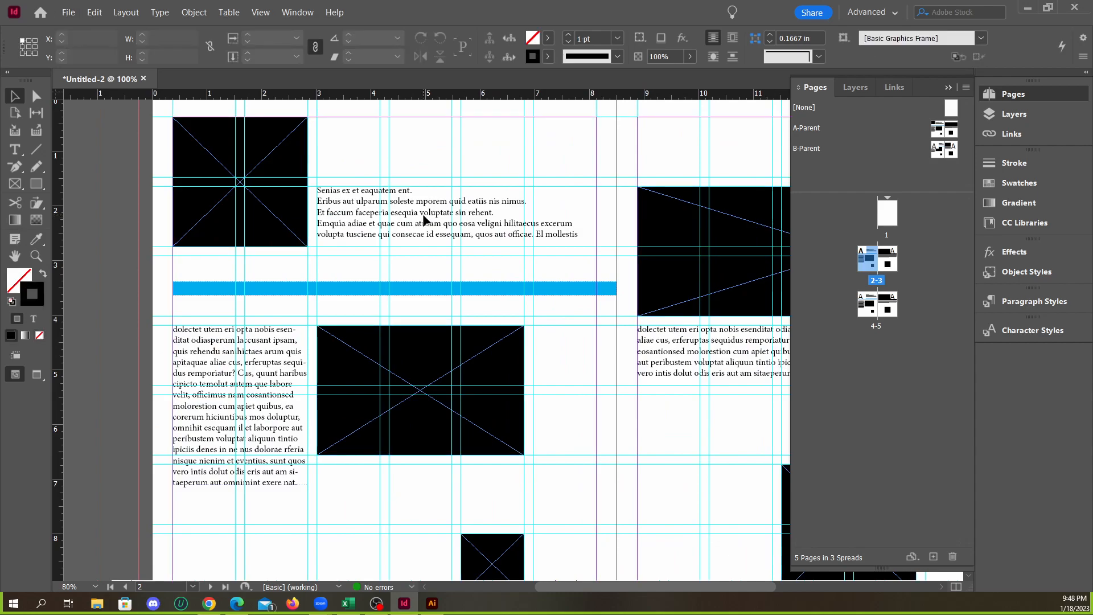
# Override the text frame beside the square on page 2, select all of its threaded text, and deselect it
pyautogui.click(418, 217)
pyautogui.doubleClick(417, 214)
pyautogui.hotkey('ctrl', 'a')
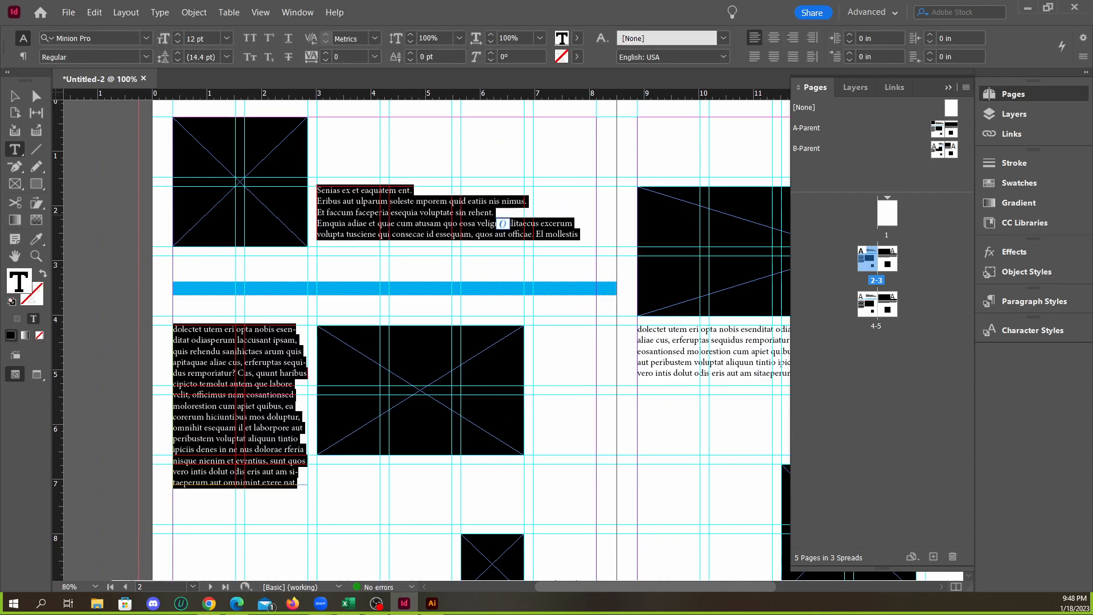
pyautogui.click(15, 97)
pyautogui.click(104, 189)
pyautogui.scroll(-1, 383, 277)
pyautogui.scroll(-2, 381, 279)
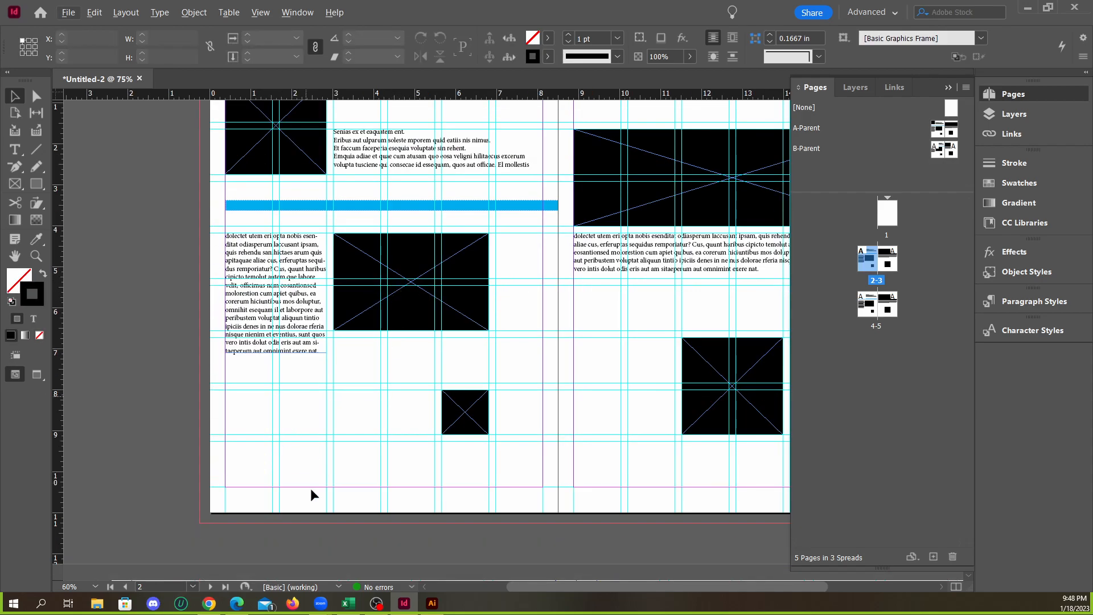
# Switch to Edge, view the Wired logo page, and close the browser window
pyautogui.click(237, 603)
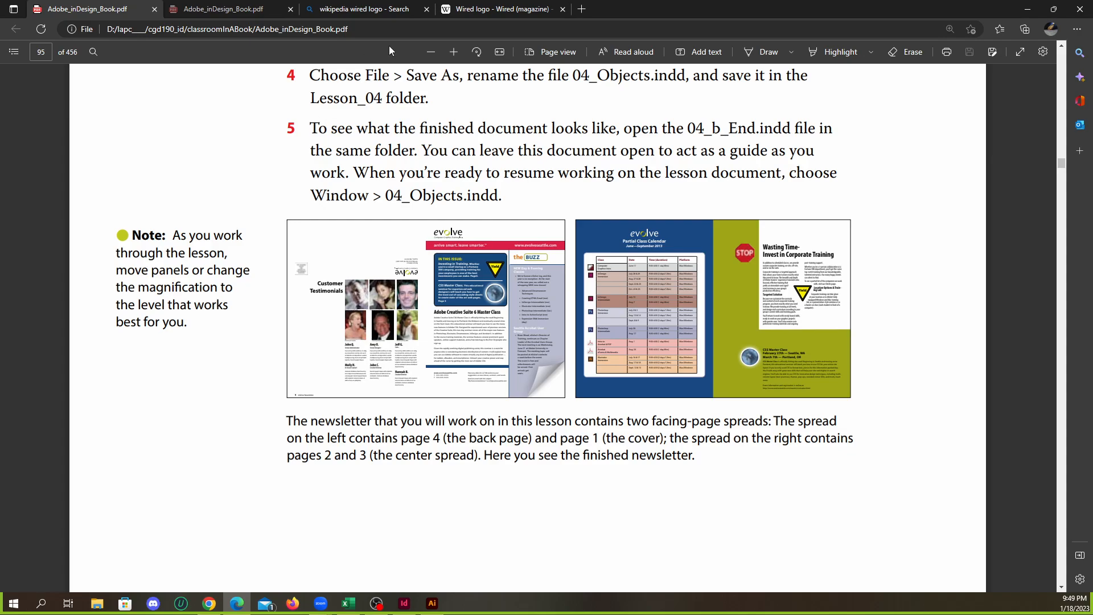
pyautogui.click(476, 12)
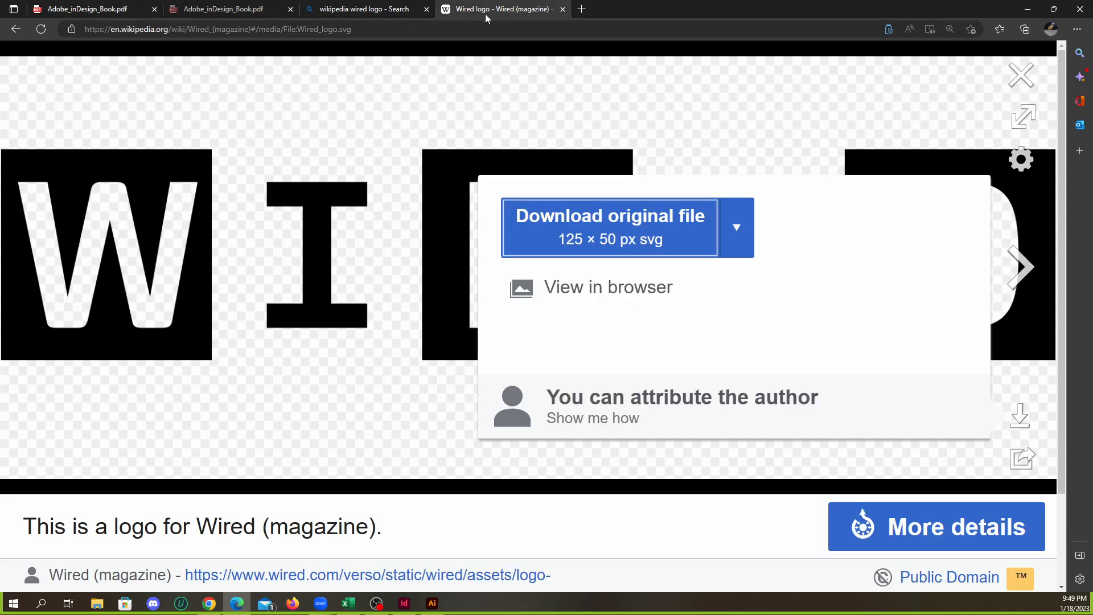
pyautogui.click(1080, 8)
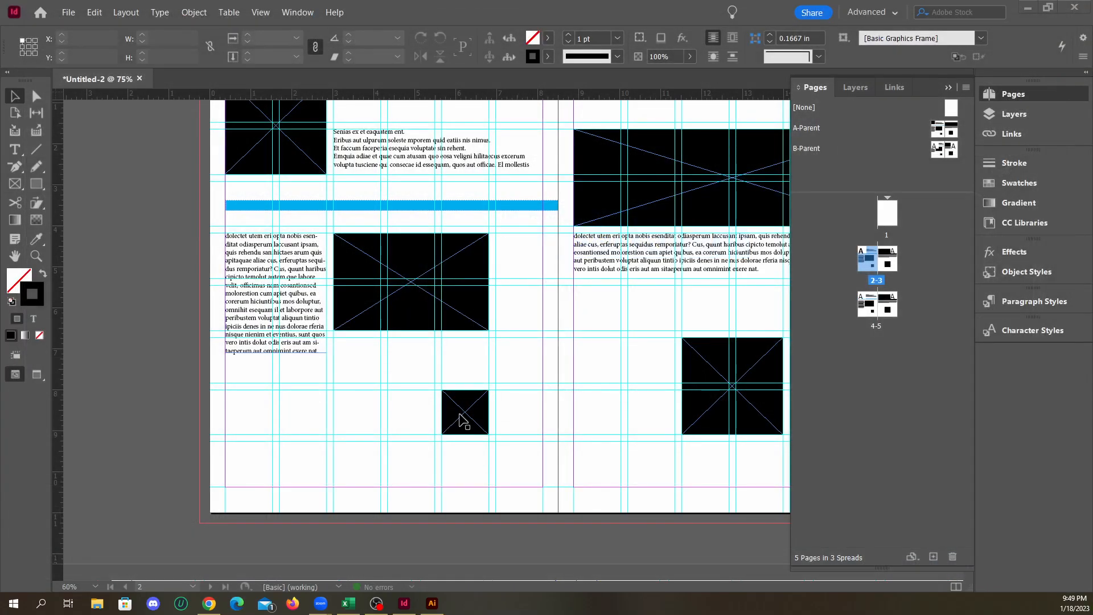
# Switch to Chrome, examine the Behance newsletter design's spreads and covers, and return to the InDesign spread
pyautogui.scroll(2, 378, 261)
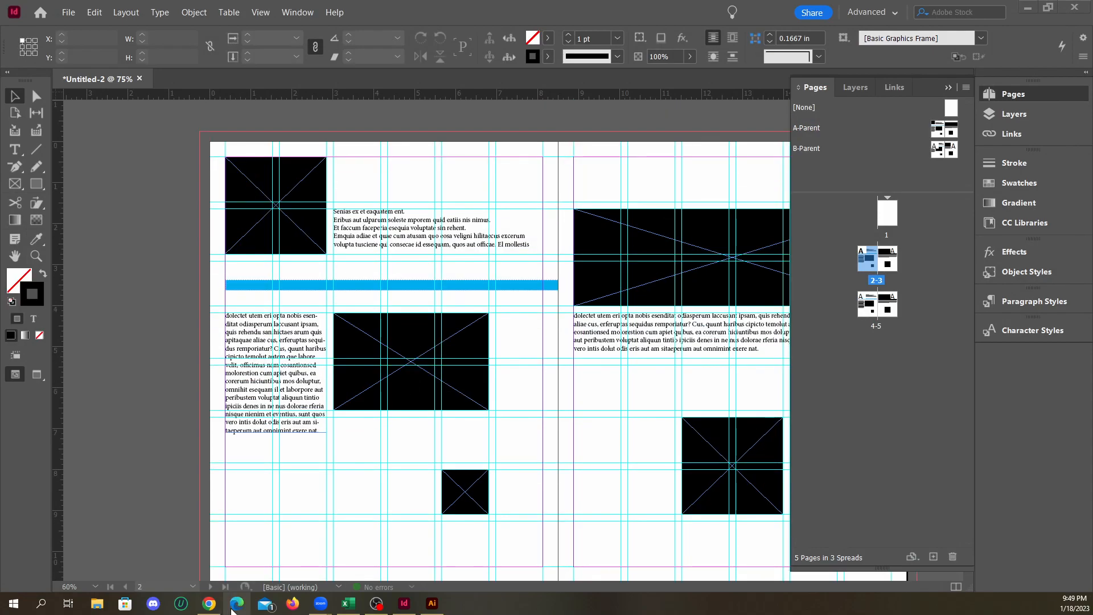
pyautogui.click(209, 602)
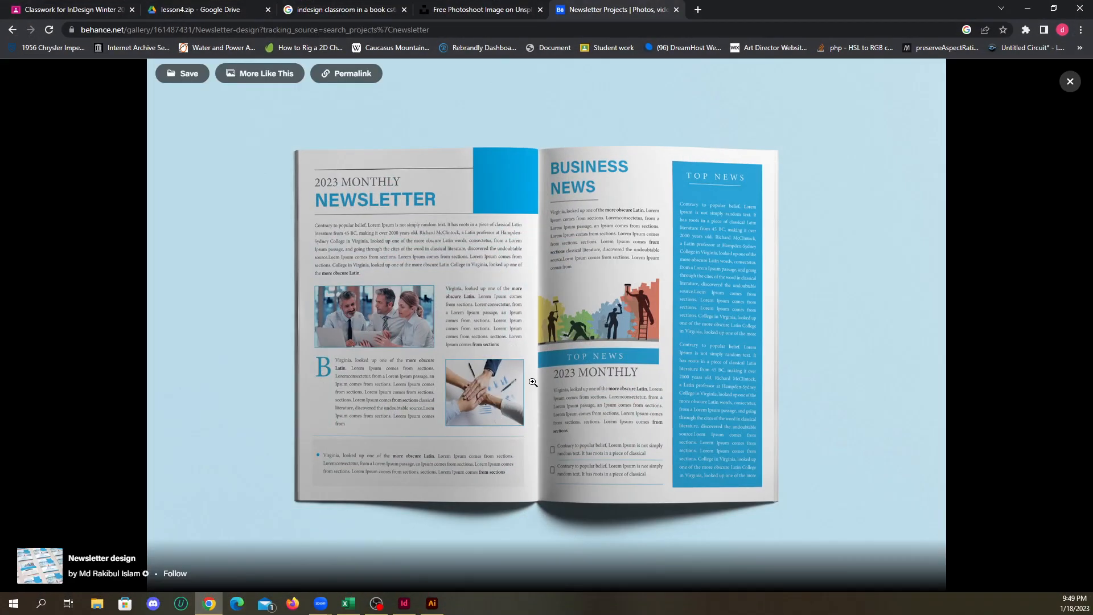
pyautogui.click(1070, 81)
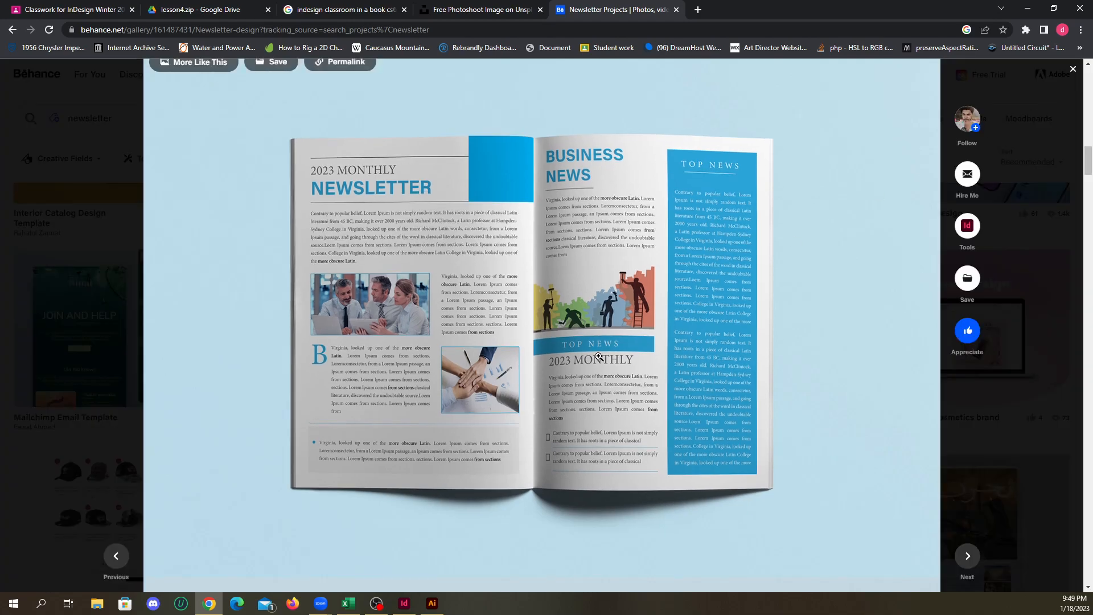
pyautogui.scroll(5, 614, 346)
pyautogui.scroll(7, 614, 346)
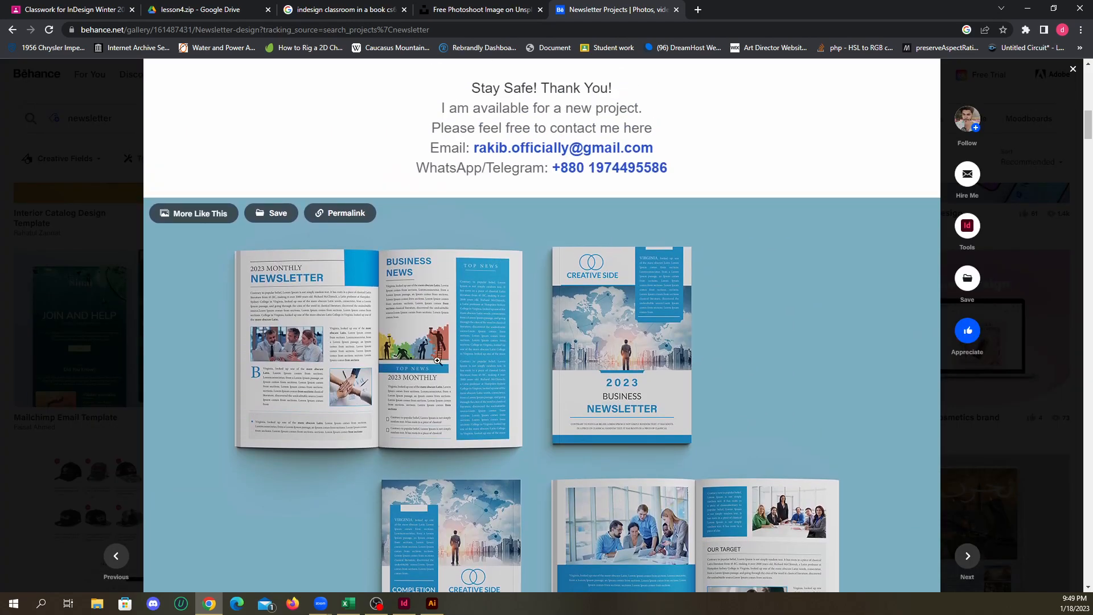
pyautogui.scroll(10, 533, 326)
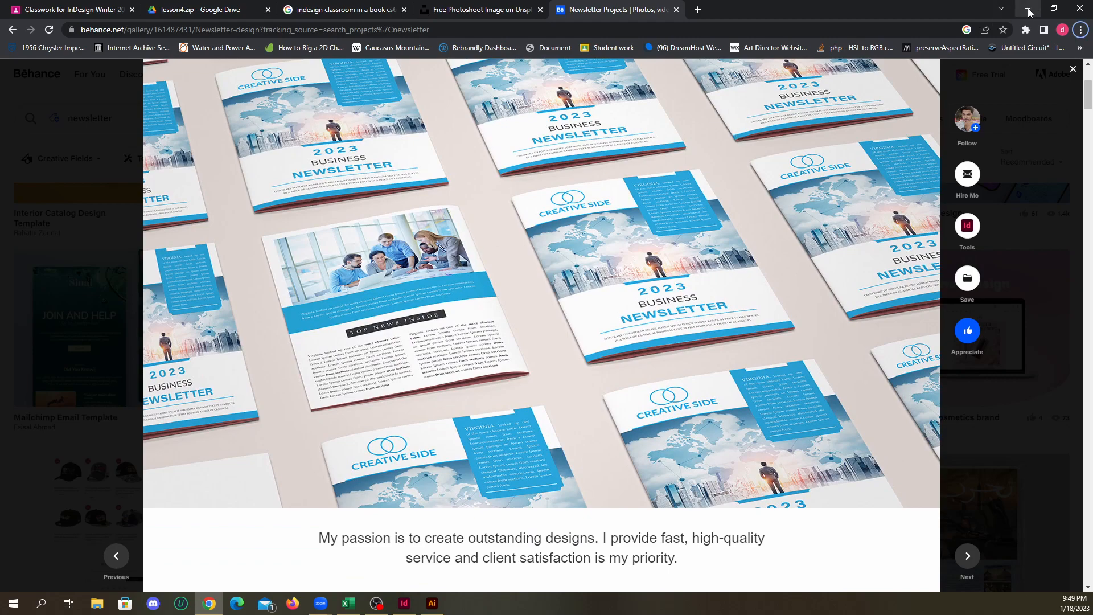
pyautogui.click(1030, 9)
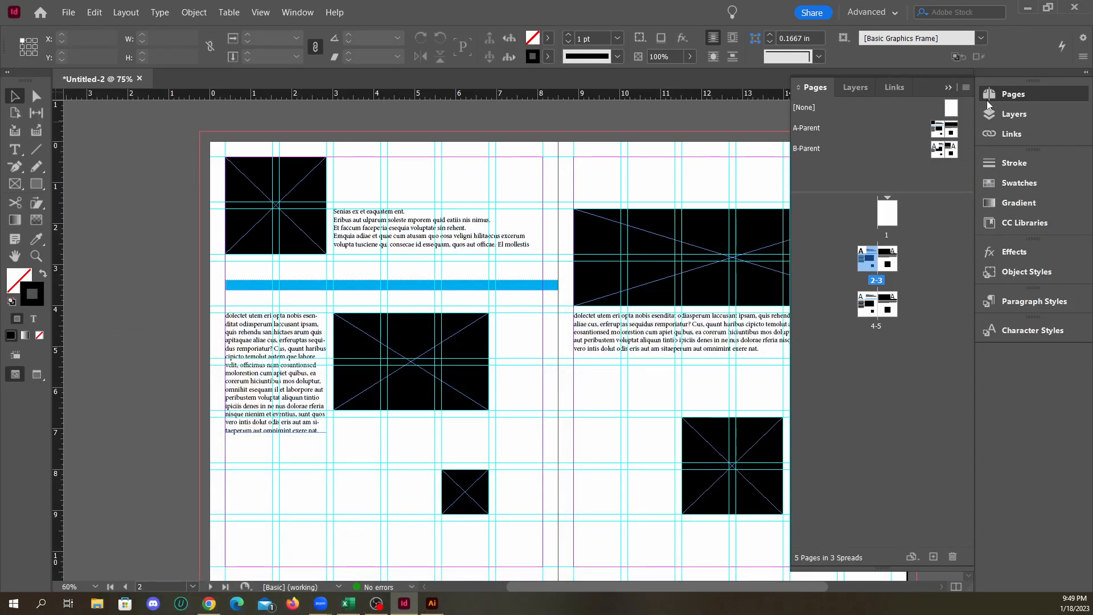
pyautogui.click(948, 88)
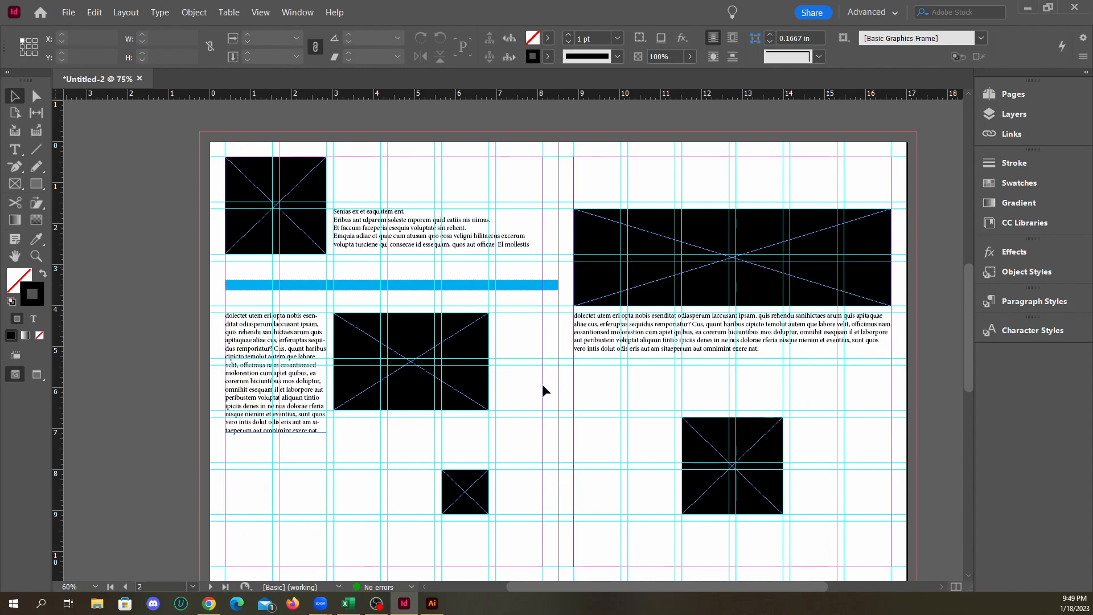
# Switch to File Explorer, view the class schedule image sched.PNG in the Downloads folder, and close both the image and the folder window
pyautogui.click(97, 602)
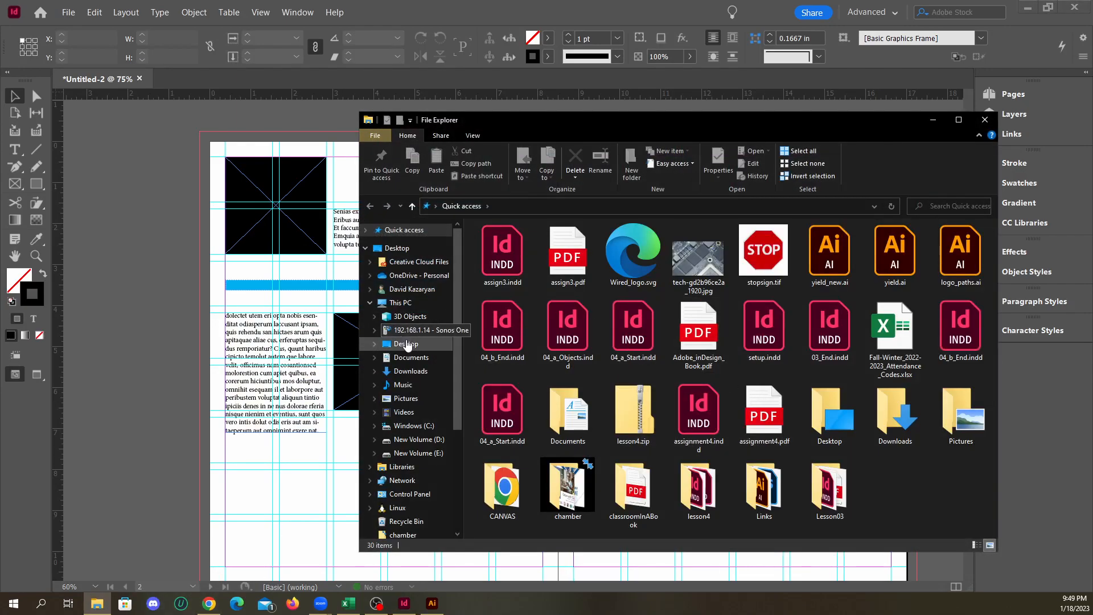
pyautogui.click(420, 371)
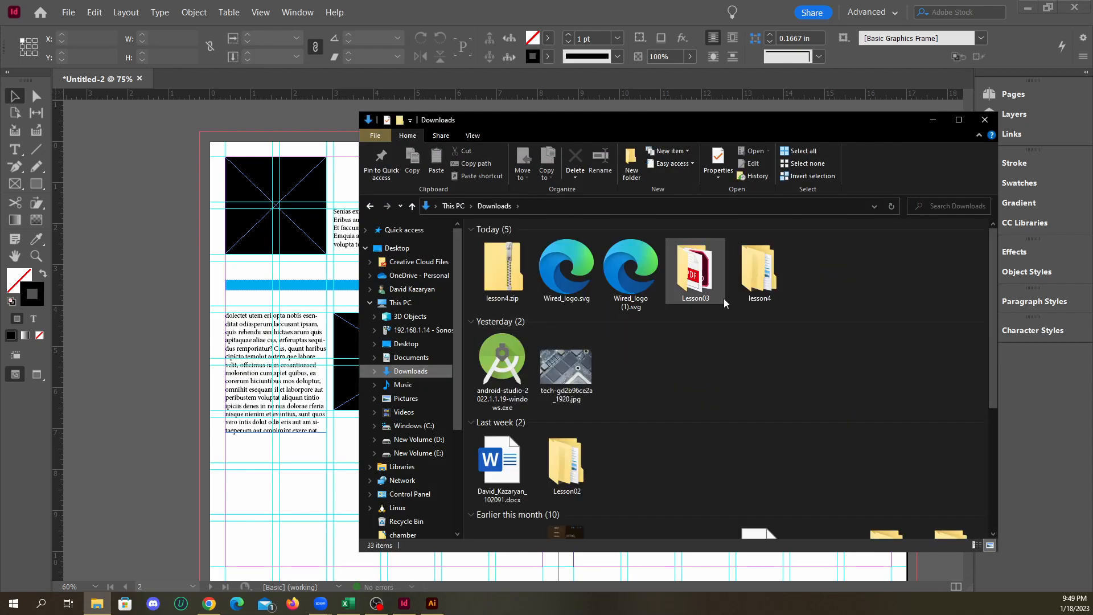
pyautogui.scroll(-3, 666, 357)
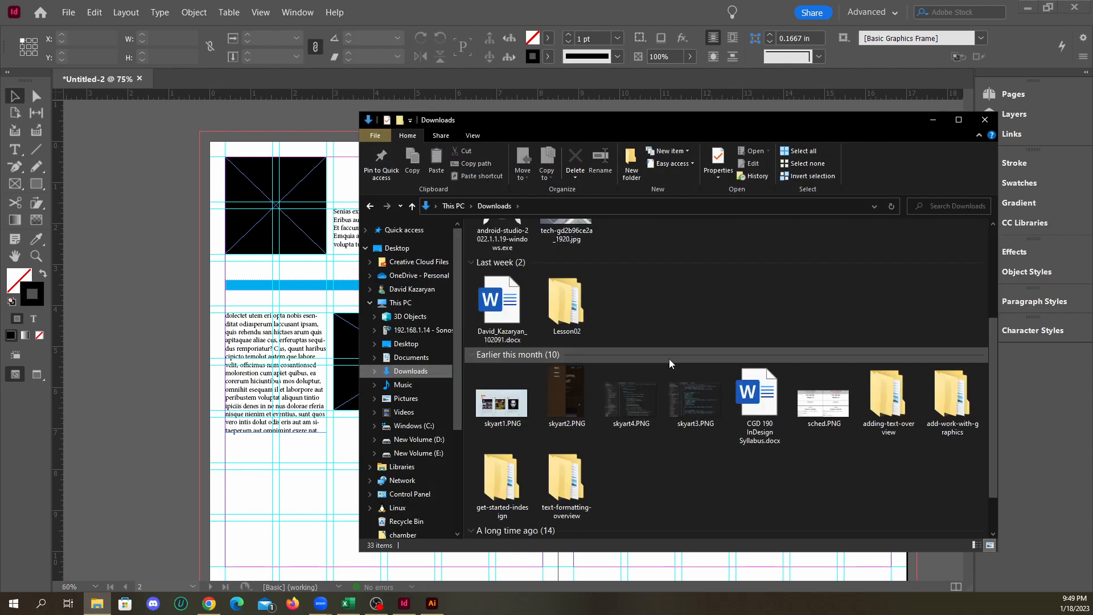
pyautogui.doubleClick(824, 391)
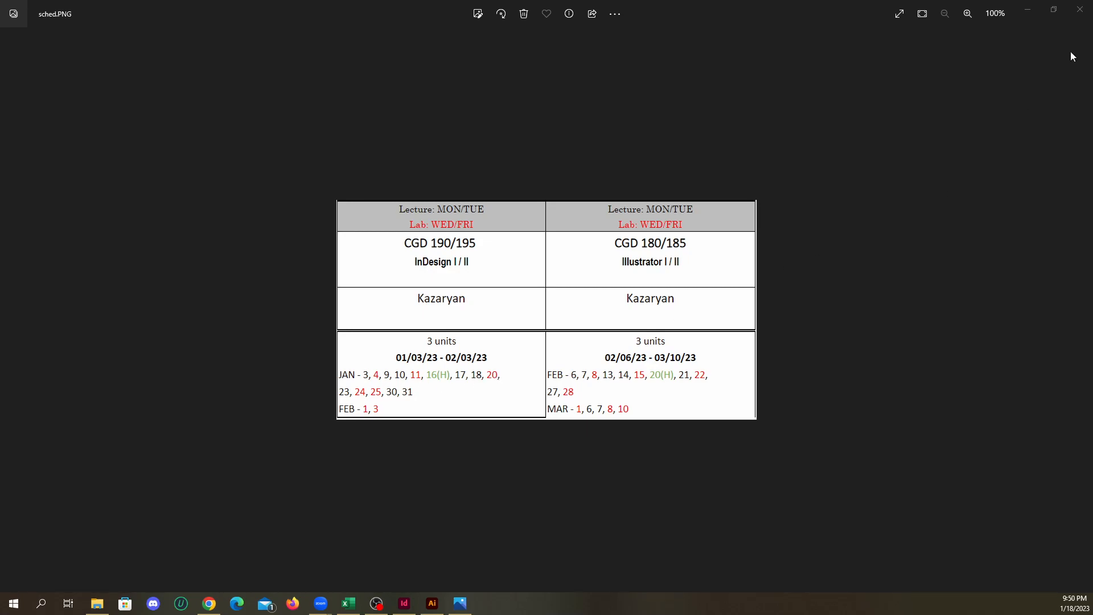
pyautogui.click(1081, 14)
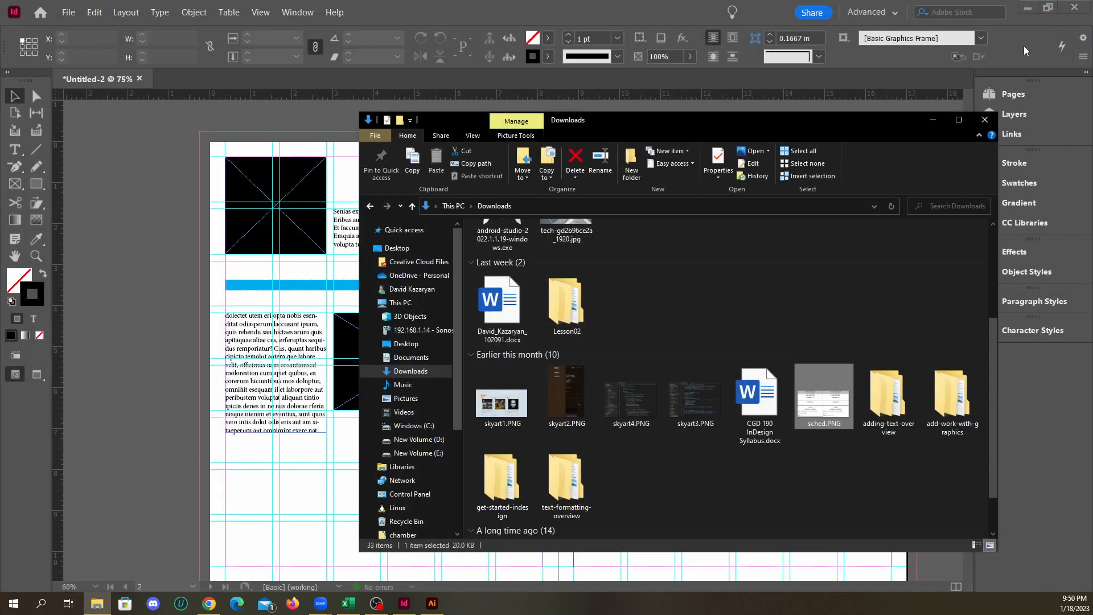
pyautogui.click(991, 119)
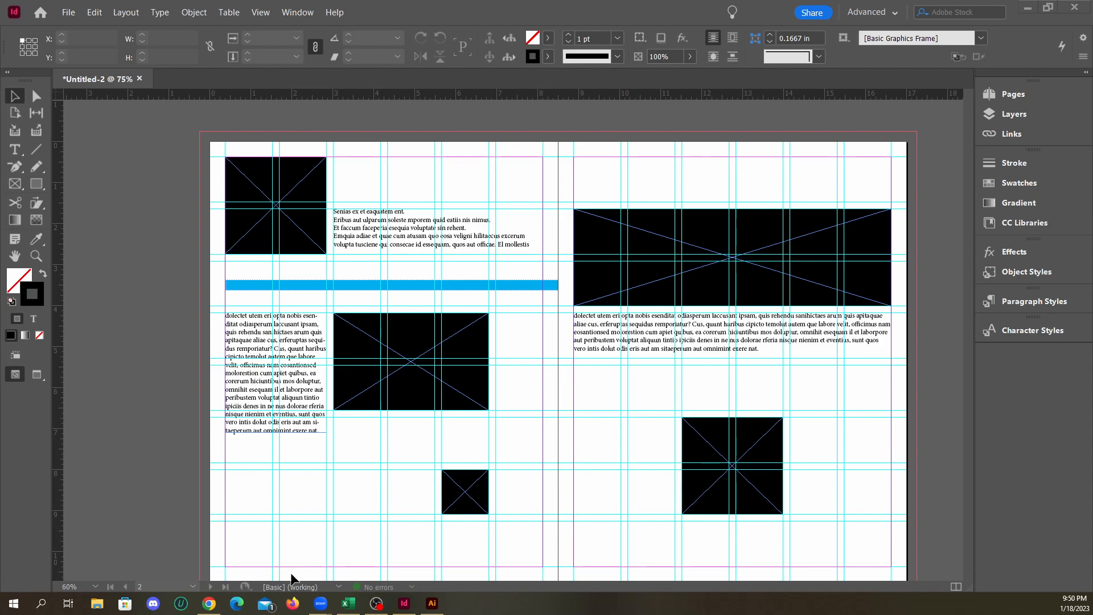
# Switch to Chrome to view the Behance newsletter design
pyautogui.click(210, 602)
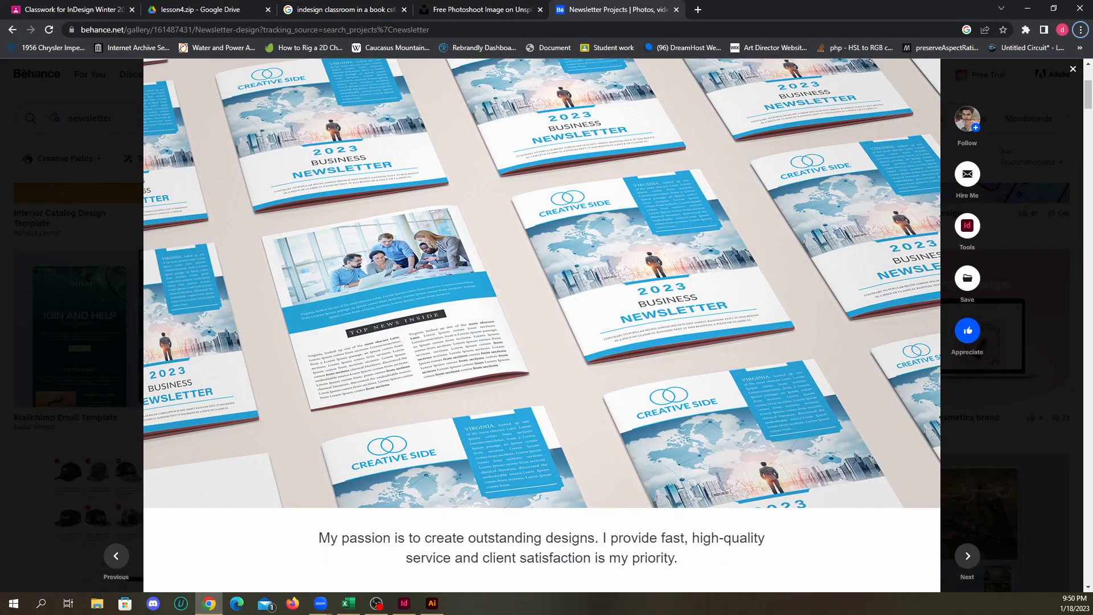